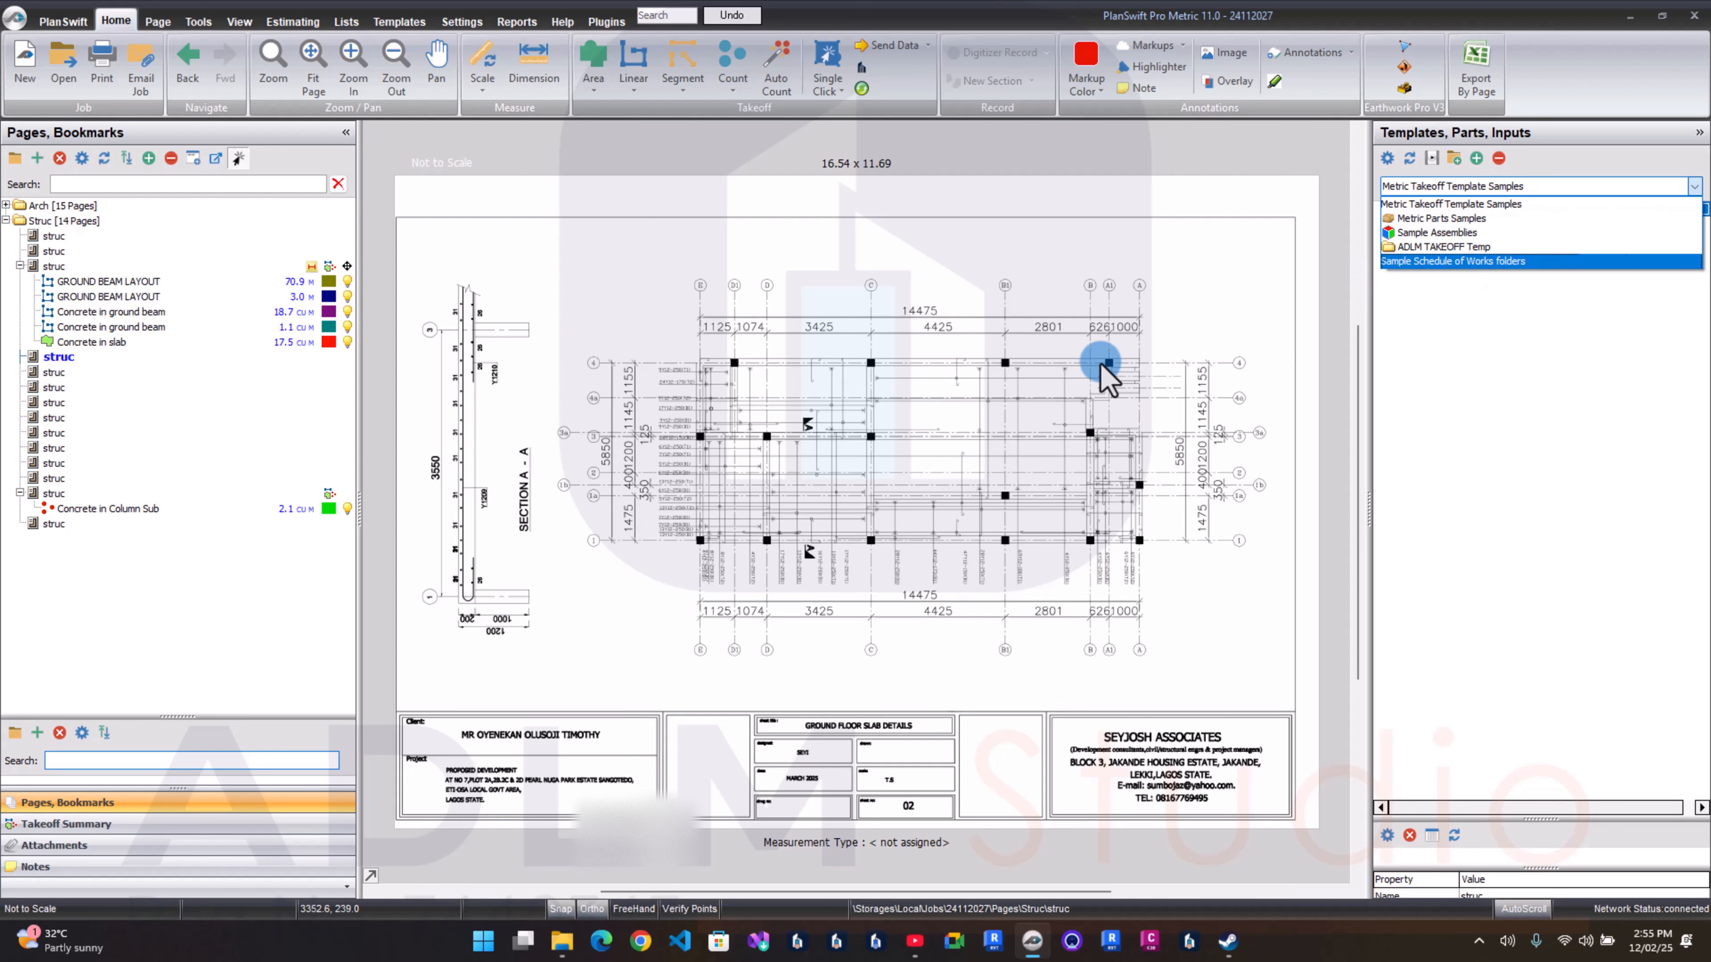
pyautogui.click(870, 66)
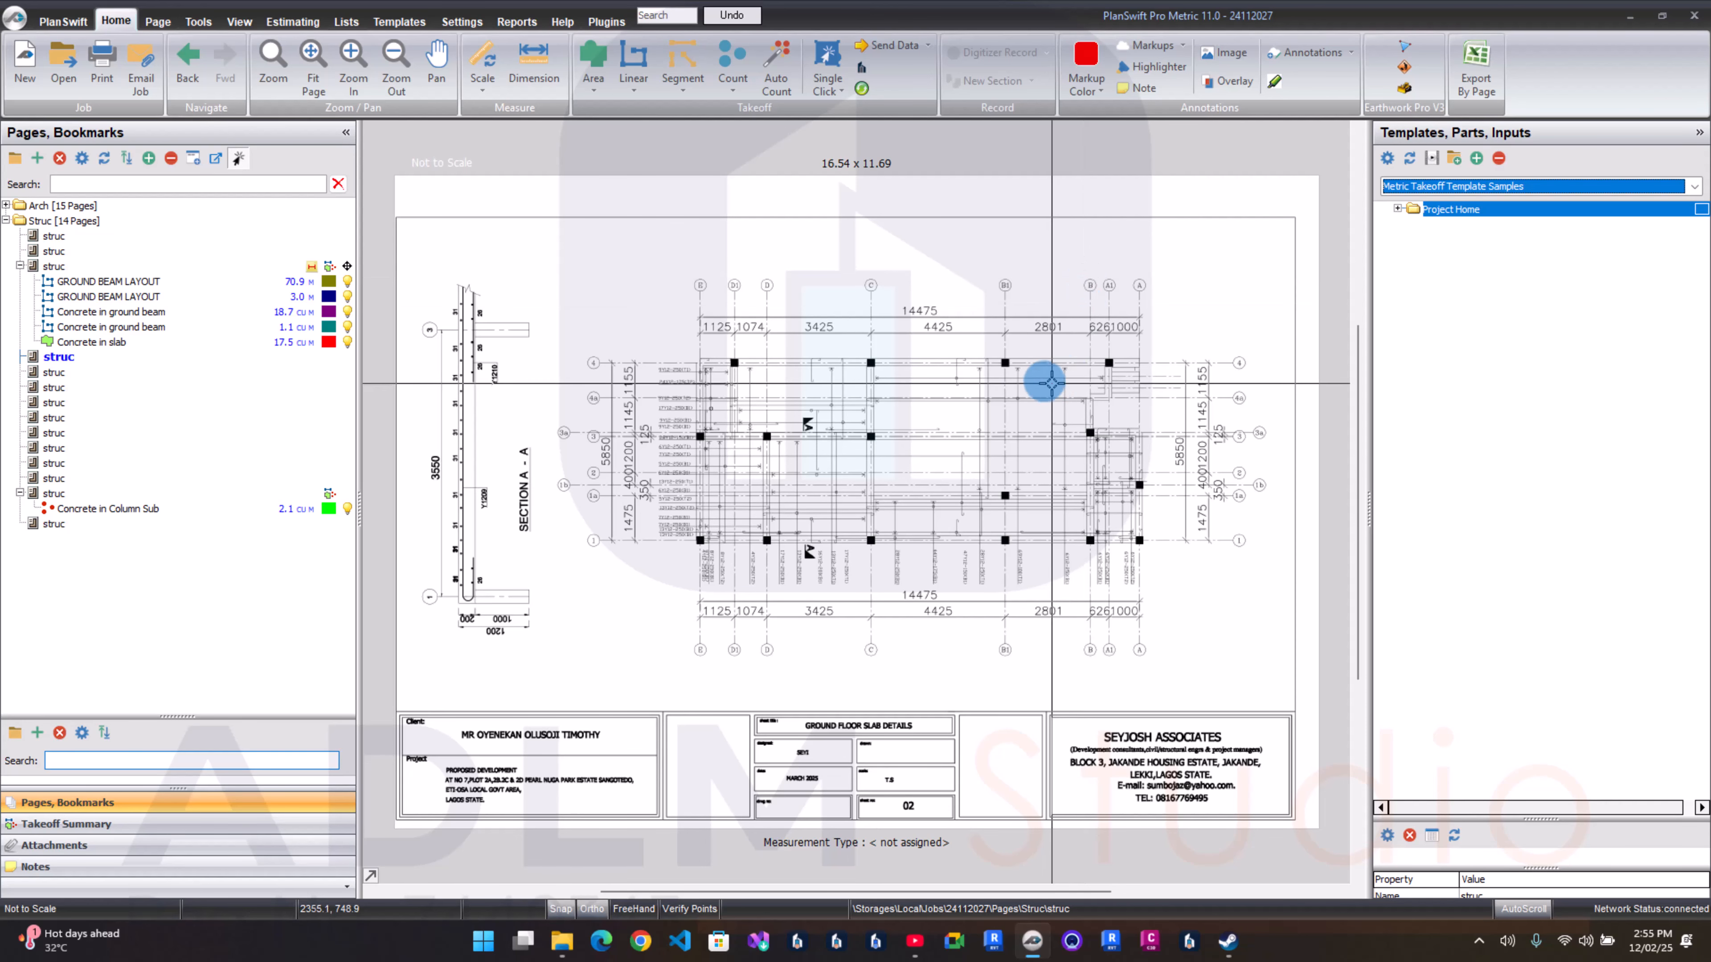
pyautogui.scroll(3, 725, 371)
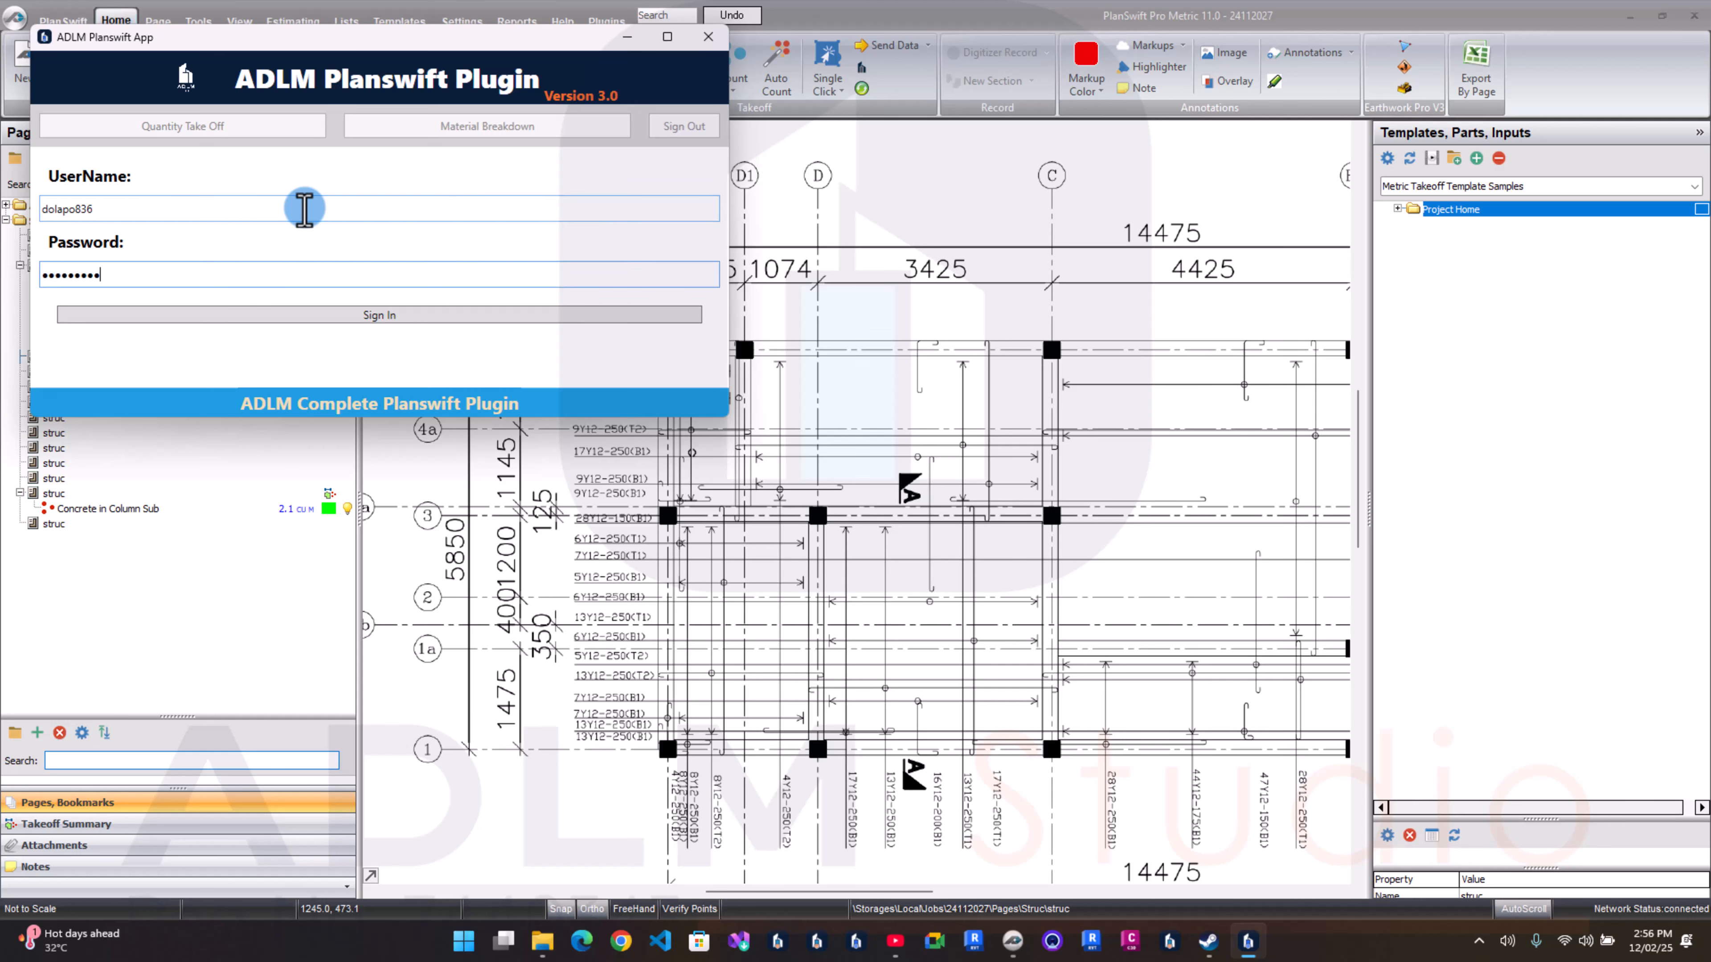
# Step: Sign in to the ADLM Planswift Plugin with the account username and password, dismiss the welcome messages and close the plugin window
pyautogui.click(318, 315)
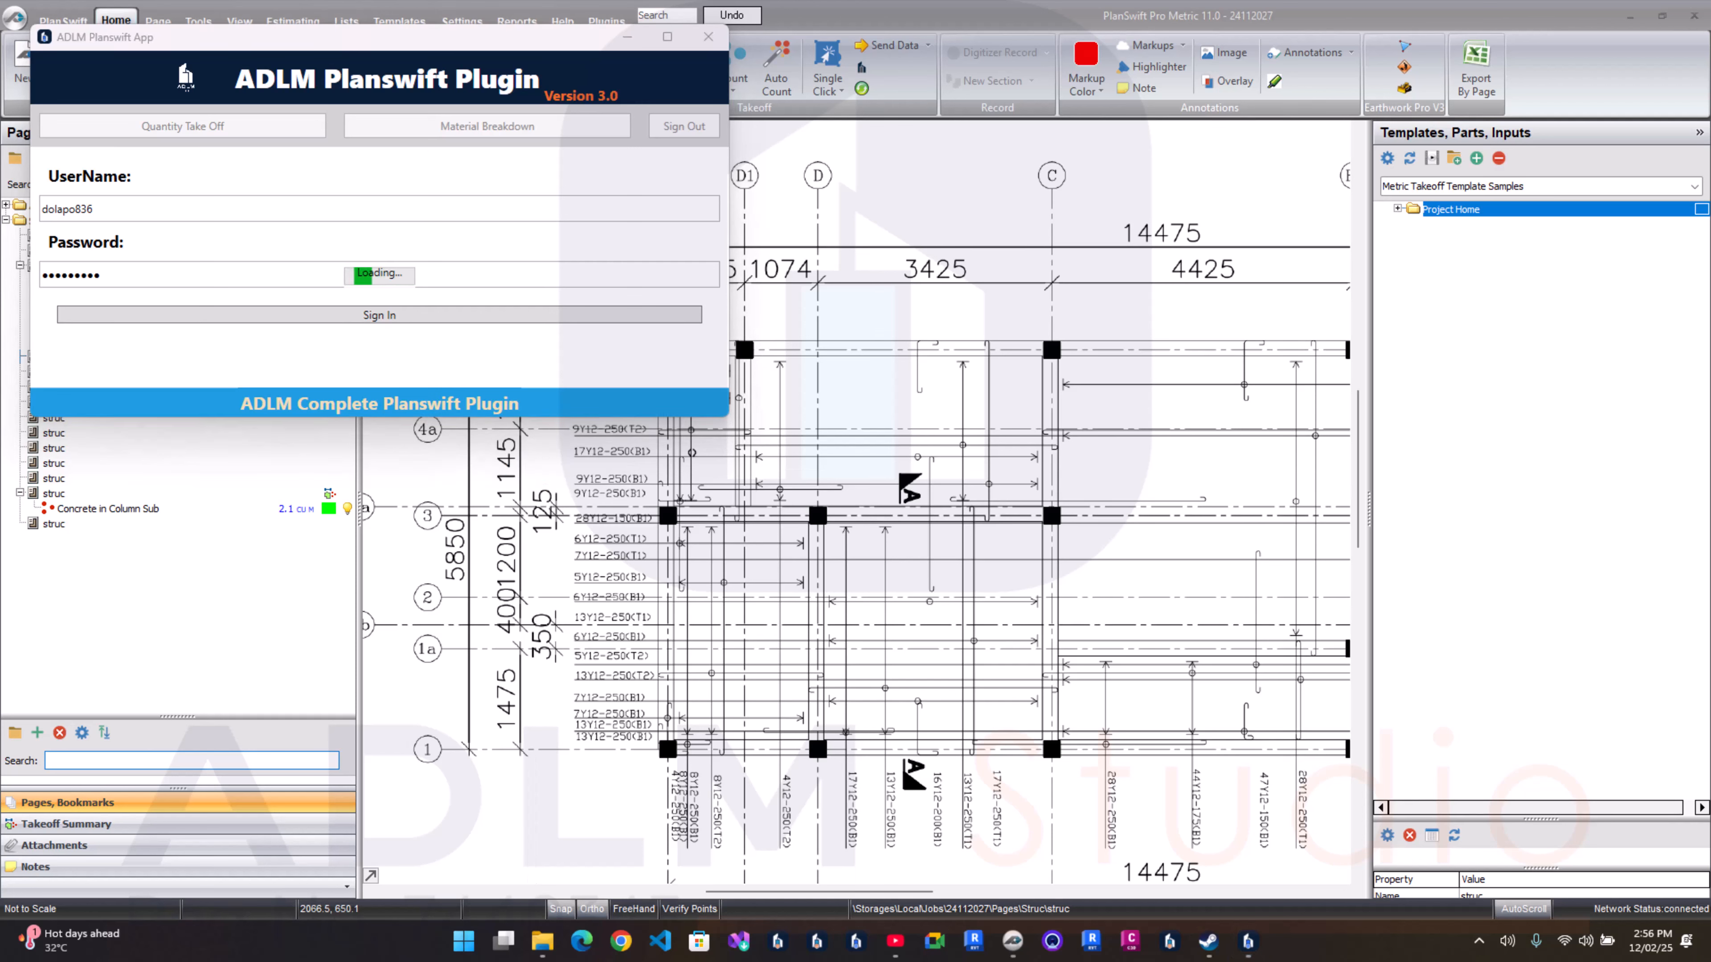
pyautogui.press('Return')
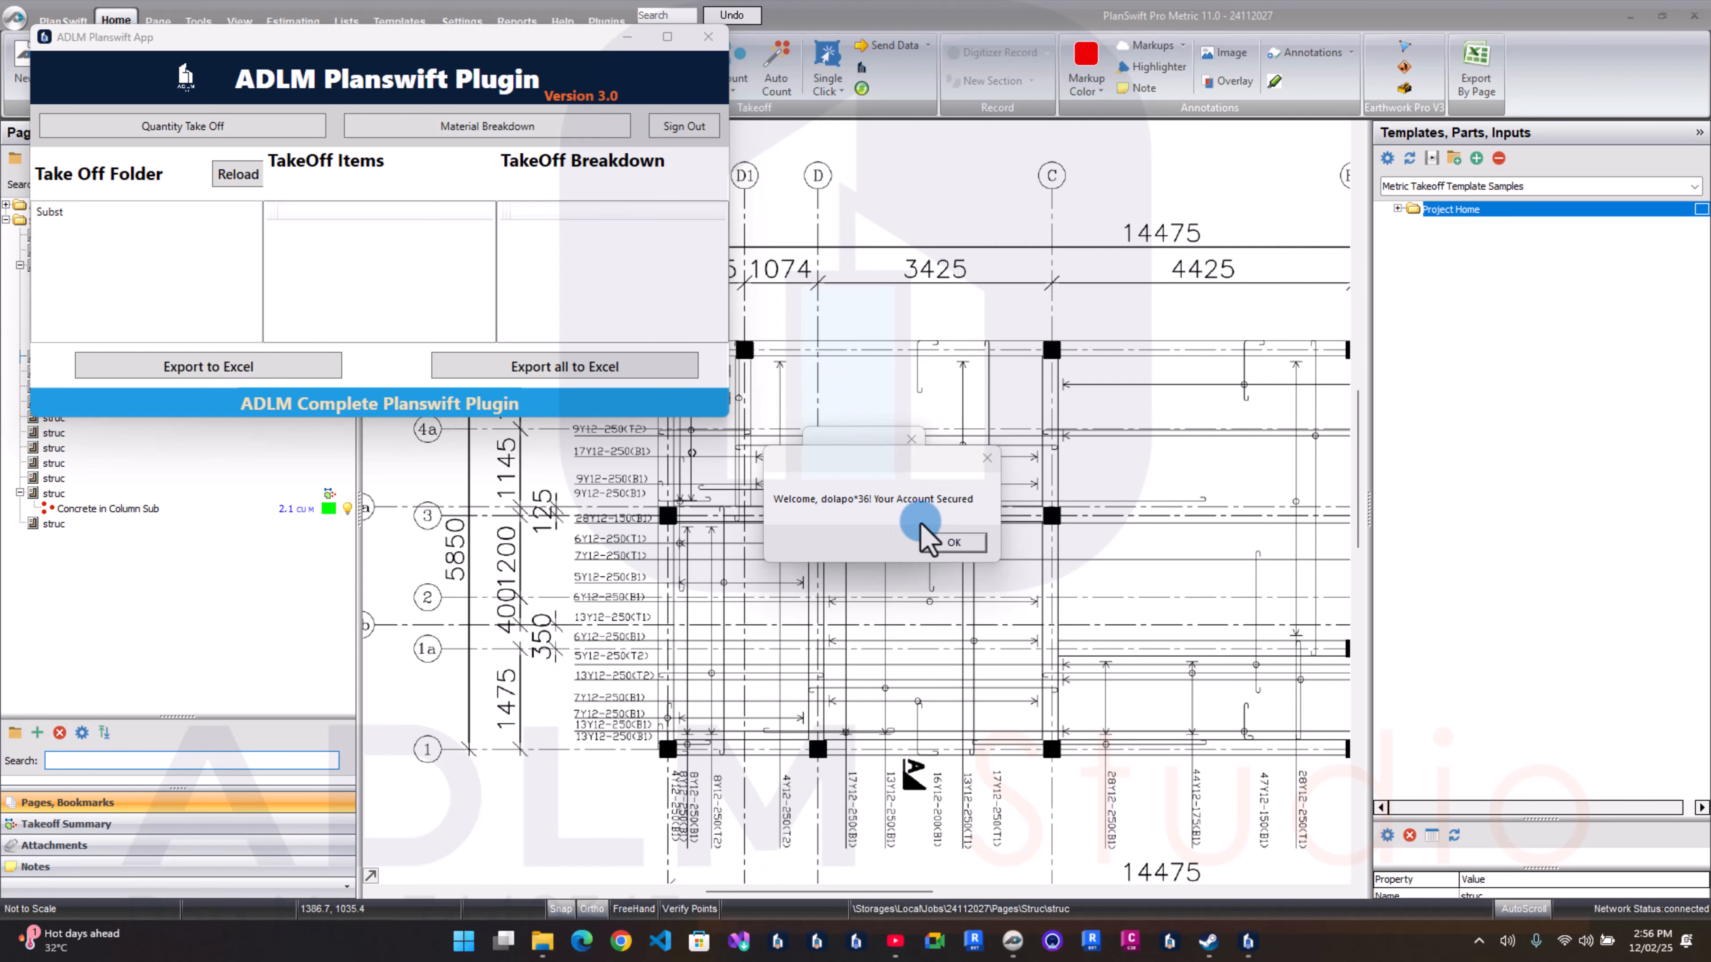
pyautogui.click(951, 540)
pyautogui.click(896, 528)
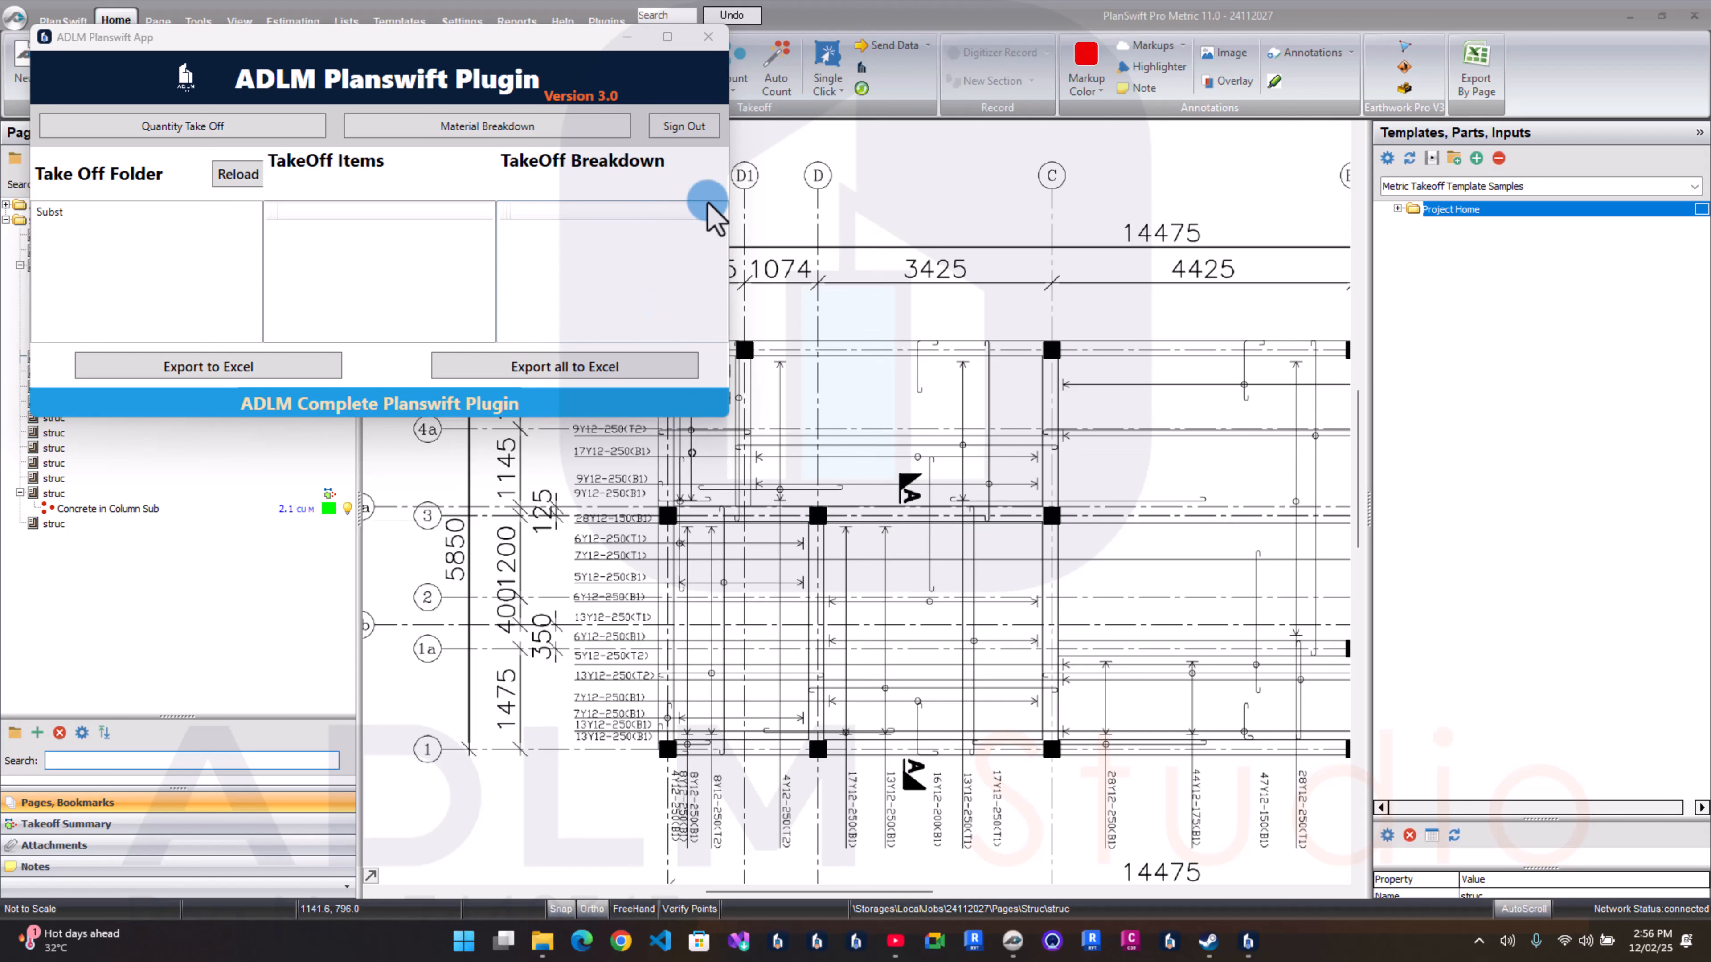
pyautogui.click(707, 37)
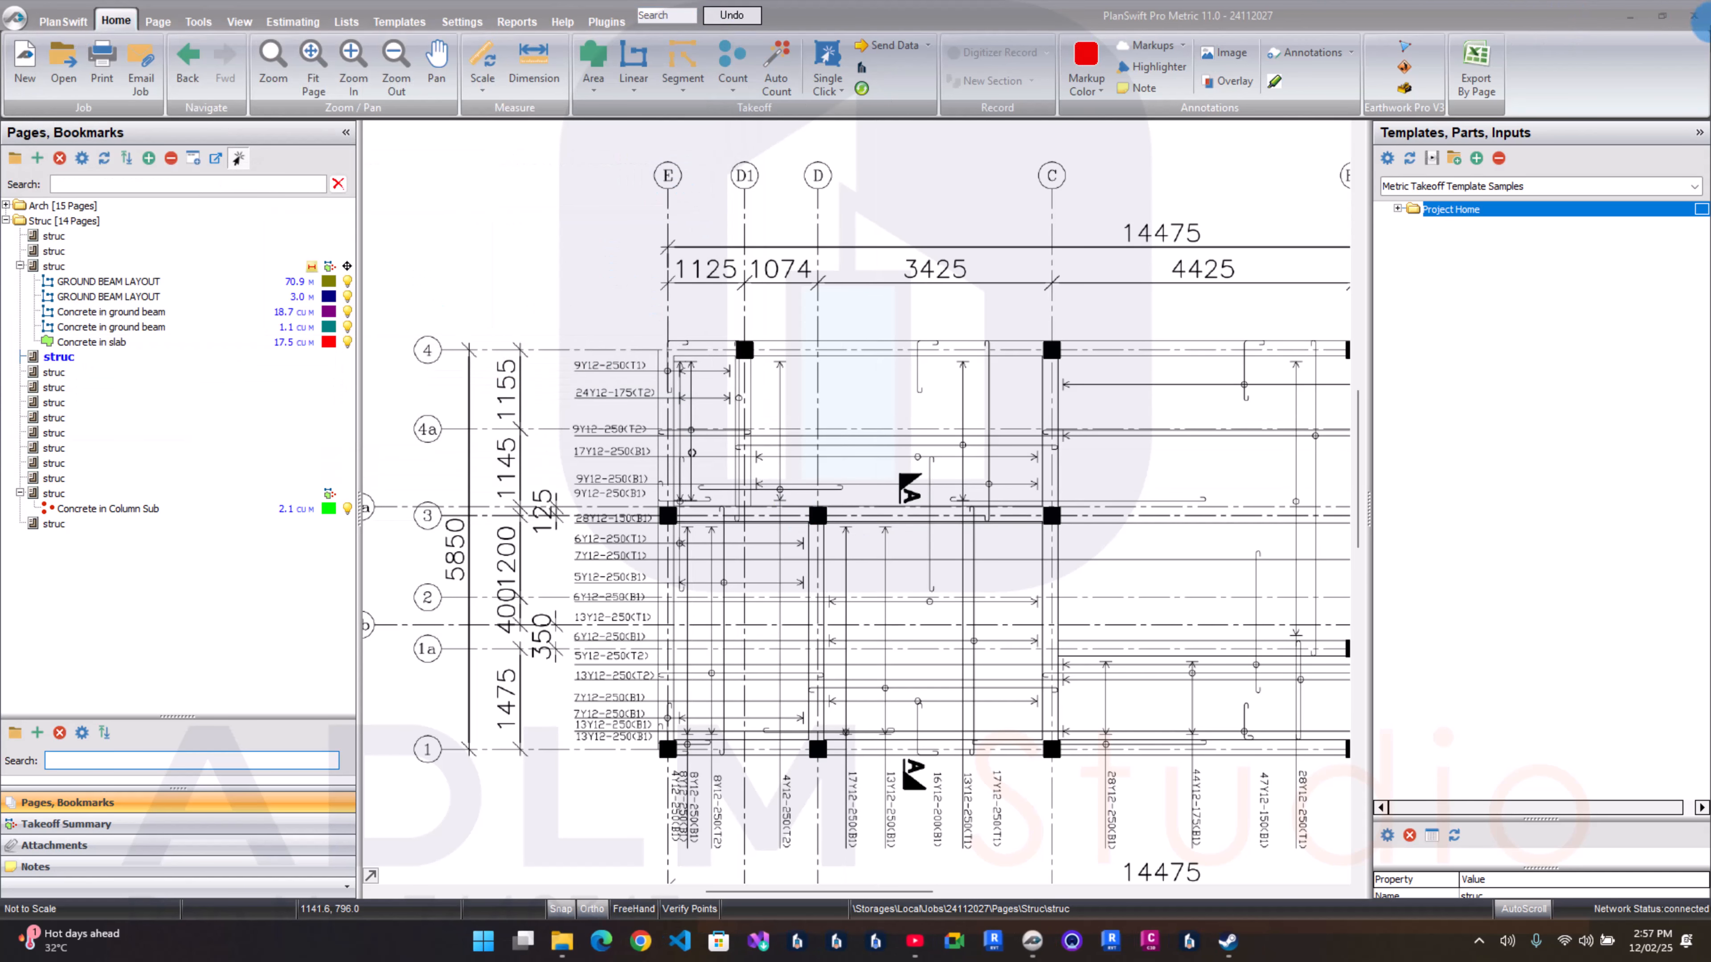
# Step: Switch the templates list to the Complete ADLM TakeOff Plugin set
pyautogui.click(1689, 19)
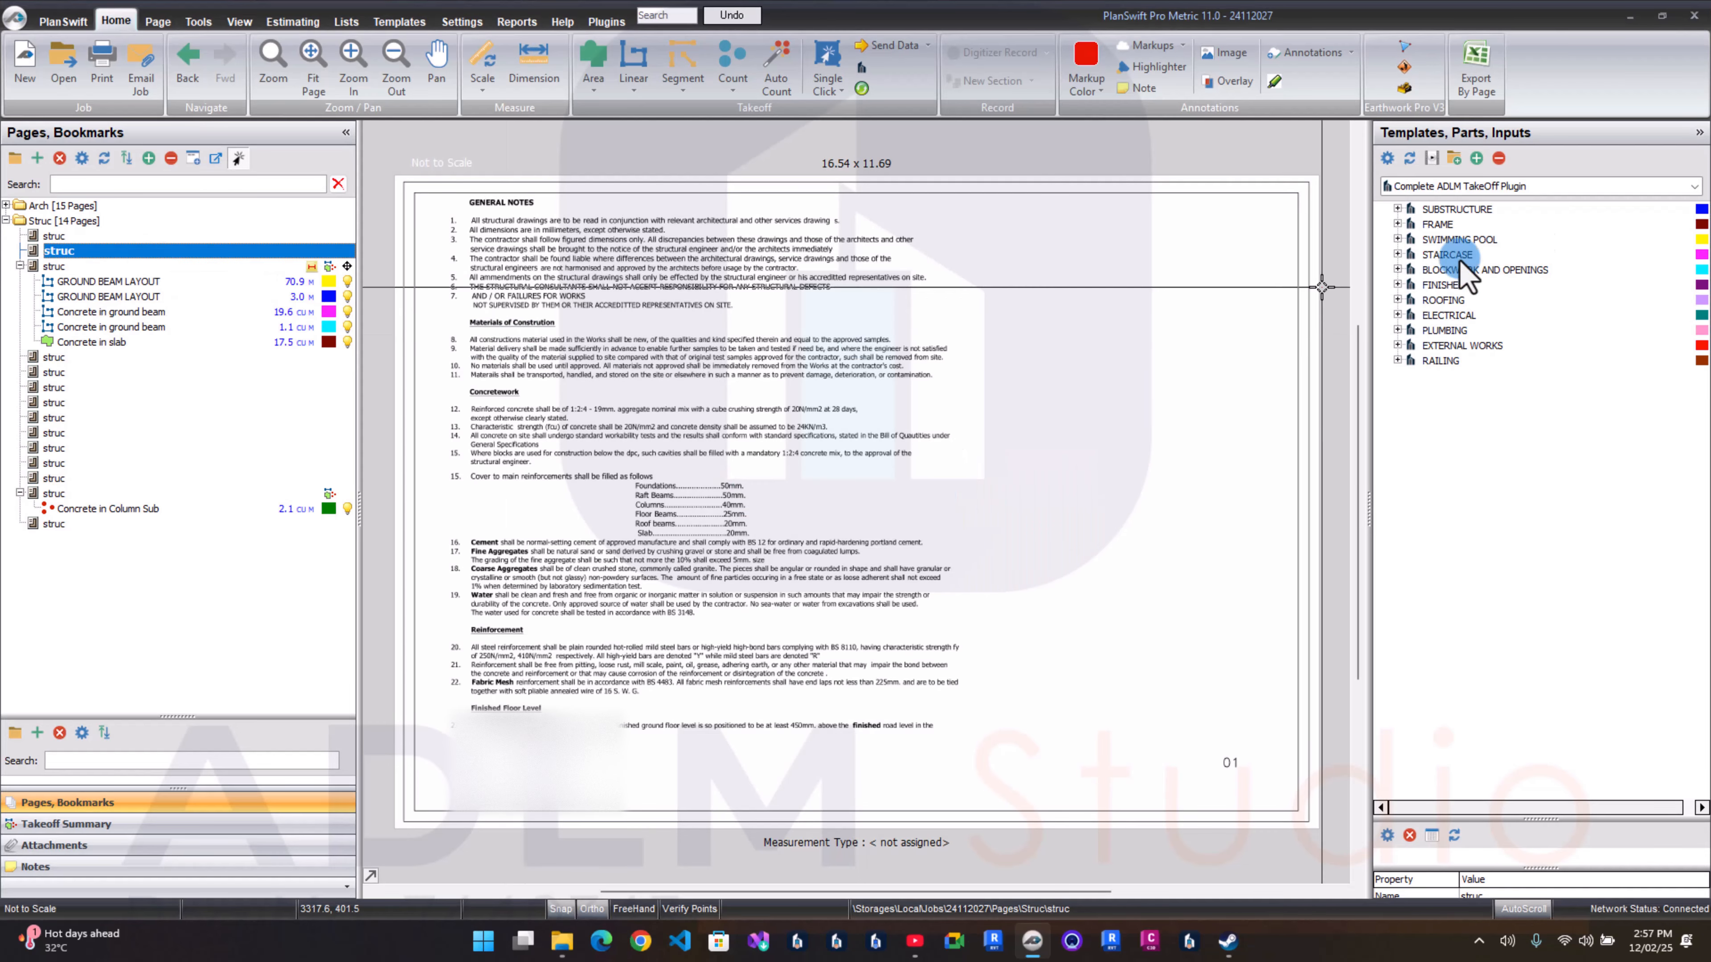
pyautogui.click(1664, 243)
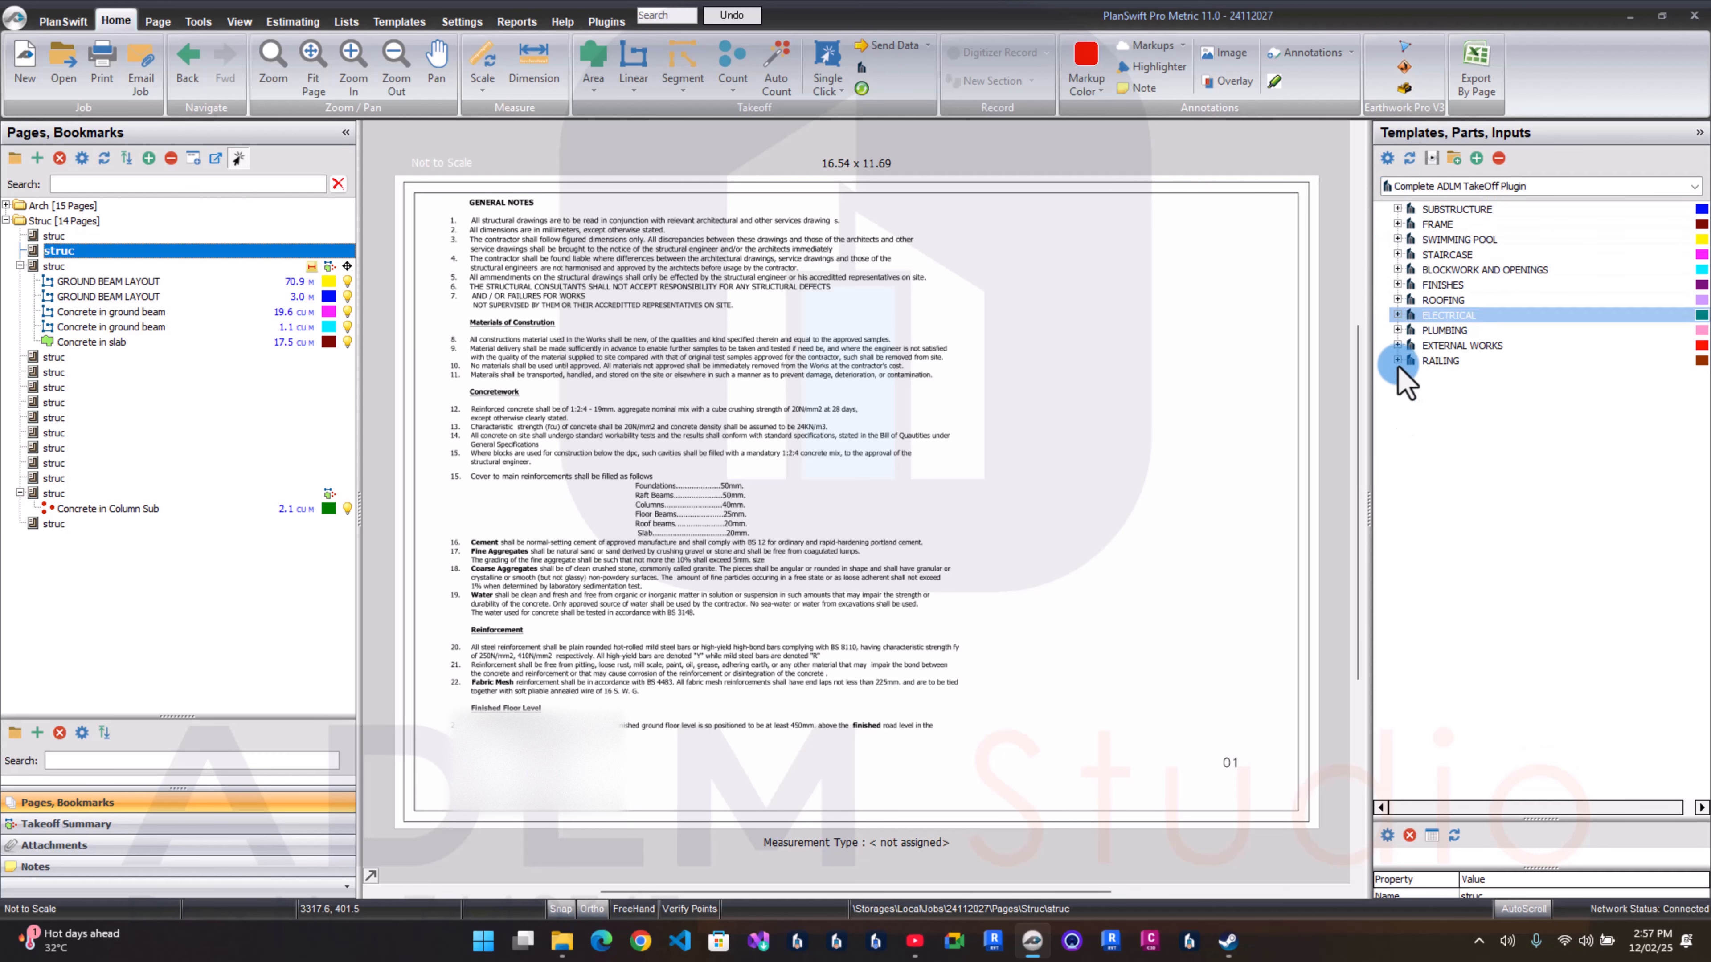
# Step: Review the Ground Floor Slab Details sheet and the two Ground Floor Beam Details sheets in the Struc folder
pyautogui.click(91, 280)
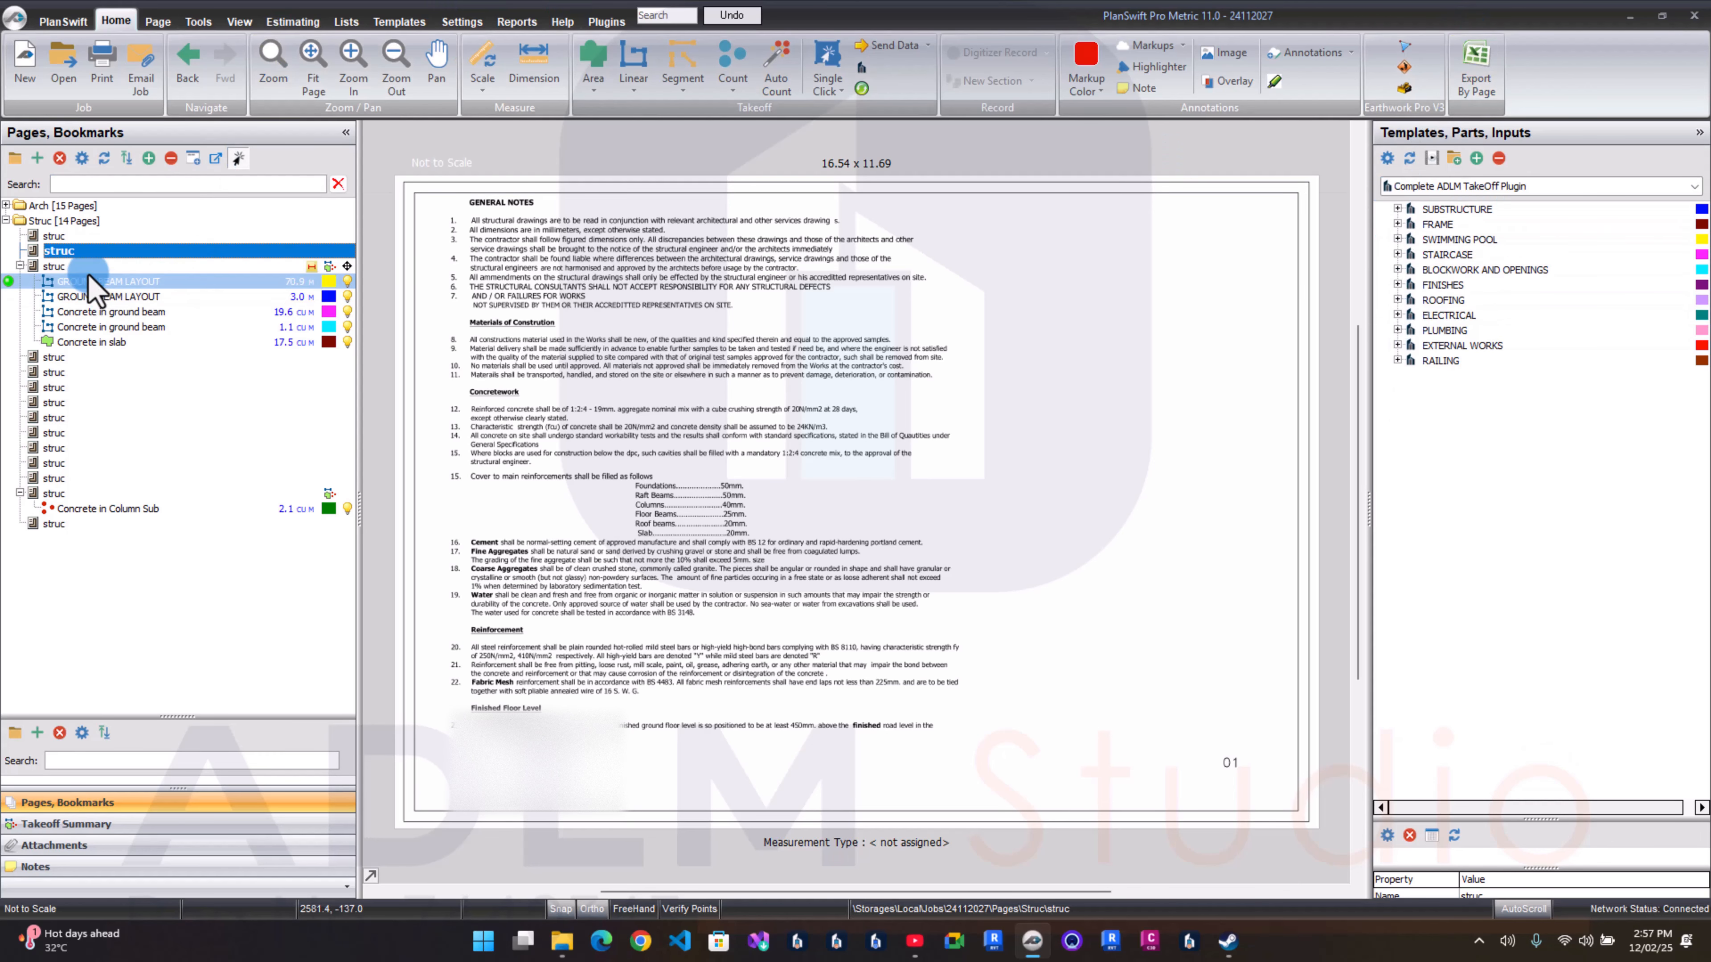
pyautogui.click(77, 363)
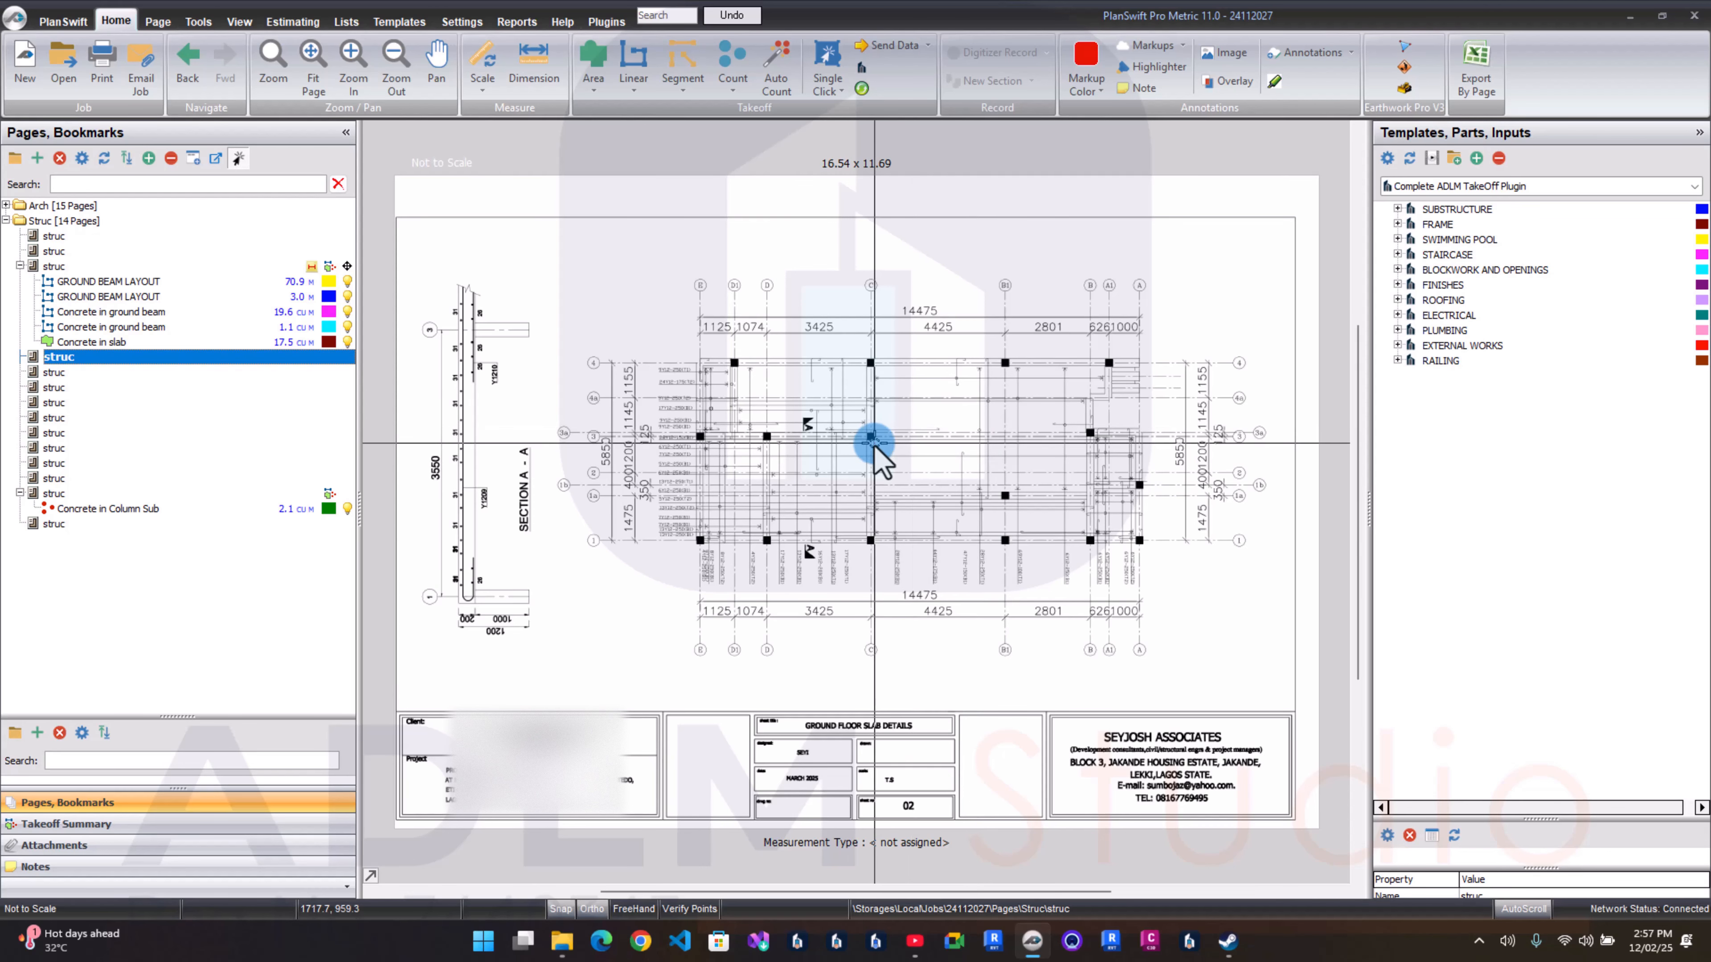
pyautogui.scroll(3, 874, 445)
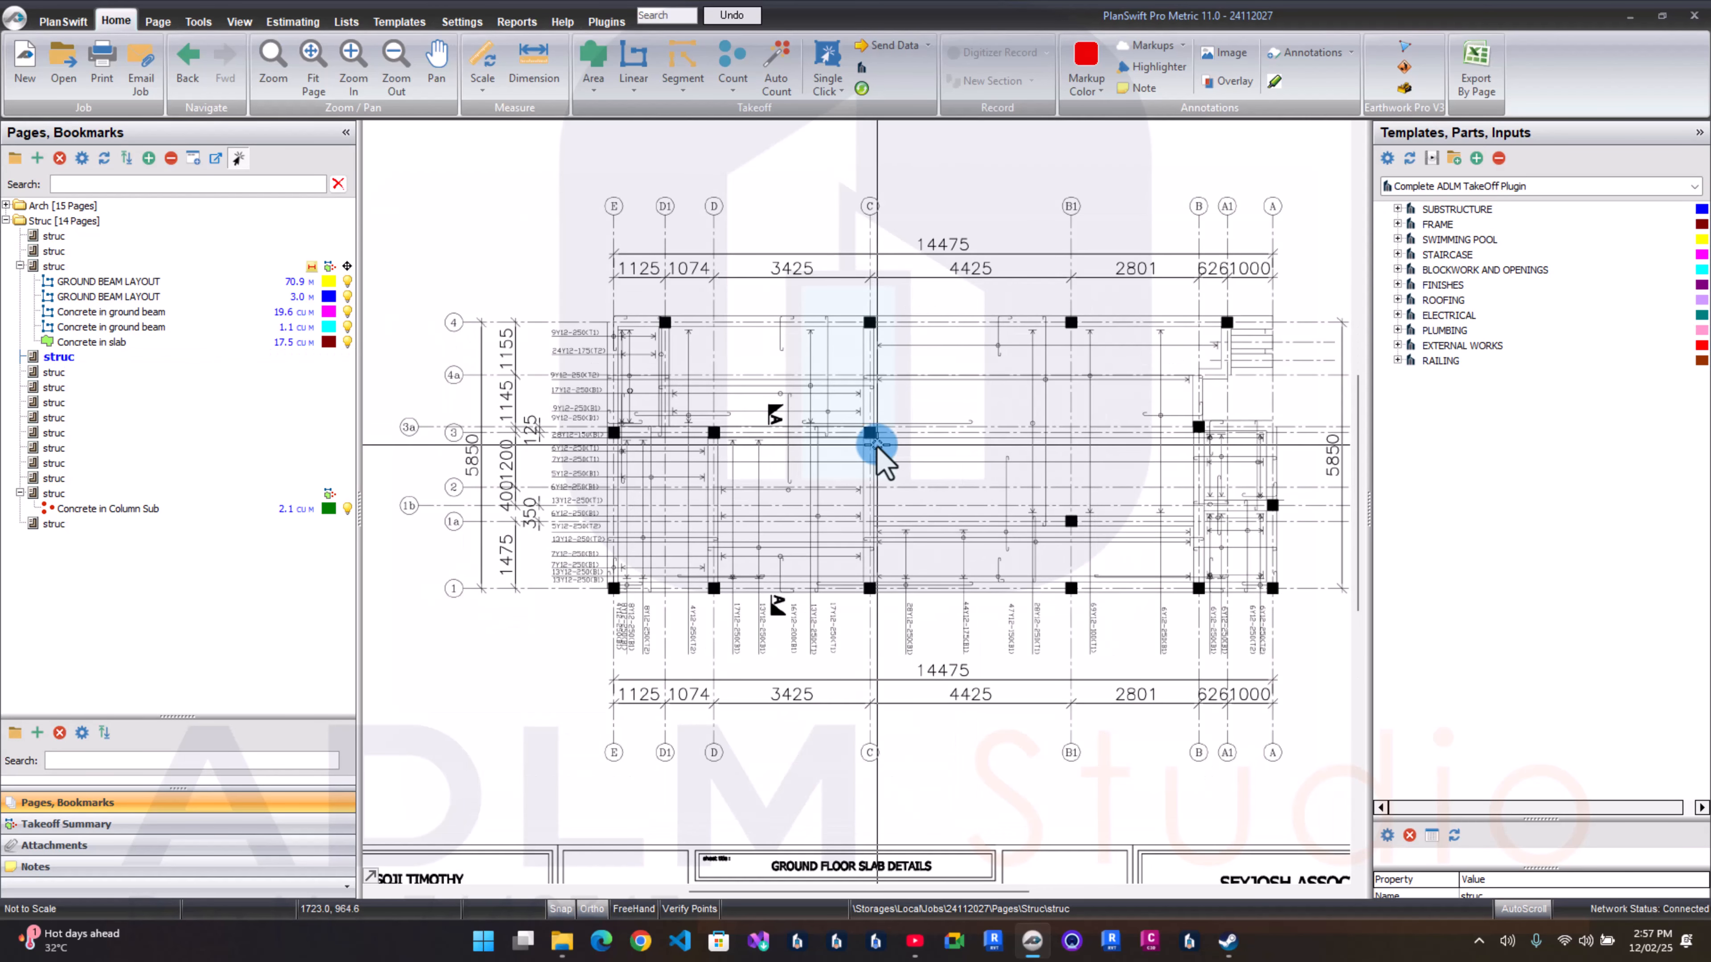
pyautogui.click(196, 358)
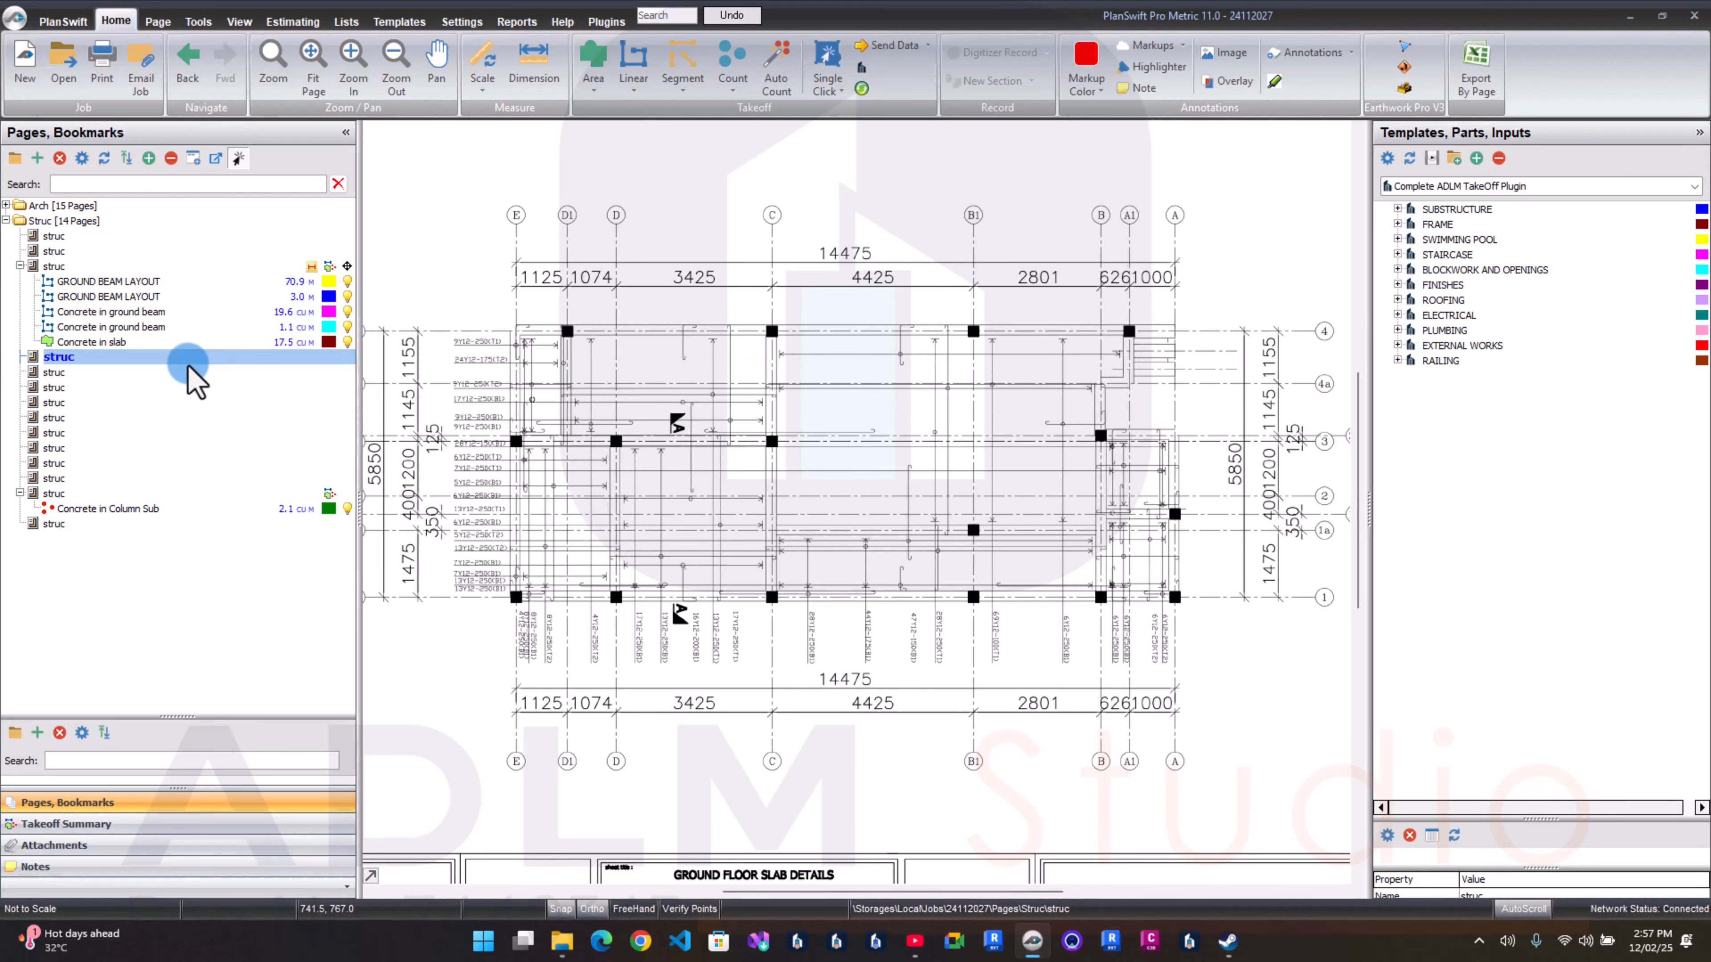
pyautogui.click(35, 372)
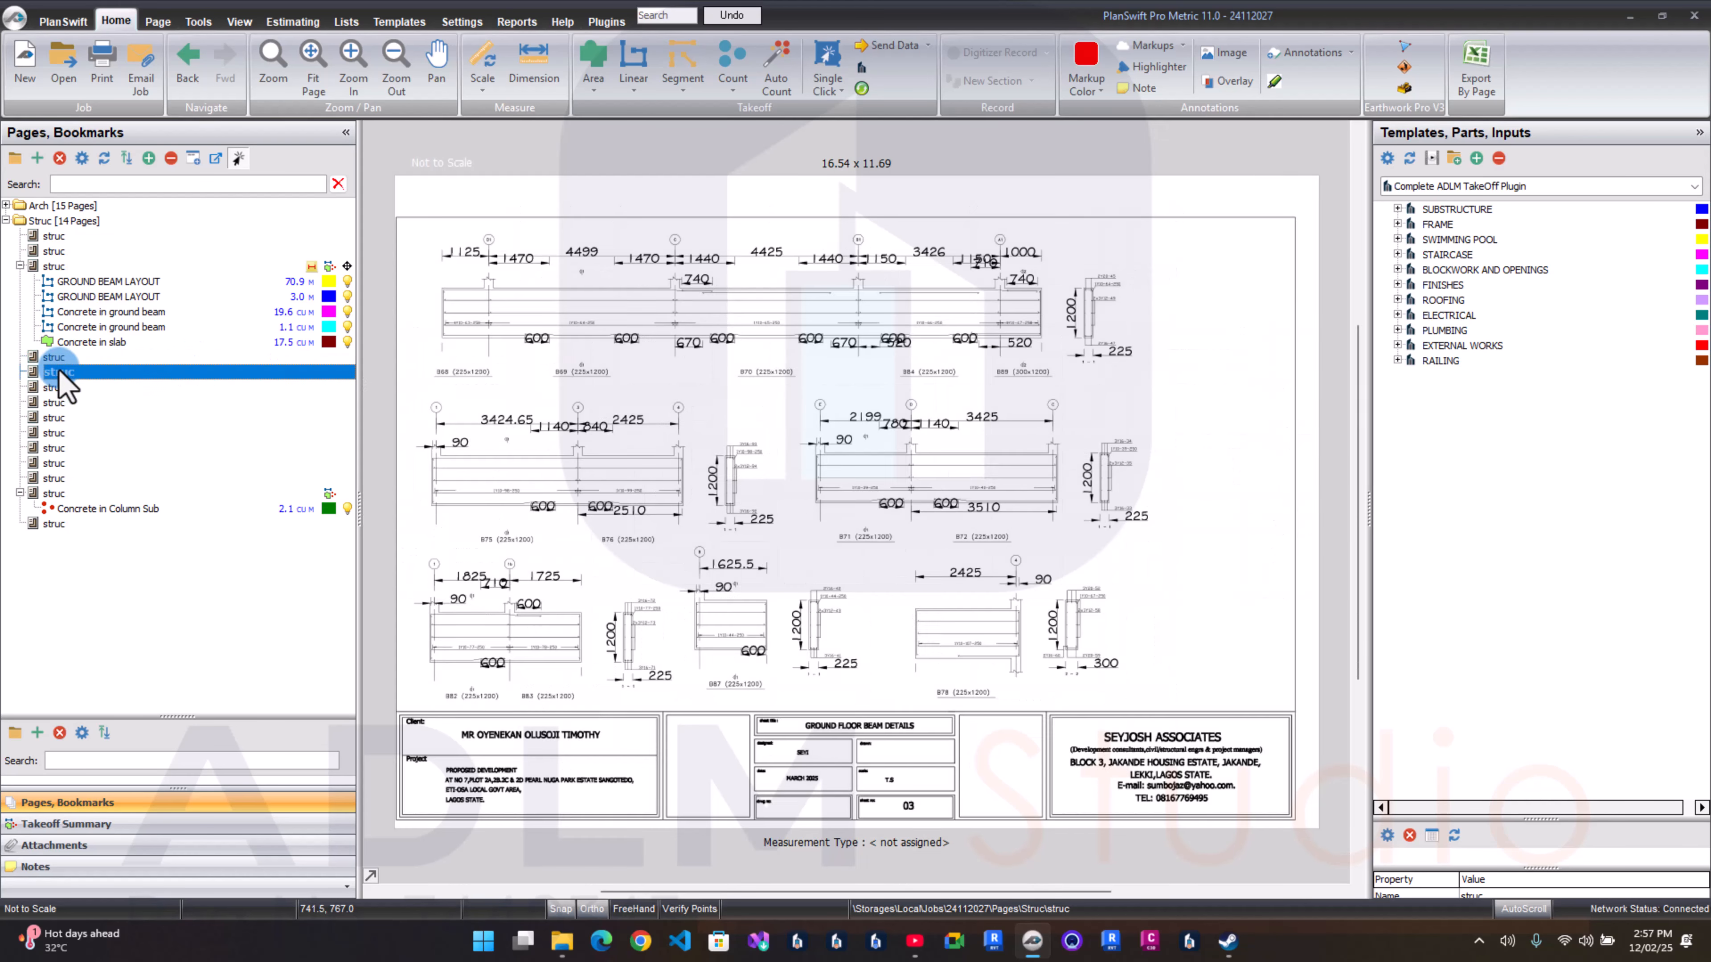
pyautogui.click(85, 388)
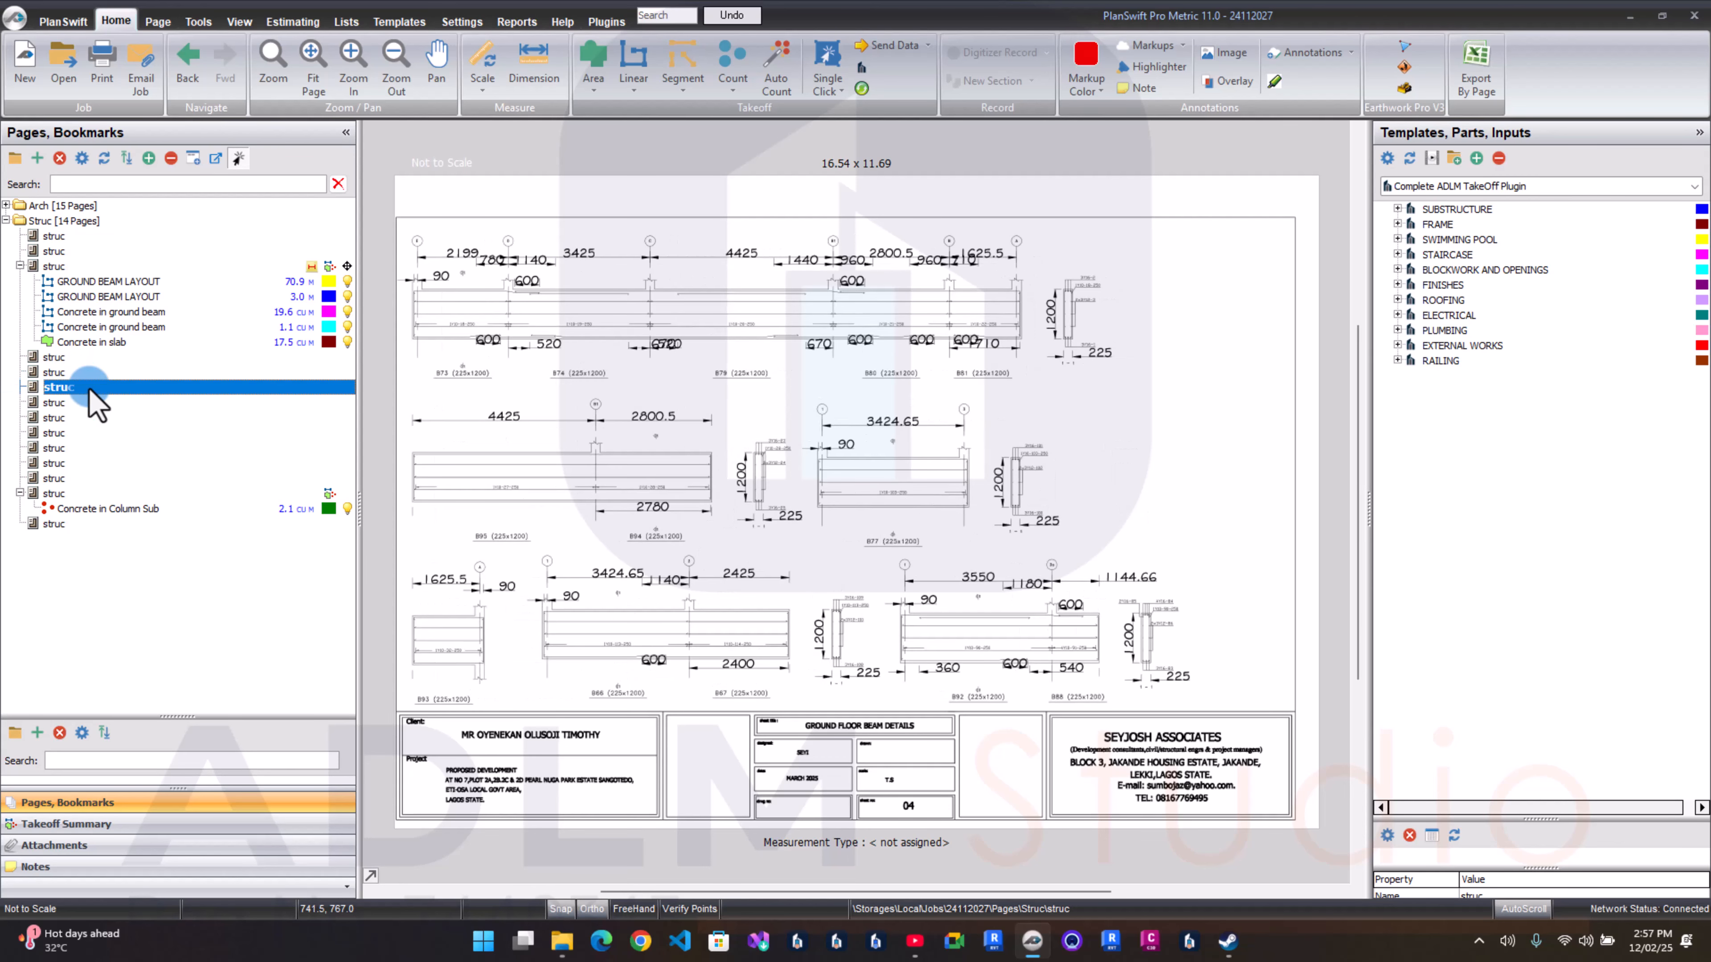
pyautogui.click(85, 358)
pyautogui.scroll(-2, 775, 573)
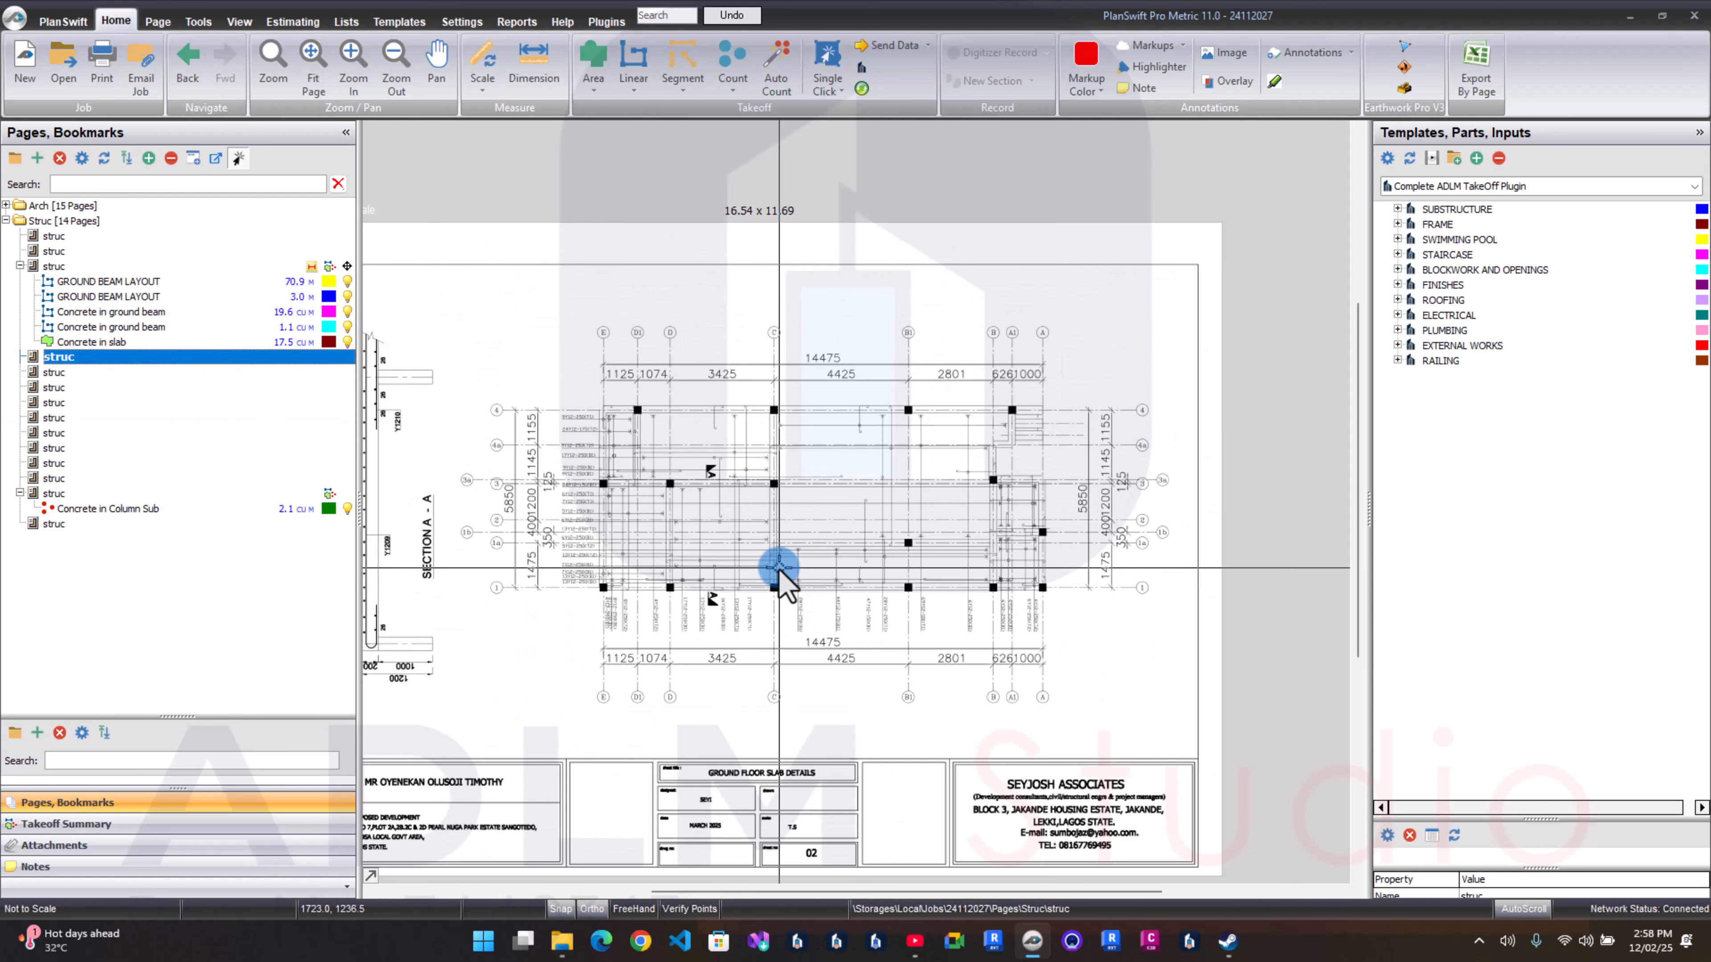
pyautogui.scroll(1, 662, 611)
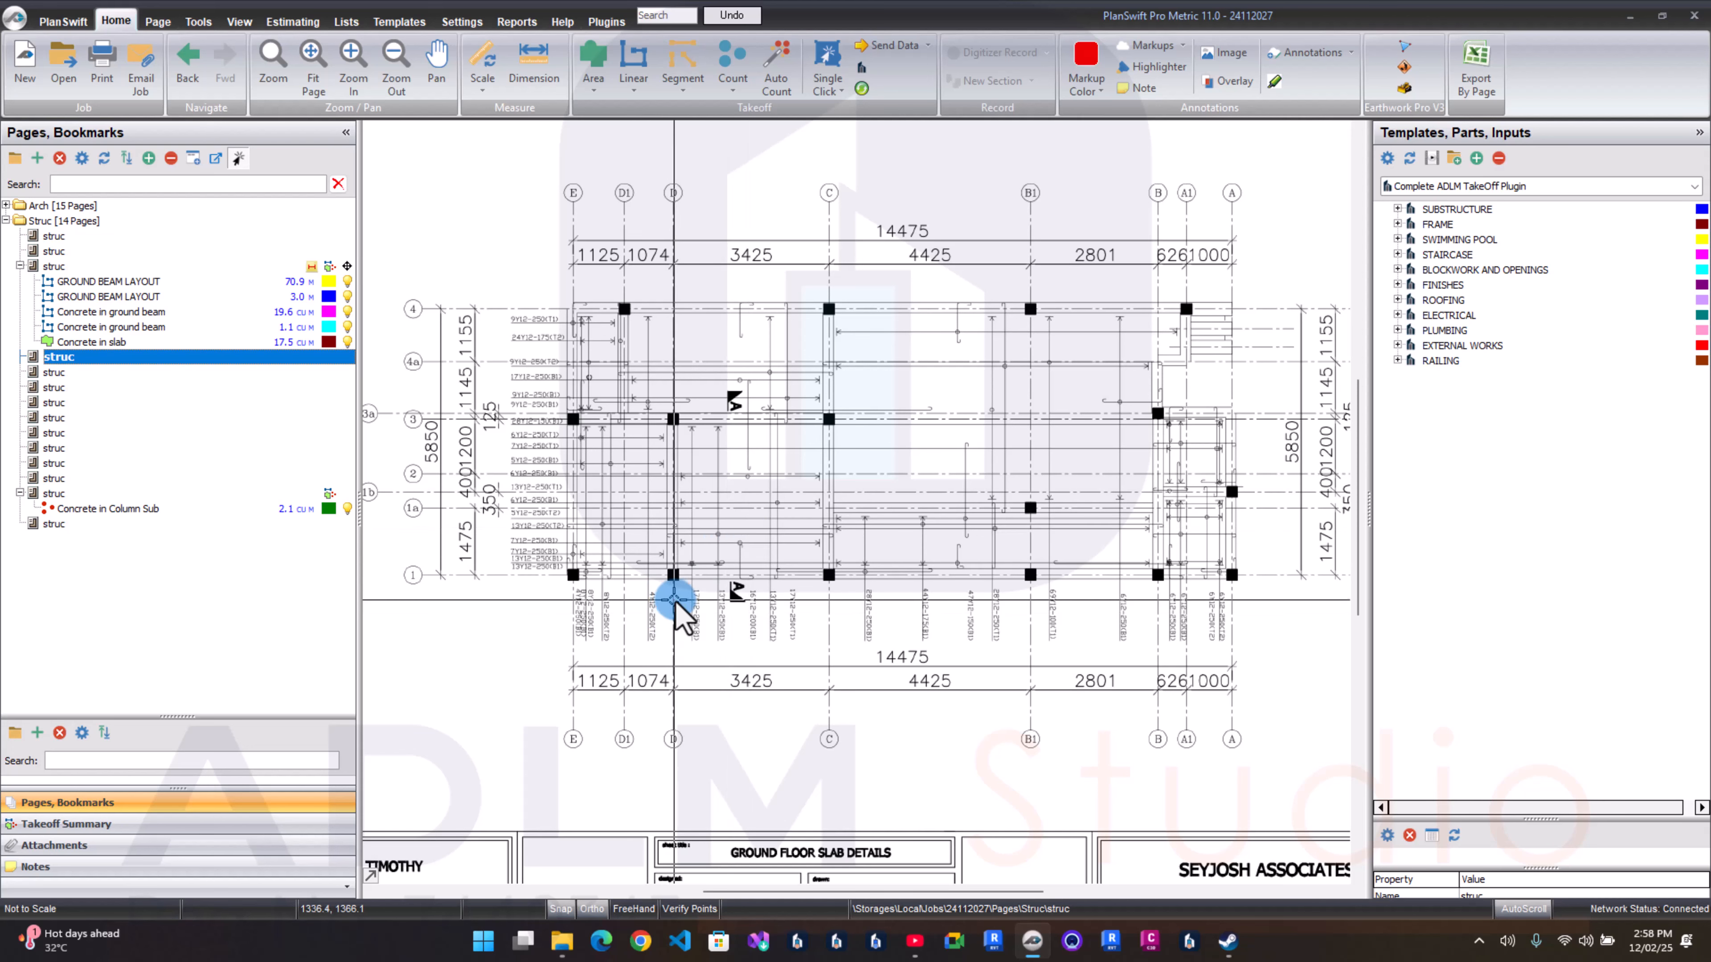
pyautogui.scroll(-1, 572, 451)
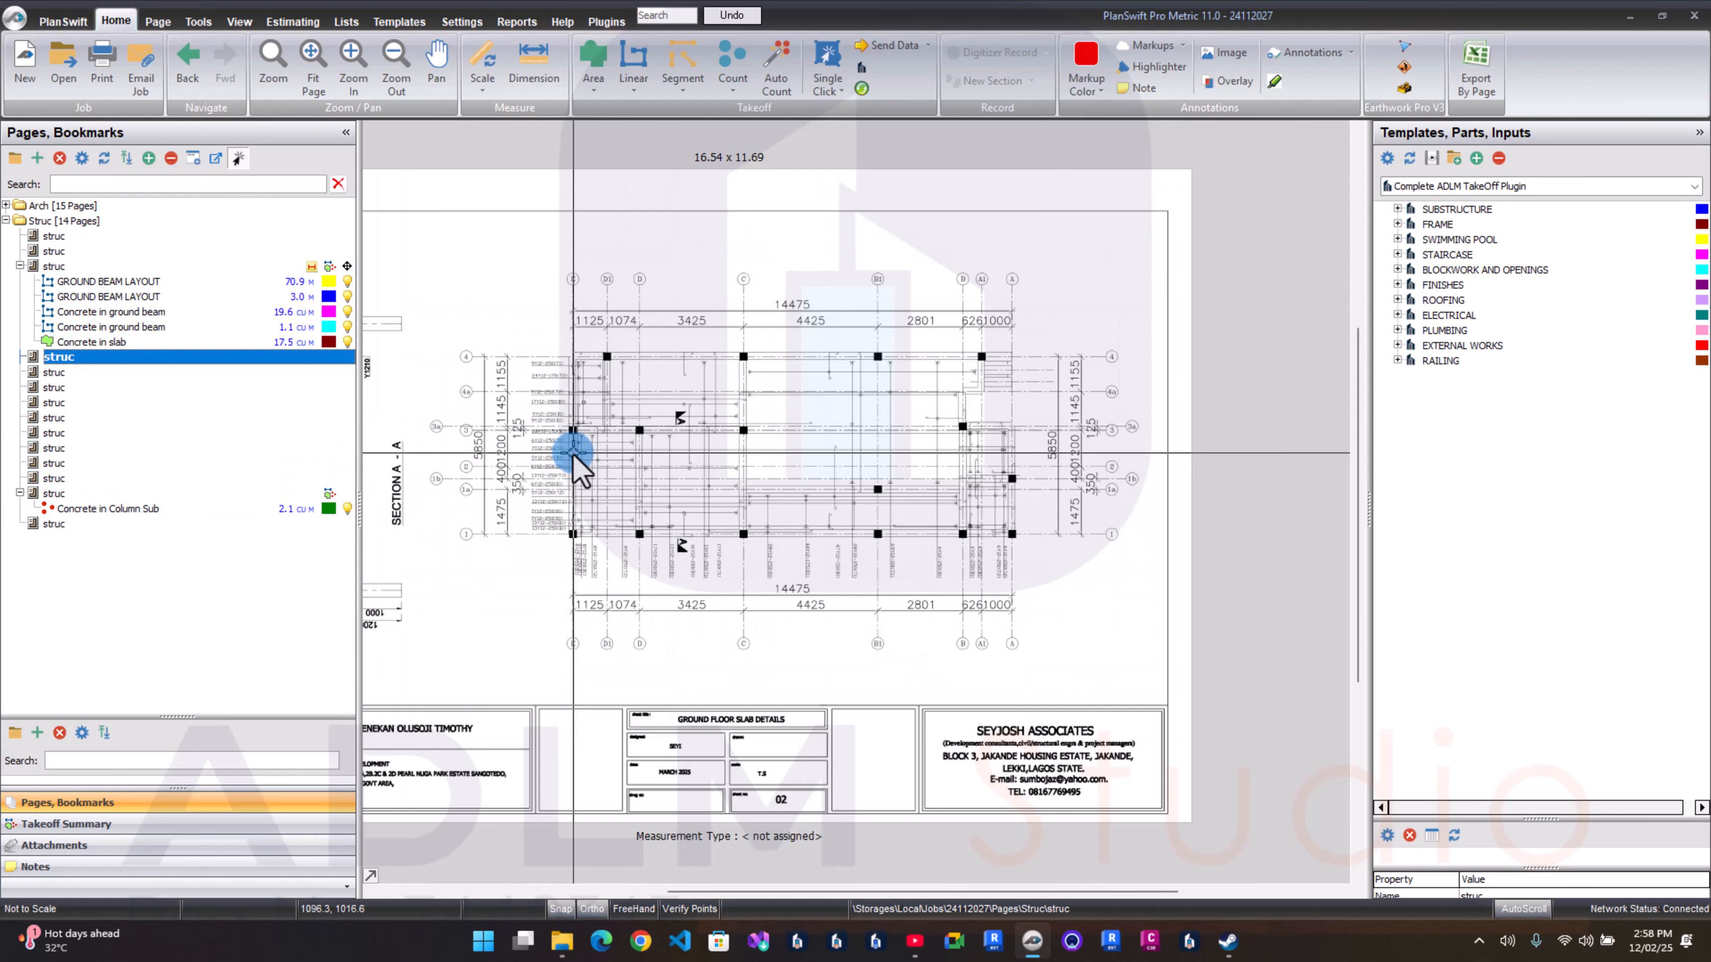
pyautogui.click(177, 372)
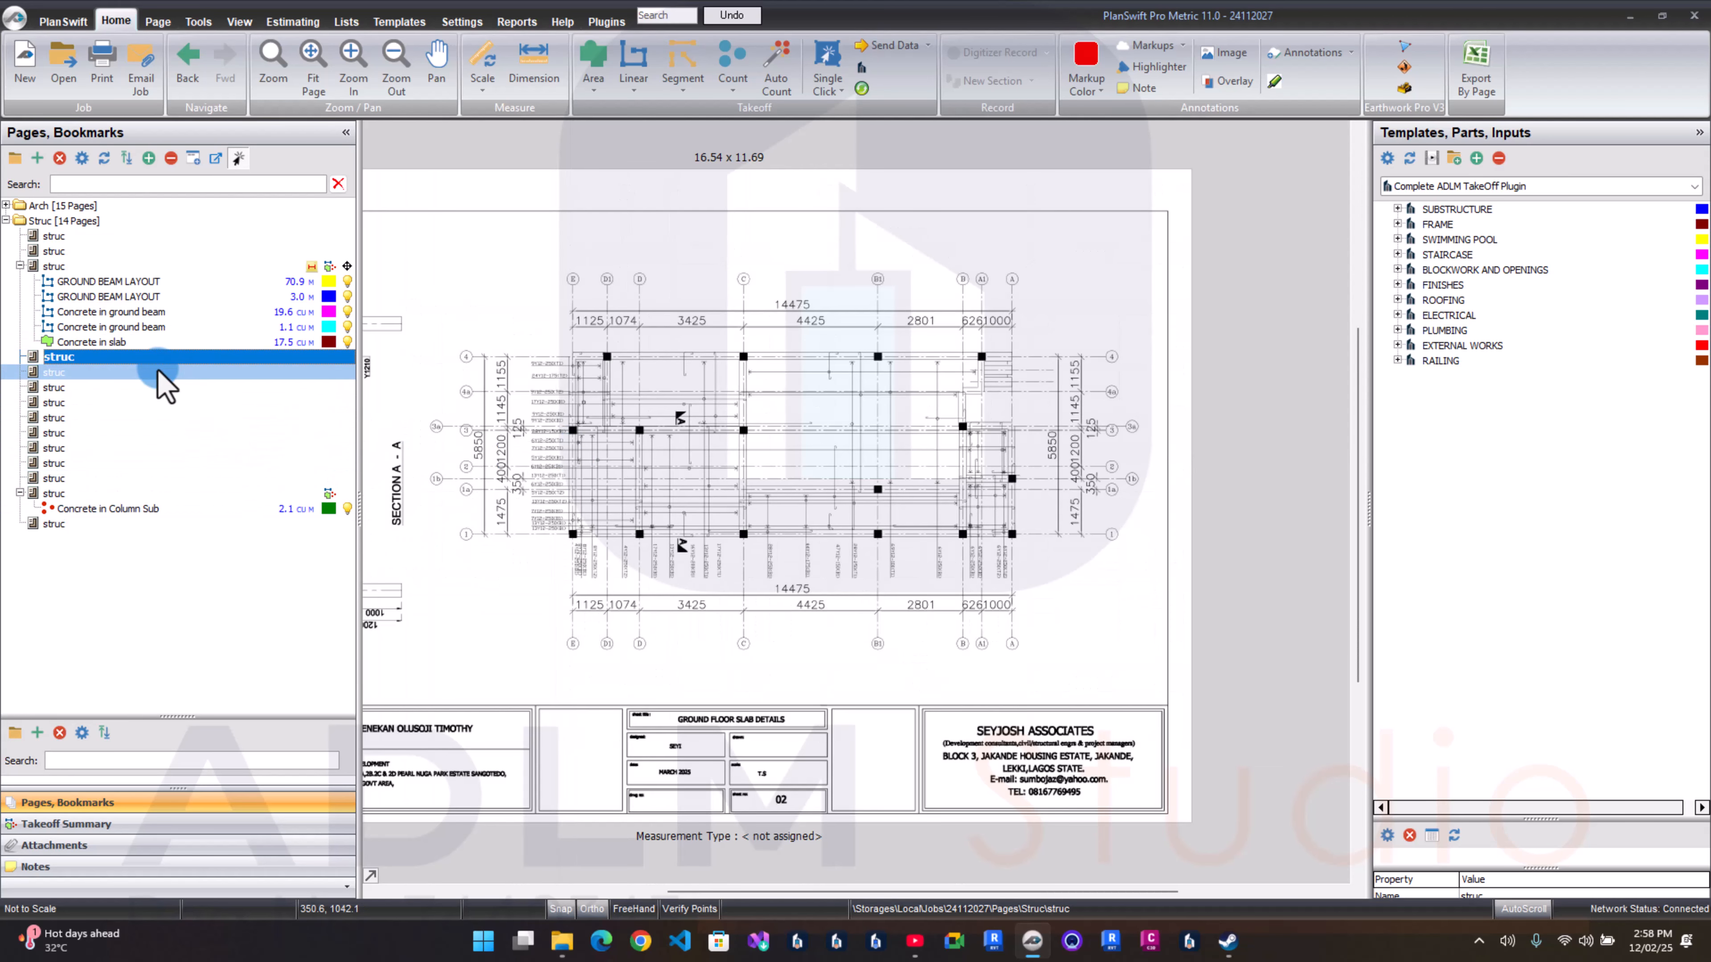
pyautogui.click(158, 388)
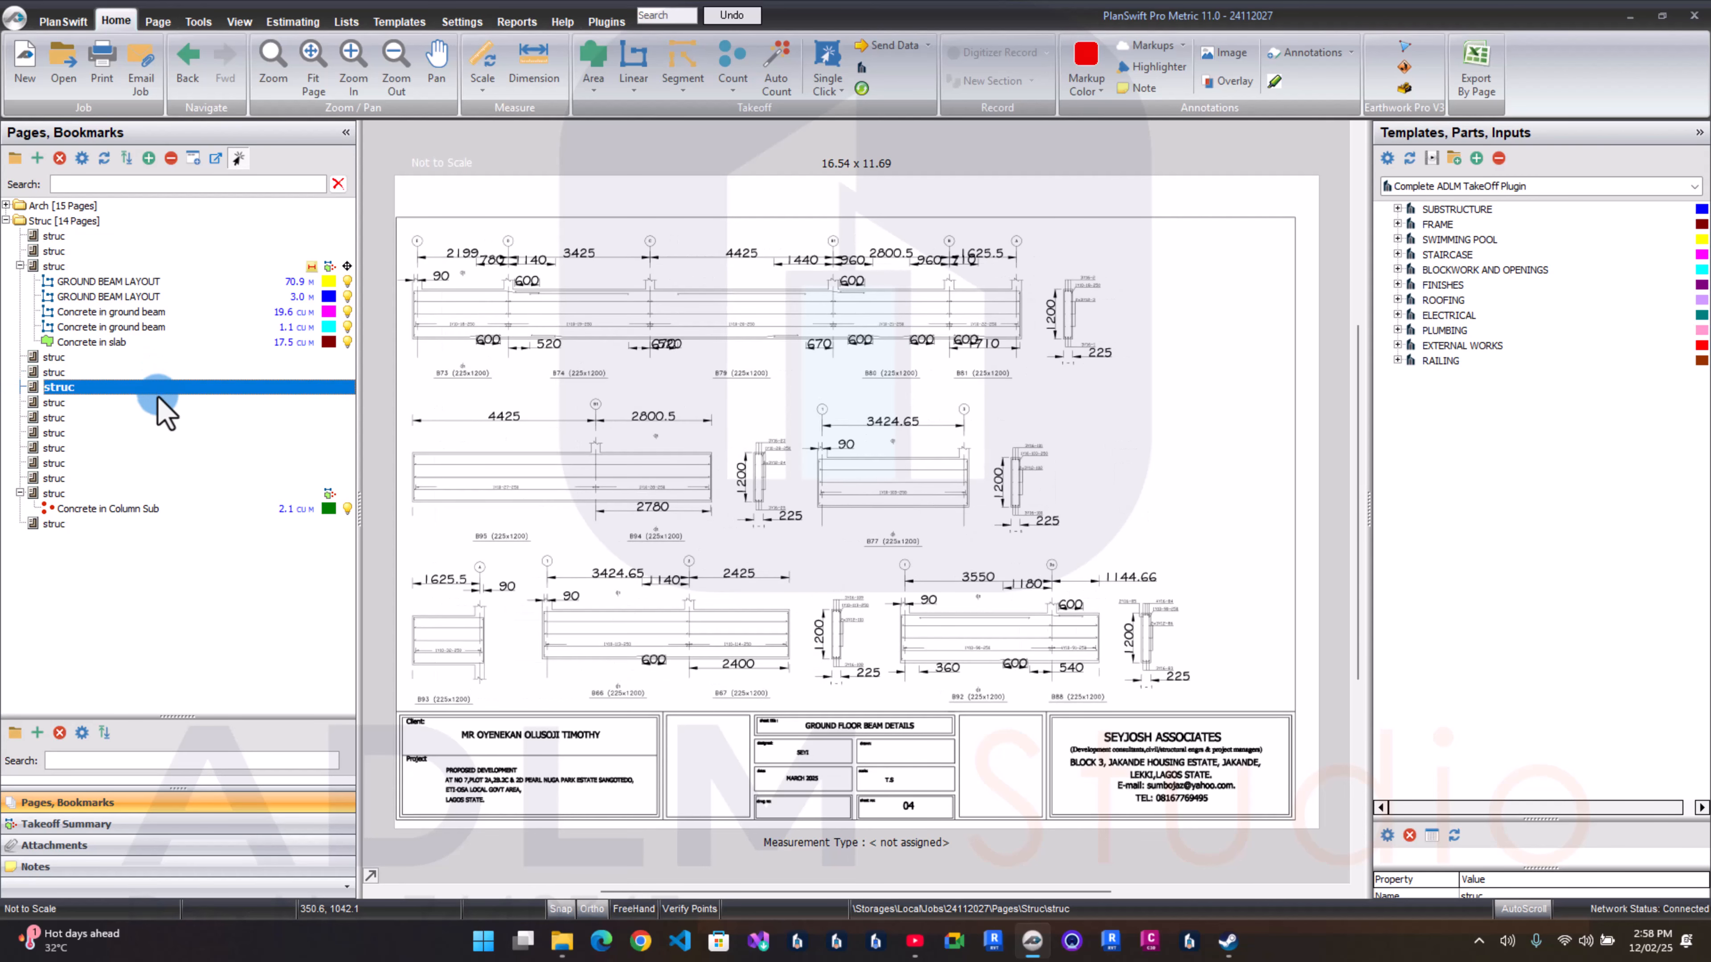
# Step: Open the First Floor Slab Layout sheet and scale it horizontally to 2.8 m along the 2801 dimension between grids B1 and B
pyautogui.click(158, 403)
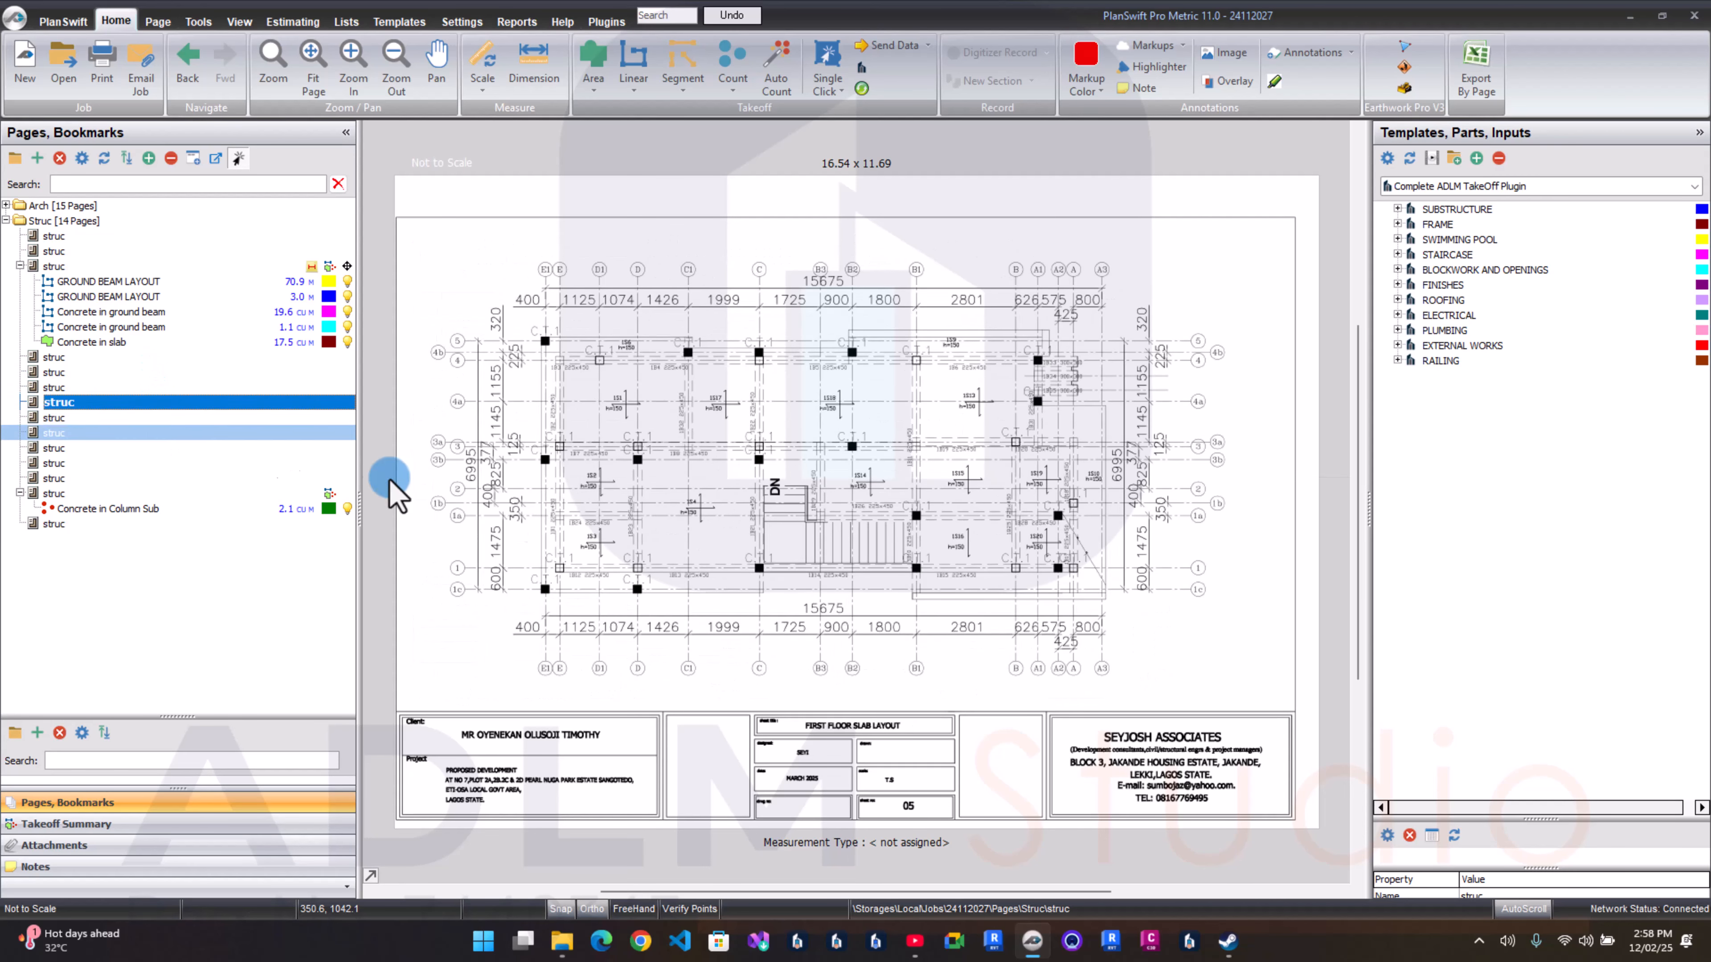
pyautogui.scroll(2, 903, 721)
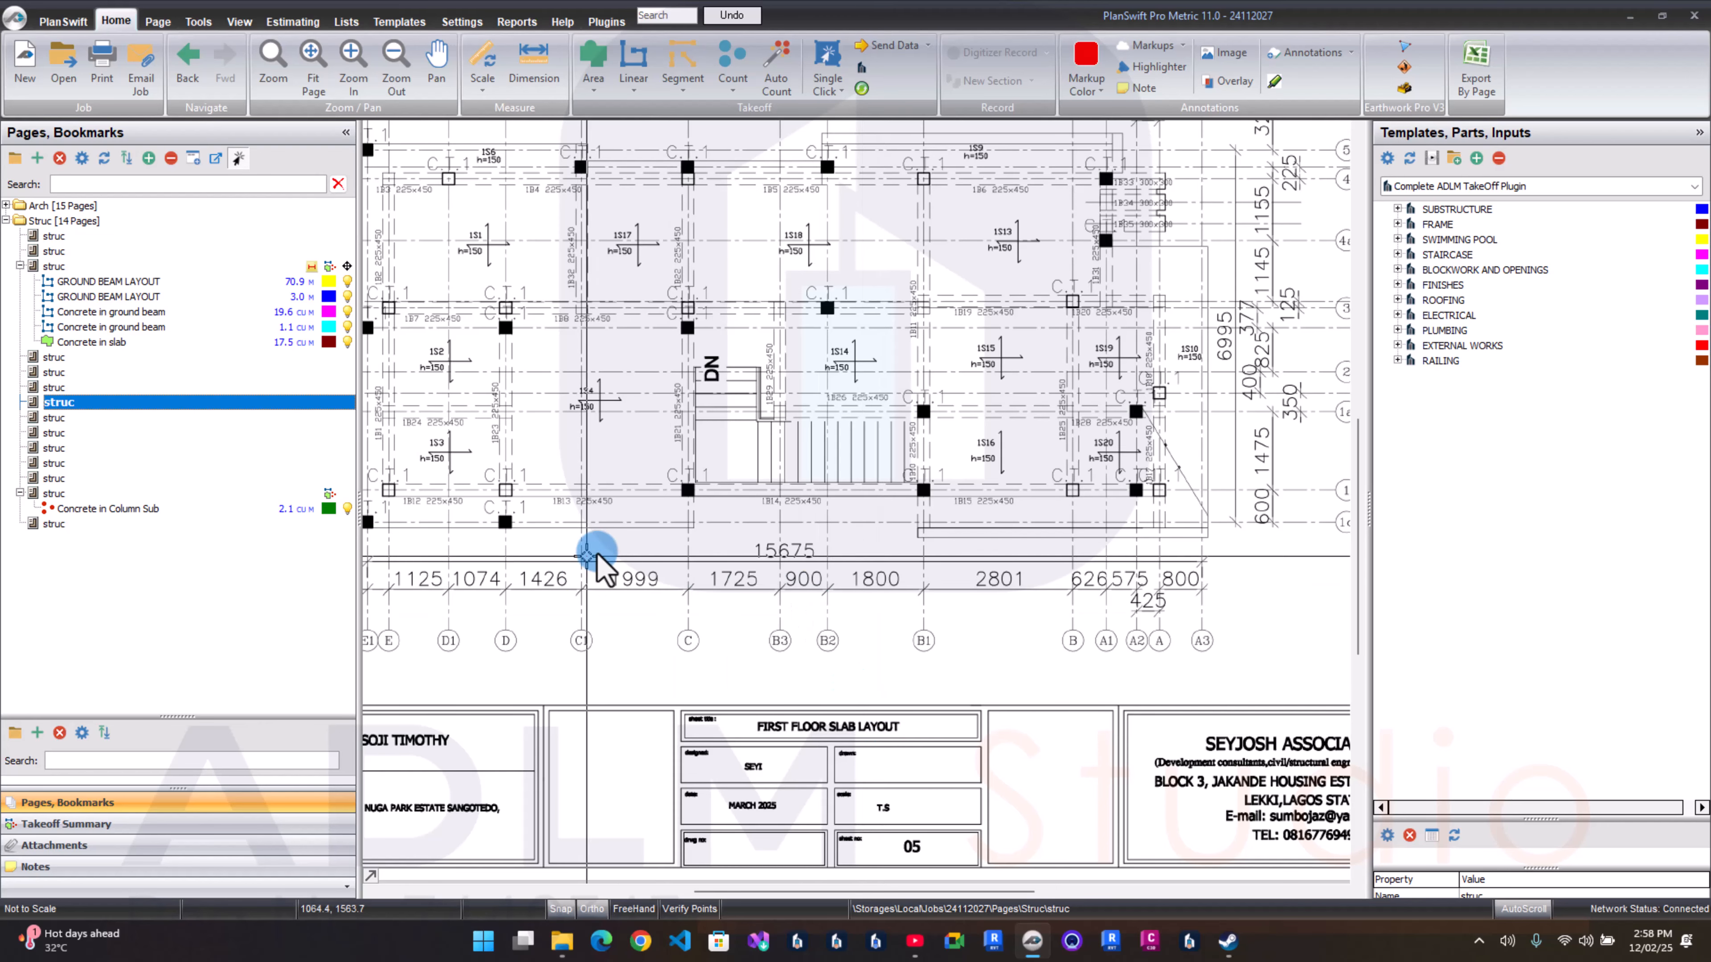
pyautogui.scroll(-2, 603, 556)
pyautogui.click(618, 543)
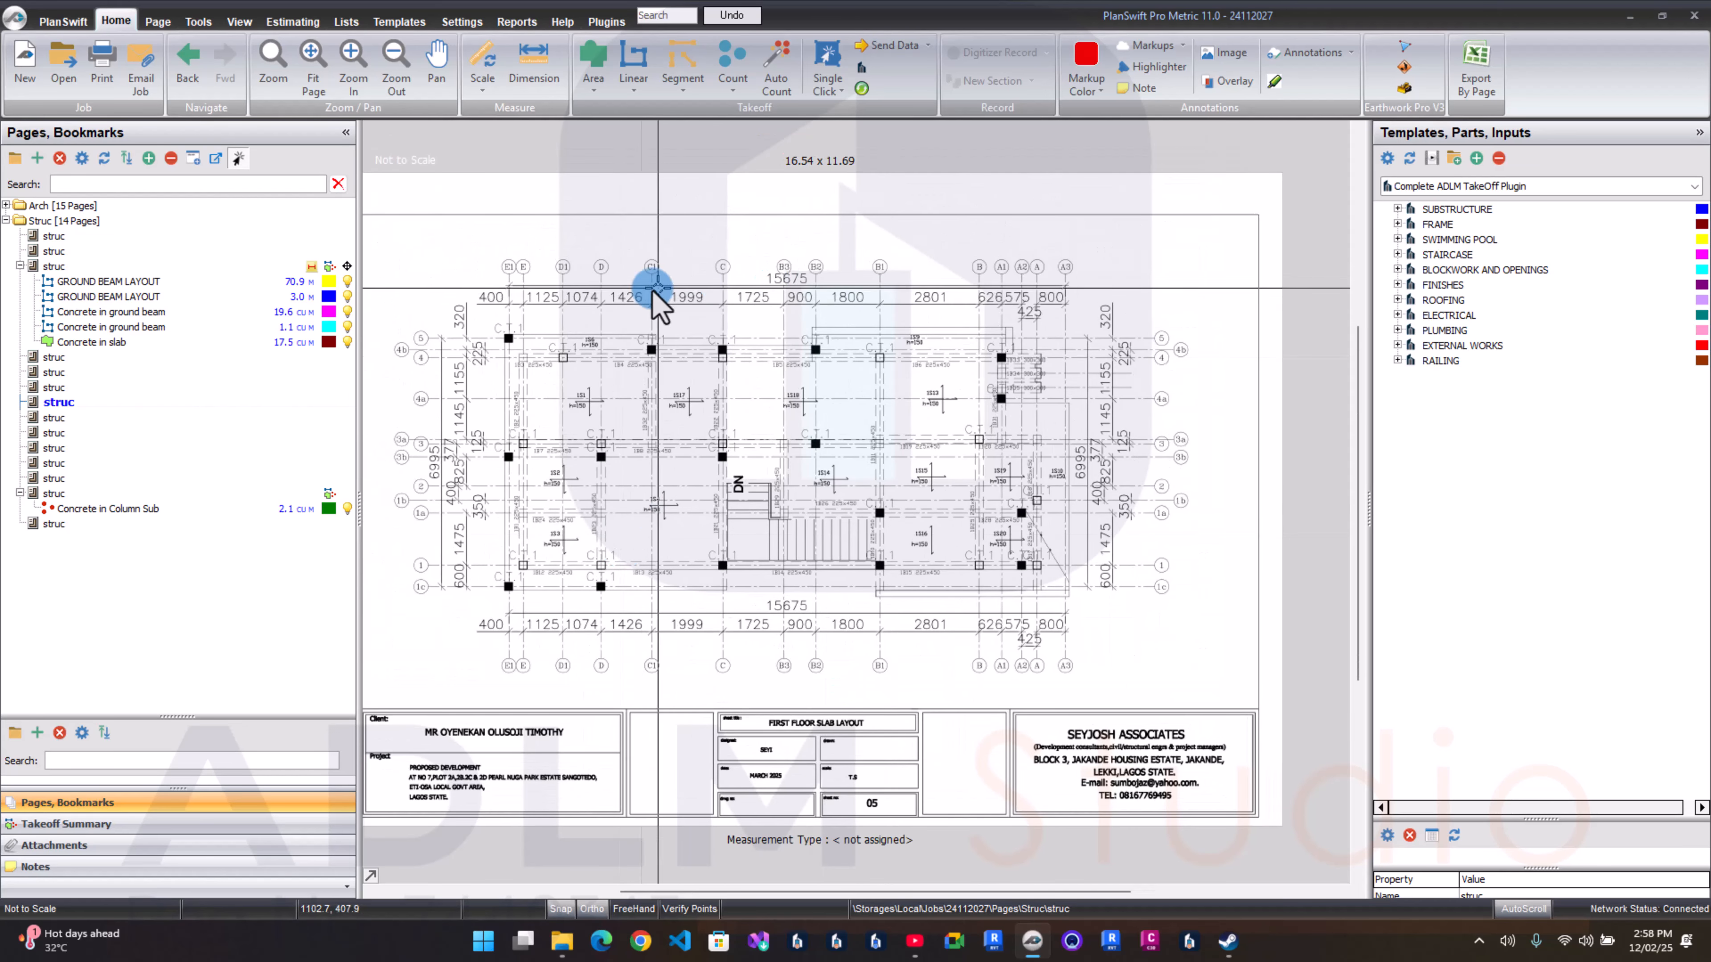
pyautogui.scroll(2, 936, 293)
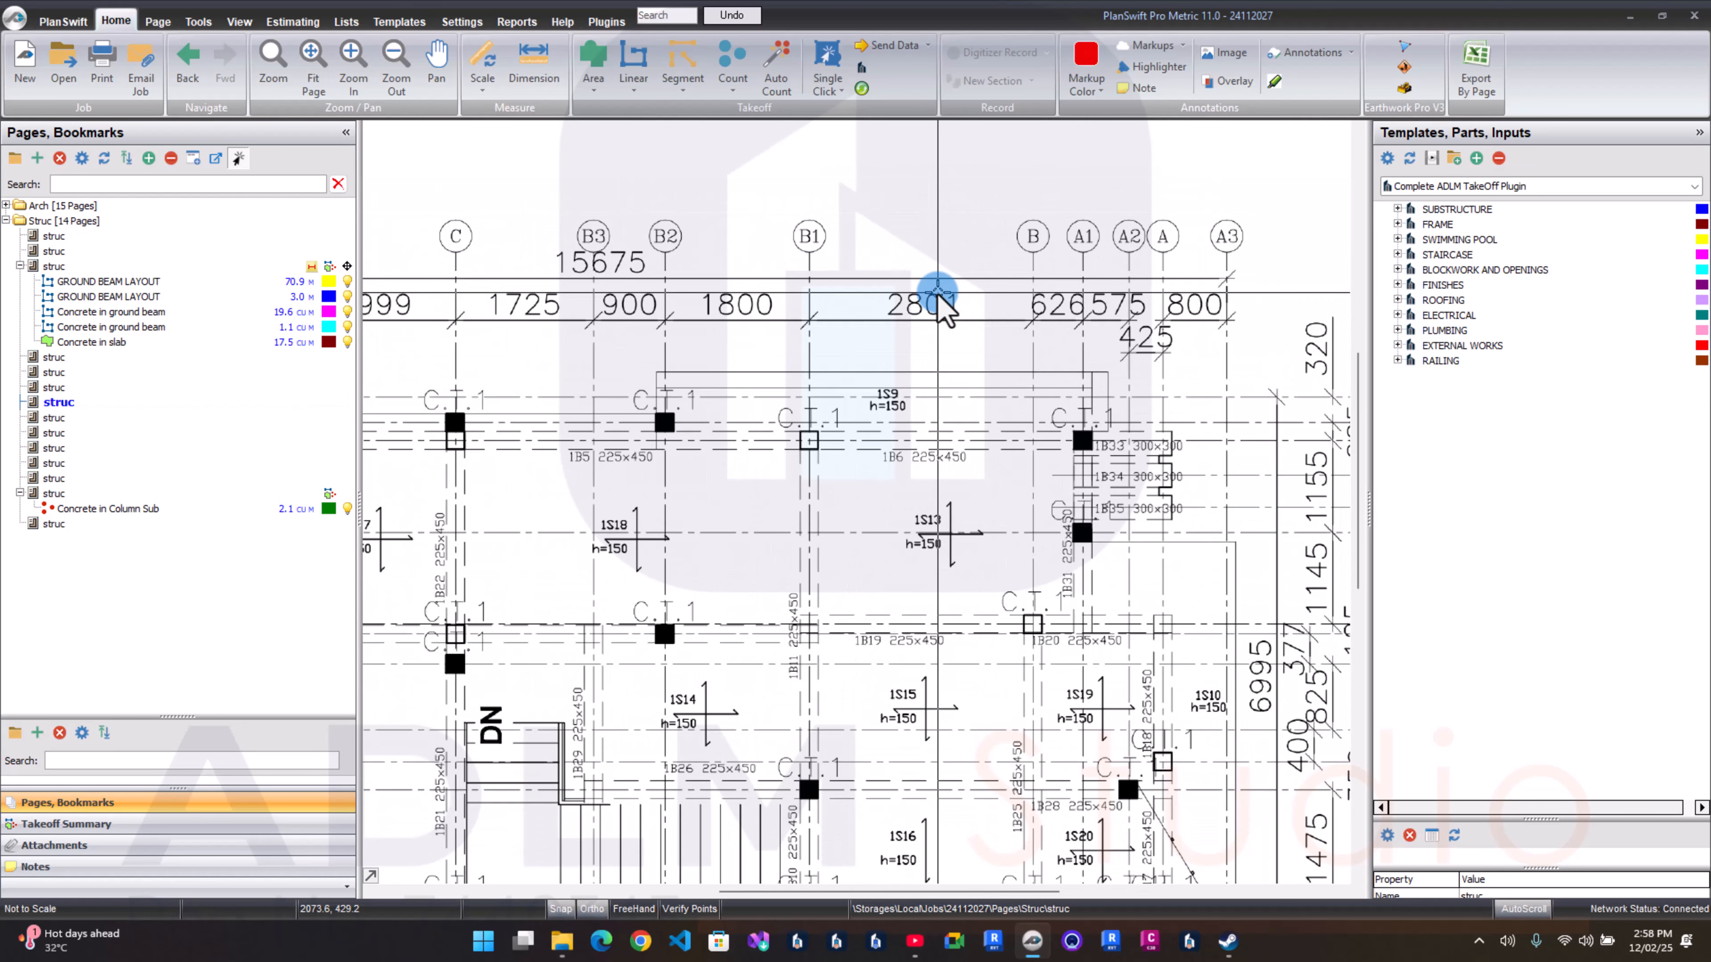
pyautogui.click(484, 54)
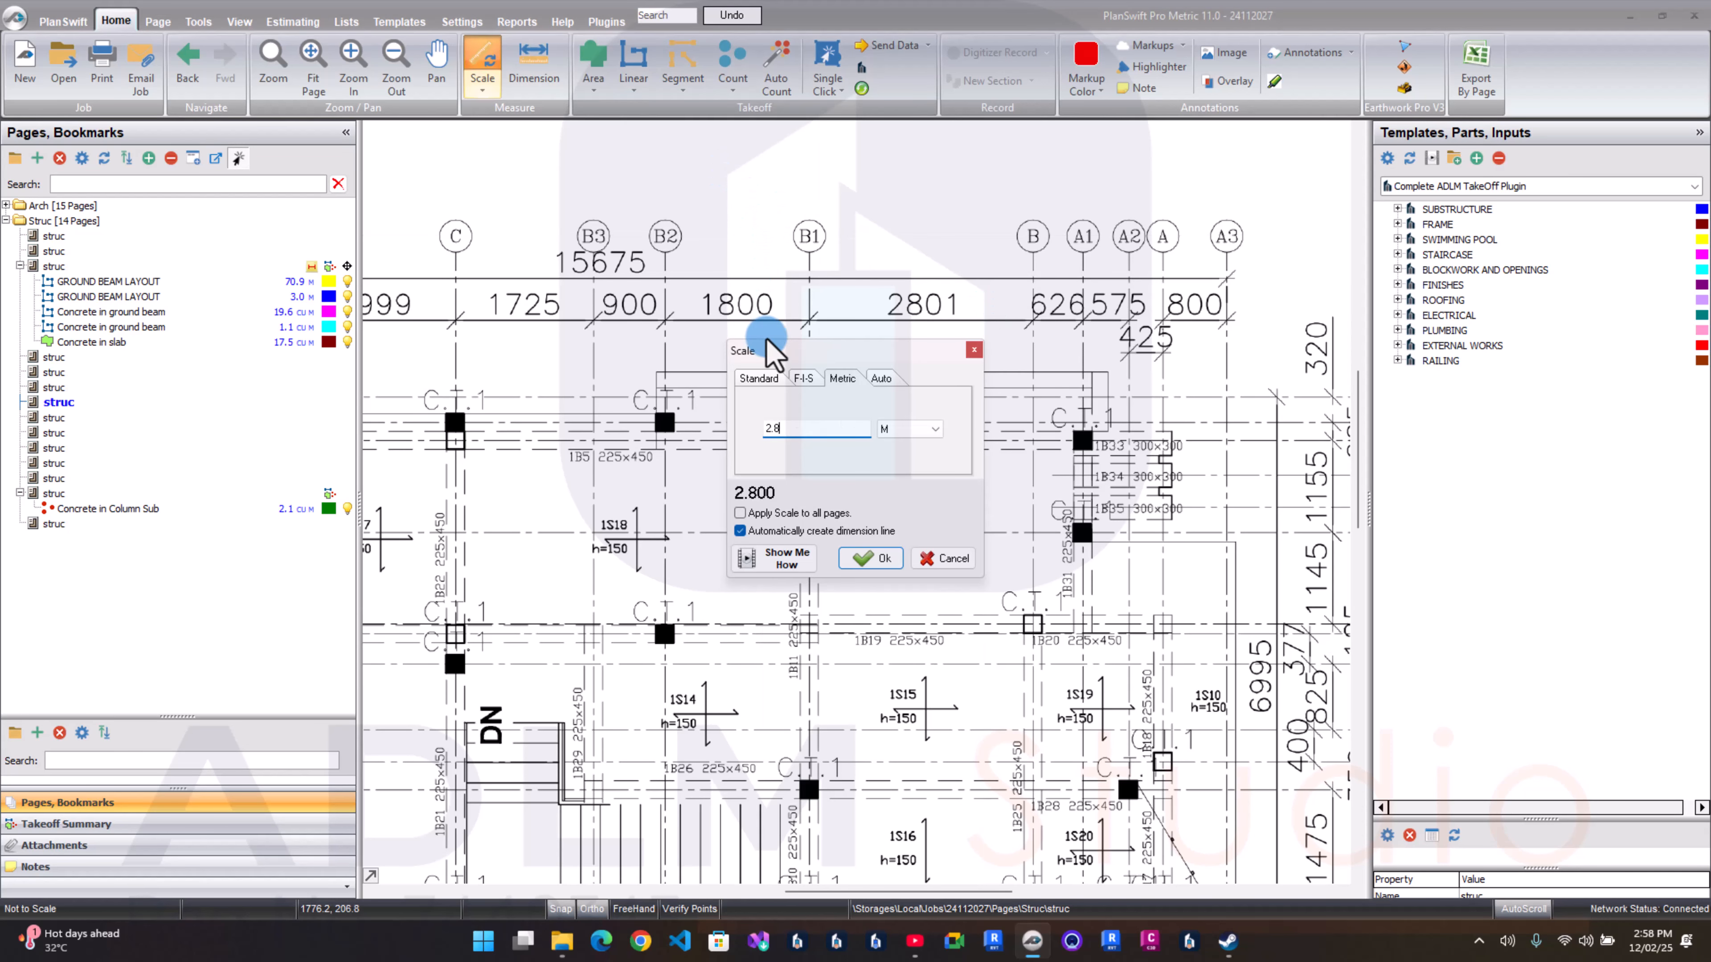
pyautogui.click(882, 568)
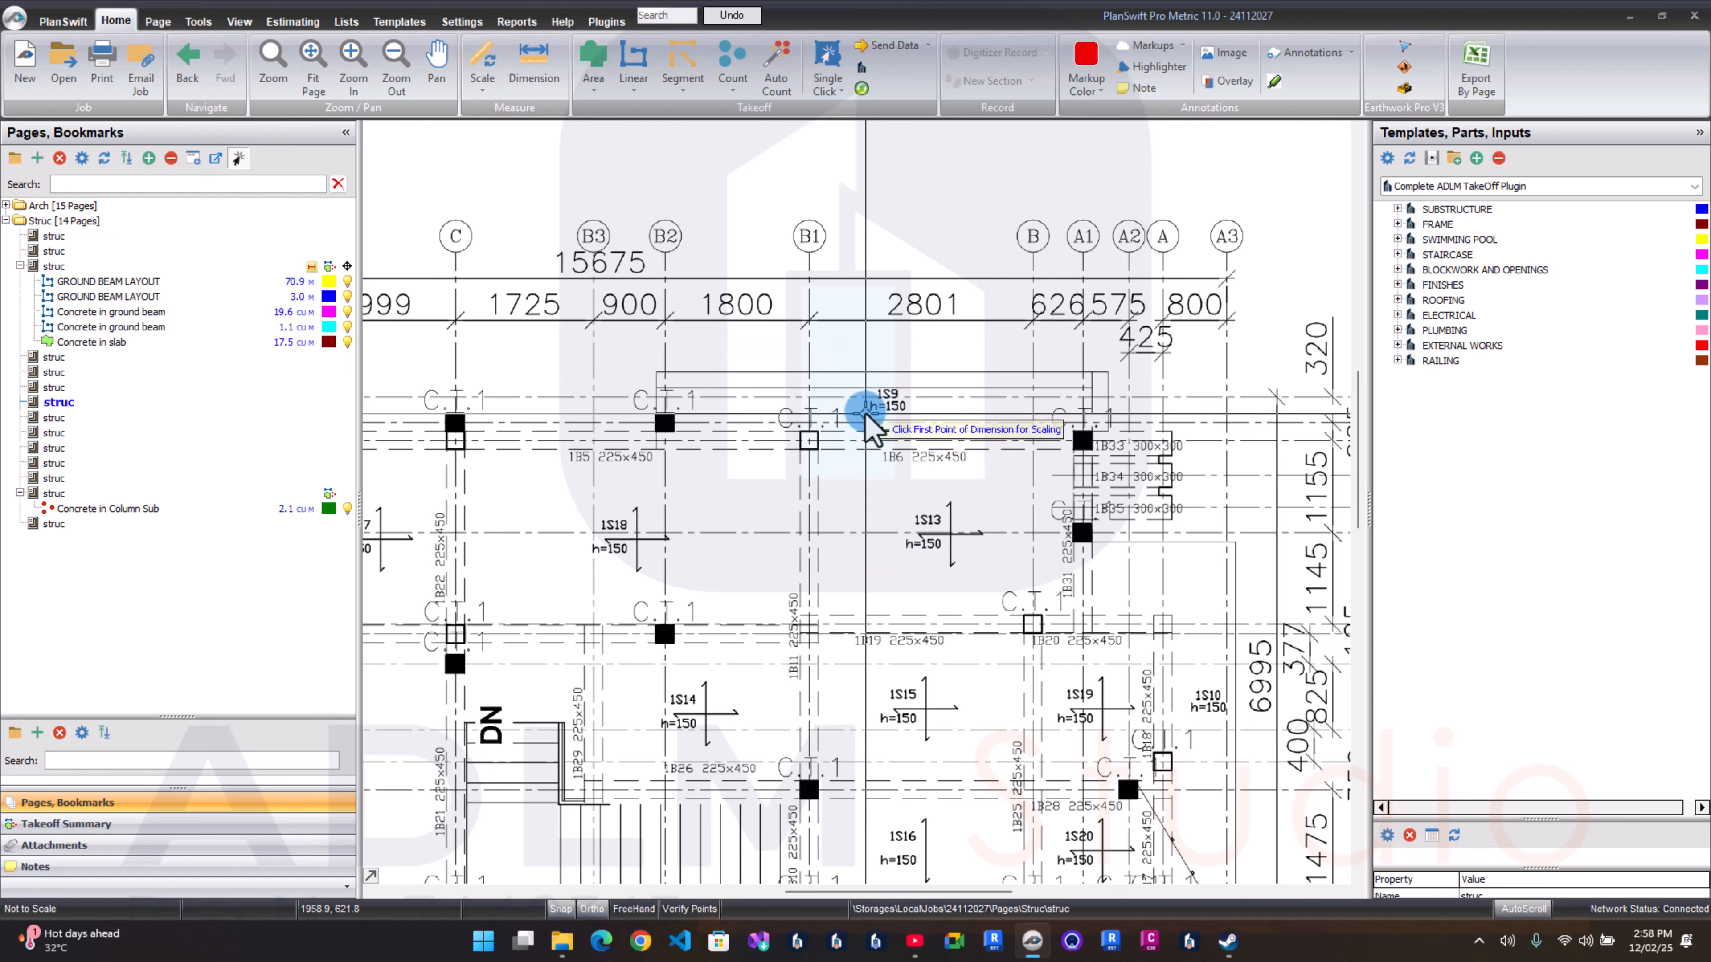
pyautogui.click(810, 332)
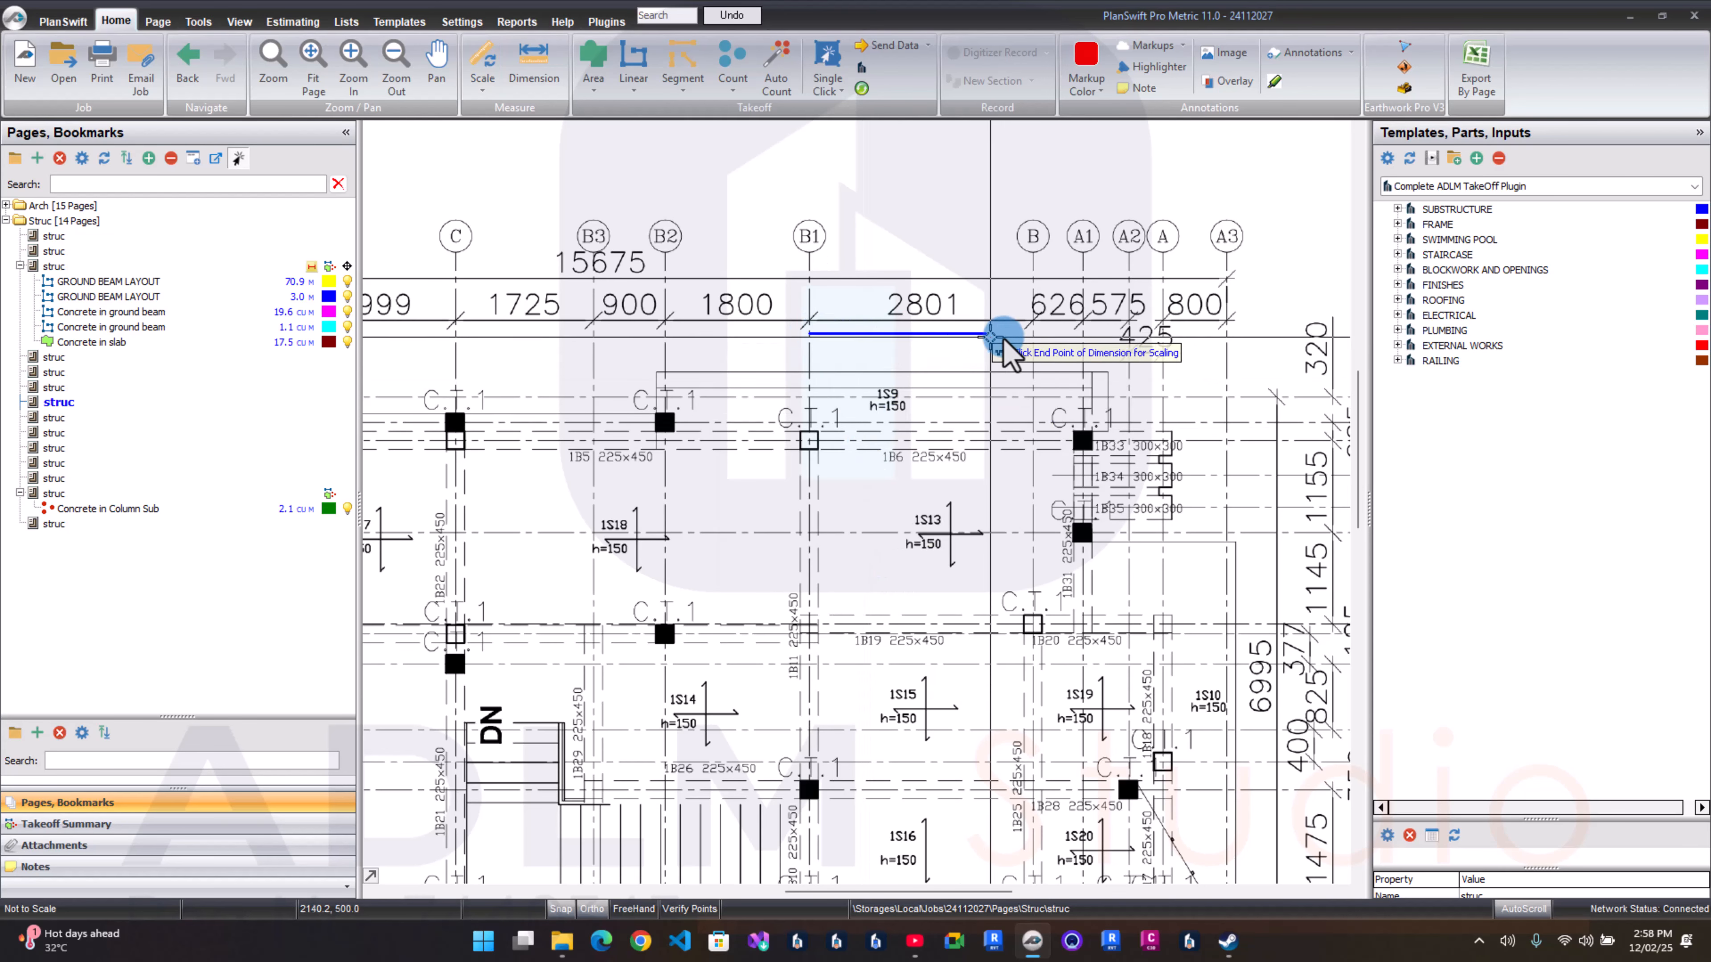
pyautogui.click(1033, 333)
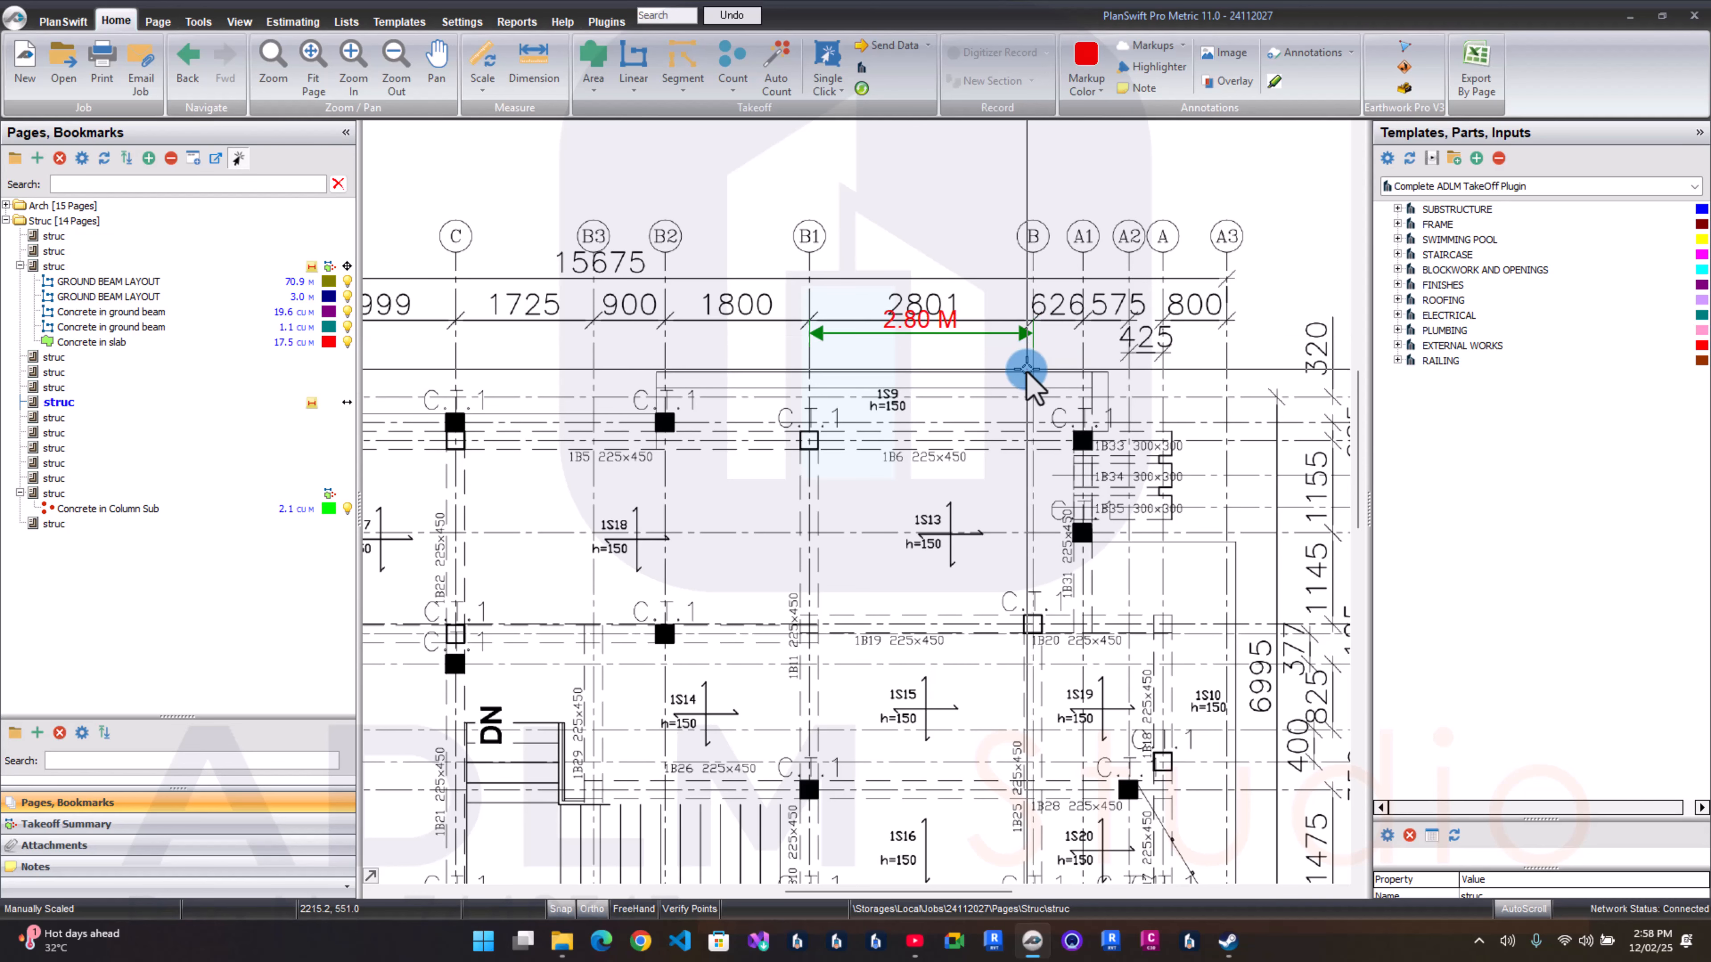
# Step: Scale the First Floor Slab Layout sheet vertically along the 6995 dimension between grids 5 and 1c
pyautogui.scroll(-3, 1077, 447)
pyautogui.moveTo(1074, 431); pyautogui.dragTo(1349, 417)
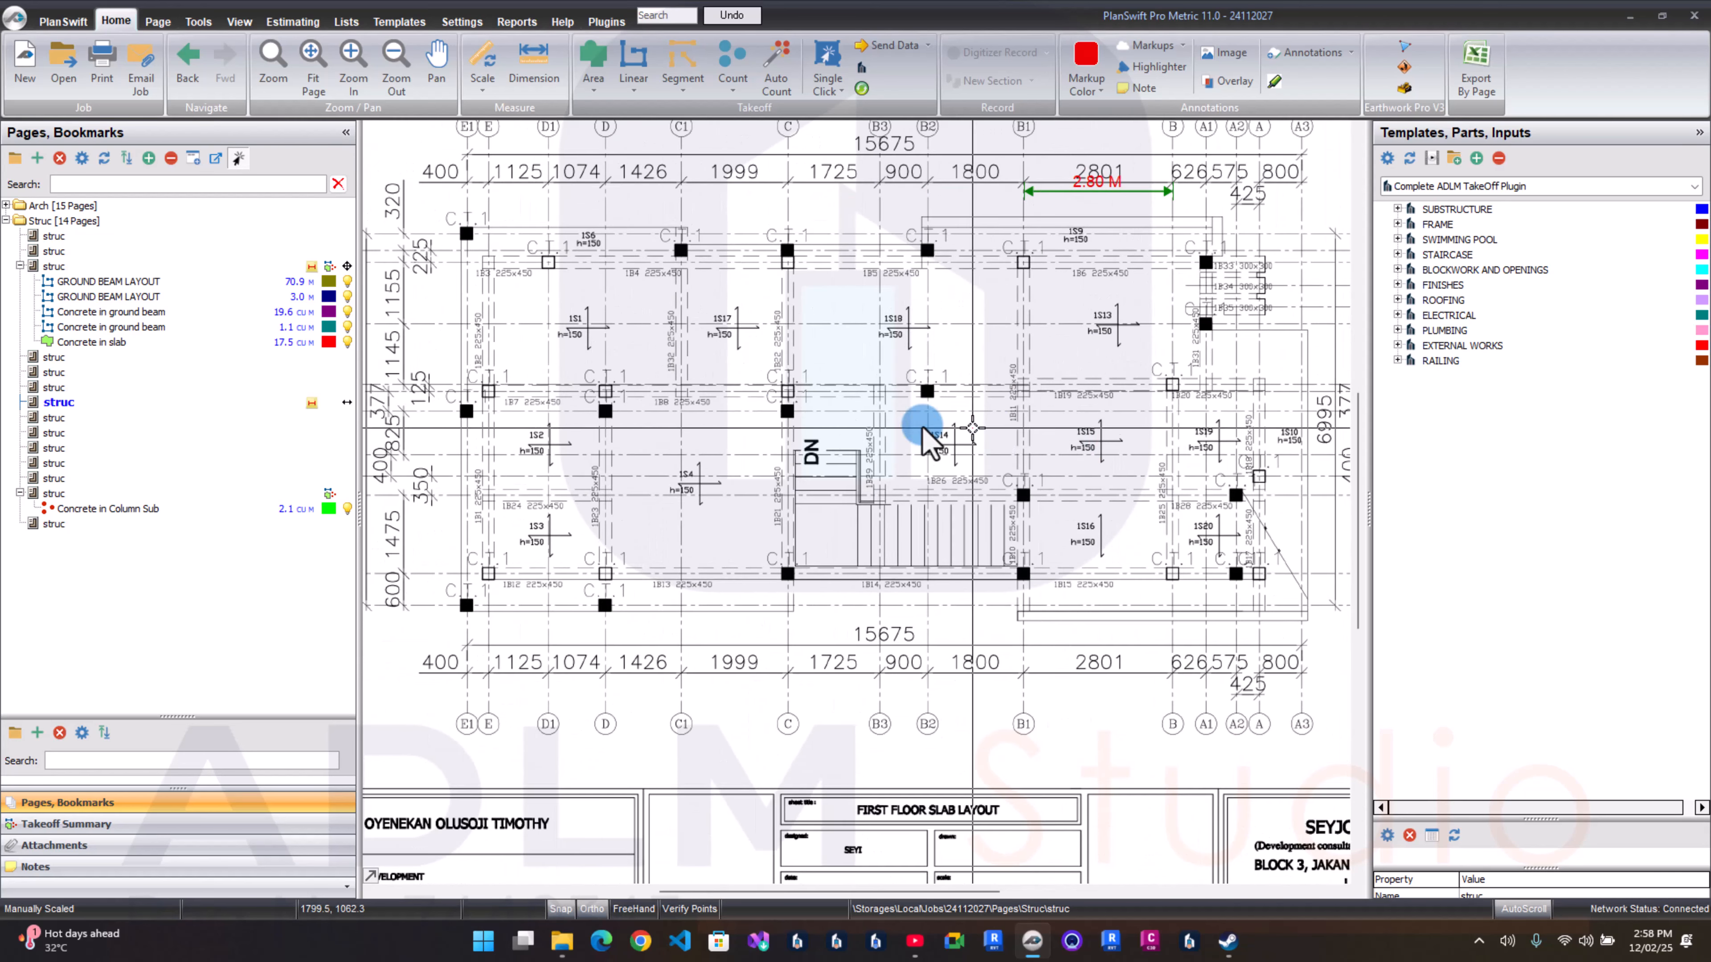
pyautogui.moveTo(495, 360); pyautogui.dragTo(608, 384)
pyautogui.scroll(2, 420, 489)
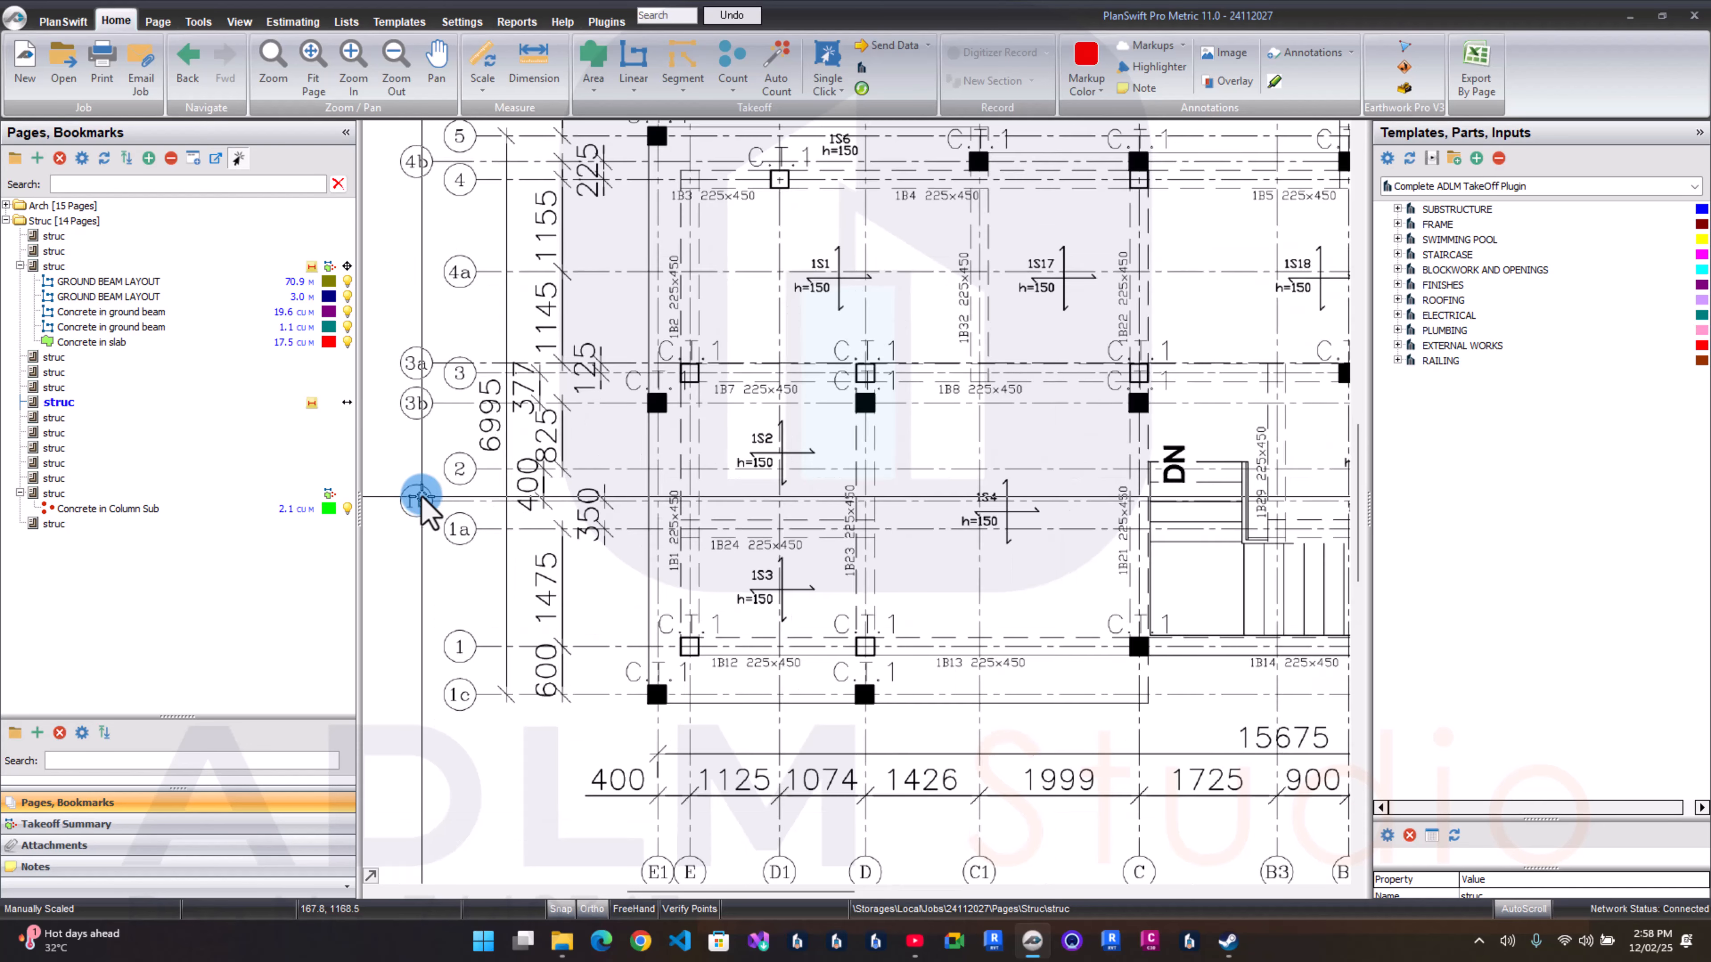
pyautogui.scroll(-2, 439, 439)
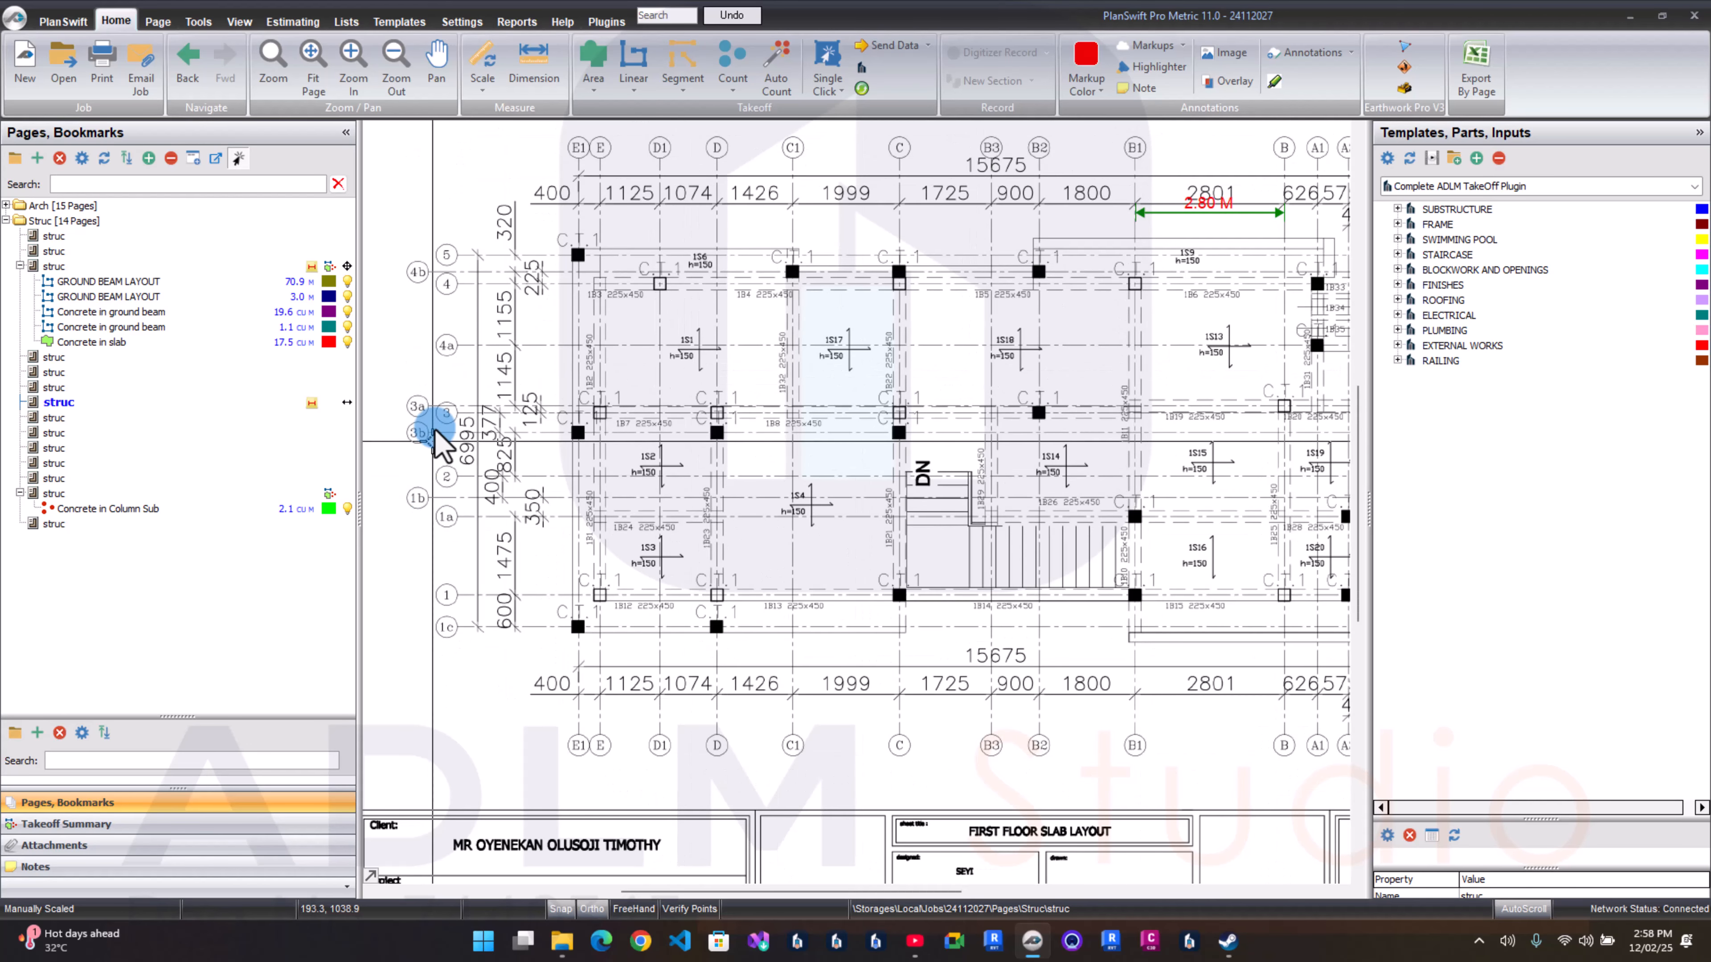
pyautogui.click(479, 54)
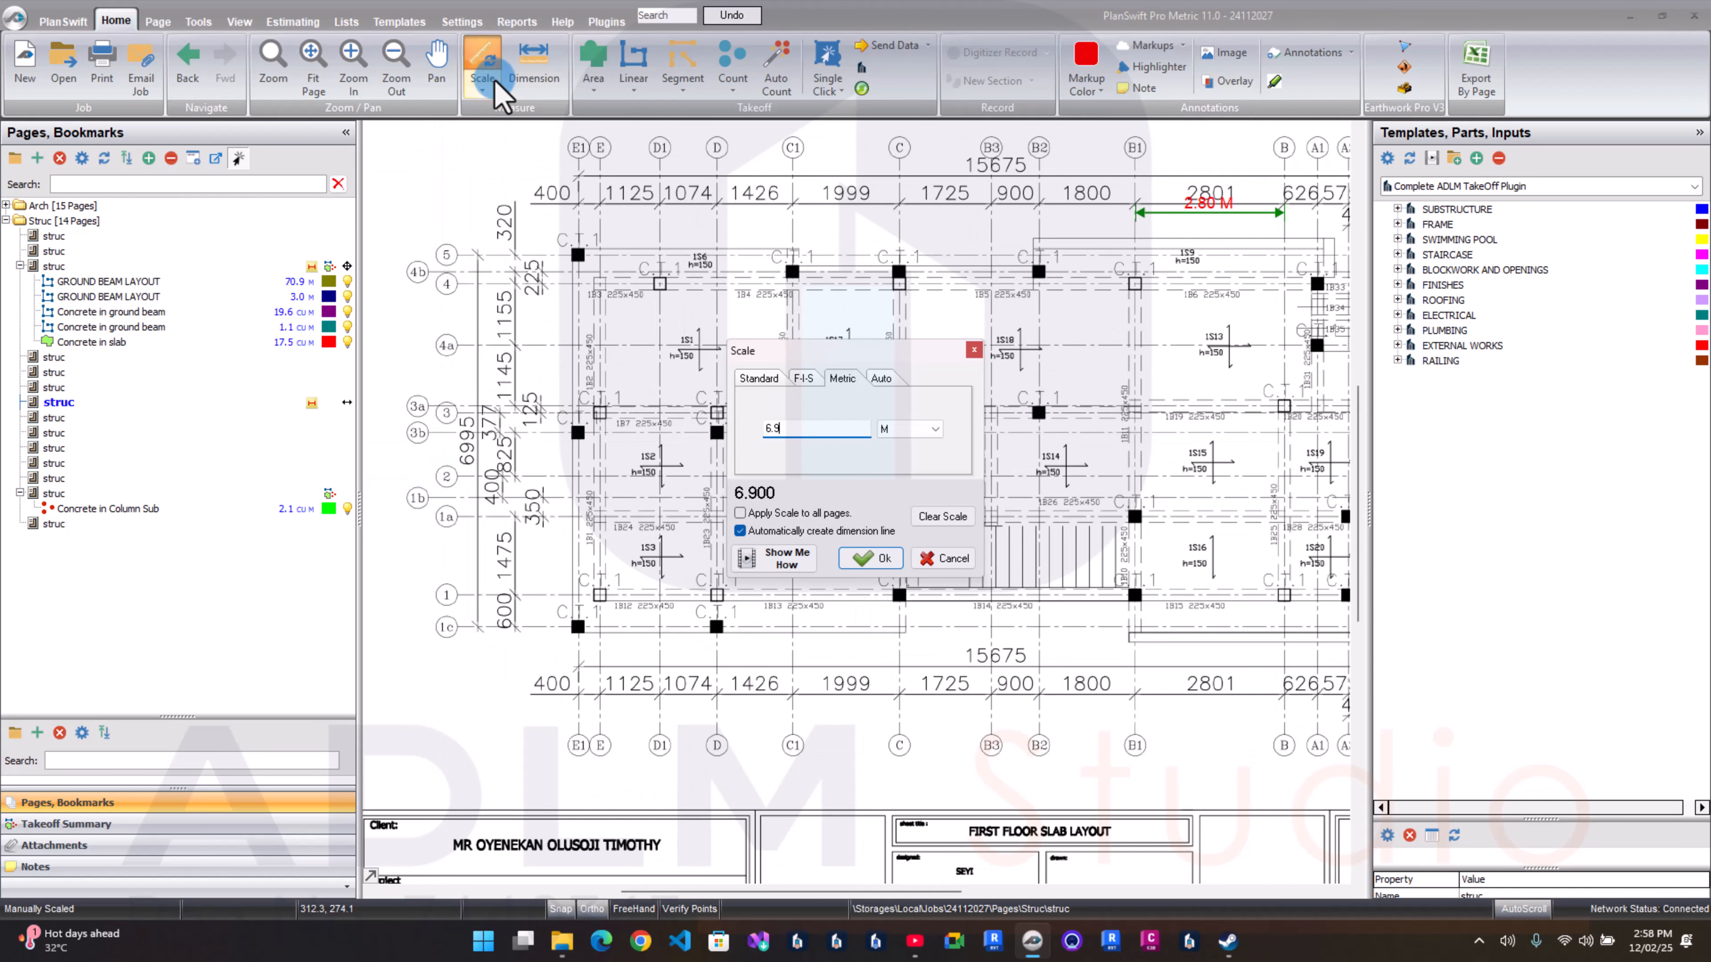
pyautogui.click(862, 559)
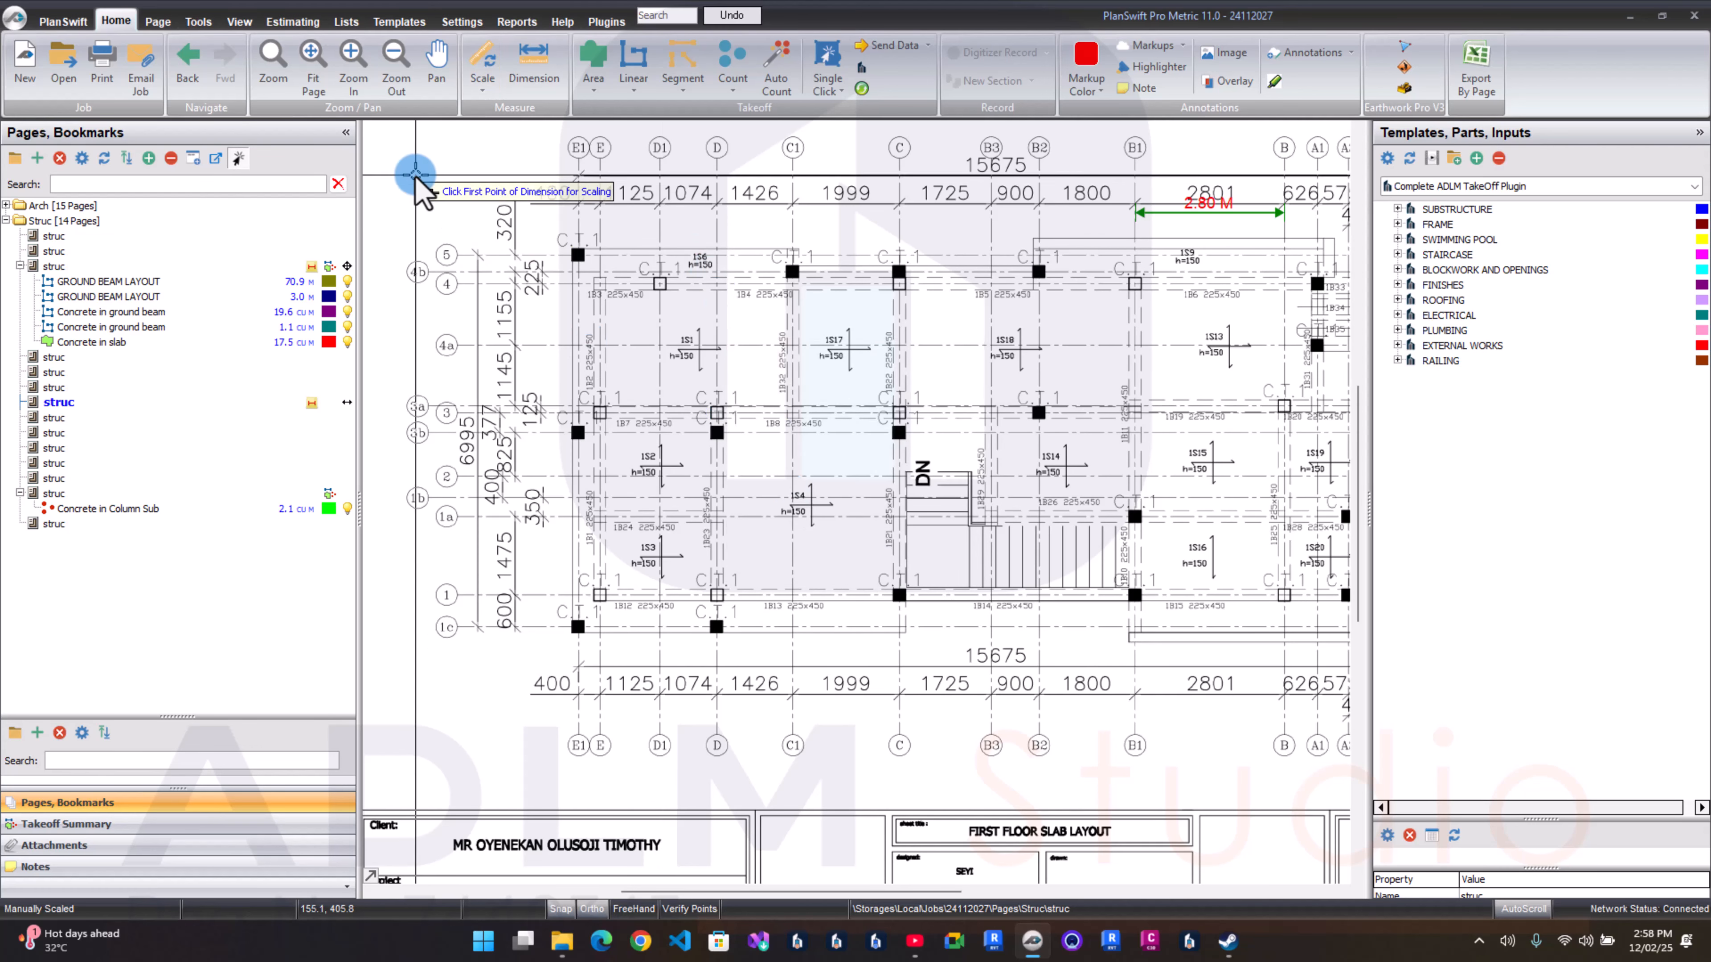
pyautogui.click(489, 255)
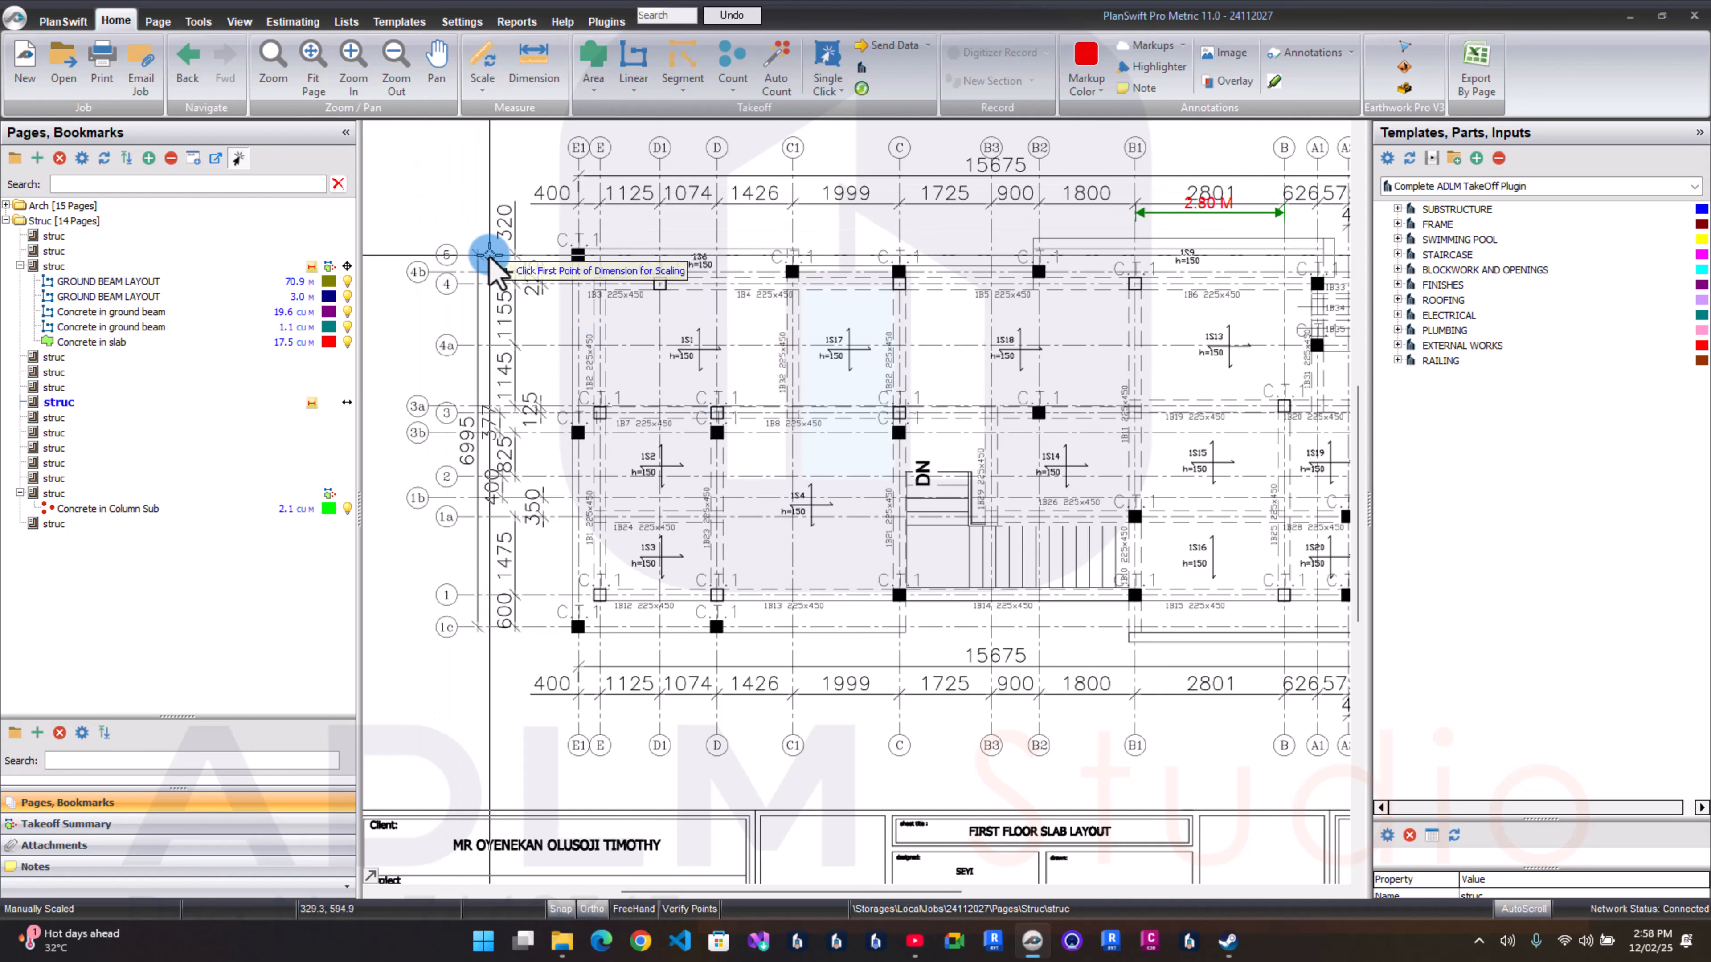
pyautogui.click(497, 627)
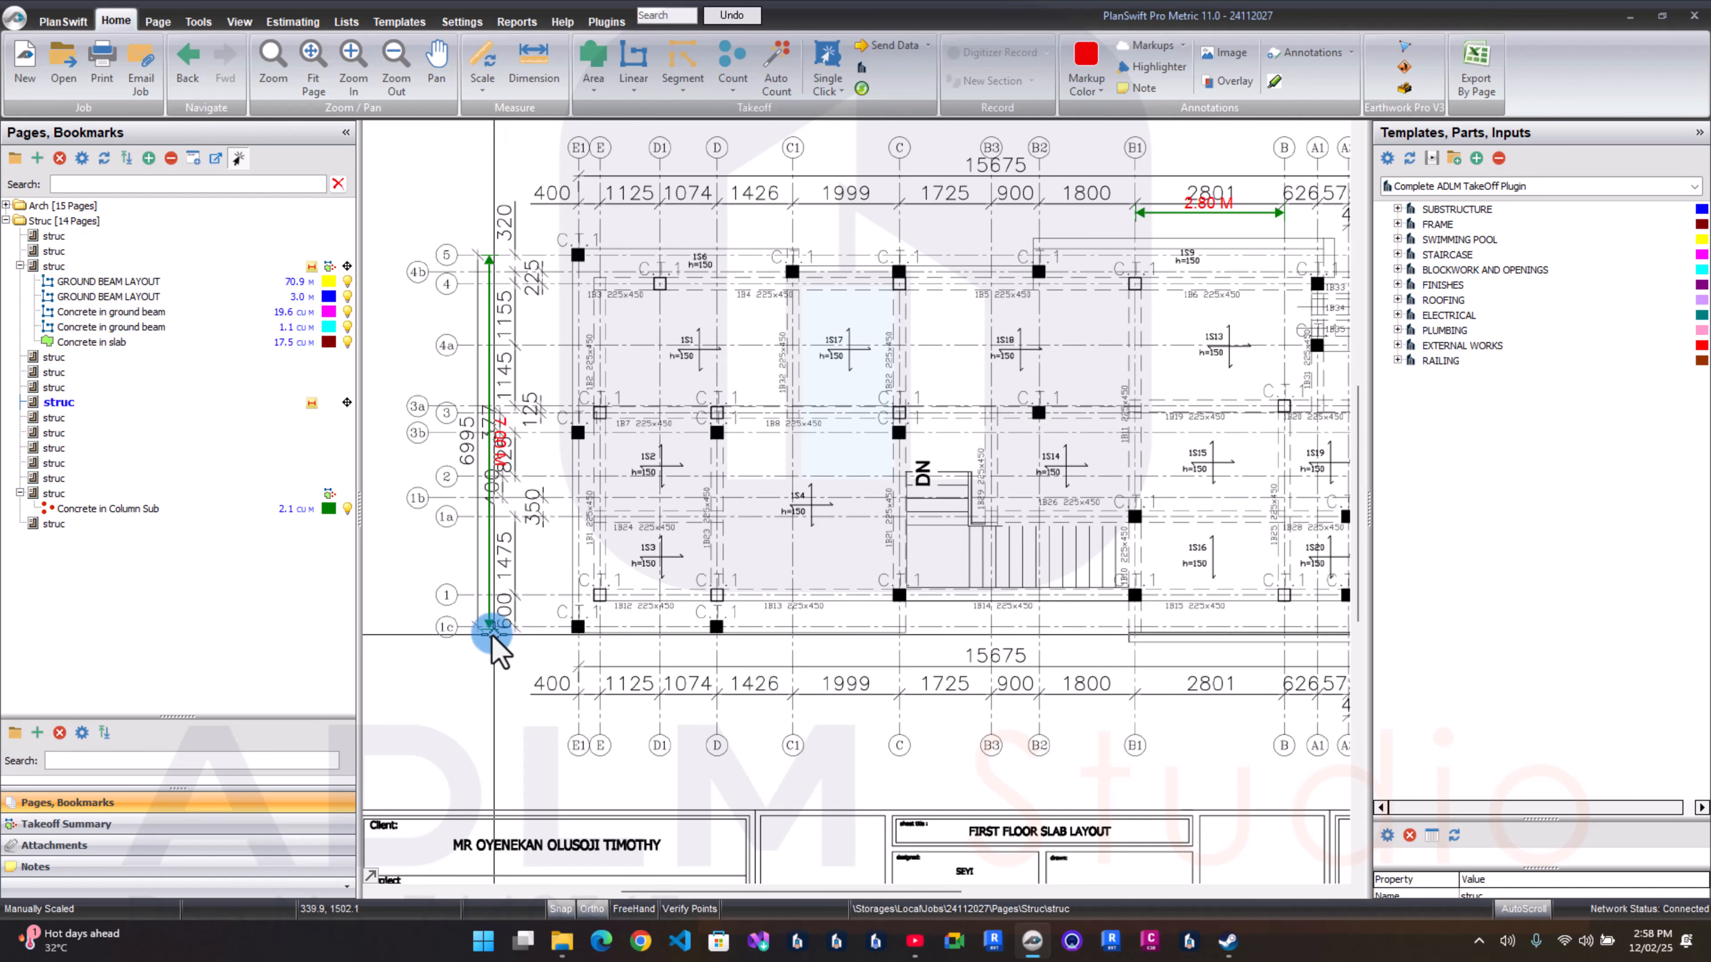
pyautogui.scroll(5, 491, 634)
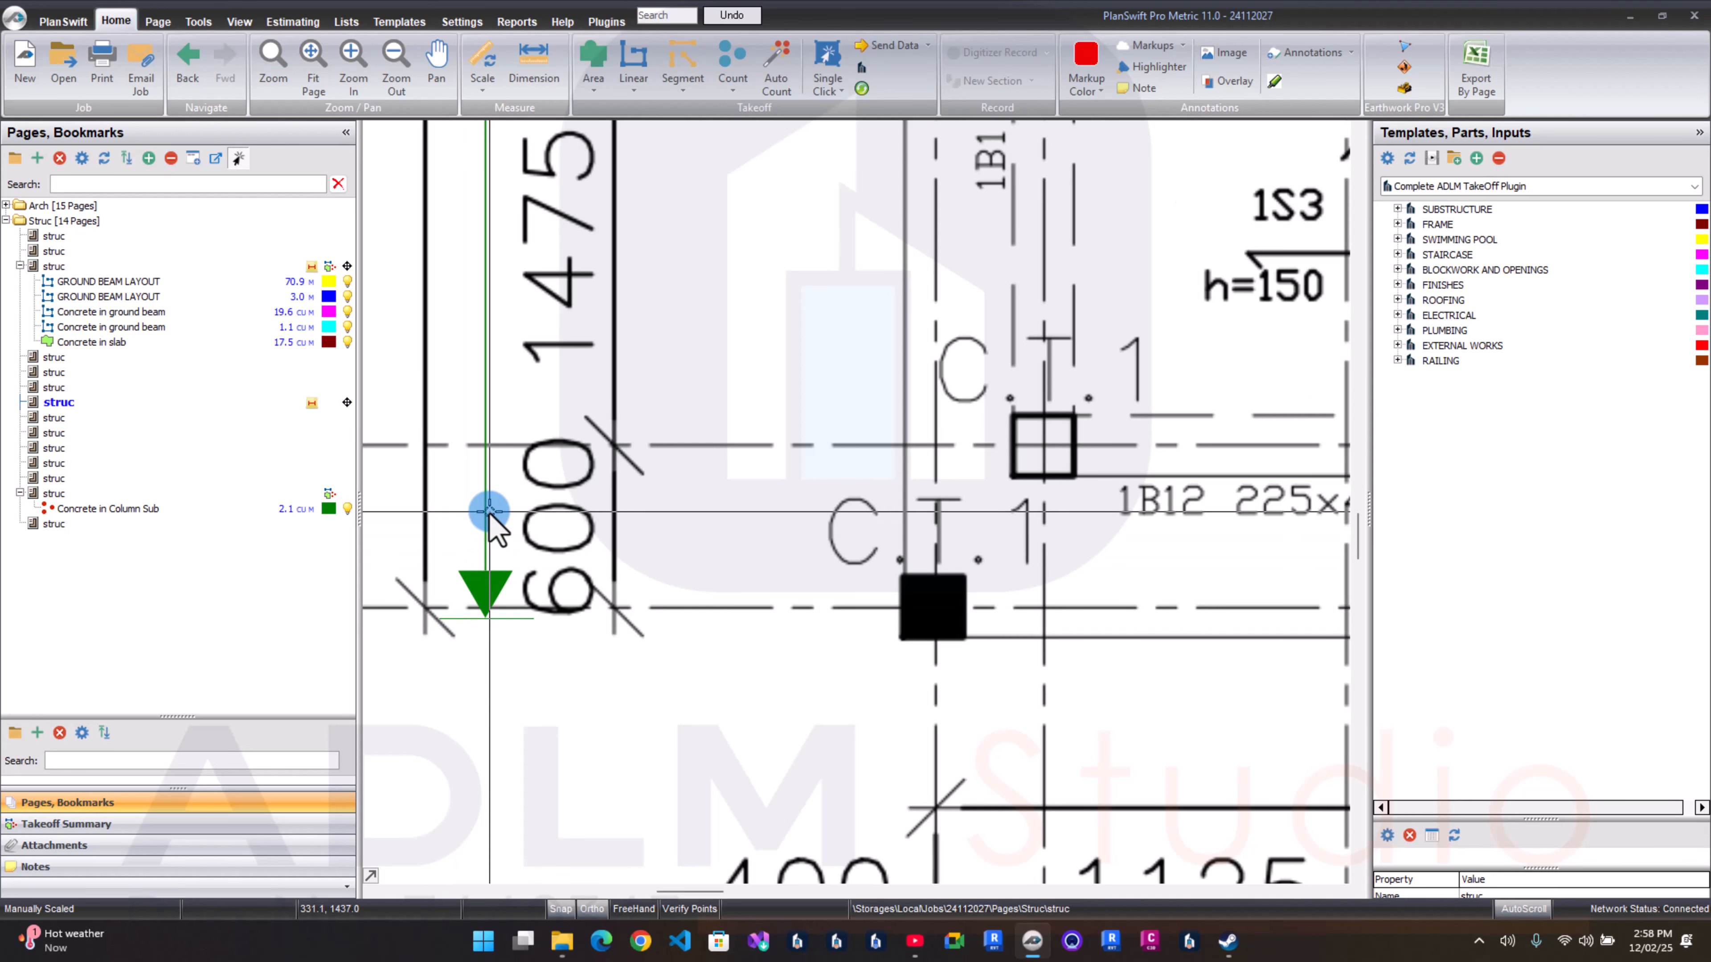
# Step: Rescale the First Floor Slab Layout sheet vertically to 6.995 m along the 6995 dimension from grid 1c to grid 5
pyautogui.scroll(-5, 490, 512)
pyautogui.scroll(1, 534, 268)
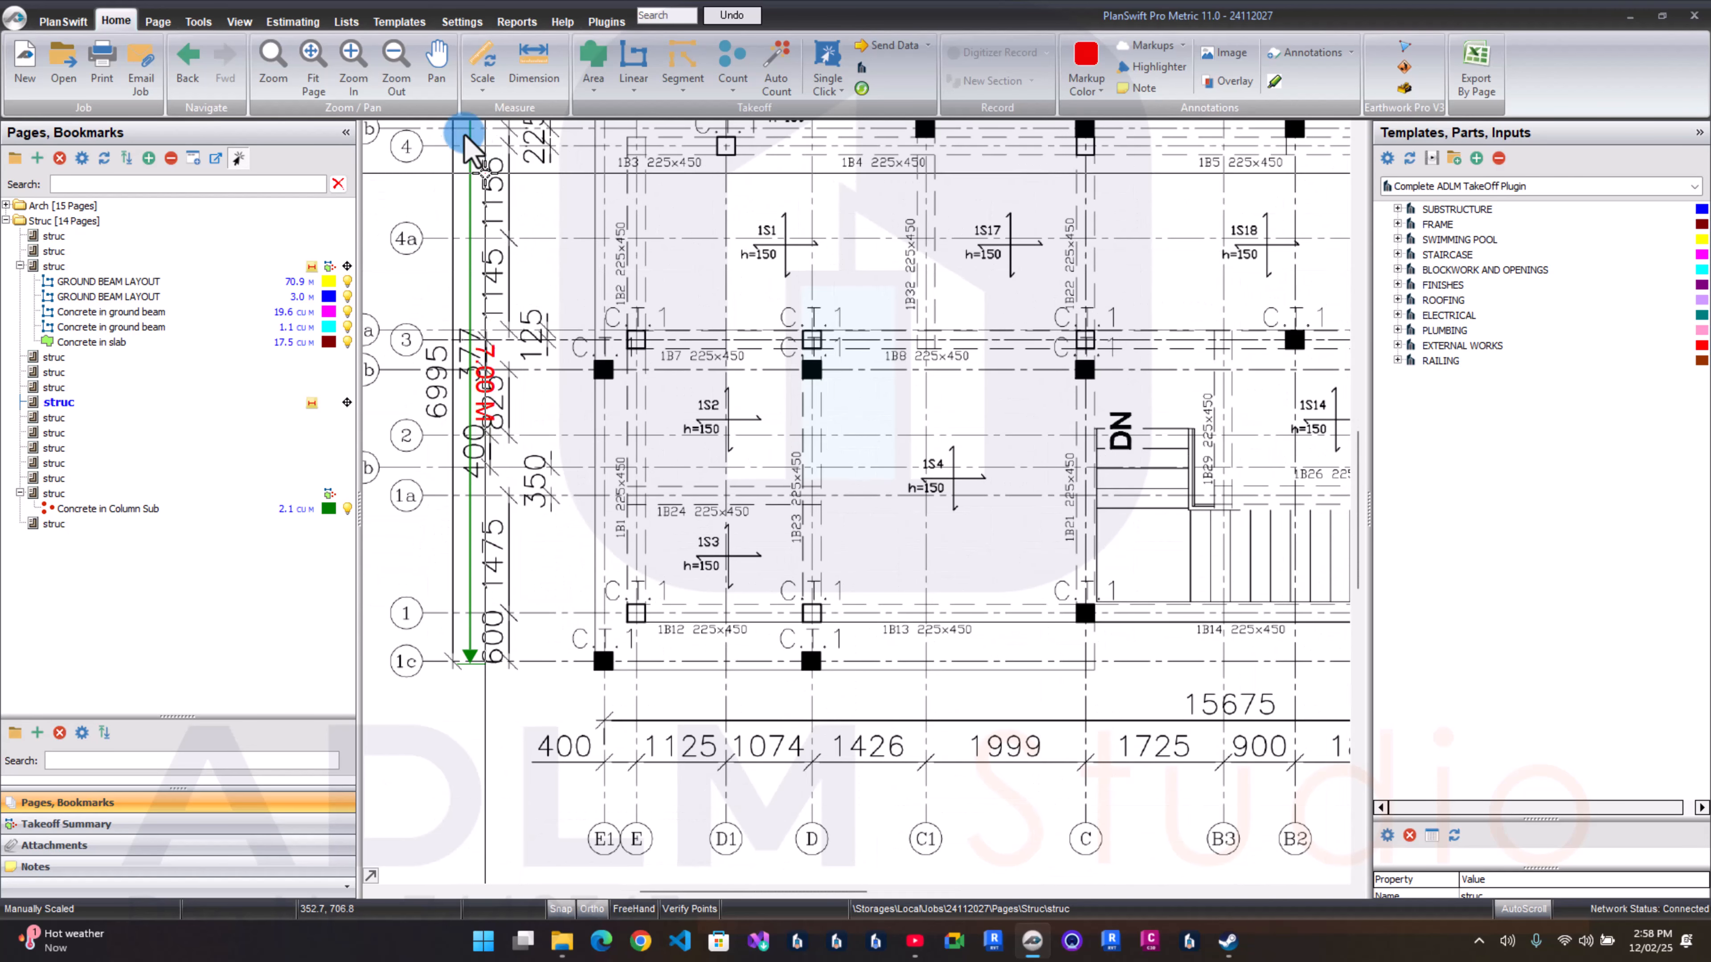
pyautogui.click(482, 64)
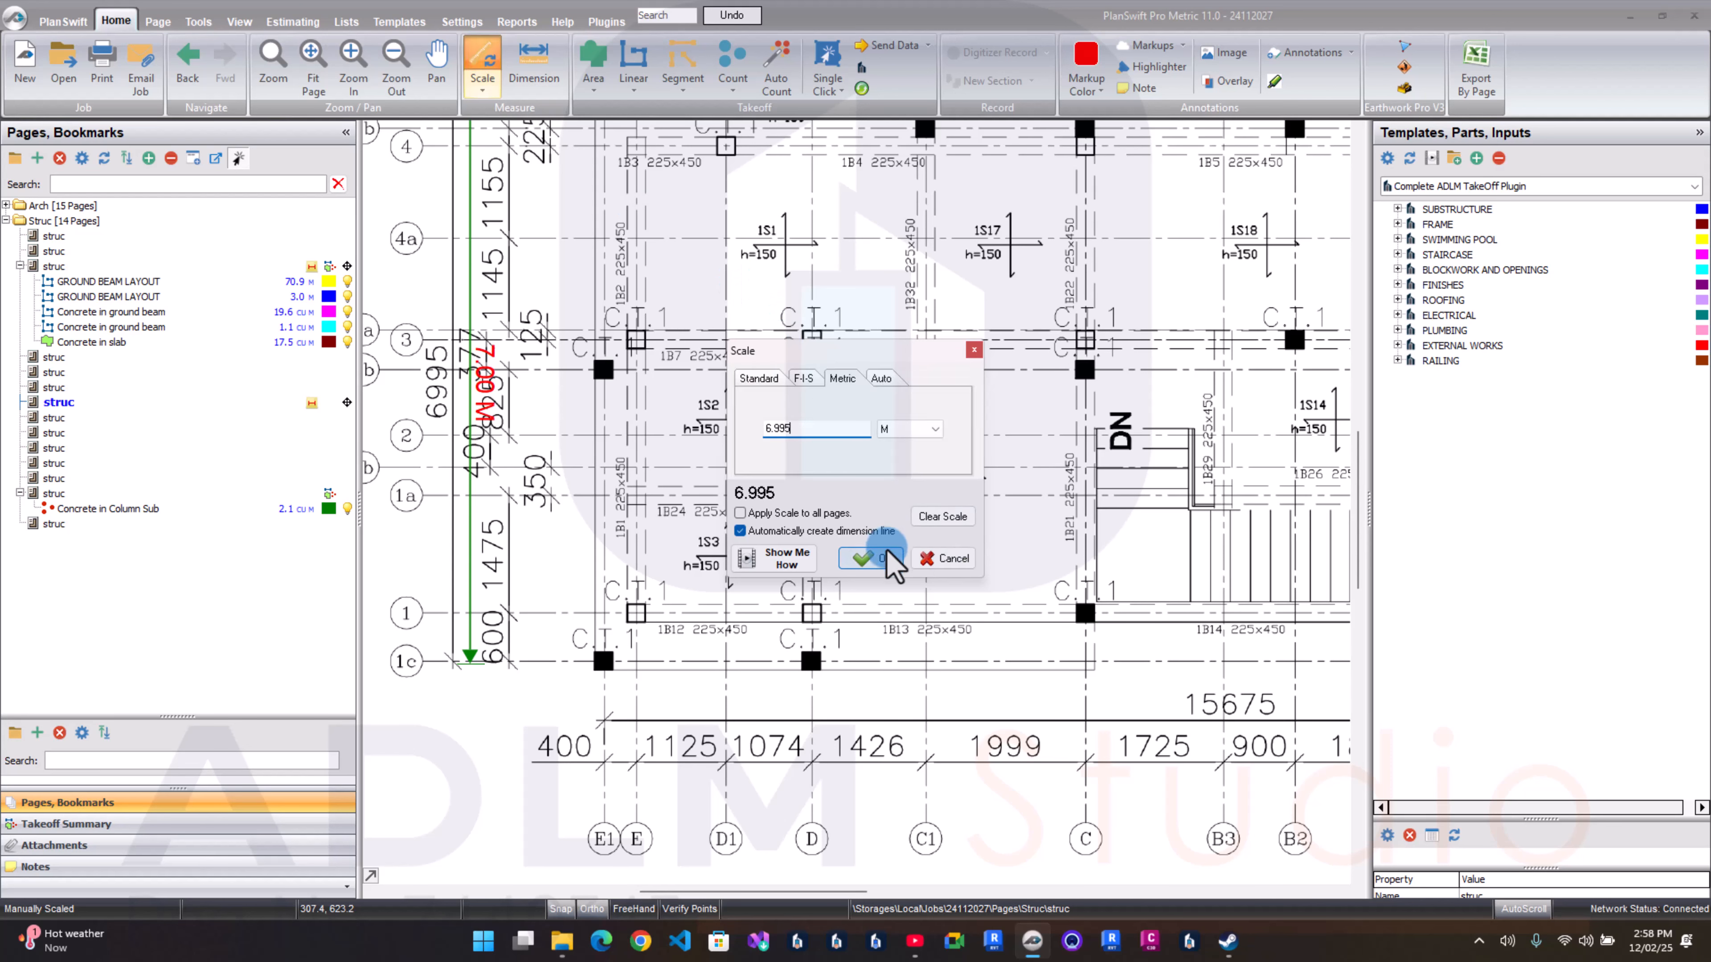
pyautogui.click(879, 557)
pyautogui.scroll(3, 450, 664)
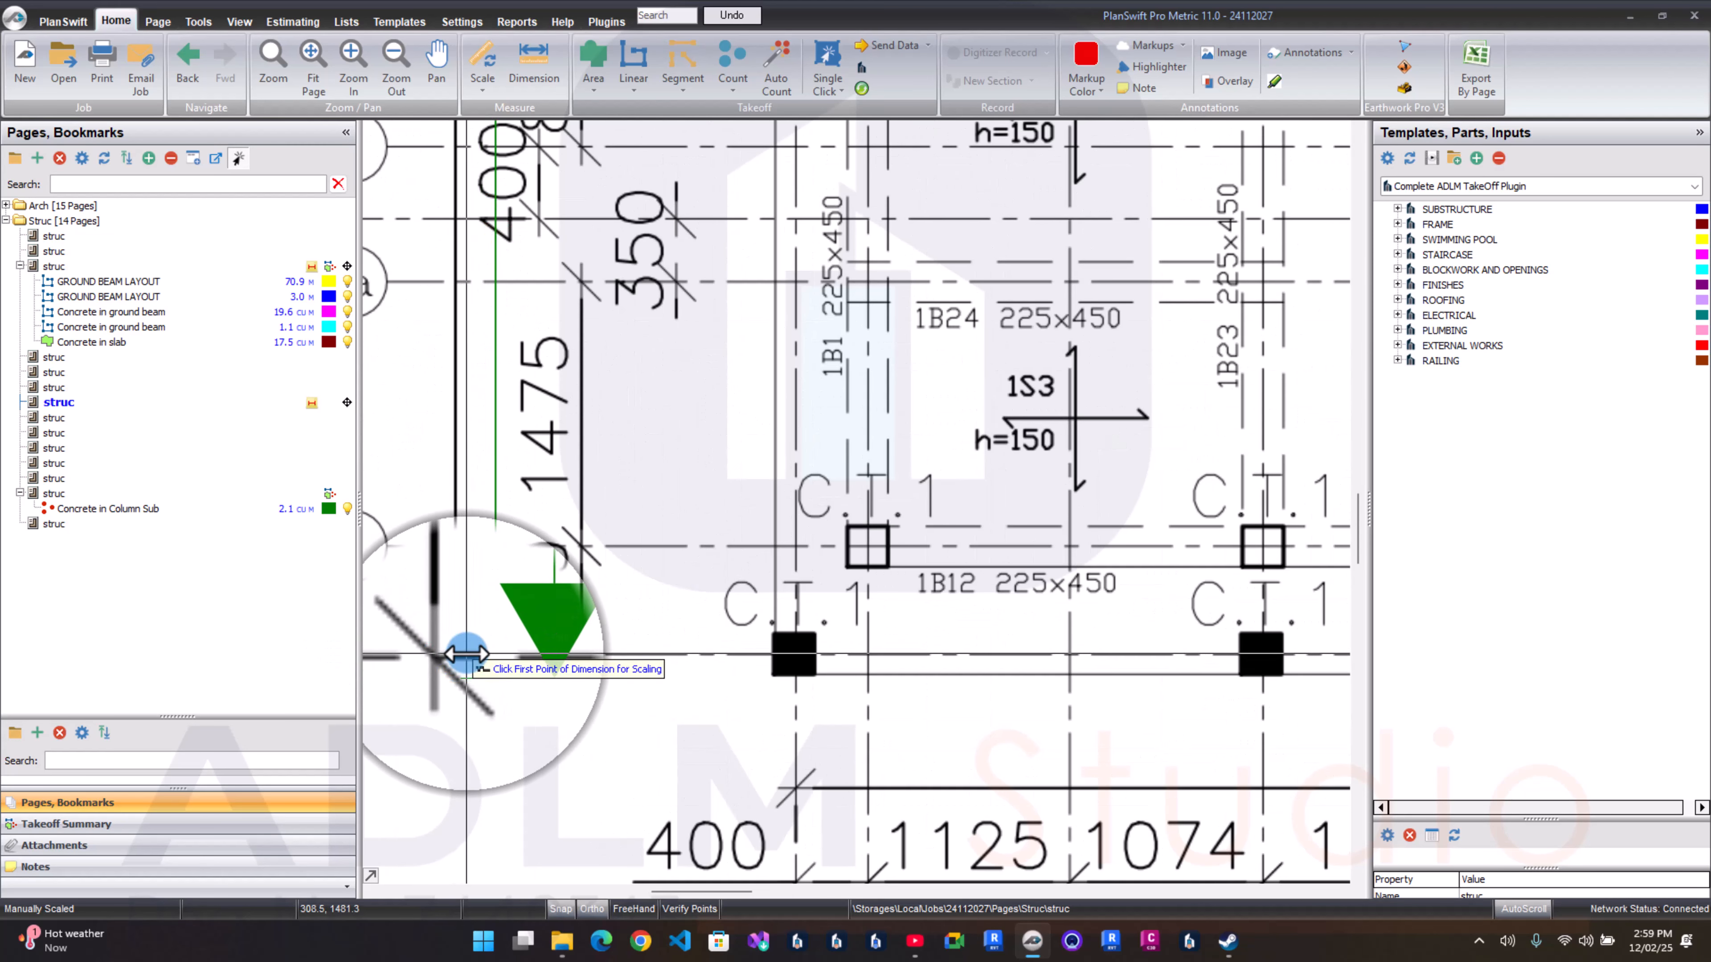
pyautogui.click(465, 653)
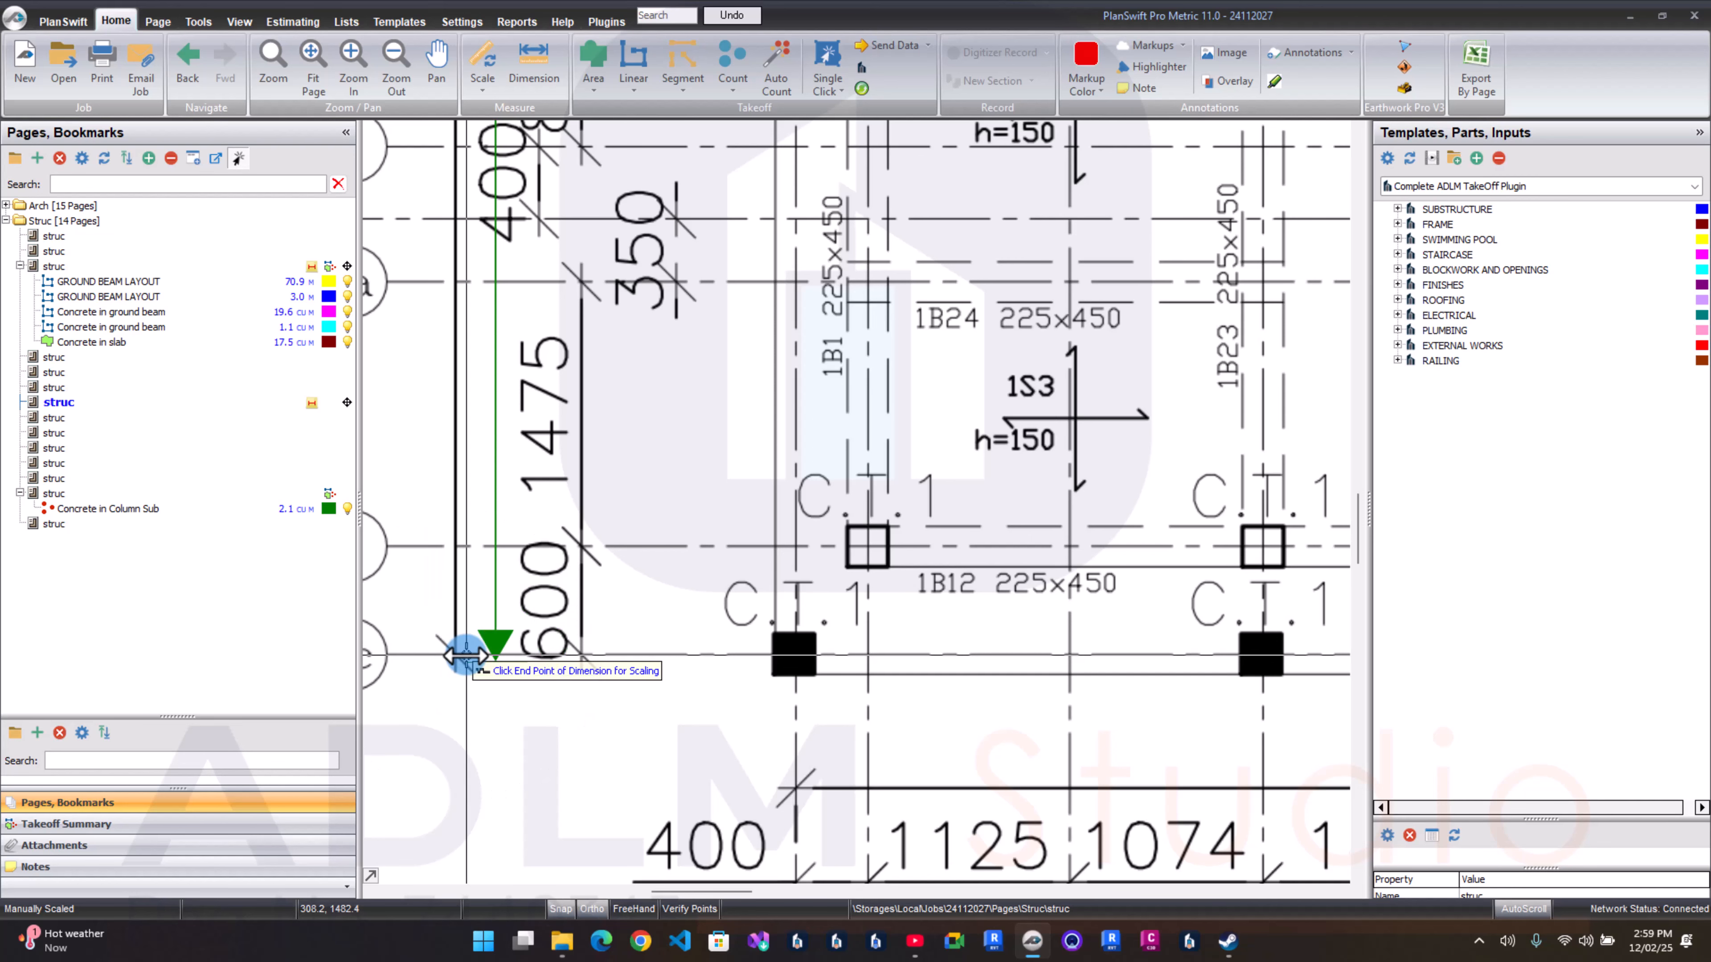
pyautogui.scroll(-5, 477, 593)
pyautogui.scroll(5, 492, 418)
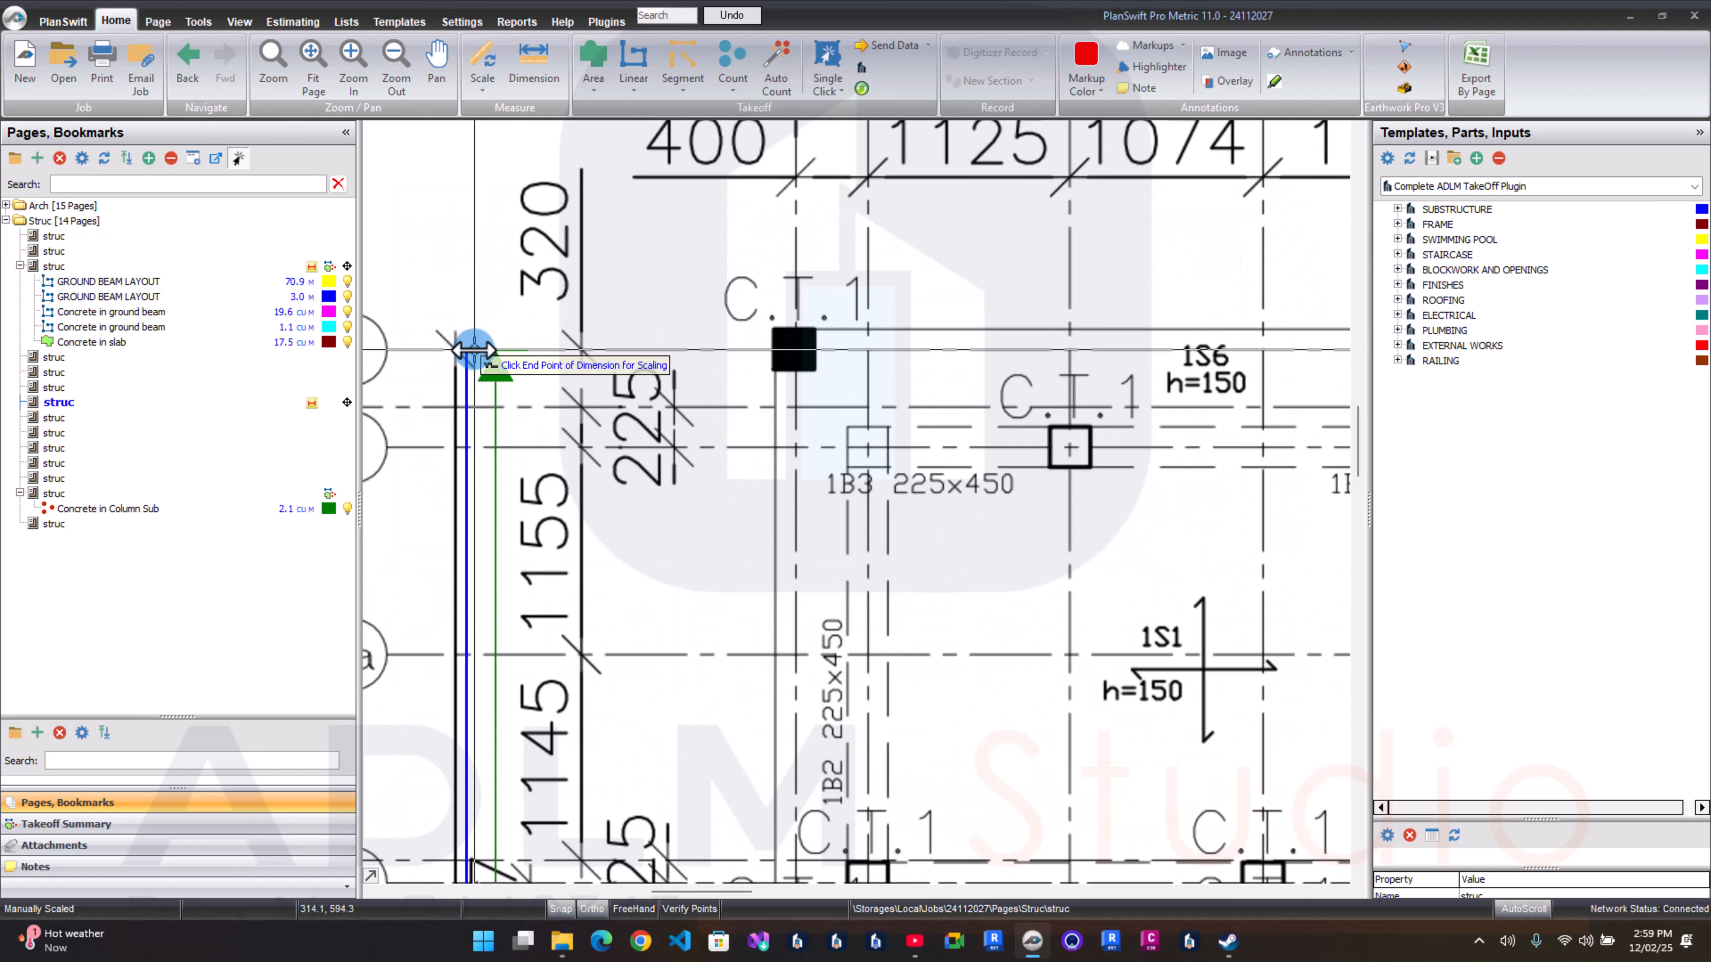
pyautogui.click(474, 350)
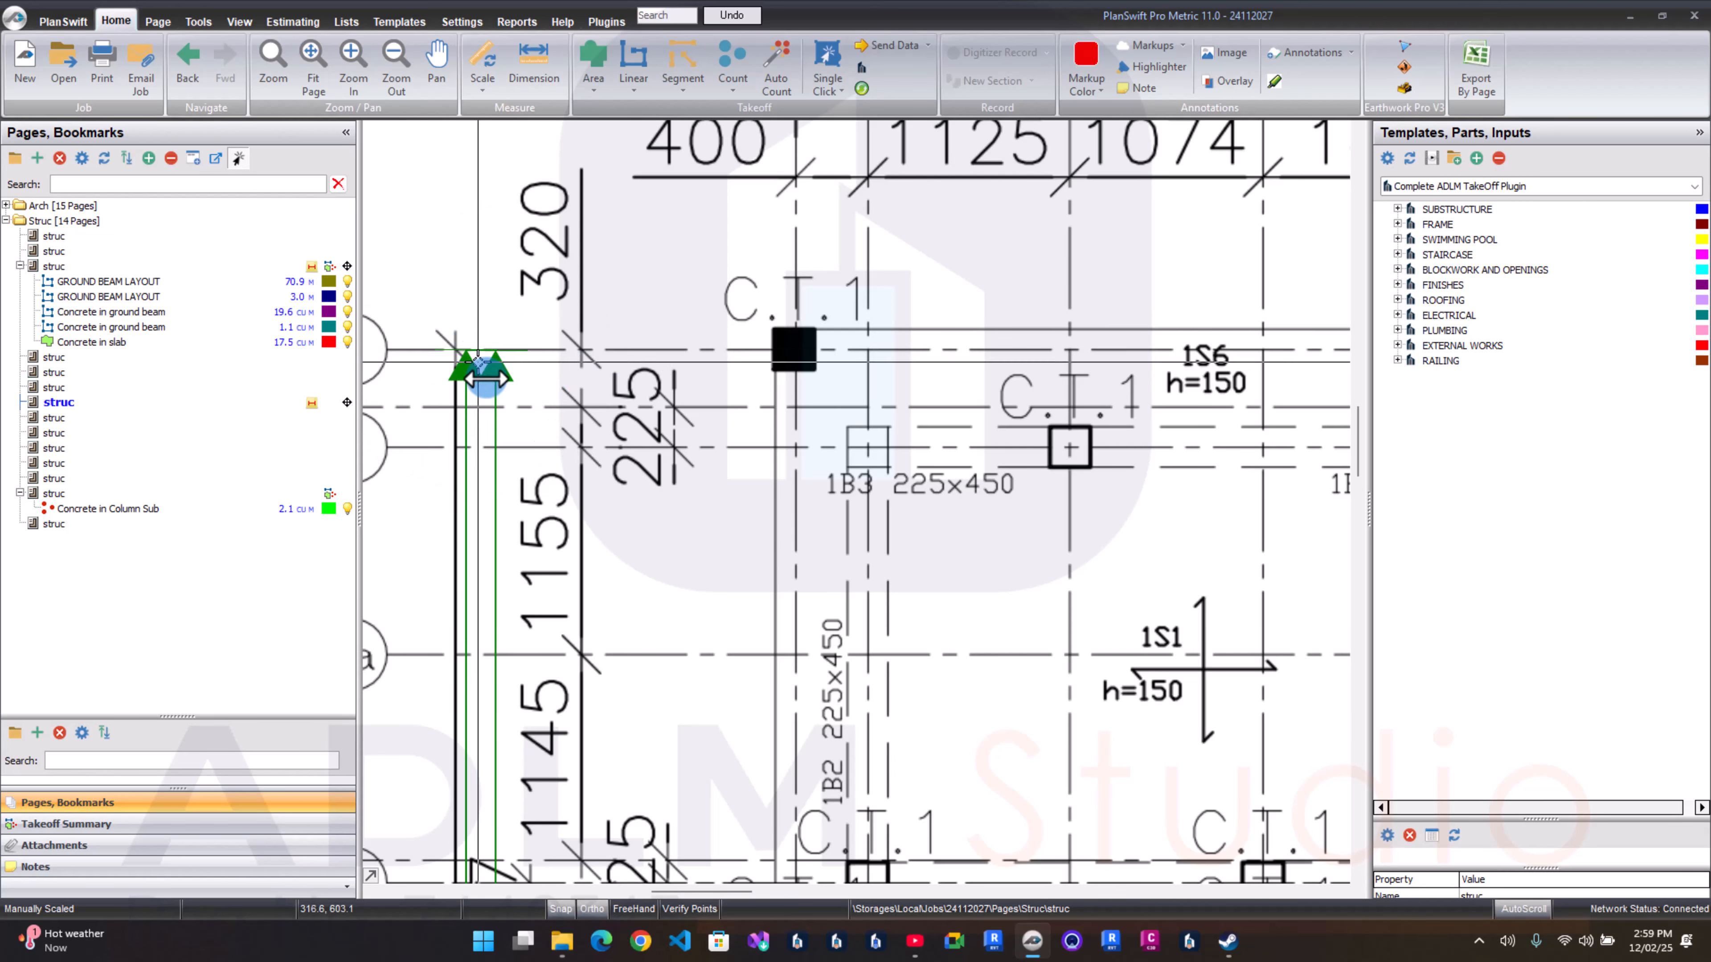
pyautogui.scroll(-5, 554, 451)
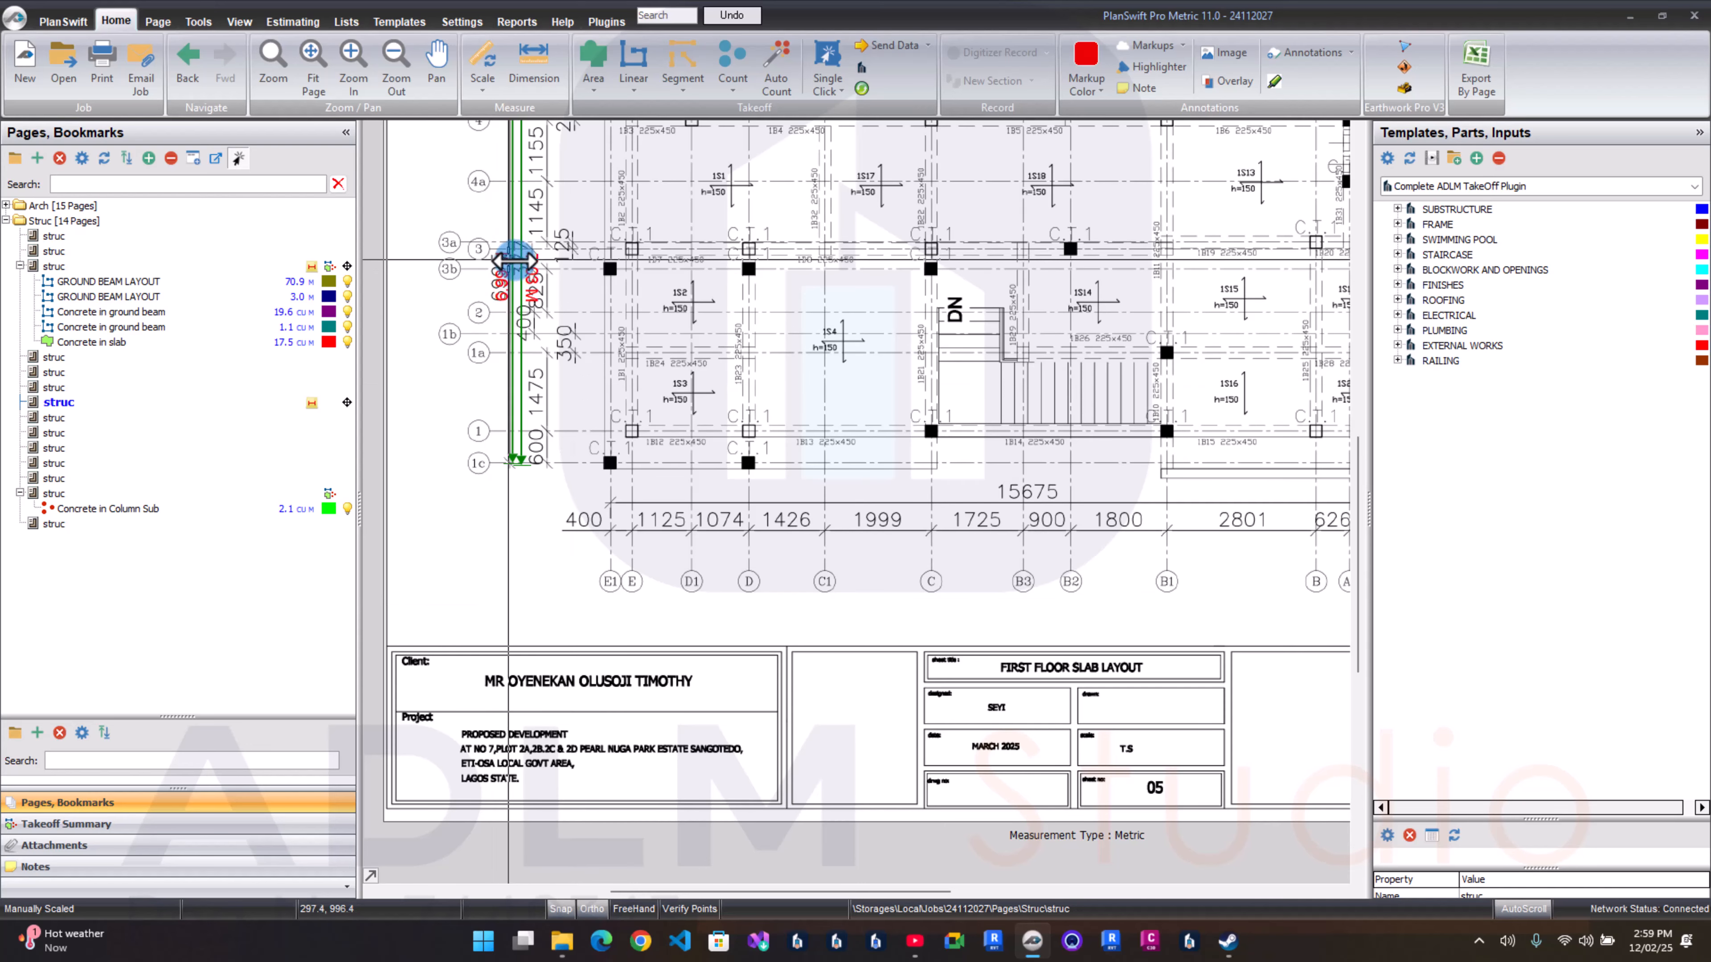
pyautogui.scroll(2, 515, 262)
pyautogui.scroll(-1, 462, 313)
pyautogui.scroll(-1, 465, 328)
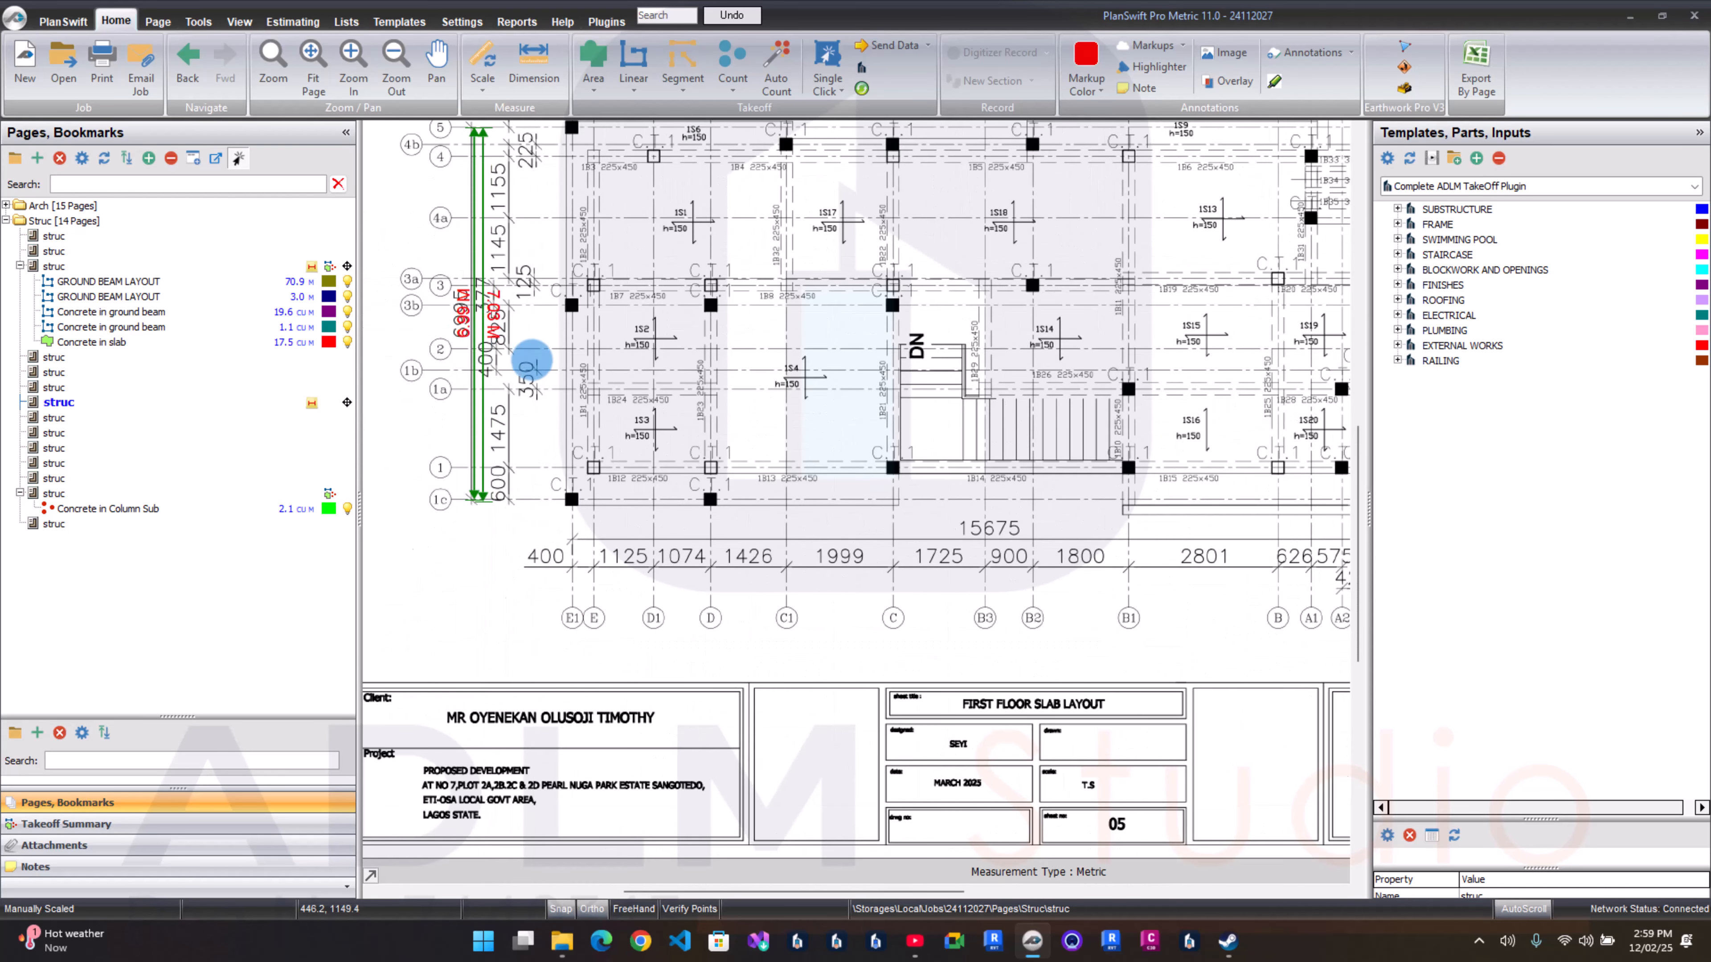
pyautogui.moveTo(552, 325); pyautogui.dragTo(524, 367)
pyautogui.scroll(-3, 707, 565)
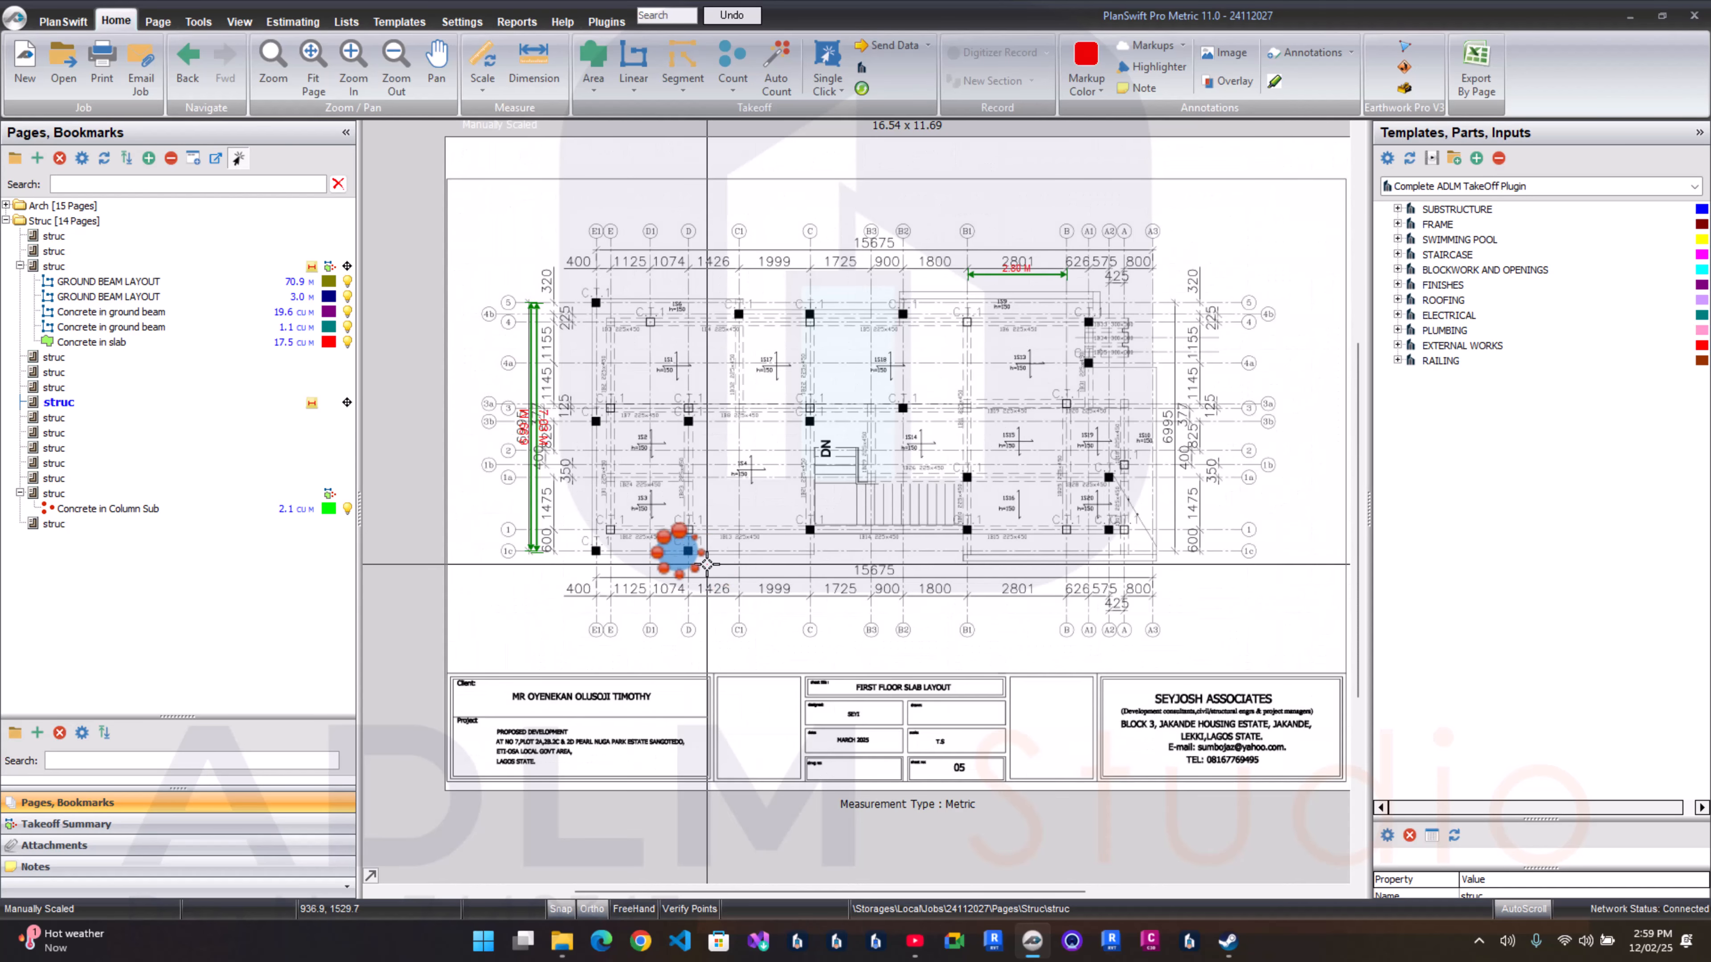
# Step: Review the First Floor Slab Details sheet and the First Floor Beam Details pages that follow it in the Struc folder
pyautogui.click(163, 419)
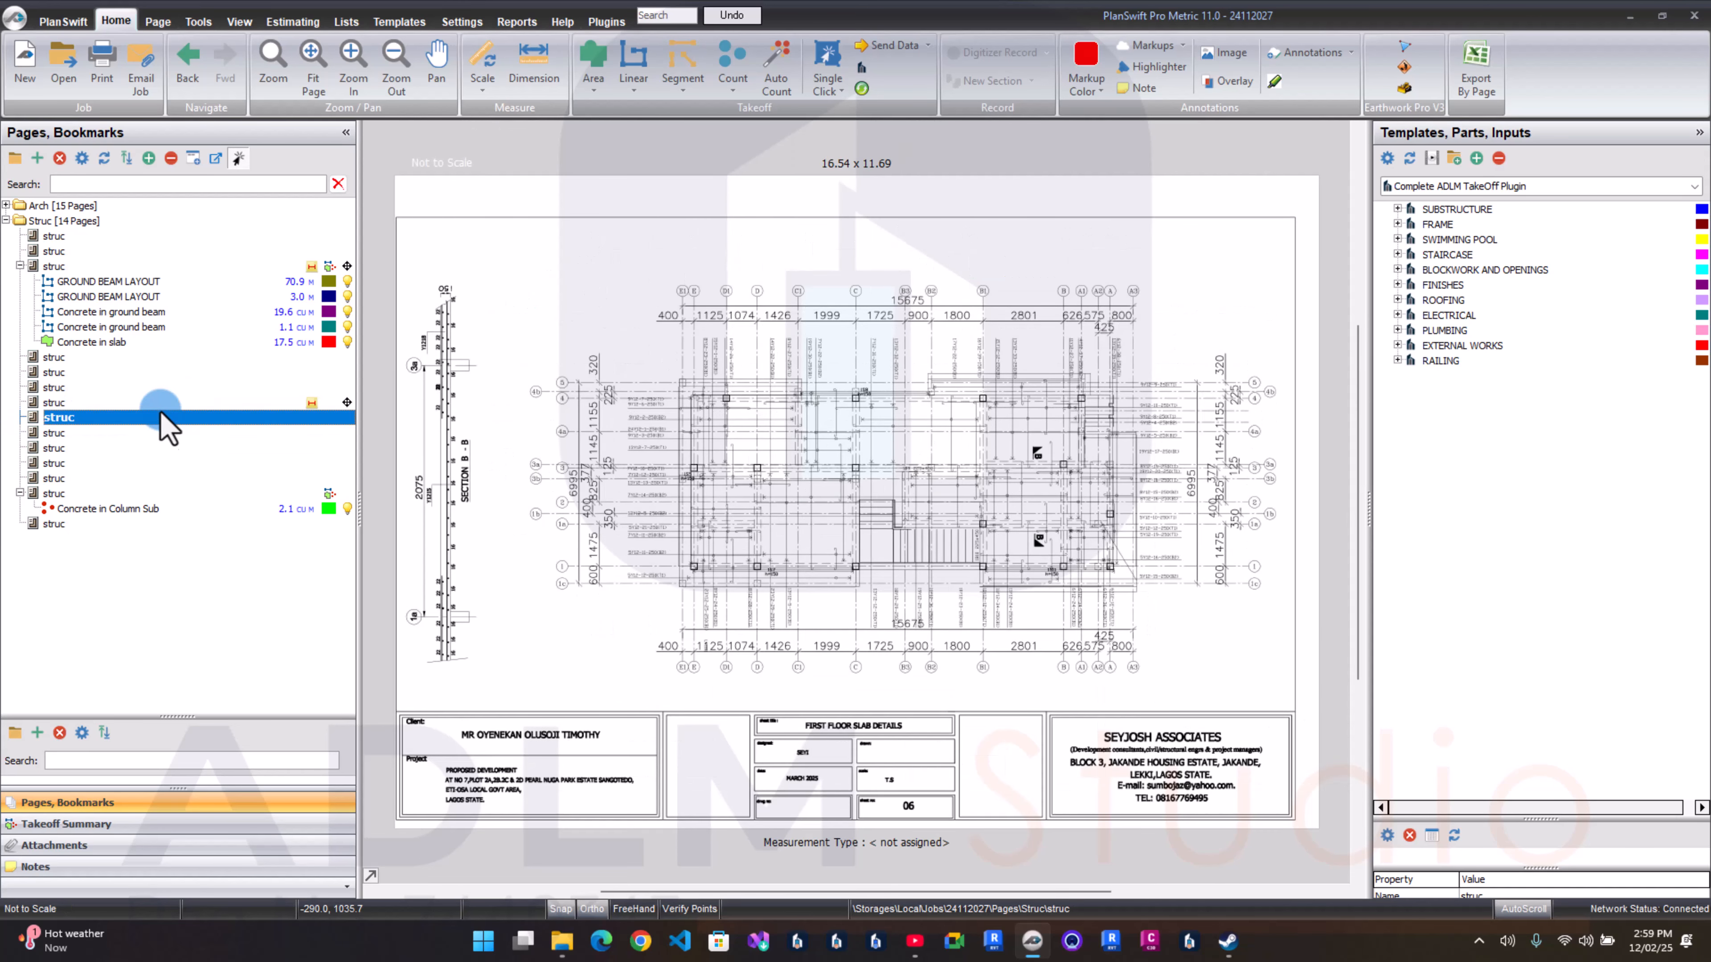
pyautogui.click(165, 432)
pyautogui.click(167, 447)
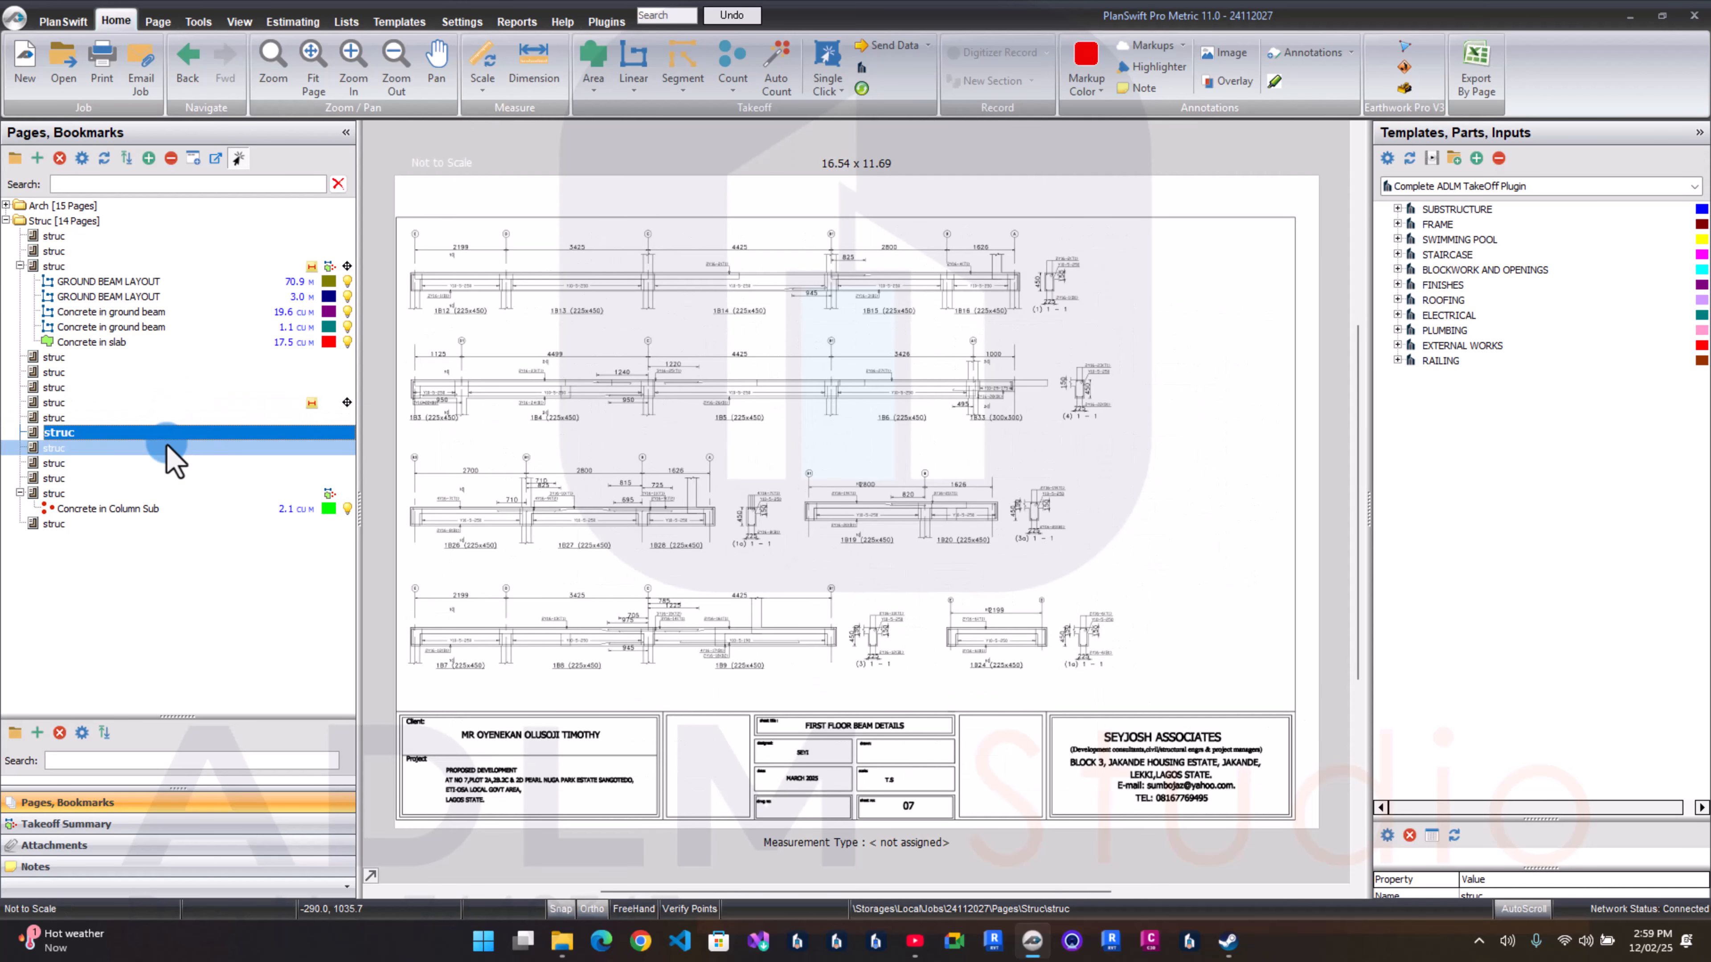
# Step: Open Roof Beam Details sheet 09 and scale it horizontally to 2.80 m along the 2801 dimension from grid B1 to B
pyautogui.click(166, 463)
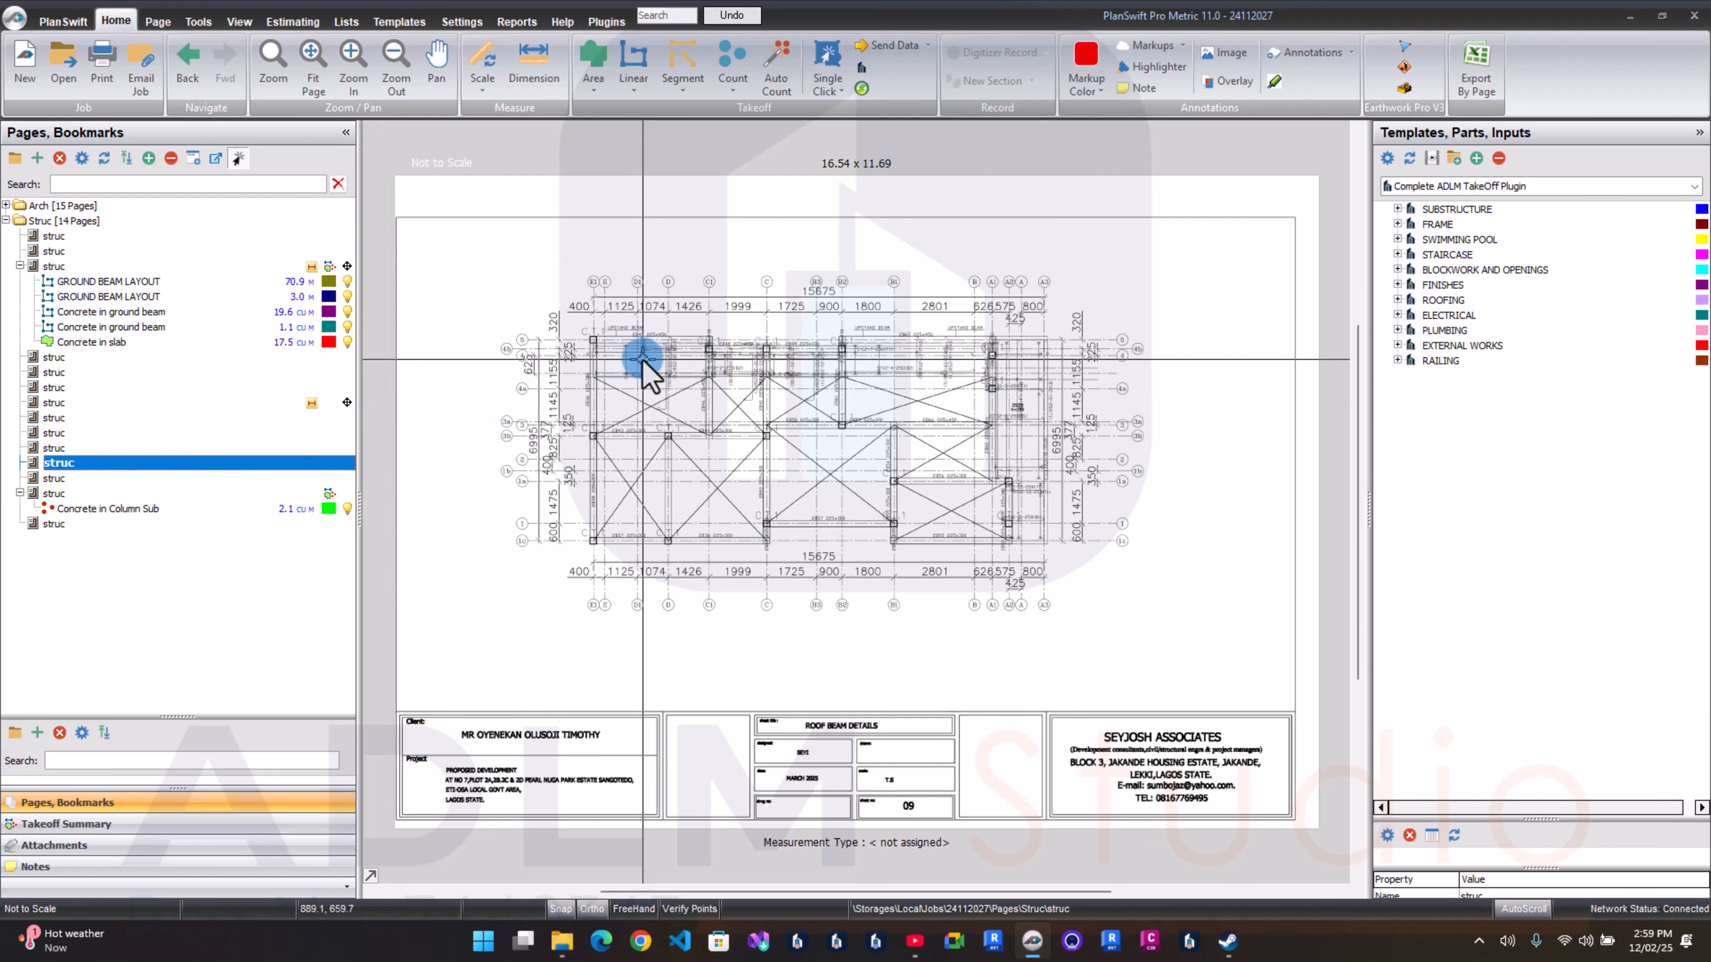
pyautogui.scroll(3, 653, 370)
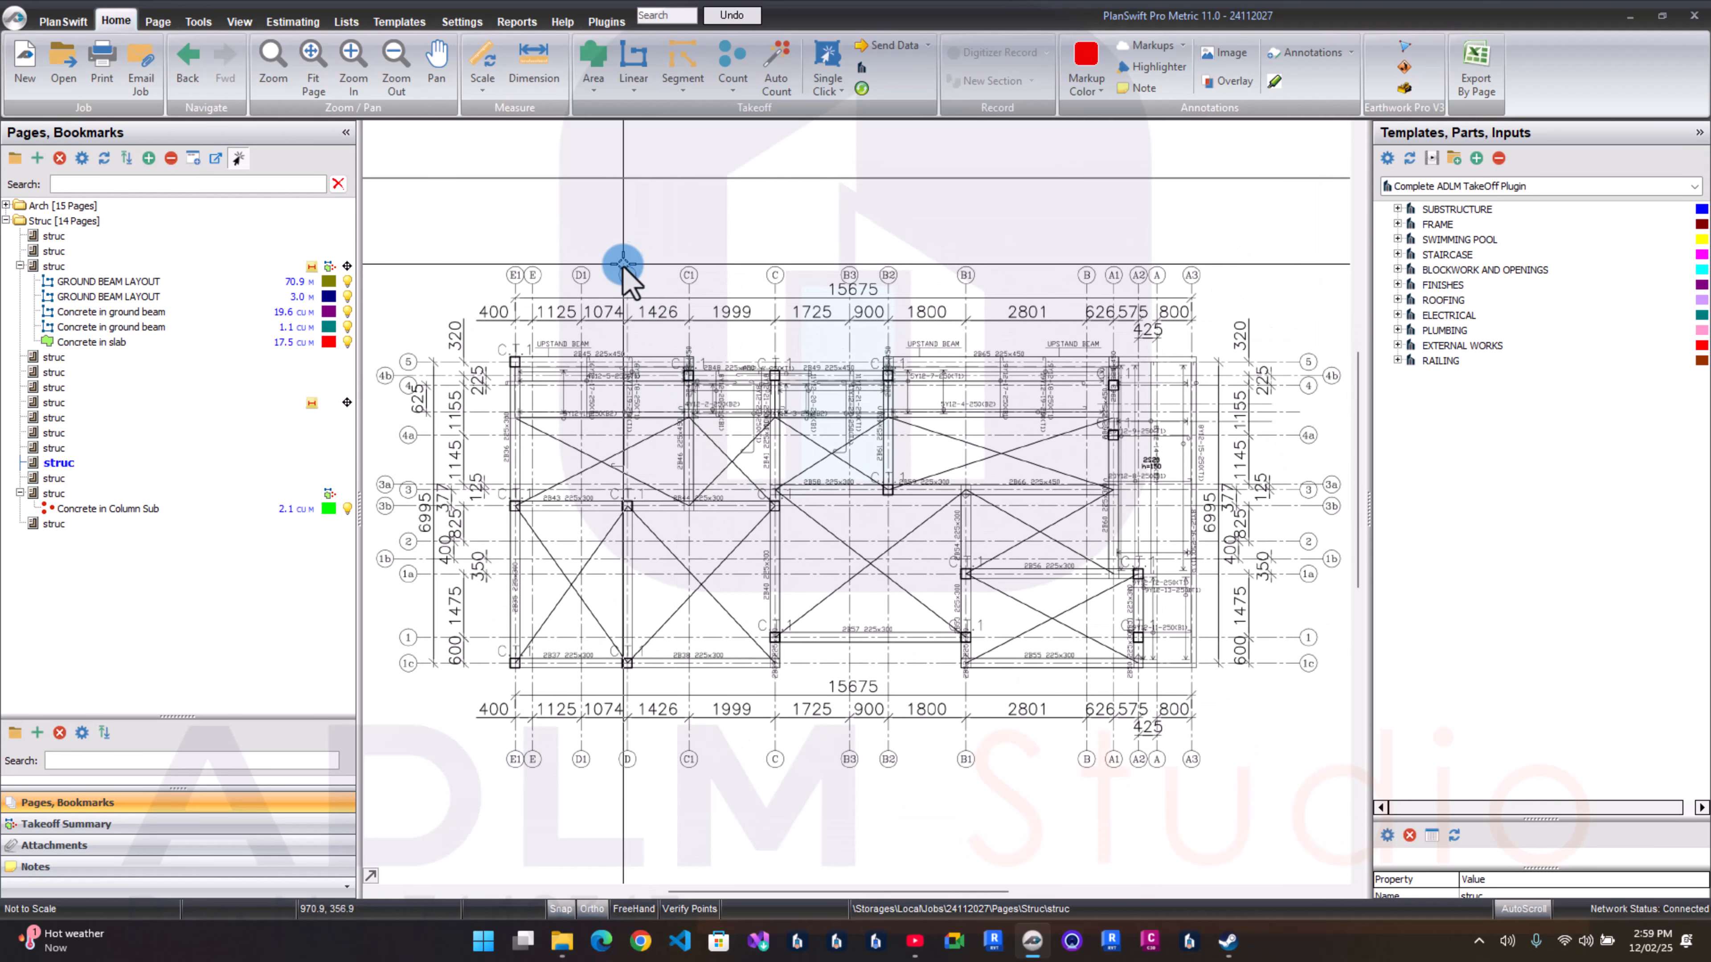
pyautogui.scroll(2, 622, 276)
pyautogui.moveTo(1258, 381); pyautogui.dragTo(1111, 372)
pyautogui.click(486, 68)
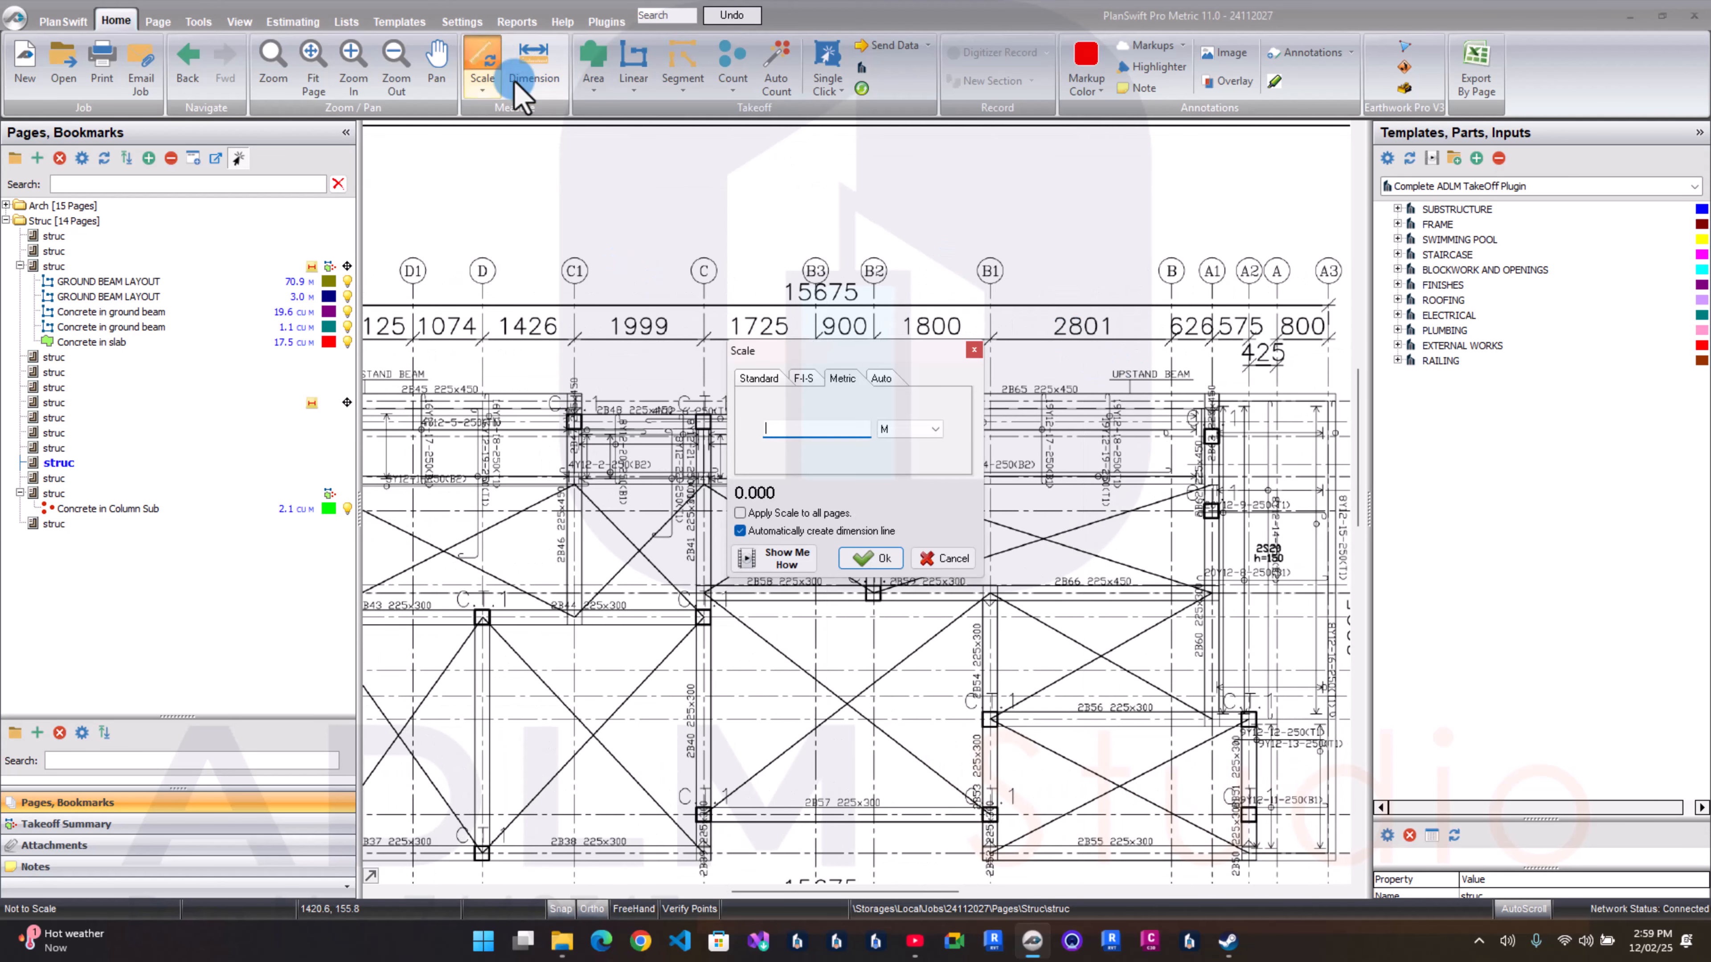
pyautogui.click(759, 376)
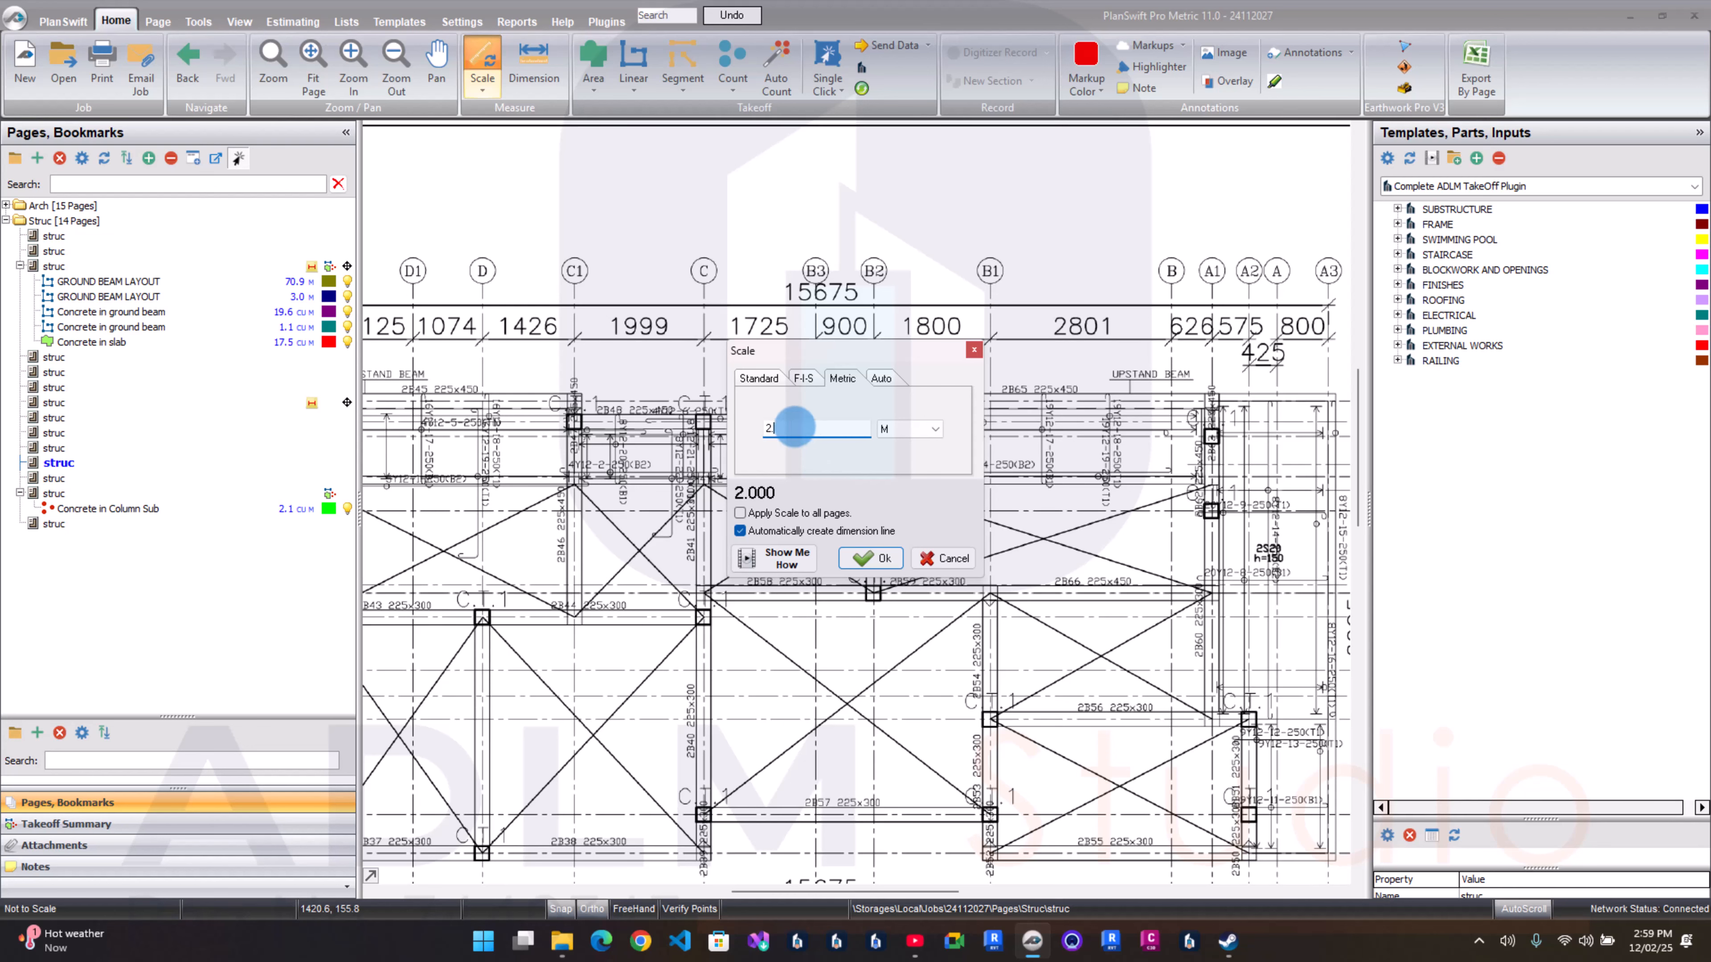
pyautogui.click(868, 558)
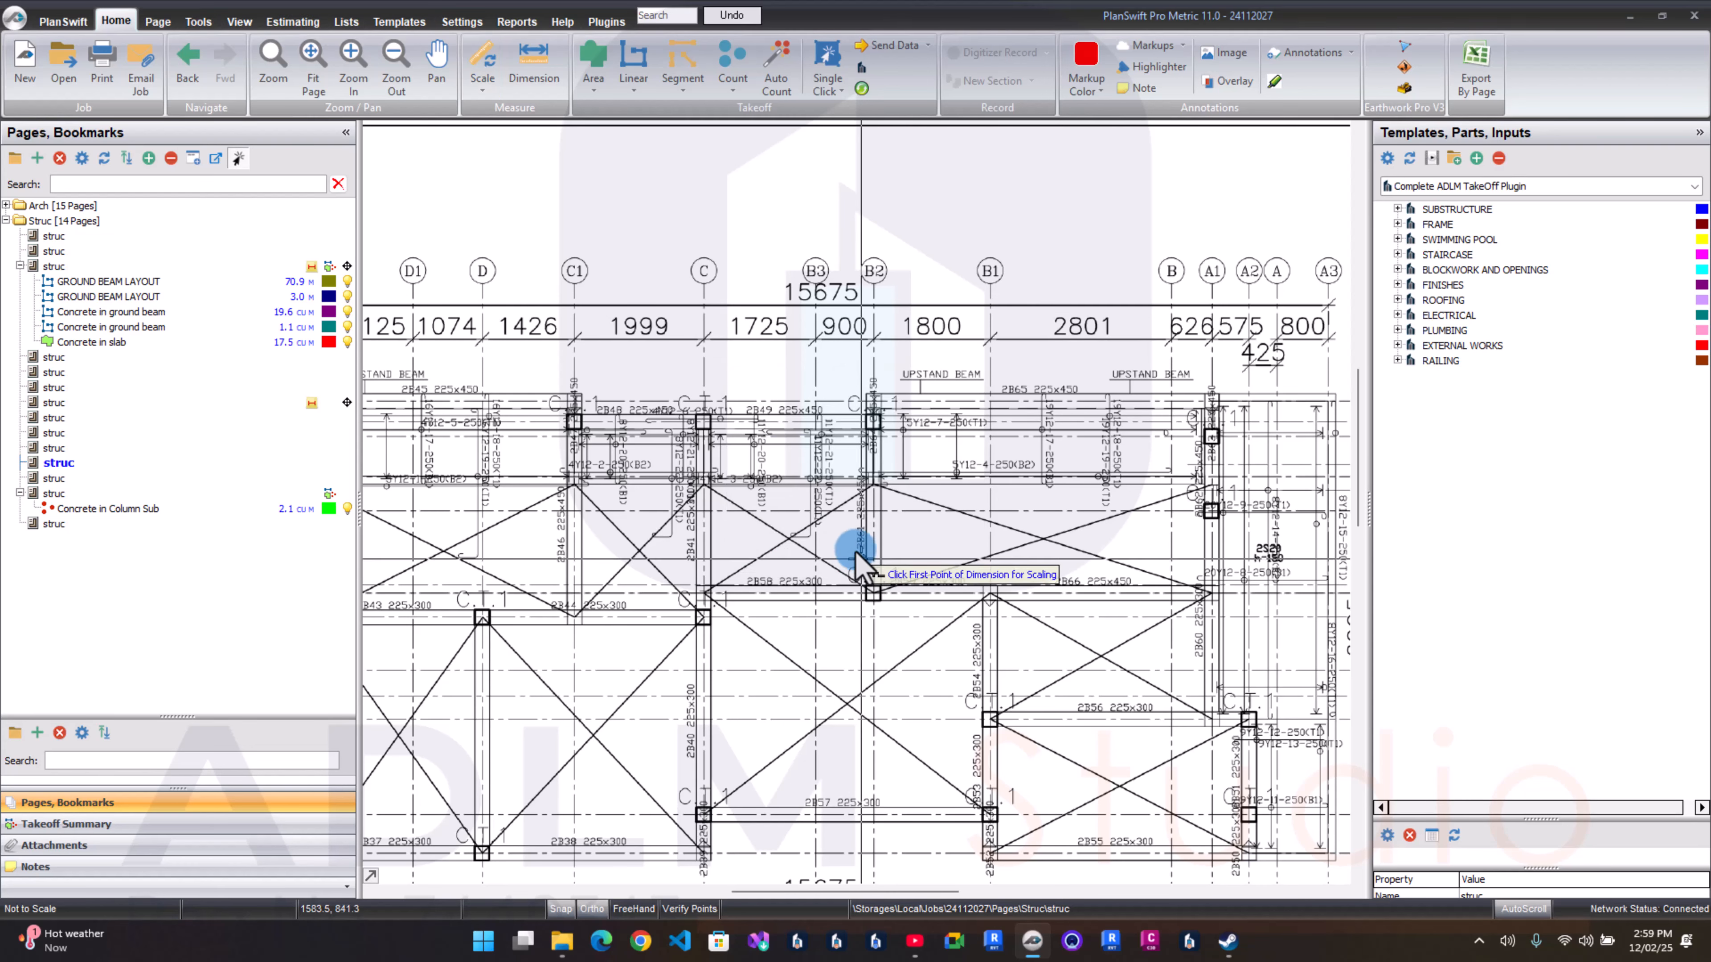
pyautogui.scroll(2, 871, 340)
pyautogui.moveTo(1031, 354); pyautogui.dragTo(786, 336)
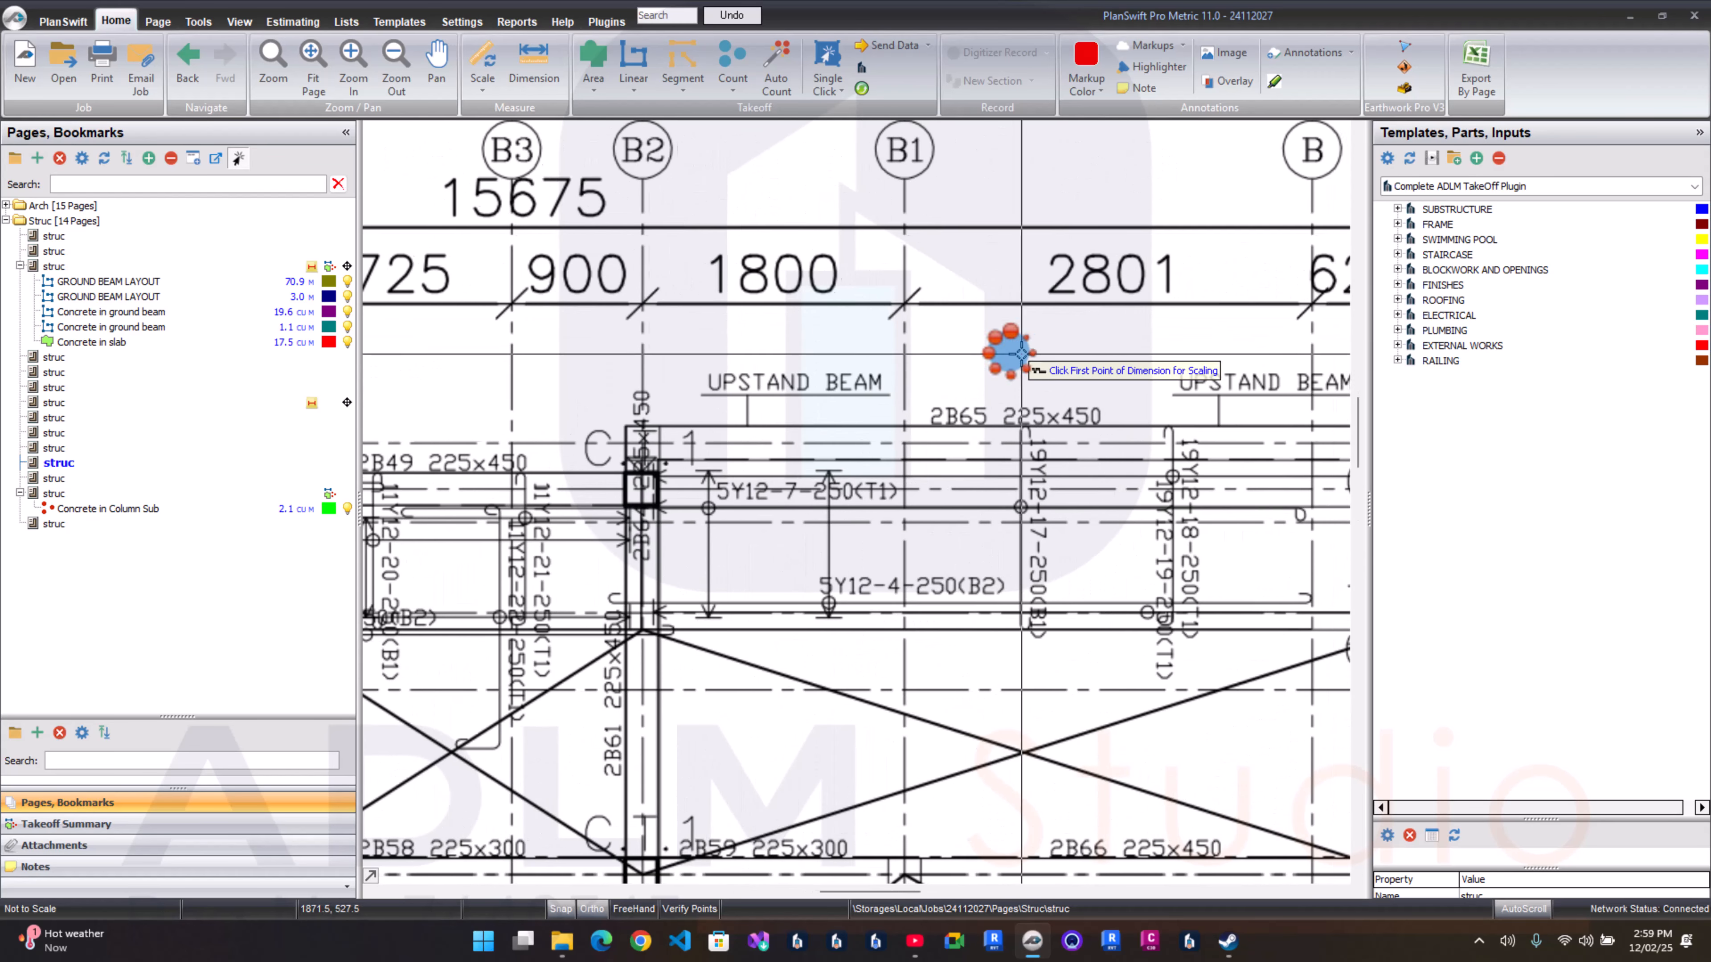
pyautogui.click(904, 321)
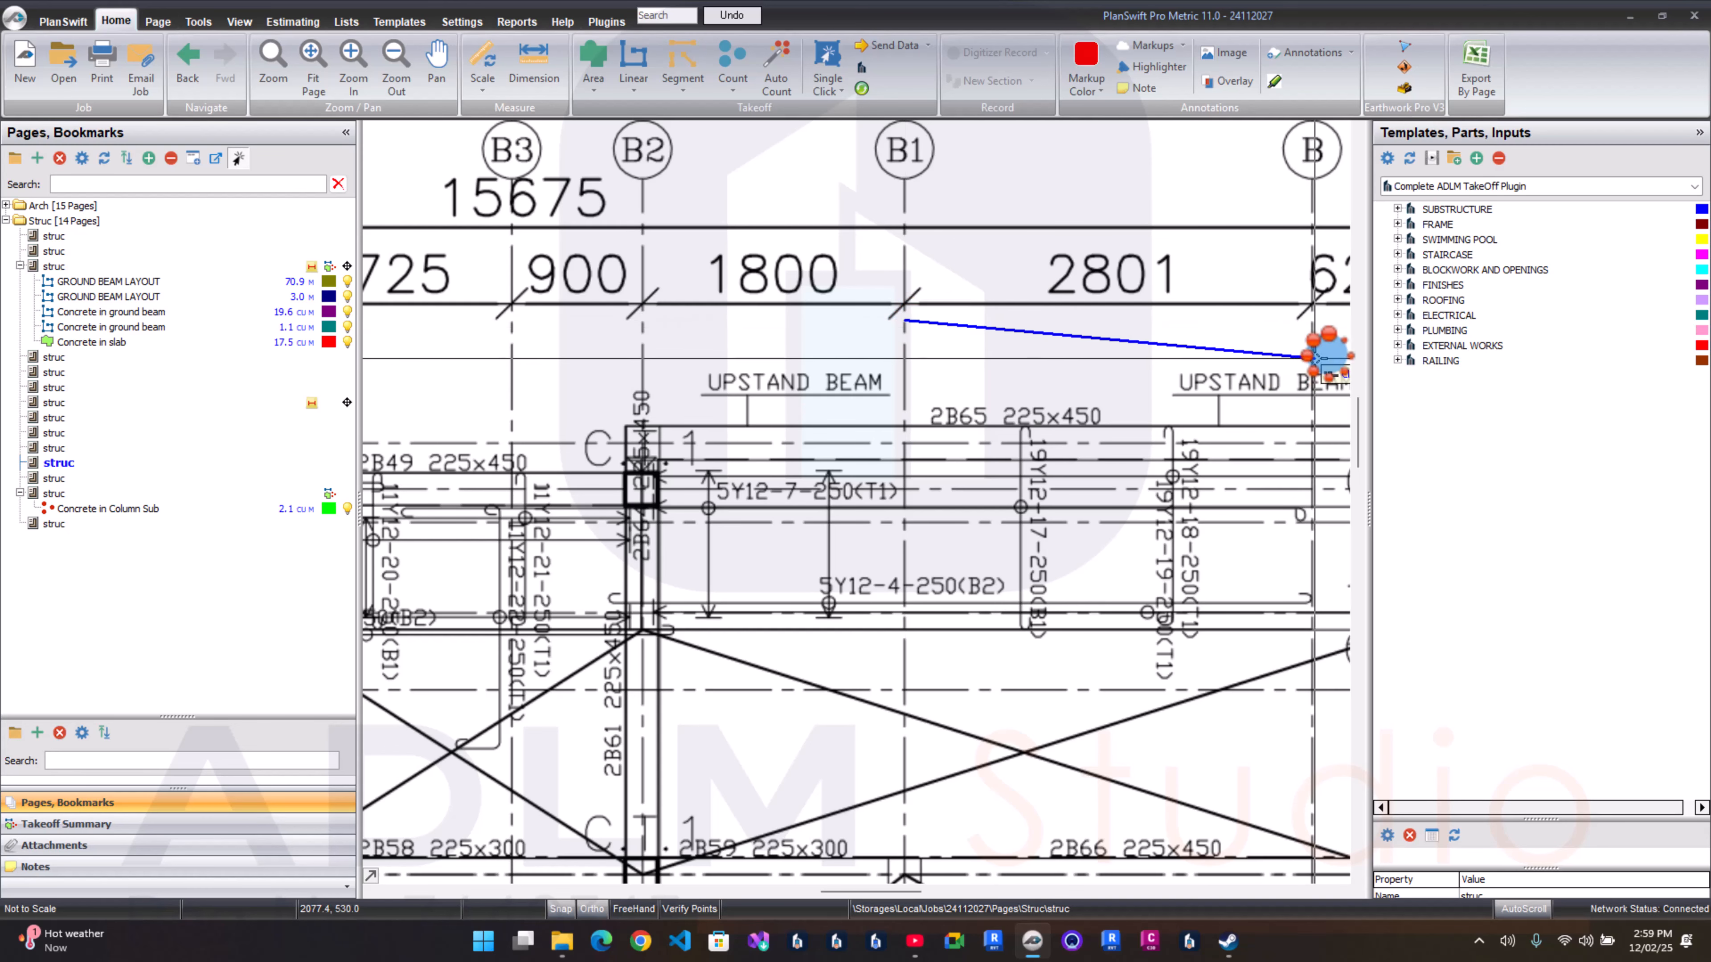
pyautogui.click(1311, 326)
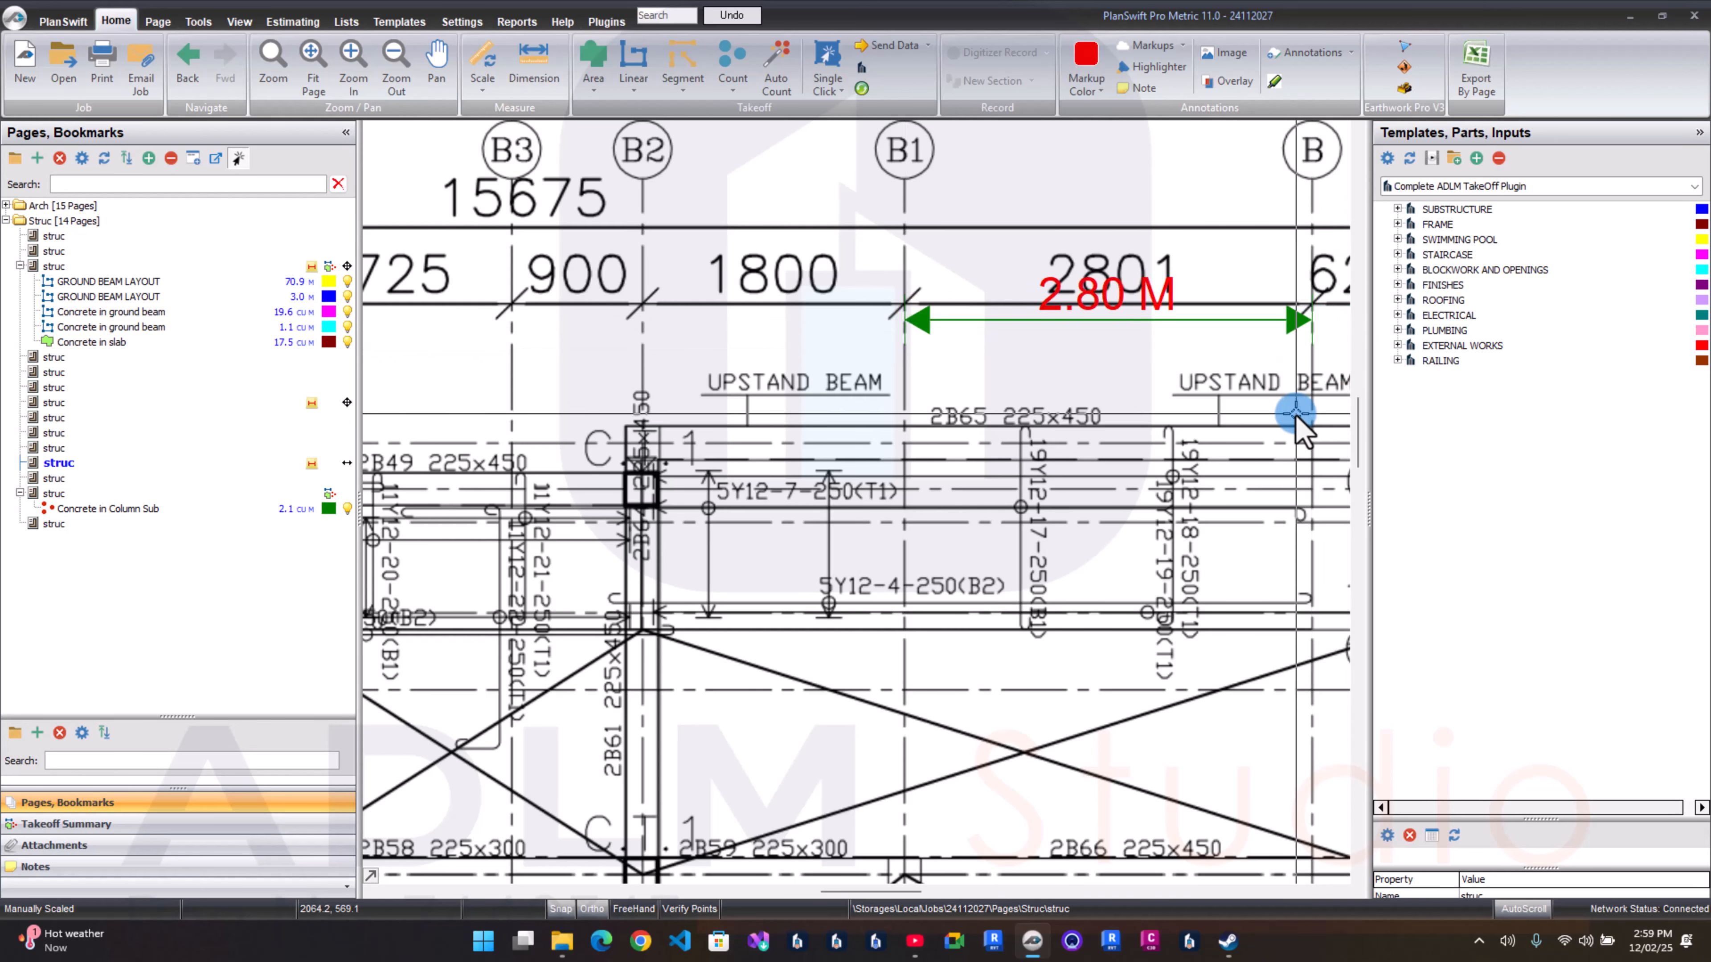
# Step: Scale Roof Beam Details sheet 09 vertically to 6.995 m along the 6995 dimension from grid 1c to grid 5
pyautogui.scroll(-2, 1298, 411)
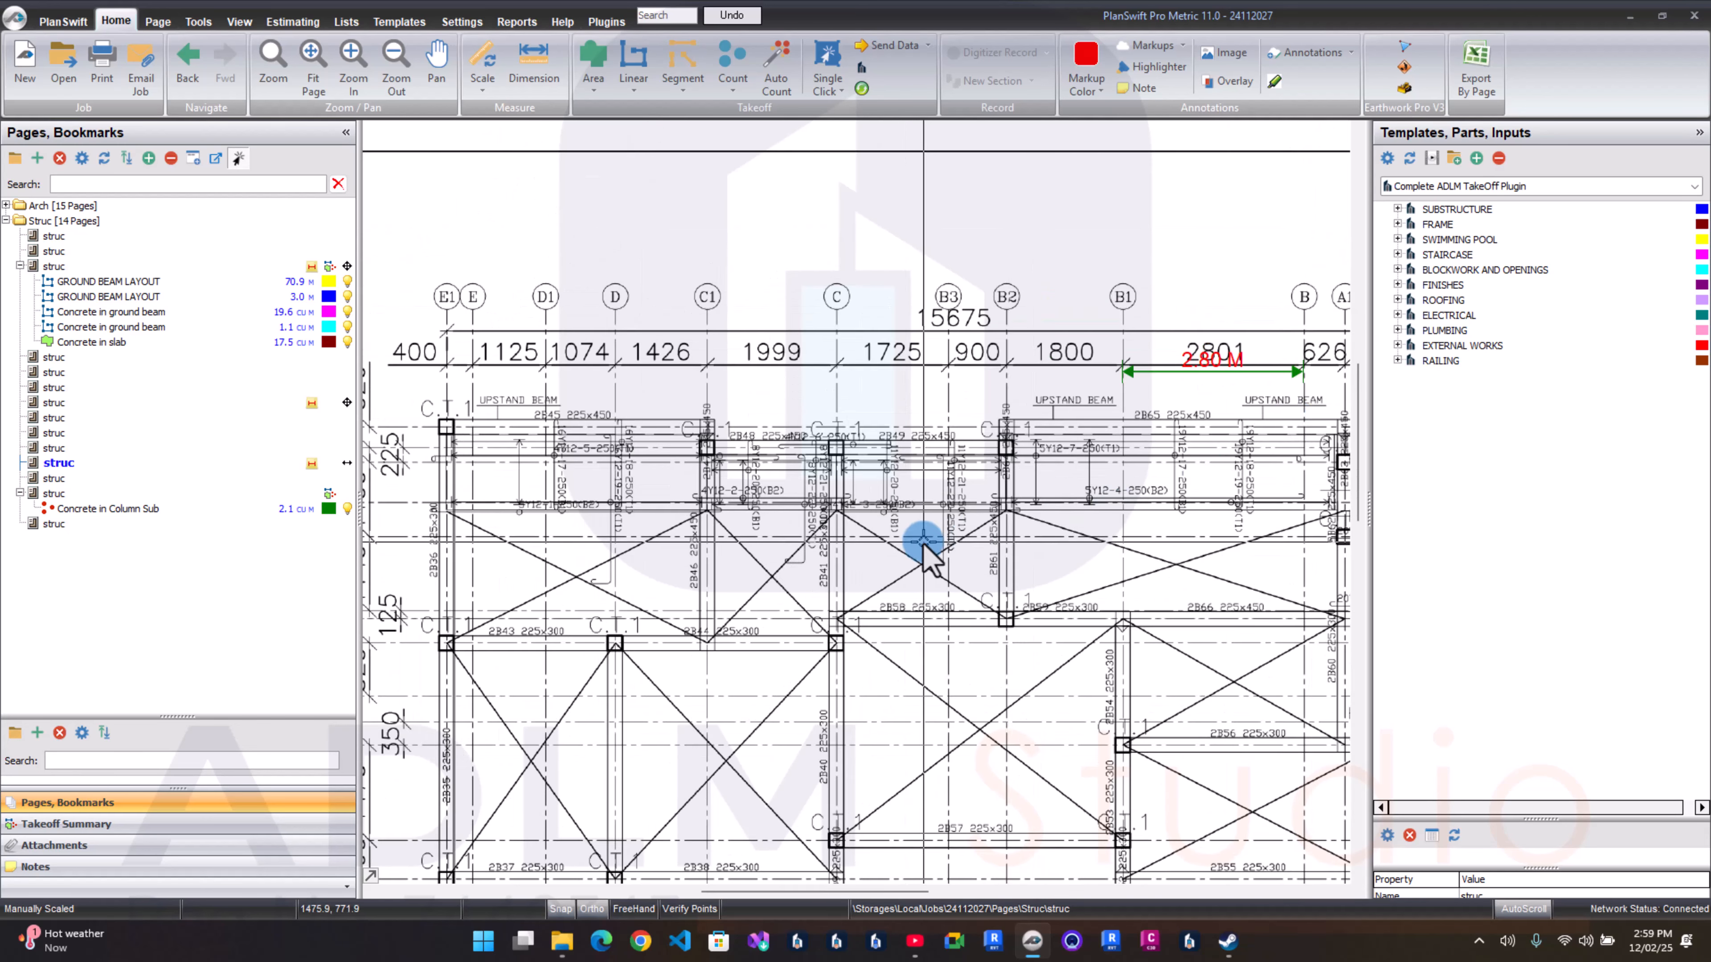
pyautogui.moveTo(811, 655); pyautogui.dragTo(923, 539)
pyautogui.scroll(3, 471, 502)
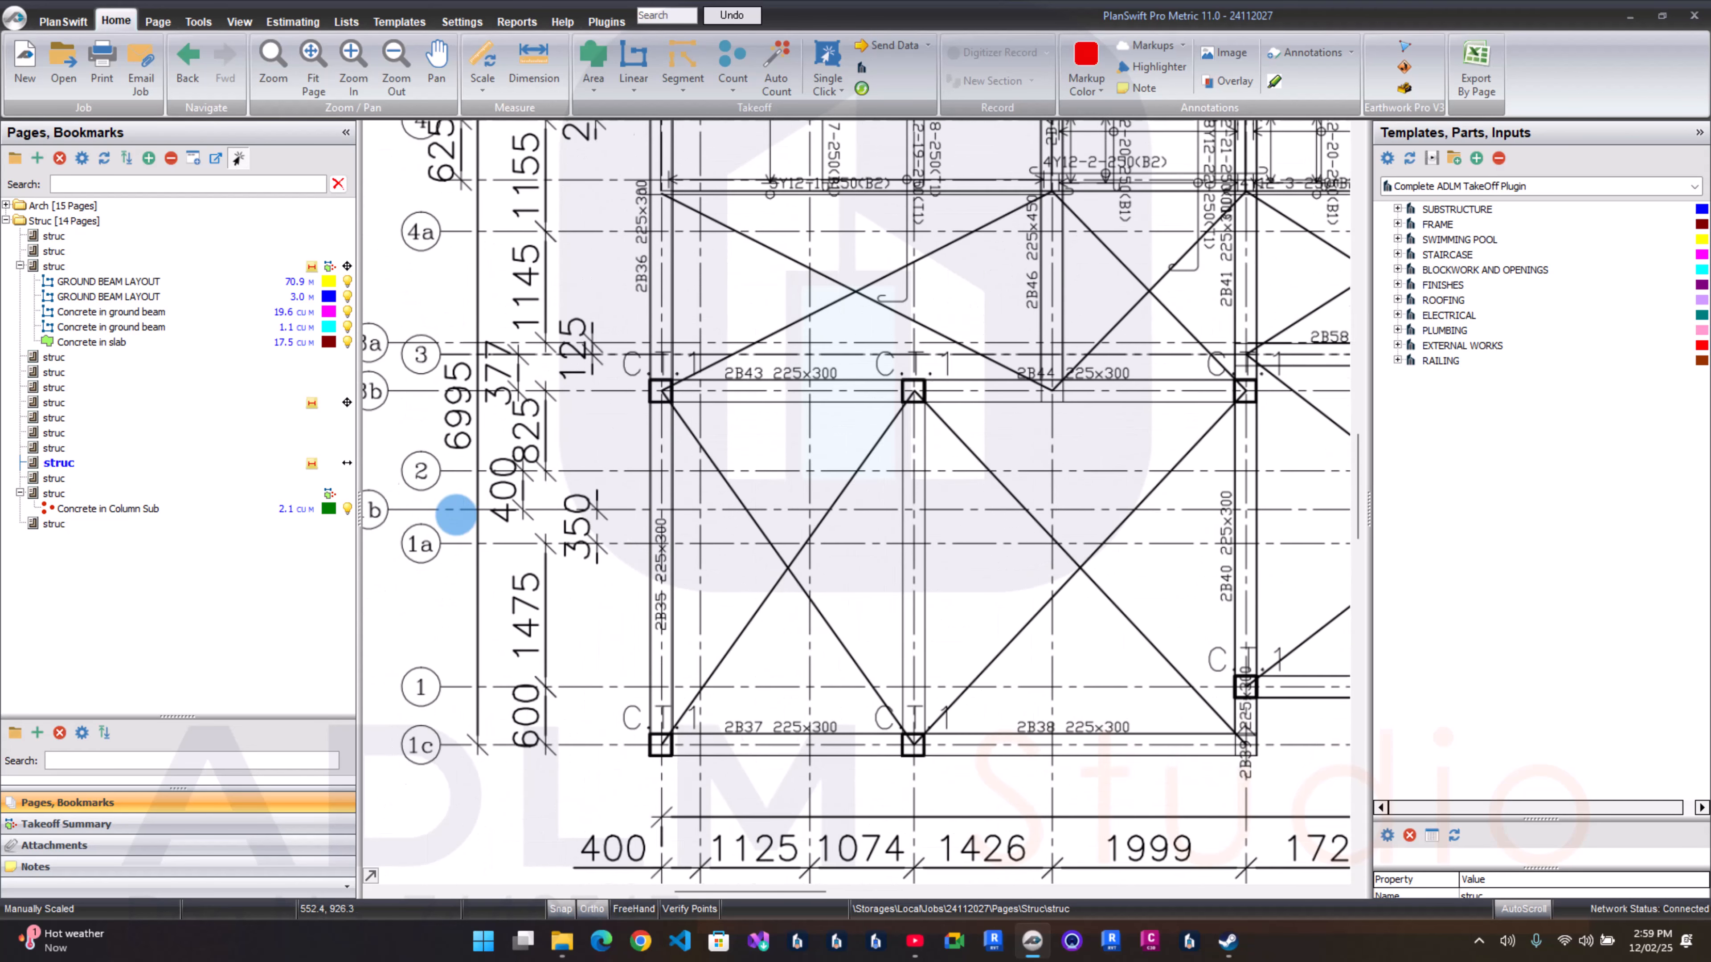
pyautogui.click(500, 54)
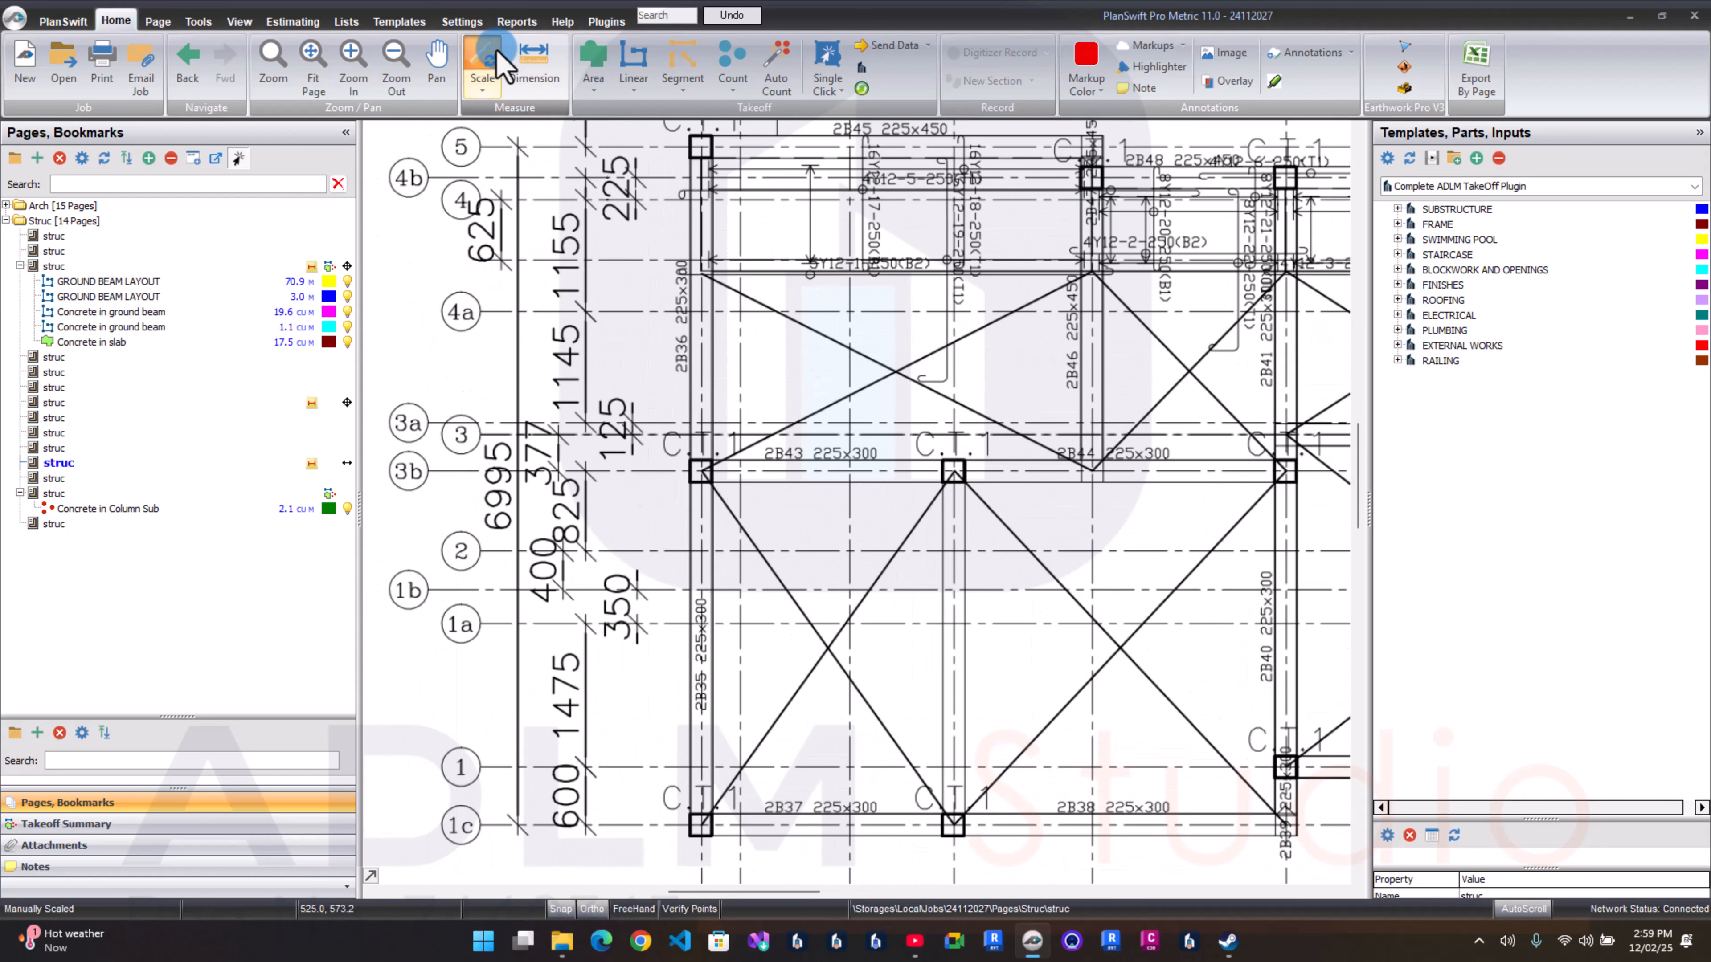
pyautogui.click(732, 341)
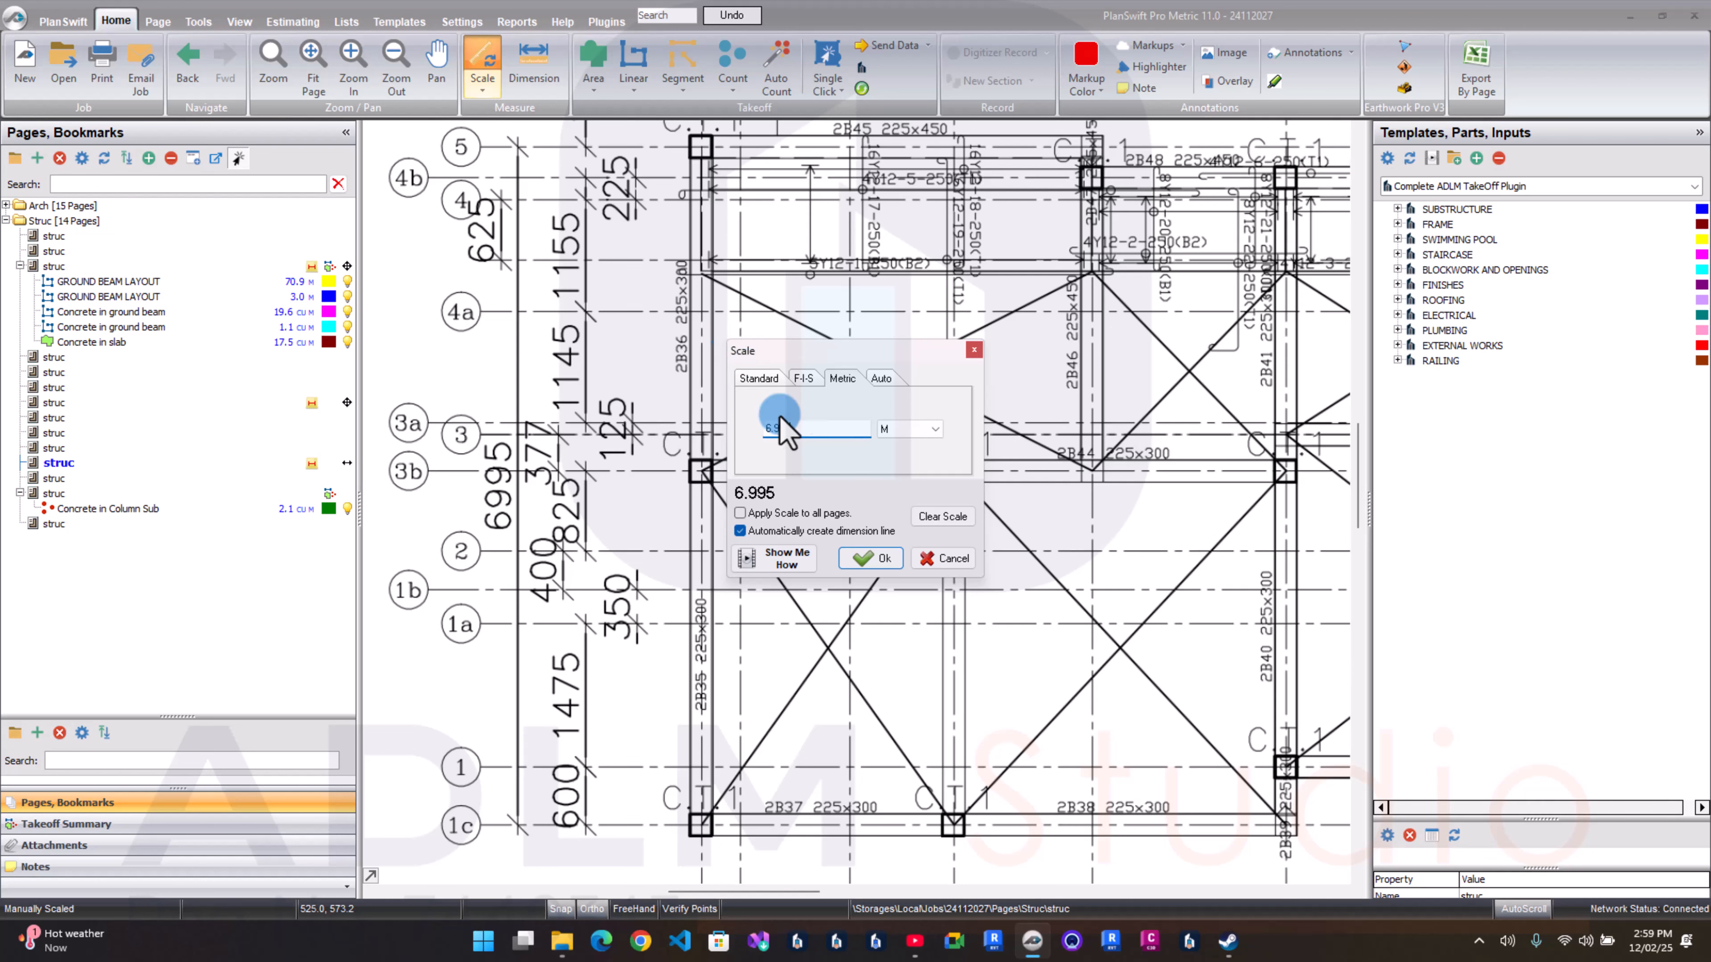
pyautogui.click(883, 558)
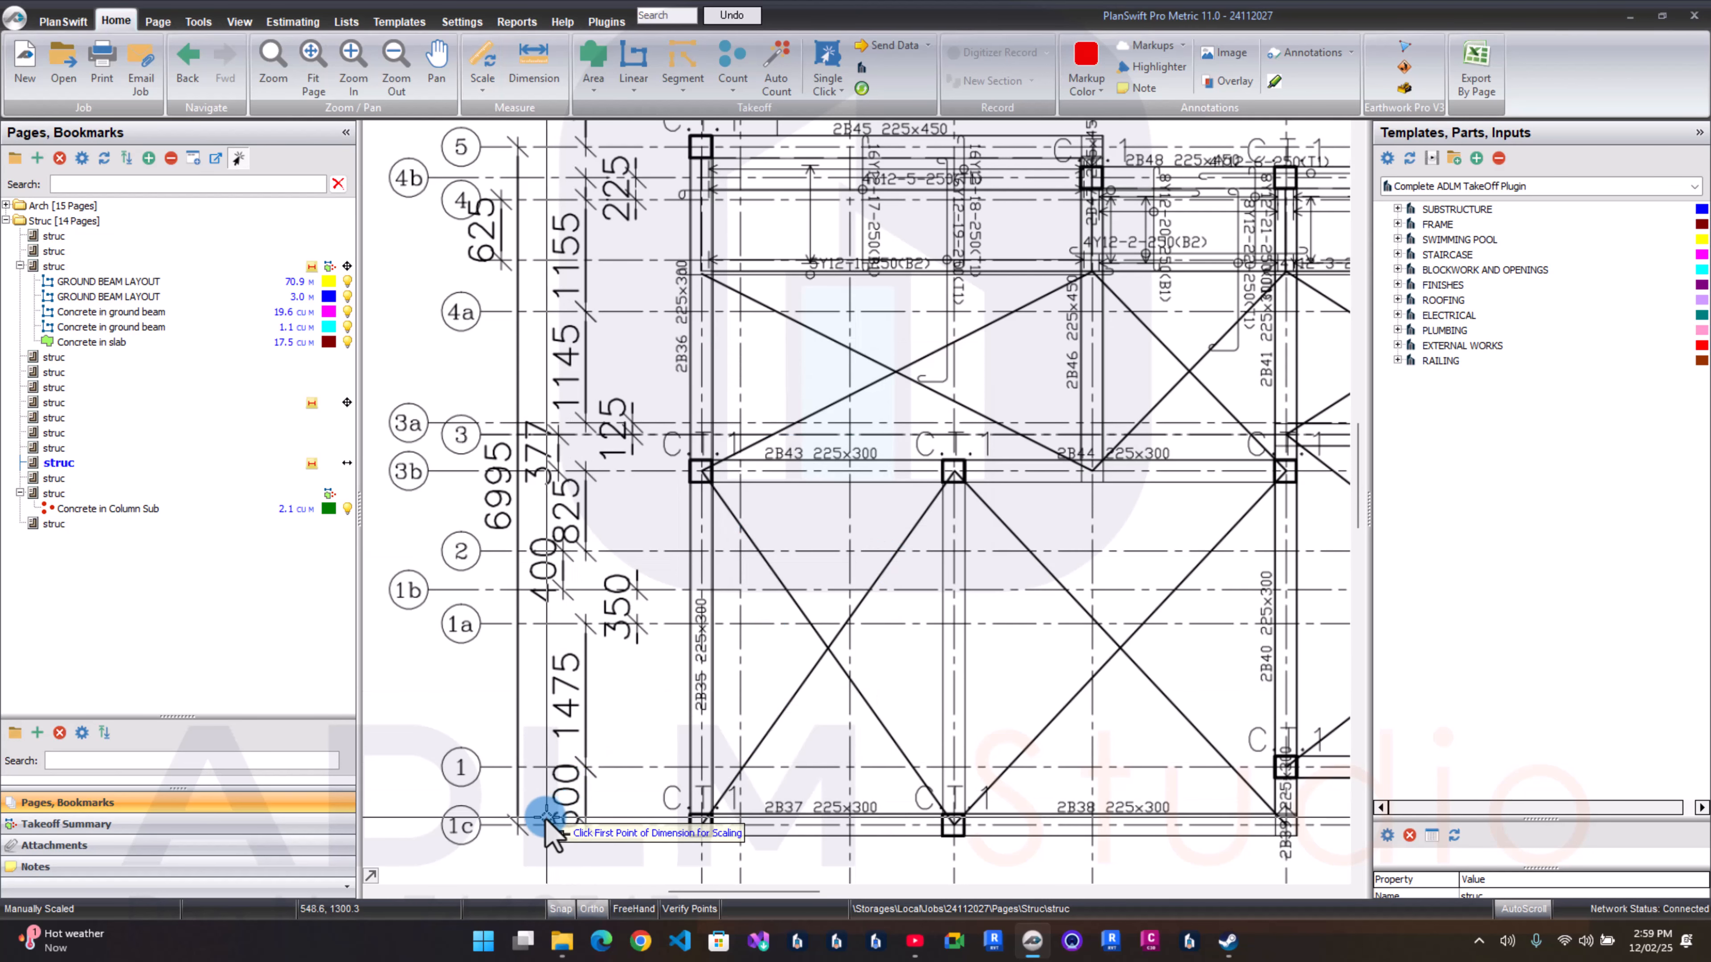
pyautogui.scroll(3, 546, 827)
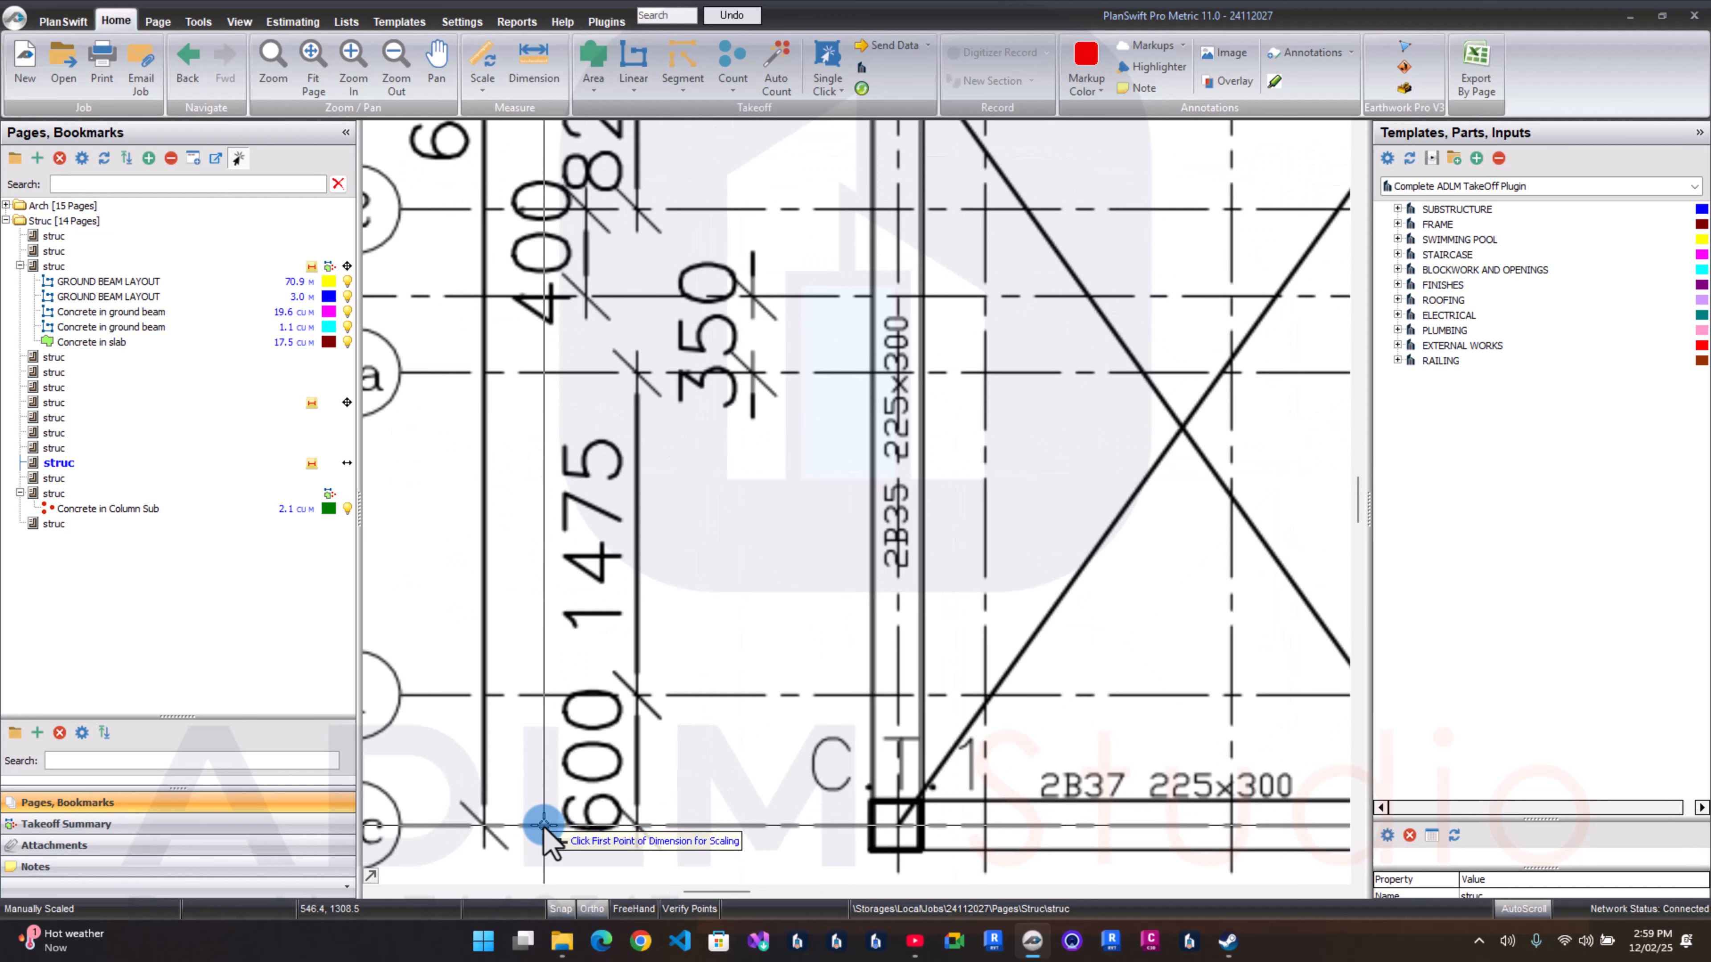
pyautogui.click(540, 825)
pyautogui.scroll(-5, 539, 825)
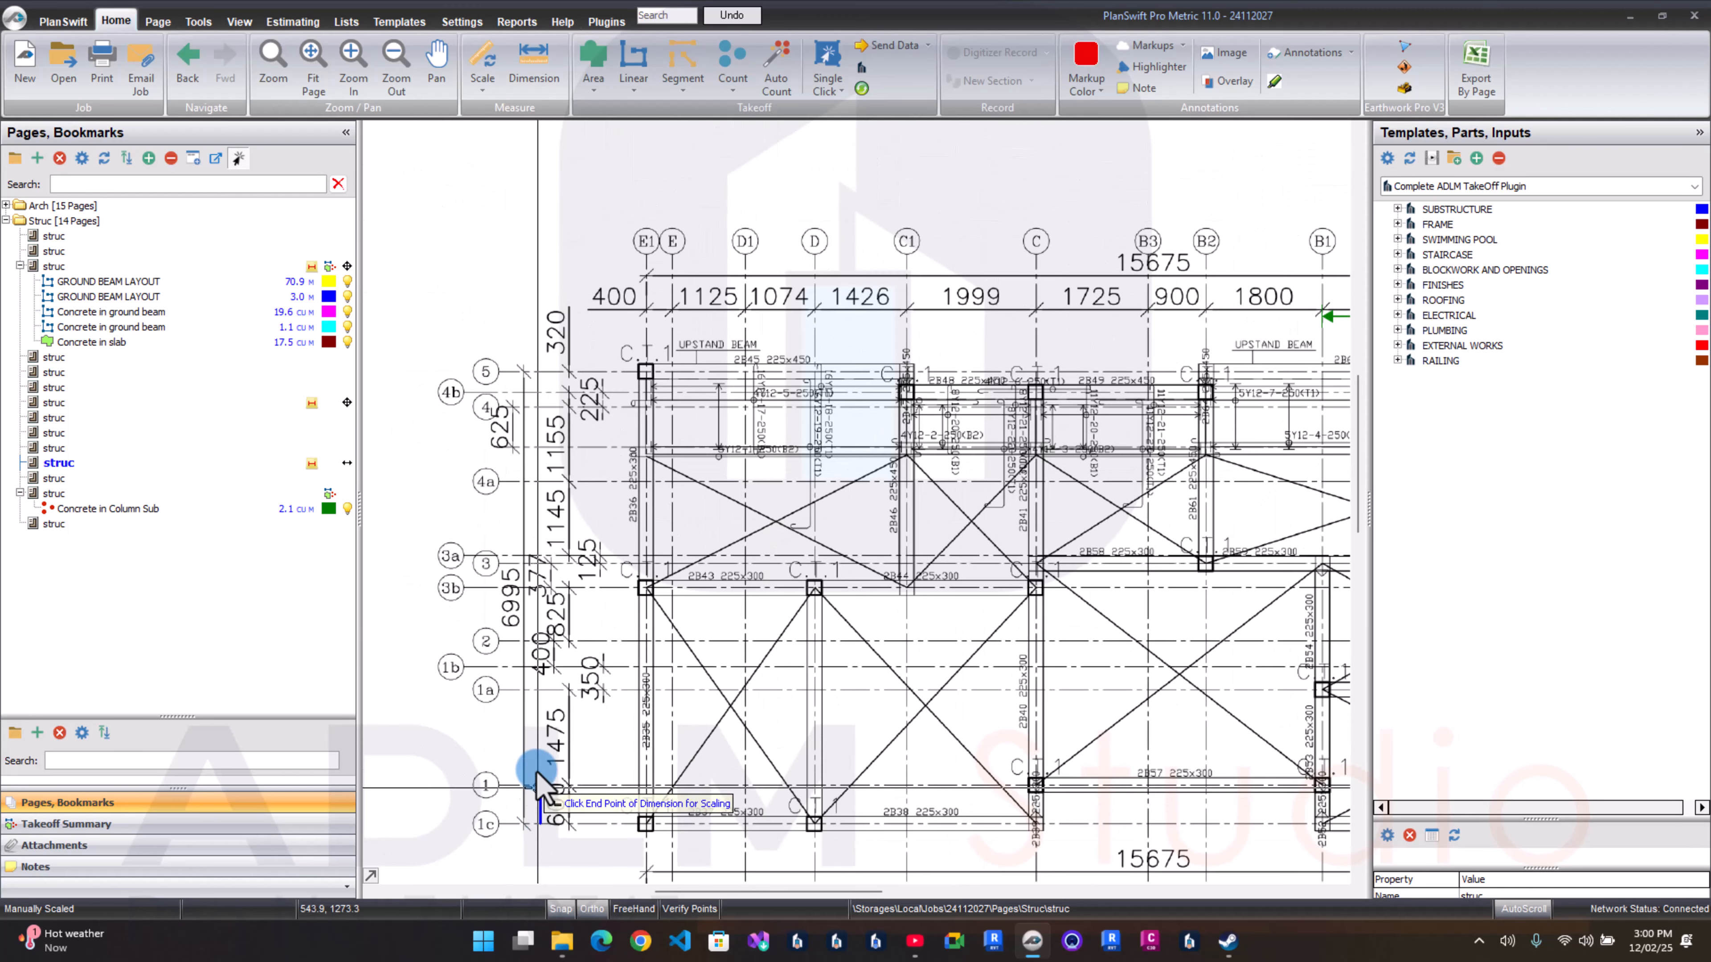
pyautogui.scroll(2, 535, 377)
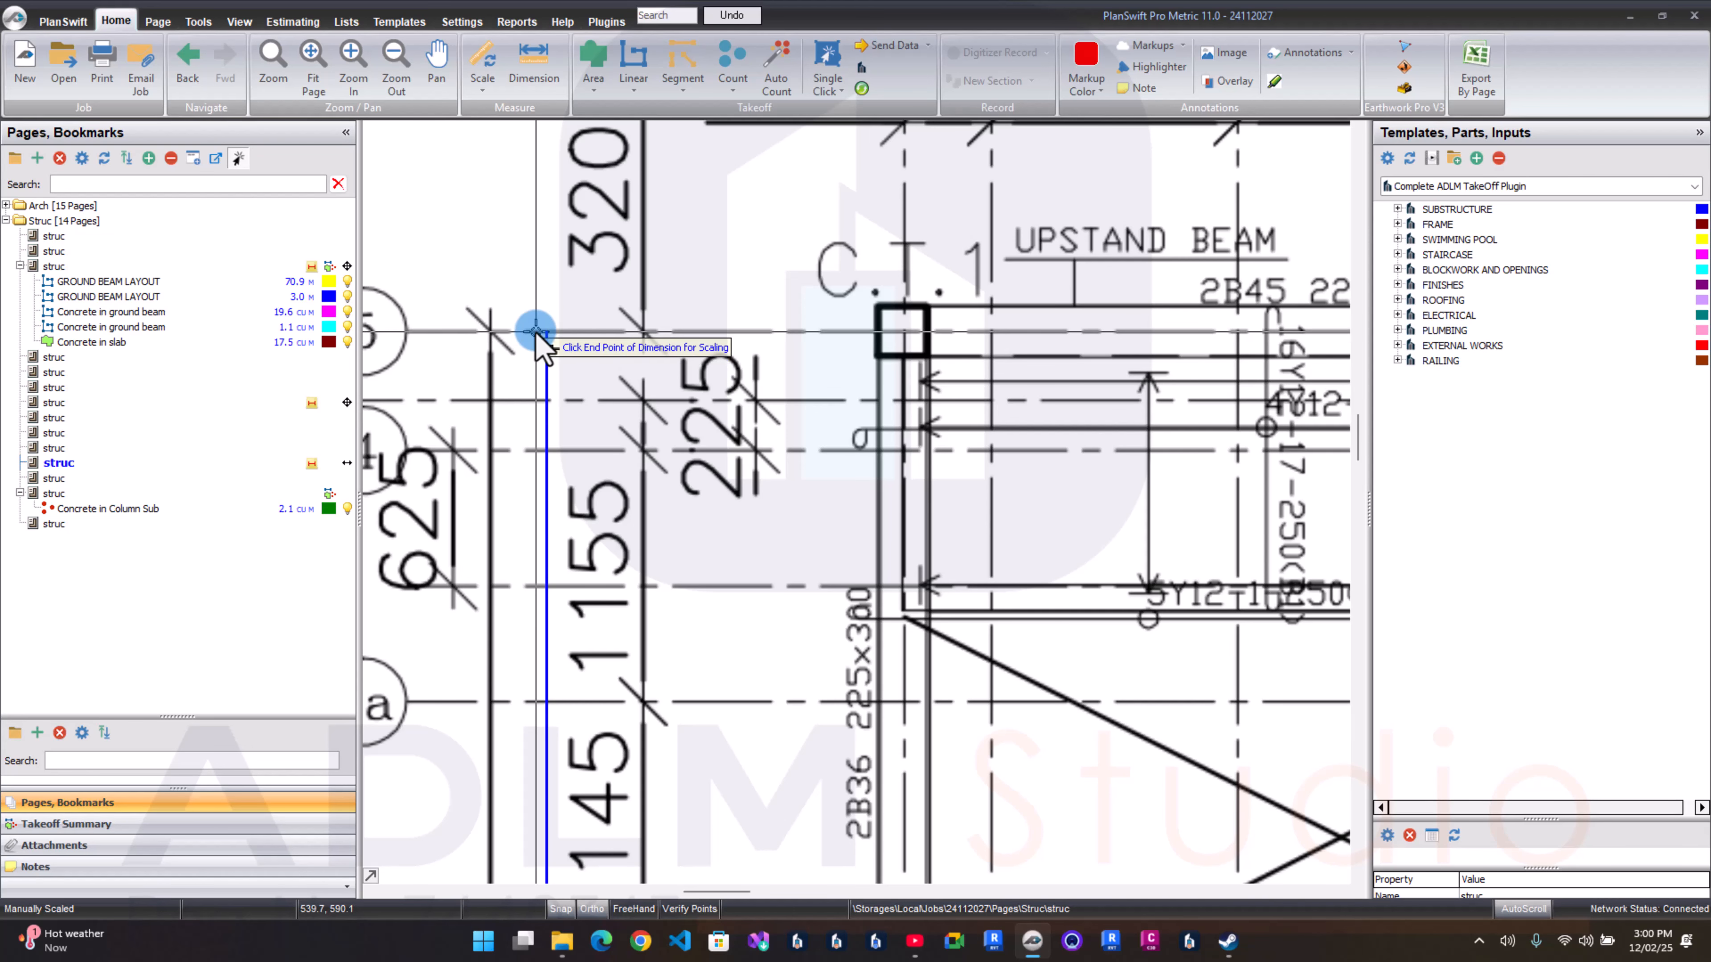
pyautogui.click(536, 331)
pyautogui.scroll(-5, 475, 388)
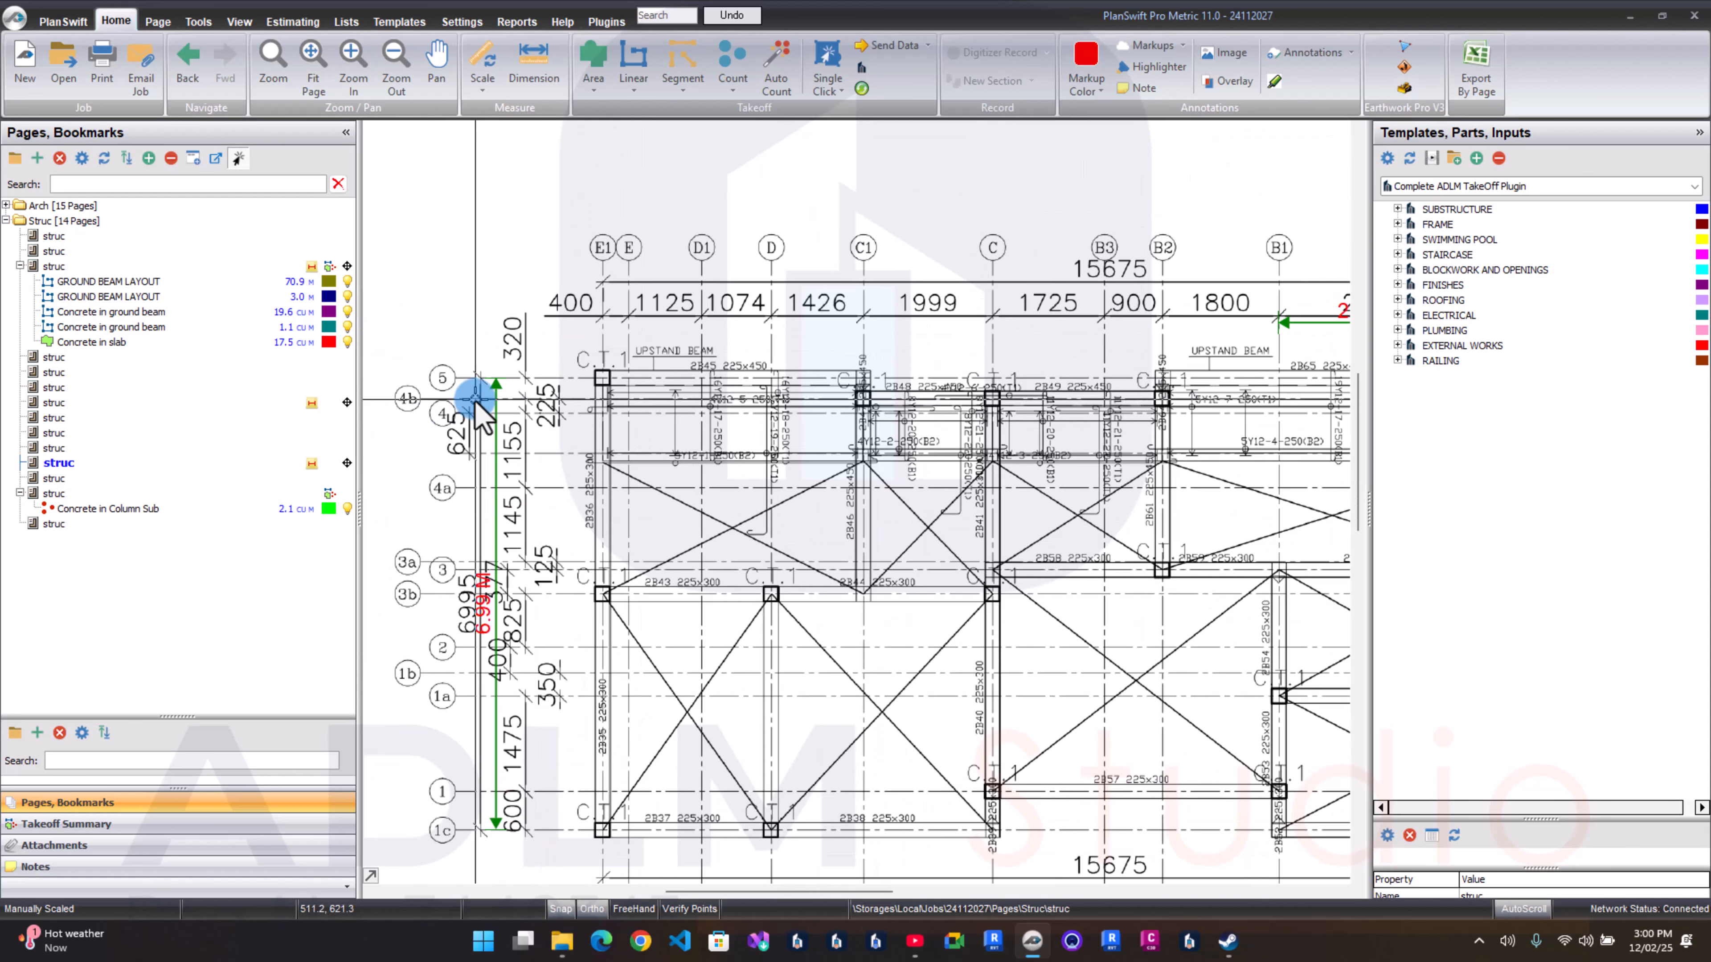
# Step: Look through Roof Beam Details sheet 10 and the Column Details sheet, and open the Staircase Details sheet
pyautogui.click(65, 478)
pyautogui.click(67, 493)
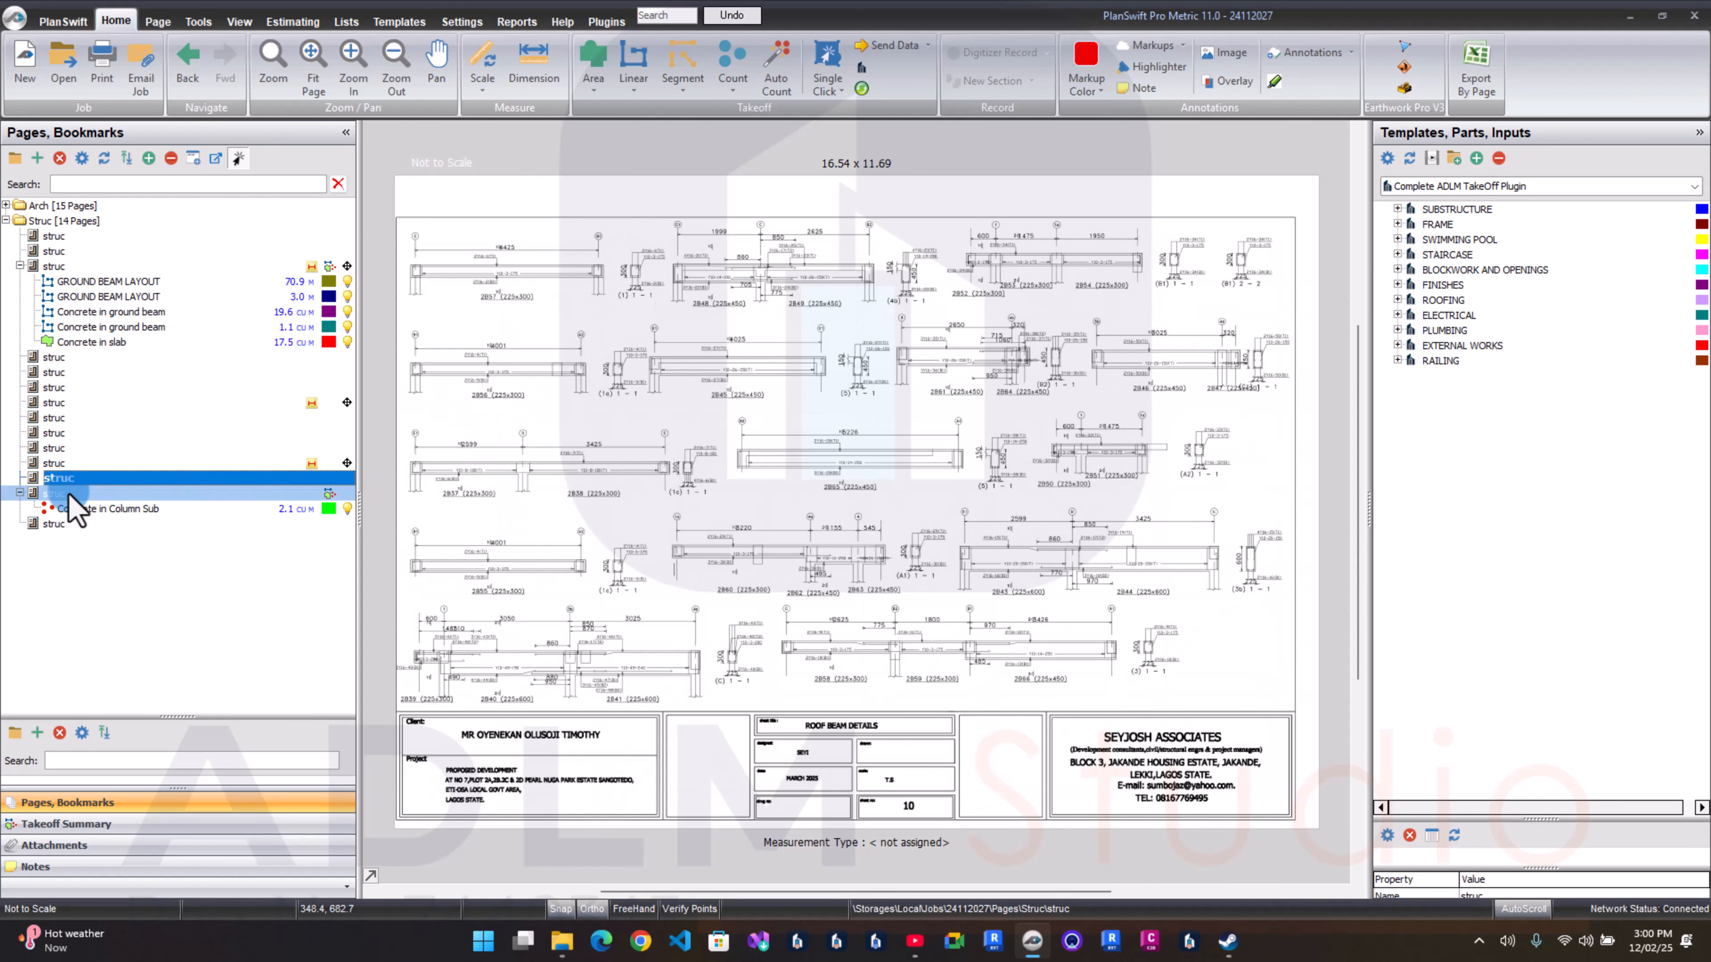
pyautogui.click(63, 539)
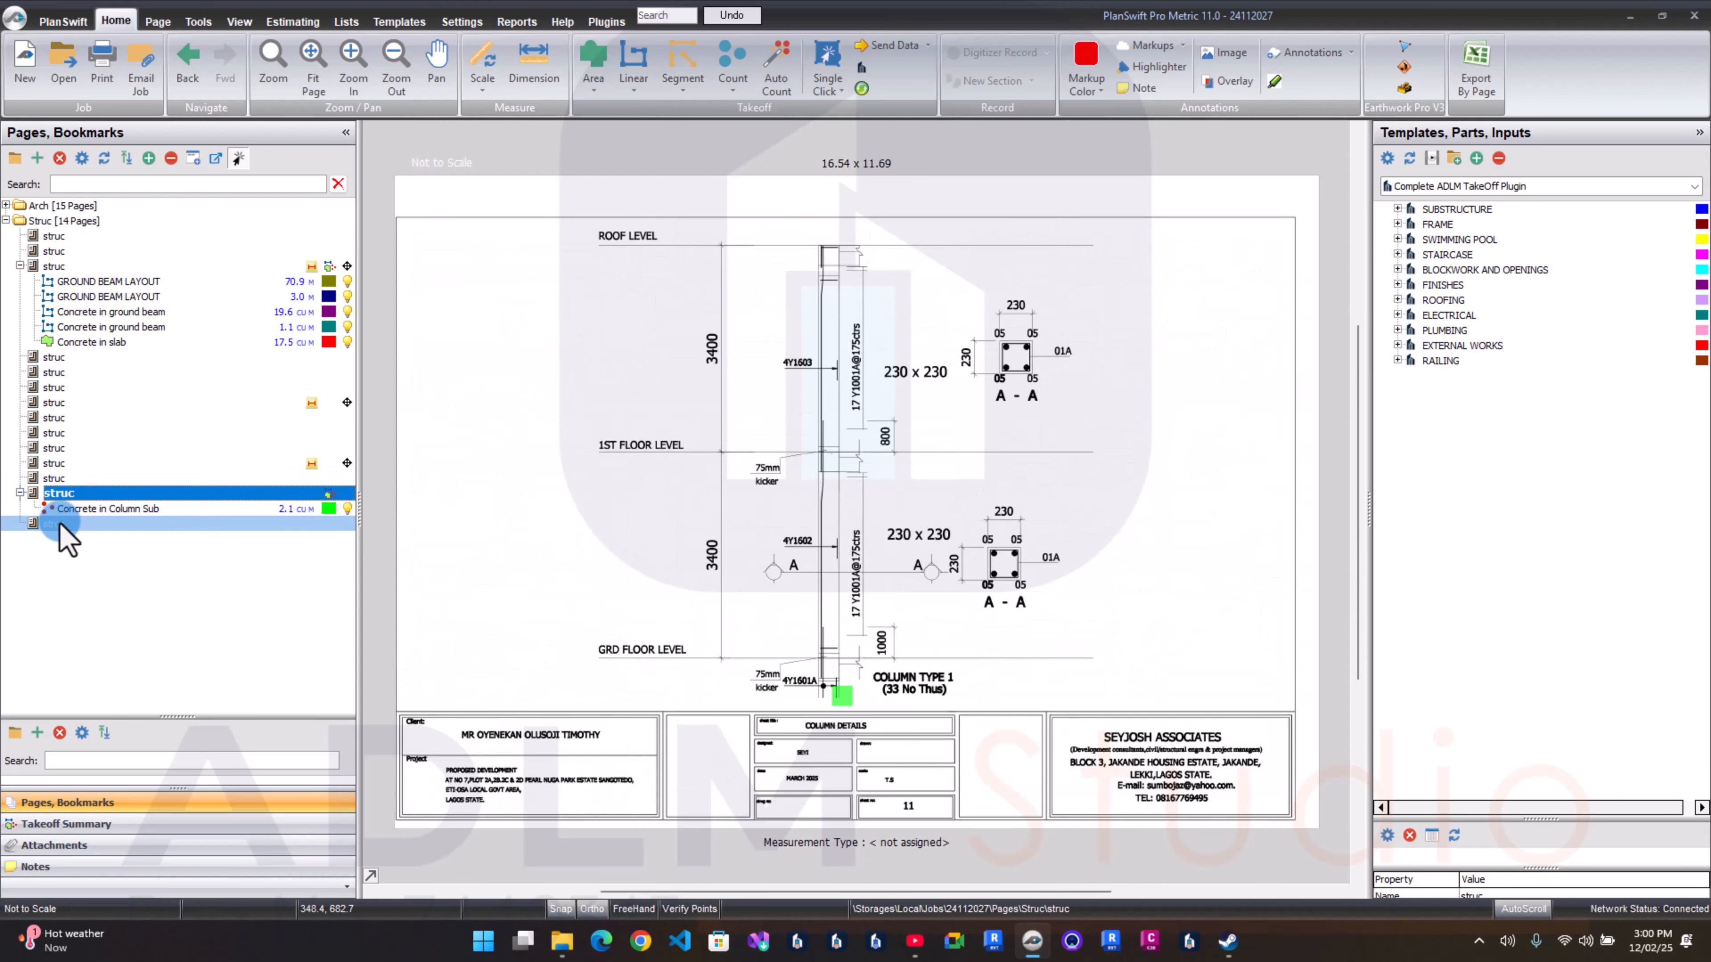
pyautogui.click(1198, 450)
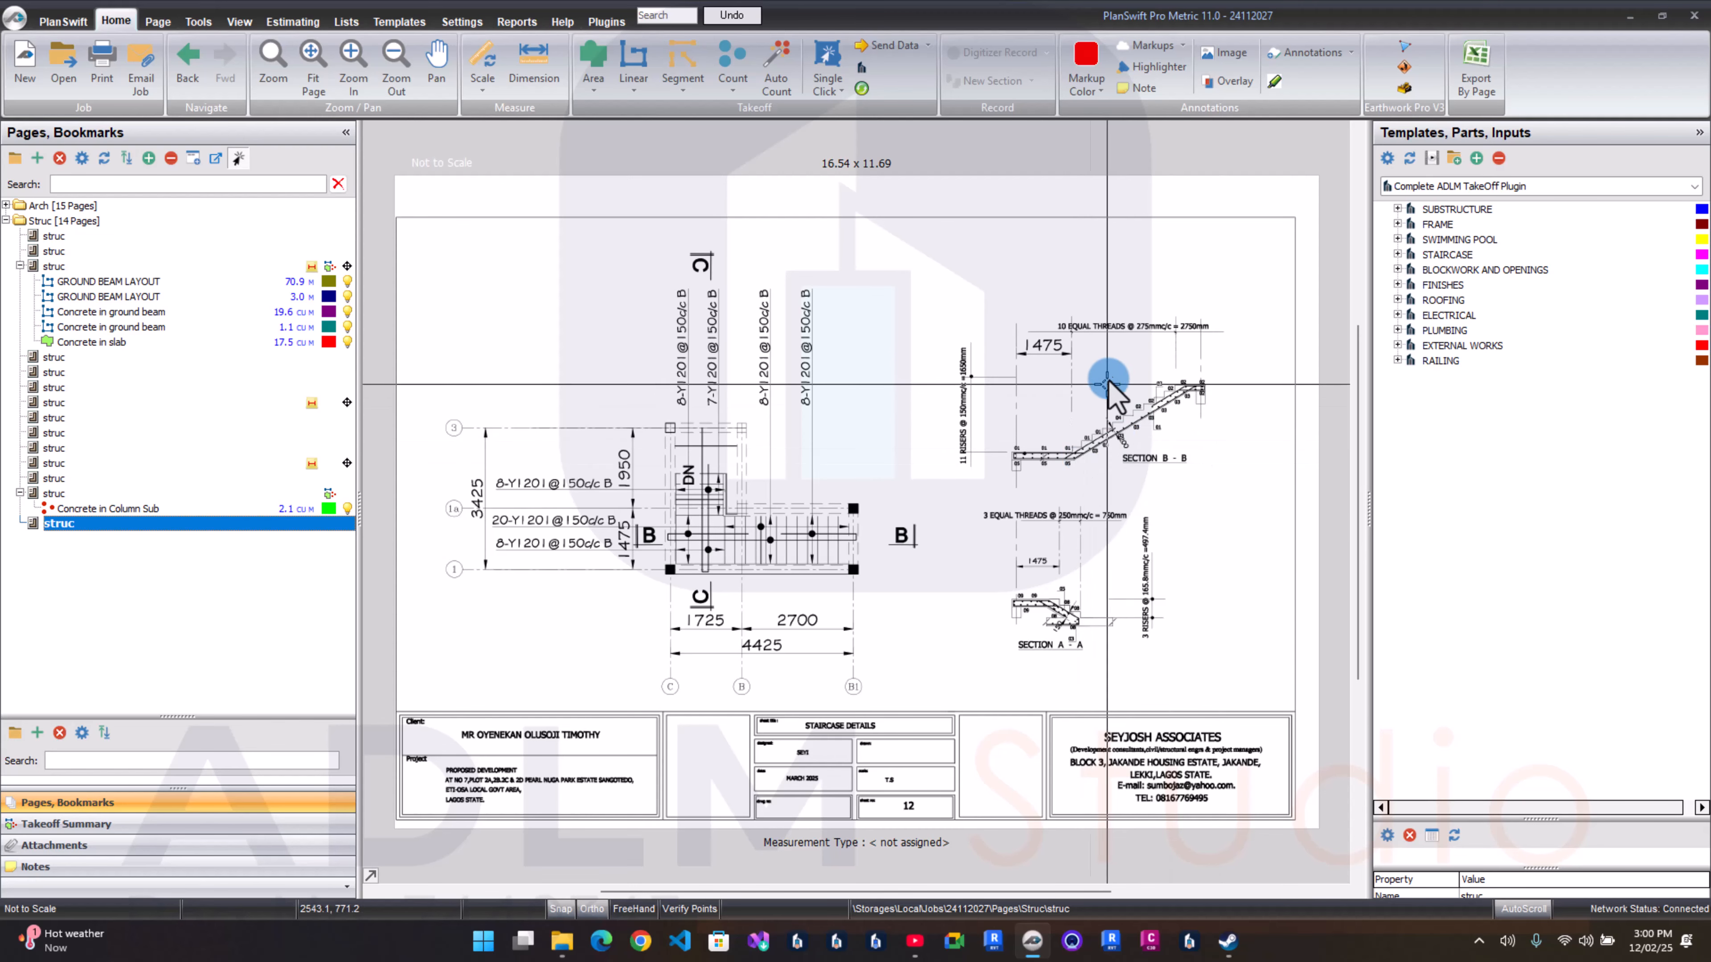
# Step: Scale the Staircase Details sheet vertically to 1.65 m along the 11-riser dimension of Section B-B
pyautogui.scroll(4, 1132, 337)
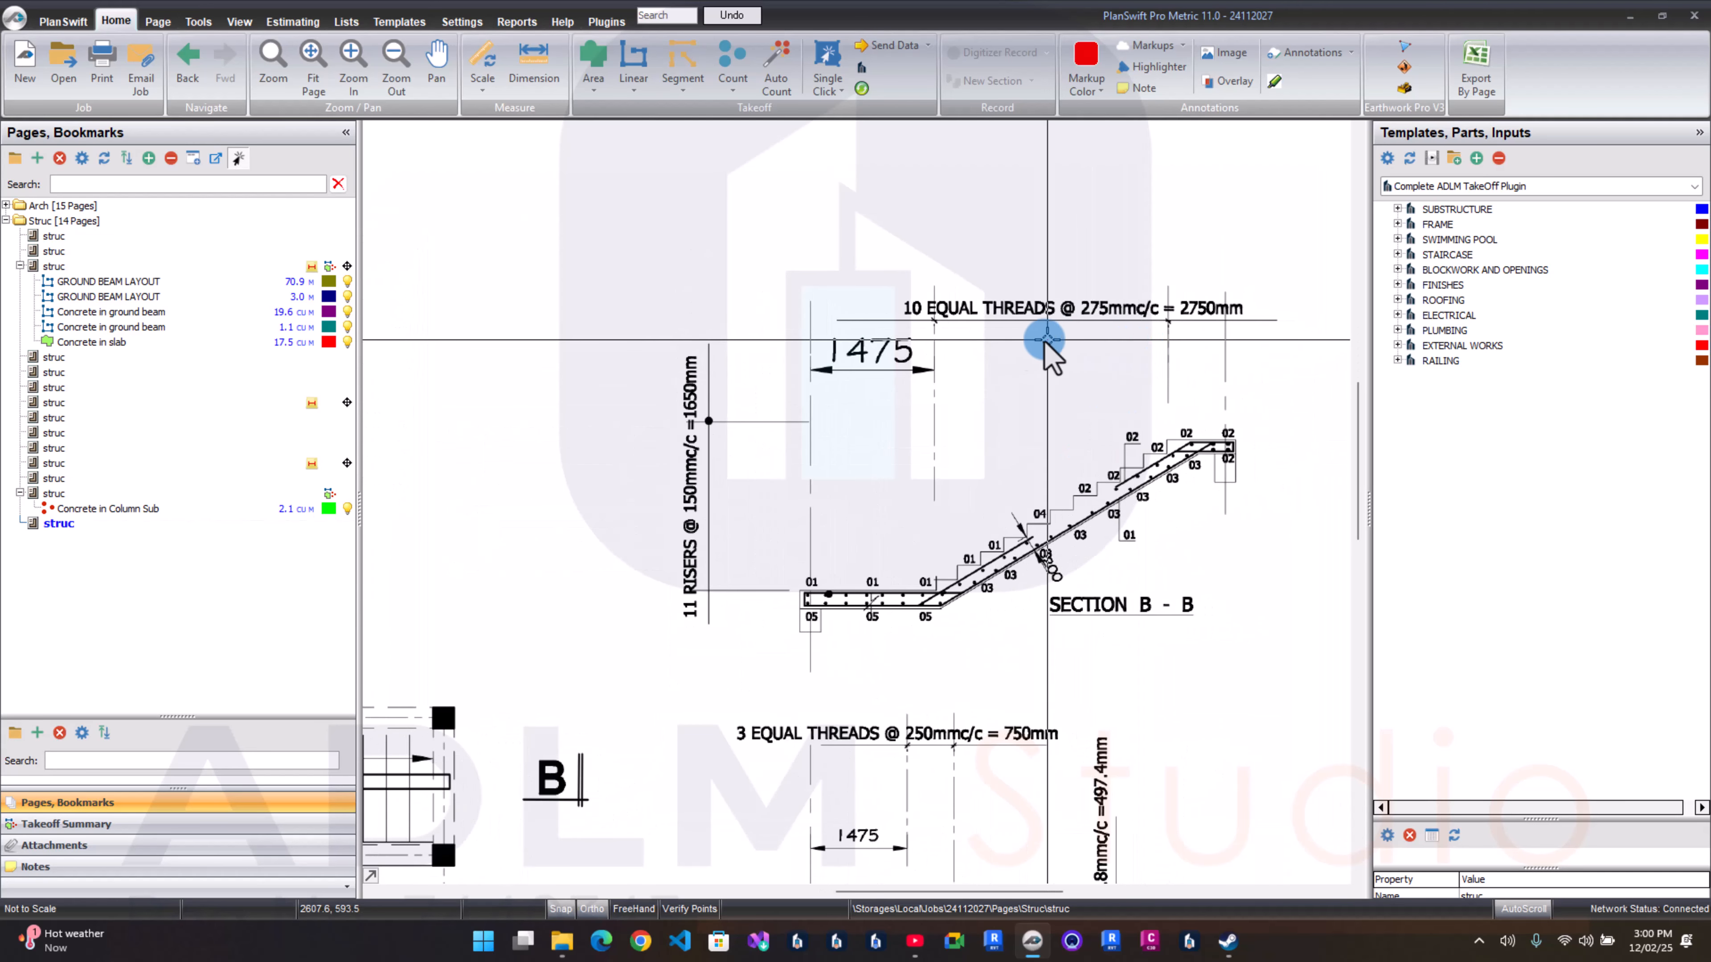
pyautogui.scroll(2, 687, 498)
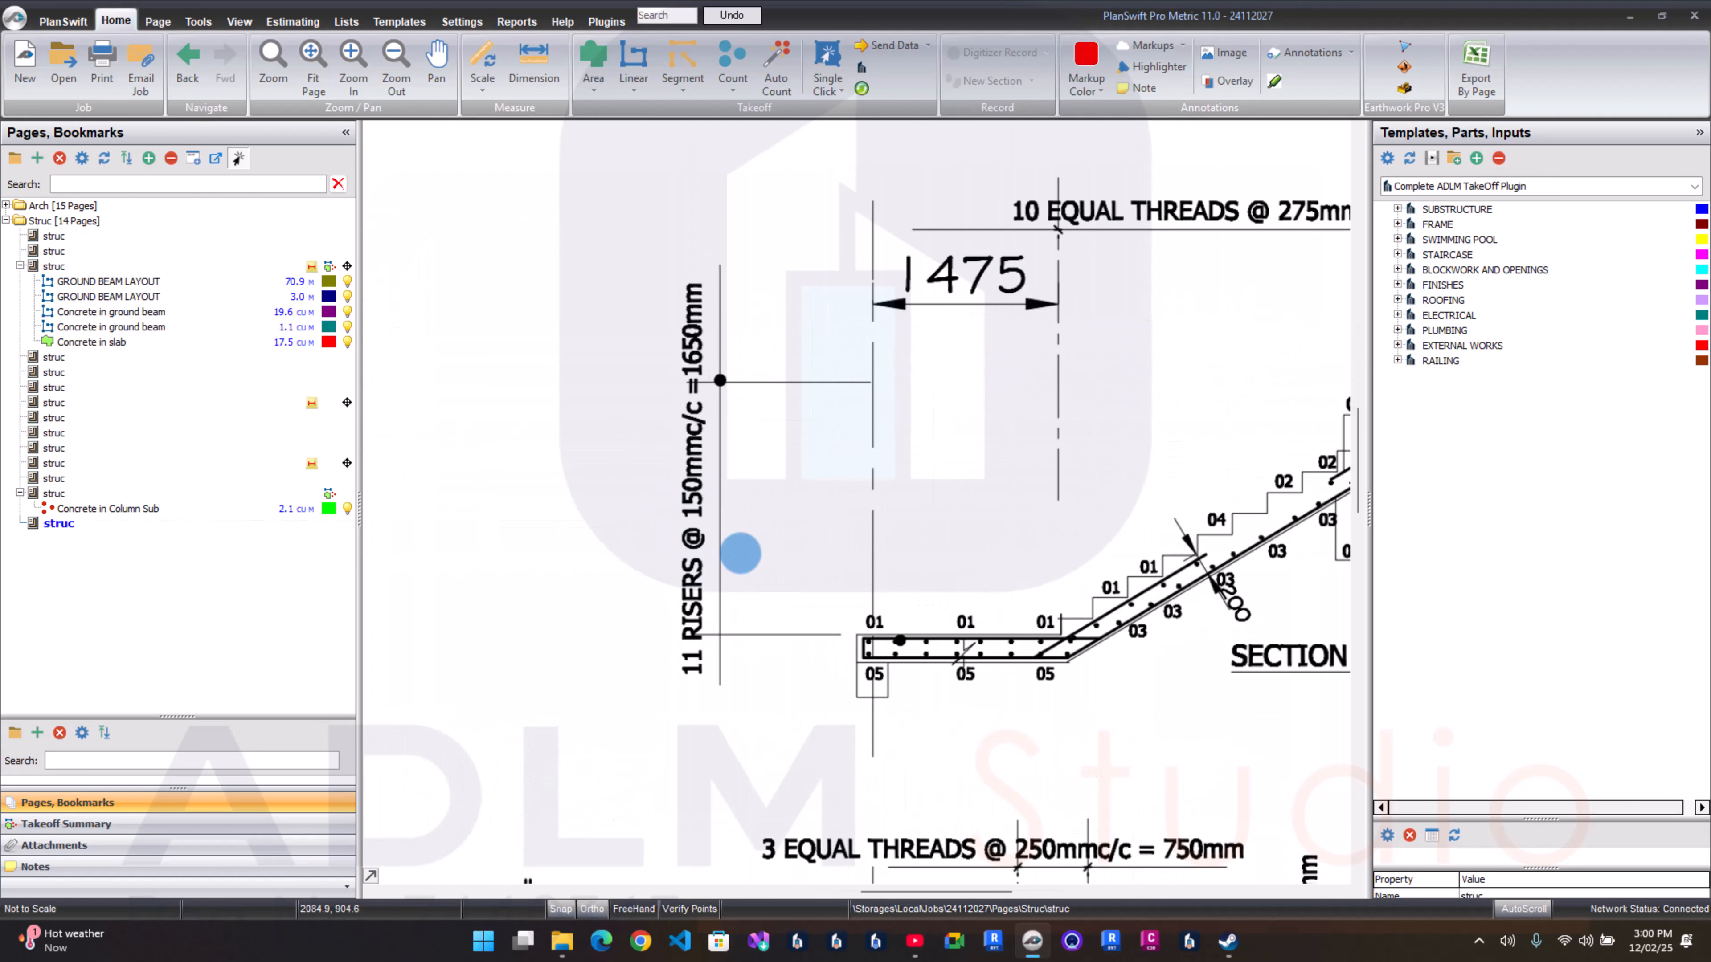
pyautogui.click(351, 60)
pyautogui.click(474, 53)
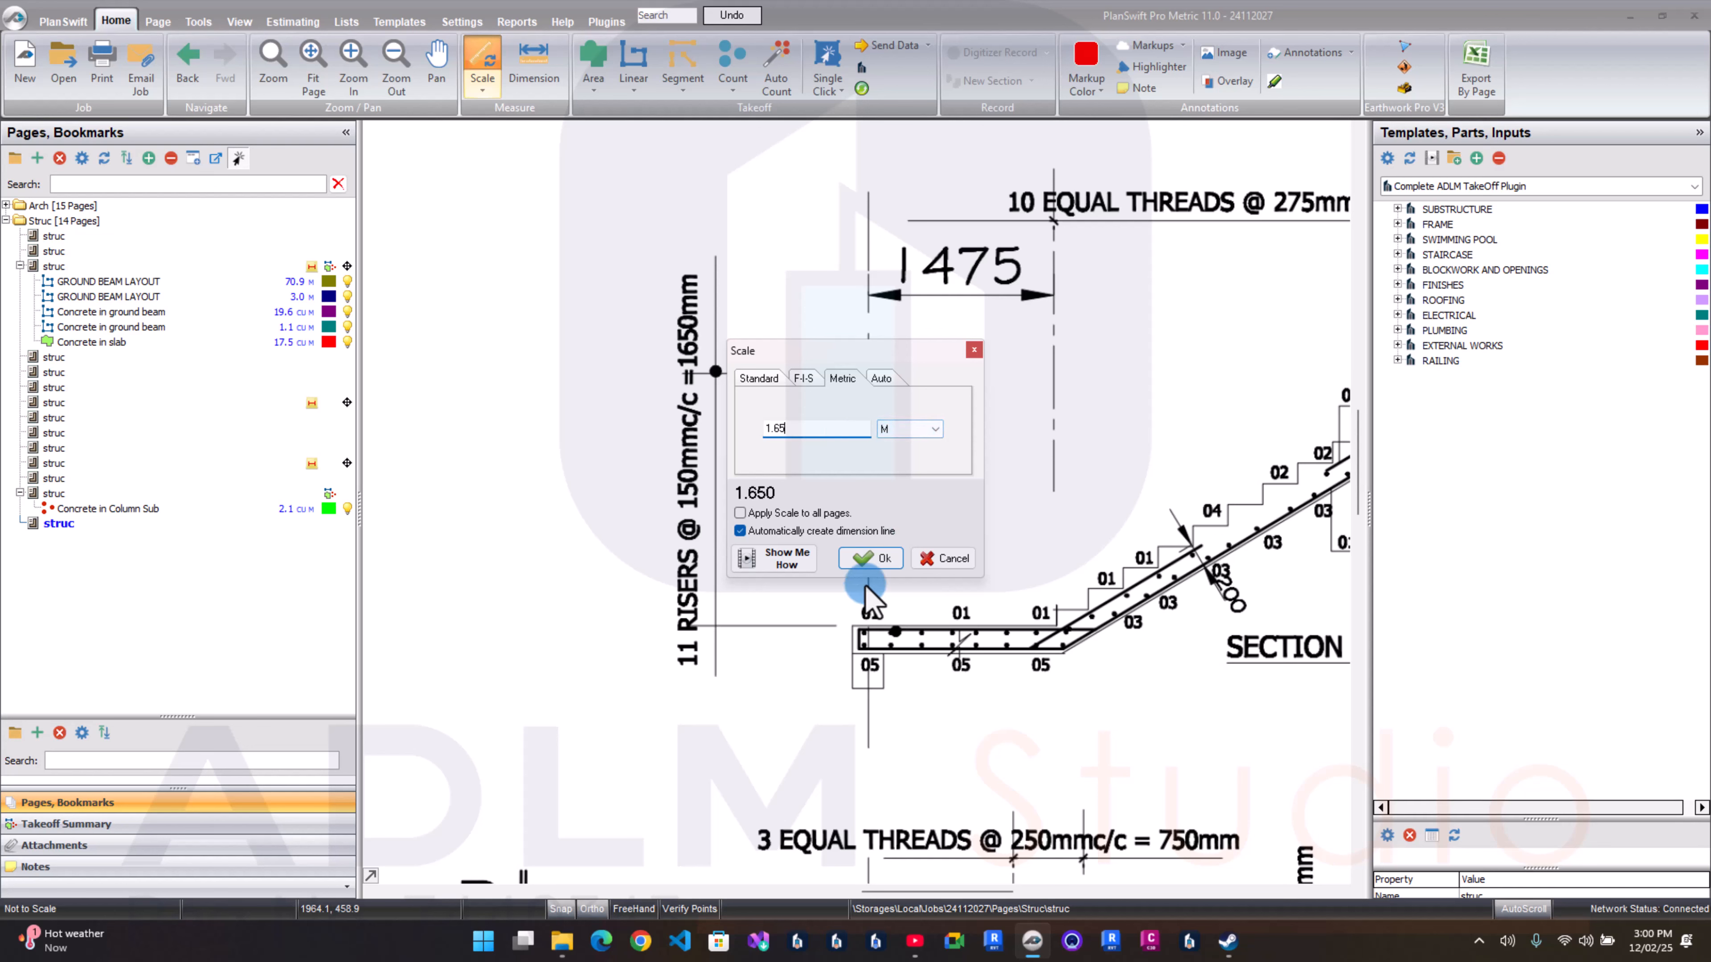
pyautogui.click(866, 565)
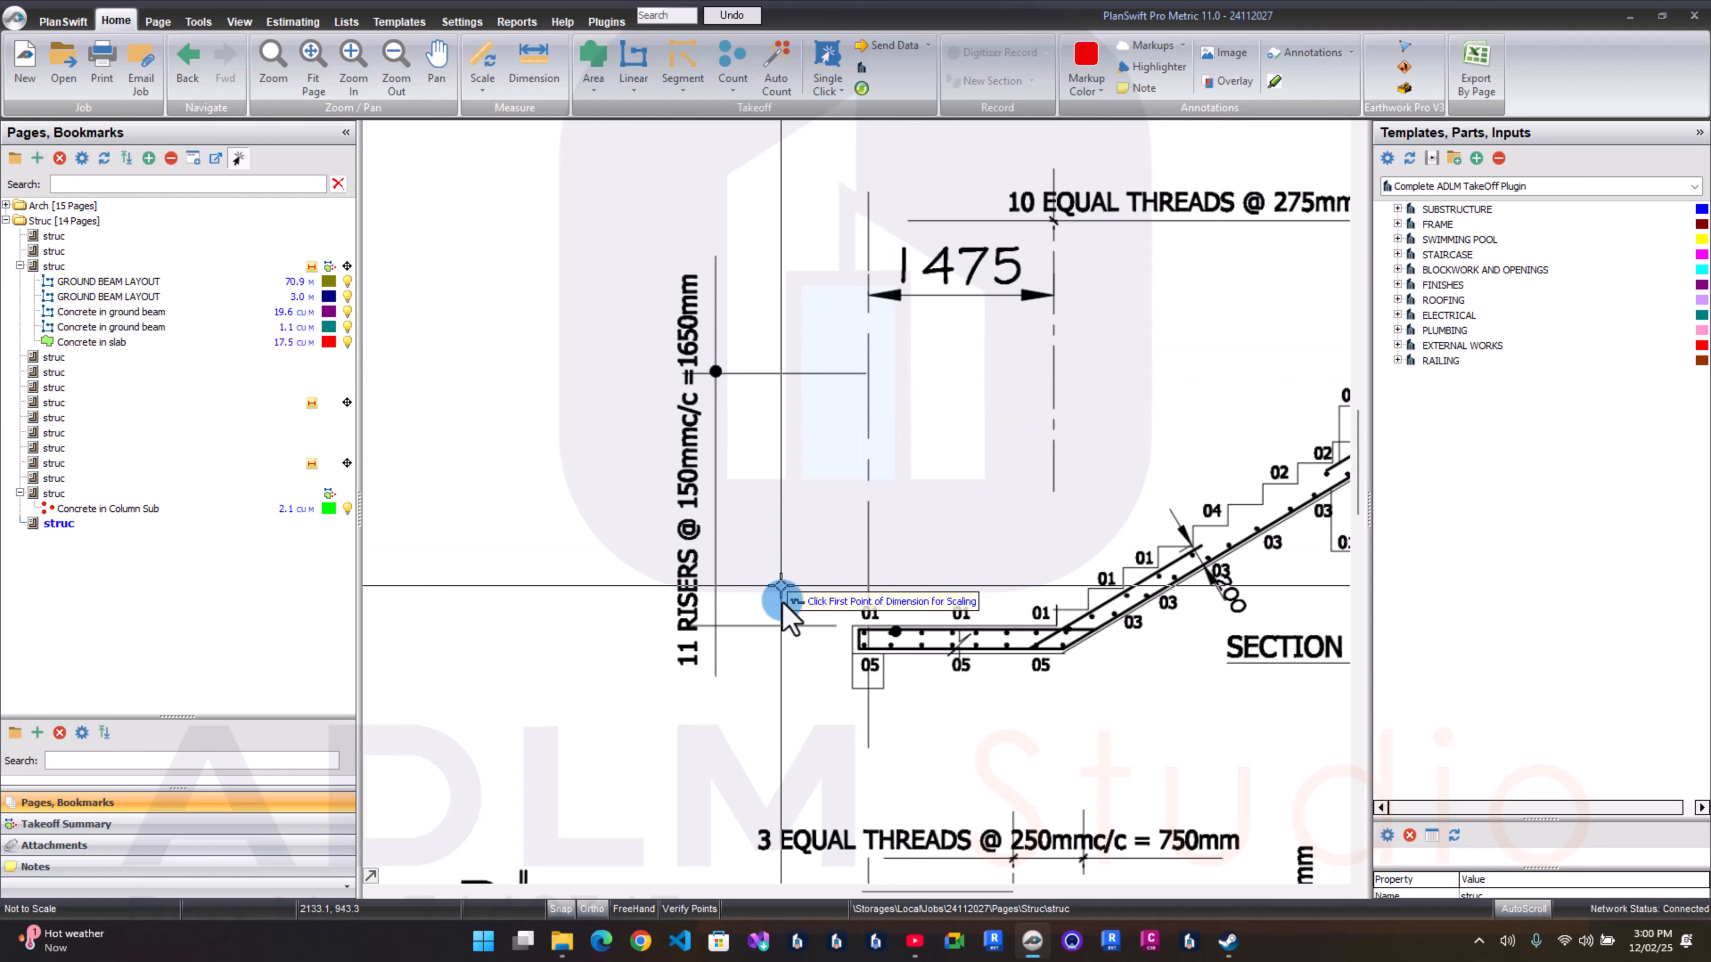
pyautogui.click(788, 624)
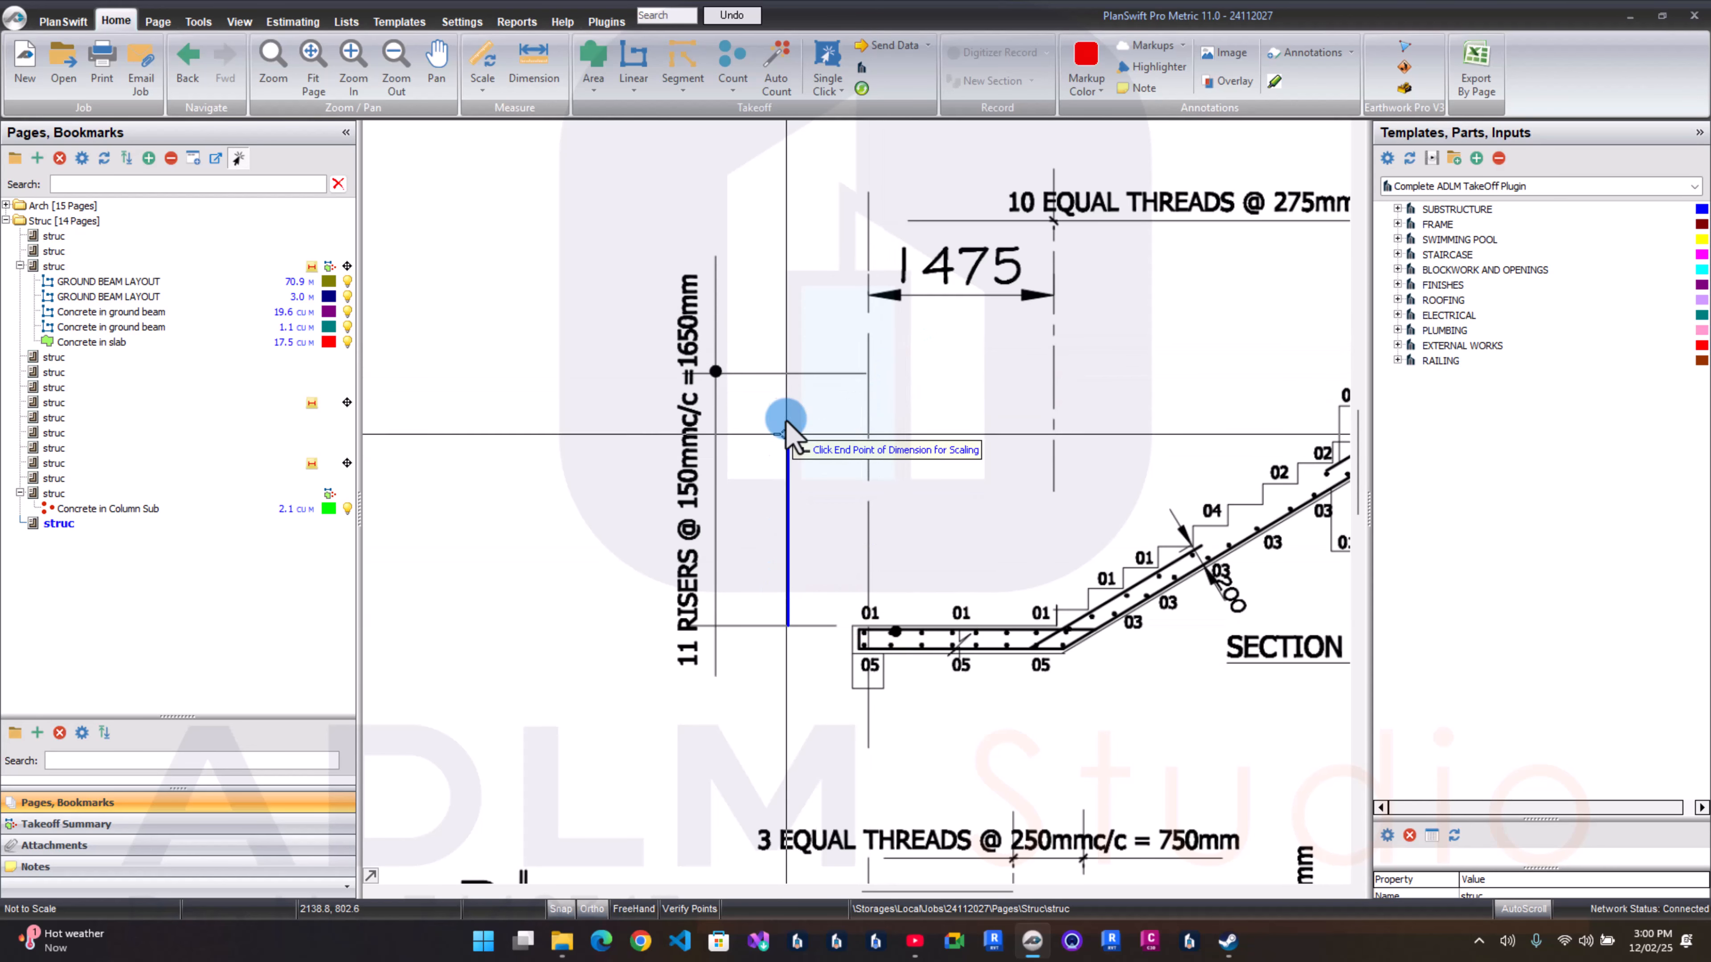
pyautogui.click(792, 374)
pyautogui.scroll(-3, 792, 378)
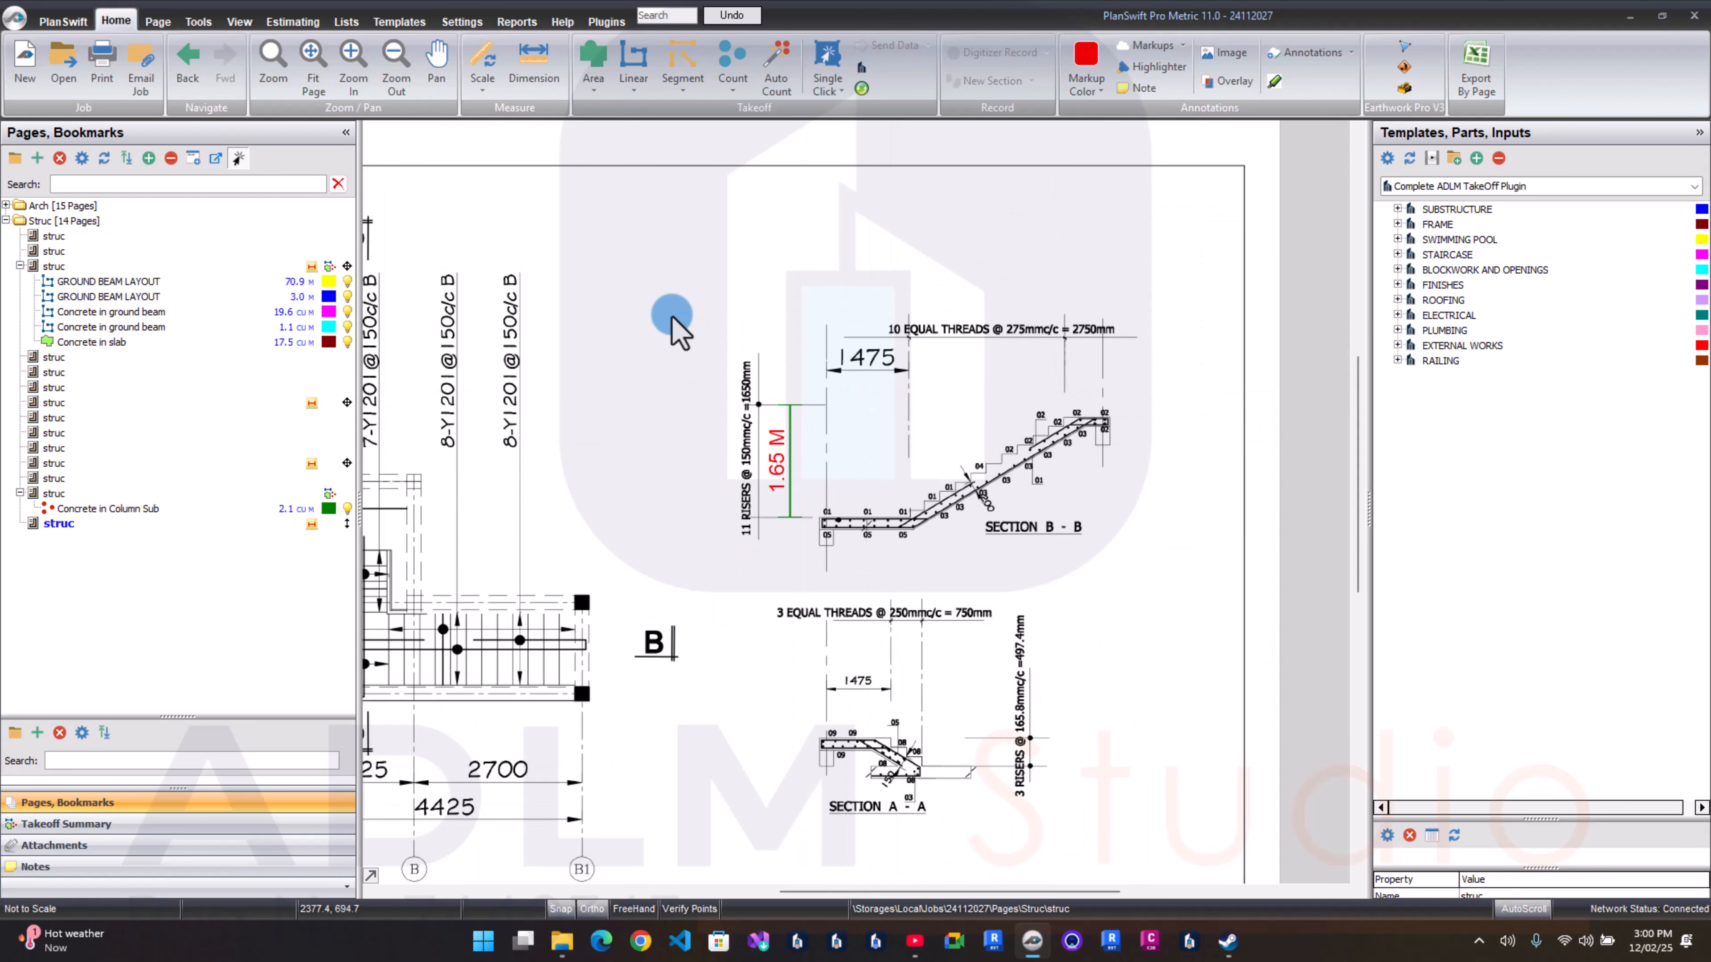
# Step: Open the First Floor Slab Layout sheet and expand the FRAME templates to the beam items
pyautogui.click(300, 403)
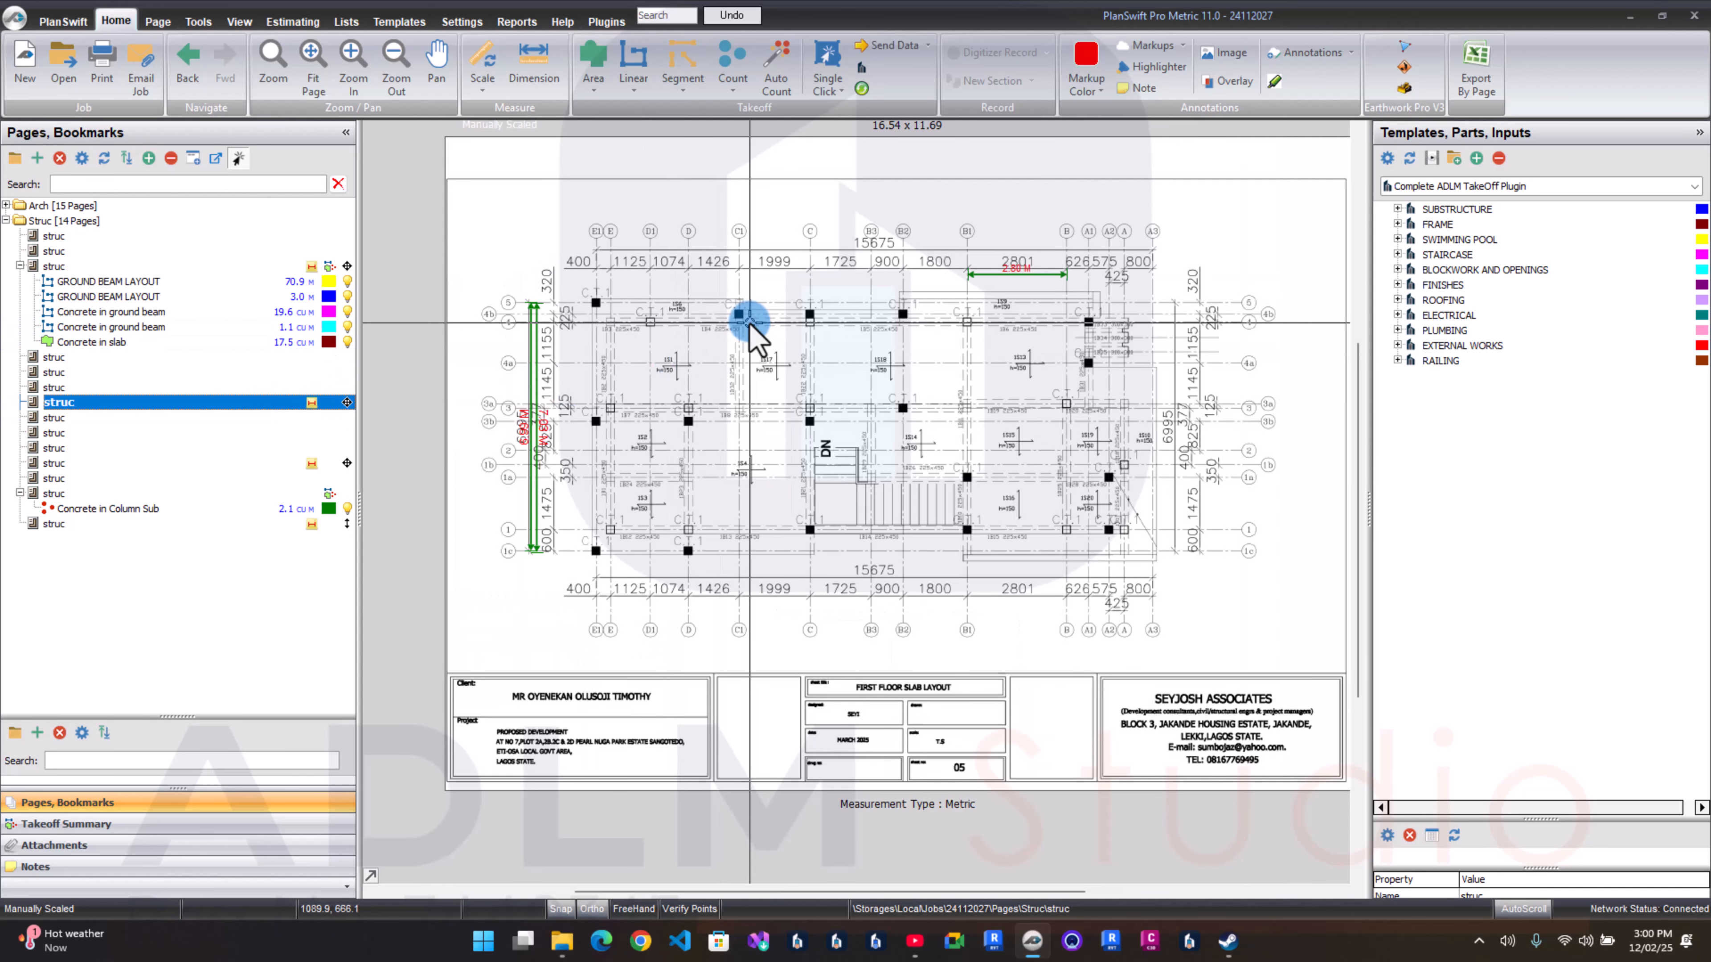
pyautogui.scroll(3, 752, 330)
pyautogui.click(1403, 225)
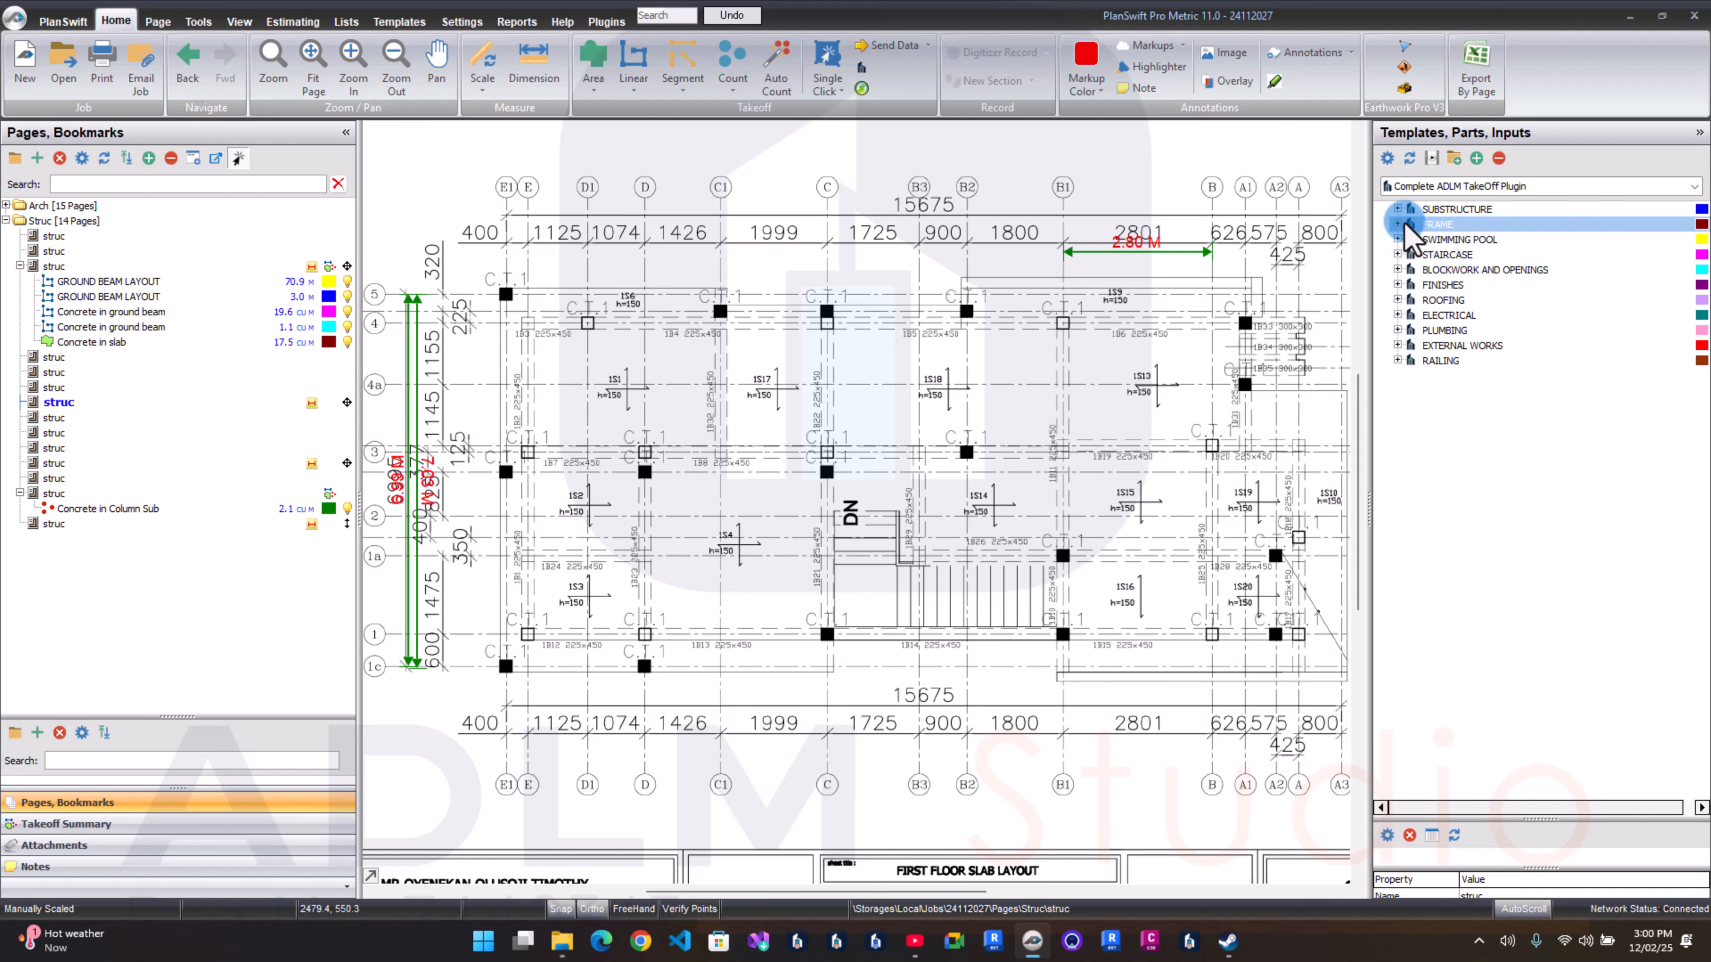
pyautogui.click(1416, 255)
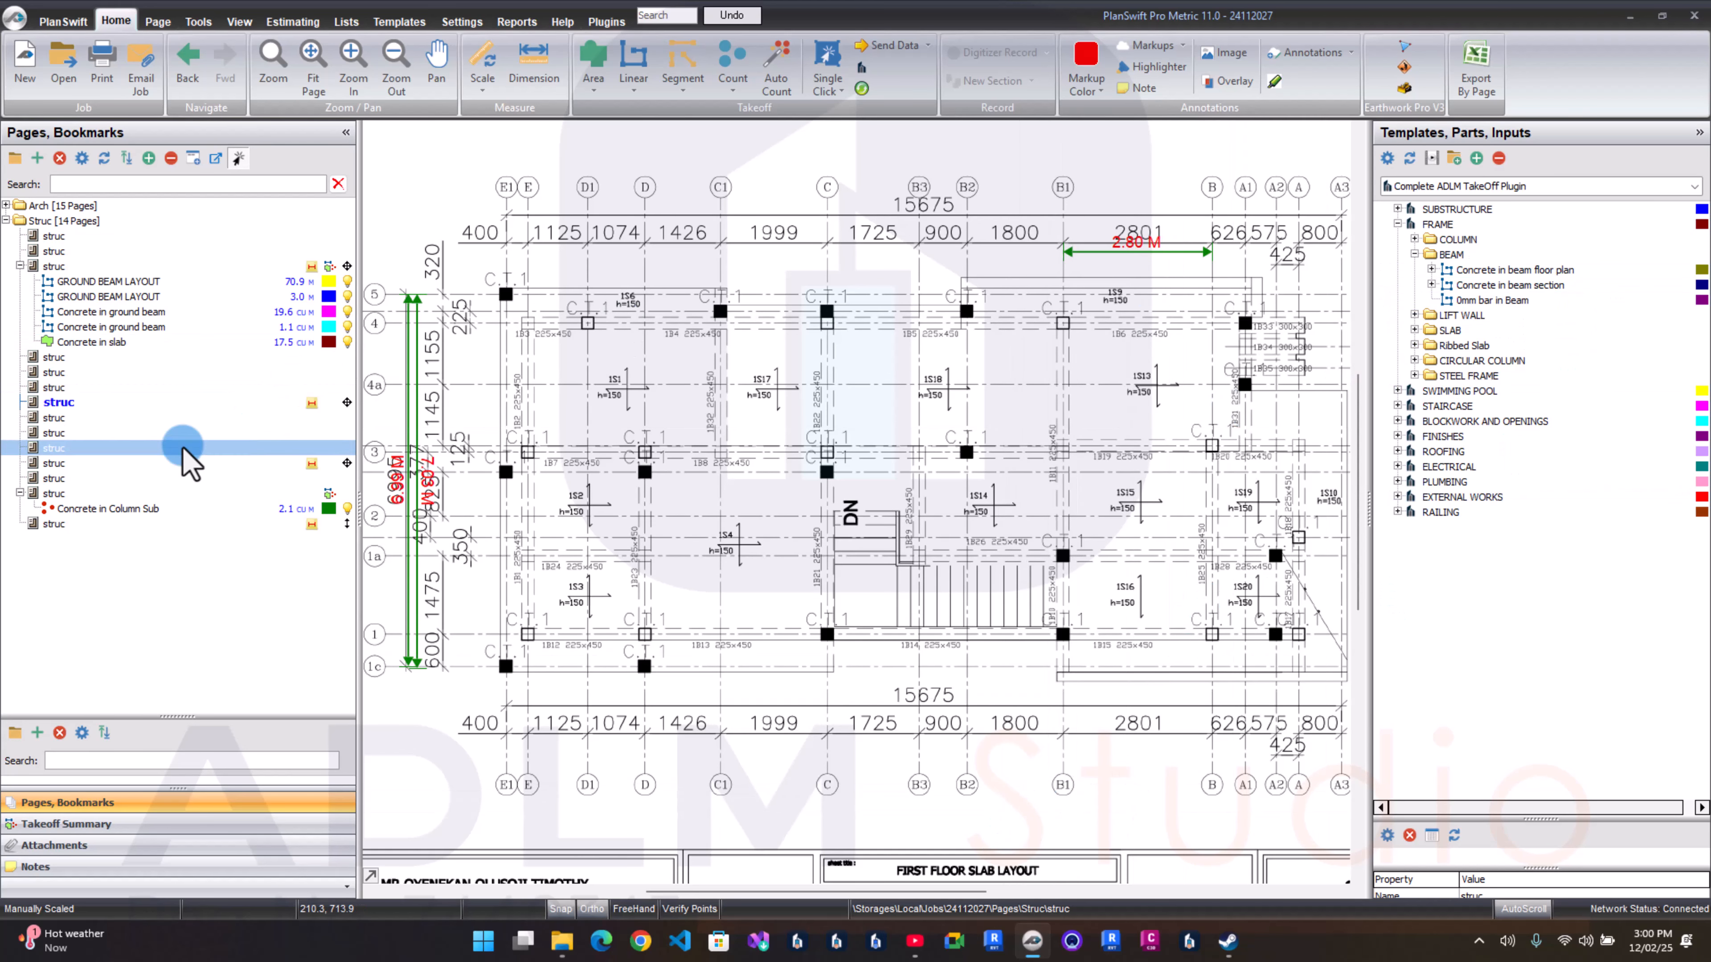
# Step: On the Column Details sheet, start a Concrete in Column takeoff from the FRAME templates and set its height to 3.4-.15
pyautogui.click(183, 494)
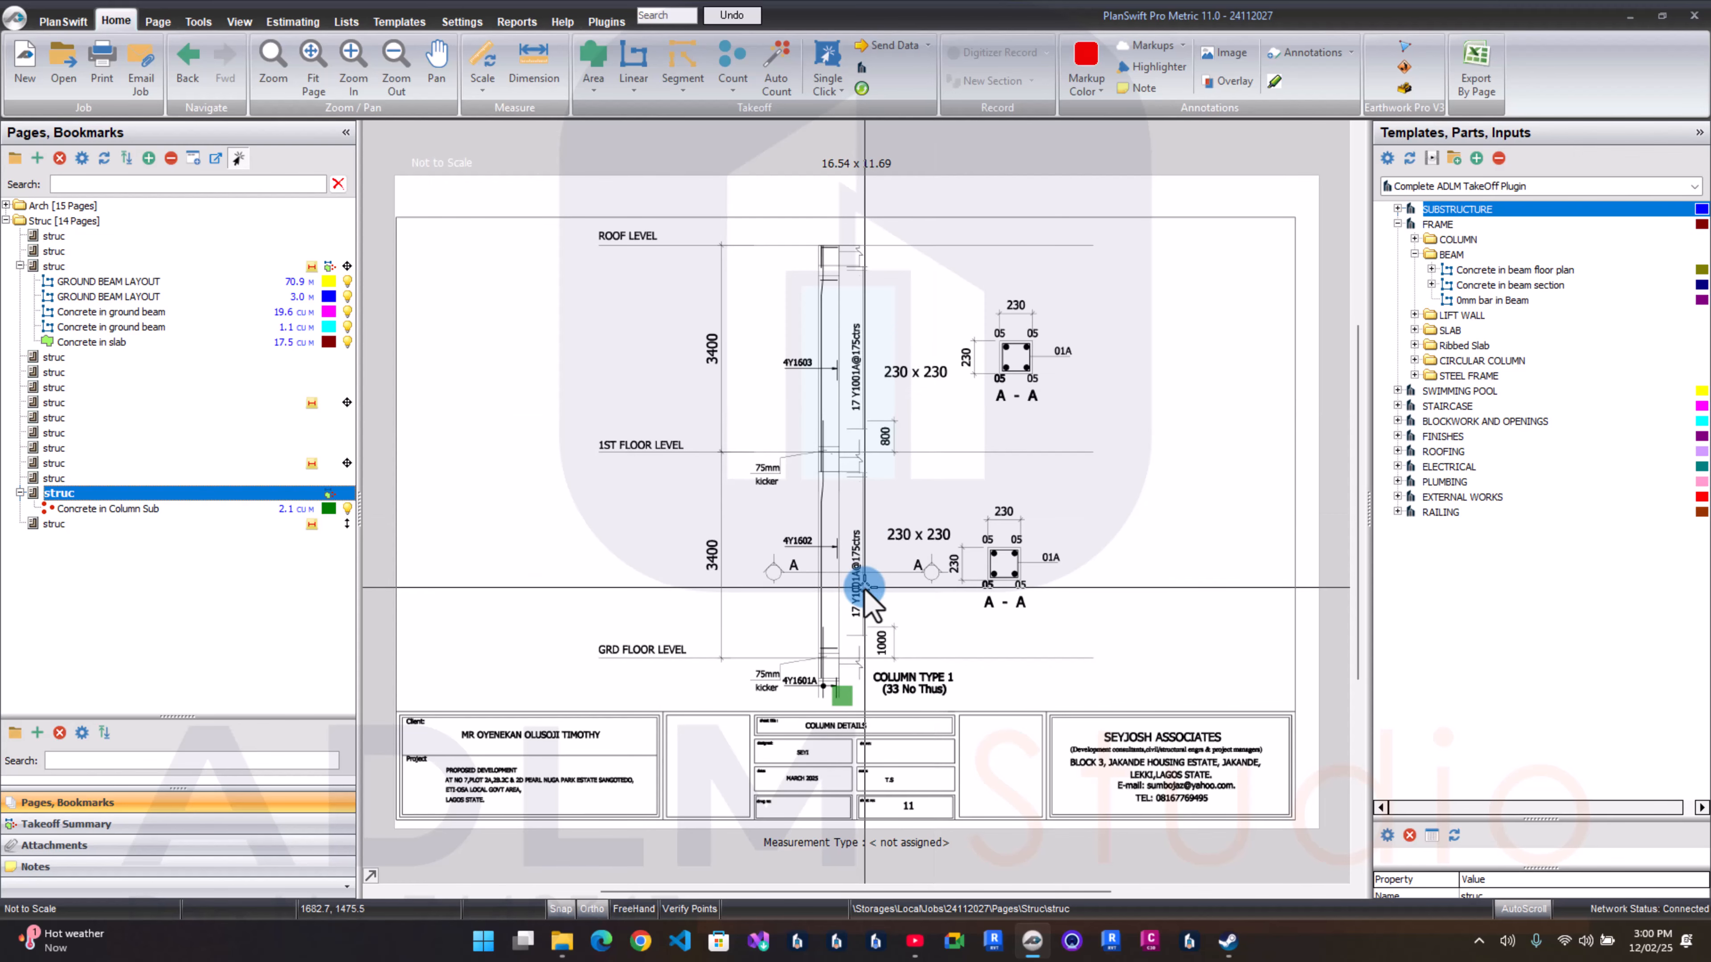
pyautogui.scroll(1, 886, 355)
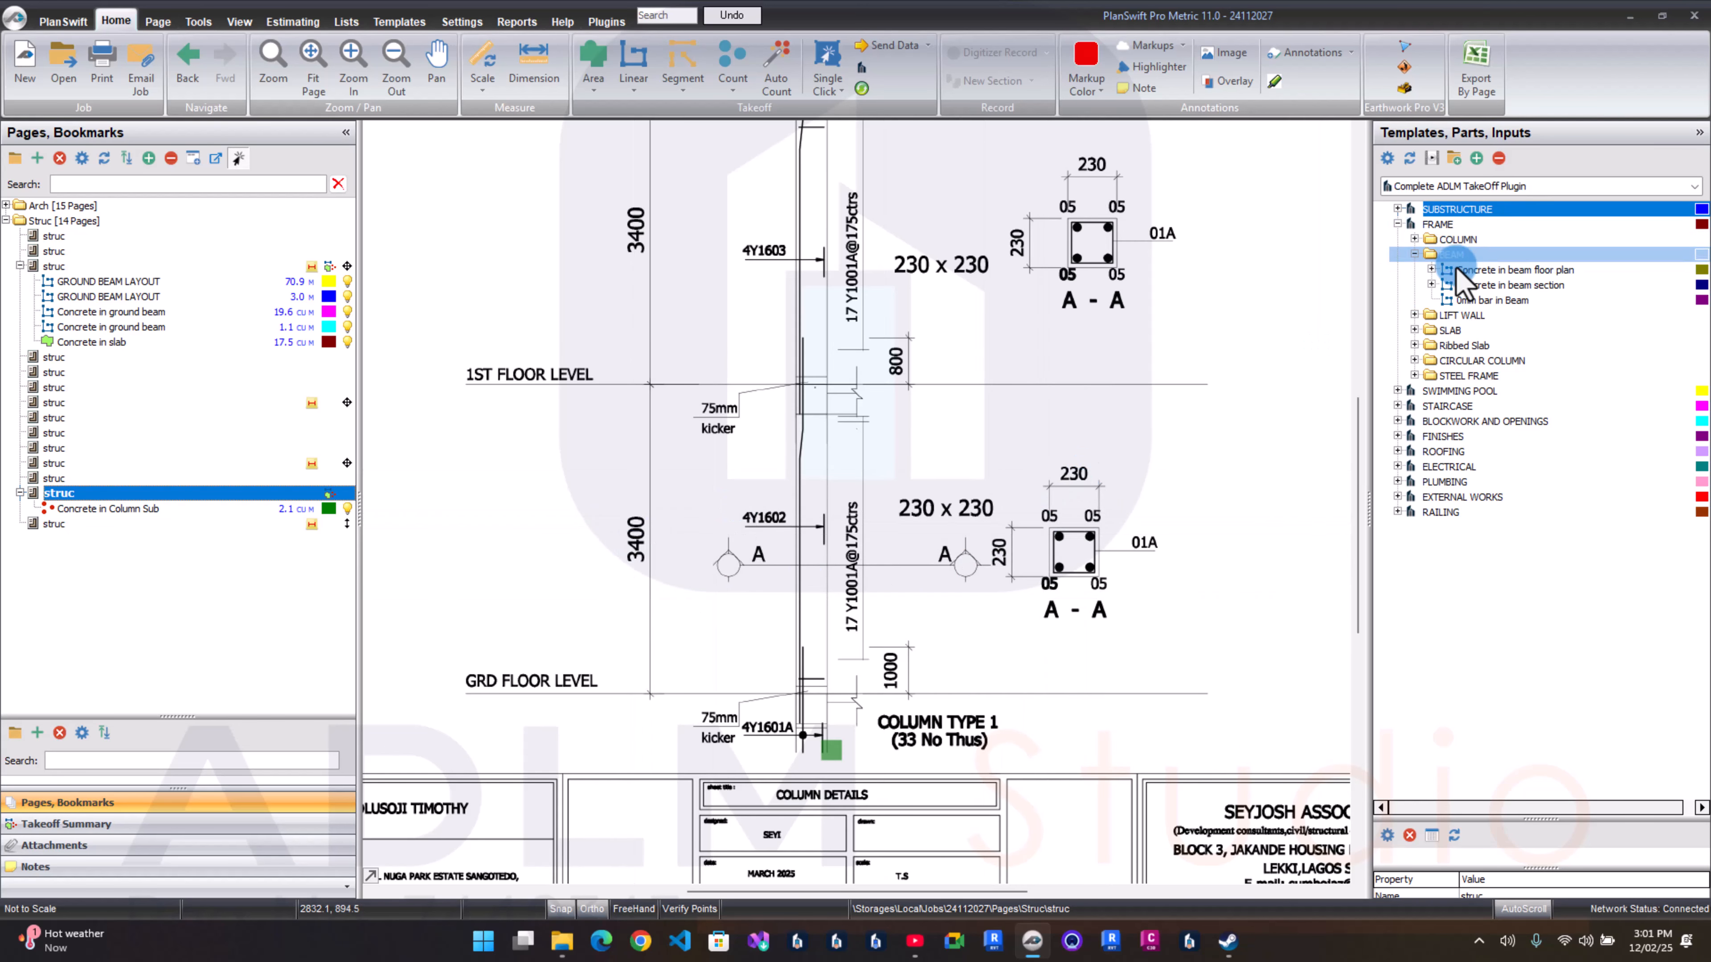
pyautogui.click(1414, 239)
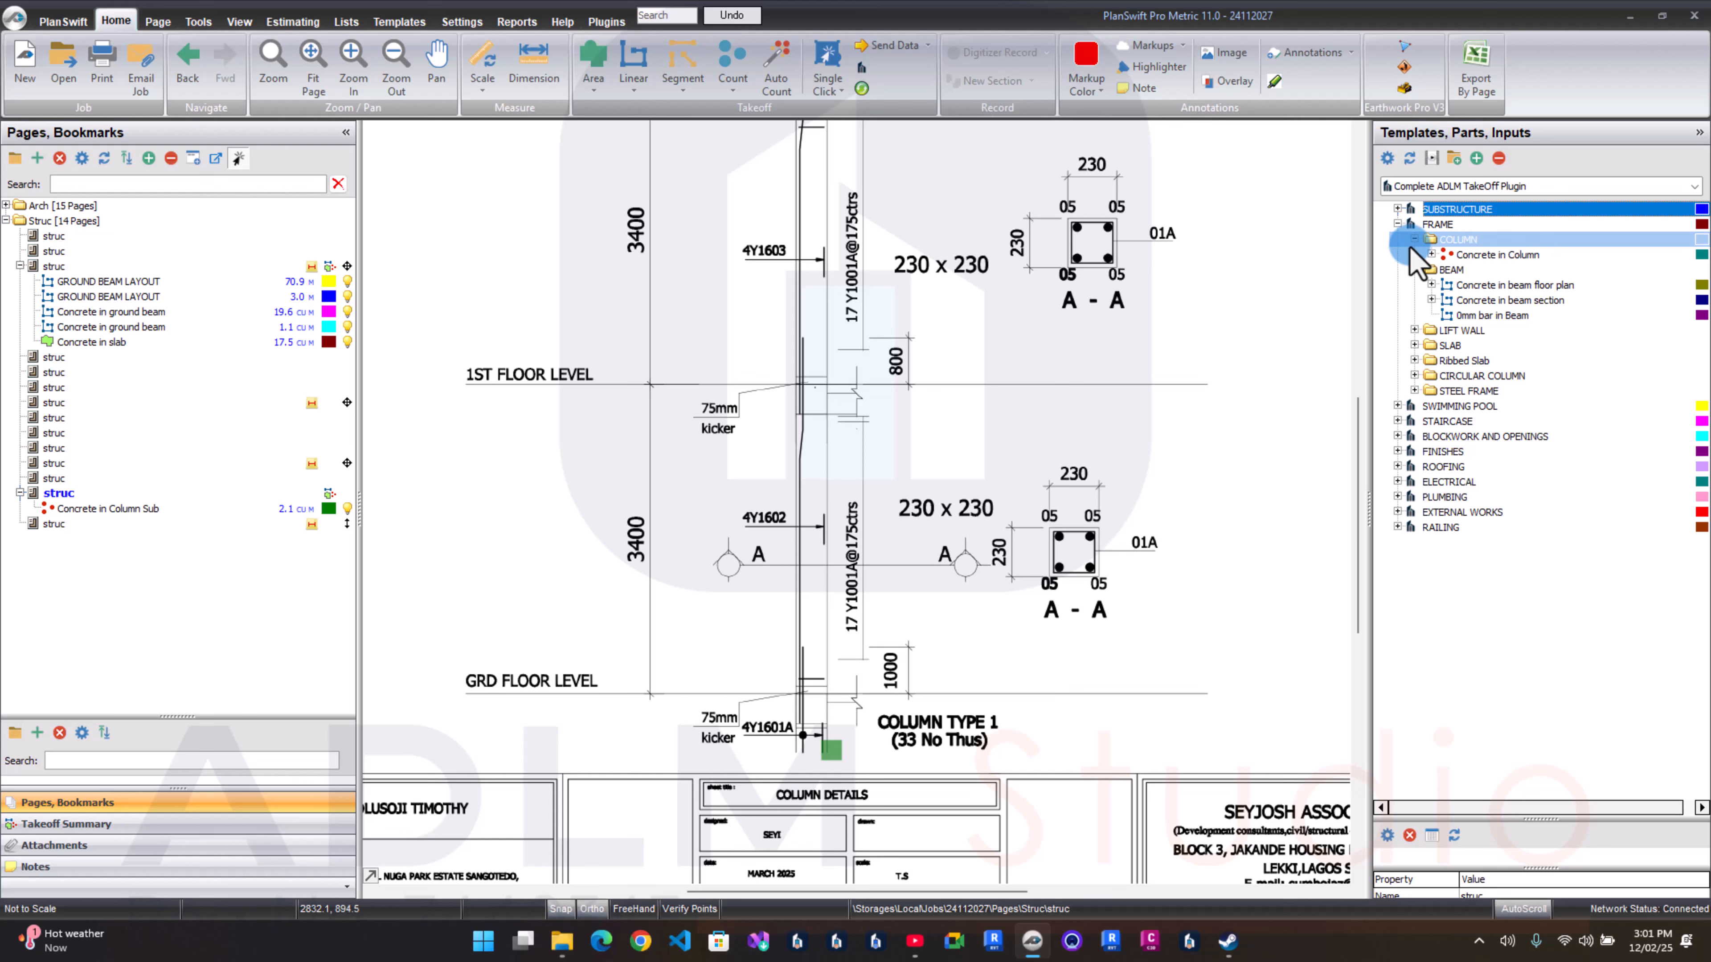
pyautogui.doubleClick(1383, 254)
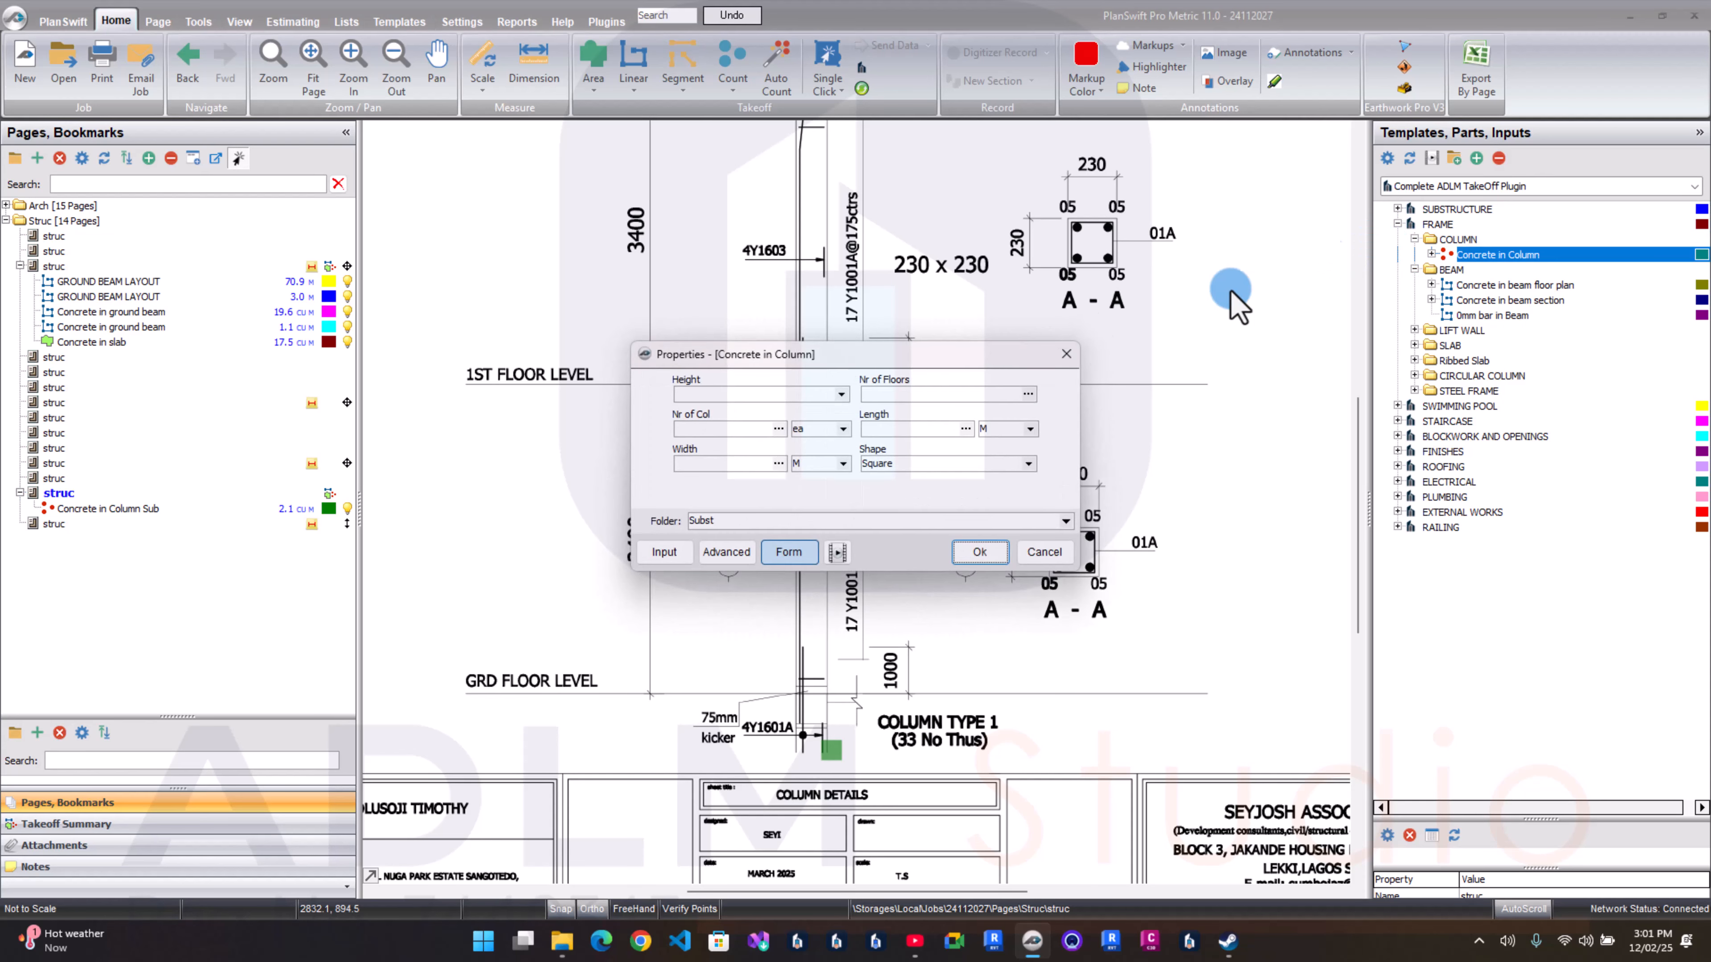
pyautogui.click(716, 414)
pyautogui.write('3.4')
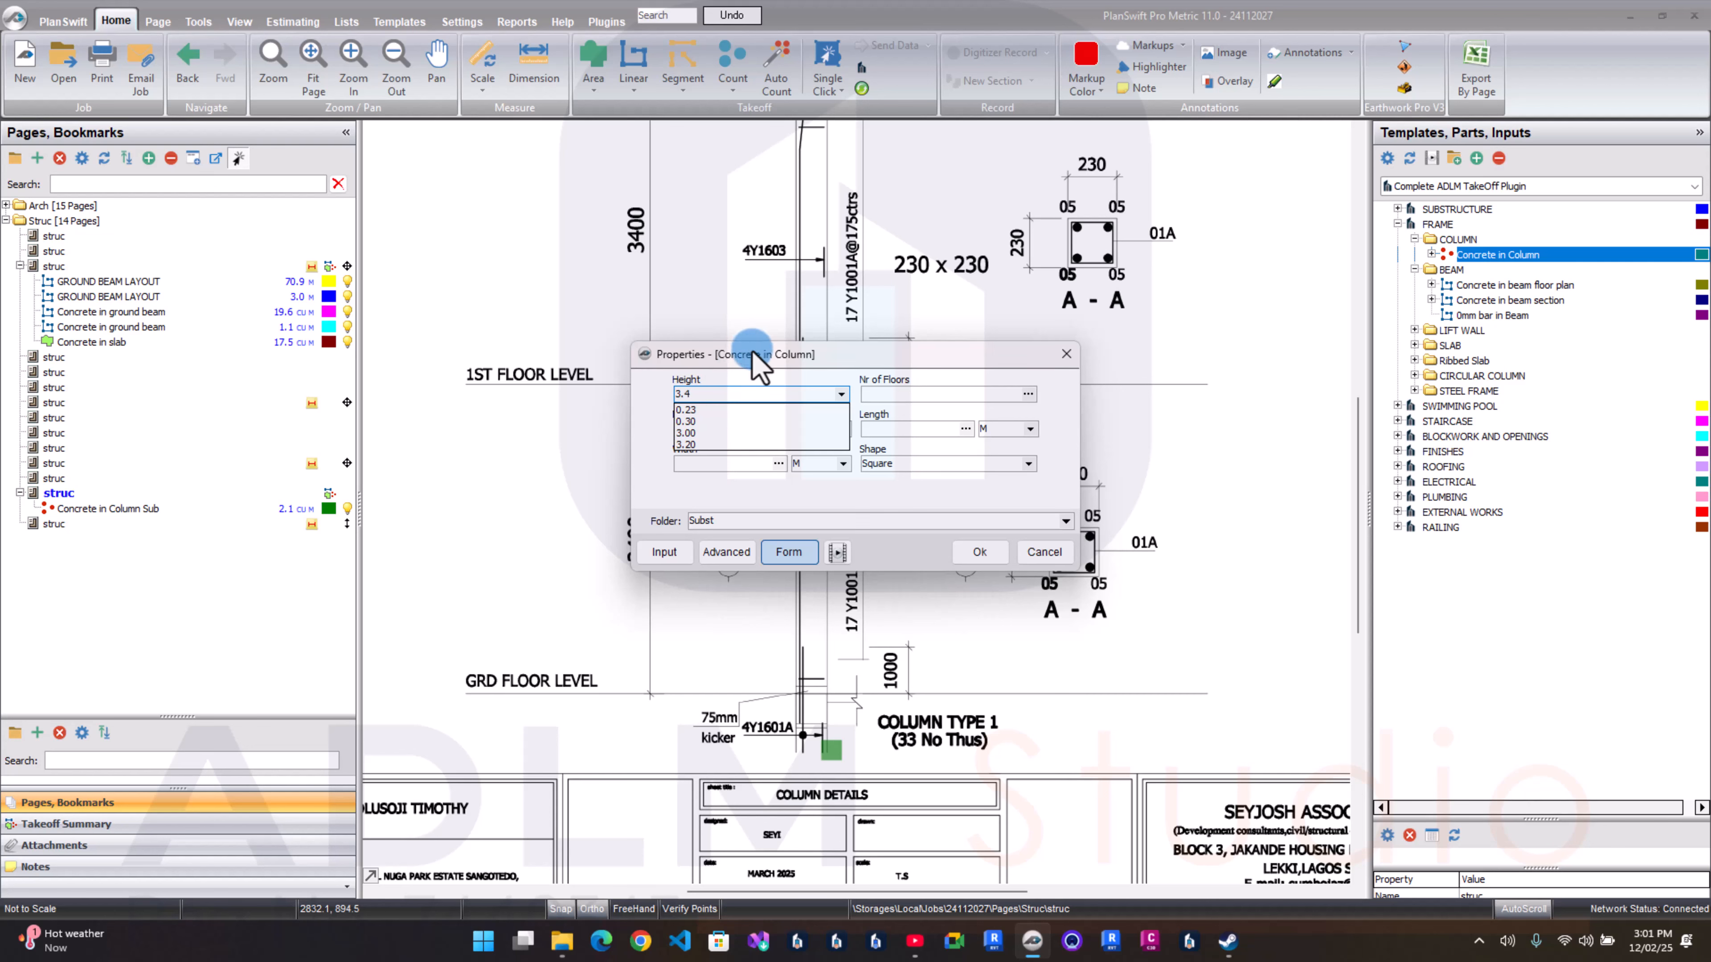
pyautogui.moveTo(755, 353); pyautogui.dragTo(494, 179)
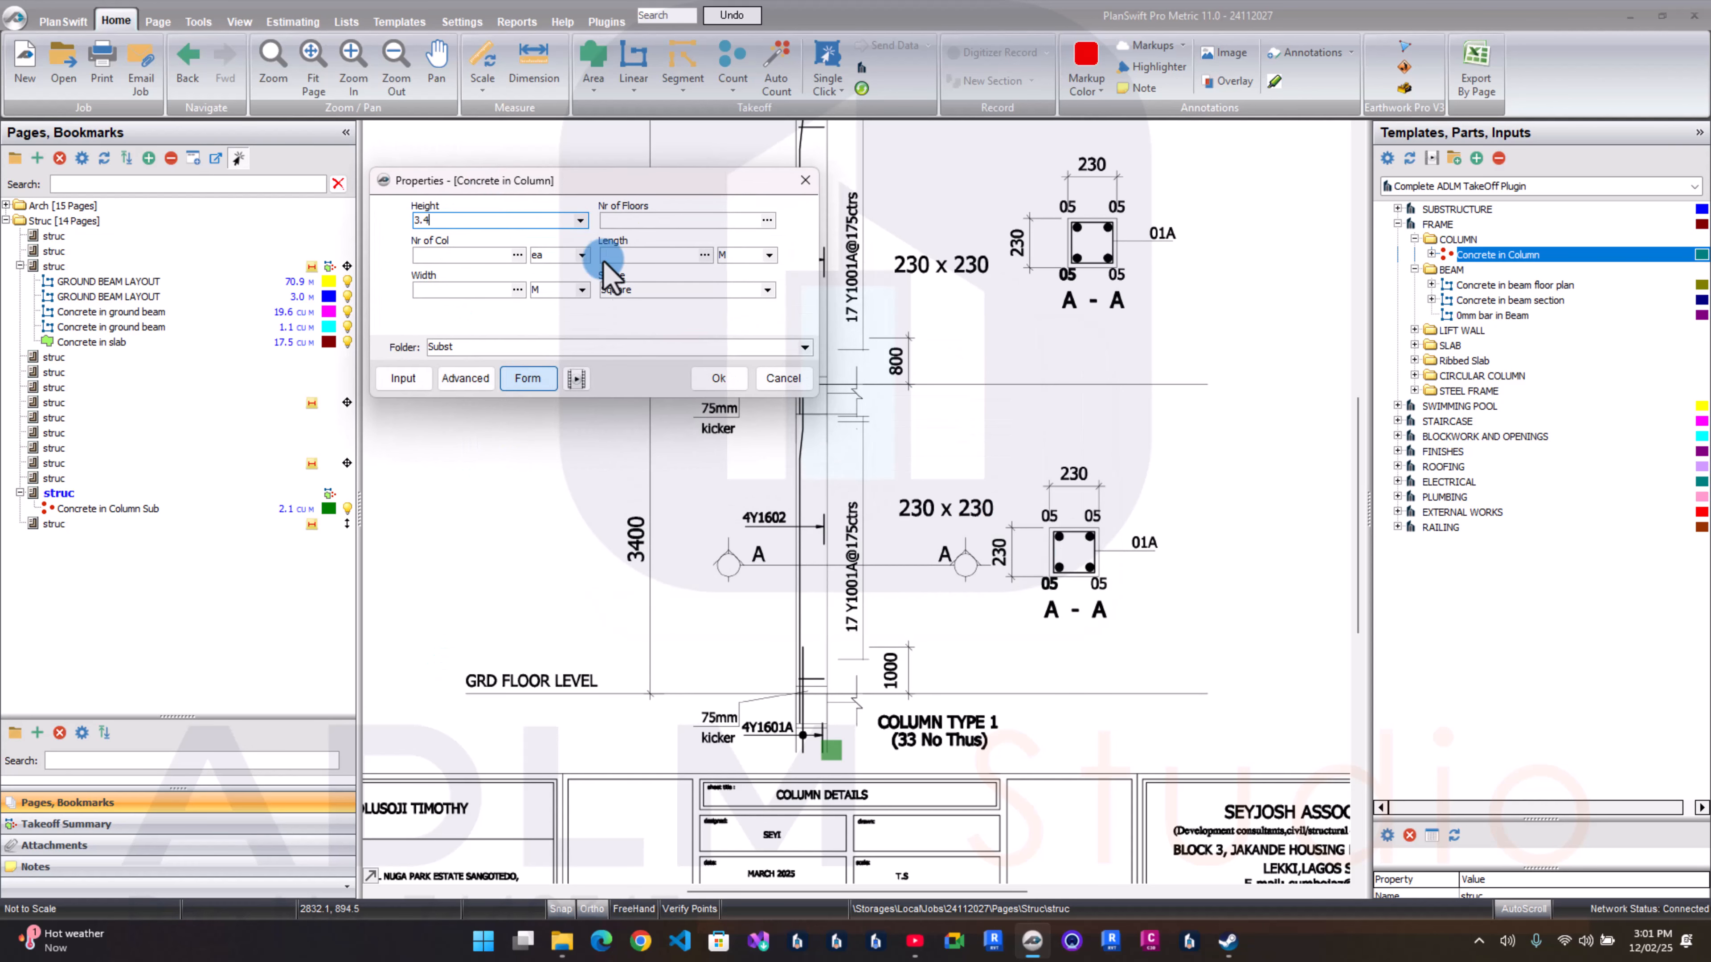
pyautogui.moveTo(637, 182); pyautogui.dragTo(1092, 157)
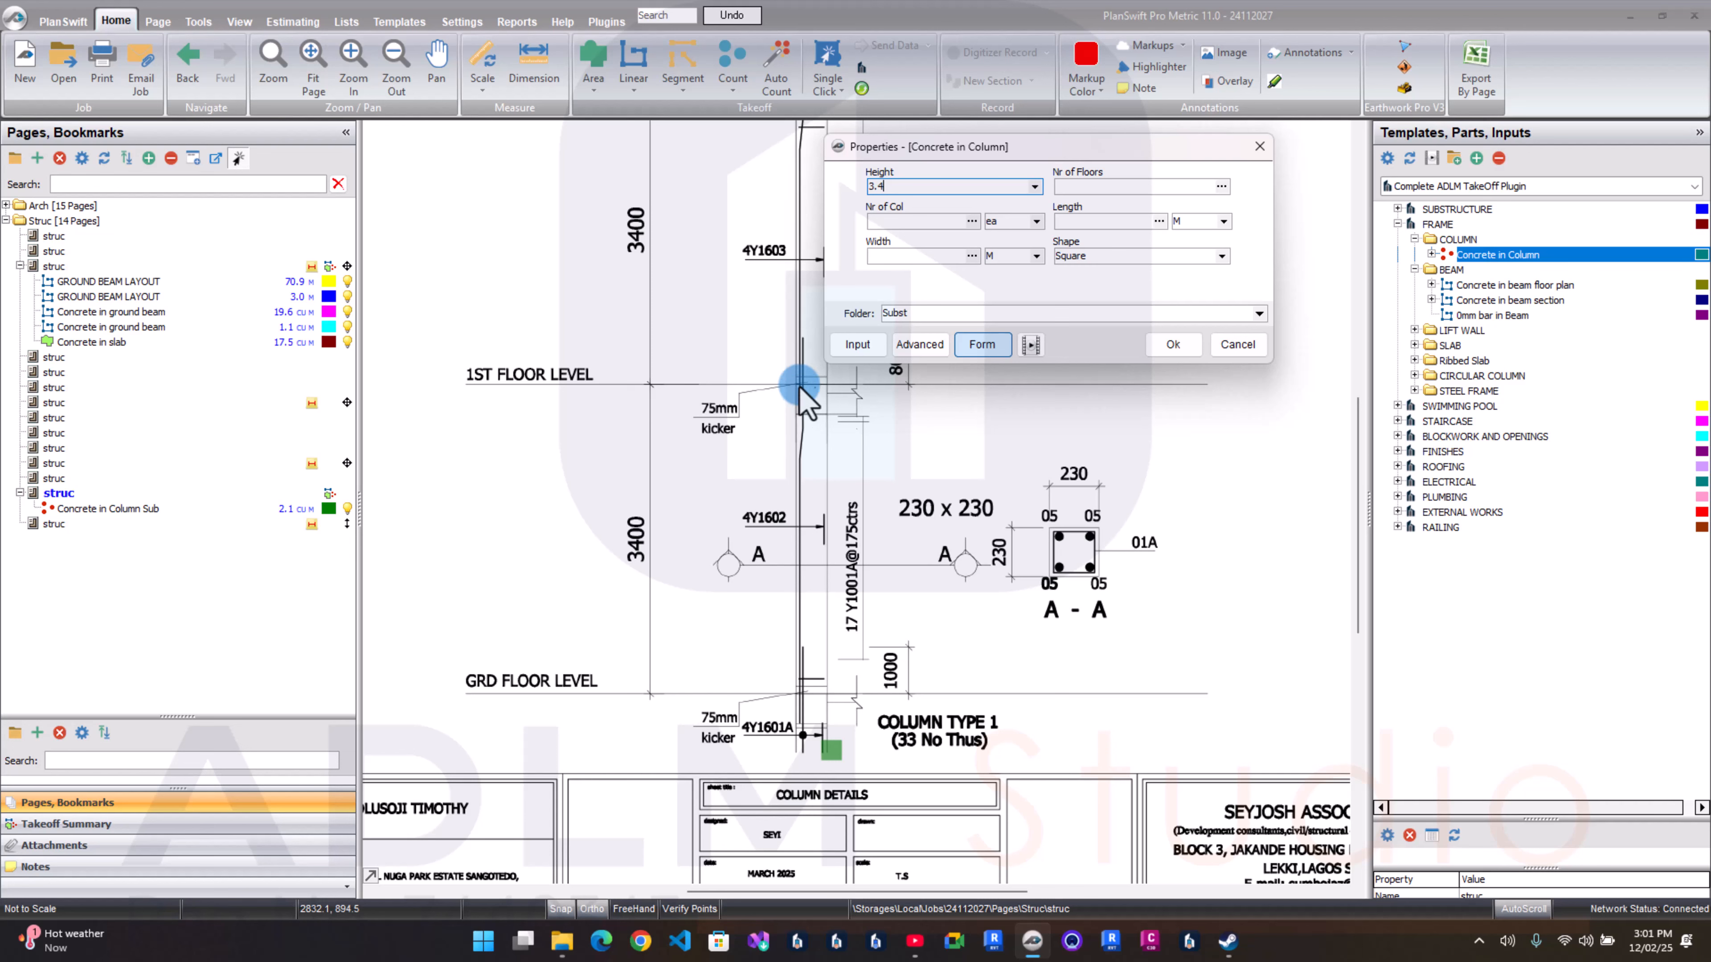
pyautogui.write('-.1')
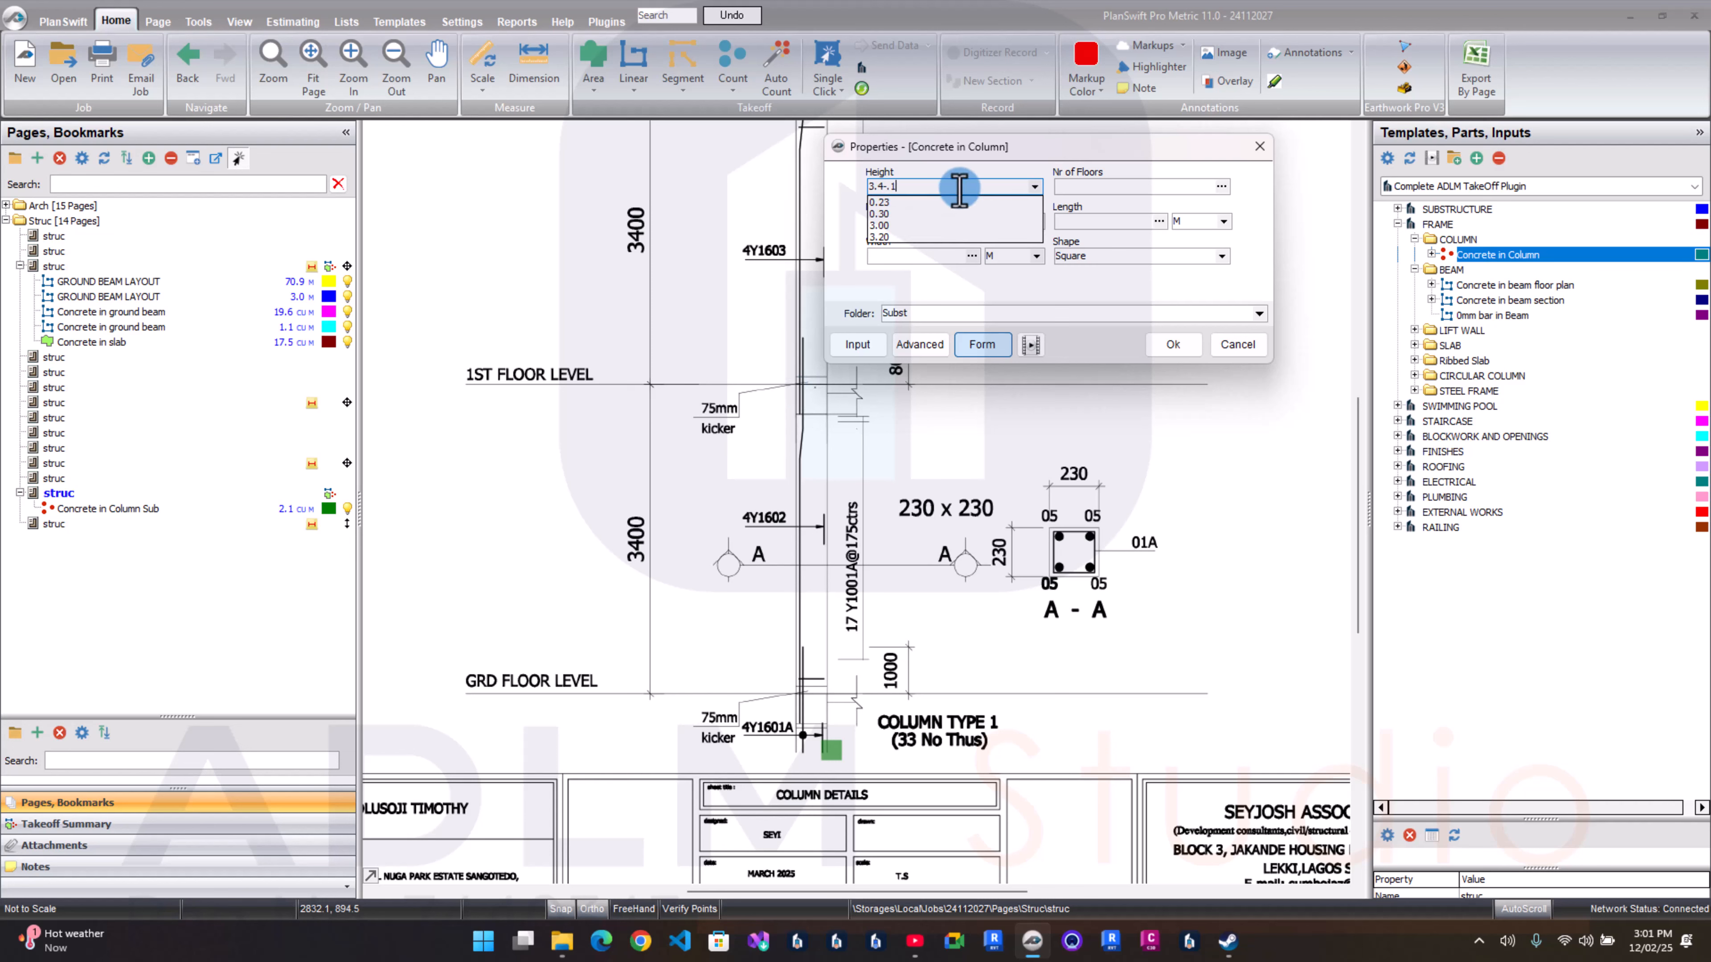
pyautogui.write('5')
# Step: Set the column takeoff to 1 floor, 3 columns, .23 m length and .23 m width in the folder Ground, and accept it
pyautogui.click(1113, 188)
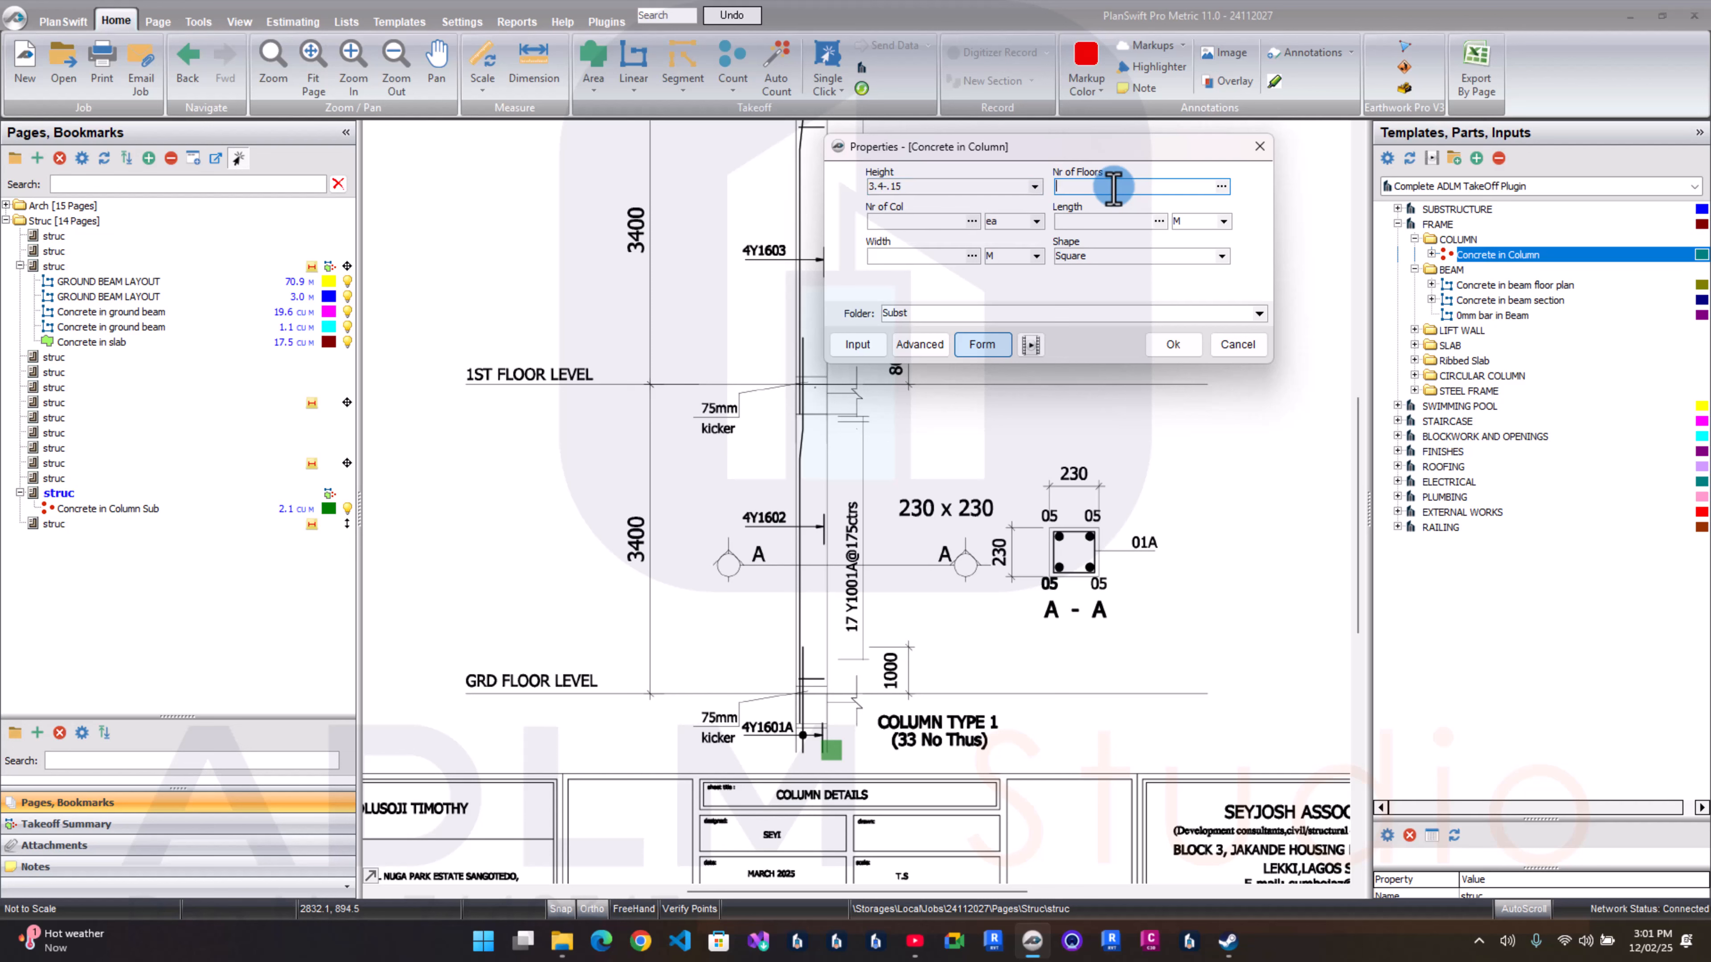
pyautogui.click(941, 215)
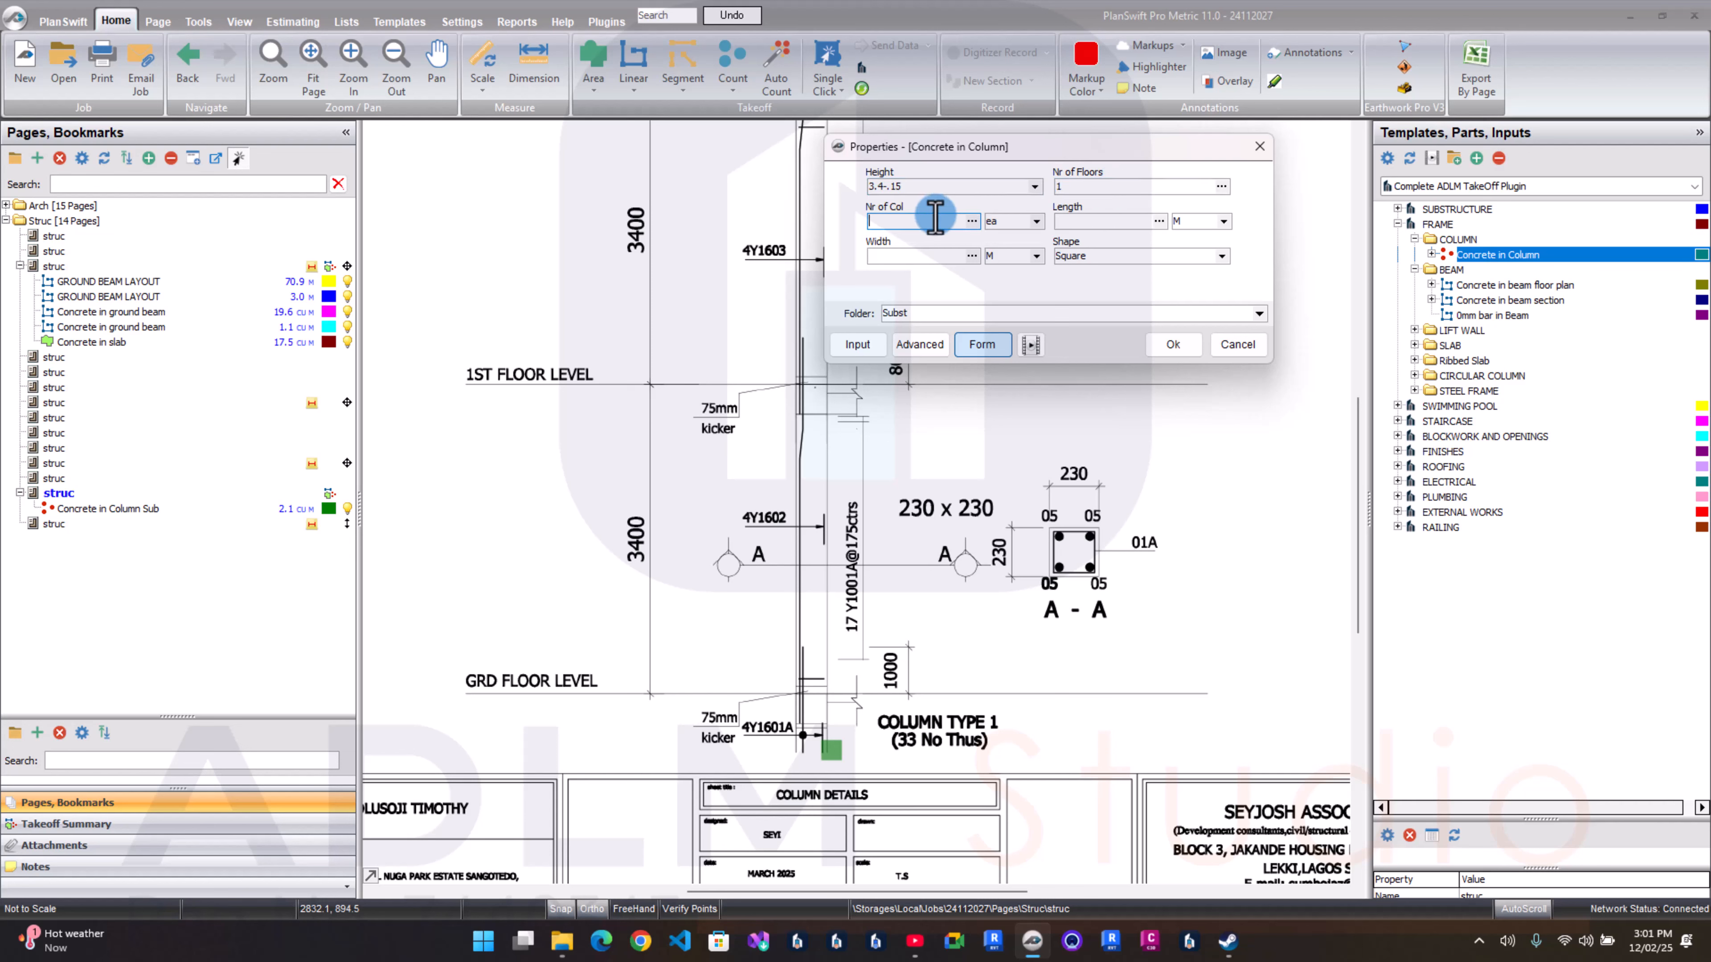
pyautogui.write('3')
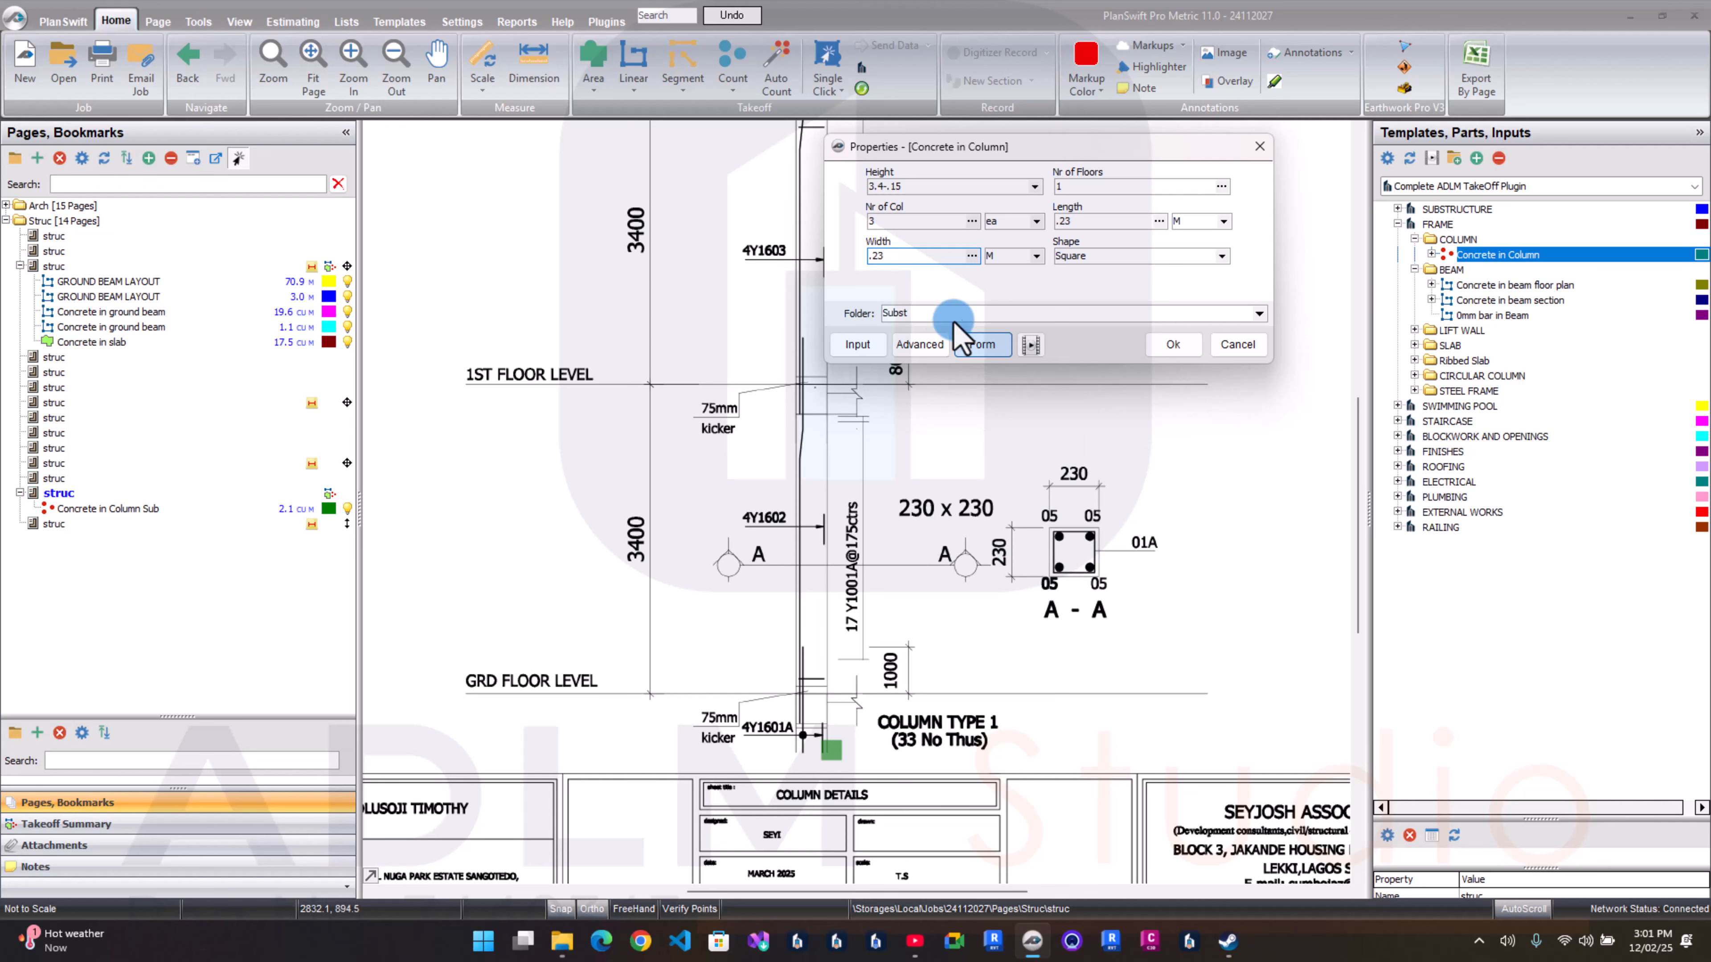
pyautogui.write('Ground')
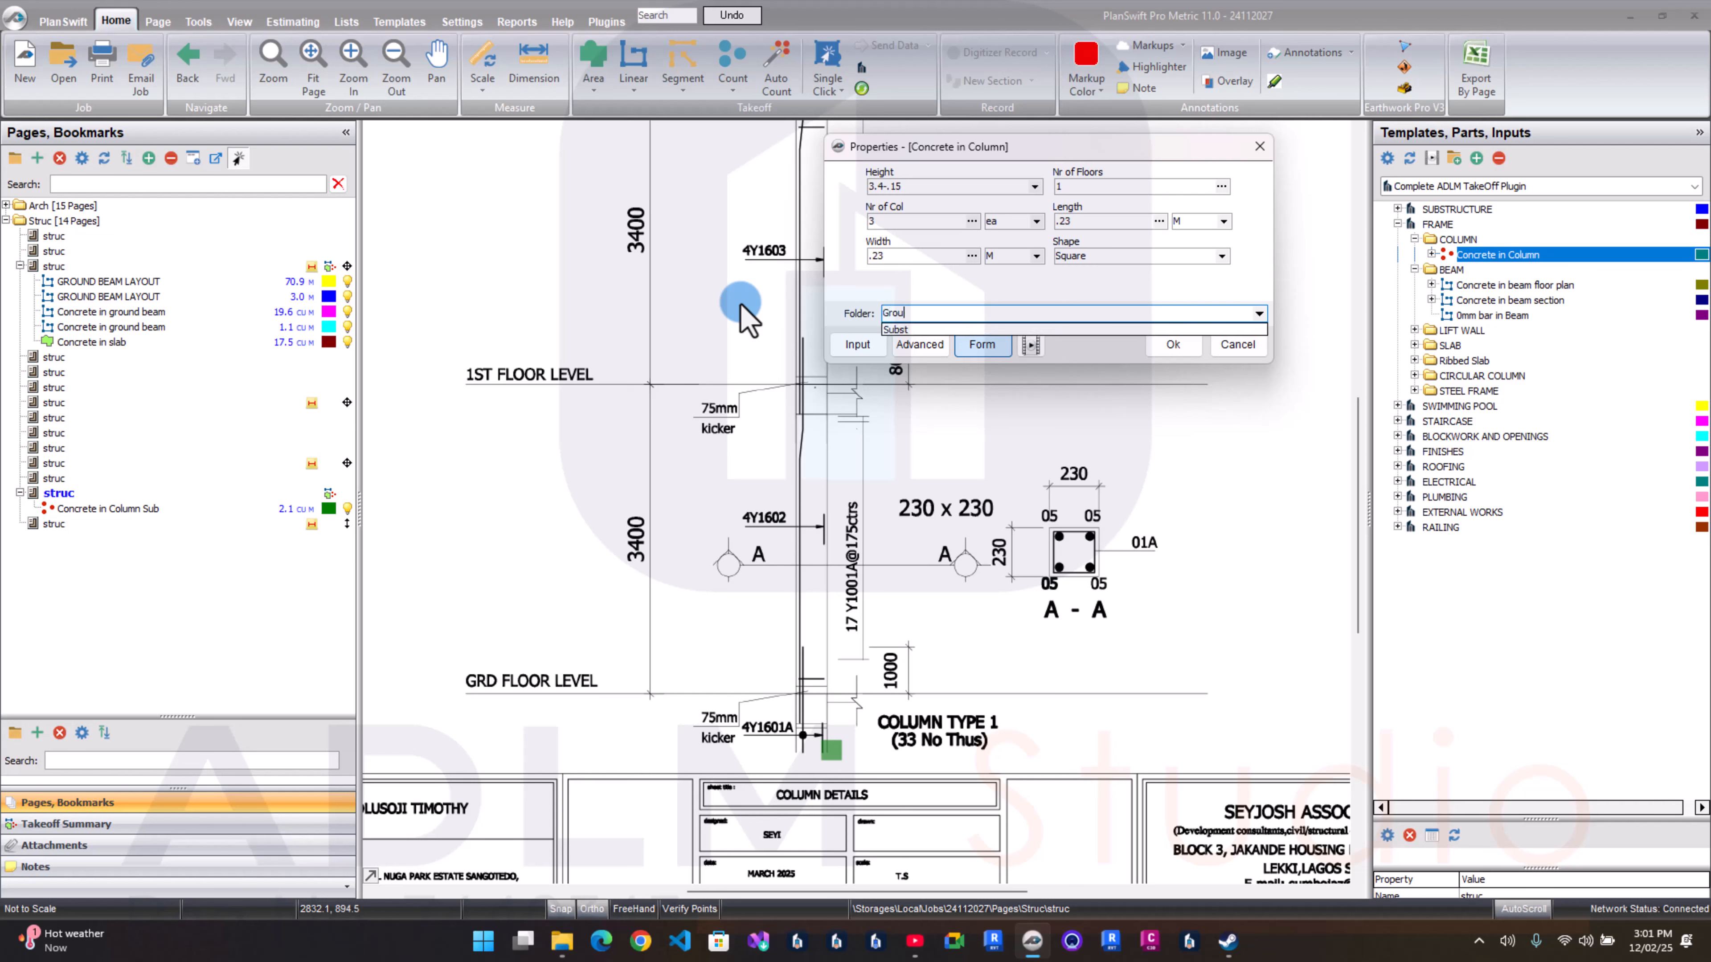
pyautogui.click(935, 286)
pyautogui.click(1174, 345)
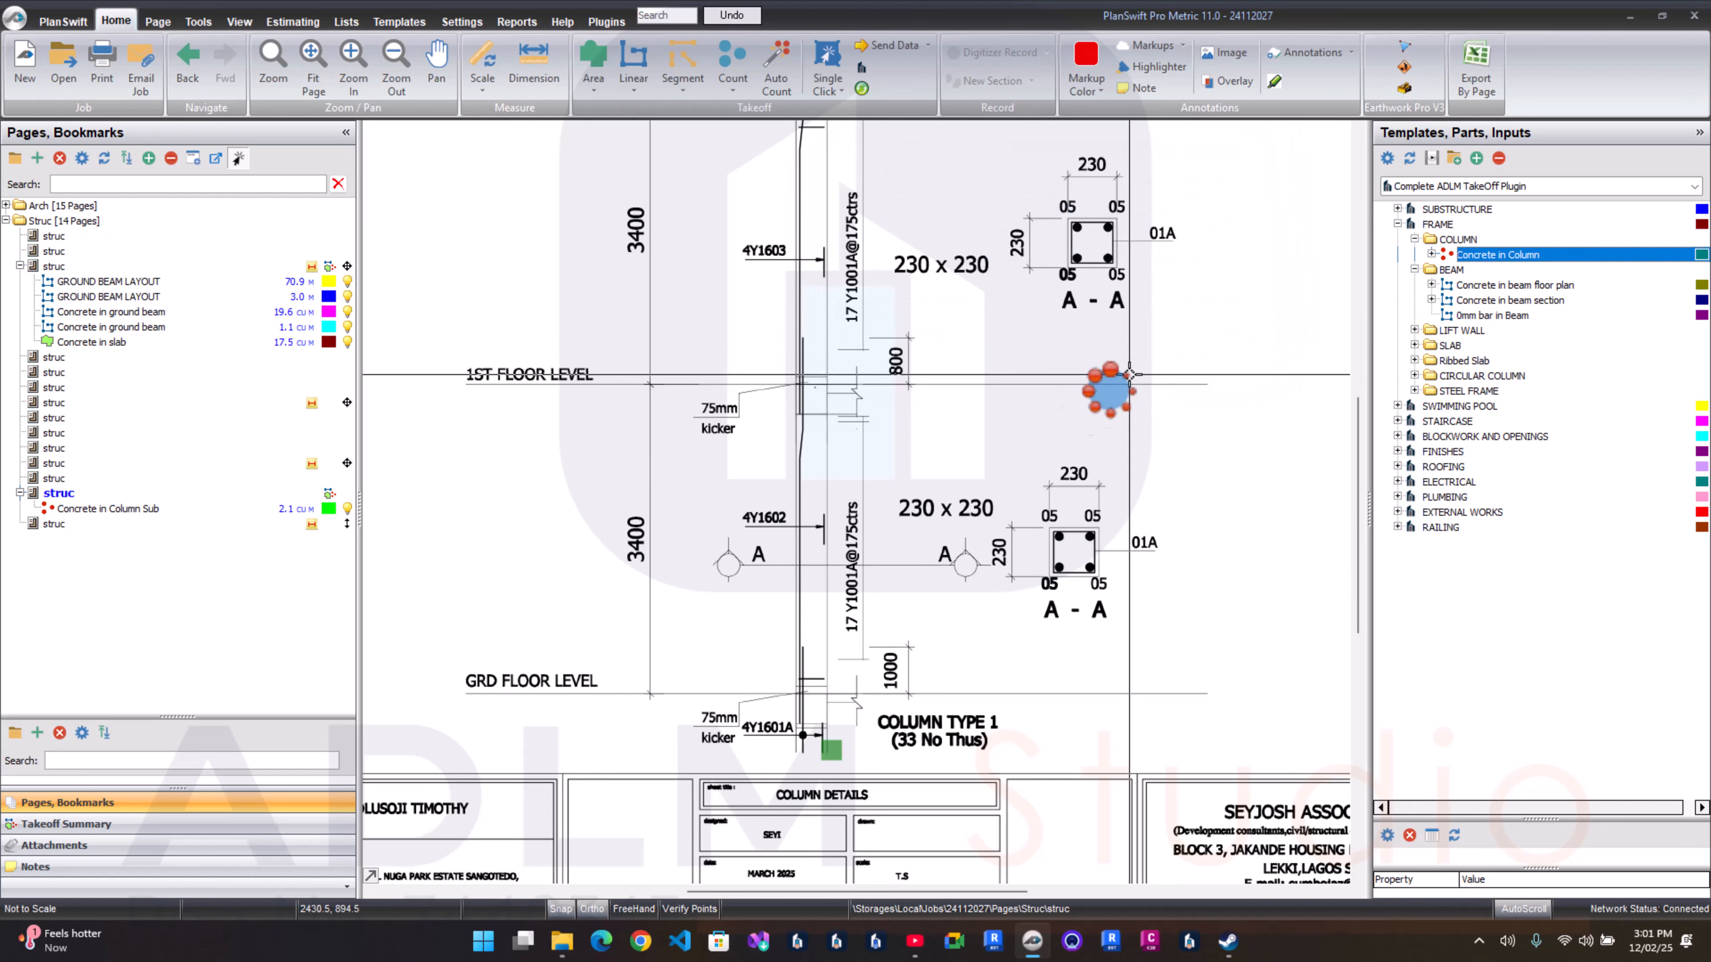
# Step: Place one column count point beside the ground floor column, below the 230 x 230 label, and stop recording
pyautogui.scroll(-2, 935, 554)
pyautogui.click(918, 432)
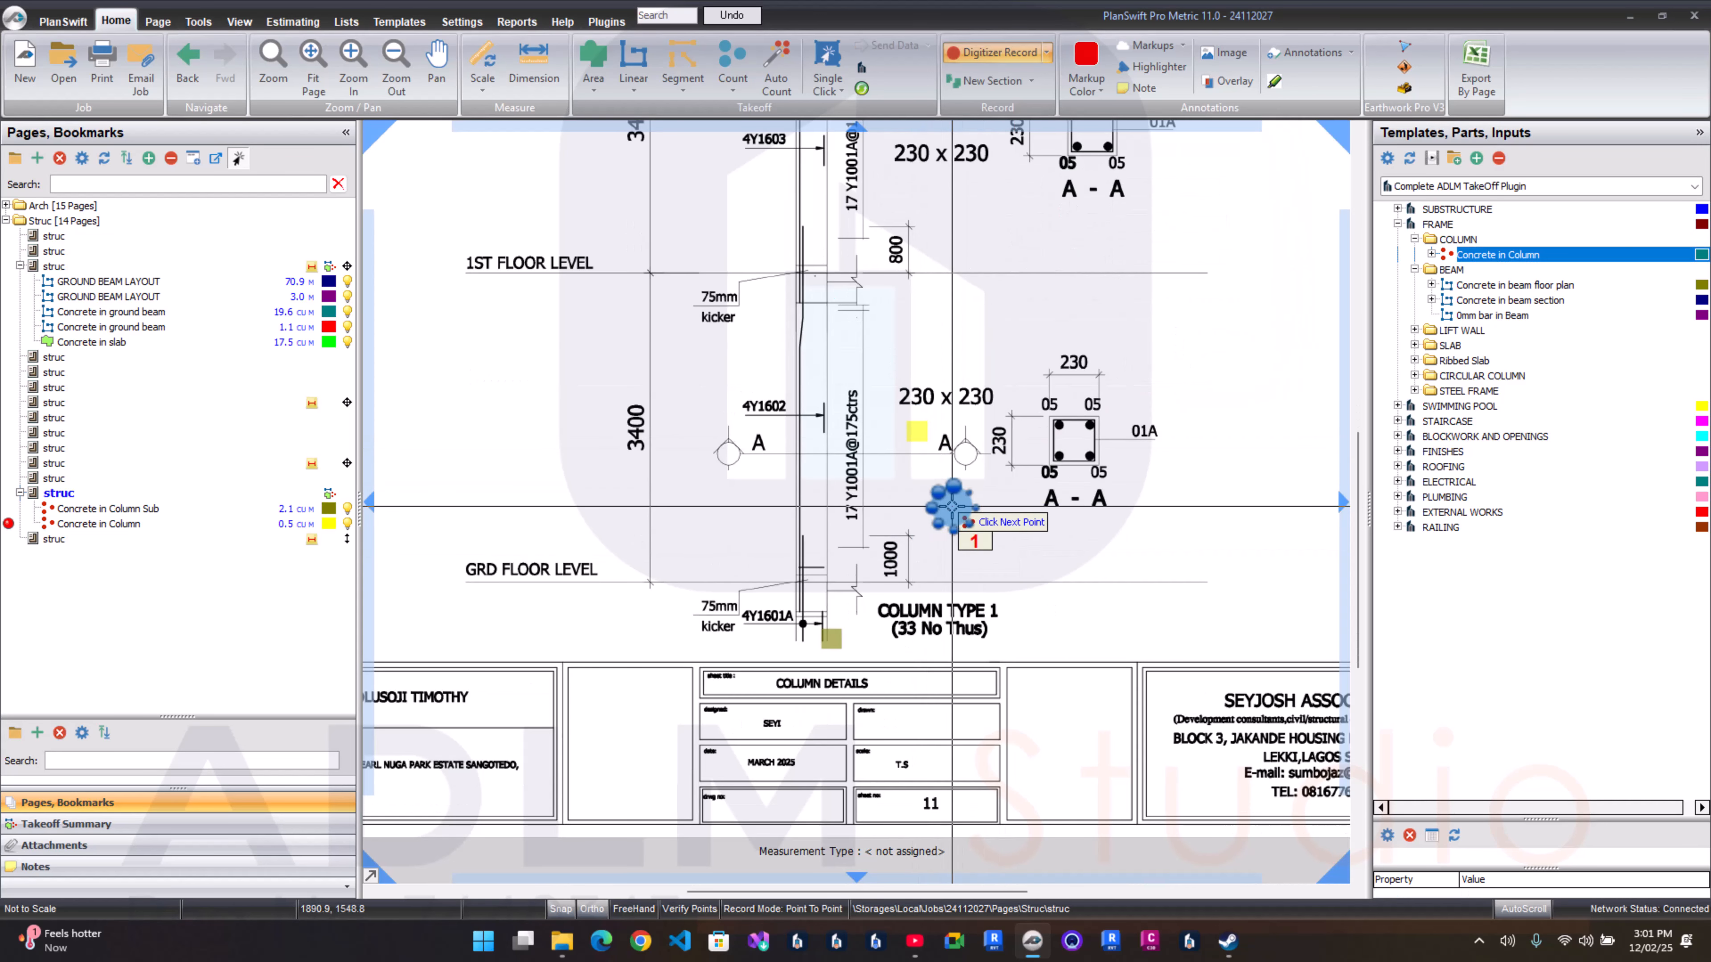
pyautogui.rightClick(951, 505)
pyautogui.click(1010, 556)
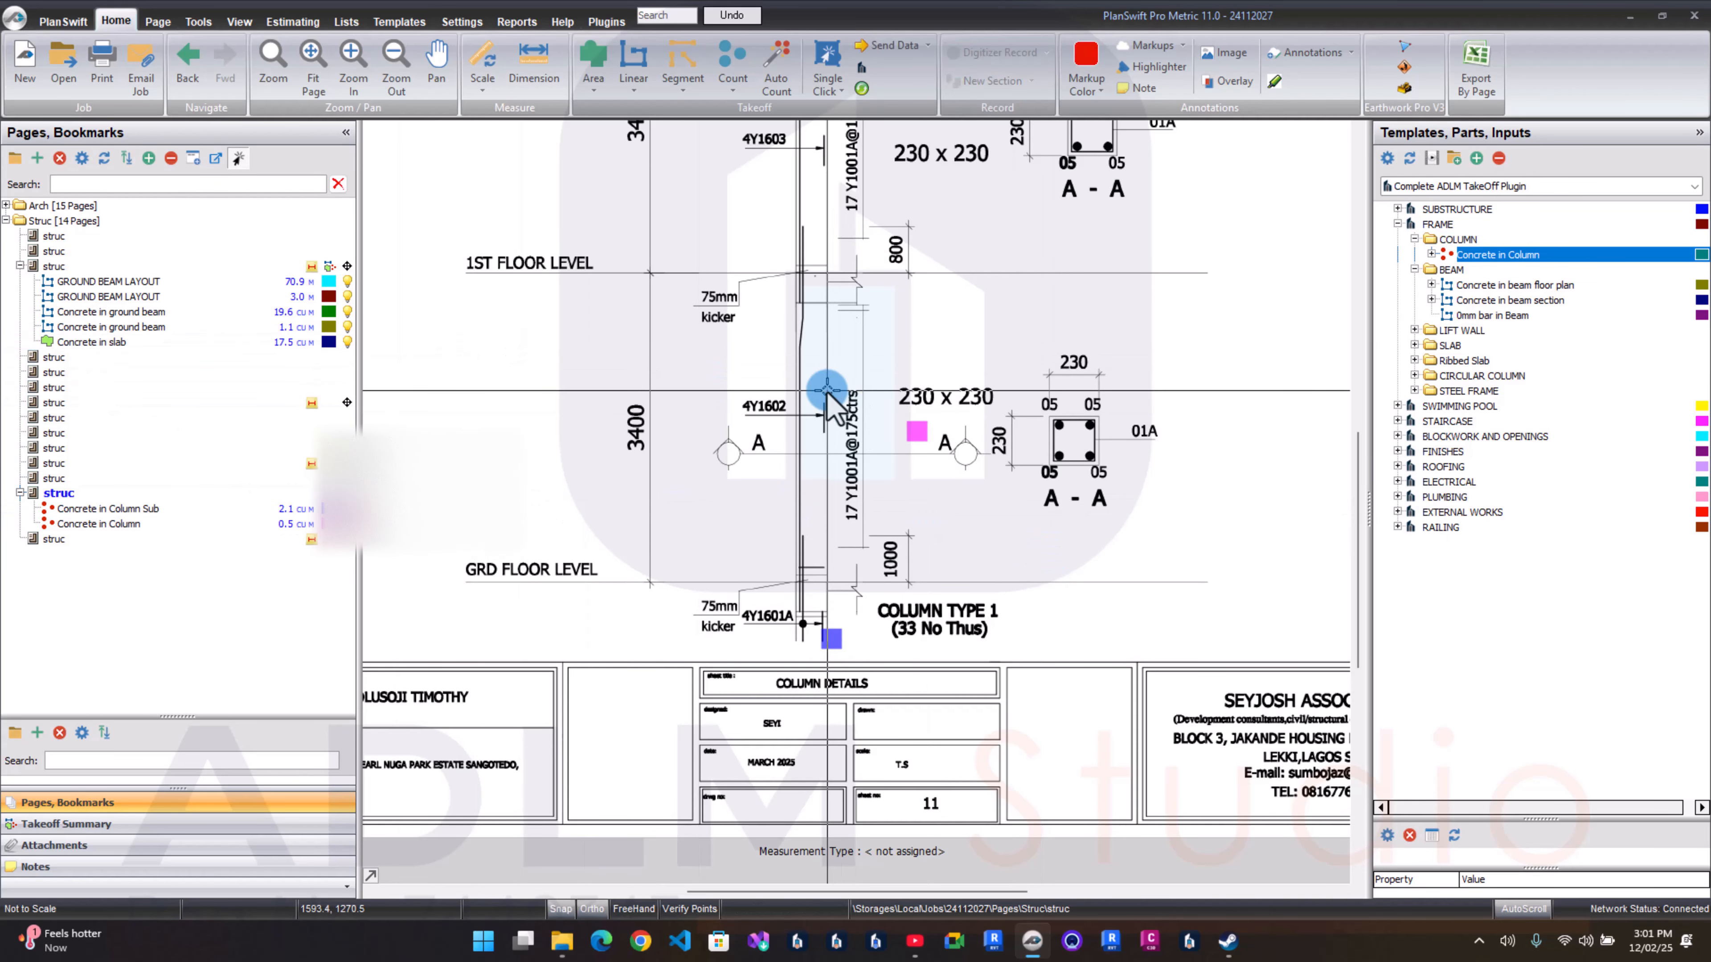
# Step: Create a second Concrete in Column takeoff with height 3.4, 1 floor, 33 columns, .23 m length and .23 m width
pyautogui.scroll(-3, 646, 418)
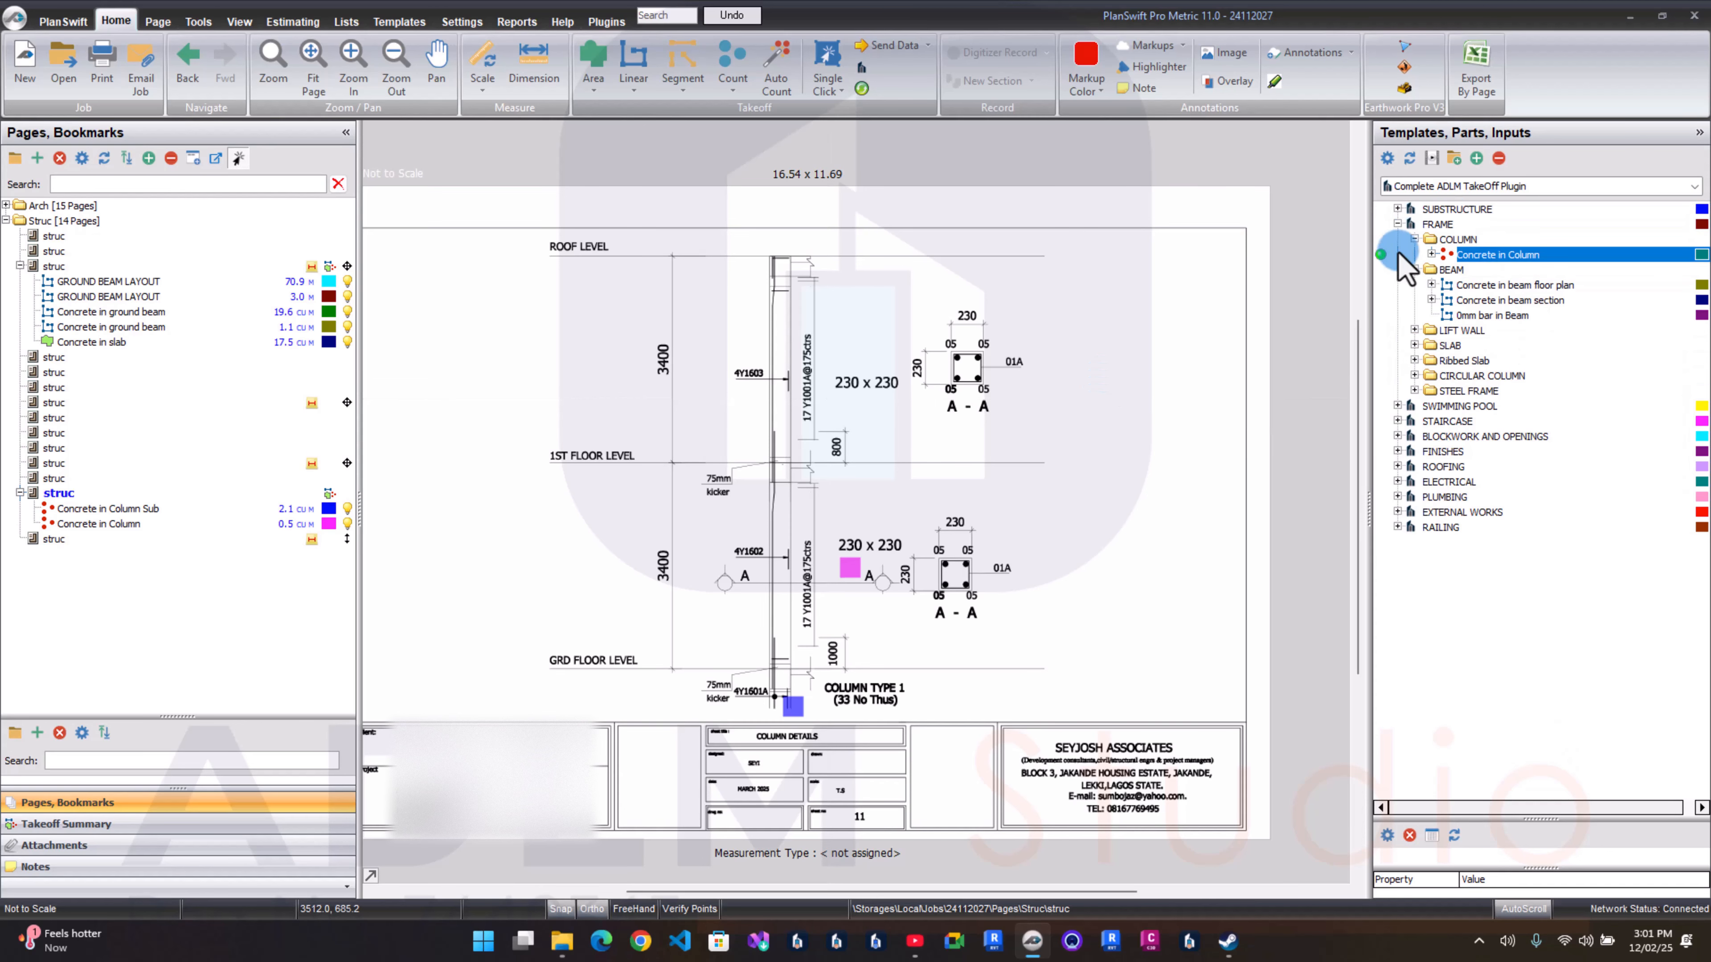
pyautogui.doubleClick(1375, 258)
pyautogui.moveTo(707, 352); pyautogui.dragTo(1047, 222)
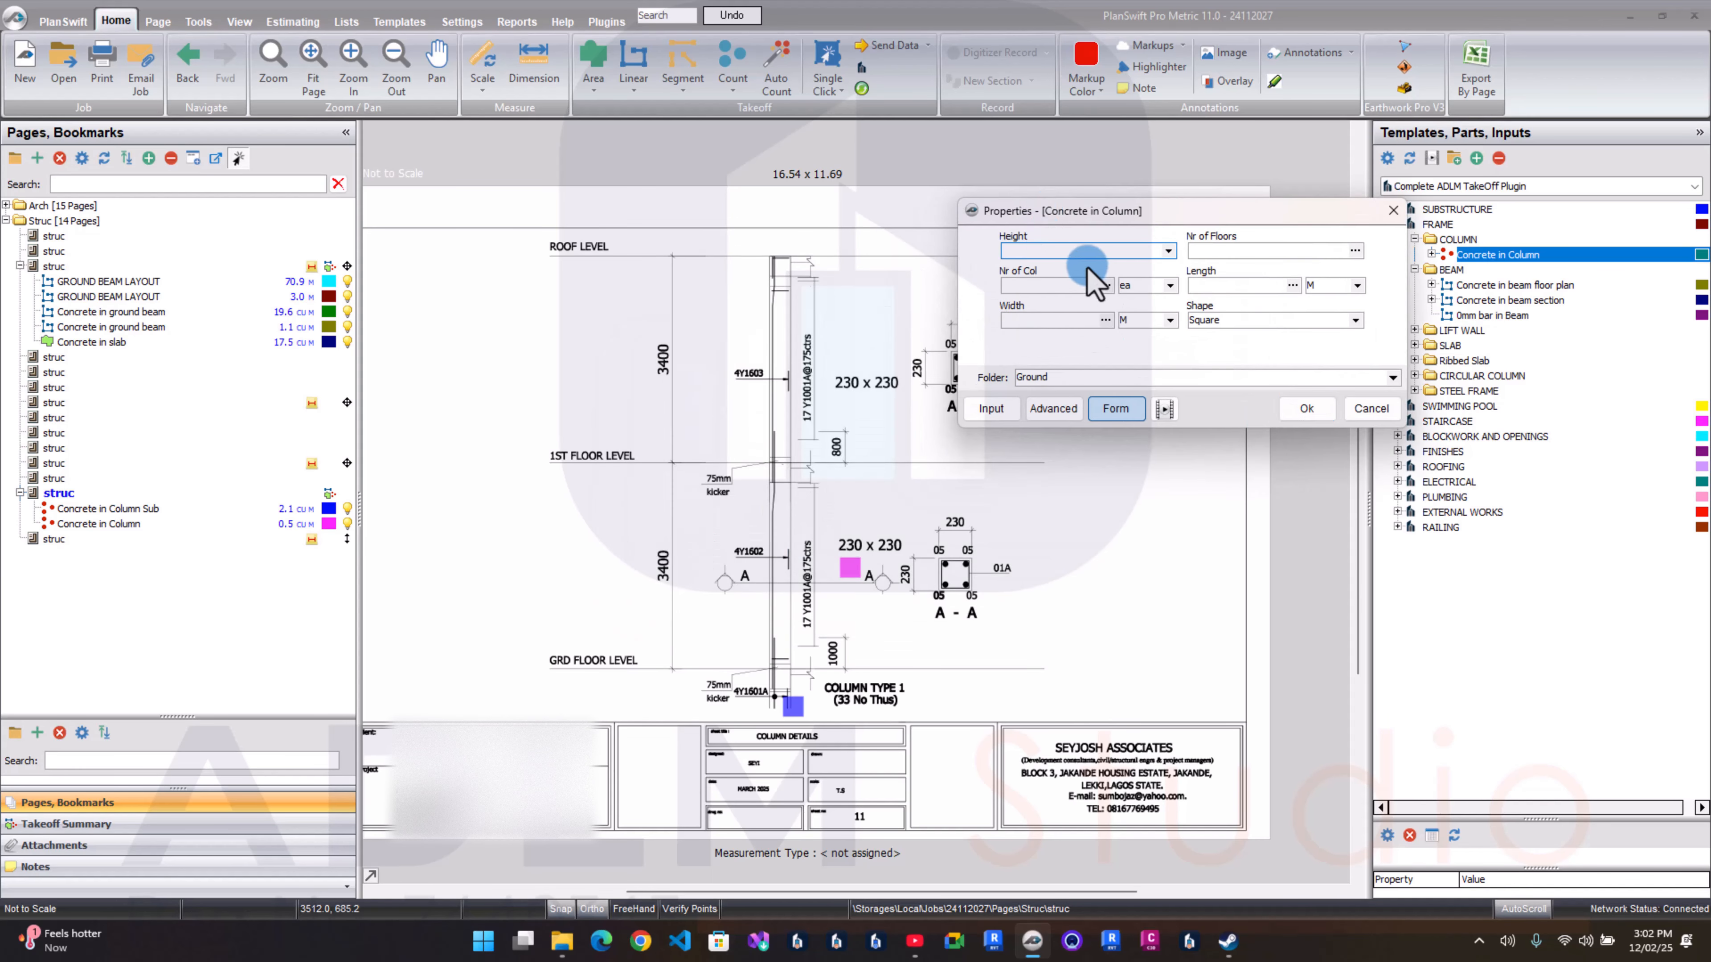
pyautogui.write('3.')
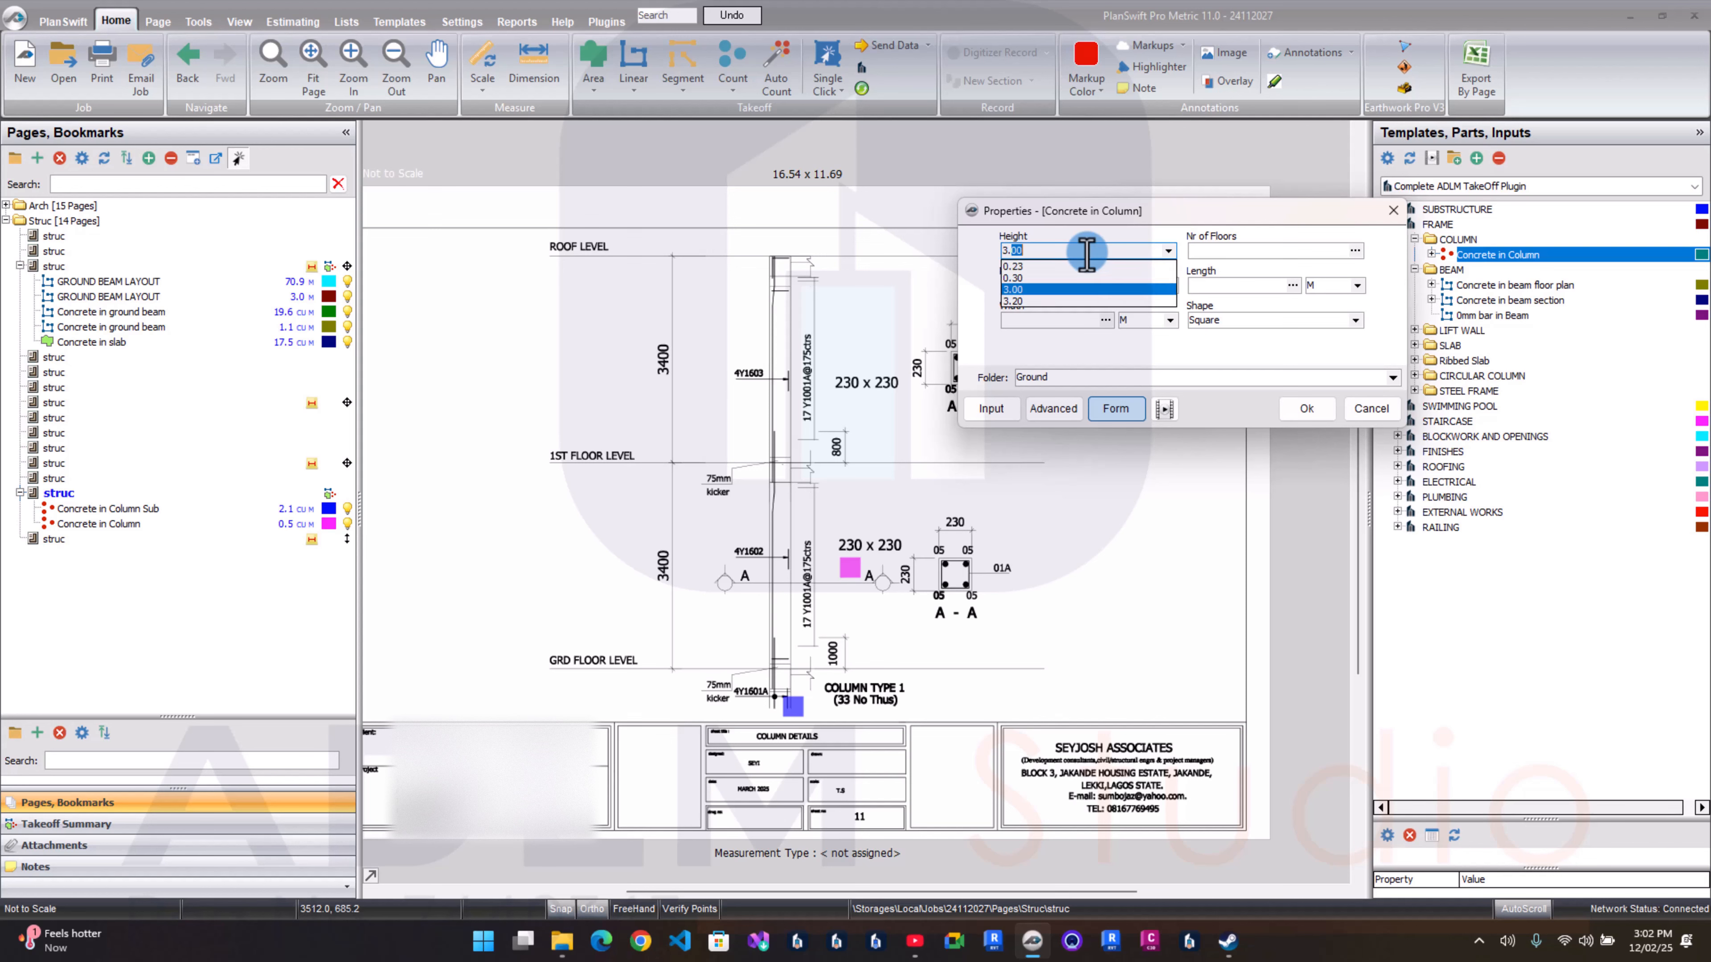
pyautogui.write('4')
pyautogui.click(1211, 251)
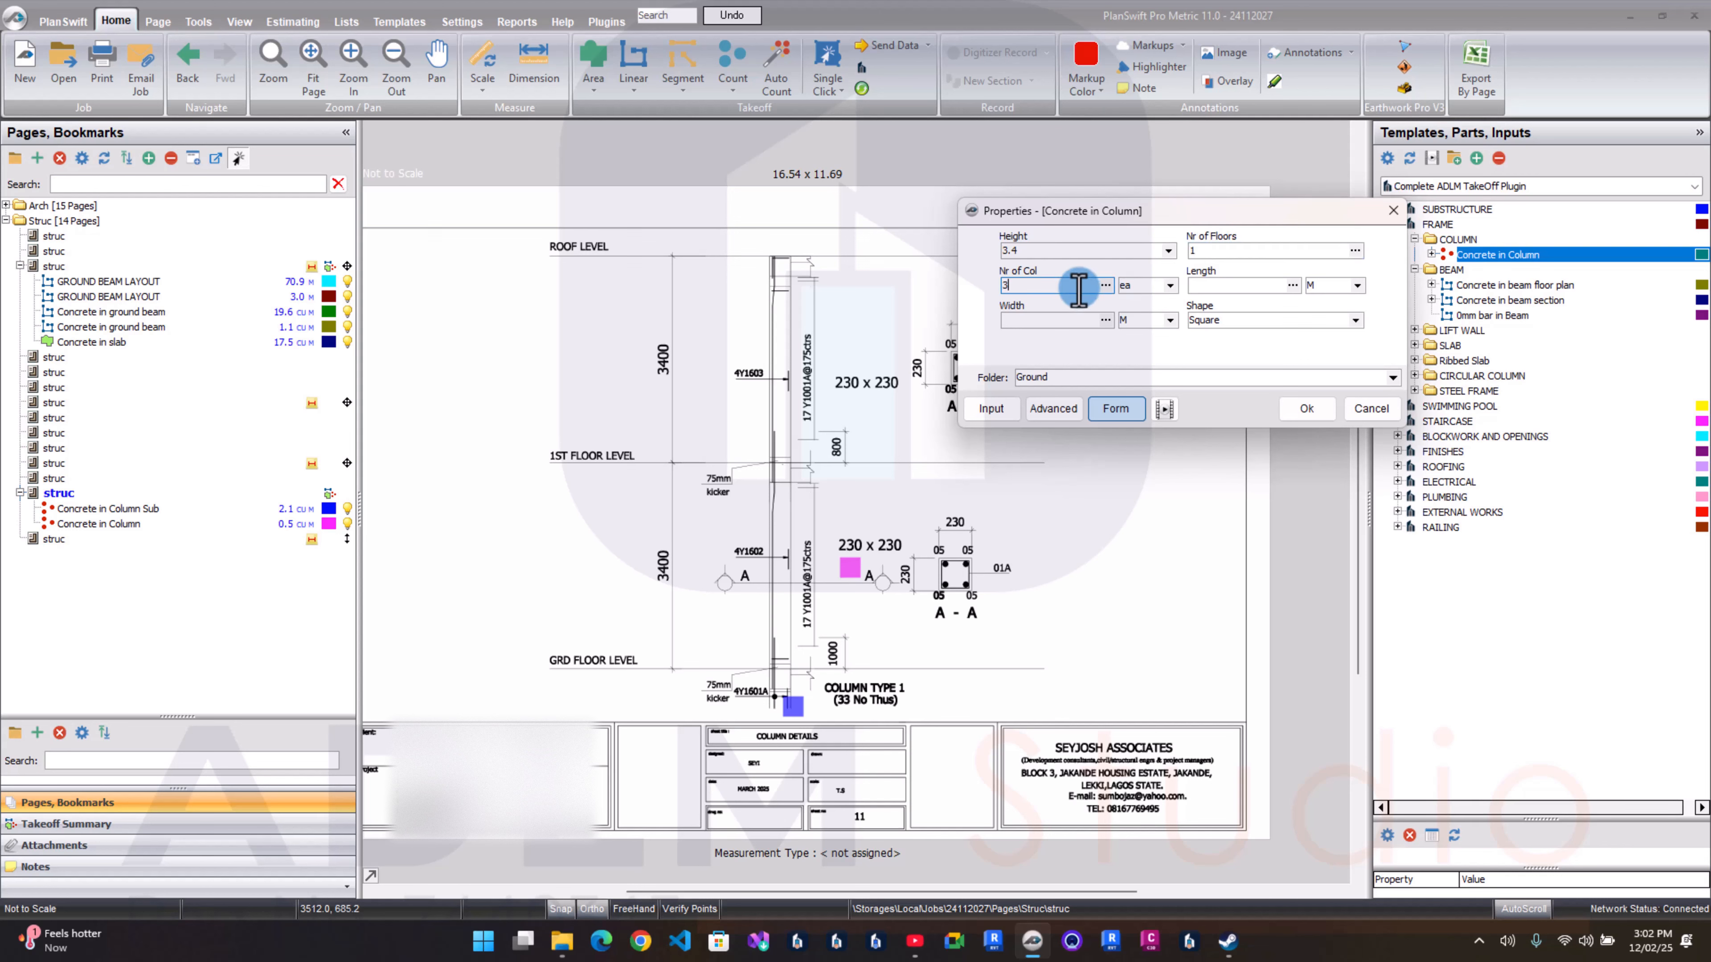
pyautogui.click(1210, 285)
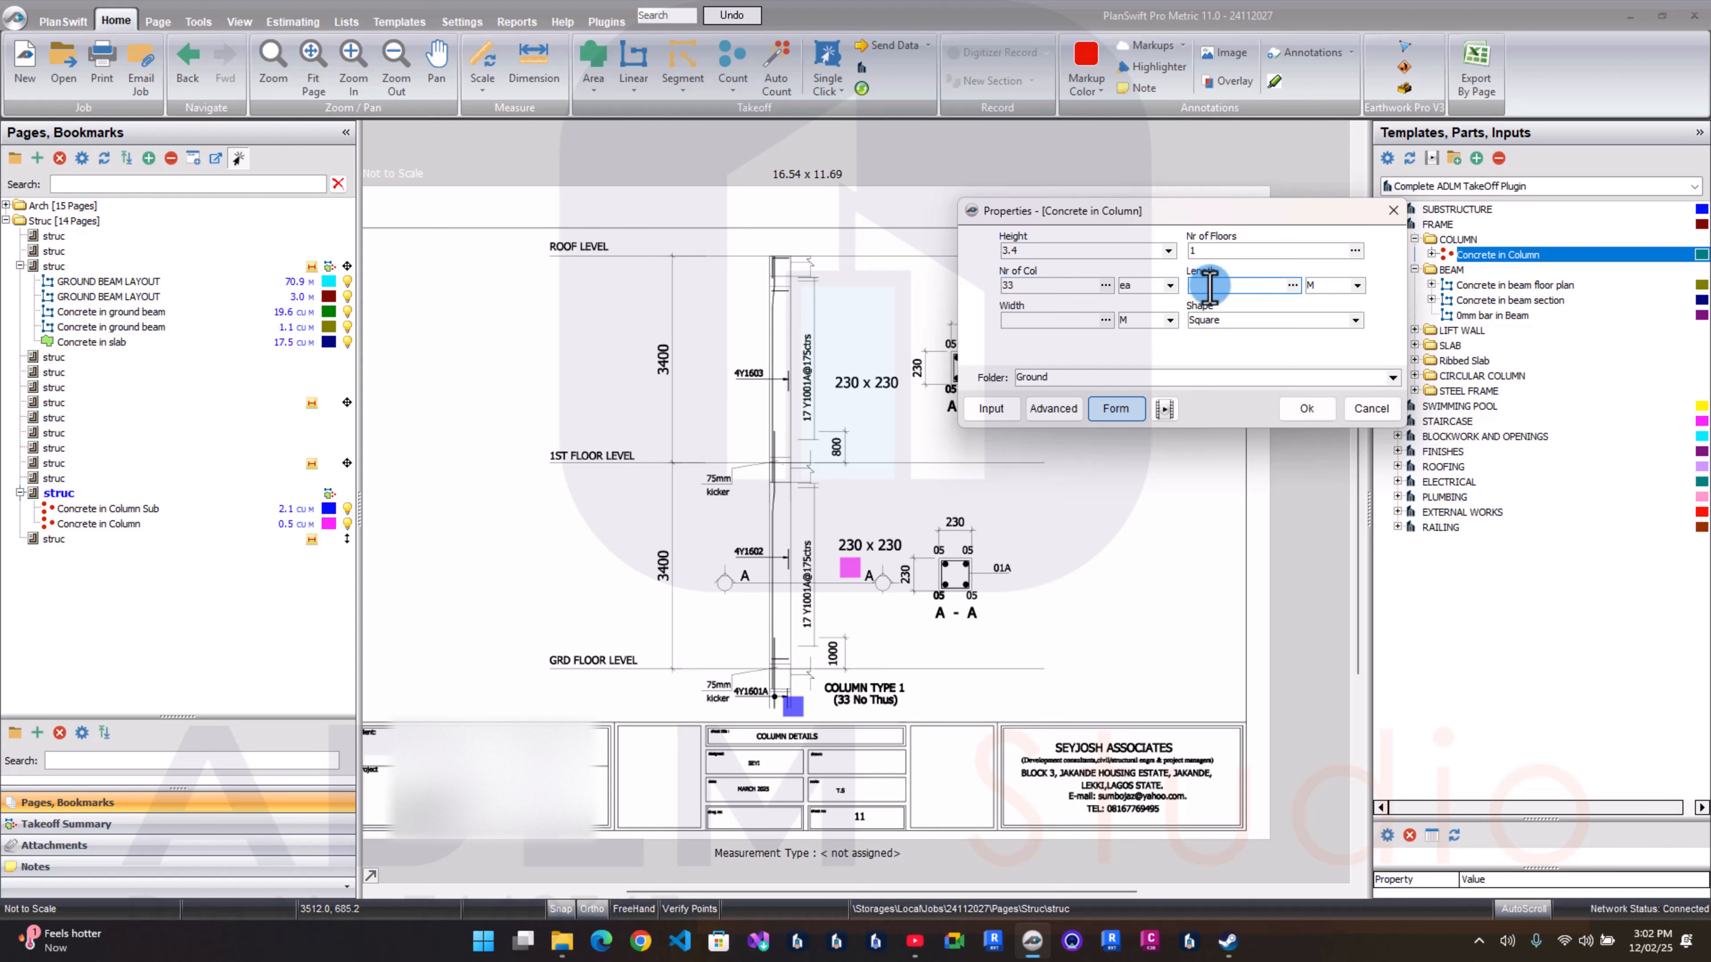
pyautogui.click(1058, 322)
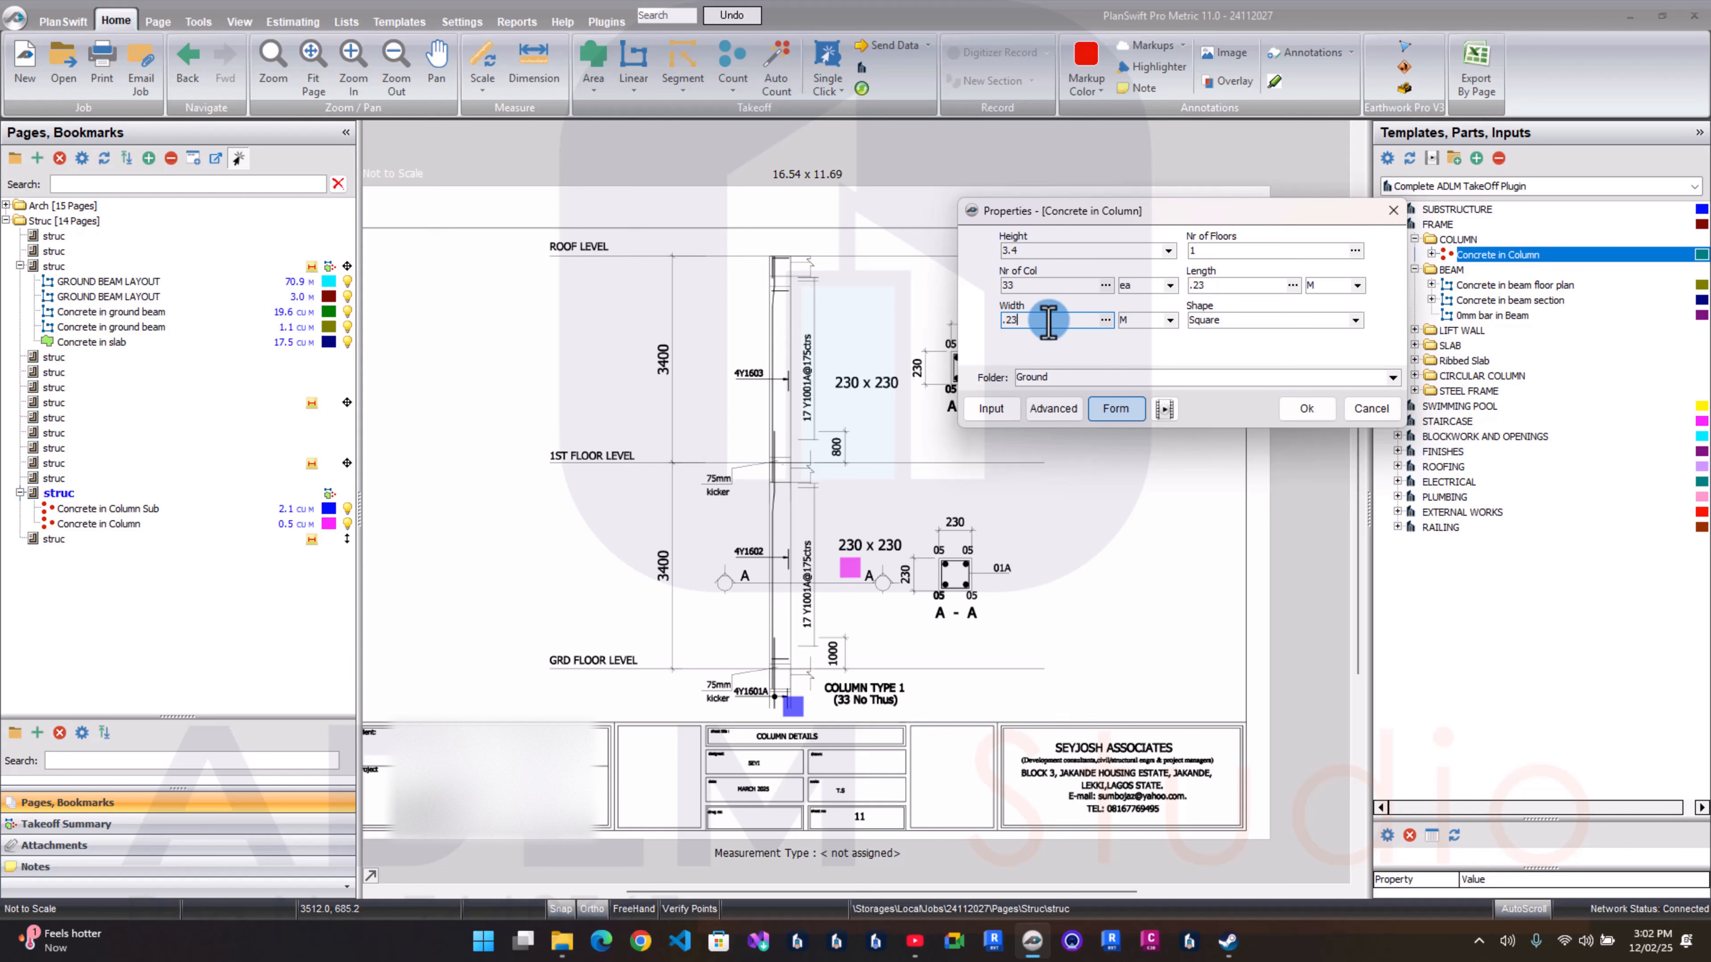
pyautogui.click(1296, 409)
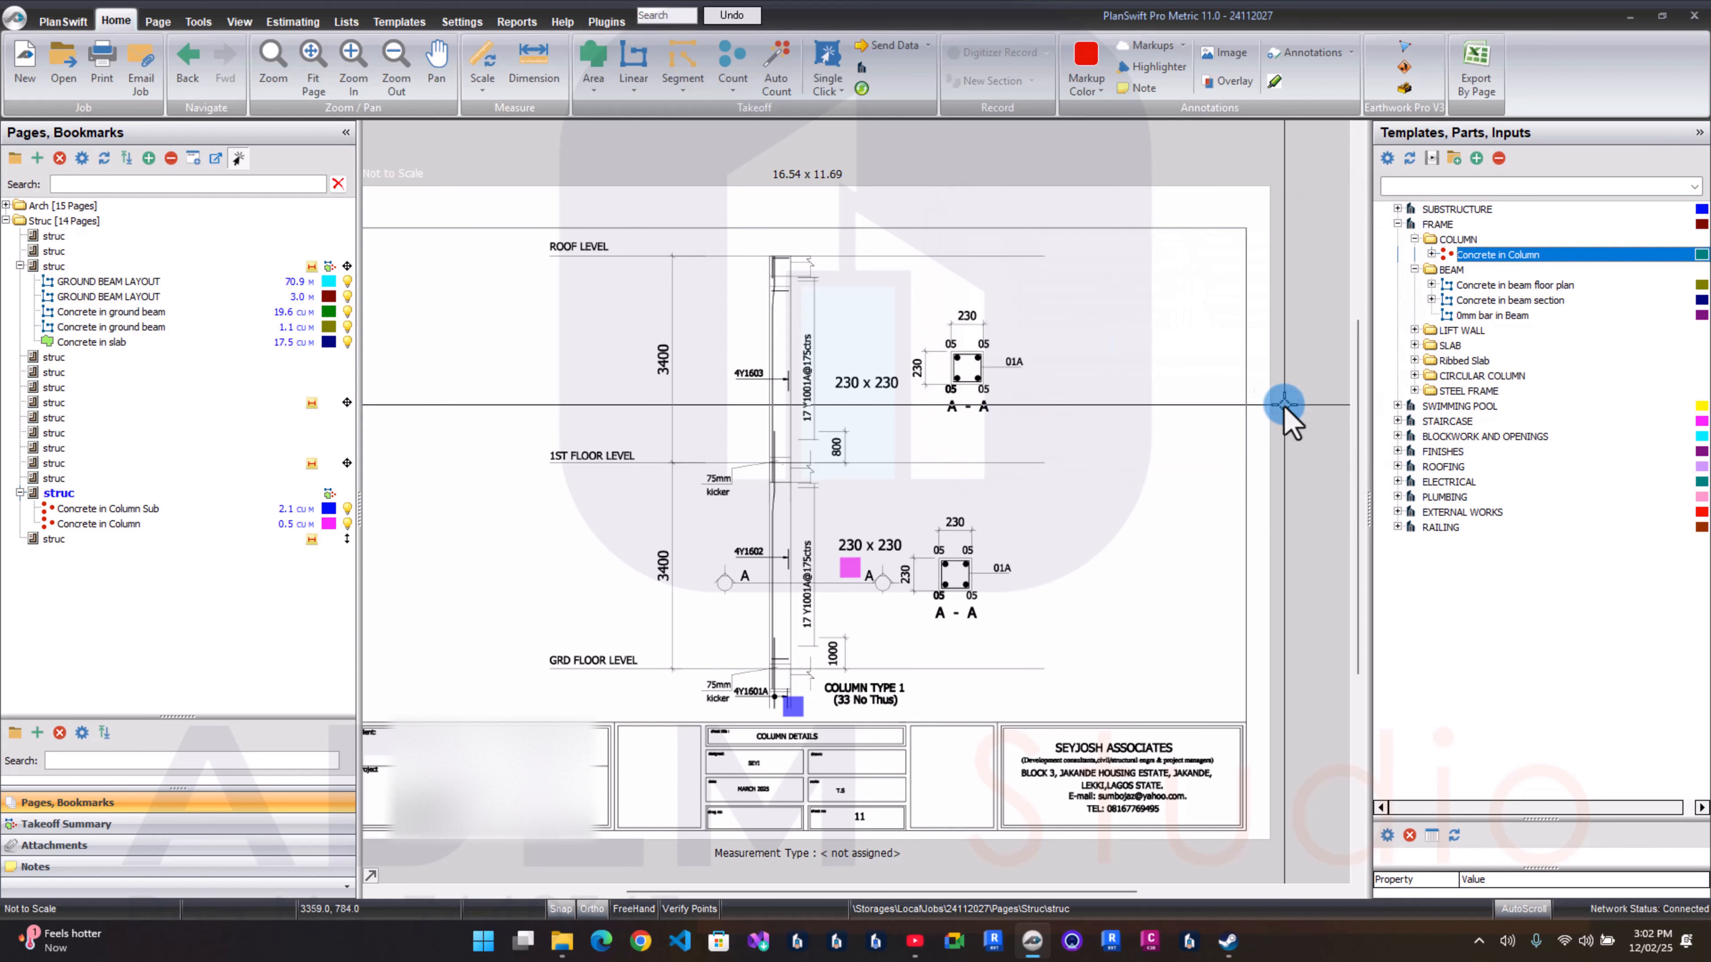
# Step: Place the second takeoff's count point beside the upper column, below its 230 x 230 label, and stop recording
pyautogui.click(1037, 448)
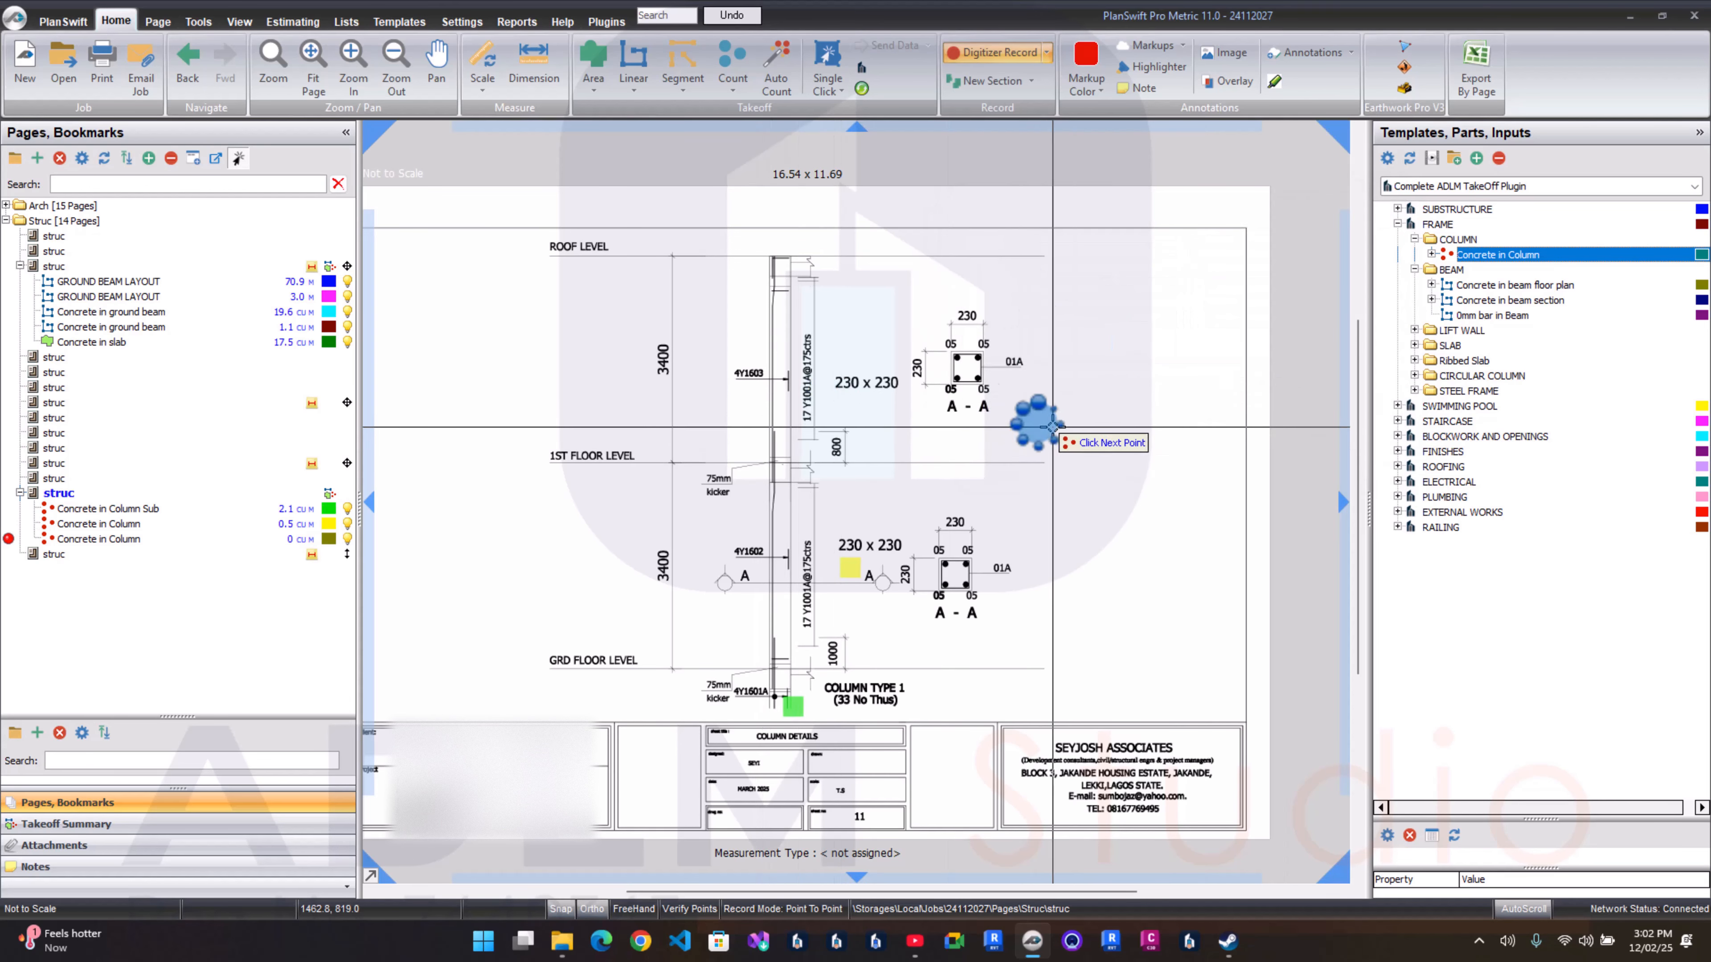
pyautogui.click(869, 411)
pyautogui.rightClick(862, 429)
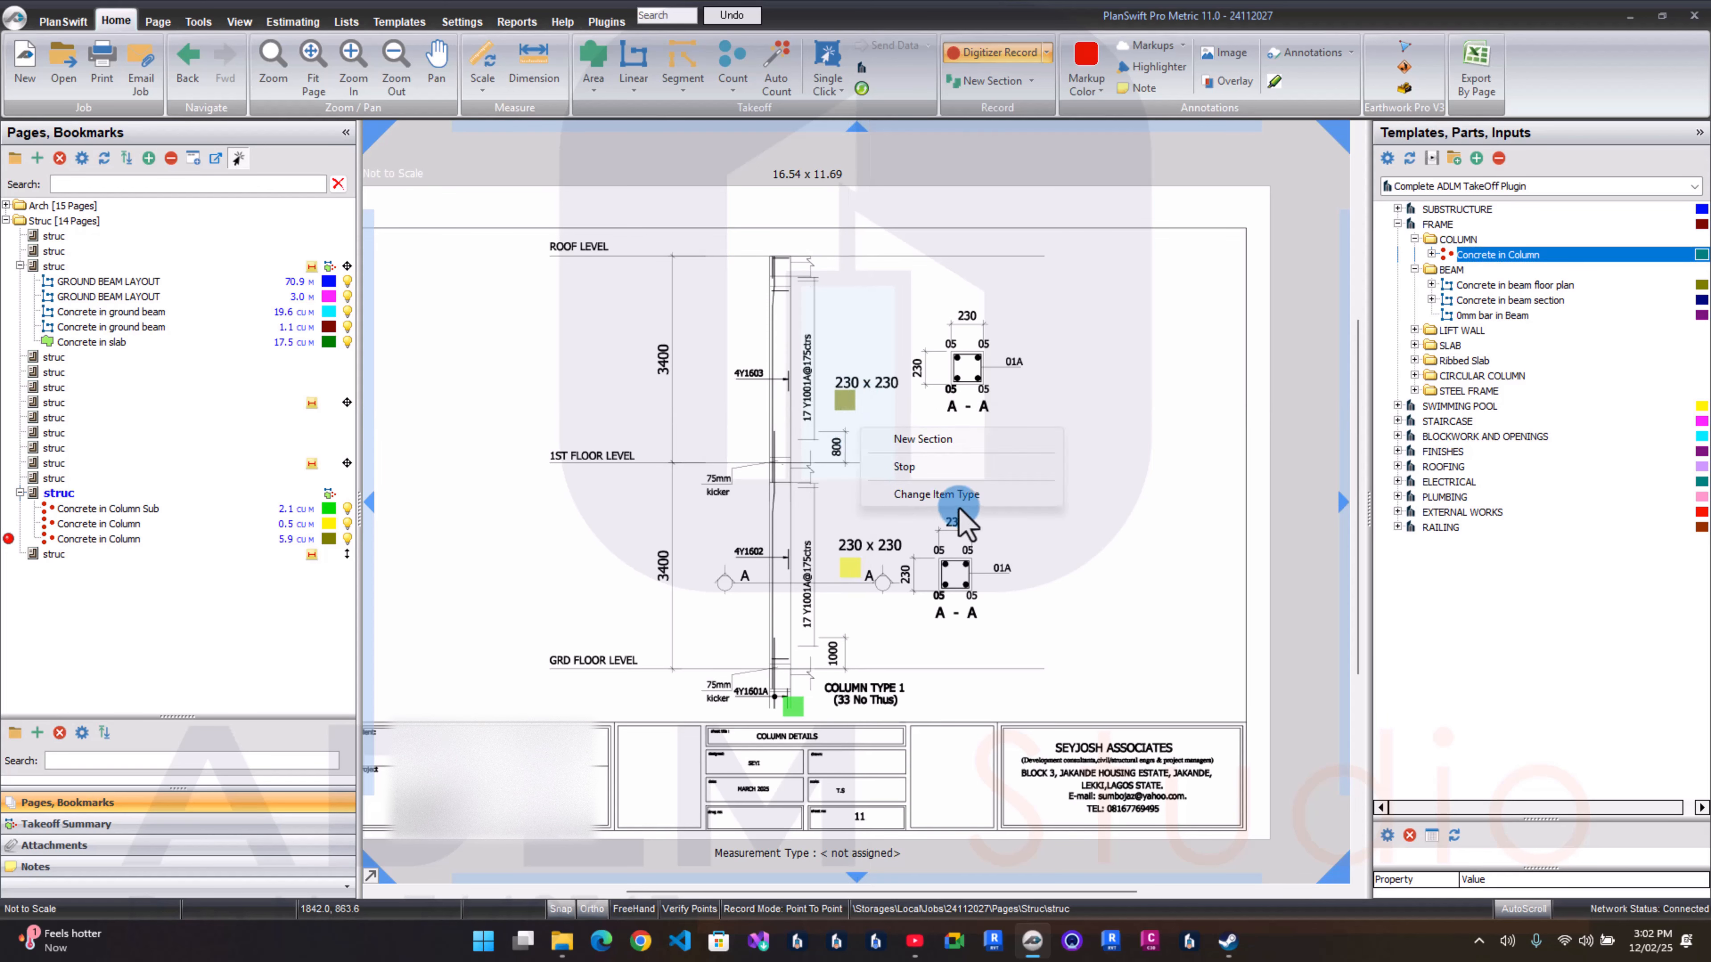
pyautogui.click(938, 468)
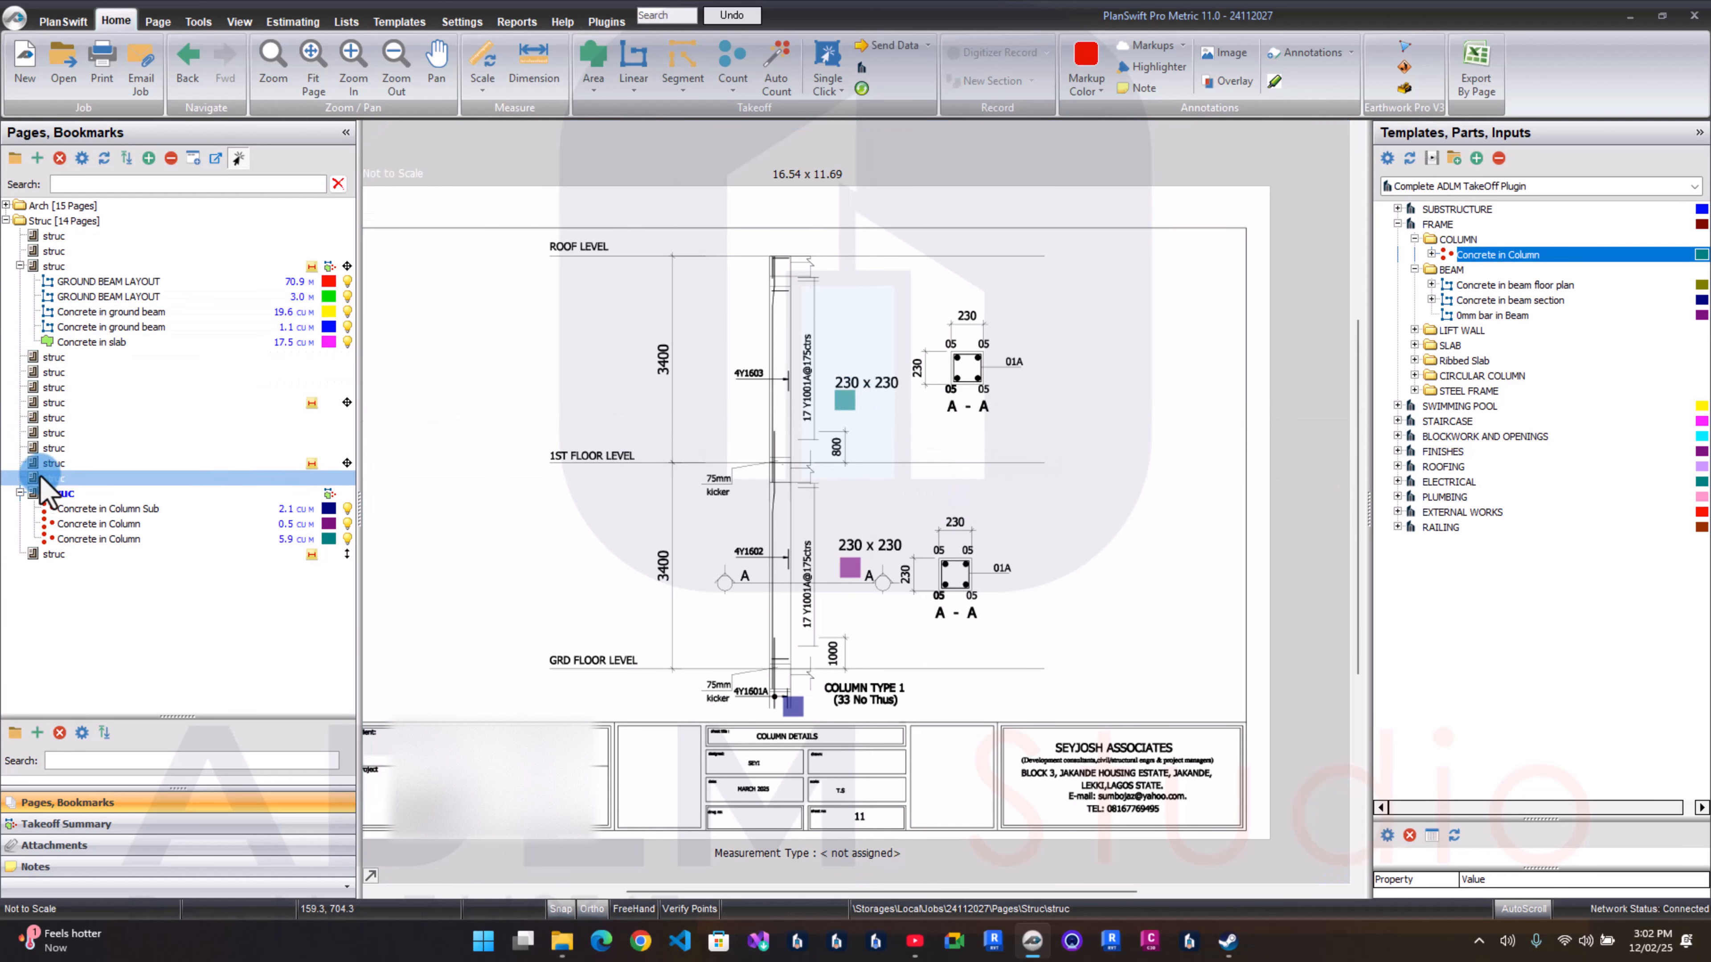
pyautogui.click(66, 447)
pyautogui.click(111, 342)
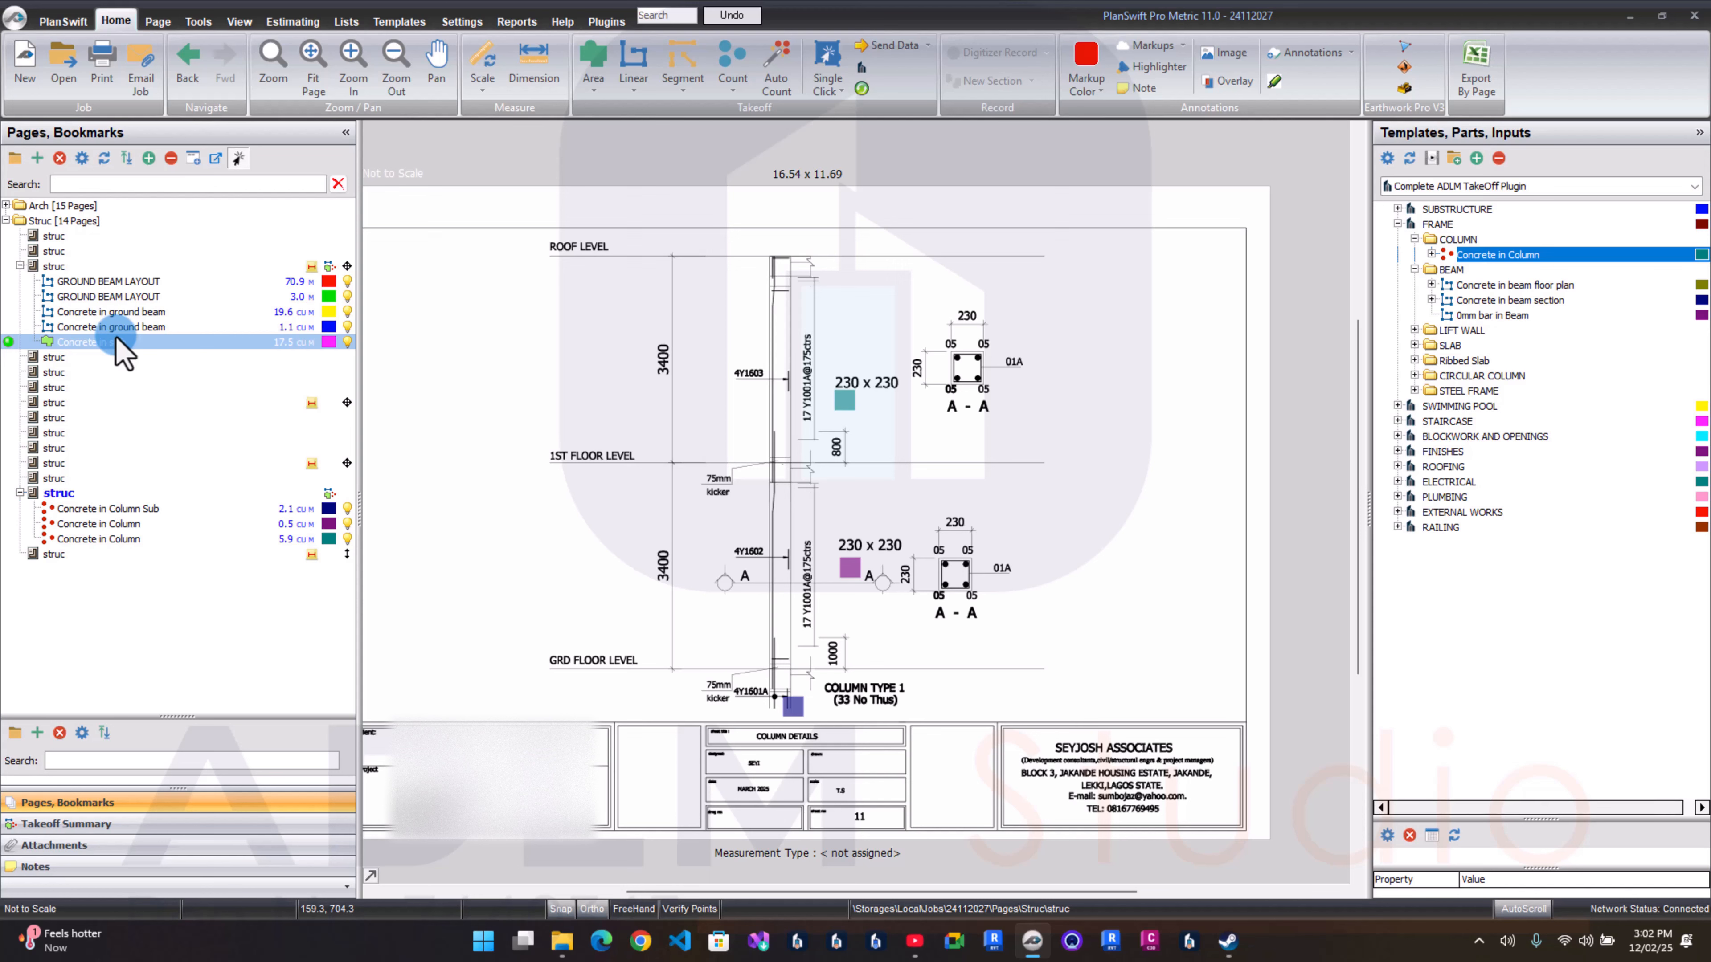
# Step: Open the structural page holding the first floor slab layout
pyautogui.click(138, 297)
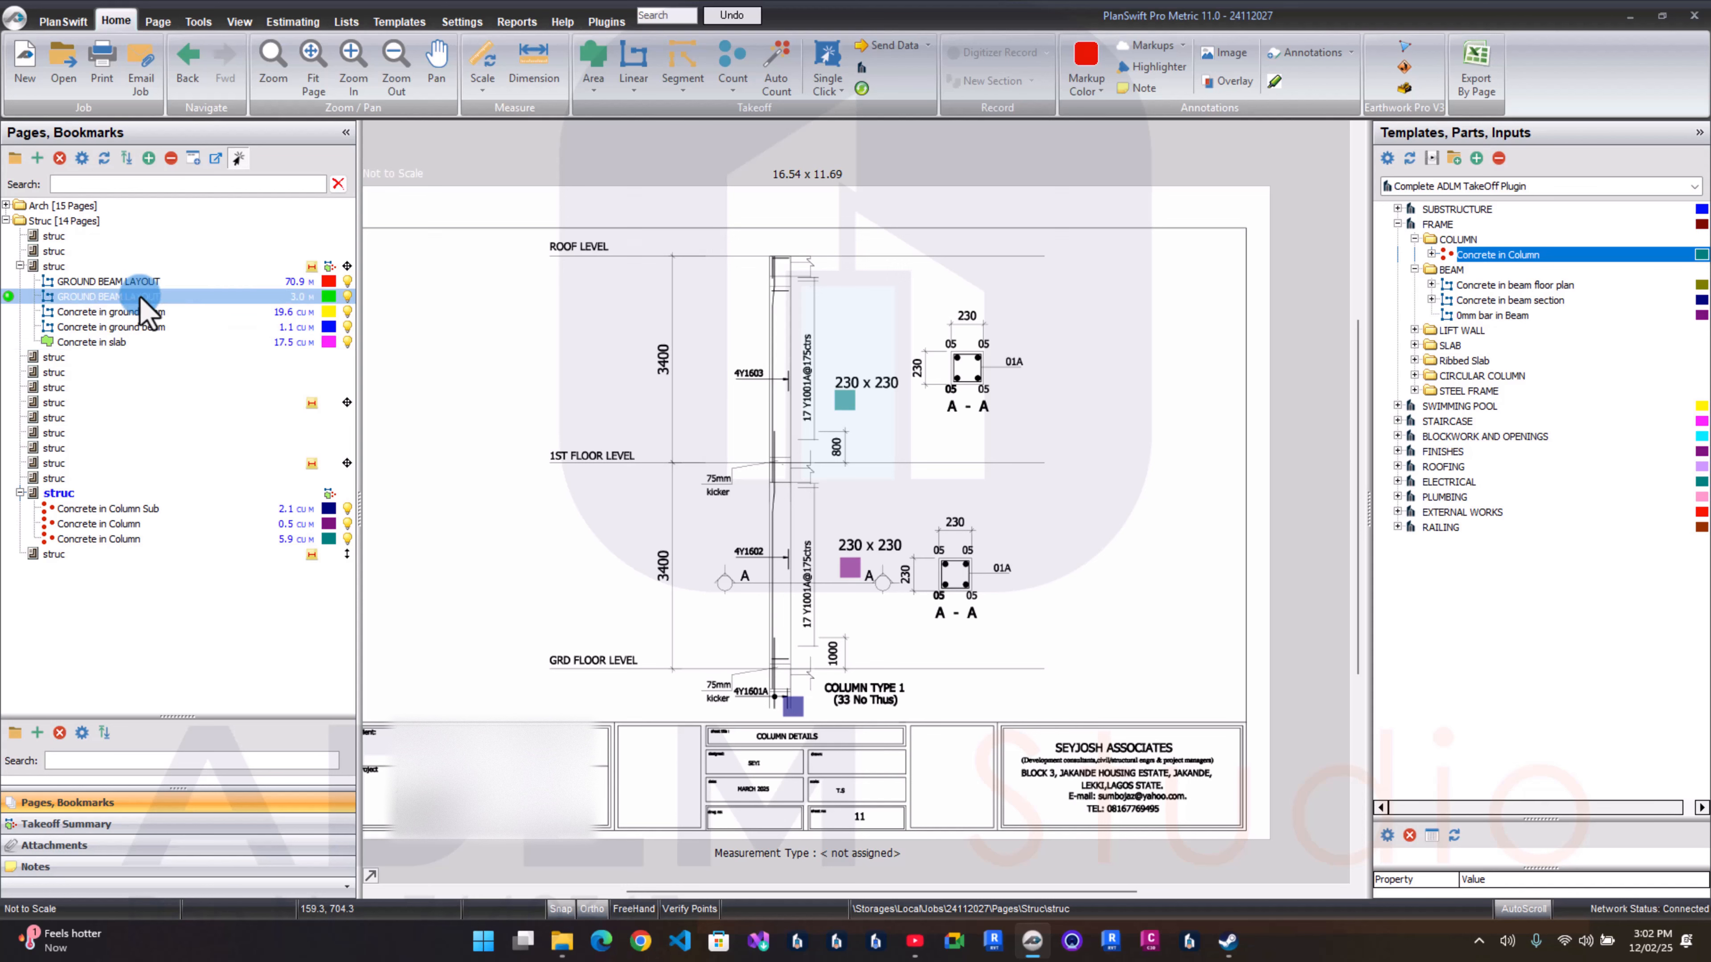
pyautogui.click(115, 357)
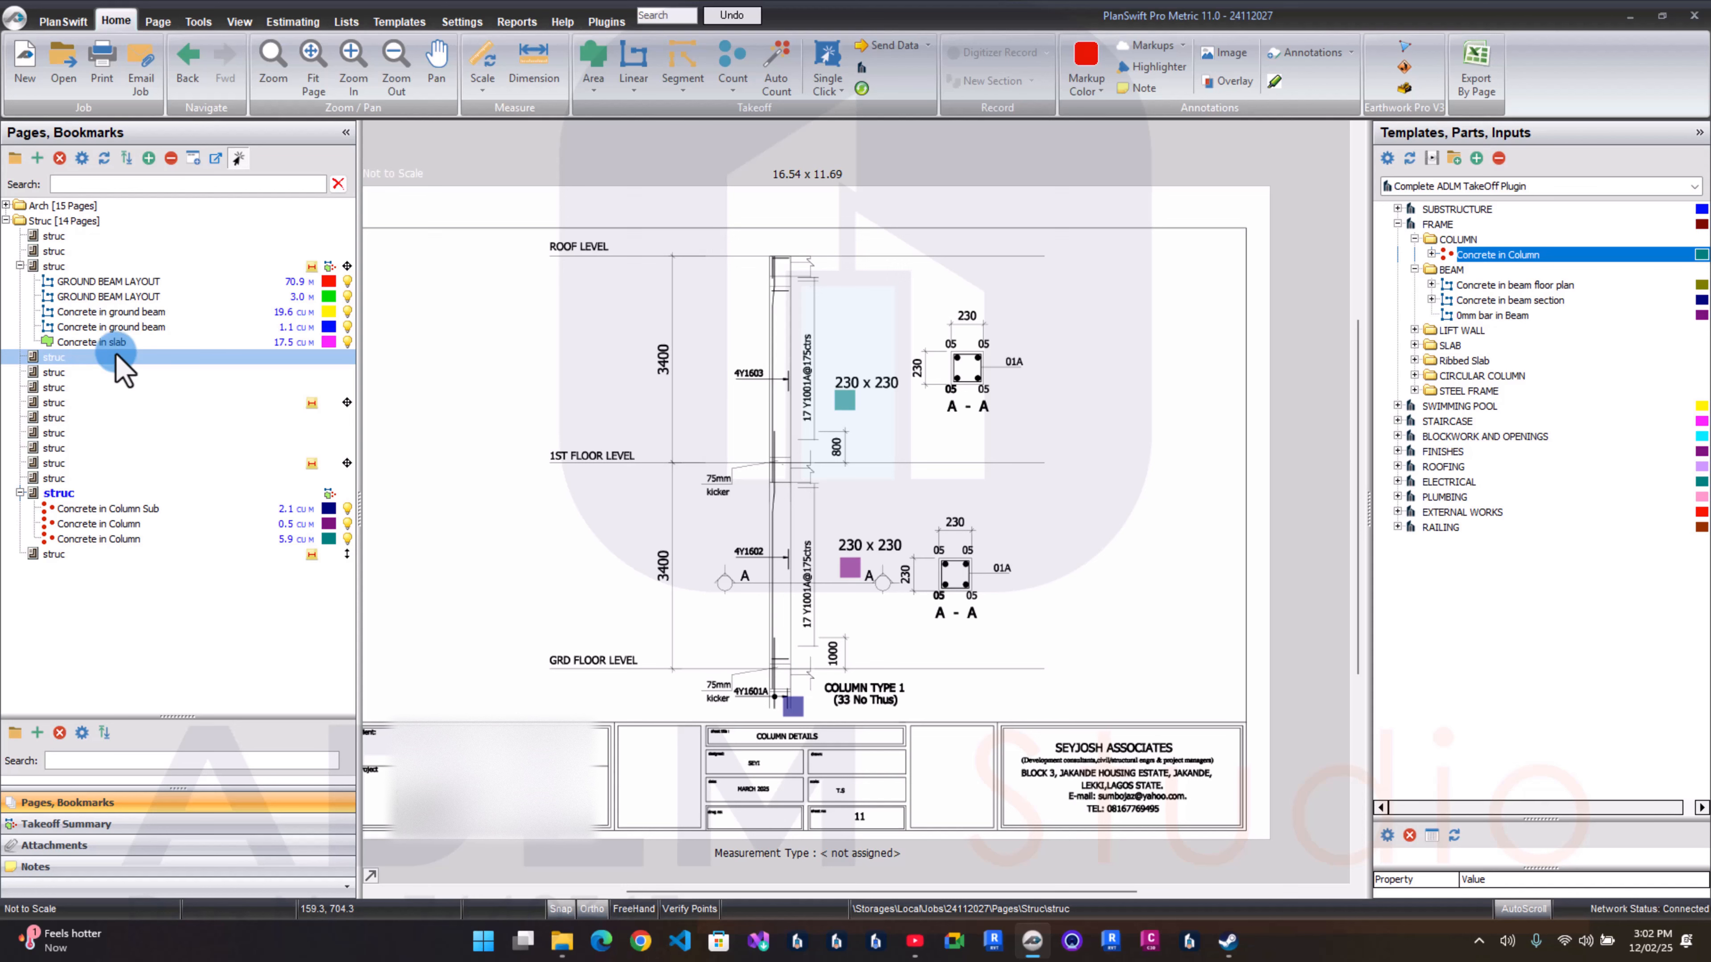
pyautogui.click(123, 401)
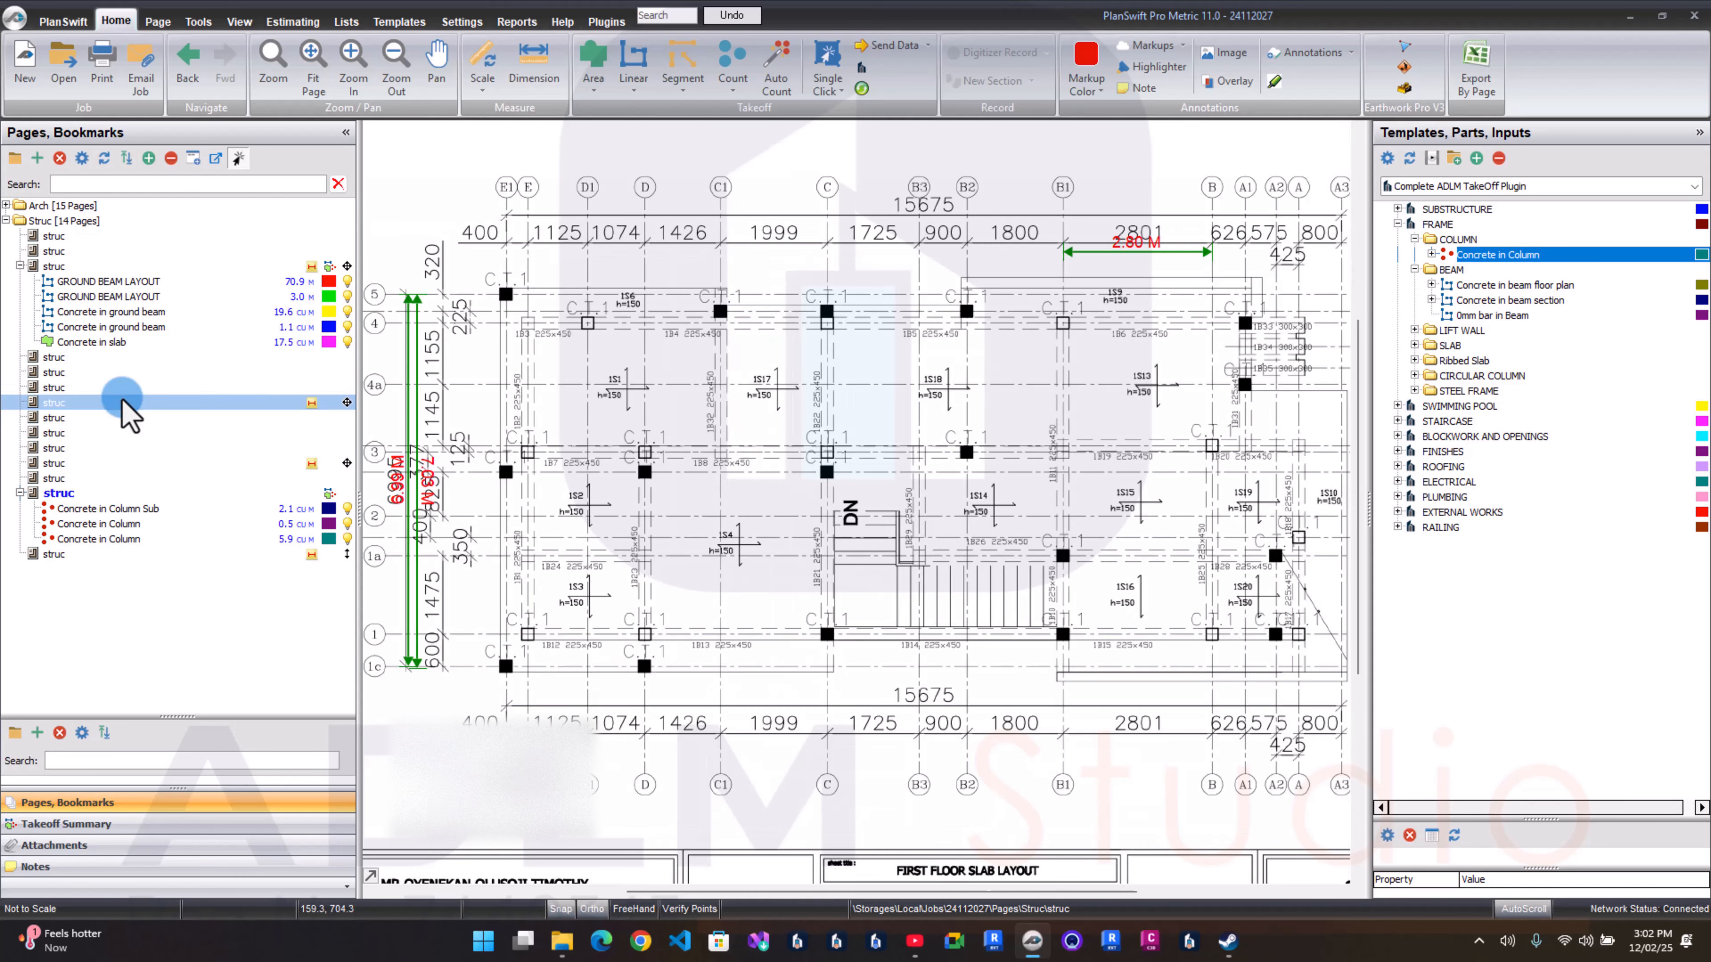
pyautogui.click(469, 336)
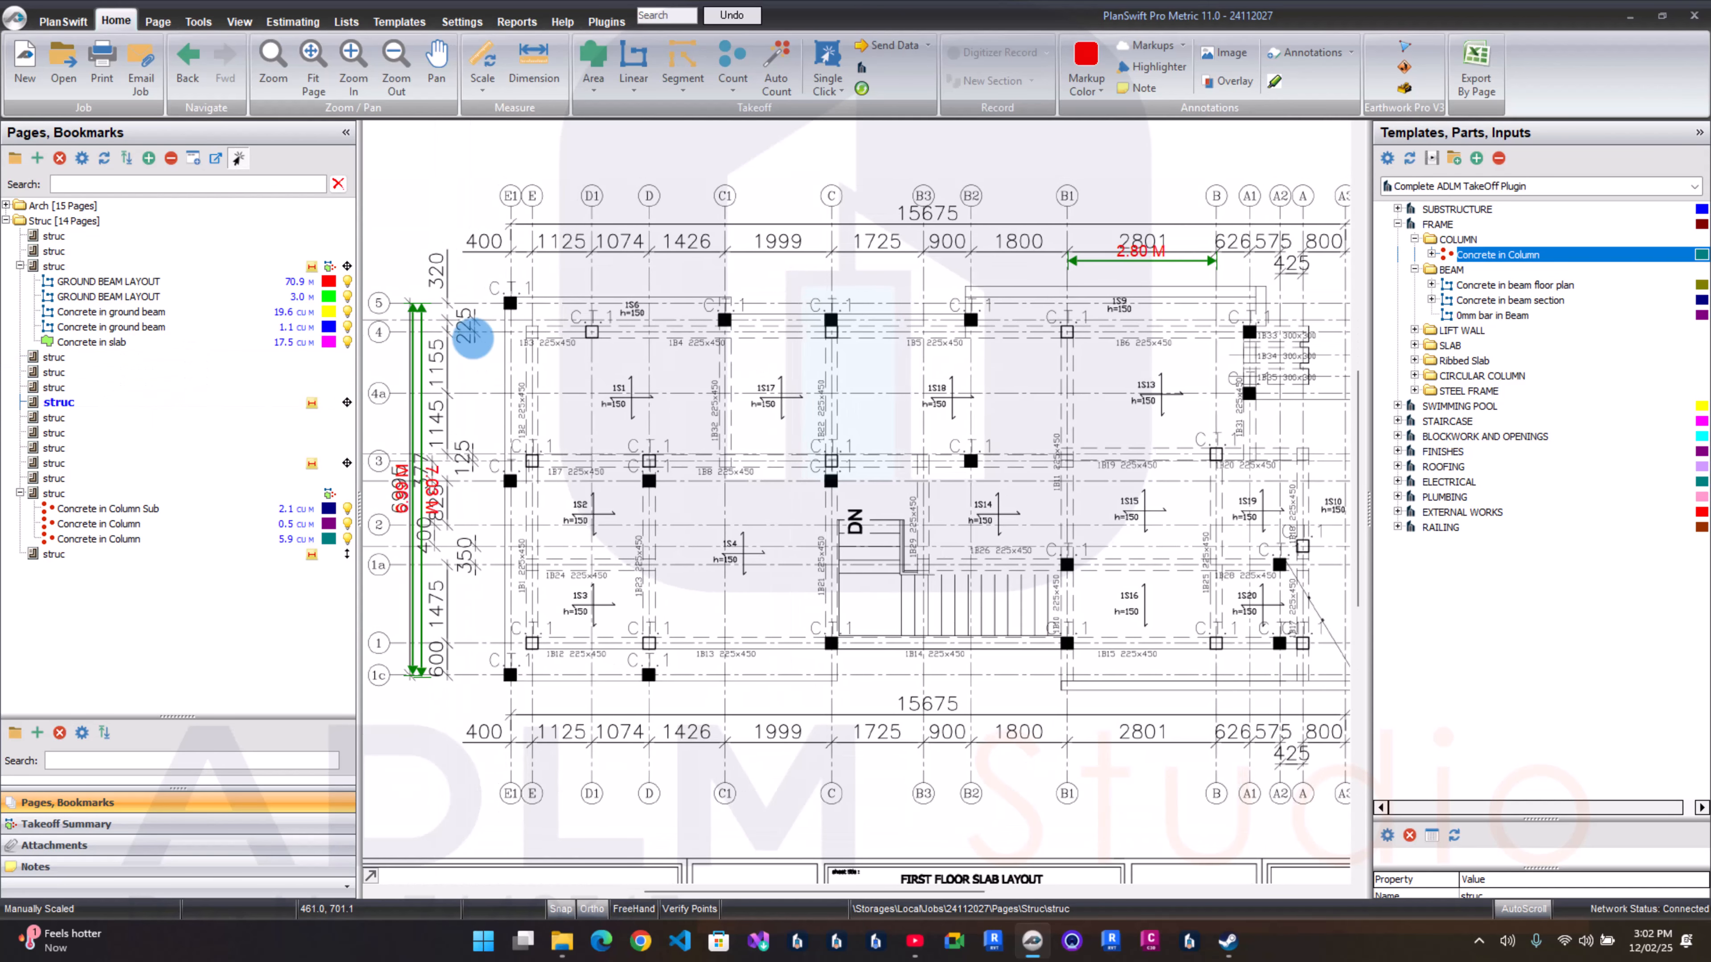
# Step: Examine the beam labels, beam sizes and slab thicknesses across the first floor slab layout
pyautogui.scroll(2, 471, 340)
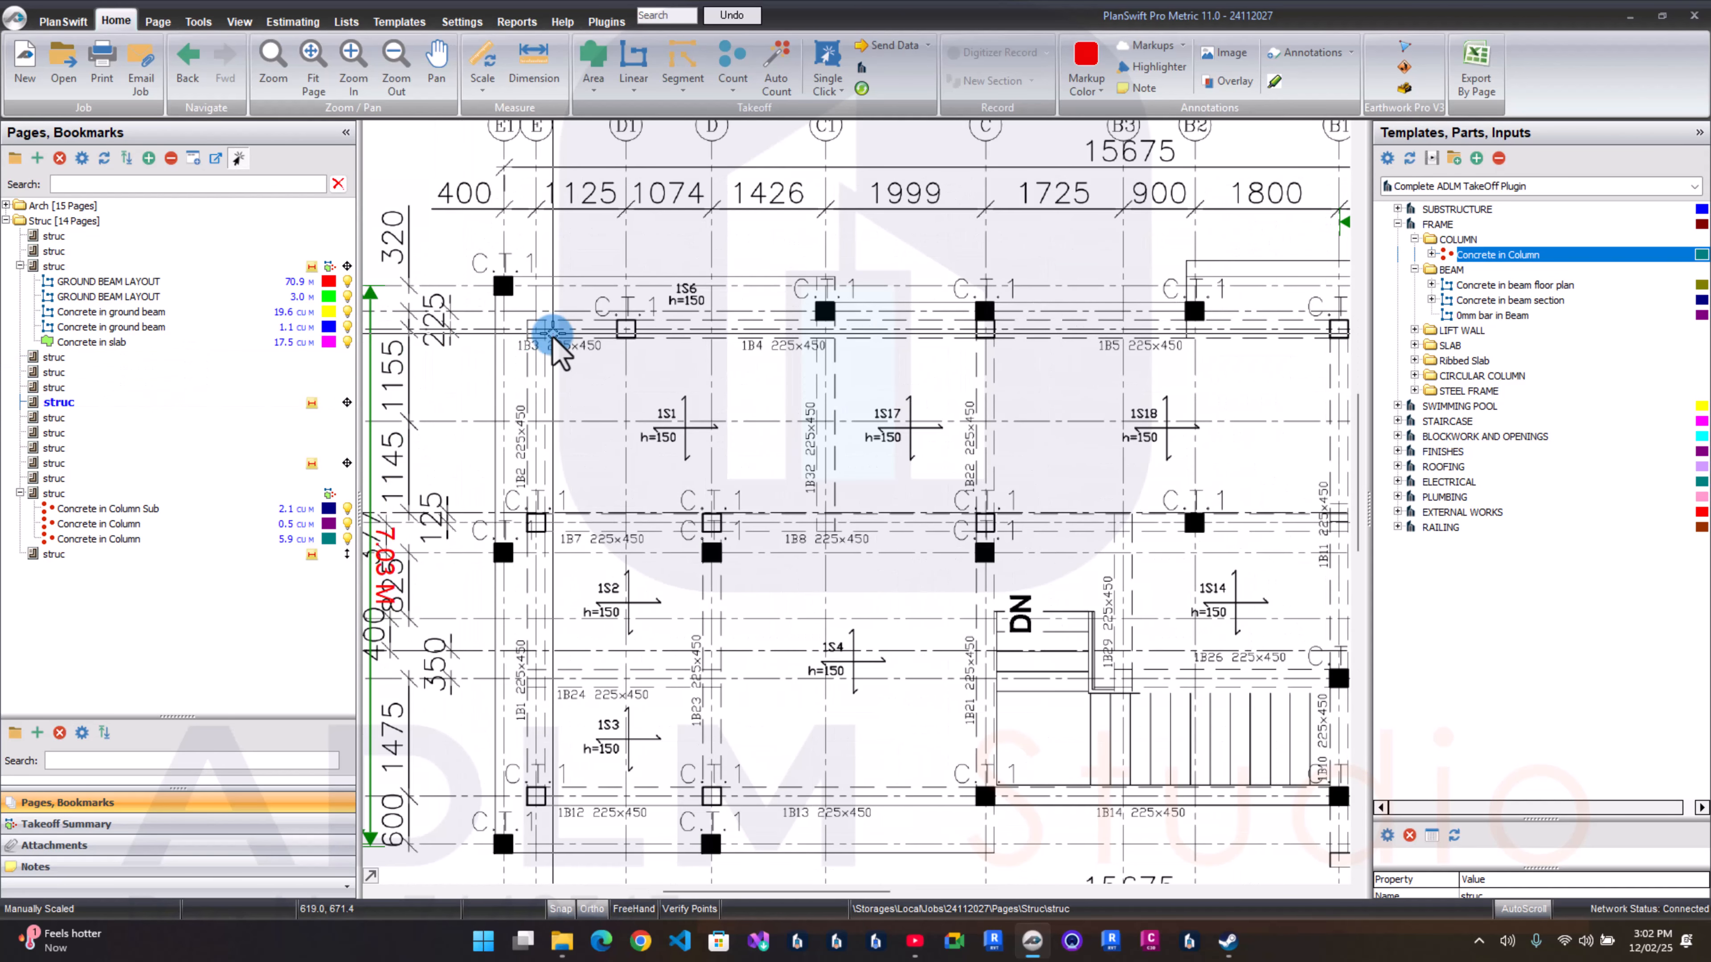
pyautogui.scroll(1, 553, 336)
pyautogui.moveTo(555, 336); pyautogui.dragTo(546, 331)
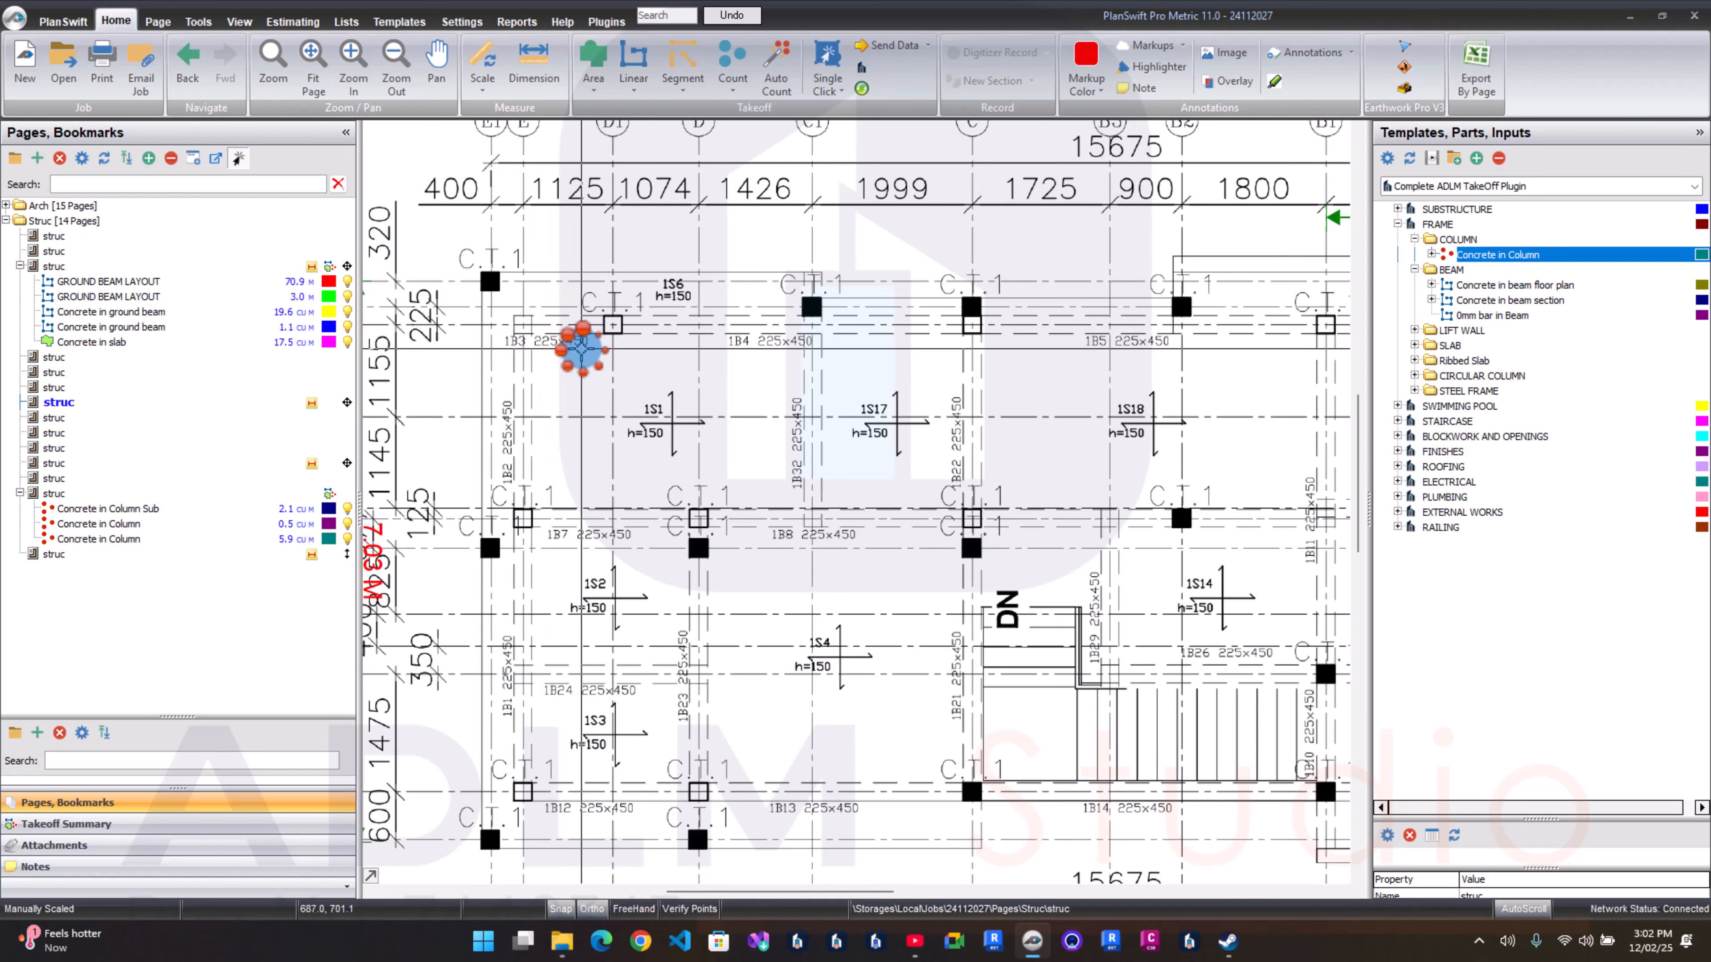
pyautogui.moveTo(851, 381); pyautogui.dragTo(647, 283)
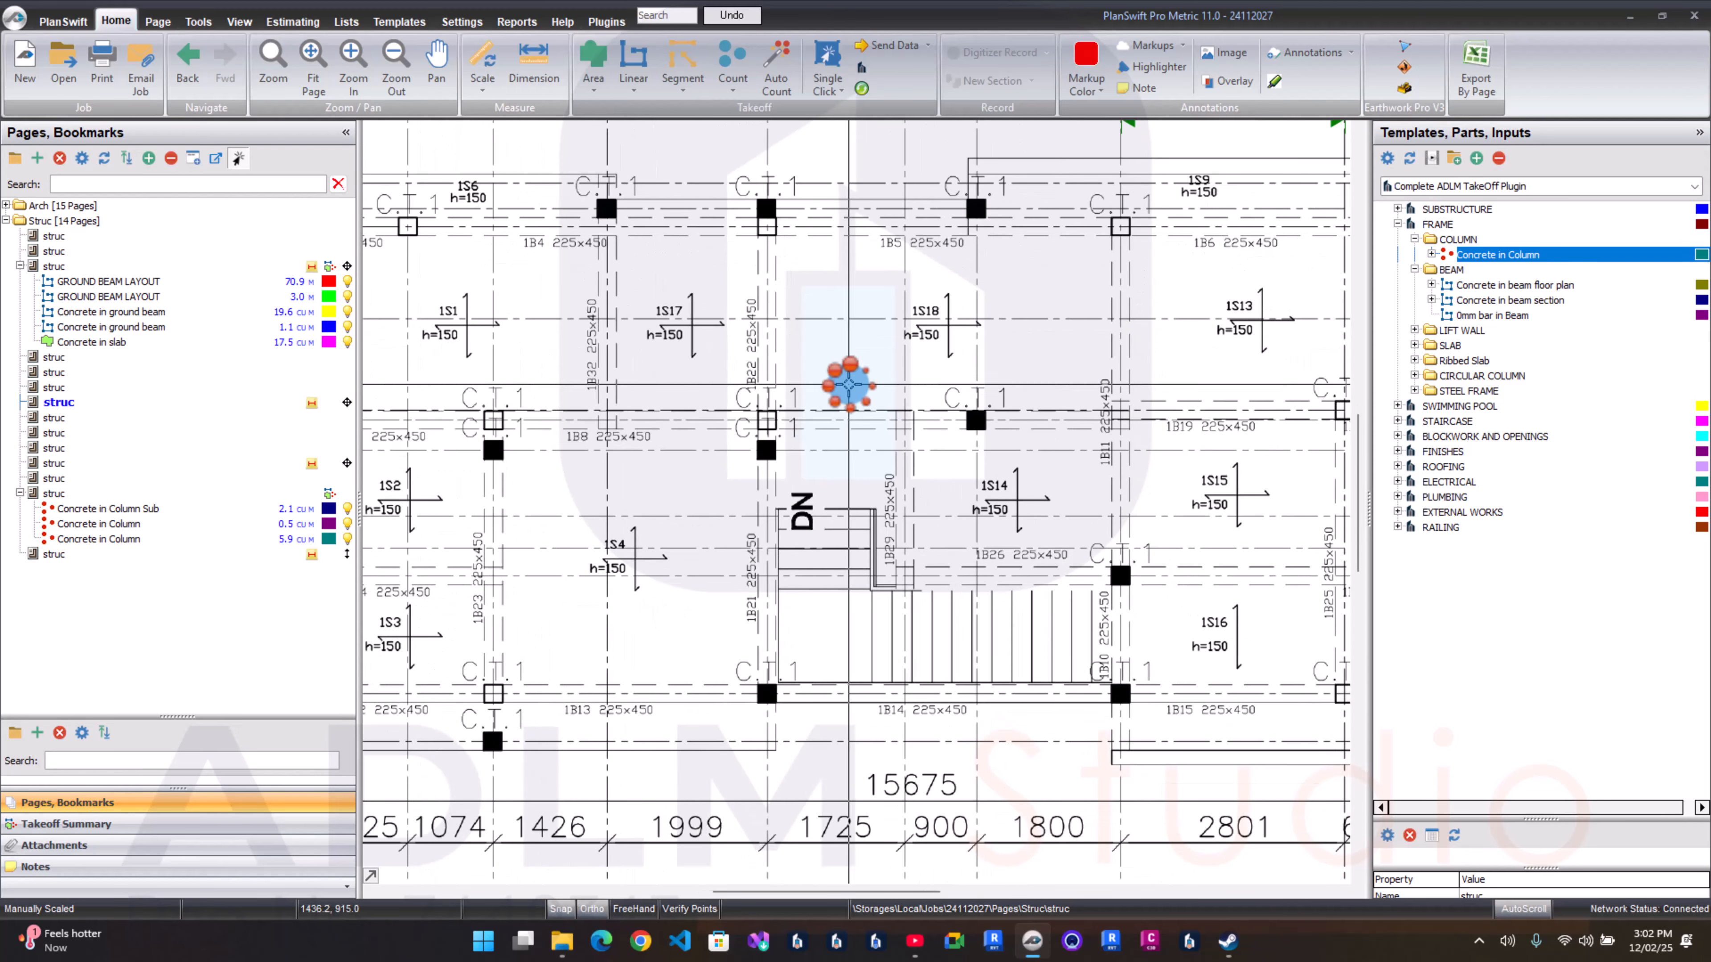
pyautogui.scroll(-3, 805, 441)
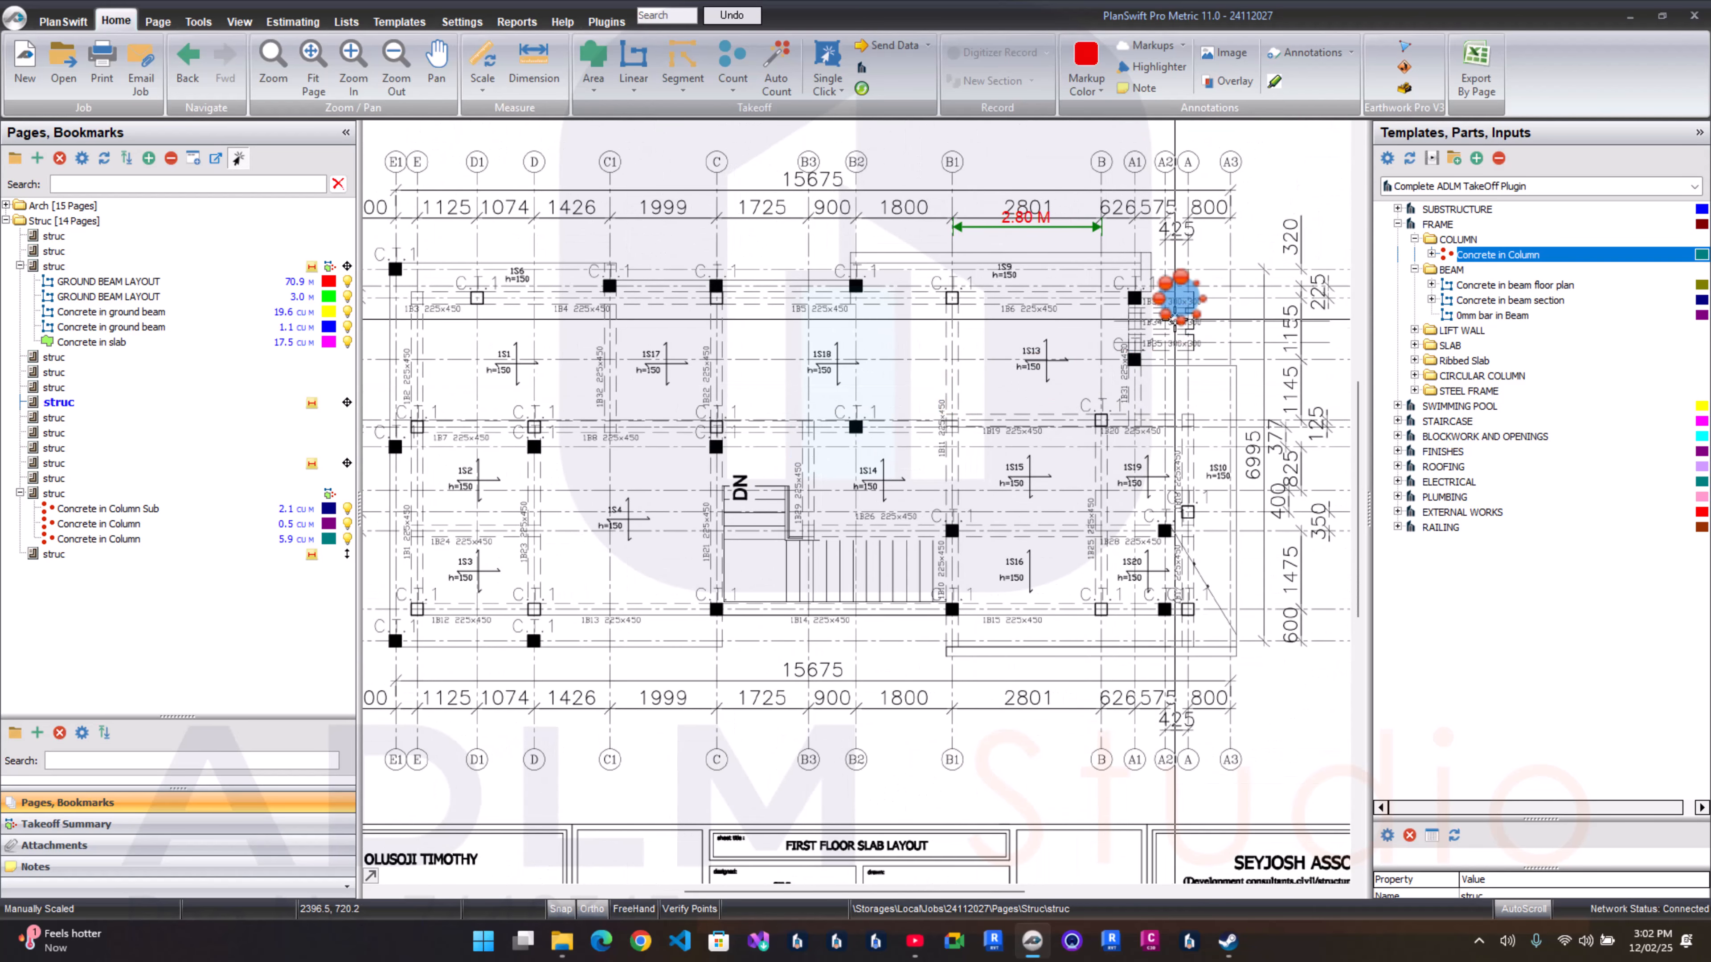
pyautogui.moveTo(592, 532); pyautogui.dragTo(806, 474)
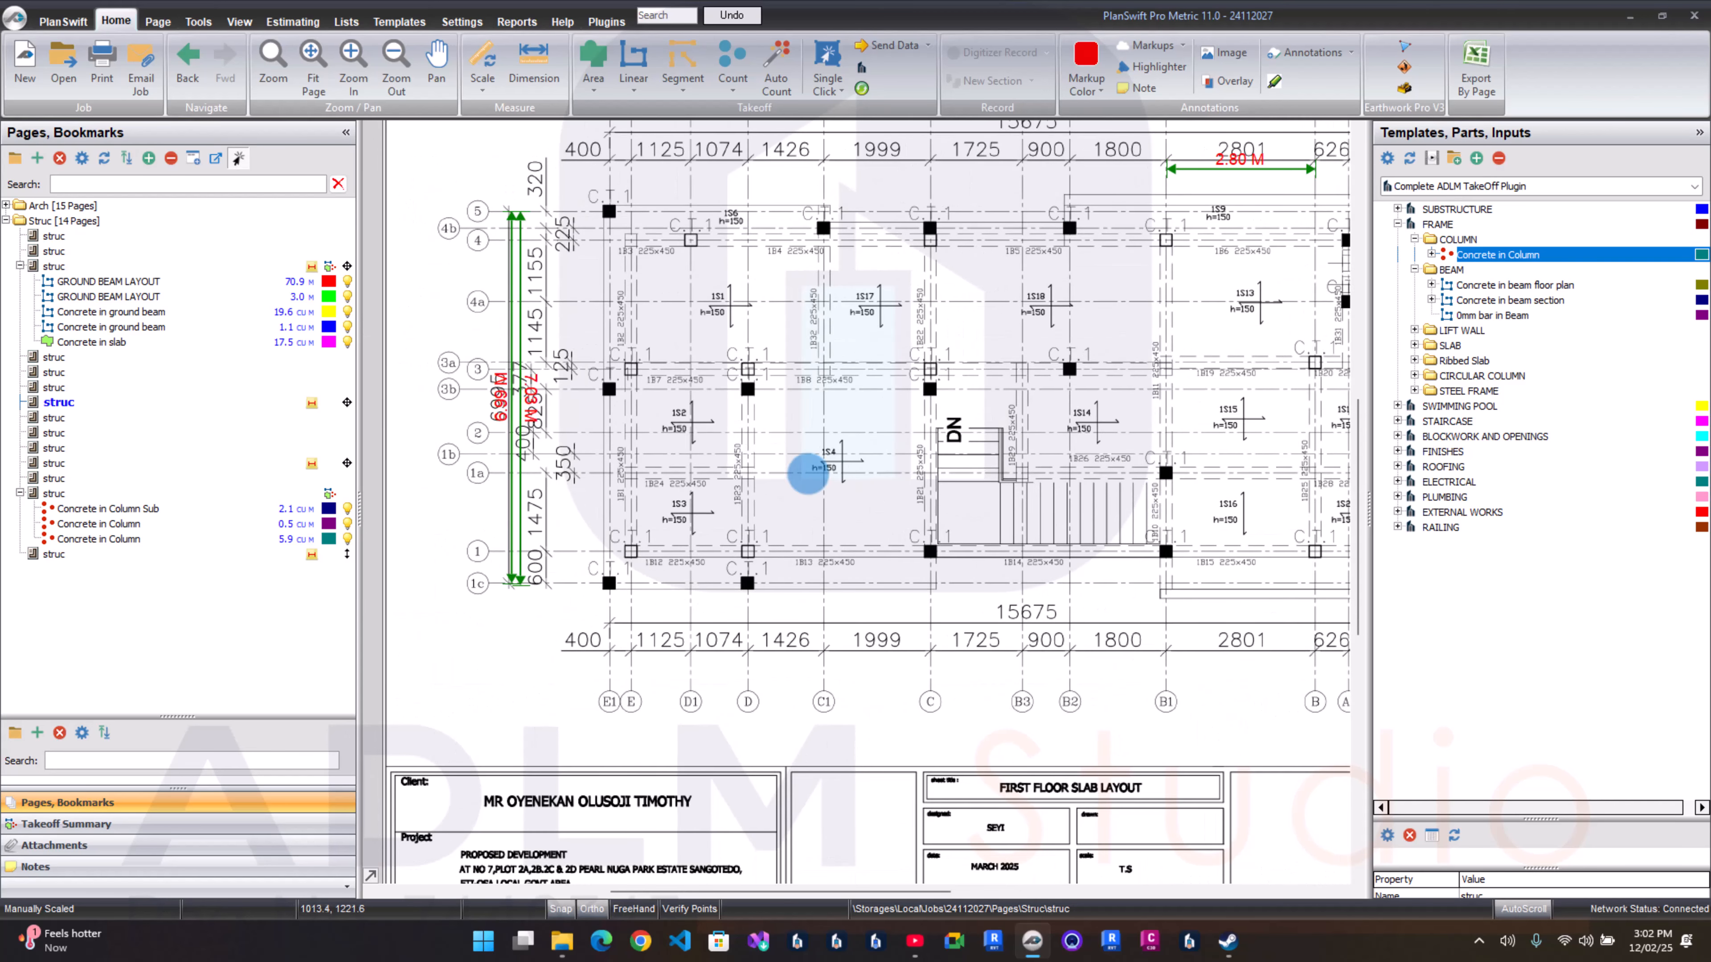
pyautogui.scroll(2, 706, 347)
pyautogui.moveTo(679, 286)
pyautogui.mouseDown()
pyautogui.moveTo(668, 343)
pyautogui.moveTo(687, 401)
pyautogui.mouseUp()
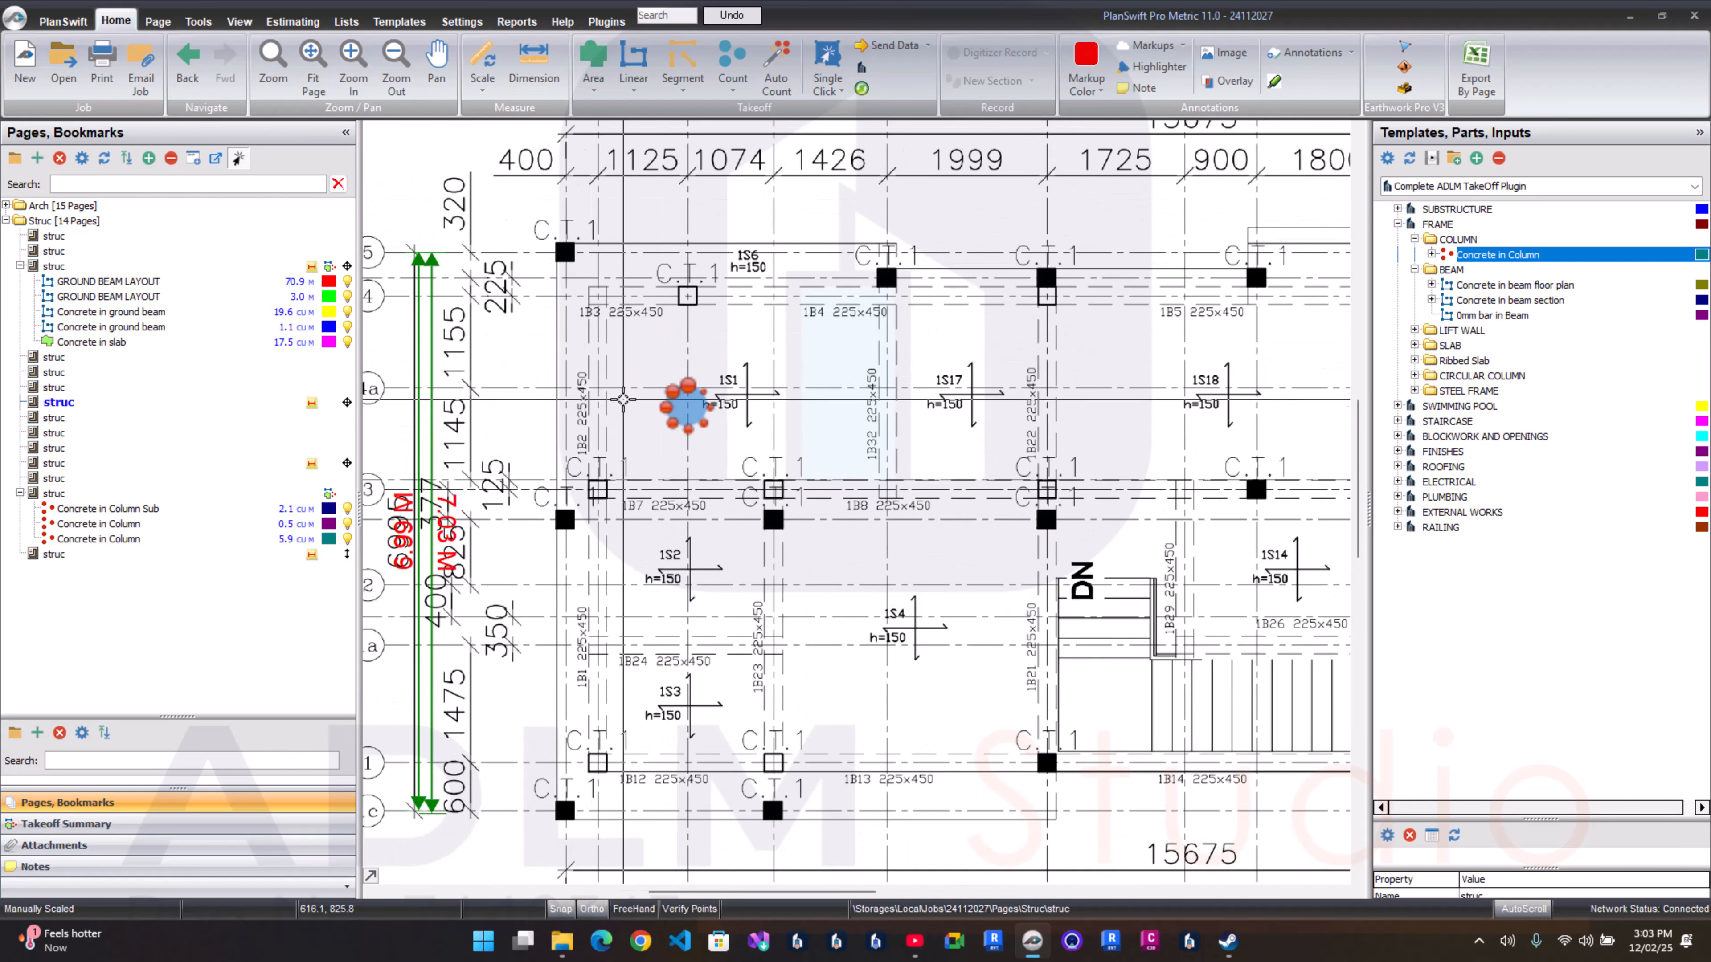
# Step: Start a new takeoff from the Concrete in beam floor plan template in the BEAM folder
pyautogui.click(1415, 240)
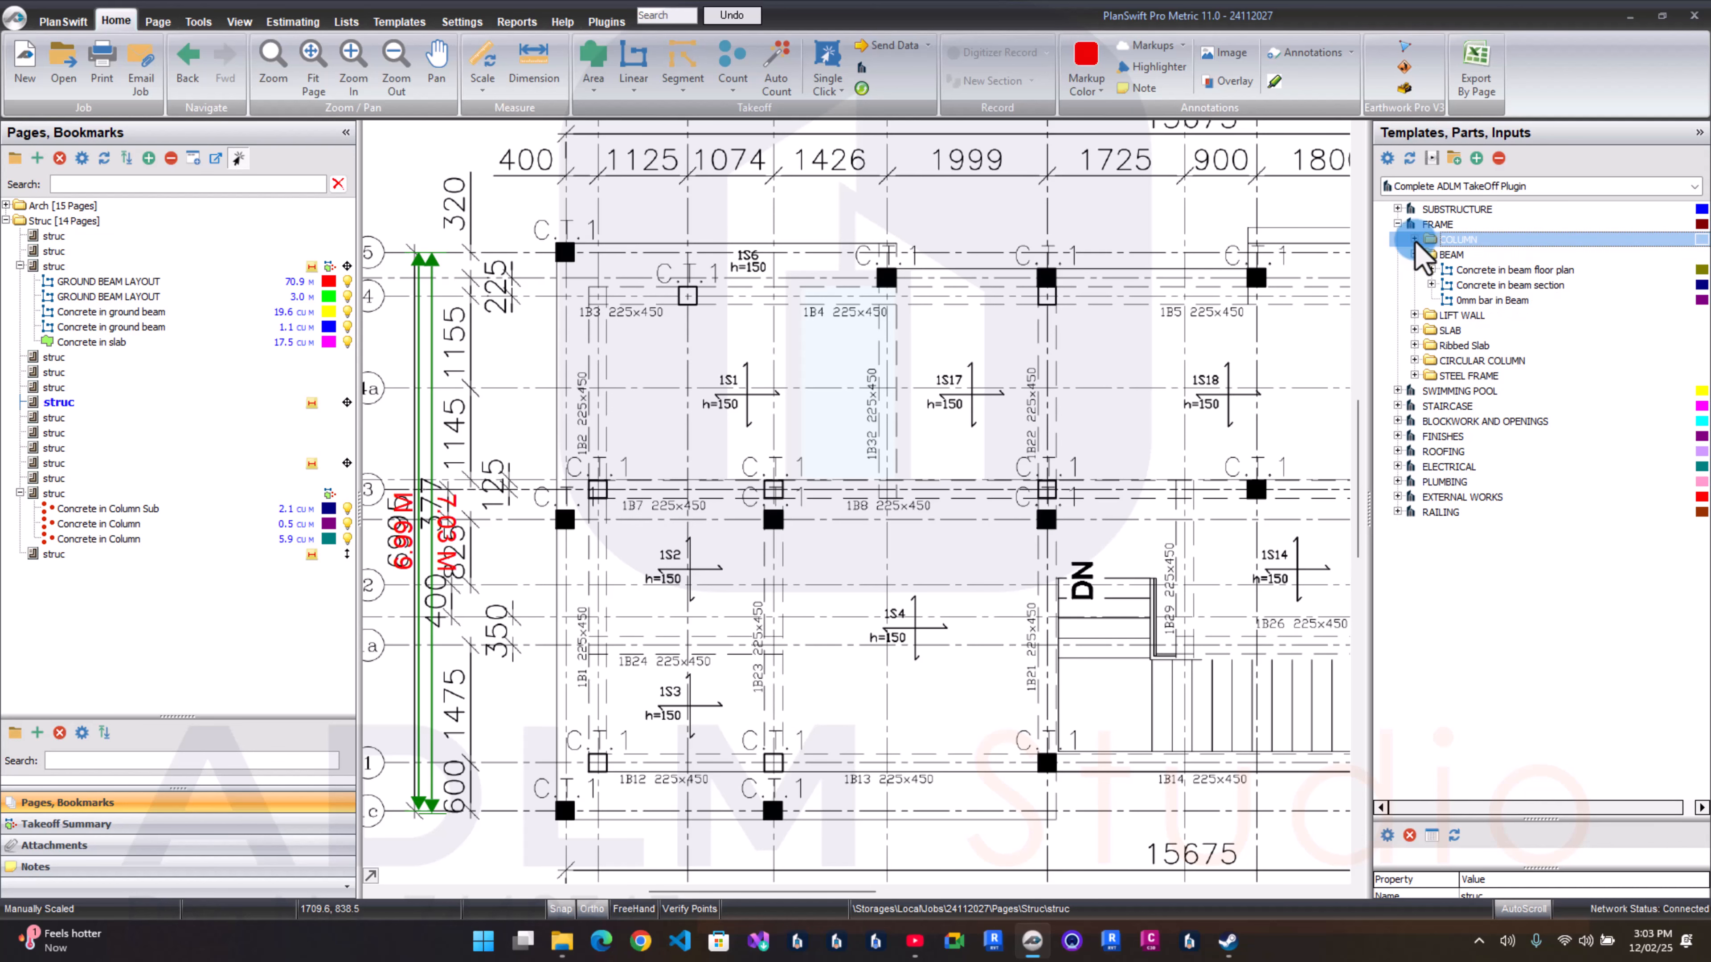
pyautogui.click(1430, 285)
pyautogui.click(1539, 269)
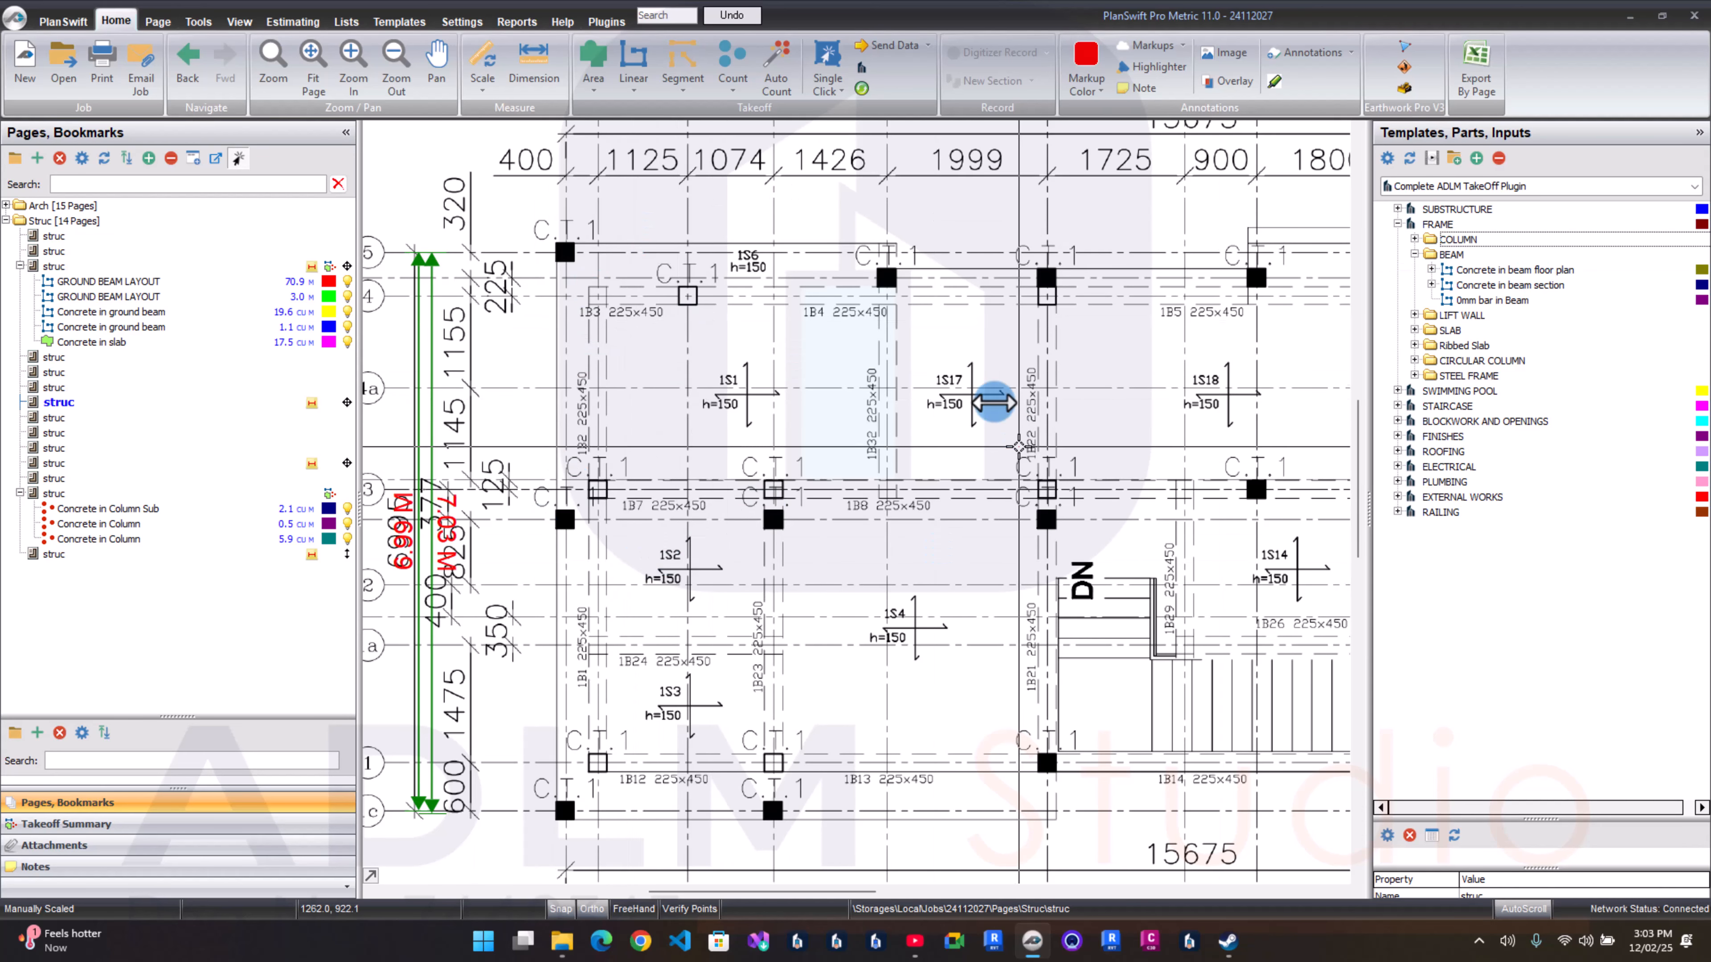
pyautogui.click(1599, 270)
pyautogui.click(1390, 271)
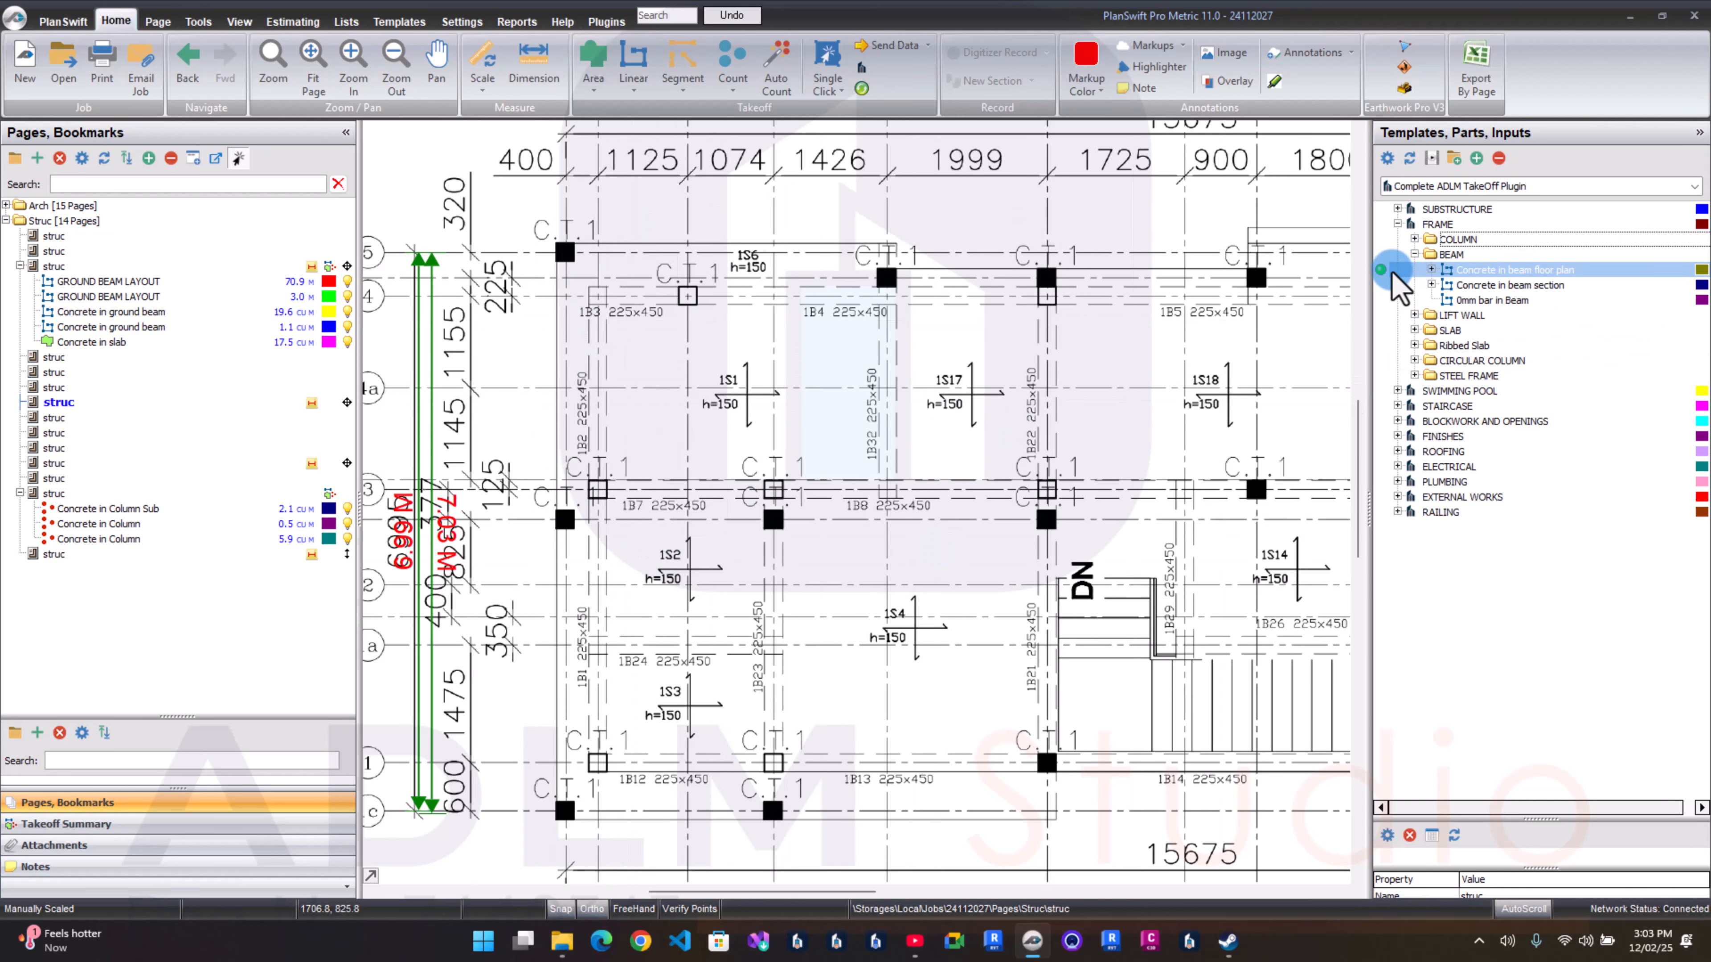
pyautogui.moveTo(1382, 273)
pyautogui.mouseDown()
pyautogui.moveTo(526, 337)
pyautogui.moveTo(580, 336)
pyautogui.mouseUp()
# Step: Set the beam takeoff to 1 floor, .15 m slab thickness, .225 m width and .45 m thickness in the folder First, and accept it
pyautogui.click(701, 413)
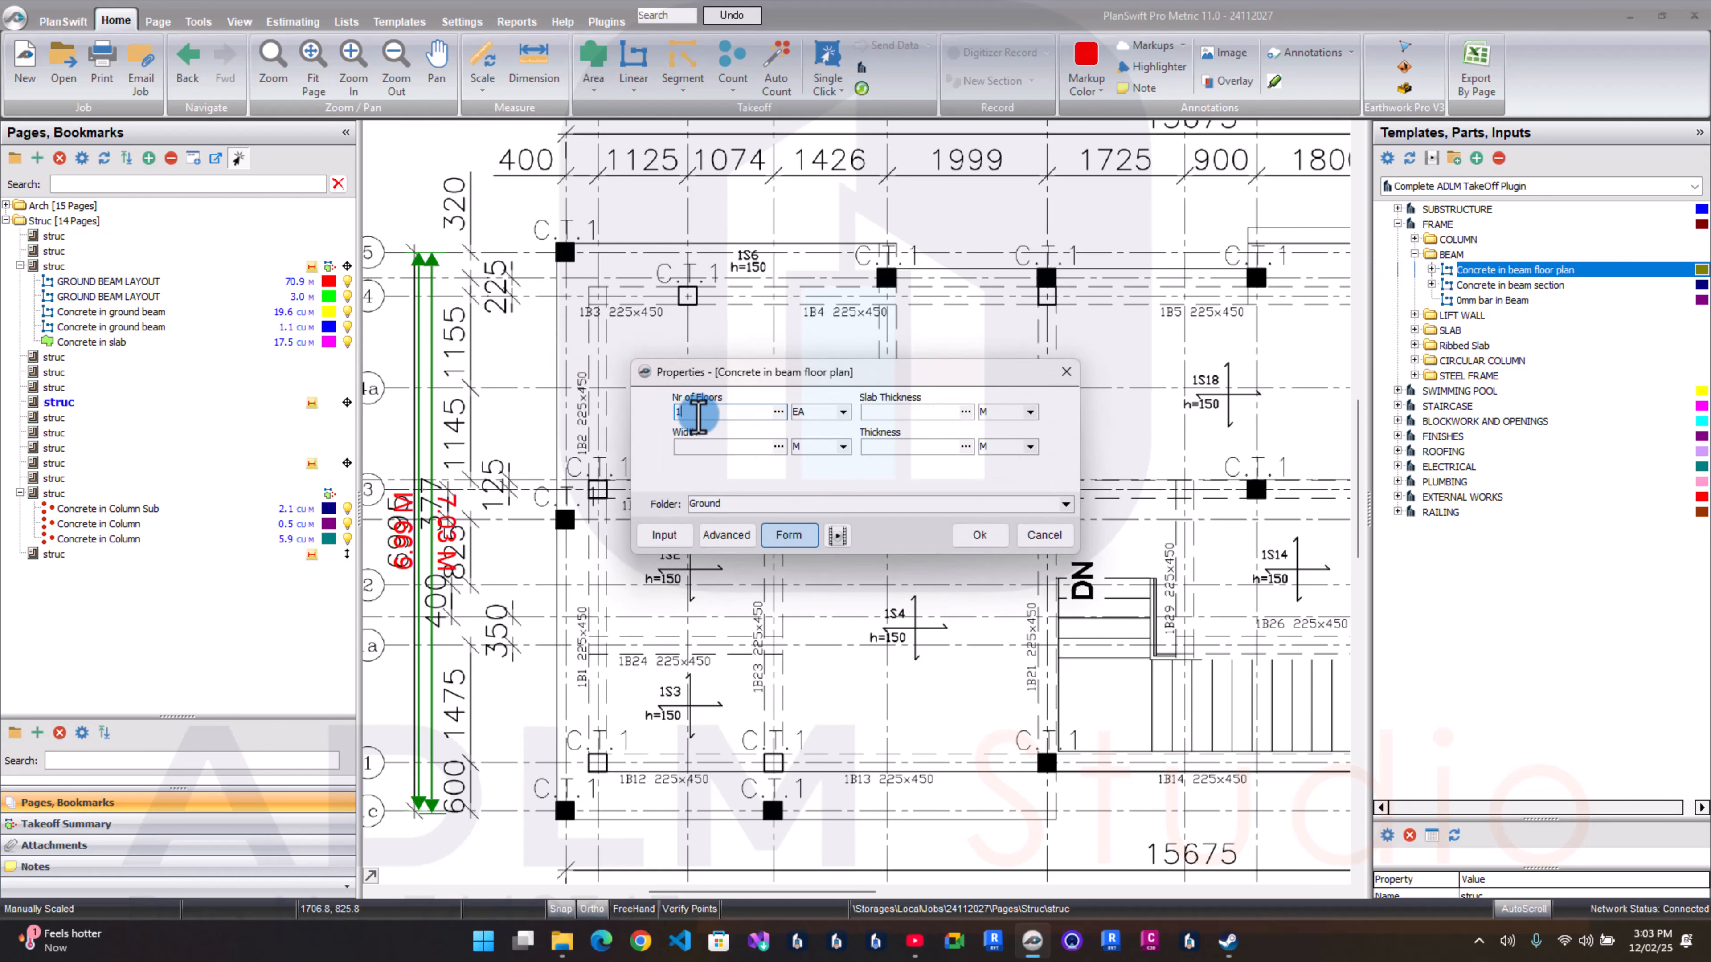
pyautogui.click(868, 410)
pyautogui.moveTo(874, 374); pyautogui.dragTo(827, 457)
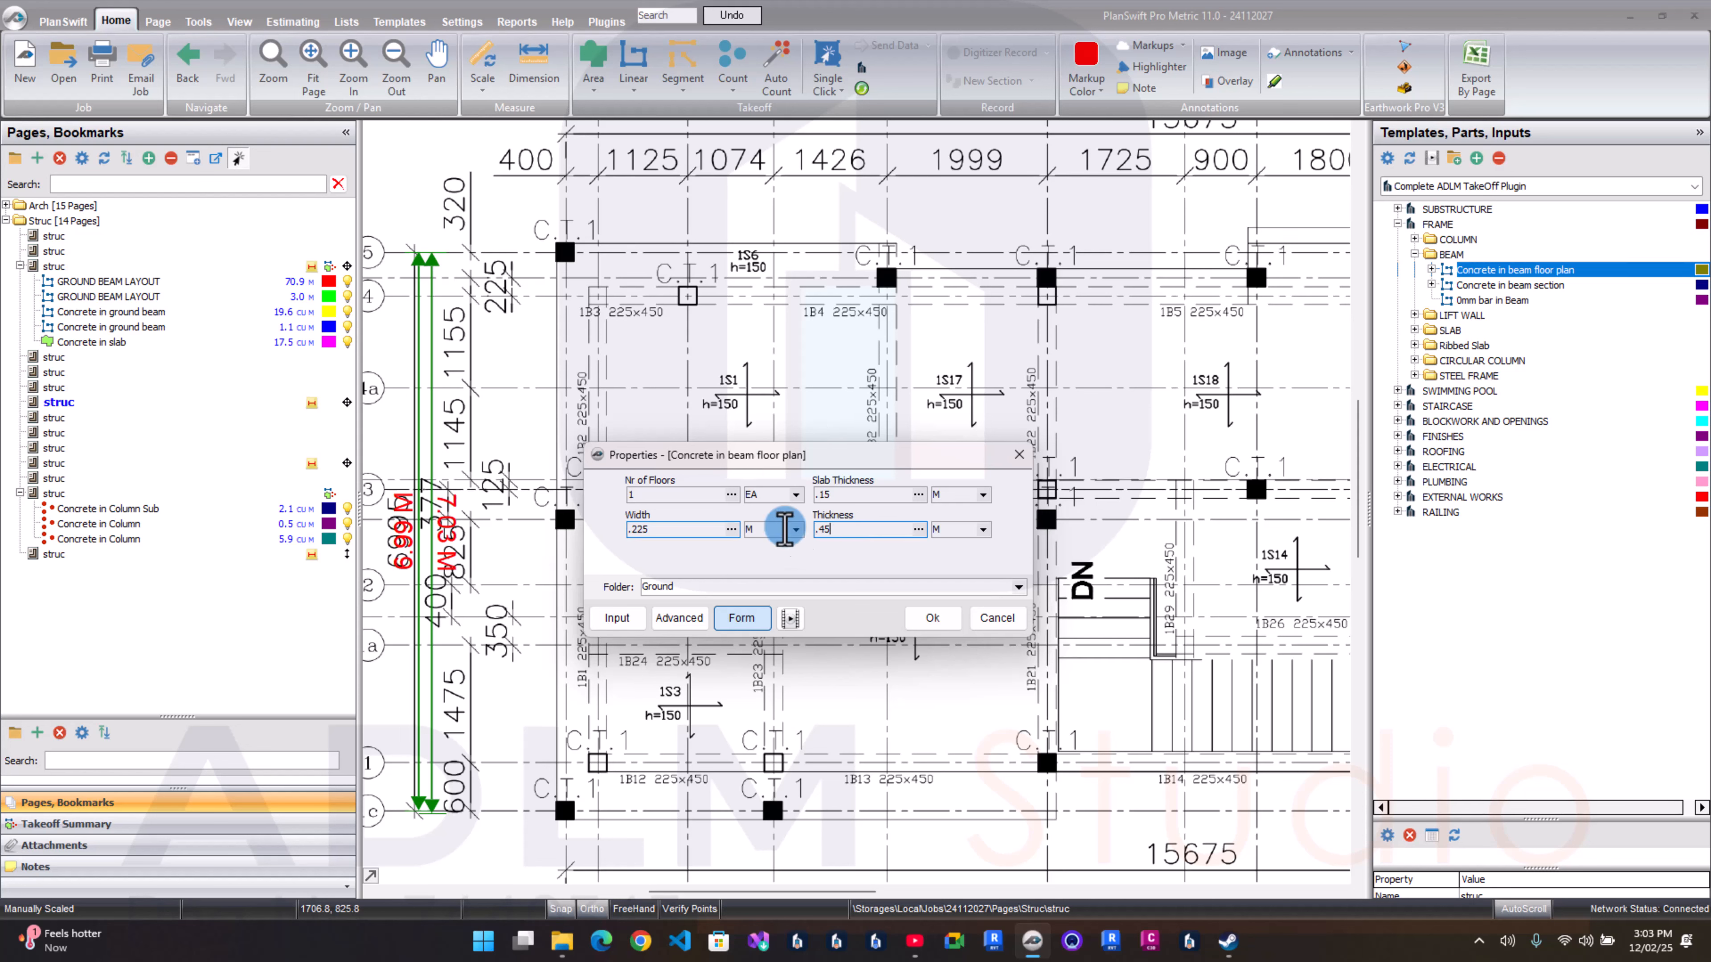
pyautogui.click(1015, 589)
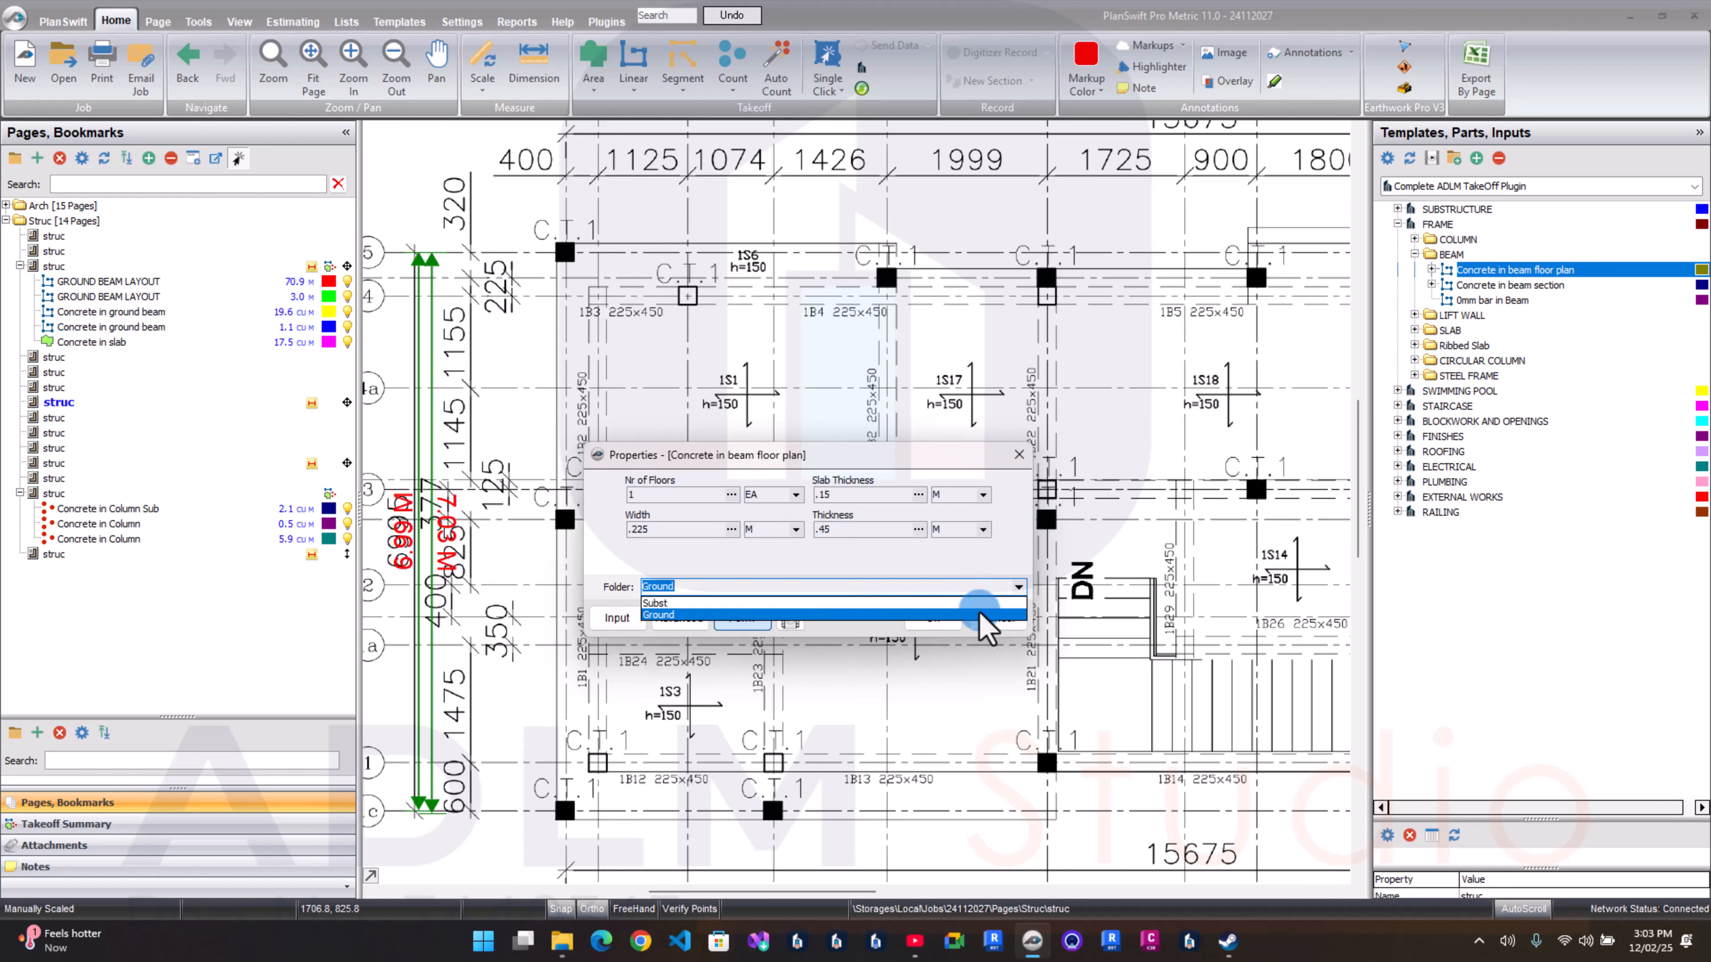
pyautogui.click(852, 590)
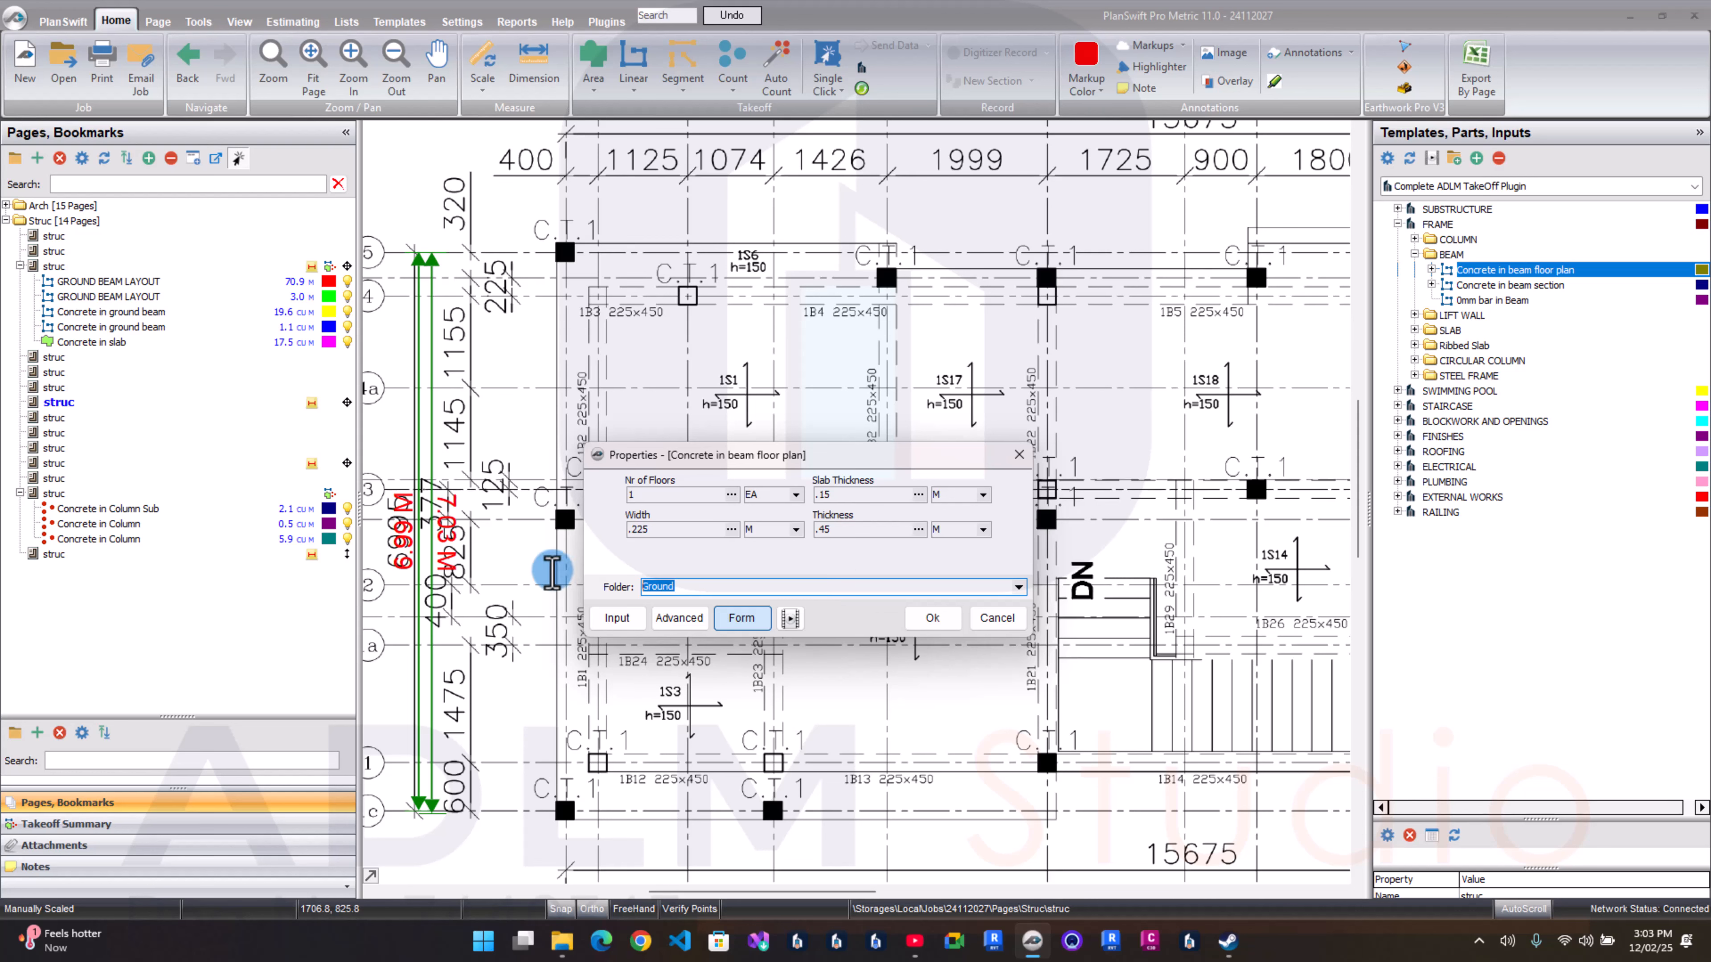
pyautogui.write('First')
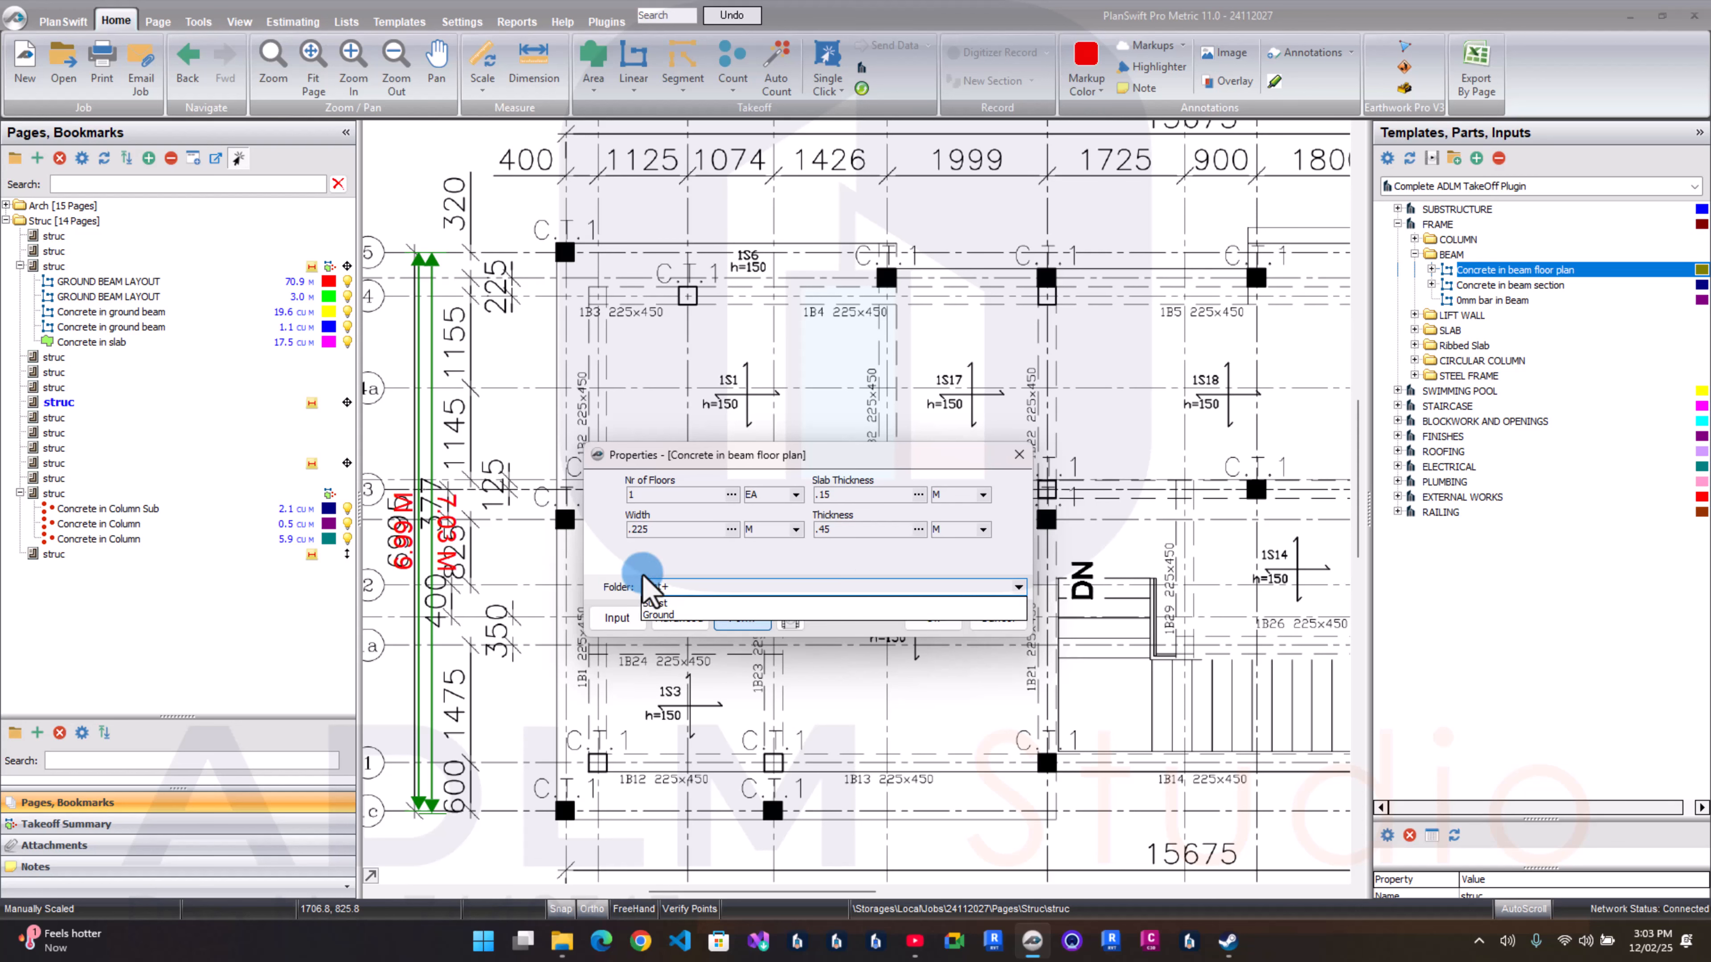
pyautogui.click(713, 556)
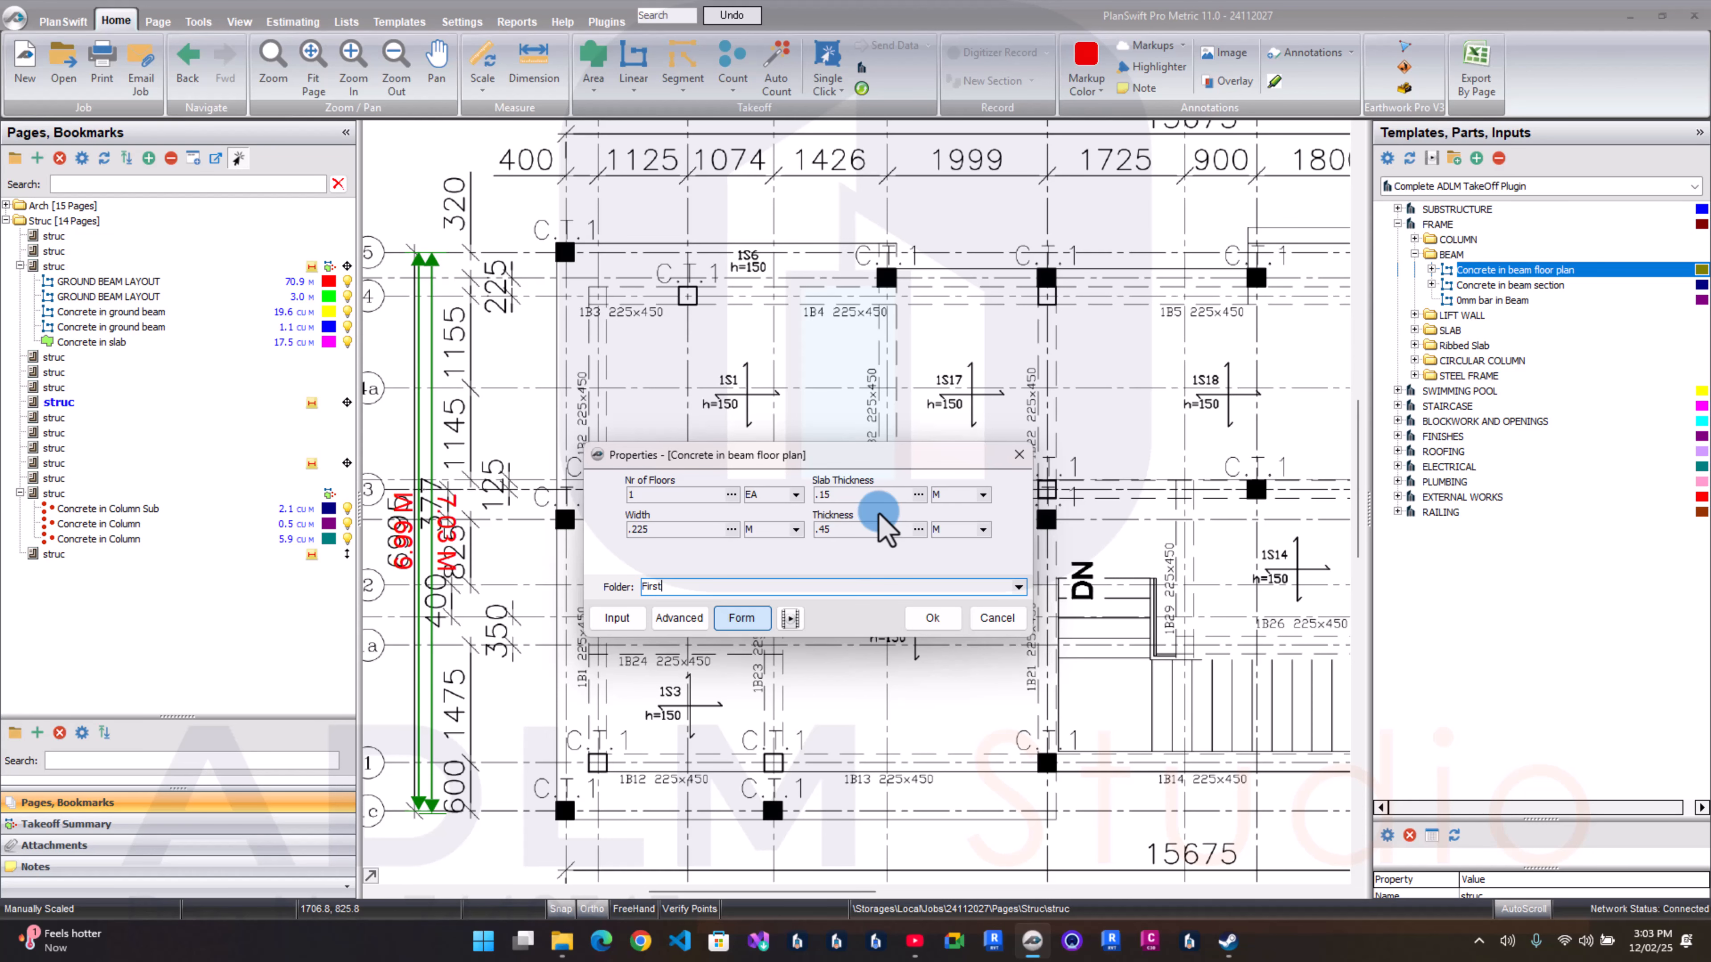
pyautogui.click(930, 618)
# Step: Trace the upper perimeter beams from the corner at 1B3 through 1B4 to the column ending 1B5 at grid B2
pyautogui.click(663, 291)
pyautogui.scroll(2, 663, 291)
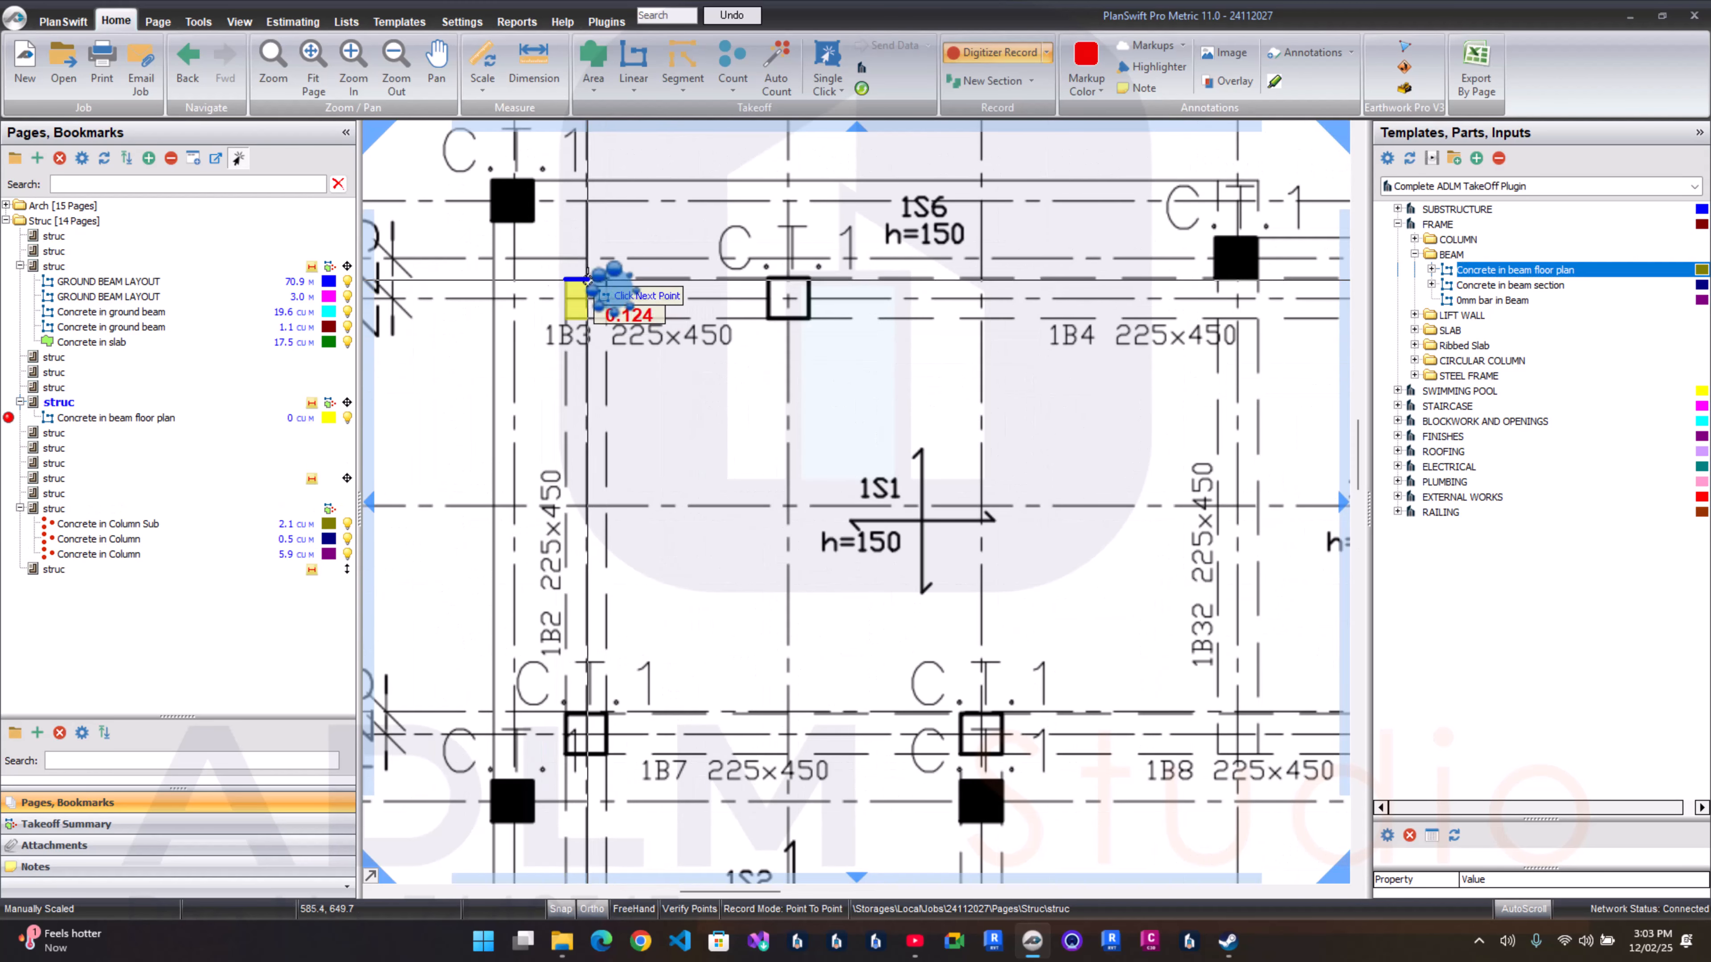
pyautogui.scroll(-2, 611, 298)
pyautogui.scroll(2, 656, 305)
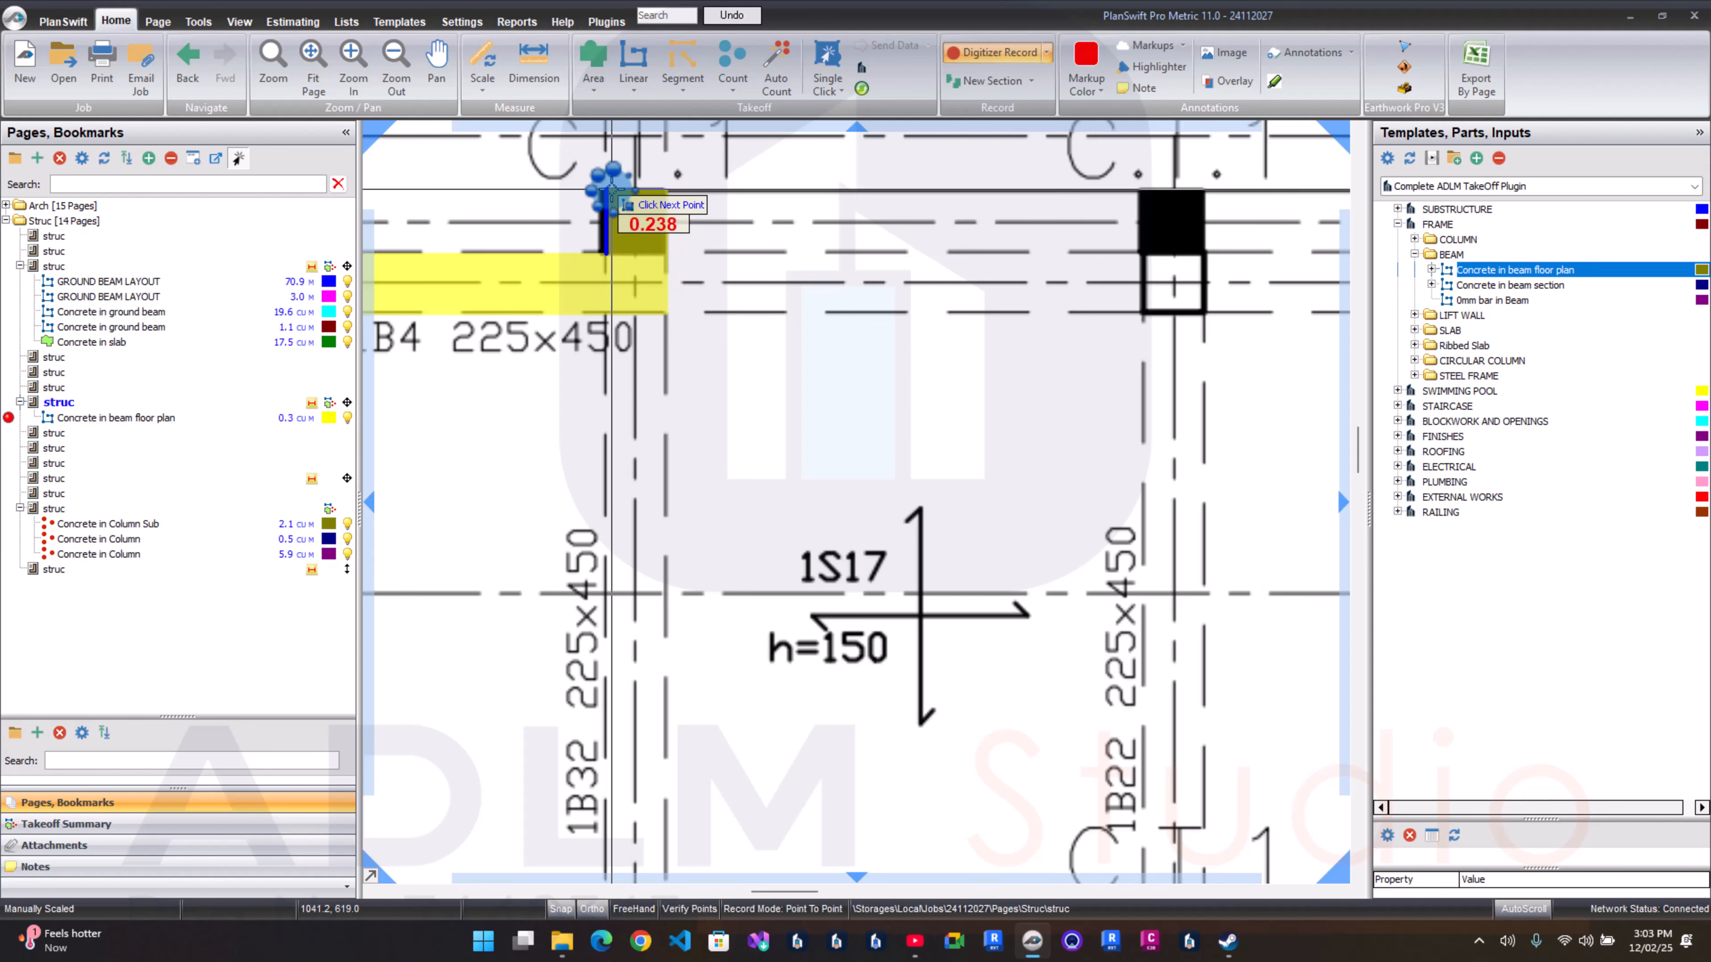
pyautogui.scroll(-2, 610, 217)
pyautogui.scroll(2, 798, 180)
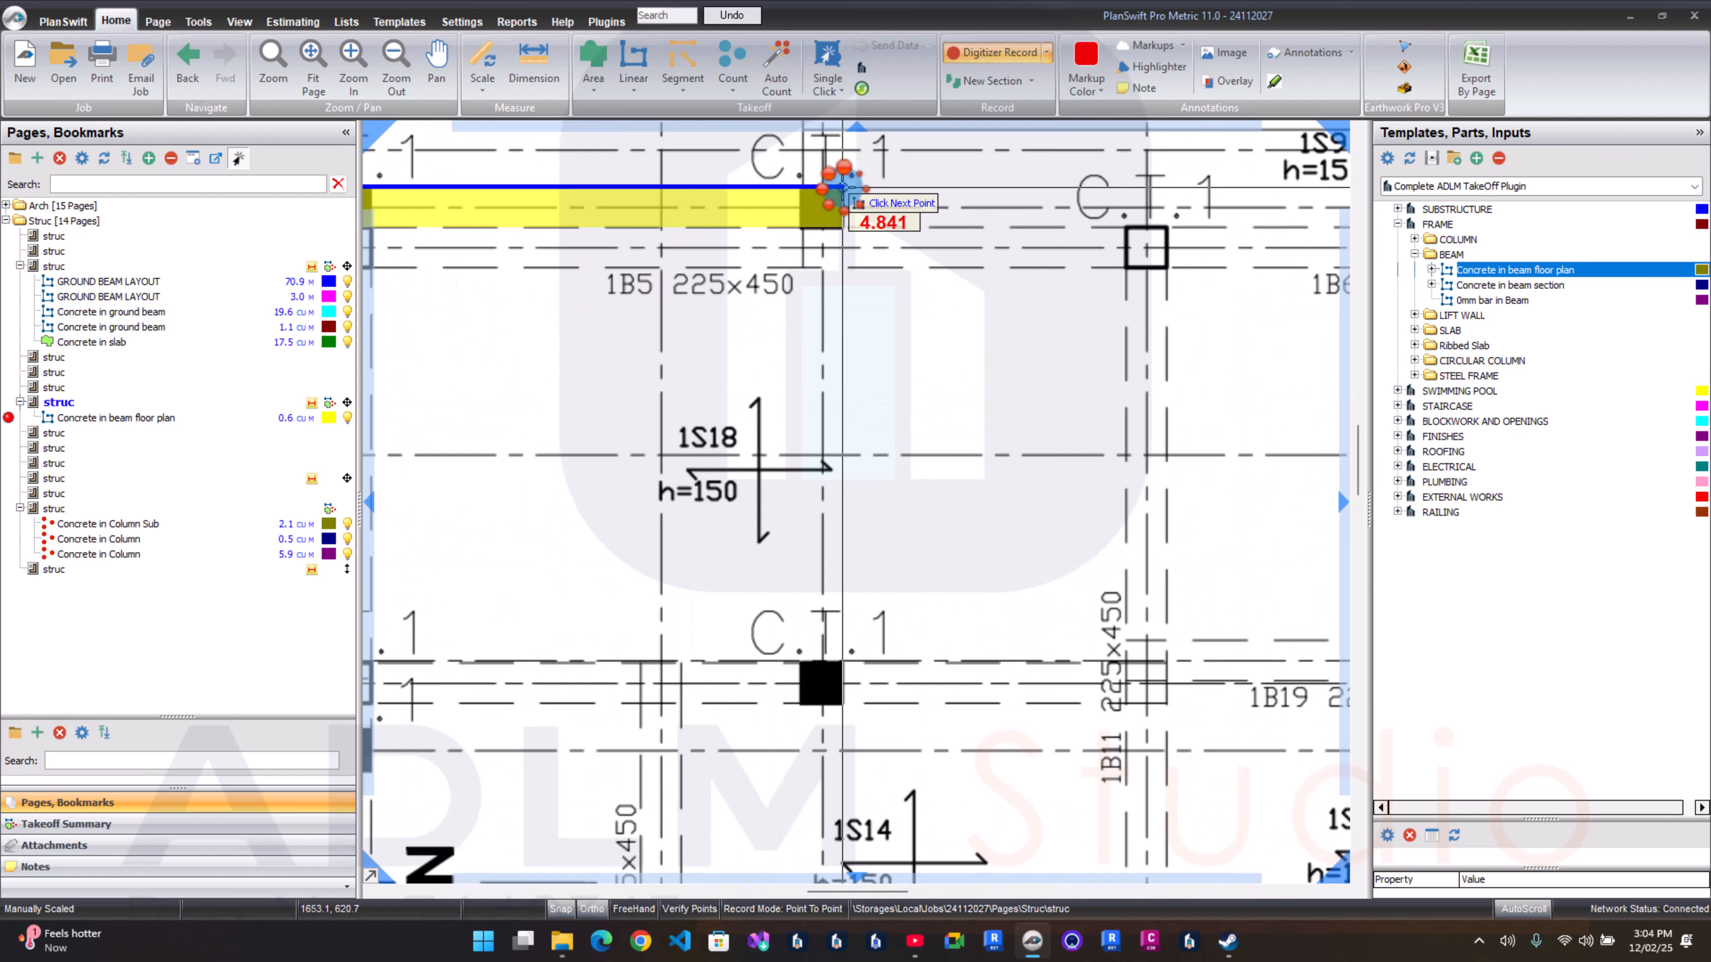
pyautogui.scroll(-2, 843, 191)
pyautogui.scroll(2, 843, 192)
pyautogui.click(843, 191)
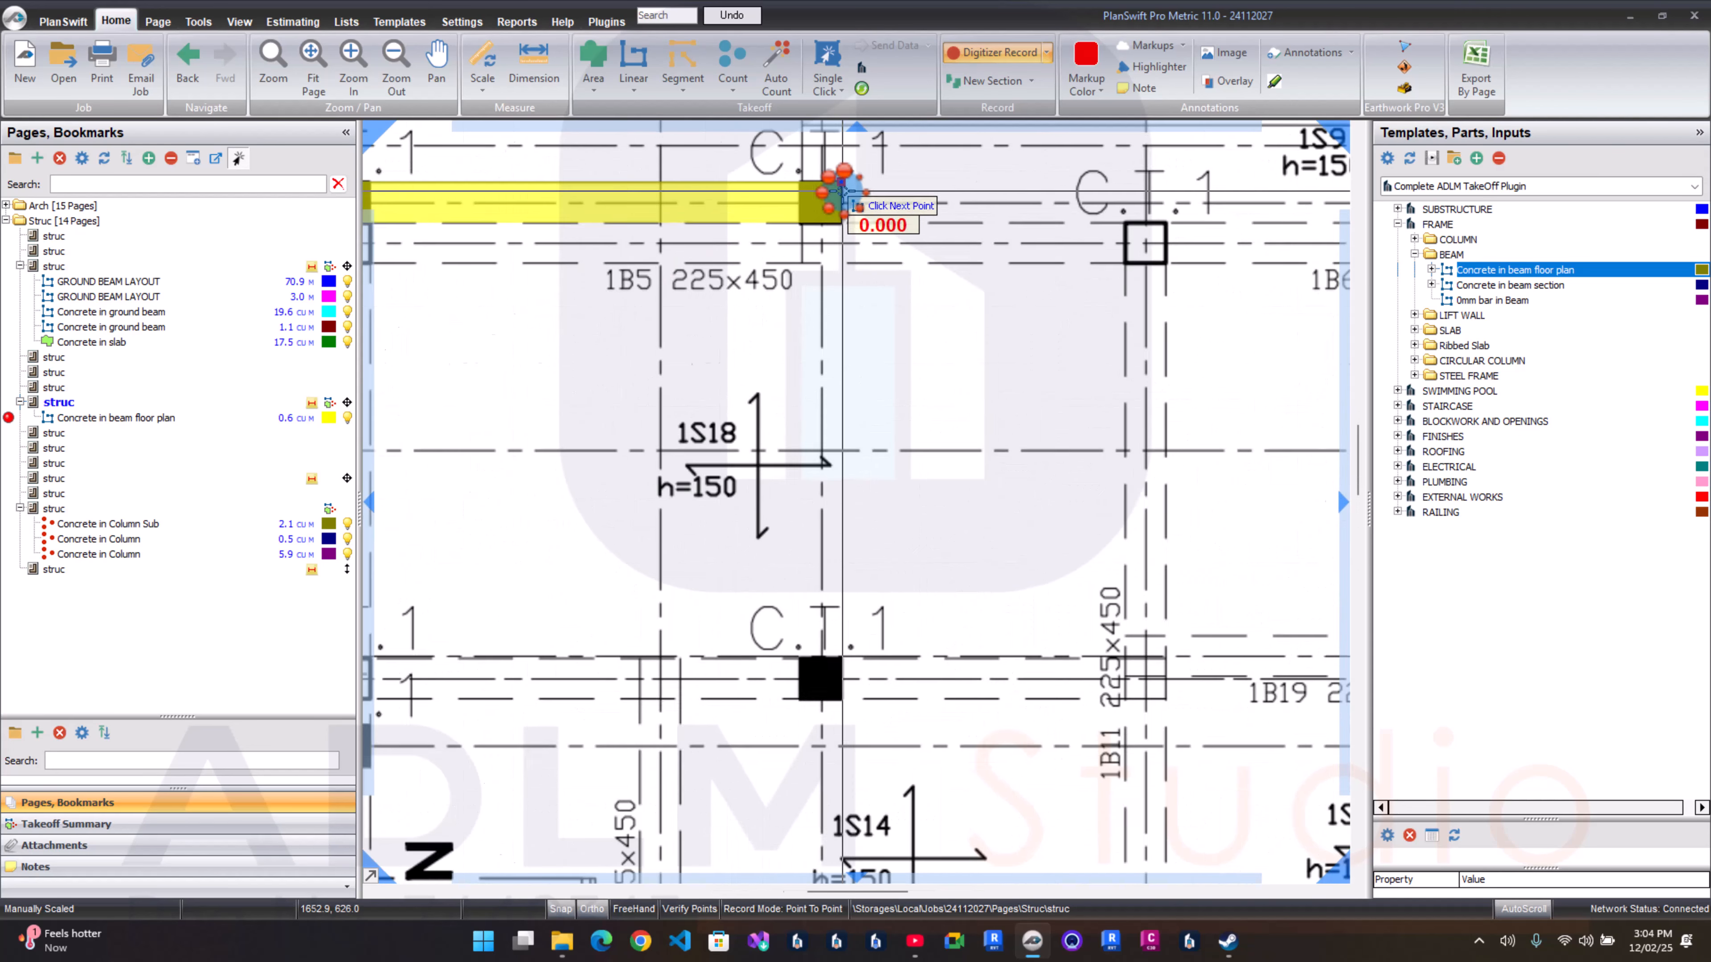
# Step: Continue the beam outline along 1B6, down 1B31 and across 1B20 to grid A
pyautogui.click(852, 223)
pyautogui.scroll(-3, 852, 222)
pyautogui.scroll(3, 1037, 224)
pyautogui.click(1041, 242)
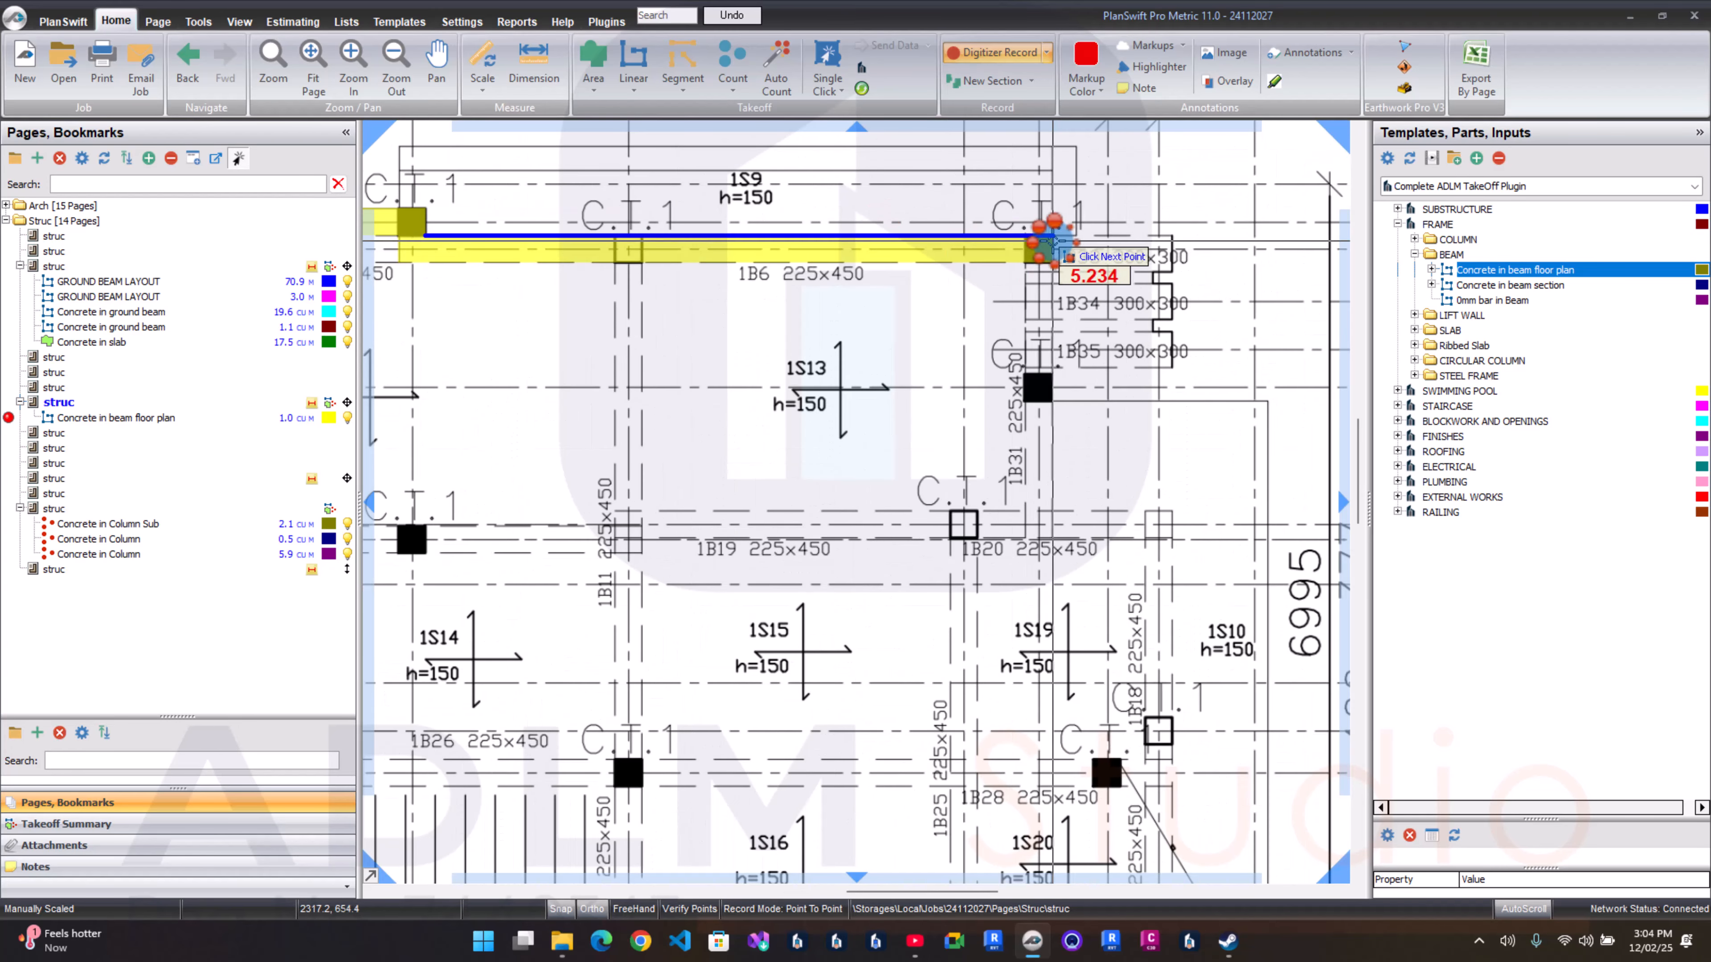
pyautogui.click(1051, 512)
pyautogui.click(1174, 511)
# Step: Extend the beam outline down 1B18 and 1B17 to the corner of grids A and 1
pyautogui.scroll(-1, 1164, 573)
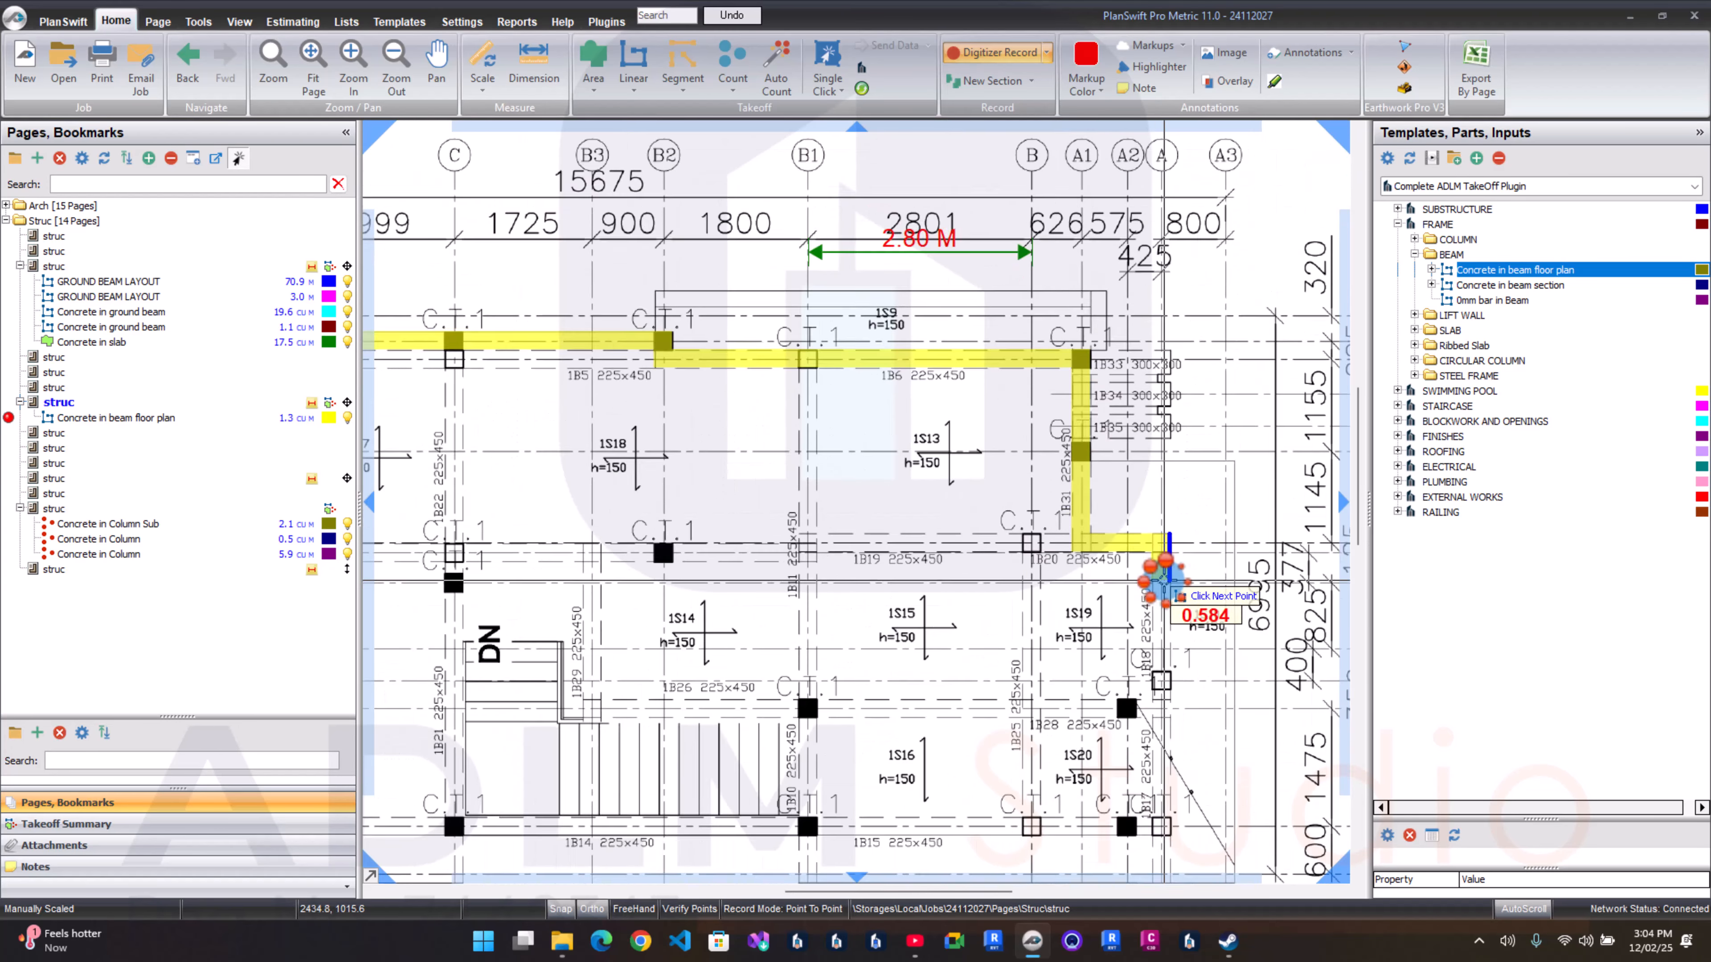
pyautogui.moveTo(1179, 812); pyautogui.dragTo(1162, 556)
pyautogui.scroll(1, 1159, 571)
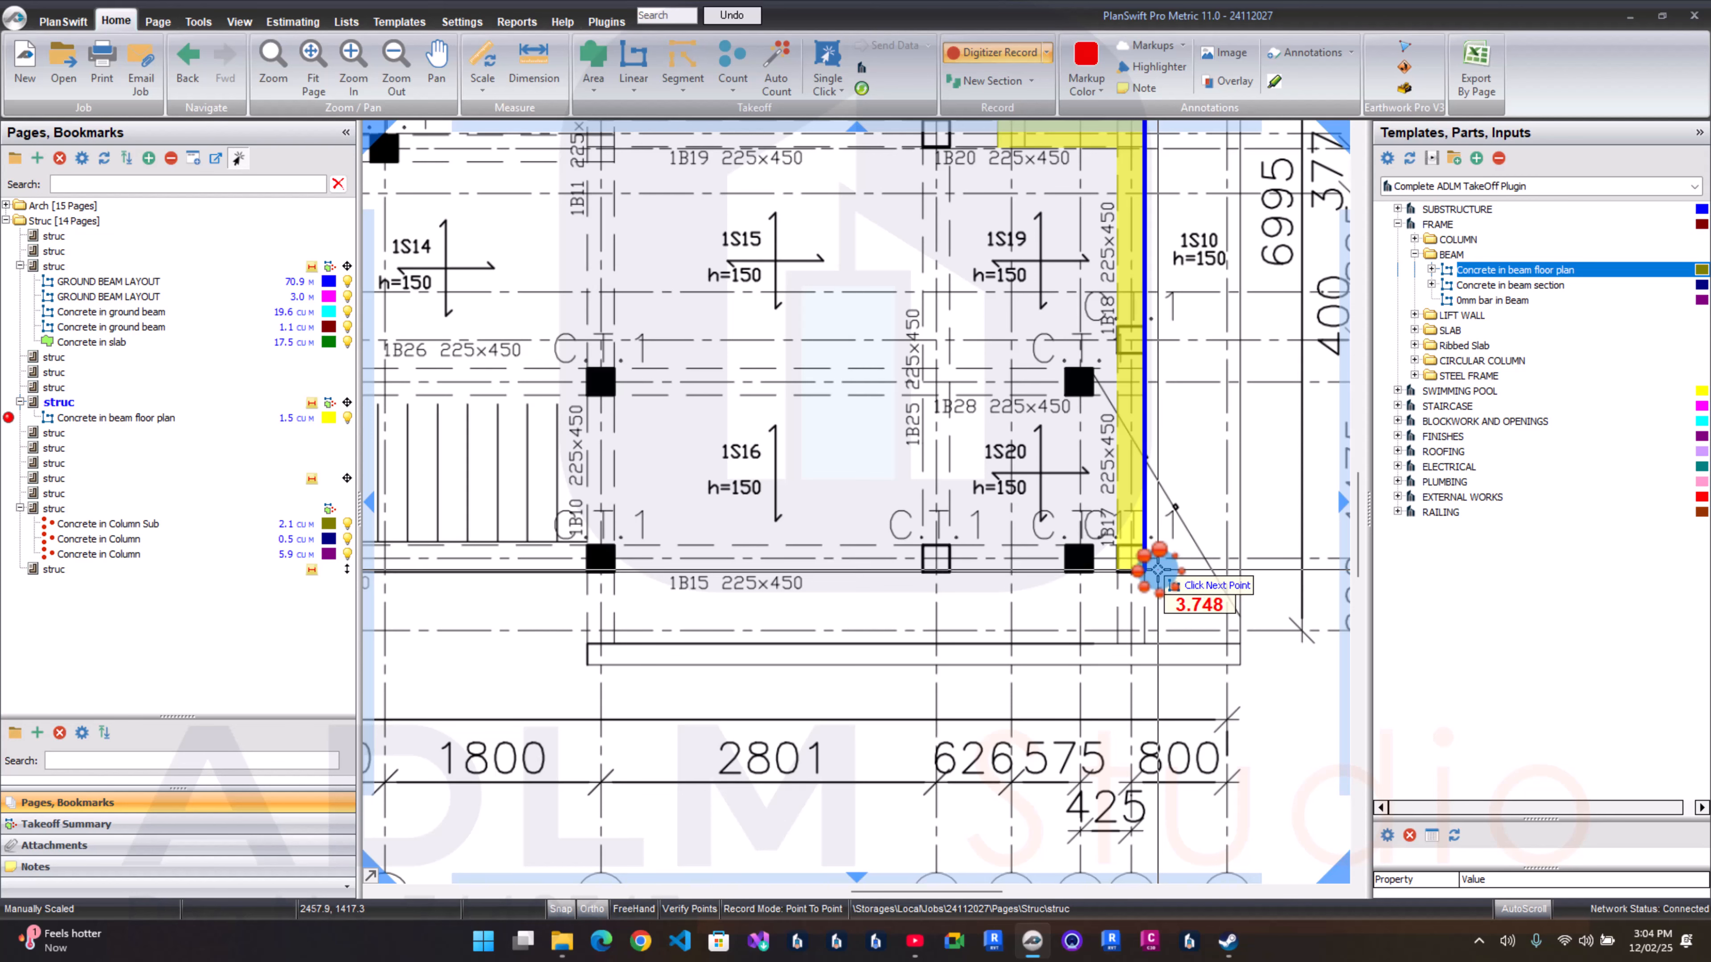
pyautogui.click(1158, 570)
# Step: Trace the beams on grid 1 from 1B15 to 1B12, close the outline up 1B1 and 1B2, and end the run
pyautogui.scroll(-1, 1145, 571)
pyautogui.scroll(-1, 1144, 572)
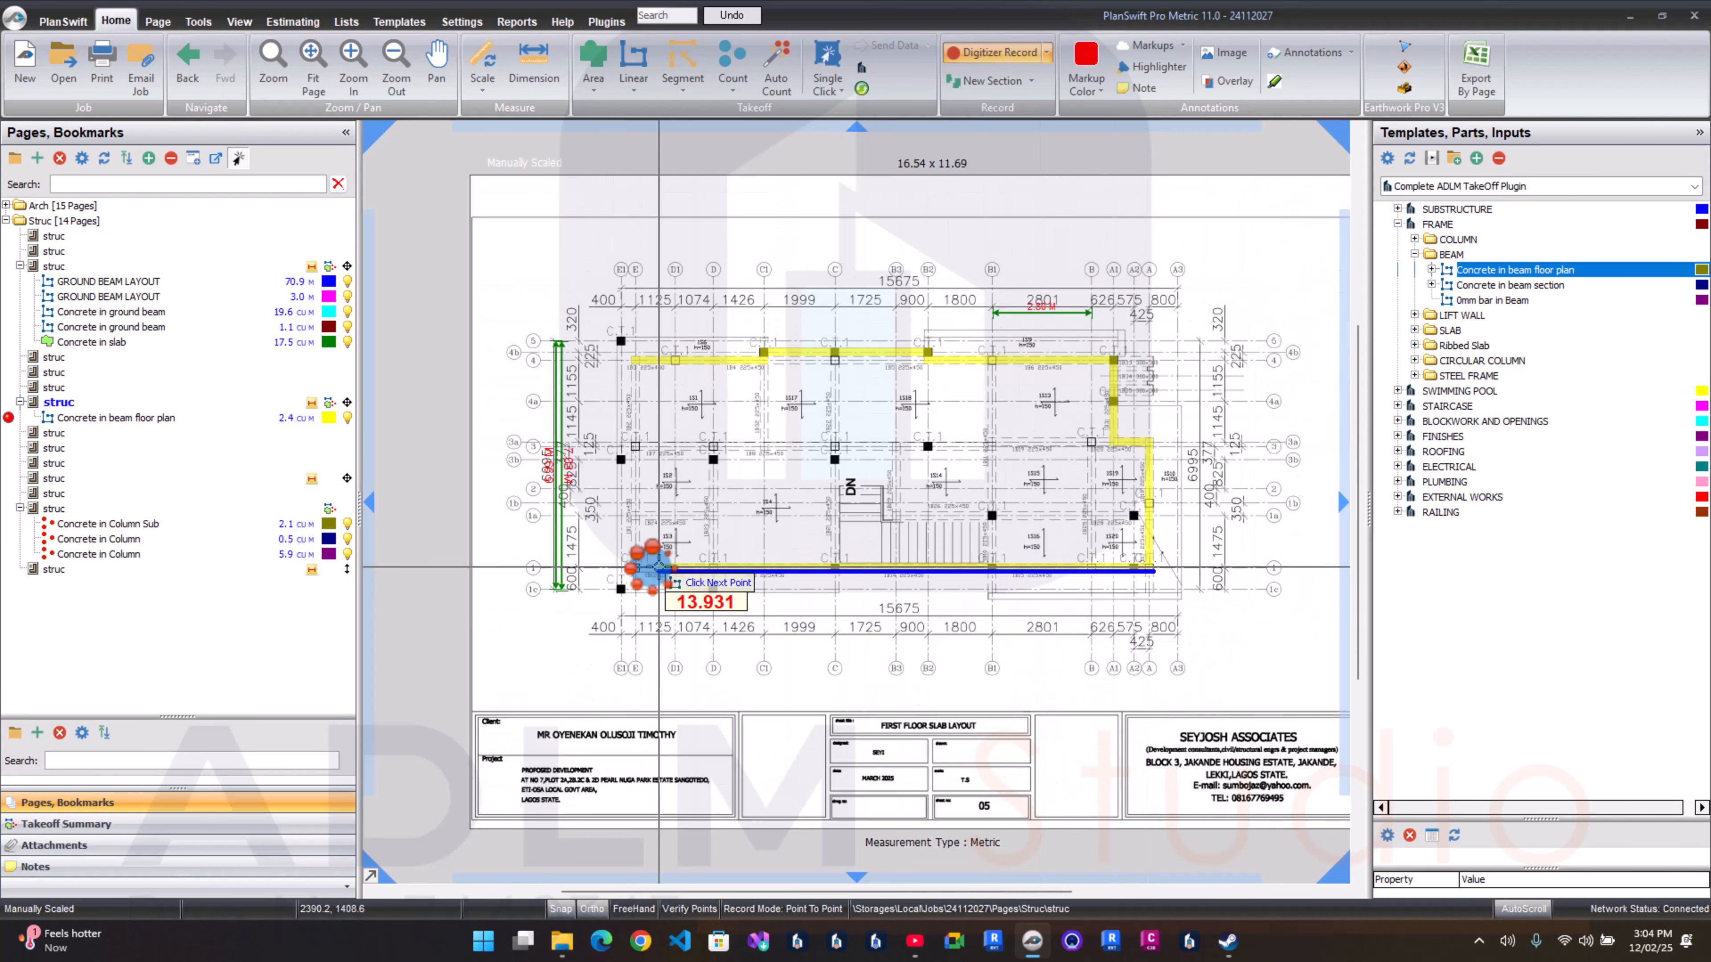
pyautogui.scroll(1, 616, 573)
pyautogui.scroll(1, 622, 568)
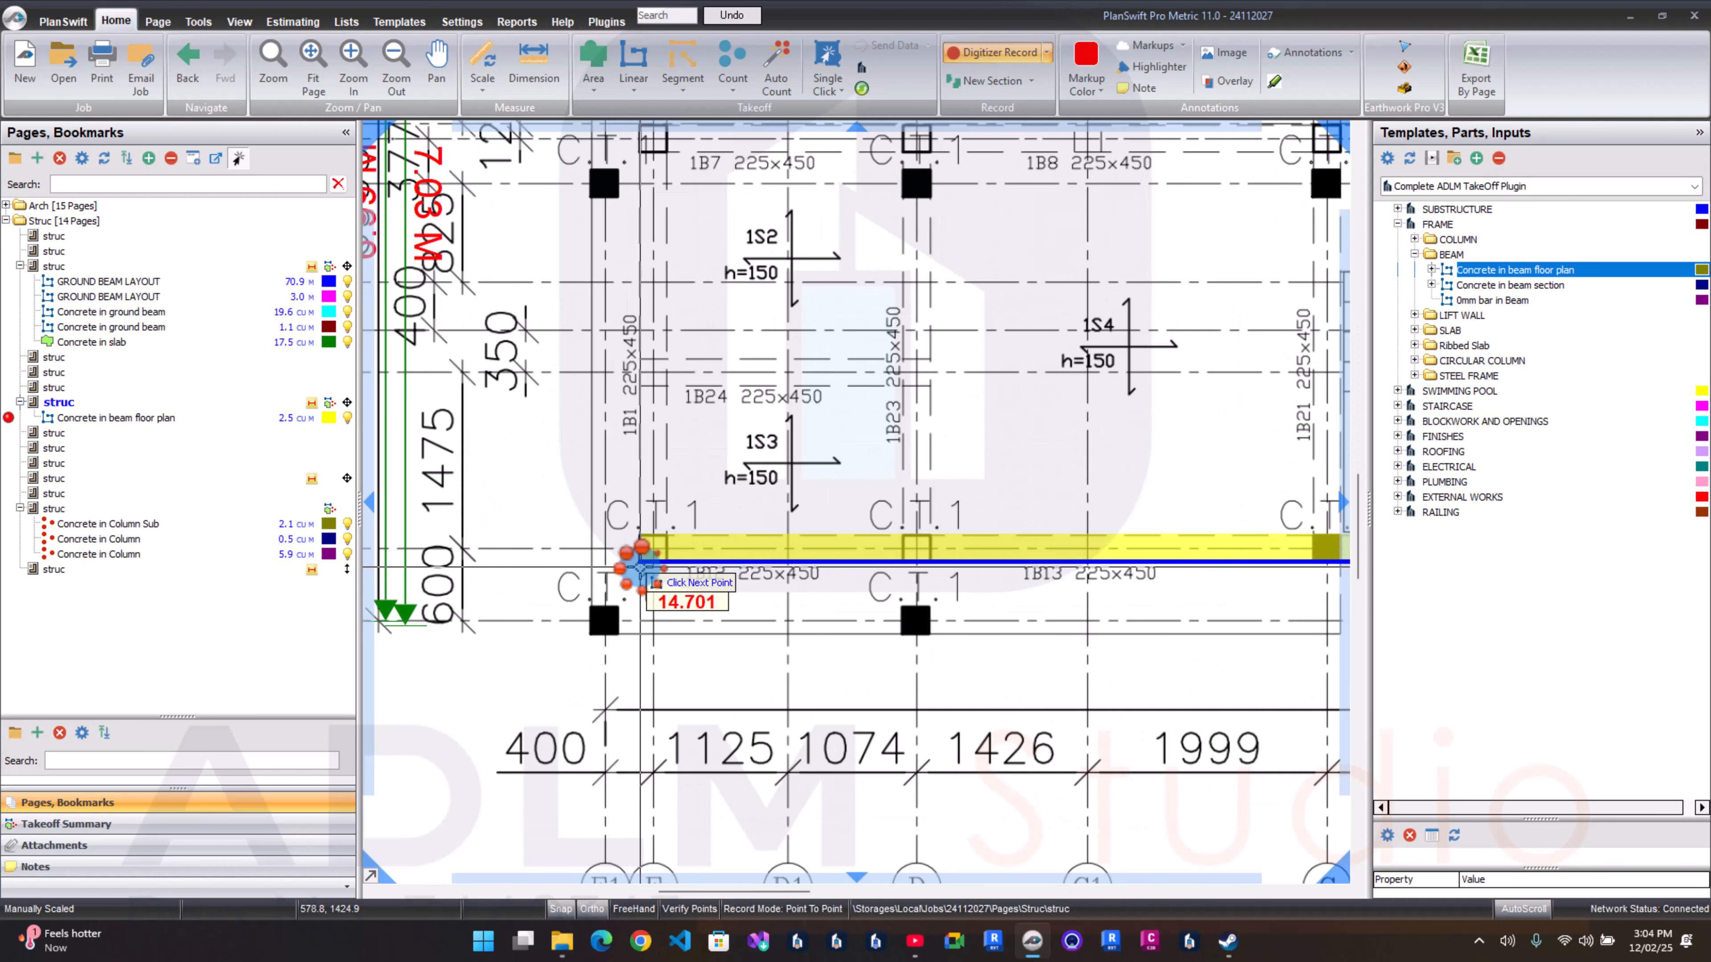
pyautogui.click(638, 568)
pyautogui.scroll(-2, 638, 568)
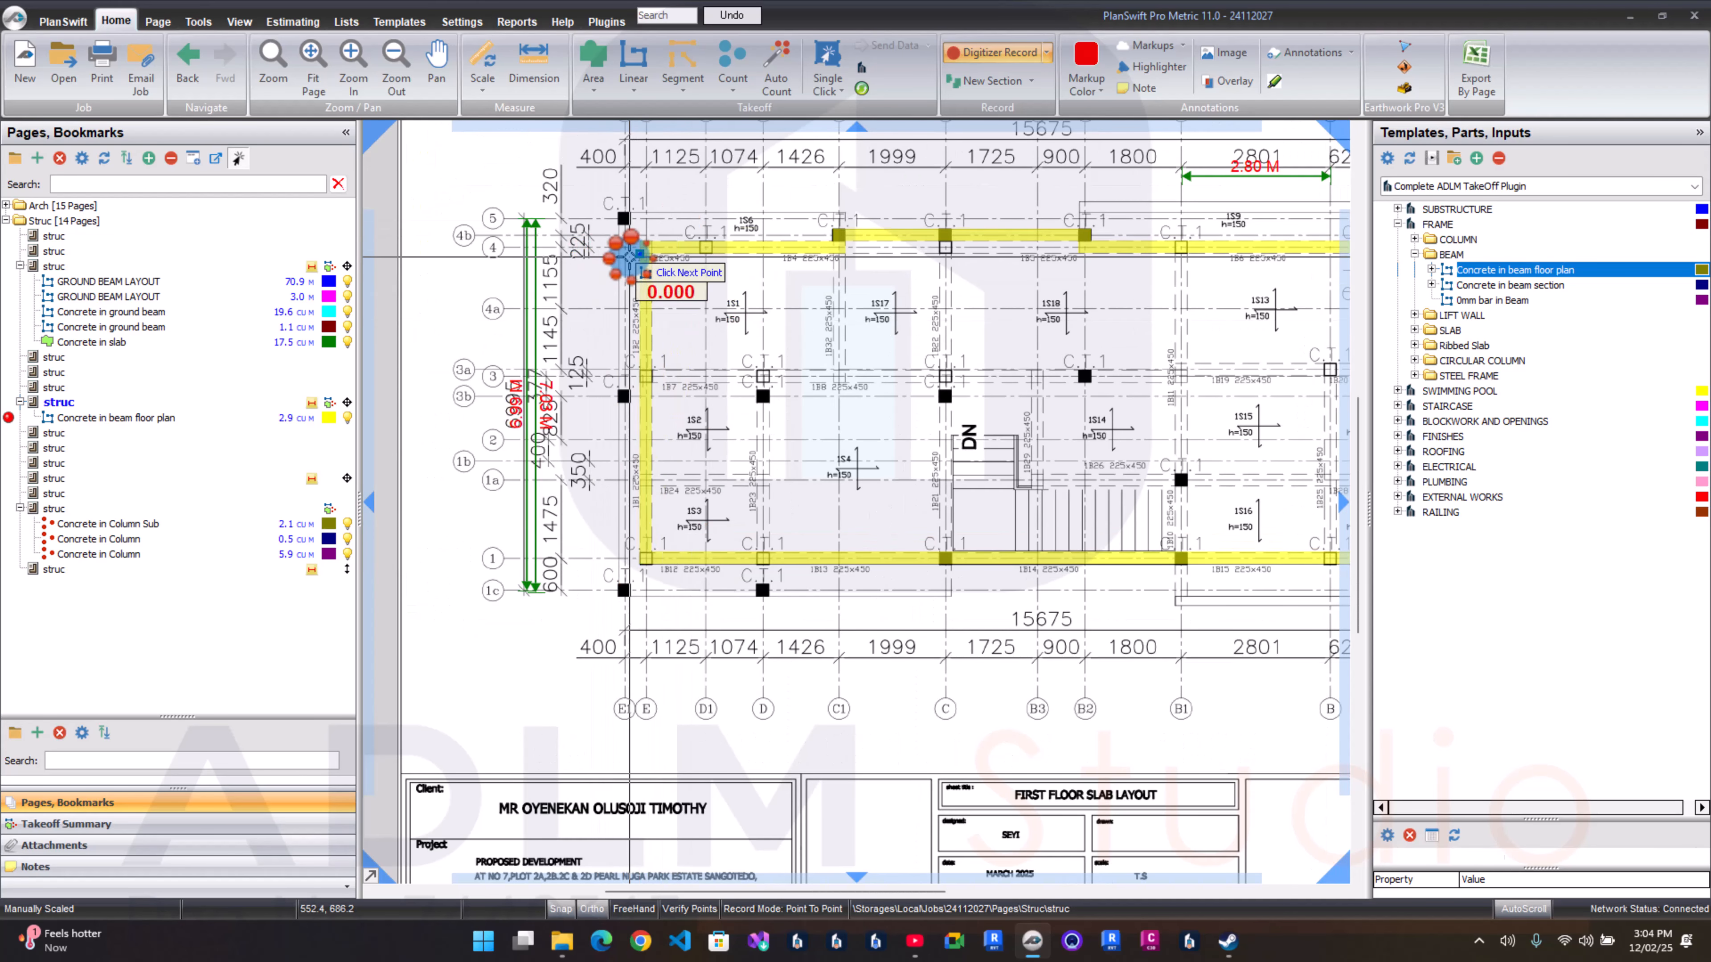
pyautogui.doubleClick(630, 257)
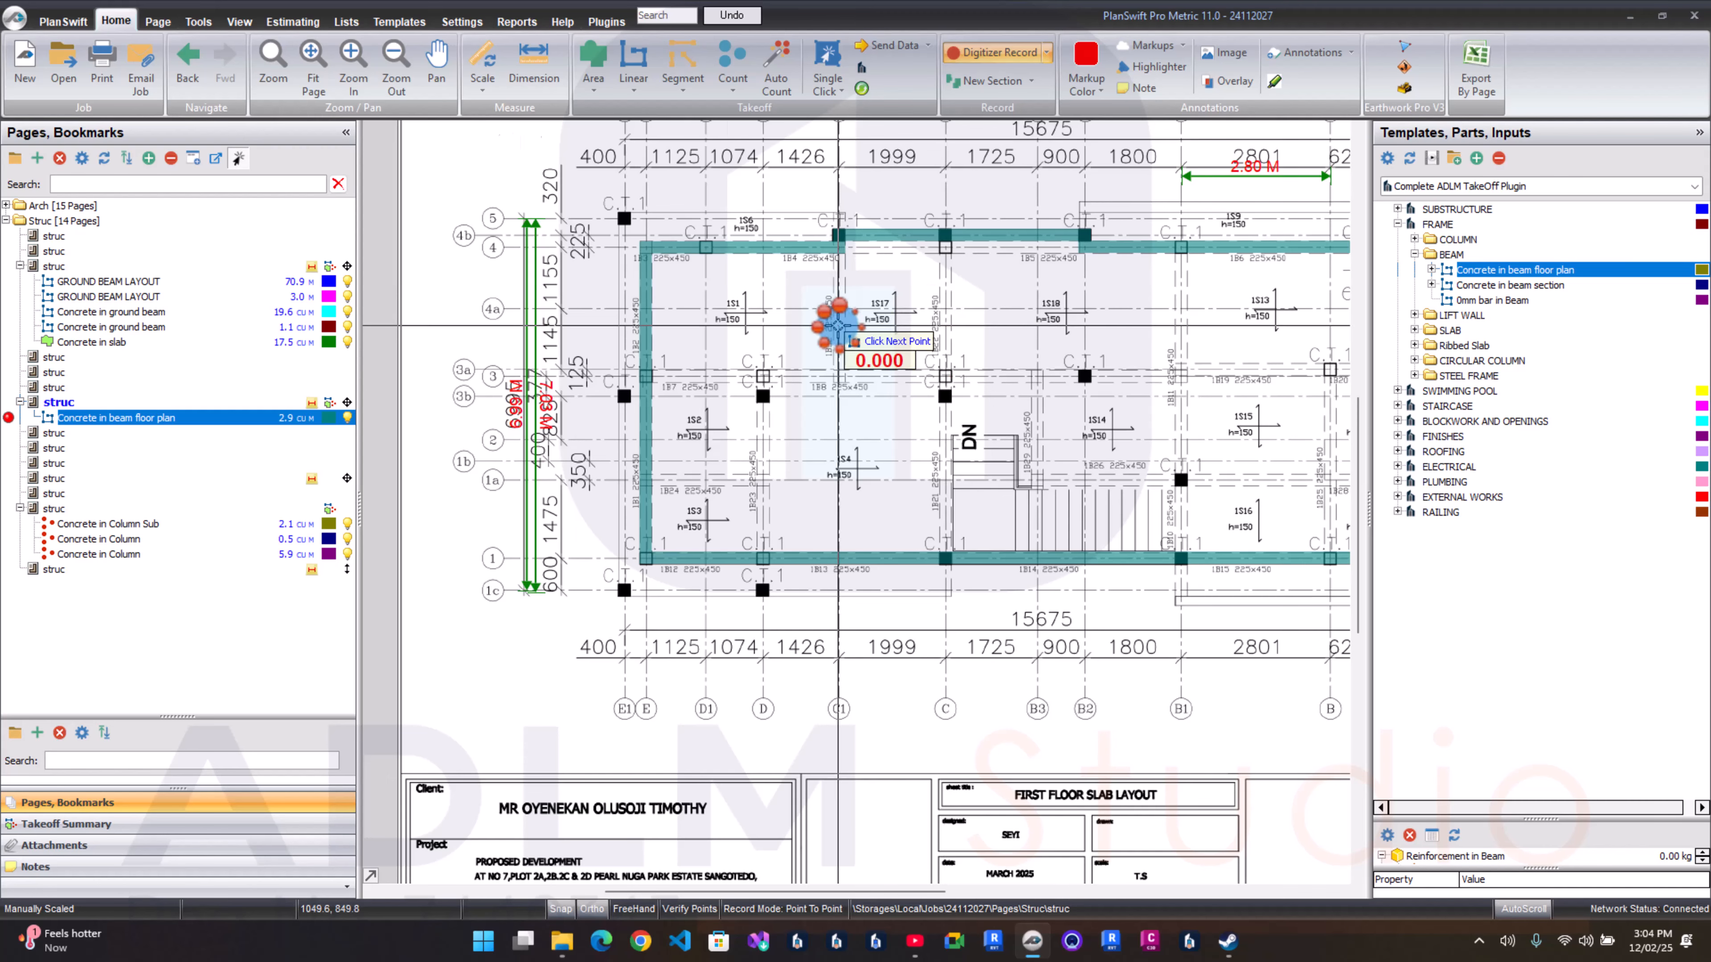
# Step: Trace beam 1B32 from the perimeter beam down to grid 3 as a separate segment
pyautogui.scroll(2, 838, 290)
pyautogui.click(847, 202)
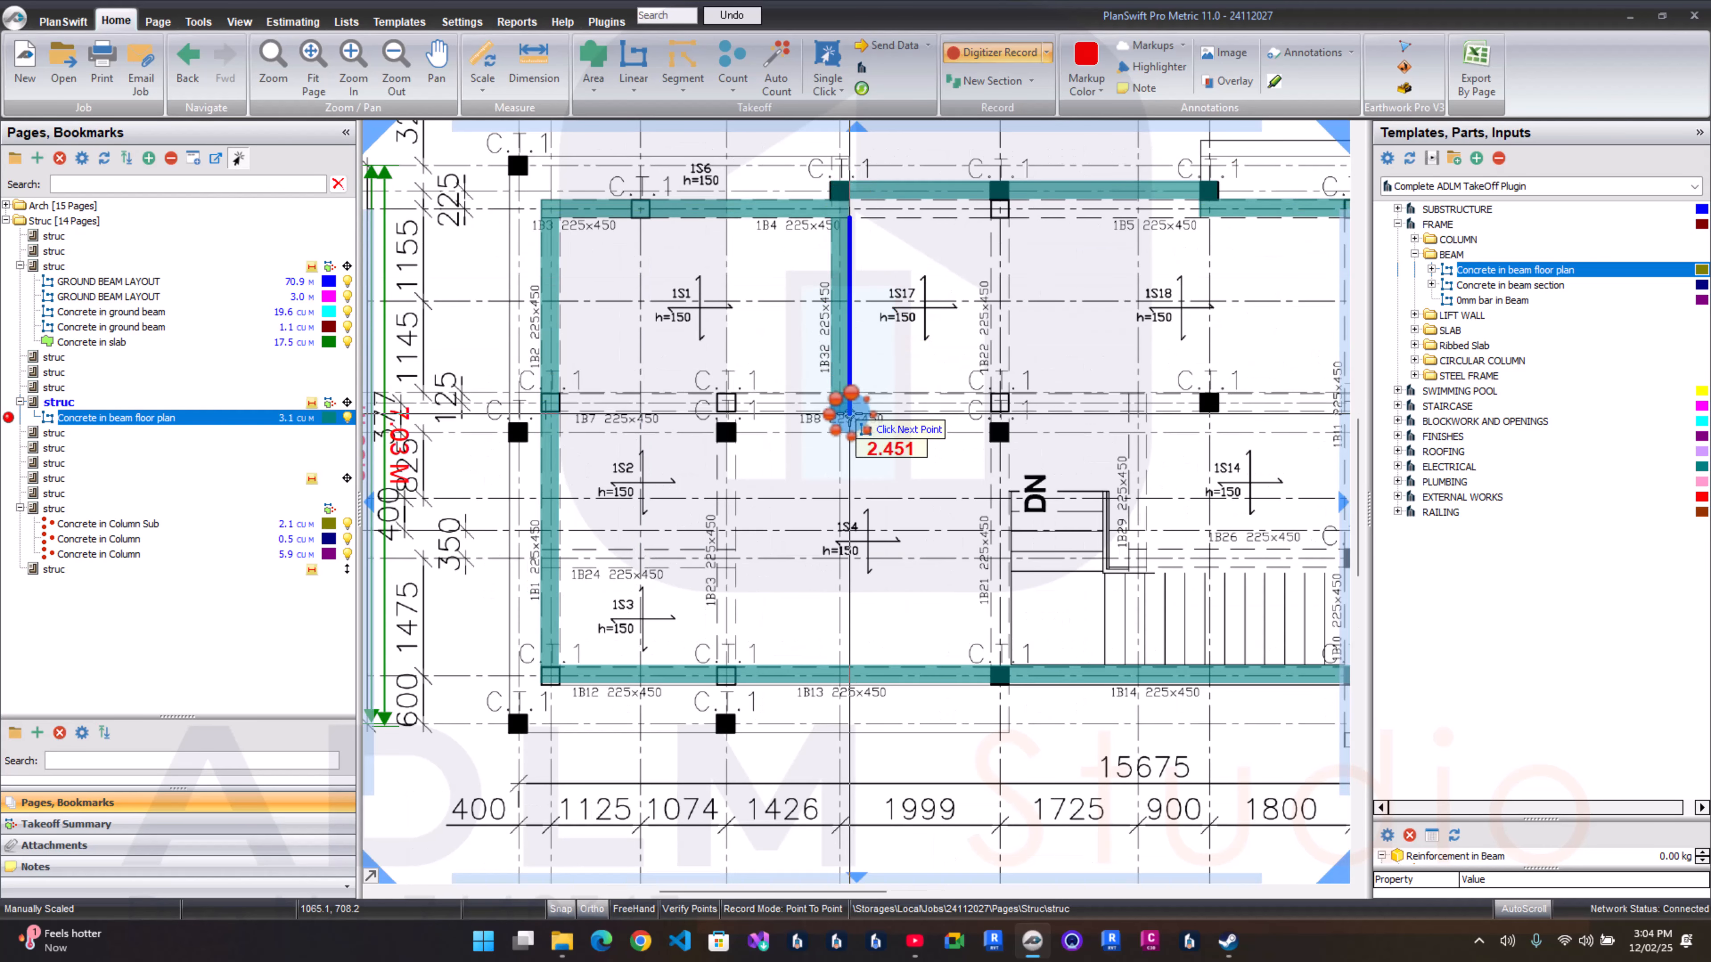
pyautogui.doubleClick(849, 393)
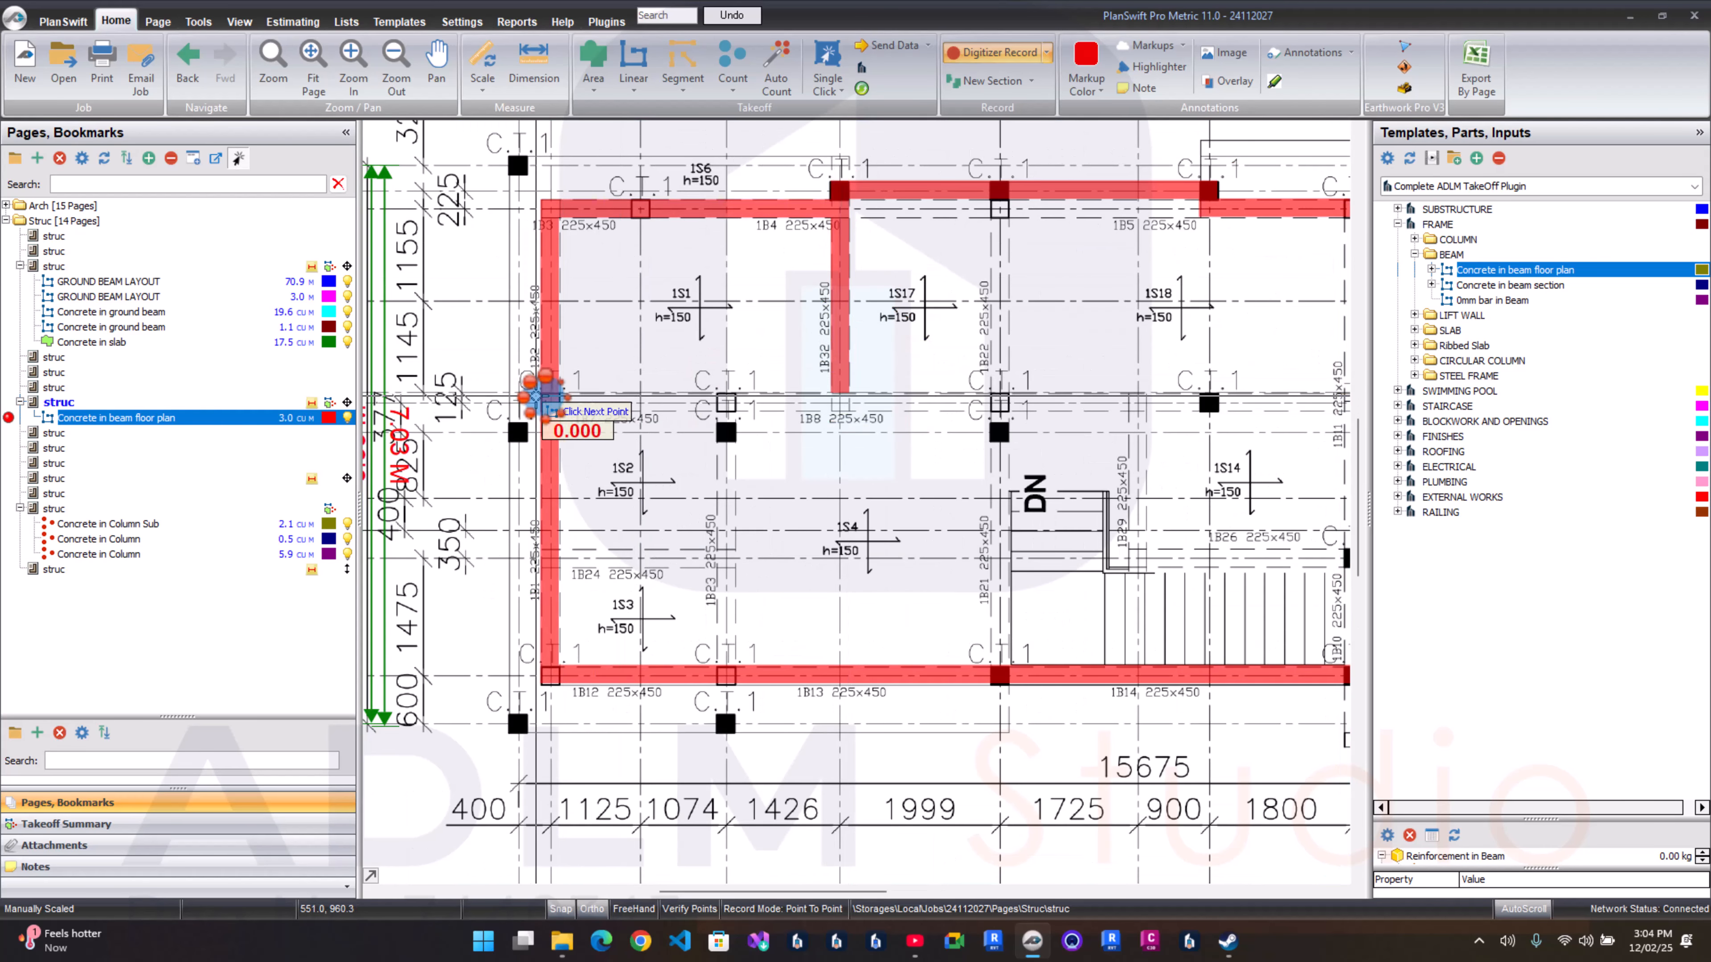
# Step: Trace the interior beams from 1B7 across 1B8 to grid B1, and up 1B11 to the perimeter beam
pyautogui.click(559, 393)
pyautogui.click(1011, 385)
pyautogui.doubleClick(1025, 209)
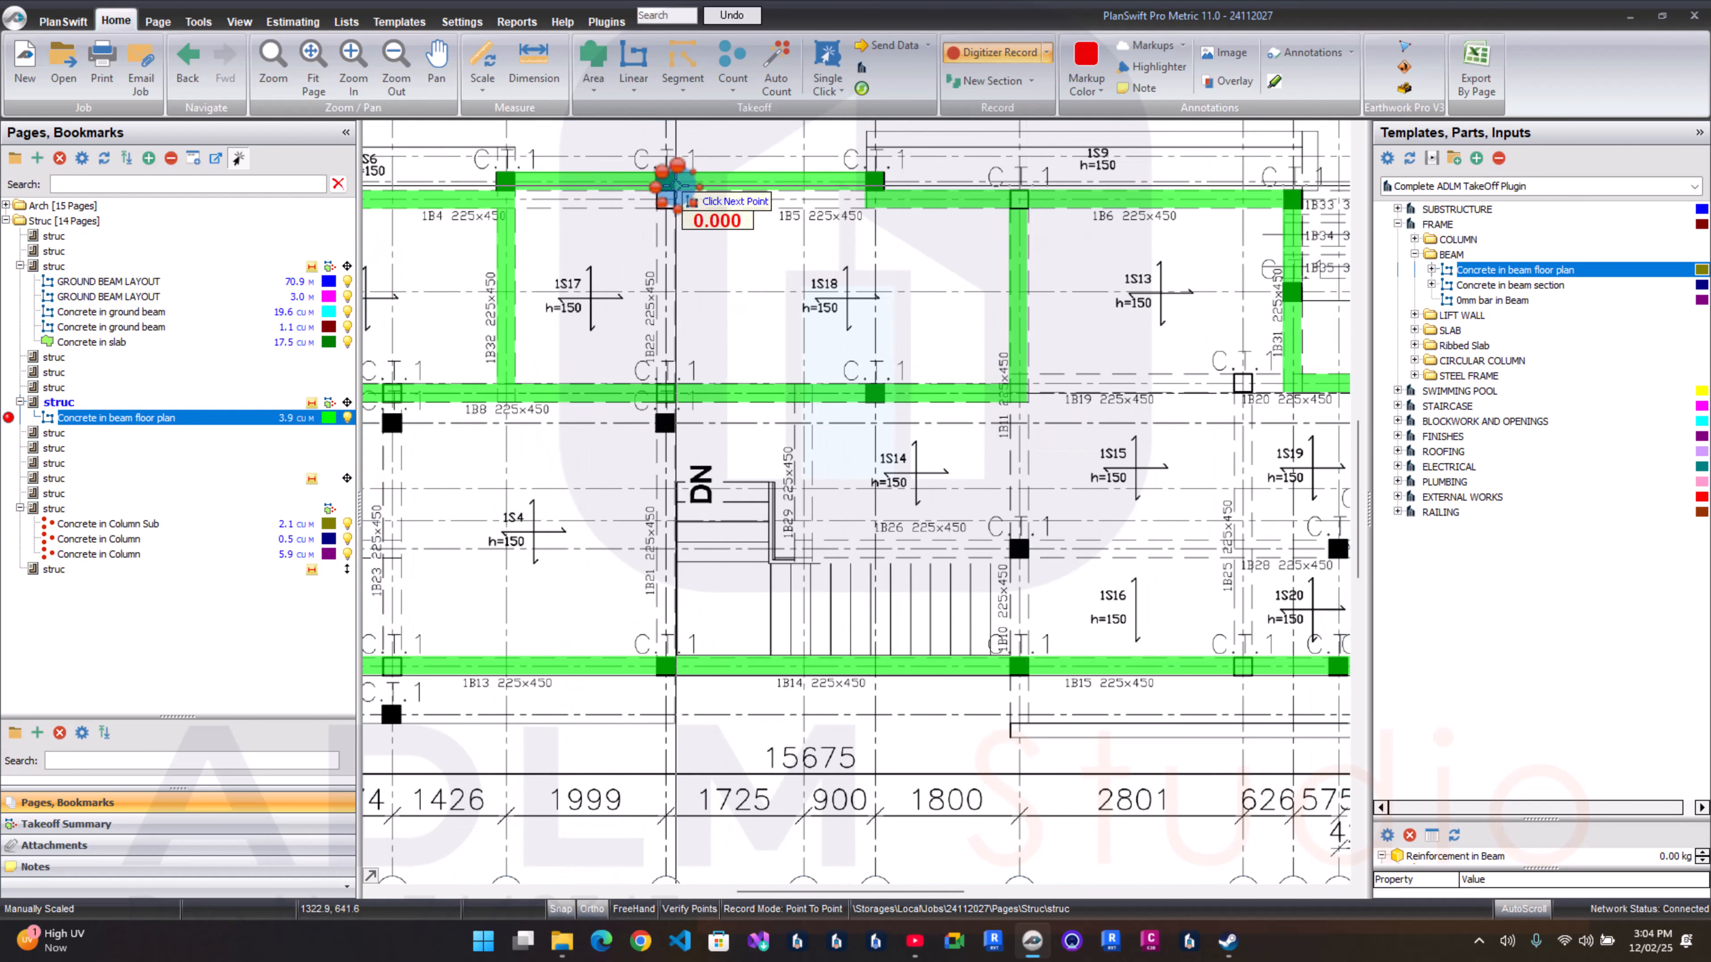
# Step: Trace beams 1B22 and 1B21 on grid C as two segments, from the upper perimeter beam down to grid 1
pyautogui.click(676, 190)
pyautogui.doubleClick(676, 385)
pyautogui.scroll(2, 676, 387)
pyautogui.click(676, 407)
pyautogui.doubleClick(681, 654)
# Step: Trace beam 1B23 on grid D from the grid 3 beam down to grid 1
pyautogui.scroll(-3, 681, 654)
pyautogui.scroll(2, 457, 485)
pyautogui.click(459, 488)
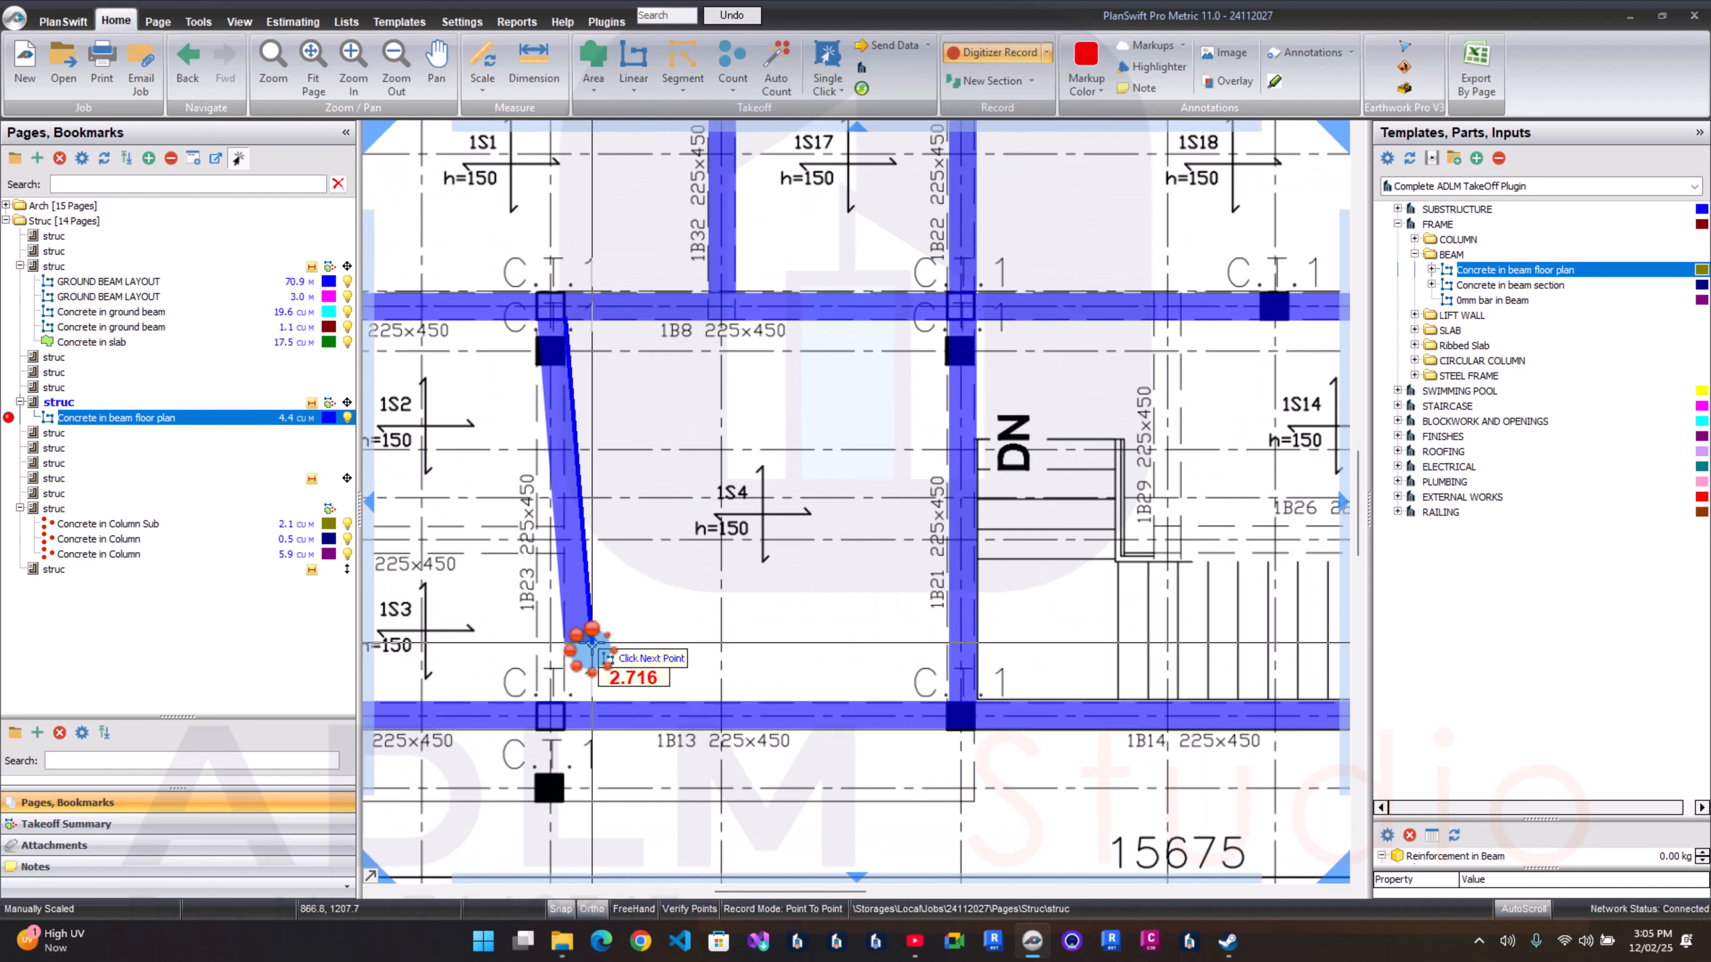
pyautogui.doubleClick(565, 702)
# Step: Trace beam 1B24 between slabs 1S2 and 1S3, from beam 1B23 to beam 1B1
pyautogui.click(537, 554)
pyautogui.scroll(-2, 537, 554)
pyautogui.scroll(2, 444, 551)
pyautogui.doubleClick(443, 557)
# Step: Trace beams 1B29 and 1B26 around slab 1S14, and the 1B11 to 1B10 beam line on grid B1 down to grid 1
pyautogui.scroll(-3, 445, 554)
pyautogui.scroll(3, 794, 491)
pyautogui.click(764, 413)
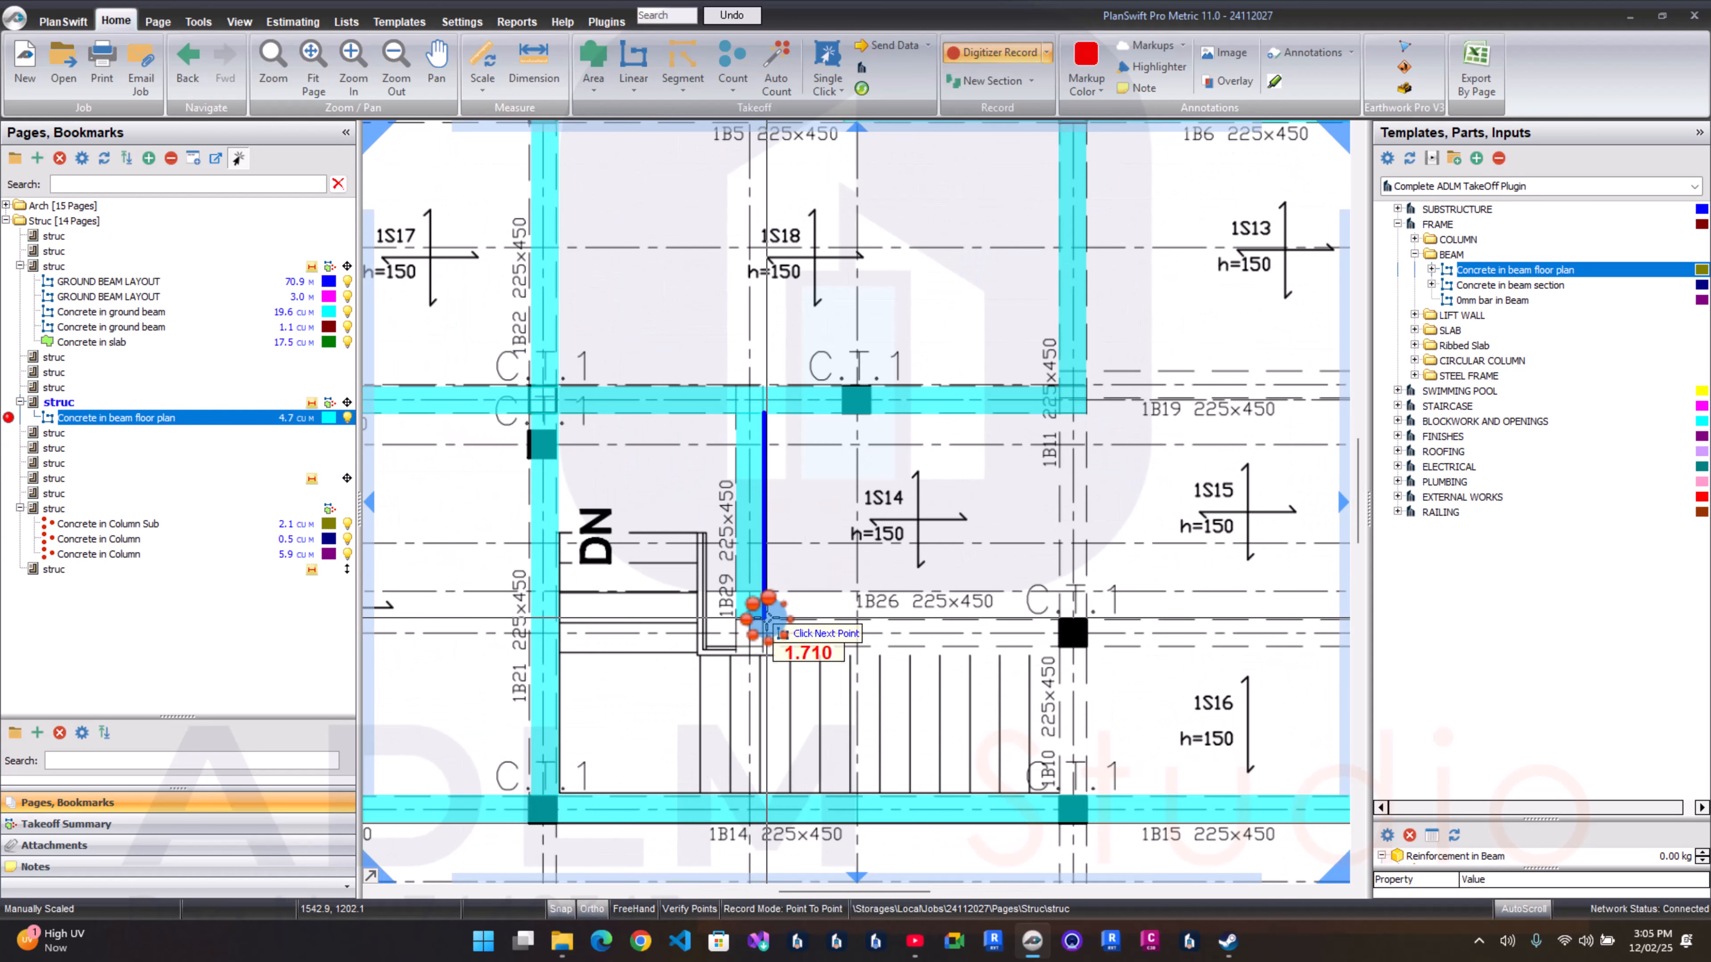
pyautogui.click(763, 619)
pyautogui.doubleClick(1059, 620)
pyautogui.click(1087, 413)
pyautogui.doubleClick(1087, 794)
# Step: Trace beams 1B20 and 1B19 along grid 3 to grid B1, and beam 1B25 on grid B down to grid 1
pyautogui.scroll(-3, 1077, 774)
pyautogui.scroll(3, 986, 383)
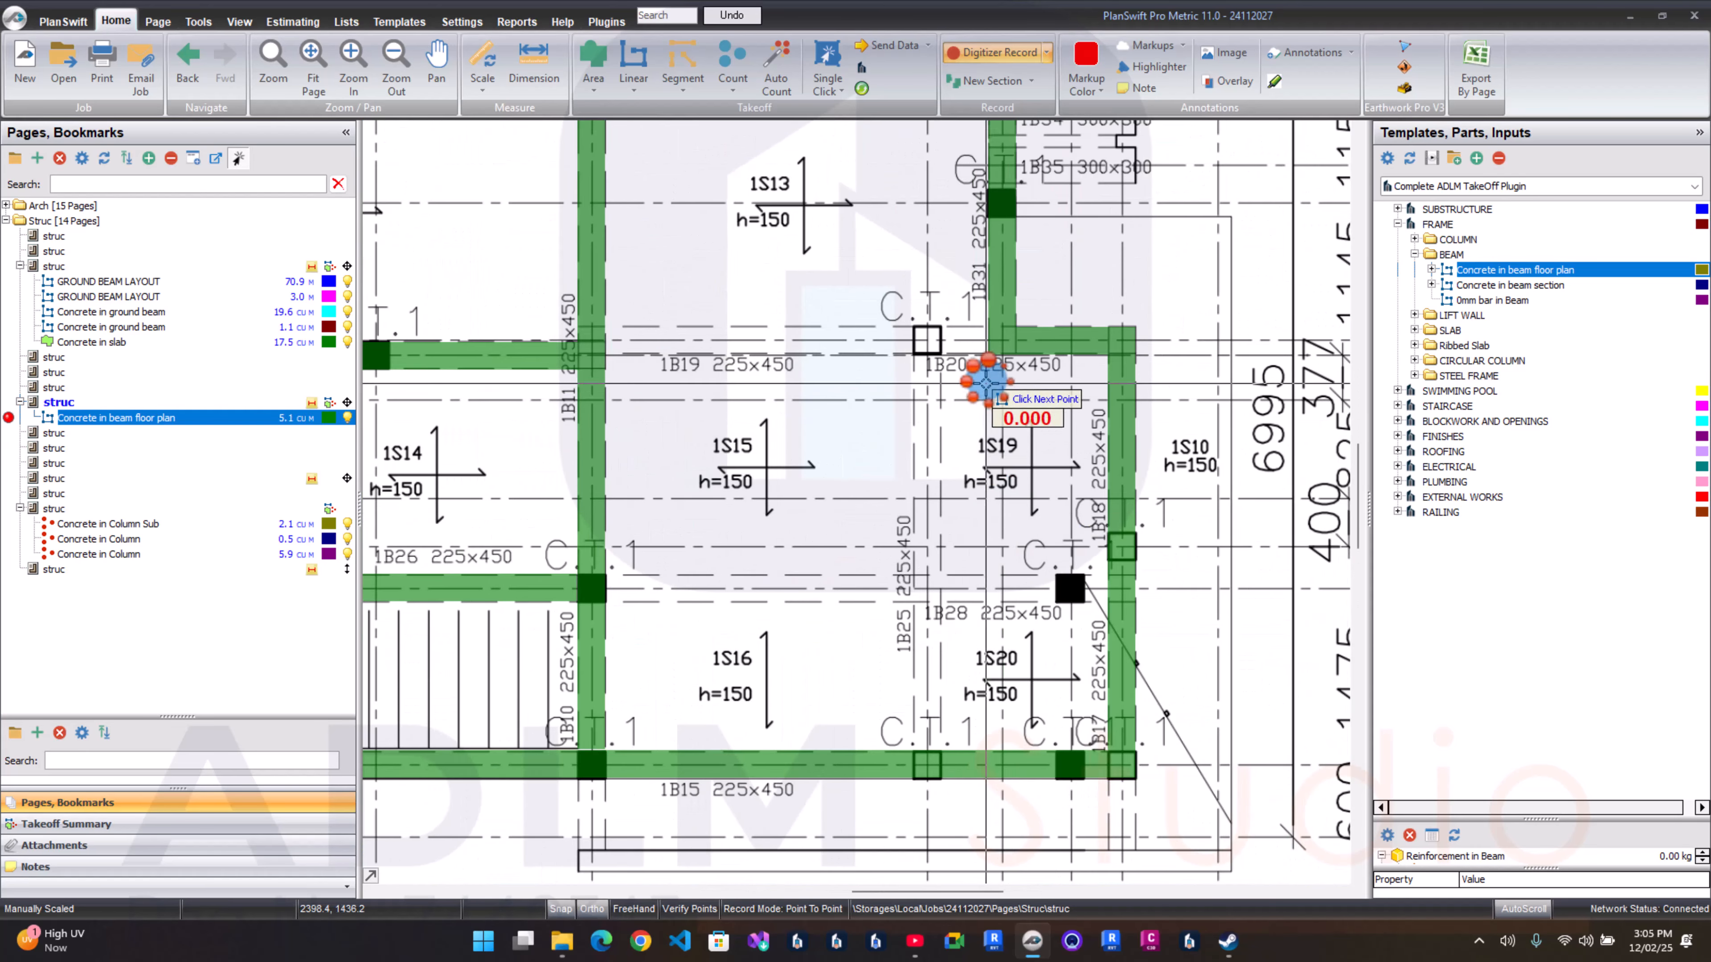
pyautogui.click(988, 354)
pyautogui.doubleClick(605, 354)
pyautogui.click(941, 355)
pyautogui.doubleClick(941, 751)
# Step: Trace beam 1B28 and its continuation between slabs 1S15 and 1S16 to grid B1, ending the 225x450 beam takeoff
pyautogui.click(1109, 602)
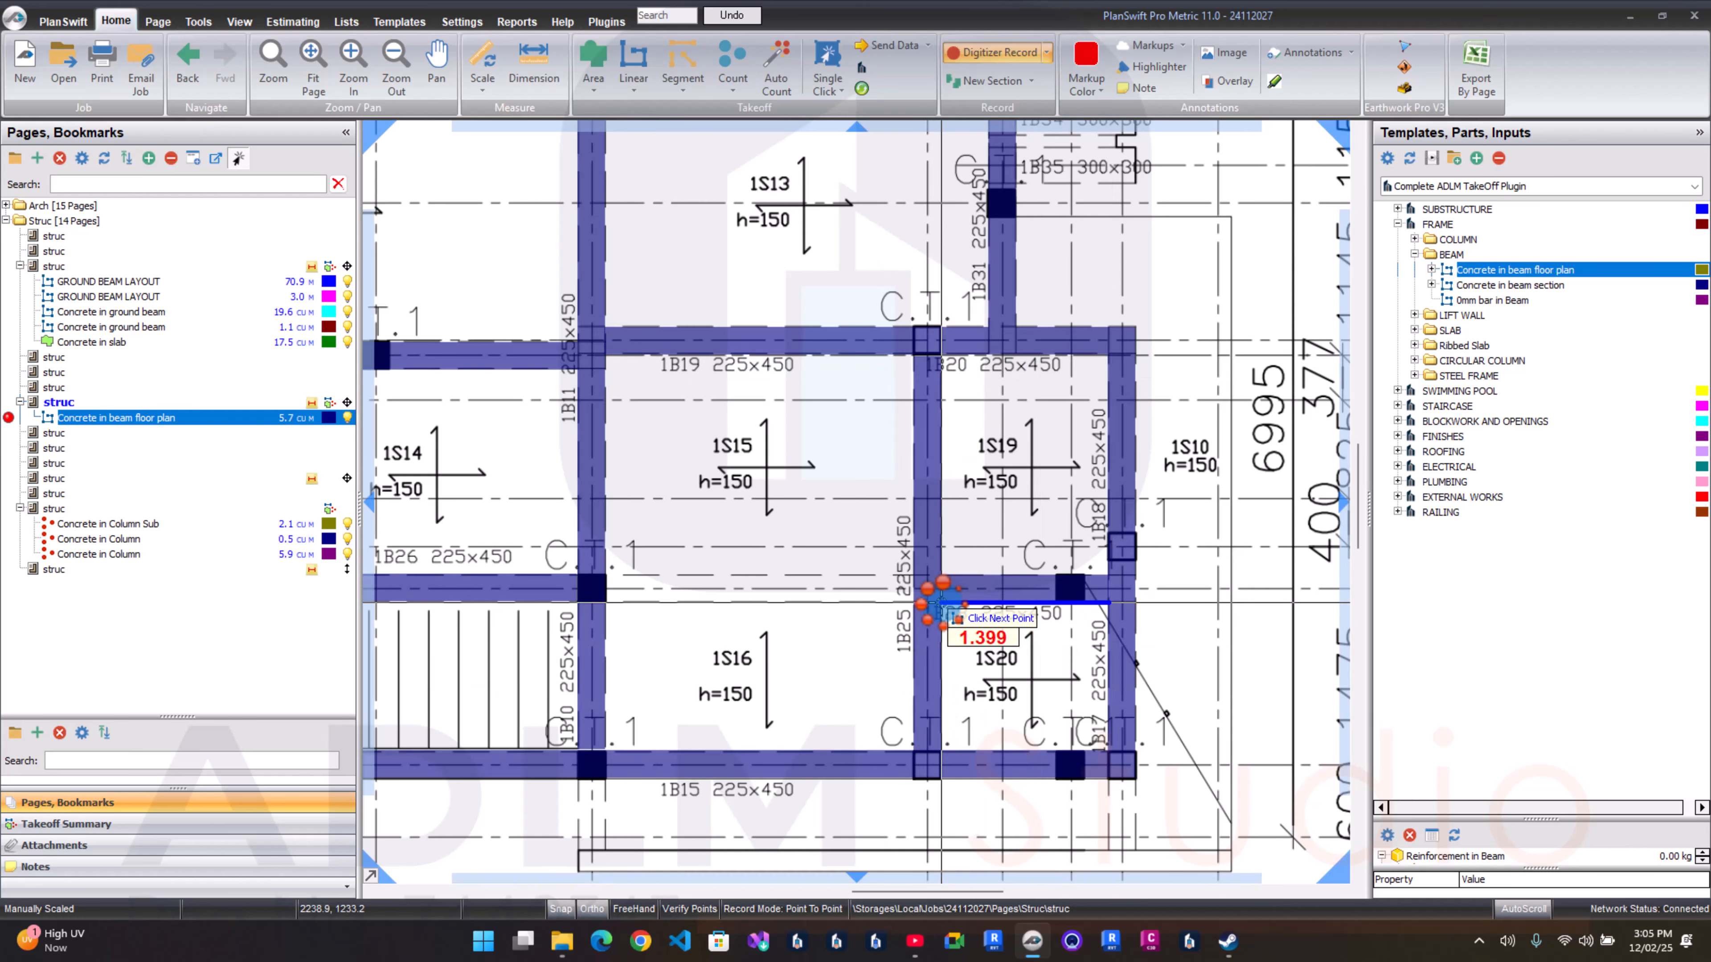
pyautogui.click(914, 602)
pyautogui.doubleClick(604, 599)
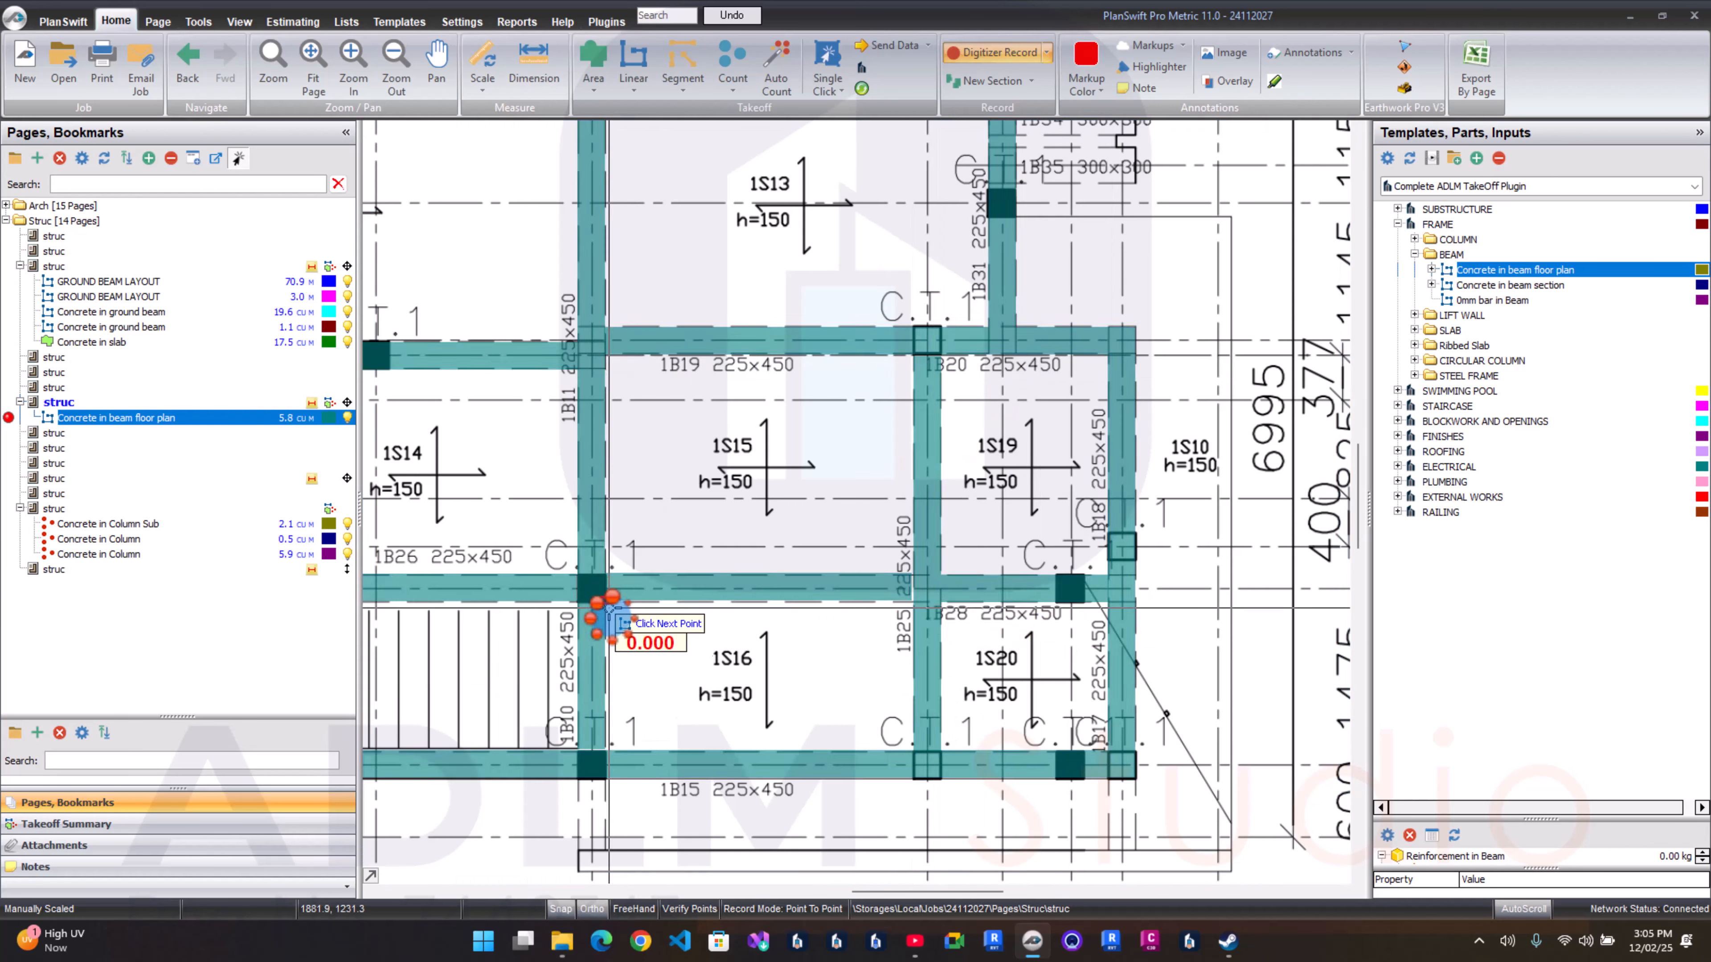
pyautogui.scroll(-3, 593, 610)
pyautogui.scroll(2, 609, 647)
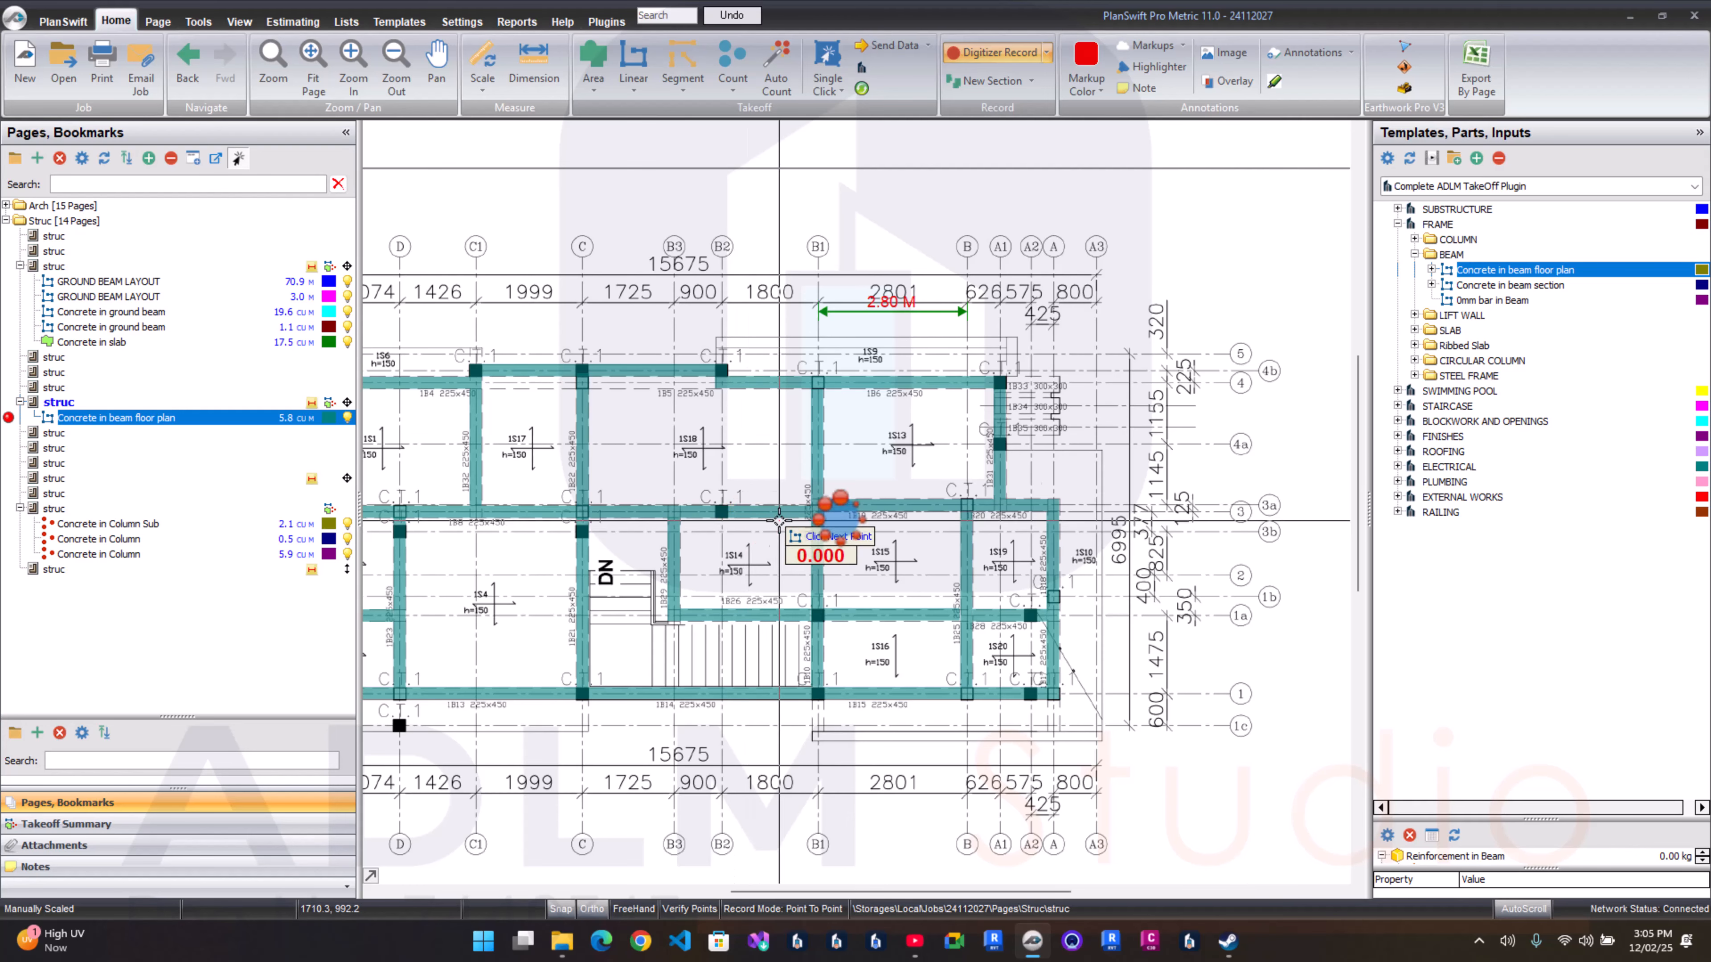
pyautogui.scroll(5, 1222, 452)
pyautogui.rightClick(936, 423)
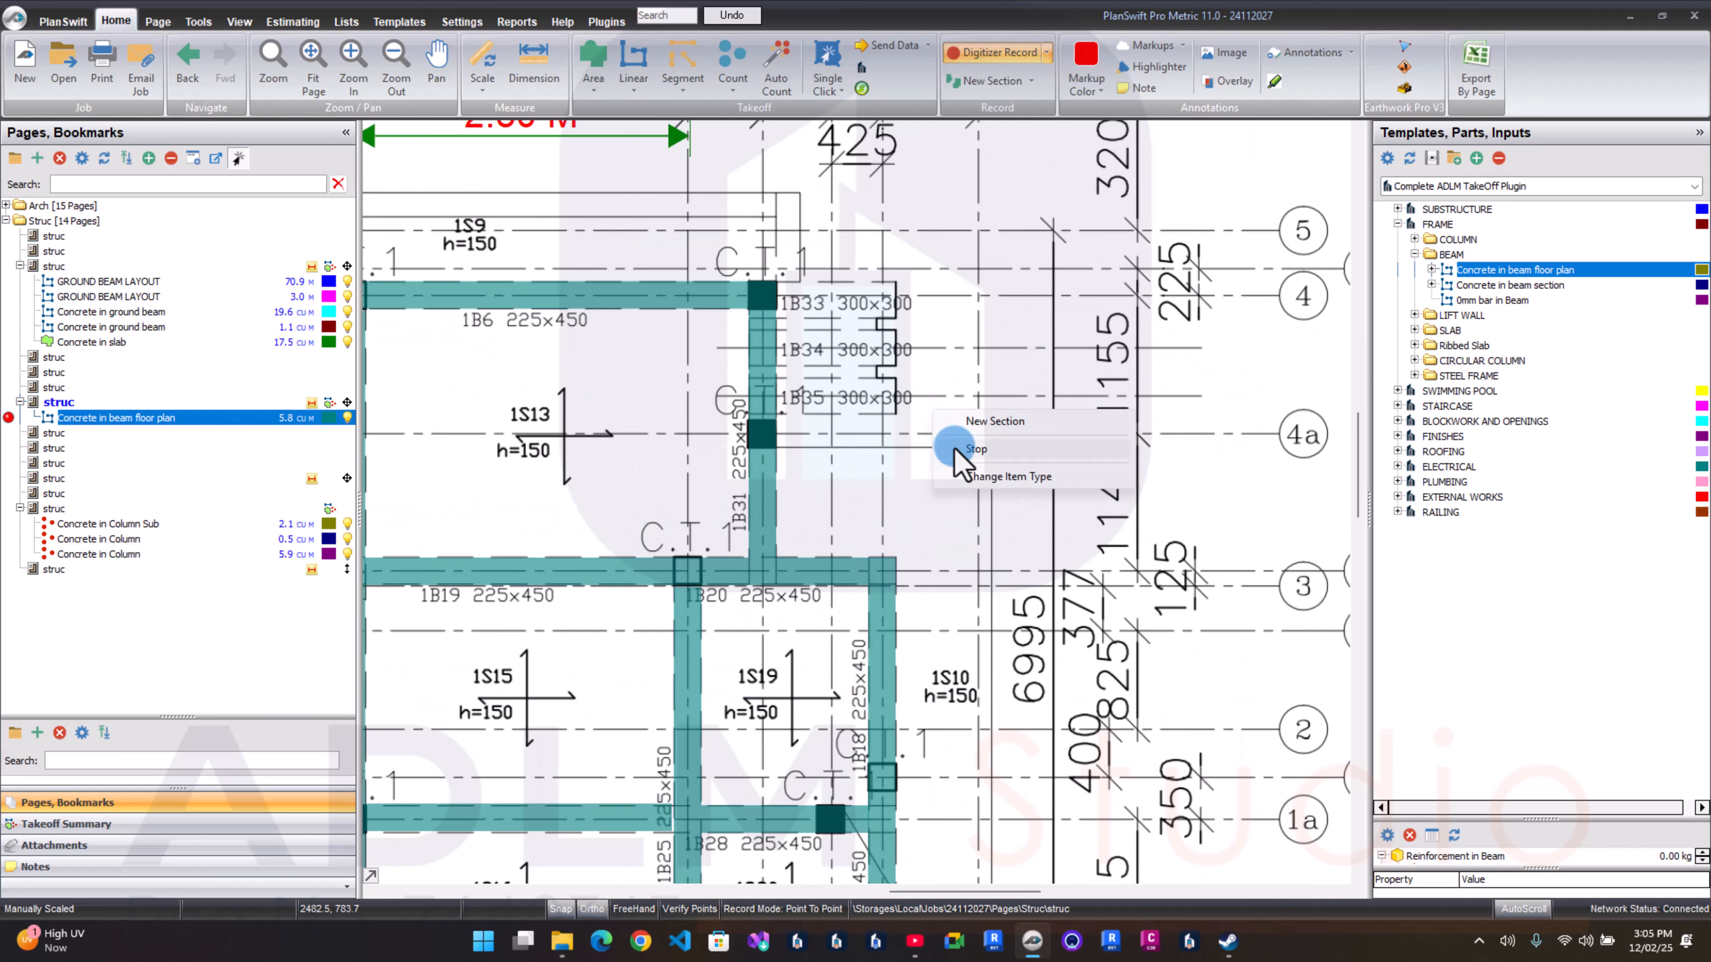
pyautogui.click(969, 448)
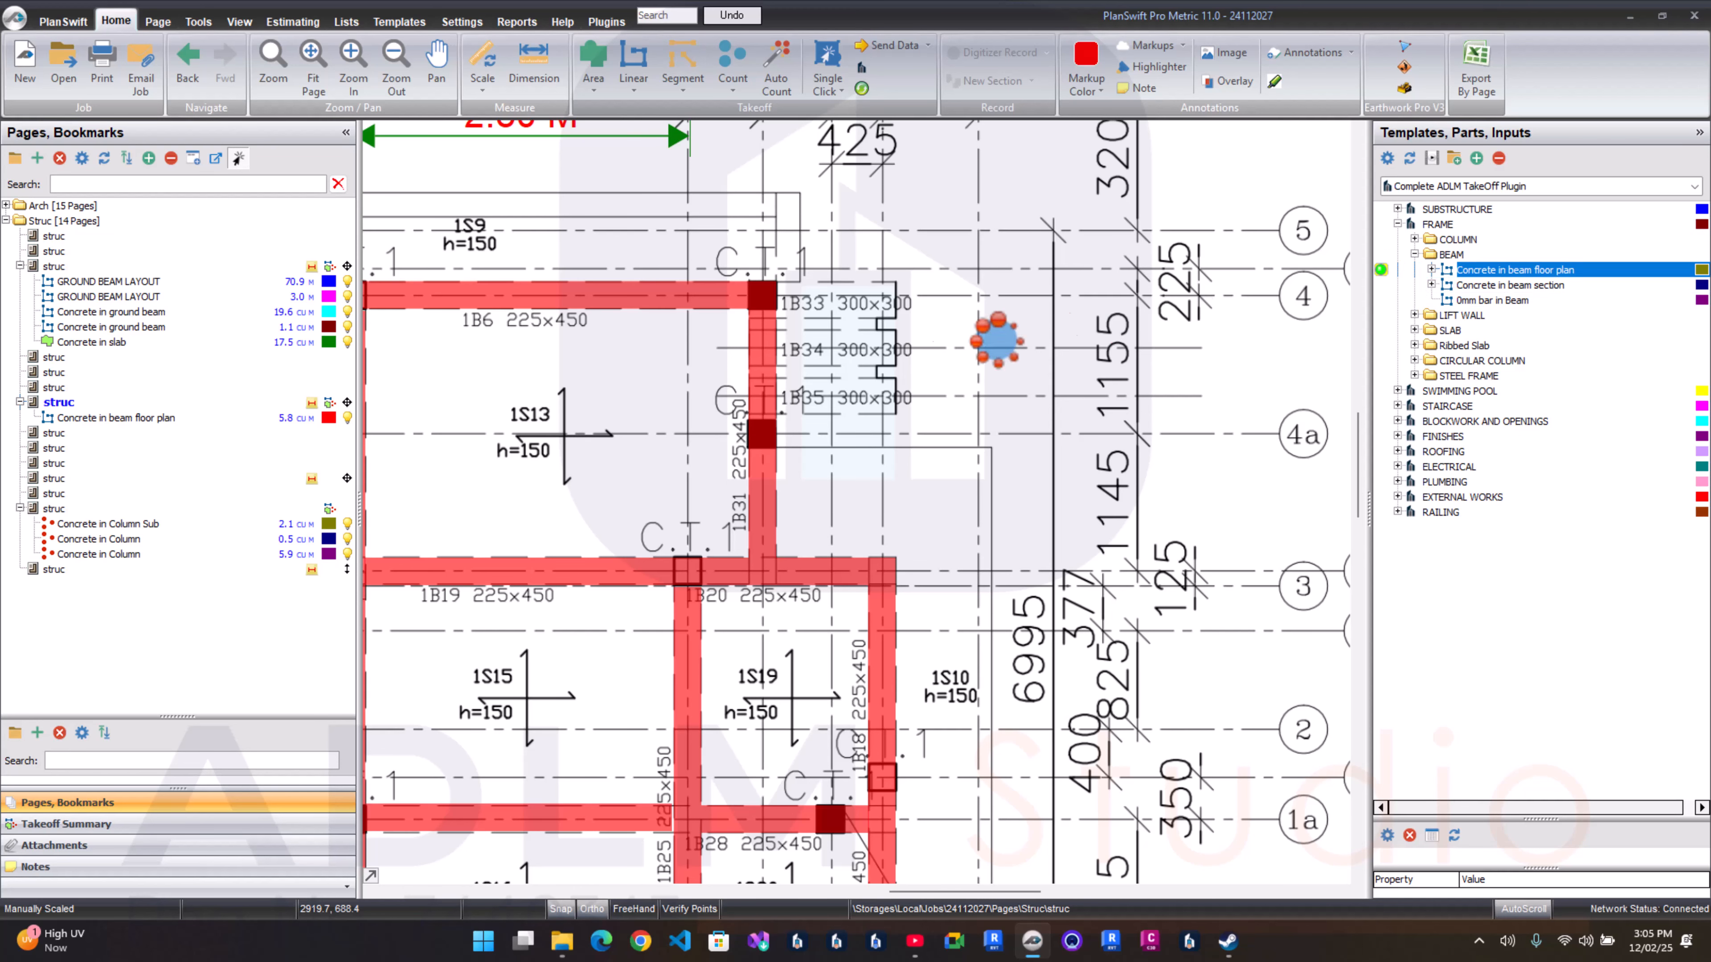
# Step: Start another Concrete in beam floor plan takeoff with 1 floor, width 0.3 m, thickness 0.3 m and folder First
pyautogui.doubleClick(760, 342)
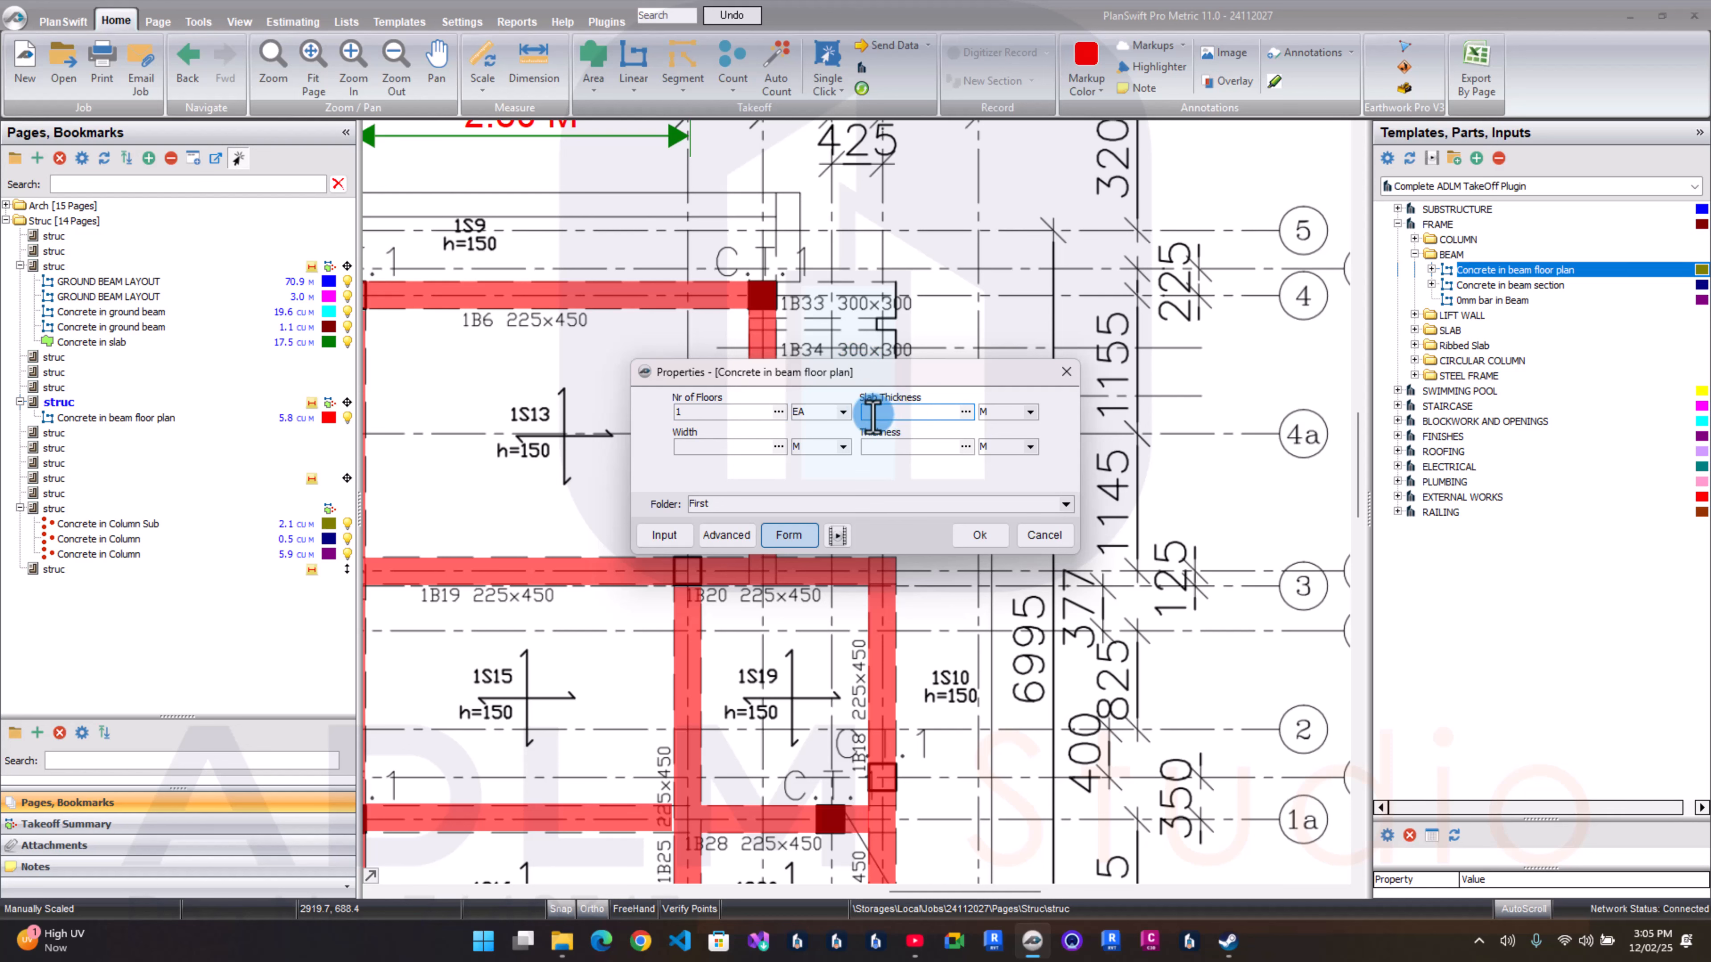
pyautogui.moveTo(888, 381); pyautogui.dragTo(856, 505)
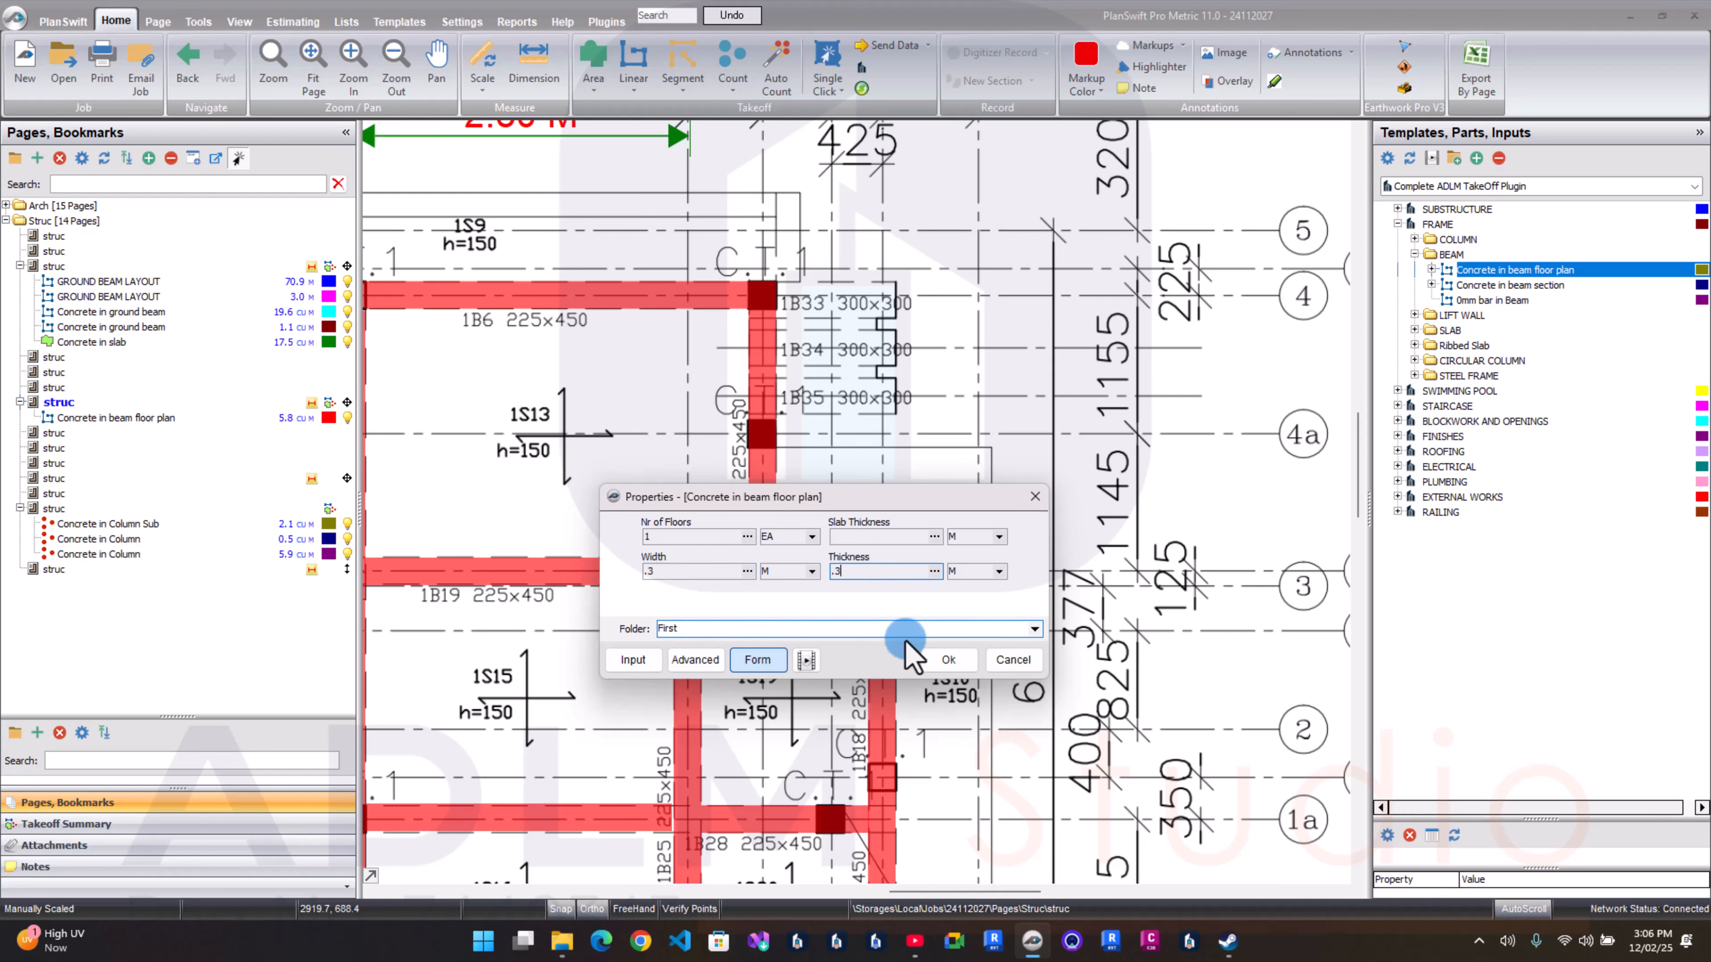
pyautogui.click(946, 659)
# Step: Trace the three short 300x300 beams 1B33, 1B34 and 1B35 from their free ends to beam 1B31, and end the takeoff
pyautogui.scroll(3, 896, 289)
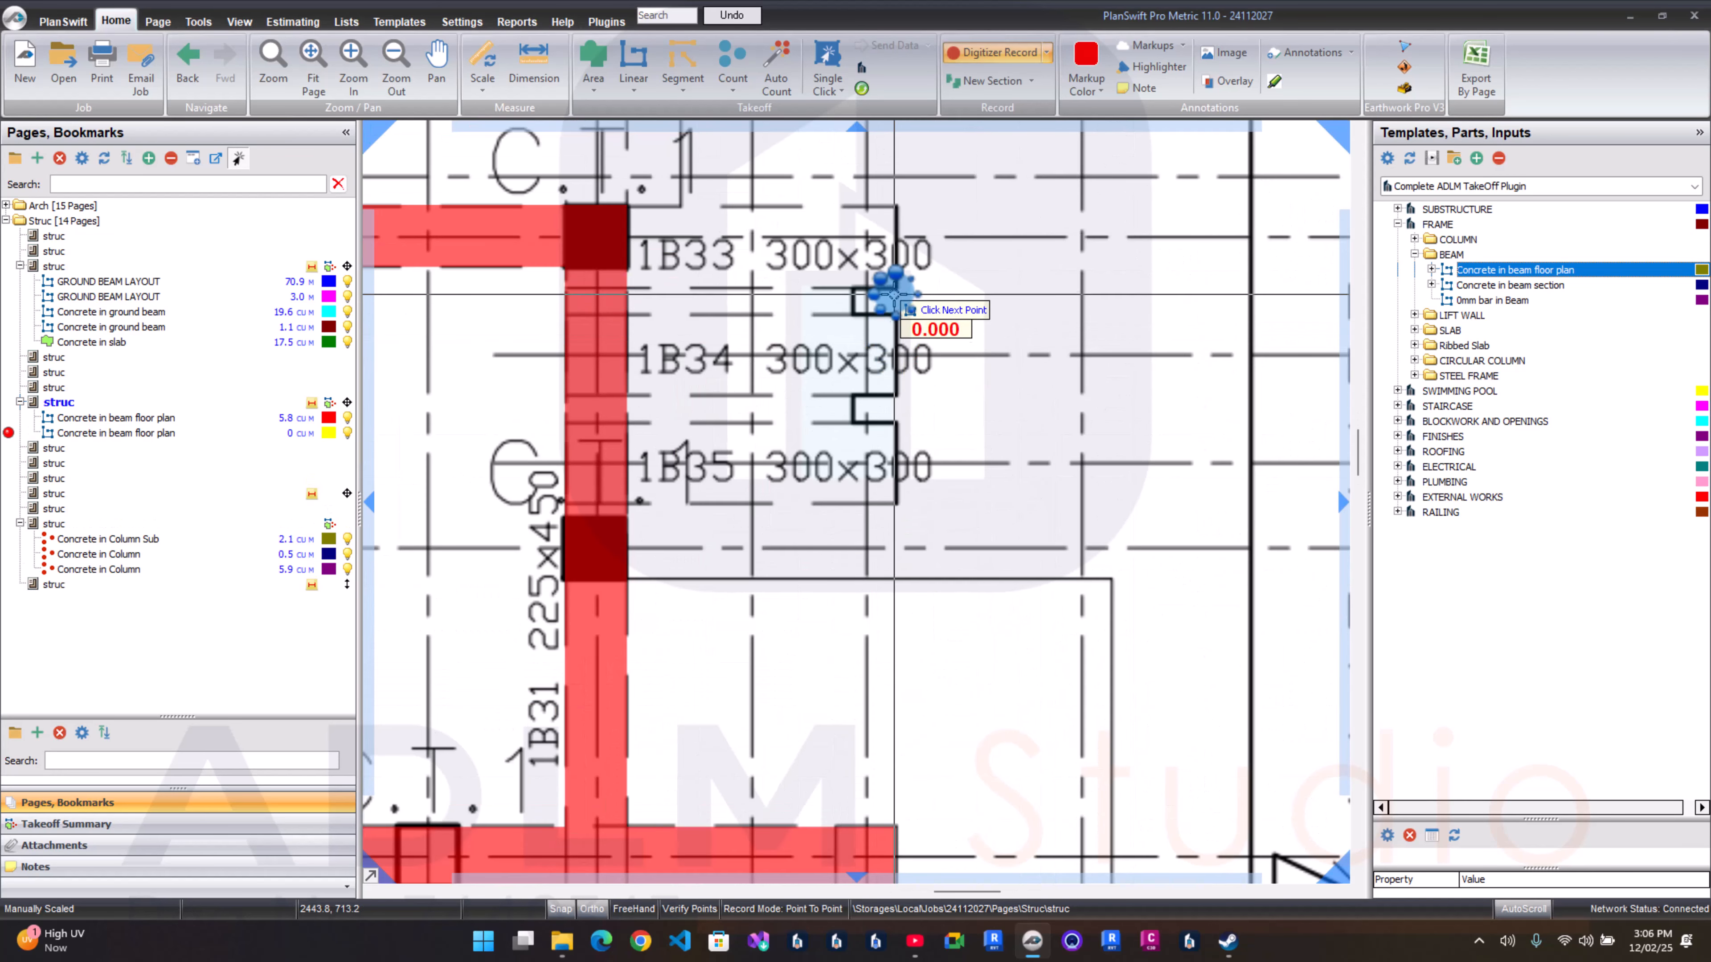
pyautogui.click(623, 284)
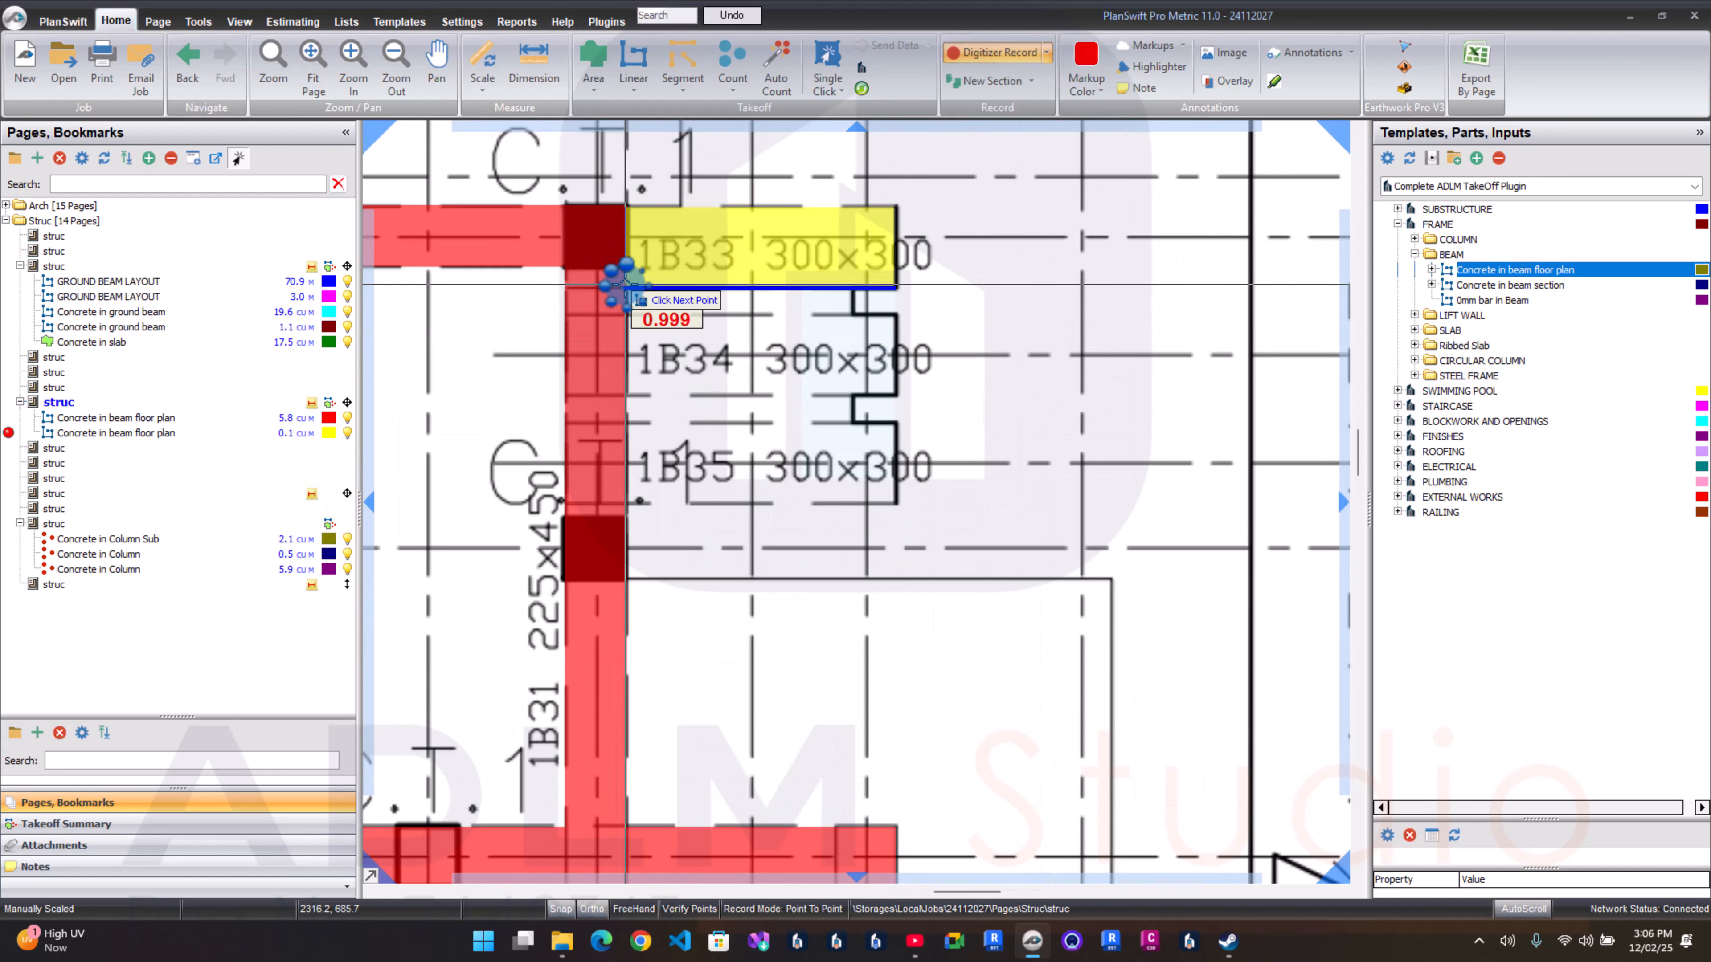
pyautogui.doubleClick(622, 284)
pyautogui.click(903, 396)
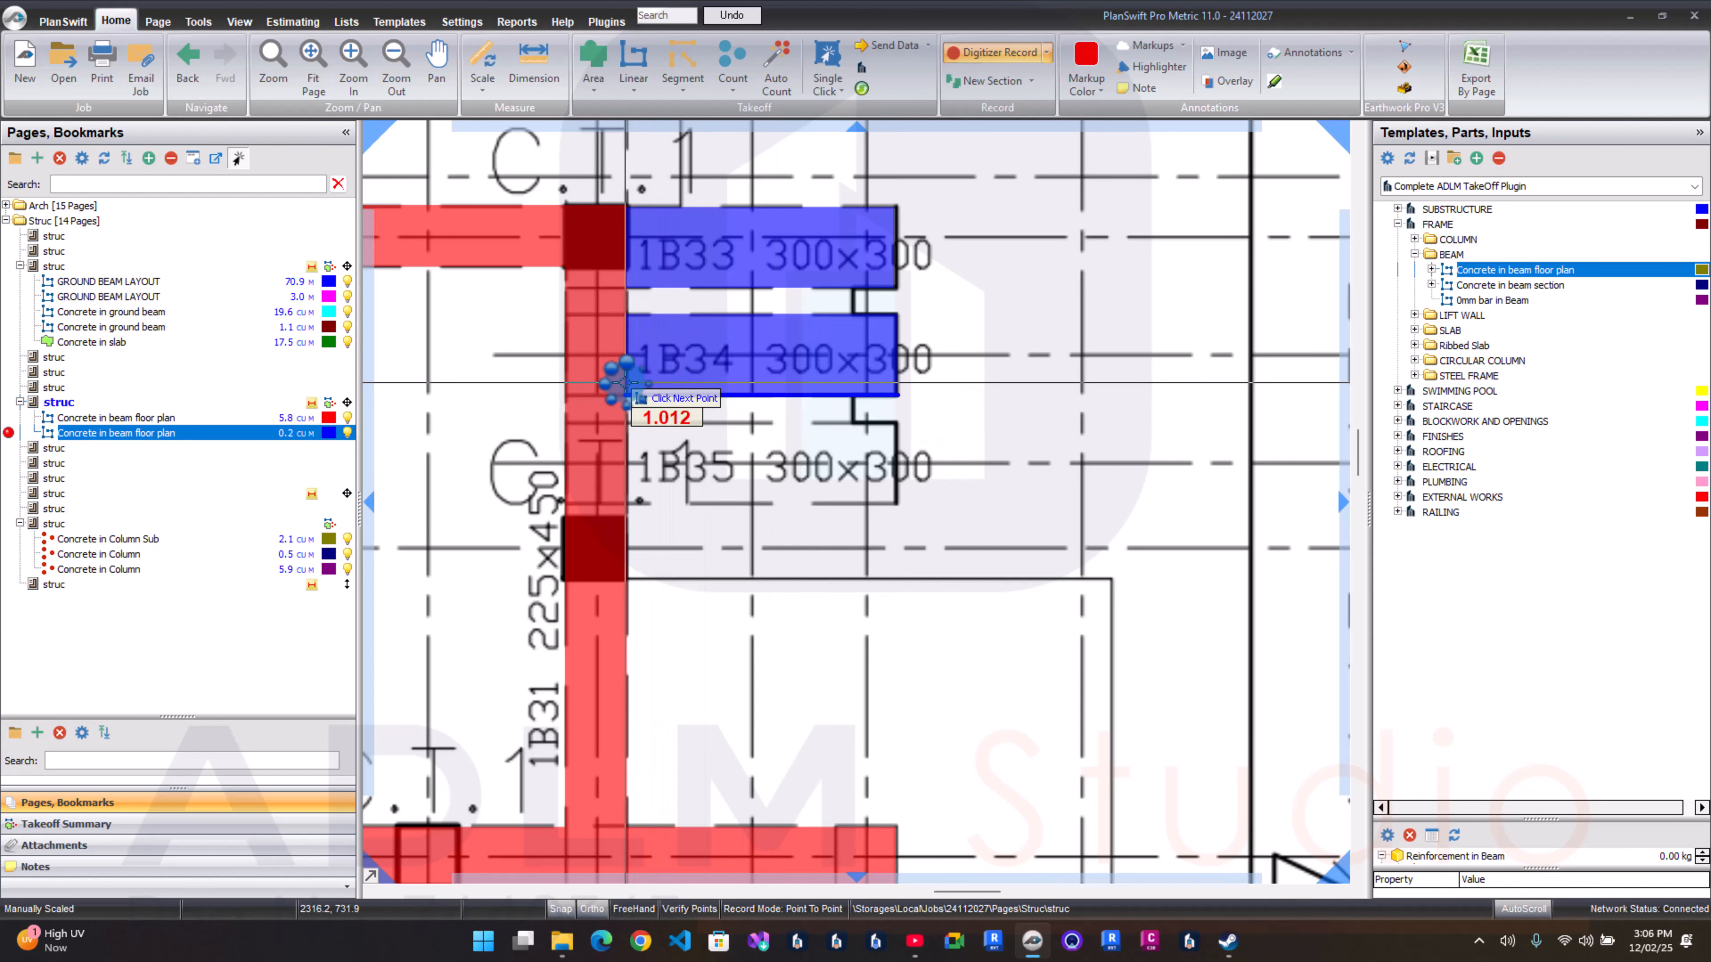
pyautogui.doubleClick(623, 383)
pyautogui.click(899, 502)
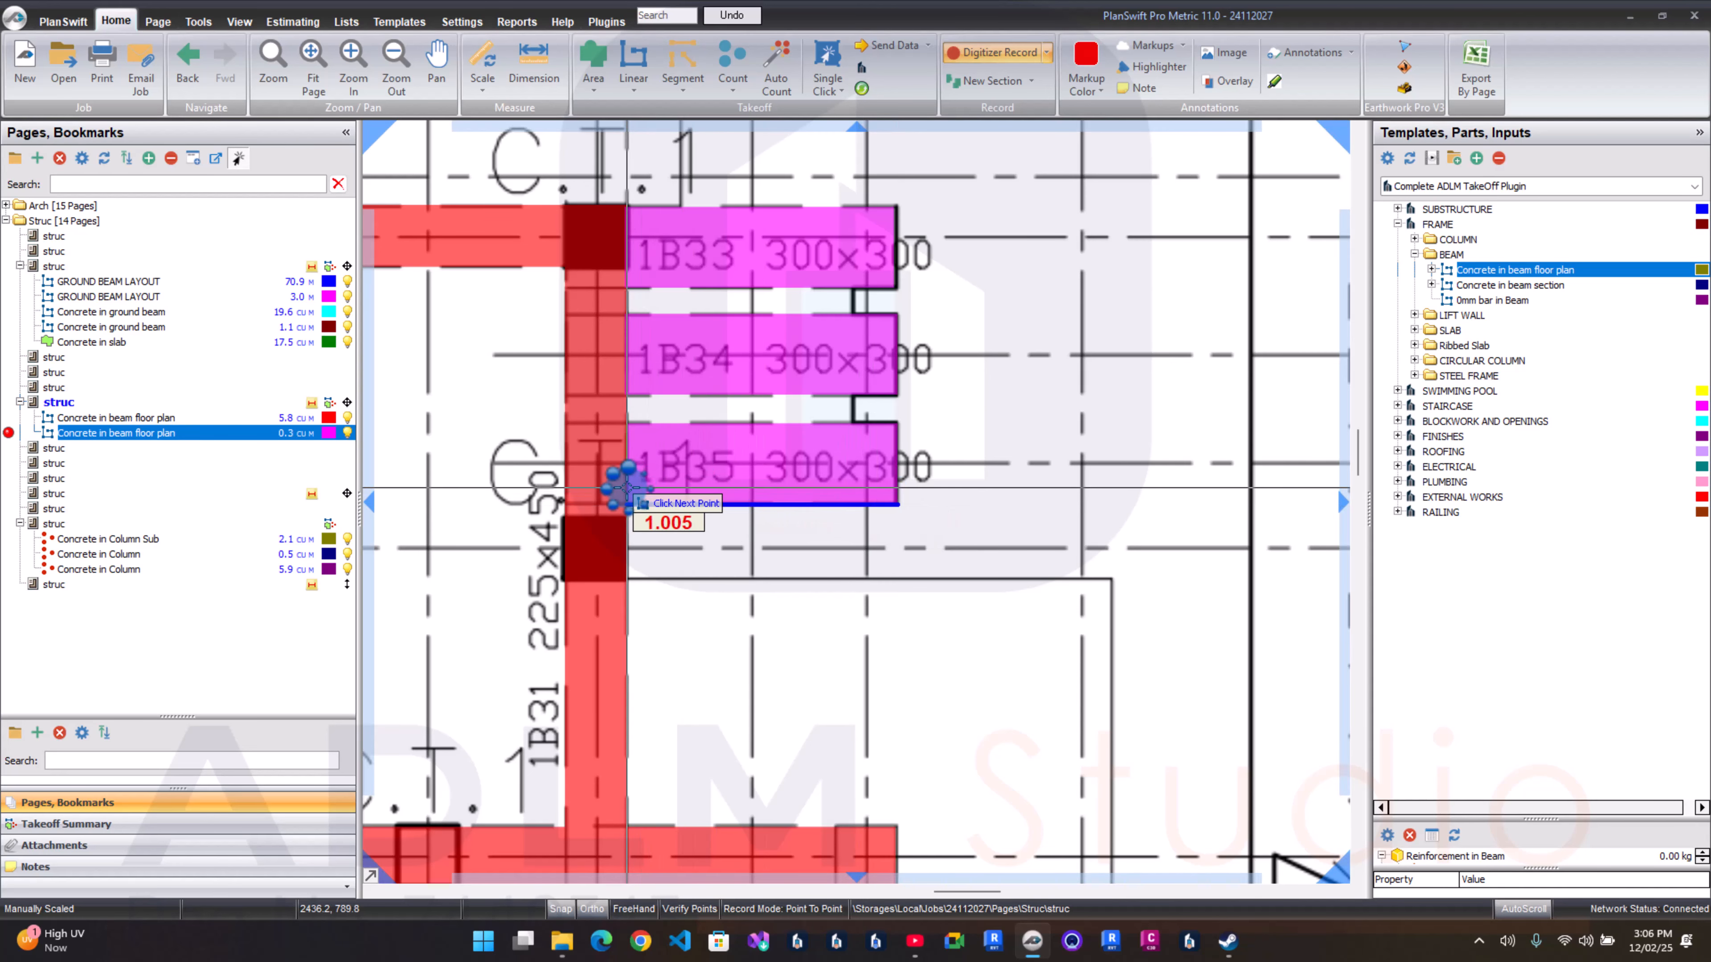
pyautogui.scroll(-3, 623, 486)
pyautogui.rightClick(668, 498)
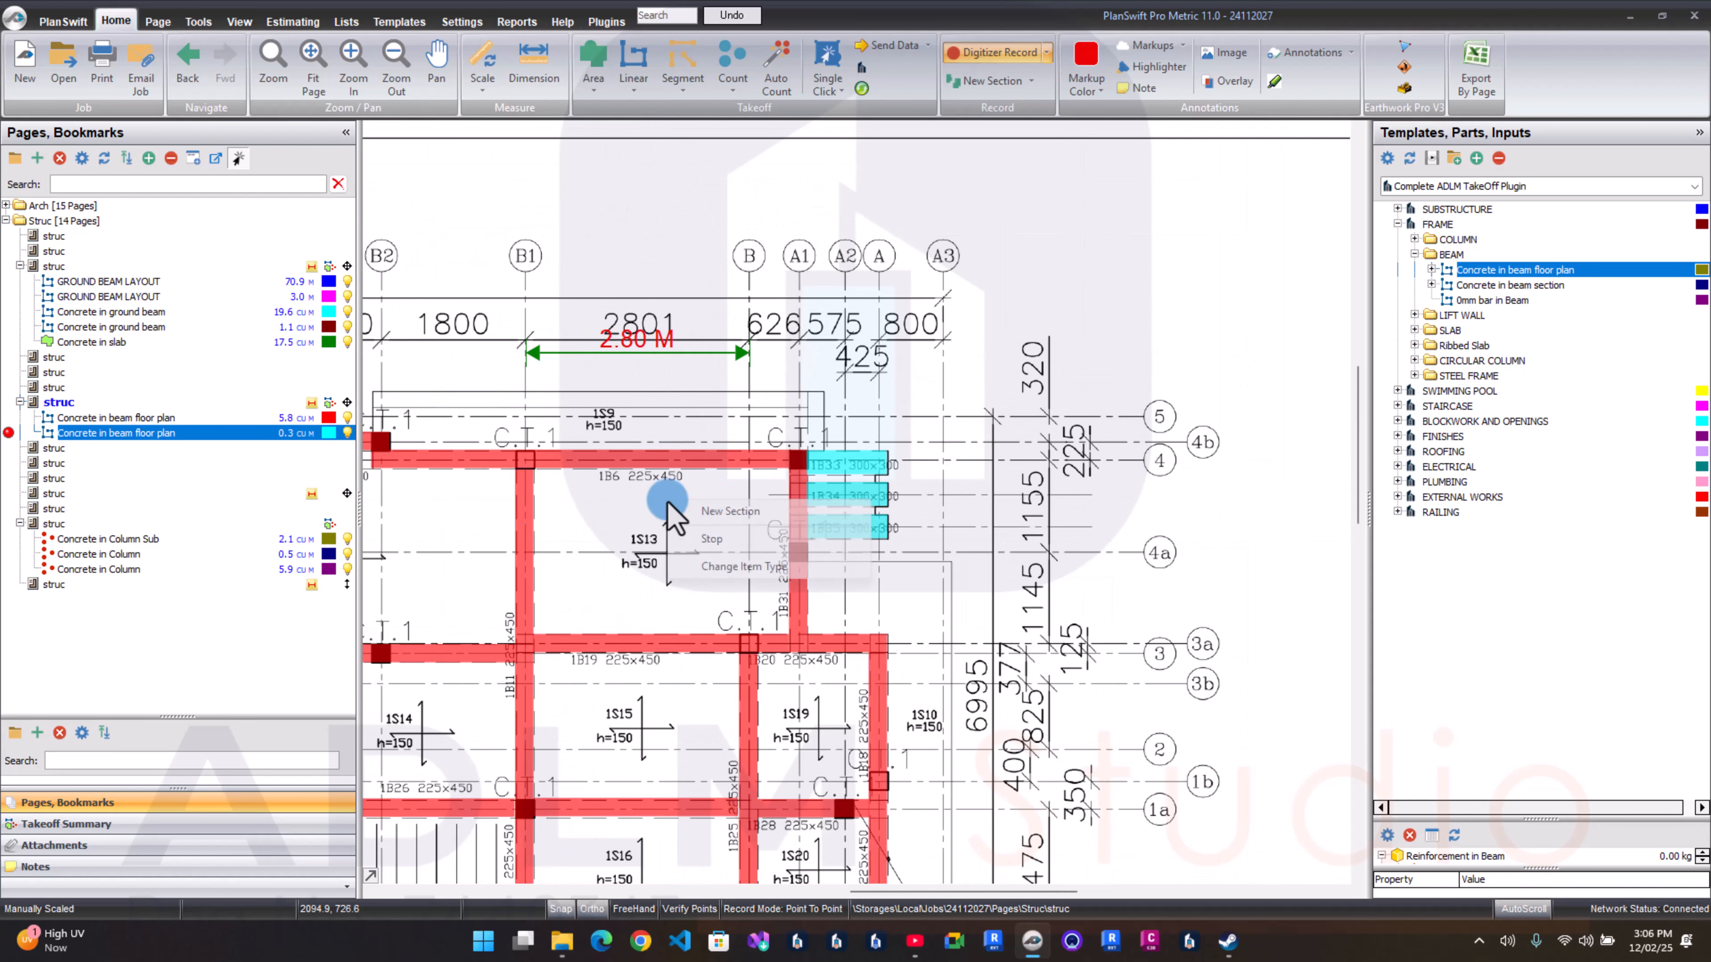
pyautogui.click(714, 541)
# Step: Start a Concrete in slab takeoff from the frame's slab templates with thickness 0.15, 1 floor and folder First
pyautogui.moveTo(714, 541); pyautogui.dragTo(1048, 406)
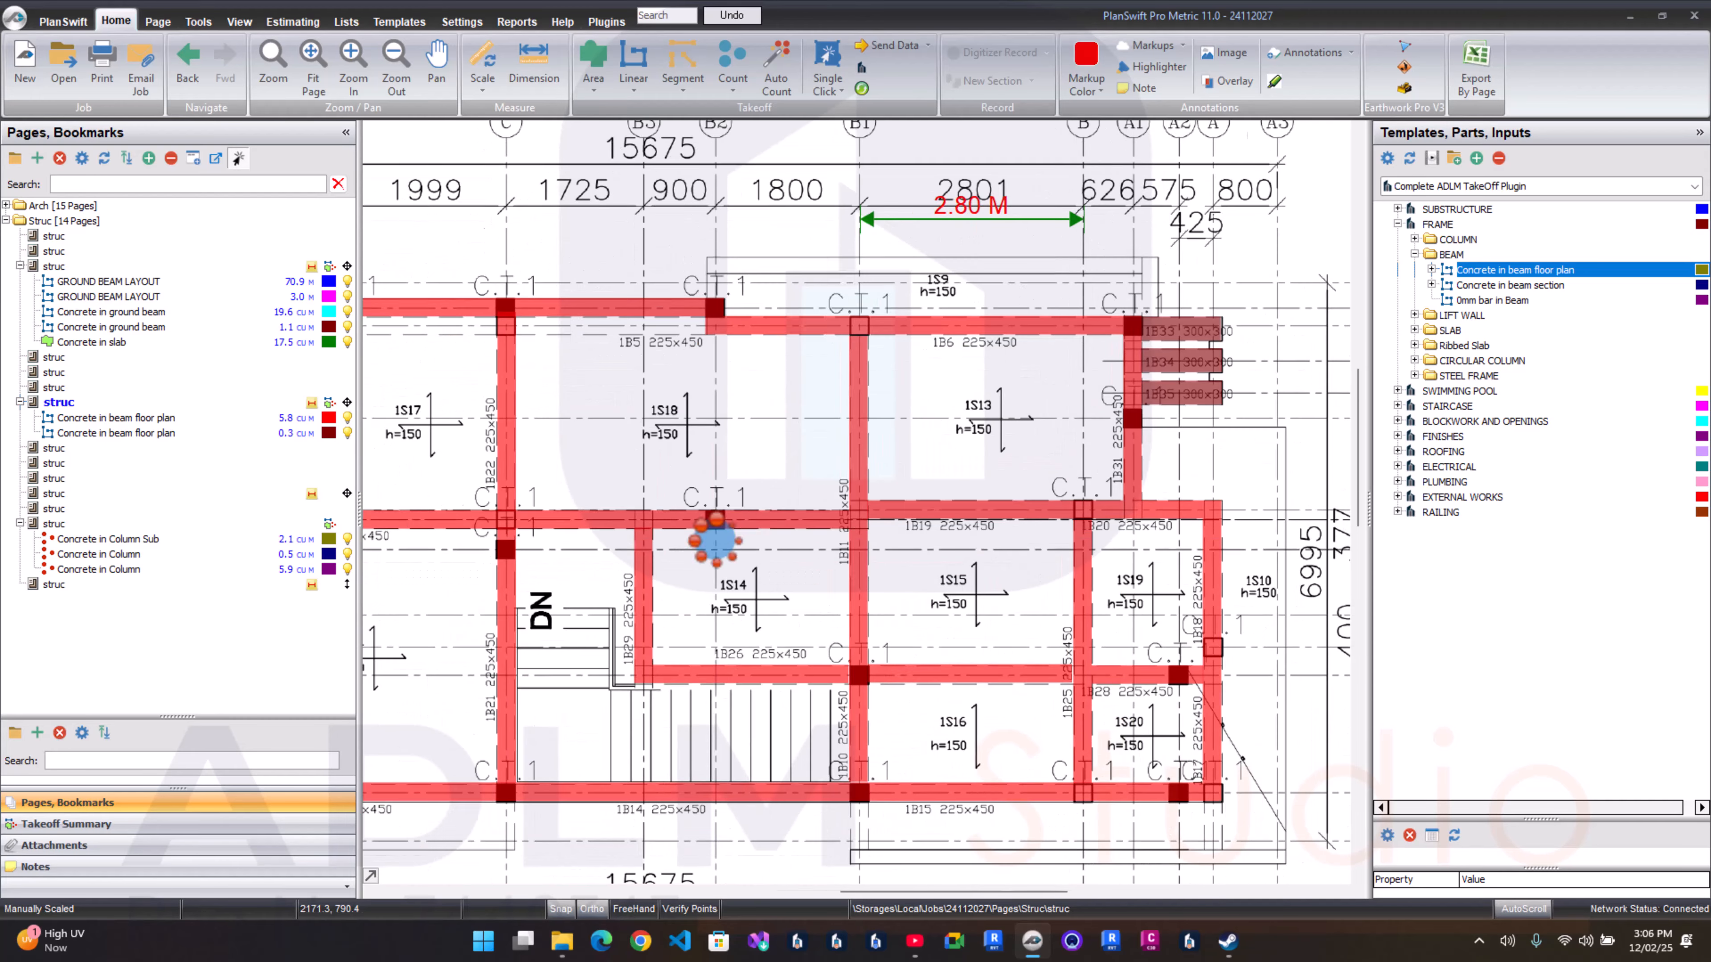
pyautogui.moveTo(748, 509); pyautogui.dragTo(900, 501)
pyautogui.scroll(-2, 748, 509)
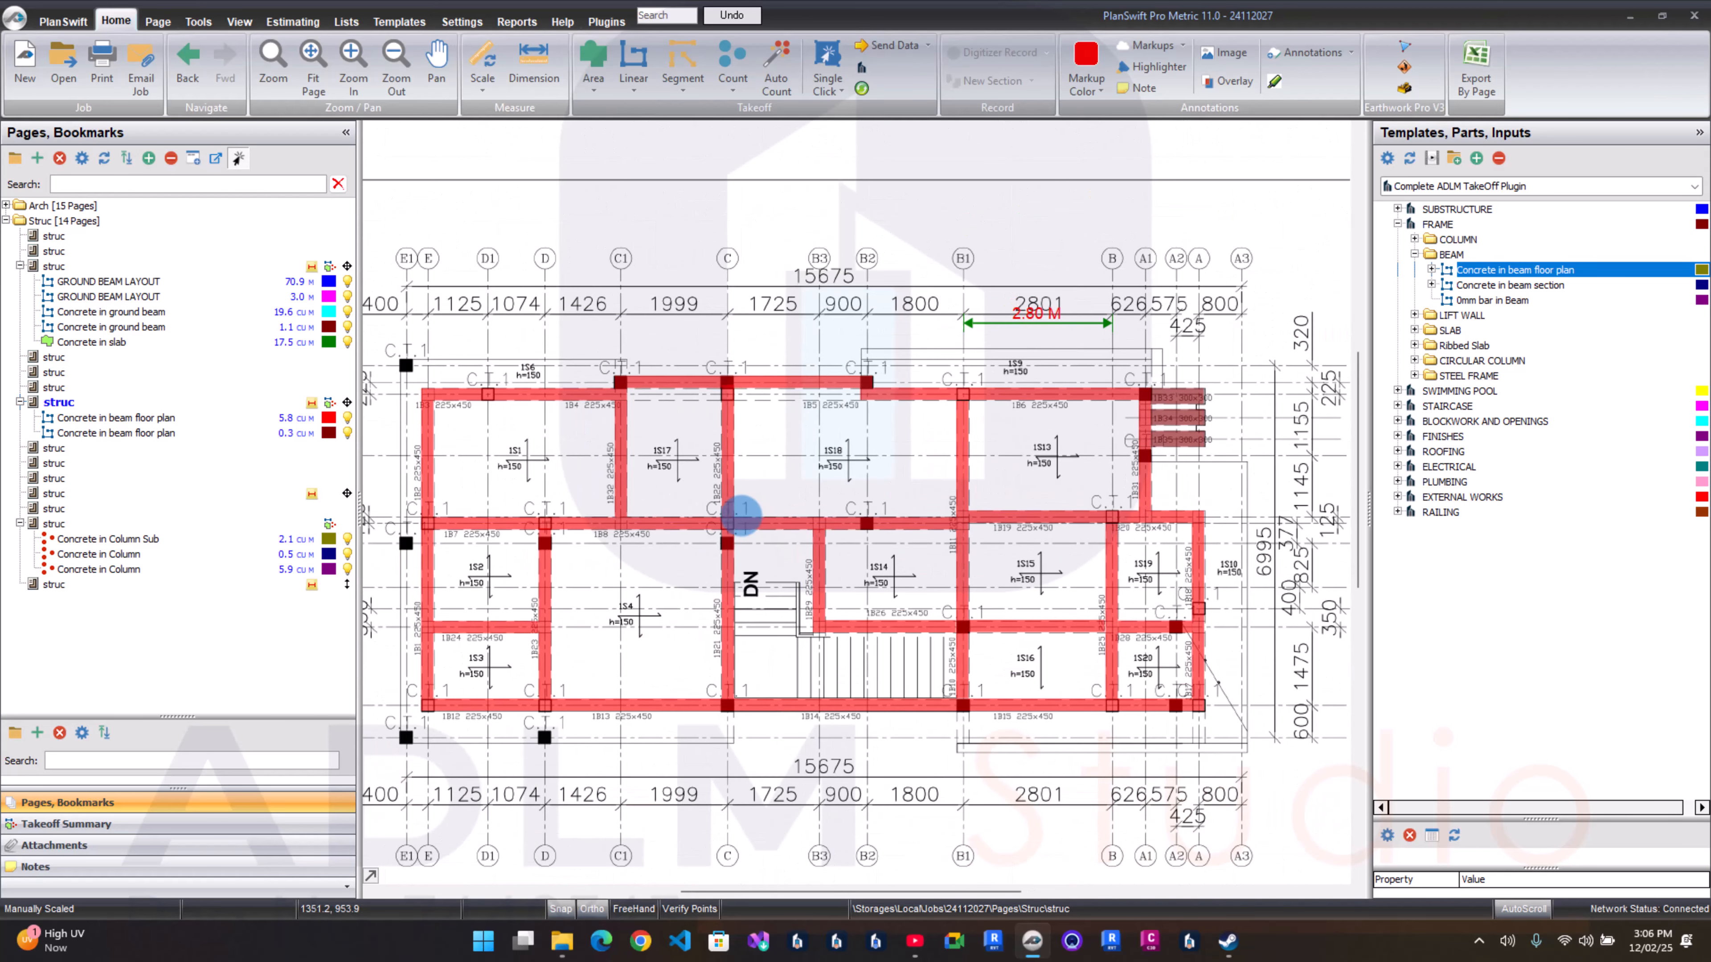
pyautogui.click(1415, 330)
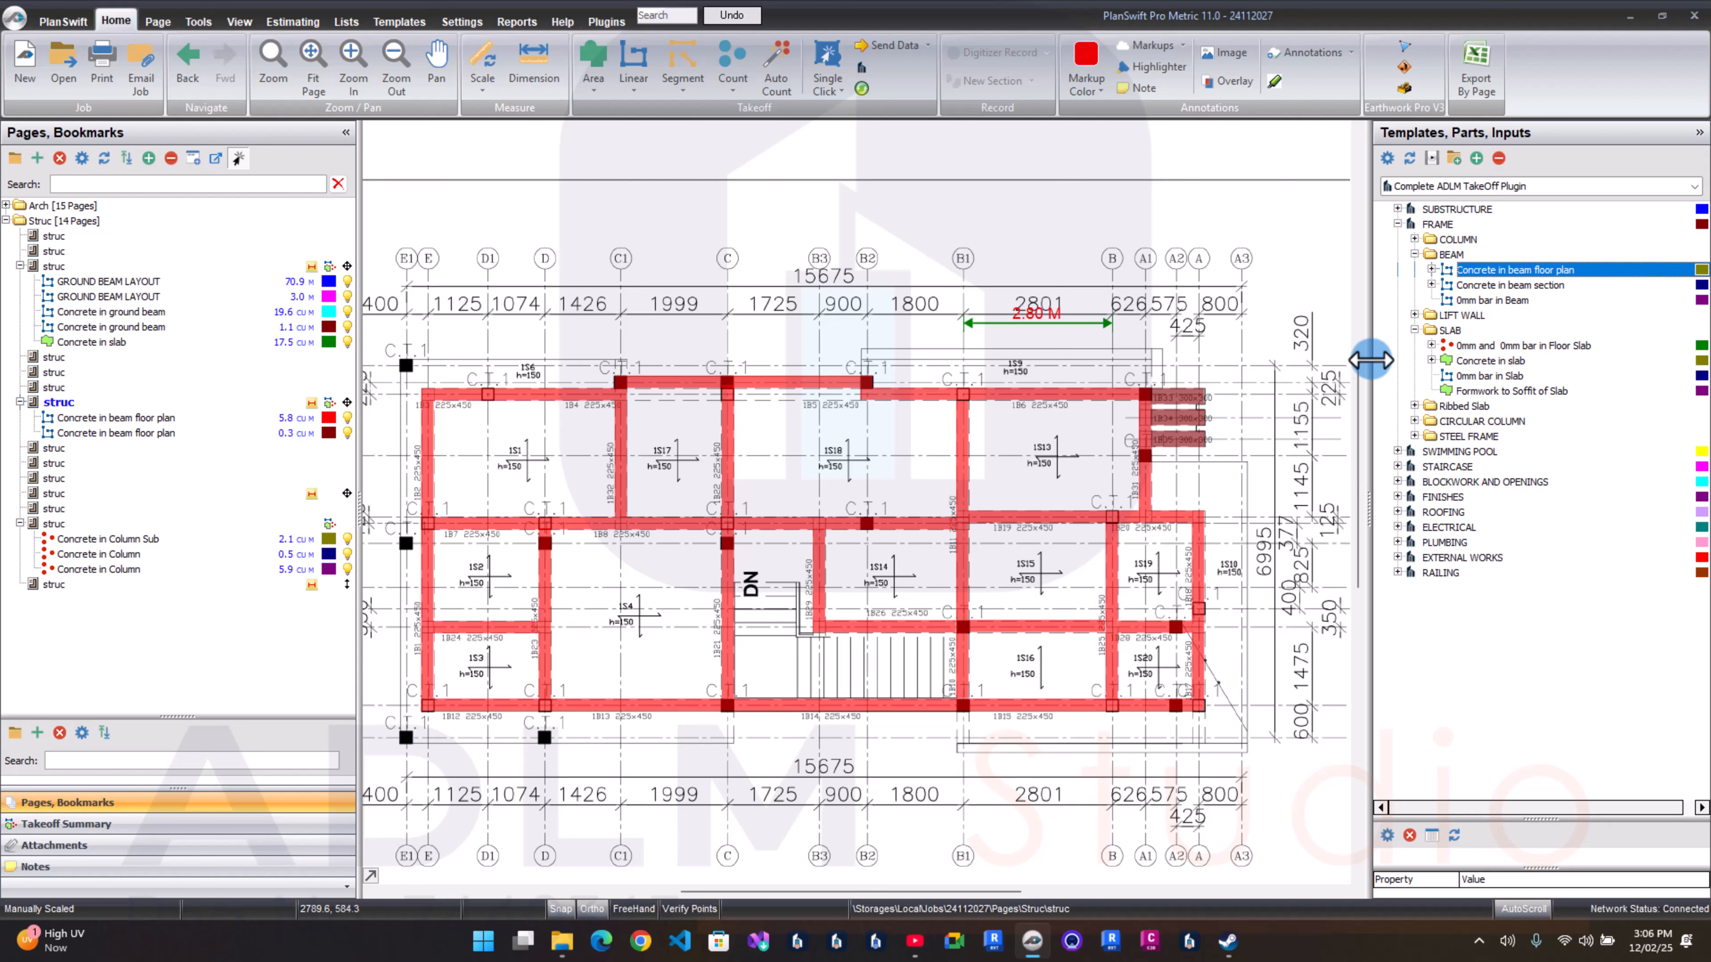
pyautogui.doubleClick(1384, 364)
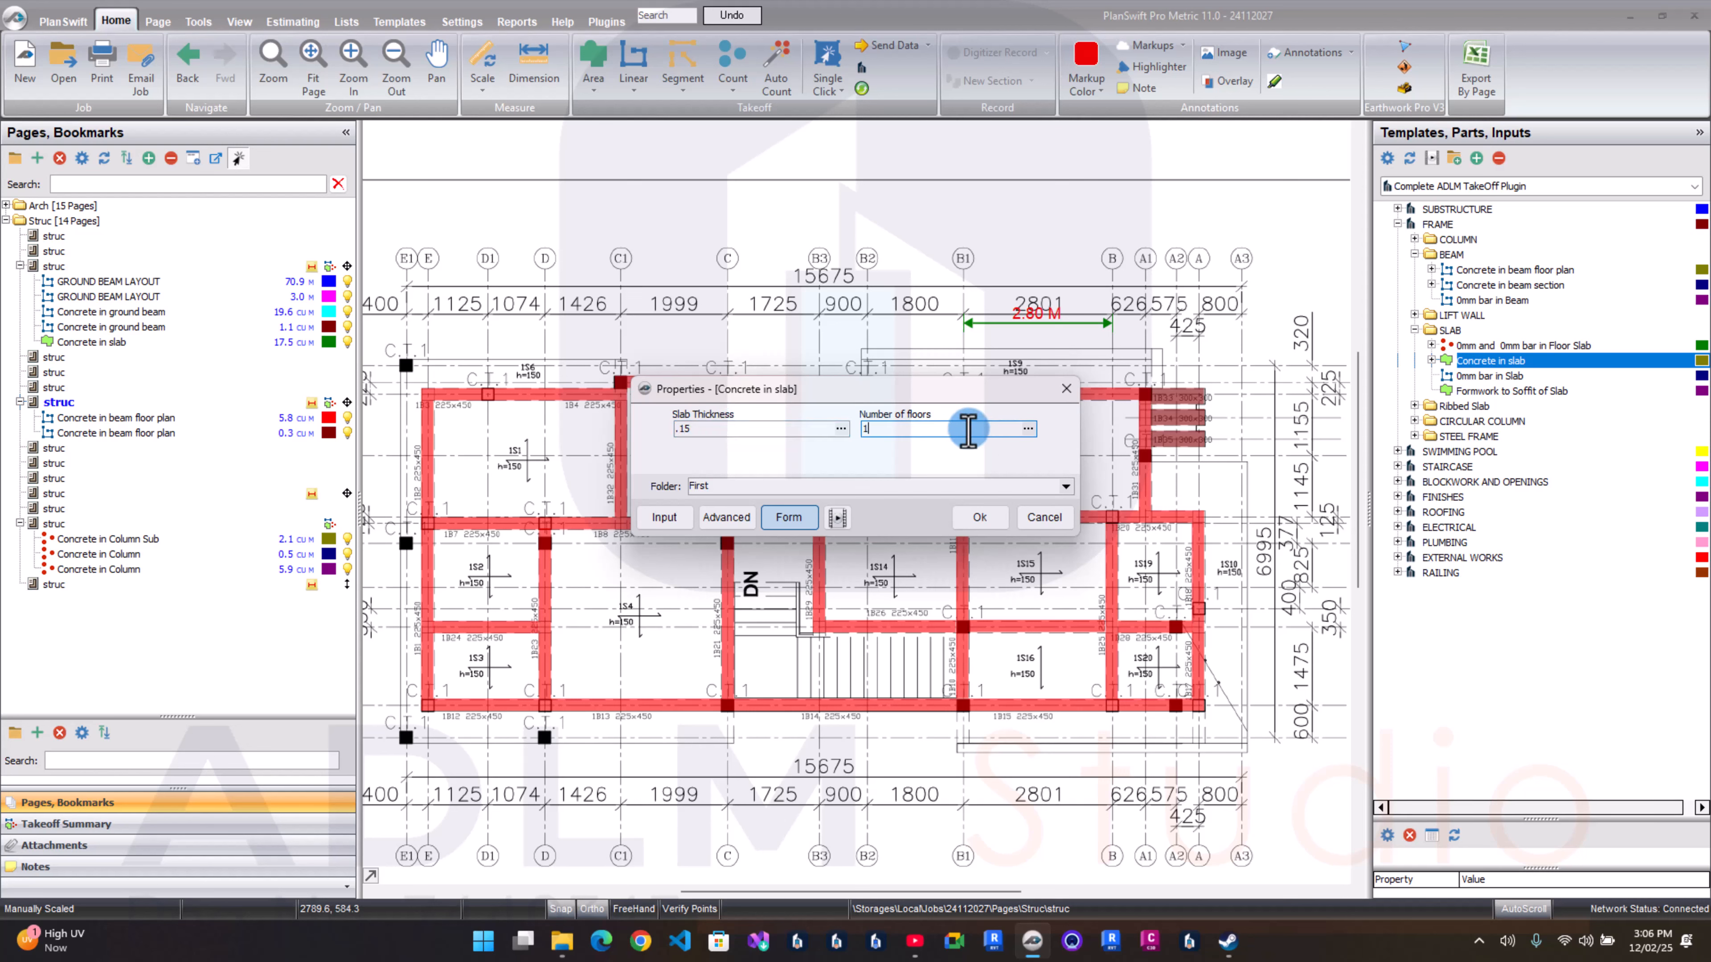
pyautogui.click(970, 517)
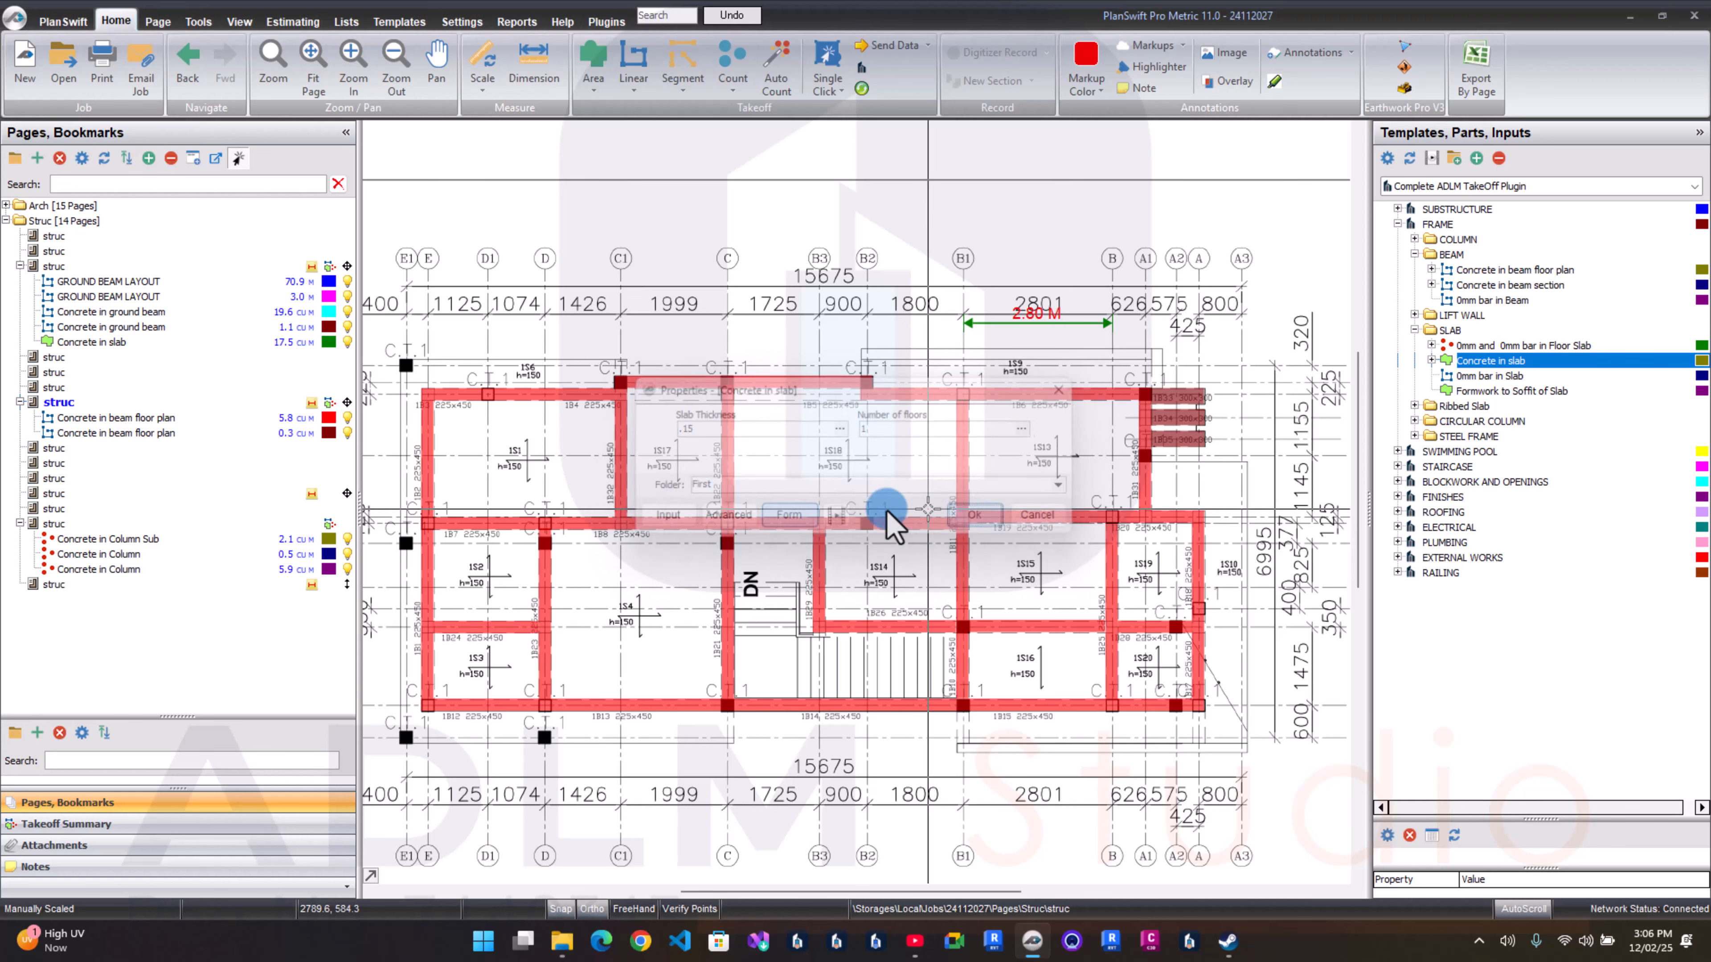
# Step: Outline the slab from the lower column on grid E1 up to the upper one, across slab 1S6's edge, and down to the beam at C1
pyautogui.scroll(3, 396, 694)
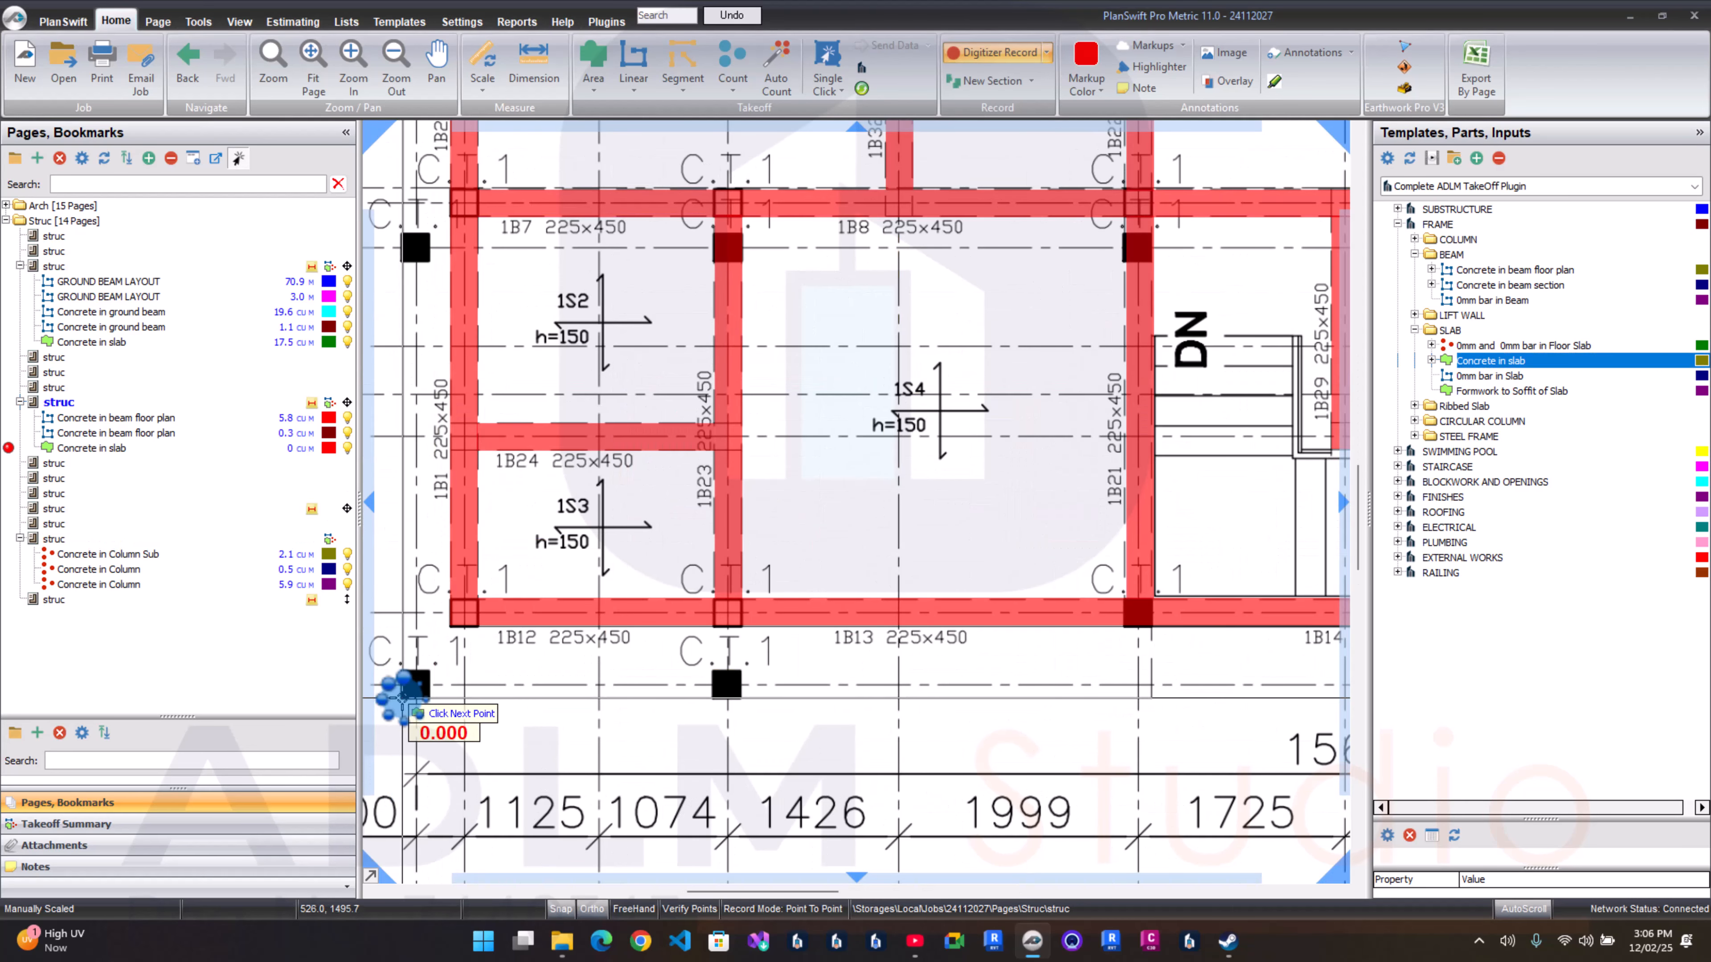
pyautogui.scroll(-3, 403, 694)
pyautogui.scroll(3, 402, 296)
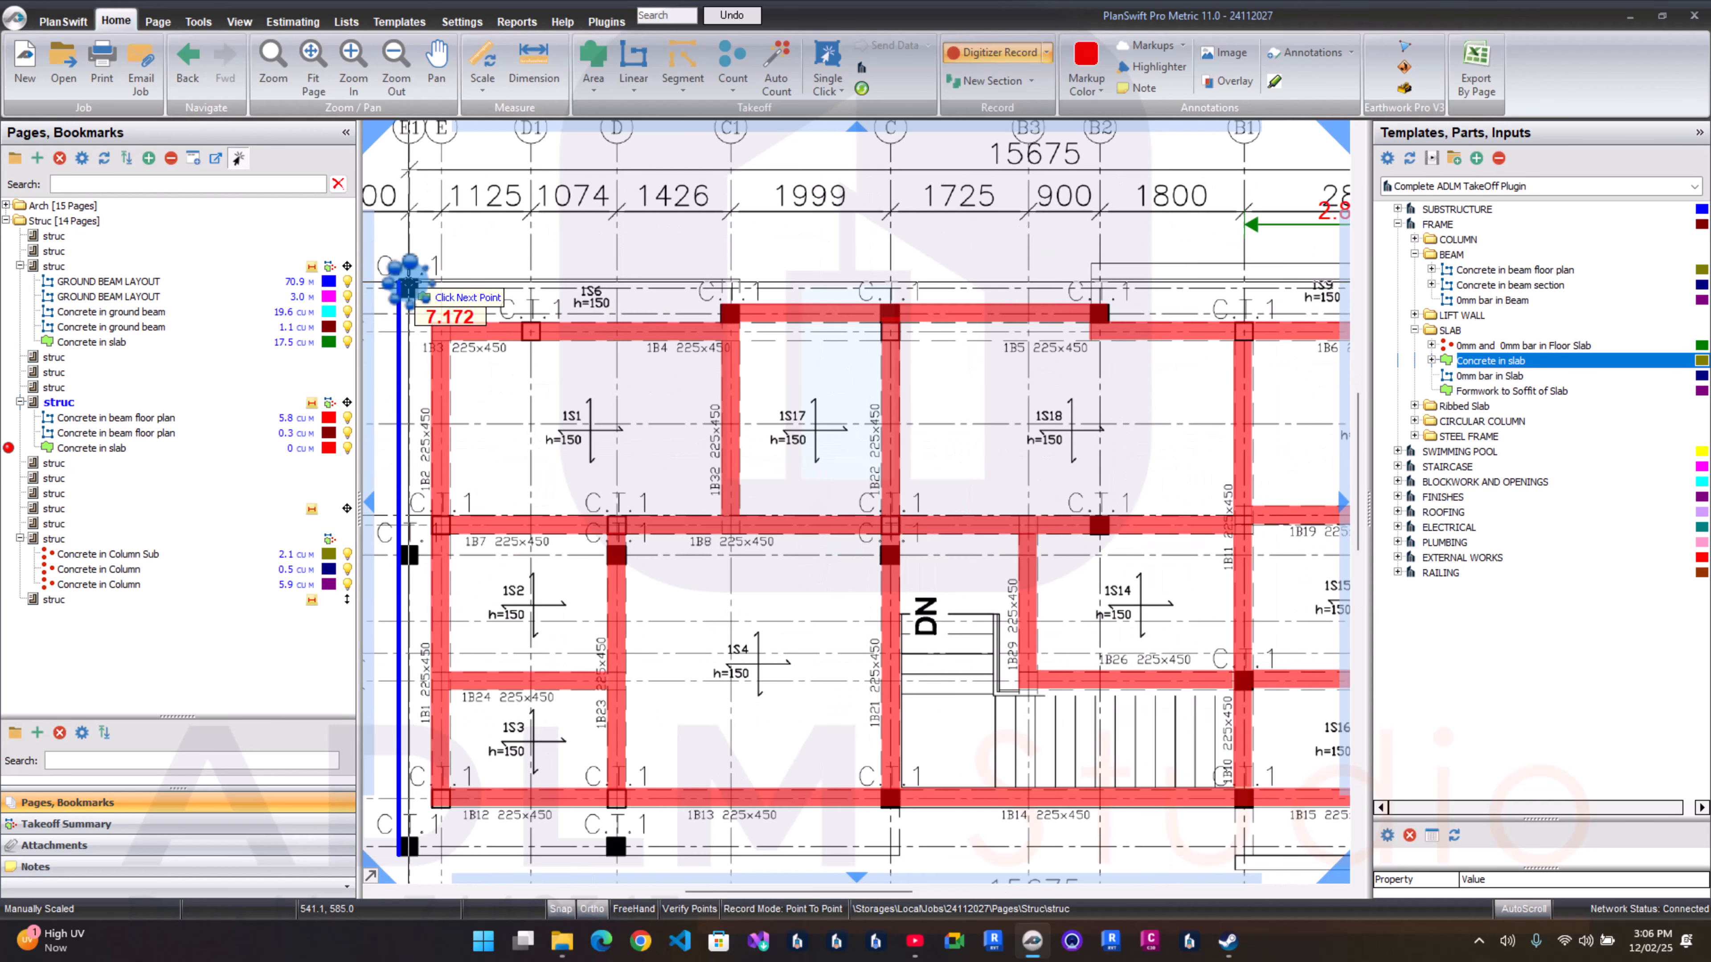
pyautogui.click(408, 286)
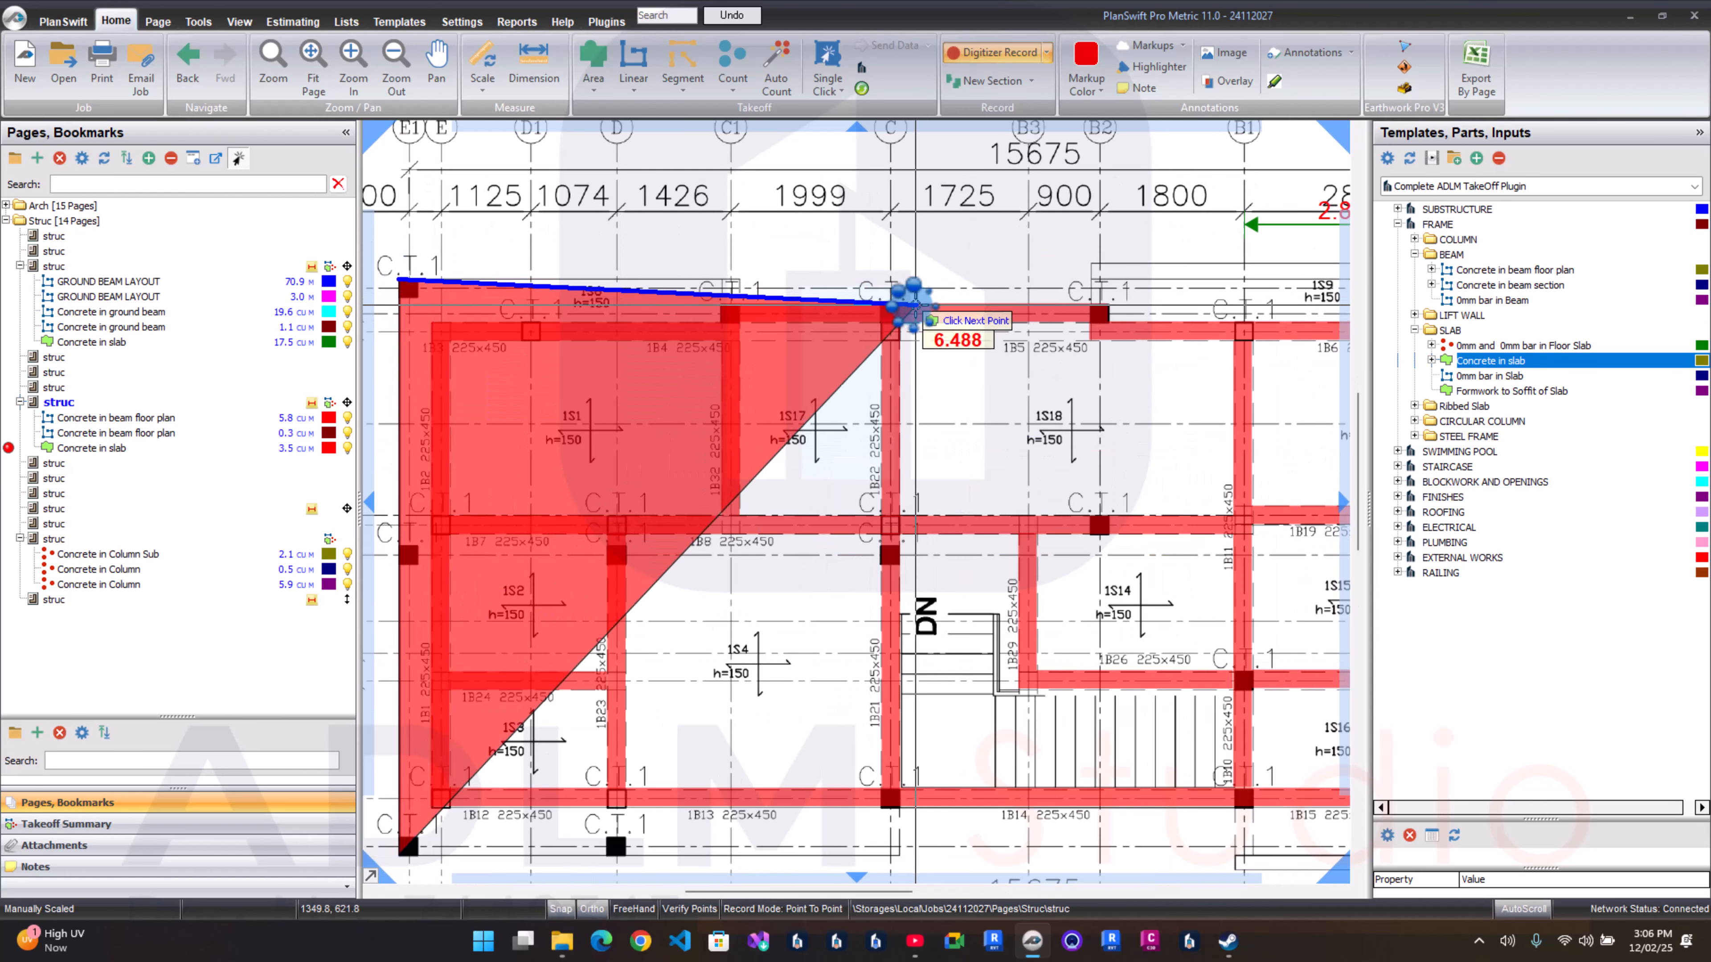
pyautogui.scroll(3, 781, 312)
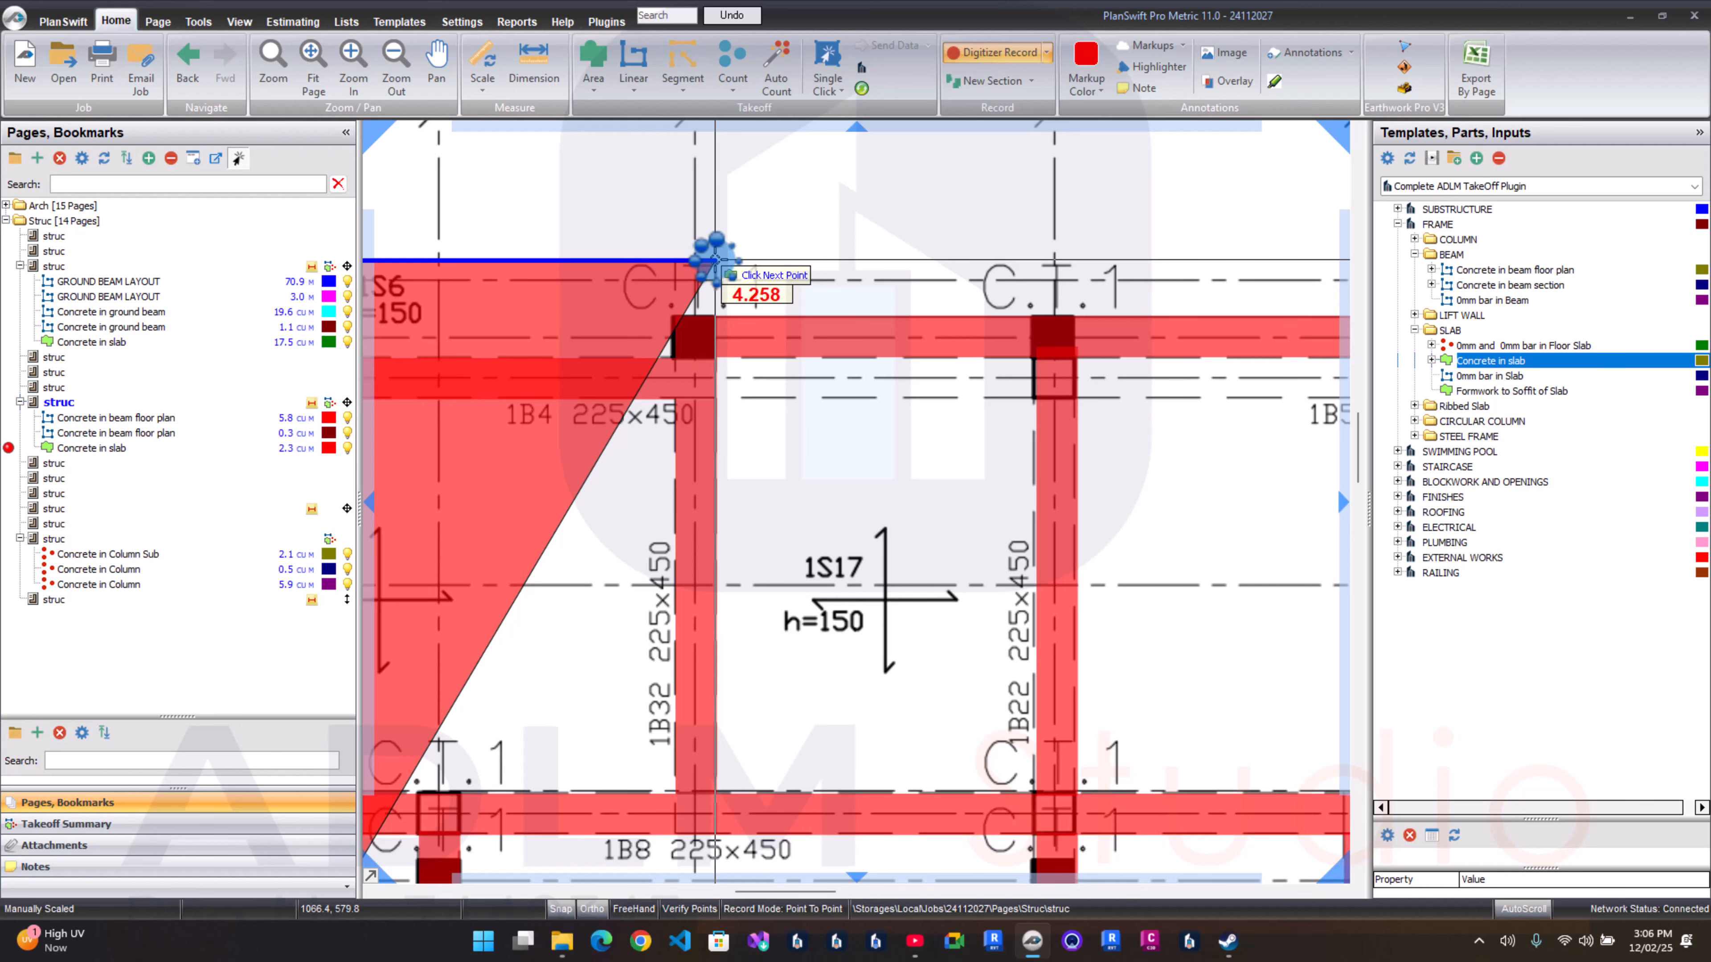
pyautogui.click(716, 259)
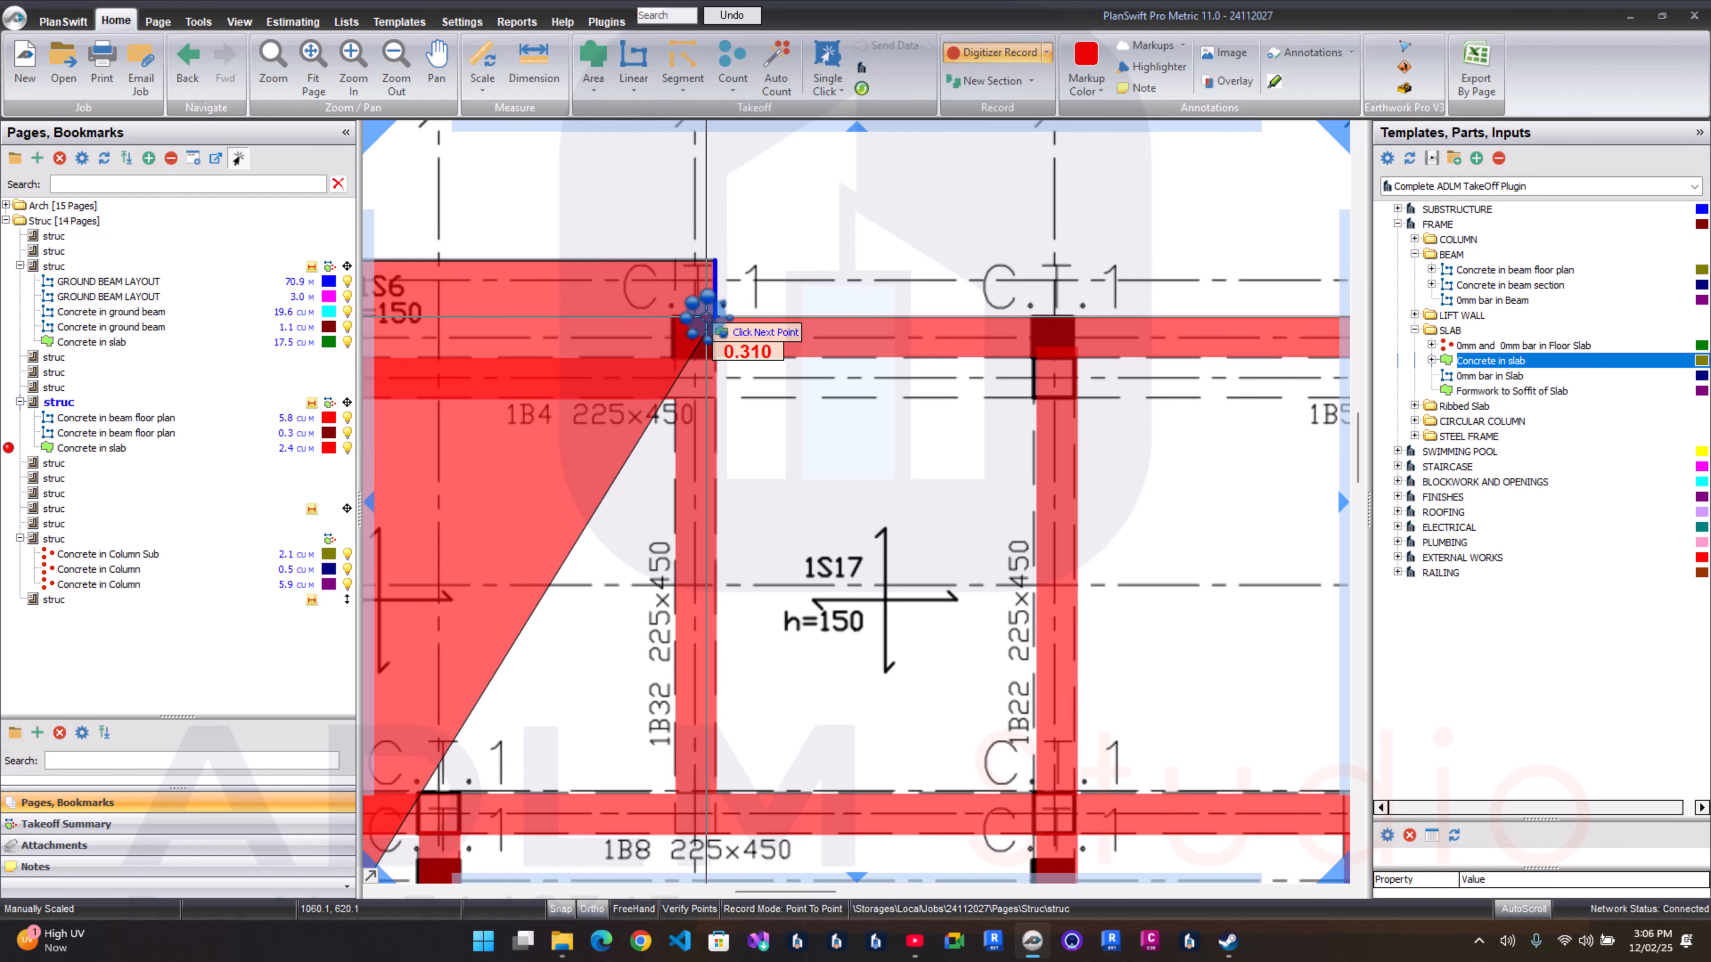
pyautogui.click(707, 317)
# Step: Continue the slab outline along the upper beam to grid B2, around slab 1S9's outer edge, and back to the column at grid A1
pyautogui.scroll(-2, 707, 320)
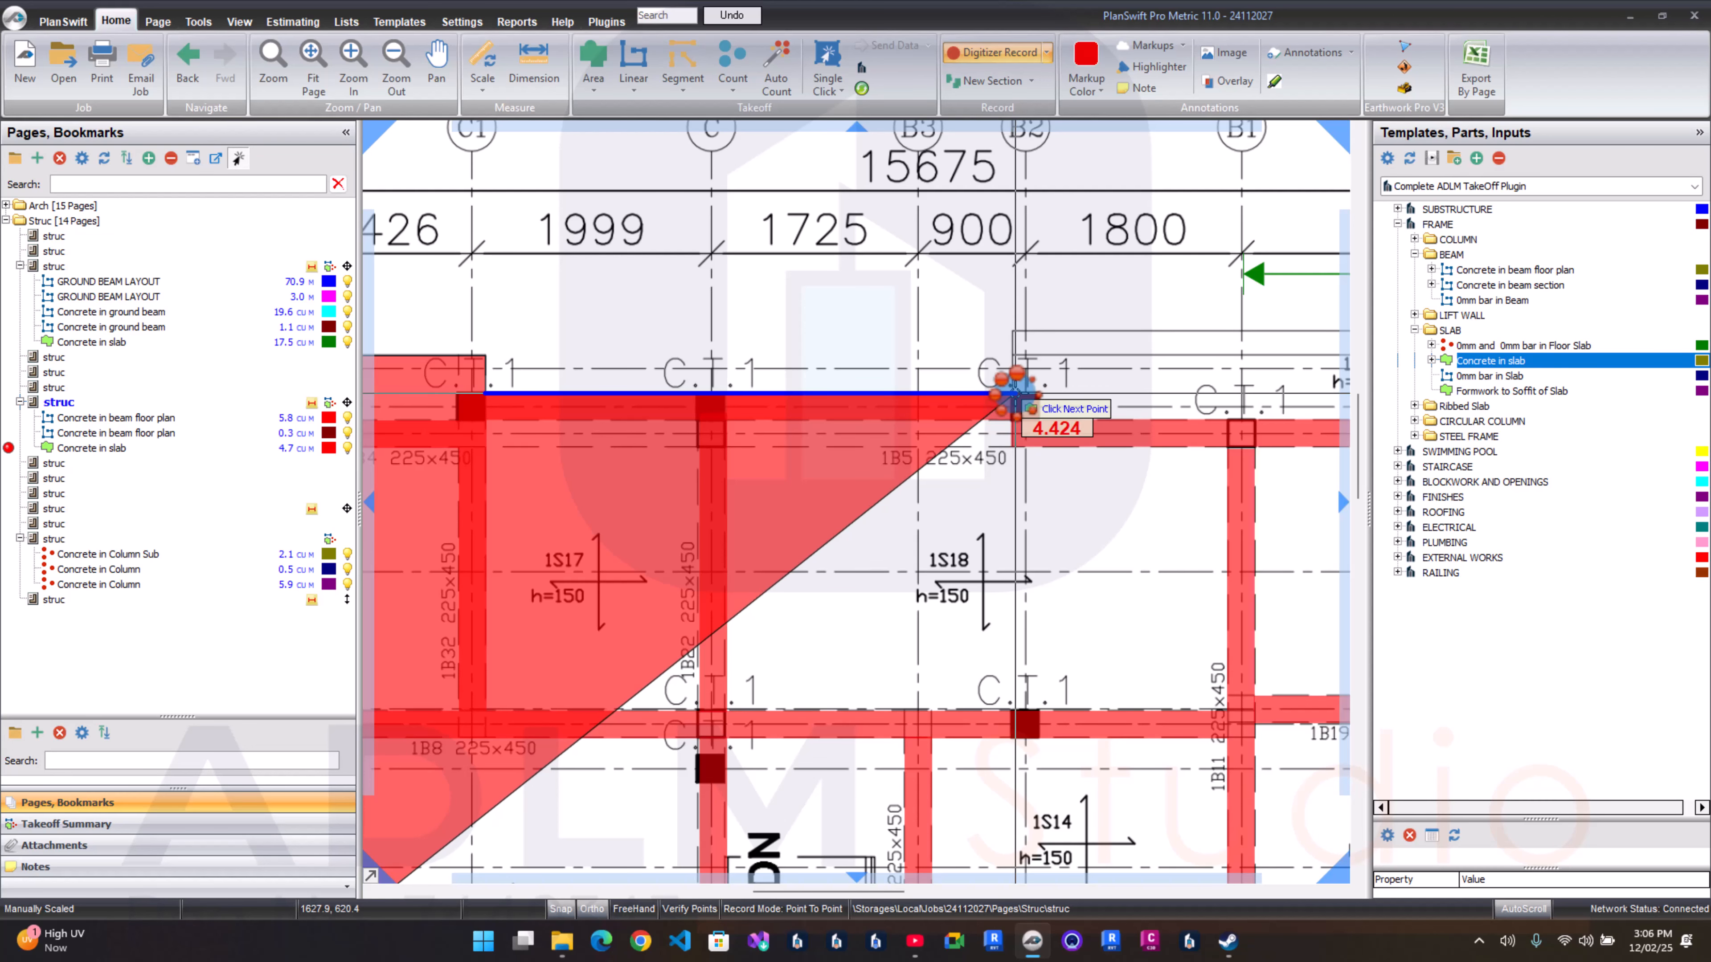
pyautogui.click(1014, 393)
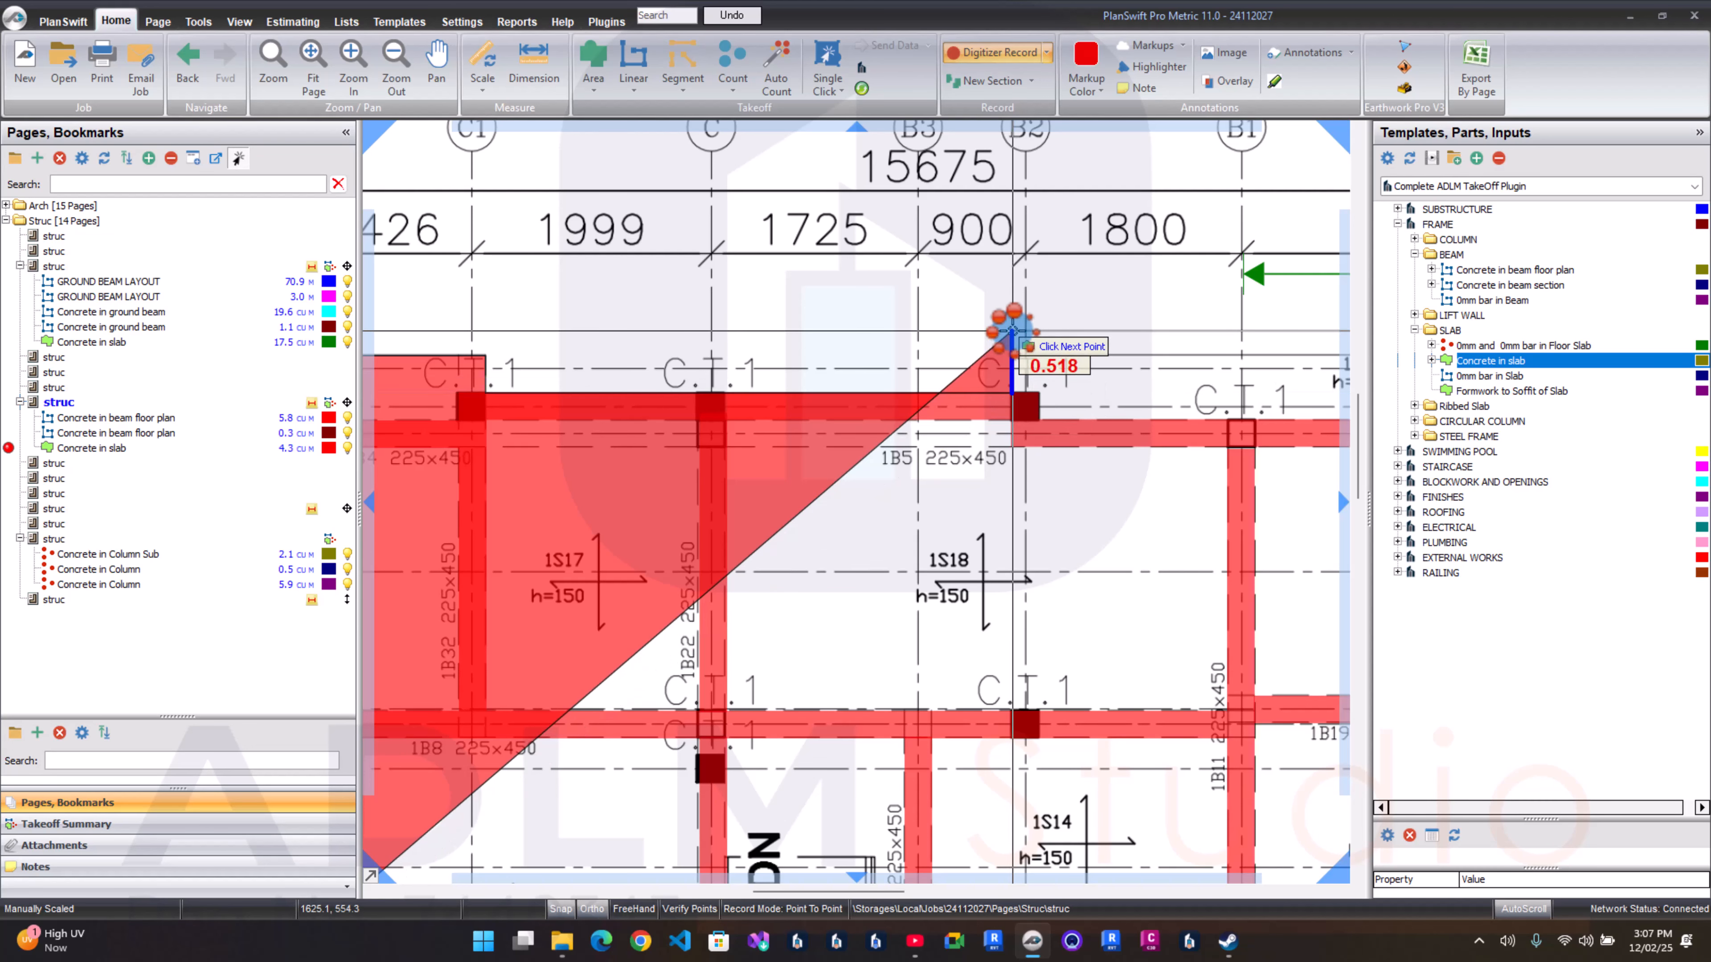
pyautogui.click(1012, 331)
pyautogui.press('Right')
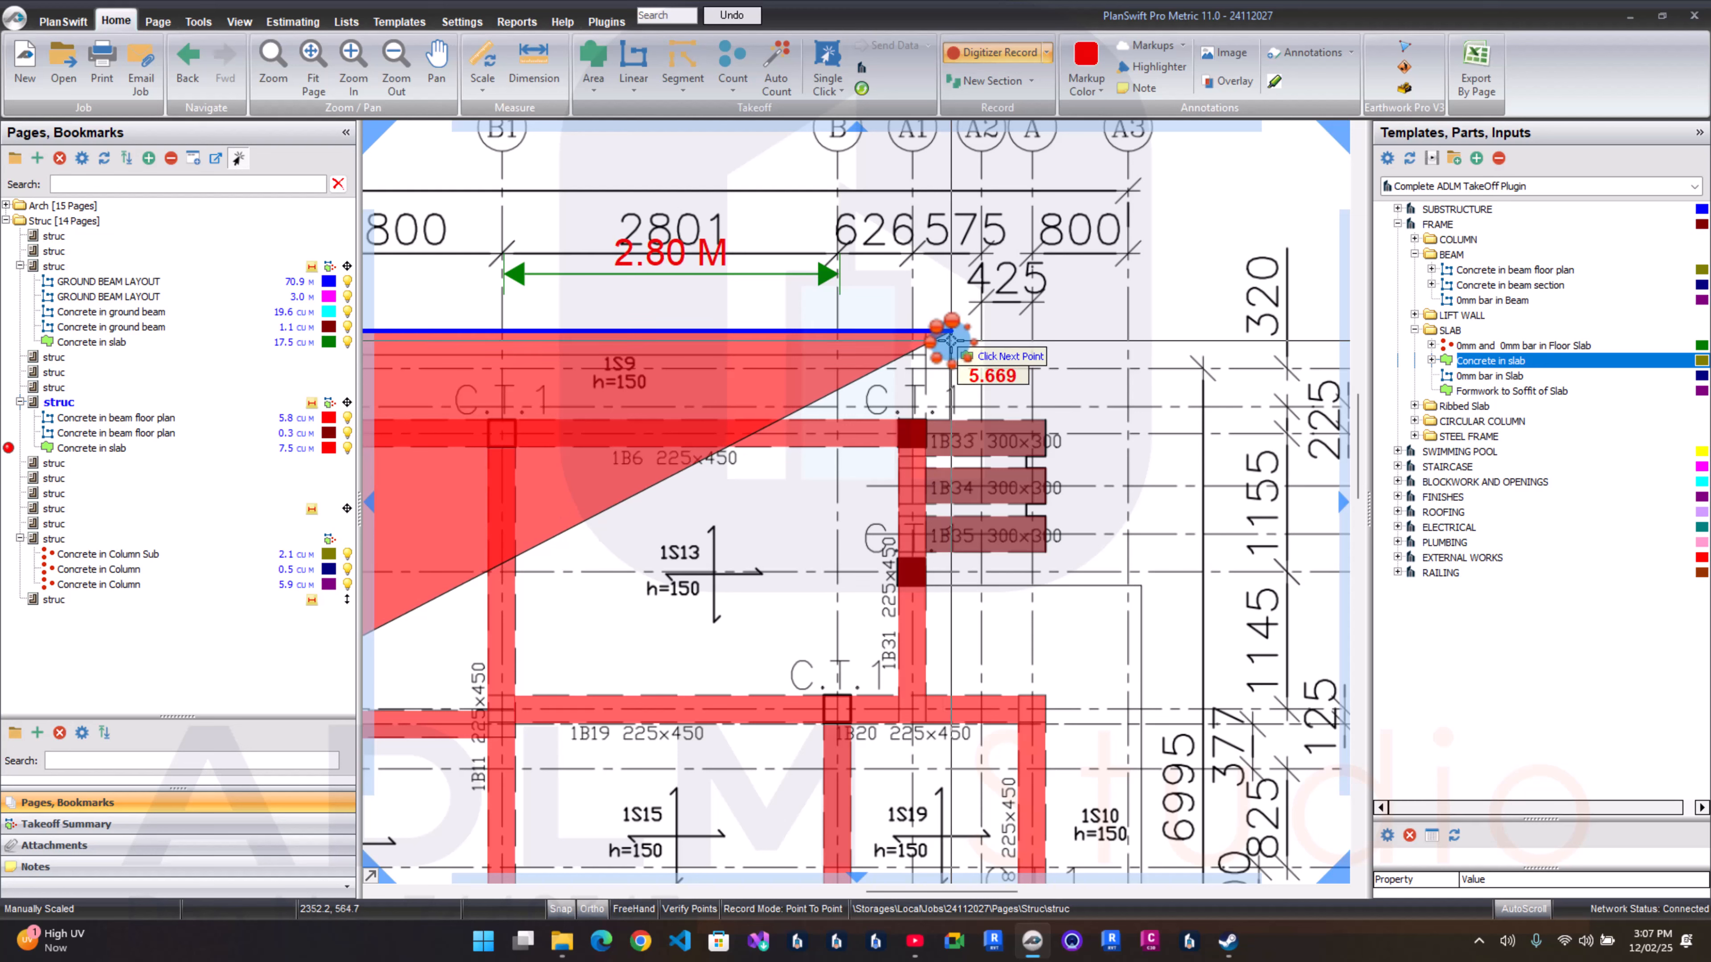
pyautogui.click(950, 333)
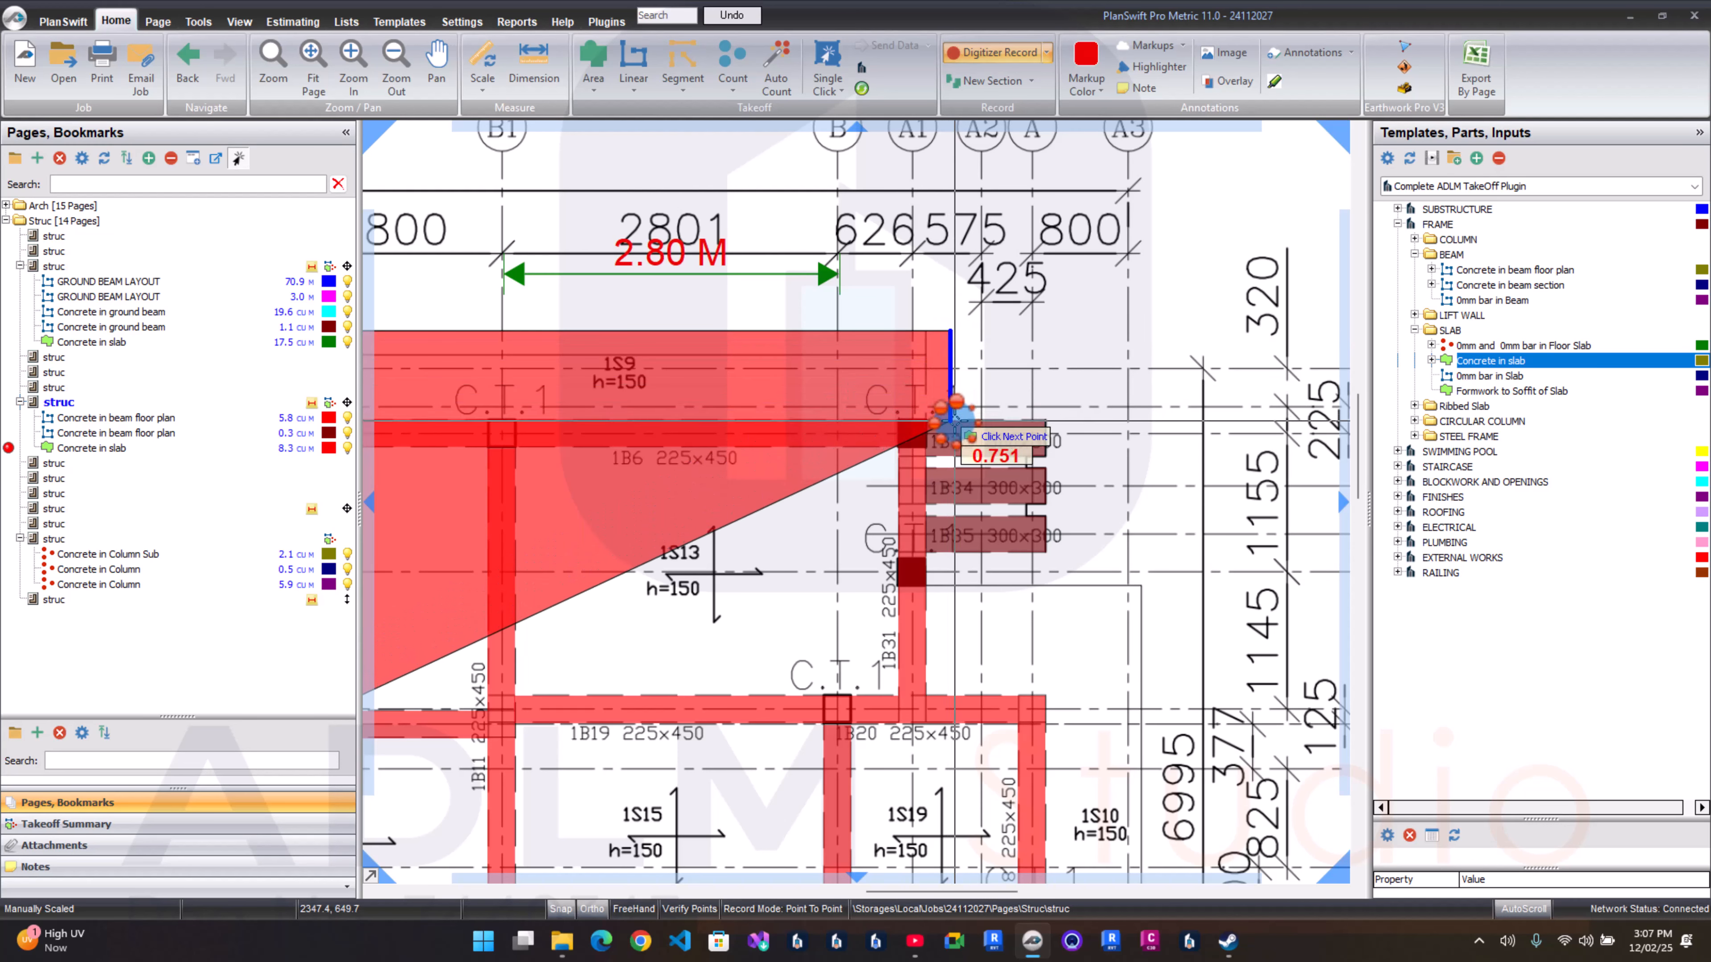
pyautogui.click(950, 419)
pyautogui.click(926, 420)
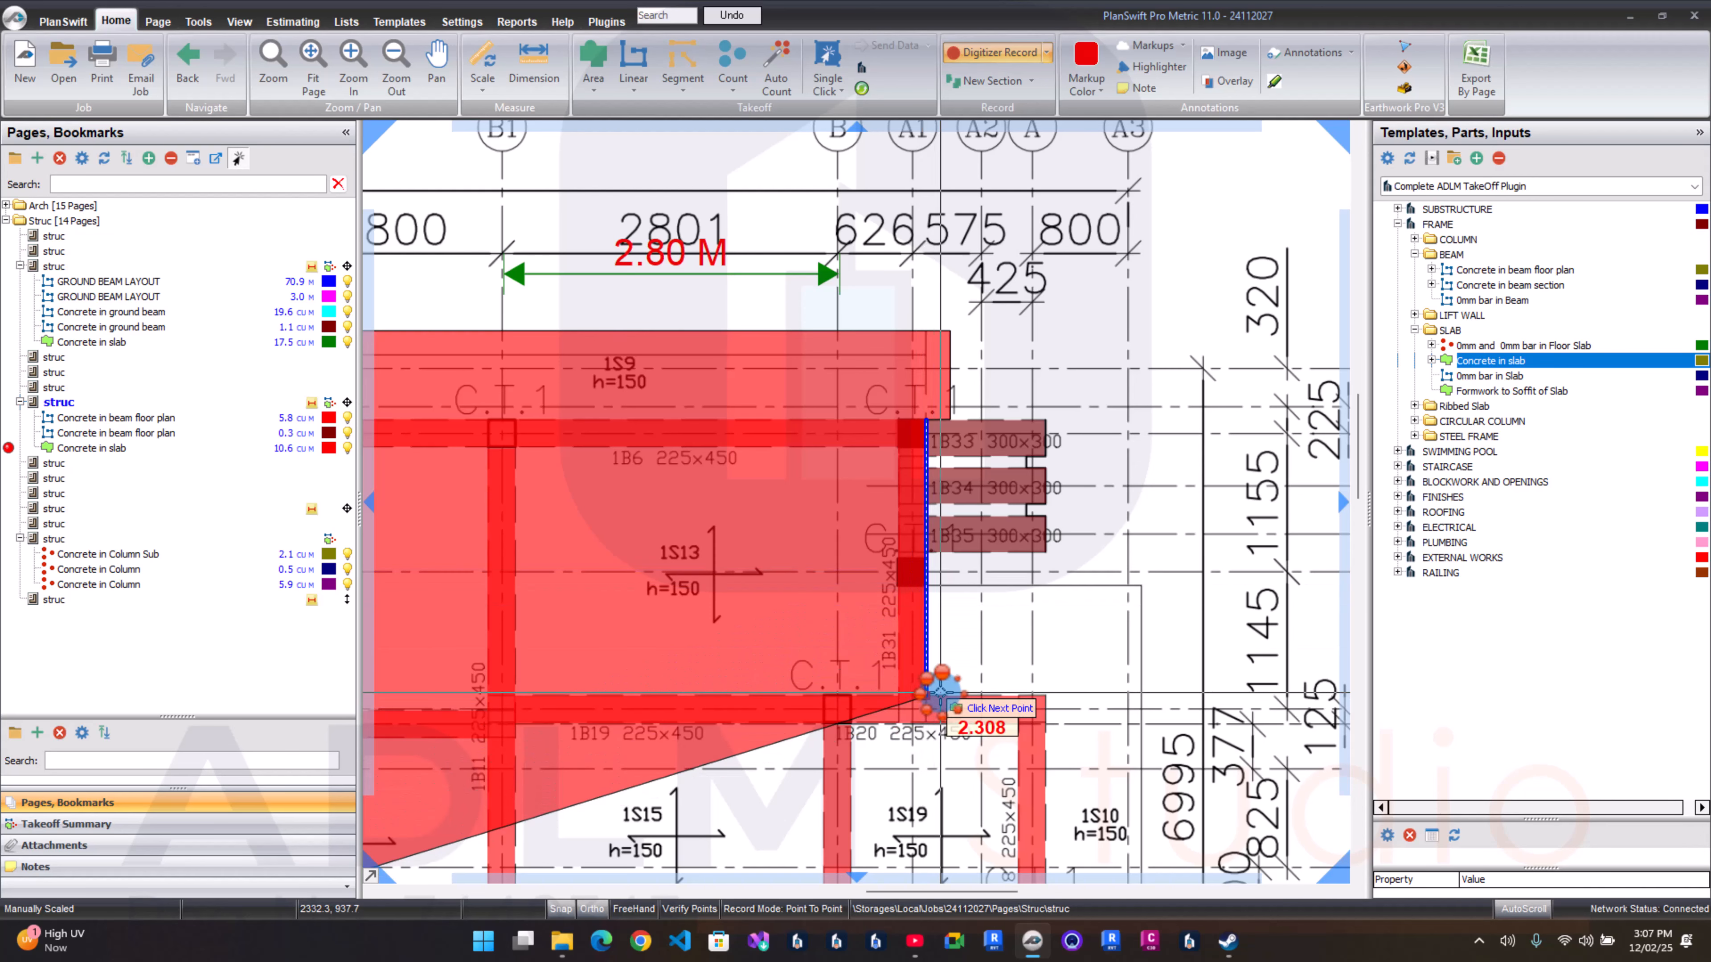
pyautogui.click(941, 690)
pyautogui.scroll(-2, 1050, 707)
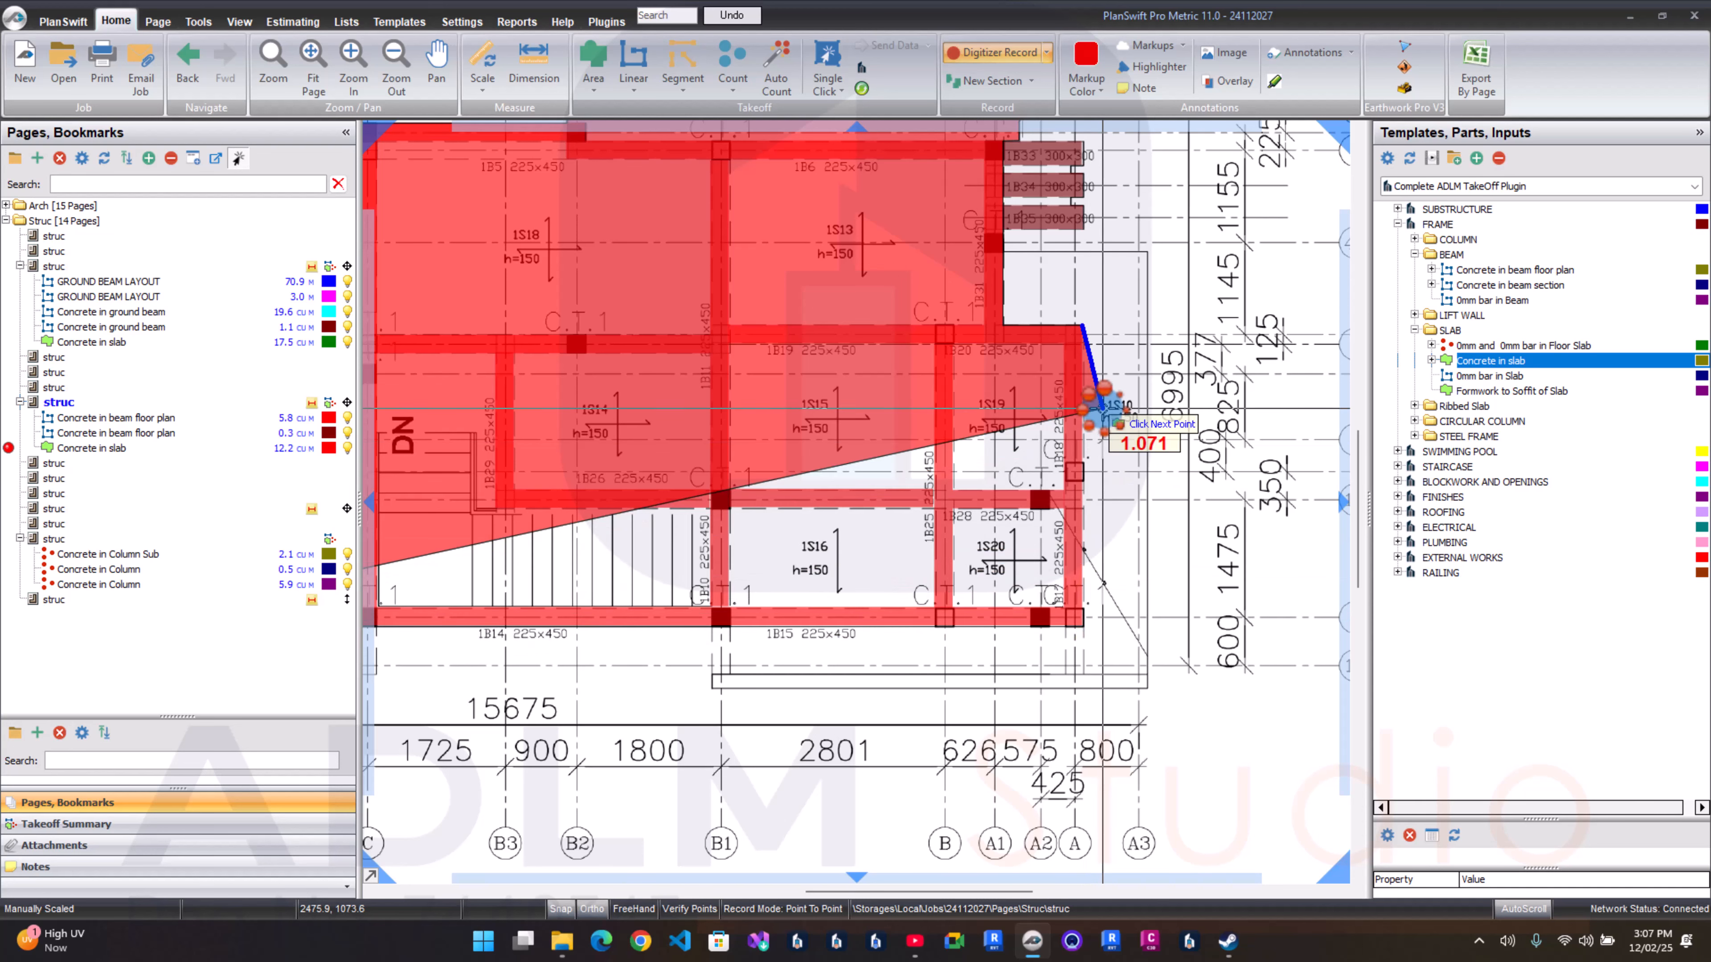
pyautogui.hotkey('ctrl', 'z')
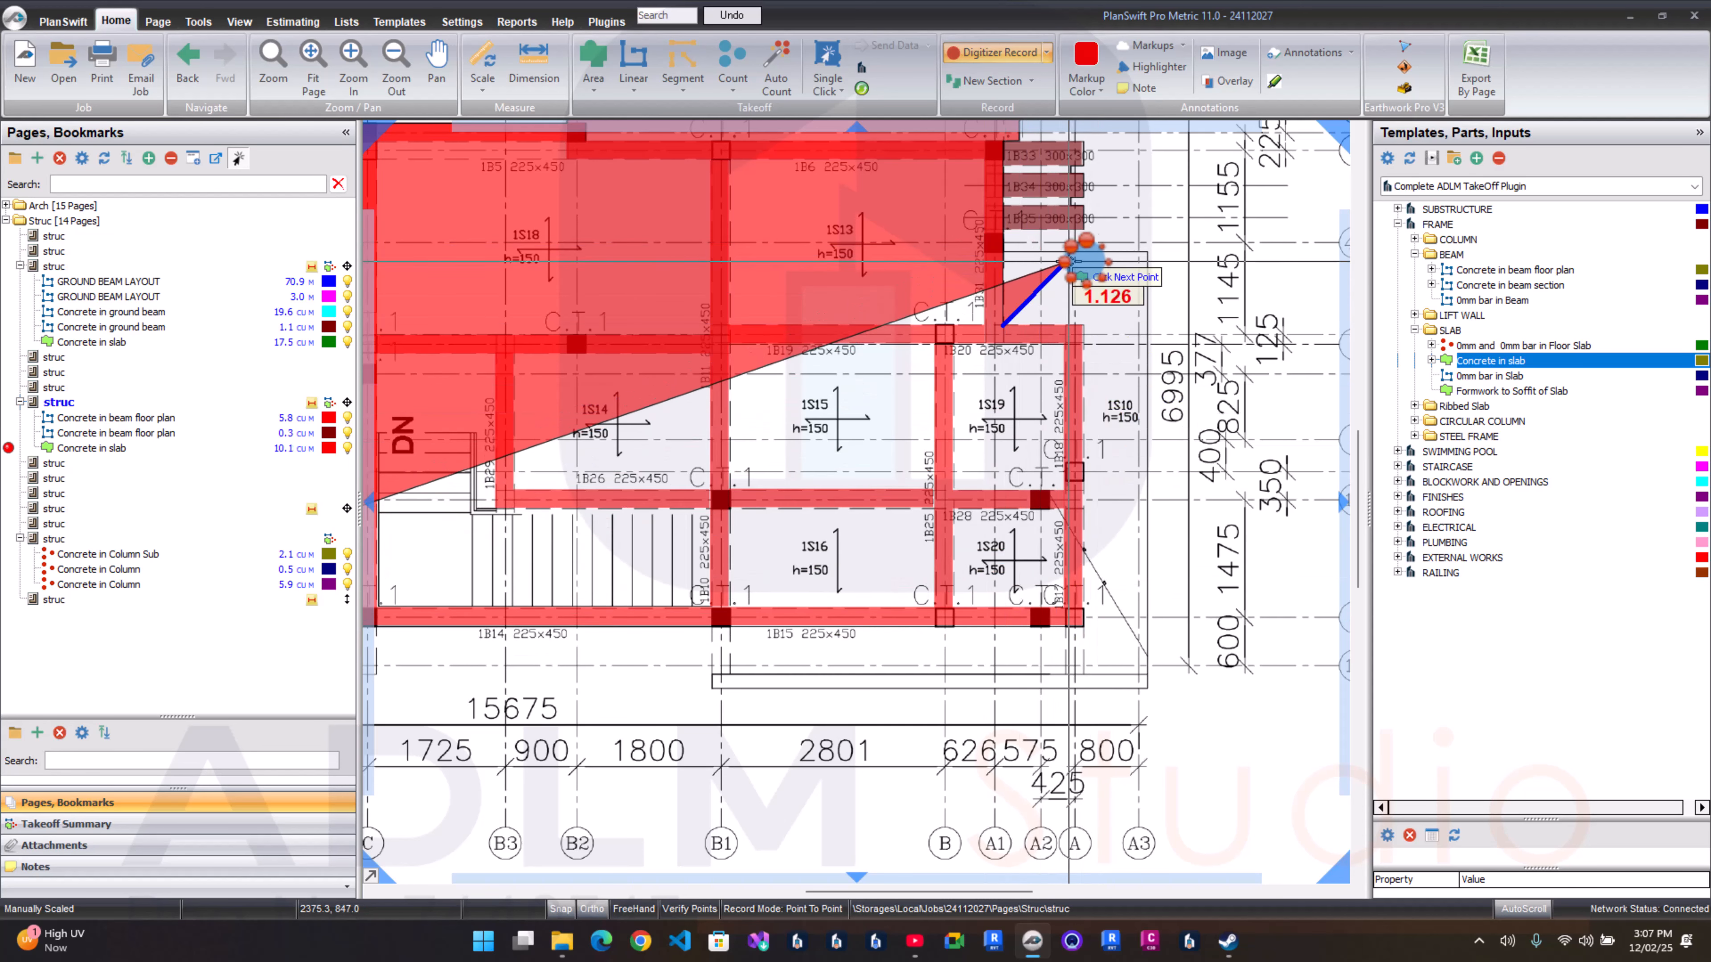
pyautogui.hotkey('ctrl', 'z')
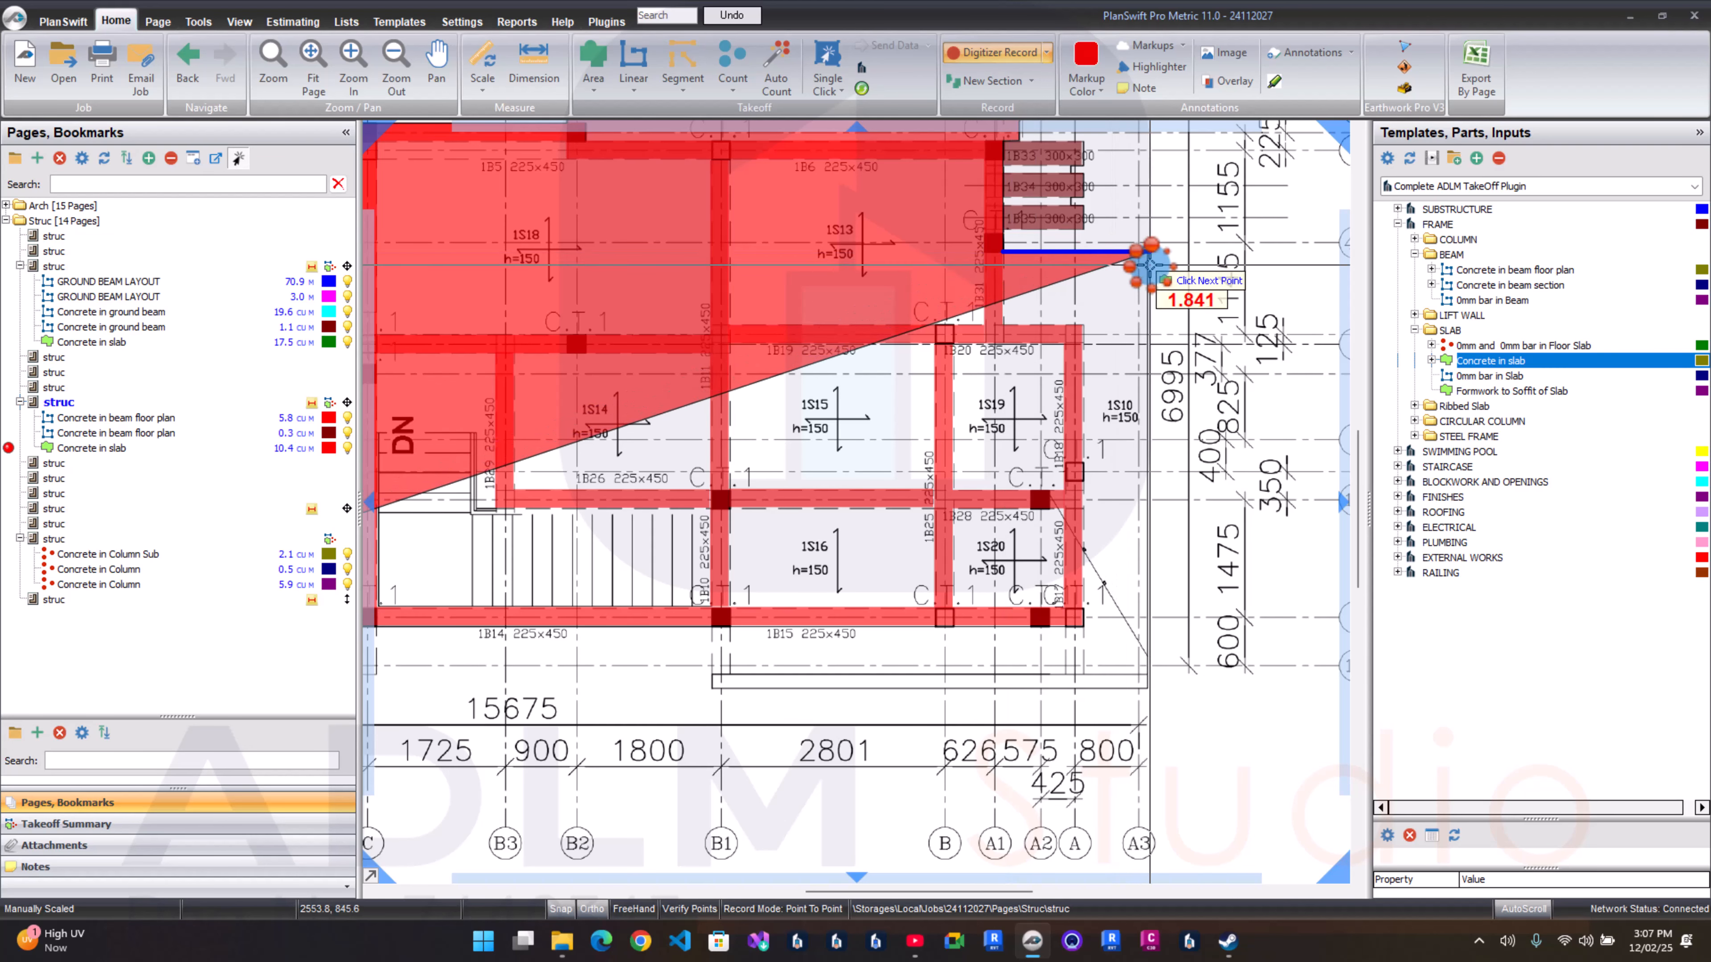
# Step: Continue the slab outline across slab 1S10's upper edge to grid A3, down to the lower corner, and across to grid B1
pyautogui.click(1145, 268)
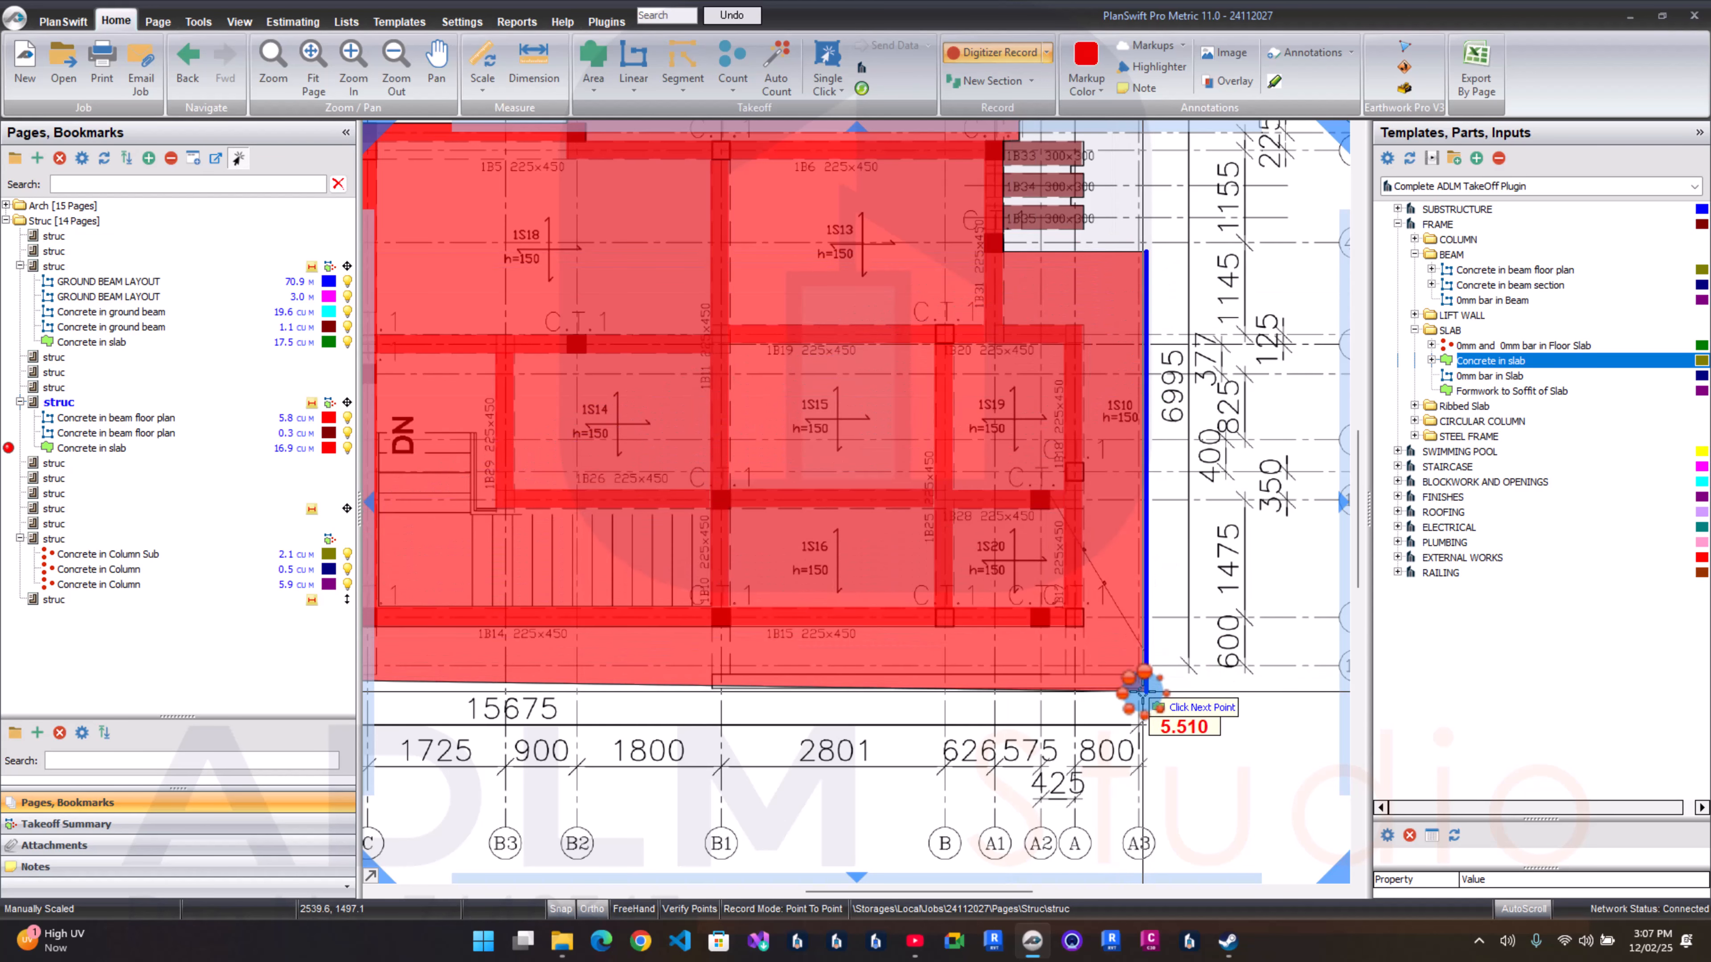
pyautogui.click(1134, 687)
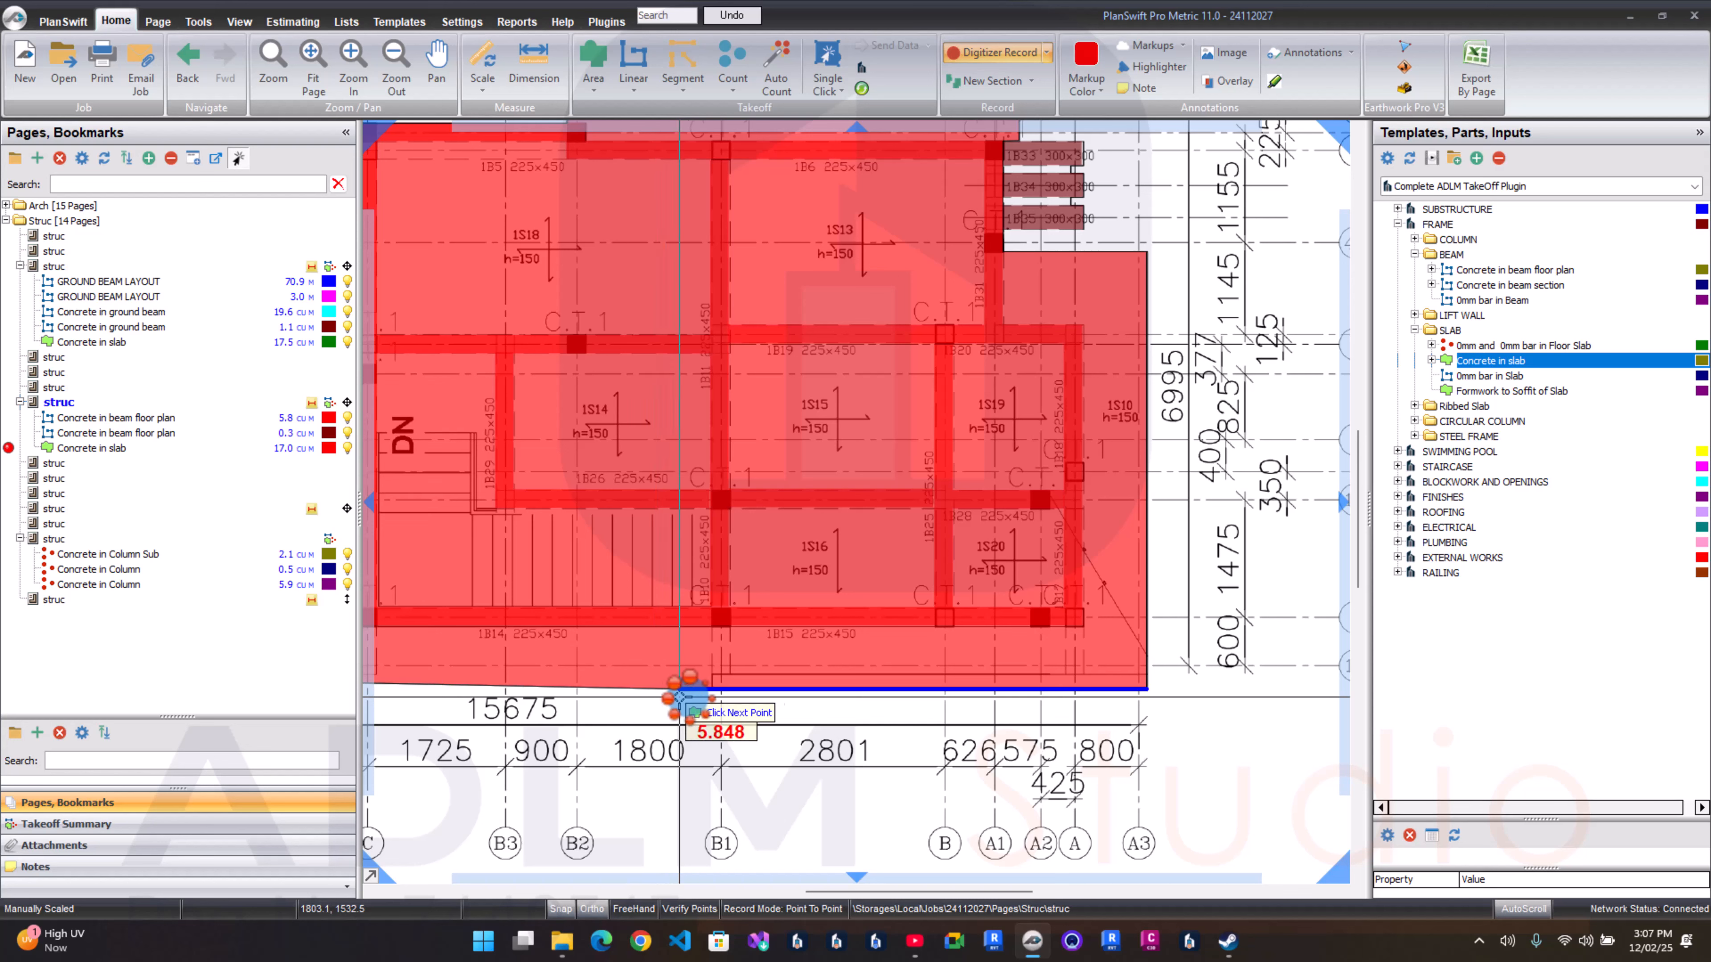
pyautogui.click(712, 692)
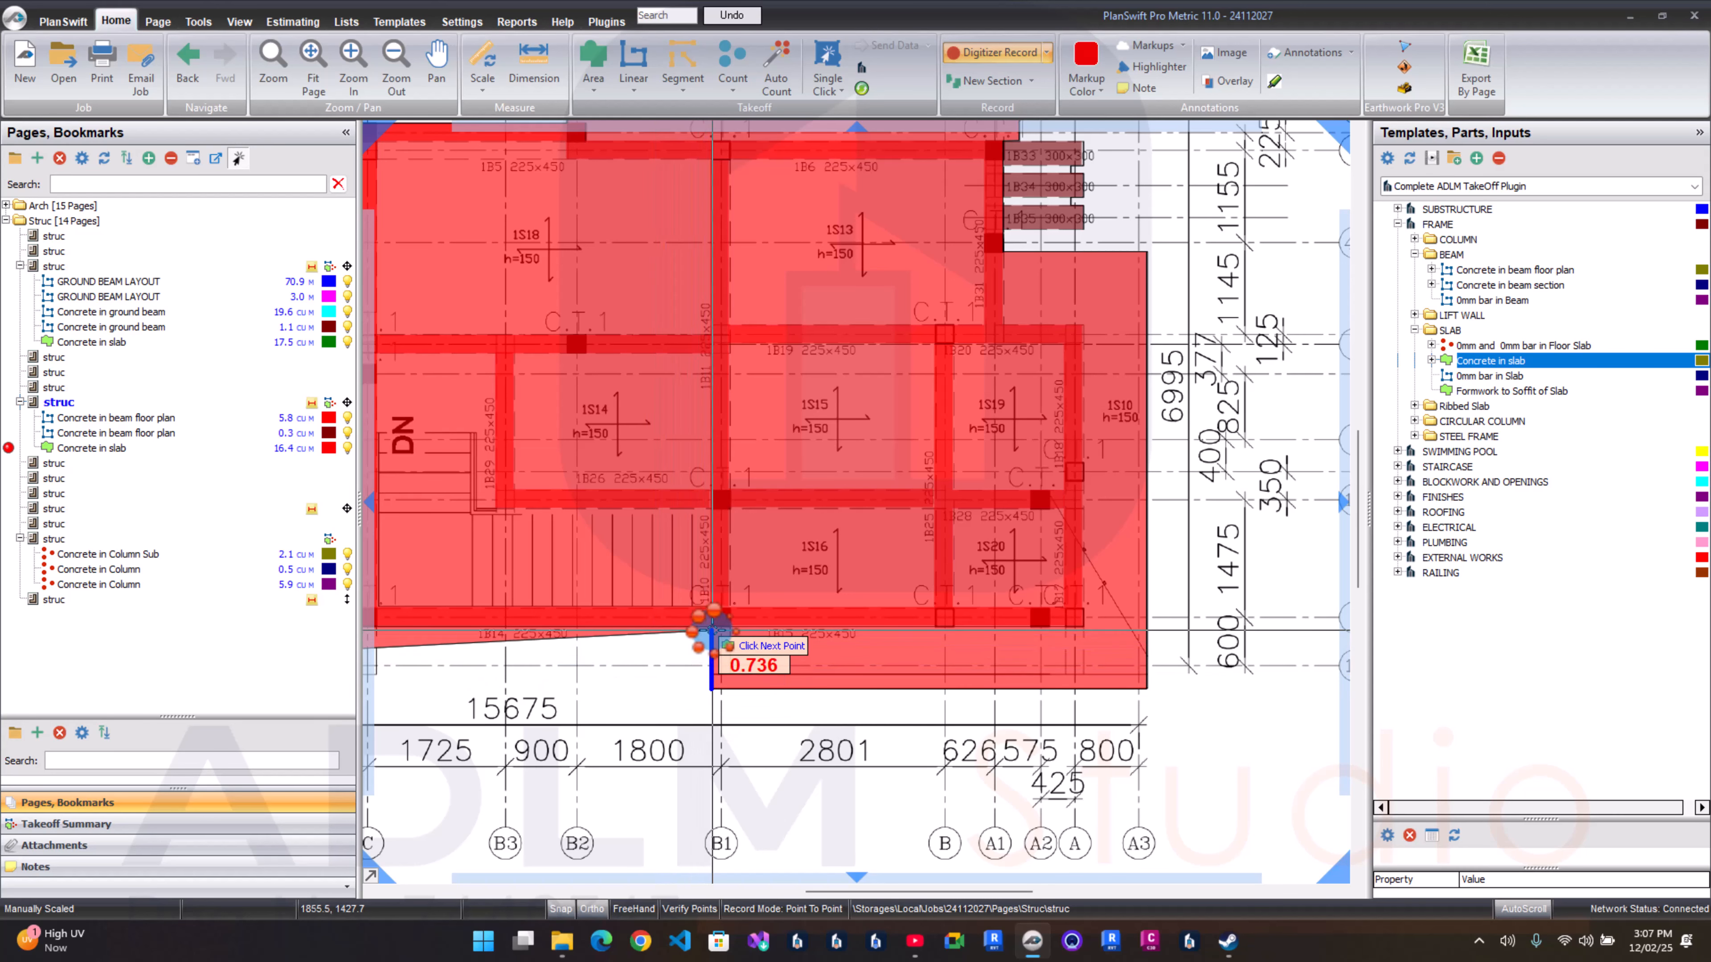
# Step: Continue the slab outline up to beam 1B14, along its outer face to grid C and down to the slab edge, and end the takeoff
pyautogui.scroll(-3, 712, 627)
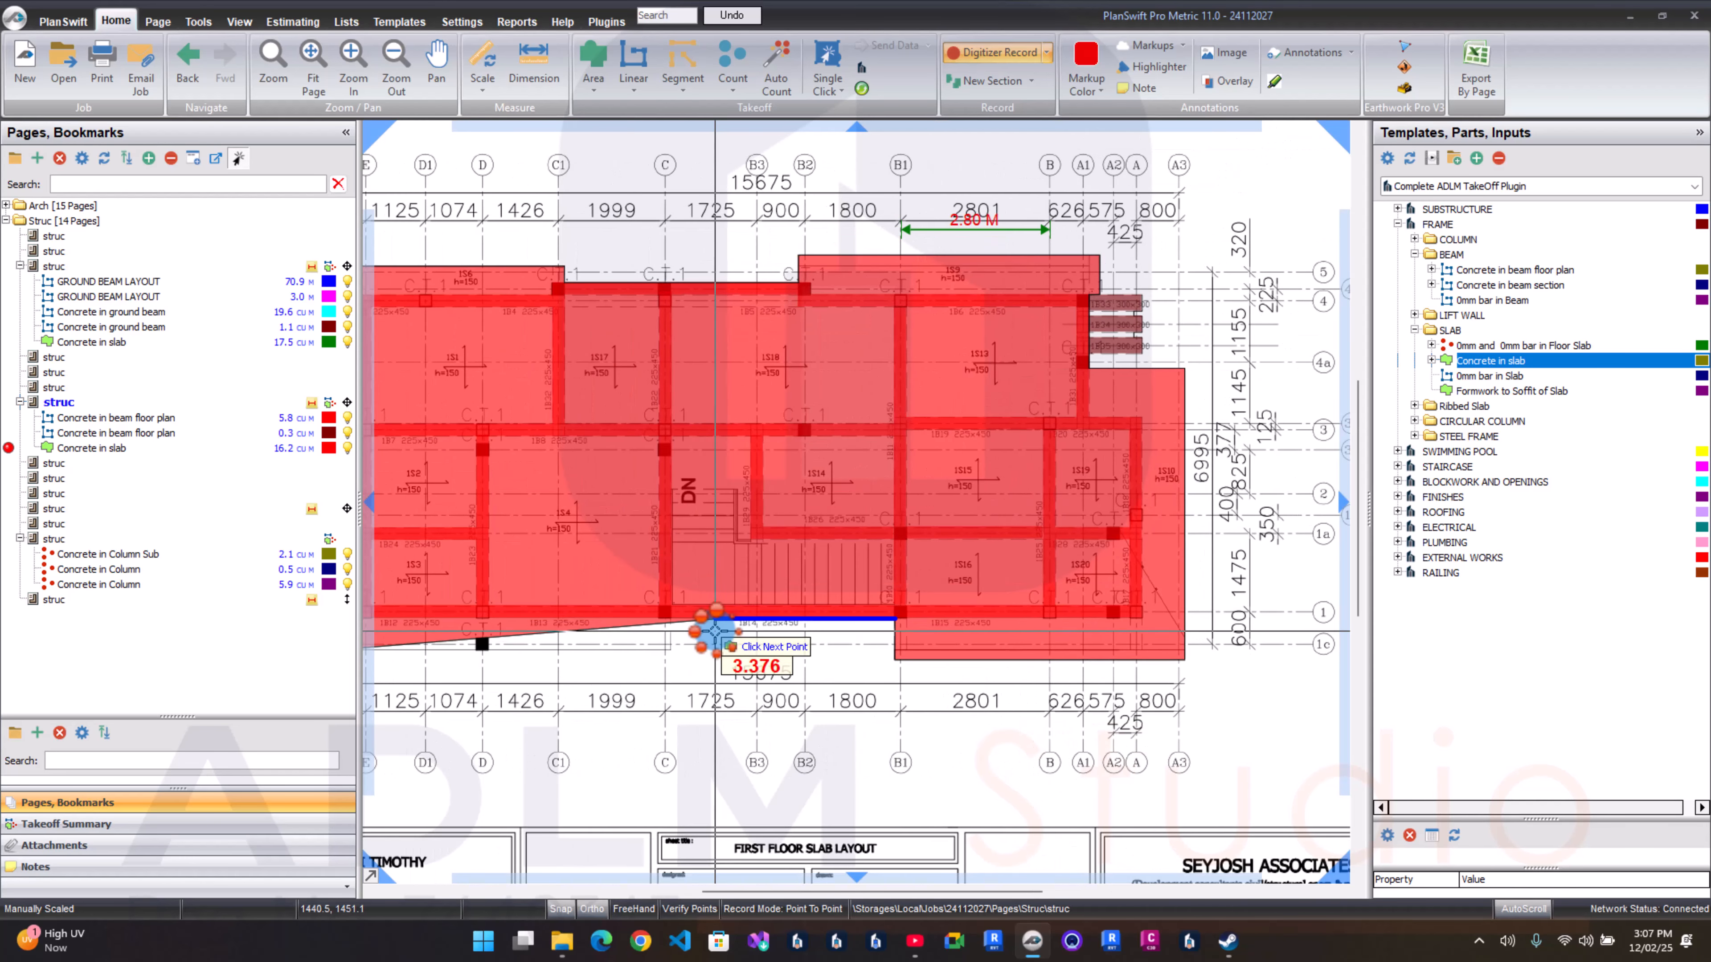
pyautogui.scroll(3, 679, 621)
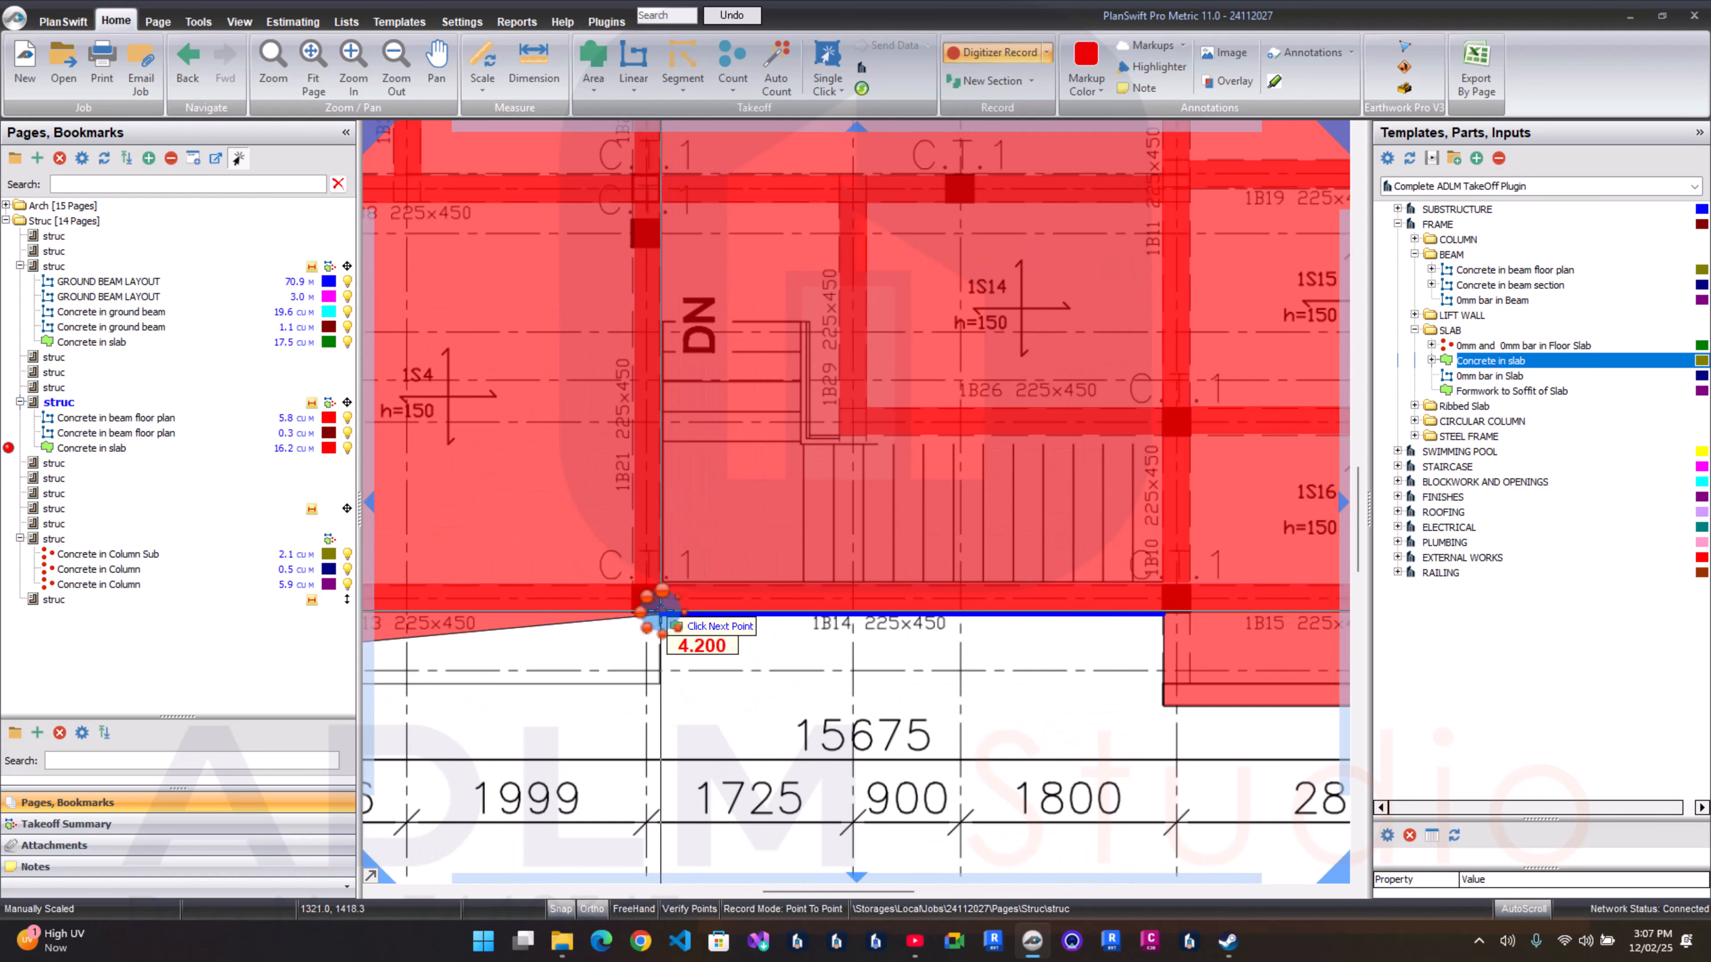
pyautogui.click(661, 613)
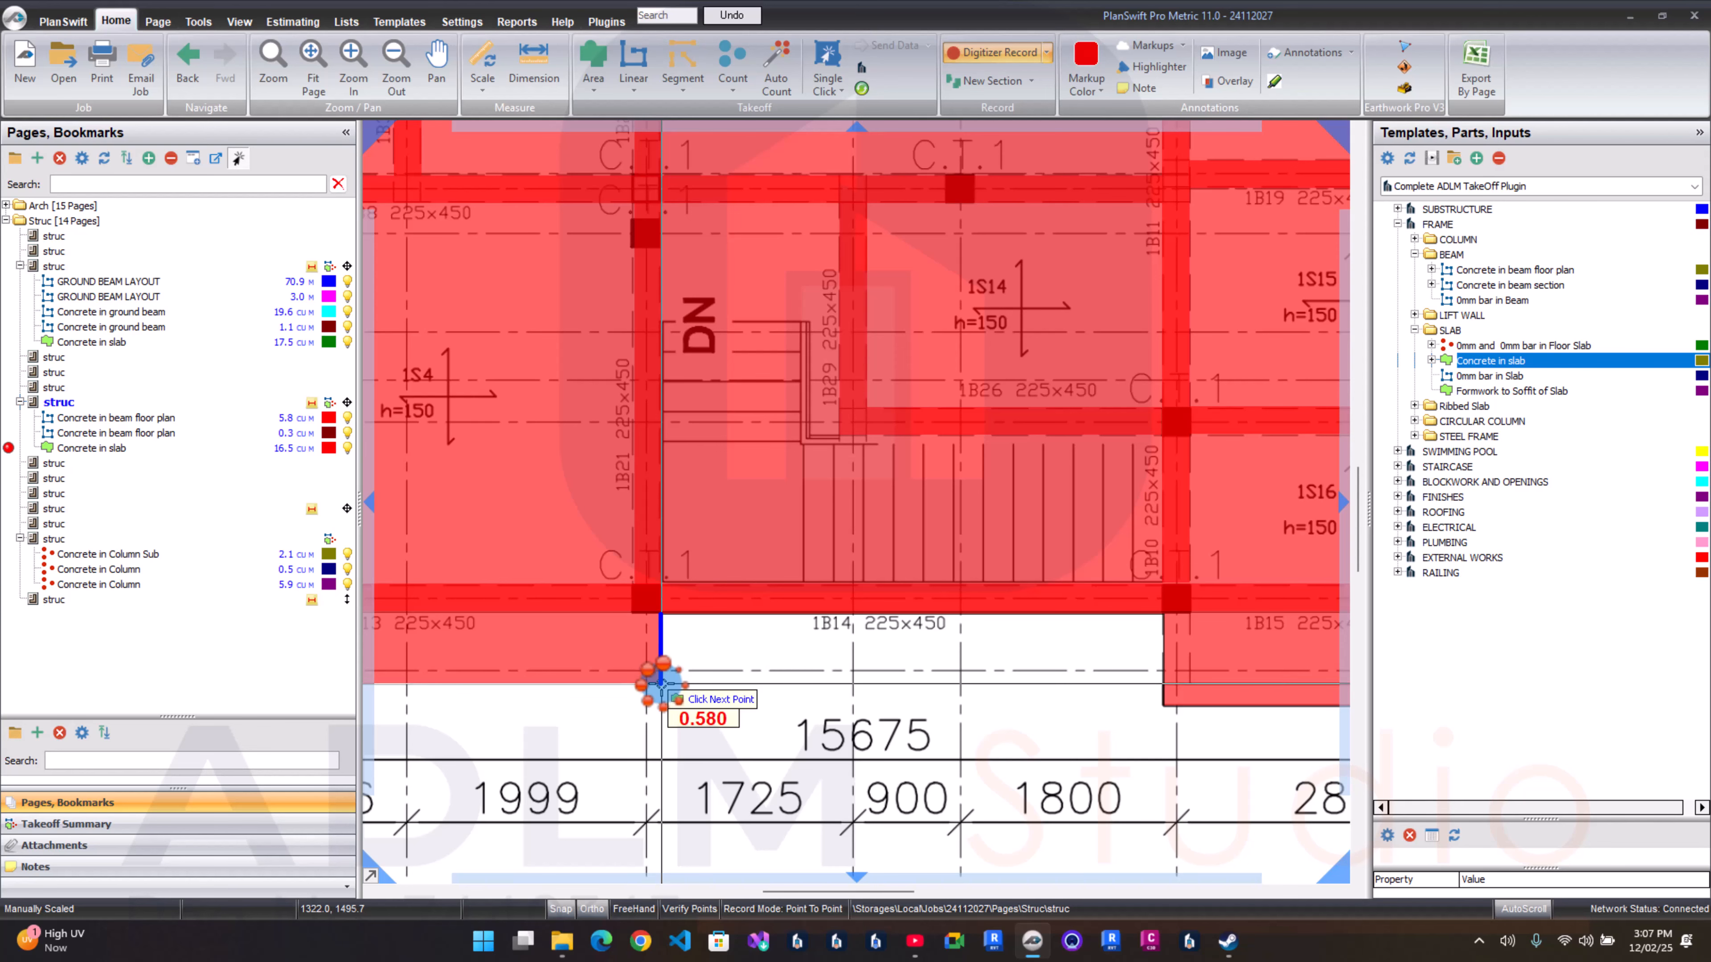
pyautogui.click(661, 683)
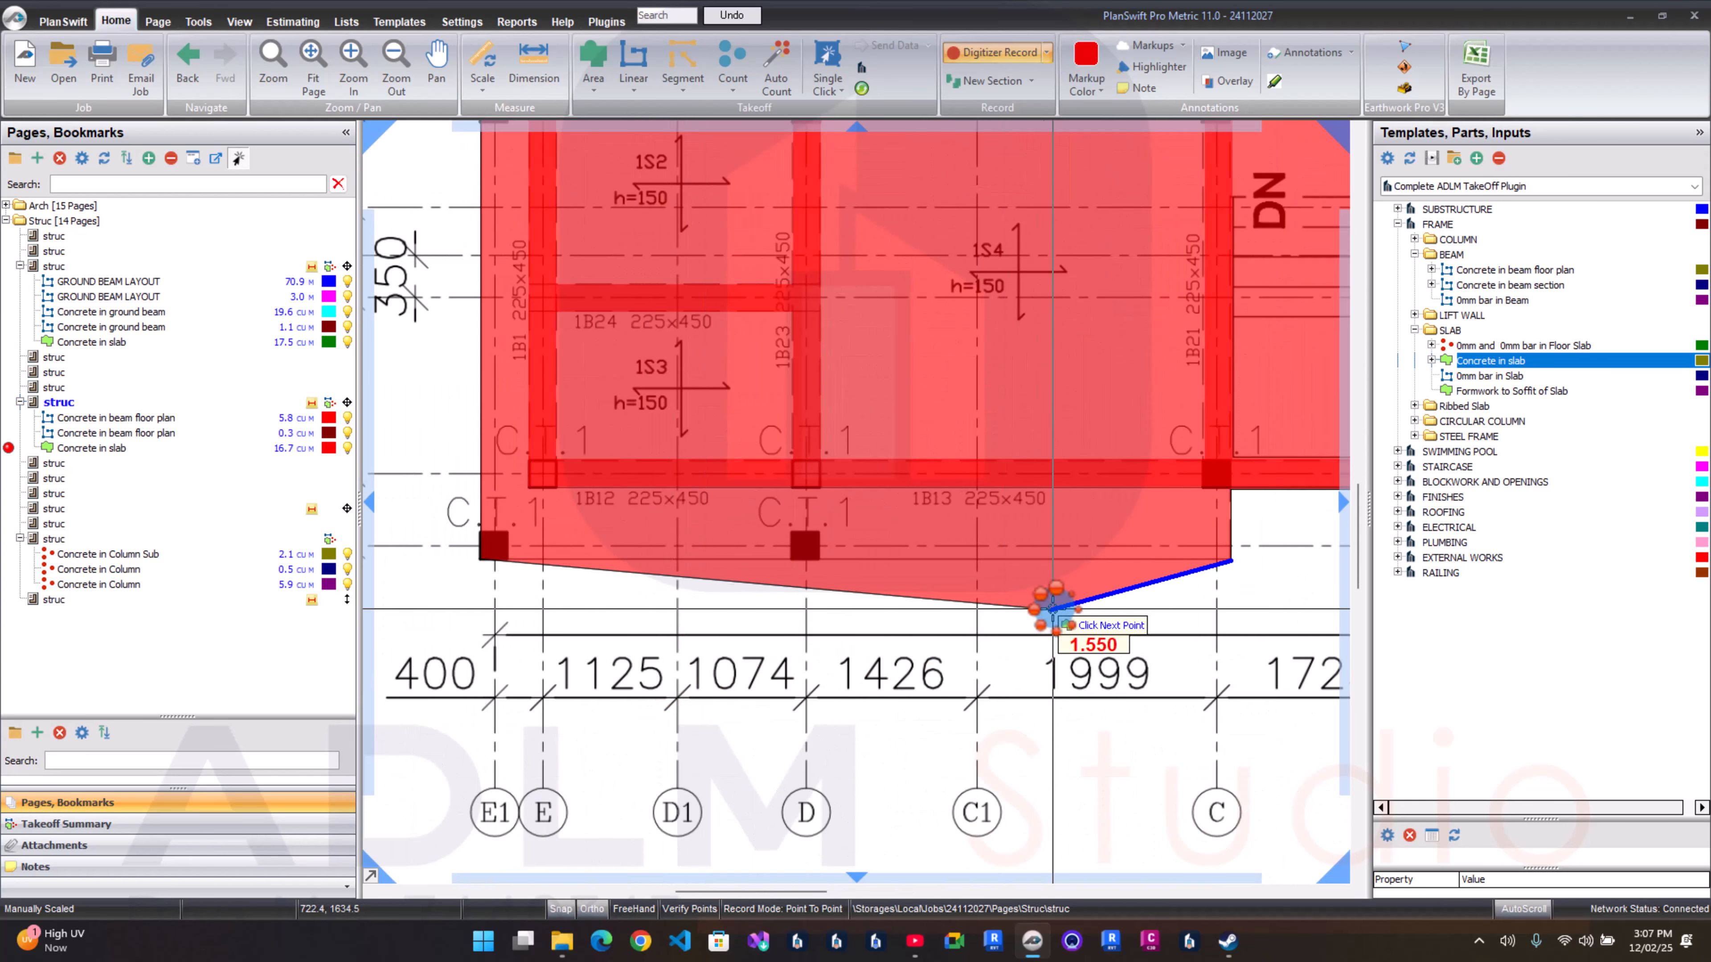
pyautogui.rightClick(1230, 576)
pyautogui.moveTo(1219, 603); pyautogui.dragTo(890, 719)
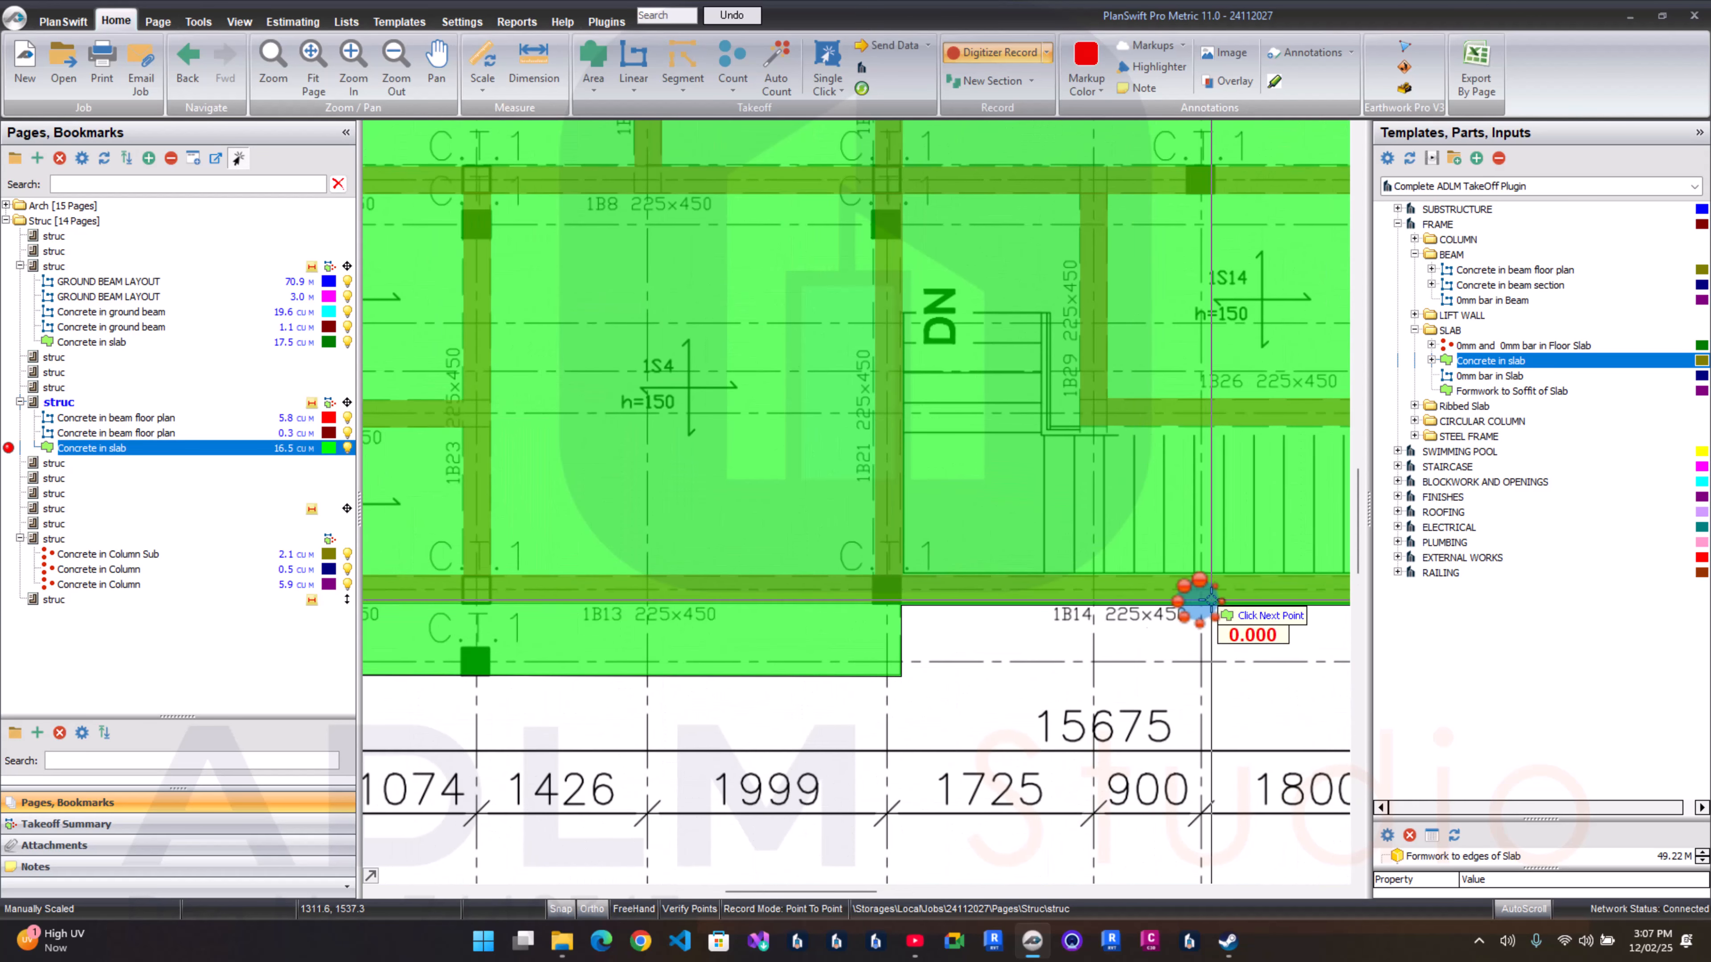
pyautogui.rightClick(965, 645)
pyautogui.click(993, 686)
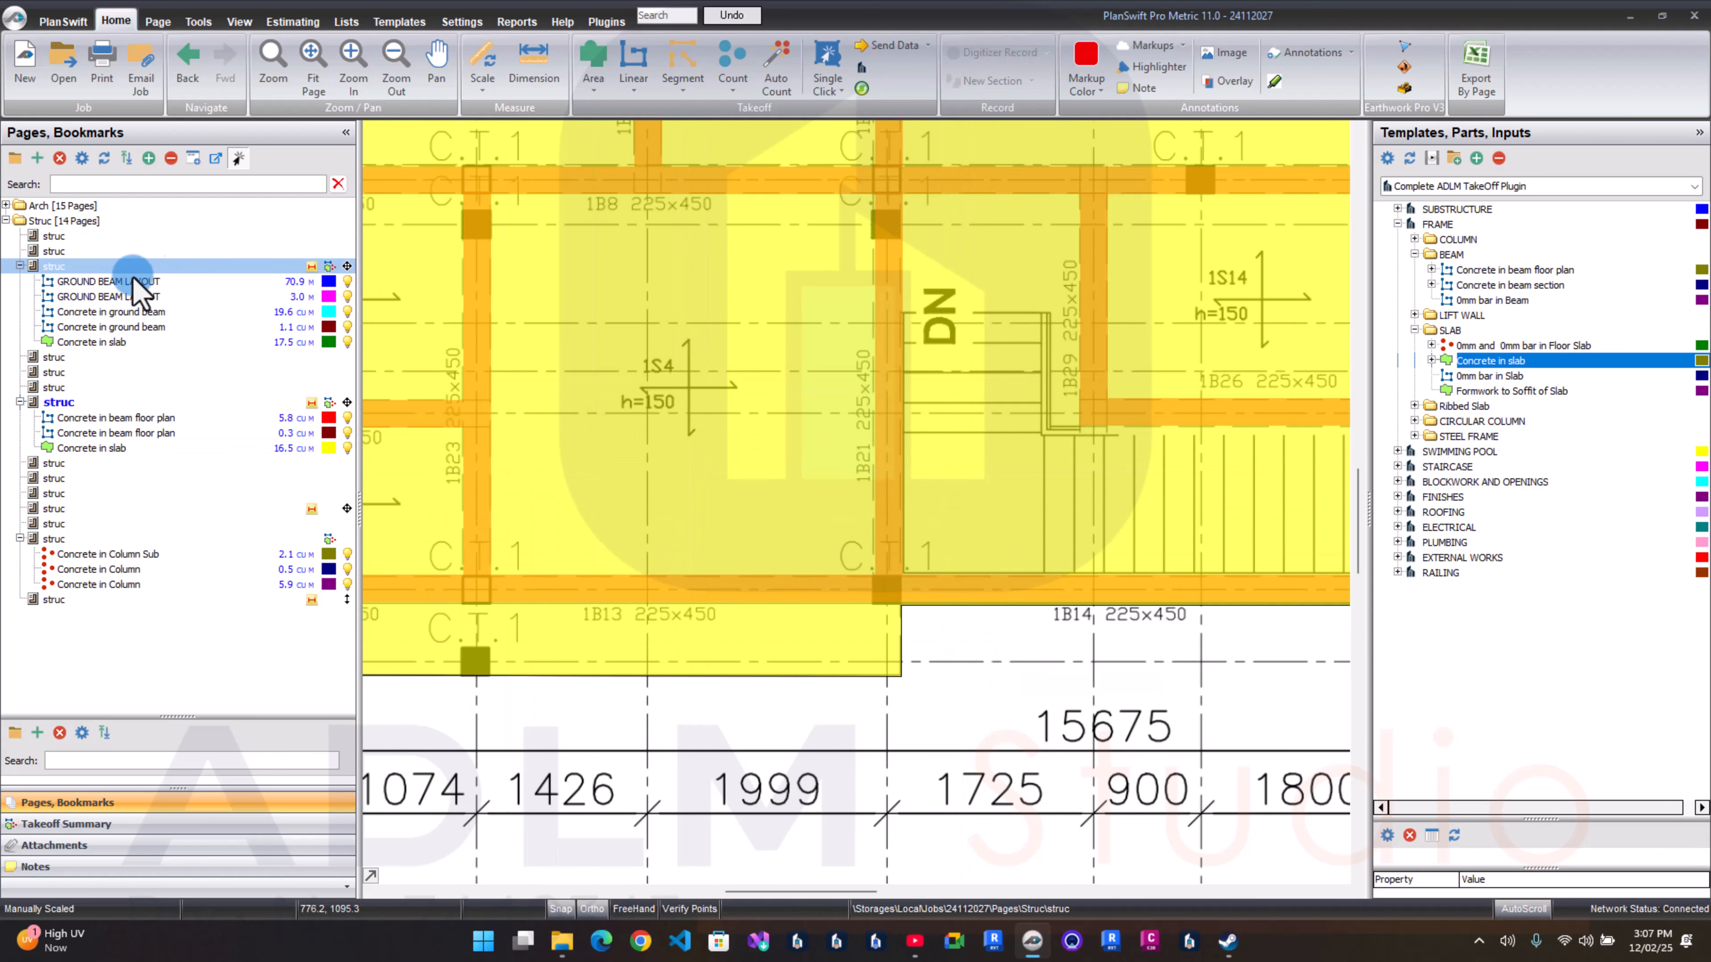
# Step: Check the slab thickness in the properties of the first floor's main beam concrete takeoff, and close them without changes
pyautogui.click(158, 417)
pyautogui.doubleClick(158, 417)
pyautogui.click(875, 426)
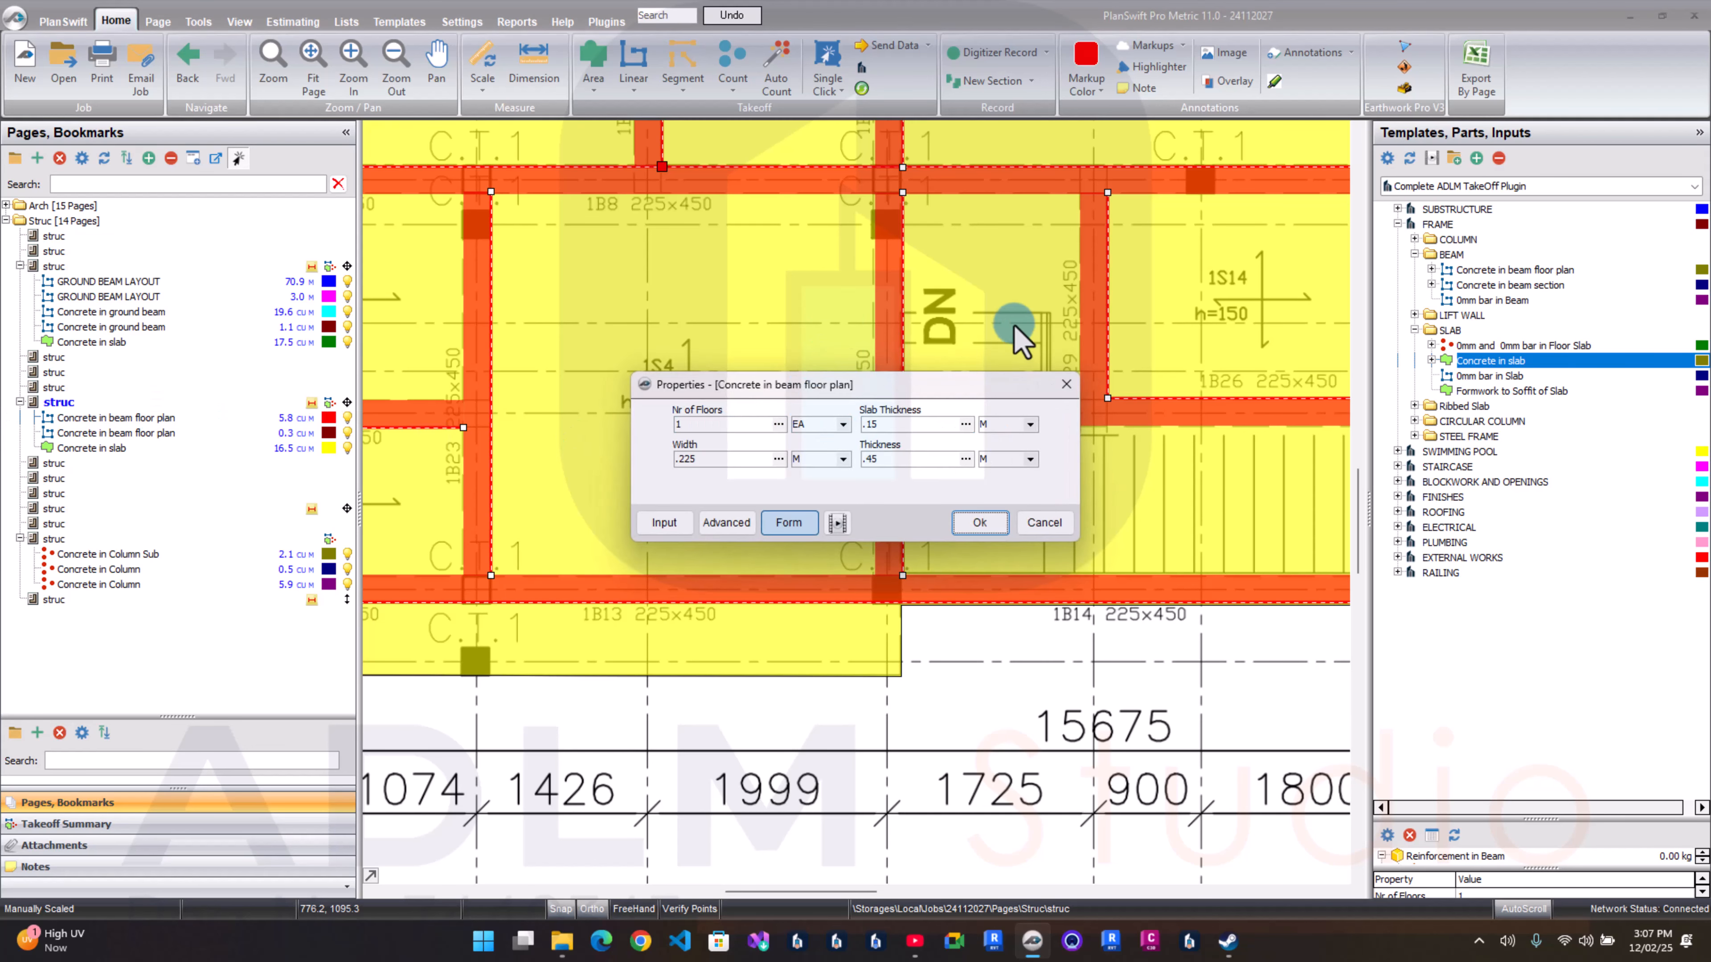
pyautogui.click(1063, 381)
# Step: Start a point-to-point subtraction from the first floor slab section and outline the stairwell's upper flight beside beam 1B29
pyautogui.scroll(-2, 1024, 403)
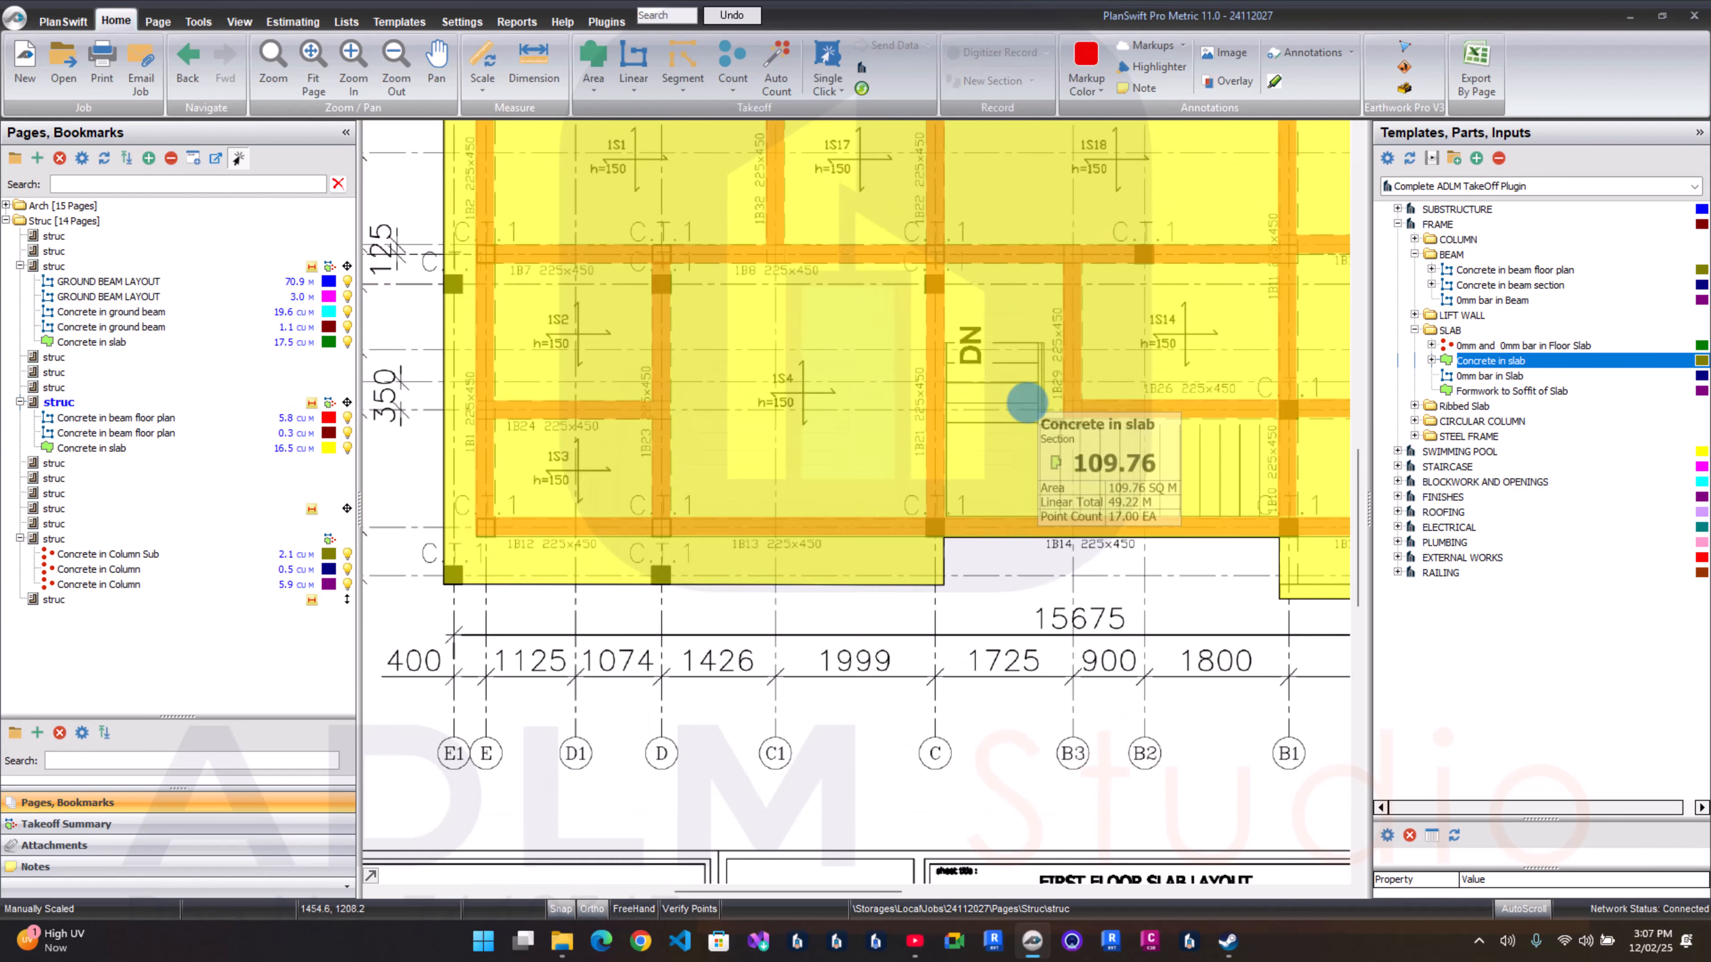
pyautogui.scroll(4, 901, 462)
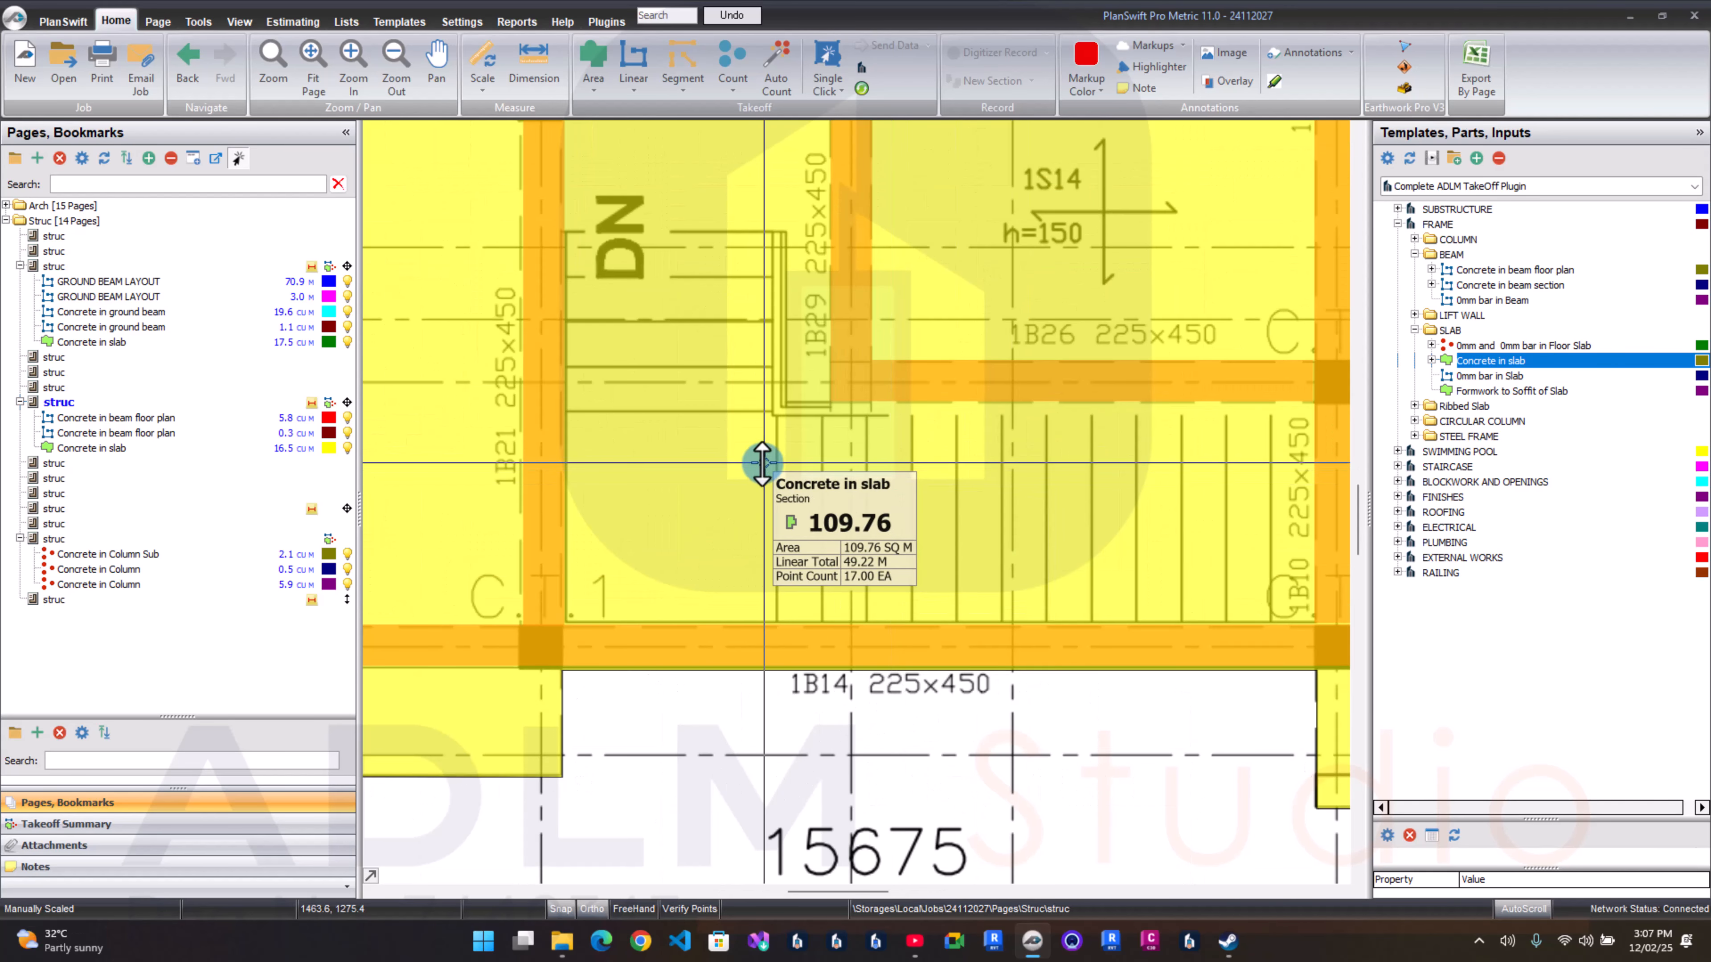
pyautogui.click(760, 474)
pyautogui.rightClick(760, 475)
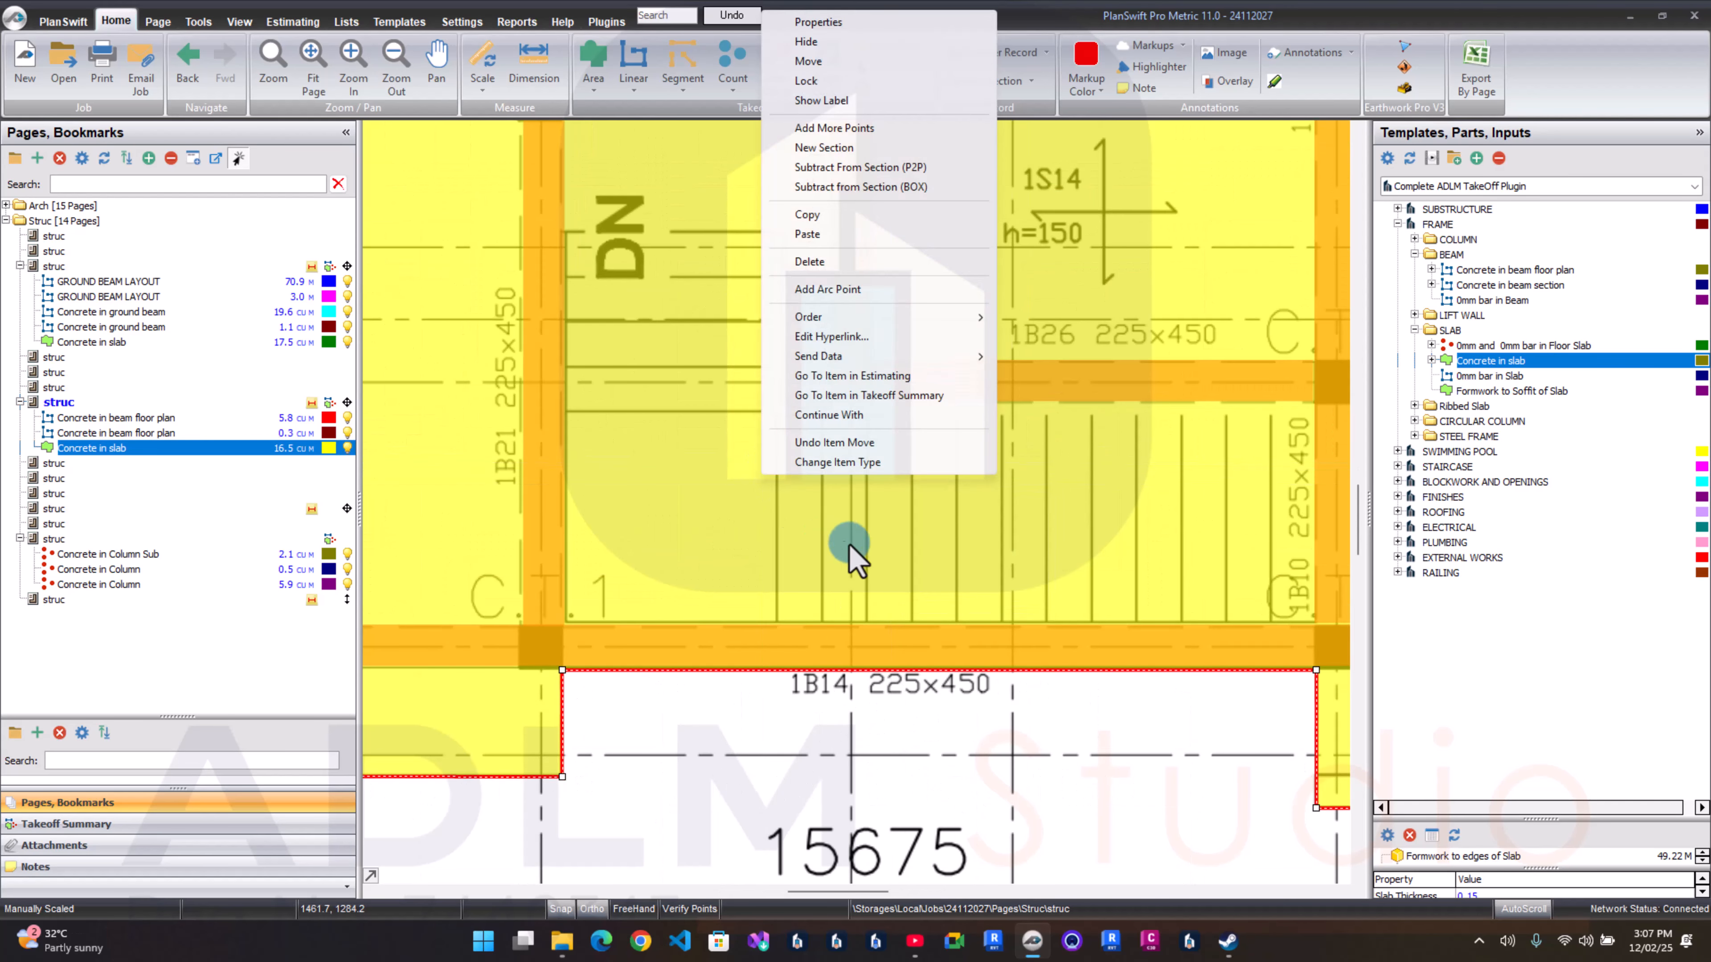
pyautogui.click(707, 523)
pyautogui.rightClick(703, 524)
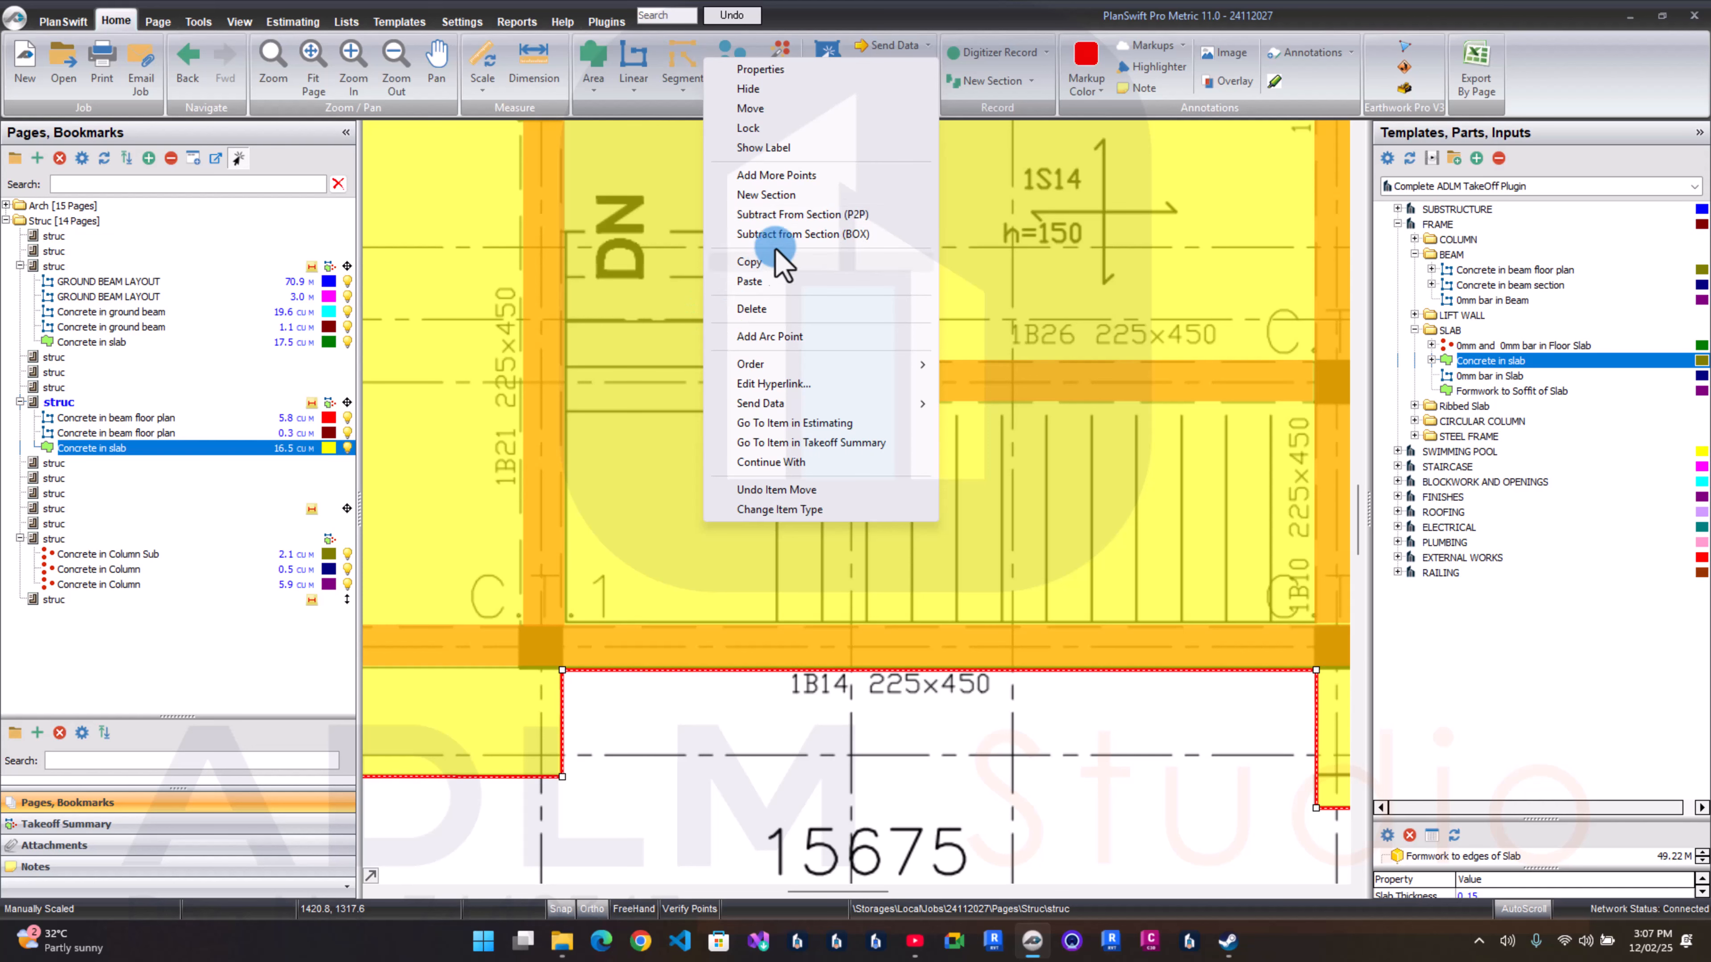
pyautogui.click(847, 234)
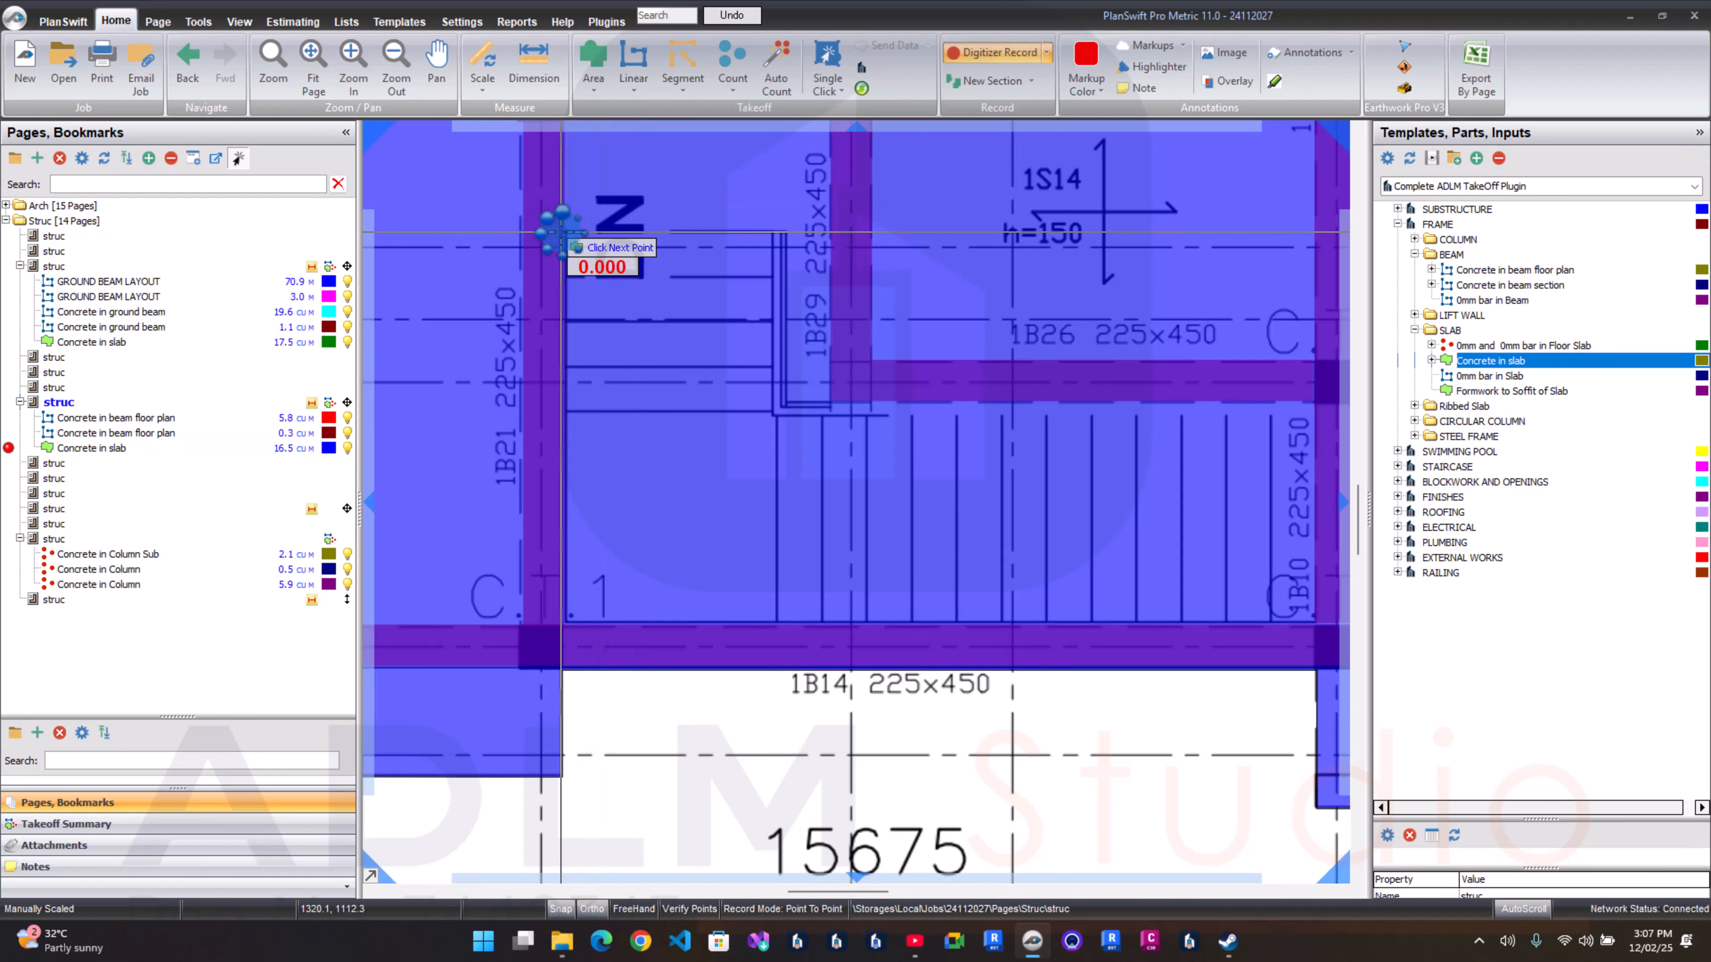
pyautogui.click(783, 233)
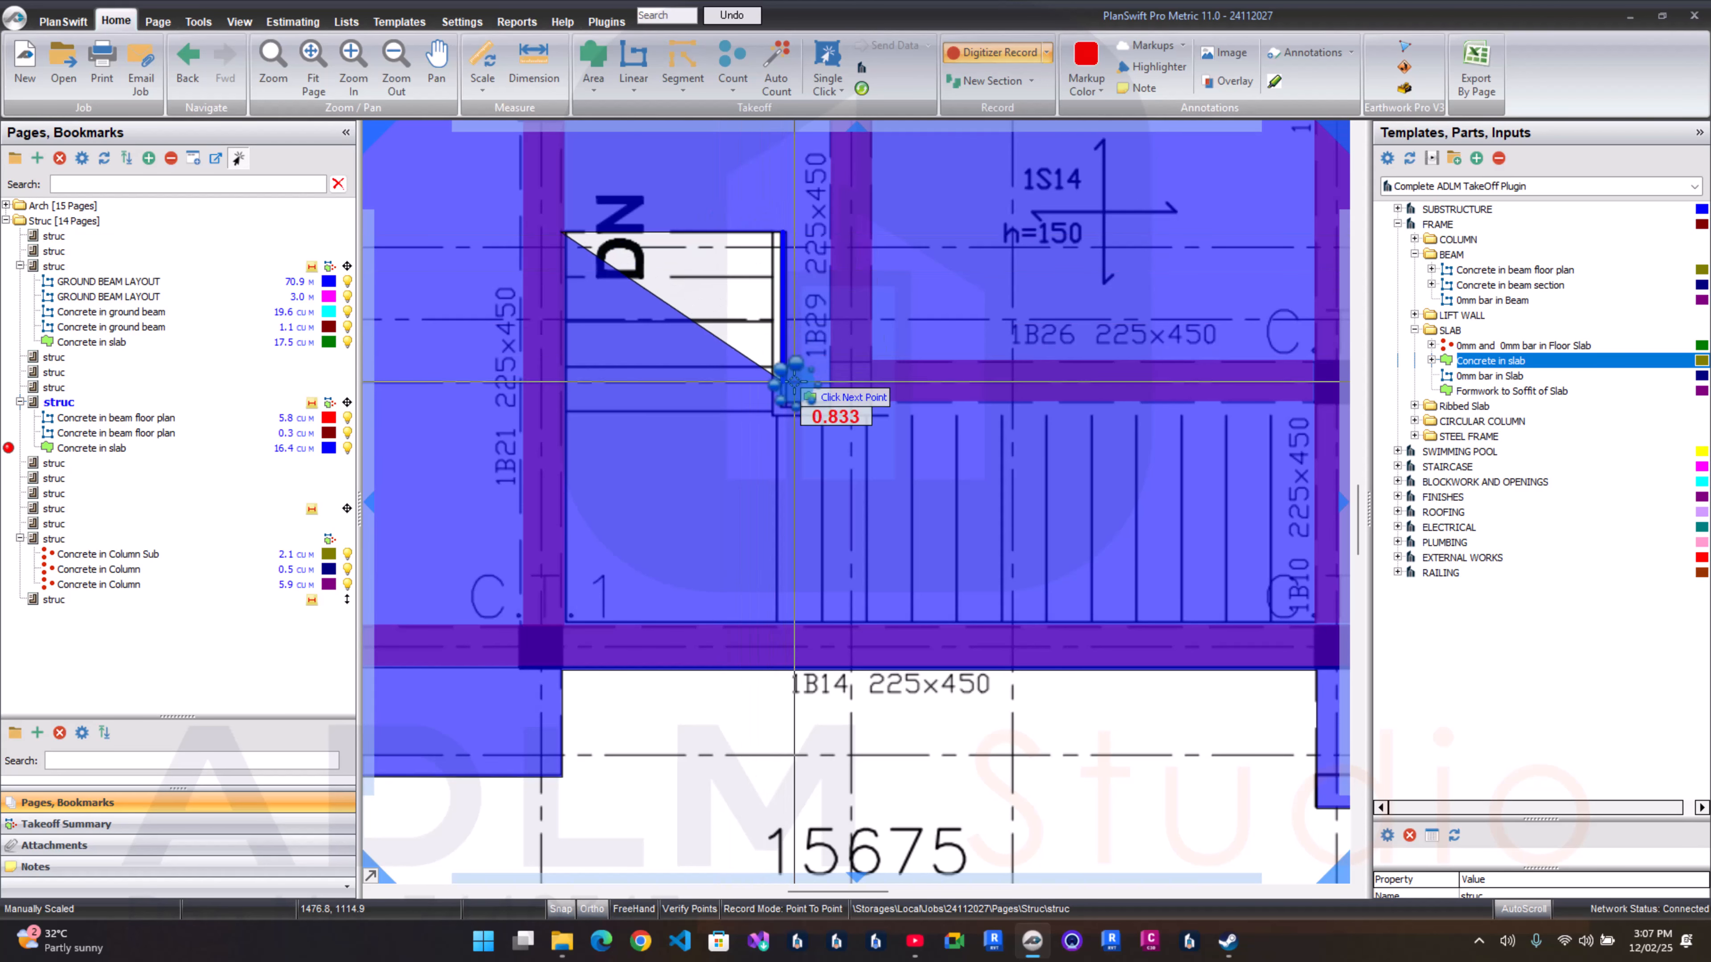
pyautogui.click(791, 411)
# Step: Continue the stairwell cutout along the lower flight to beam 1B10, down to beam 1B14 and back to beam 1B21, and finish it
pyautogui.moveTo(864, 406); pyautogui.dragTo(558, 423)
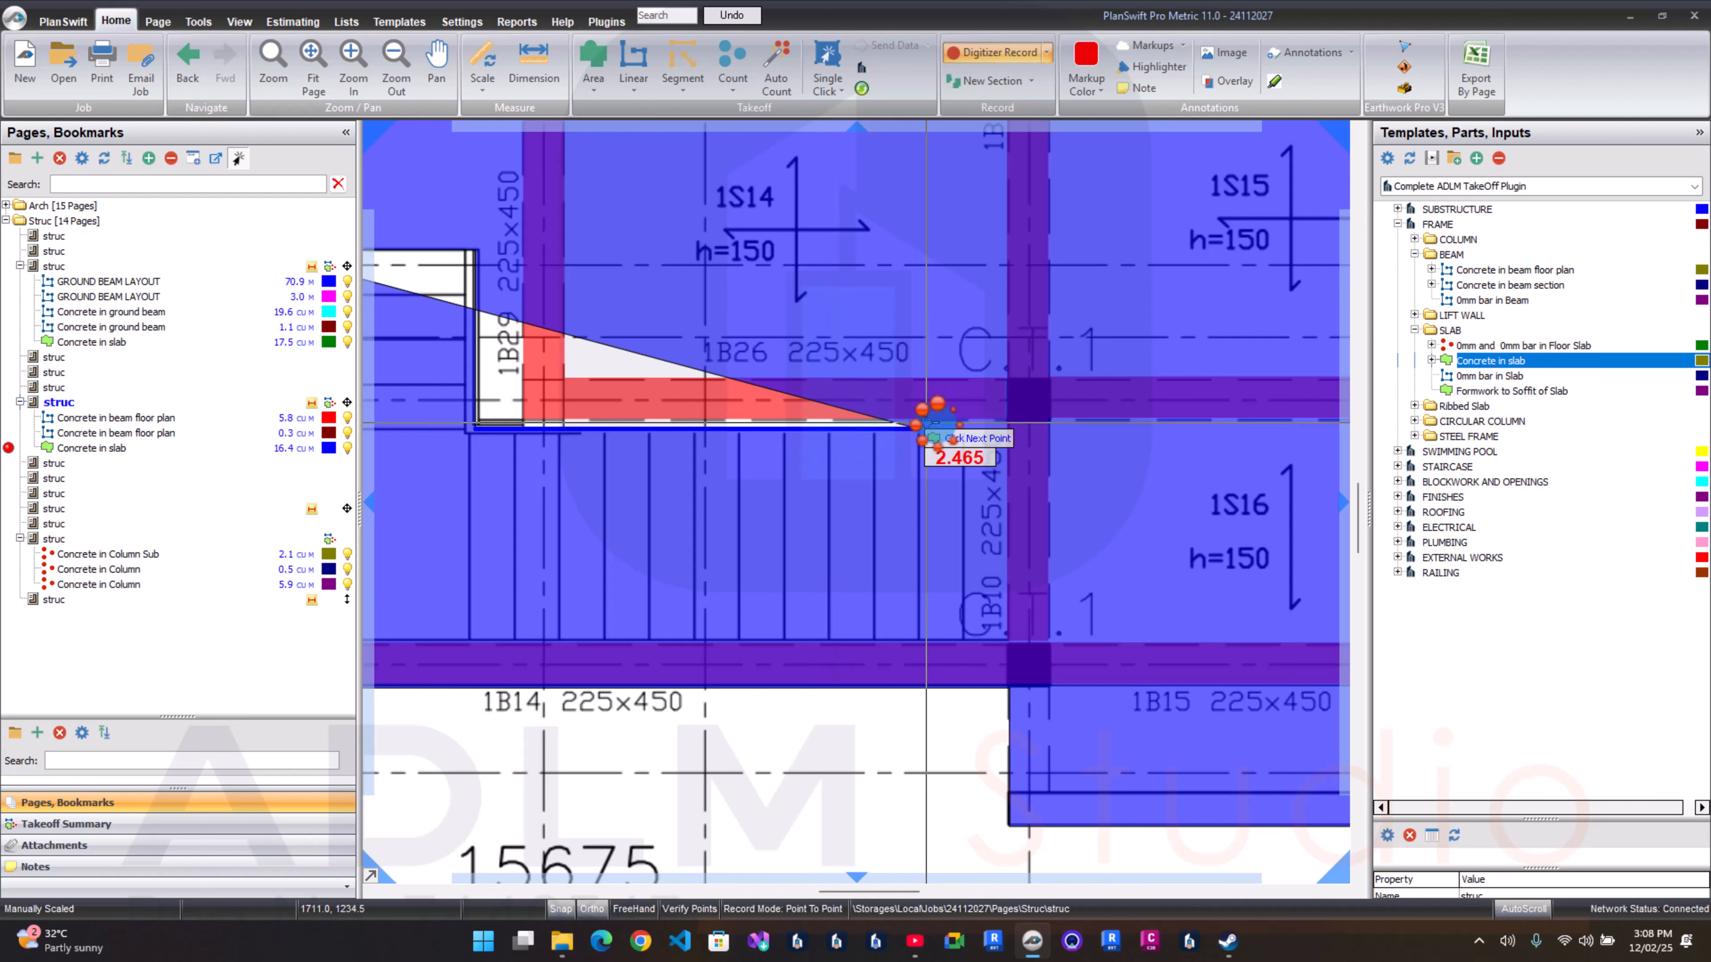
pyautogui.click(964, 430)
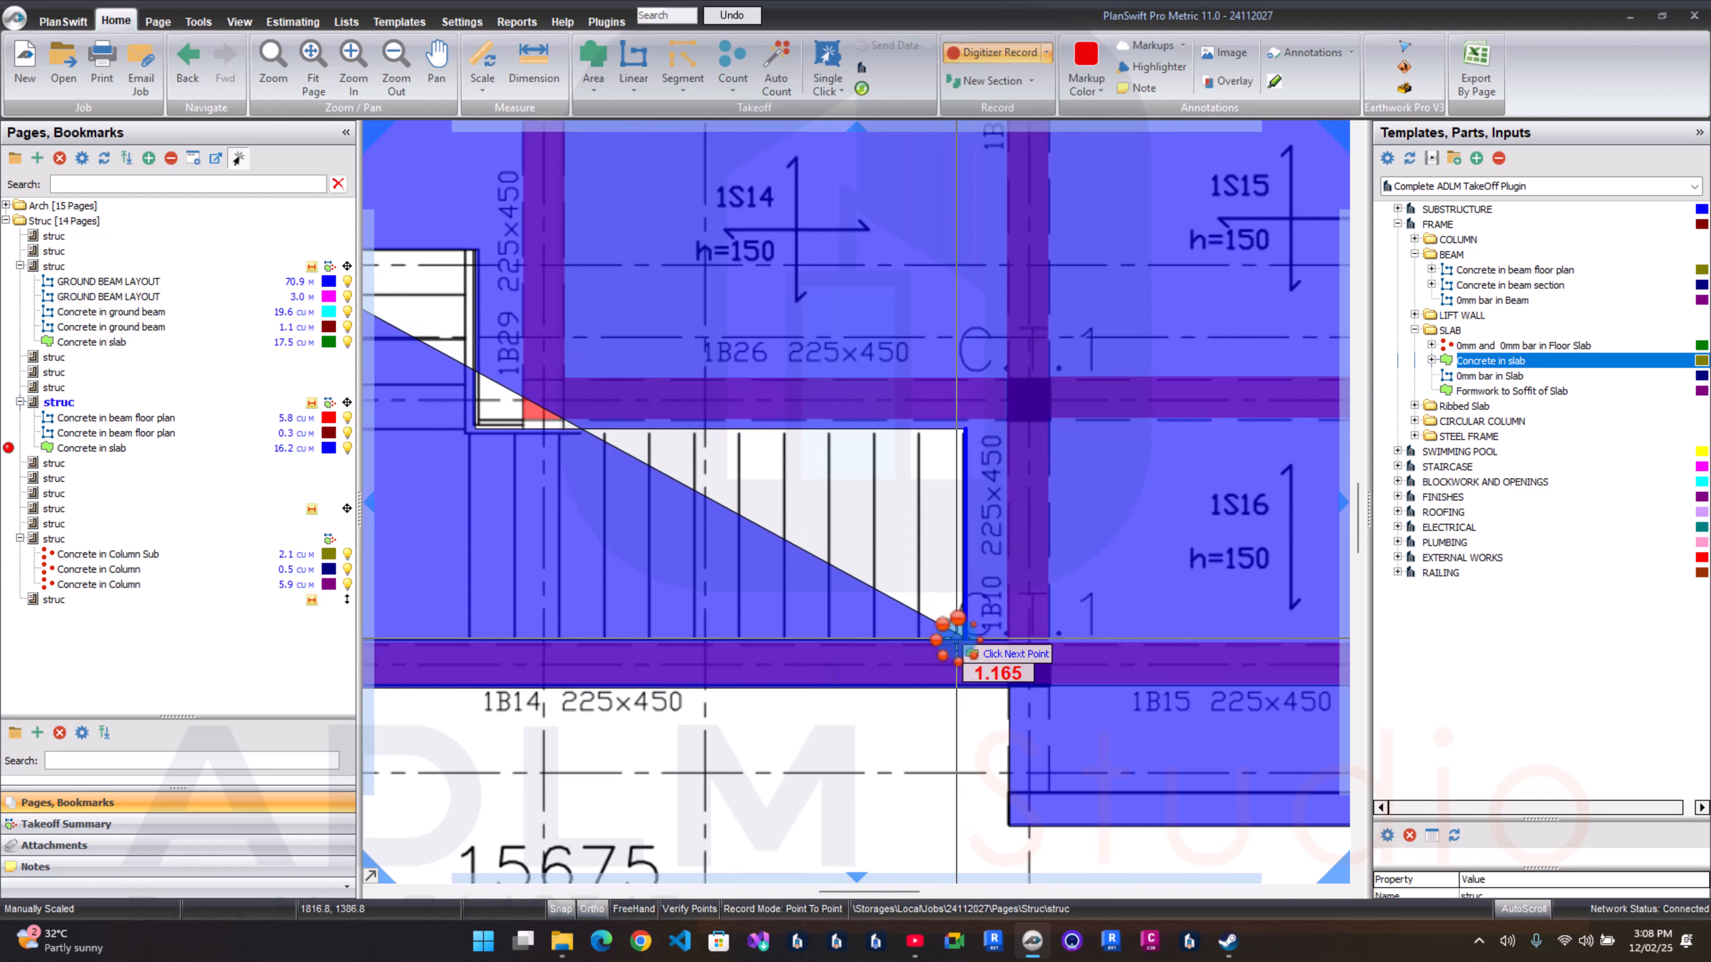
pyautogui.click(957, 637)
pyautogui.scroll(-2, 957, 637)
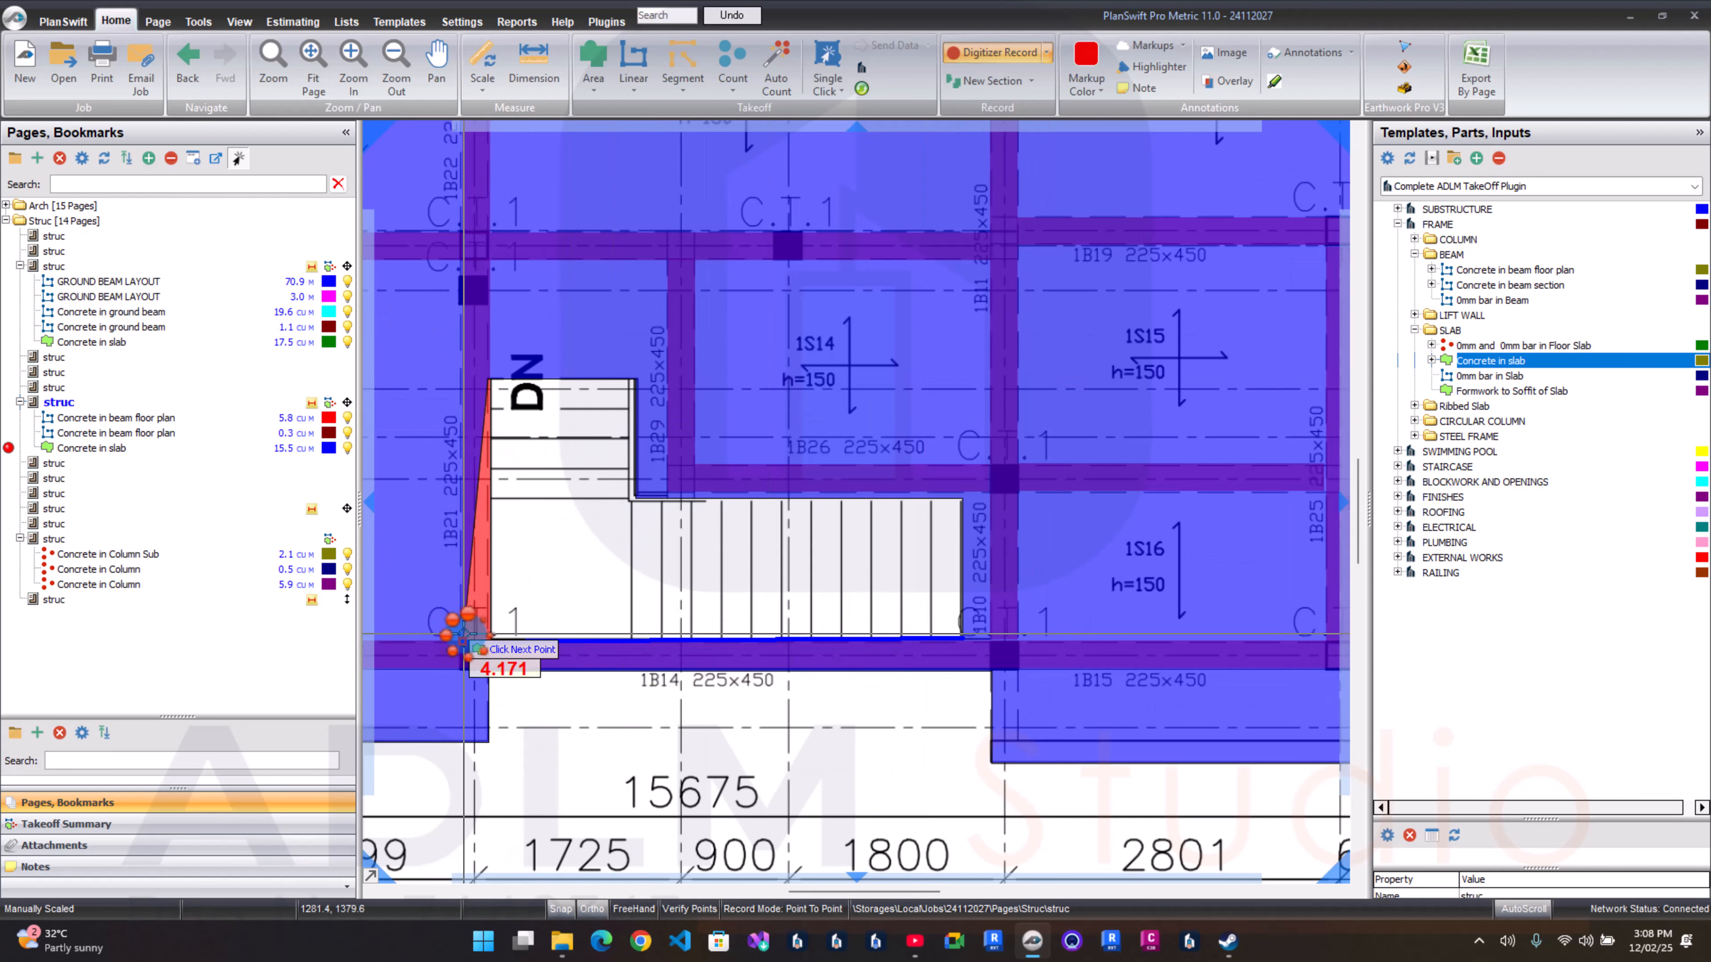
pyautogui.doubleClick(495, 633)
pyautogui.scroll(-3, 495, 633)
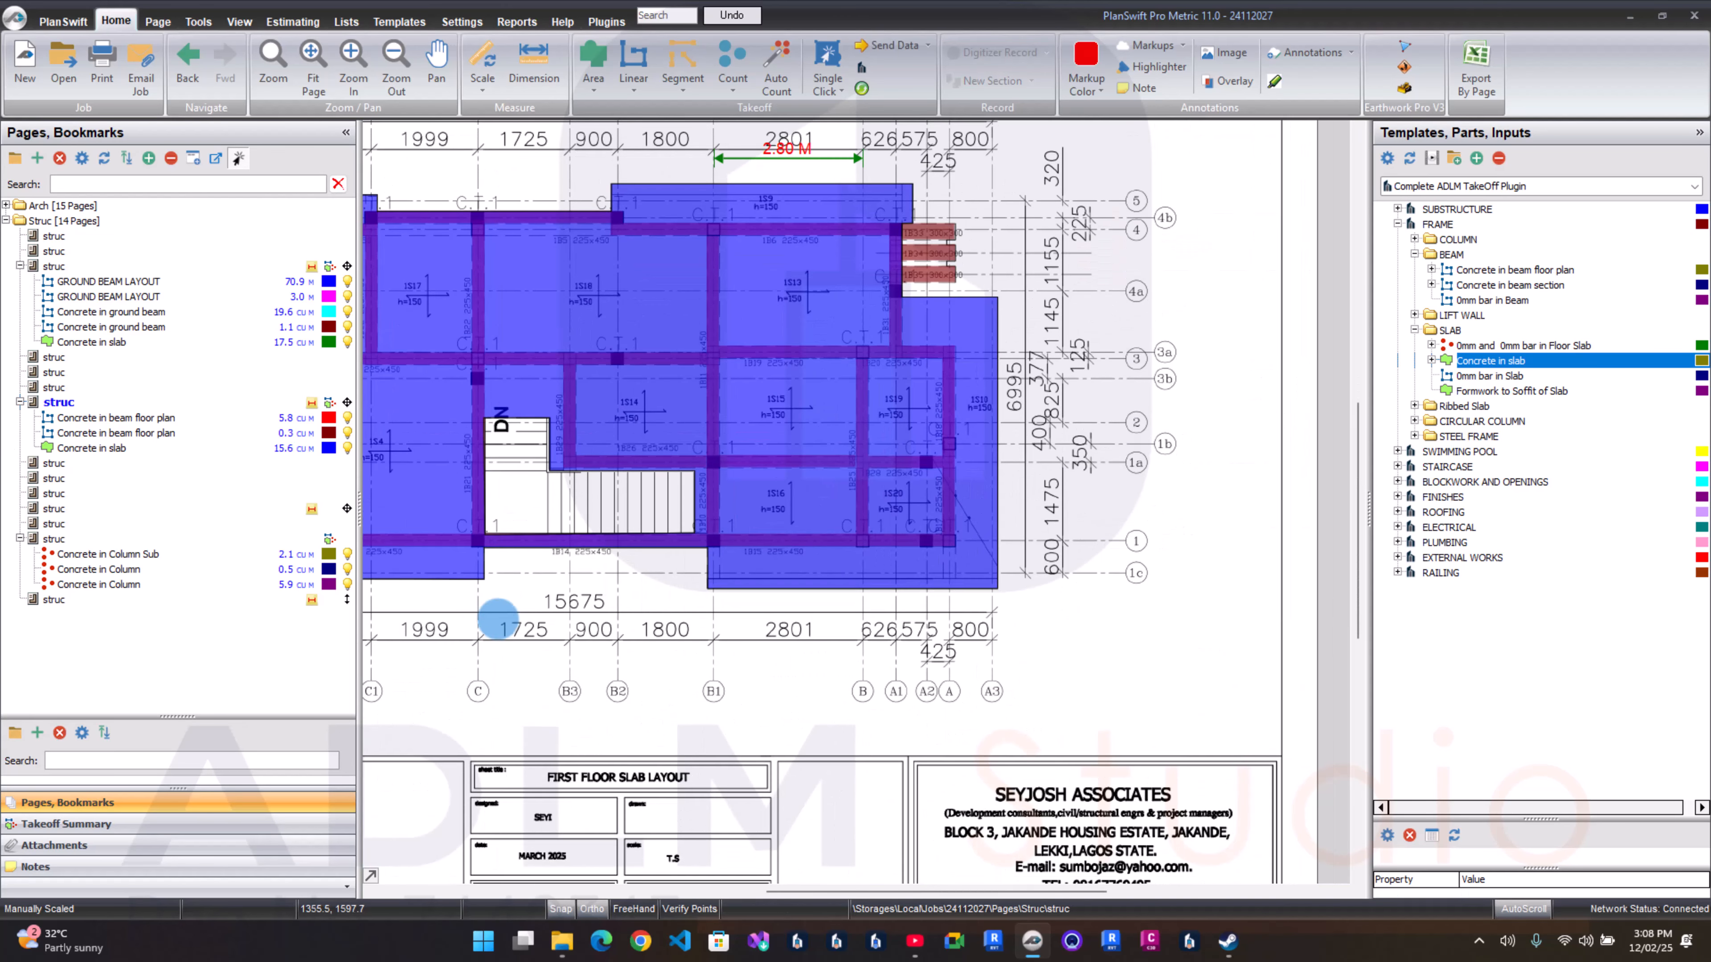
# Step: Hide the first floor slab concrete takeoff on the plan
pyautogui.rightClick(569, 645)
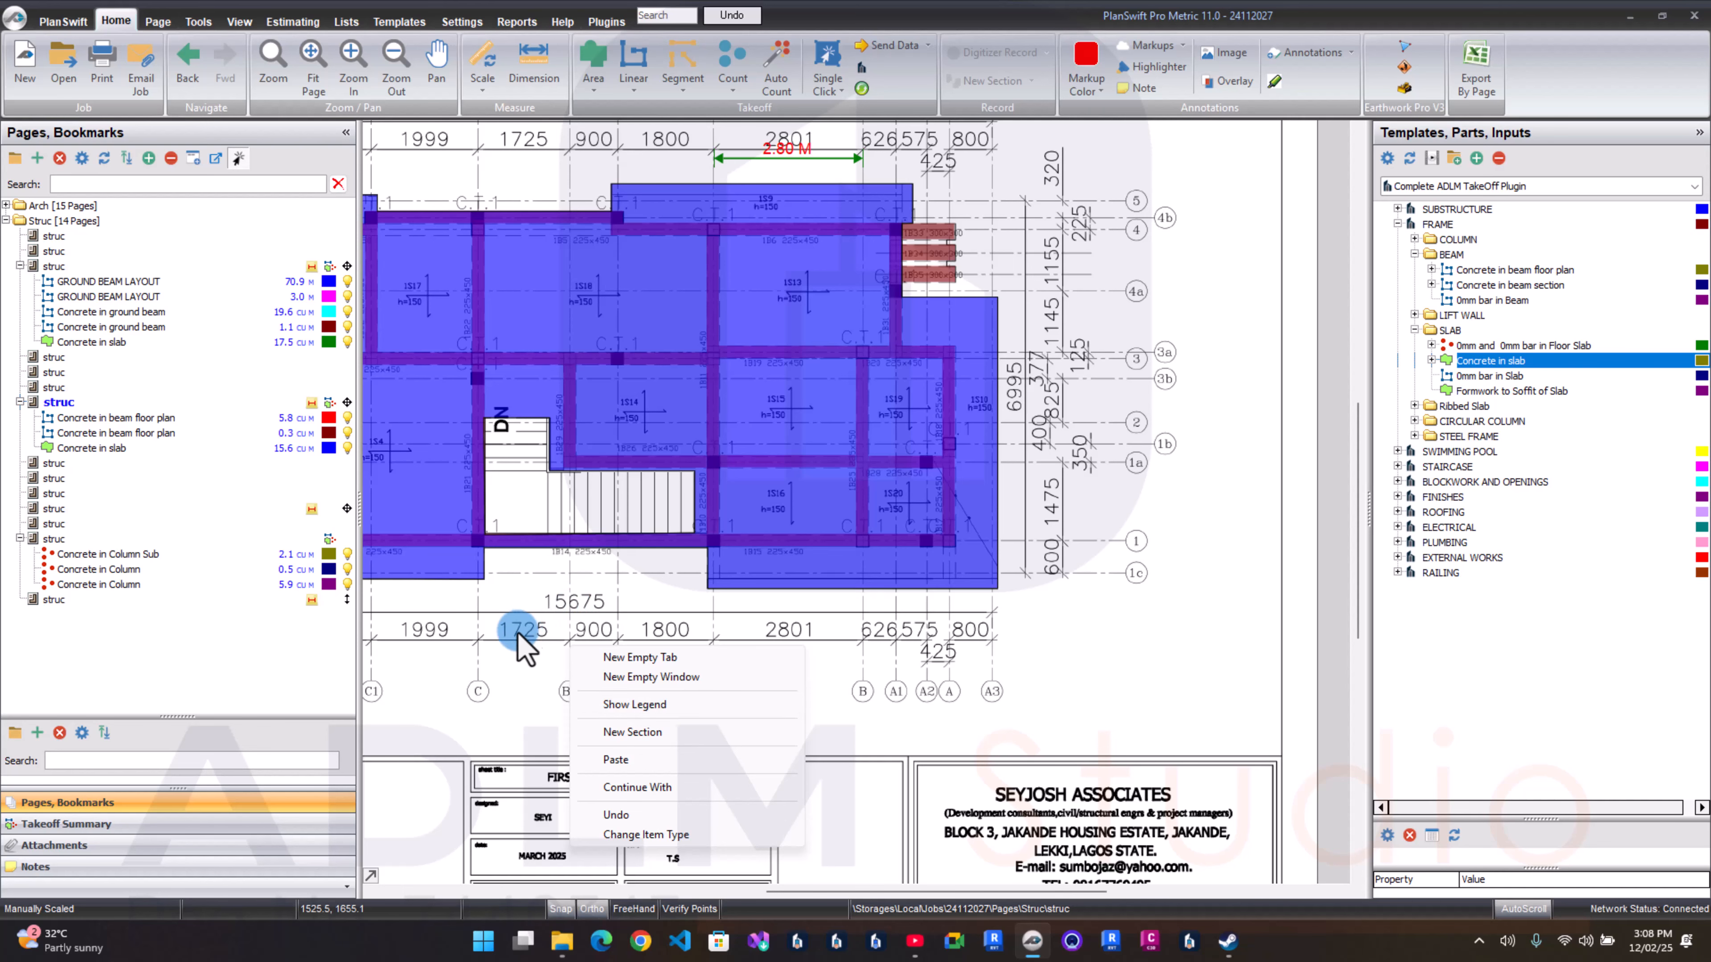
pyautogui.press('Escape')
pyautogui.scroll(3, 960, 494)
pyautogui.moveTo(834, 552); pyautogui.dragTo(875, 467)
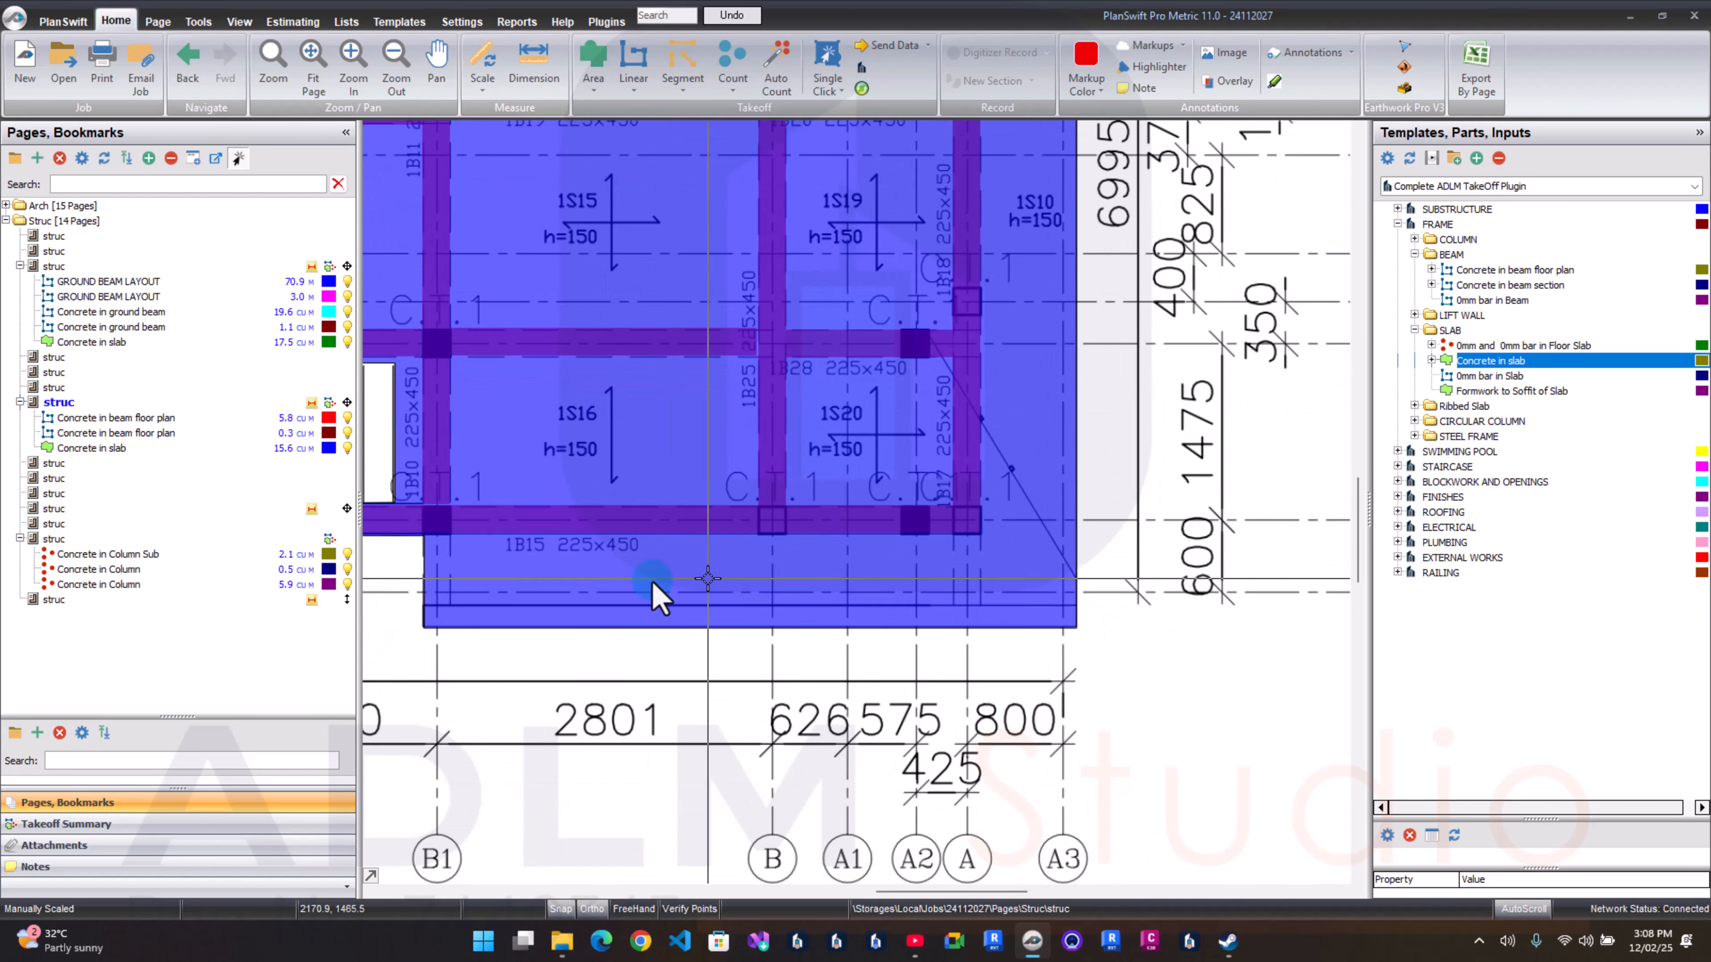
pyautogui.scroll(1, 470, 574)
pyautogui.moveTo(378, 610); pyautogui.dragTo(467, 536)
pyautogui.scroll(-1, 510, 496)
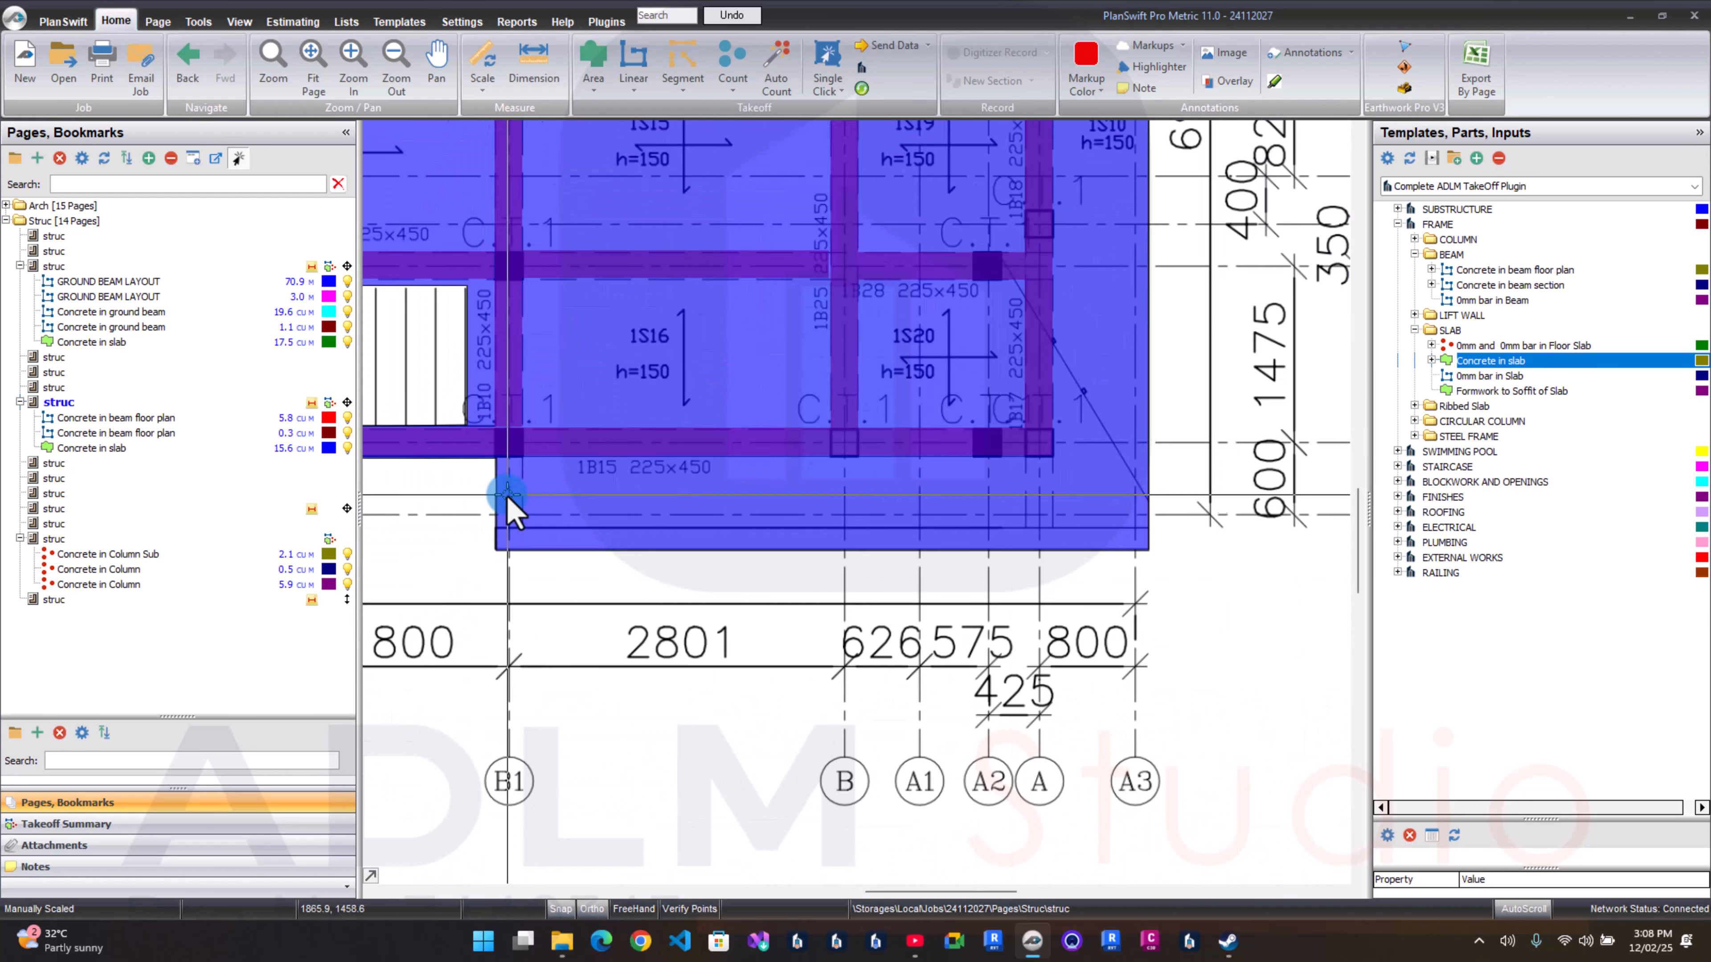
pyautogui.click(347, 448)
# Step: Resume the first floor's main beam concrete takeoff and trace the short beam extension at grid B1 below 1B15, about 0.6 m long
pyautogui.click(522, 379)
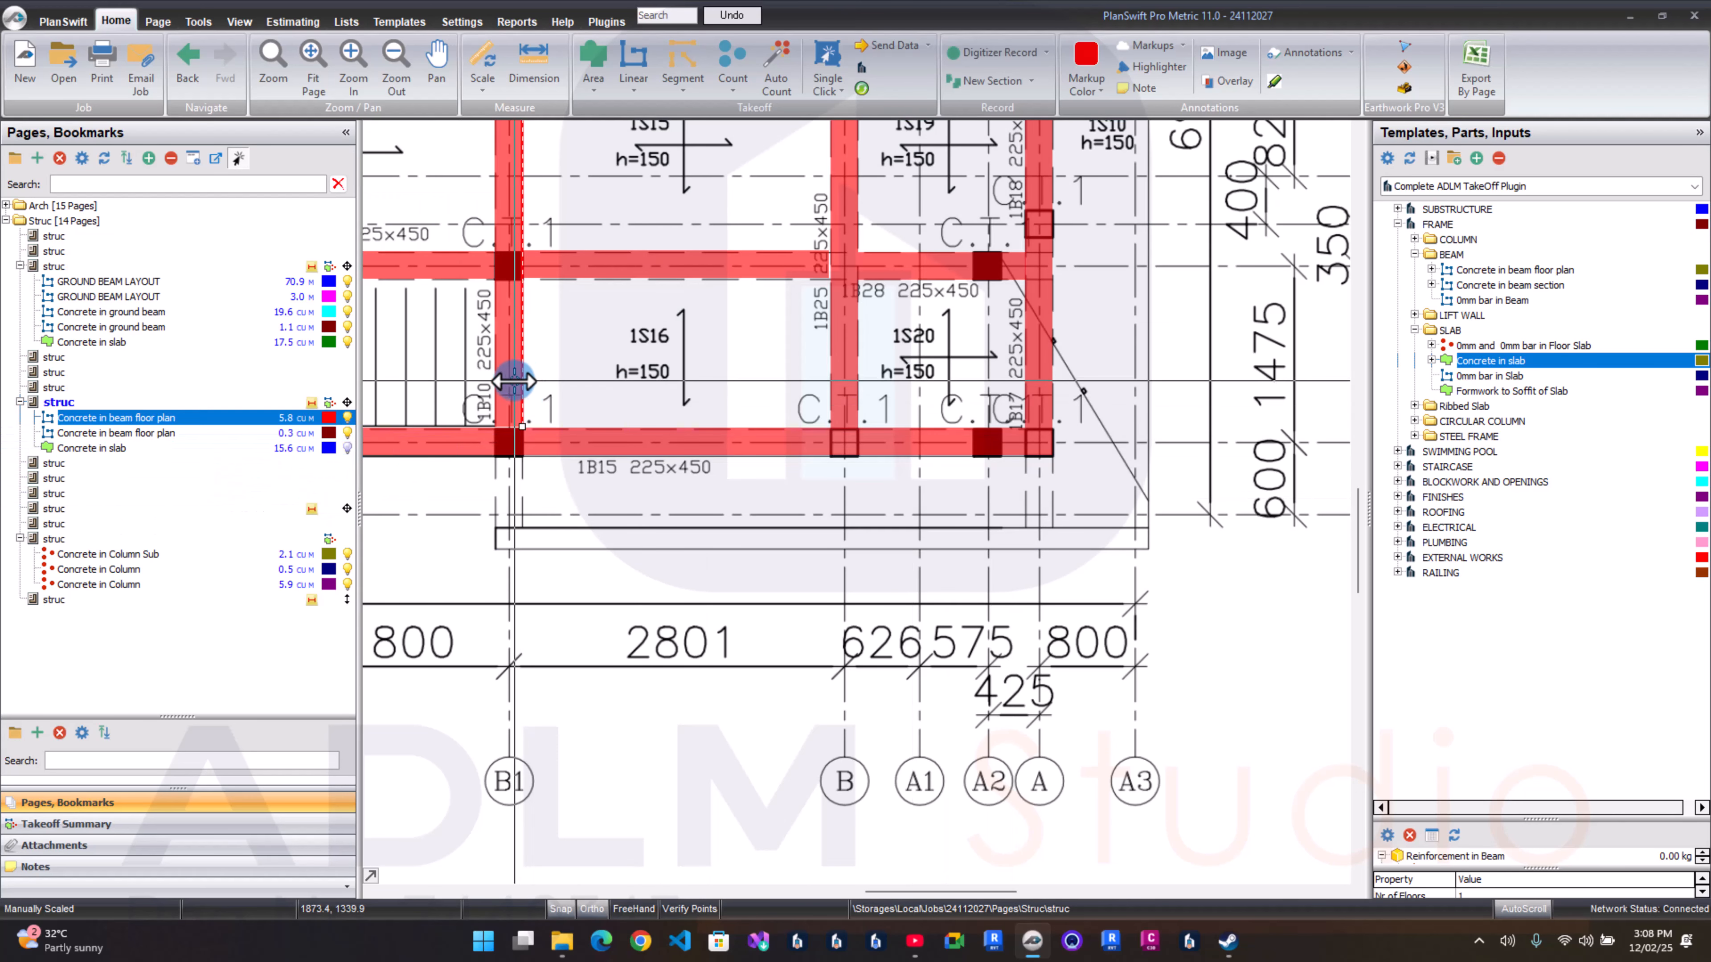
pyautogui.click(162, 418)
pyautogui.click(8, 418)
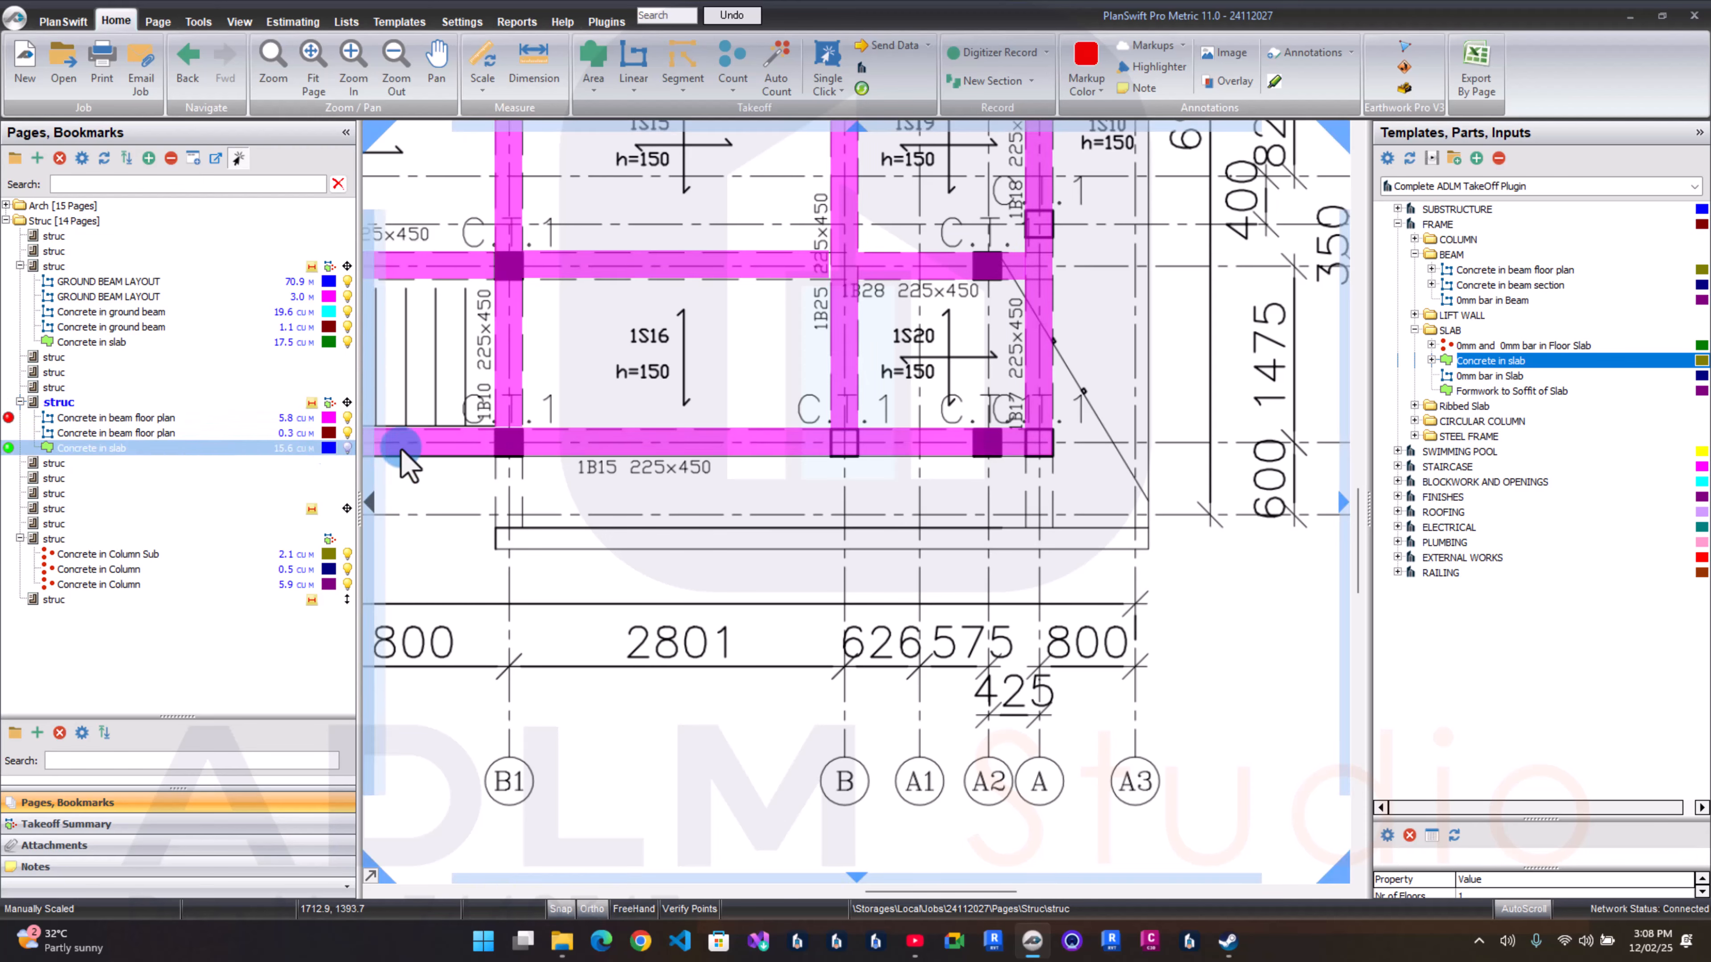
pyautogui.scroll(1, 515, 463)
pyautogui.click(524, 456)
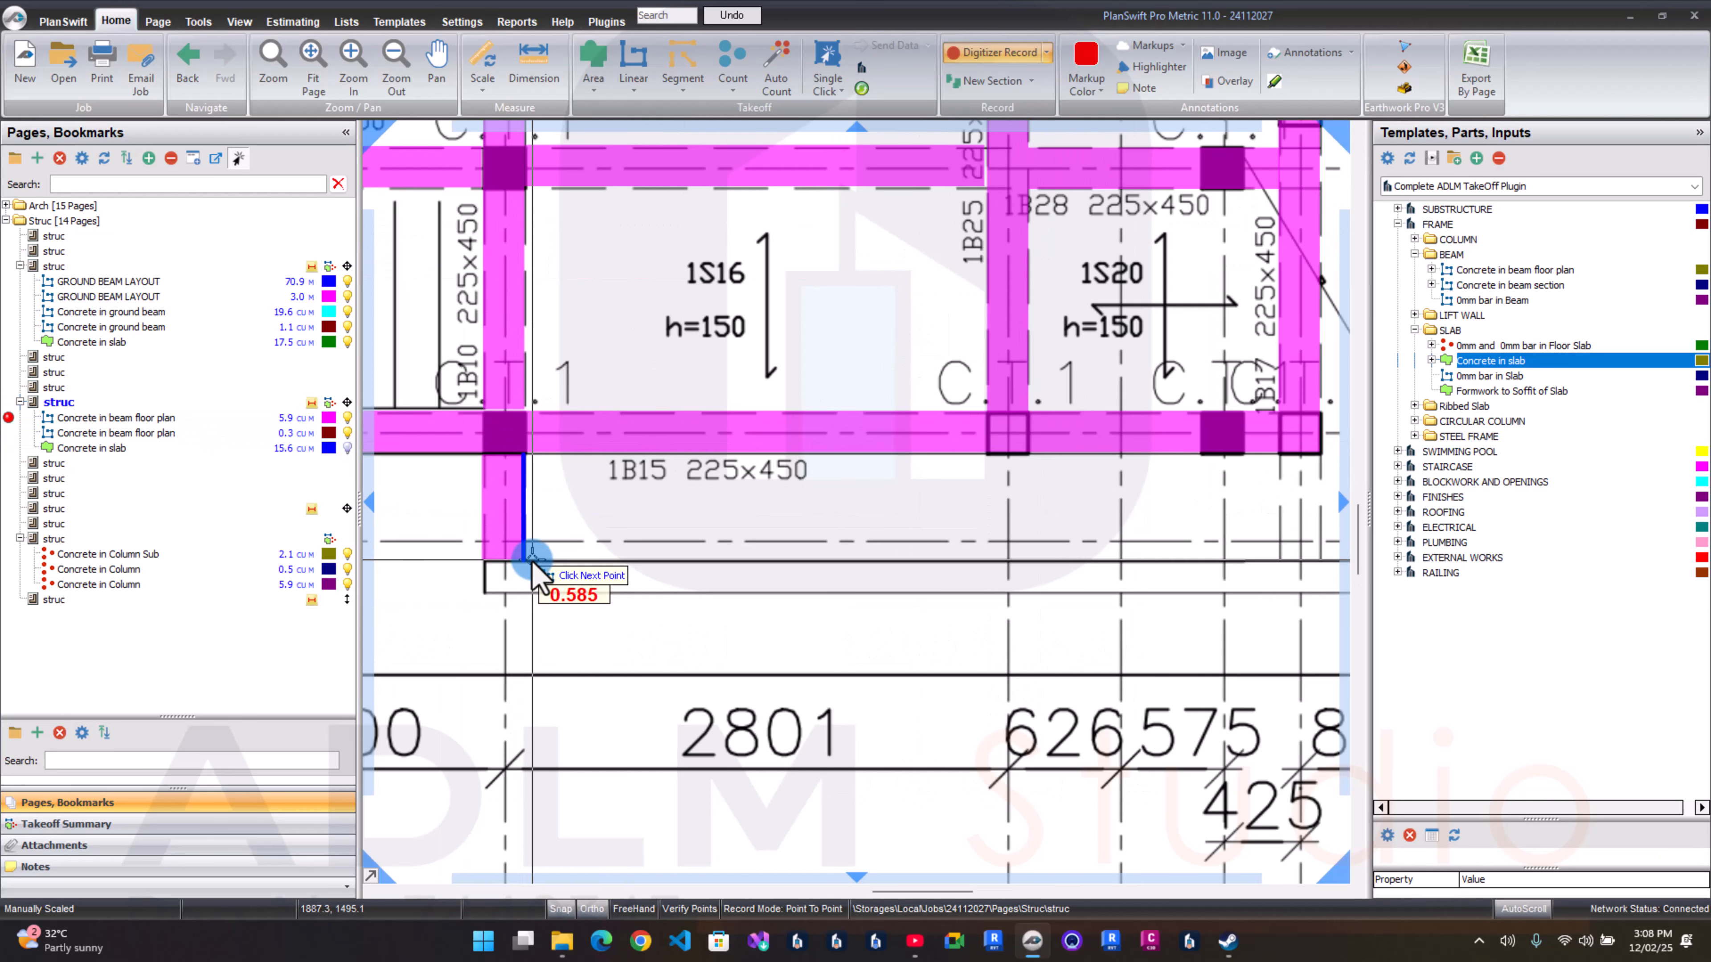
pyautogui.click(532, 560)
# Step: Trace the short beam extension at grid A below beam 1B17 out to the slab edge, and end the beam takeoff
pyautogui.moveTo(633, 556); pyautogui.dragTo(531, 561)
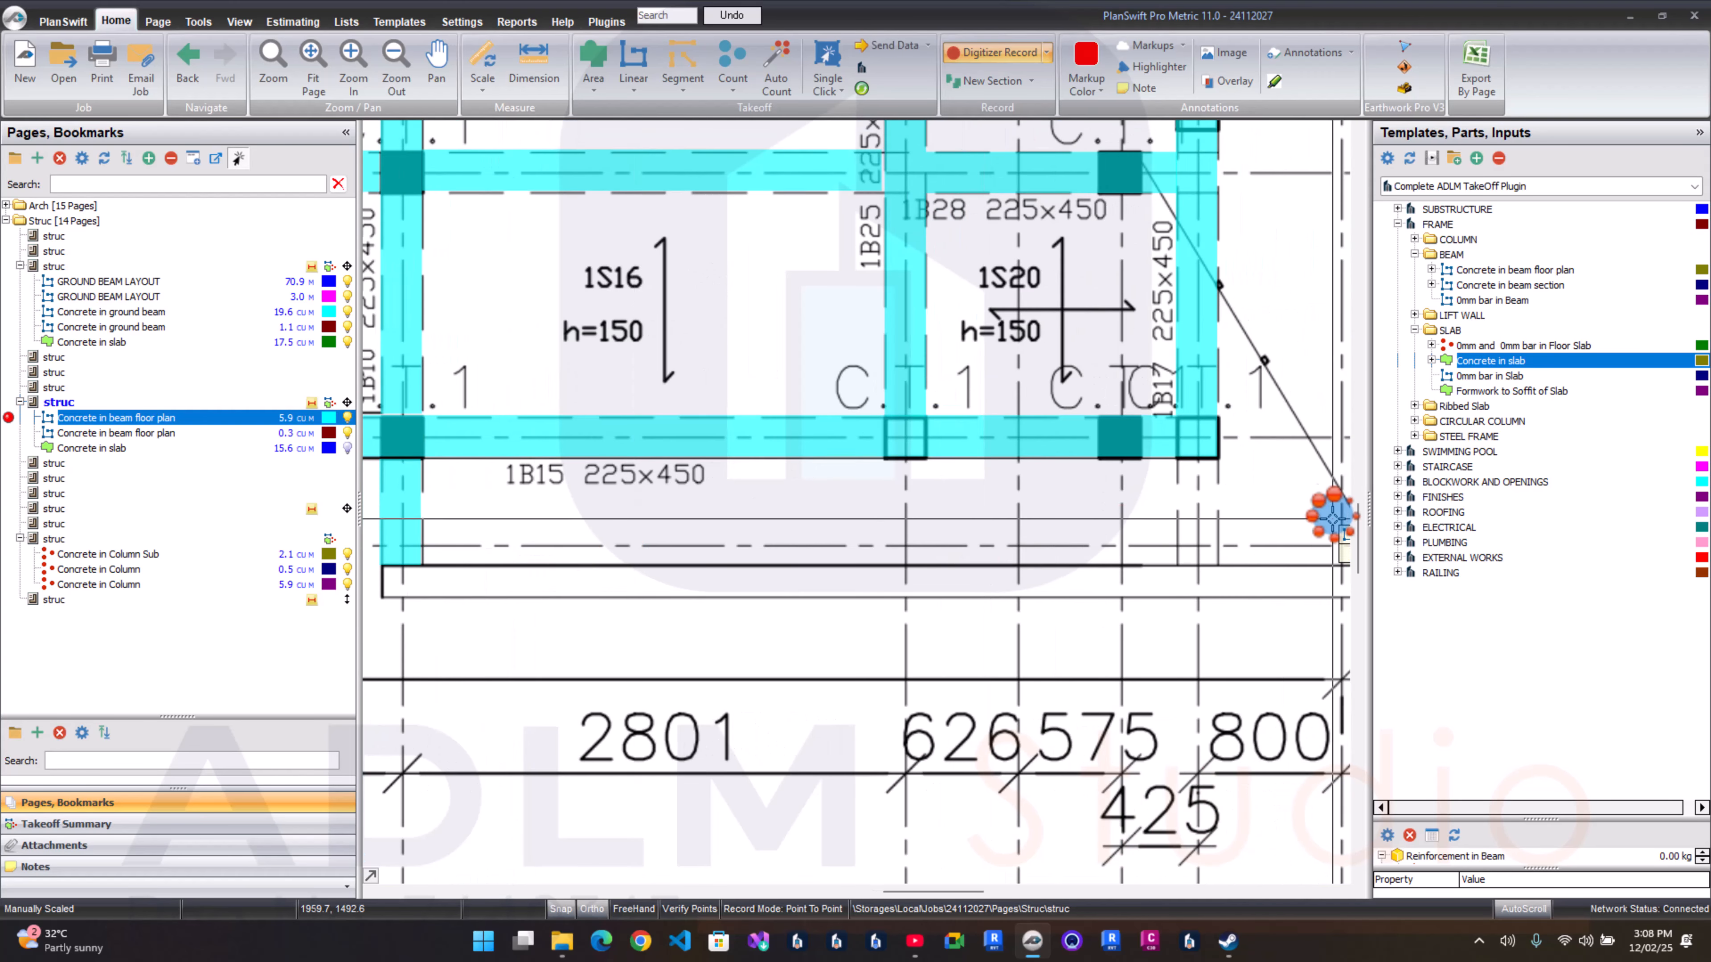
pyautogui.click(1226, 563)
pyautogui.scroll(-3, 1225, 563)
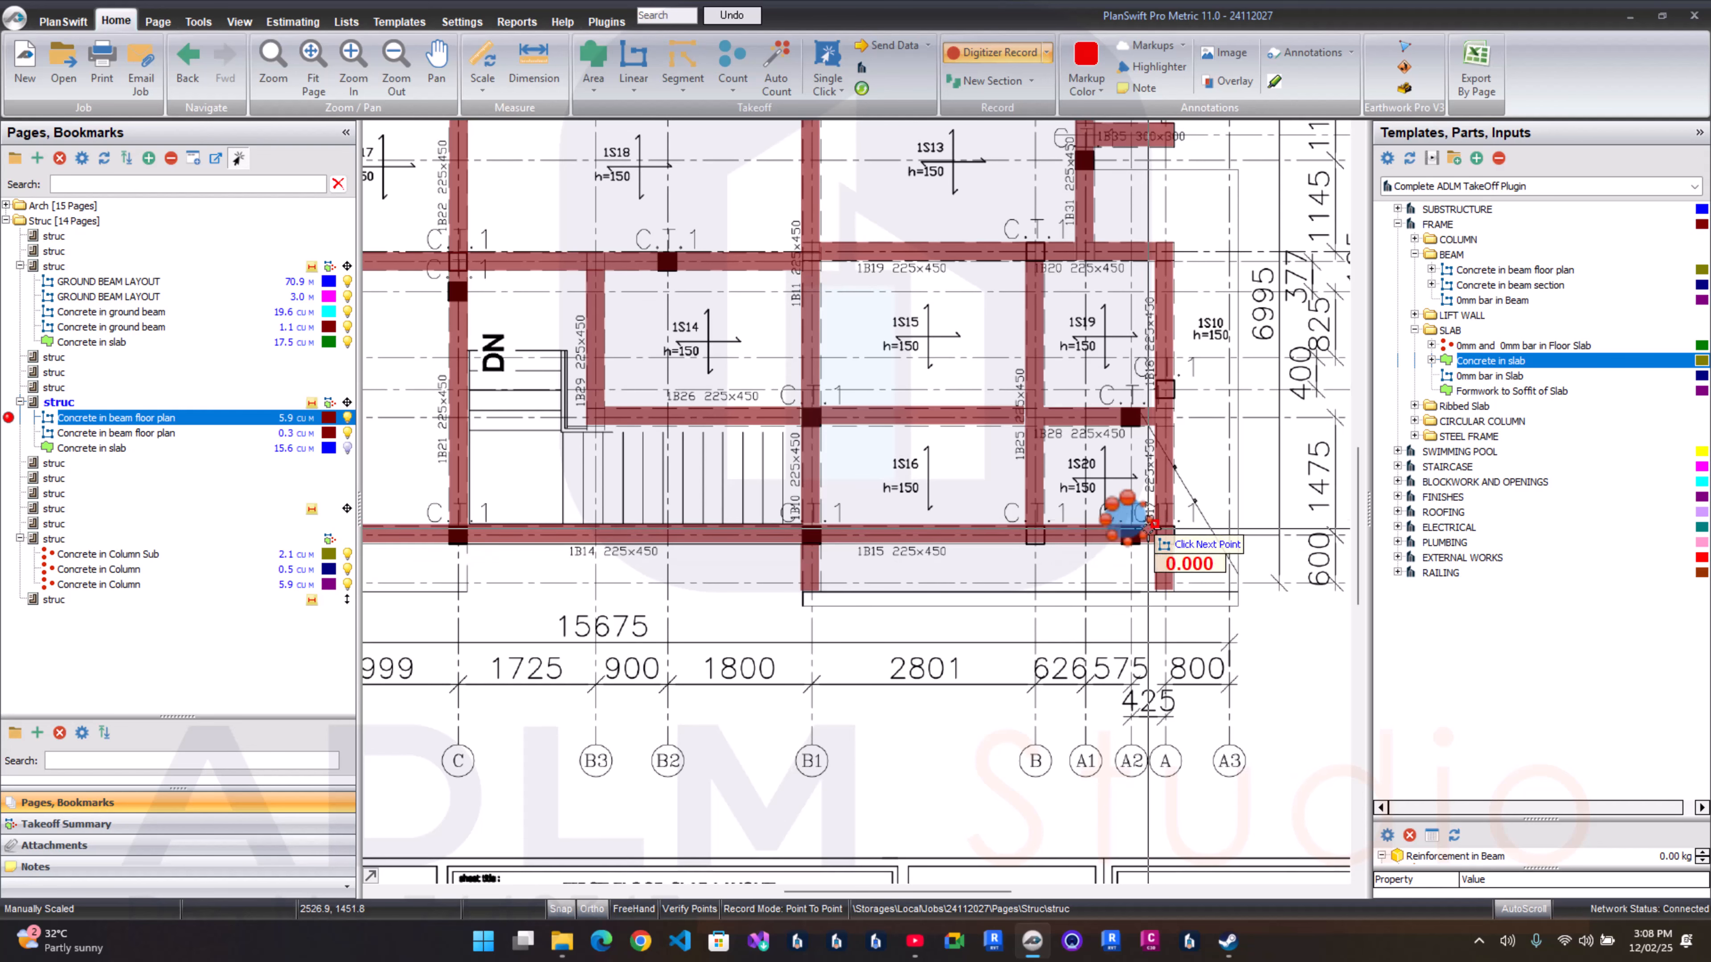
pyautogui.rightClick(889, 375)
pyautogui.click(921, 411)
pyautogui.scroll(-2, 861, 407)
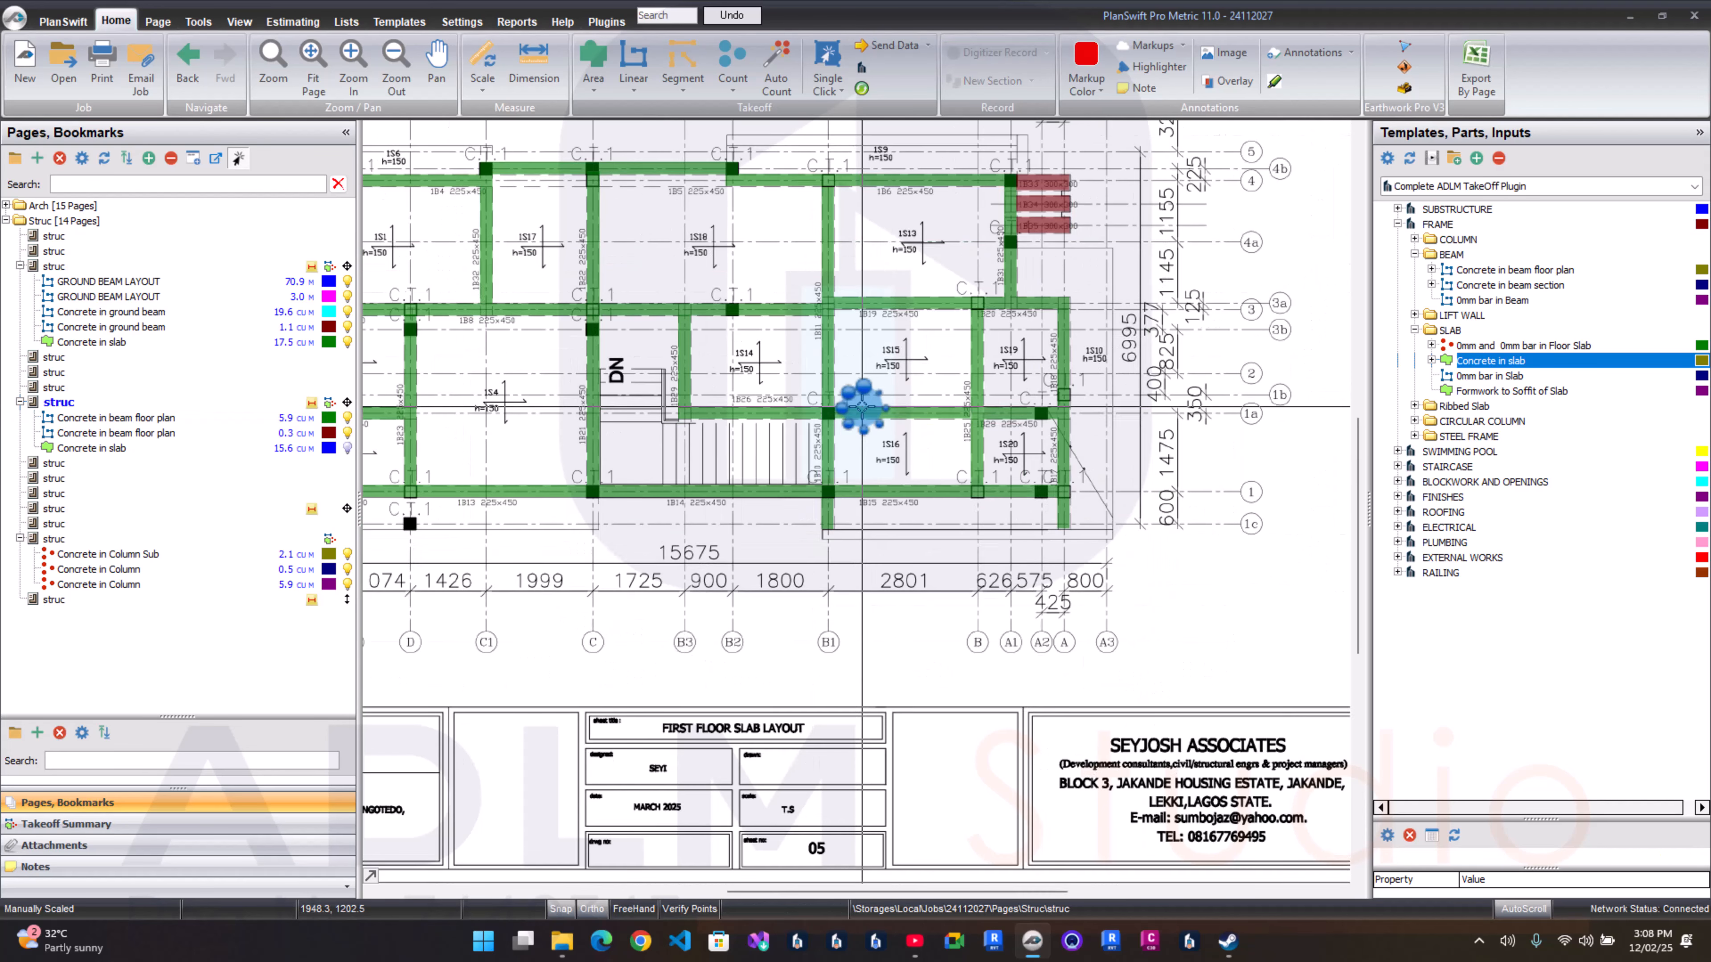
pyautogui.moveTo(502, 245); pyautogui.dragTo(613, 330)
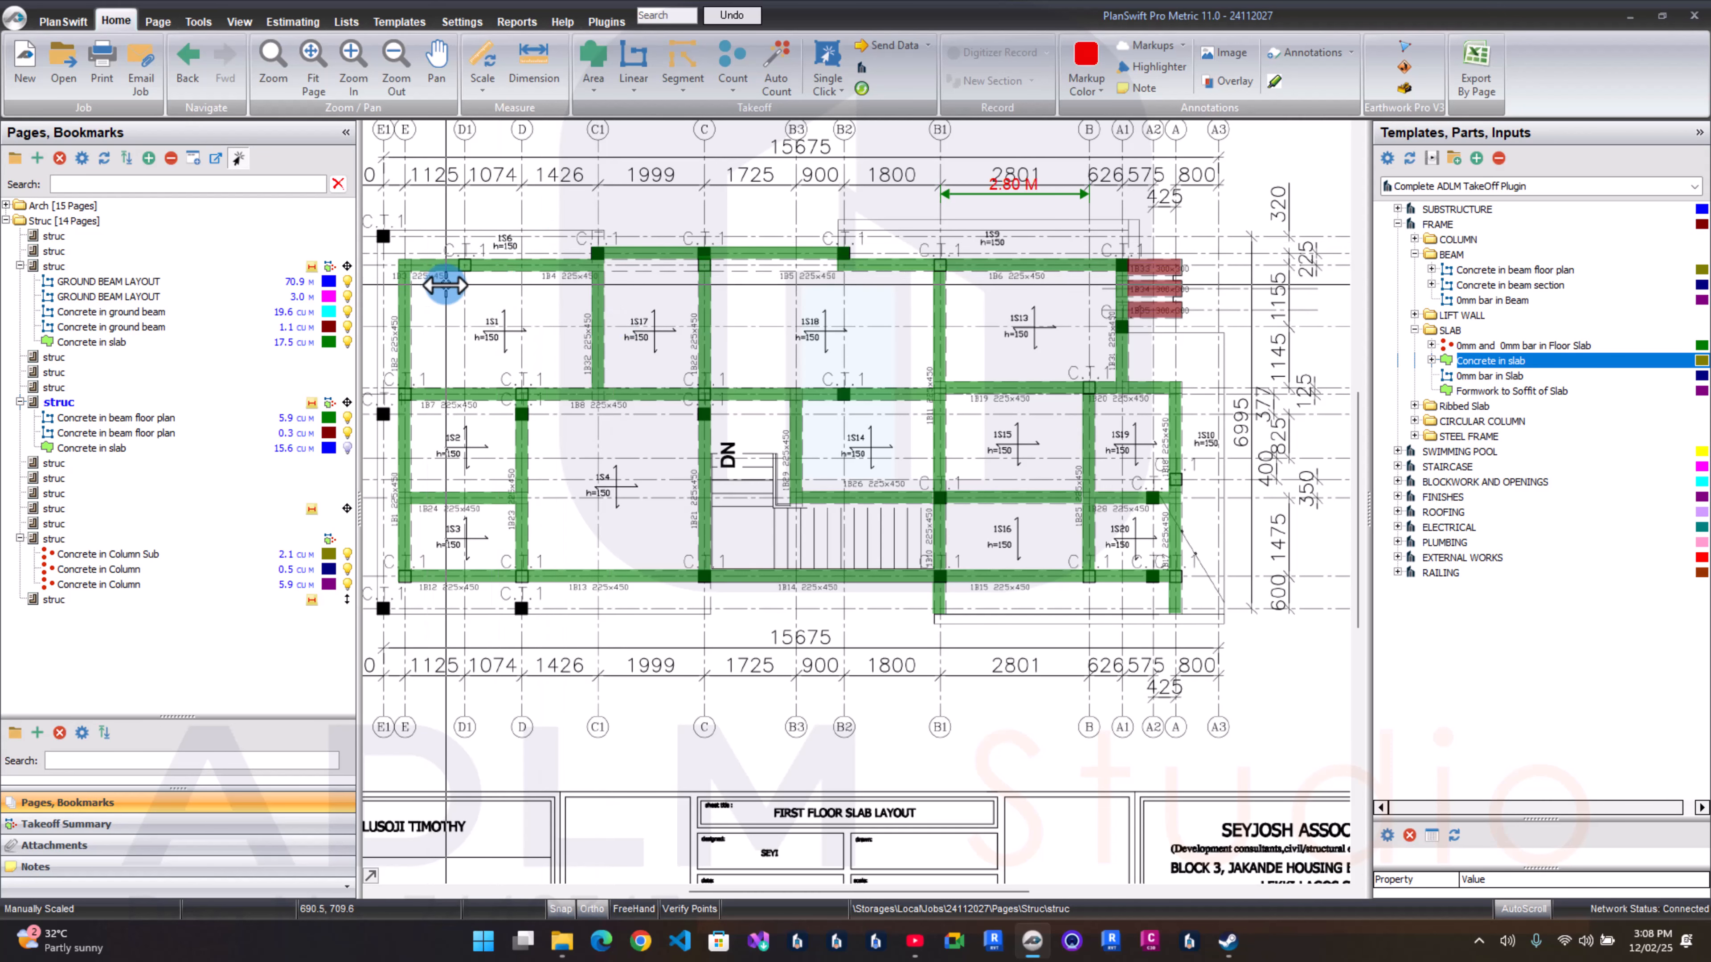
# Step: Examine the structural page laying out the 2B-series beams, and open the first floor beam details page
pyautogui.click(84, 510)
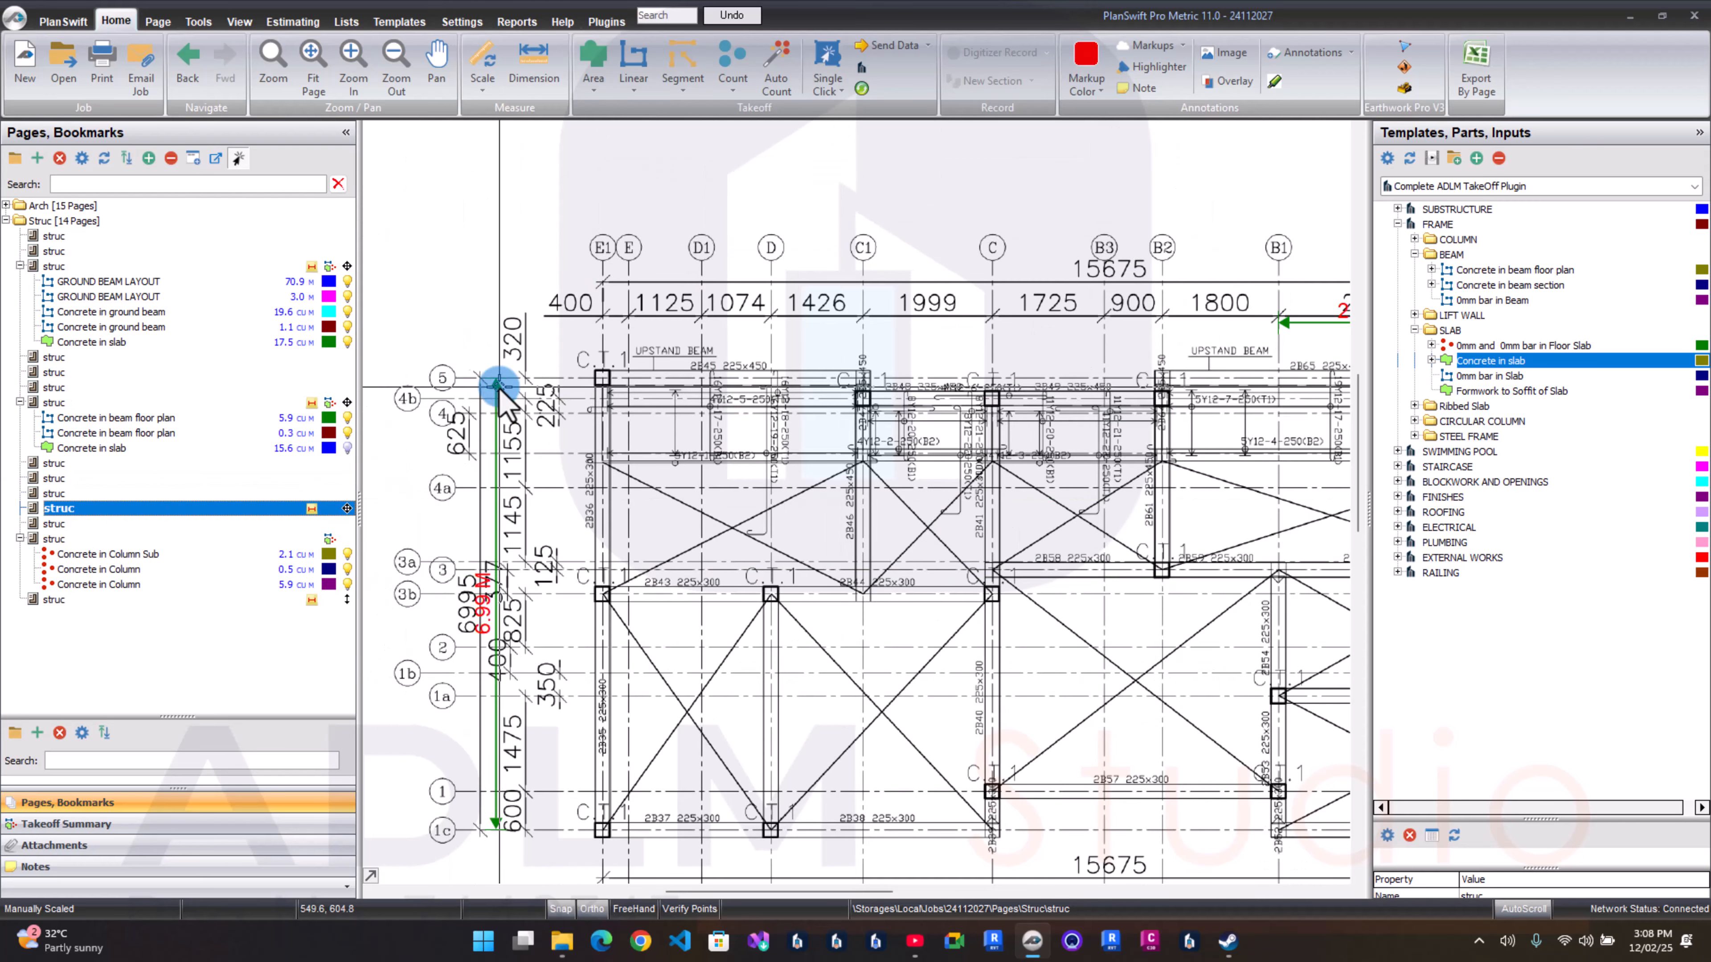
pyautogui.scroll(-3, 586, 428)
pyautogui.scroll(3, 636, 443)
pyautogui.moveTo(636, 443); pyautogui.dragTo(622, 434)
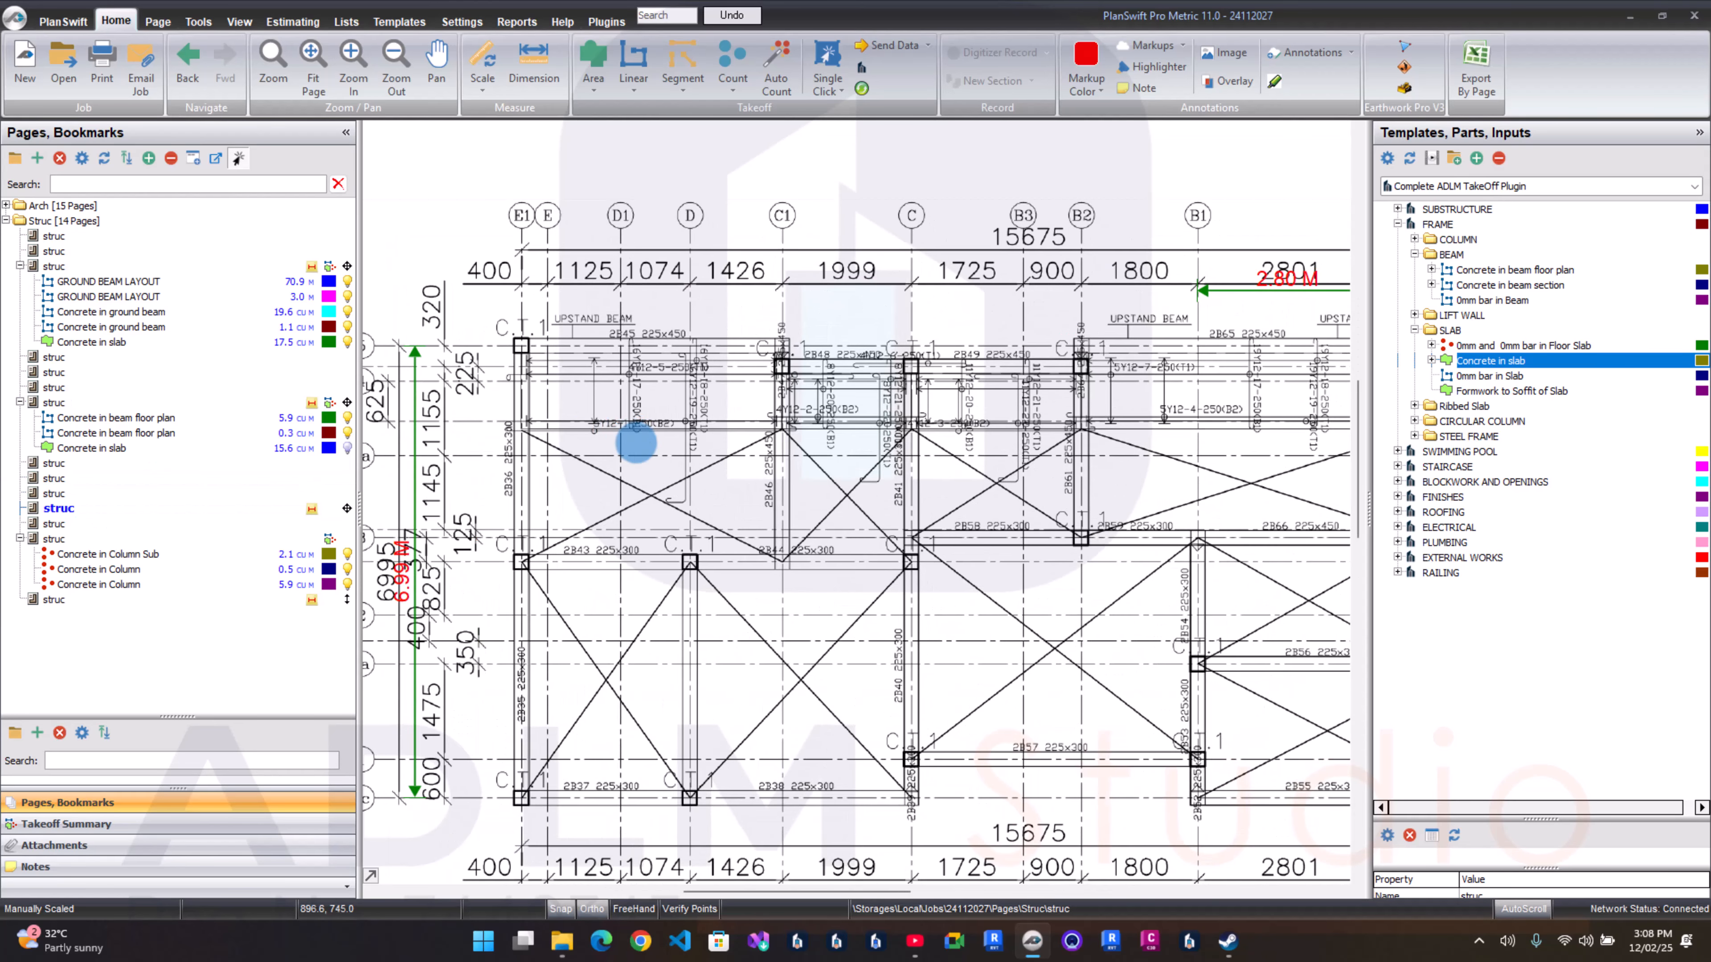
pyautogui.scroll(-2, 649, 382)
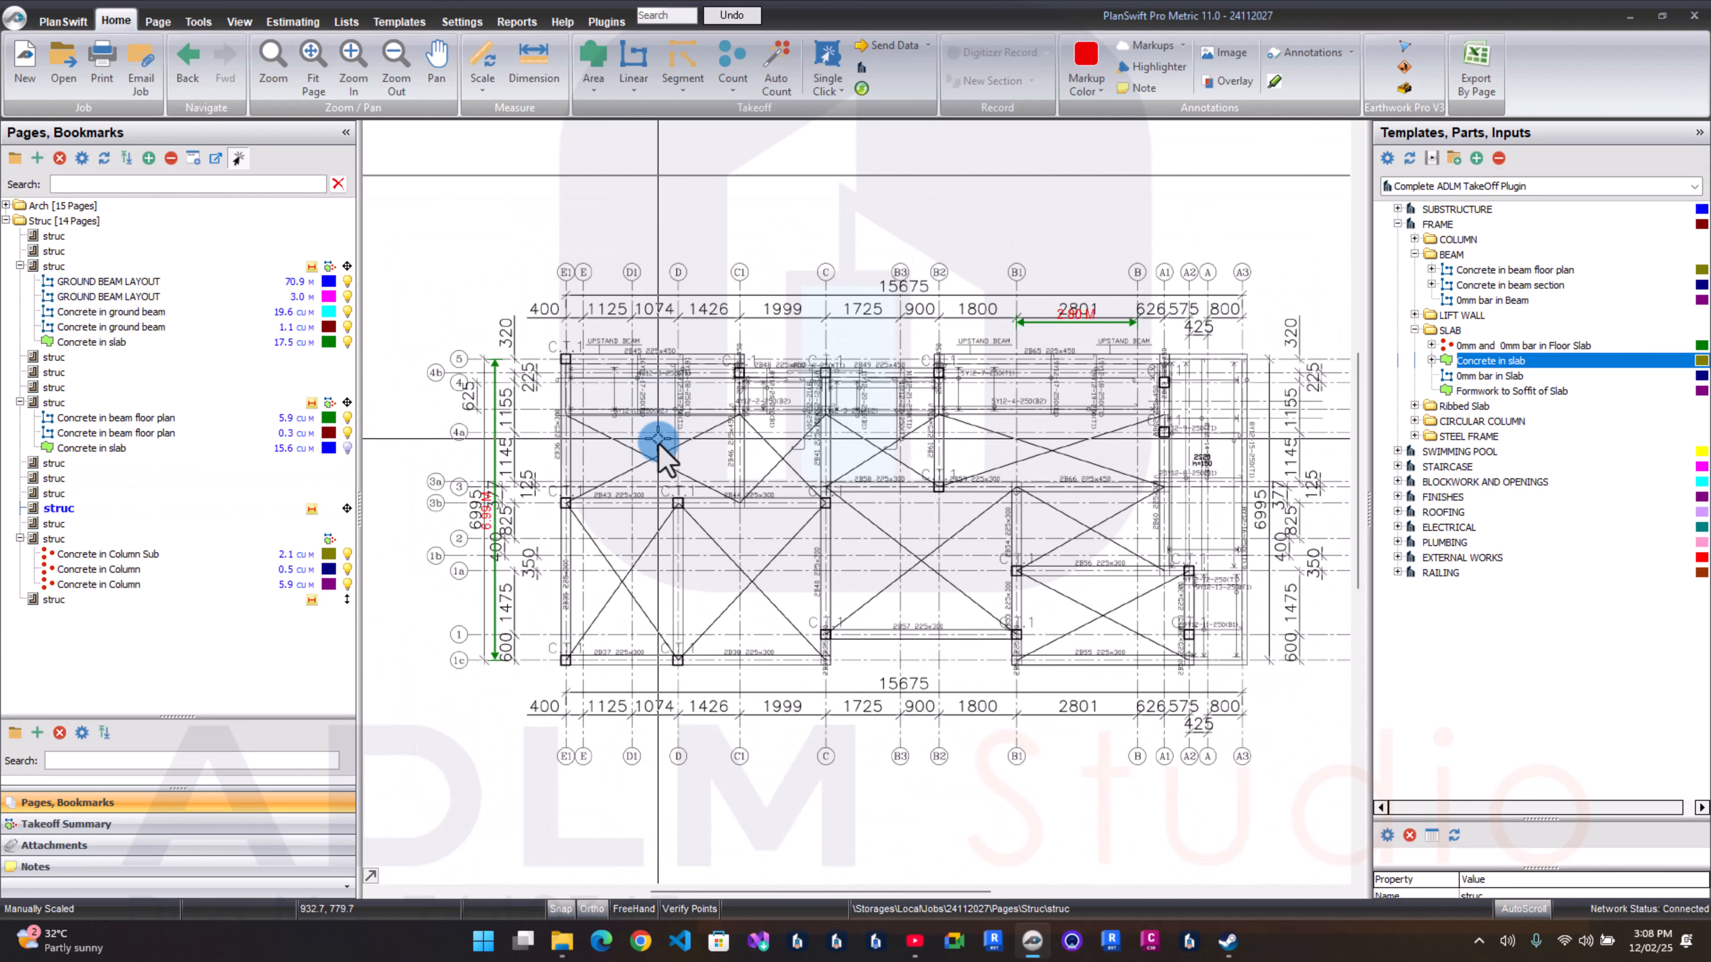
pyautogui.scroll(2, 664, 480)
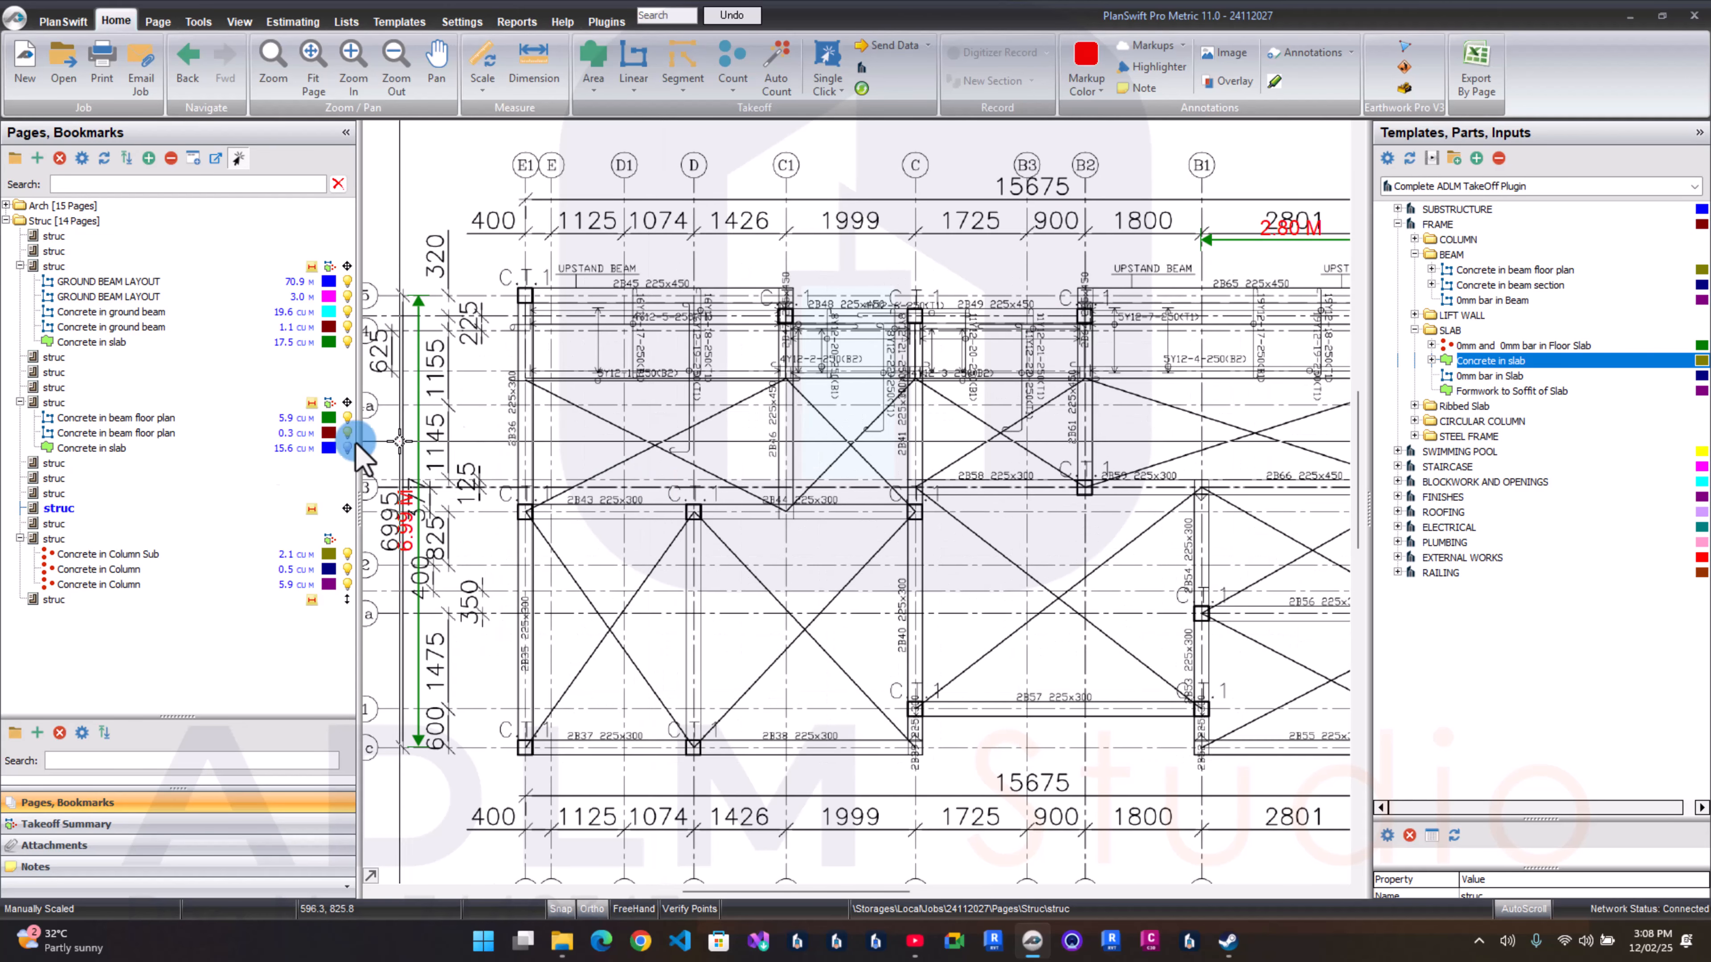
pyautogui.click(144, 519)
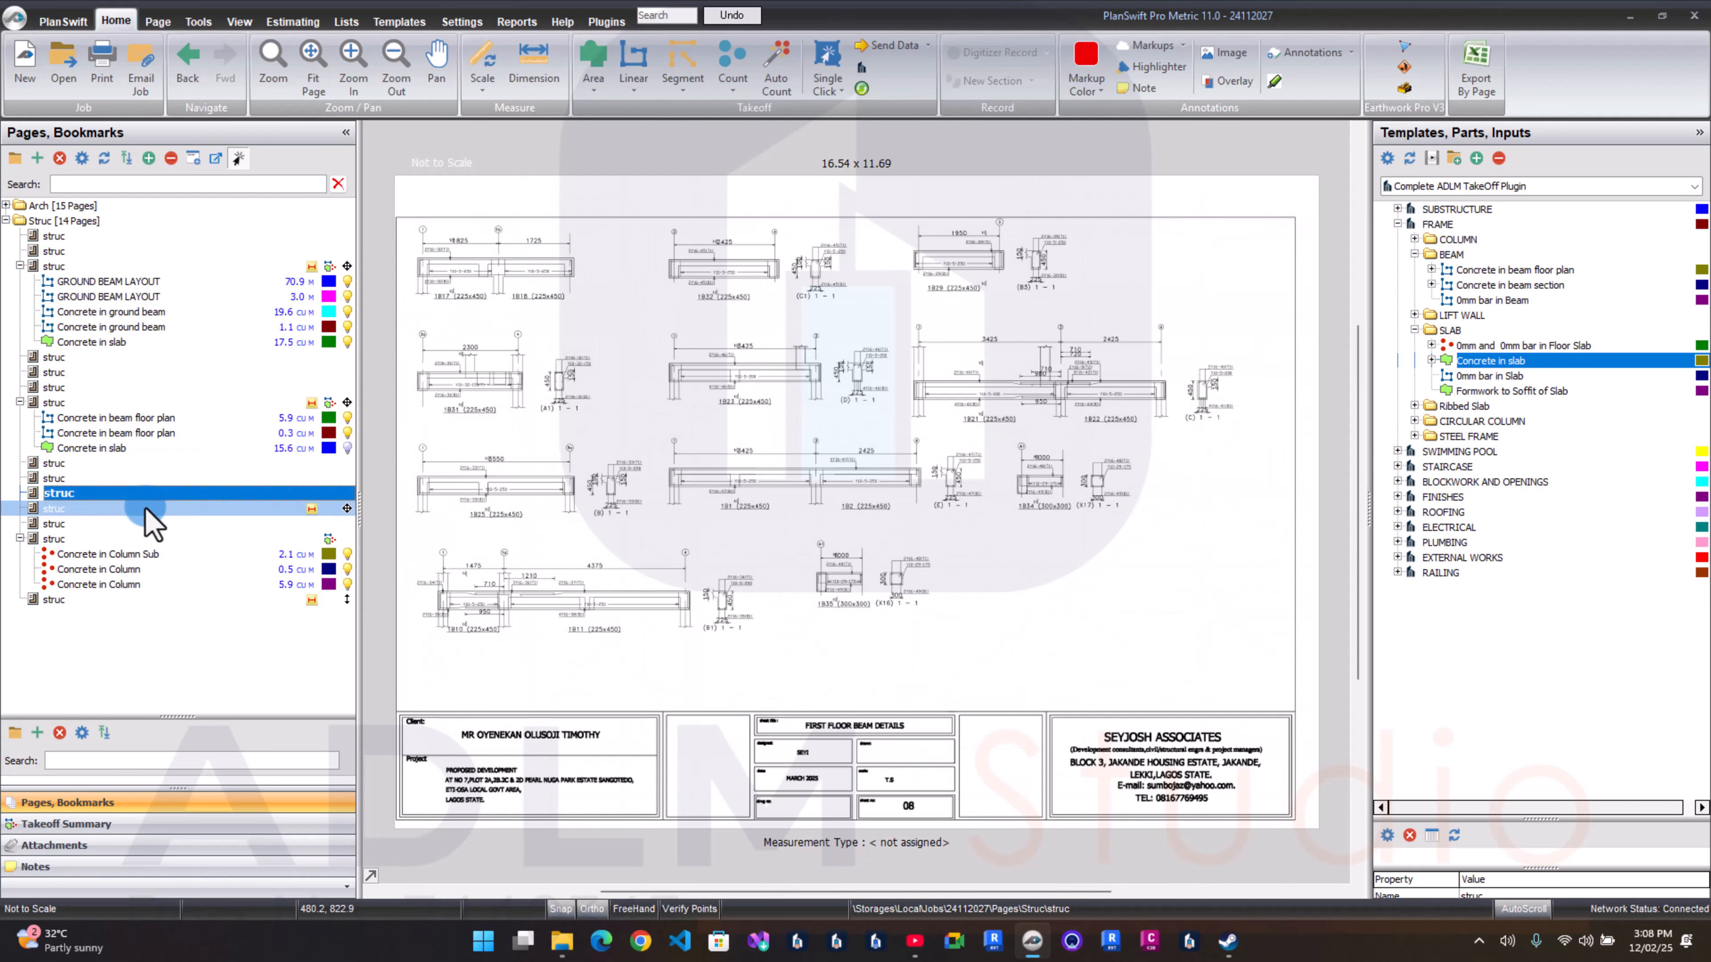
# Step: Open the roof-level plan with the 2B-series beams and examine the beam positions and sizes across all grids
pyautogui.click(145, 510)
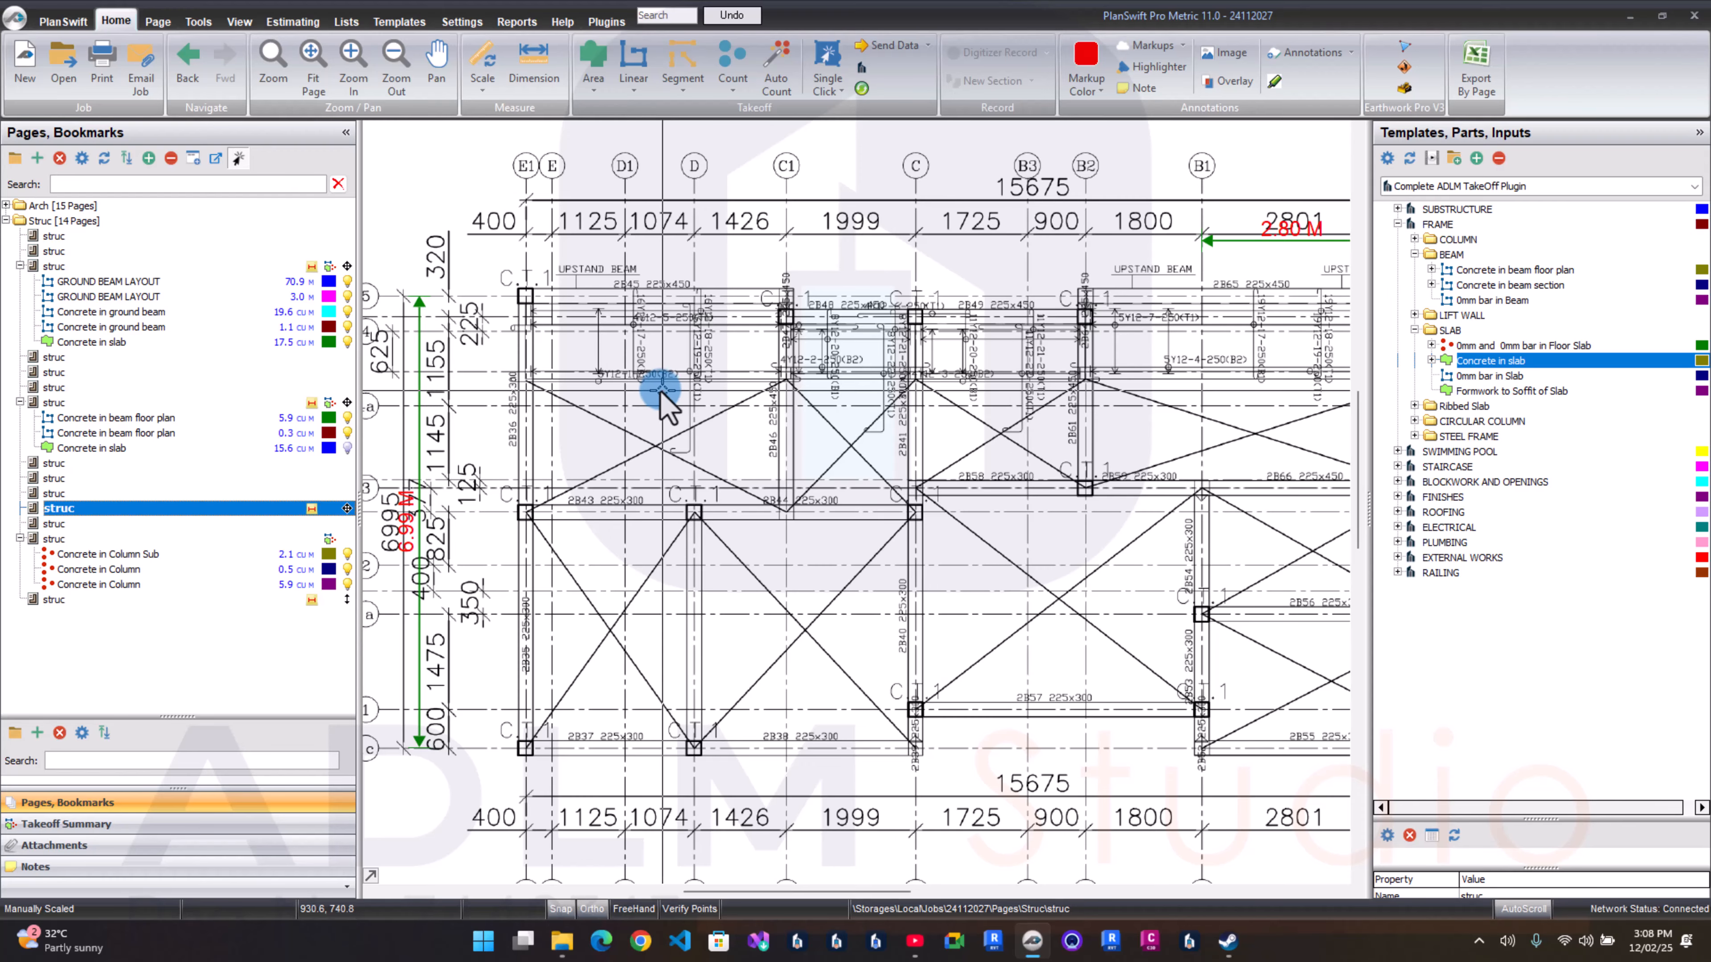
pyautogui.scroll(3, 613, 256)
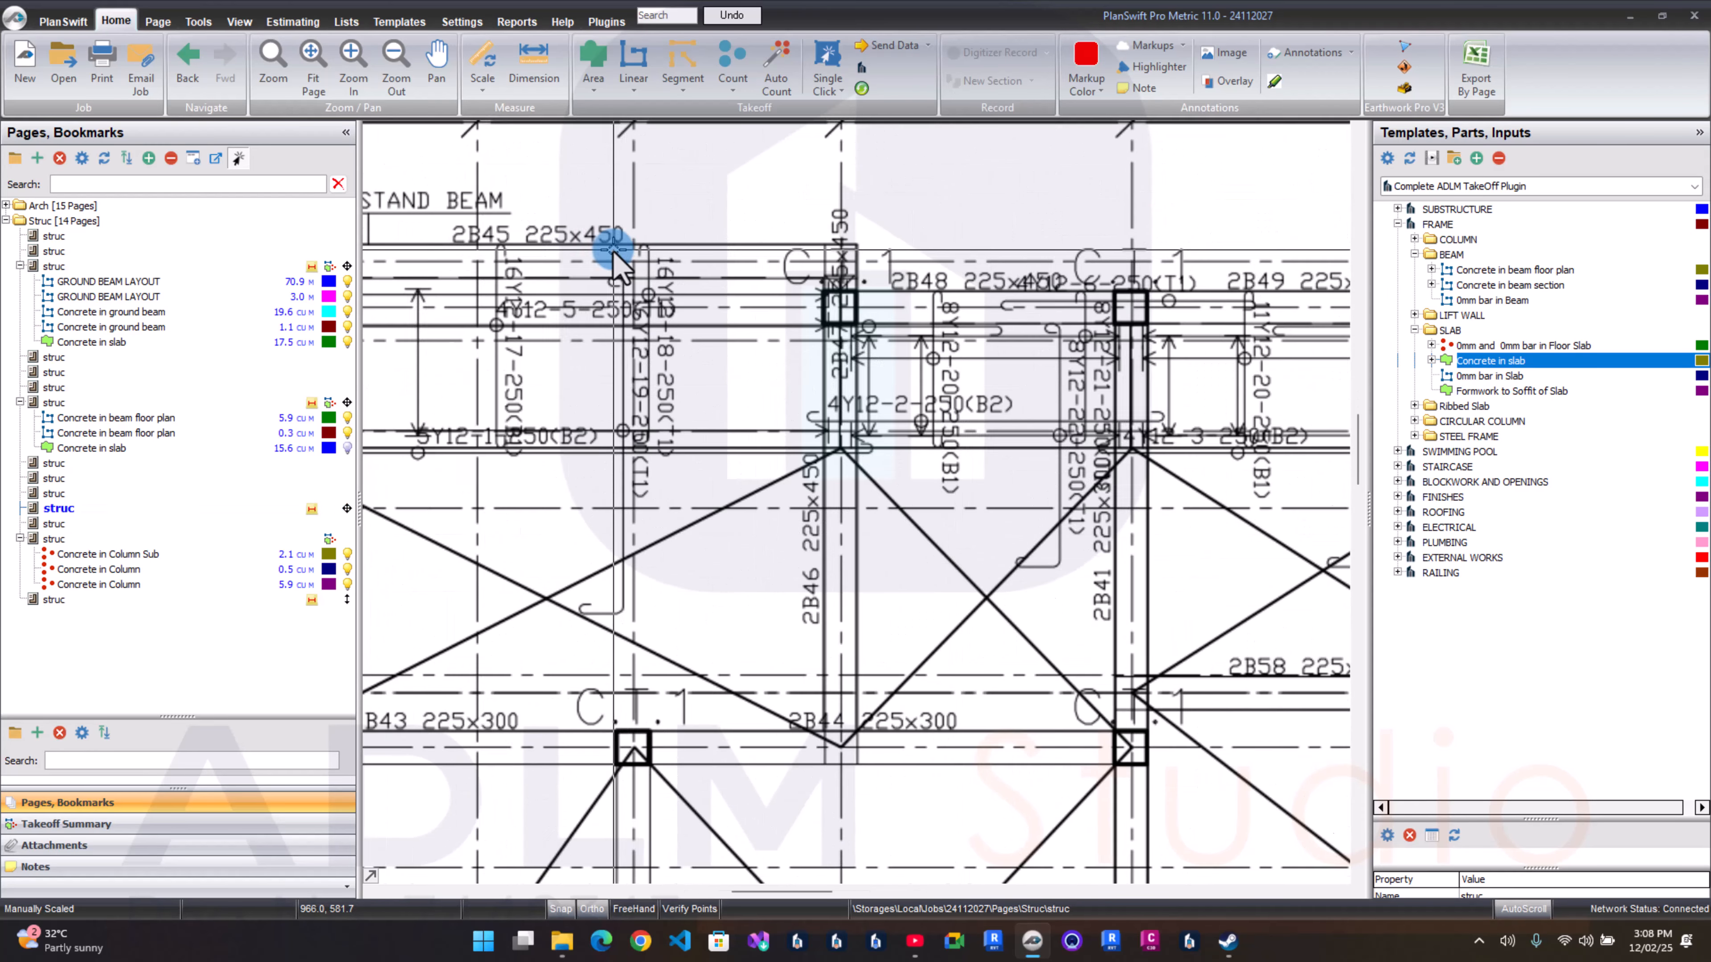
pyautogui.scroll(-2, 613, 252)
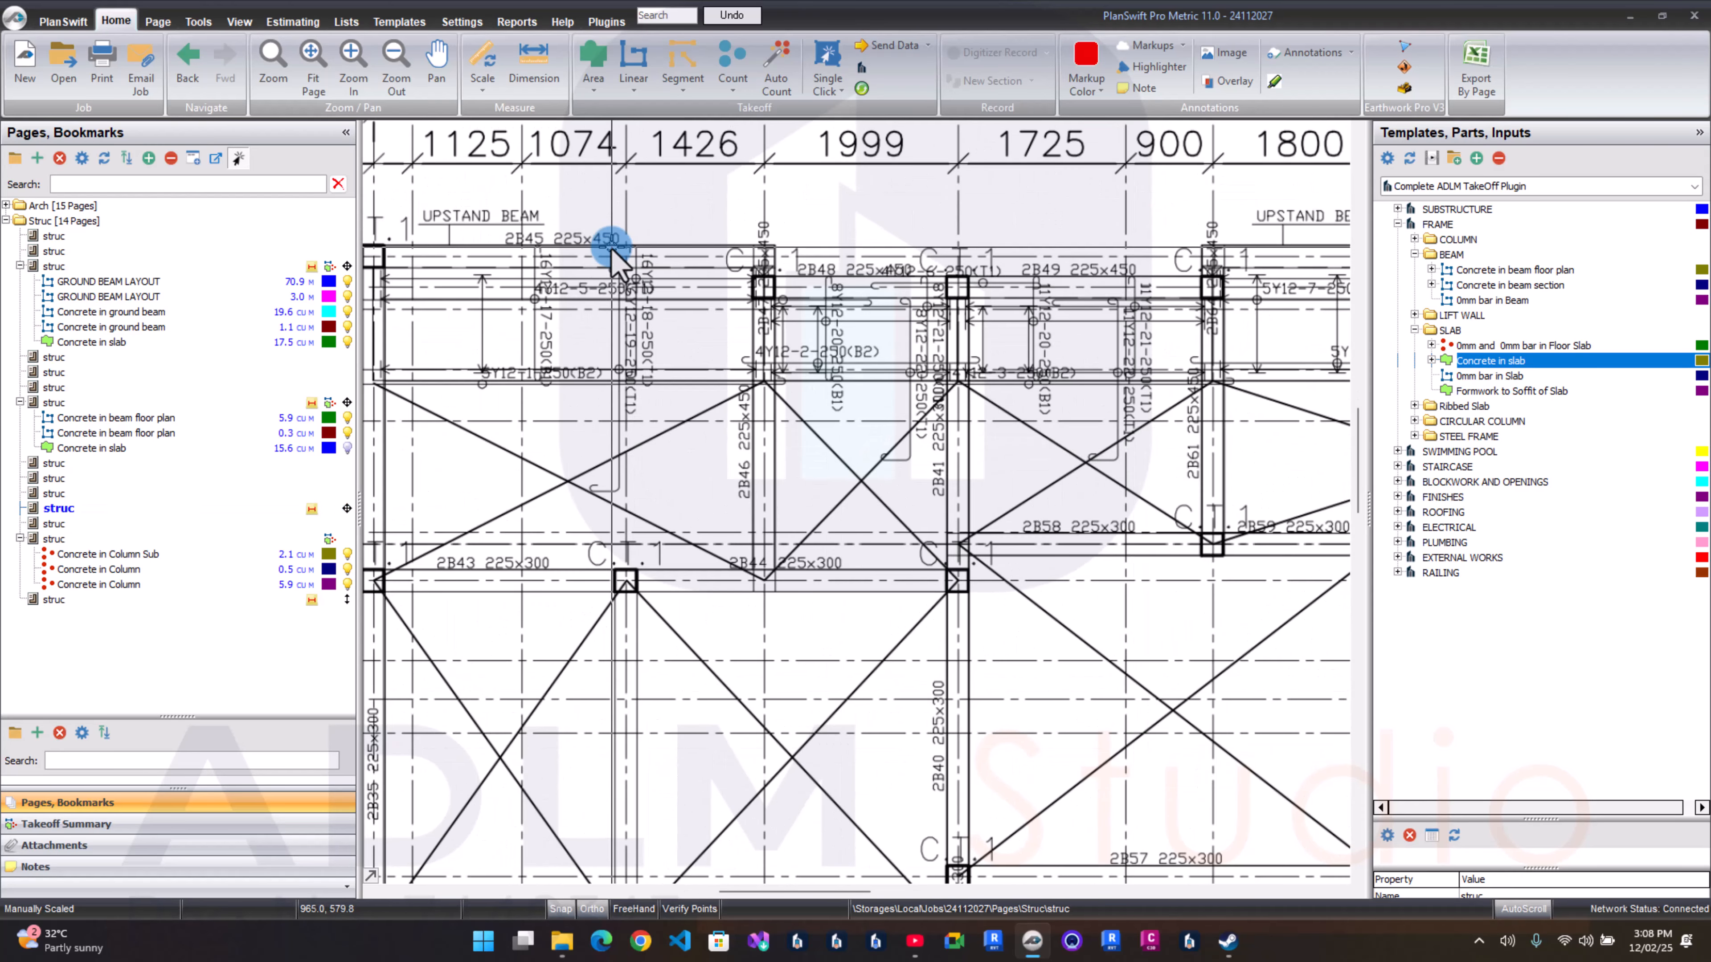
pyautogui.moveTo(804, 454); pyautogui.dragTo(667, 229)
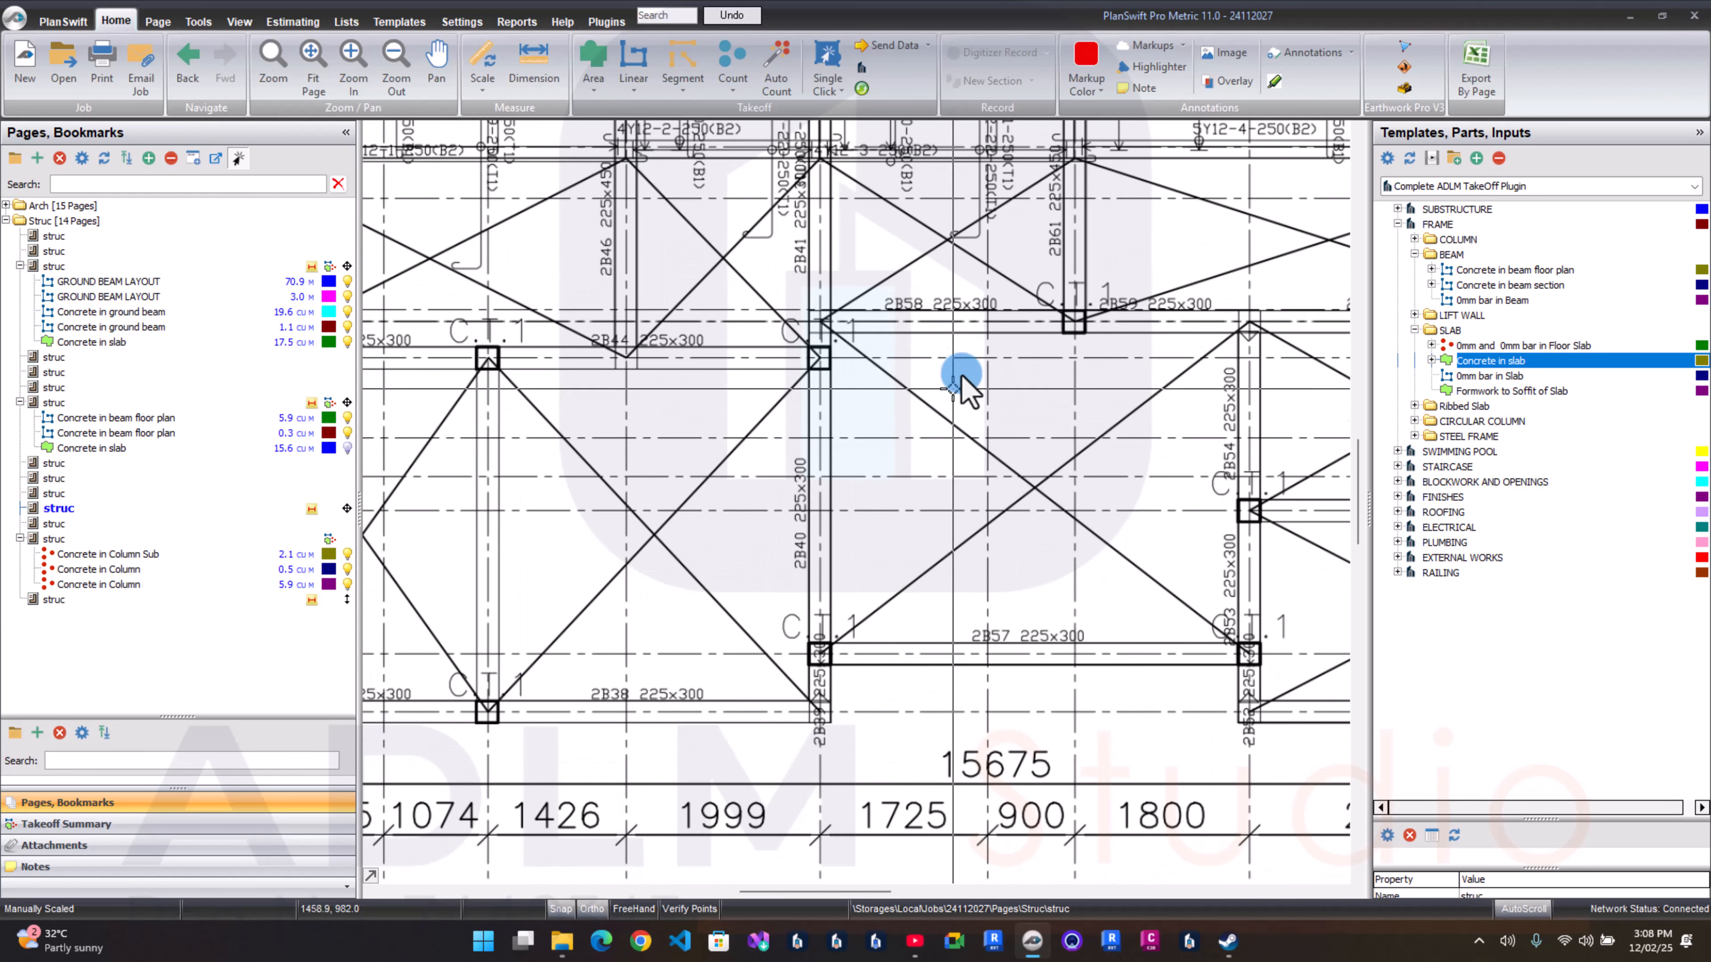
pyautogui.scroll(-1, 971, 327)
pyautogui.press('Down')
pyautogui.press('Down')
pyautogui.press('Right')
pyautogui.press('Right')
pyautogui.press('Right')
pyautogui.press('Right')
pyautogui.press('Right')
pyautogui.press('Right')
pyautogui.press('Right')
pyautogui.press('Right')
pyautogui.press('Right')
pyautogui.press('Right')
pyautogui.press('Right')
pyautogui.press('Right')
pyautogui.press('Right')
pyautogui.press('Right')
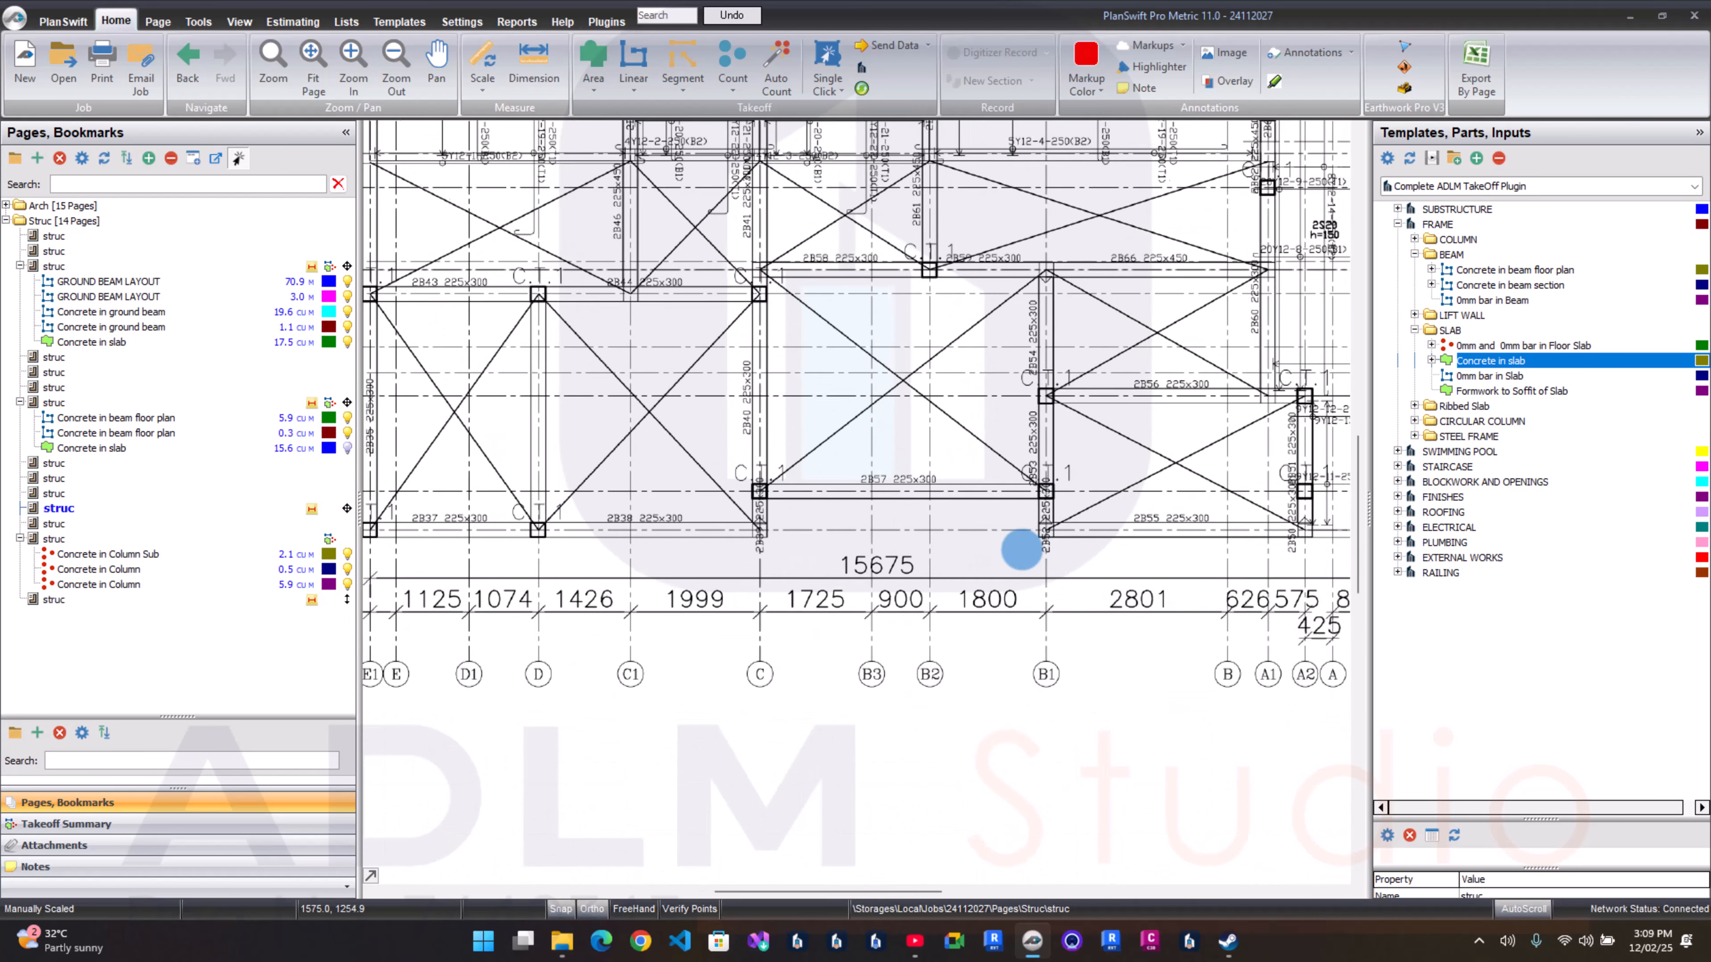
pyautogui.press('Up')
pyautogui.press('Up')
pyautogui.press('Up')
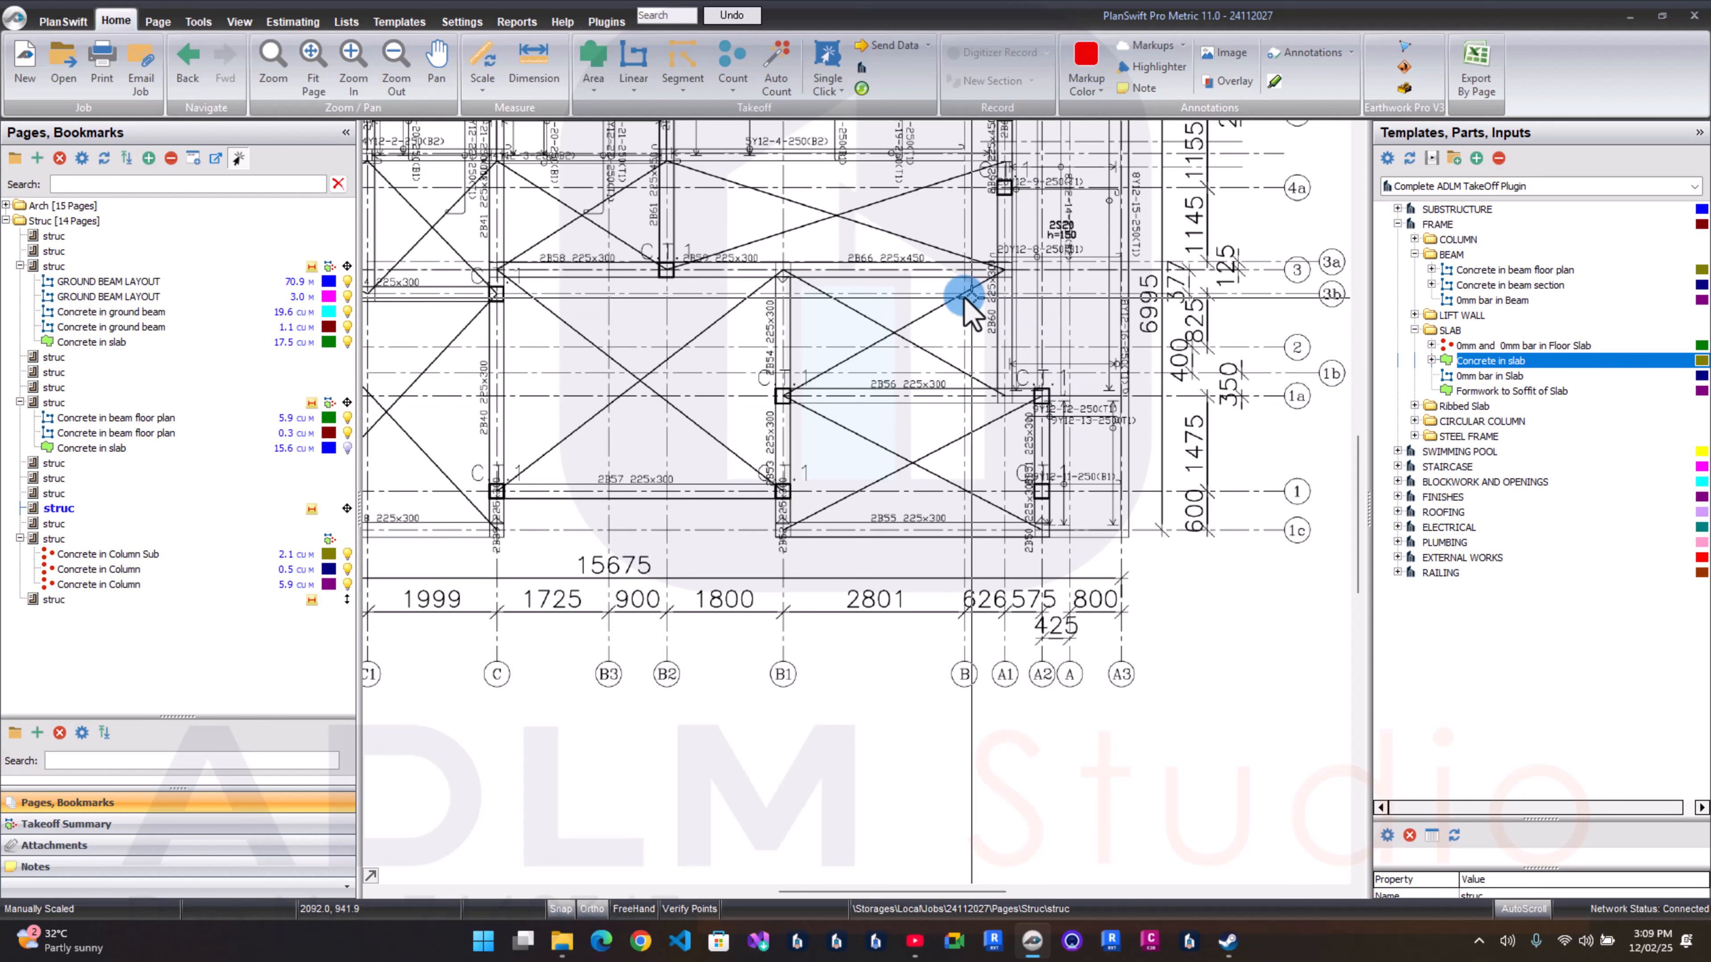
pyautogui.press('Left')
pyautogui.press('Left')
pyautogui.press('Left')
pyautogui.press('Left')
pyautogui.press('Left')
pyautogui.press('Left')
pyautogui.press('Left')
pyautogui.press('Left')
pyautogui.moveTo(830, 391); pyautogui.dragTo(950, 288)
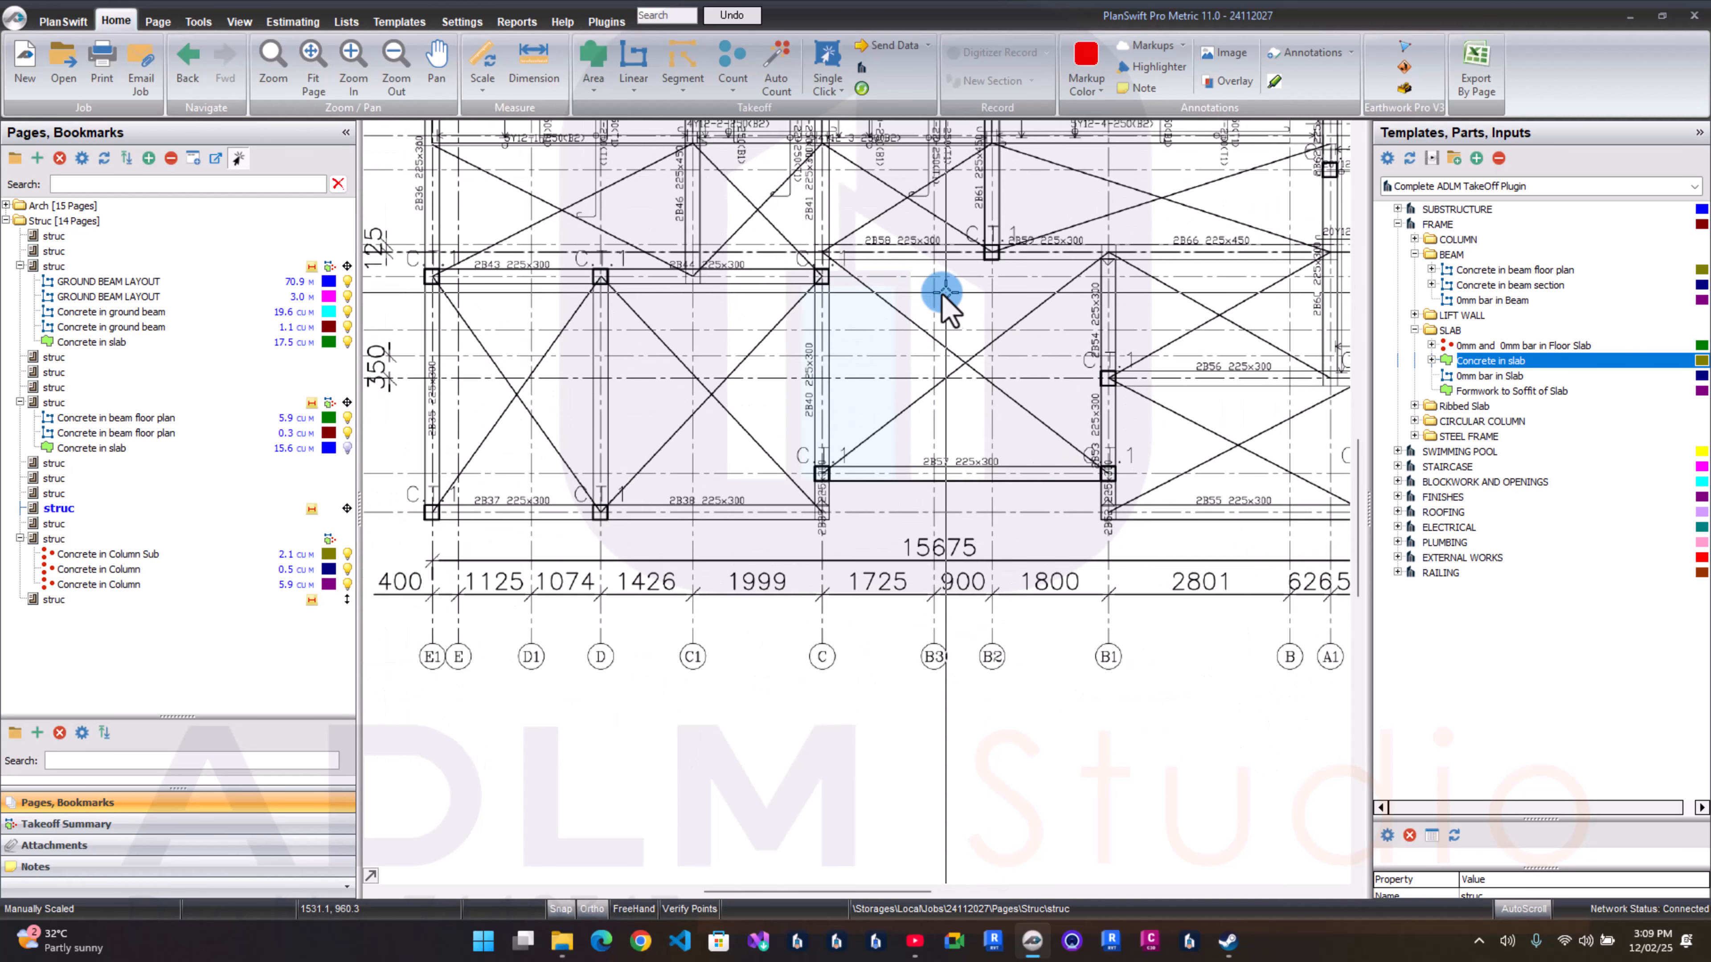
# Step: Check the column details and staircase section pages, and return to the upper end of grid E1 on the 2B beam layout
pyautogui.click(120, 523)
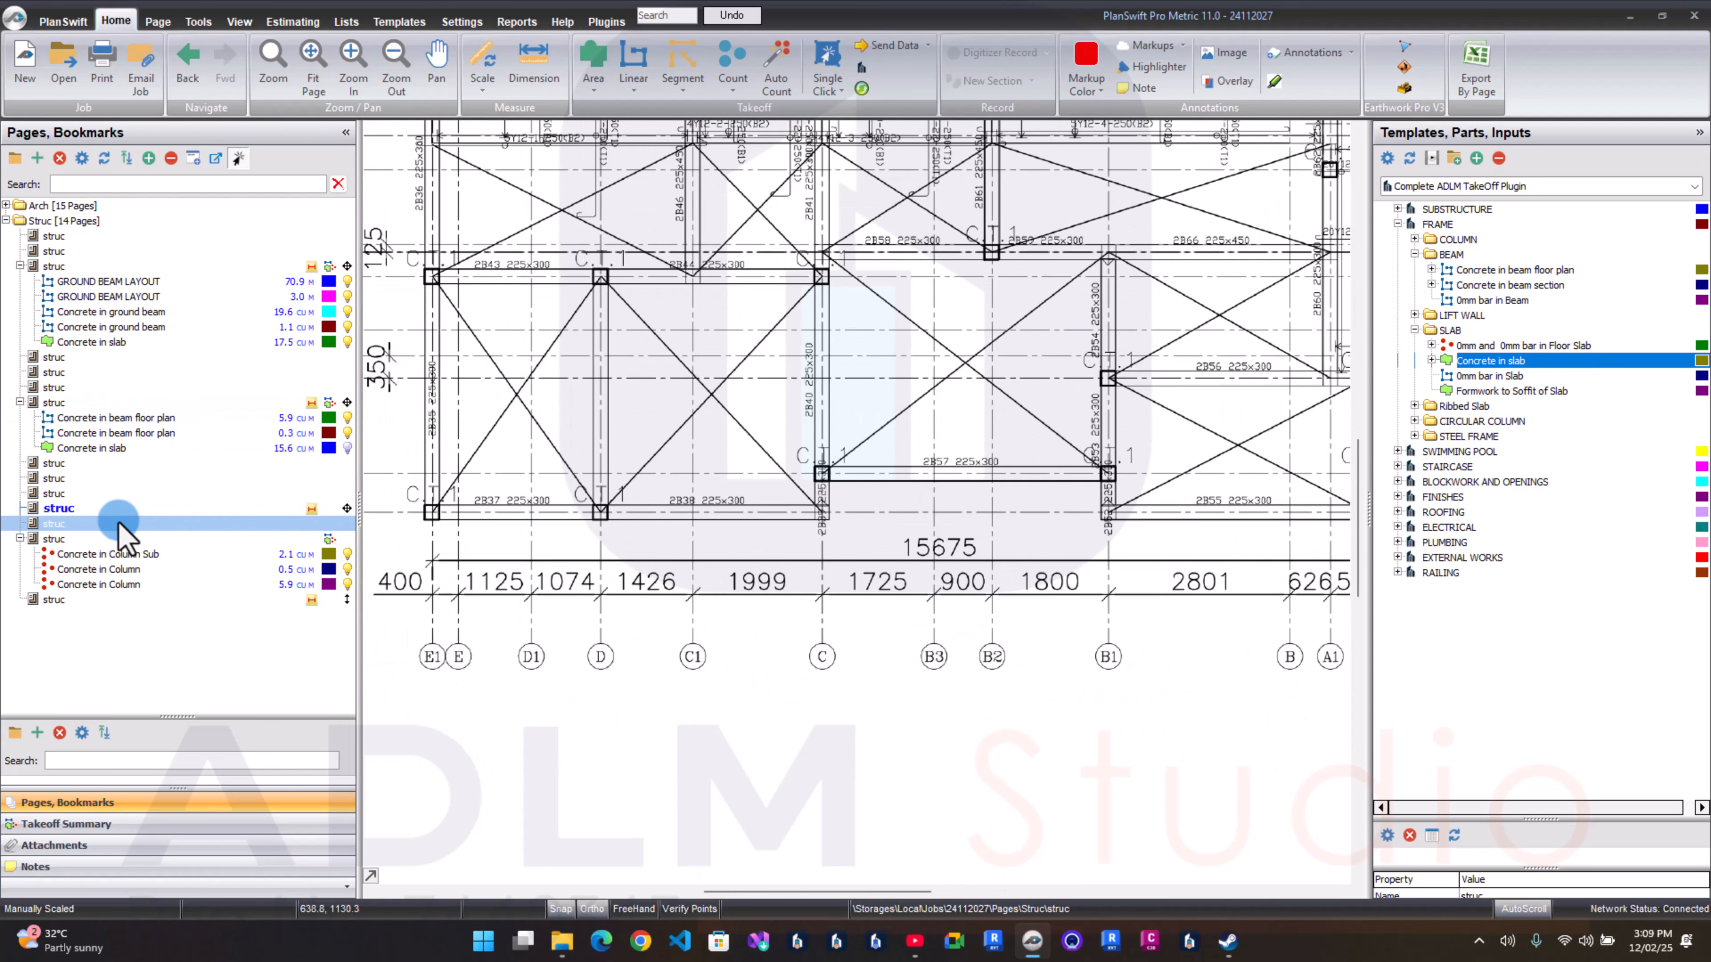
pyautogui.click(118, 539)
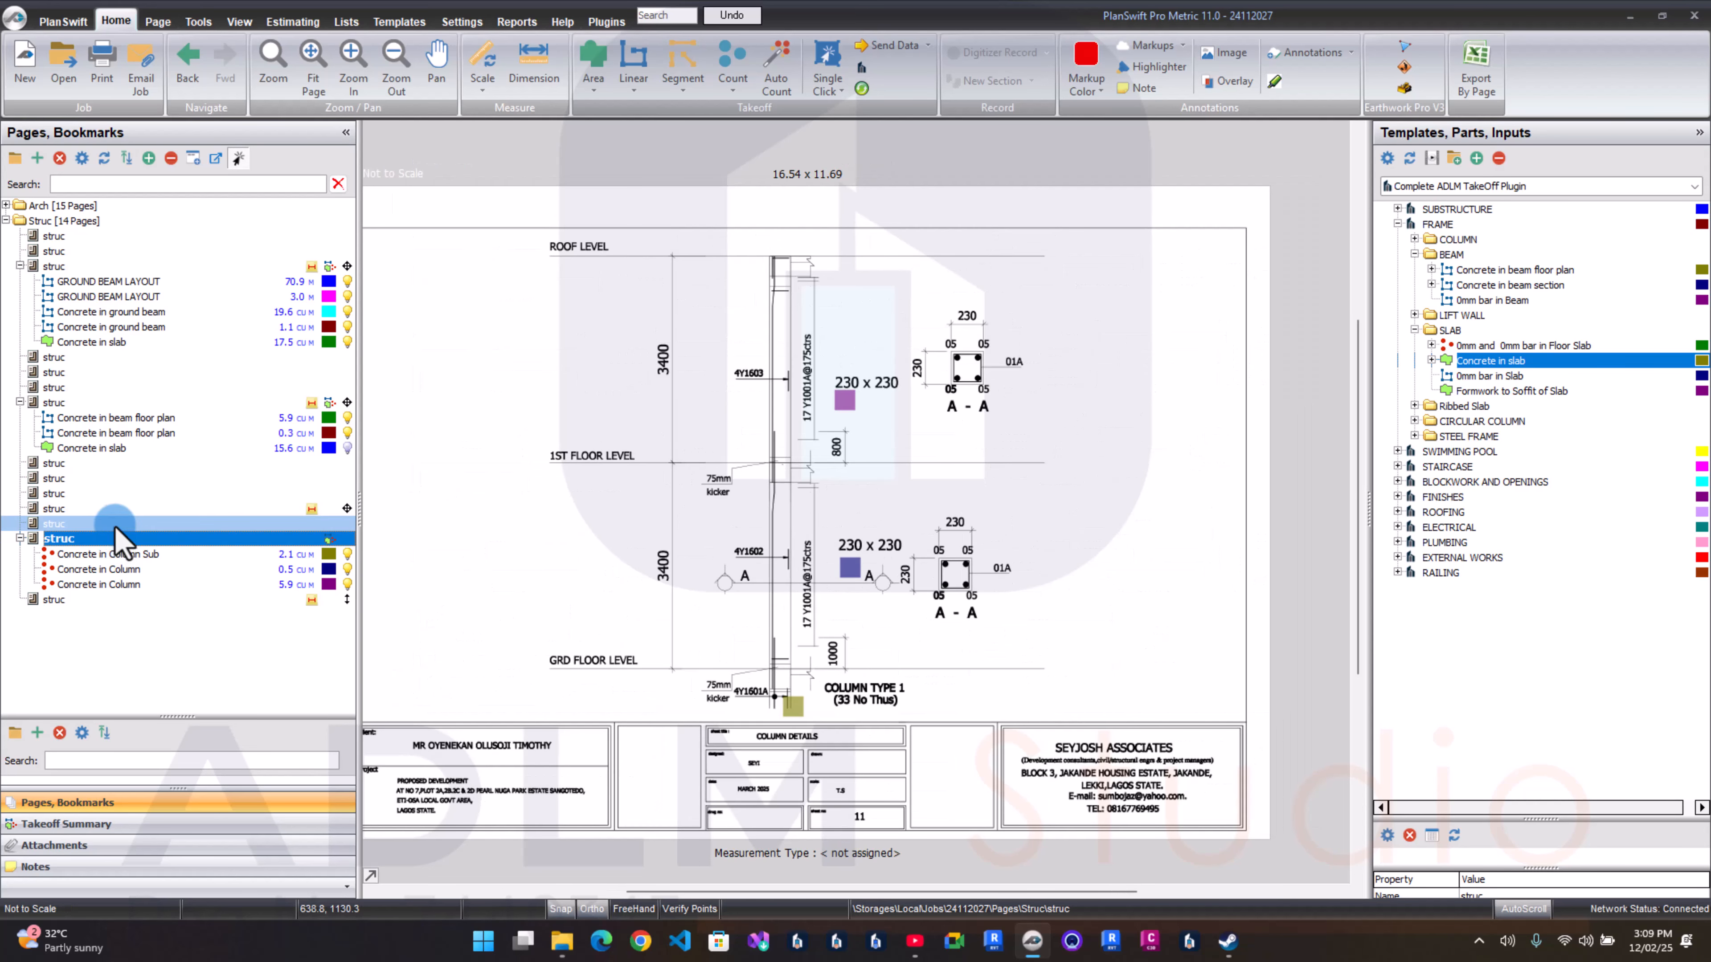
pyautogui.click(115, 599)
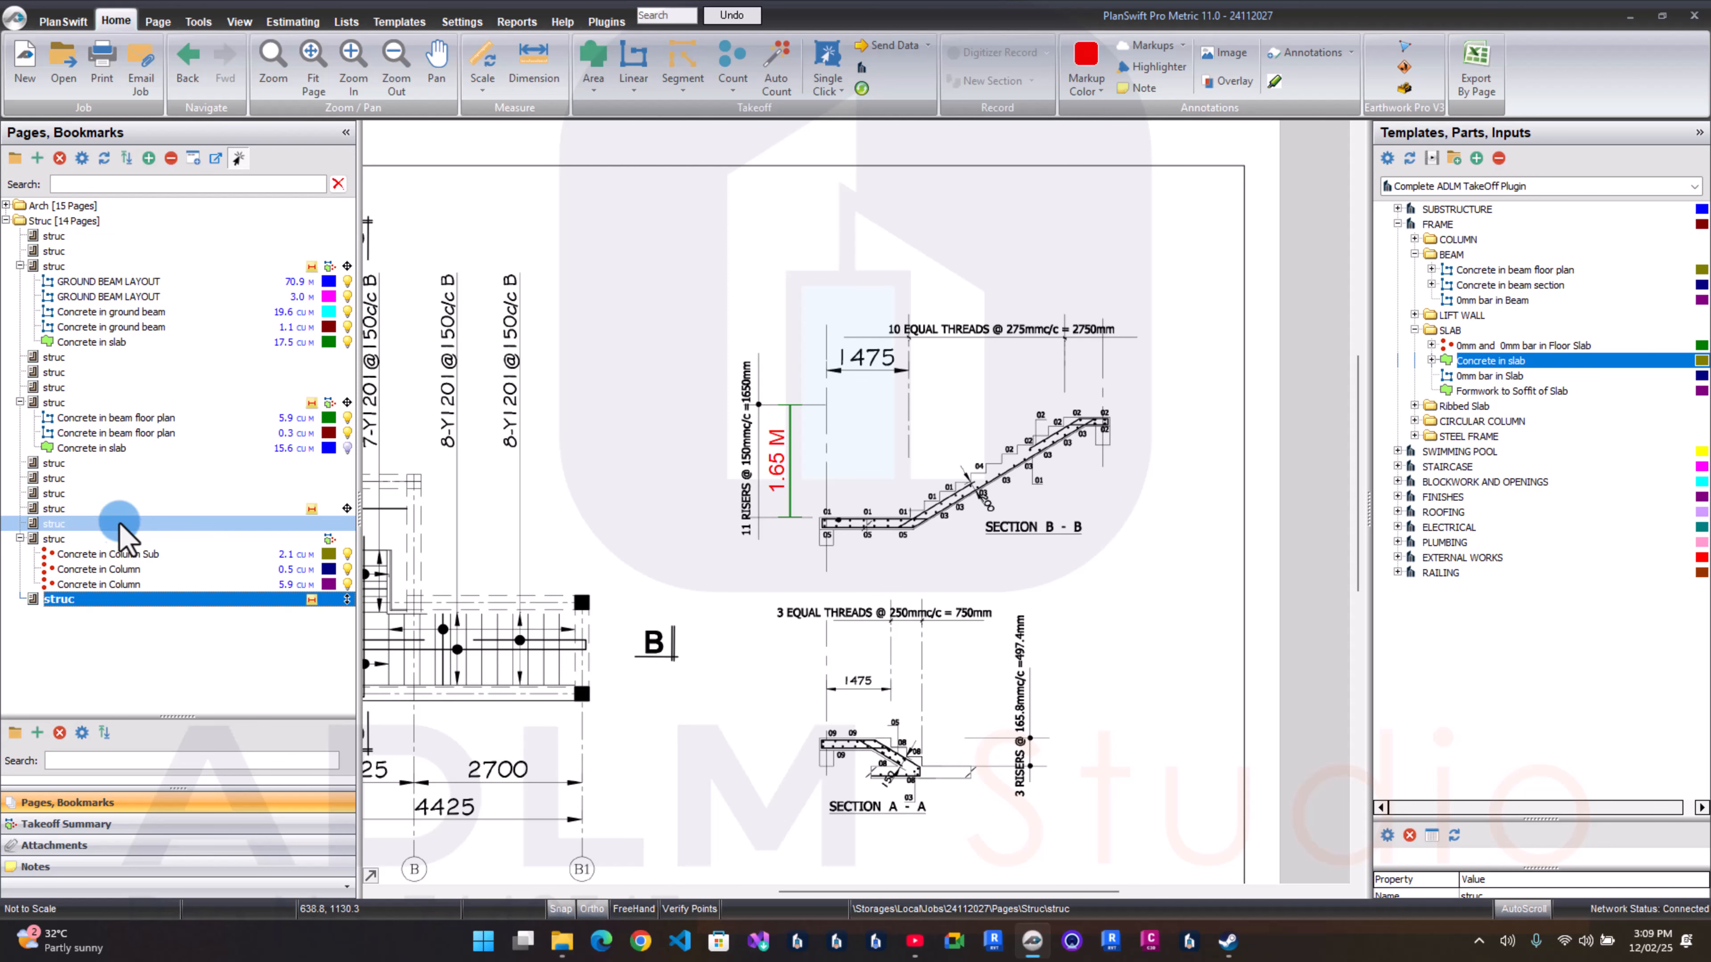
pyautogui.click(119, 508)
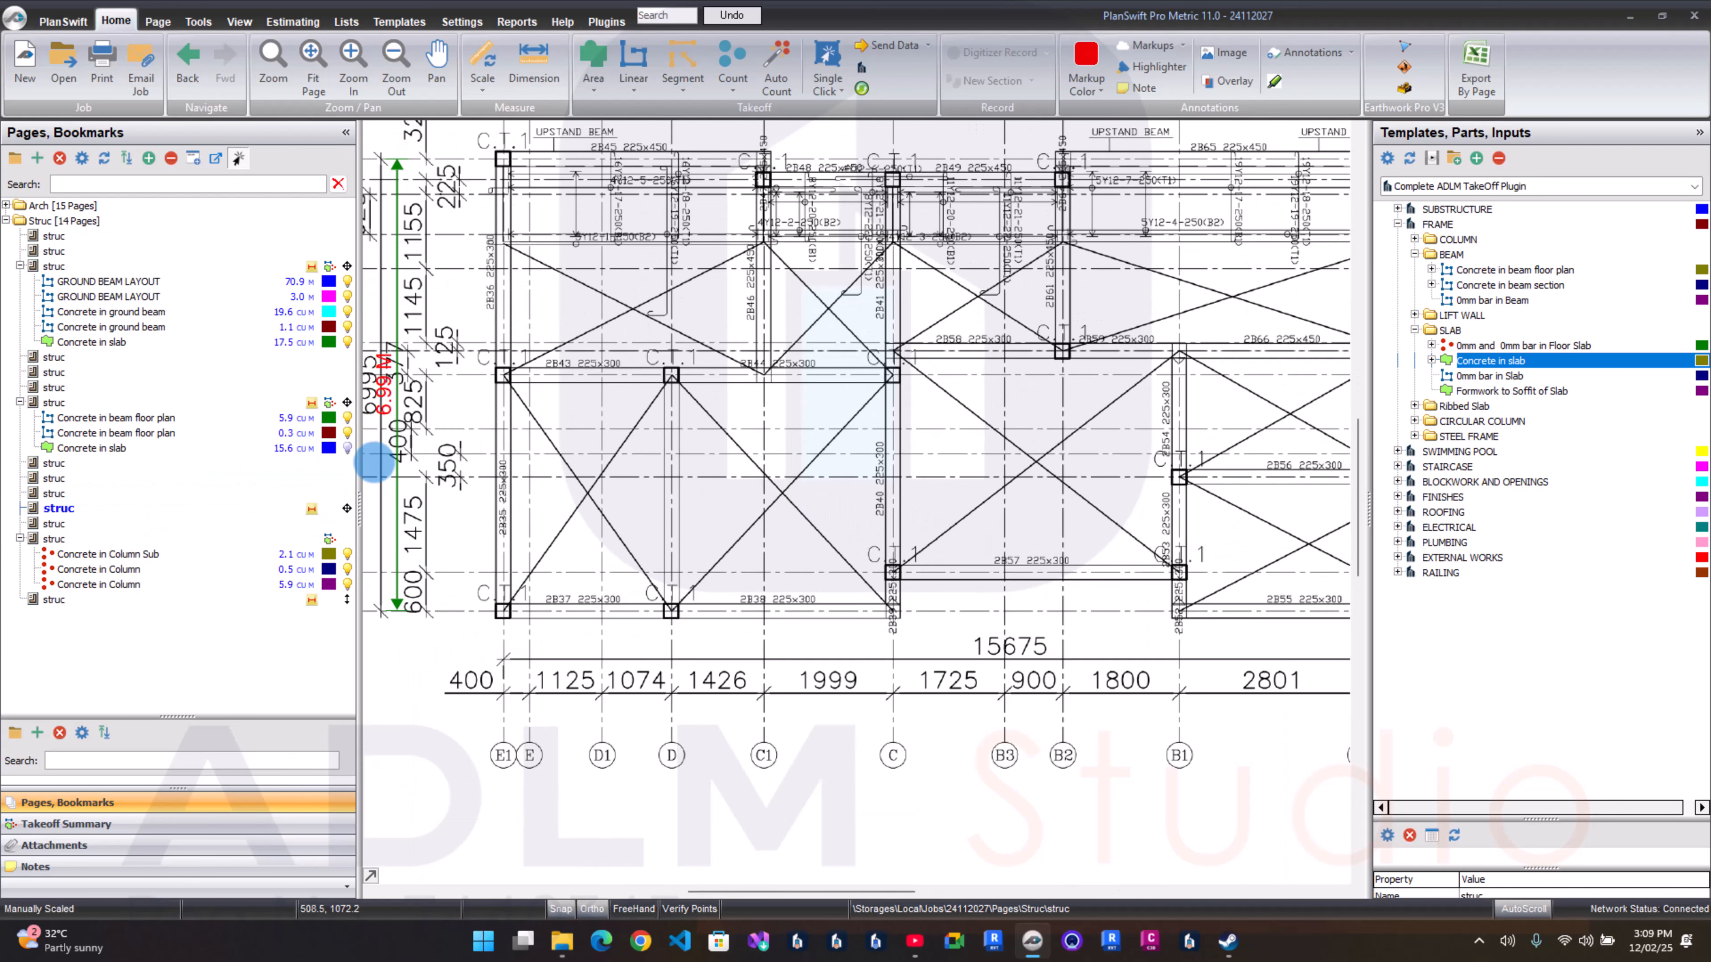
pyautogui.moveTo(561, 321); pyautogui.dragTo(543, 377)
pyautogui.scroll(1, 480, 301)
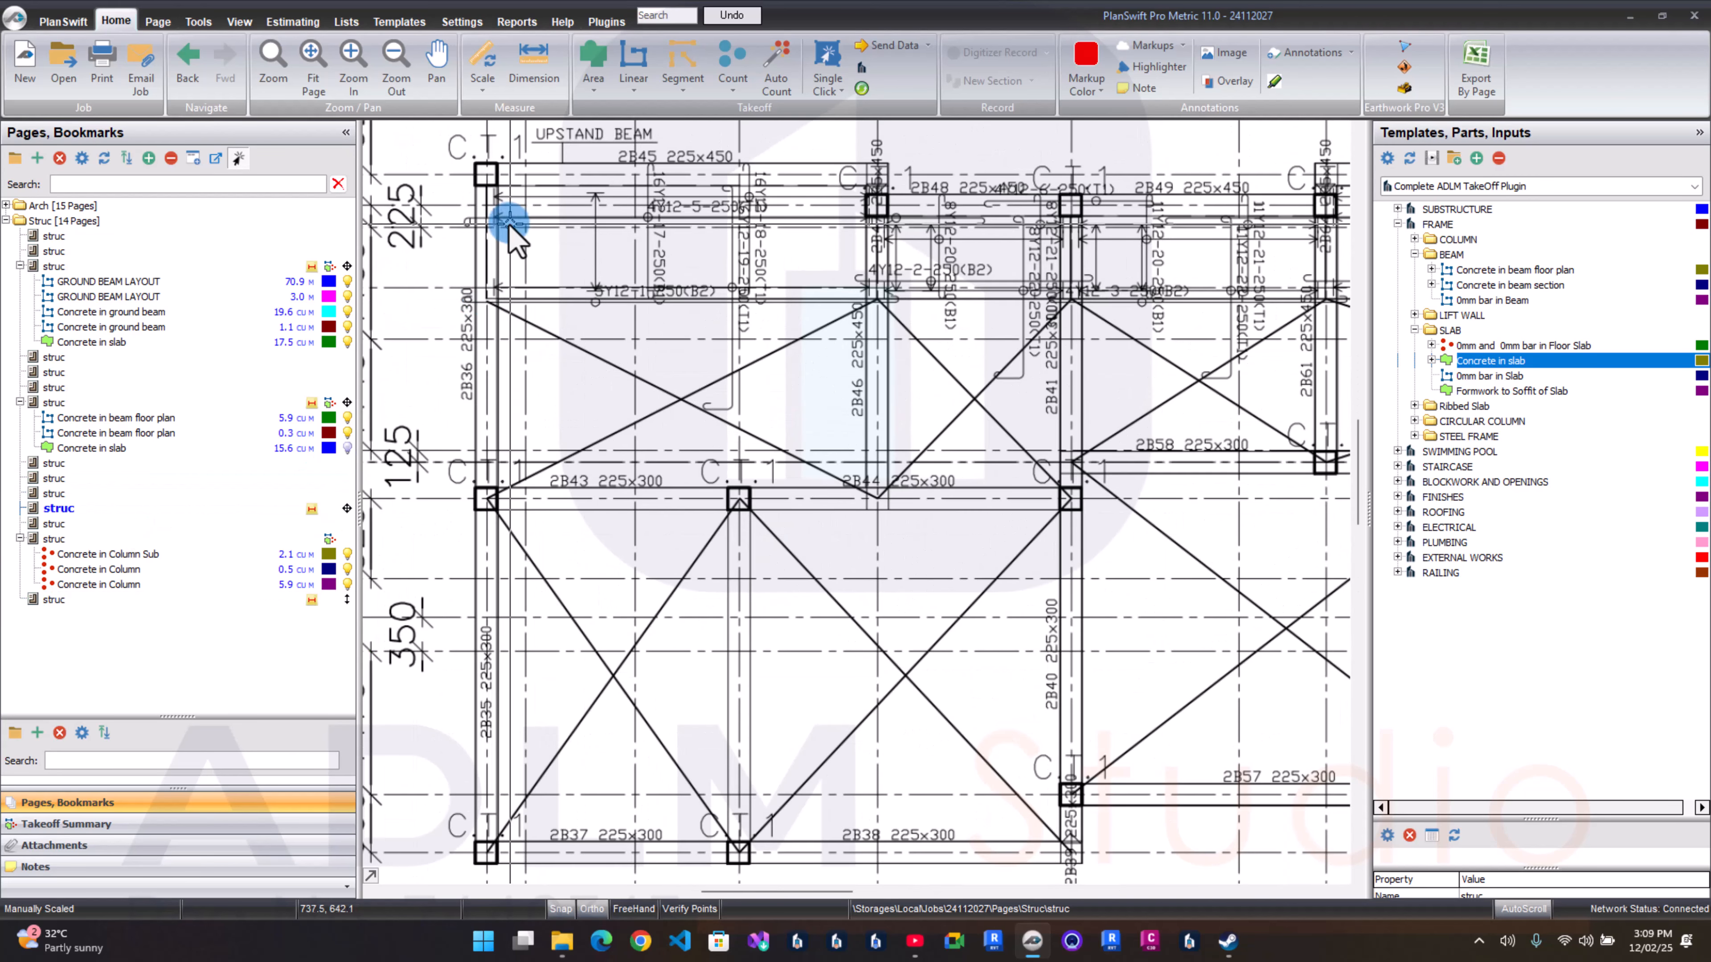
# Step: Create a Concrete in beam floor plan takeoff for 1 floor, with 0.225 m width, 0.3 m thickness and folder Roof
pyautogui.click(1461, 272)
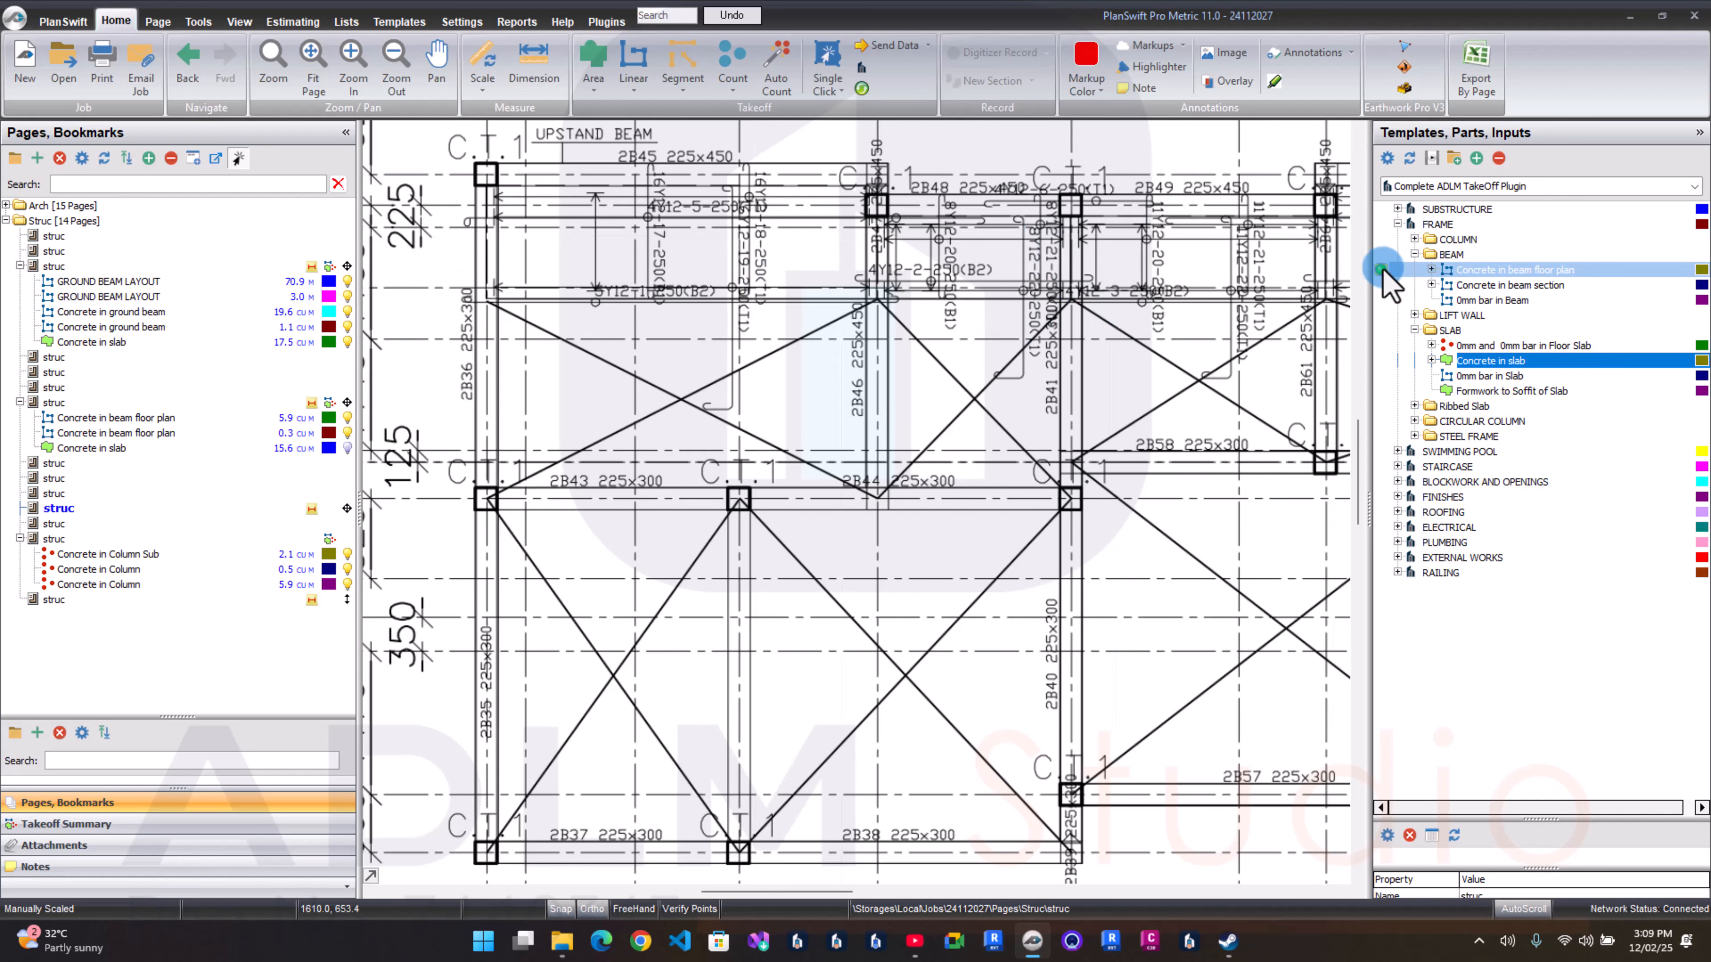
pyautogui.moveTo(1384, 269); pyautogui.dragTo(657, 370)
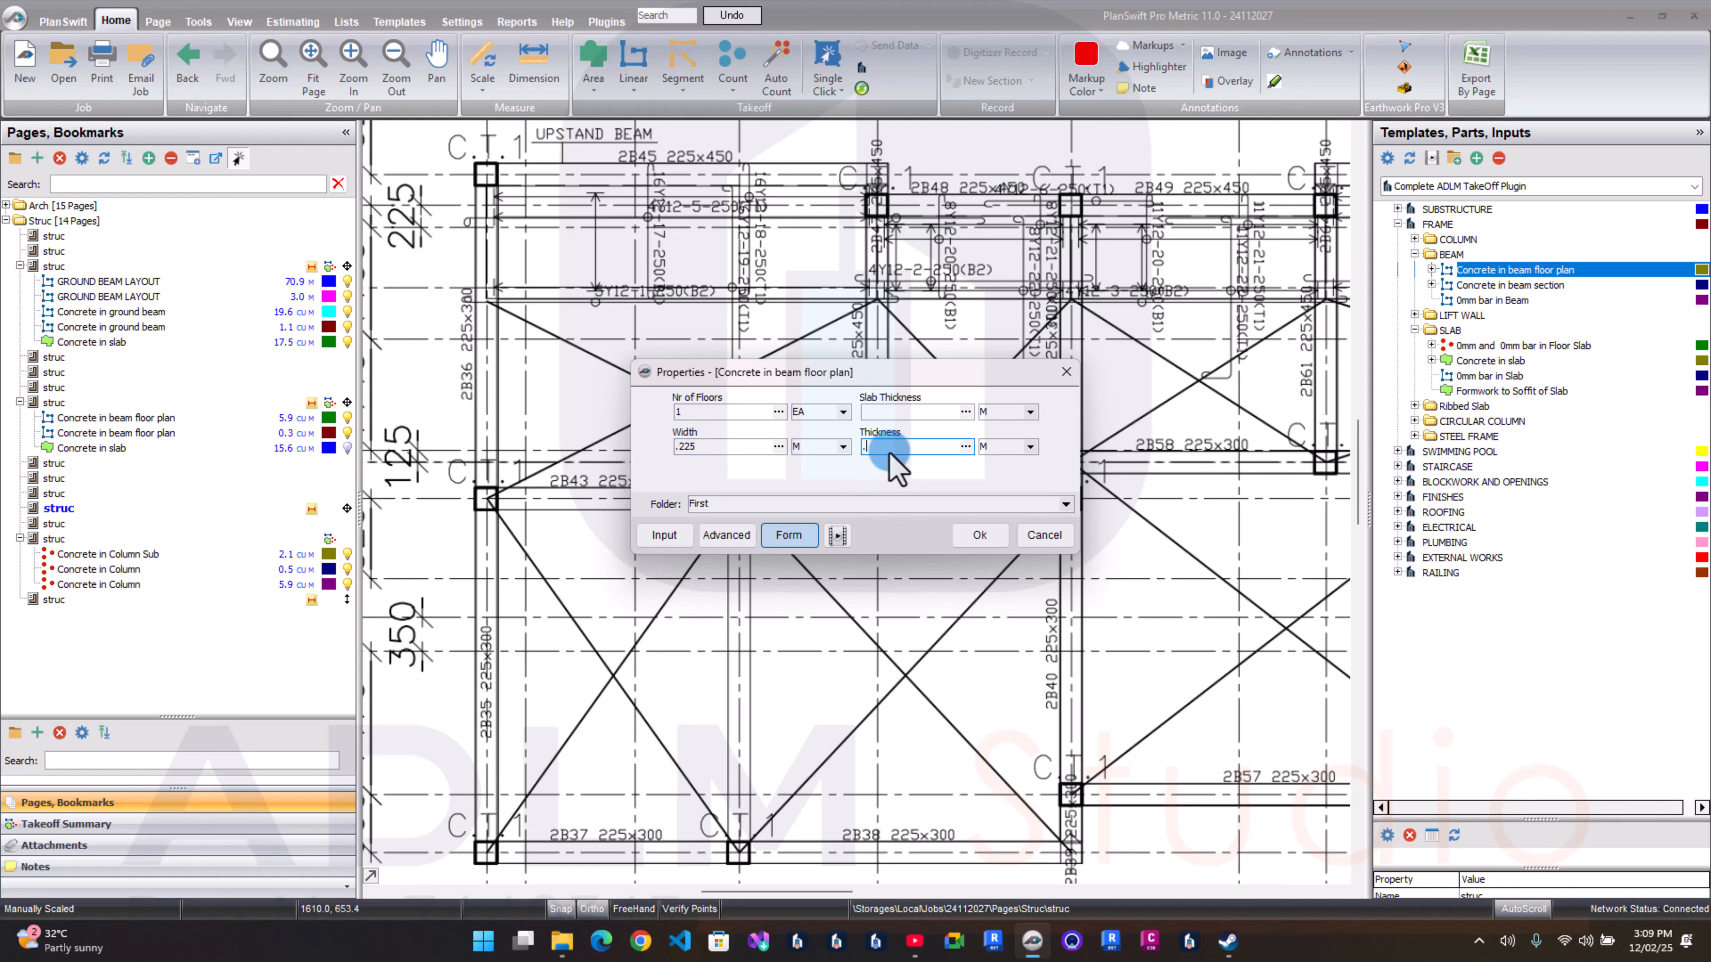
pyautogui.click(869, 505)
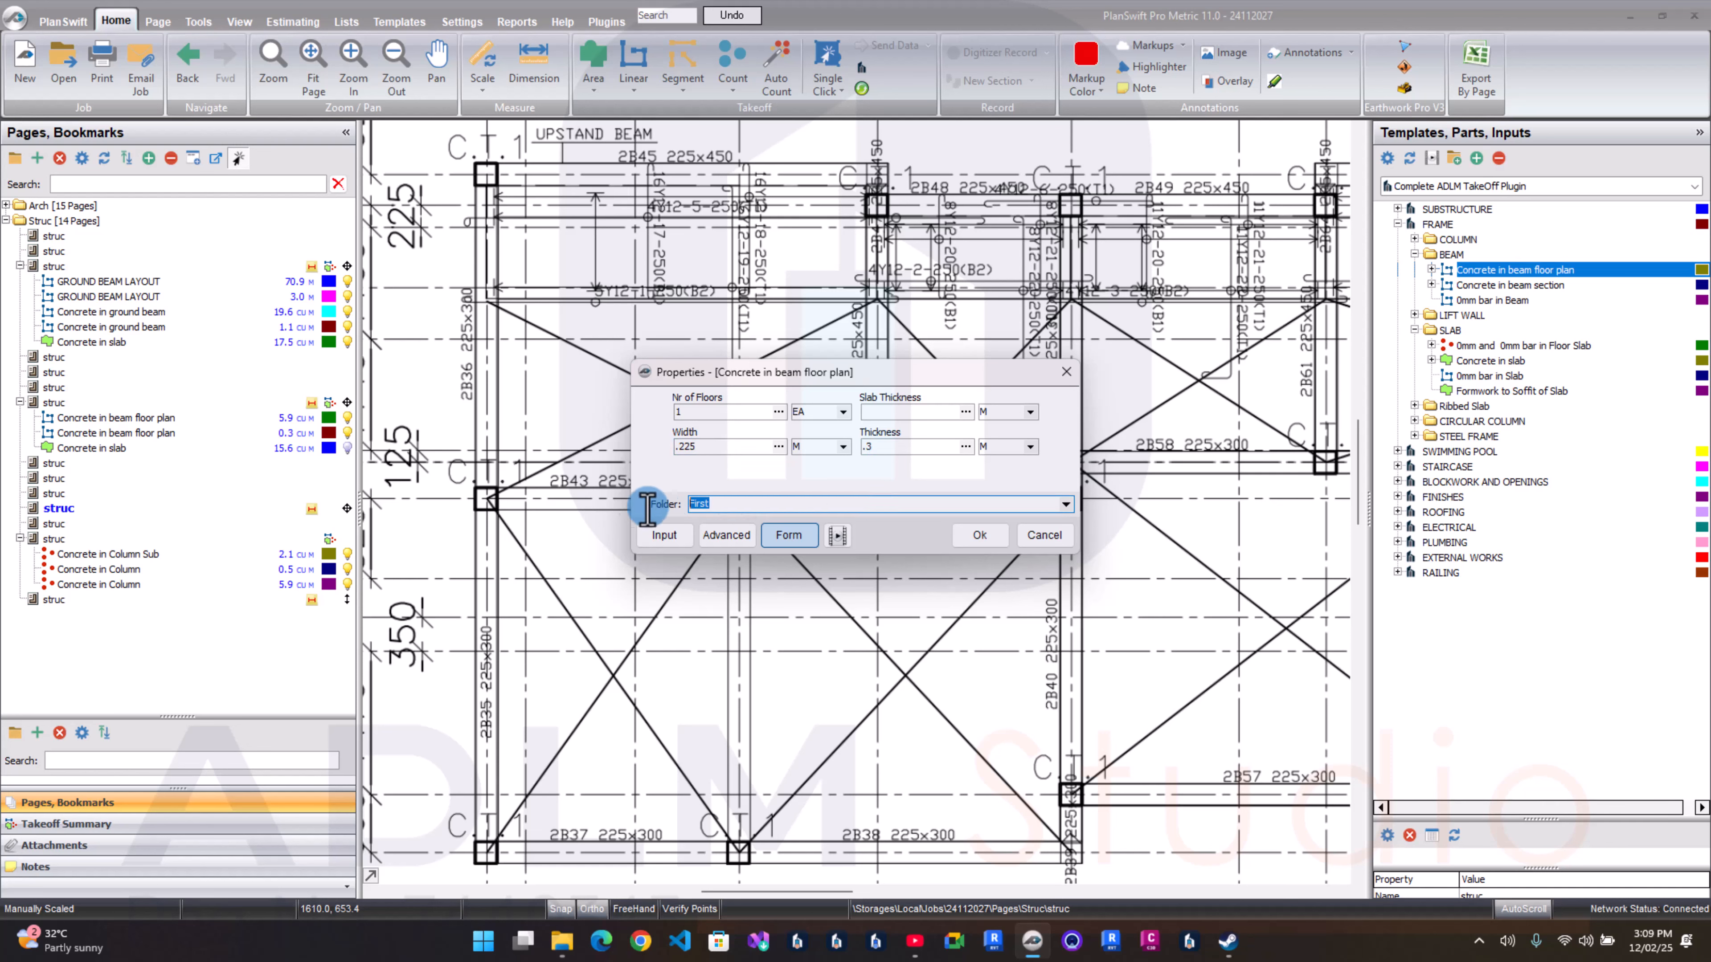
pyautogui.write('Roof')
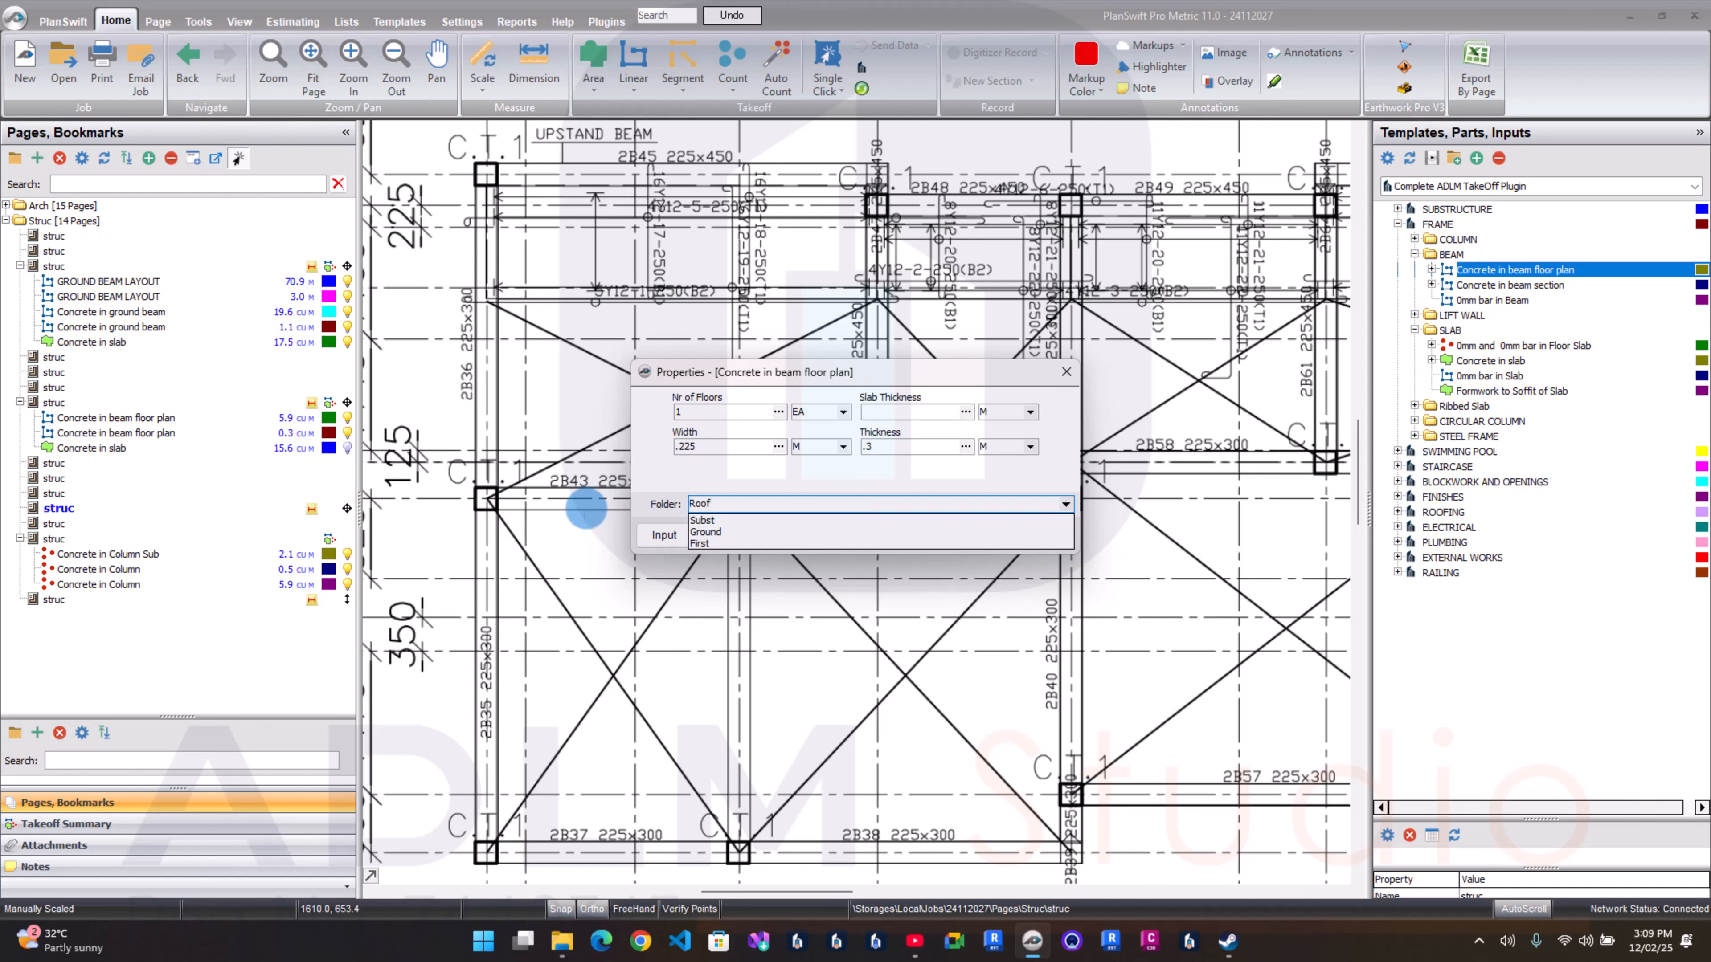
pyautogui.click(677, 469)
pyautogui.click(980, 536)
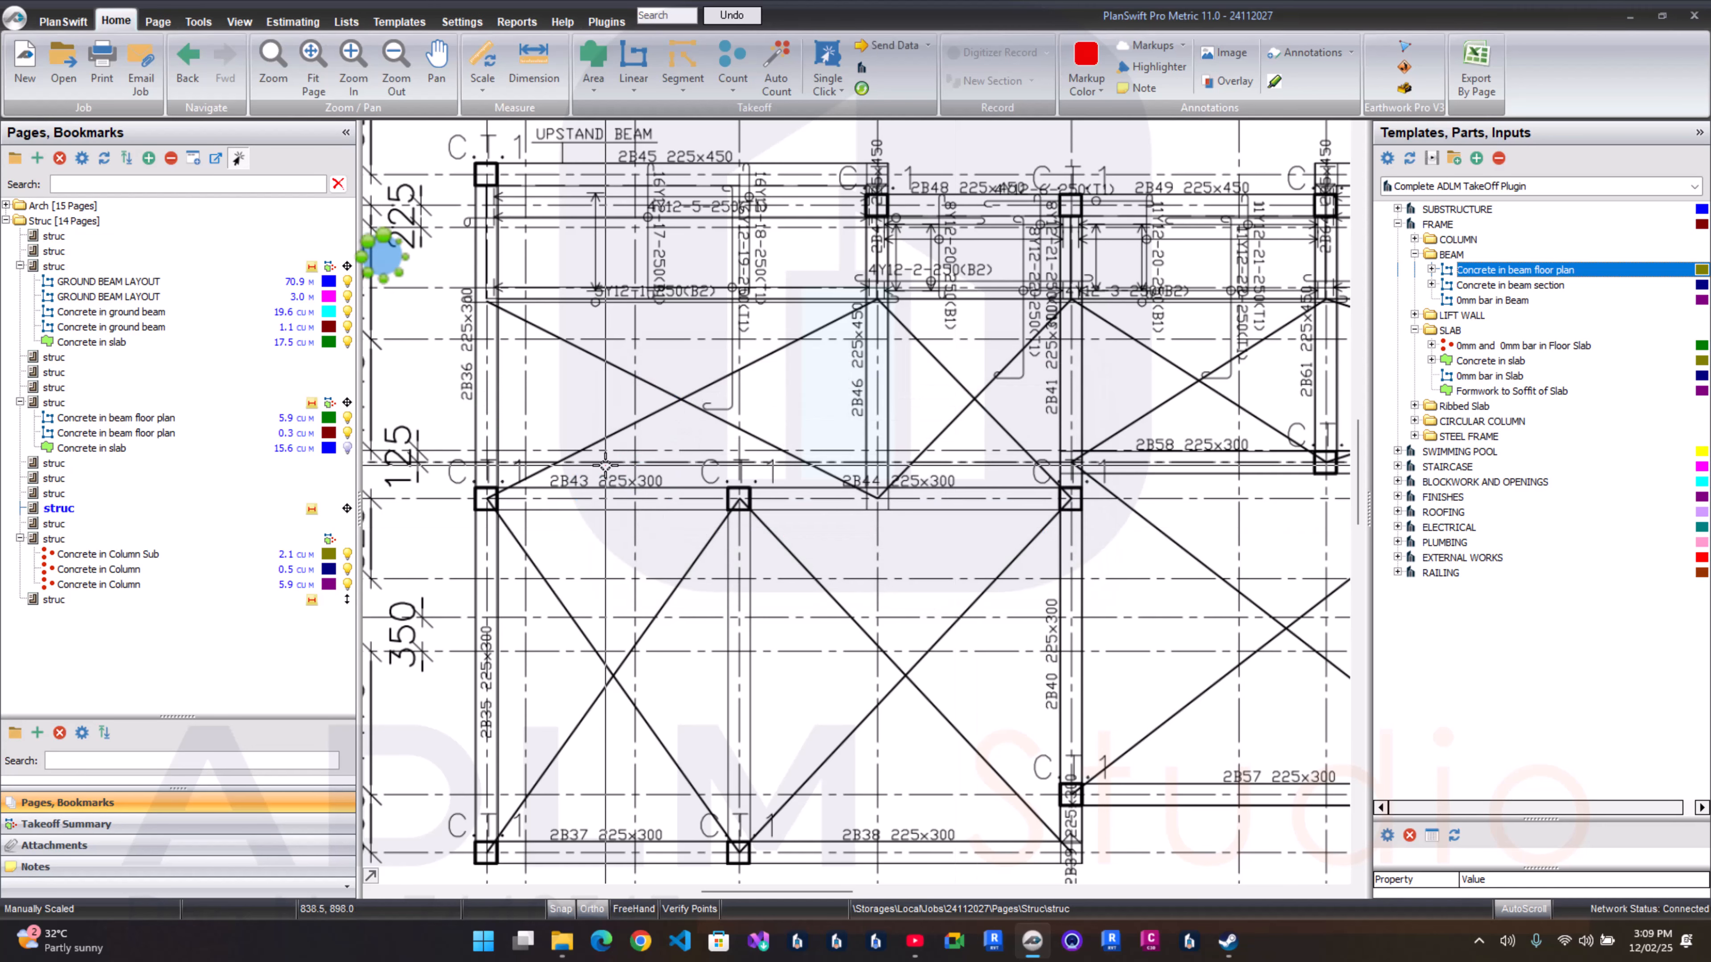
# Step: Trace beams 2B36 and 2B35 down grid E1 for about 6.7 m, and continue along 2B37 and 2B38 to grid C
pyautogui.click(493, 190)
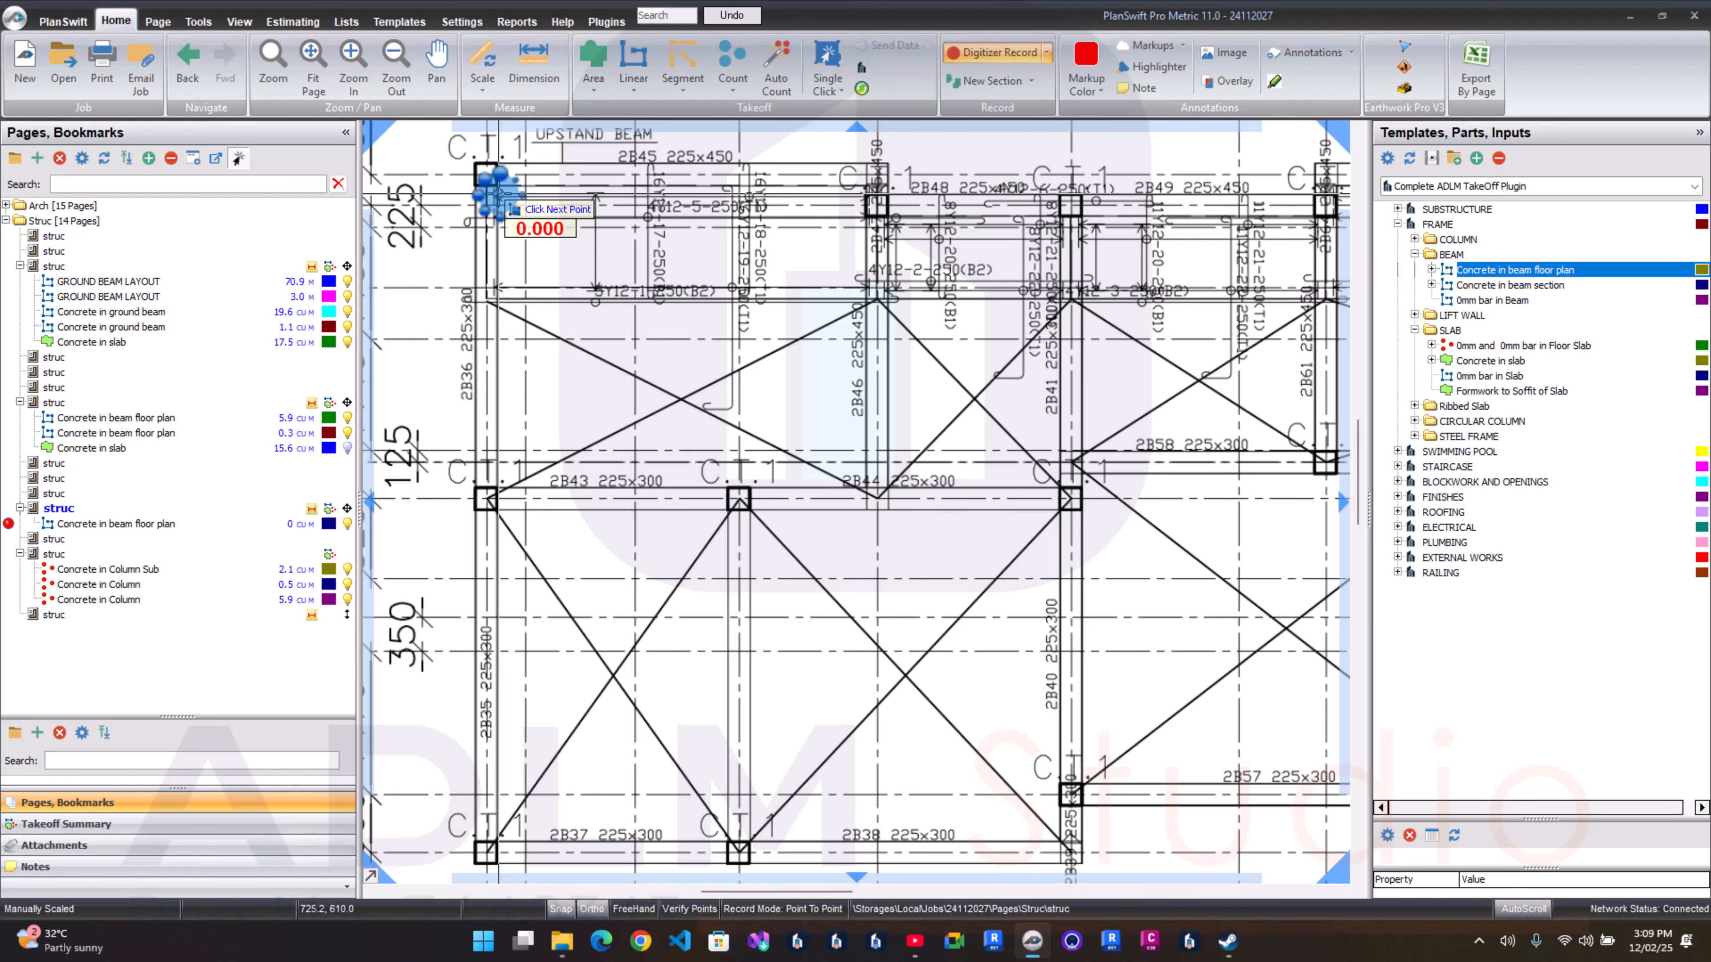
pyautogui.moveTo(498, 856); pyautogui.dragTo(516, 544)
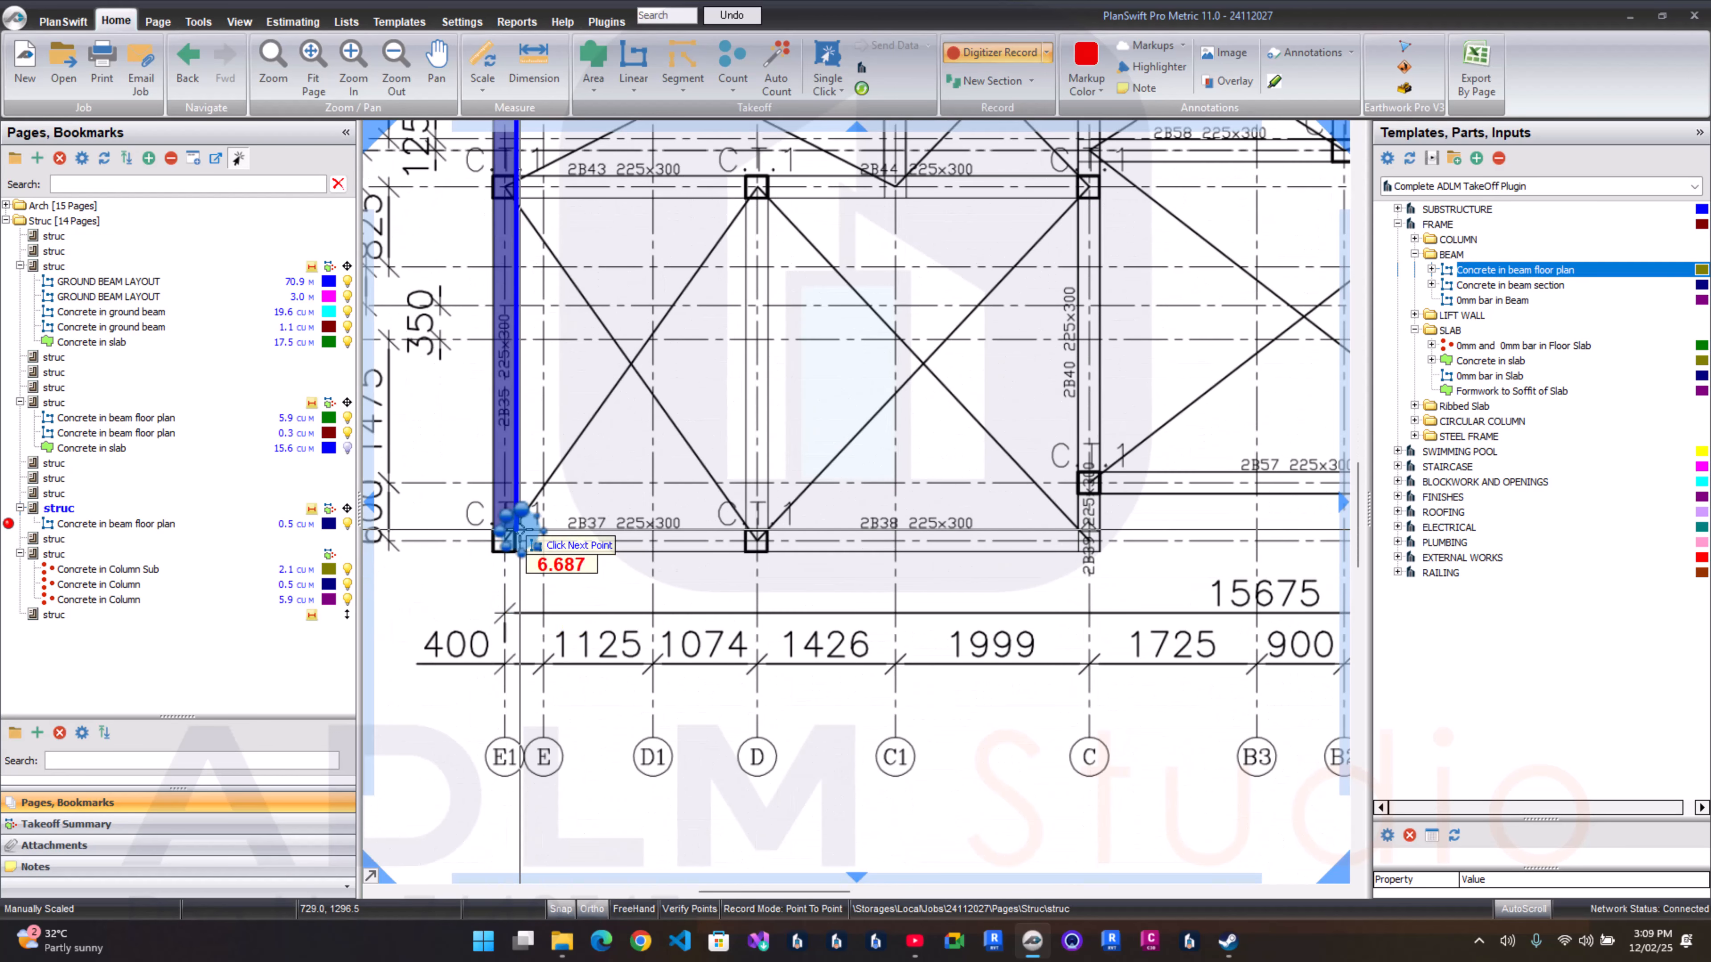
pyautogui.click(519, 538)
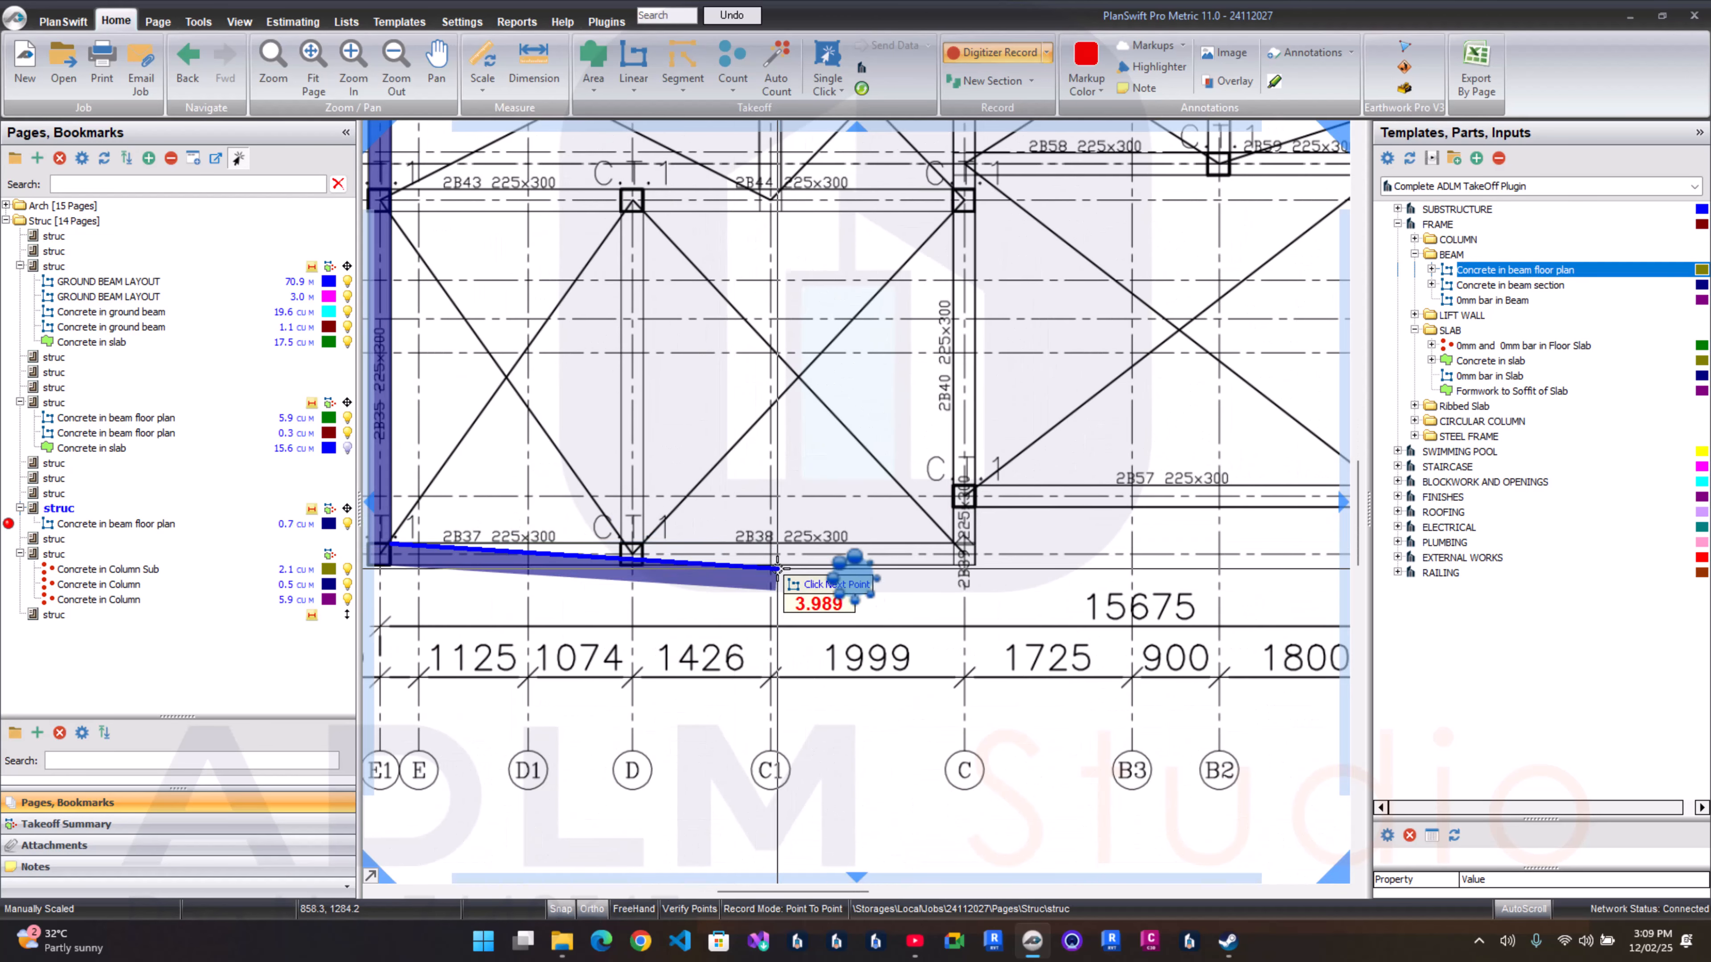
pyautogui.click(955, 549)
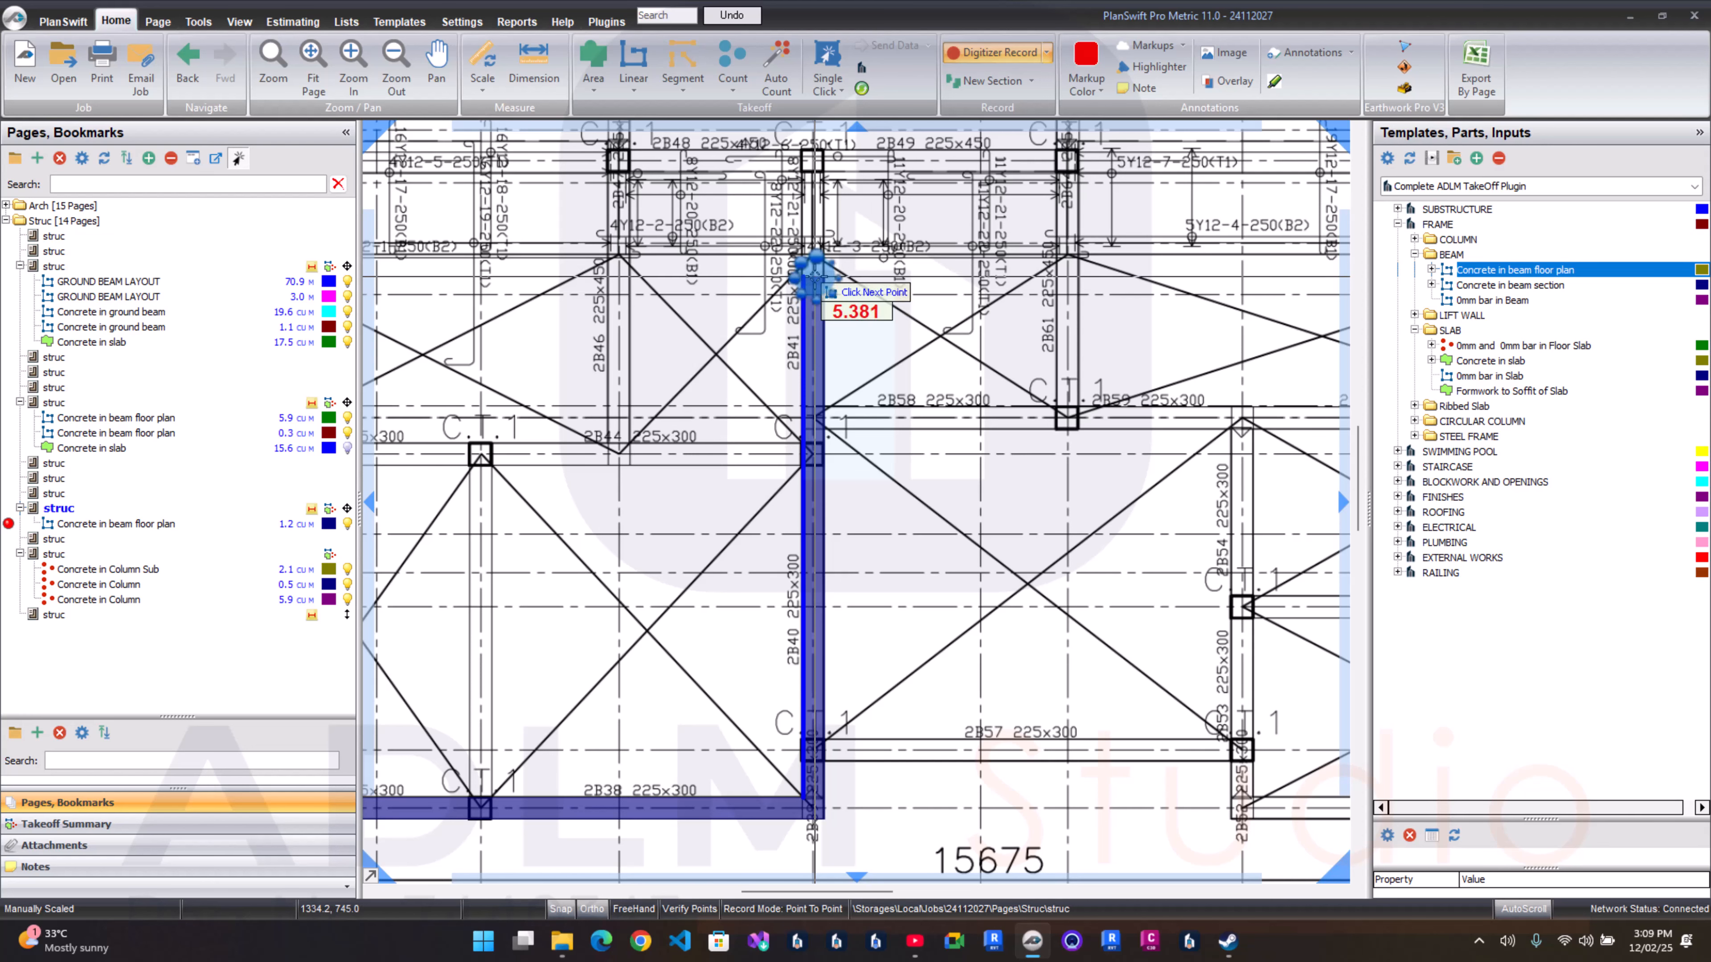
# Step: Continue the beam trace up grid C along 2B40 and 2B41 to the slab edge, and end that run
pyautogui.scroll(2, 813, 263)
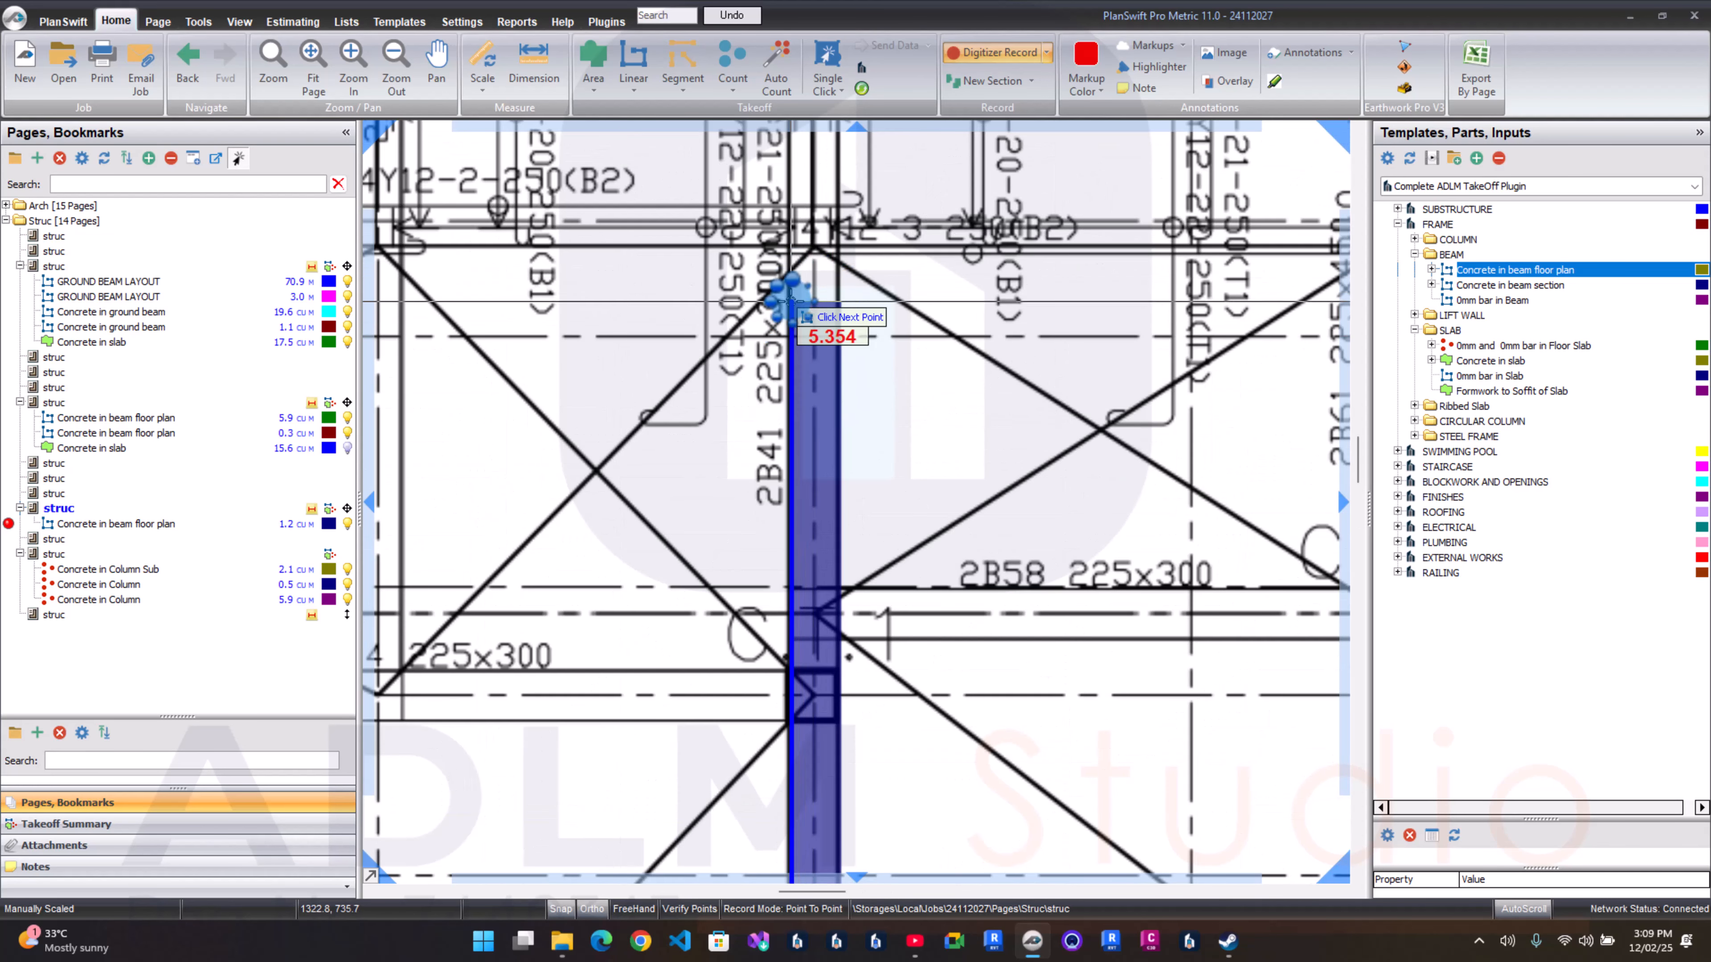
pyautogui.moveTo(802, 172); pyautogui.dragTo(786, 349)
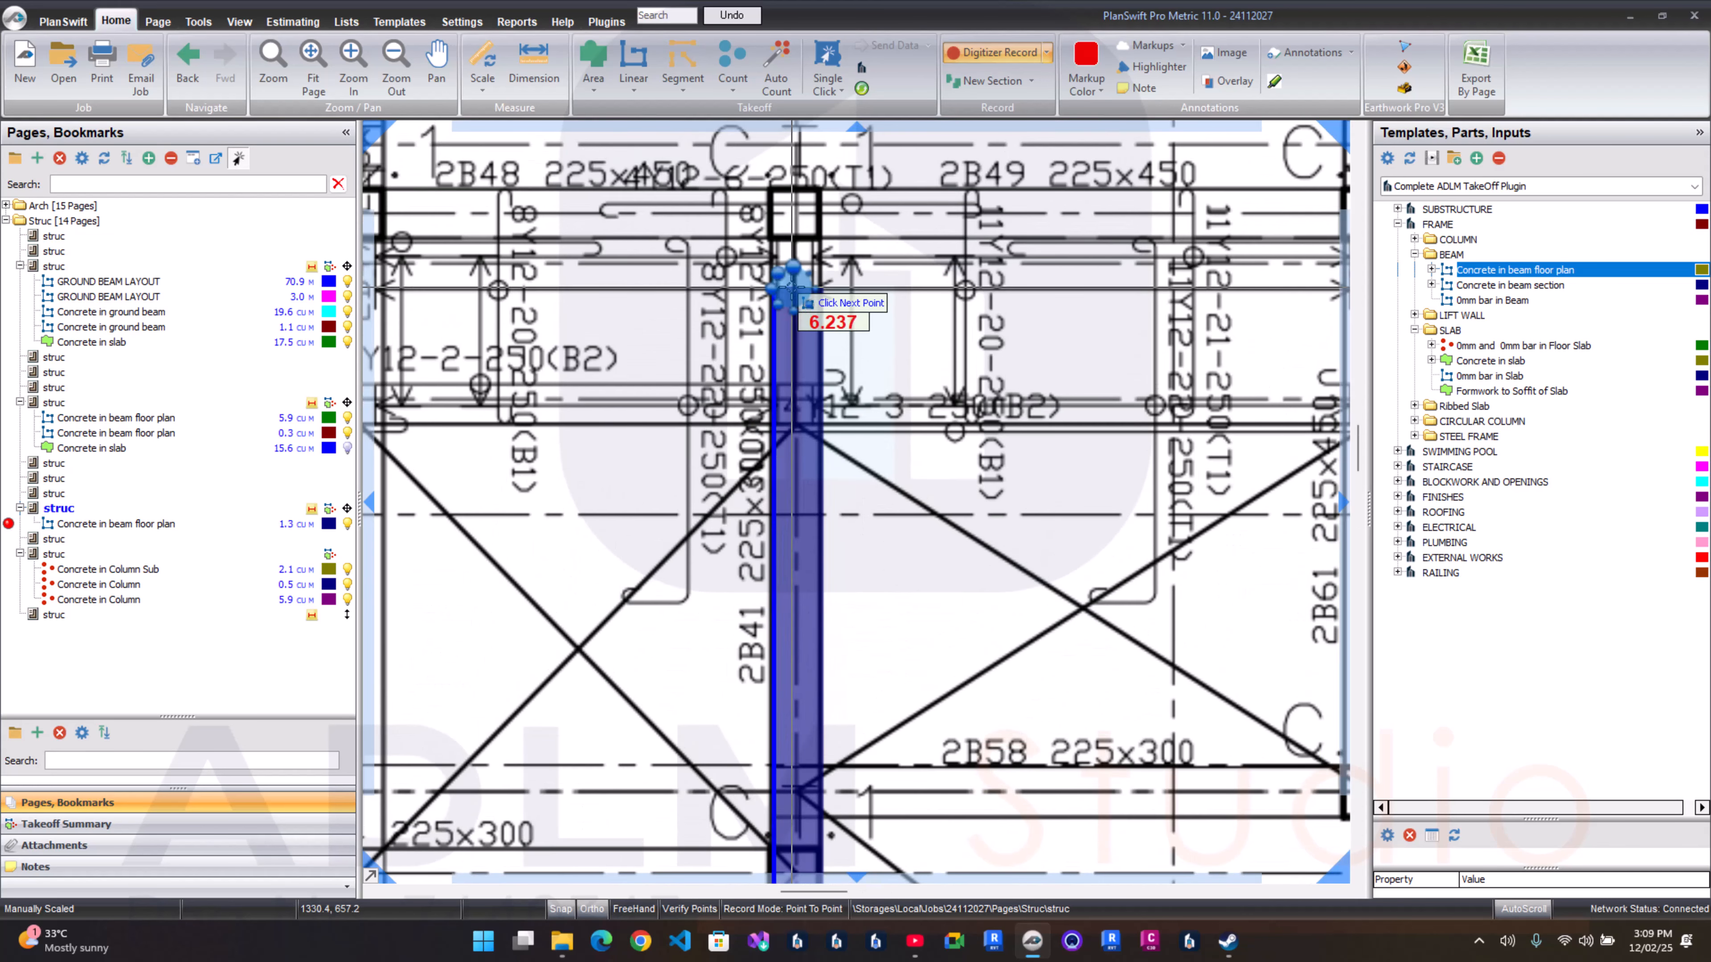
pyautogui.click(787, 422)
pyautogui.scroll(-2, 789, 465)
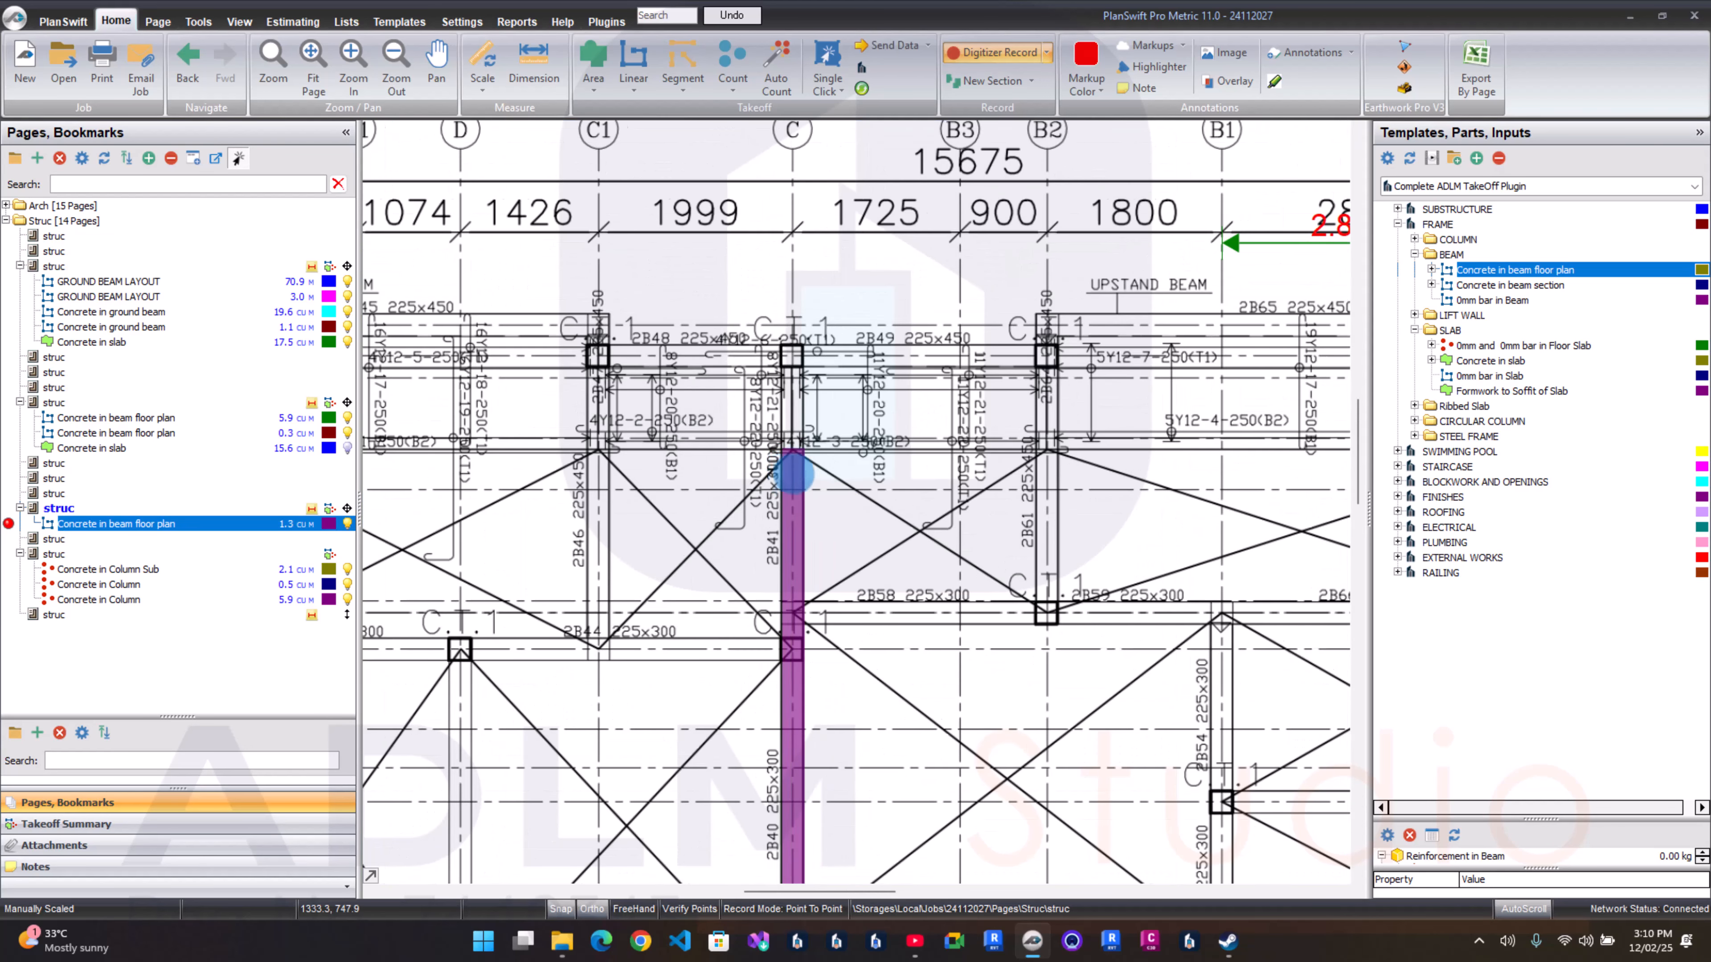
# Step: Trace beams 2B44 and 2B43 from grid C to grid E1, about 5.7 m long
pyautogui.moveTo(793, 473); pyautogui.dragTo(787, 301)
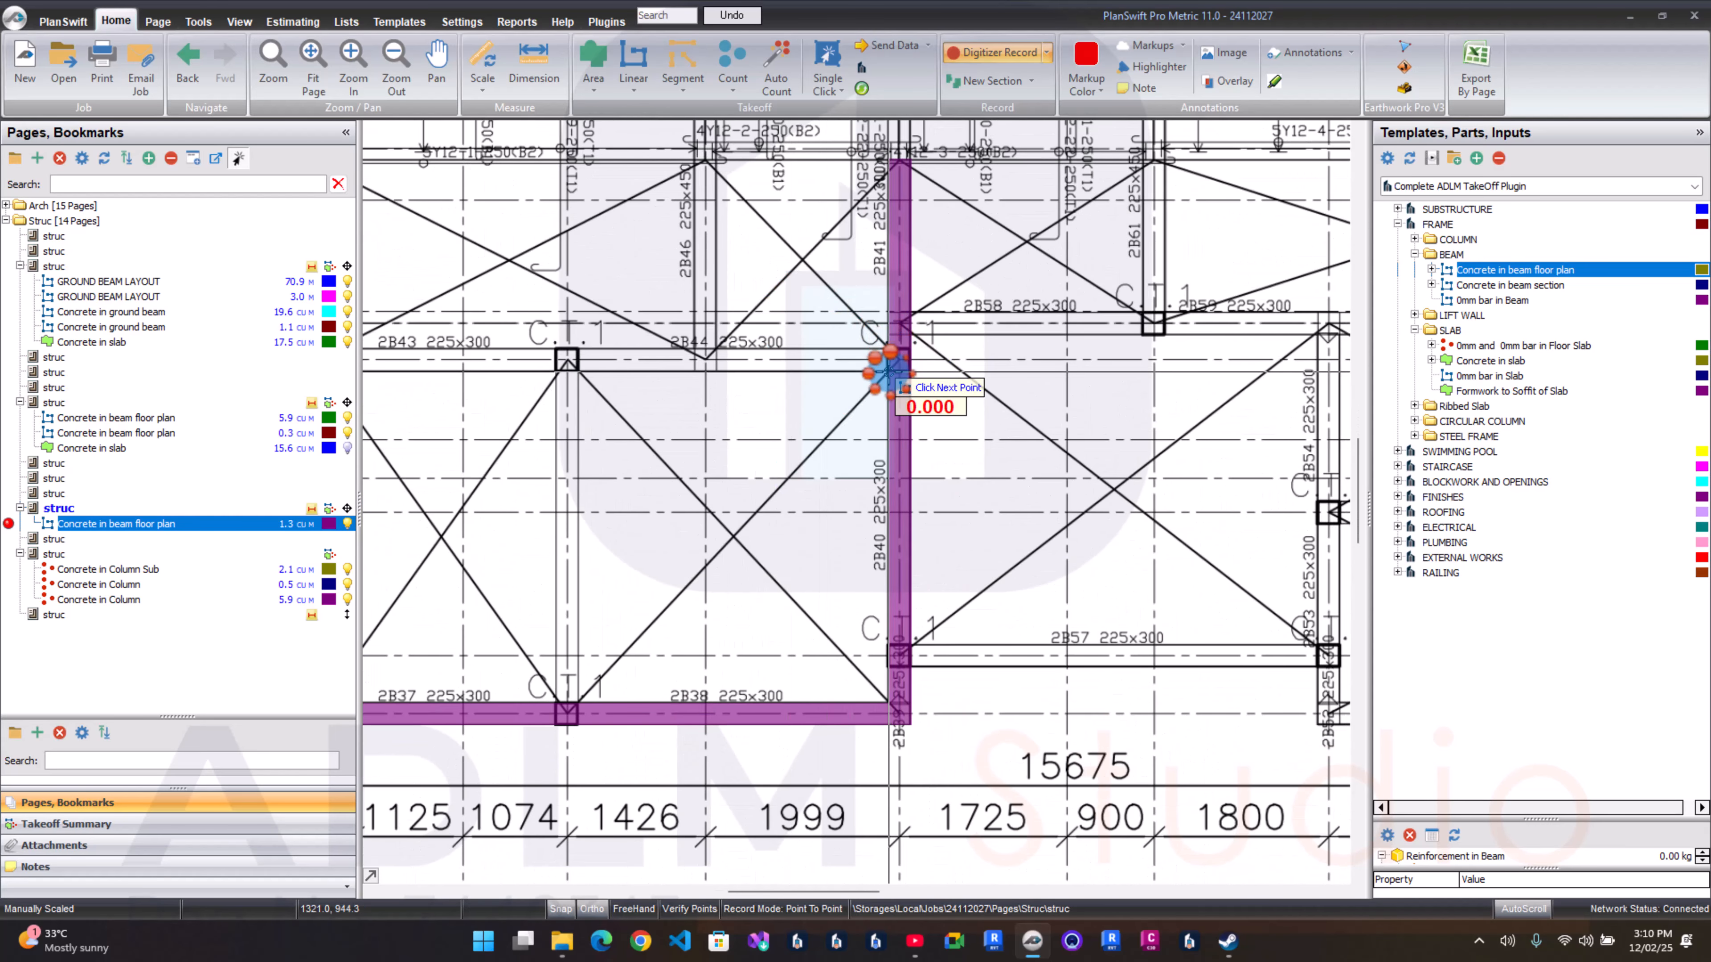
pyautogui.scroll(-3, 888, 370)
pyautogui.scroll(5, 718, 389)
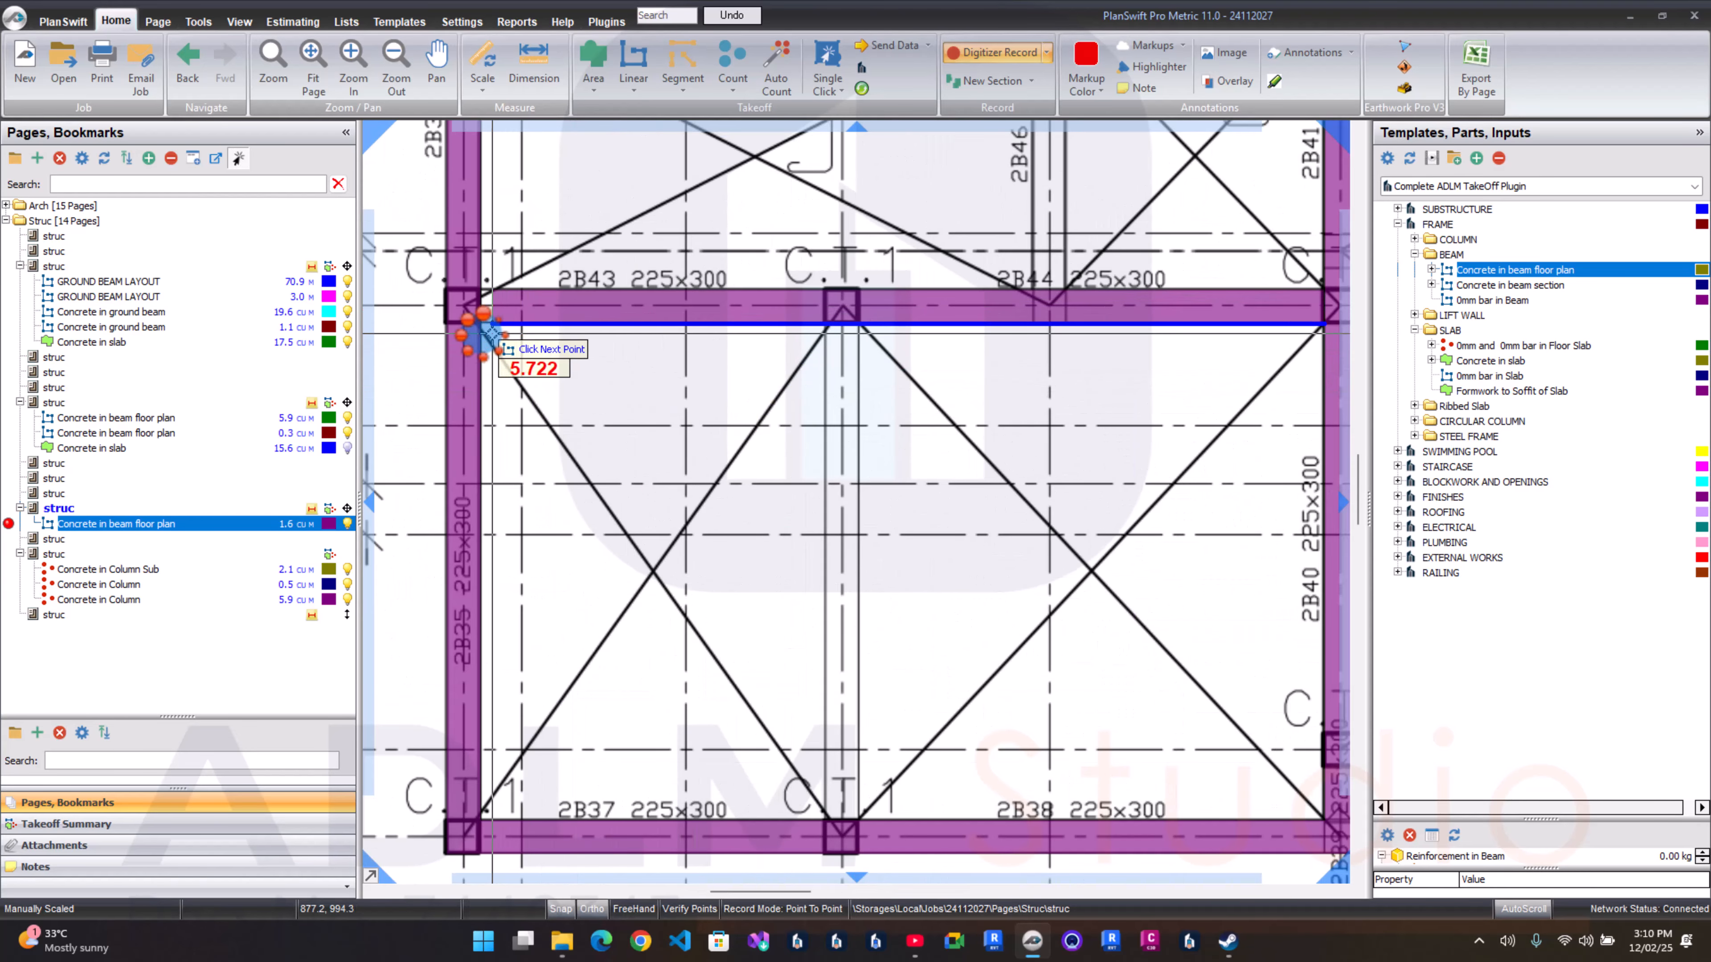
pyautogui.scroll(-4, 480, 333)
pyautogui.moveTo(524, 328); pyautogui.dragTo(347, 365)
pyautogui.scroll(3, 845, 195)
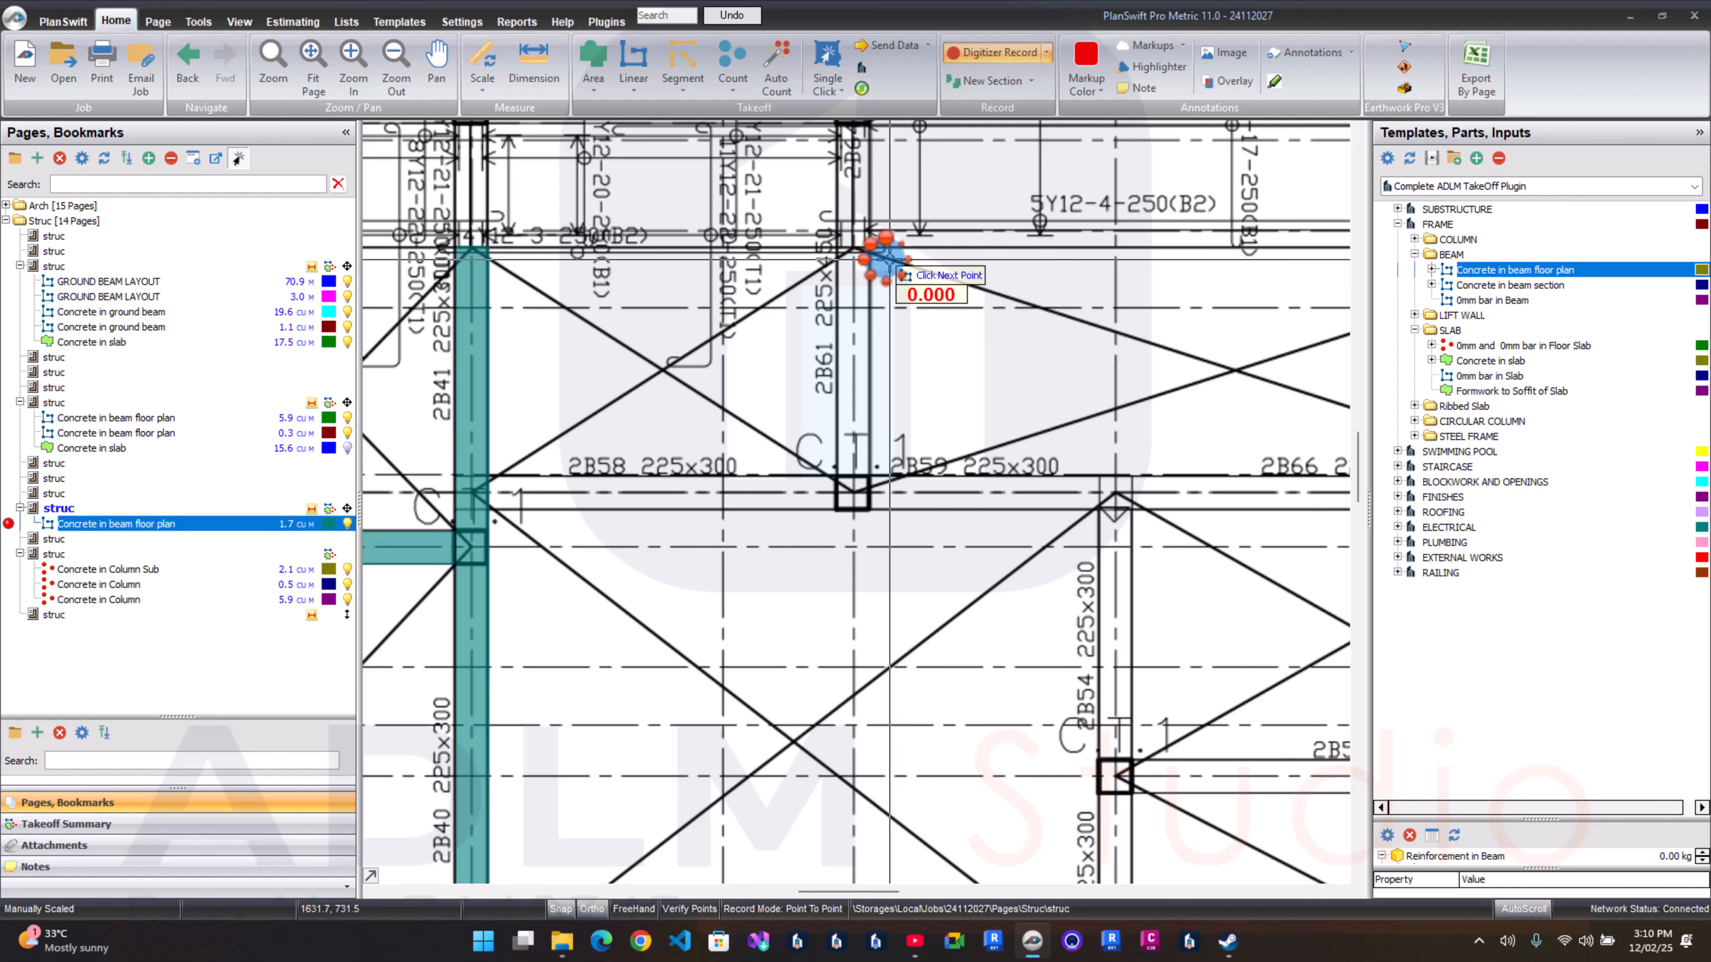
# Step: Trace beams 2B58 and 2B59 from grid C to grid B1, about 4.4 m long, and end the run
pyautogui.click(486, 475)
pyautogui.moveTo(736, 515); pyautogui.dragTo(276, 382)
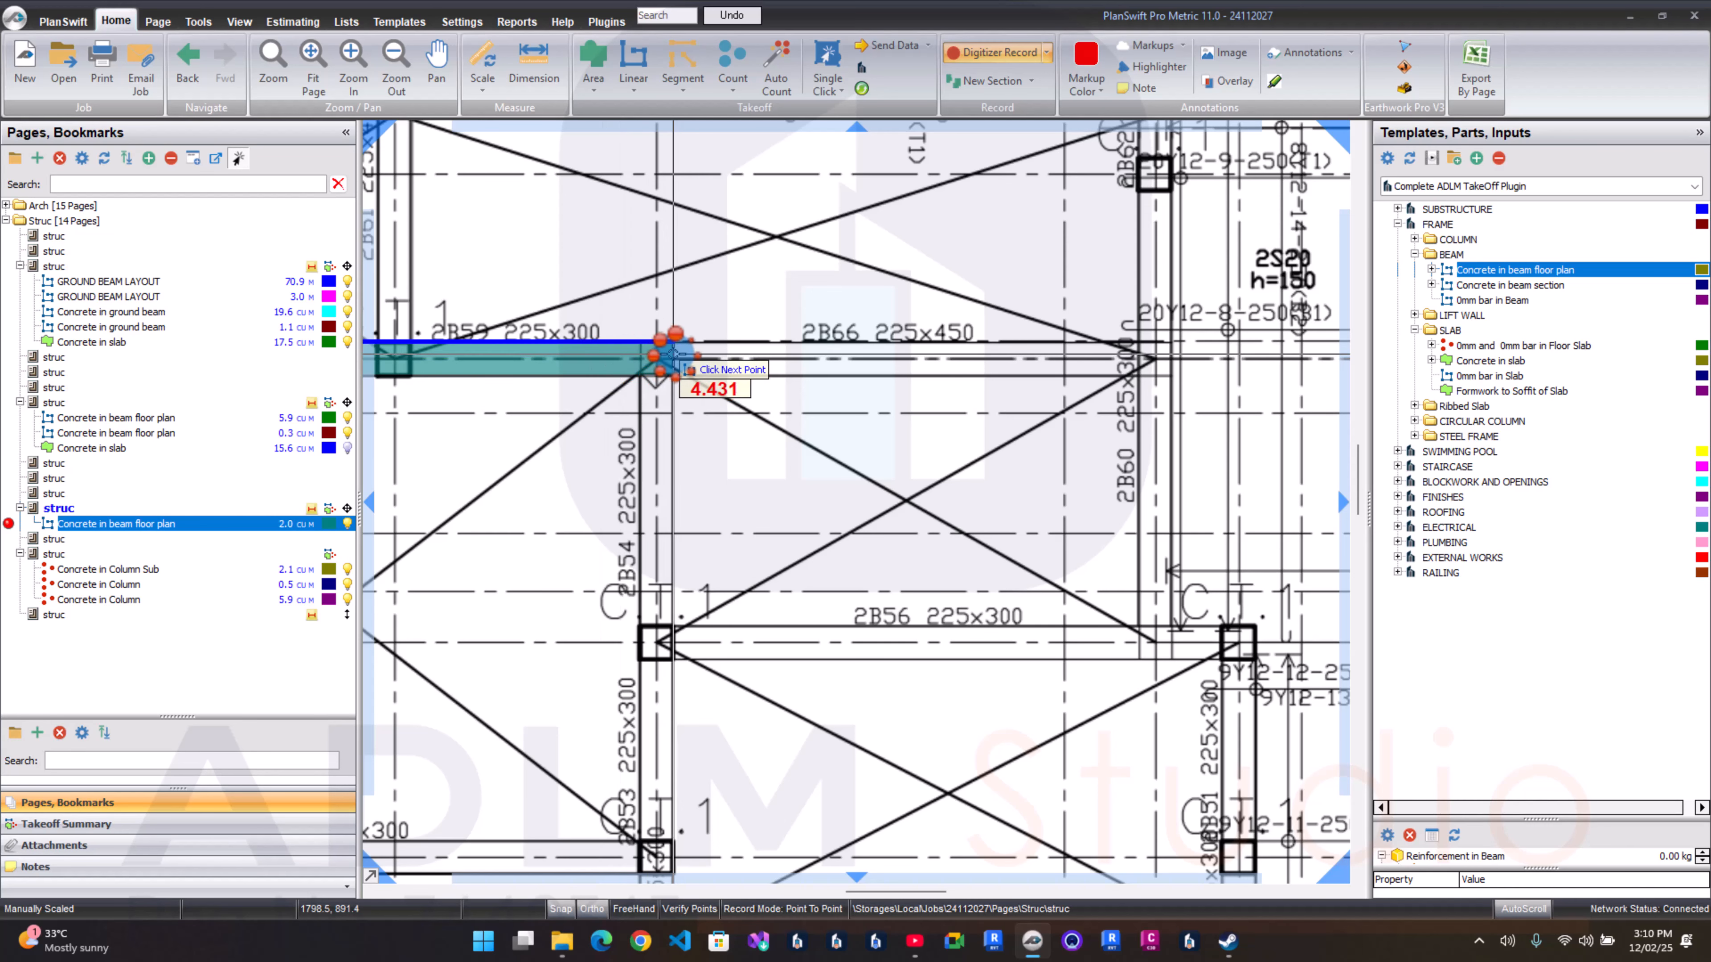
pyautogui.doubleClick(672, 353)
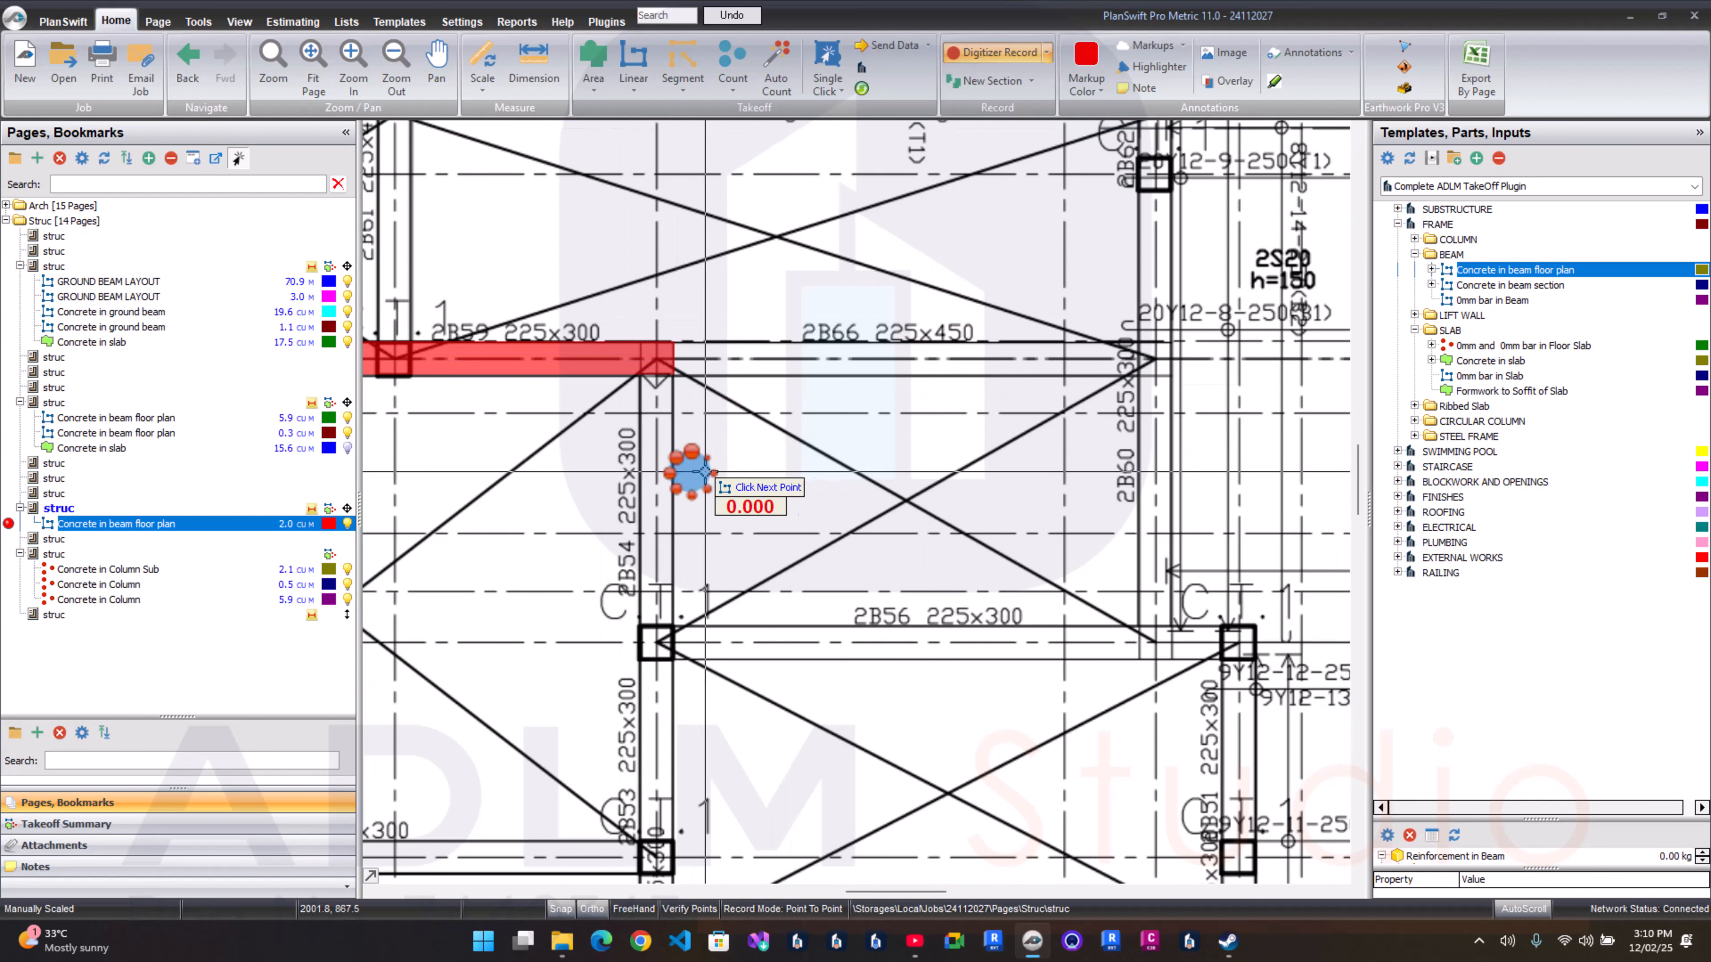
# Step: Trace down grid B1 from beam 2B54 to the lower corner, and along 2B55 for about 3.8 m to grid A2
pyautogui.click(673, 376)
pyautogui.moveTo(664, 687); pyautogui.dragTo(678, 288)
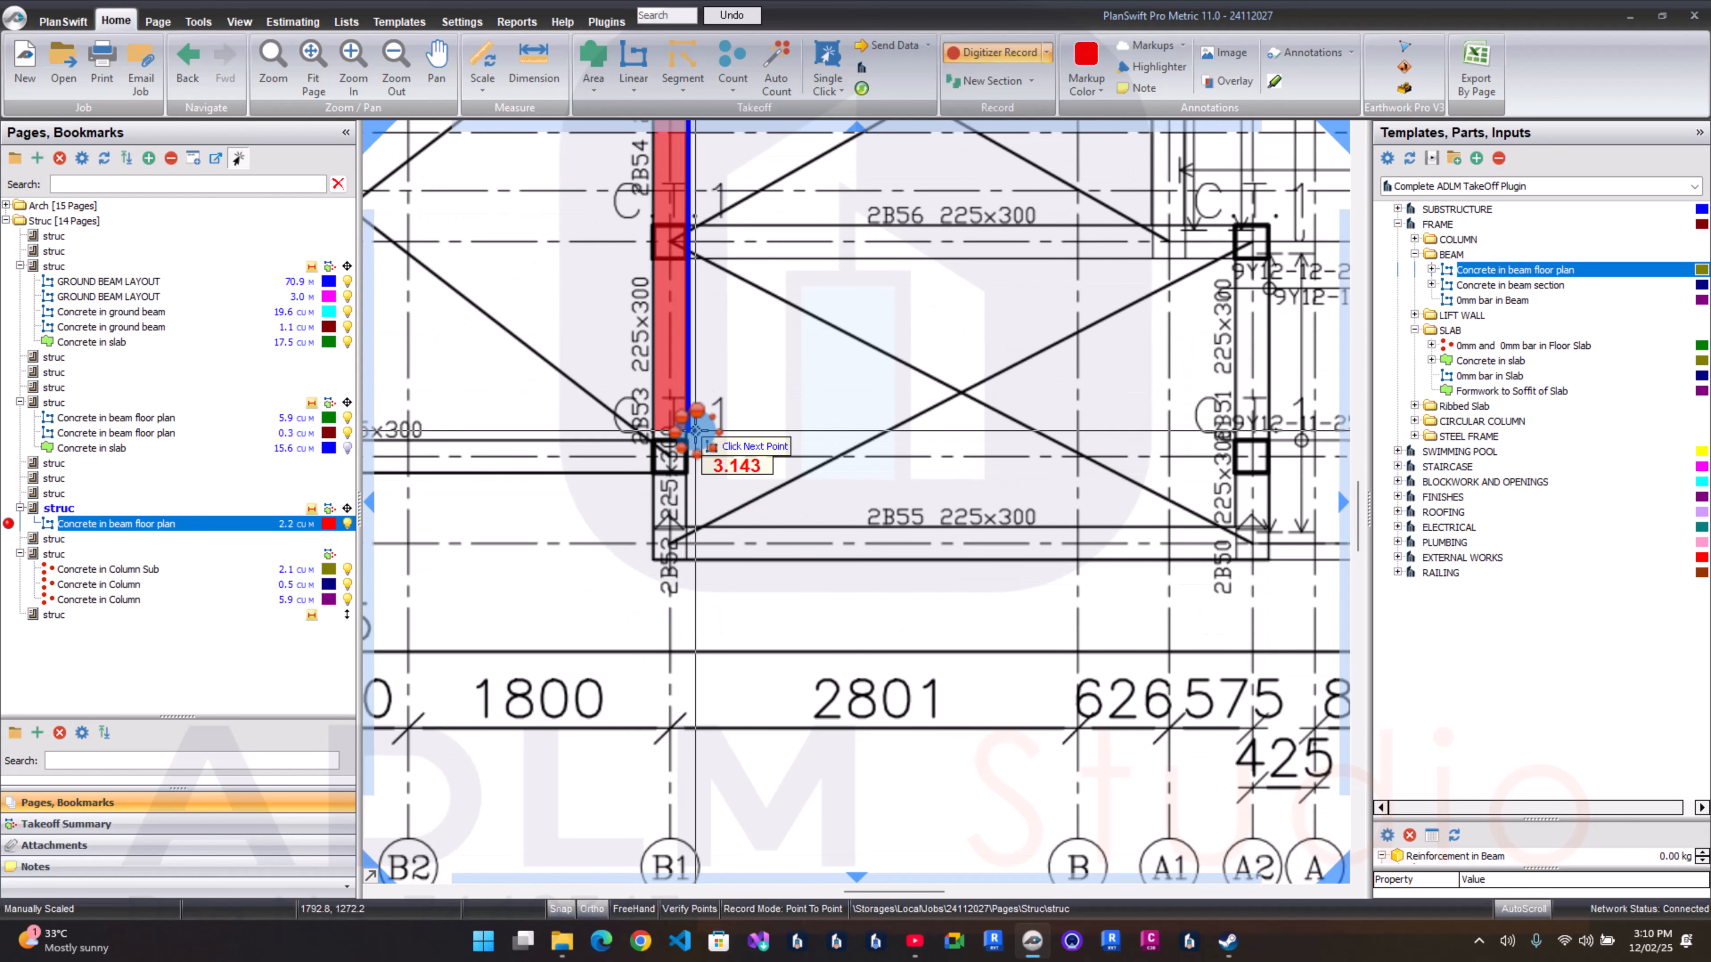
pyautogui.click(692, 535)
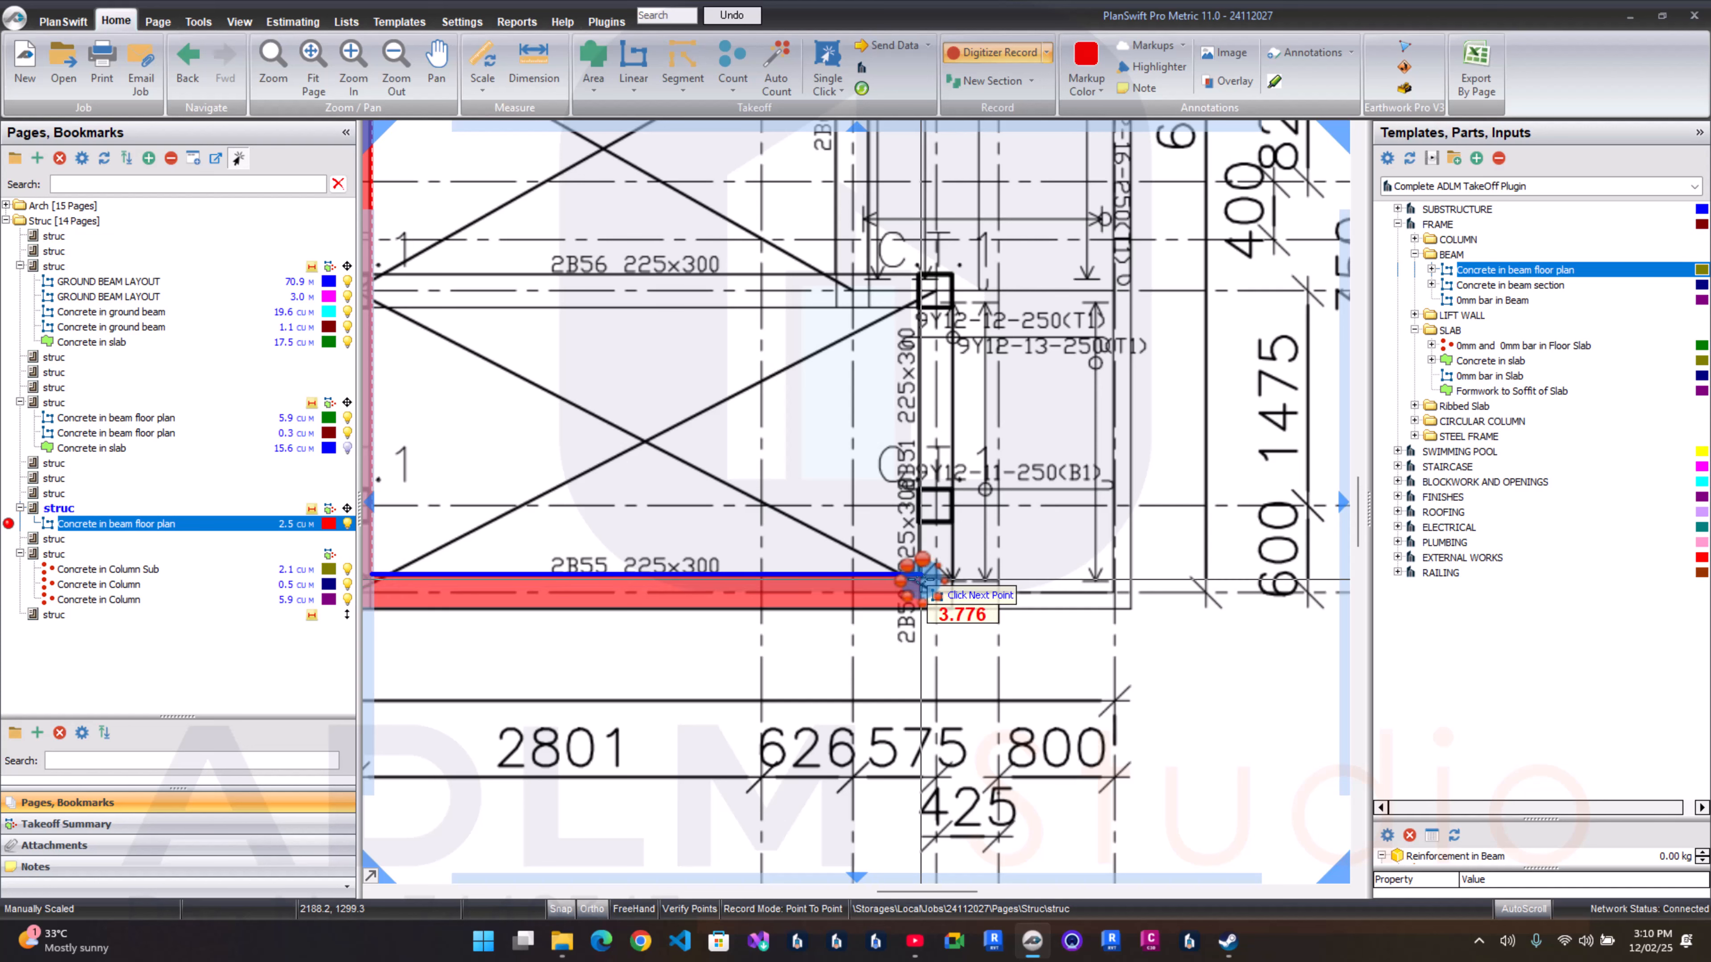
pyautogui.click(923, 577)
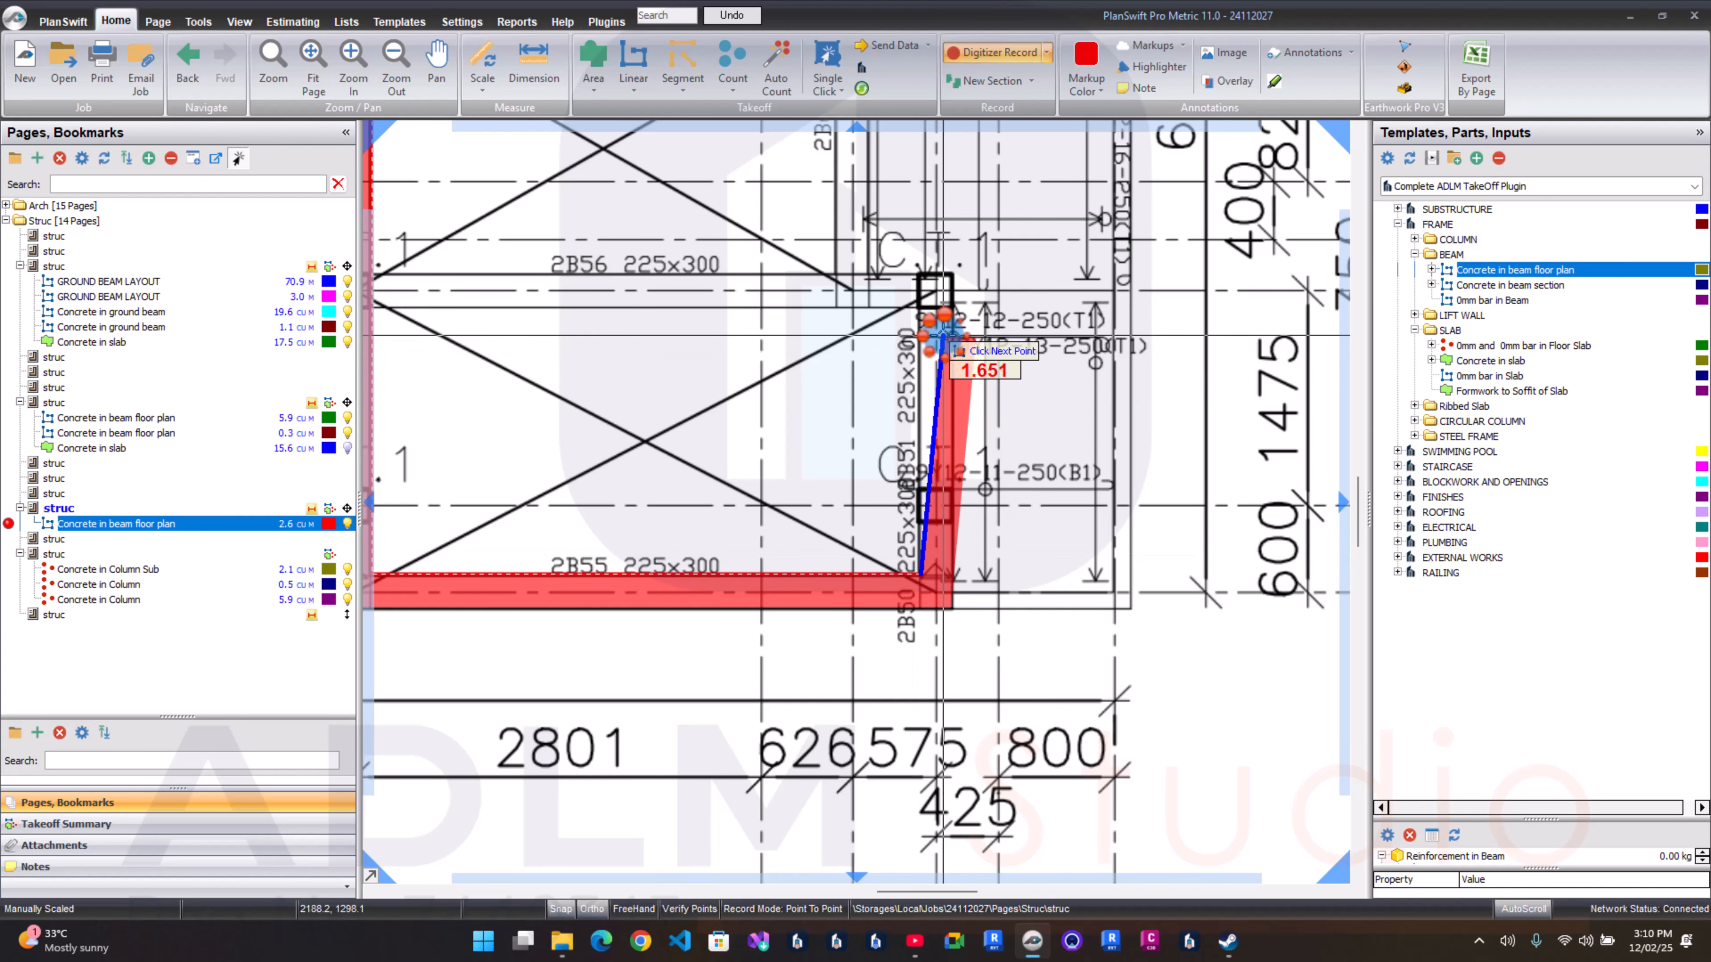
# Step: Continue the trace up beam 2B51 at grid A2 and back along 2B56 to grid B1, about 3.8 m, ending the run
pyautogui.click(922, 306)
pyautogui.scroll(-2, 922, 306)
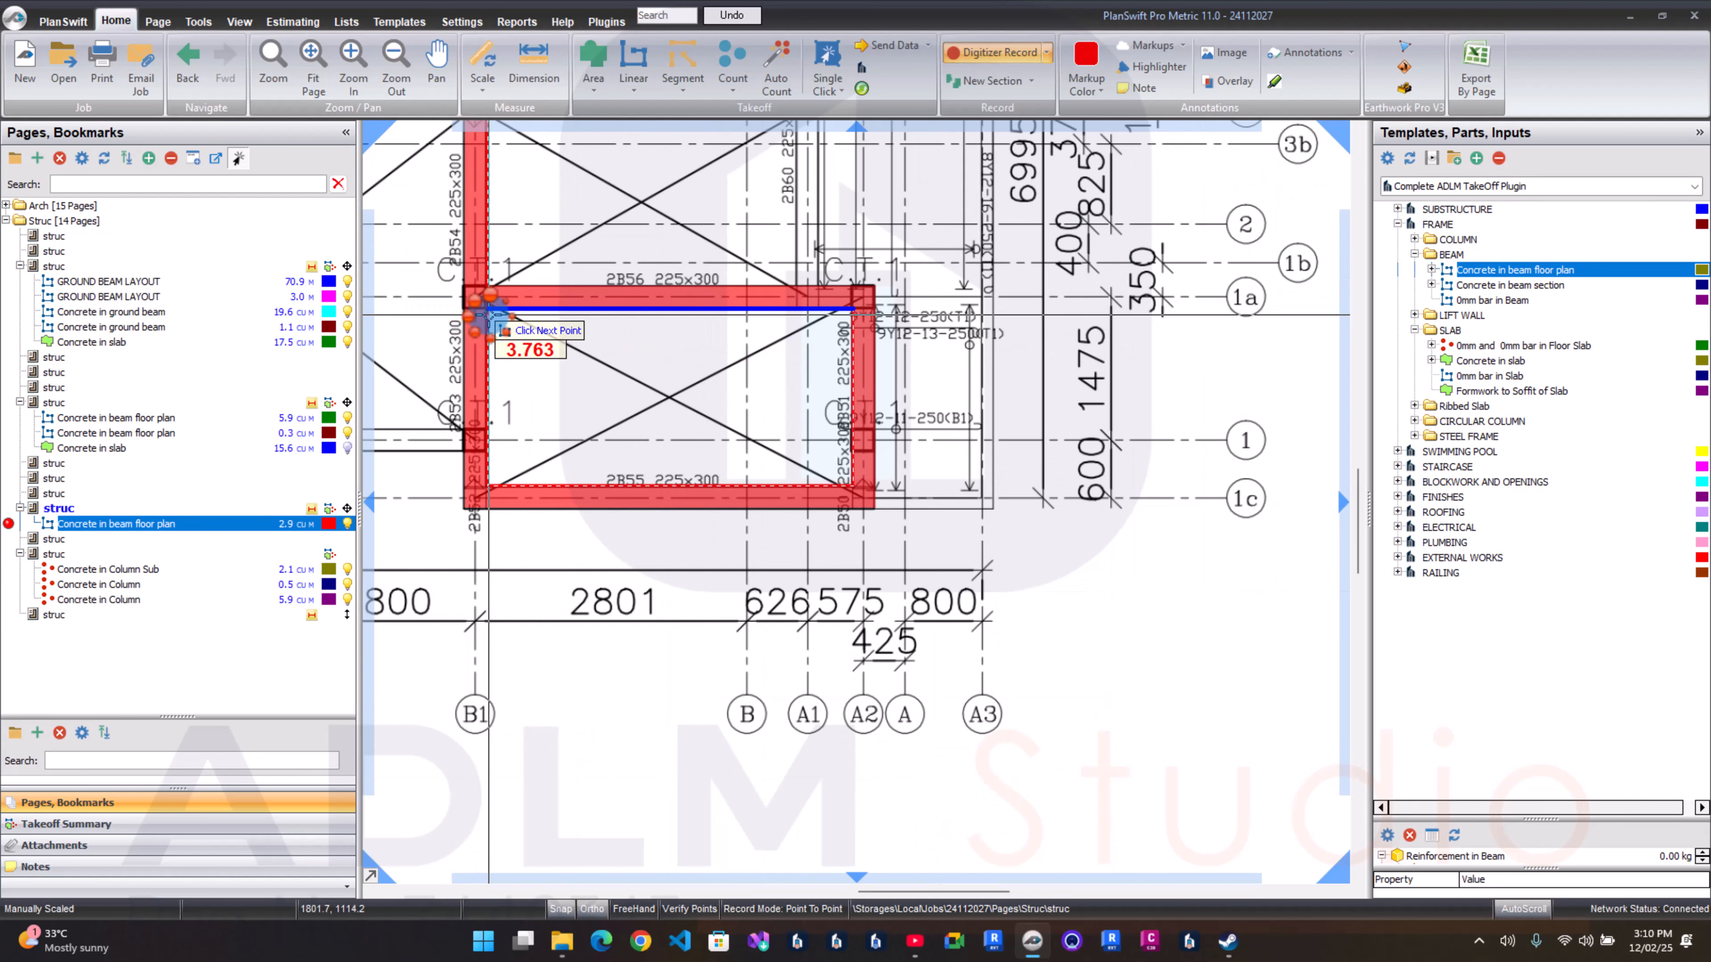
pyautogui.doubleClick(489, 314)
# Step: Trace beam 2B60 along grid A1 from beam 2B56 upward for about 3.5 m and end the run
pyautogui.moveTo(542, 246); pyautogui.dragTo(519, 371)
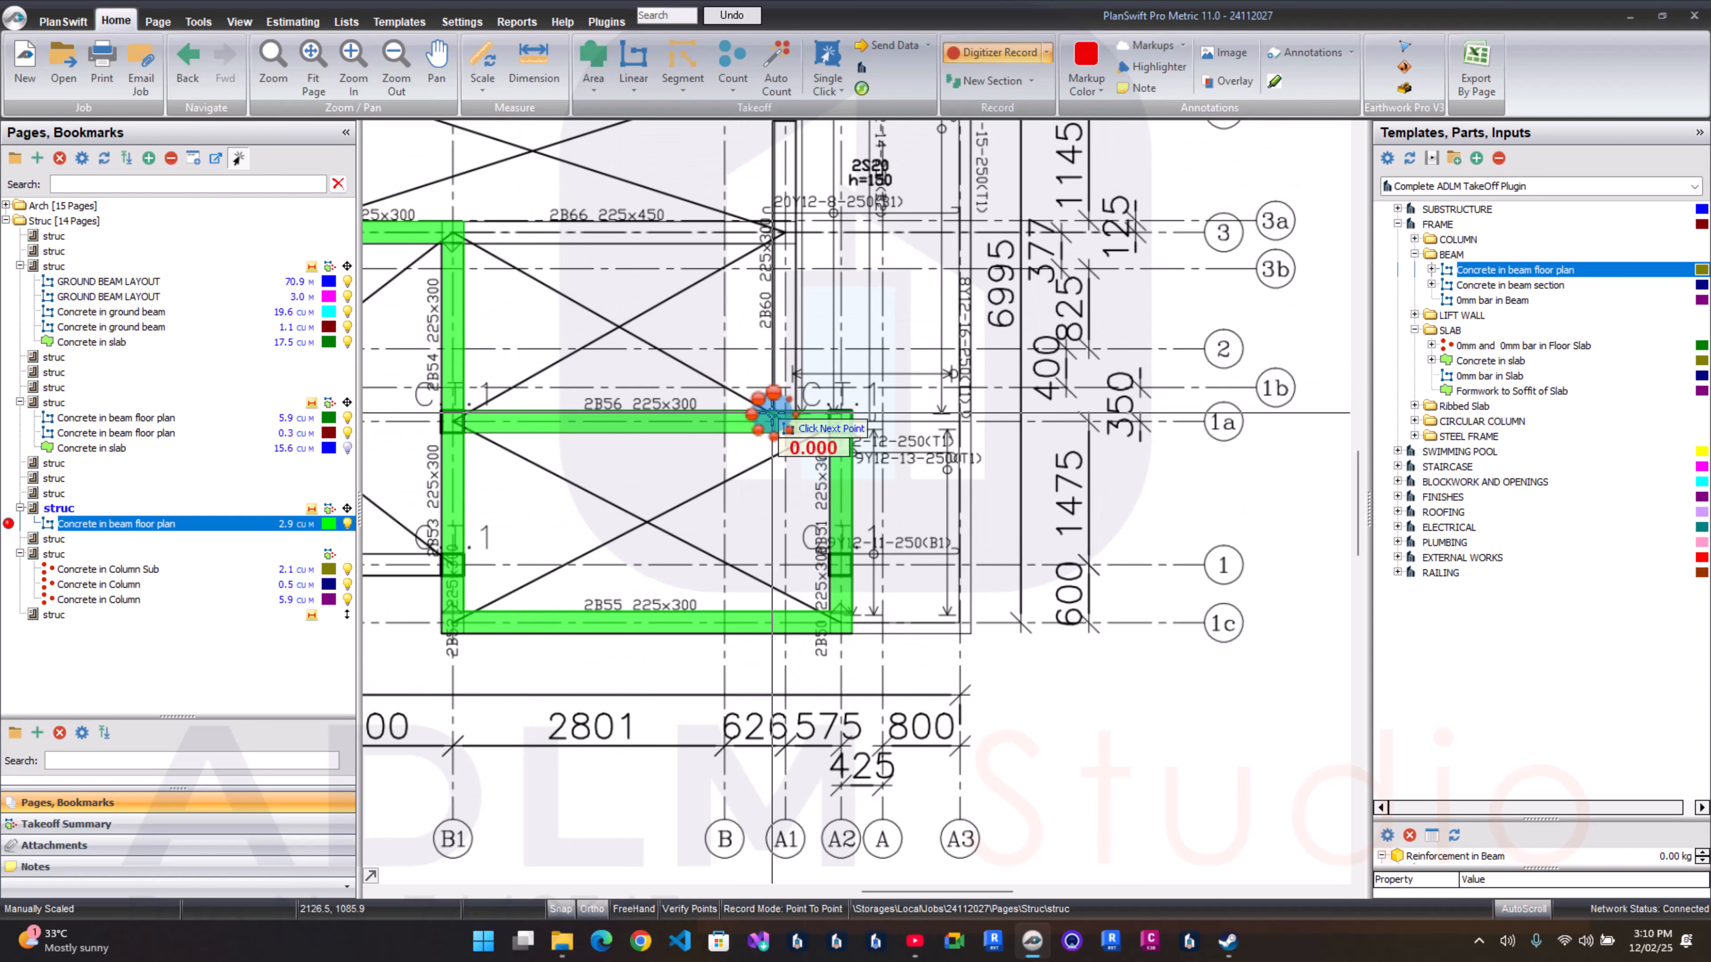
pyautogui.click(773, 412)
pyautogui.scroll(4, 768, 405)
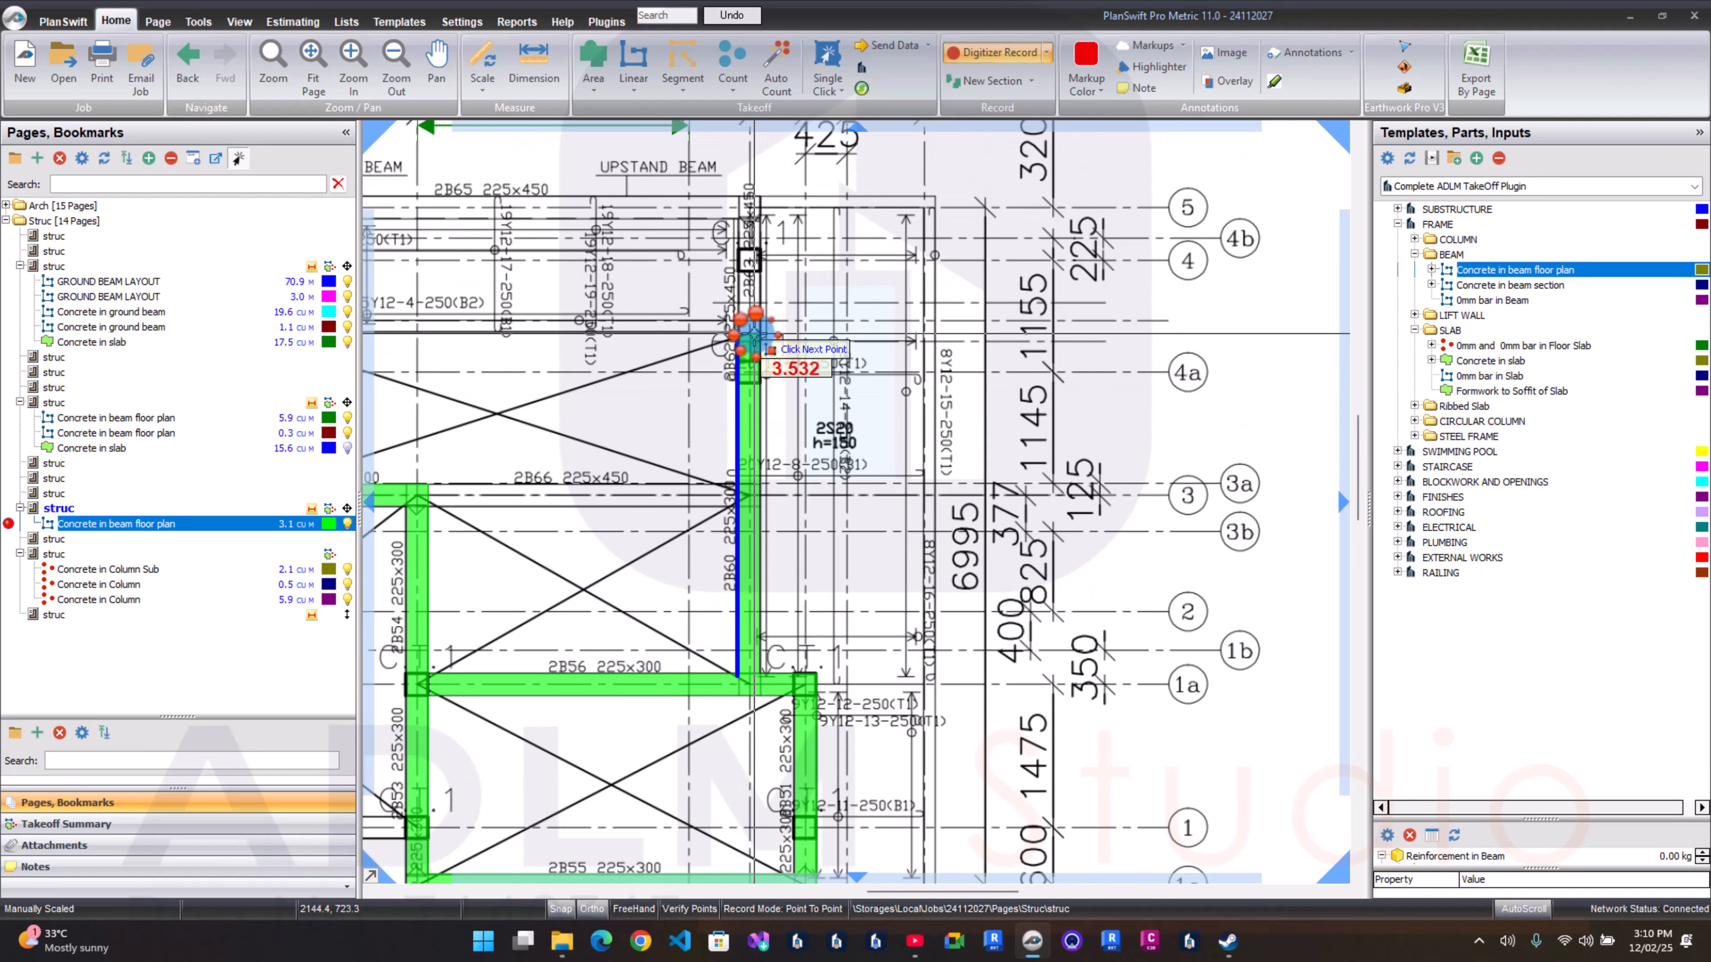
pyautogui.doubleClick(750, 342)
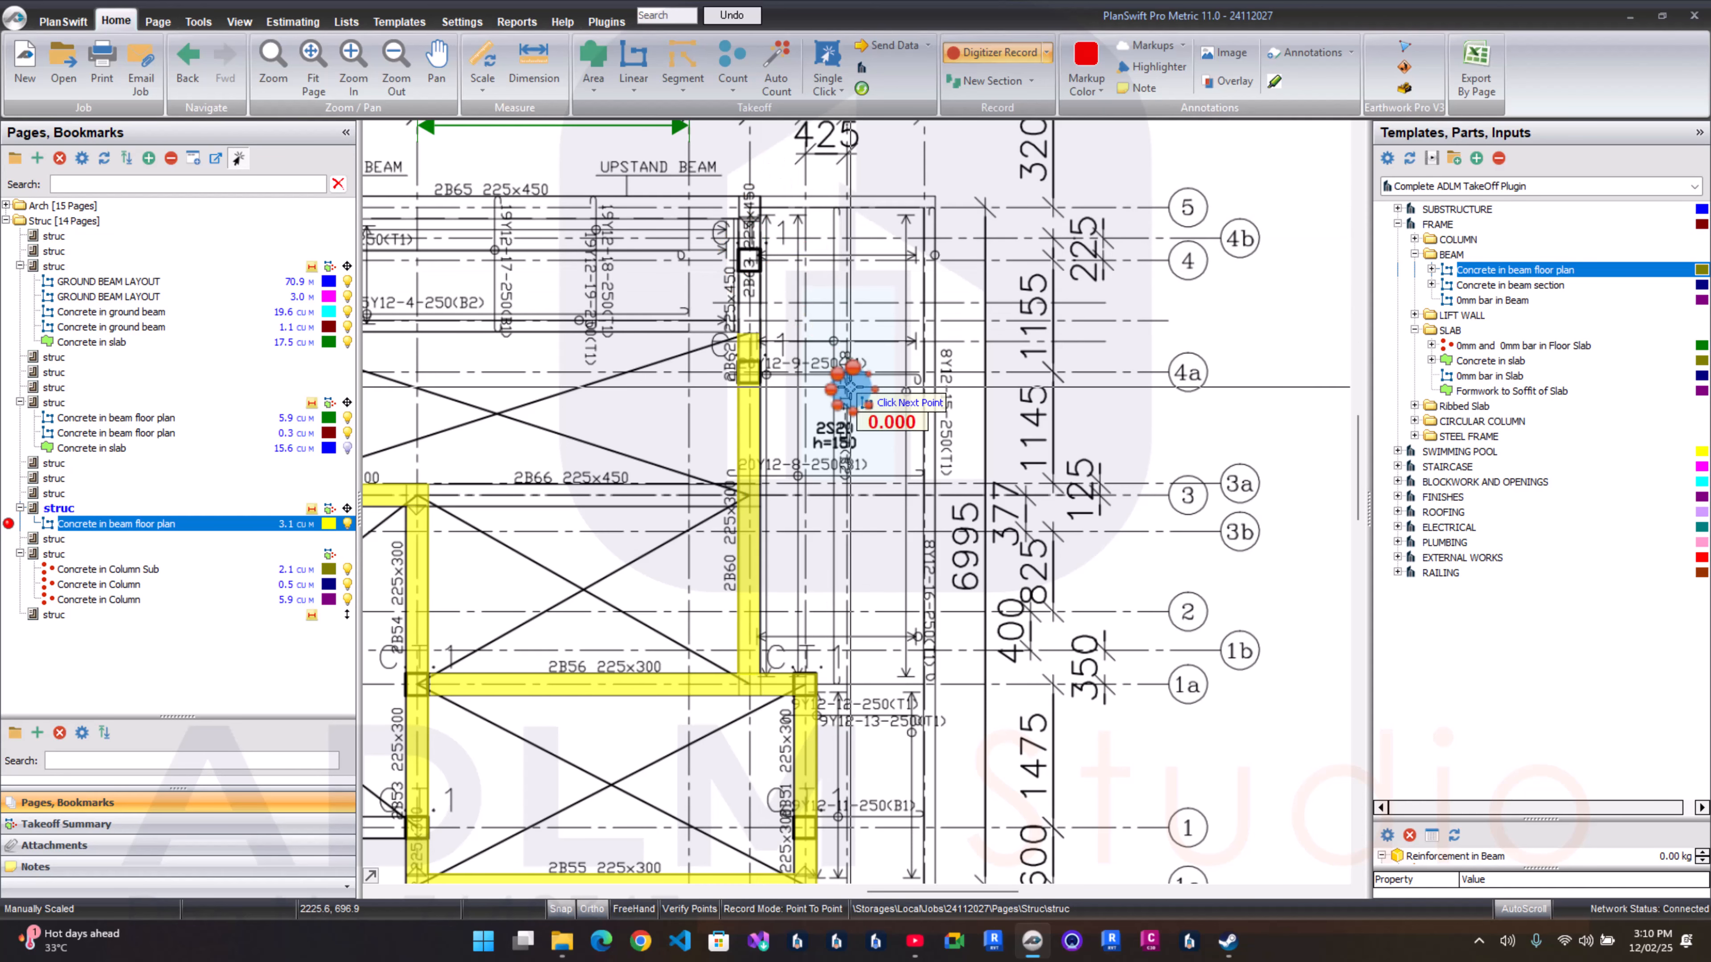
# Step: Trace beam 2B57 along grid line 1 from grid B1 to grid C and end the run
pyautogui.scroll(-5, 966, 447)
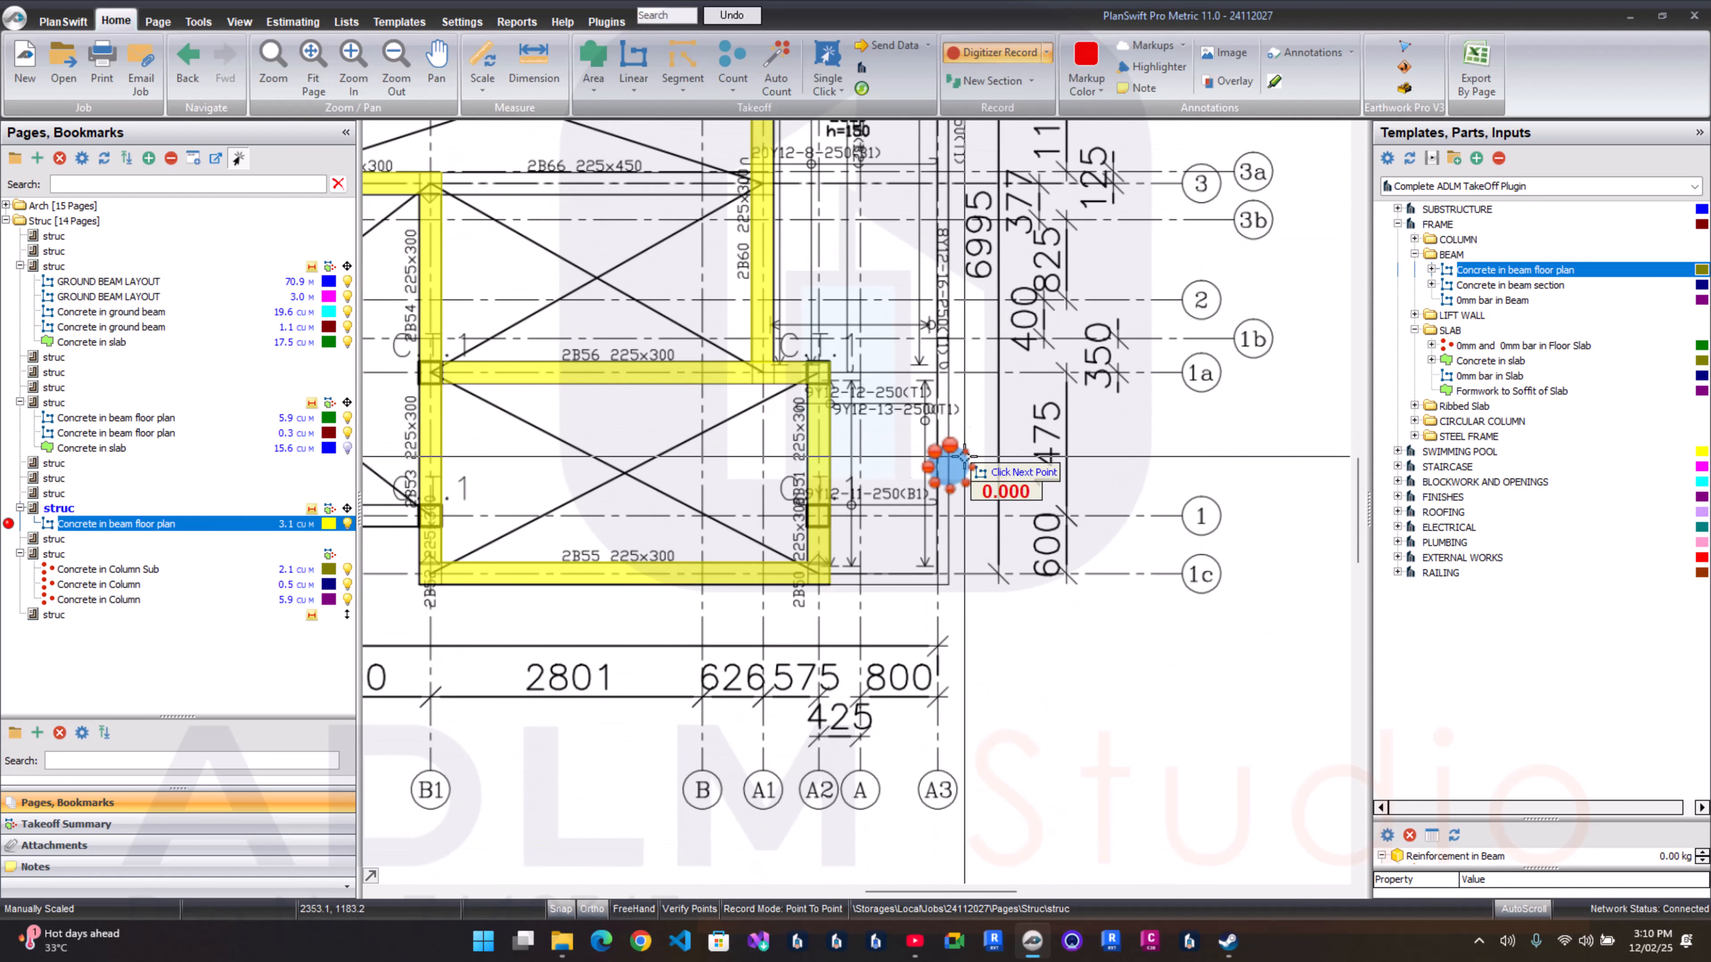
pyautogui.moveTo(828, 532); pyautogui.dragTo(895, 473)
pyautogui.scroll(-3, 821, 527)
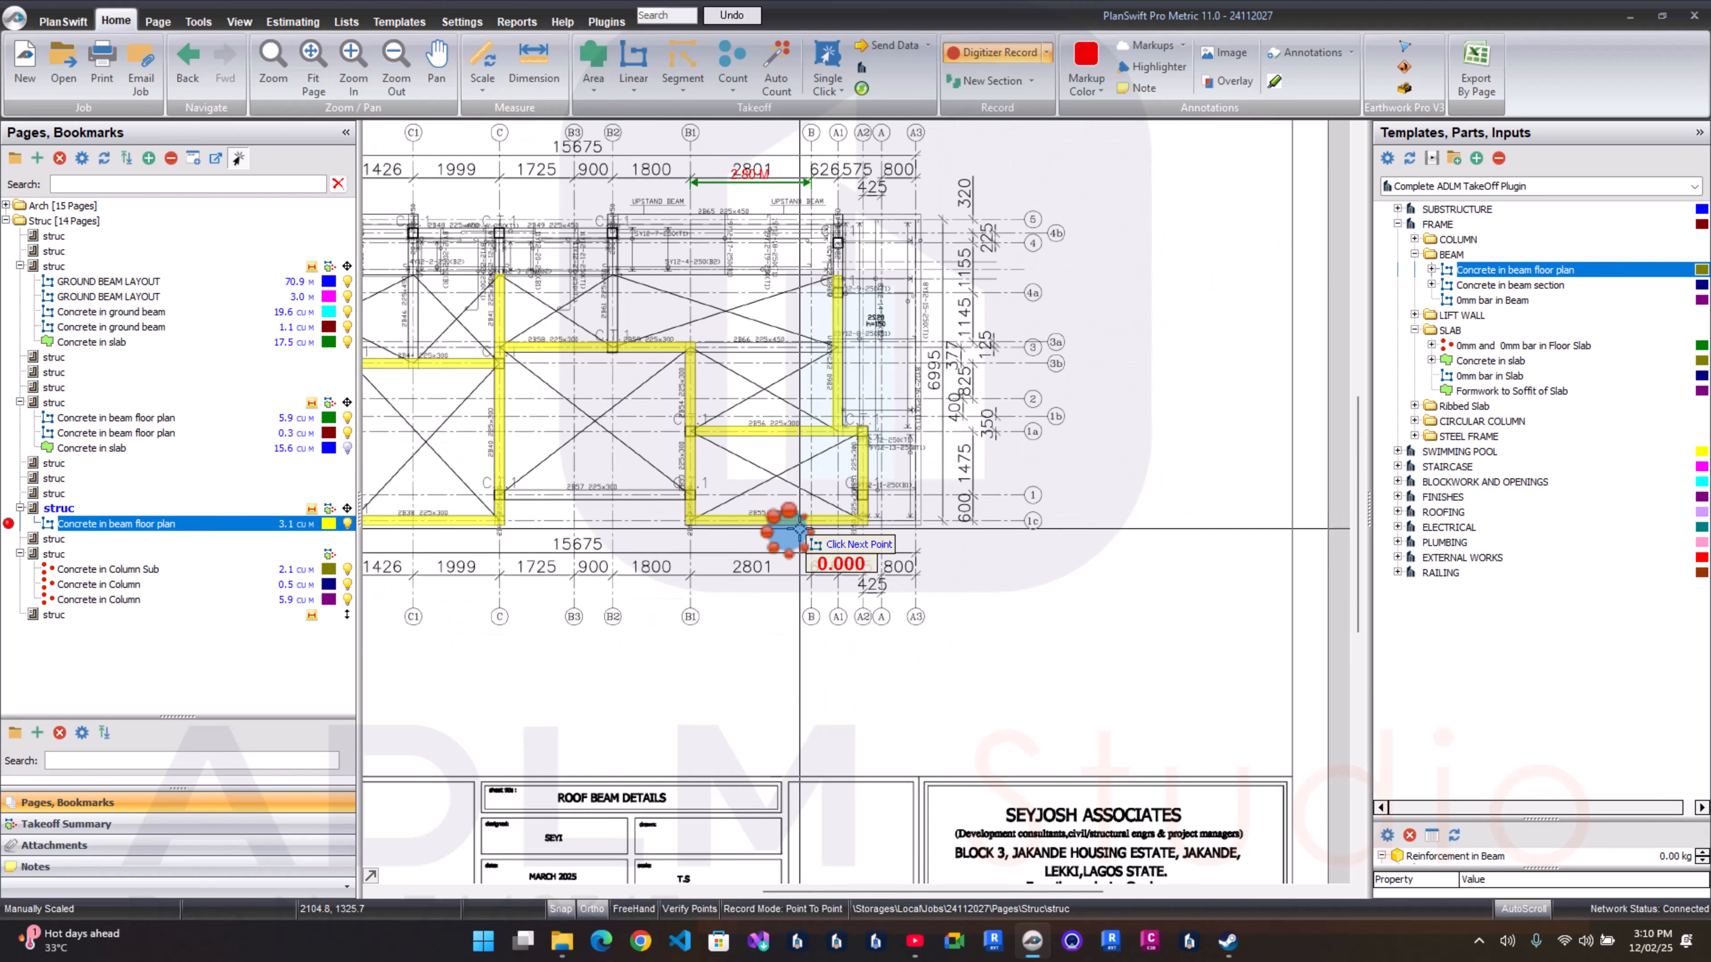
pyautogui.moveTo(611, 509); pyautogui.dragTo(676, 496)
pyautogui.scroll(3, 651, 504)
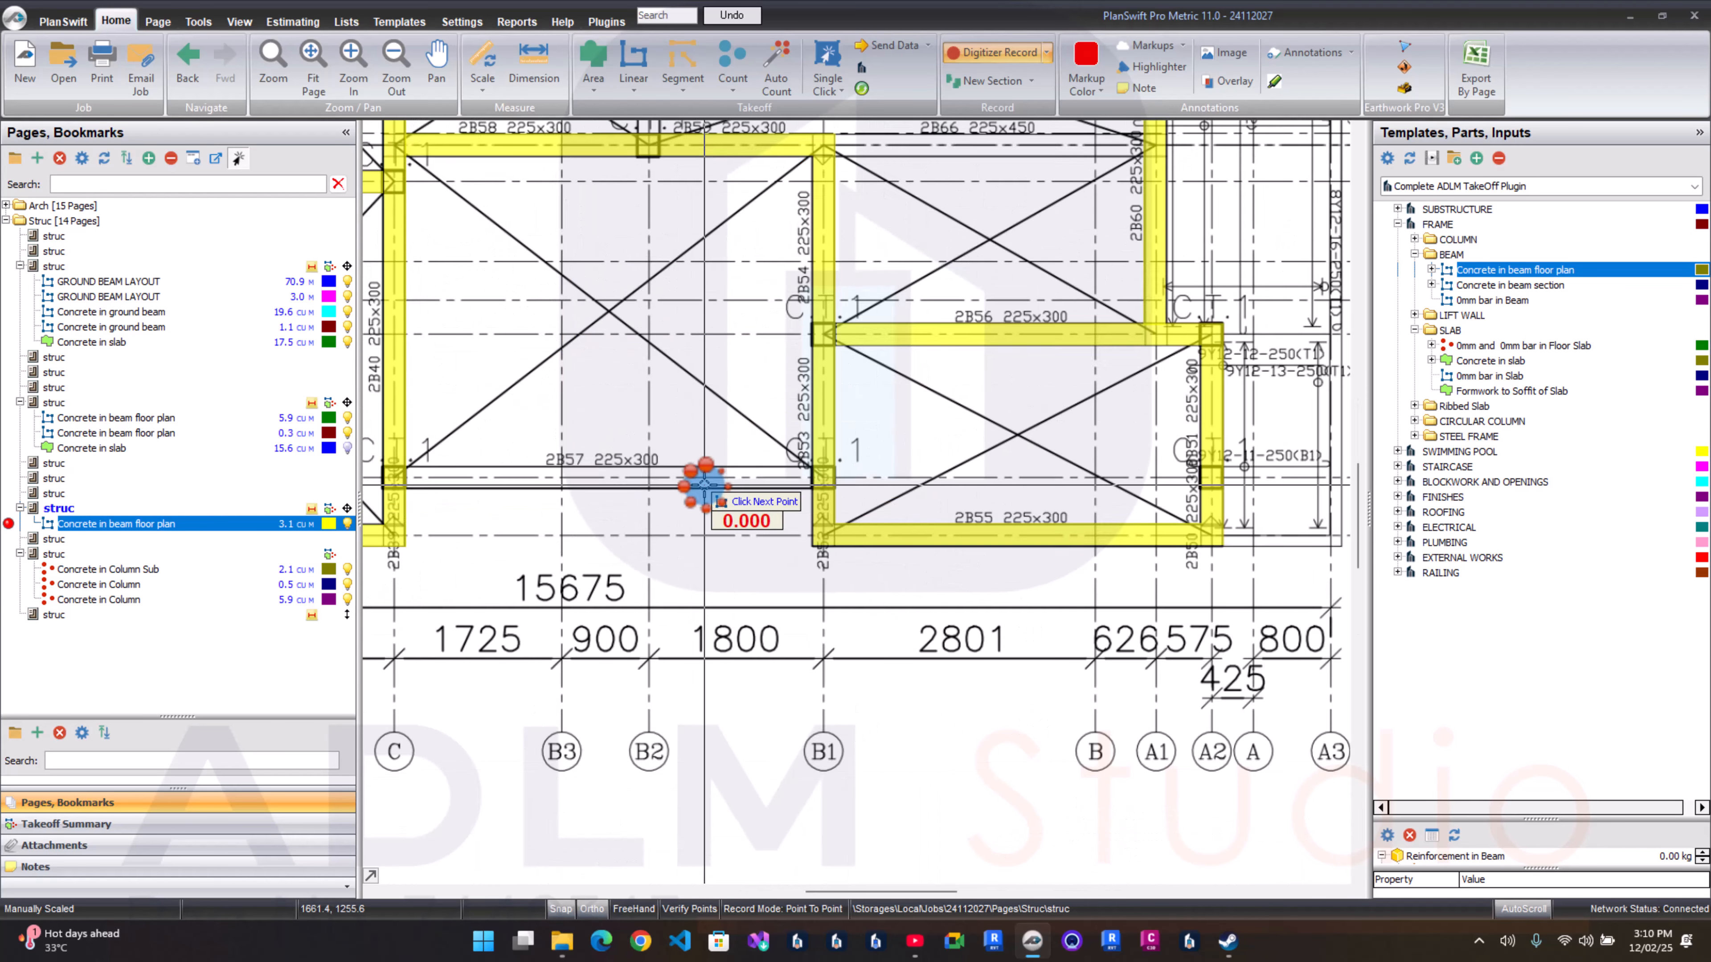
pyautogui.click(813, 489)
pyautogui.scroll(-2, 813, 488)
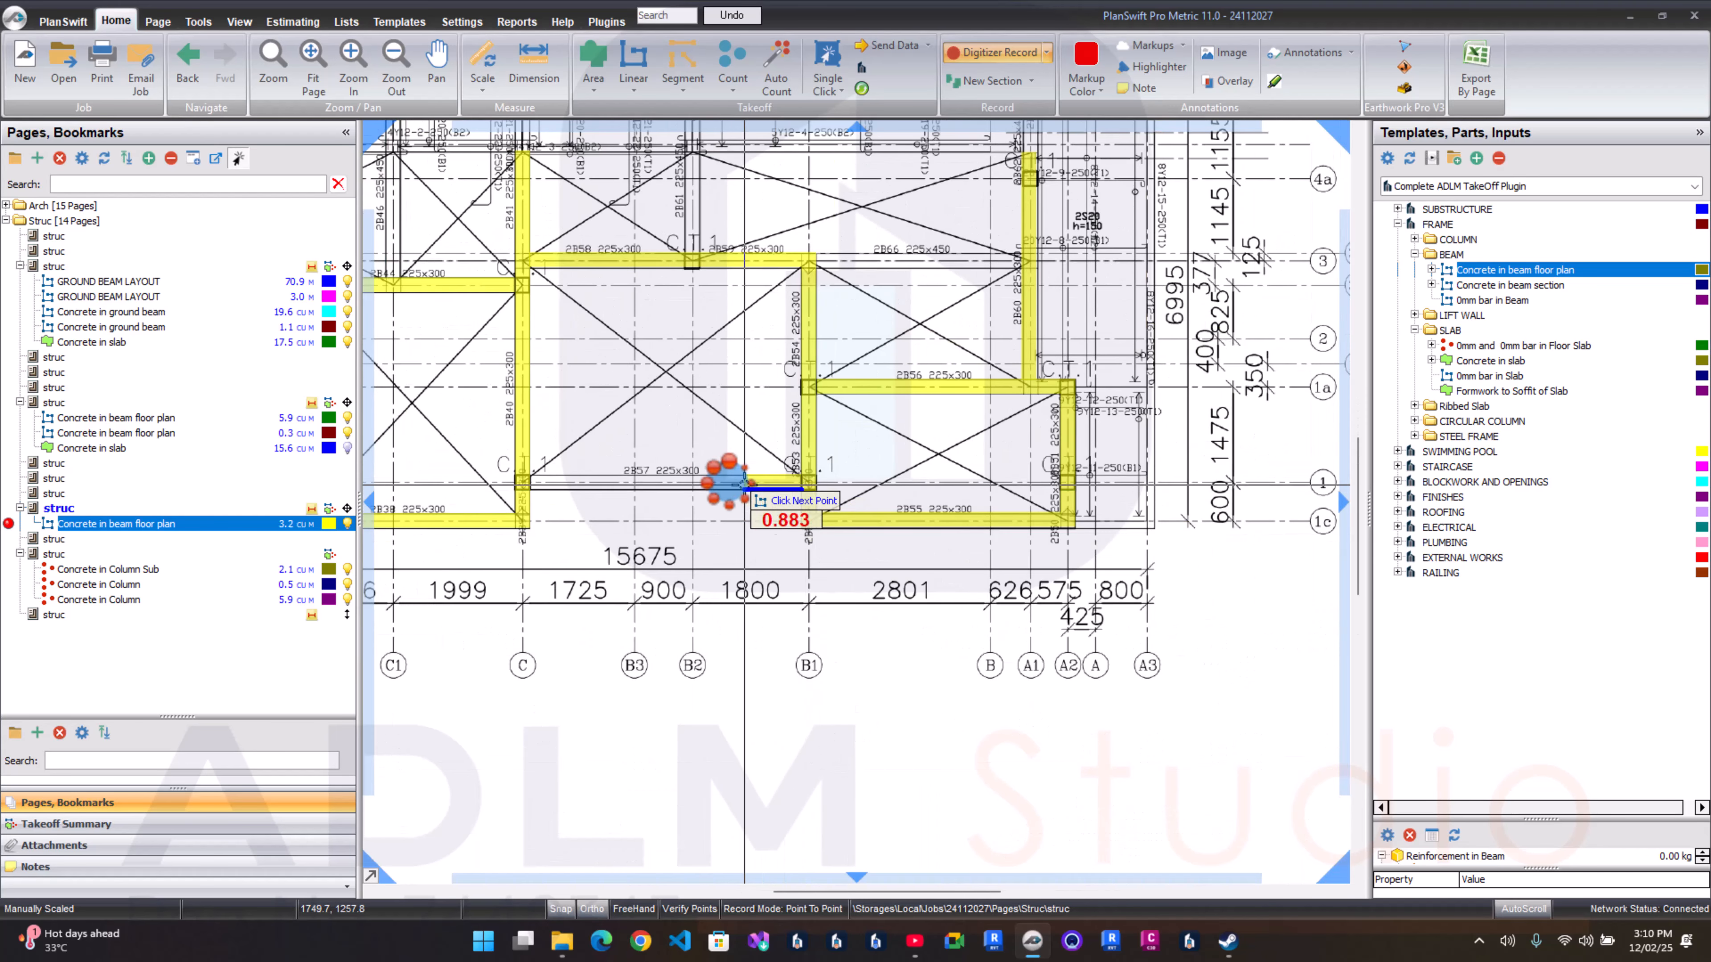
pyautogui.click(526, 492)
pyautogui.moveTo(553, 526); pyautogui.dragTo(559, 611)
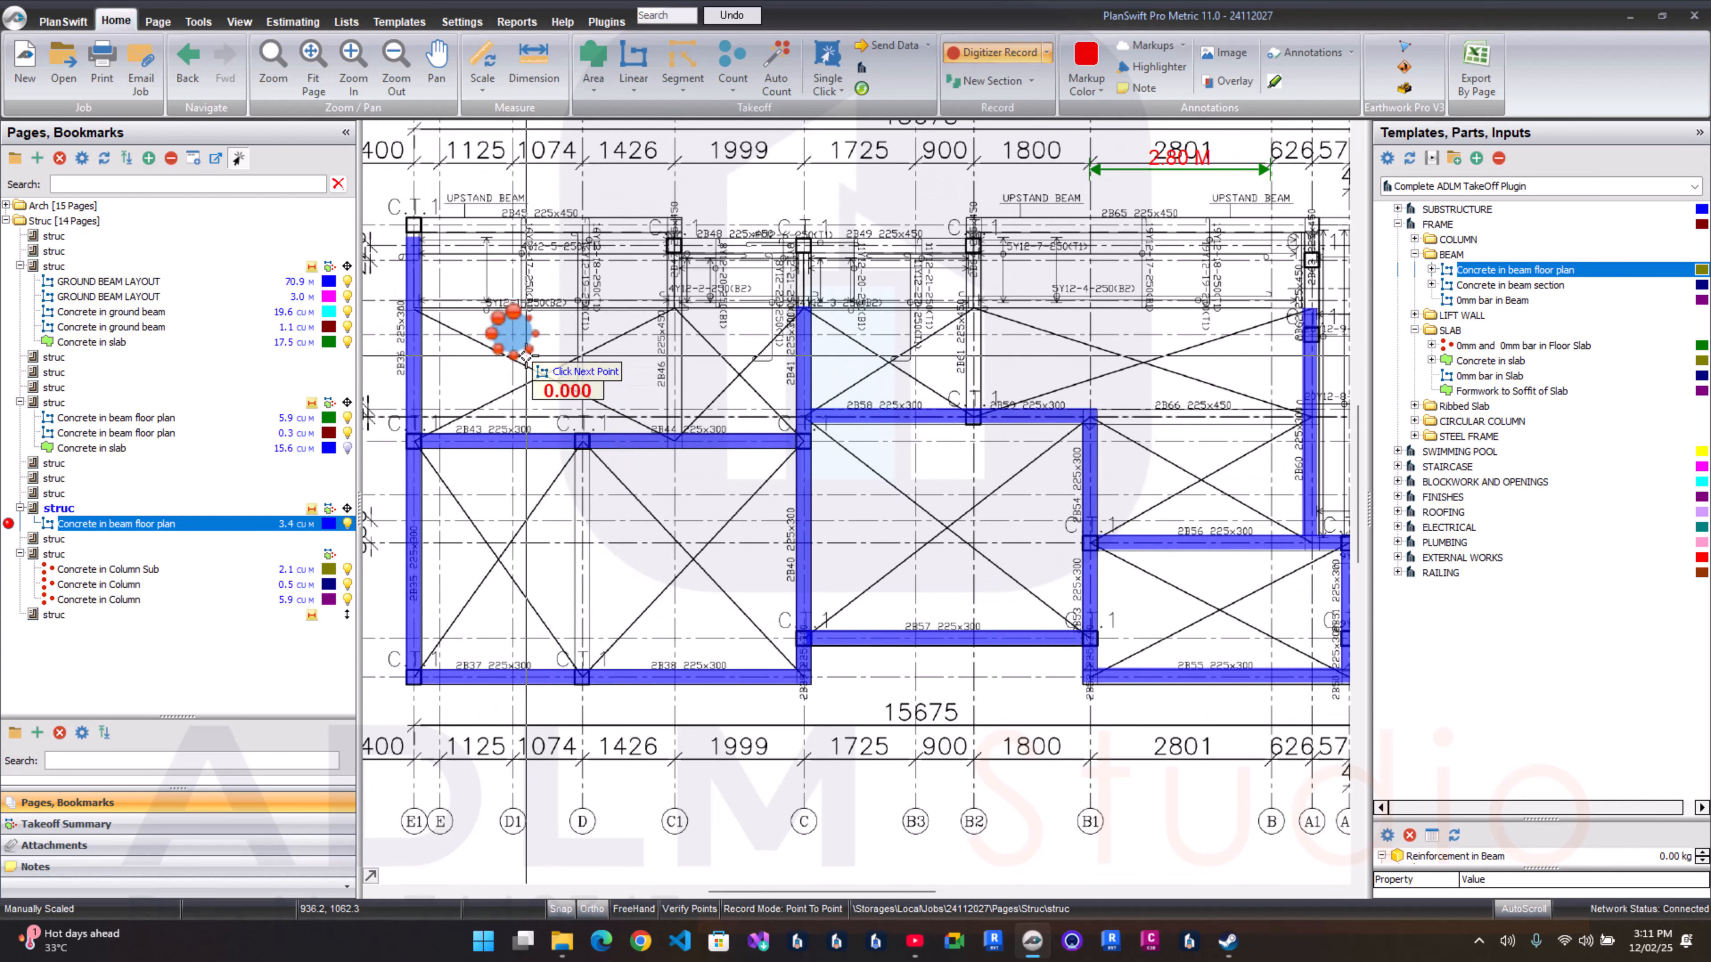
# Step: Start a new beam concrete takeoff in the Roof folder with width 0.225 m, thickness 0.45 m, slab thickness 0.15 m and 1 floor
pyautogui.rightClick(463, 264)
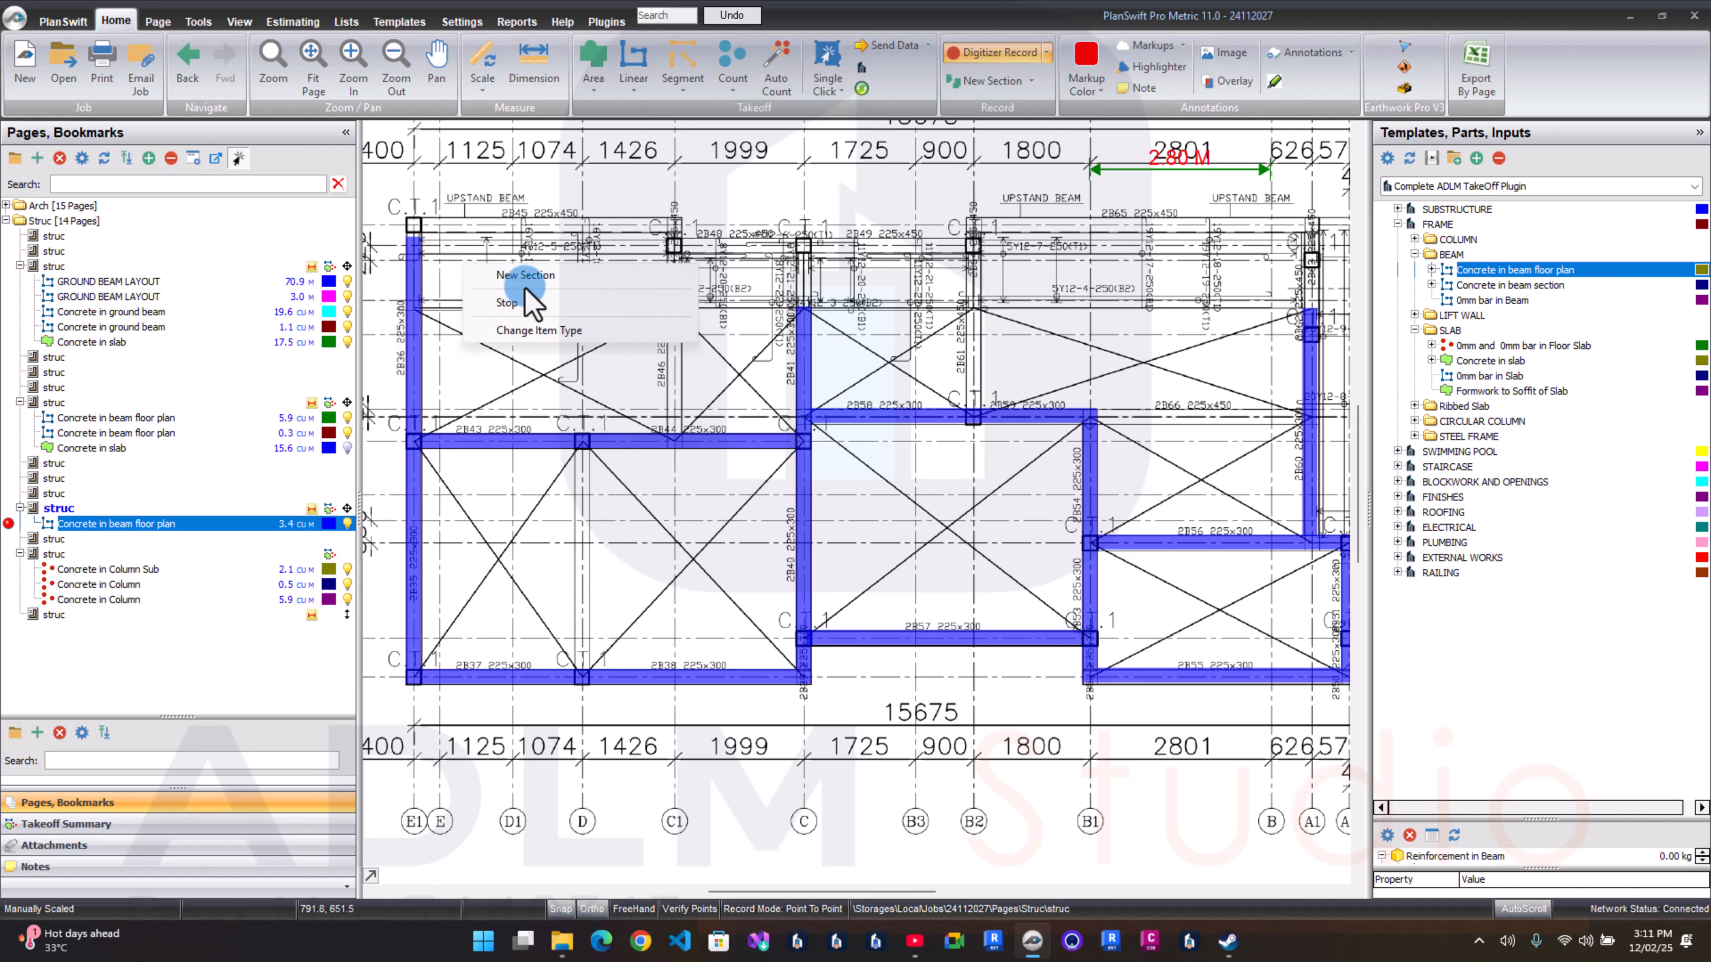
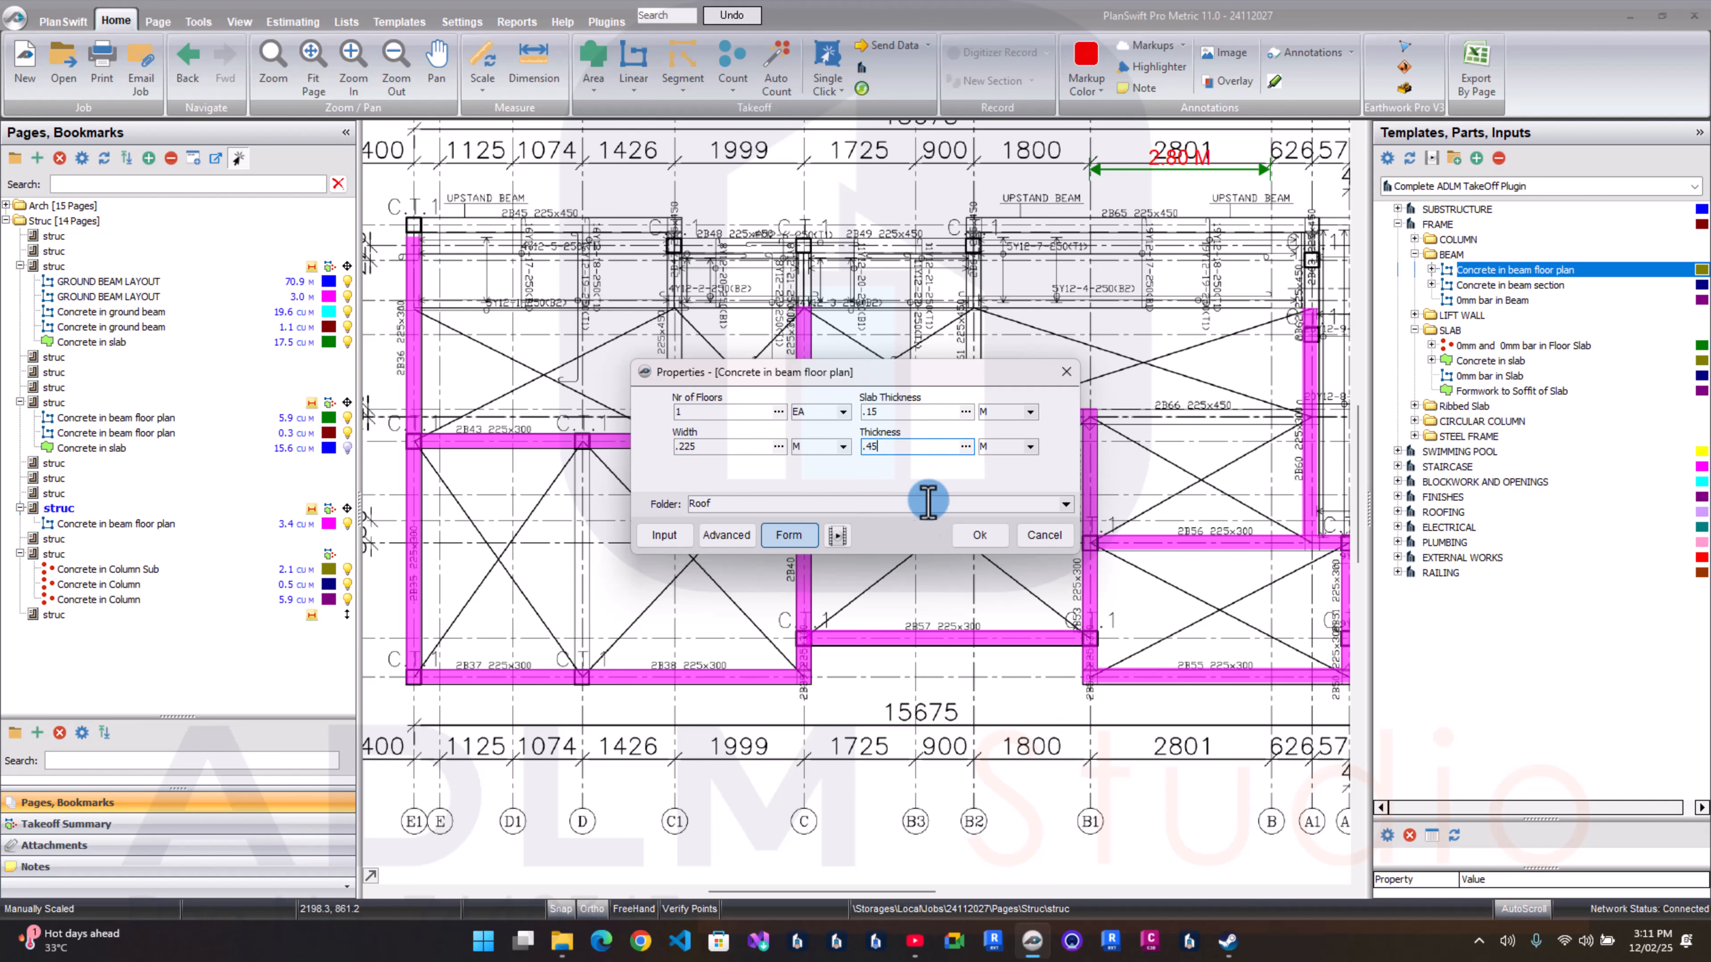
pyautogui.click(980, 536)
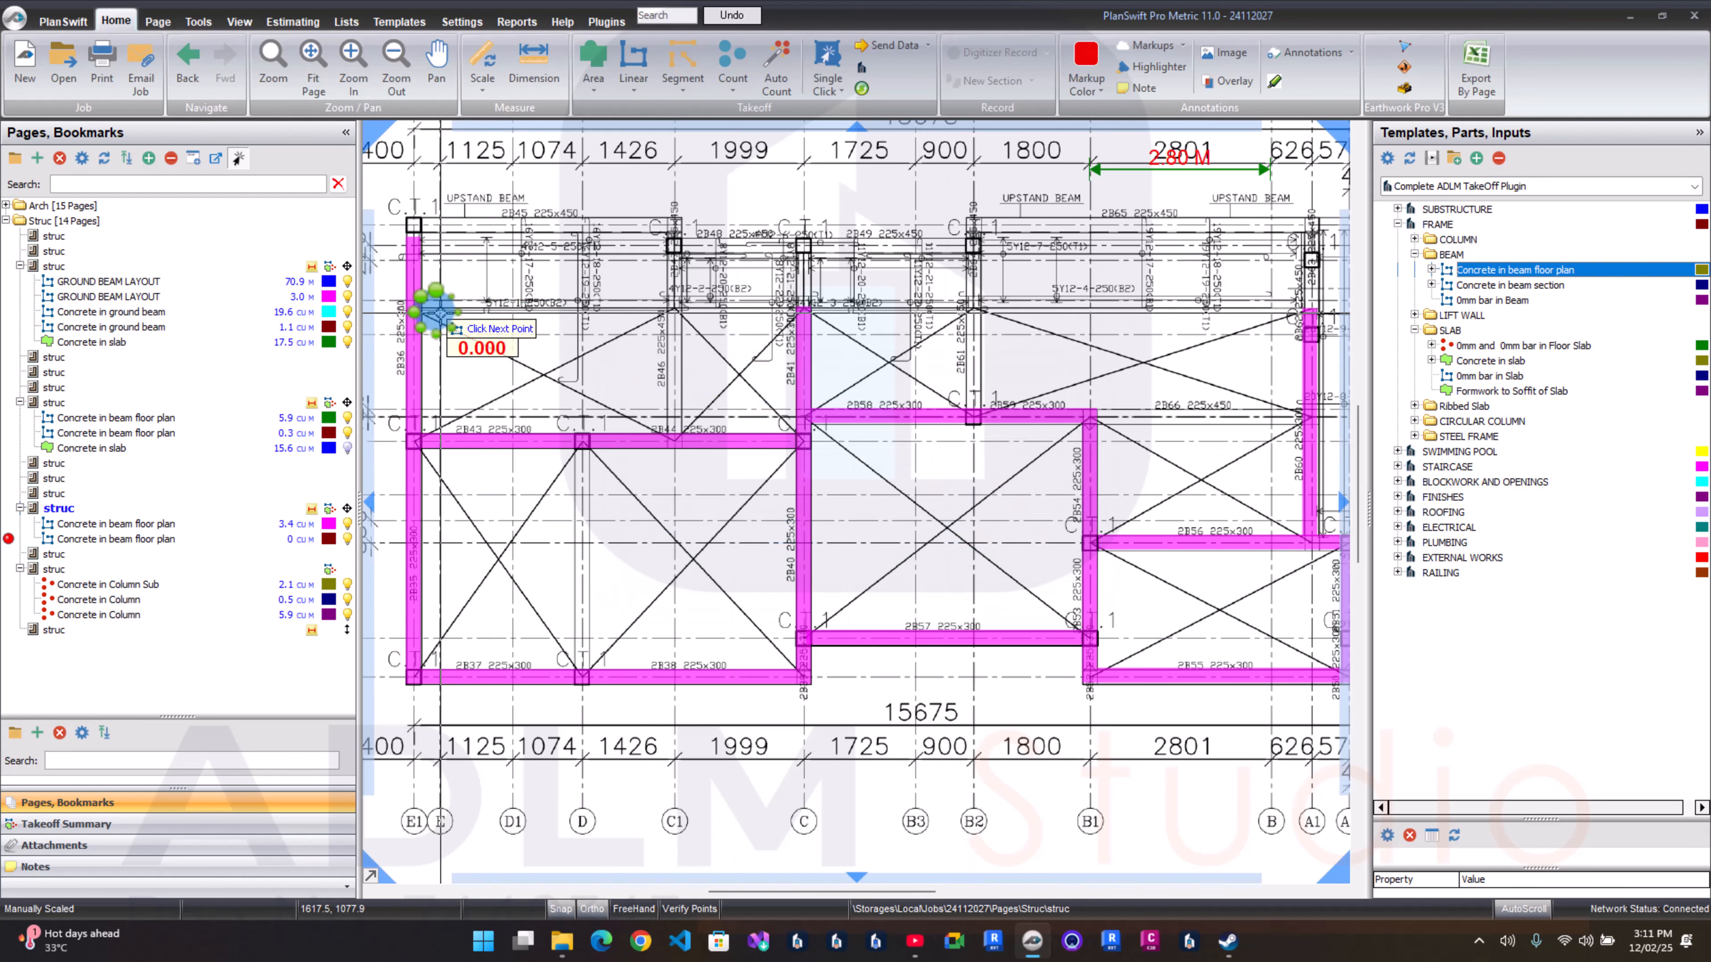
# Step: Trace beam 2B45 from grid E1 to grid C1, about 4.3 m, and continue down beam 2B46 to beam 2B44
pyautogui.scroll(3, 432, 283)
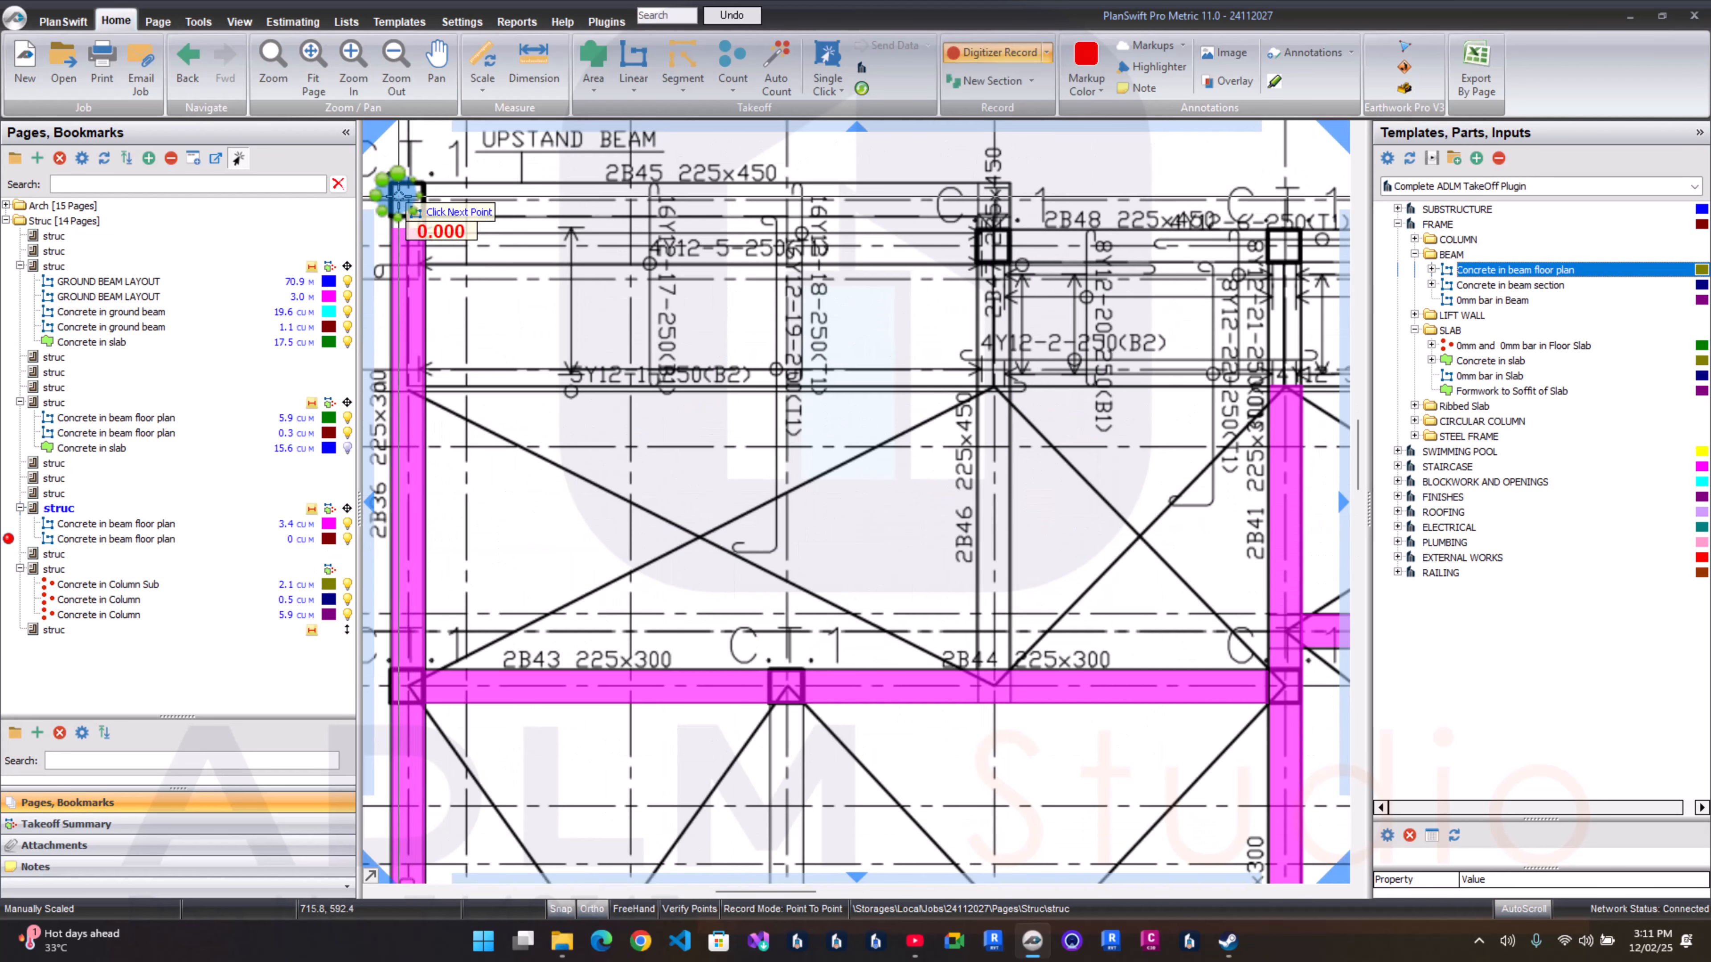
pyautogui.click(390, 180)
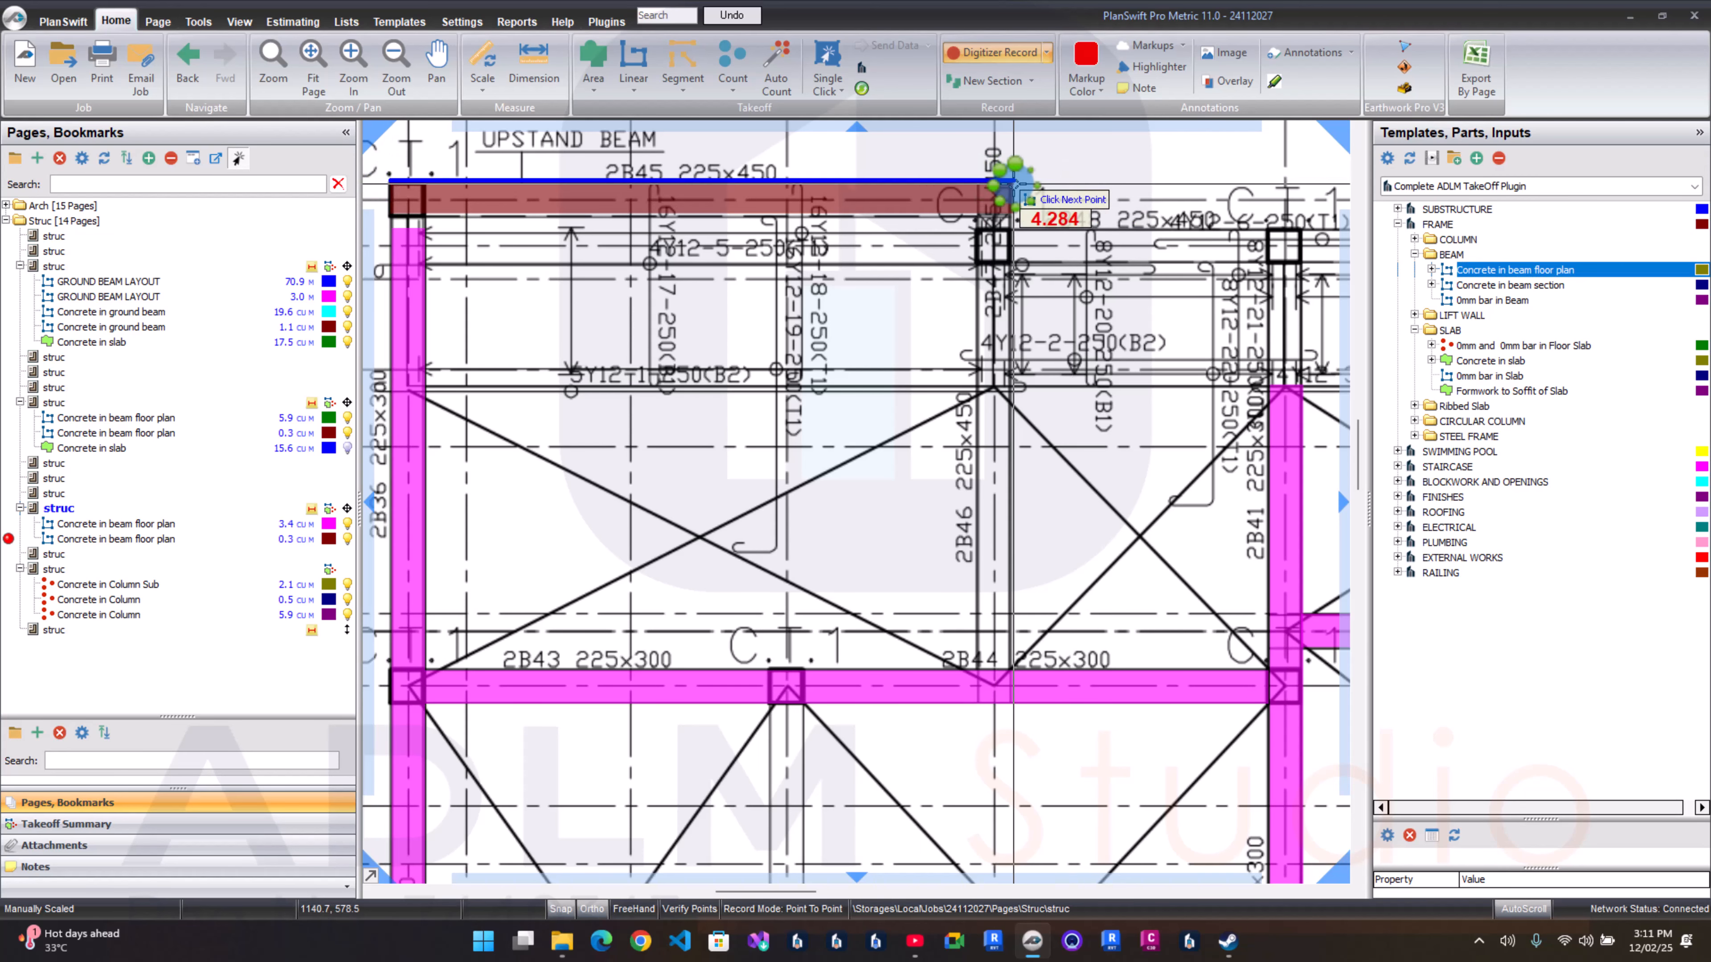
pyautogui.click(1011, 180)
pyautogui.doubleClick(993, 666)
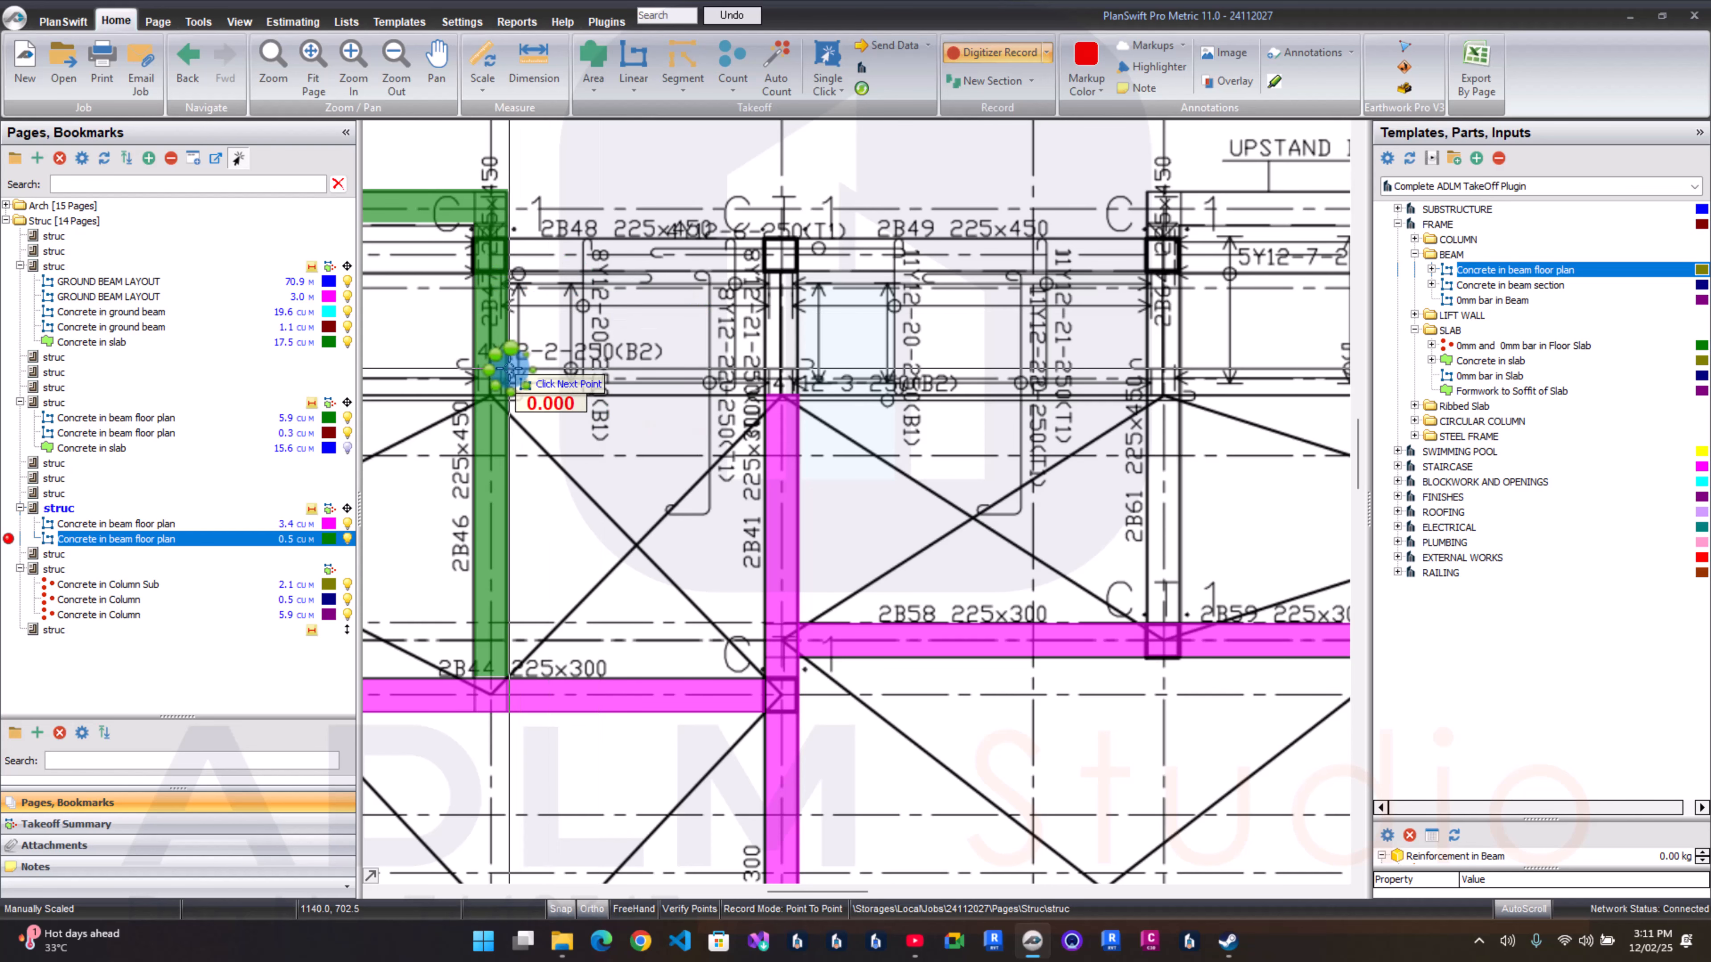
# Step: Trace the beam from 2B46 at grid C1 across to grid C and up to the column beside beam 2B49
pyautogui.click(505, 368)
pyautogui.click(765, 368)
pyautogui.doubleClick(765, 237)
# Step: Trace beam 2B49 from grid C to the column at grid B2 and end the run
pyautogui.moveTo(1155, 238); pyautogui.dragTo(869, 215)
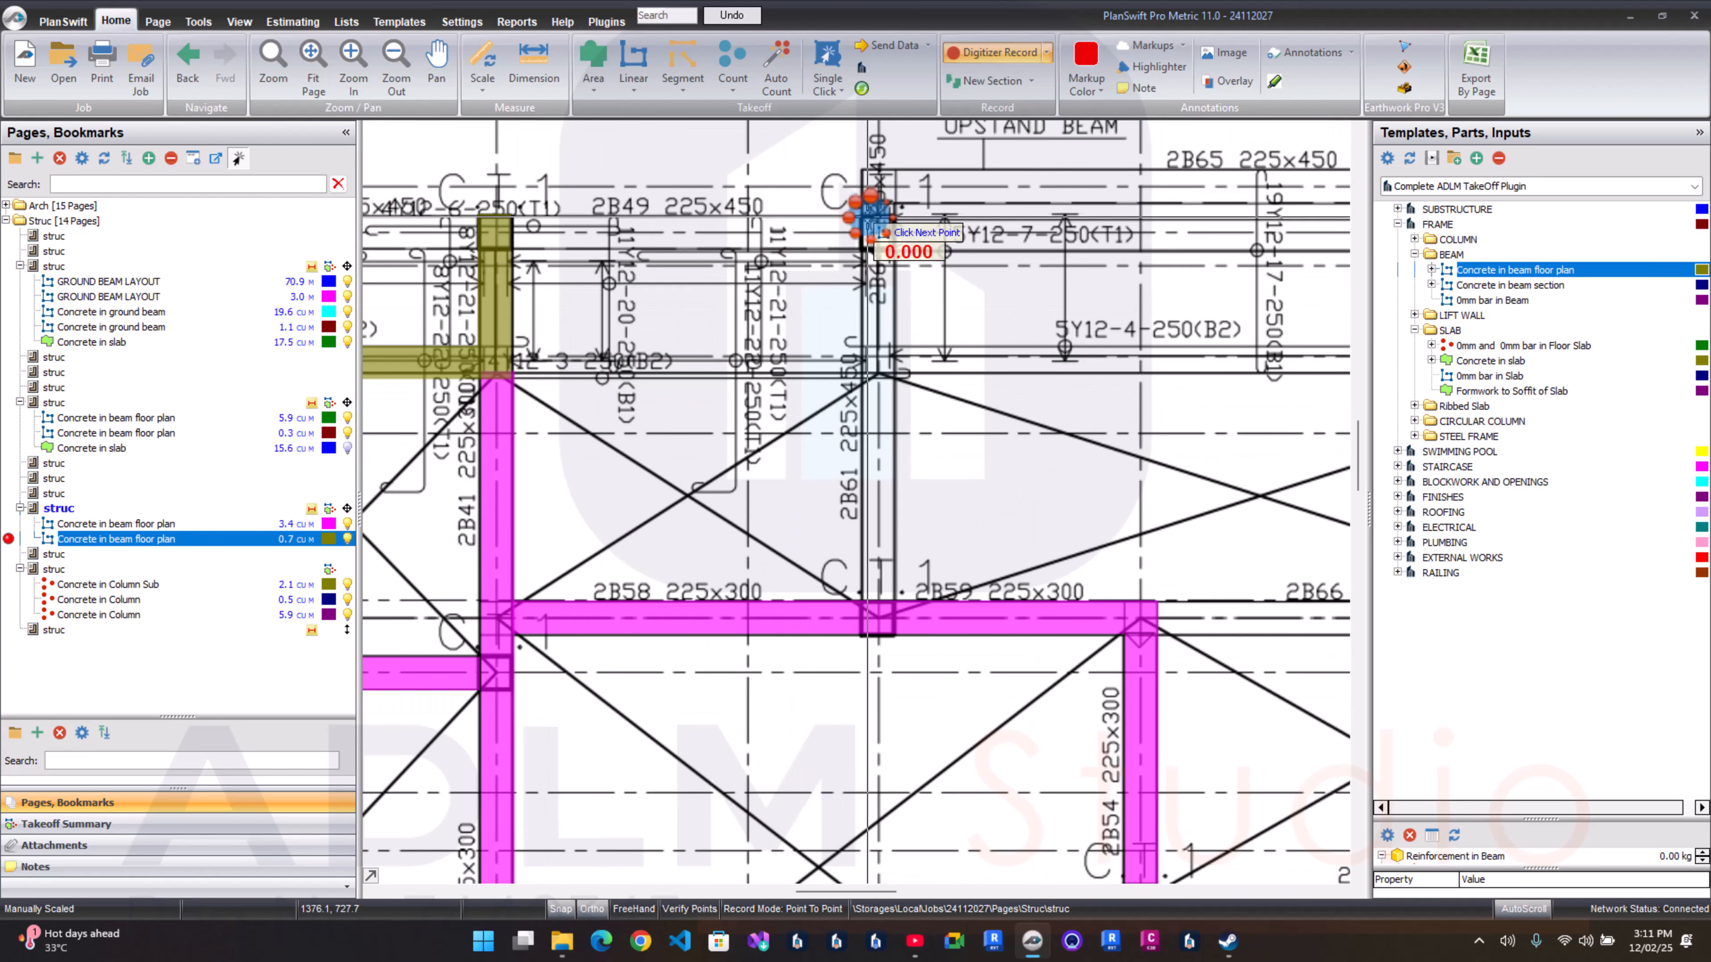
pyautogui.click(511, 214)
pyautogui.doubleClick(863, 214)
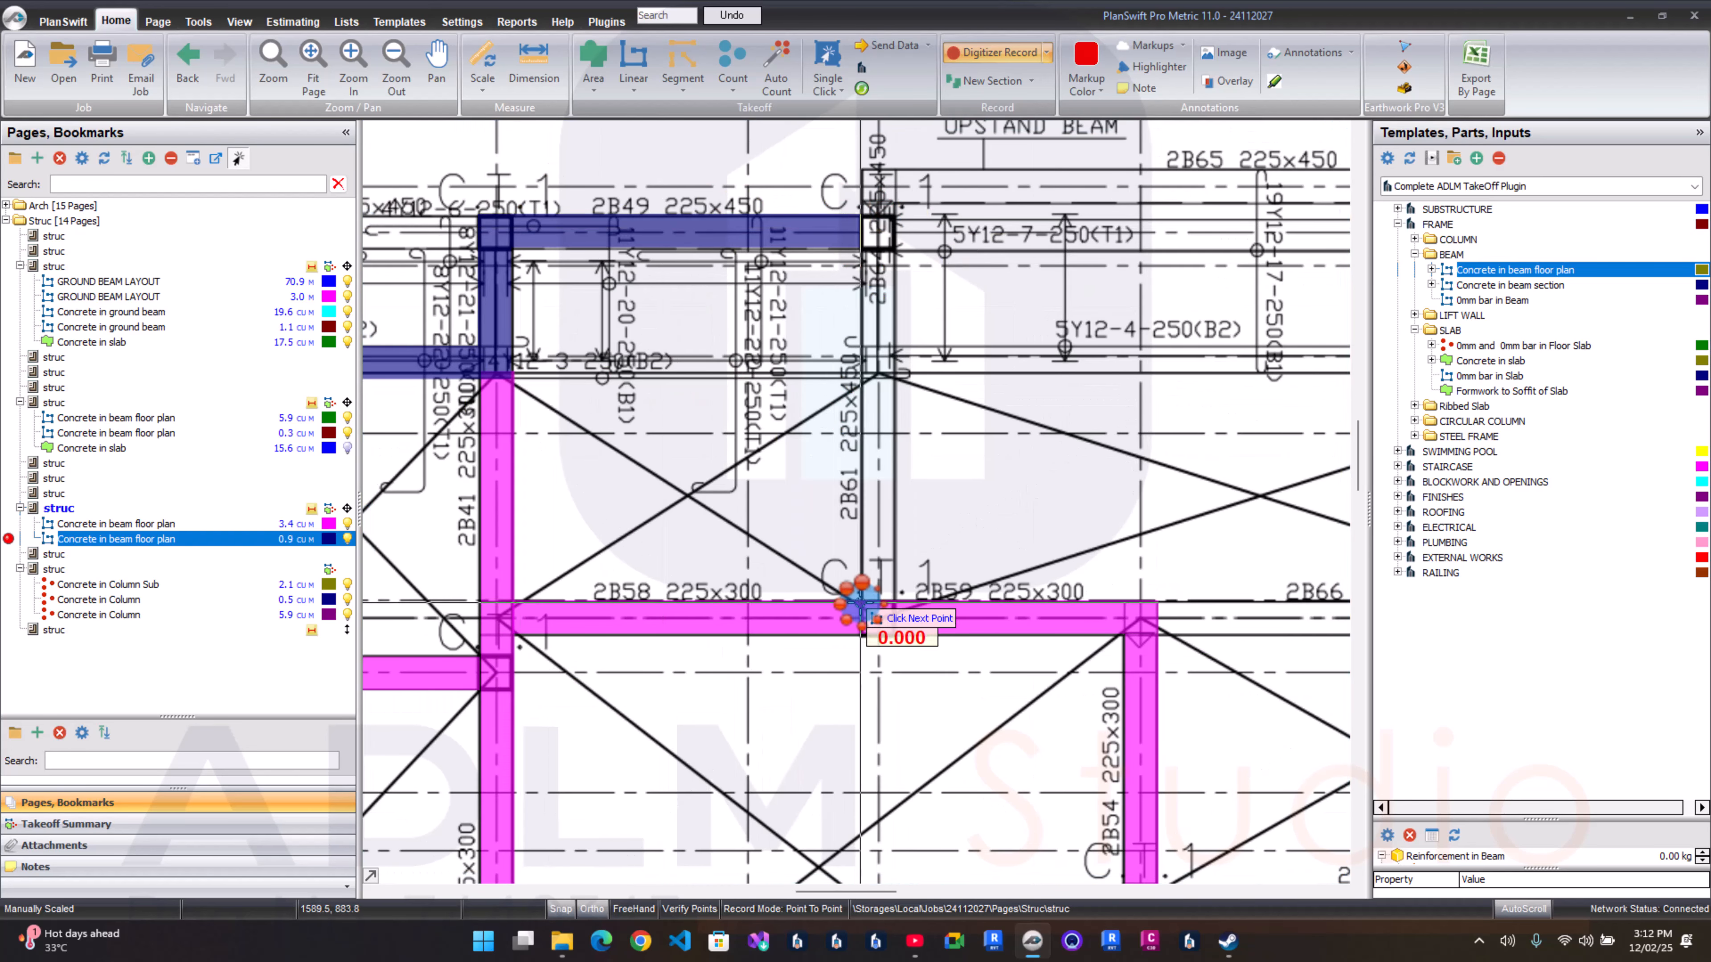
# Step: Trace beam 2B61 up grid B2, and beam 2B65 from grid B2 to grid A1 and down to the traced 2B60 beam
pyautogui.click(862, 601)
pyautogui.doubleClick(874, 169)
pyautogui.moveTo(874, 168); pyautogui.dragTo(492, 215)
pyautogui.click(501, 215)
pyautogui.click(1270, 214)
pyautogui.doubleClick(1272, 417)
# Step: Check the traced beams across the roof layout and stop recording the 225x450 beam takeoff
pyautogui.scroll(-2, 1274, 417)
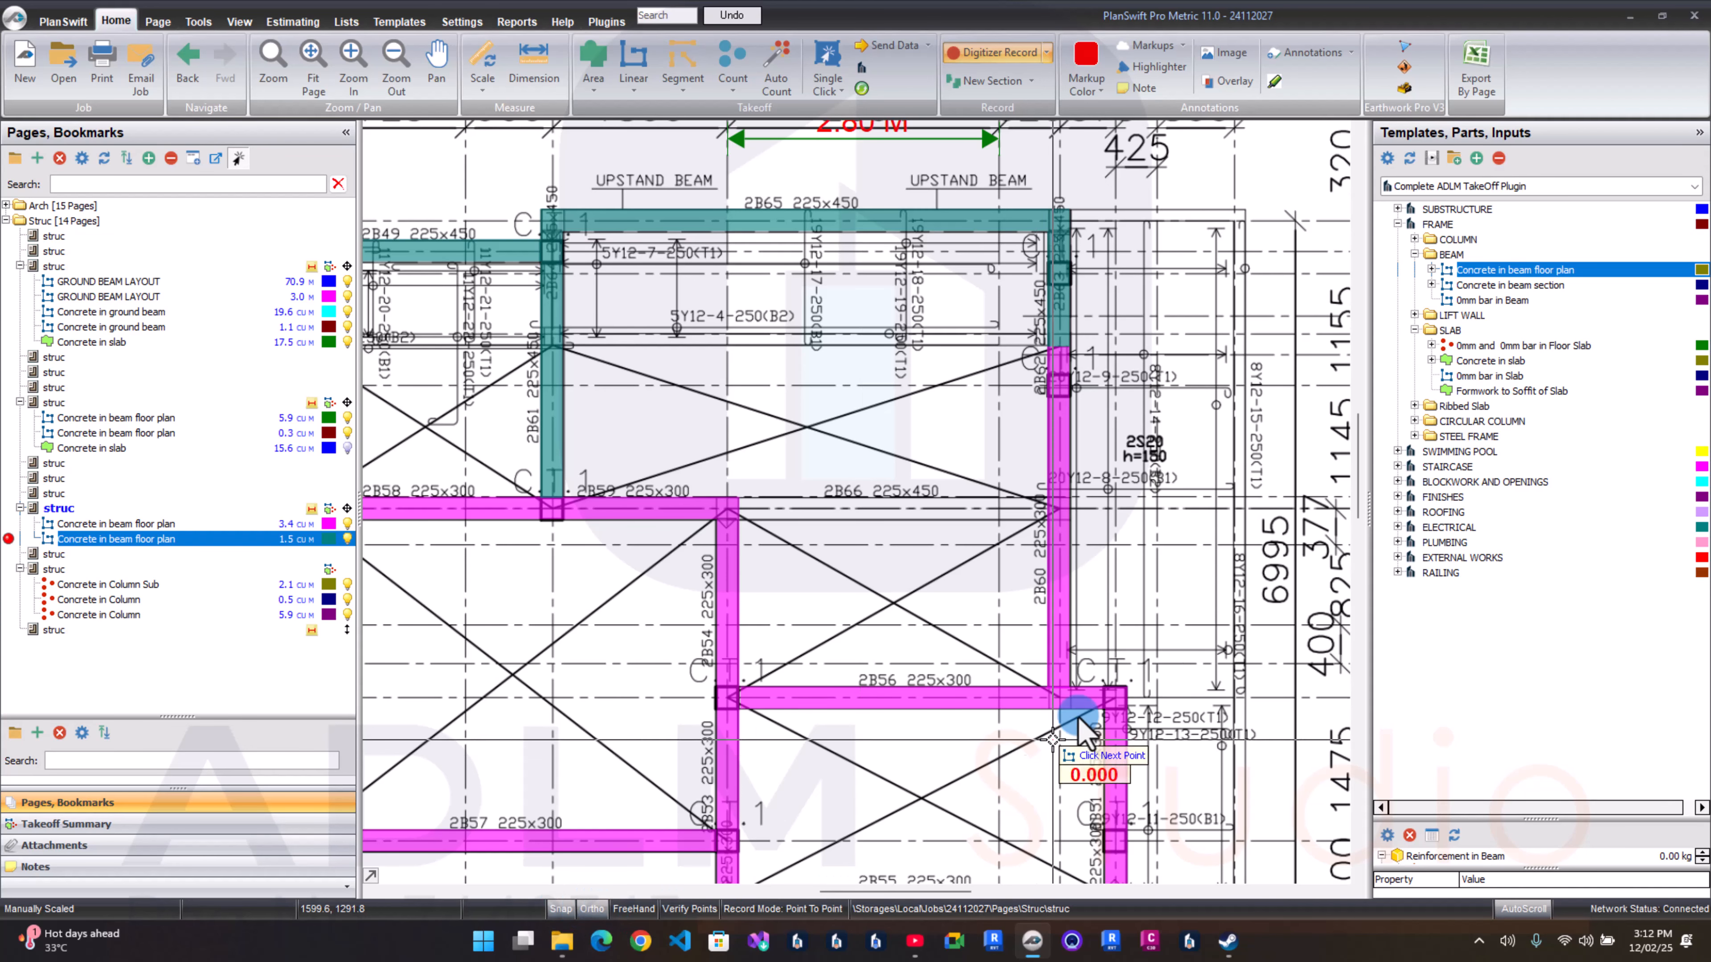
pyautogui.moveTo(1211, 429); pyautogui.dragTo(1211, 411)
pyautogui.scroll(-1, 1148, 497)
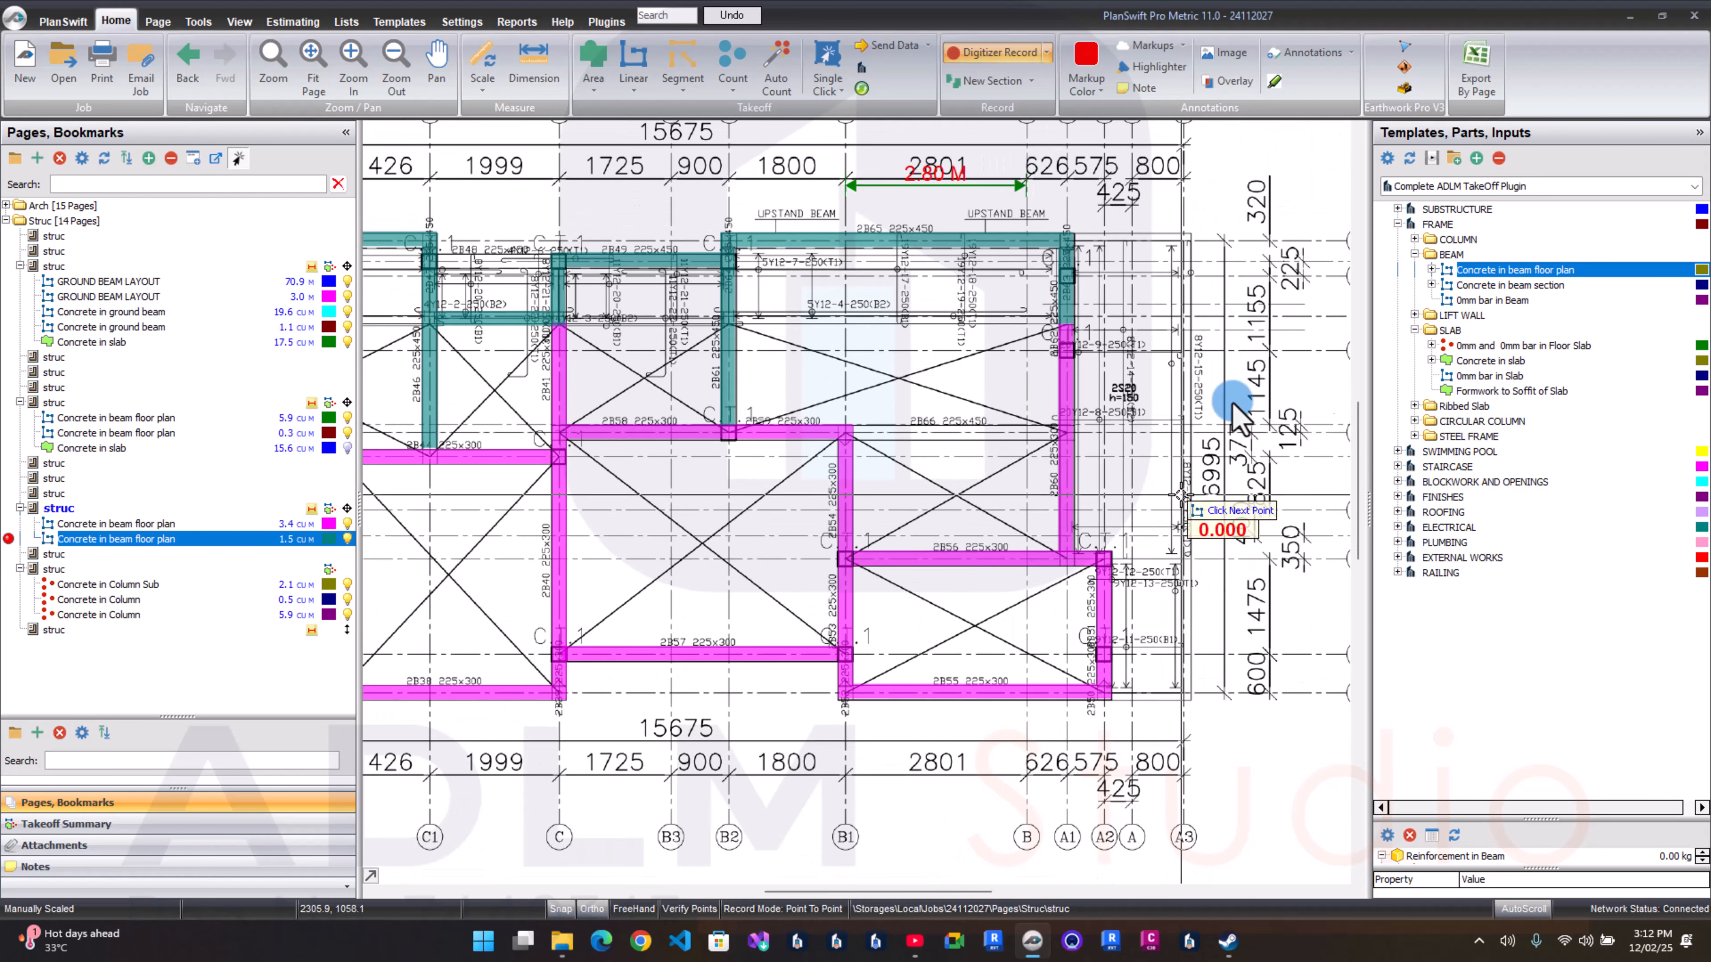
pyautogui.click(1066, 404)
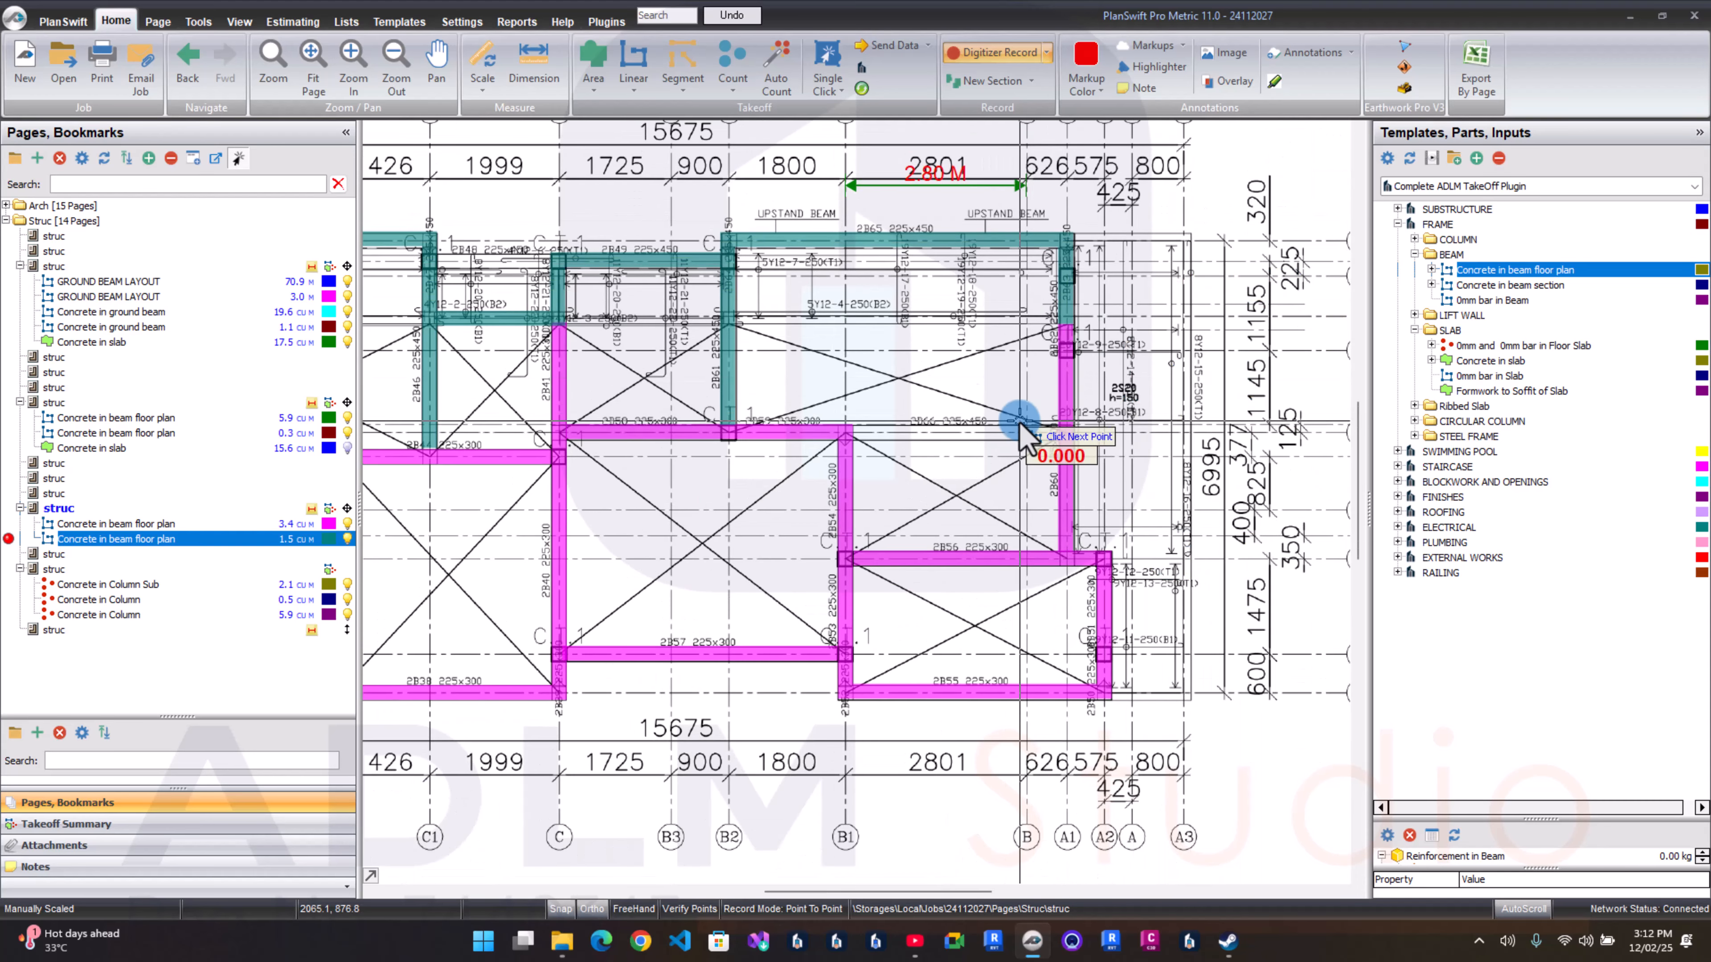
pyautogui.scroll(-3, 746, 352)
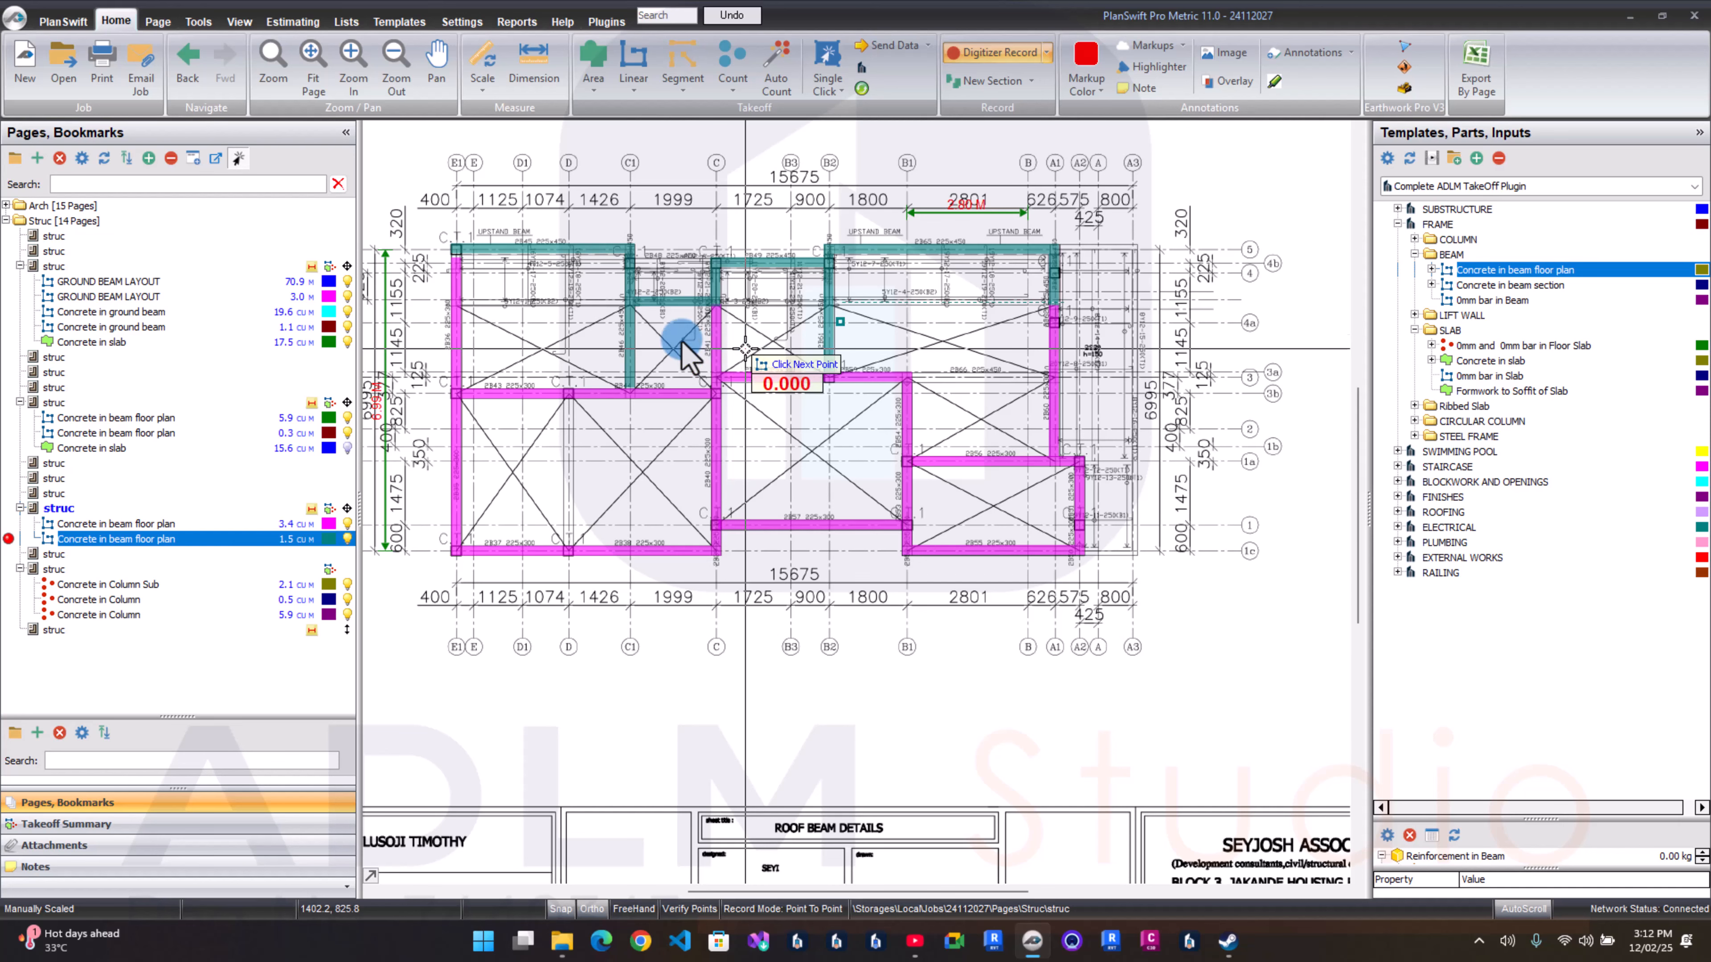
pyautogui.rightClick(465, 305)
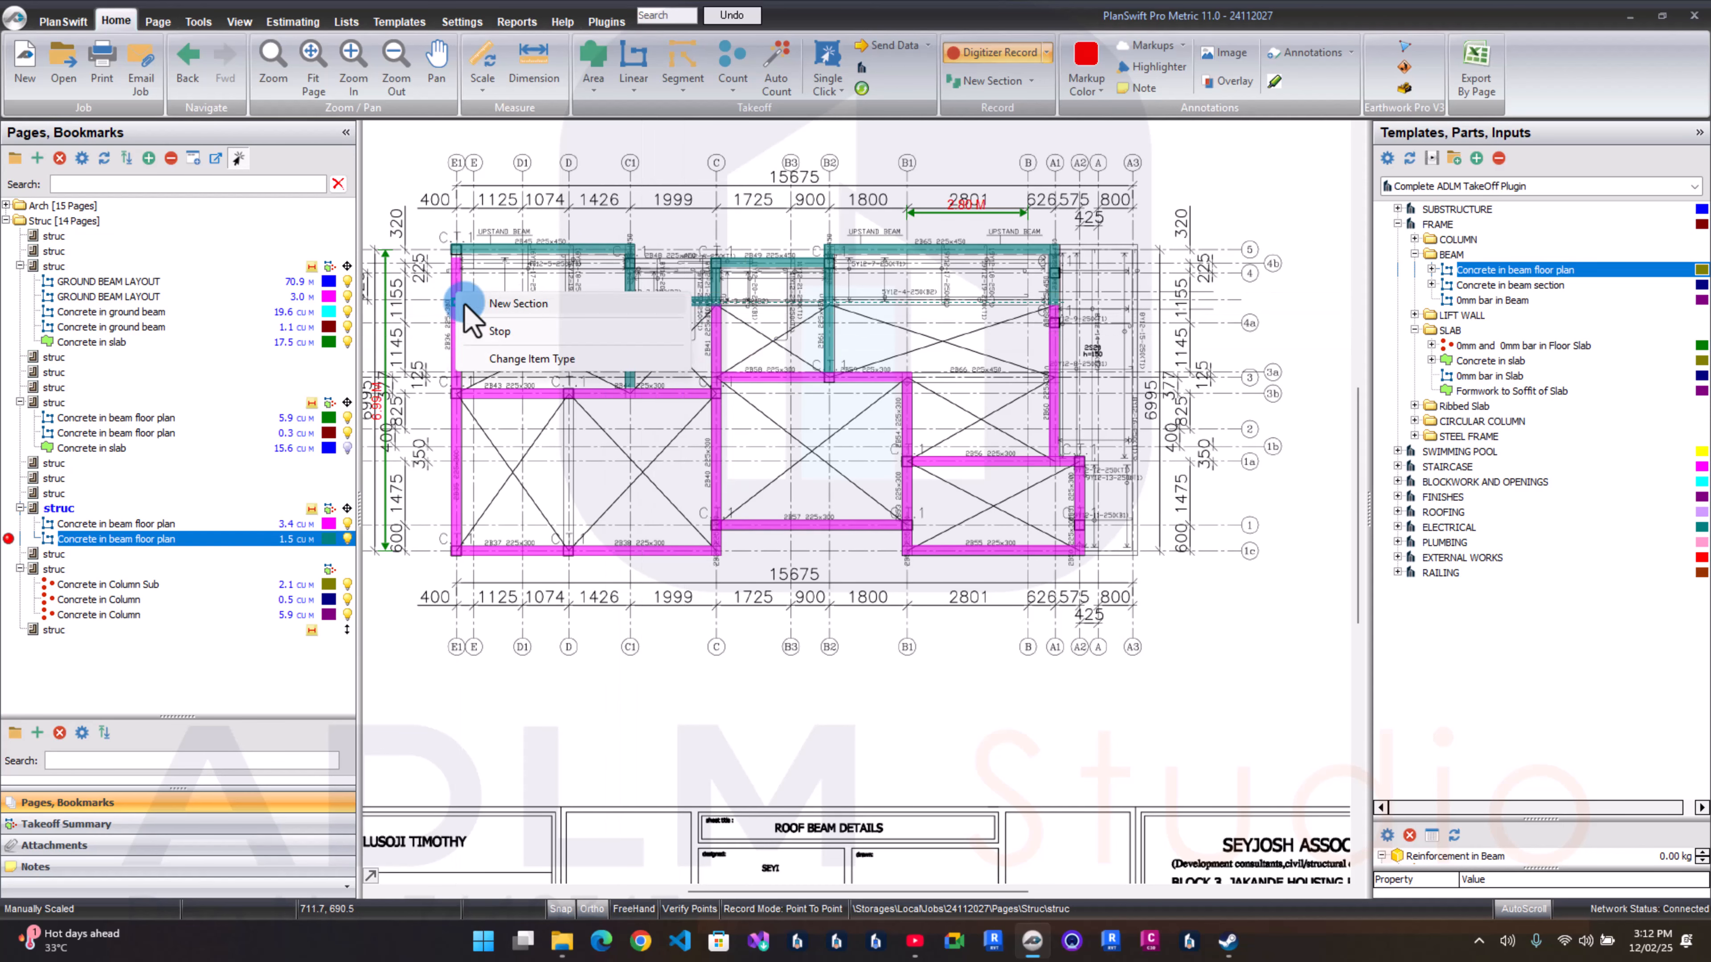
pyautogui.click(498, 331)
# Step: Extend the upper end of the traced 2B36 beam to meet beam 2B45 at grid E1
pyautogui.scroll(5, 452, 255)
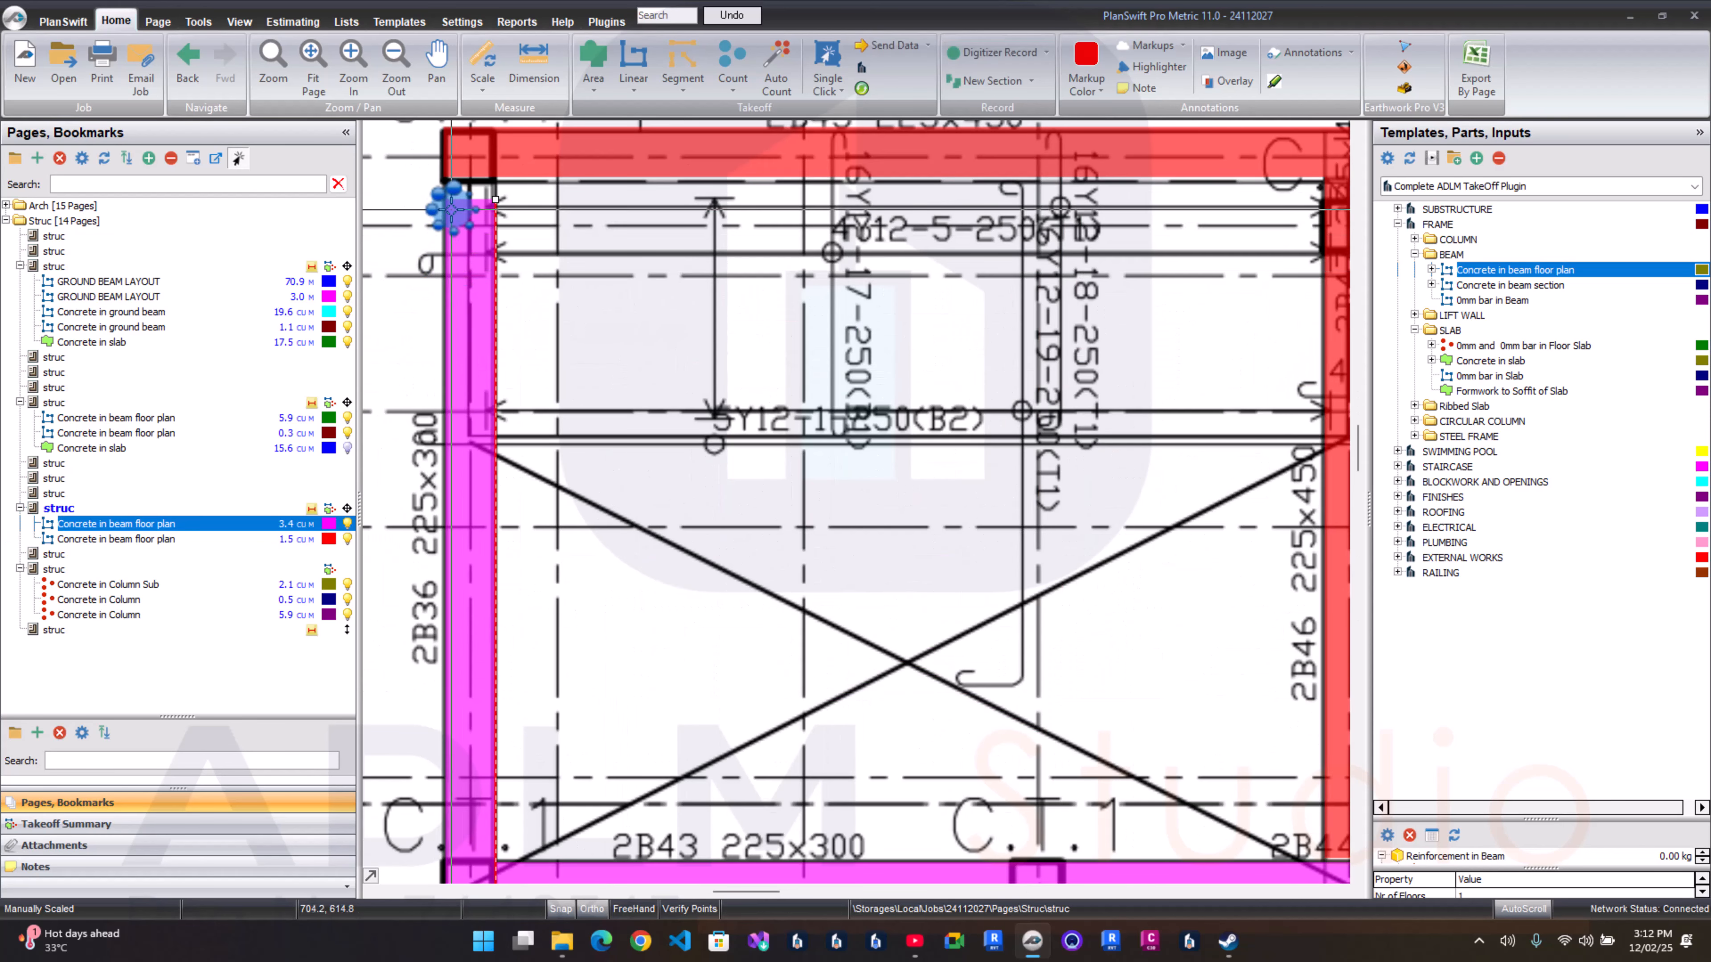
pyautogui.click(489, 188)
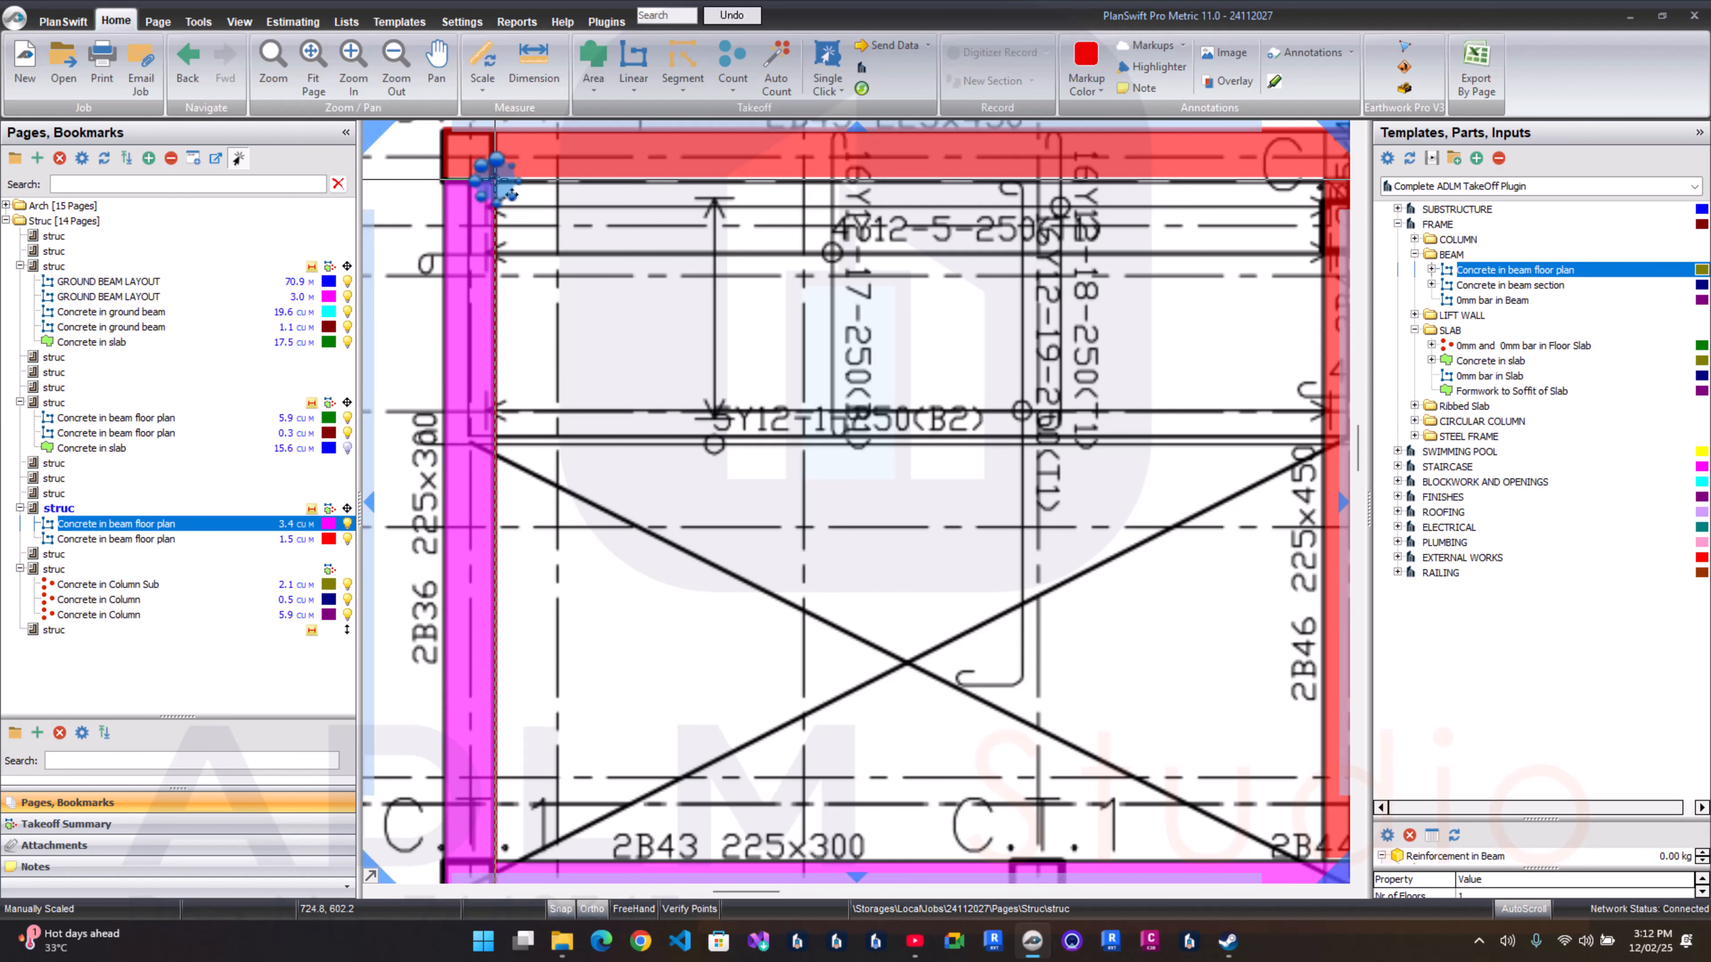
pyautogui.click(572, 297)
# Step: Start a slab concrete takeoff in the Roof folder with slab thickness 0.15 and 1 floor
pyautogui.scroll(-5, 572, 297)
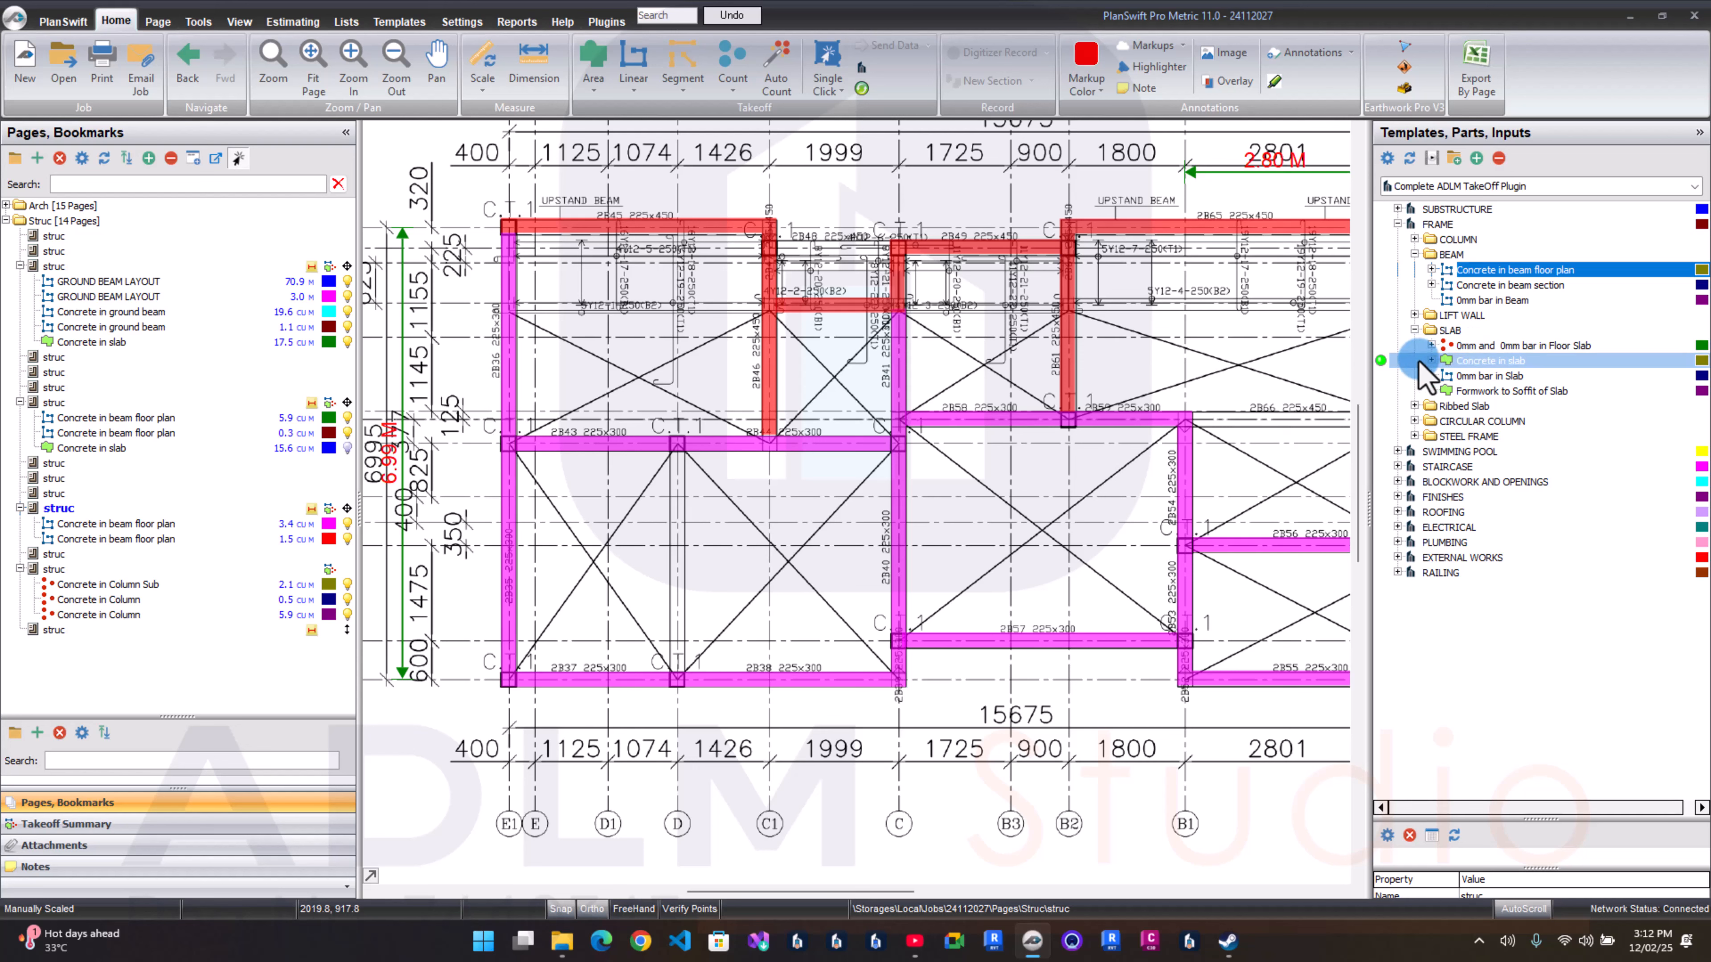
pyautogui.doubleClick(1380, 361)
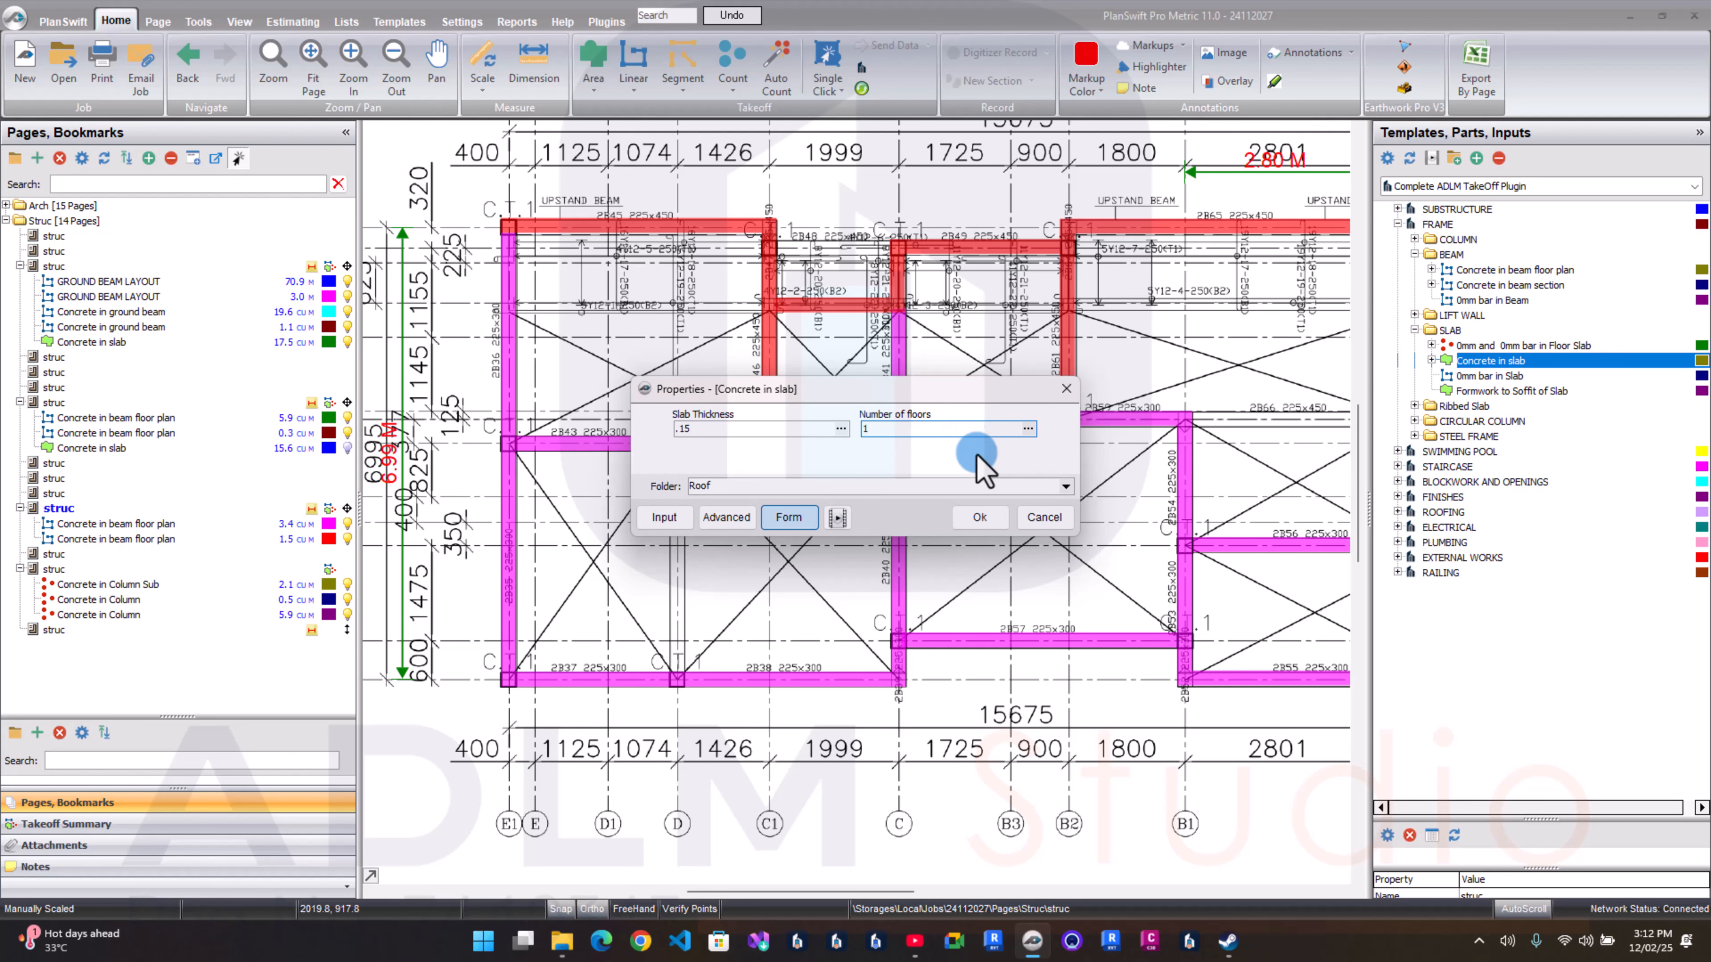
pyautogui.click(980, 516)
# Step: Outline the roof slab from the outer corner of 2B45 at grid E1 down about 1.4 m, across to grid A1 and down to beam 2B56
pyautogui.scroll(5, 576, 256)
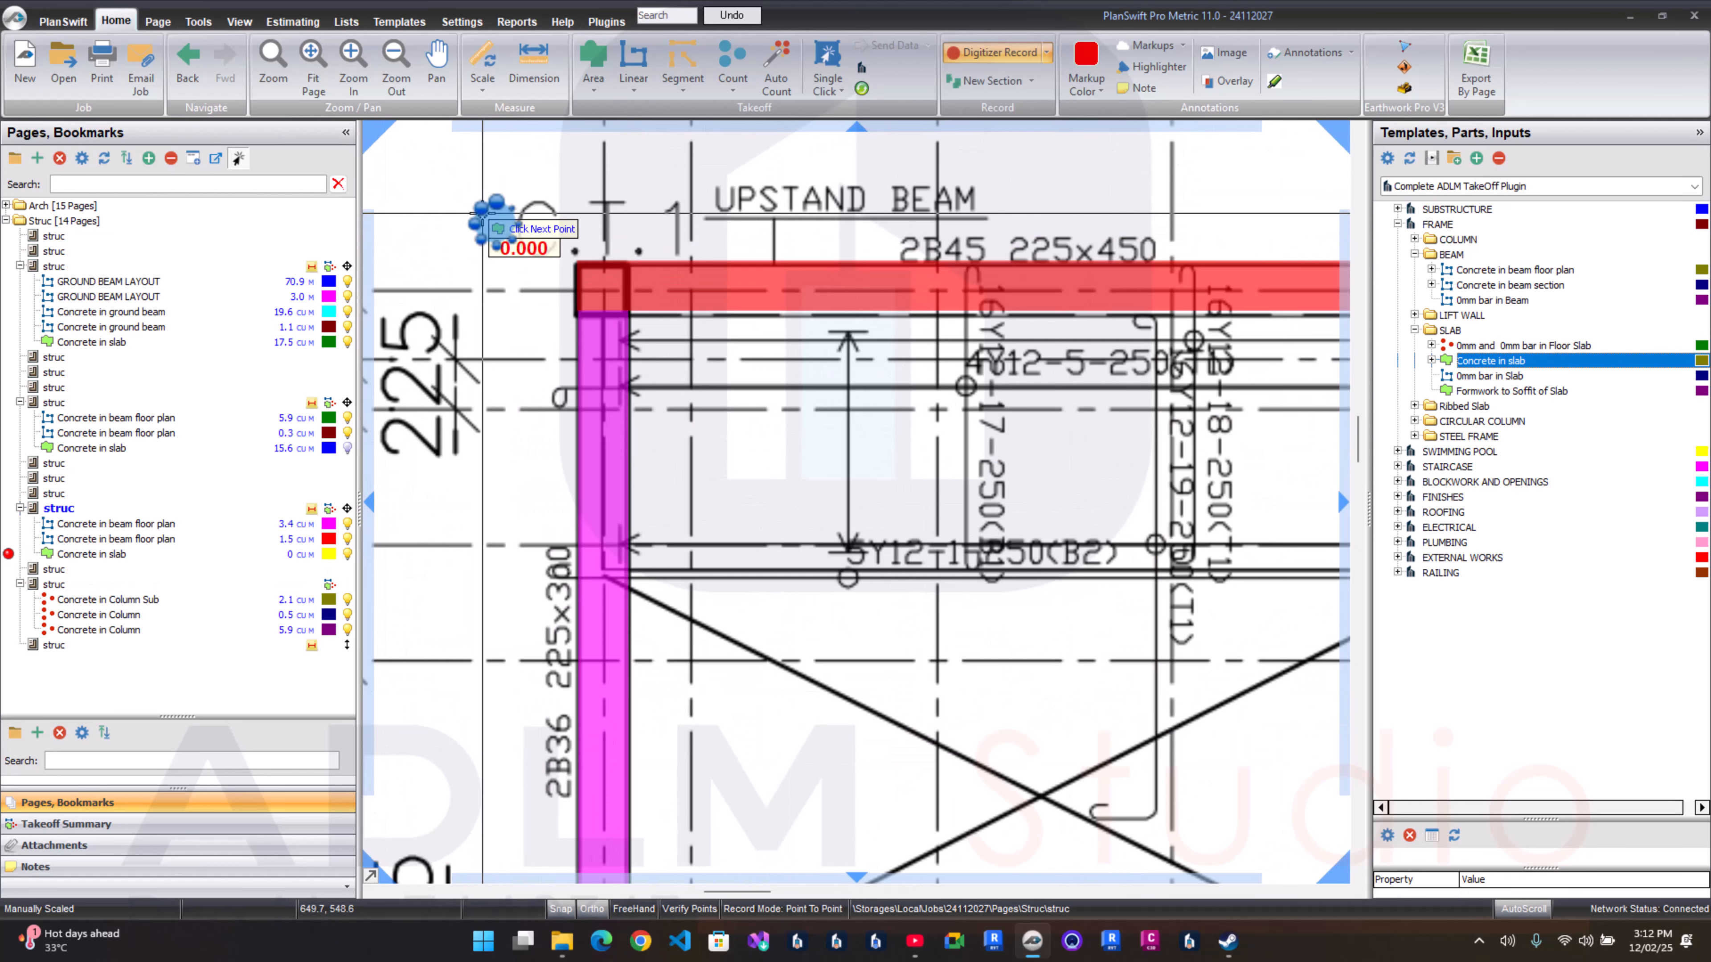
pyautogui.click(576, 249)
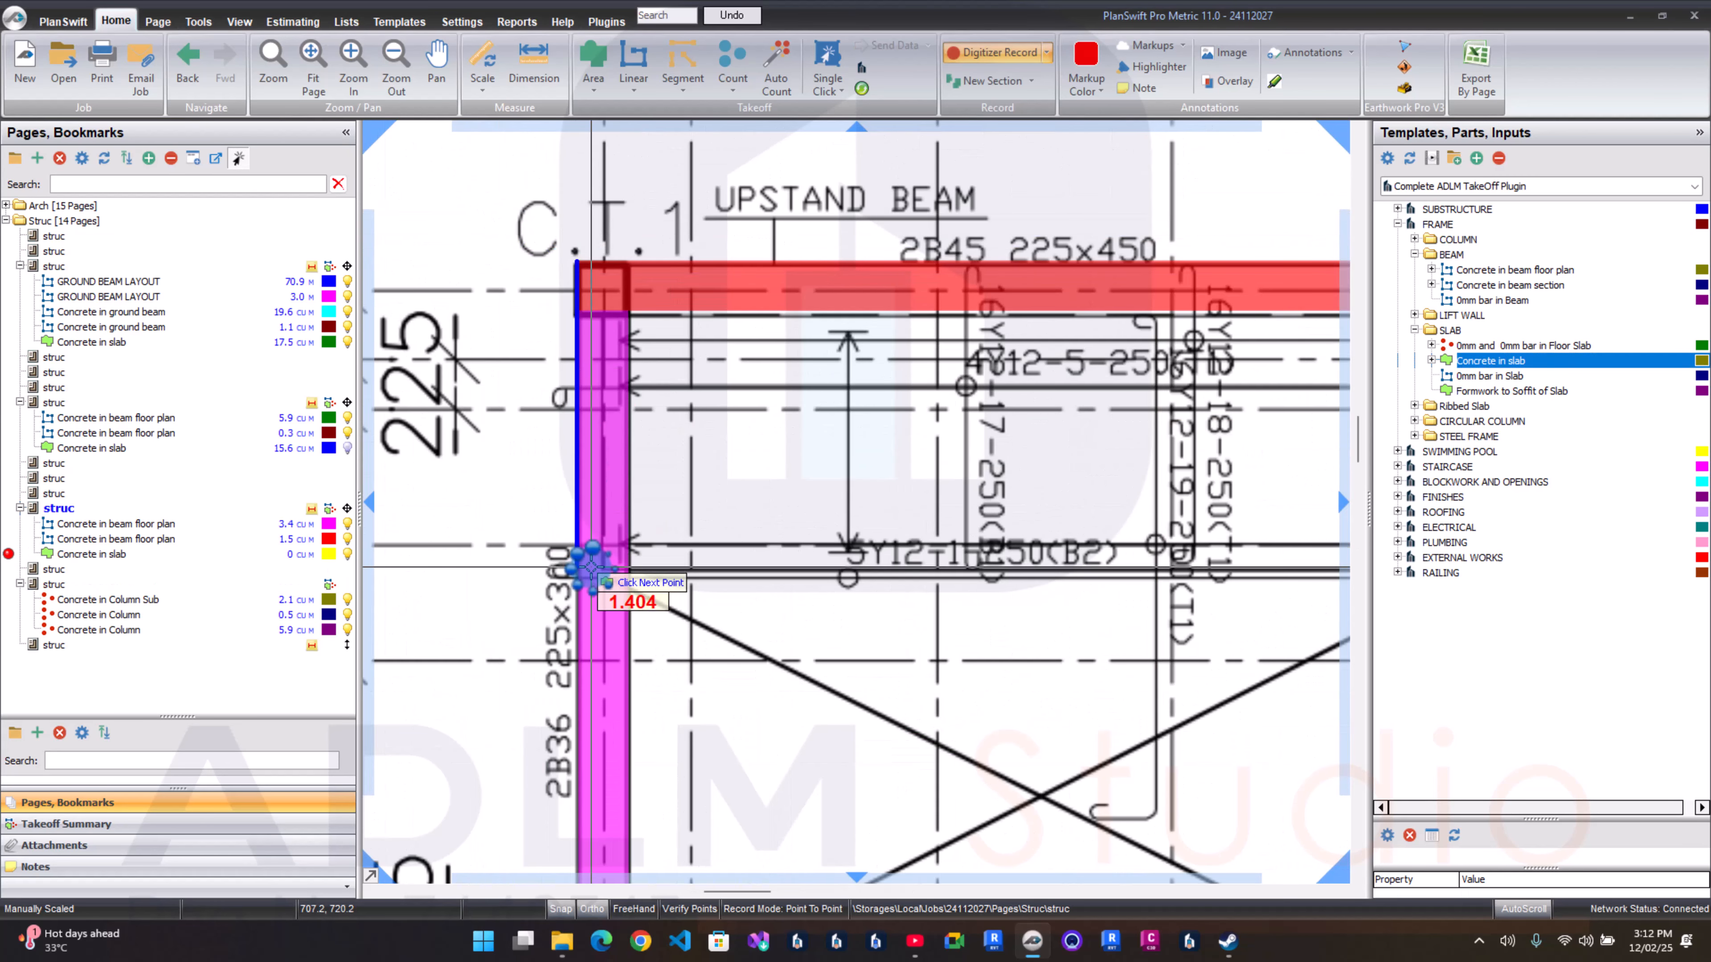
pyautogui.click(591, 570)
pyautogui.scroll(-3, 591, 569)
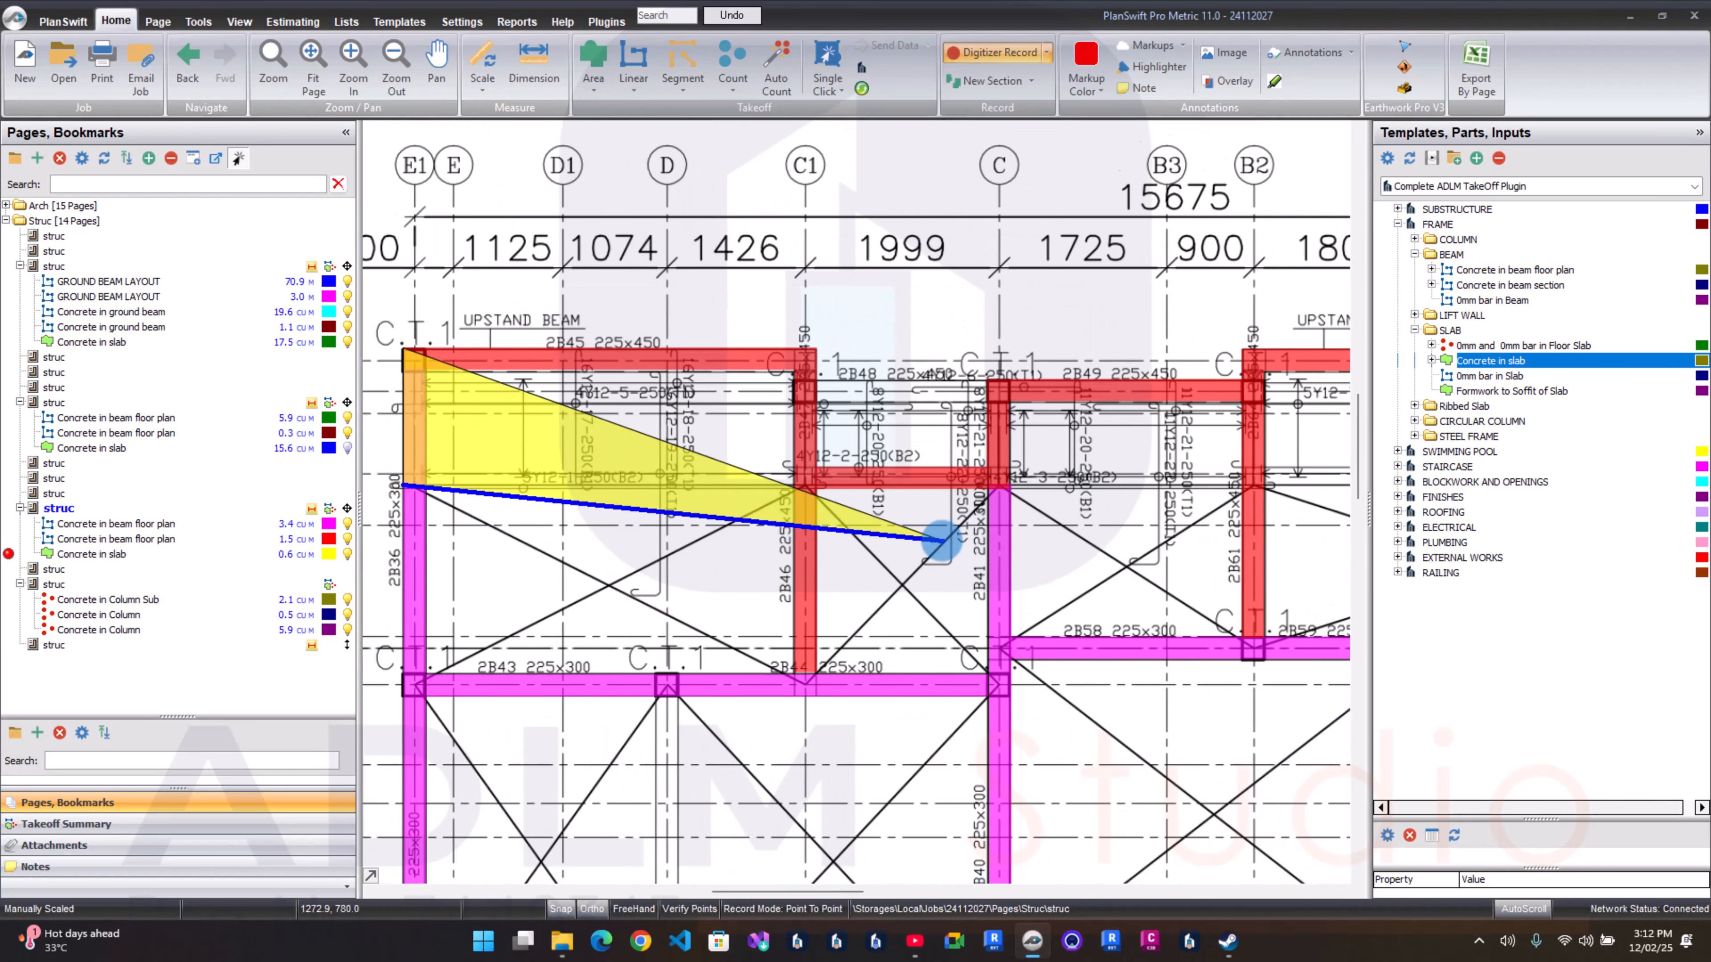
pyautogui.scroll(1, 936, 547)
pyautogui.click(974, 761)
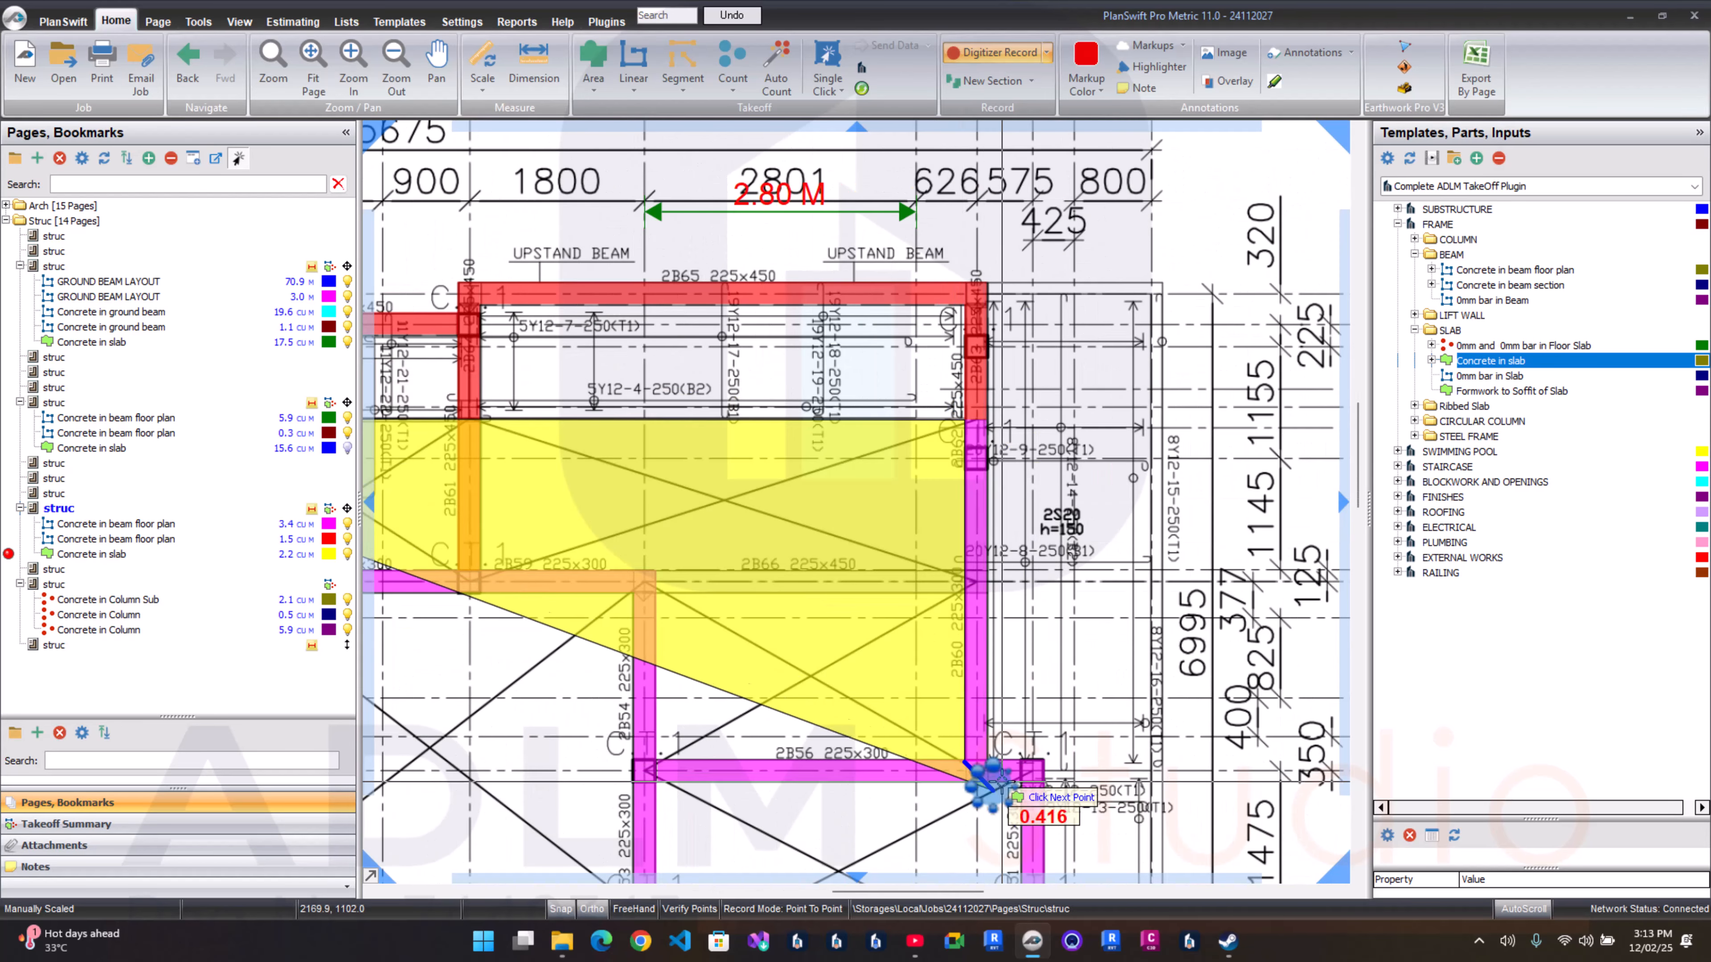
# Step: Continue the slab outline from grid A1 to grid A2, down about 2.1 m to beam 2B55's lower edge, and across to grid A3
pyautogui.scroll(3, 975, 778)
pyautogui.click(976, 774)
pyautogui.click(1101, 774)
pyautogui.scroll(-3, 1101, 776)
pyautogui.scroll(3, 968, 366)
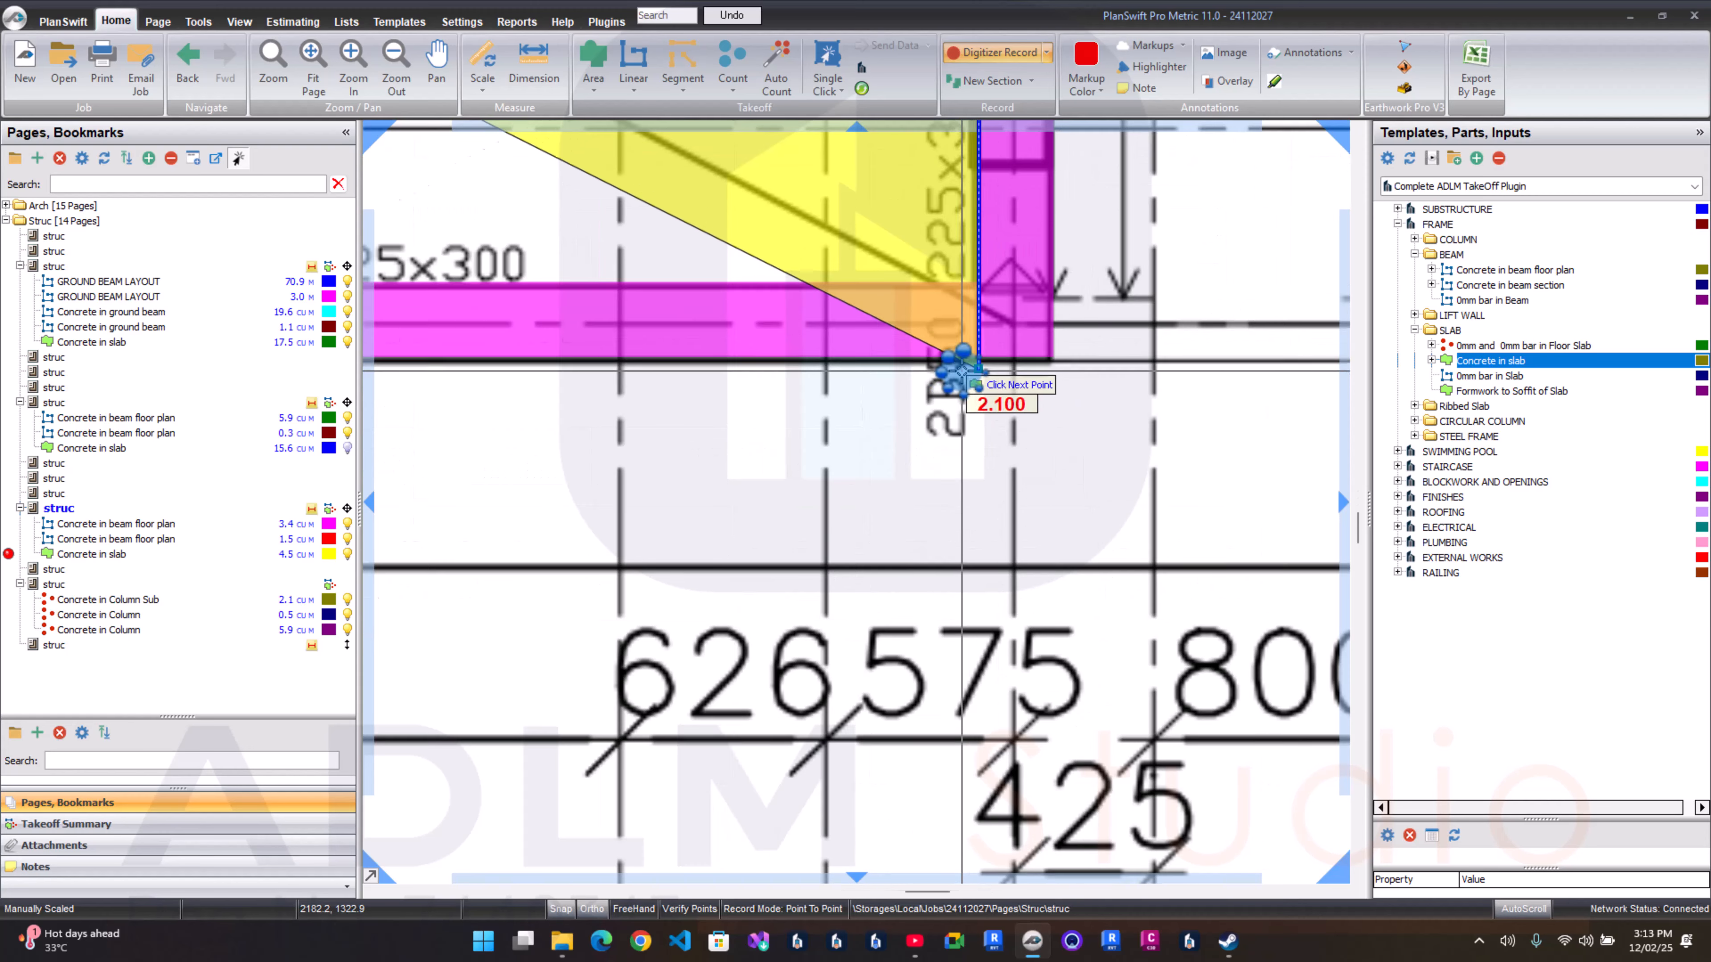
pyautogui.click(974, 362)
pyautogui.scroll(-3, 977, 360)
pyautogui.click(1106, 363)
# Step: Trace the slab outline up grid A3 for about 7.2 m and back along the stepped upper beams to close the area
pyautogui.scroll(-3, 1107, 363)
pyautogui.scroll(3, 1136, 162)
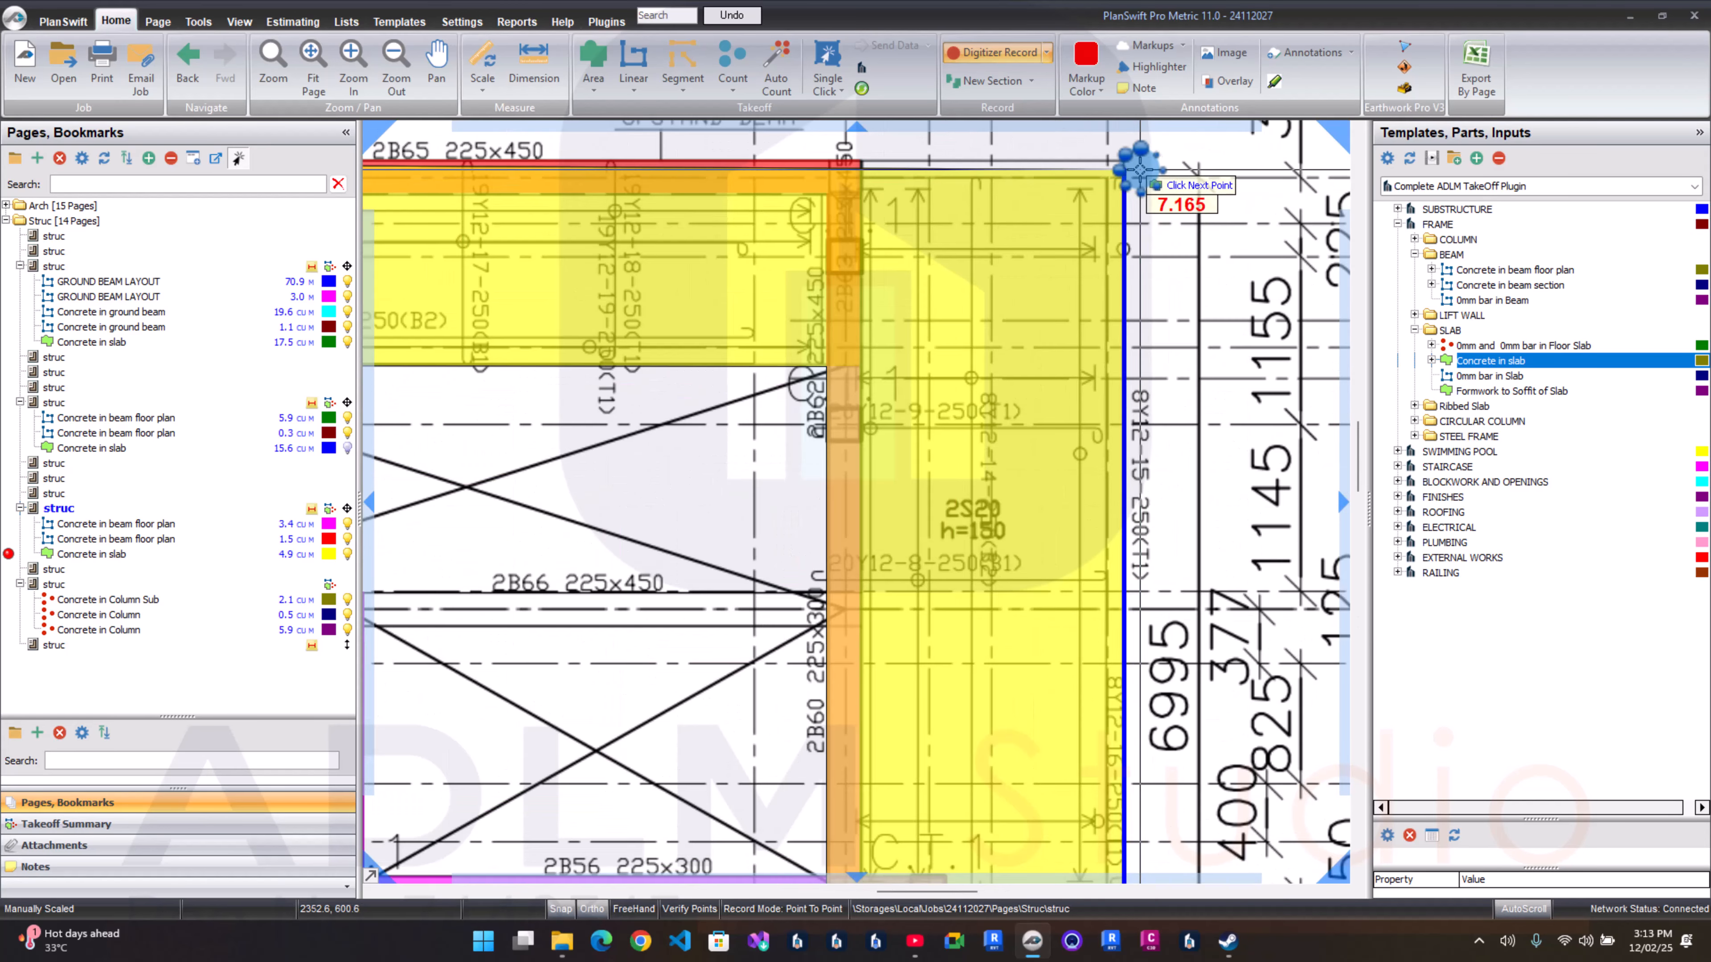
pyautogui.scroll(-3, 840, 160)
pyautogui.scroll(3, 850, 175)
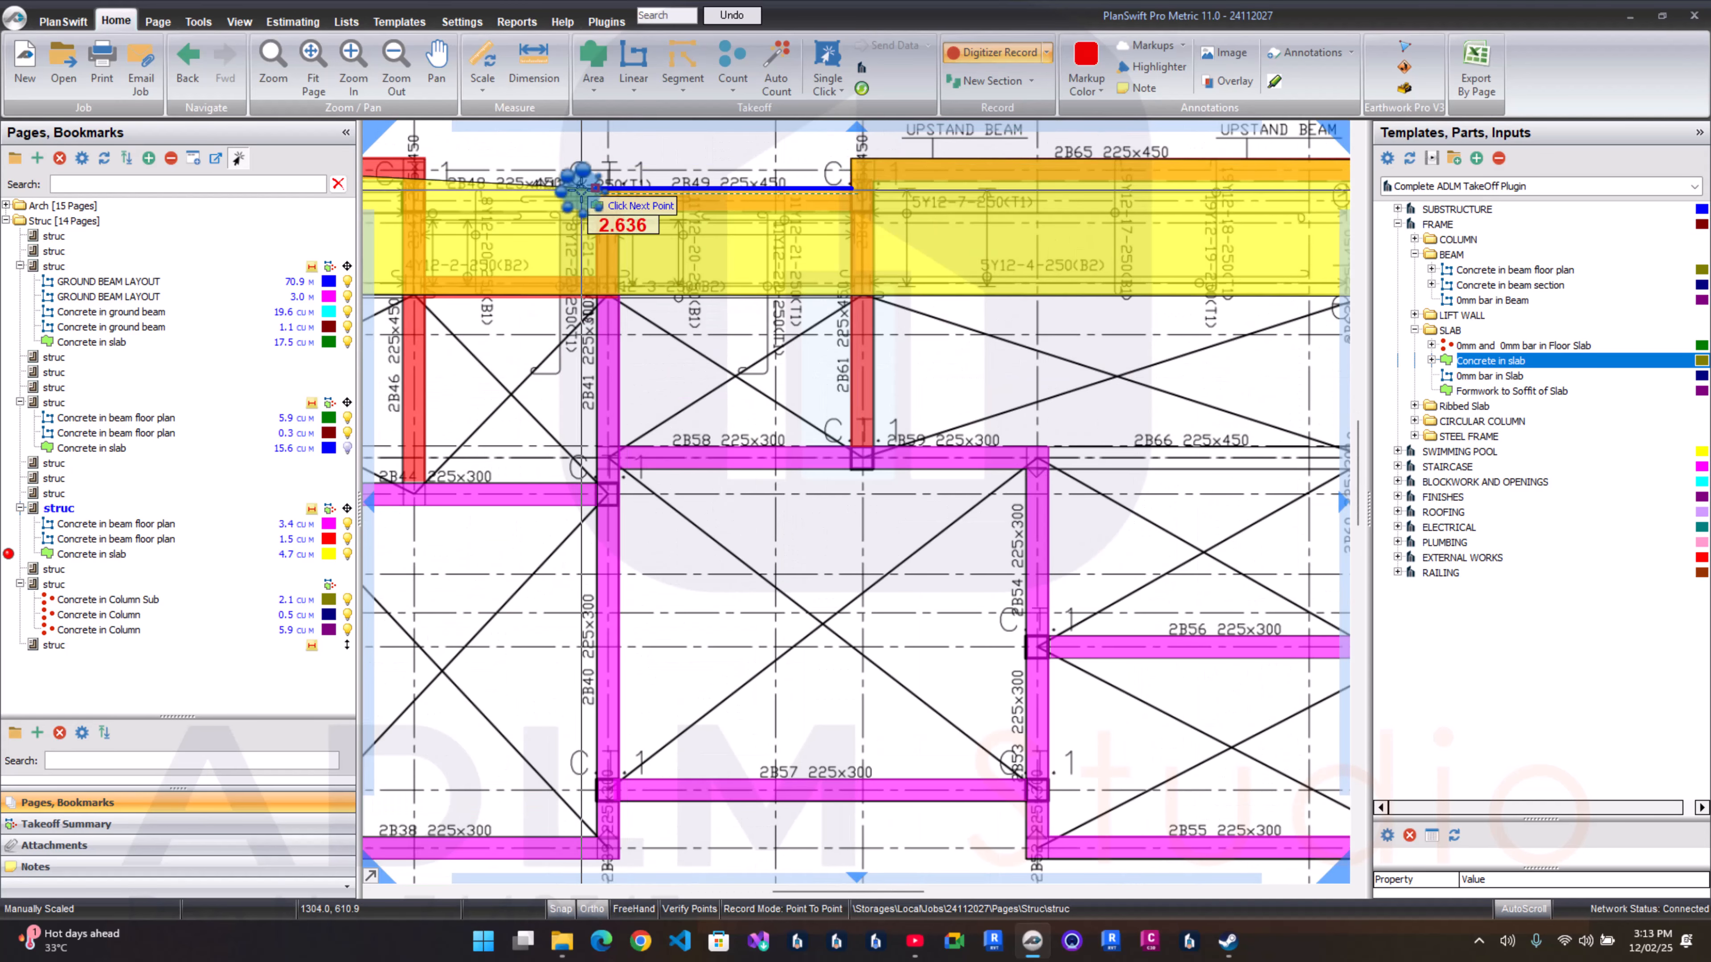
pyautogui.click(428, 163)
pyautogui.scroll(-3, 531, 263)
pyautogui.scroll(2, 745, 265)
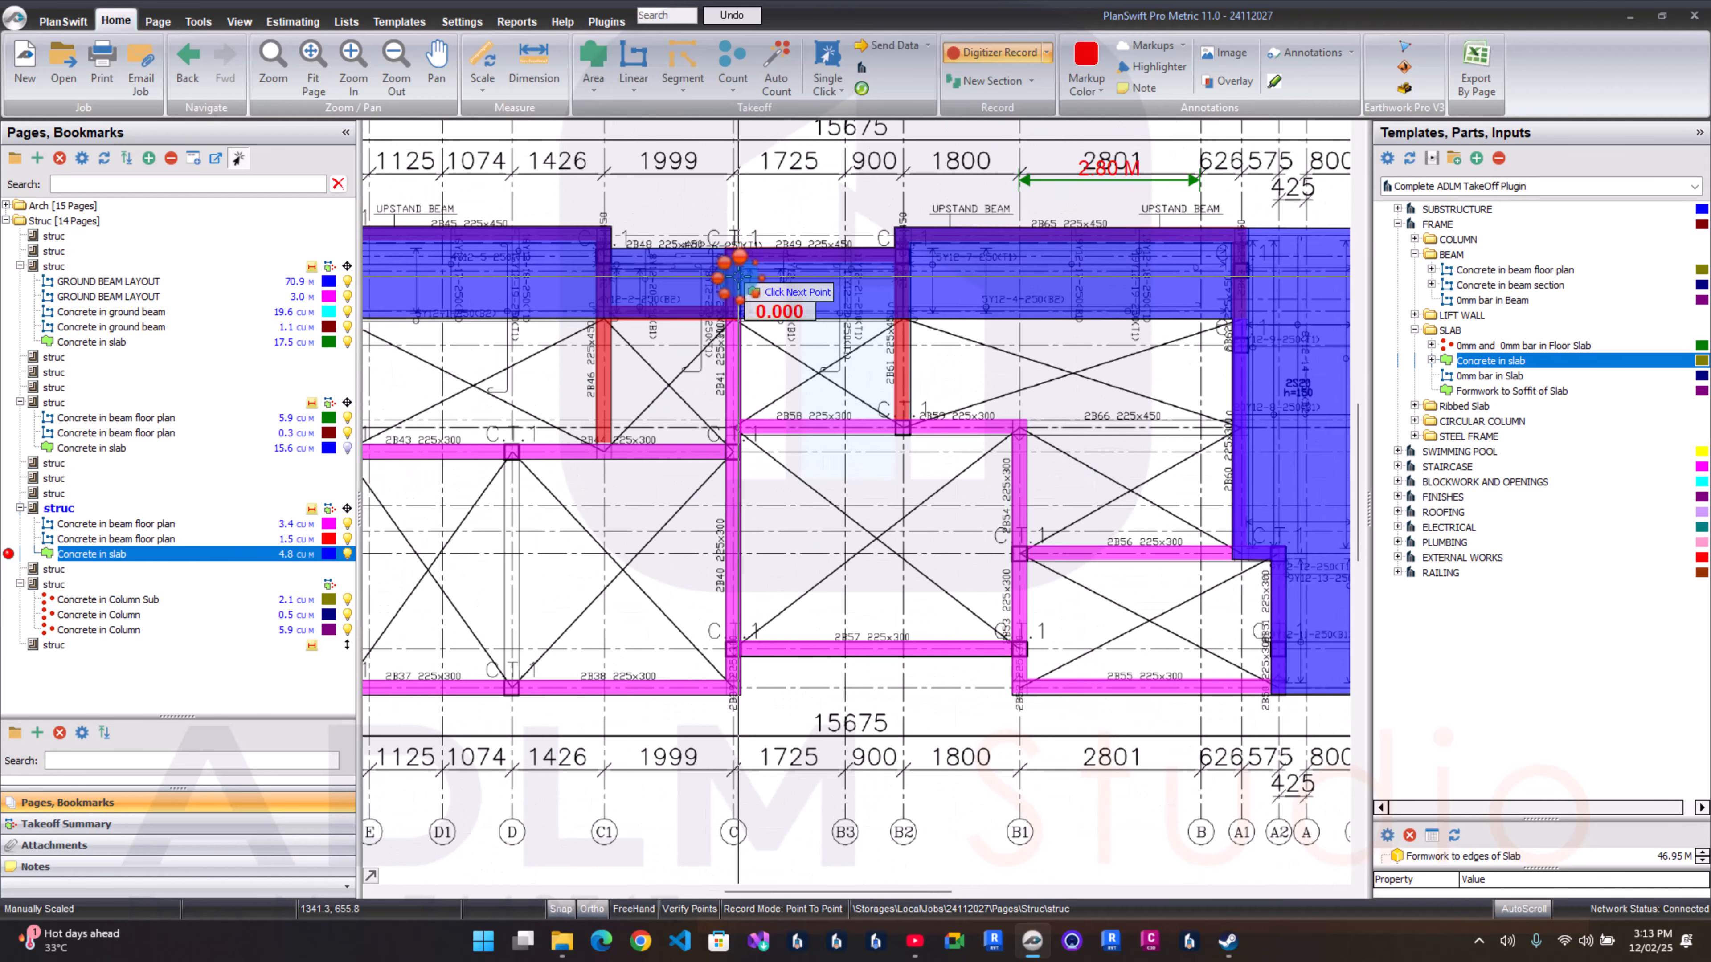
# Step: End the recording of the roof slab concrete takeoff
pyautogui.middleClick(792, 379)
pyautogui.middleClick(847, 366)
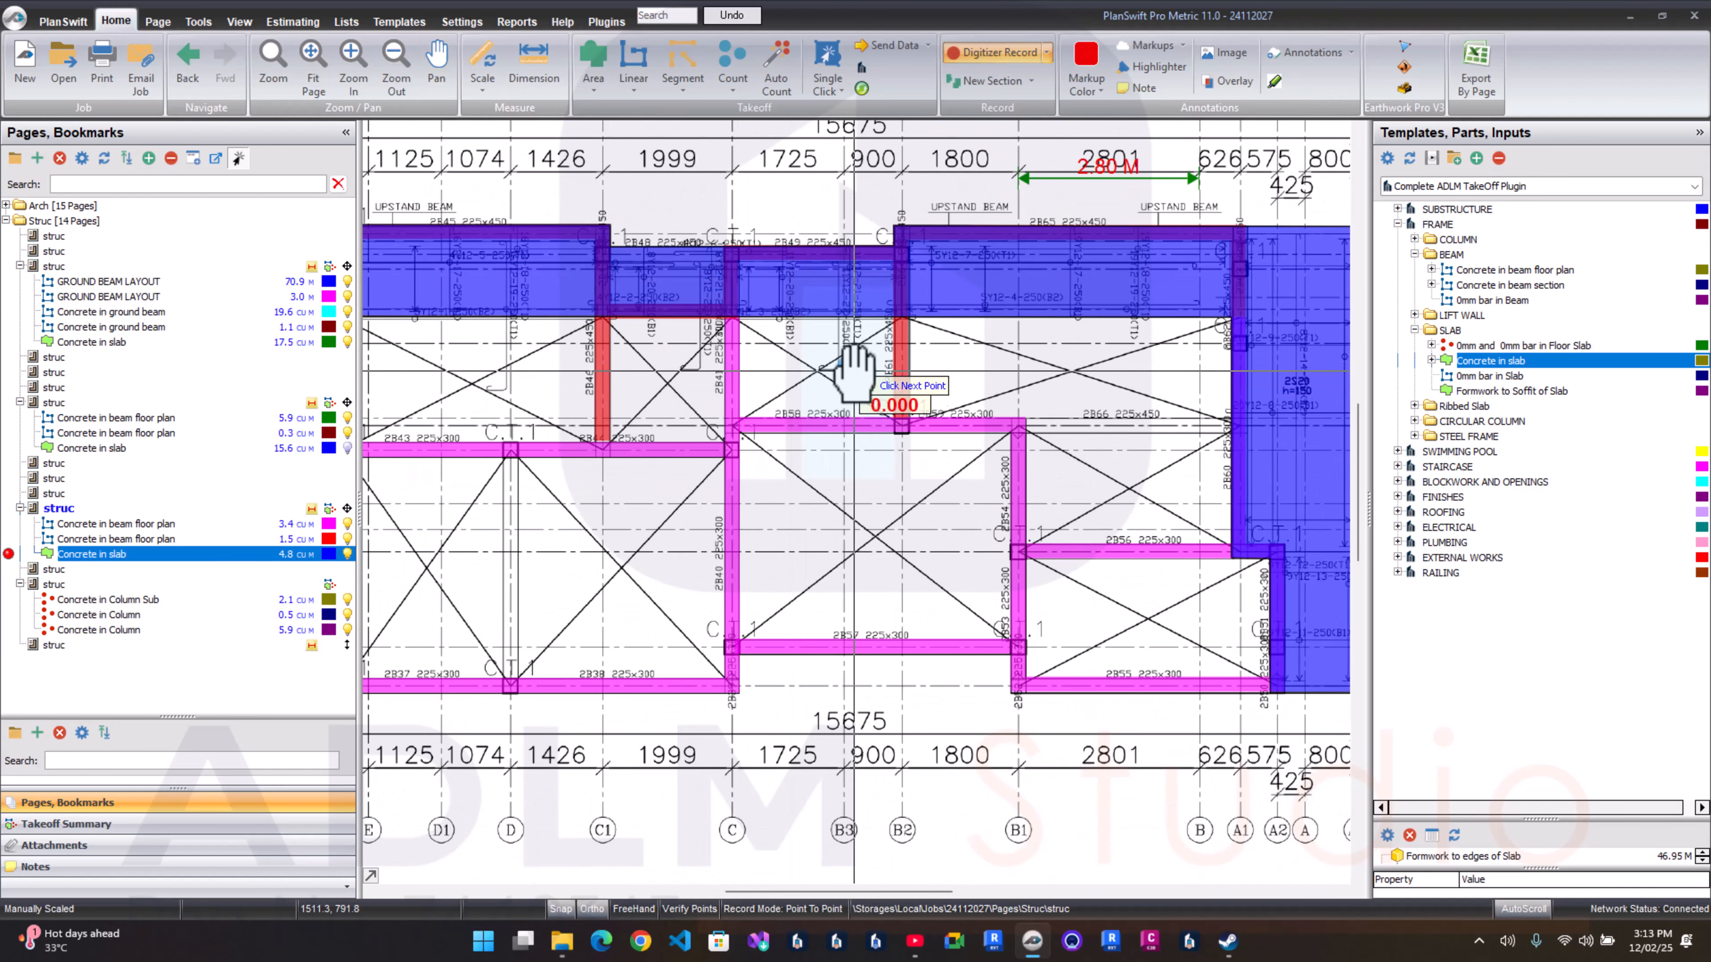
pyautogui.rightClick(847, 378)
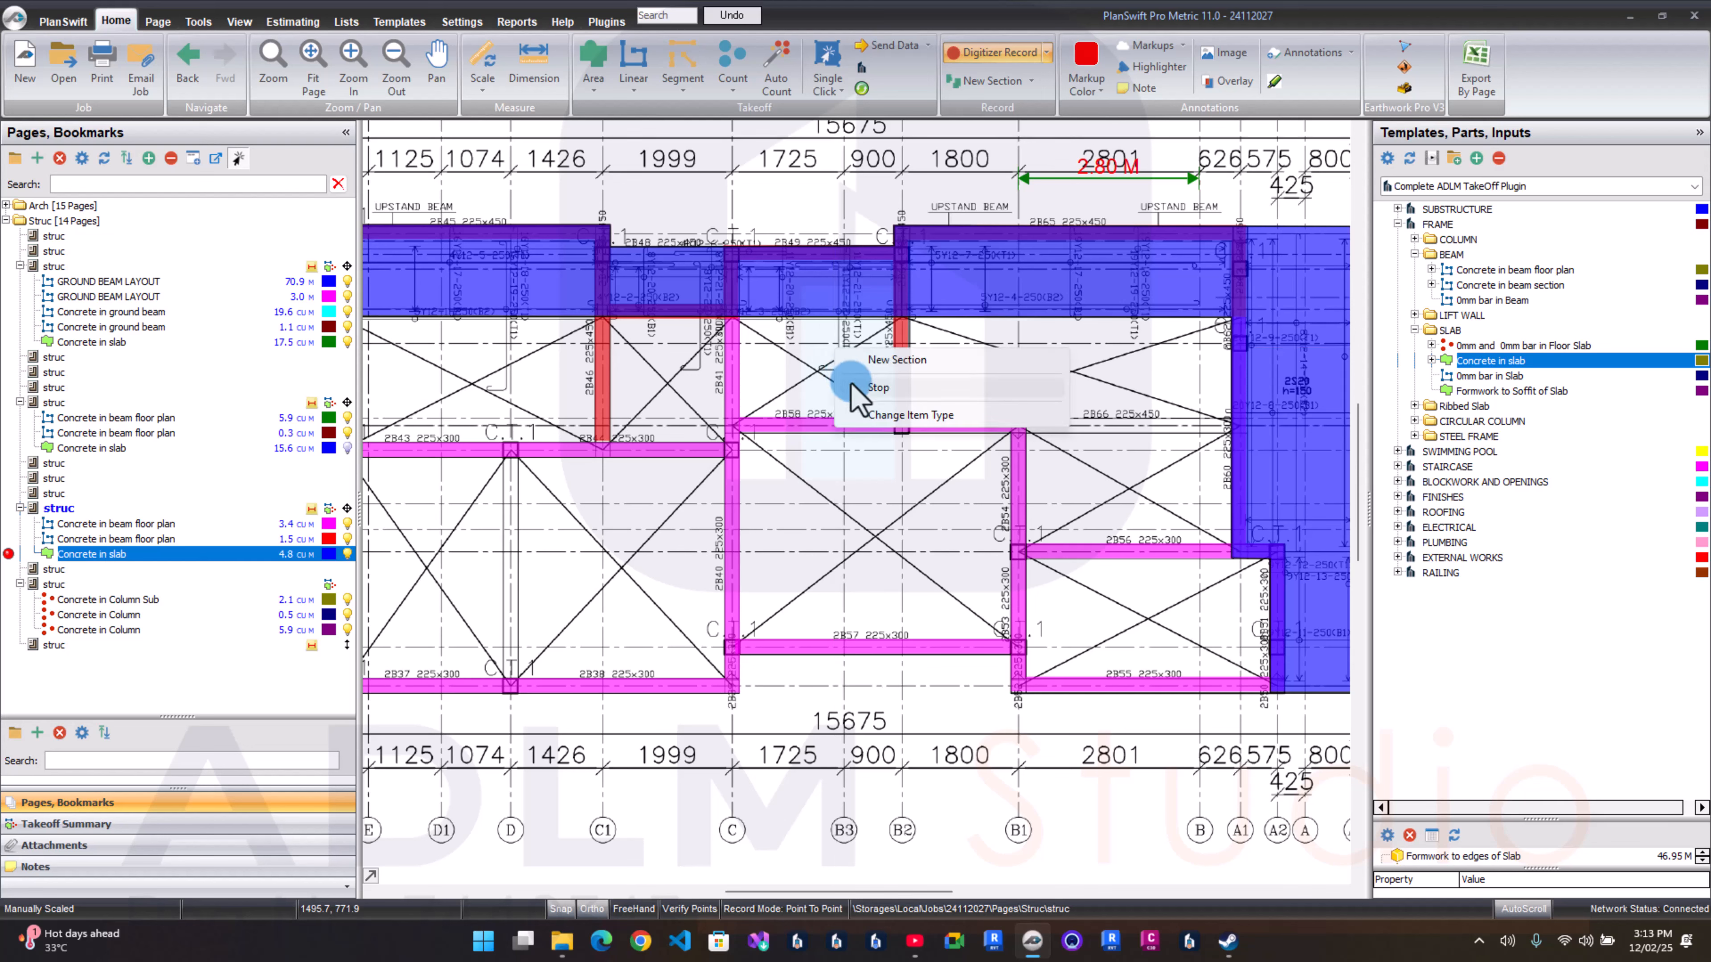
pyautogui.click(851, 386)
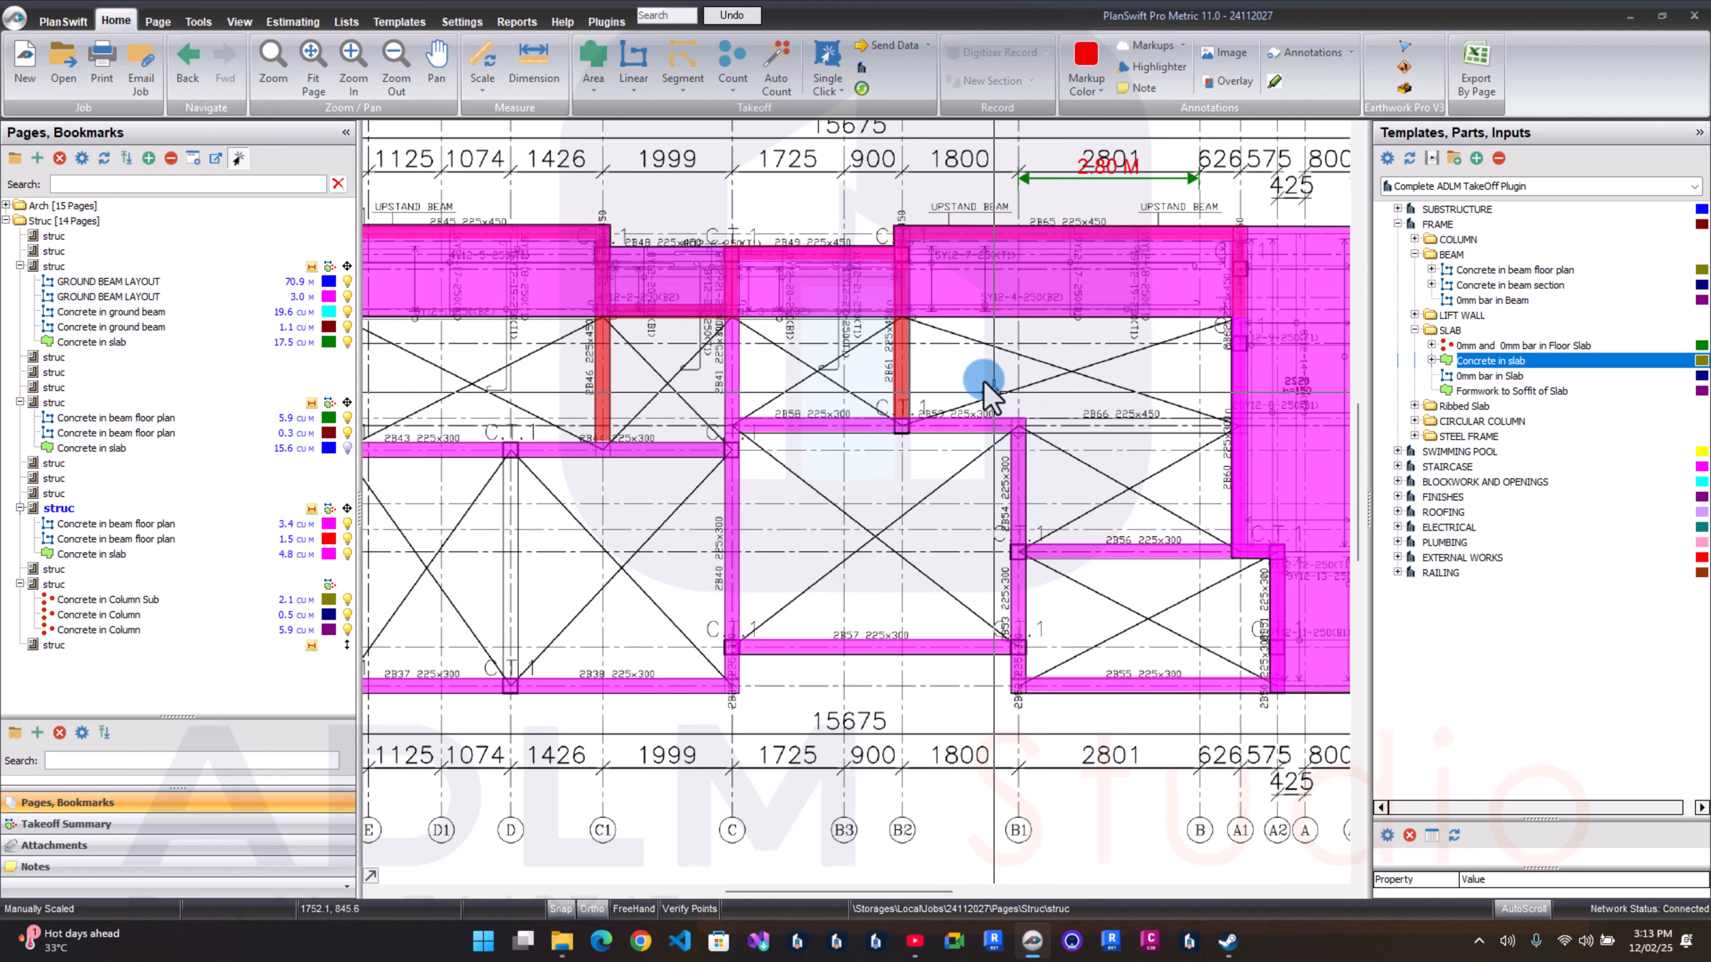
# Step: Resume the roof takeoff that holds beam 2B61, add the 225x450 beam 2B66 from grid B1 to grid A1, and stop recording
pyautogui.click(906, 369)
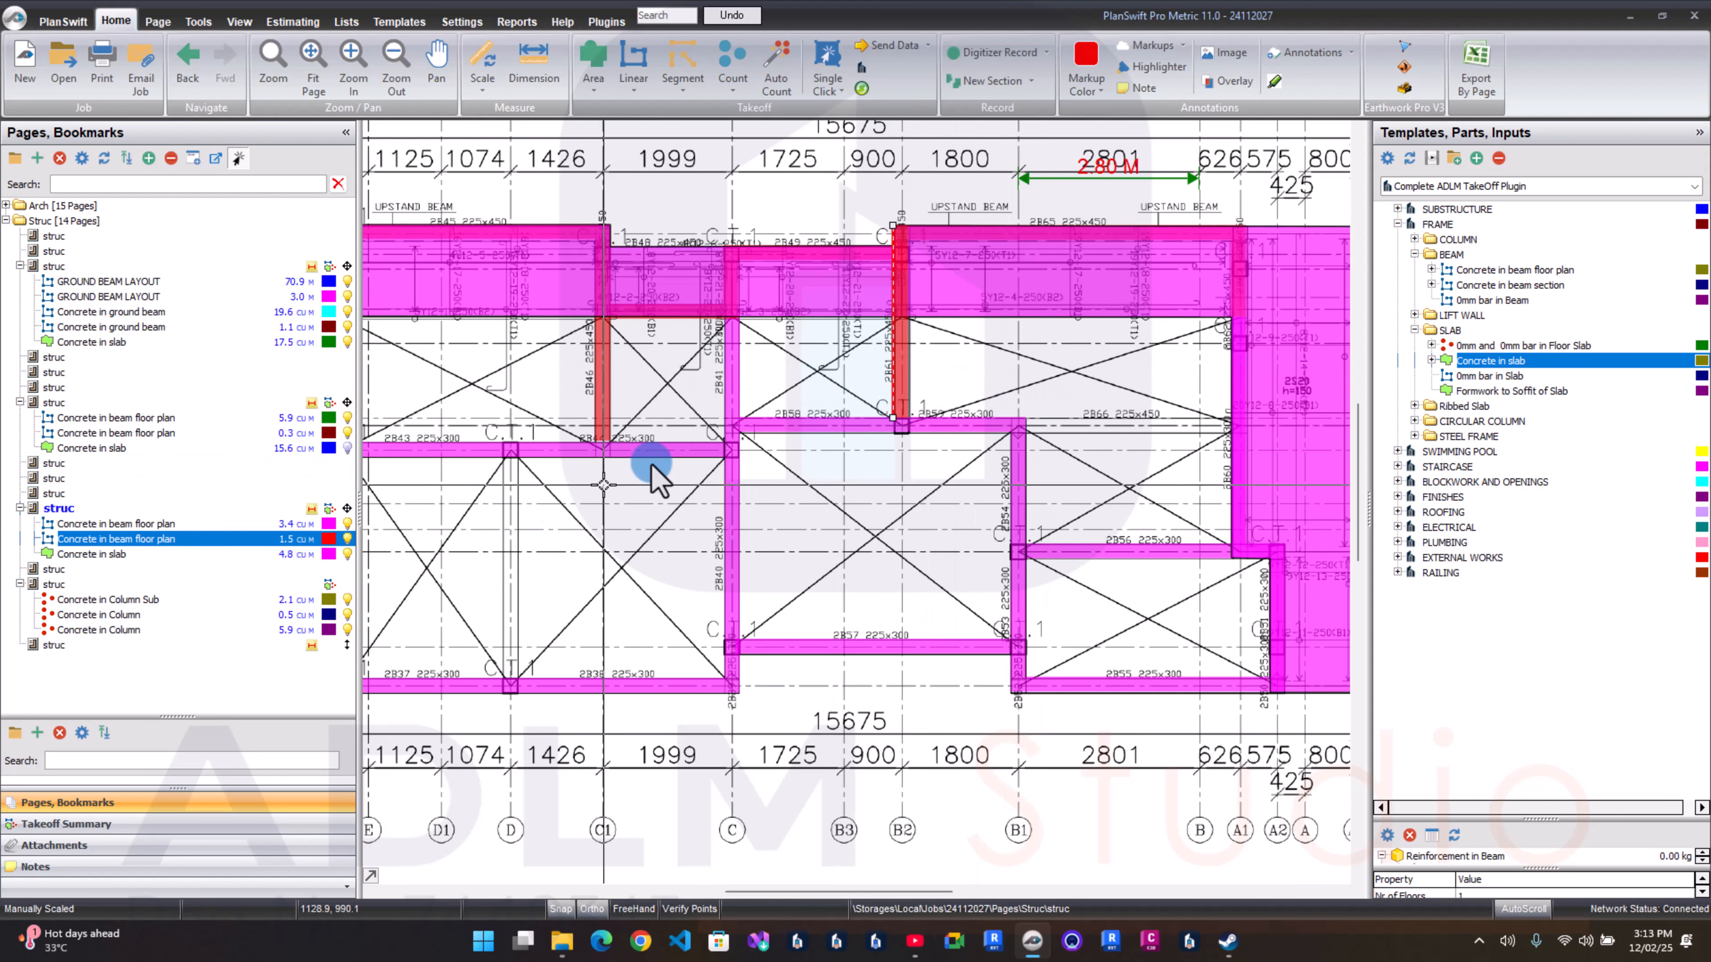
pyautogui.click(9, 538)
pyautogui.scroll(2, 1138, 496)
pyautogui.click(953, 354)
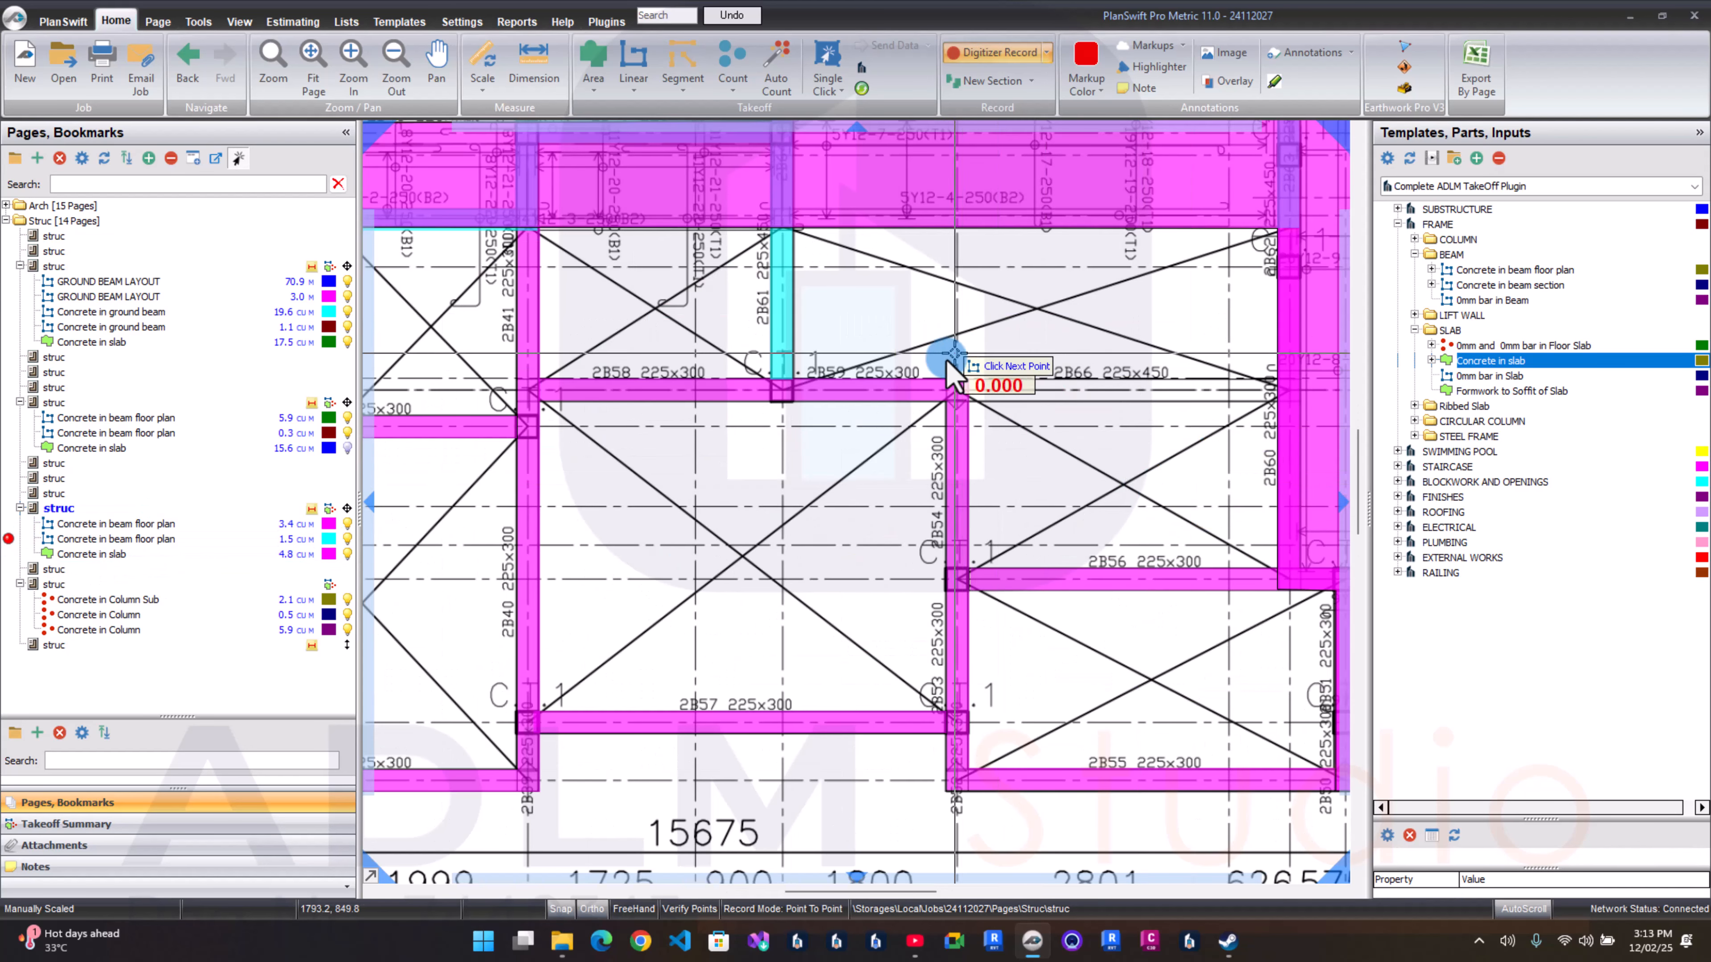
pyautogui.doubleClick(1281, 381)
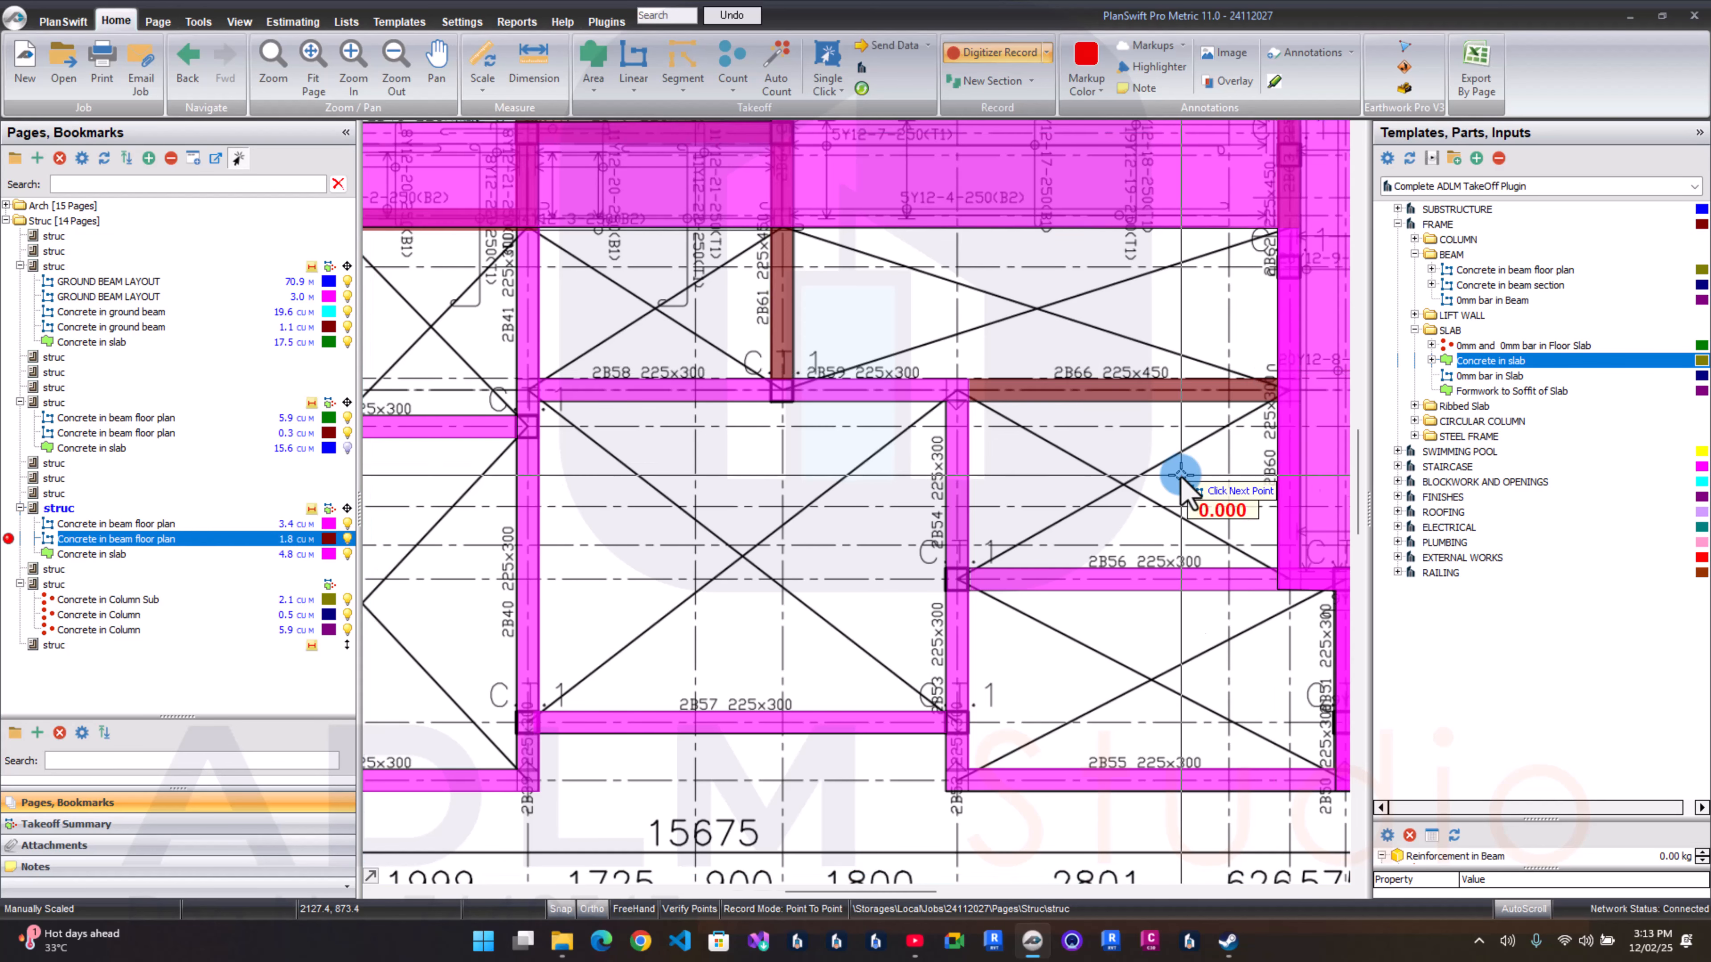
pyautogui.scroll(-3, 1183, 486)
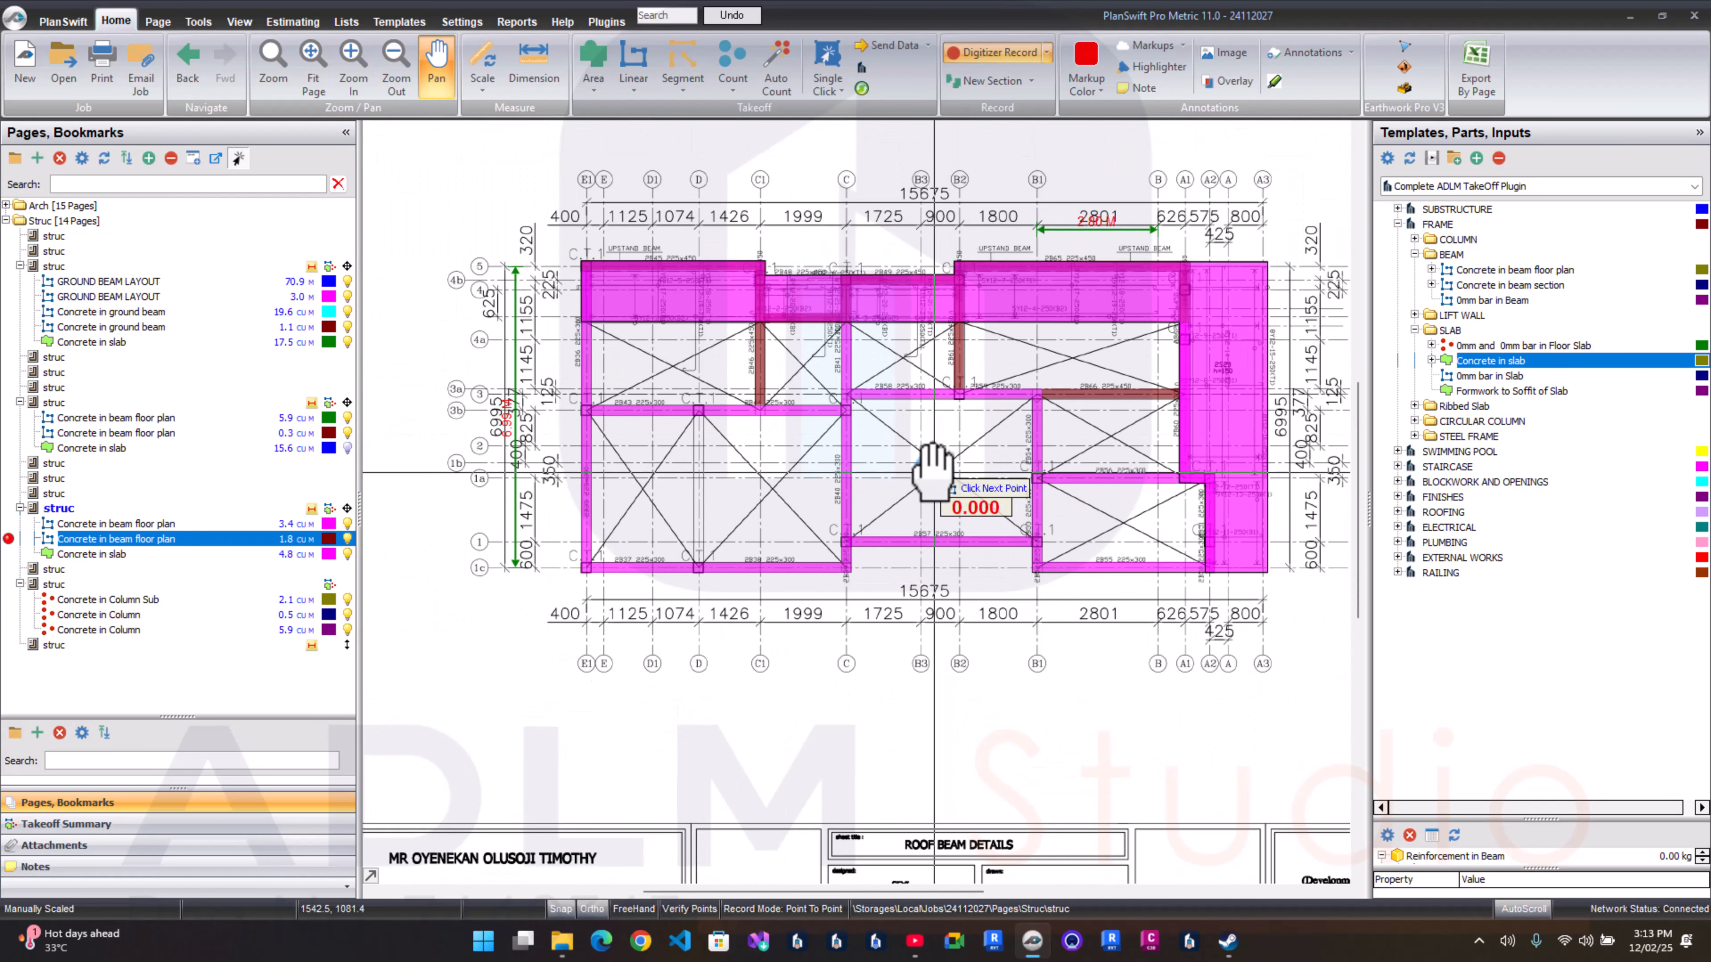
pyautogui.rightClick(966, 492)
pyautogui.click(1000, 529)
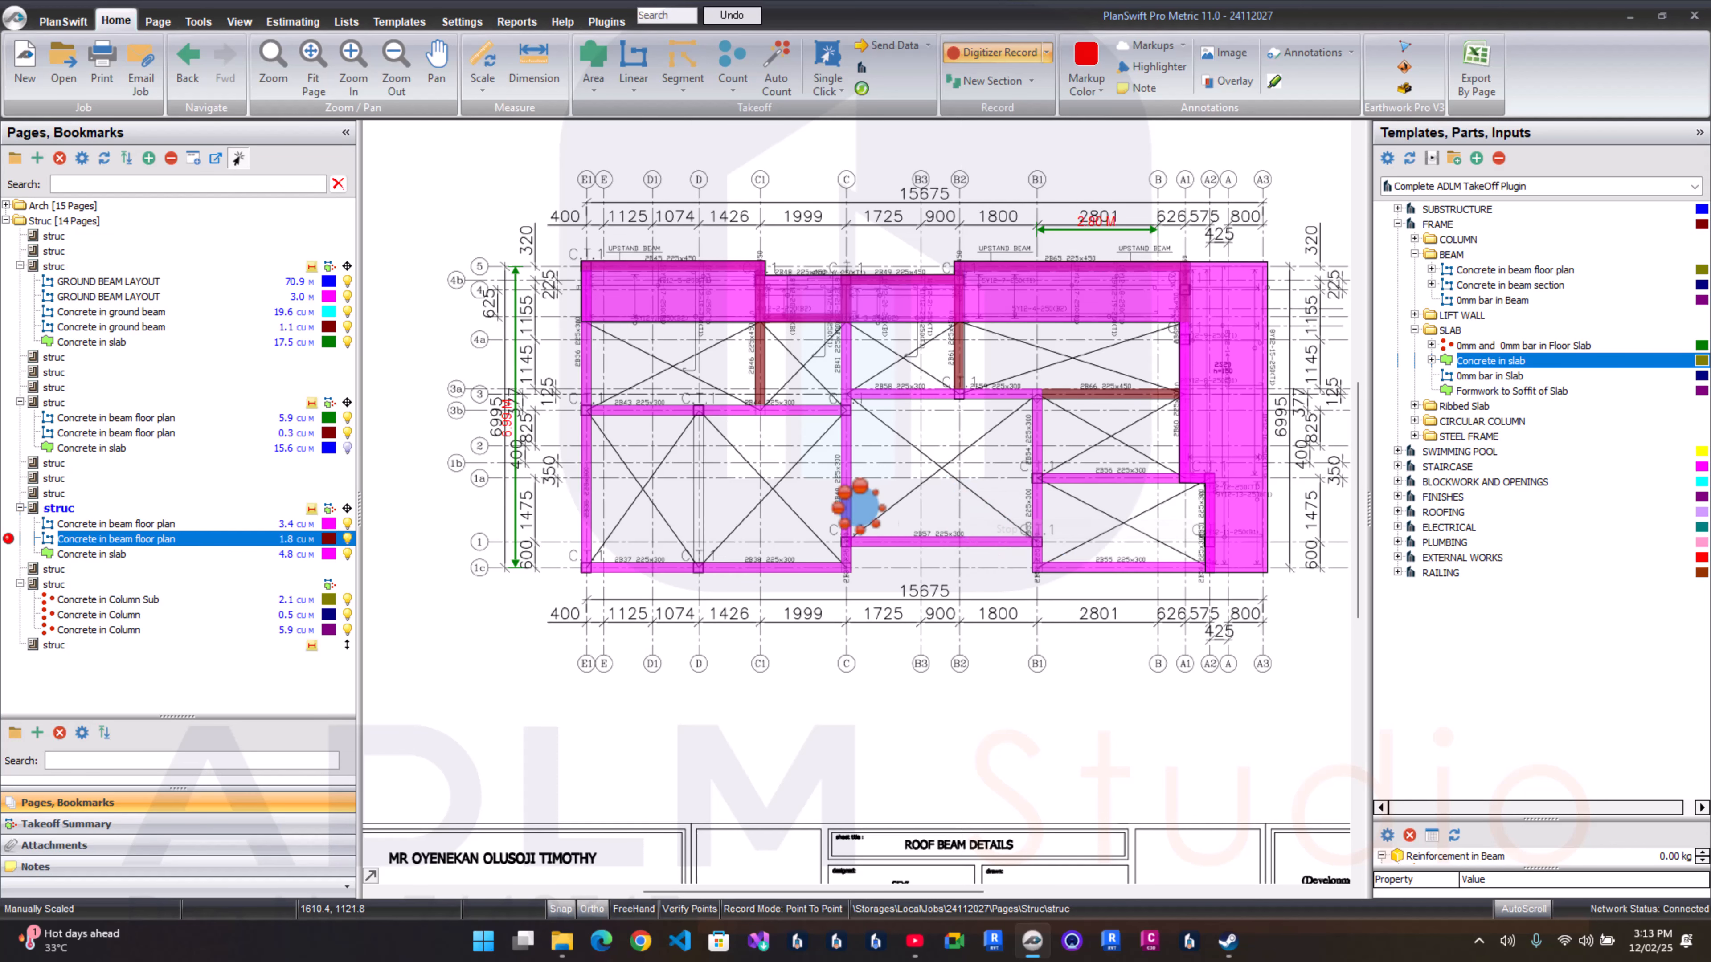
# Step: Go past the roof beam details to the Staircase Details page and expand the staircase concrete templates
pyautogui.click(95, 571)
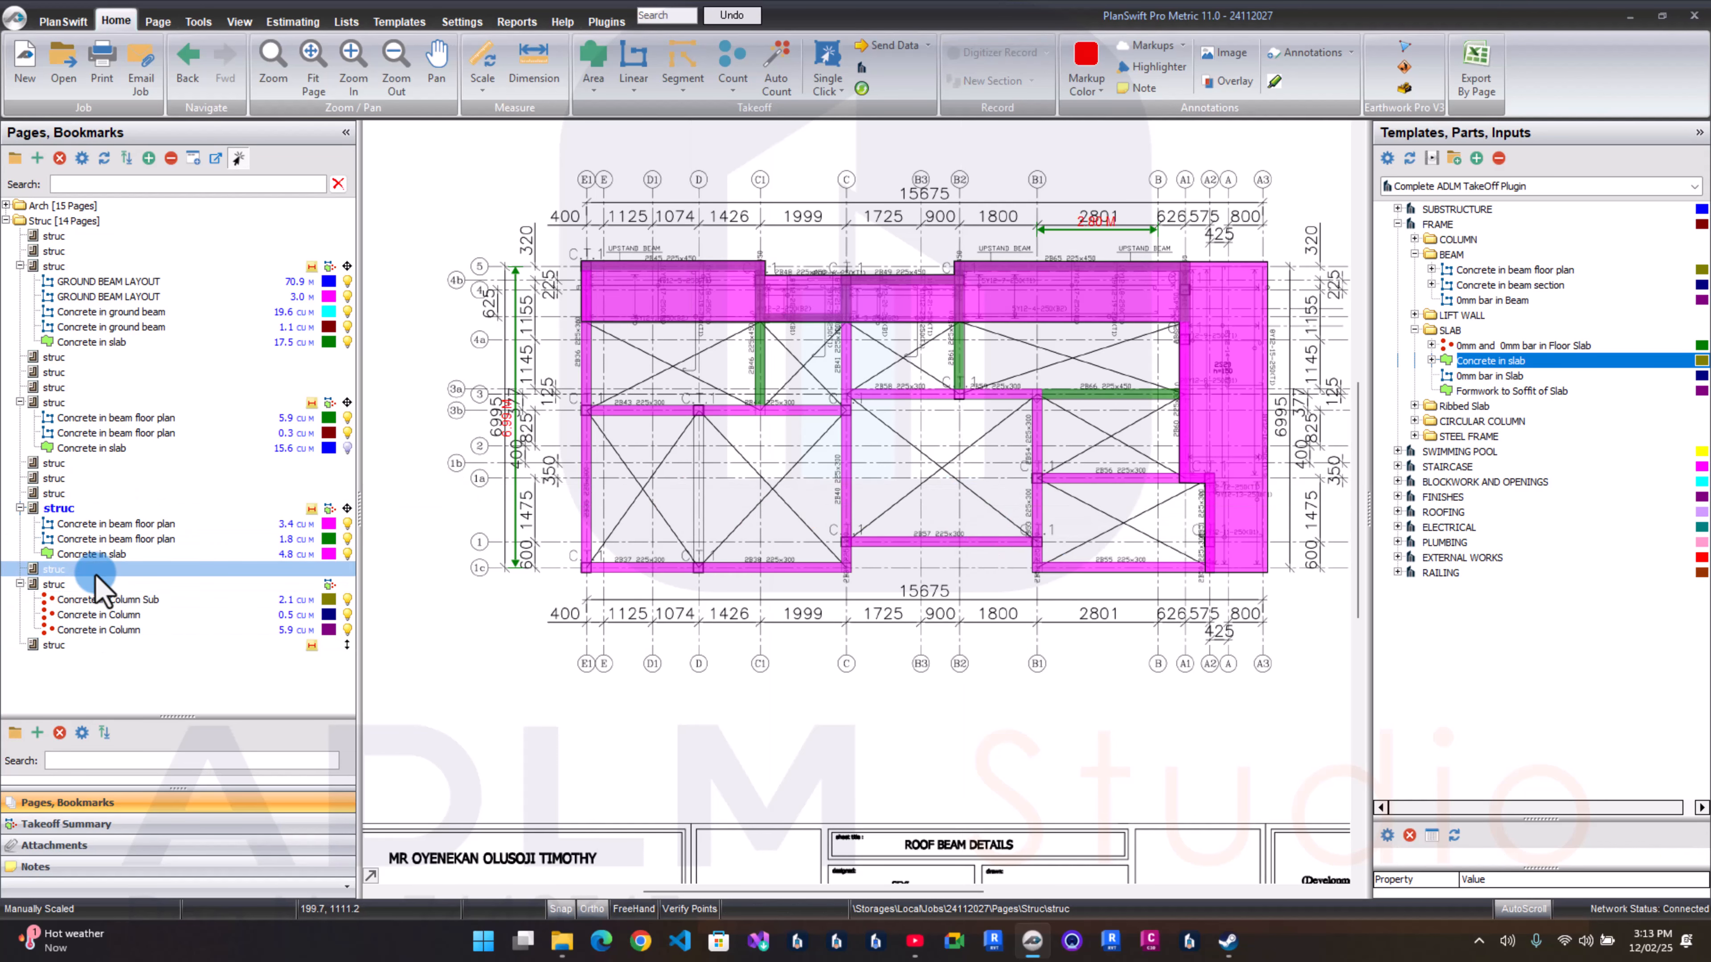
pyautogui.click(97, 570)
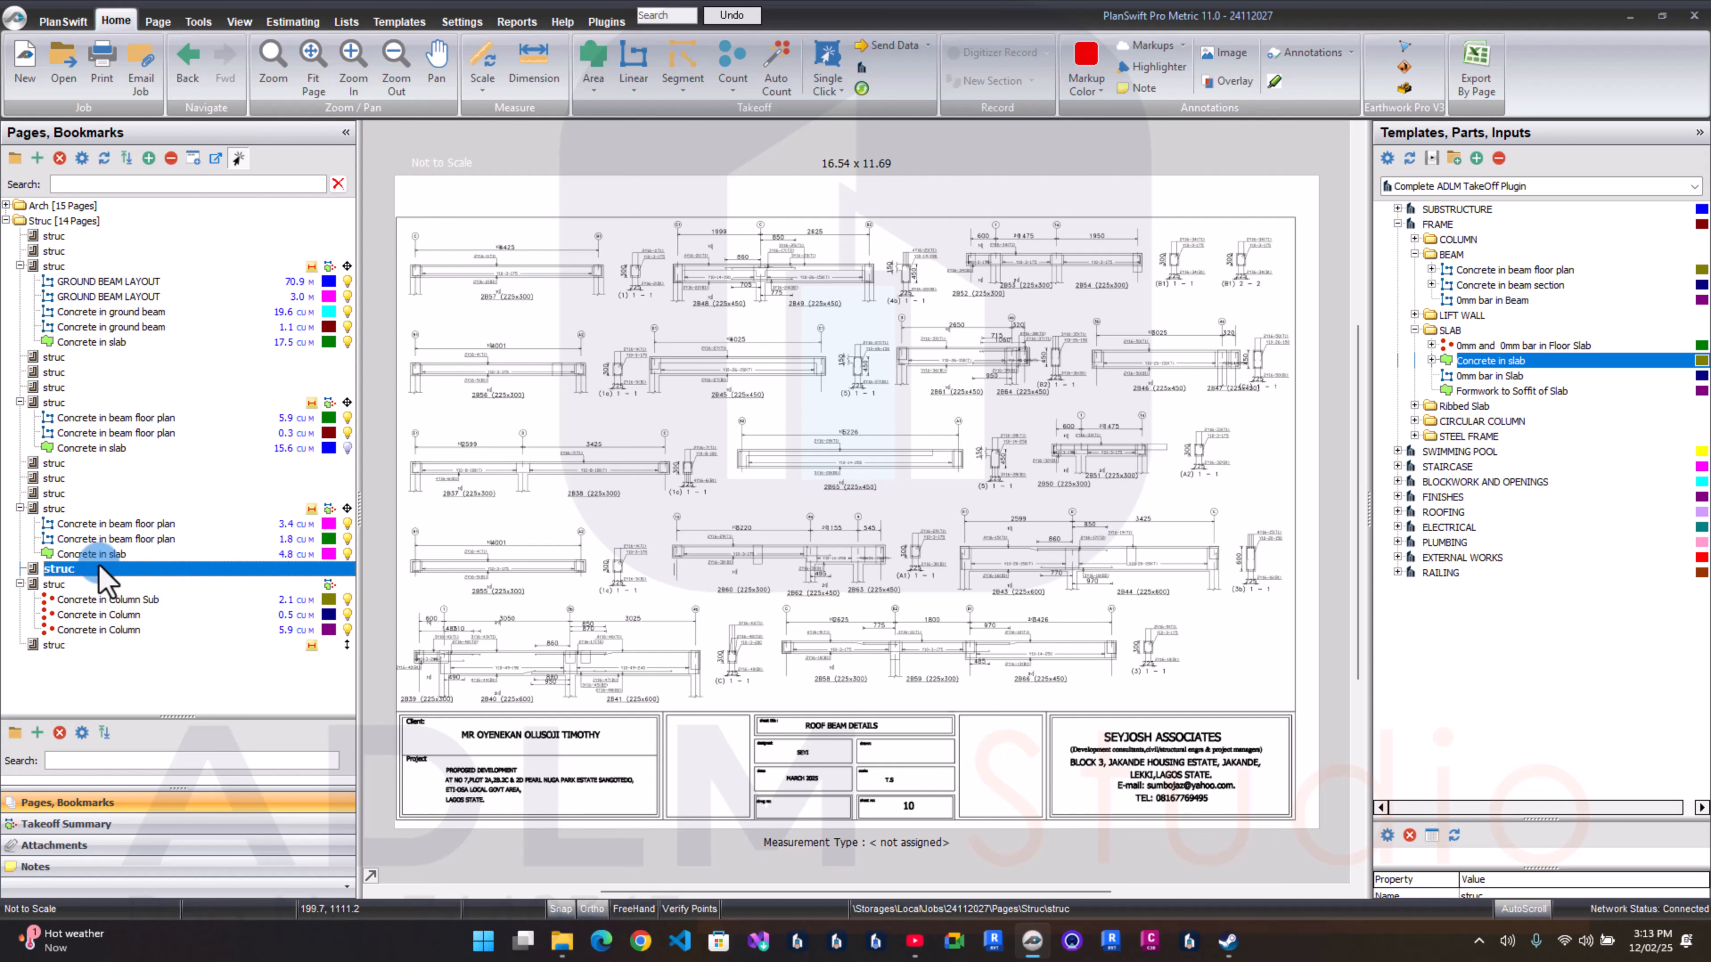
pyautogui.click(91, 645)
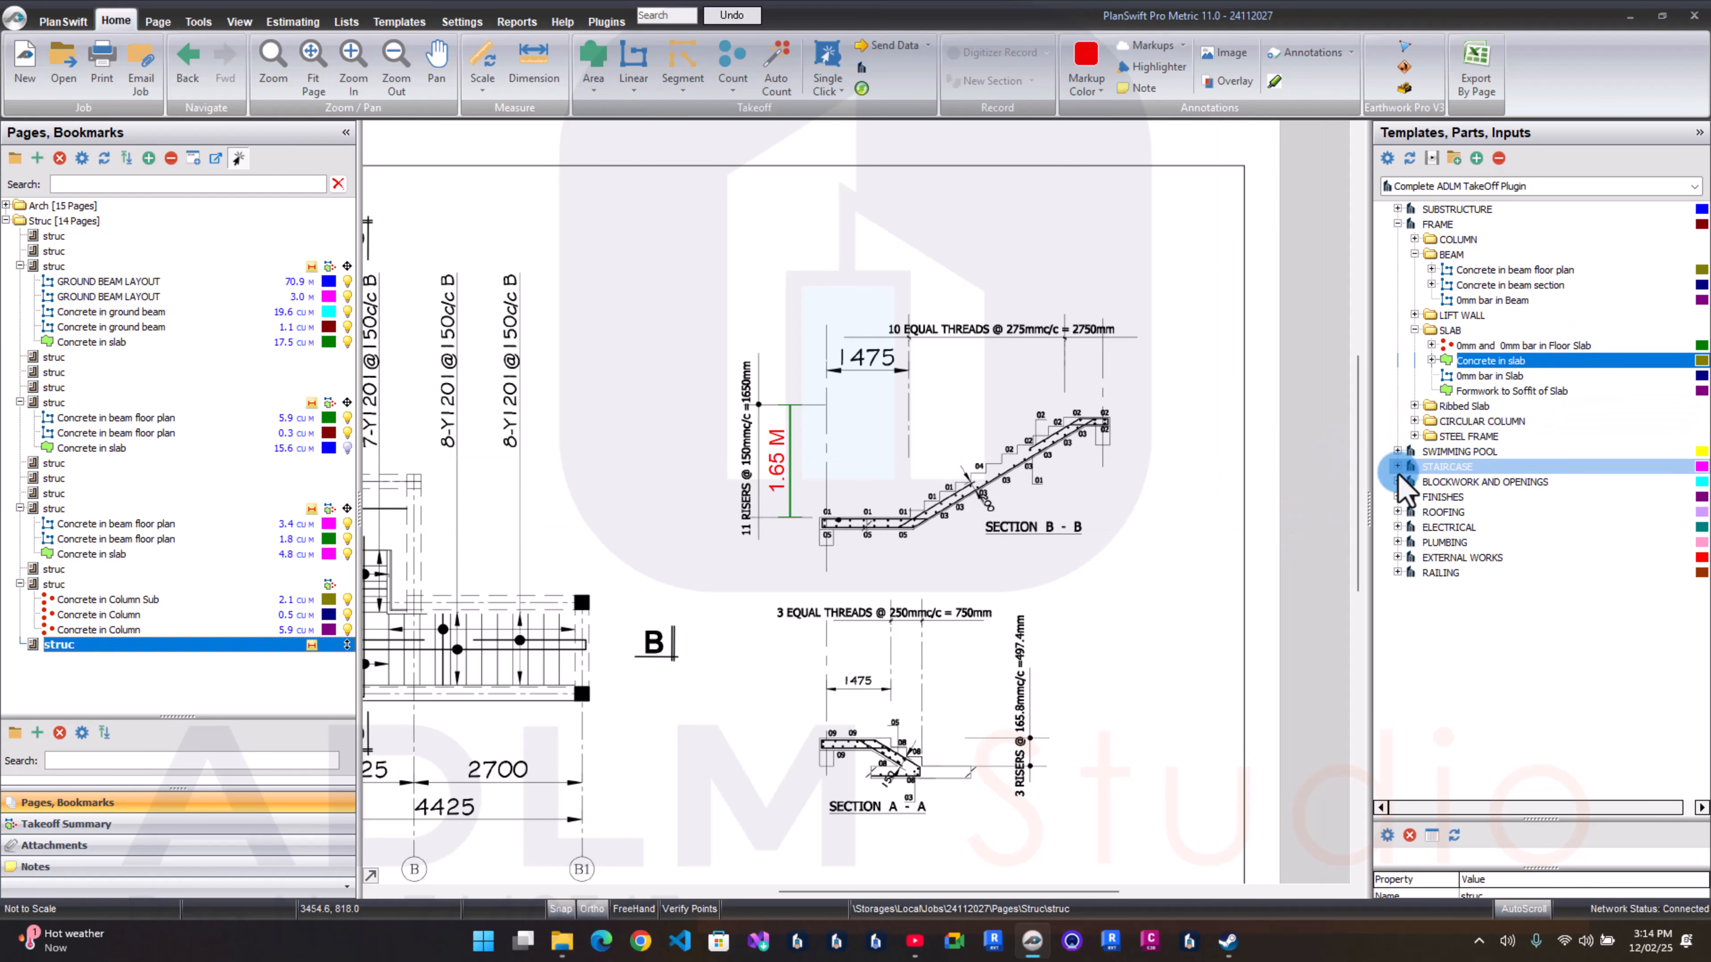
pyautogui.click(1397, 467)
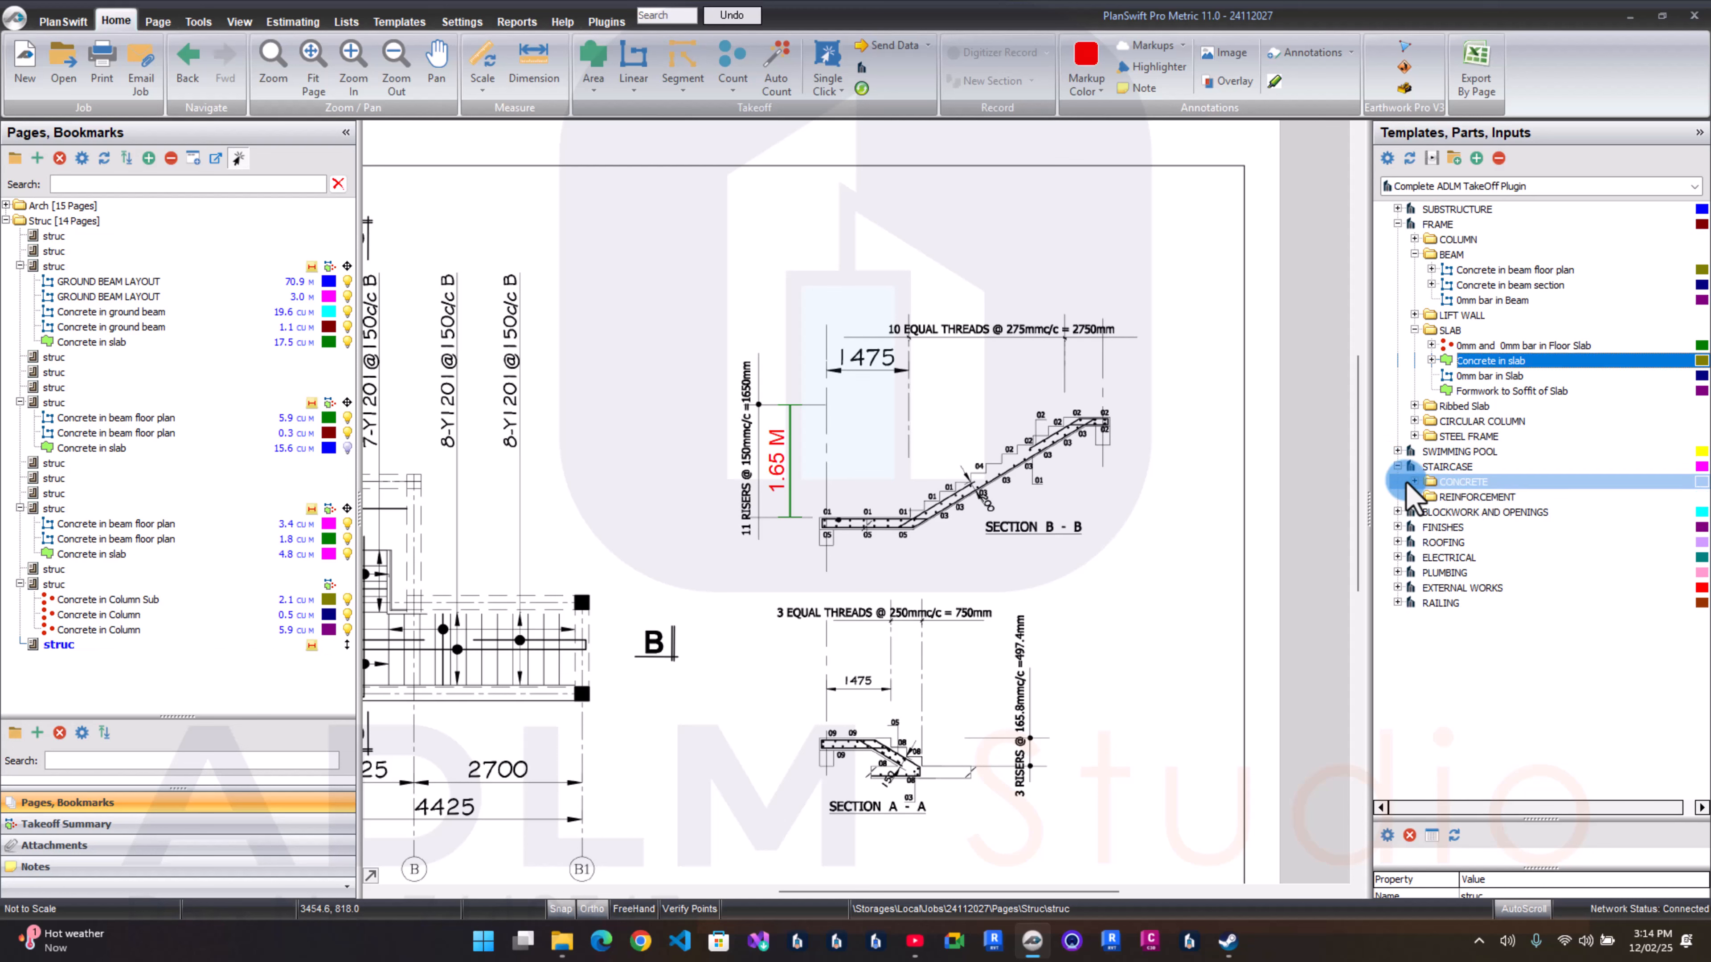
pyautogui.click(1415, 482)
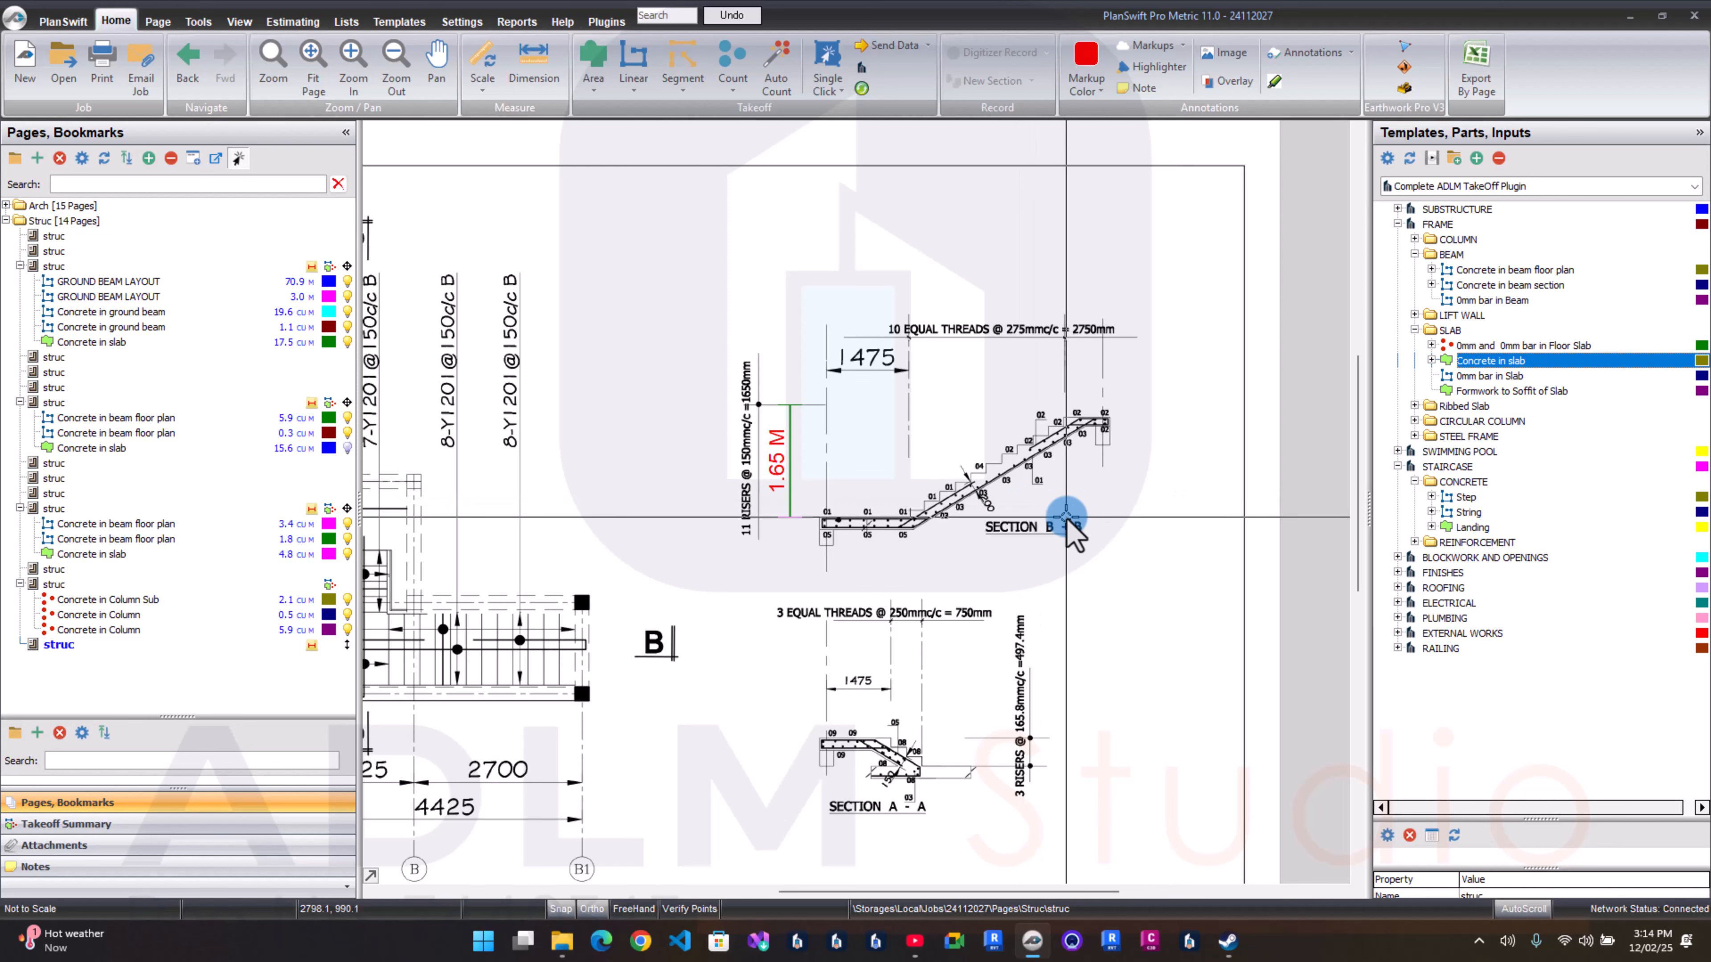
# Step: Check staircase sections A-A and B-B and start a Step concrete takeoff from the staircase templates
pyautogui.moveTo(904, 667); pyautogui.dragTo(935, 559)
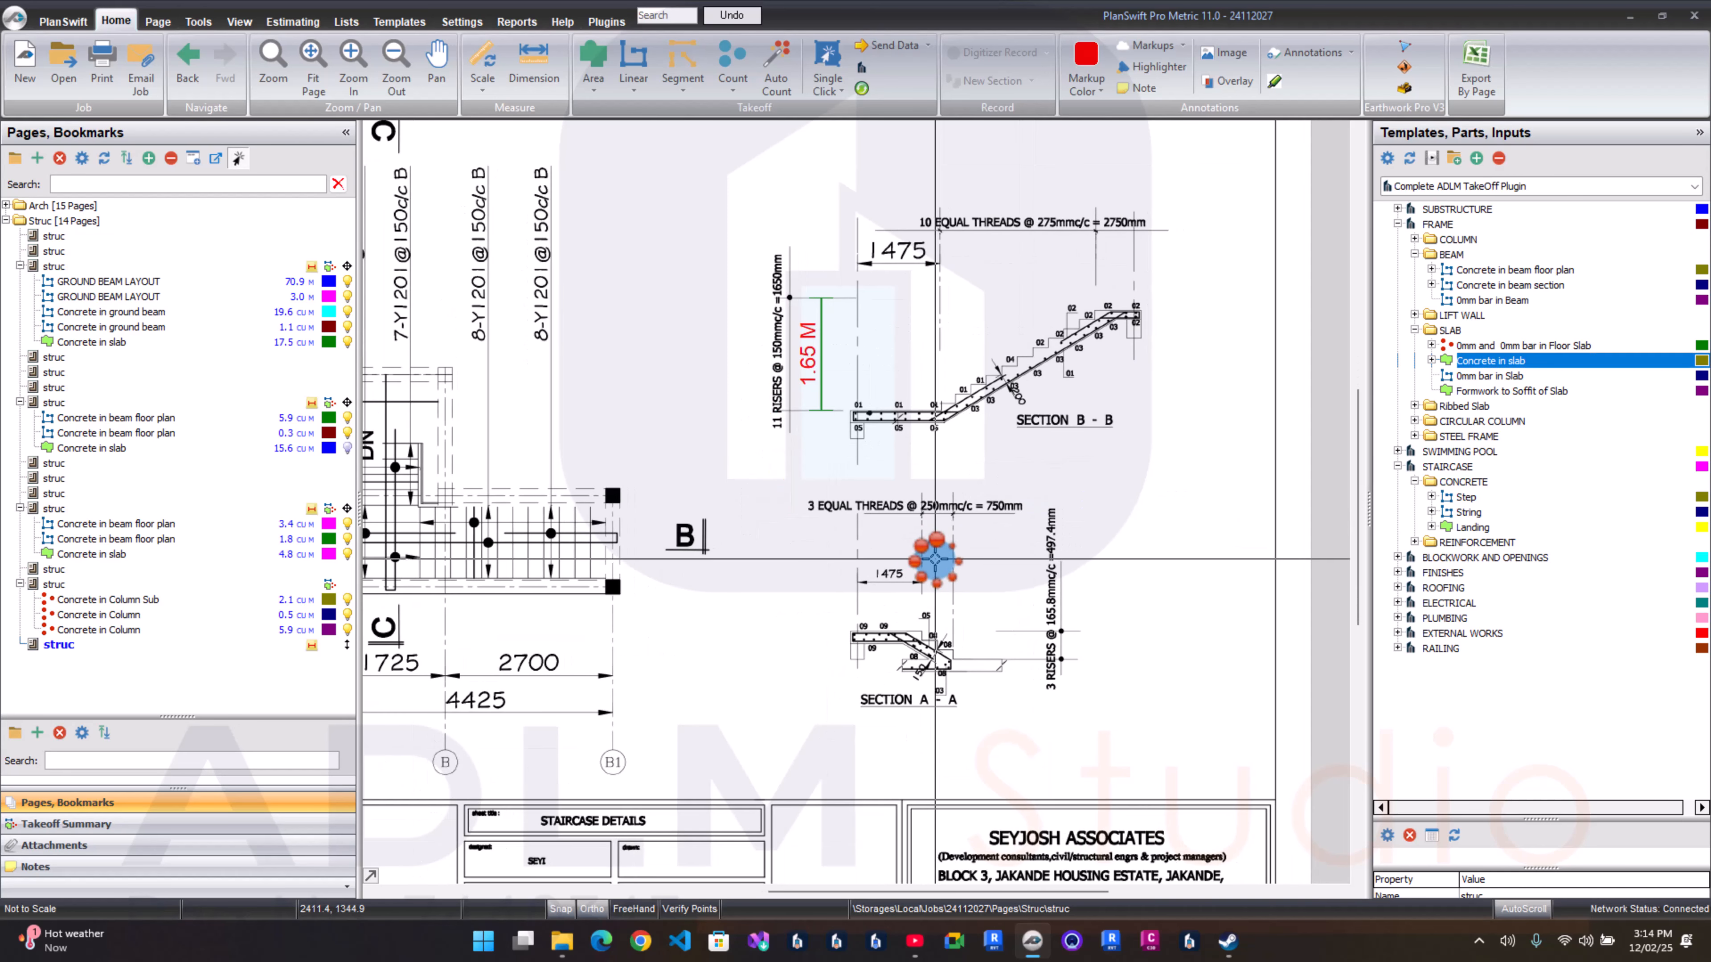
pyautogui.scroll(3, 969, 628)
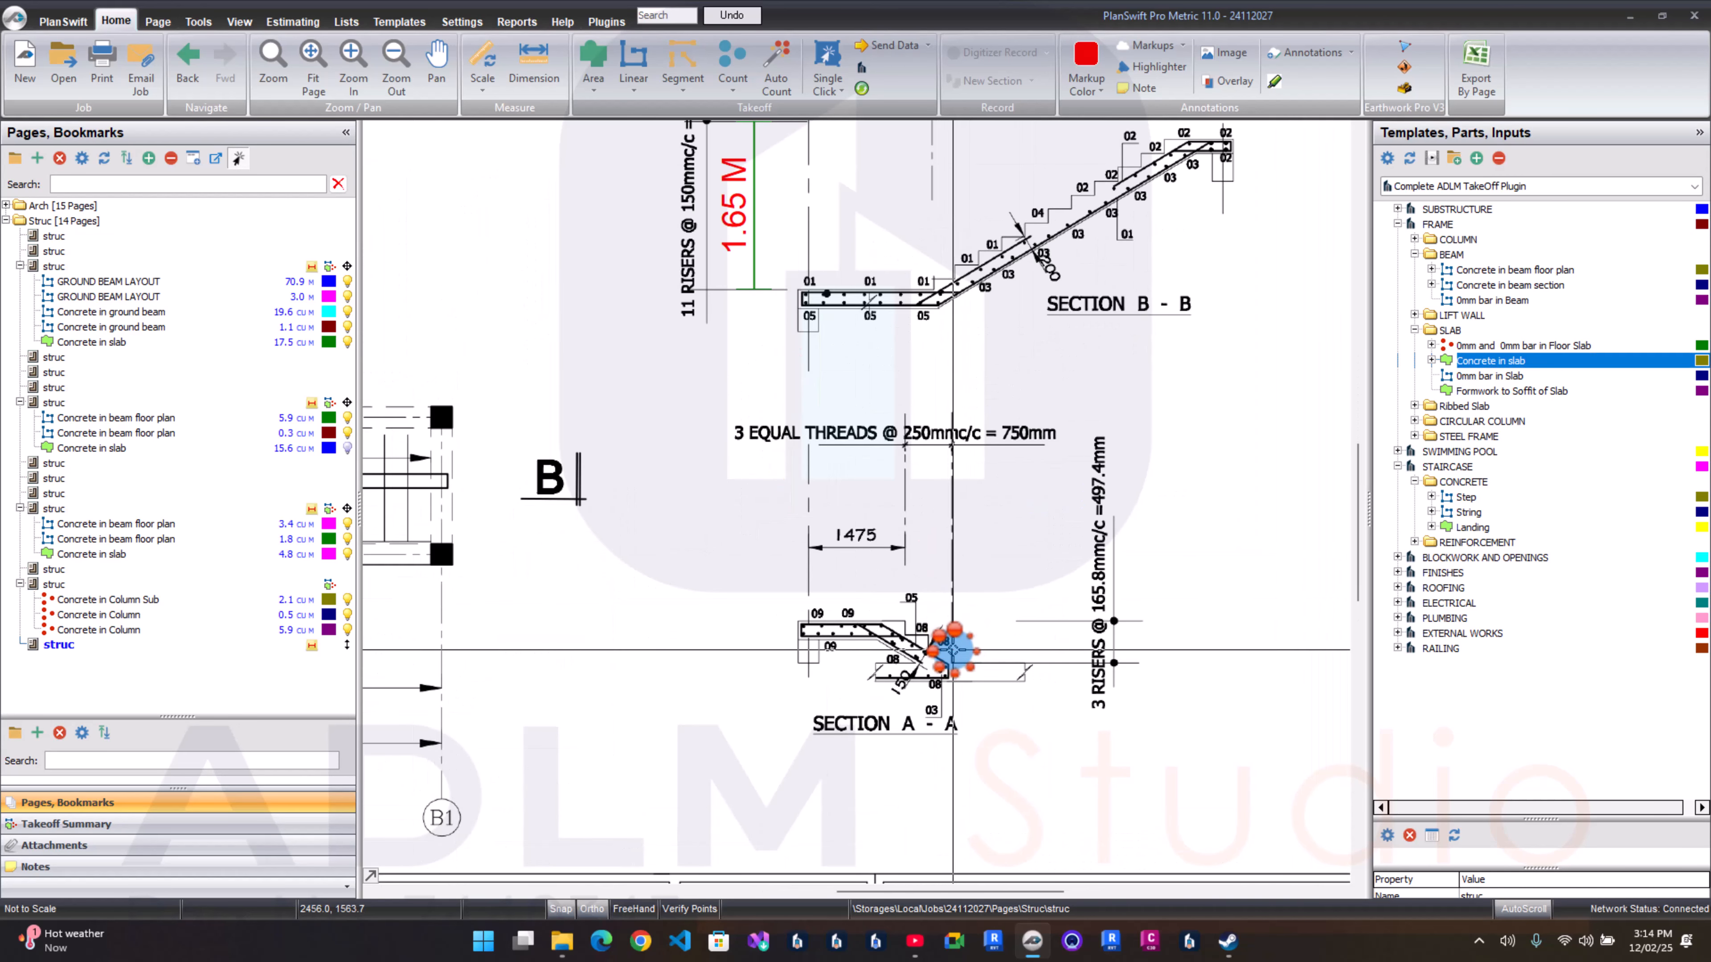
pyautogui.moveTo(1119, 692); pyautogui.dragTo(1067, 800)
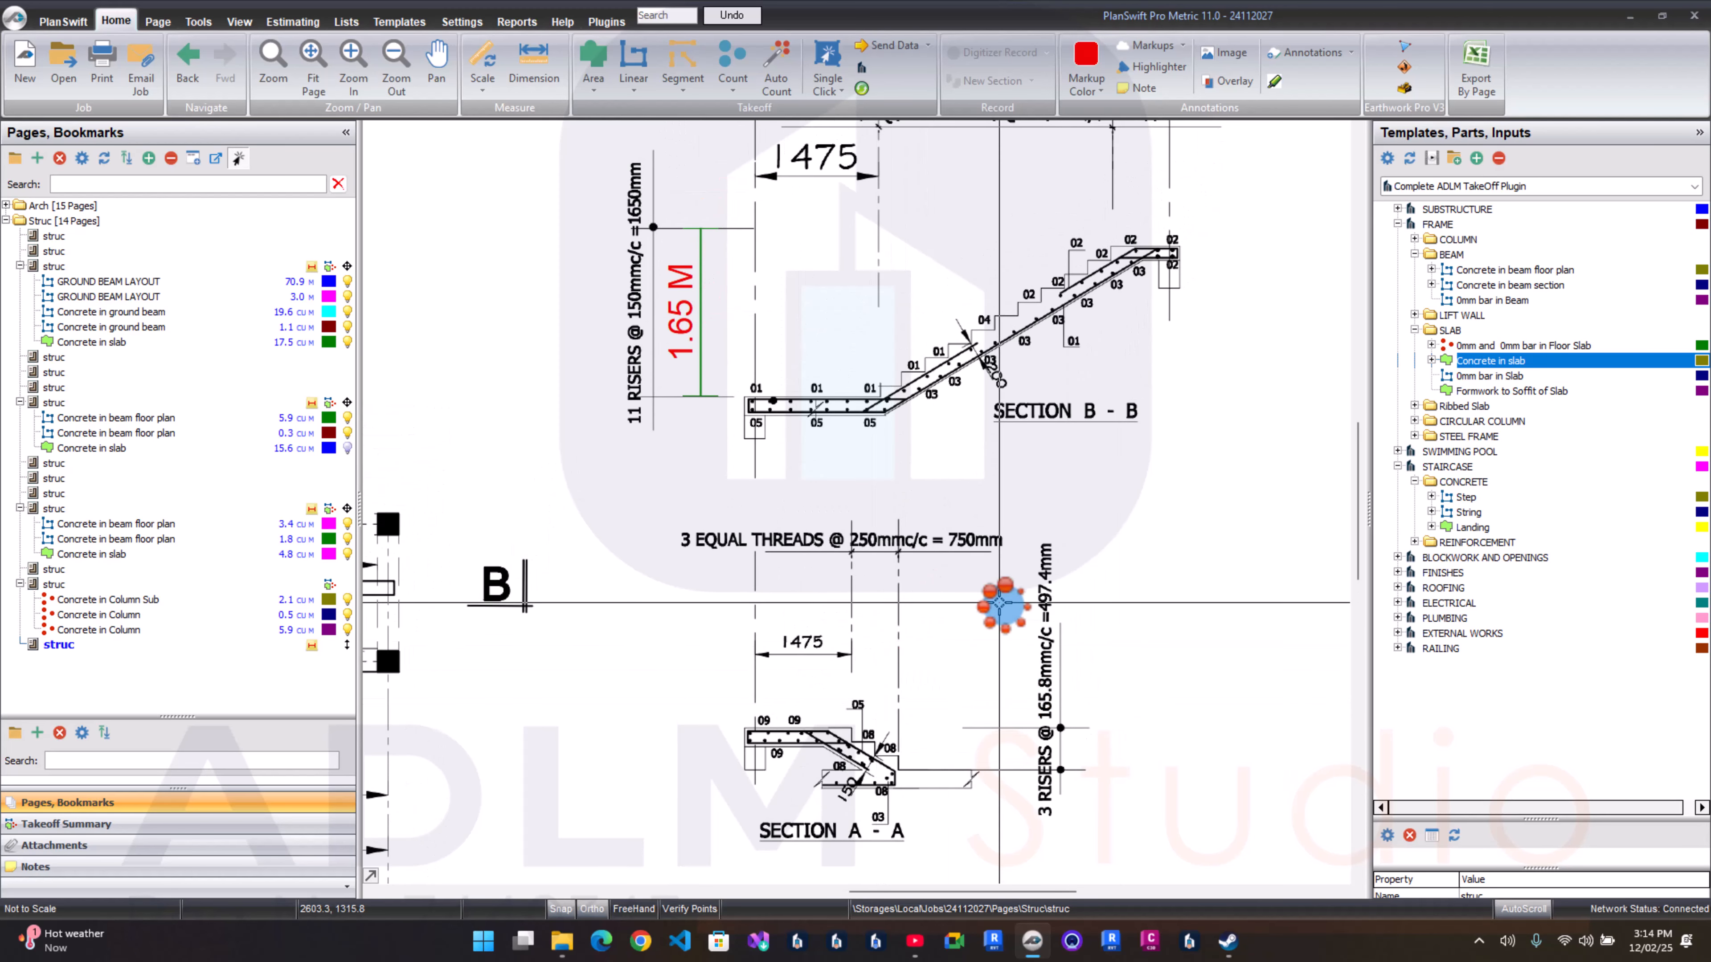
pyautogui.scroll(-3, 1002, 604)
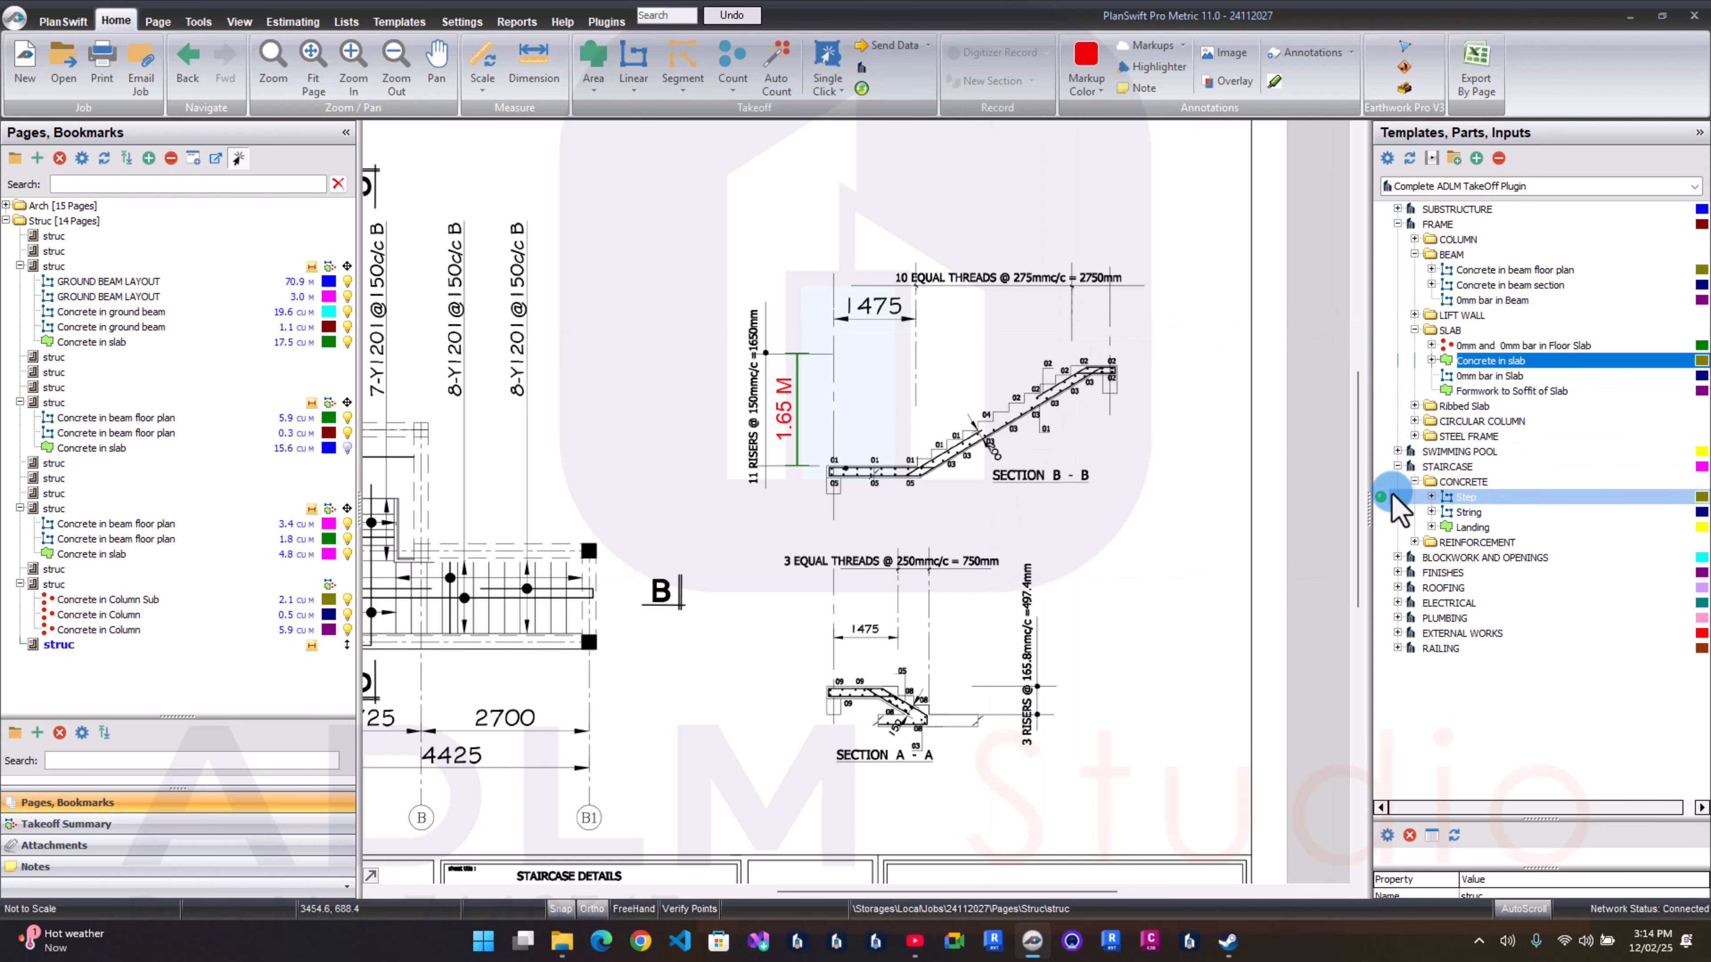
pyautogui.doubleClick(1375, 501)
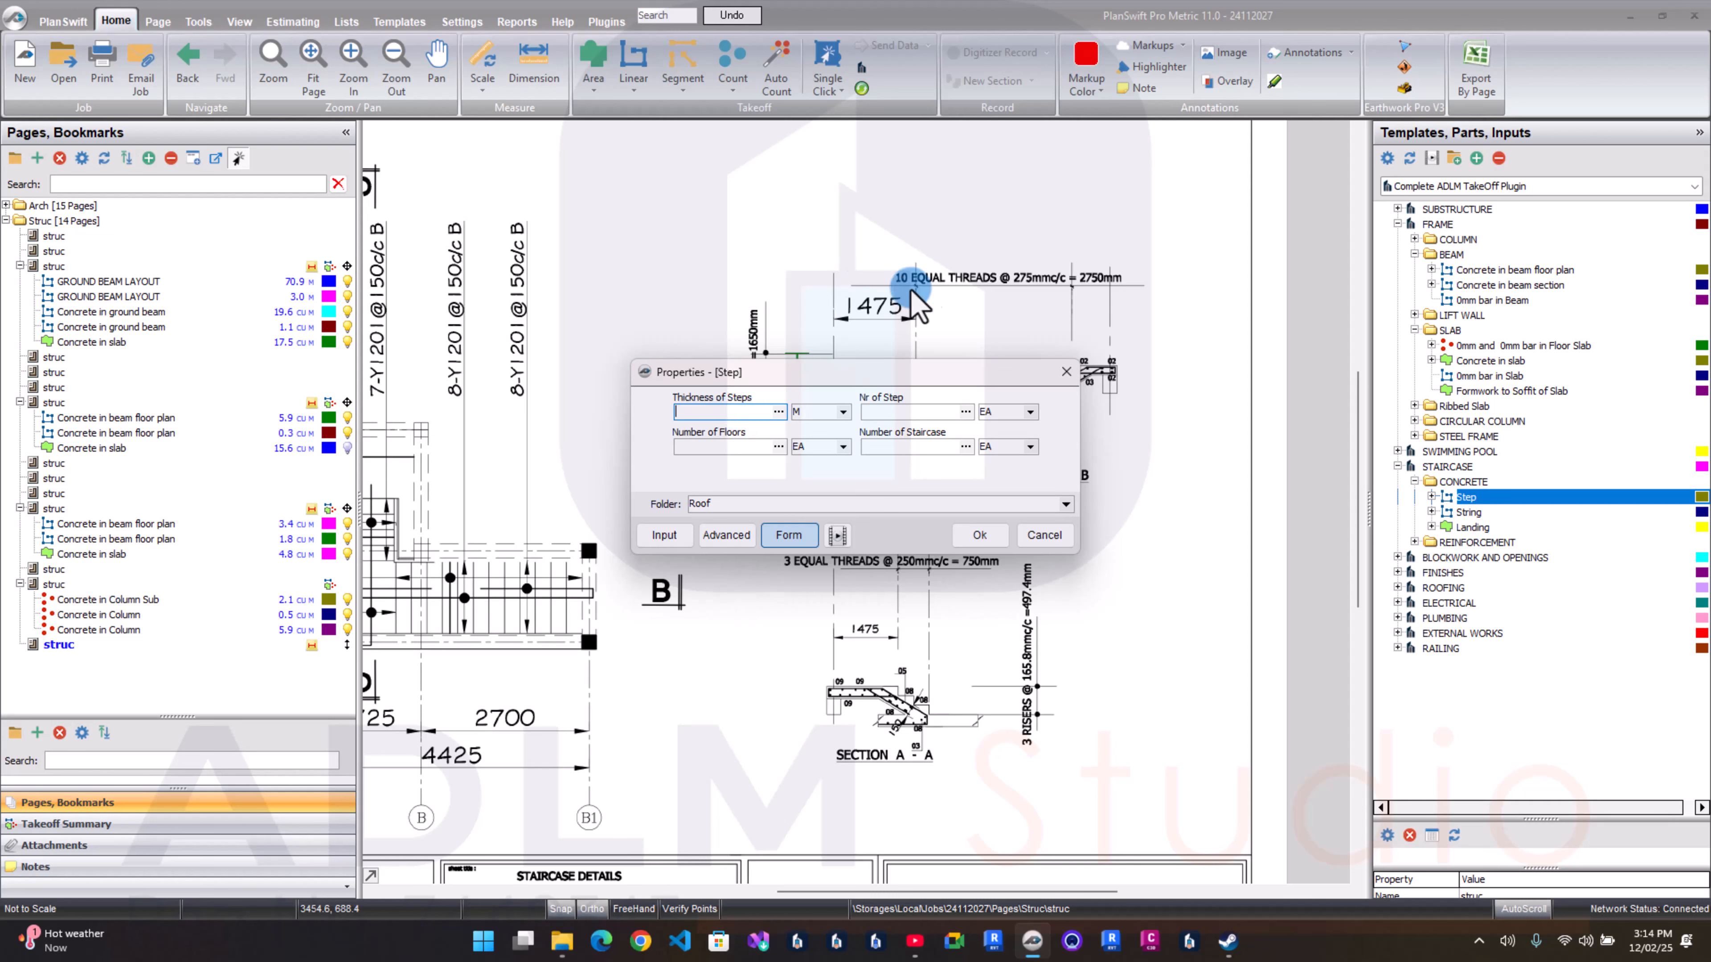
# Step: Set the Step takeoff to 0.2 m thickness, 14 steps, 1 floor and 1 staircase in the Ground folder
pyautogui.moveTo(977, 364); pyautogui.dragTo(733, 198)
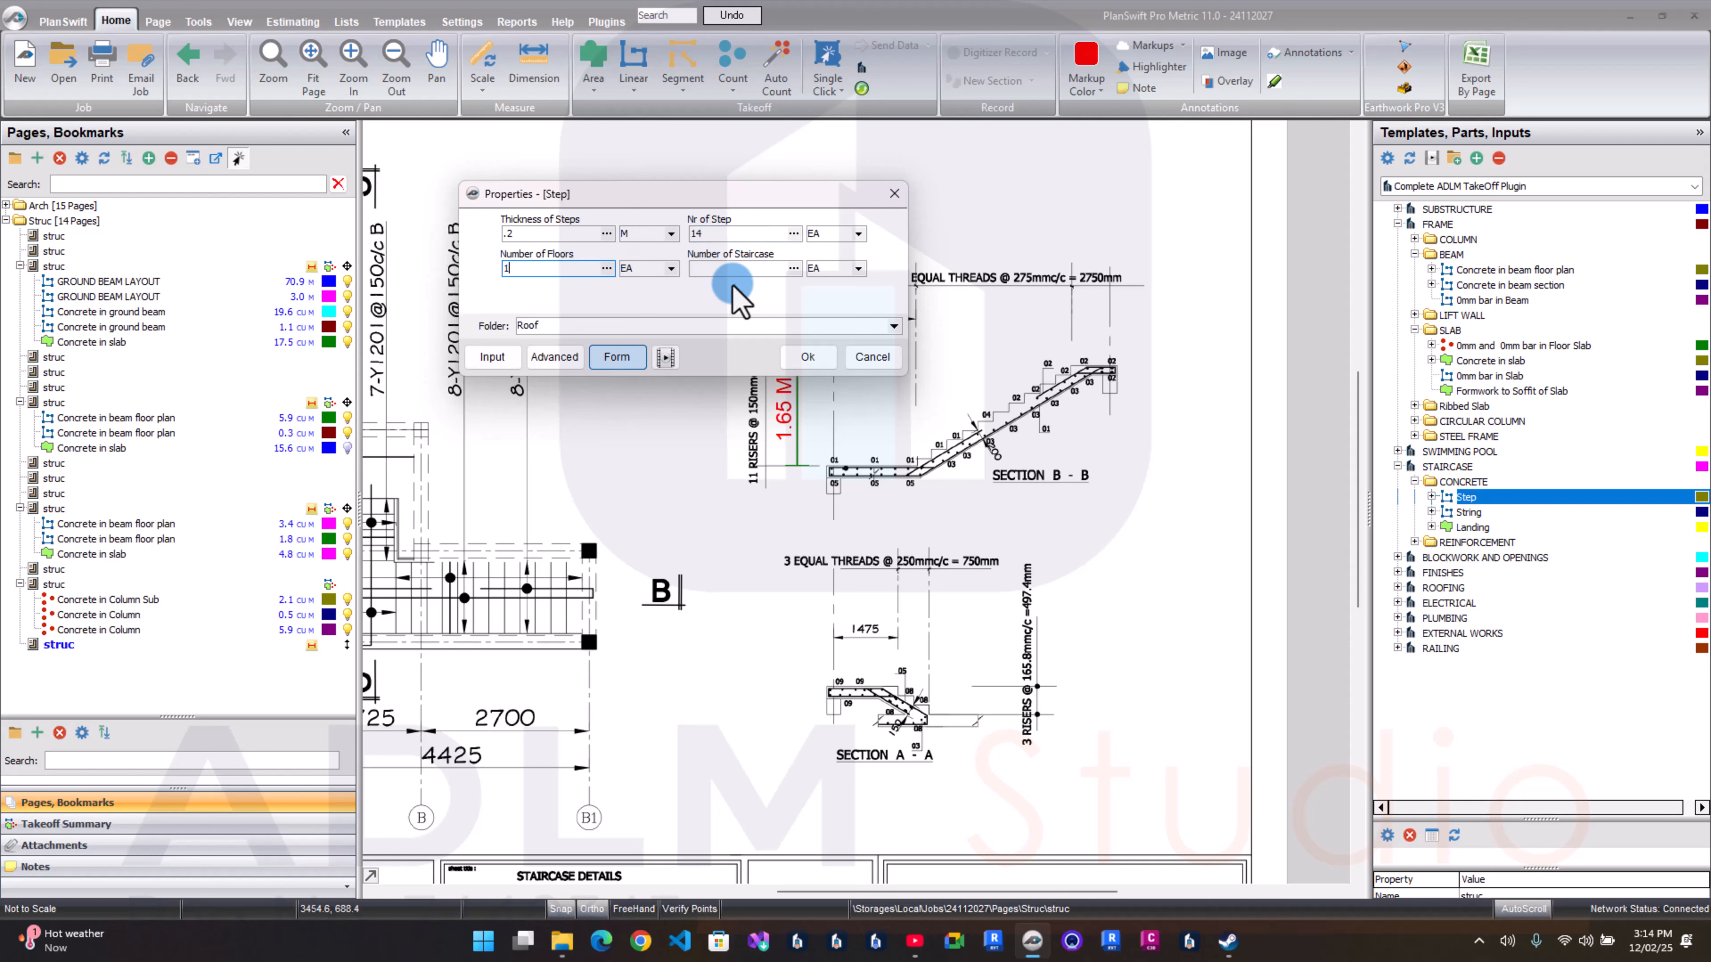
pyautogui.click(896, 327)
pyautogui.click(857, 350)
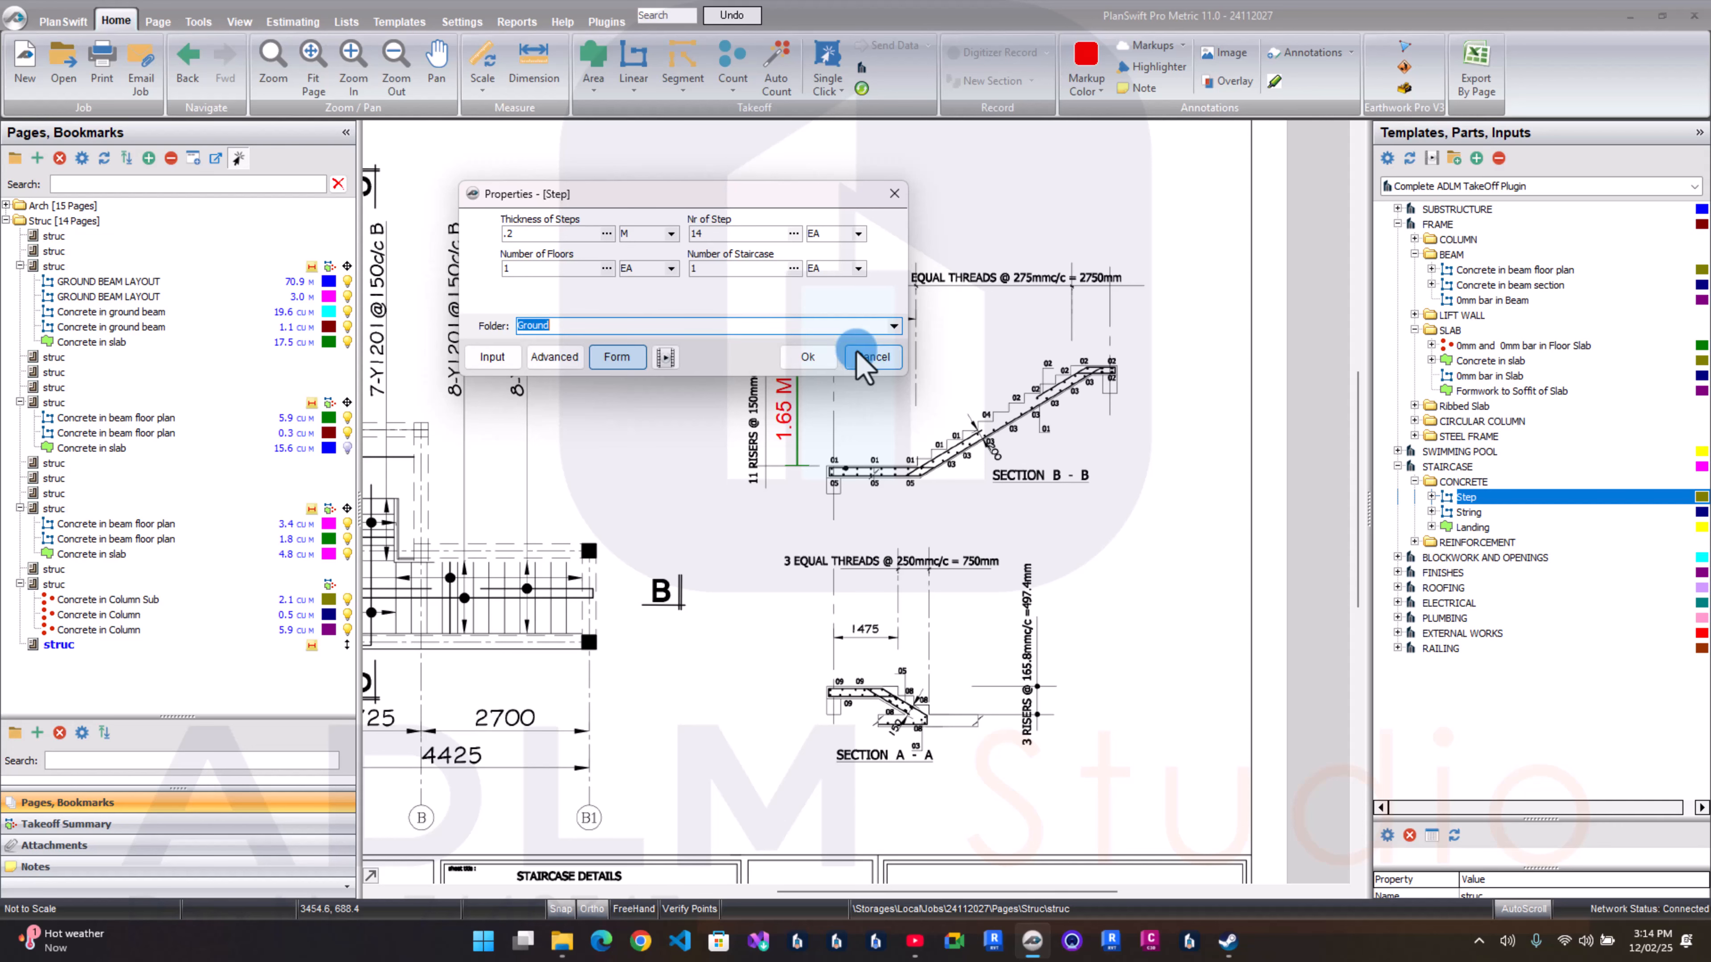
pyautogui.click(808, 356)
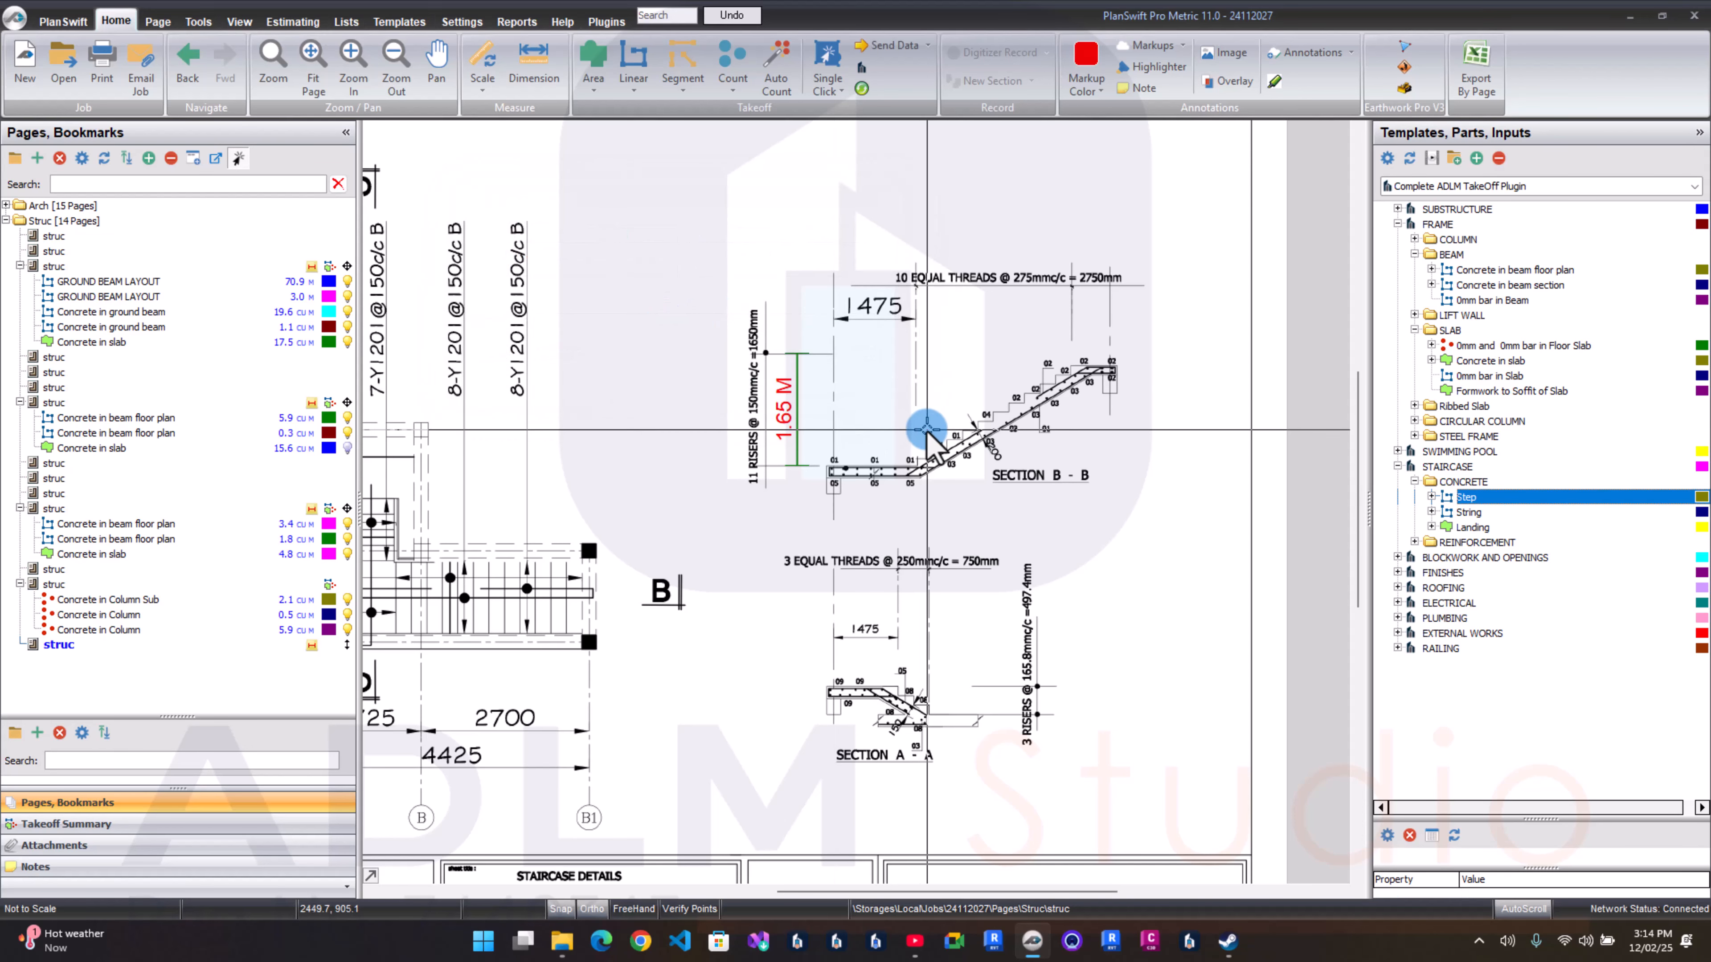
# Step: Record the Step takeoff along one tread of the flight in Section B-B and stop recording
pyautogui.scroll(5, 928, 444)
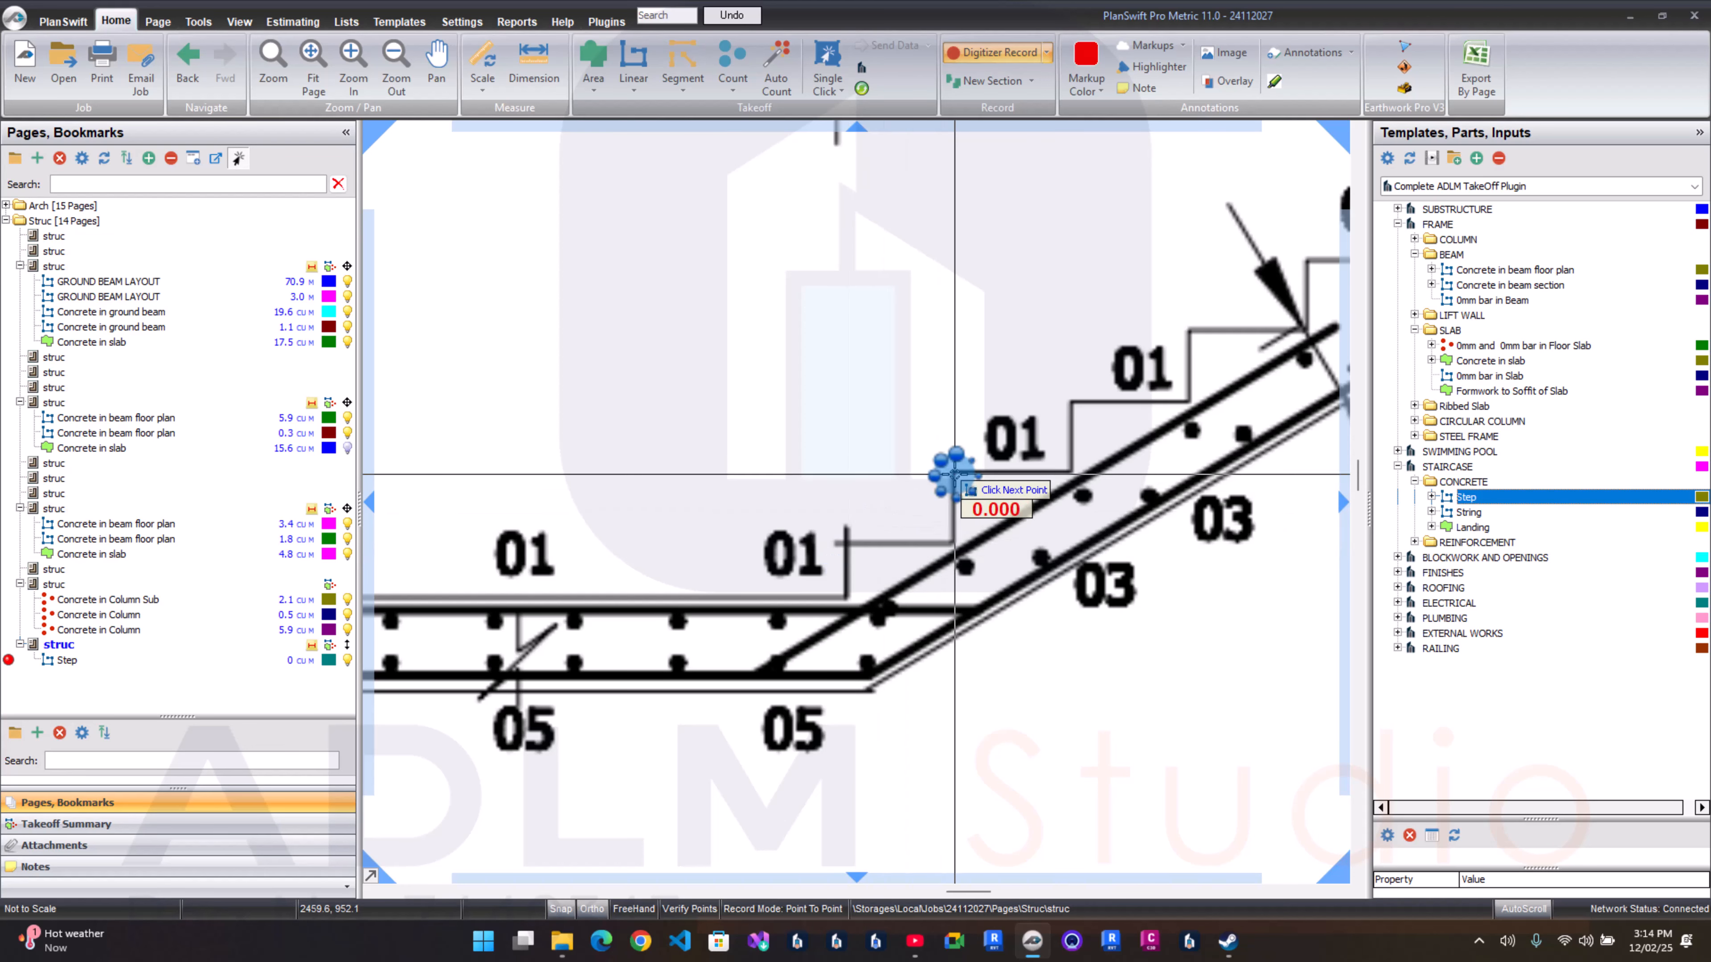
pyautogui.click(954, 475)
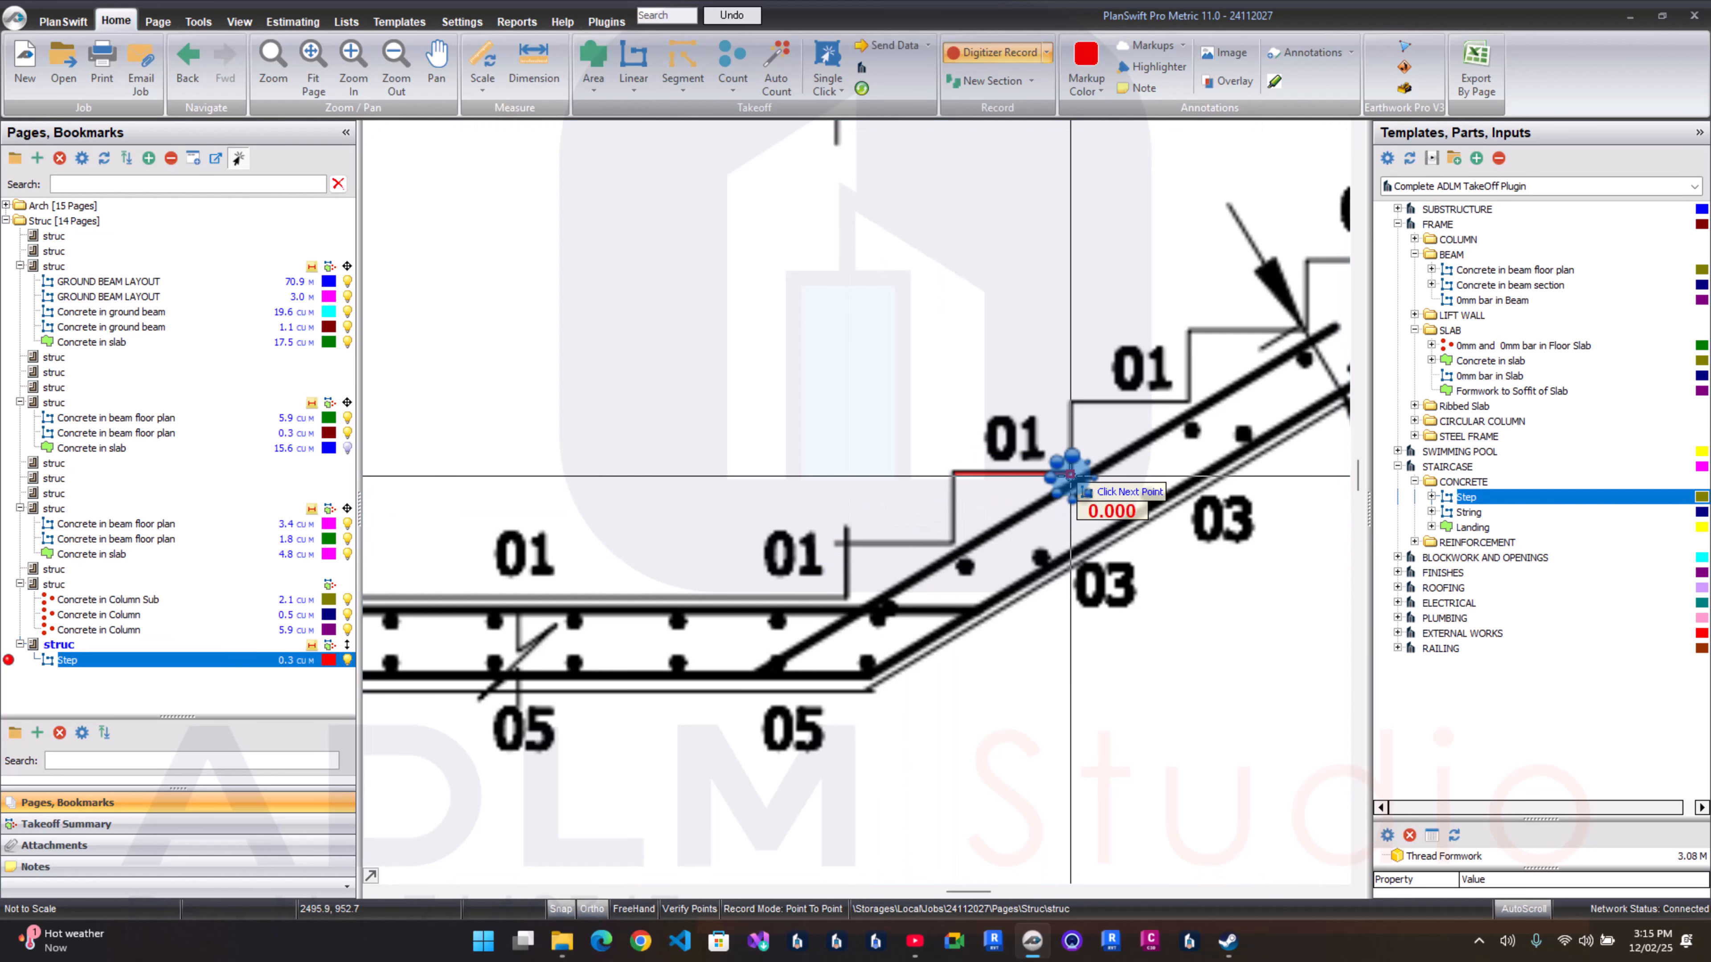
pyautogui.rightClick(984, 385)
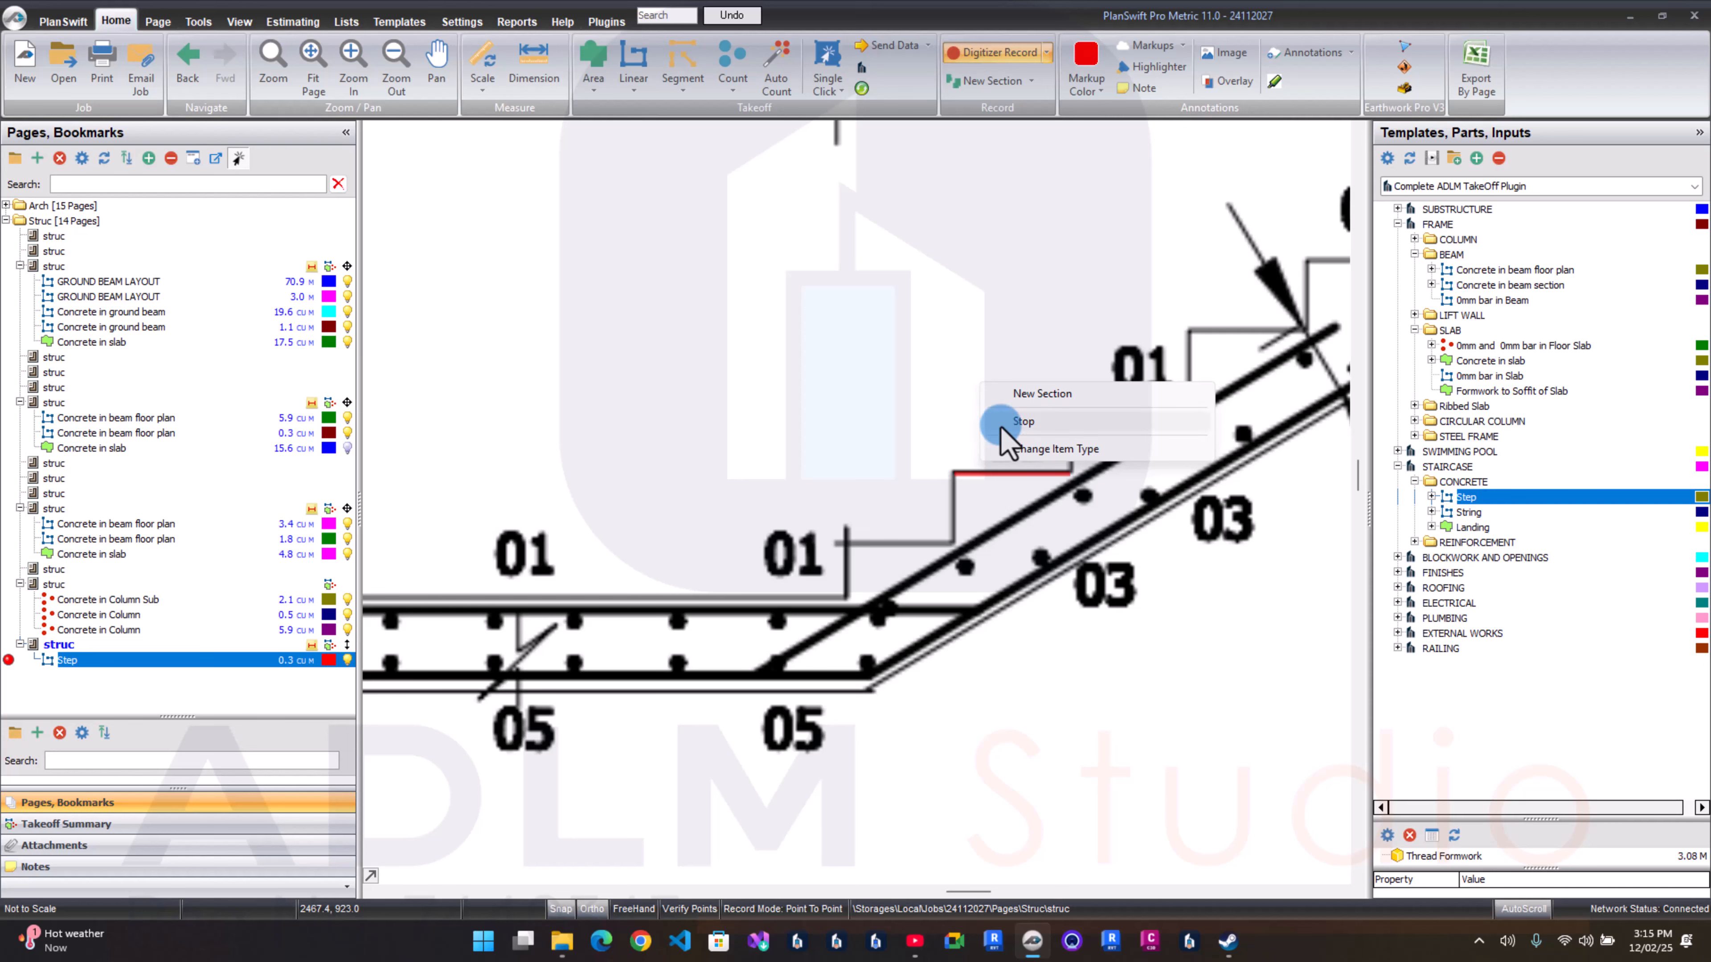
pyautogui.click(1004, 423)
pyautogui.scroll(-3, 1000, 498)
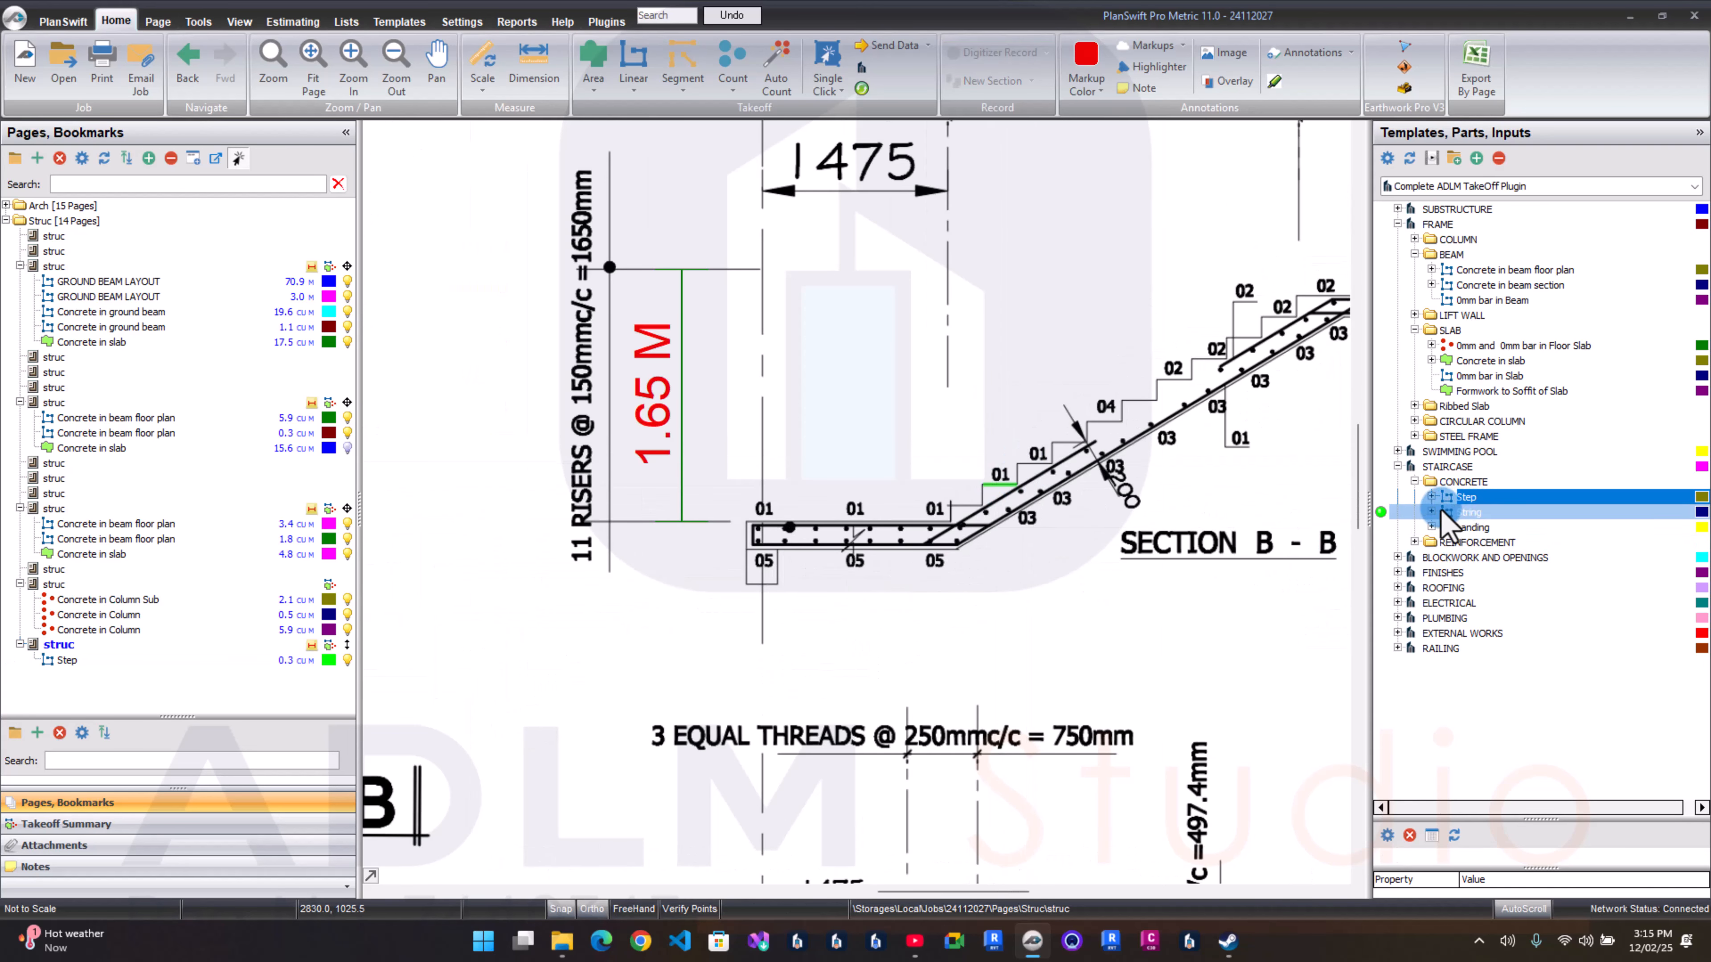
pyautogui.doubleClick(1382, 512)
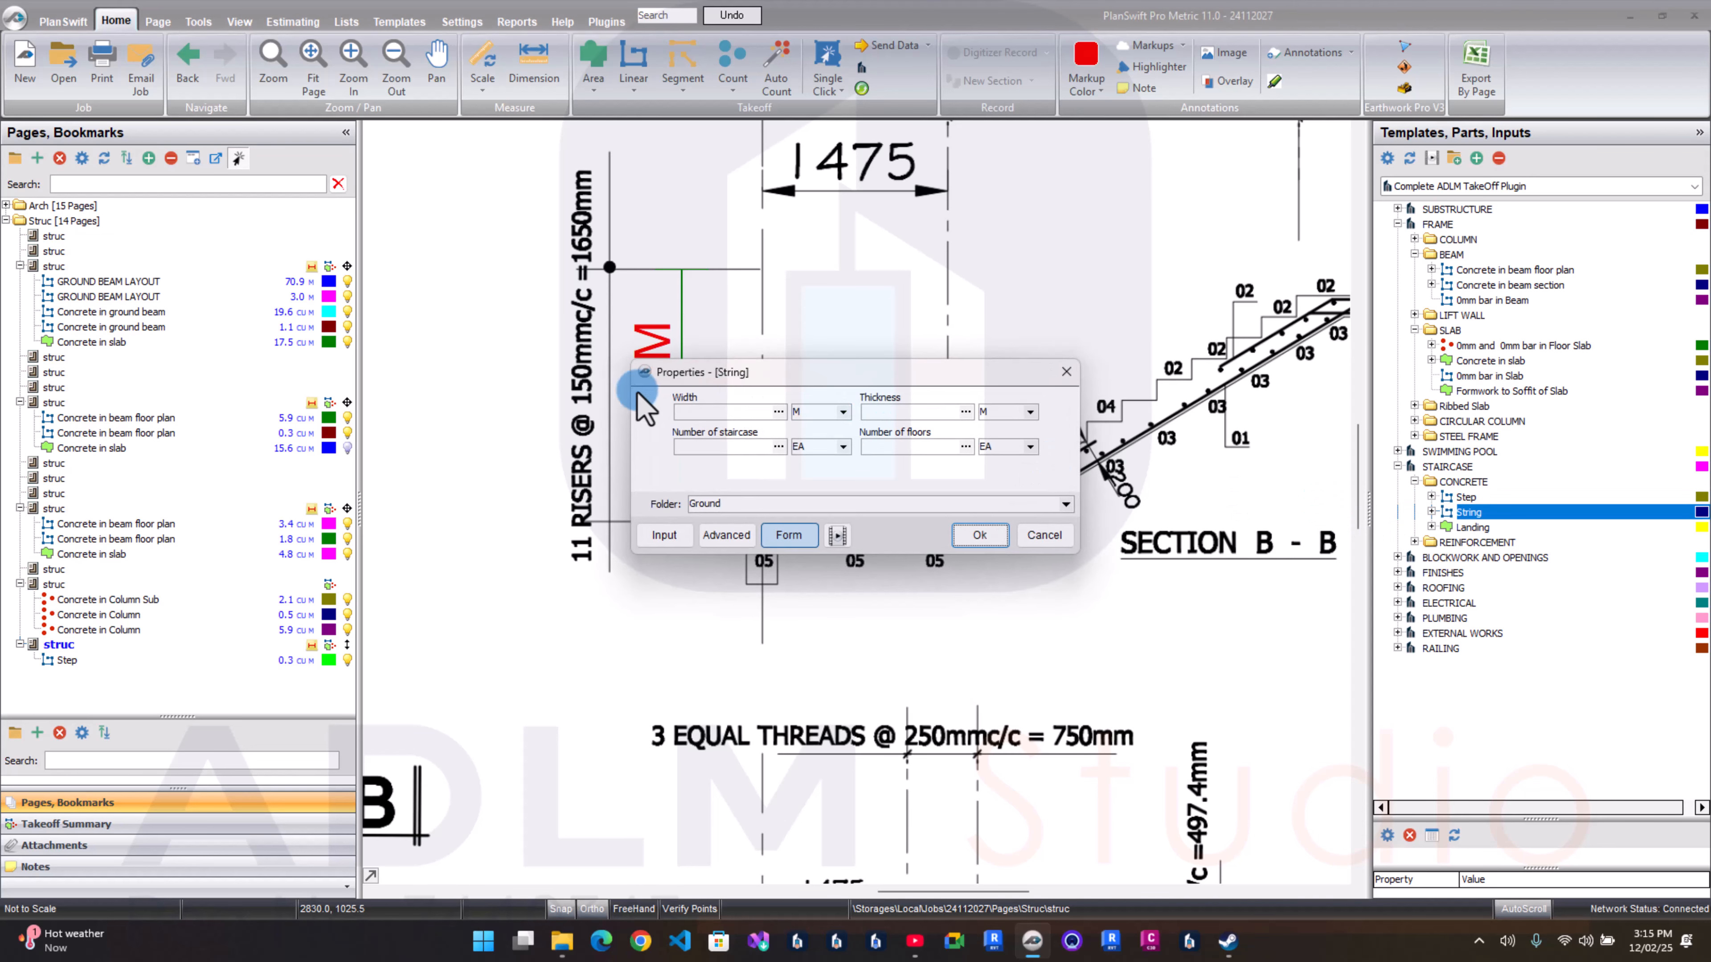
pyautogui.click(1072, 376)
# Step: Dimension the lower flight on the staircase plan across the columns at grid B1 and across the clear tread width
pyautogui.scroll(-5, 1008, 421)
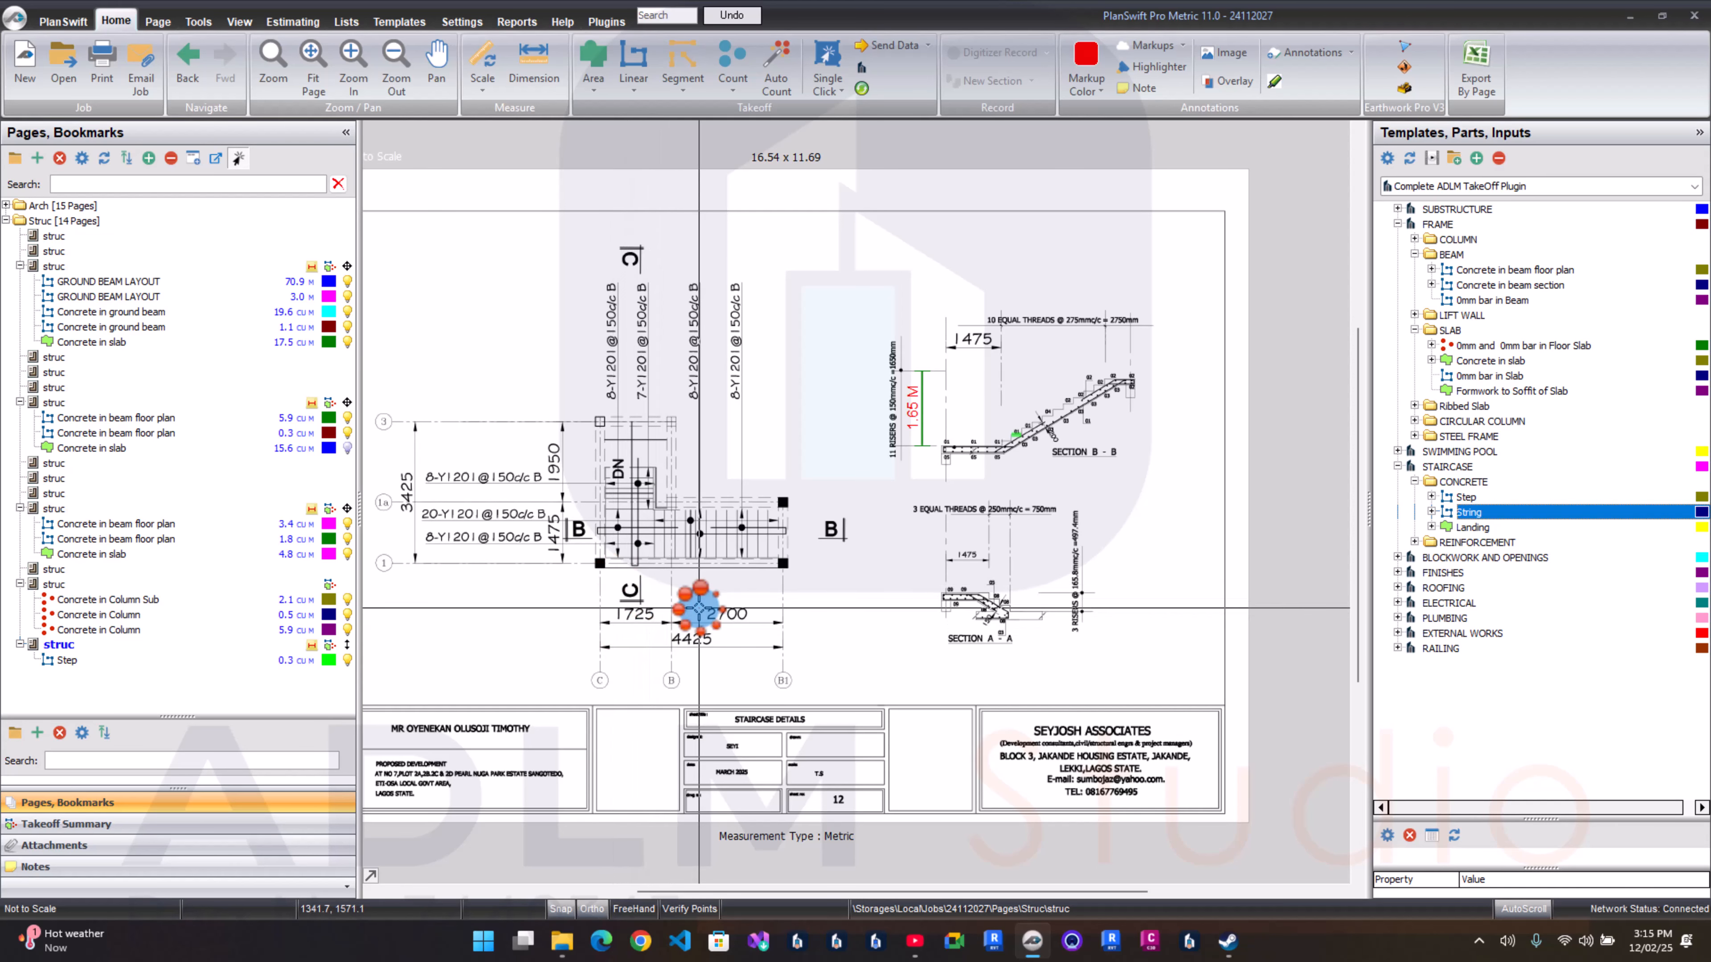
pyautogui.scroll(2, 699, 609)
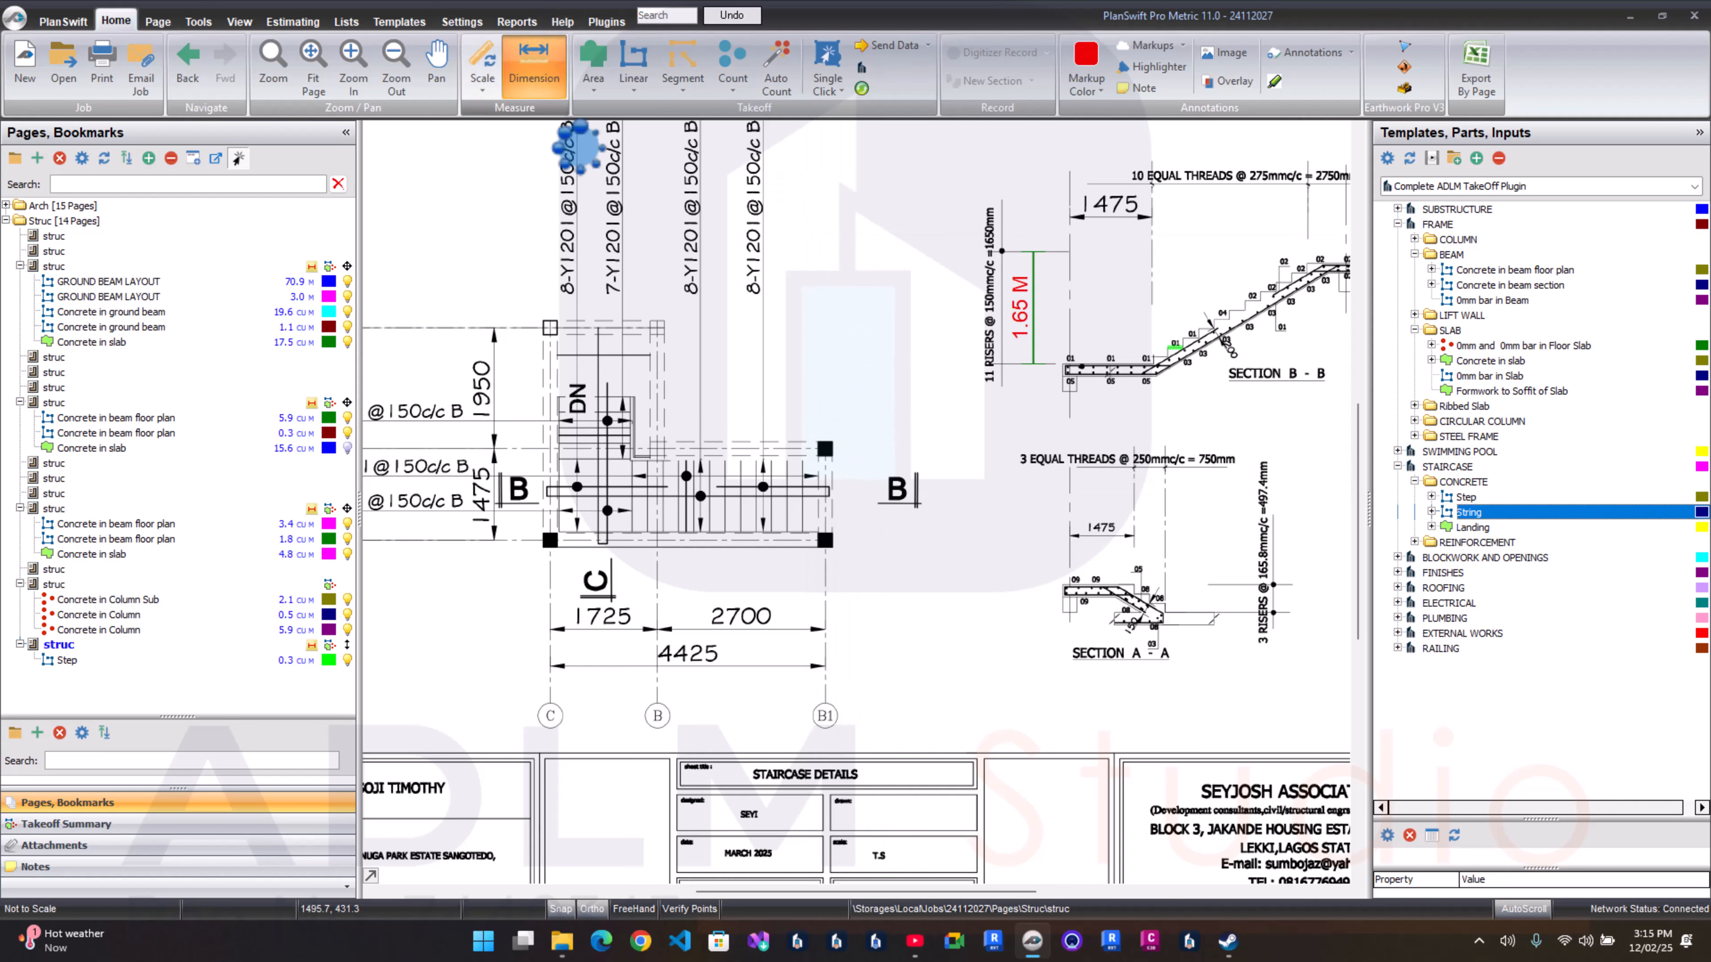
pyautogui.click(841, 540)
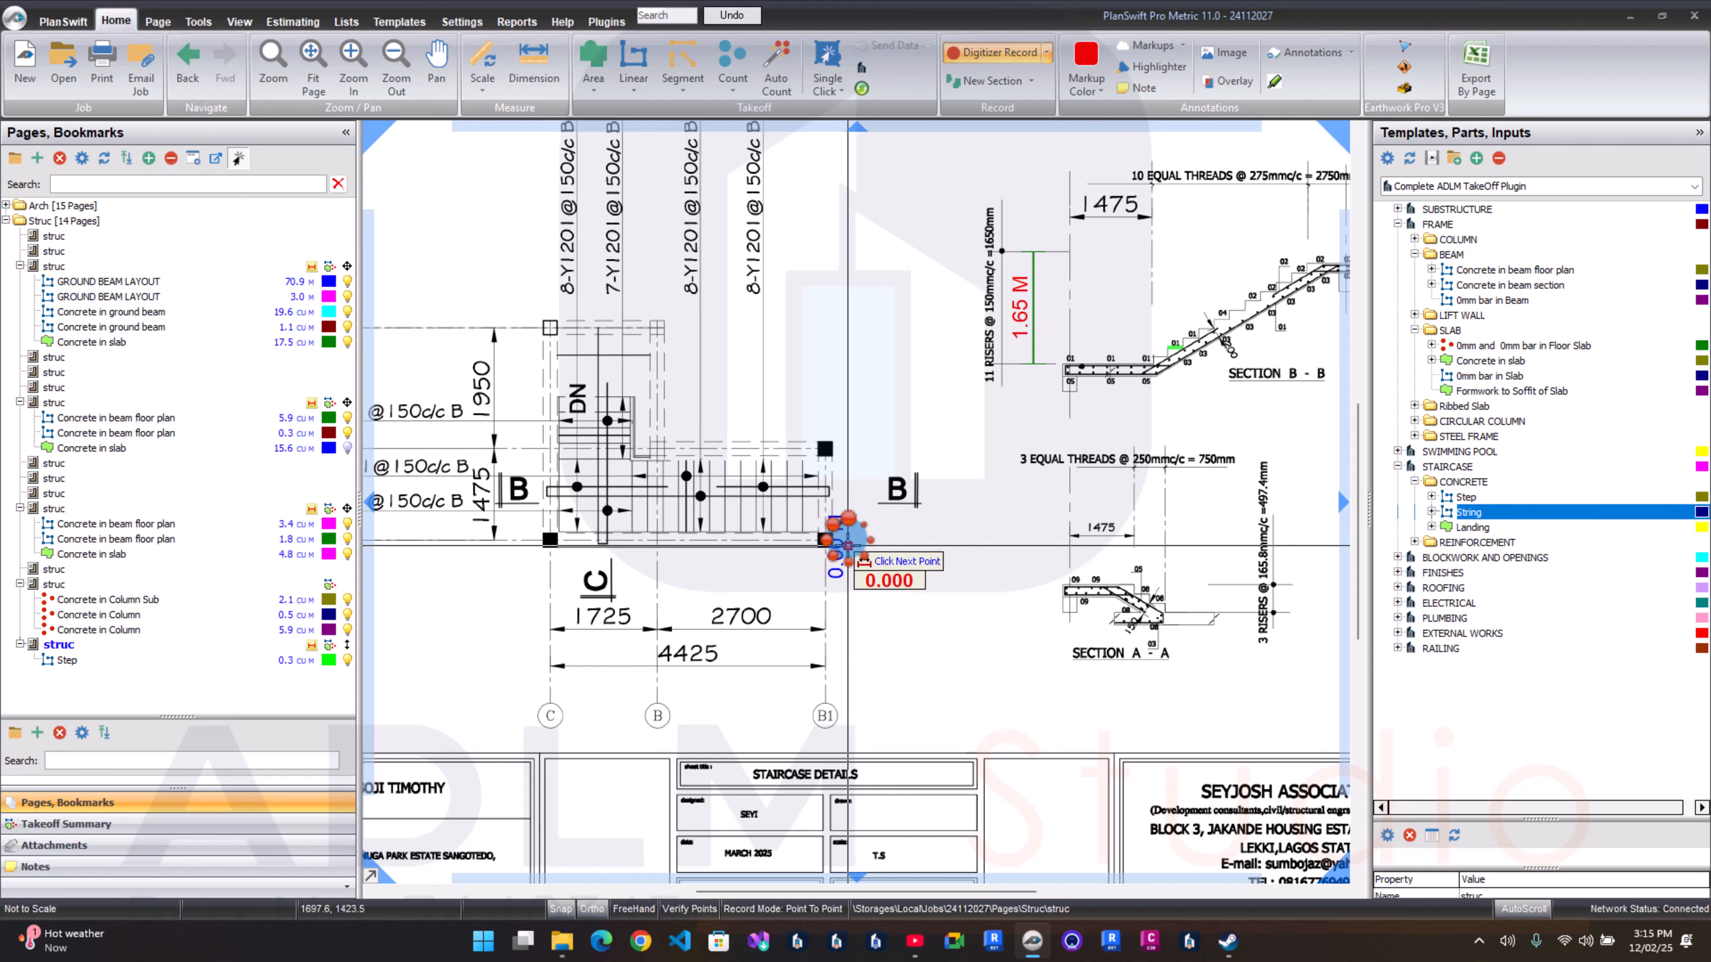
pyautogui.click(846, 441)
pyautogui.scroll(2, 808, 512)
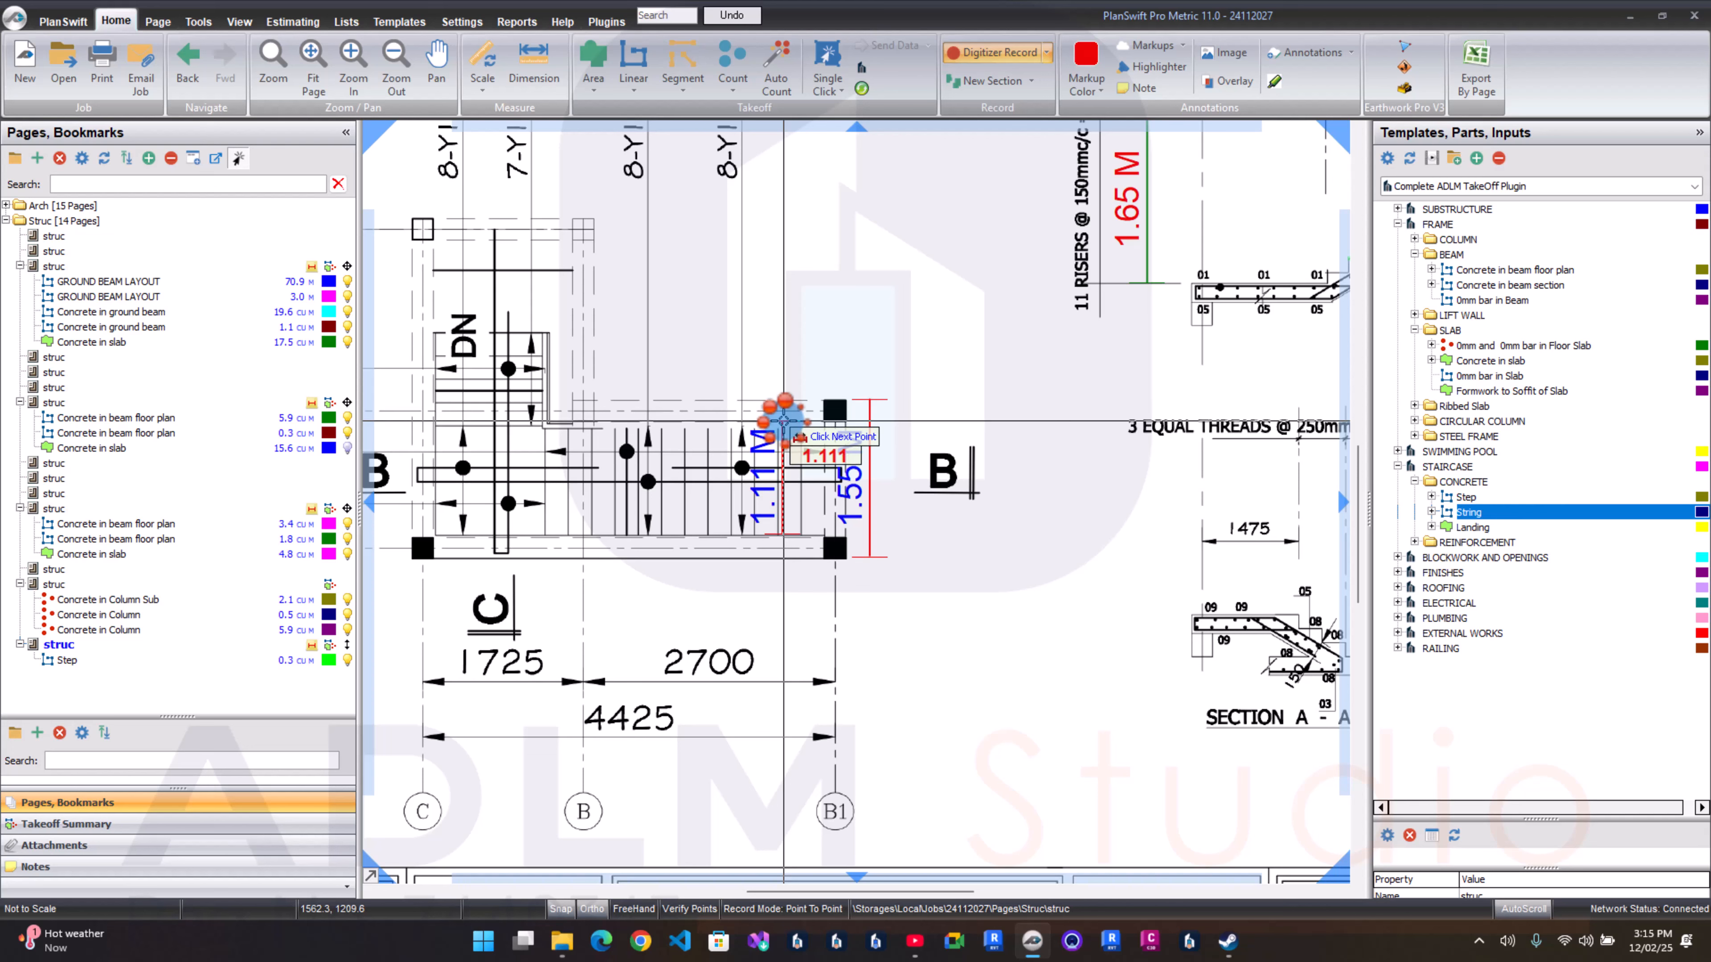
pyautogui.click(782, 423)
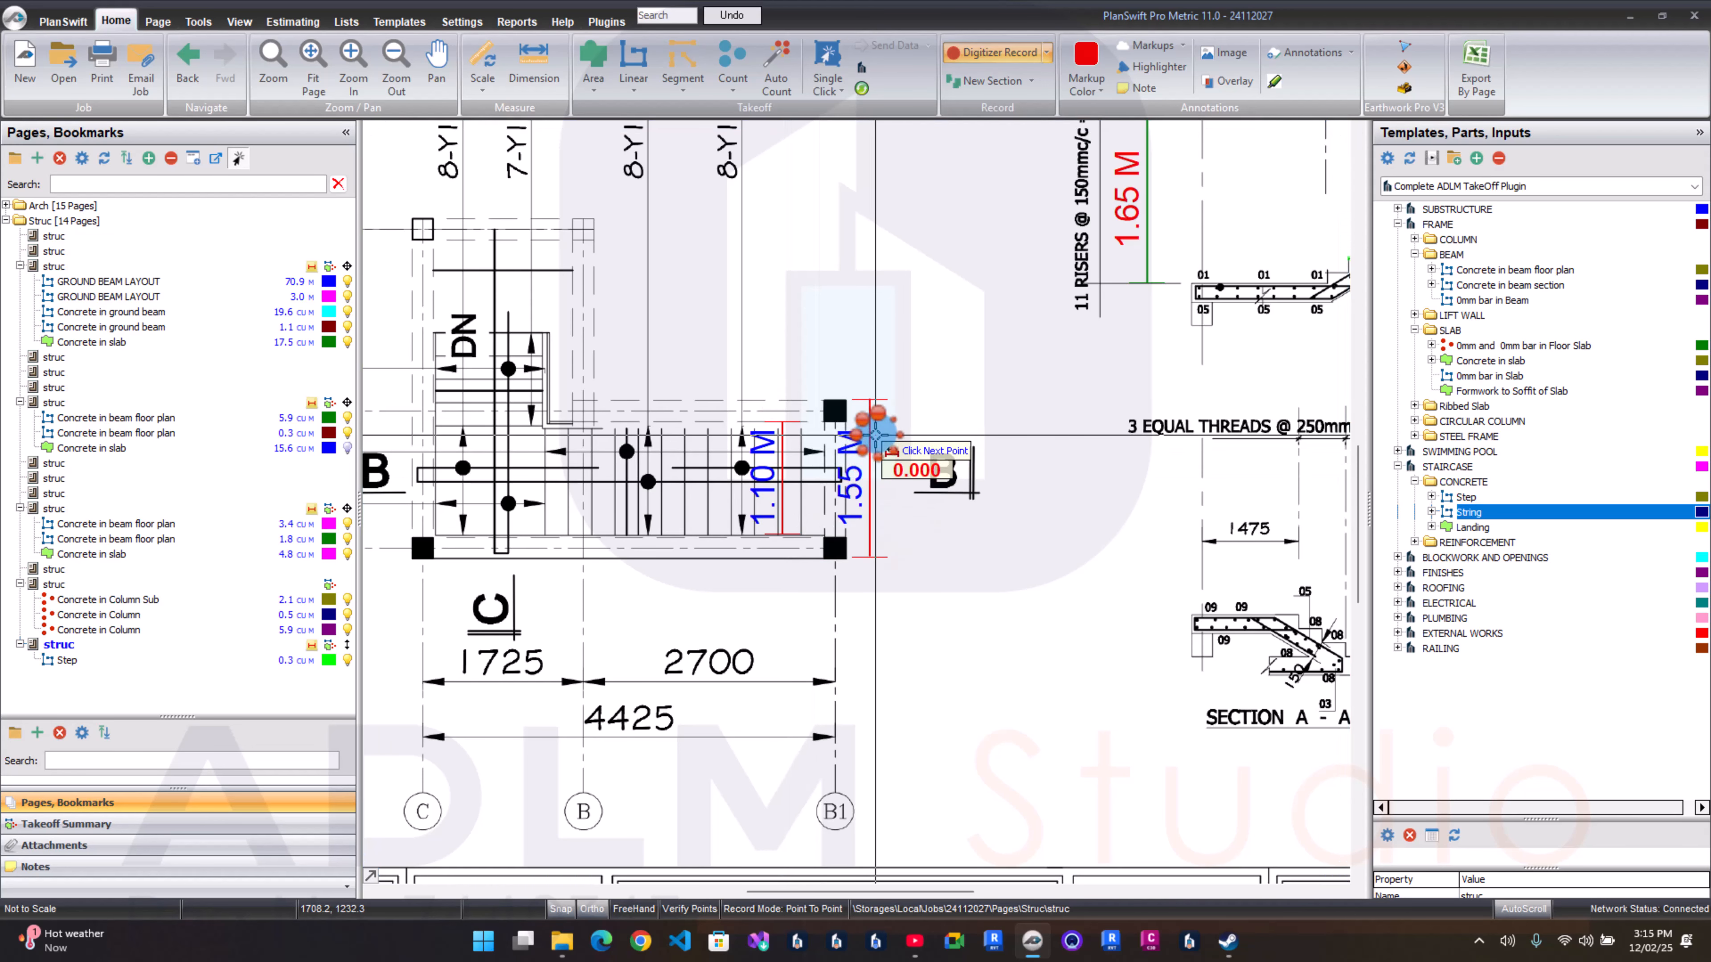
pyautogui.press('Escape')
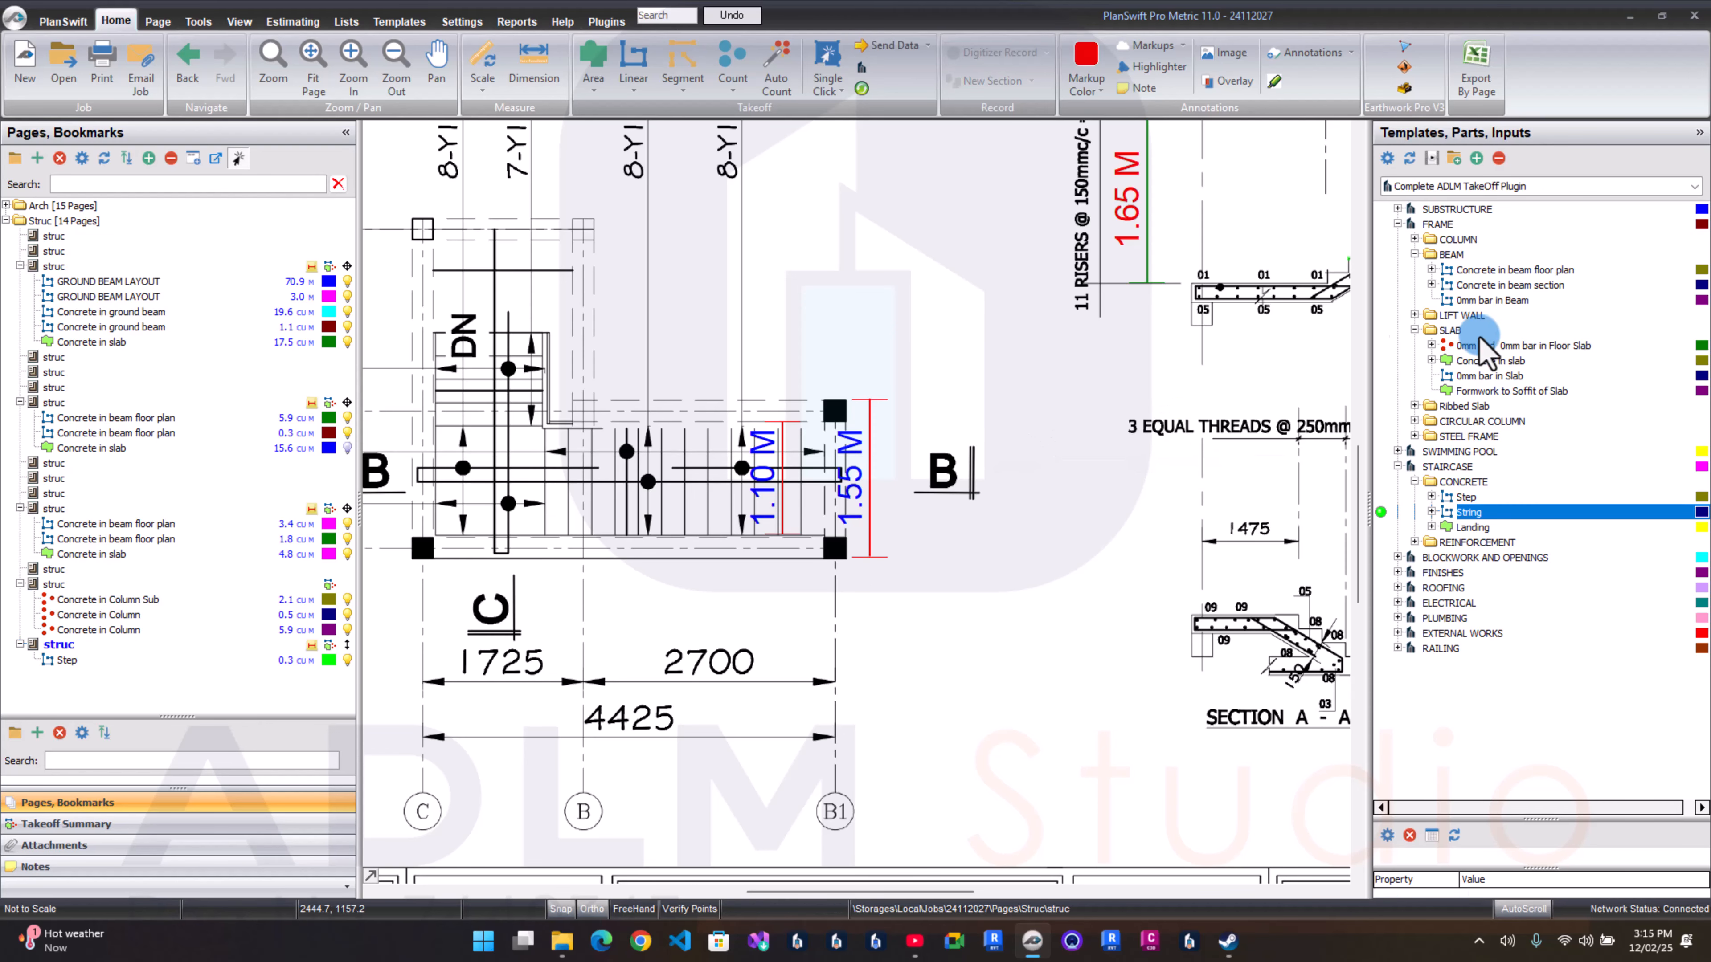
# Step: Start a String takeoff with width 0.2 m, thickness 1.1 m, 1 staircase and 1 floor in the Ground folder
pyautogui.scroll(-3, 1266, 411)
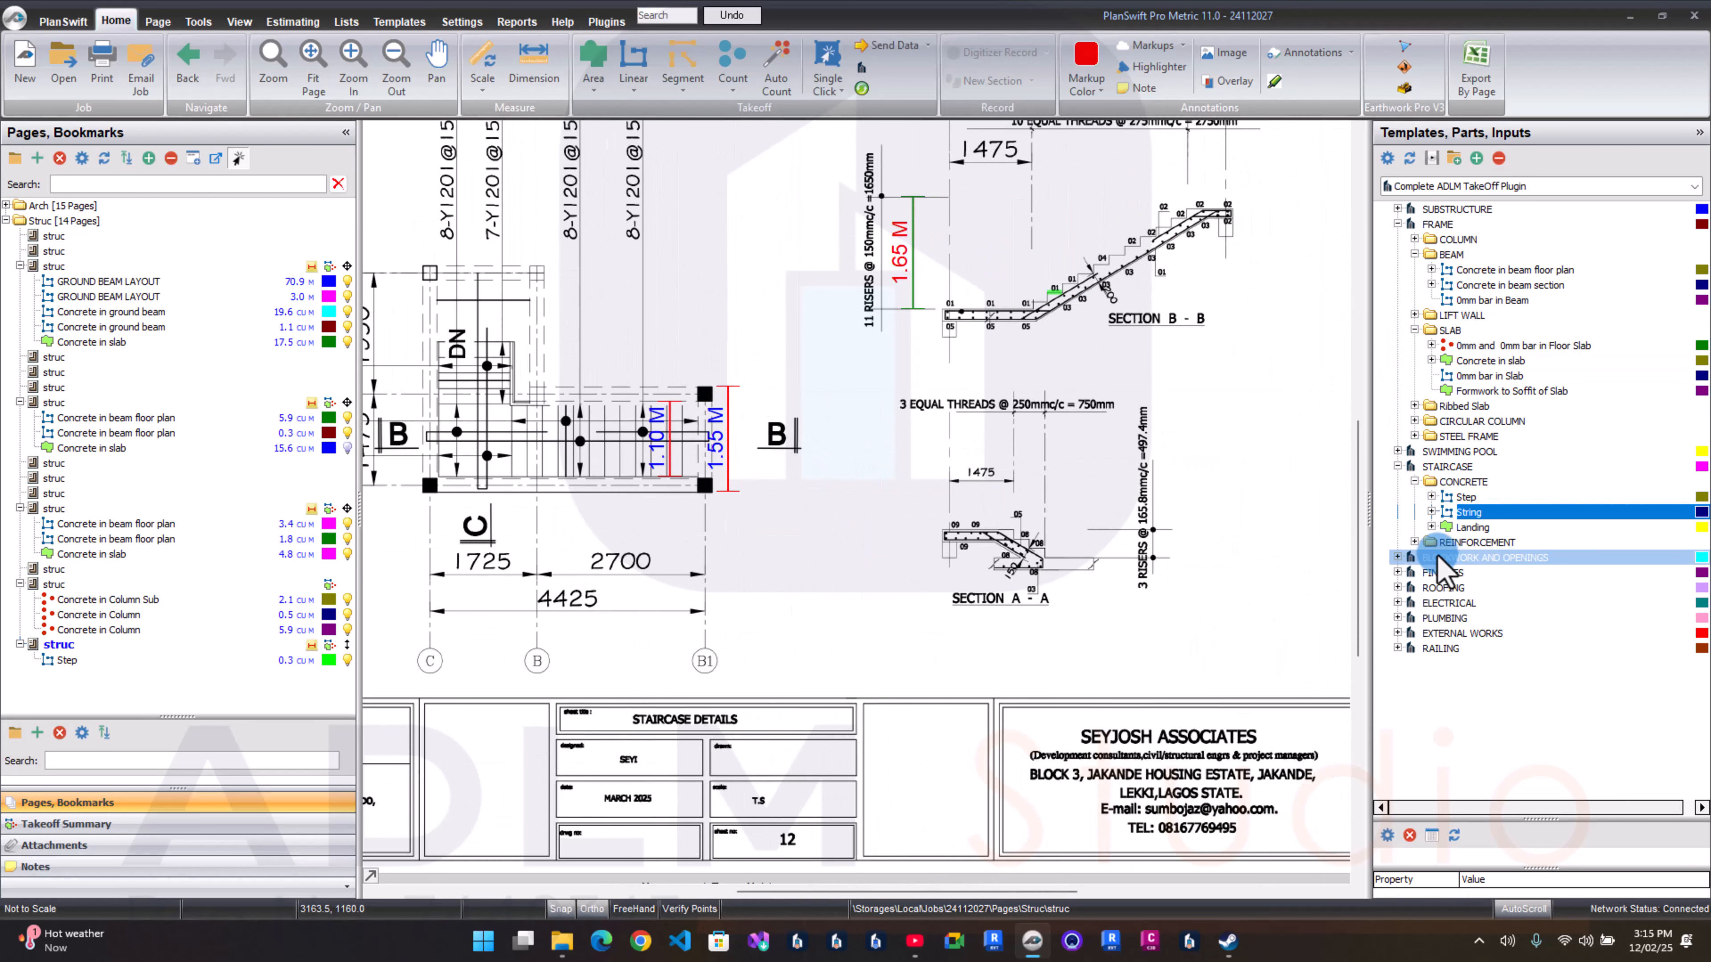
pyautogui.doubleClick(1421, 513)
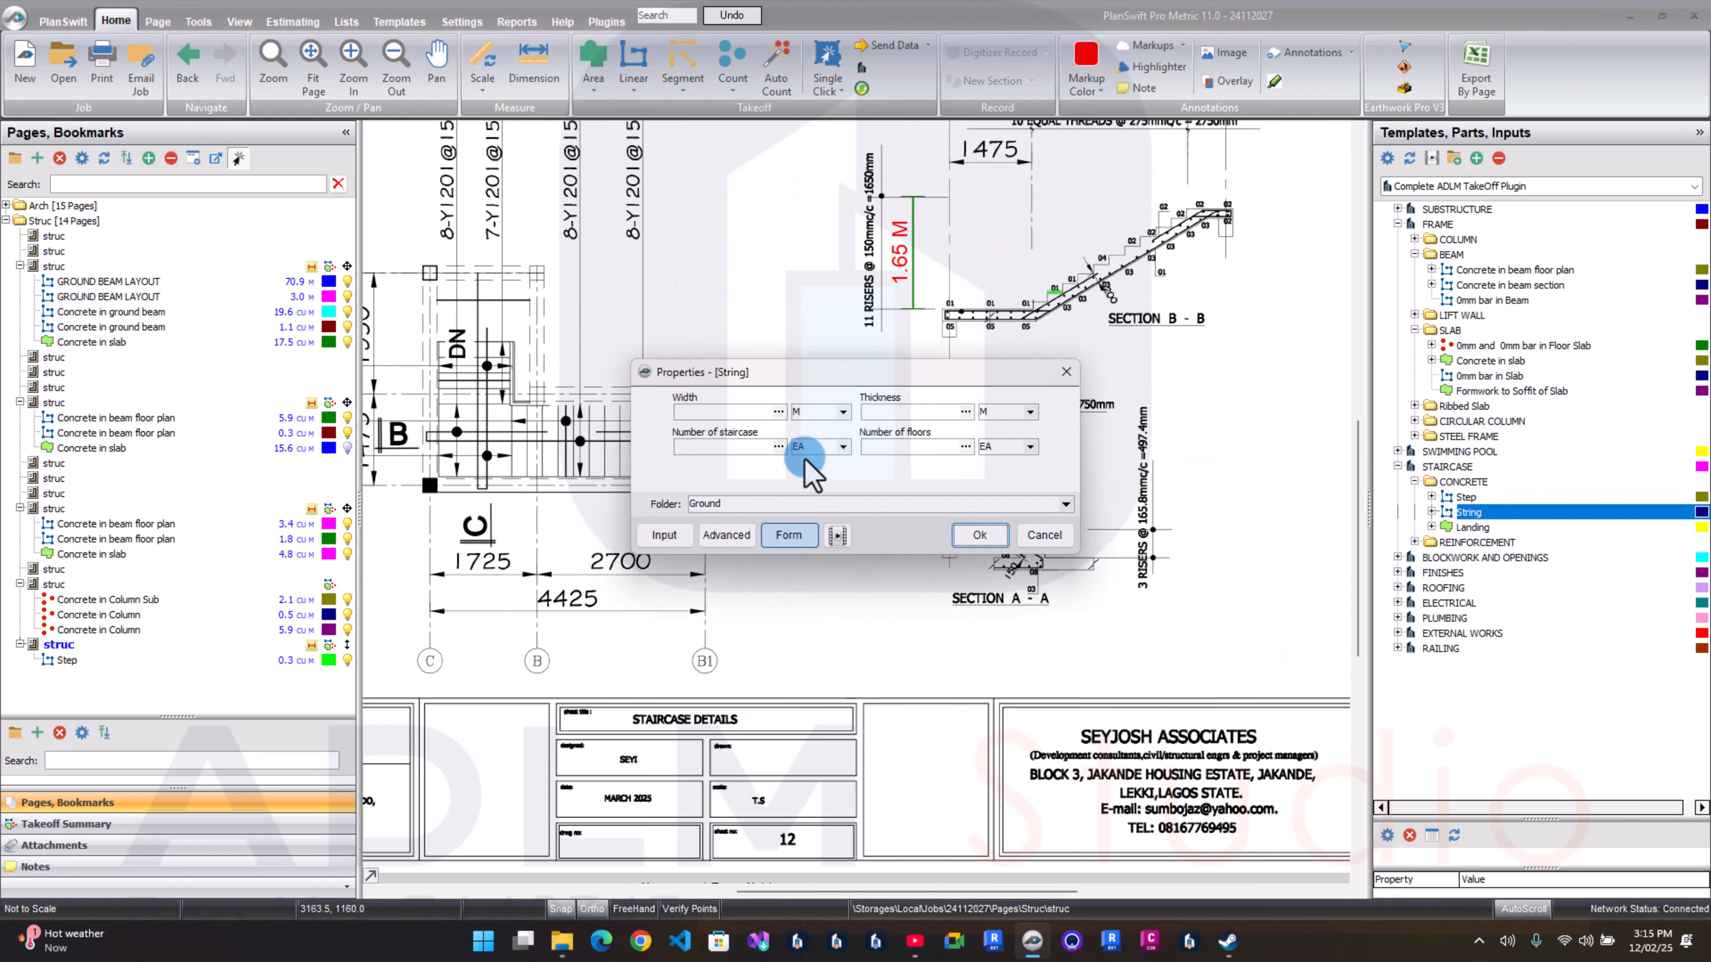
pyautogui.write('.')
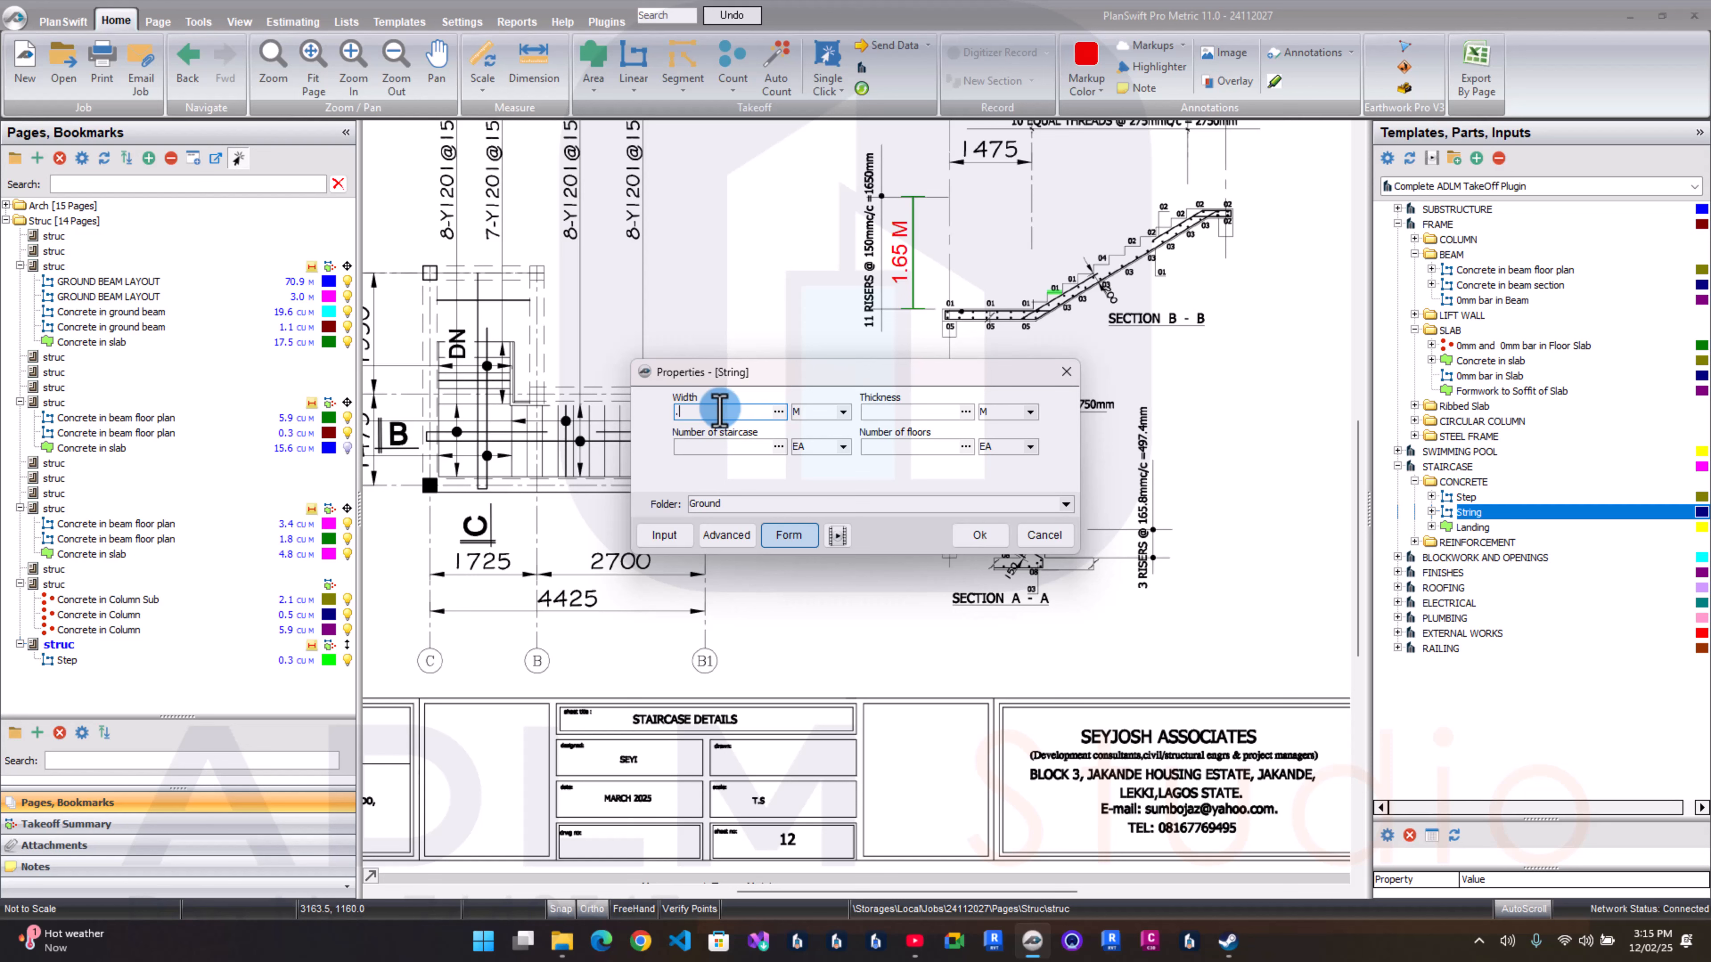
pyautogui.write('2')
pyautogui.click(926, 414)
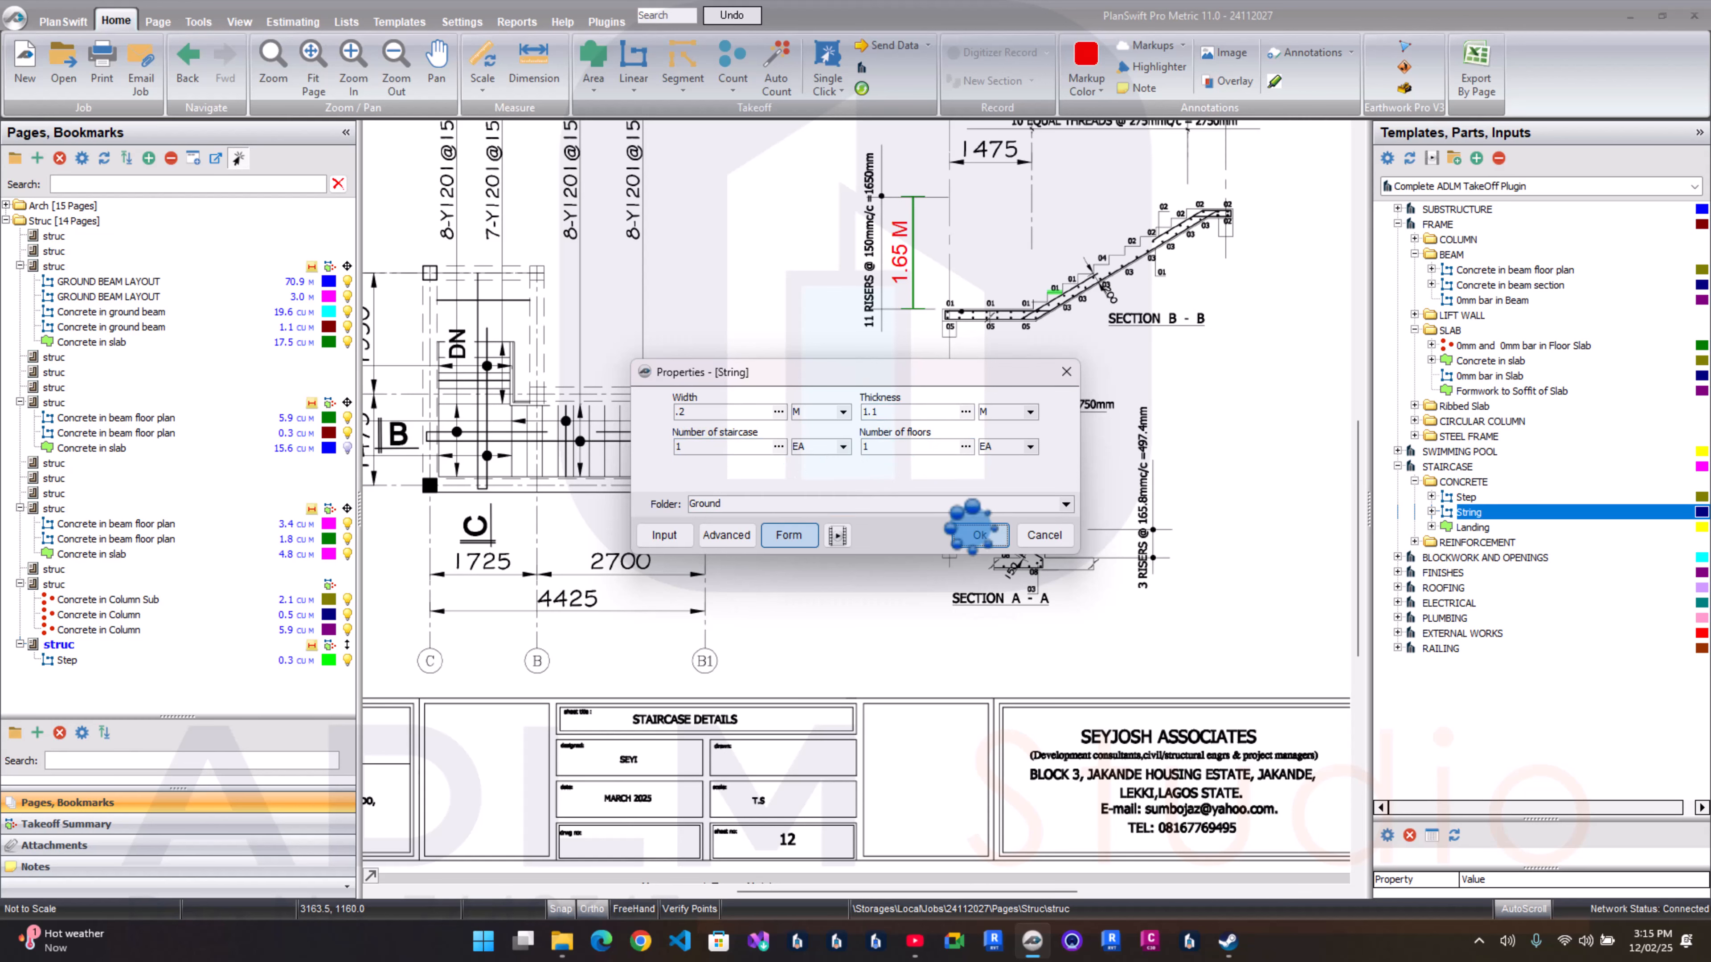
pyautogui.click(979, 534)
# Step: Trace the string along the sloping soffit of the flight in Section B-B, about 2.97 m long
pyautogui.scroll(3, 1212, 202)
pyautogui.click(1088, 232)
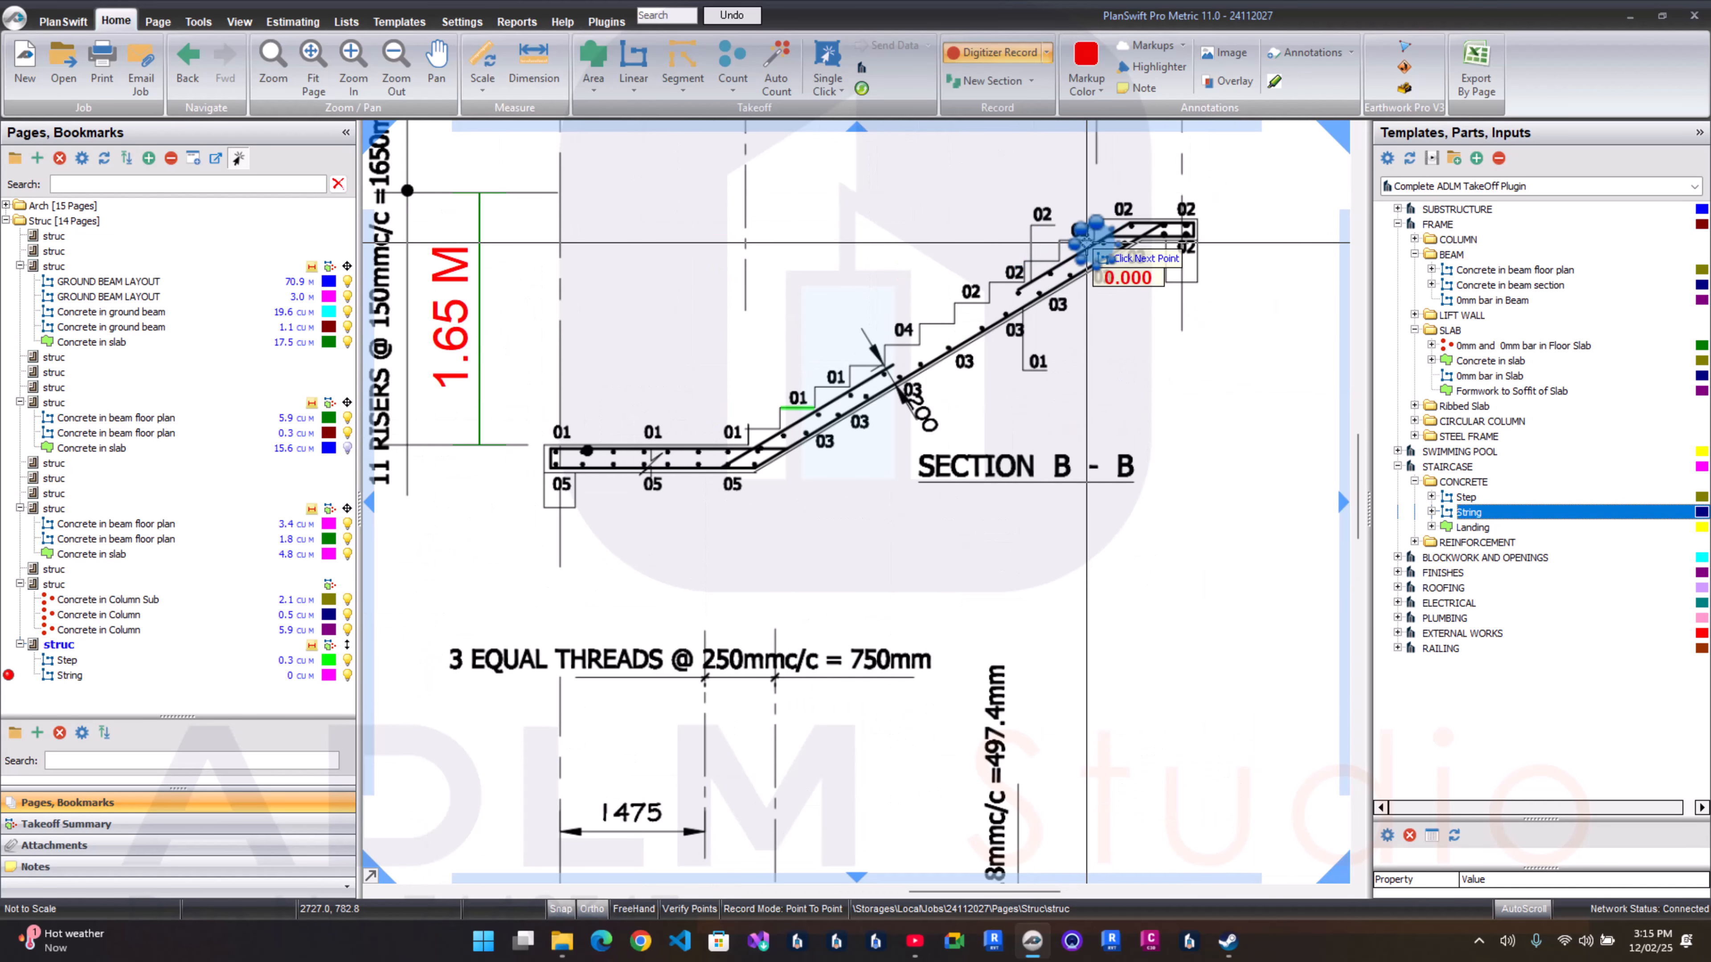
pyautogui.click(812, 477)
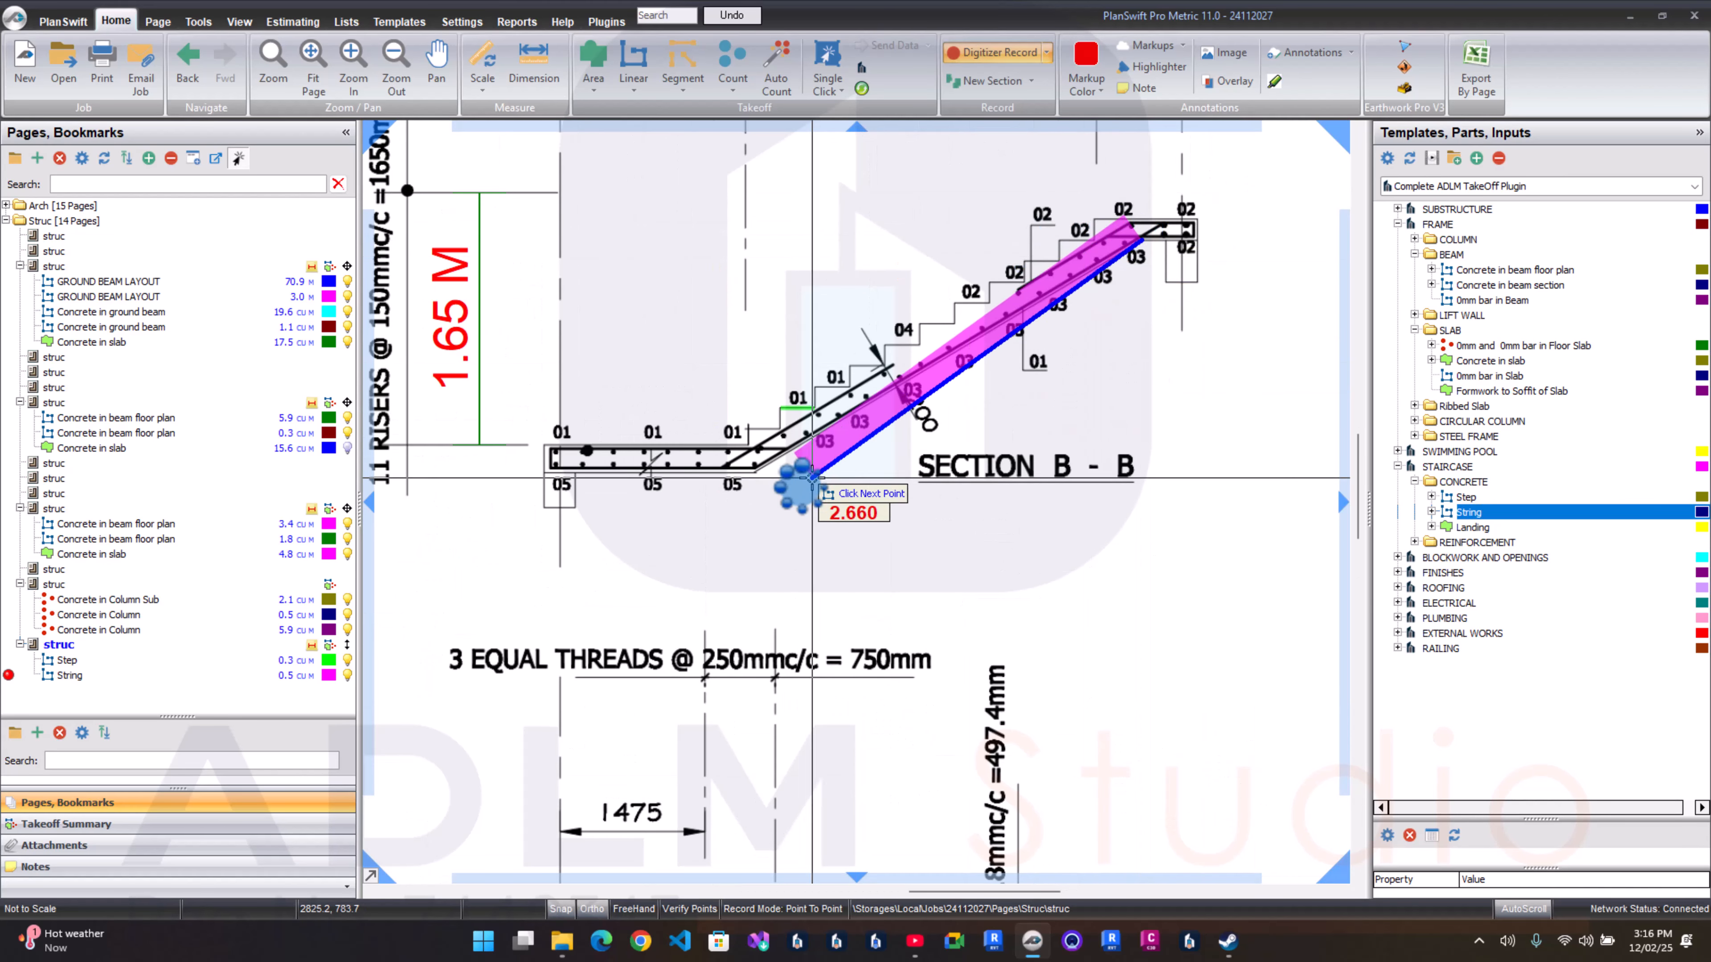
pyautogui.click(752, 470)
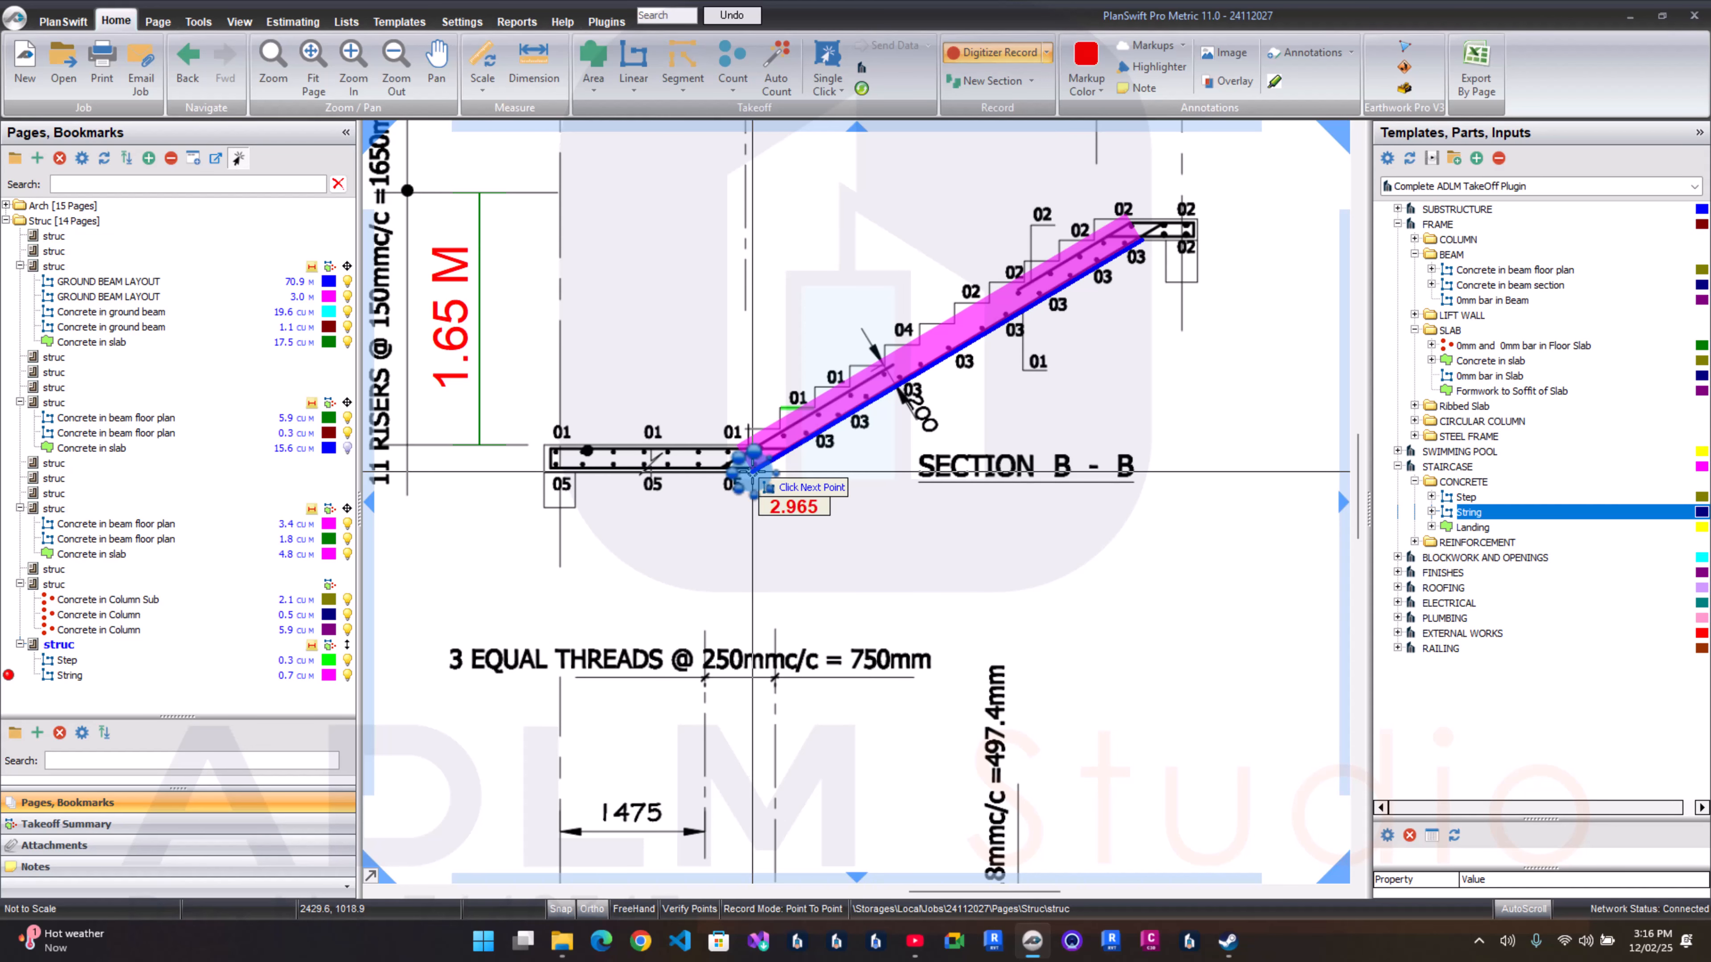
pyautogui.click(753, 474)
# Step: Add a second string segment along the short flight's soffit in Section A-A and end the recording
pyautogui.scroll(-4, 761, 519)
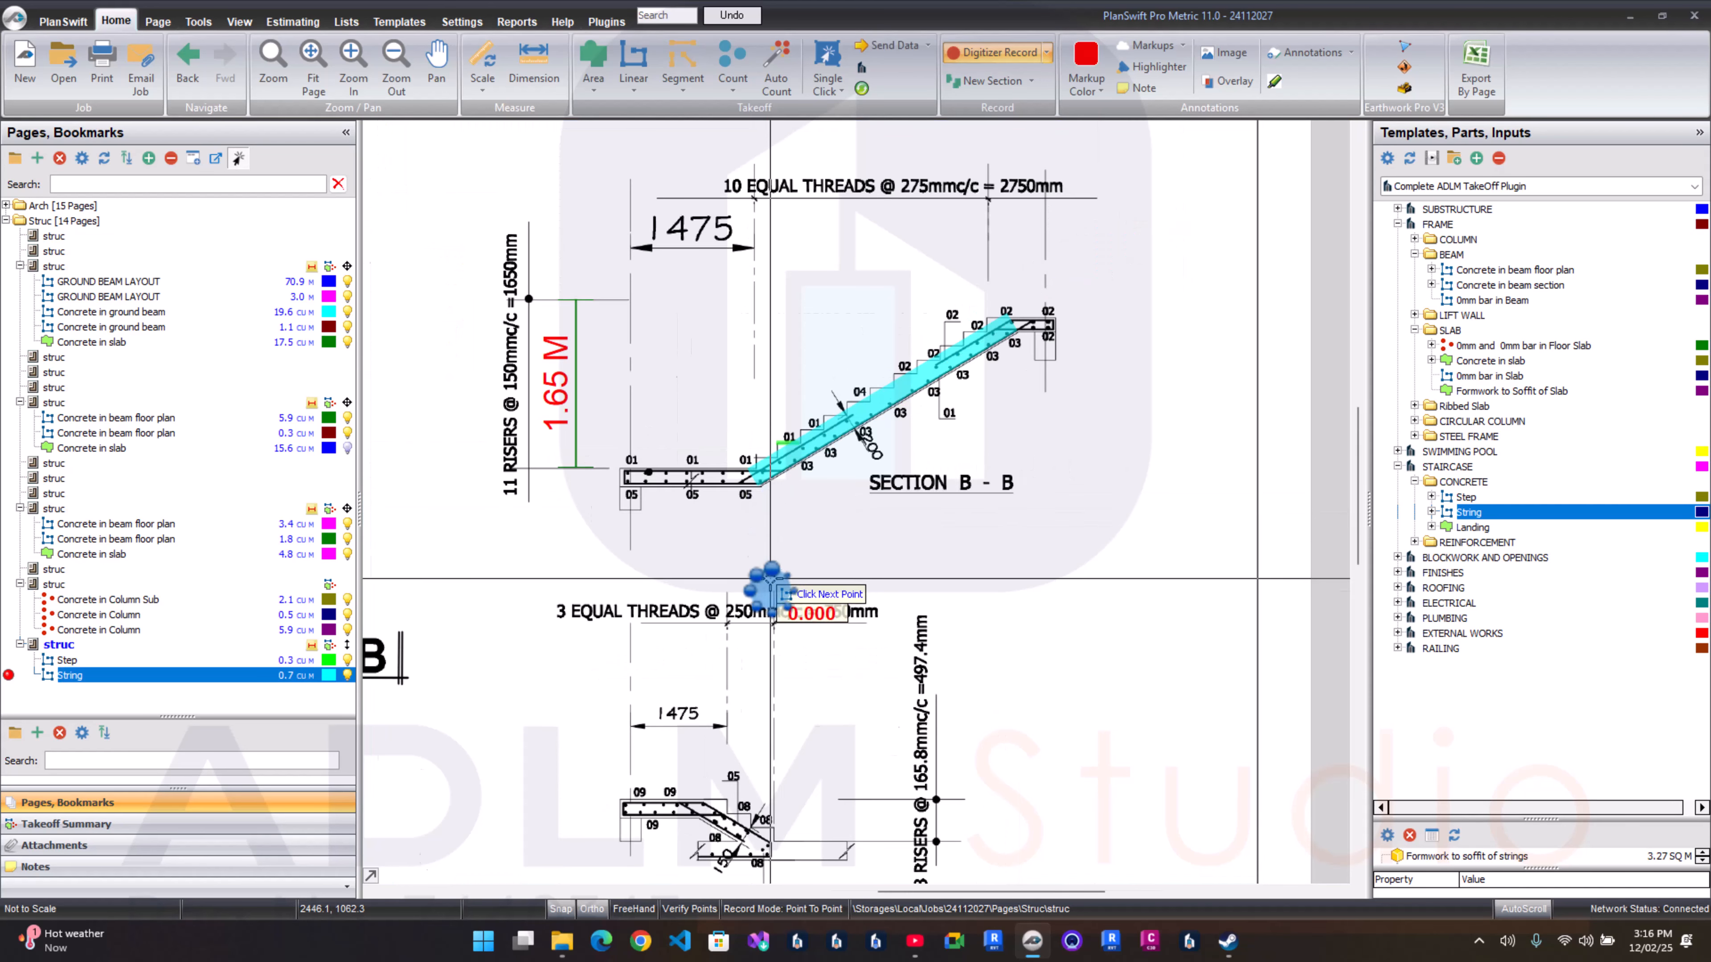
pyautogui.scroll(6, 759, 622)
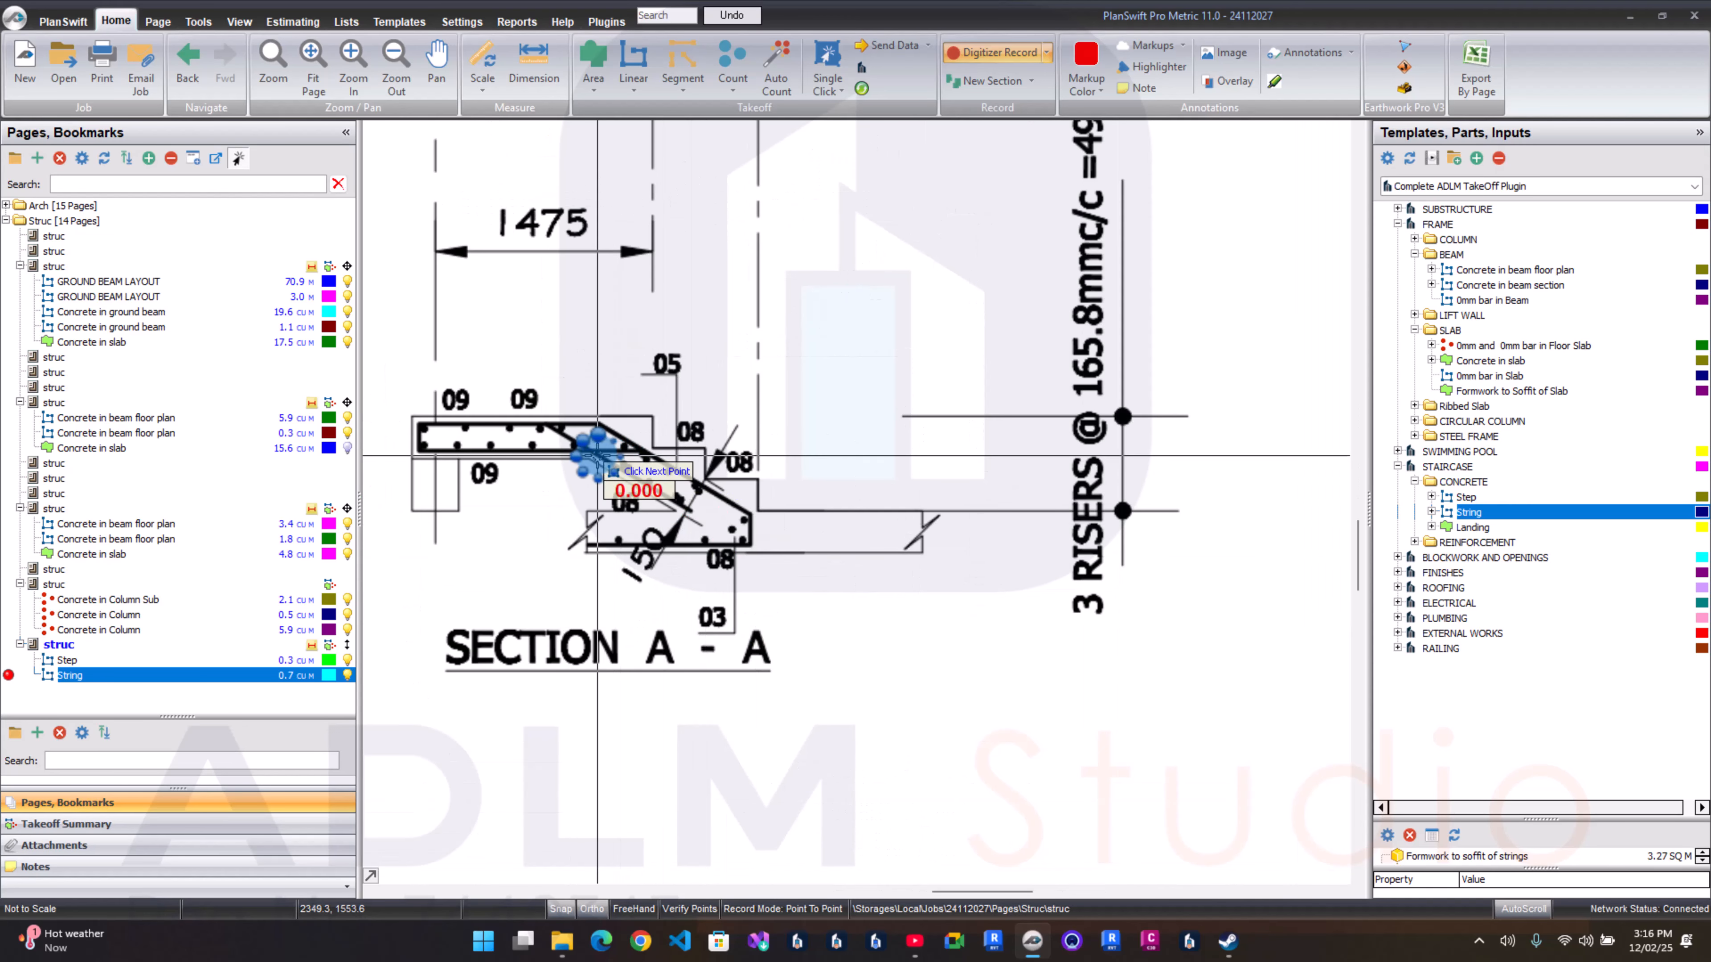
pyautogui.click(673, 510)
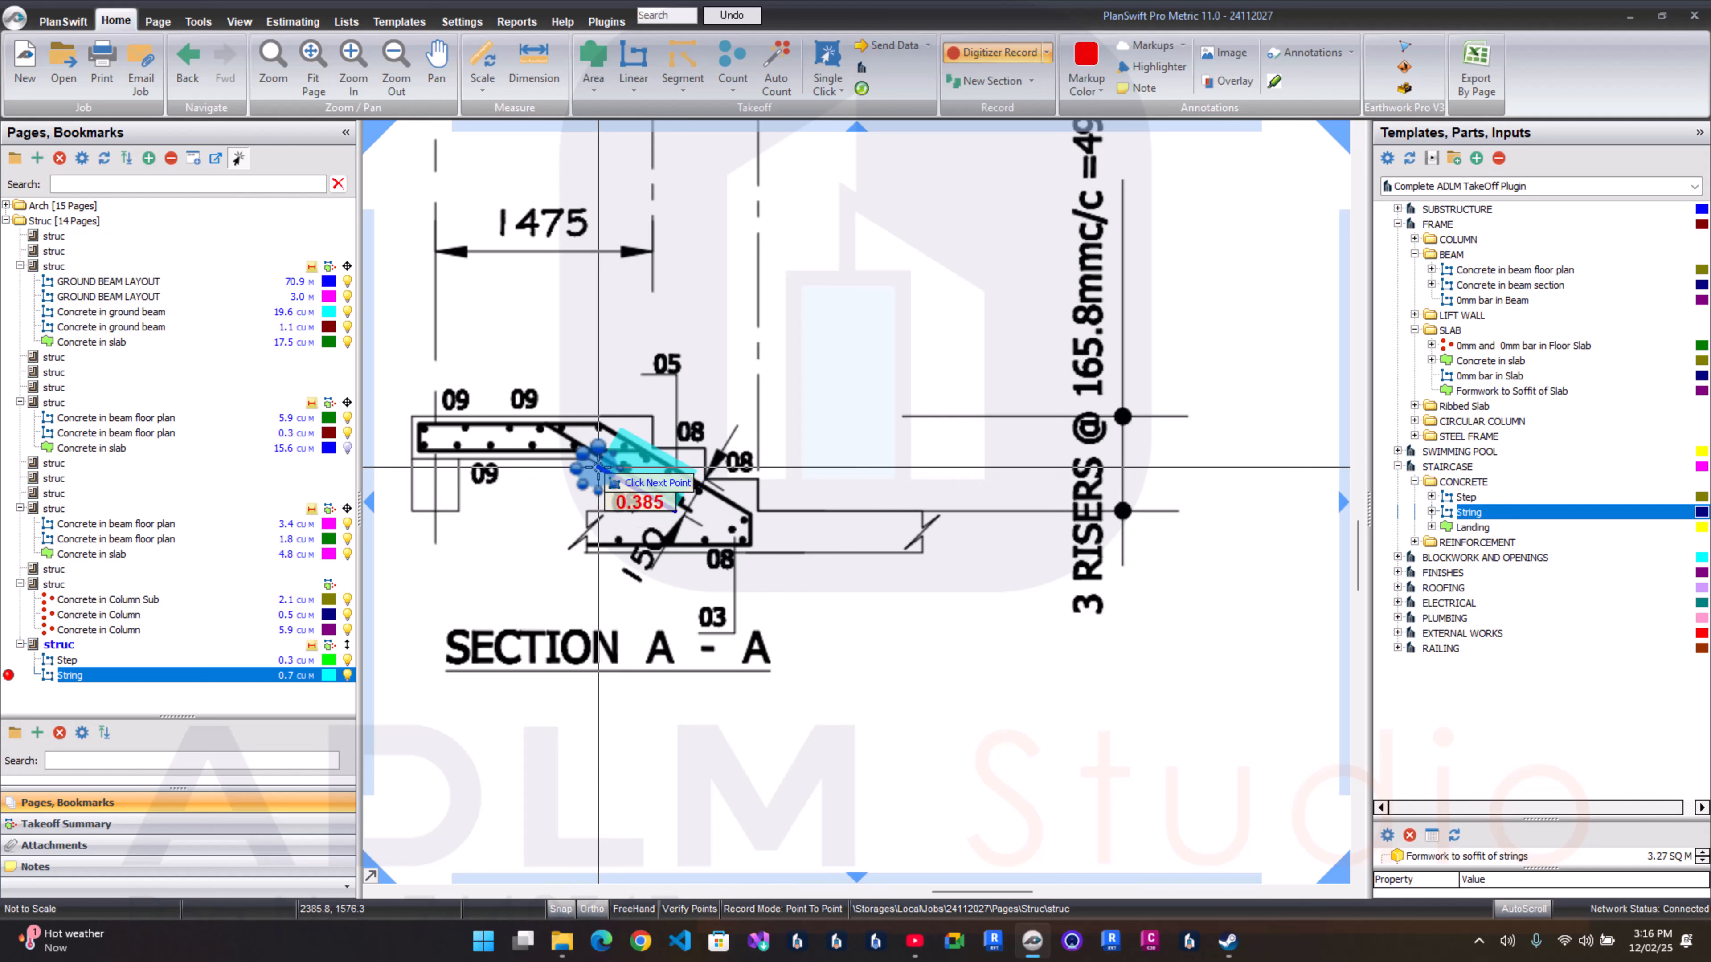
pyautogui.rightClick(573, 498)
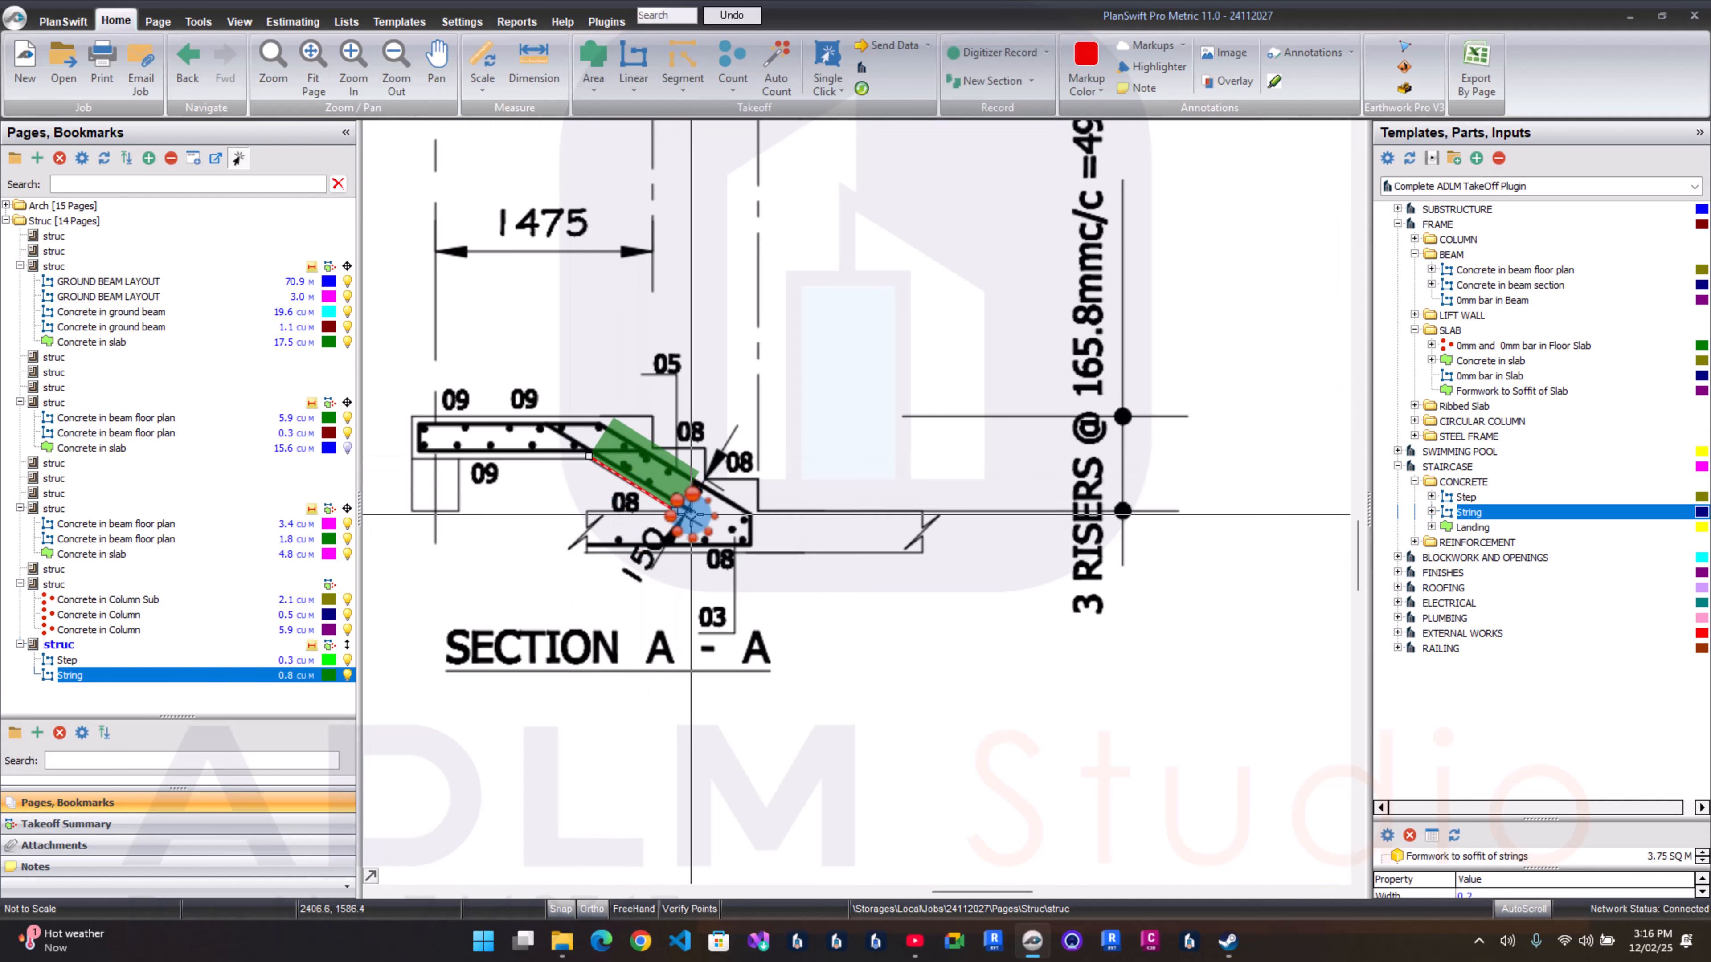
# Step: Extend the lower end of the Section A-A string segment to the foot of the flight
pyautogui.scroll(3, 684, 511)
pyautogui.moveTo(662, 510)
pyautogui.mouseDown()
pyautogui.moveTo(815, 576)
pyautogui.moveTo(836, 609)
pyautogui.moveTo(815, 607)
pyautogui.mouseUp()
pyautogui.click(748, 644)
pyautogui.scroll(-2, 750, 644)
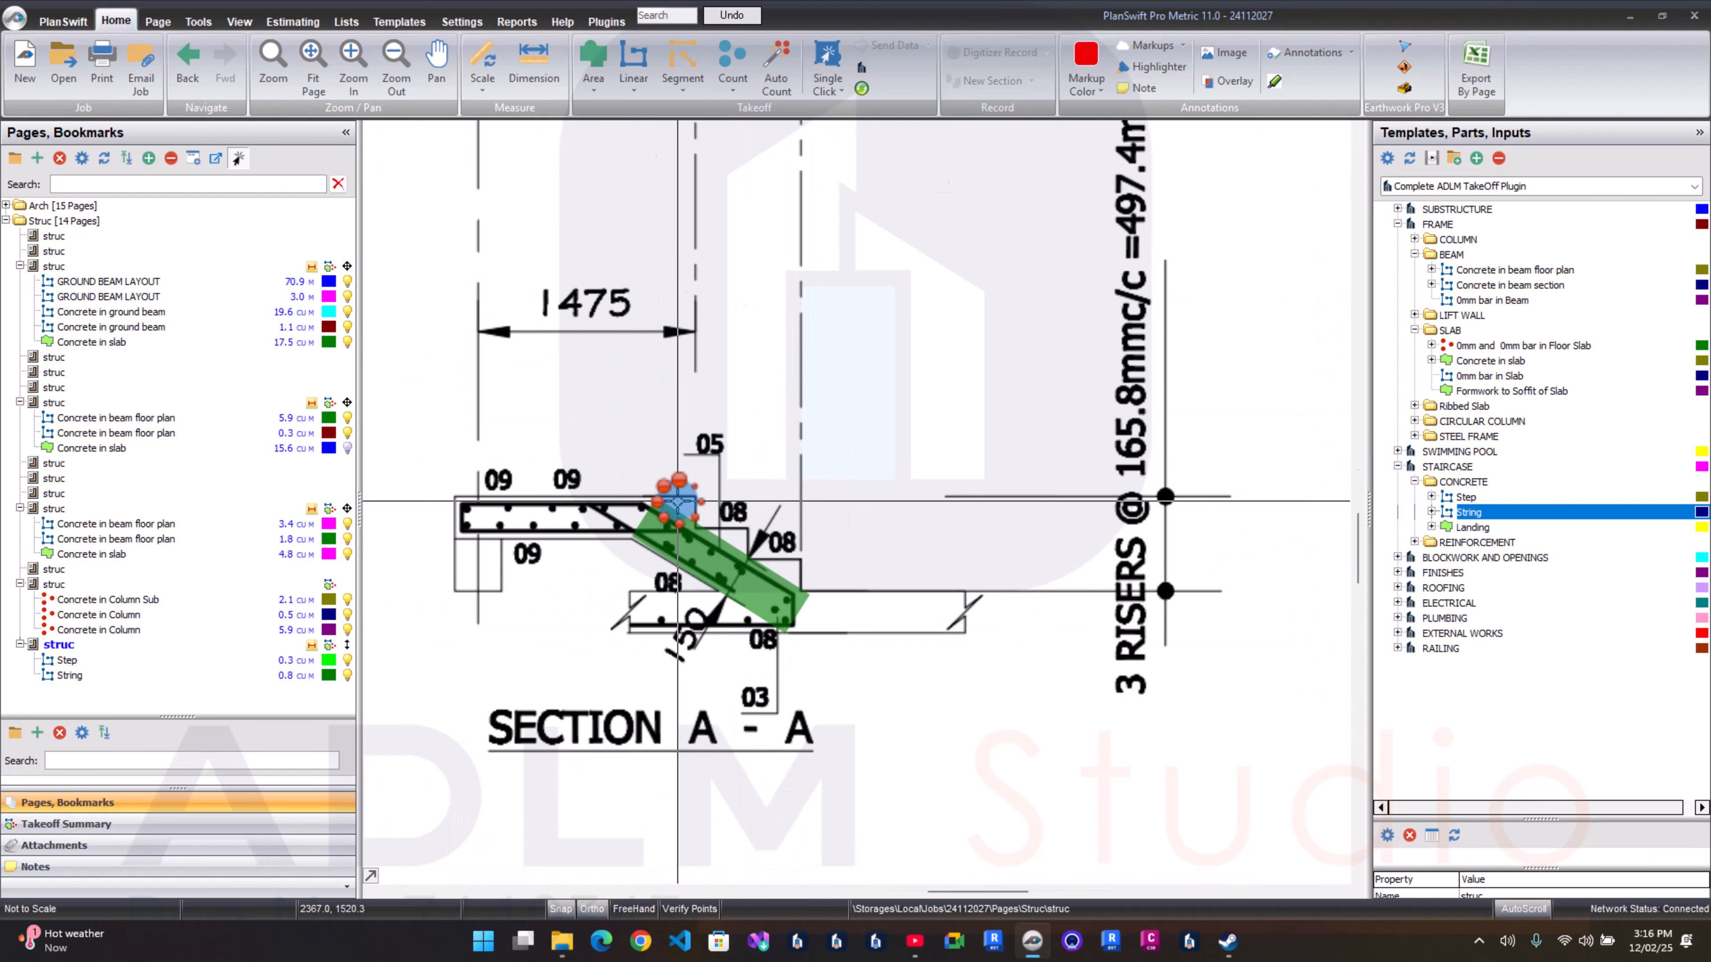
# Step: Start a Landing takeoff with 0.20 m thickness, 1 staircase and 1 floor in the Ground folder
pyautogui.scroll(-3, 678, 498)
pyautogui.moveTo(677, 428); pyautogui.dragTo(666, 554)
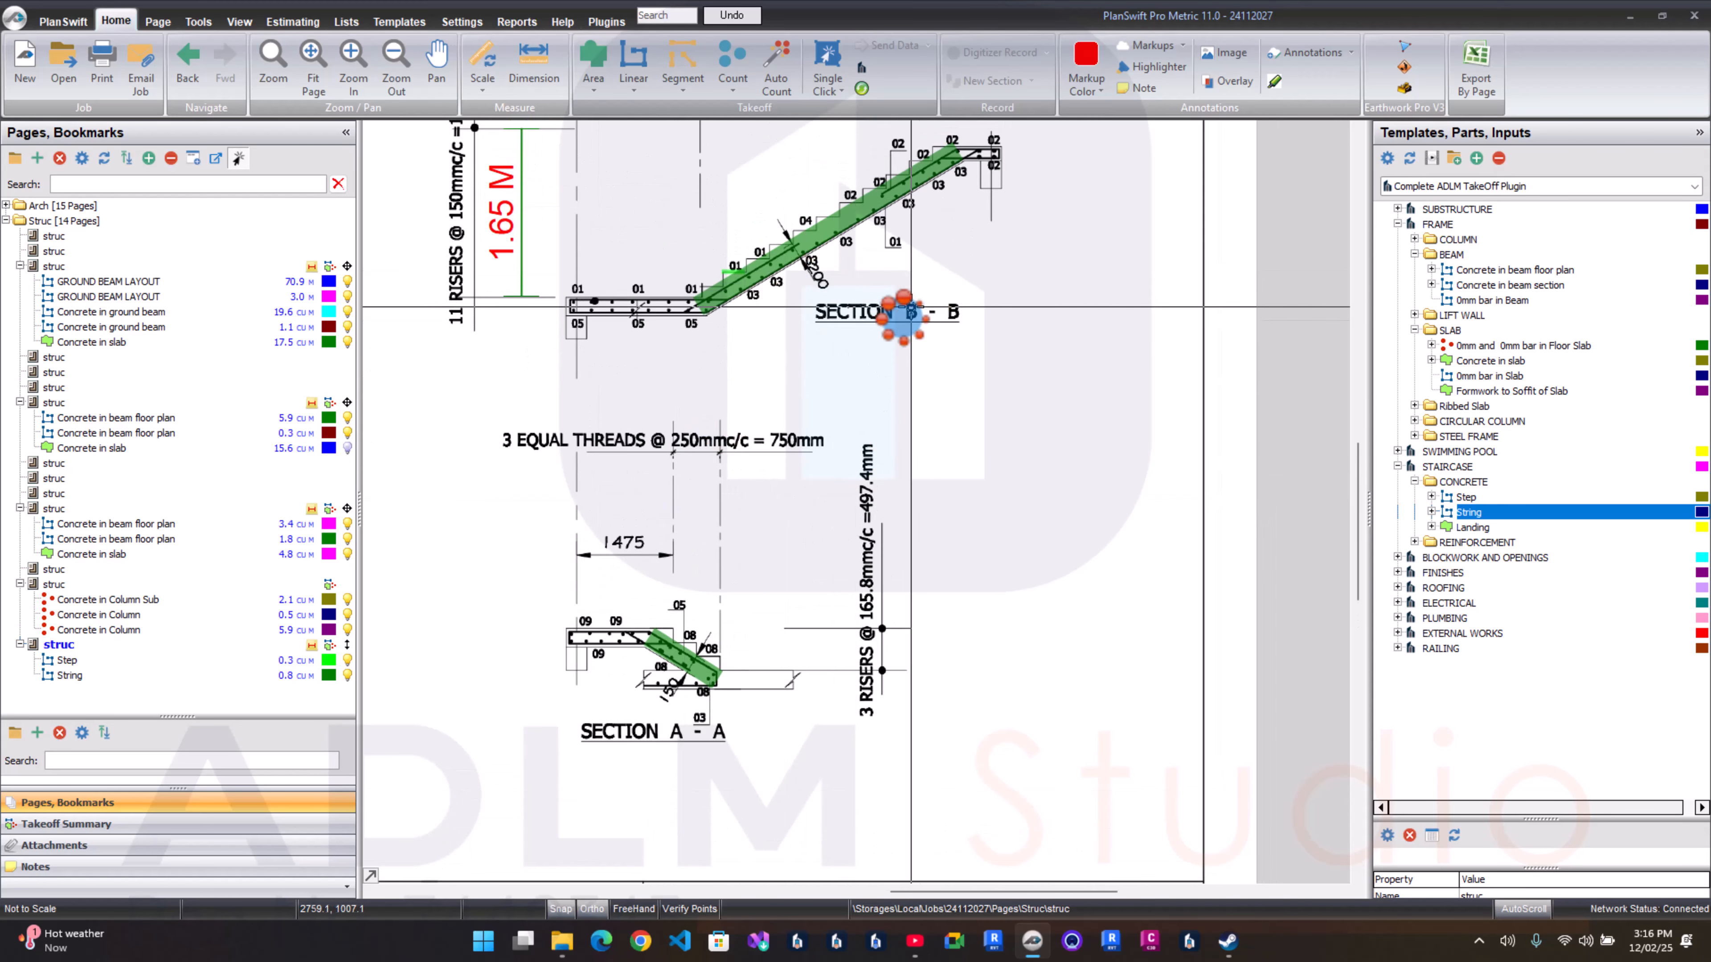
pyautogui.scroll(-2, 879, 352)
pyautogui.scroll(3, 535, 432)
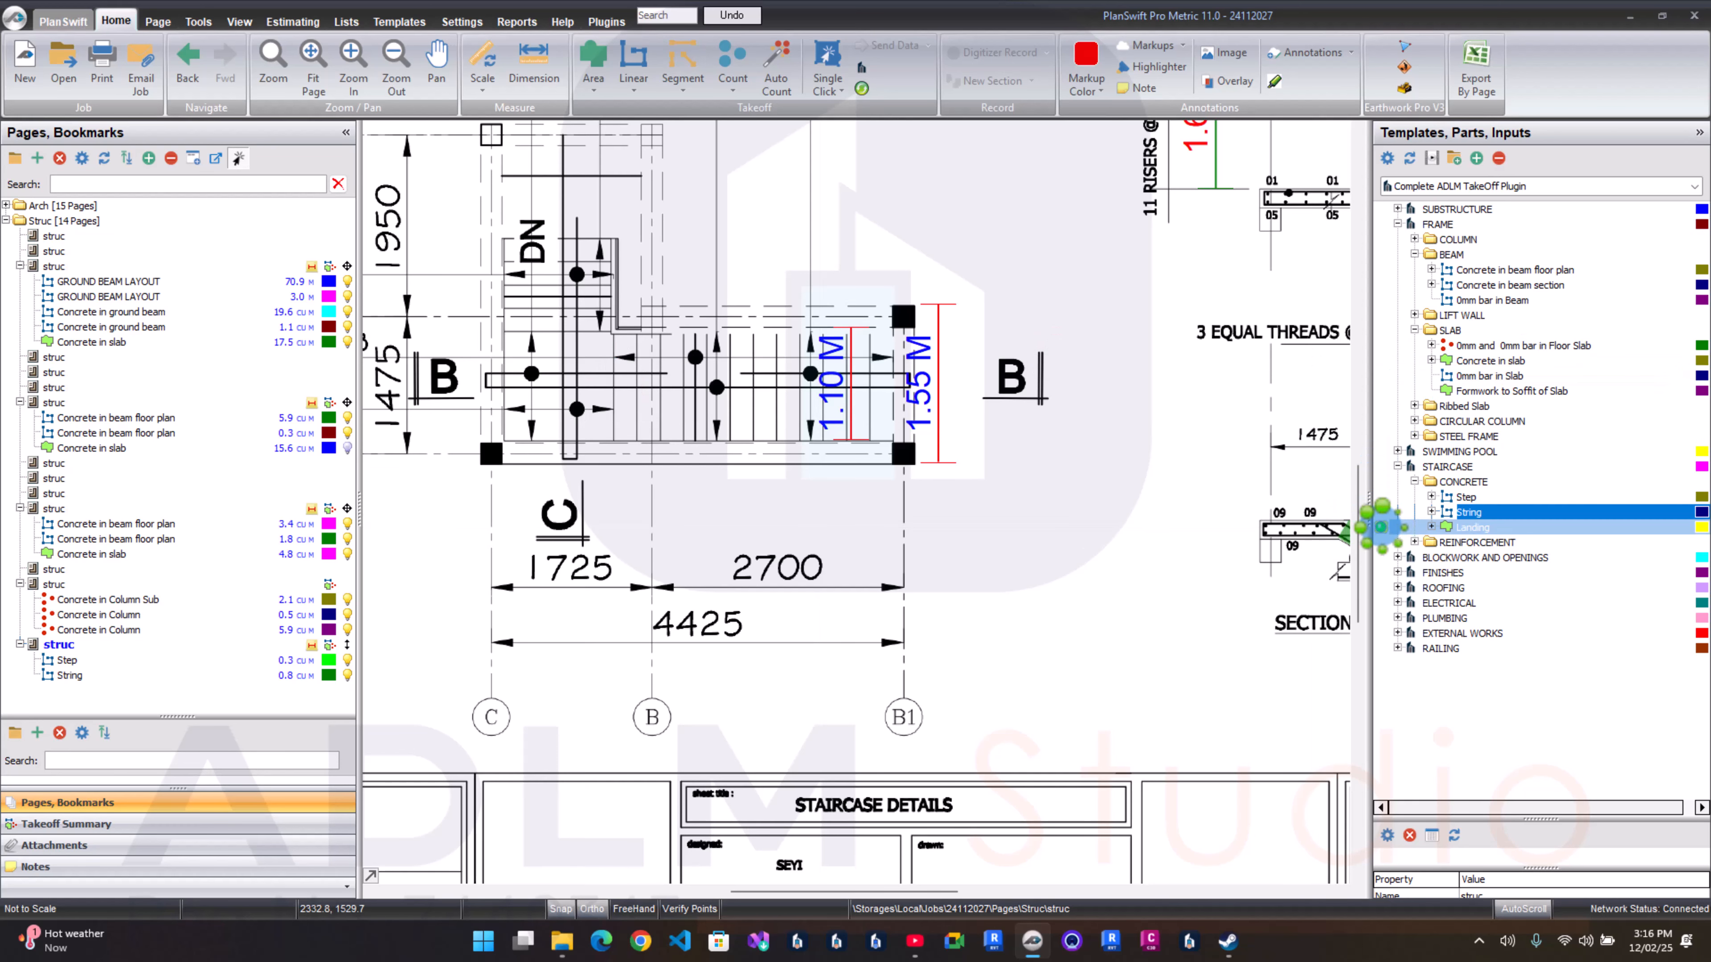
pyautogui.doubleClick(1380, 526)
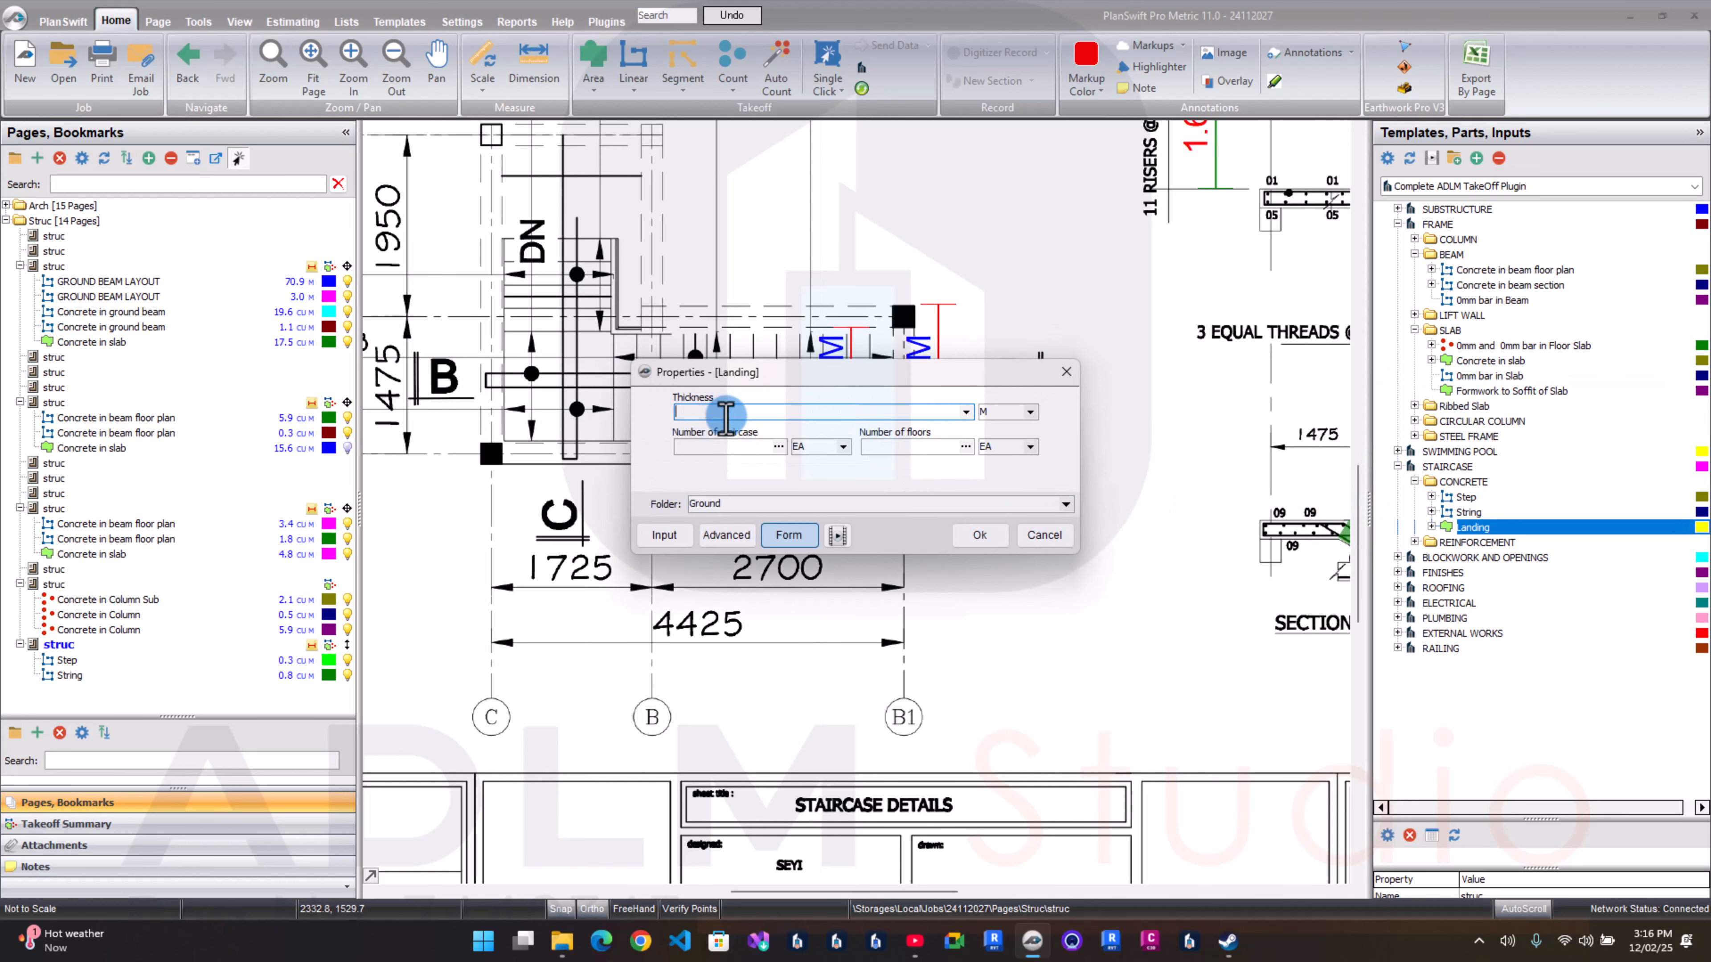
pyautogui.write('.2')
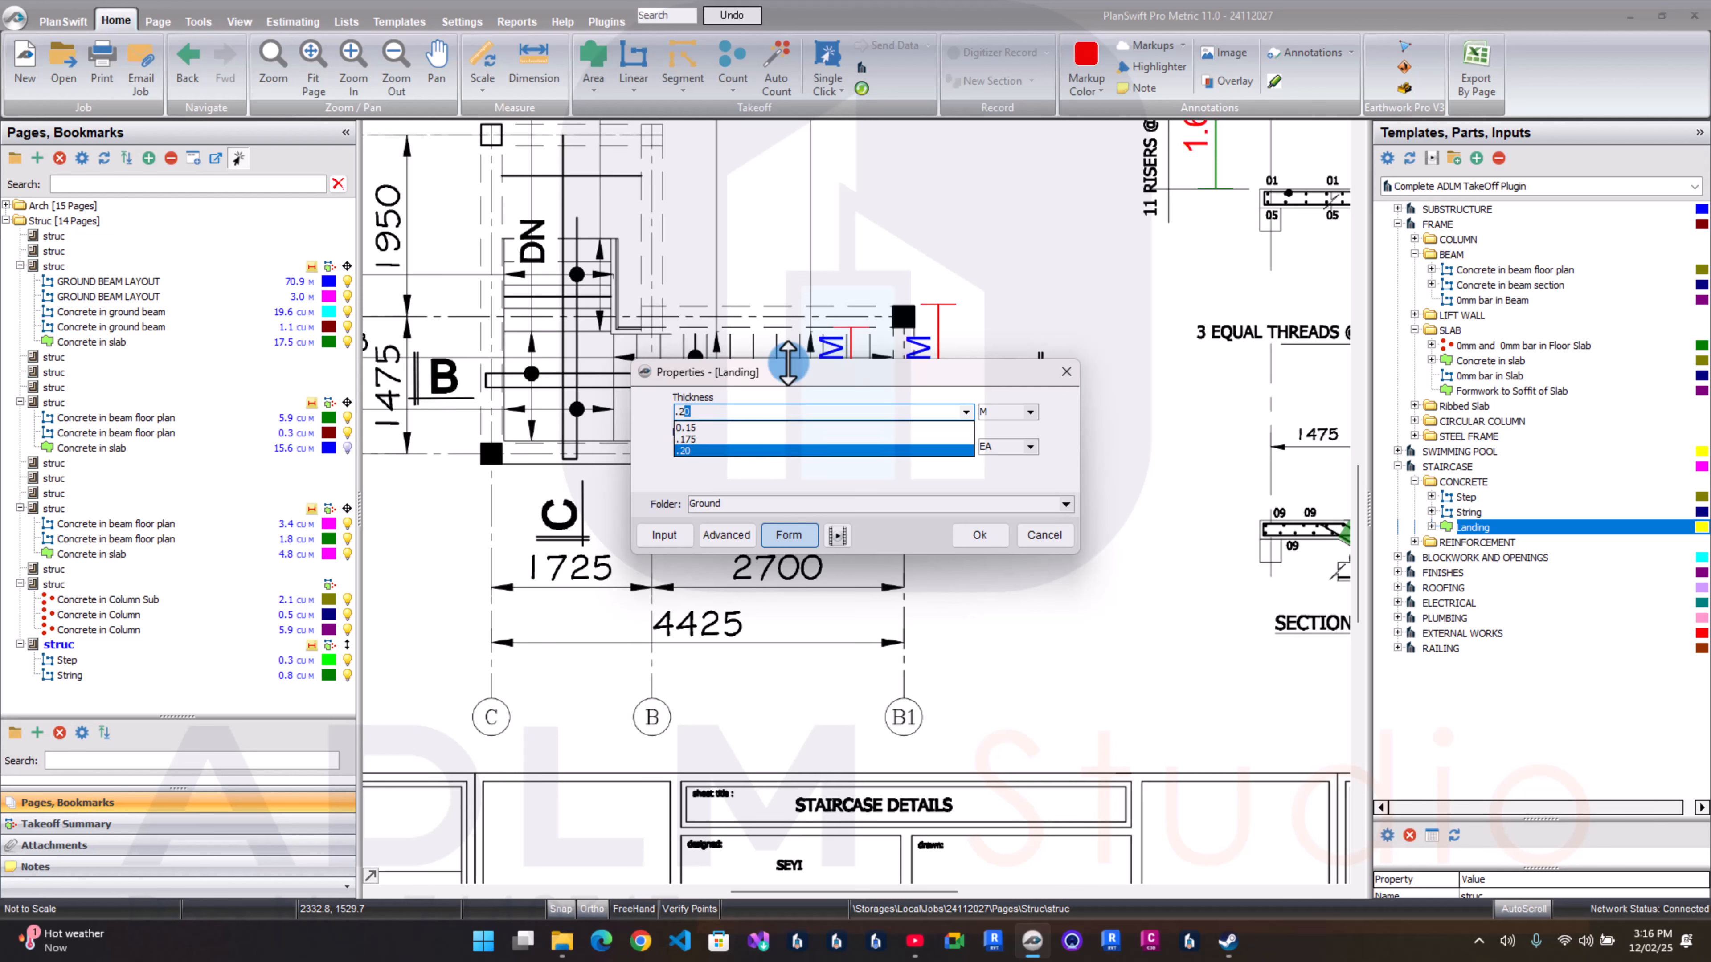
pyautogui.click(703, 467)
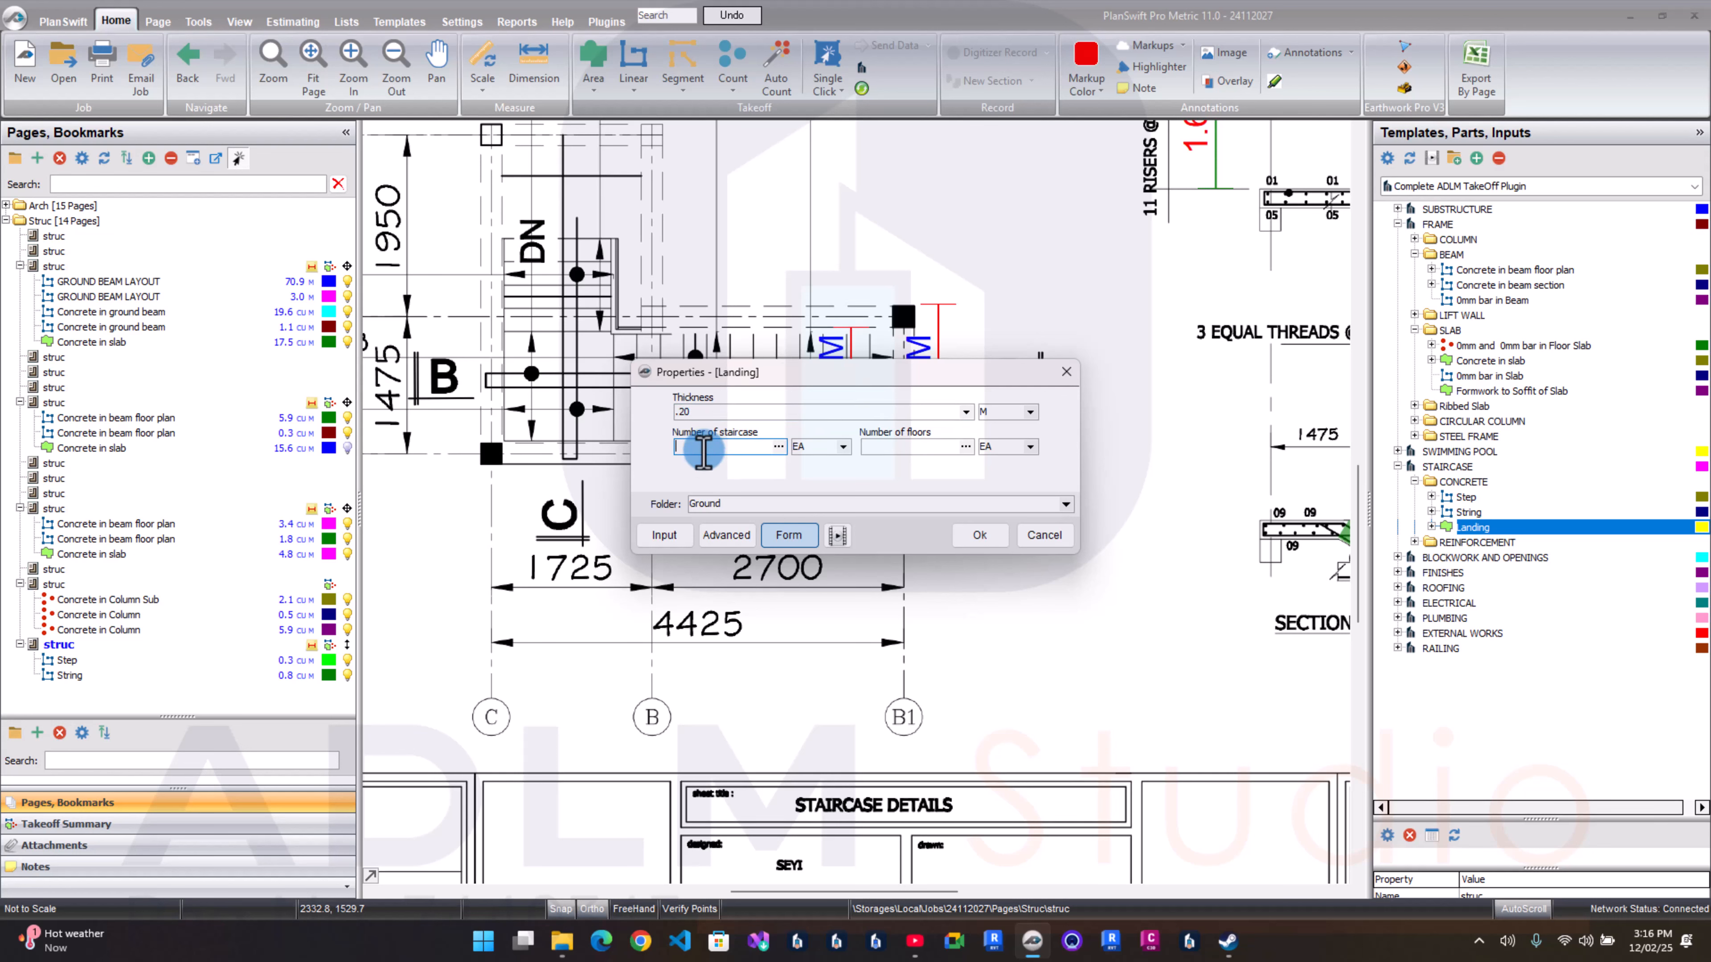
pyautogui.click(966, 448)
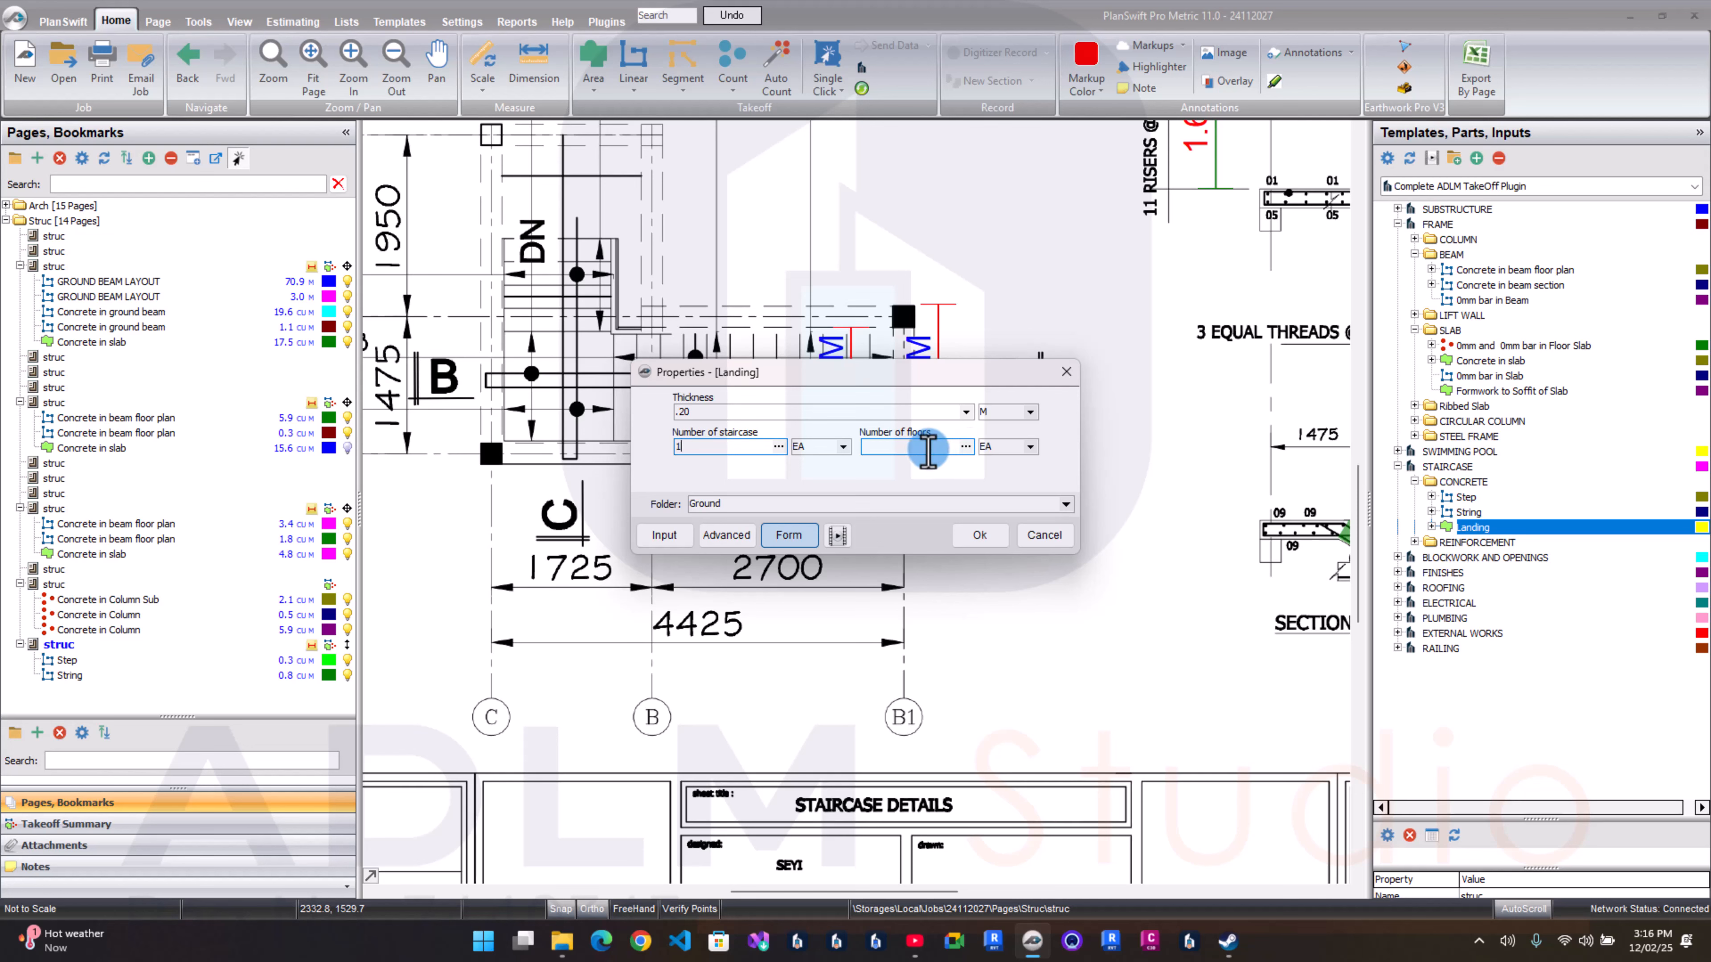
pyautogui.click(928, 502)
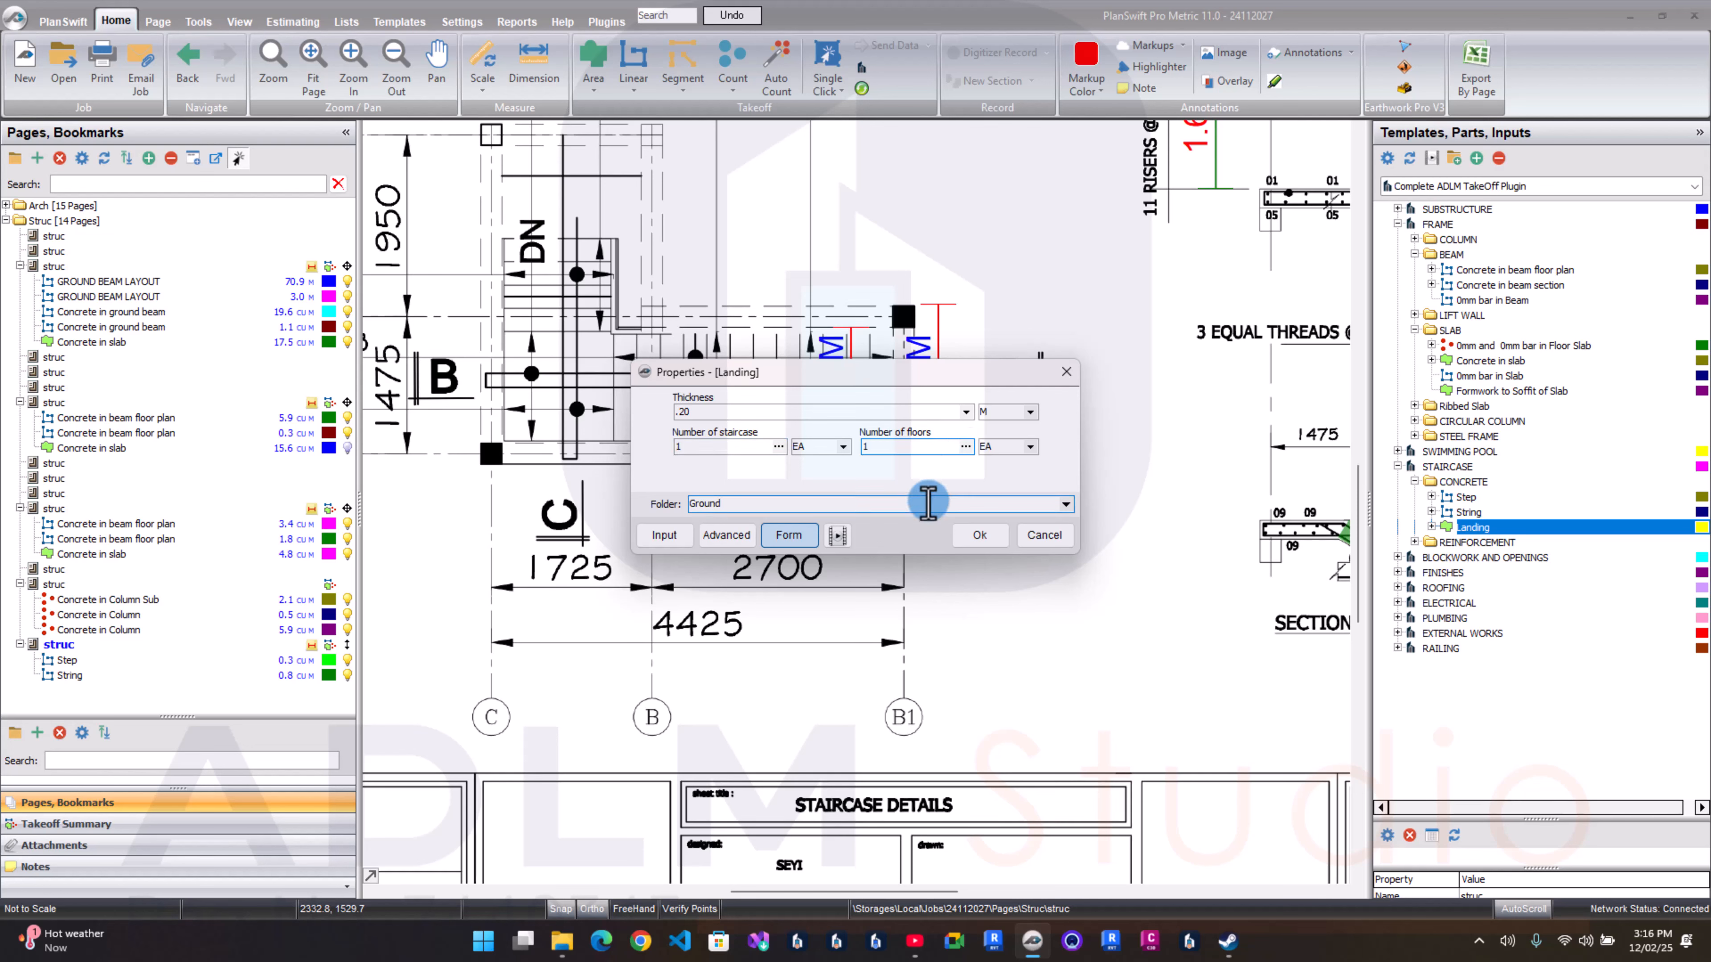
pyautogui.click(964, 539)
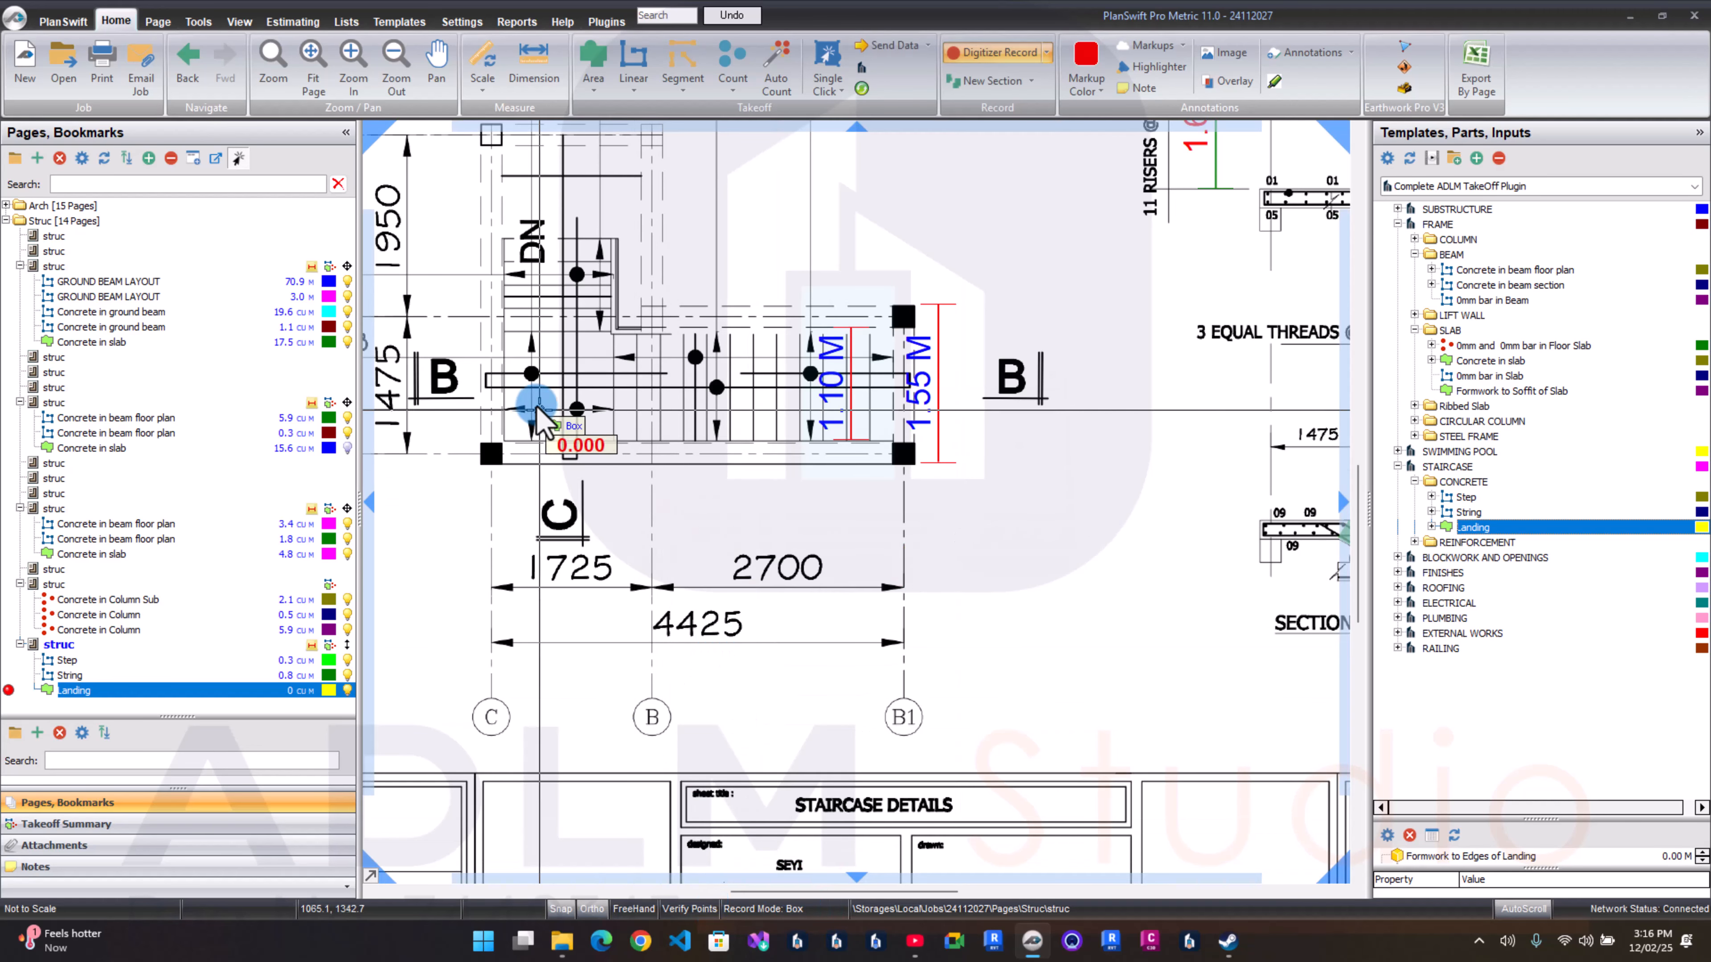
pyautogui.scroll(3, 528, 377)
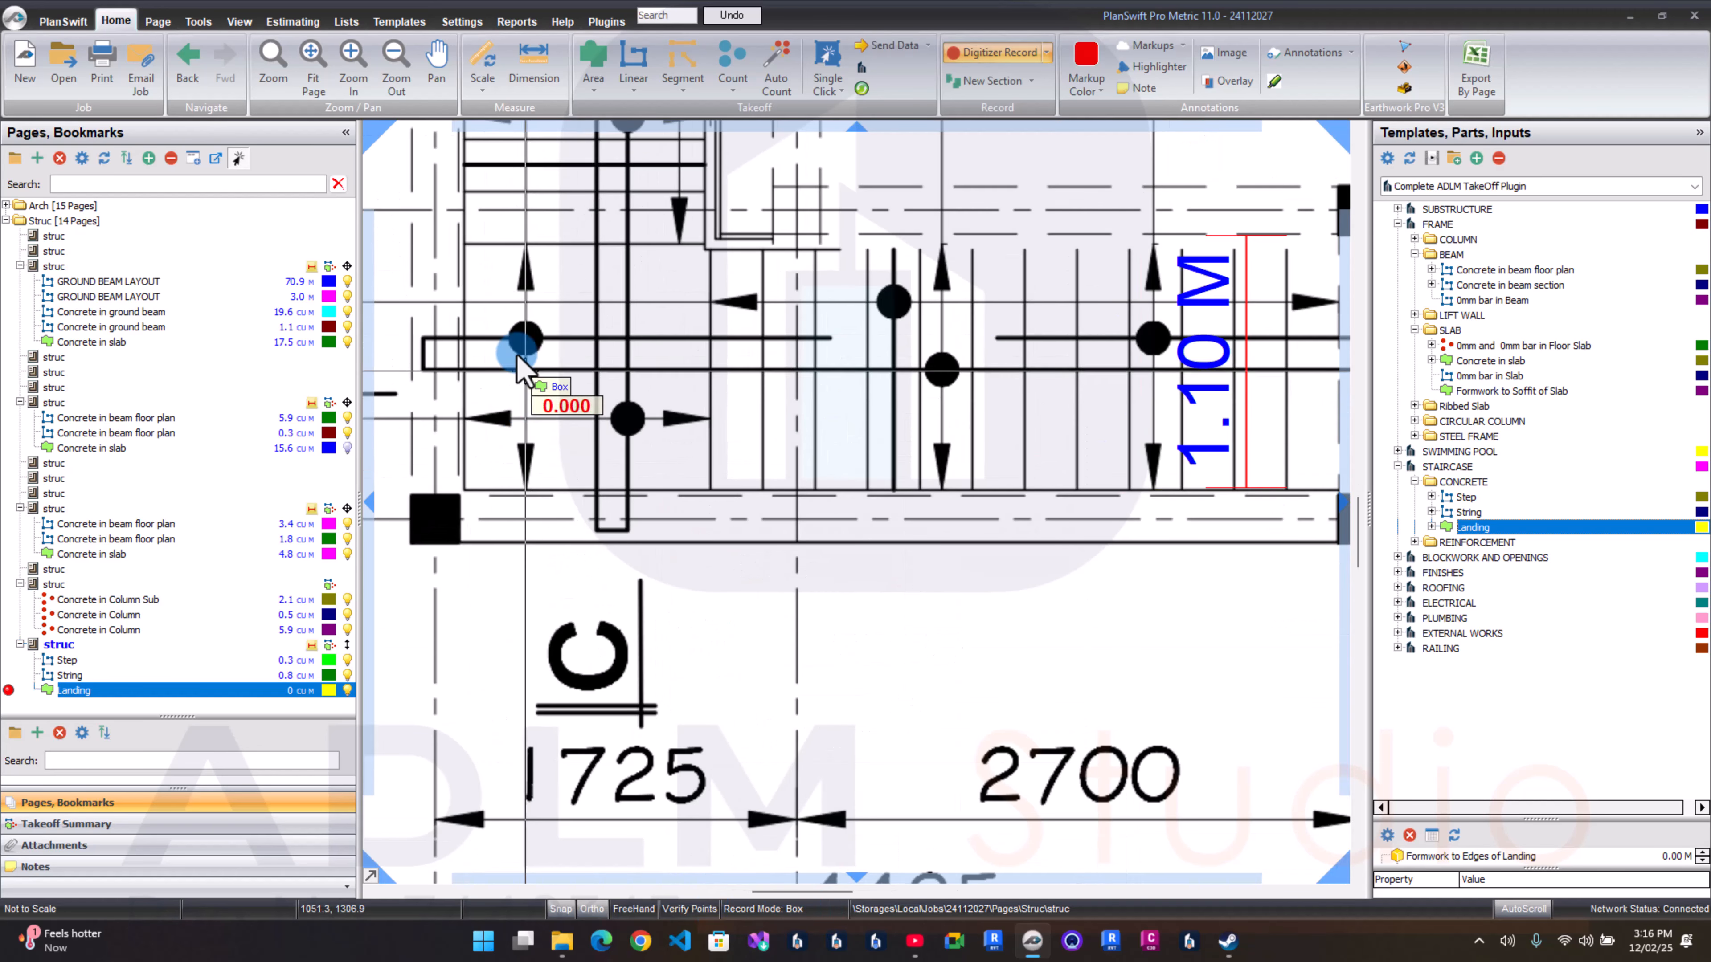
# Step: Measure the rectangular landing area at the turn of the stair plan and stop recording the Landing takeoff
pyautogui.click(462, 245)
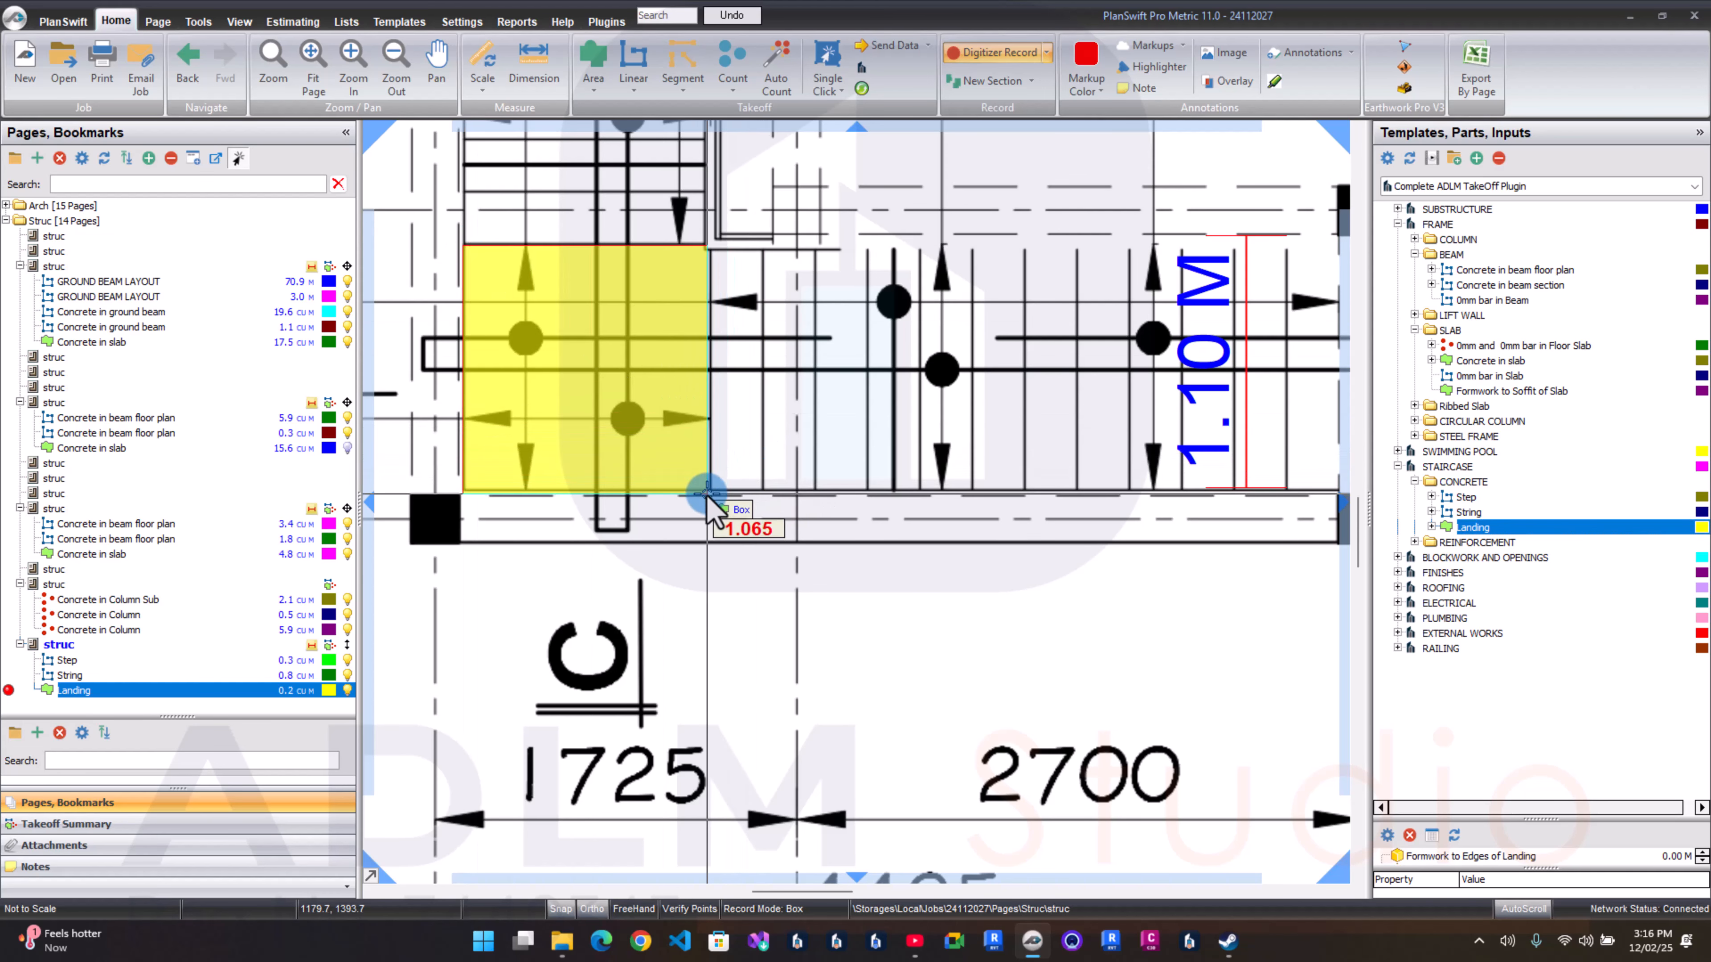
pyautogui.click(711, 496)
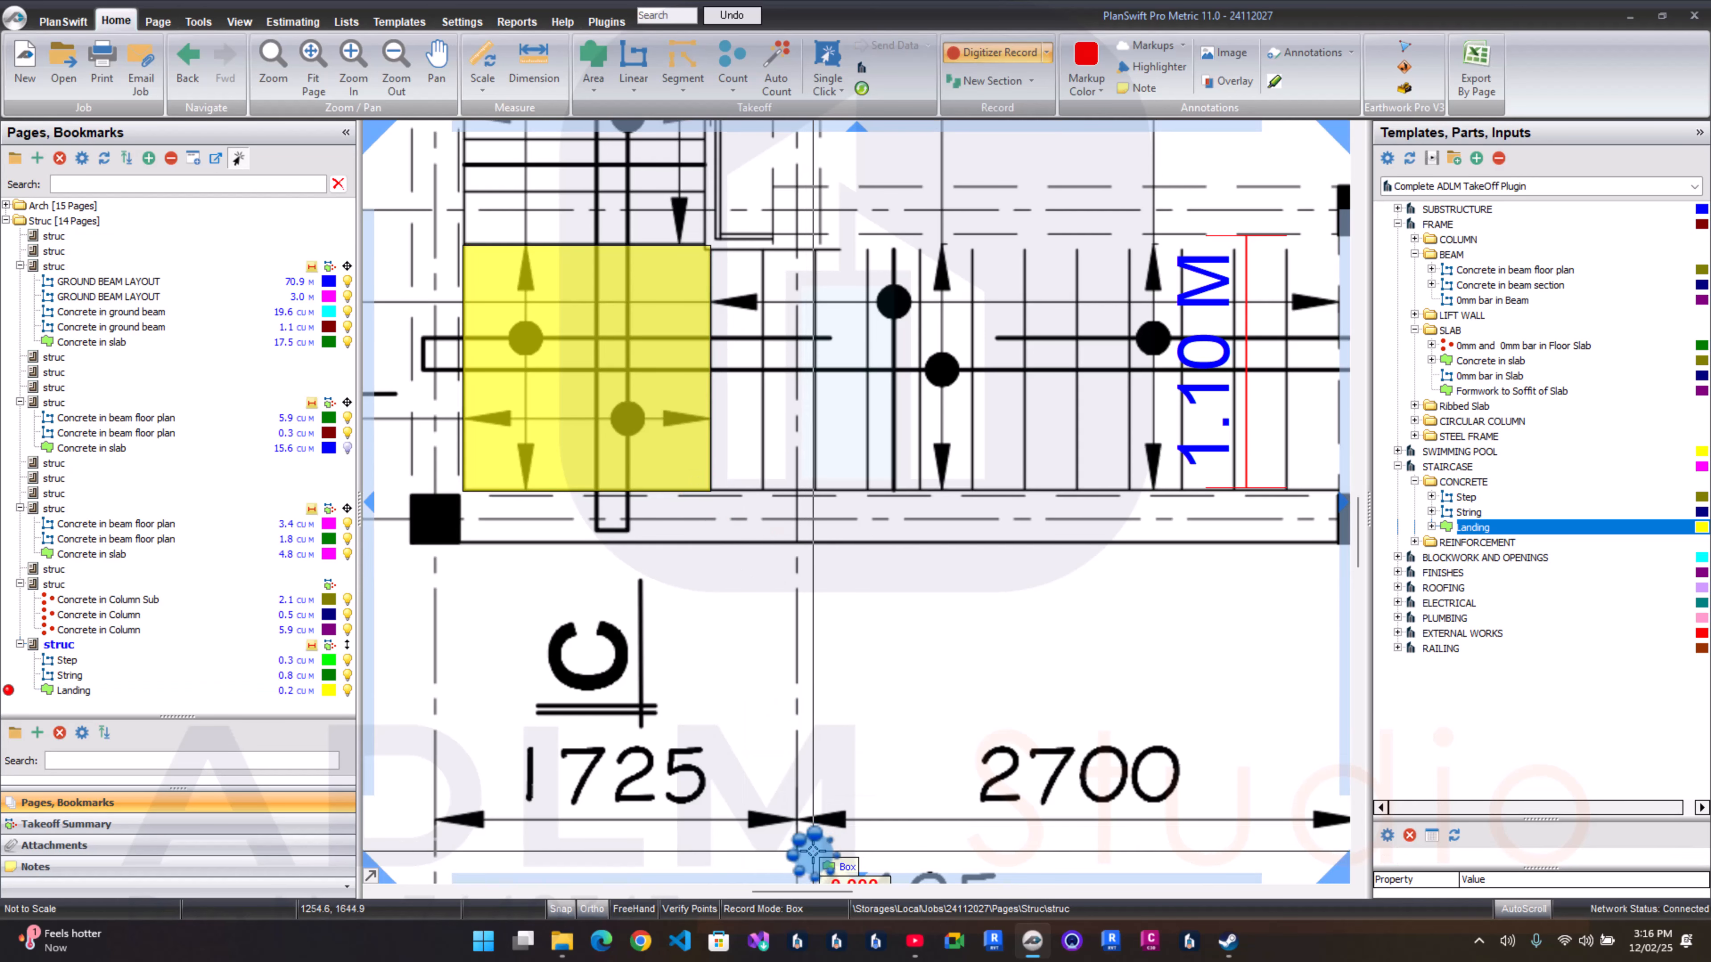
pyautogui.rightClick(805, 773)
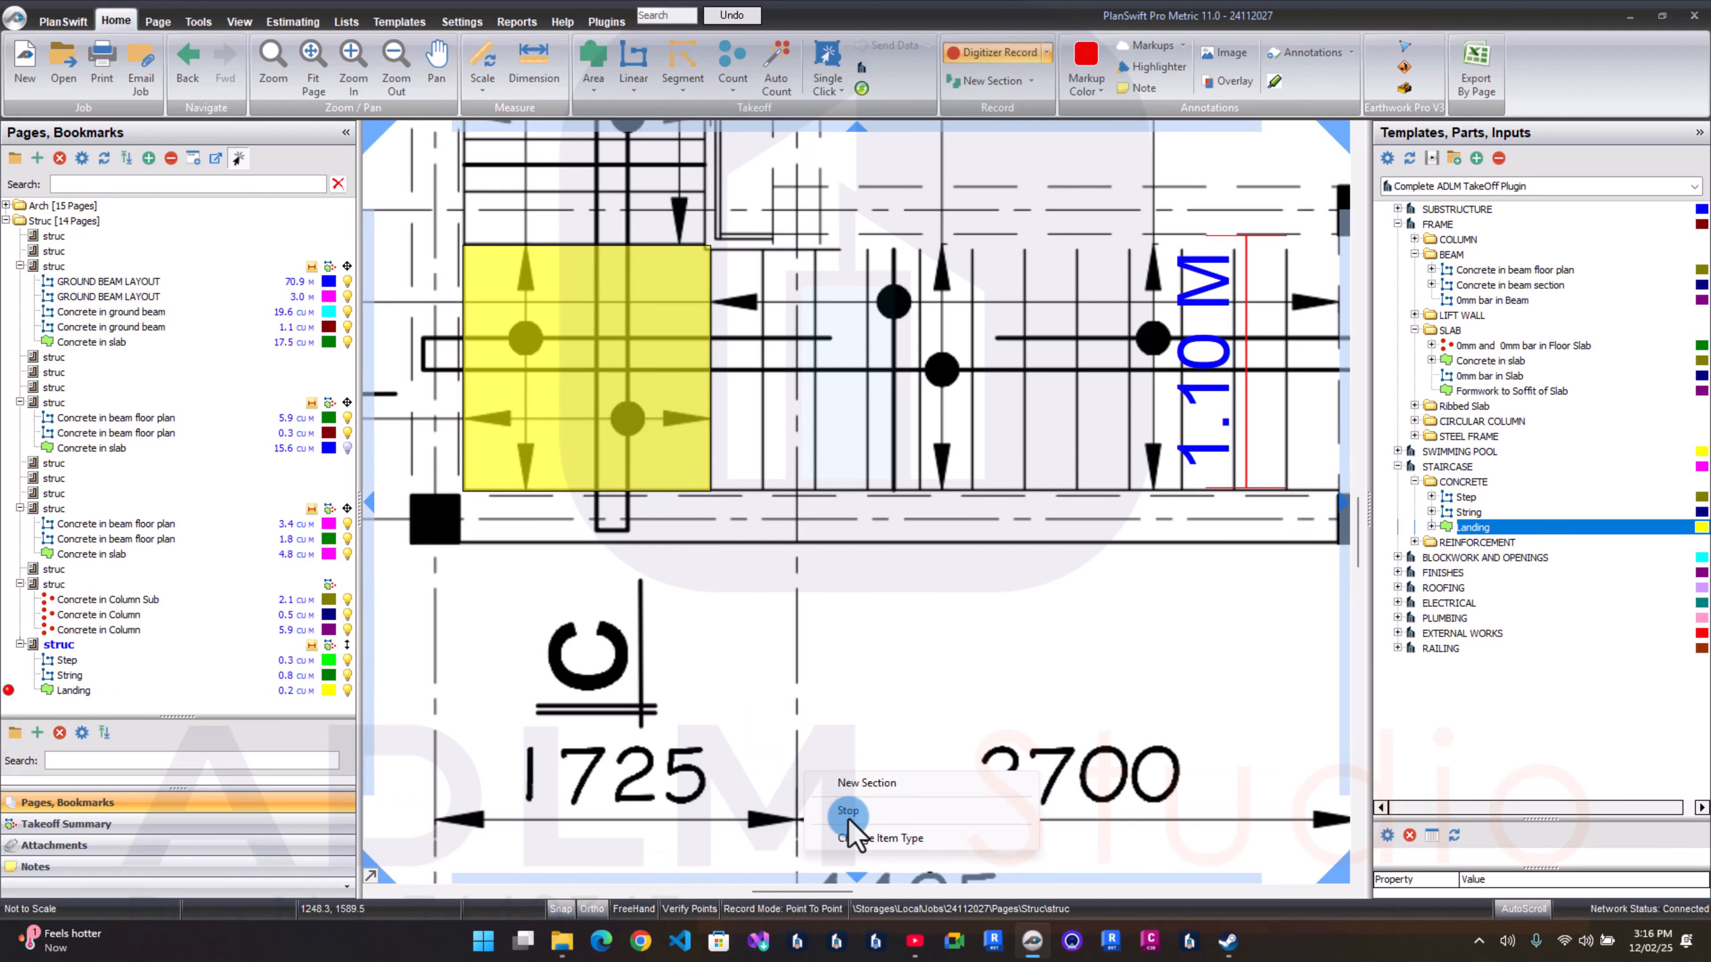
pyautogui.click(851, 814)
pyautogui.scroll(-2, 833, 623)
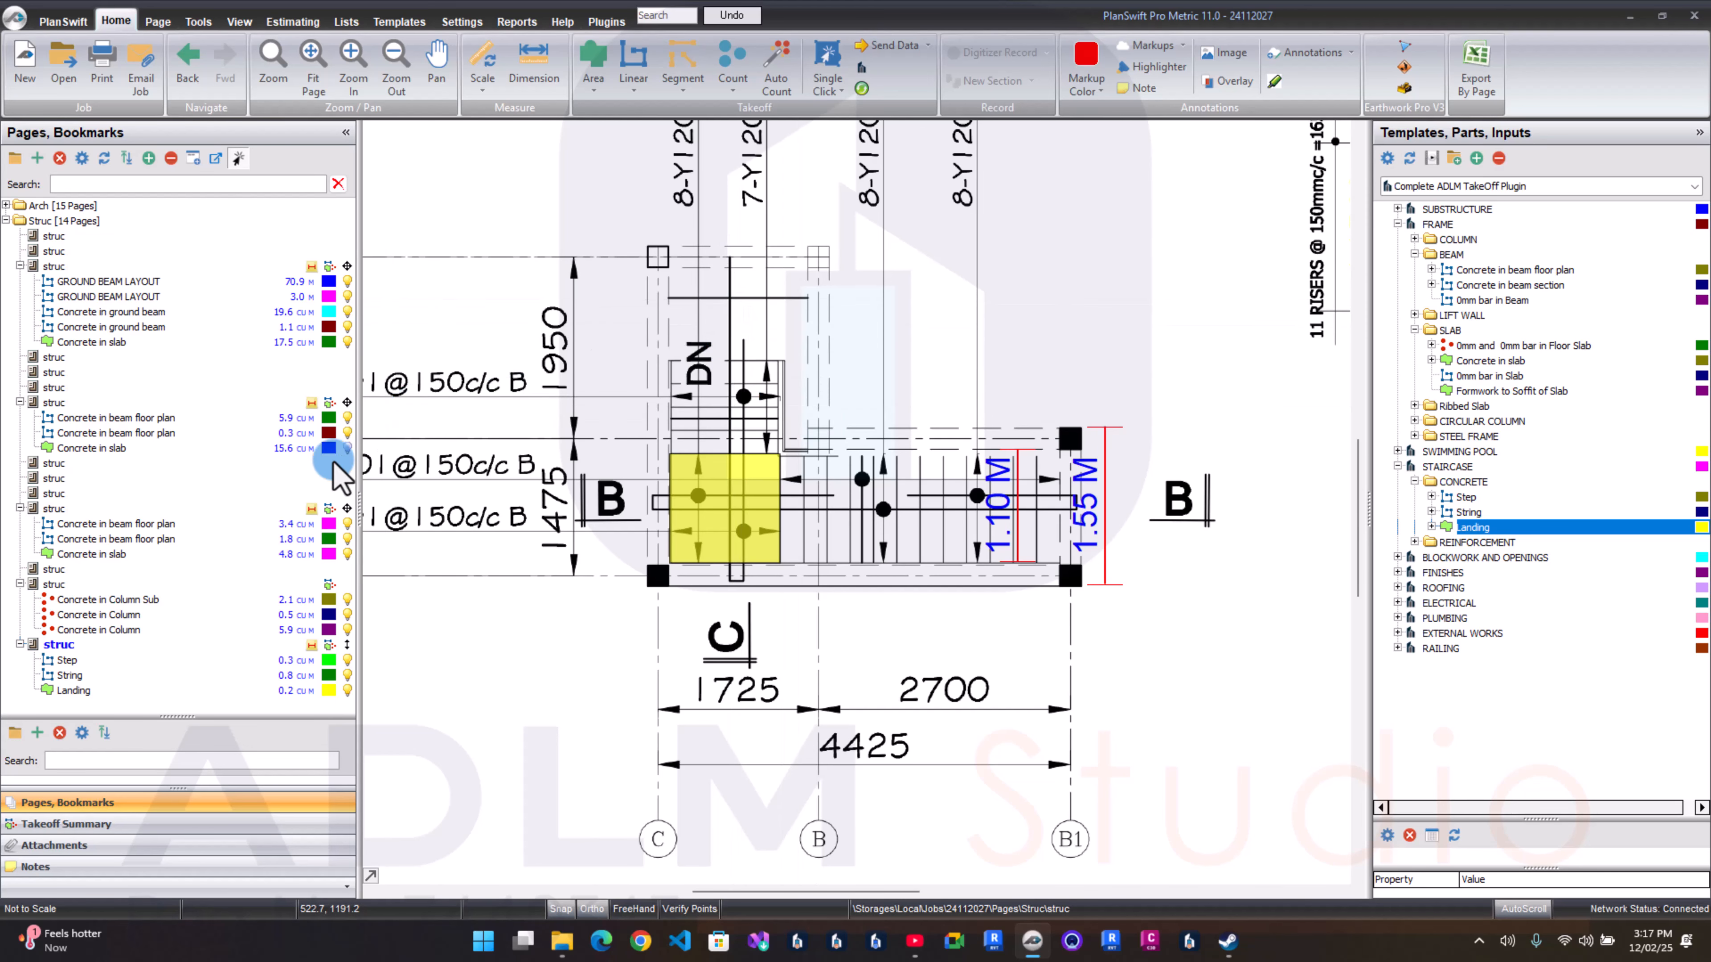
# Step: Open the takeoff summary and expand the Ground and First folders to review their takeoff items
pyautogui.click(203, 584)
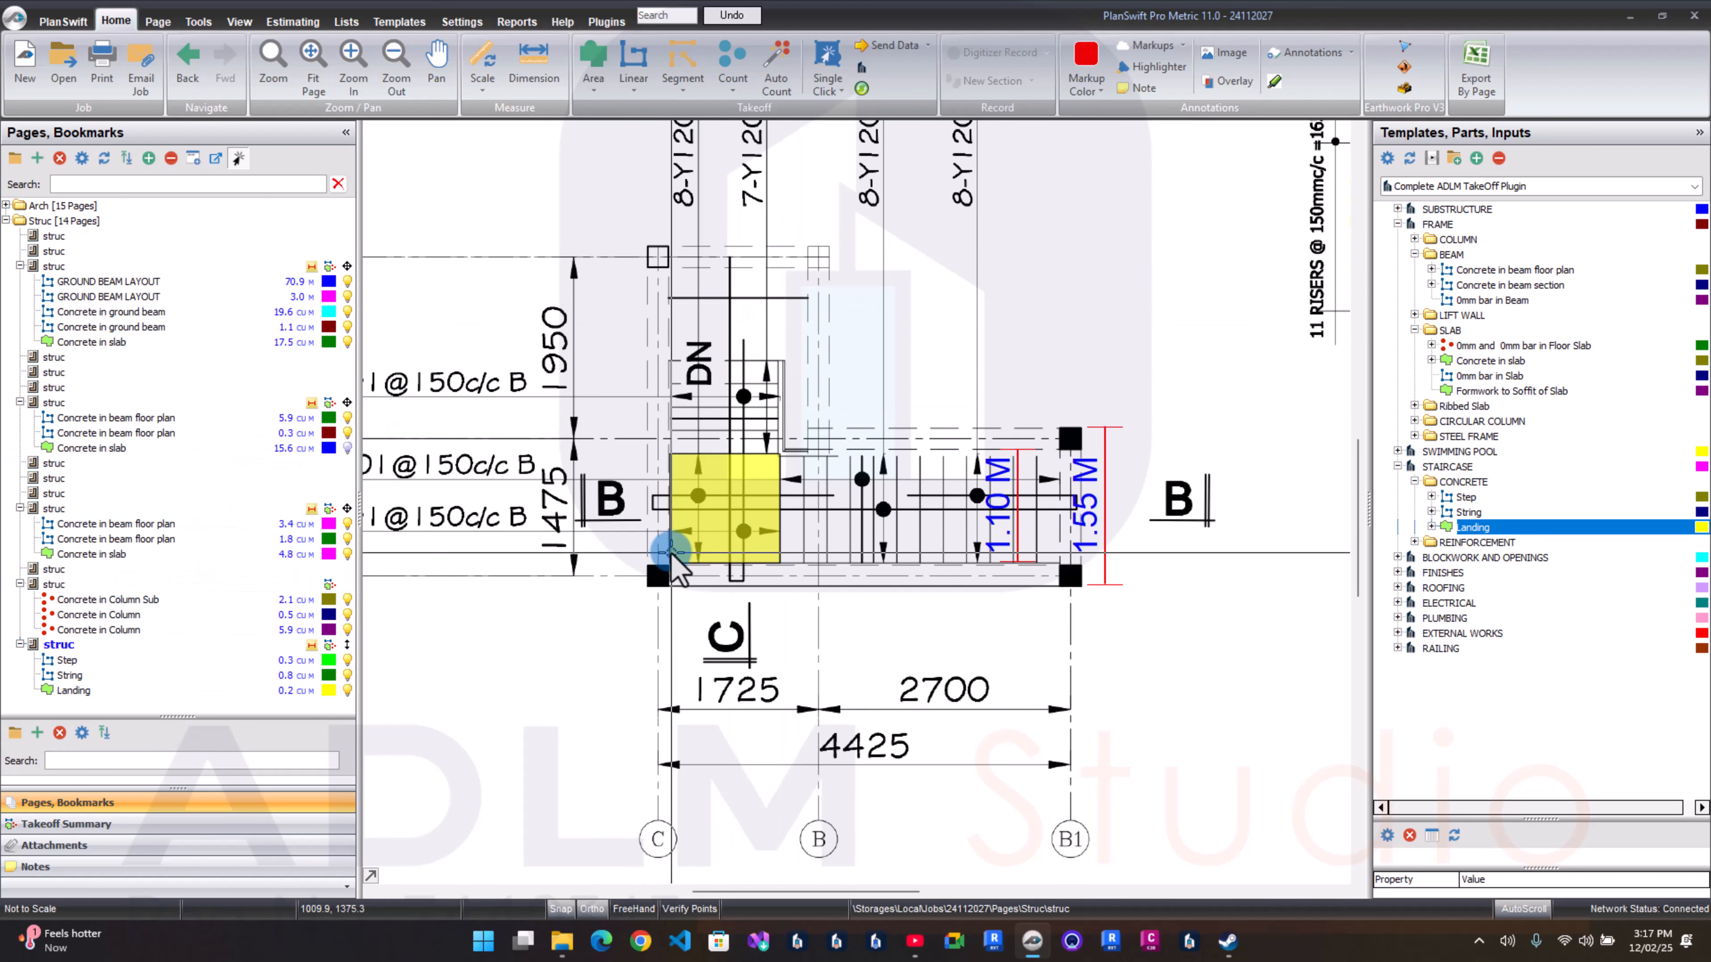
pyautogui.click(275, 741)
pyautogui.click(179, 823)
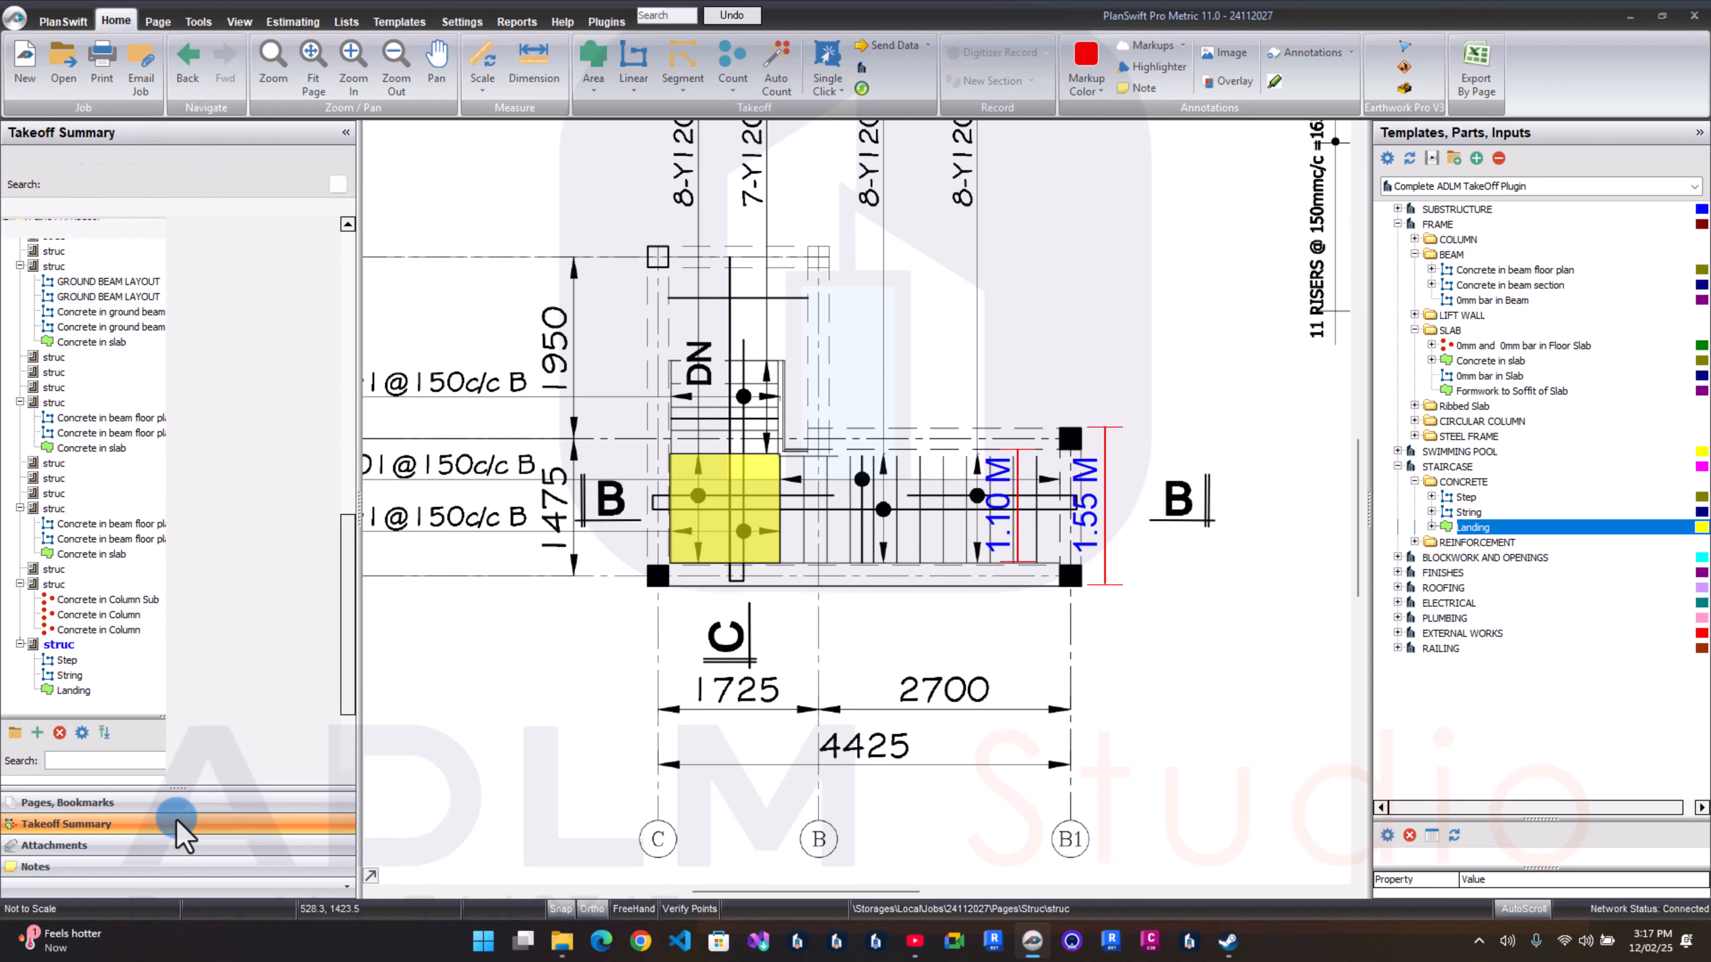
pyautogui.click(272, 240)
pyautogui.click(194, 159)
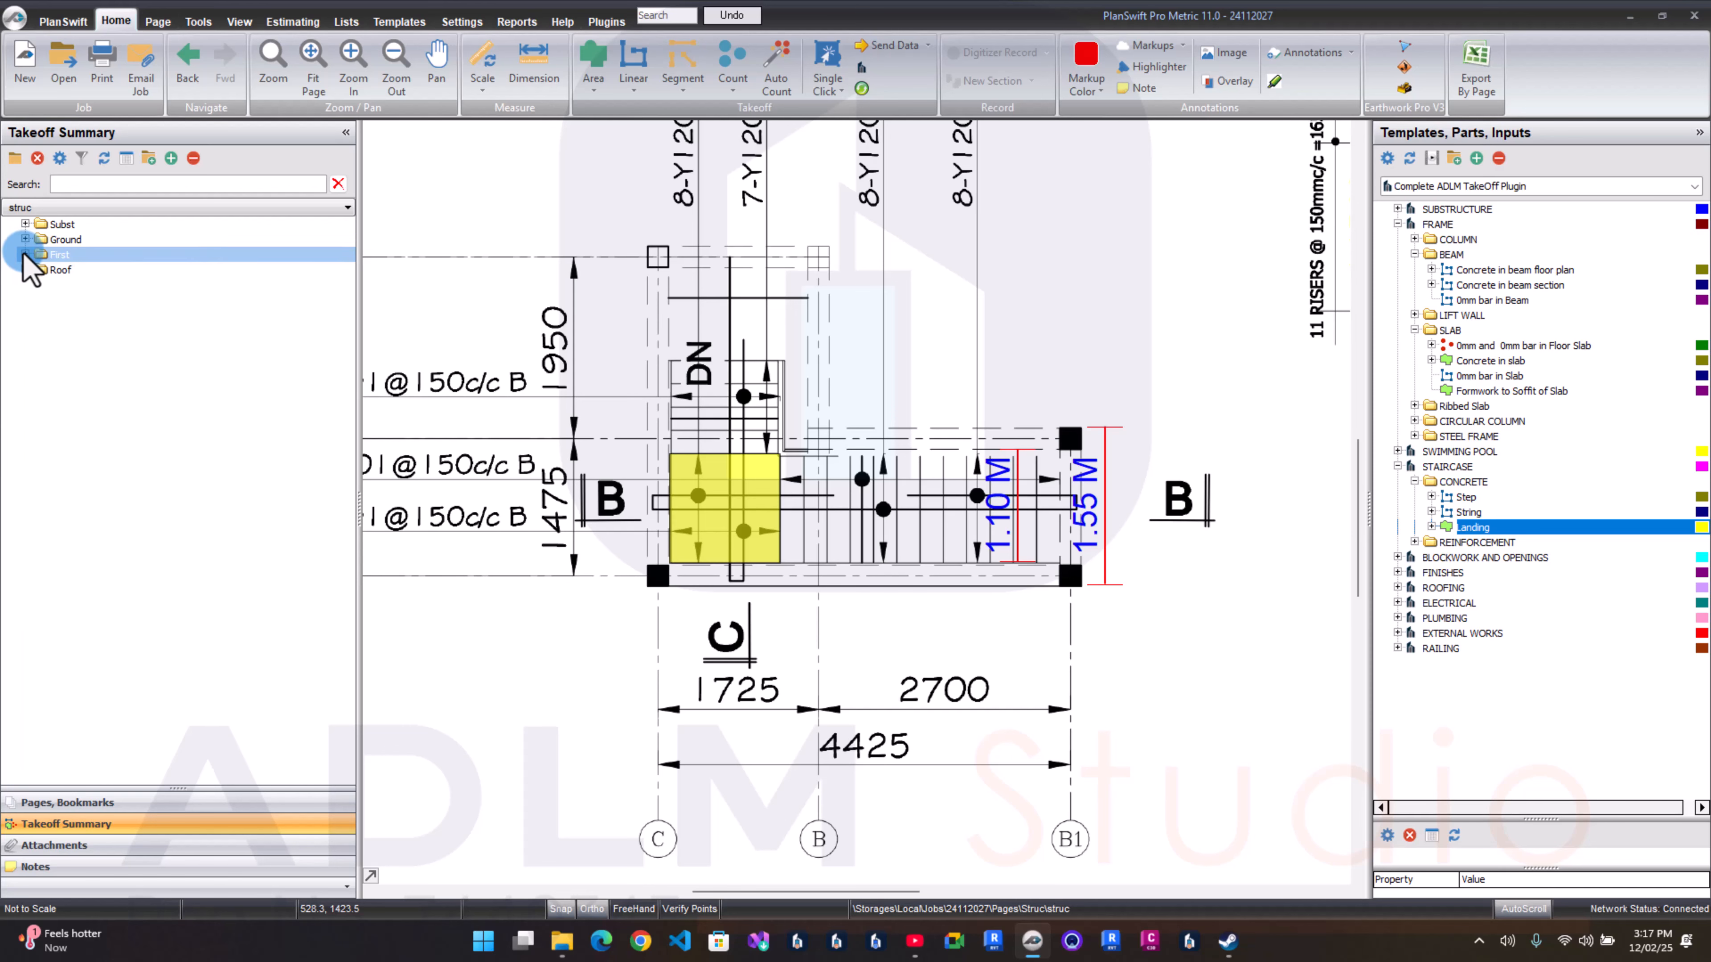
pyautogui.click(25, 240)
pyautogui.click(68, 270)
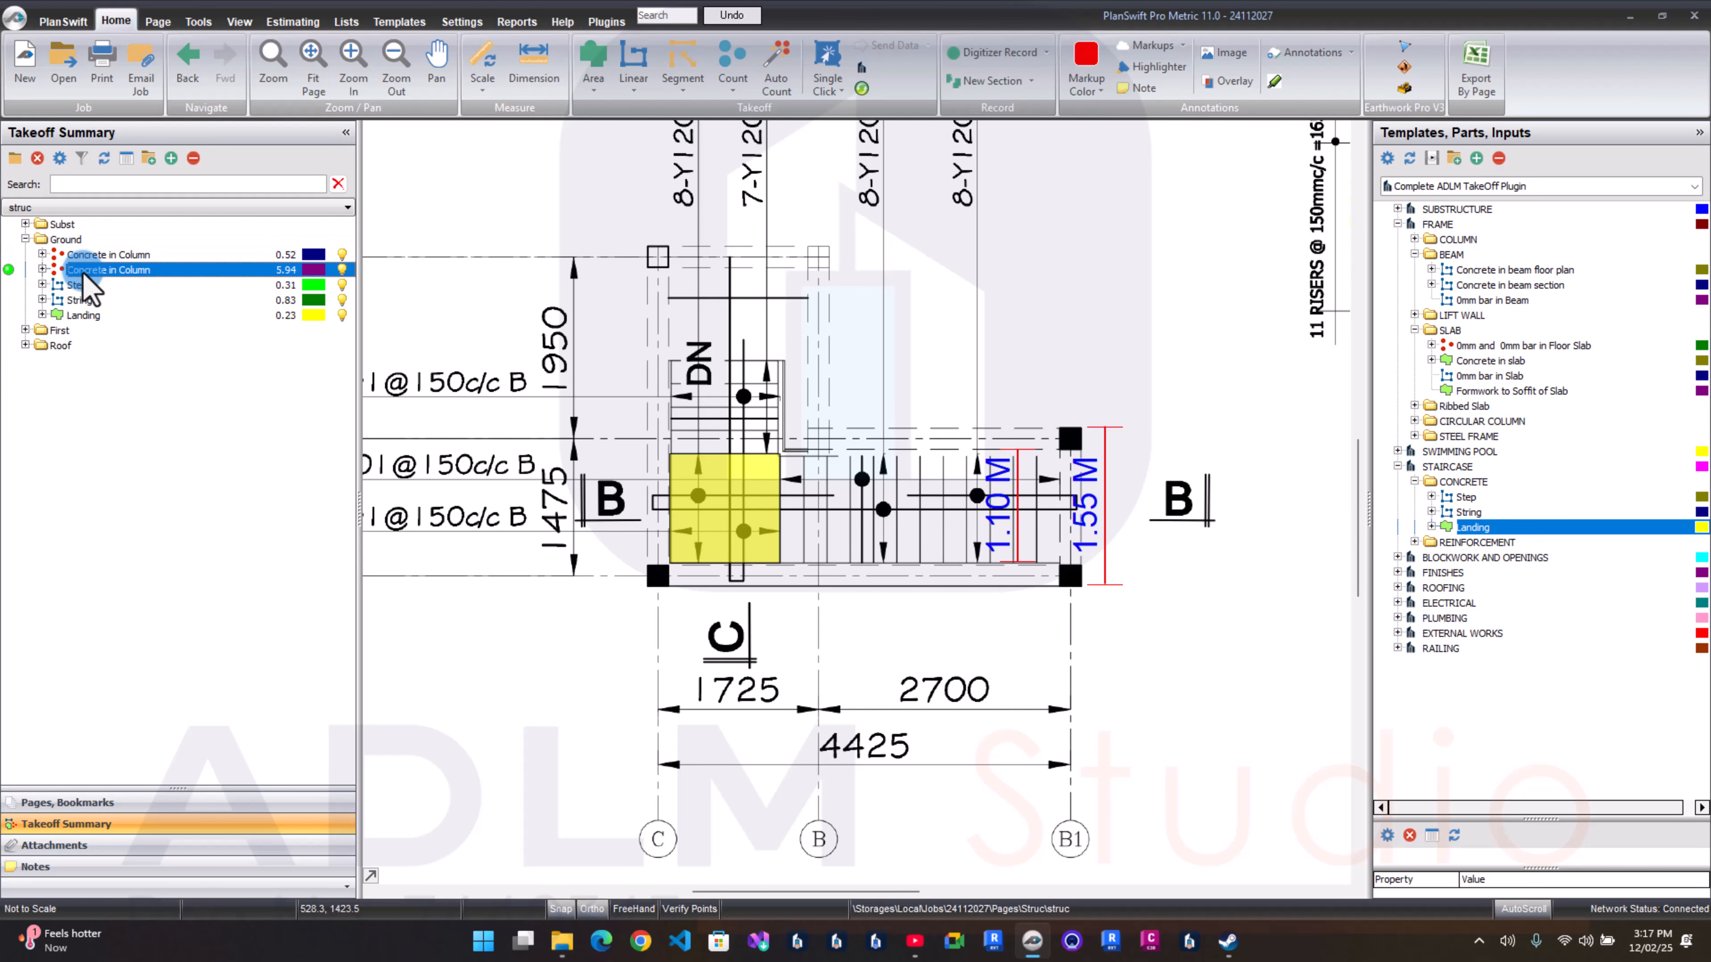
pyautogui.click(25, 330)
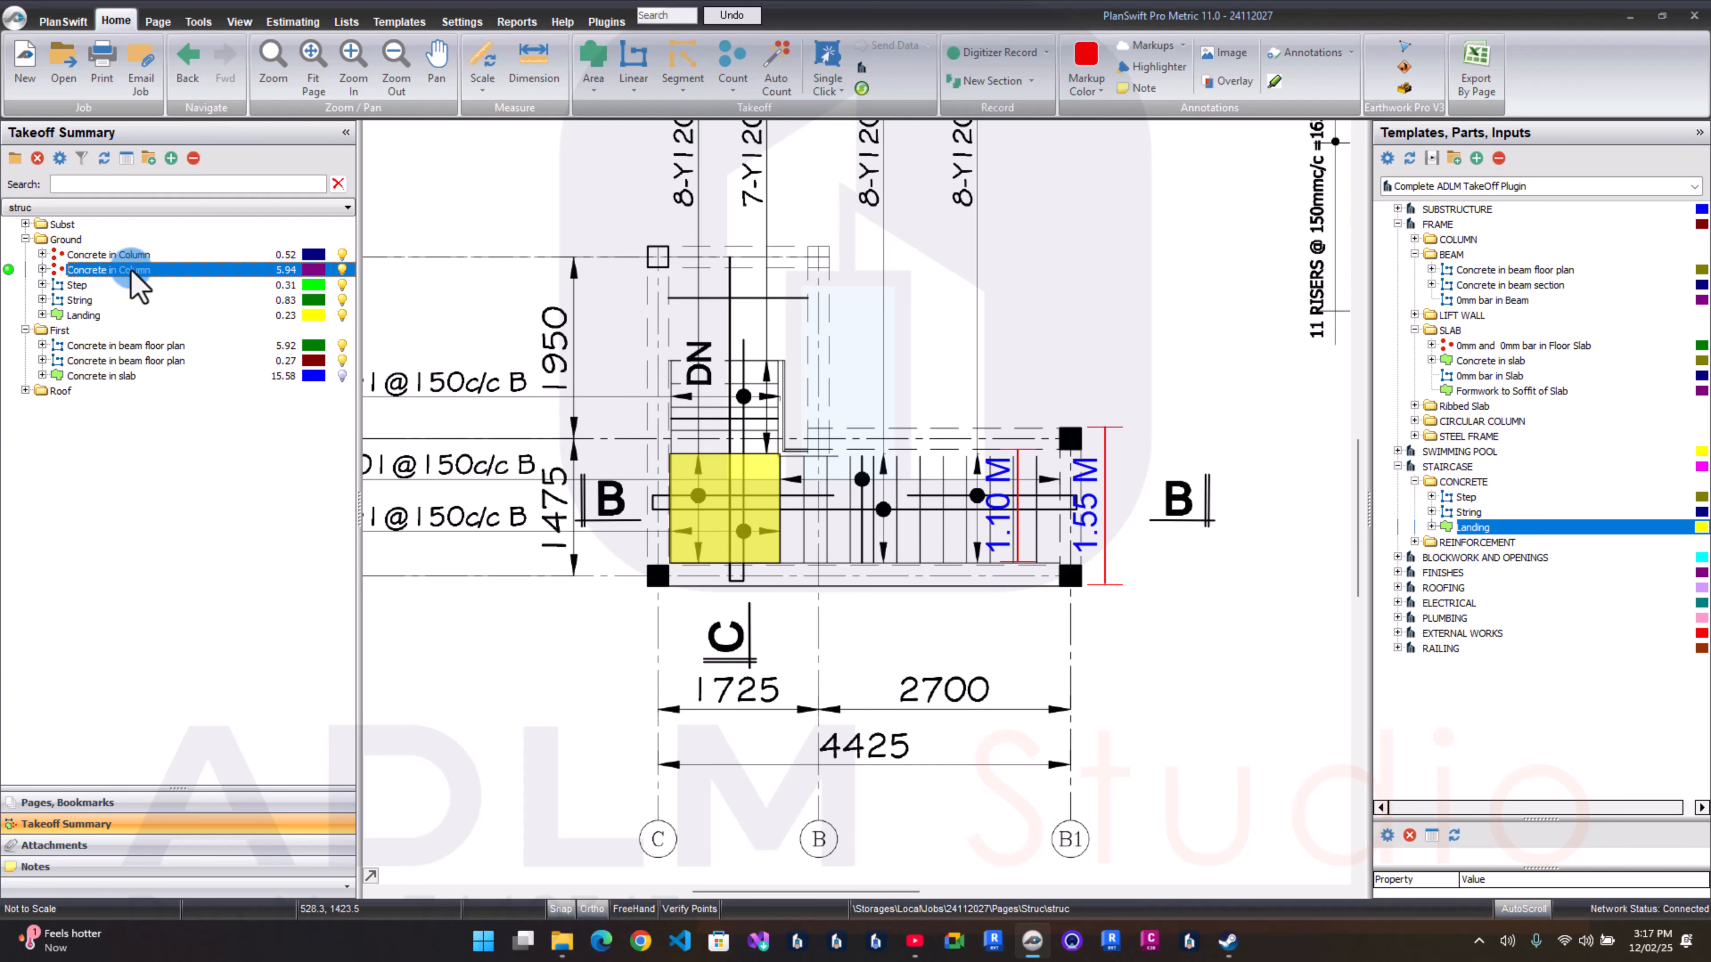
# Step: Go to the drawing page of the second Concrete in Column item in Ground and move that item into the First folder
pyautogui.rightClick(138, 286)
pyautogui.moveTo(217, 306)
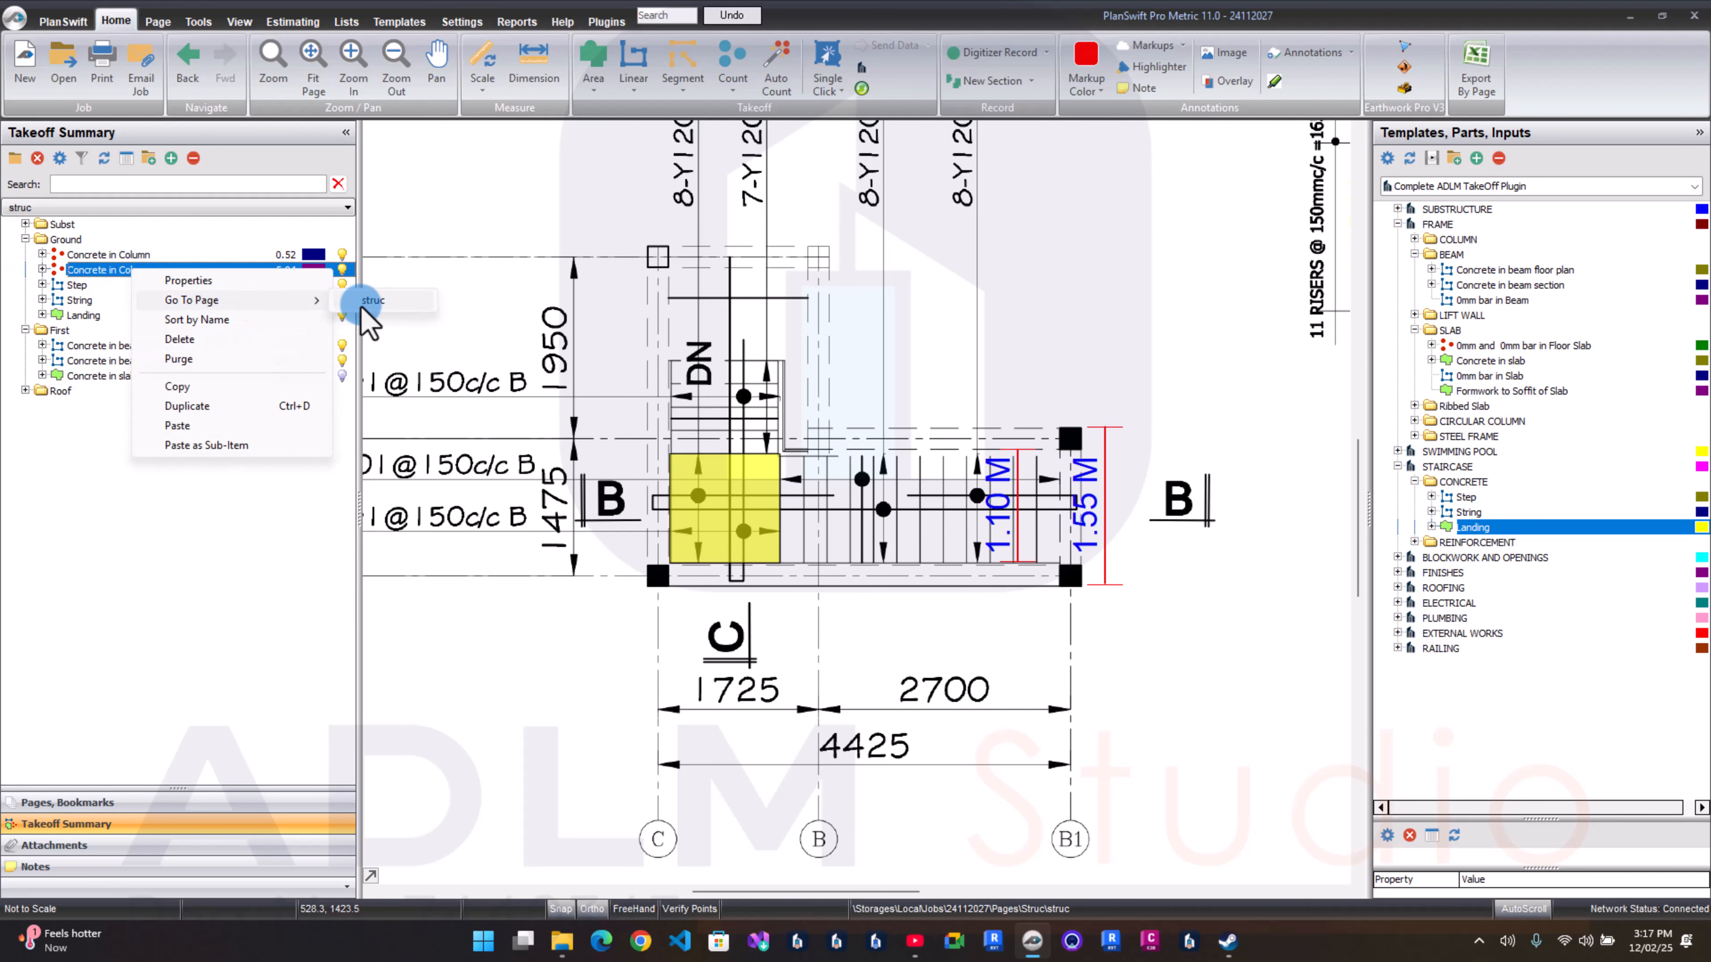
pyautogui.click(367, 303)
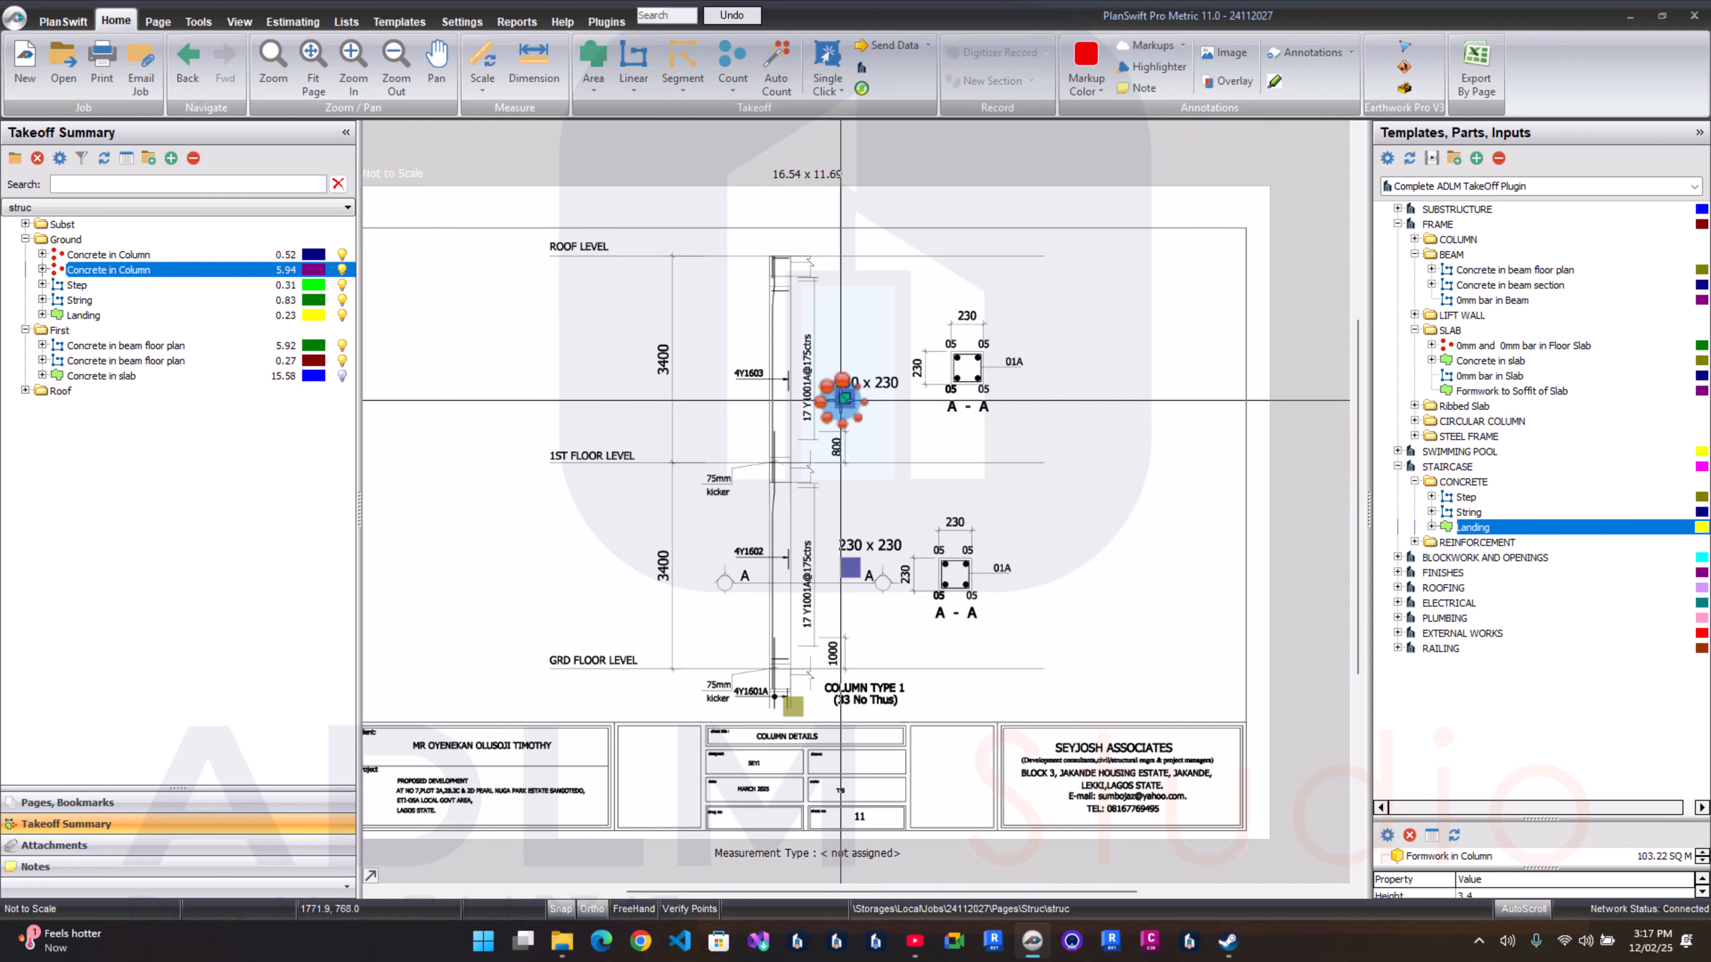
pyautogui.click(208, 267)
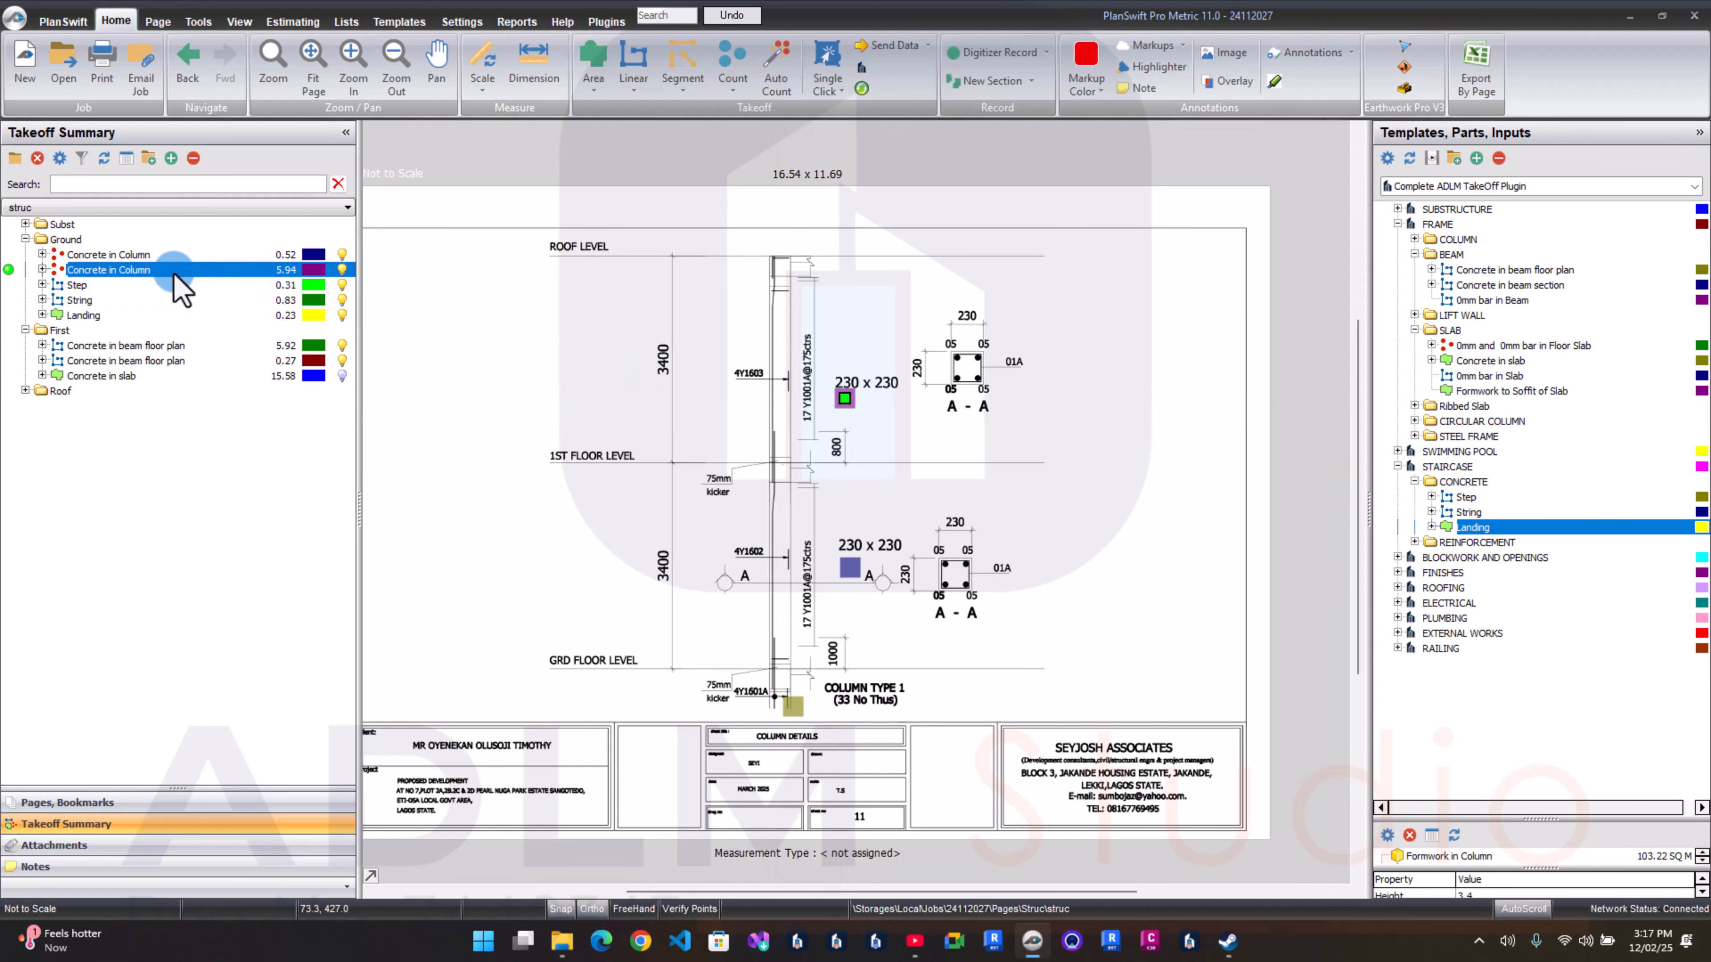
pyautogui.moveTo(173, 274); pyautogui.dragTo(97, 343)
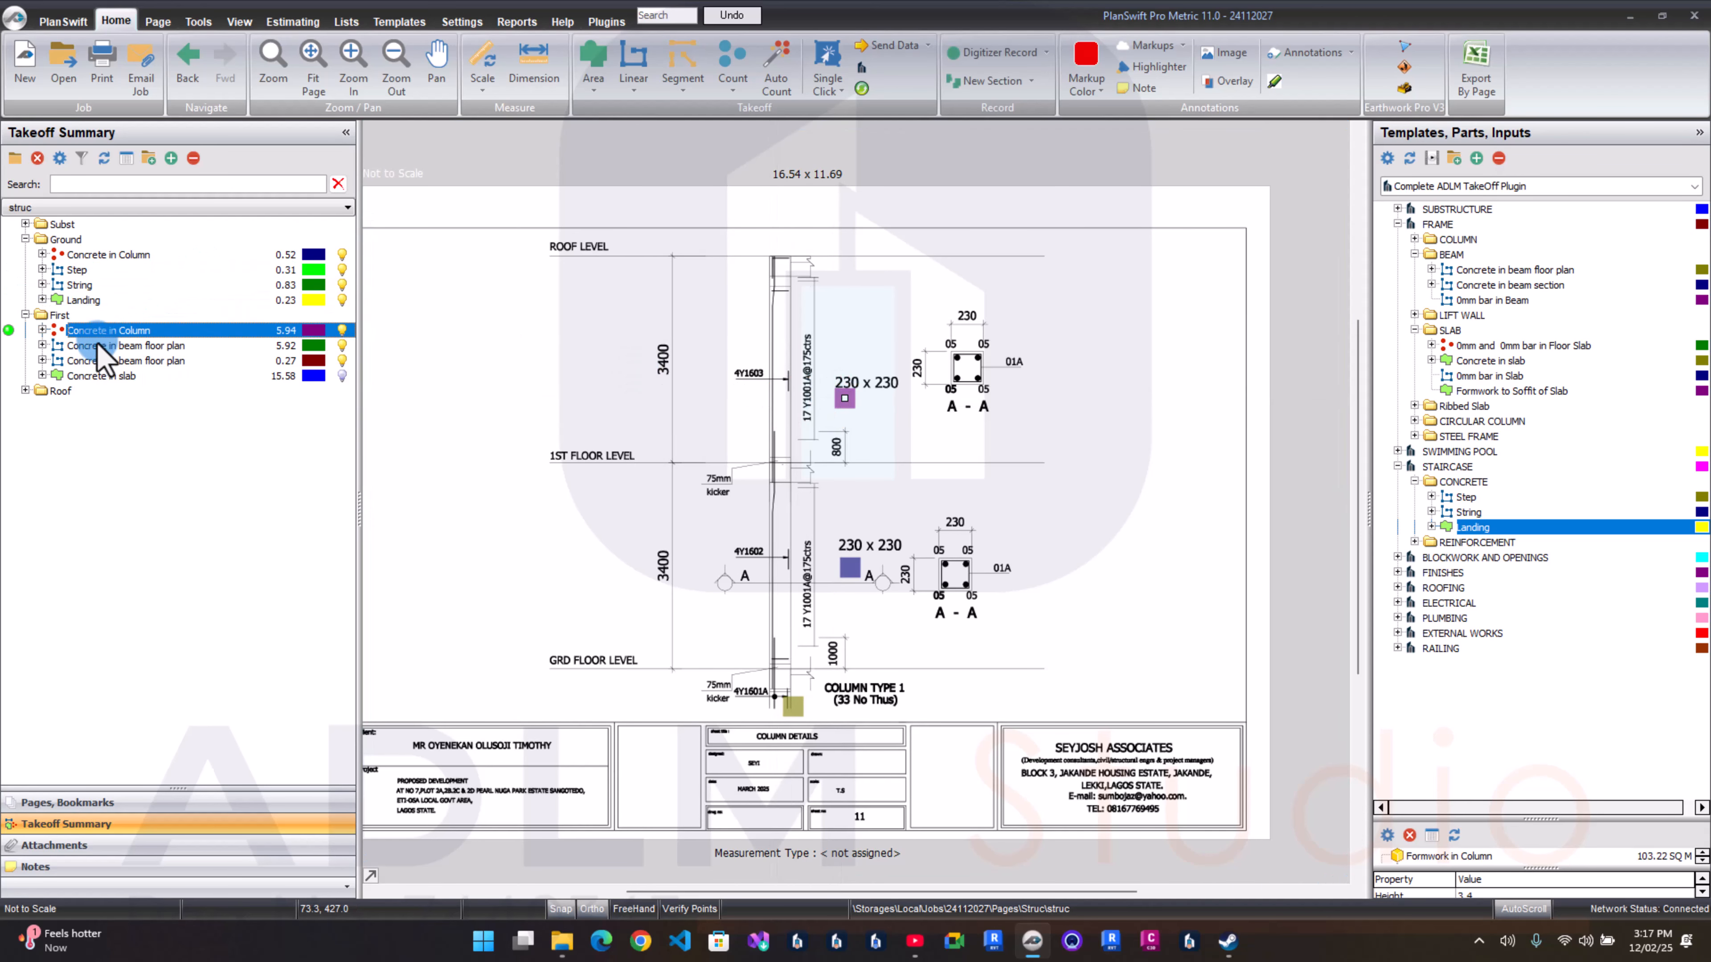
# Step: Set the number of columns to 33 in the Ground folder's Concrete in Column properties
pyautogui.doubleClick(110, 258)
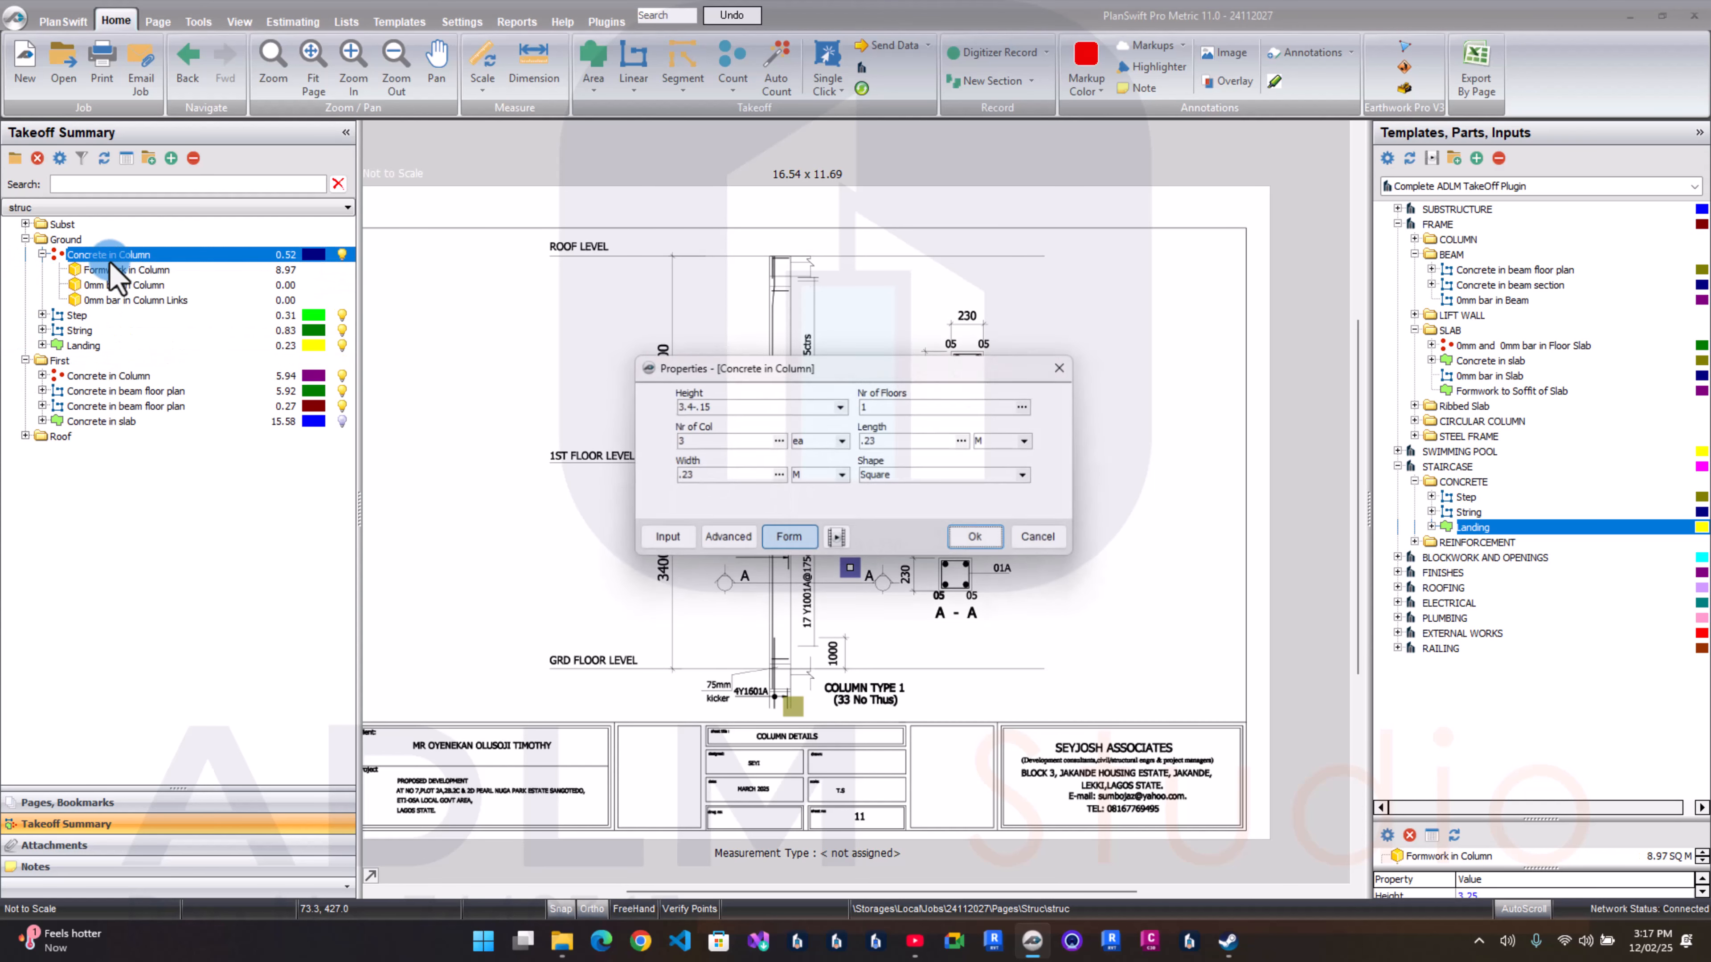
pyautogui.click(700, 406)
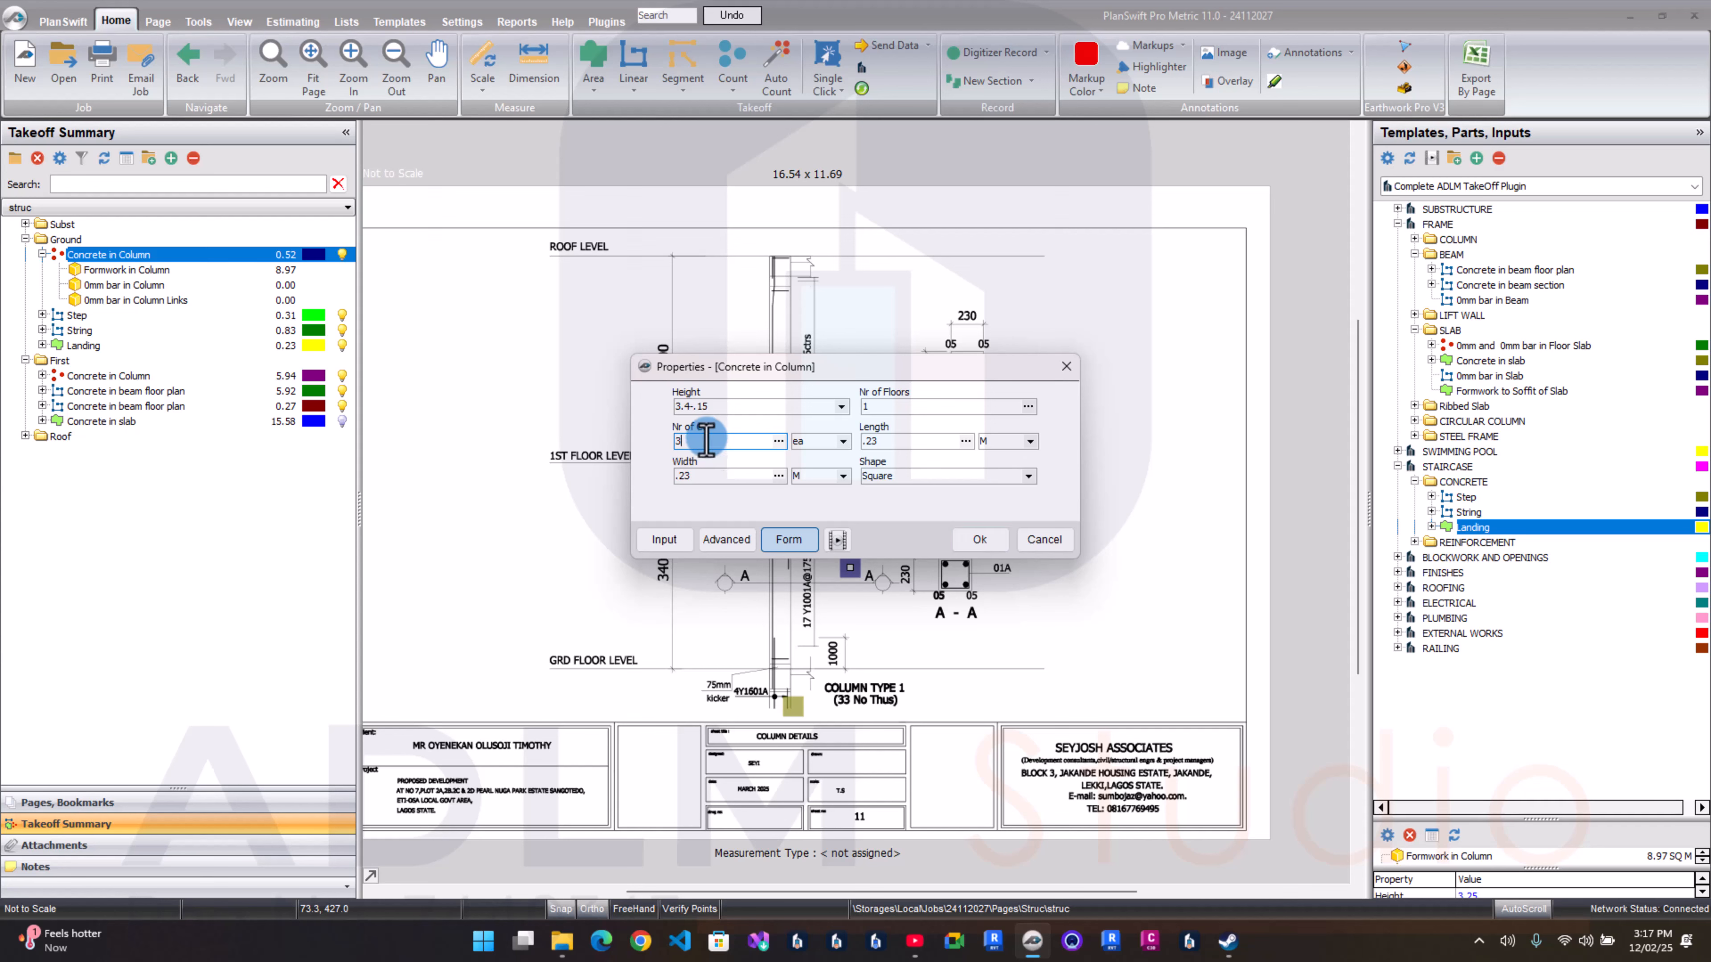
pyautogui.click(872, 474)
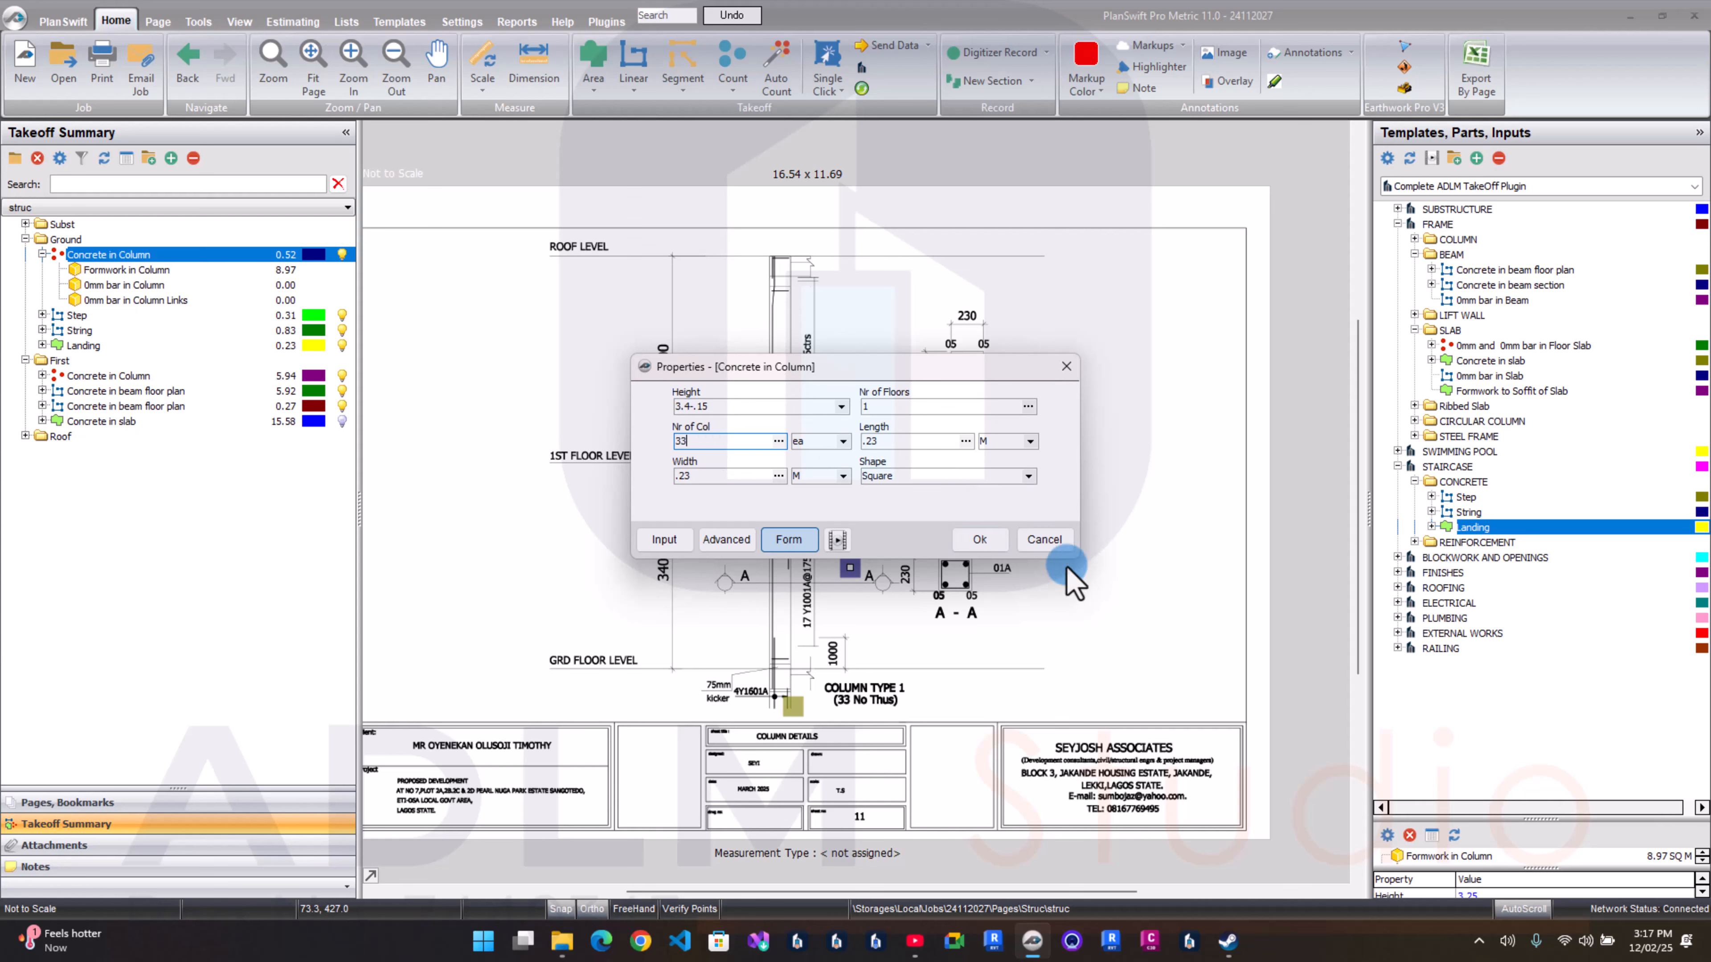
pyautogui.click(979, 539)
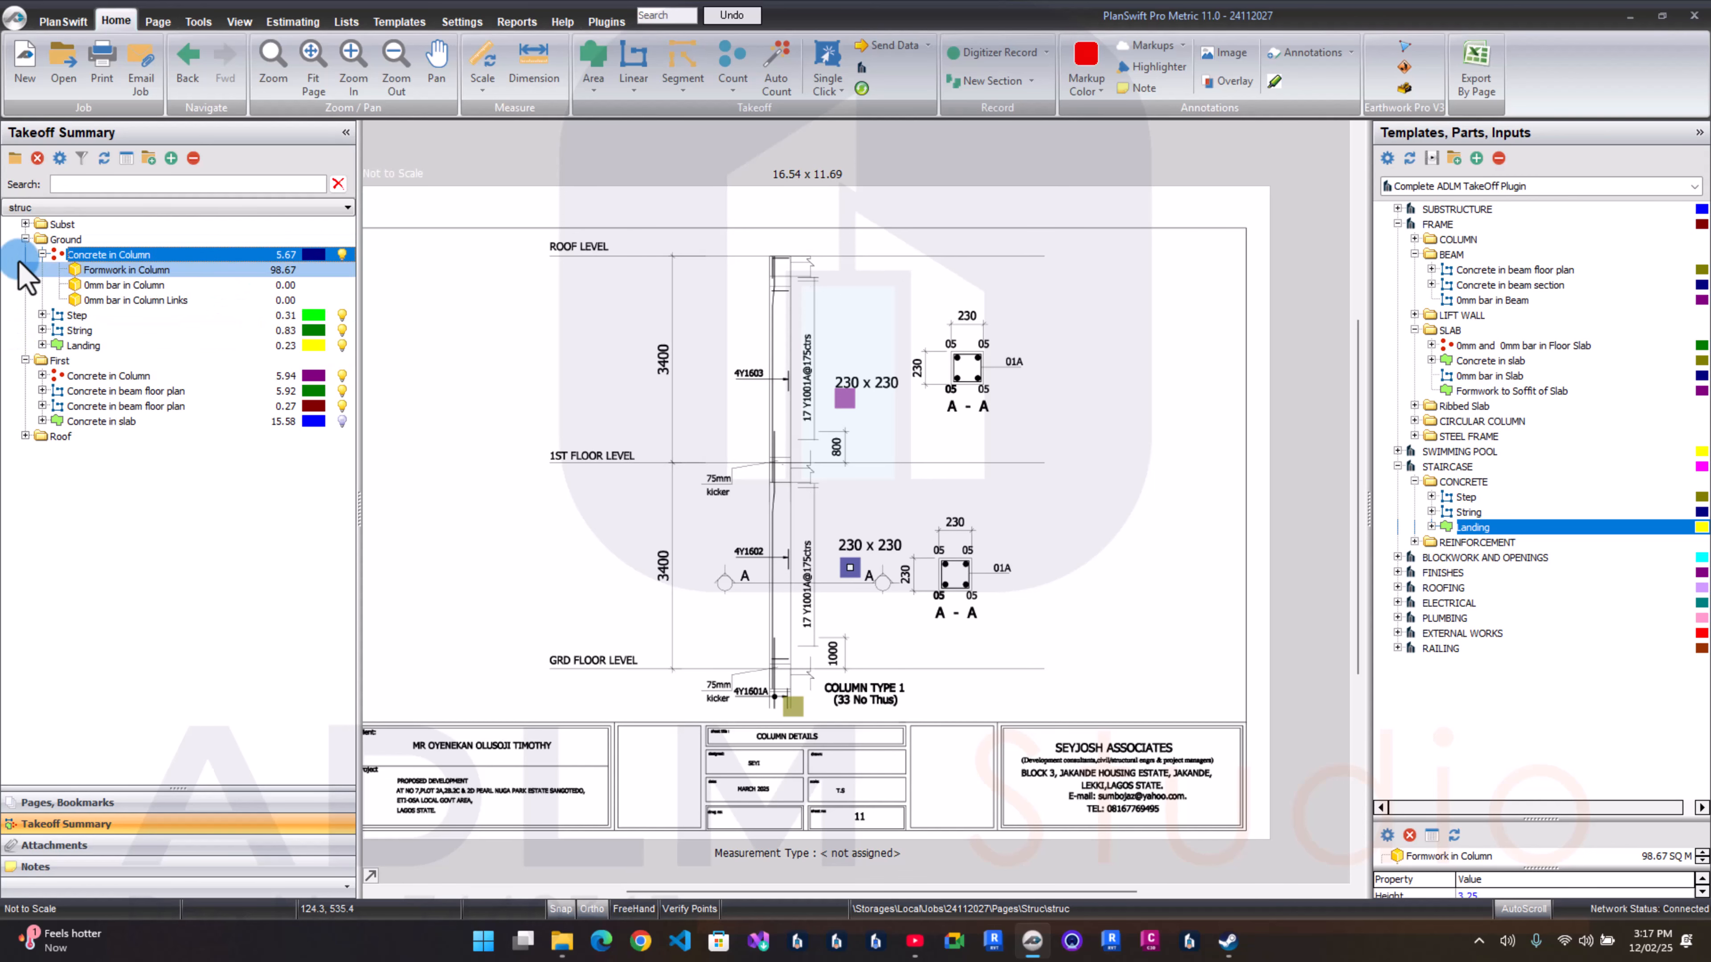
# Step: Define the Ground column's main bars with length 3.4+.8 m, 4 bars and size 16, following the lower column detail
pyautogui.click(838, 580)
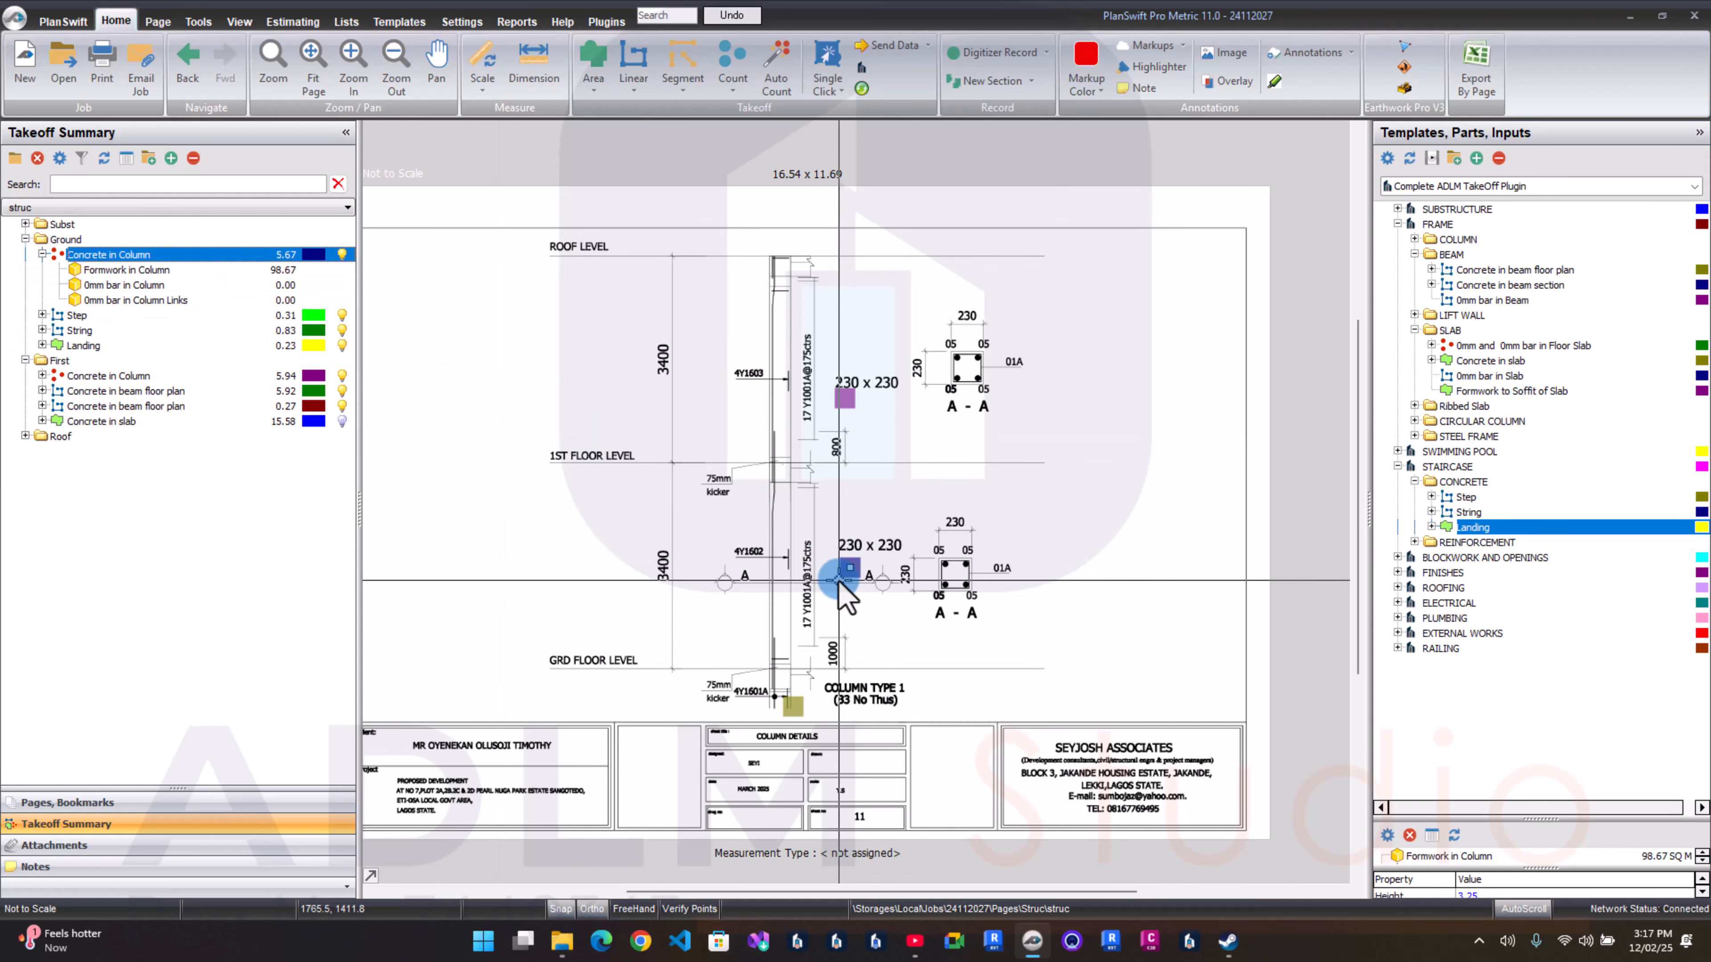
pyautogui.scroll(2, 839, 579)
pyautogui.moveTo(837, 581)
pyautogui.mouseDown()
pyautogui.moveTo(807, 527)
pyautogui.moveTo(825, 484)
pyautogui.mouseUp()
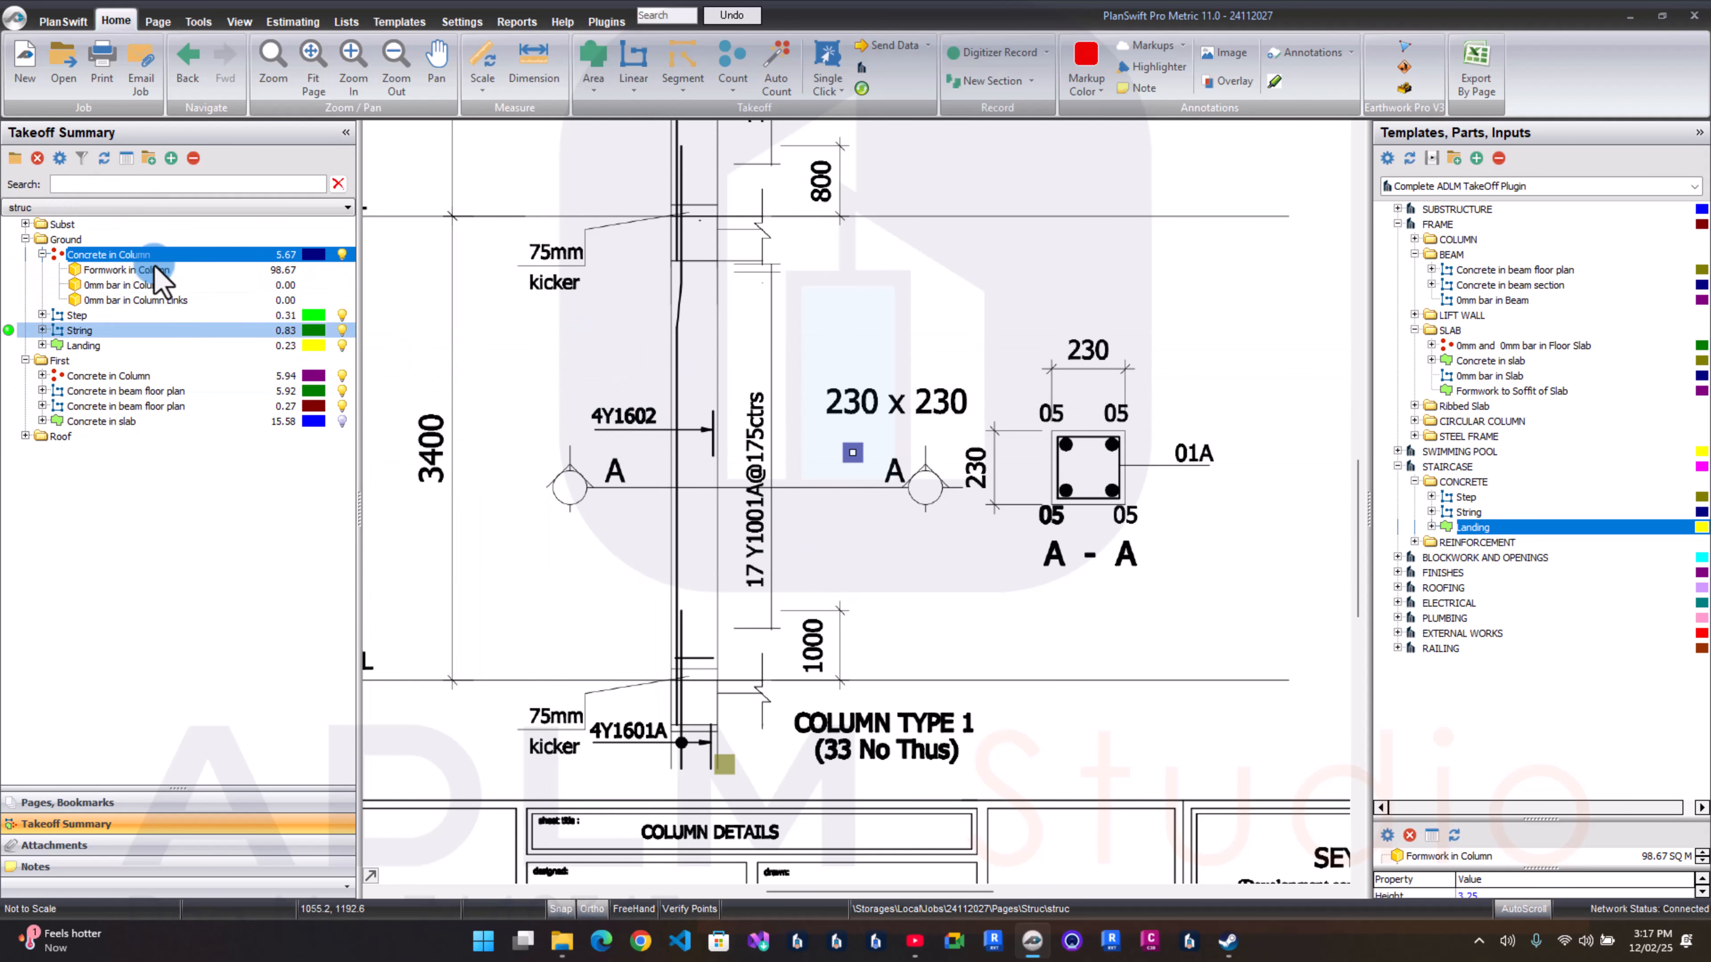
pyautogui.doubleClick(138, 285)
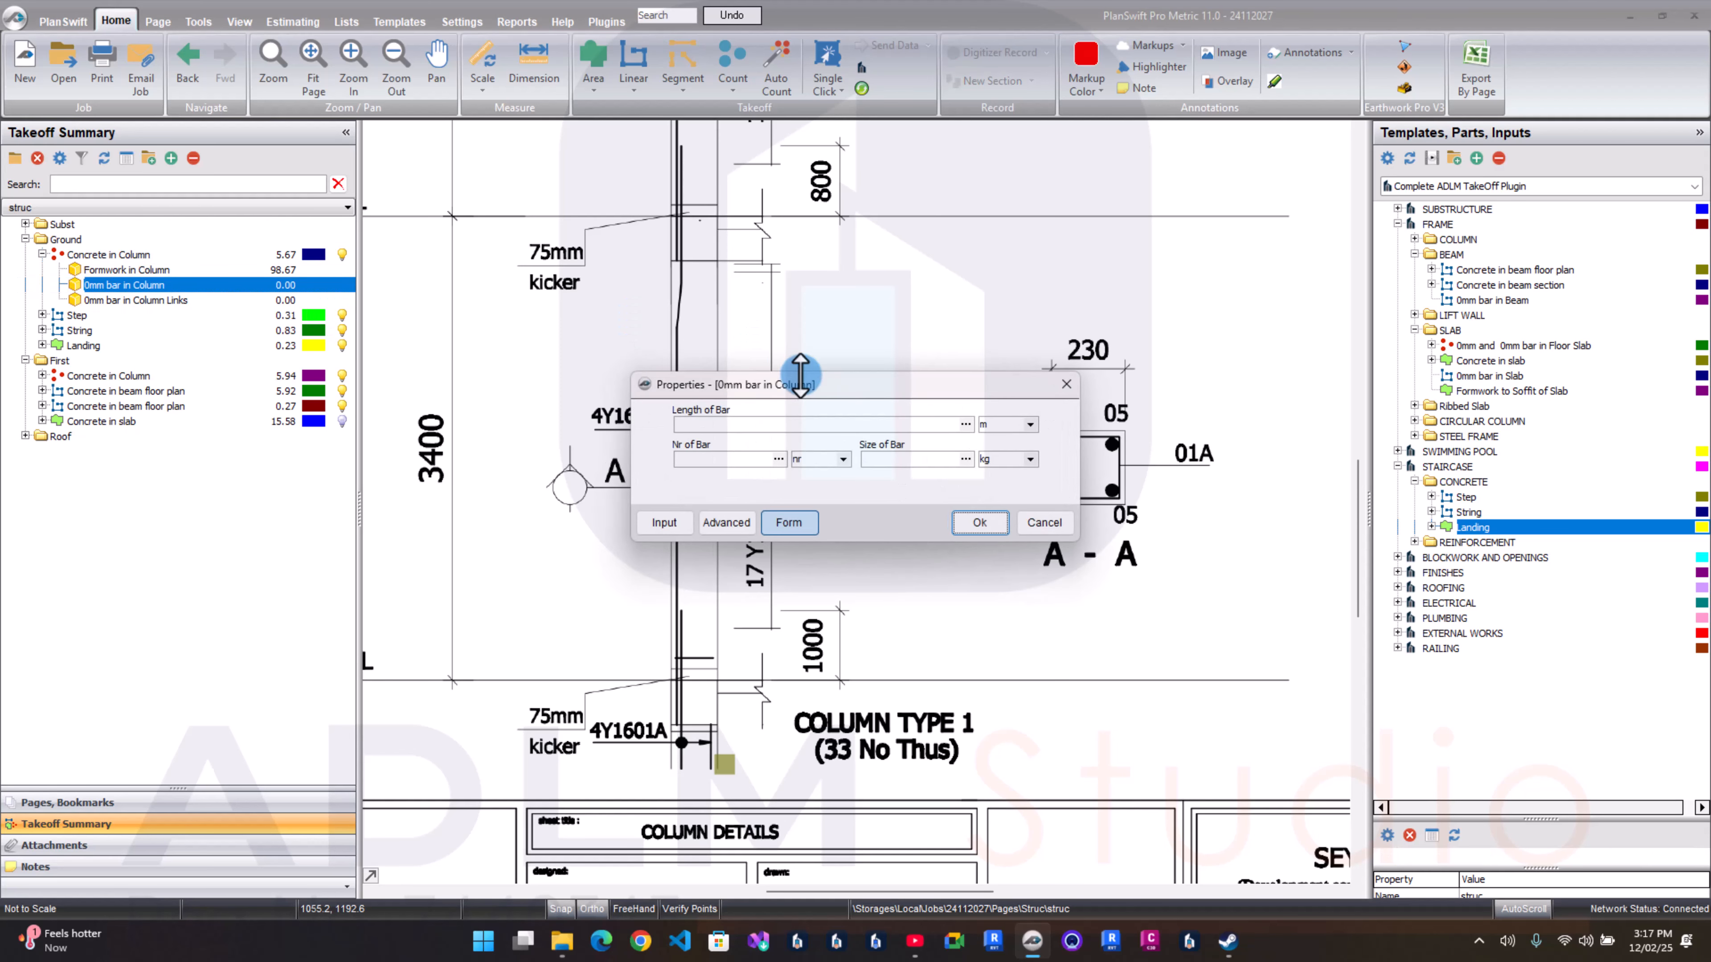
pyautogui.moveTo(808, 381); pyautogui.dragTo(1095, 226)
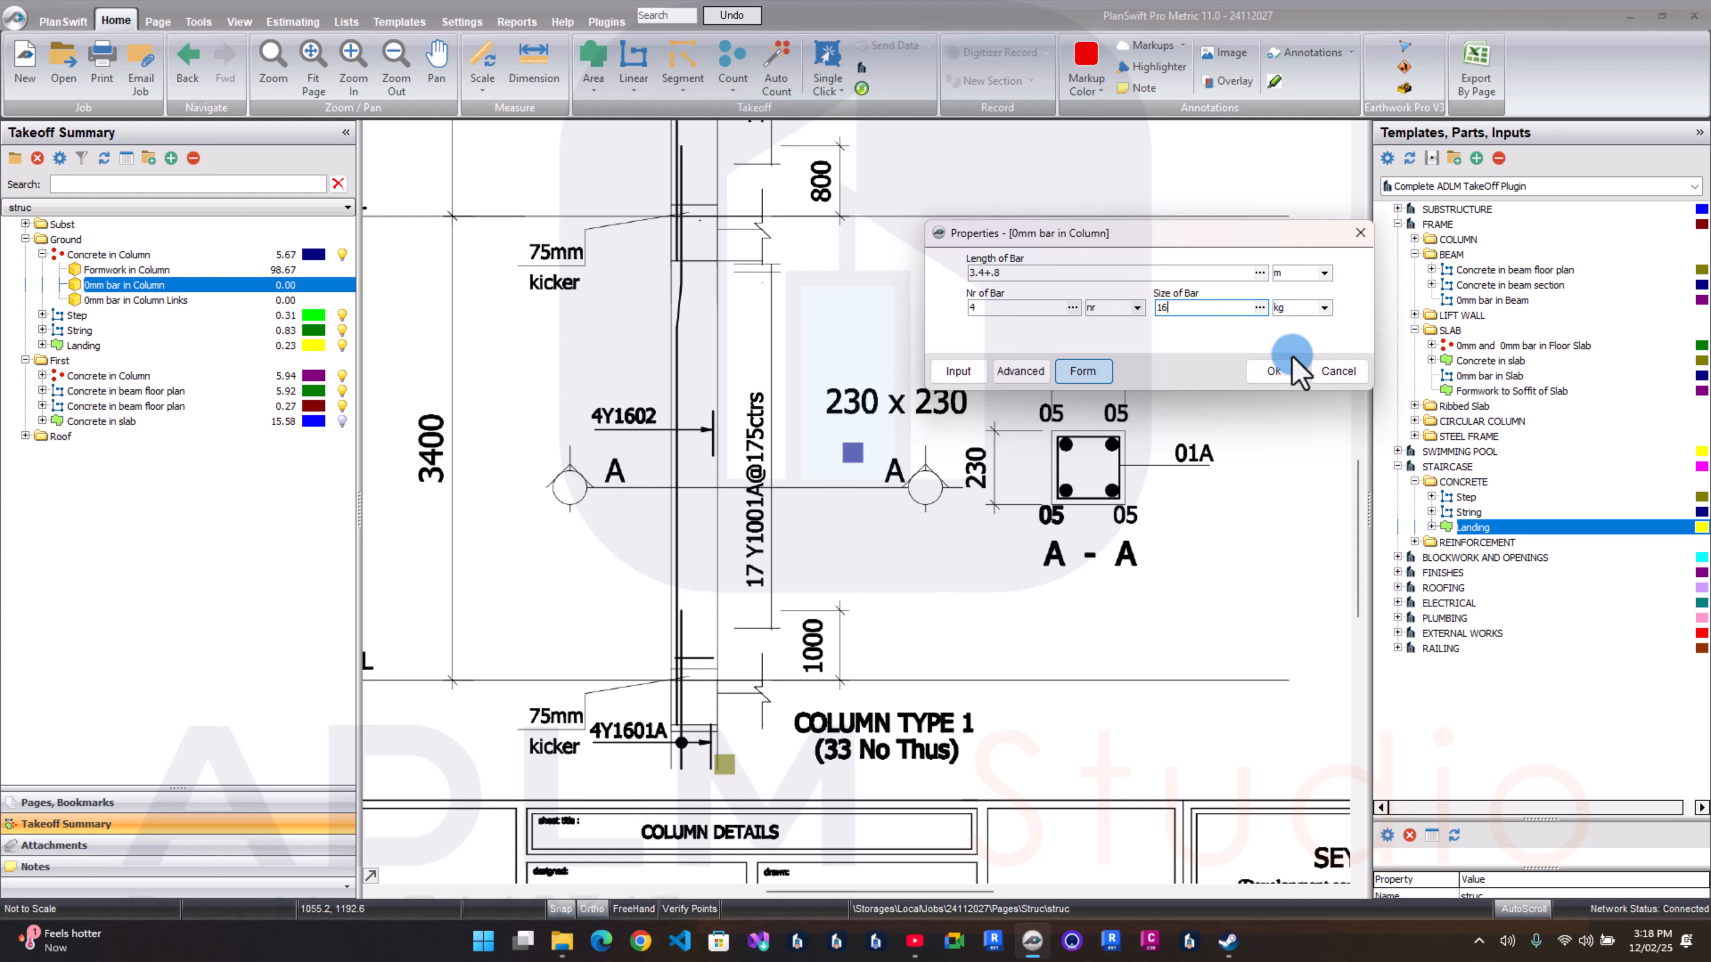
pyautogui.click(1271, 371)
# Step: Define the Ground column links with diameter 10, cover 0.025, number of cover 2 and link spacing .175
pyautogui.doubleClick(156, 302)
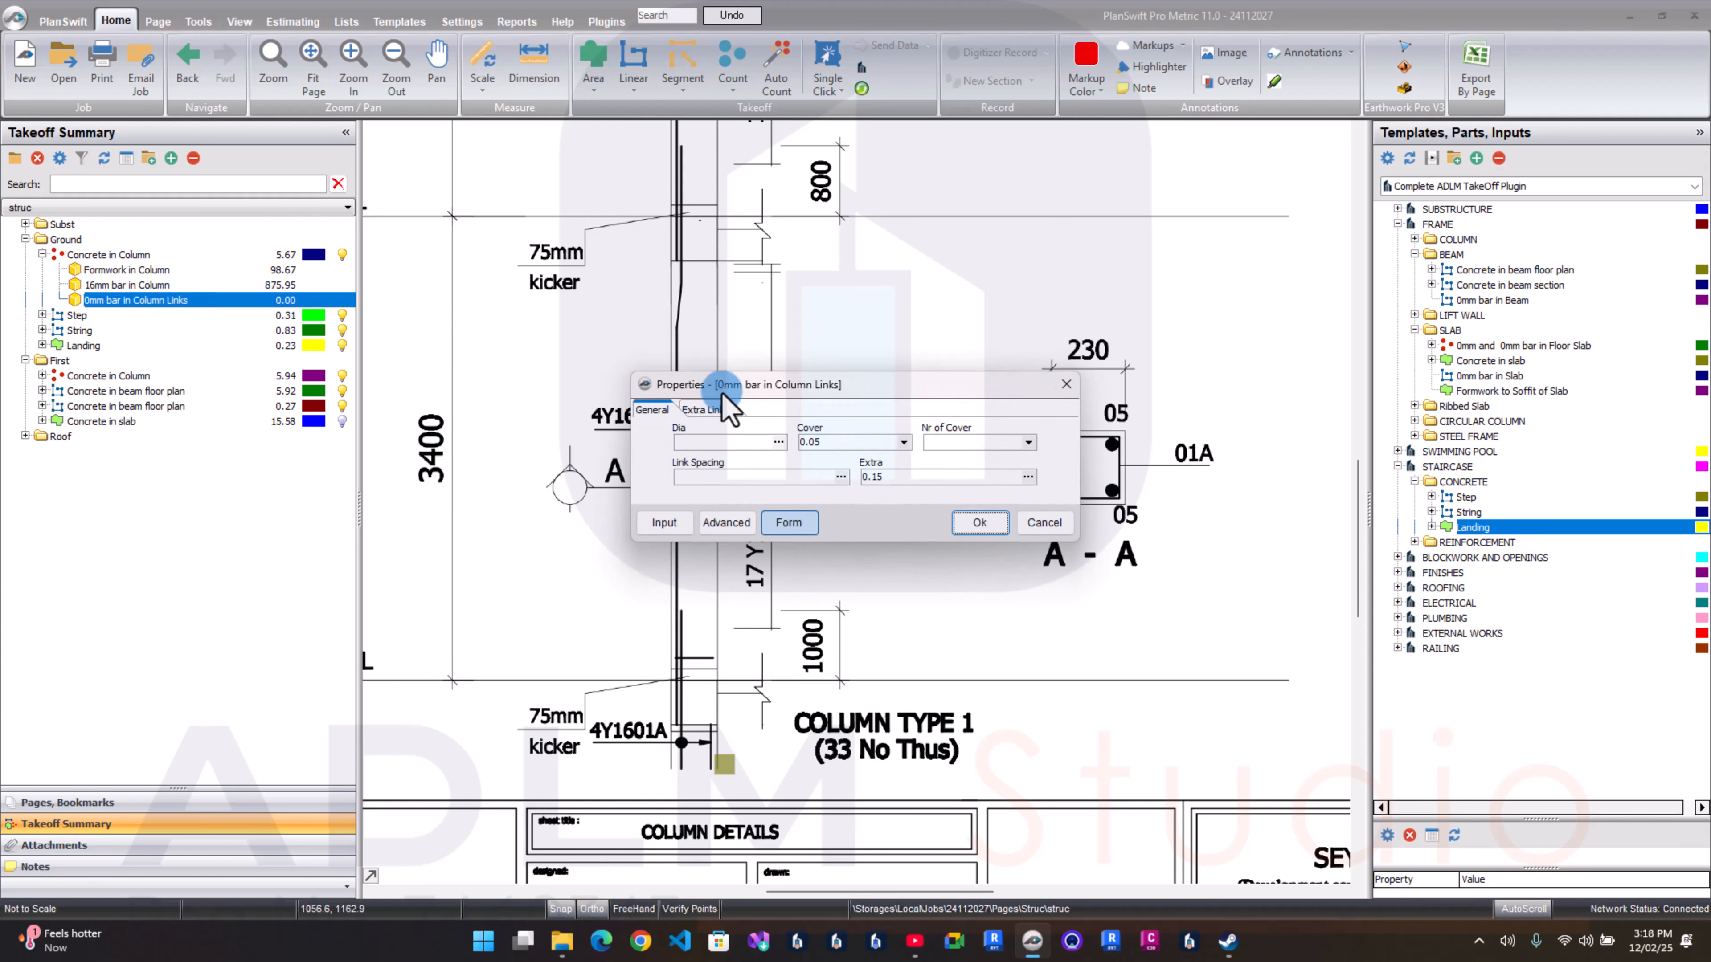
pyautogui.moveTo(720, 386)
pyautogui.mouseDown()
pyautogui.moveTo(596, 357)
pyautogui.moveTo(477, 192)
pyautogui.mouseUp()
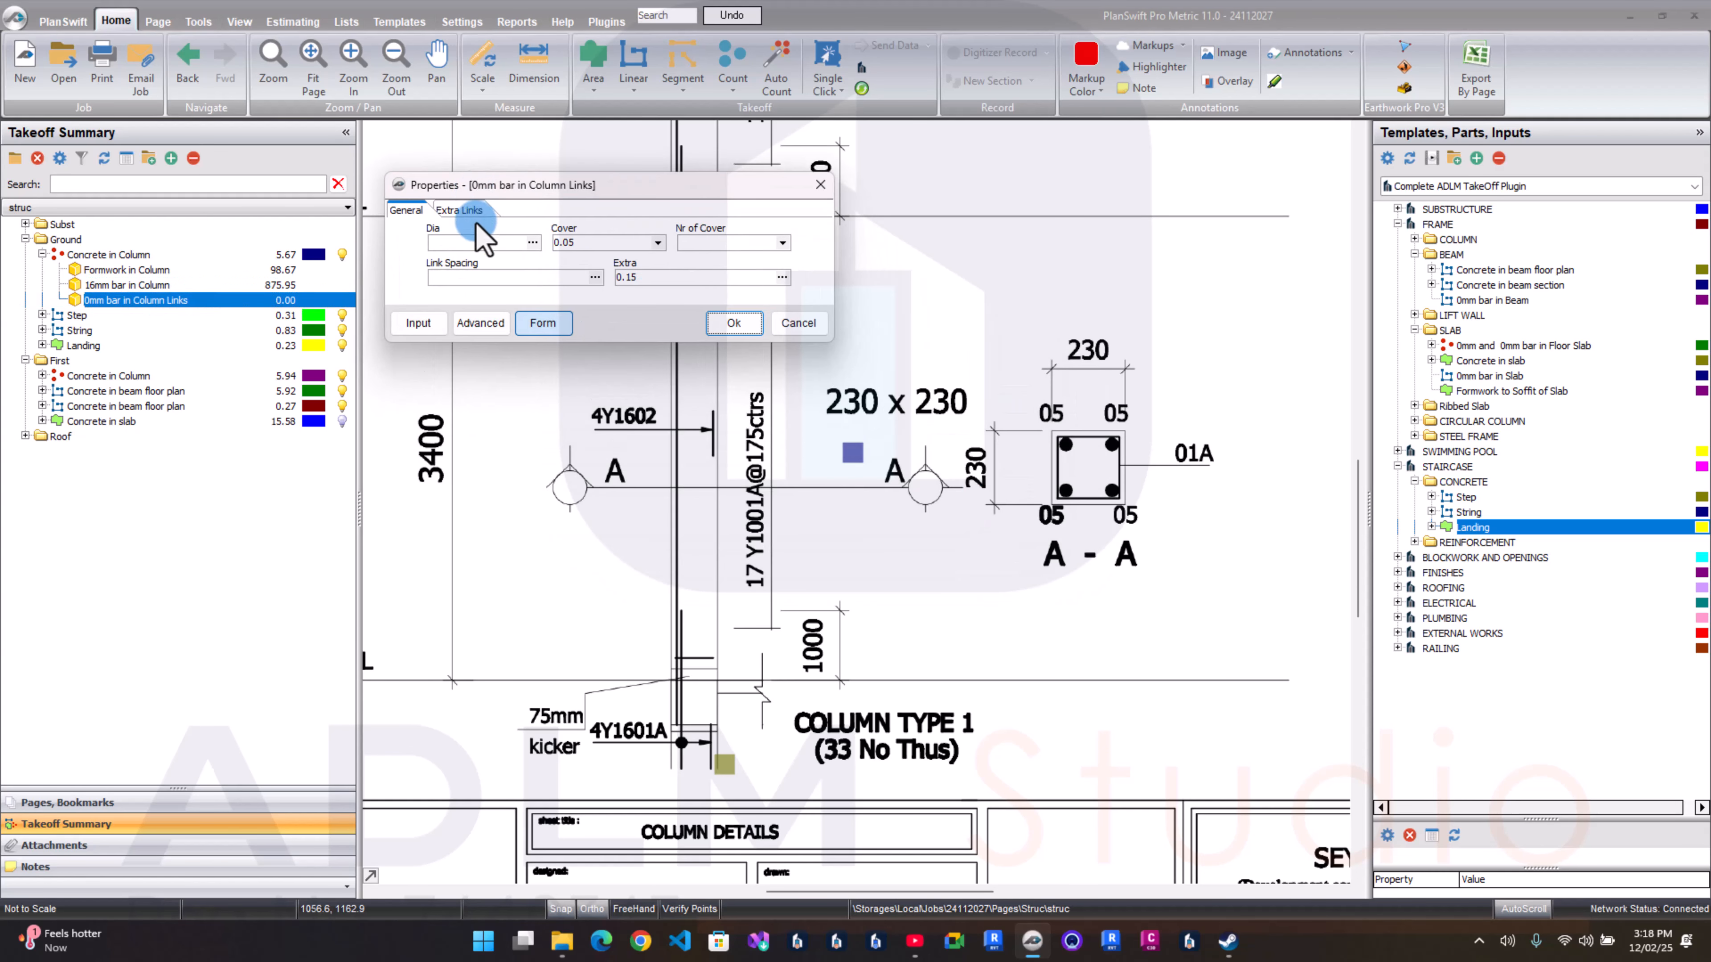
pyautogui.click(464, 242)
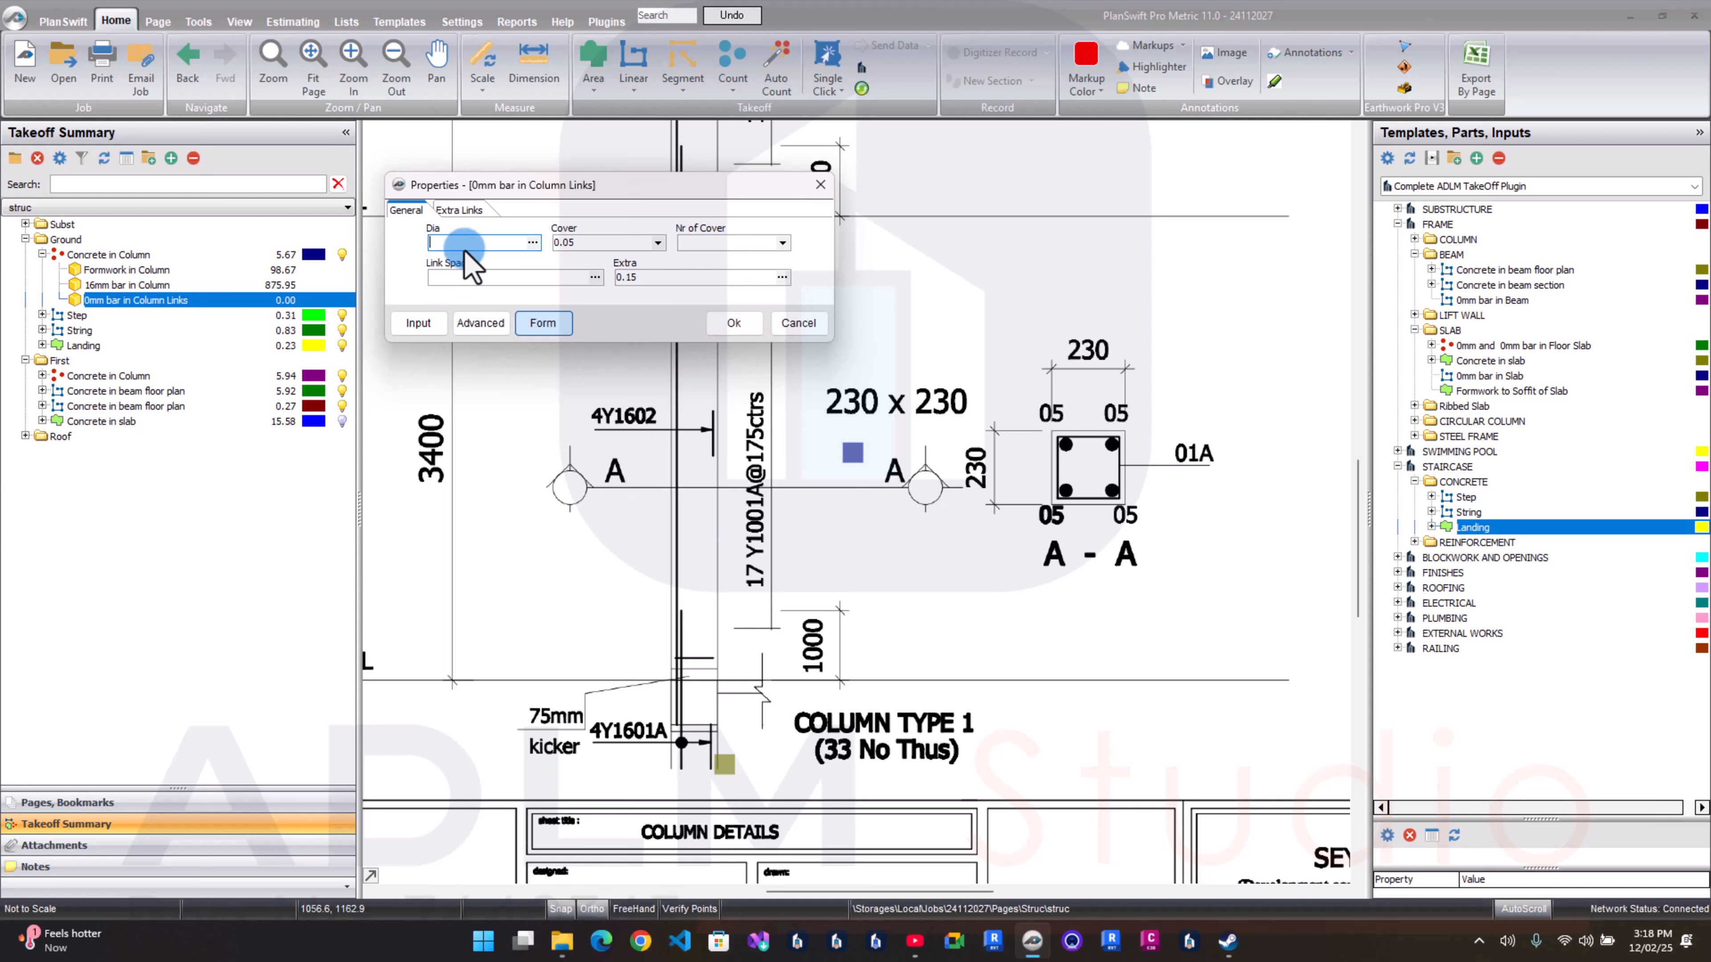
pyautogui.write('10')
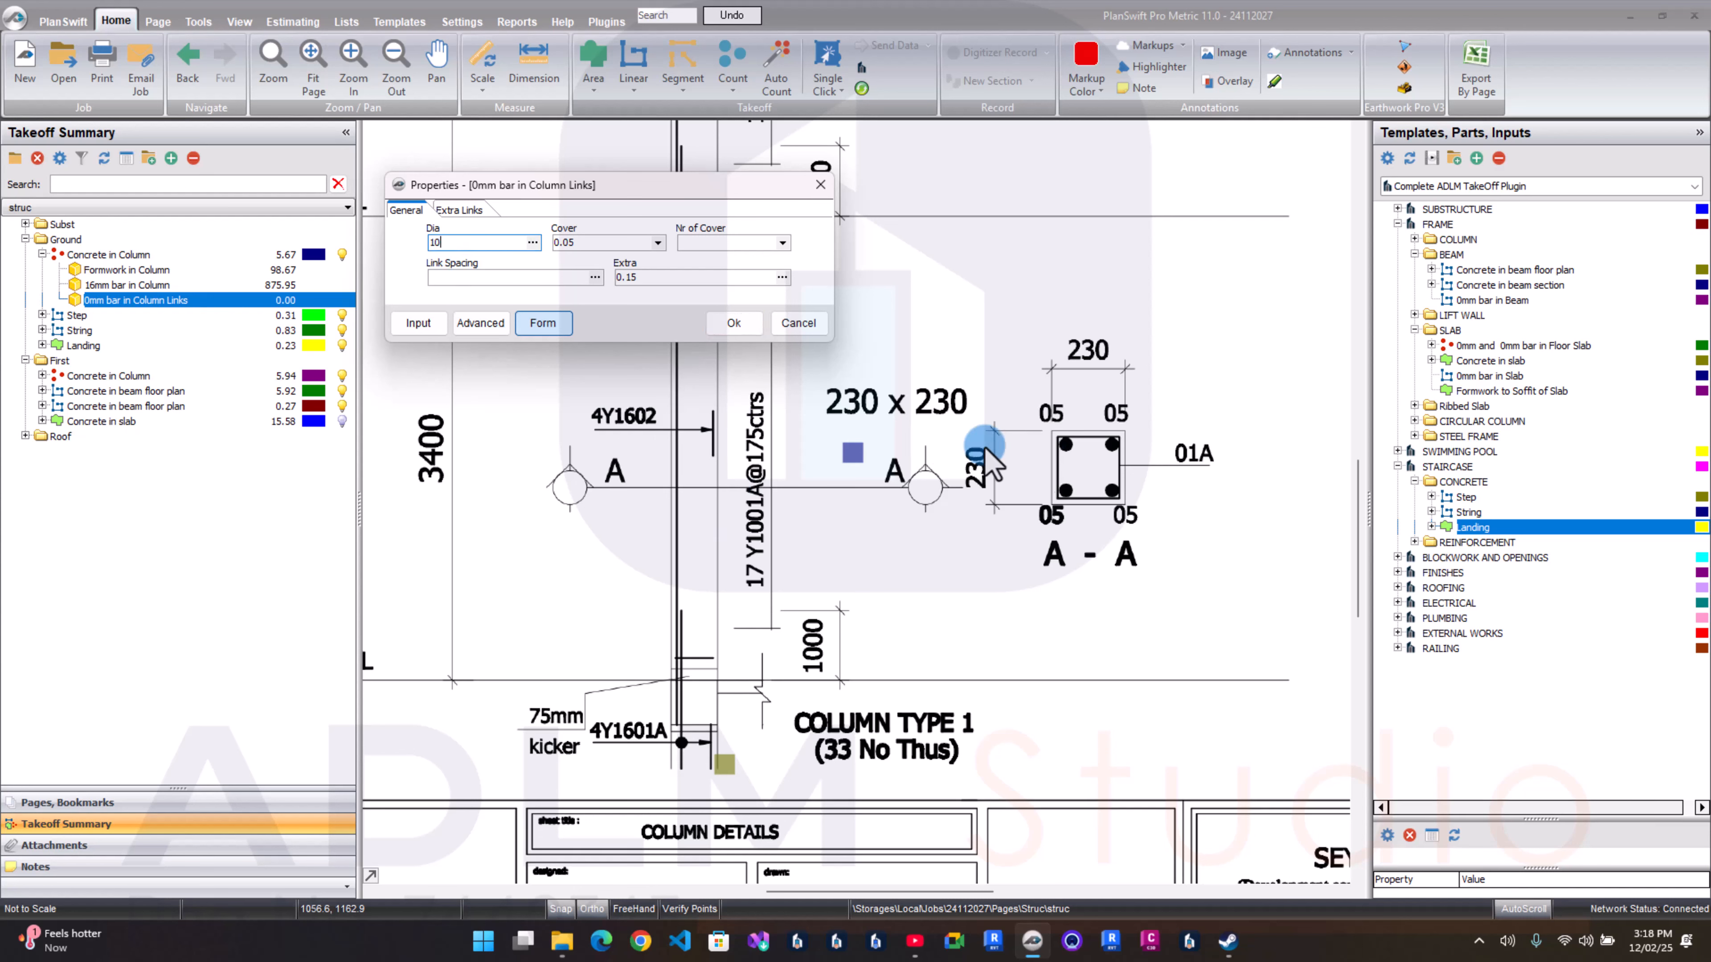
pyautogui.click(582, 278)
pyautogui.click(642, 243)
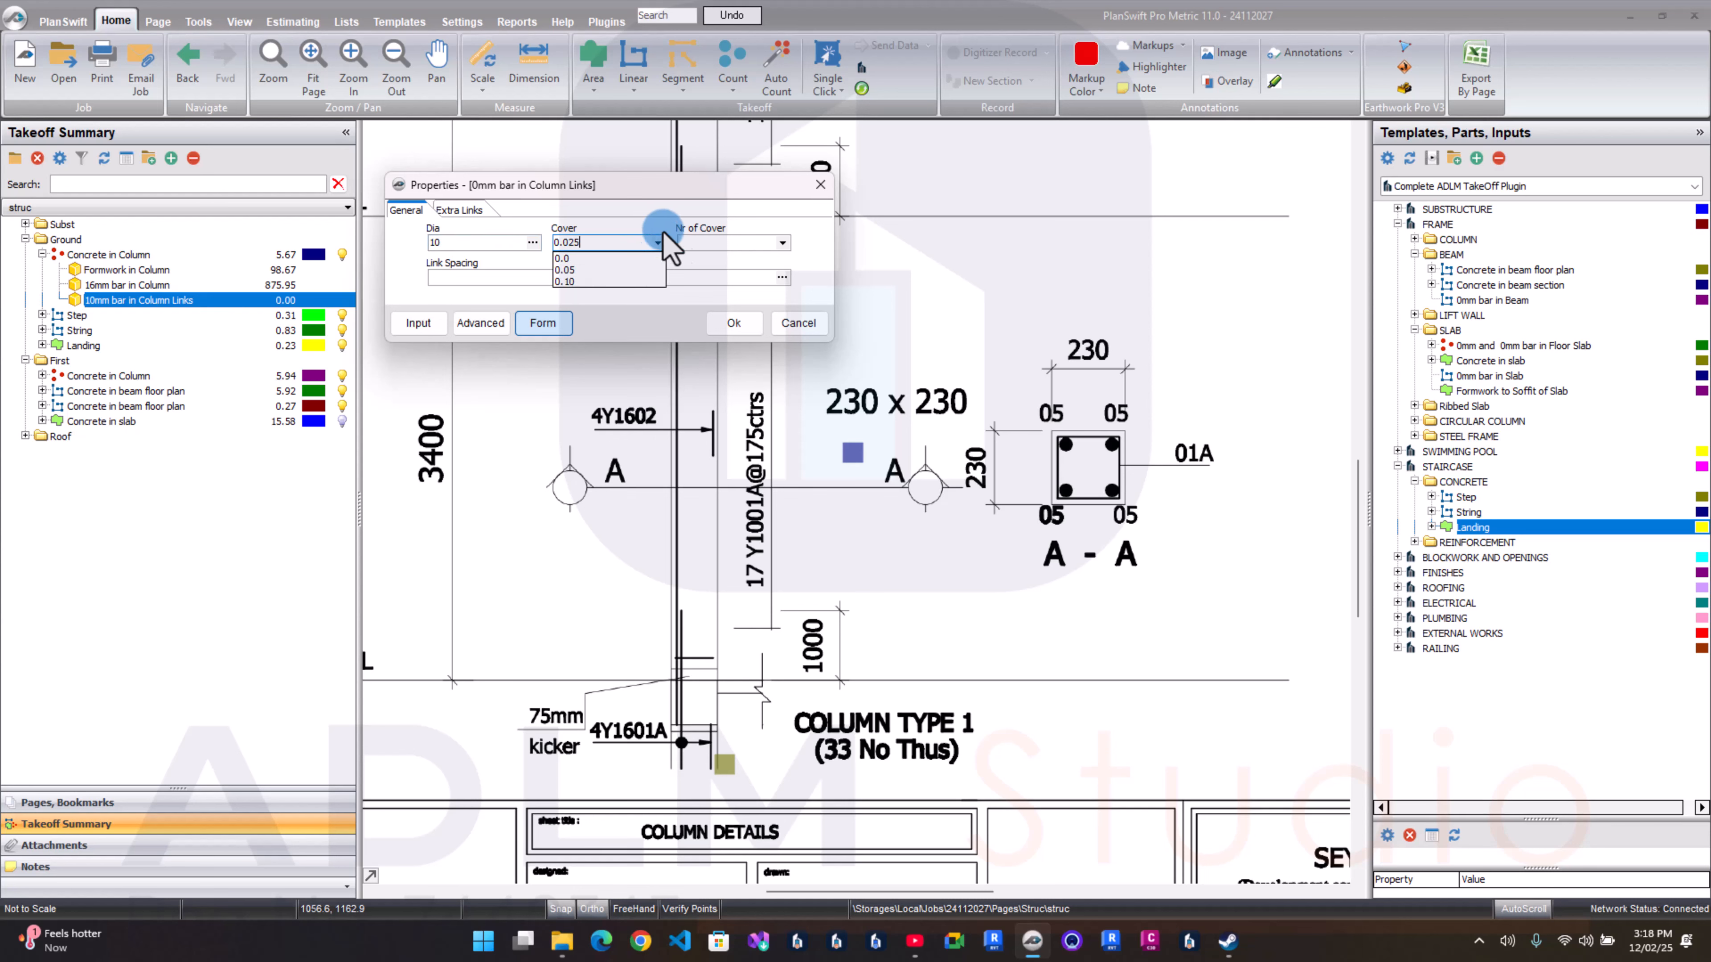
pyautogui.click(714, 243)
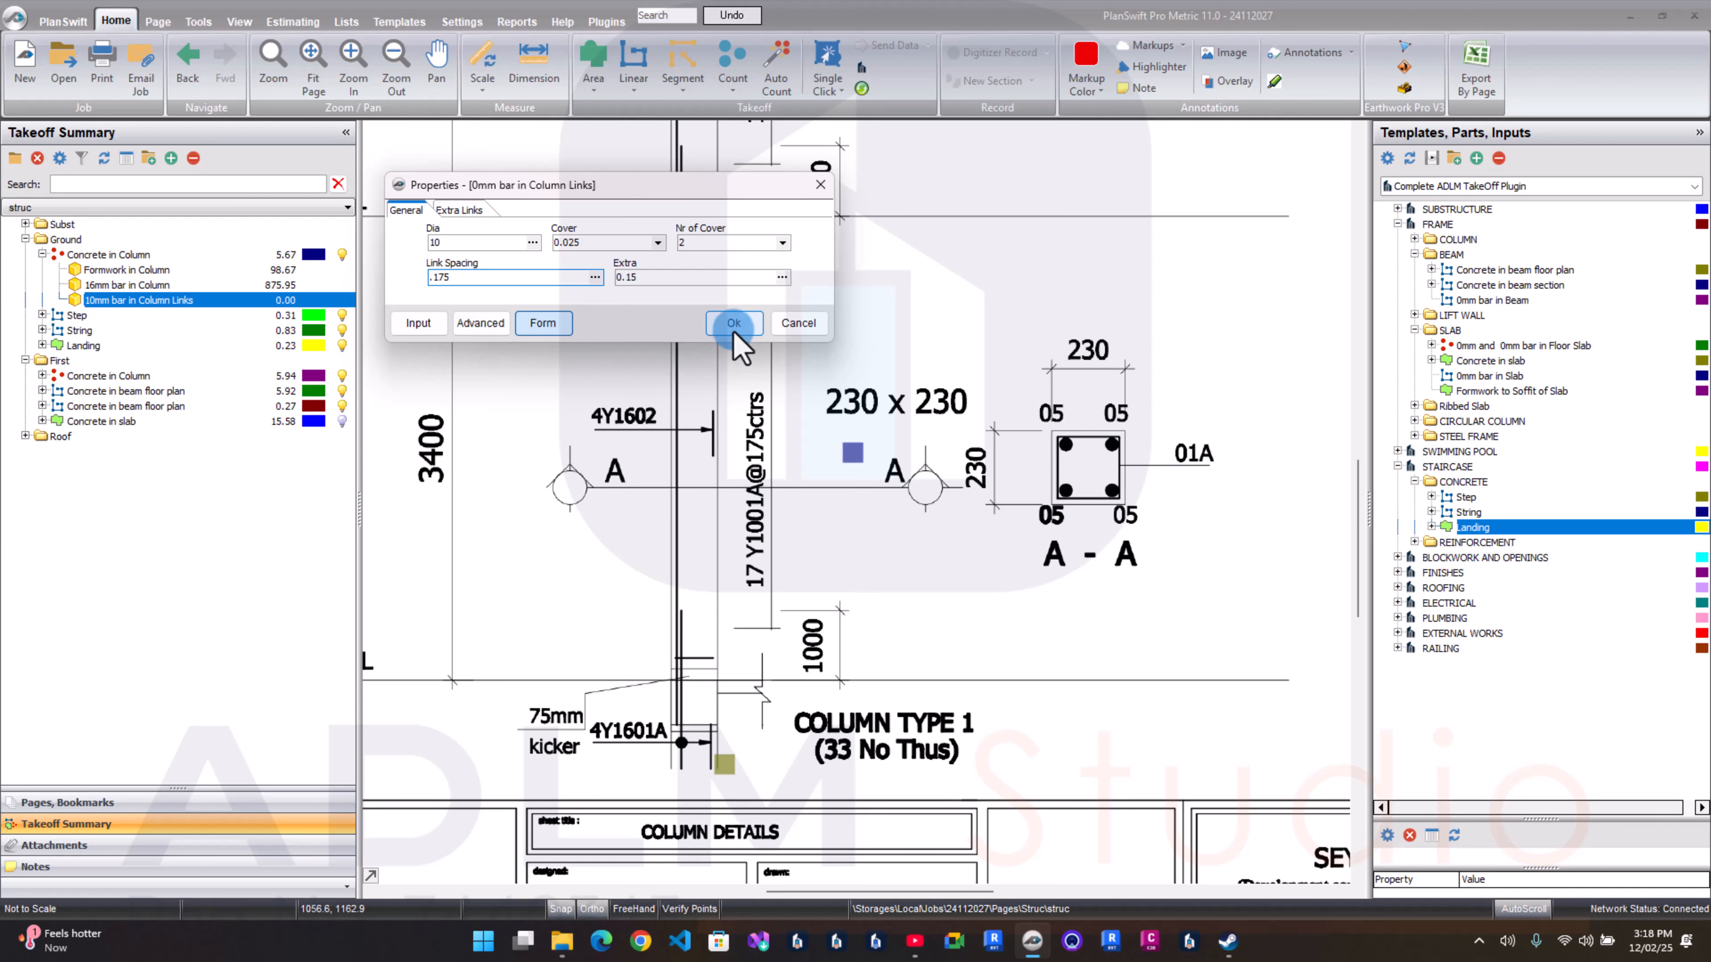
# Step: Review the extra link fields and general settings of the Ground column links and accept the properties
pyautogui.click(471, 210)
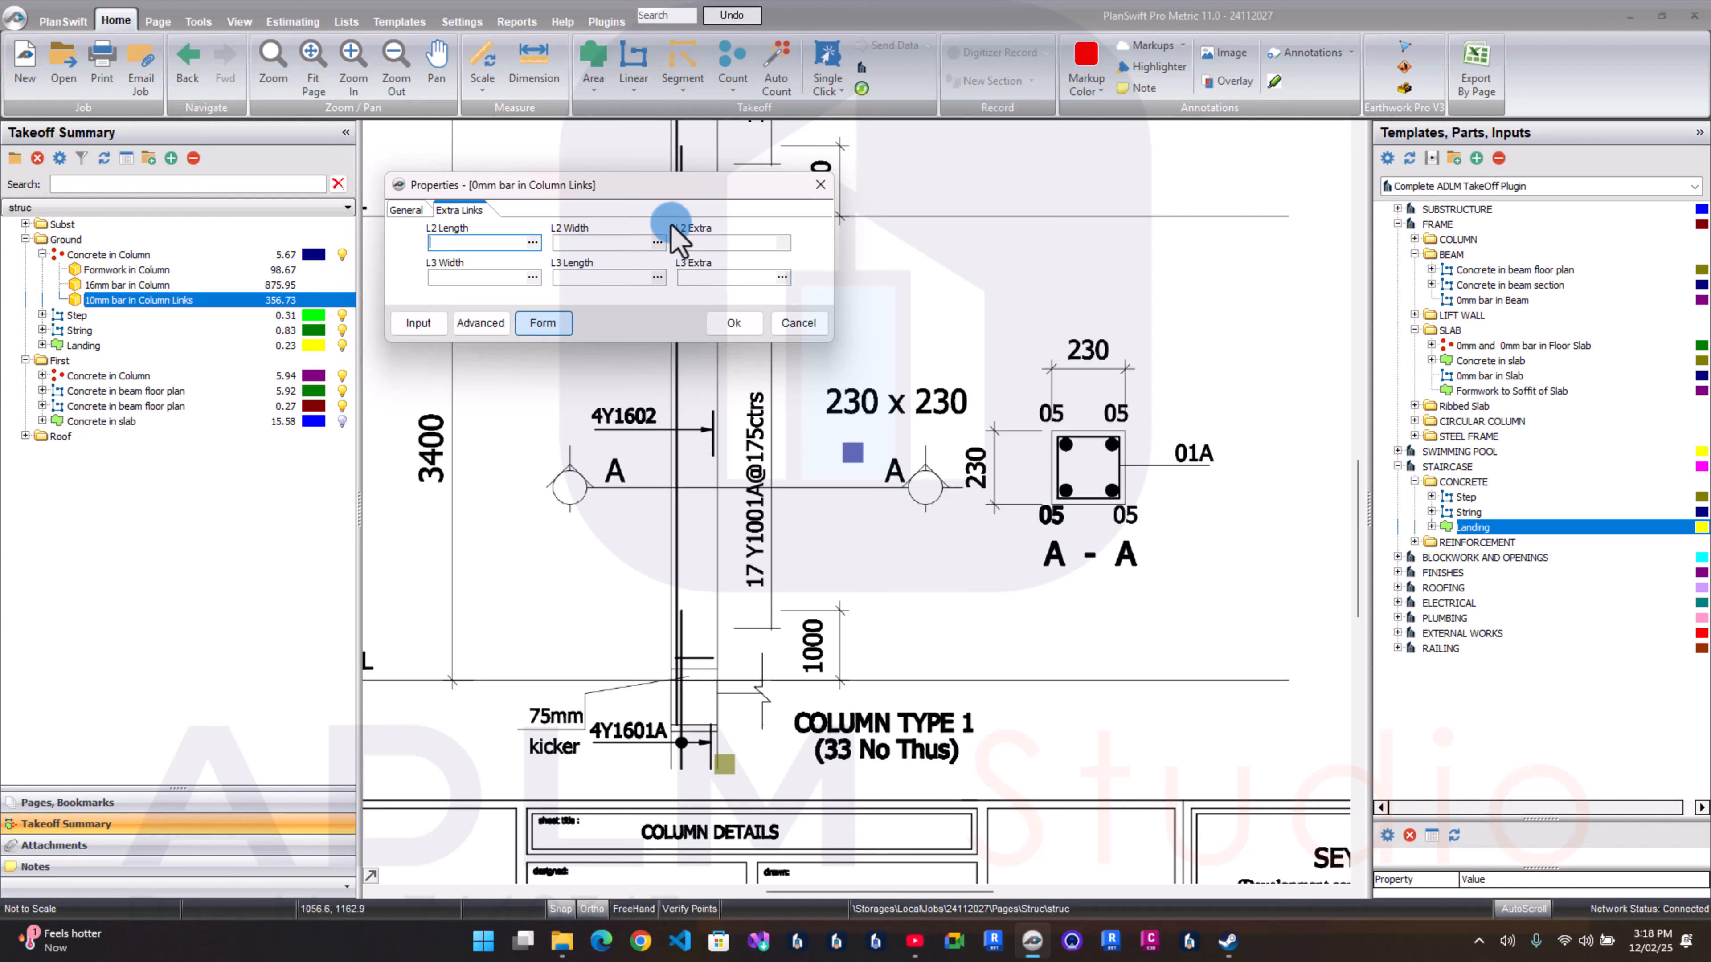
pyautogui.click(408, 212)
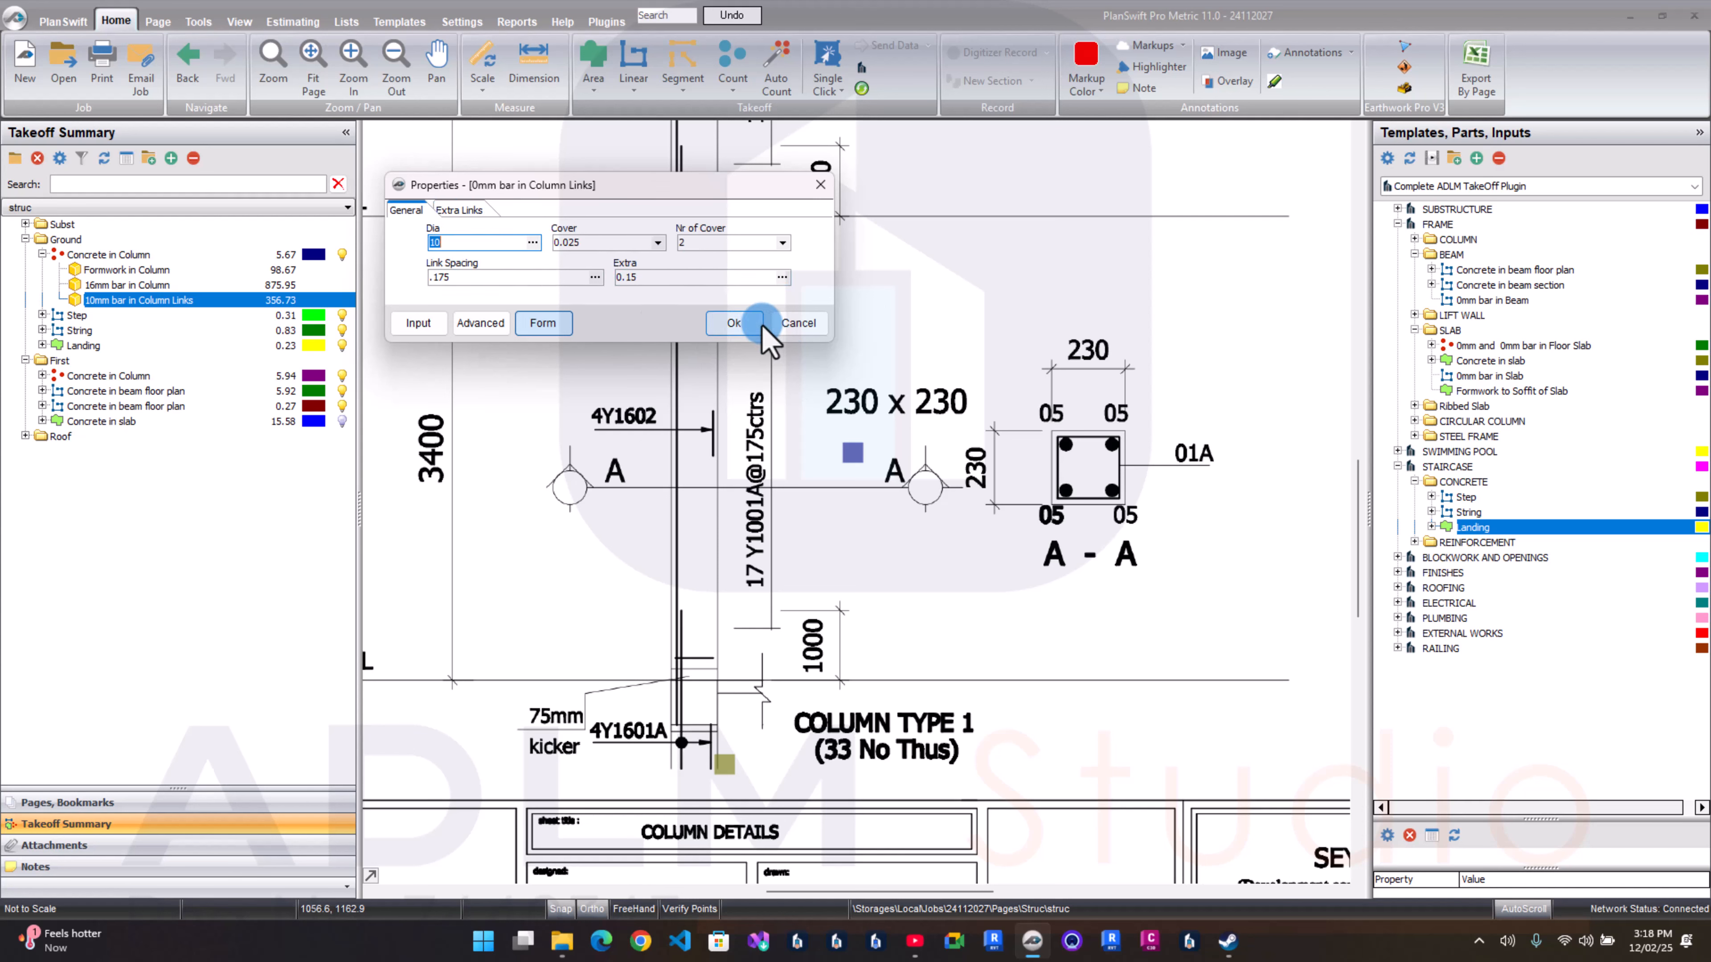
pyautogui.click(473, 212)
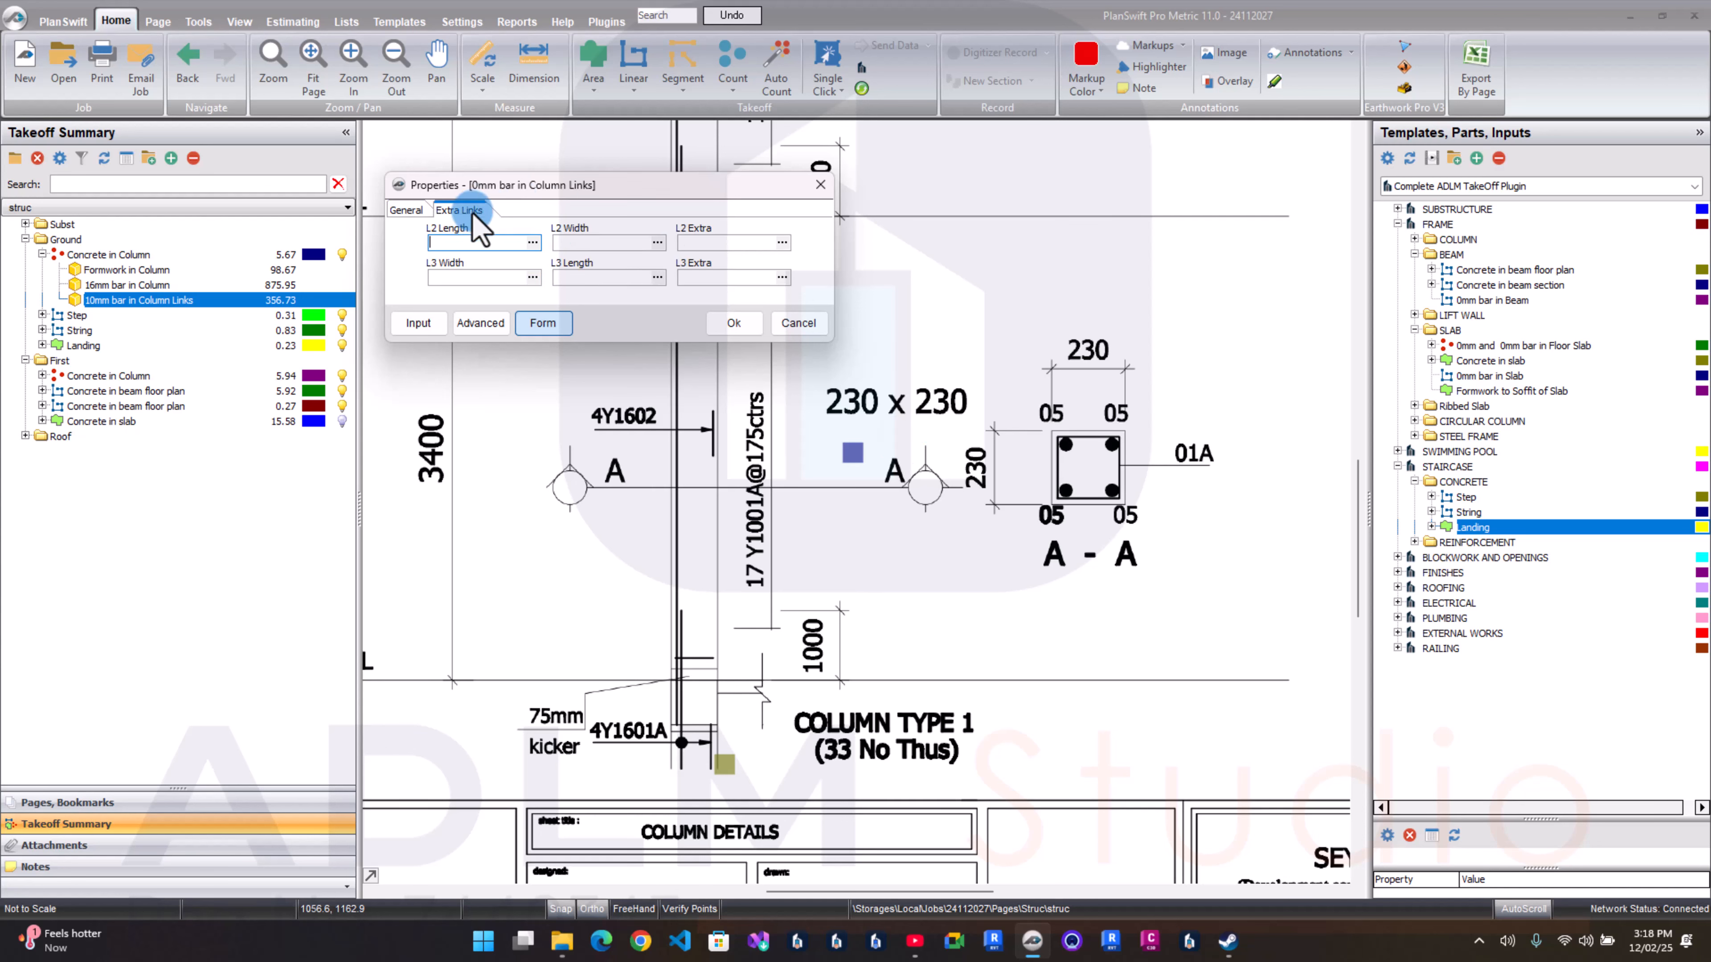
pyautogui.click(410, 212)
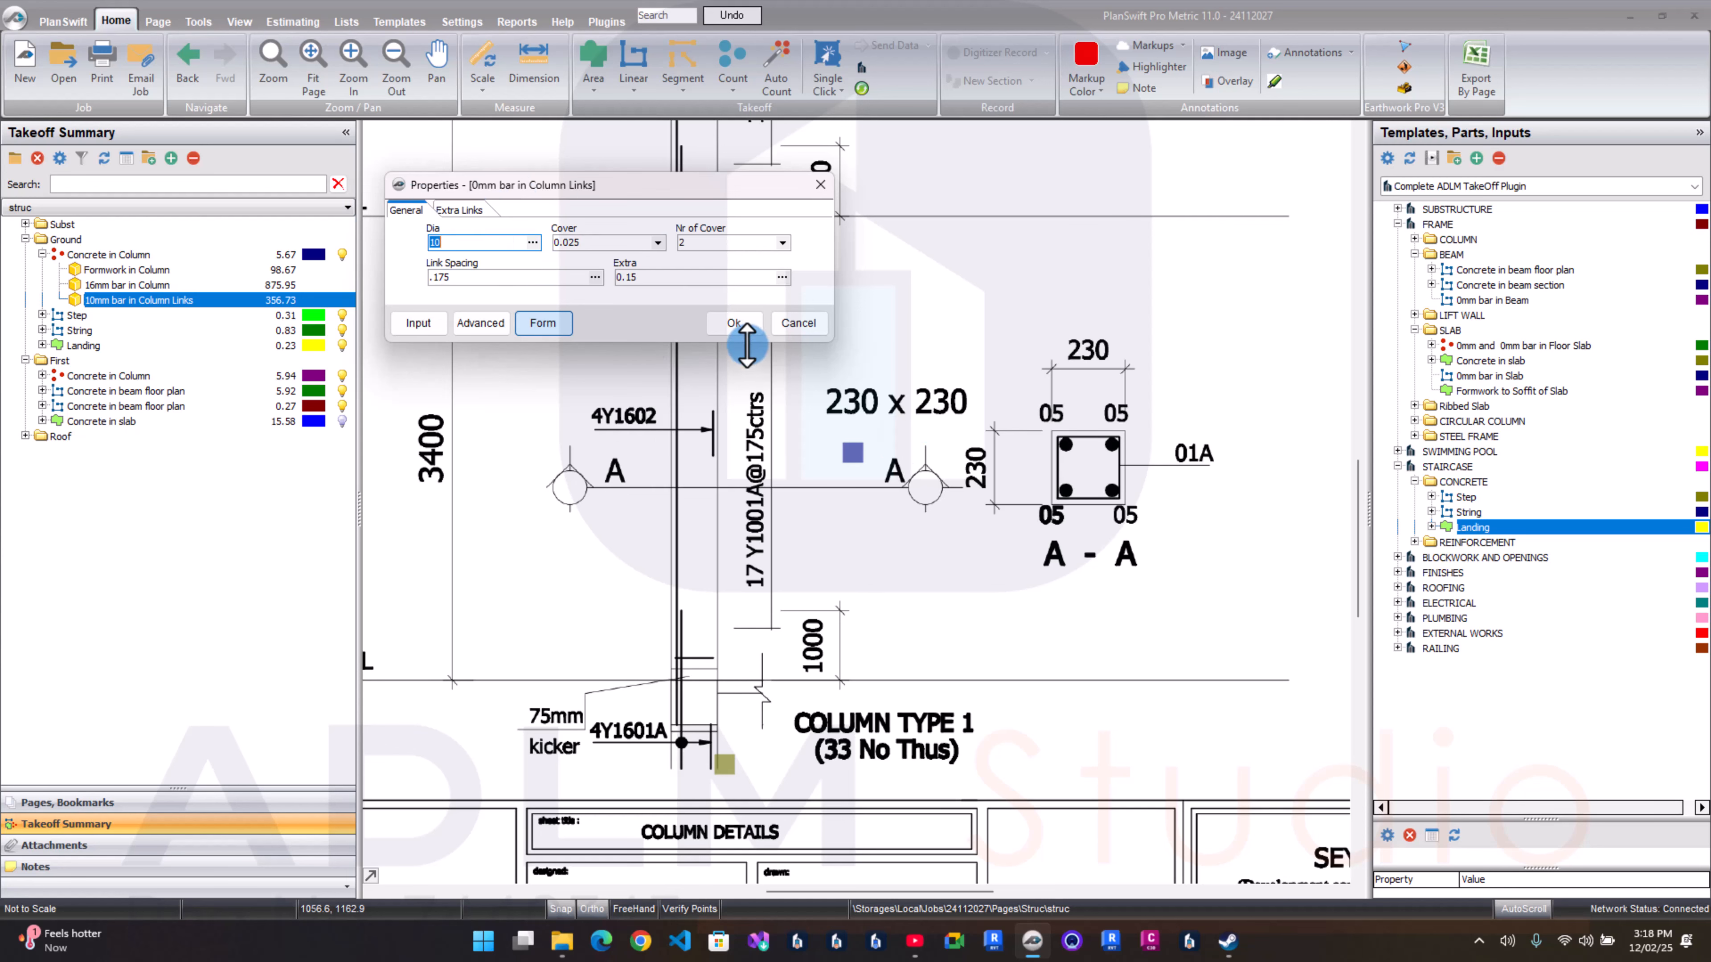
pyautogui.click(735, 324)
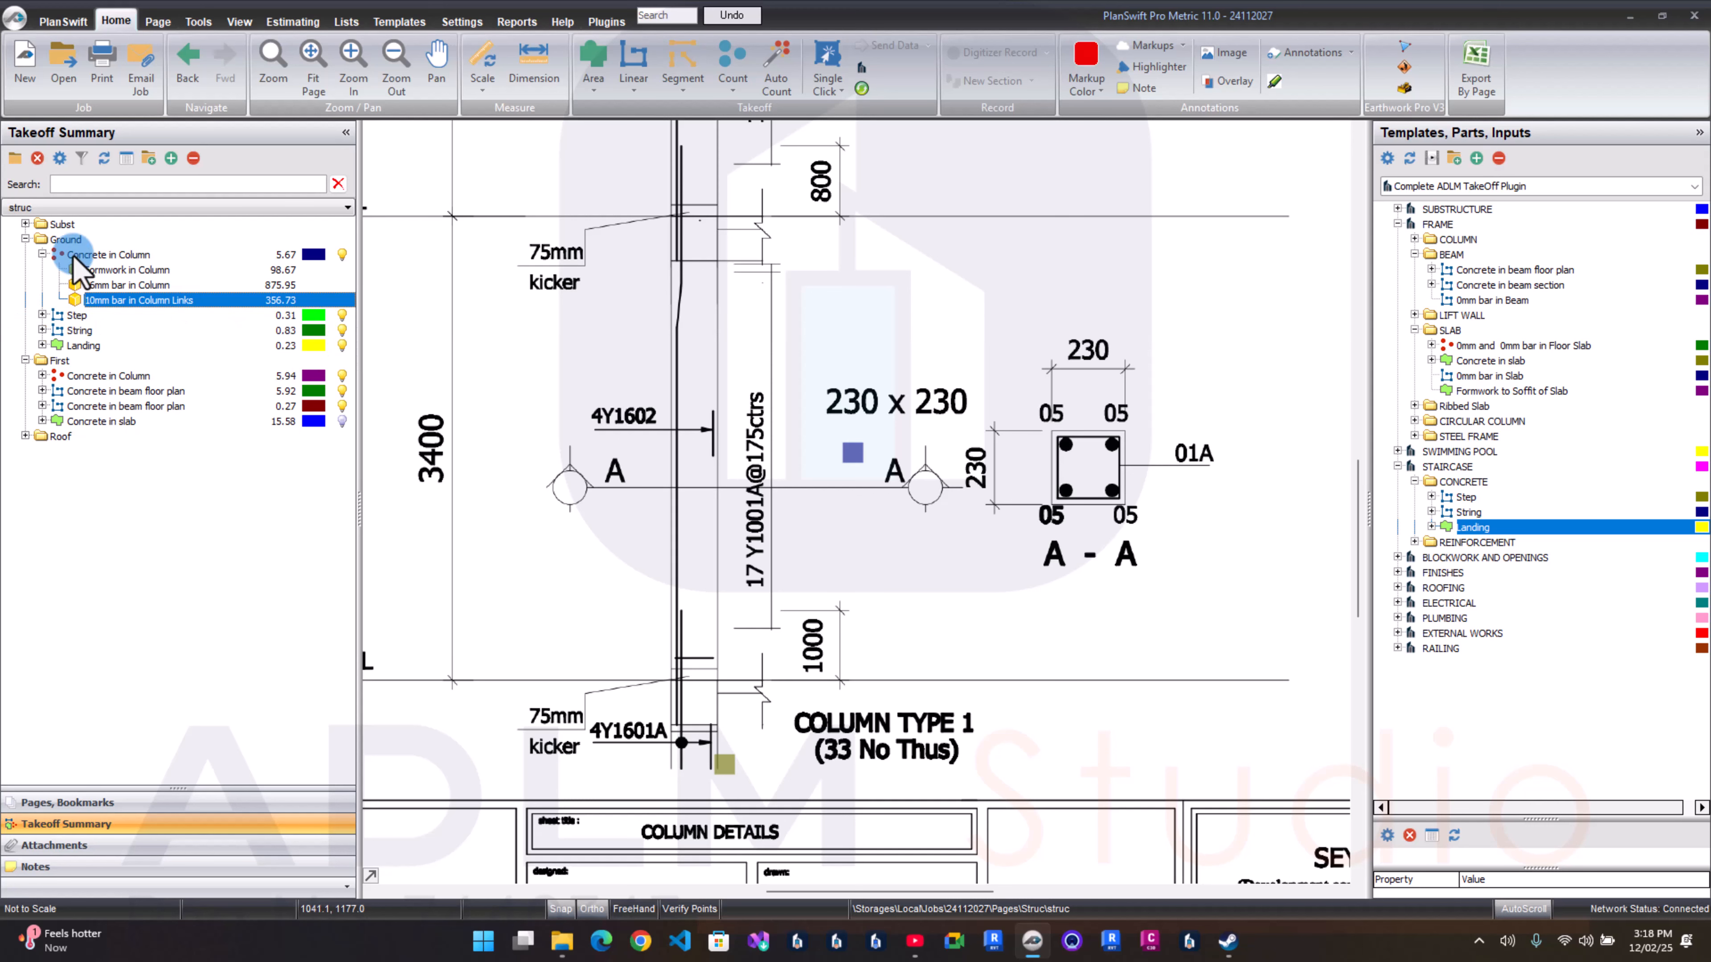
# Step: Define the First folder column's main bars with length 3.4+.15 m, 4 bars and size 16, following the upper column detail
pyautogui.click(42, 254)
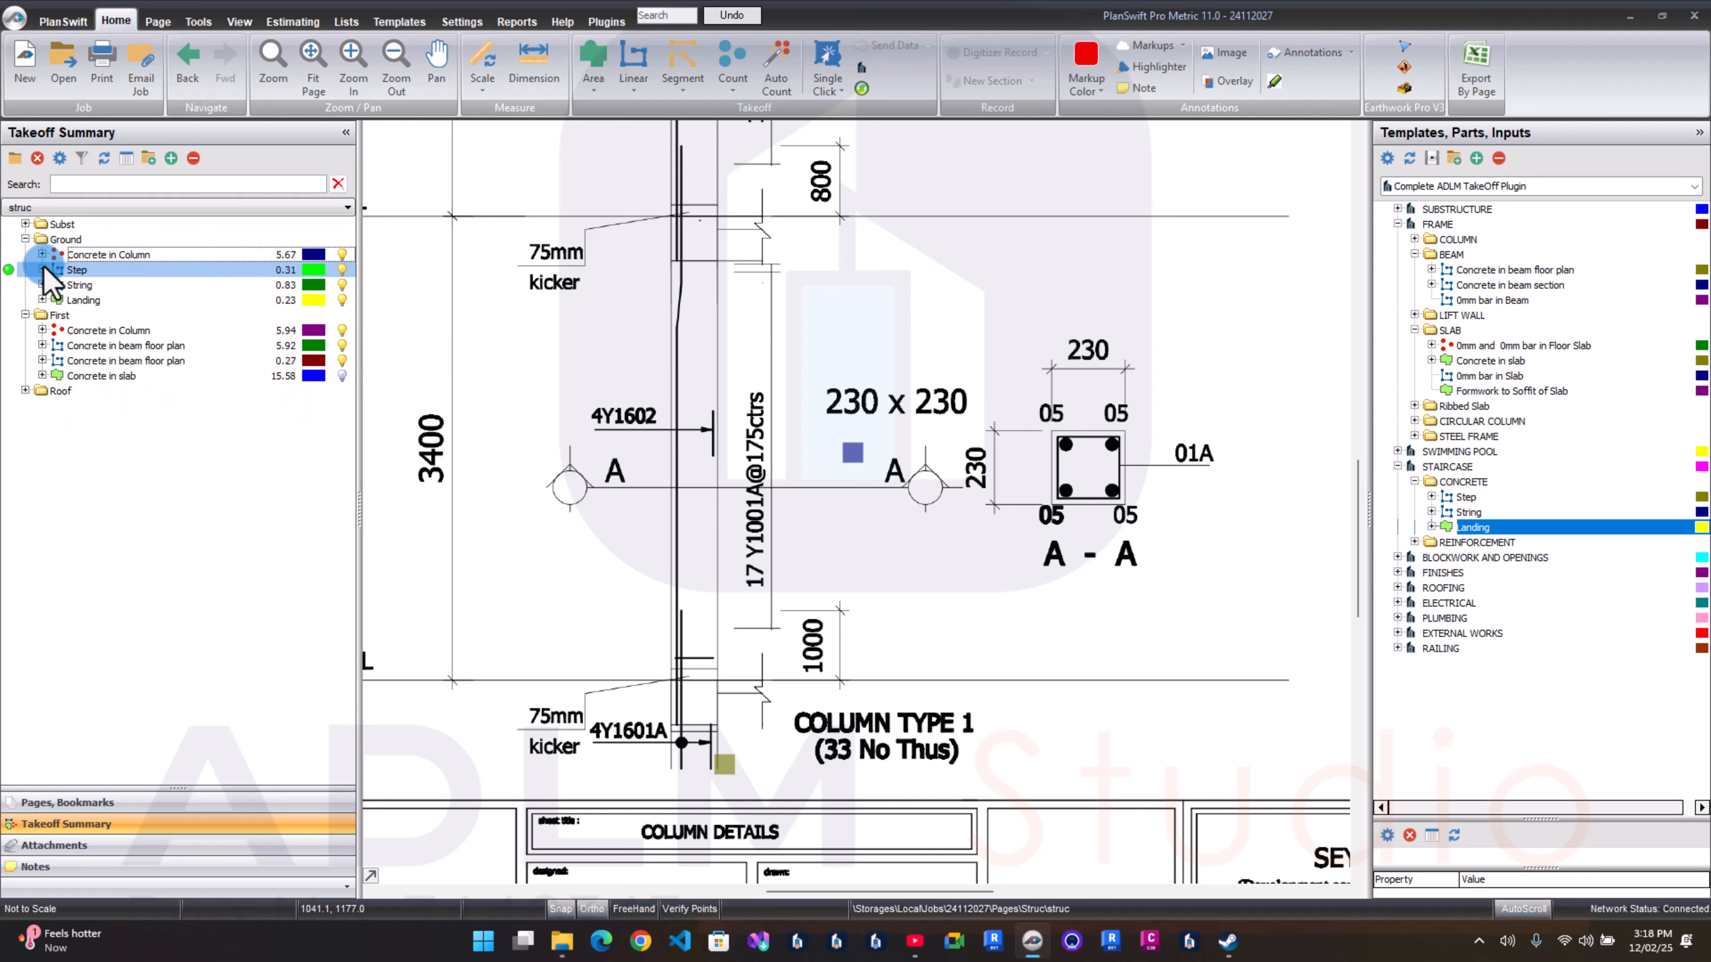
pyautogui.click(43, 330)
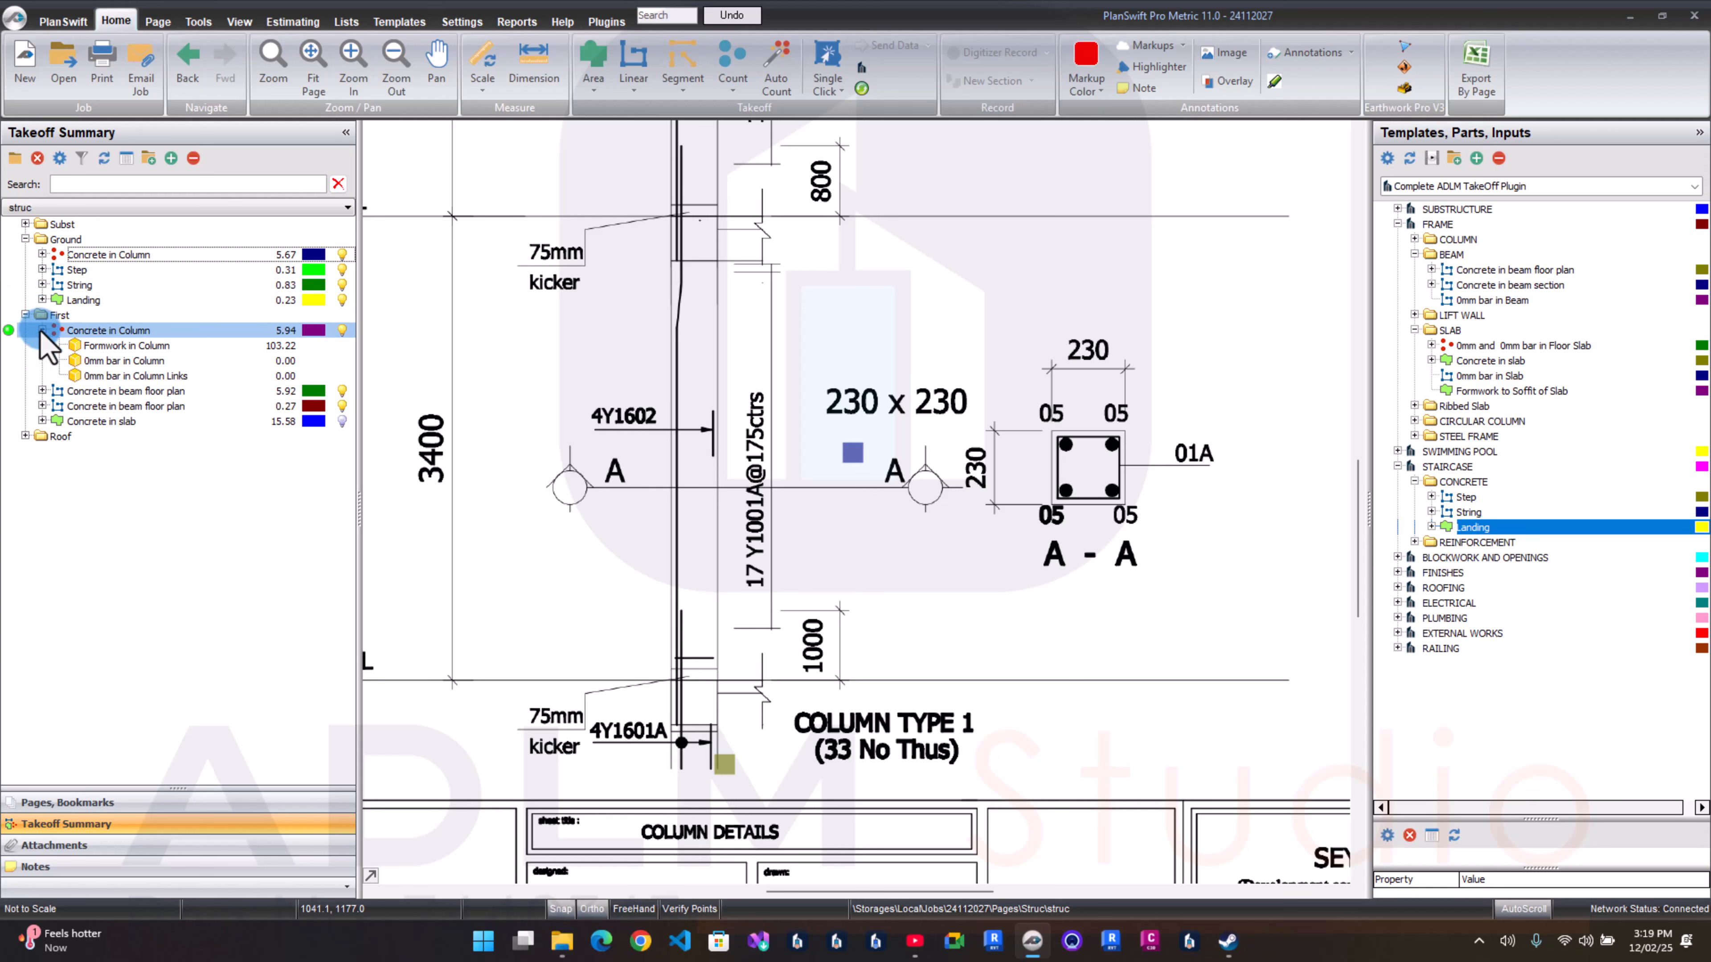
pyautogui.scroll(-3, 703, 405)
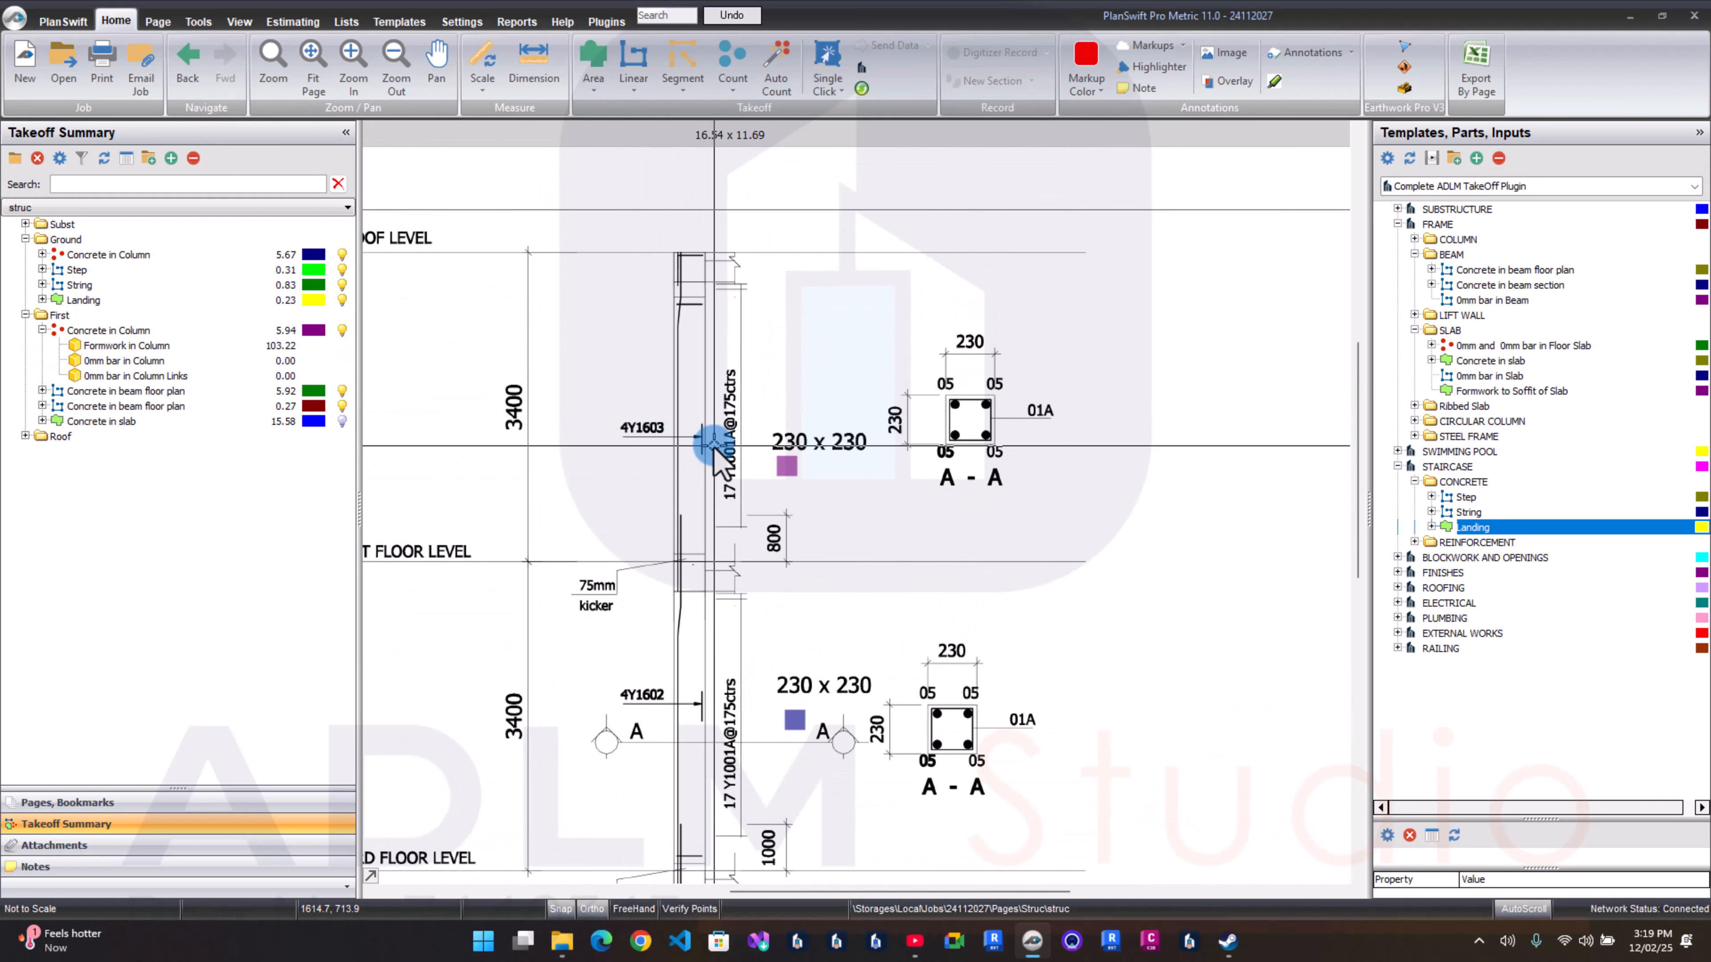
pyautogui.click(202, 343)
pyautogui.doubleClick(202, 361)
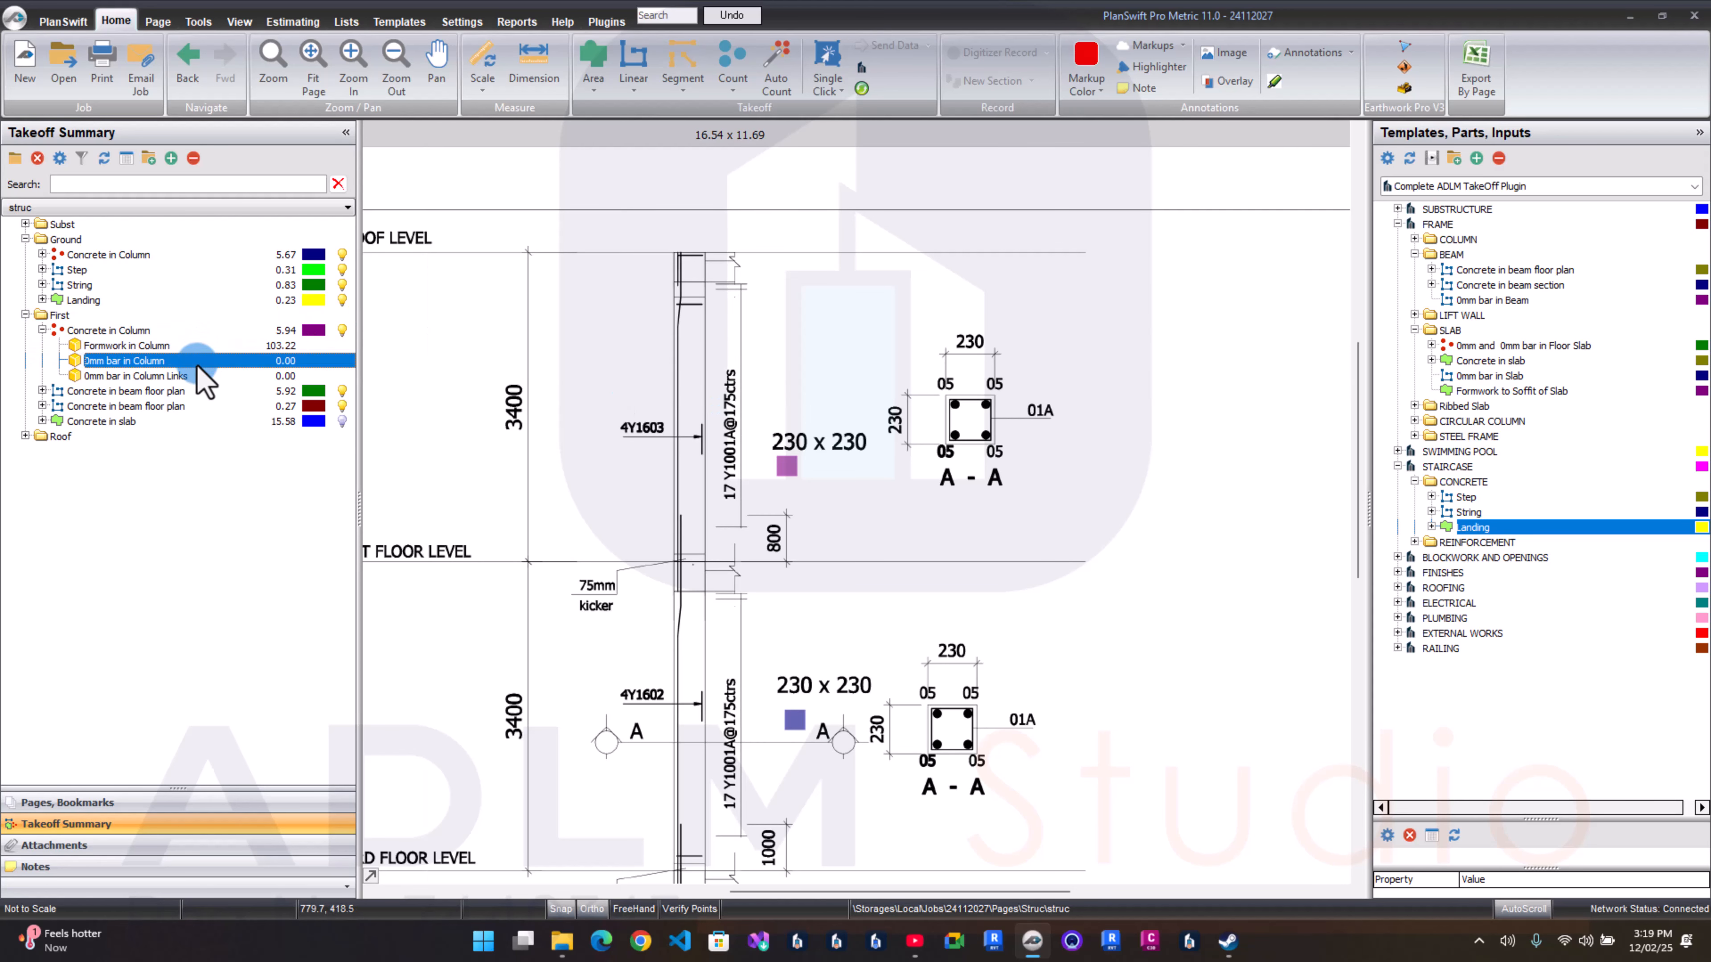
pyautogui.moveTo(795, 386); pyautogui.dragTo(905, 371)
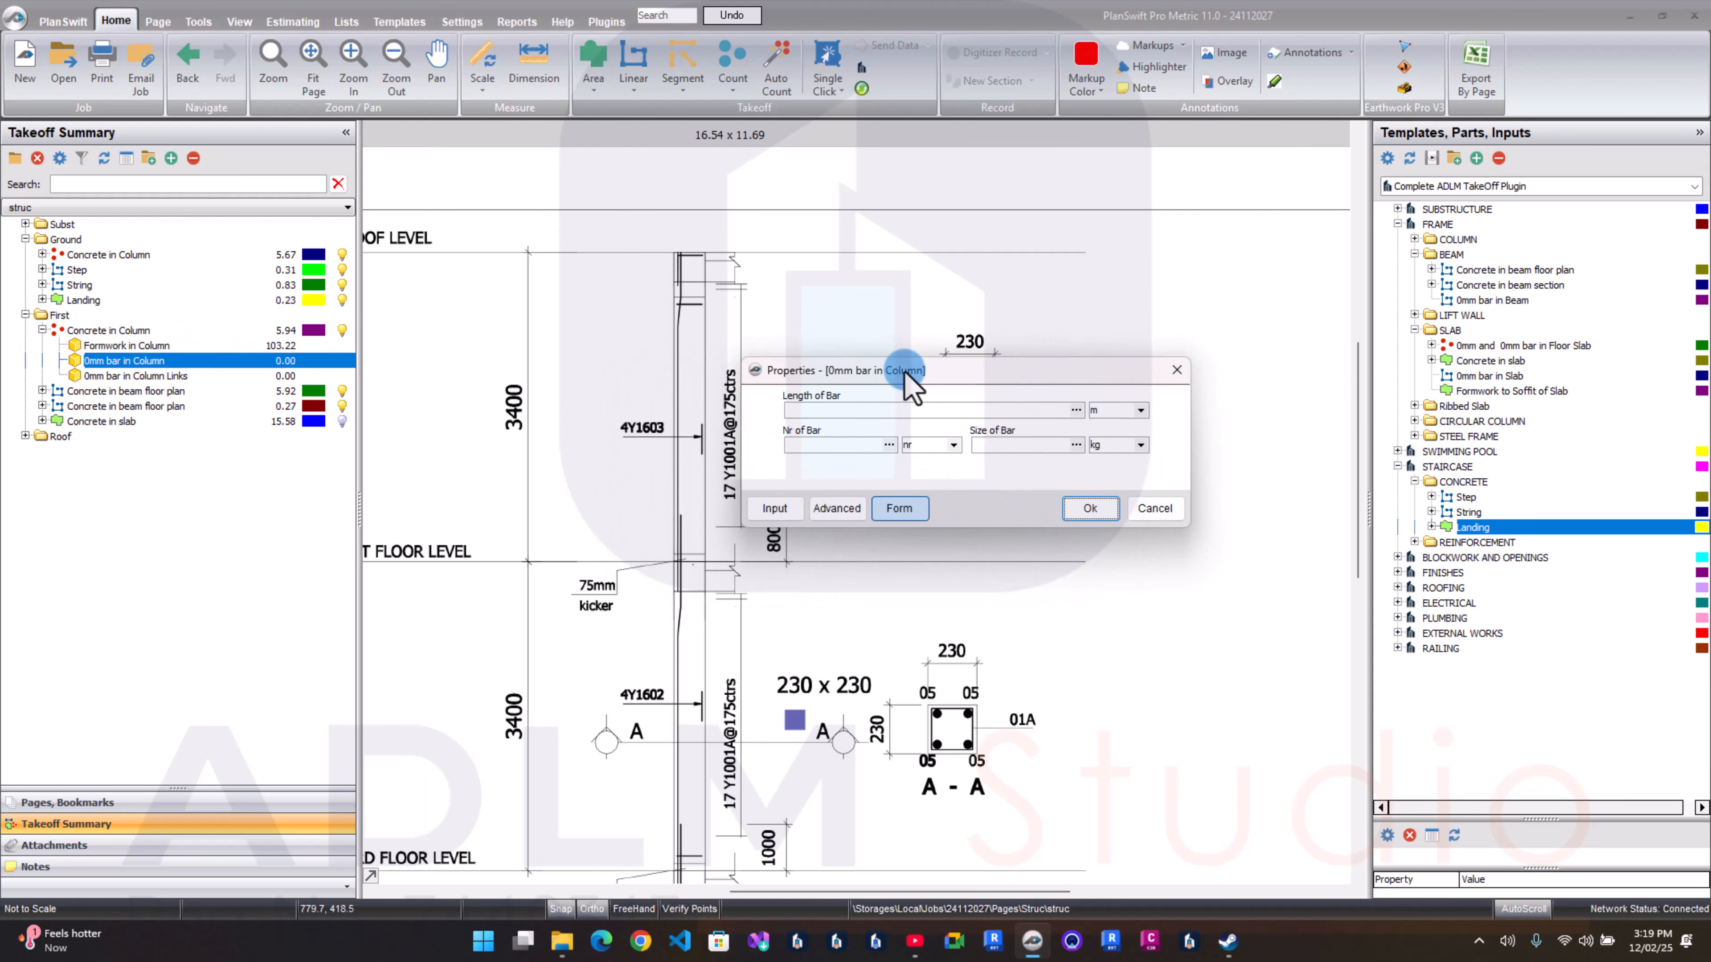
pyautogui.click(856, 412)
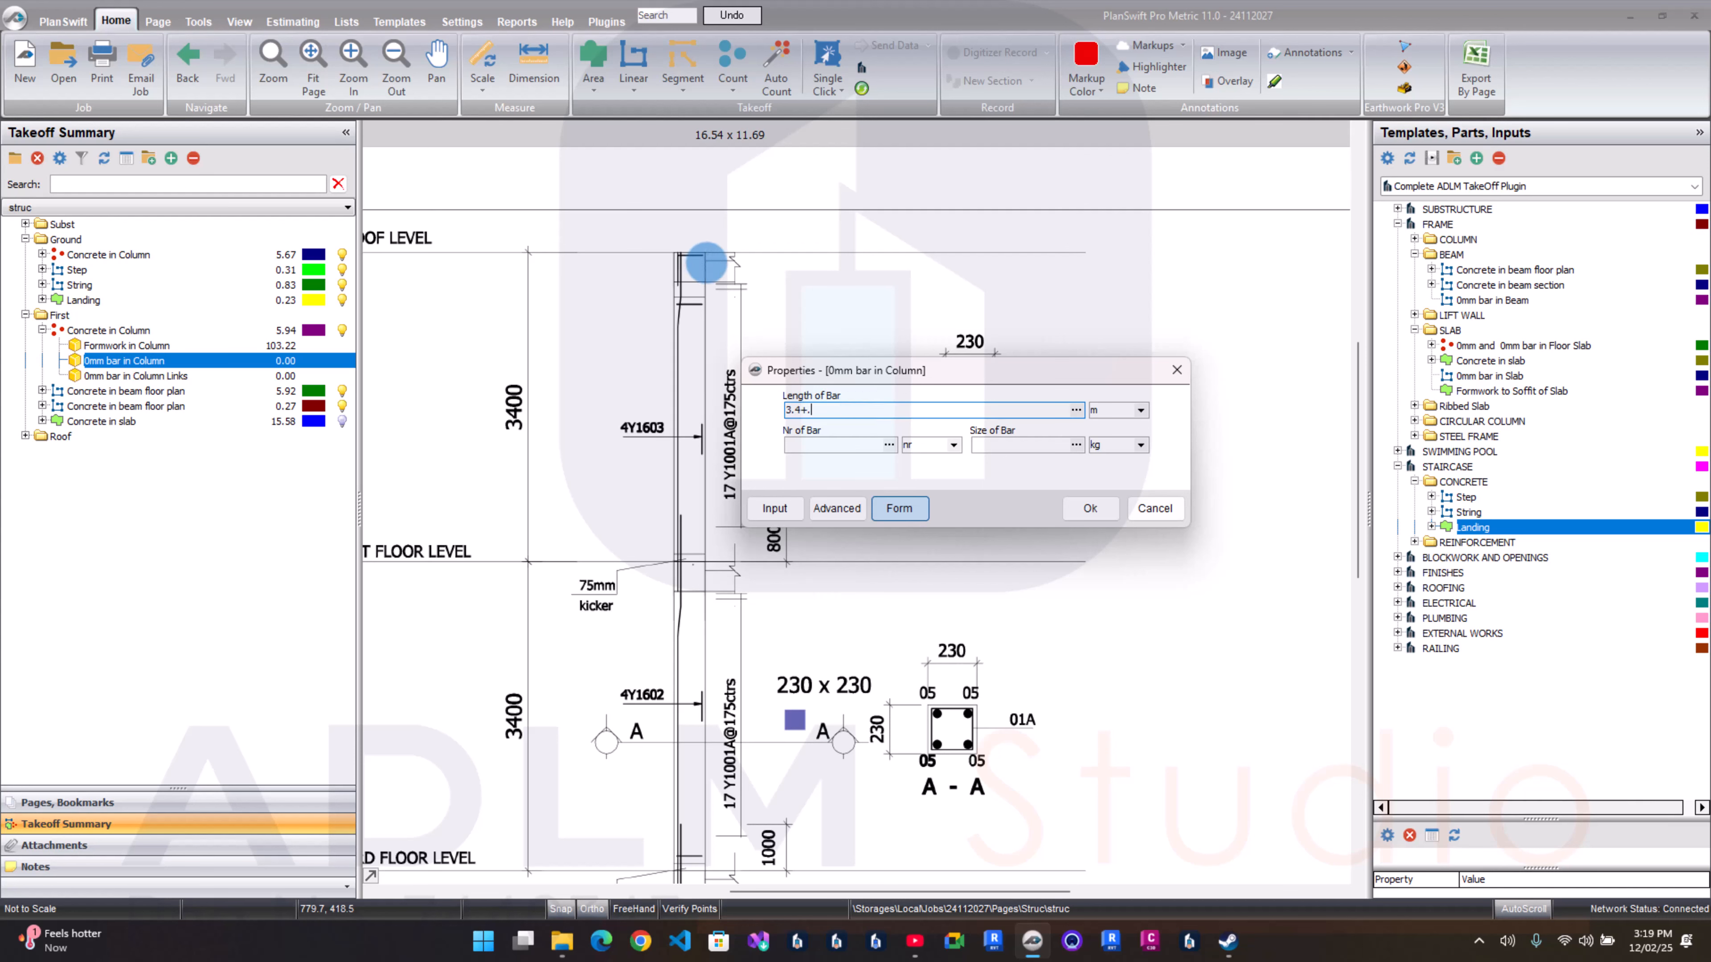
pyautogui.click(810, 445)
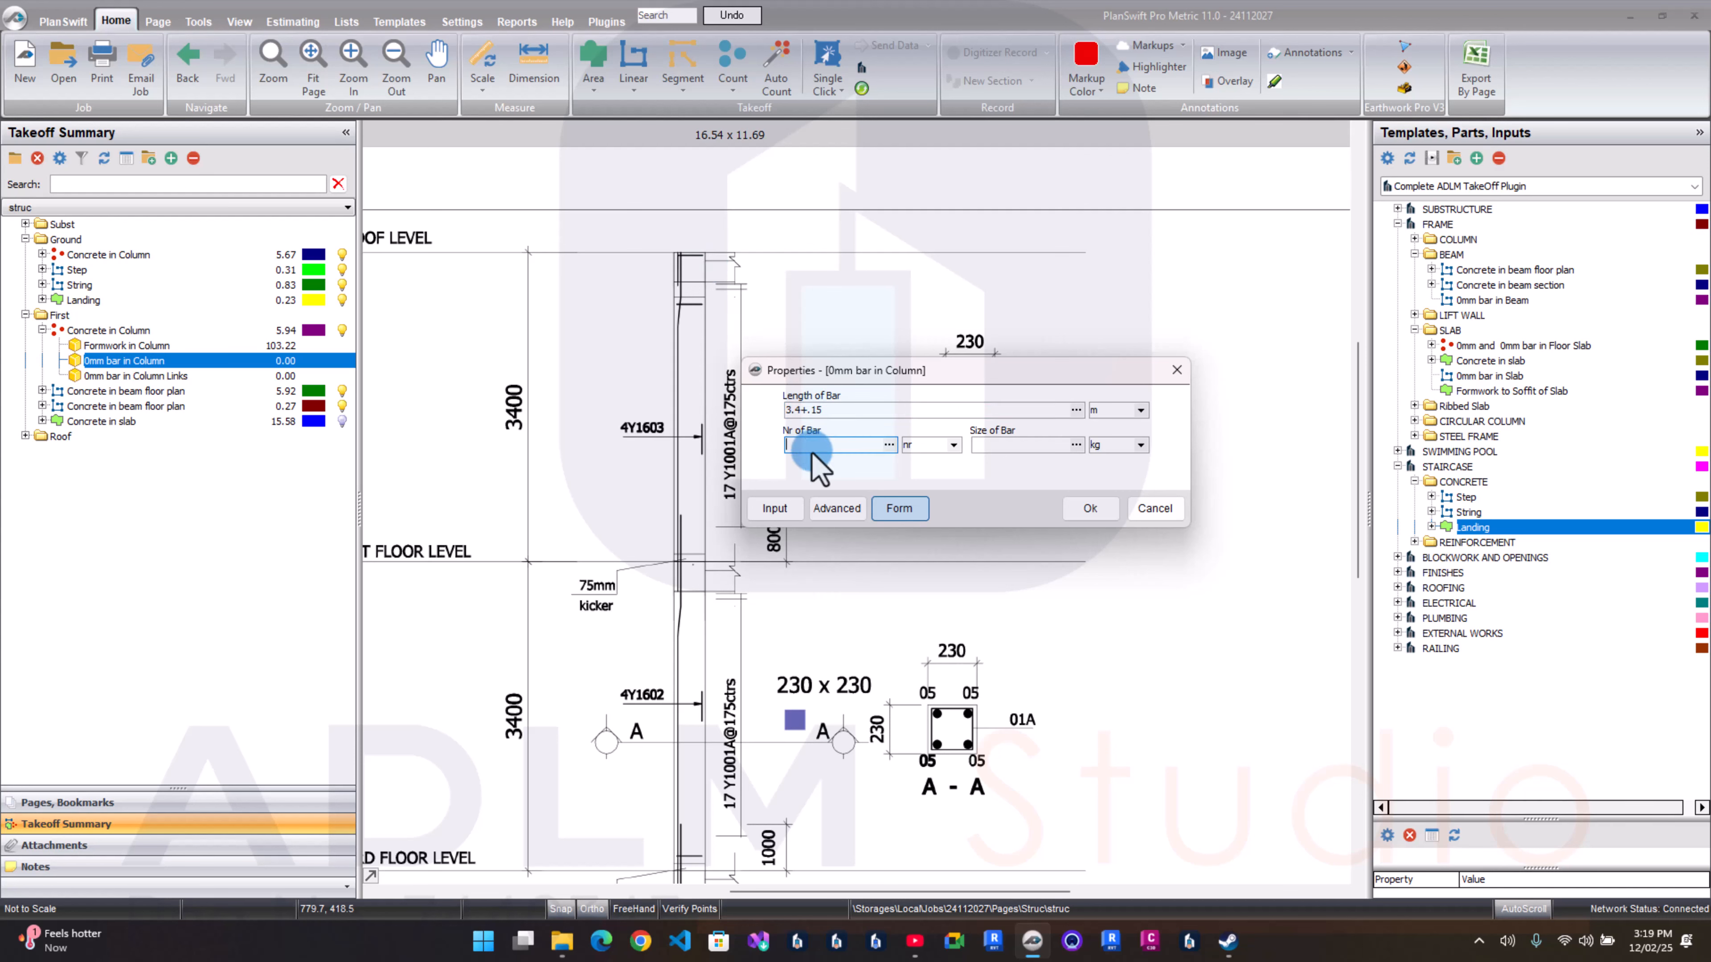
pyautogui.write('4')
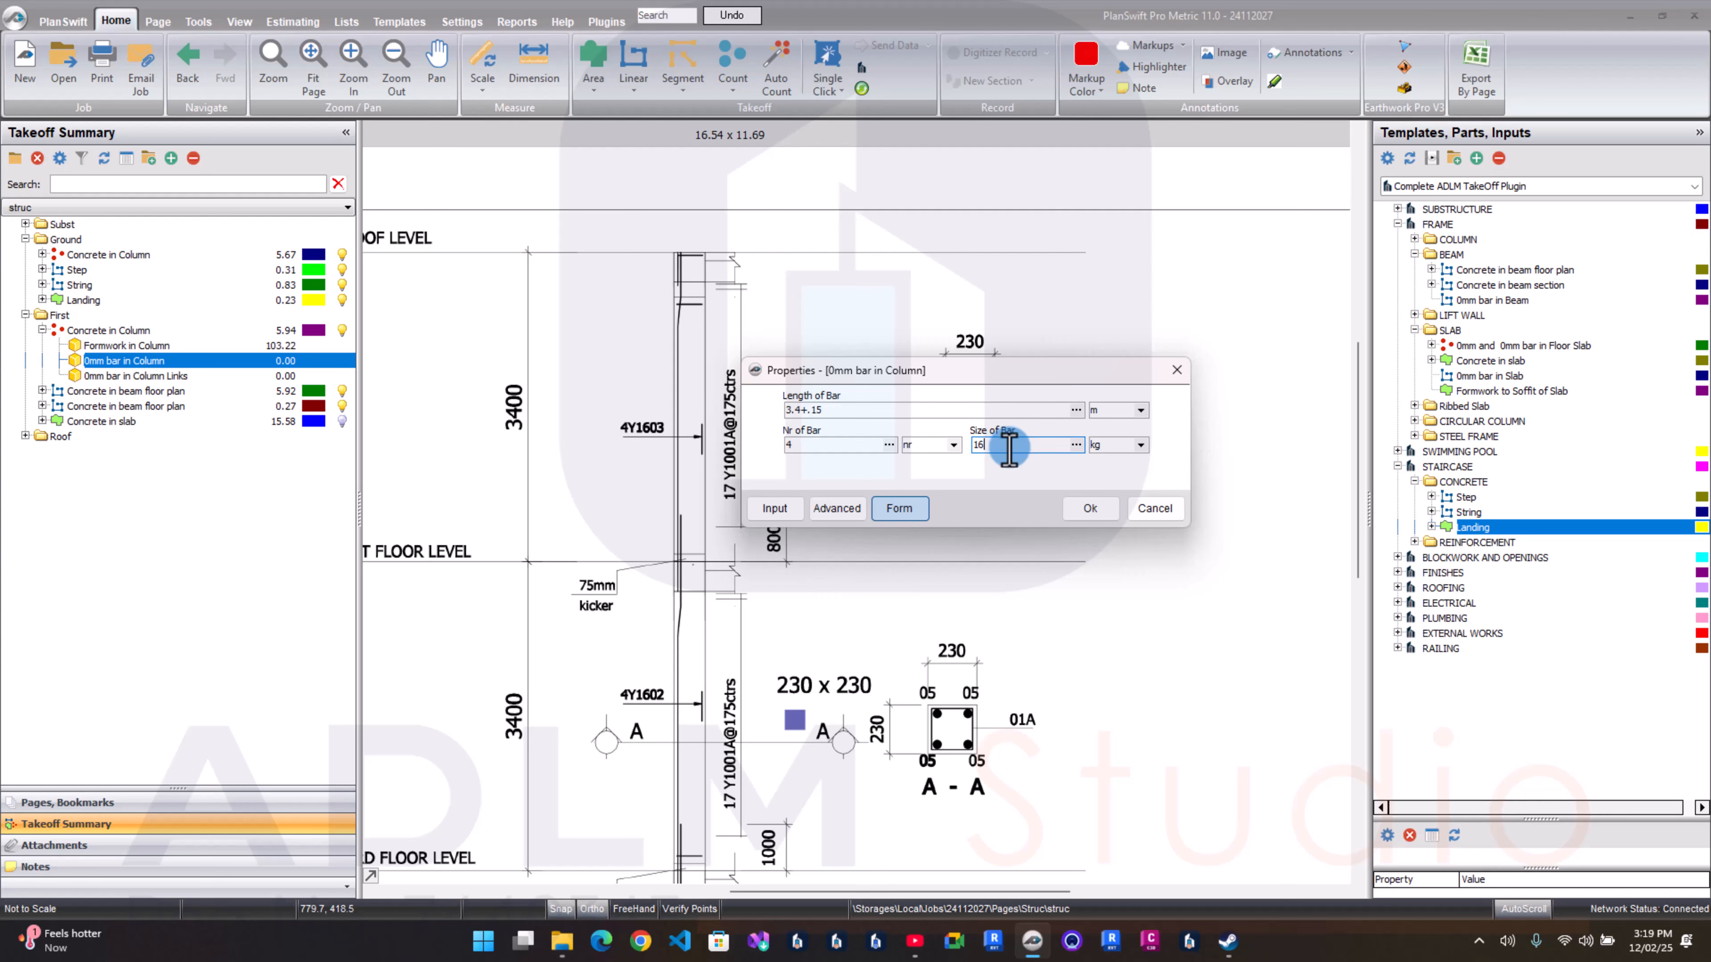
pyautogui.click(1074, 516)
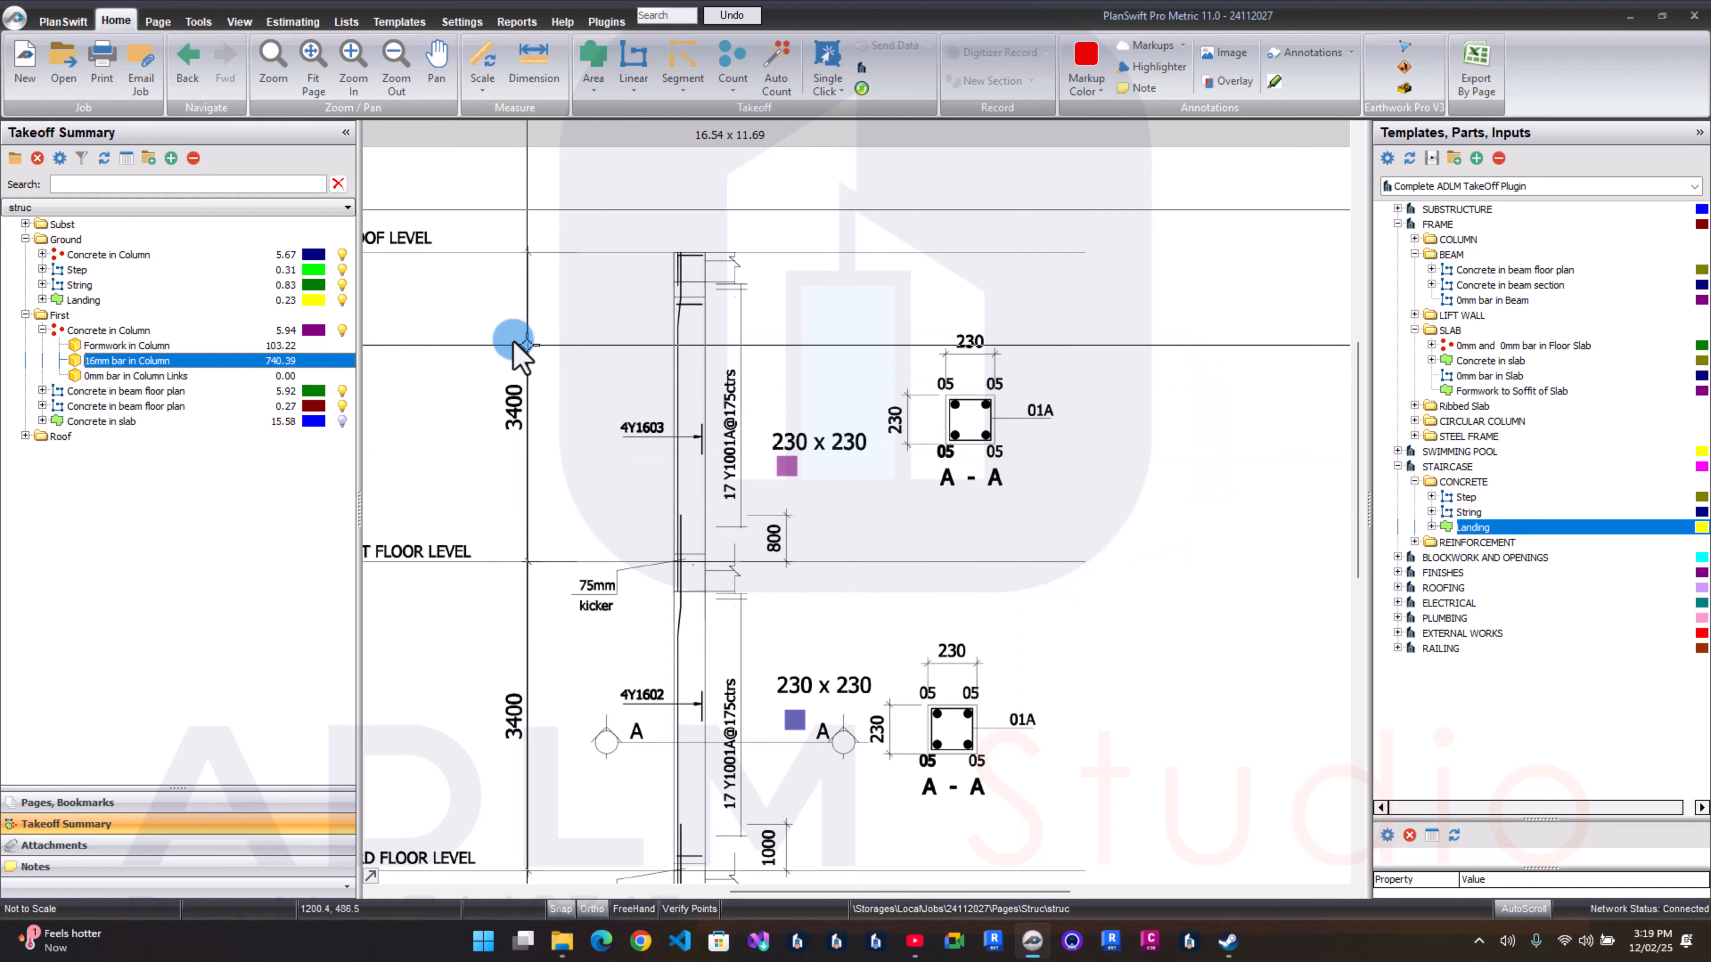
# Step: Define the First folder's column links with diameter 10, cover 0.025, number of cover 2 and link spacing .175
pyautogui.click(291, 376)
pyautogui.doubleClick(291, 376)
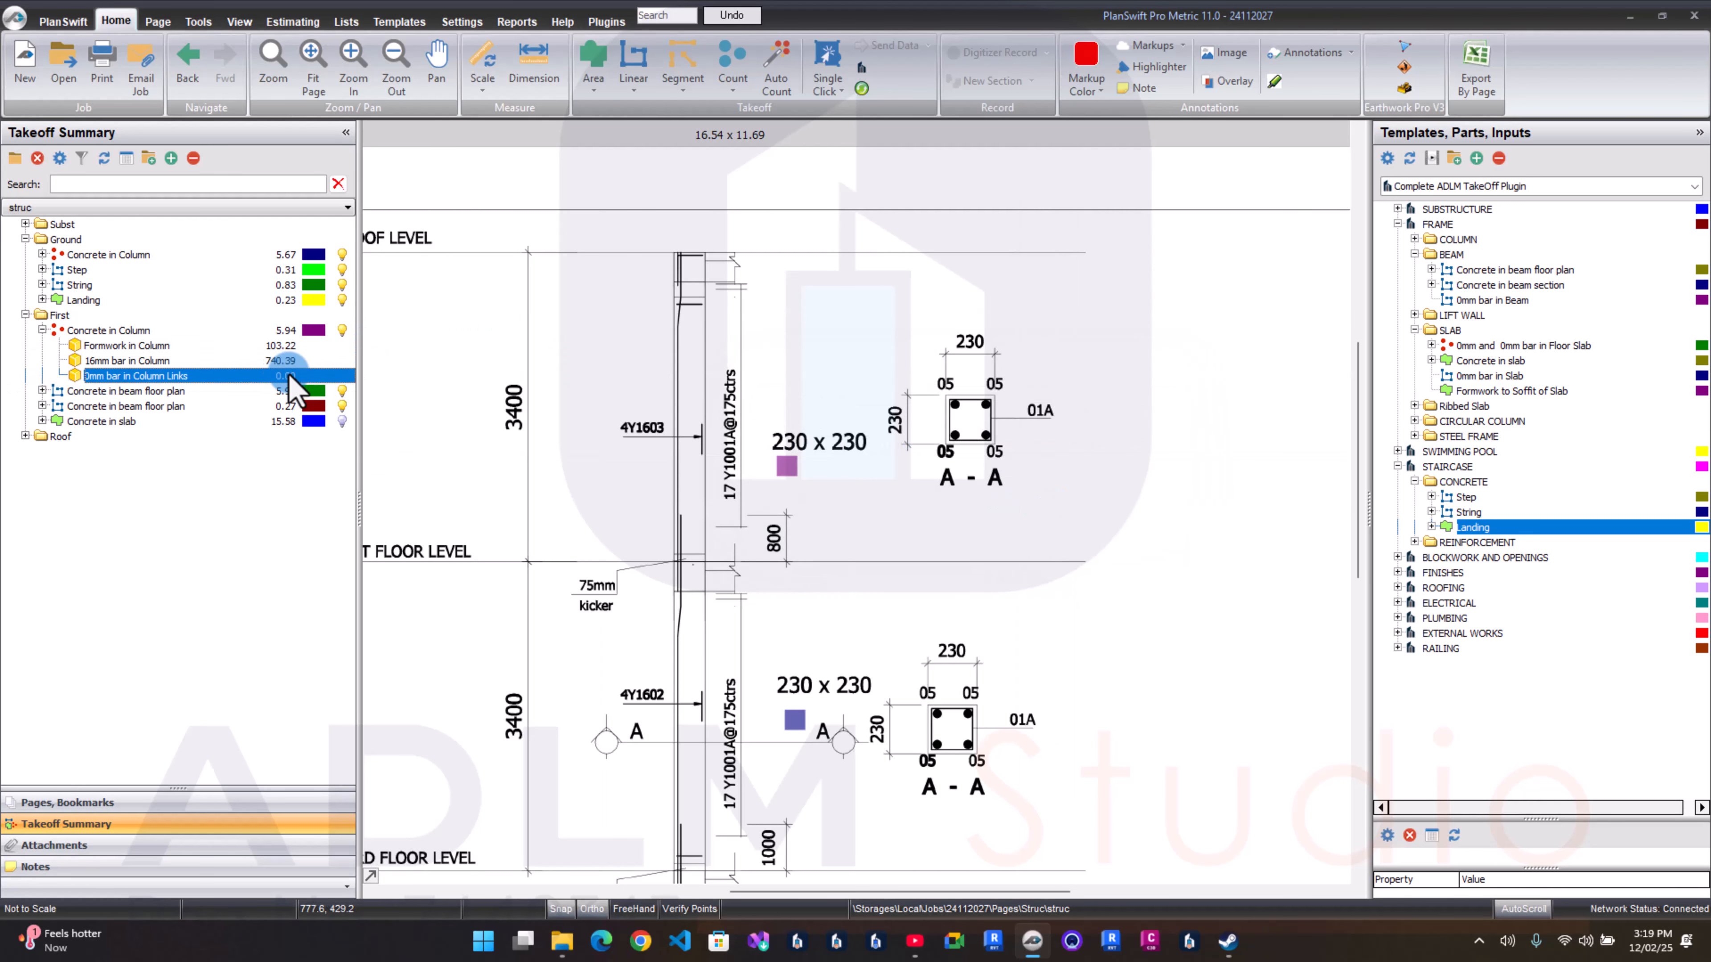
pyautogui.moveTo(764, 382)
pyautogui.mouseDown()
pyautogui.moveTo(823, 379)
pyautogui.moveTo(952, 273)
pyautogui.mouseUp()
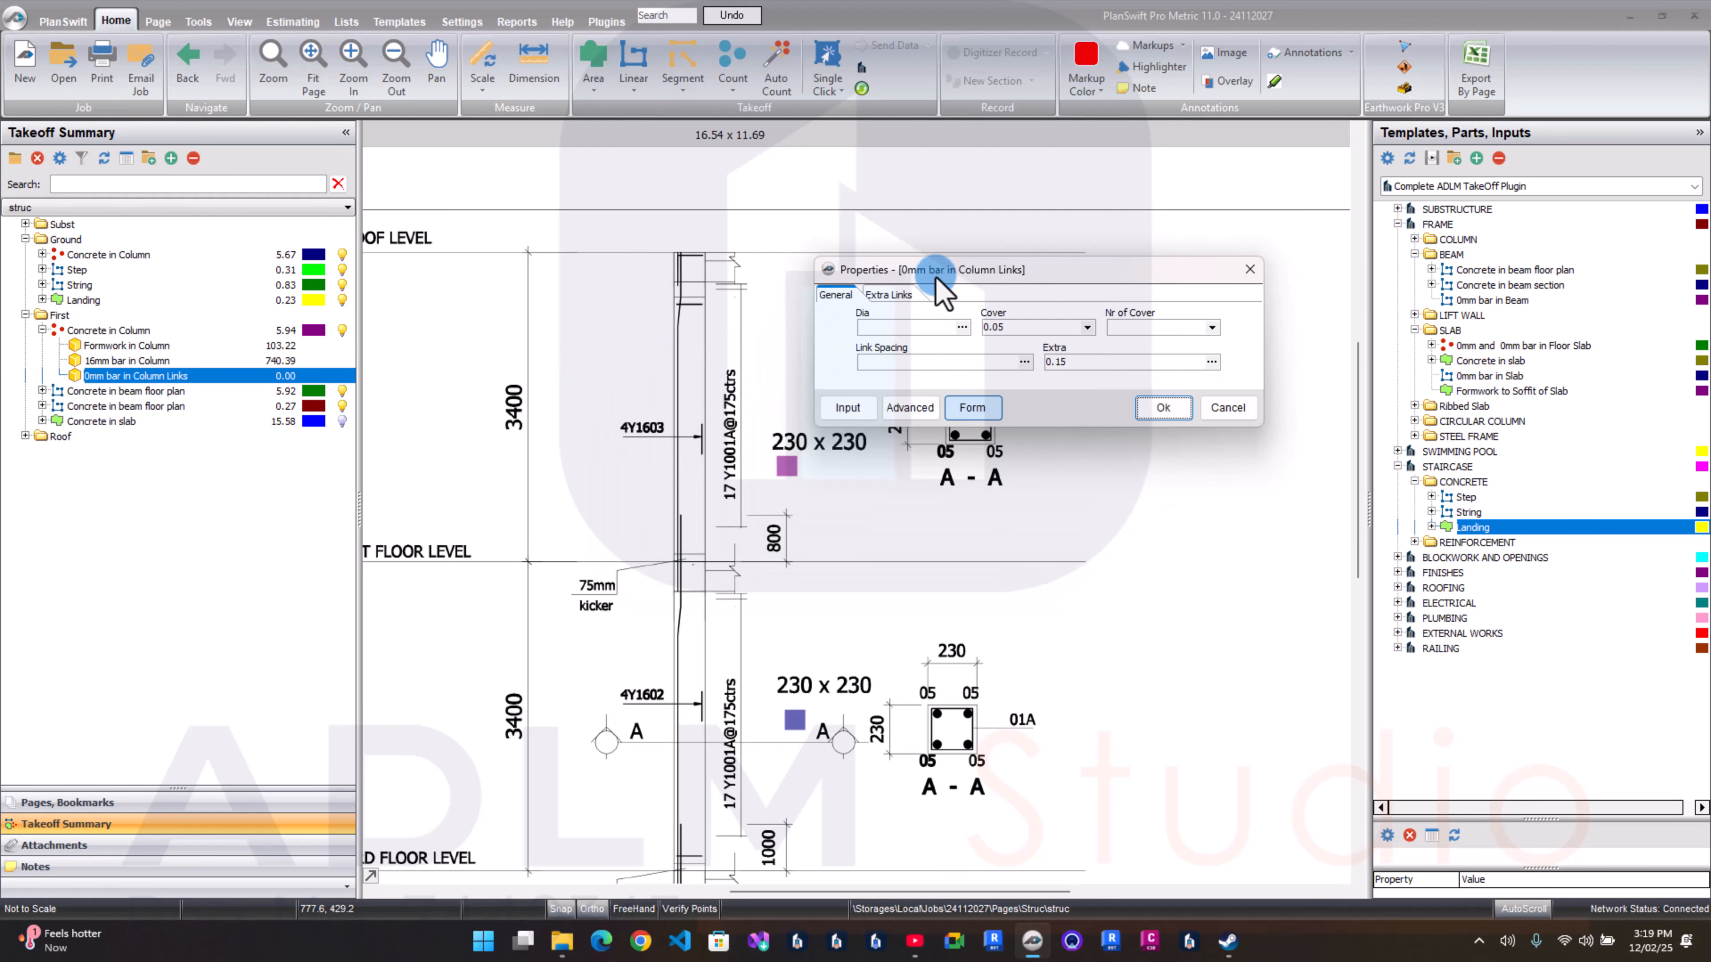
pyautogui.click(881, 331)
pyautogui.write('10')
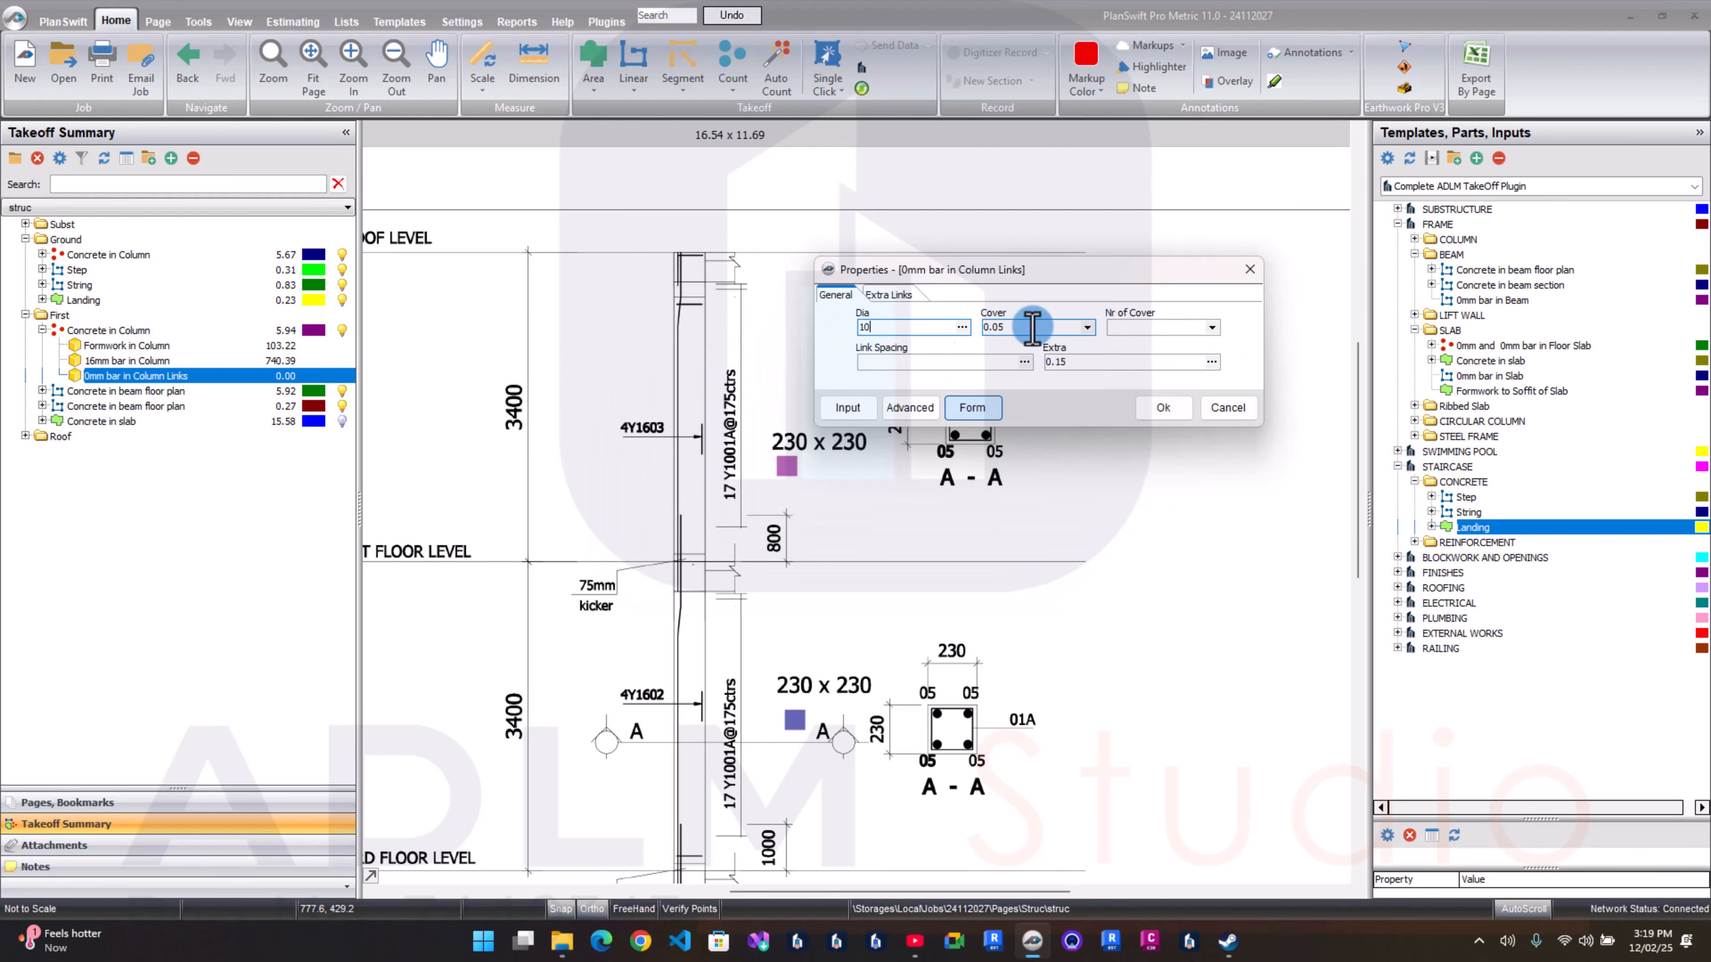
pyautogui.write('0.02')
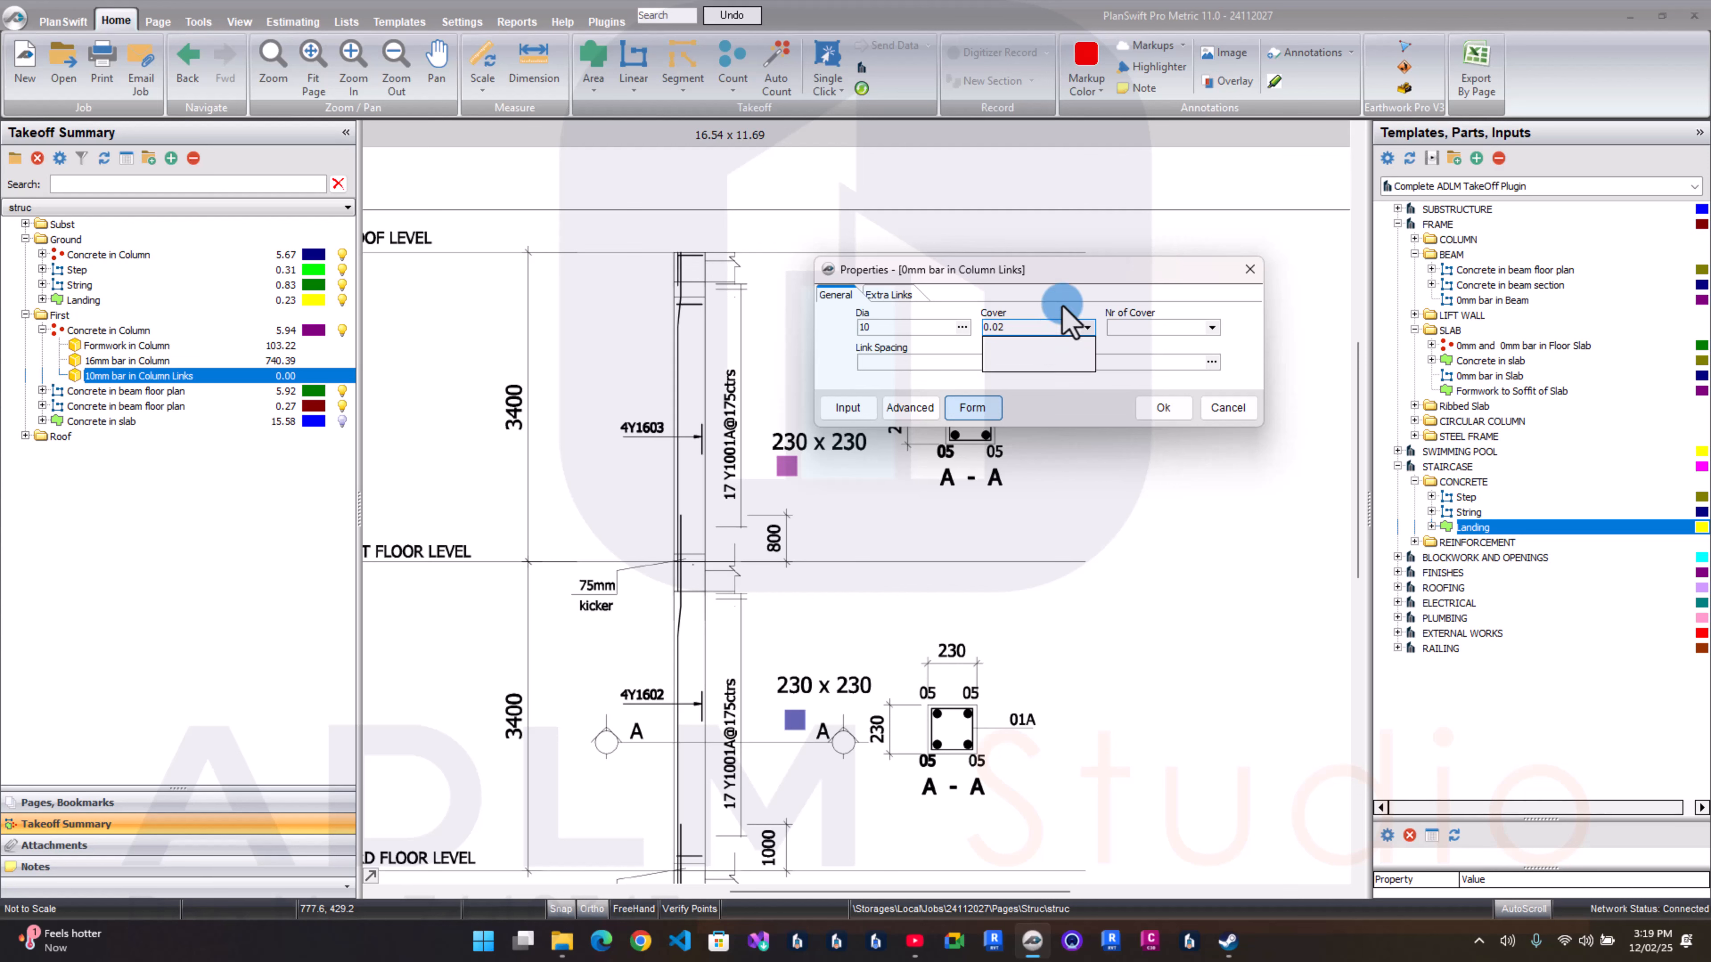
pyautogui.write('5')
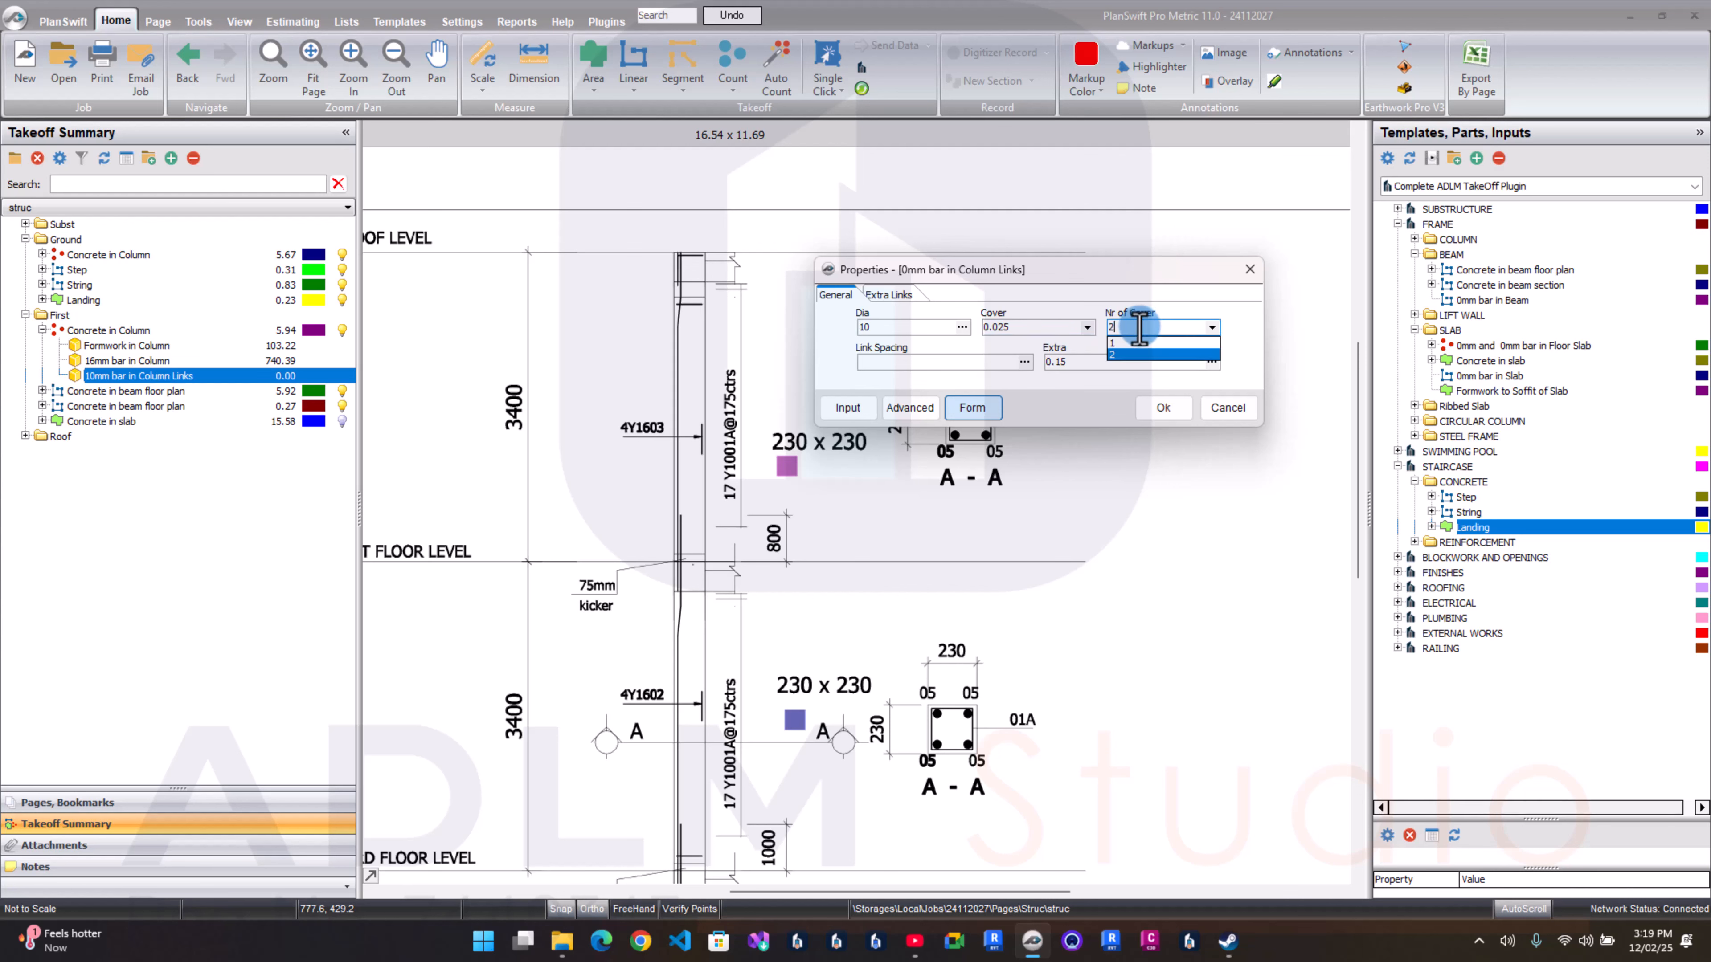
pyautogui.click(871, 362)
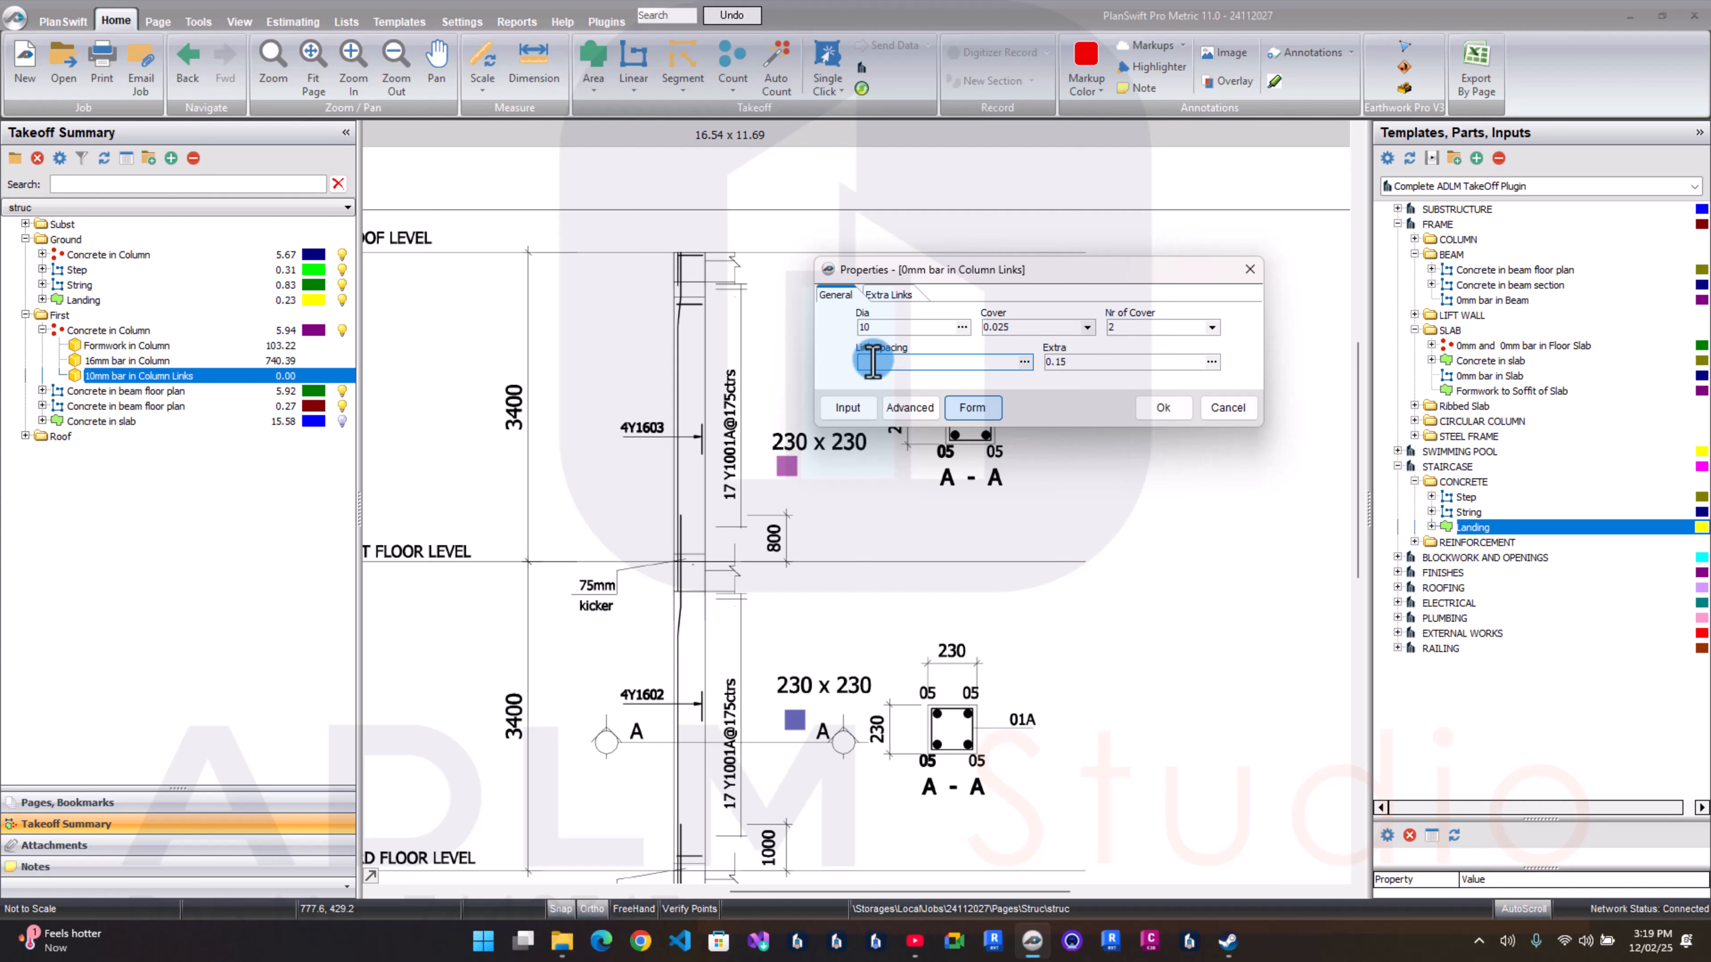
pyautogui.write('.175')
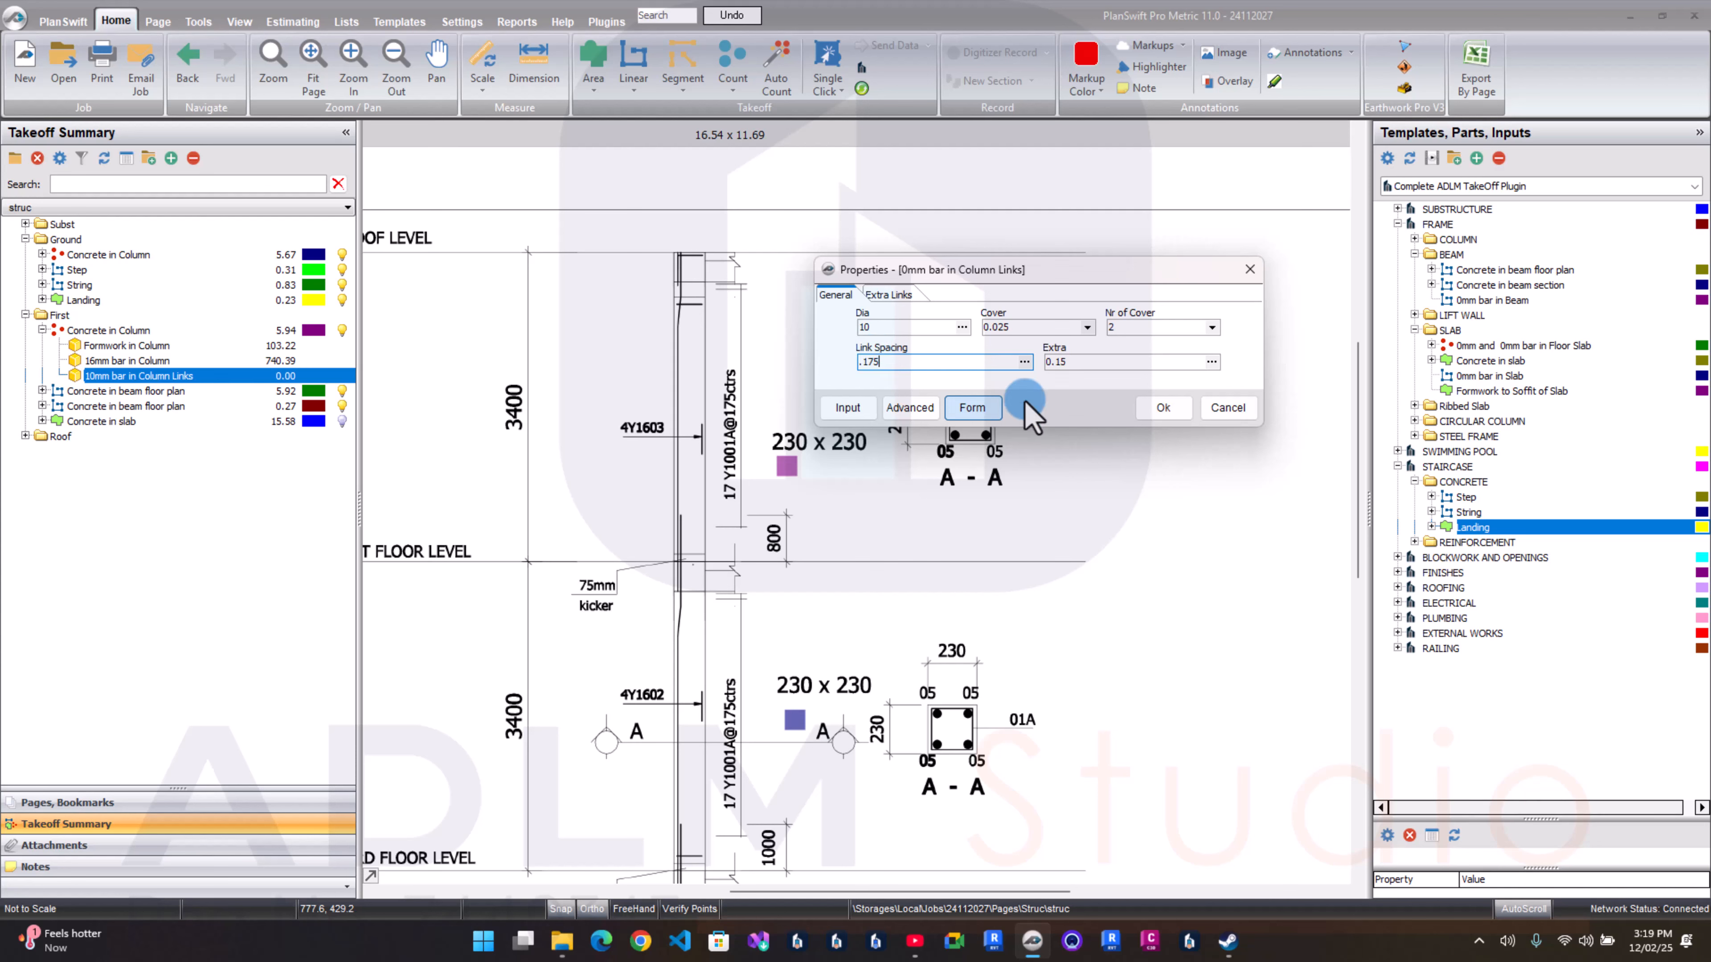
pyautogui.click(1148, 415)
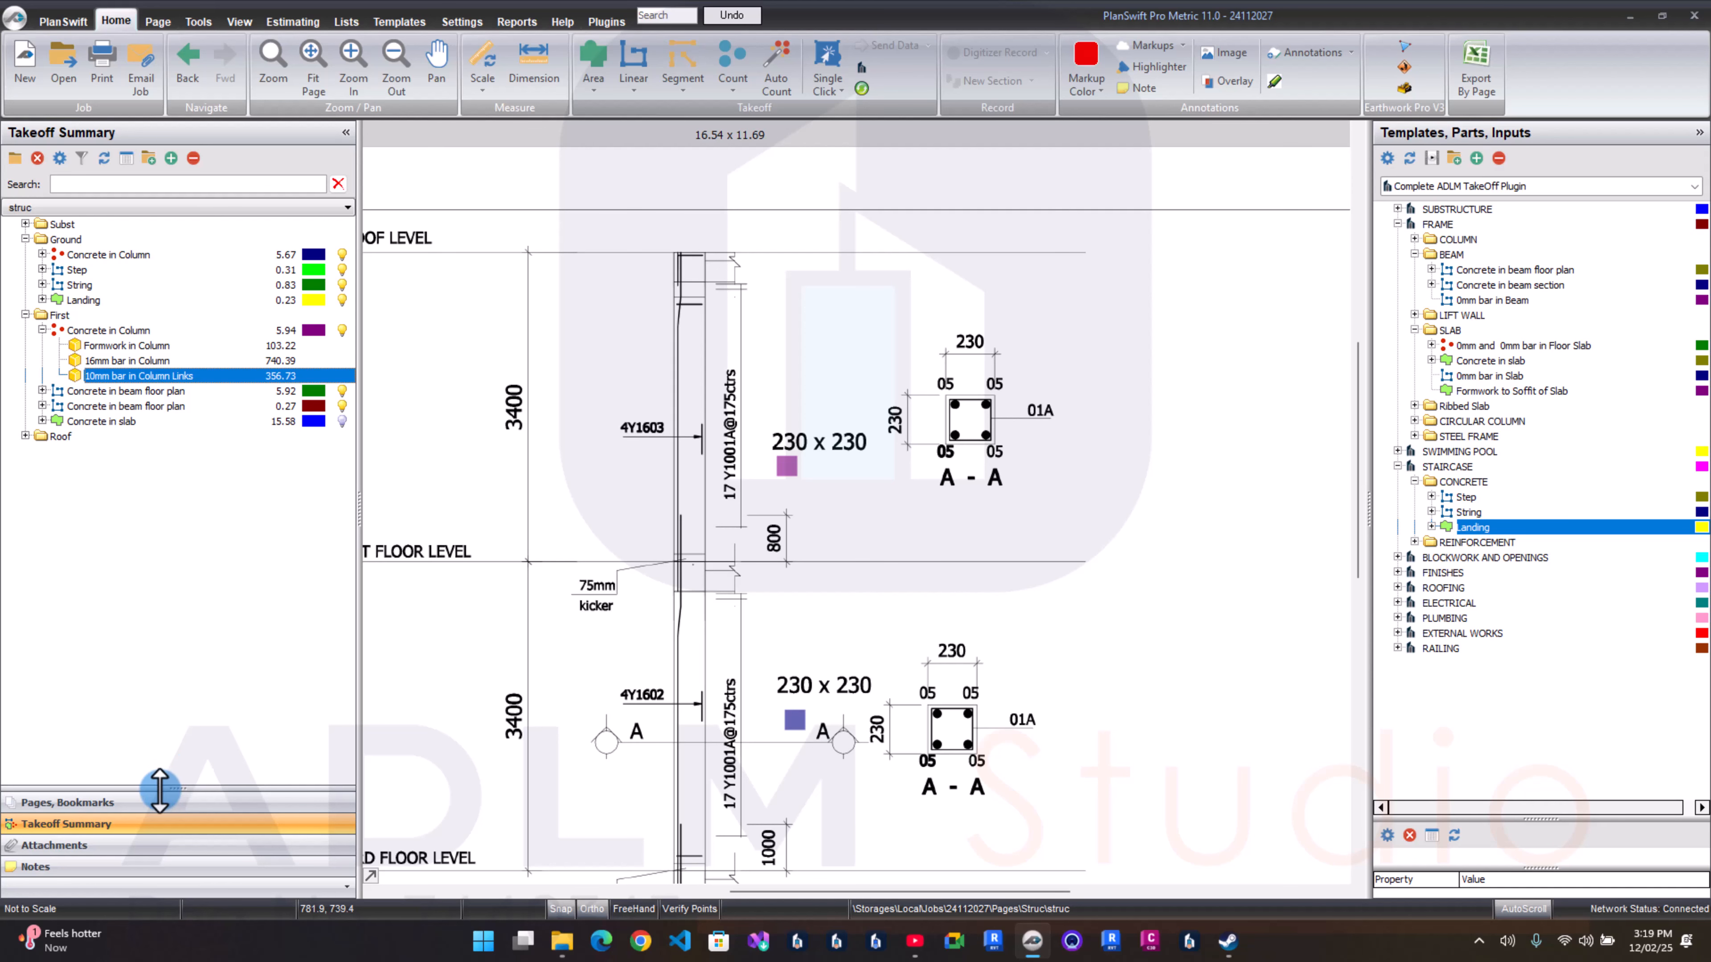
# Step: Go to the drawing page of the First folder's upper beam floor plan takeoff and open the First Floor Beam Details page
pyautogui.click(202, 391)
pyautogui.rightClick(203, 393)
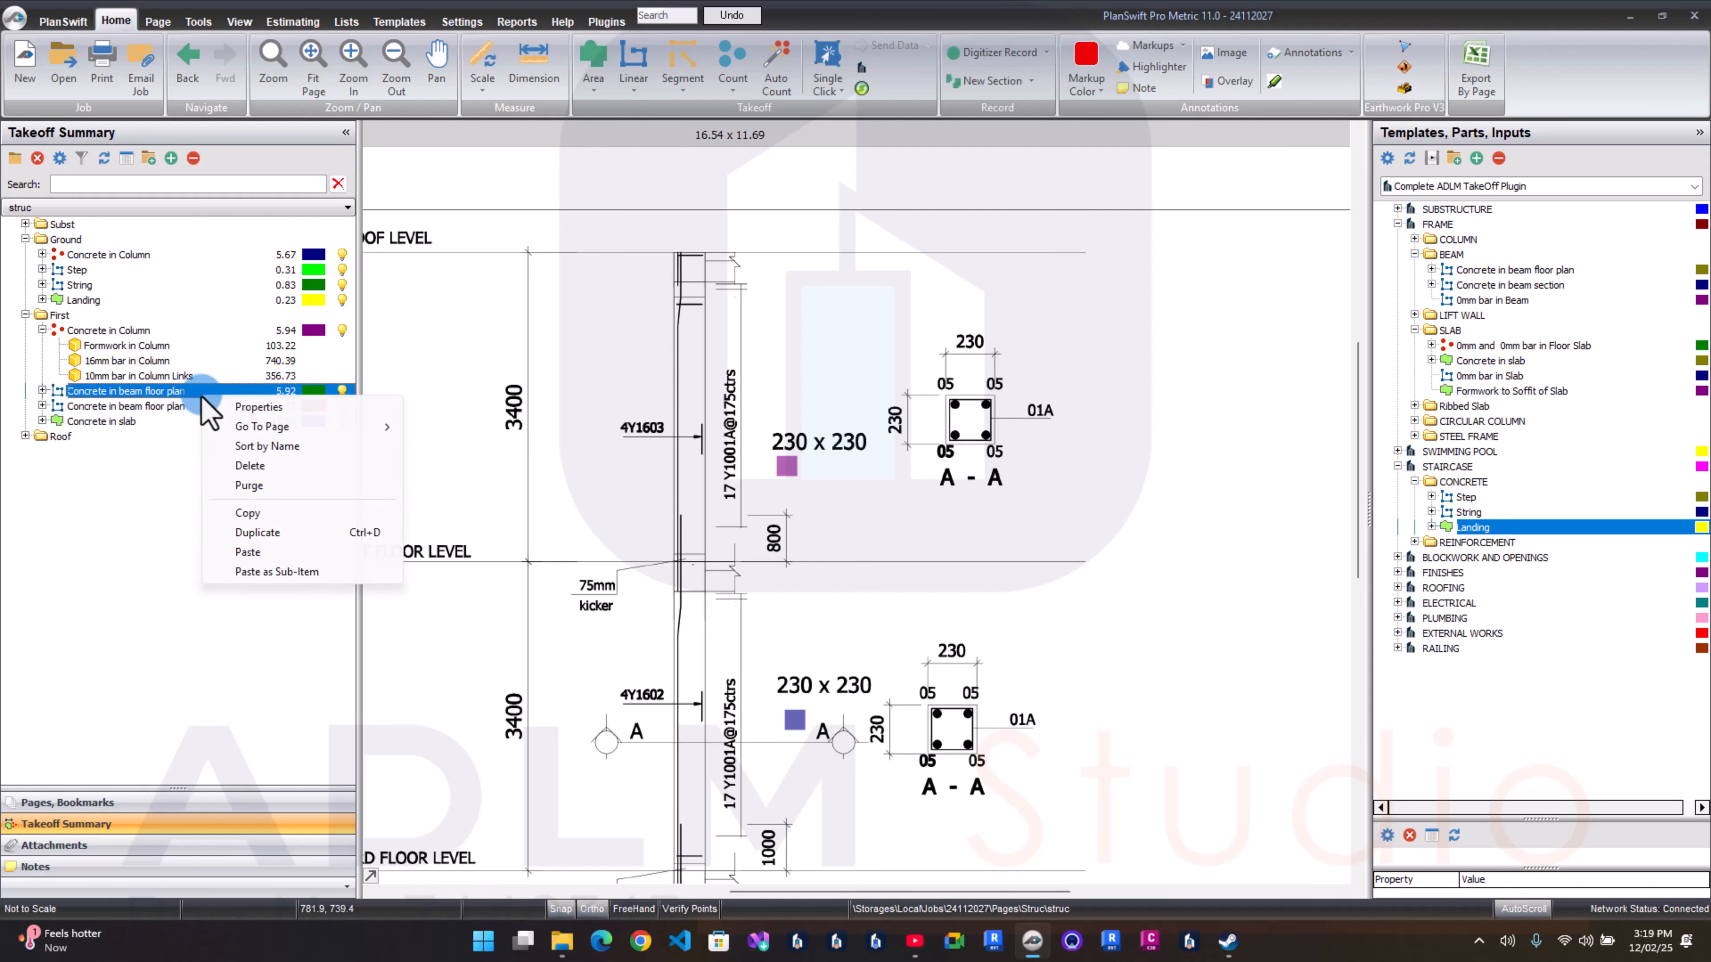
pyautogui.moveTo(377, 426)
pyautogui.click(446, 428)
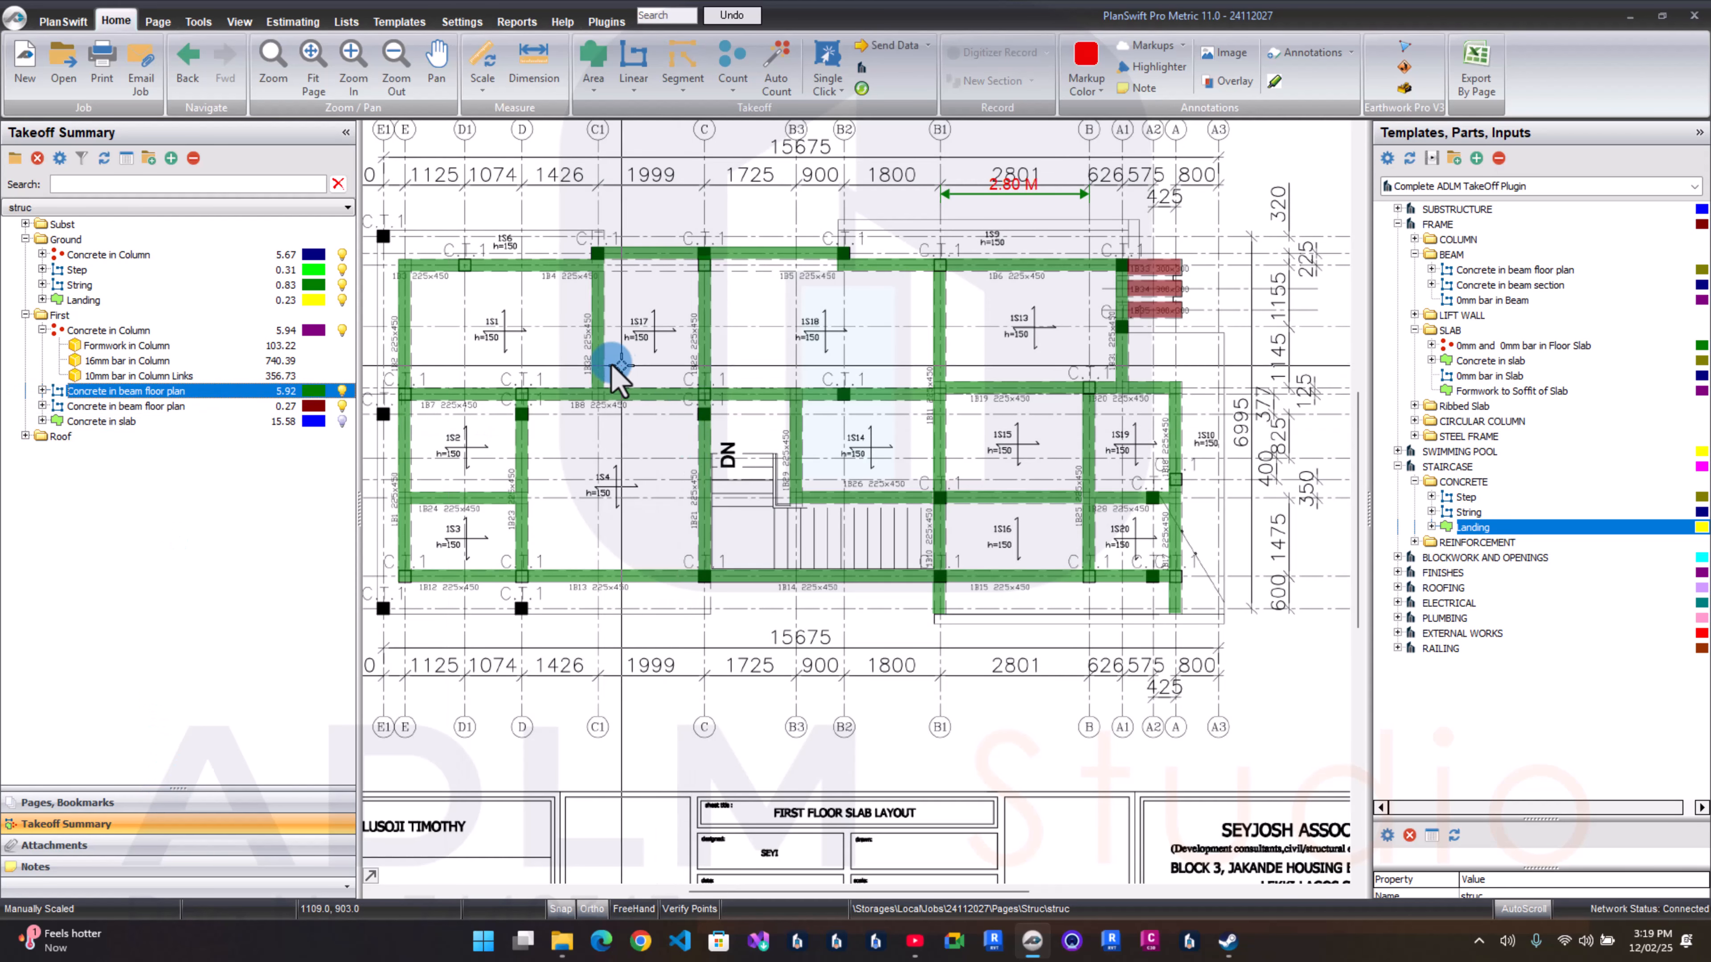
pyautogui.click(184, 803)
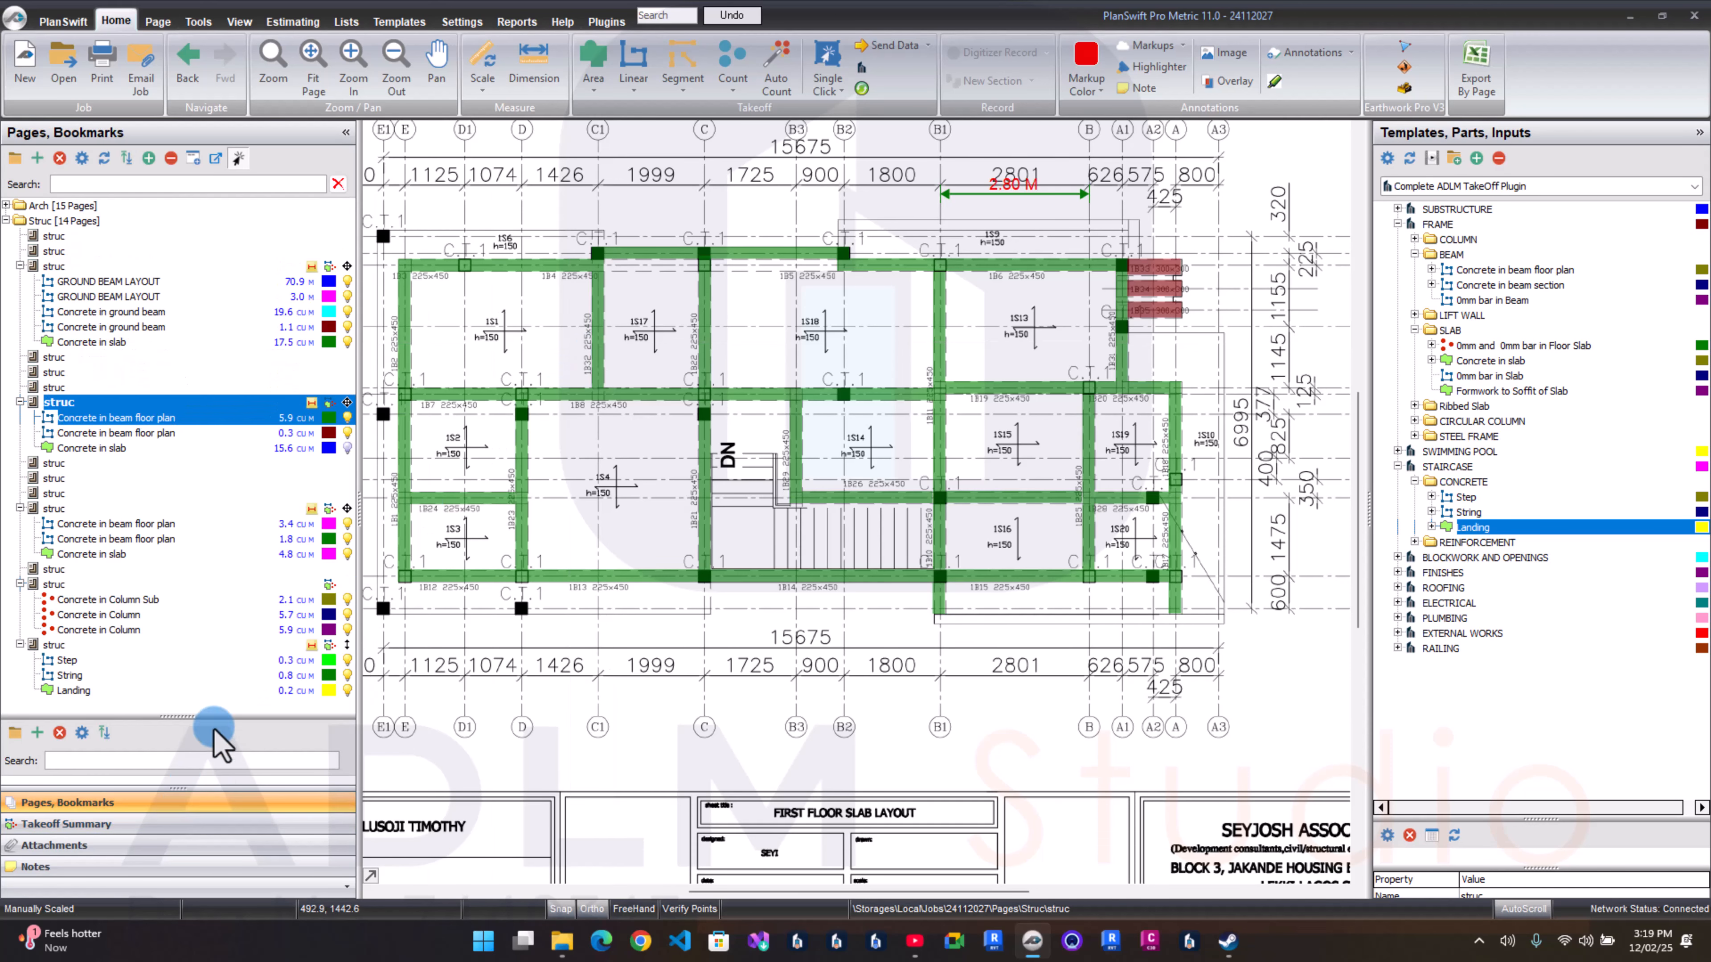
pyautogui.click(98, 472)
pyautogui.click(193, 484)
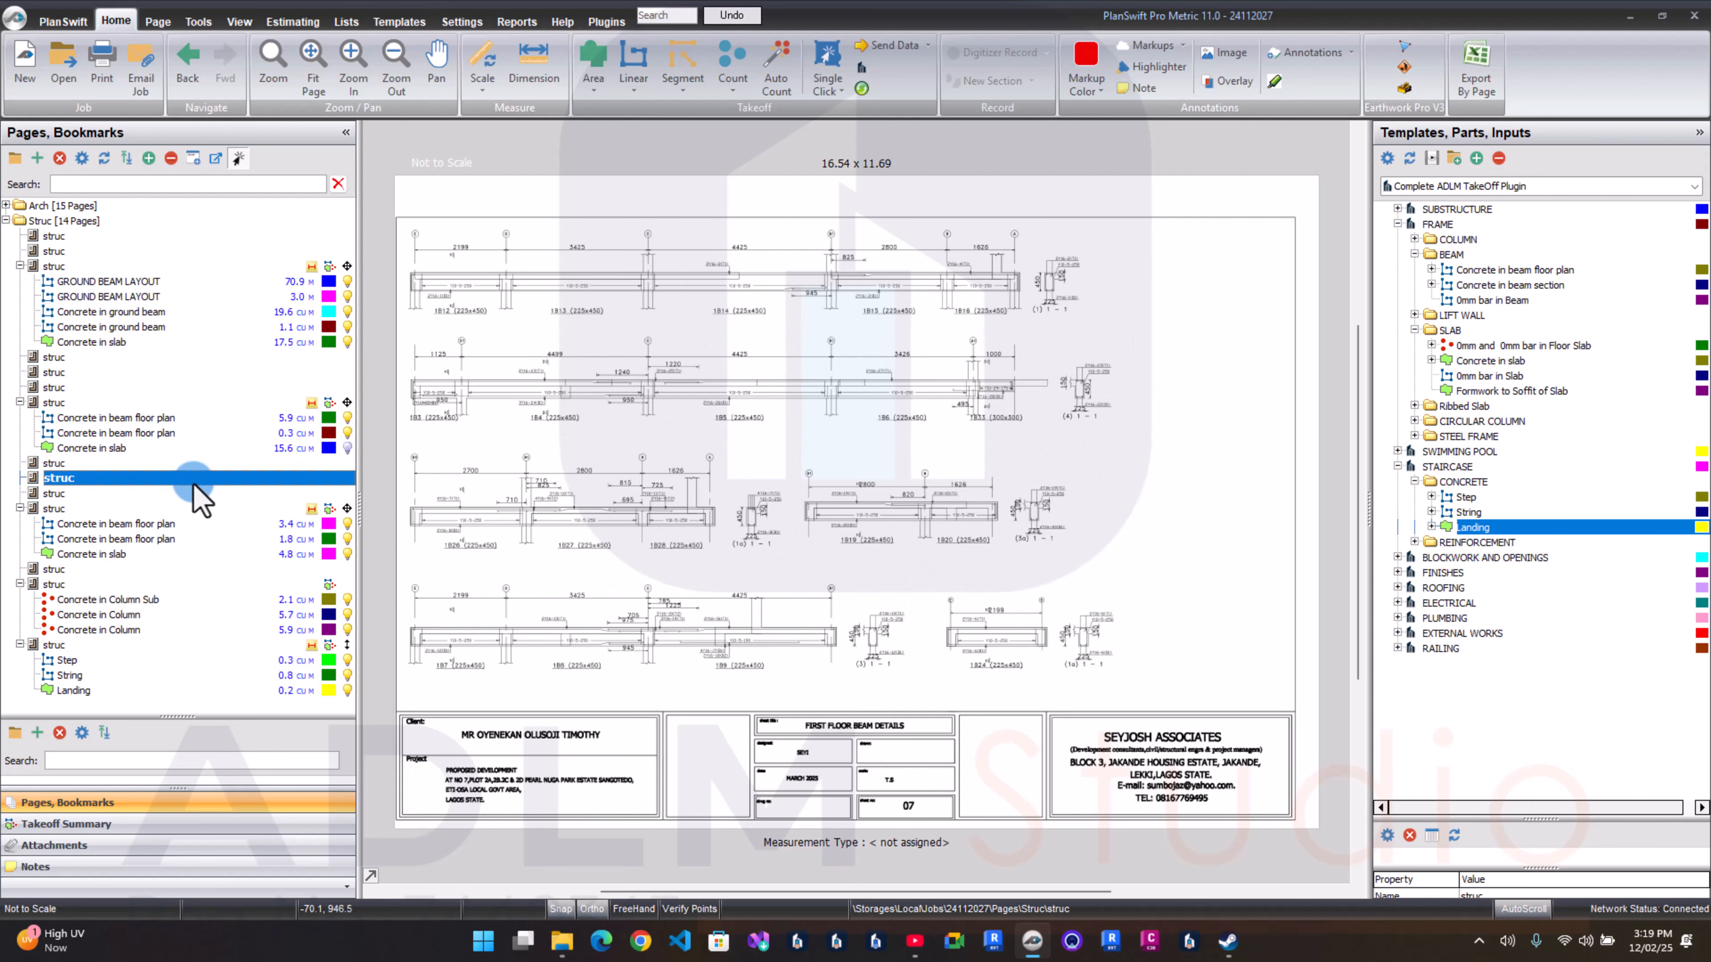
# Step: Examine the first floor beam elevations and cross-sections for their bar sizes, bar counts and link spacing
pyautogui.scroll(2, 1071, 248)
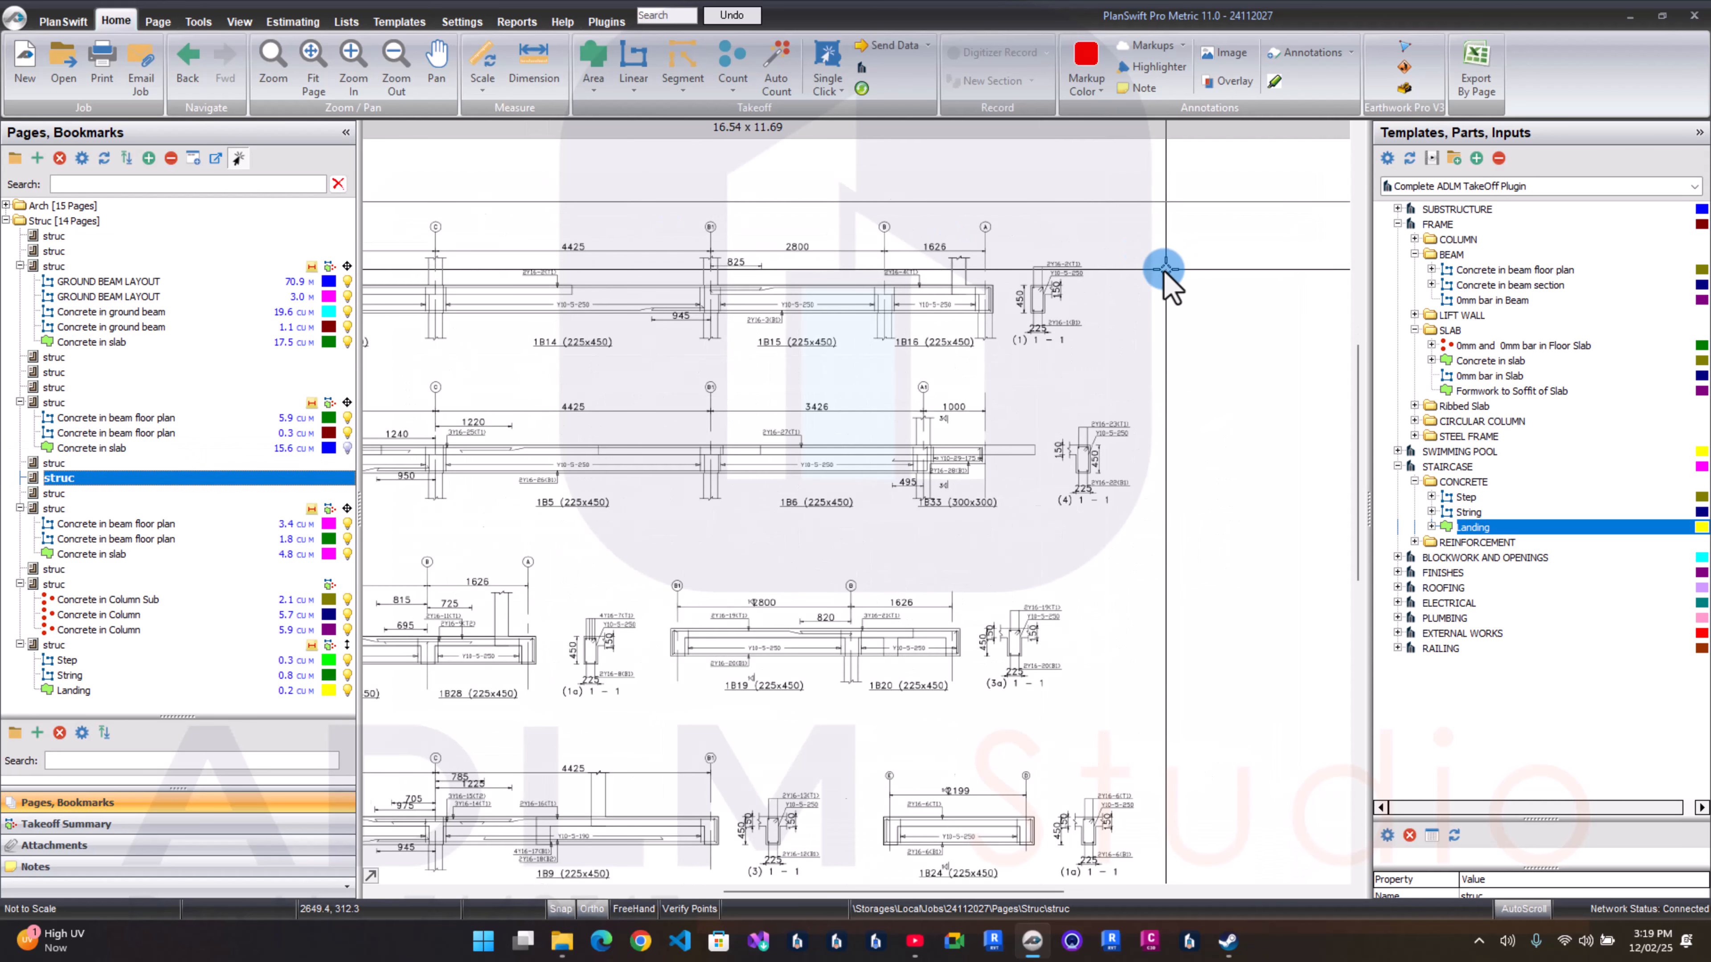
pyautogui.scroll(3, 1164, 270)
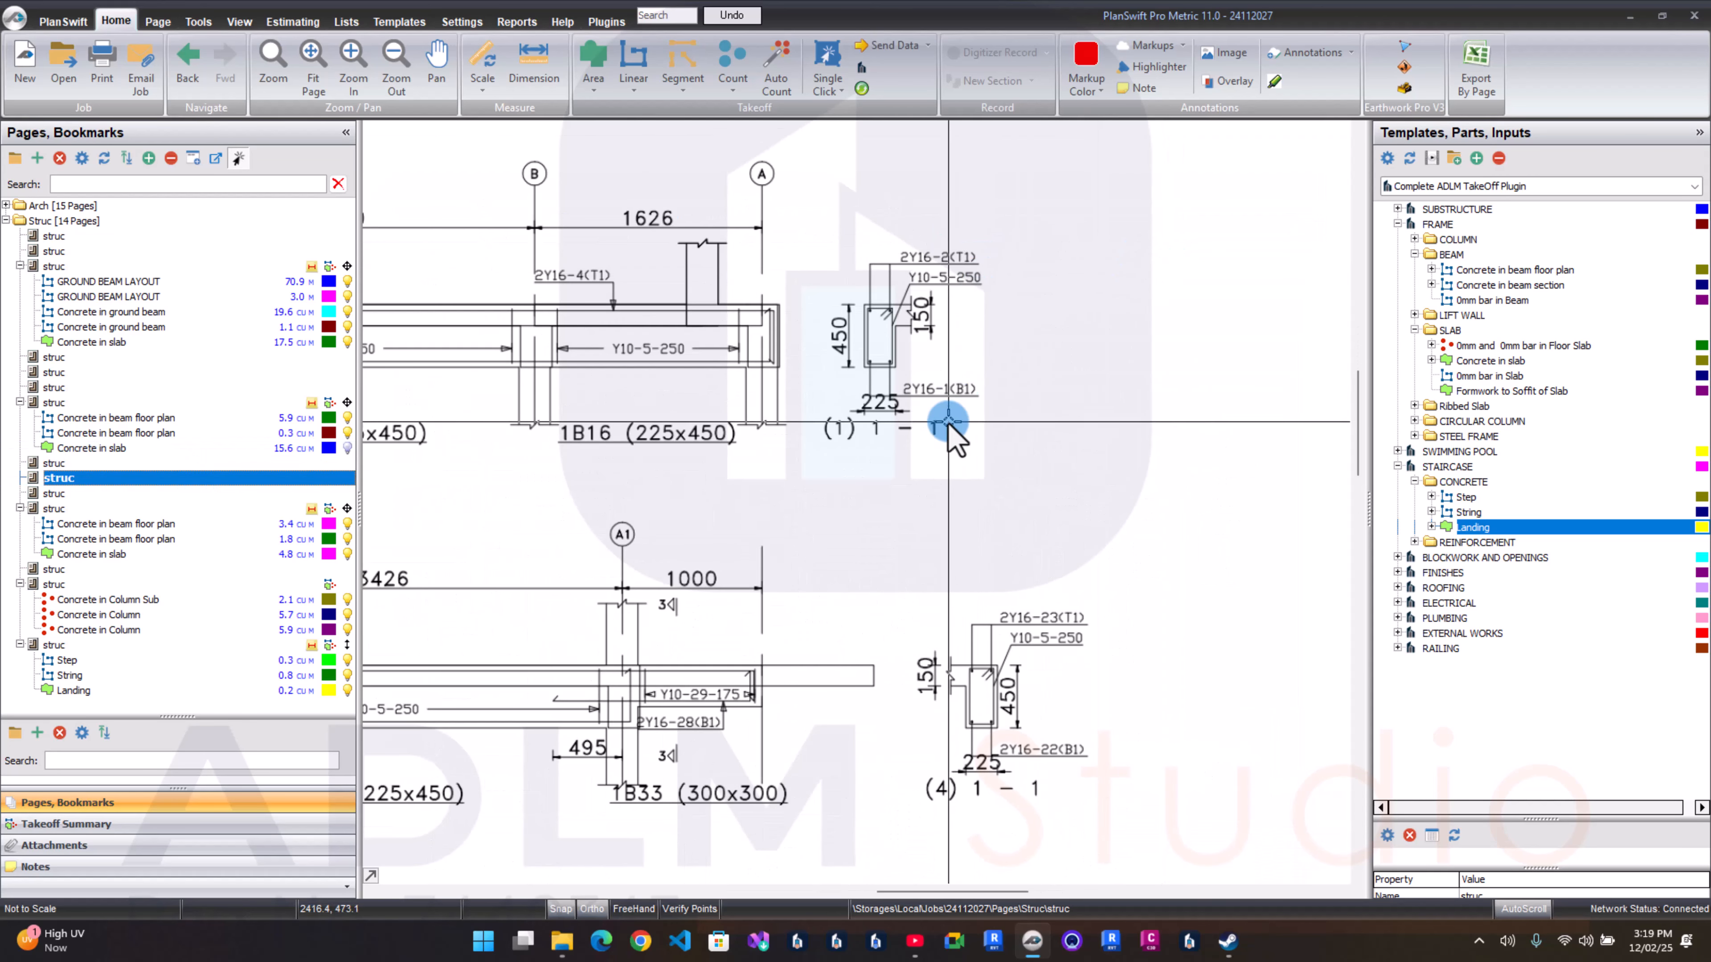
pyautogui.scroll(-3, 954, 393)
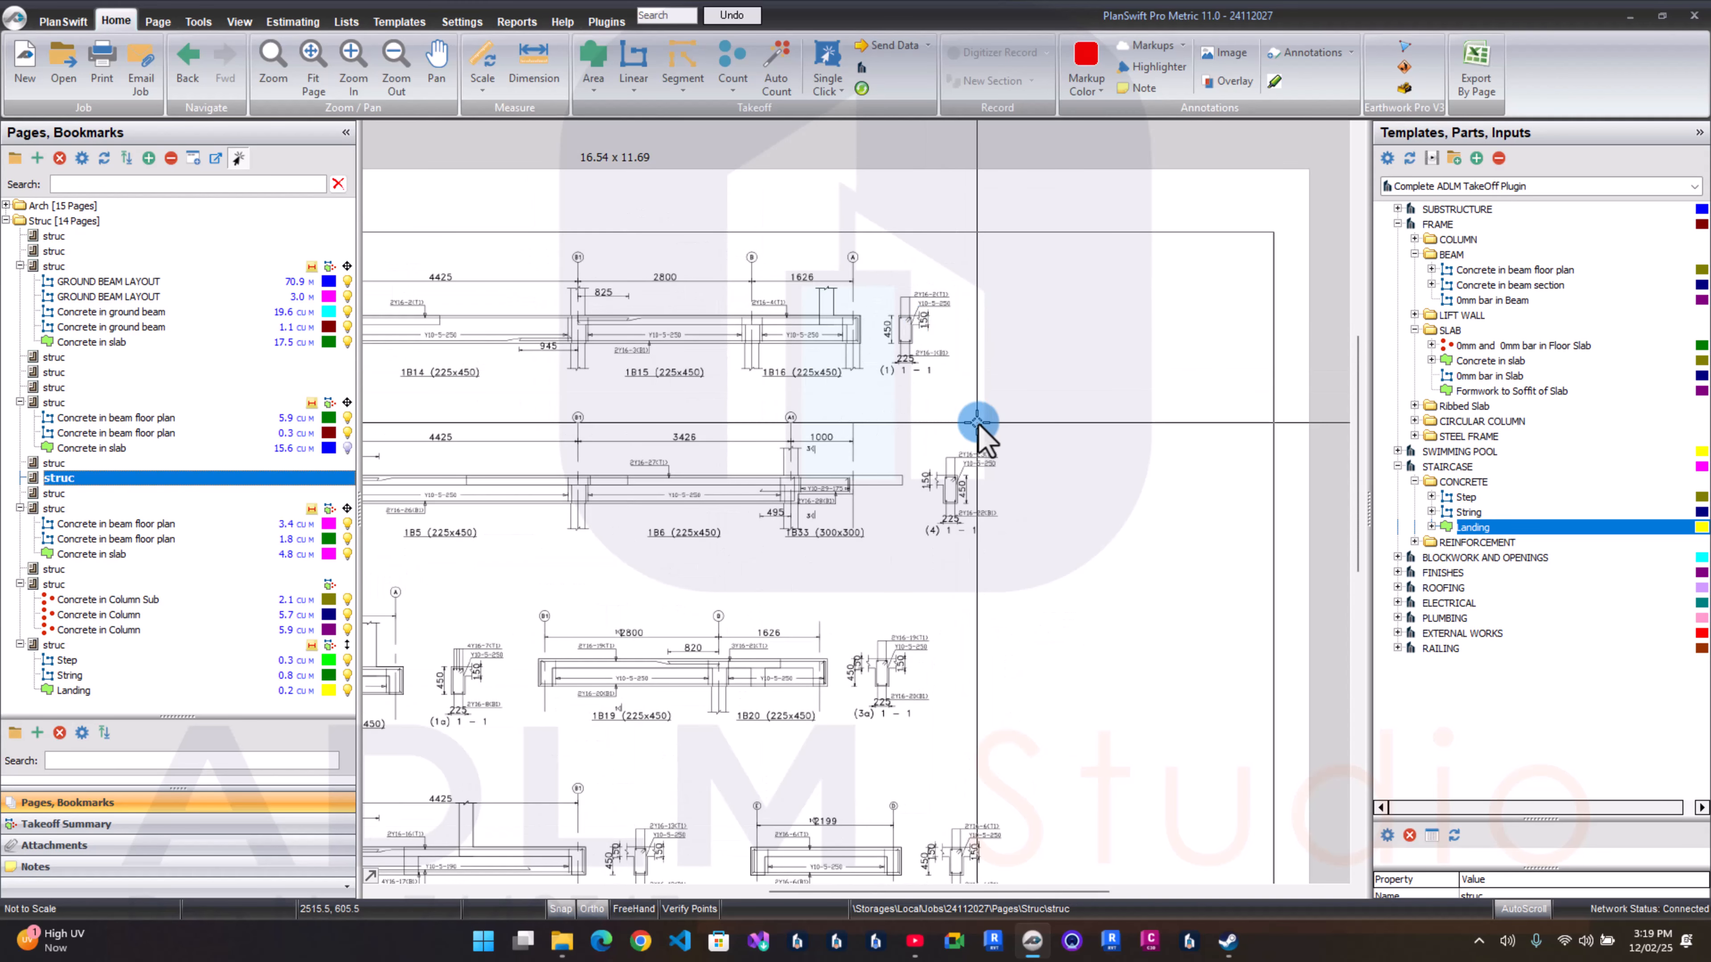
pyautogui.scroll(2, 936, 561)
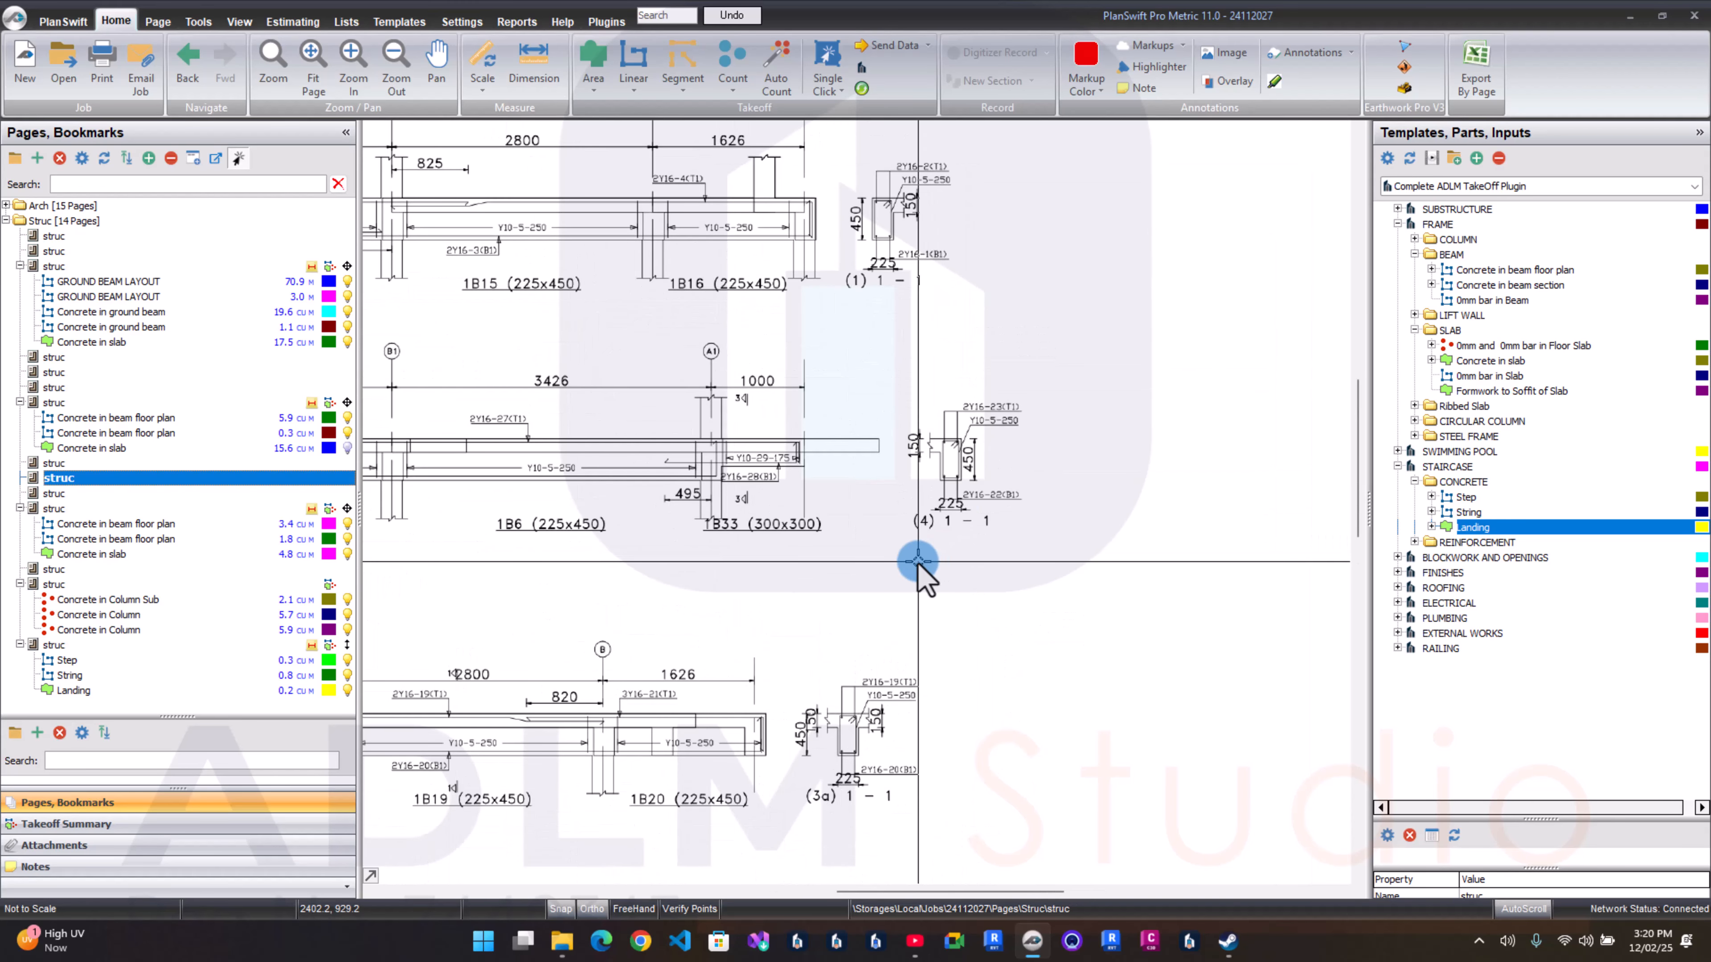
pyautogui.moveTo(918, 561); pyautogui.dragTo(860, 543)
pyautogui.scroll(-2, 861, 549)
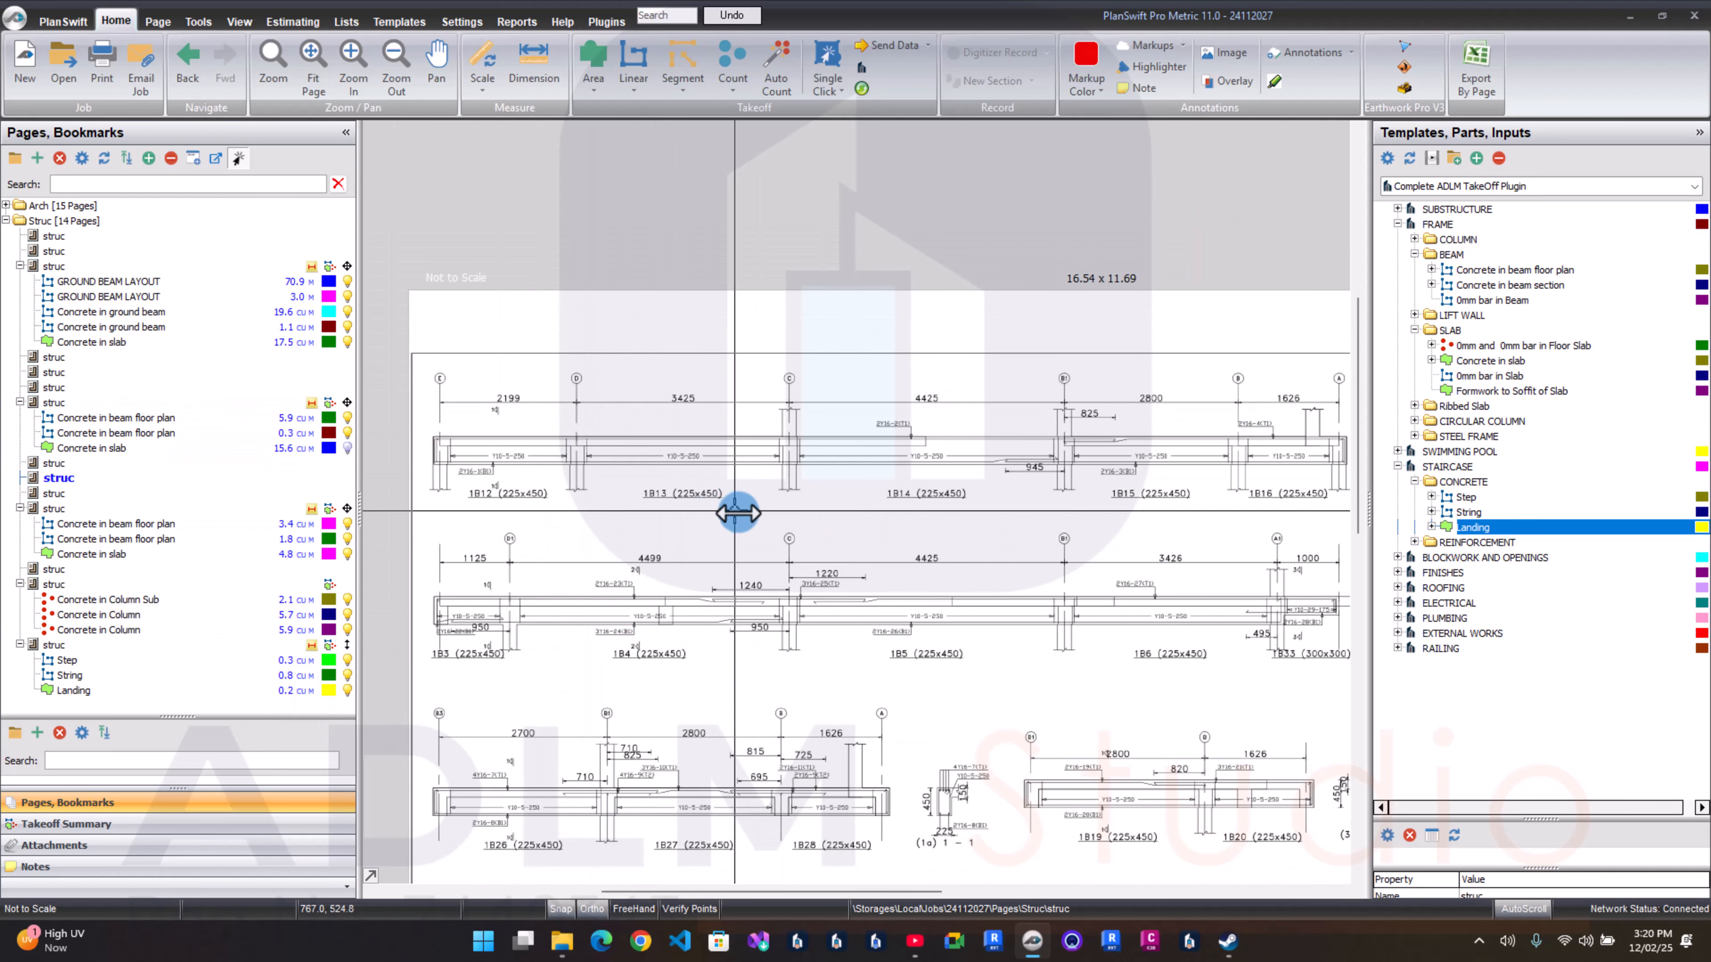
pyautogui.moveTo(738, 512); pyautogui.dragTo(739, 511)
pyautogui.scroll(3, 1111, 432)
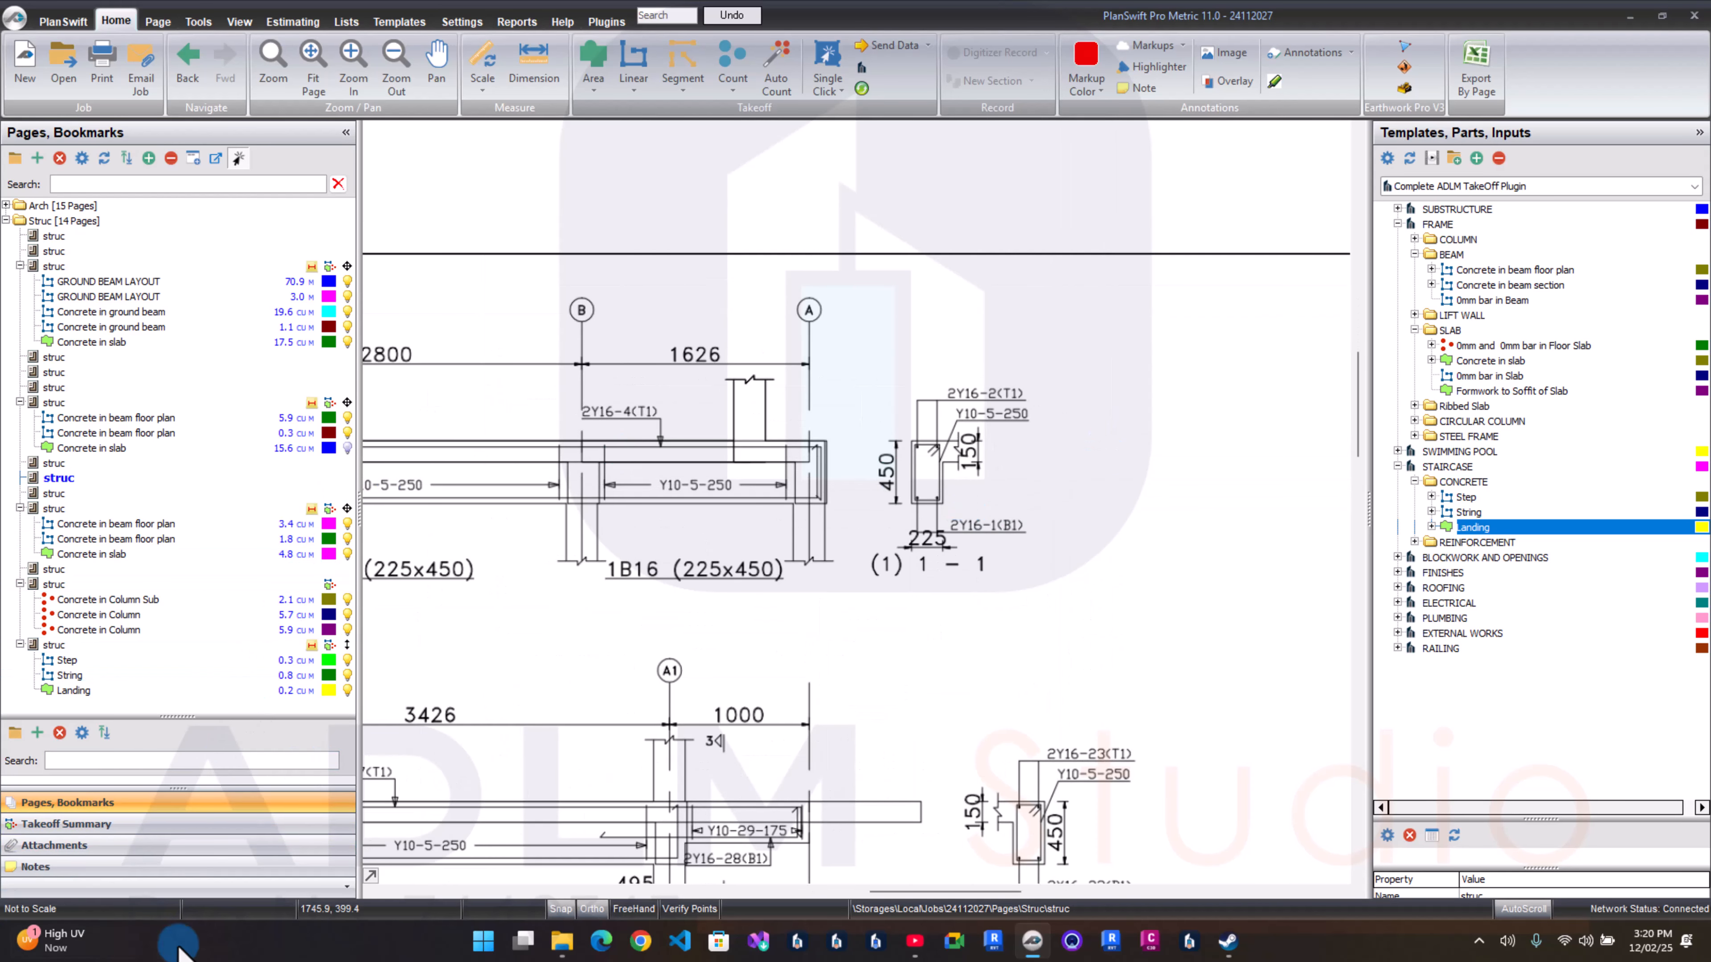
# Step: In the takeoff summary, collapse the First folder's column takeoff and expand its upper beam floor plan takeoff
pyautogui.click(135, 825)
pyautogui.click(161, 362)
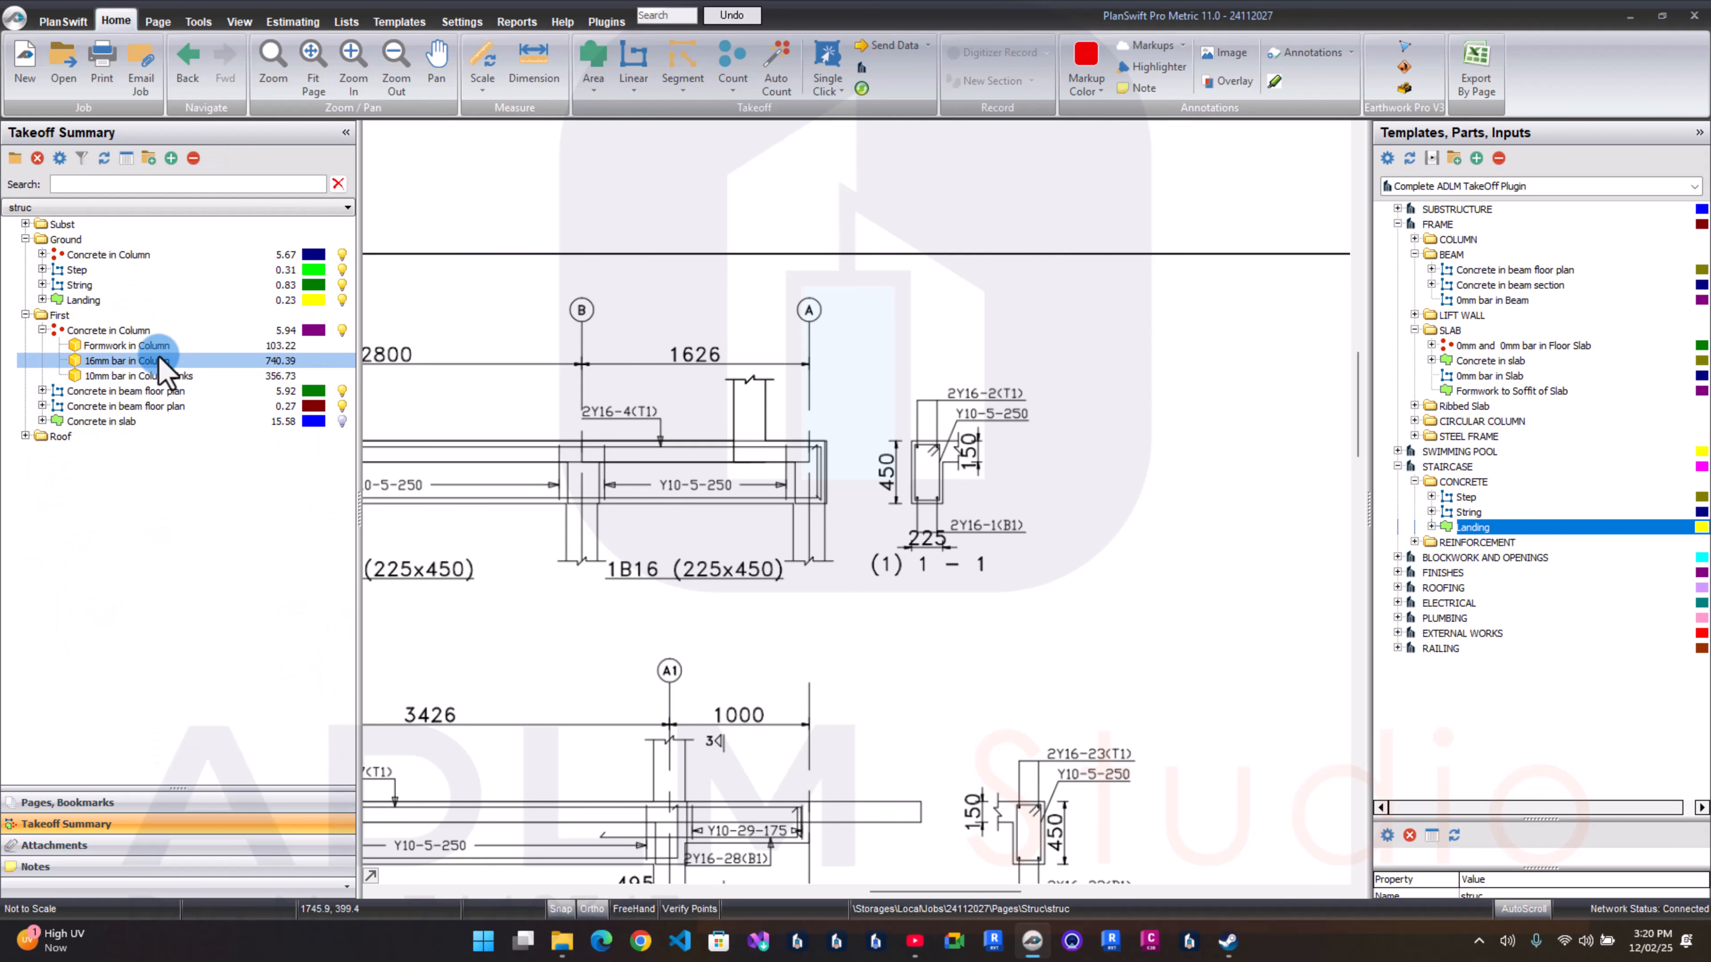
pyautogui.click(41, 330)
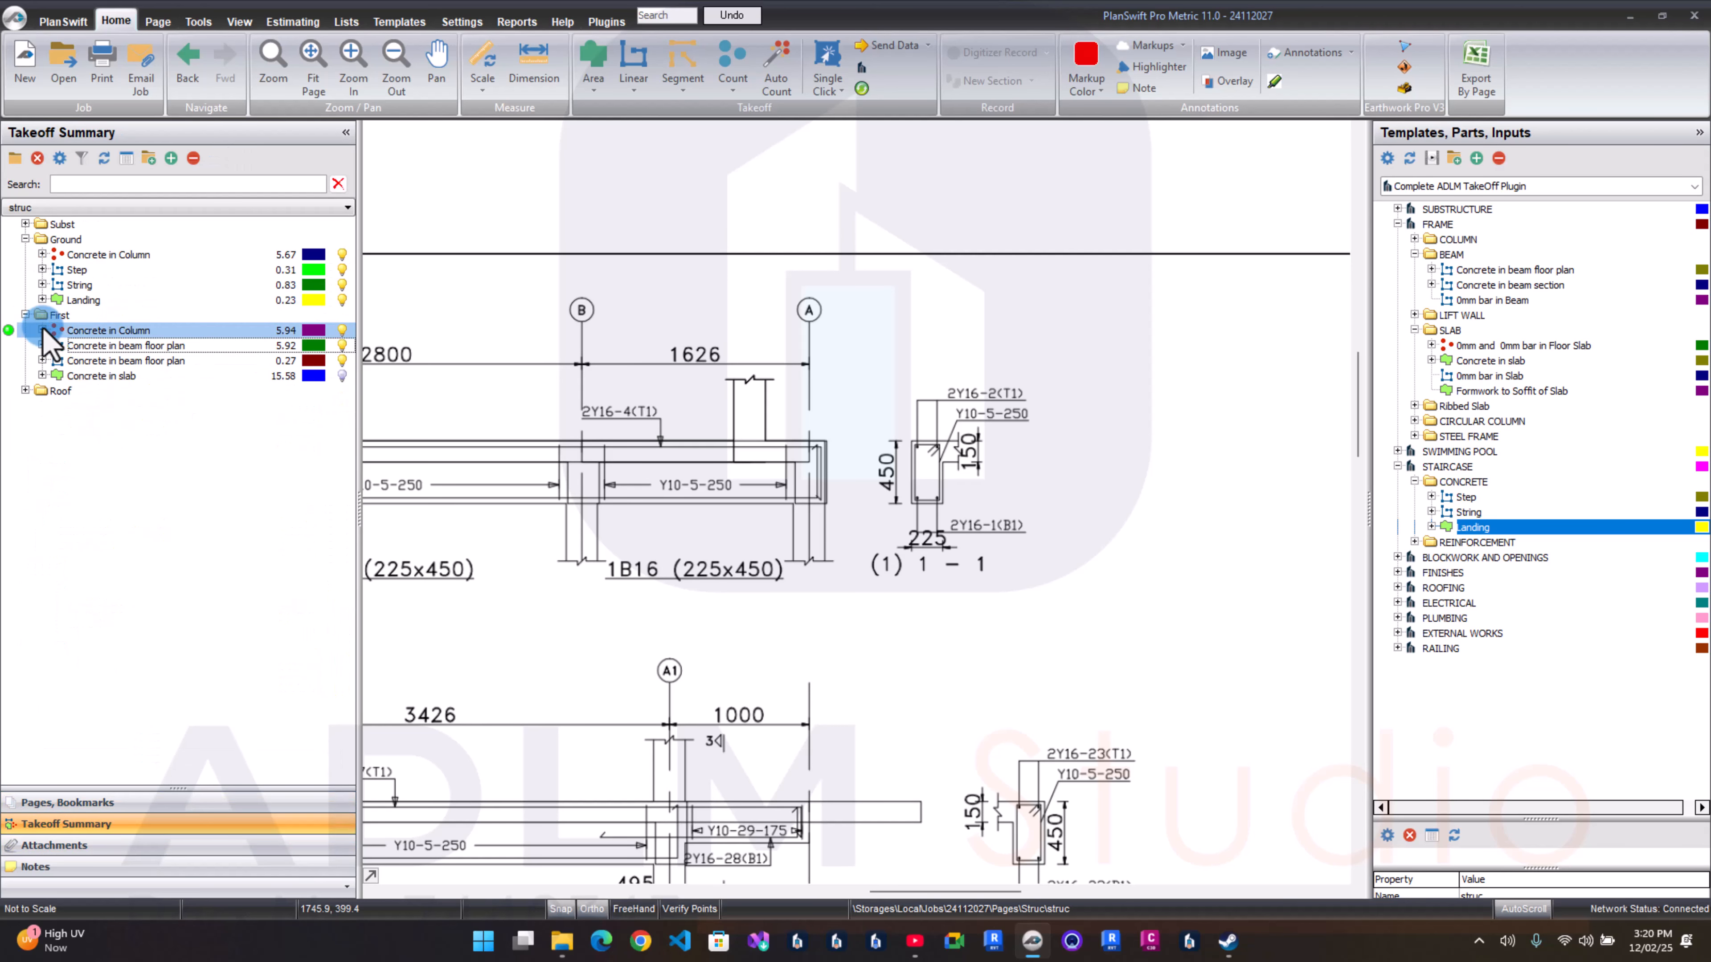
pyautogui.click(53, 346)
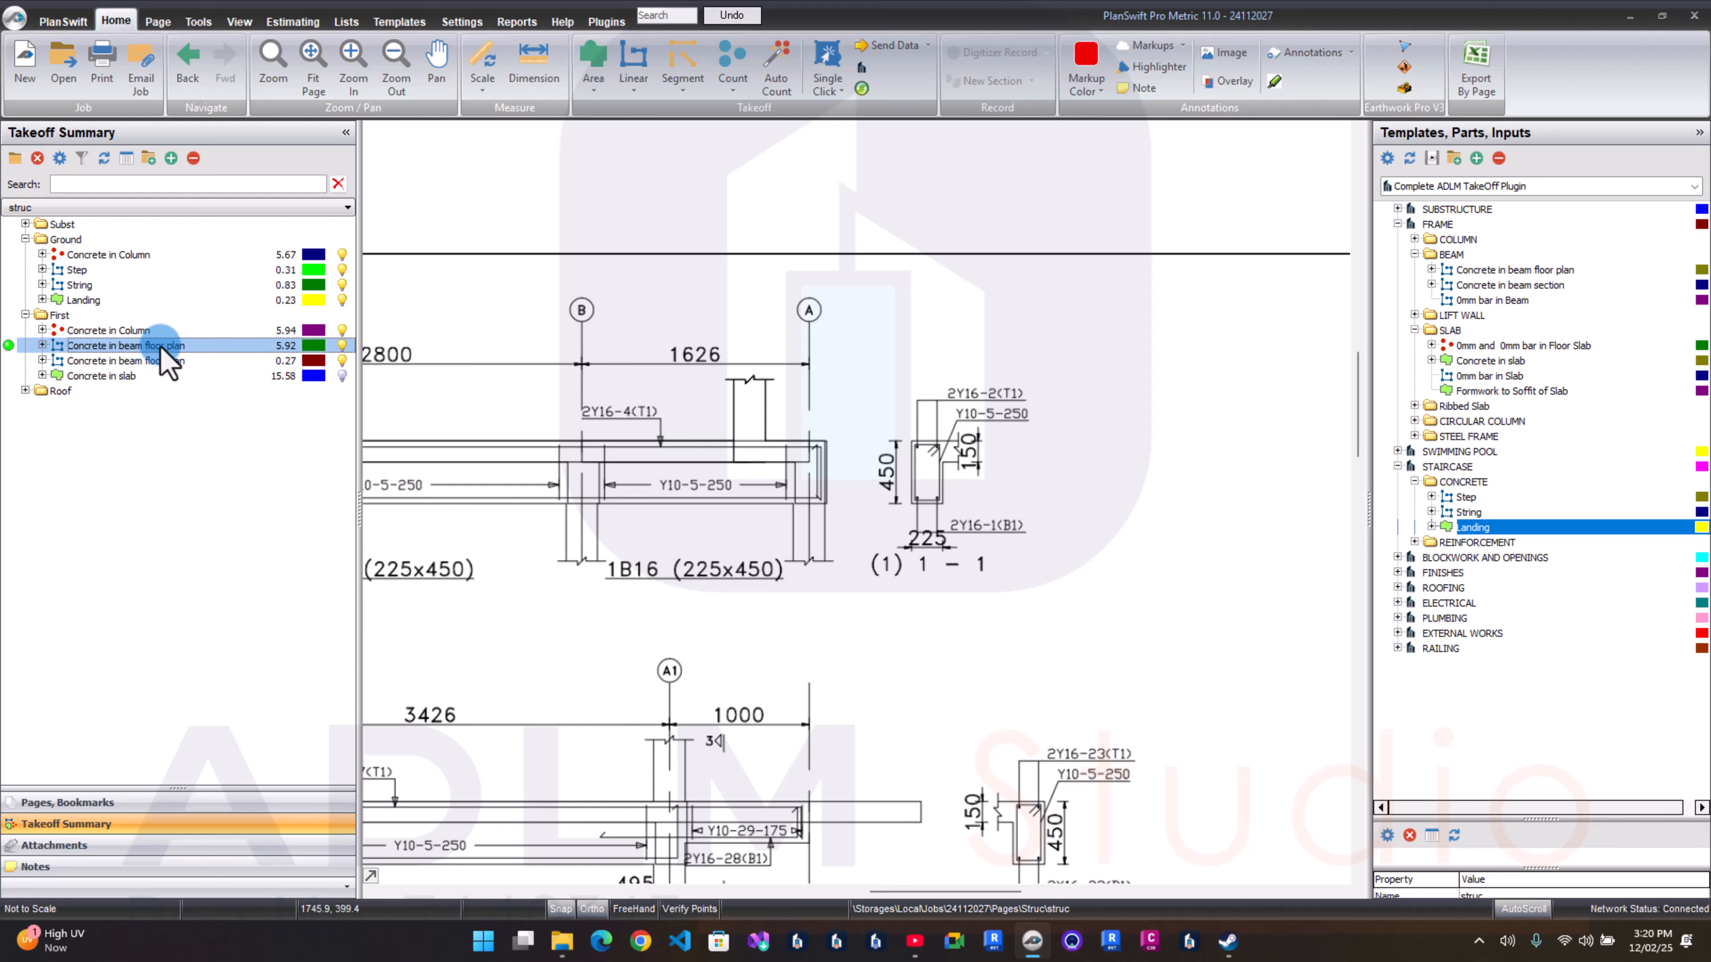
pyautogui.click(42, 345)
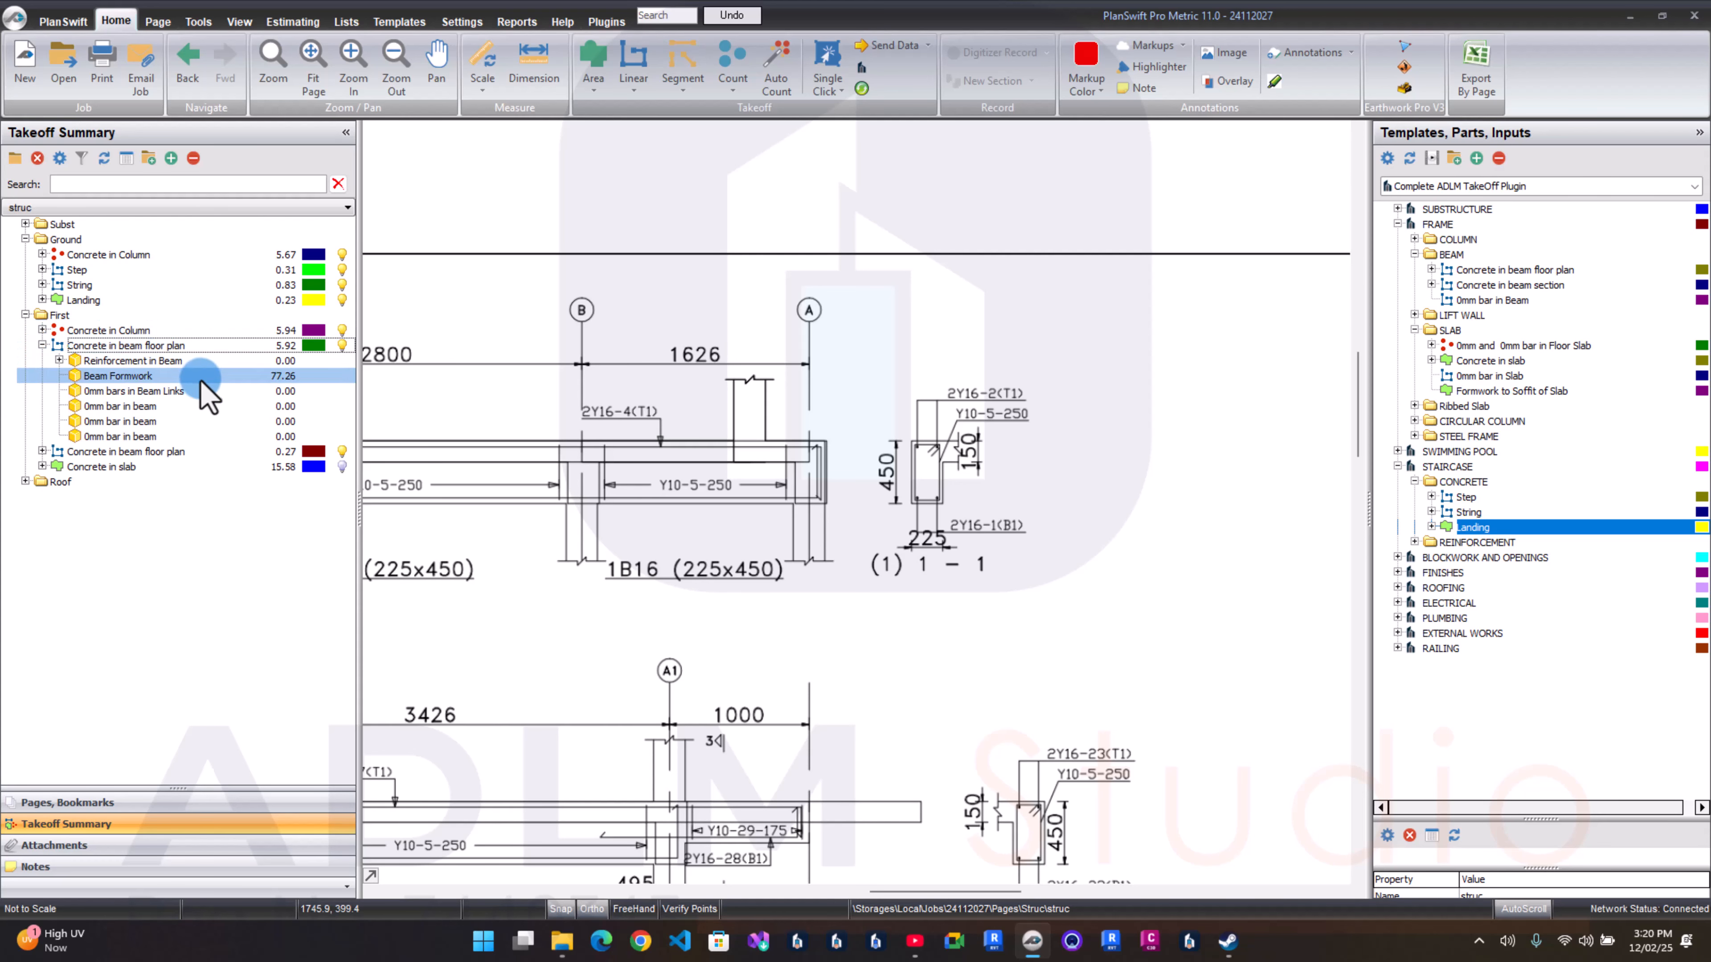
# Step: Set the Extra length to 4 m for the upper First folder beam takeoff's Reinforcement in Beam item
pyautogui.click(203, 357)
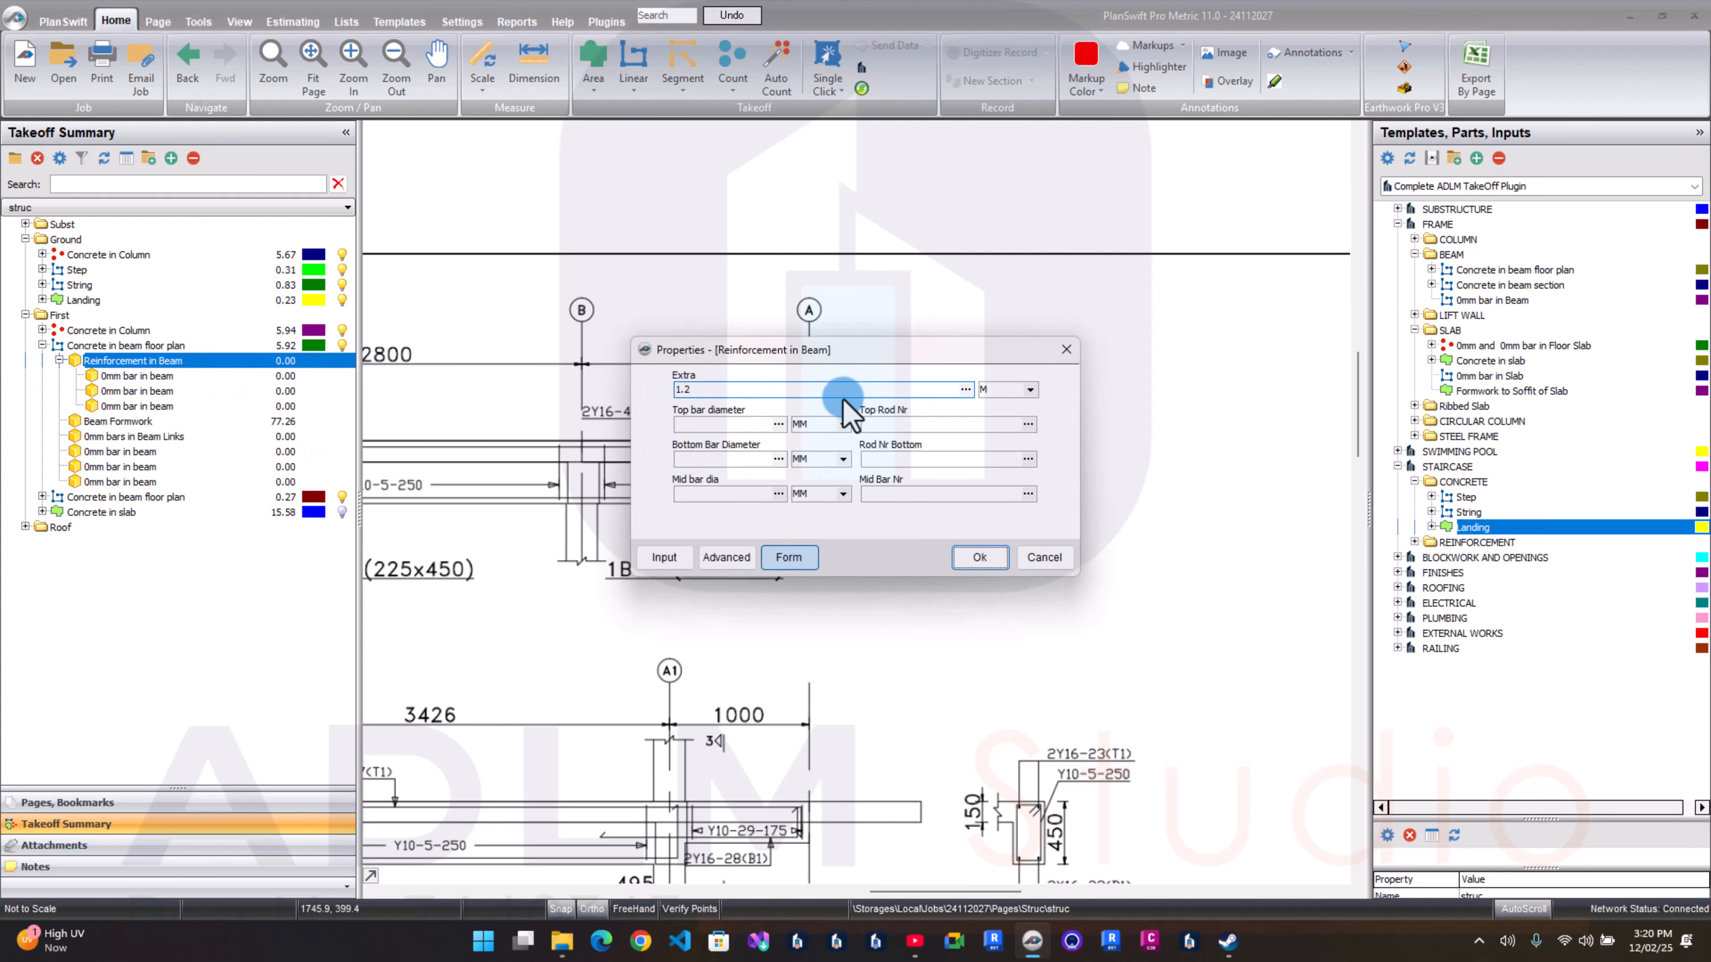
pyautogui.moveTo(851, 356); pyautogui.dragTo(774, 181)
pyautogui.click(609, 217)
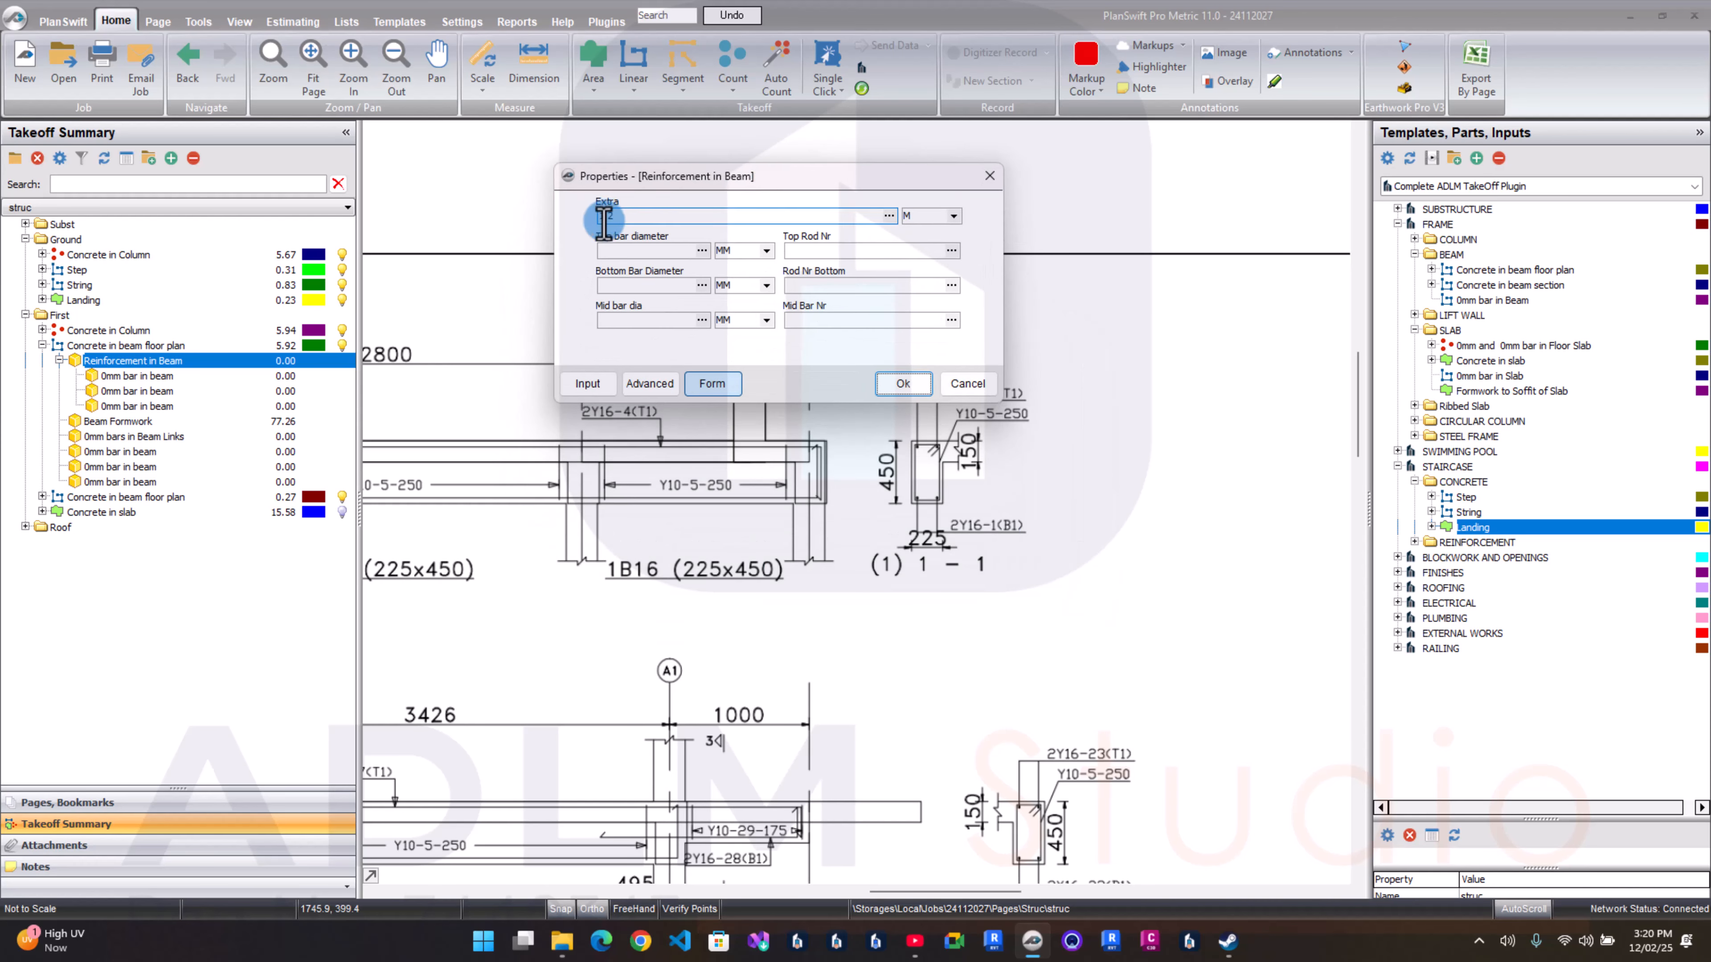
pyautogui.moveTo(609, 224); pyautogui.dragTo(673, 214)
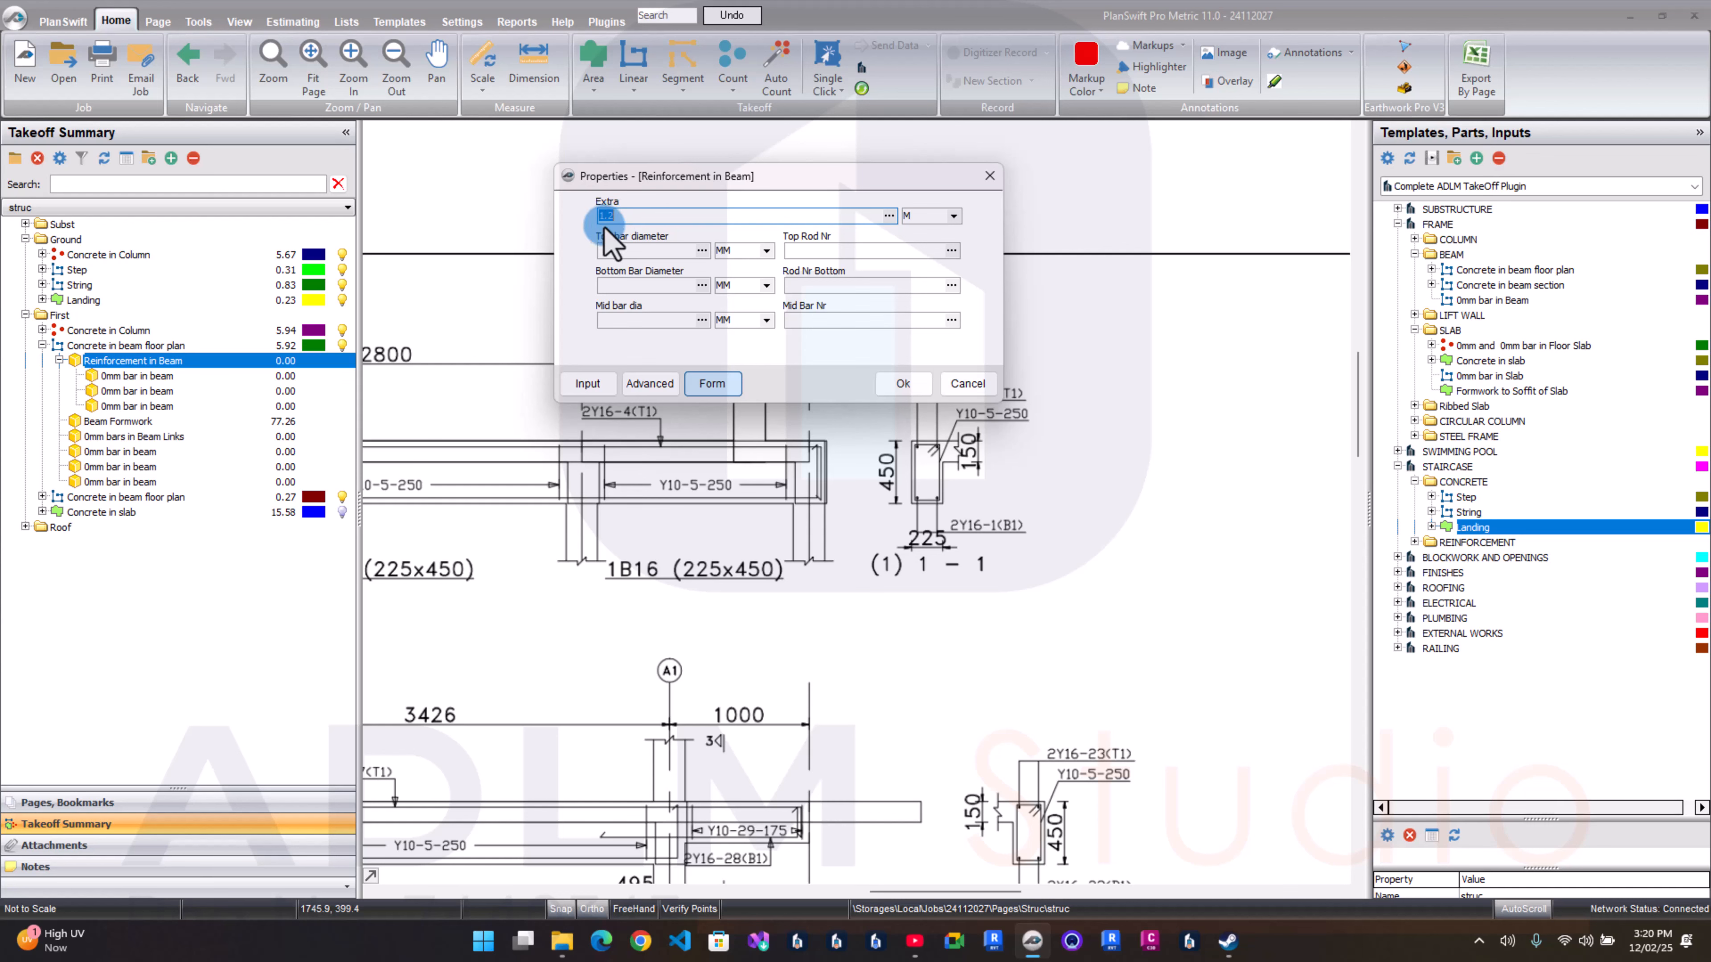
pyautogui.write('6')
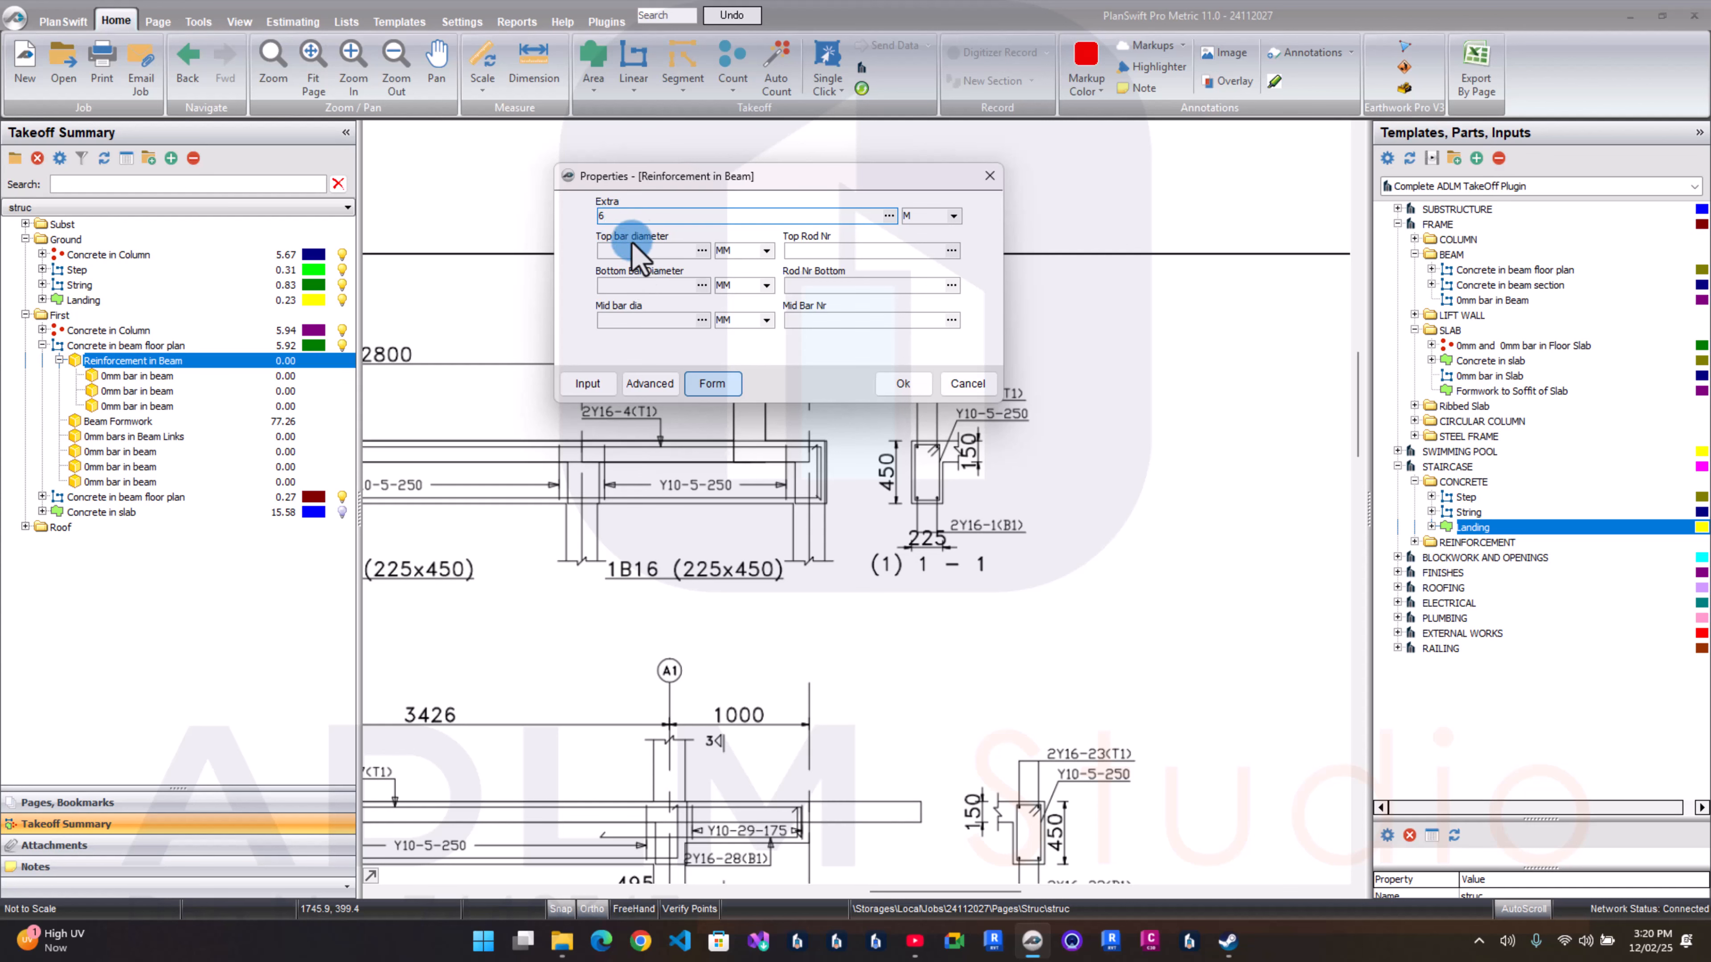
pyautogui.press('BackSpace')
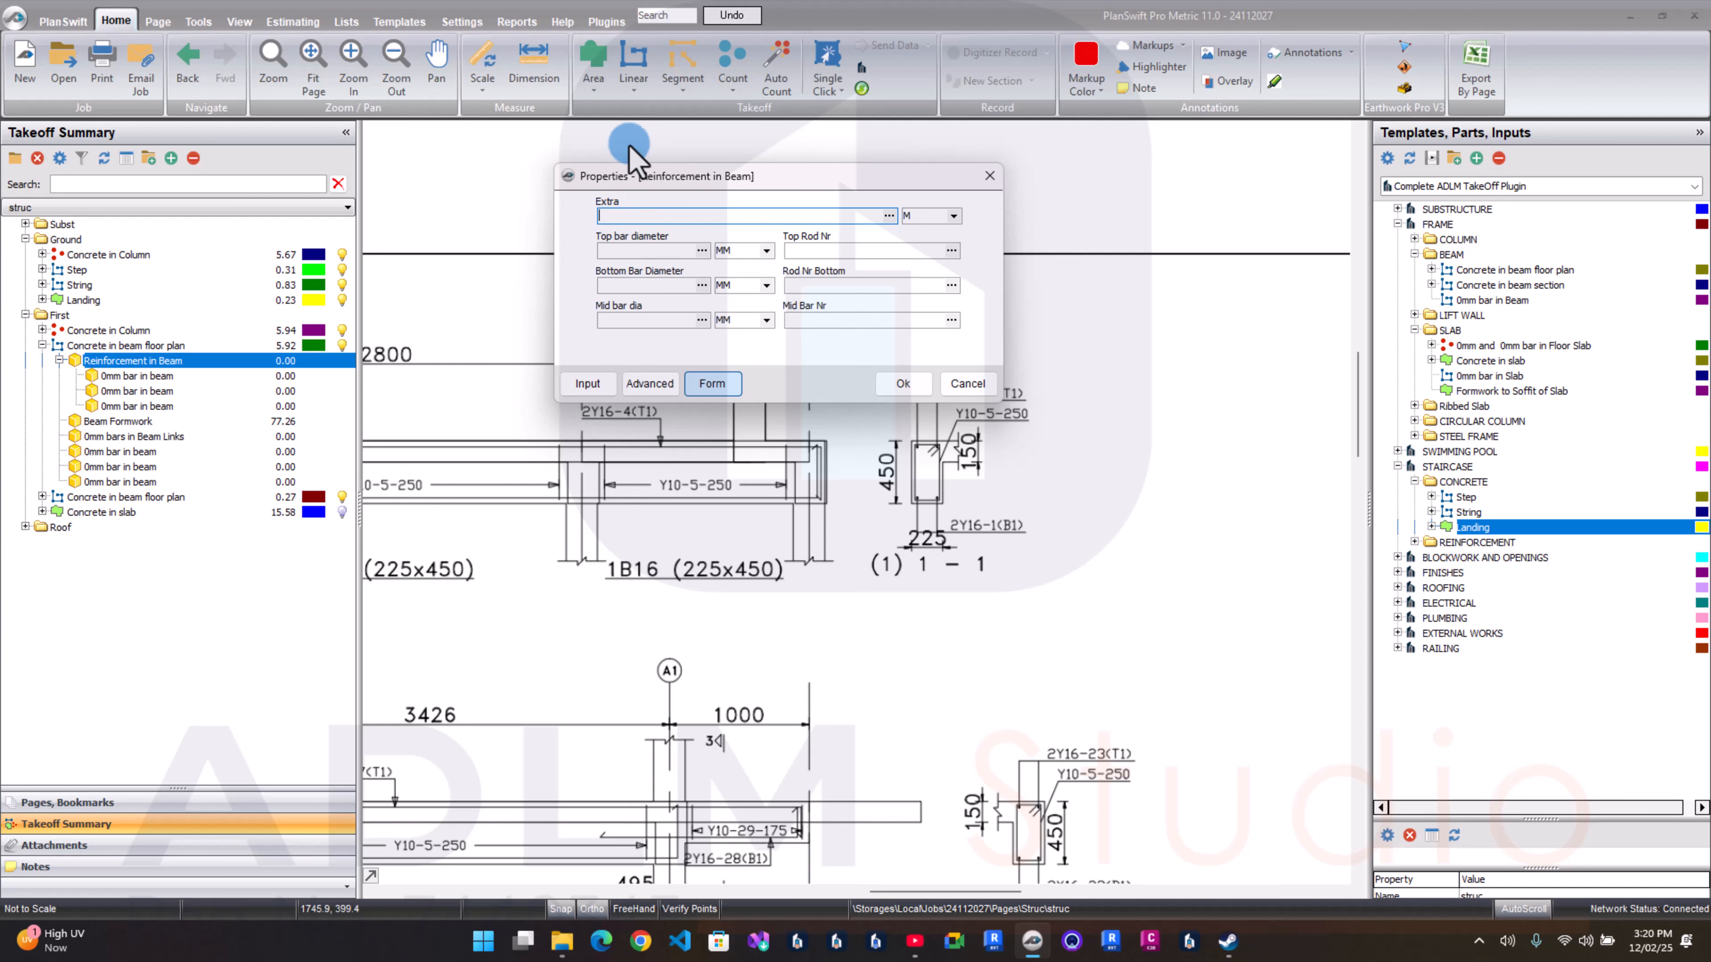
pyautogui.write('4')
pyautogui.moveTo(700, 175); pyautogui.dragTo(595, 117)
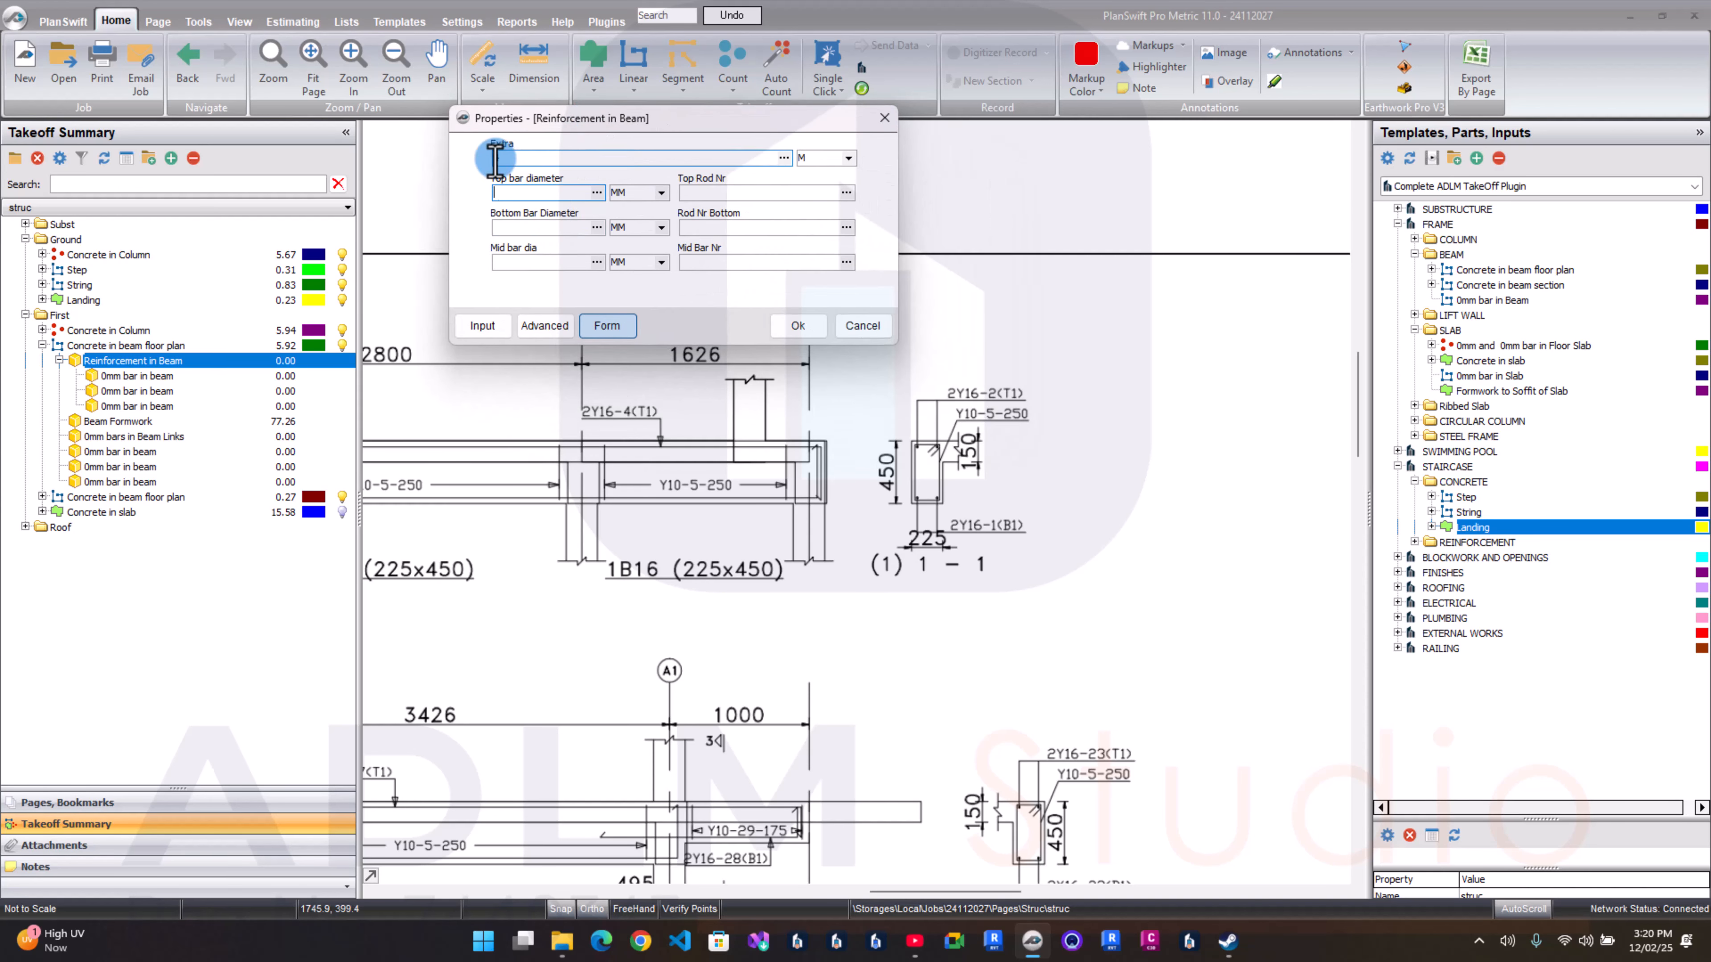
pyautogui.click(543, 150)
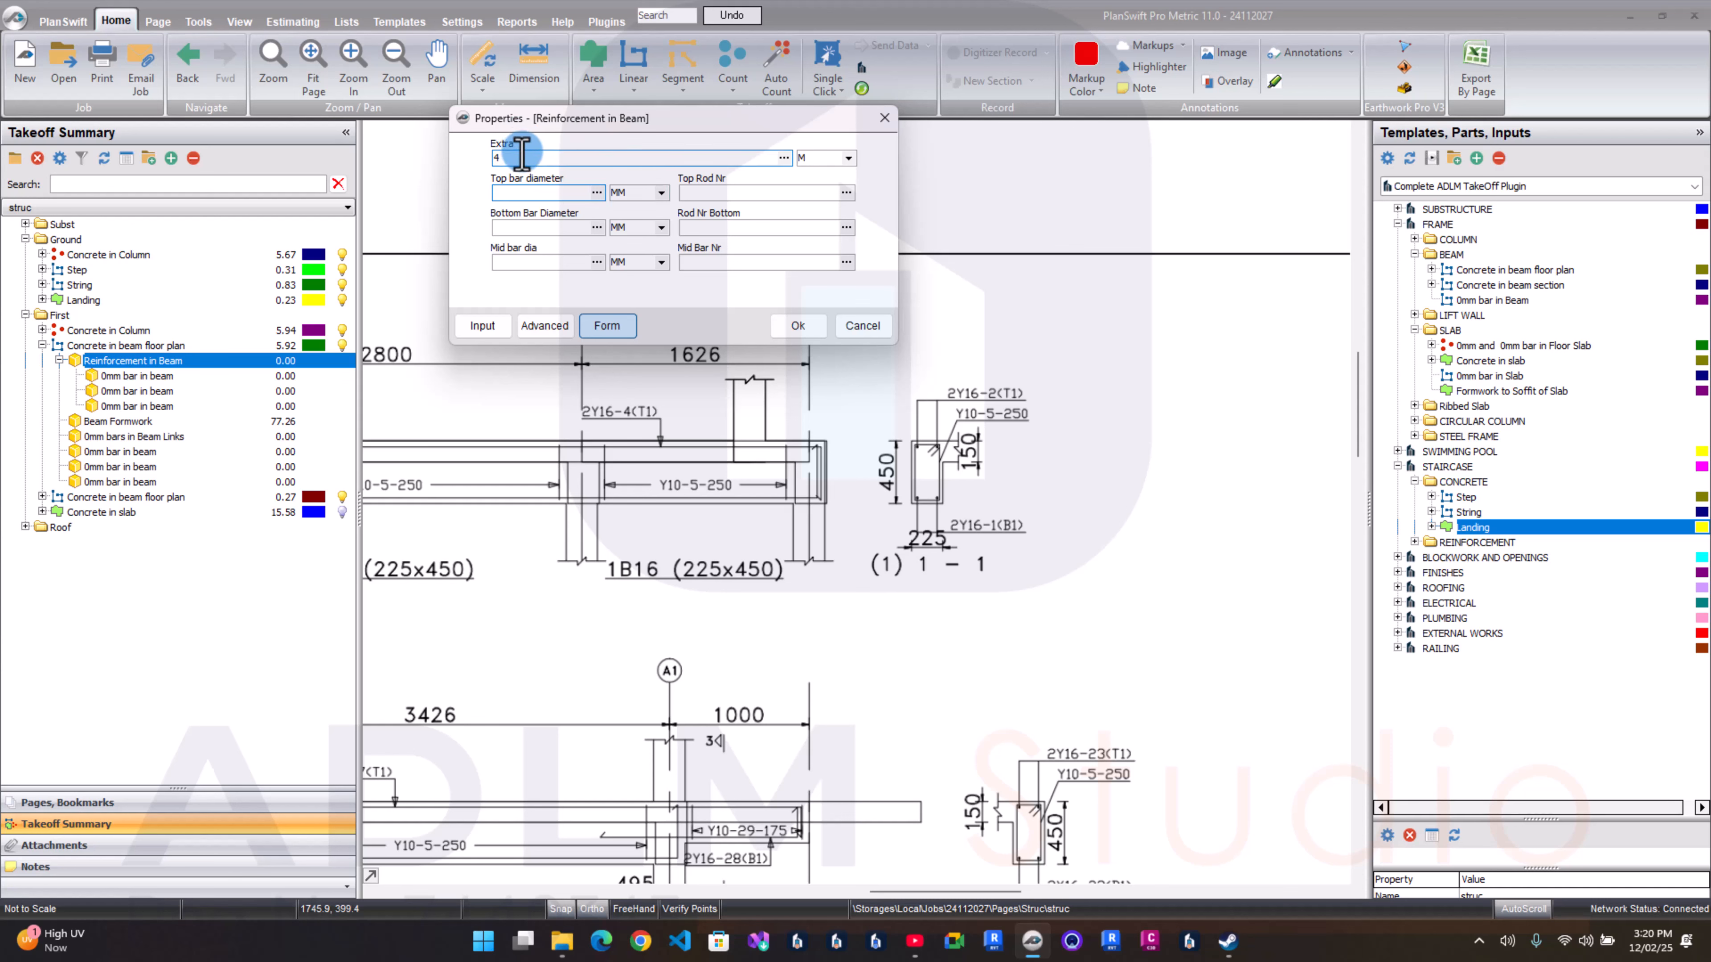
# Step: Set the beam reinforcement's top and bottom bar diameters to 16 mm and its bottom rod number to 2
pyautogui.click(516, 193)
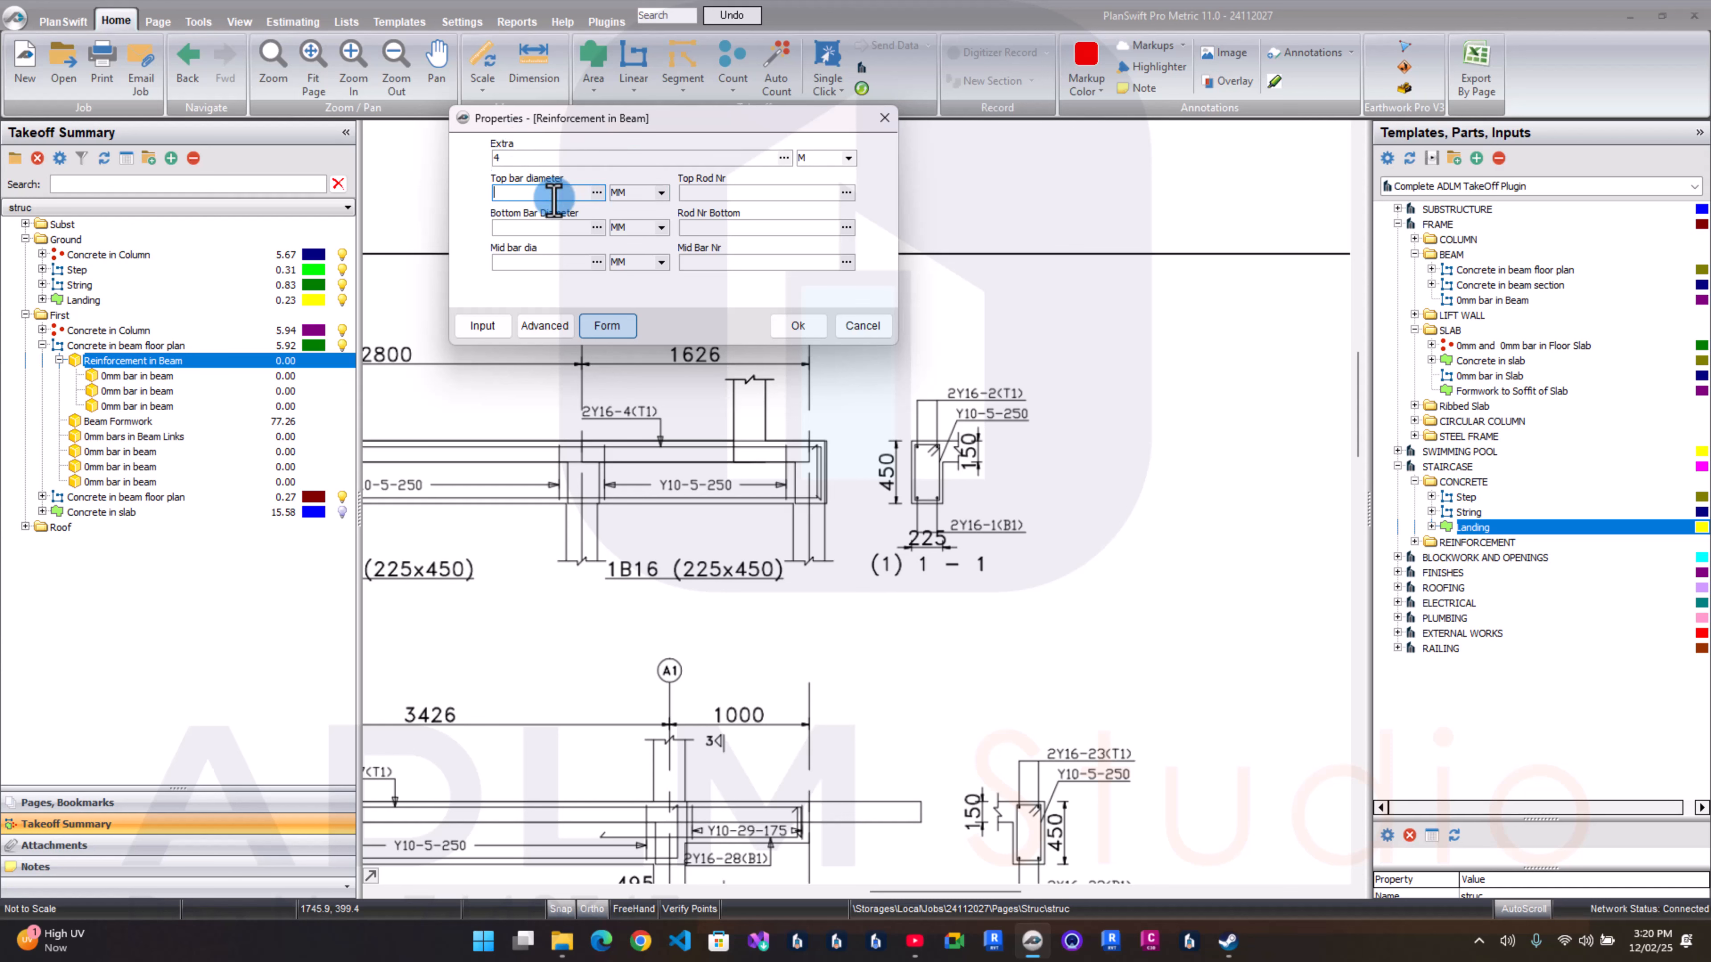
pyautogui.click(543, 226)
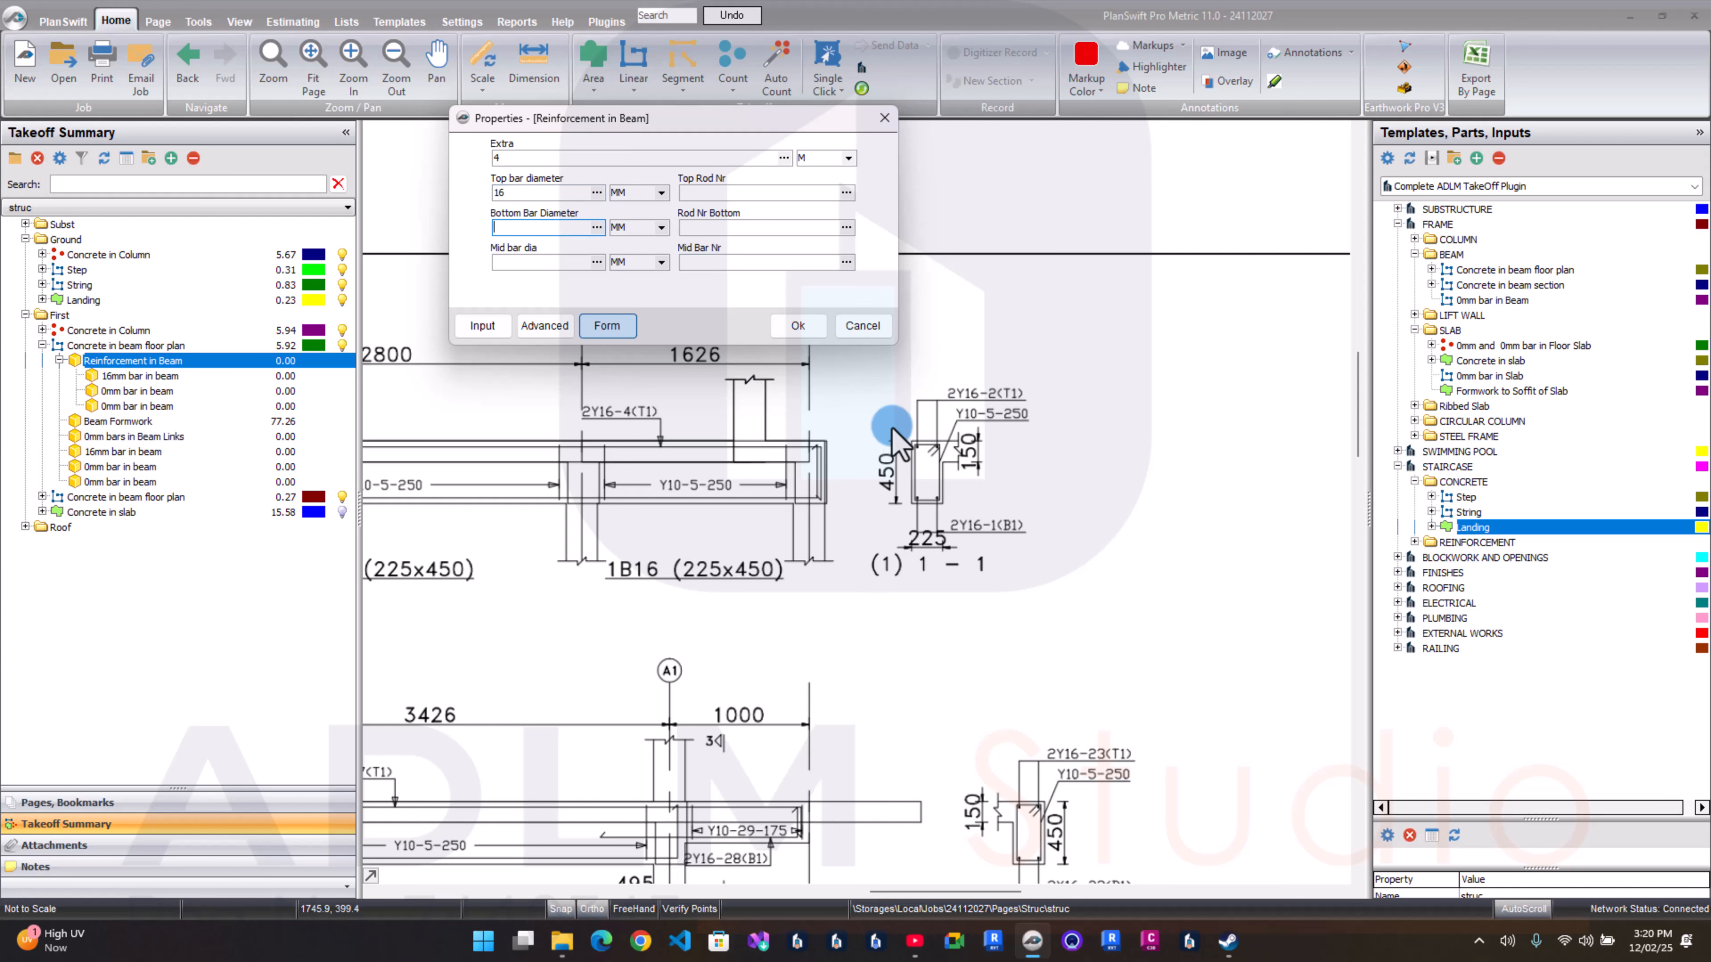
pyautogui.write('16')
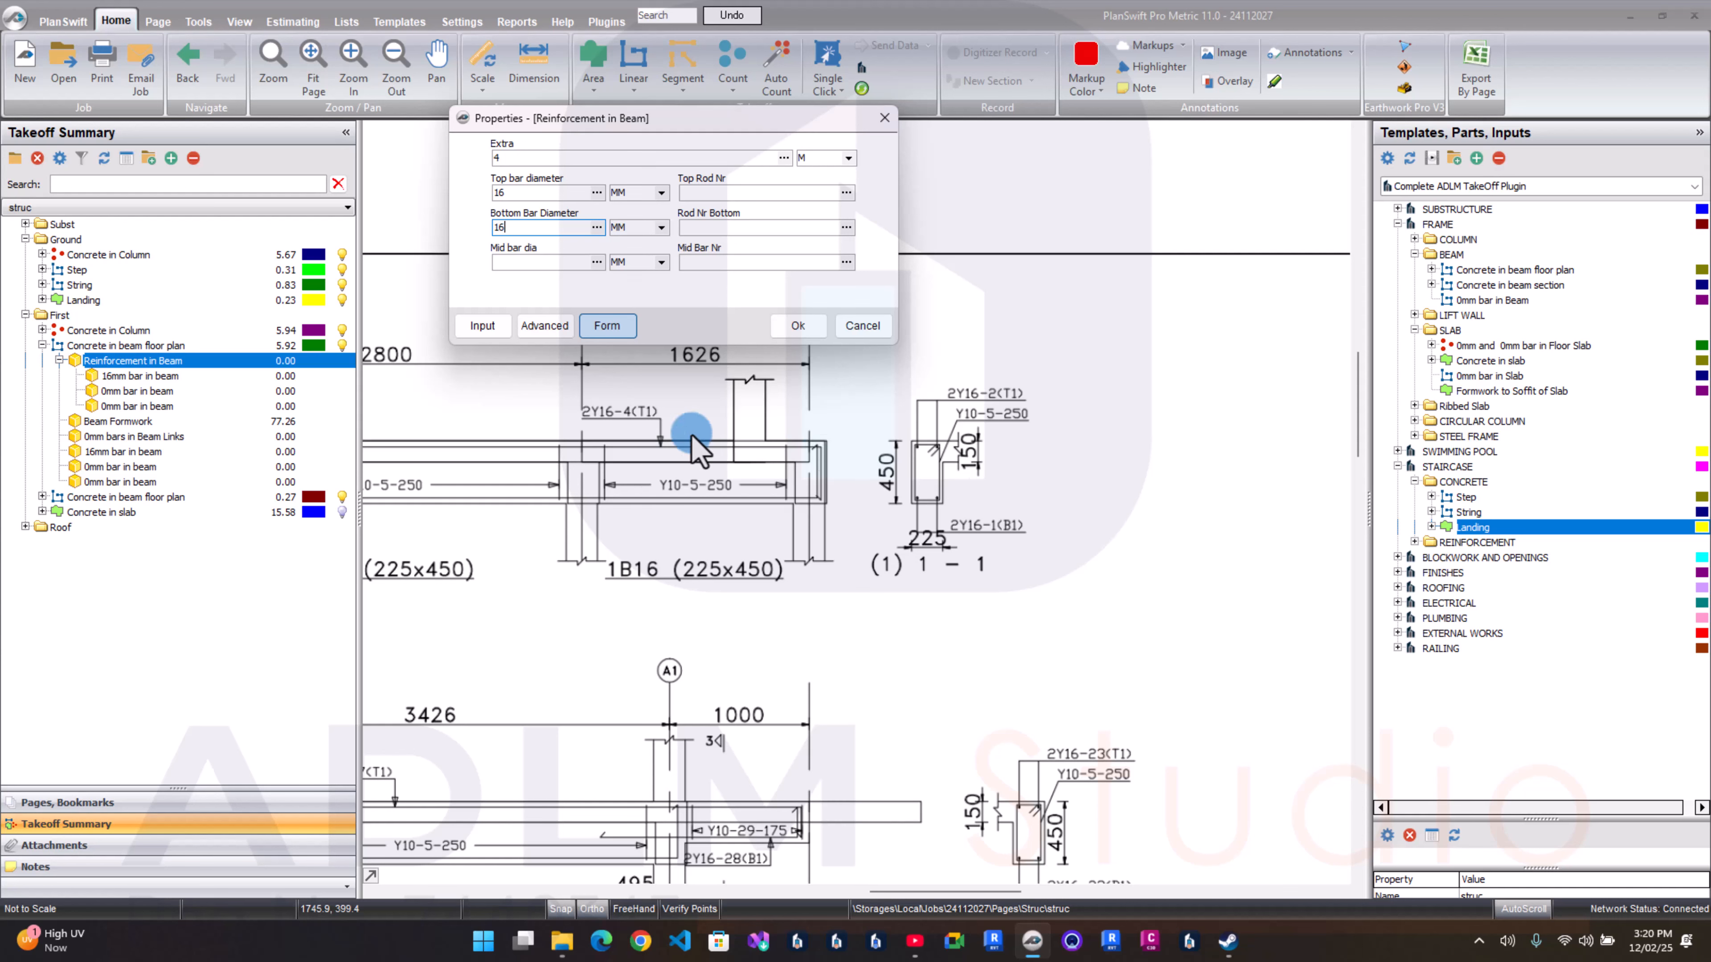
pyautogui.click(724, 269)
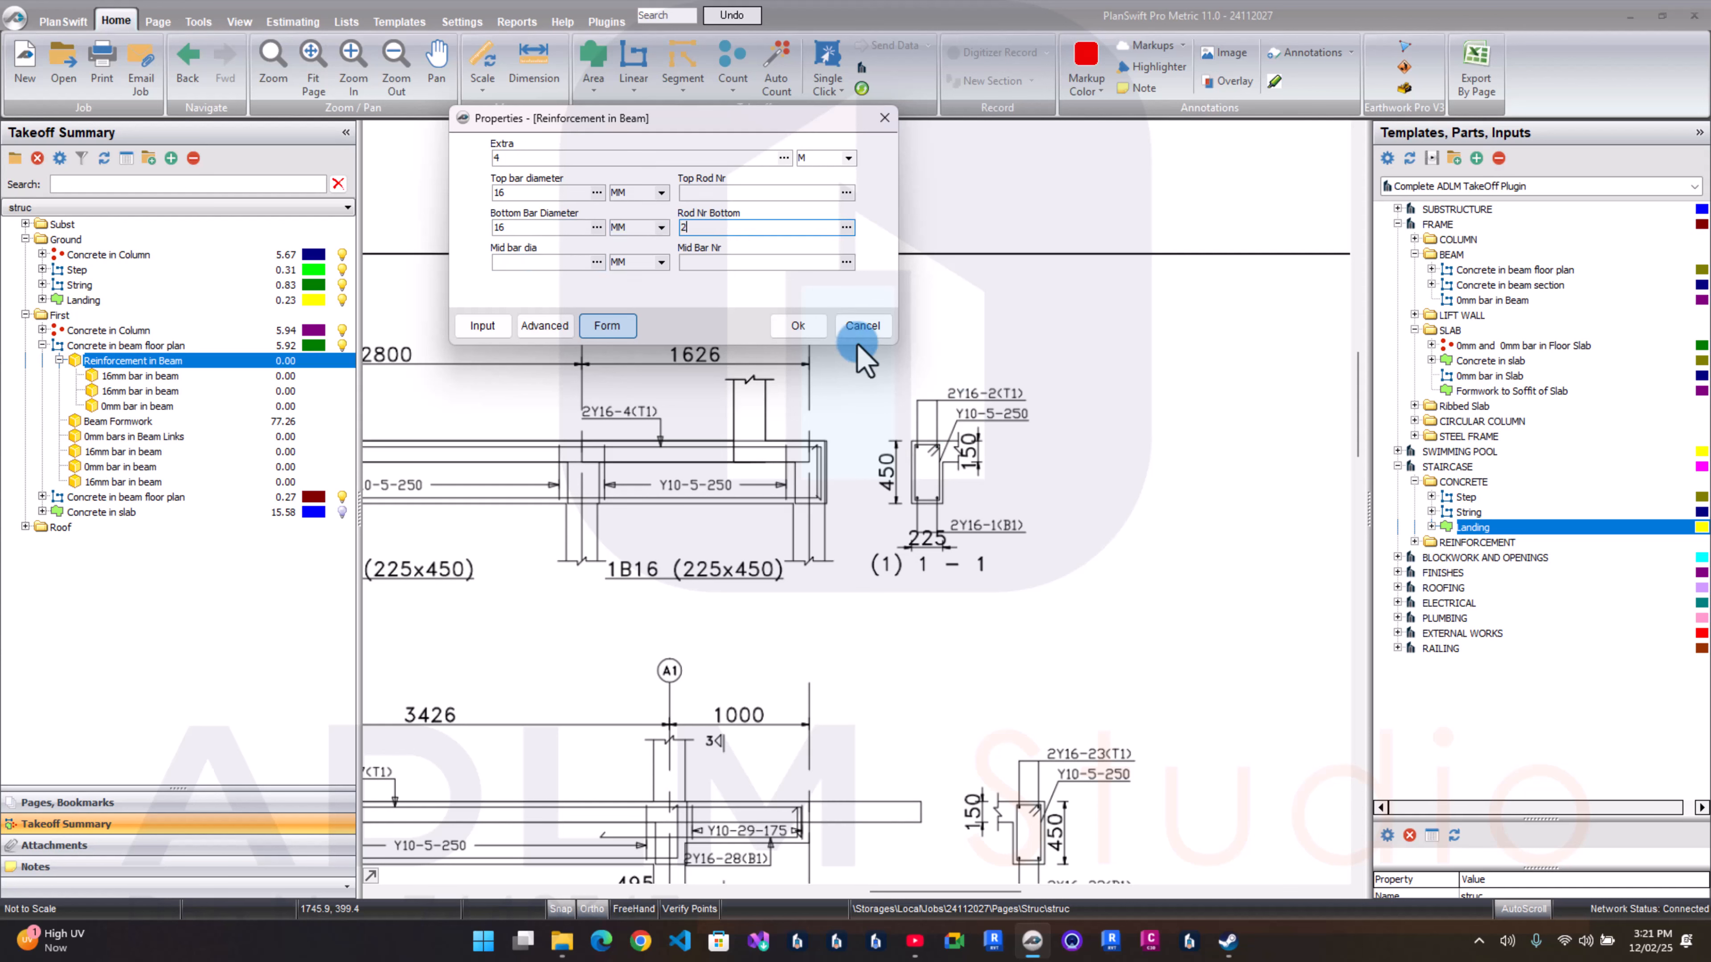
pyautogui.write('2')
pyautogui.click(737, 194)
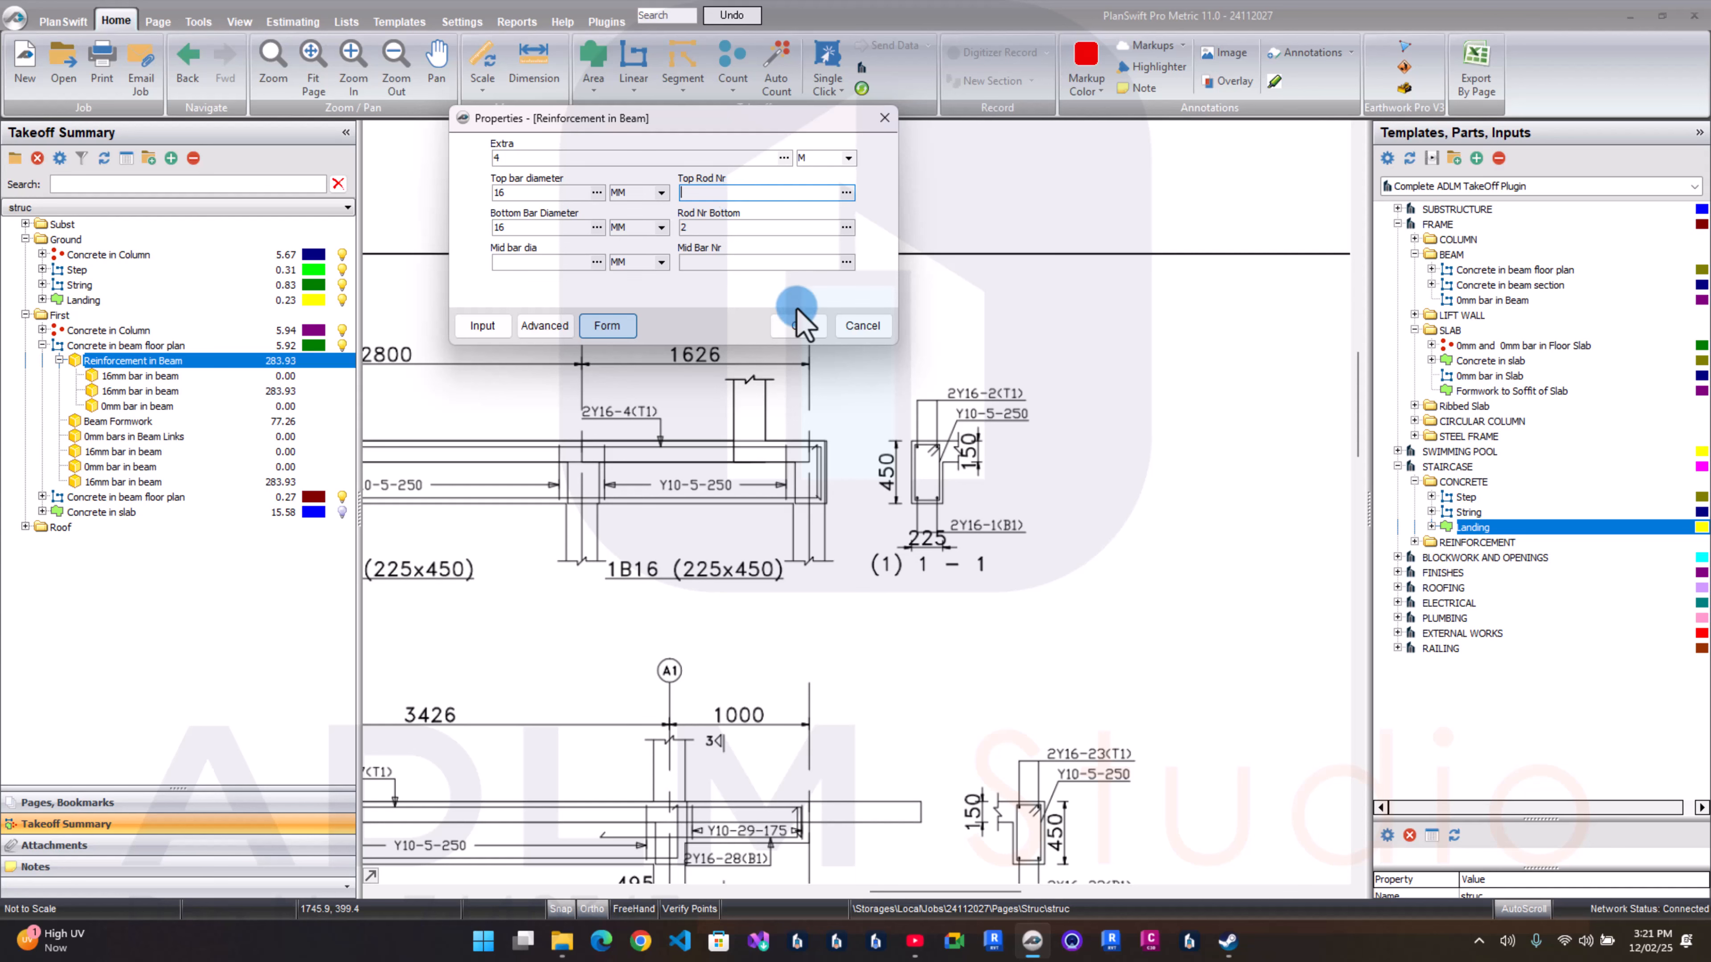
pyautogui.click(798, 326)
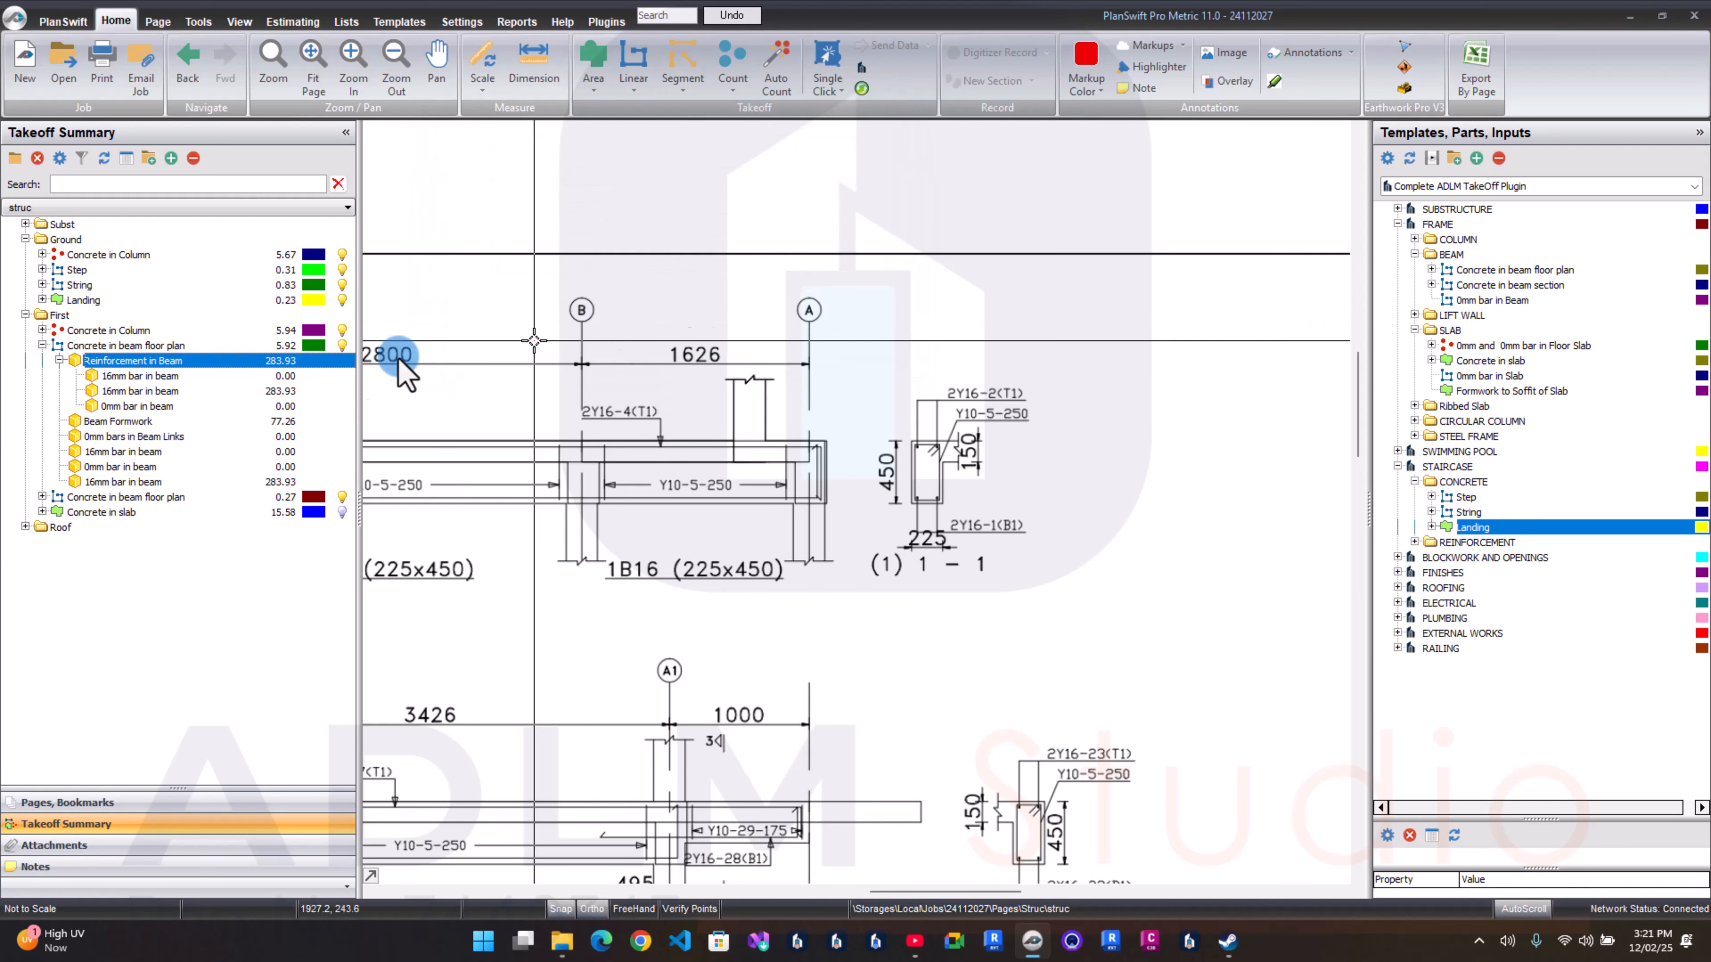
# Step: Define the upper First folder beam takeoff's links with diameter 10 mm and link spacing .25 m
pyautogui.doubleClick(128, 436)
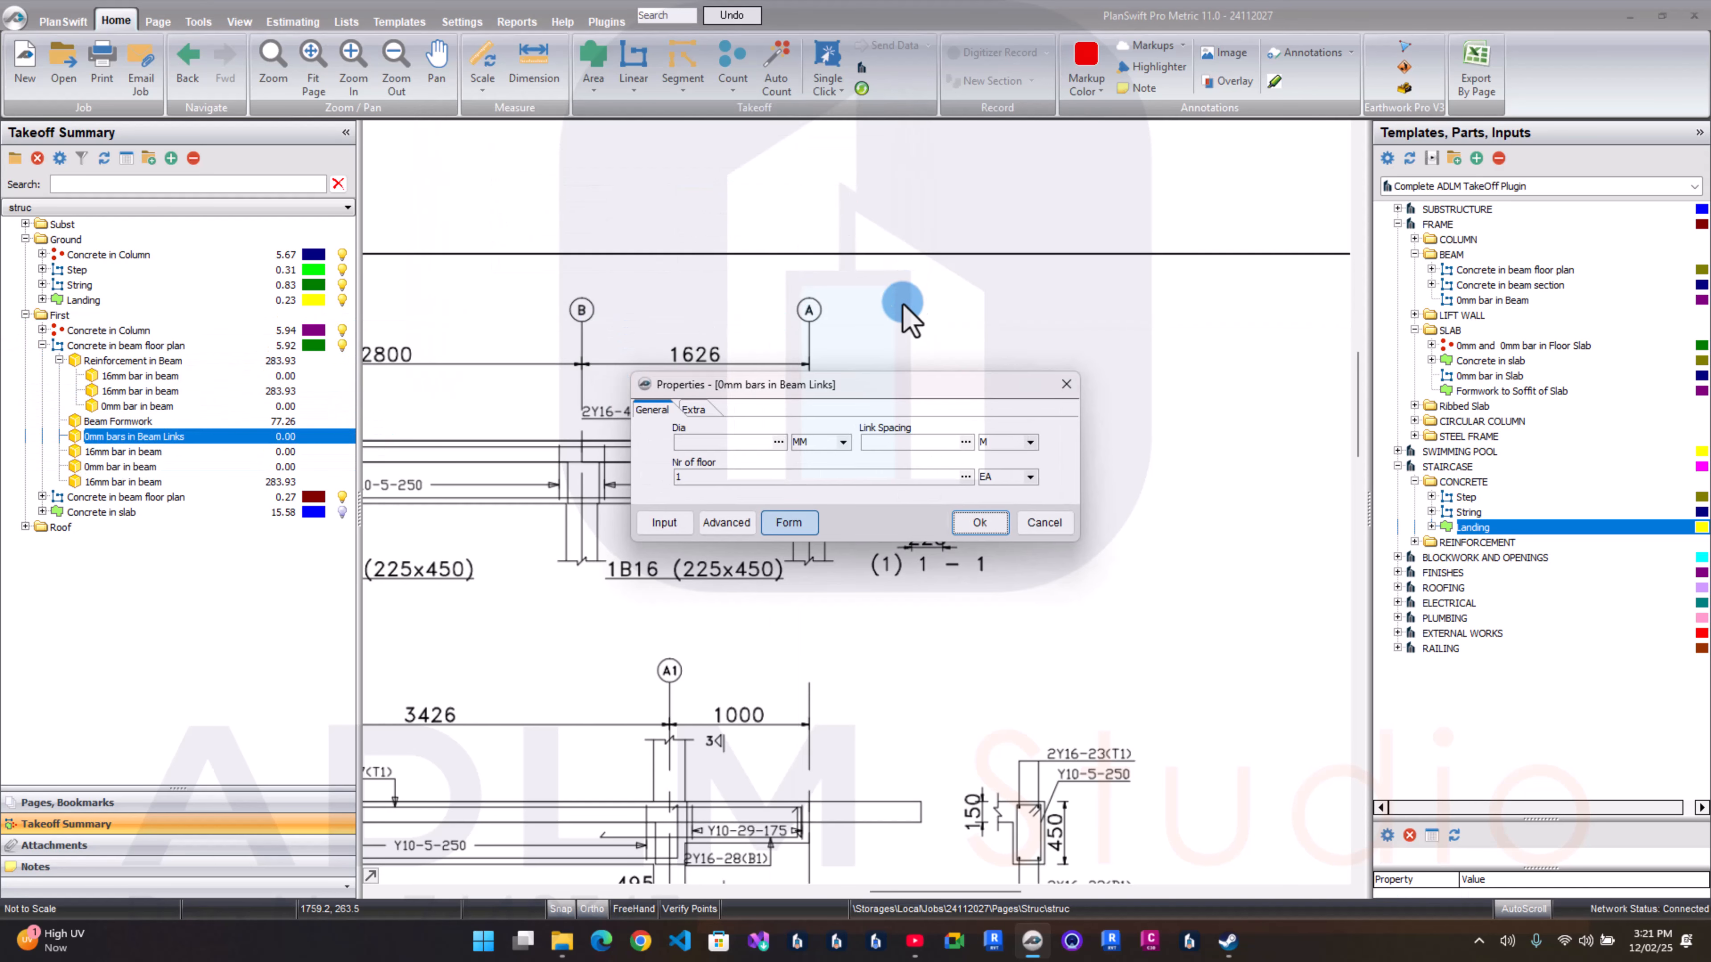
pyautogui.moveTo(836, 390); pyautogui.dragTo(714, 184)
pyautogui.click(563, 236)
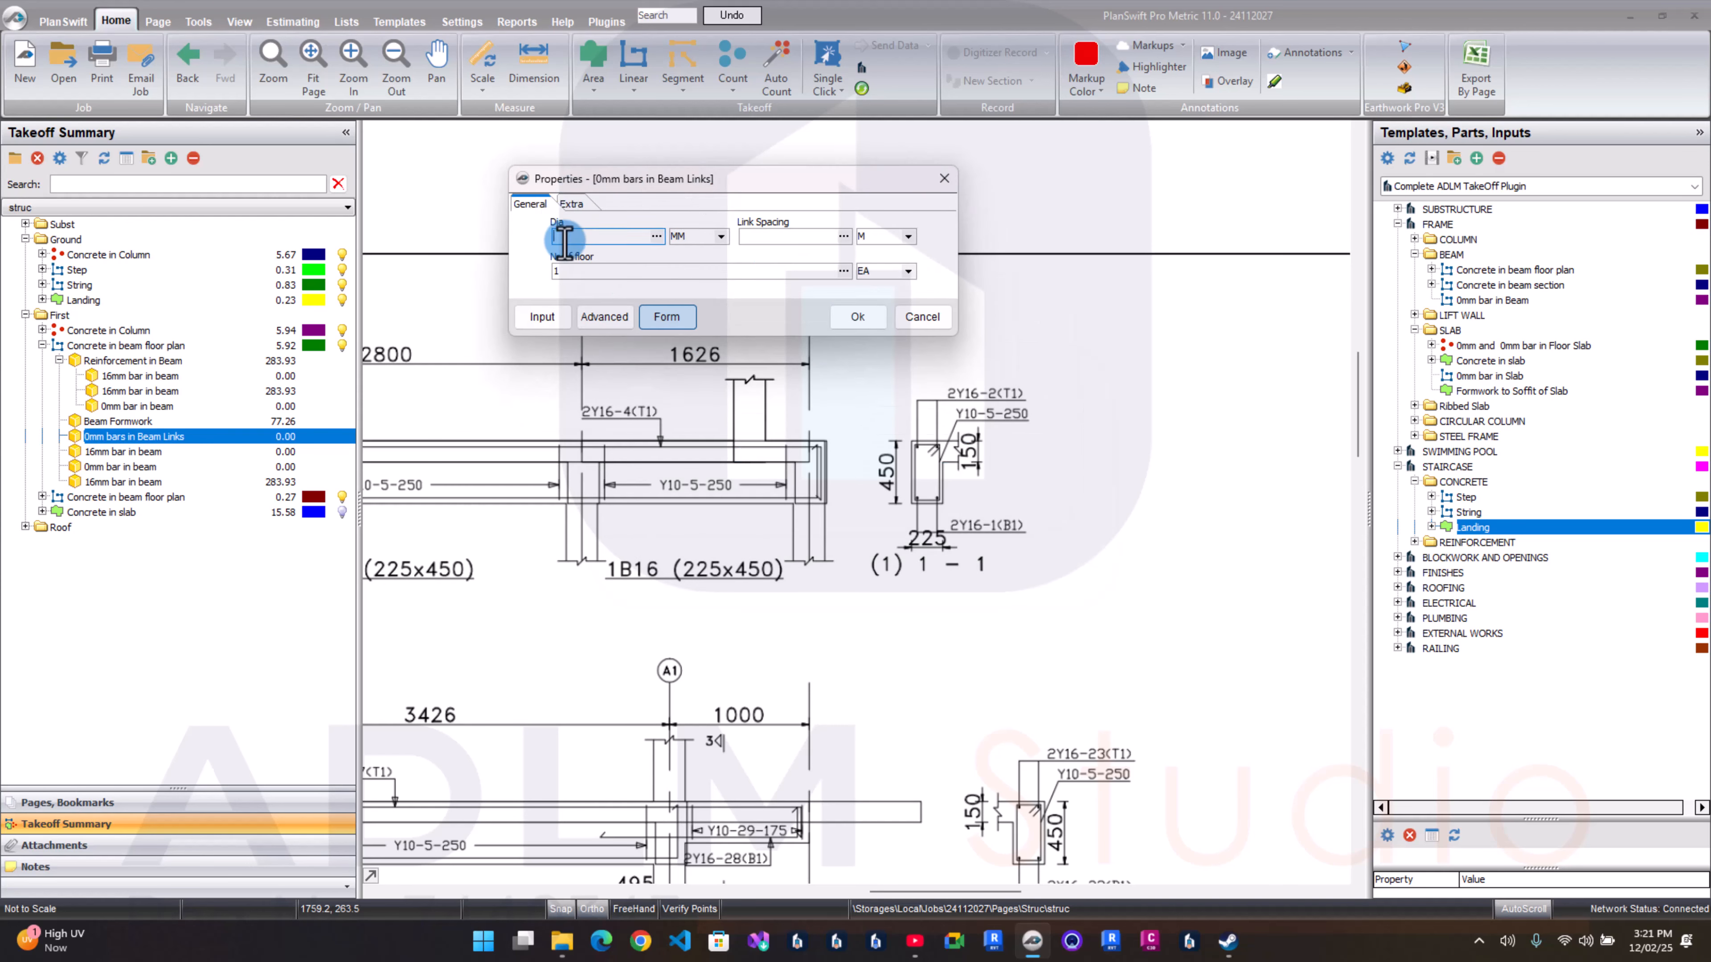
pyautogui.write('10')
pyautogui.click(789, 237)
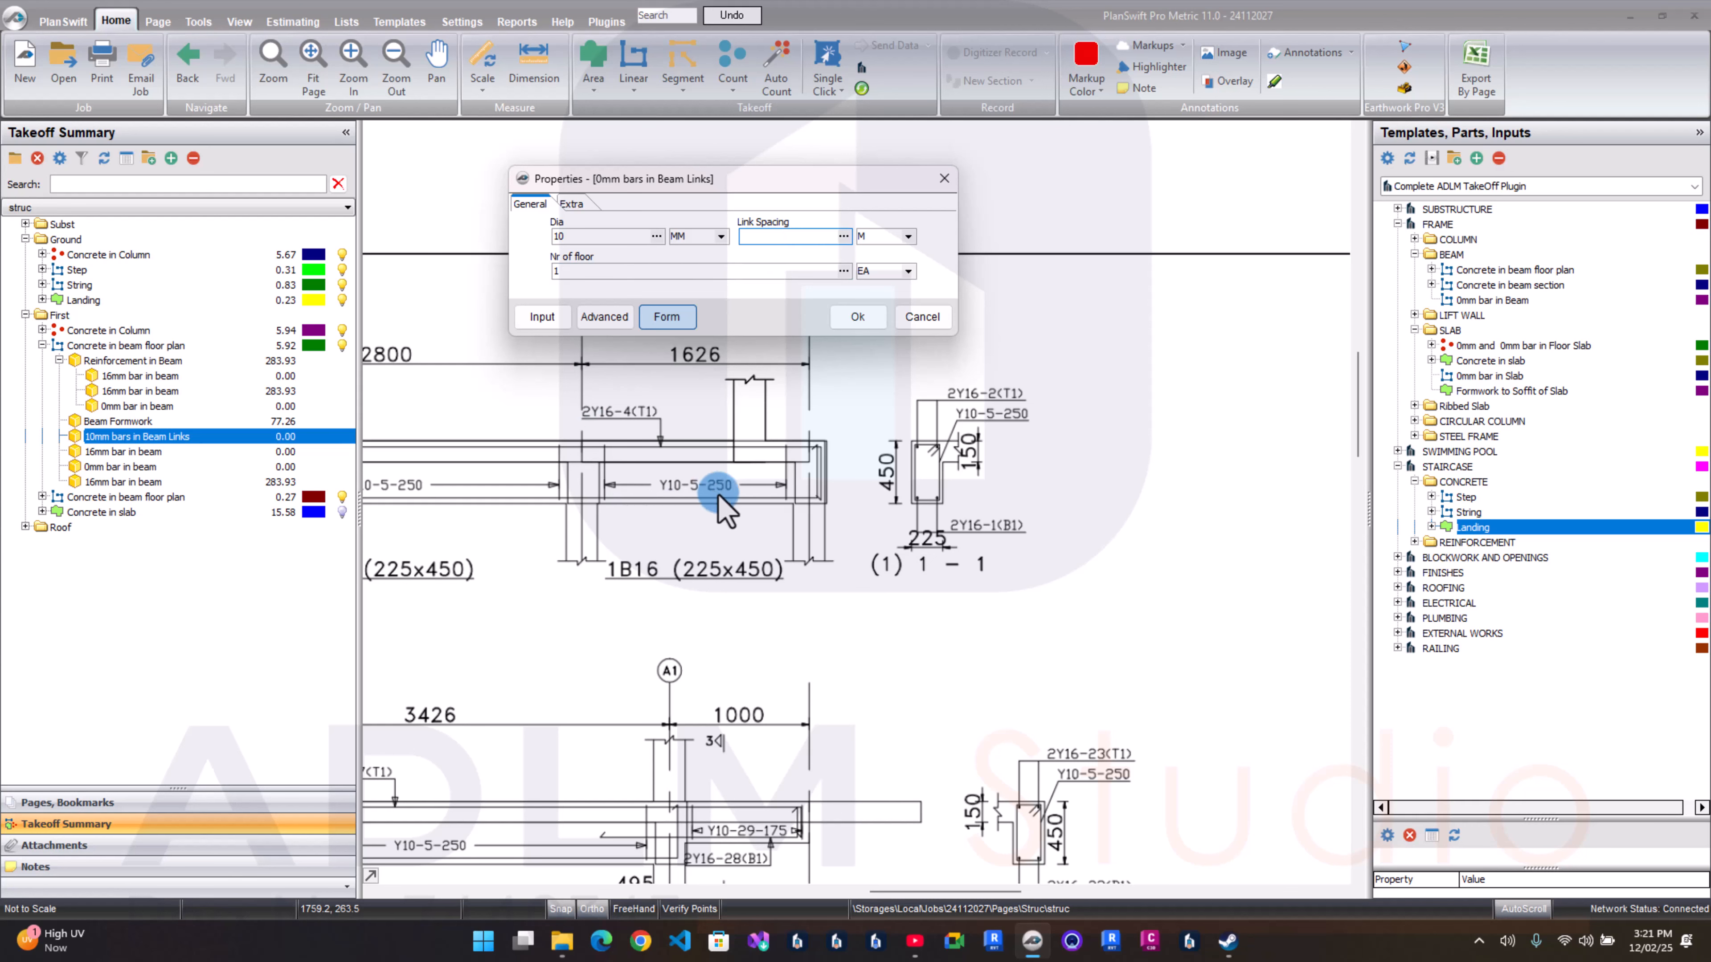
pyautogui.write('.25')
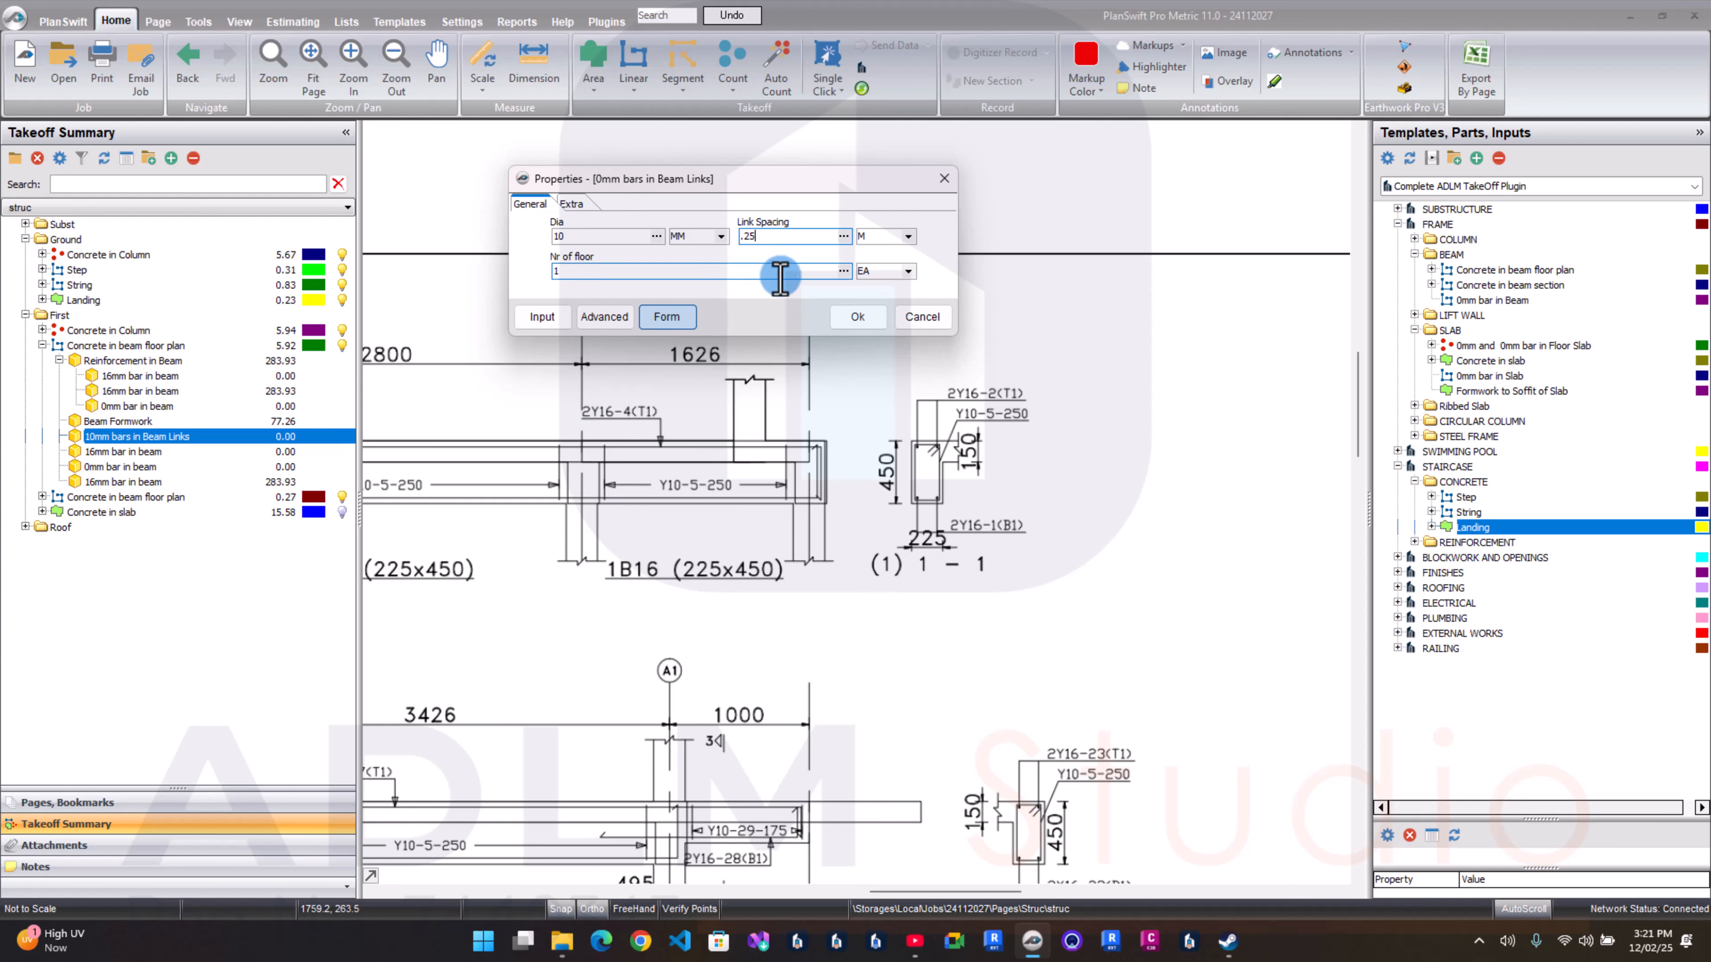
pyautogui.click(857, 316)
# Step: Check the beam links' extra dimension settings and examine the remaining first floor beam elevations and cross-sections
pyautogui.scroll(-2, 792, 340)
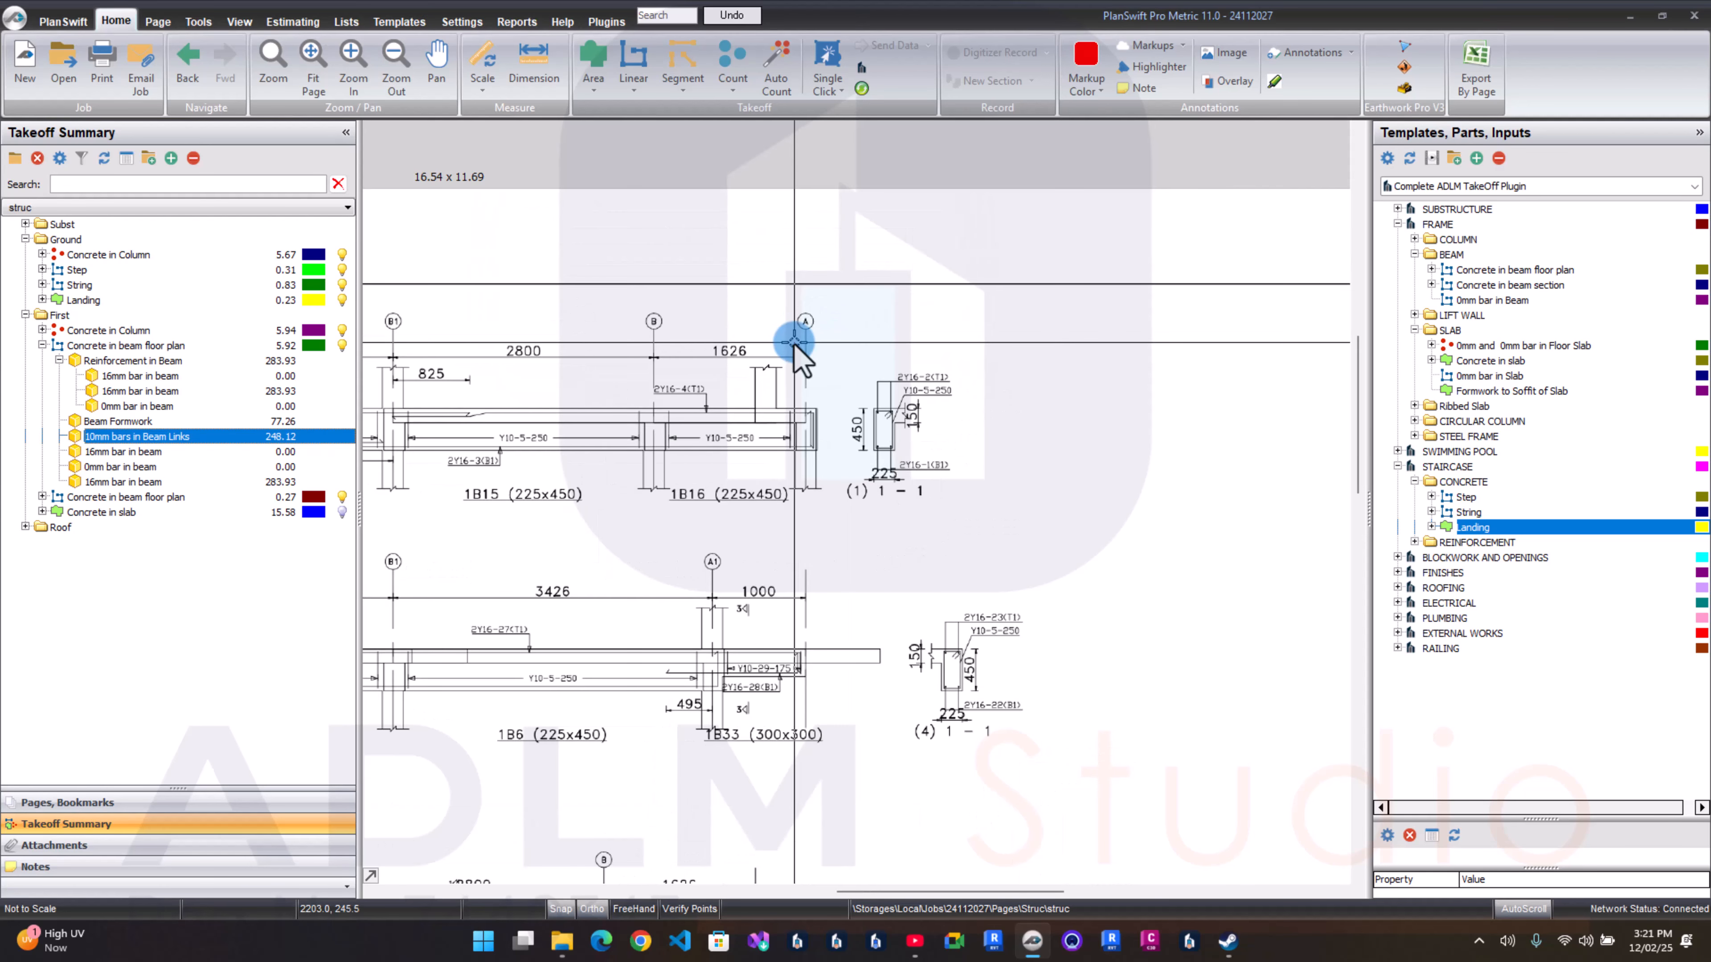
pyautogui.click(238, 435)
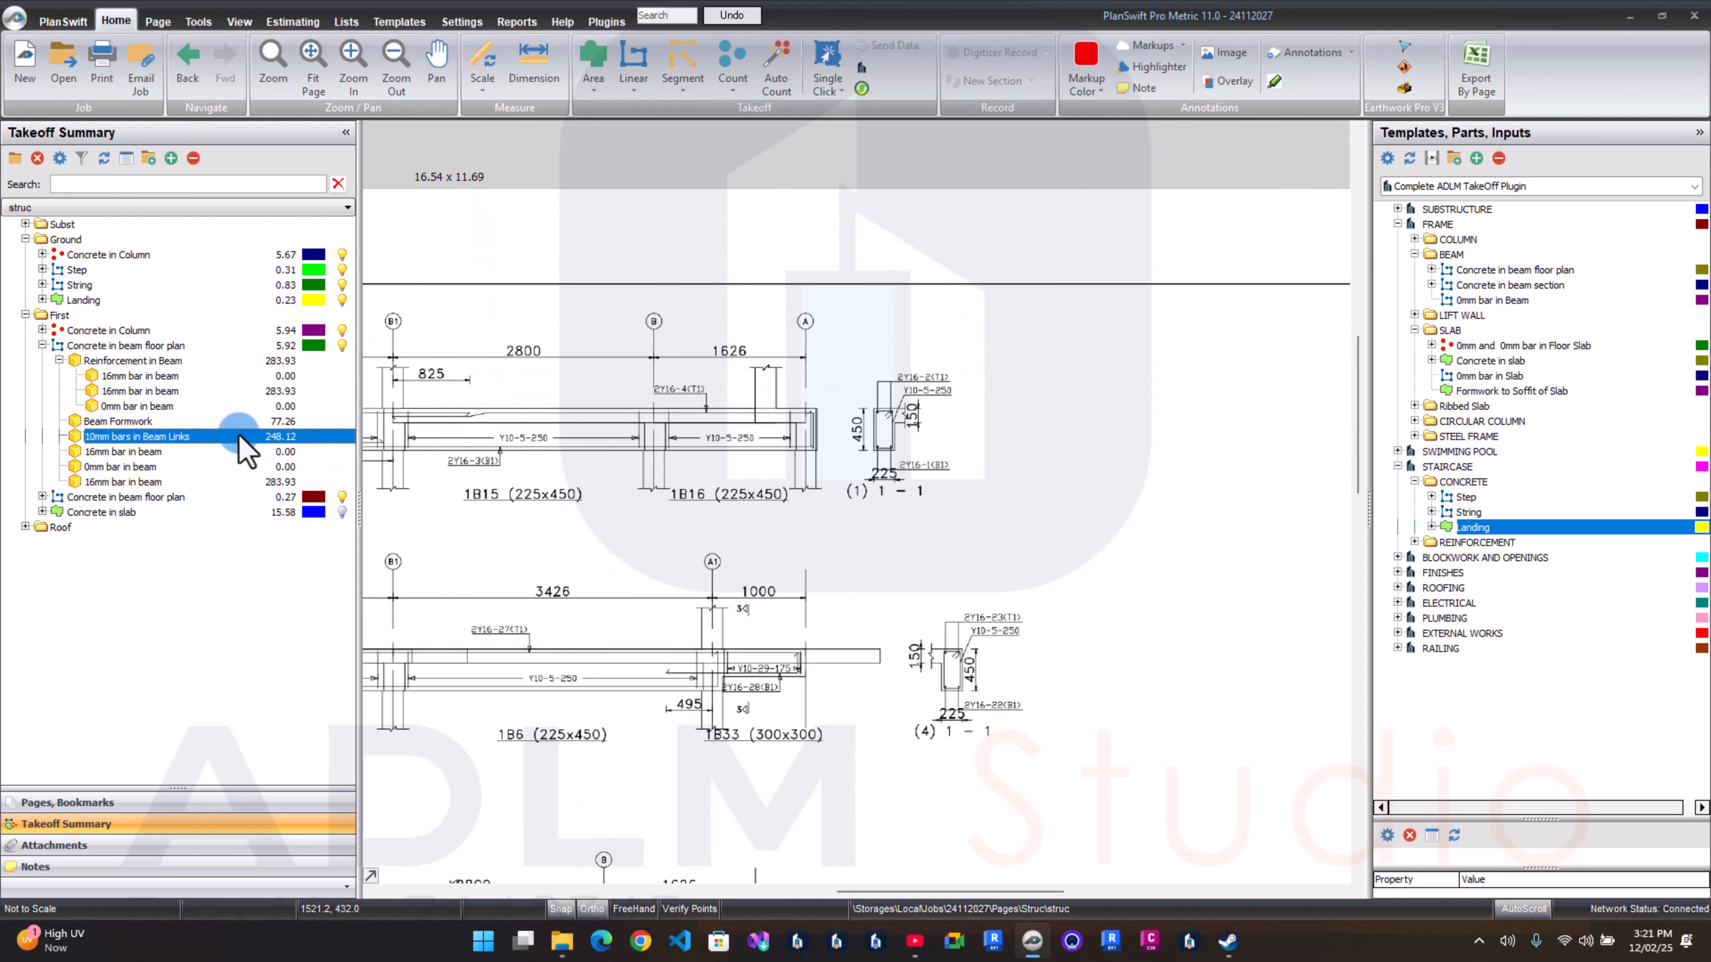
pyautogui.doubleClick(259, 424)
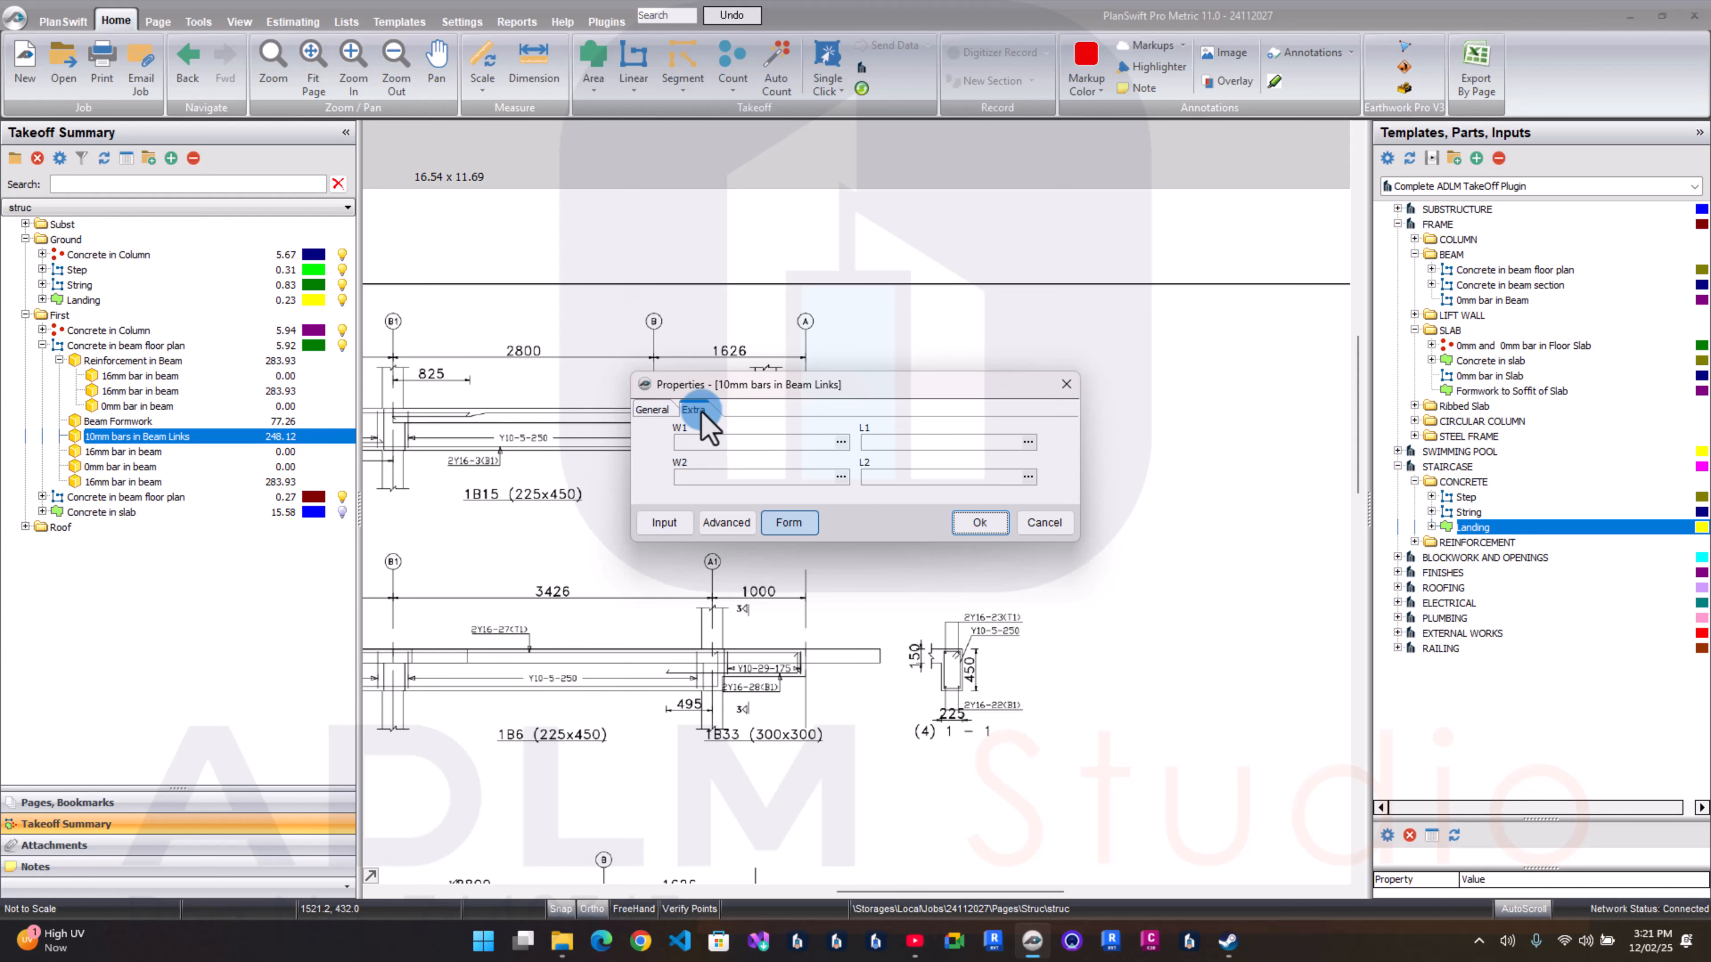
pyautogui.click(970, 525)
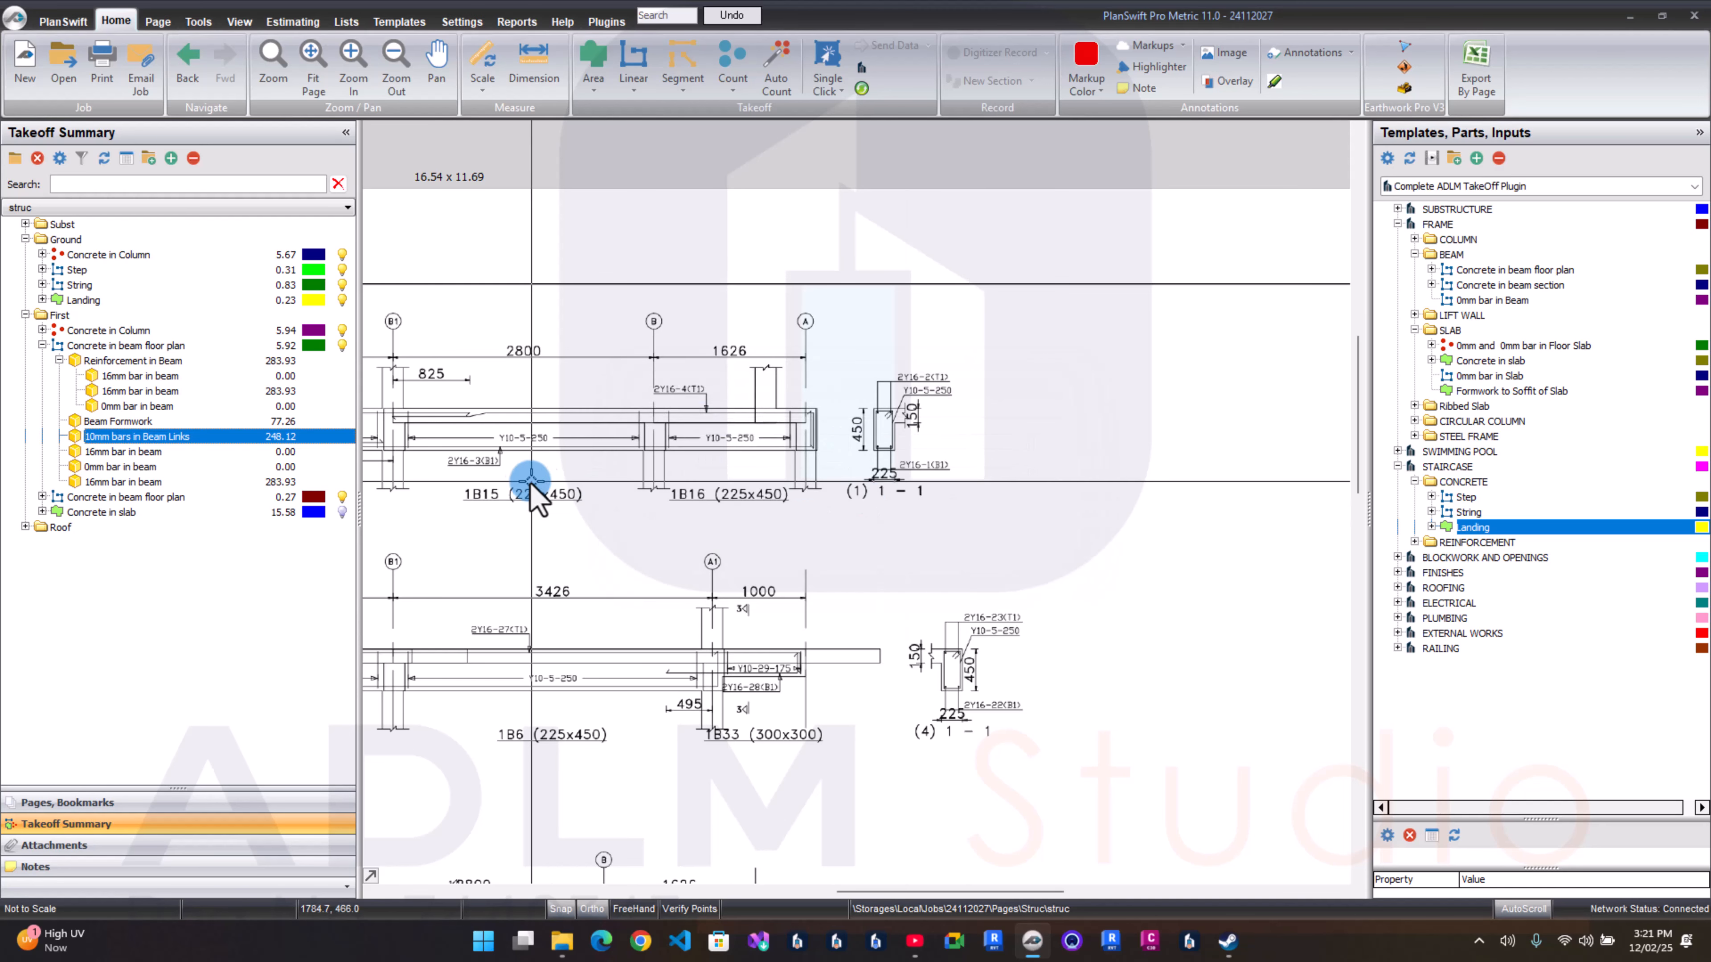
pyautogui.click(847, 510)
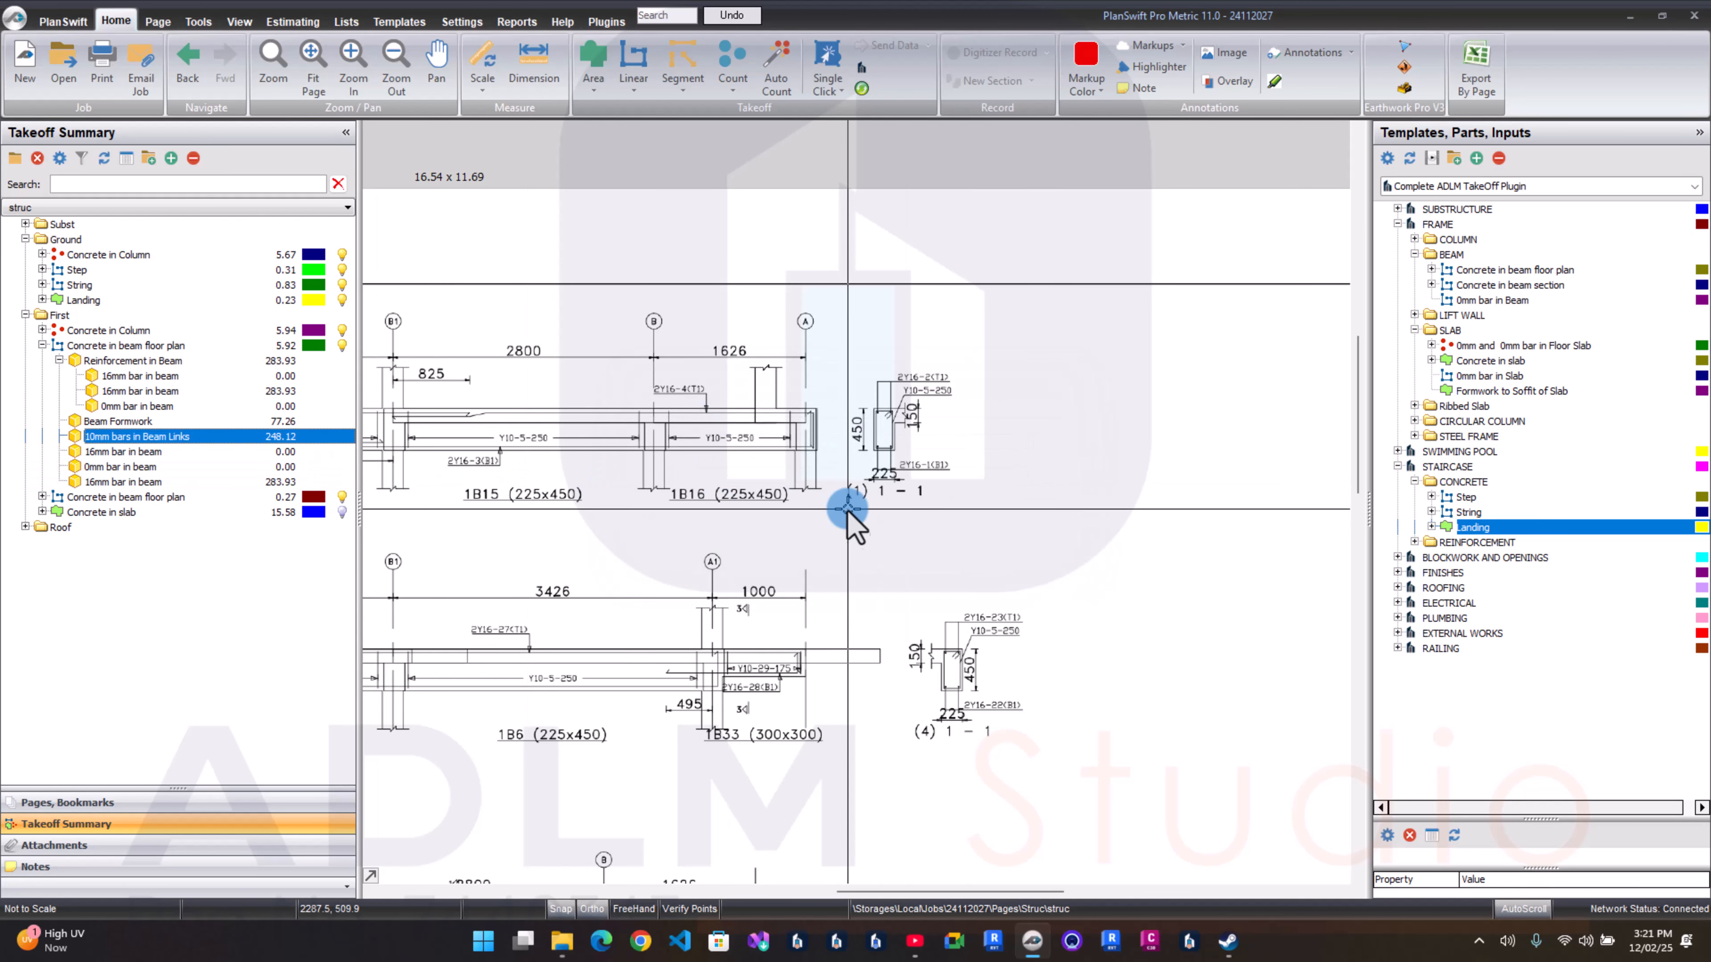
pyautogui.scroll(-2, 939, 559)
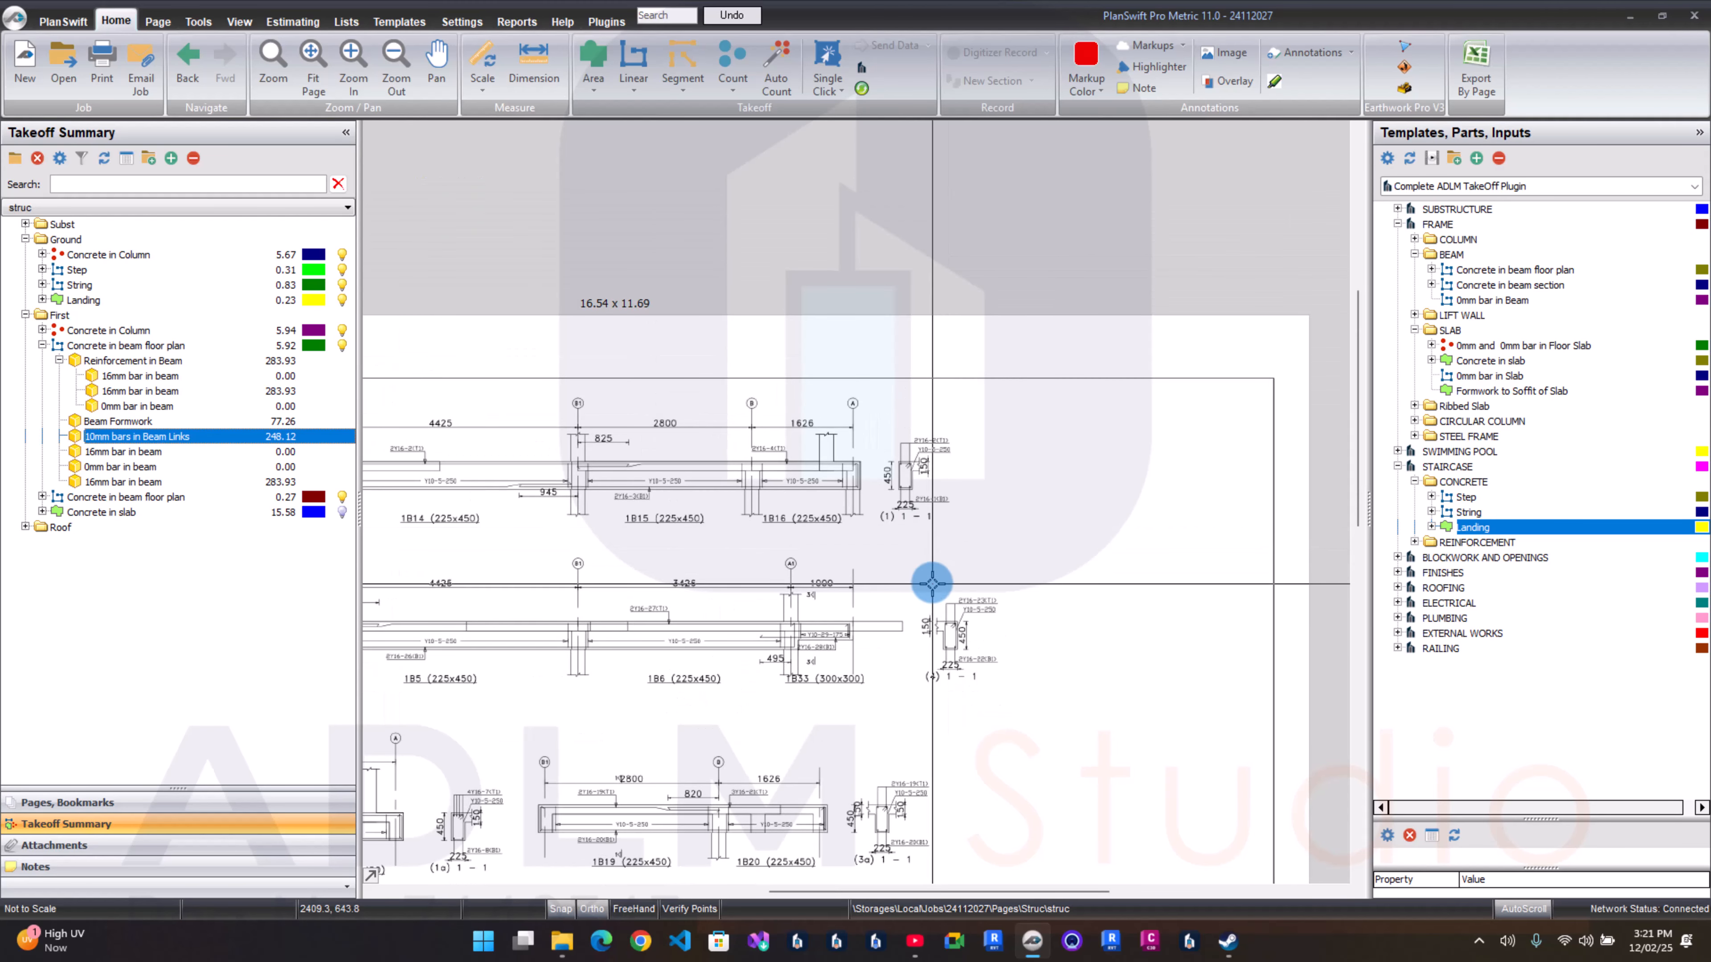
pyautogui.scroll(-5, 932, 584)
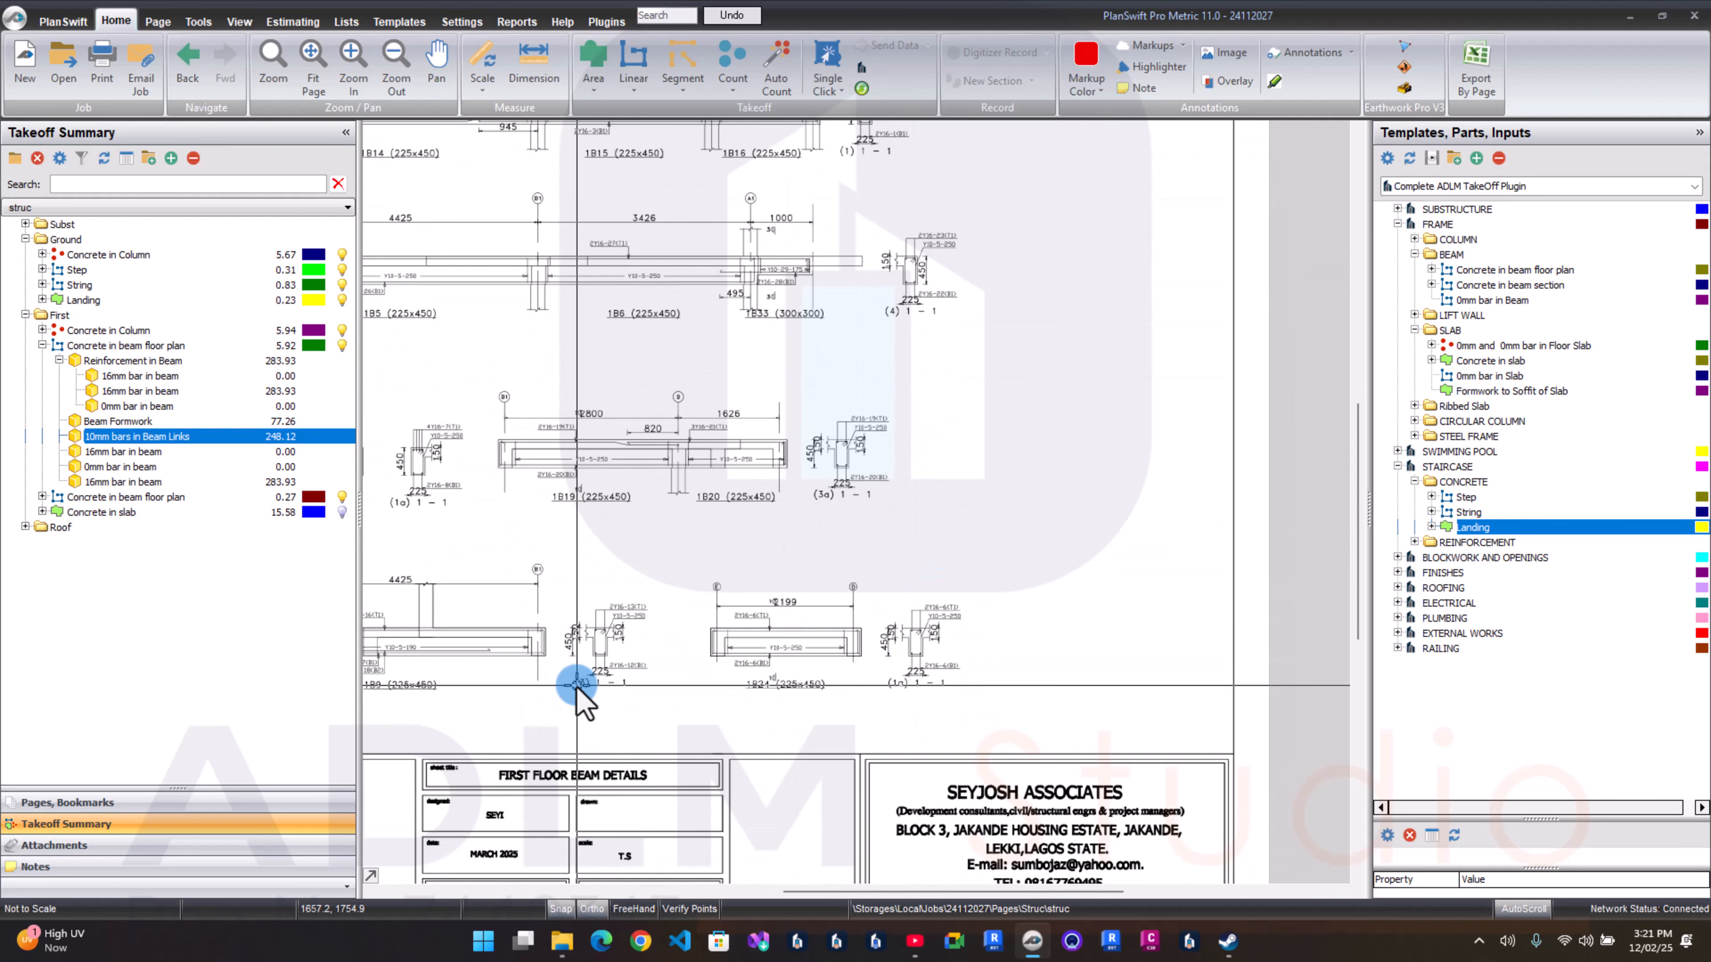
pyautogui.moveTo(577, 685)
pyautogui.mouseDown()
pyautogui.moveTo(648, 645)
pyautogui.moveTo(774, 667)
pyautogui.moveTo(852, 649)
pyautogui.moveTo(656, 677)
pyautogui.moveTo(804, 690)
pyautogui.mouseUp()
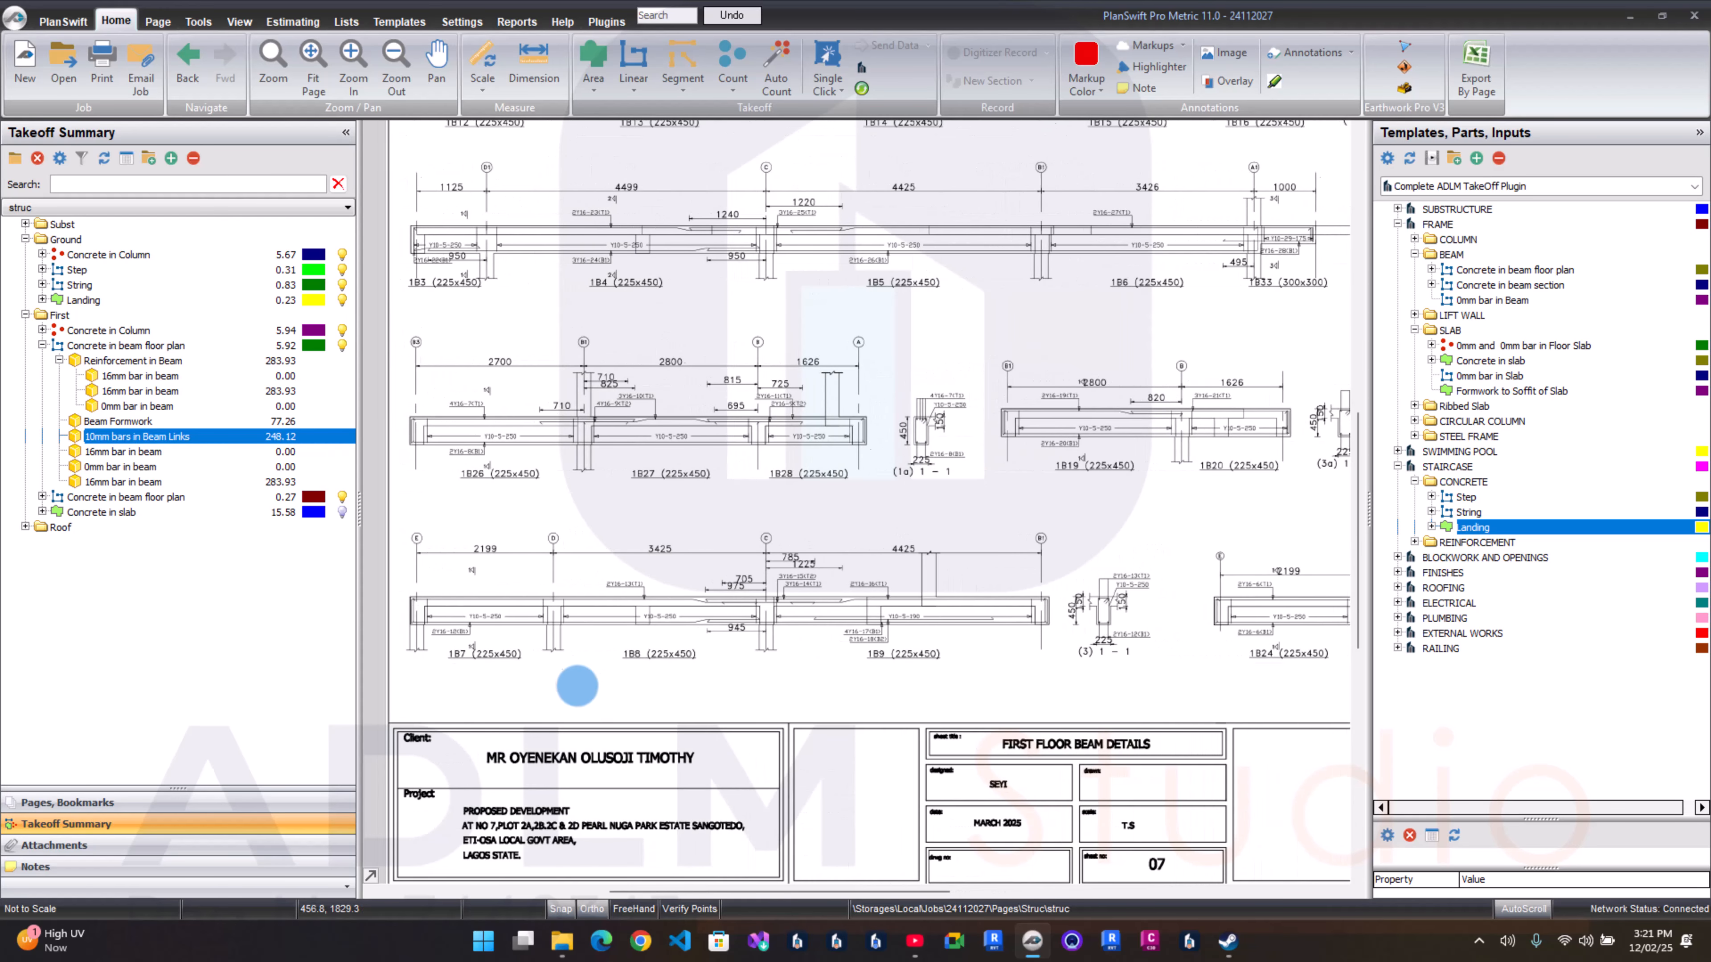
pyautogui.moveTo(576, 686); pyautogui.dragTo(572, 694)
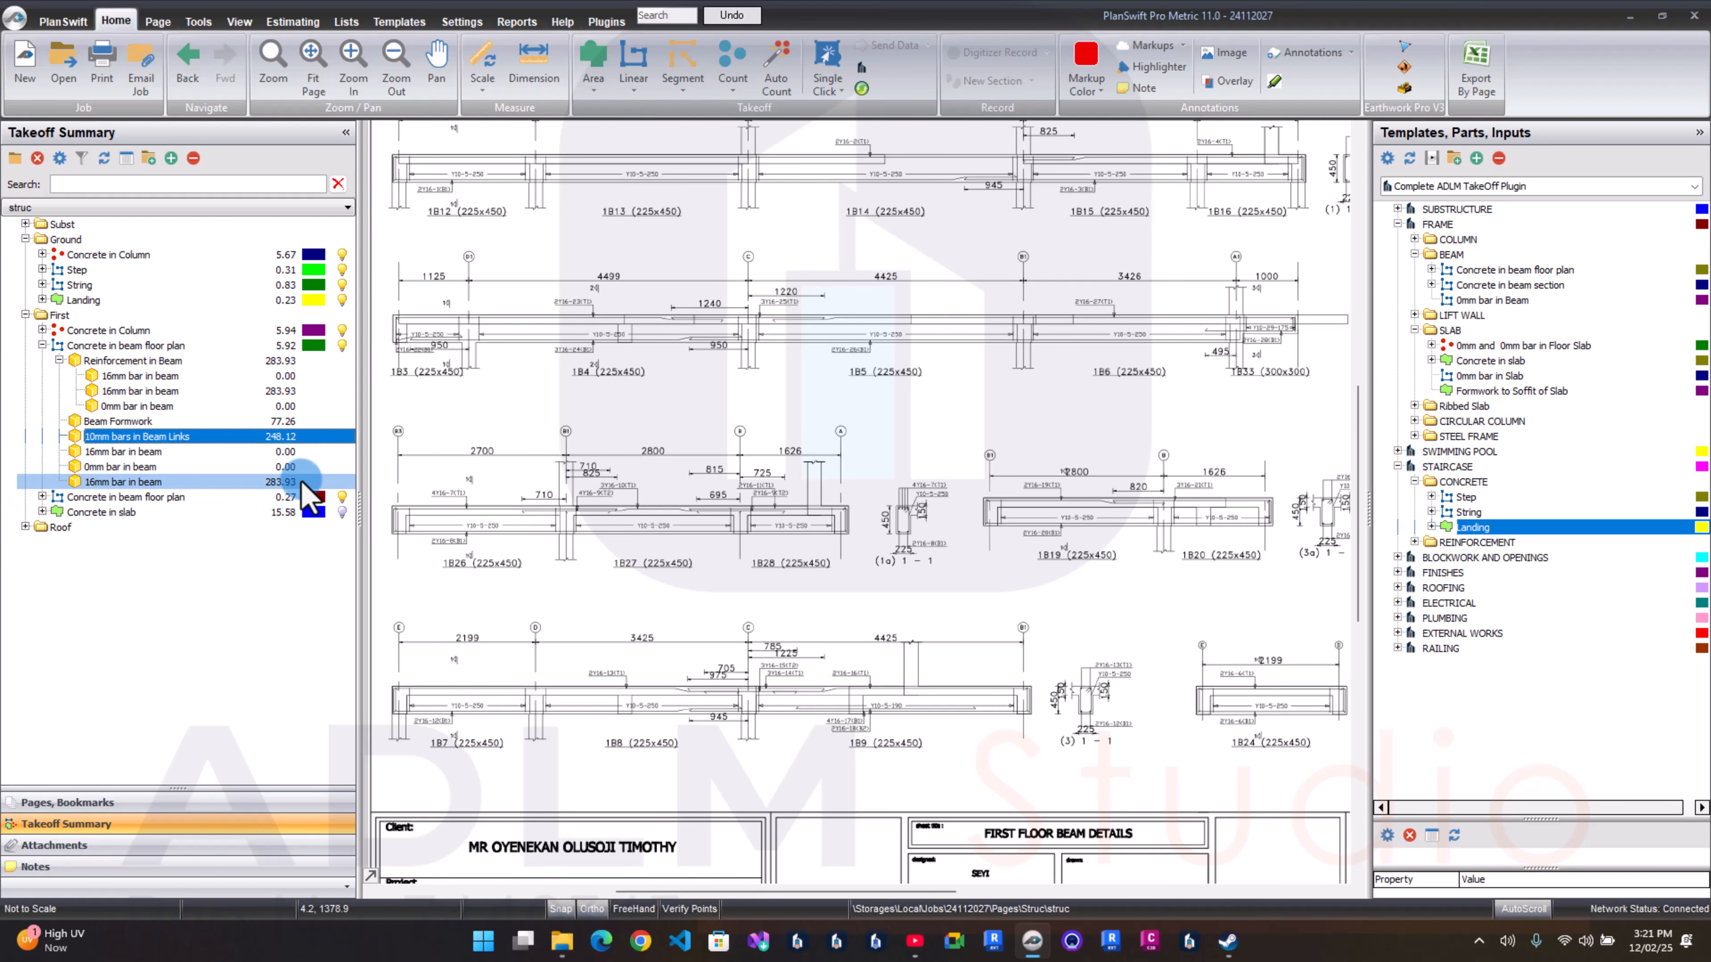
pyautogui.hscroll(10, 726, 513)
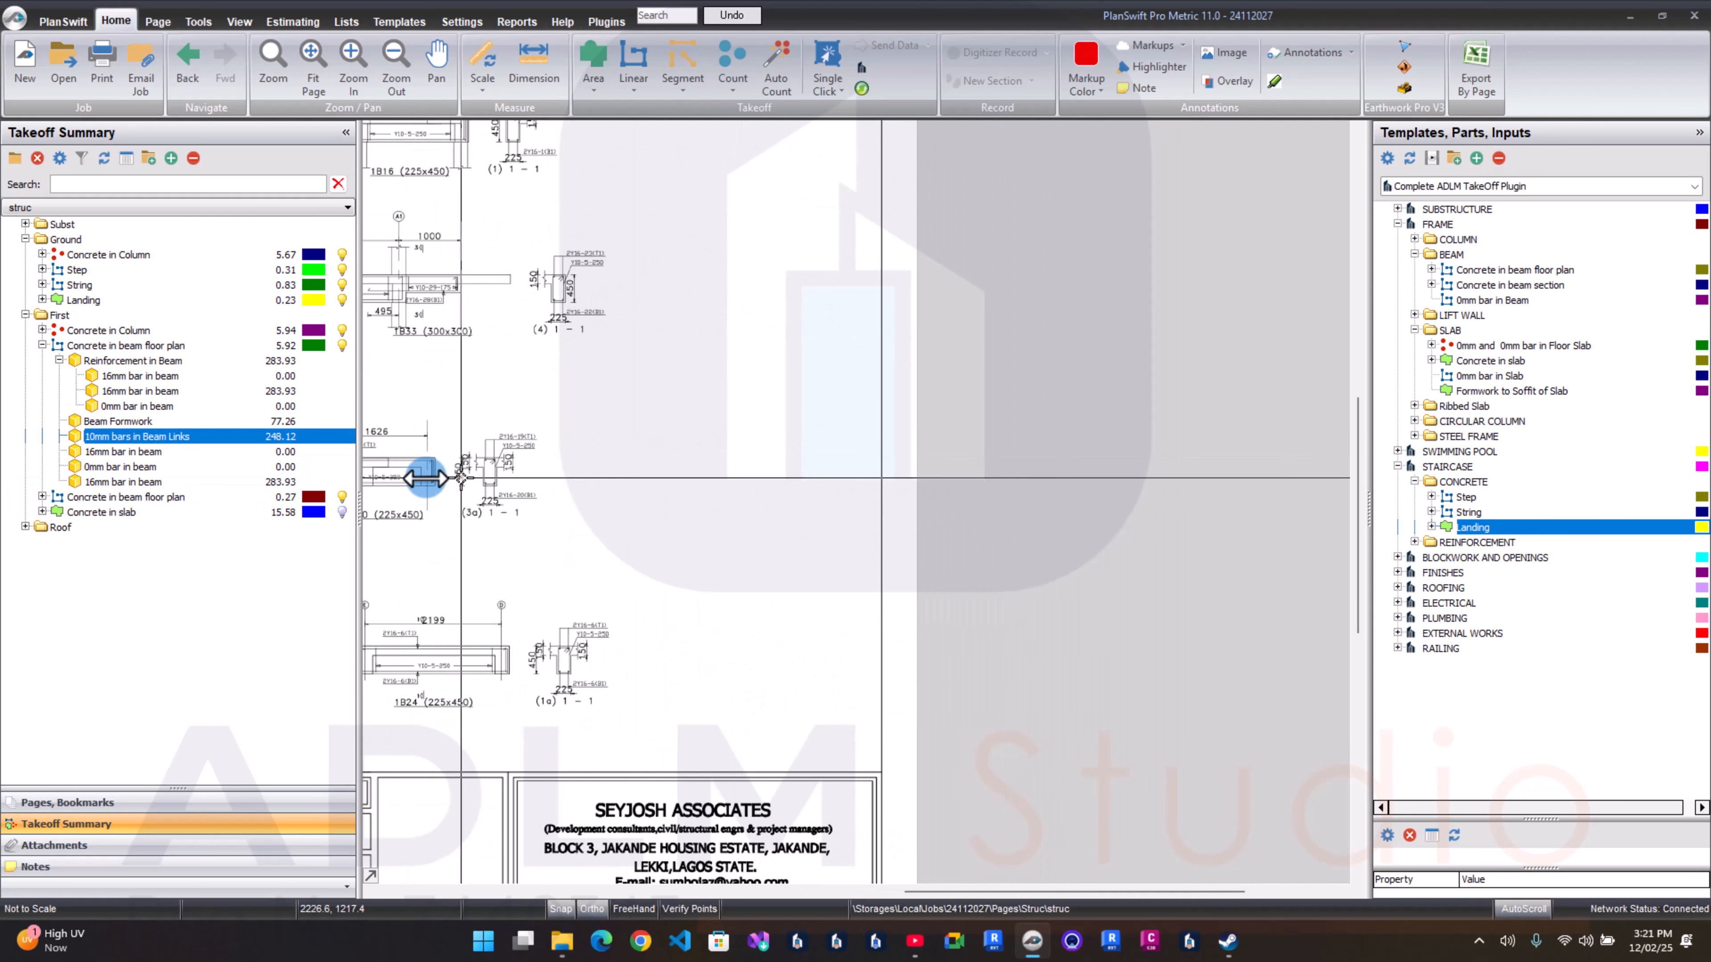
# Step: Set the lower First folder beam takeoff's reinforcement to 16 mm top and bottom bars with 2 rods each
pyautogui.click(42, 497)
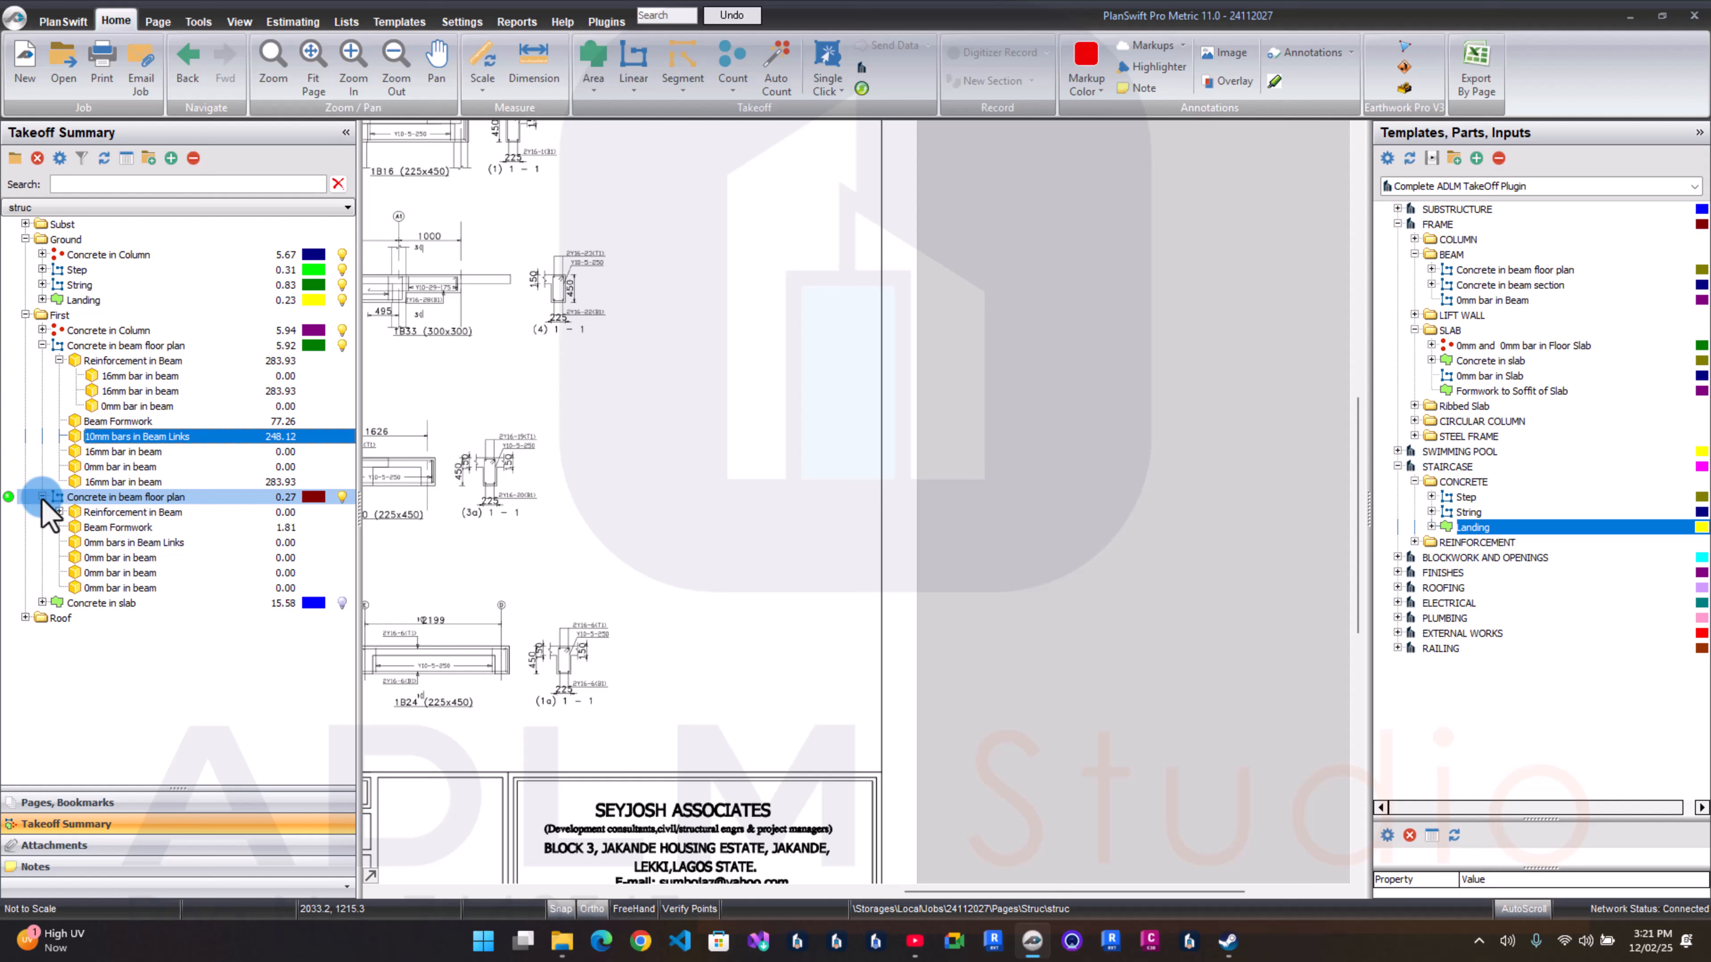
pyautogui.click(168, 512)
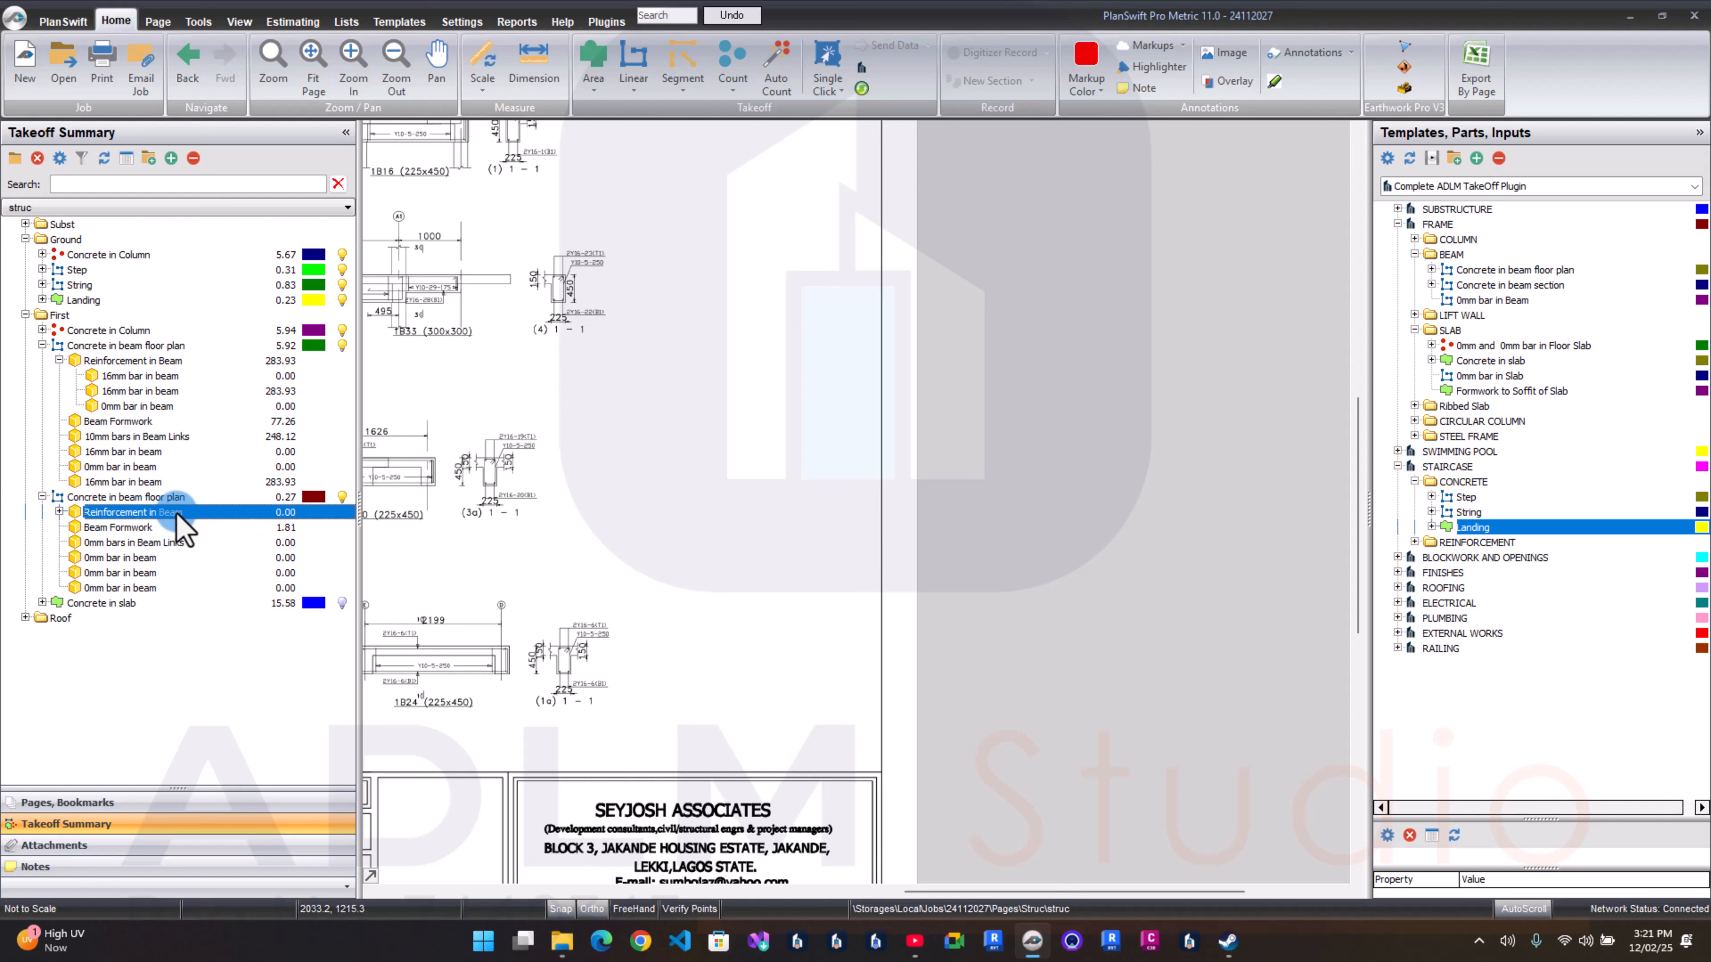
pyautogui.doubleClick(180, 513)
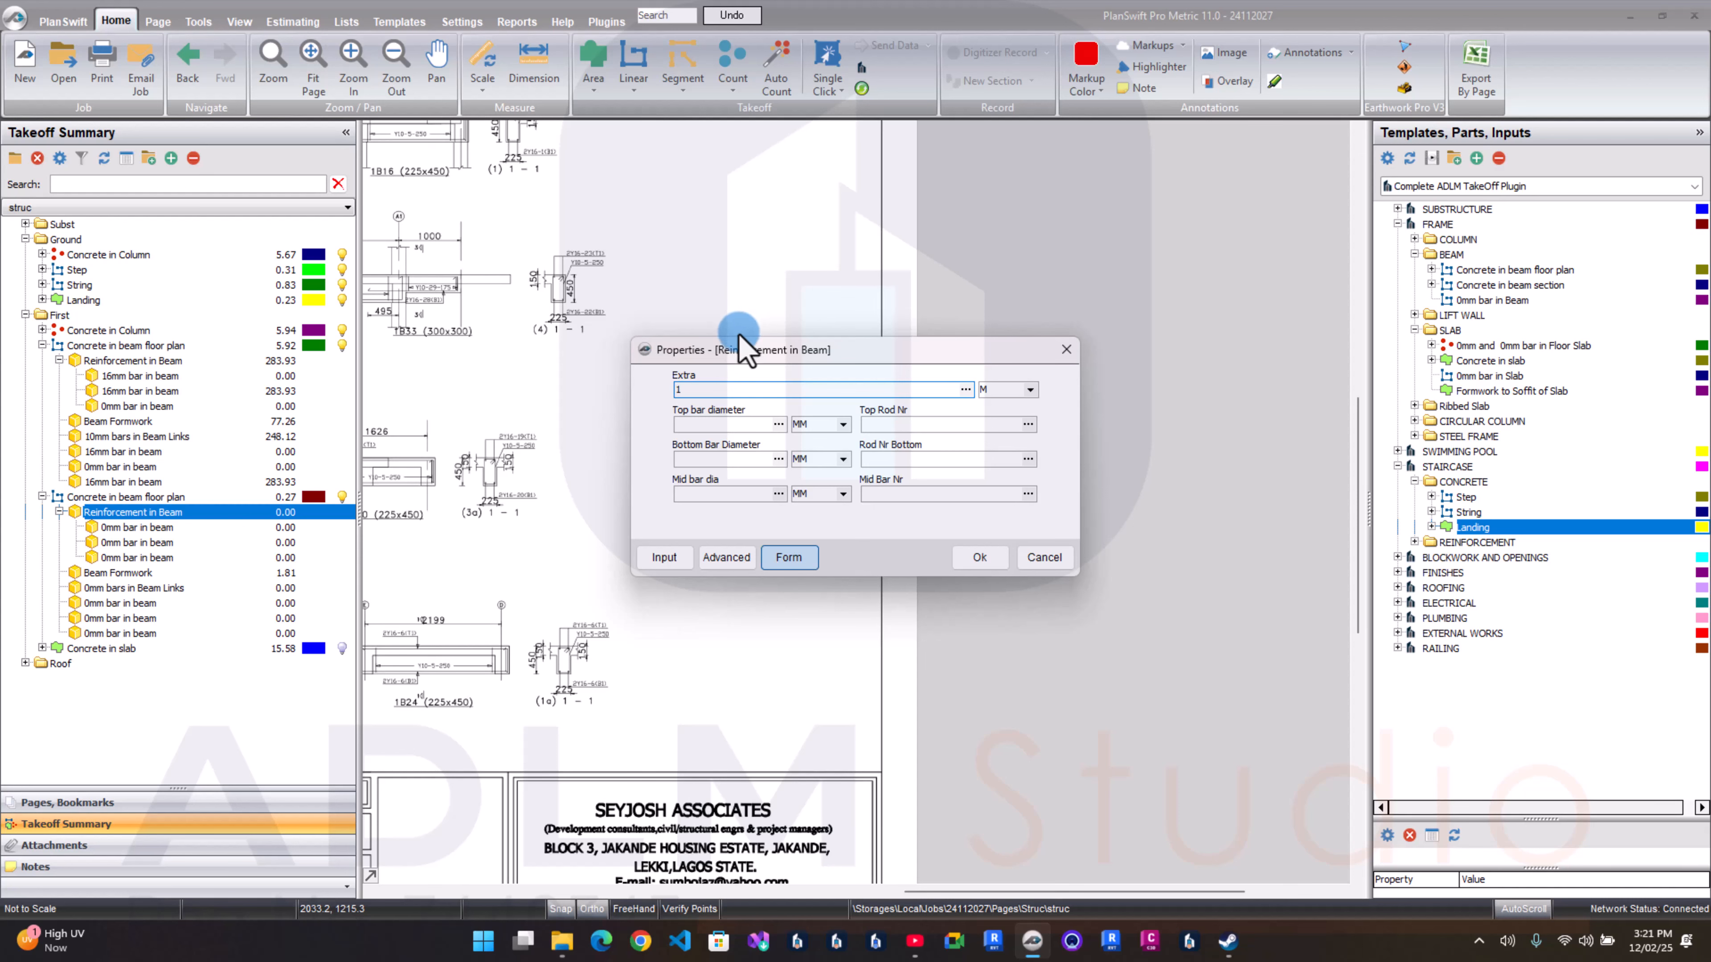
pyautogui.click(688, 426)
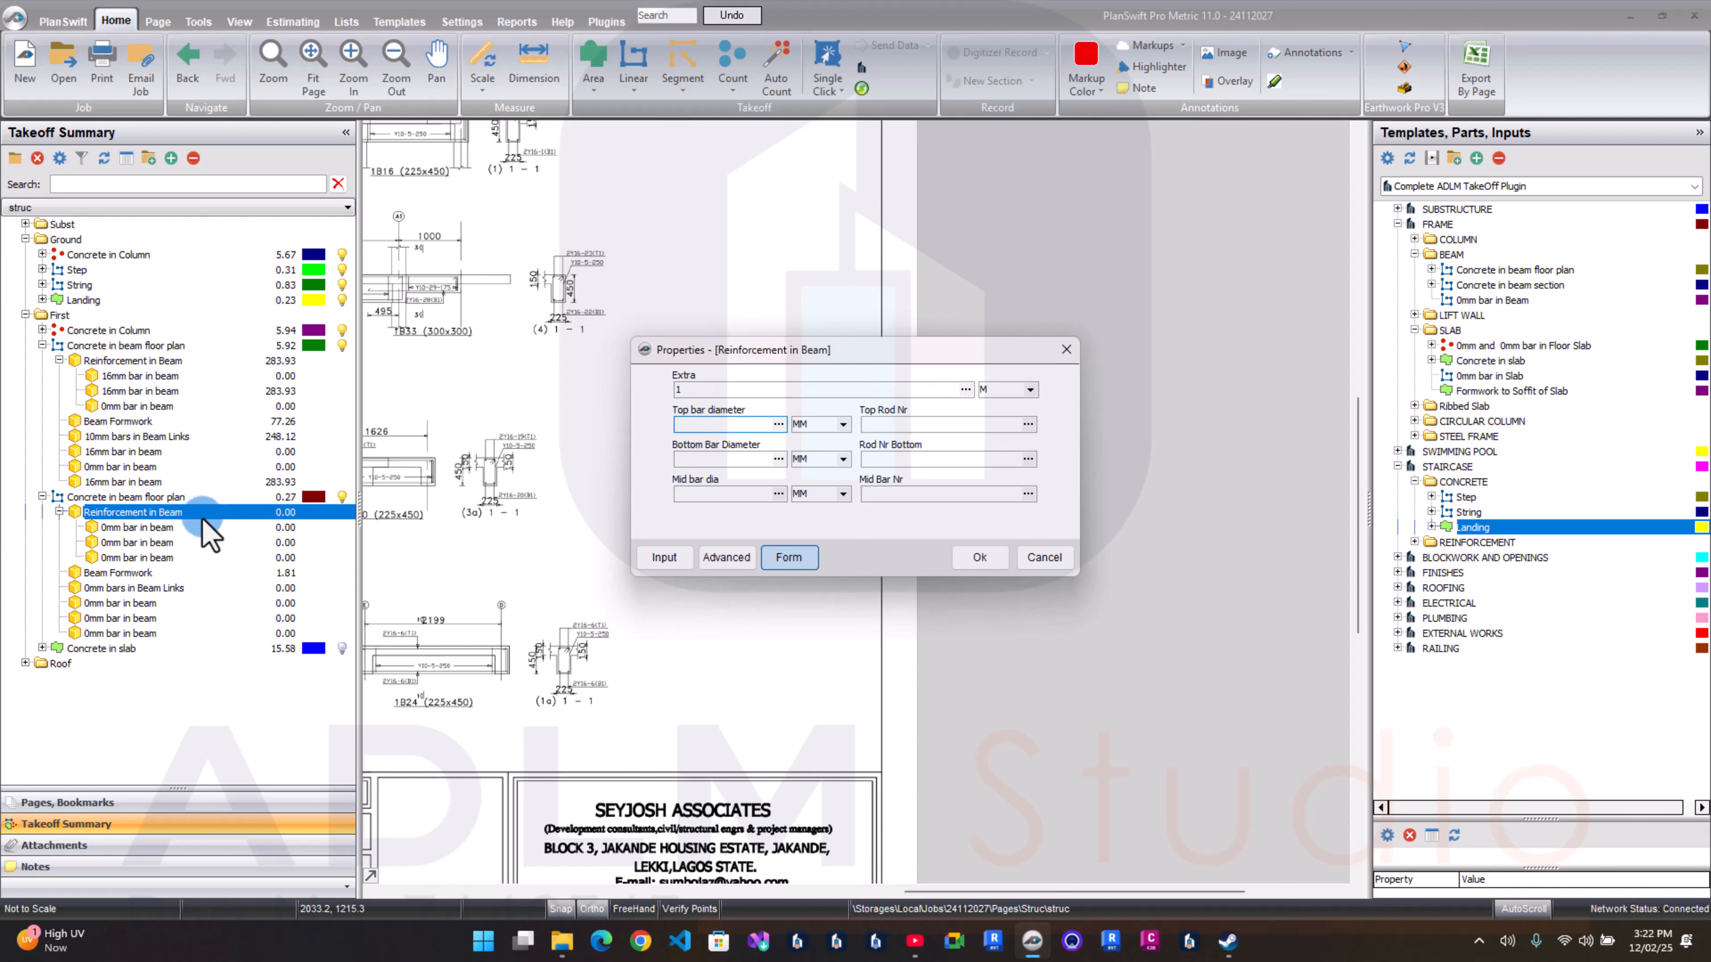
pyautogui.click(707, 424)
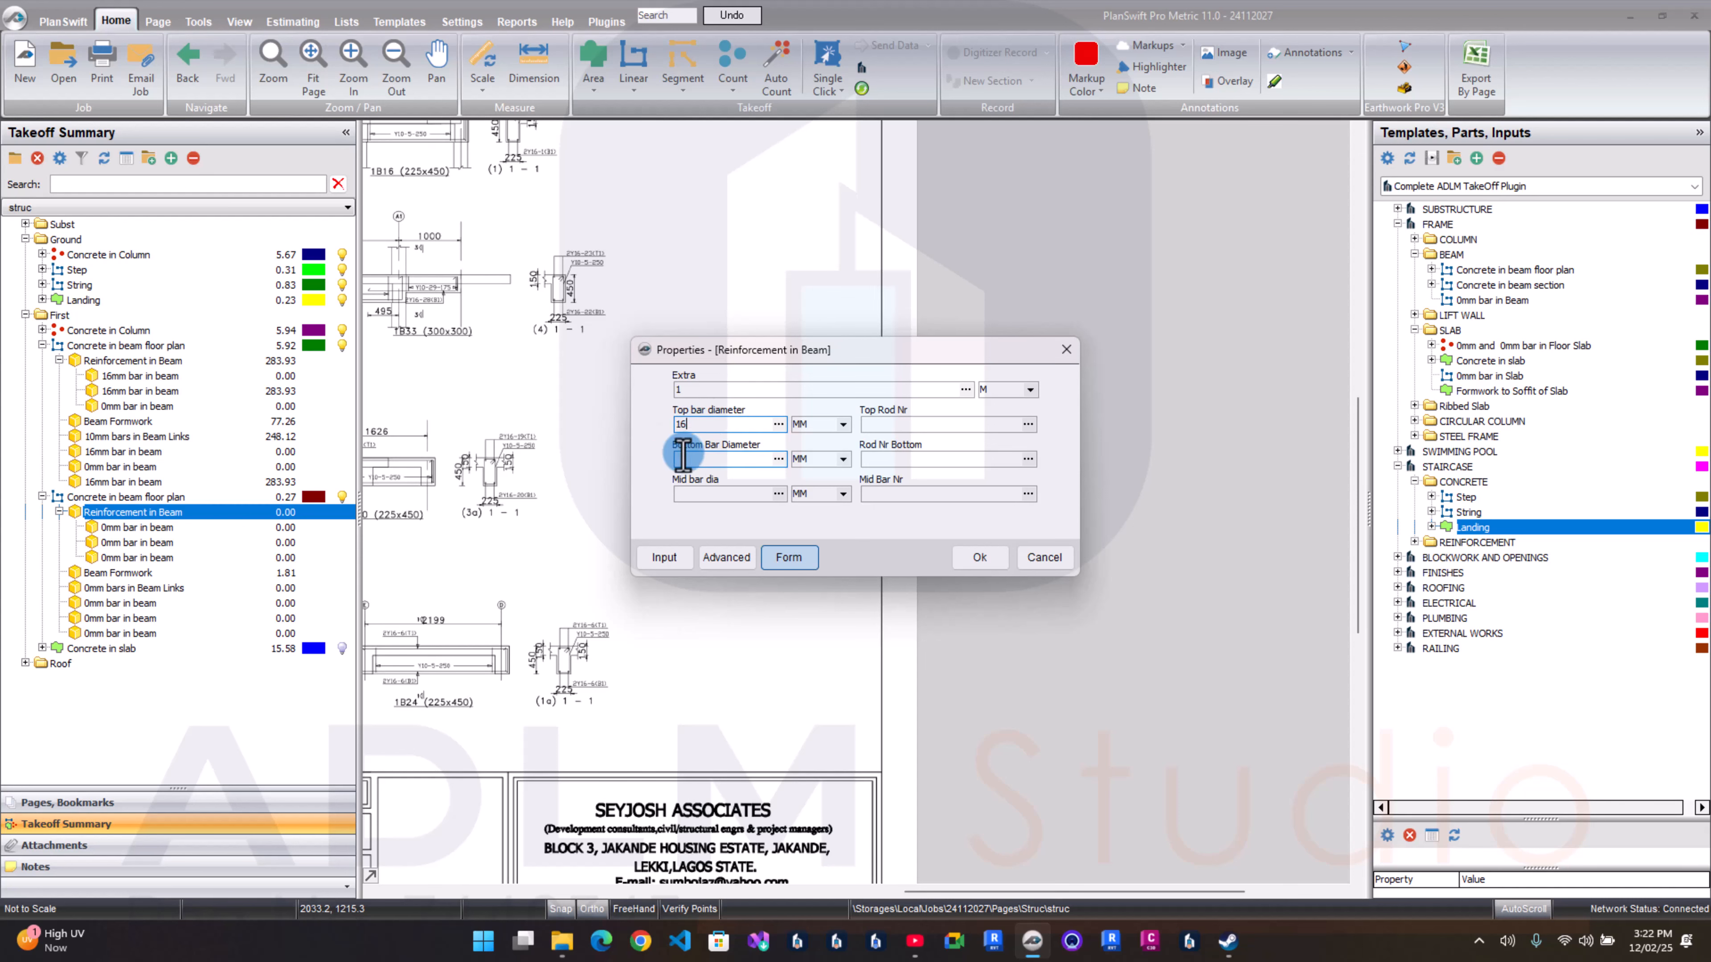
pyautogui.write('6')
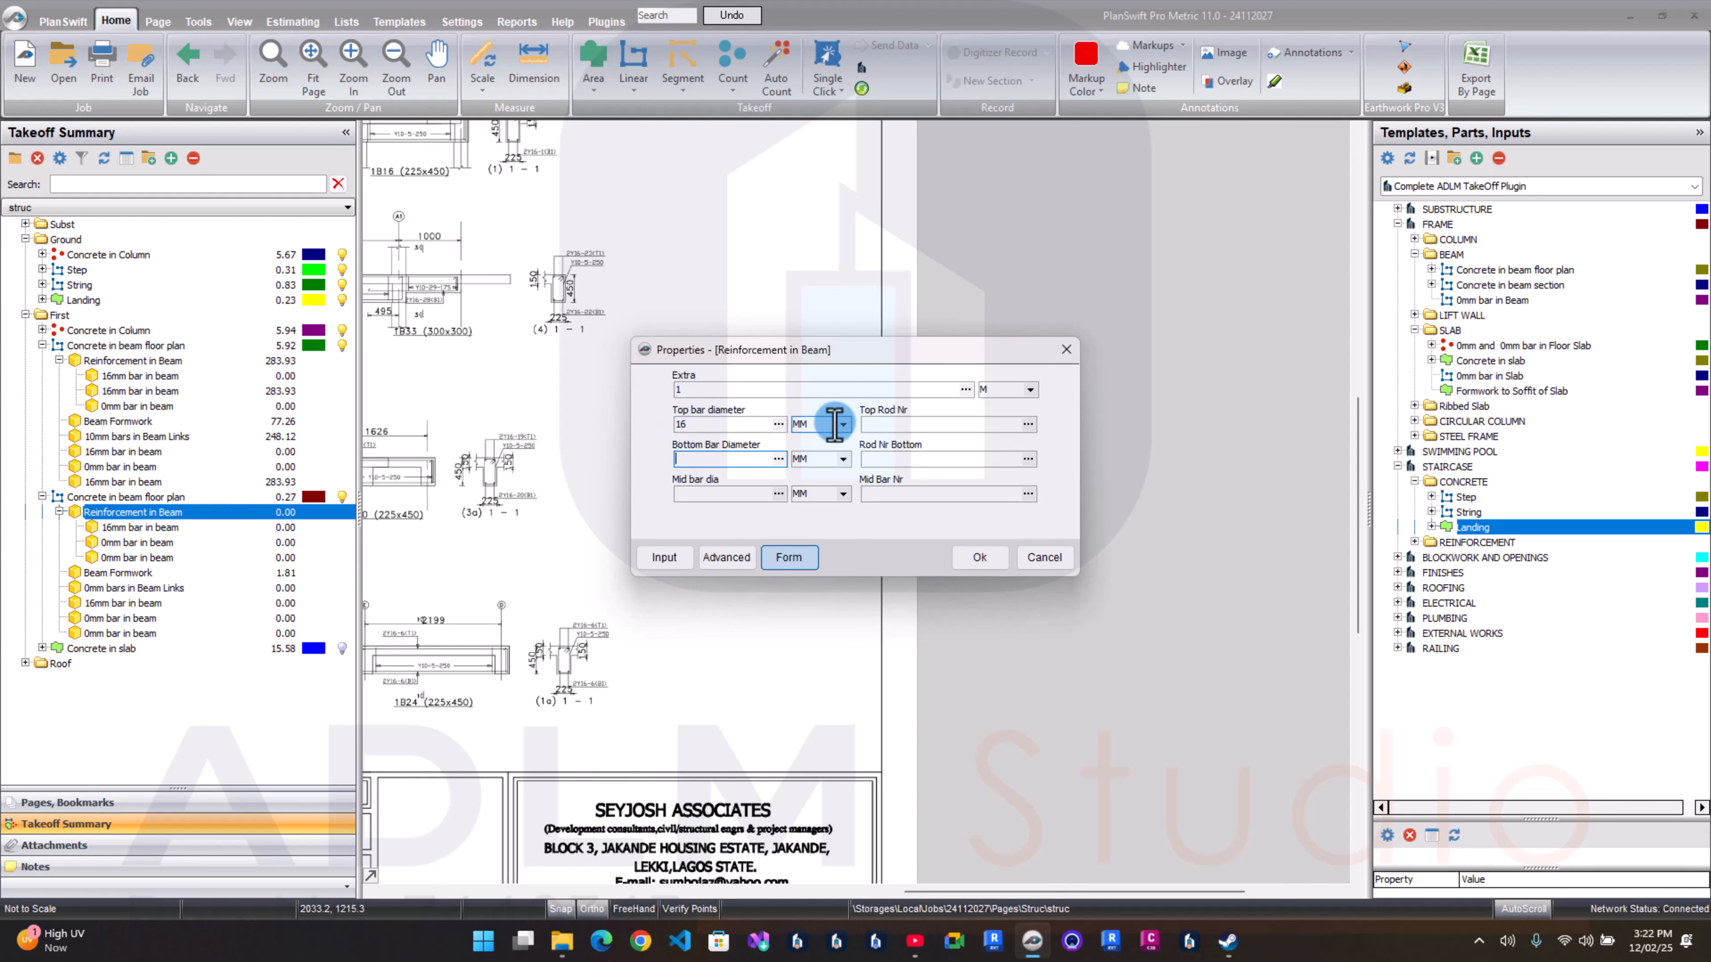
pyautogui.write('16')
pyautogui.click(920, 426)
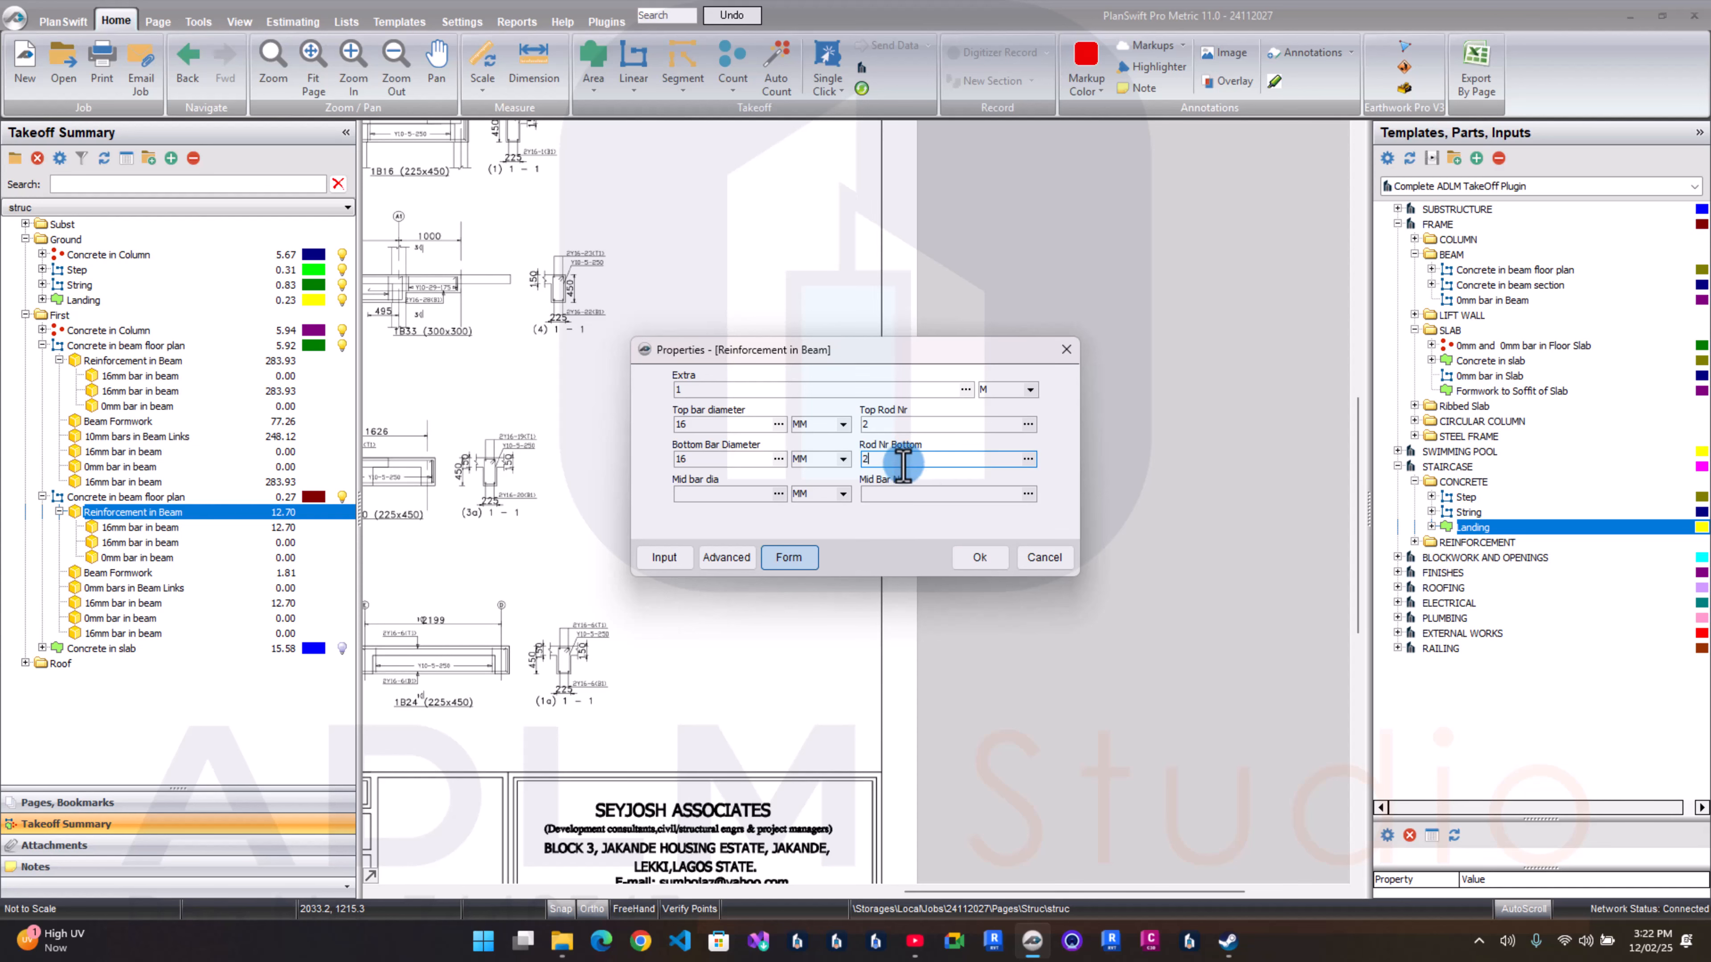
pyautogui.click(960, 549)
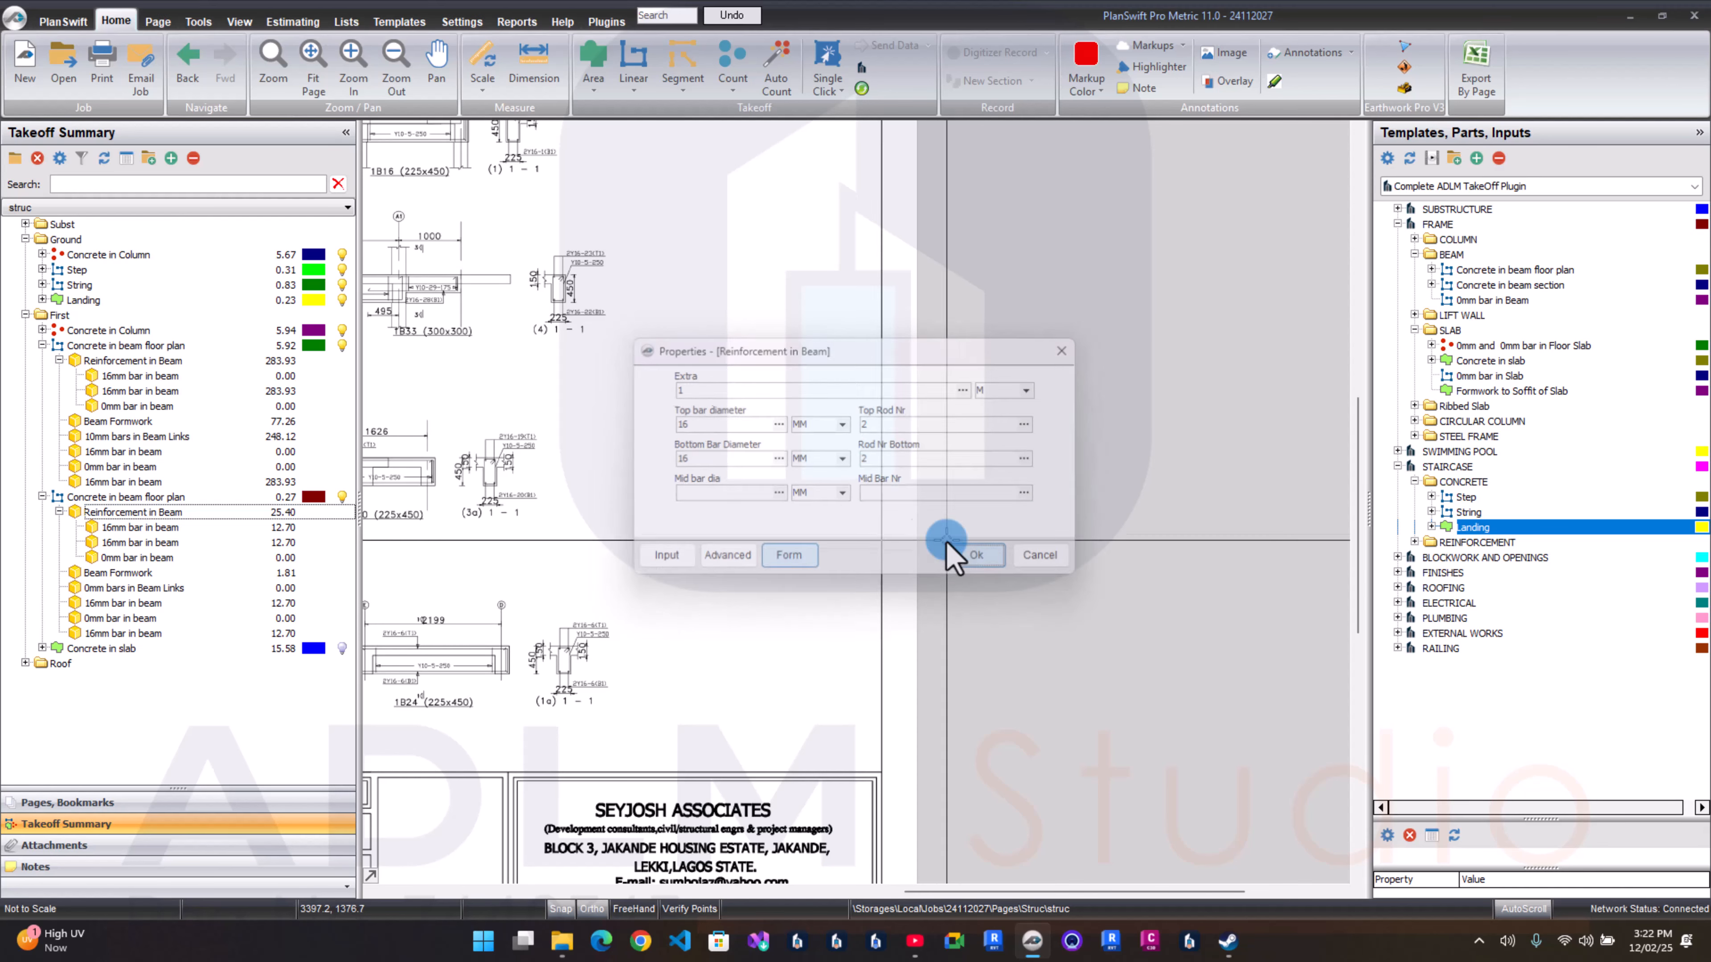
# Step: Define the lower First folder beam takeoff's links with diameter 10 mm and link spacing .25 m, and collapse both beam takeoffs
pyautogui.doubleClick(171, 587)
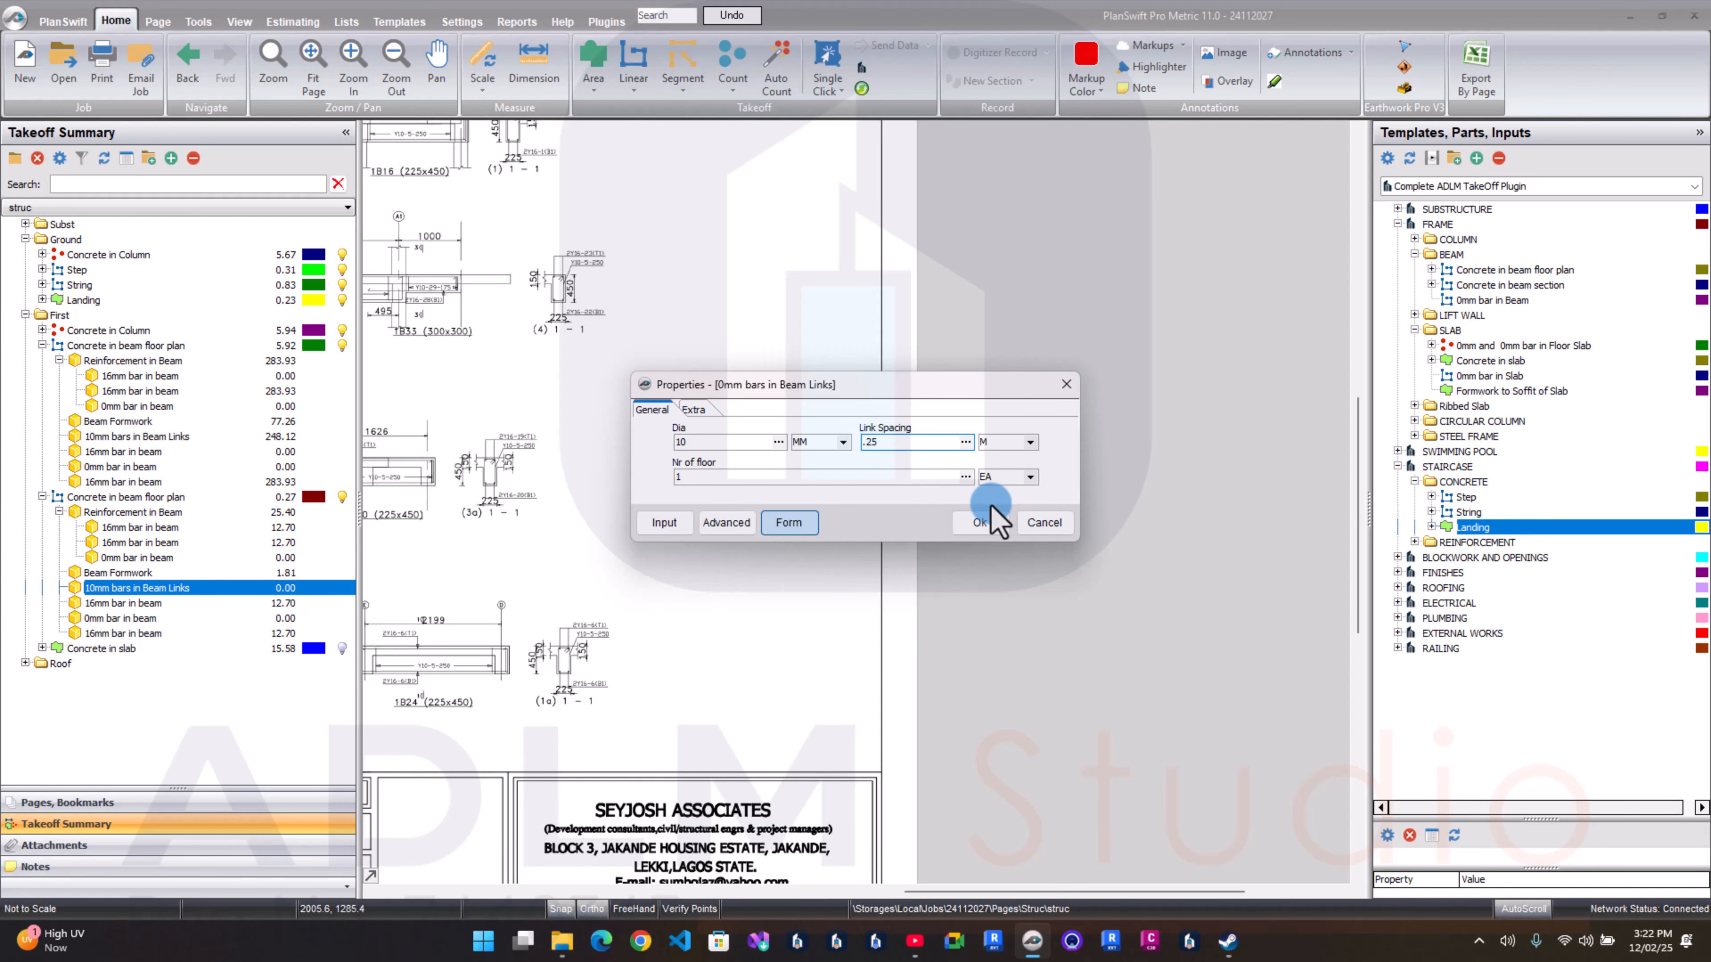
pyautogui.click(981, 523)
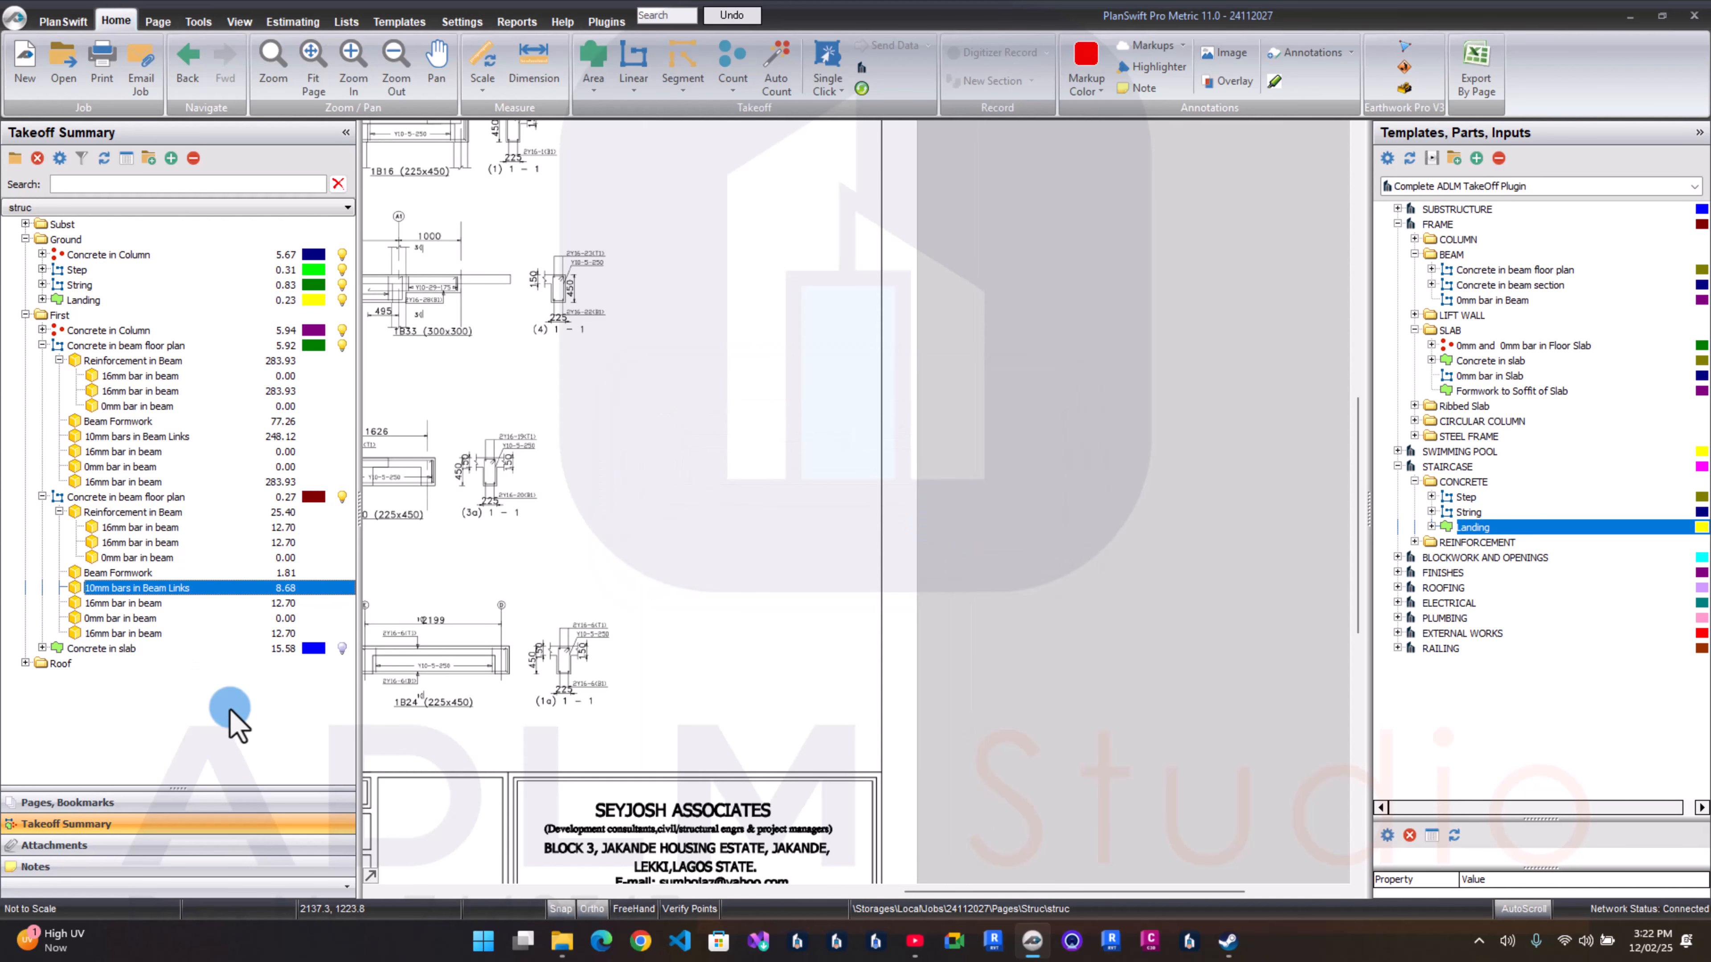
pyautogui.moveTo(559, 530); pyautogui.dragTo(871, 622)
pyautogui.moveTo(500, 491)
pyautogui.mouseDown()
pyautogui.moveTo(546, 497)
pyautogui.moveTo(572, 530)
pyautogui.mouseUp()
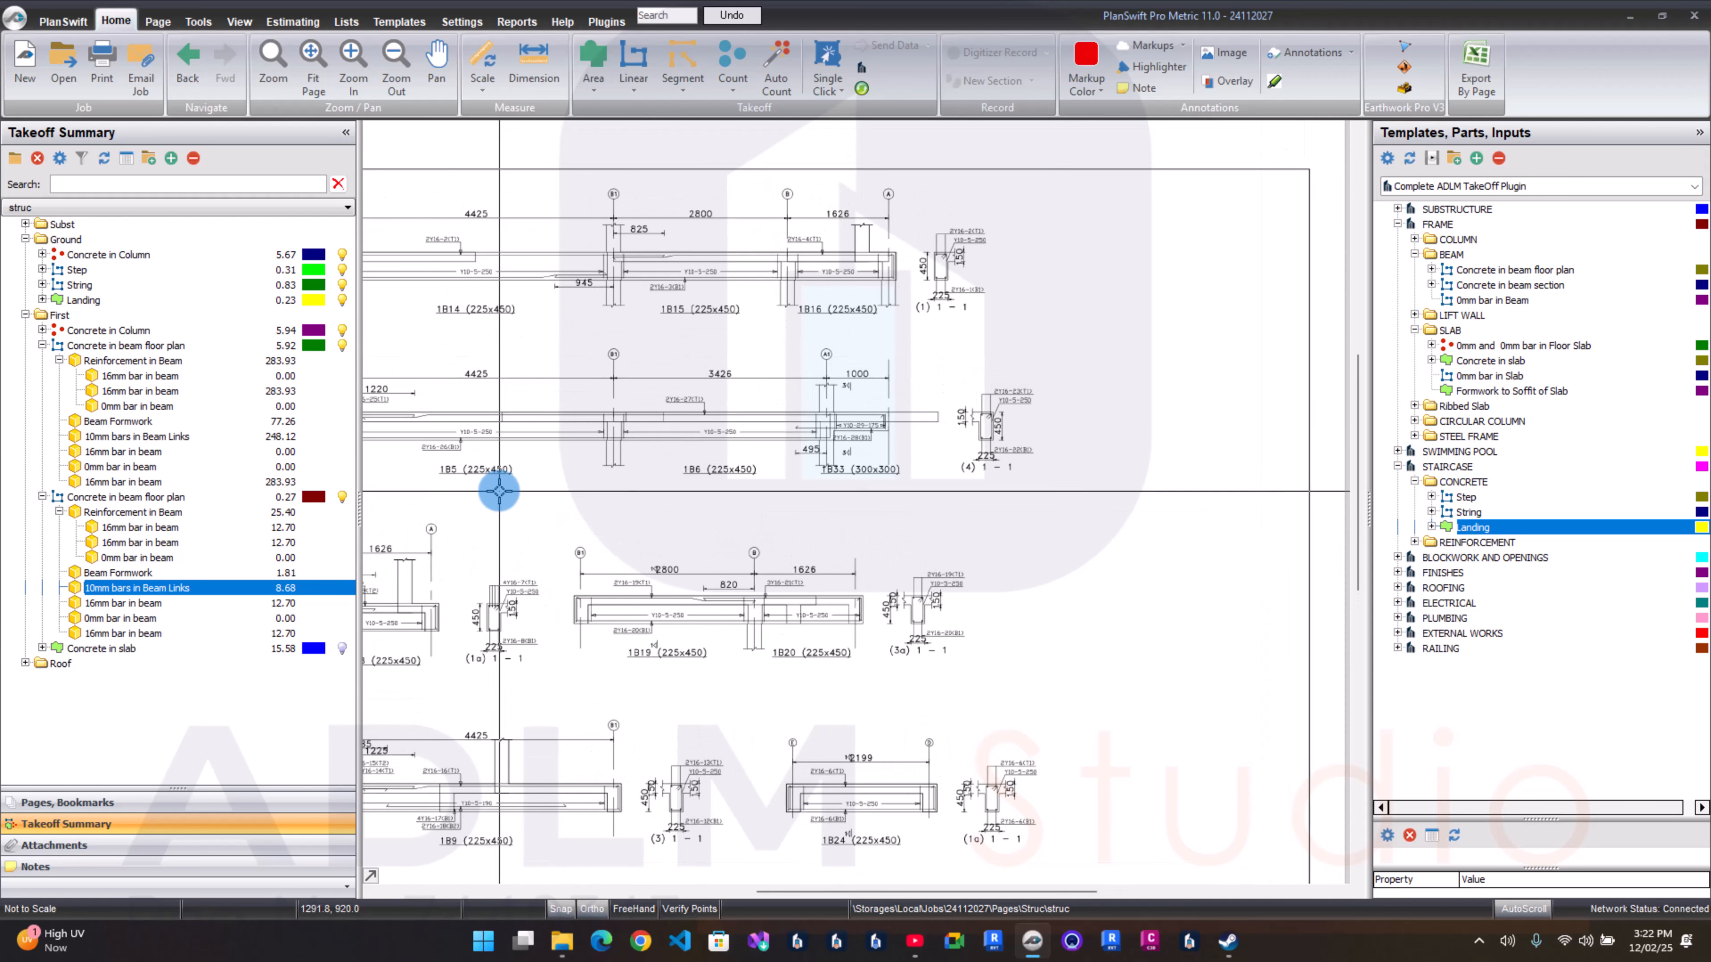
pyautogui.click(42, 345)
pyautogui.click(42, 360)
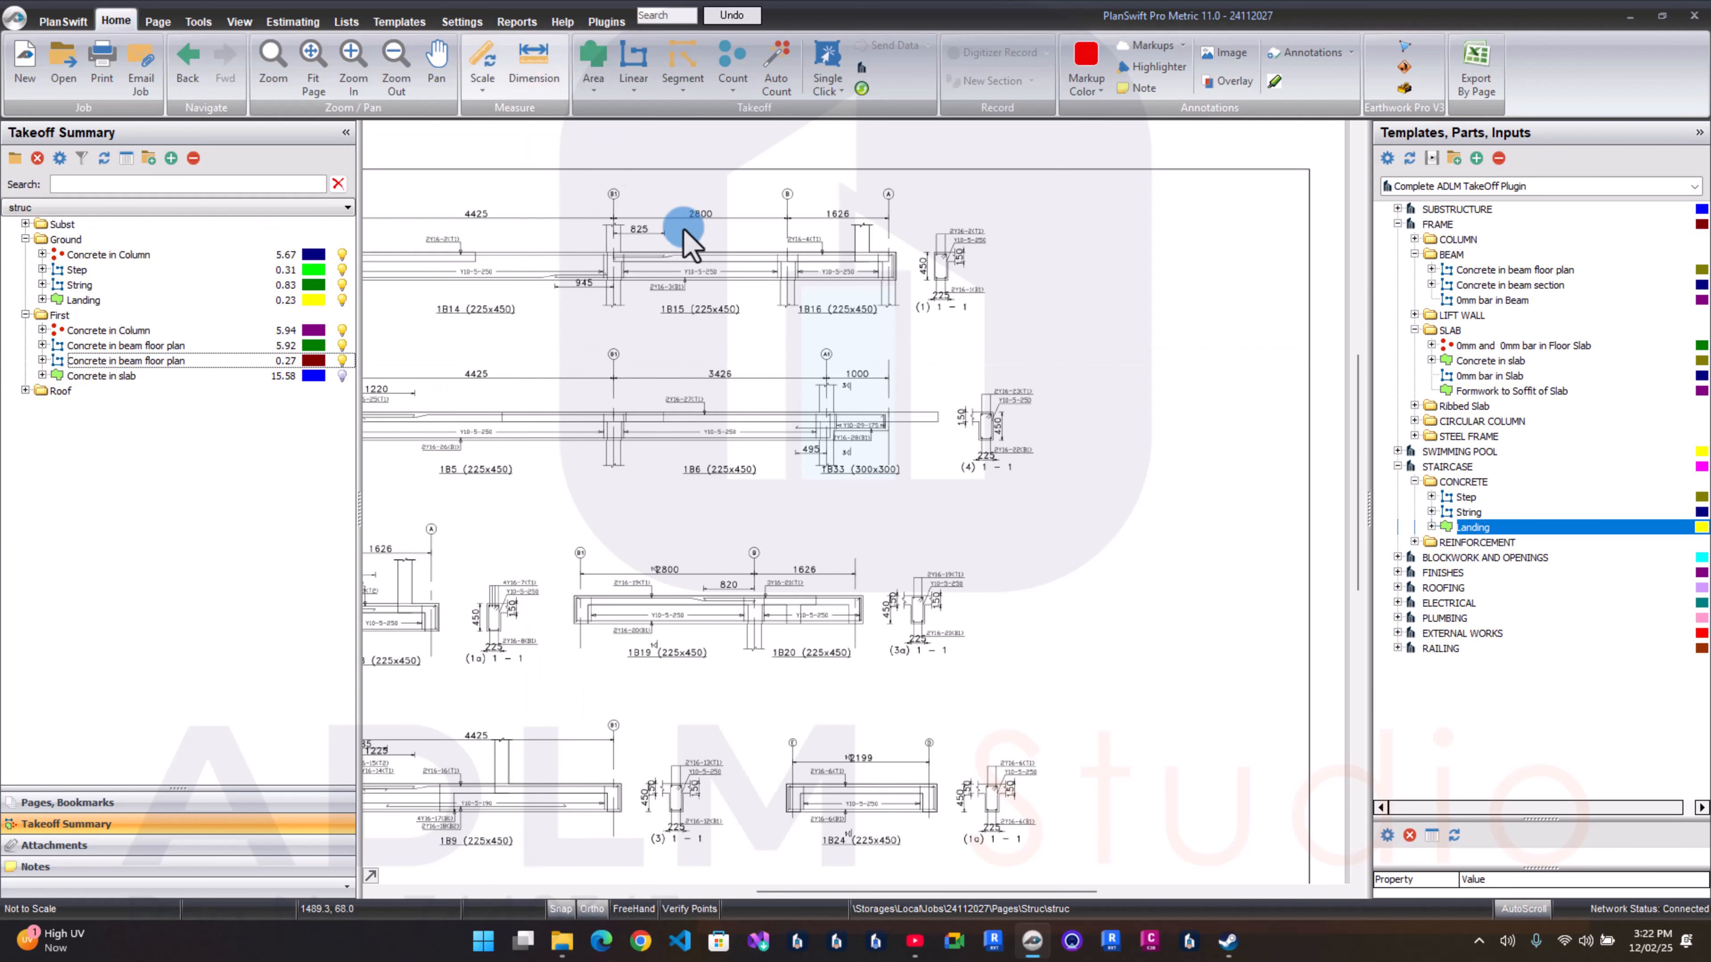
# Step: Scale the page with a 2.8 m dimension between grid lines B1 and B above beam 1B15
pyautogui.moveTo(676, 257); pyautogui.dragTo(850, 342)
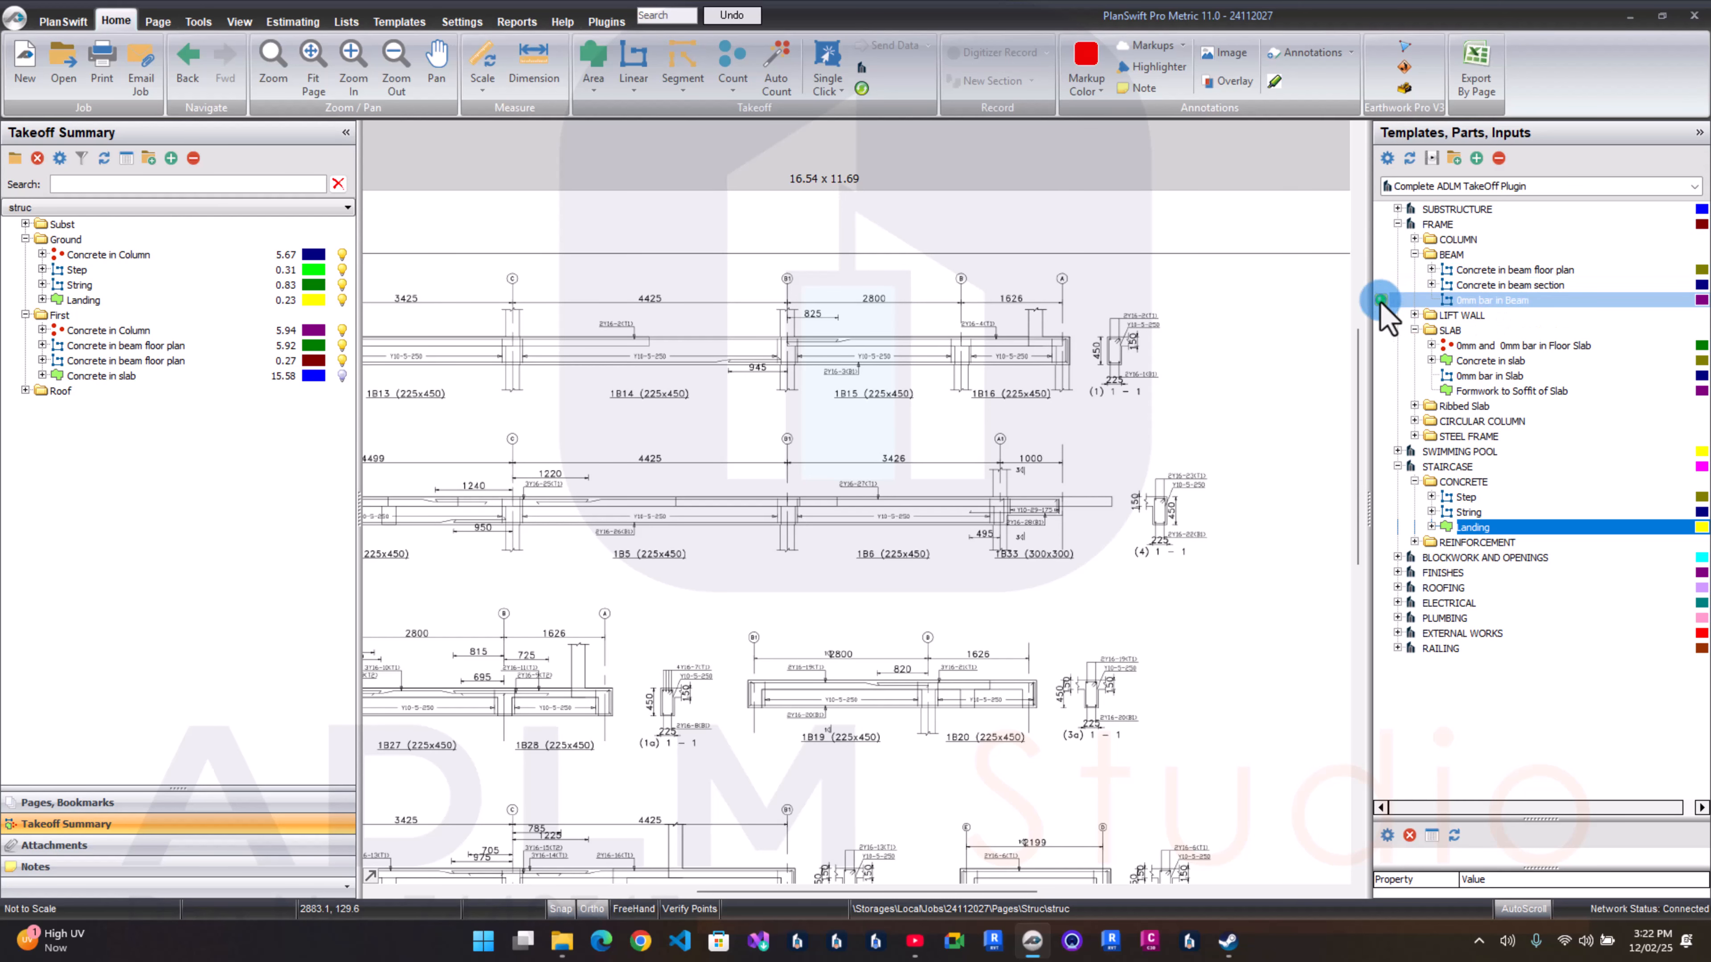
pyautogui.scroll(3, 969, 324)
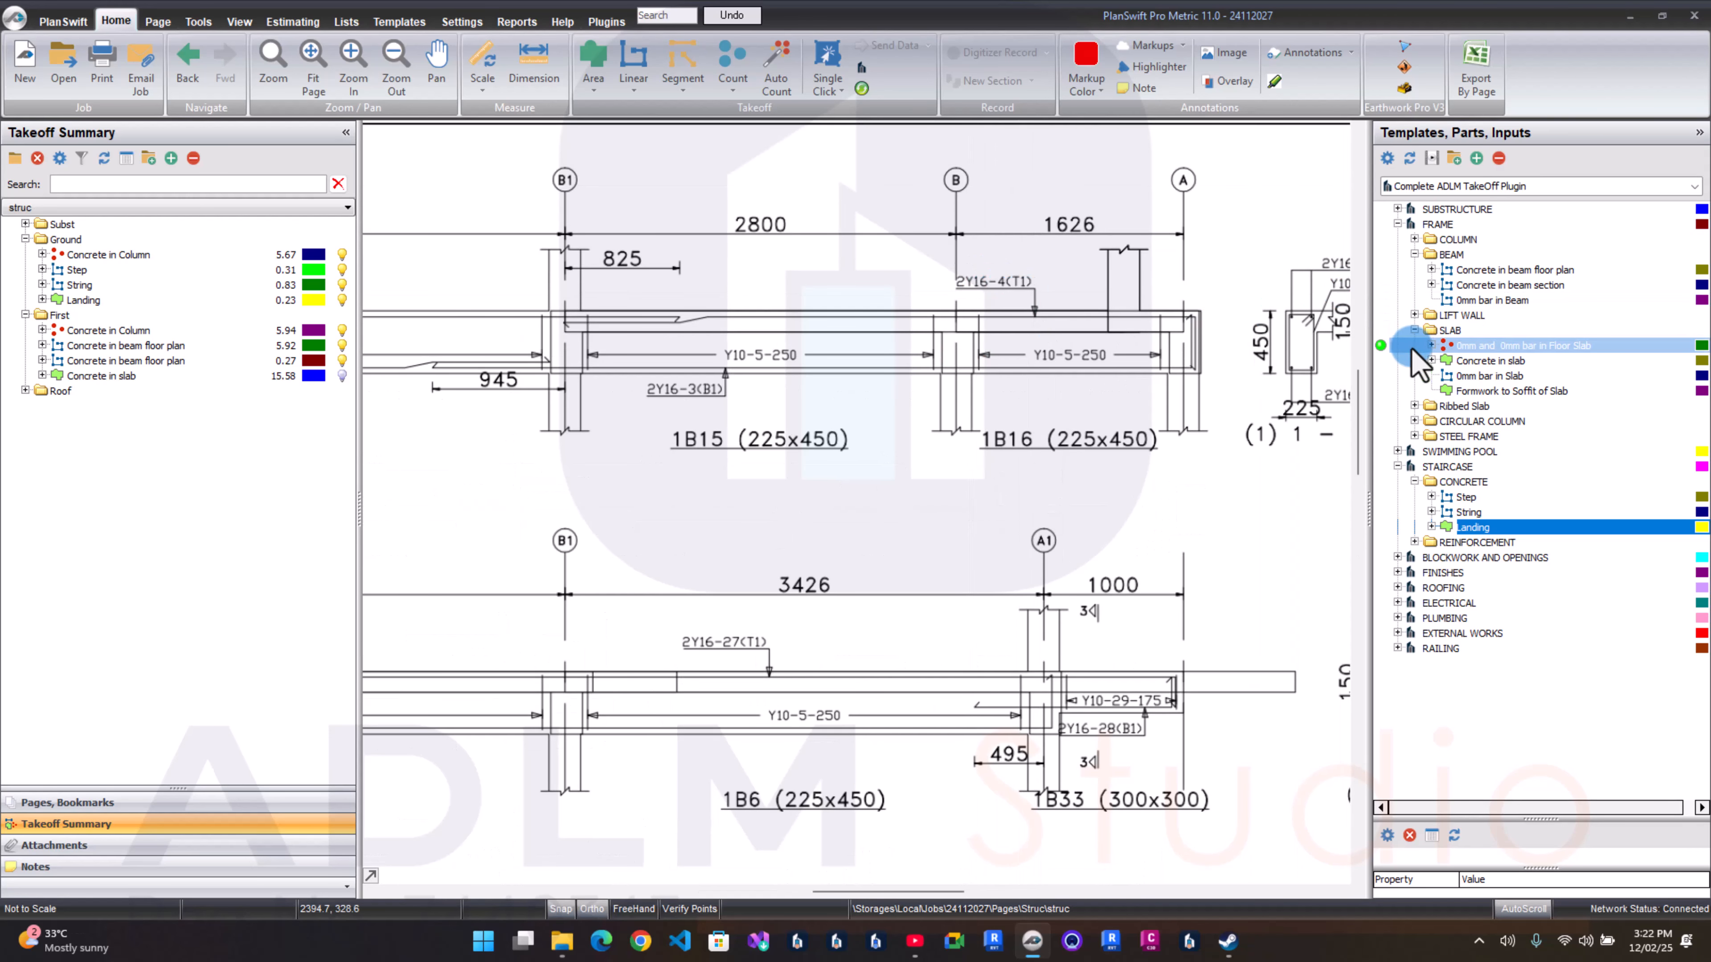
pyautogui.doubleClick(1386, 301)
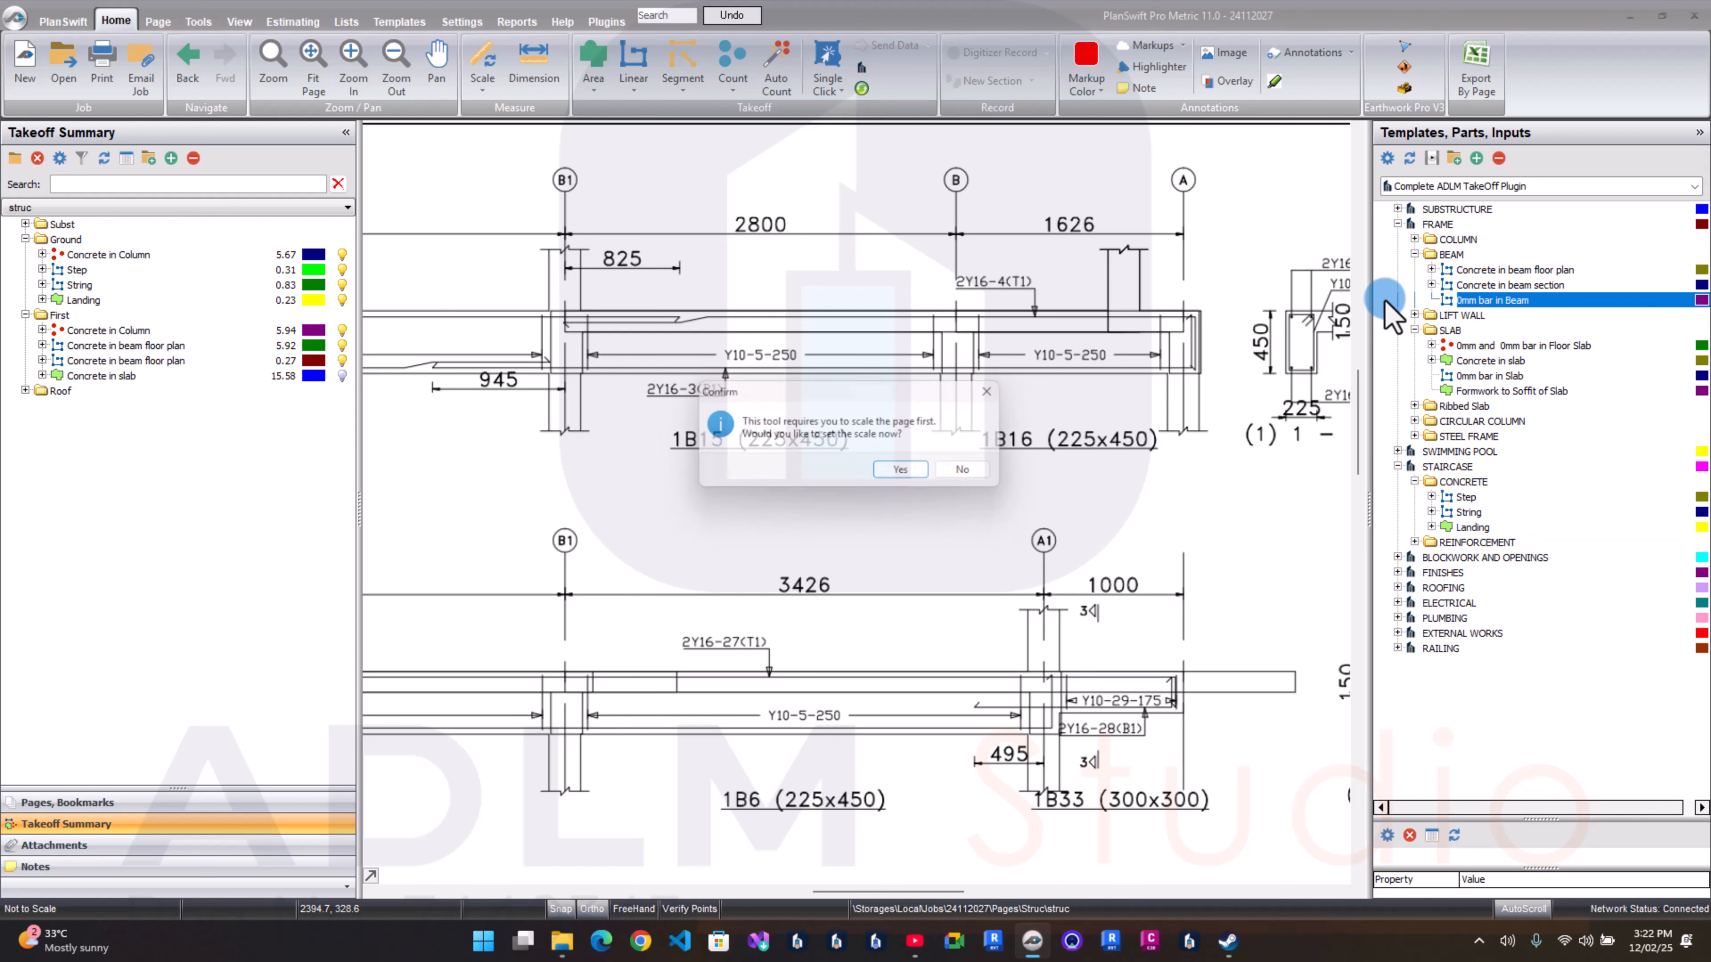
pyautogui.click(1006, 389)
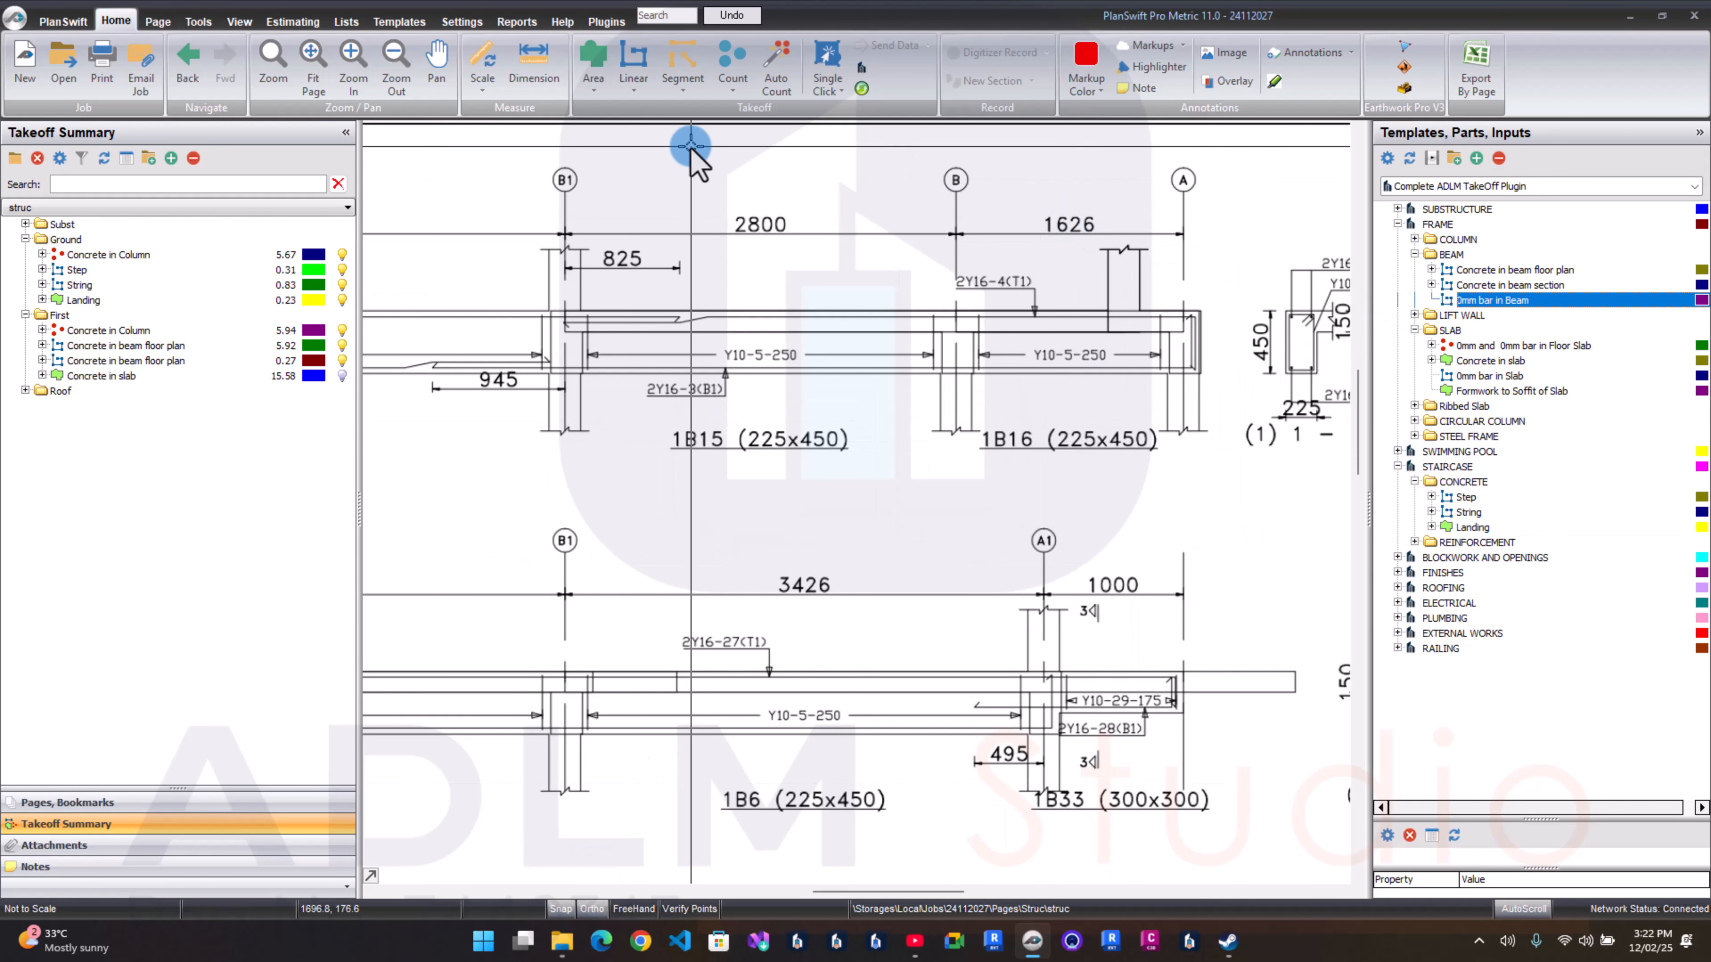
pyautogui.click(484, 56)
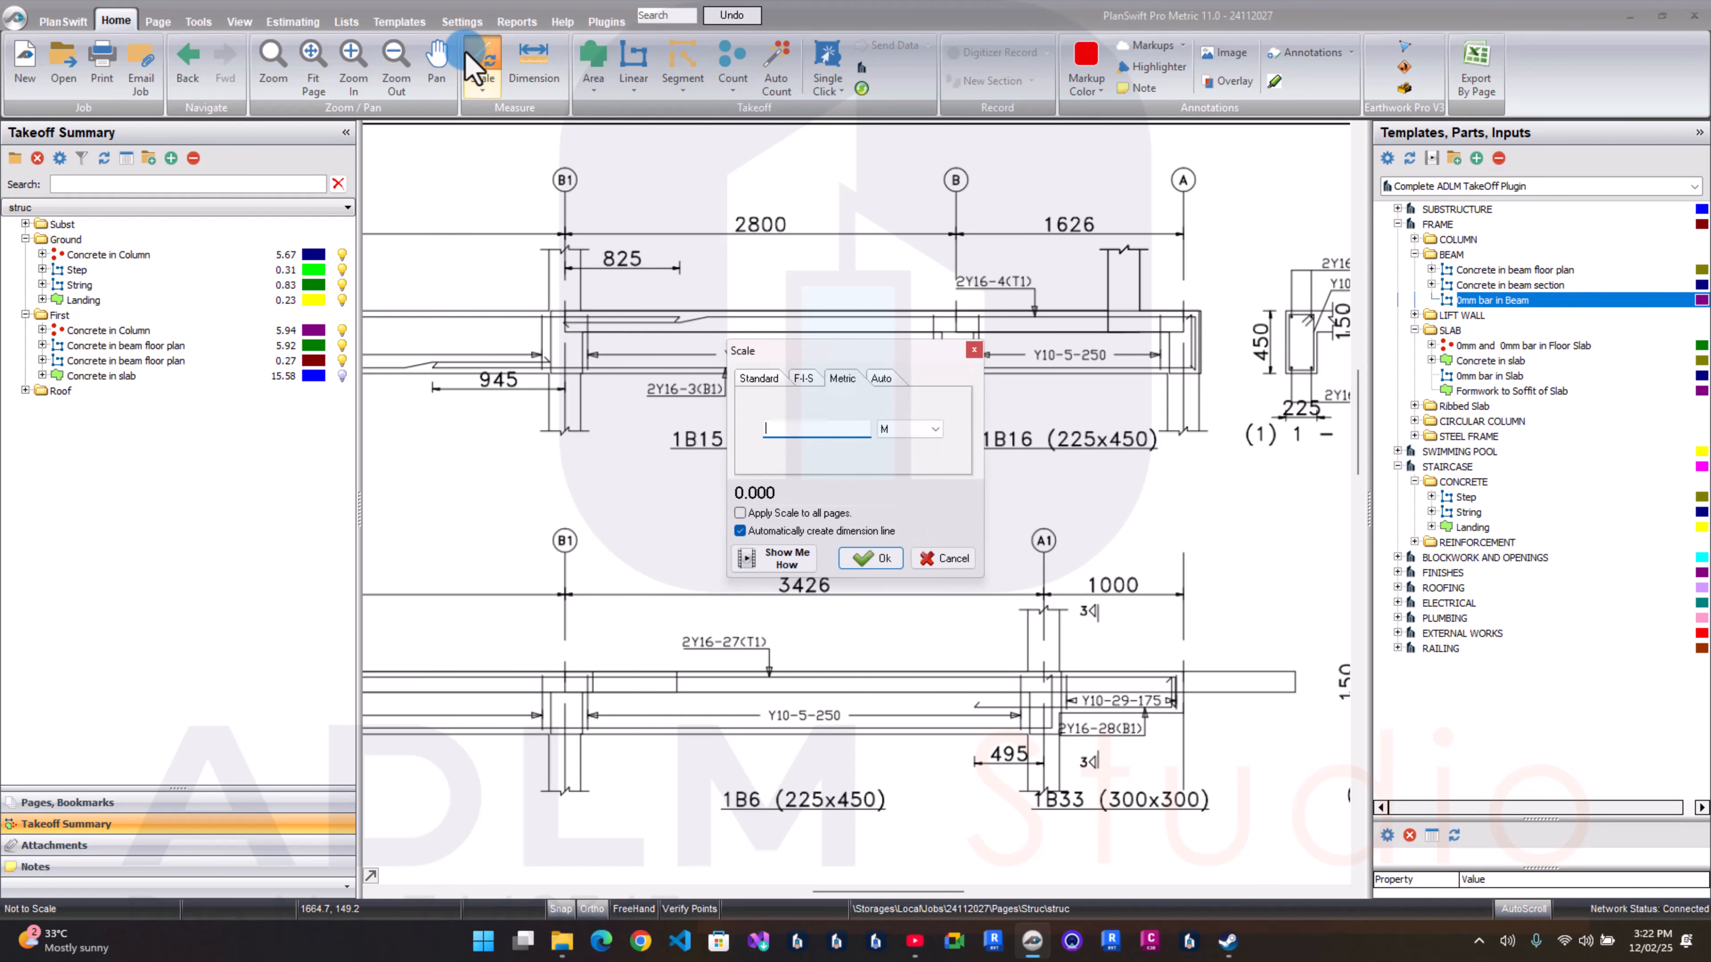
pyautogui.write('2.8')
pyautogui.click(782, 432)
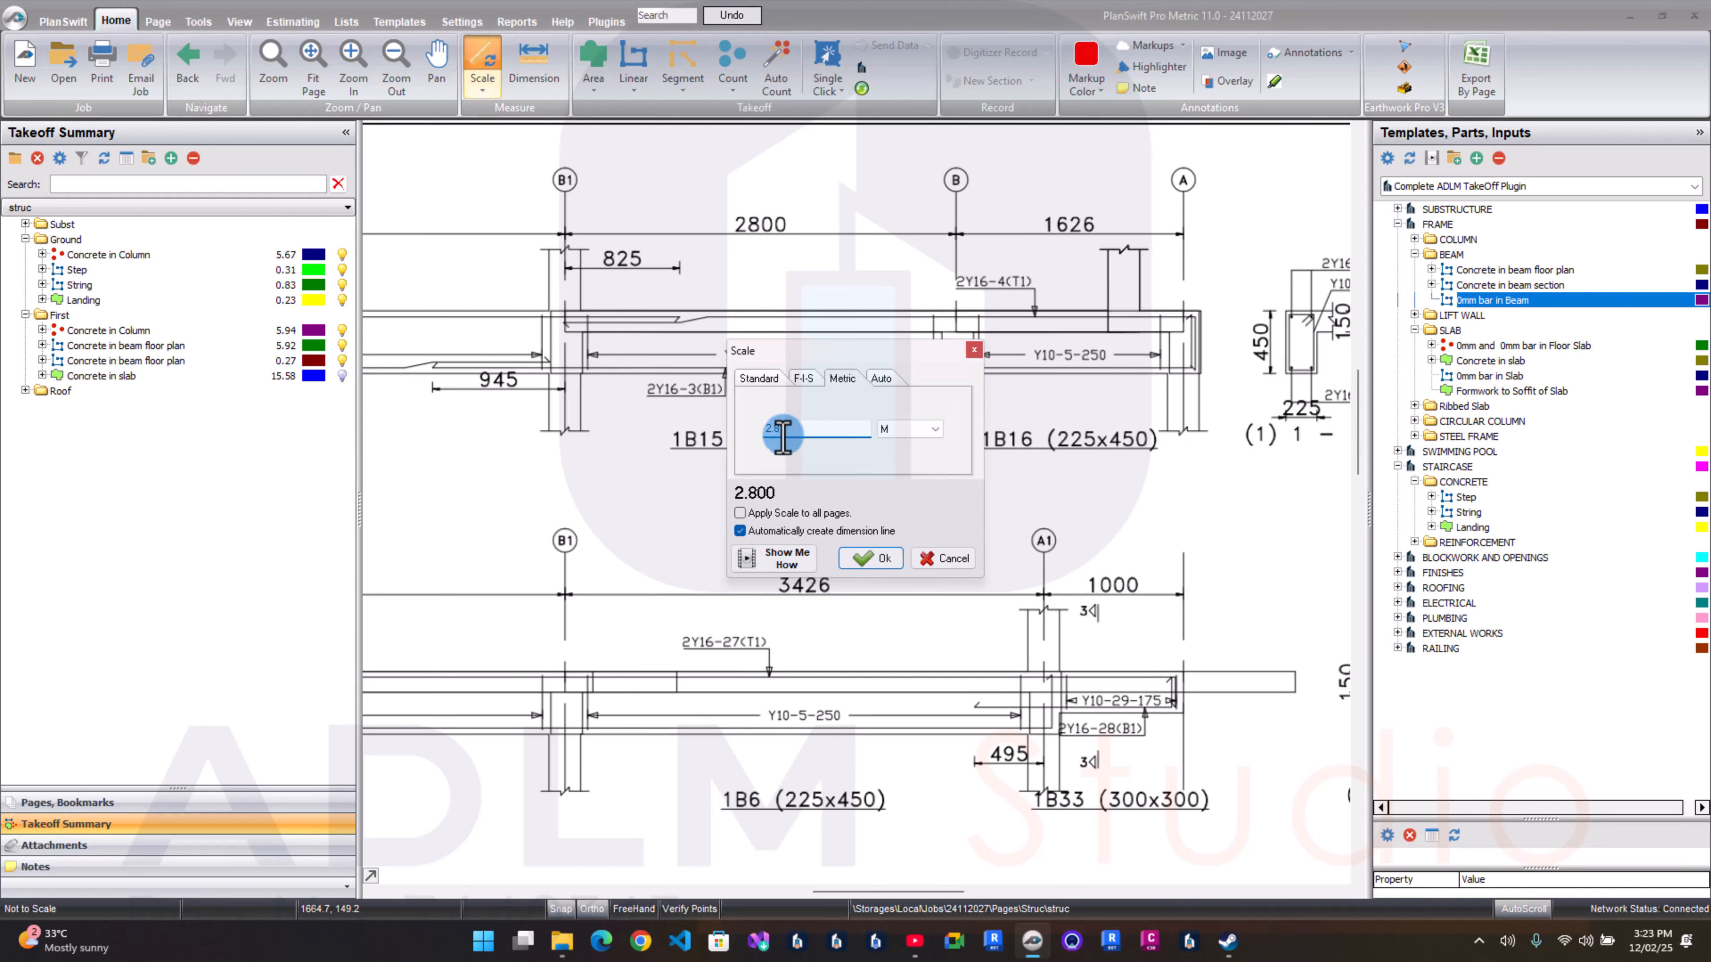
pyautogui.click(869, 559)
pyautogui.click(564, 237)
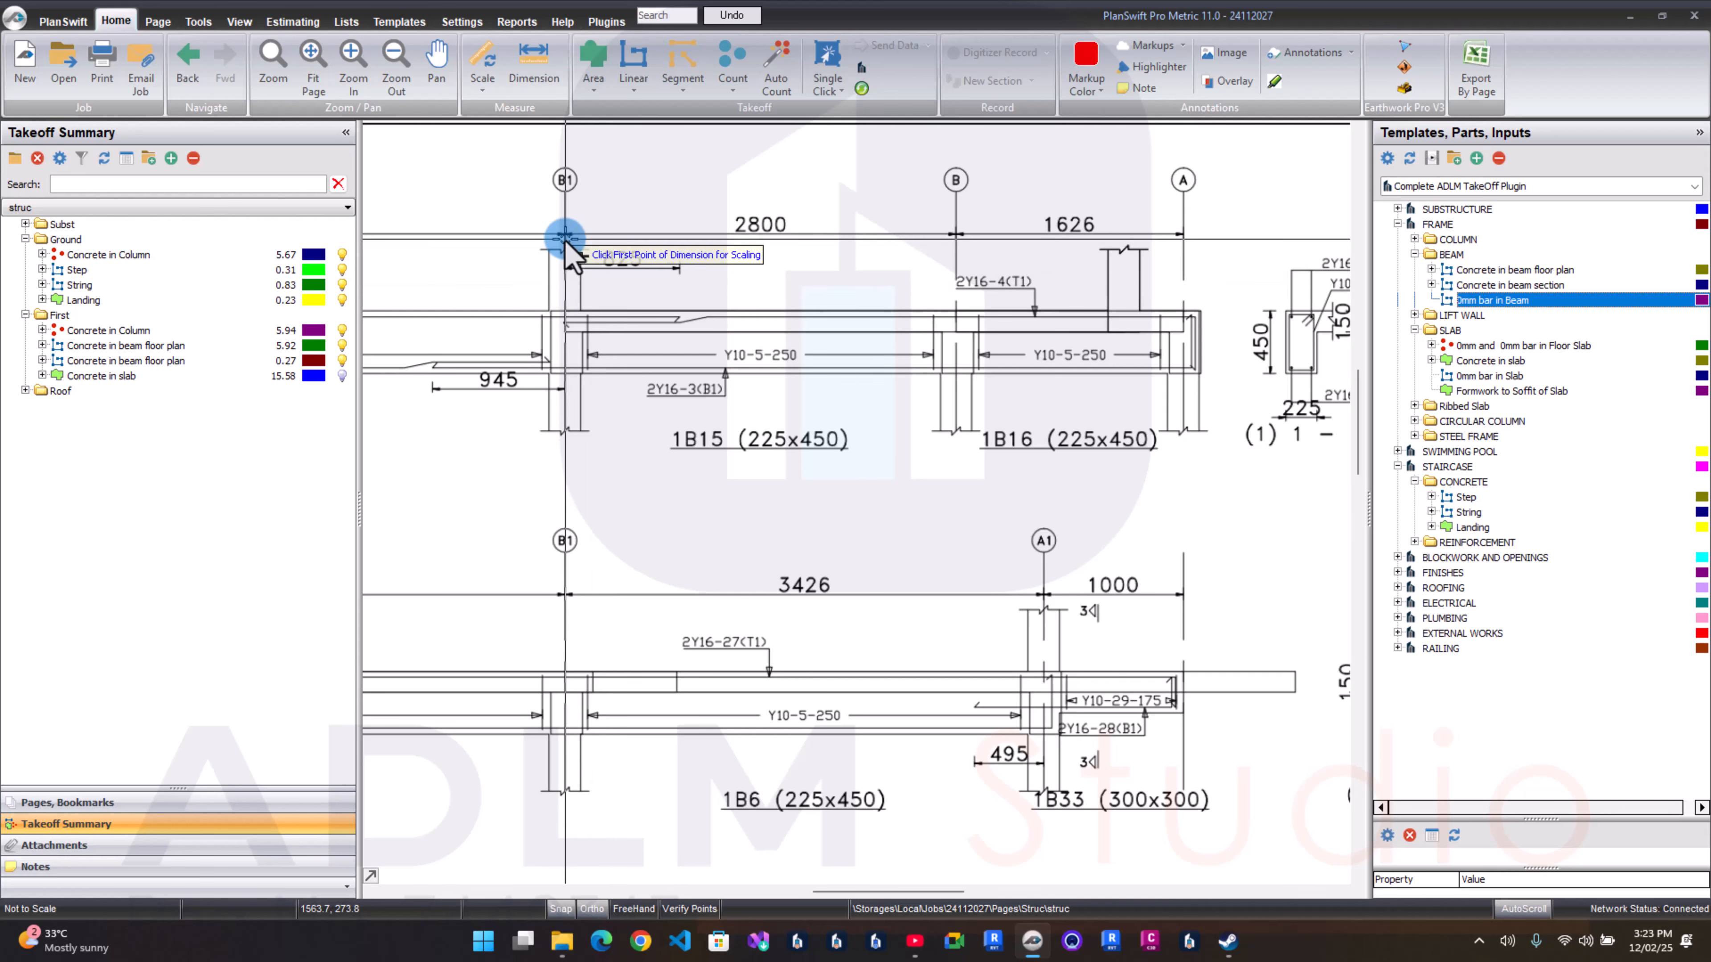
pyautogui.click(564, 237)
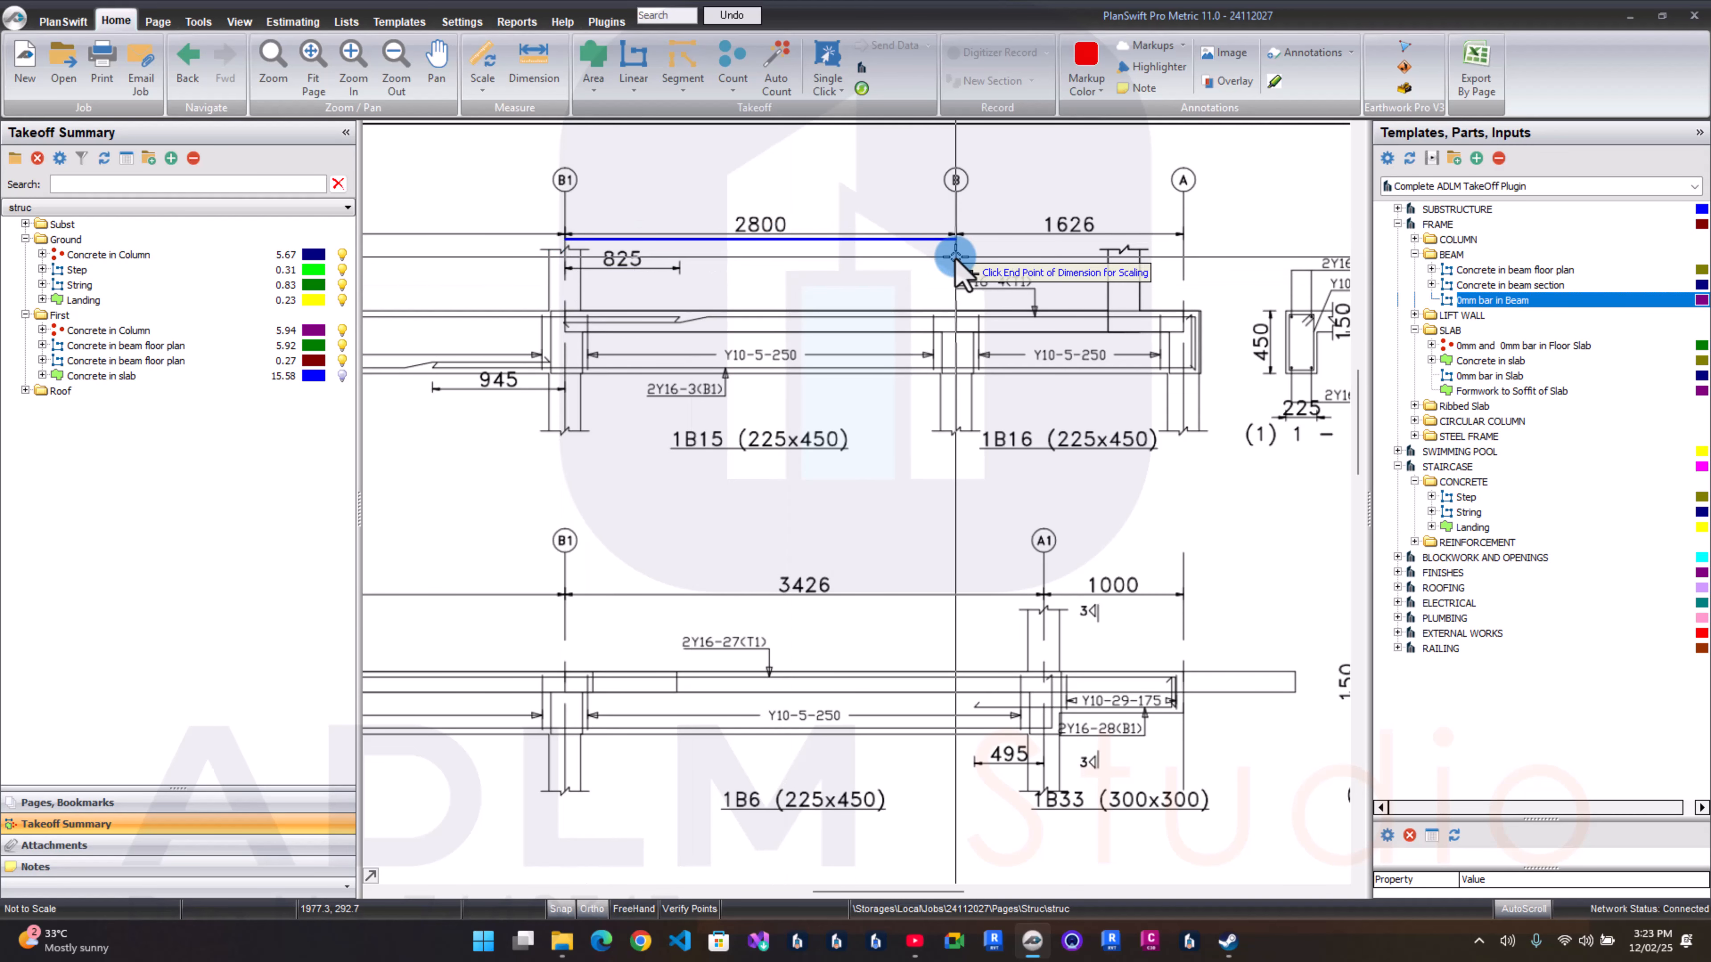
pyautogui.click(955, 257)
# Step: Scale the page vertically with a .45 m dimension along the depth of beam section (1) 1-1
pyautogui.scroll(-4, 842, 306)
pyautogui.scroll(4, 906, 314)
pyautogui.scroll(1, 778, 245)
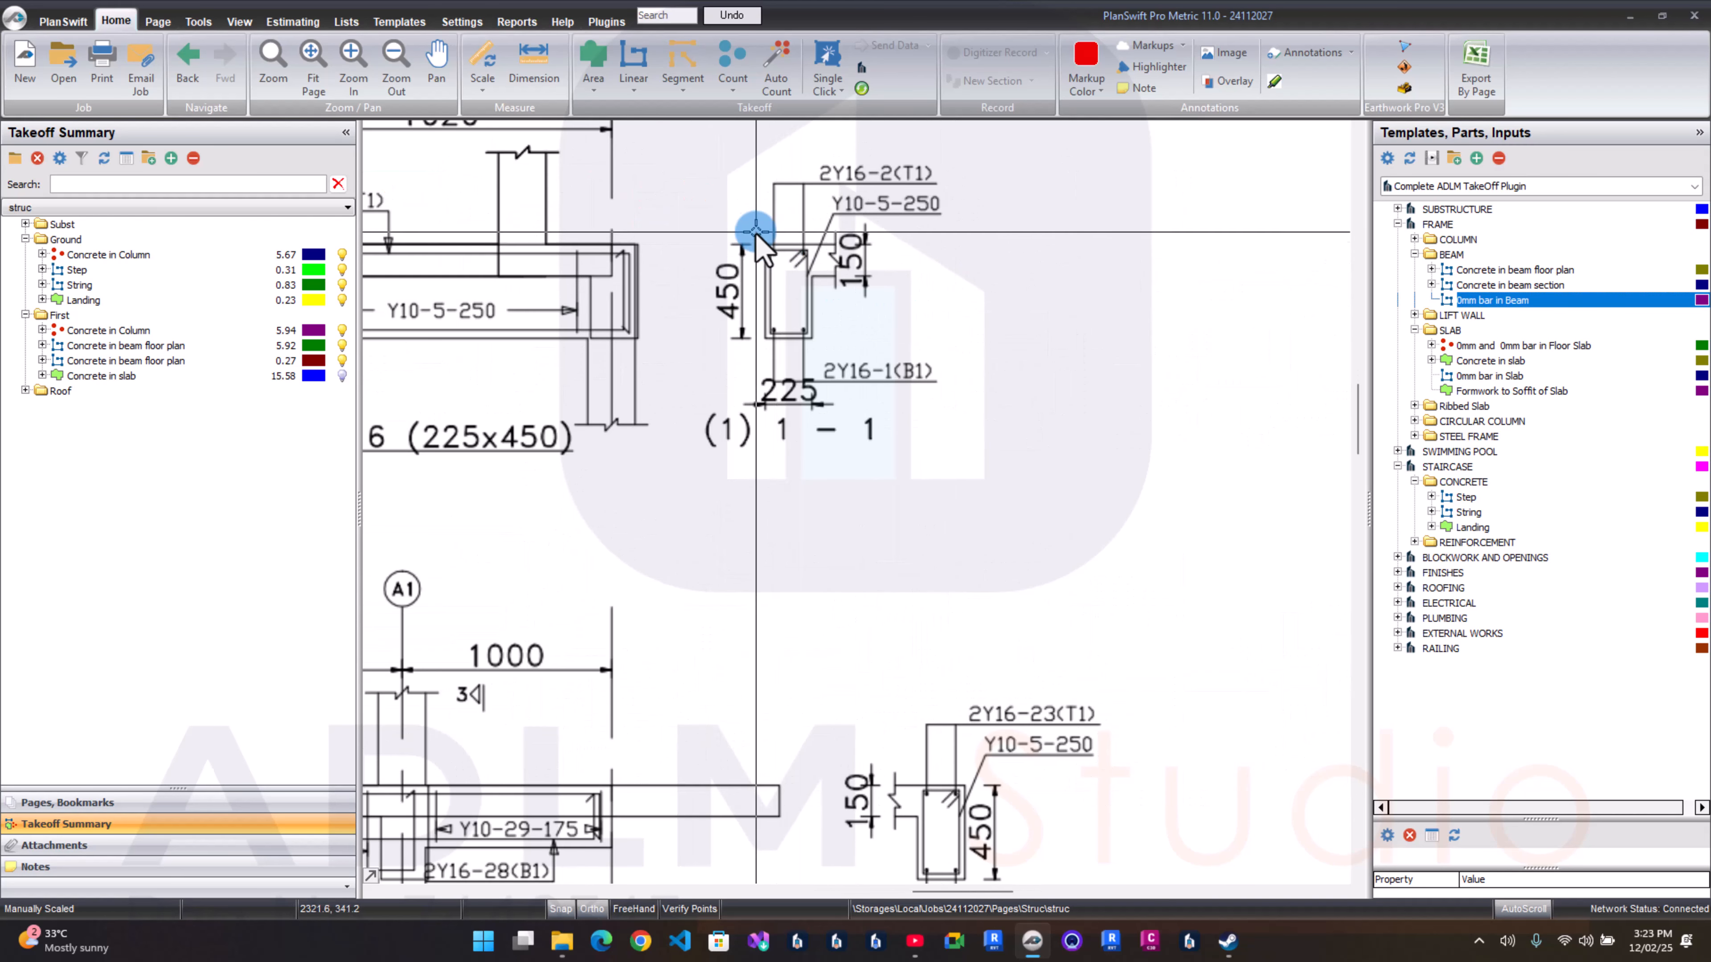
pyautogui.click(482, 62)
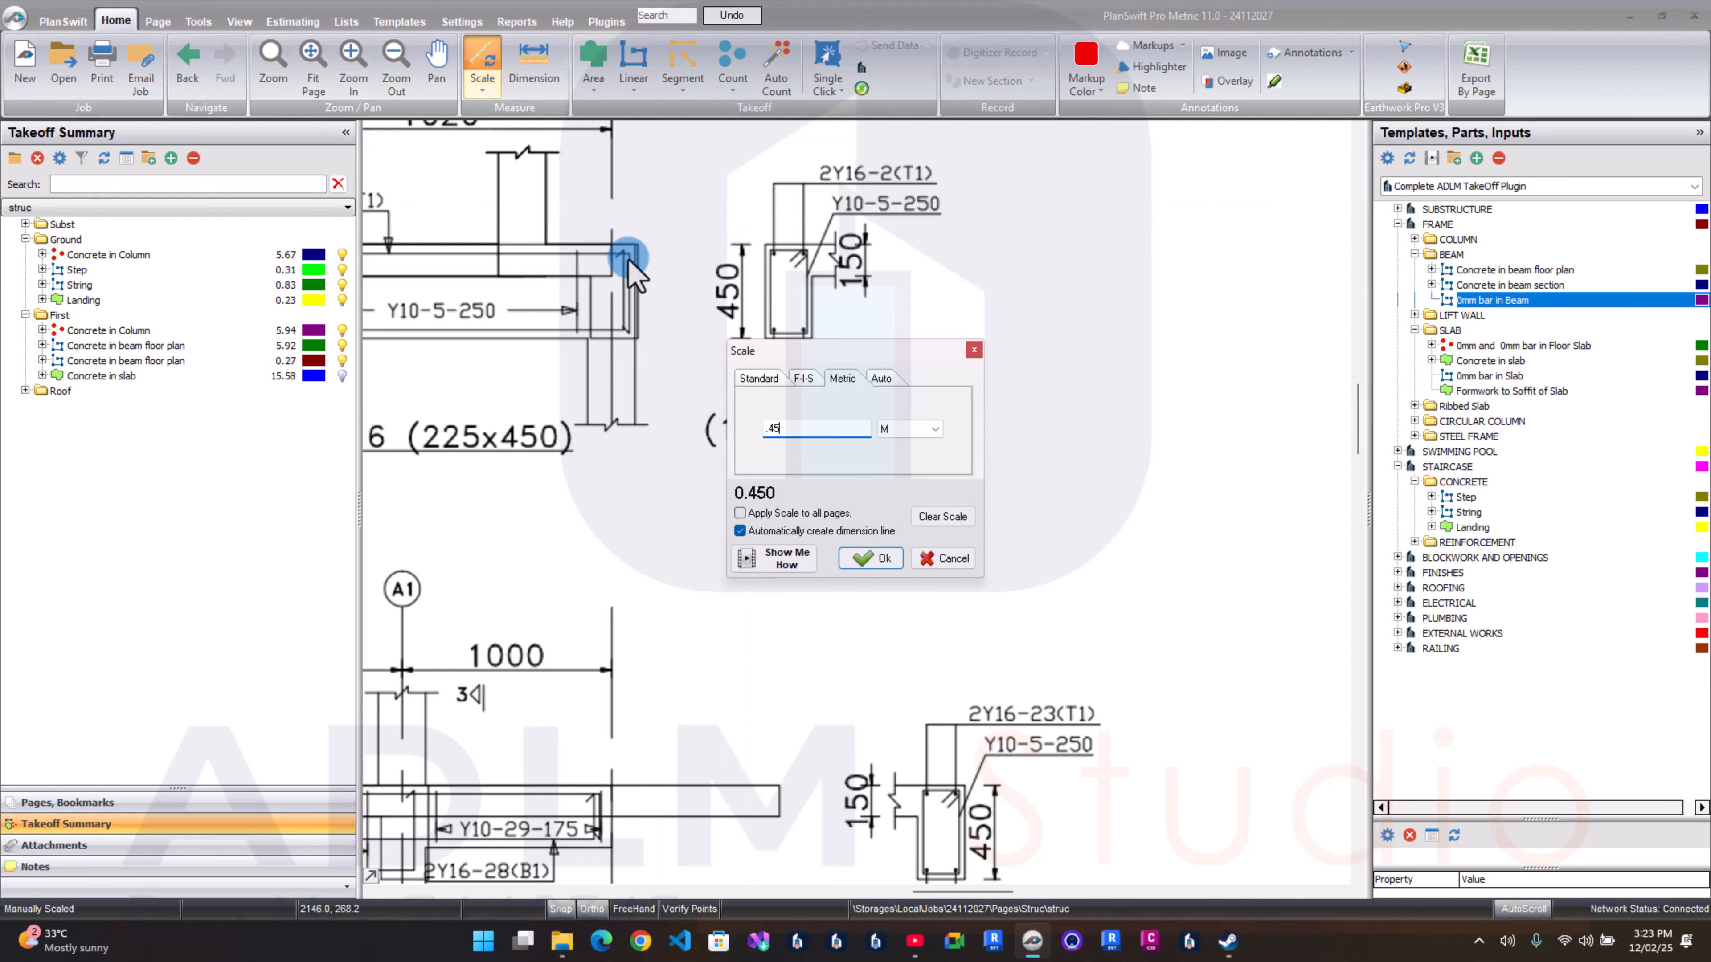
pyautogui.write('.45')
pyautogui.click(872, 557)
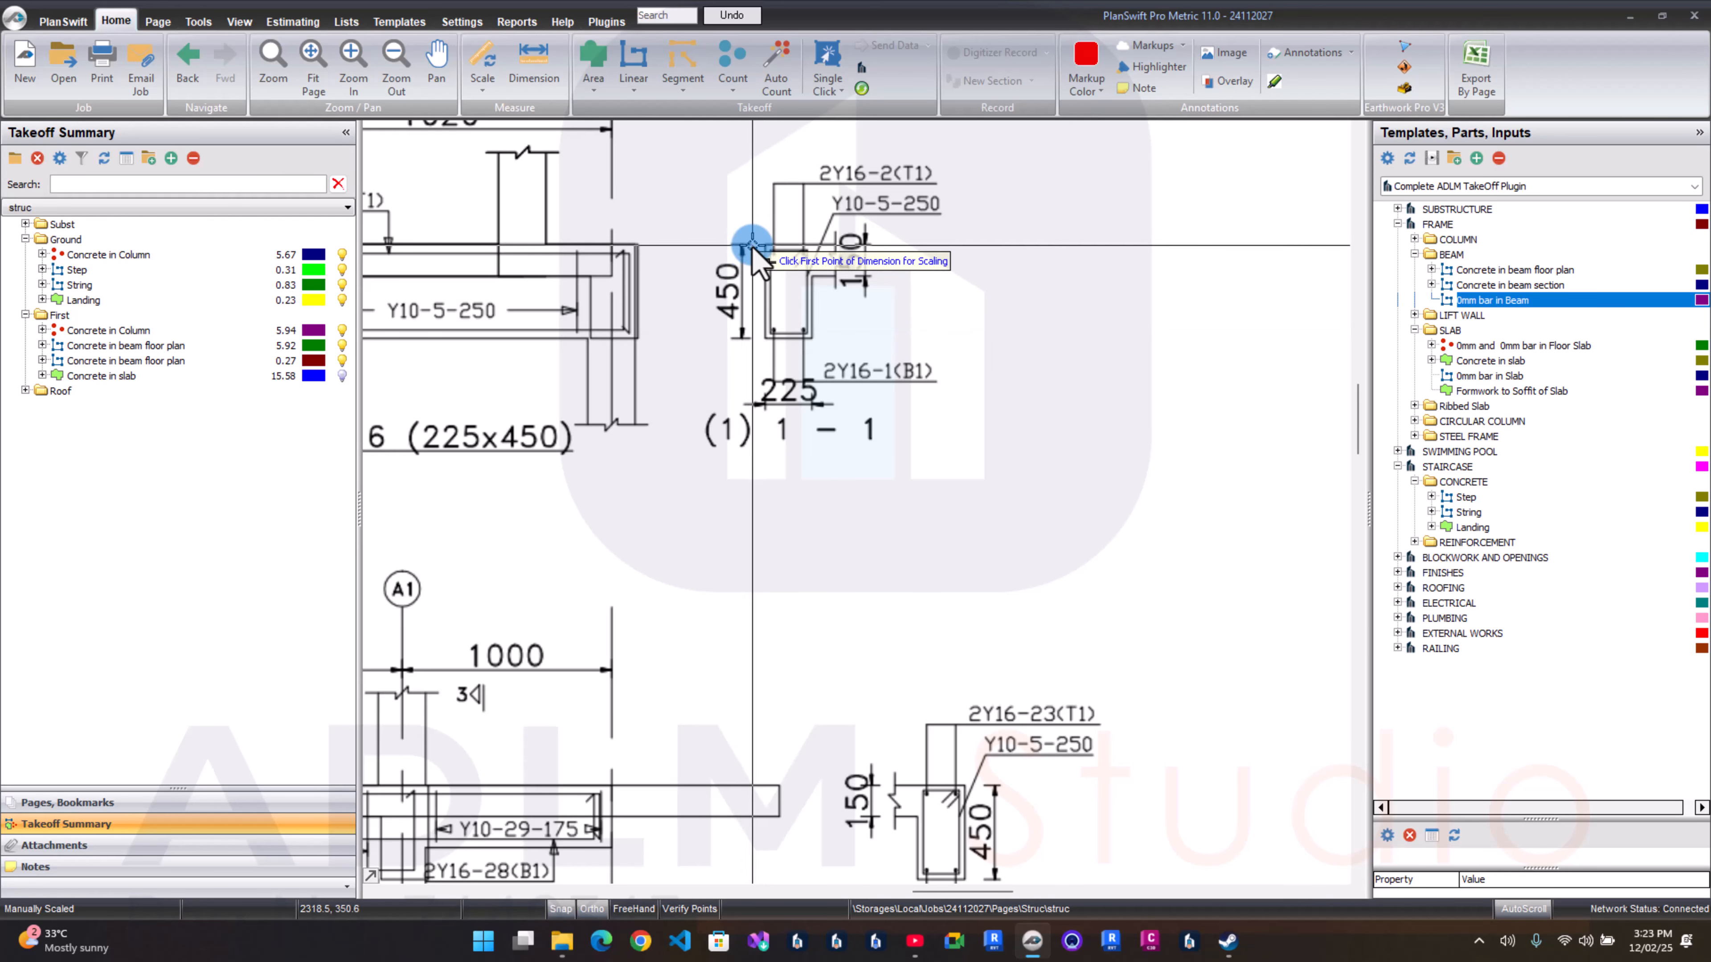
pyautogui.click(752, 244)
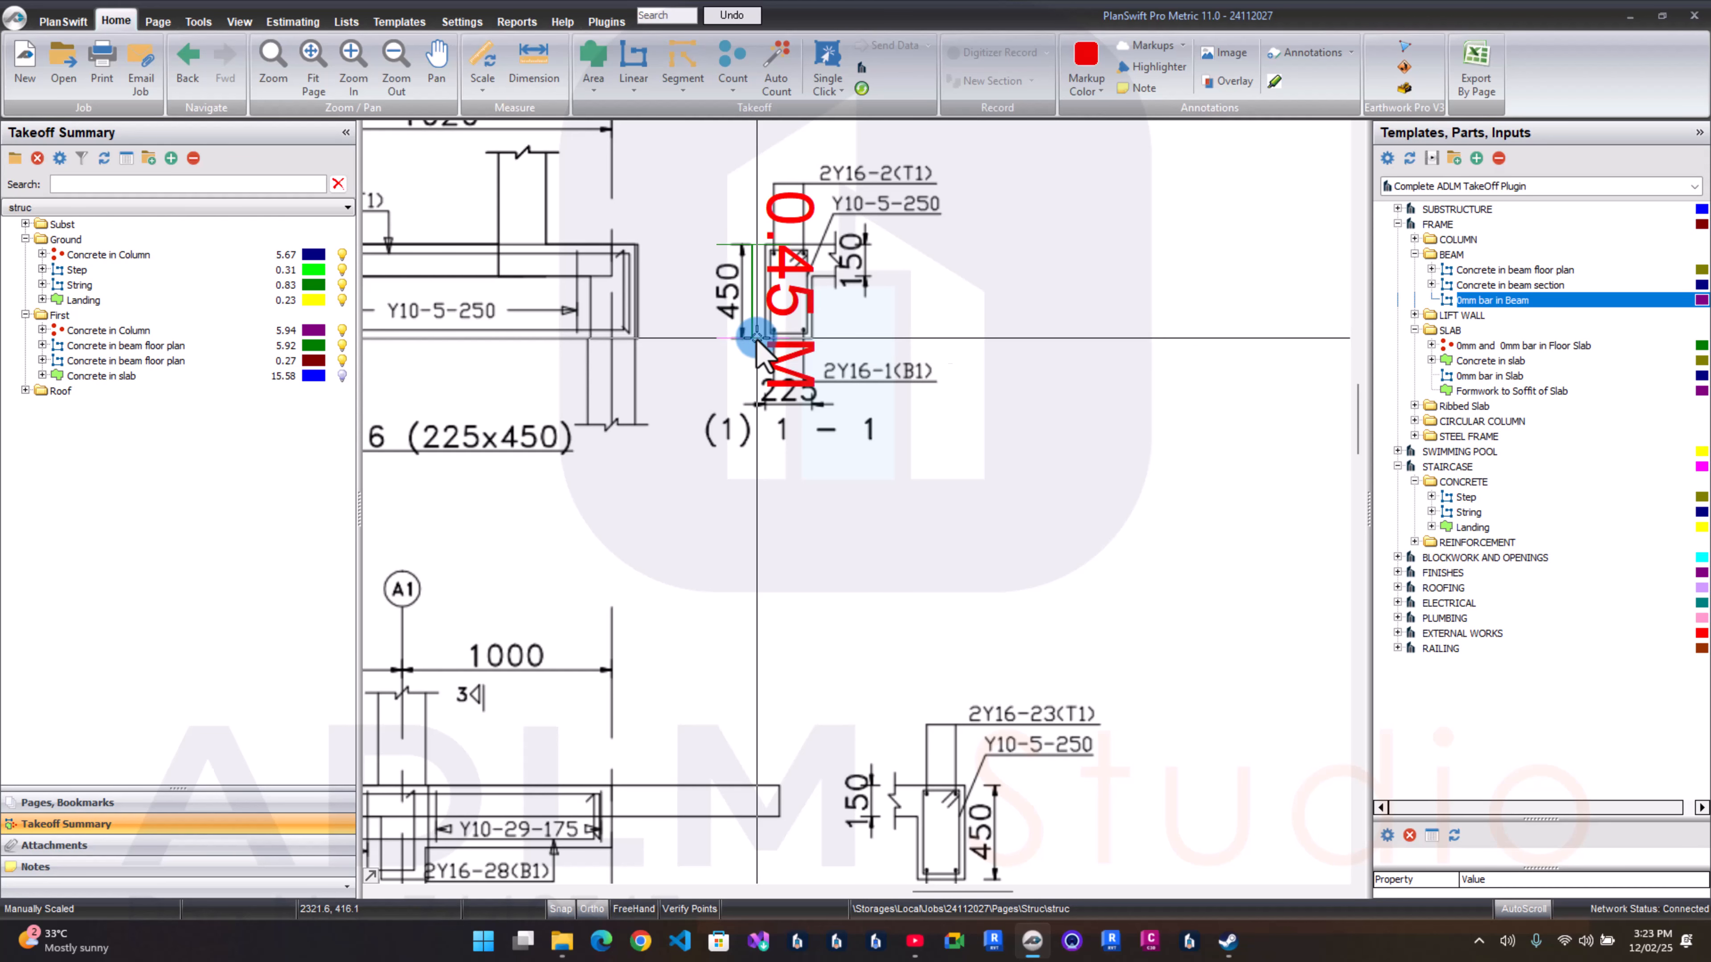
pyautogui.click(756, 334)
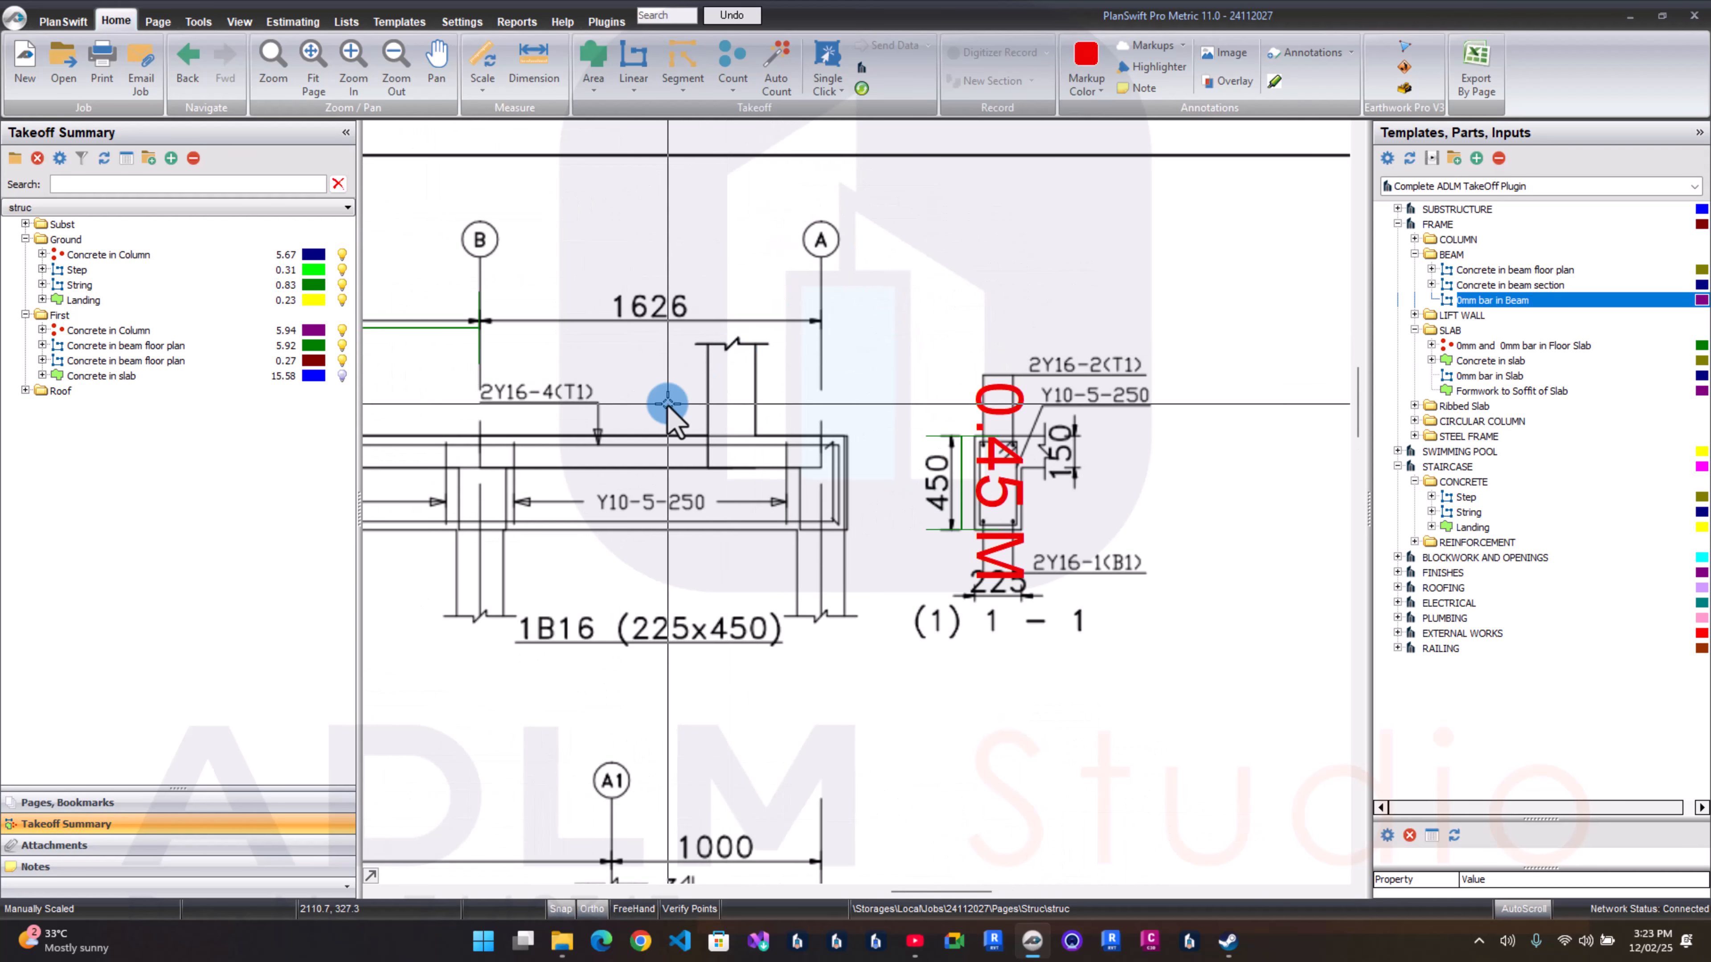
# Step: Start a bar in Beam takeoff in the First folder with 2 bars, 1 beam and diameter 16
pyautogui.click(1492, 298)
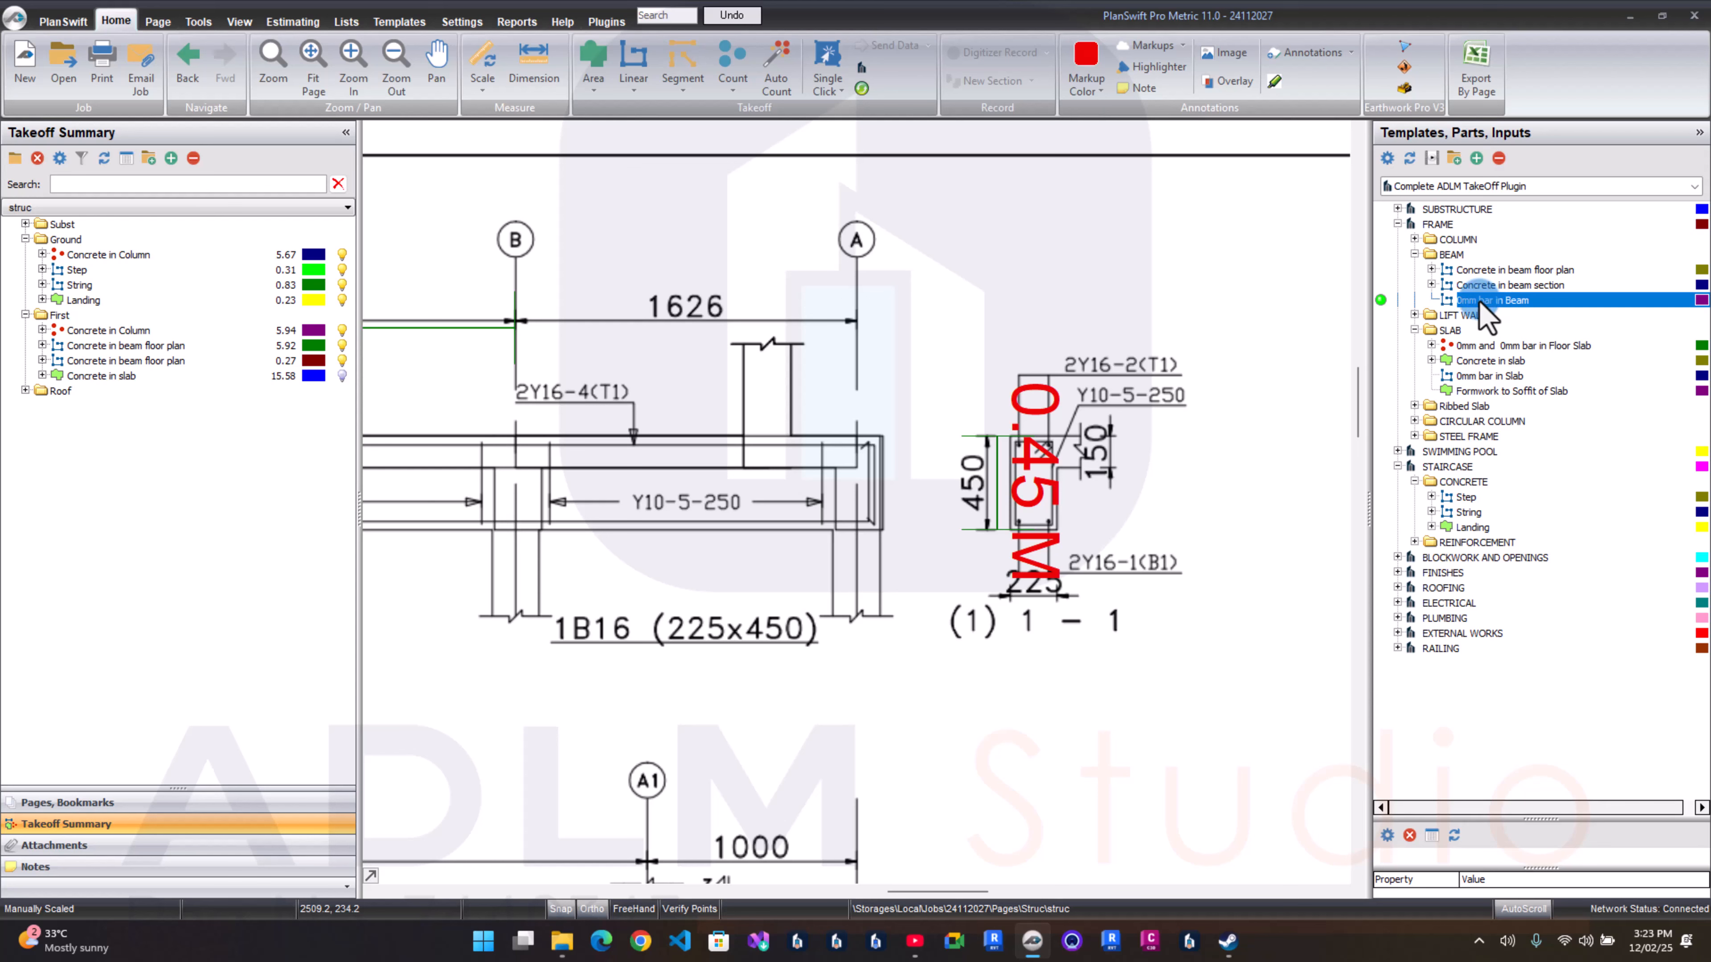
pyautogui.moveTo(1380, 300); pyautogui.dragTo(1375, 304)
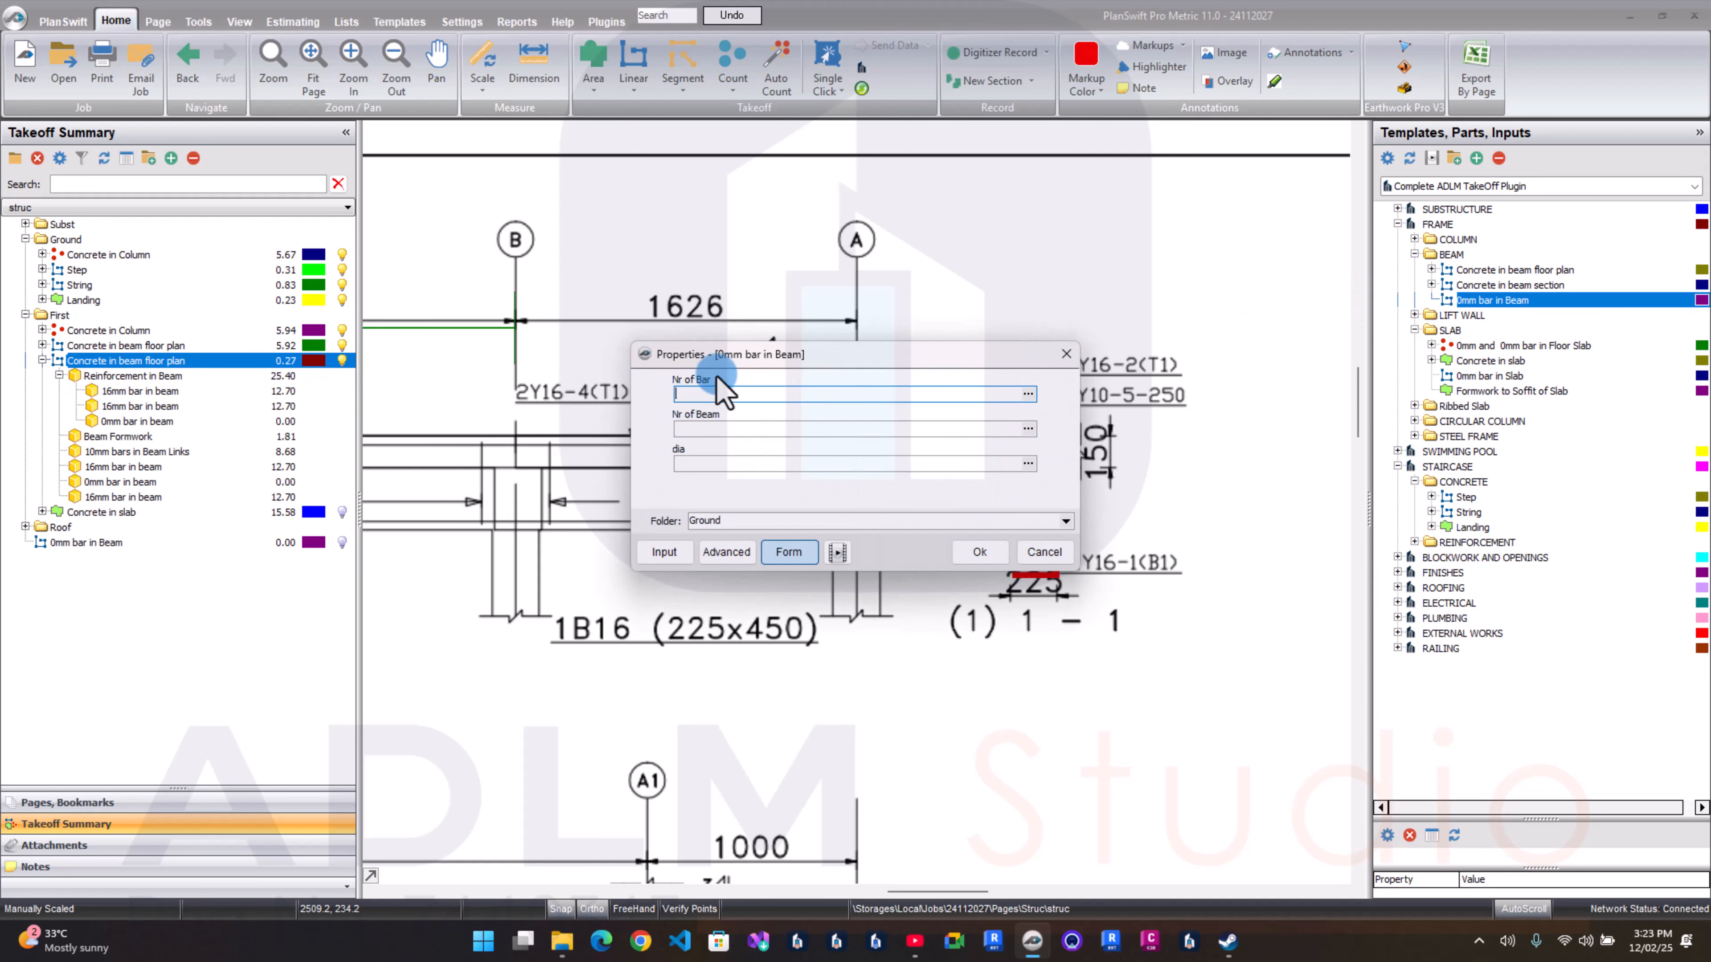
pyautogui.moveTo(720, 364); pyautogui.dragTo(708, 445)
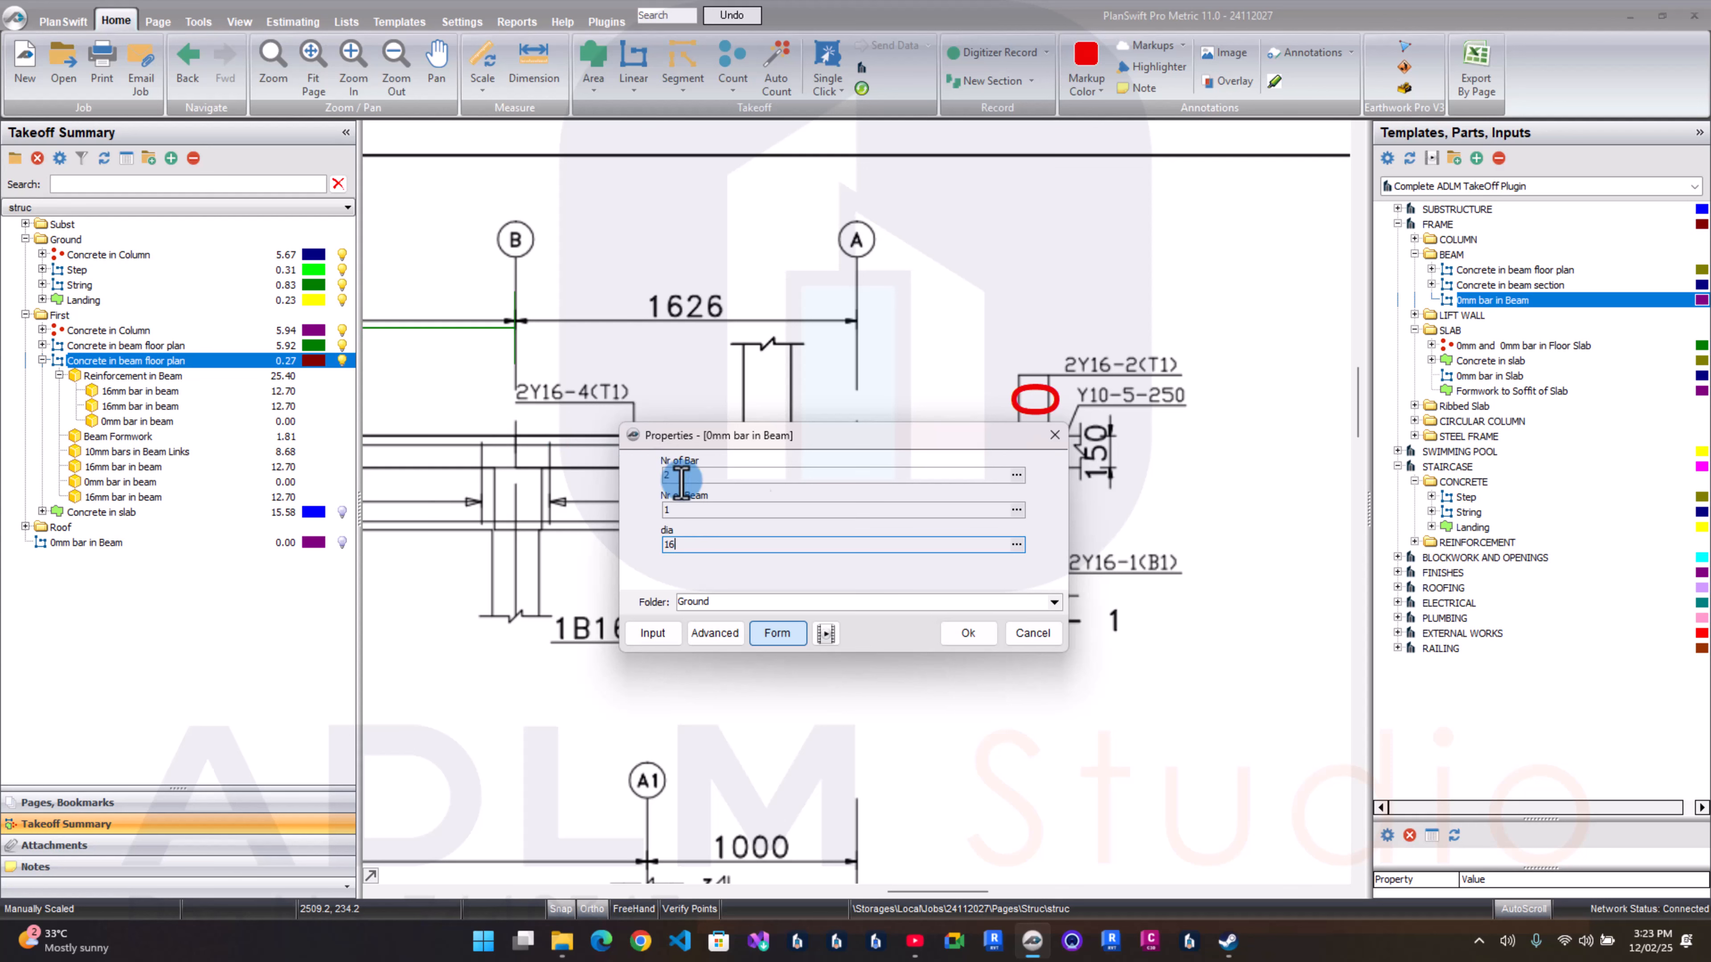
pyautogui.click(1054, 602)
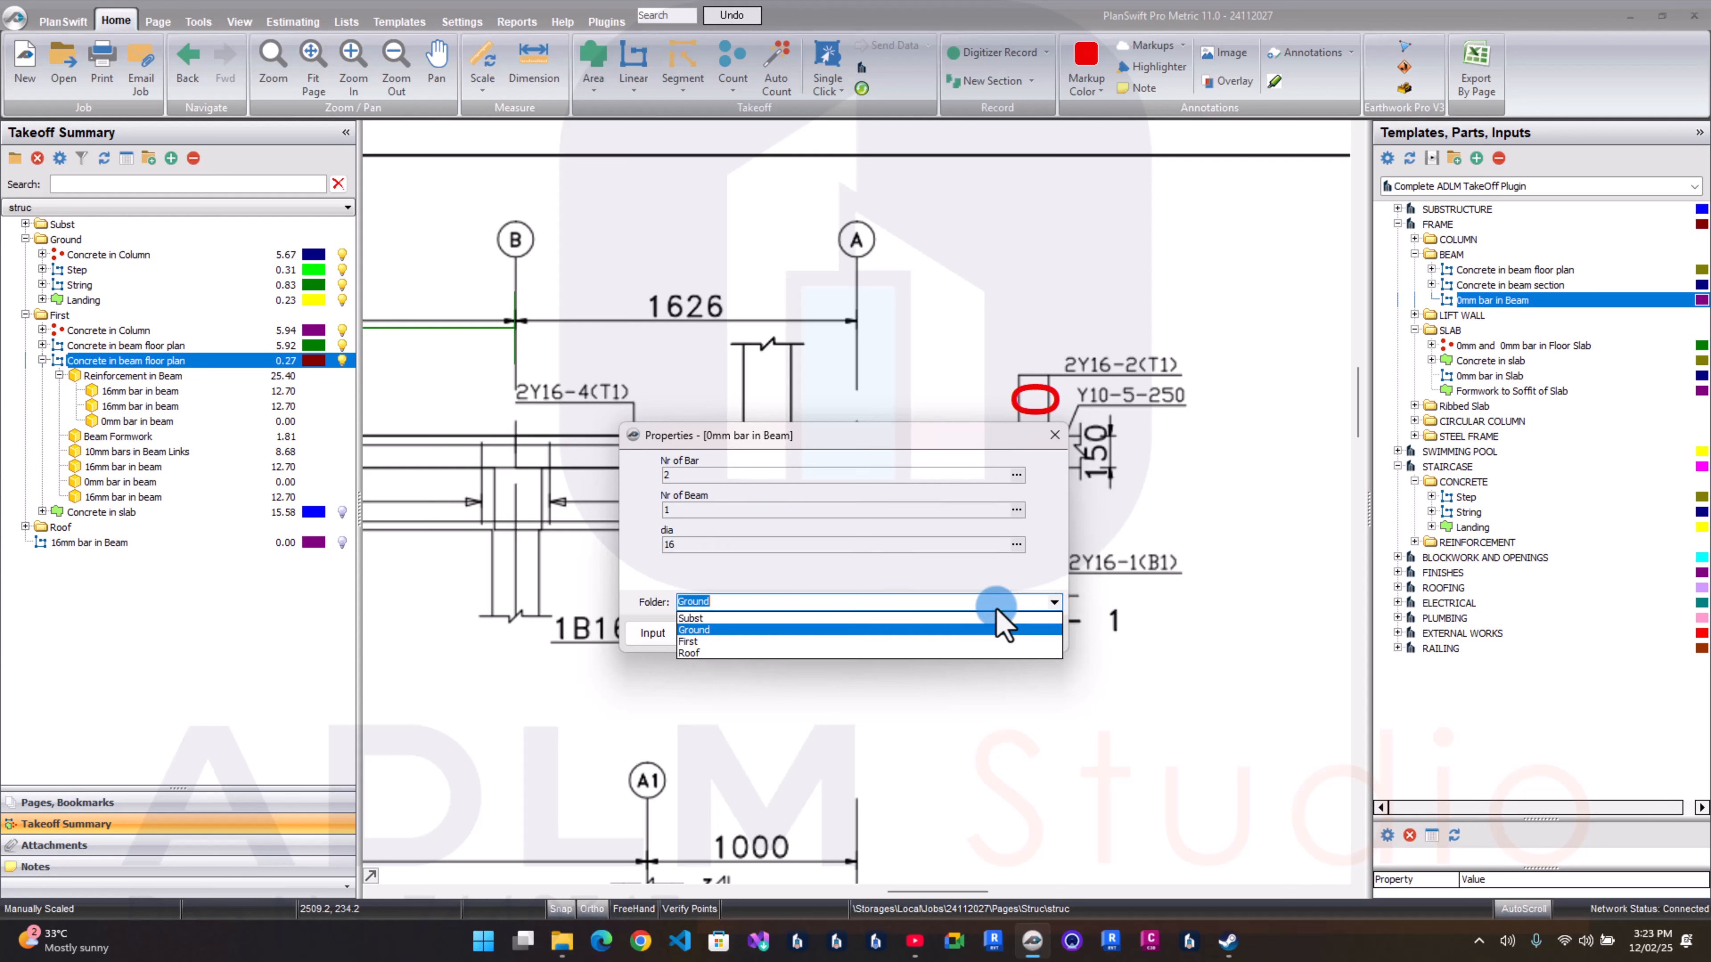
pyautogui.click(888, 640)
pyautogui.click(963, 635)
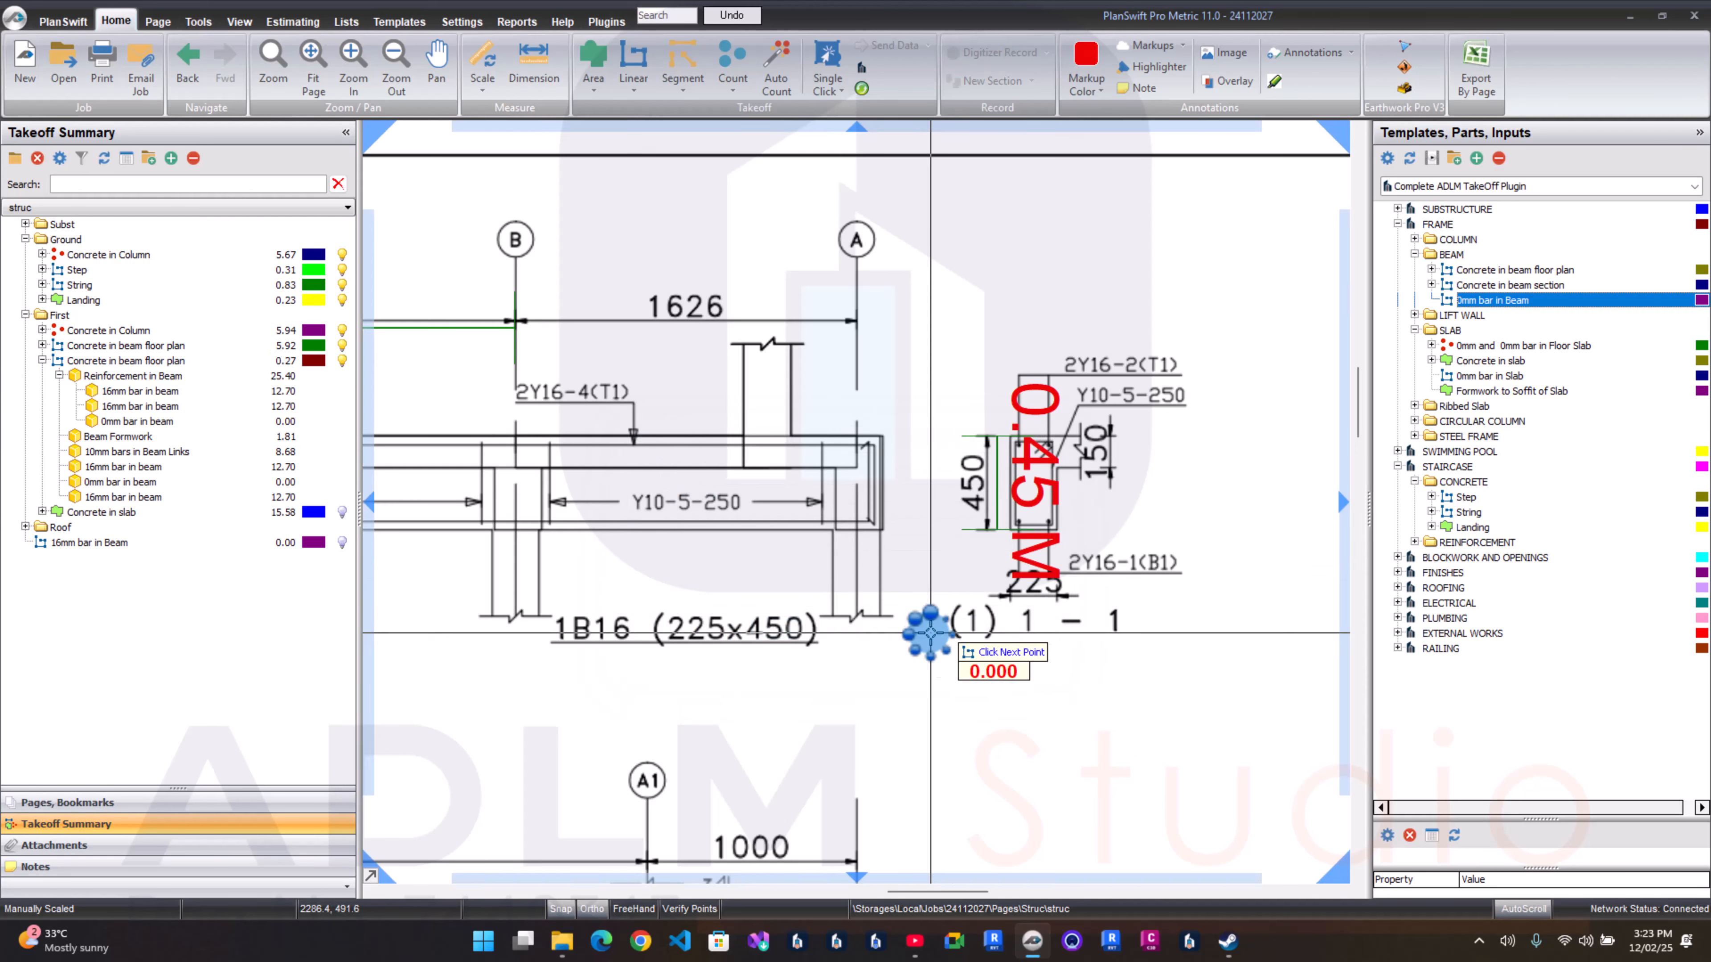
# Step: Trace top bar 2Y16-4(T1) from its hooked end in beam 1B16 at grid line A to the crank in 1B15
pyautogui.scroll(2, 871, 535)
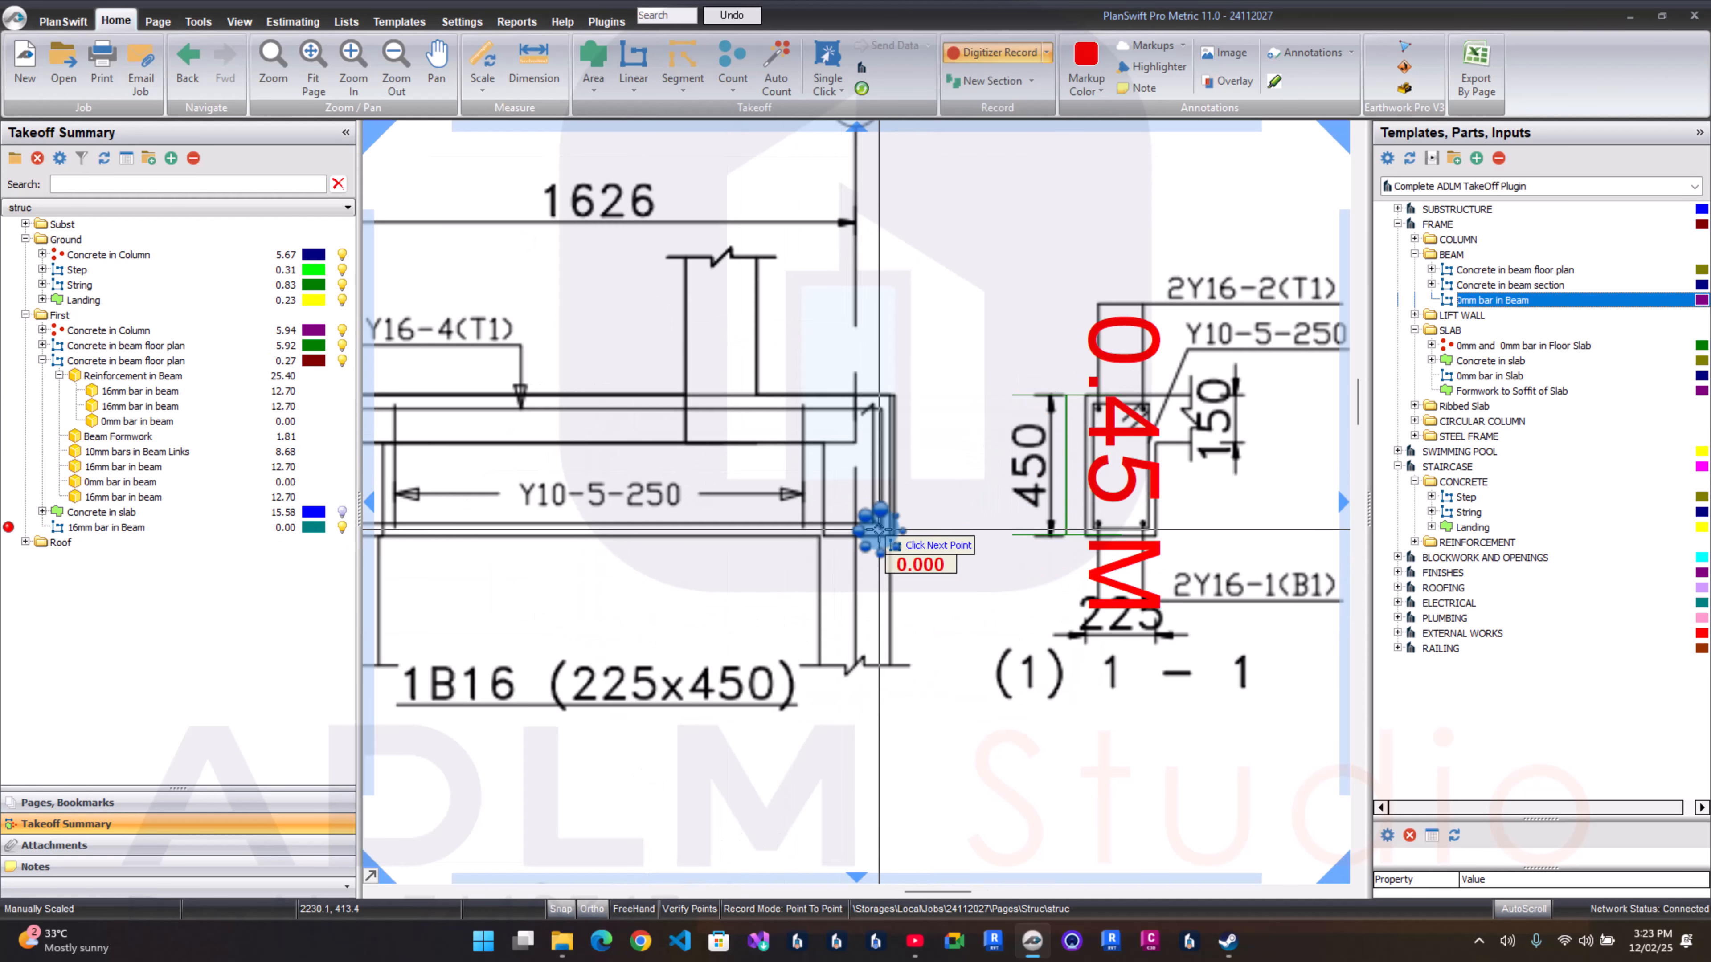
pyautogui.scroll(3, 892, 543)
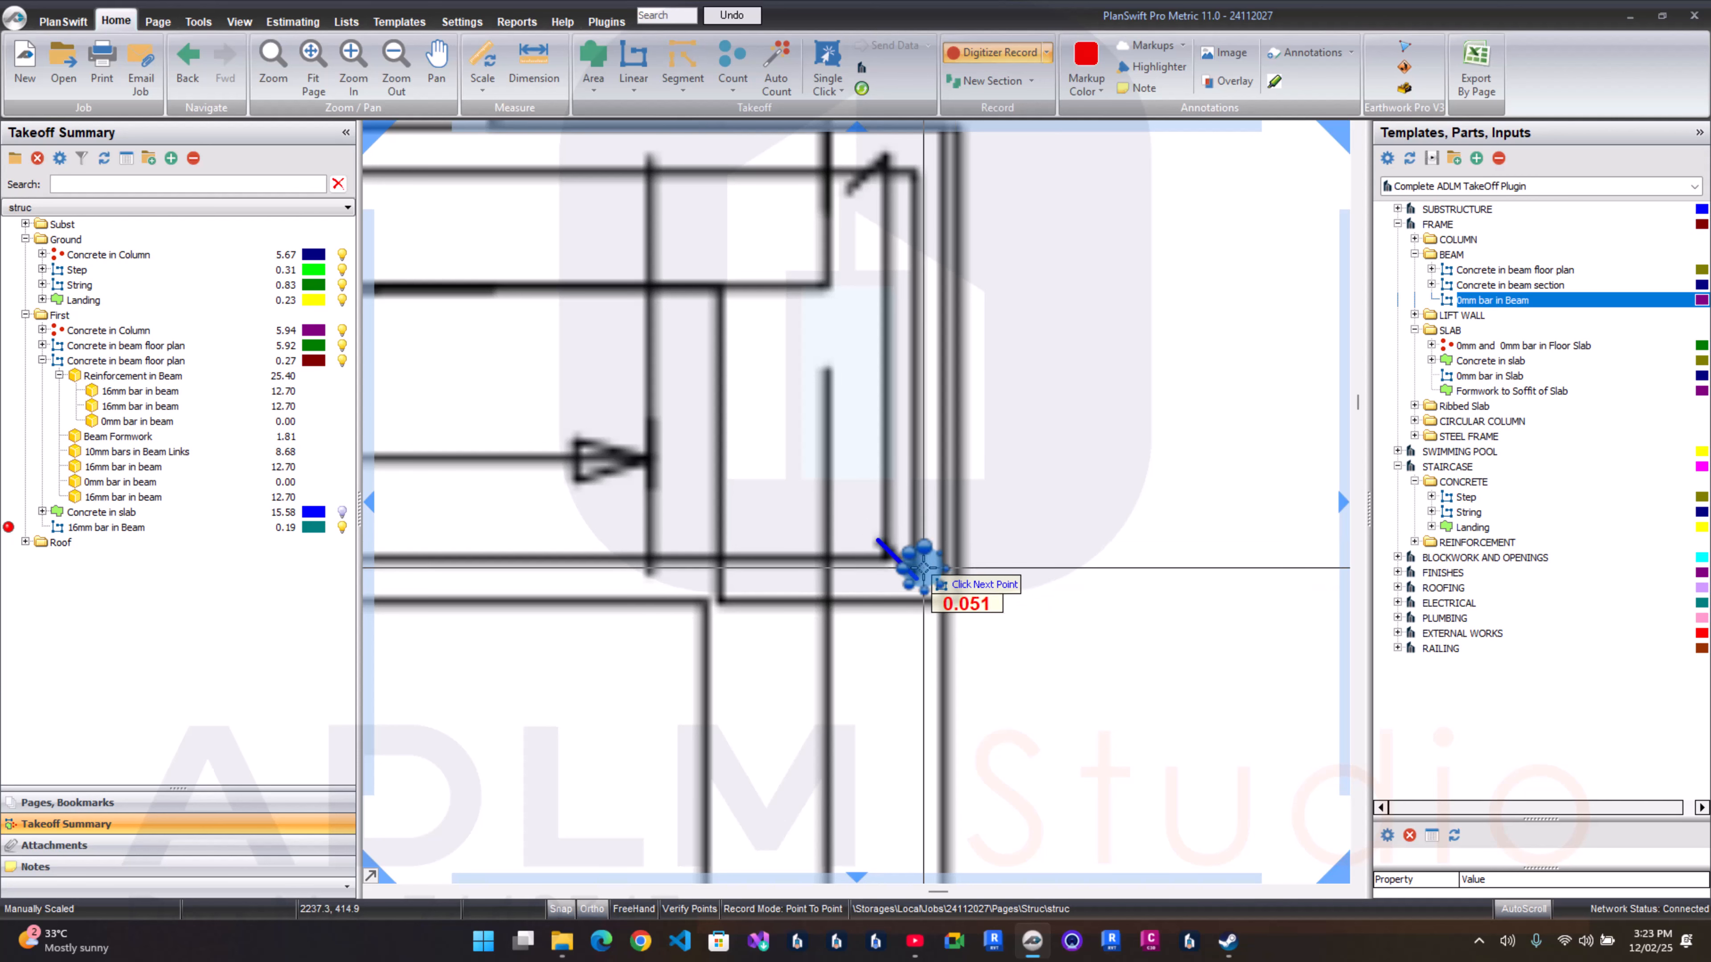
pyautogui.click(914, 573)
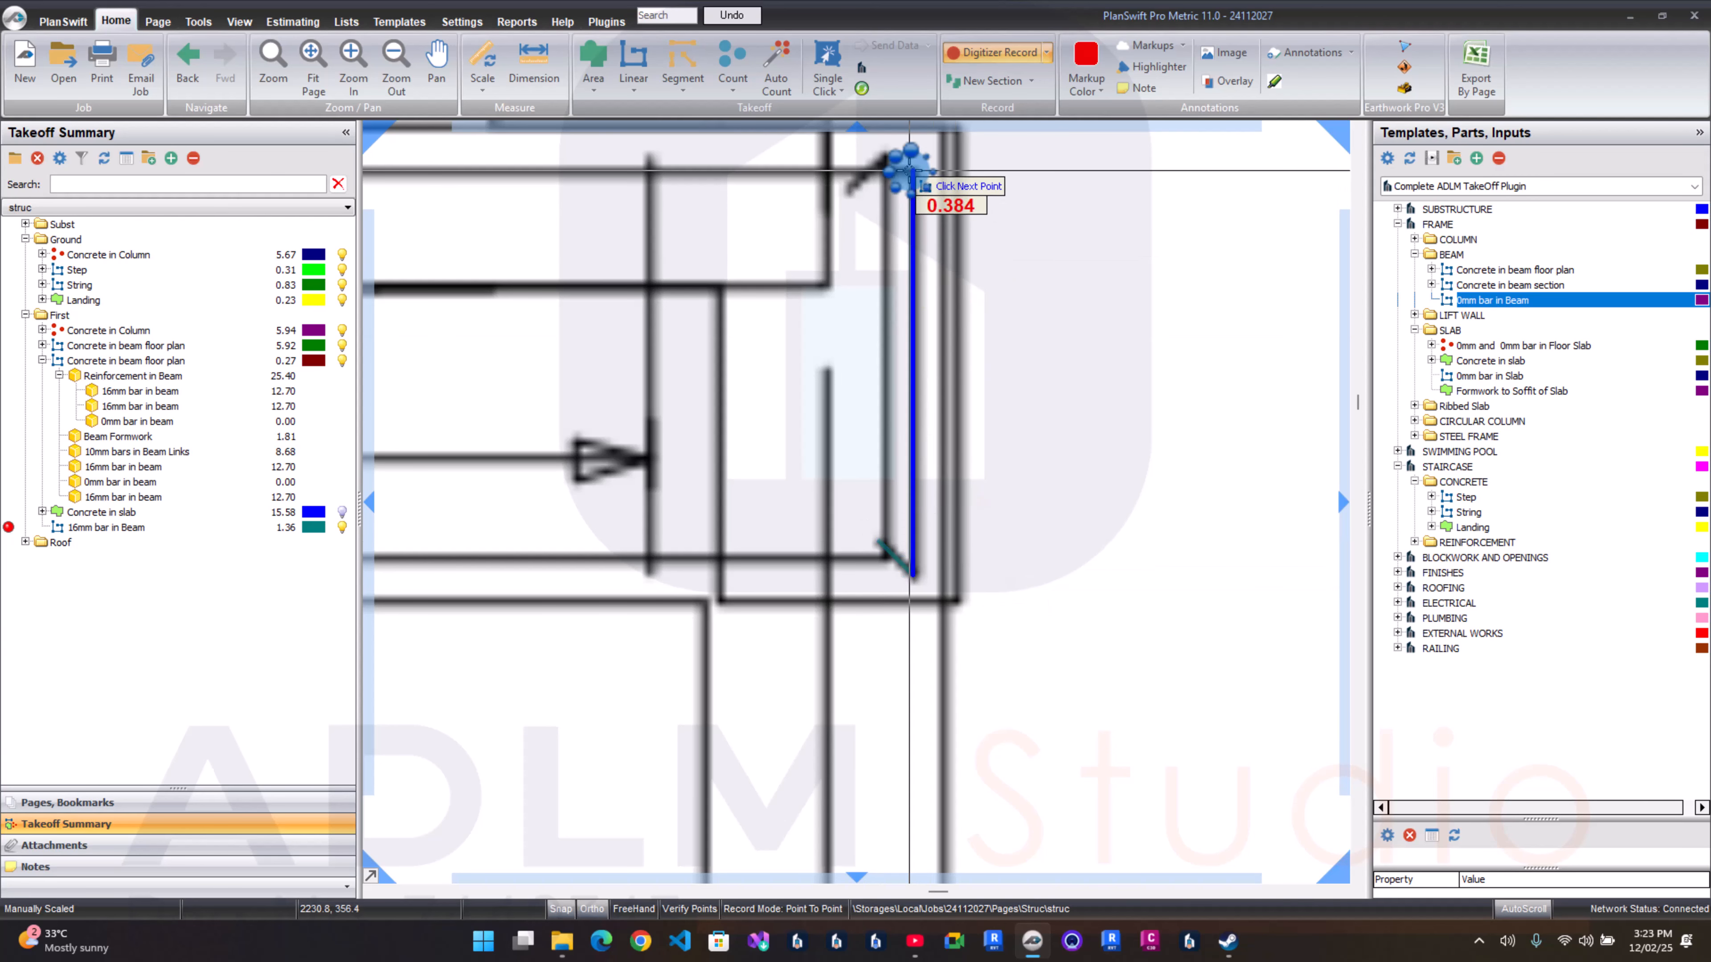
pyautogui.click(909, 168)
pyautogui.scroll(-3, 909, 169)
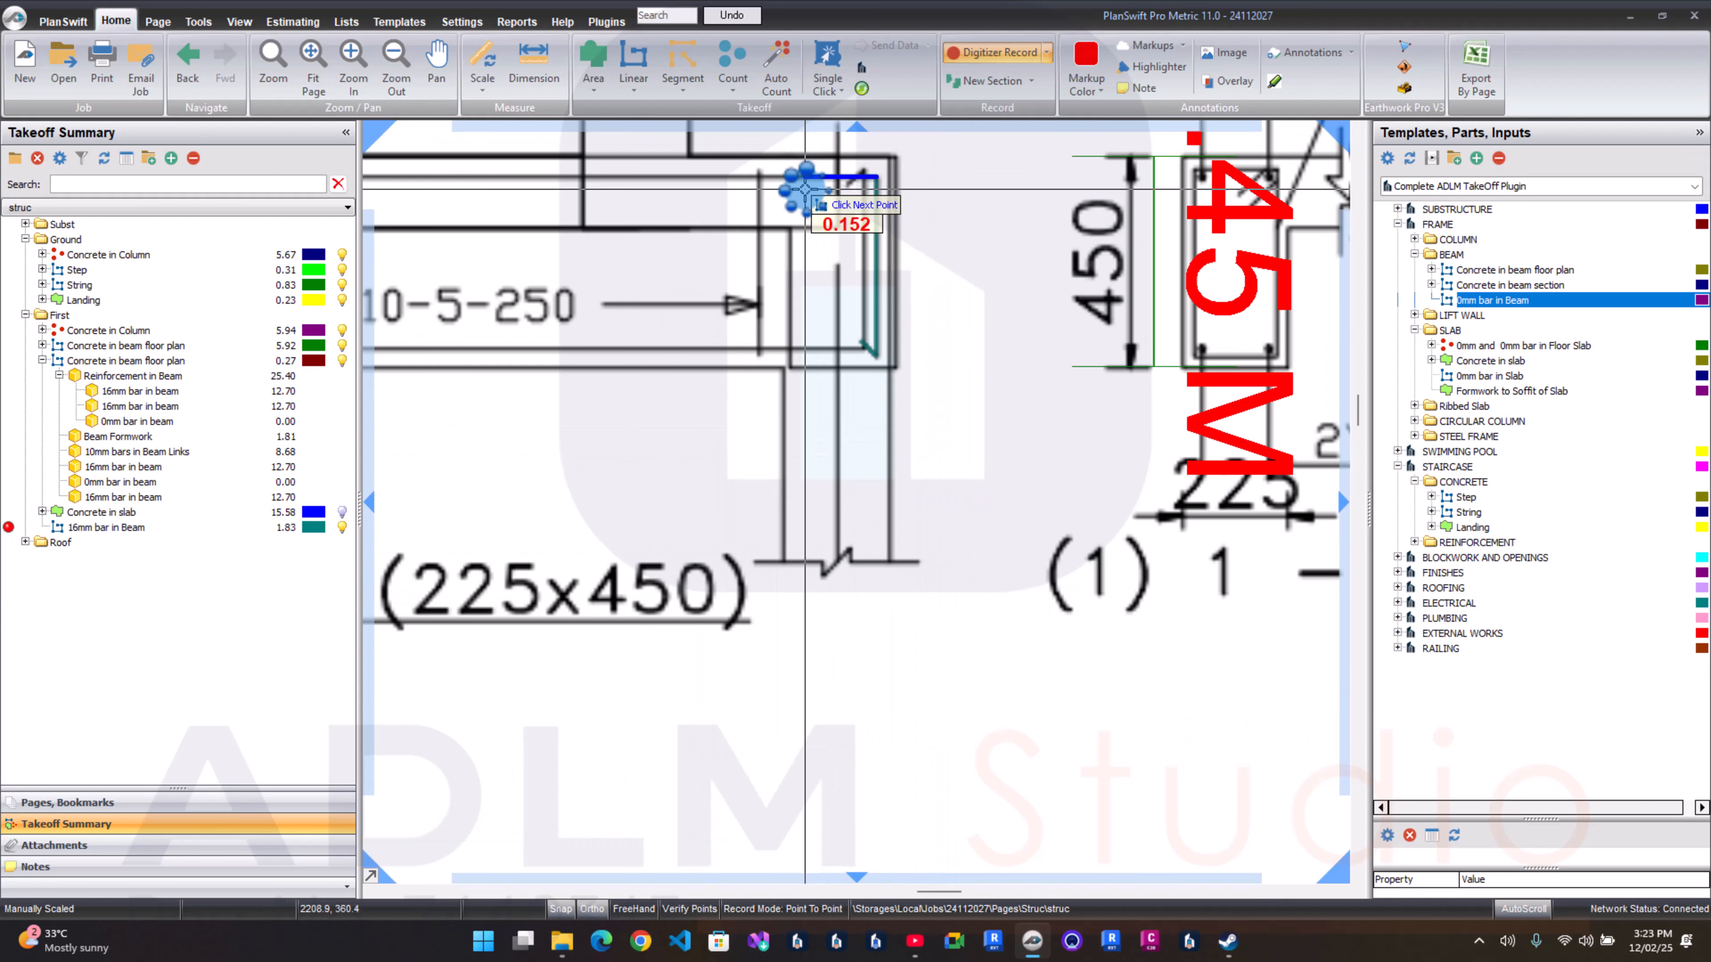
pyautogui.moveTo(753, 225); pyautogui.dragTo(1199, 305)
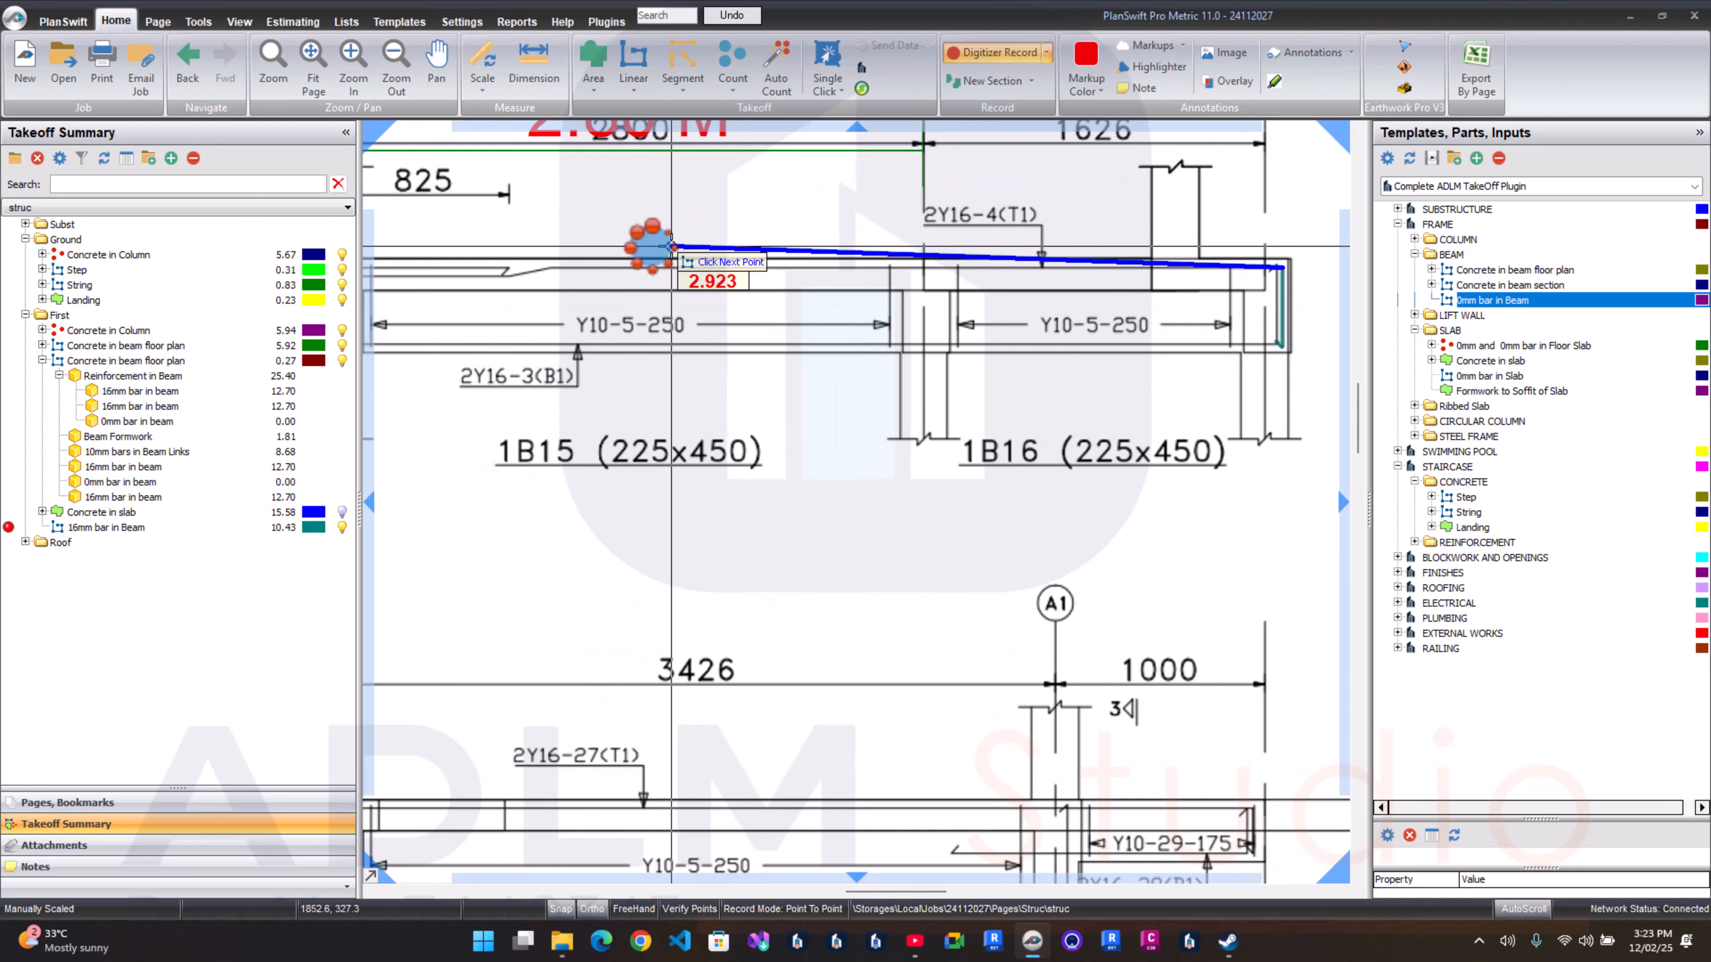
pyautogui.scroll(3, 559, 298)
pyautogui.click(542, 224)
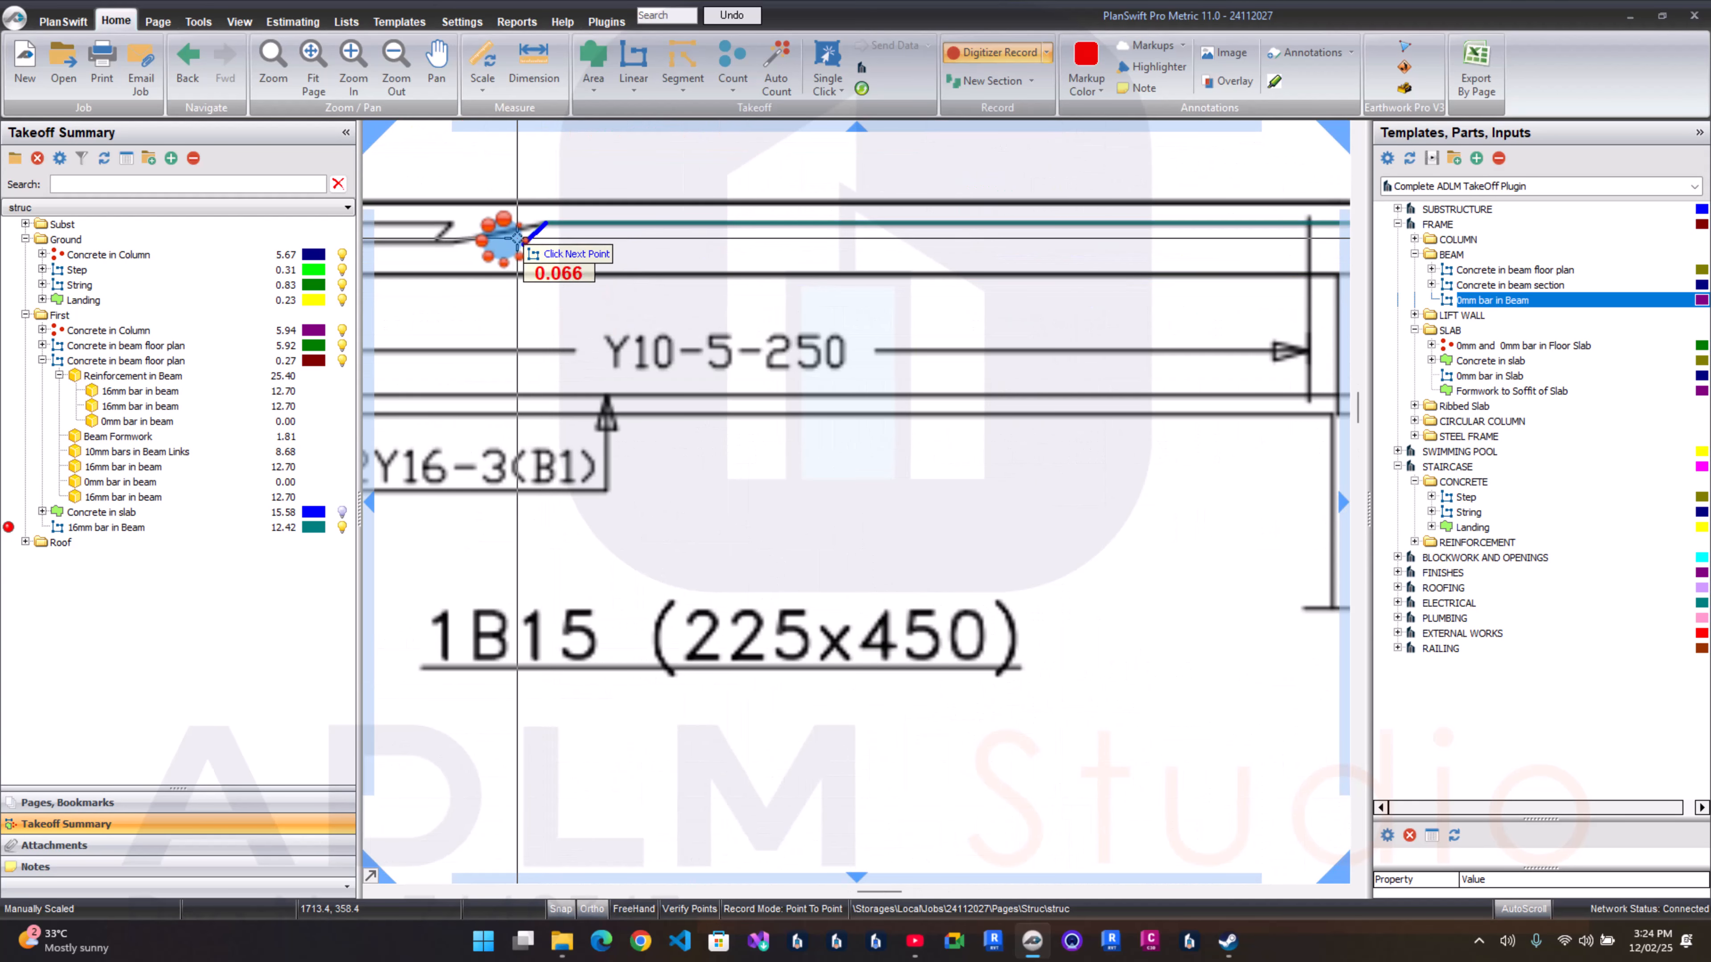
# Step: Trace the bar's crank and about 0.83 m lap to grid line B1, add the end hook, and start a new section
pyautogui.scroll(2, 464, 241)
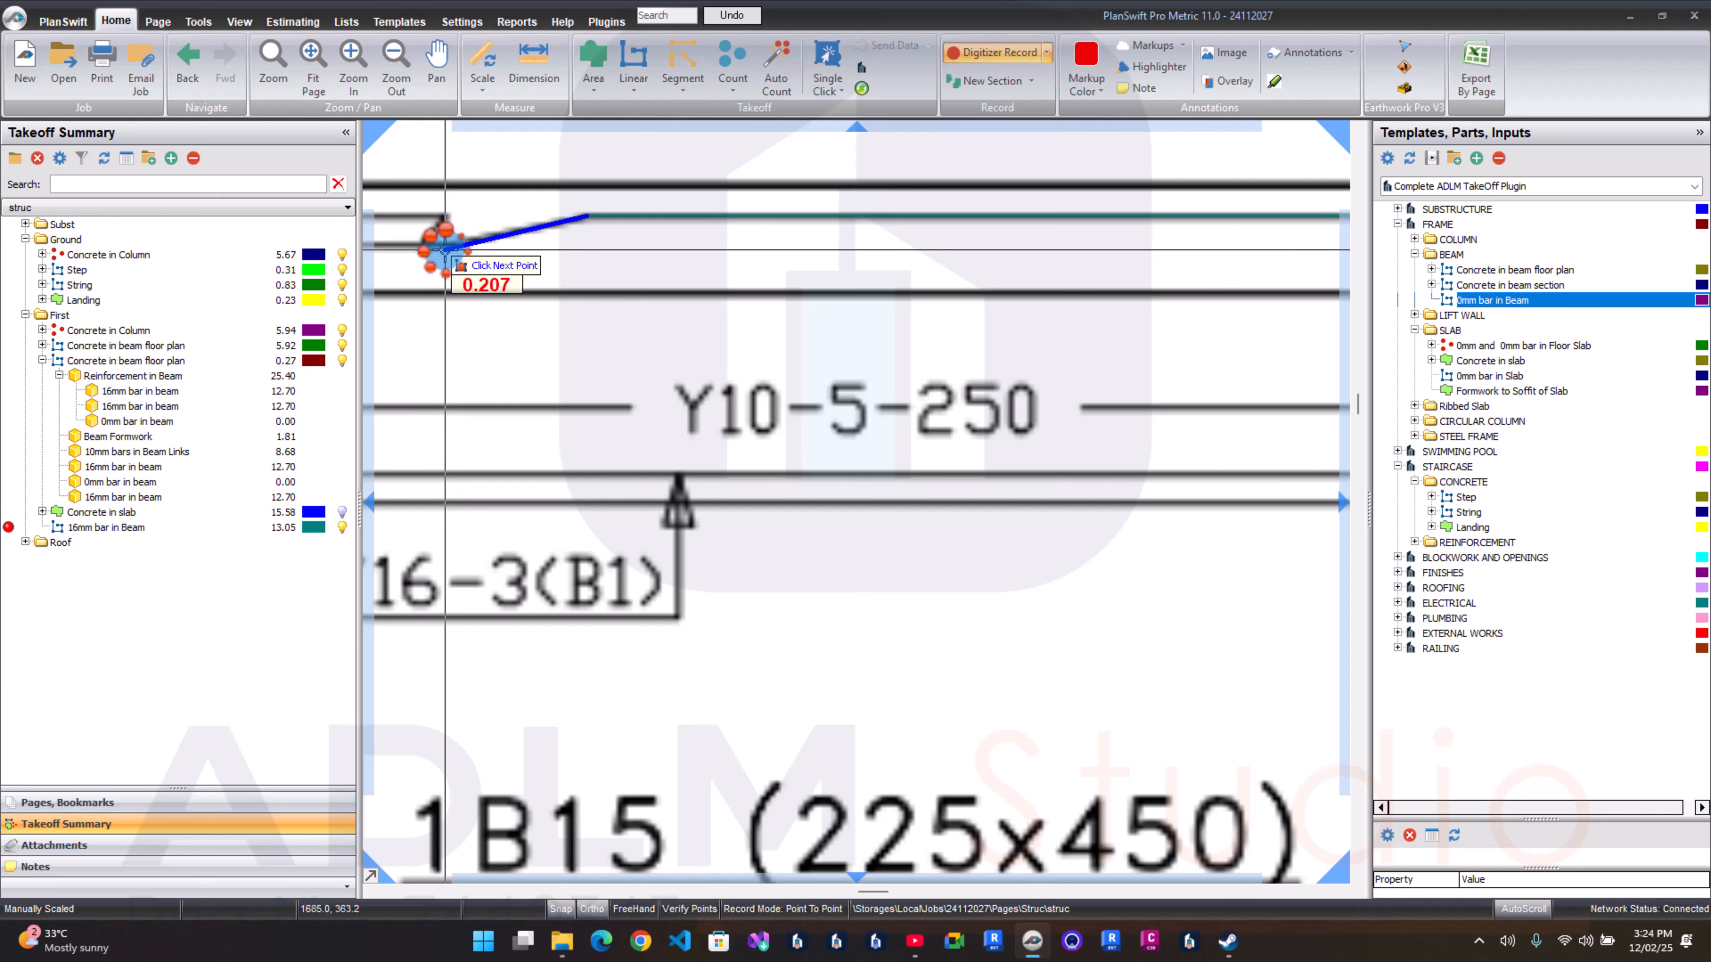
pyautogui.click(444, 243)
pyautogui.scroll(-3, 444, 243)
pyautogui.moveTo(445, 243); pyautogui.dragTo(663, 292)
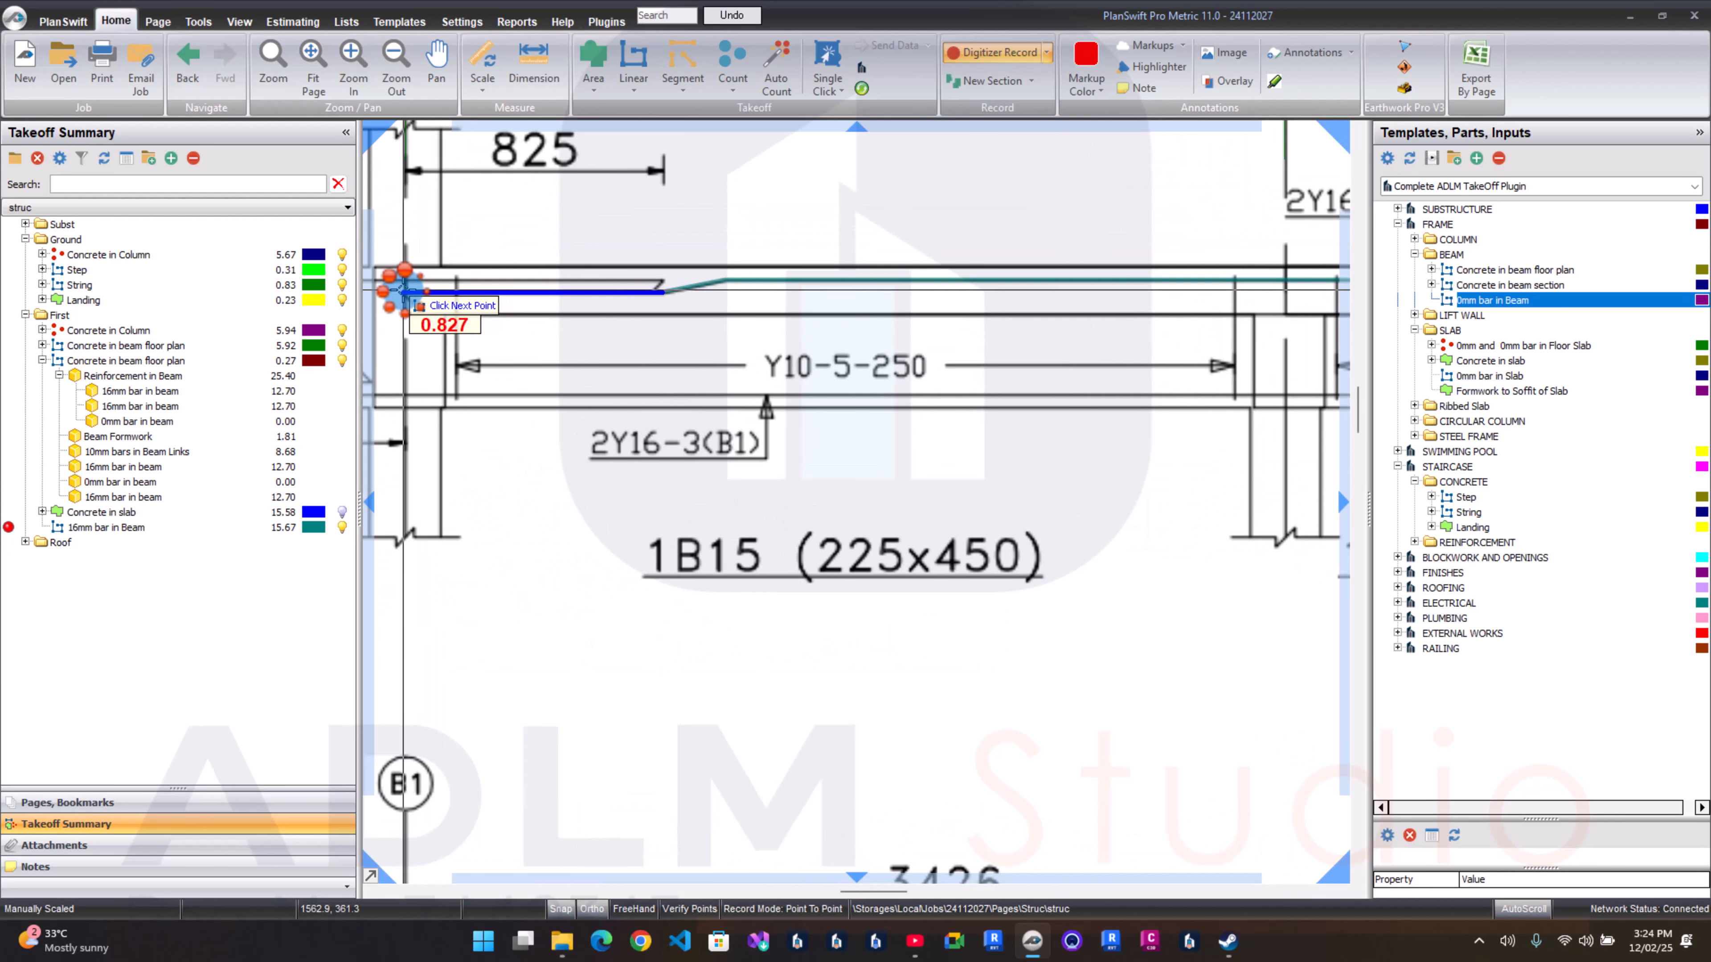
pyautogui.click(403, 291)
pyautogui.scroll(1, 403, 297)
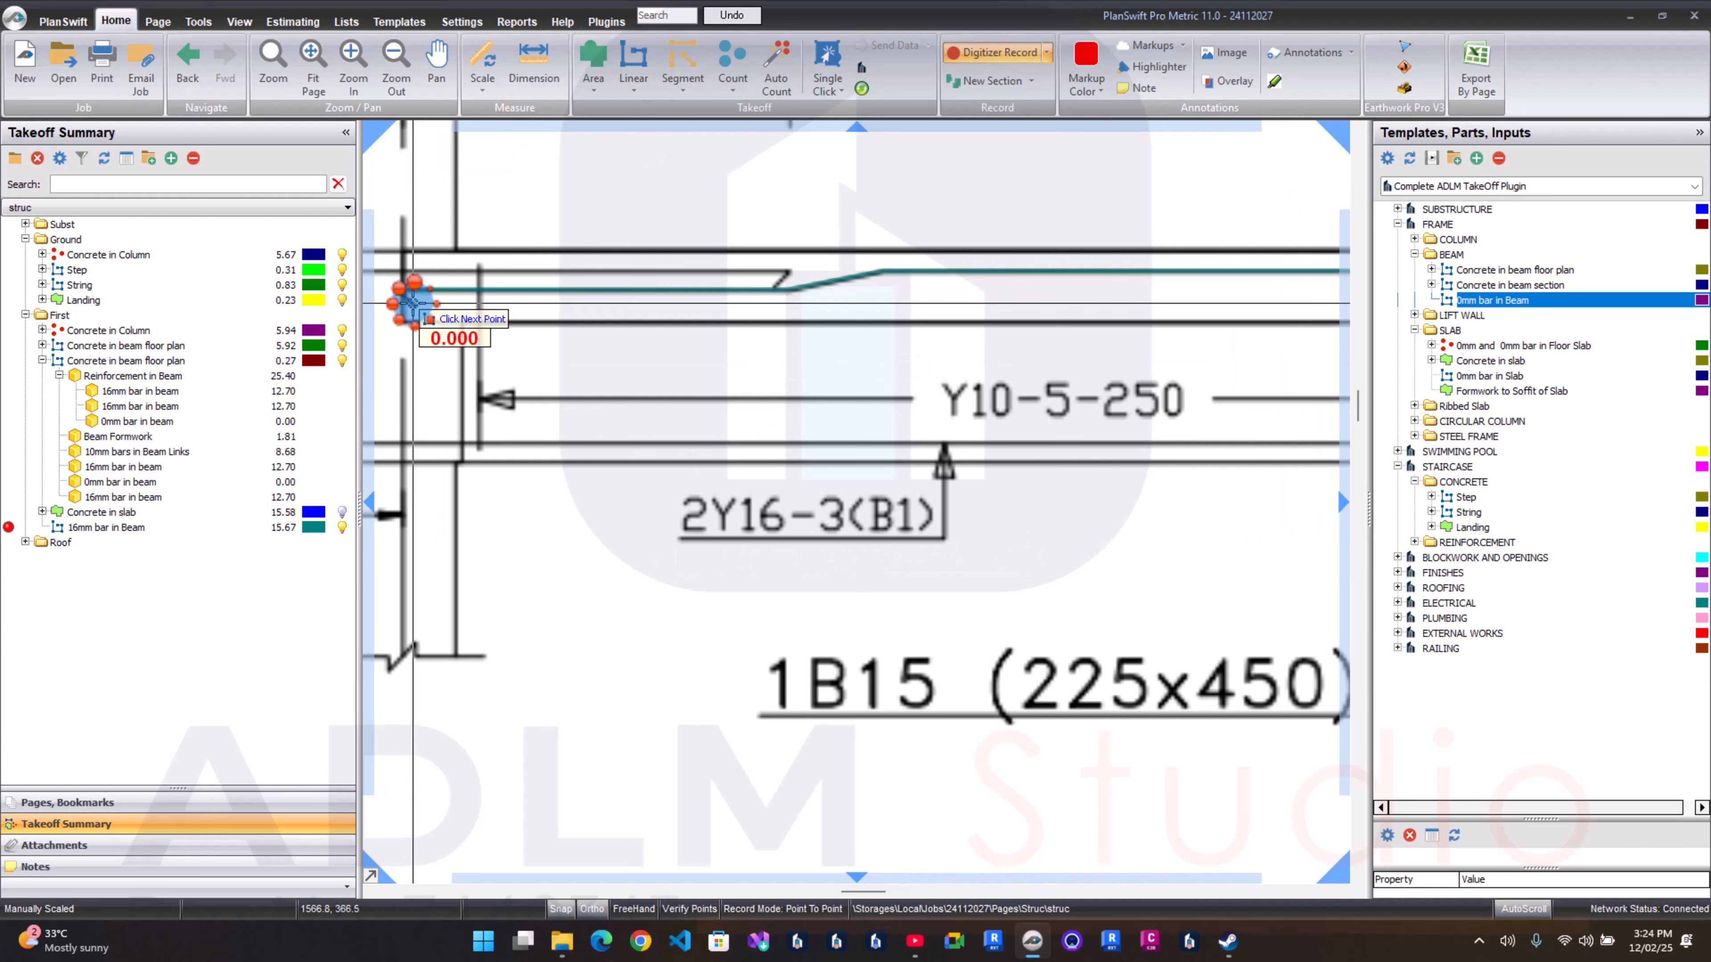
pyautogui.scroll(3, 407, 300)
pyautogui.press('b')
pyautogui.scroll(-3, 415, 314)
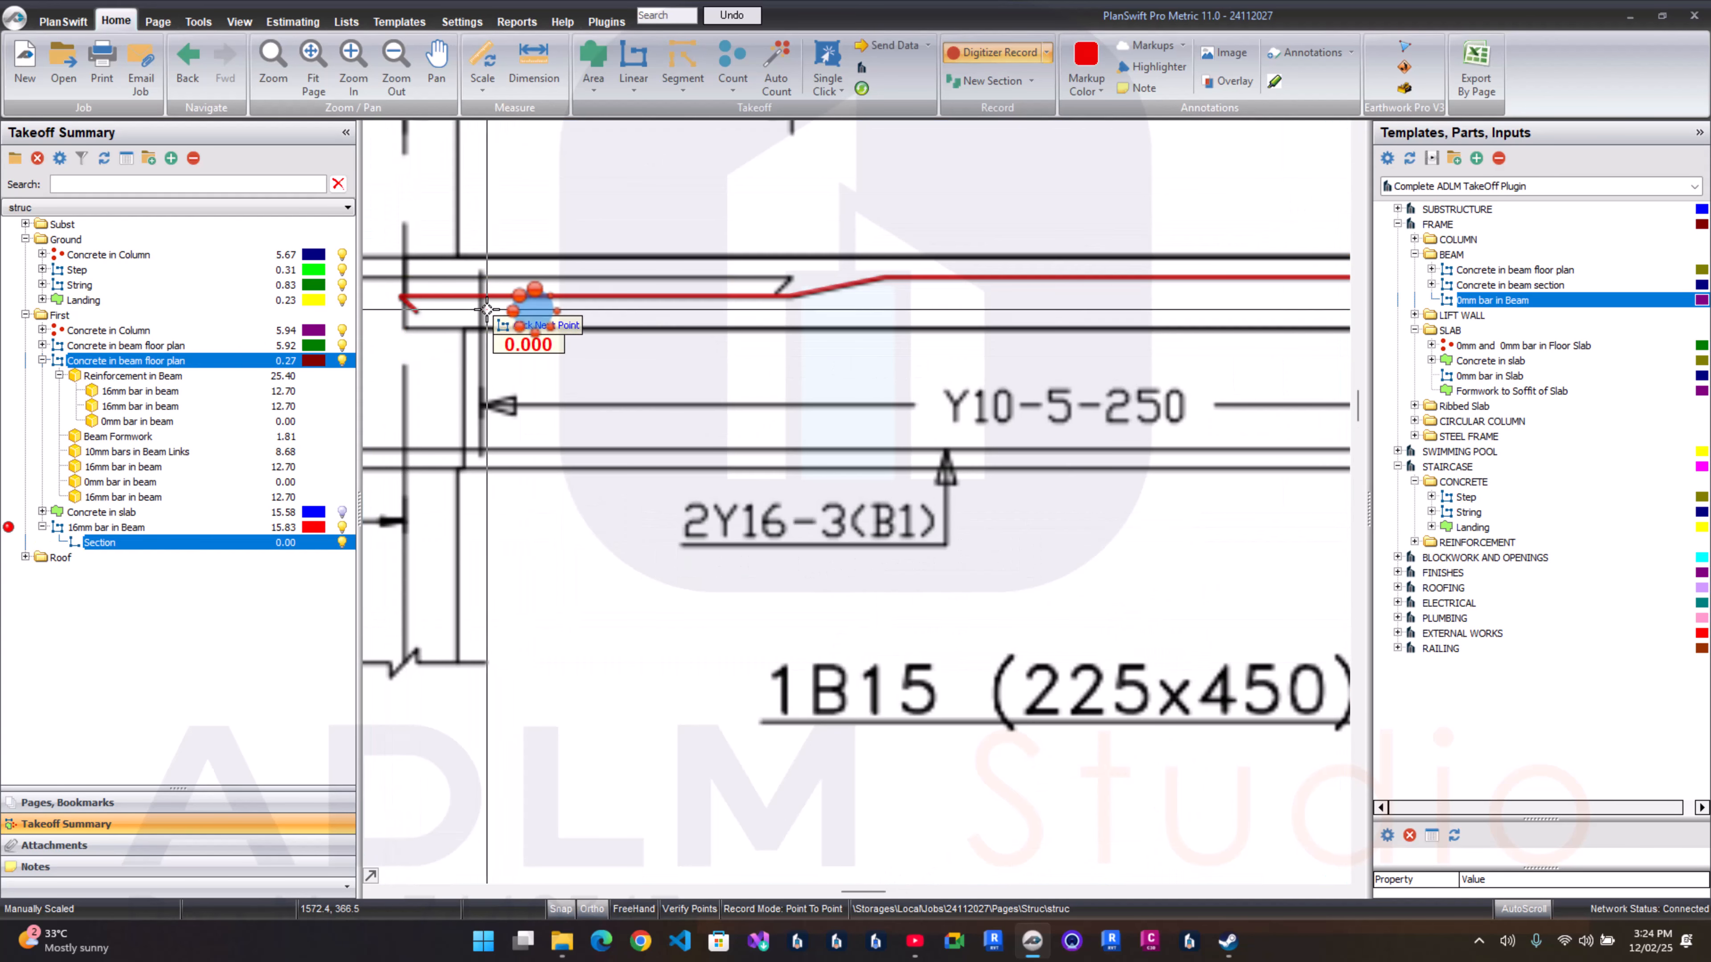
# Step: Begin tracing top bar 2Y16-2(T1) with its short hook at the lap end in beam 1B15
pyautogui.scroll(3, 768, 277)
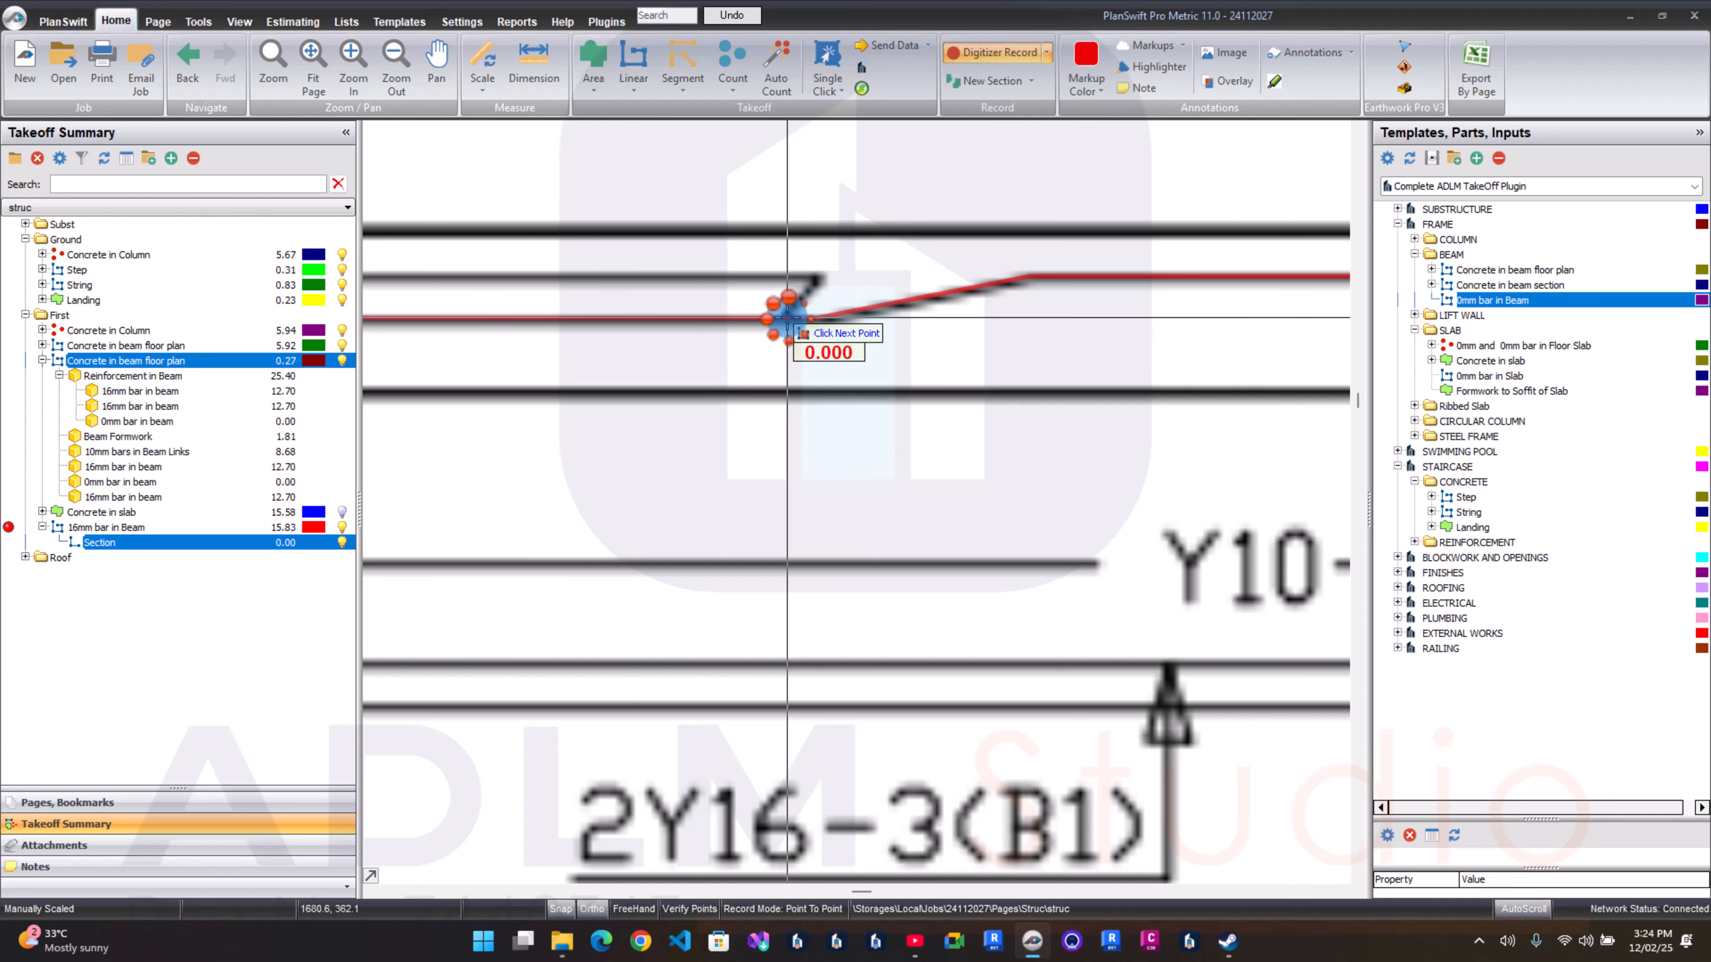
pyautogui.scroll(-5, 795, 311)
pyautogui.moveTo(519, 208); pyautogui.dragTo(796, 310)
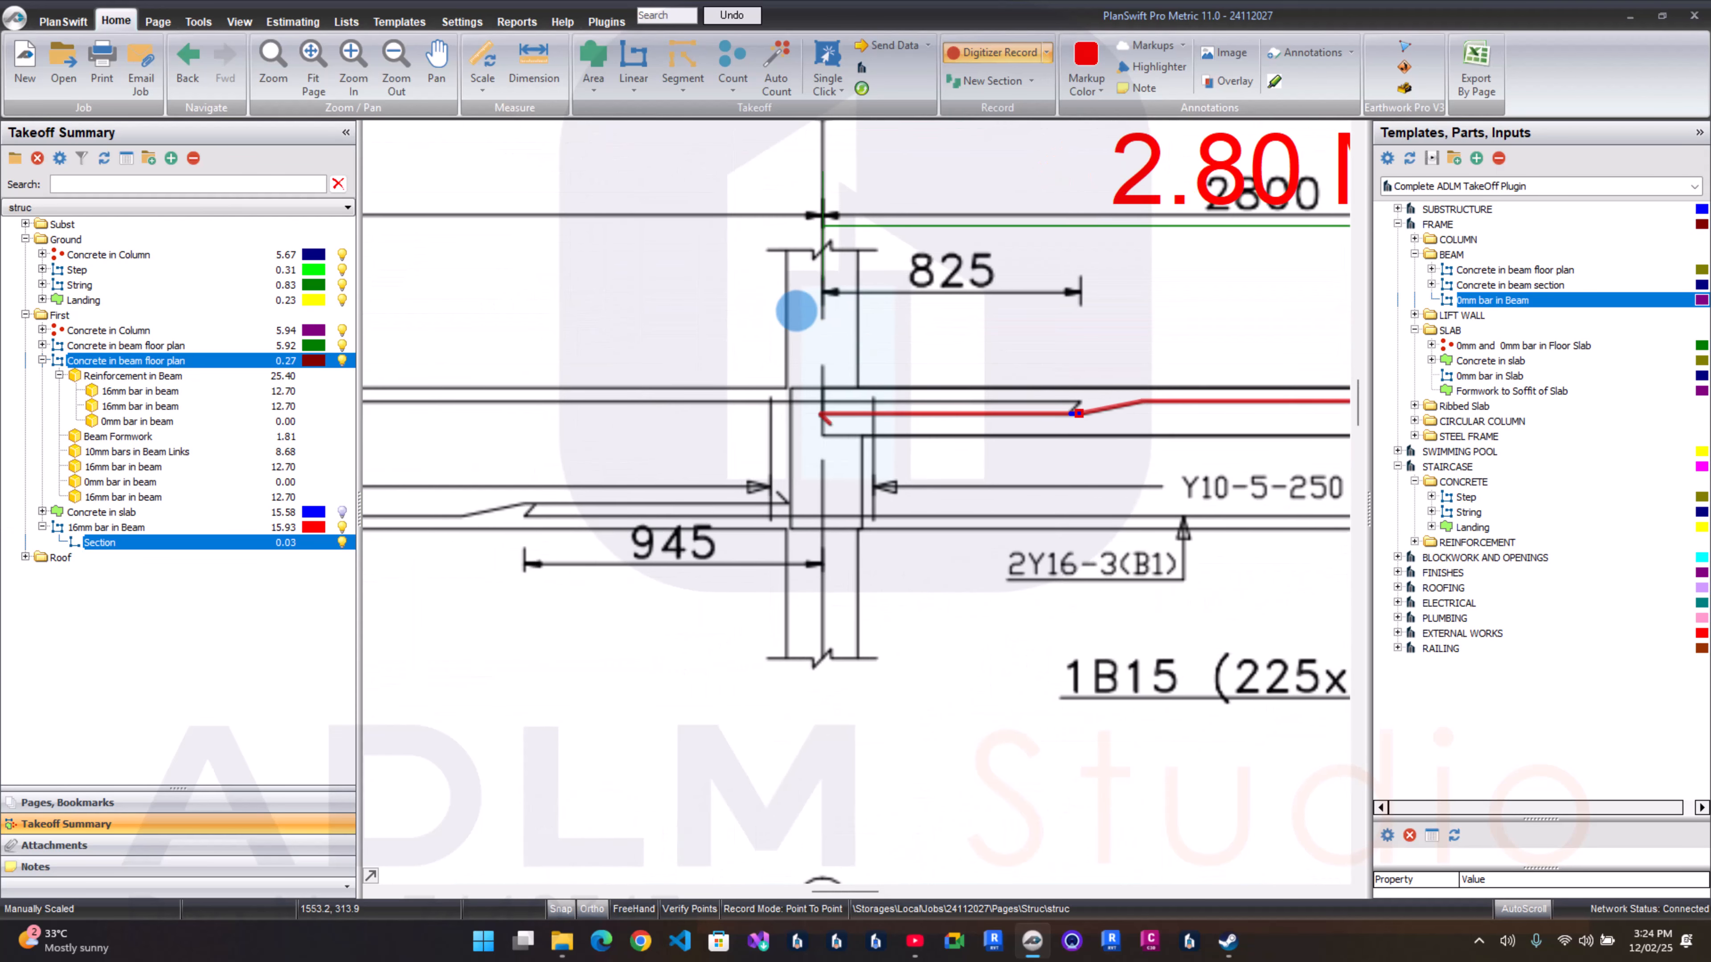
pyautogui.scroll(-4, 797, 311)
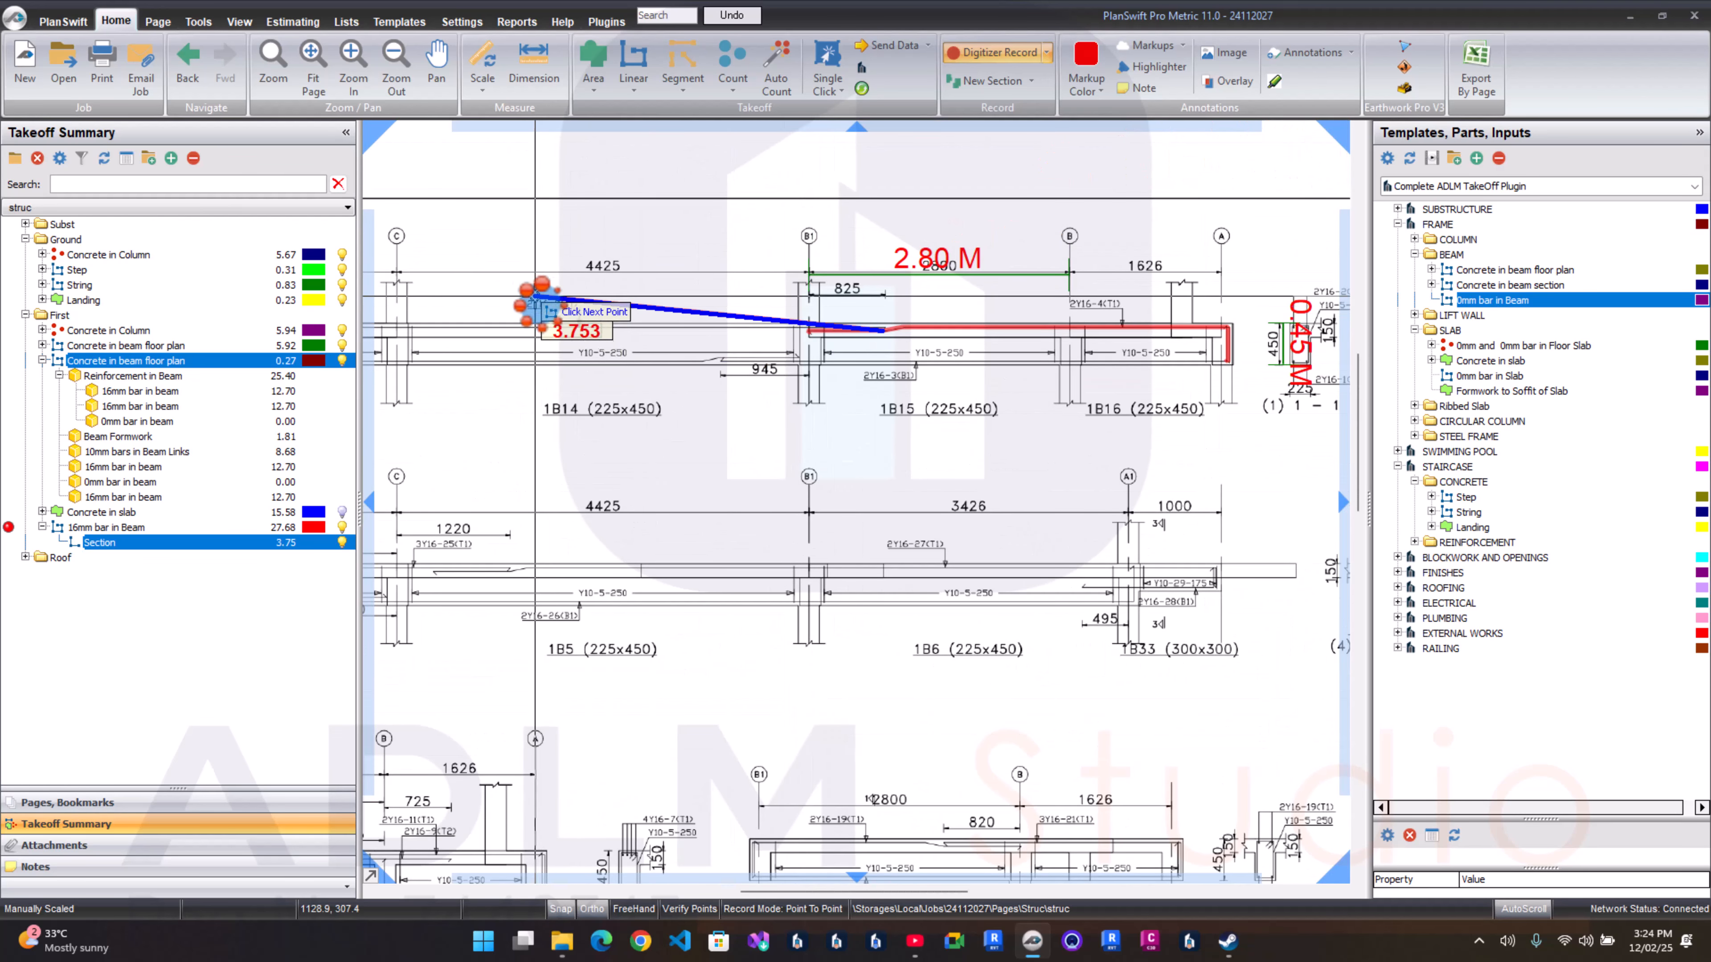
pyautogui.scroll(3, 926, 323)
pyautogui.scroll(2, 782, 342)
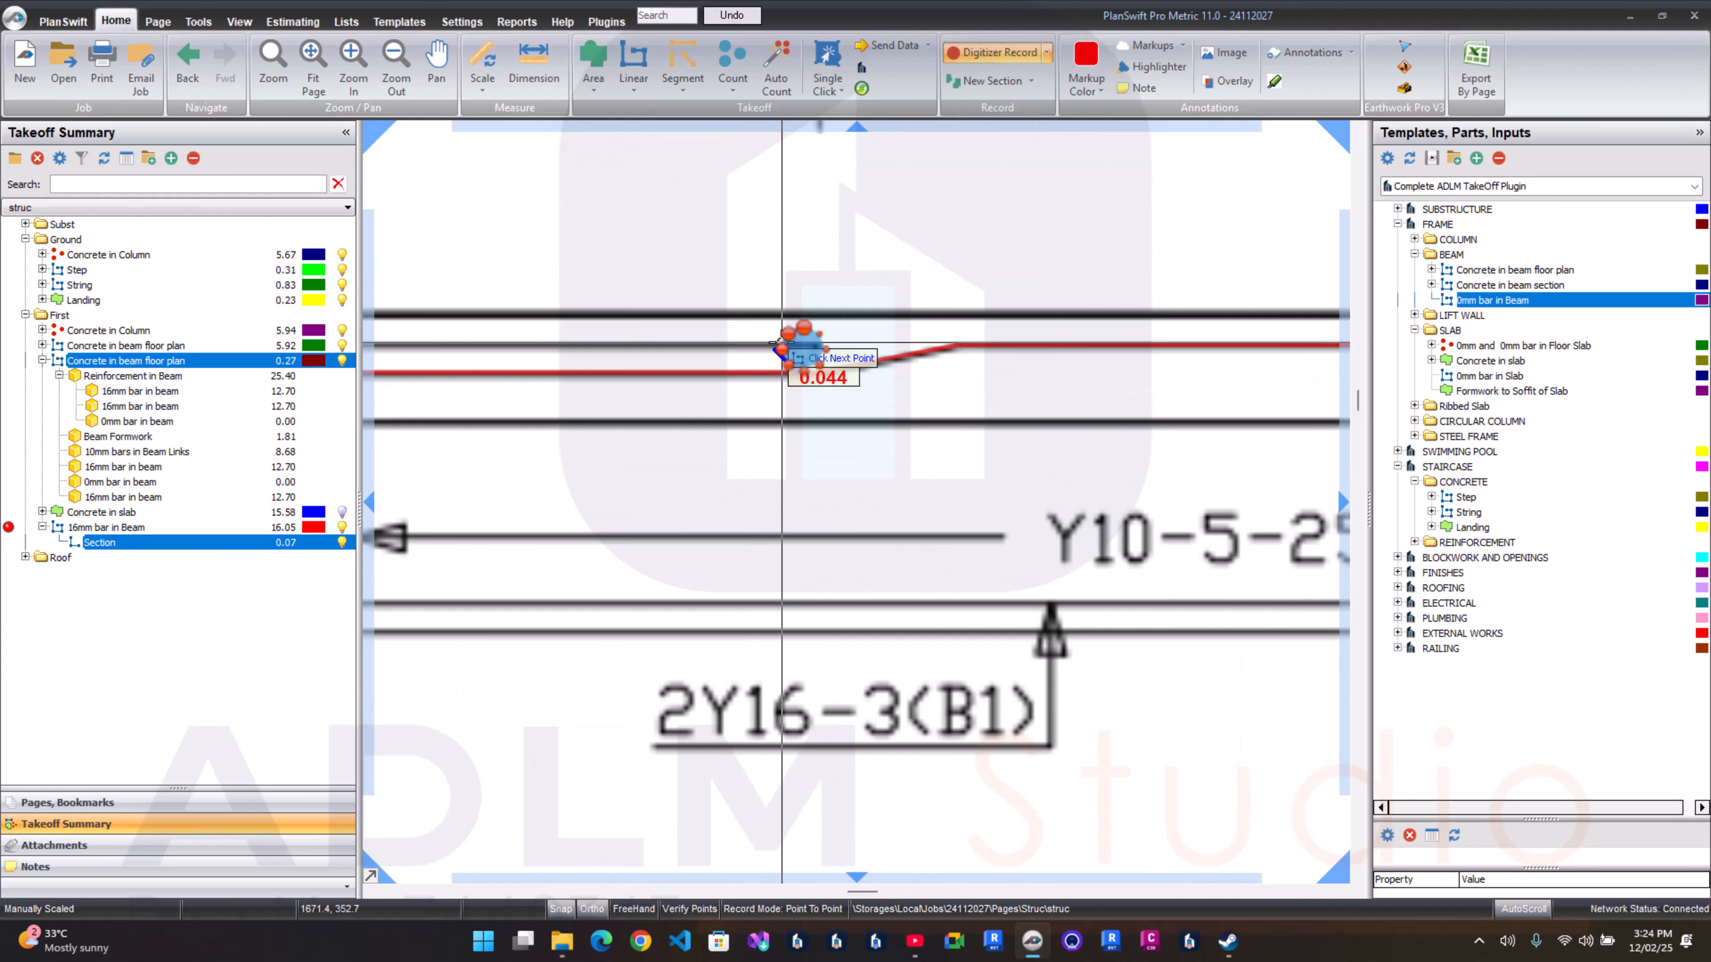
# Step: Trace the bar along the top of beams 1B14 to 1B12, bend it down about 0.39 m at grid line E, hook it and stop recording
pyautogui.scroll(-5, 819, 344)
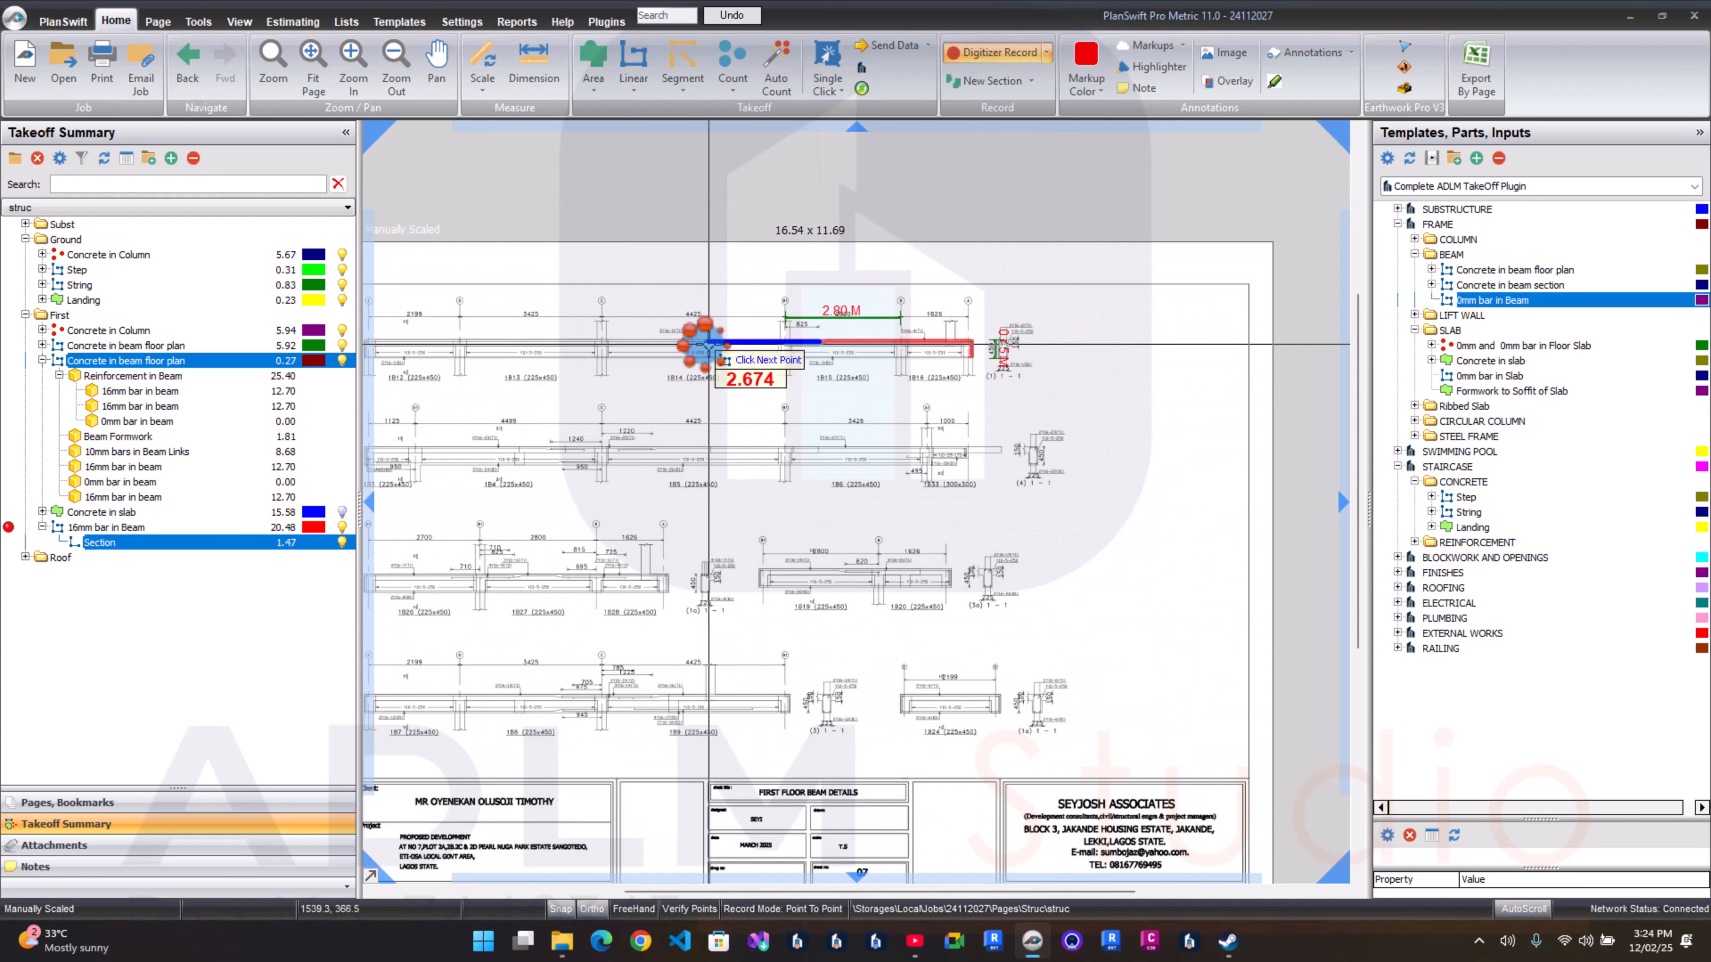
pyautogui.scroll(2, 630, 336)
pyautogui.moveTo(630, 330); pyautogui.dragTo(947, 357)
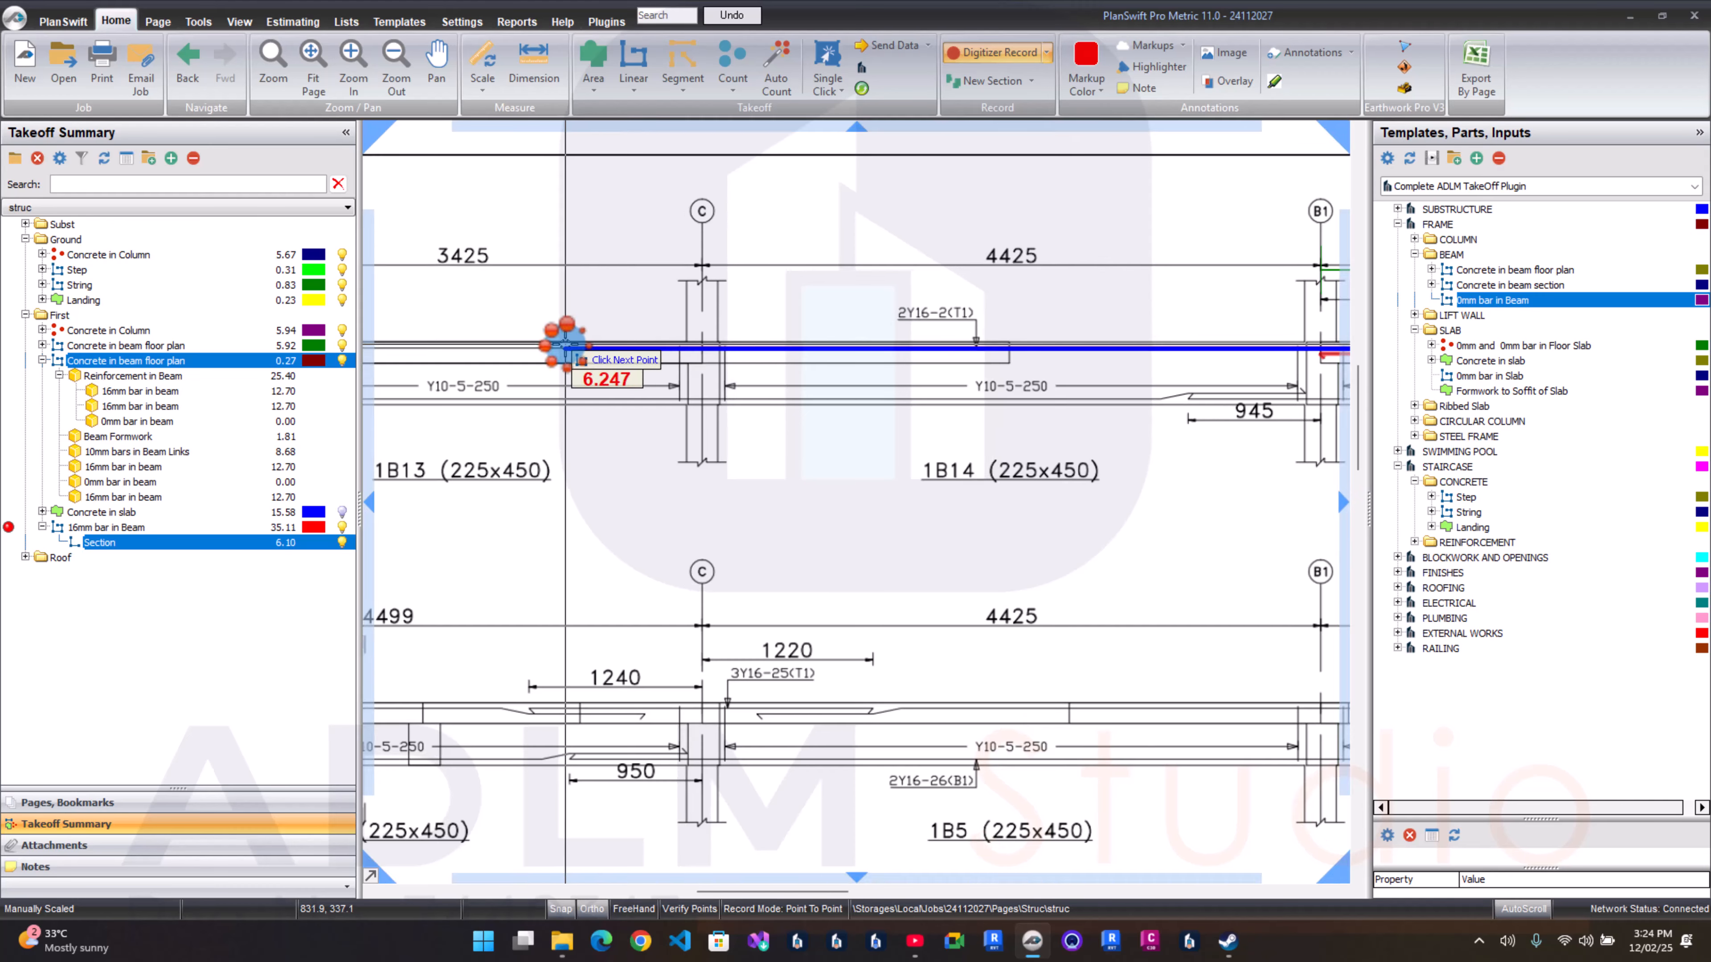
pyautogui.moveTo(565, 347); pyautogui.dragTo(1010, 307)
pyautogui.moveTo(517, 345); pyautogui.dragTo(749, 310)
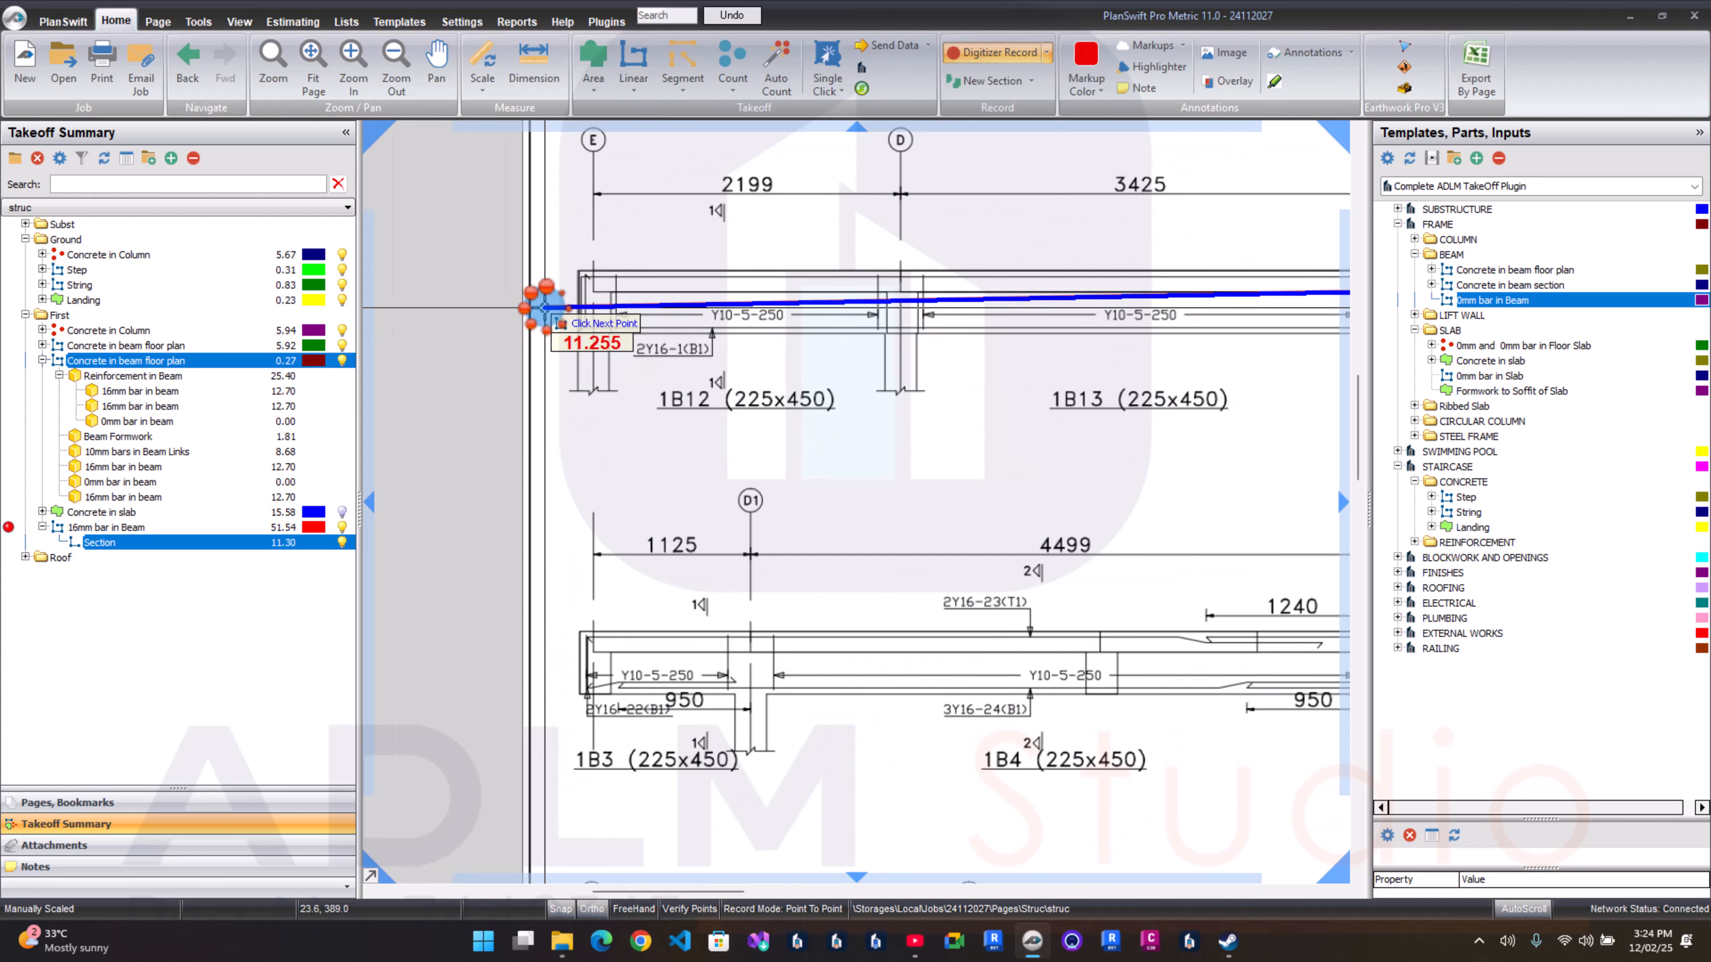
pyautogui.scroll(2, 541, 301)
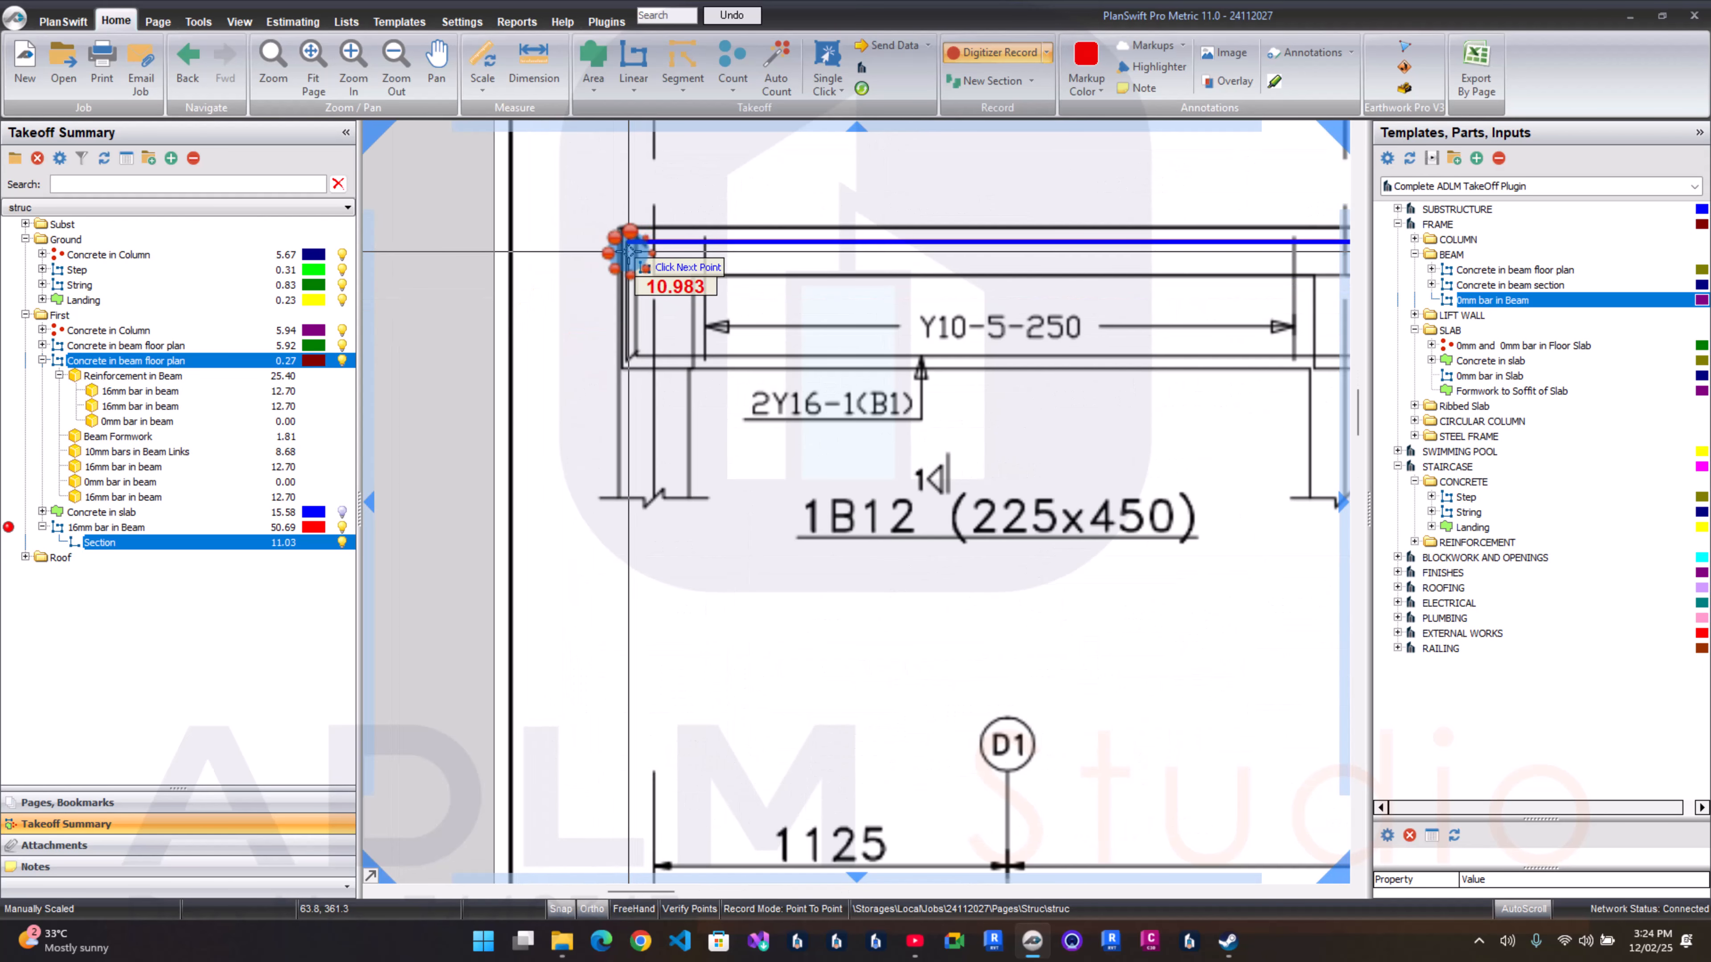
pyautogui.click(628, 249)
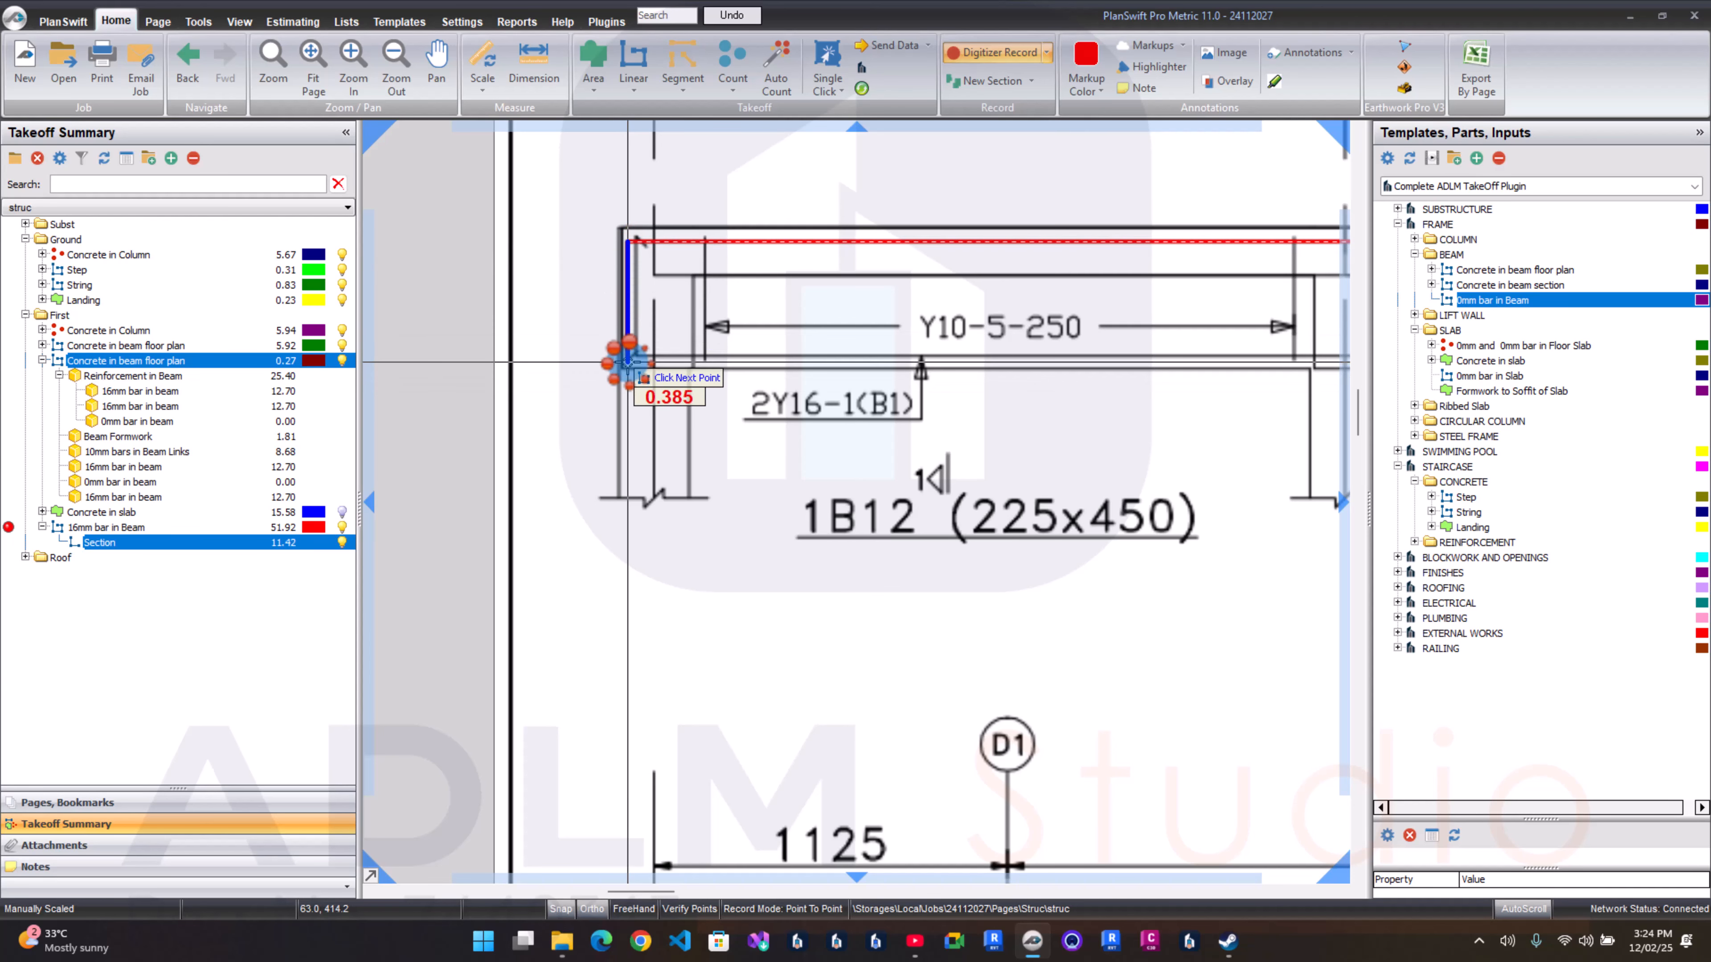
pyautogui.scroll(2, 629, 362)
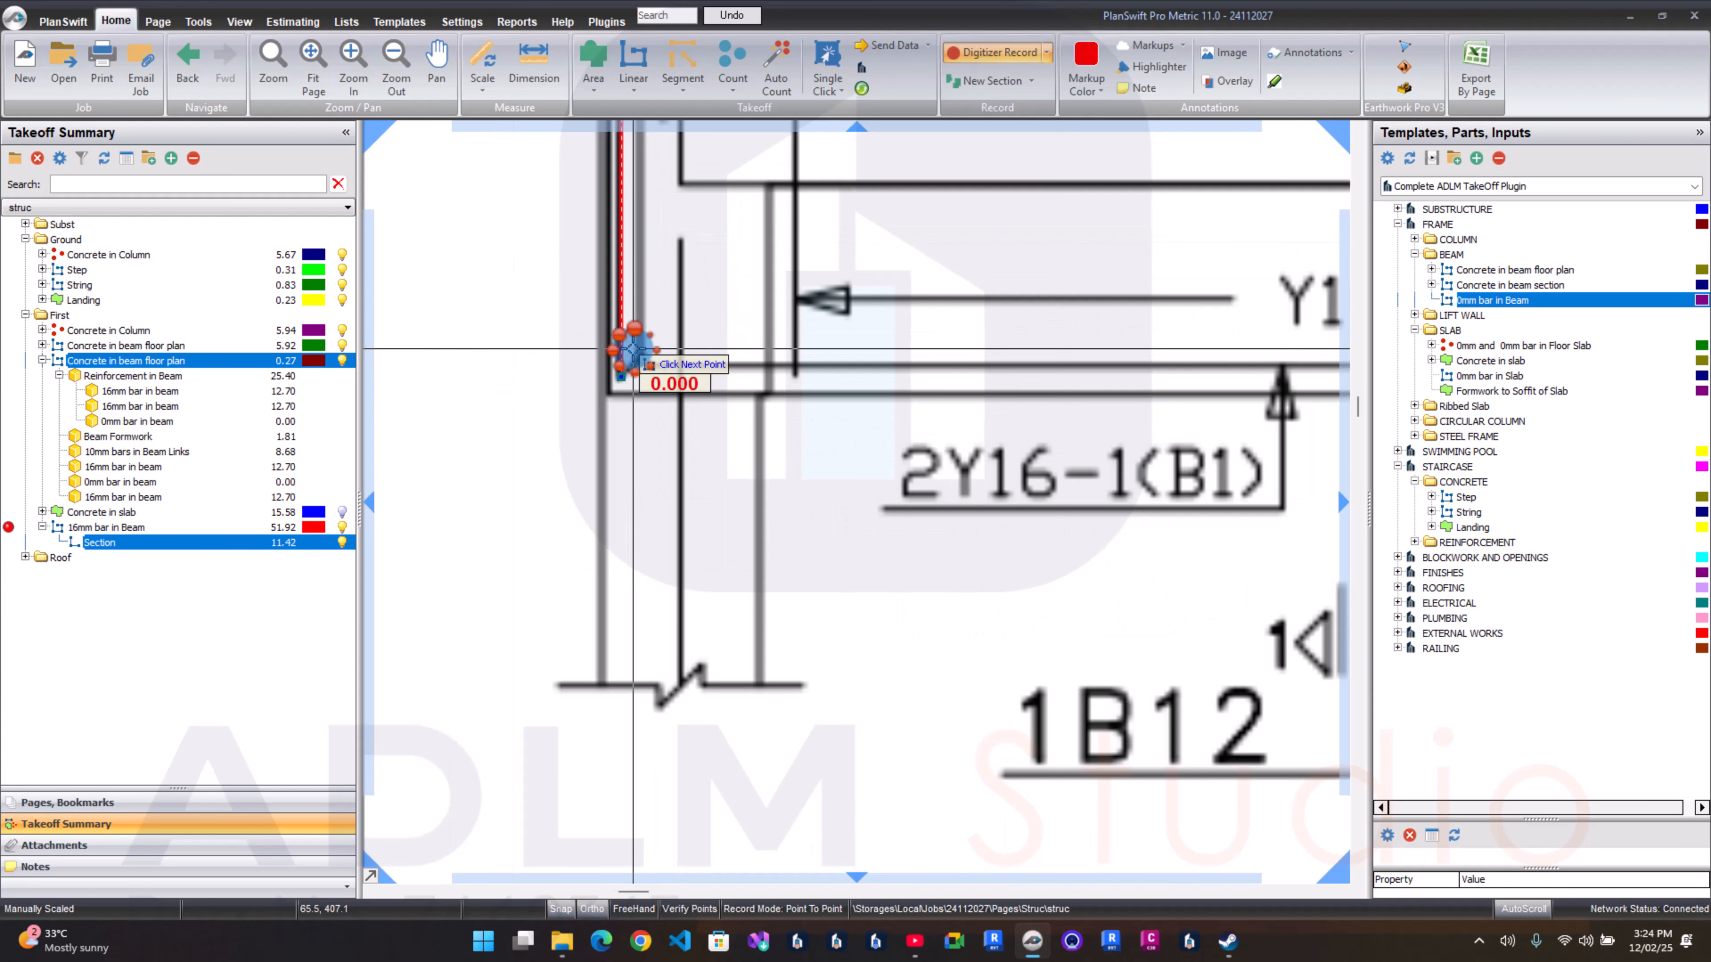
pyautogui.rightClick(738, 347)
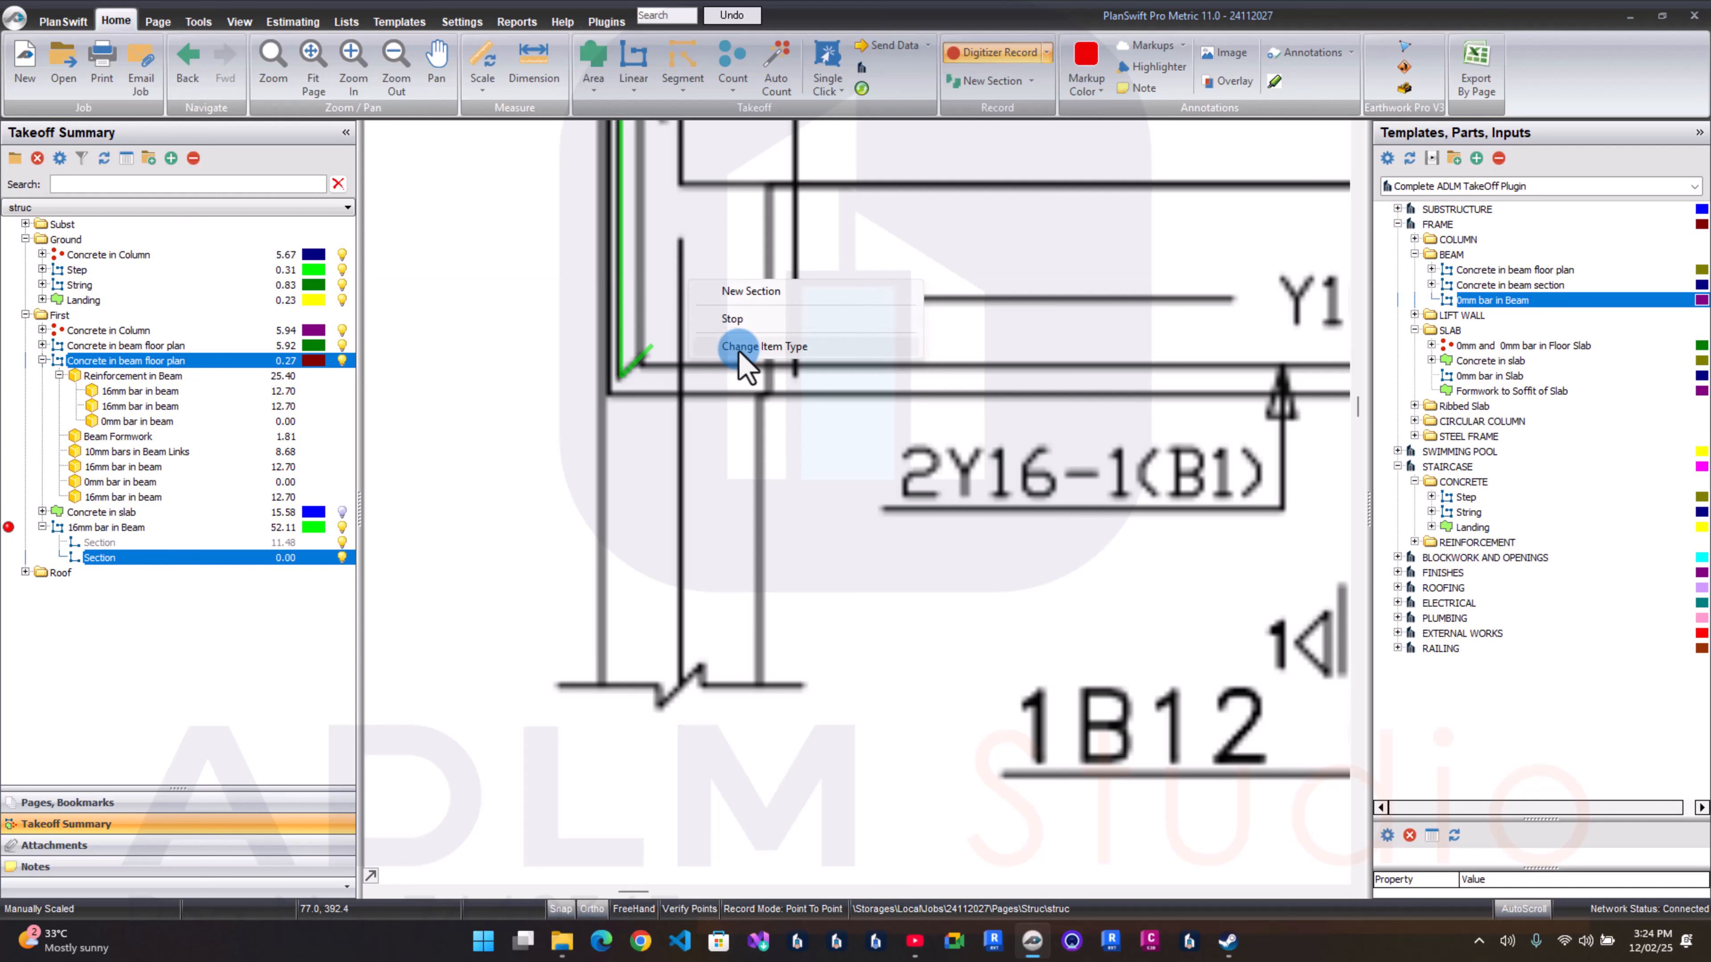
pyautogui.click(741, 319)
# Step: Set the number of bars of the traced 16mm bar in Beam takeoff to 2*2
pyautogui.scroll(-3, 725, 336)
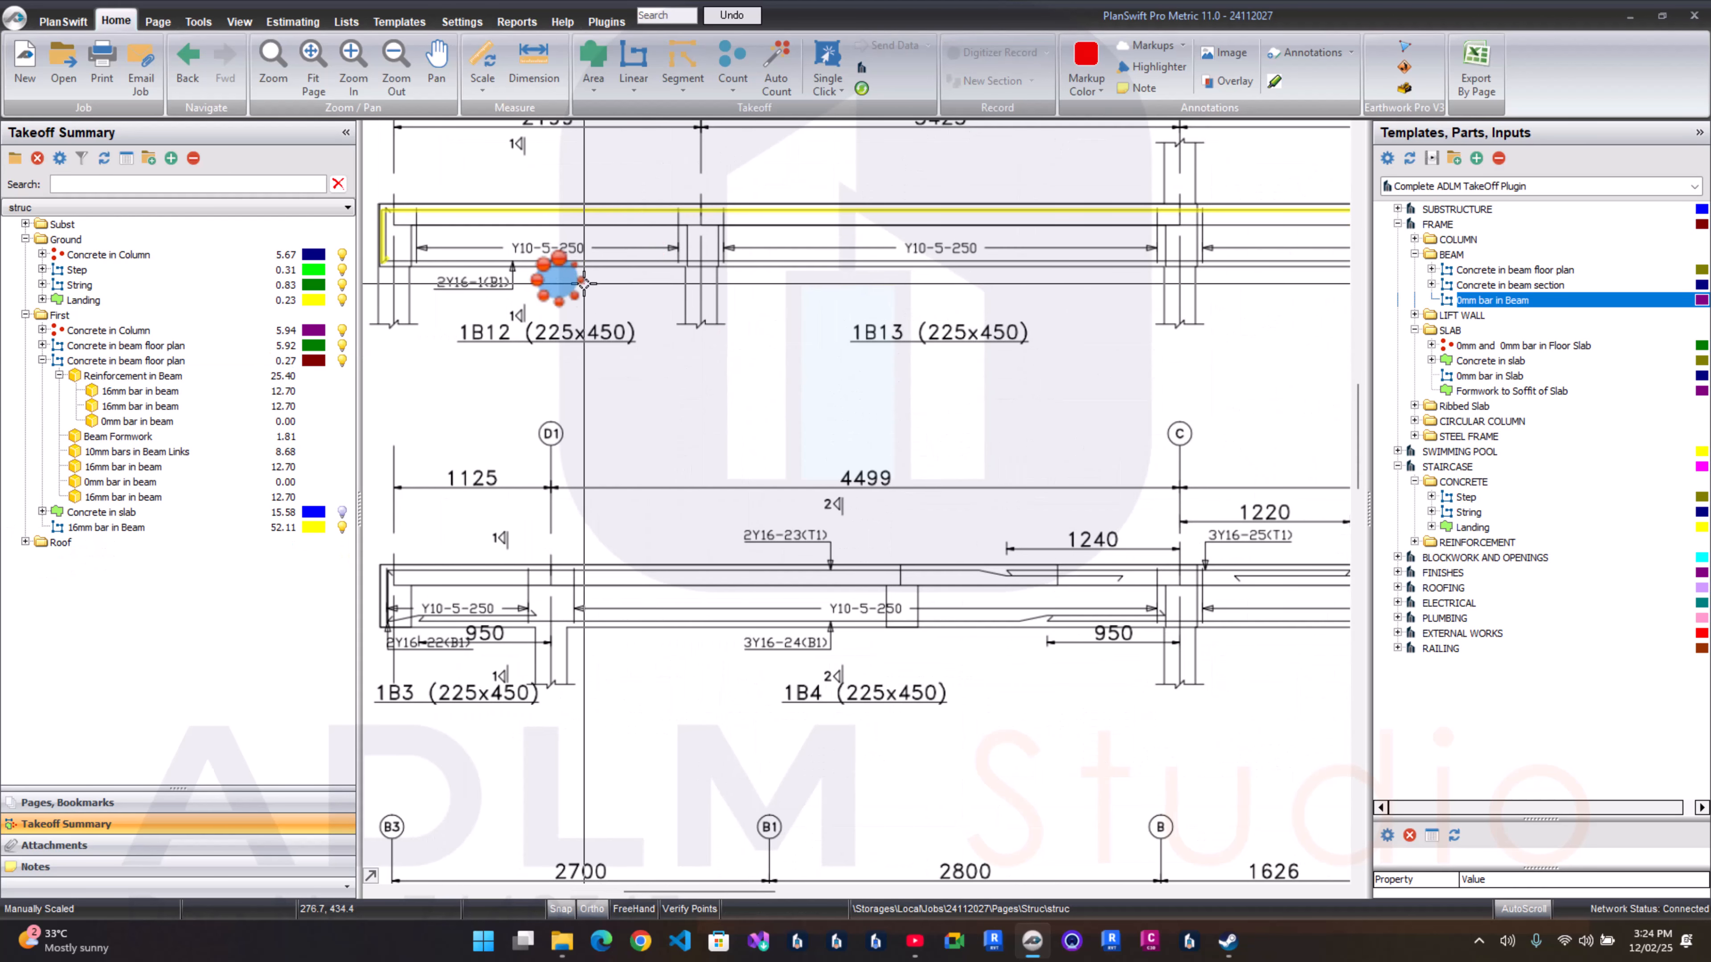
pyautogui.scroll(-1, 516, 286)
pyautogui.moveTo(683, 209); pyautogui.dragTo(523, 303)
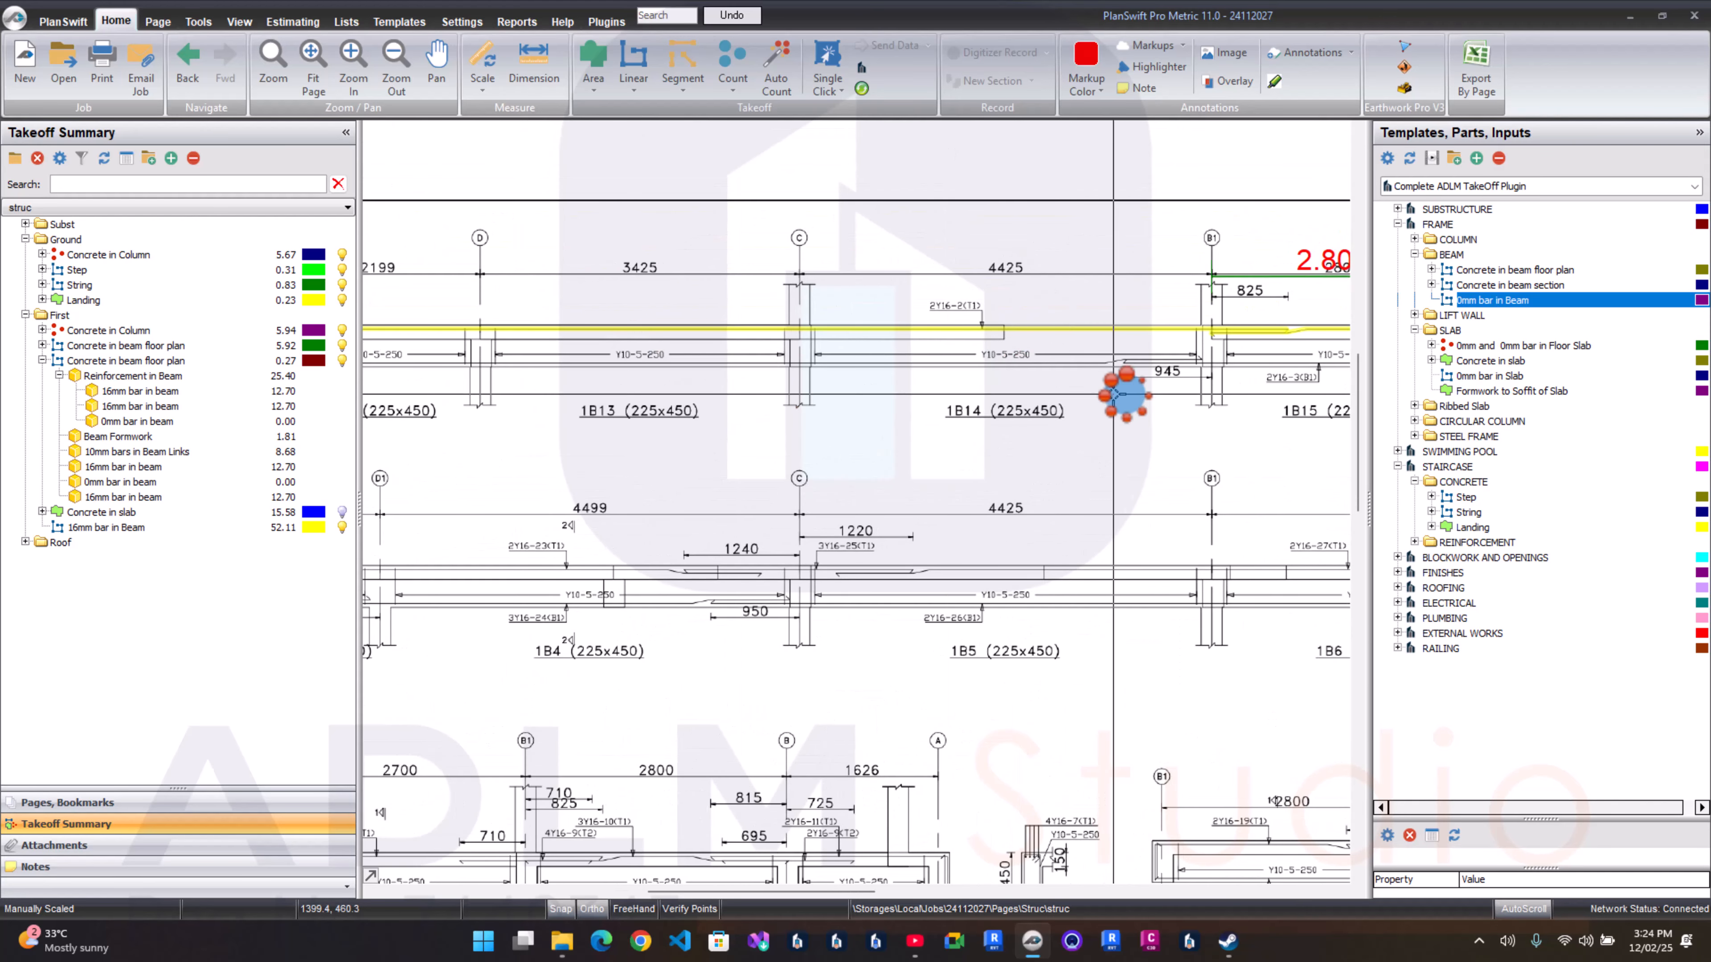
pyautogui.moveTo(1191, 405)
pyautogui.mouseDown()
pyautogui.moveTo(946, 405)
pyautogui.moveTo(626, 364)
pyautogui.mouseUp()
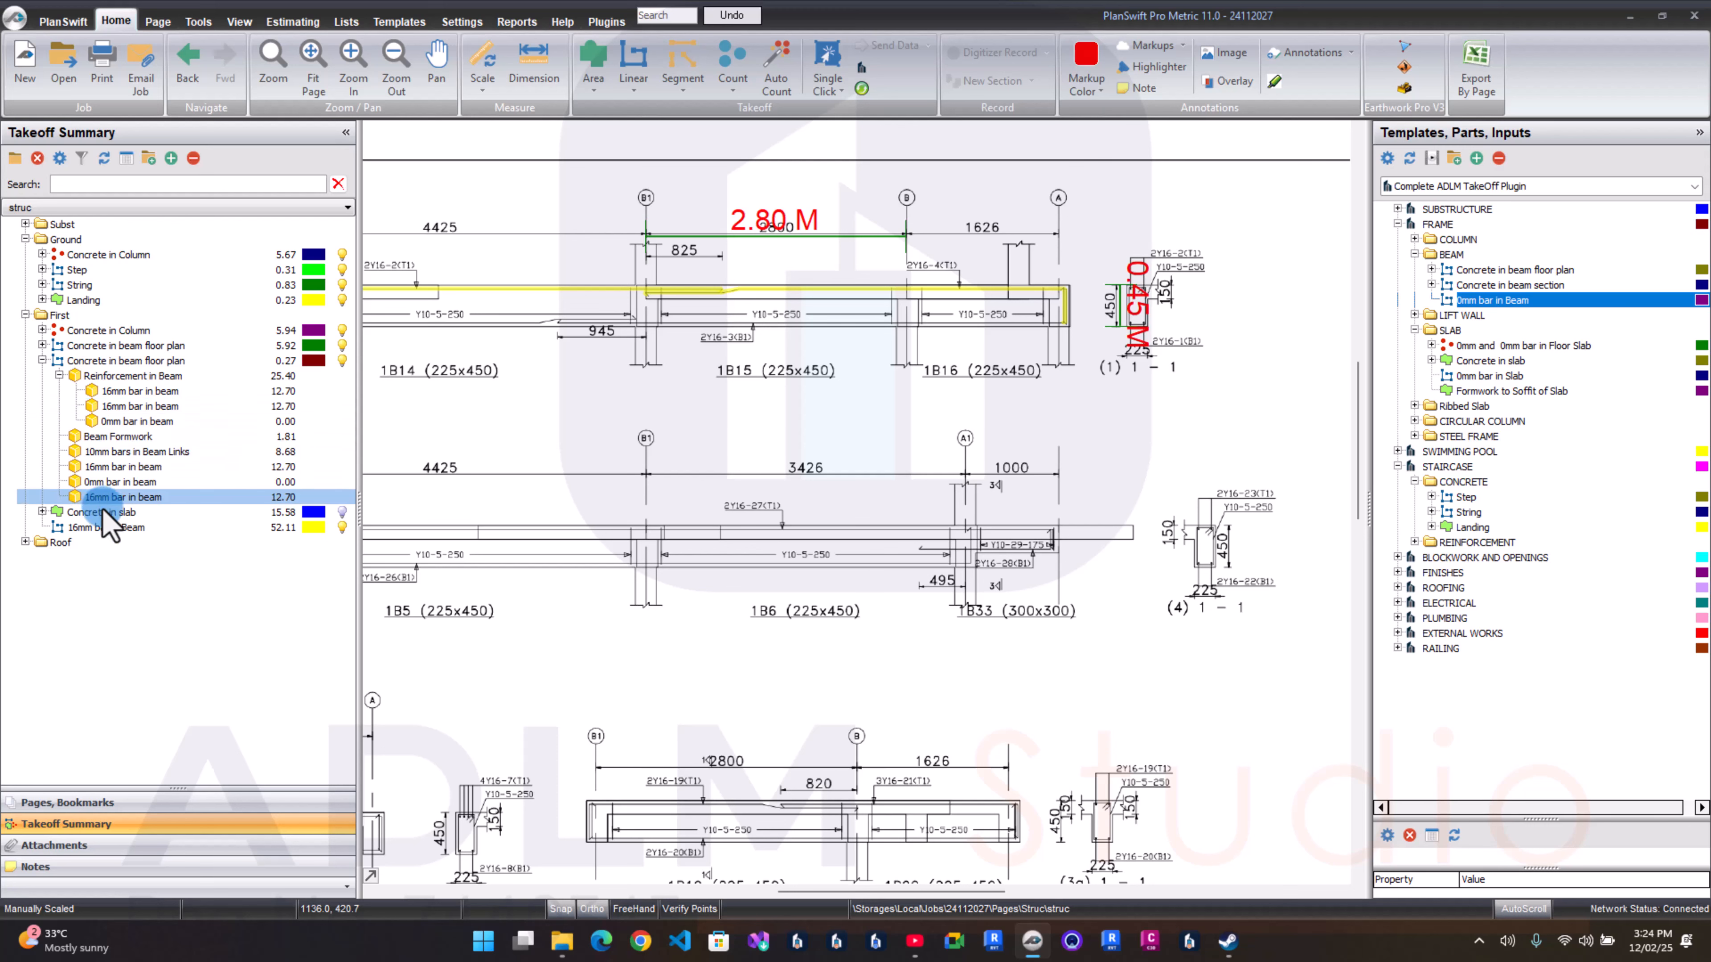
pyautogui.click(104, 527)
pyautogui.doubleClick(104, 528)
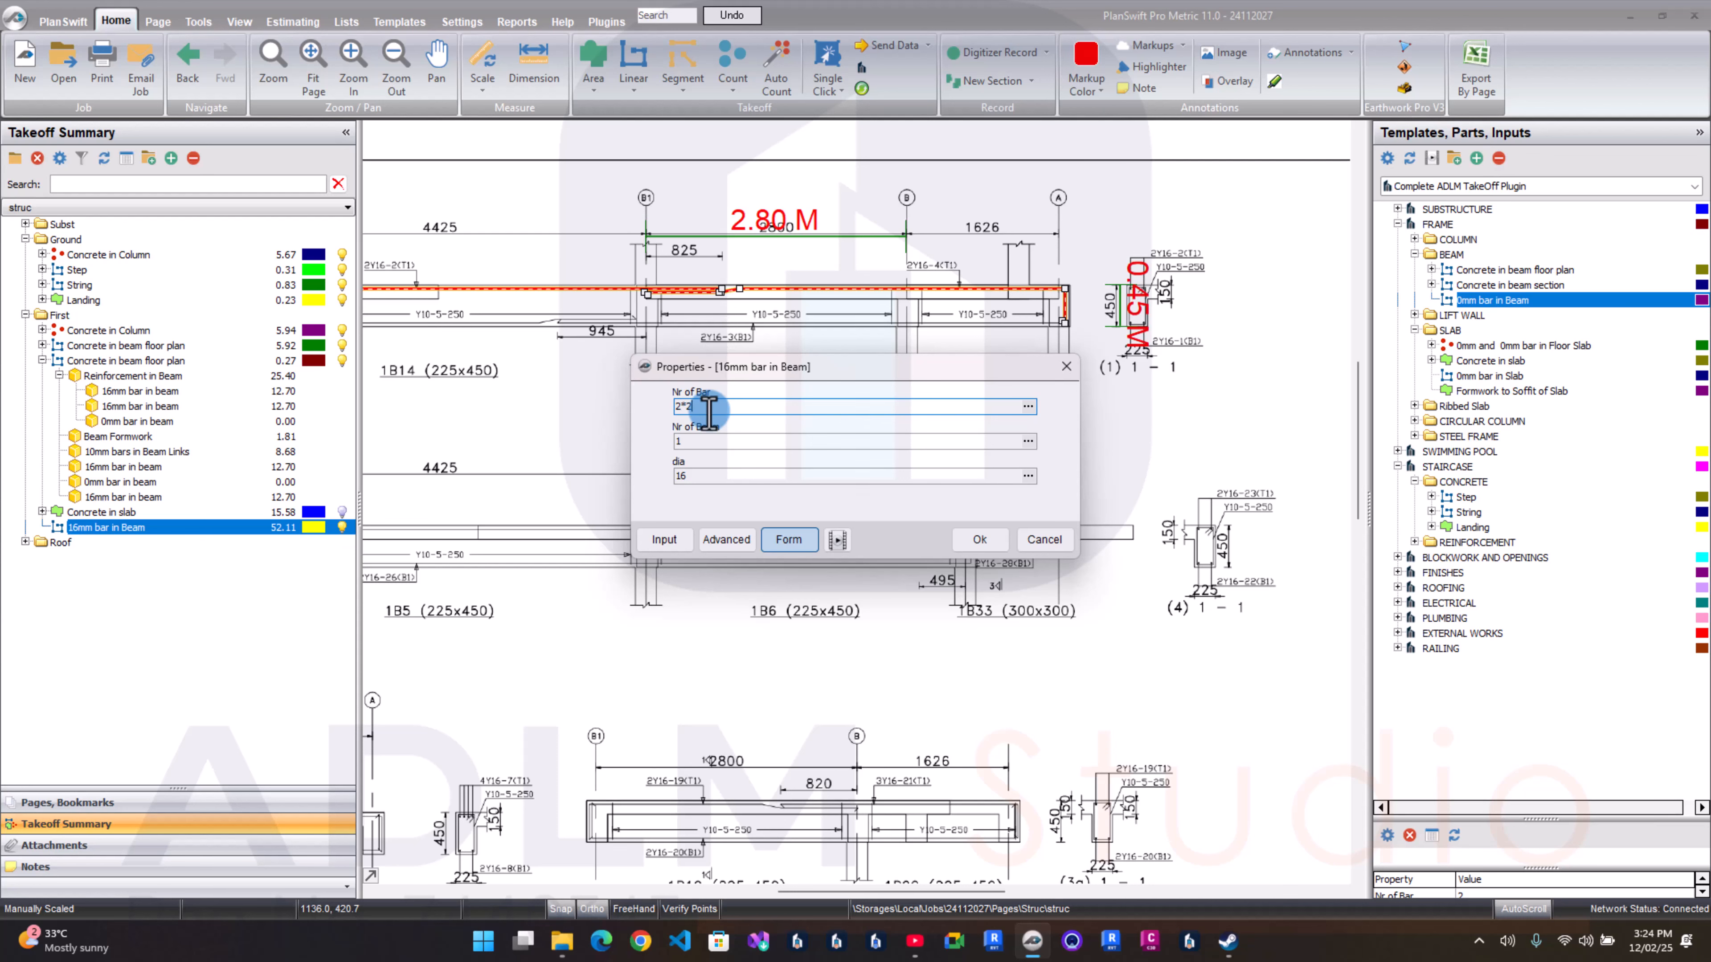
pyautogui.click(980, 539)
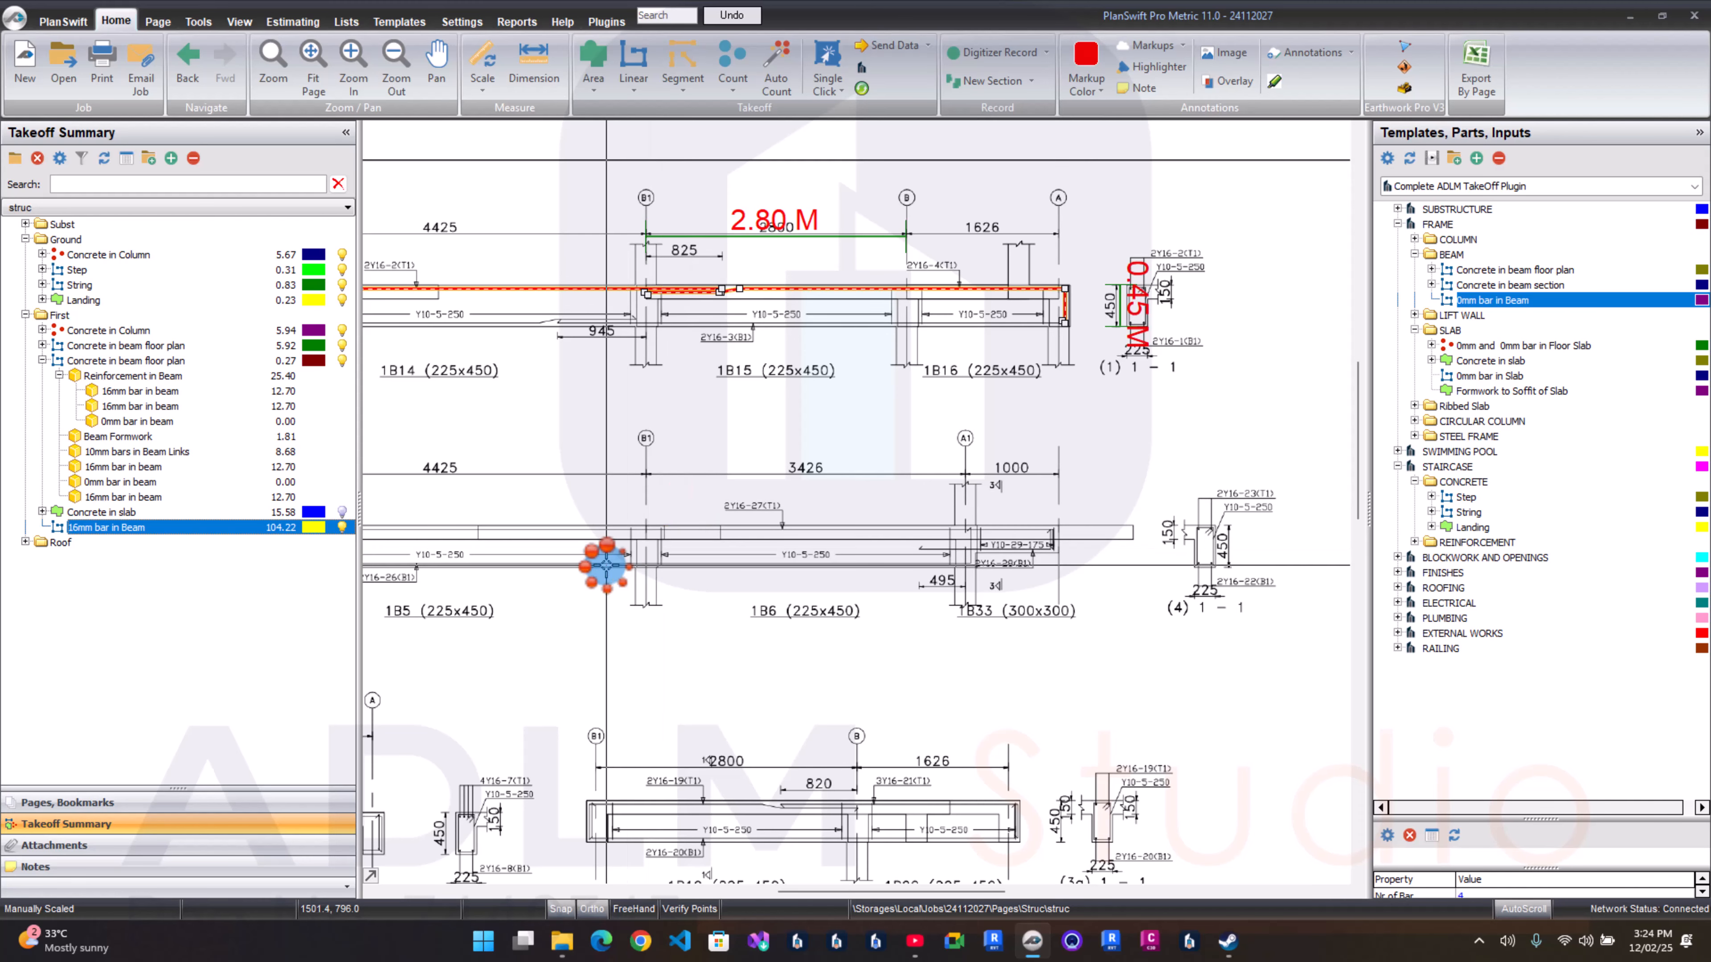
# Step: Review the bar details of the remaining beams on the First Floor Beam Details sheet
pyautogui.hscroll(-3, 607, 565)
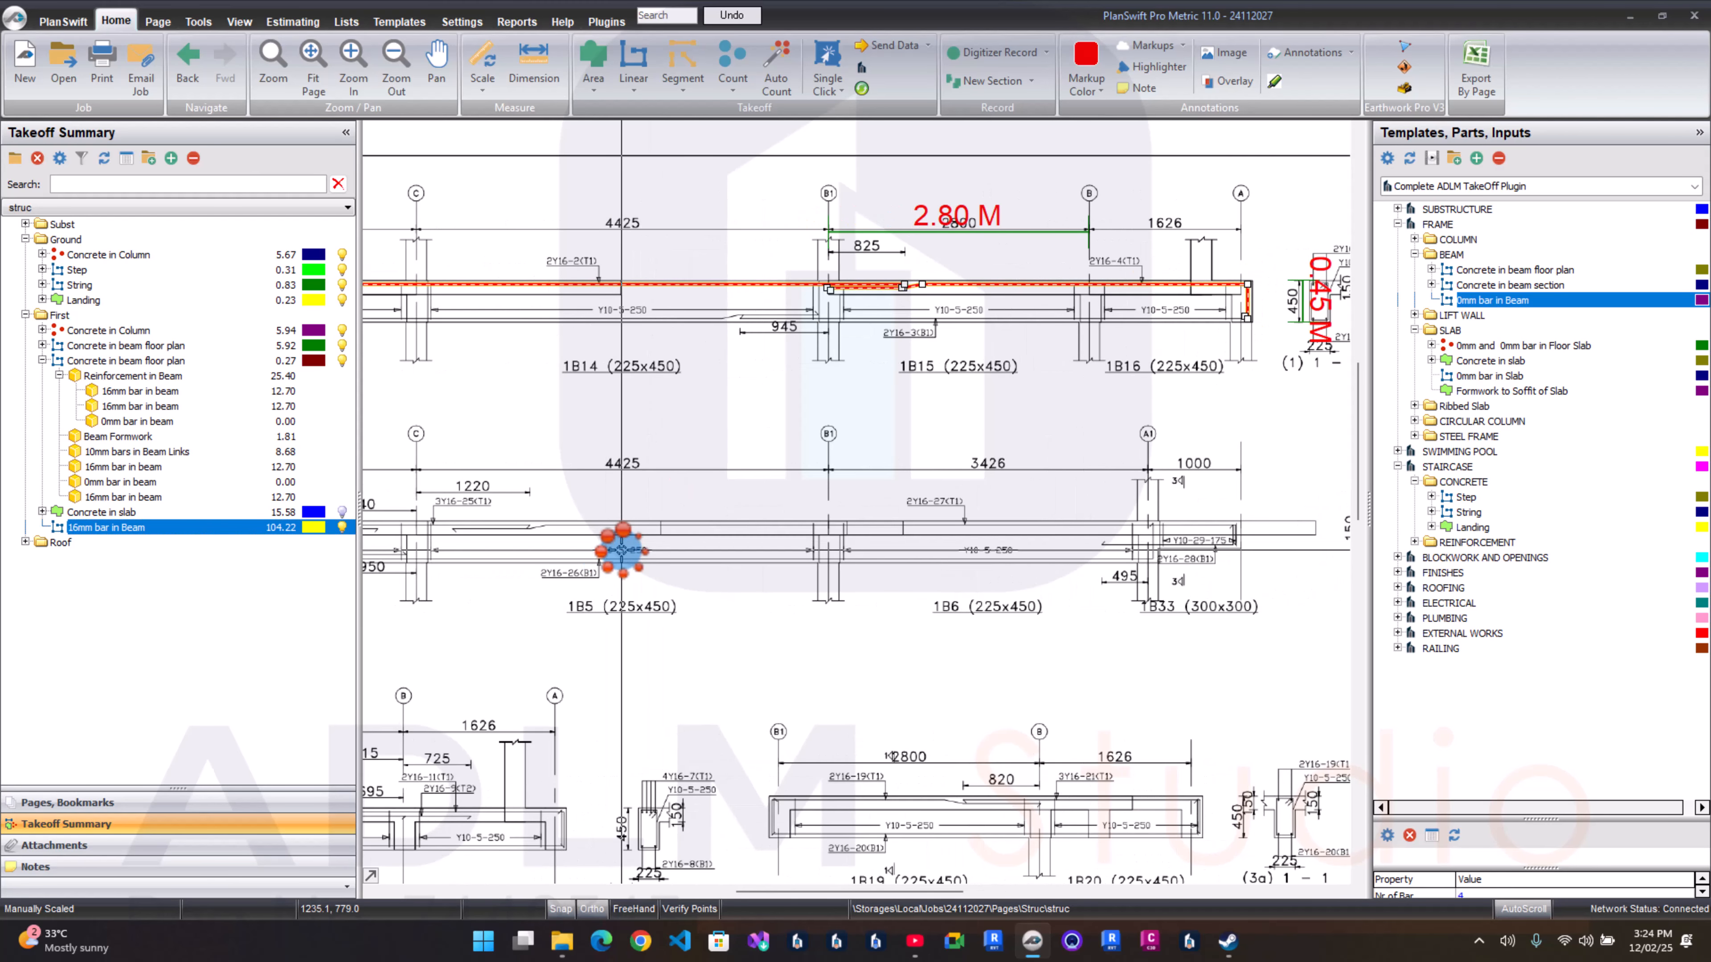
pyautogui.scroll(-1, 1069, 573)
pyautogui.scroll(-3, 771, 512)
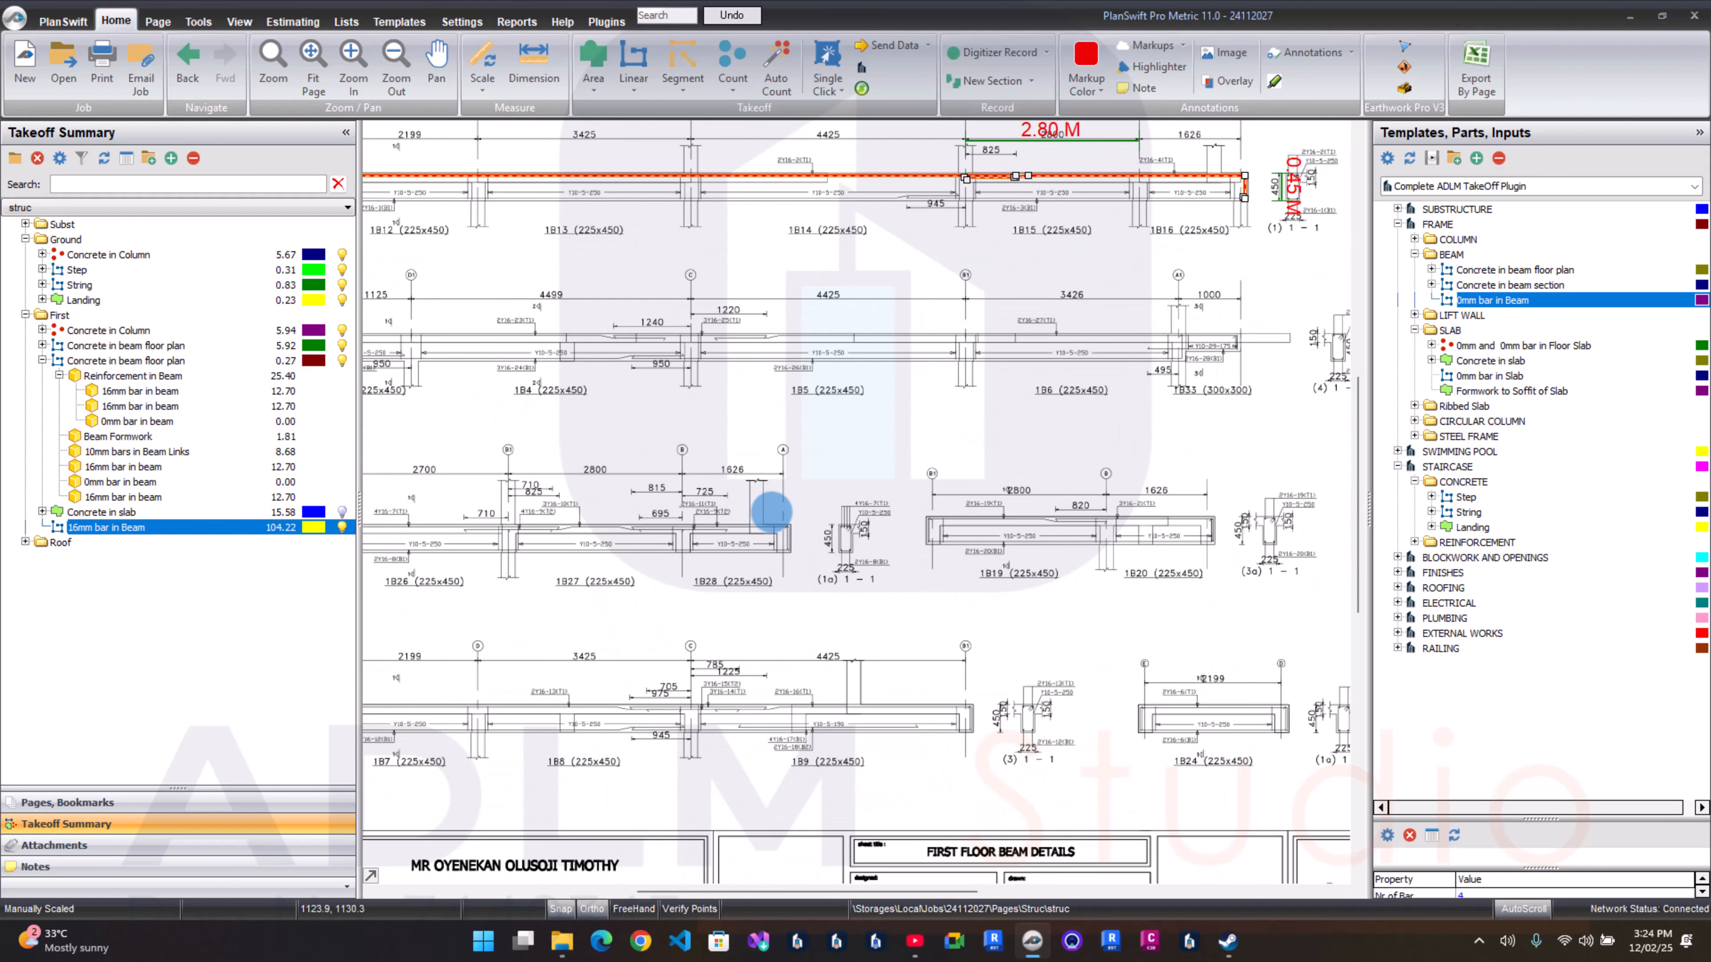
pyautogui.scroll(1, 535, 500)
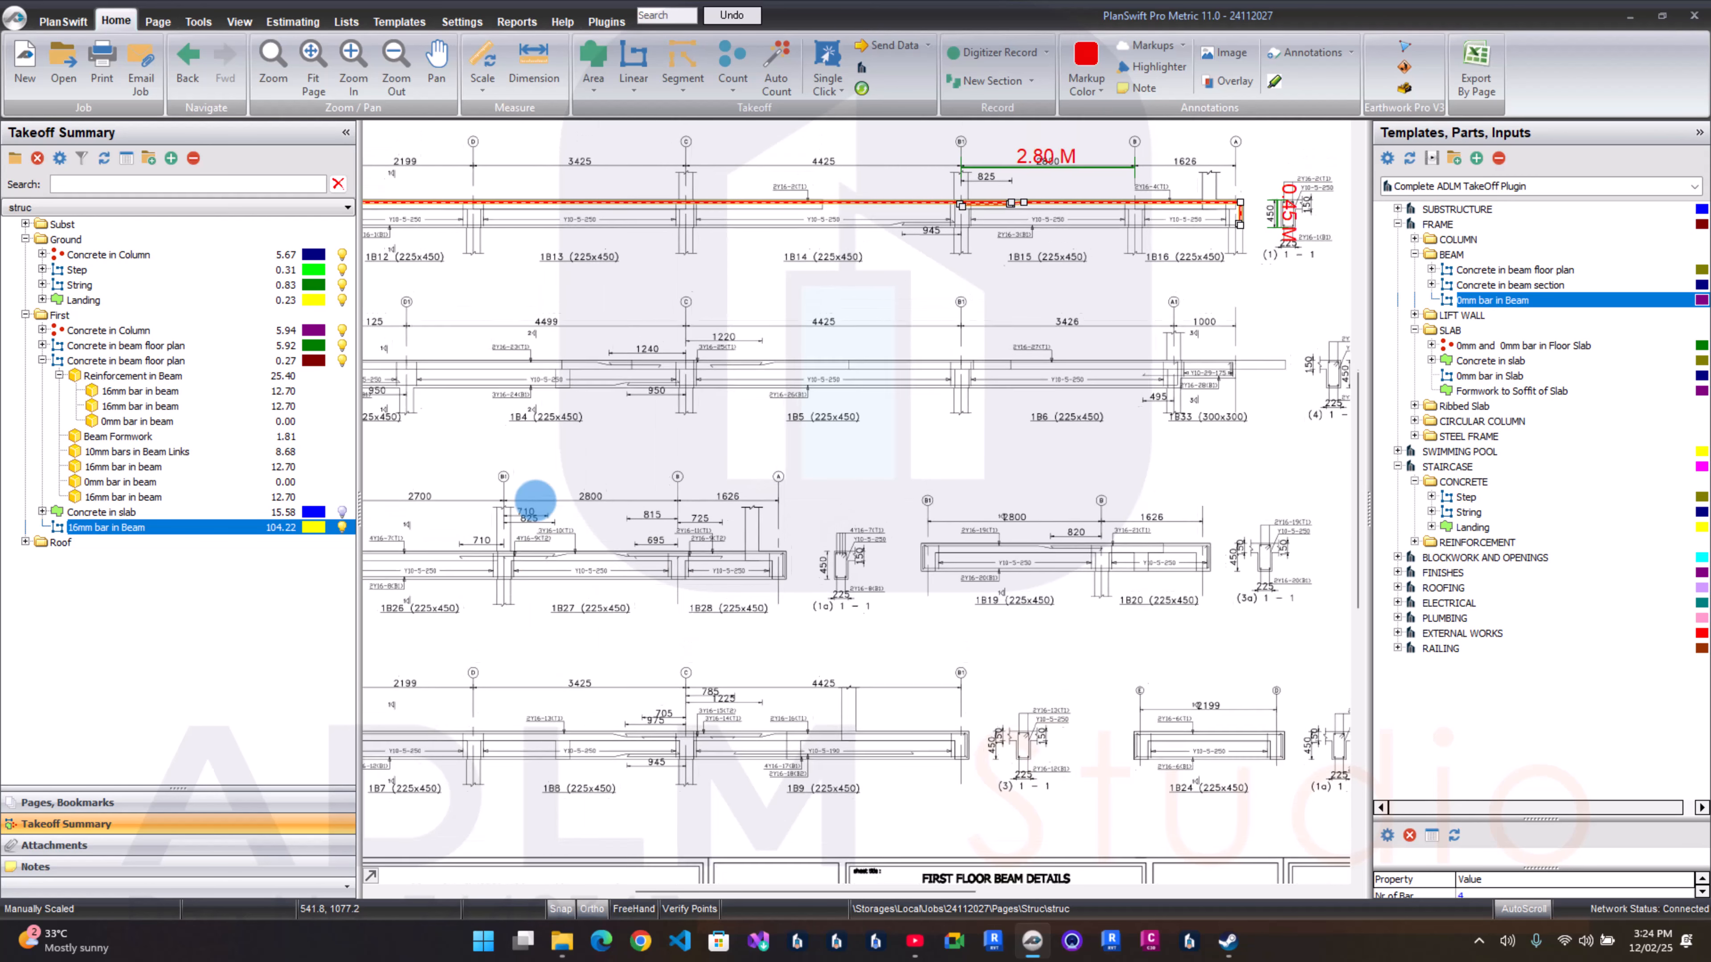
pyautogui.hscroll(1, 535, 500)
pyautogui.hscroll(2, 765, 519)
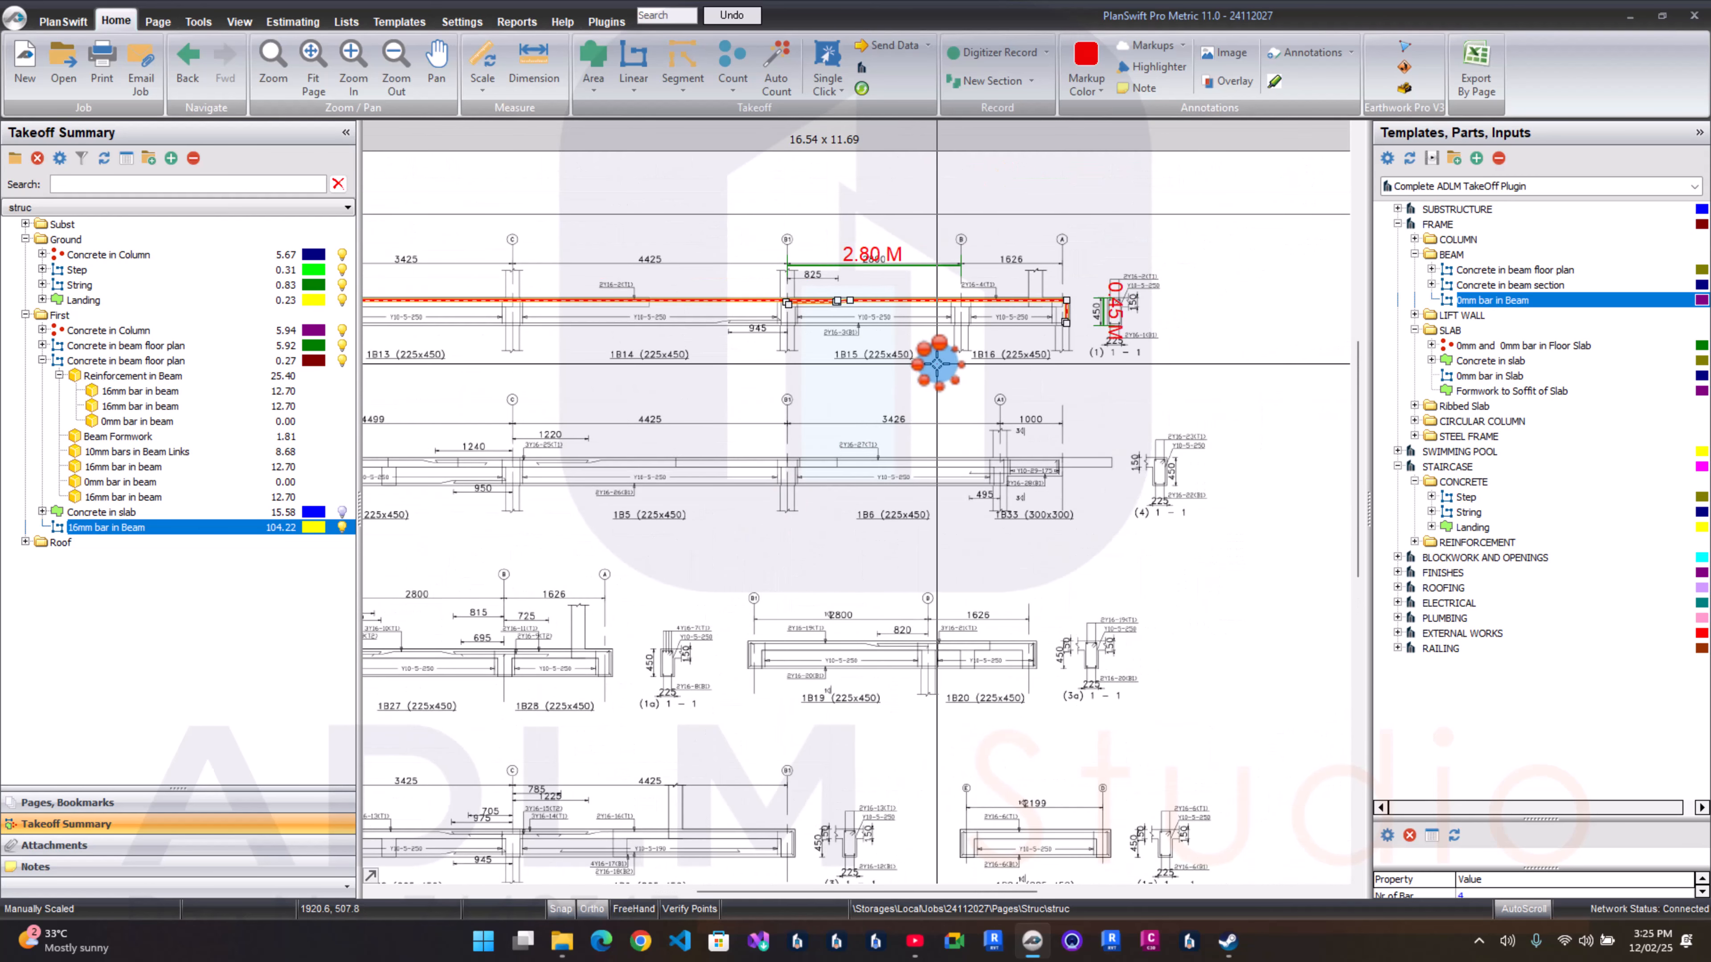
pyautogui.click(162, 524)
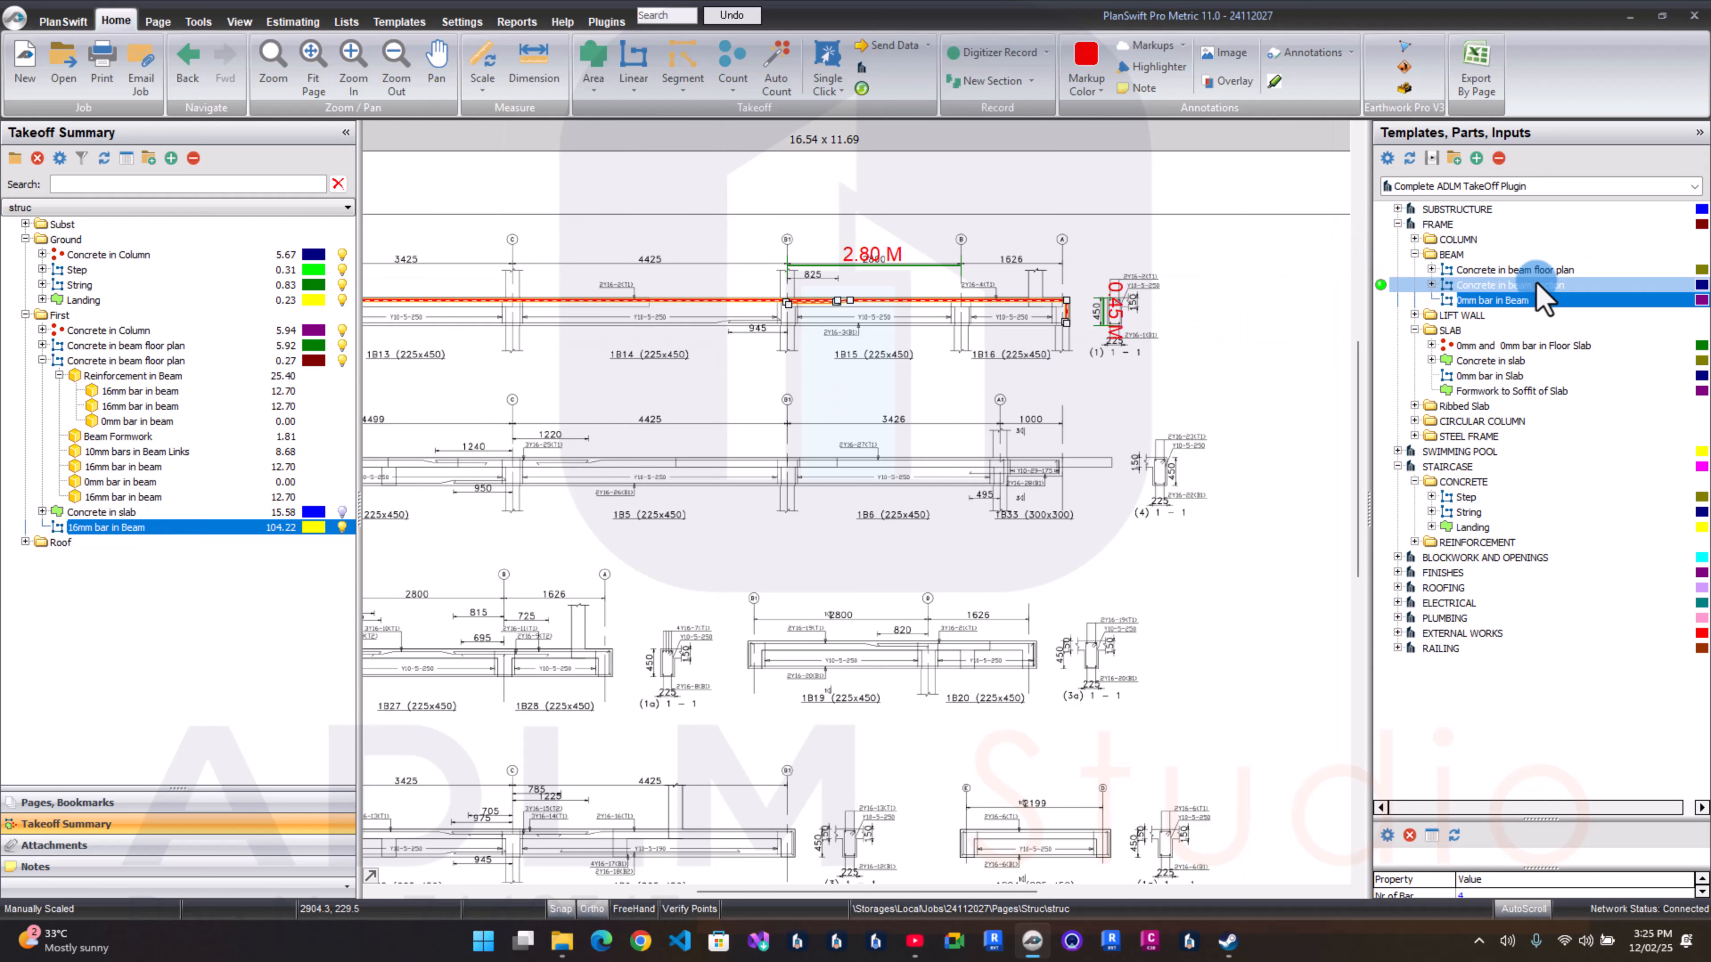
pyautogui.moveTo(1515, 313); pyautogui.dragTo(156, 748)
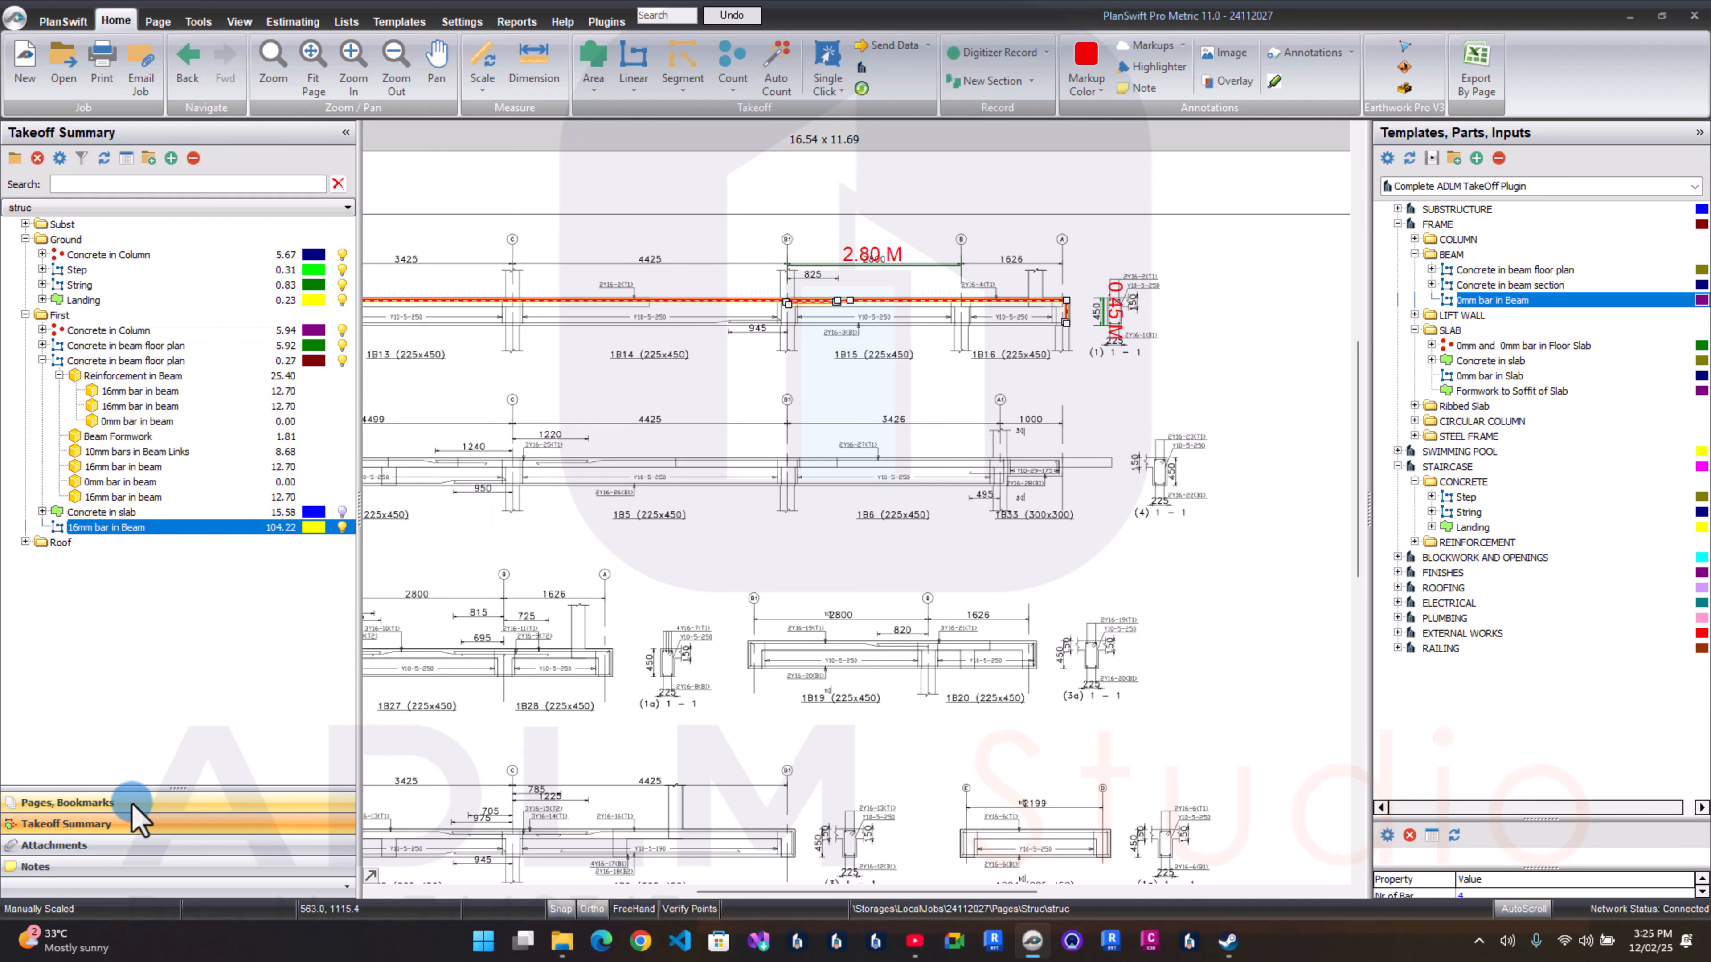
# Step: Open the structural page with the slab reinforcement plan and examine the Y12 bars between grid lines E and C
pyautogui.moveTo(138, 817); pyautogui.dragTo(180, 464)
pyautogui.scroll(3, 646, 391)
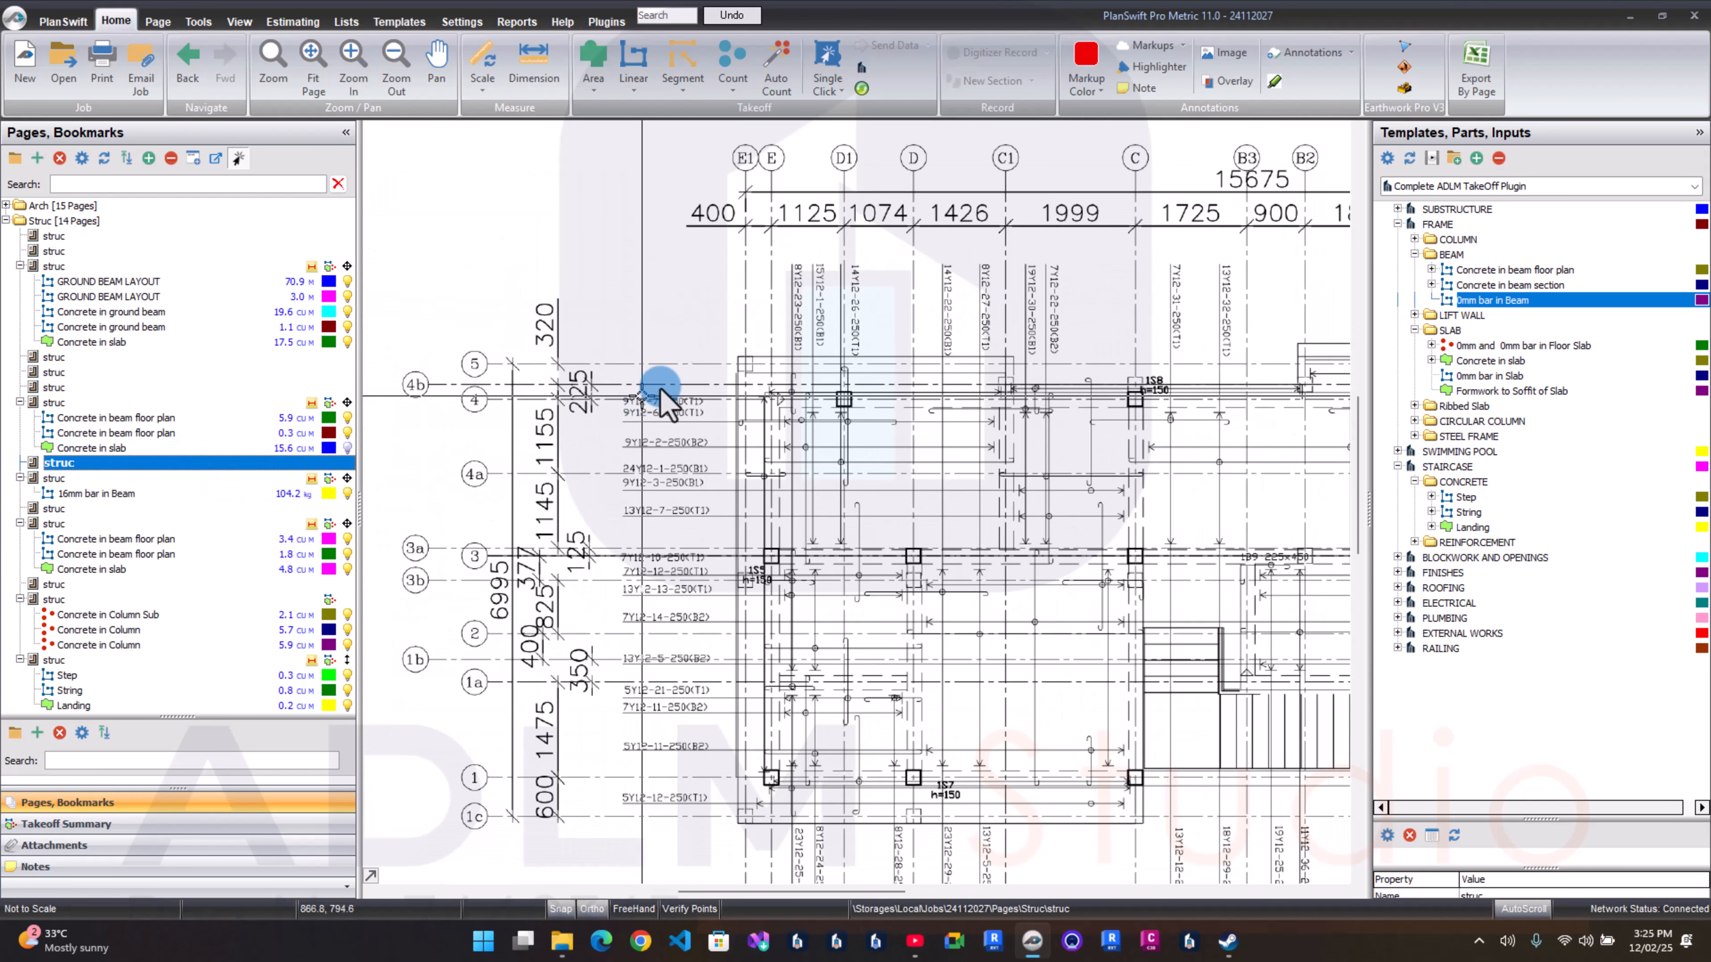
pyautogui.scroll(3, 871, 256)
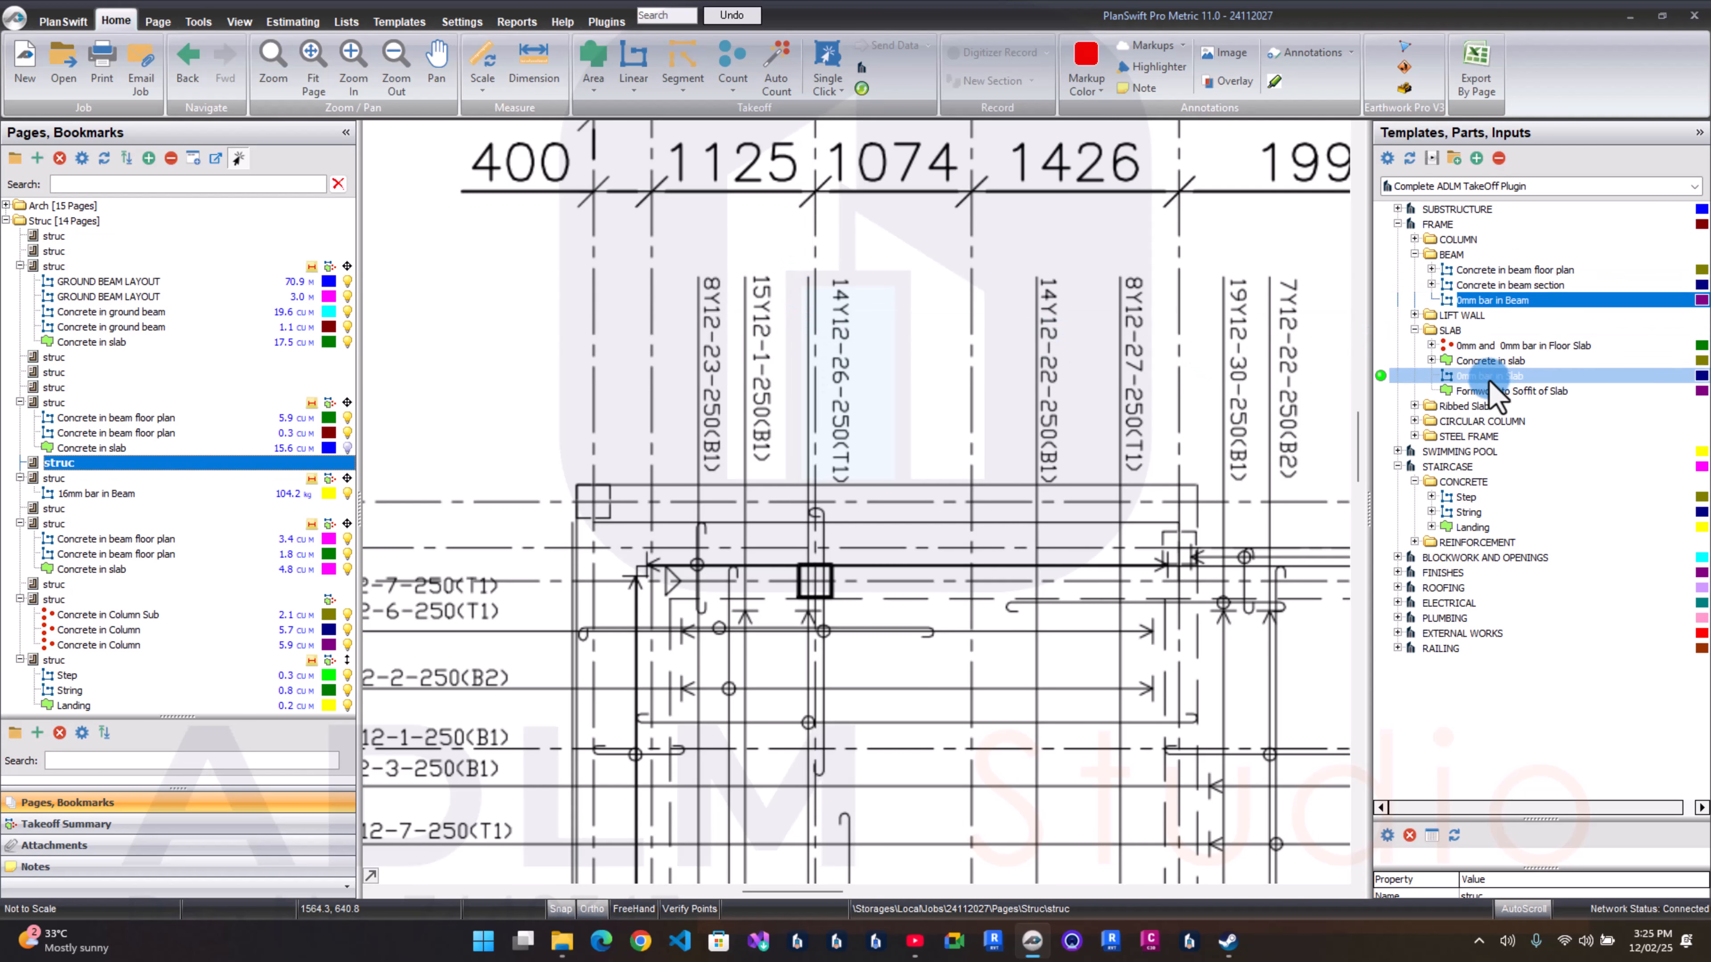
pyautogui.moveTo(1489, 379); pyautogui.dragTo(716, 418)
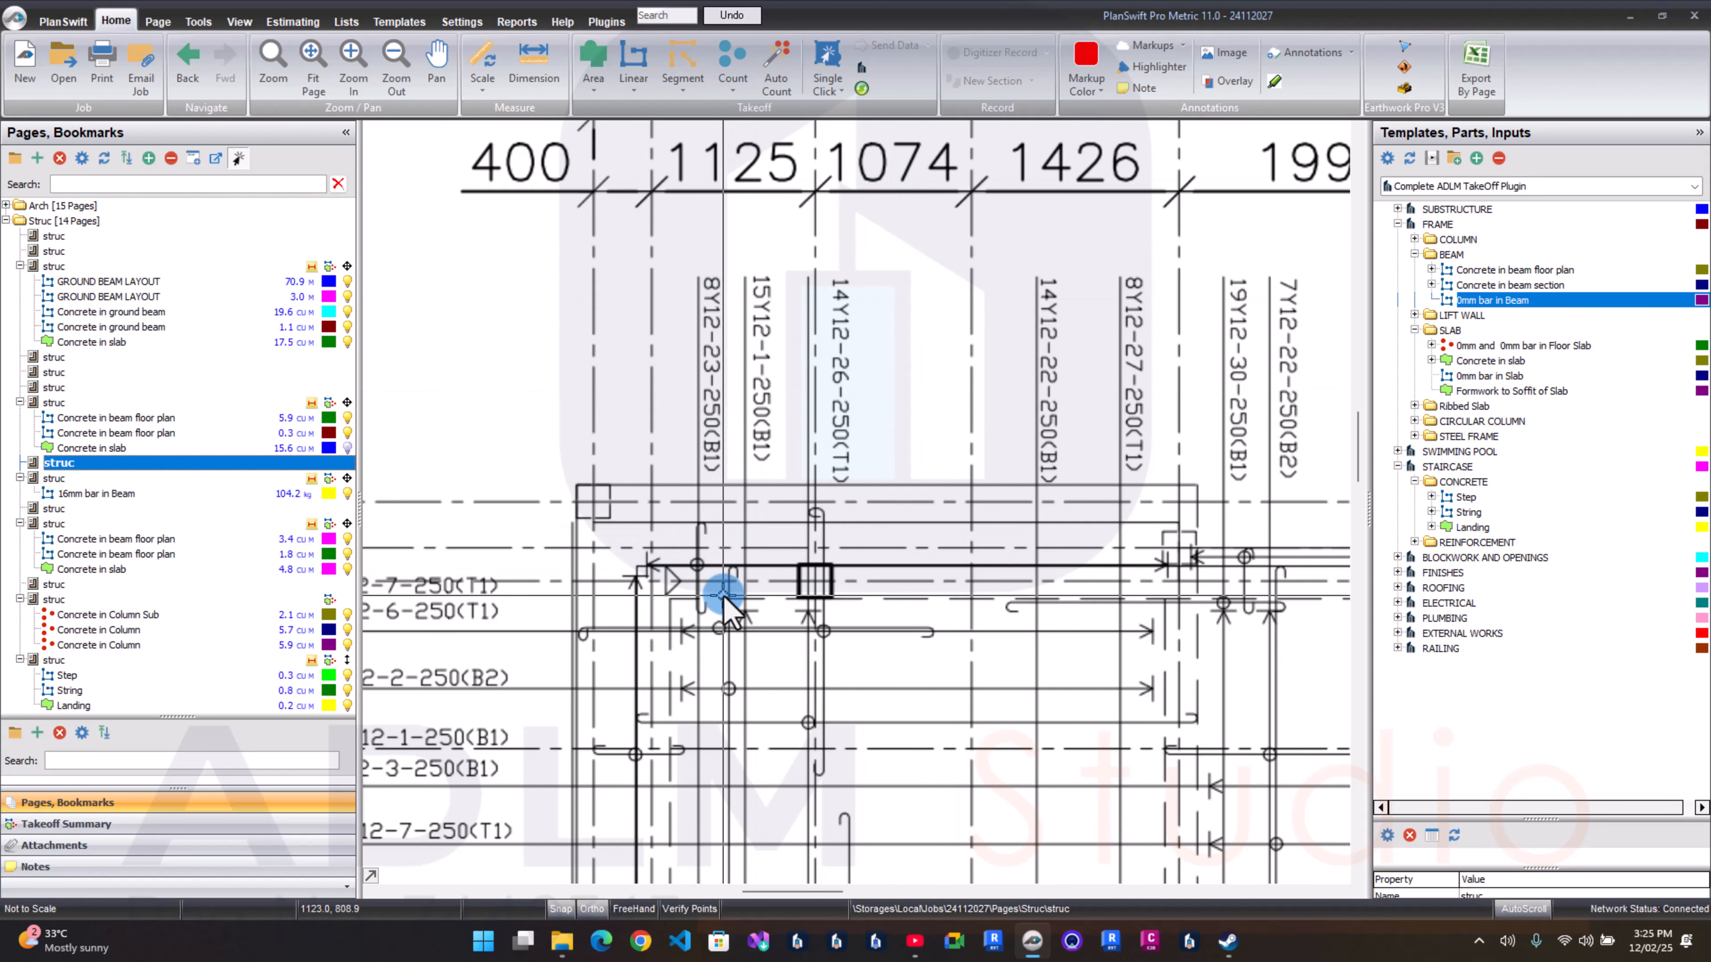
# Step: Launch the ADLM Planswift Plugin window to list the project's take-off folders
pyautogui.scroll(-3, 758, 448)
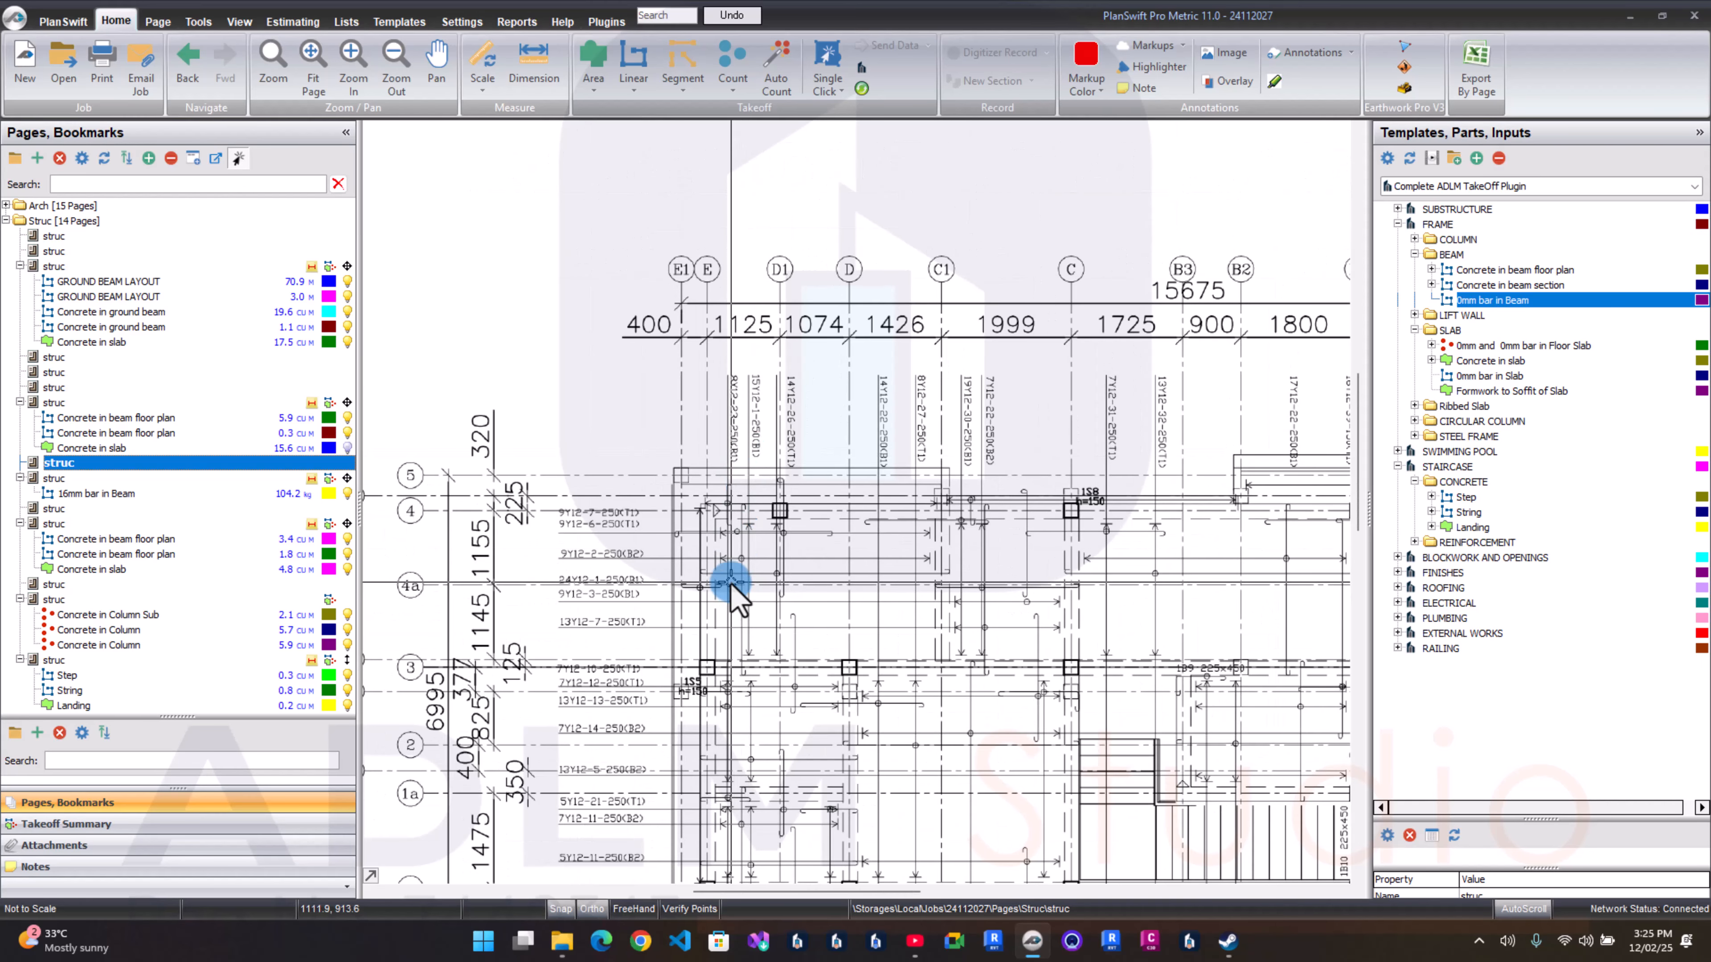
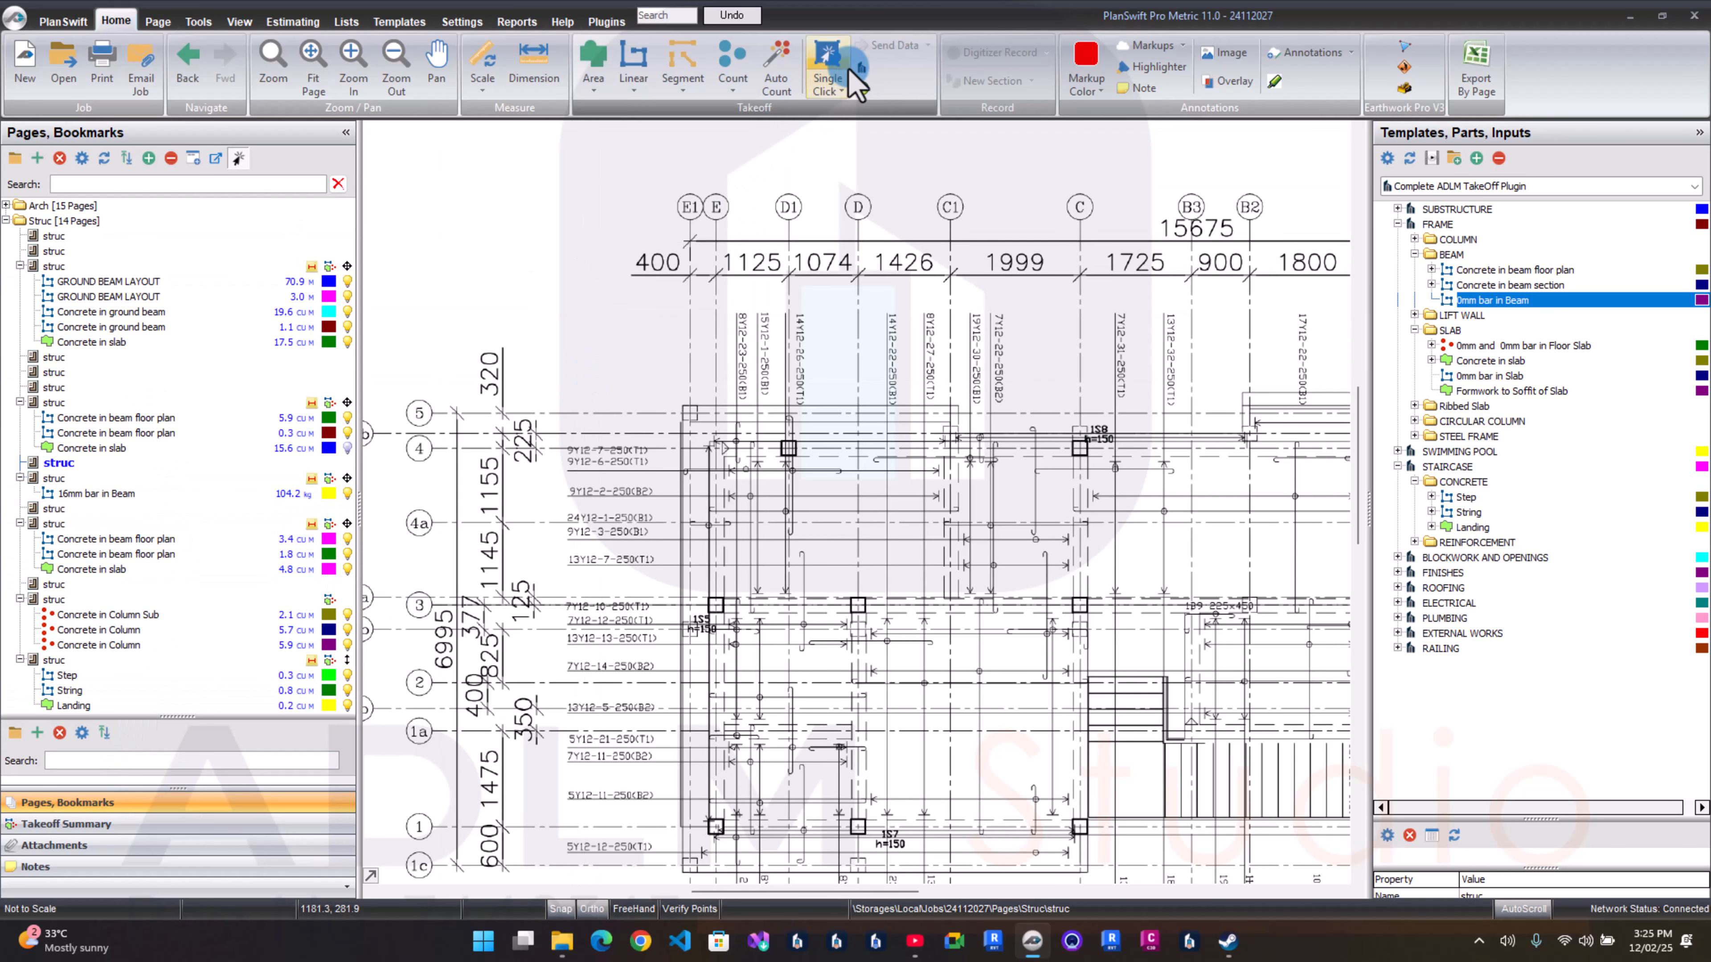
pyautogui.click(862, 68)
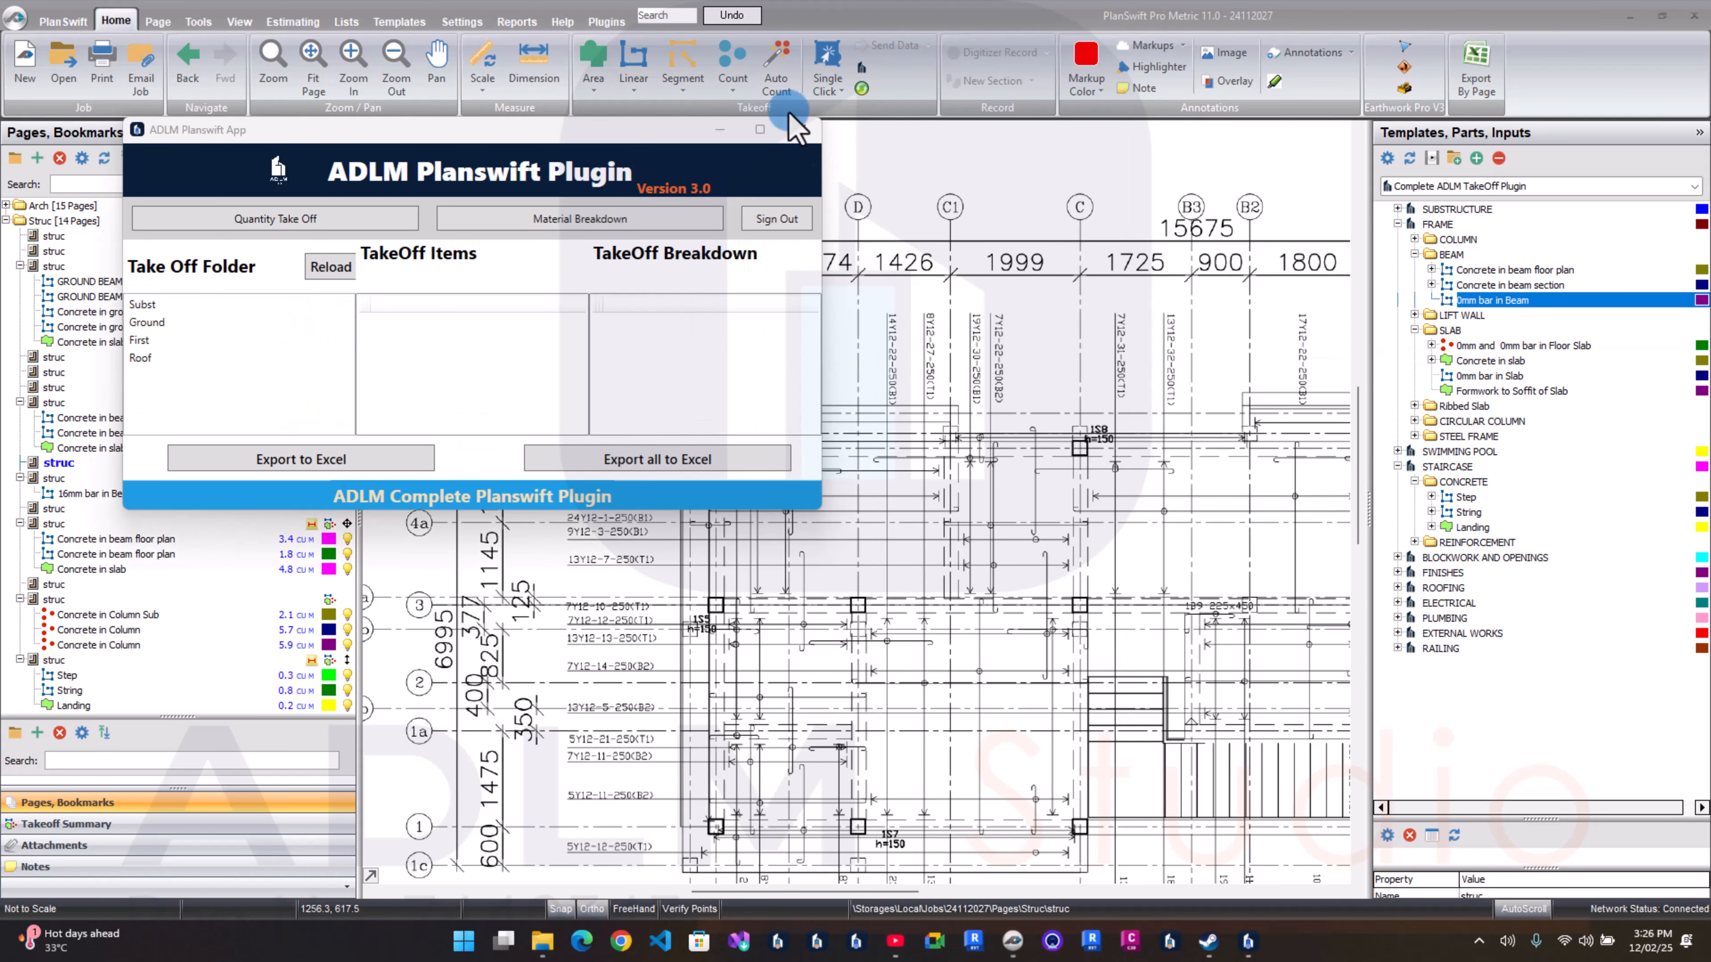
pyautogui.click(450, 351)
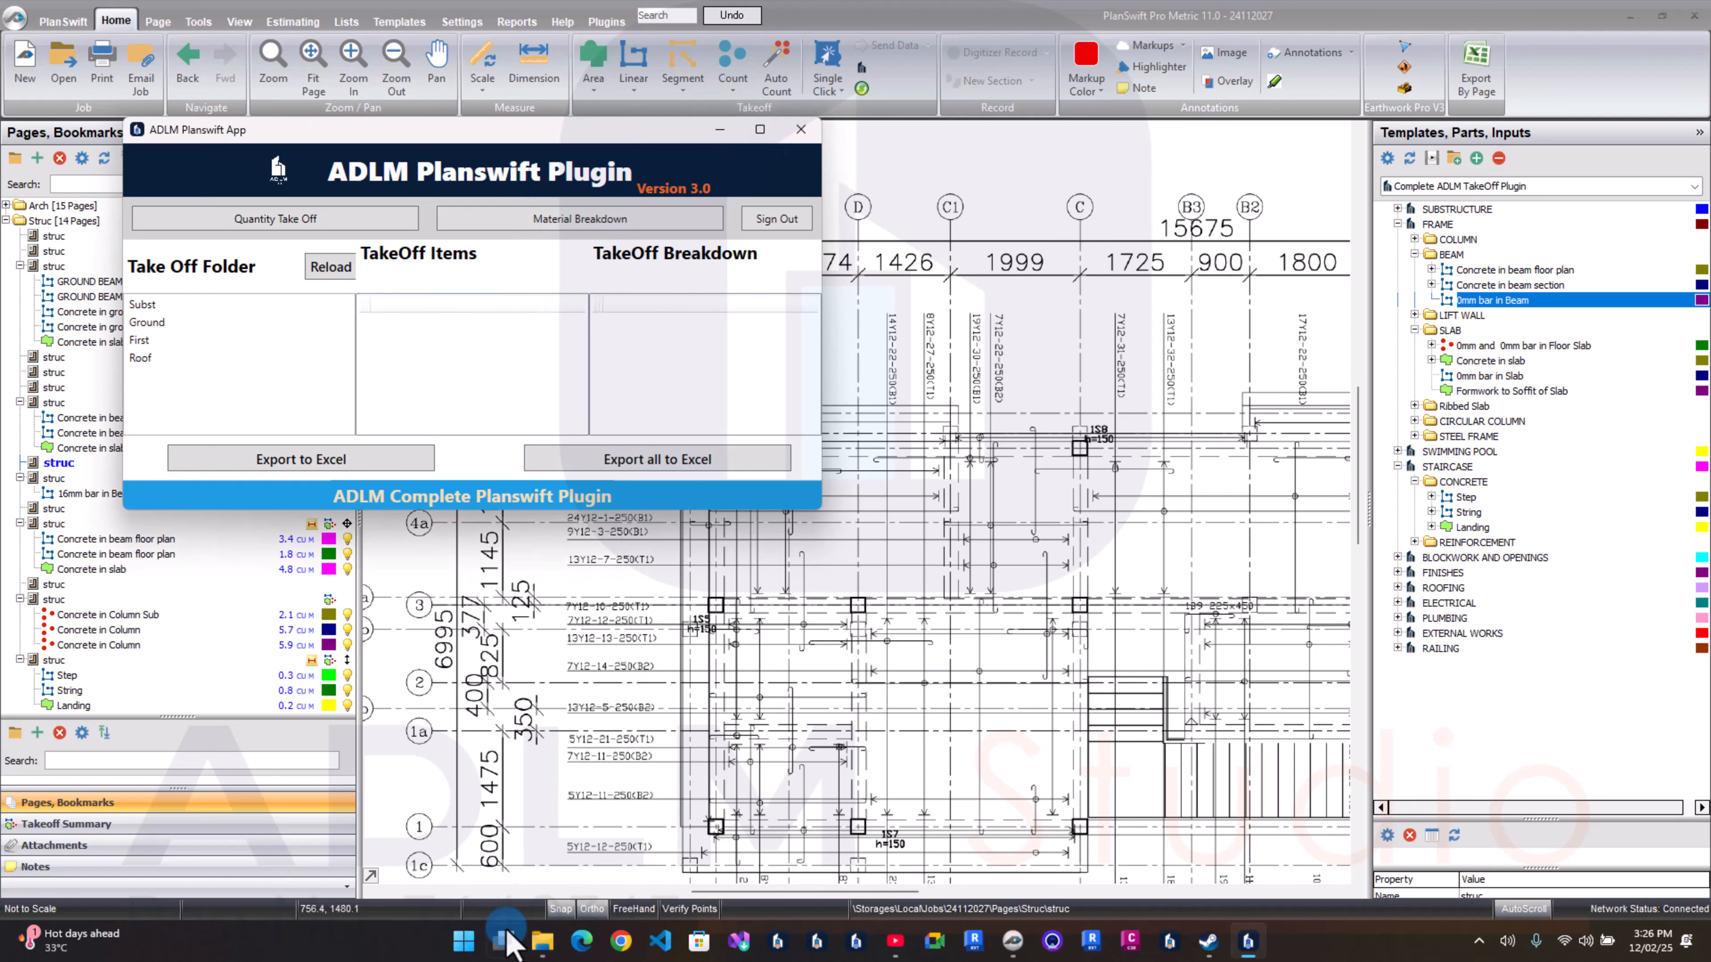
# Step: Open the bill of quantities workbook boq.xlsx from the Job > YT folder in Excel and put the file browser away
pyautogui.click(554, 955)
pyautogui.click(694, 296)
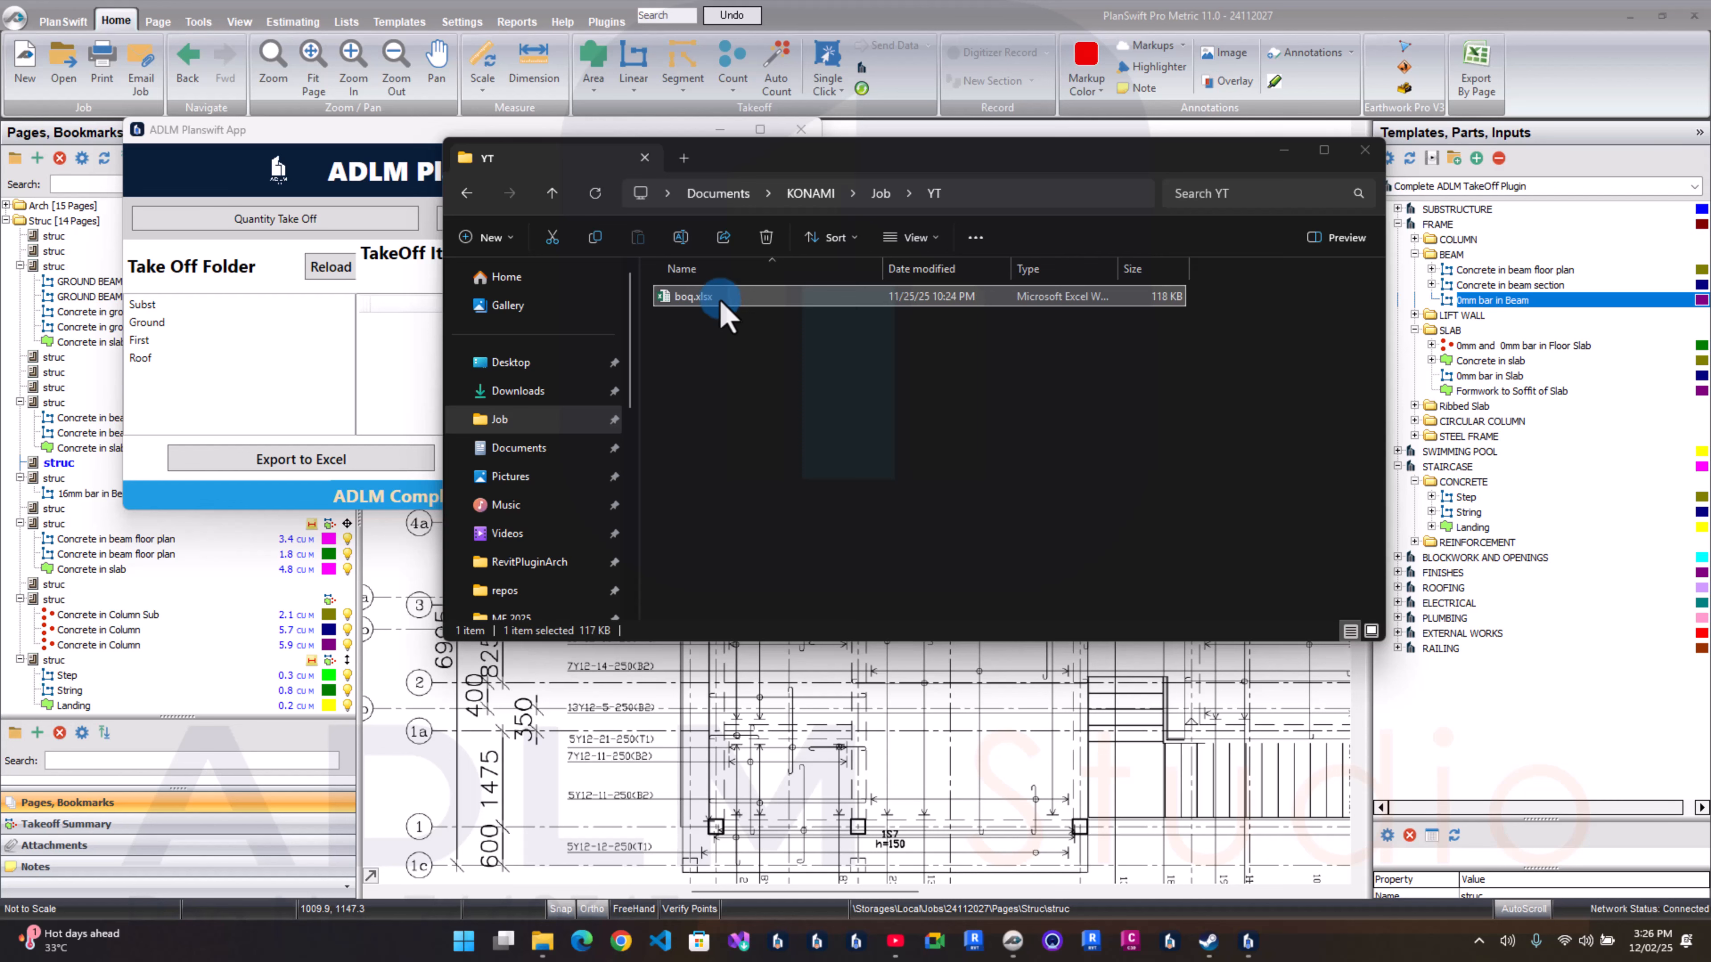
pyautogui.doubleClick(721, 301)
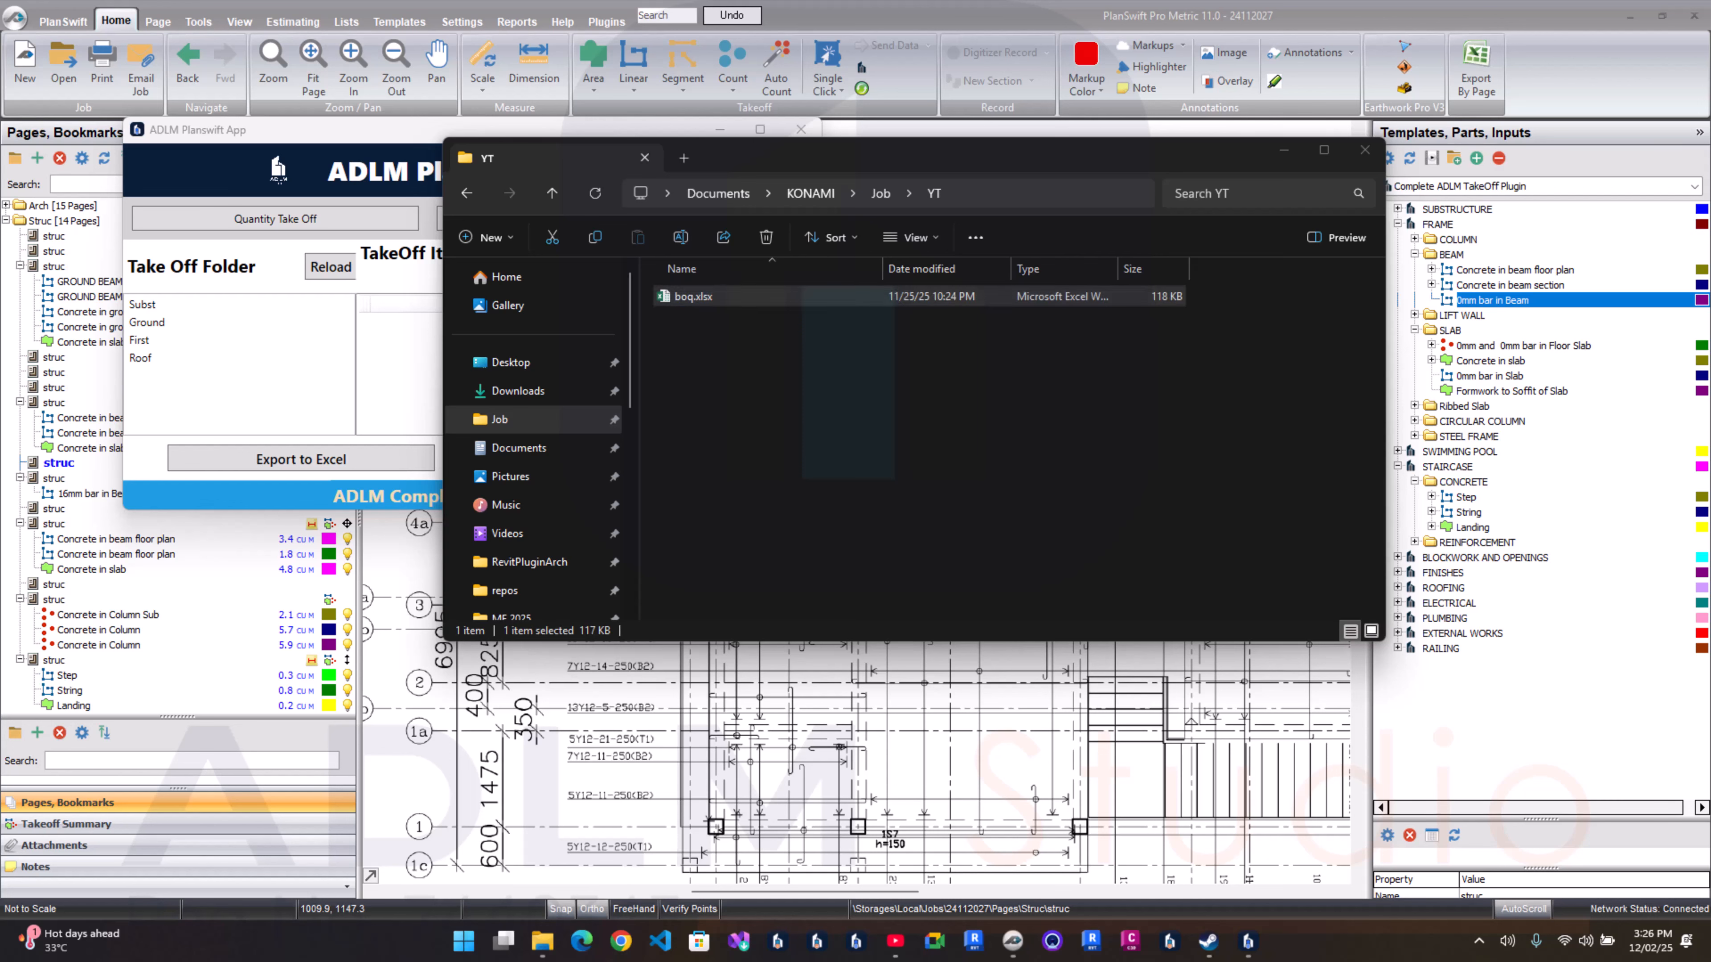
pyautogui.click(1027, 374)
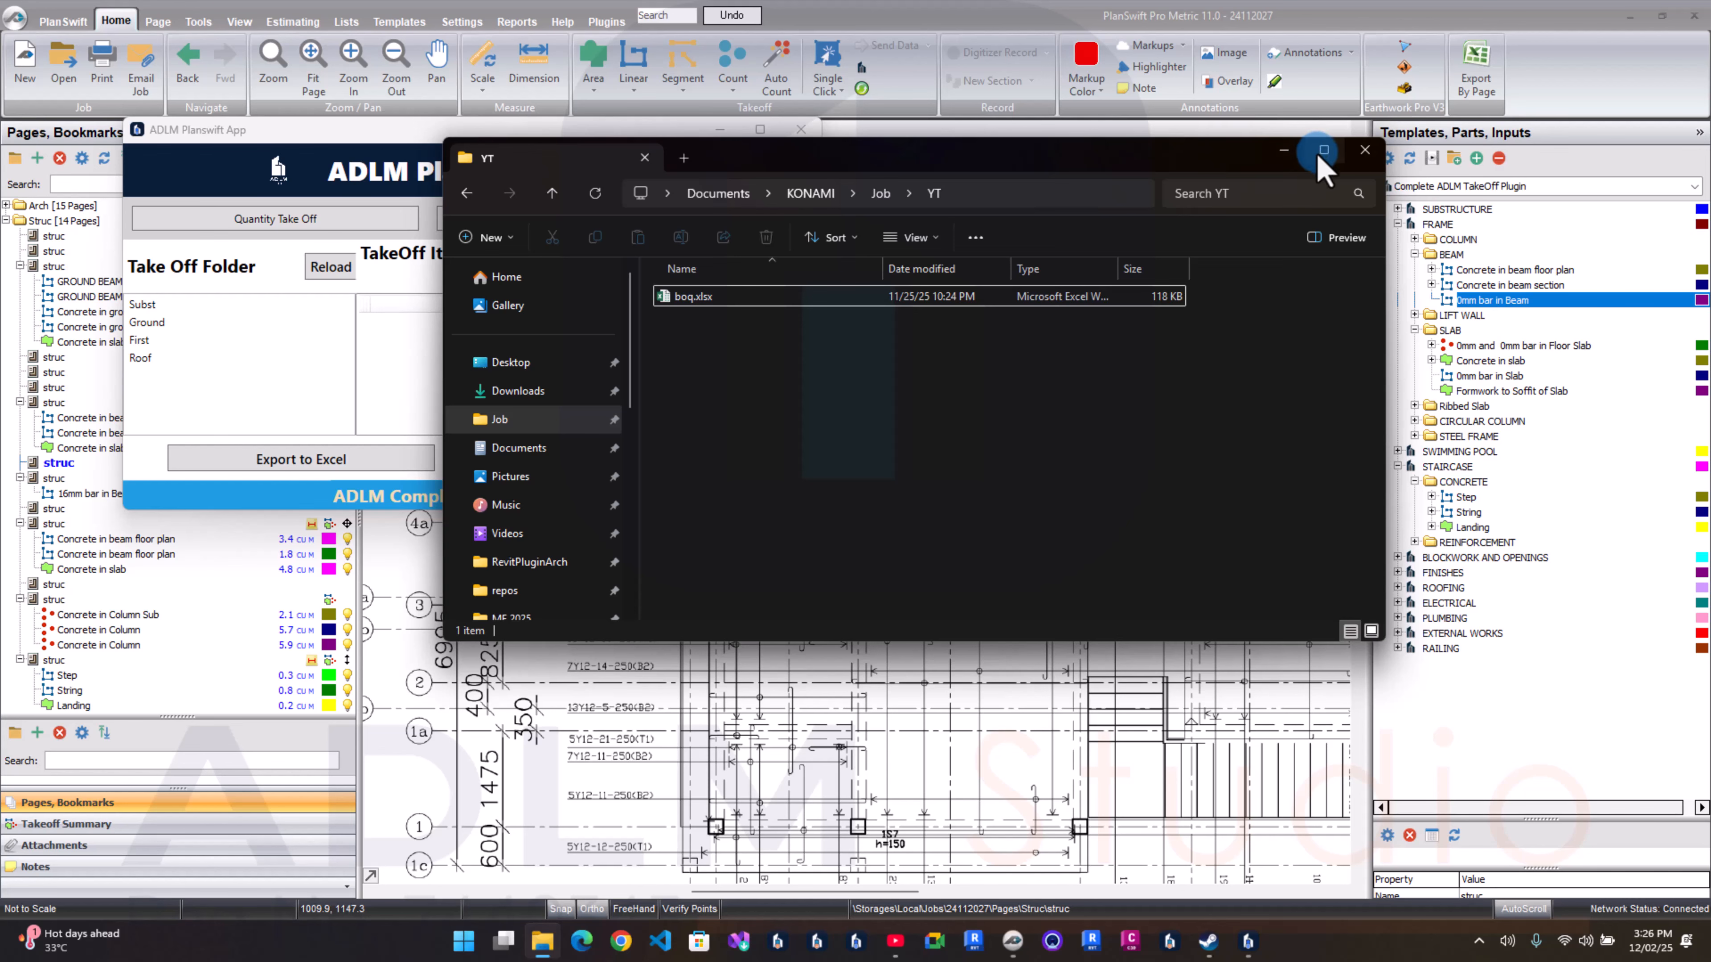
pyautogui.click(1289, 151)
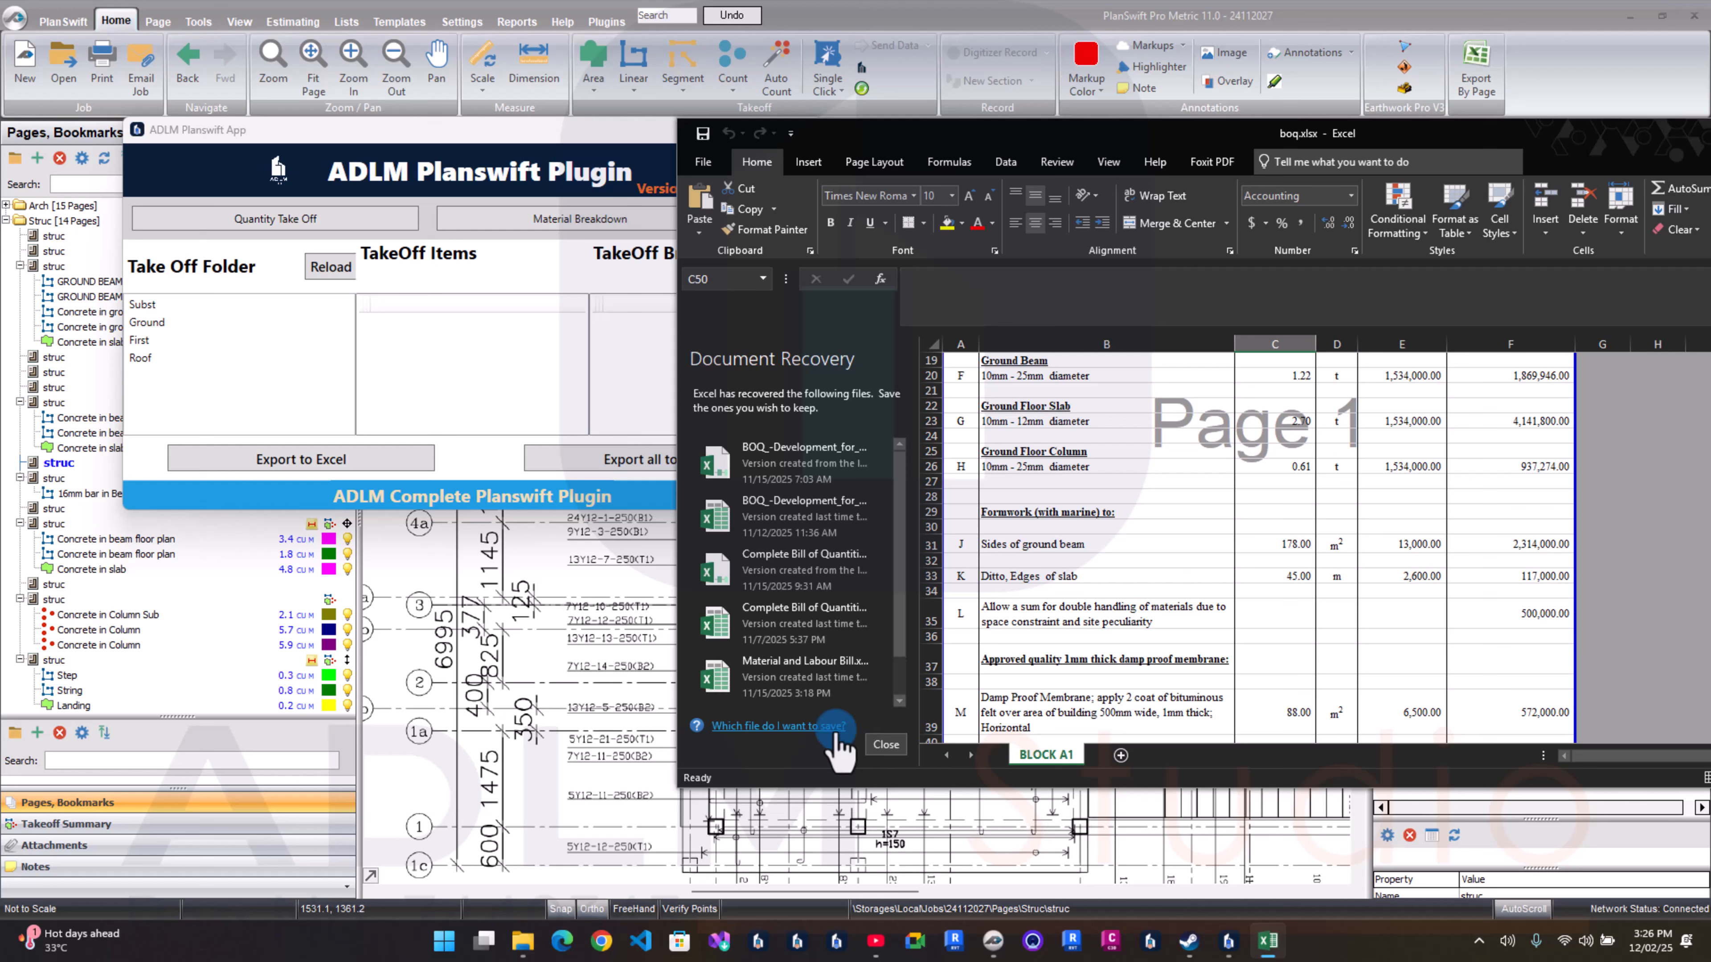
# Step: Dismiss Excel's Document Recovery list, choosing to view the recovered files again the next time Excel starts
pyautogui.click(885, 744)
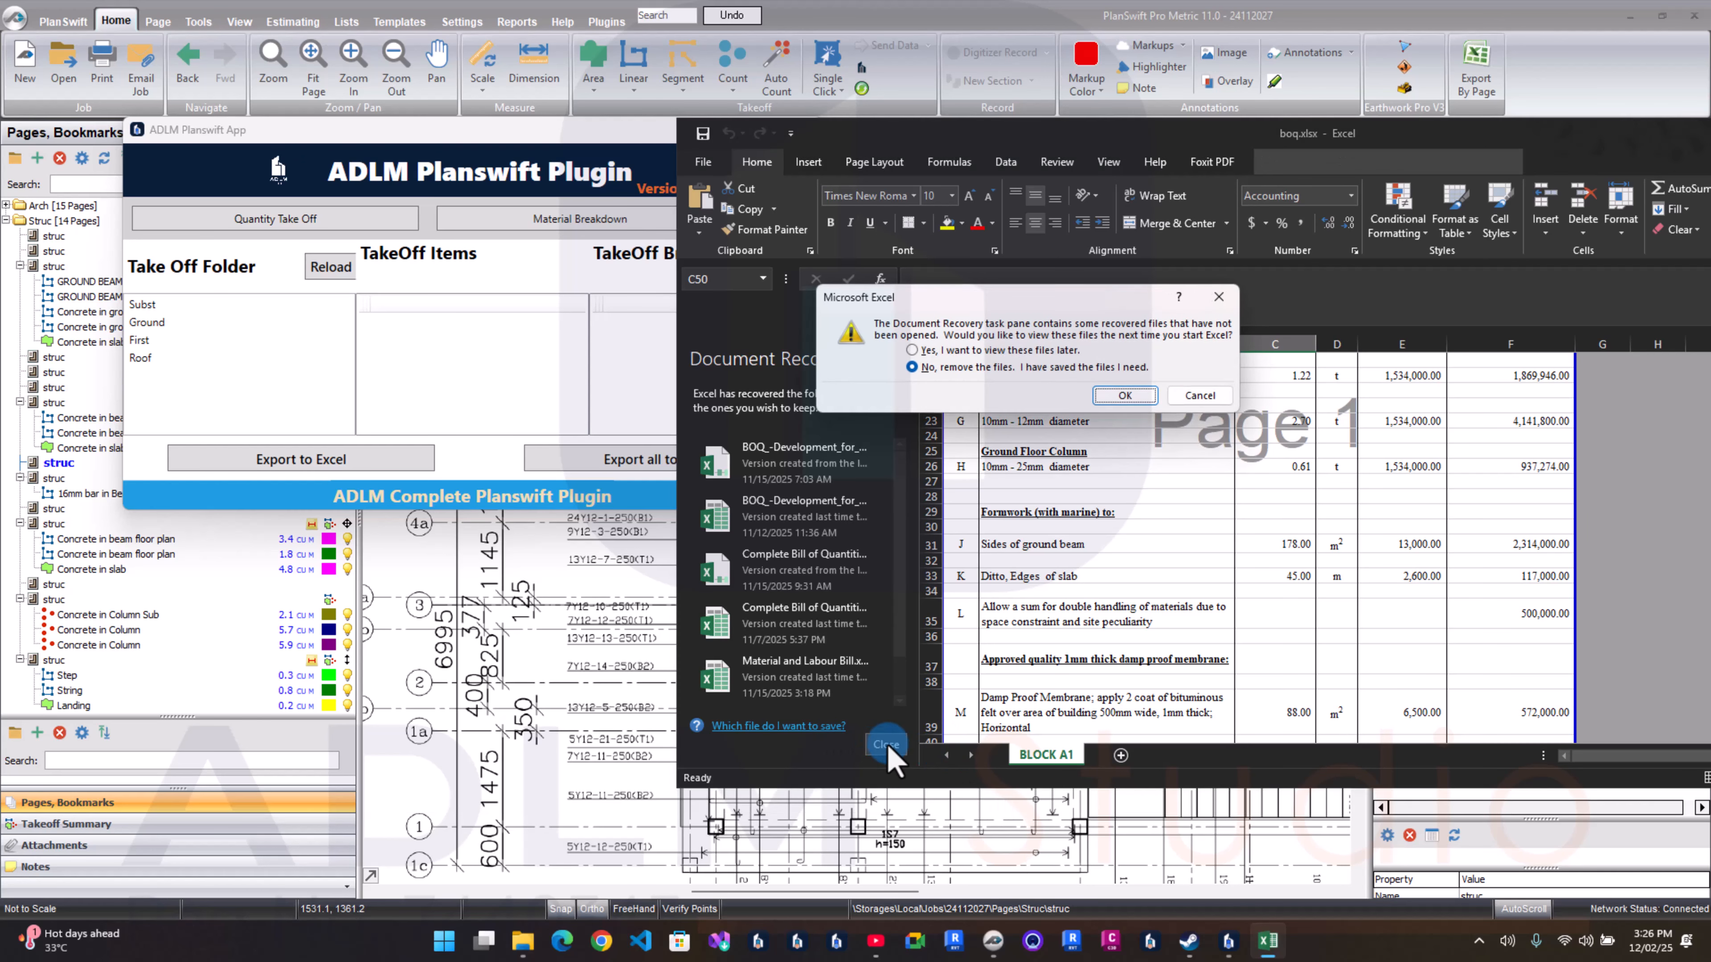
pyautogui.click(964, 368)
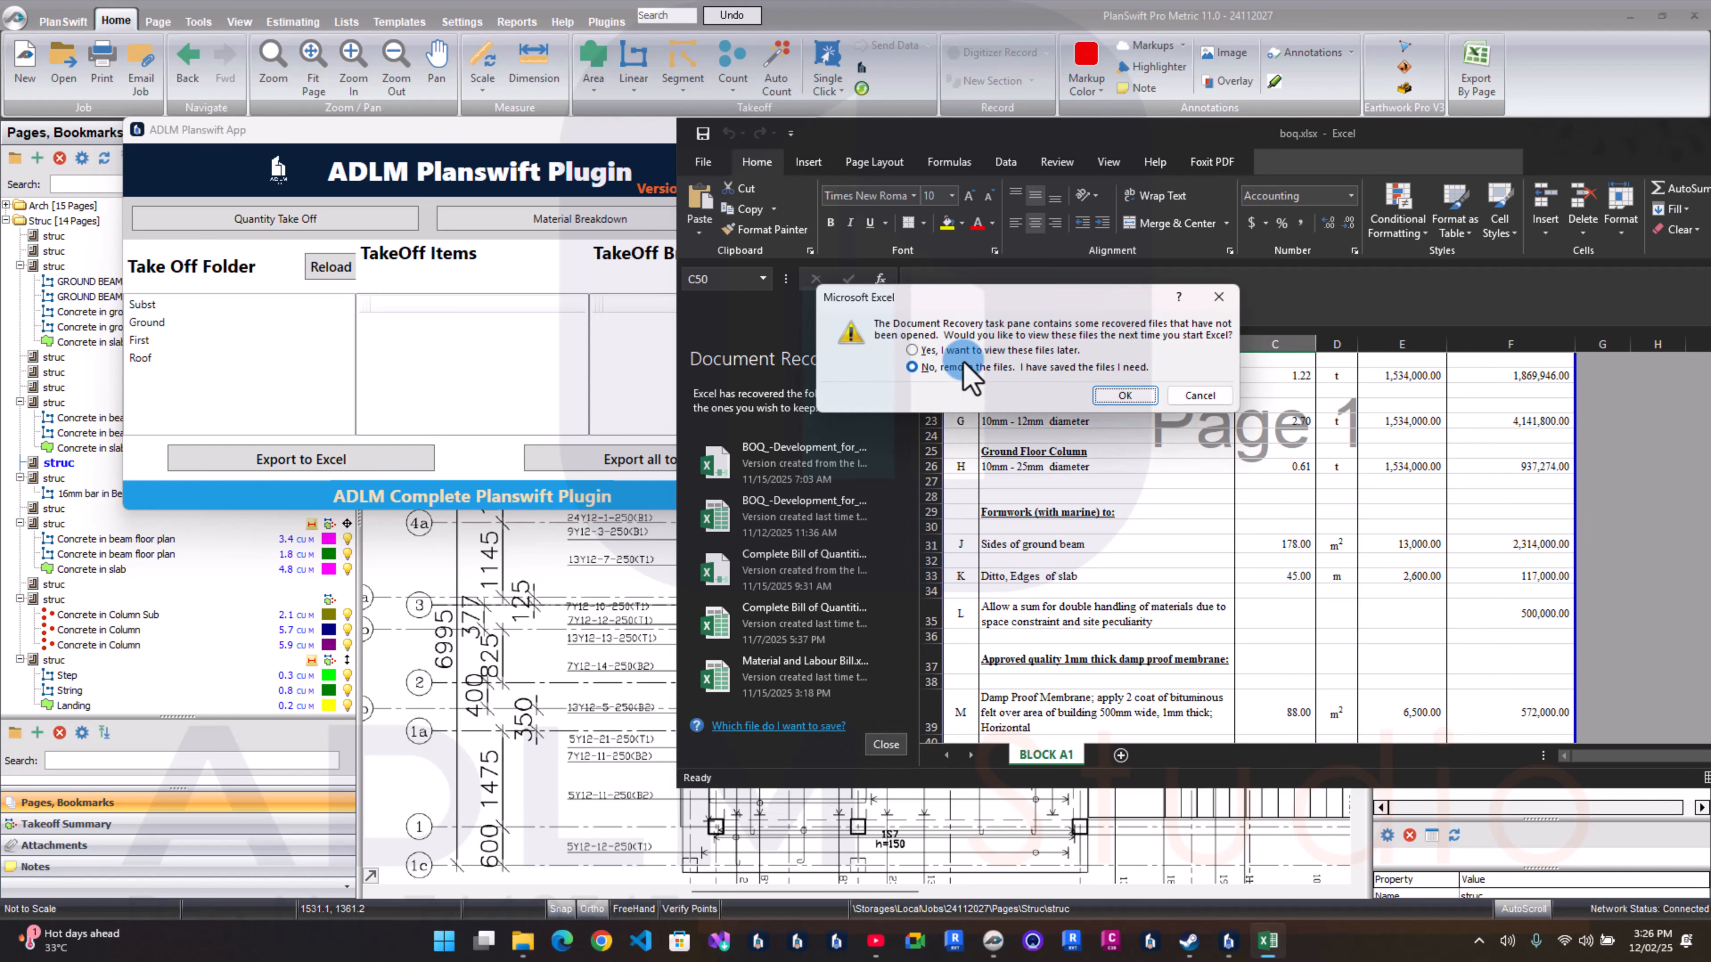
pyautogui.click(1040, 351)
pyautogui.click(1118, 396)
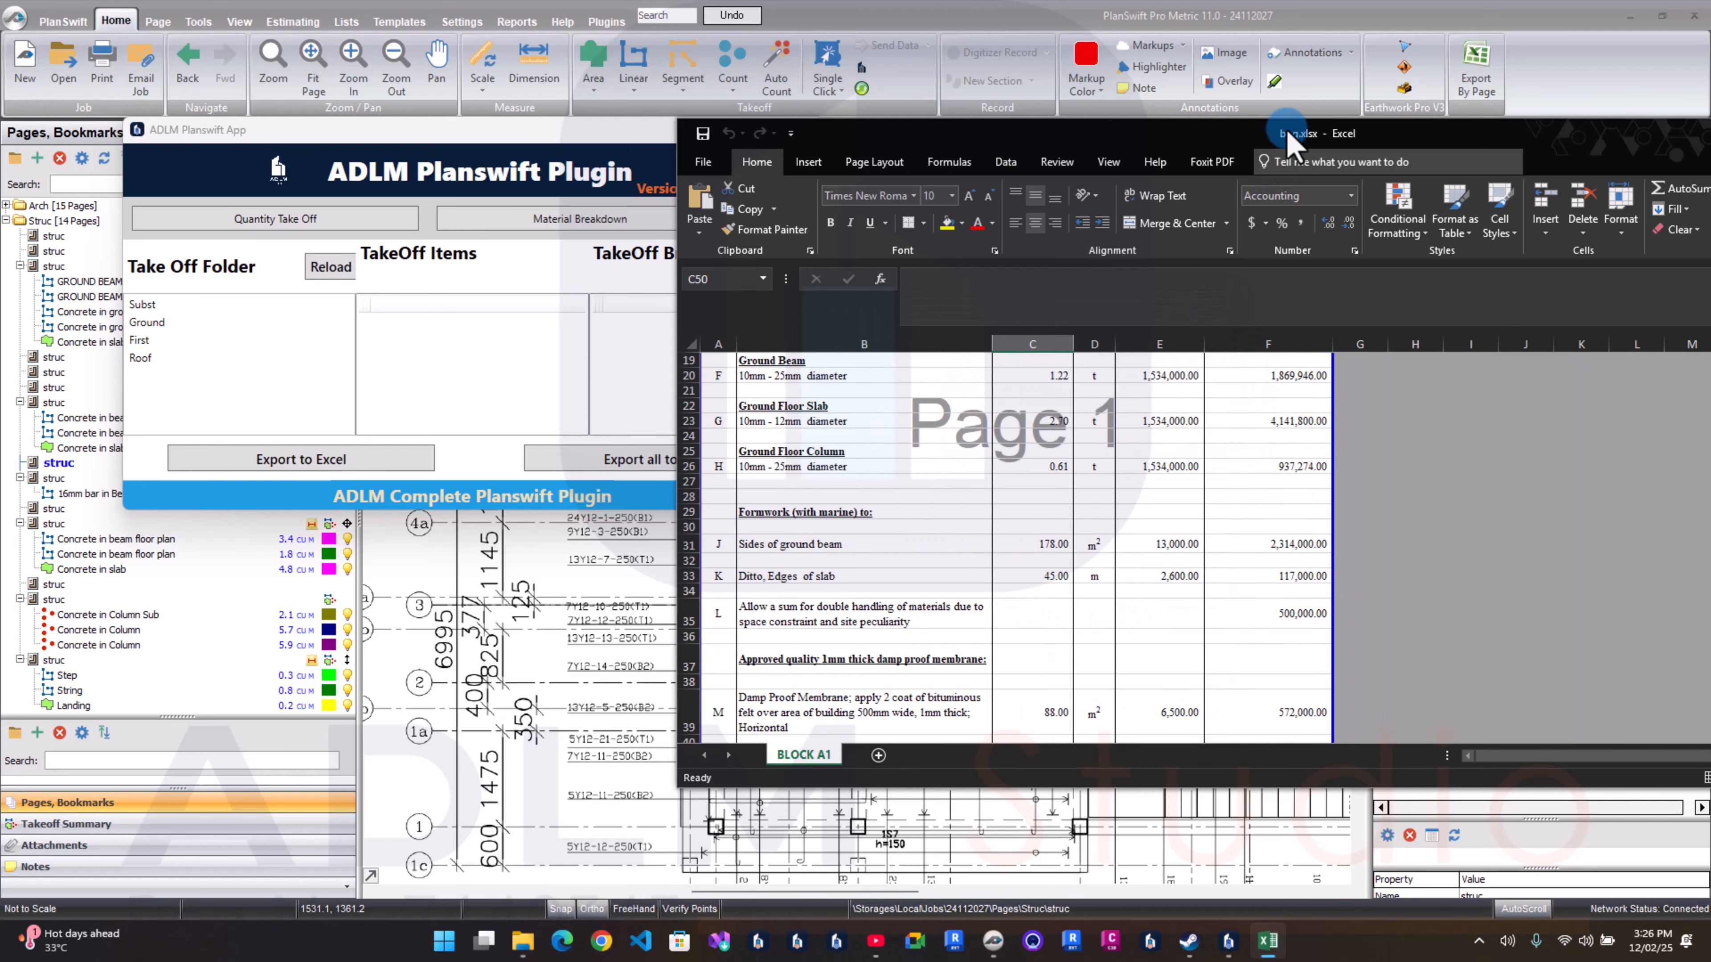
# Step: Arrange the ADLM Planswift Plugin and the boq.xlsx workbook side by side, each filling half of the screen
pyautogui.moveTo(1289, 138); pyautogui.dragTo(683, 324)
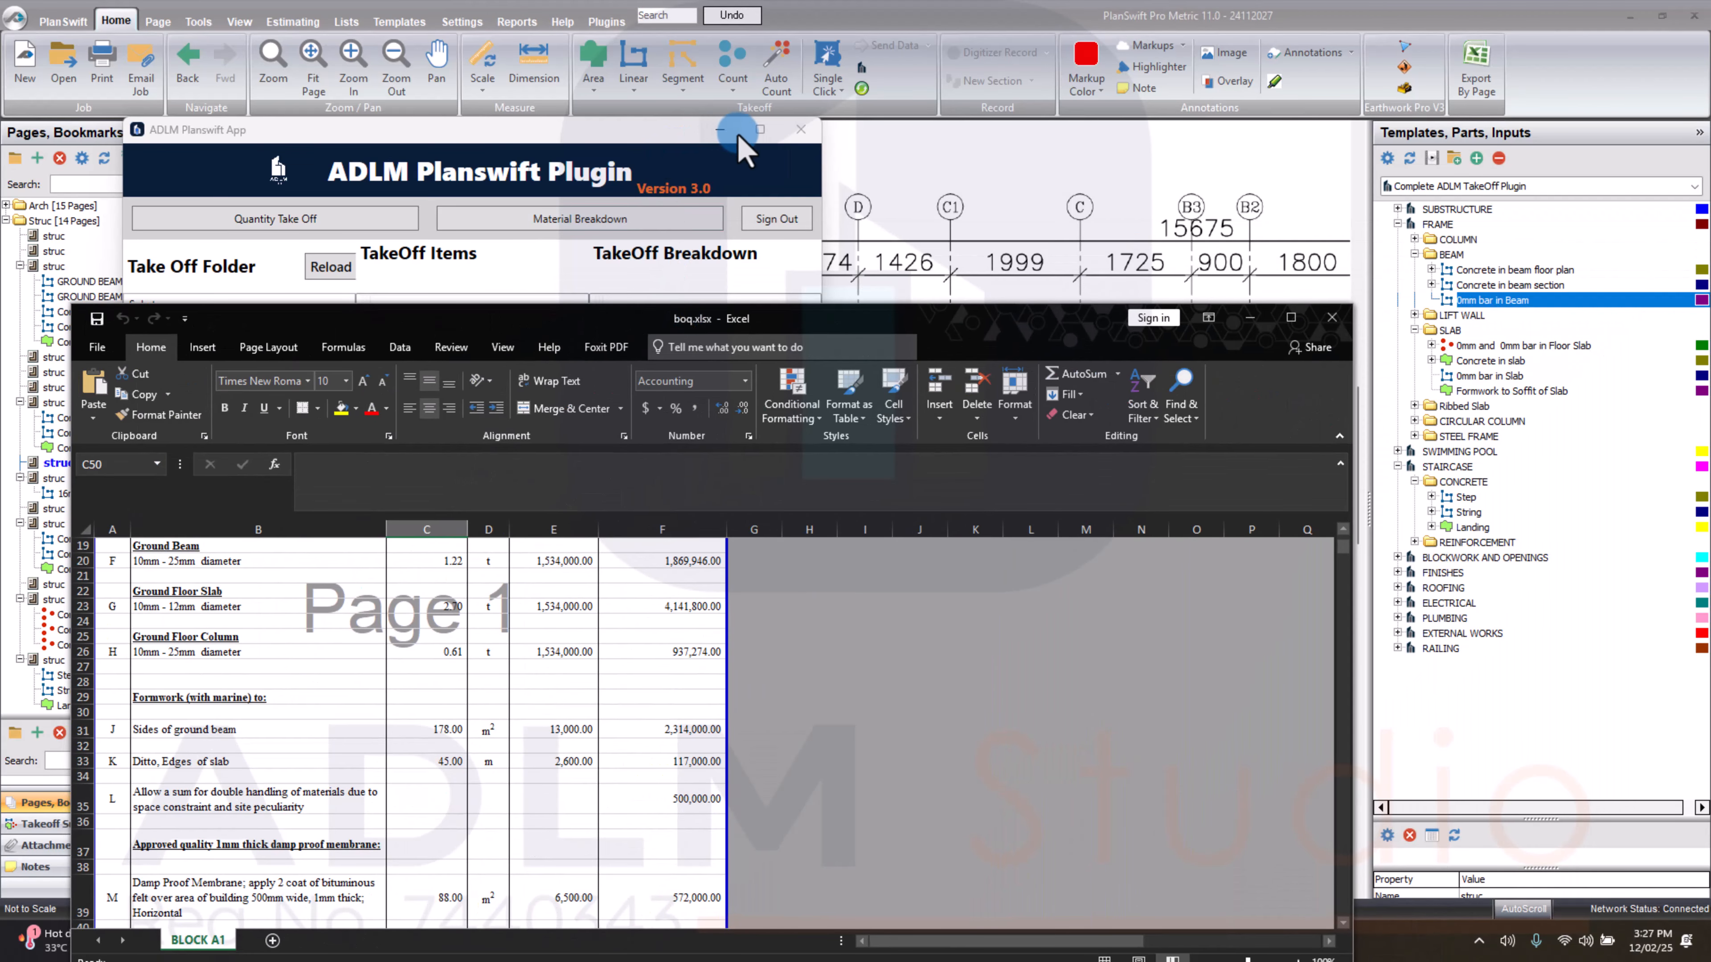
pyautogui.moveTo(758, 130)
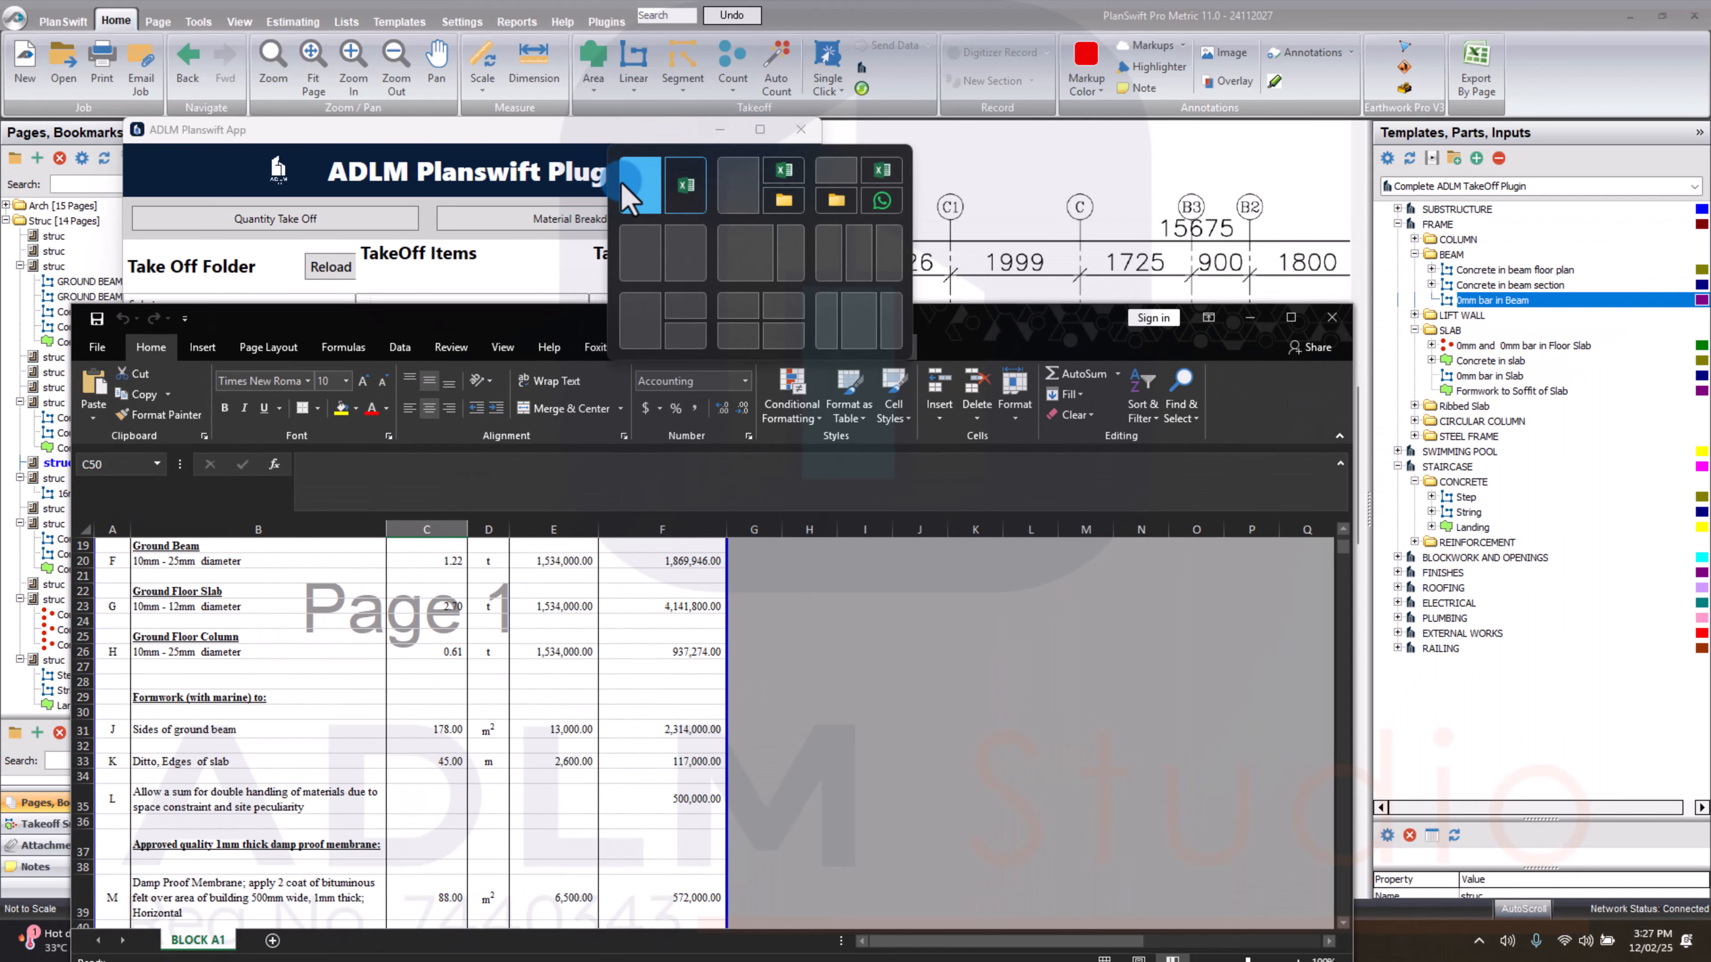
pyautogui.click(622, 183)
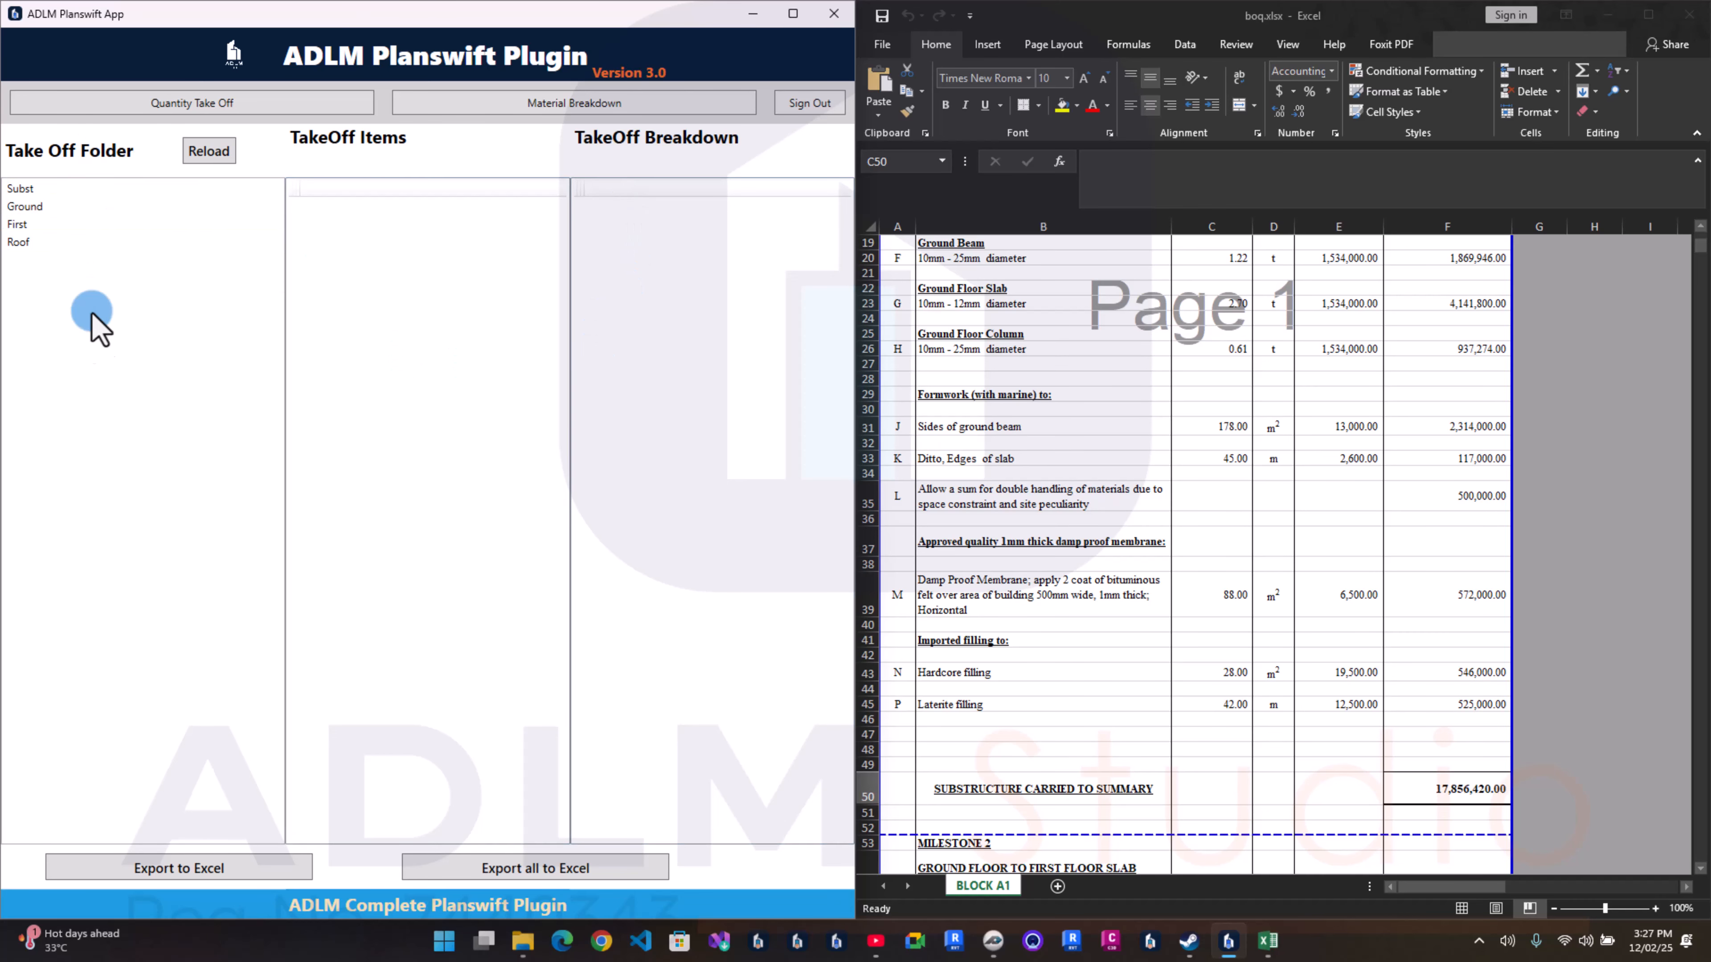
pyautogui.click(1120, 457)
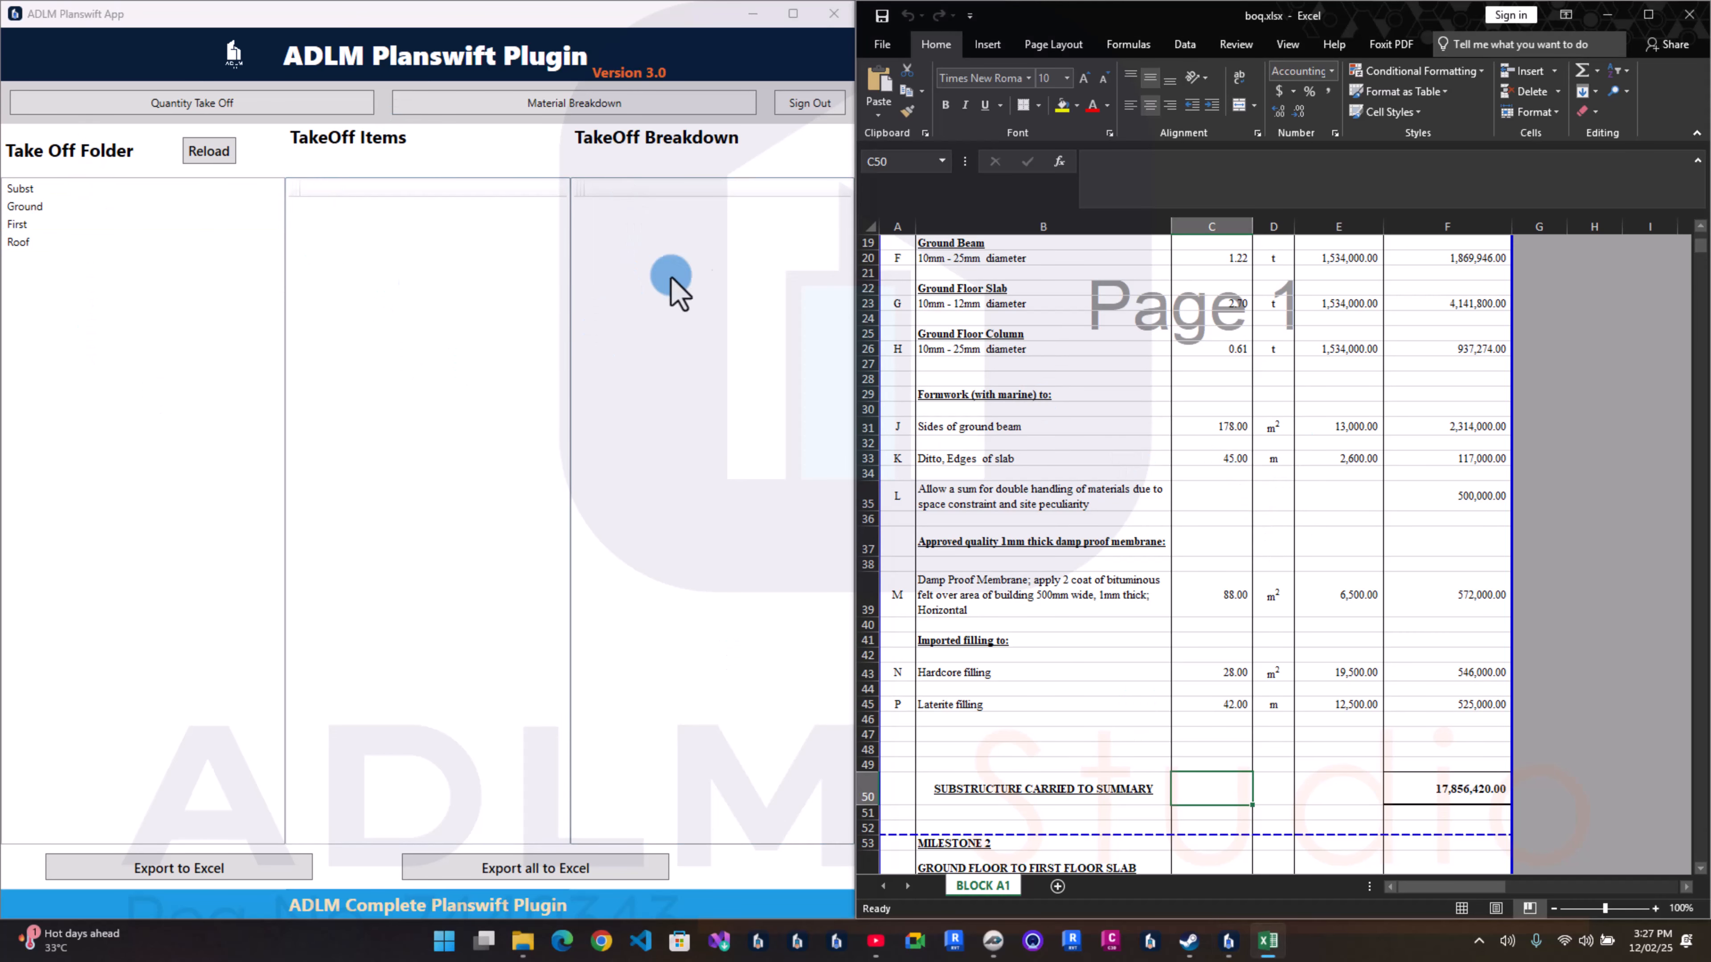
# Step: Go to the Milestone 2 GROUND FLOOR TO FIRST FLOOR SLAB section of the bill and display the Ground folder's take-off items
pyautogui.click(1246, 380)
pyautogui.scroll(-4, 1237, 394)
pyautogui.scroll(-5, 1231, 396)
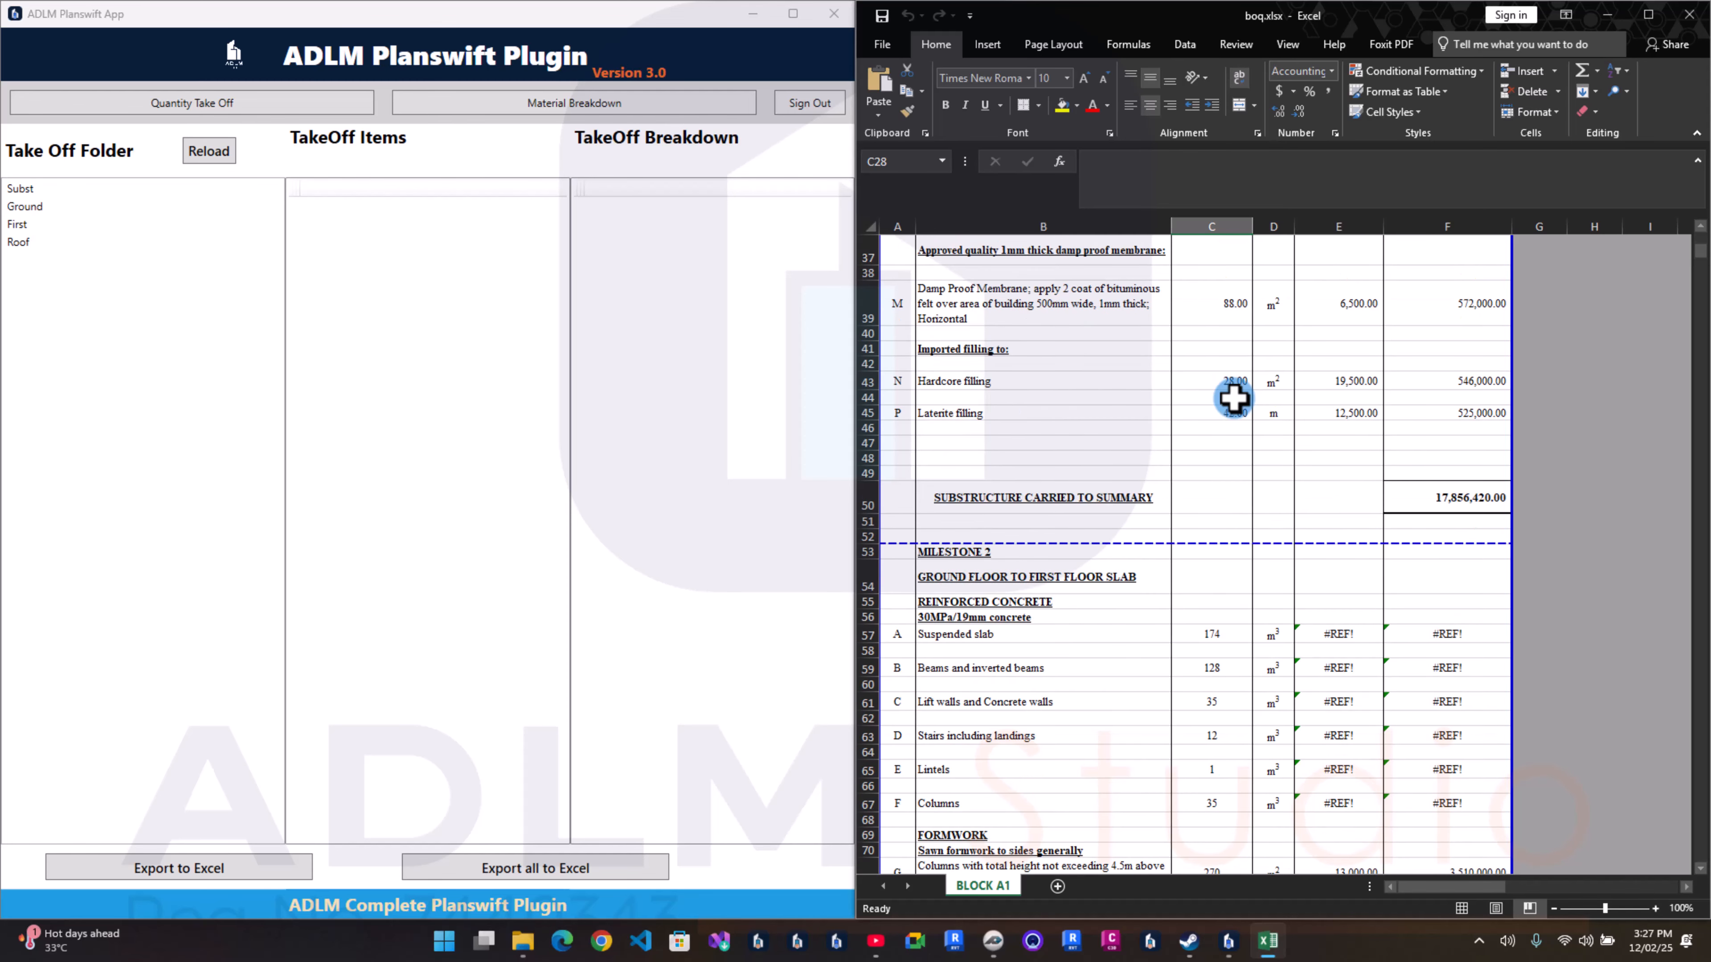
pyautogui.scroll(-2, 1043, 433)
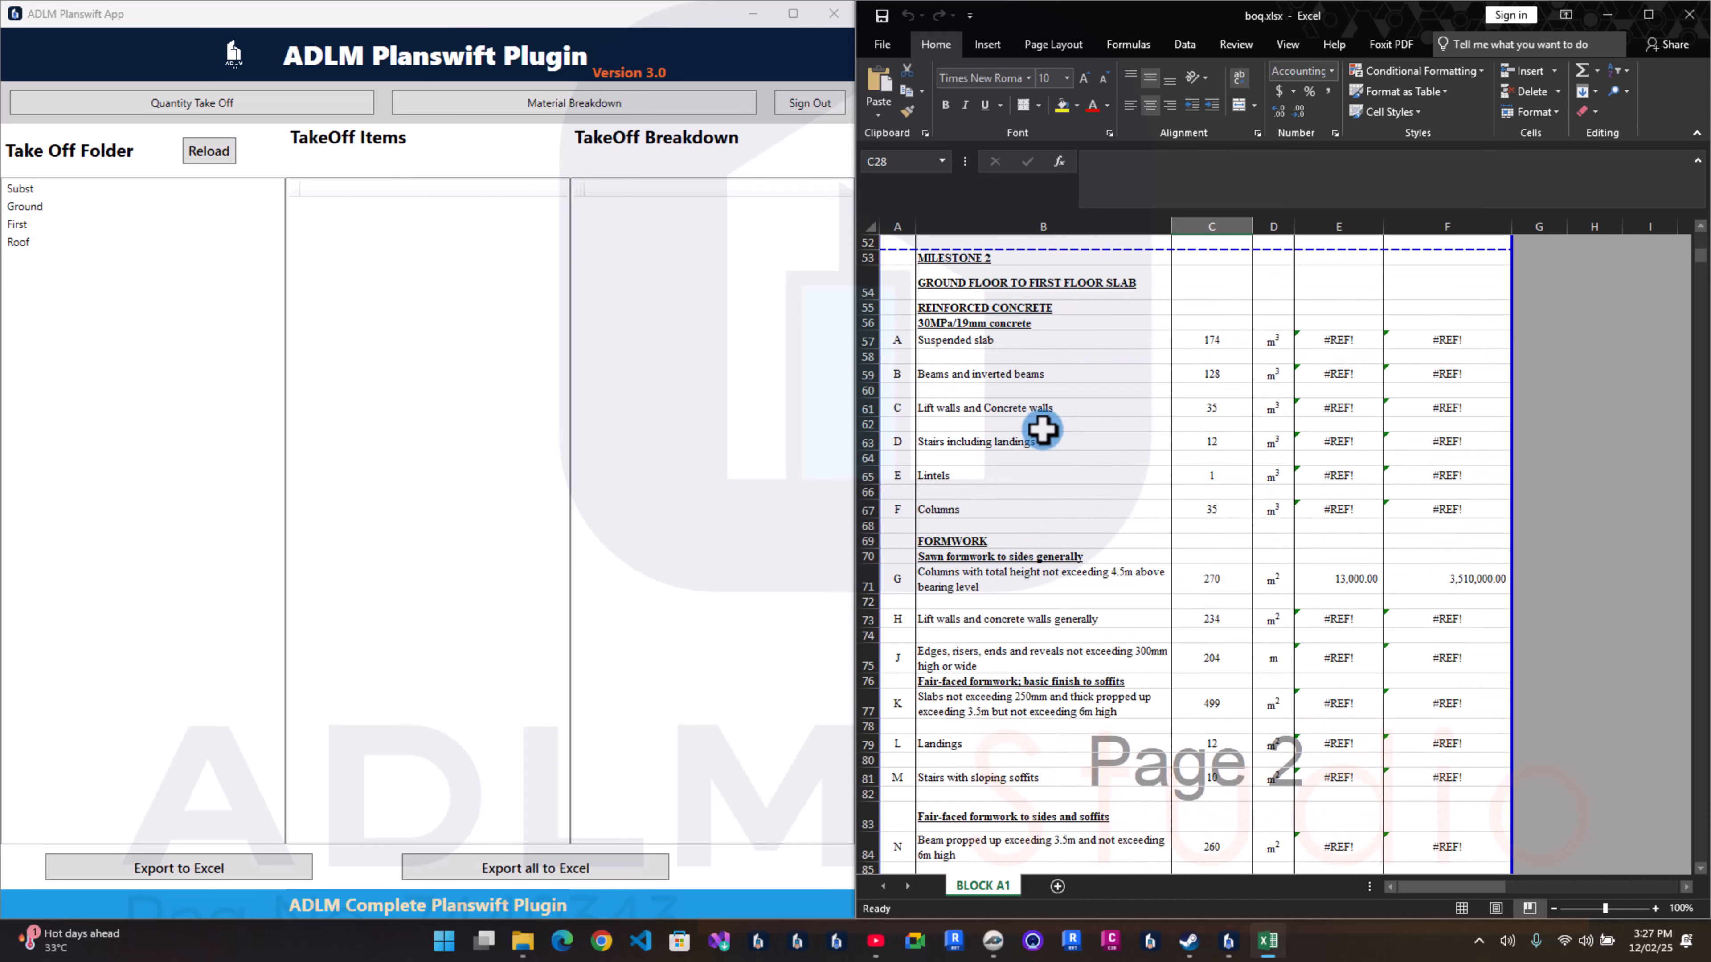
pyautogui.click(1001, 281)
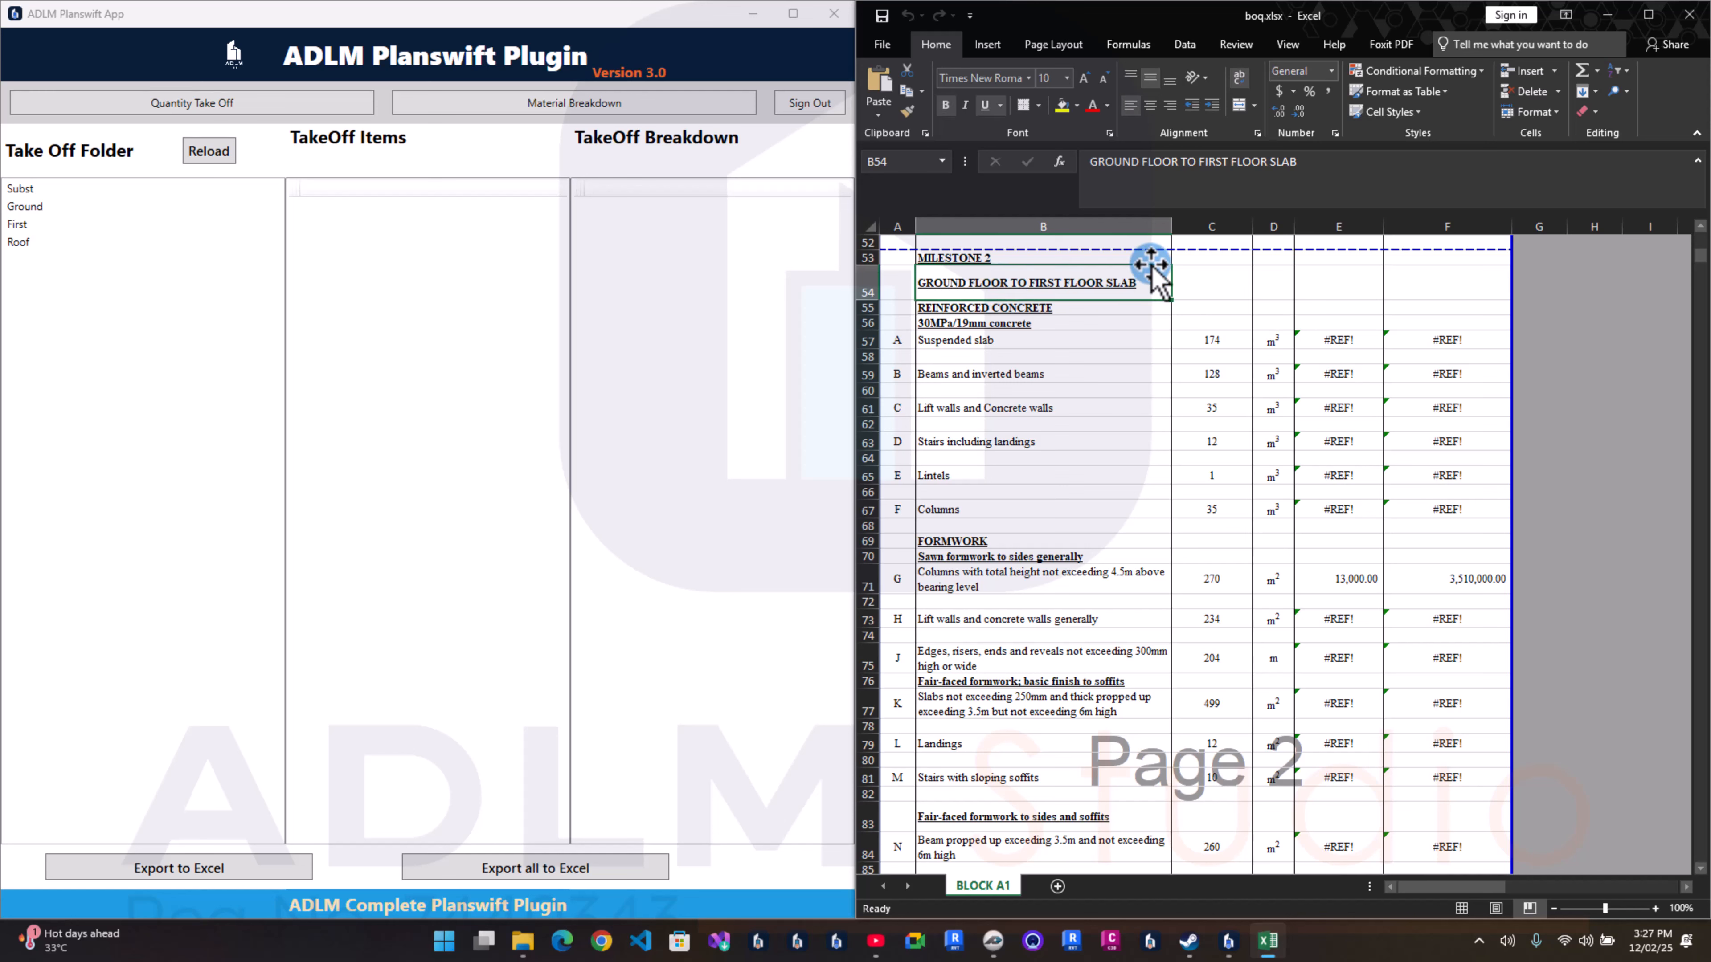
pyautogui.click(126, 209)
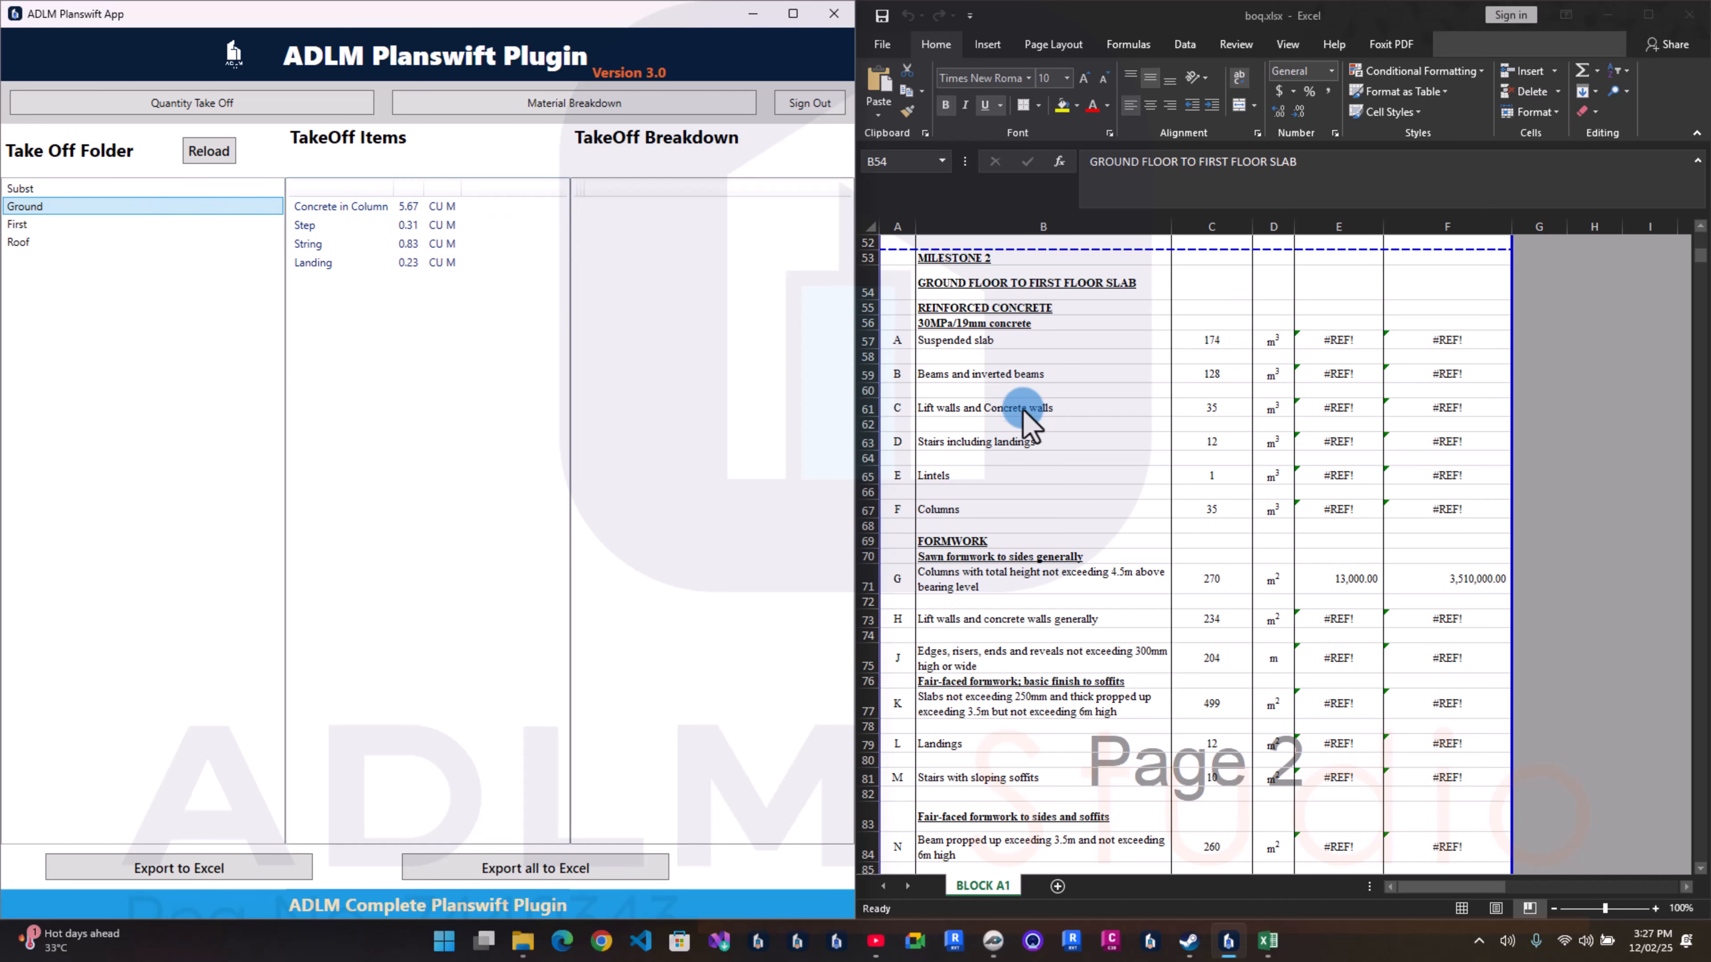
# Step: Delete the Lift walls and Concrete walls row and the blank row above it, and check the remaining concrete items
pyautogui.click(1000, 406)
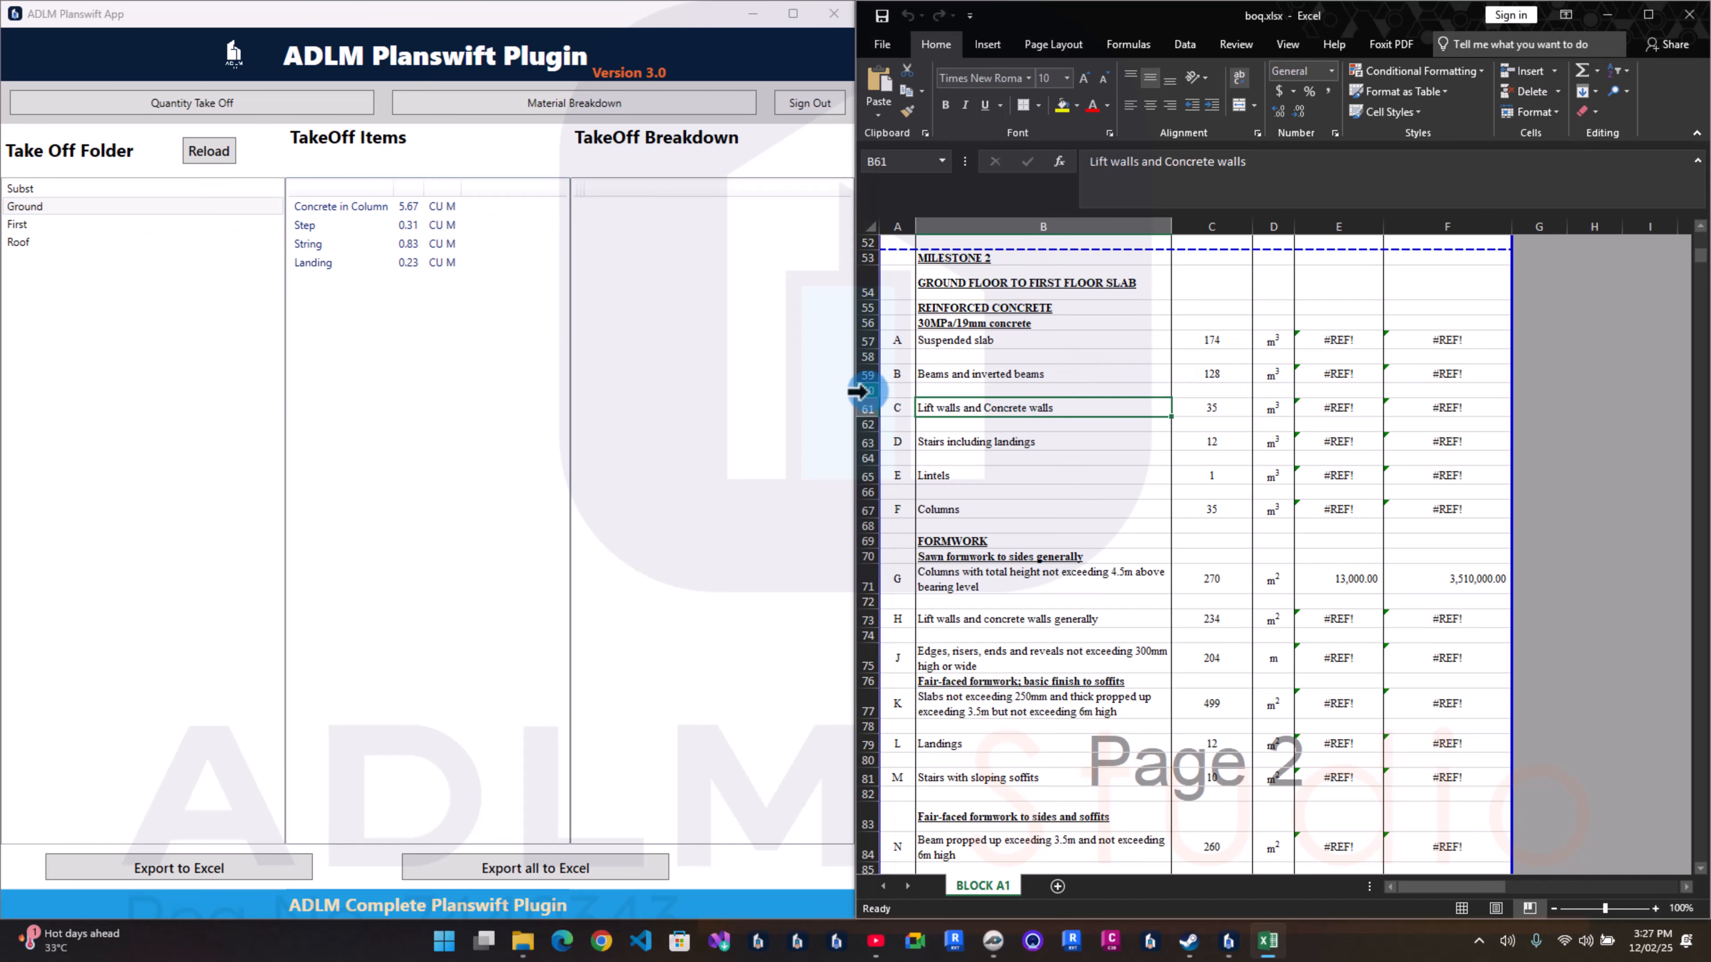
pyautogui.moveTo(865, 391); pyautogui.dragTo(869, 407)
pyautogui.rightClick(868, 407)
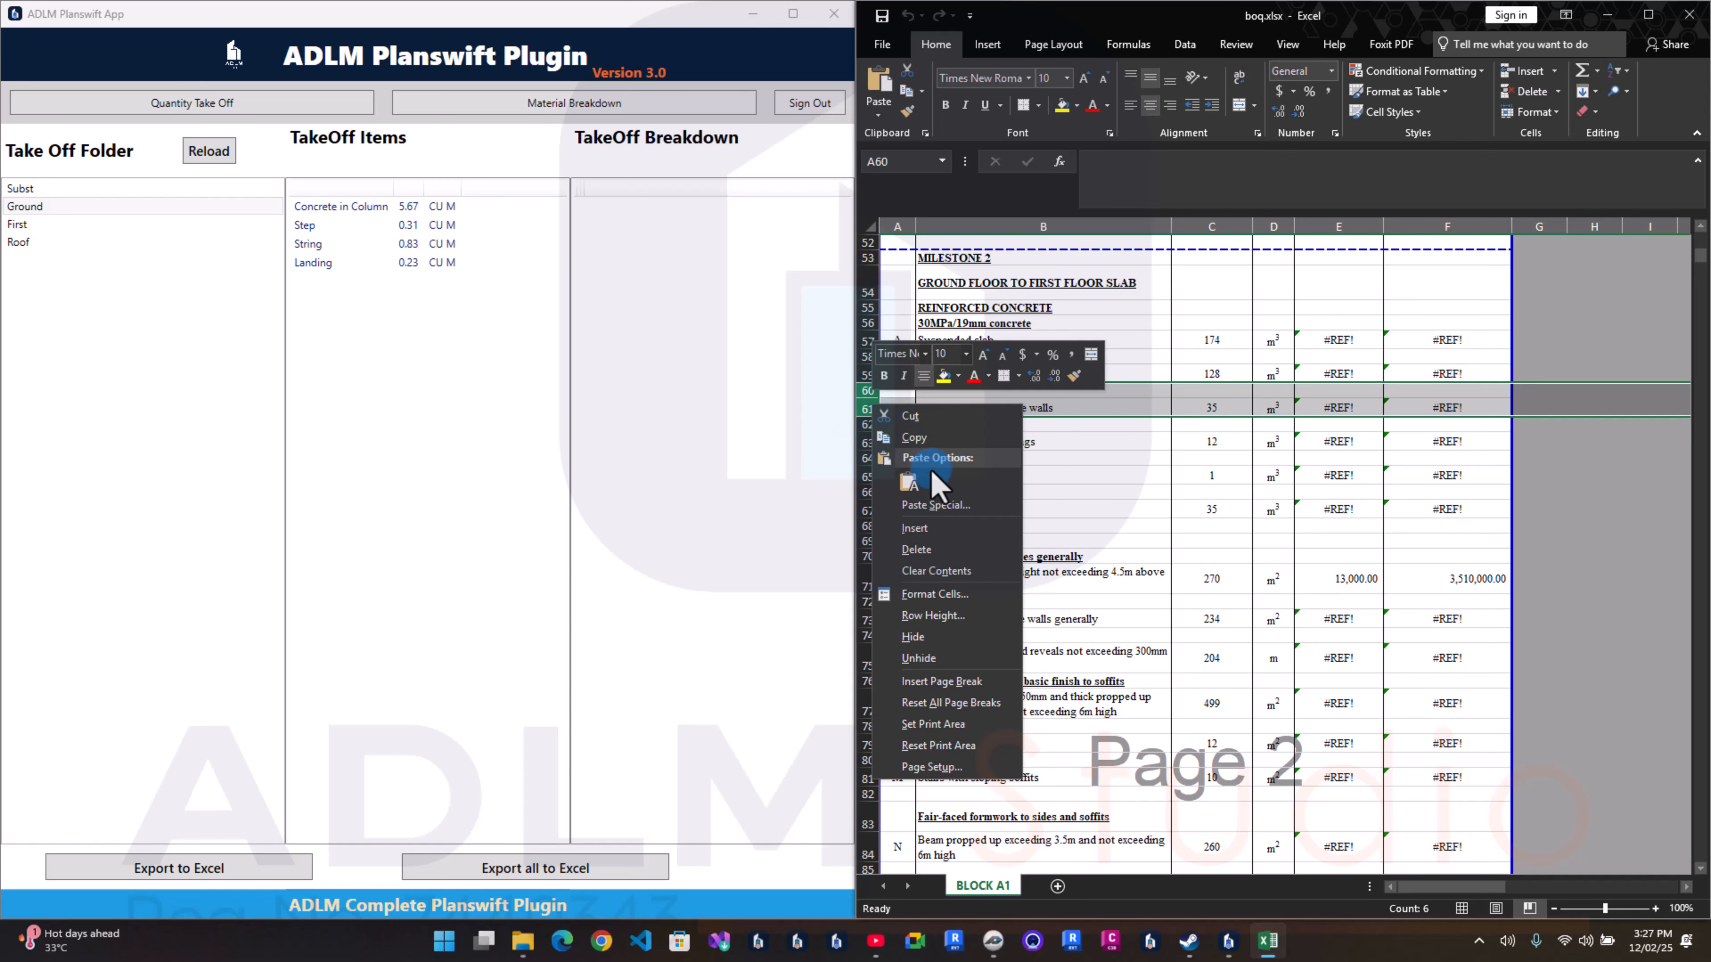
pyautogui.click(954, 549)
pyautogui.click(968, 407)
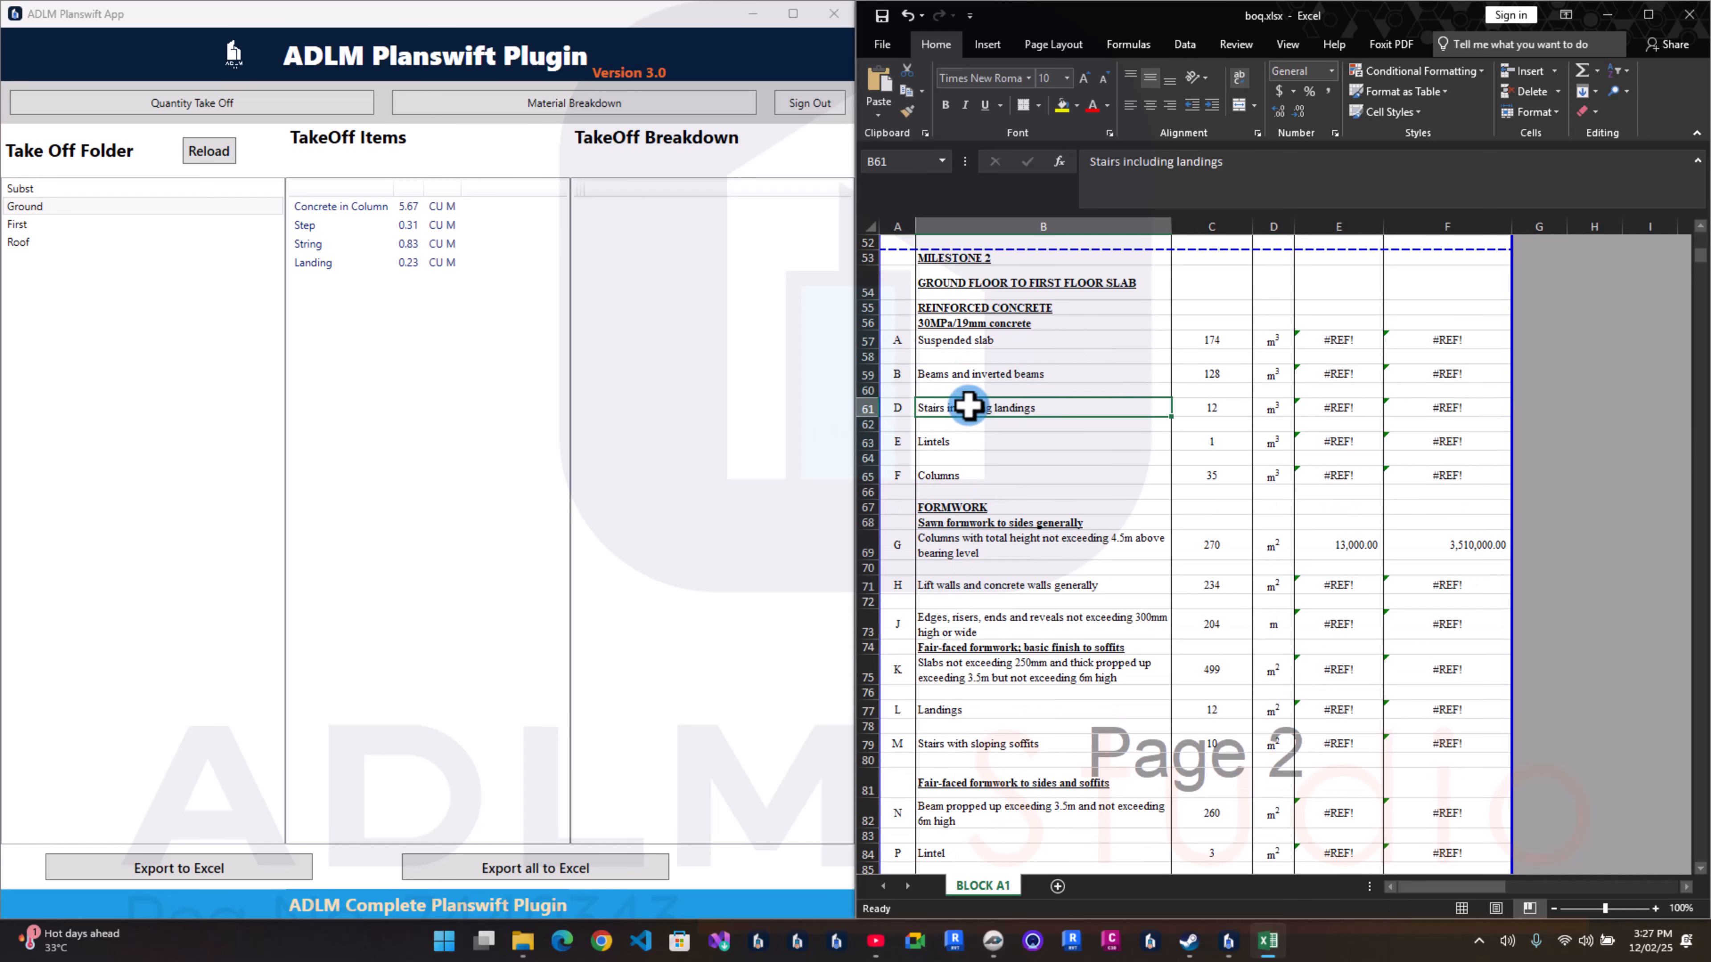
pyautogui.click(954, 443)
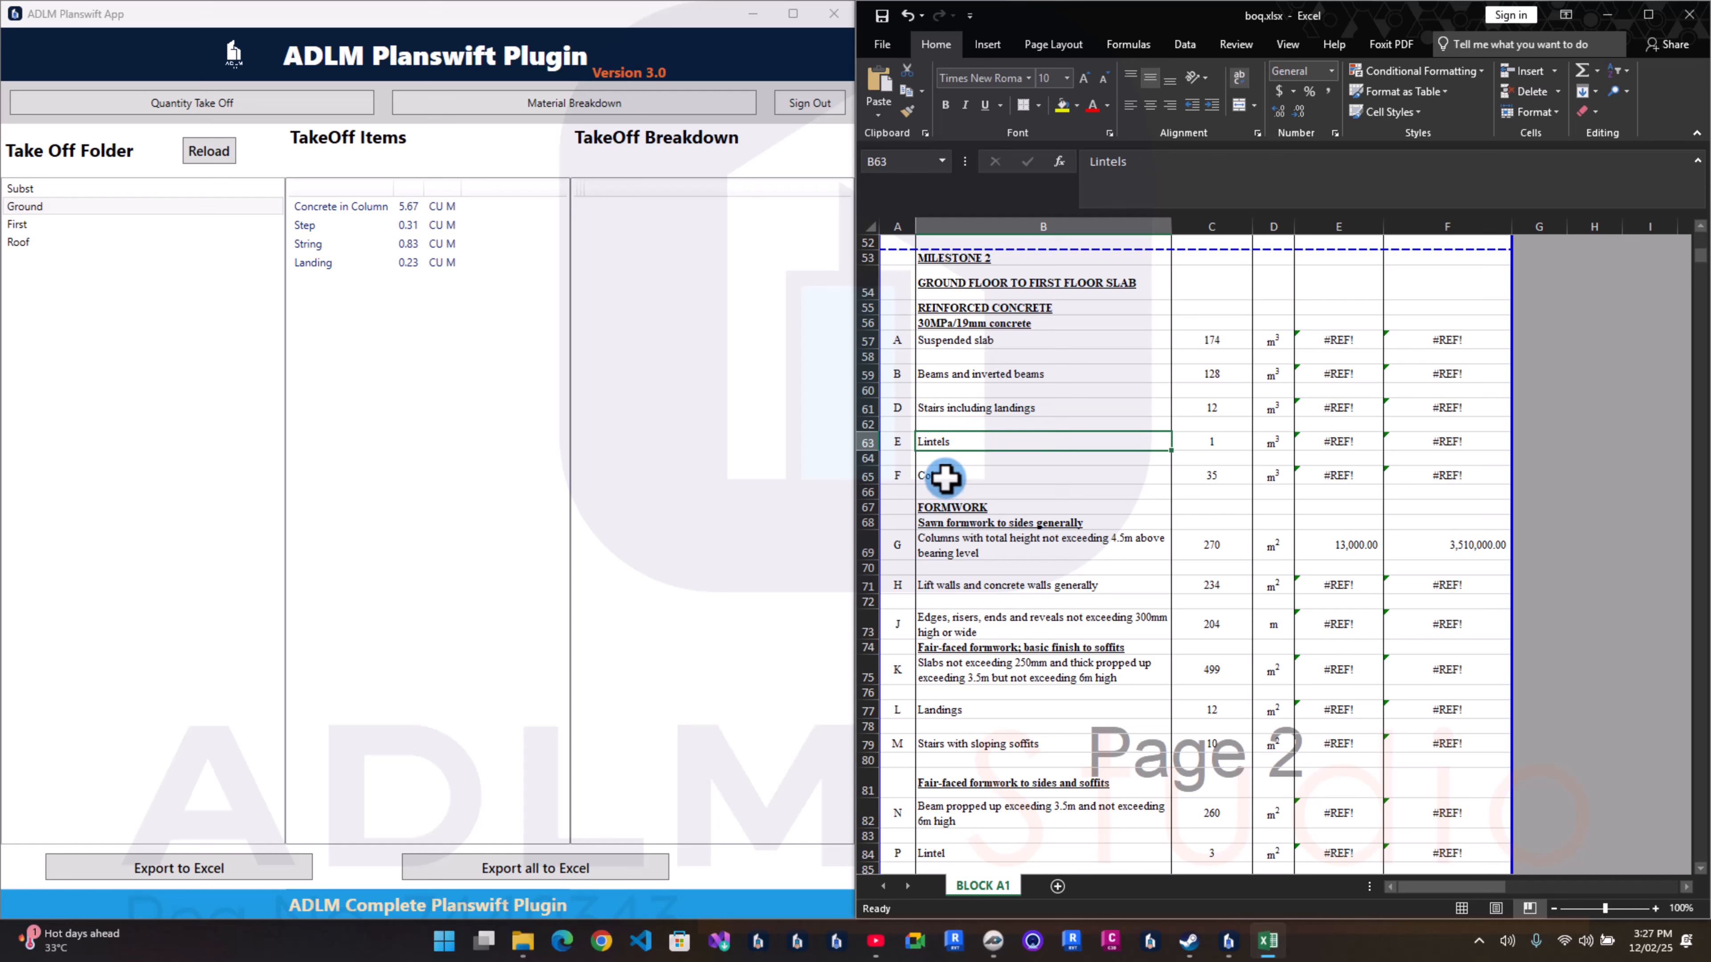
pyautogui.click(981, 473)
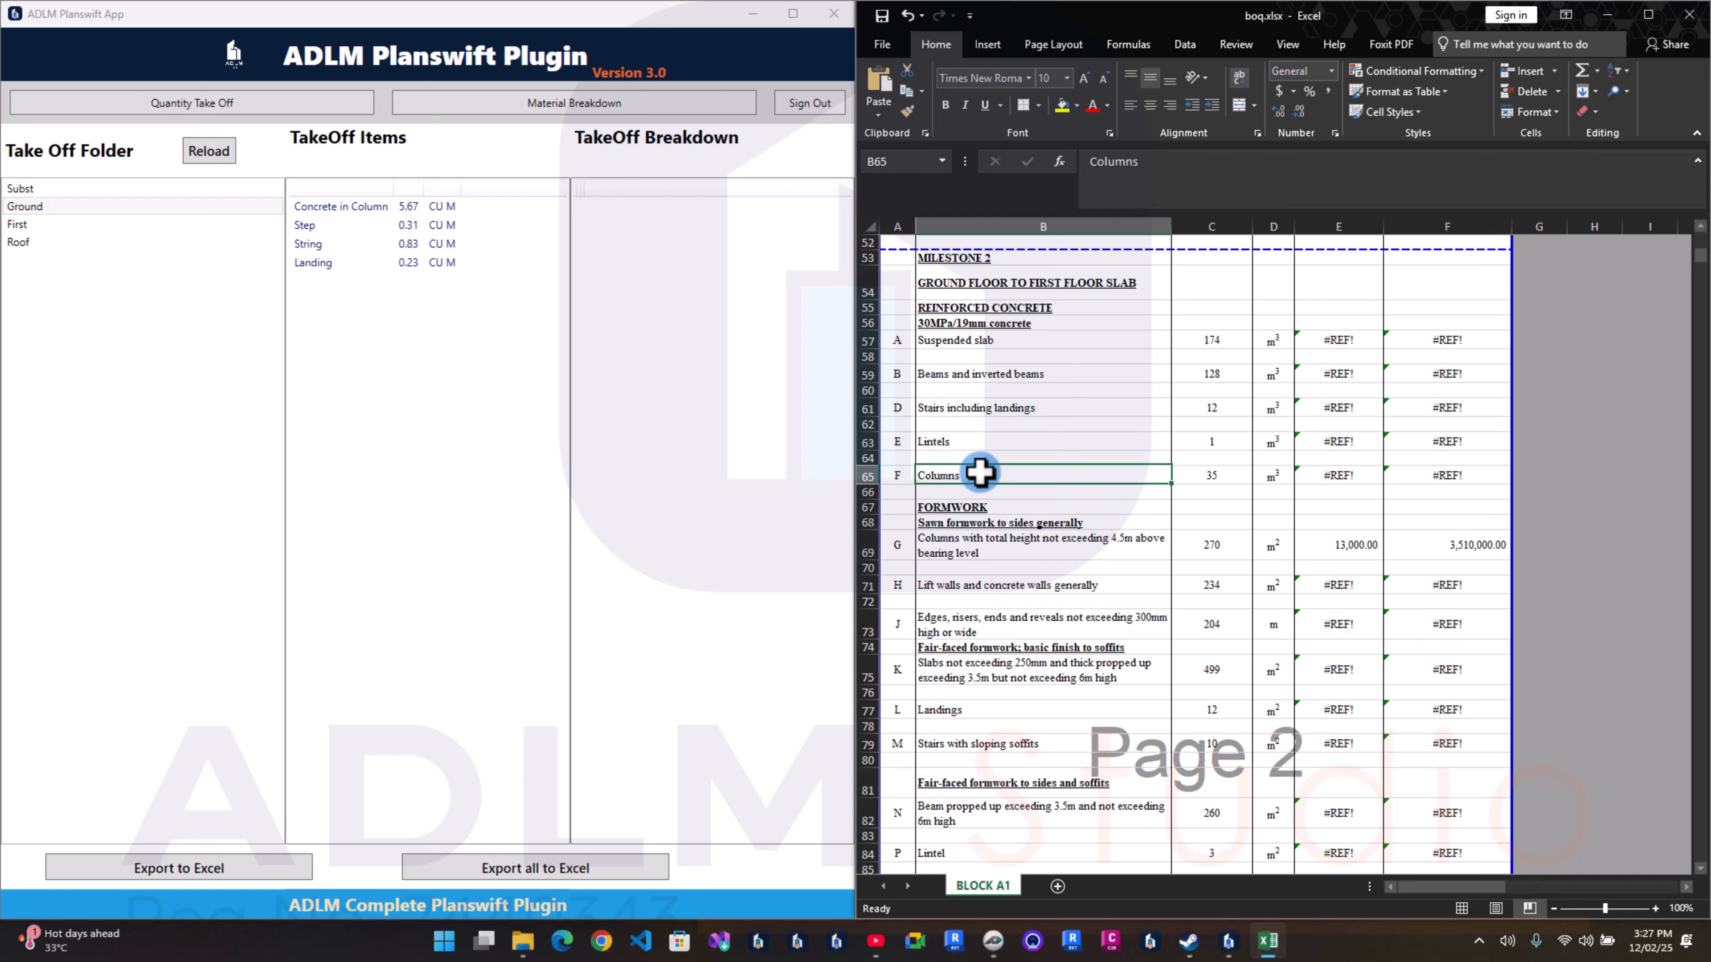
# Step: Display the First folder's take-off items and set the bill quantities to 16 for Suspended slab and 7 for Beams and inverted beams
pyautogui.click(1203, 342)
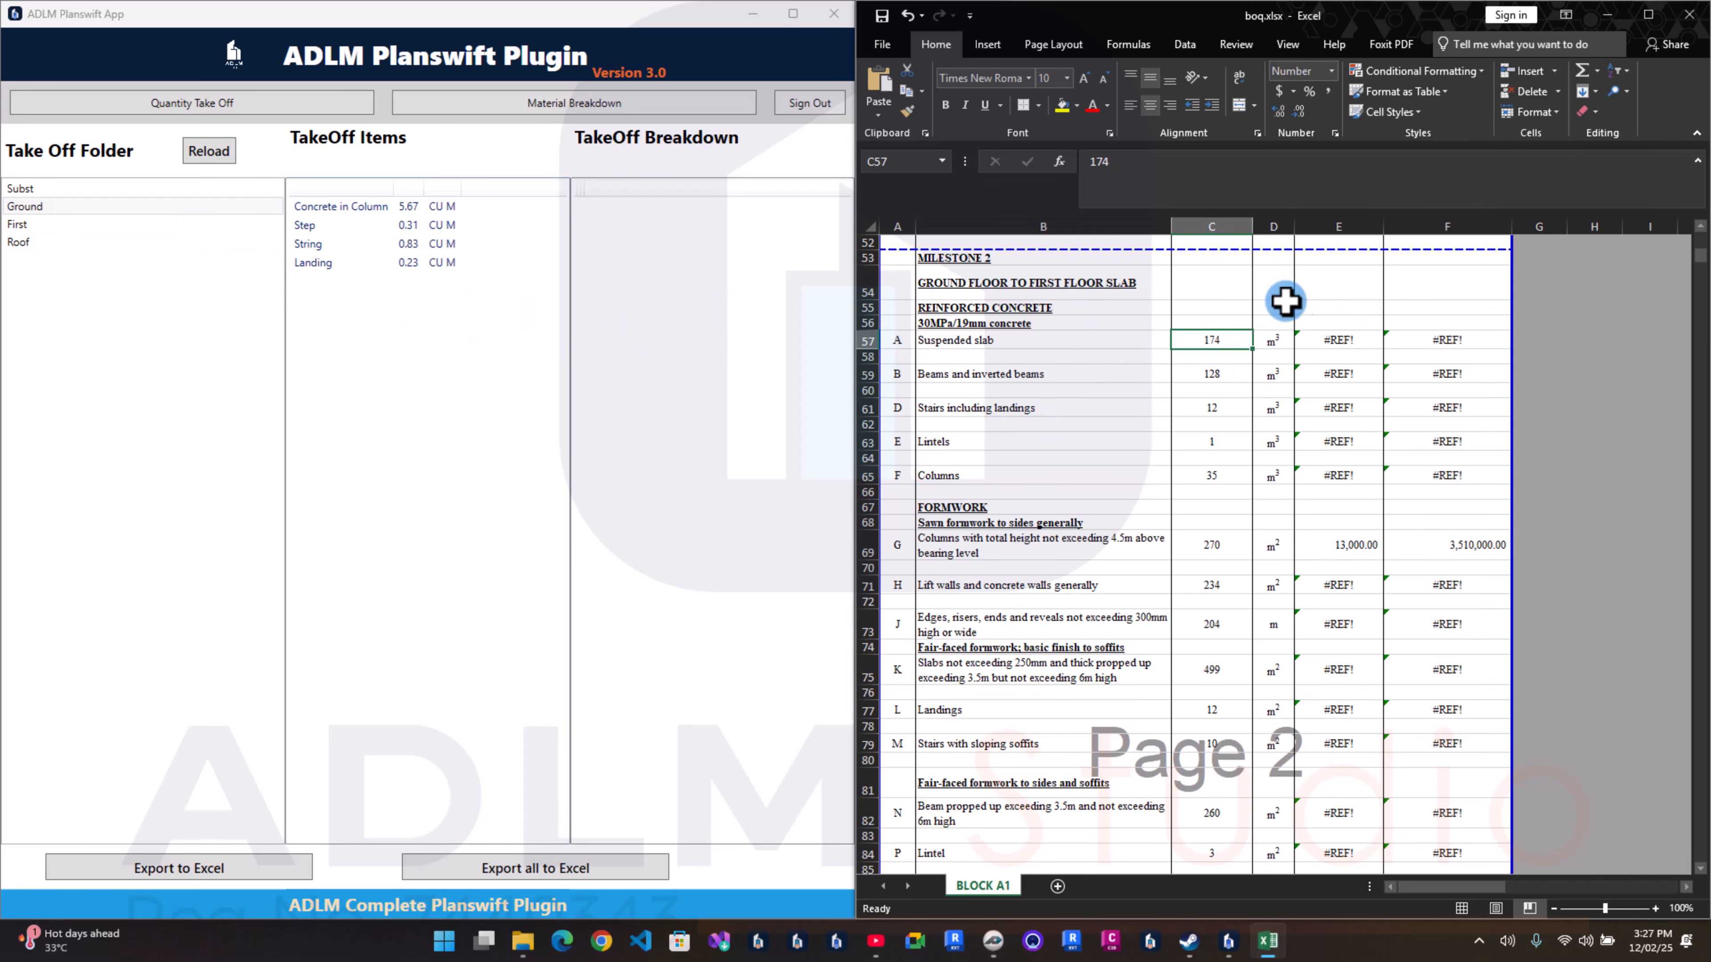
pyautogui.click(349, 263)
pyautogui.click(97, 225)
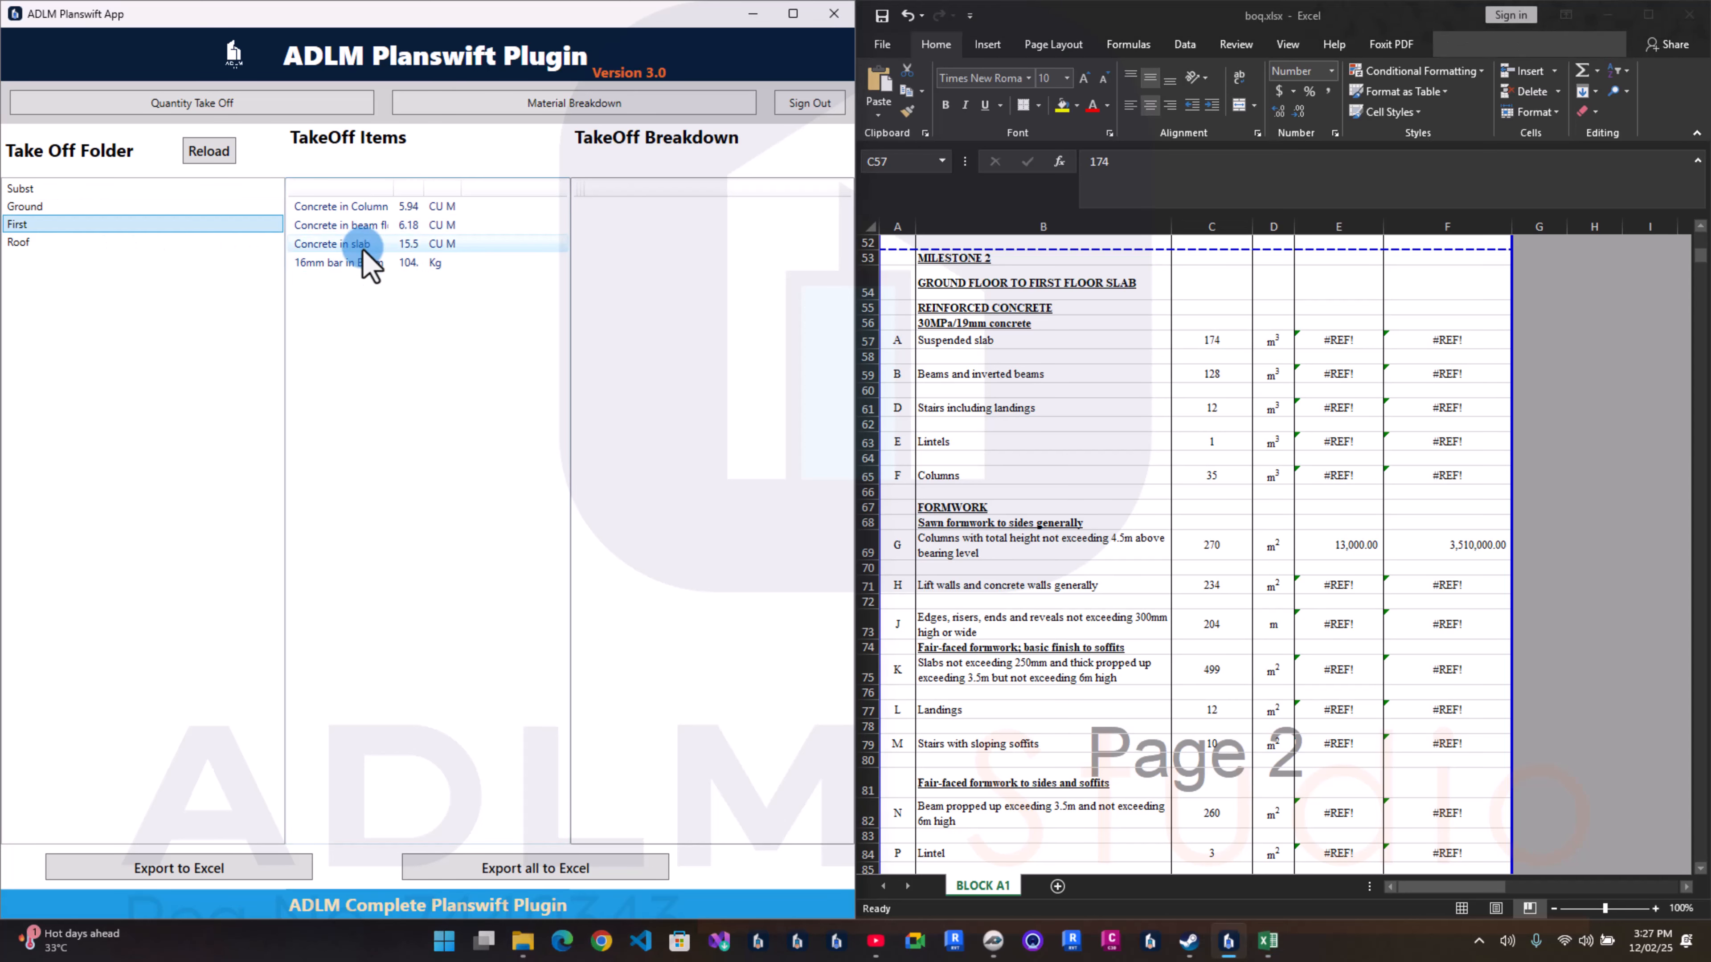
pyautogui.click(1170, 347)
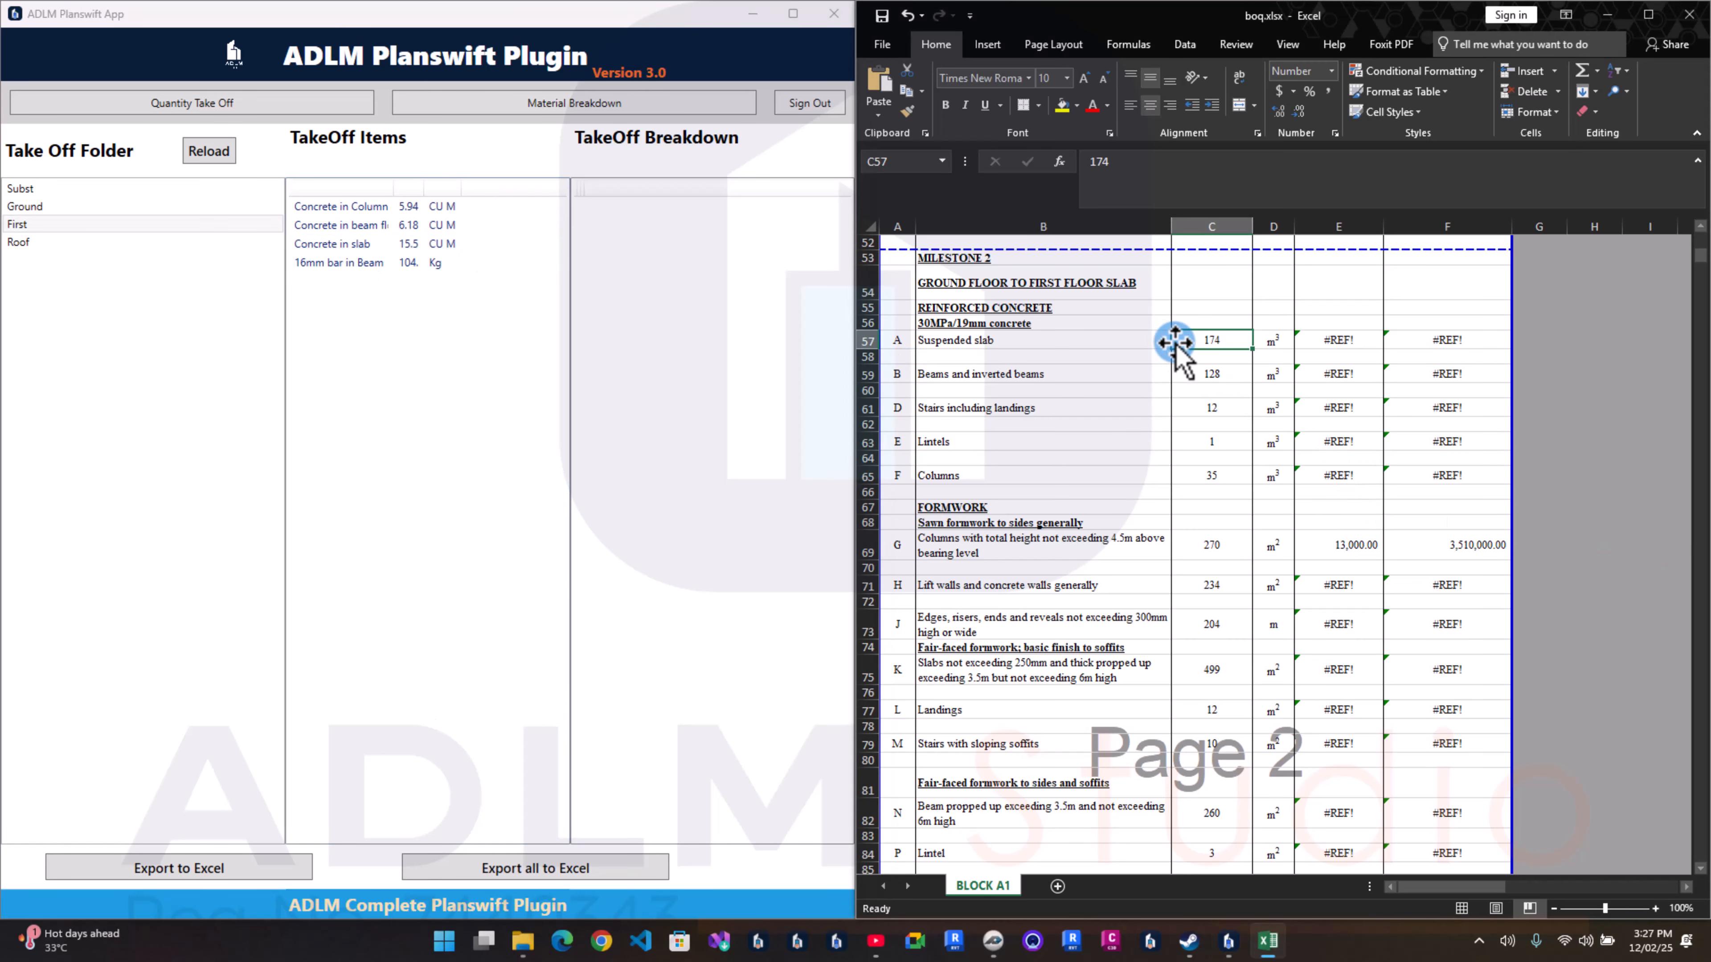
pyautogui.write('16')
pyautogui.press('Return')
pyautogui.press('Return')
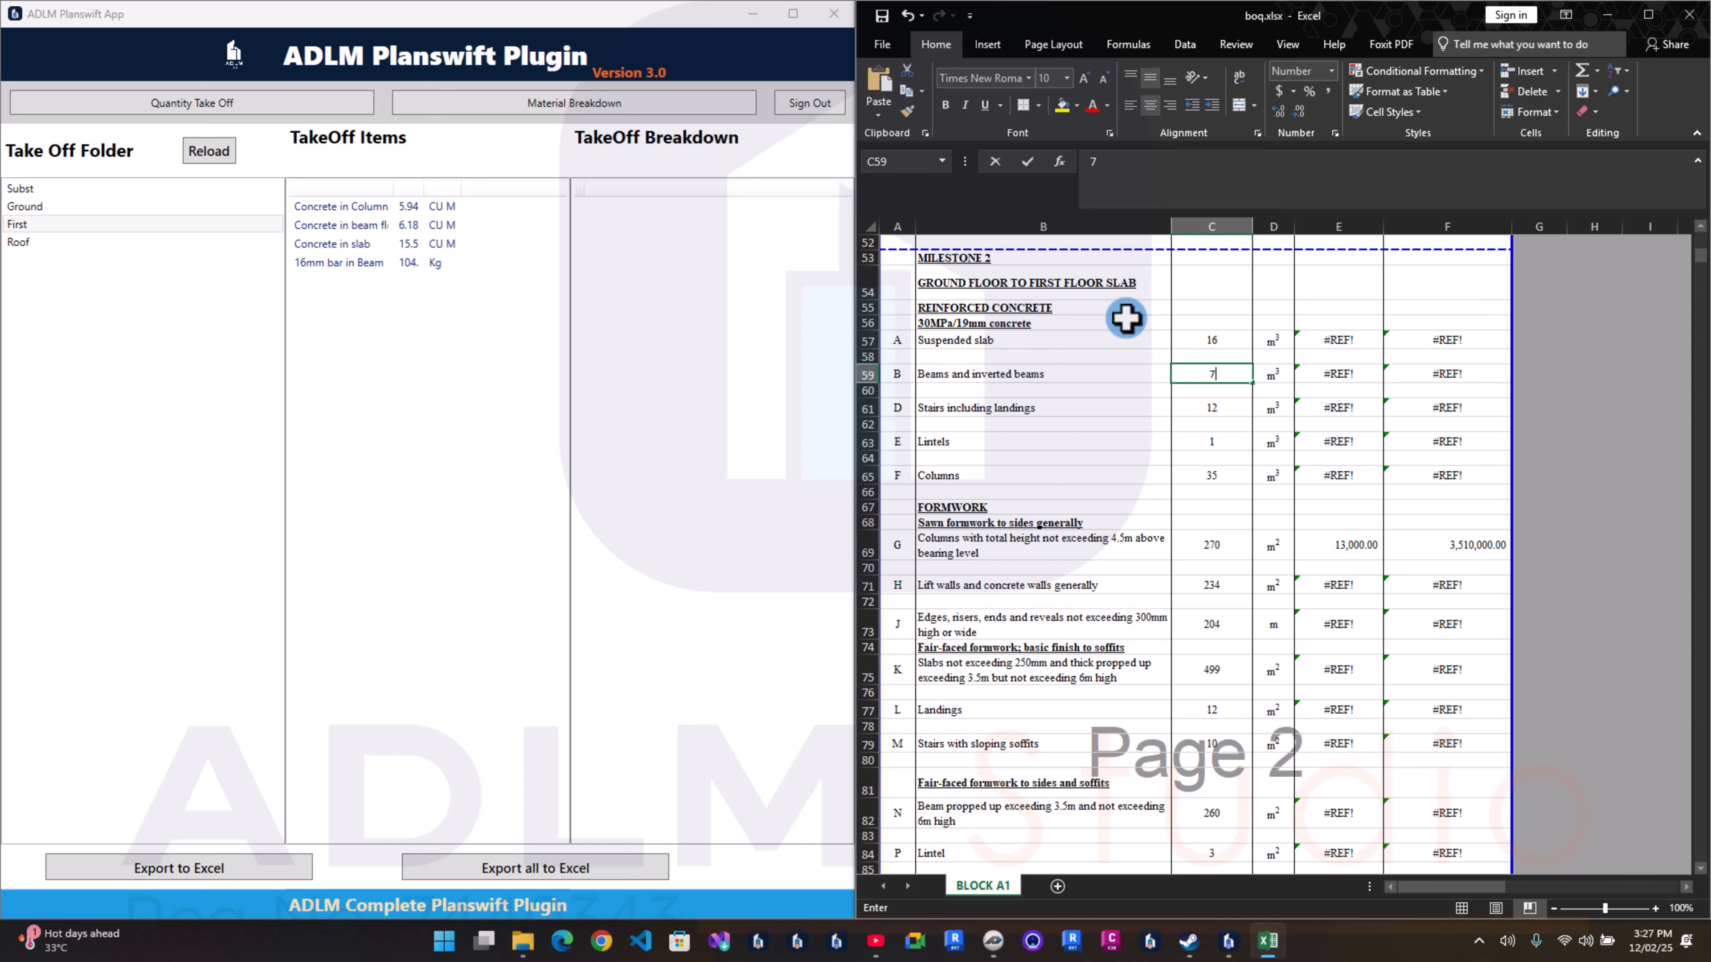
pyautogui.press('Return')
pyautogui.press('Return')
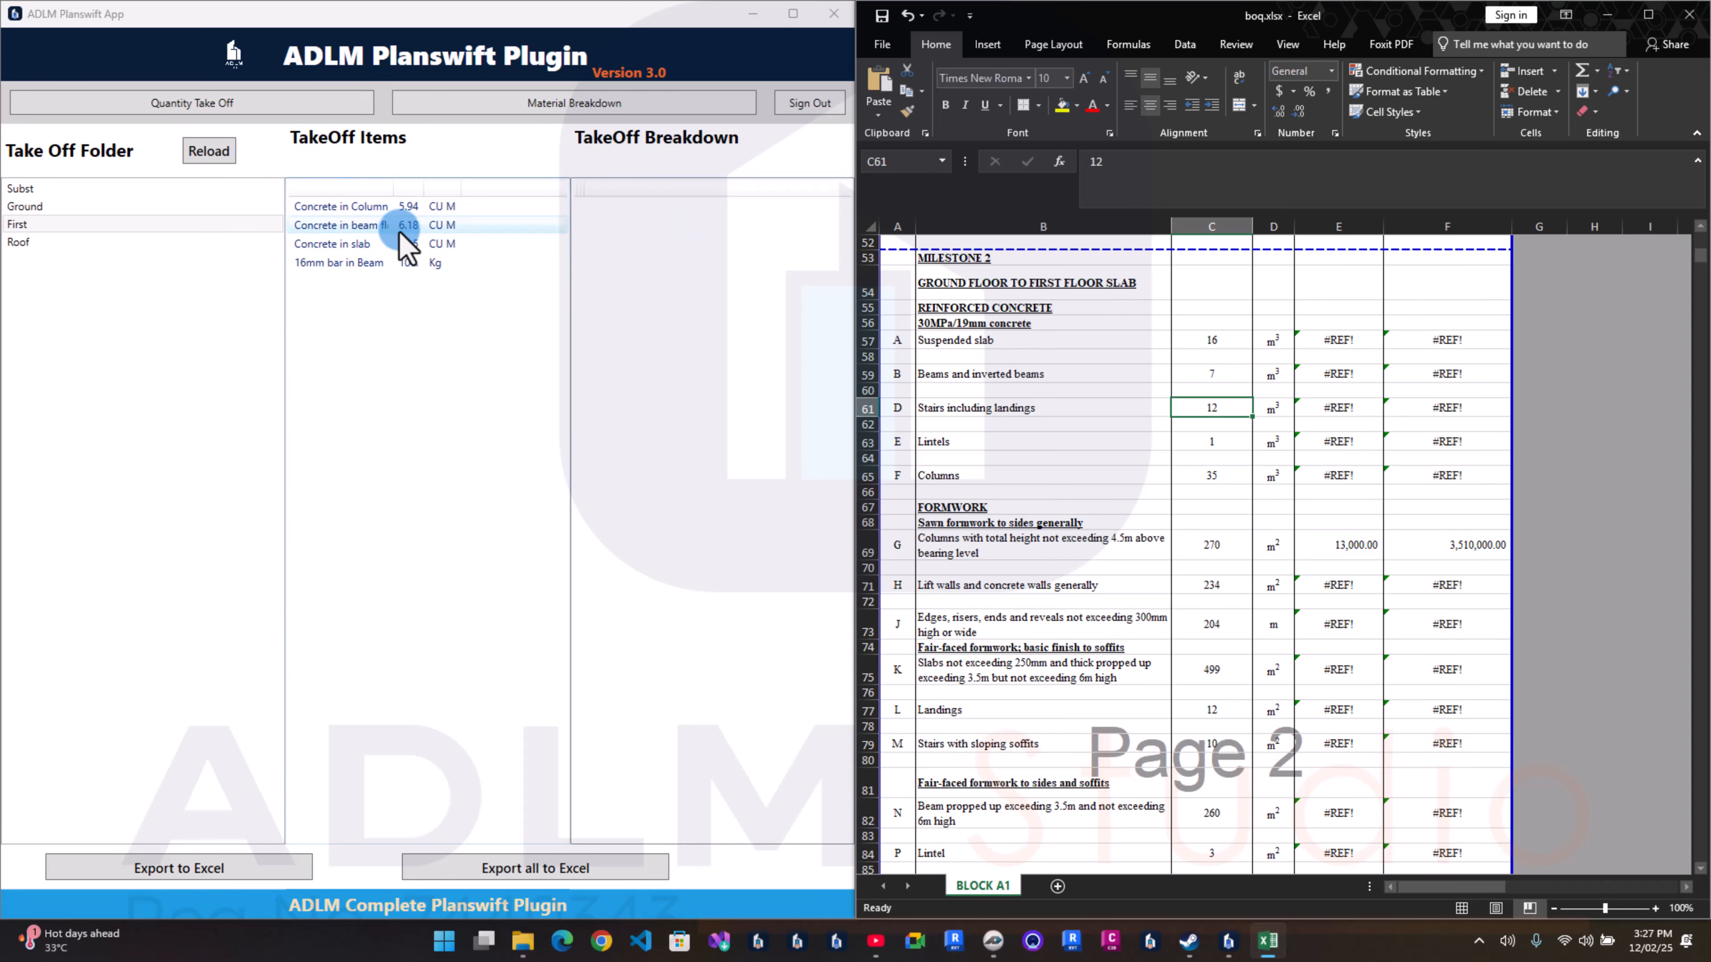
# Step: Total the Ground folder's Step, String and Landing volumes as =.31+.83+.23 and set the Stairs including landings quantity to 2
pyautogui.click(95, 192)
pyautogui.click(95, 207)
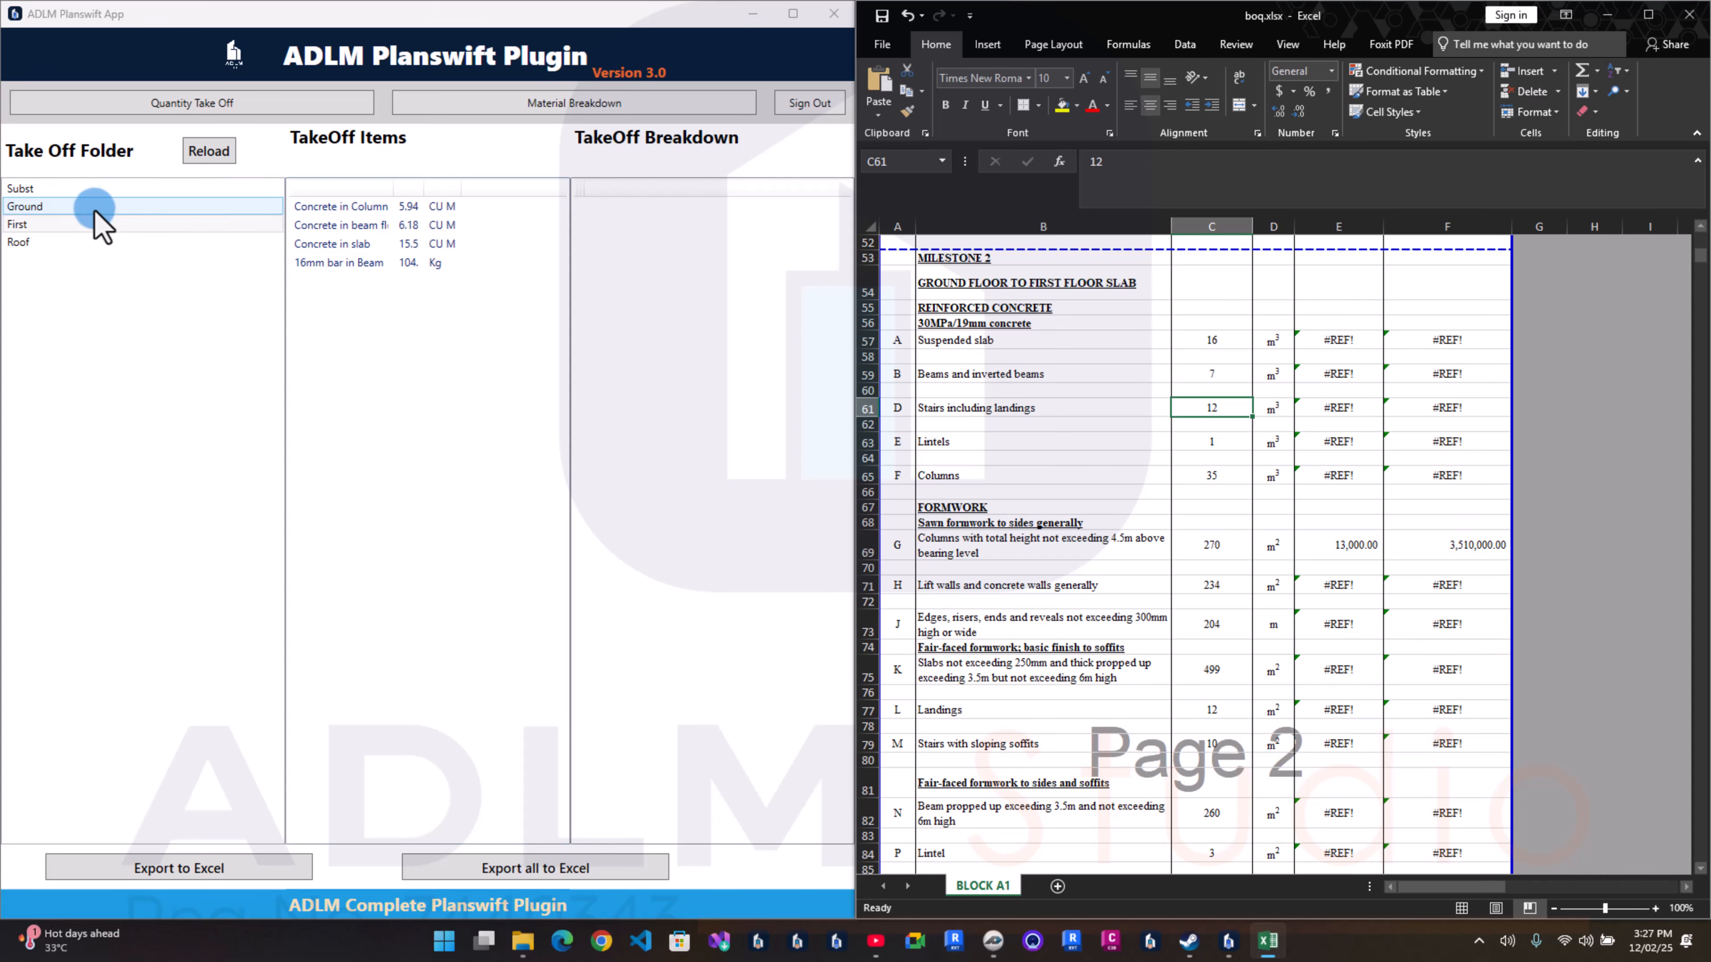
pyautogui.click(124, 208)
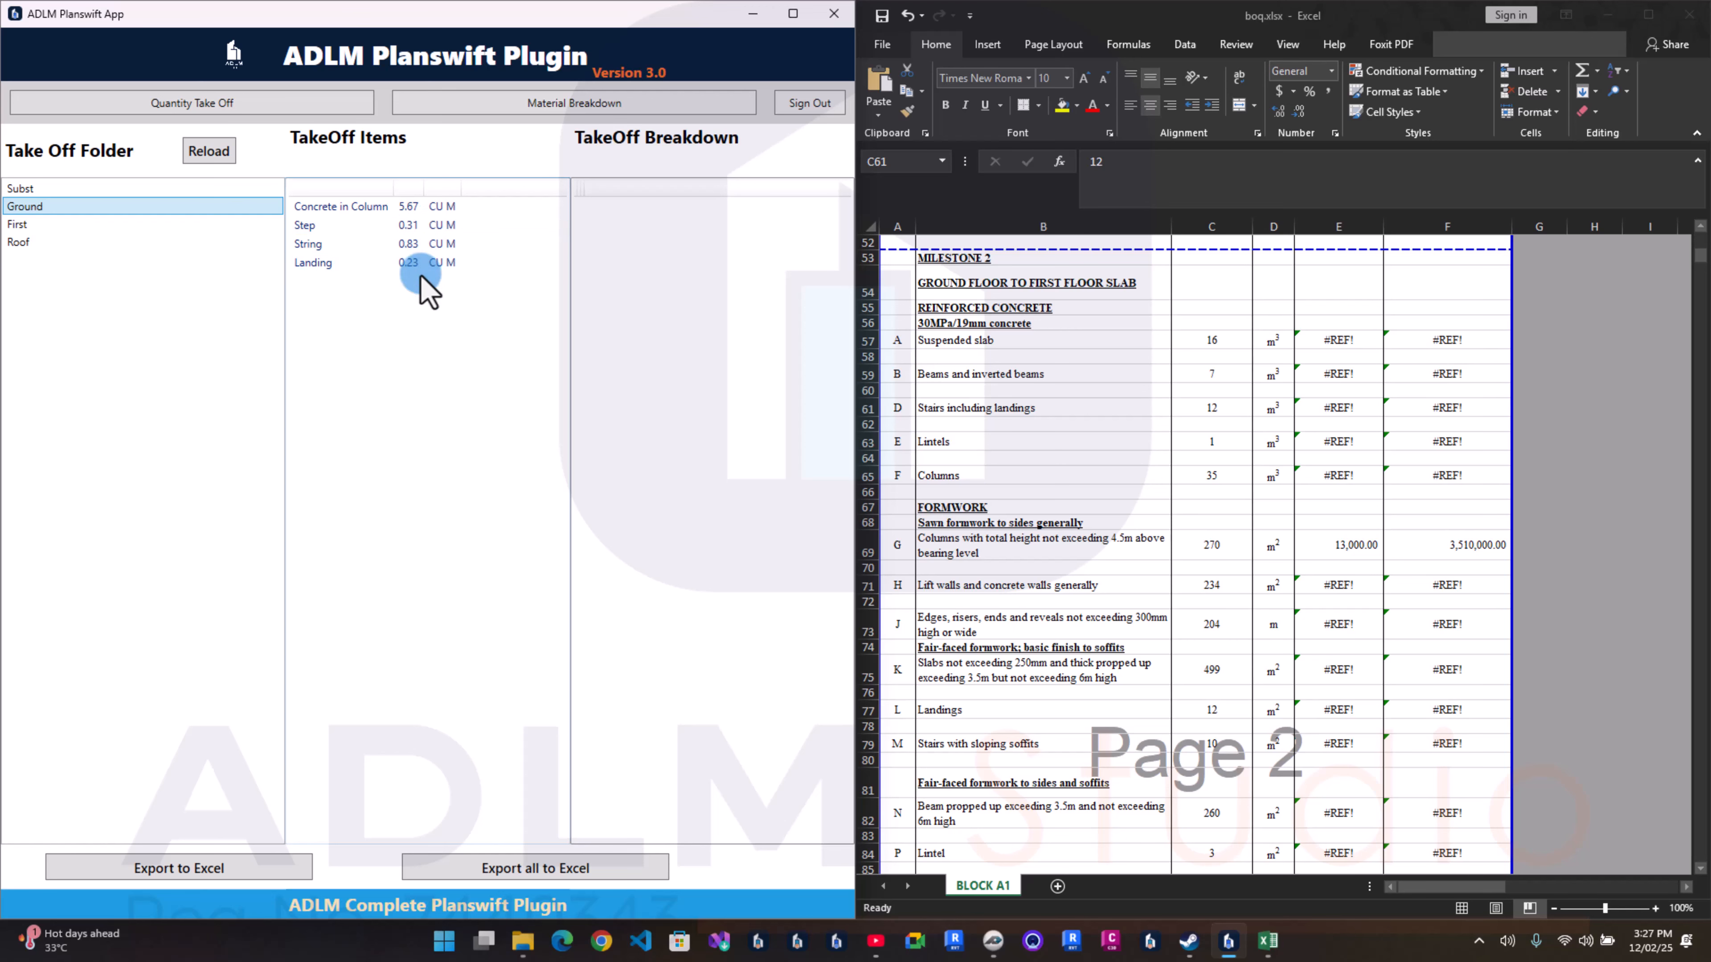
pyautogui.click(1296, 472)
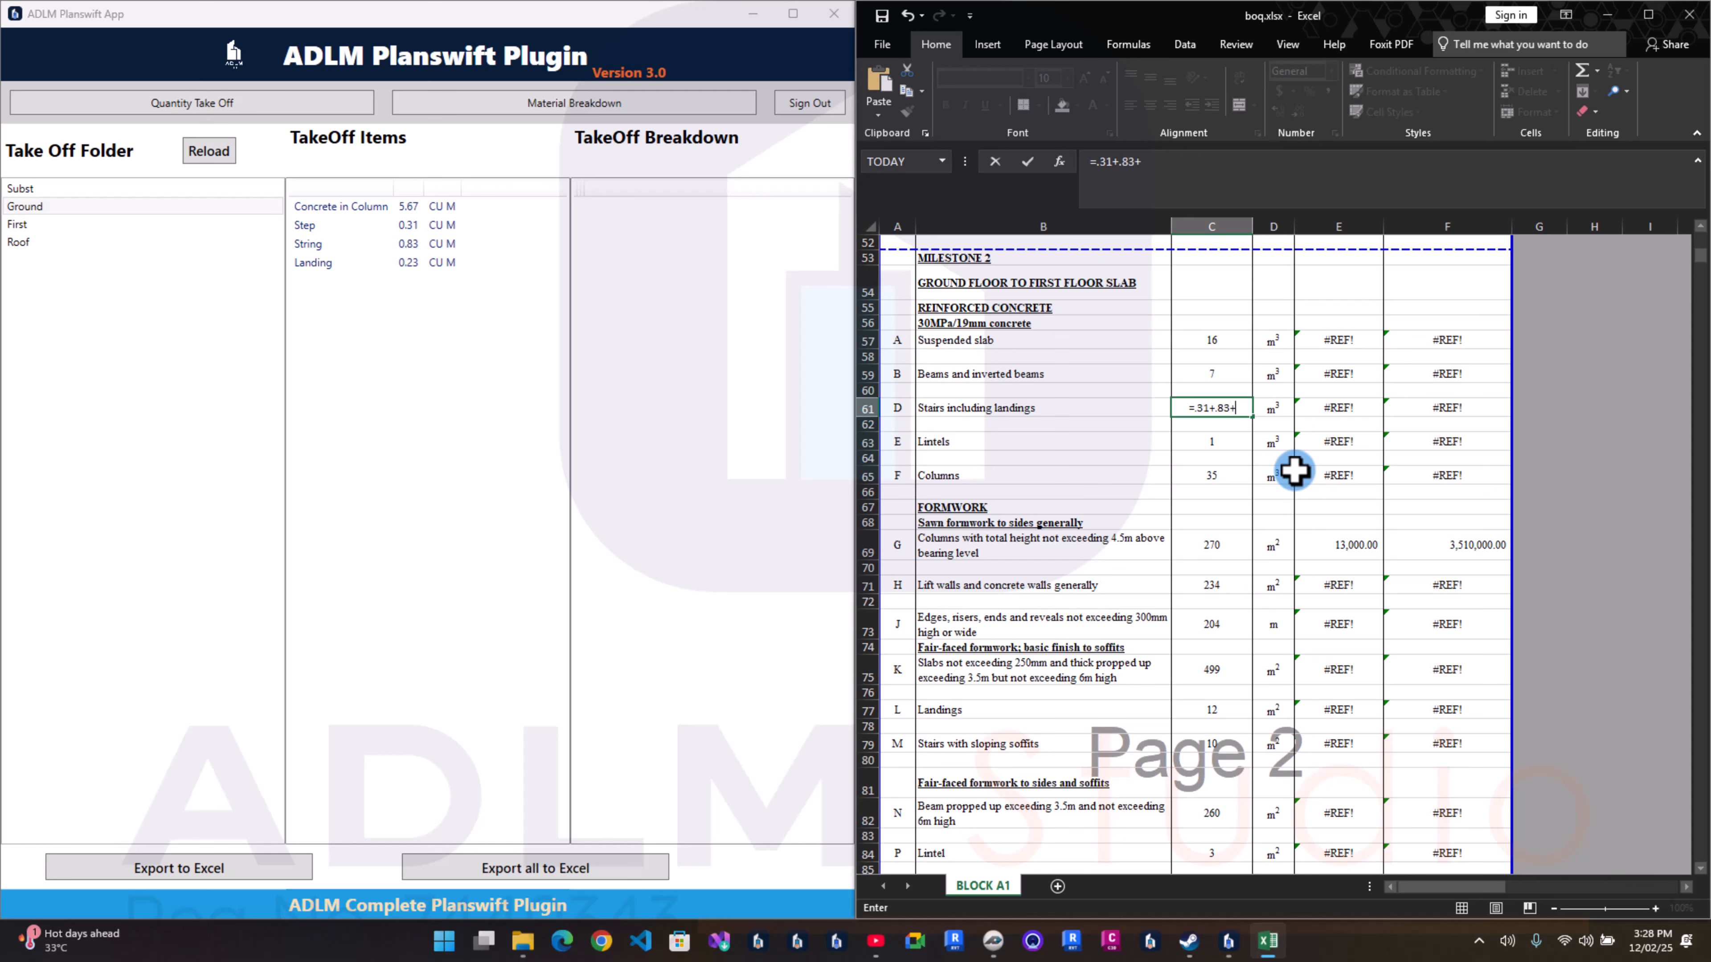
pyautogui.press('Return')
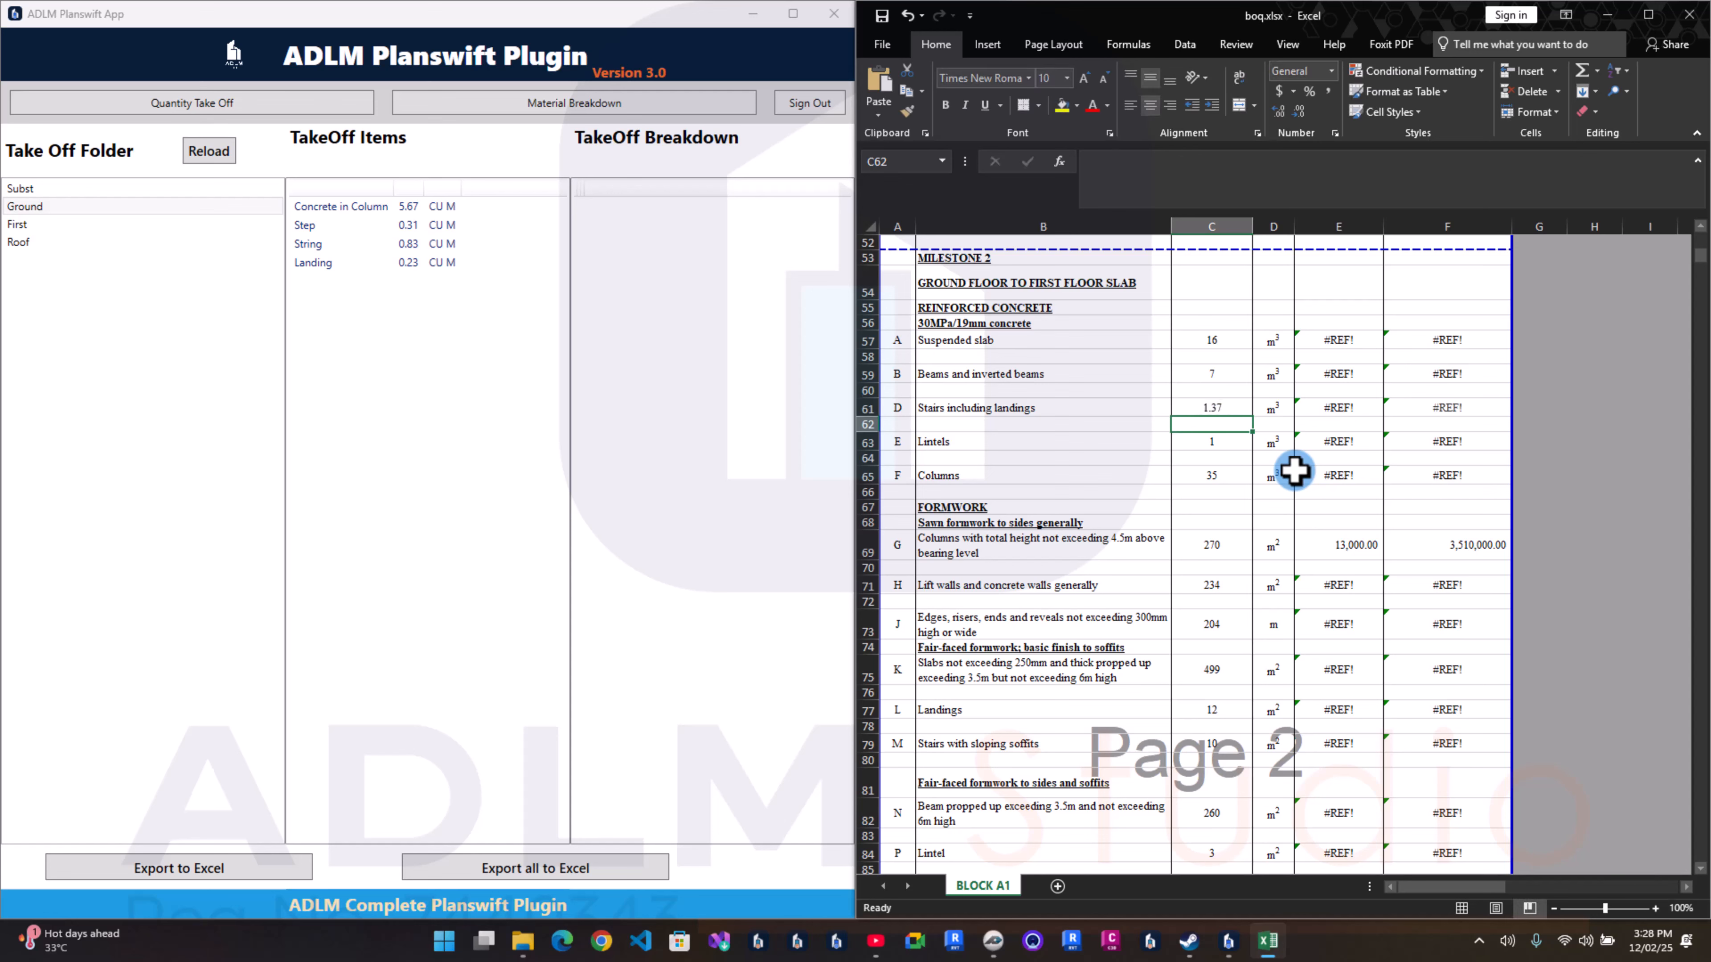
pyautogui.press('Up')
pyautogui.write('5')
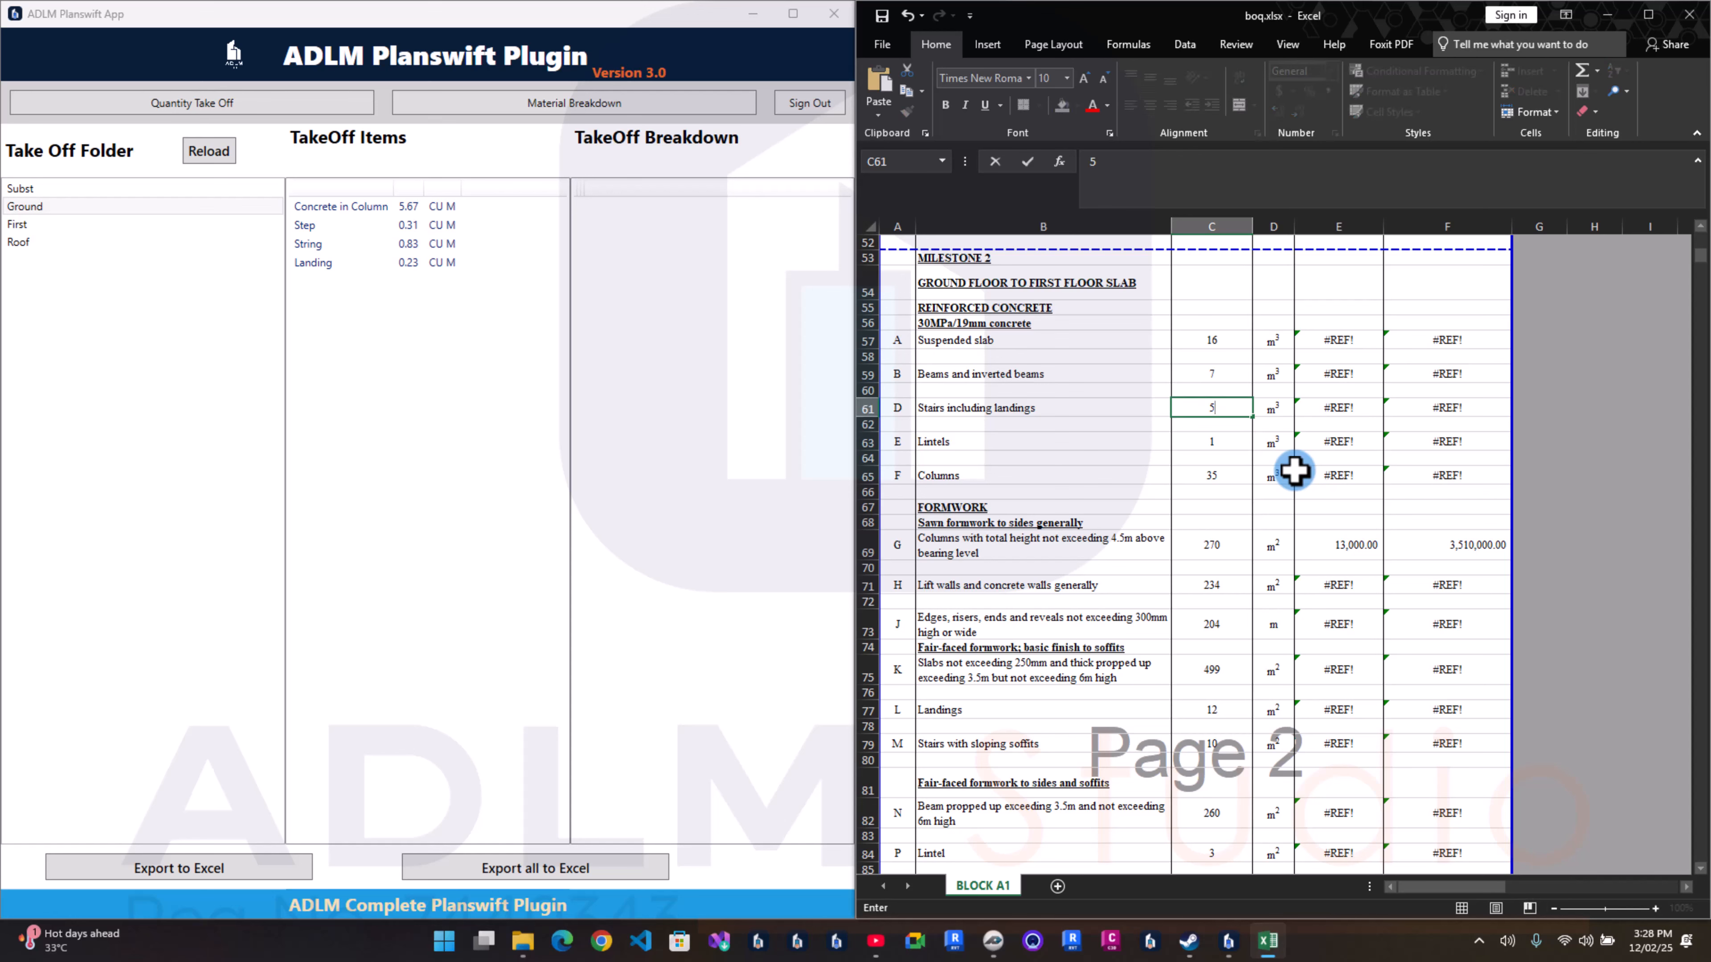
pyautogui.press('Return')
pyautogui.press('Return')
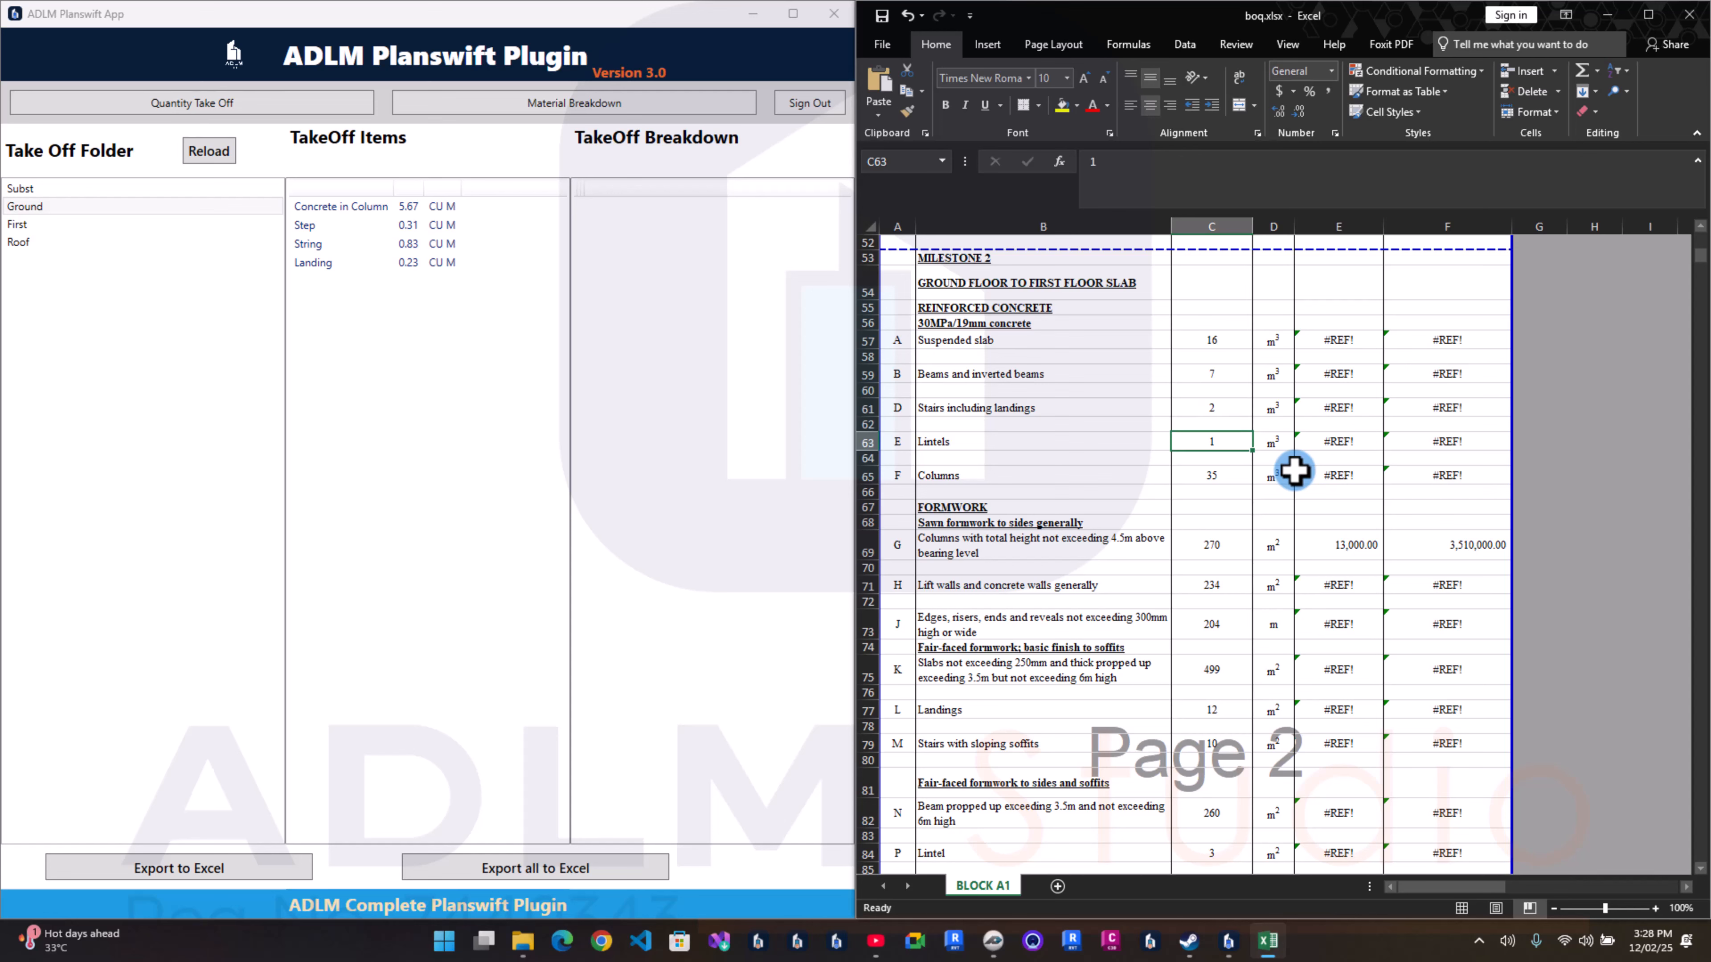
# Step: Clear the Lintels quantity and set the Columns quantity to 6 in the Milestone 2 reinforced concrete section
pyautogui.press('Down')
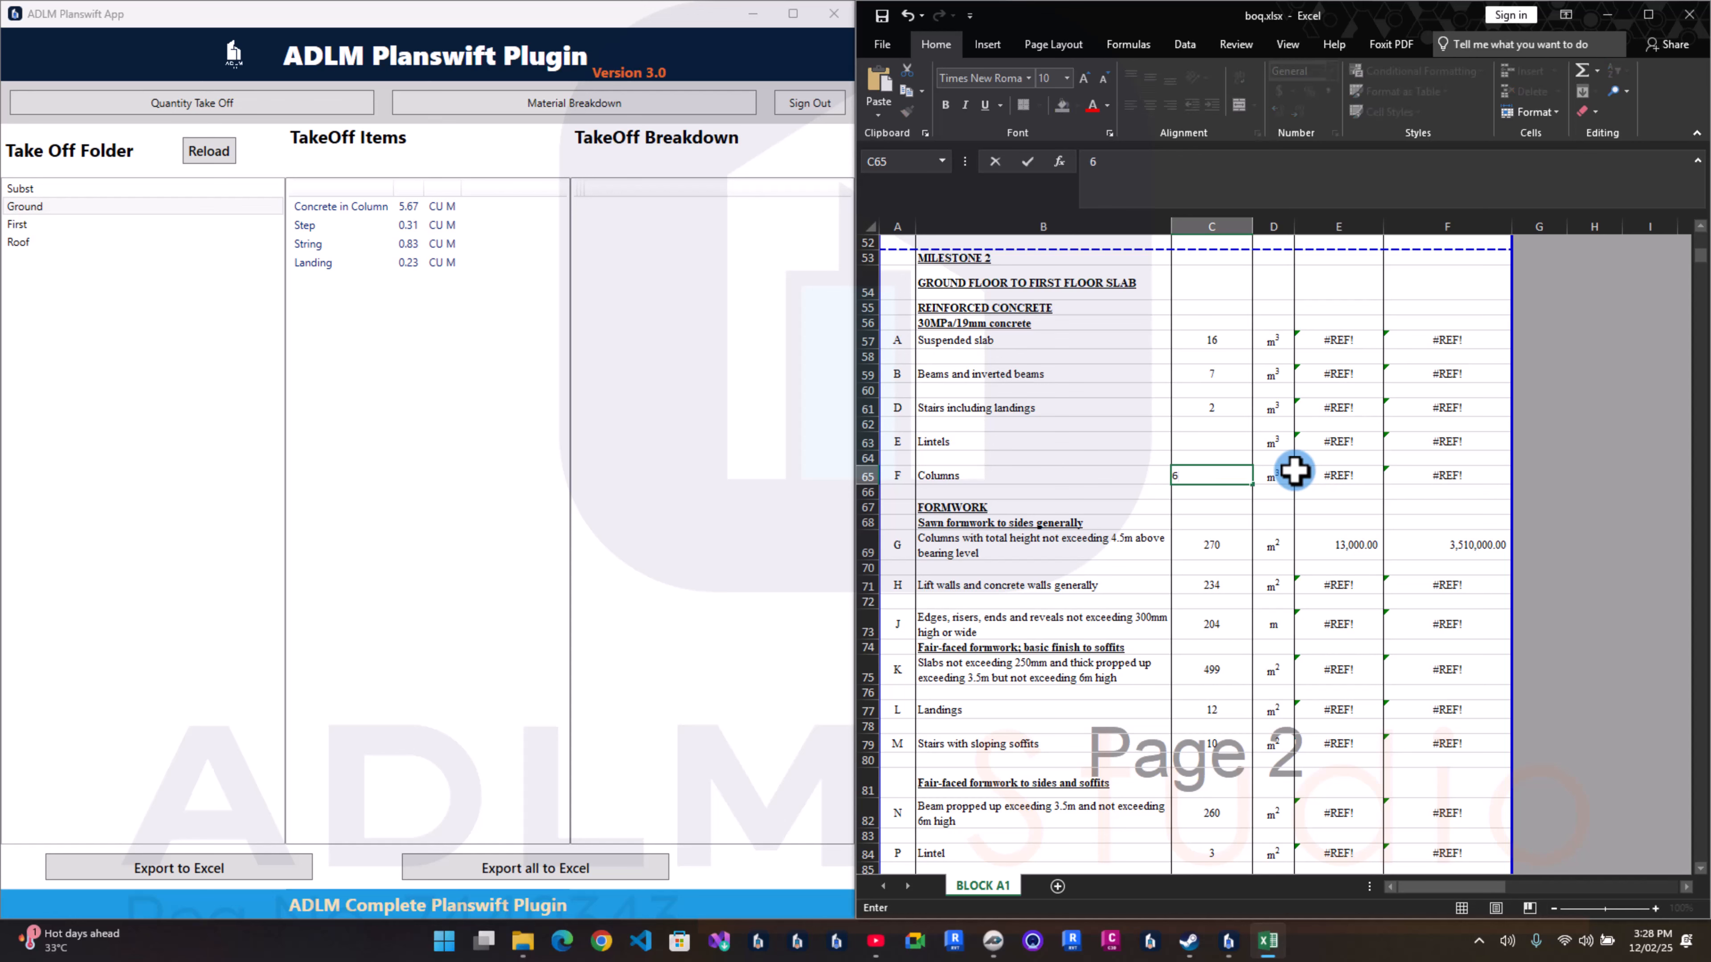
pyautogui.press('Return')
# Step: Set the Suspended slab rate in E57 to reference the Ground Floor Slab rate with =E14
pyautogui.click(1355, 339)
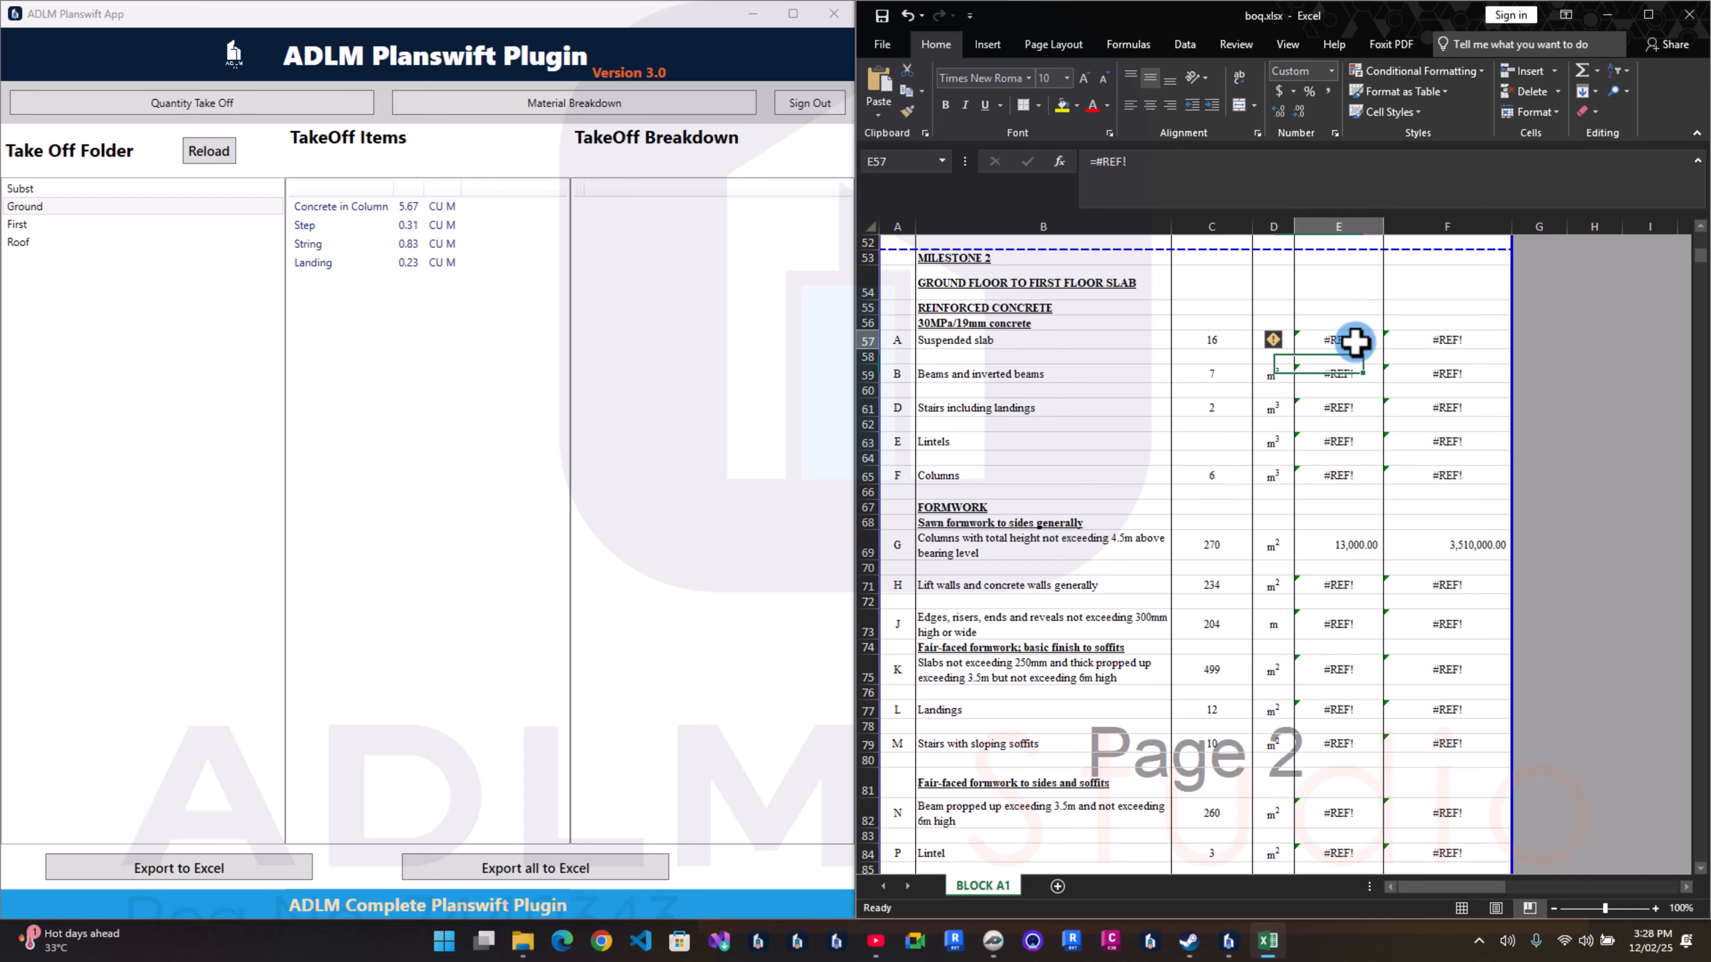
pyautogui.write('=')
pyautogui.scroll(11, 1355, 339)
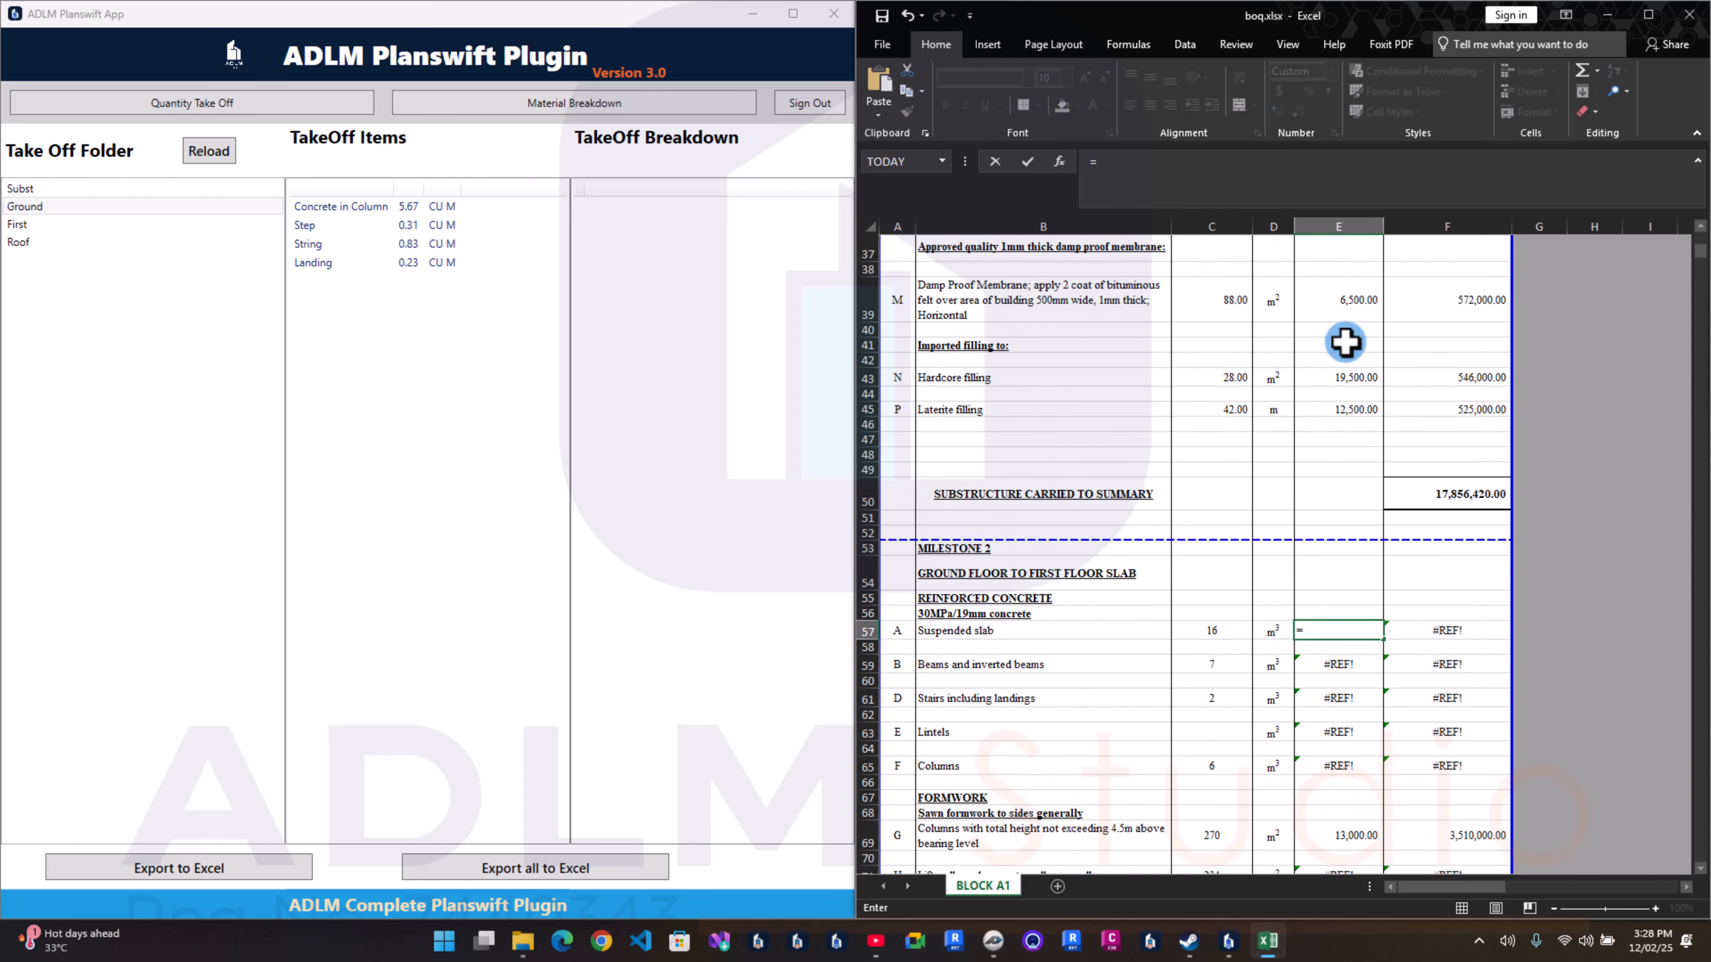
pyautogui.scroll(3, 1344, 344)
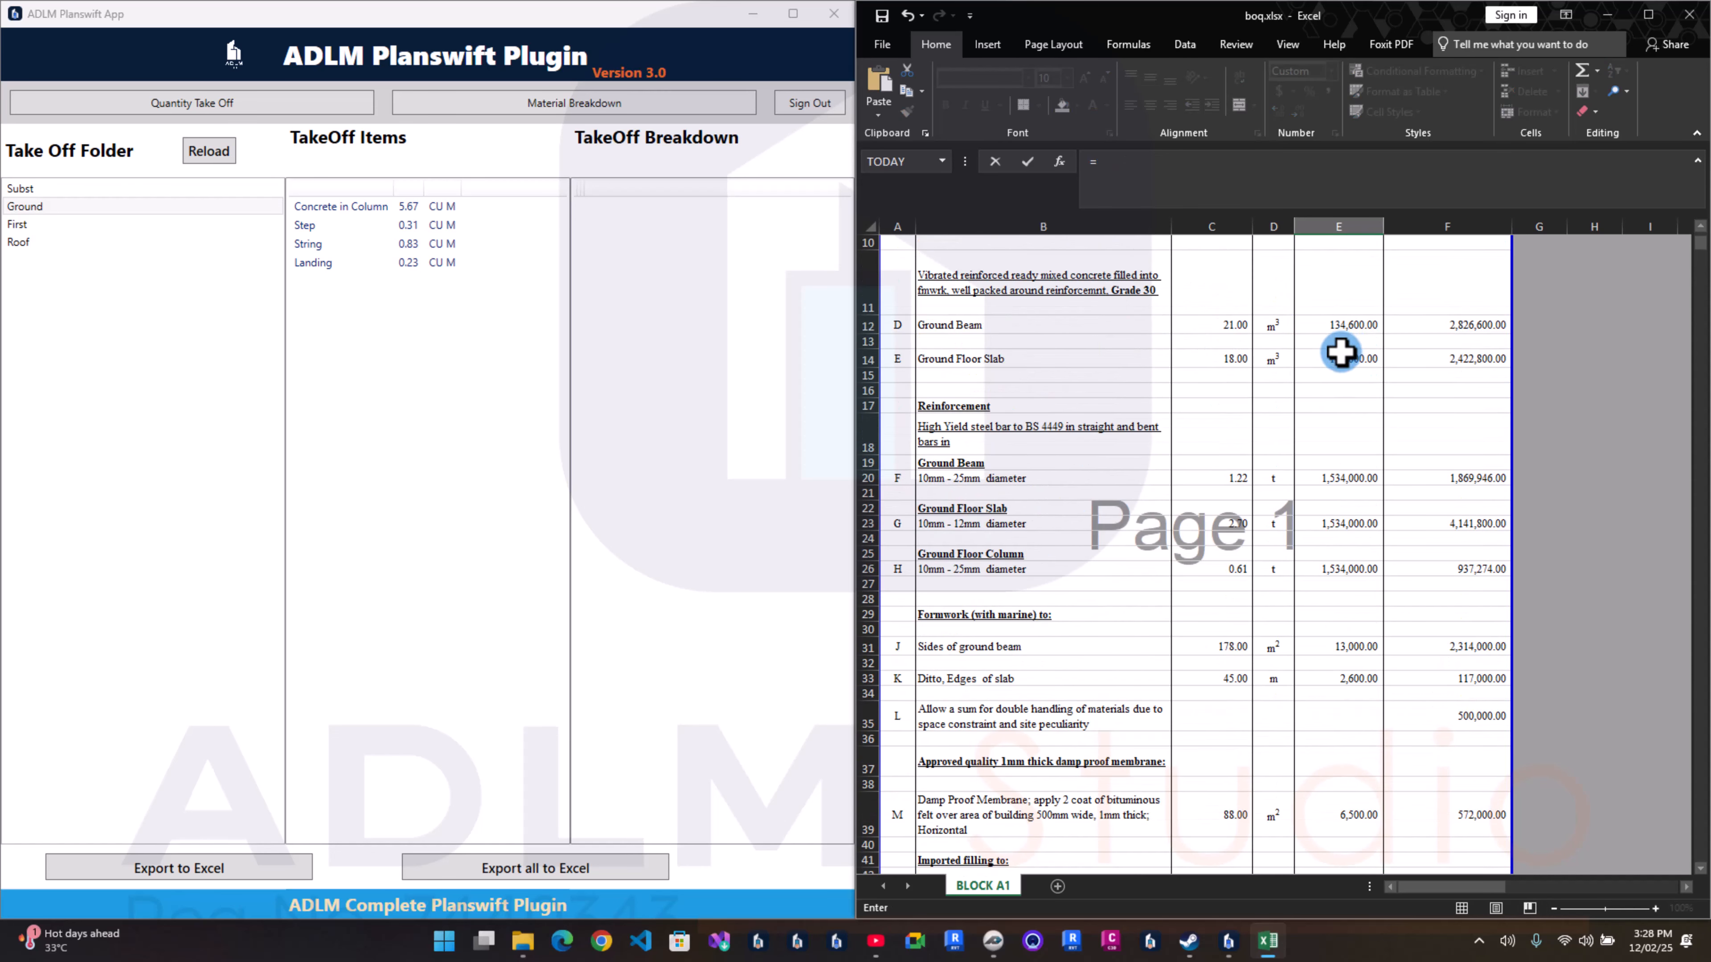
pyautogui.click(1339, 360)
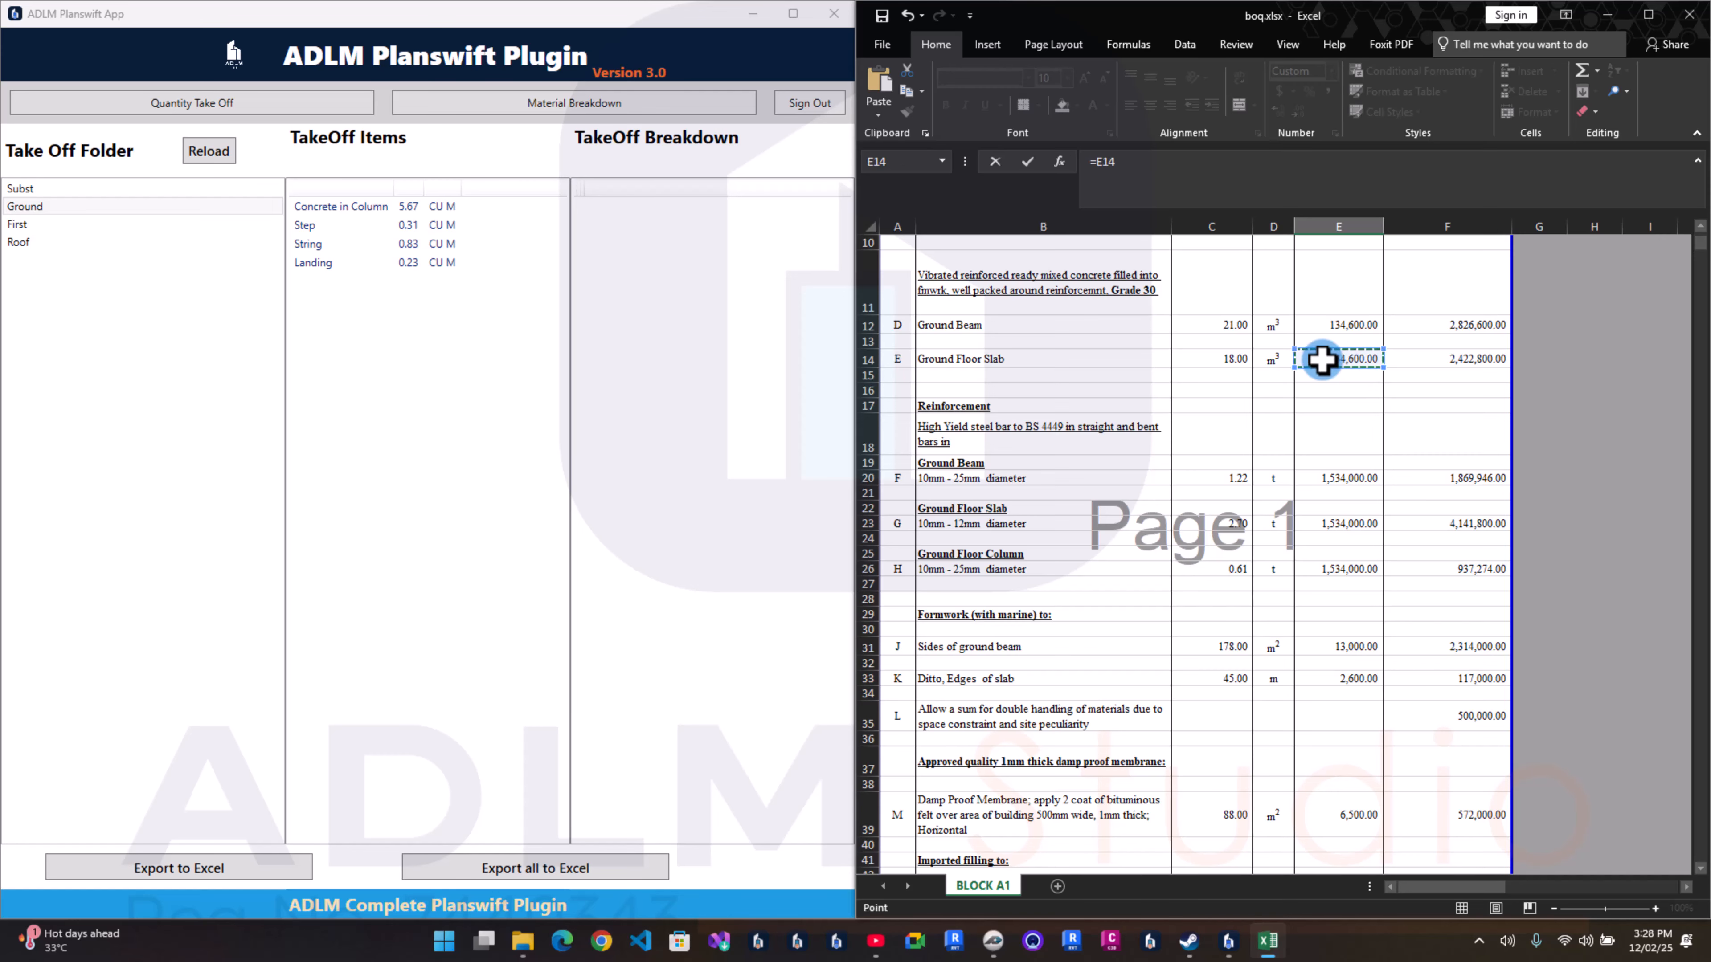
pyautogui.press('Return')
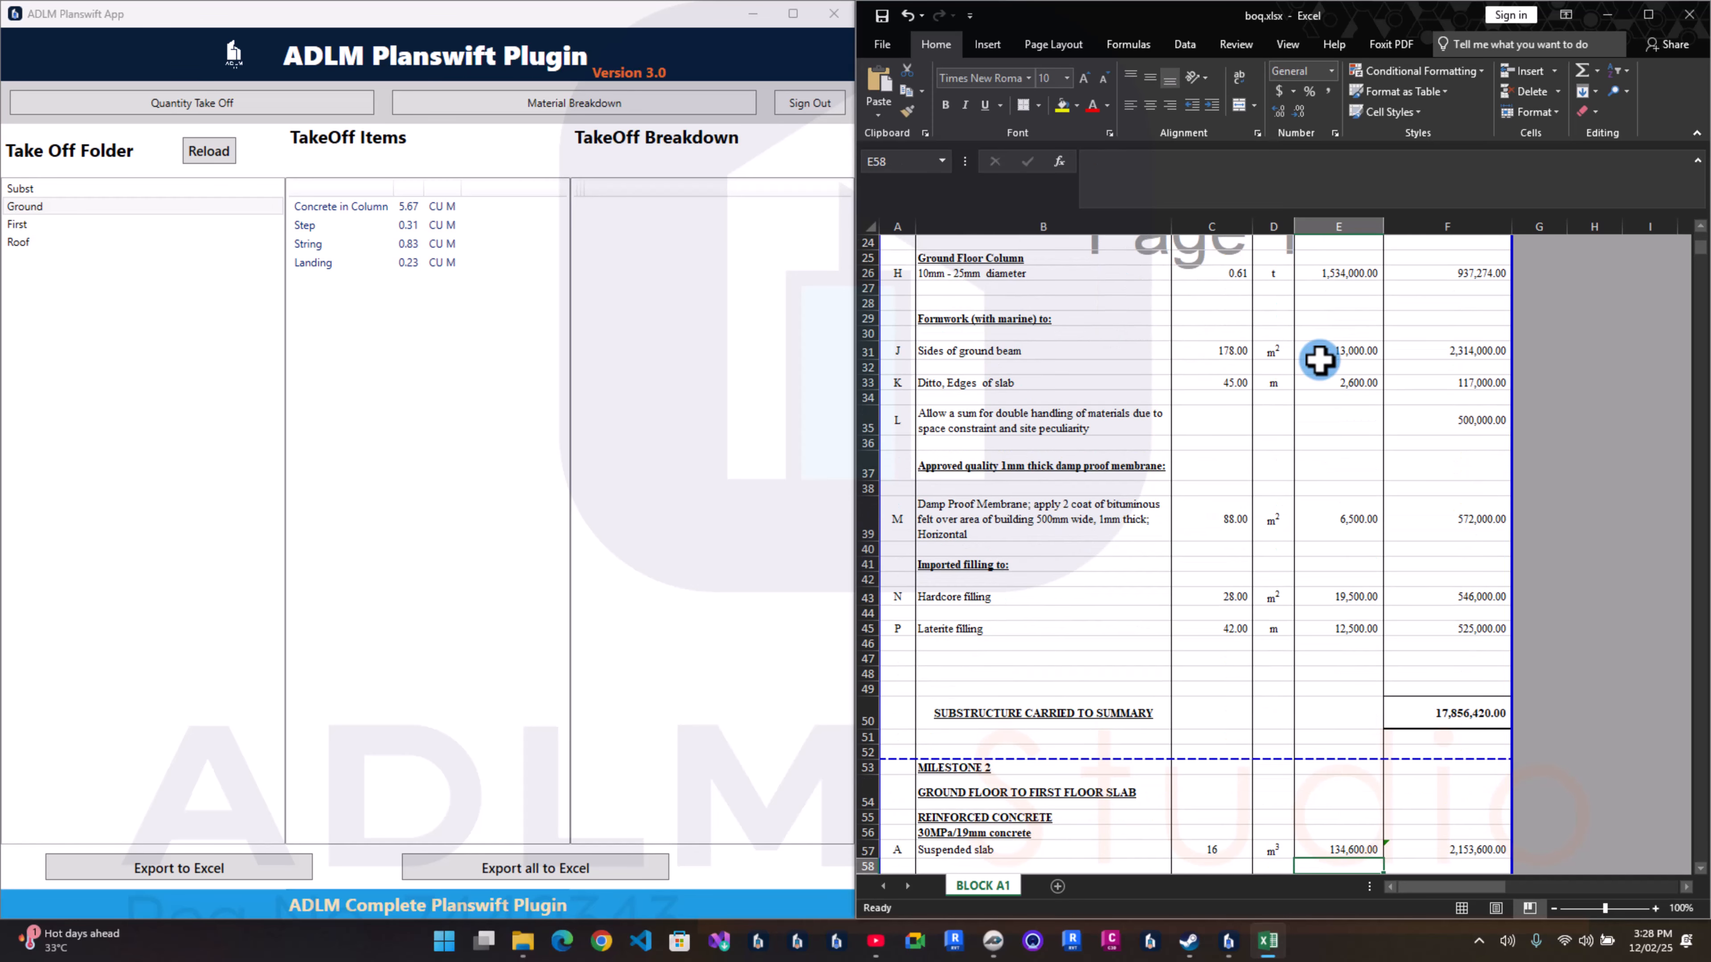
# Step: Open ADLM Rate Gen and sign in with the account username and password
pyautogui.click(1153, 943)
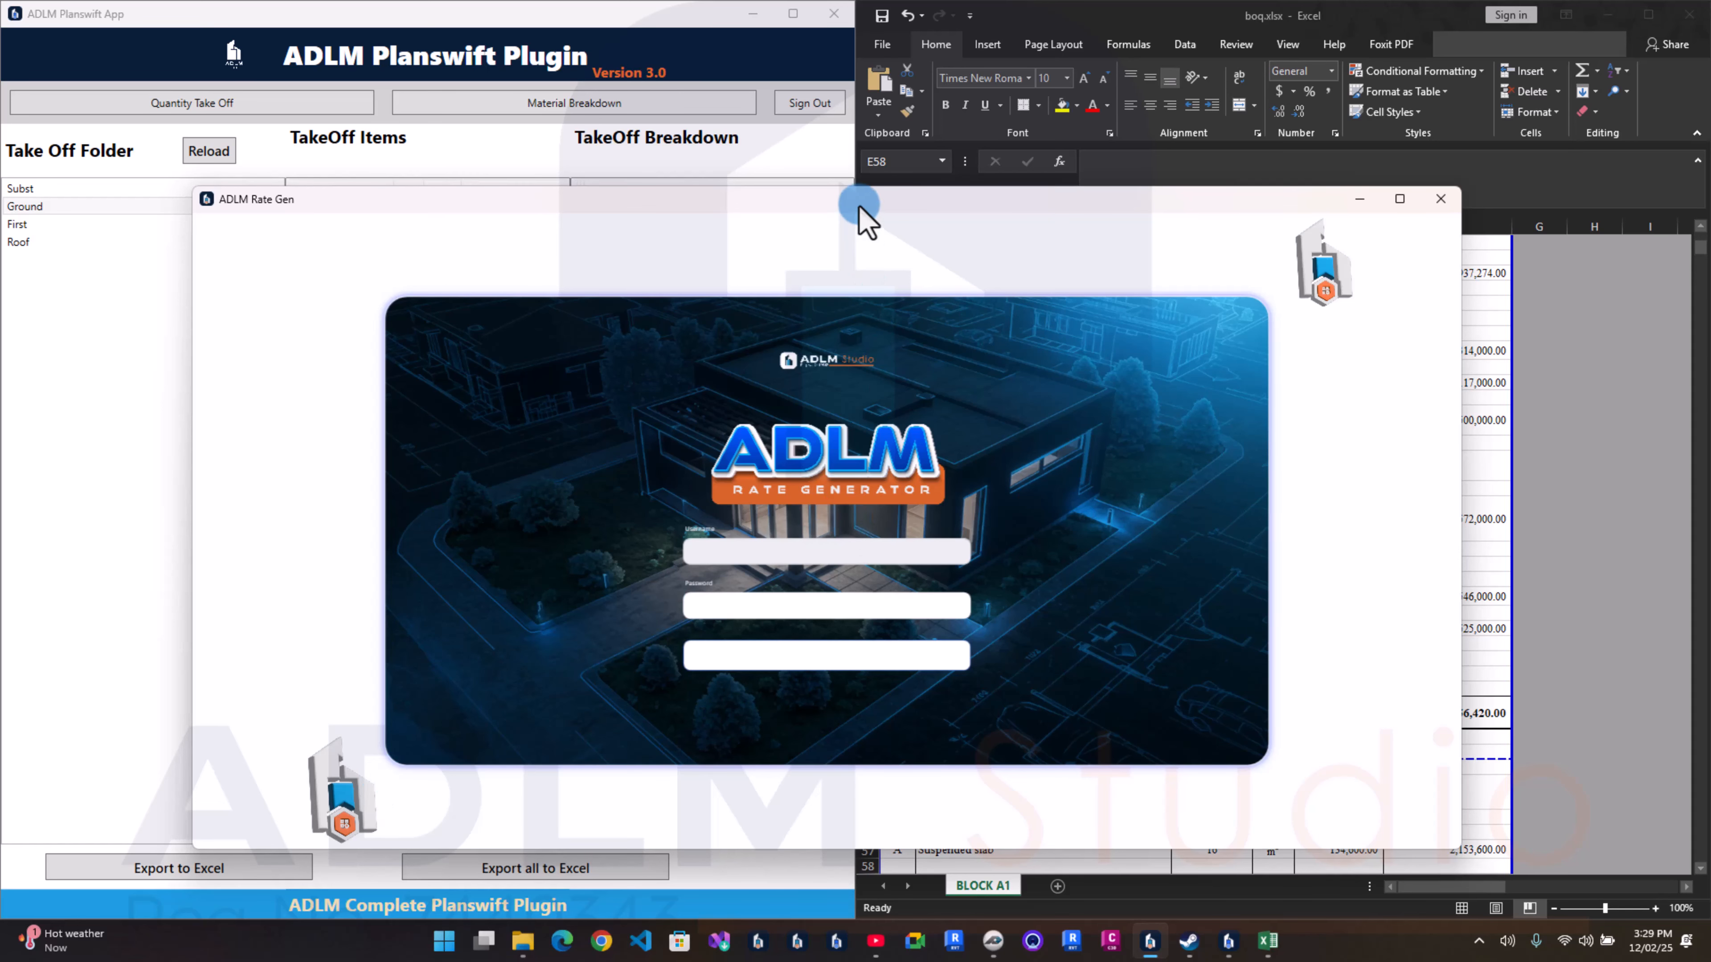
pyautogui.moveTo(860, 206); pyautogui.dragTo(809, 113)
pyautogui.click(759, 455)
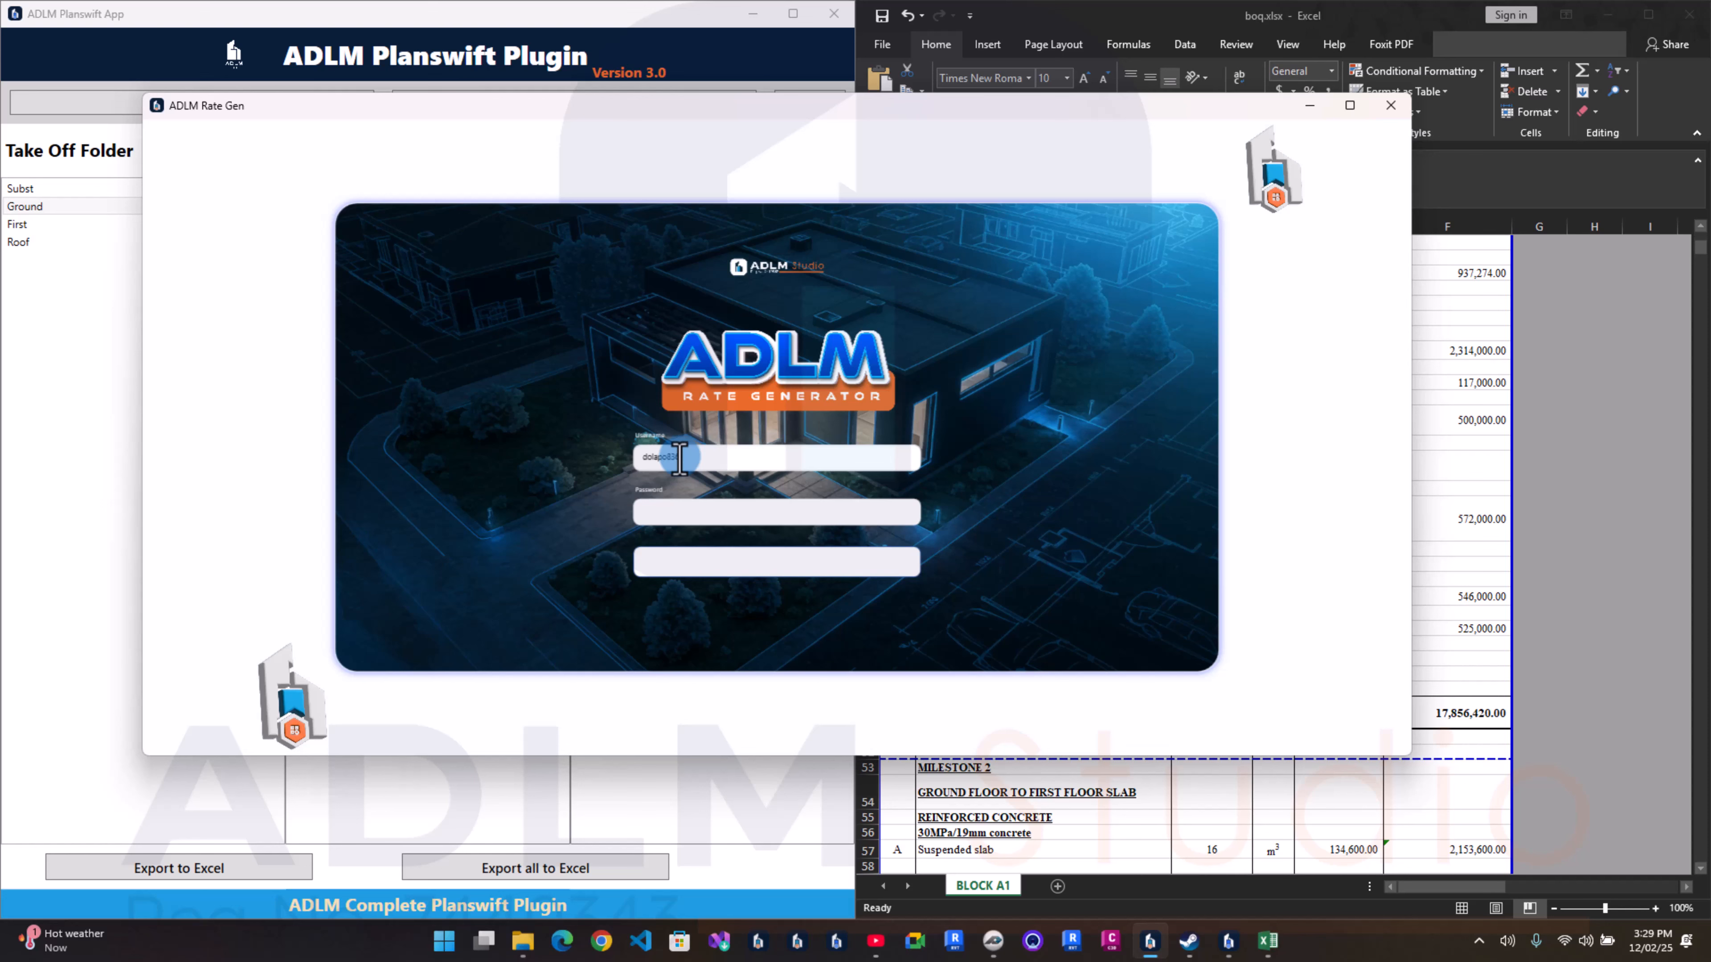
pyautogui.click(685, 514)
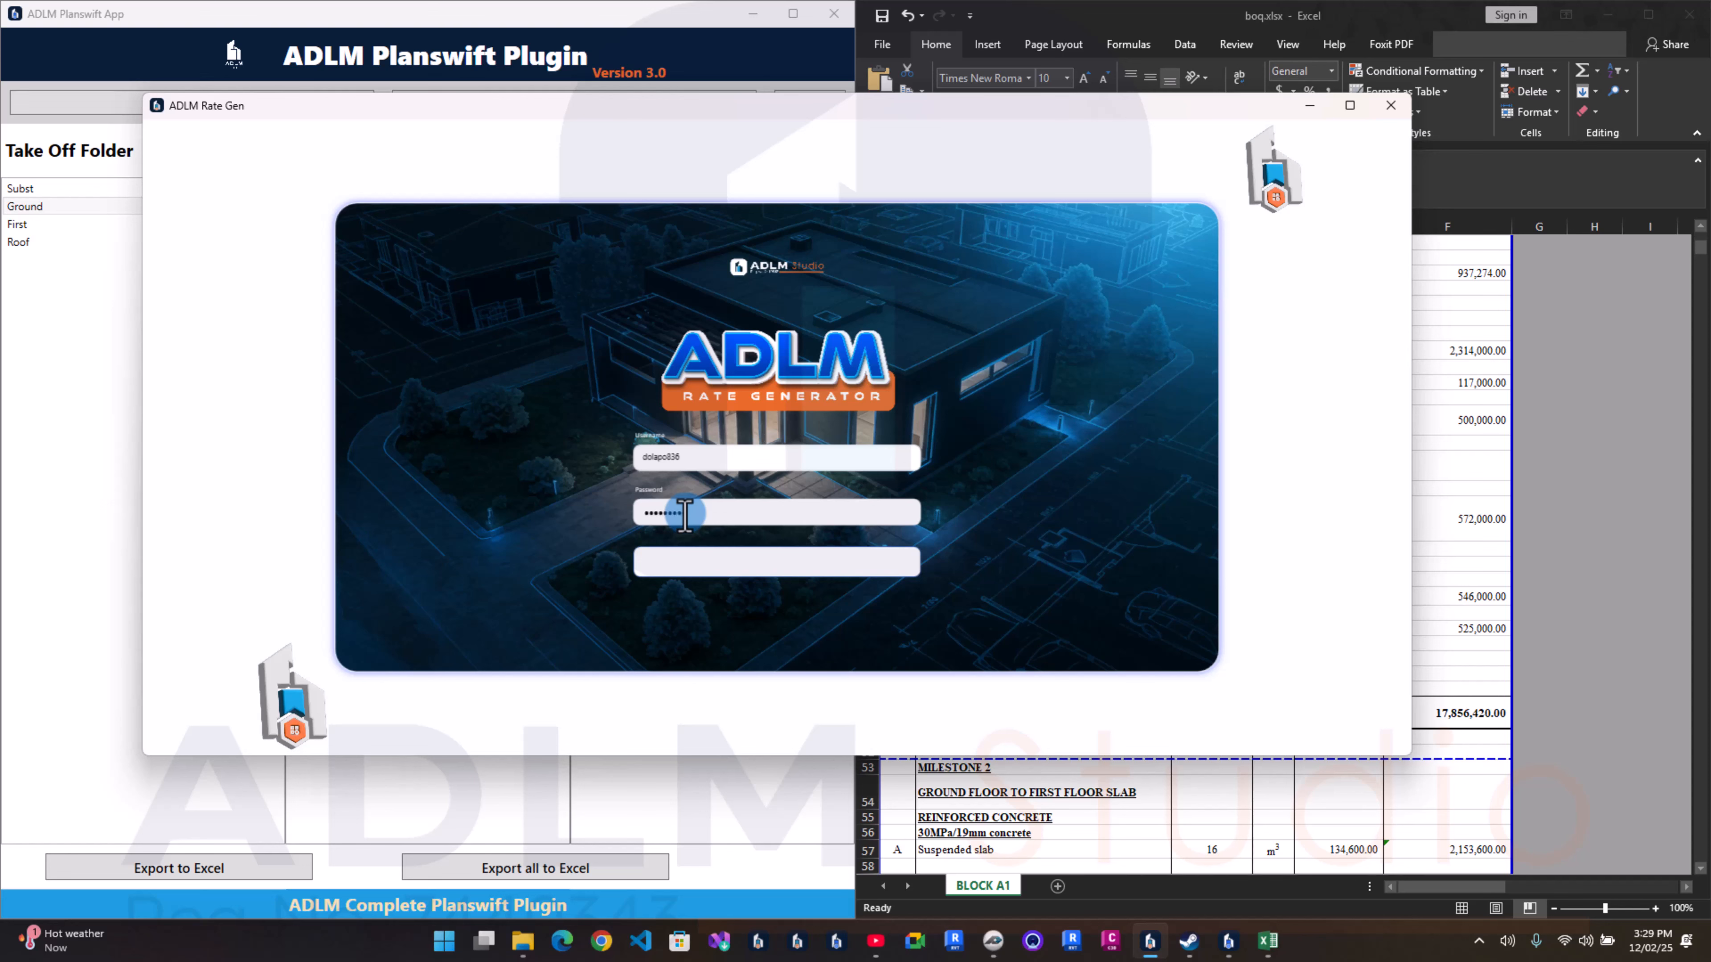
pyautogui.click(692, 561)
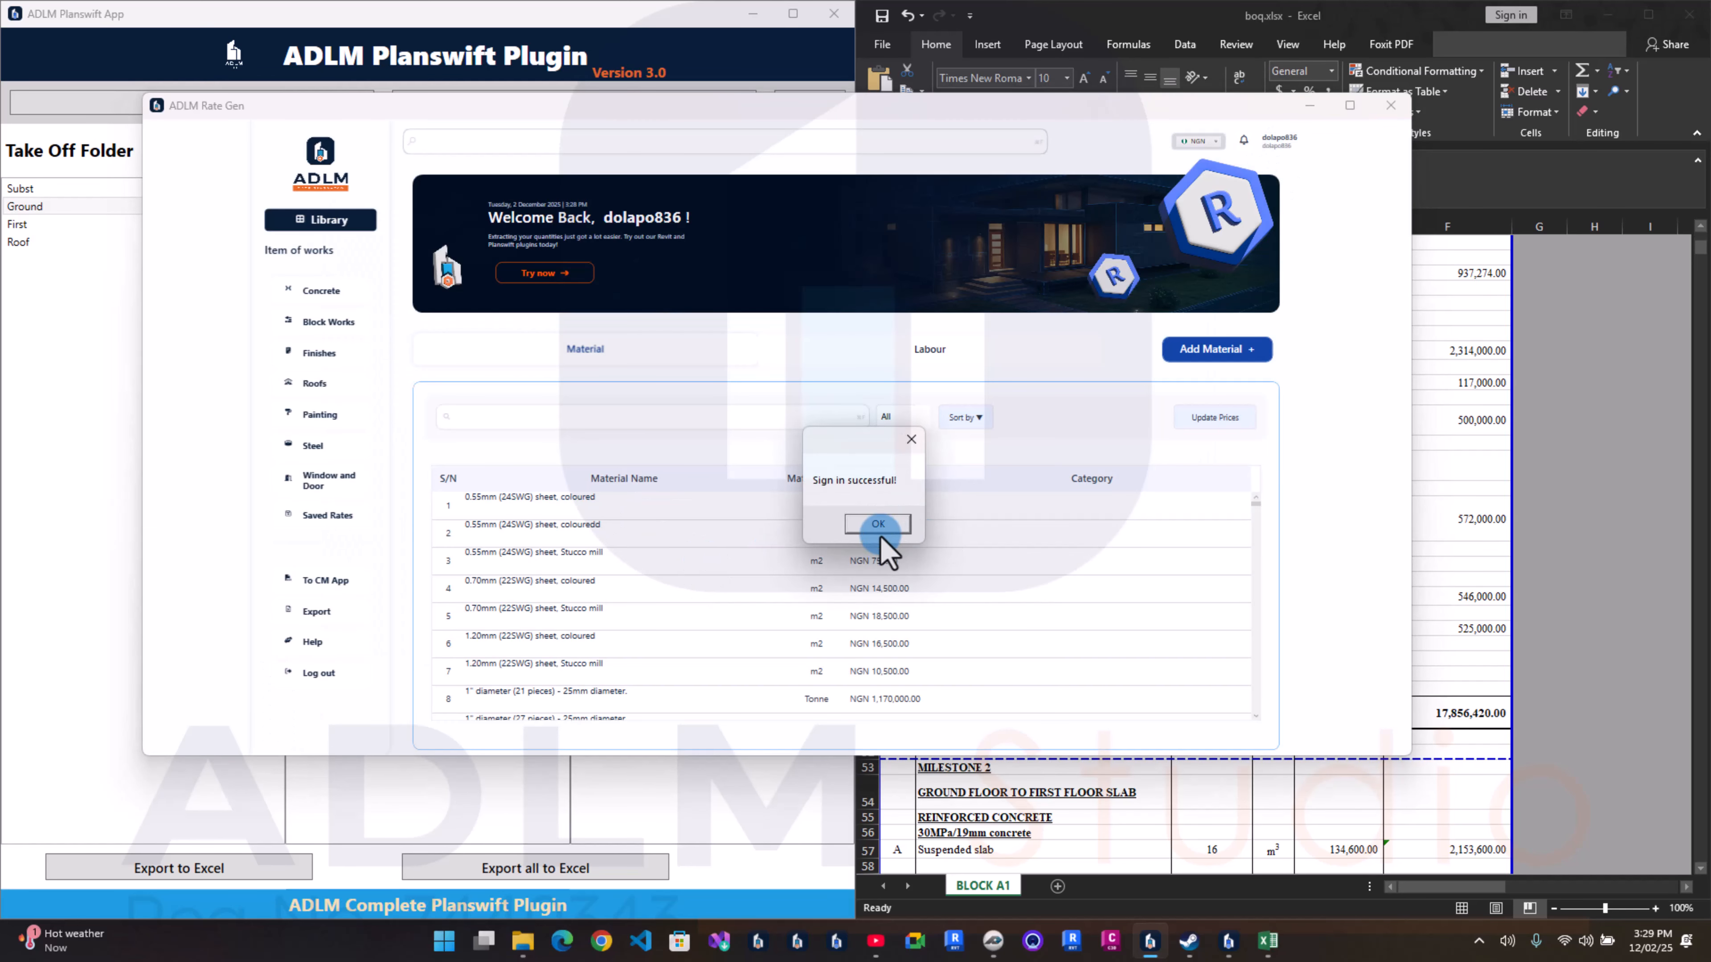
pyautogui.click(878, 531)
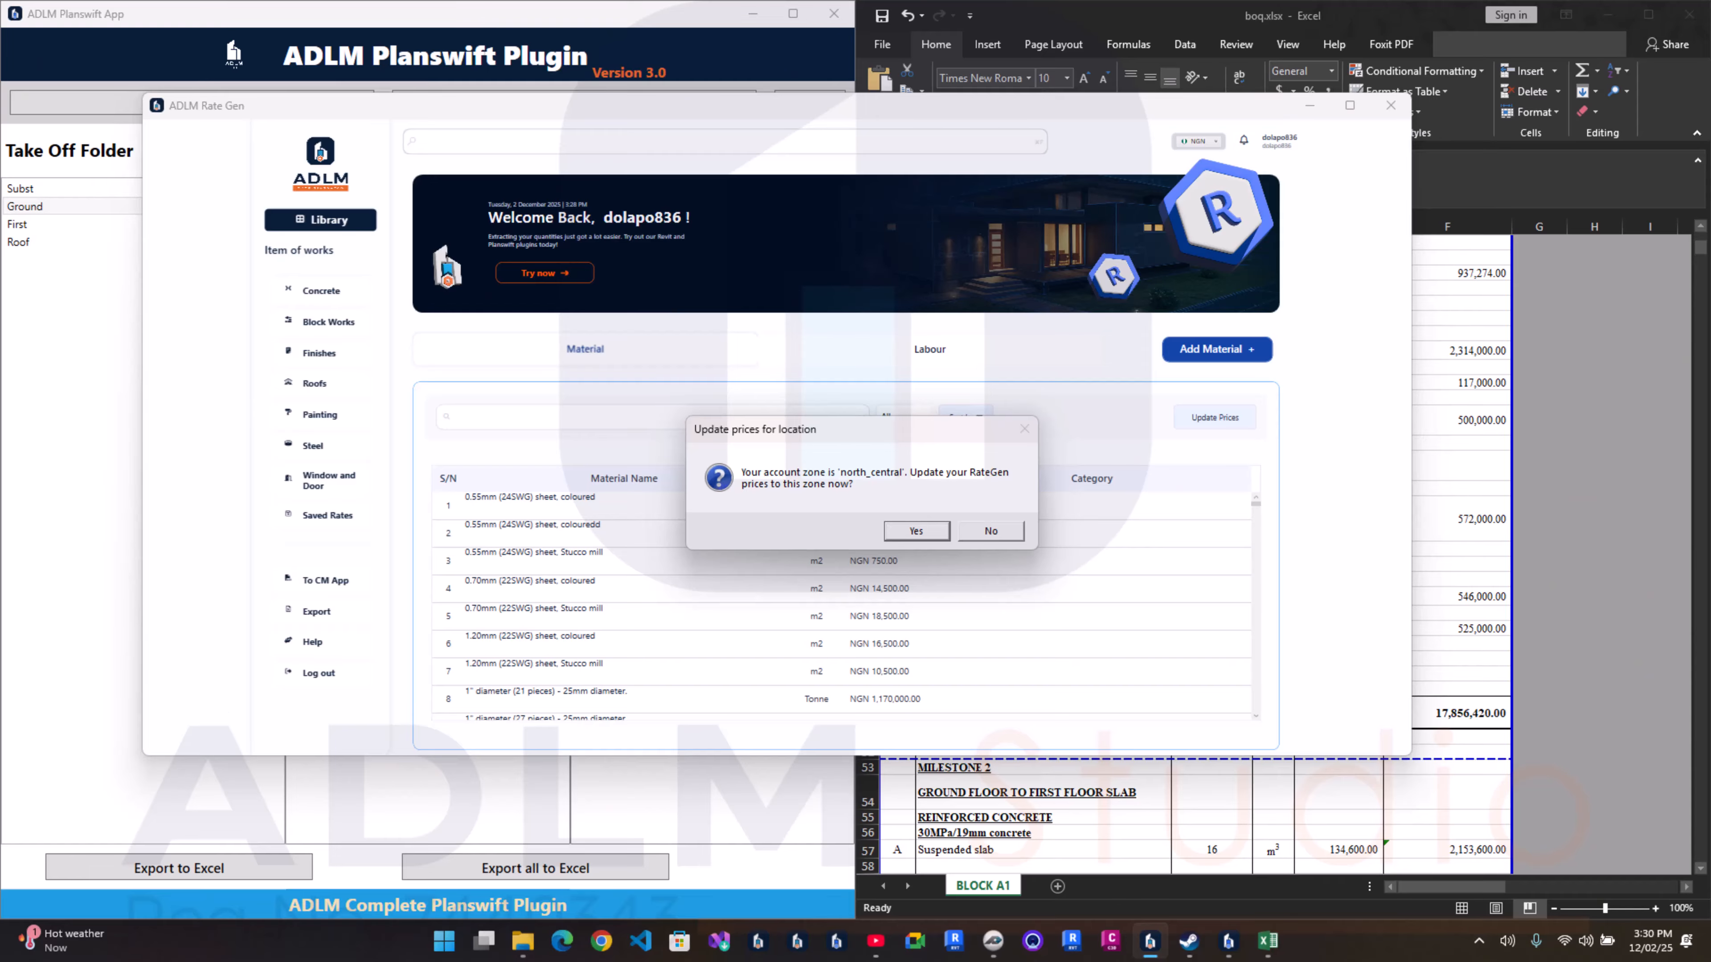
# Step: Switch to the ADLM Studio profile page in the browser and examine the available geopolitical zones, keeping North Central
pyautogui.press('super+d')
pyautogui.press('super+d')
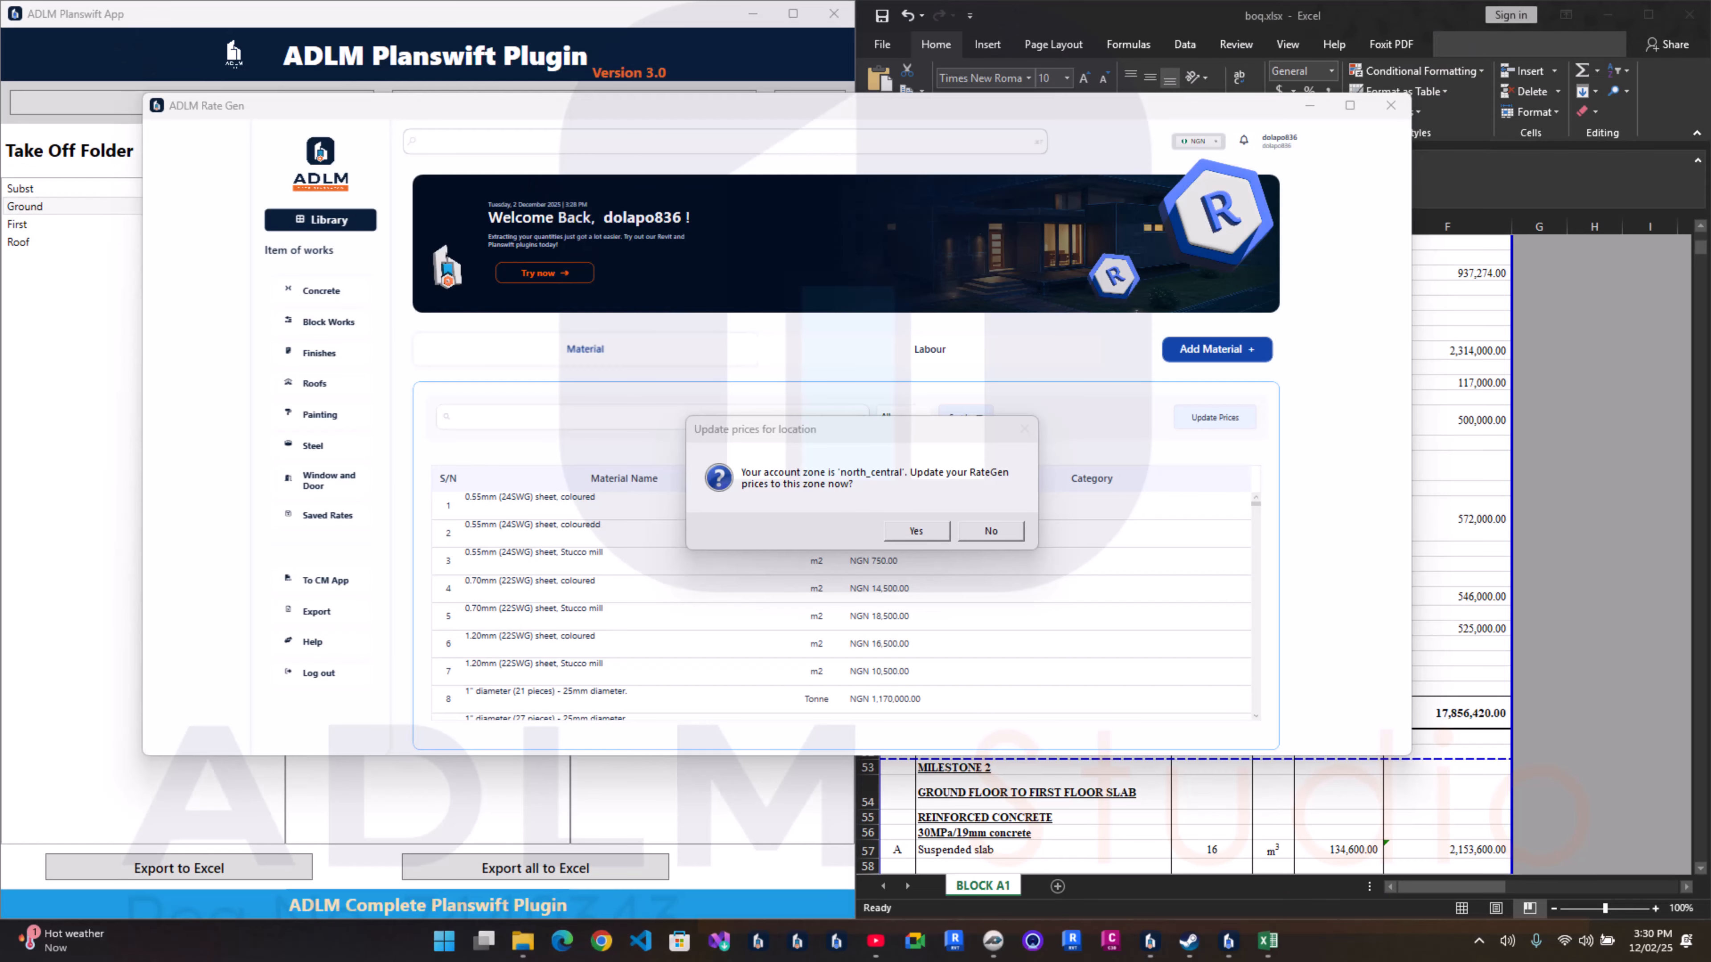
pyautogui.moveTo(1710, 337); pyautogui.dragTo(890, 115)
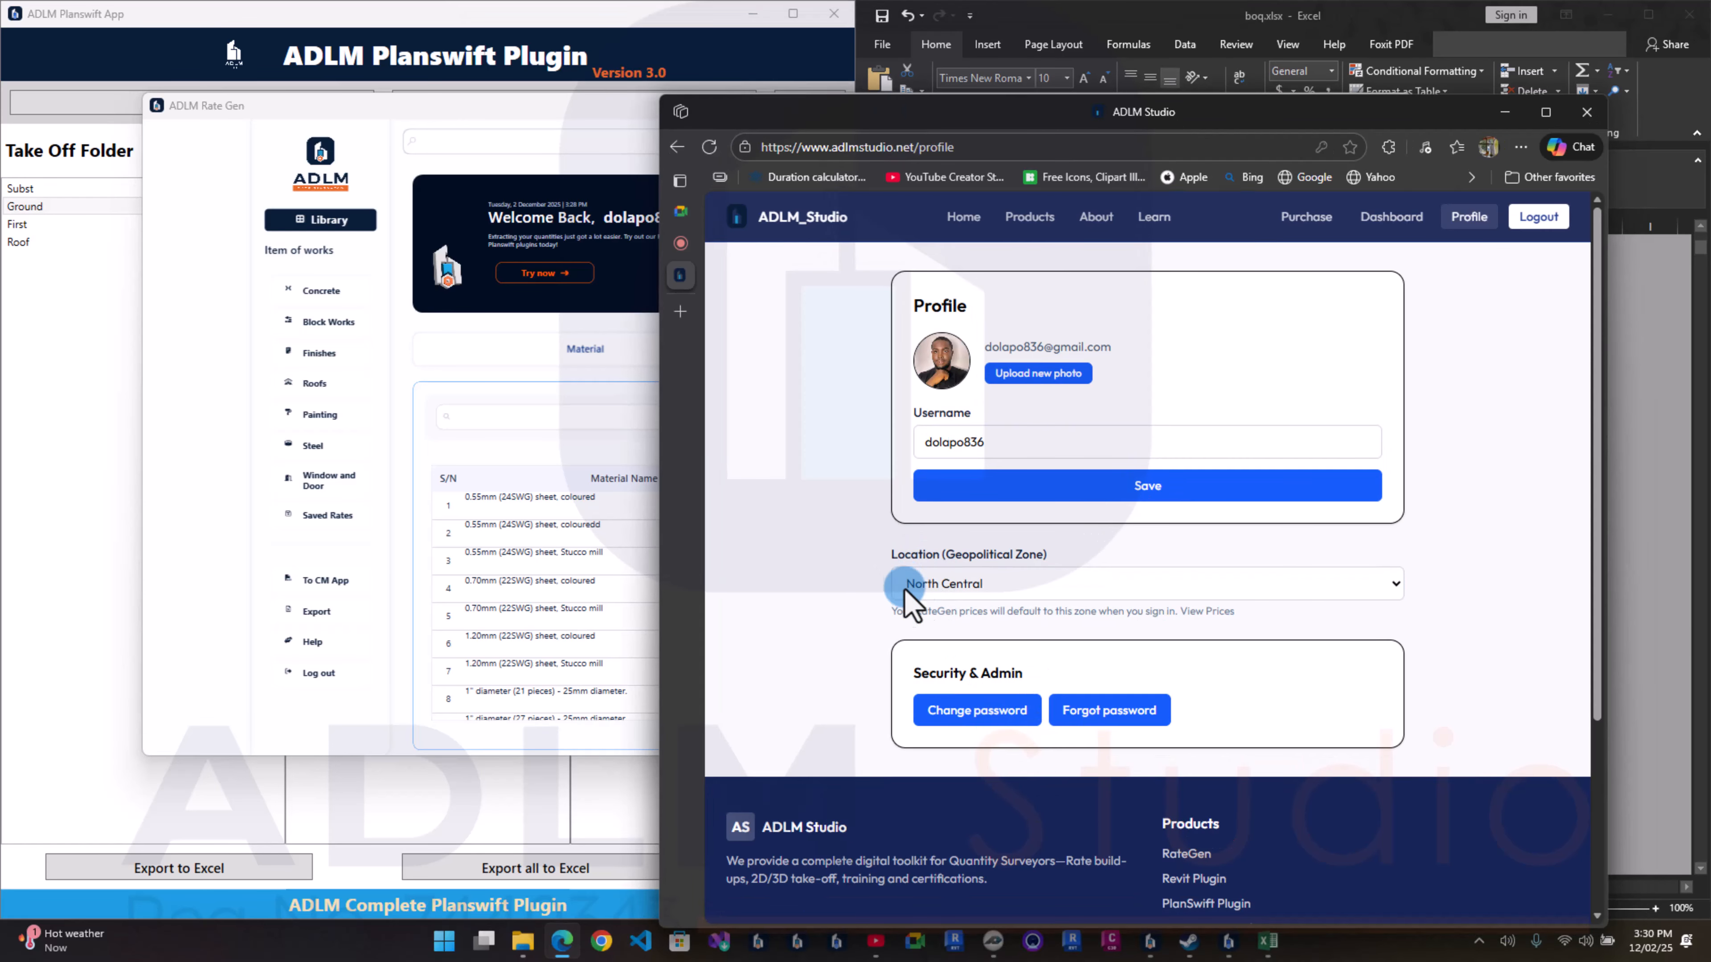
pyautogui.click(980, 592)
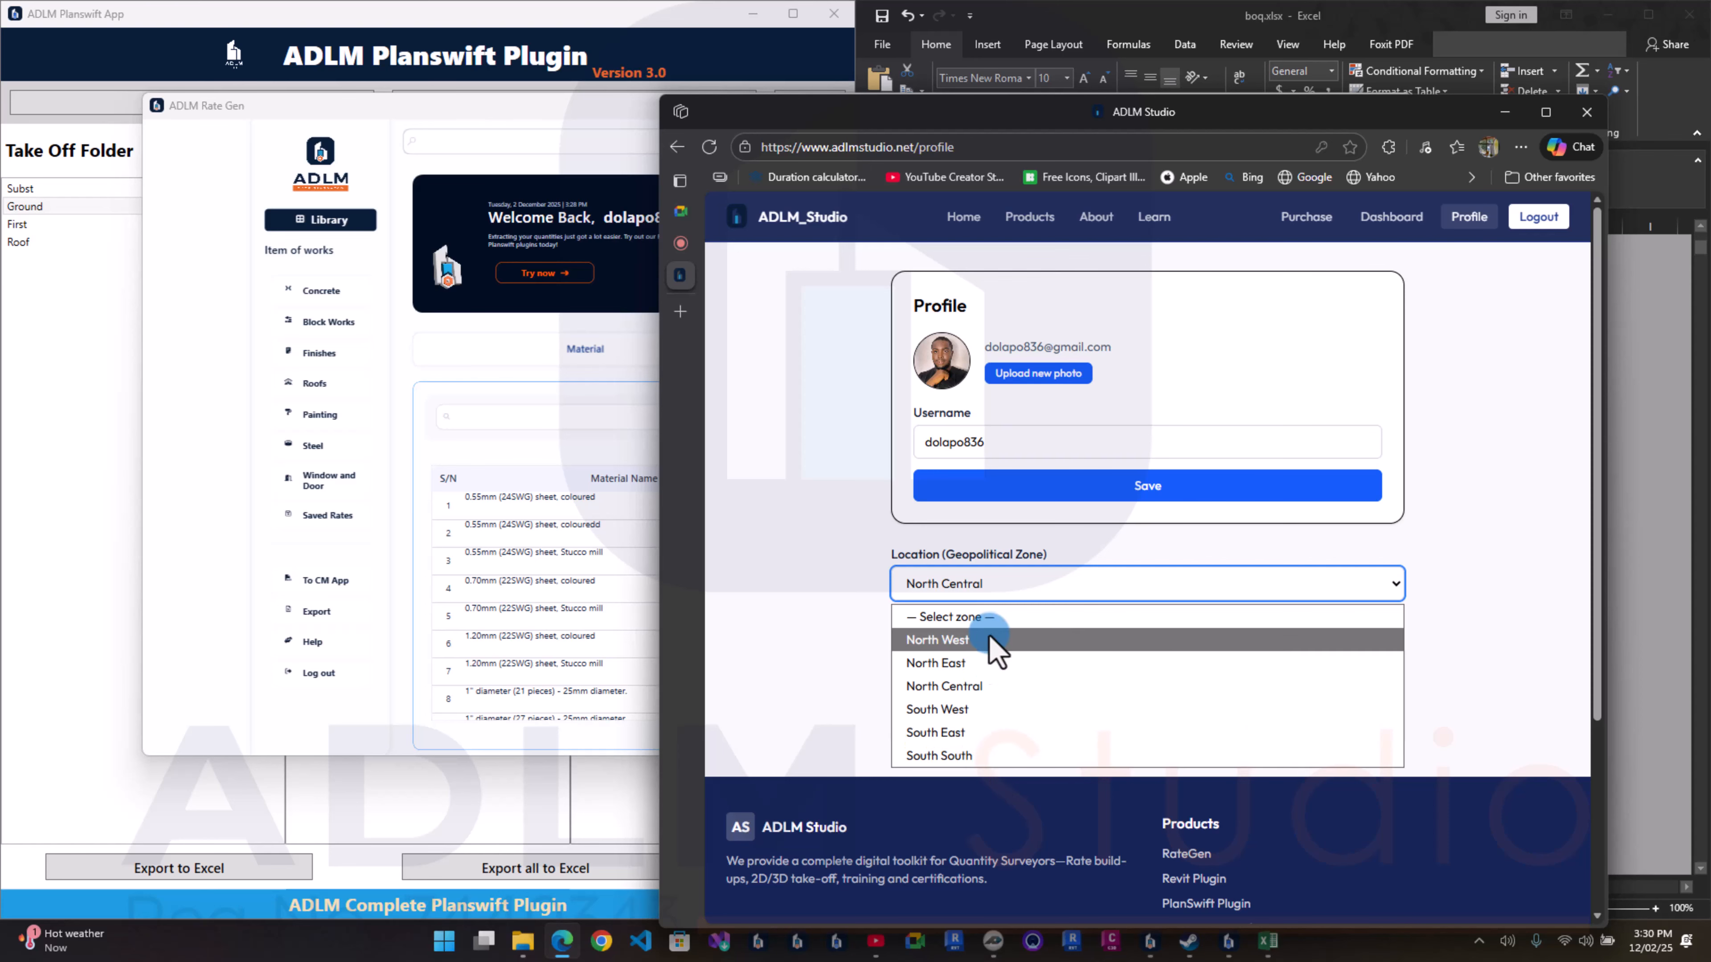
pyautogui.click(1504, 490)
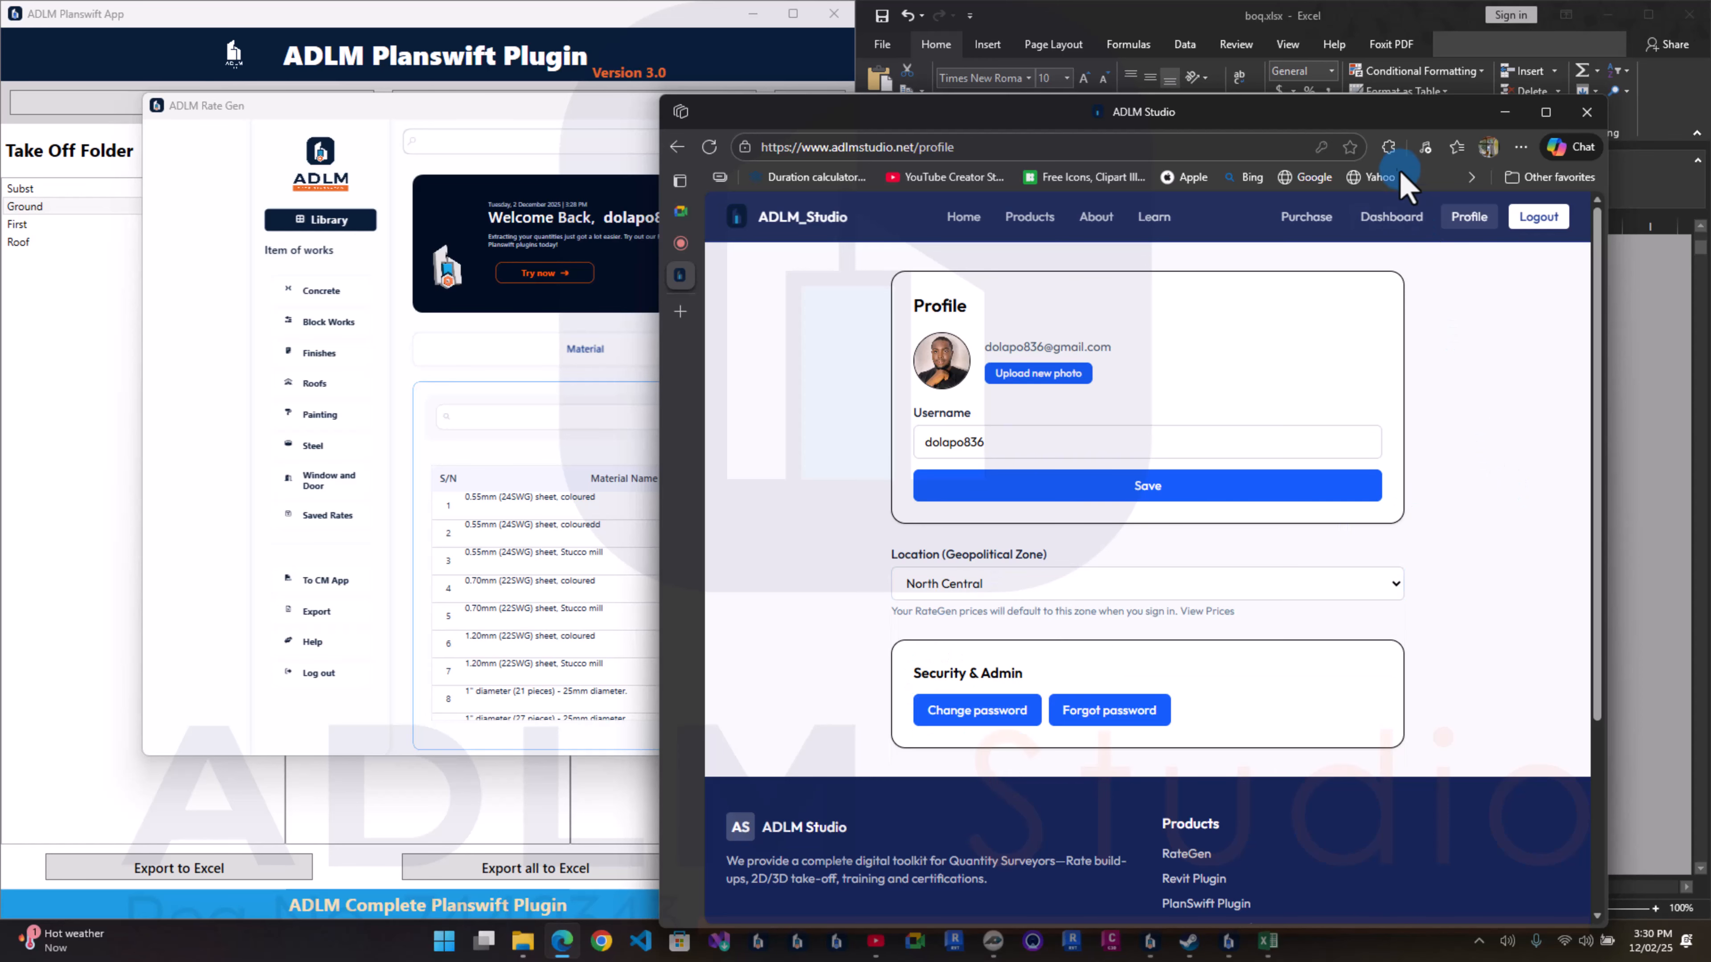
pyautogui.moveTo(1373, 120); pyautogui.dragTo(1710, 337)
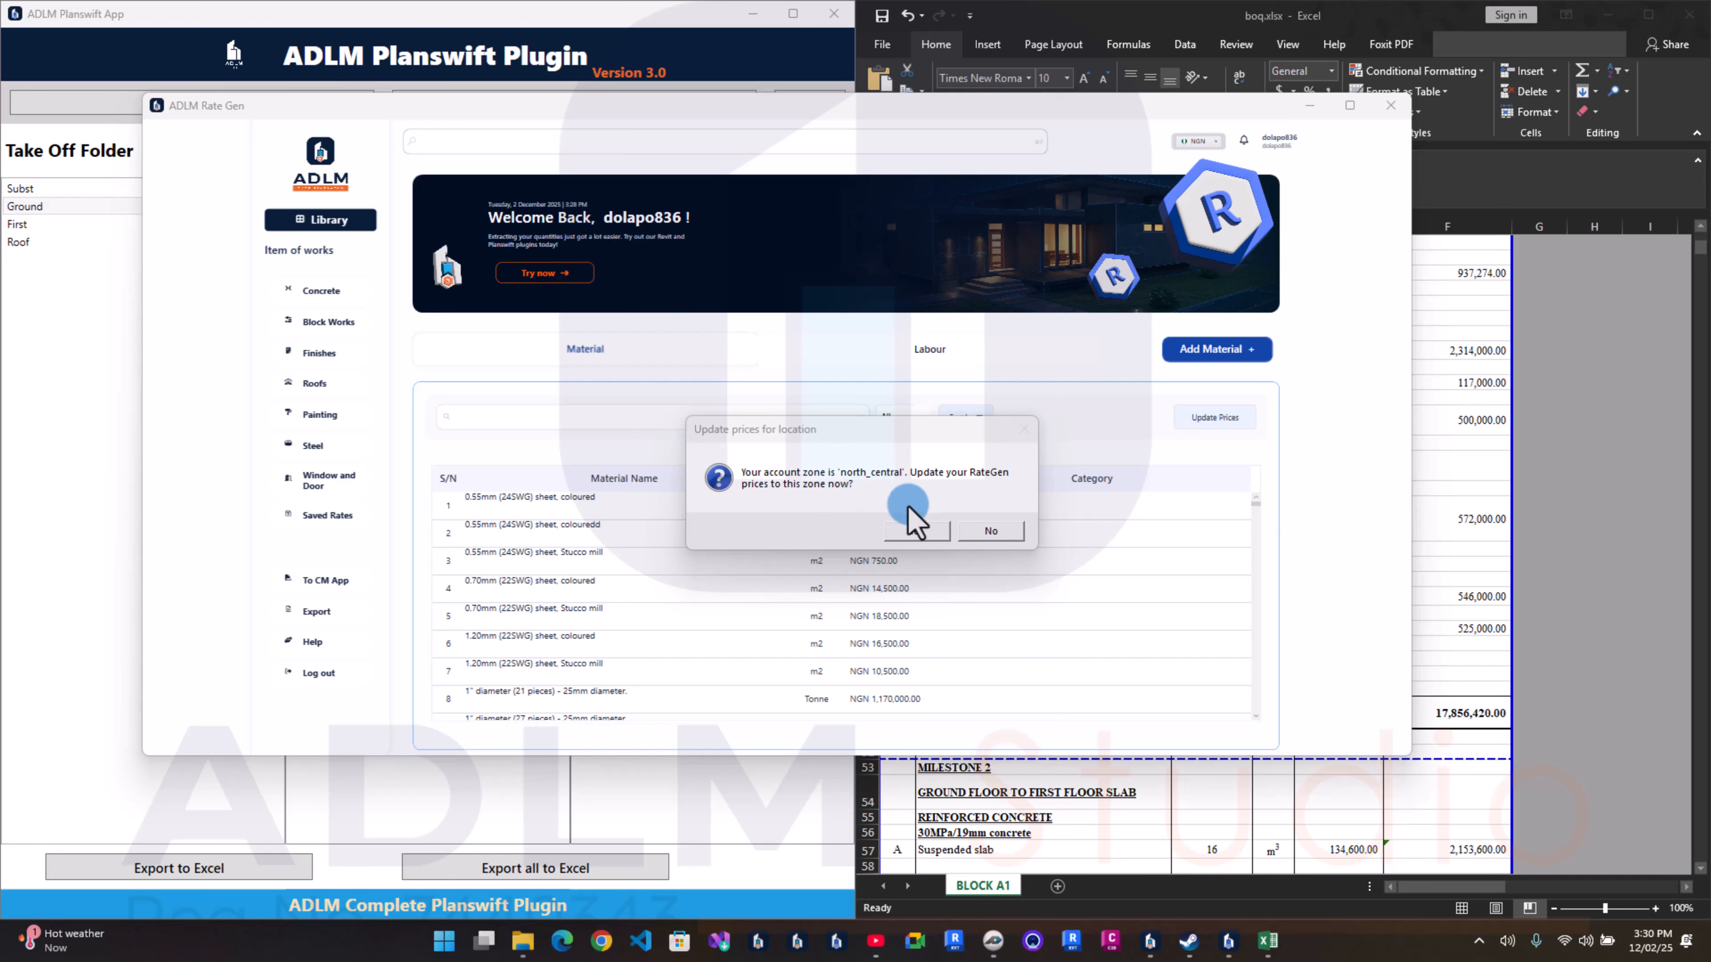
# Step: Update the RateGen prices to the north_central zone and check the library entry of the 0.55mm (24SWG) Stucco mill sheet
pyautogui.click(917, 530)
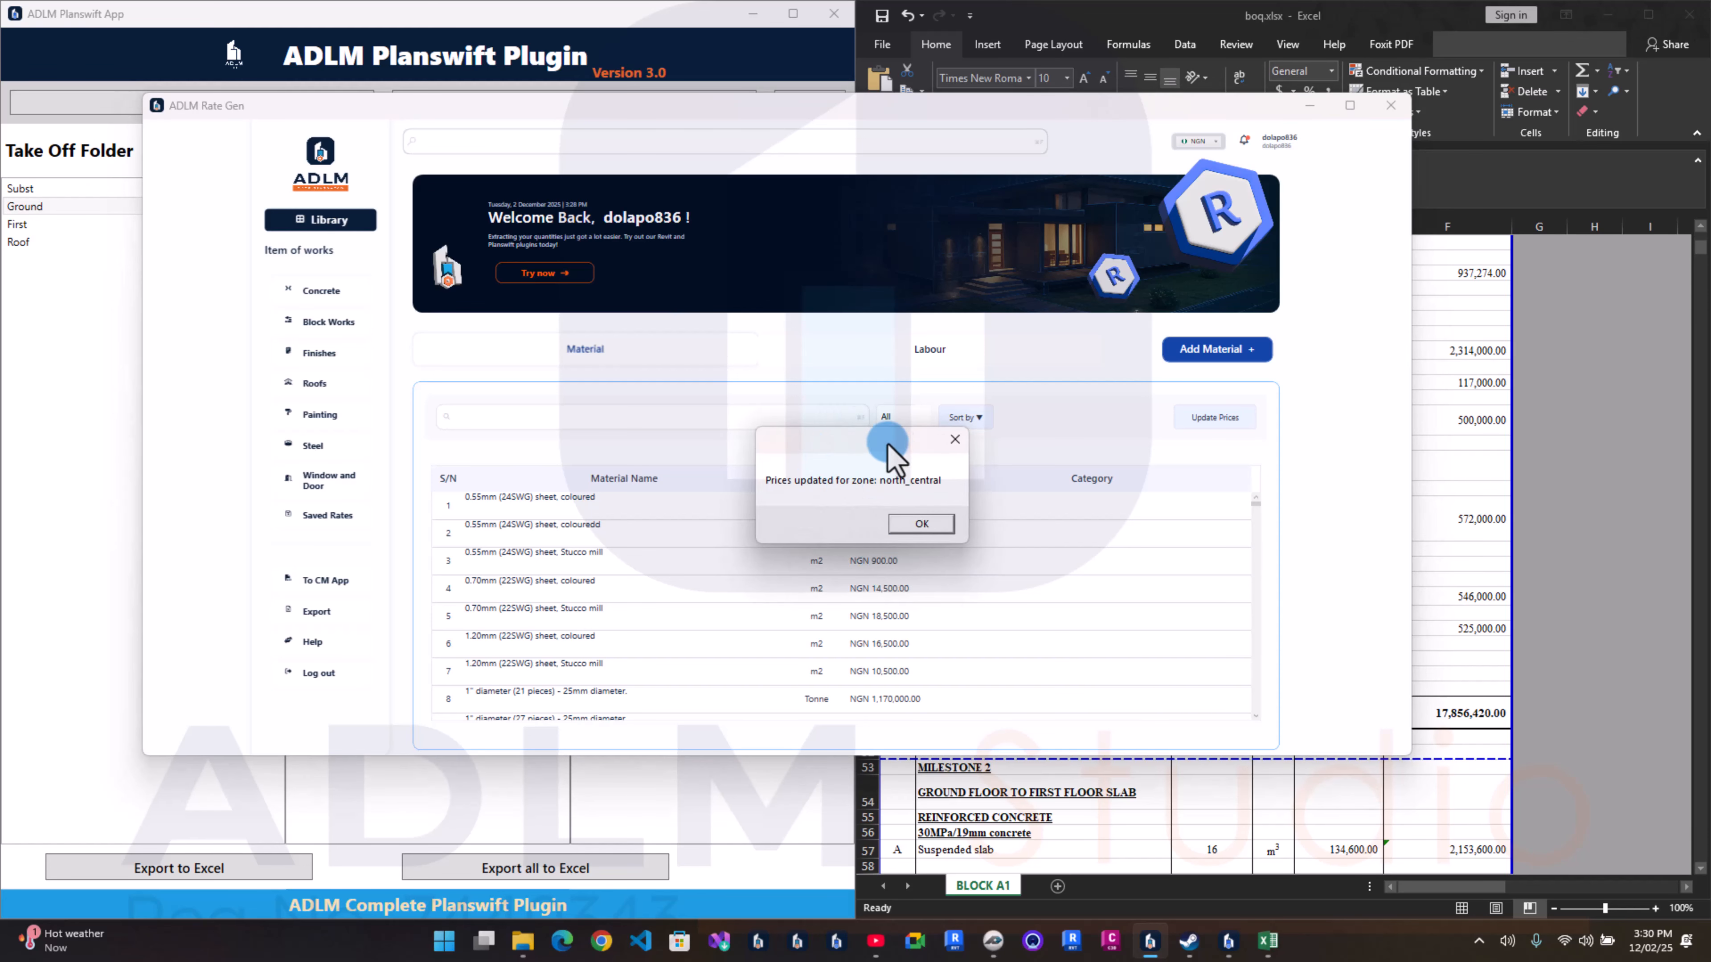
pyautogui.click(921, 525)
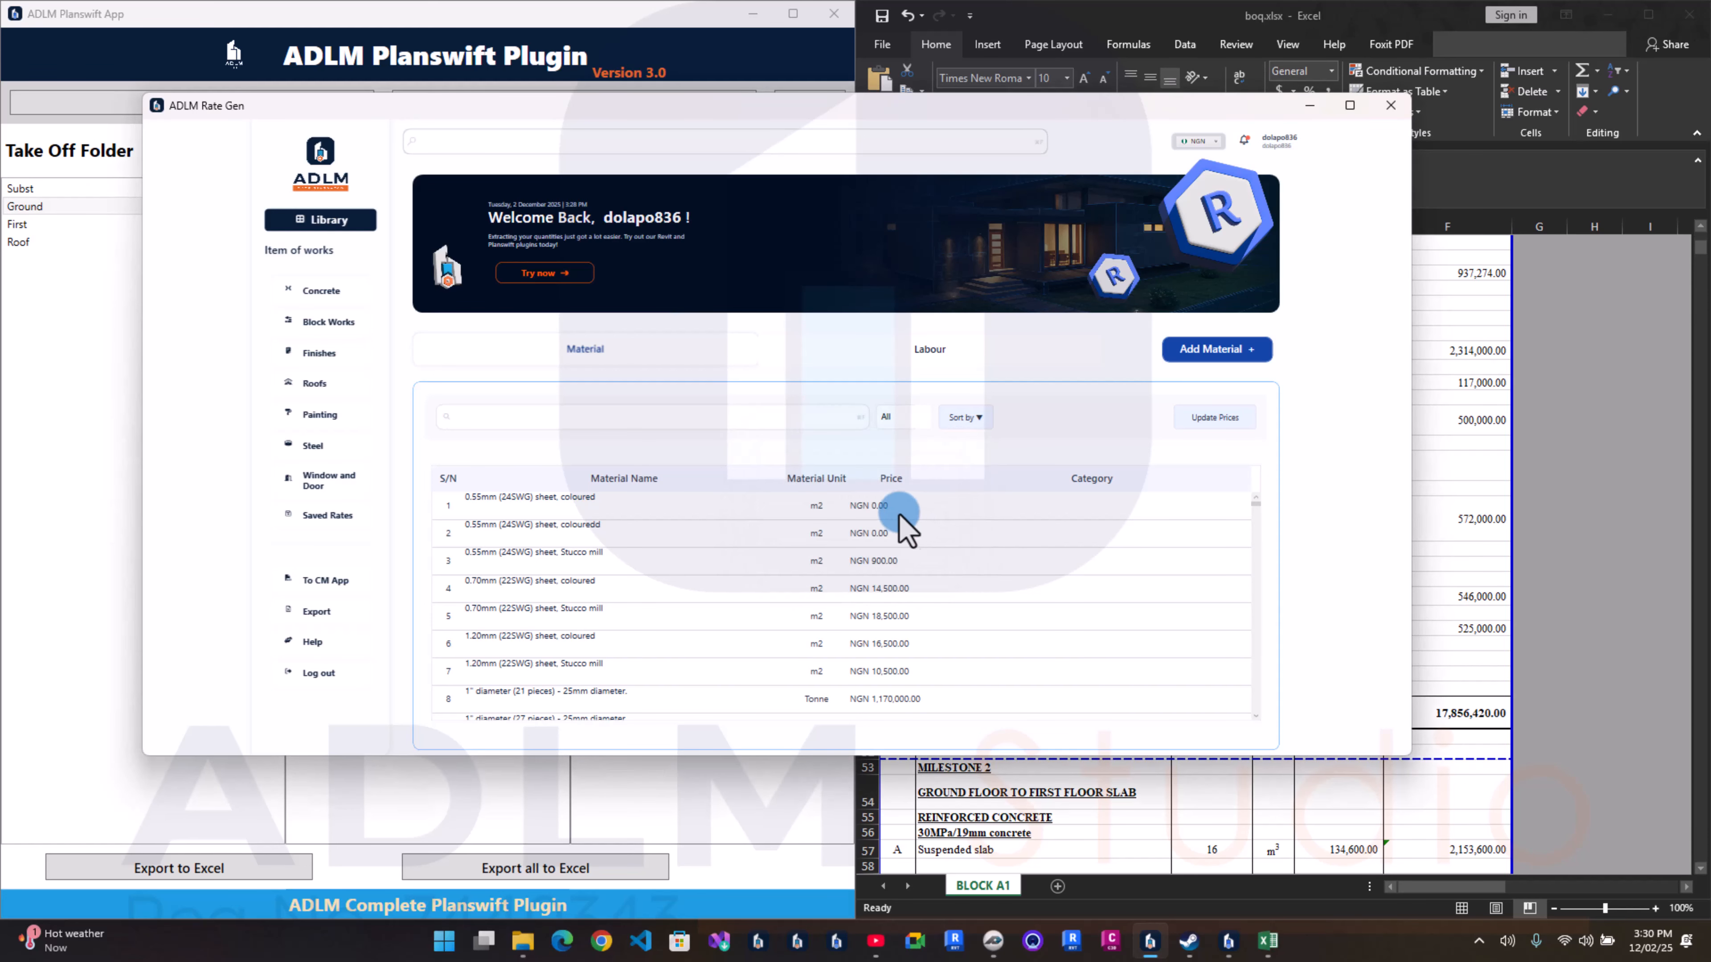
pyautogui.click(766, 549)
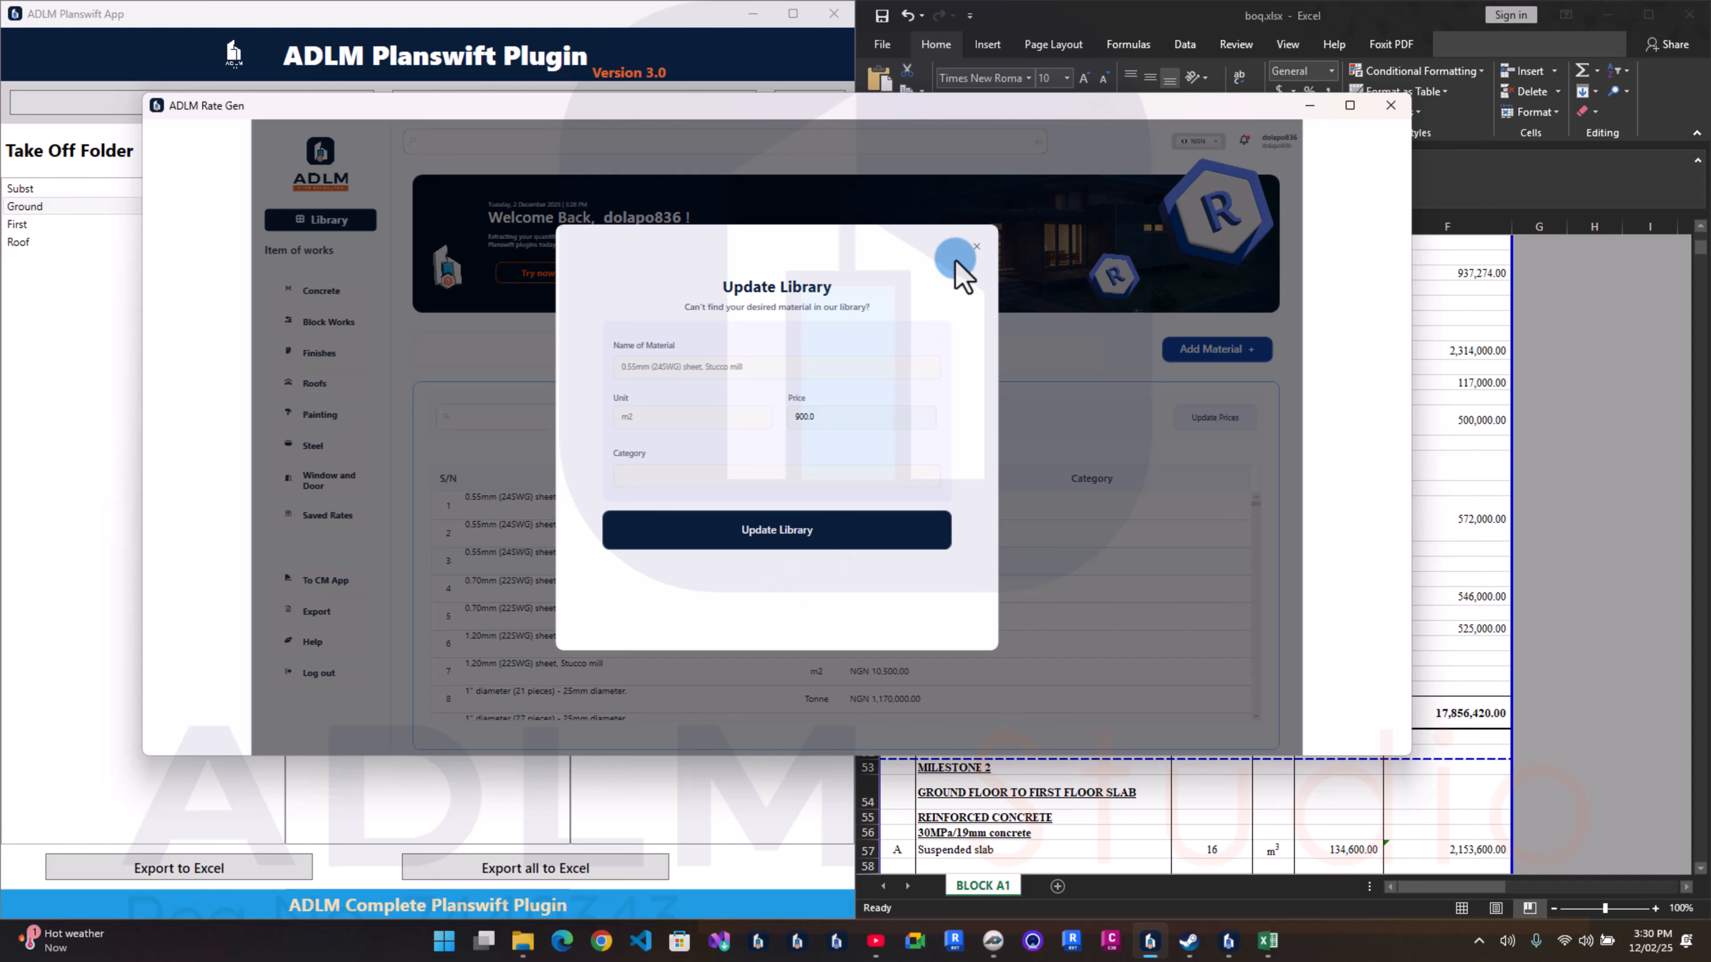
pyautogui.click(976, 246)
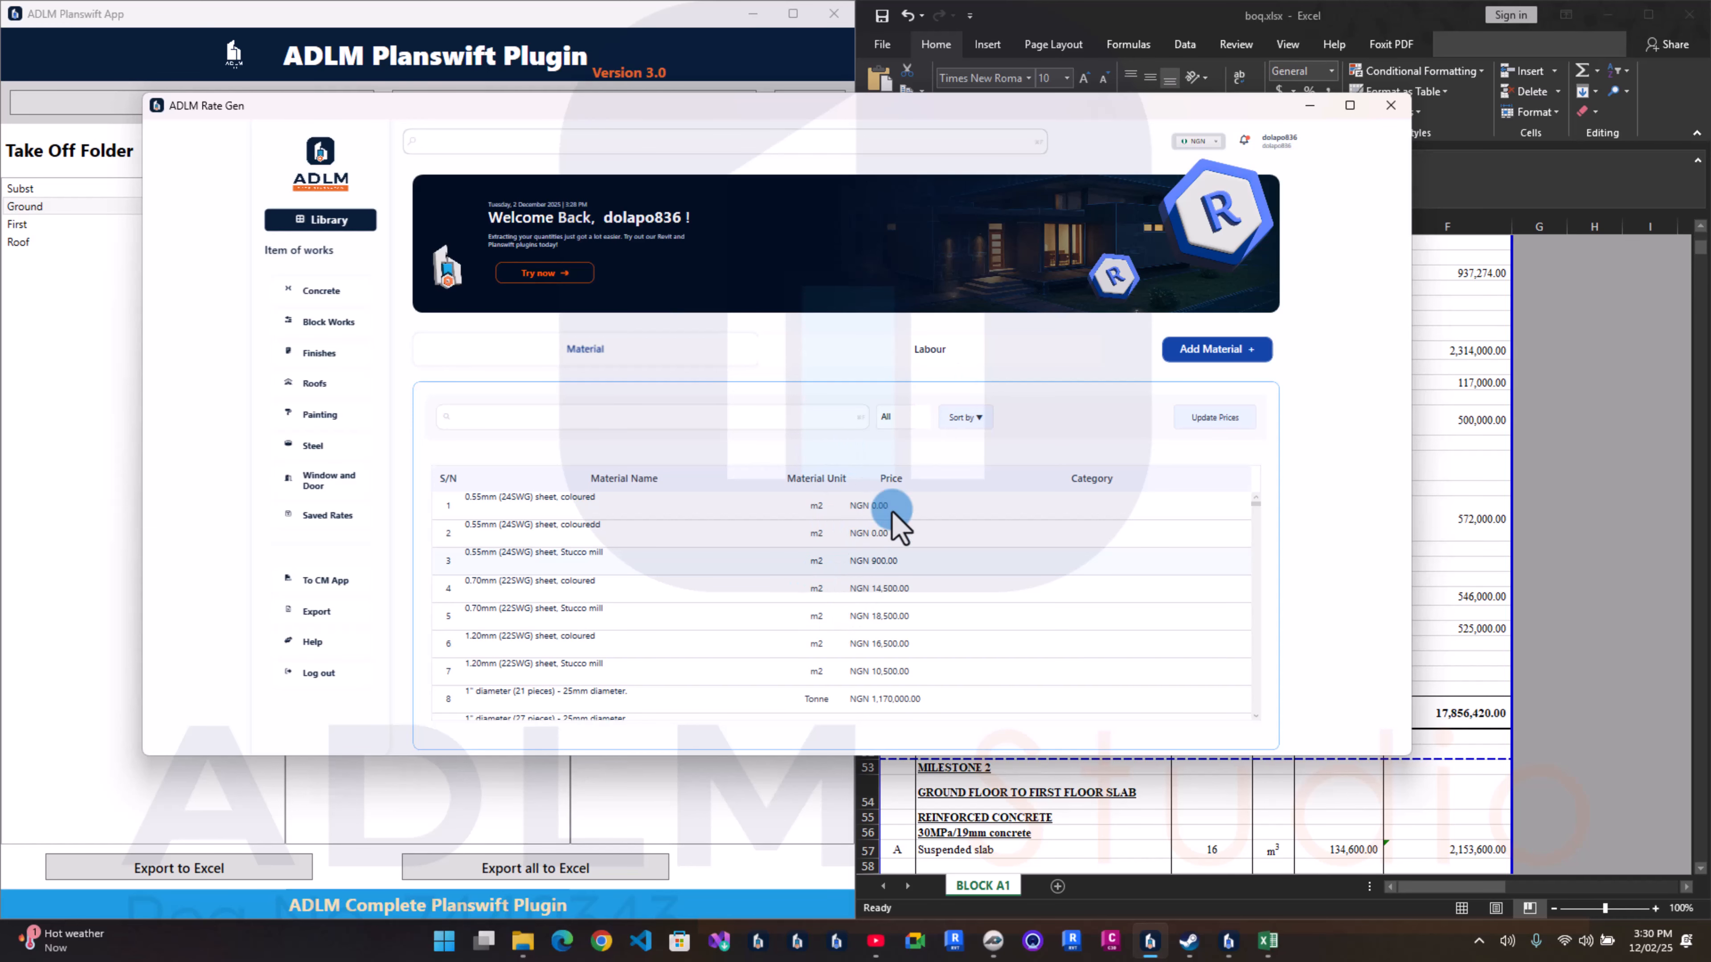
# Step: Set the location zone on the ADLM Studio profile page to South West and save the profile
pyautogui.moveTo(1710, 201); pyautogui.dragTo(927, 85)
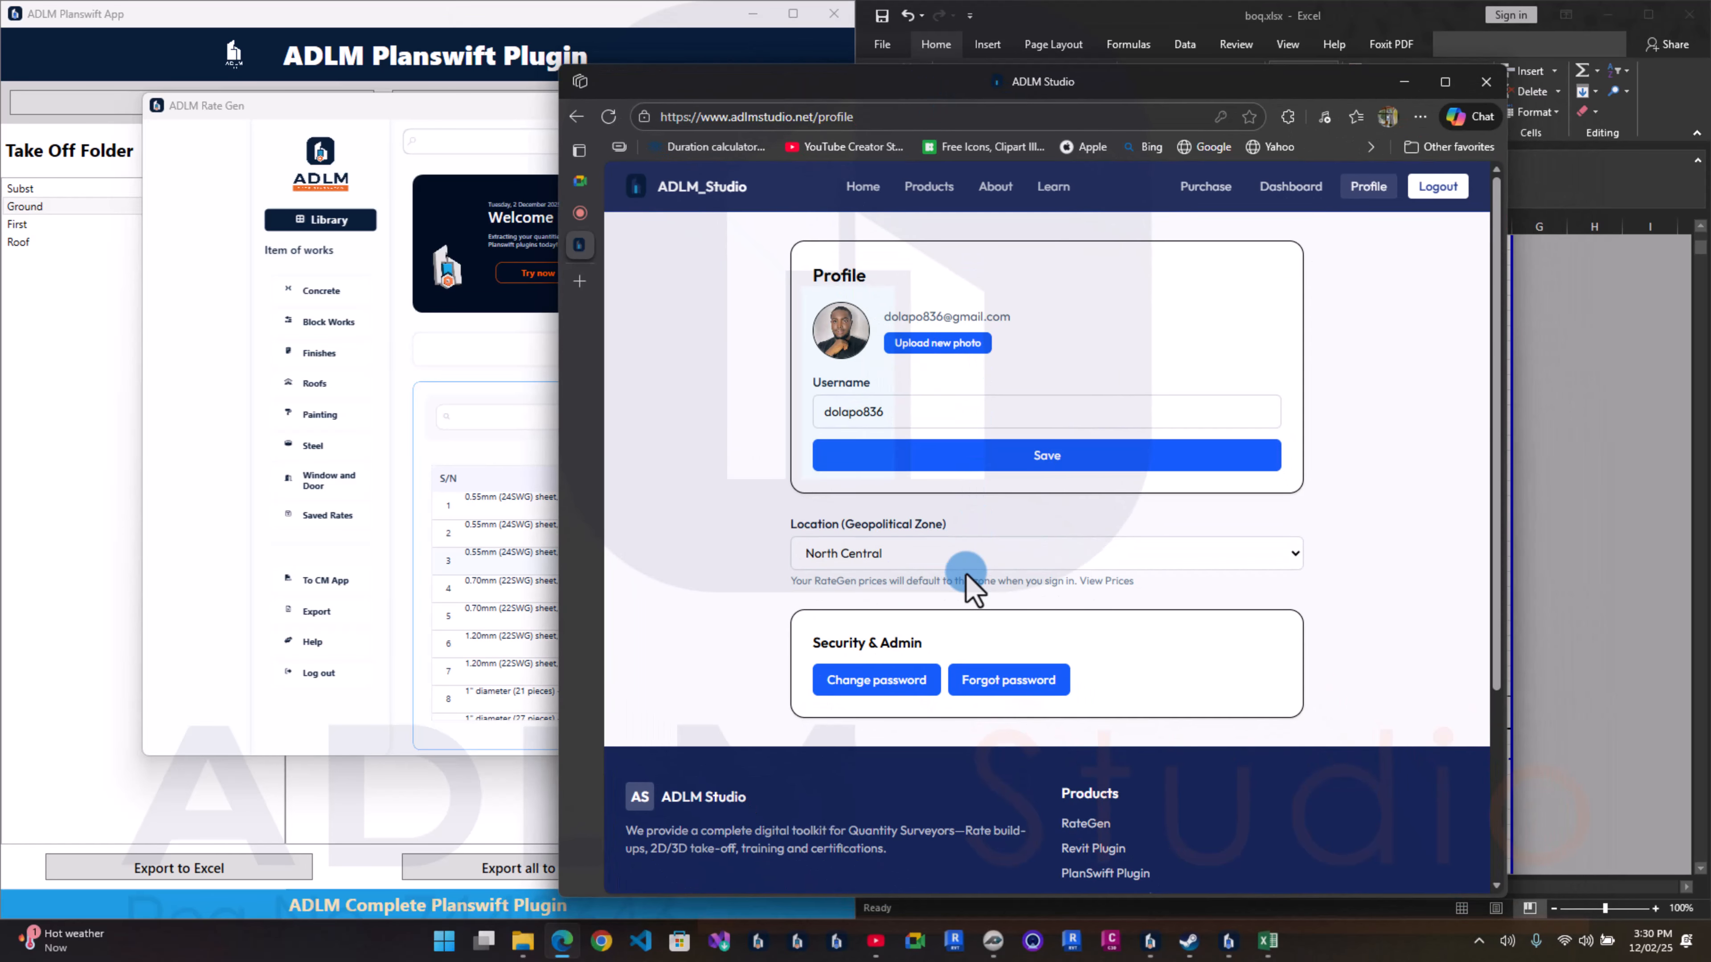
pyautogui.click(970, 557)
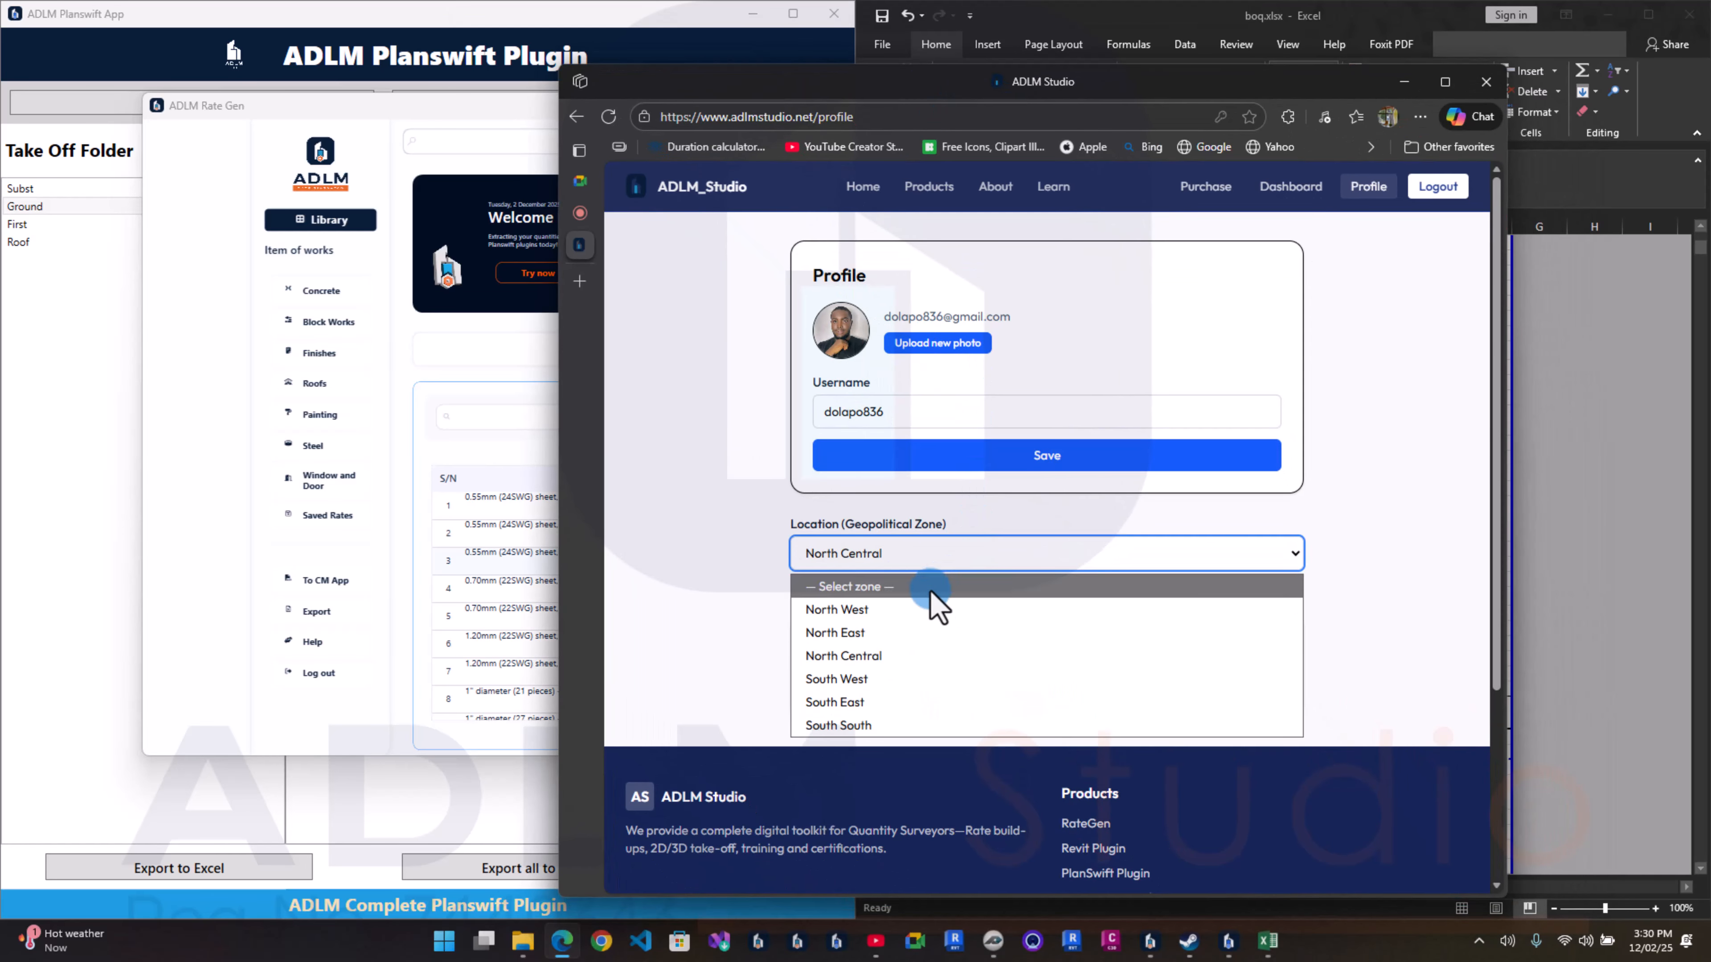
pyautogui.click(852, 701)
pyautogui.click(903, 560)
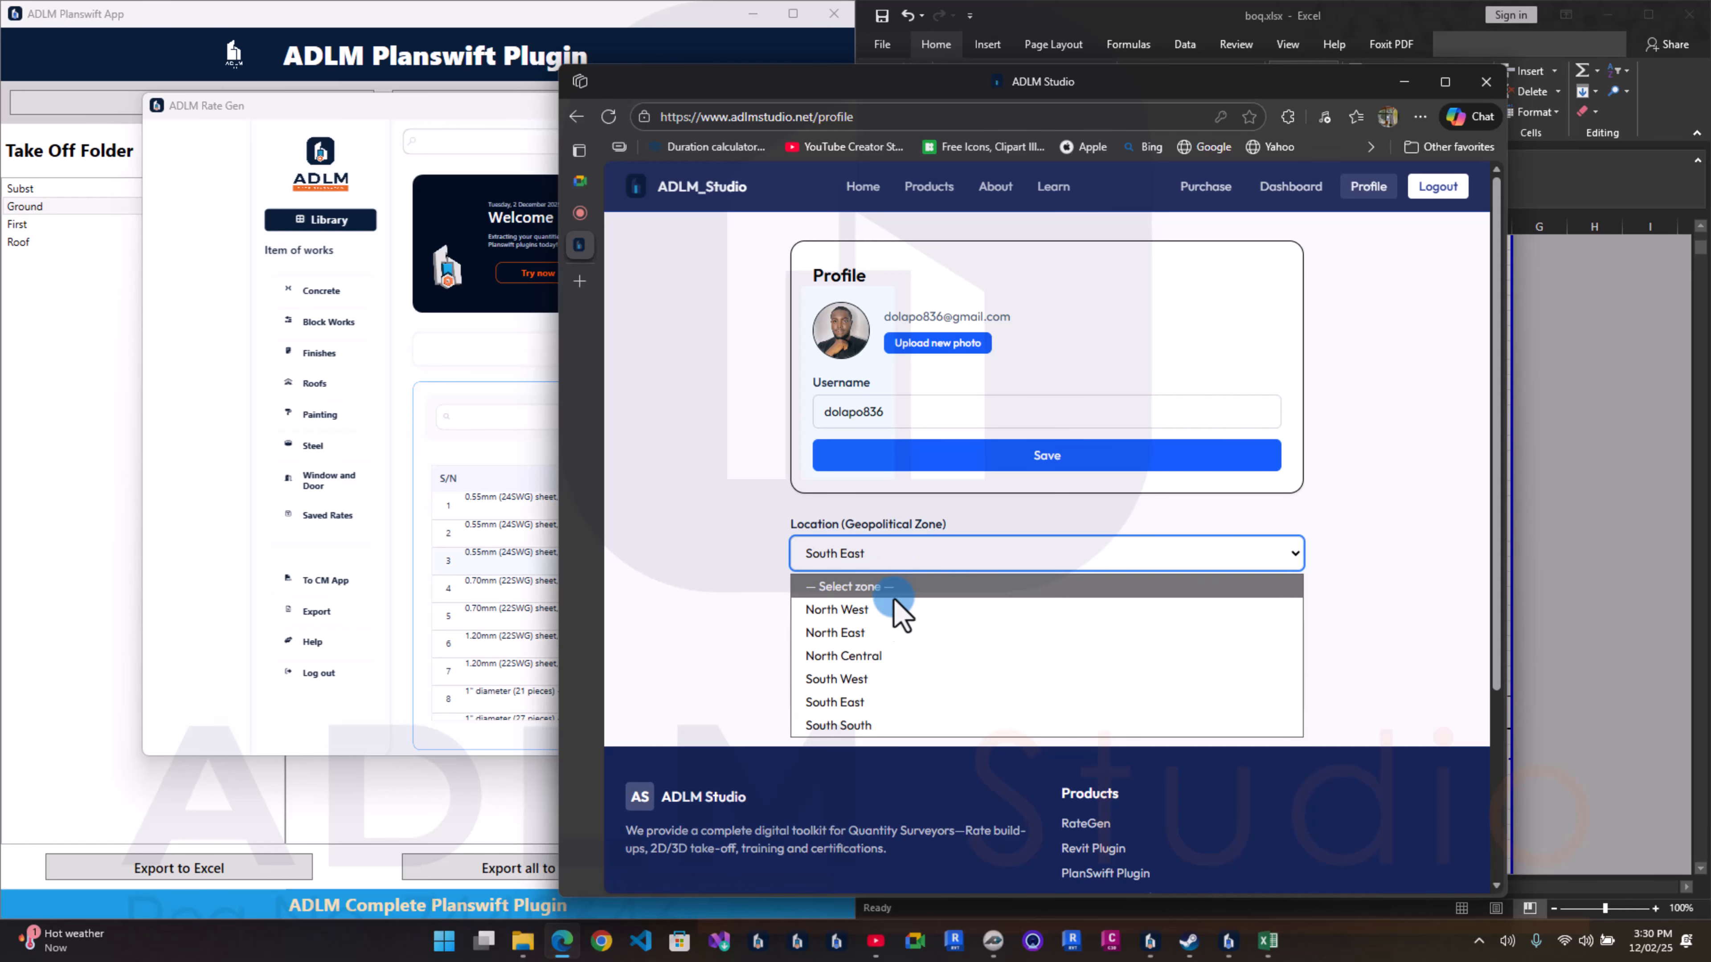
pyautogui.click(876, 678)
pyautogui.click(978, 463)
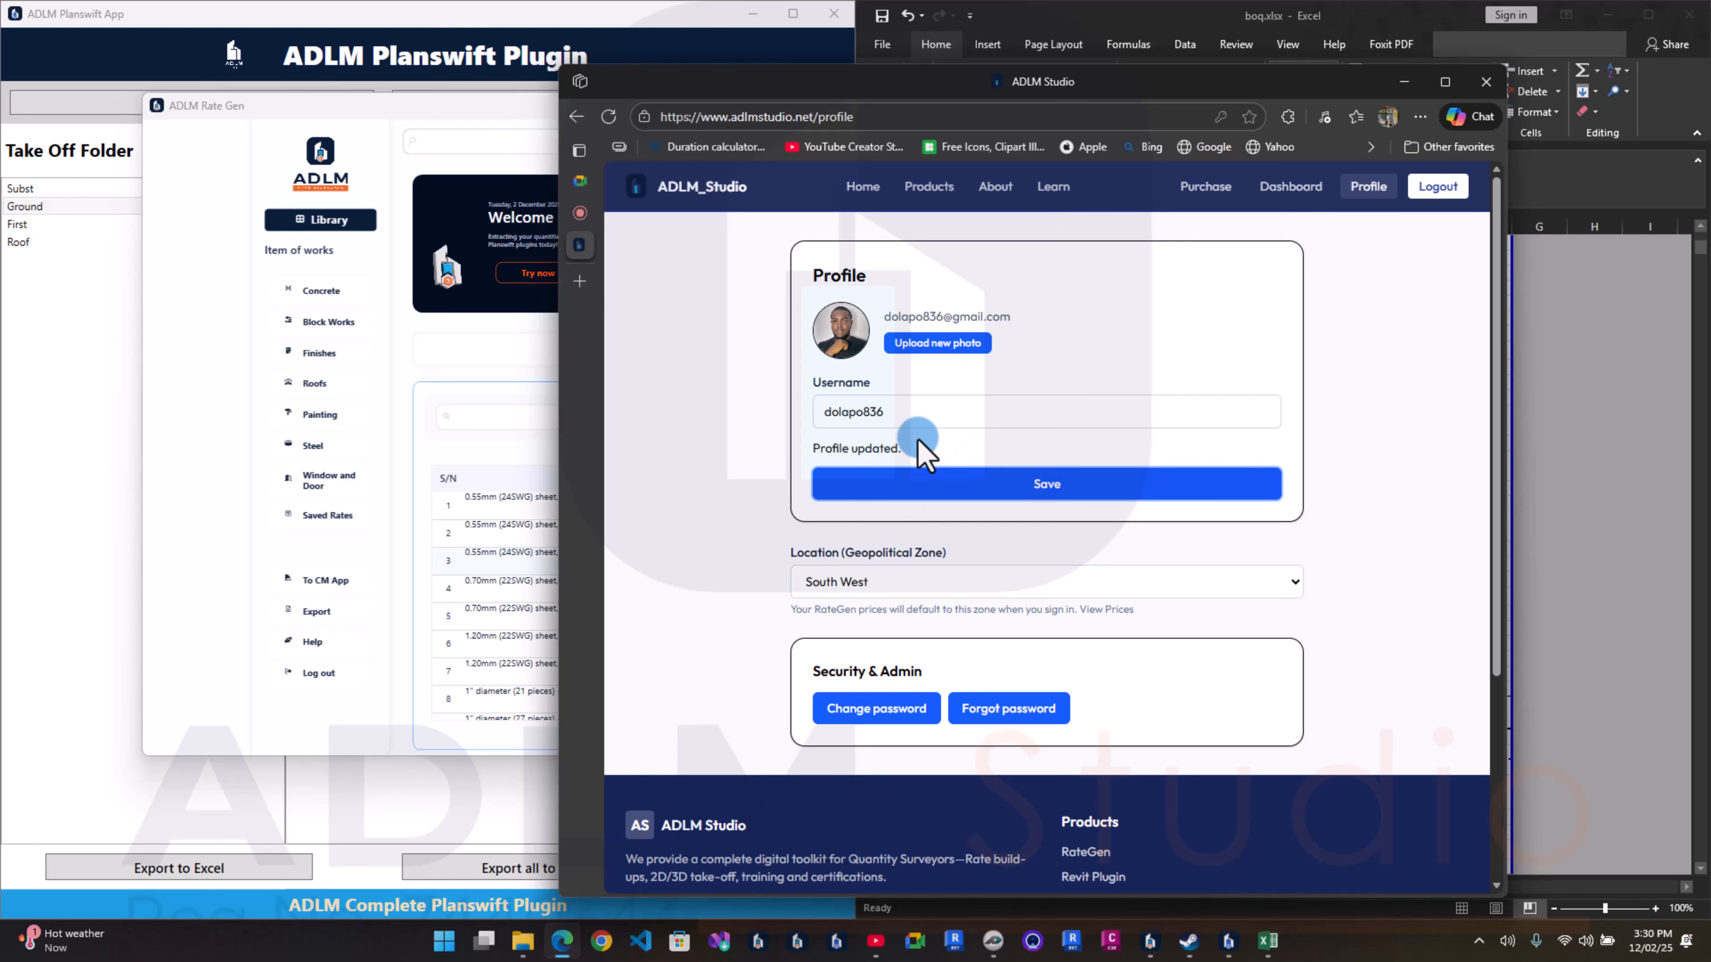
pyautogui.moveTo(1031, 79); pyautogui.dragTo(1709, 118)
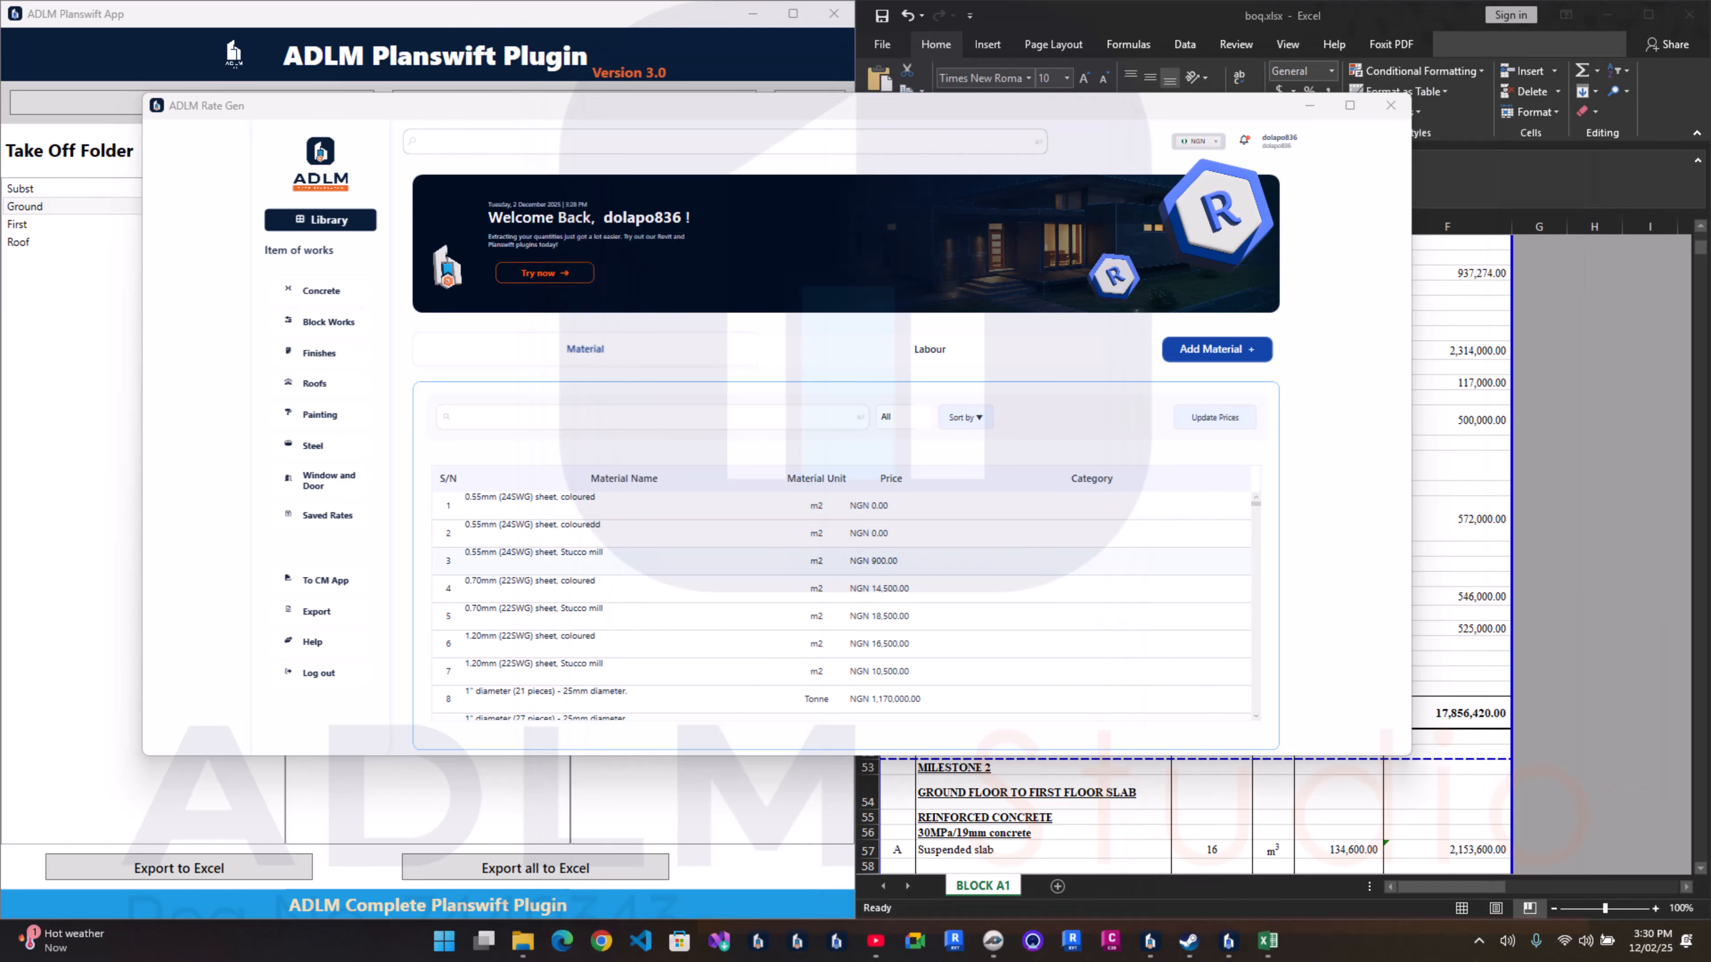
# Step: Log out of Rate Gen, log back in and update the library prices to the south_west zone
pyautogui.click(322, 676)
pyautogui.click(733, 574)
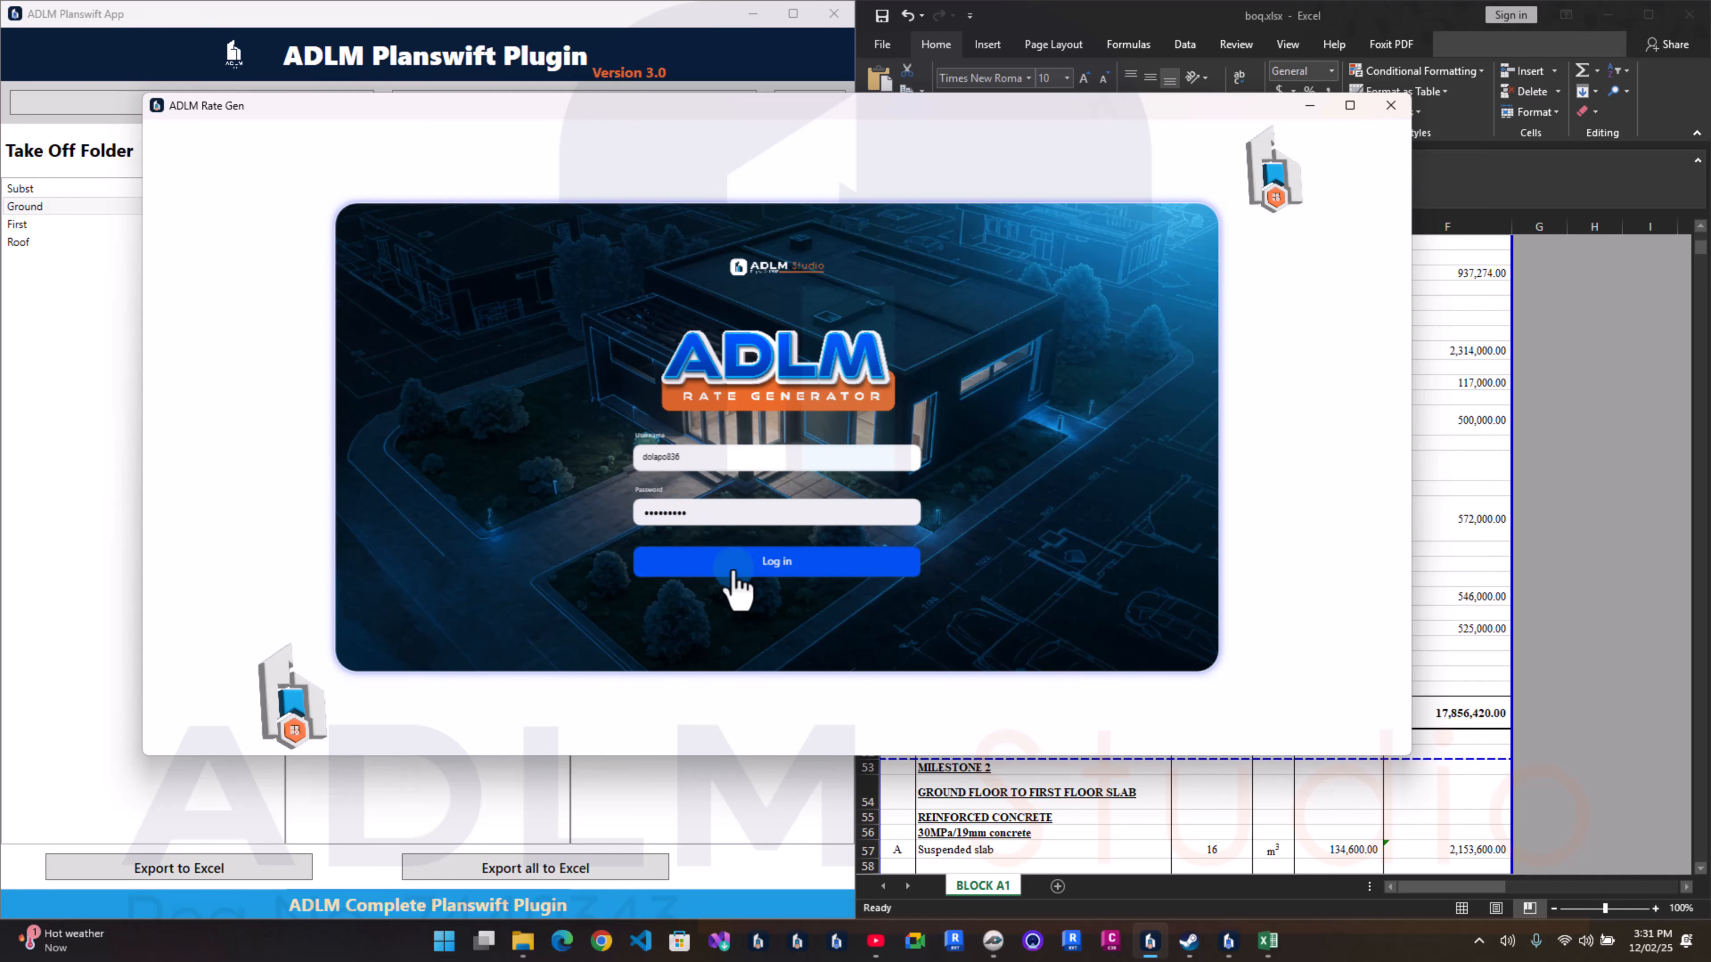
pyautogui.click(734, 573)
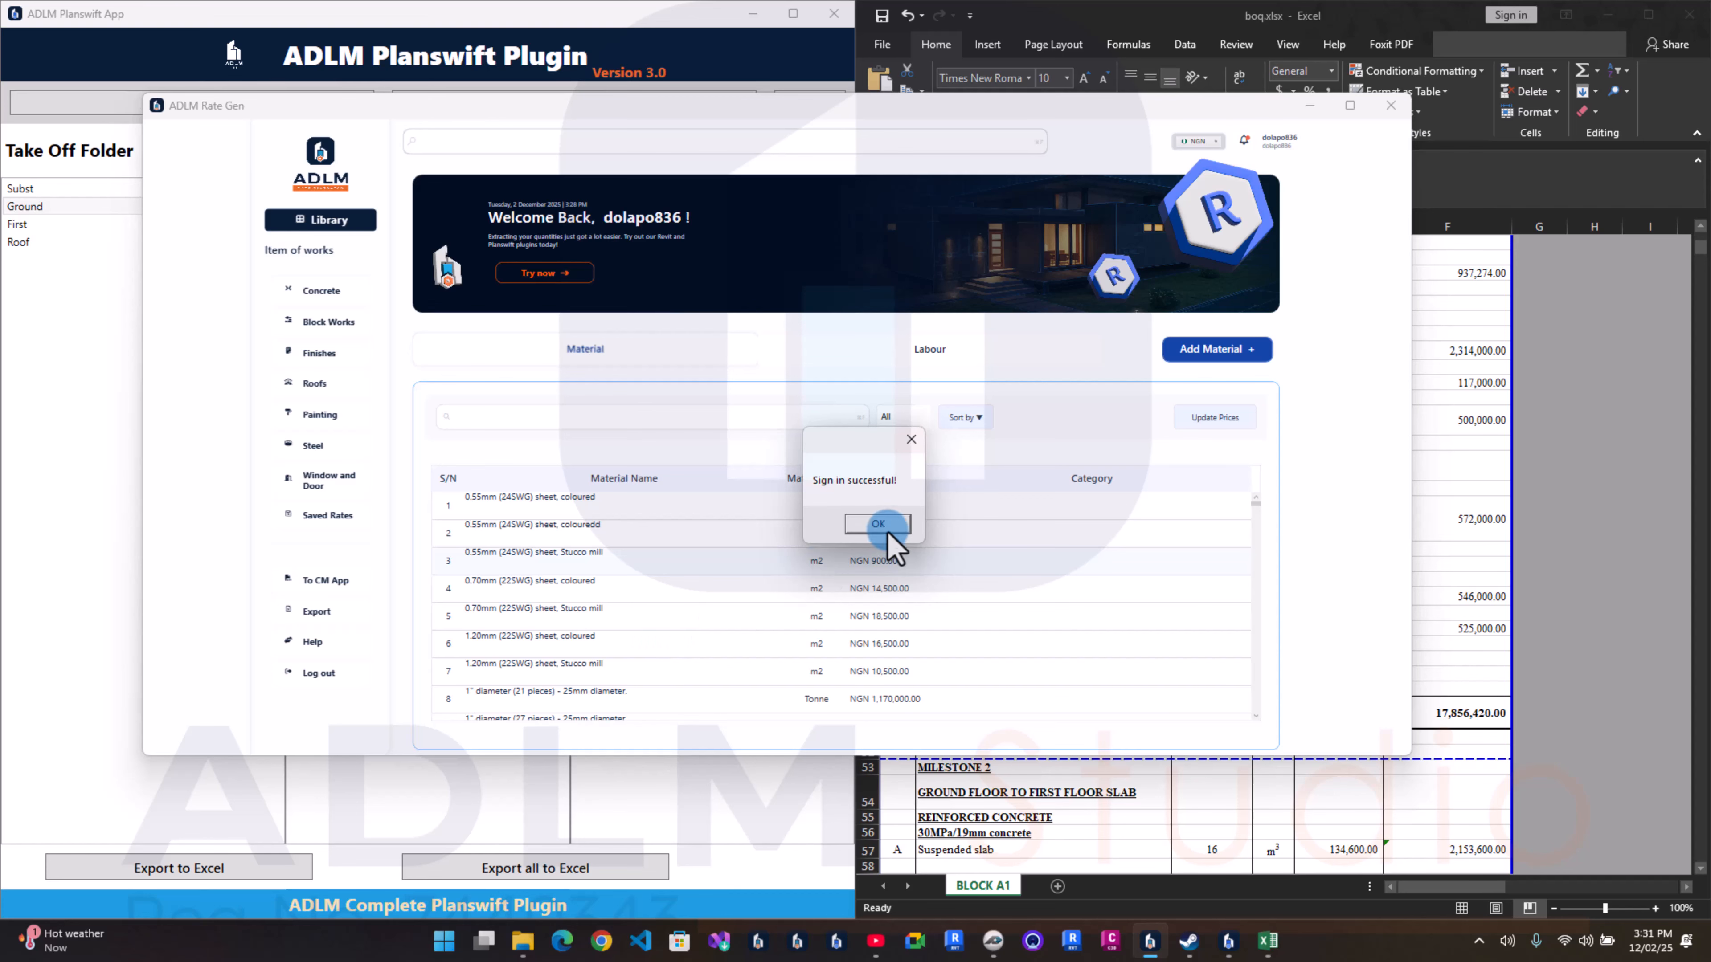
pyautogui.click(879, 524)
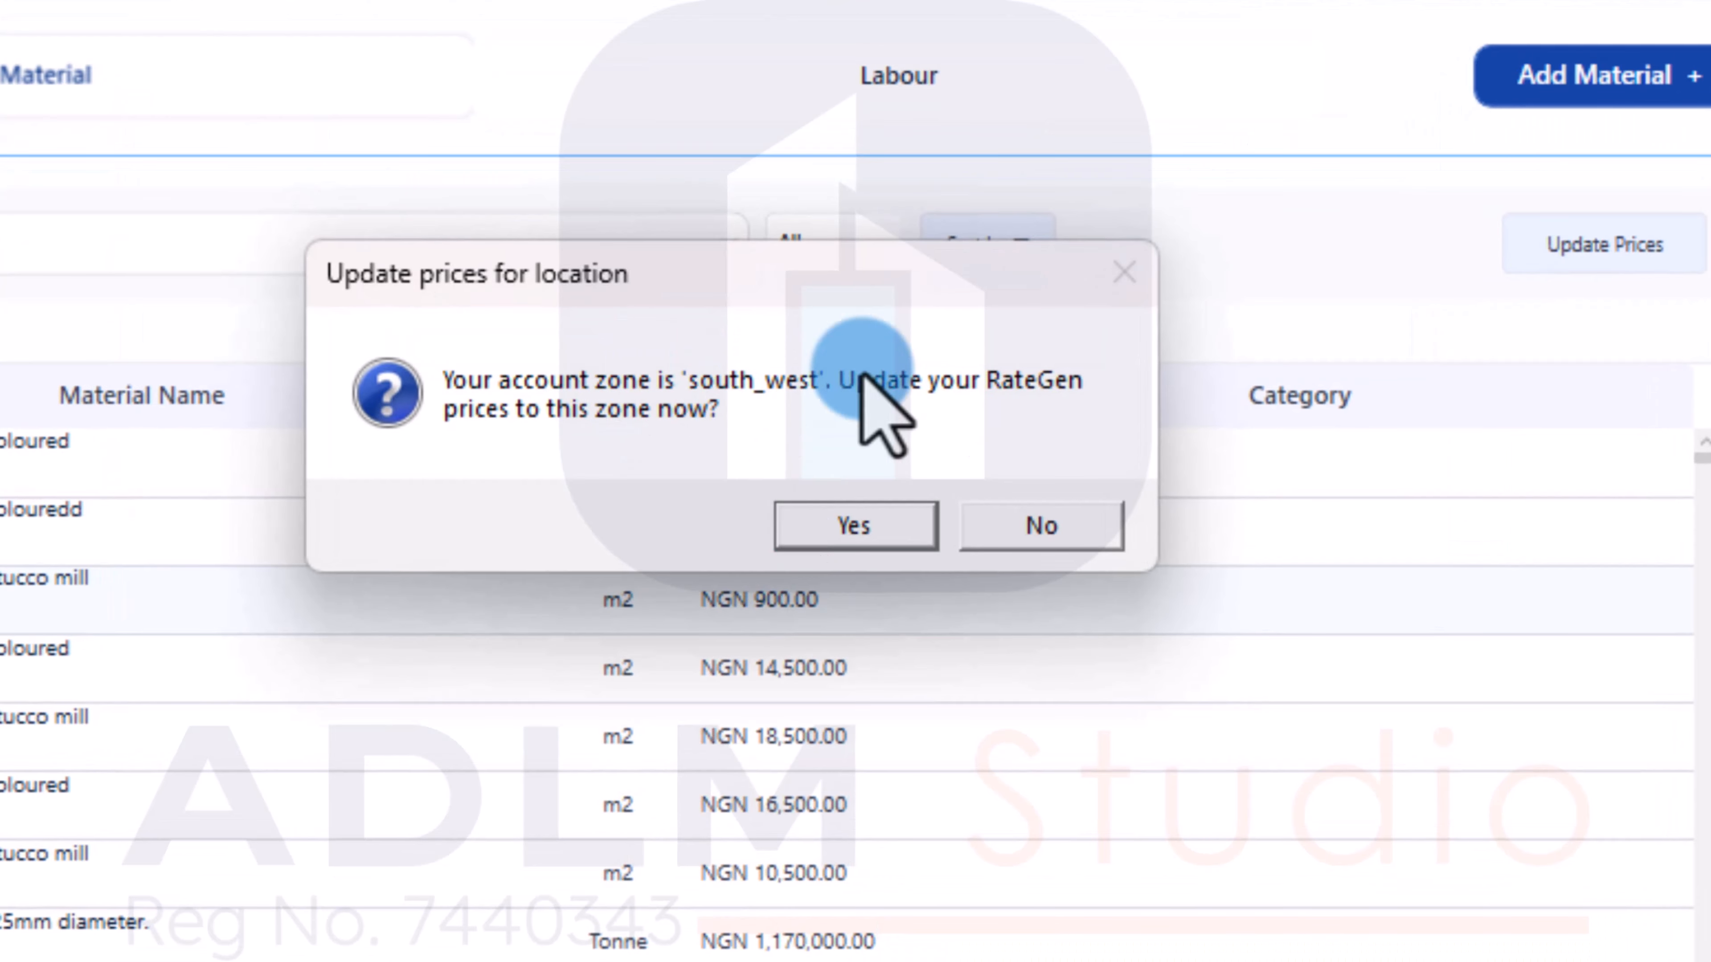
pyautogui.click(859, 529)
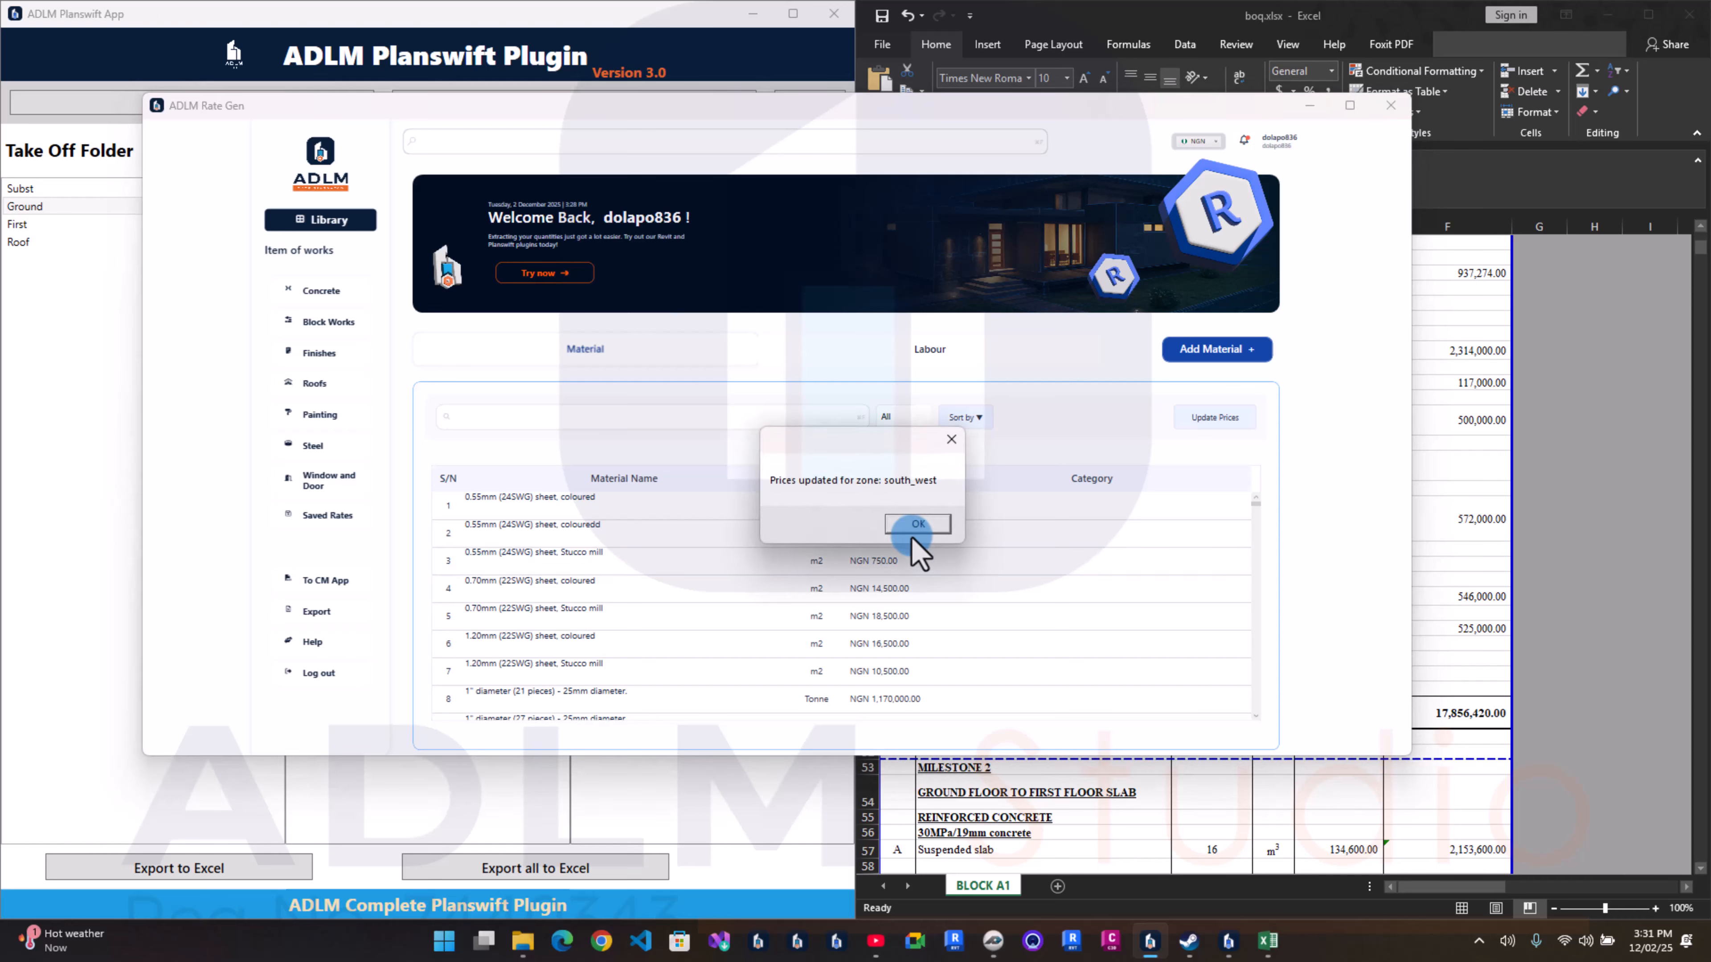
pyautogui.click(918, 524)
# Step: Look through the Rate Gen library's material prices and labour list for the updated zone
pyautogui.scroll(-3, 737, 593)
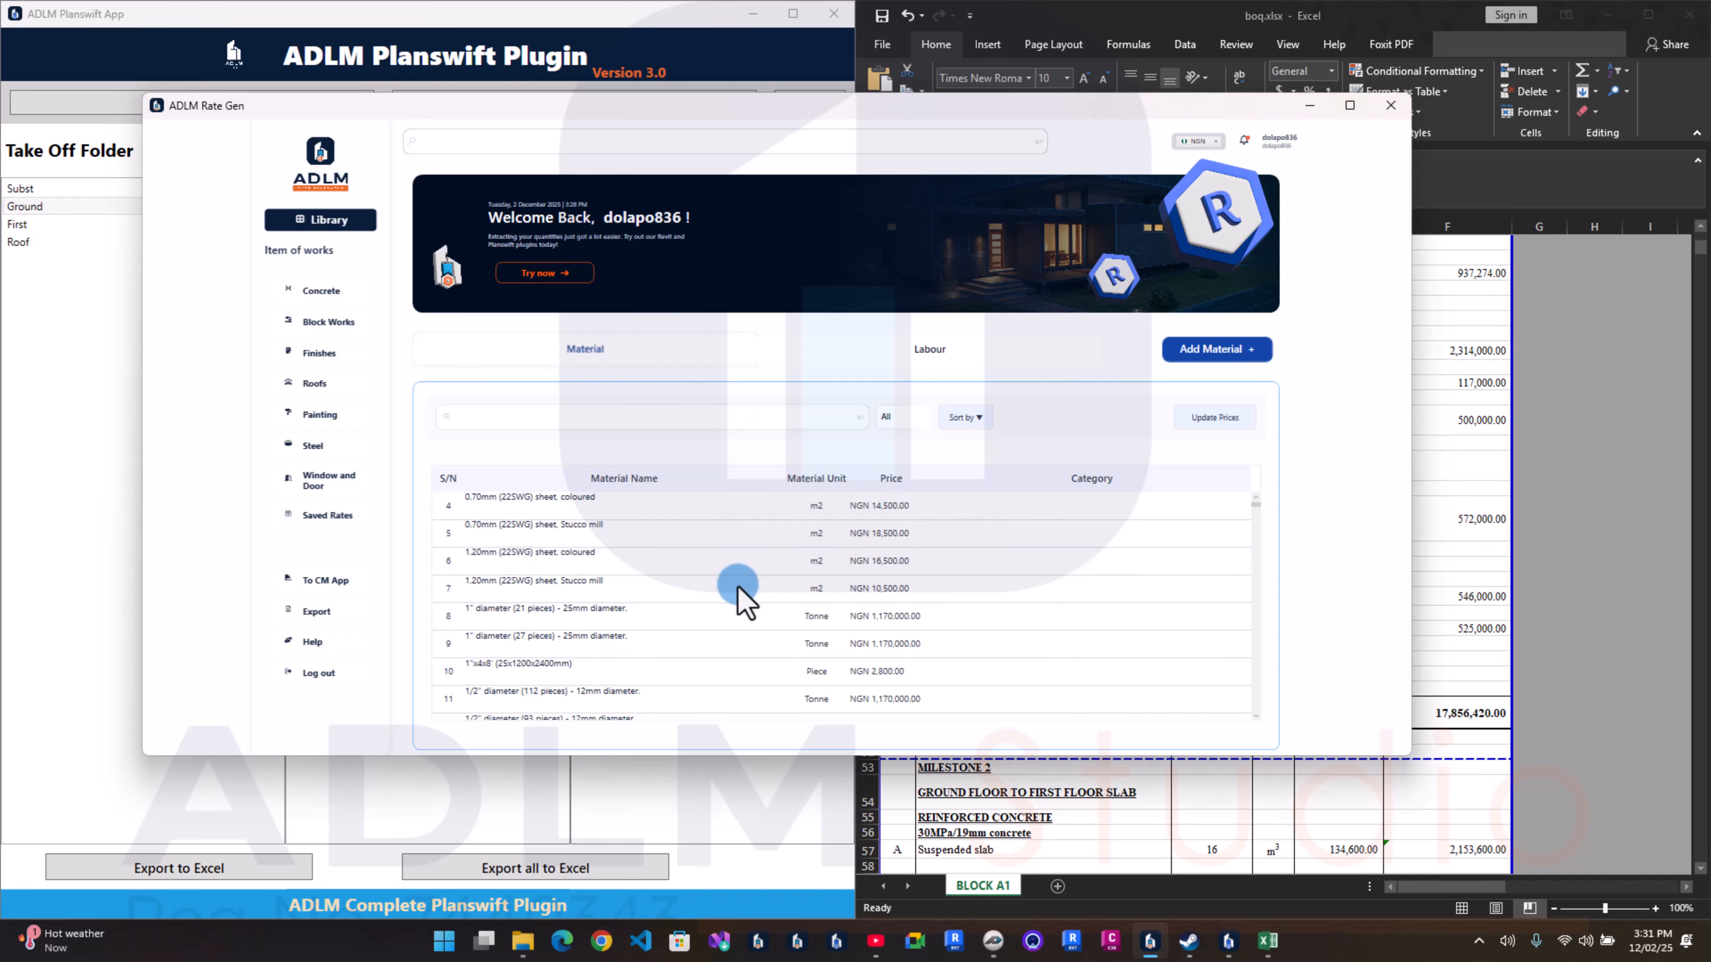
pyautogui.scroll(3, 741, 599)
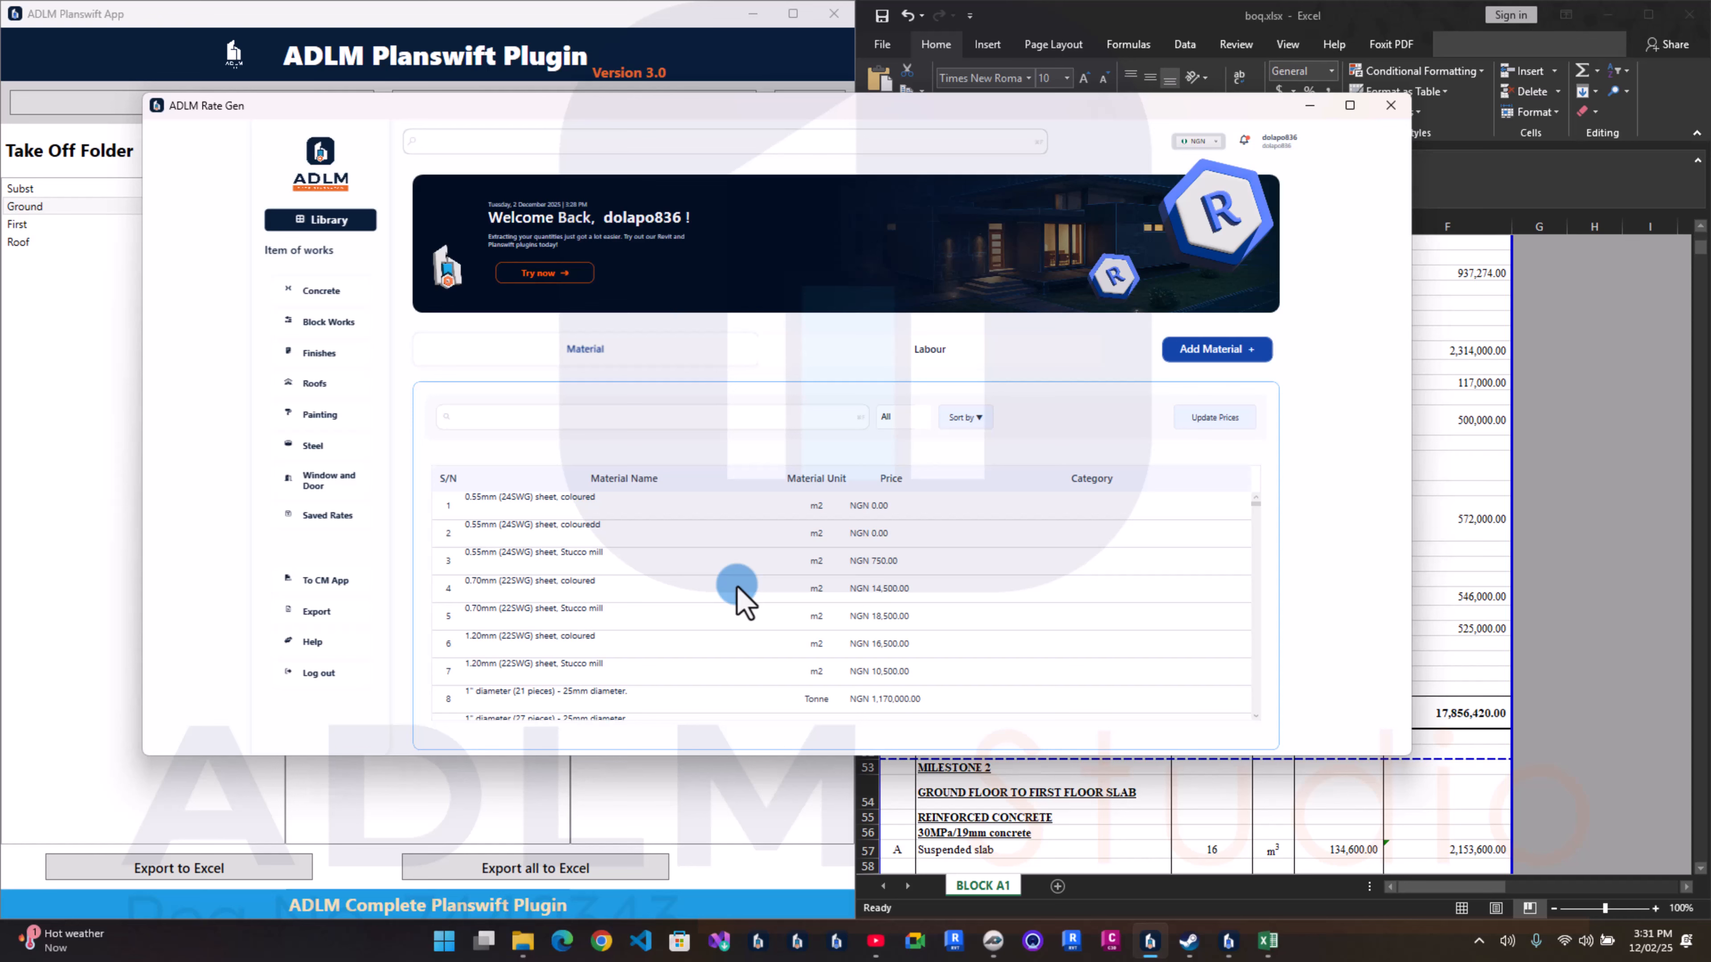
pyautogui.click(924, 353)
pyautogui.click(745, 367)
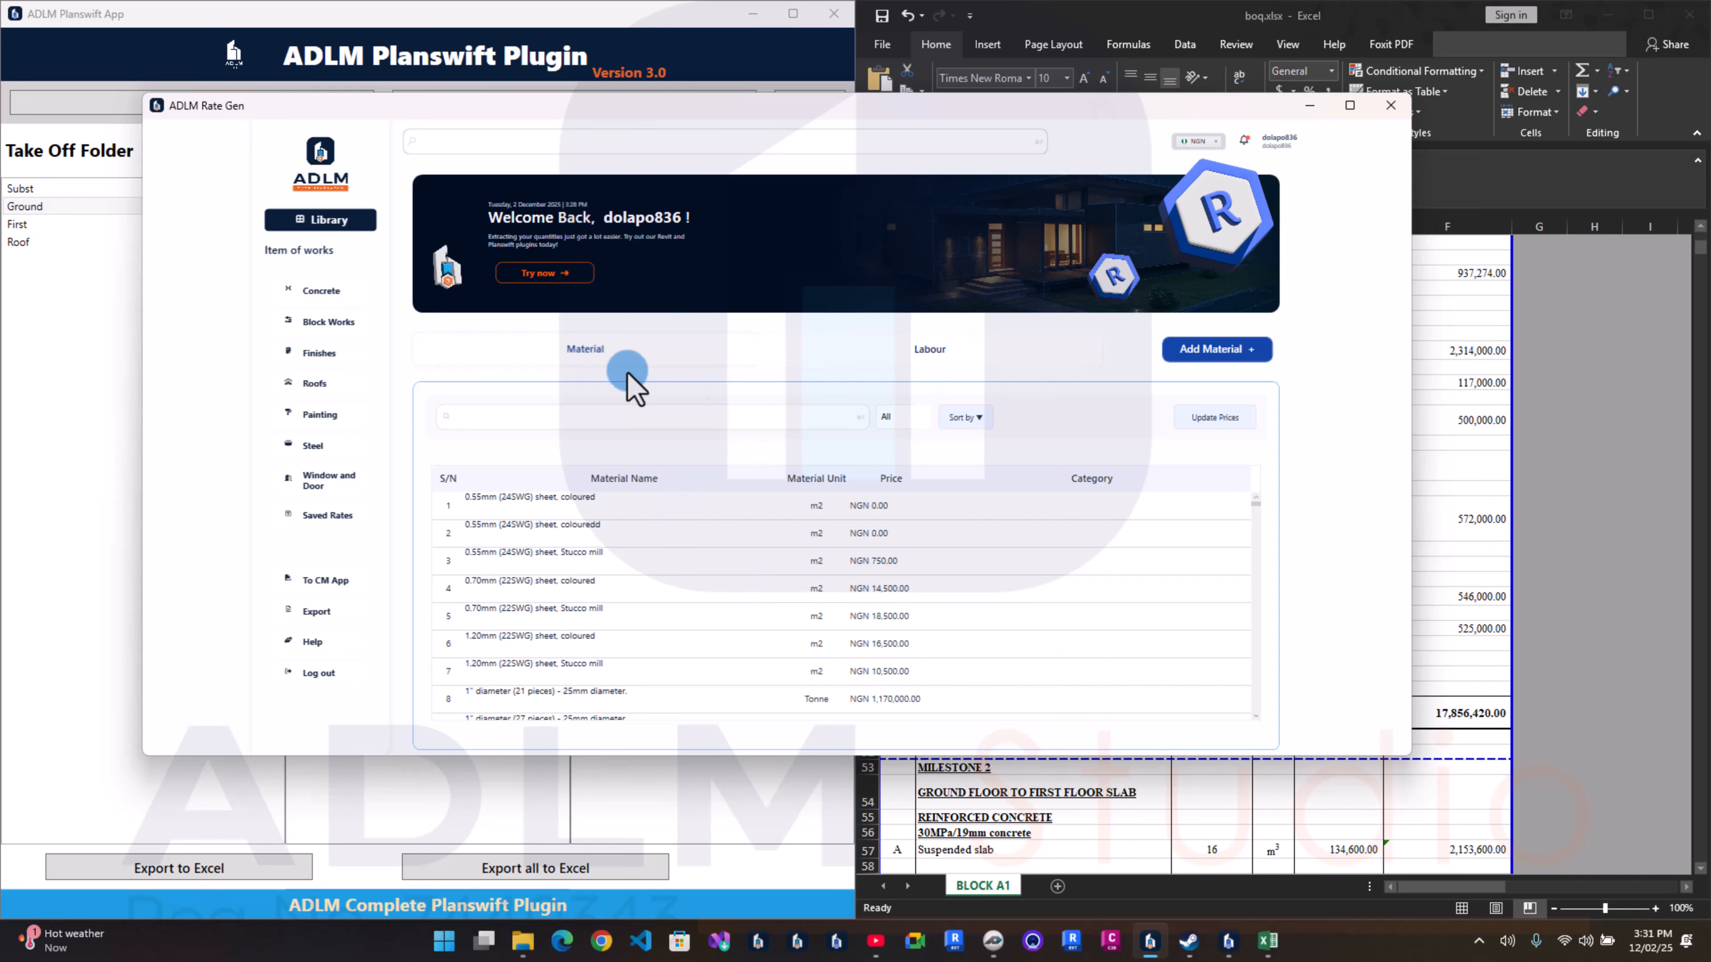
pyautogui.scroll(-5, 482, 560)
pyautogui.scroll(5, 482, 560)
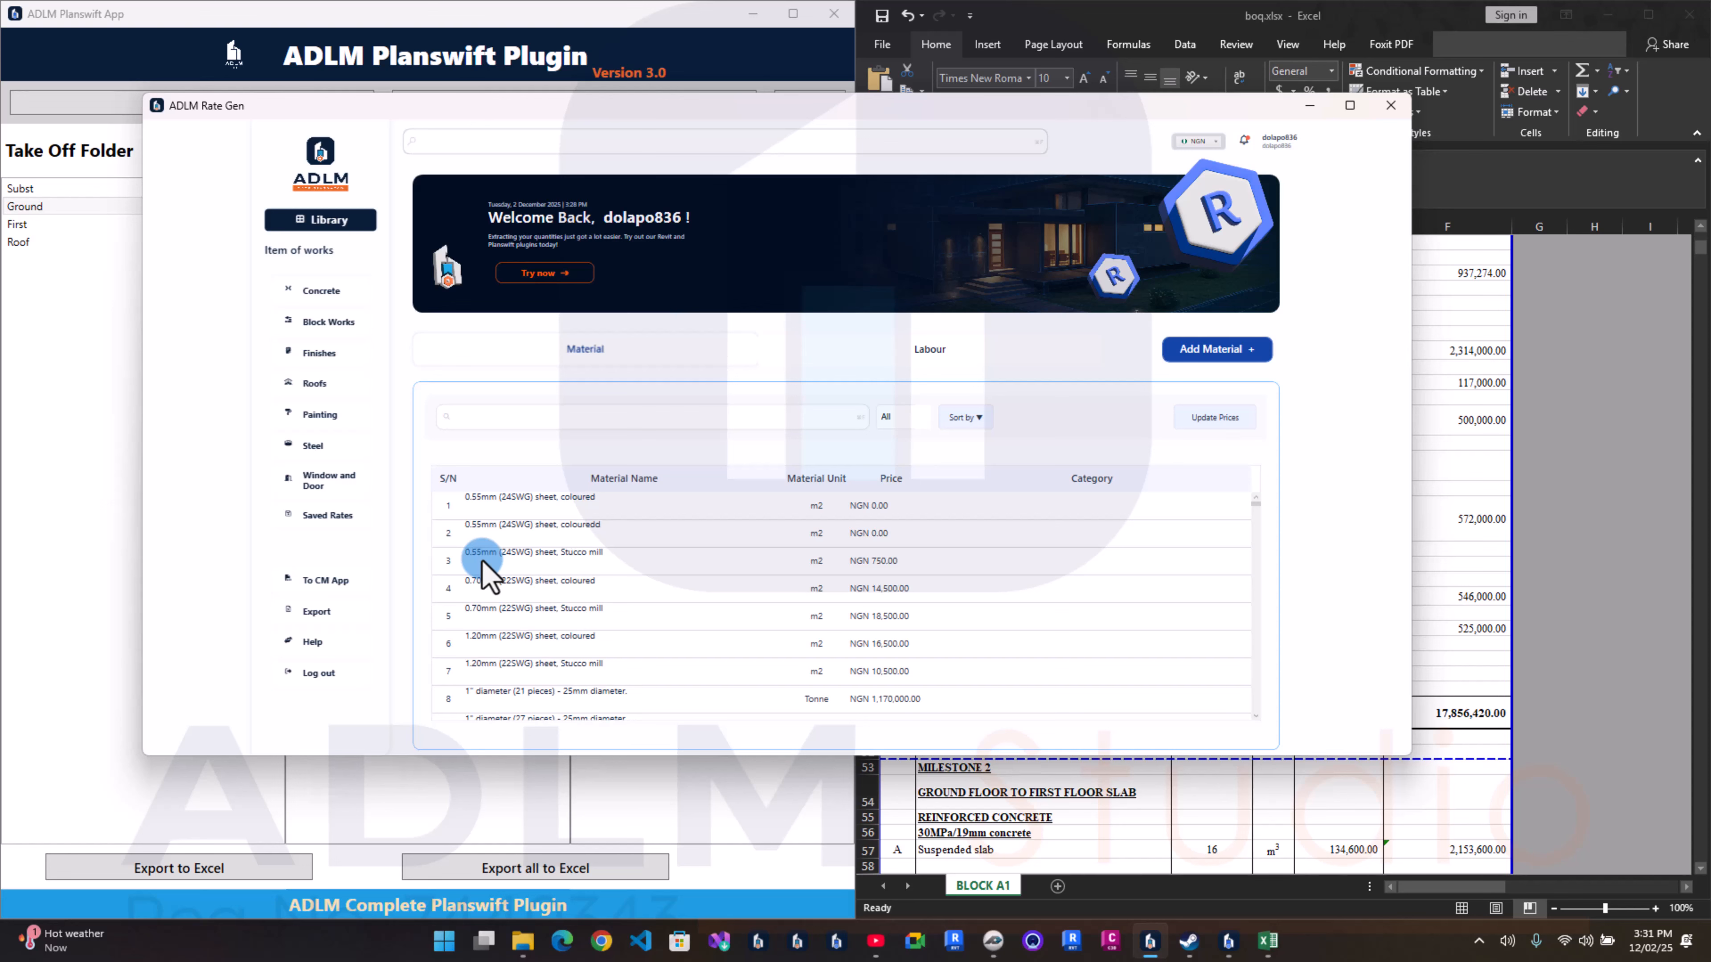
# Step: Display the Concreteworks Computation rates and check the profit percentage applied to them
pyautogui.click(320, 280)
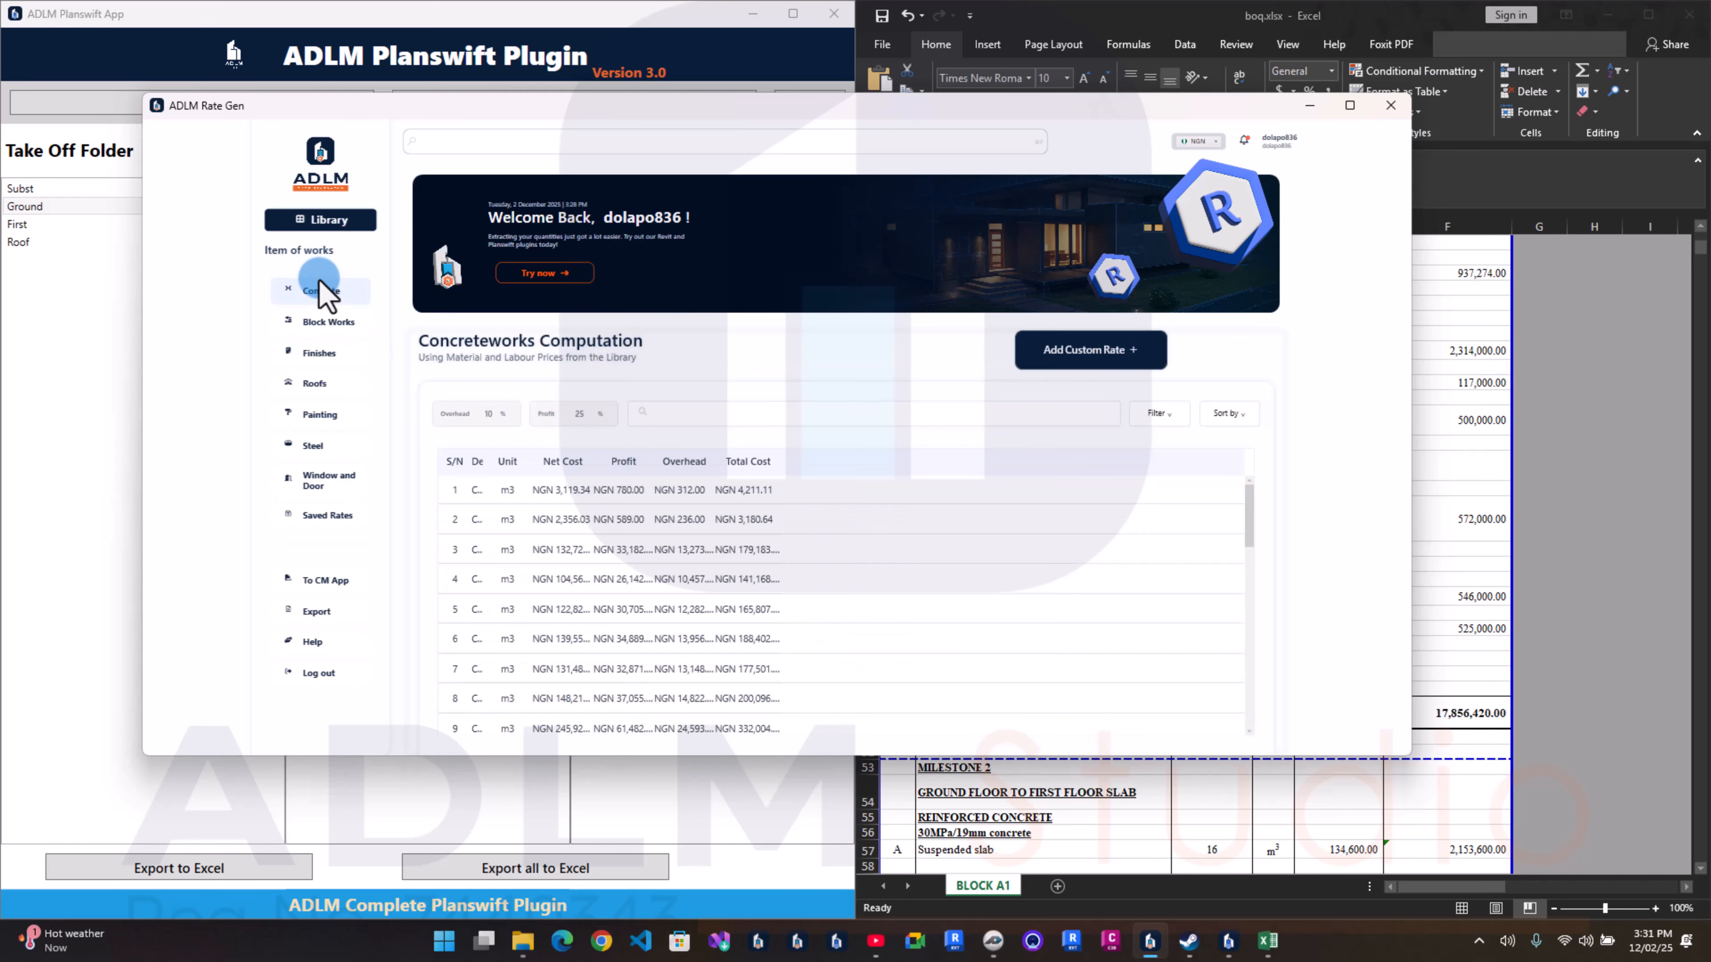
pyautogui.click(587, 424)
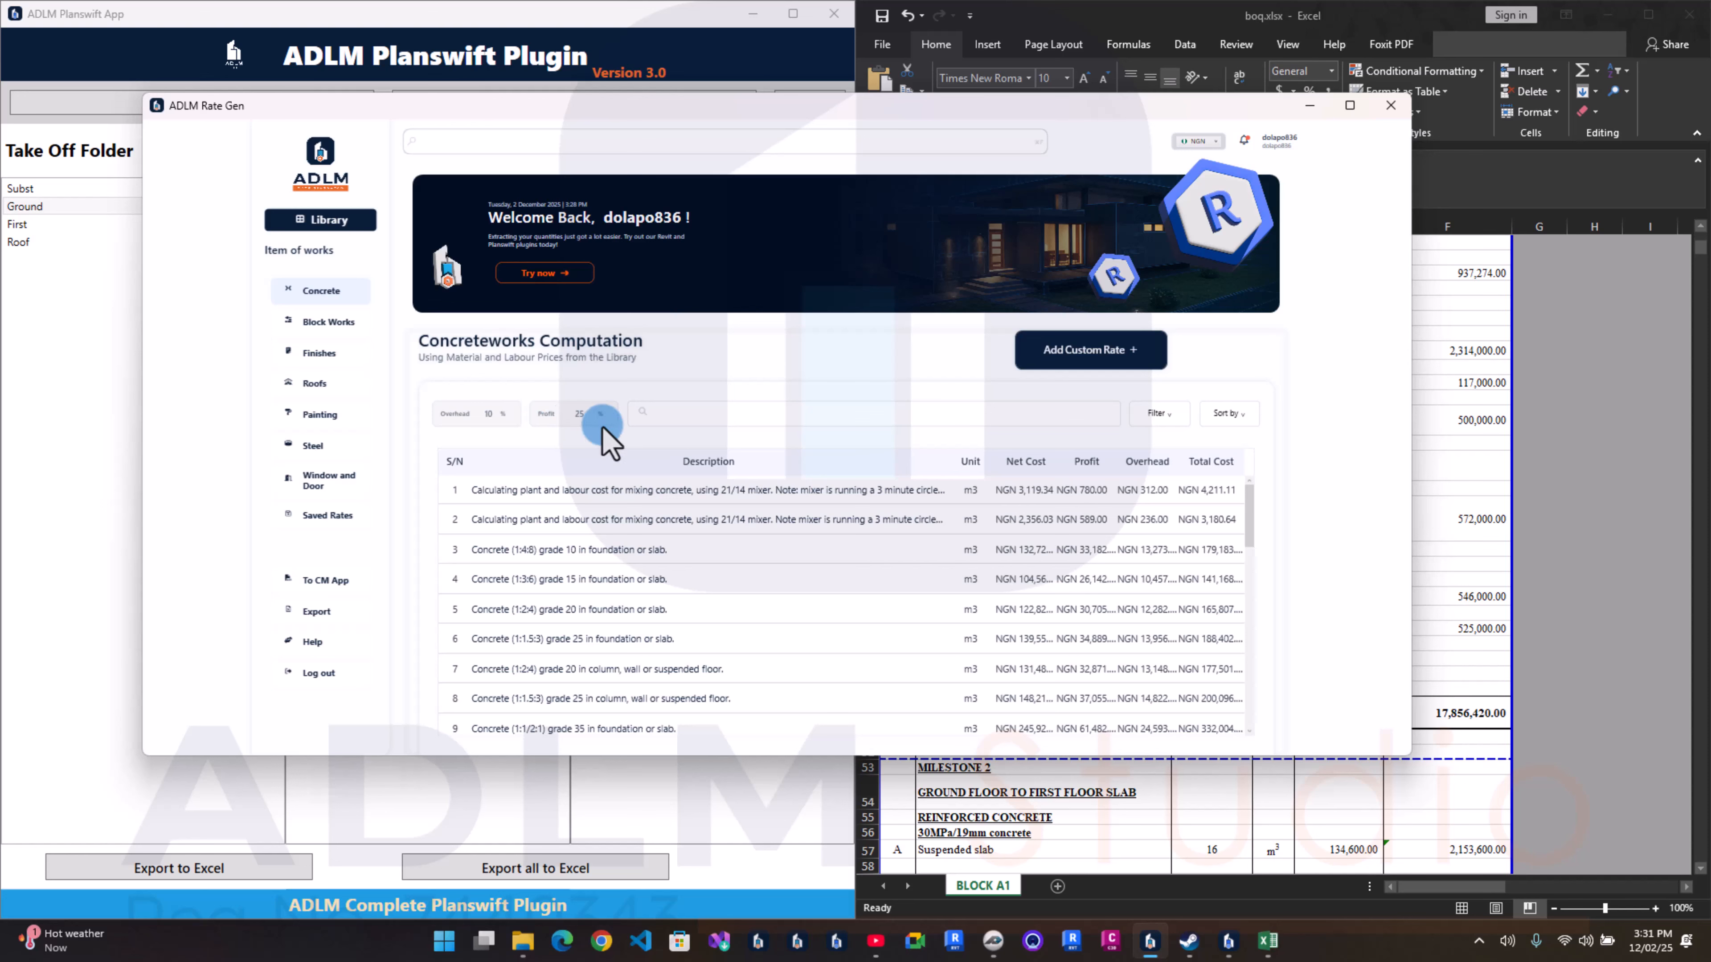
# Step: Set the profit for the Concreteworks Computation rates to 10% and minimise Rate Gen to return to boq.xlsx
pyautogui.write('10')
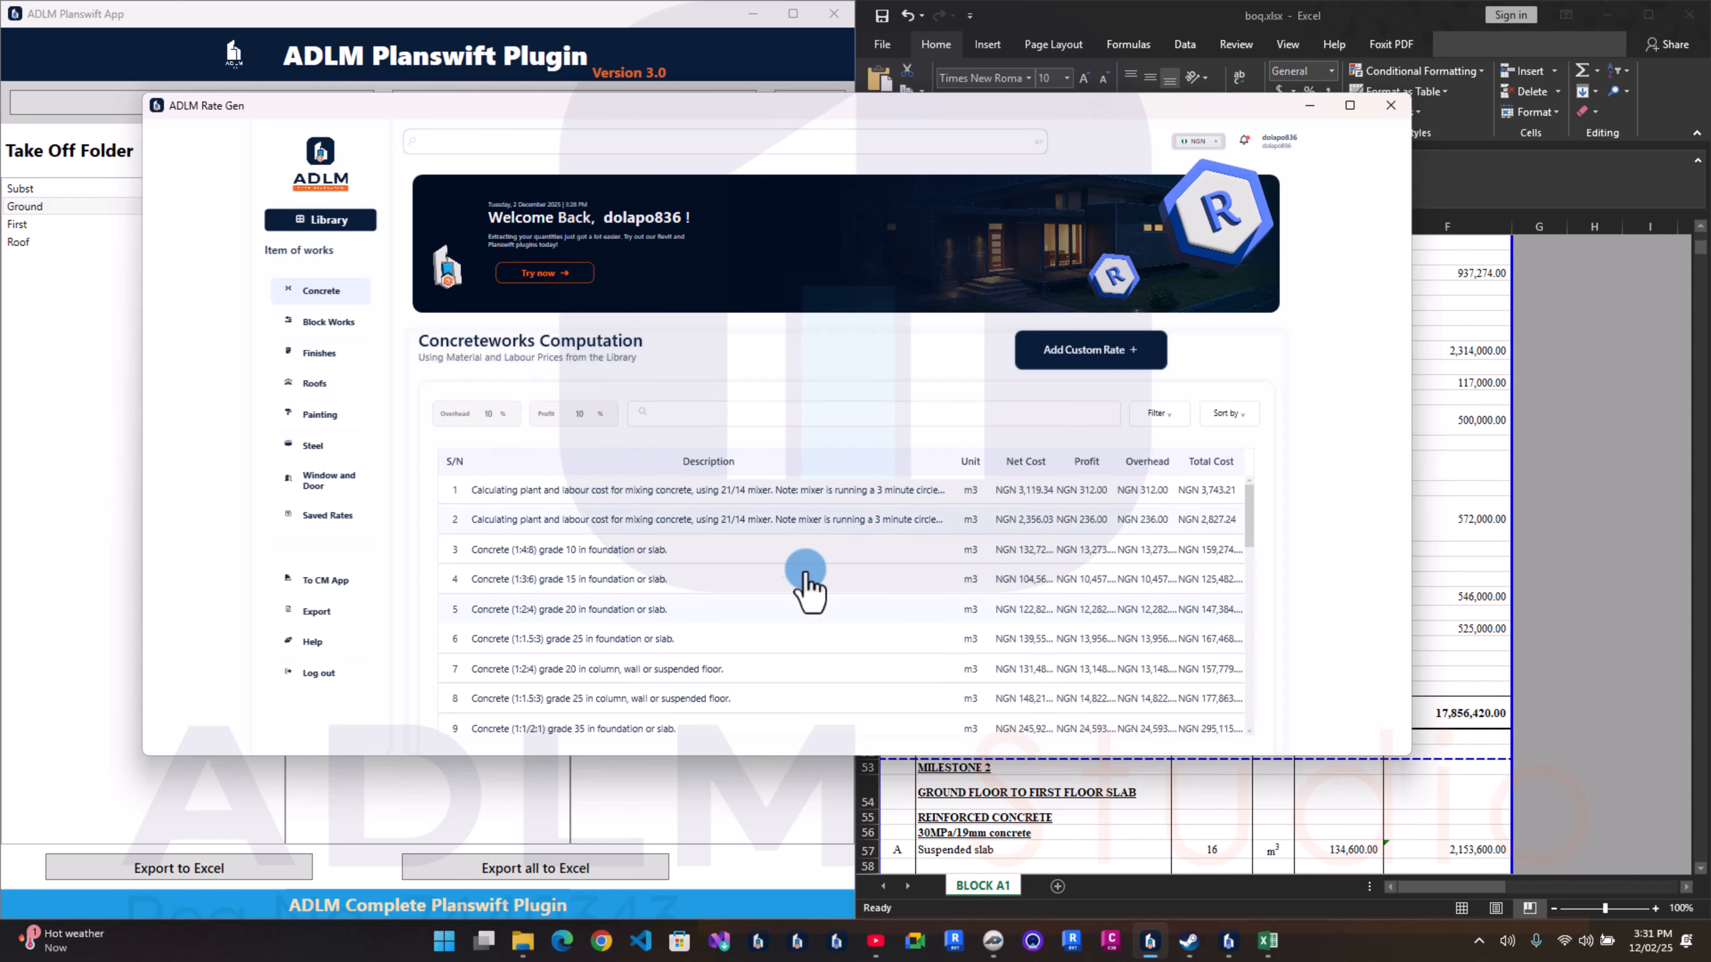
pyautogui.scroll(-2, 727, 593)
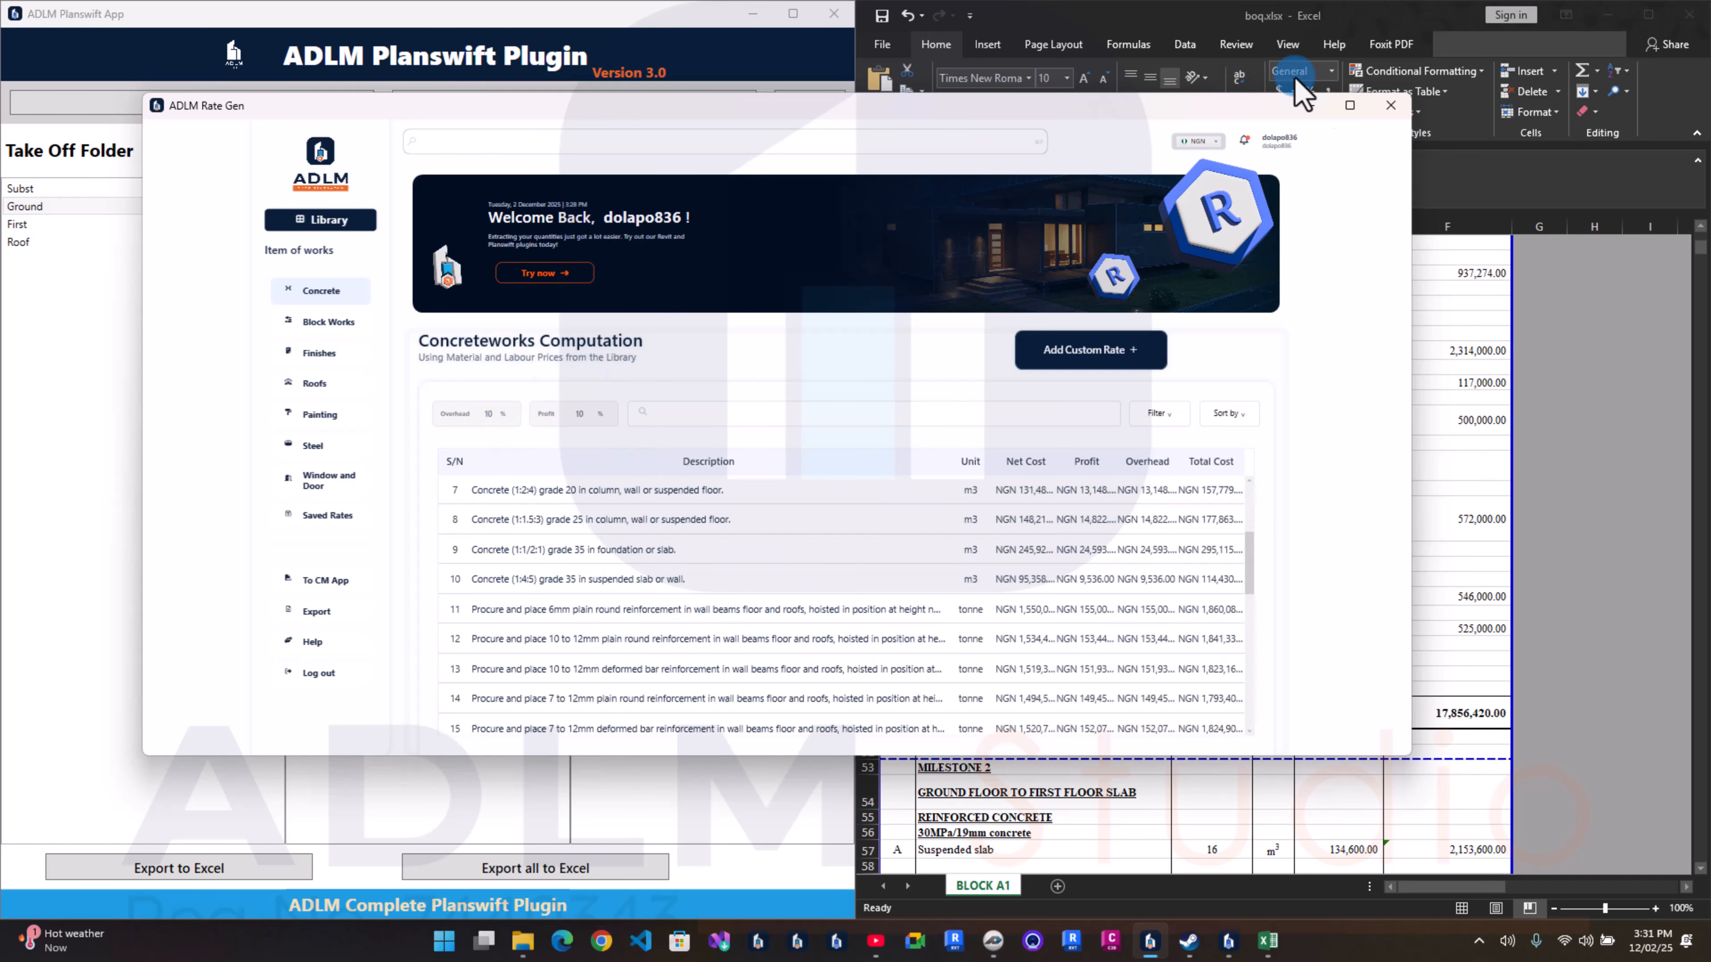
pyautogui.click(1309, 107)
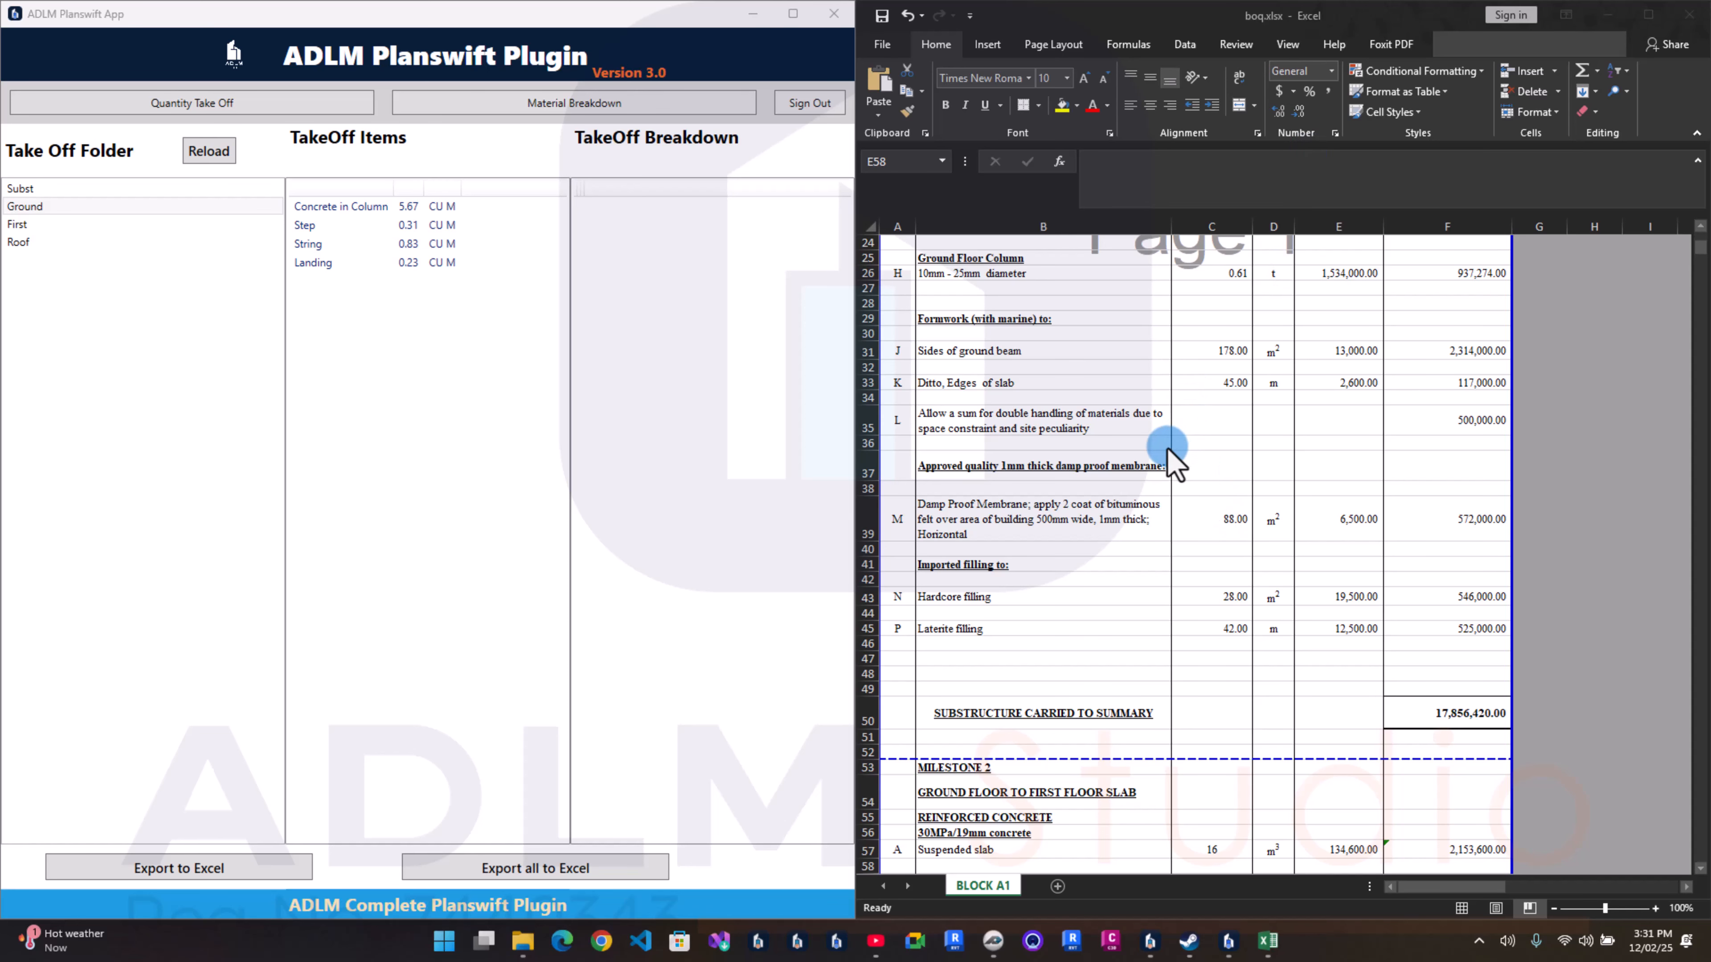
# Step: Replace the broken rate reference for Stairs including landings in E61 with a link to the Beams and inverted beams rate
pyautogui.scroll(-1, 1145, 472)
pyautogui.scroll(-2, 1317, 535)
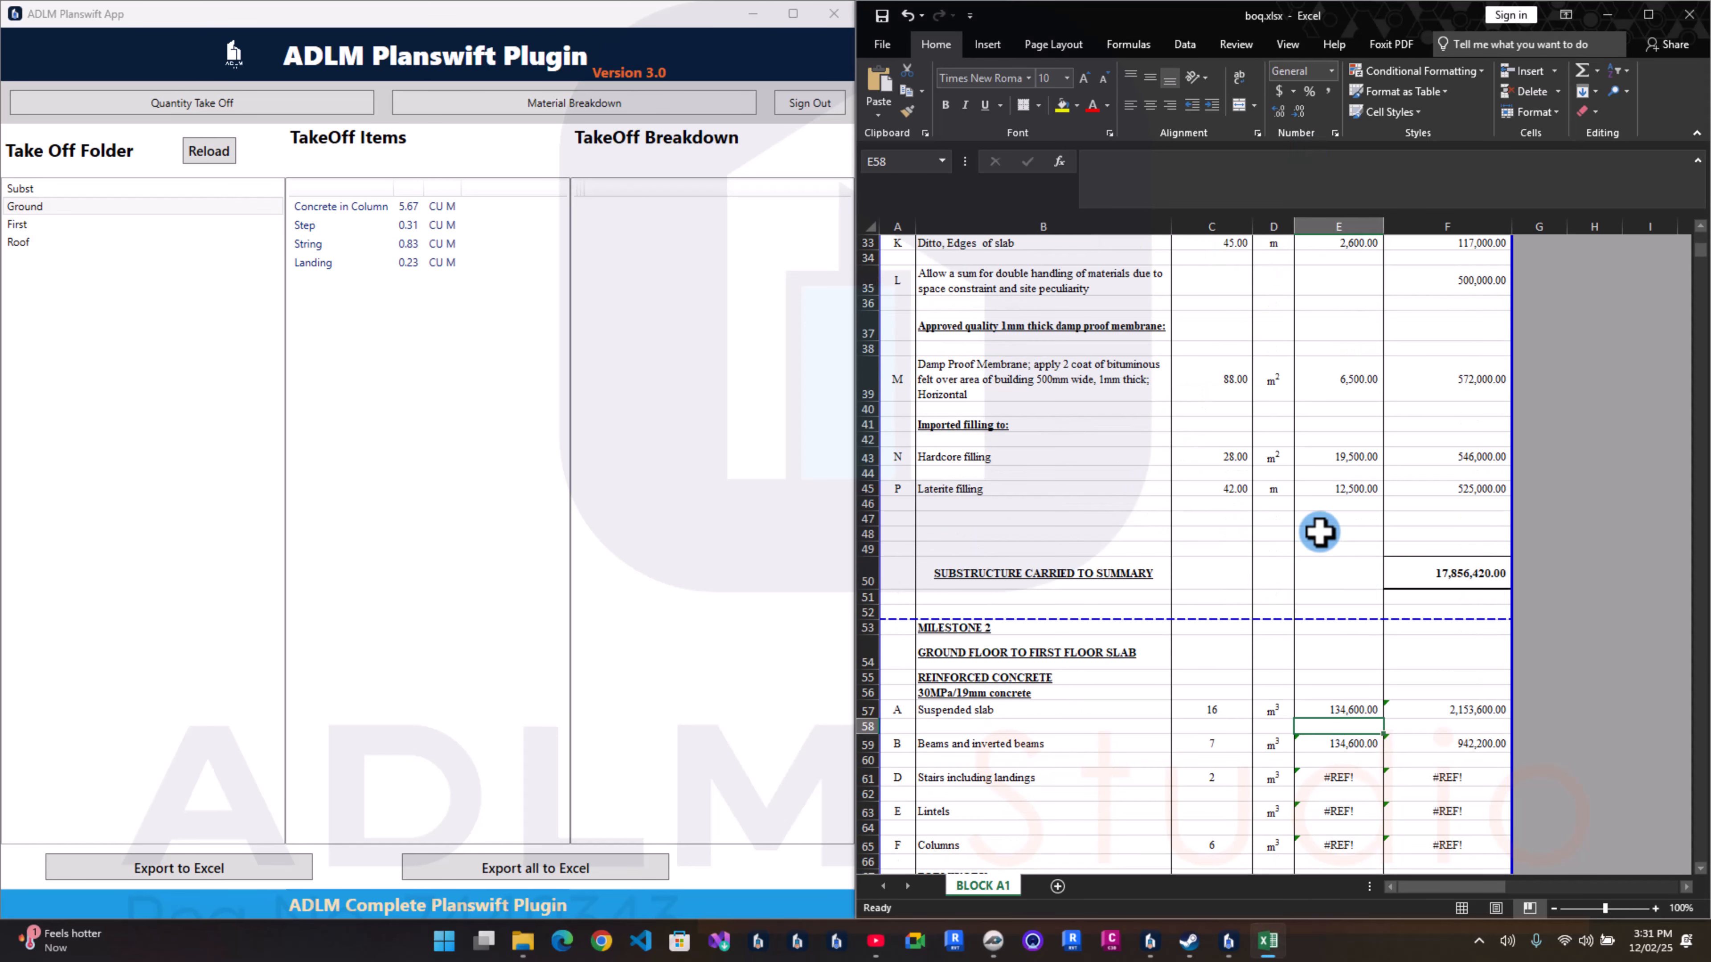
pyautogui.click(1328, 774)
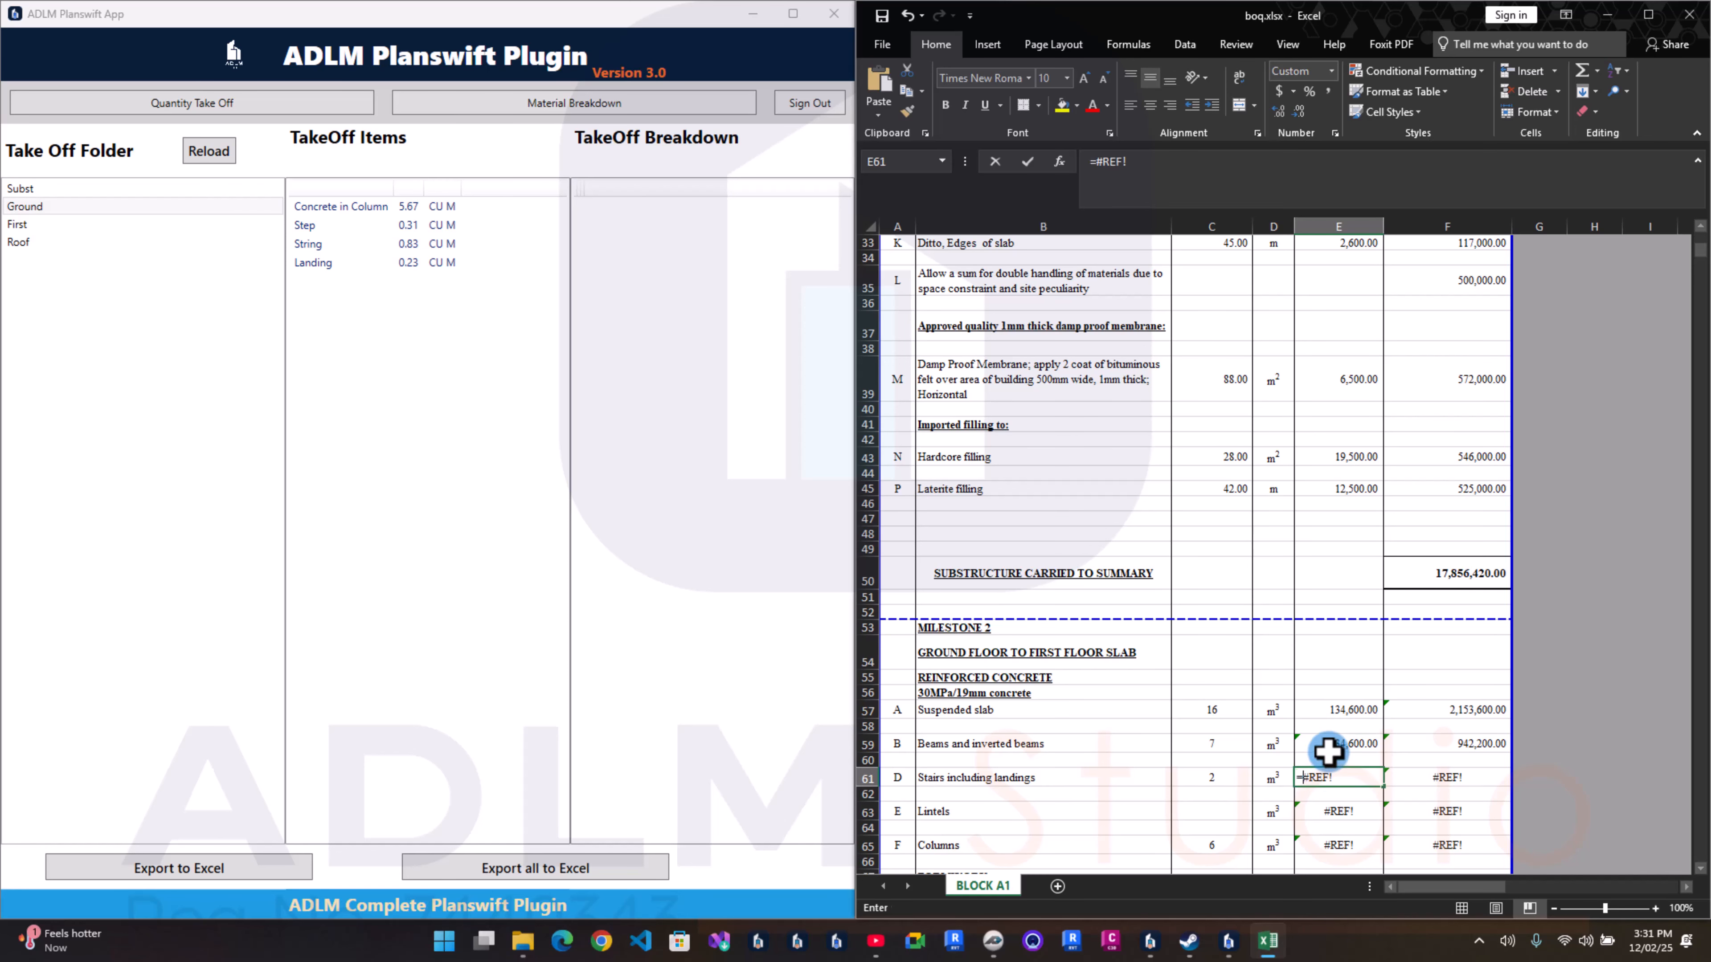
pyautogui.write('=')
pyautogui.press('Return')
pyautogui.scroll(-3, 1310, 754)
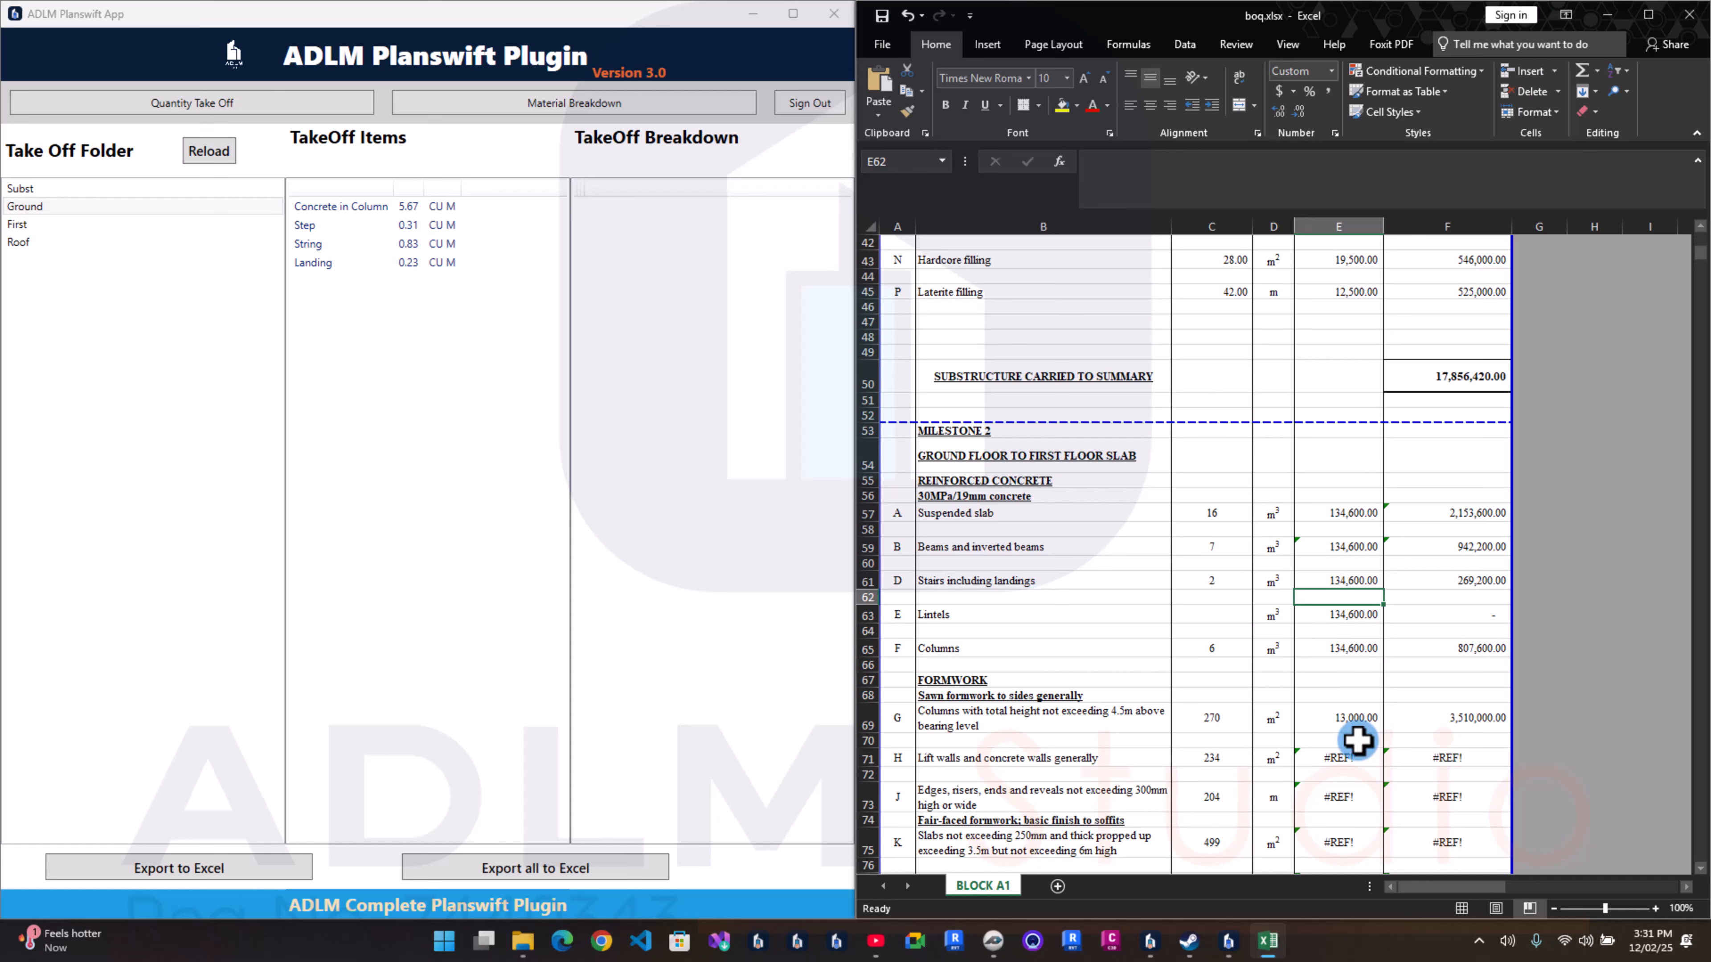
# Step: Link the formwork rate for Lift walls and concrete walls in E71 to the column formwork rate with =E69
pyautogui.click(1359, 724)
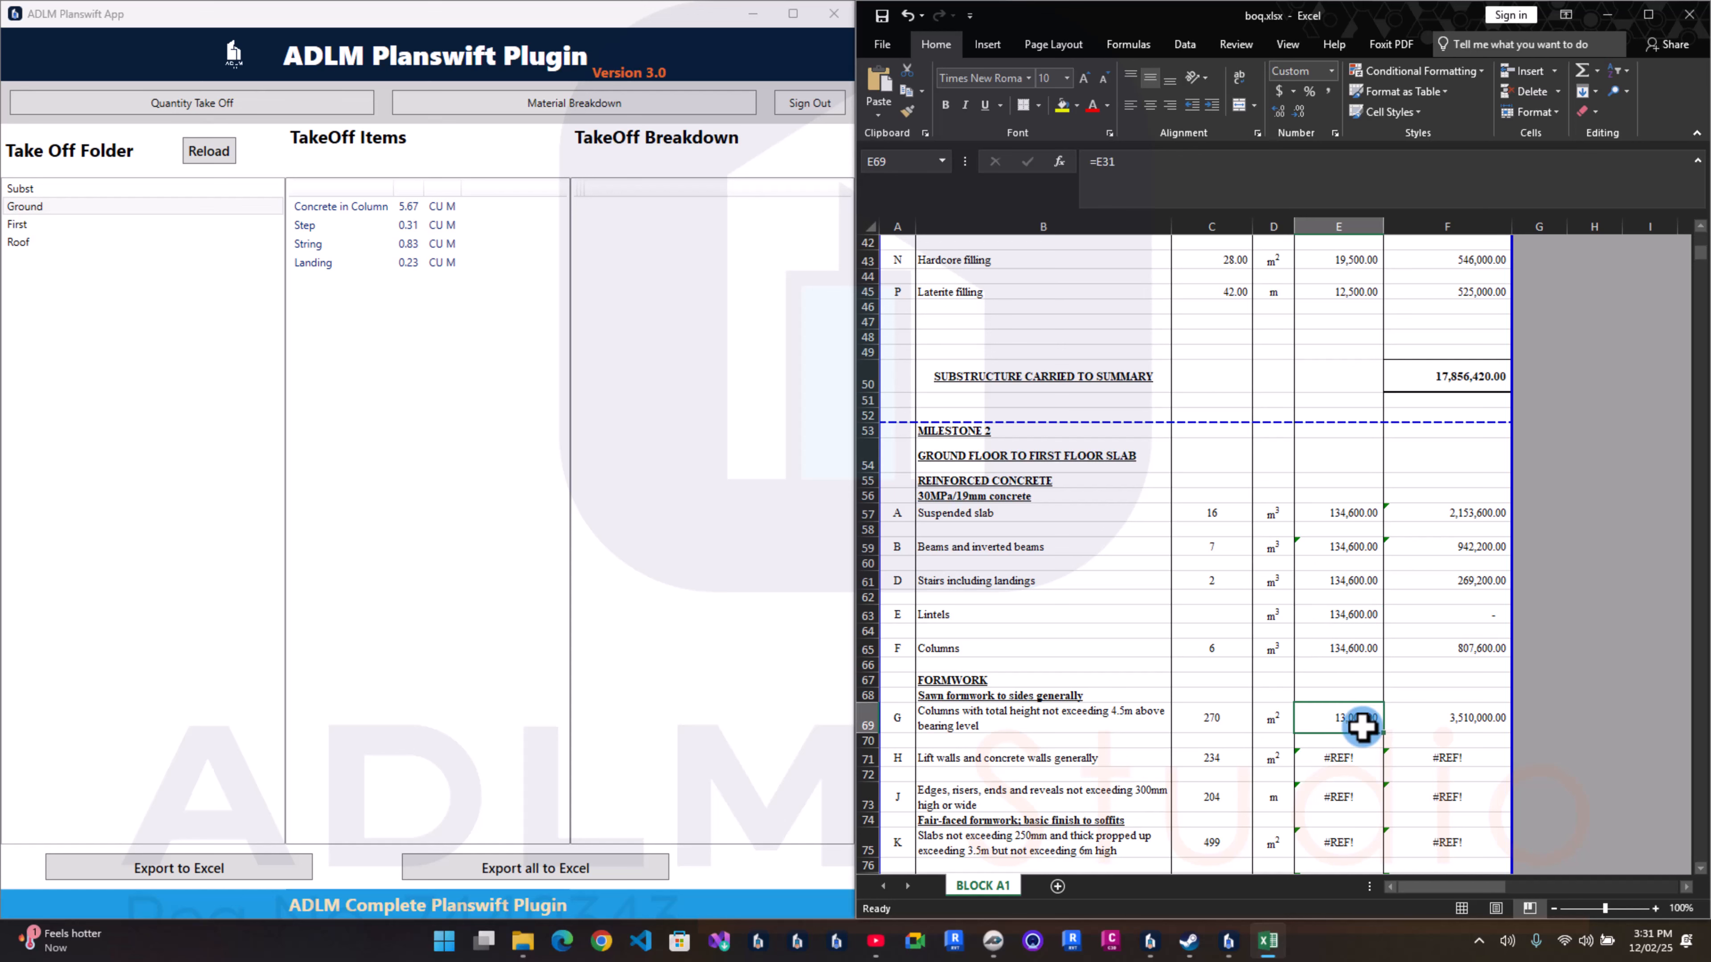
pyautogui.click(1357, 760)
pyautogui.write('=')
pyautogui.click(1355, 718)
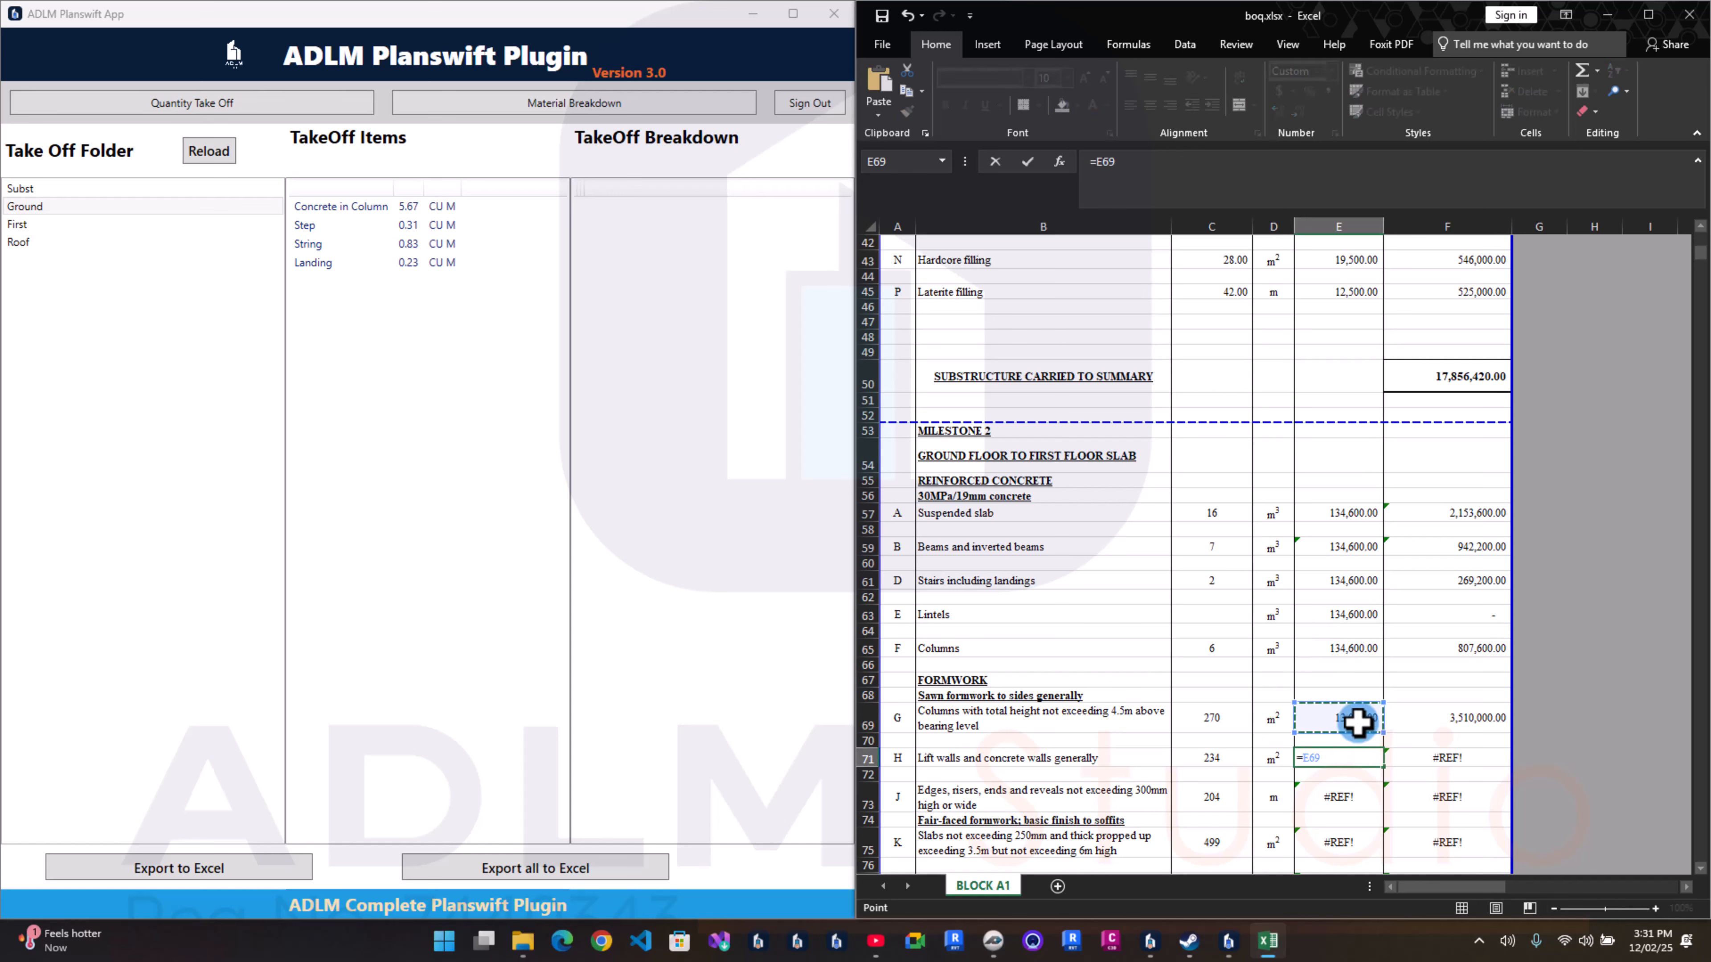
pyautogui.press('Return')
pyautogui.scroll(-2, 1312, 717)
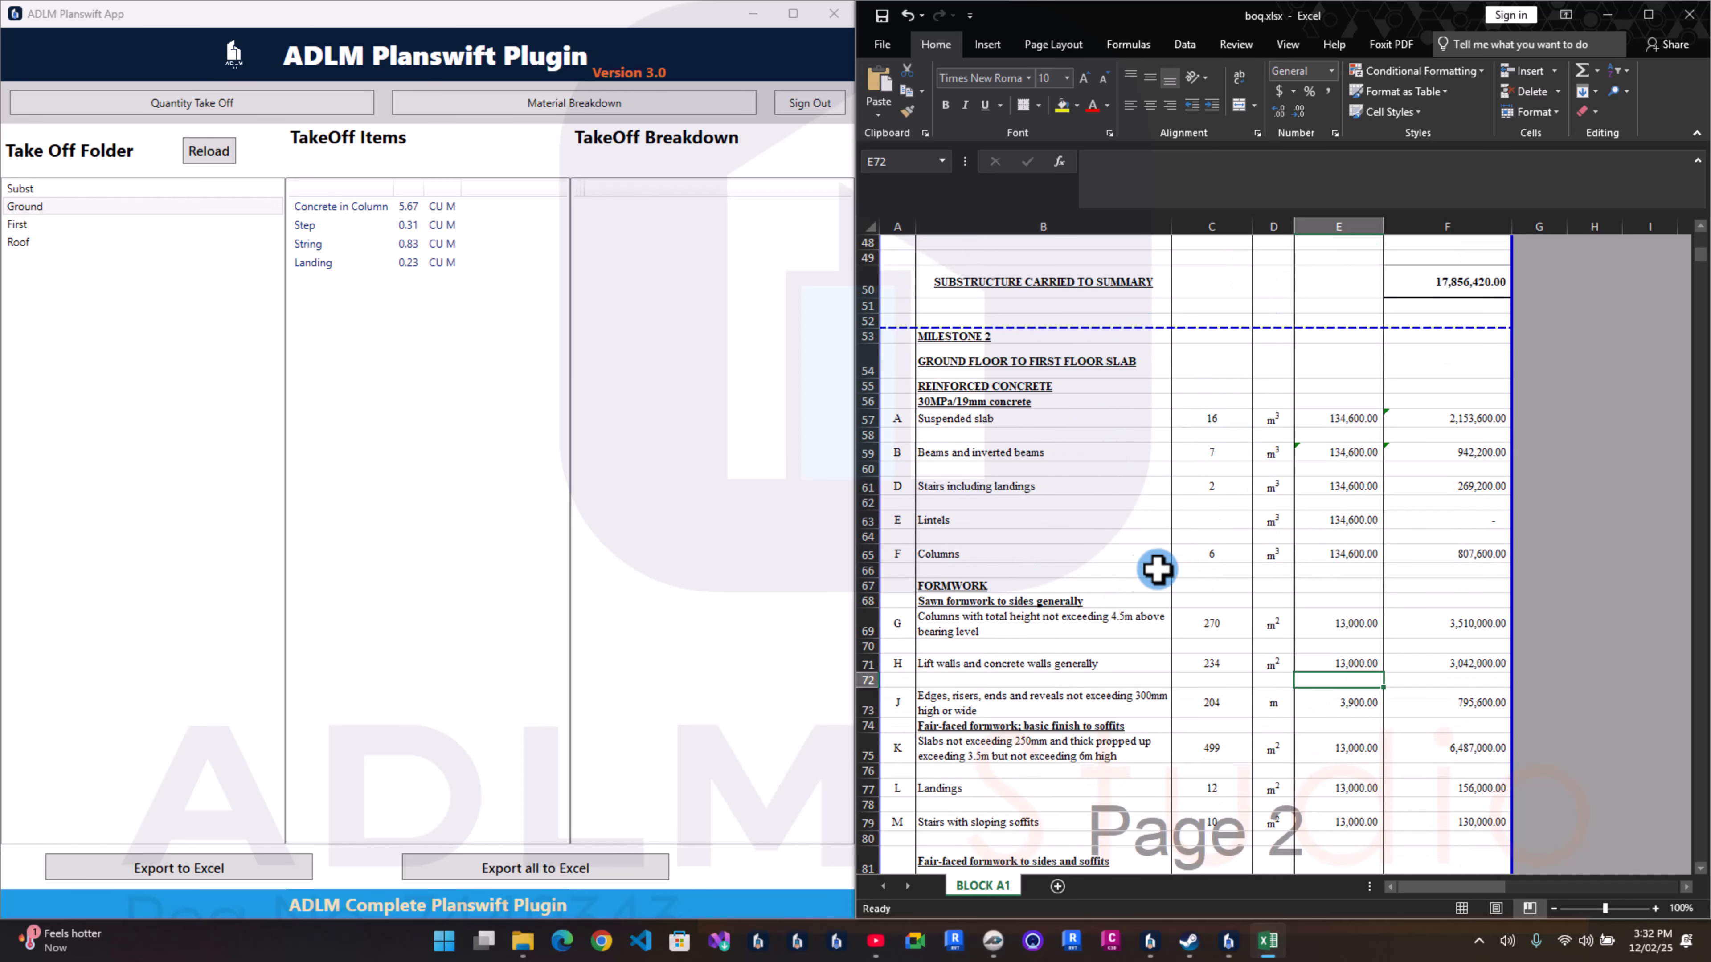
# Step: Enter 99 as the column formwork quantity in C69 from the Ground folder's Concrete in Column take-off breakdown
pyautogui.scroll(-2, 1027, 645)
pyautogui.click(303, 206)
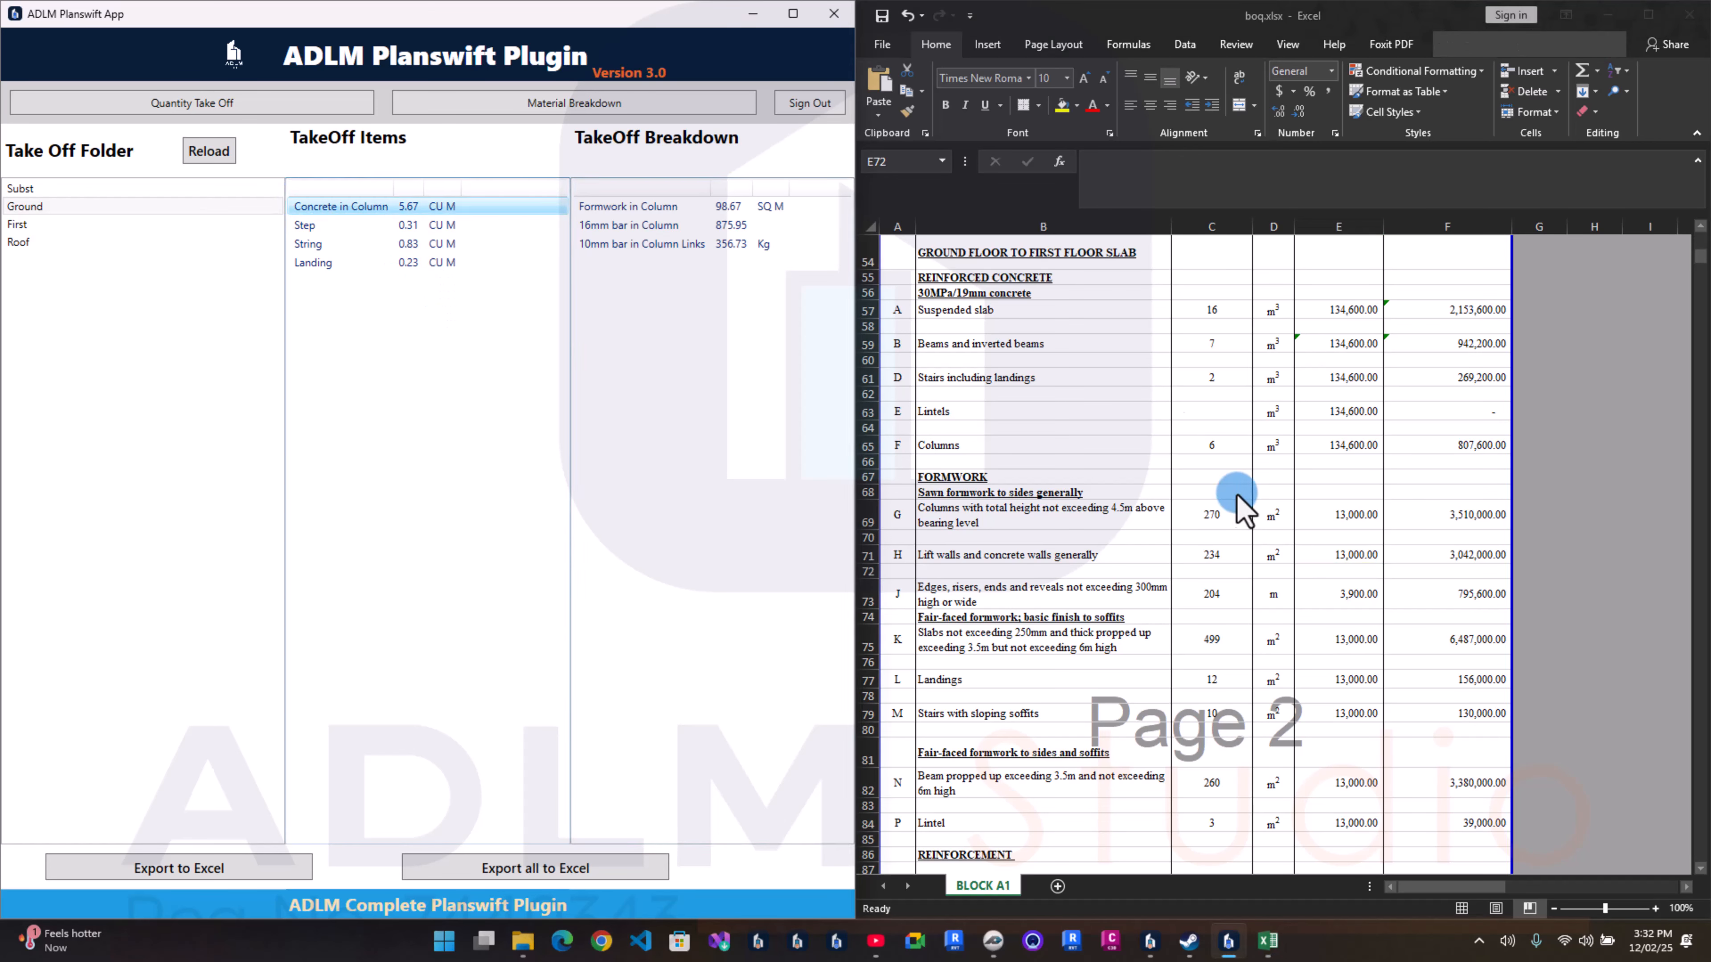
pyautogui.click(1218, 544)
pyautogui.click(1216, 514)
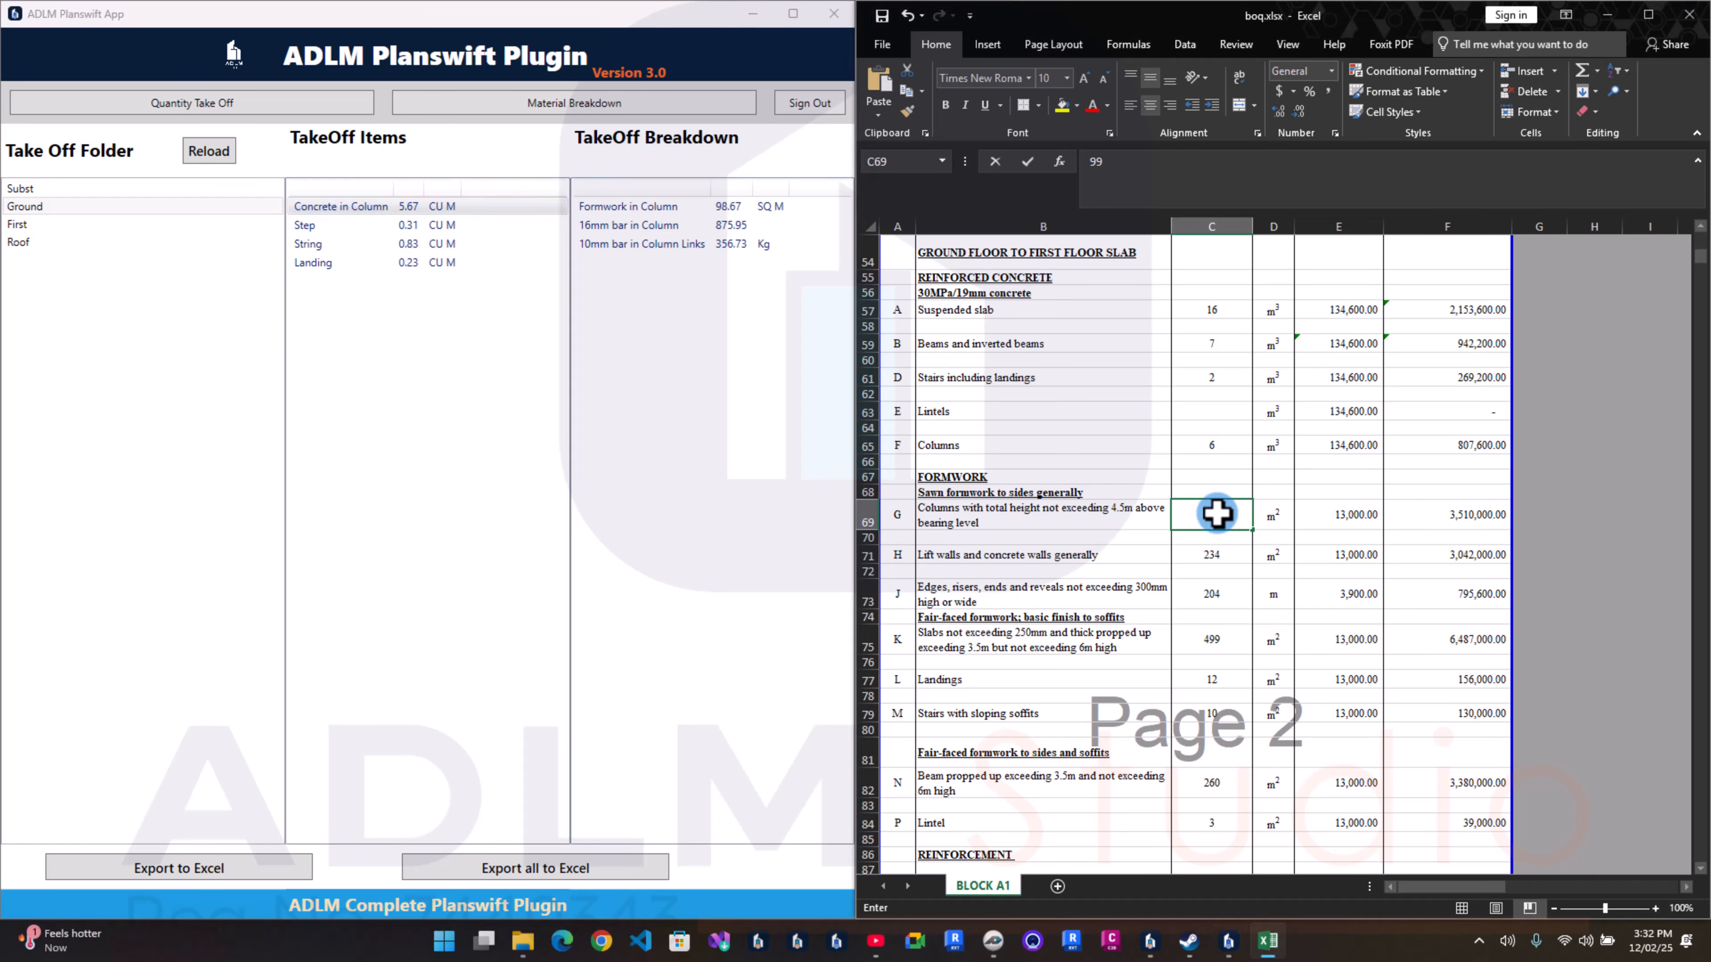
pyautogui.press('Return')
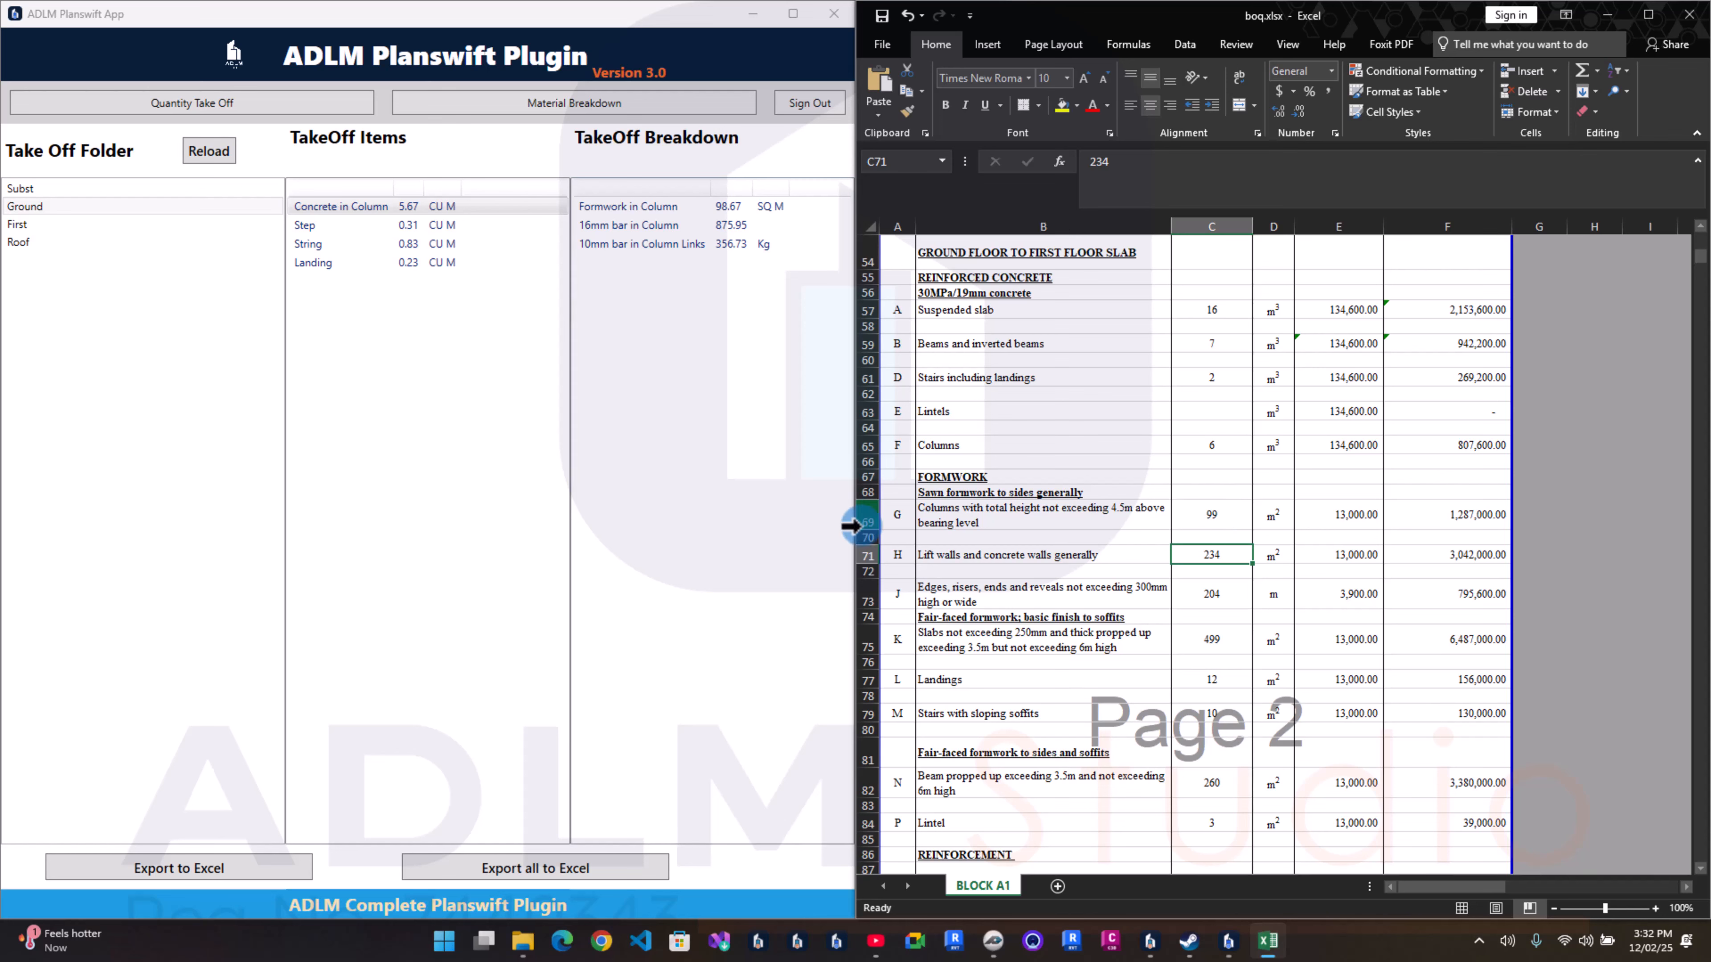
# Step: Delete rows 70 and 71 containing the Lift walls and concrete walls formwork item
pyautogui.moveTo(868, 537); pyautogui.dragTo(867, 554)
pyautogui.rightClick(866, 554)
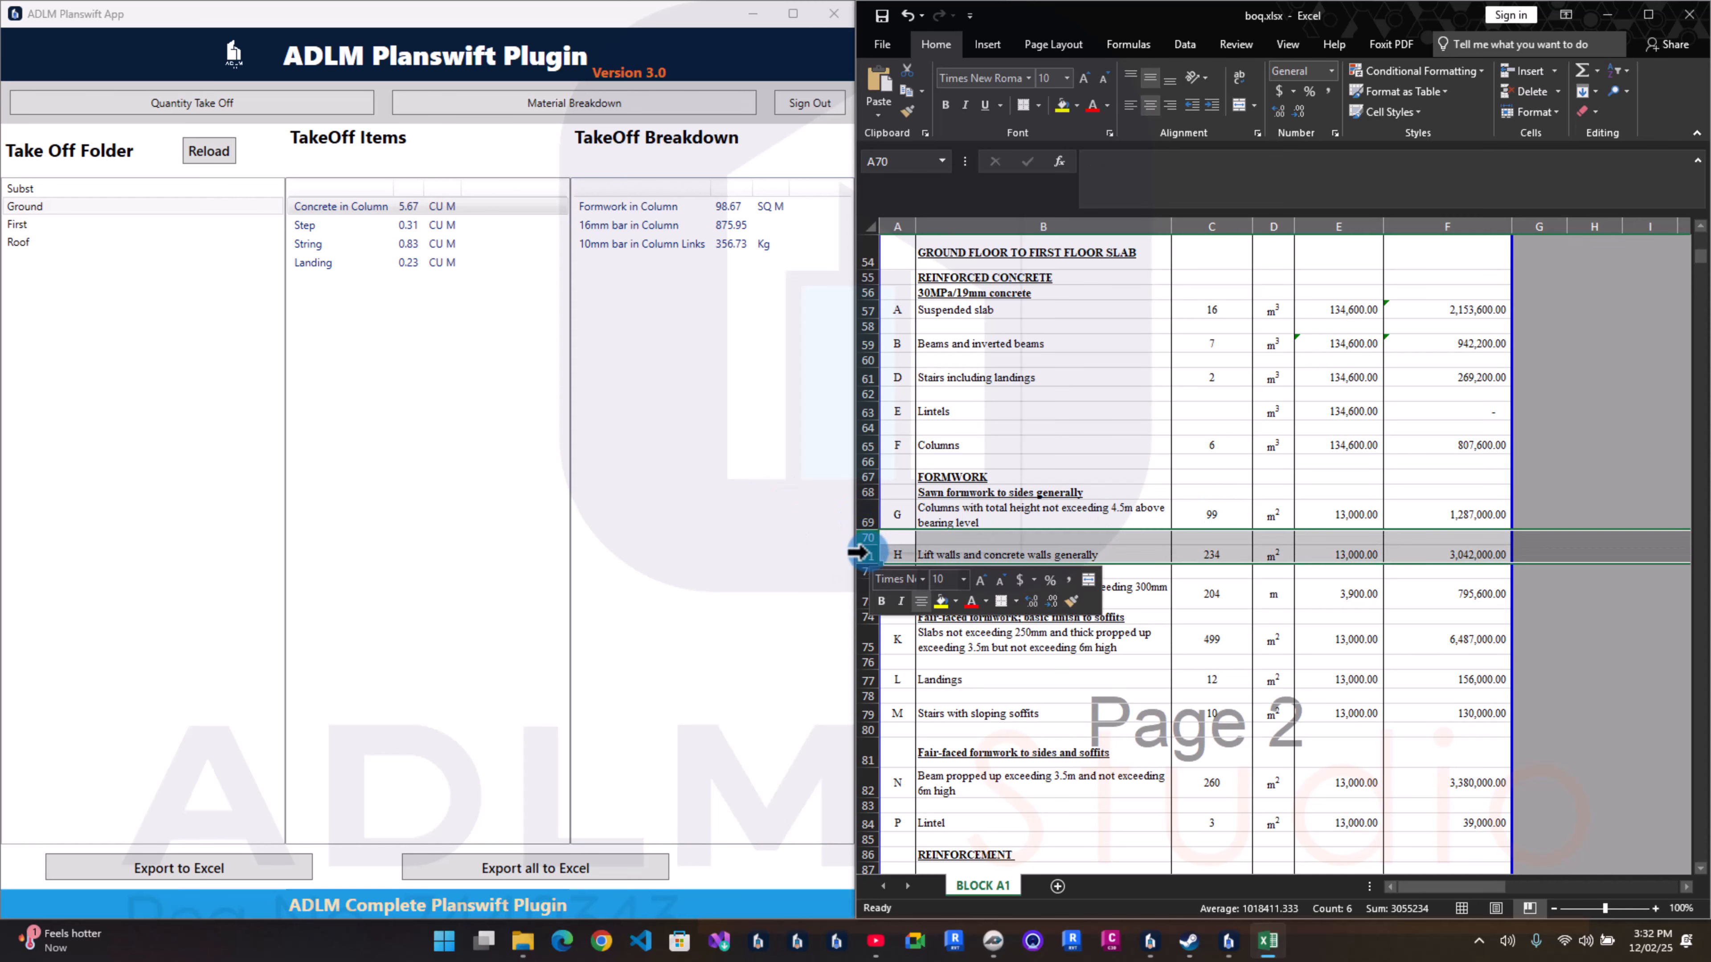
pyautogui.click(911, 323)
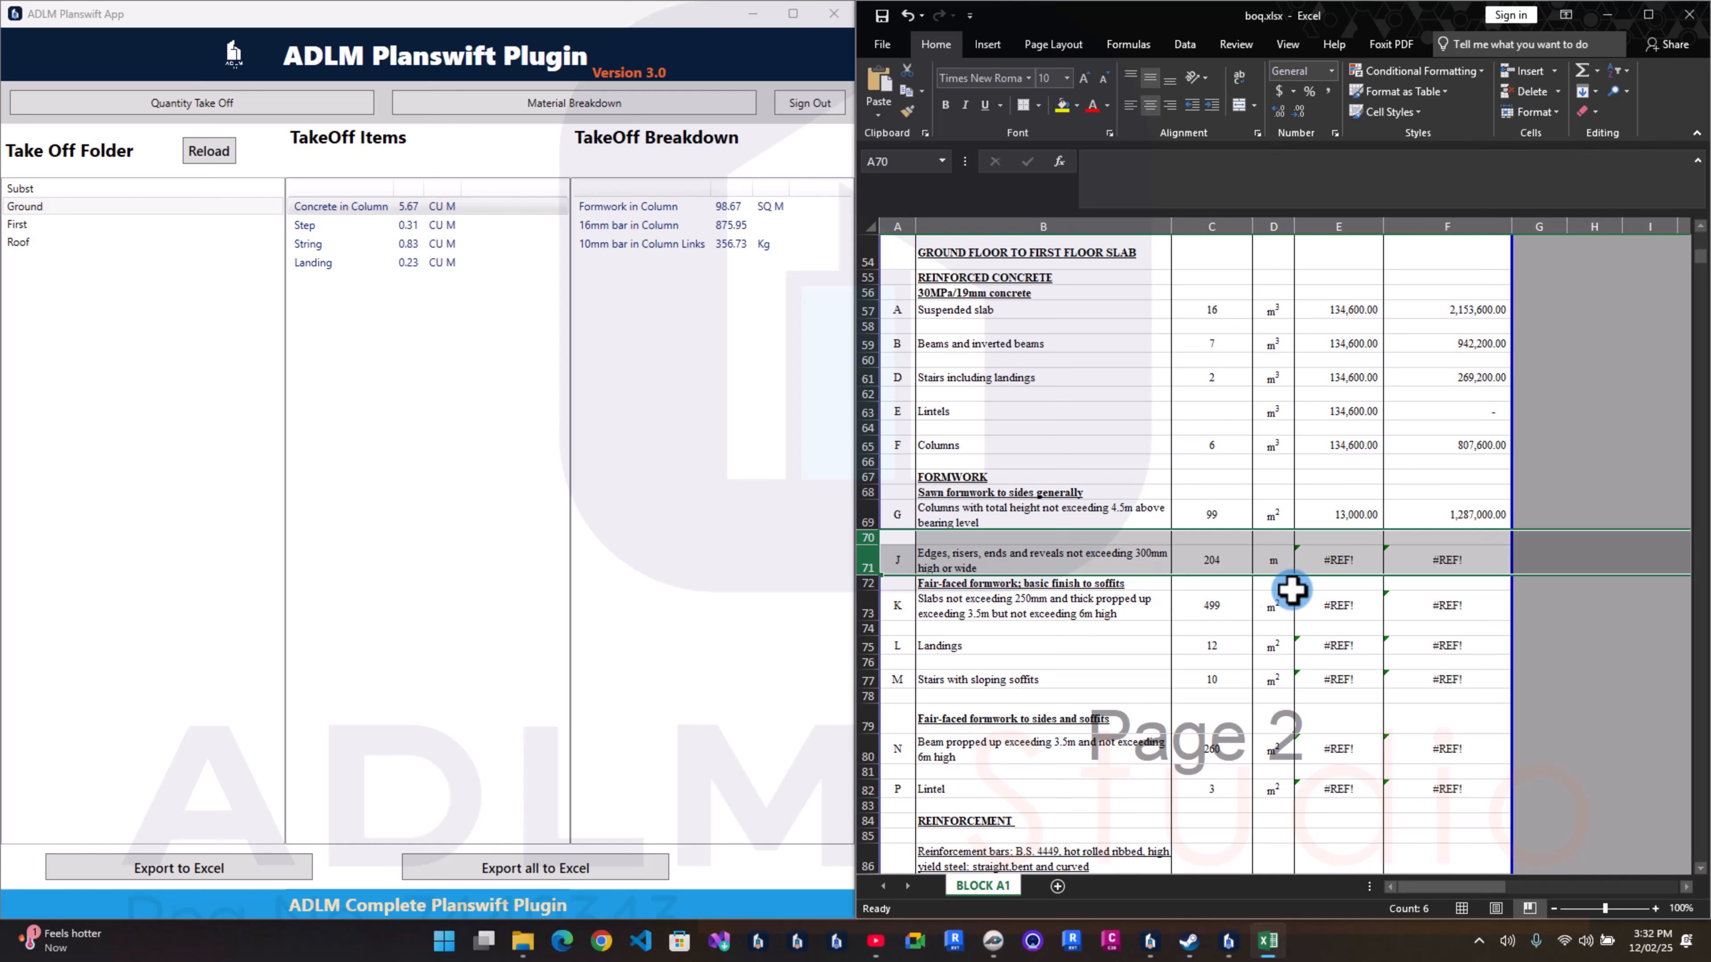
# Step: Start the Edges, risers, ends and reveals quantity in C71 with =4+, using the thread formwork from the Ground folder's Step item
pyautogui.click(1210, 557)
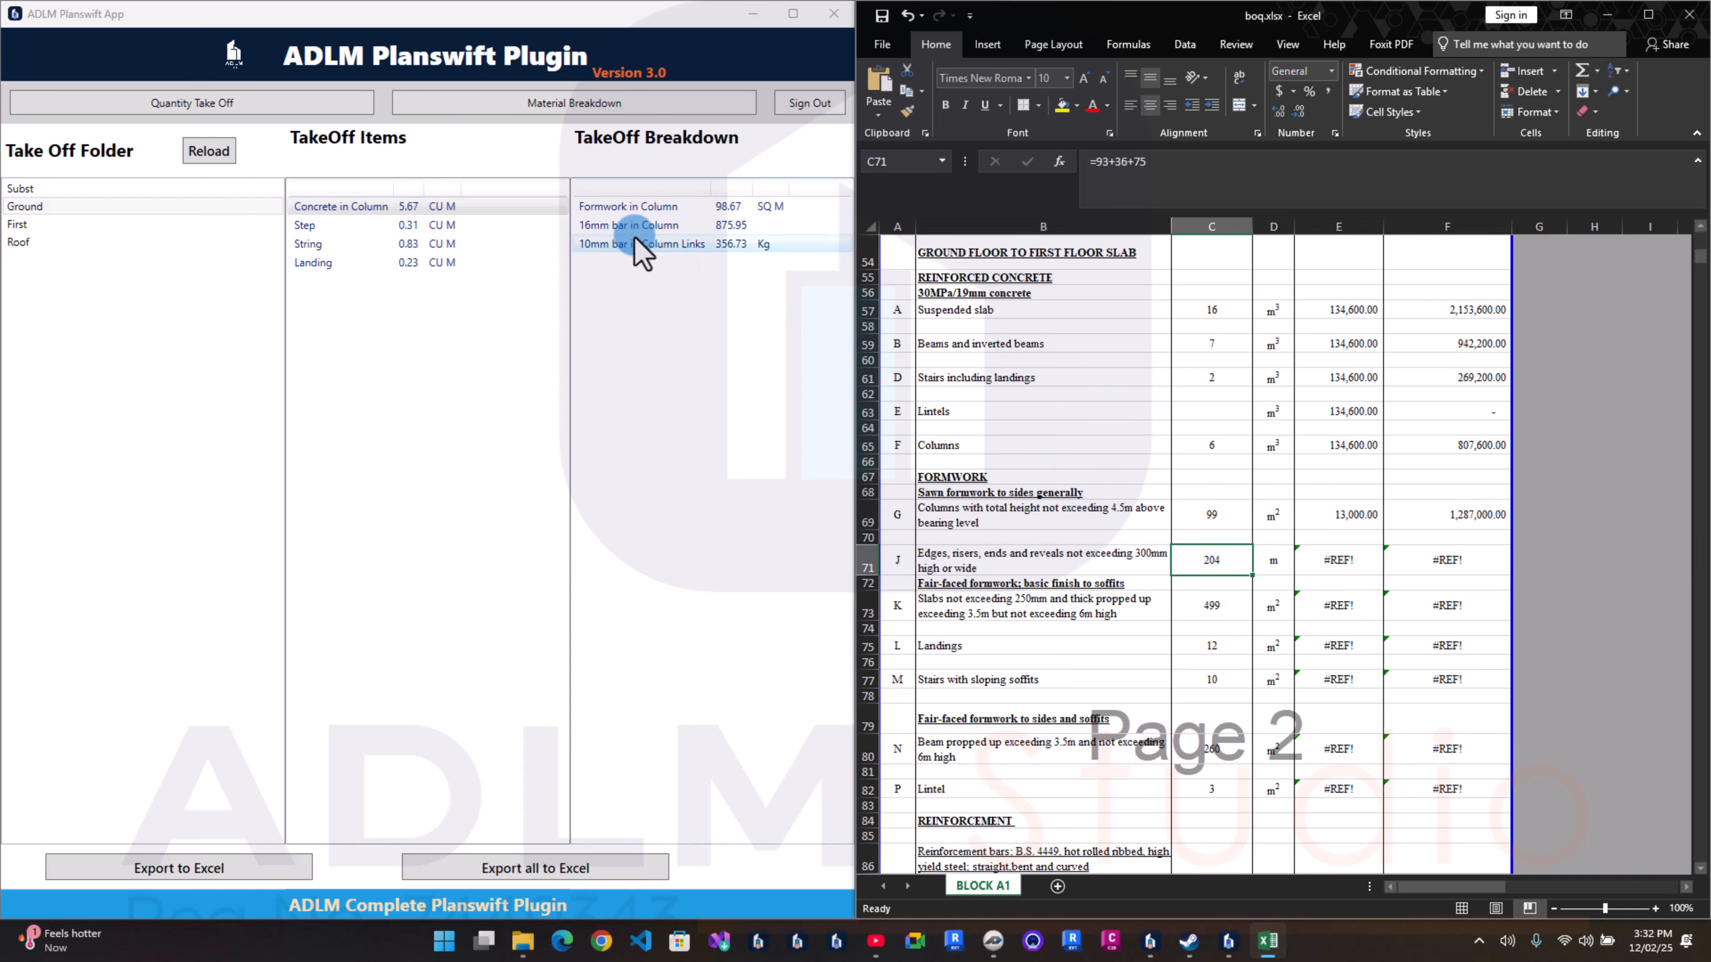
pyautogui.click(424, 224)
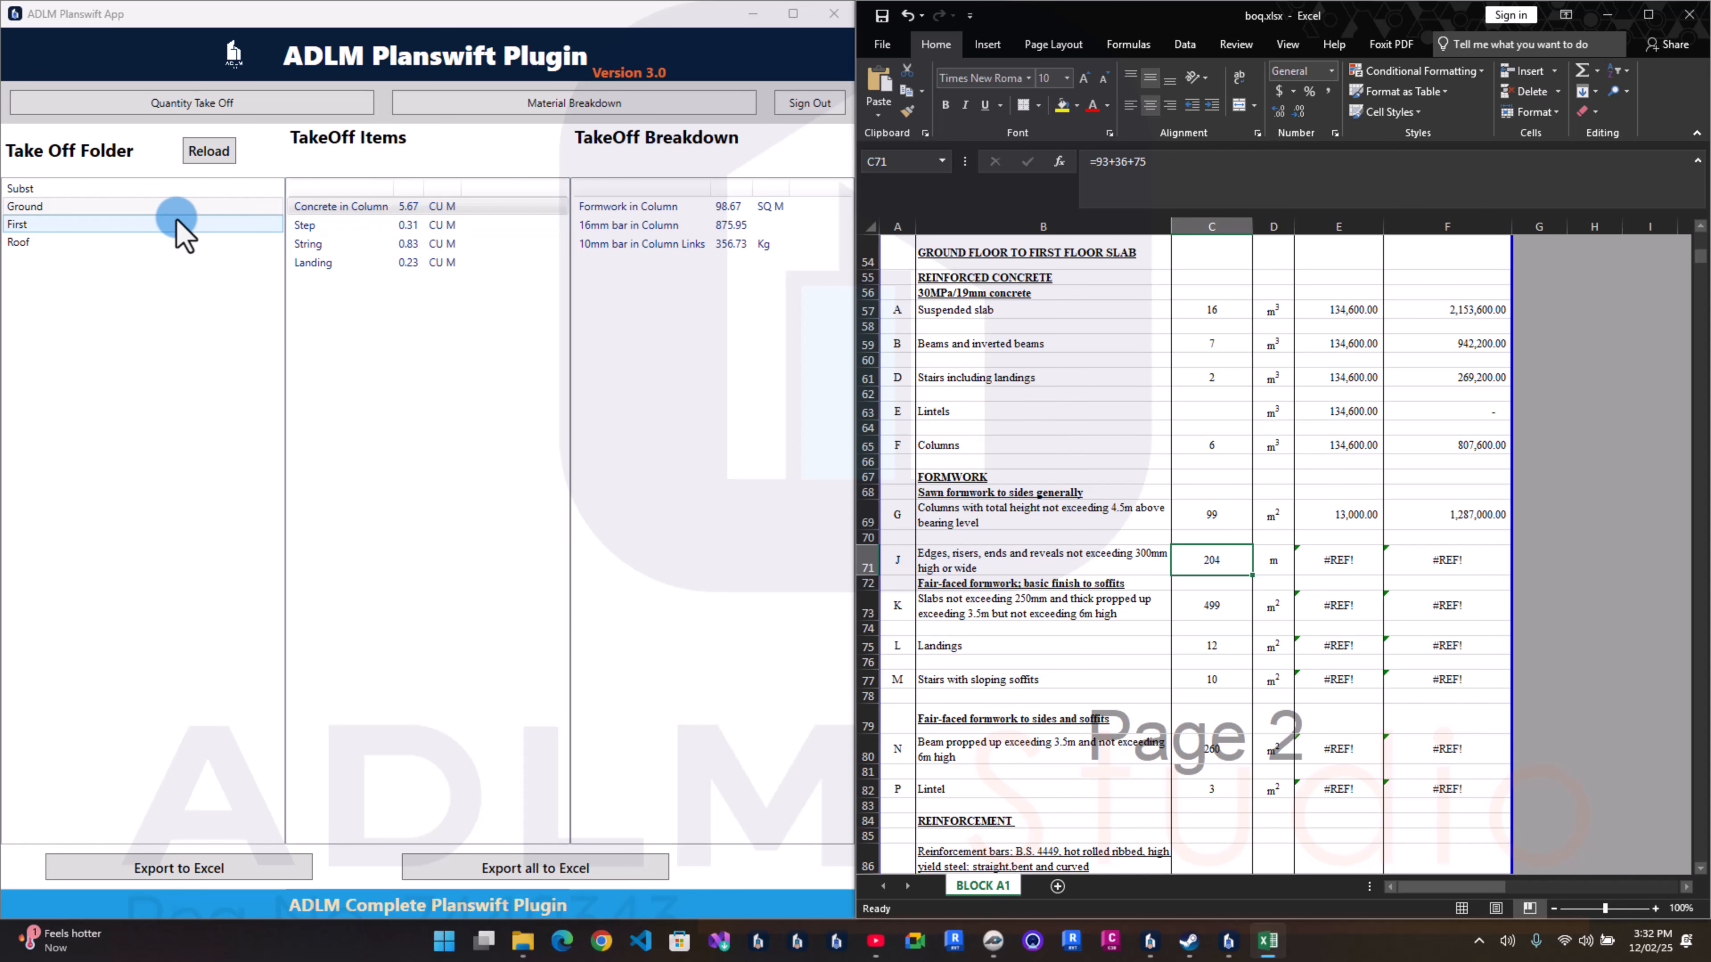
pyautogui.click(439, 228)
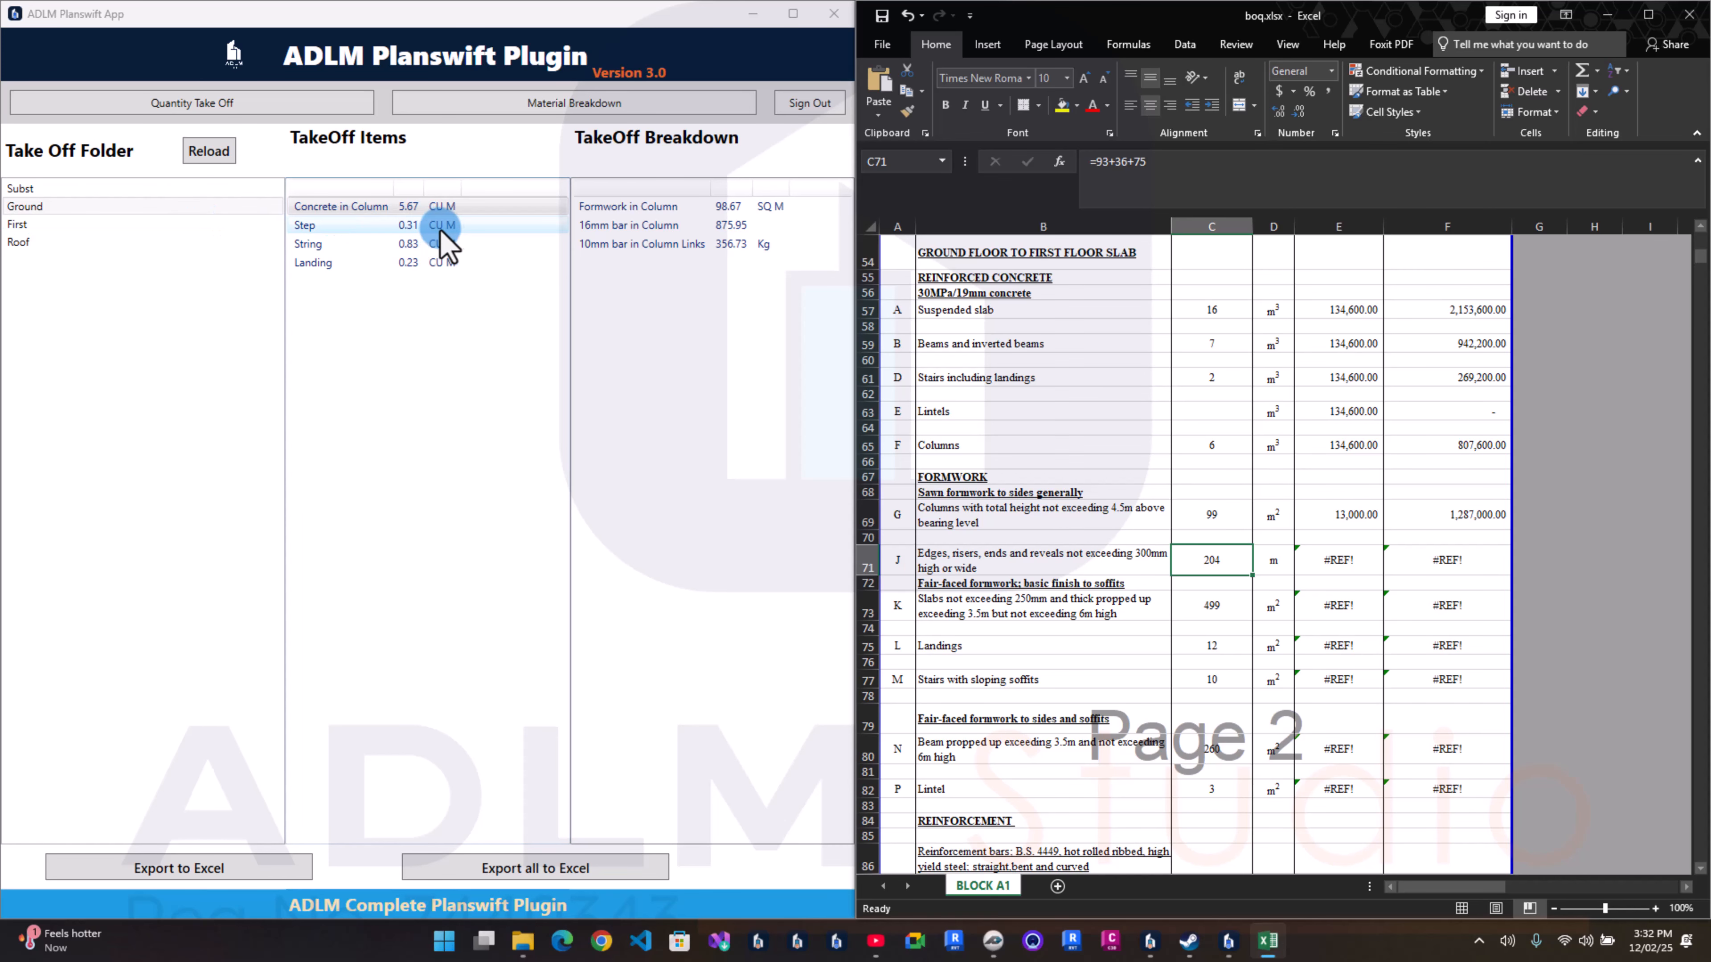
pyautogui.click(442, 230)
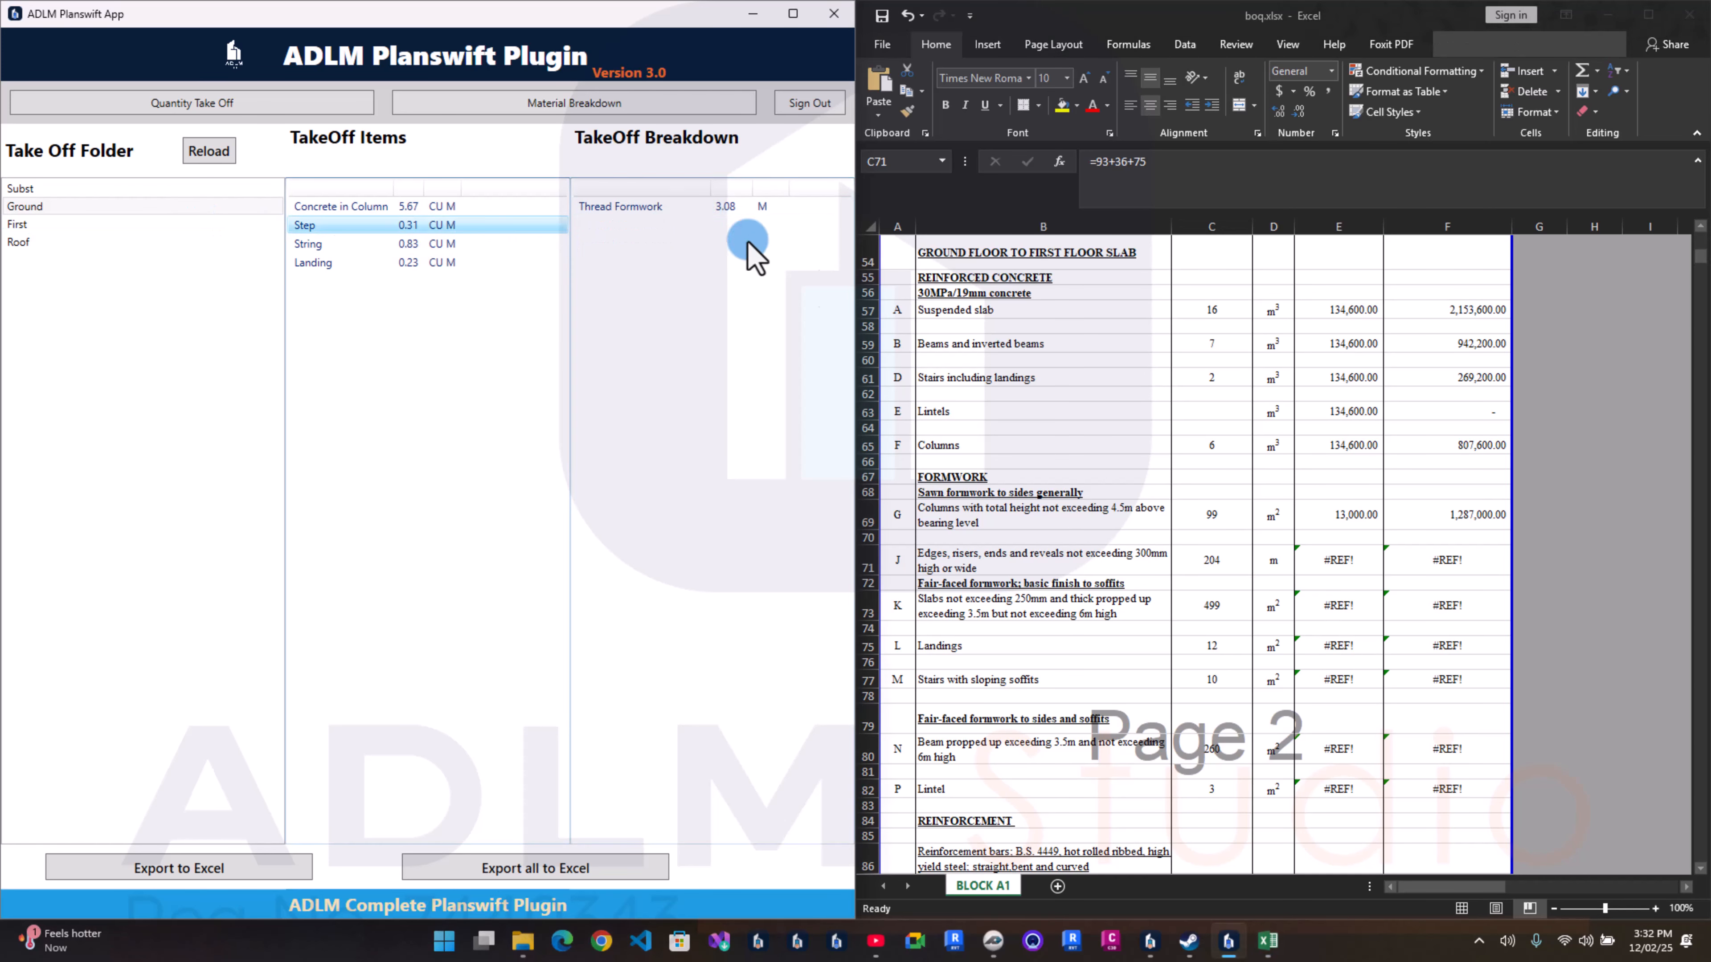
pyautogui.click(1179, 562)
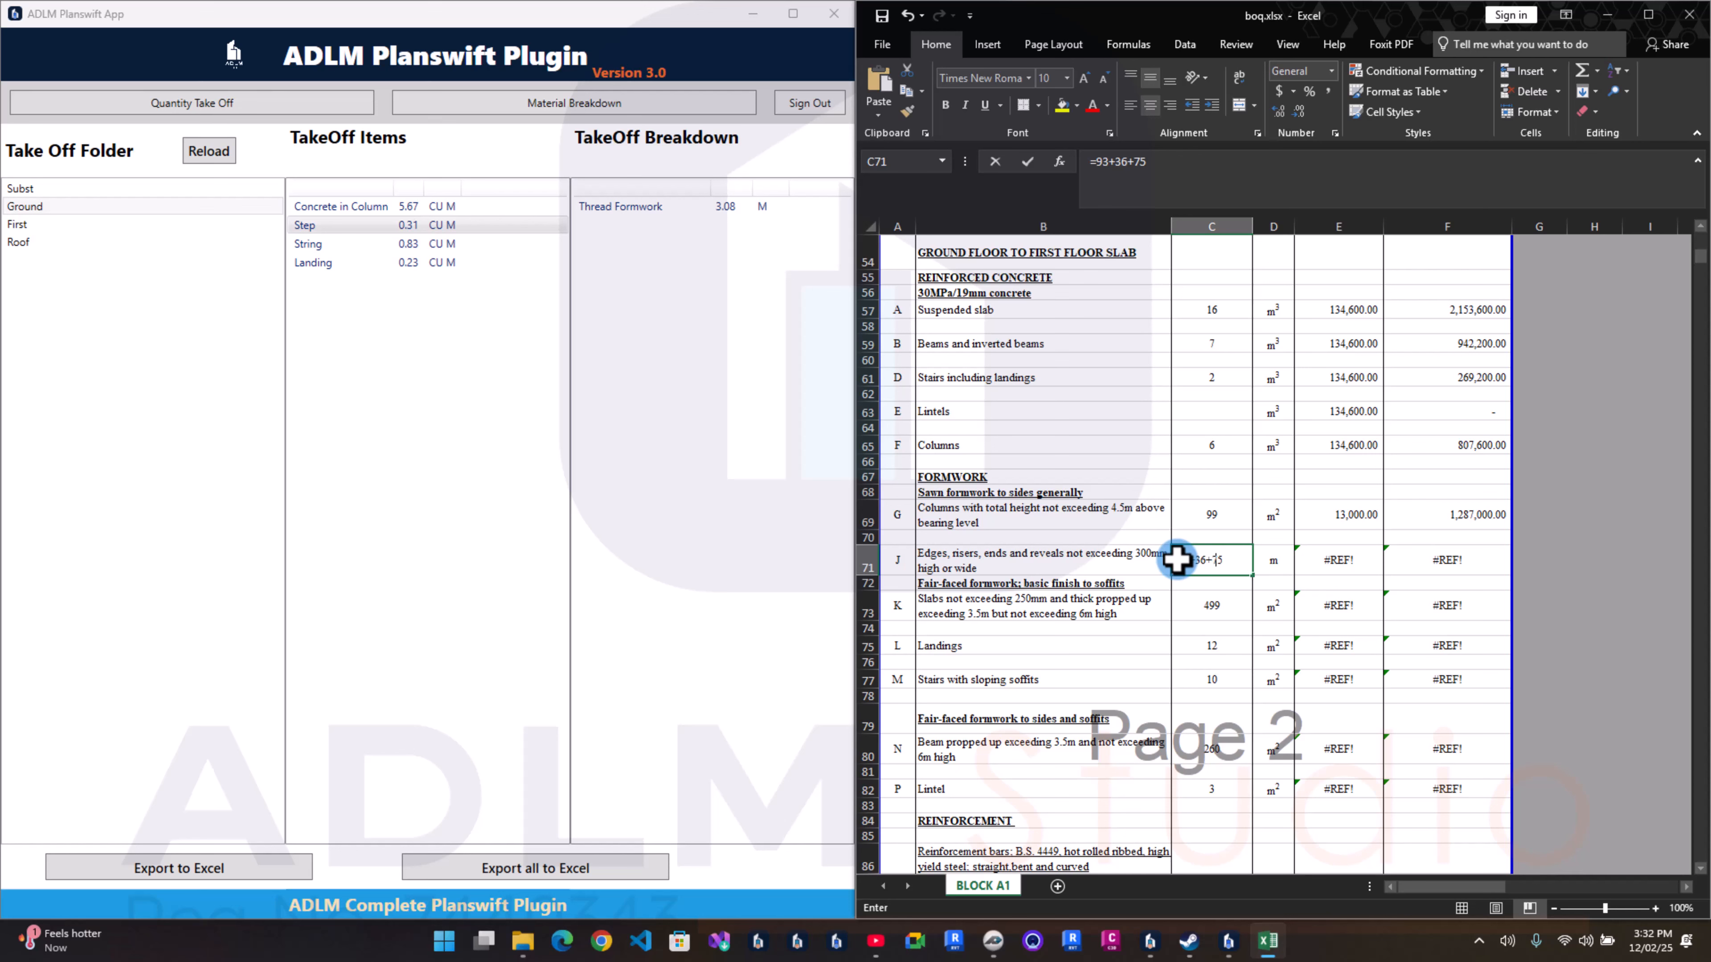
pyautogui.write('=4+')
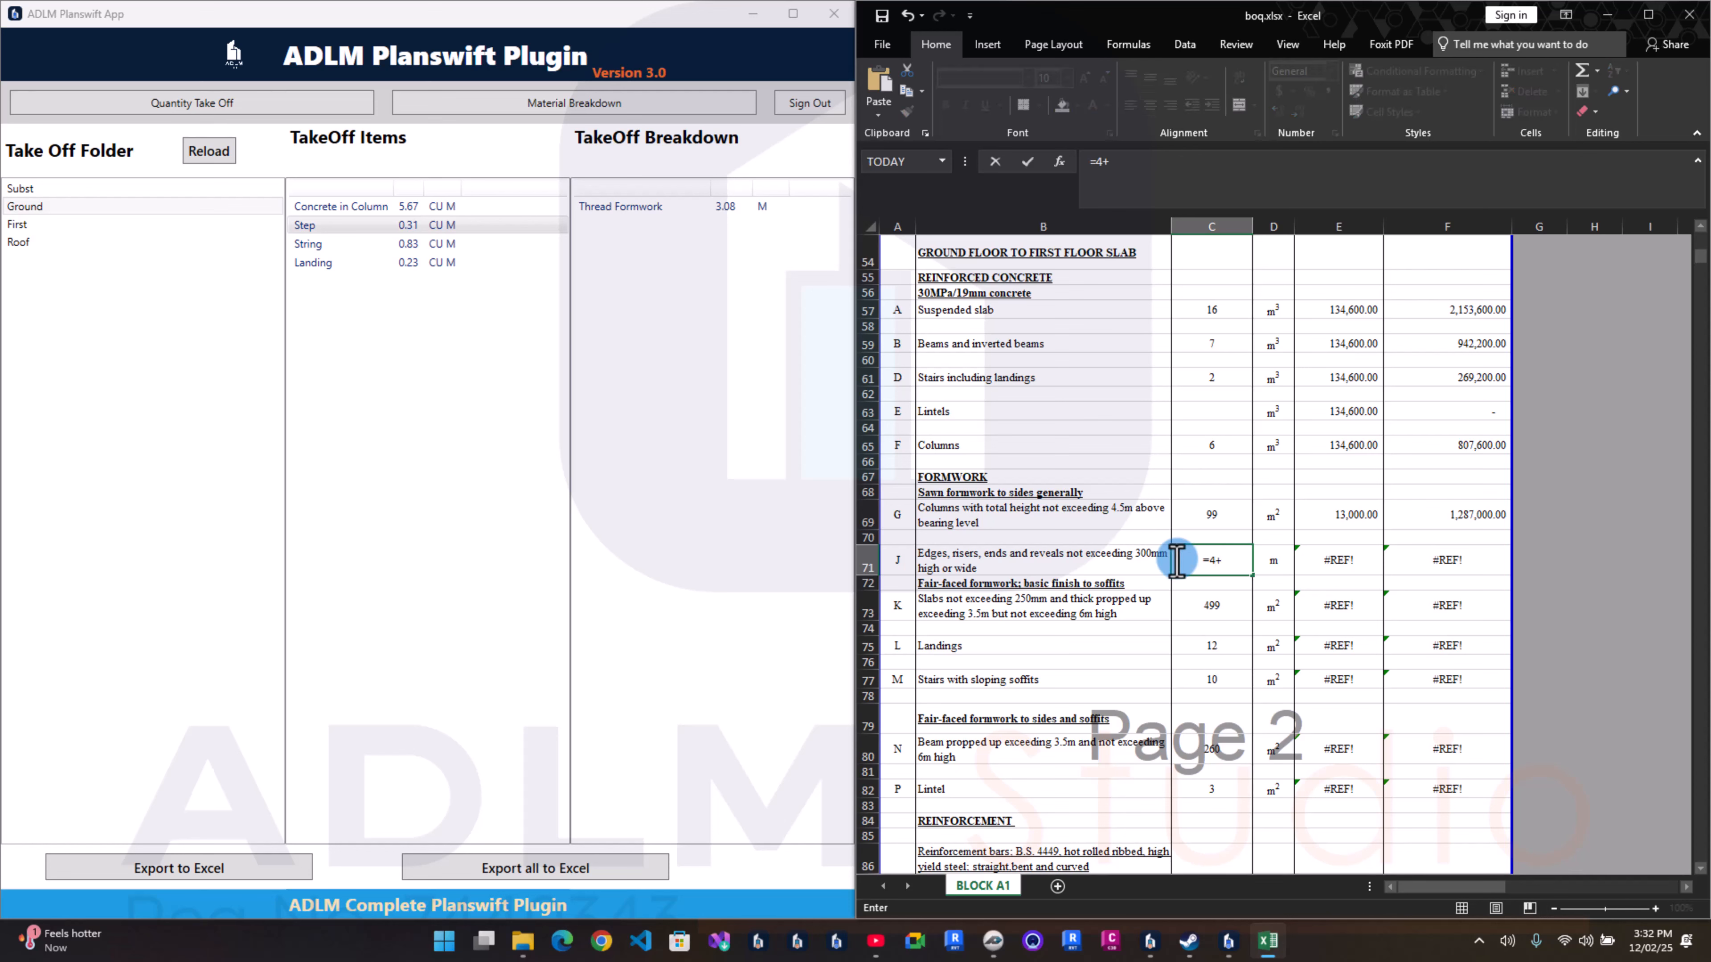
# Step: Extend the C71 formula to =4+8+5+ using the edge formwork quantities of the Ground folder's String and Landing items
pyautogui.click(500, 246)
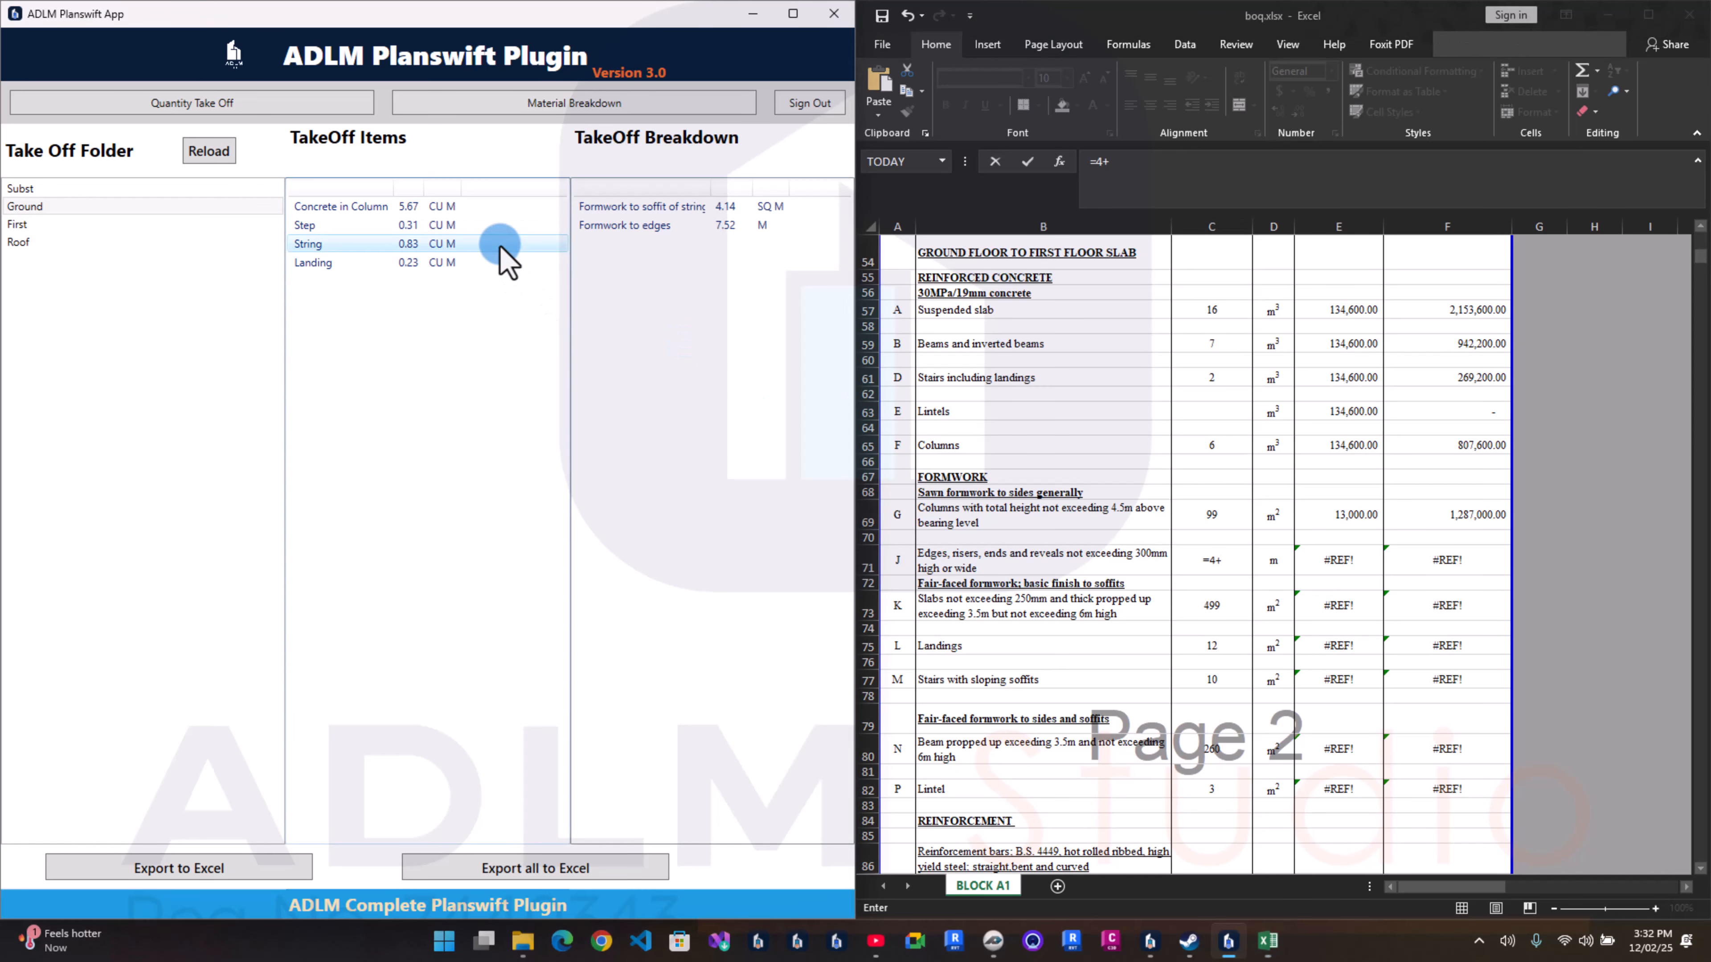
pyautogui.click(714, 208)
pyautogui.click(718, 228)
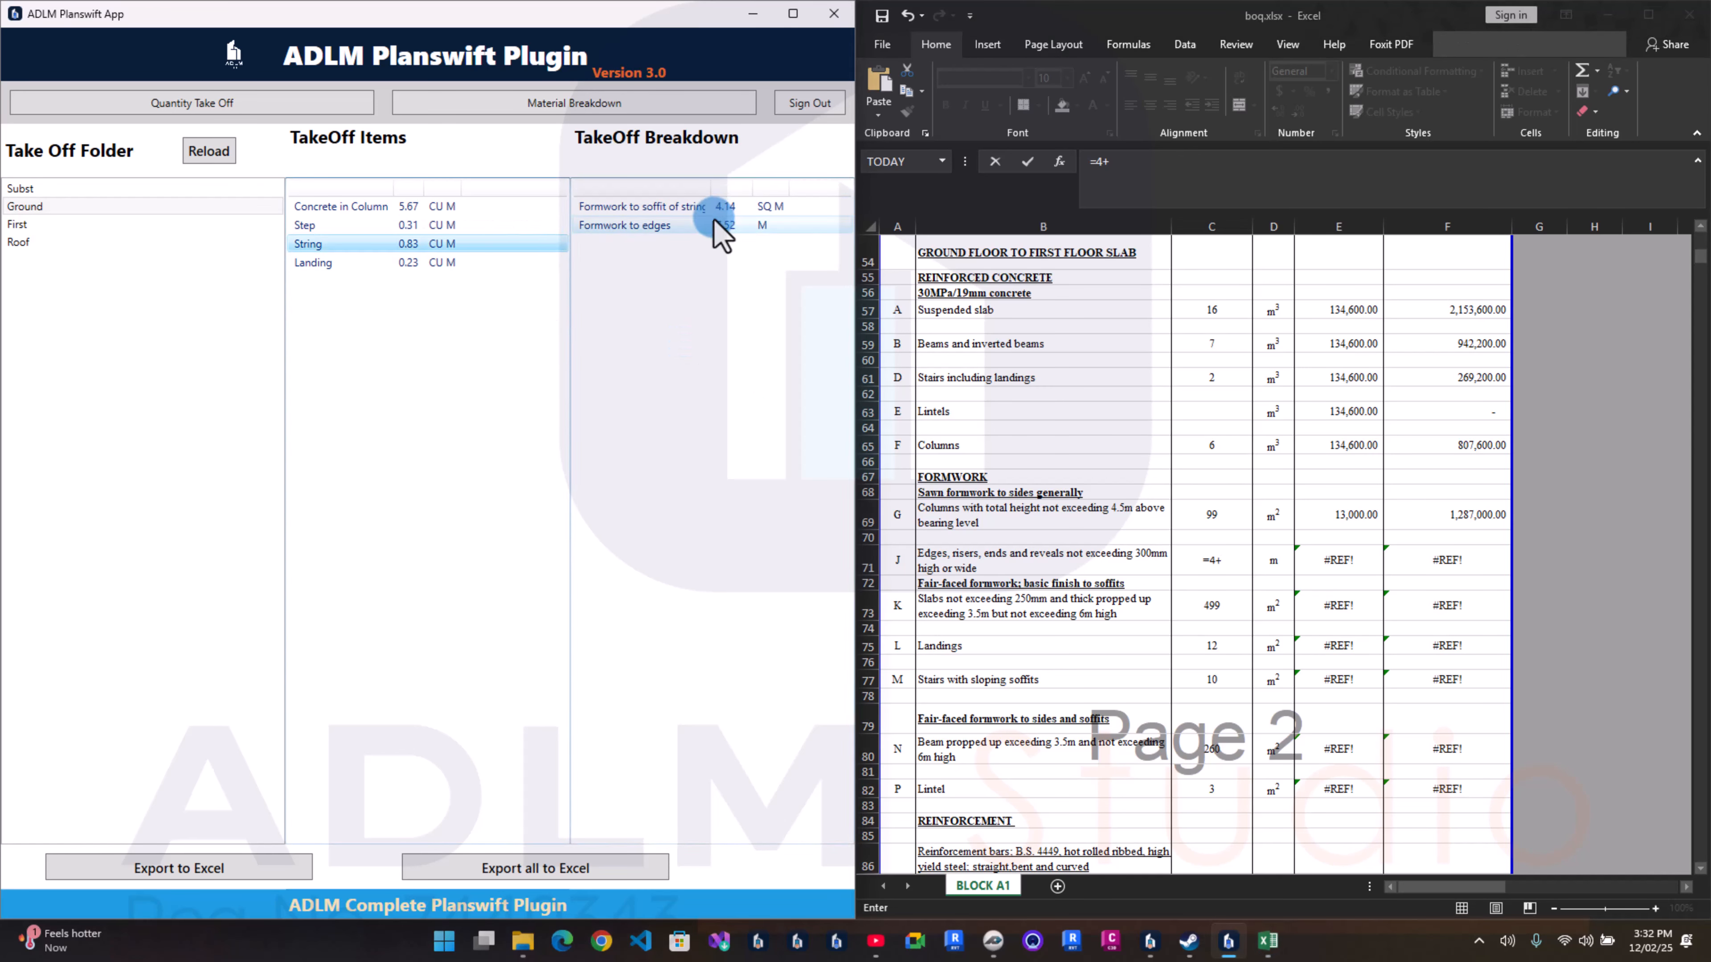
pyautogui.click(1263, 563)
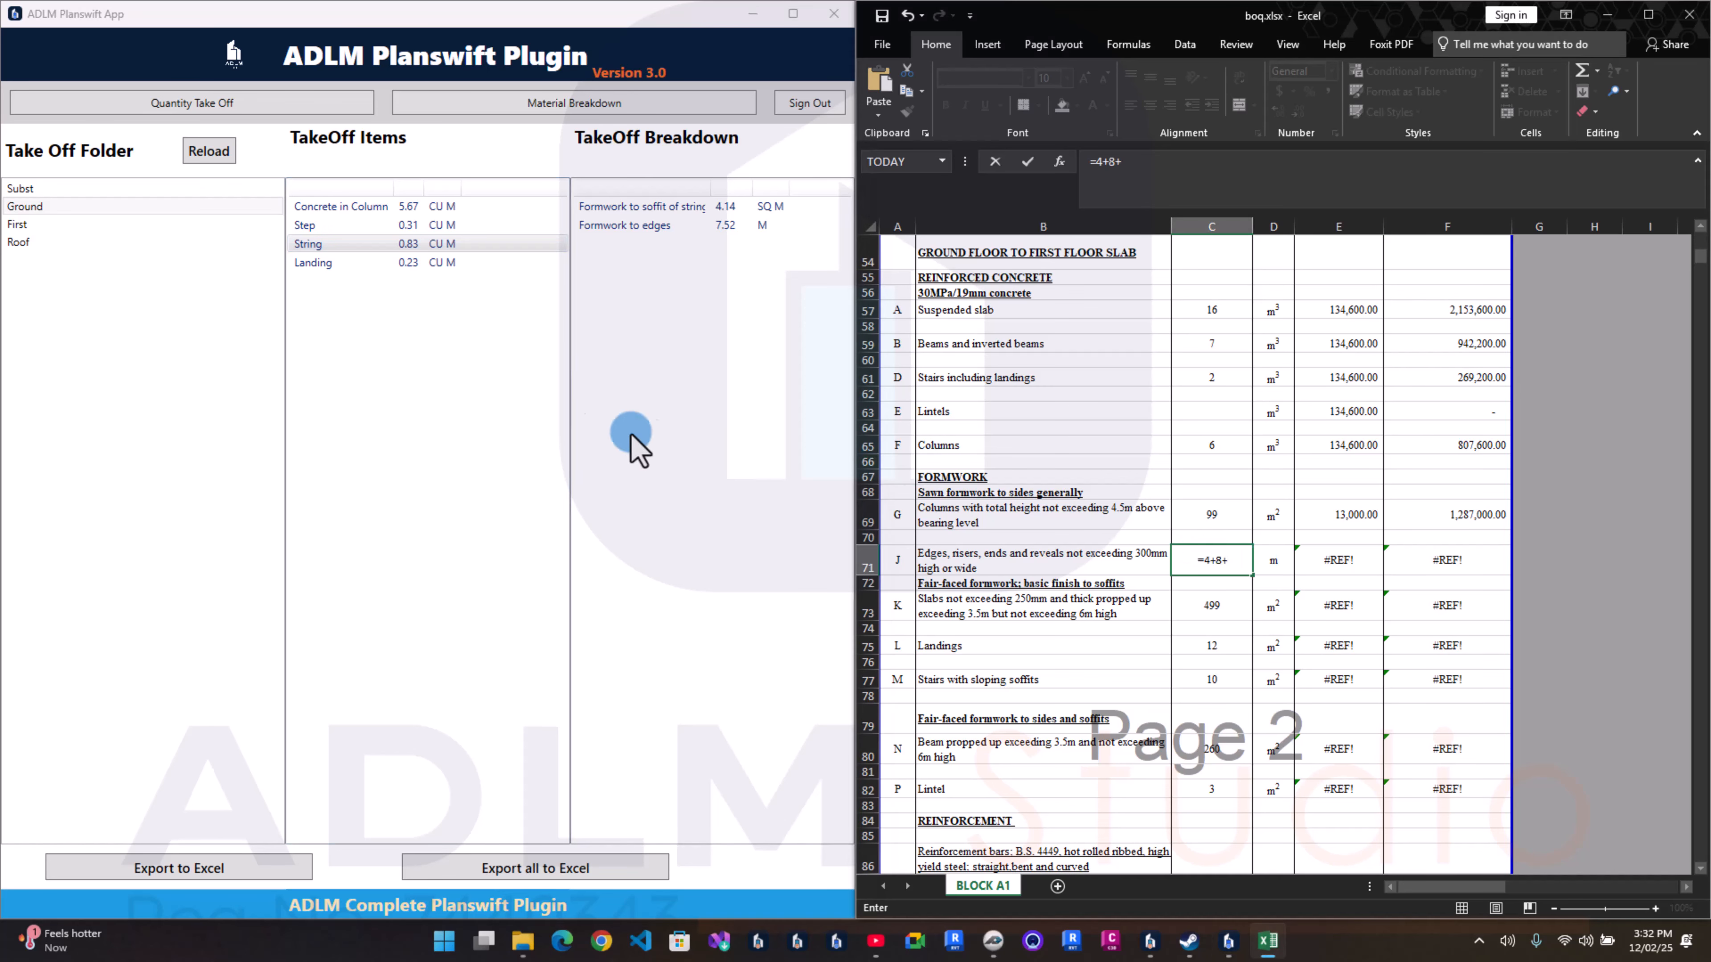
pyautogui.click(453, 263)
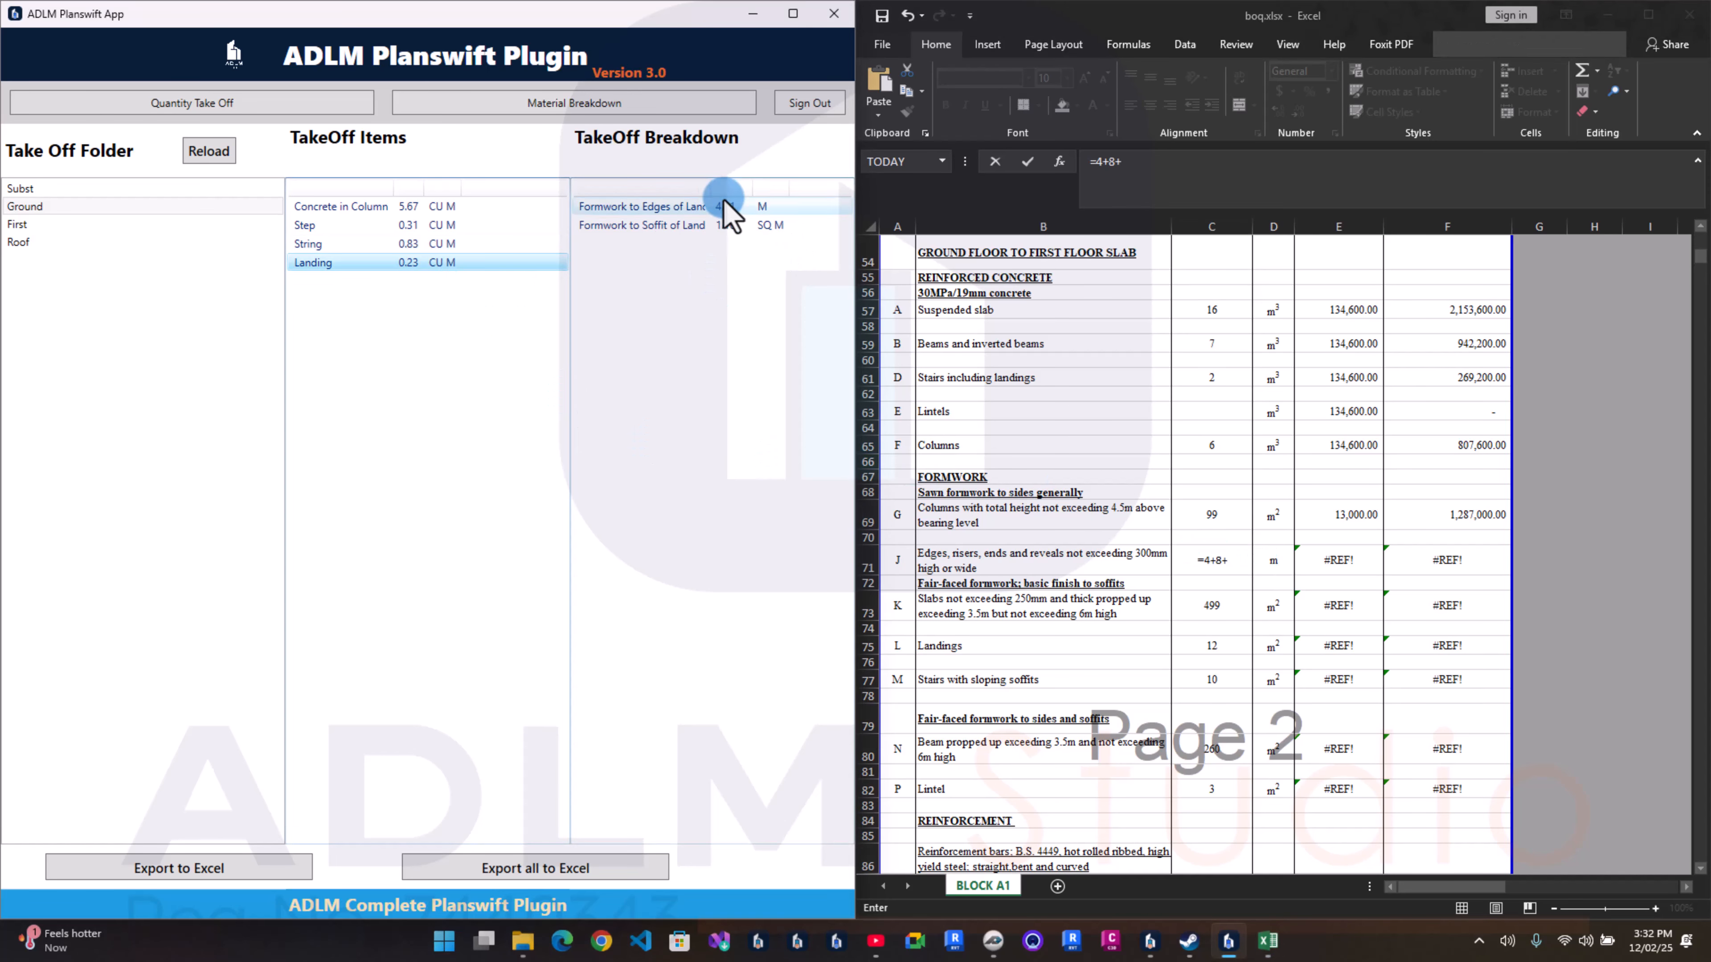
pyautogui.click(747, 205)
pyautogui.click(1257, 571)
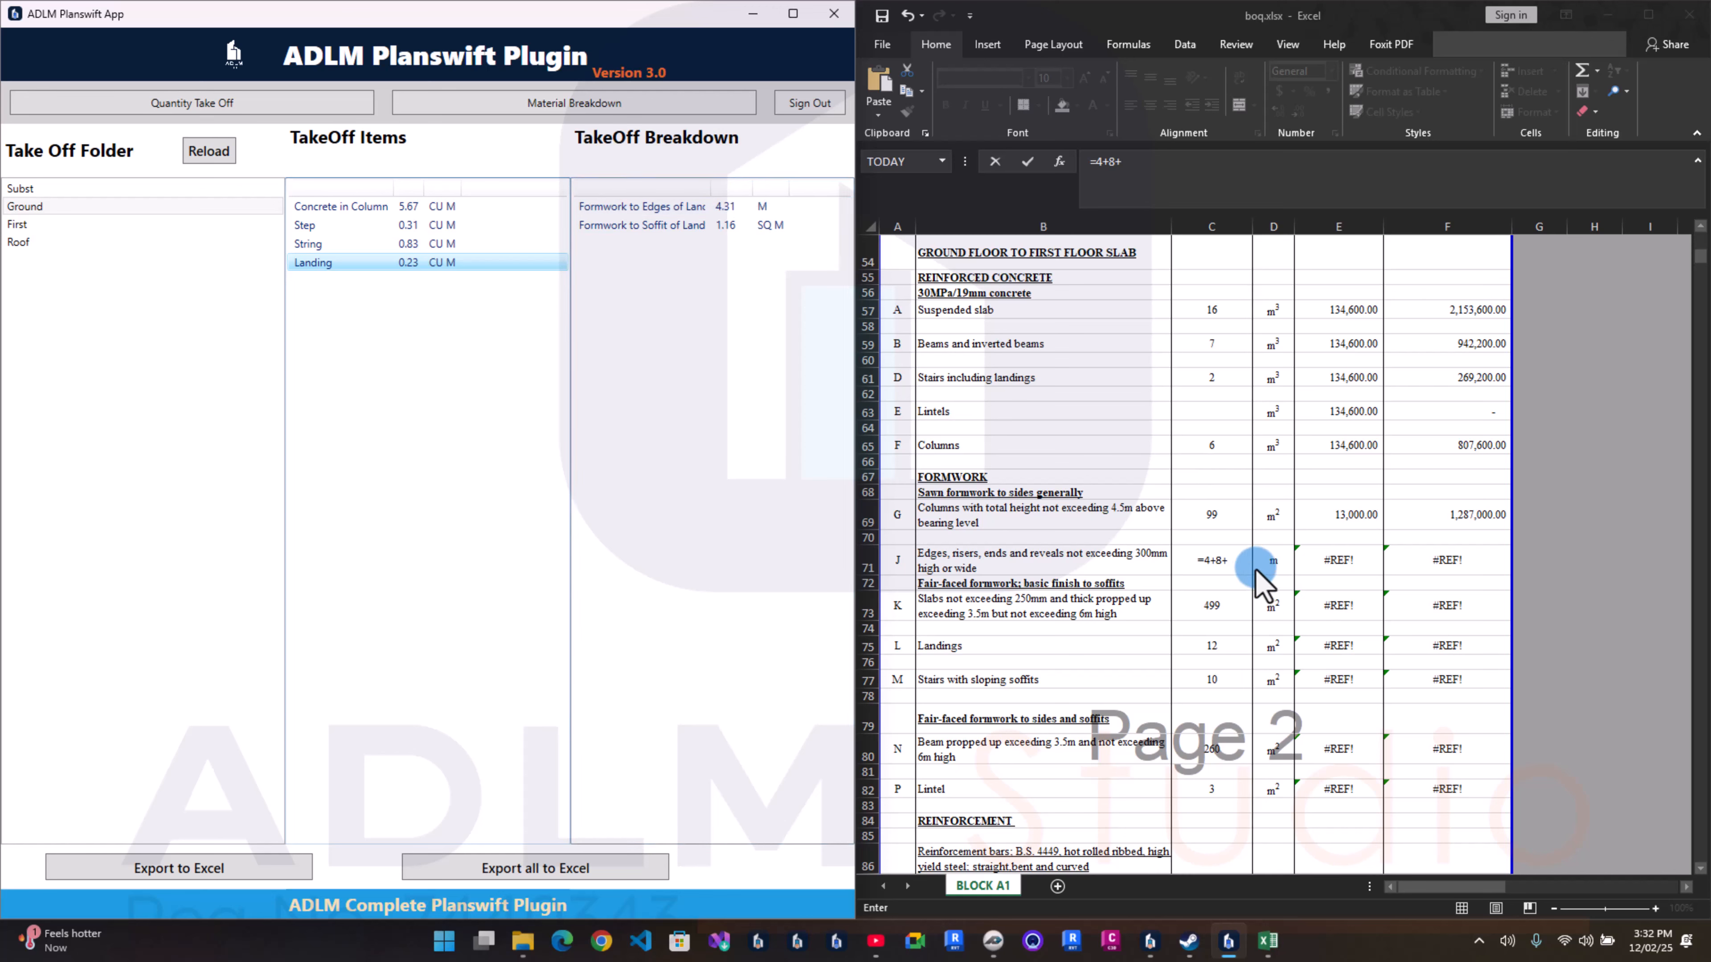
pyautogui.click(1236, 565)
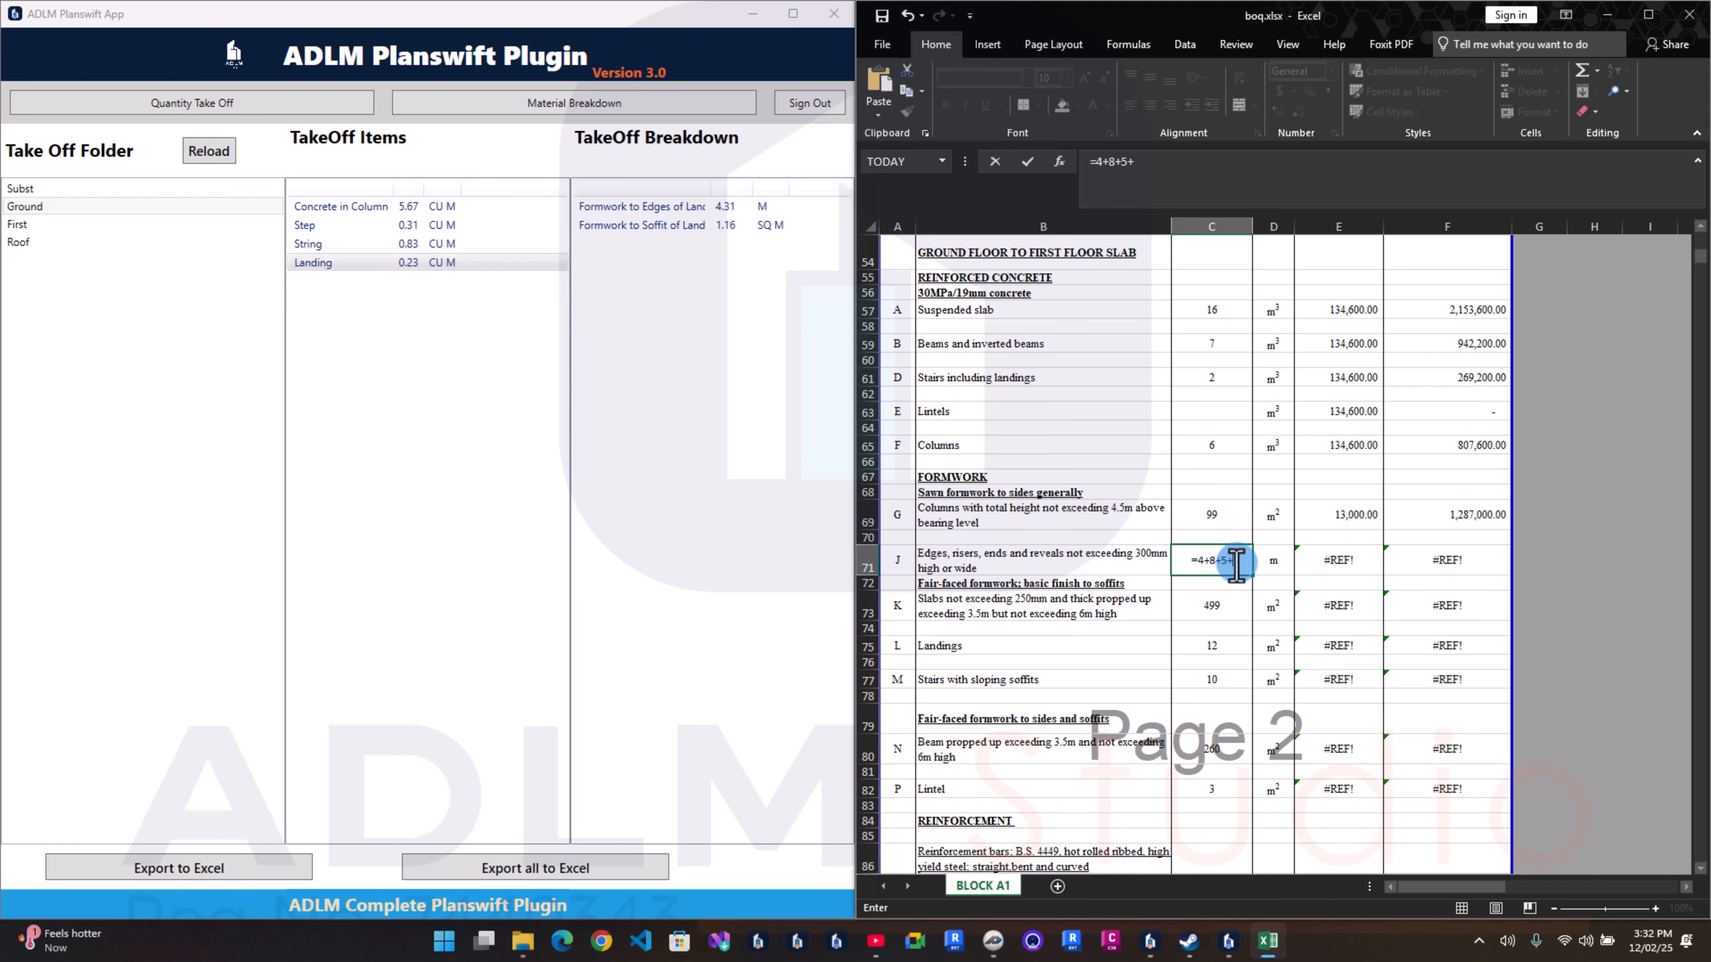
pyautogui.click(33, 225)
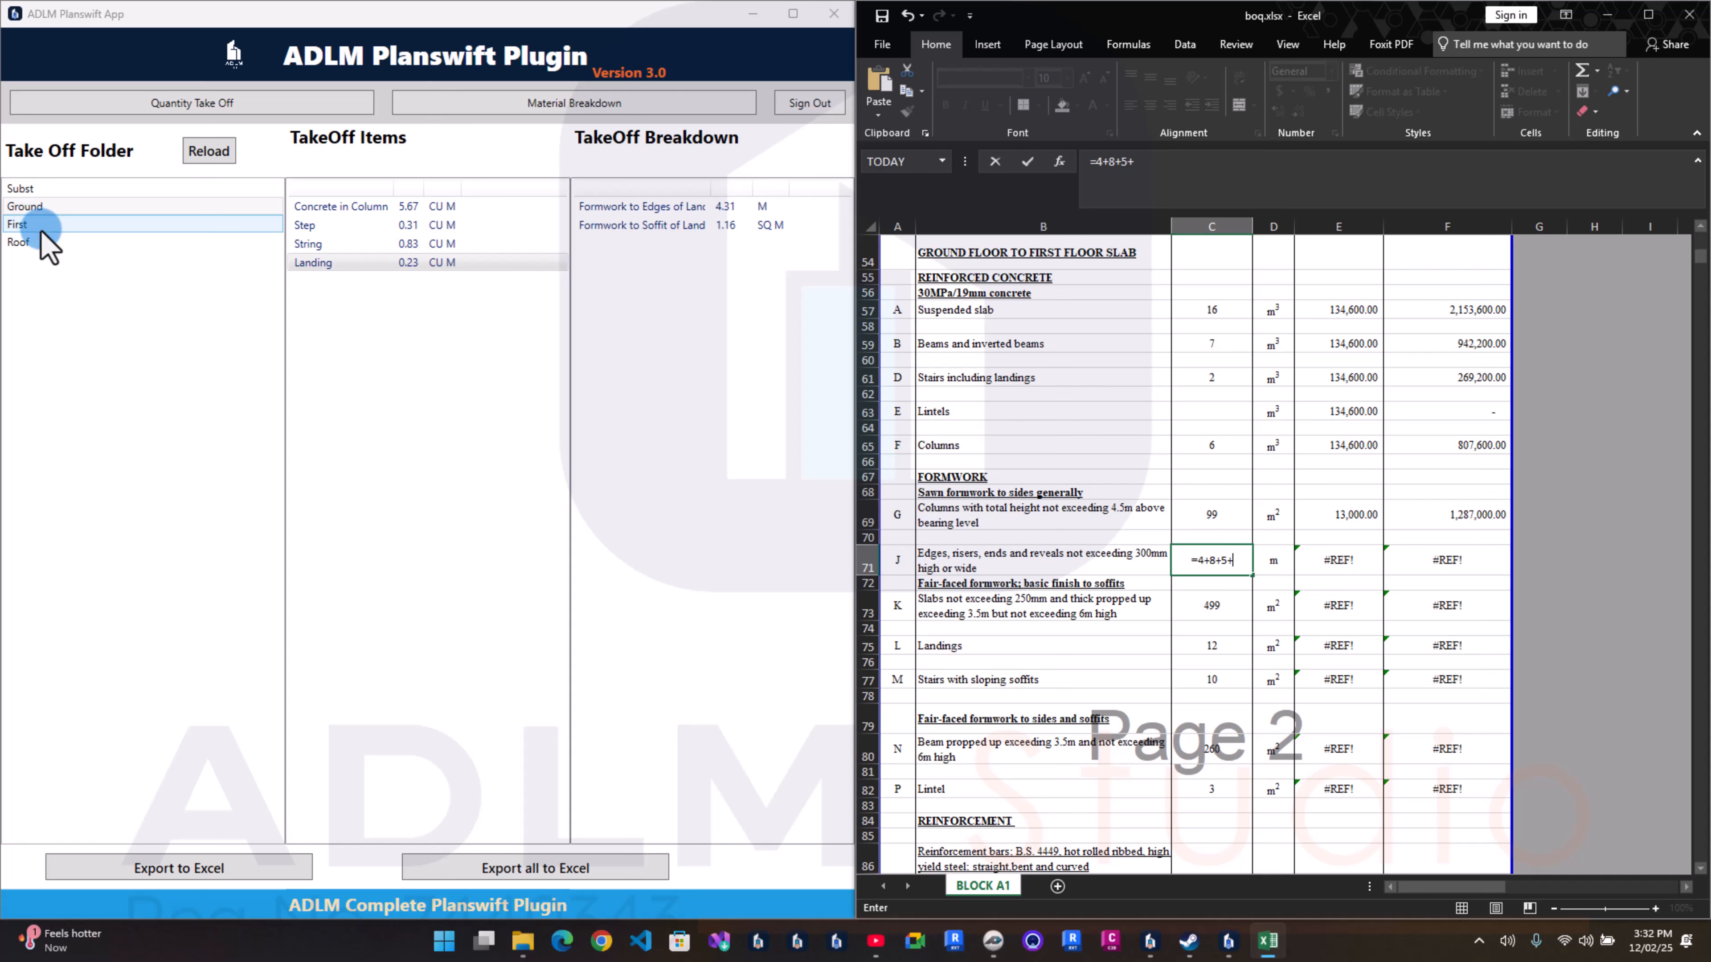
# Step: Finish the quantity sum for edges, risers, ends and reveals by adding the First folder's slab edge formwork of 61.48 m, rounded up
pyautogui.click(129, 225)
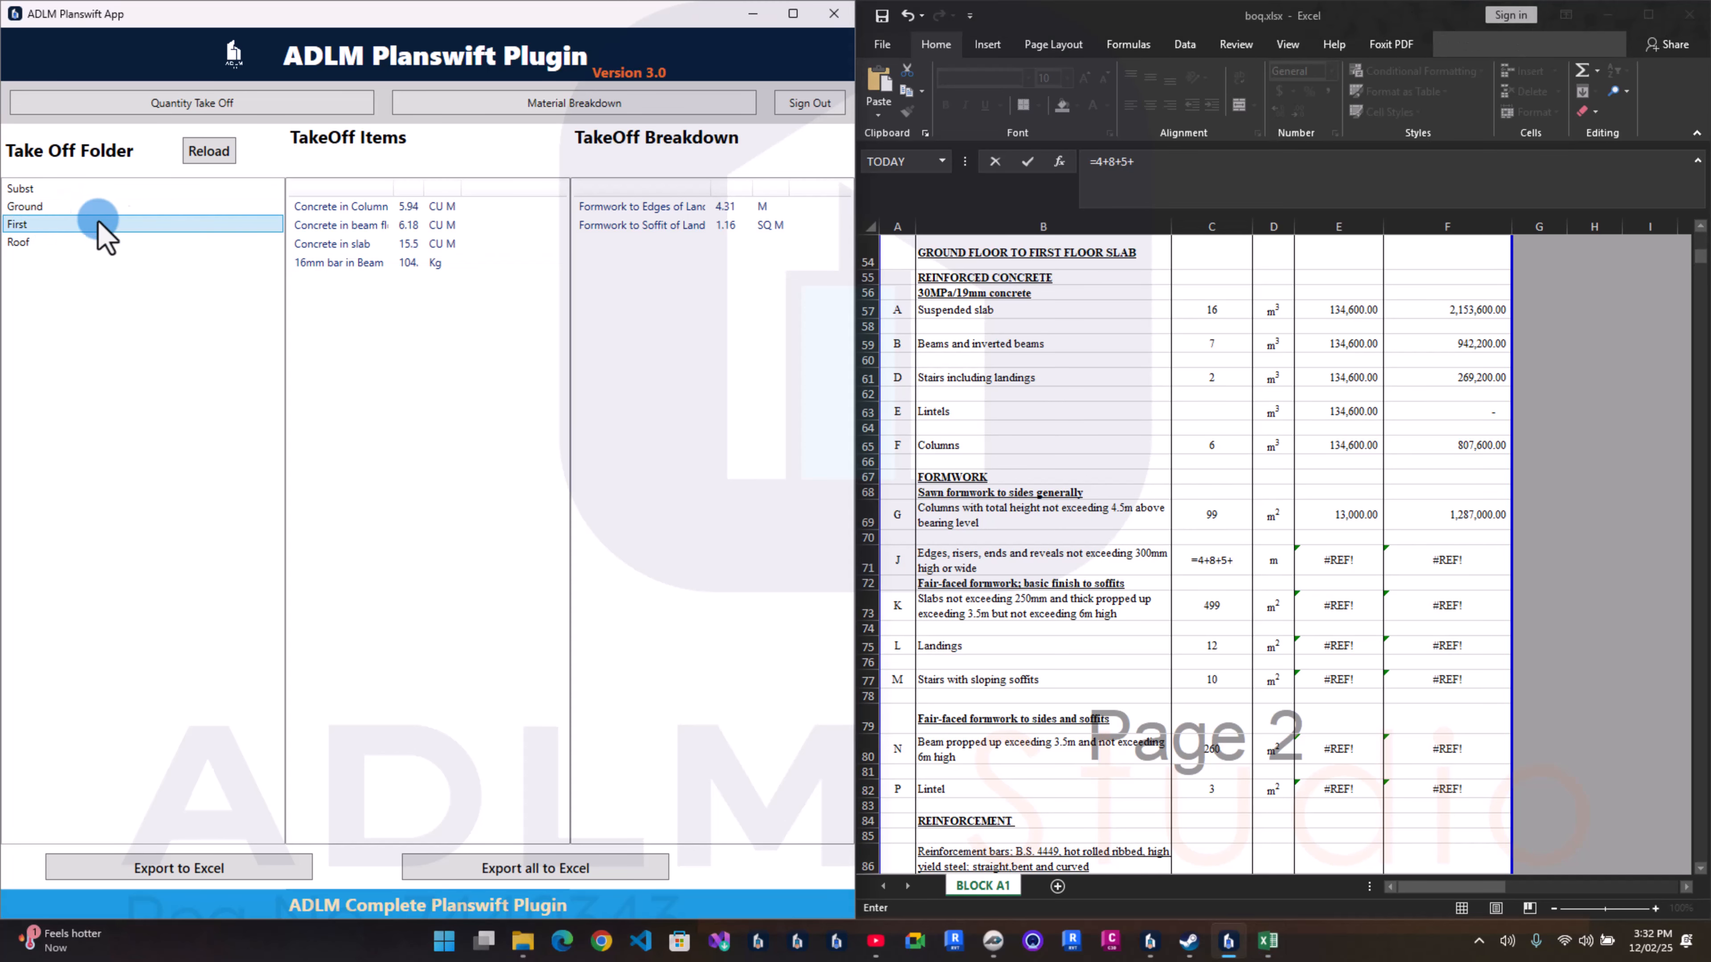
pyautogui.click(349, 227)
pyautogui.click(363, 244)
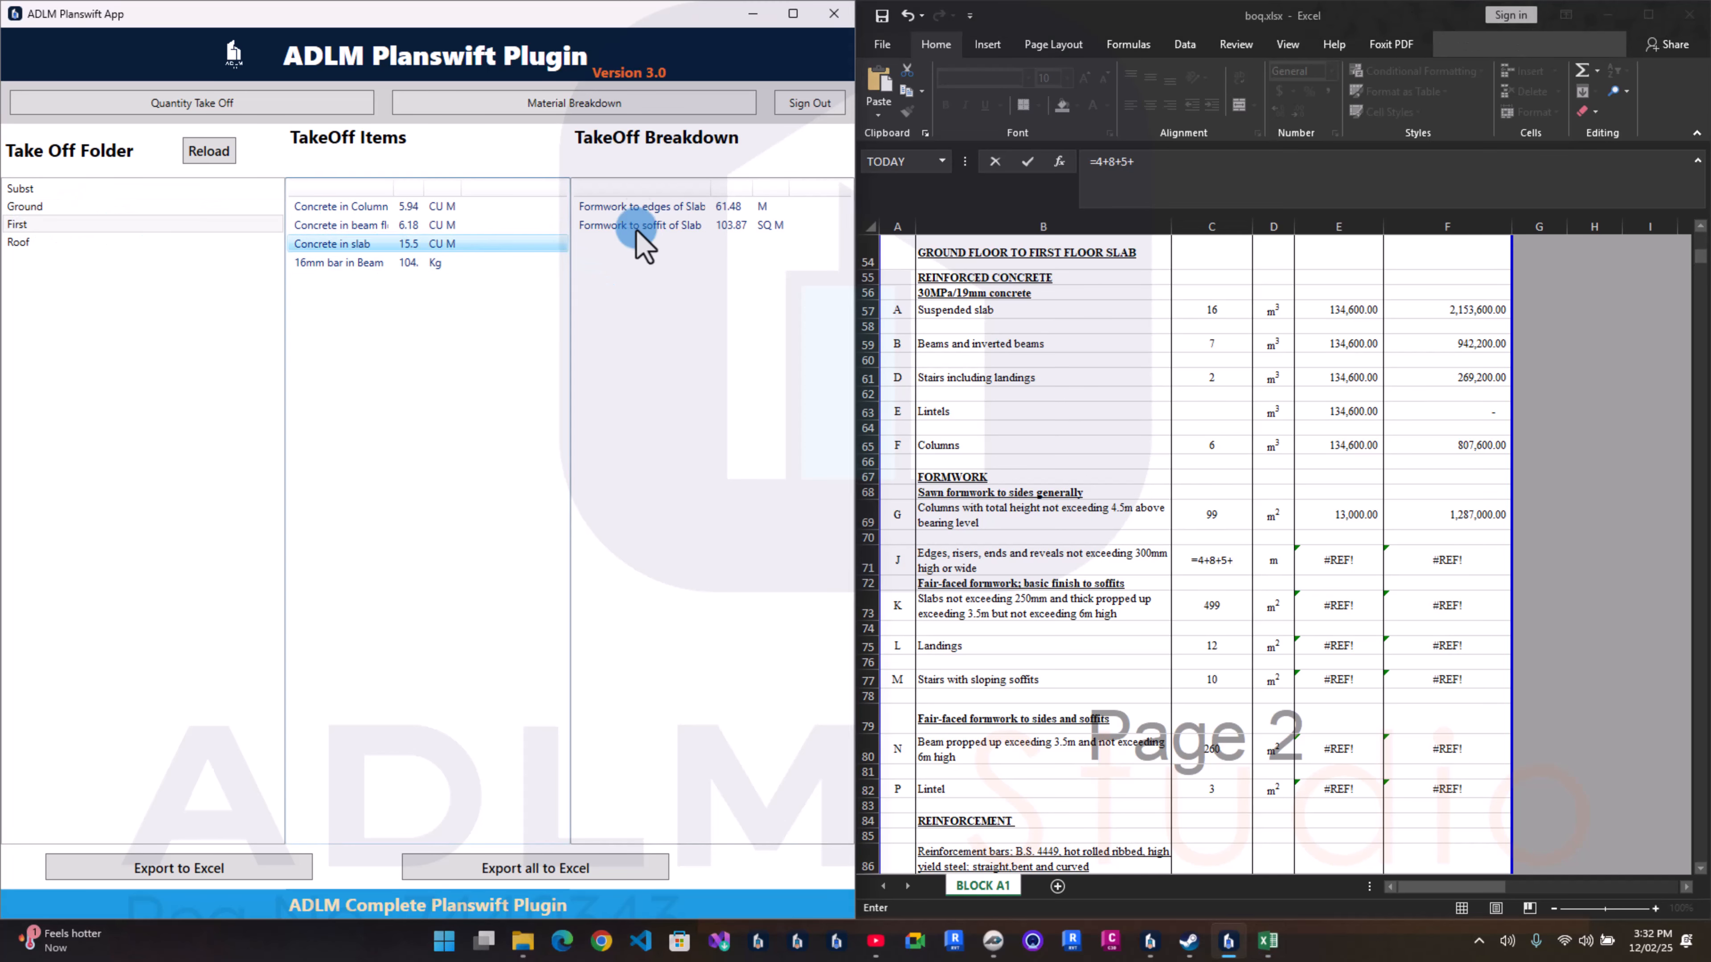
pyautogui.click(650, 207)
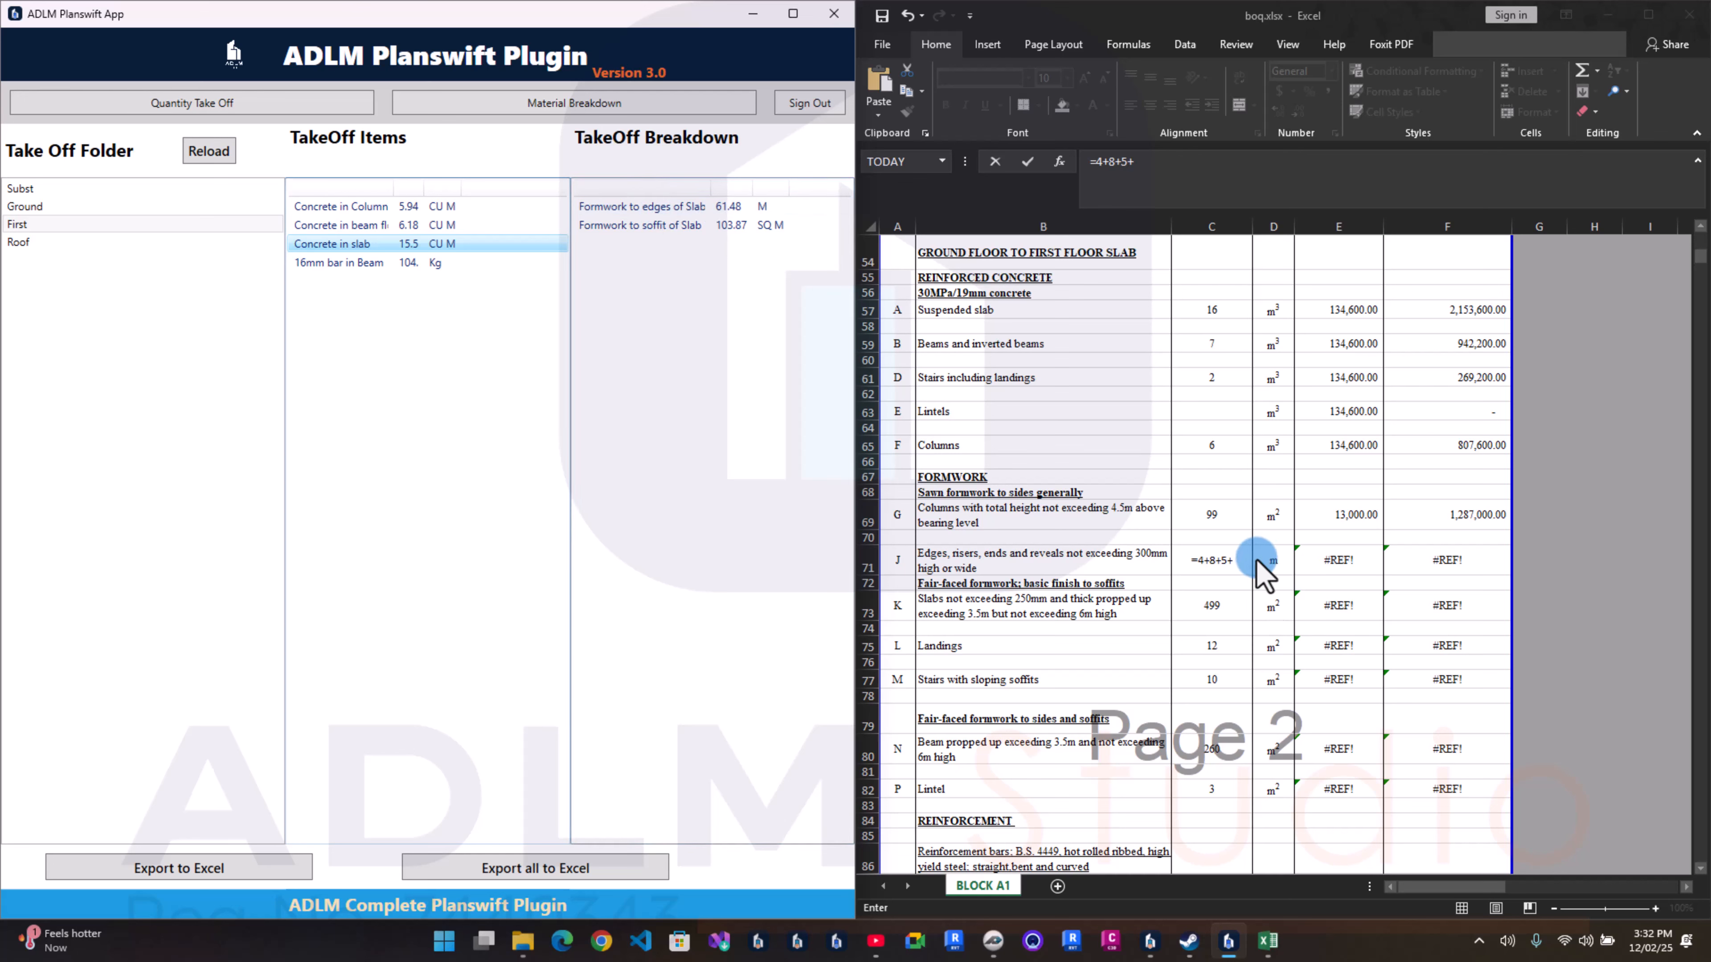
pyautogui.click(1238, 559)
pyautogui.press('Return')
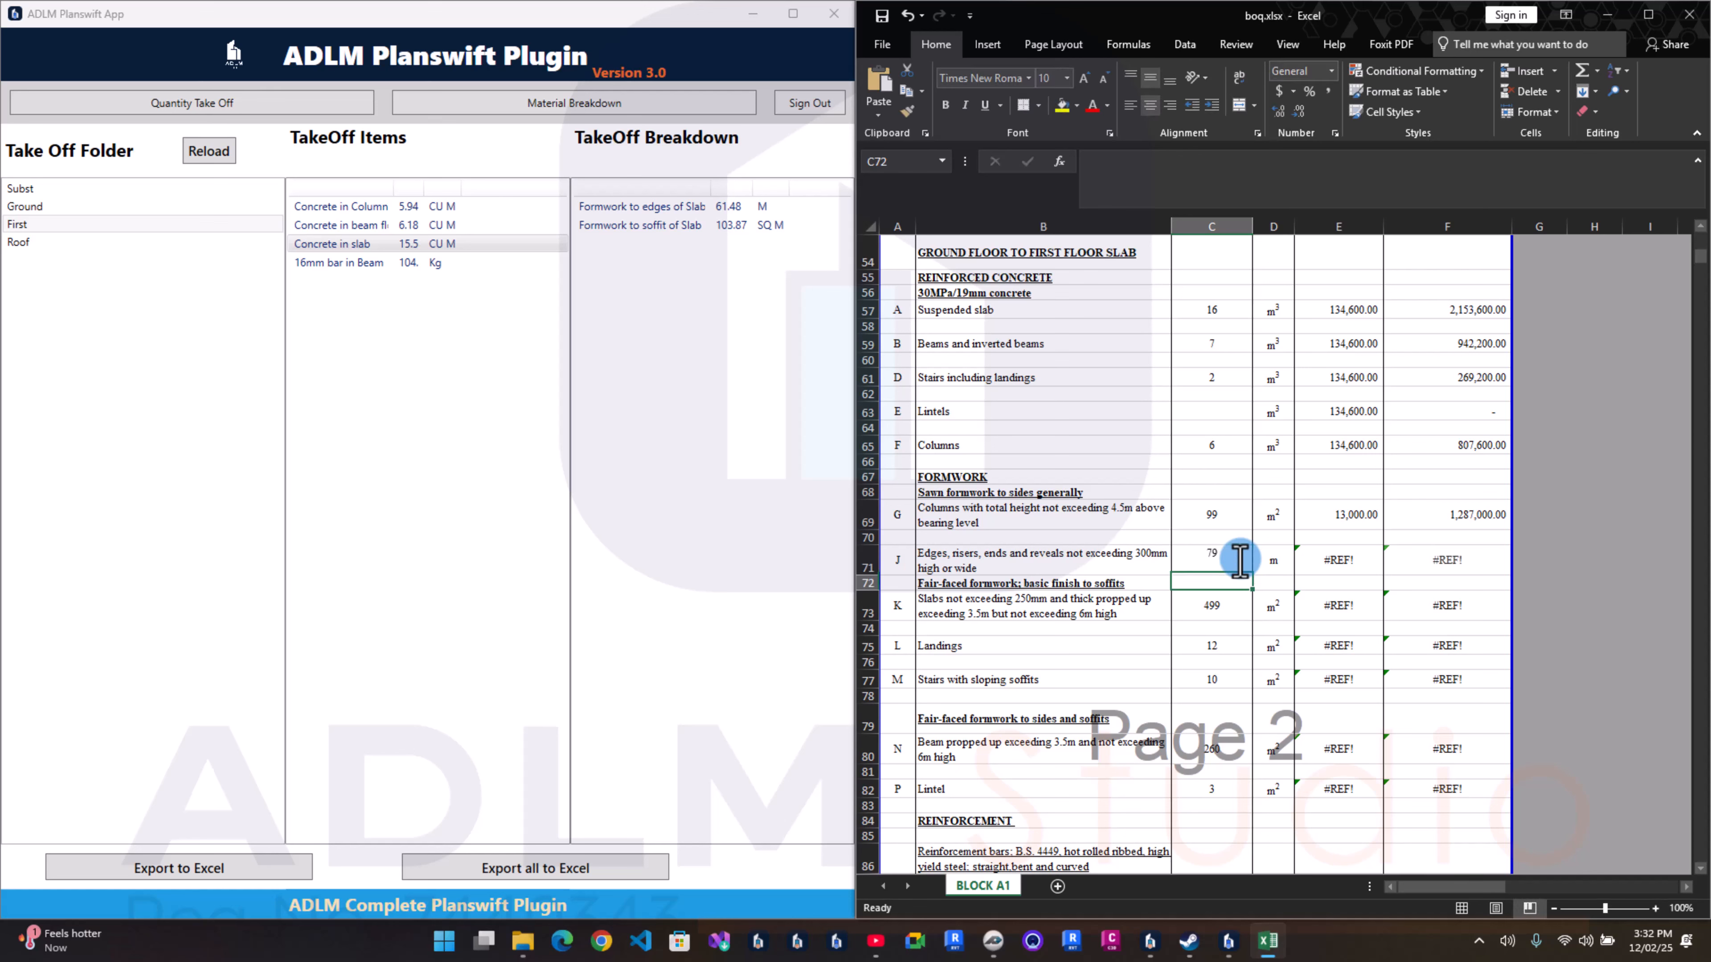
# Step: Replace the broken rate for edges, risers, ends and reveals in E71 with the formula =E69*.3
pyautogui.doubleClick(1363, 566)
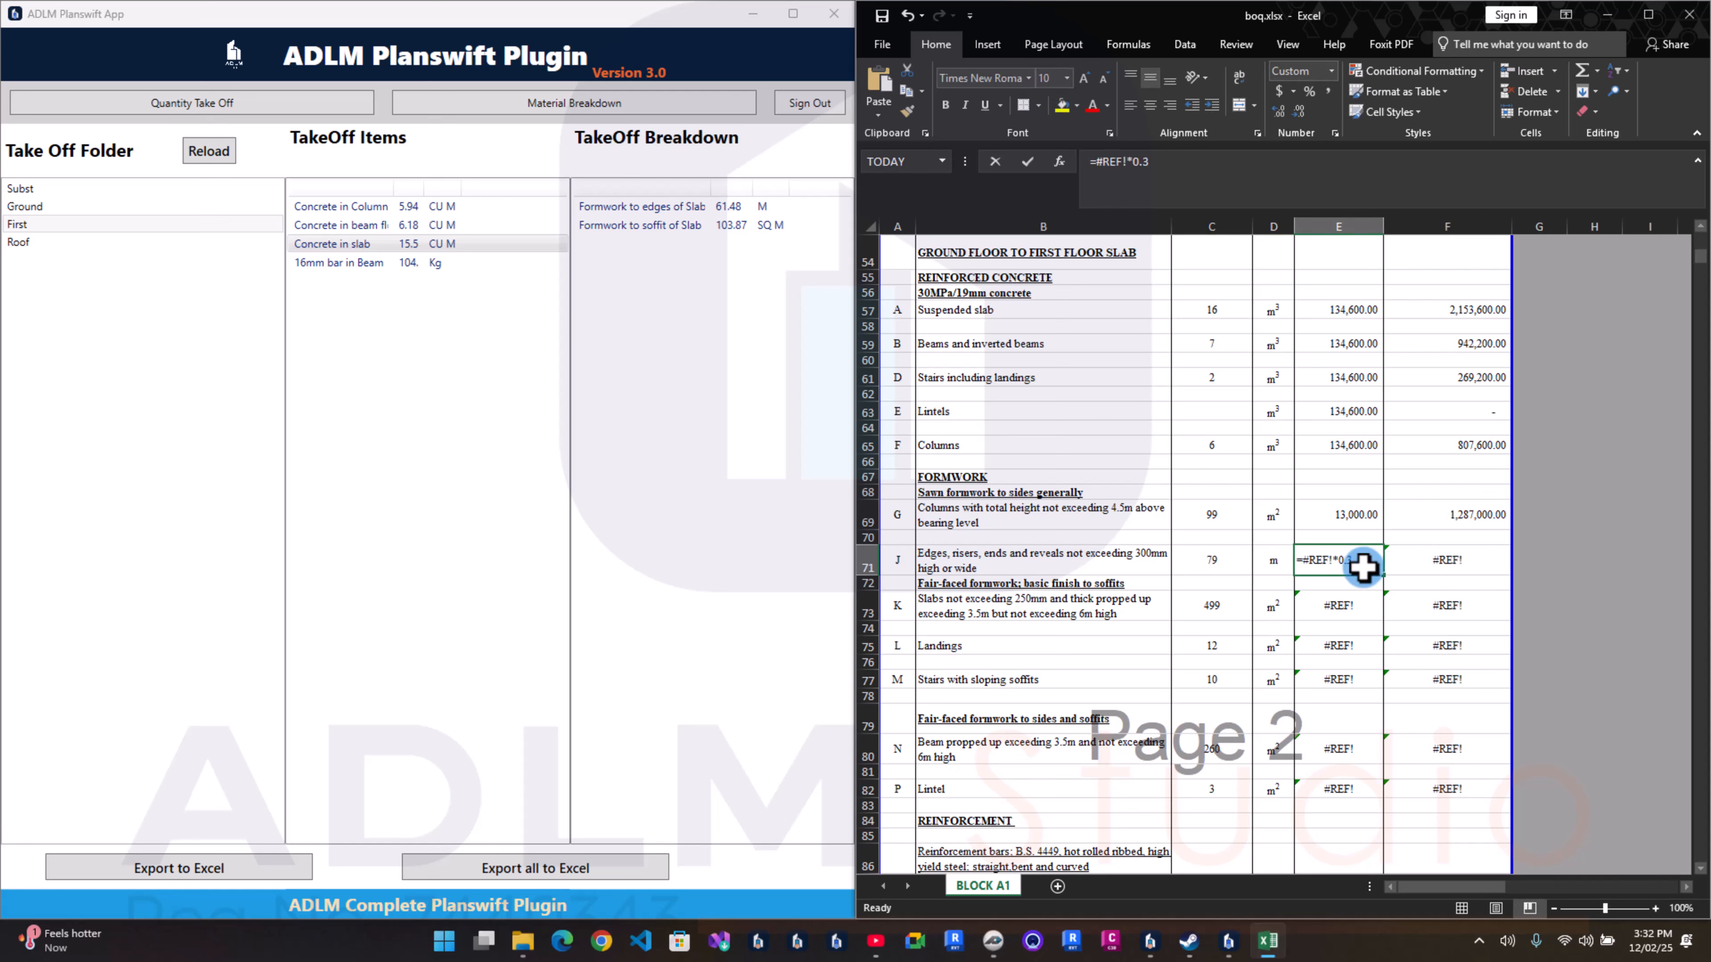
pyautogui.press('Escape')
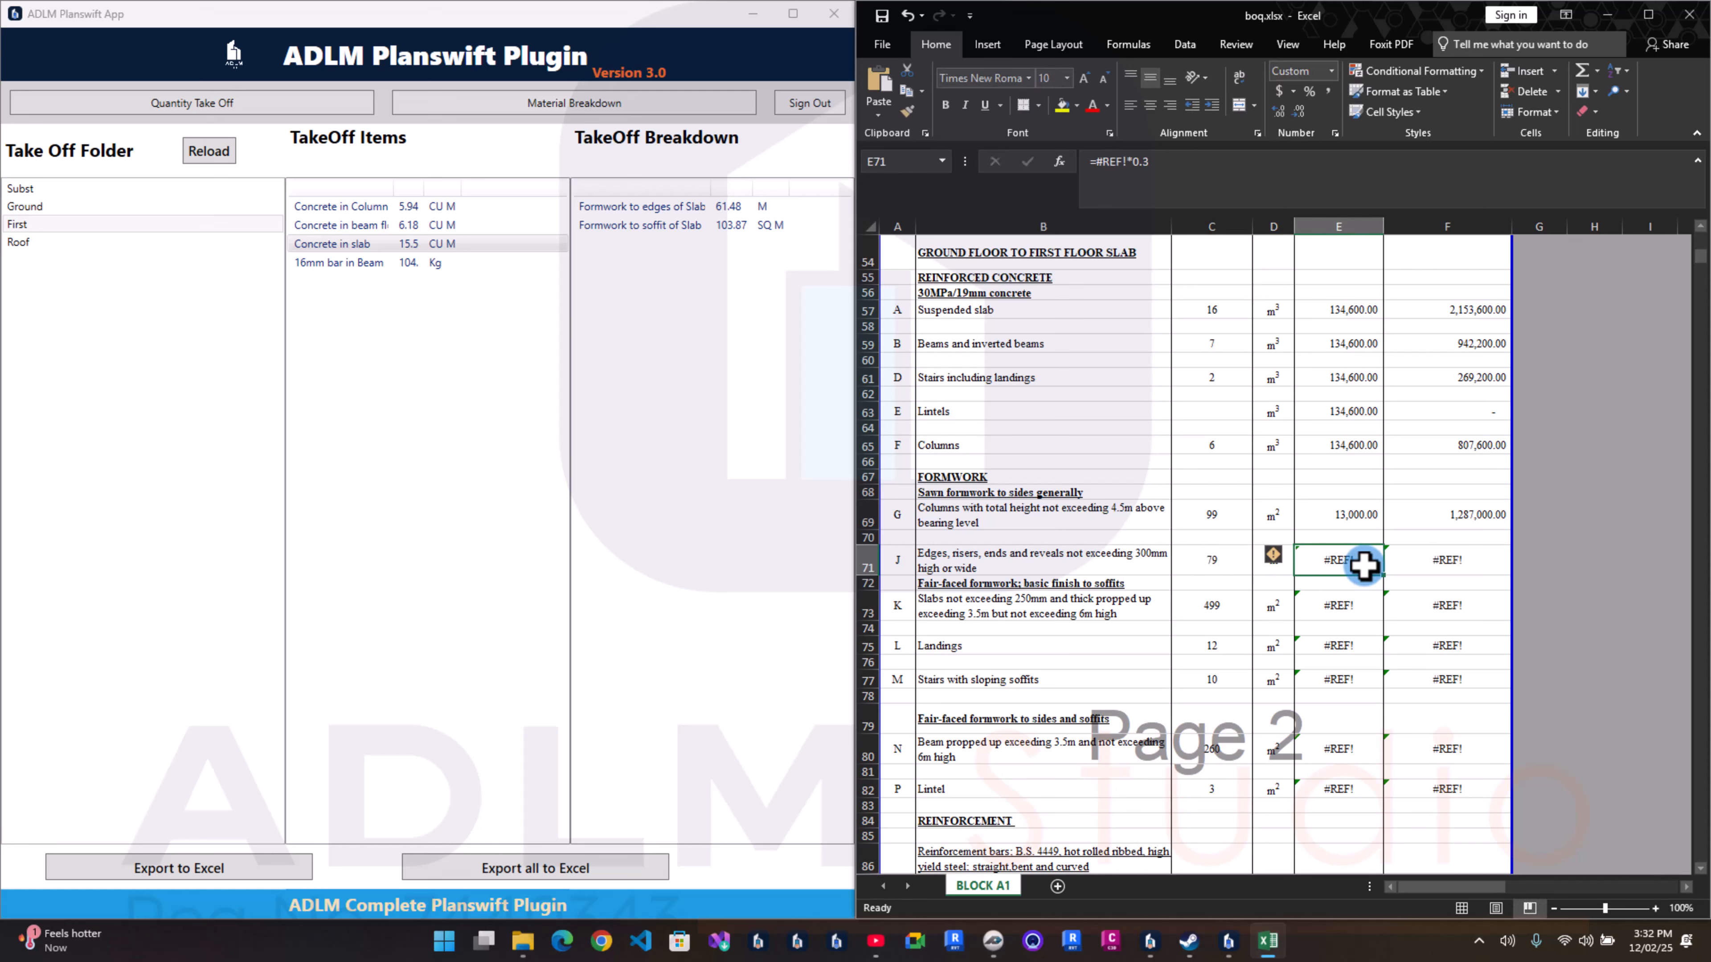
pyautogui.write('=')
pyautogui.click(1344, 516)
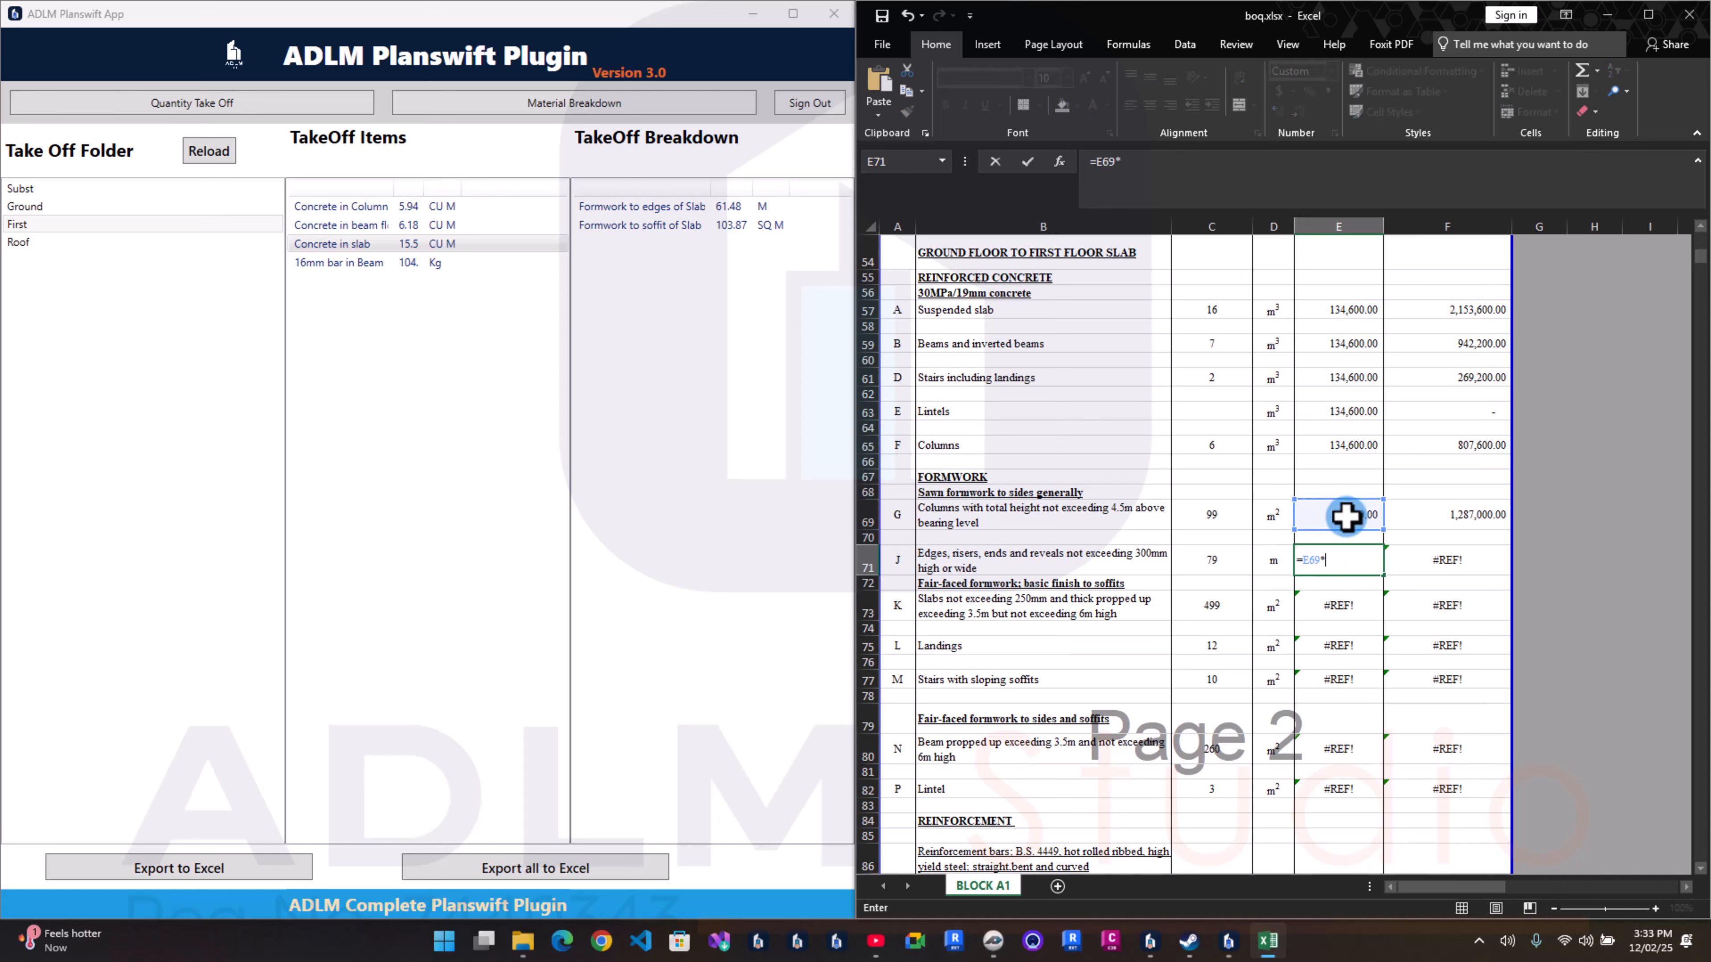
pyautogui.write('*.3')
pyautogui.press('Return')
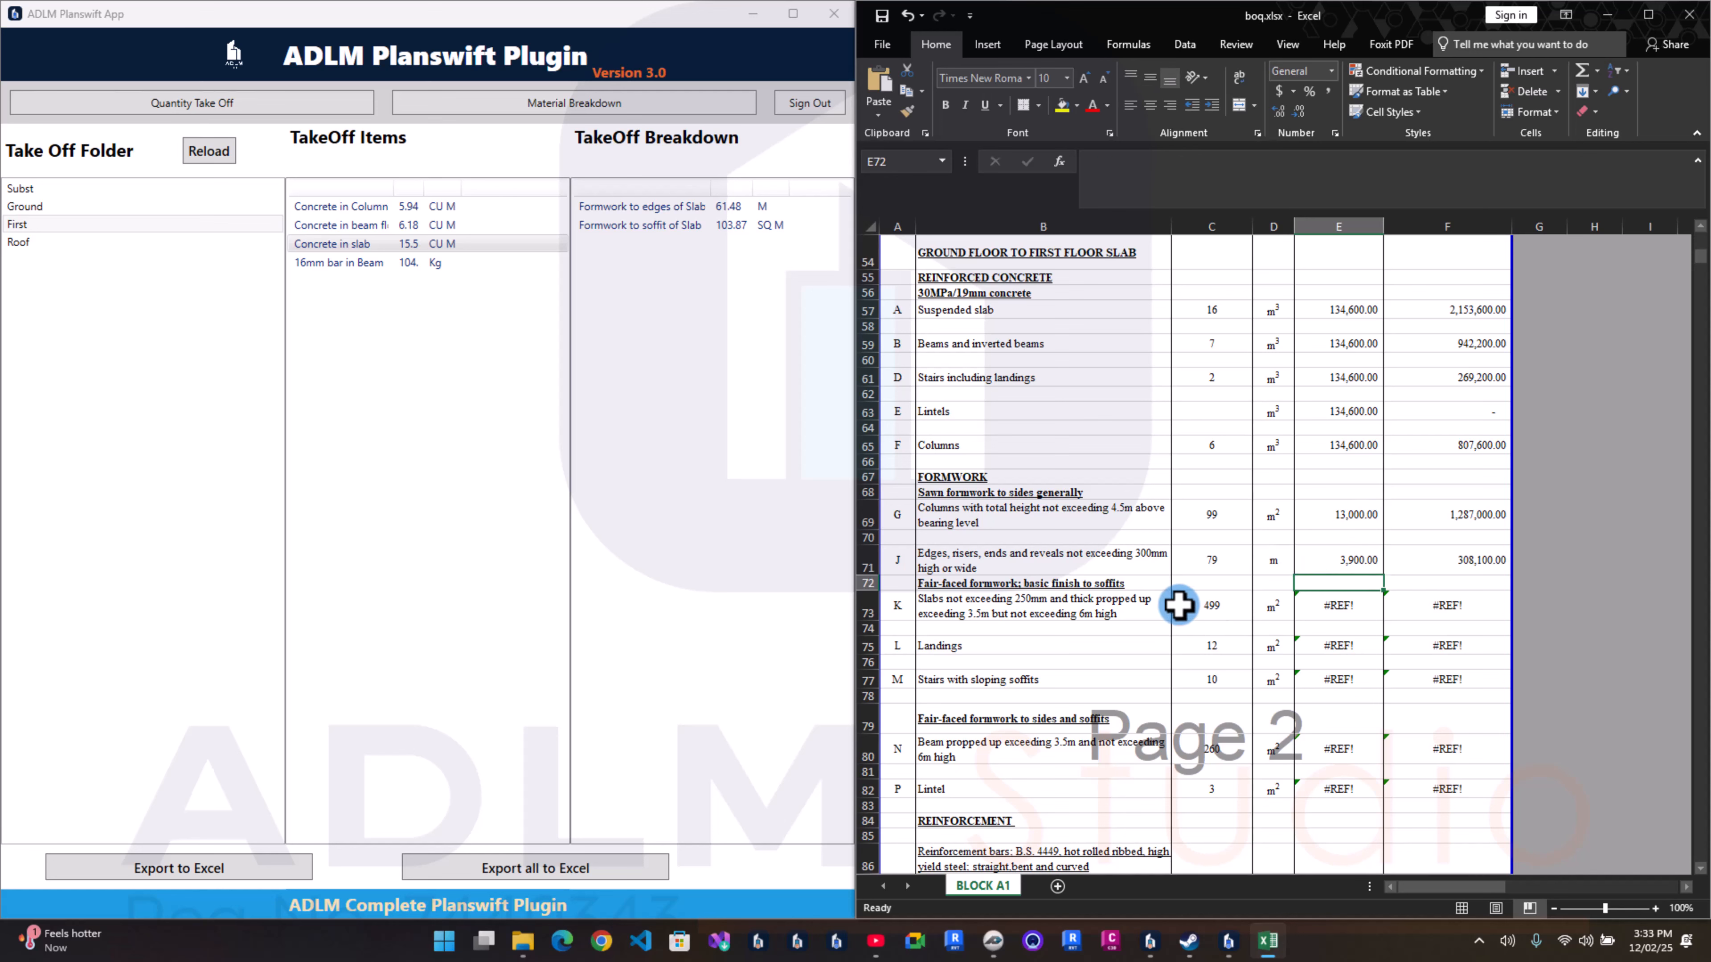
# Step: Set the slab soffit formwork quantity in C73 to 104 m², from the First folder's slab take-off
pyautogui.click(1212, 604)
pyautogui.click(422, 244)
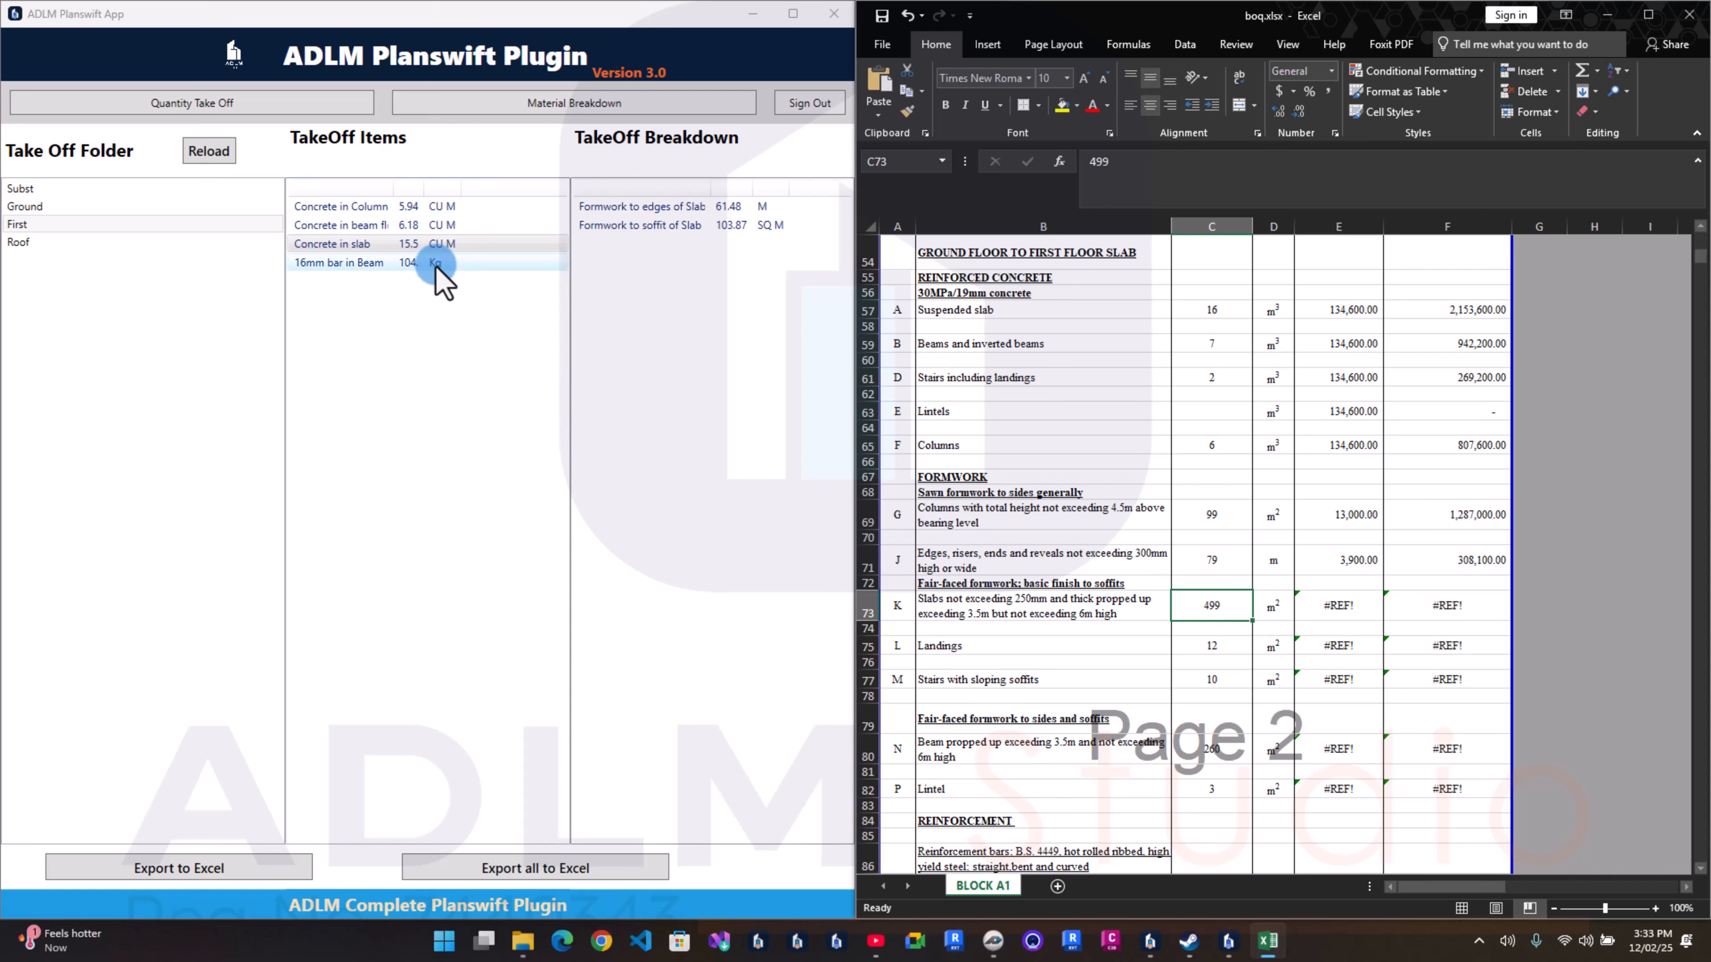
pyautogui.click(1169, 598)
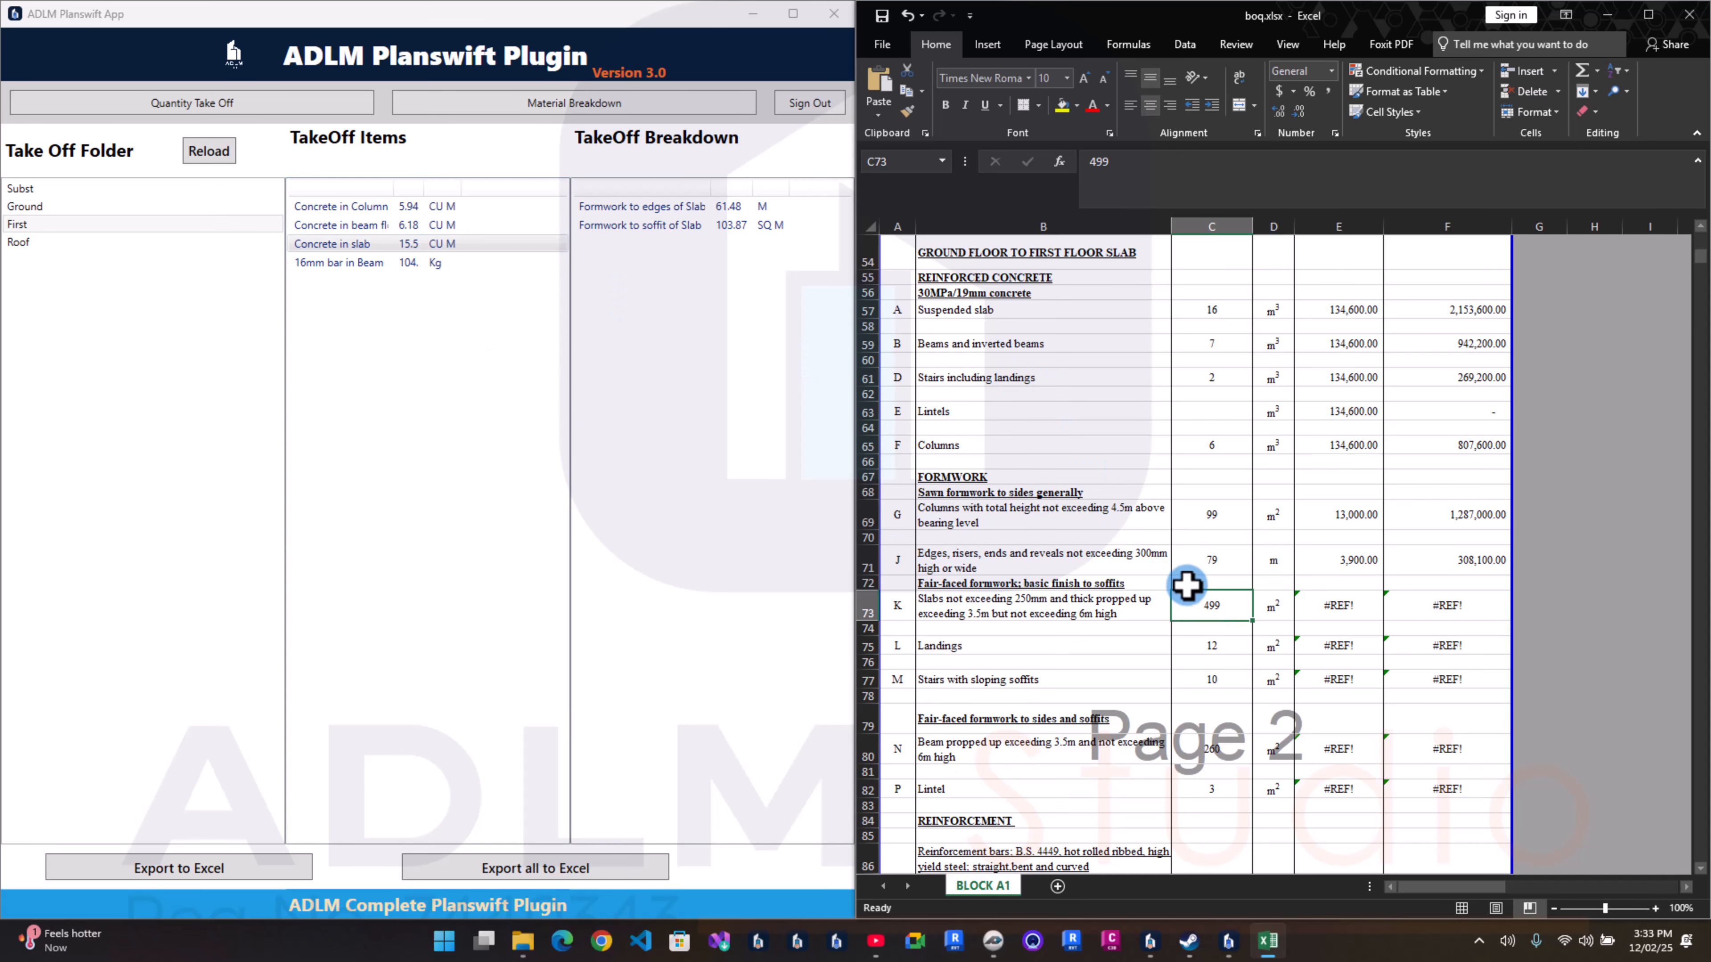
pyautogui.press('BackSpace')
pyautogui.press('BackSpace')
pyautogui.press('BackSpace')
pyautogui.write('104')
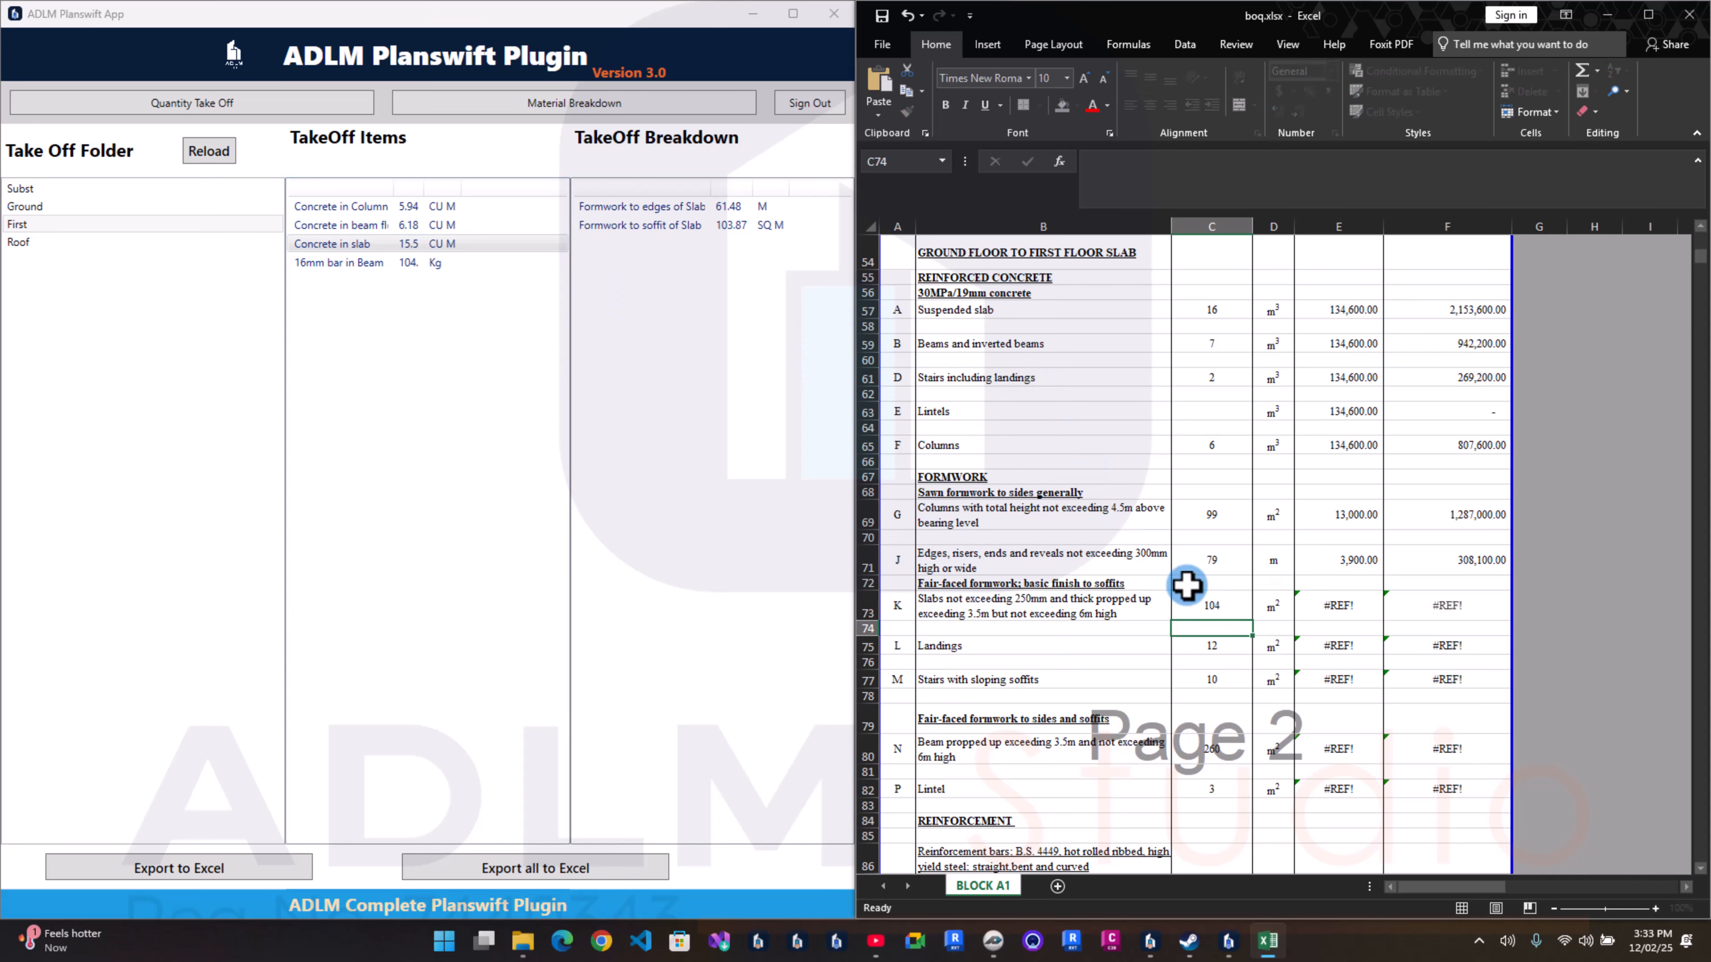
pyautogui.press('Return')
# Step: Look up the Landing item in the Ground folder and set the Landings formwork quantity to 2 m²
pyautogui.click(176, 207)
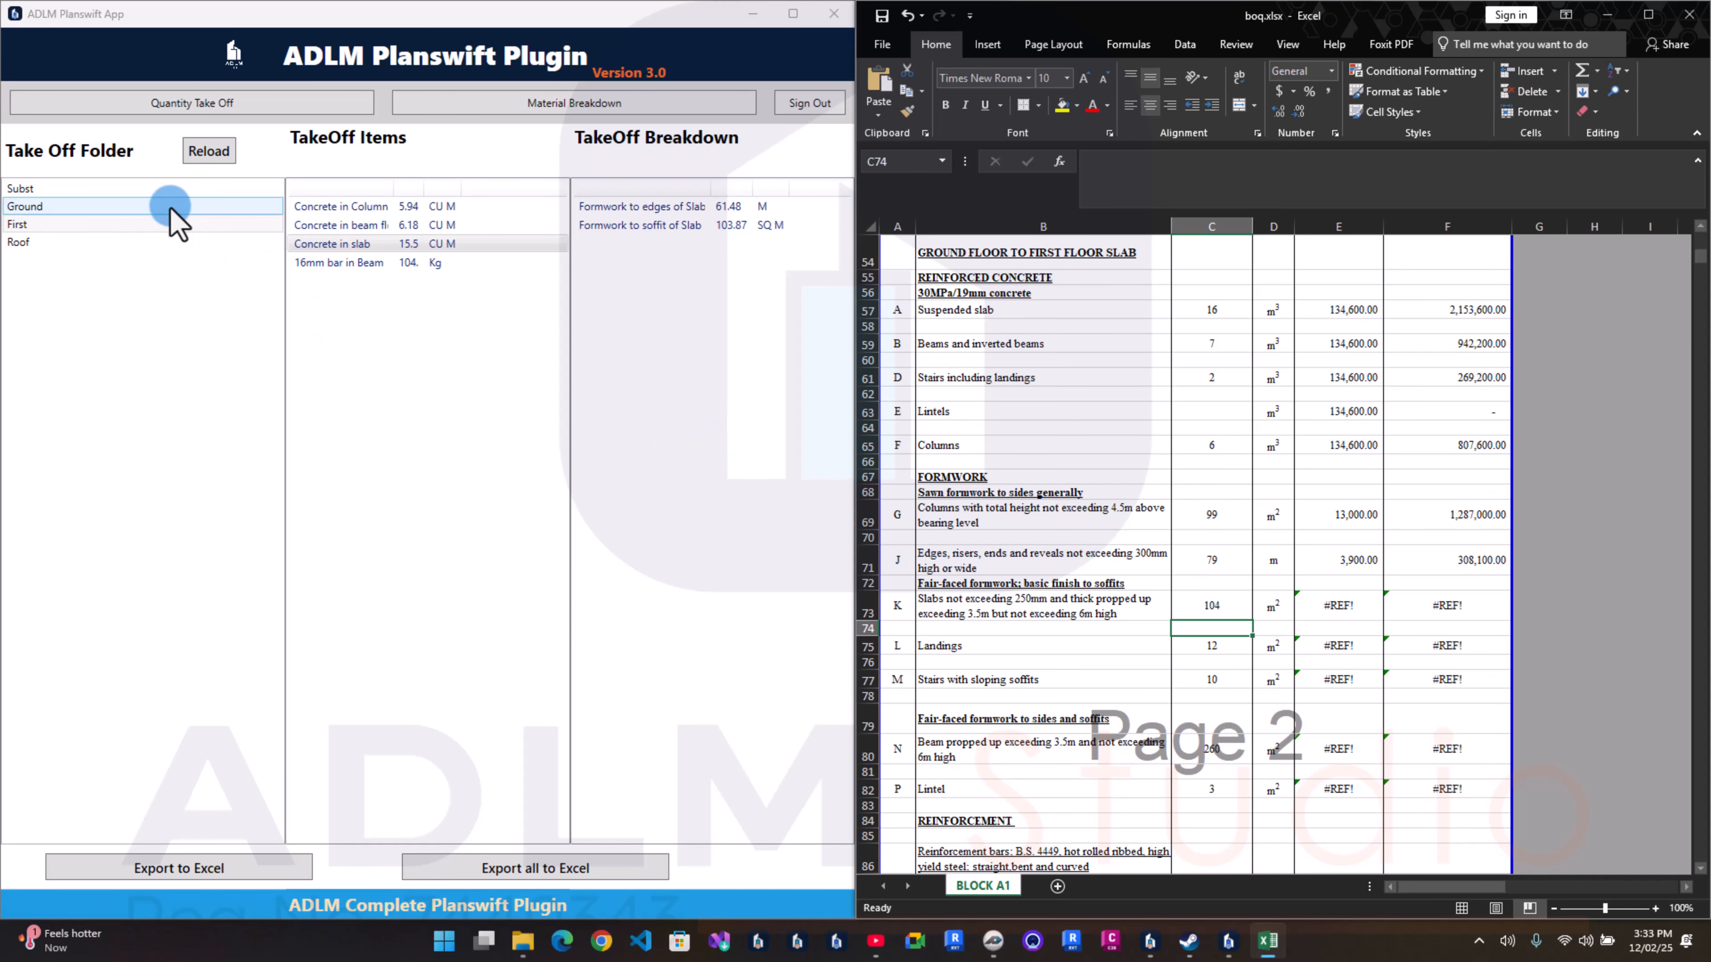
pyautogui.click(375, 263)
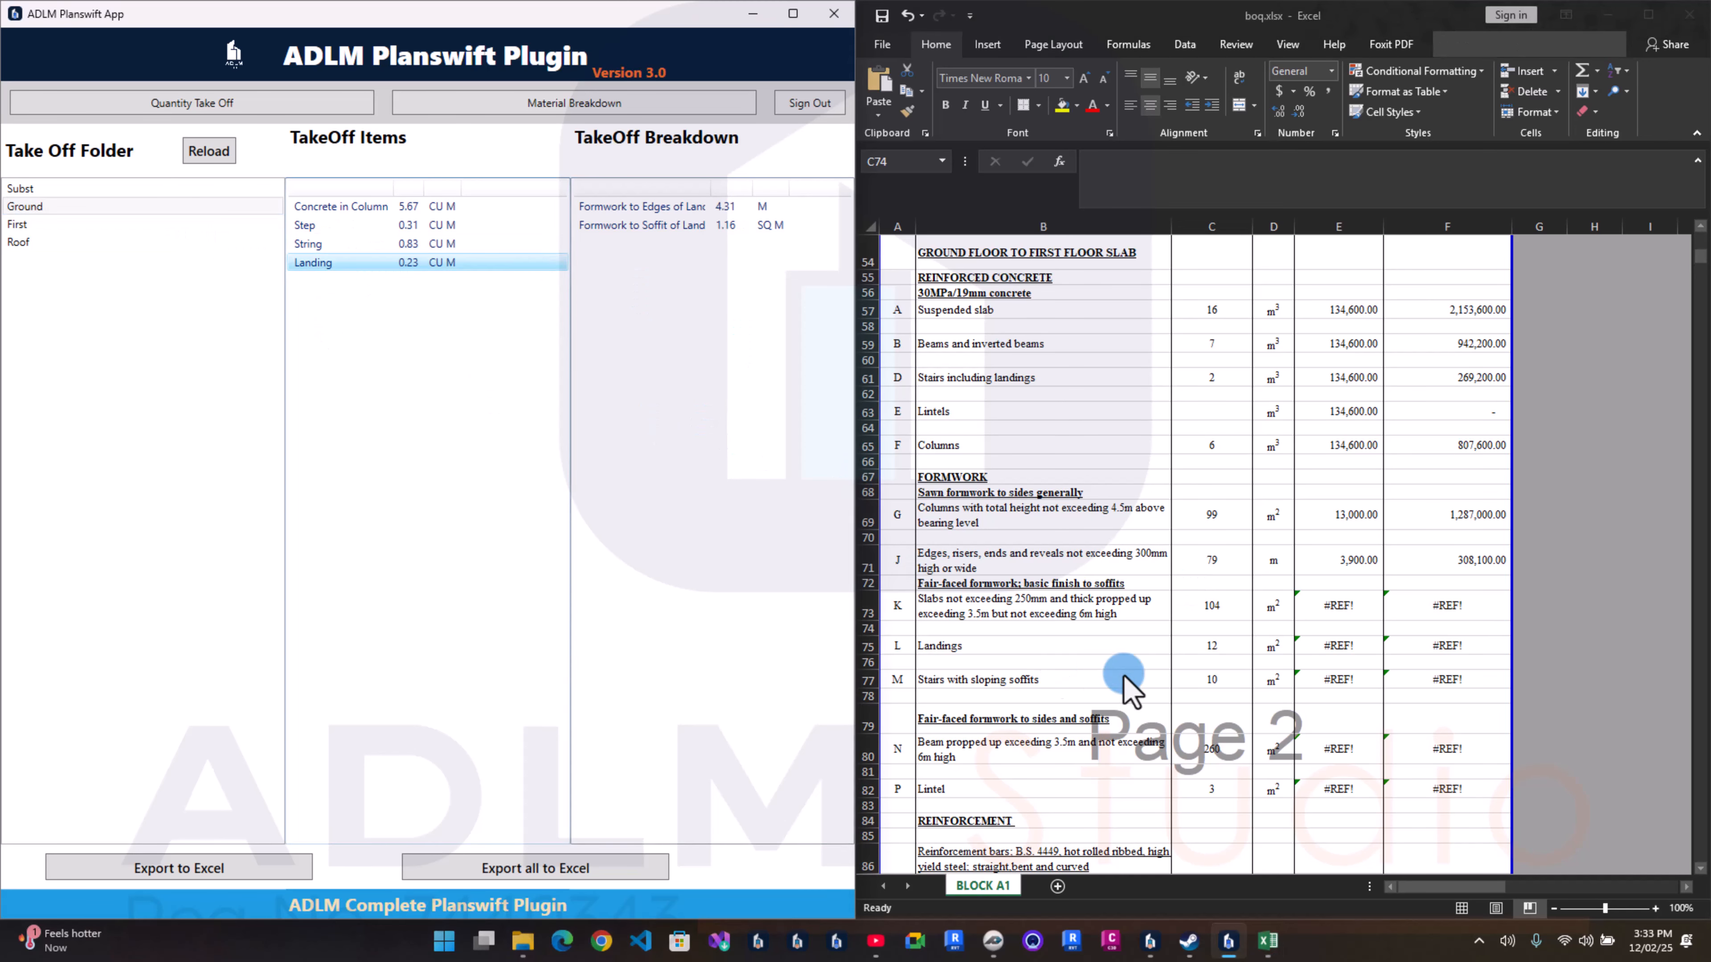
pyautogui.click(1201, 597)
pyautogui.click(1206, 645)
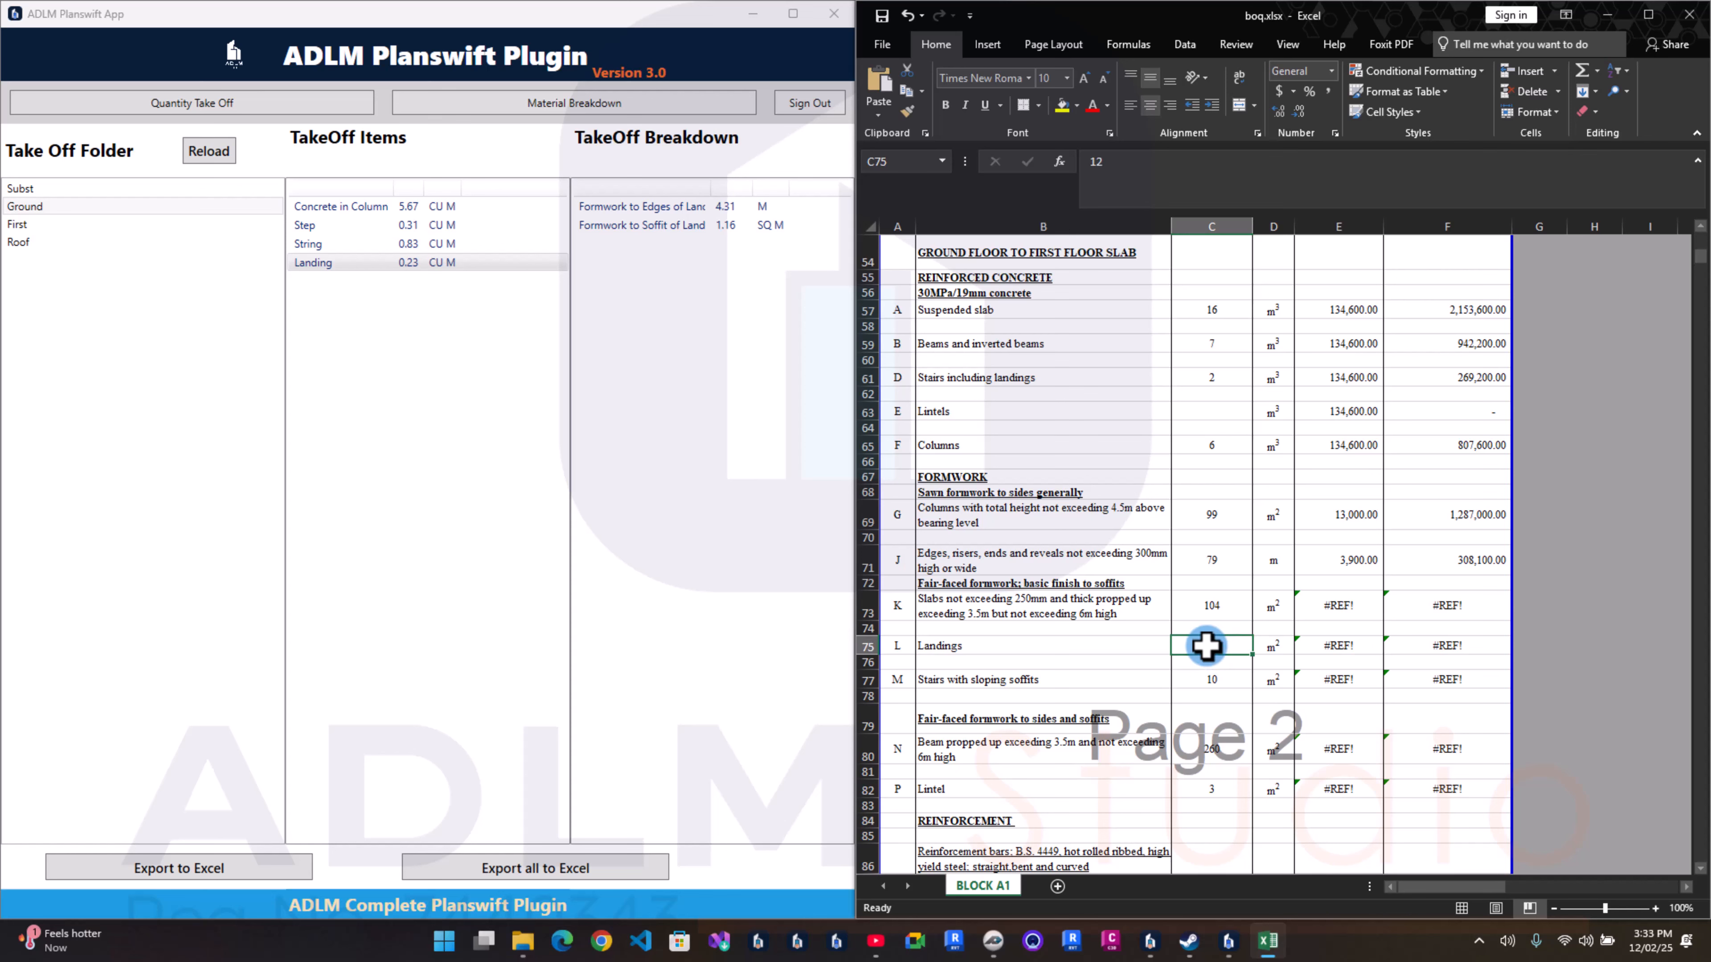
pyautogui.press('Return')
pyautogui.press('Return')
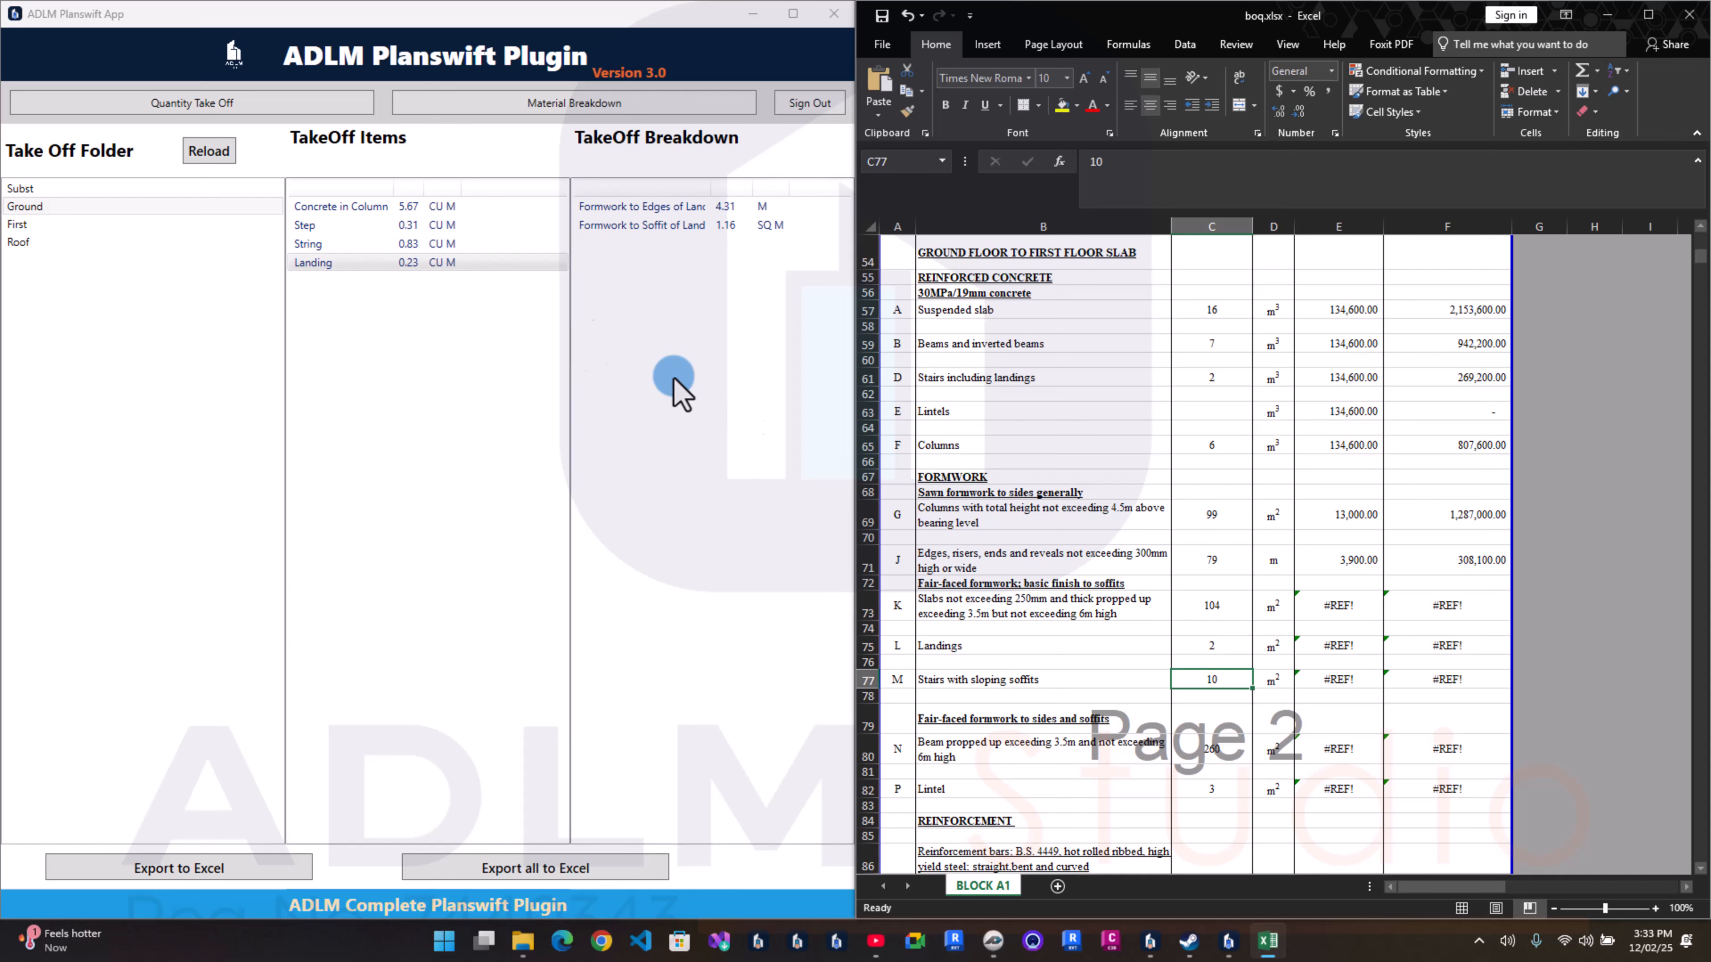
# Step: Look up the soffit formwork of the String item and set the quantity for stairs with sloping soffits to 5 m²
pyautogui.click(396, 244)
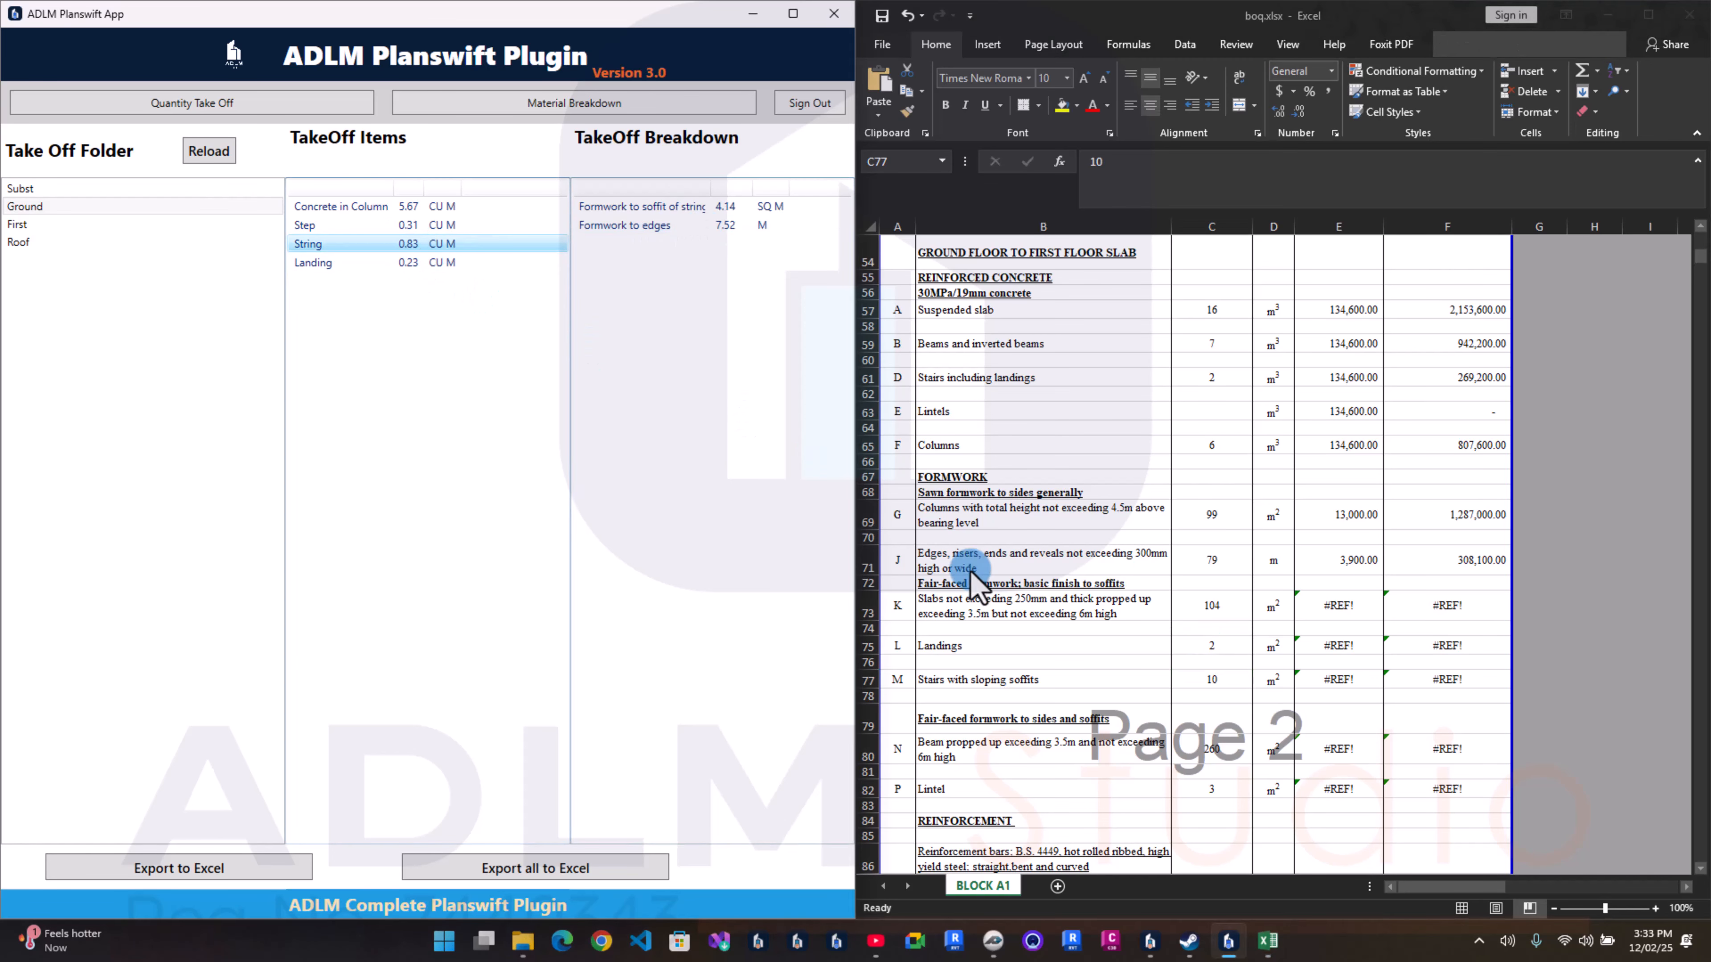
pyautogui.click(1126, 646)
pyautogui.write('5')
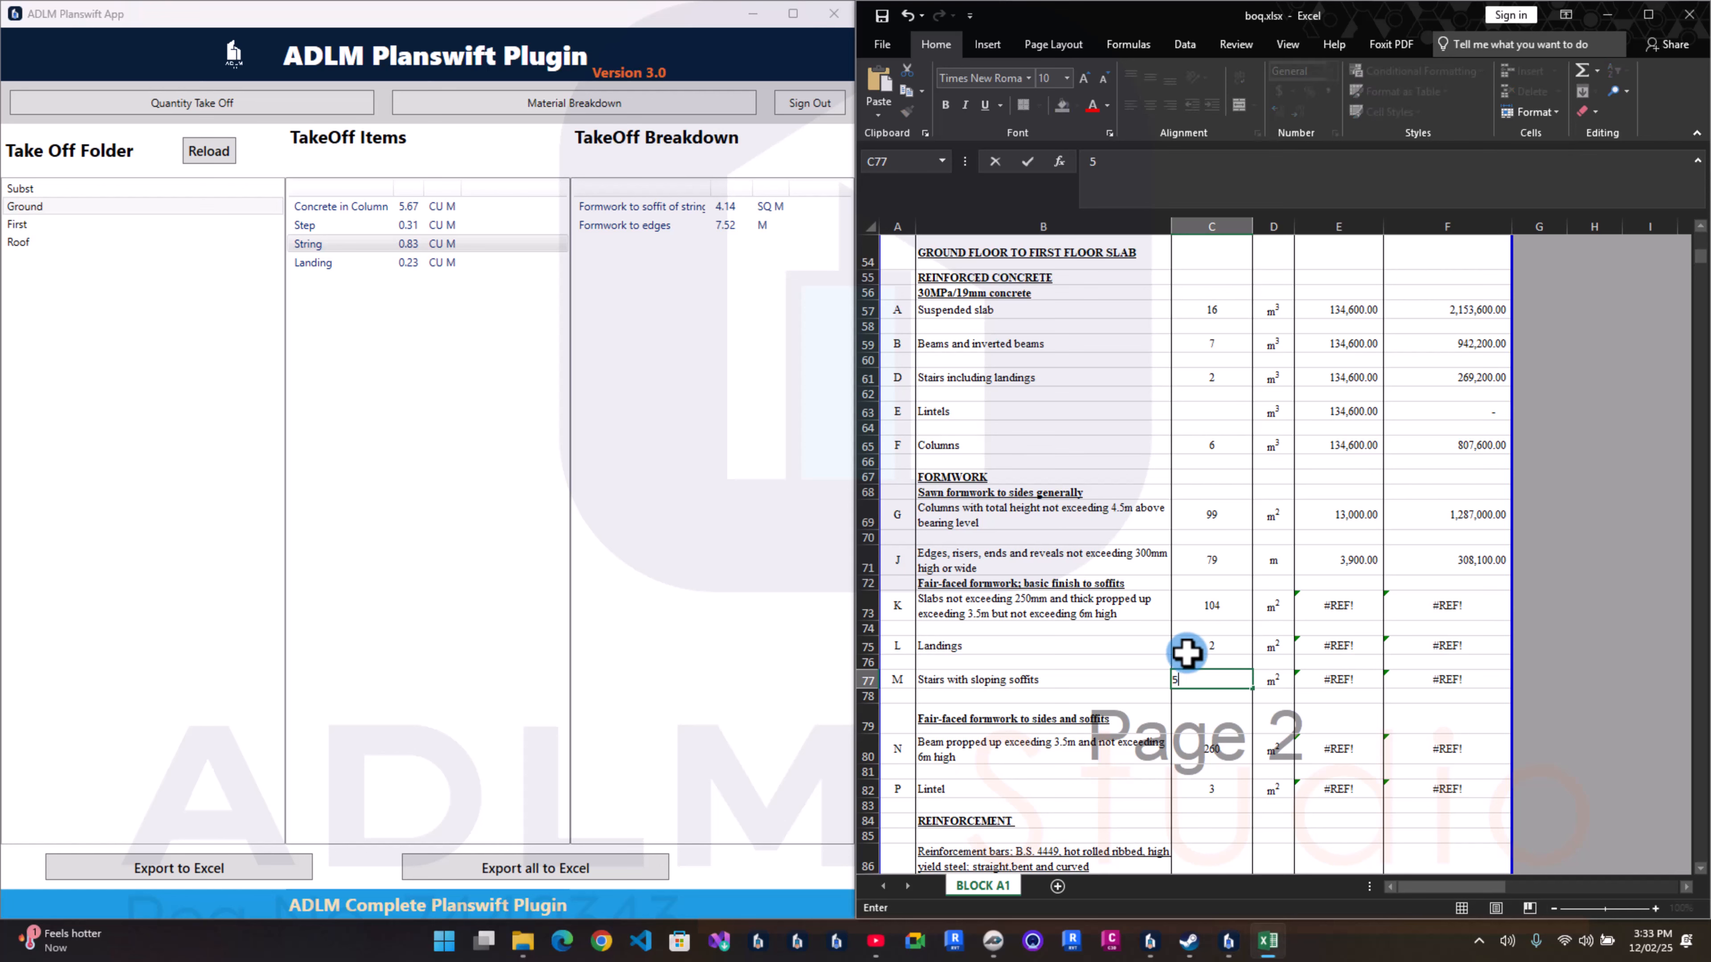
pyautogui.press('Return')
pyautogui.press('Return')
# Step: Set the beam formwork quantity to 80 m² from the First folder's beam item and clear the lintel formwork quantity
pyautogui.click(115, 224)
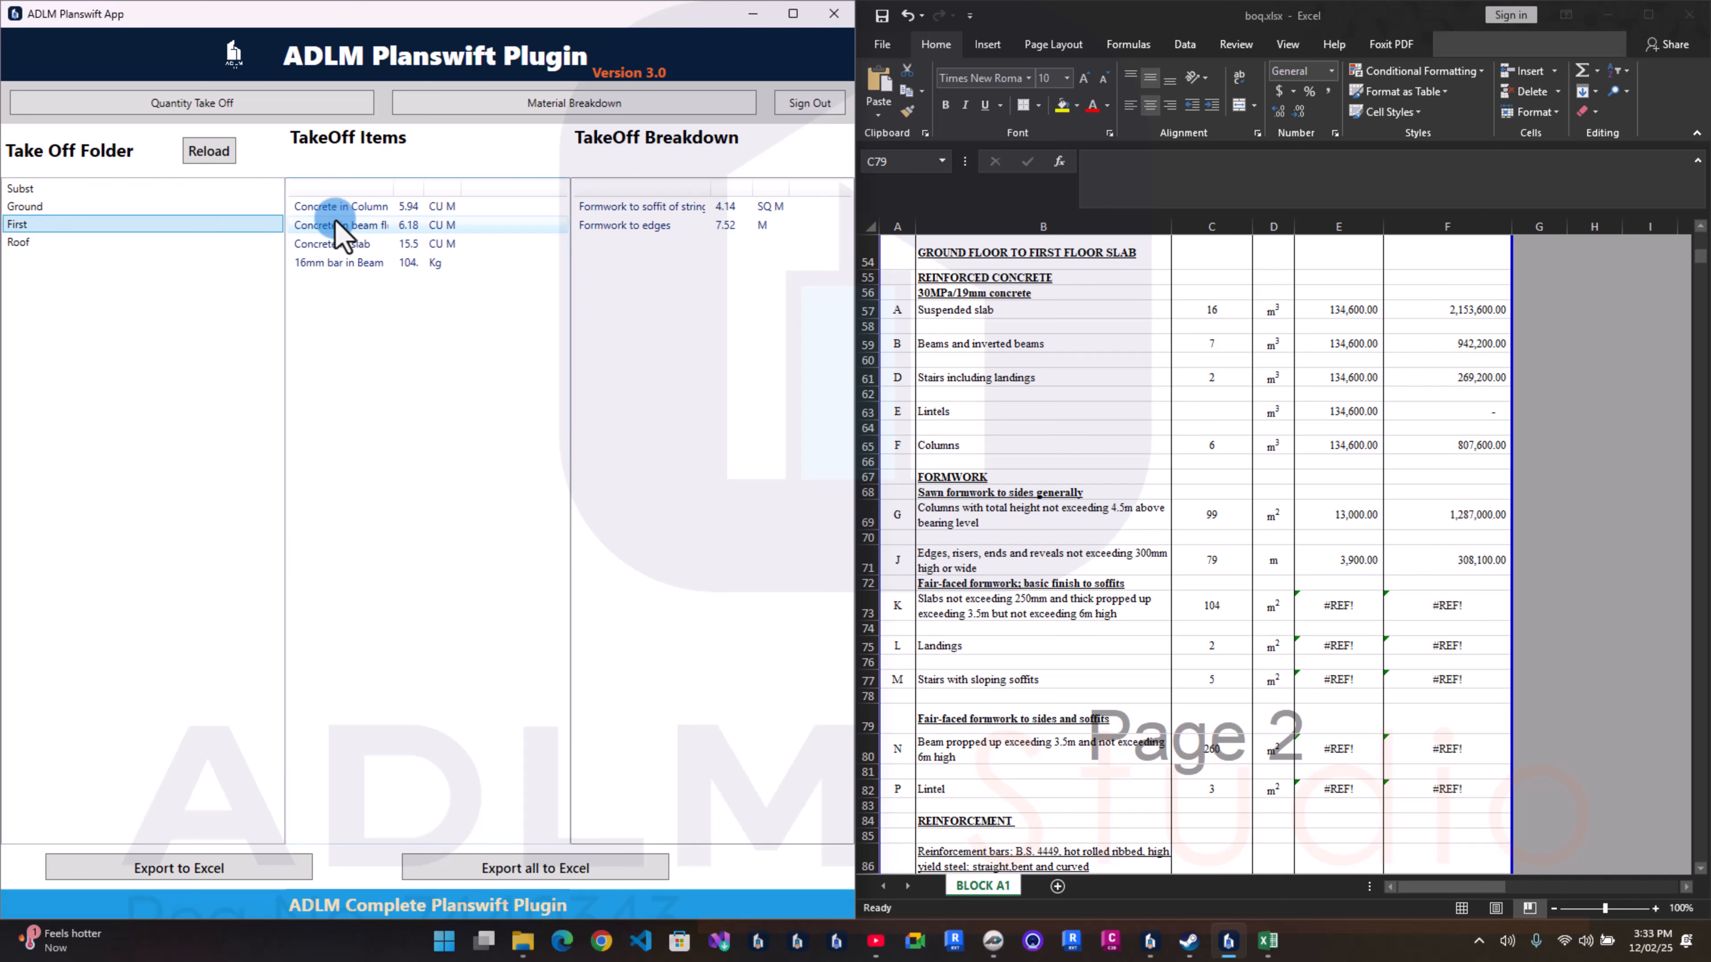
pyautogui.click(340, 224)
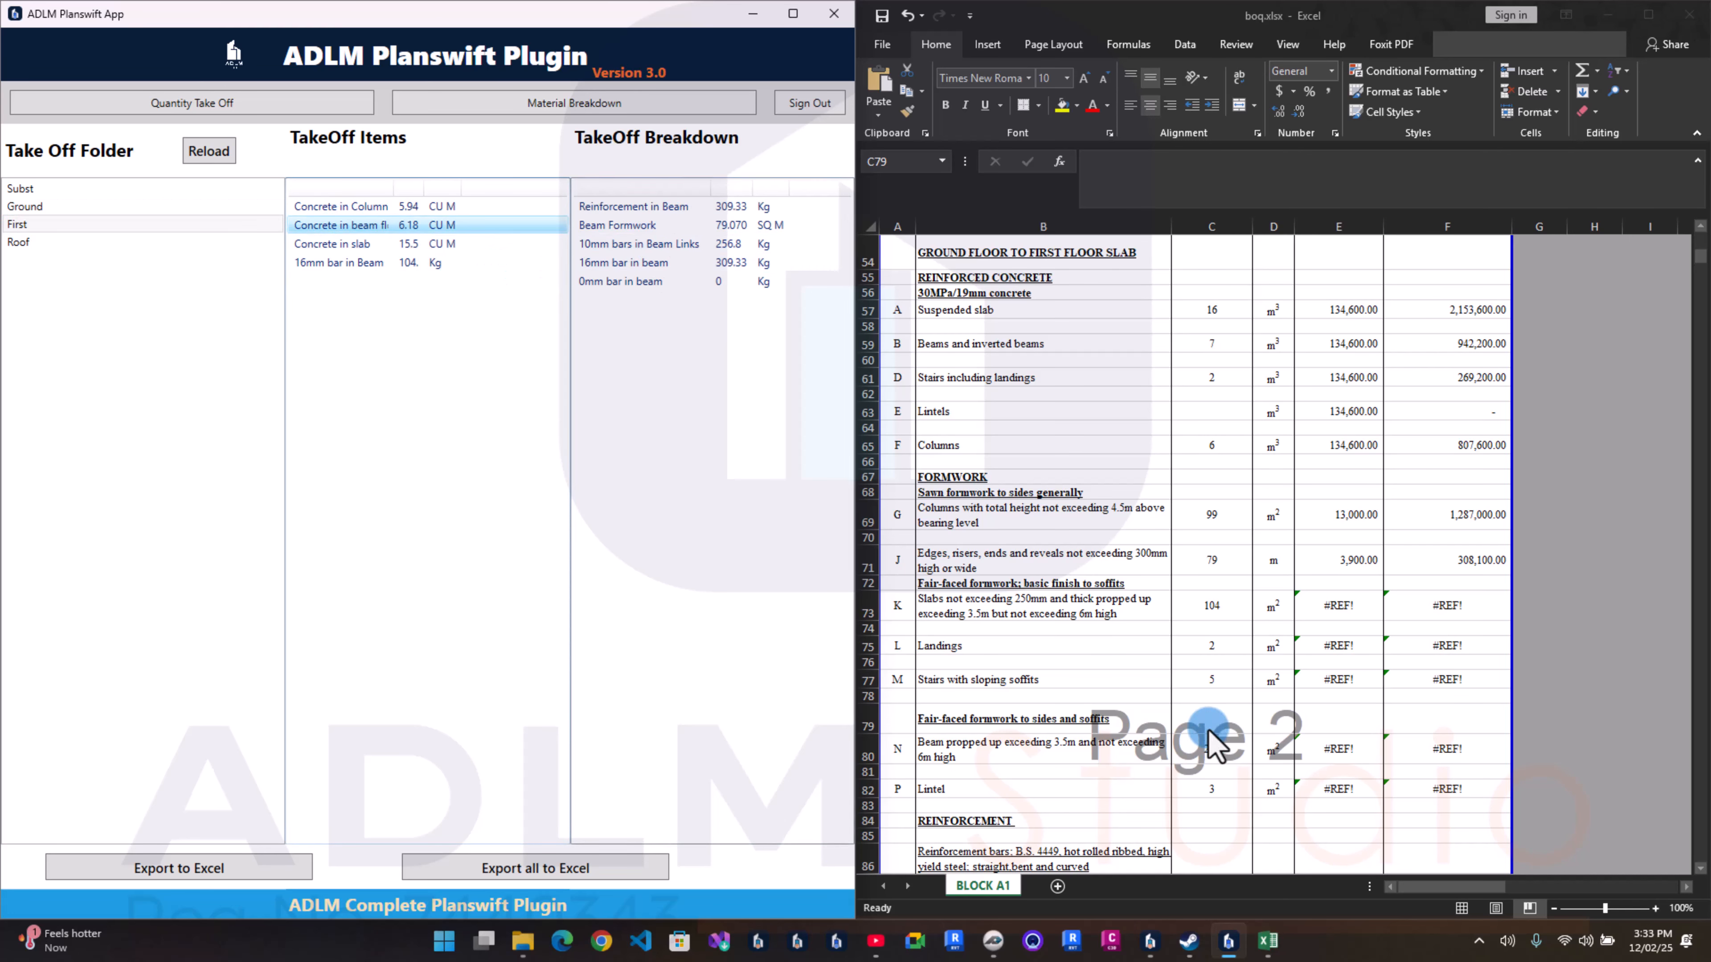
pyautogui.click(1199, 721)
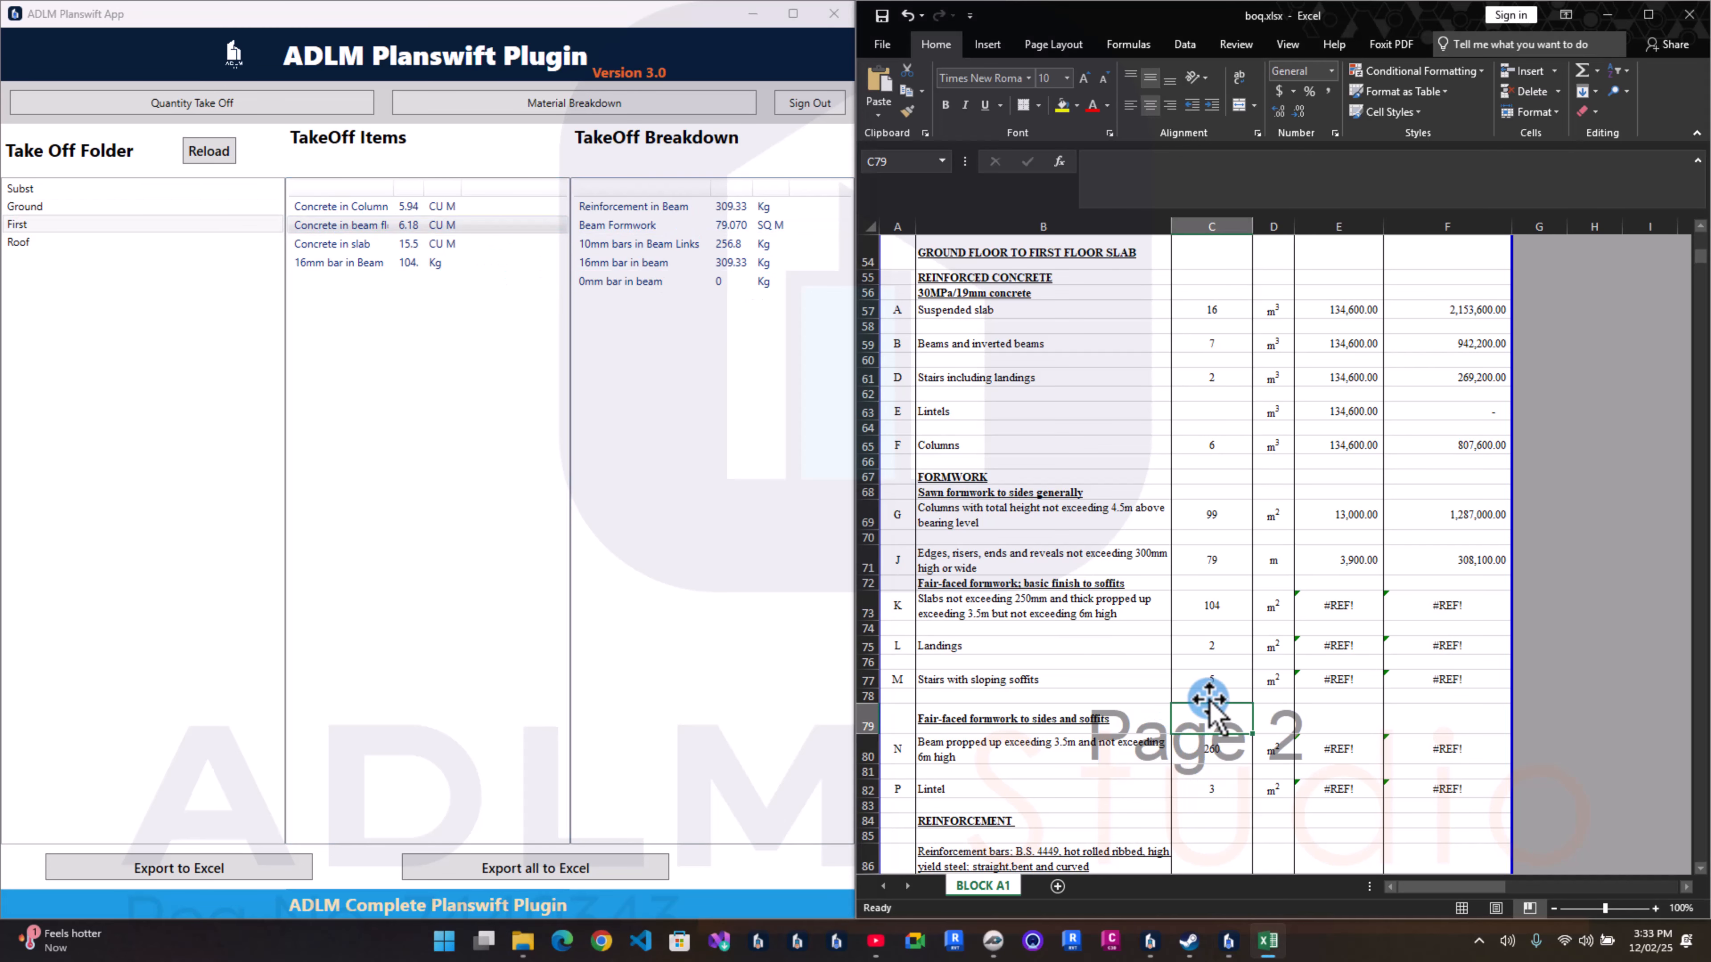
pyautogui.click(1222, 744)
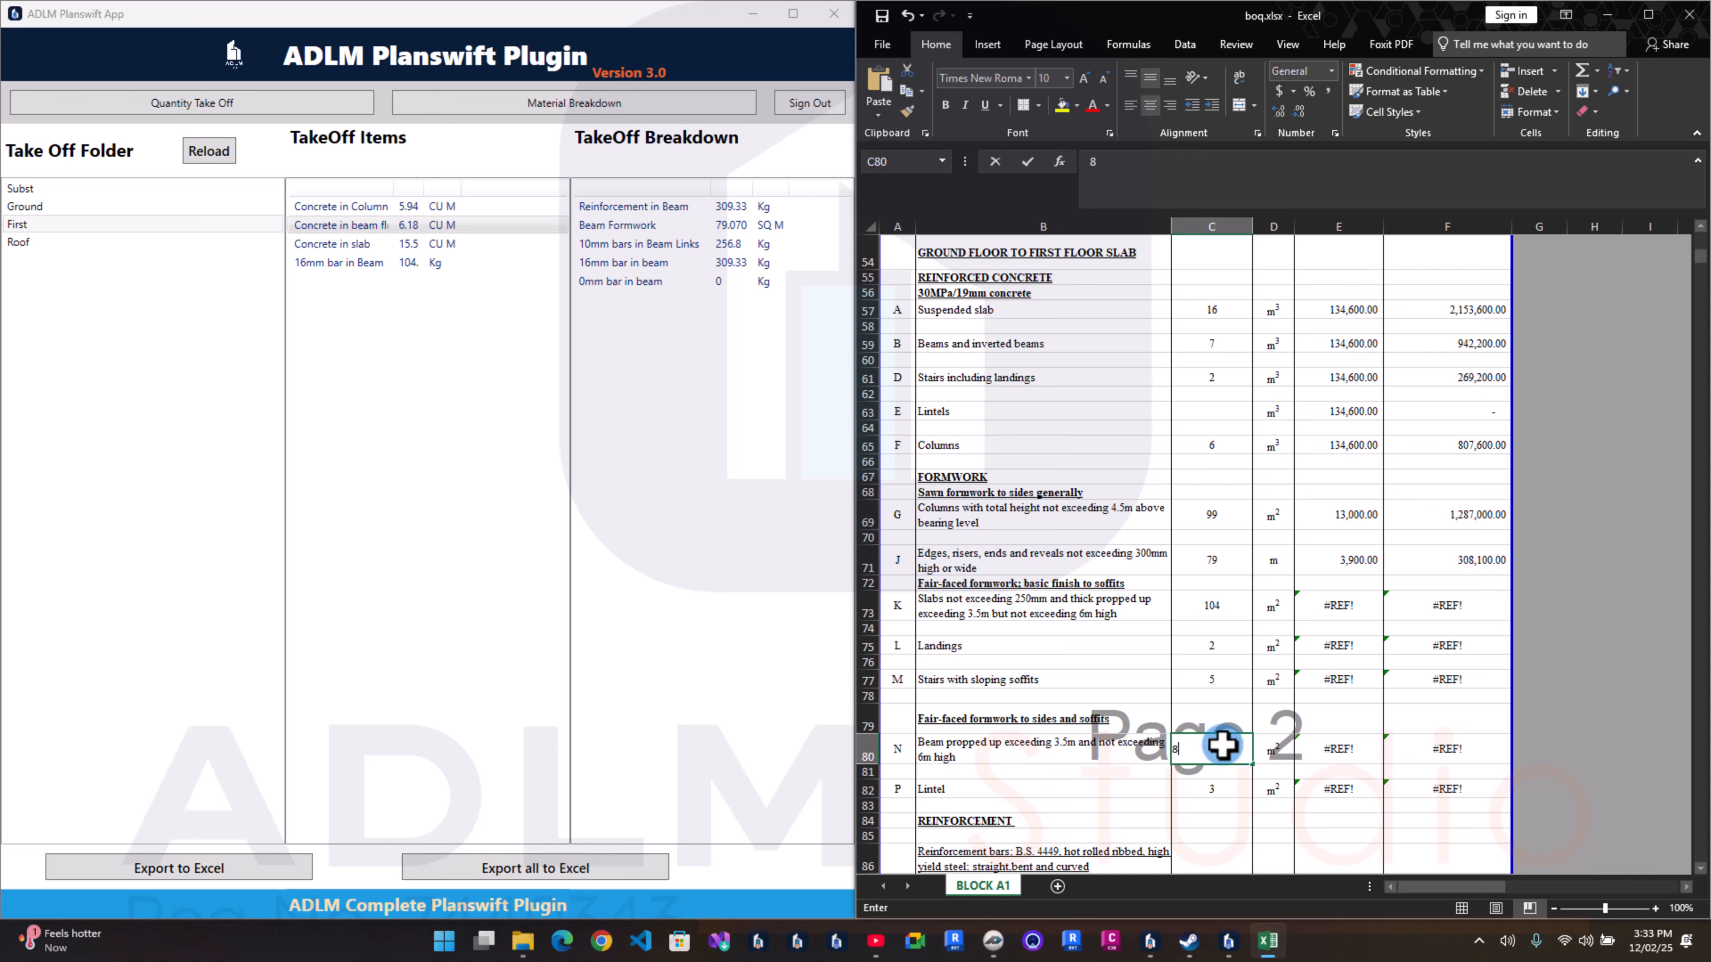
pyautogui.press('Return')
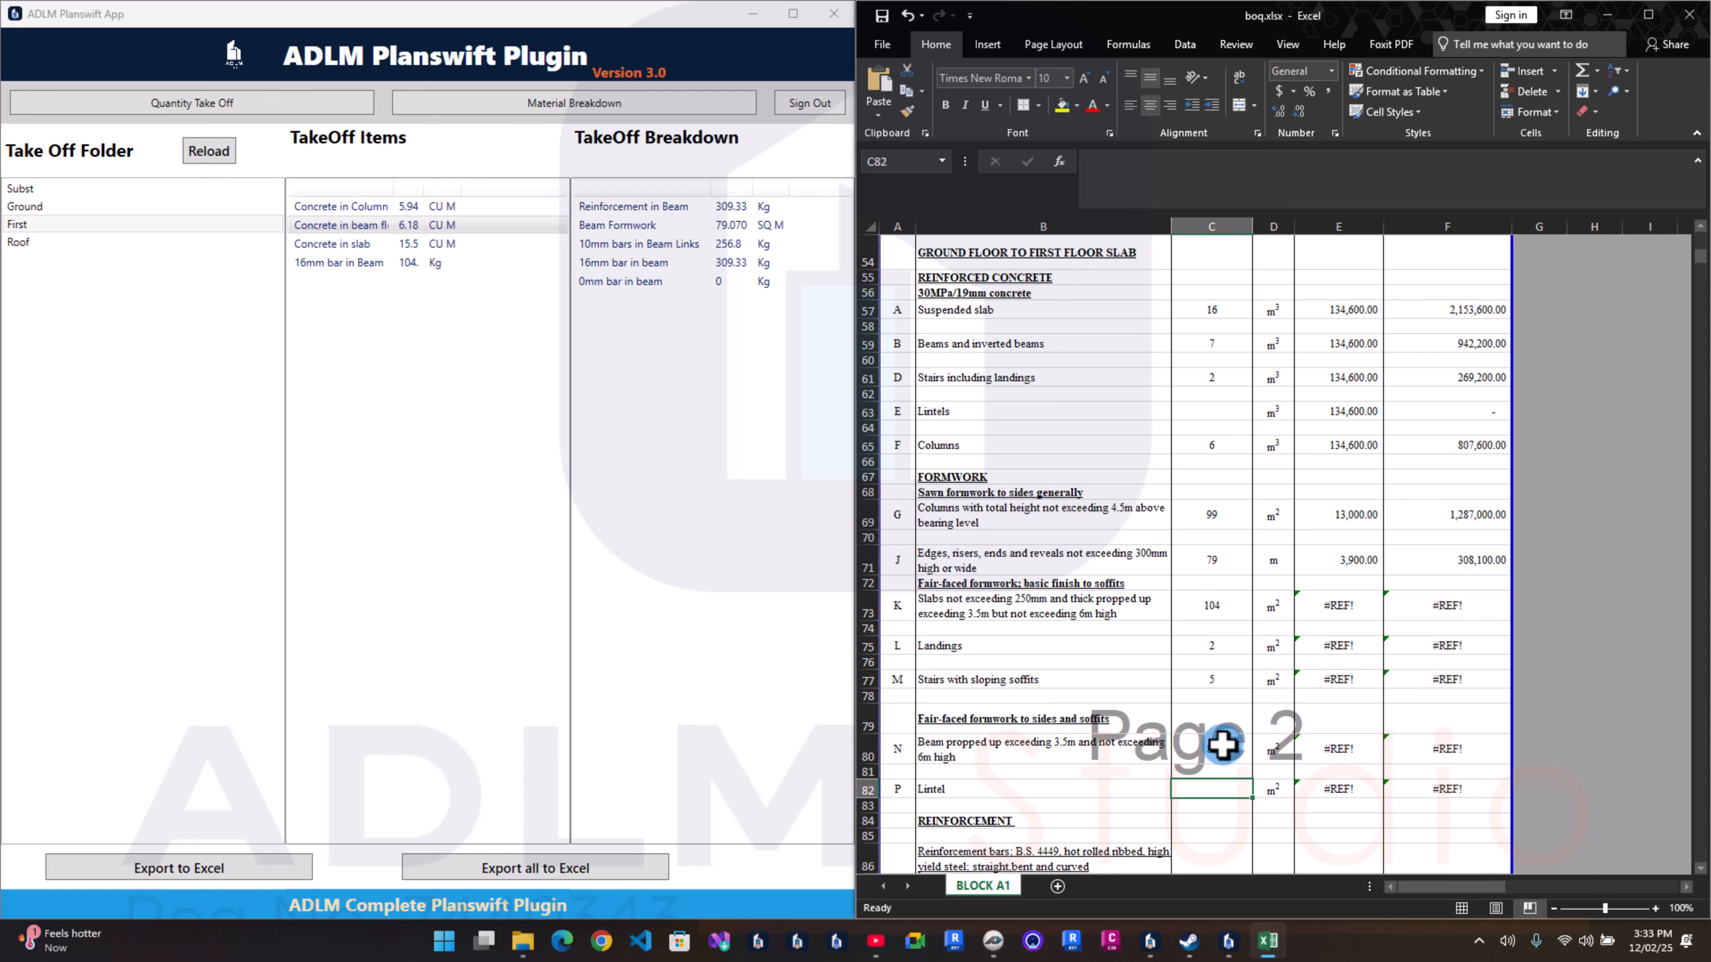
# Step: Link the slab soffit formwork rate in E73 to the column formwork rate in E69
pyautogui.click(1333, 604)
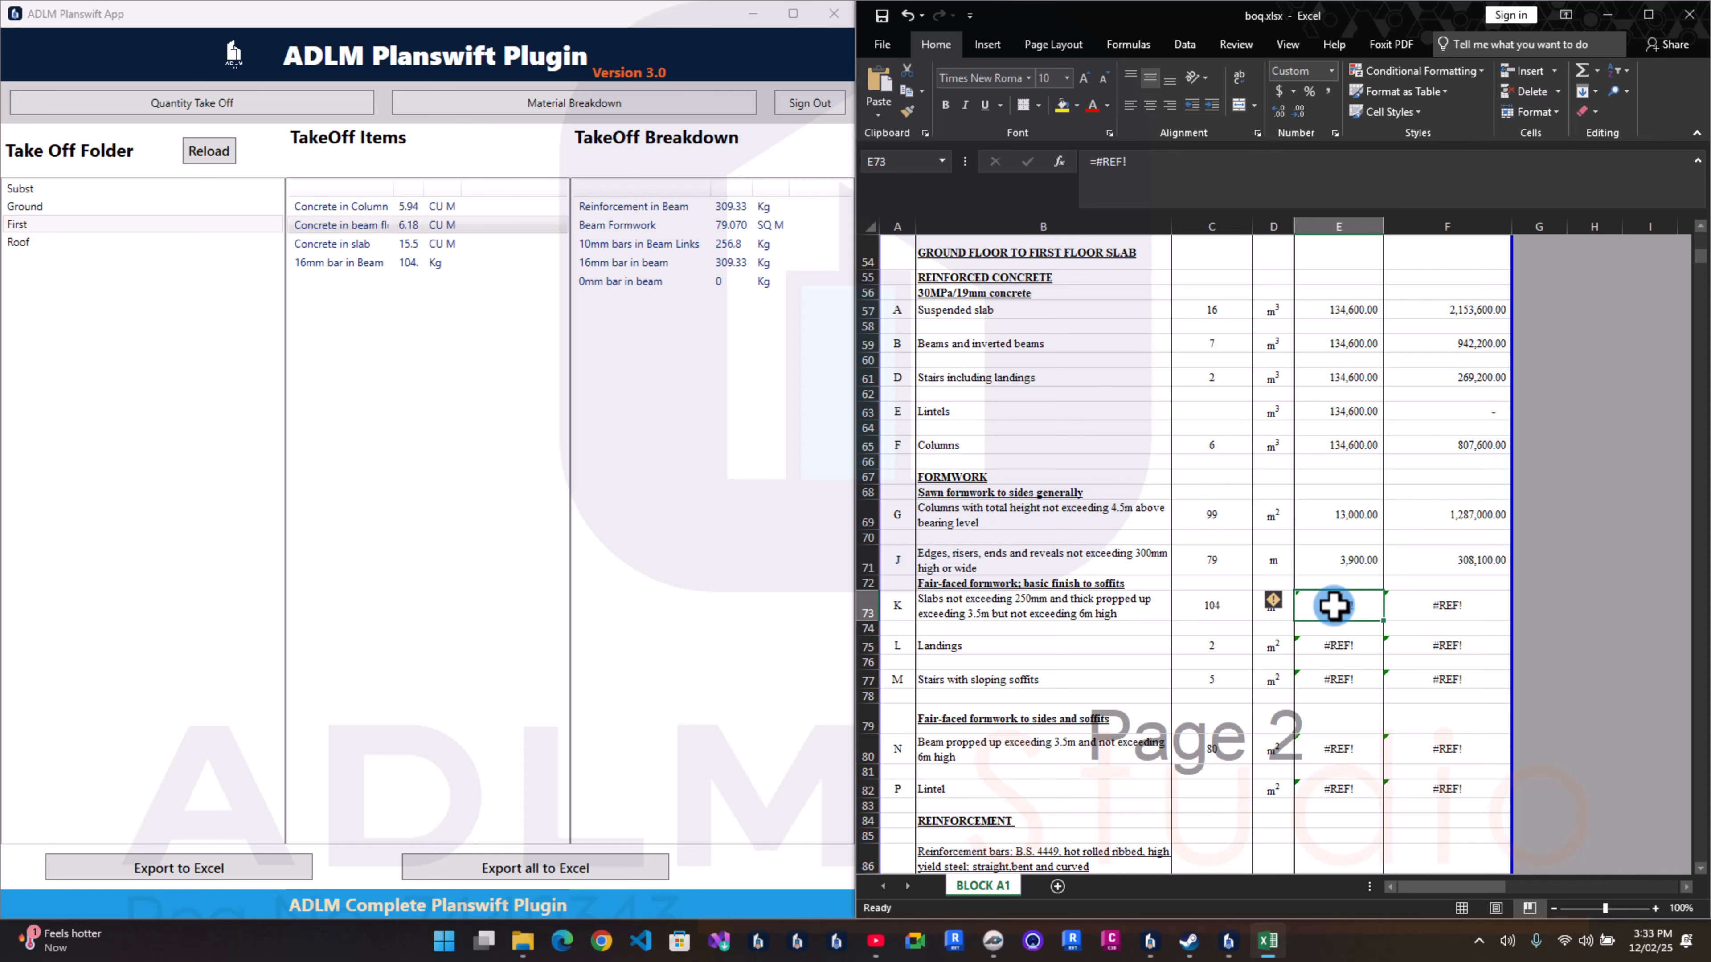
pyautogui.write('=')
pyautogui.click(1365, 525)
pyautogui.press('Return')
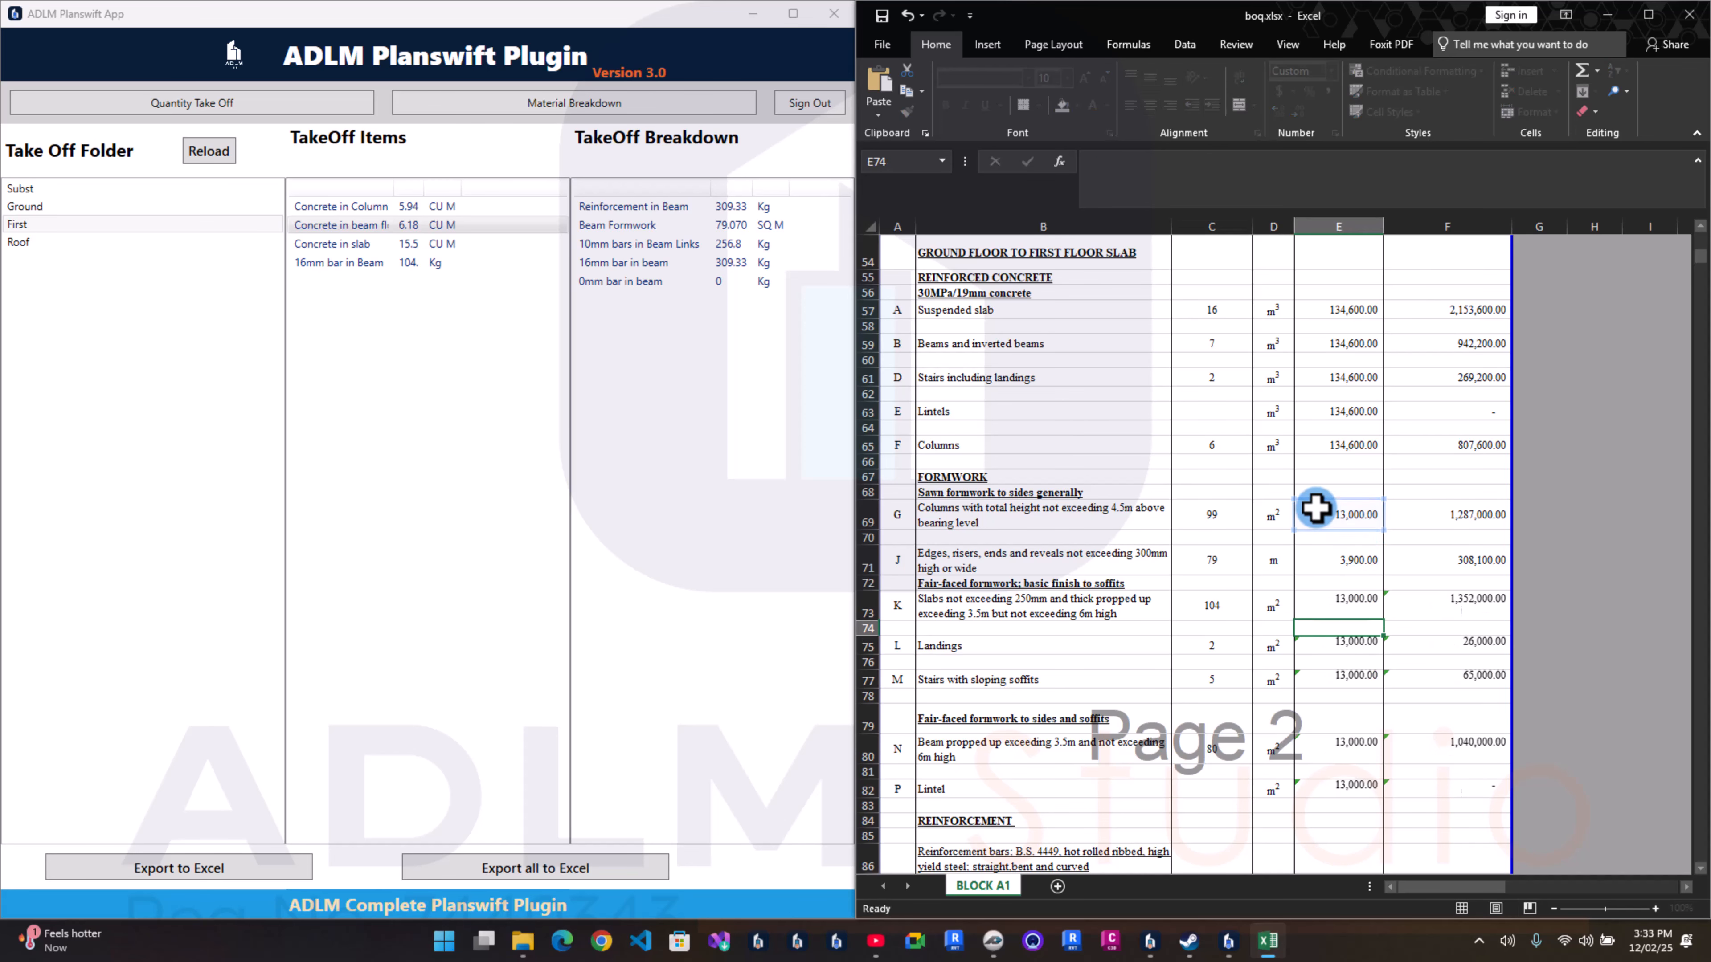
# Step: Remove the #REF! term from the reinforcement quantity in C87, making the formula =(C57+C59+C61+C63+C65)*0.15
pyautogui.scroll(-1, 1308, 522)
pyautogui.scroll(-4, 1308, 522)
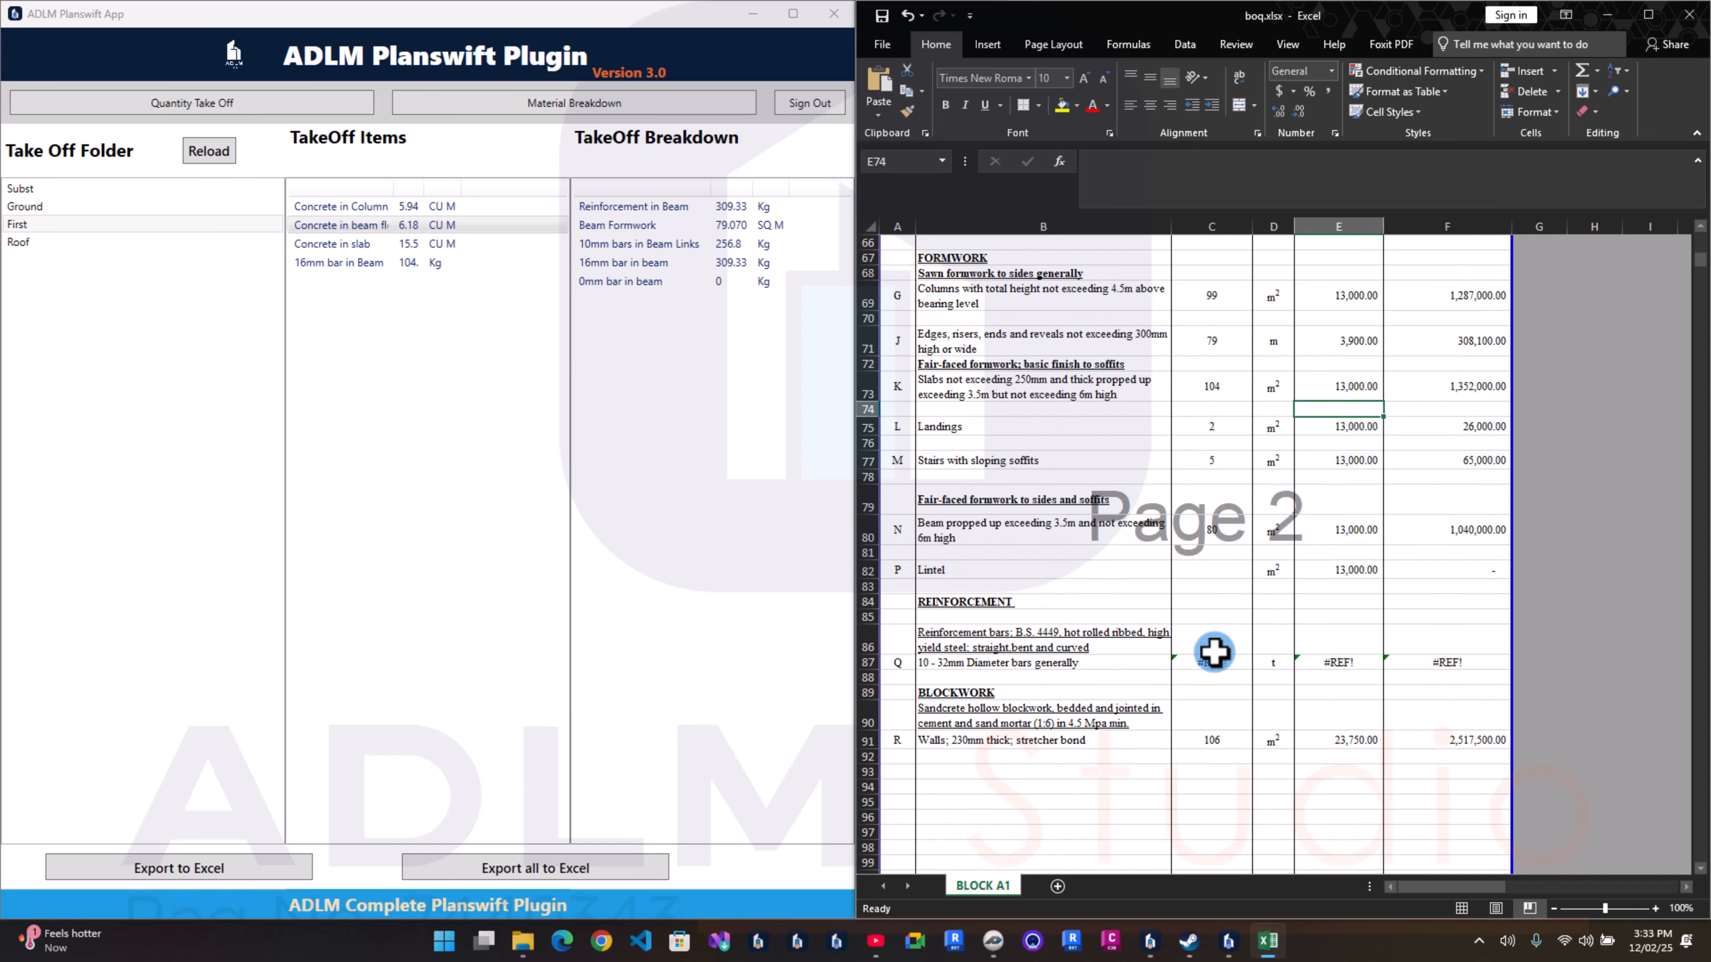
pyautogui.click(1189, 667)
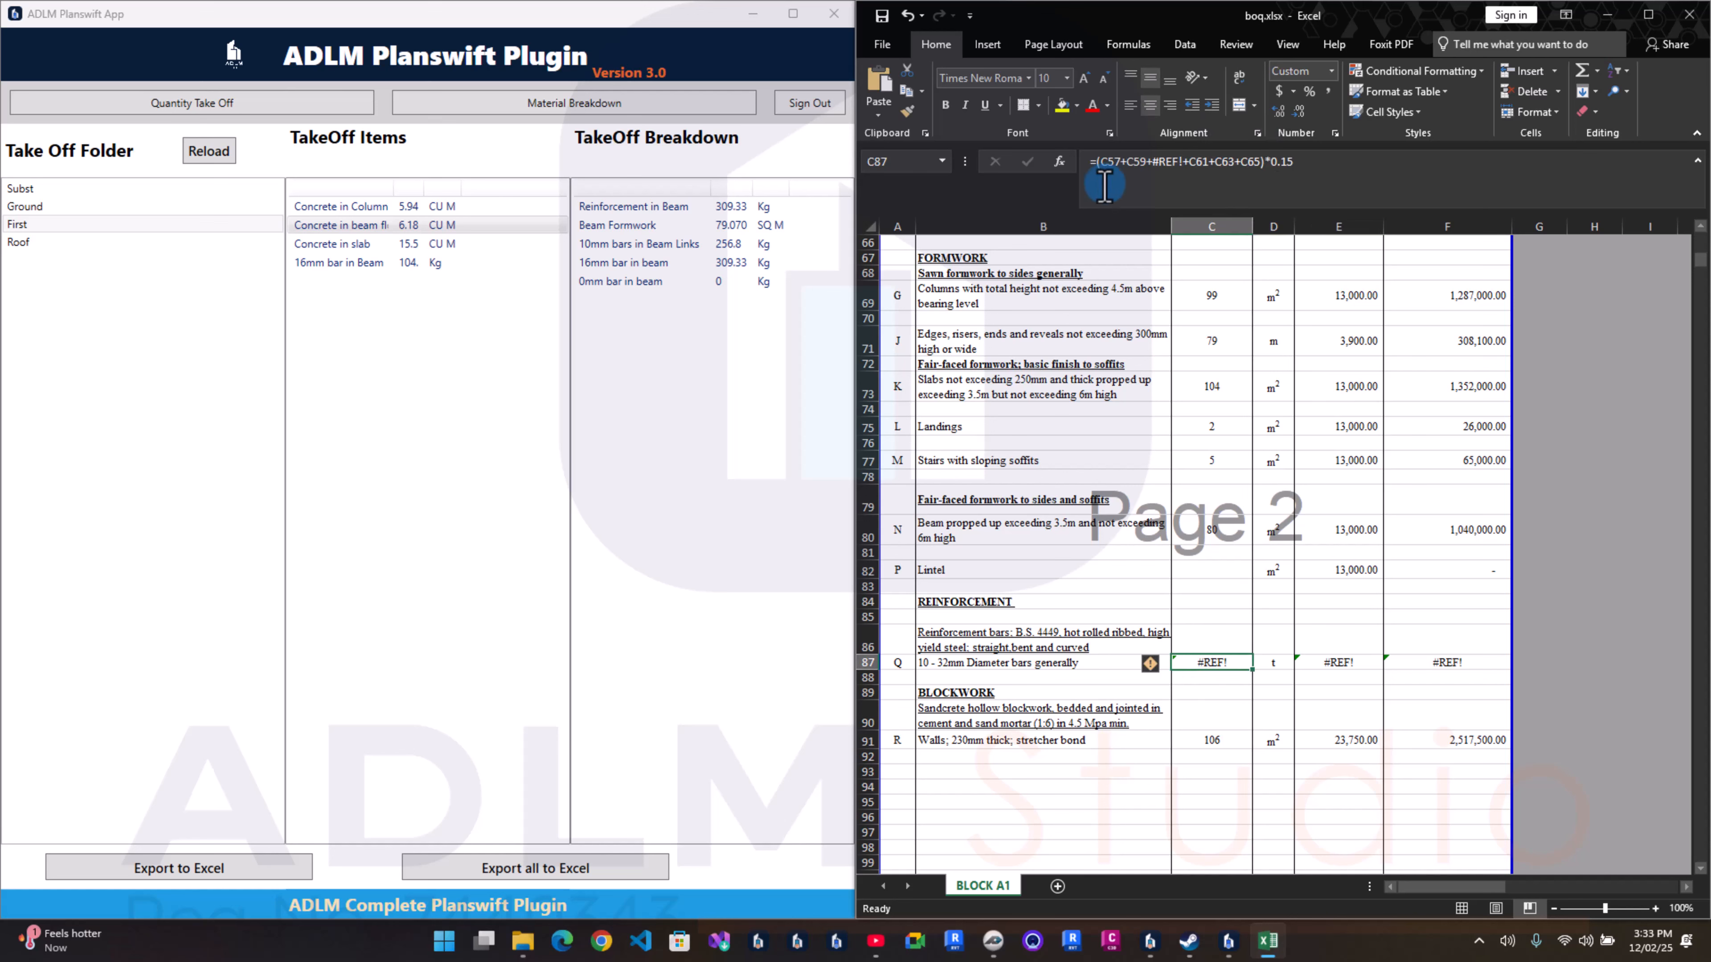
pyautogui.doubleClick(1162, 166)
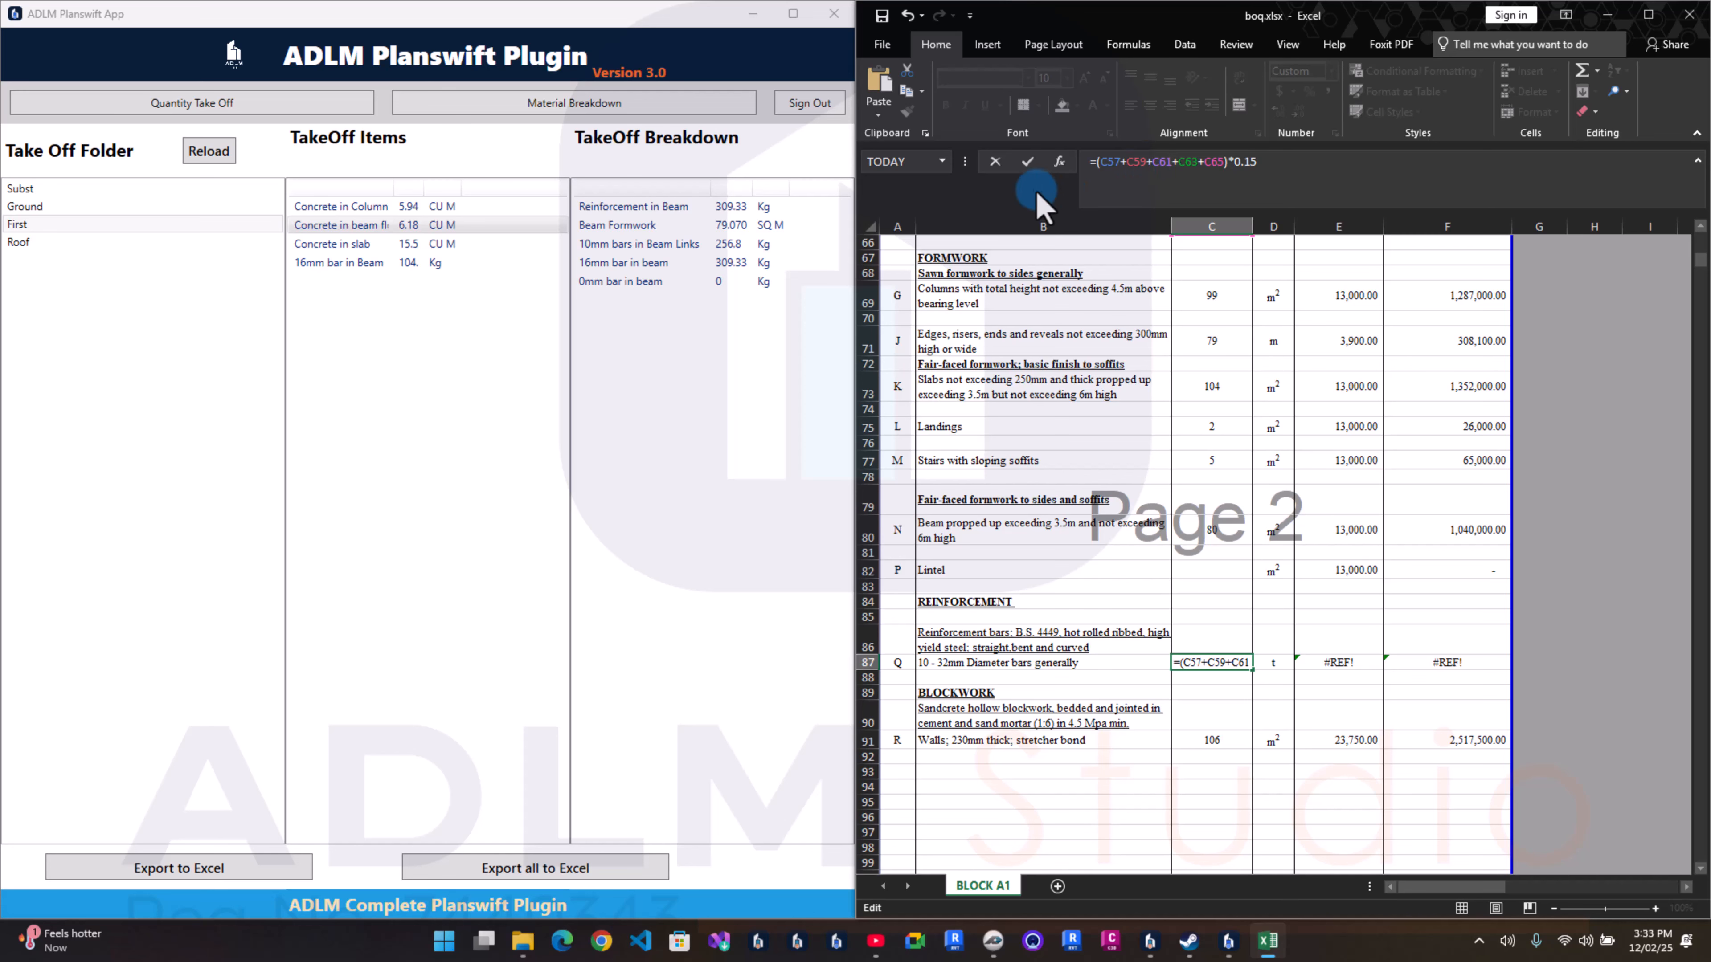
pyautogui.press('Return')
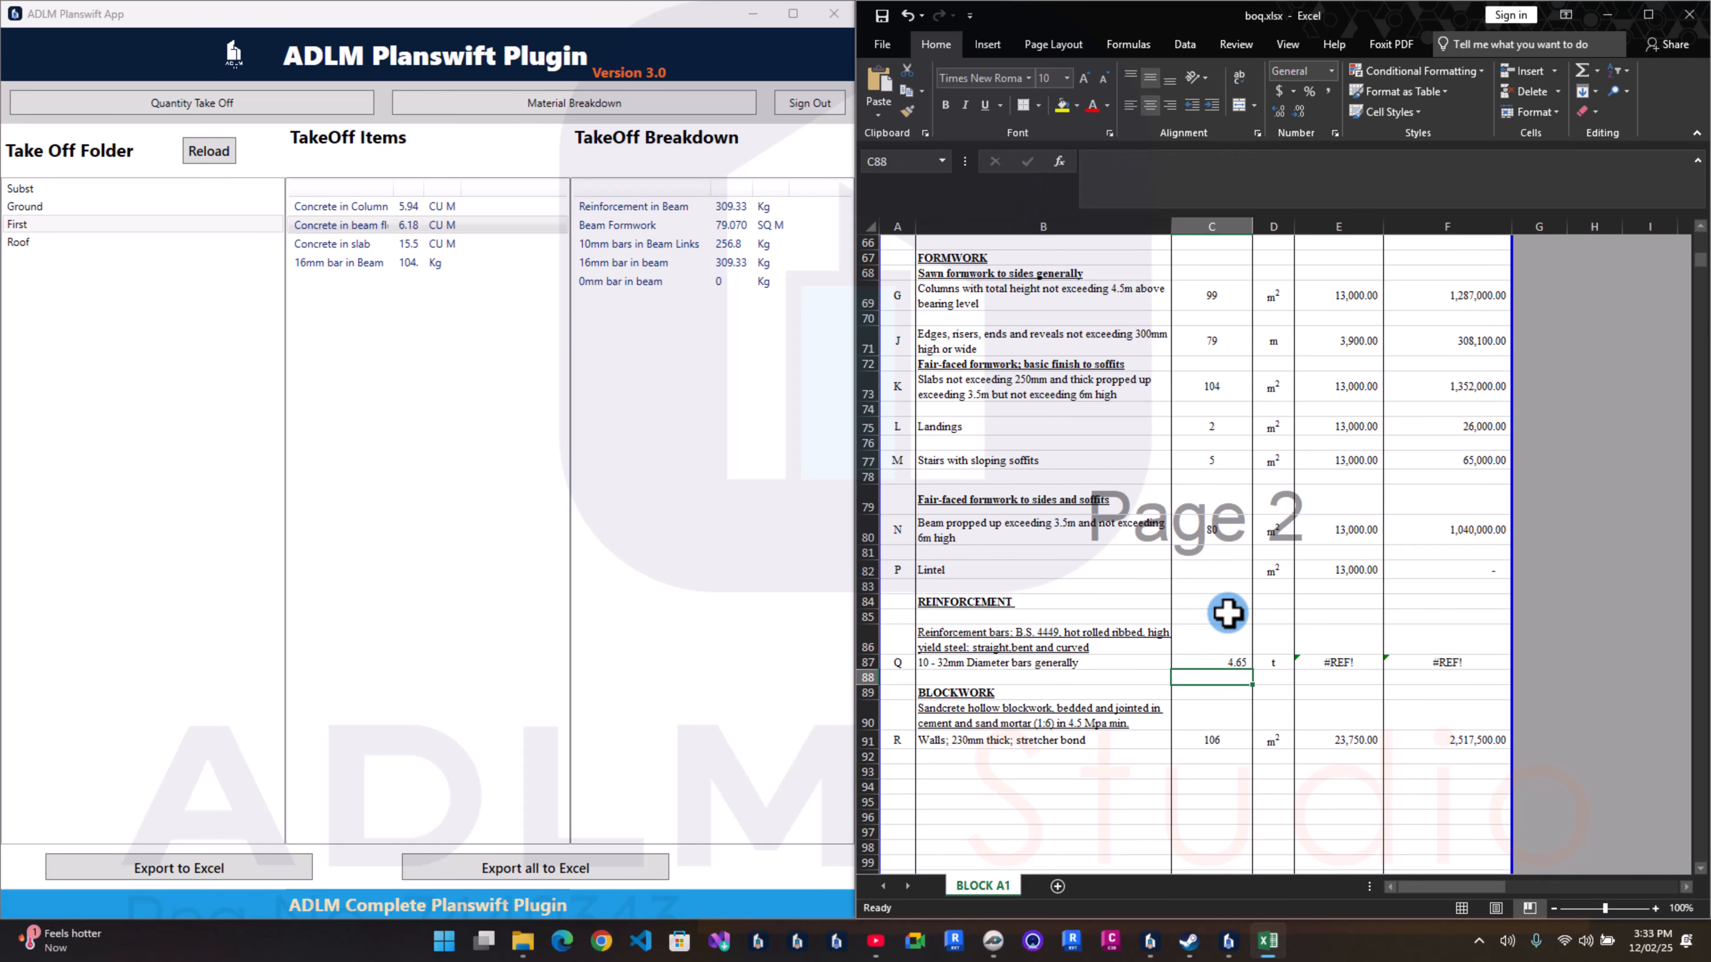
# Step: Copy the 10 - 32mm Diameter bars row and insert the copy directly beneath it at row 88
pyautogui.scroll(-4, 986, 605)
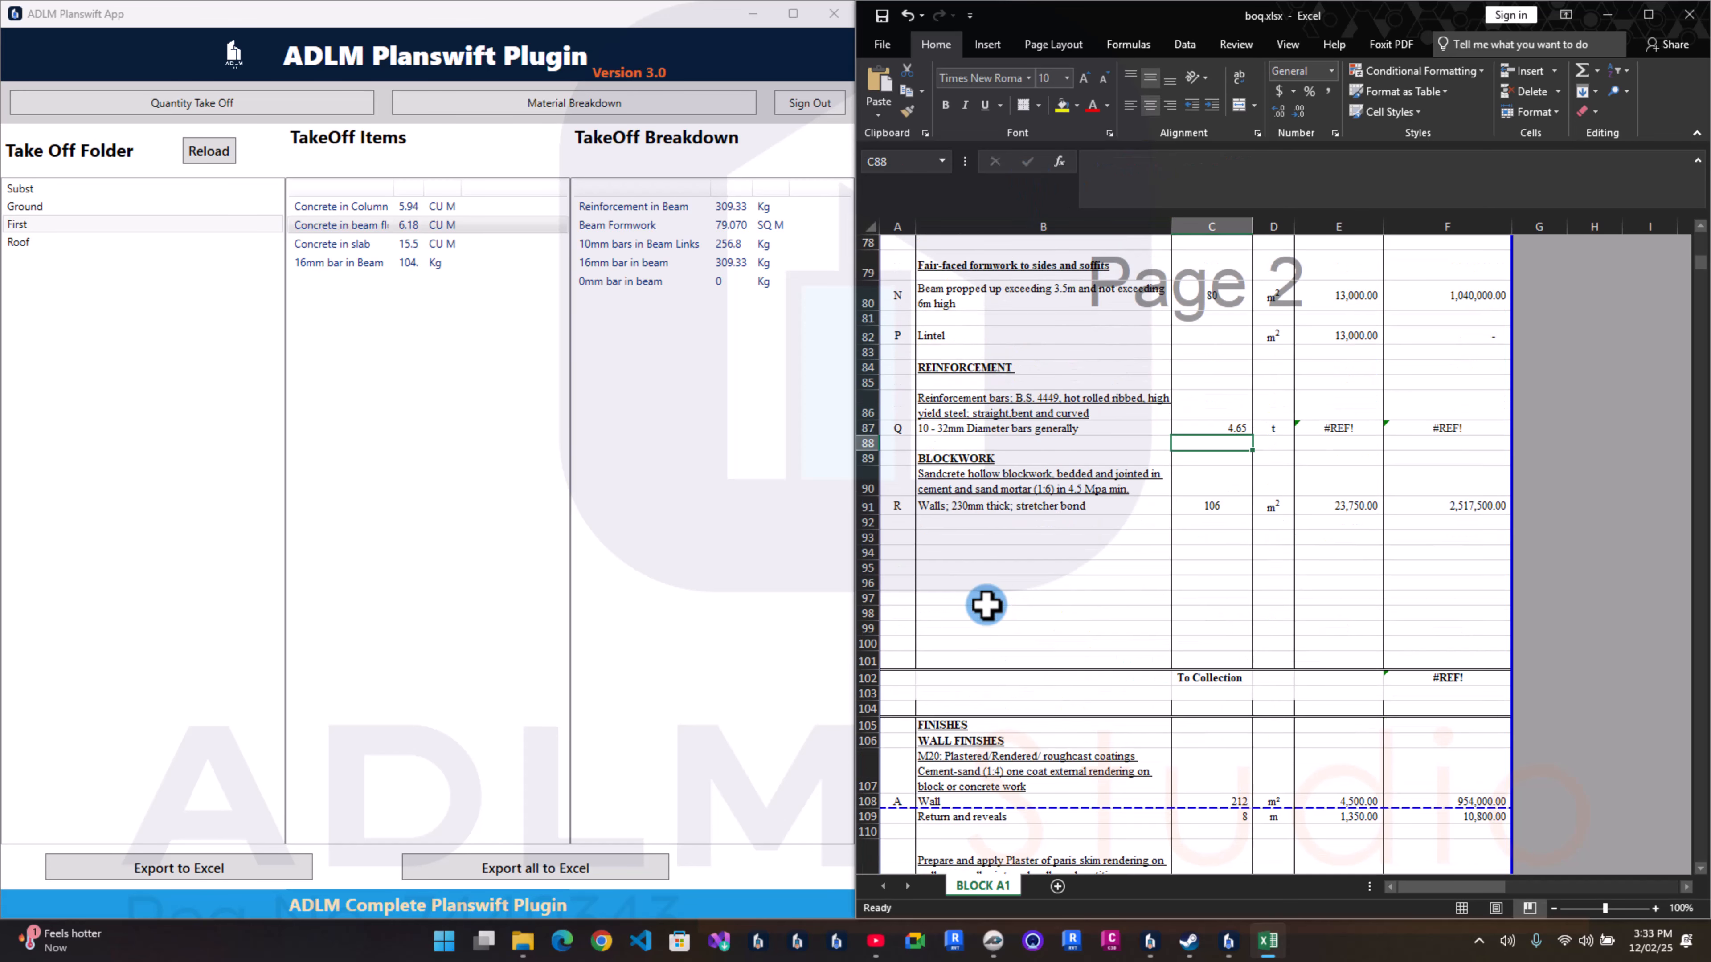
pyautogui.click(861, 429)
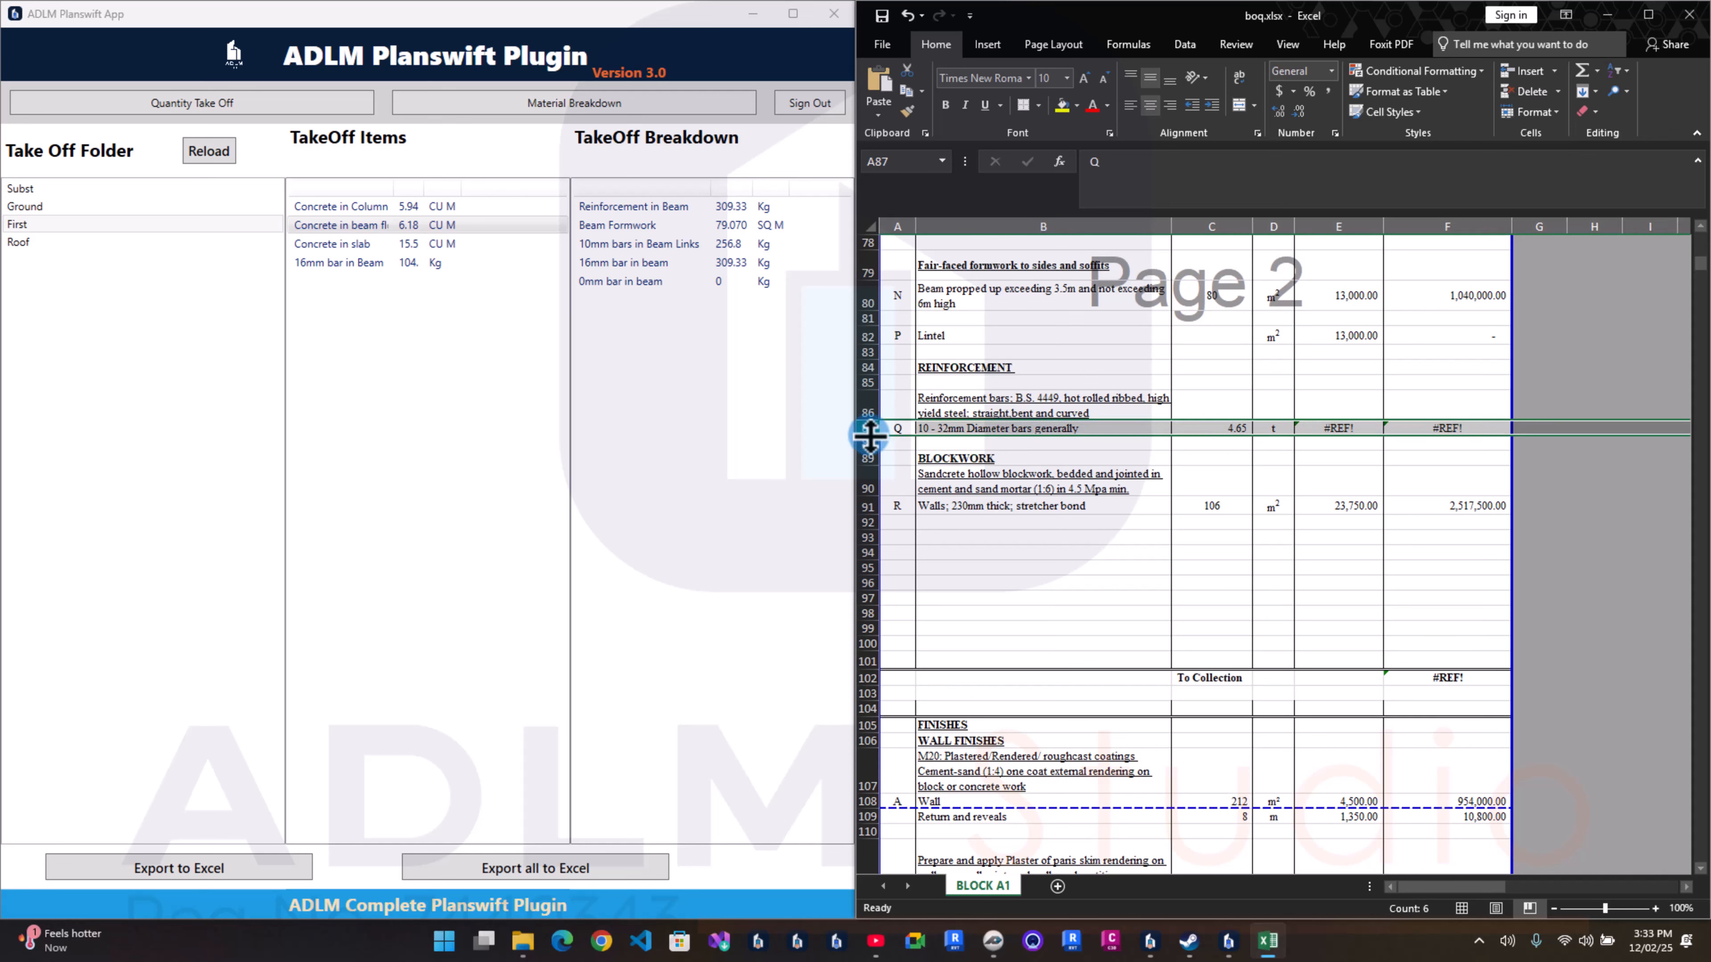
pyautogui.hotkey('ctrl', 'c')
pyautogui.rightClick(855, 444)
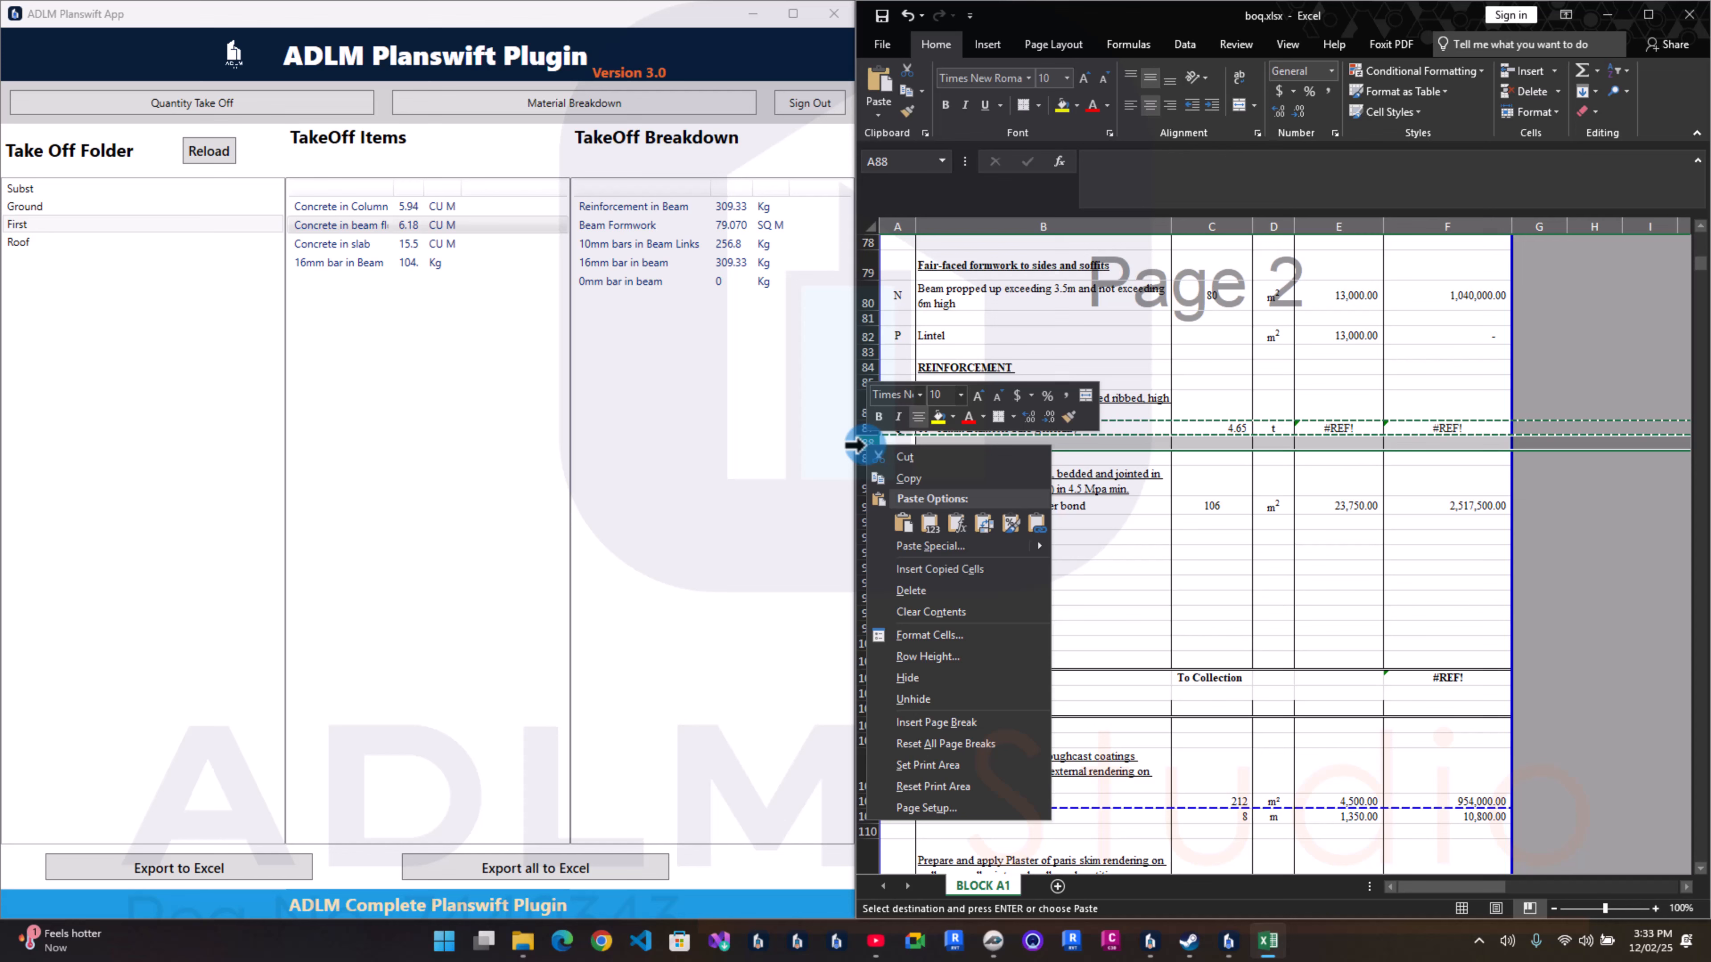
pyautogui.click(943, 564)
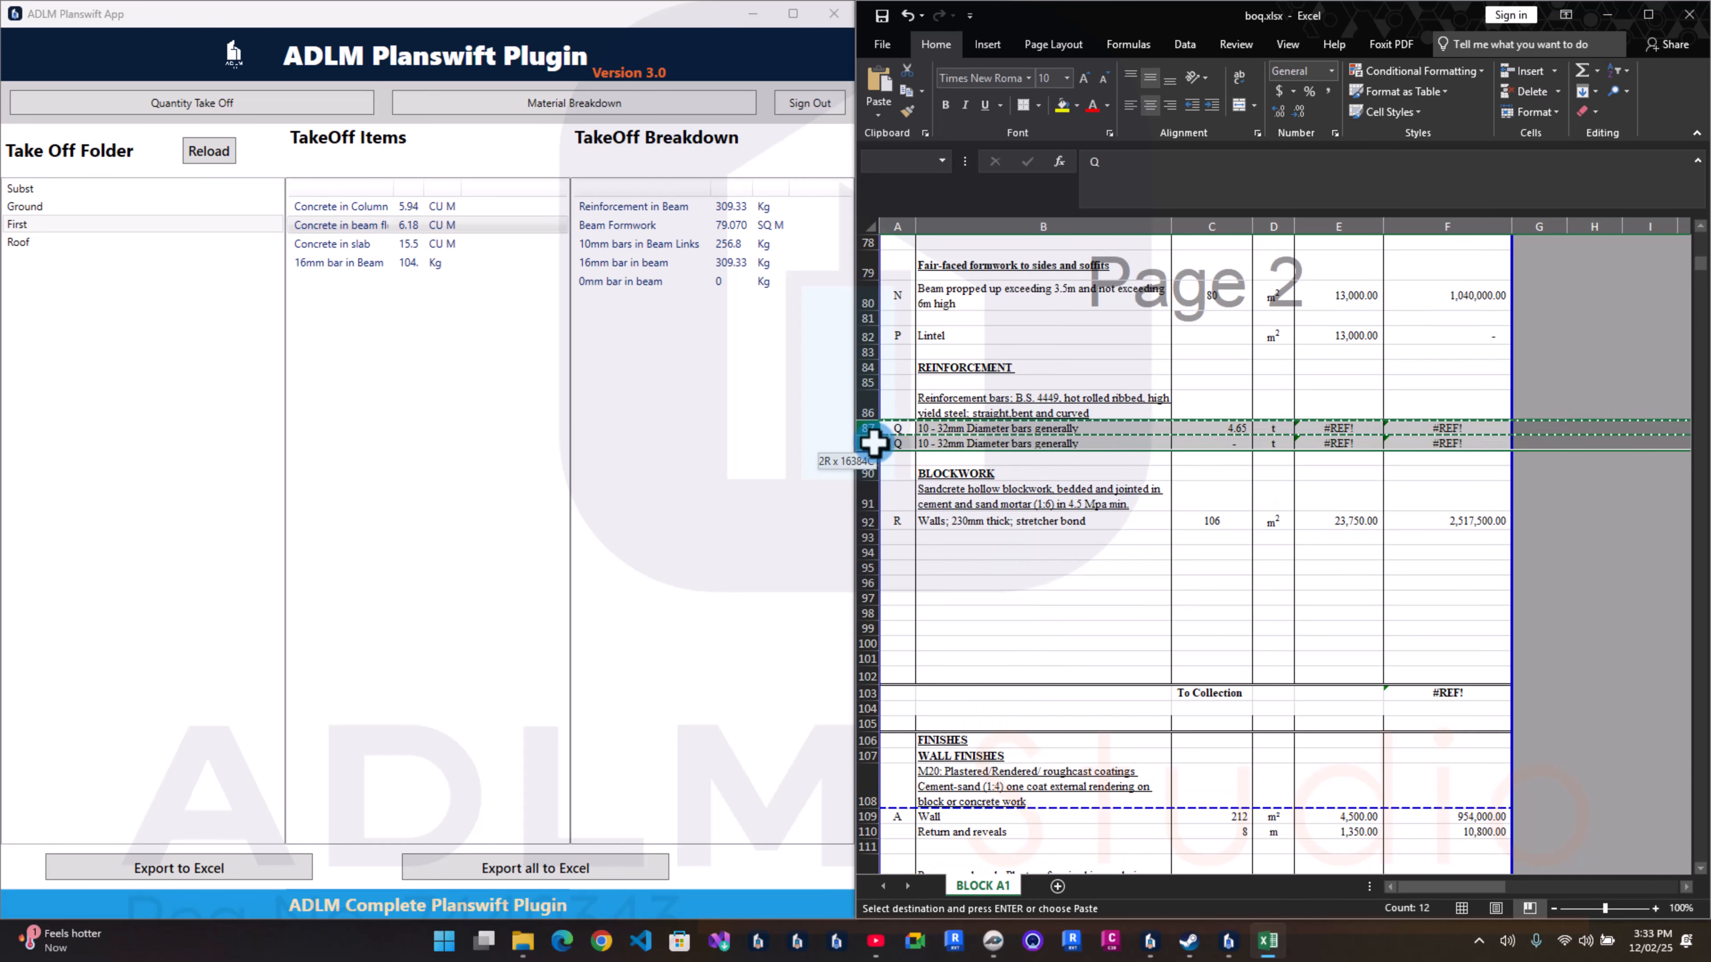
# Step: Insert the copied pair of 10 - 32mm Diameter bars rows three more times directly beneath, filling rows 89 to 94
pyautogui.rightClick(859, 459)
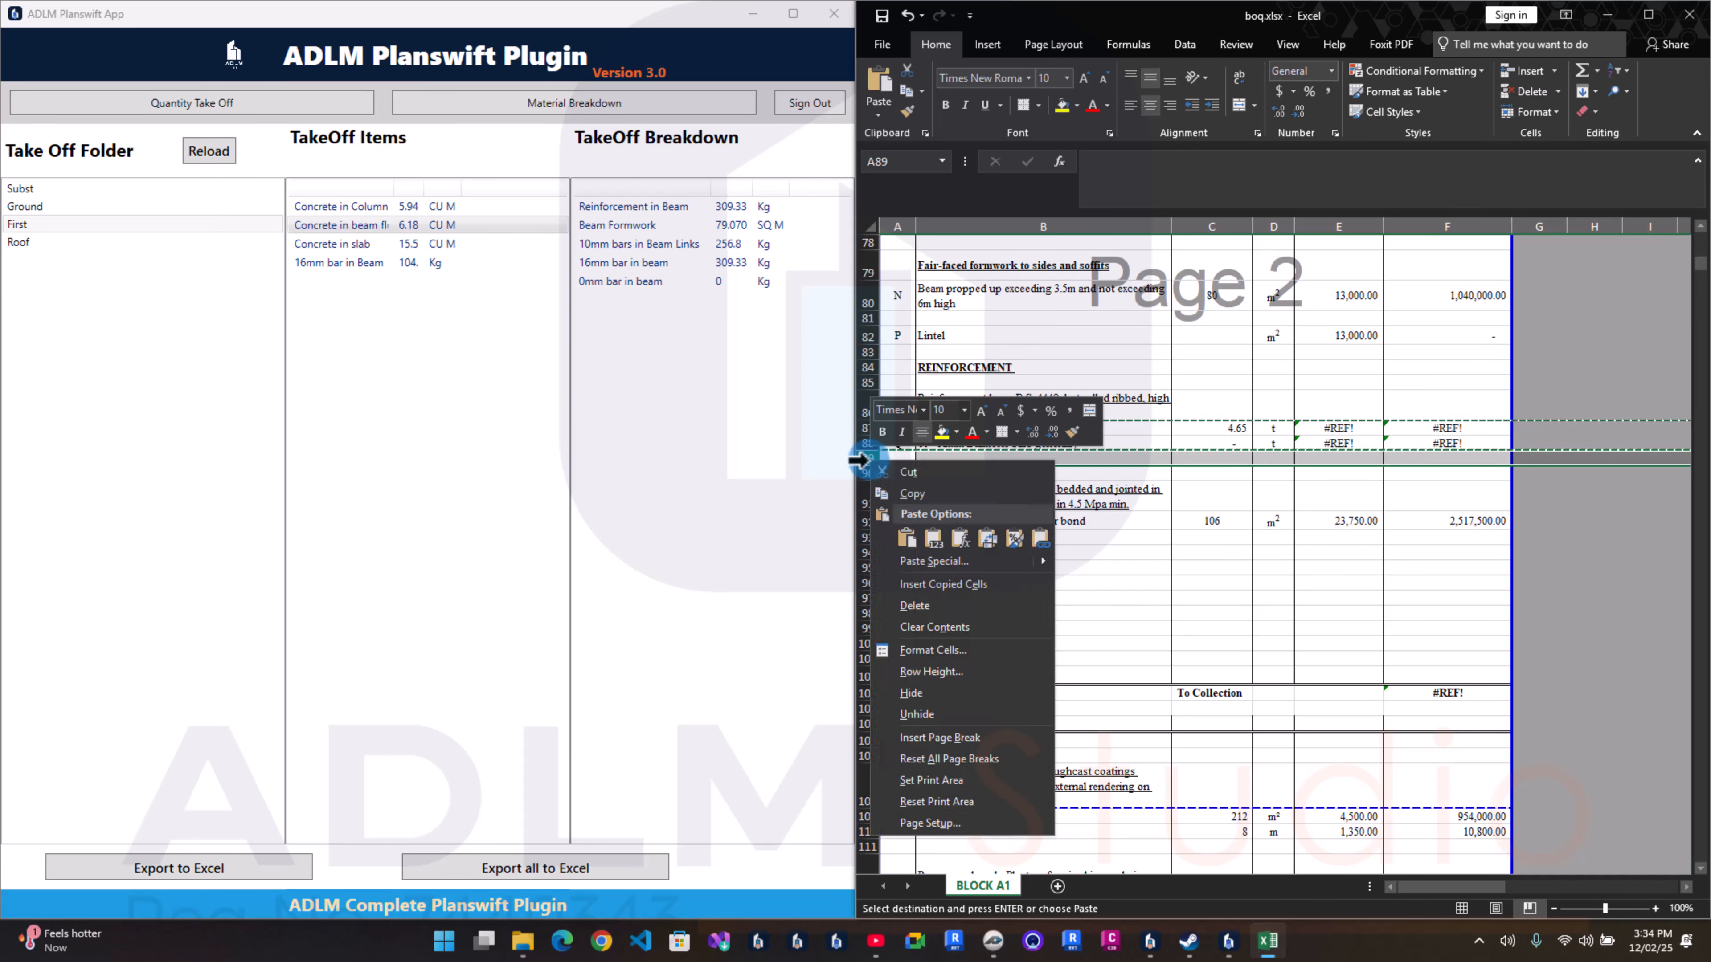
pyautogui.click(943, 584)
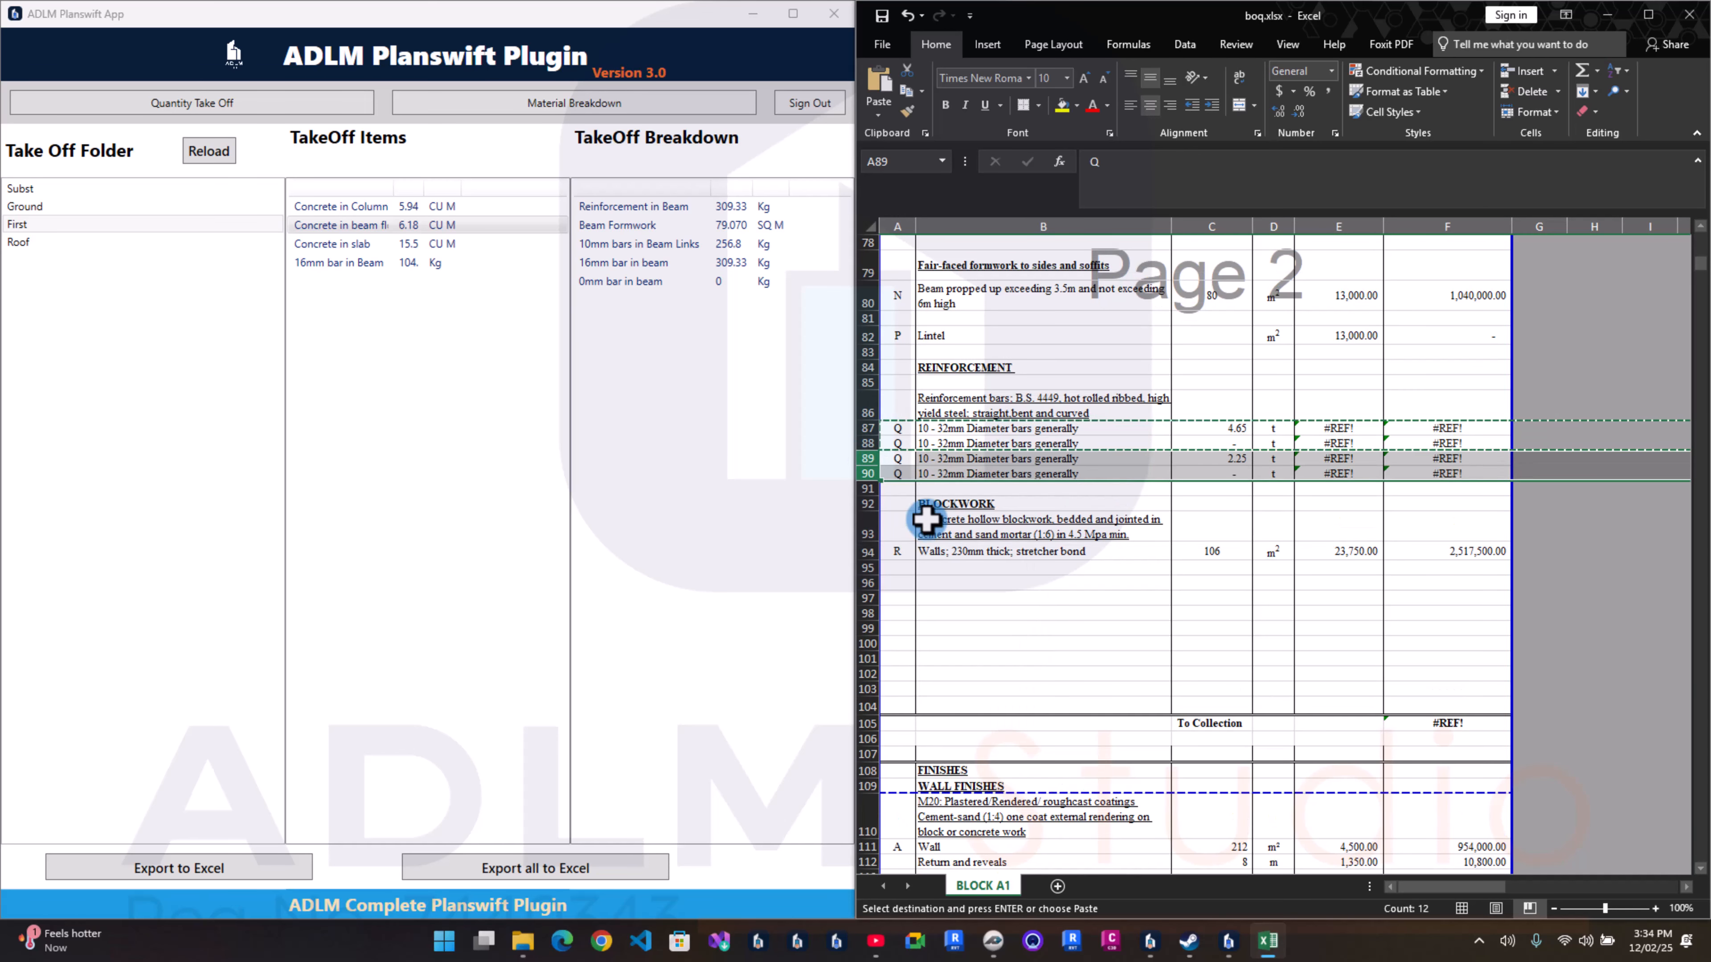
pyautogui.rightClick(864, 492)
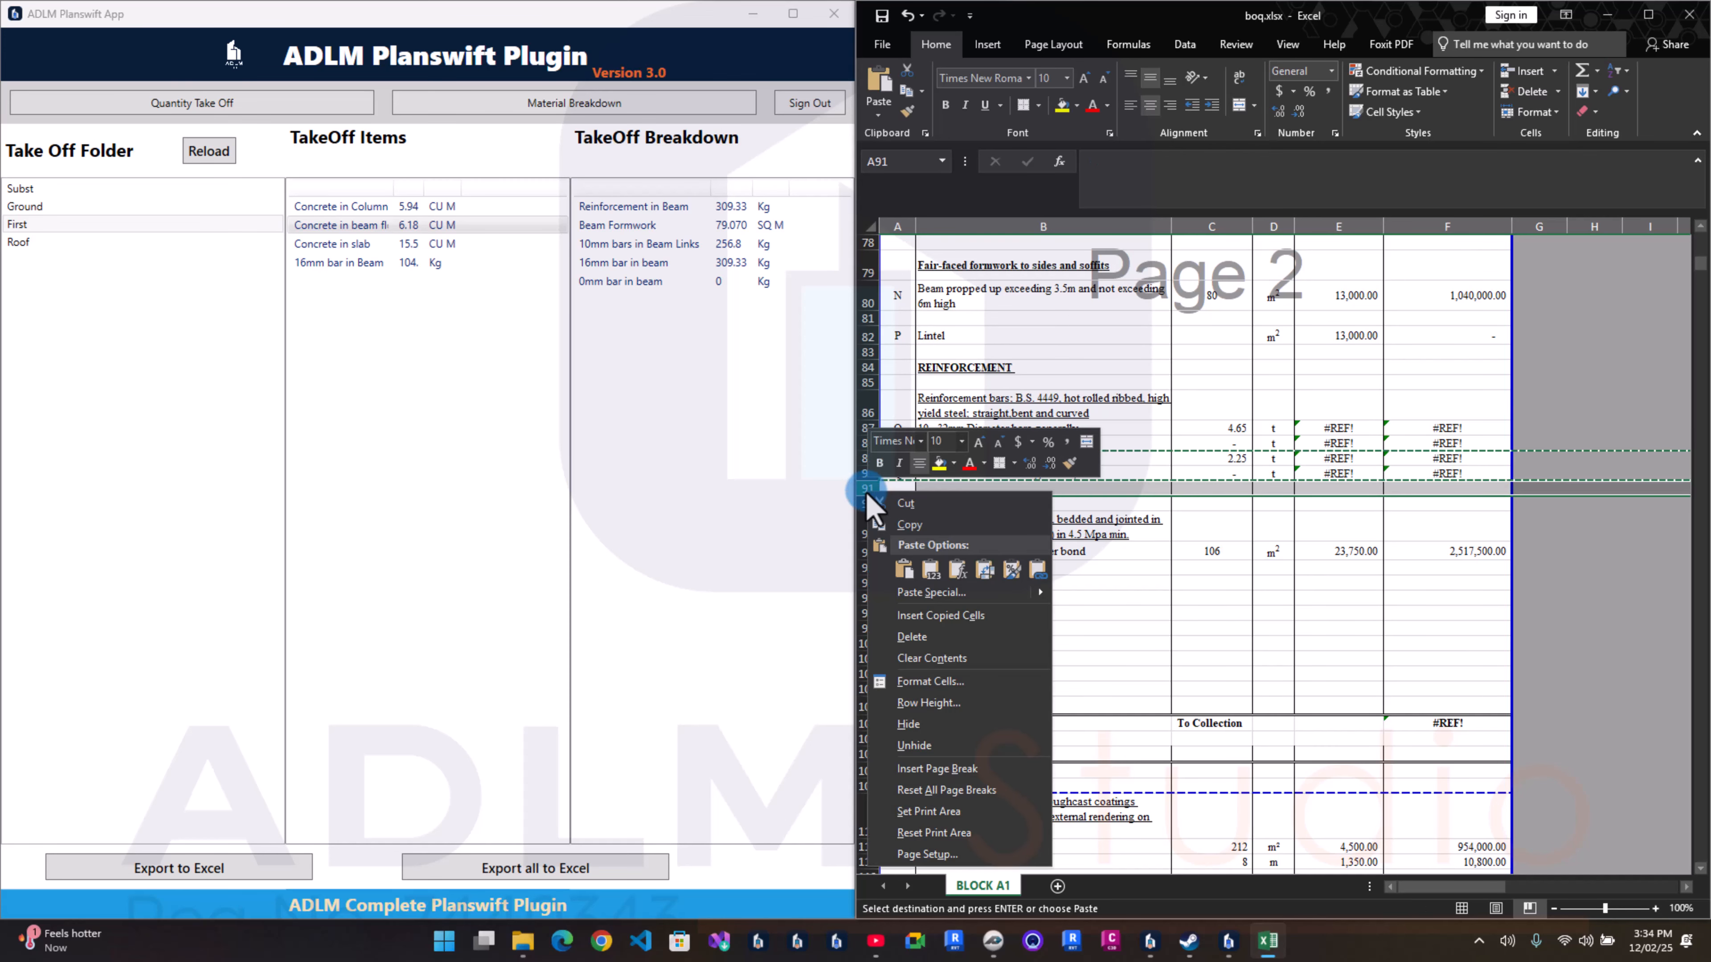
pyautogui.click(940, 616)
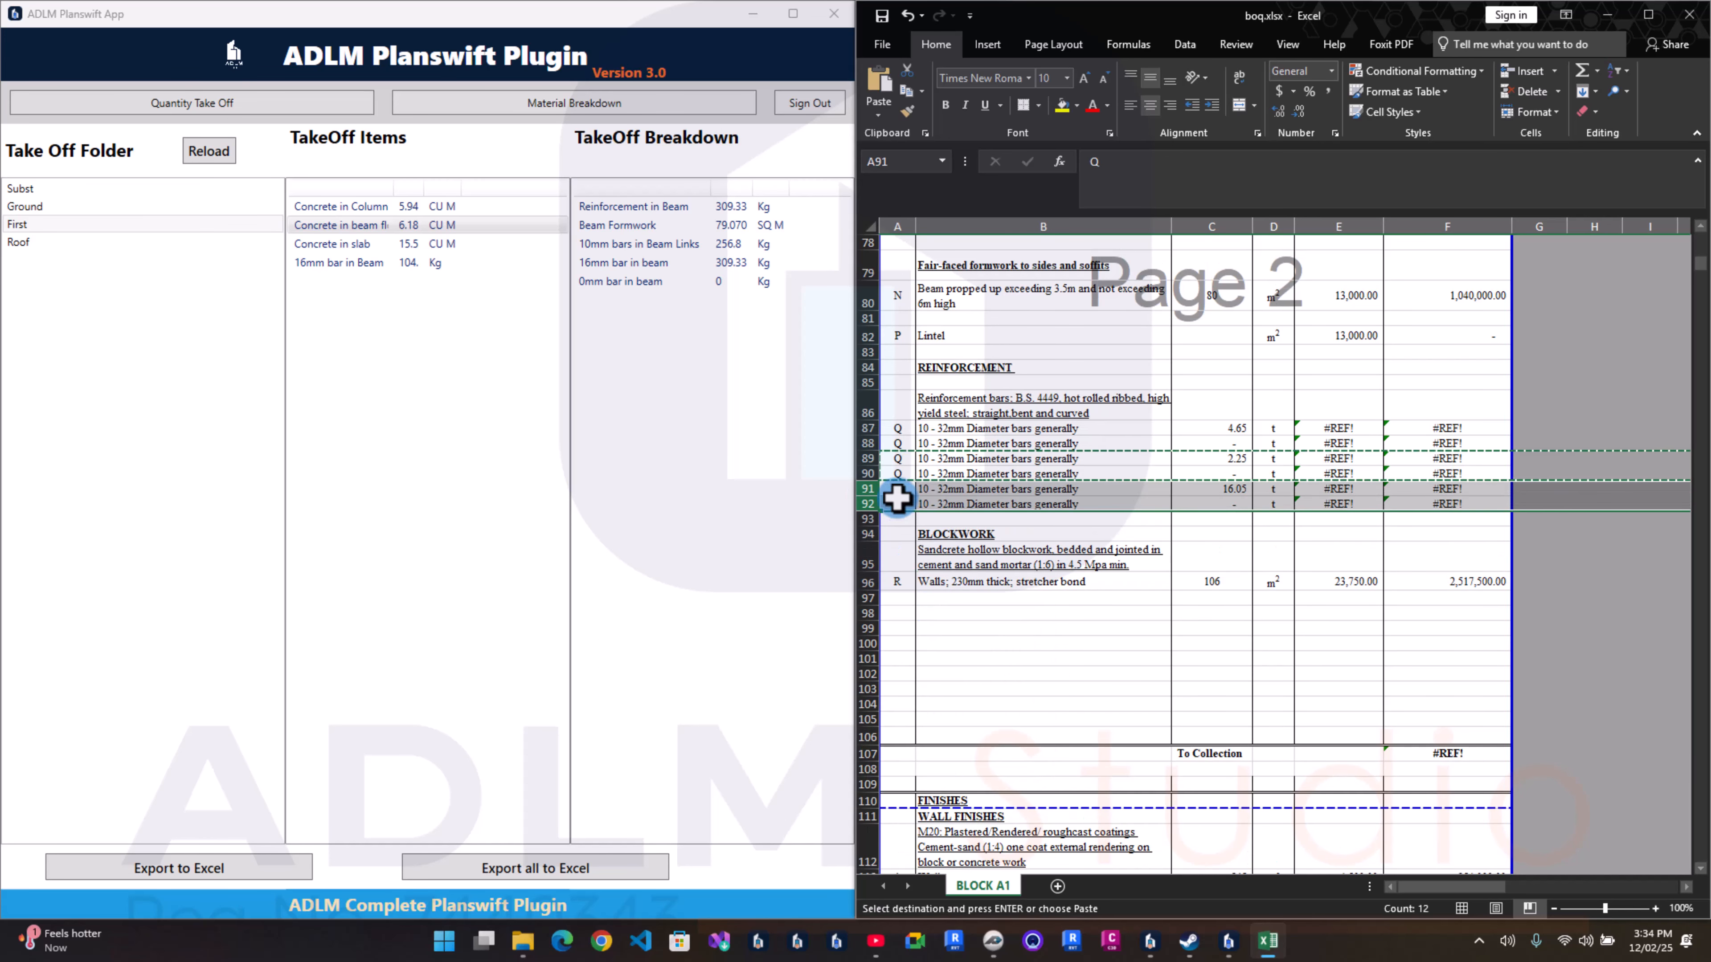
pyautogui.rightClick(867, 519)
pyautogui.click(943, 645)
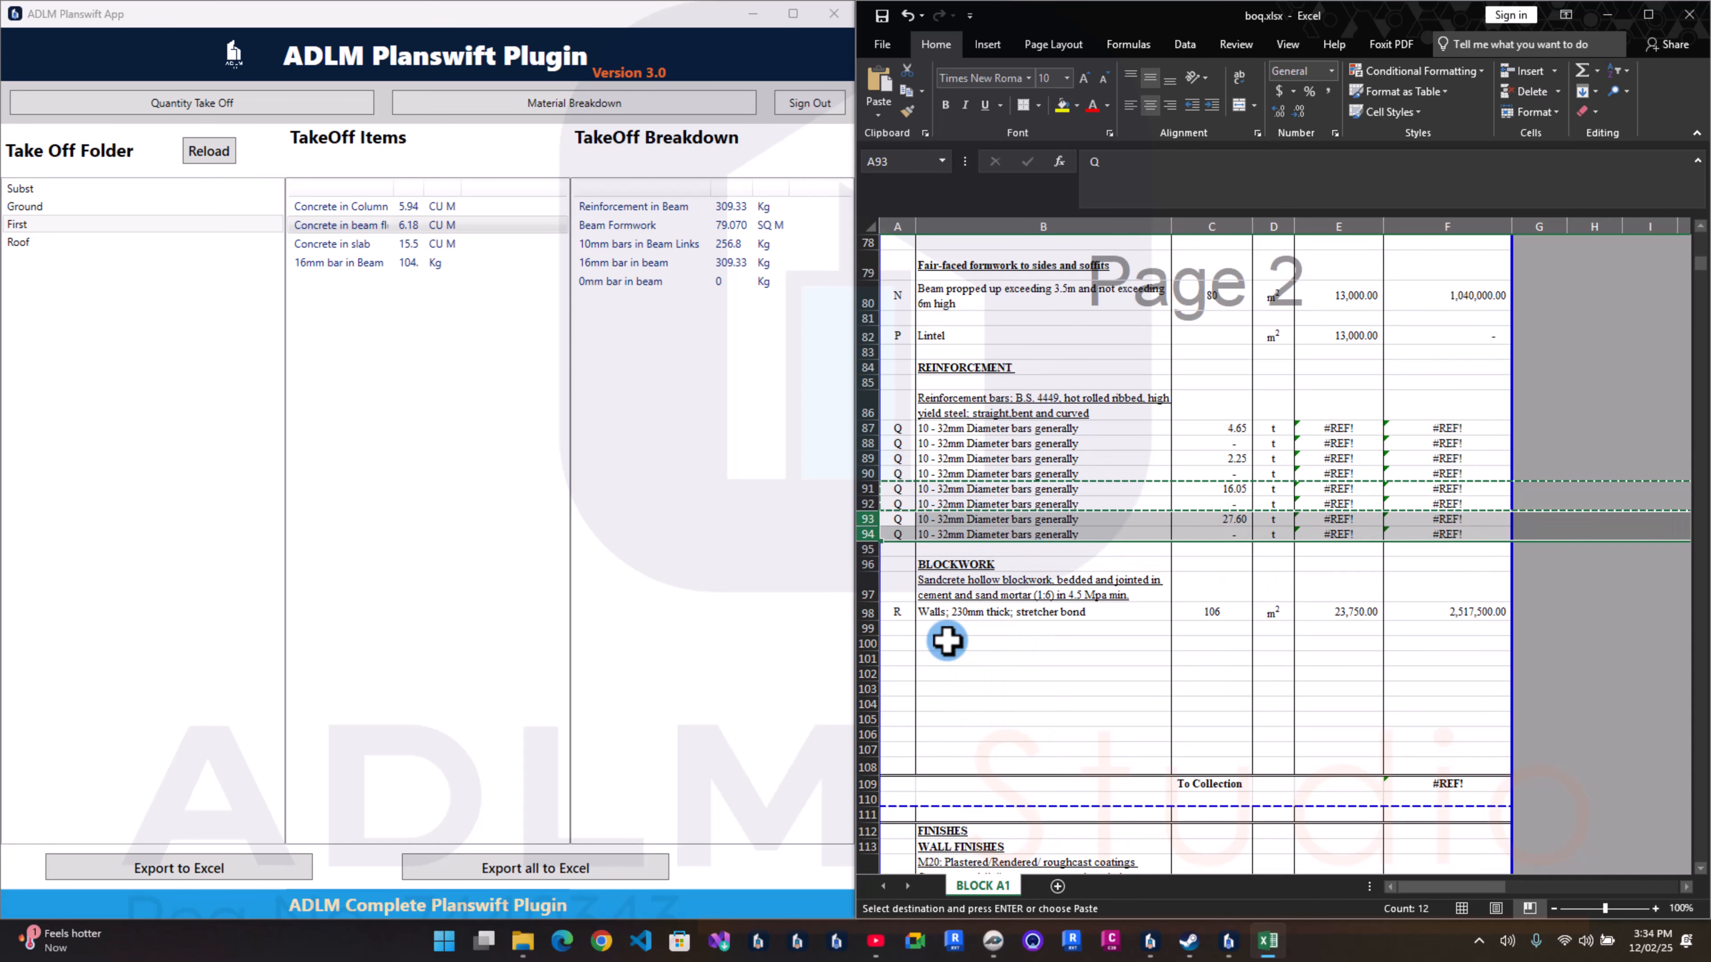
pyautogui.click(1107, 688)
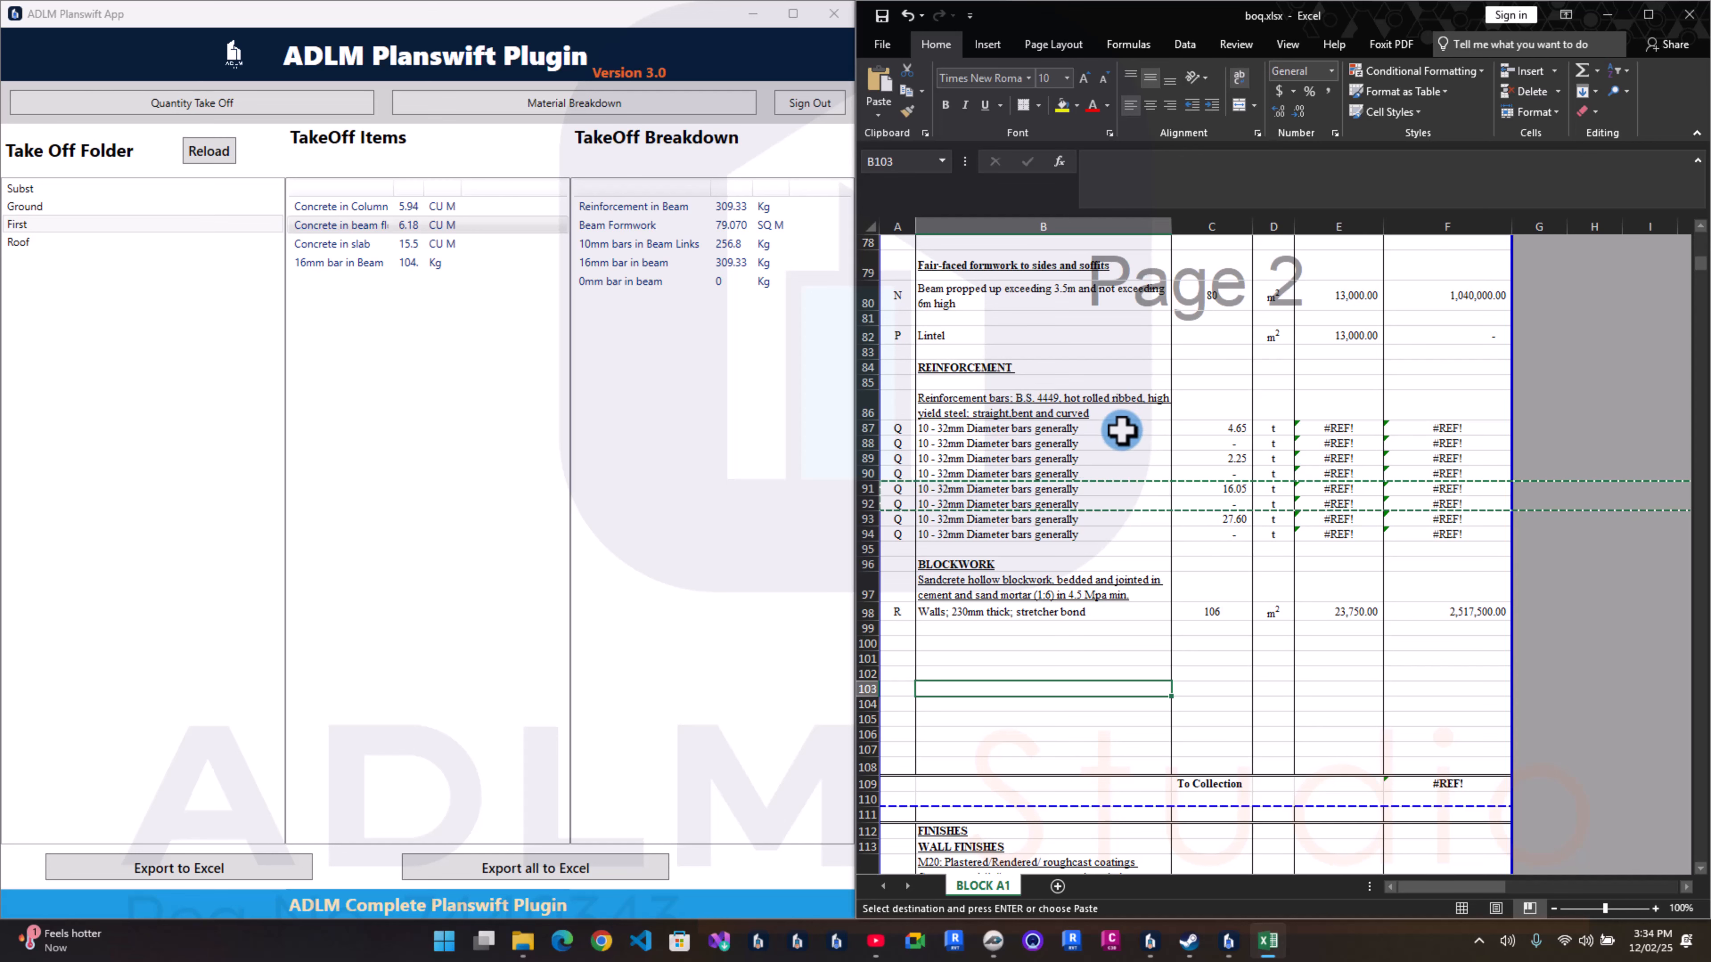
# Step: Change the reinforcement description in B87 to "10mm Diameter bars column"
pyautogui.click(943, 430)
pyautogui.doubleClick(942, 429)
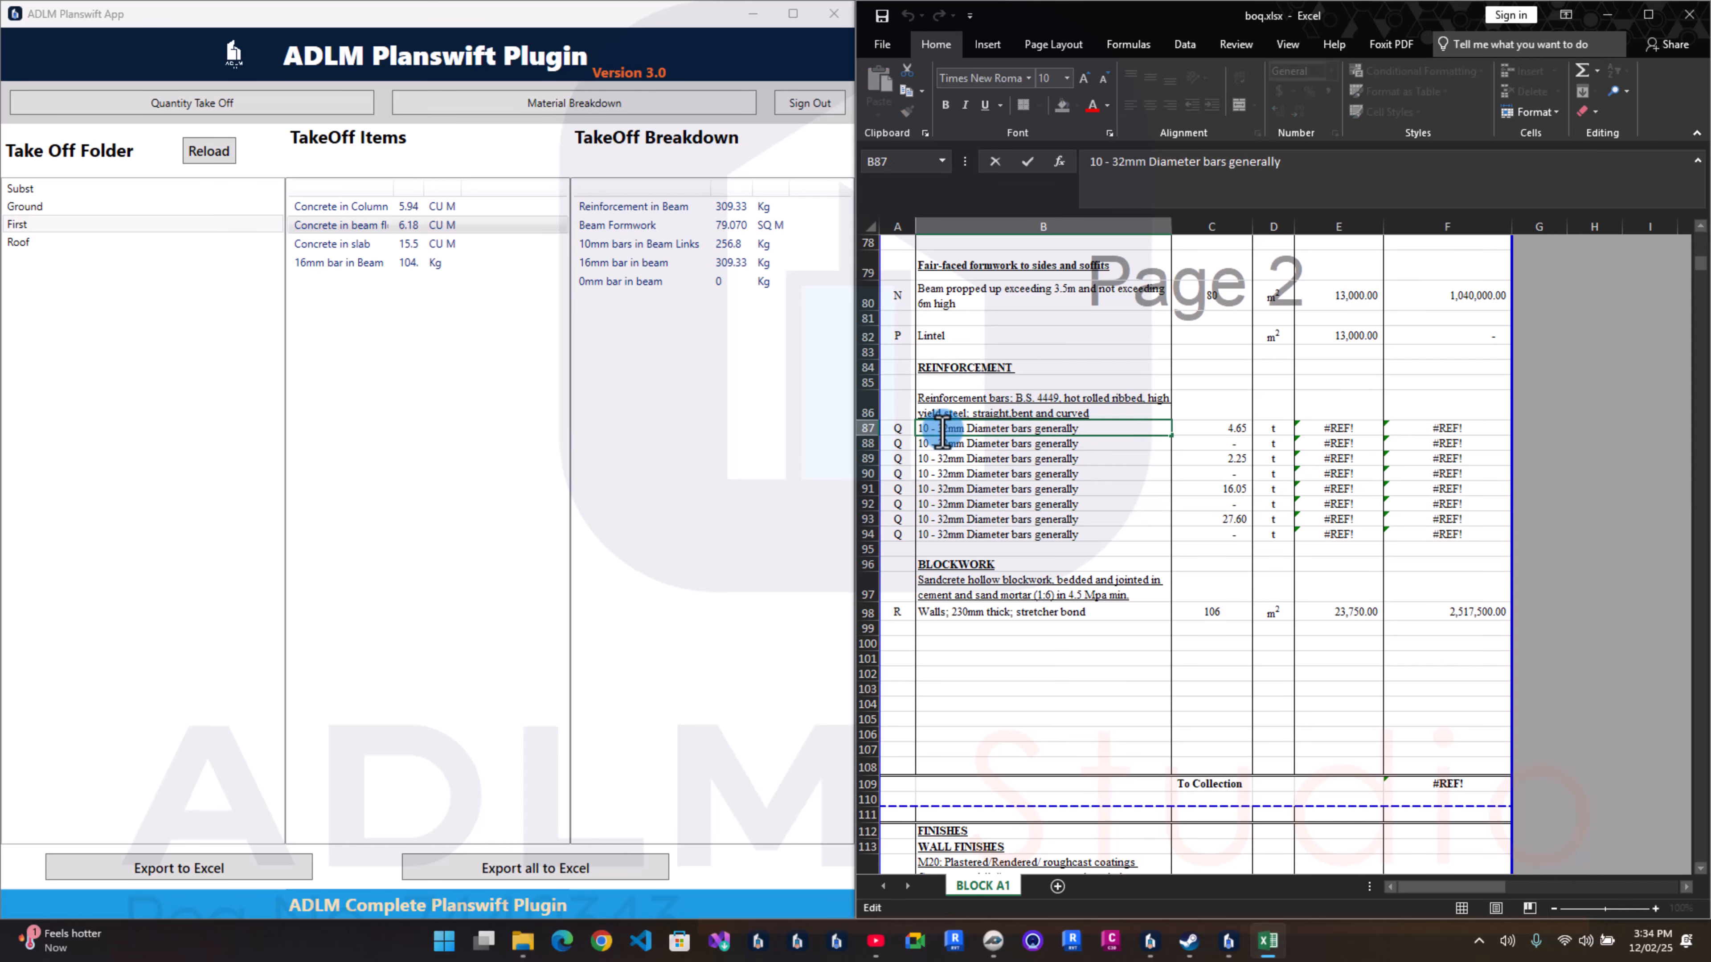
pyautogui.moveTo(948, 432); pyautogui.dragTo(901, 432)
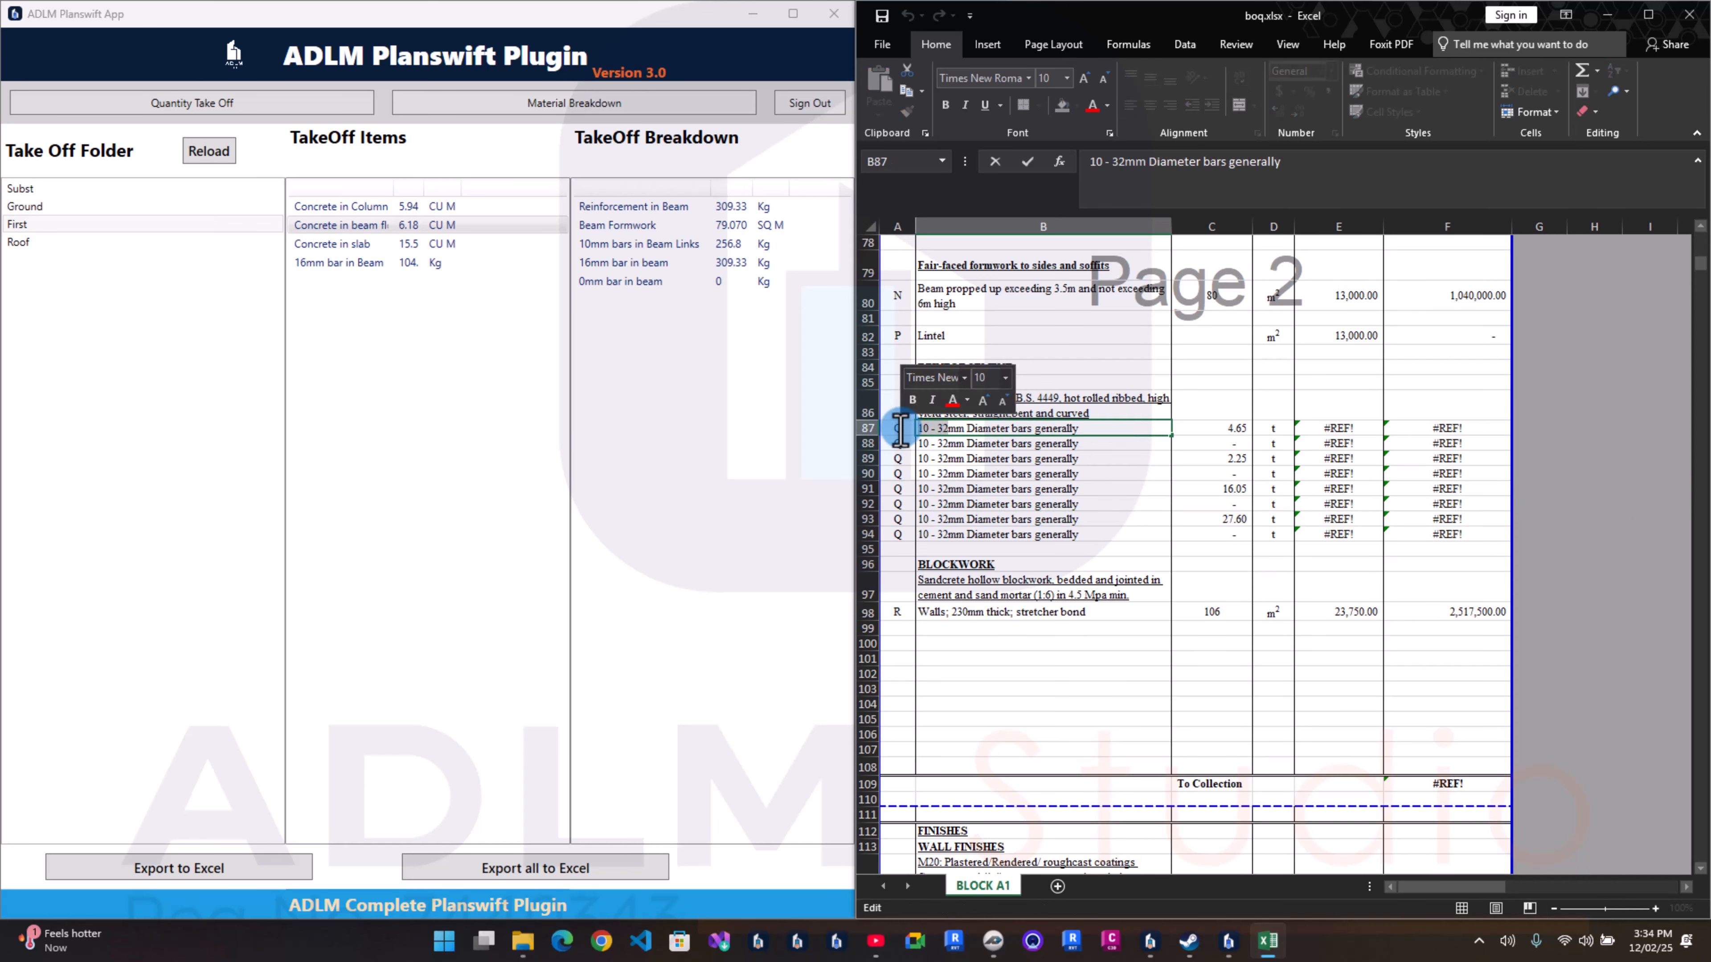
pyautogui.write('10')
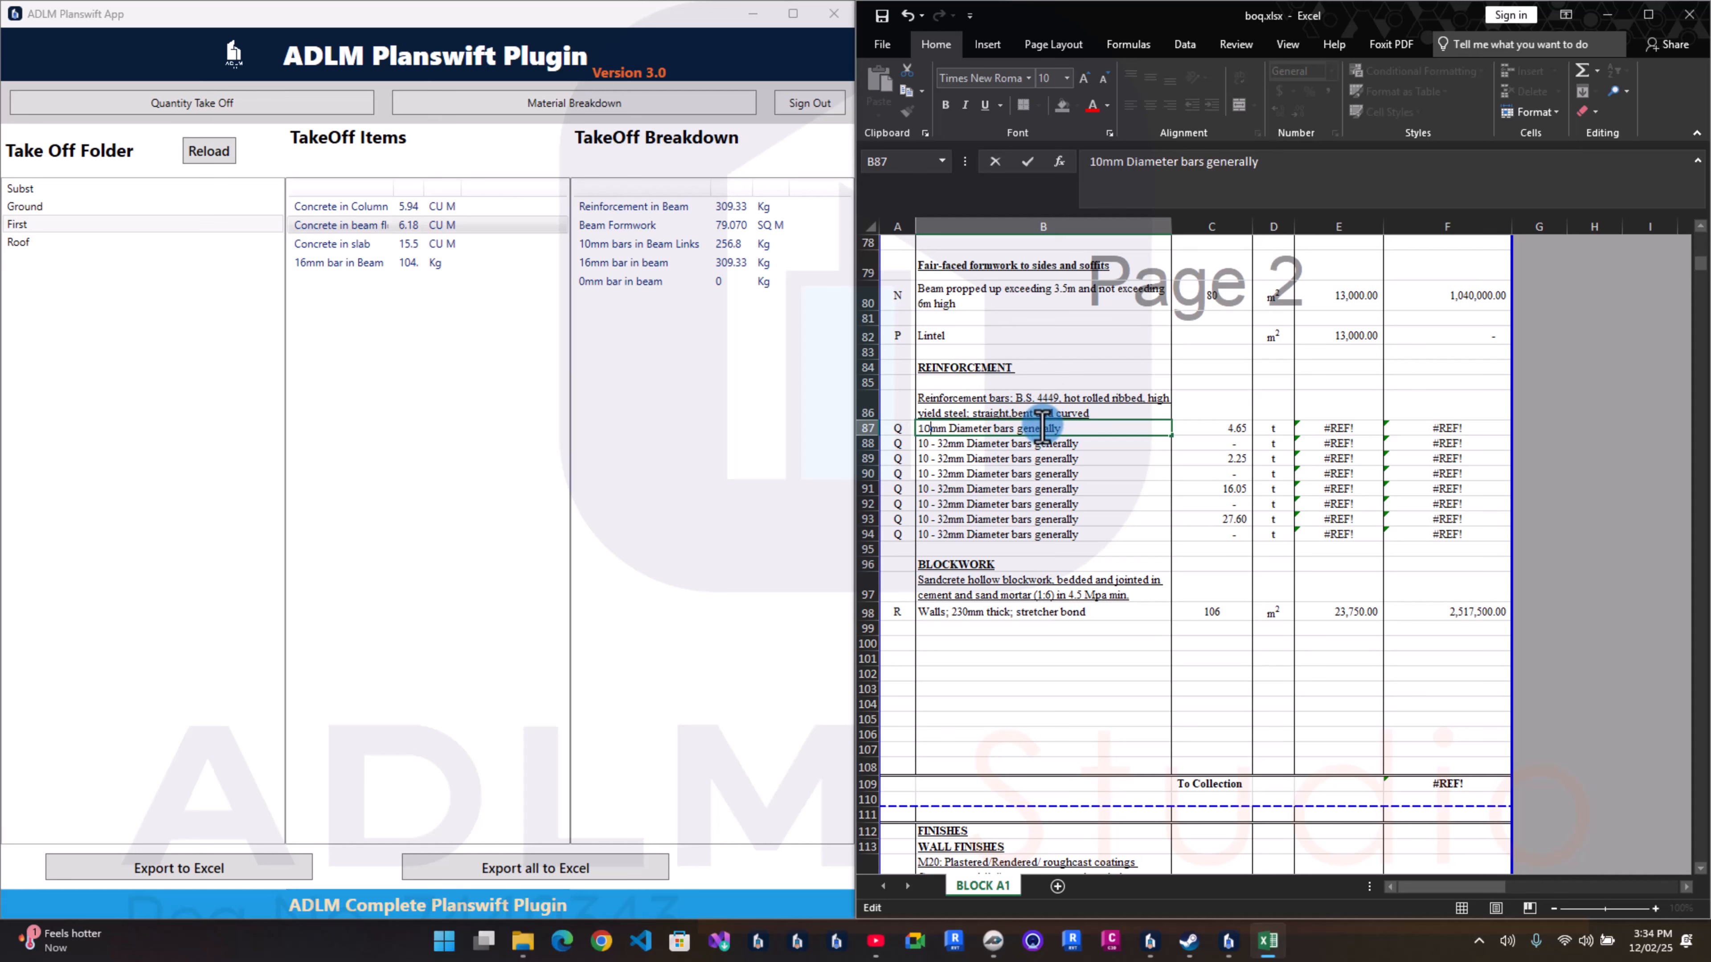
pyautogui.moveTo(1042, 424); pyautogui.dragTo(1040, 426)
pyautogui.write('colum')
pyautogui.click(1039, 446)
# Step: Check the Ground folder's column breakdown in the plugin and change the description in B88 to "16mm Diameter bars column"
pyautogui.doubleClick(943, 443)
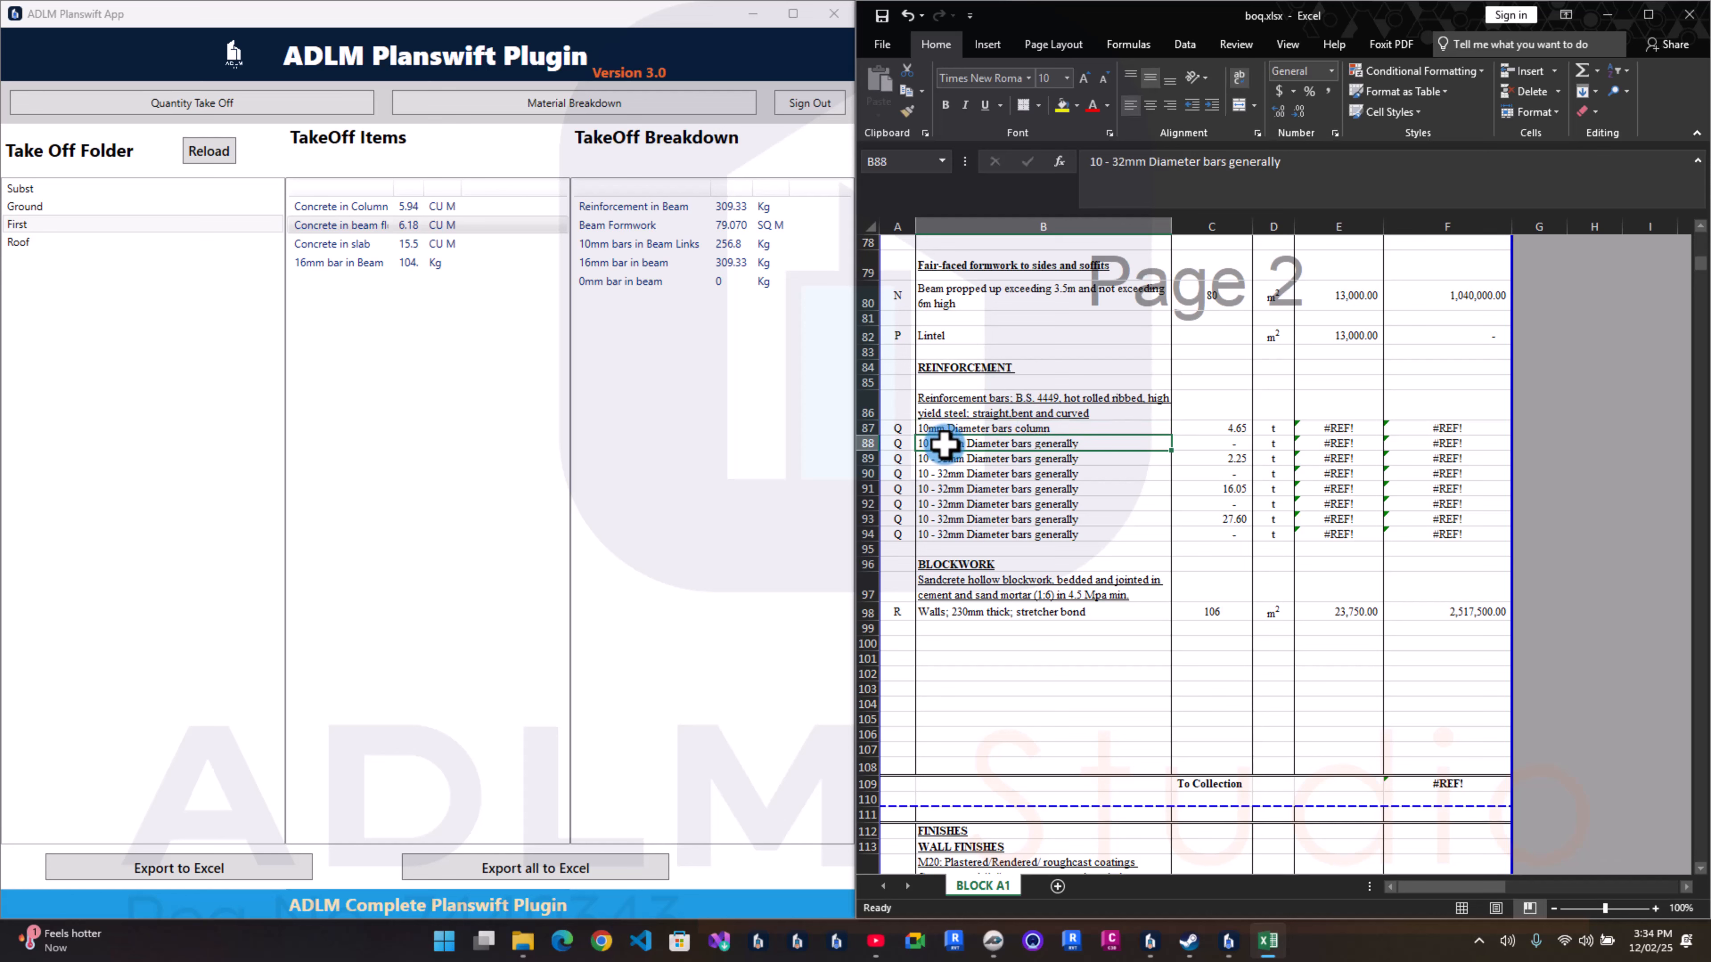
pyautogui.click(434, 209)
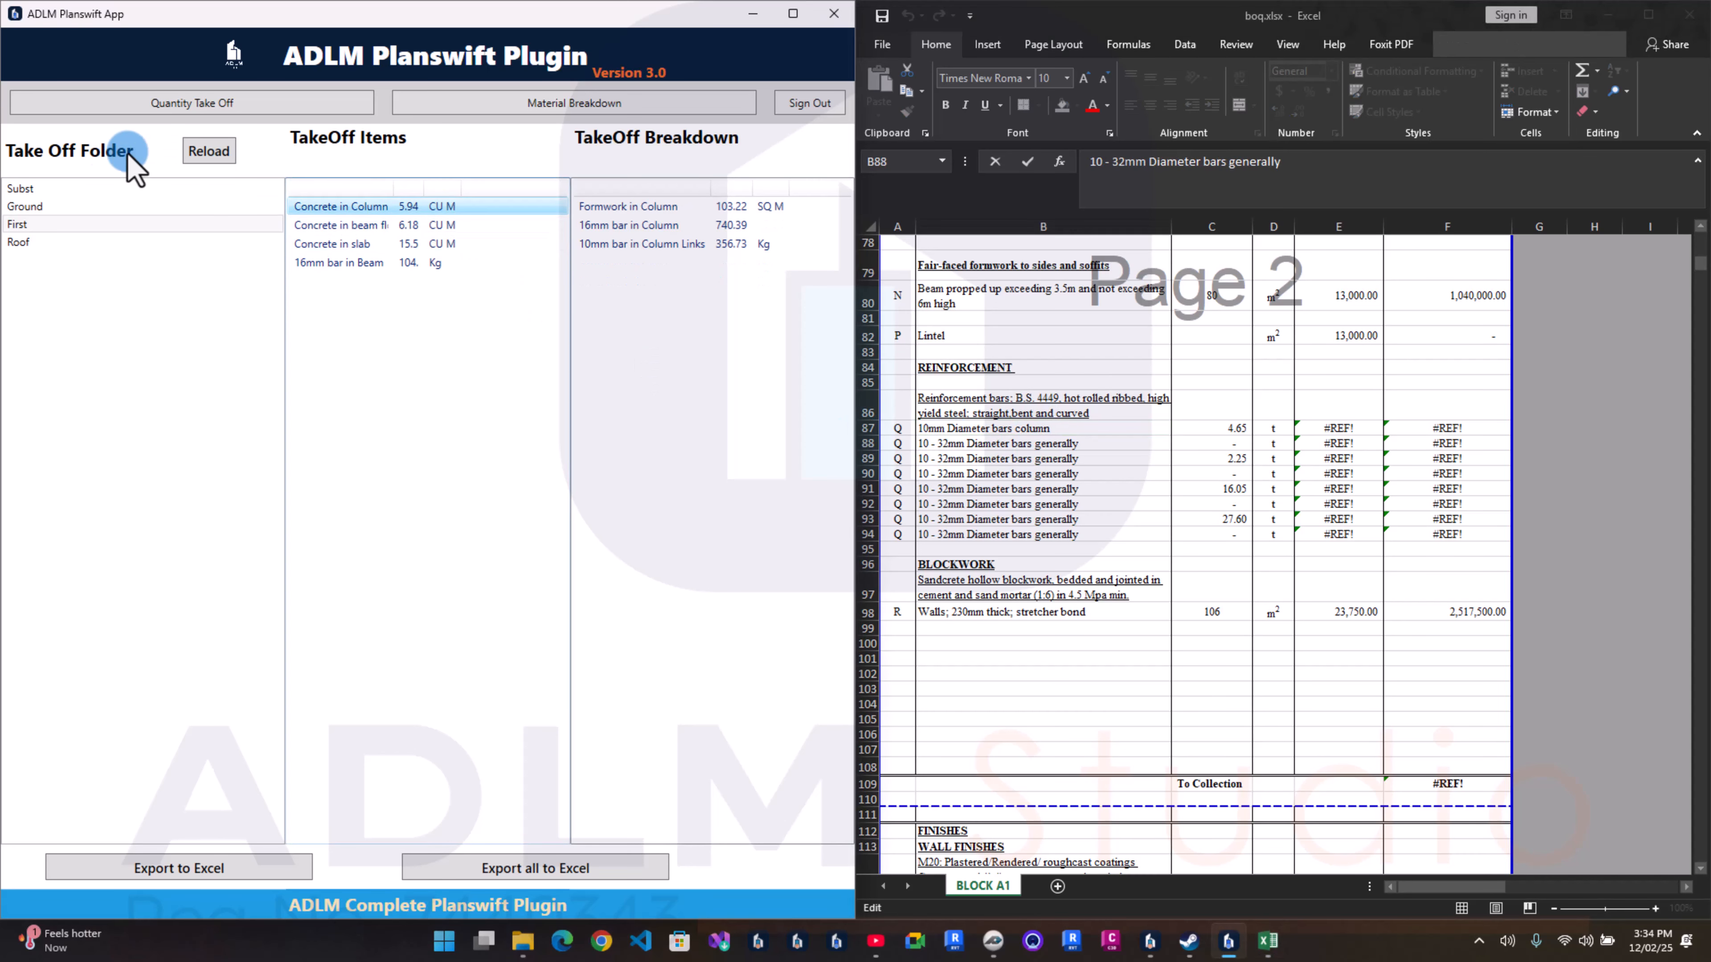
pyautogui.click(82, 205)
pyautogui.click(381, 206)
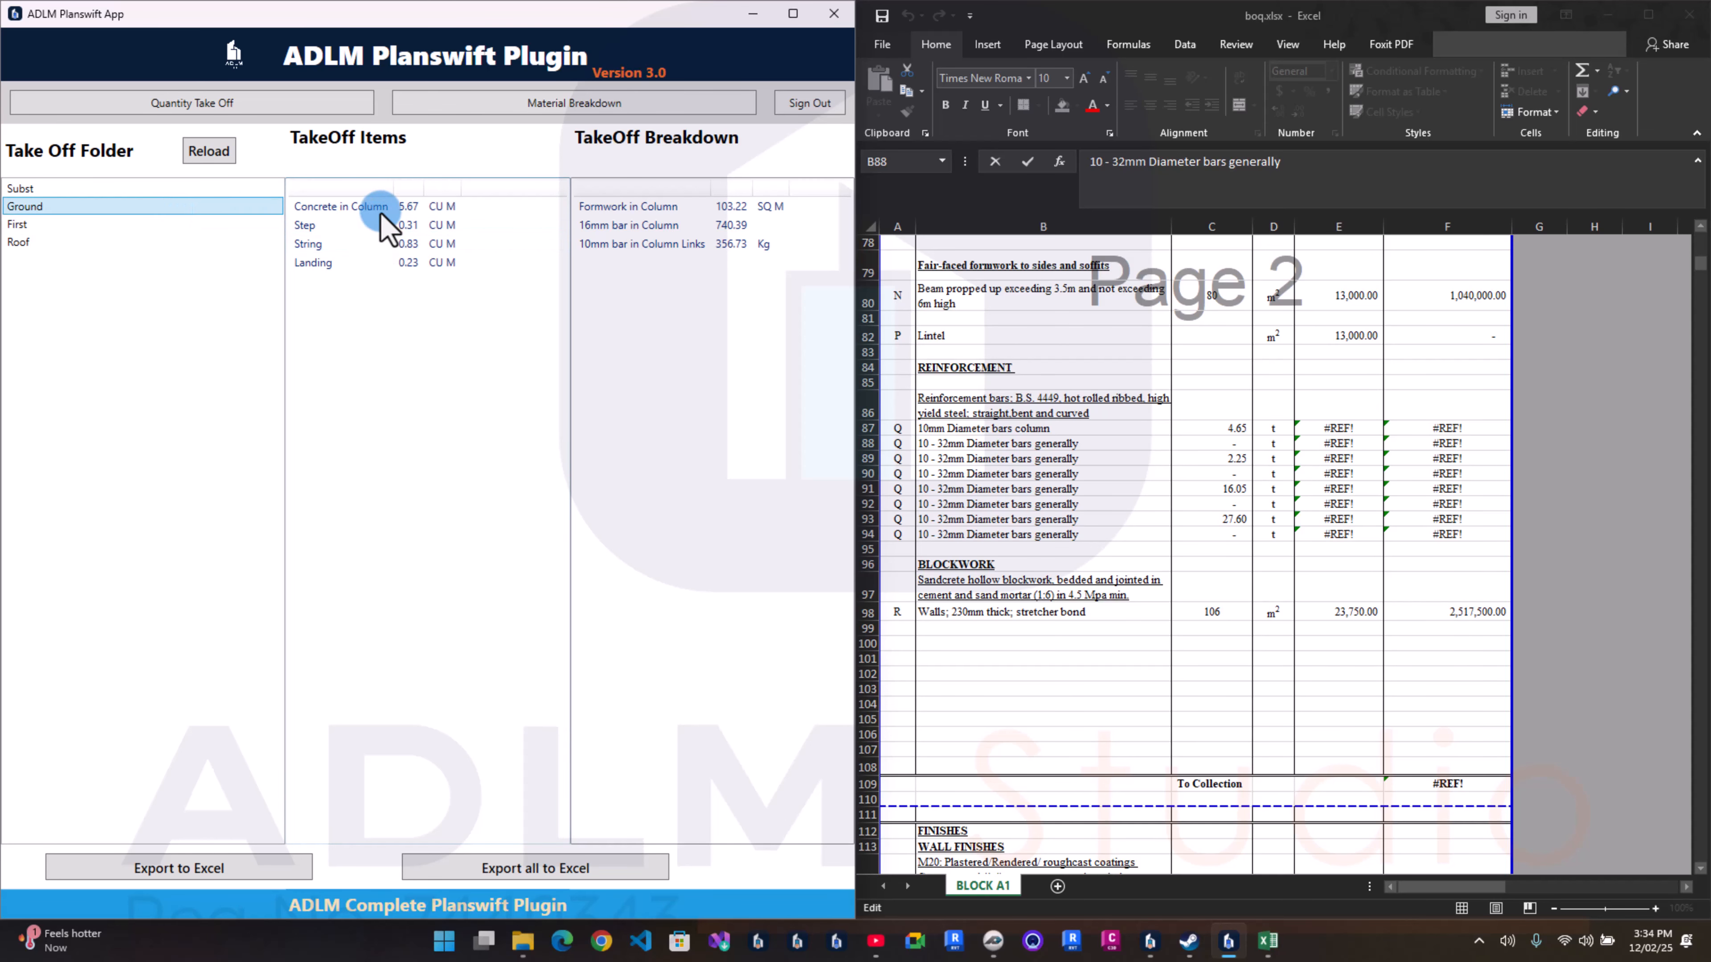
pyautogui.click(947, 443)
pyautogui.moveTo(947, 443); pyautogui.dragTo(885, 442)
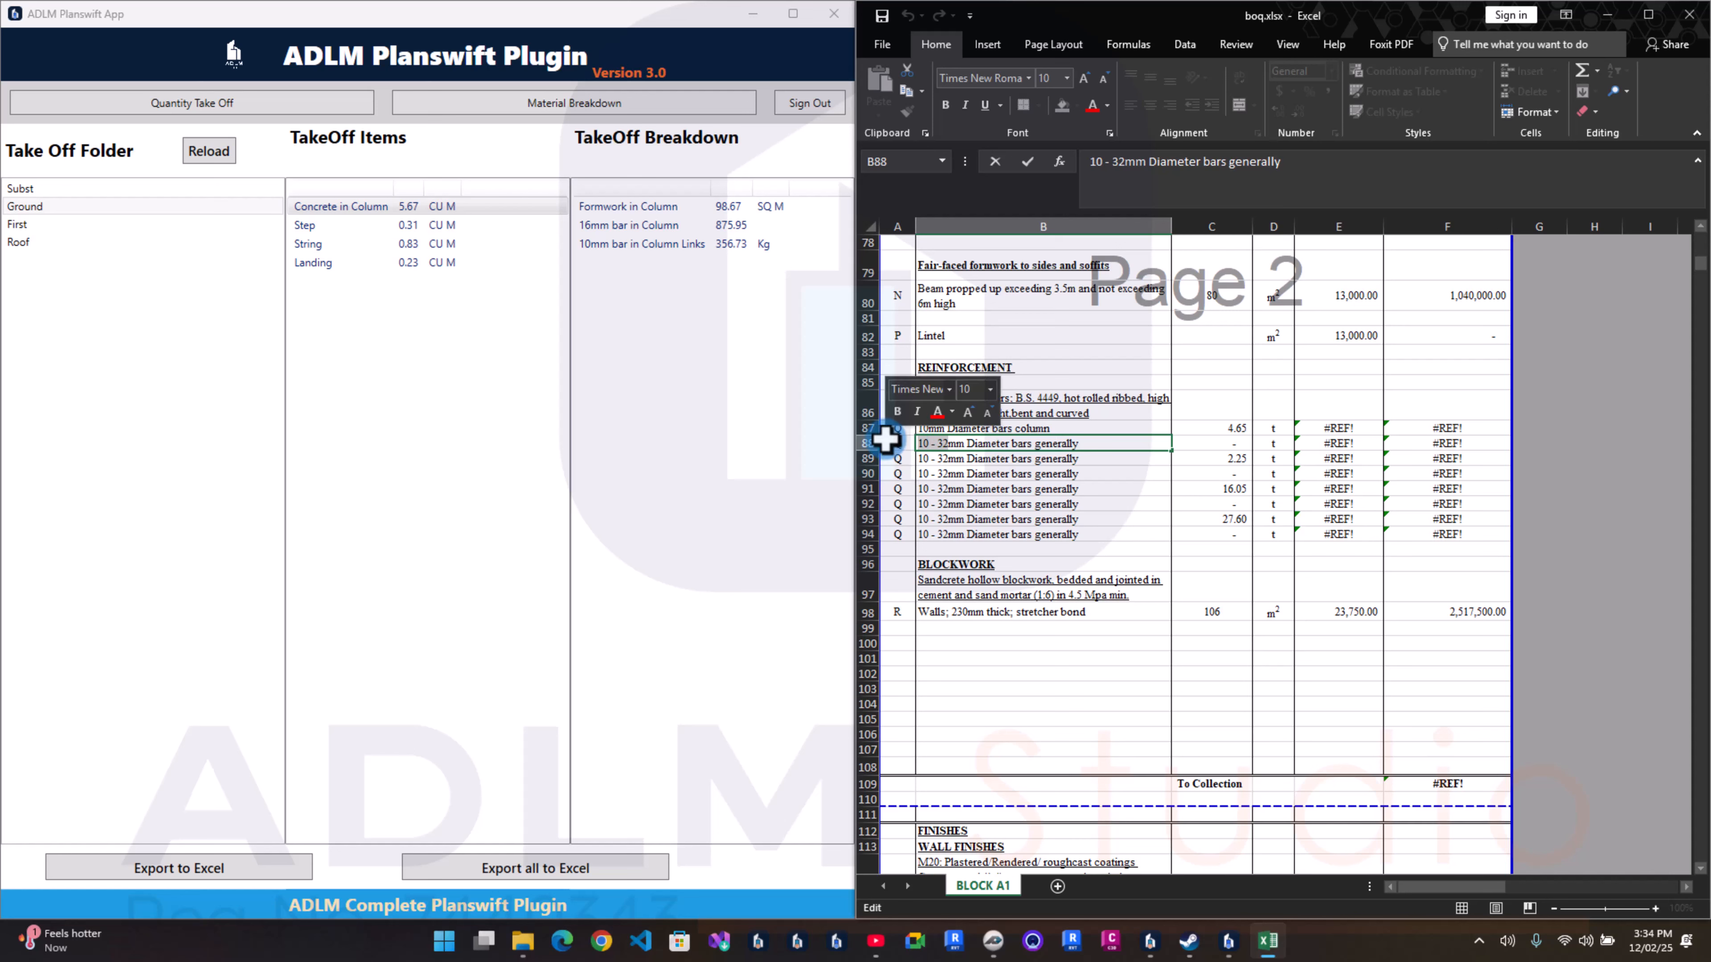
pyautogui.write('16')
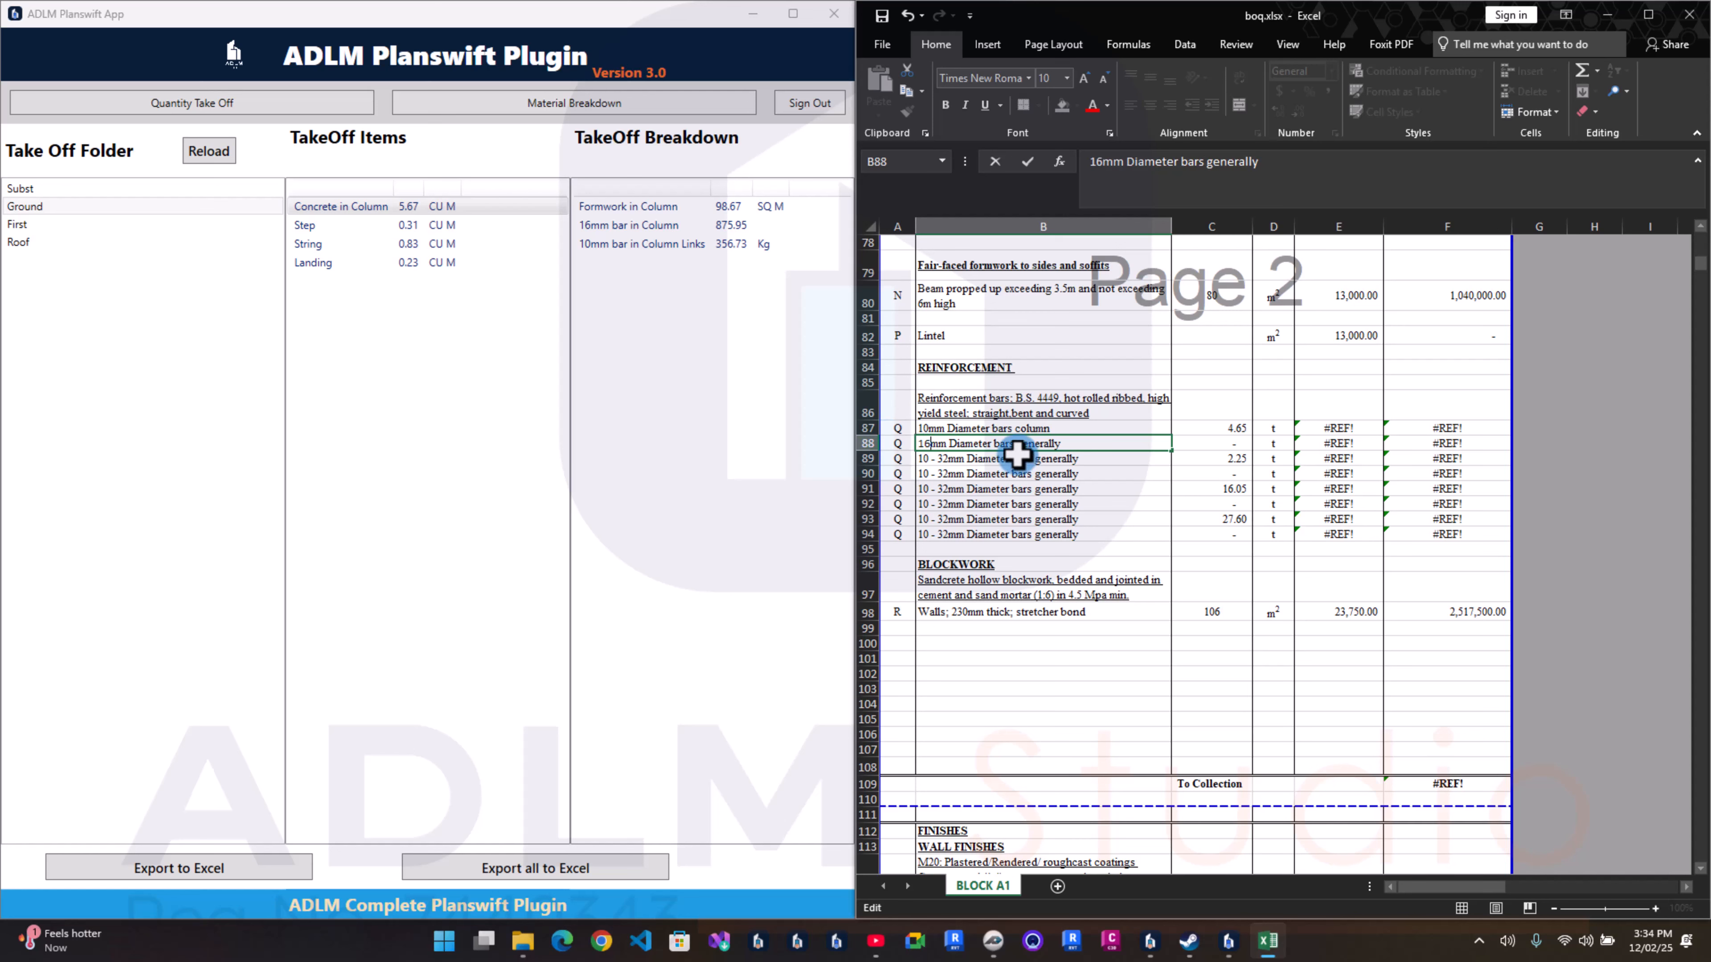
pyautogui.doubleClick(1028, 444)
pyautogui.write('colum')
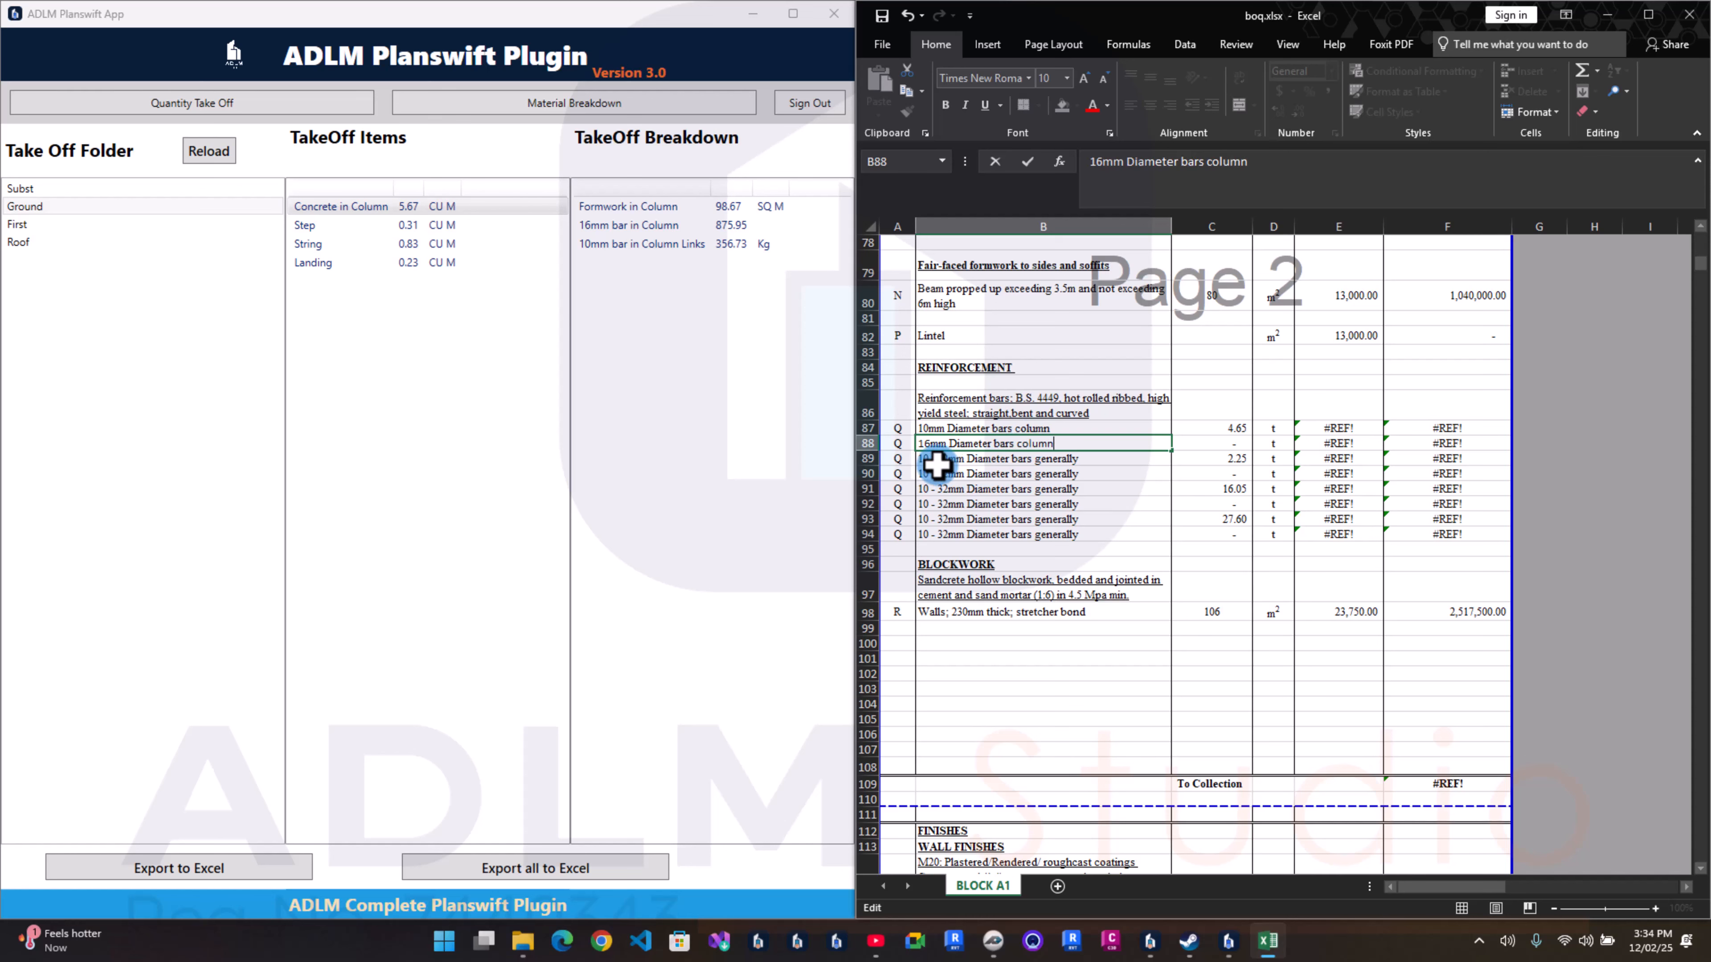
pyautogui.click(923, 456)
# Step: Check the First folder's beam breakdown in the plugin and copy the two column bar descriptions from B87:B88 into B89:B90
pyautogui.click(133, 204)
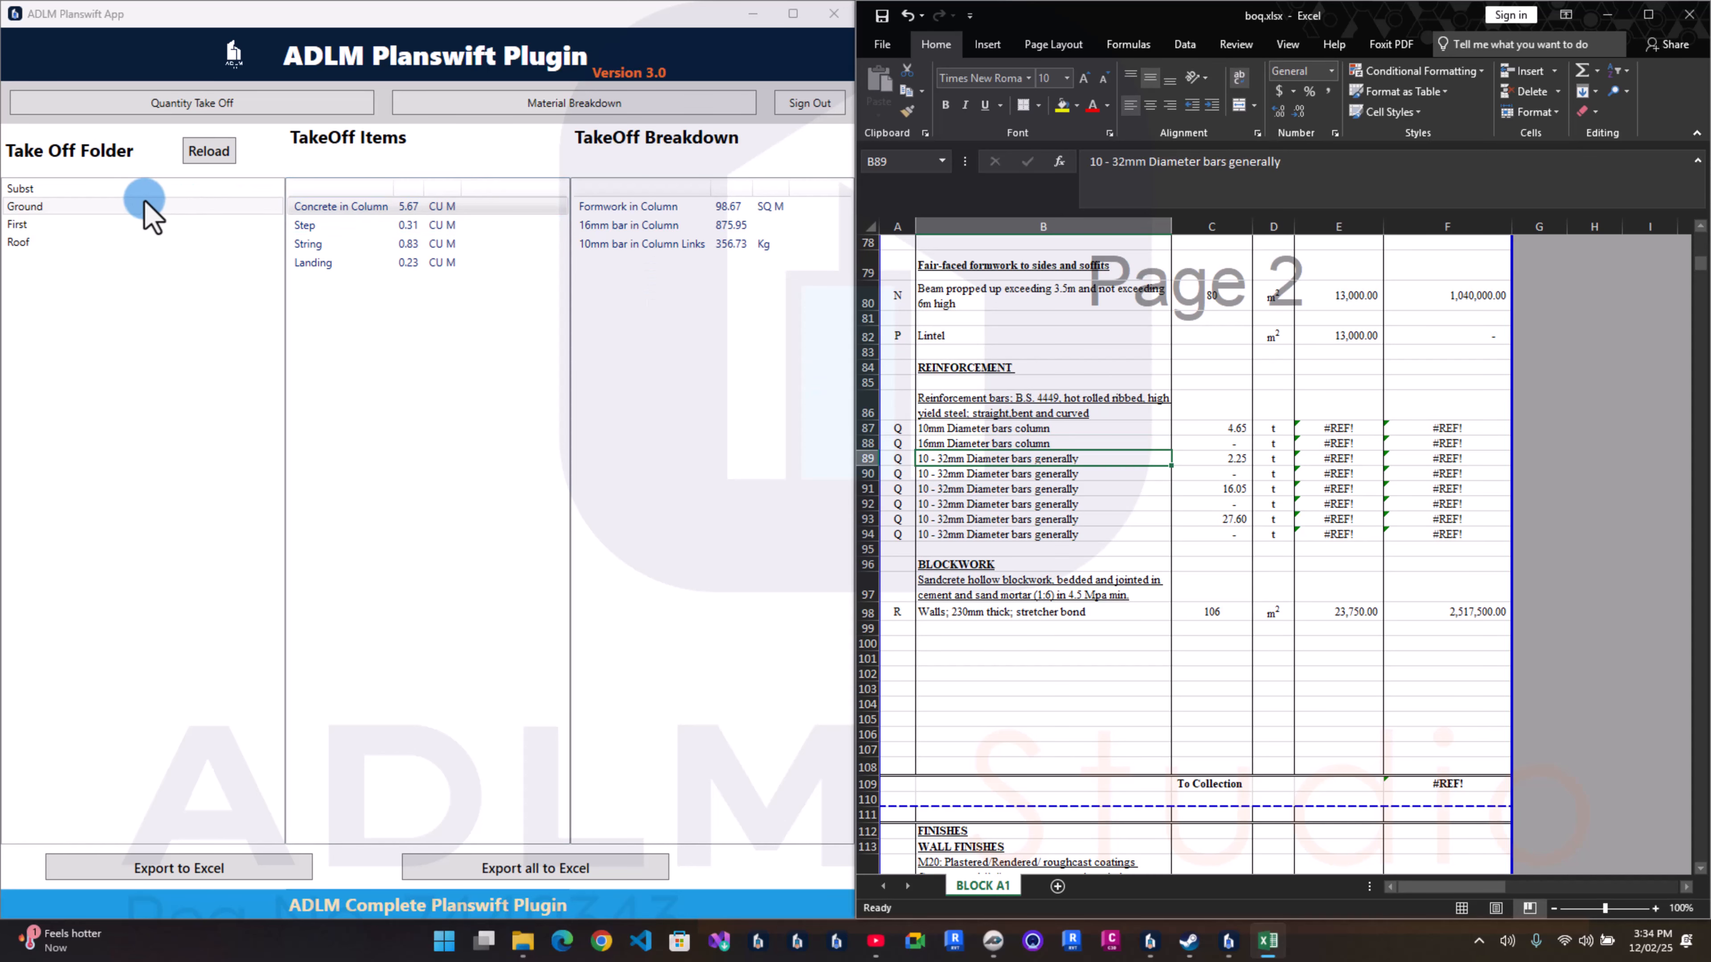
pyautogui.click(108, 228)
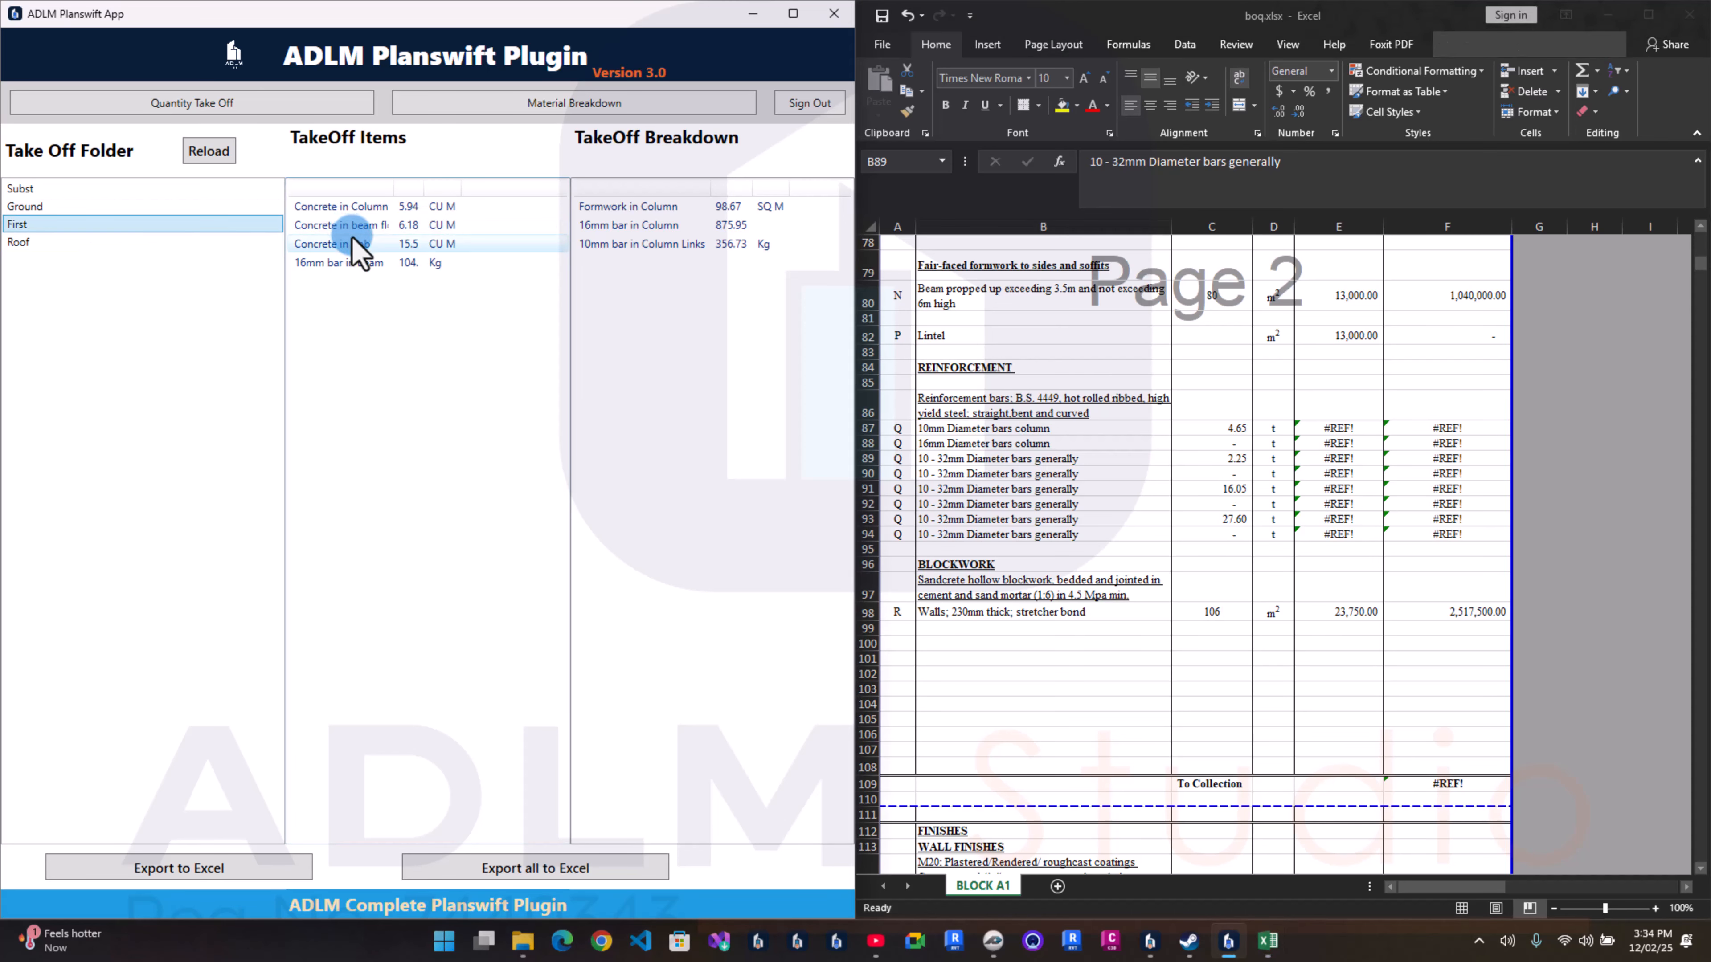
pyautogui.click(351, 227)
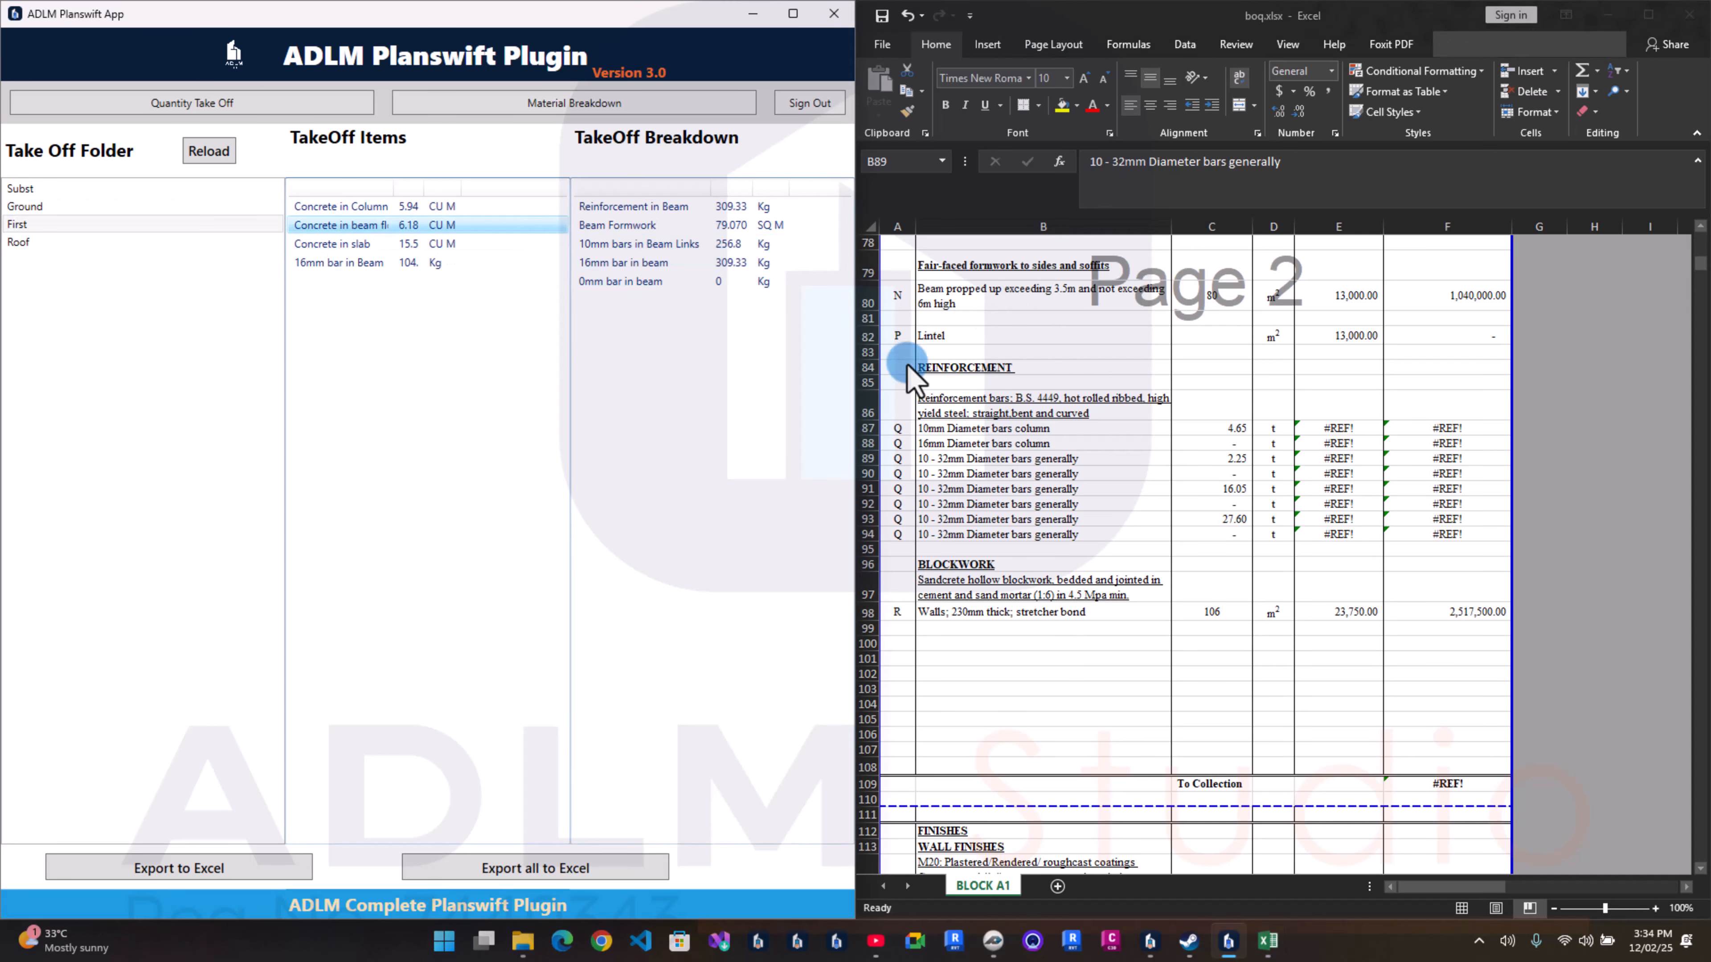
pyautogui.click(941, 458)
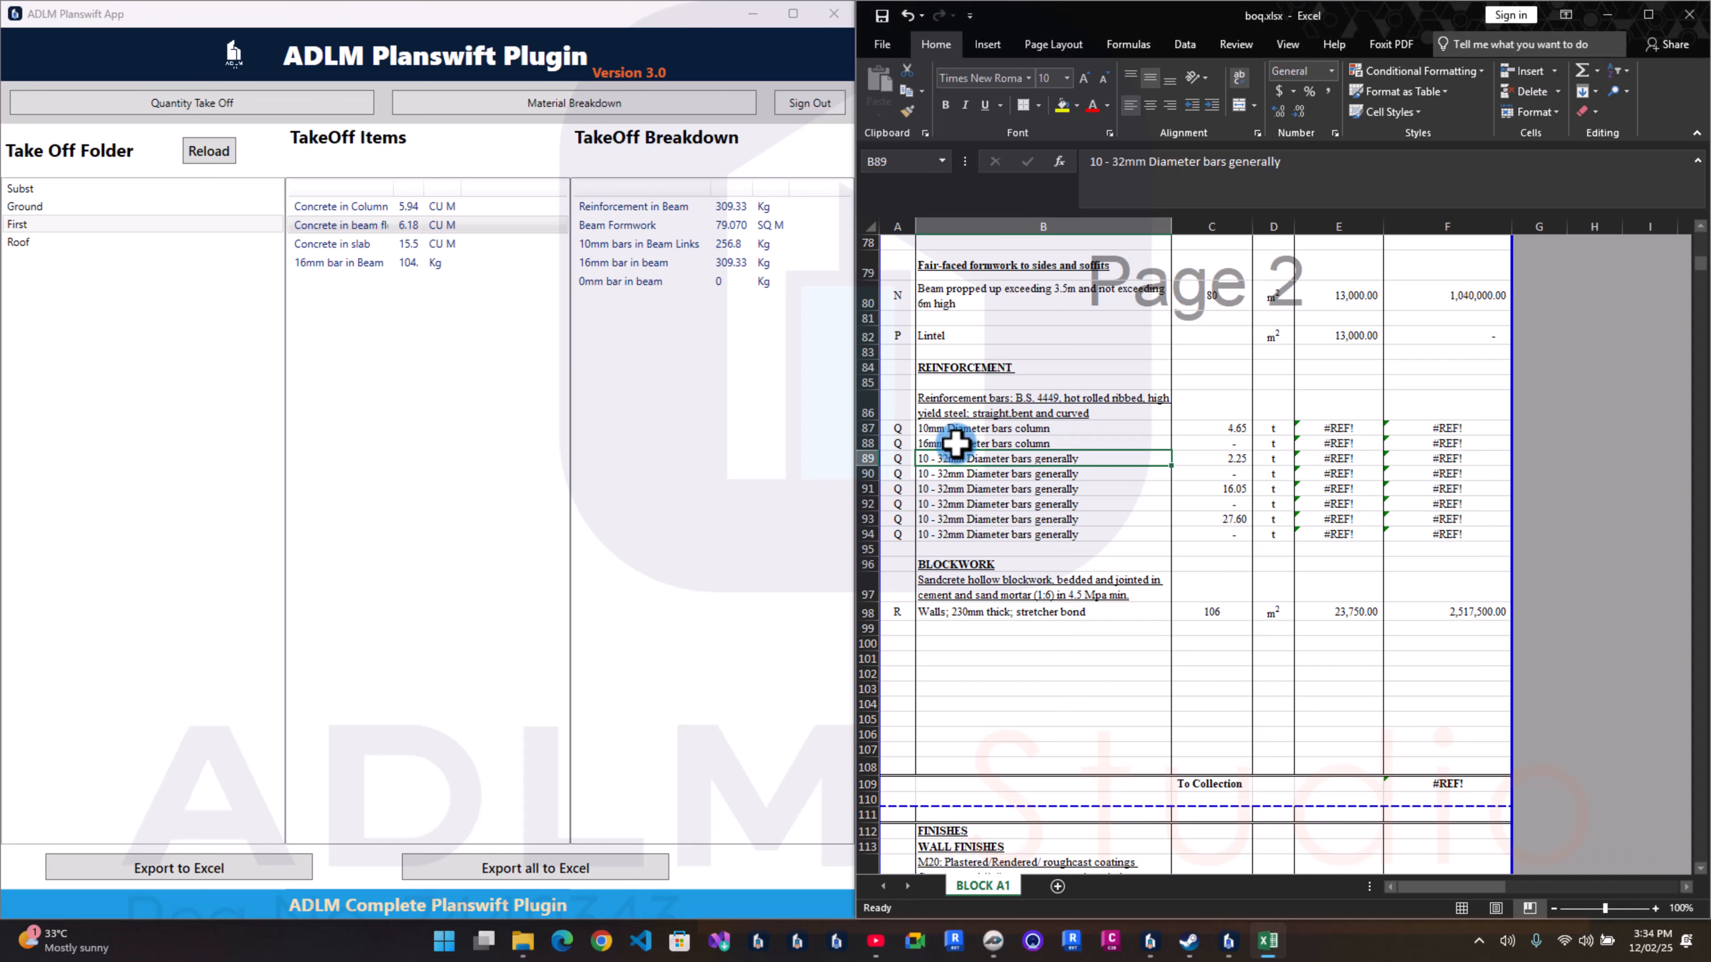
pyautogui.moveTo(965, 427); pyautogui.dragTo(968, 437)
pyautogui.hotkey('ctrl', 'c')
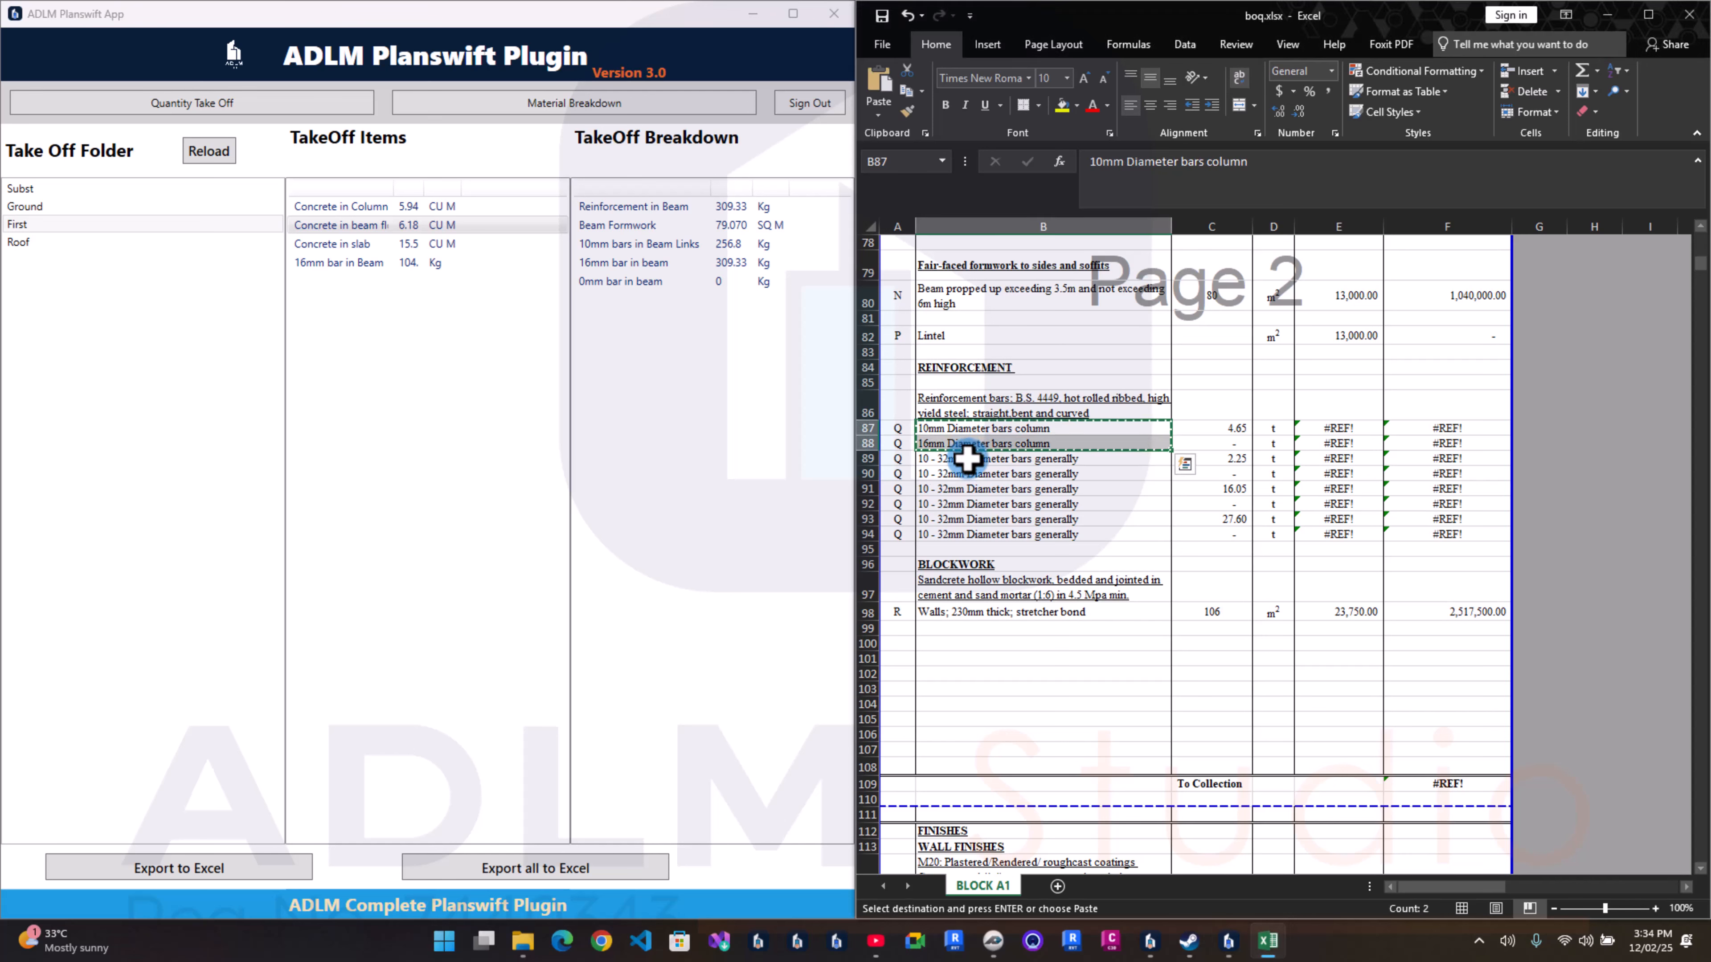
pyautogui.click(970, 458)
pyautogui.hotkey('ctrl', 'v')
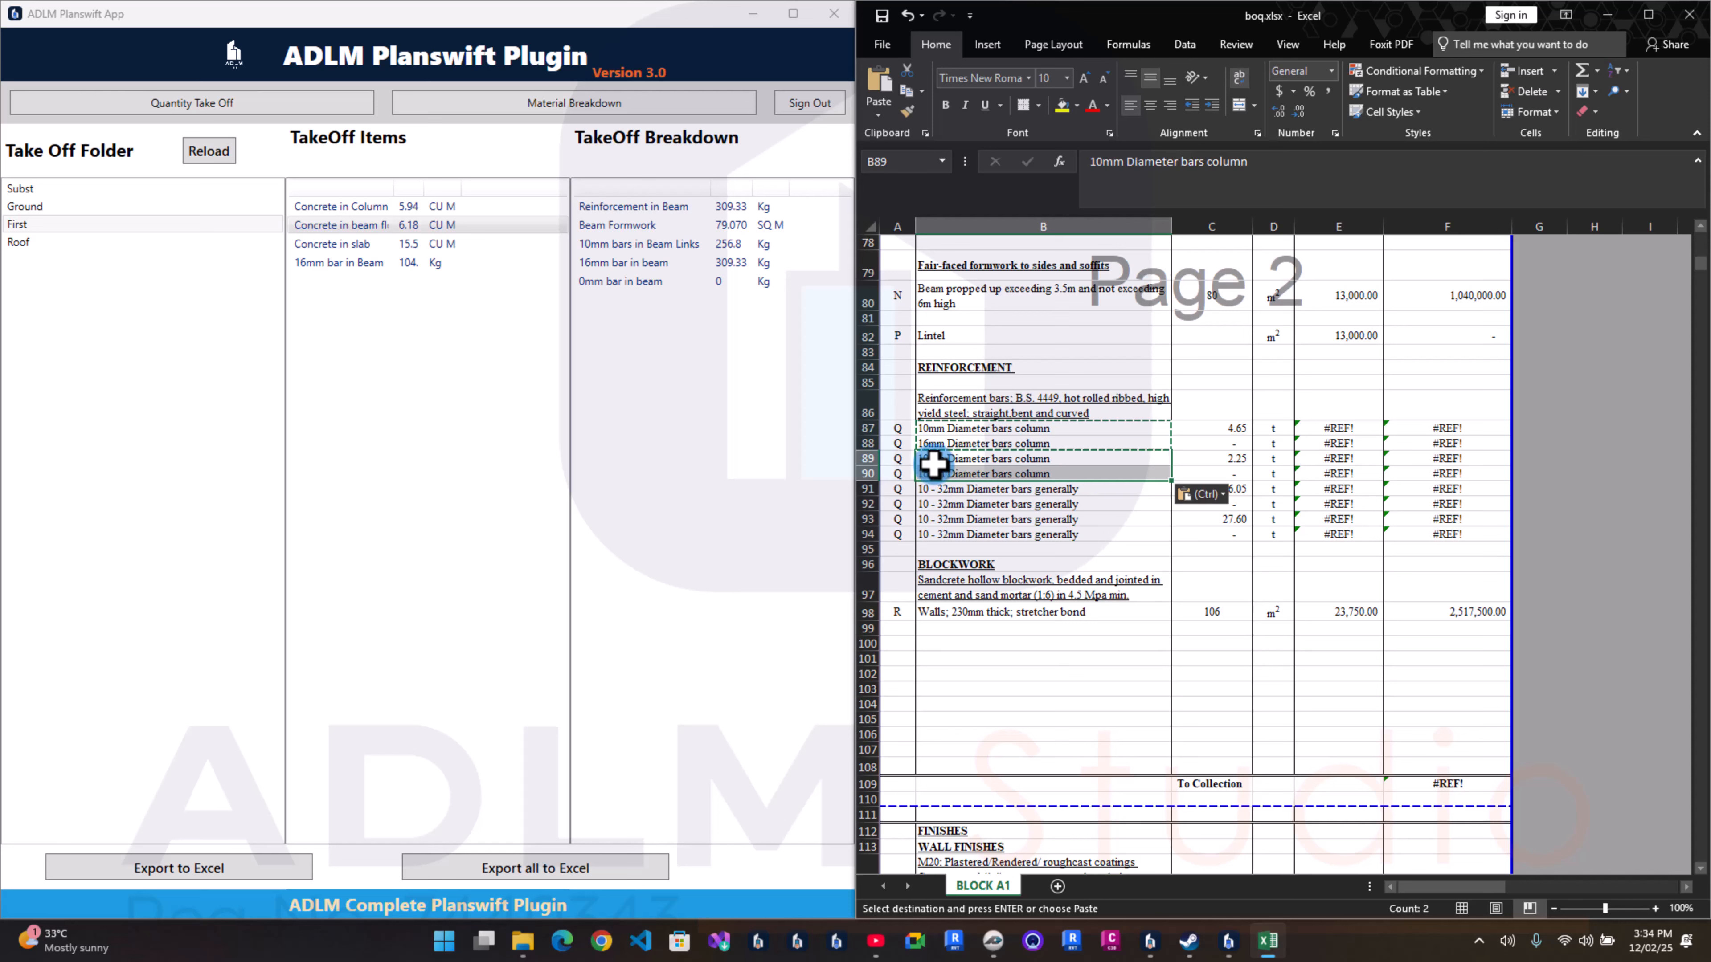
# Step: Change the descriptions in B89 and B90 to "10mm Diameter bars beam" and "16mm Diameter bars beam"
pyautogui.doubleClick(1041, 460)
pyautogui.doubleClick(1040, 460)
pyautogui.write('bea')
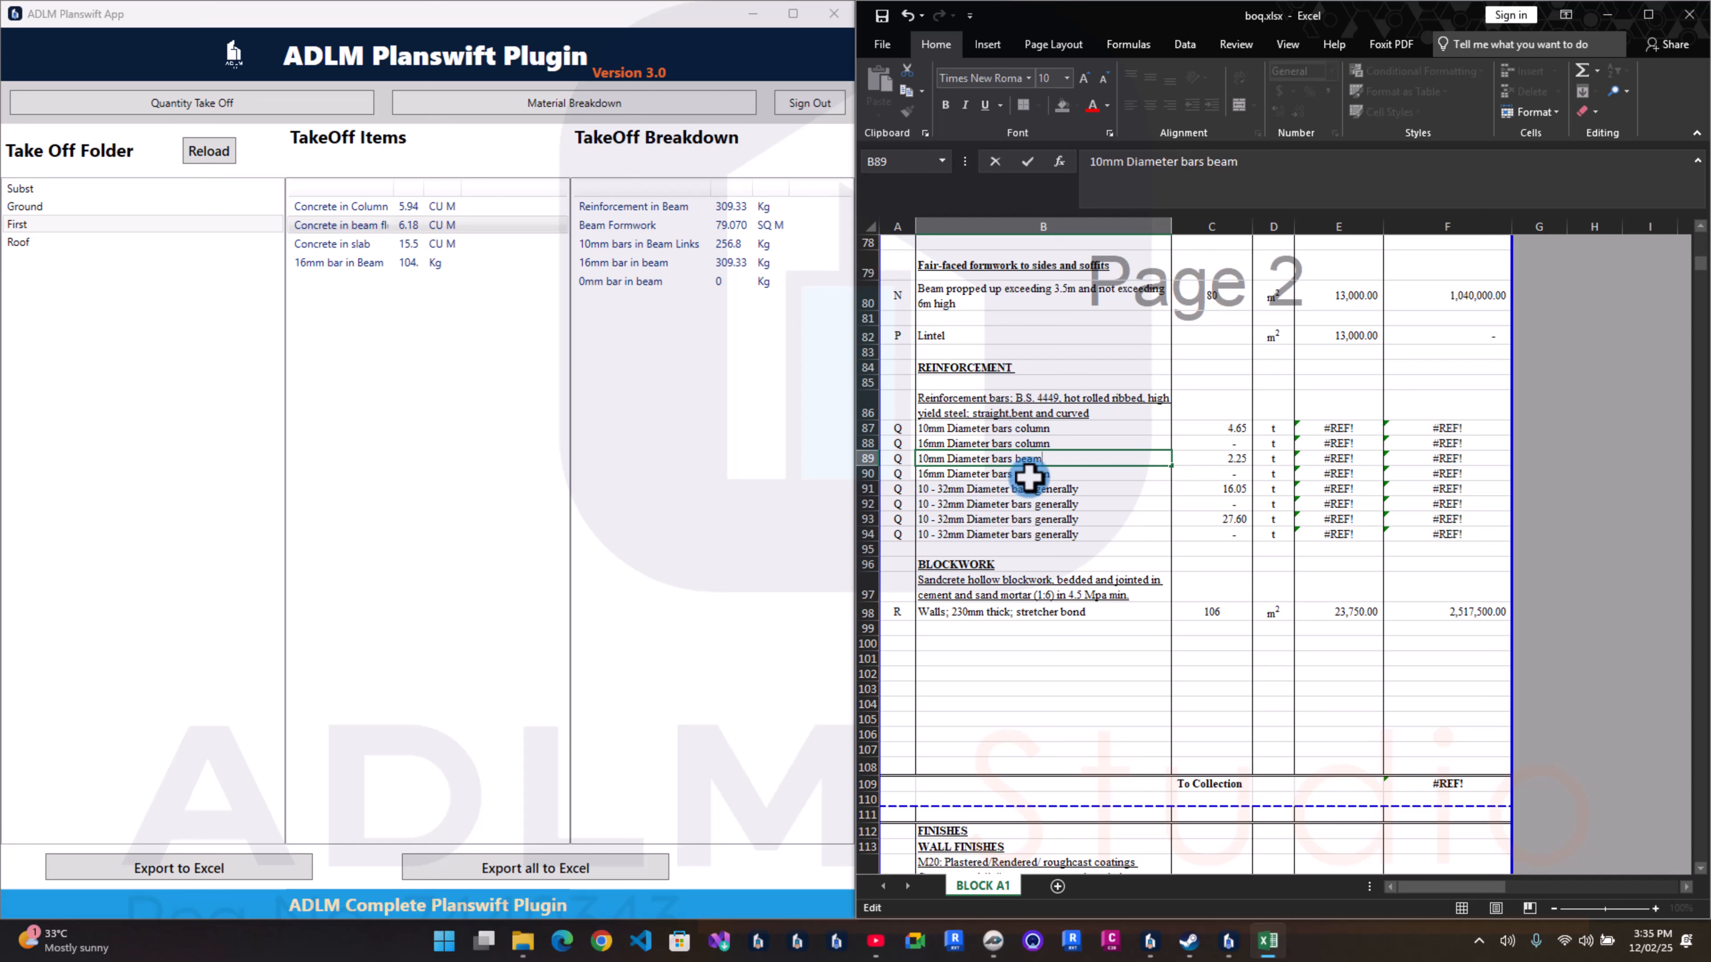
pyautogui.doubleClick(1028, 475)
pyautogui.doubleClick(1028, 473)
pyautogui.write('bea')
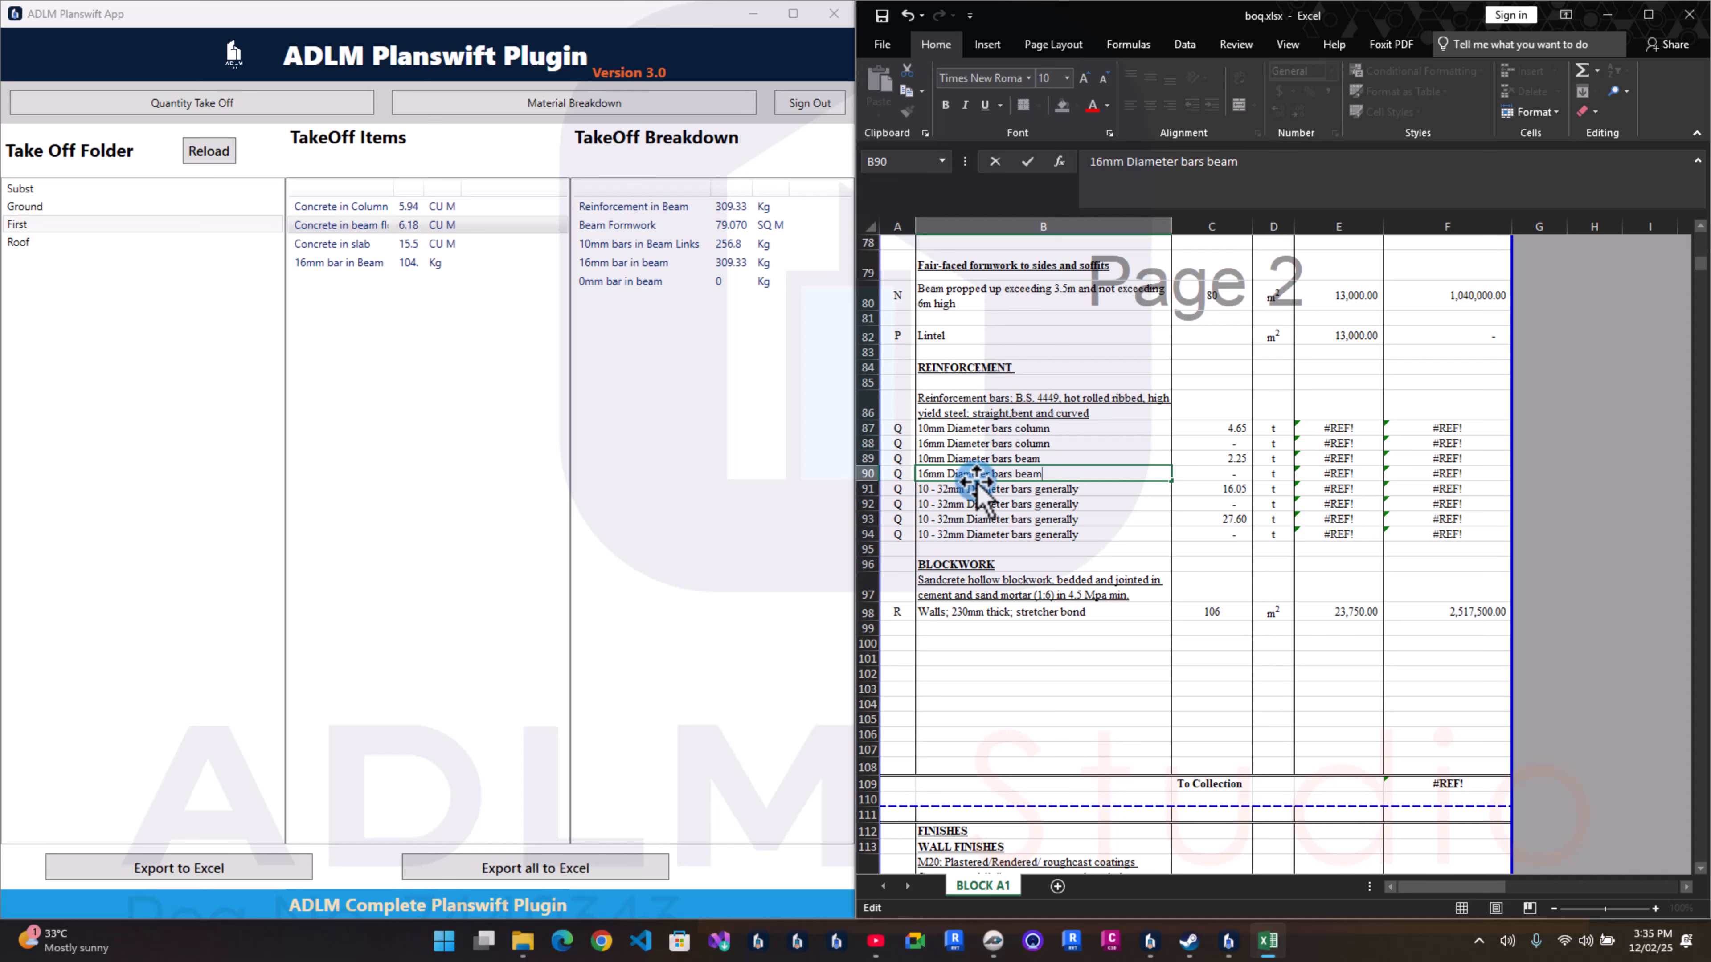
# Step: Change the description in B91 to "10 - 12mm Diameter bars slab"
pyautogui.click(943, 489)
pyautogui.doubleClick(945, 490)
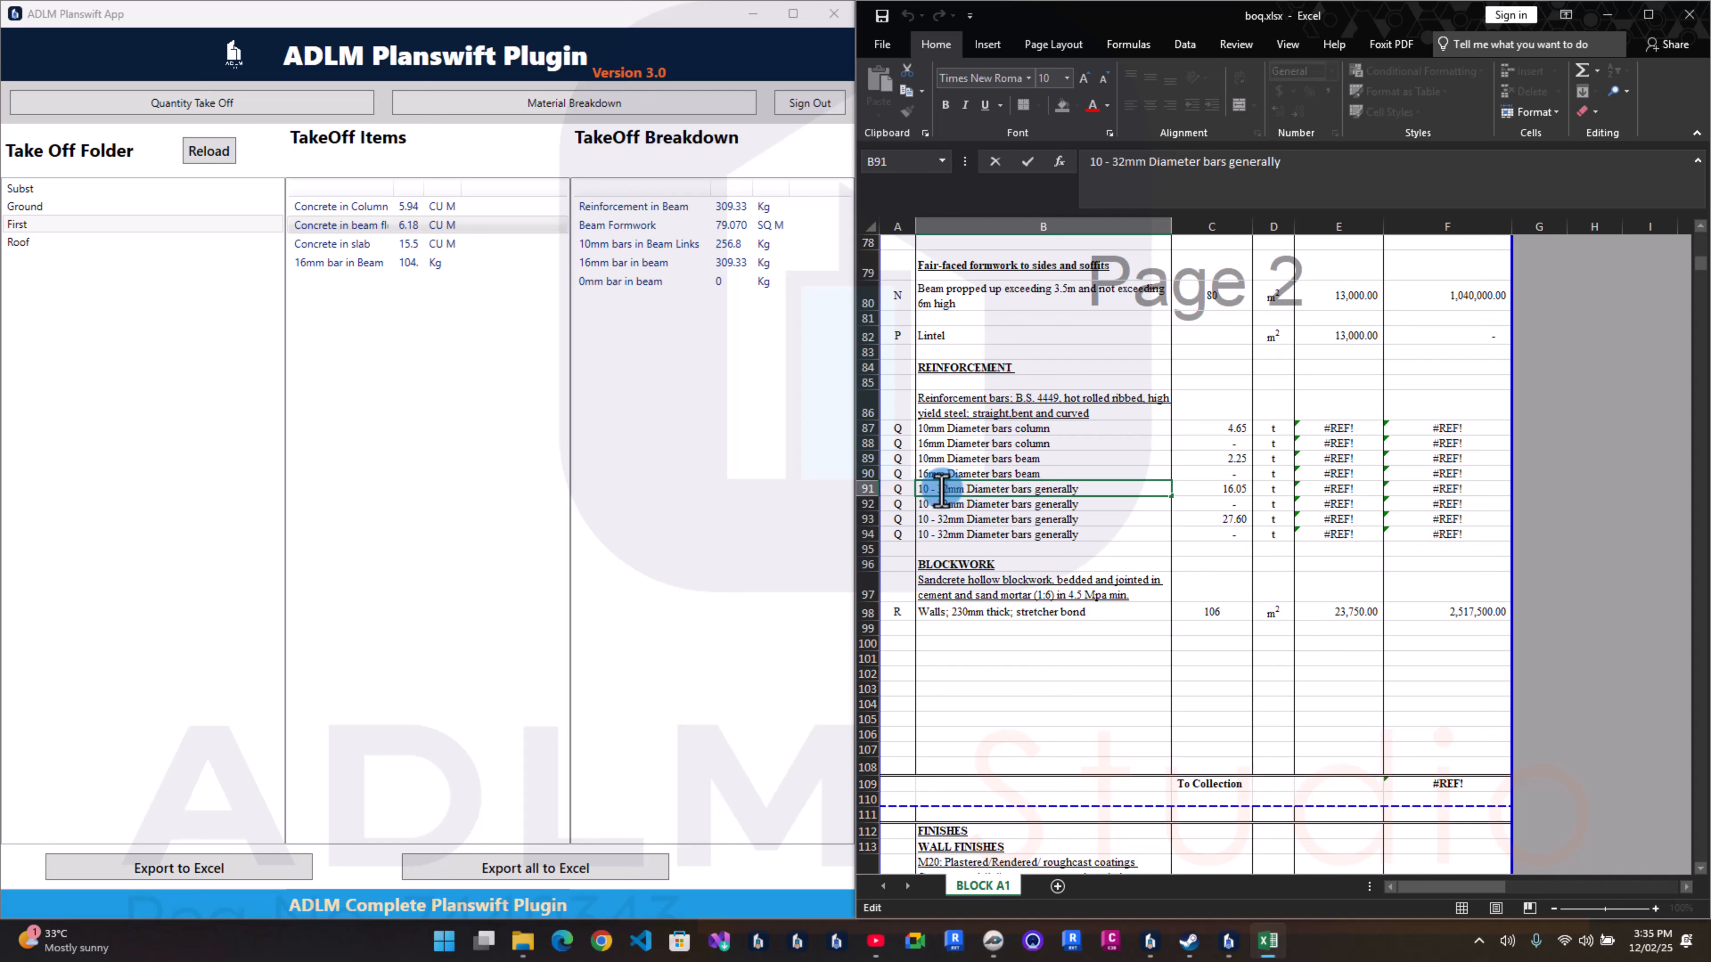
pyautogui.doubleClick(945, 489)
pyautogui.write('12mm')
pyautogui.doubleClick(1043, 490)
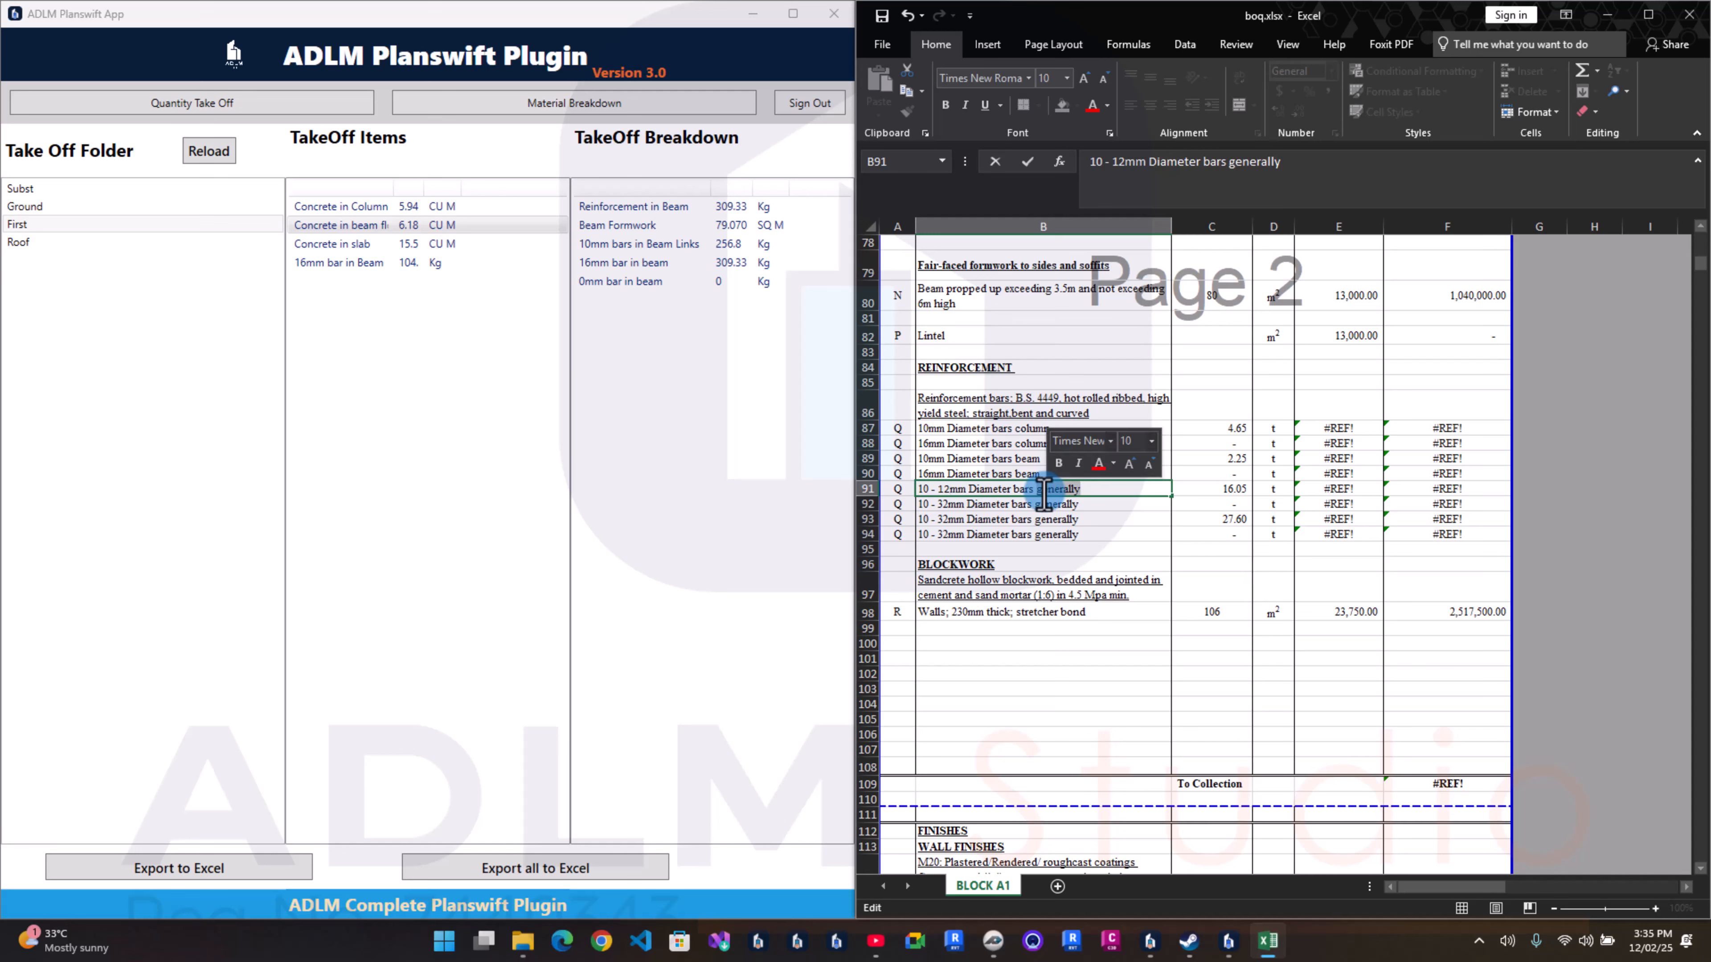
pyautogui.write('slab')
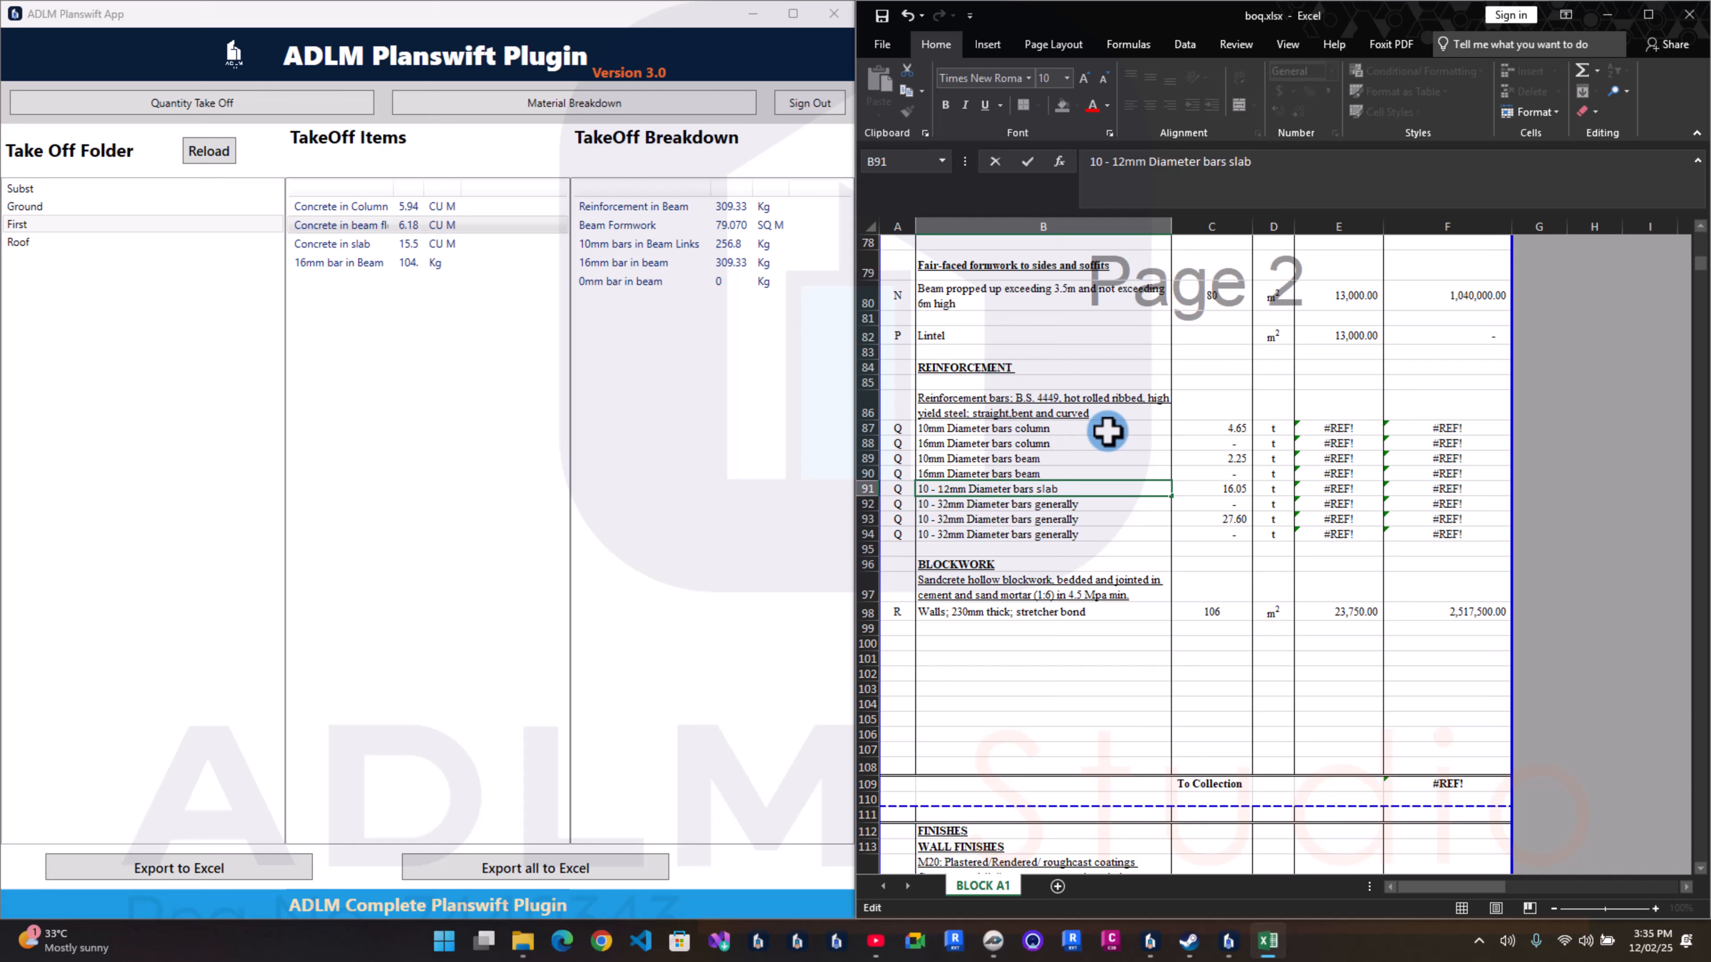
# Step: Change the descriptions in B92 and B93 to "10 - 12mm Diameter bars staircase" and "10 - 12mm Diameter bars lintel"
pyautogui.doubleClick(946, 503)
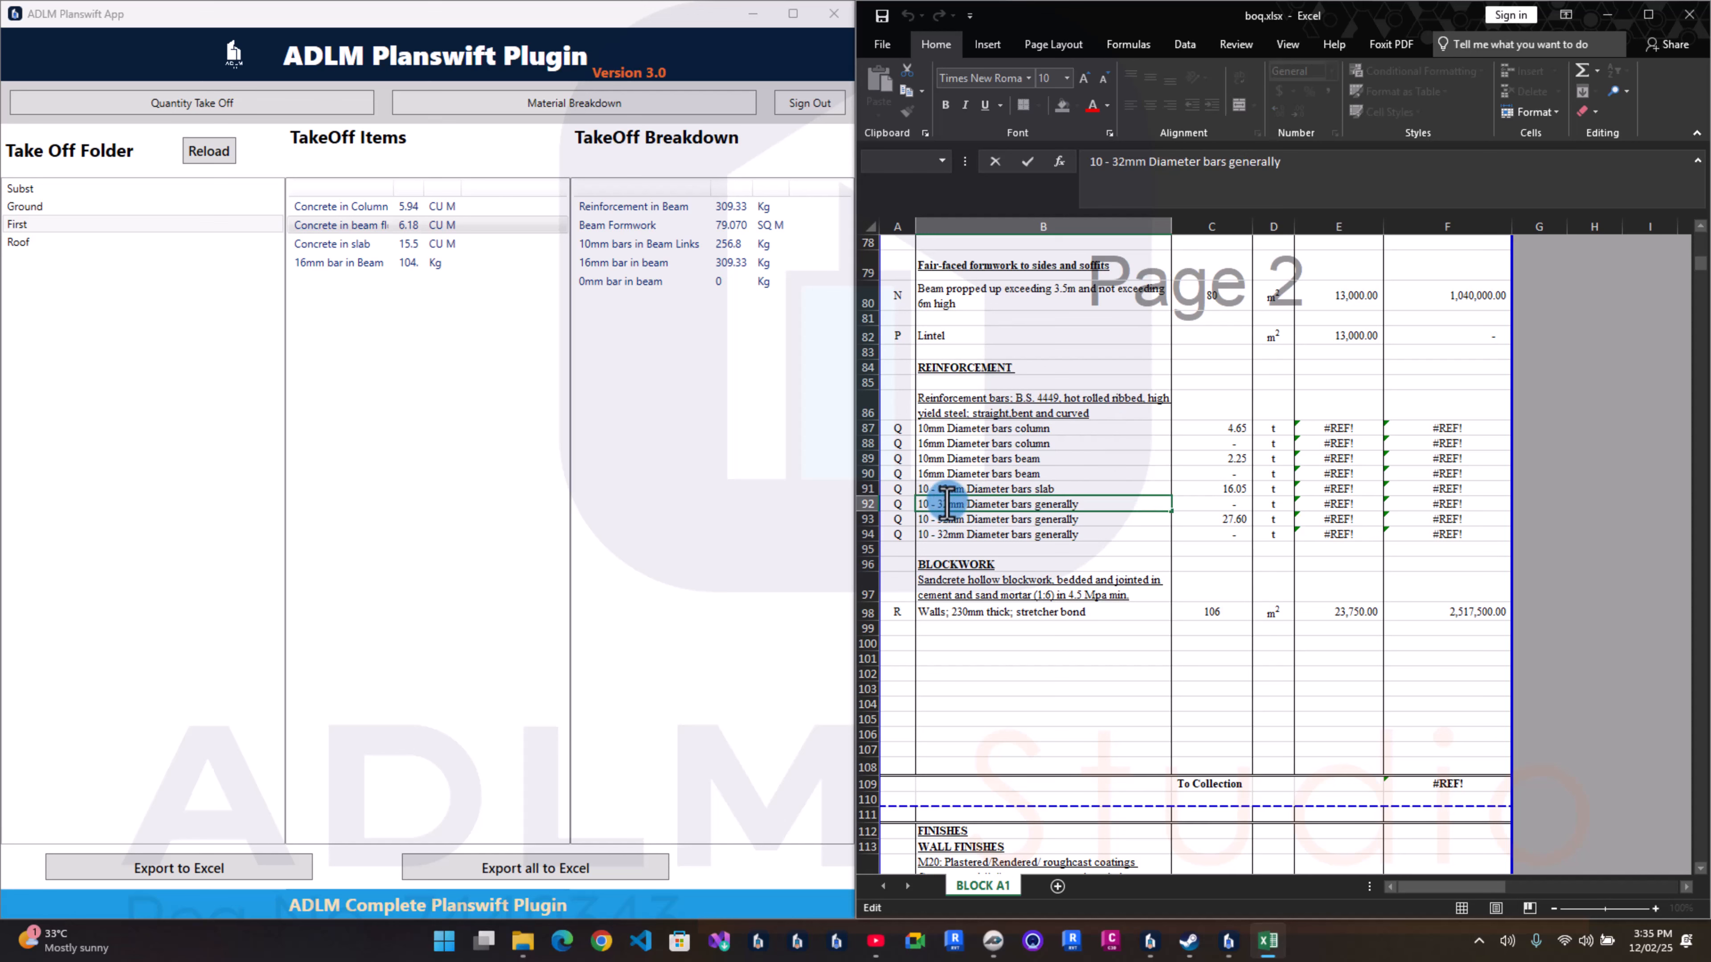
pyautogui.write('12')
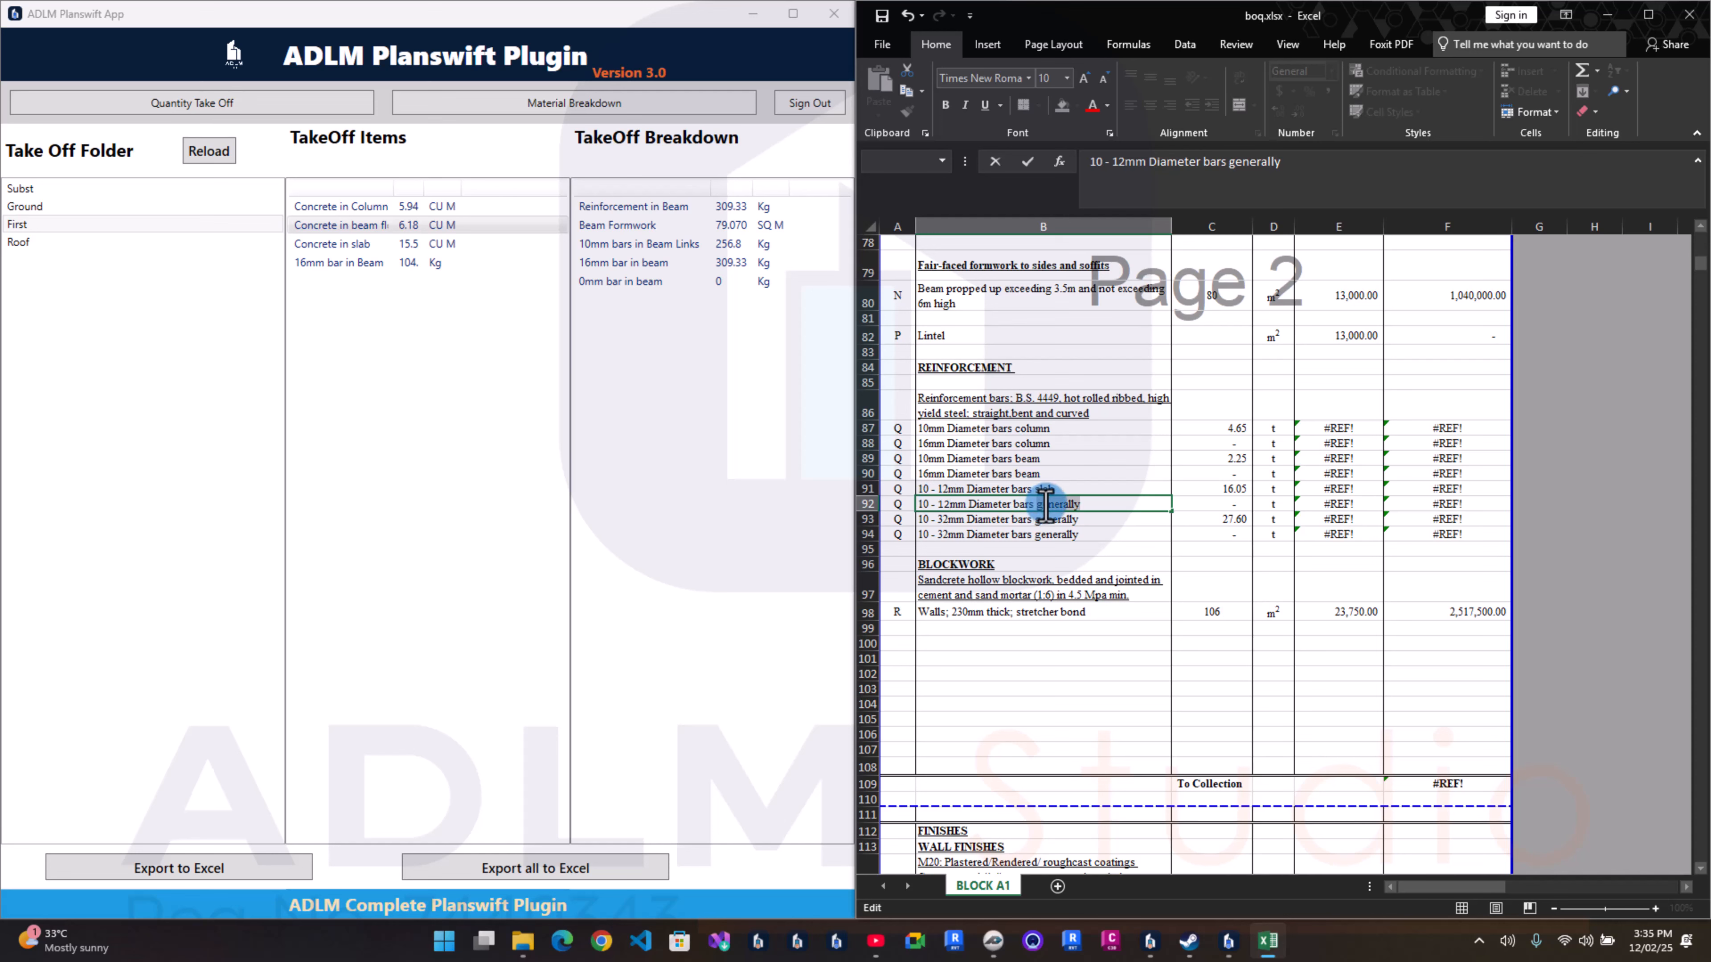
pyautogui.write('staircase')
pyautogui.click(946, 516)
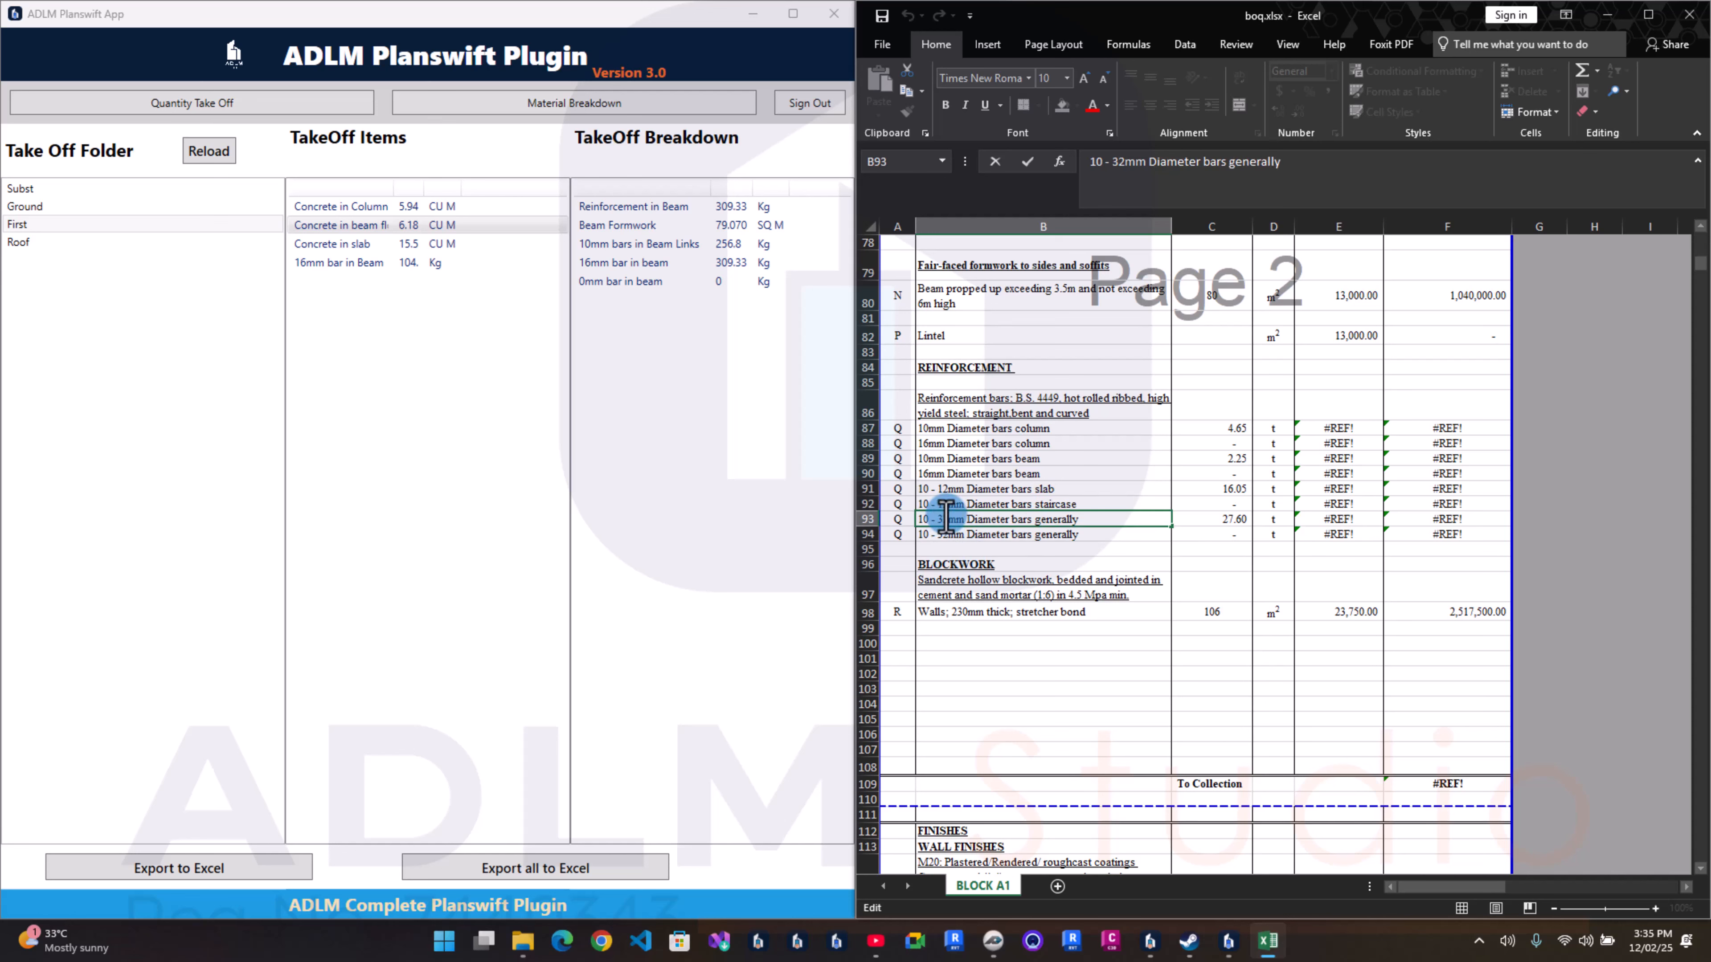
pyautogui.write('12')
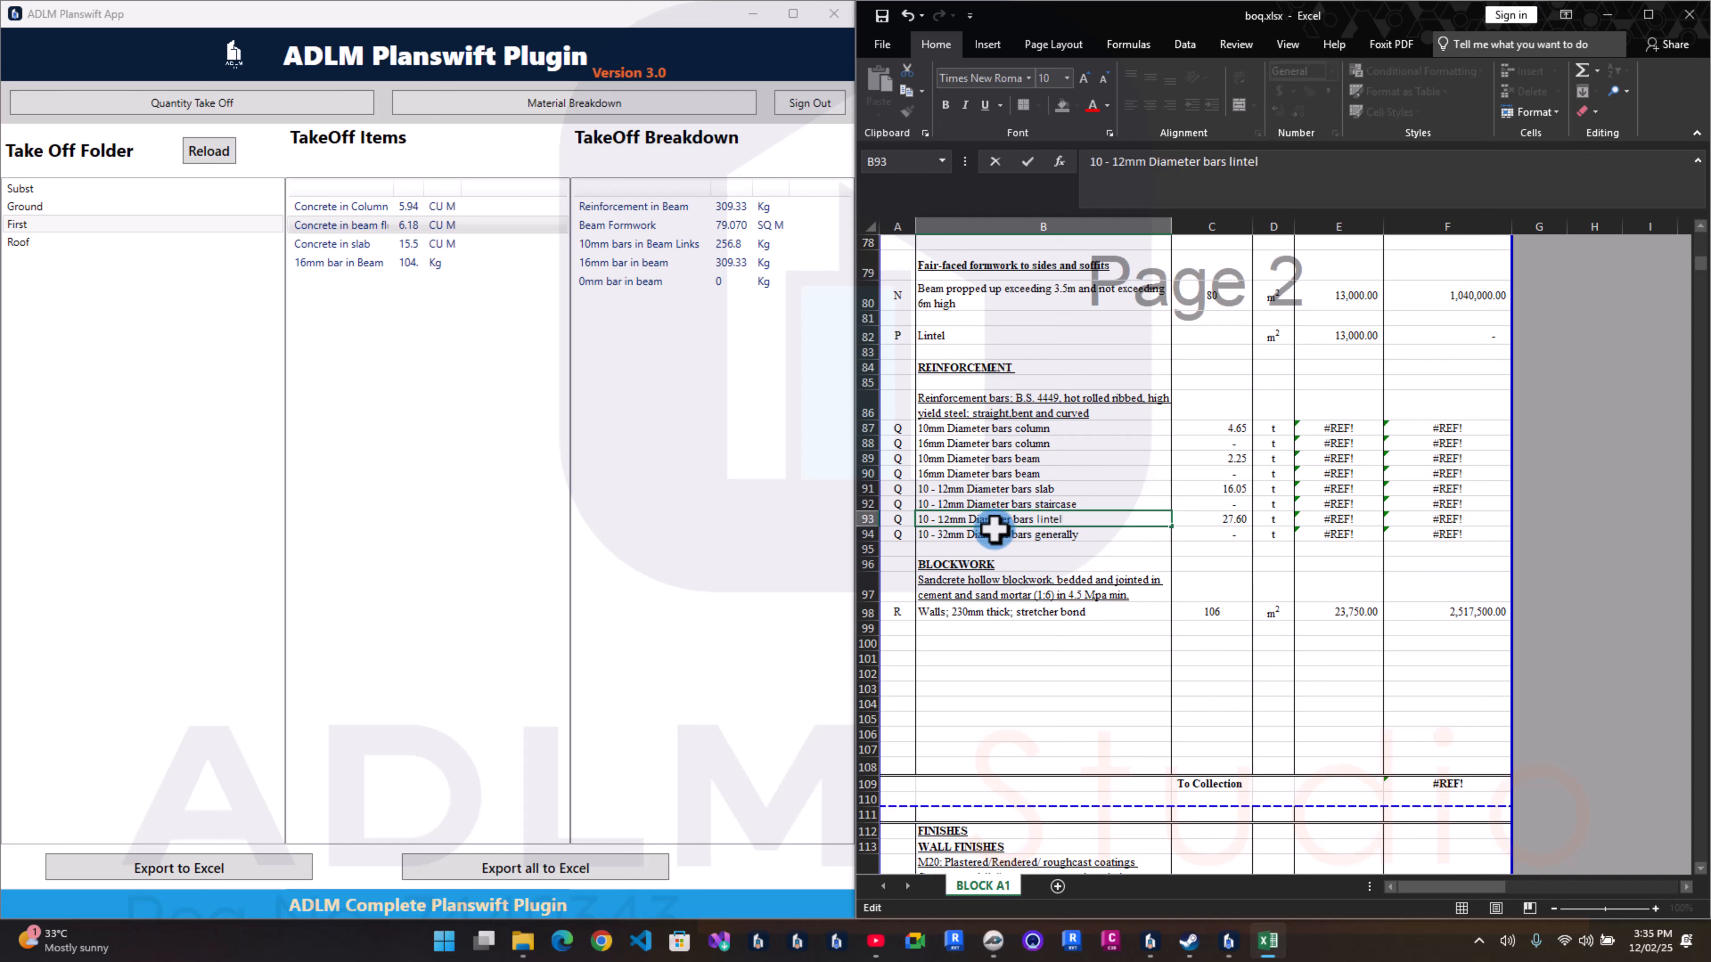
# Step: Clear the contents of the surplus 10 - 32mm bars row 94 and the 230mm wall quantity in C98
pyautogui.click(866, 535)
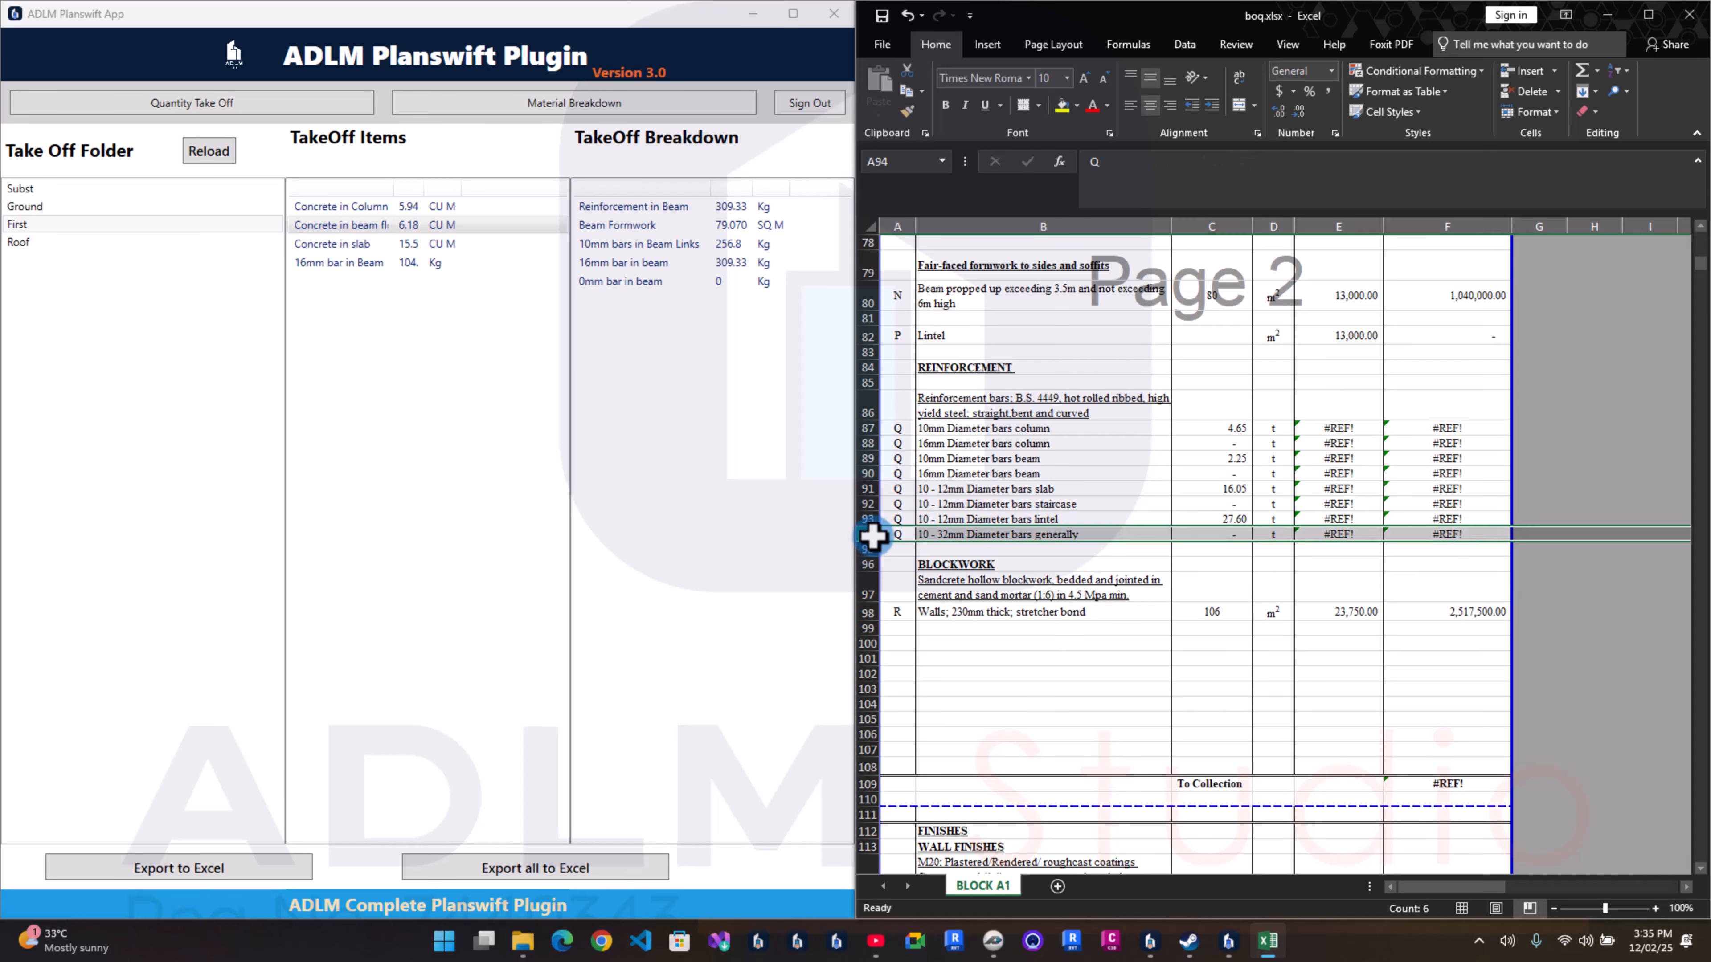
pyautogui.press('Delete')
pyautogui.click(1206, 614)
pyautogui.press('Delete')
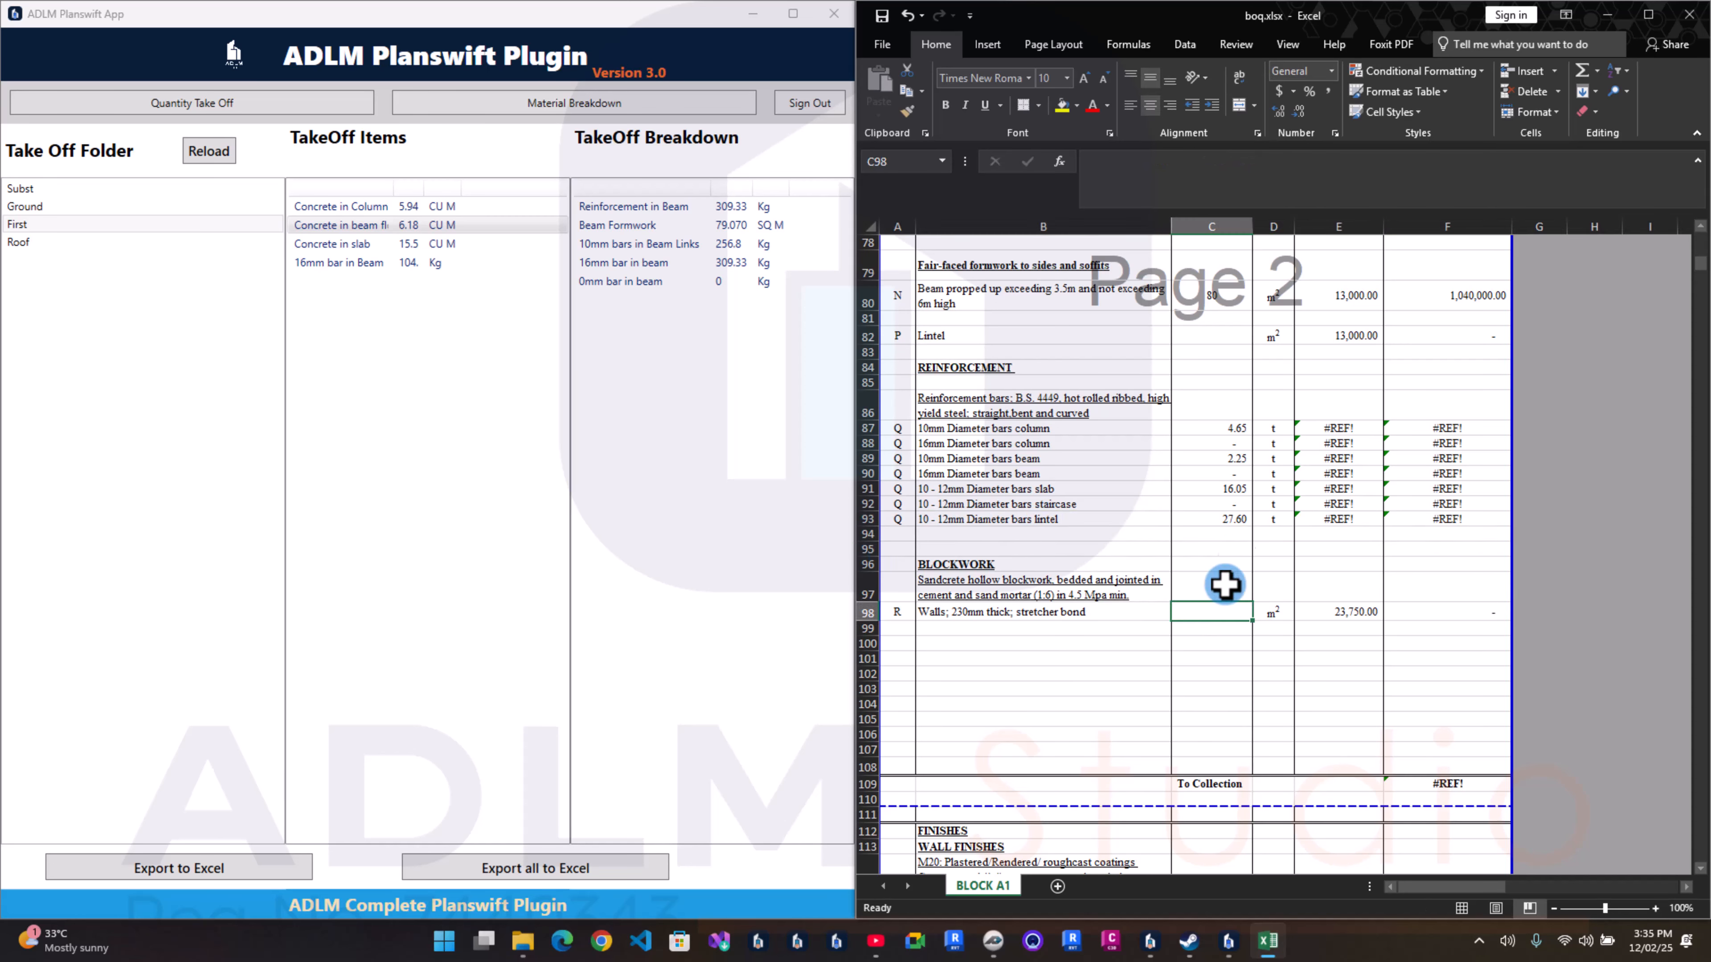
pyautogui.click(1220, 533)
# Step: Link the 10mm column bars rate in E87 to the substructure's ground beam reinforcement rate
pyautogui.click(1339, 431)
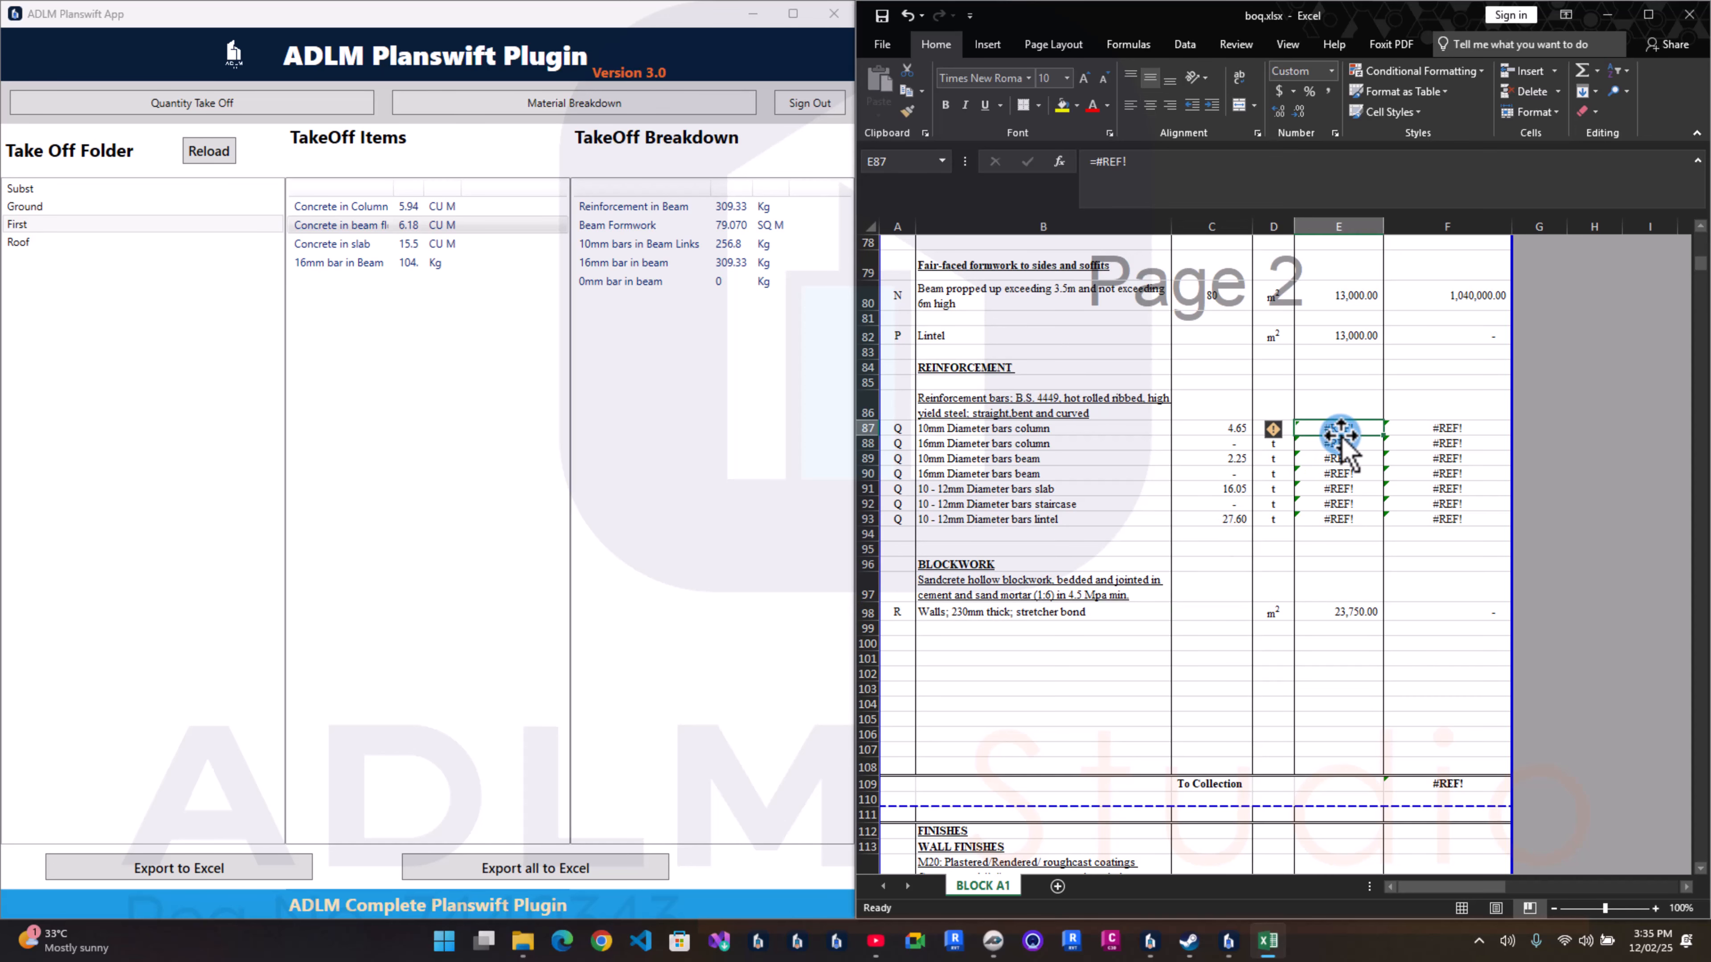
pyautogui.write('=')
pyautogui.scroll(18, 1338, 435)
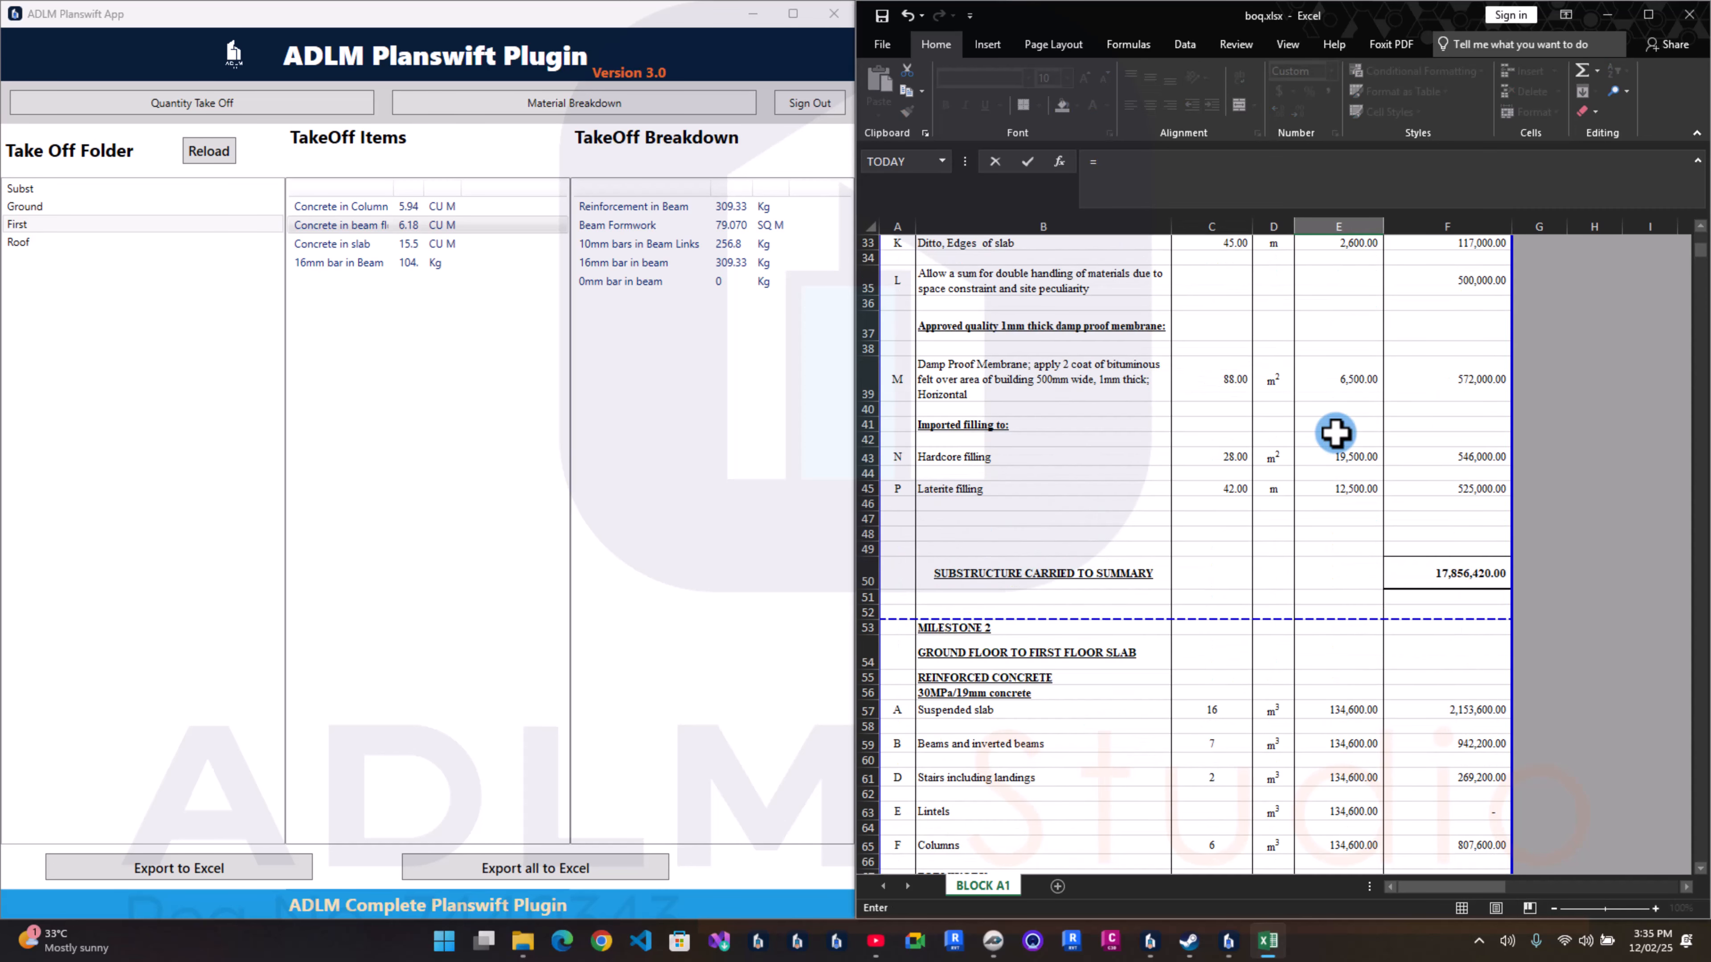
pyautogui.scroll(4, 1335, 433)
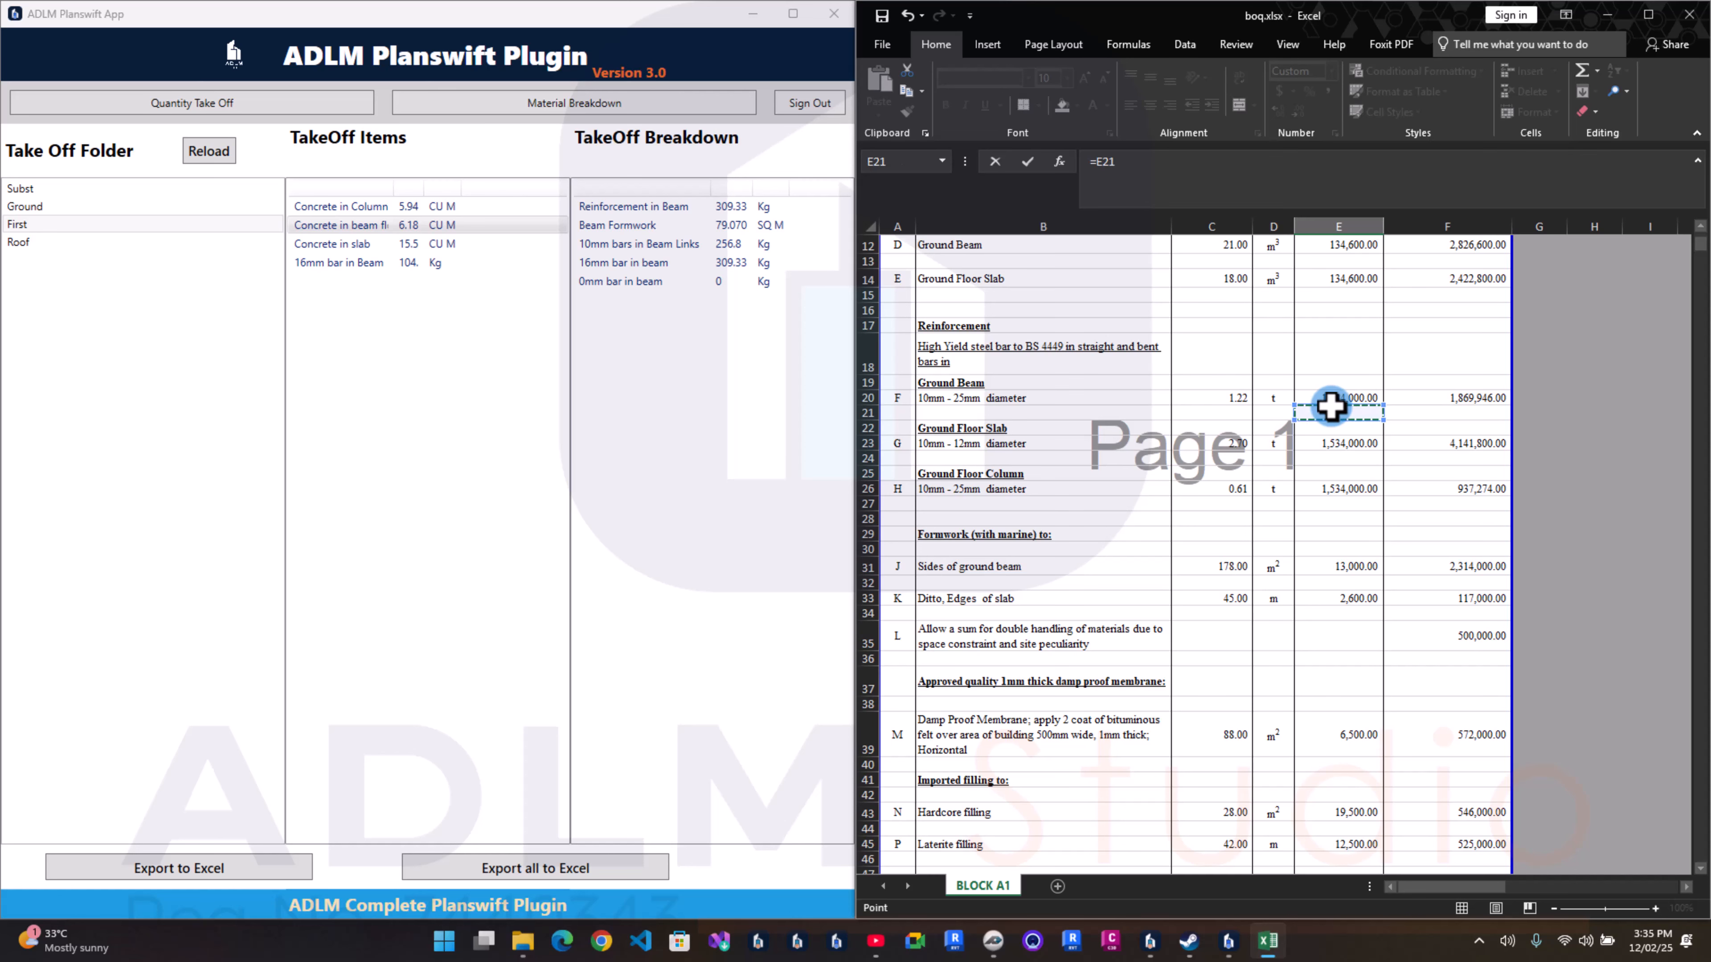
pyautogui.press('Return')
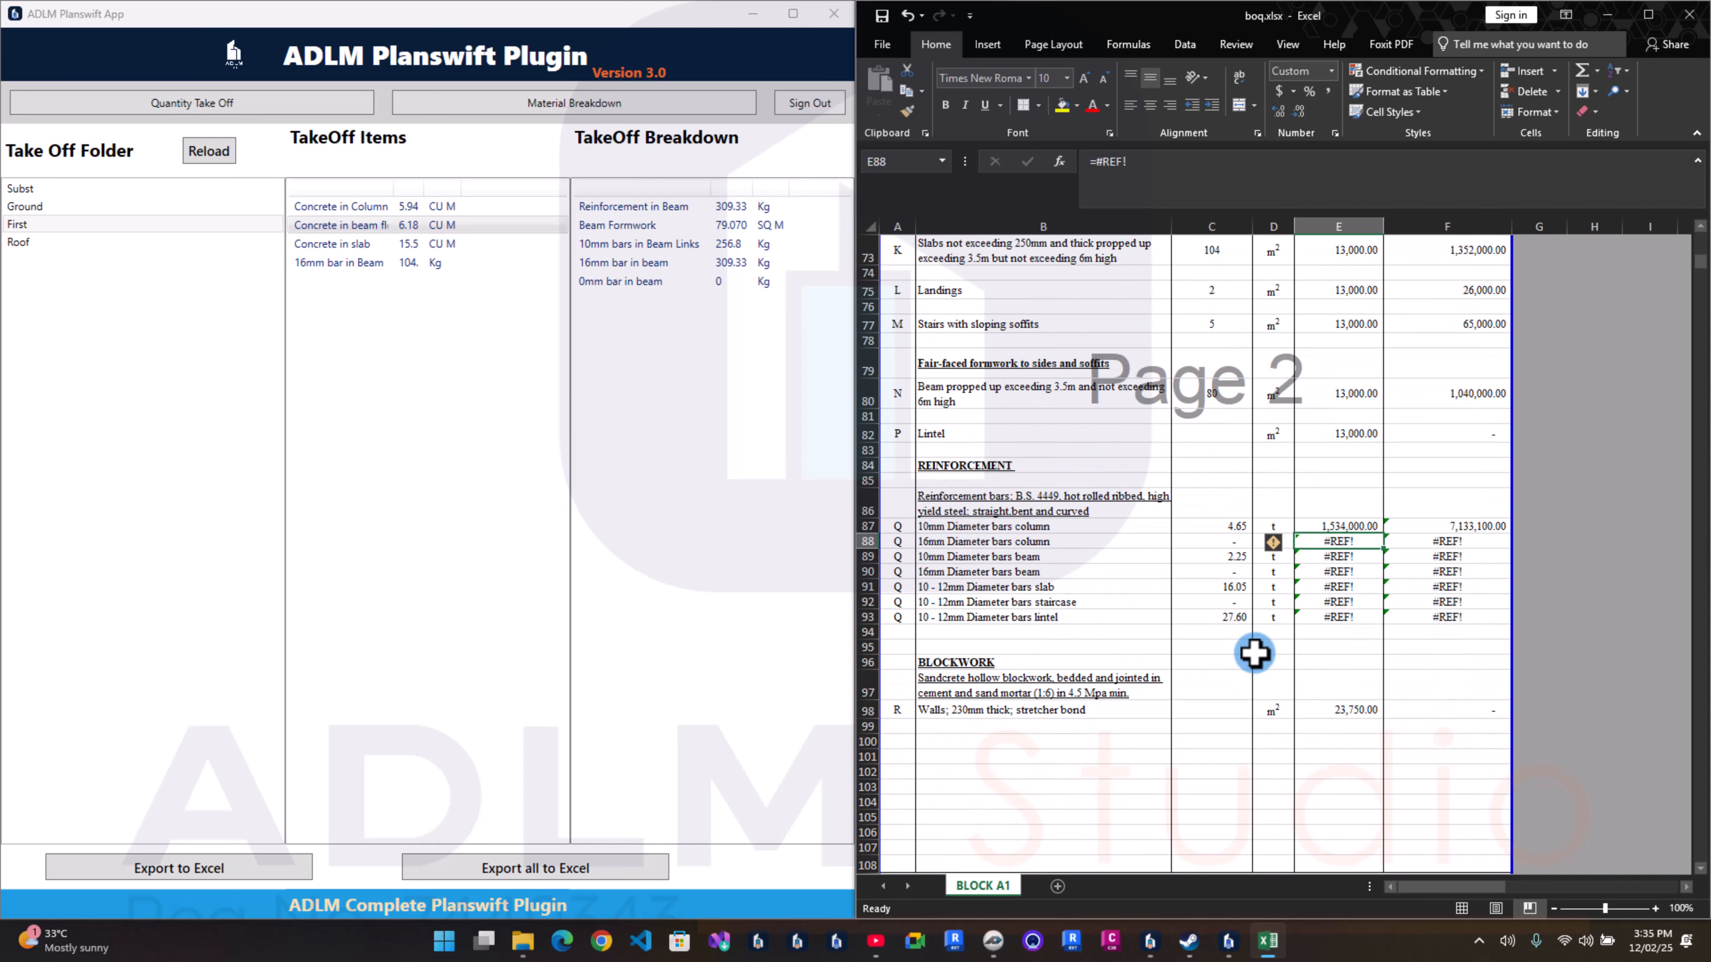
# Step: Repair the rates in E88, E89 and E90 by linking each one to the rate in the row above
pyautogui.write('=')
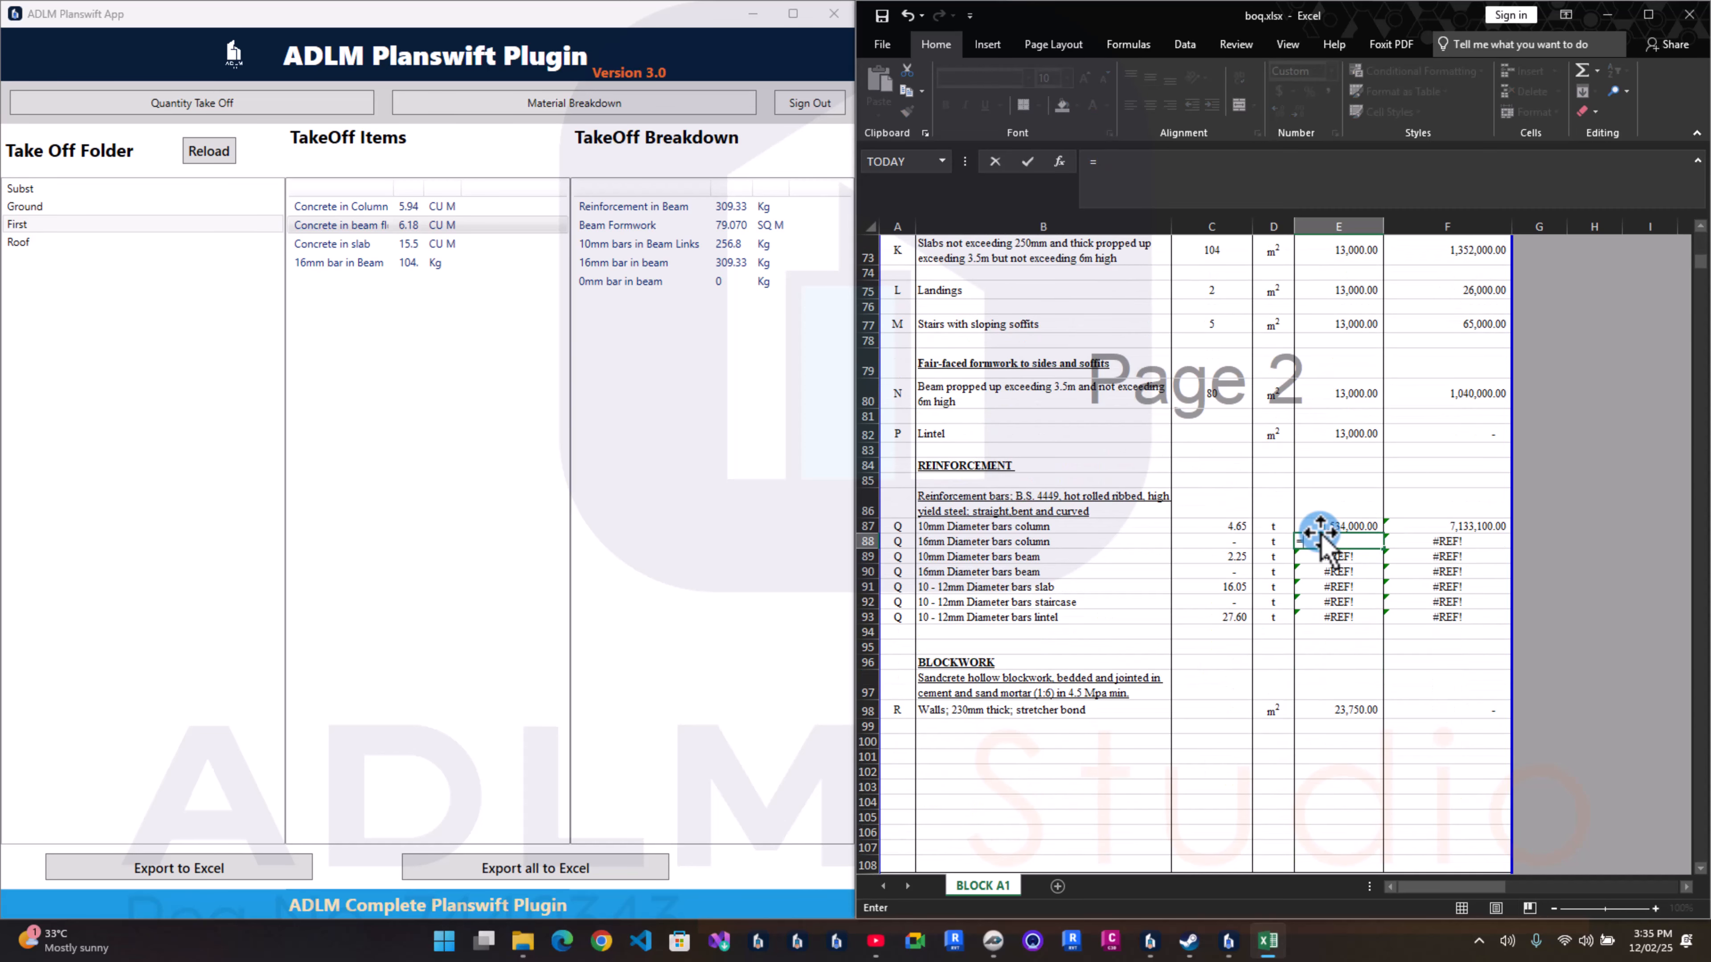
pyautogui.click(1318, 527)
pyautogui.press('Return')
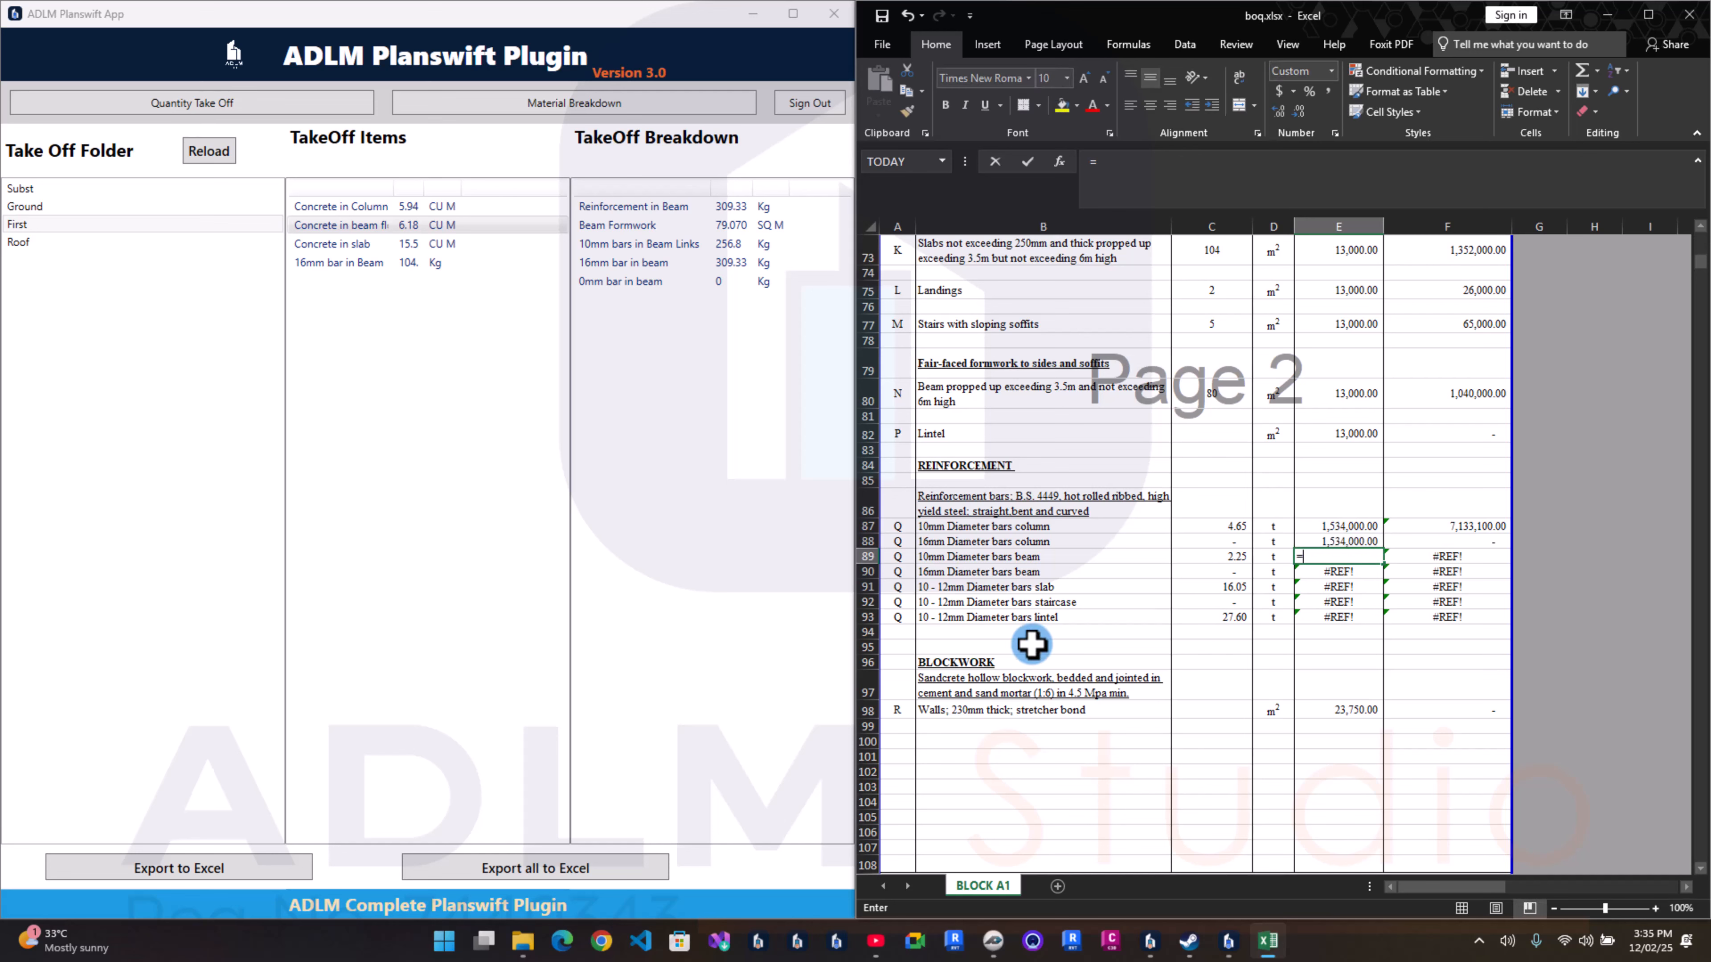
pyautogui.write('=')
pyautogui.click(1323, 542)
pyautogui.press('Return')
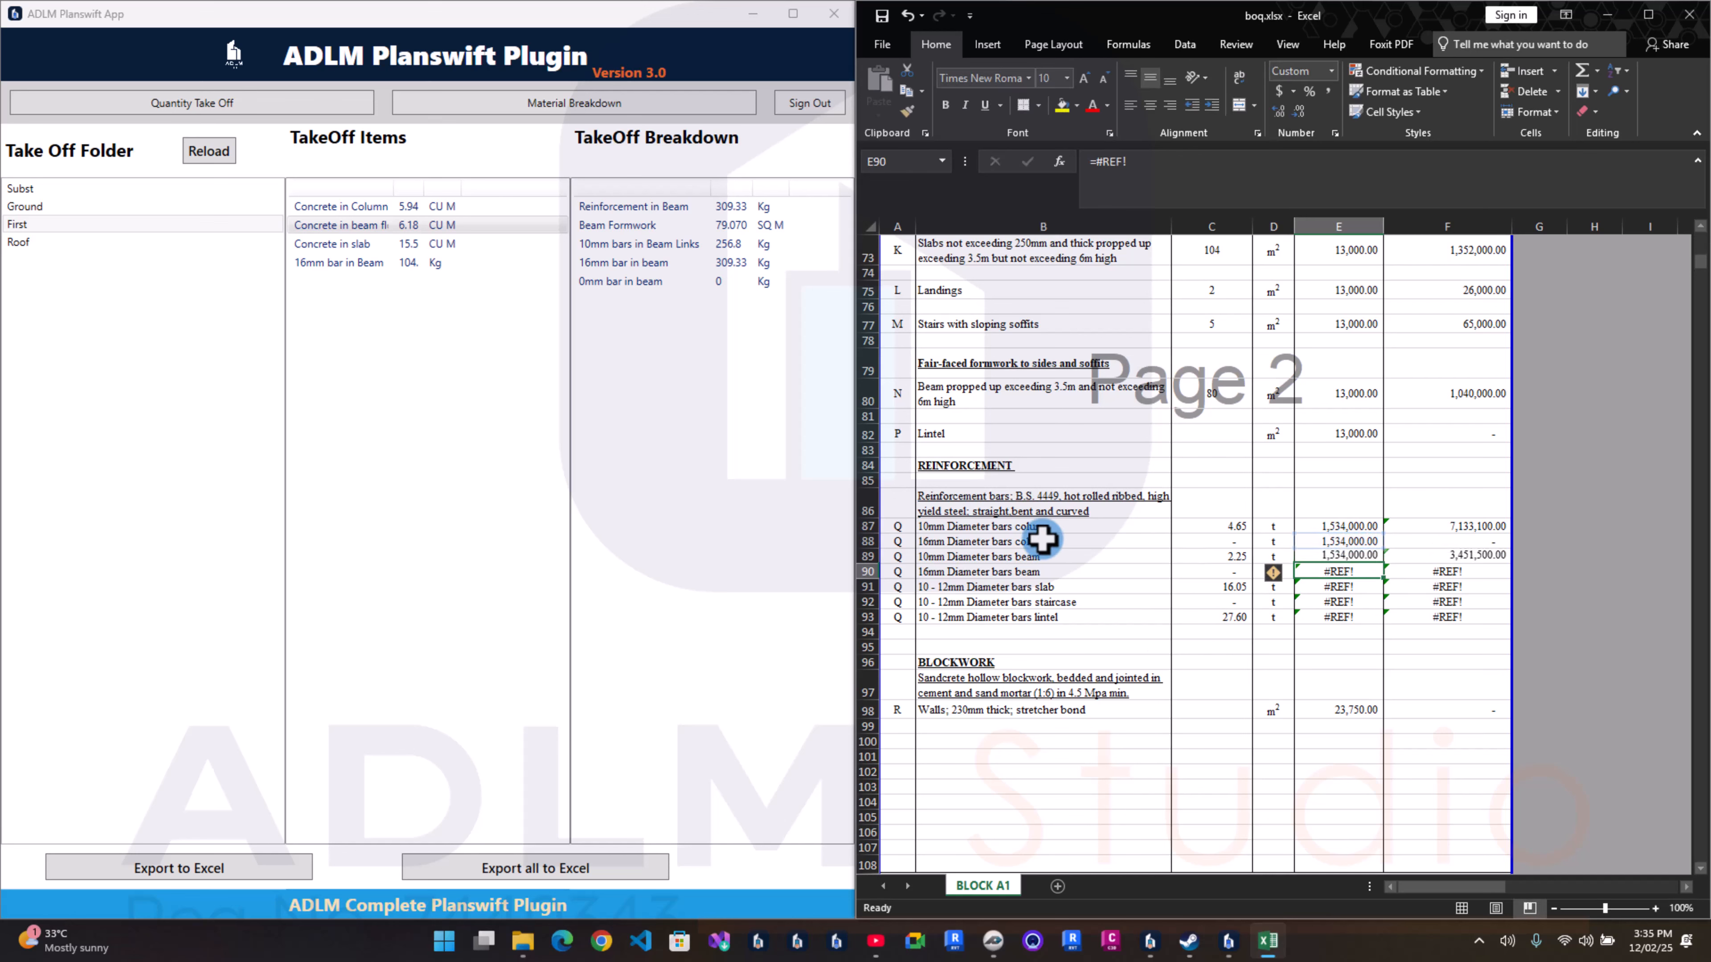
pyautogui.write('=')
pyautogui.click(1299, 556)
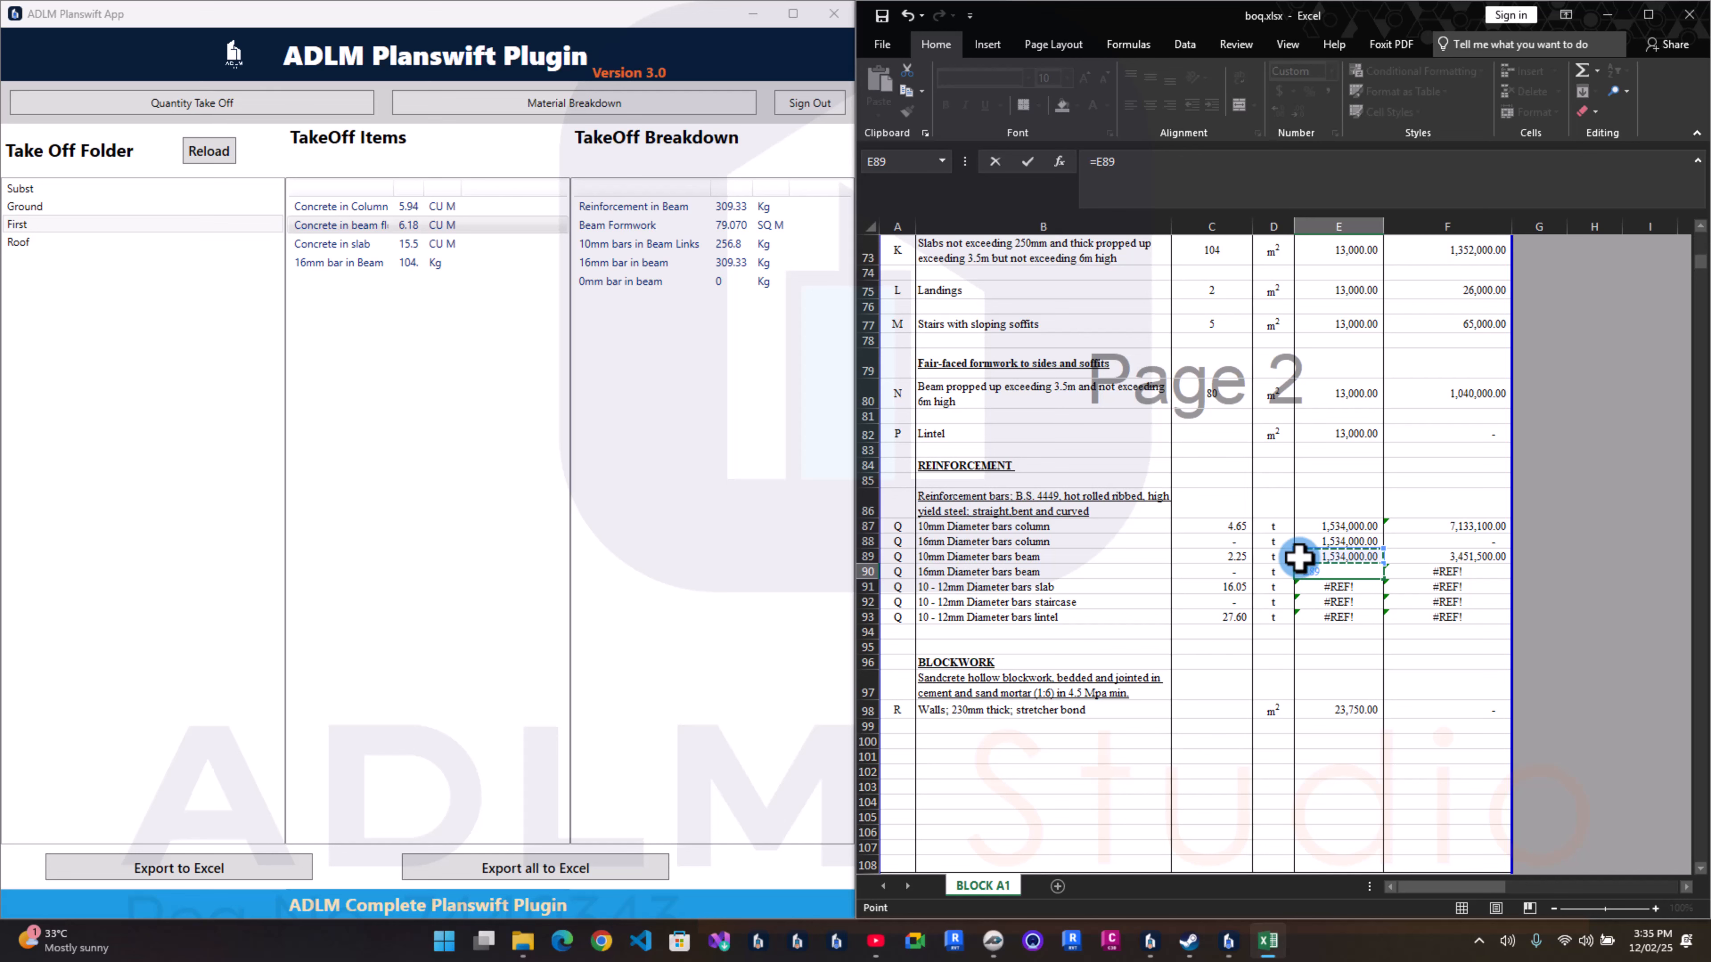
pyautogui.press('Return')
# Step: Repair the slab, staircase and lintel bar rates in E91 to E93 by linking each to the cell above it
pyautogui.write('=')
pyautogui.click(1350, 569)
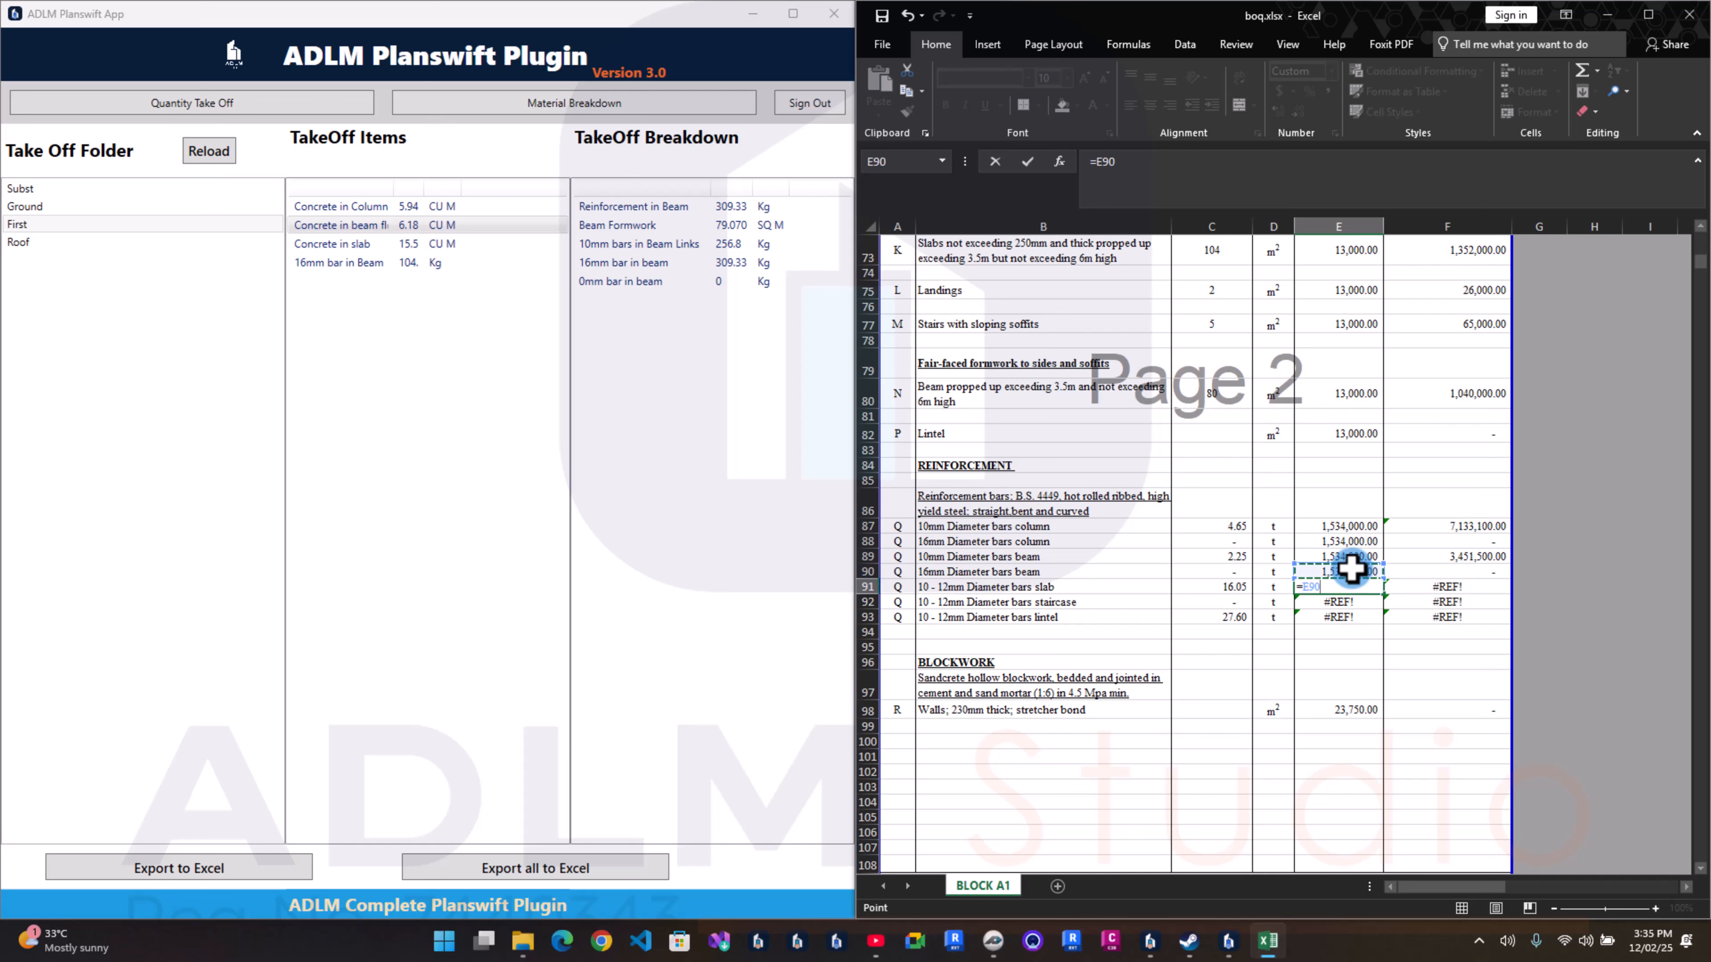
pyautogui.press('Return')
pyautogui.write('=')
pyautogui.click(1347, 586)
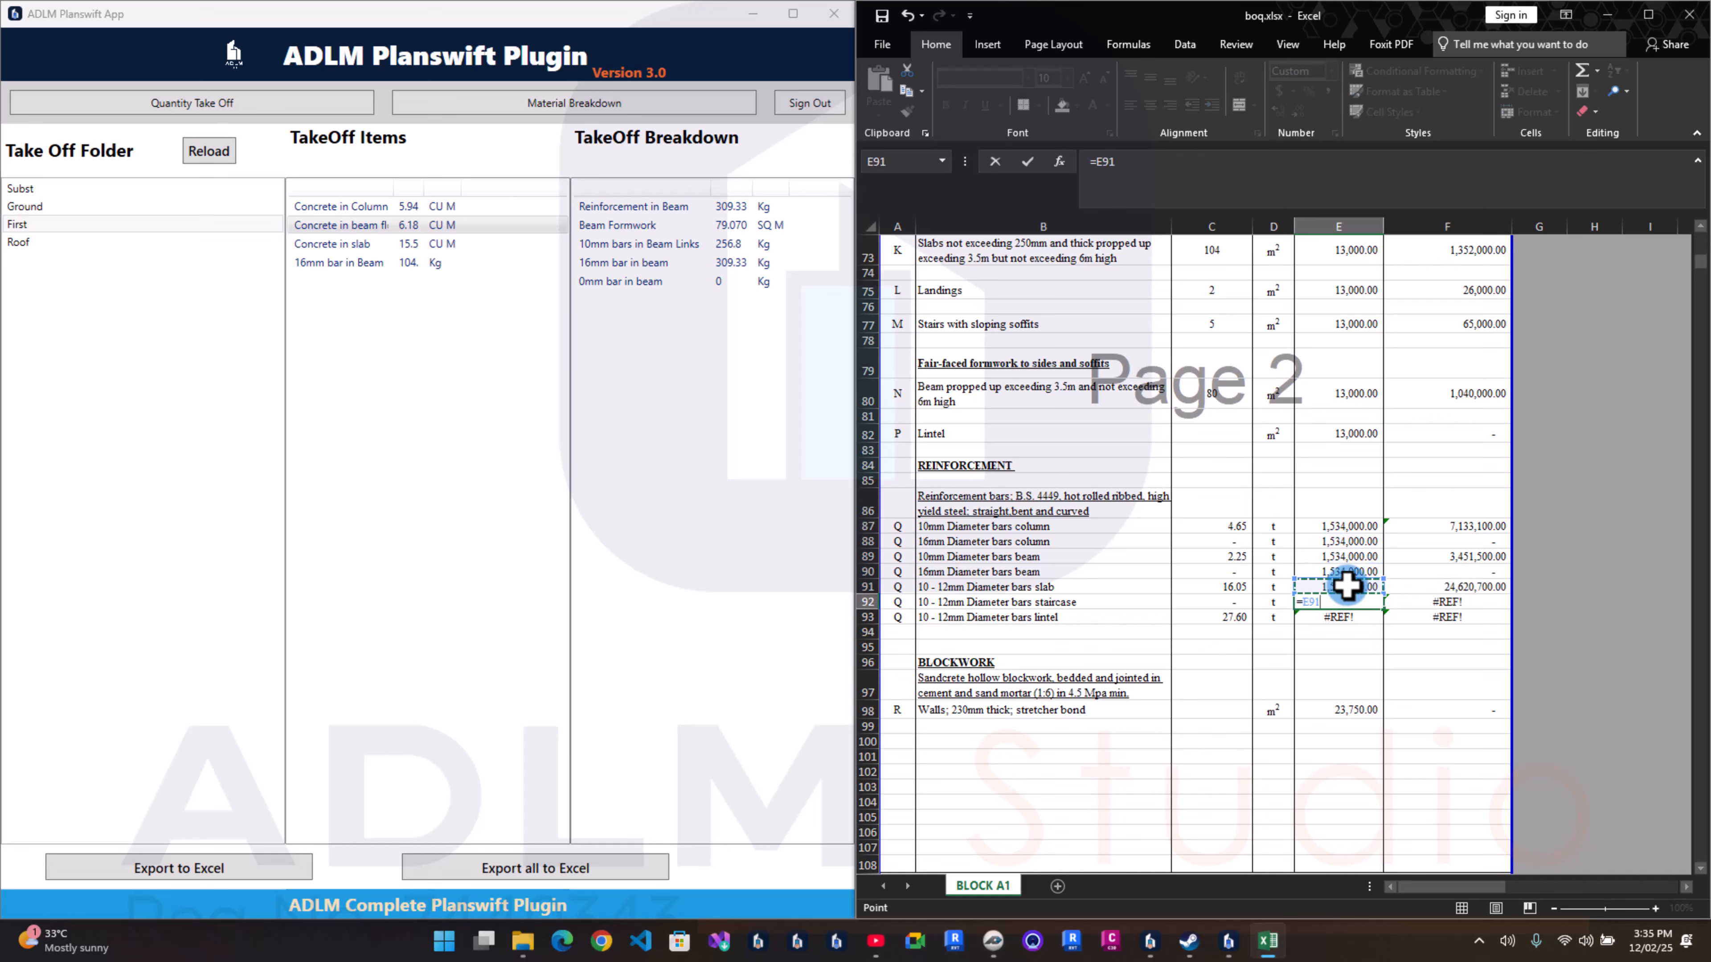
pyautogui.press('Return')
pyautogui.write('=')
pyautogui.click(1347, 601)
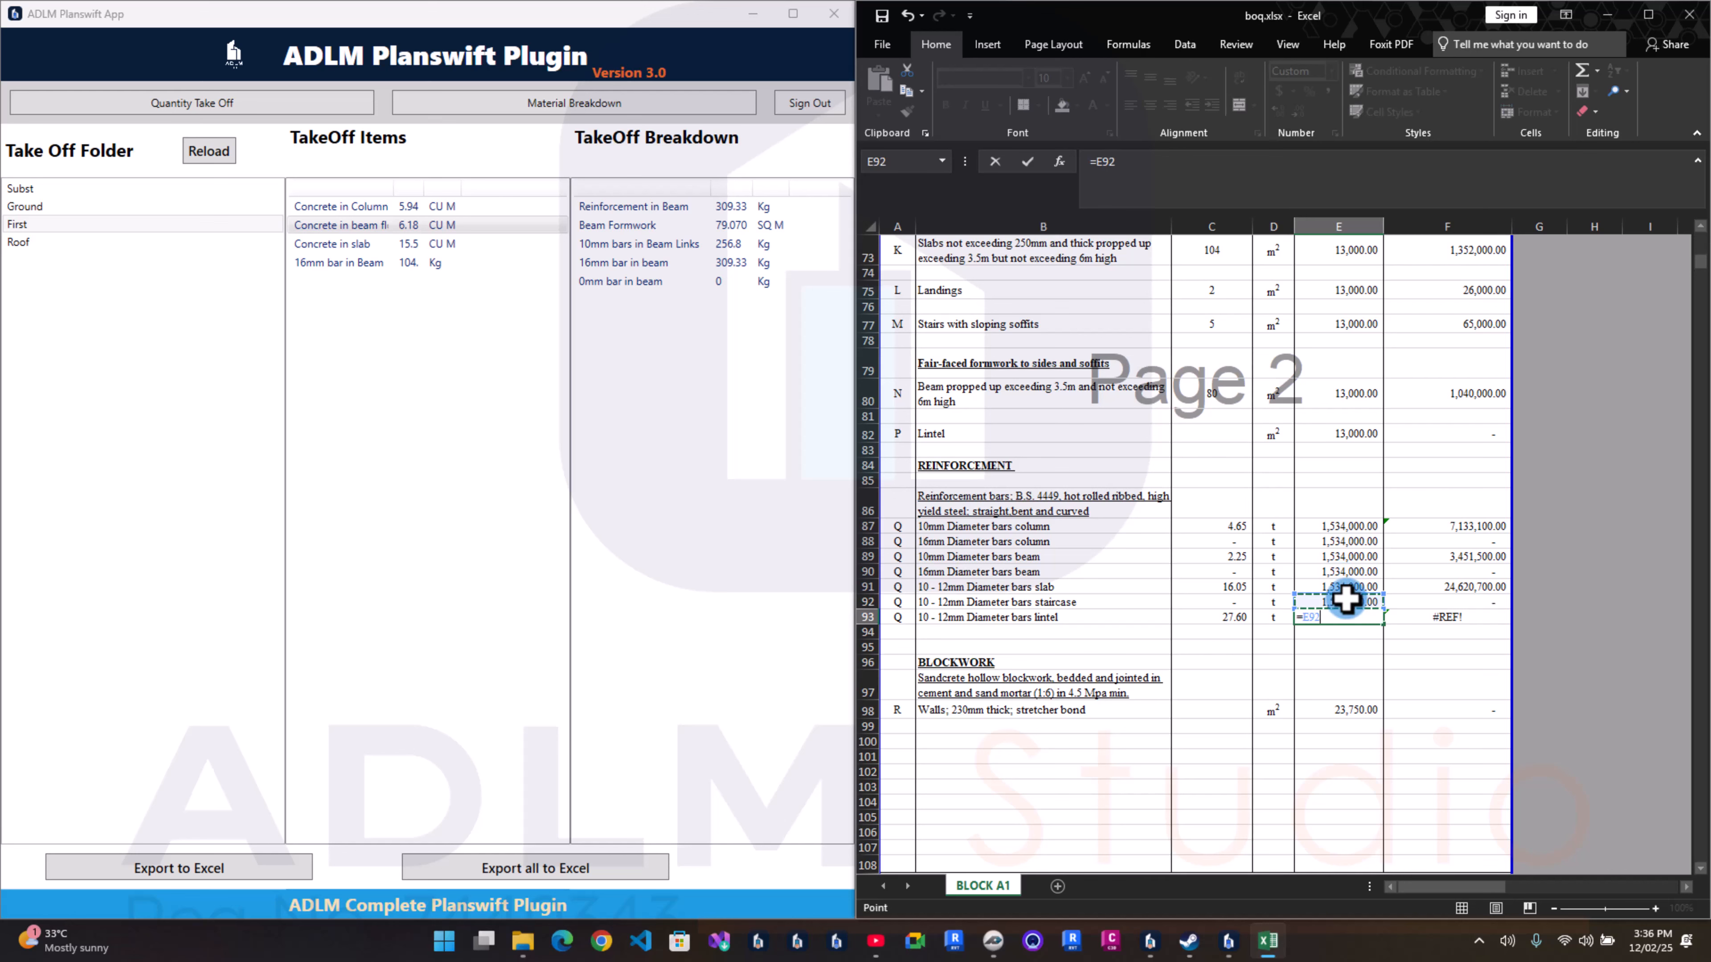
pyautogui.press('Return')
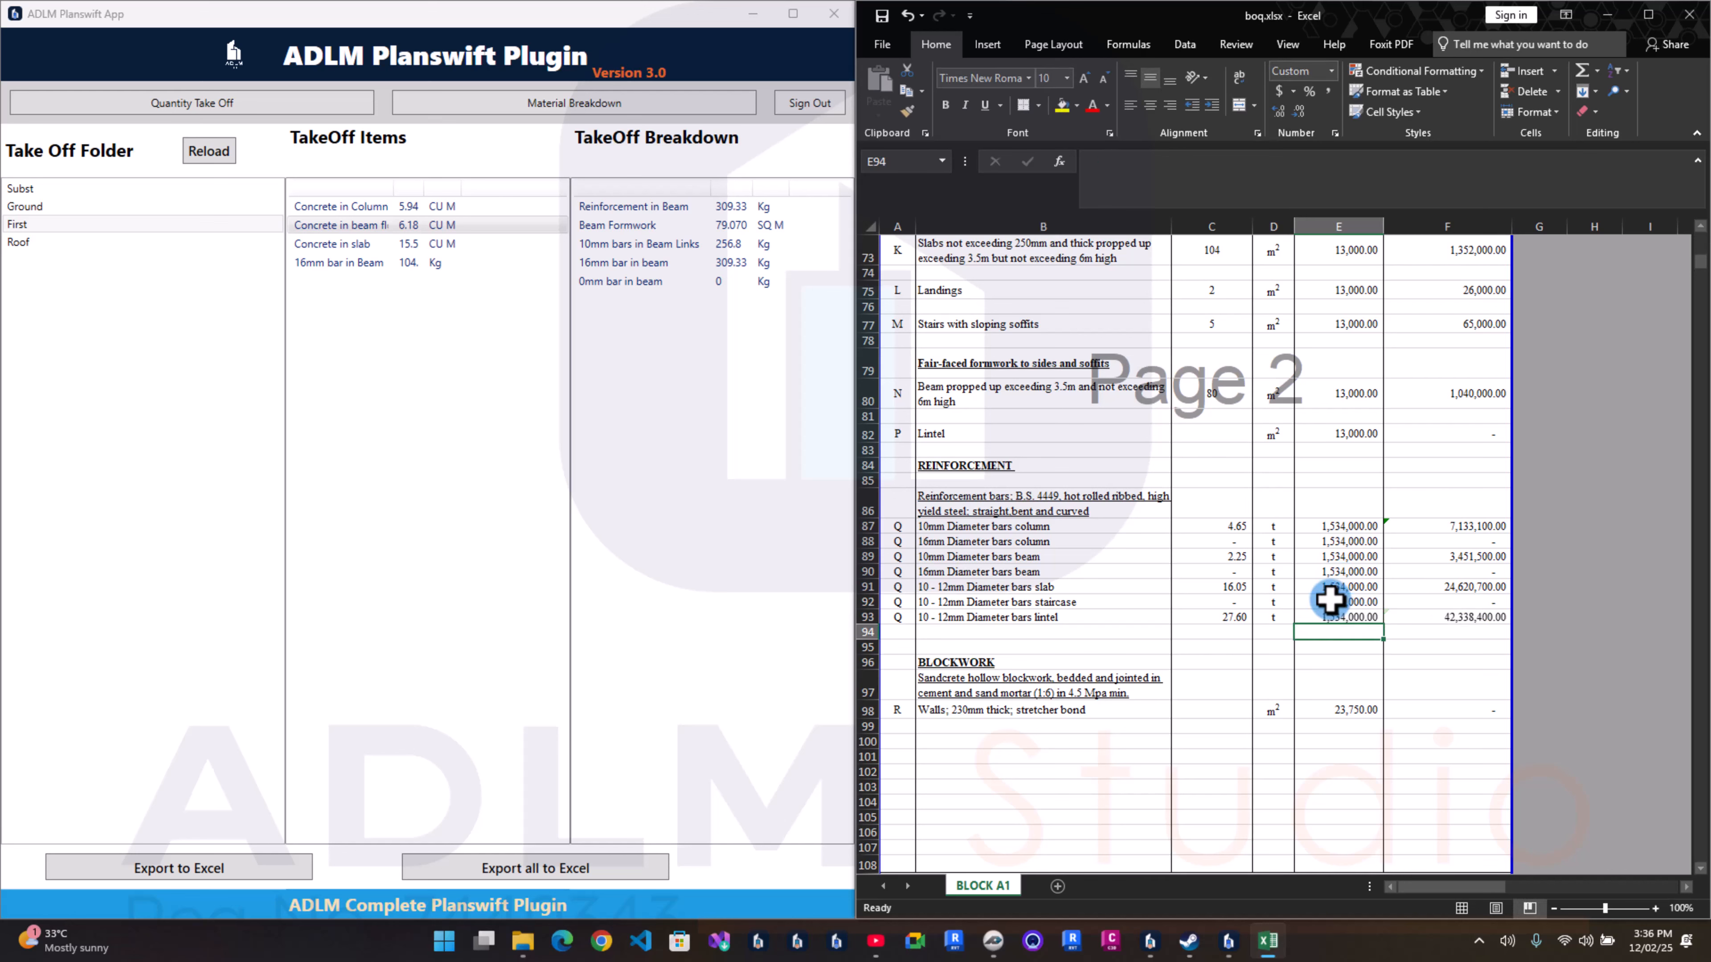
# Step: Using the Ground folder's column concrete breakdown, set the column bar quantities to .356 in C87 and .88 in C88
pyautogui.click(1208, 525)
pyautogui.click(148, 209)
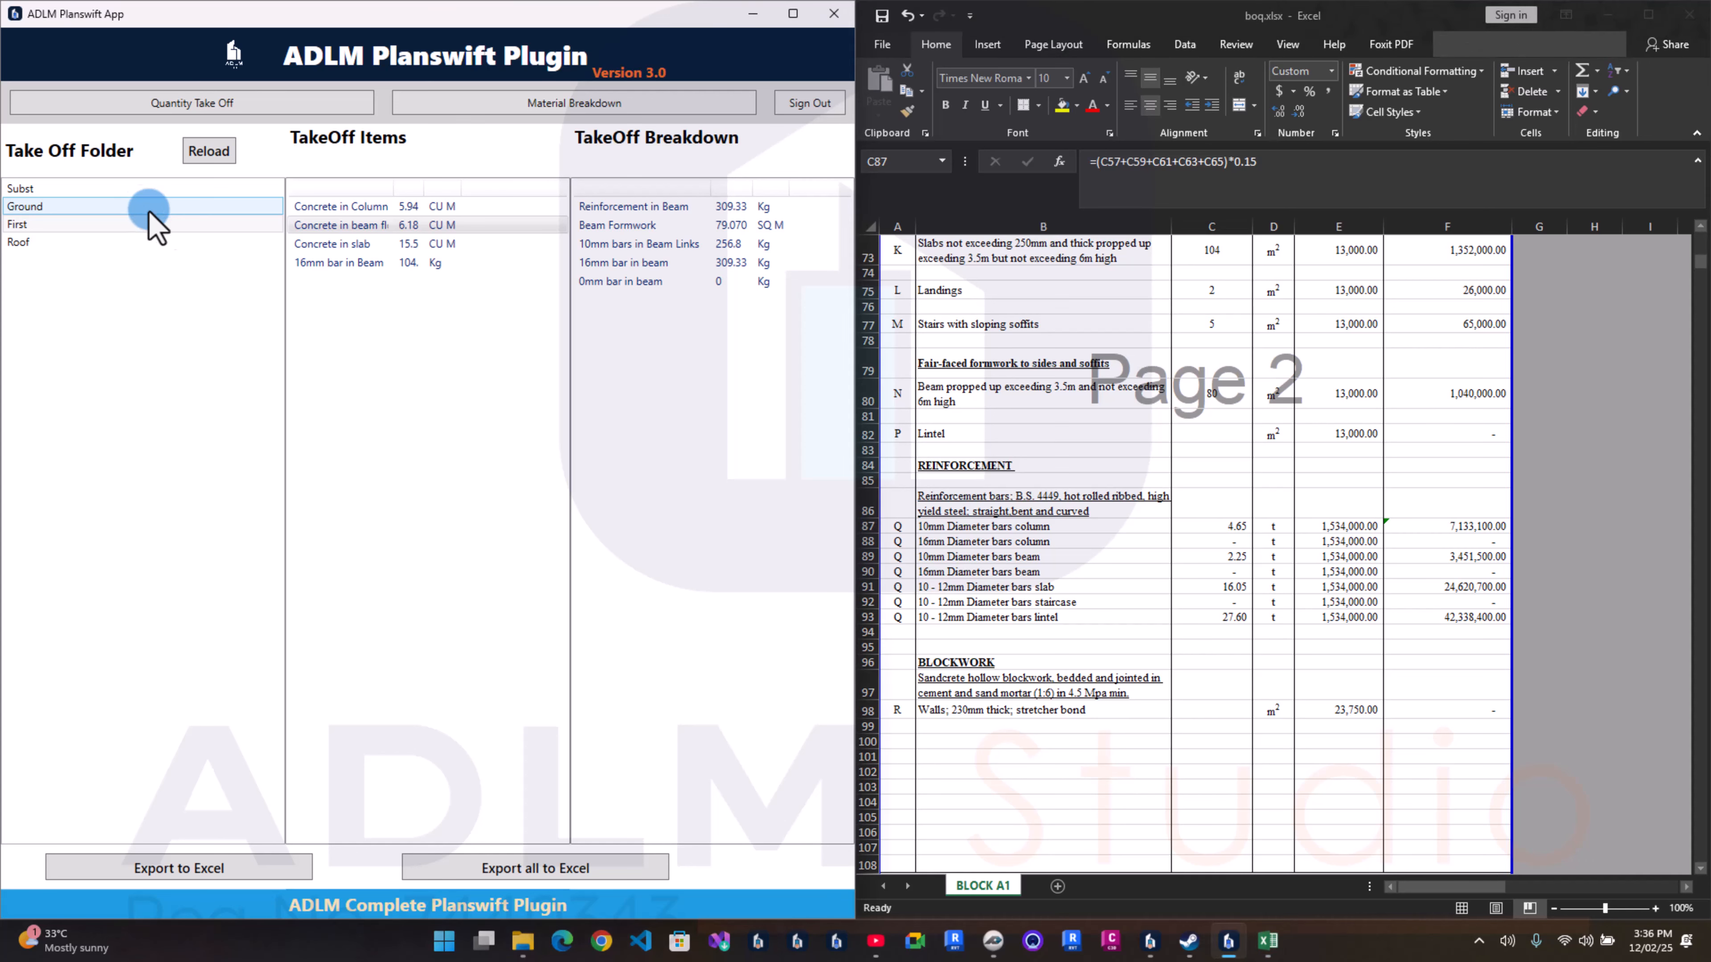
pyautogui.click(453, 206)
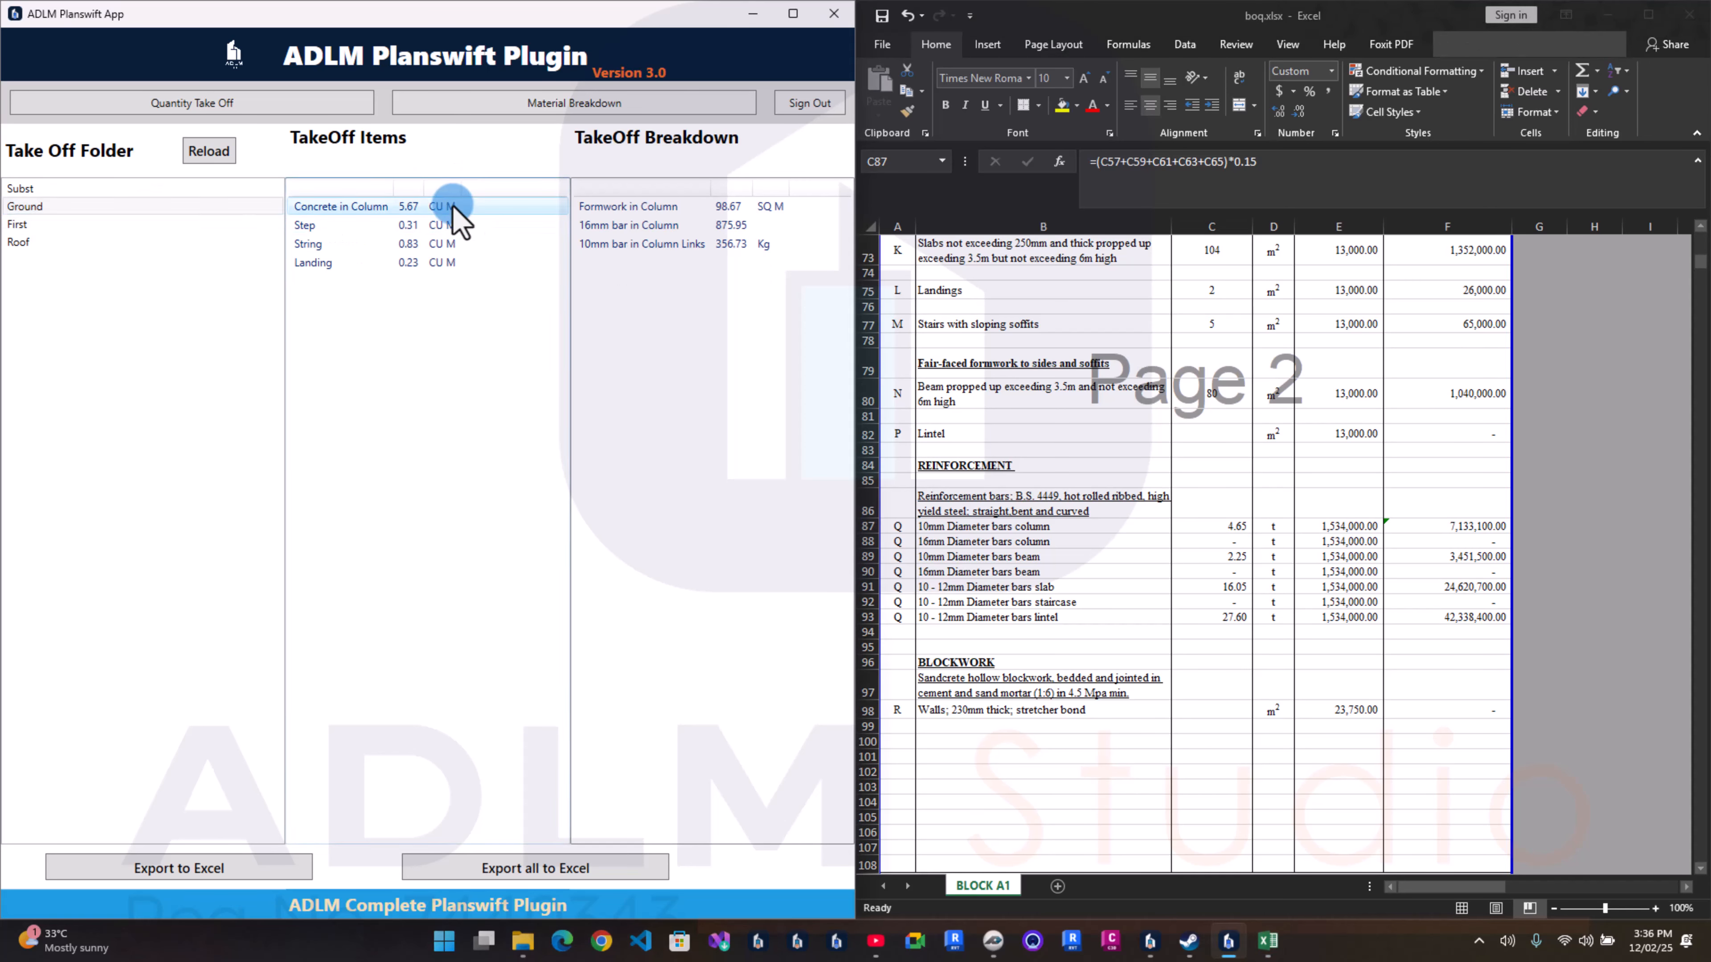
pyautogui.click(780, 272)
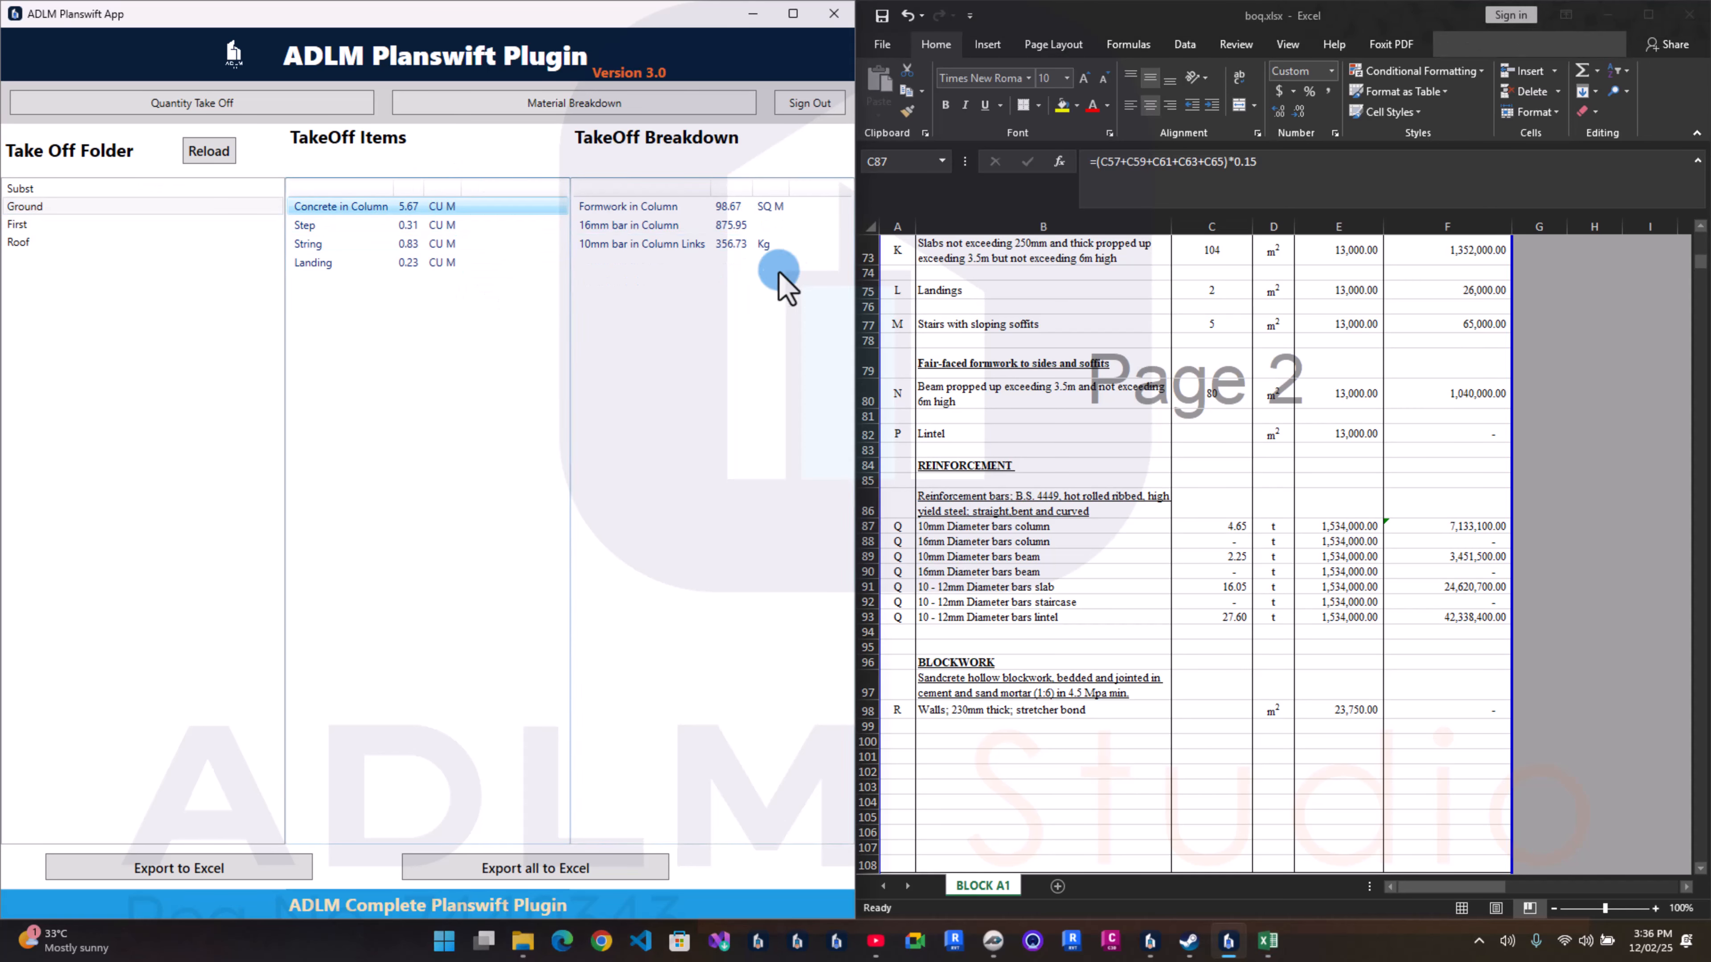
pyautogui.click(1234, 526)
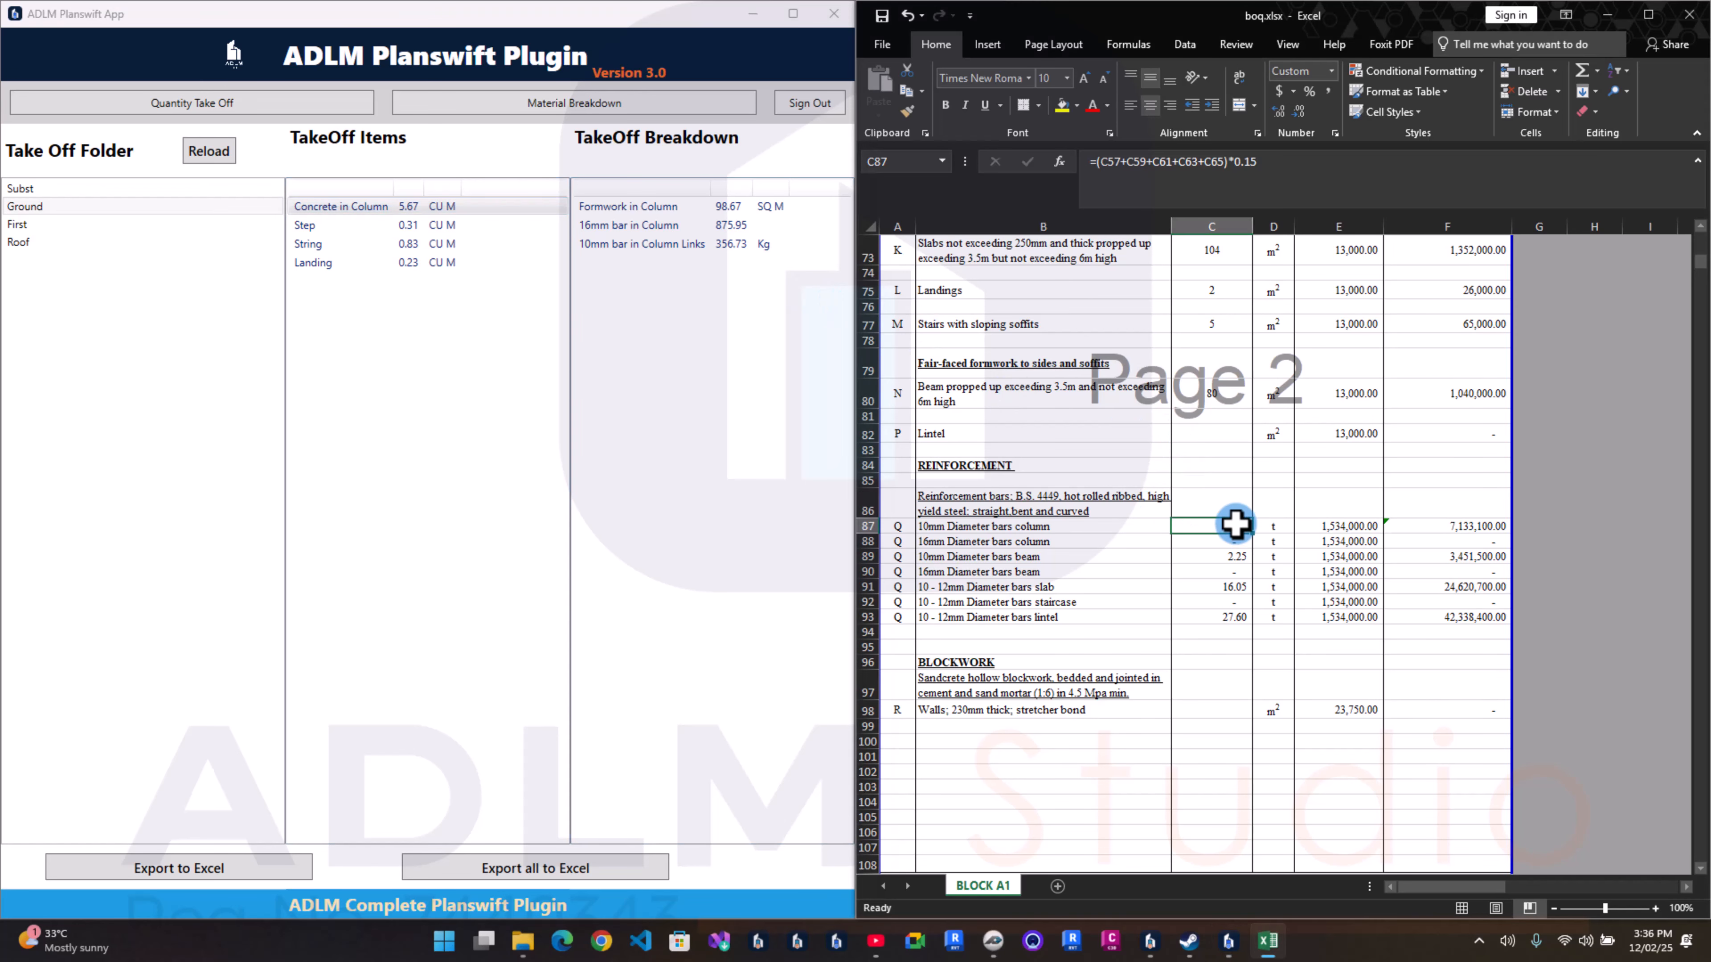
pyautogui.write('.356')
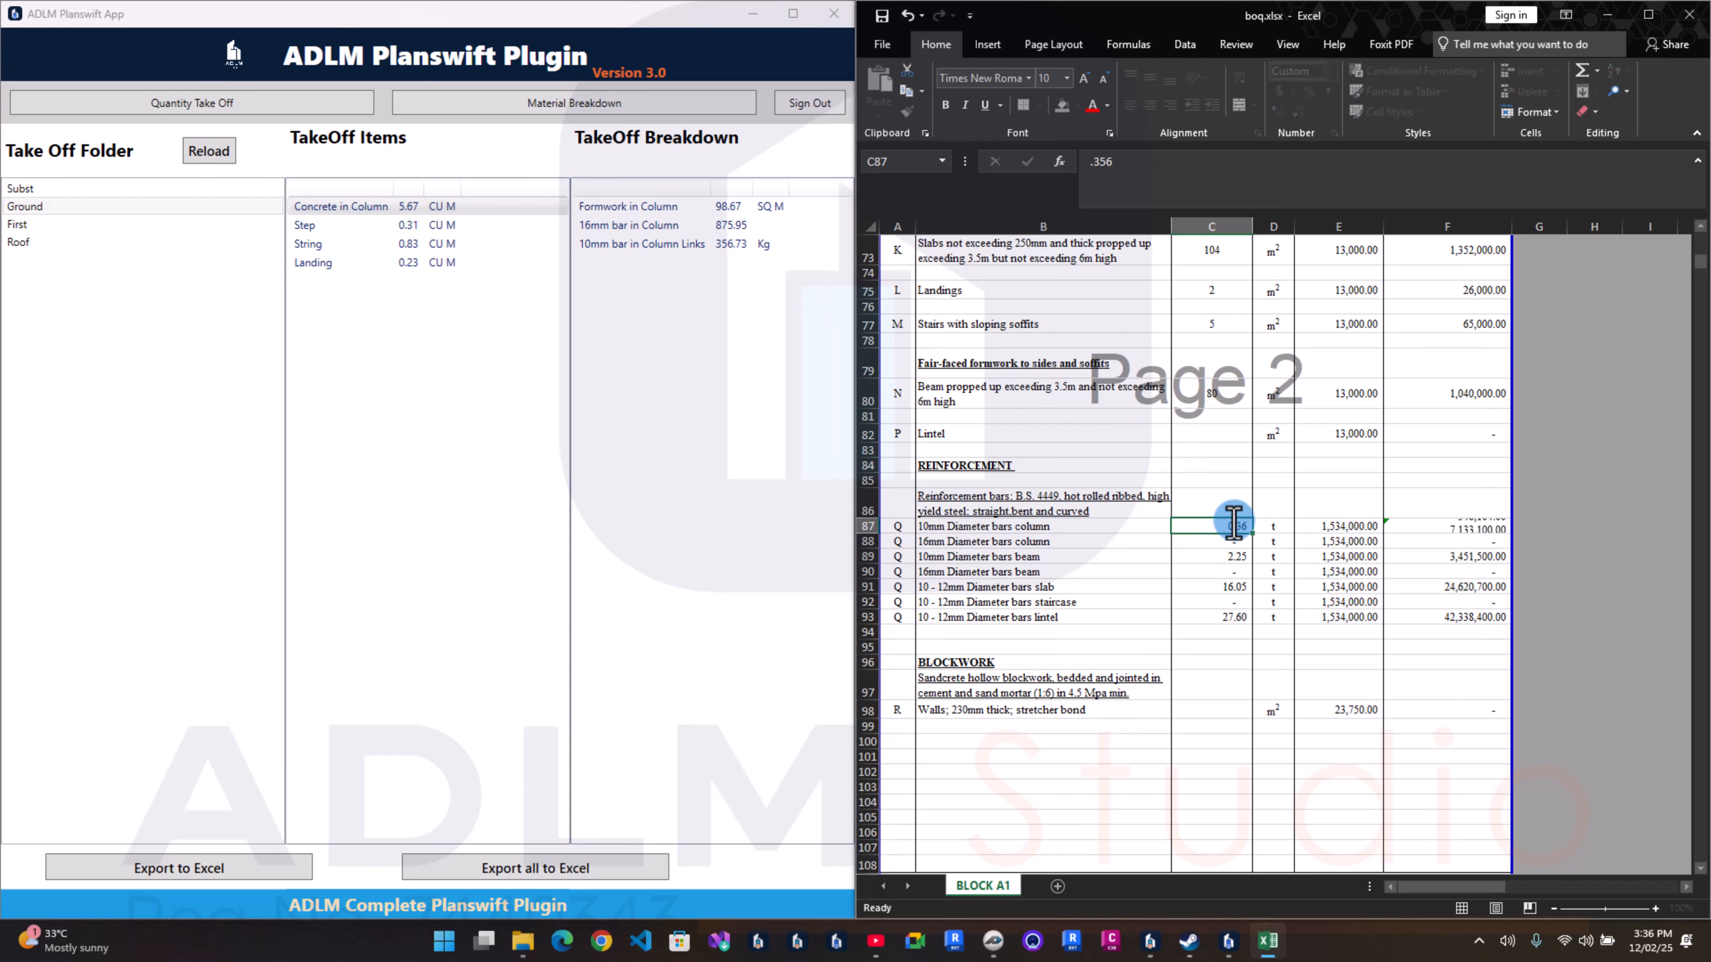
pyautogui.press('Return')
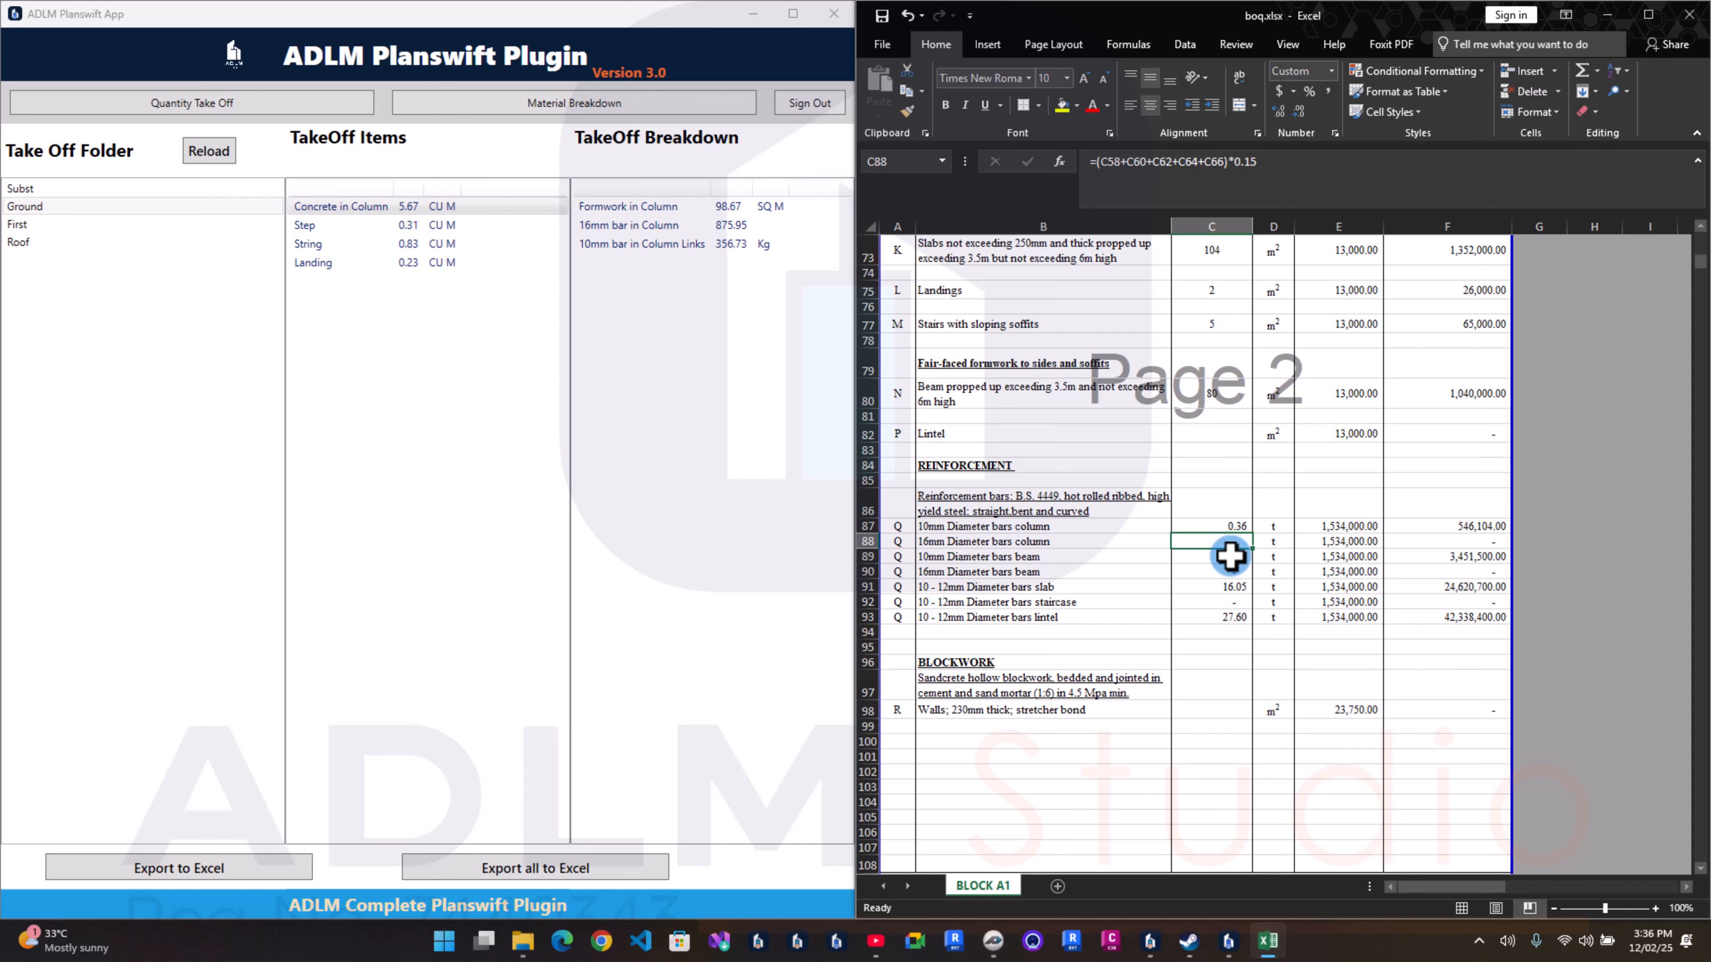
pyautogui.press('Return')
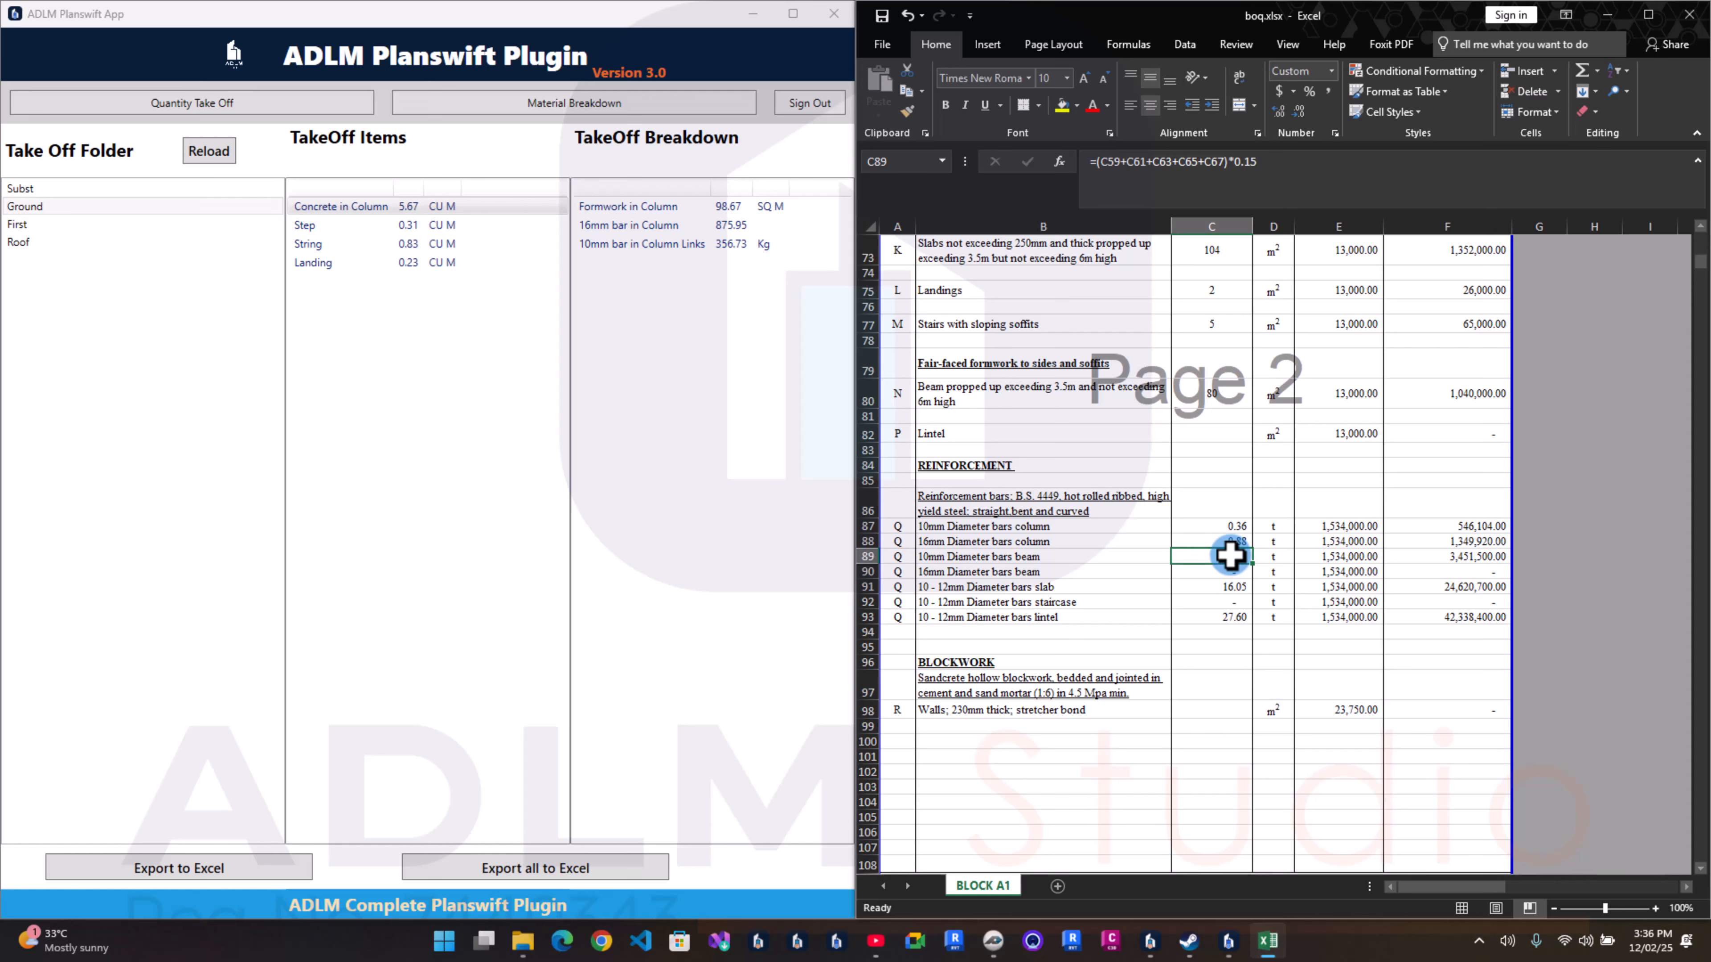
# Step: Using the First folder's beam concrete breakdown, set the beam bar quantities to .26 in C89 and .31 in C90
pyautogui.click(141, 224)
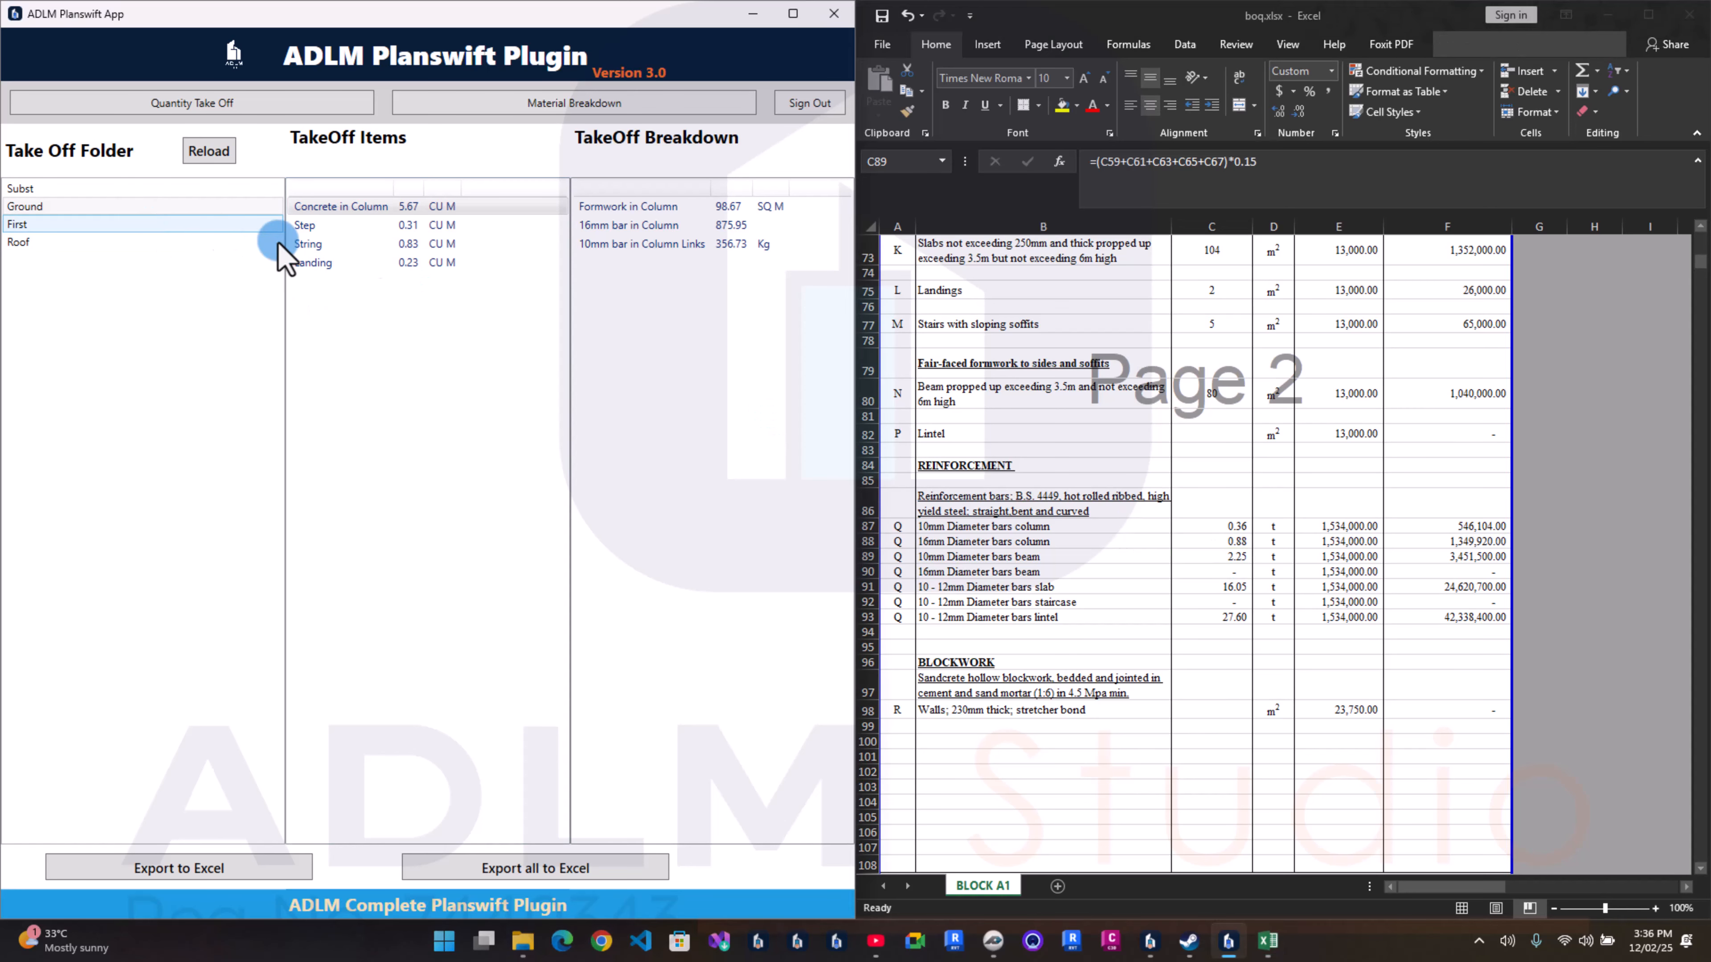
pyautogui.click(364, 224)
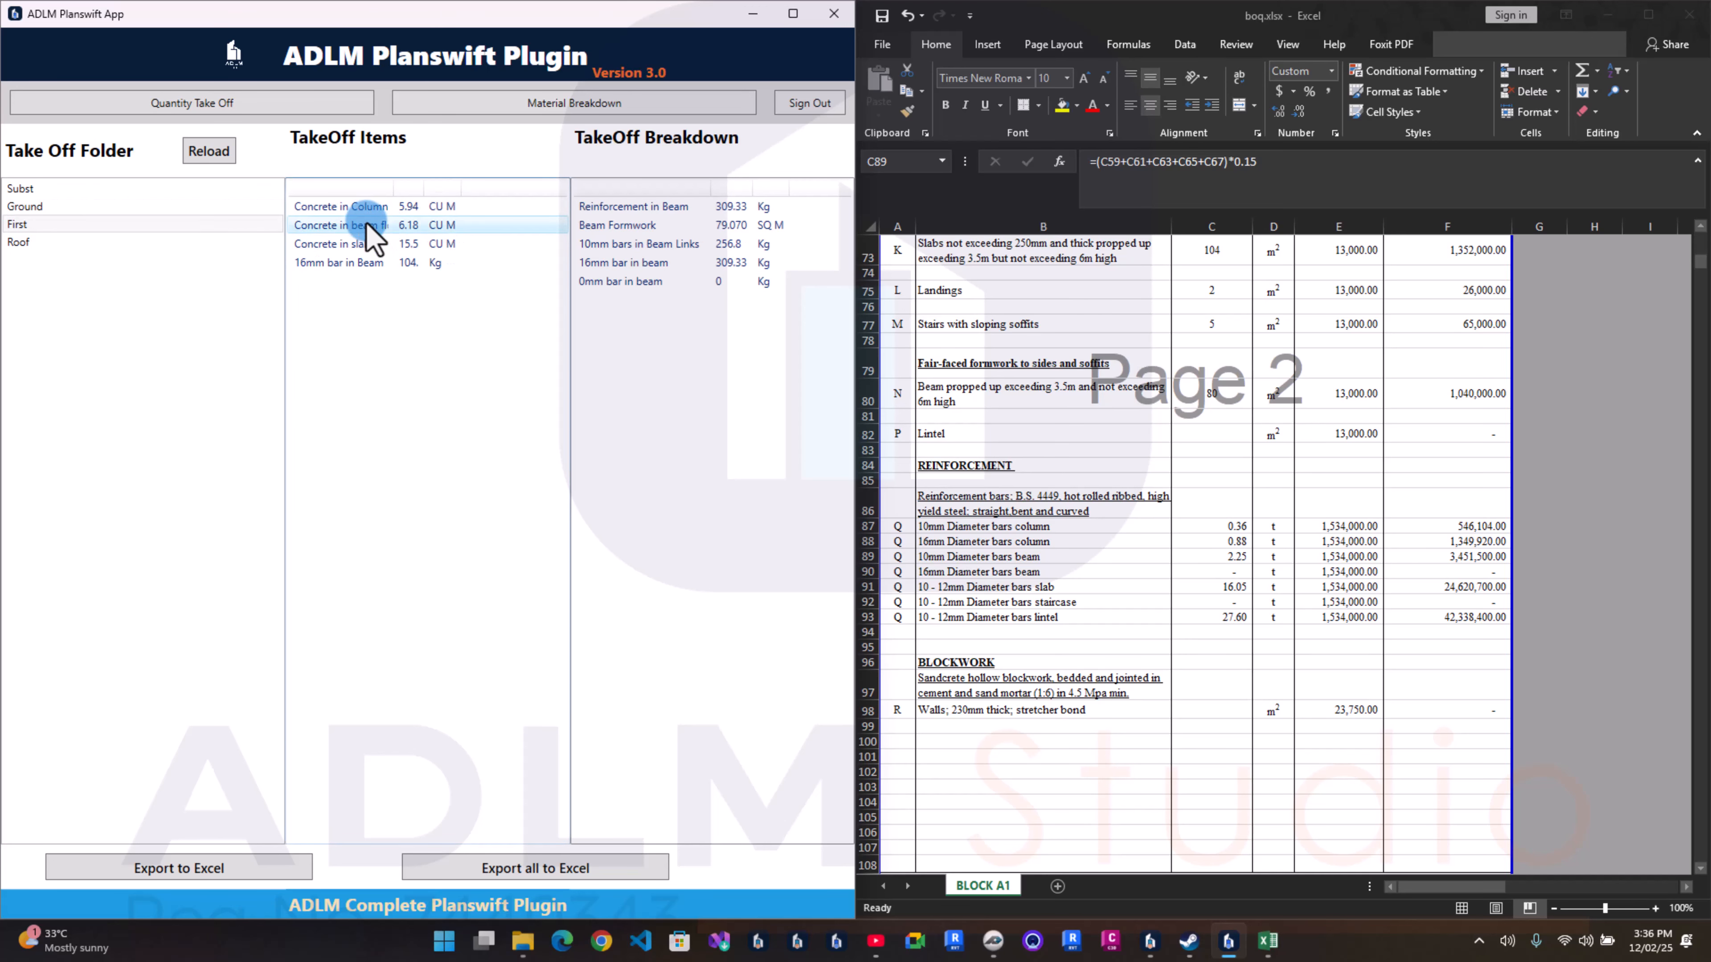
pyautogui.click(1116, 484)
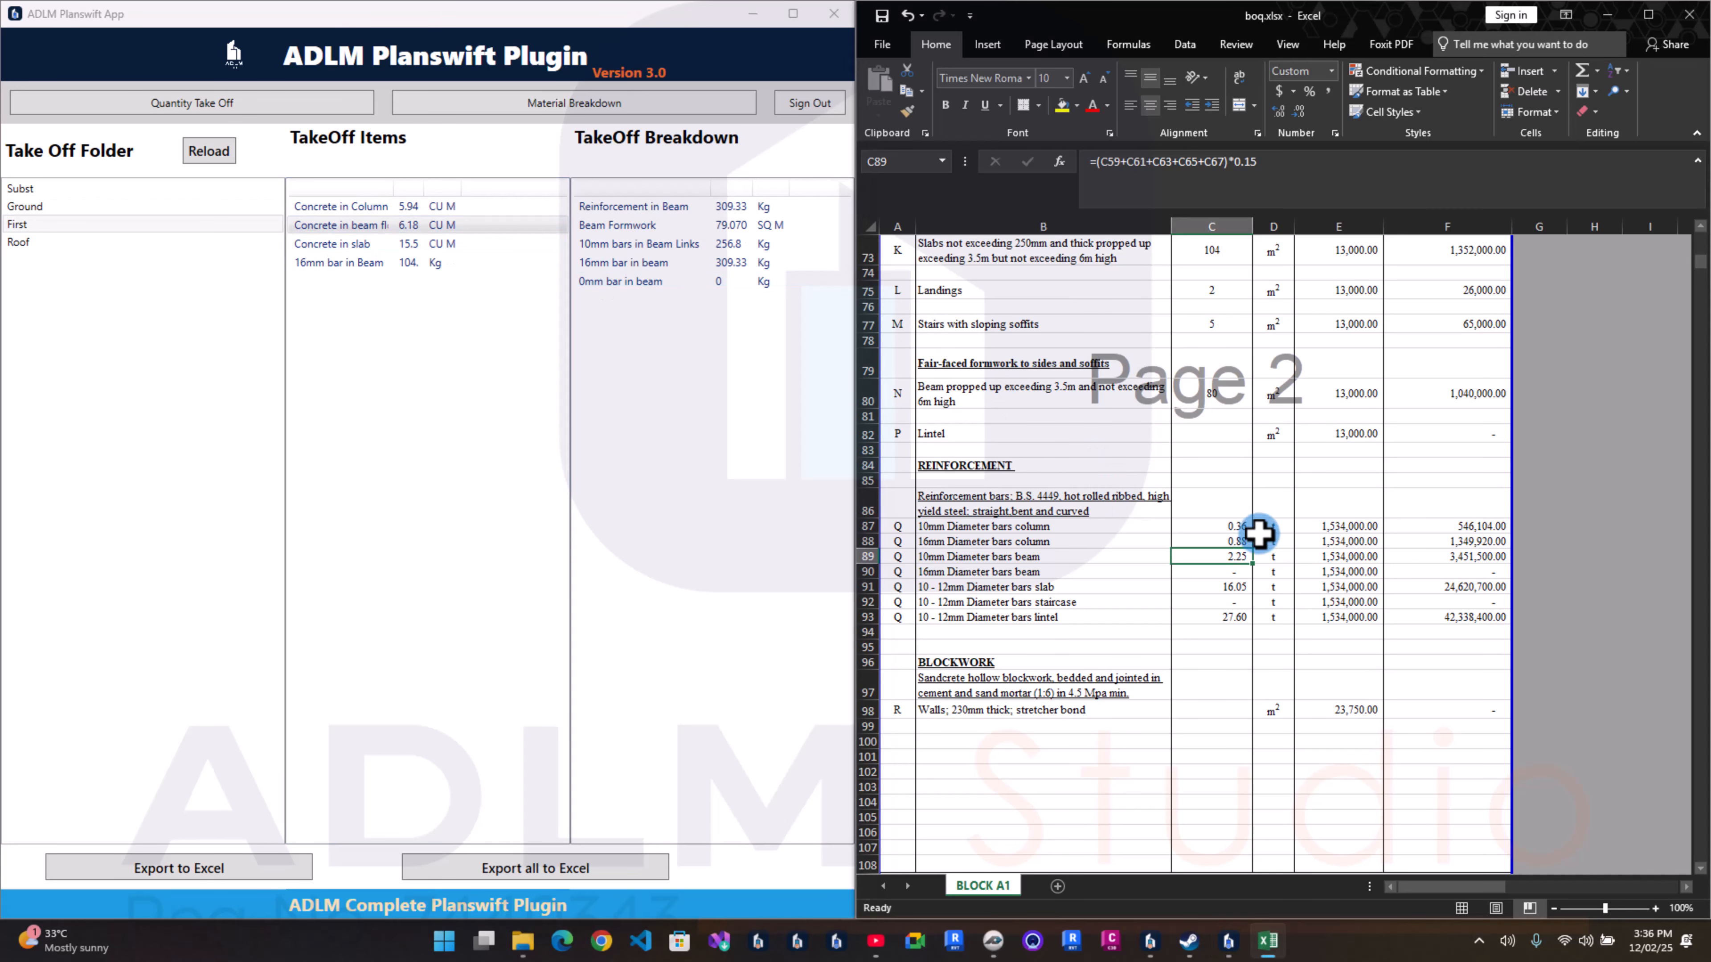
pyautogui.write('.26')
pyautogui.press('Return')
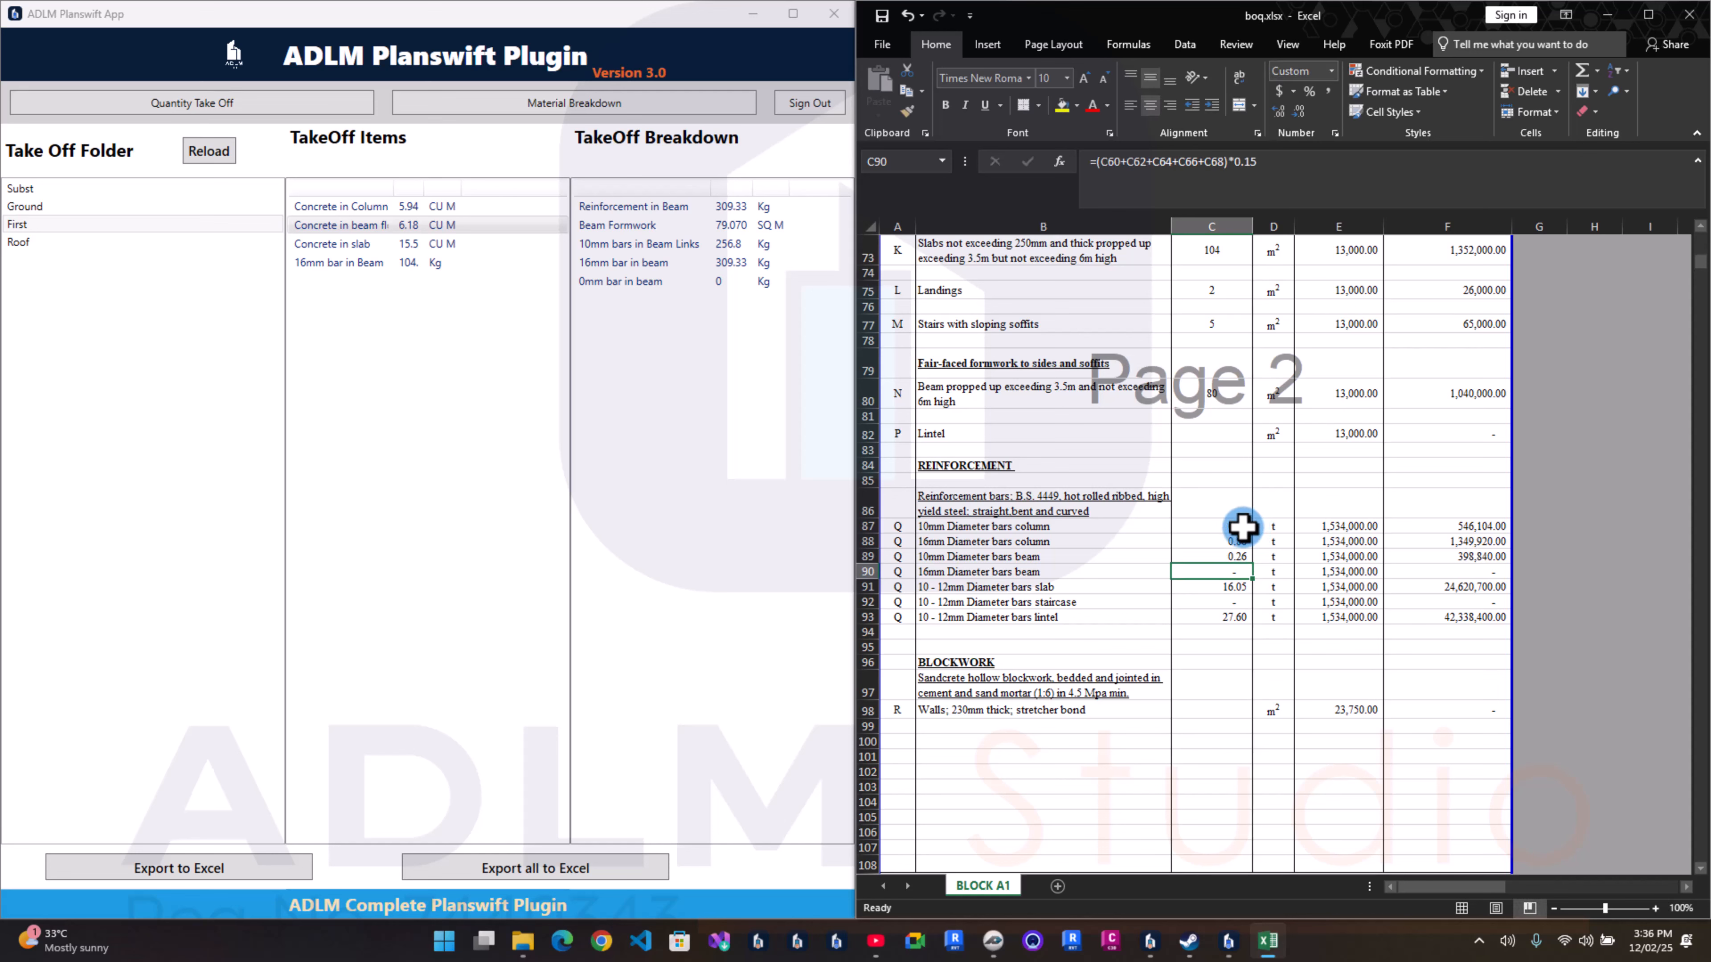
pyautogui.write('.31')
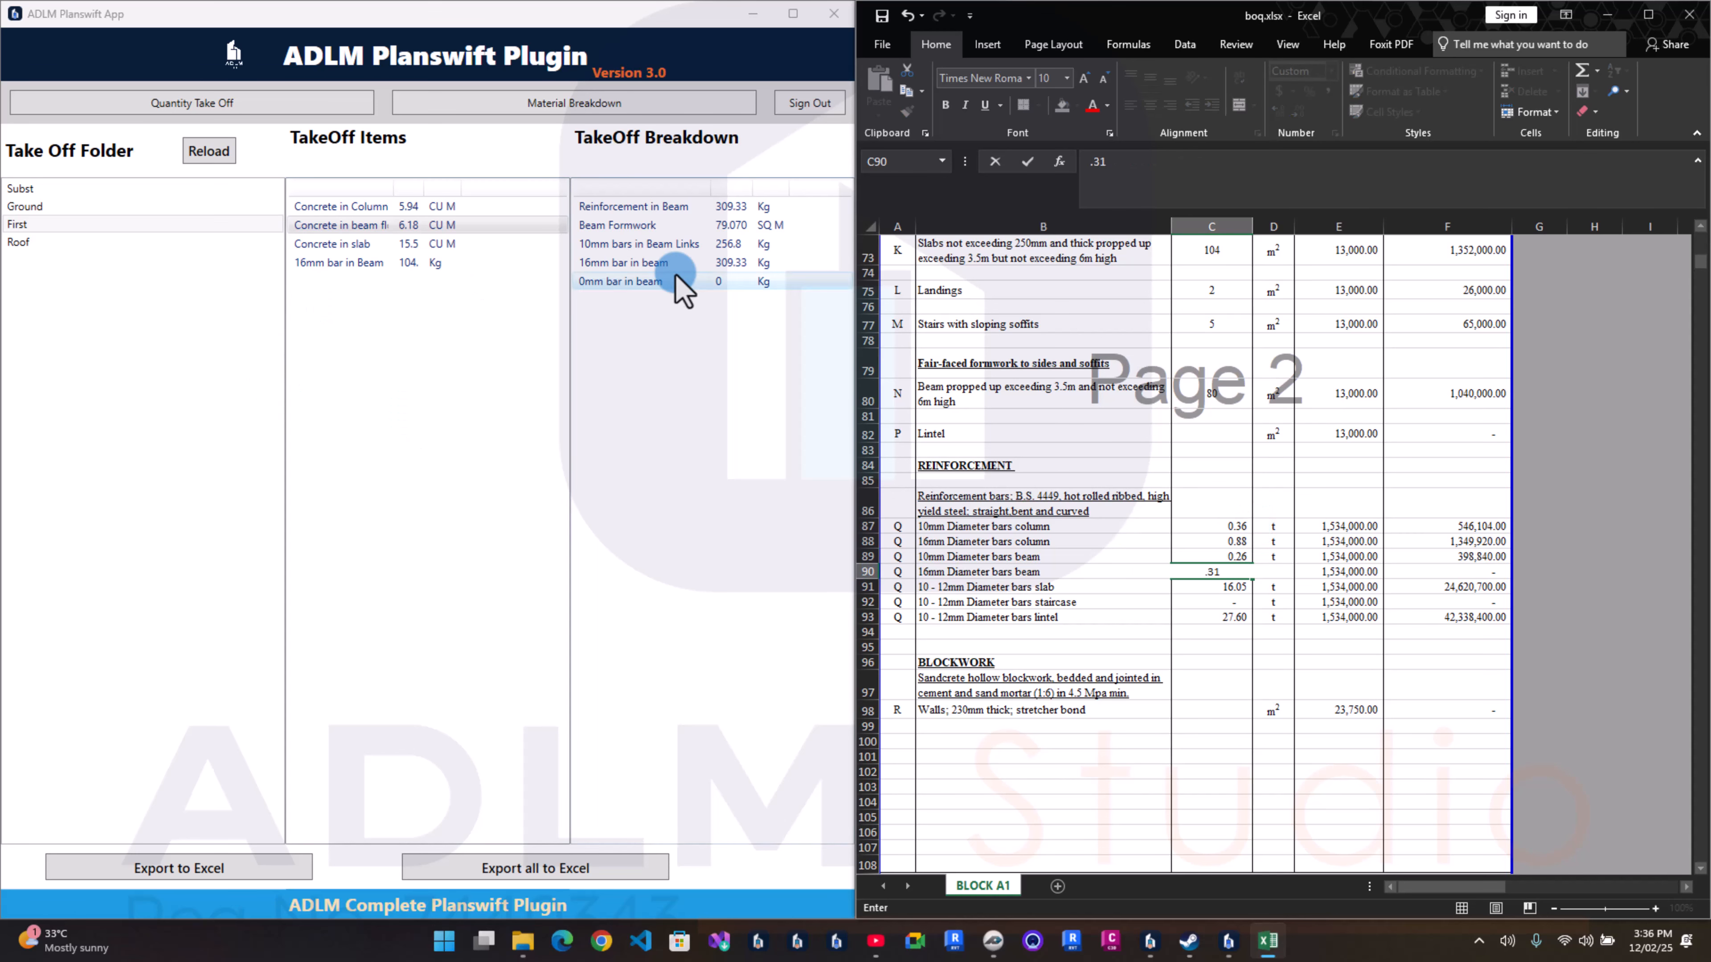
pyautogui.press('Return')
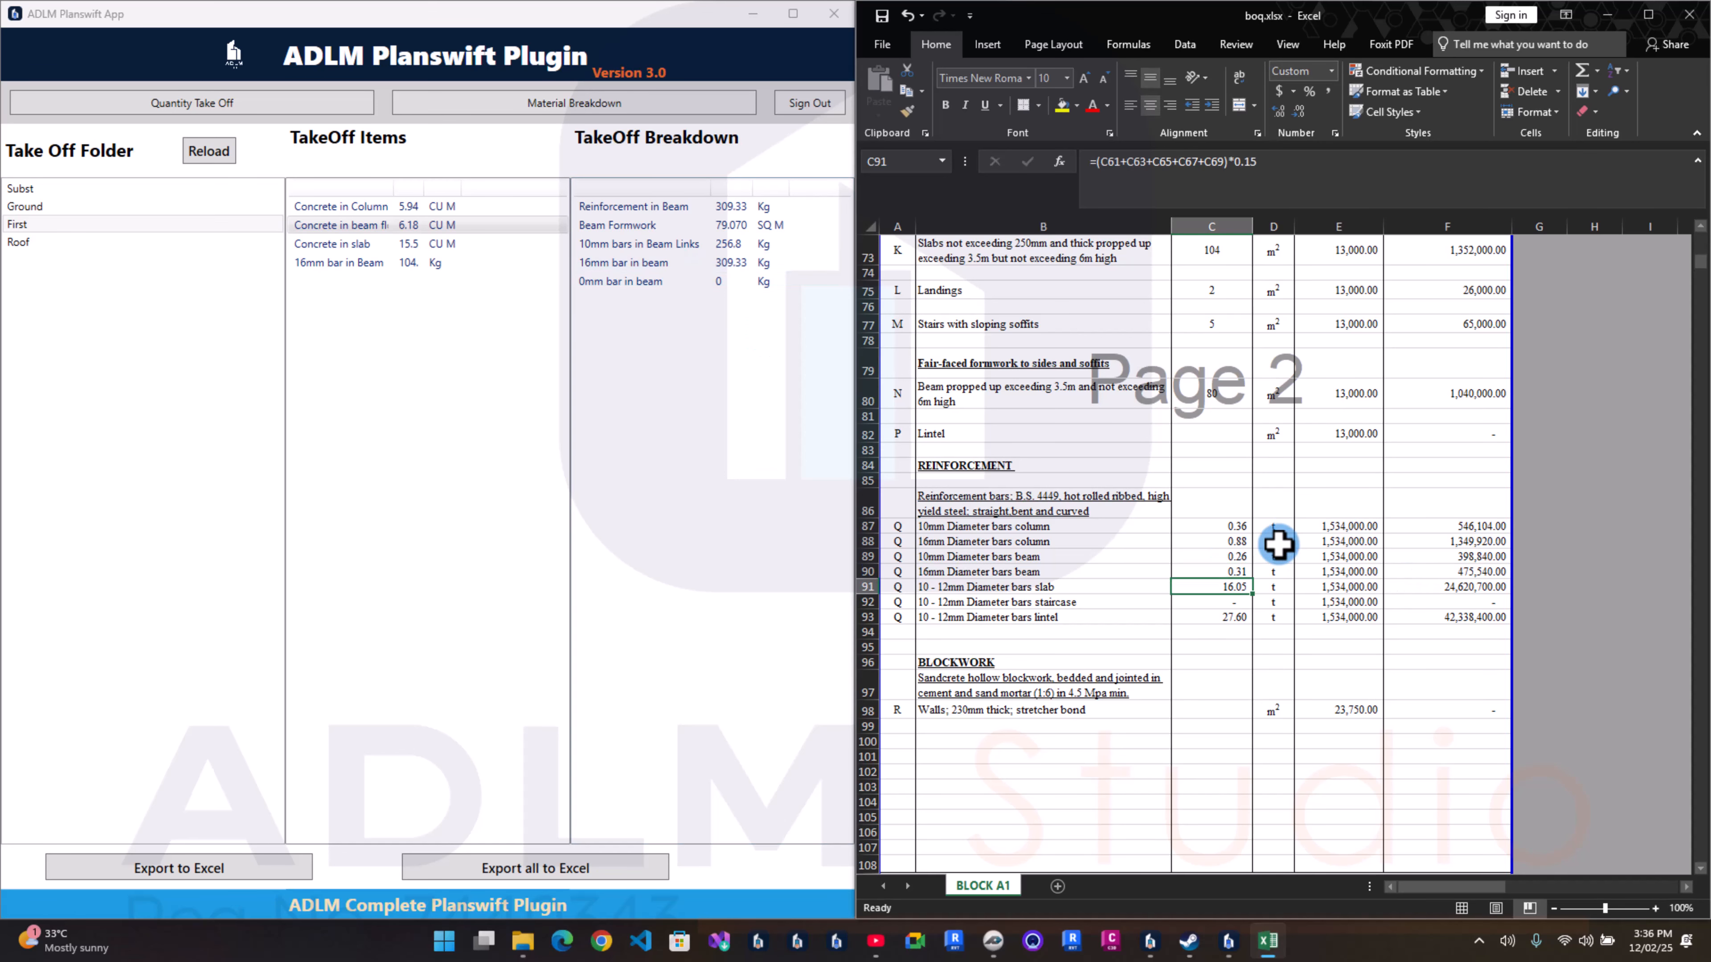
# Step: Calculate the slab bar quantity in C91 as the suspended slab concrete volume times .15, with =C57*.15
pyautogui.write('=')
pyautogui.scroll(9, 1229, 546)
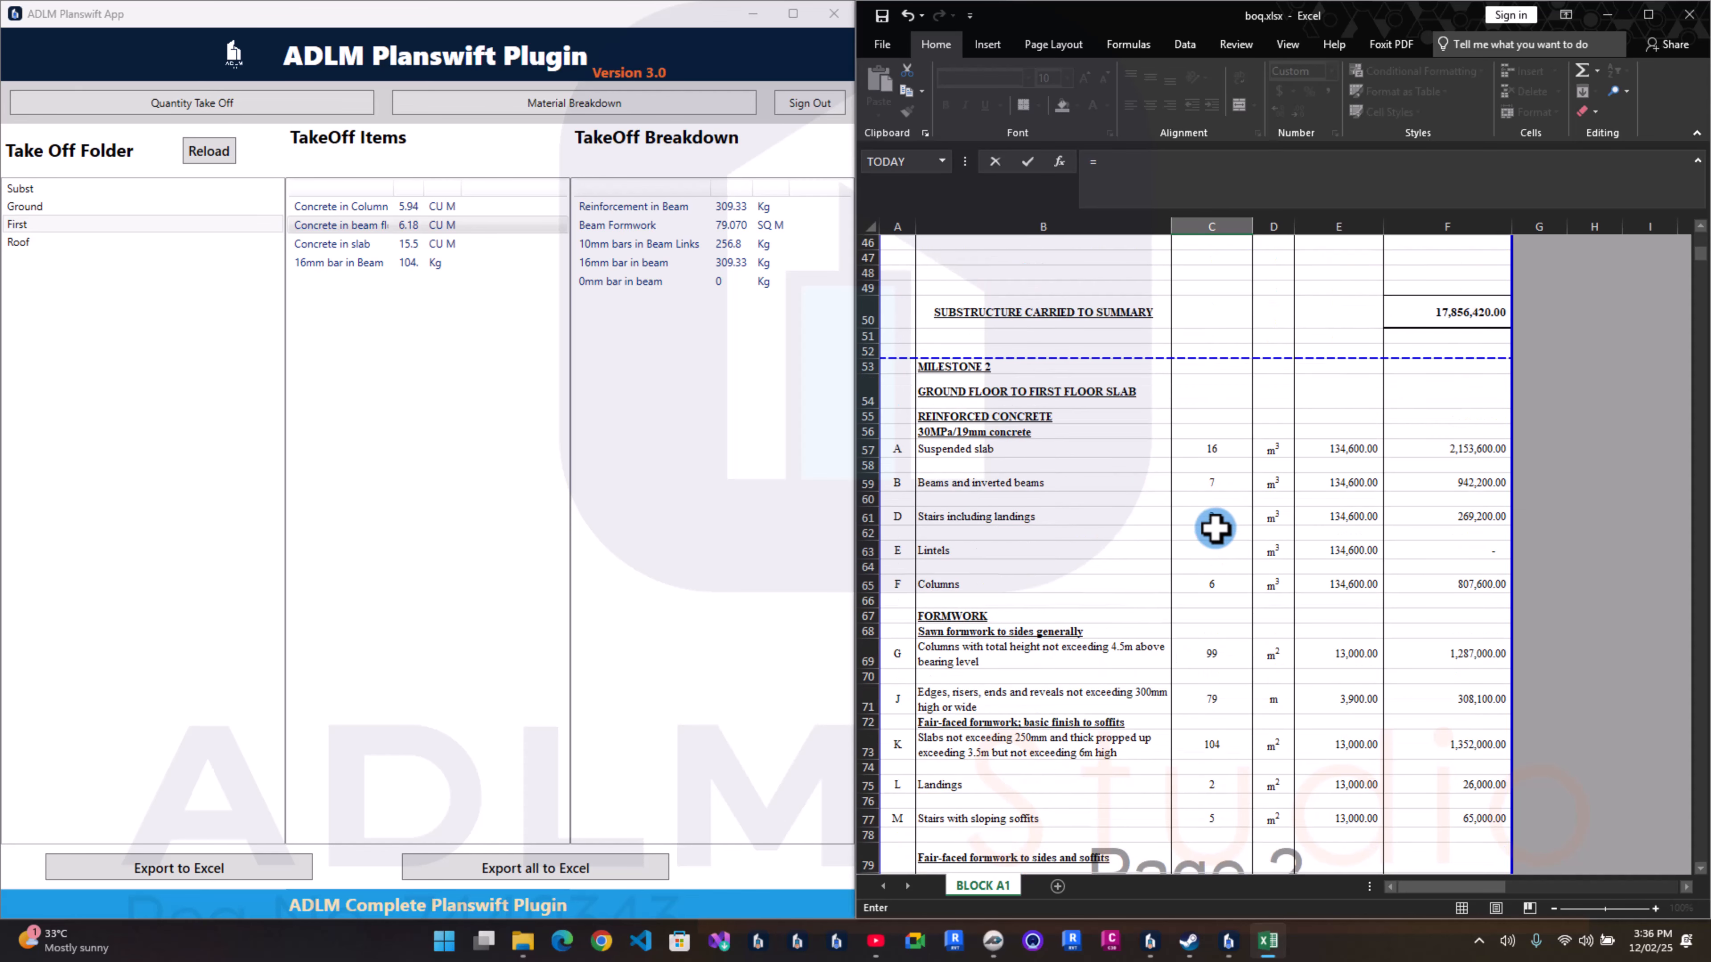
pyautogui.click(1222, 447)
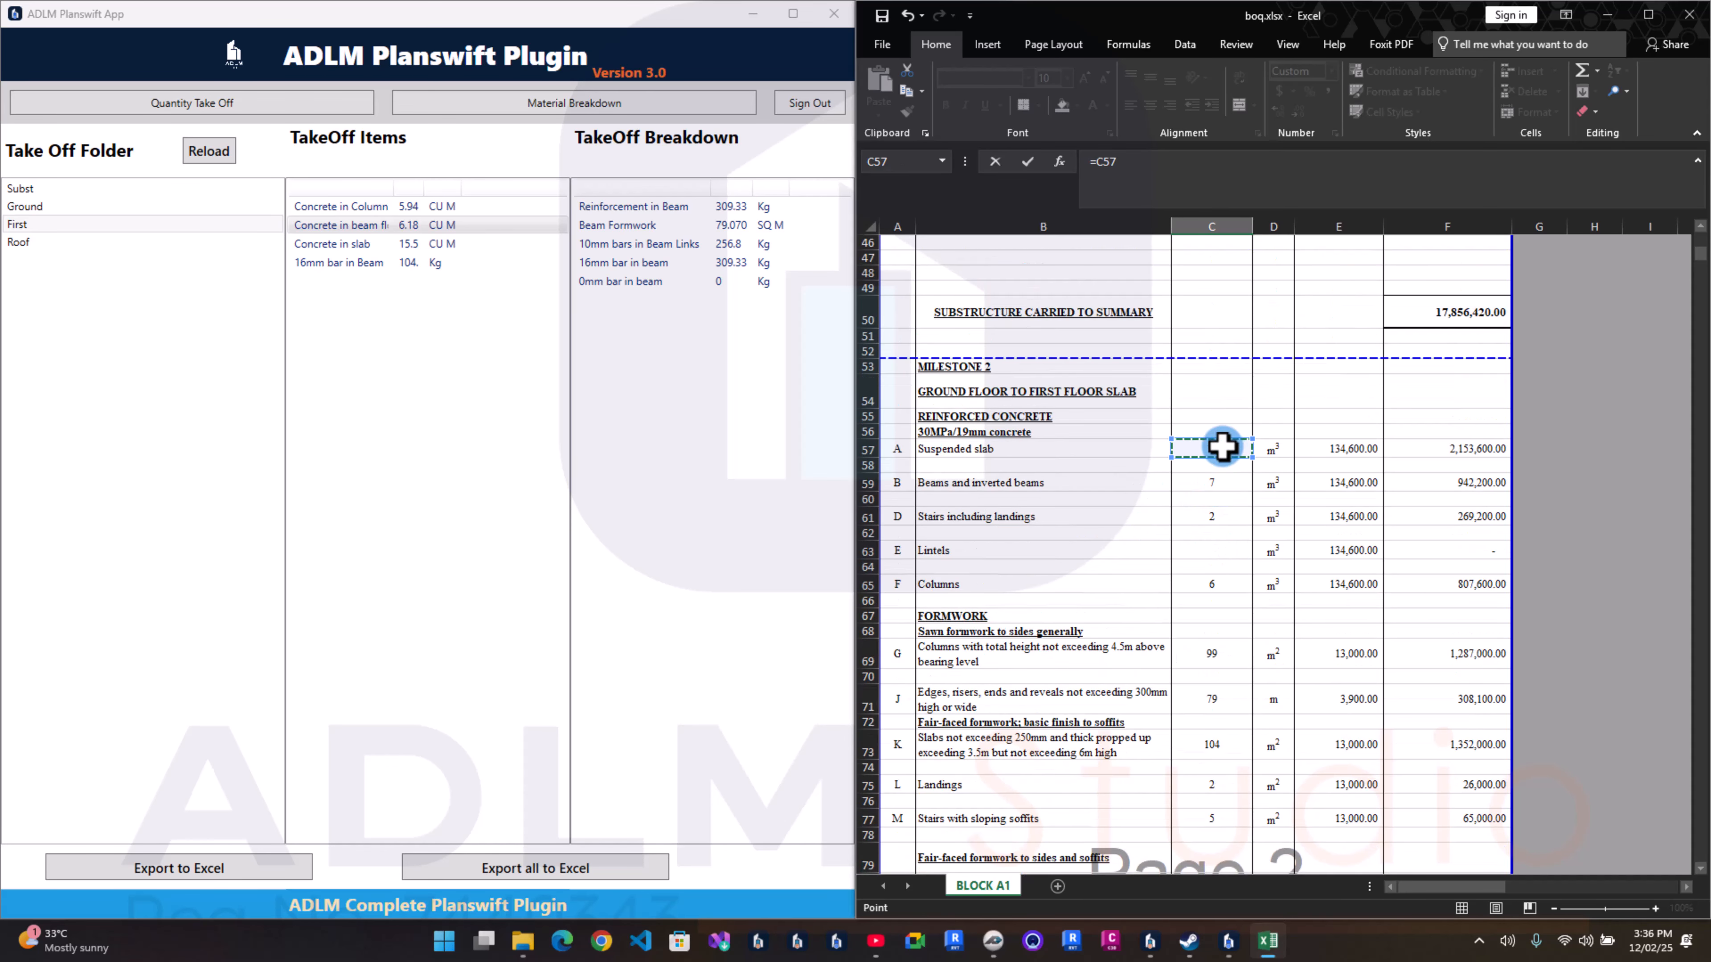
pyautogui.write('*.15')
pyautogui.press('Return')
# Step: Calculate the staircase bar quantity in C92 as the stairs concrete volume times .15, with =C61*.15
pyautogui.press('BackSpace')
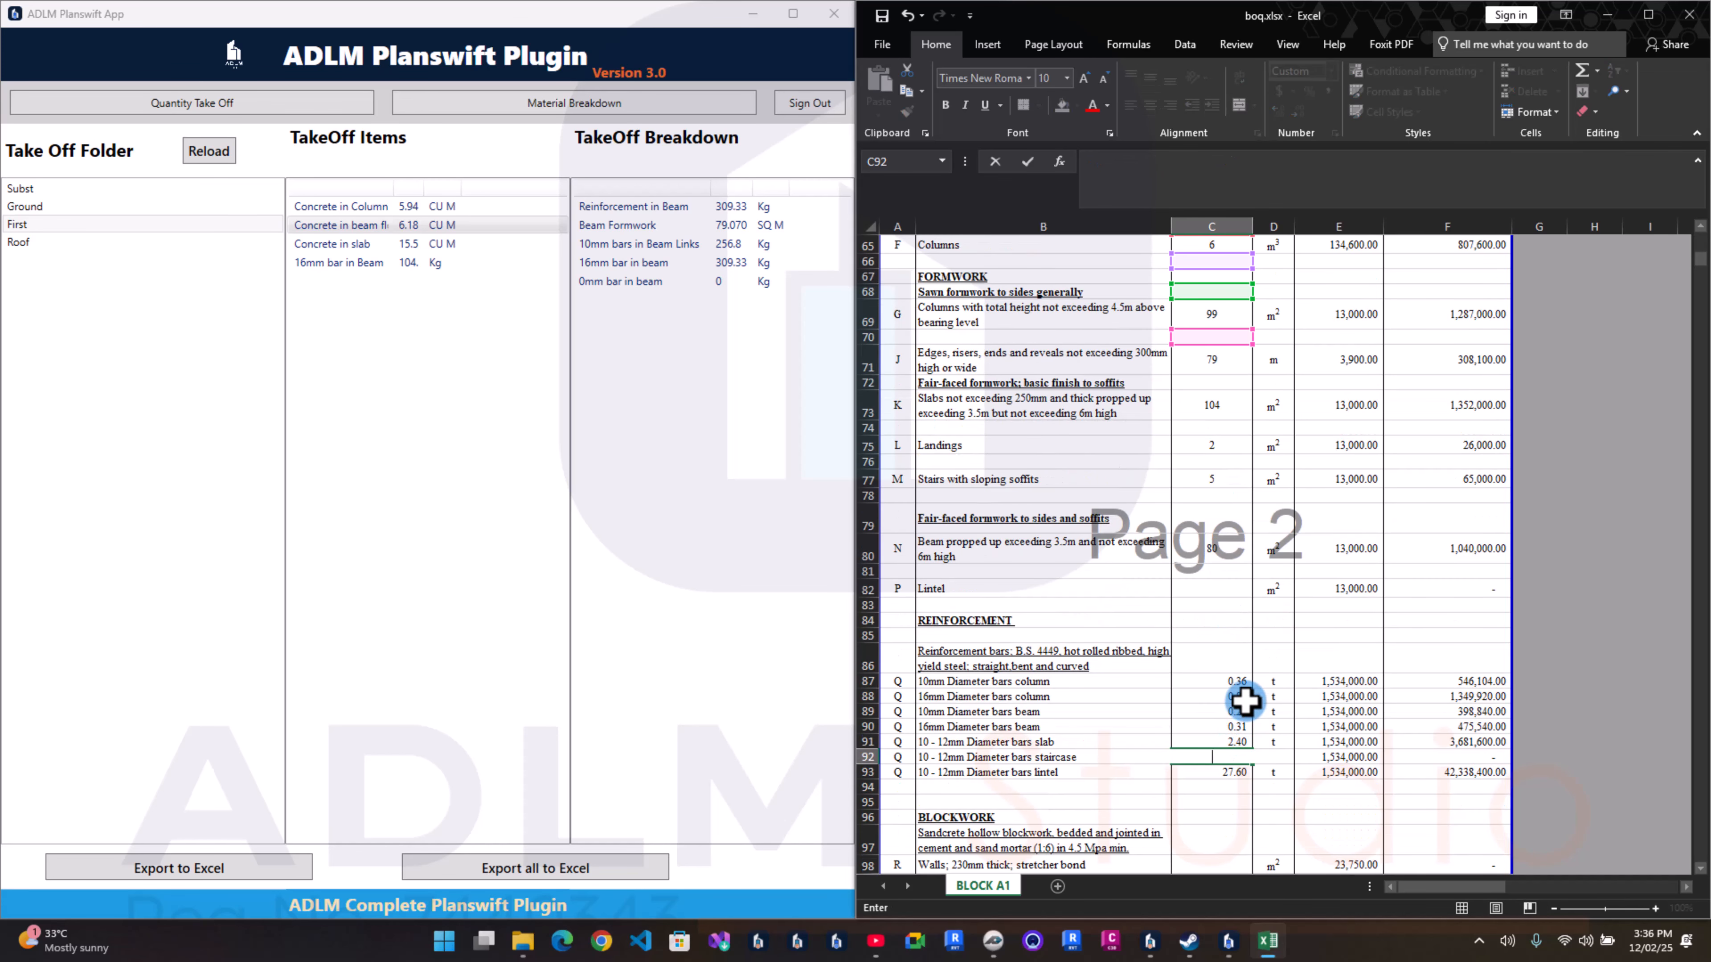
pyautogui.write('=')
pyautogui.scroll(4, 1237, 684)
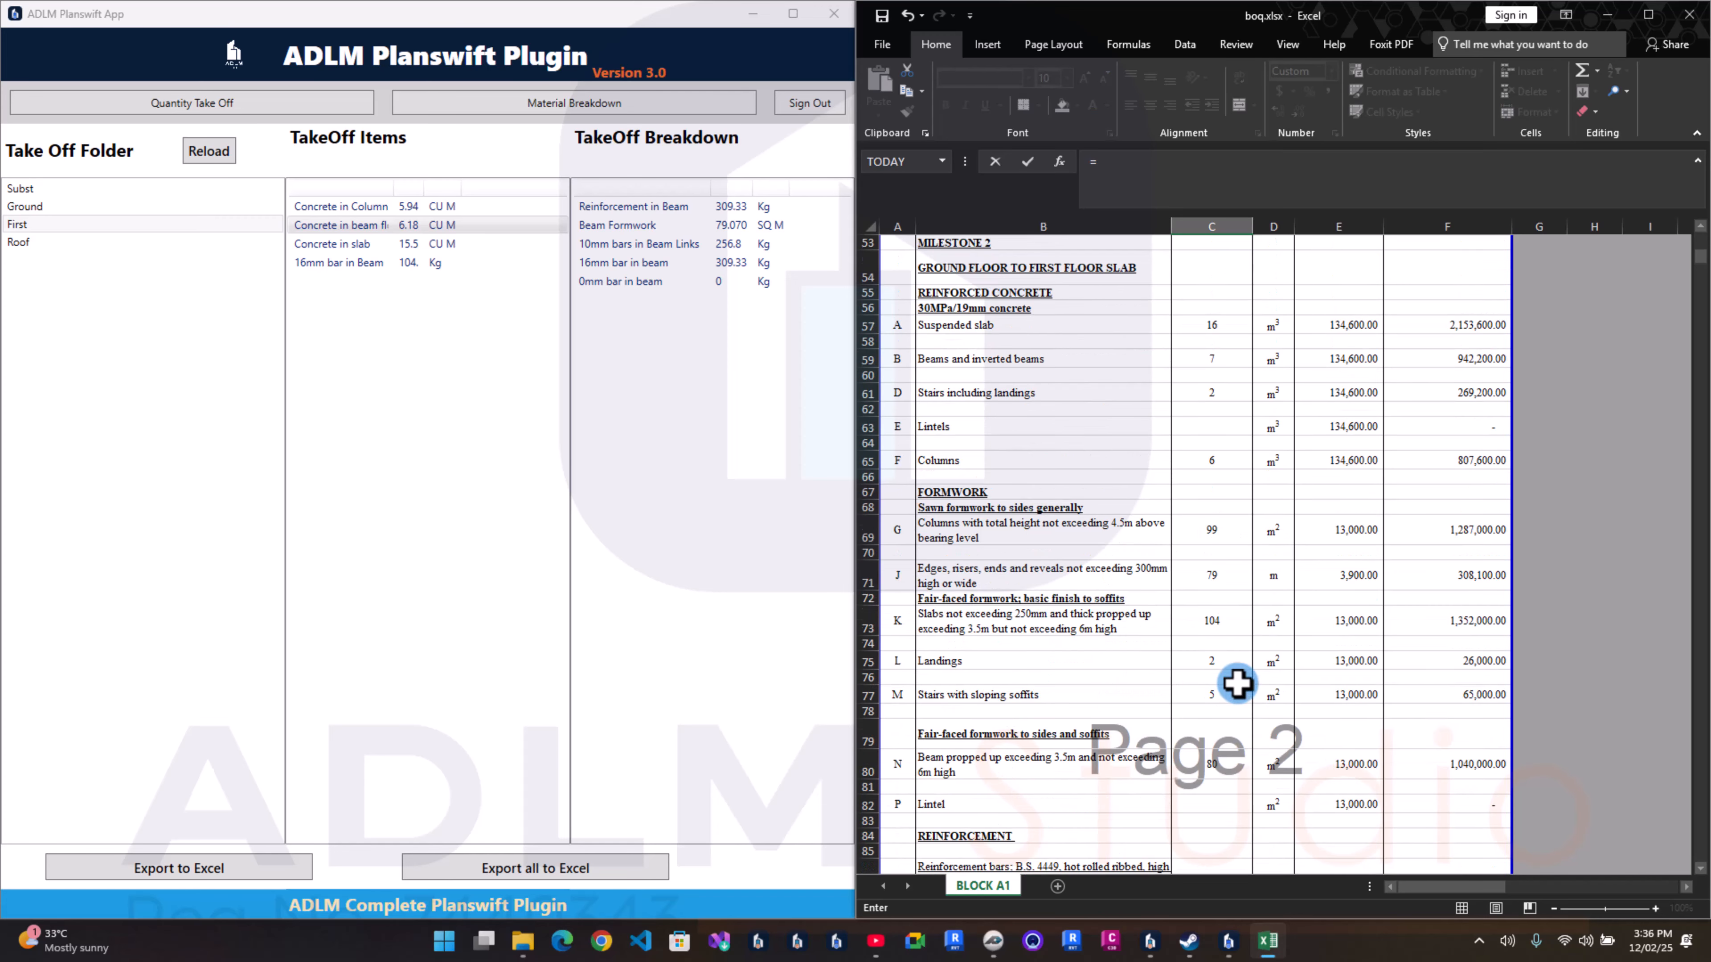
pyautogui.click(1197, 393)
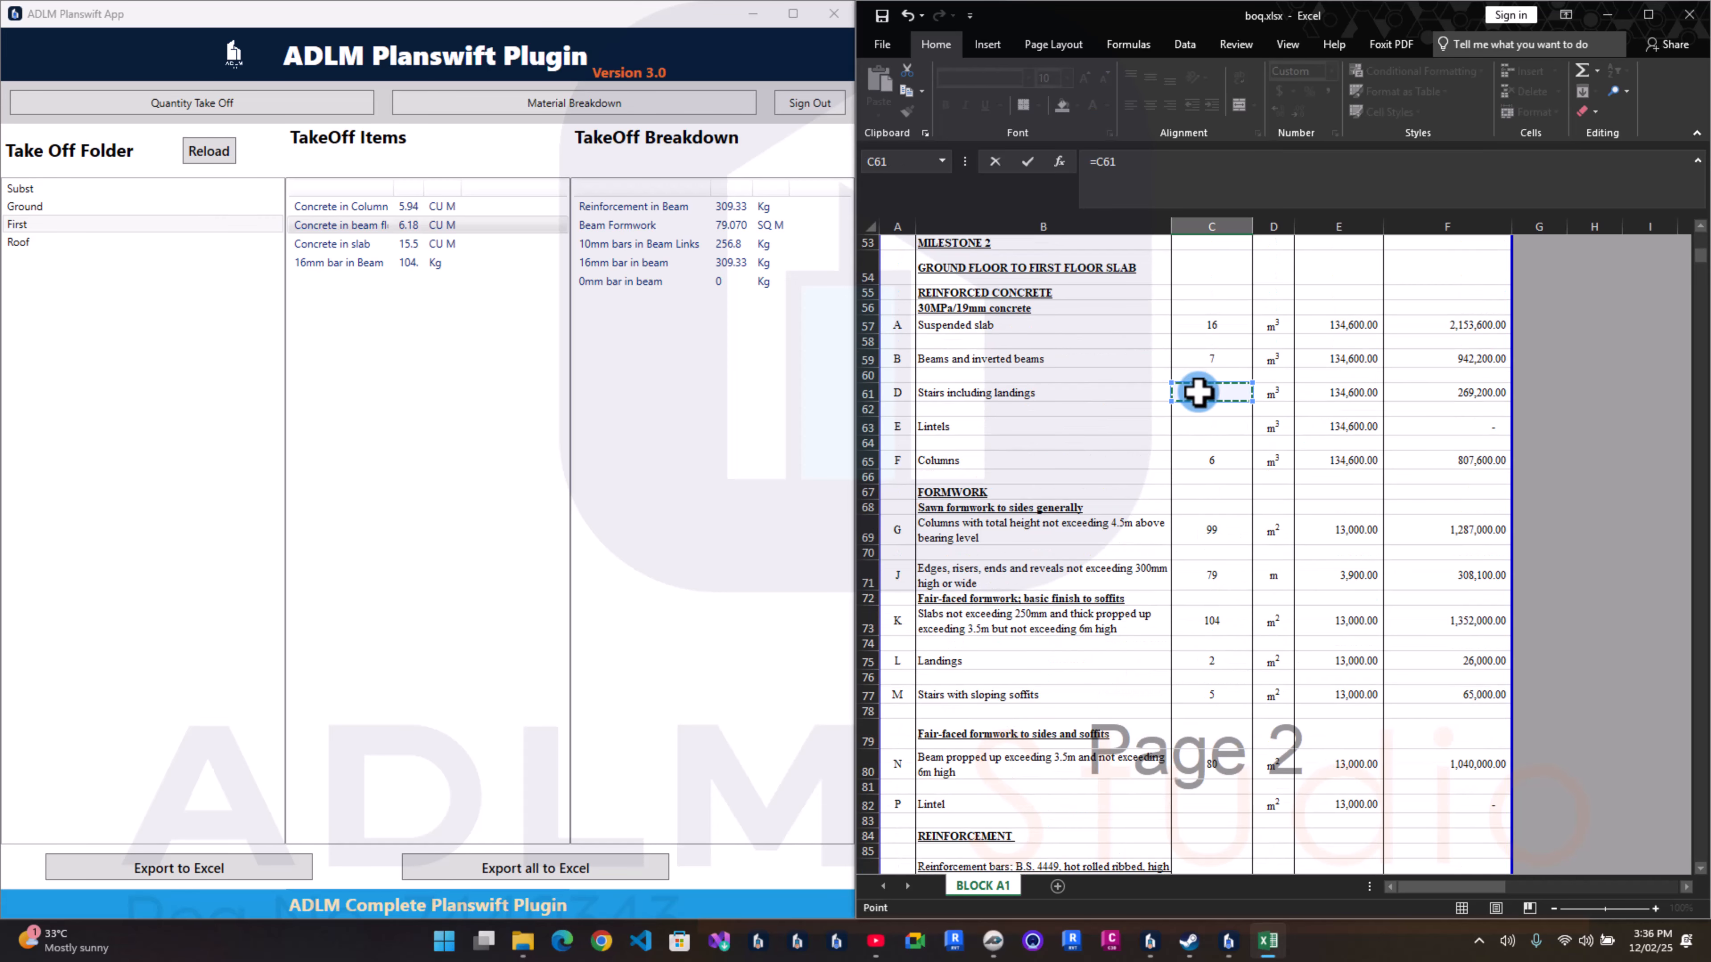
pyautogui.write('*.15')
pyautogui.press('Return')
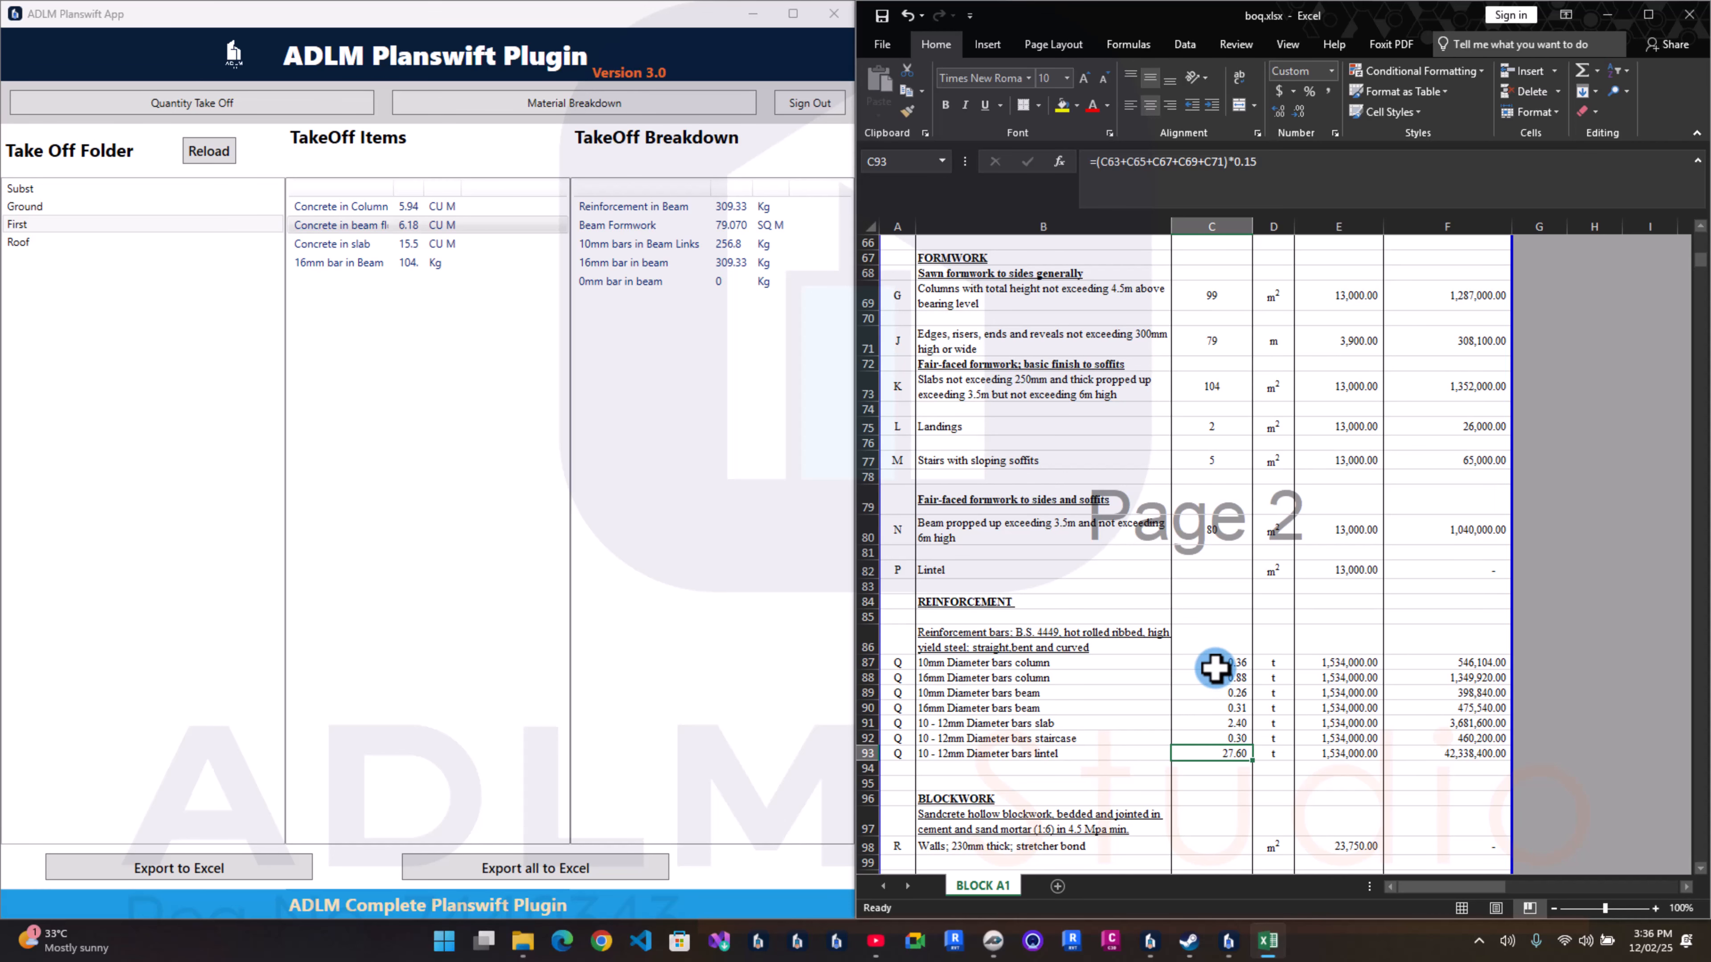
# Step: Replace the lintel bar quantity formula in C93 with one based on the lintel concrete volume in C63
pyautogui.write('=')
pyautogui.scroll(4, 1215, 664)
pyautogui.click(1209, 409)
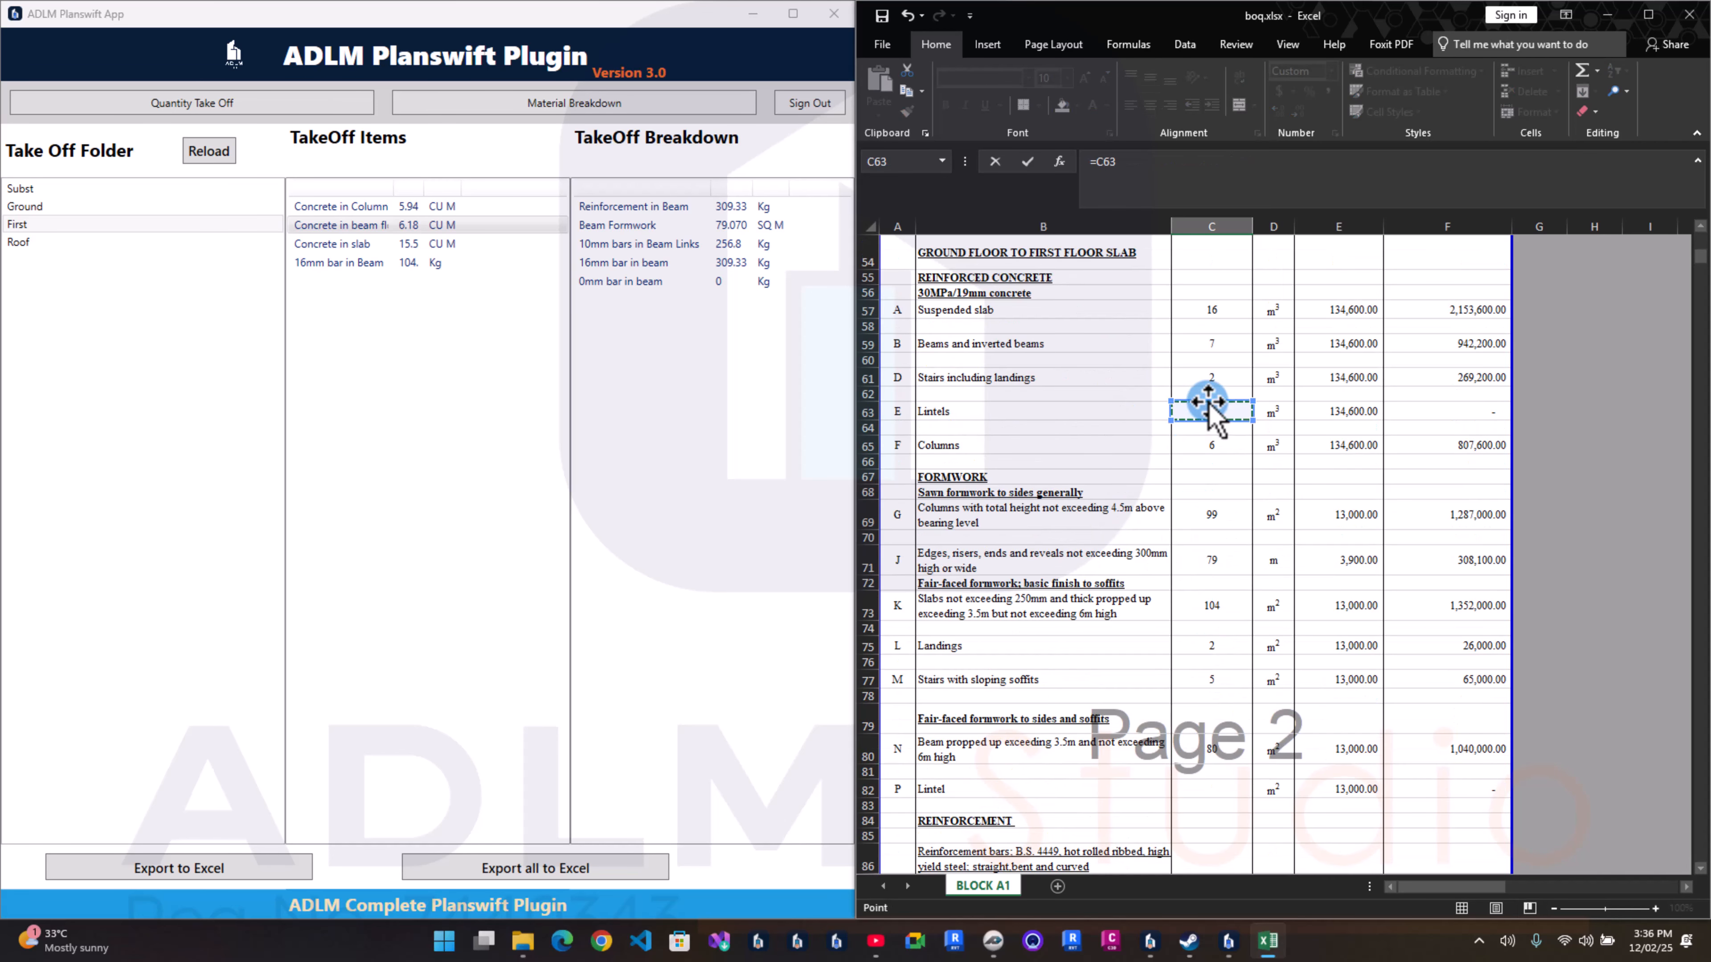
pyautogui.press('Return')
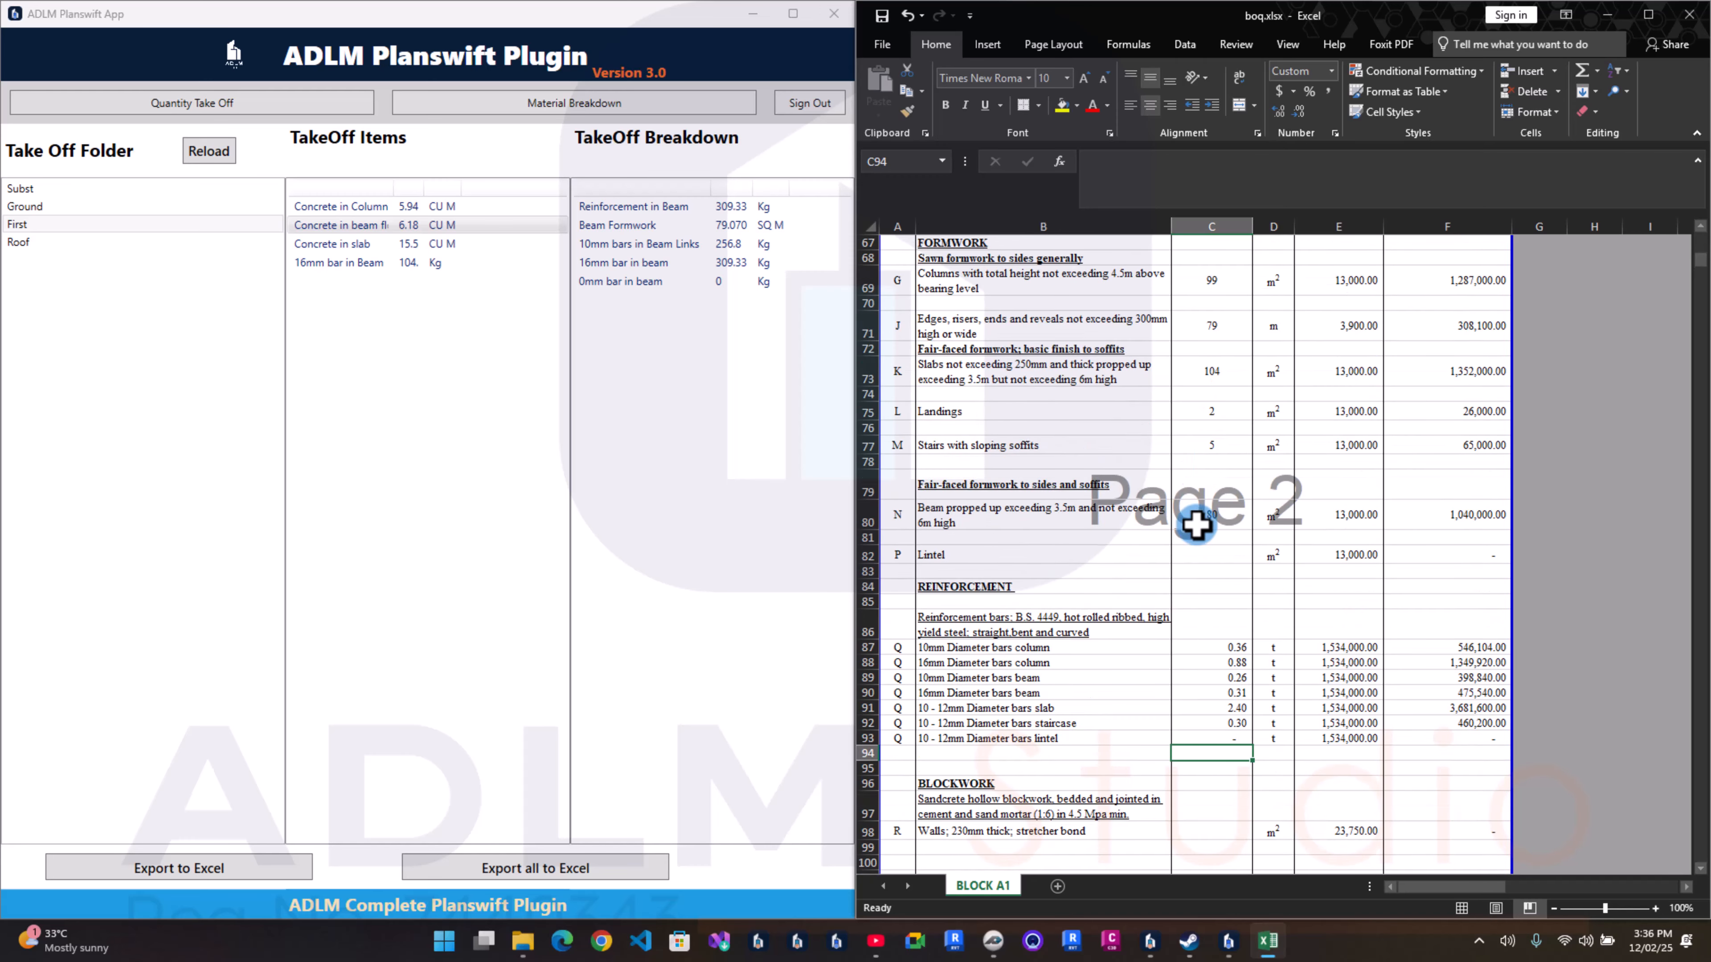
pyautogui.scroll(-2, 1196, 525)
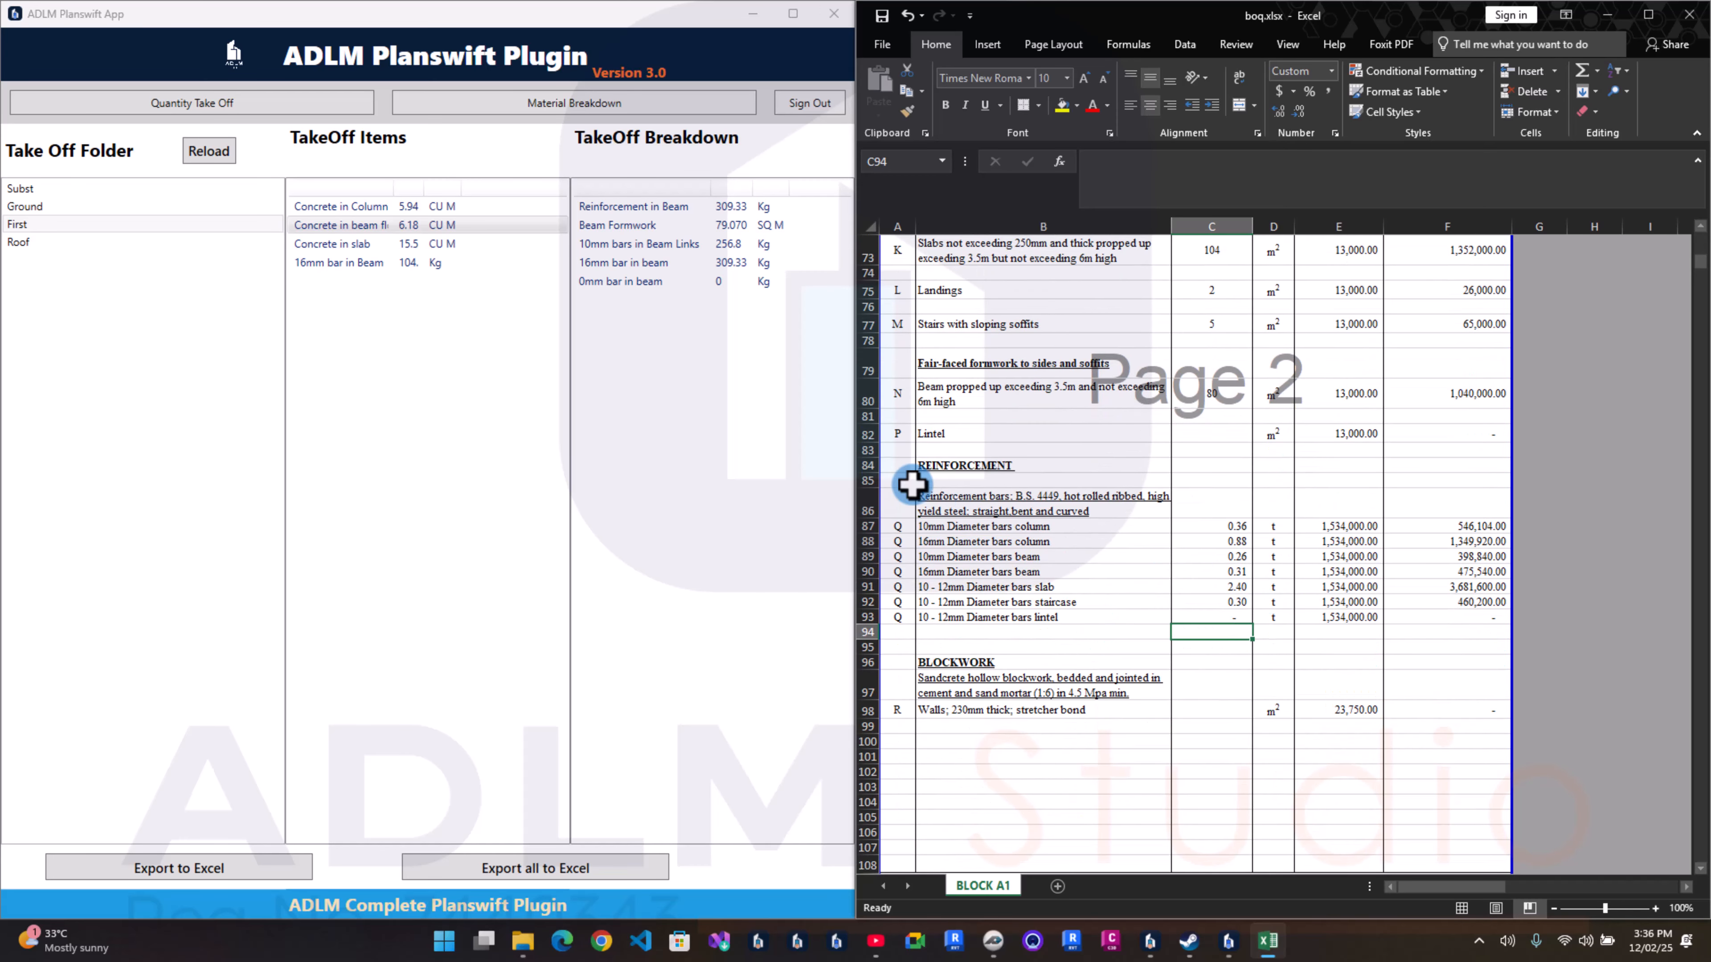
pyautogui.scroll(-3, 912, 483)
pyautogui.scroll(-3, 958, 599)
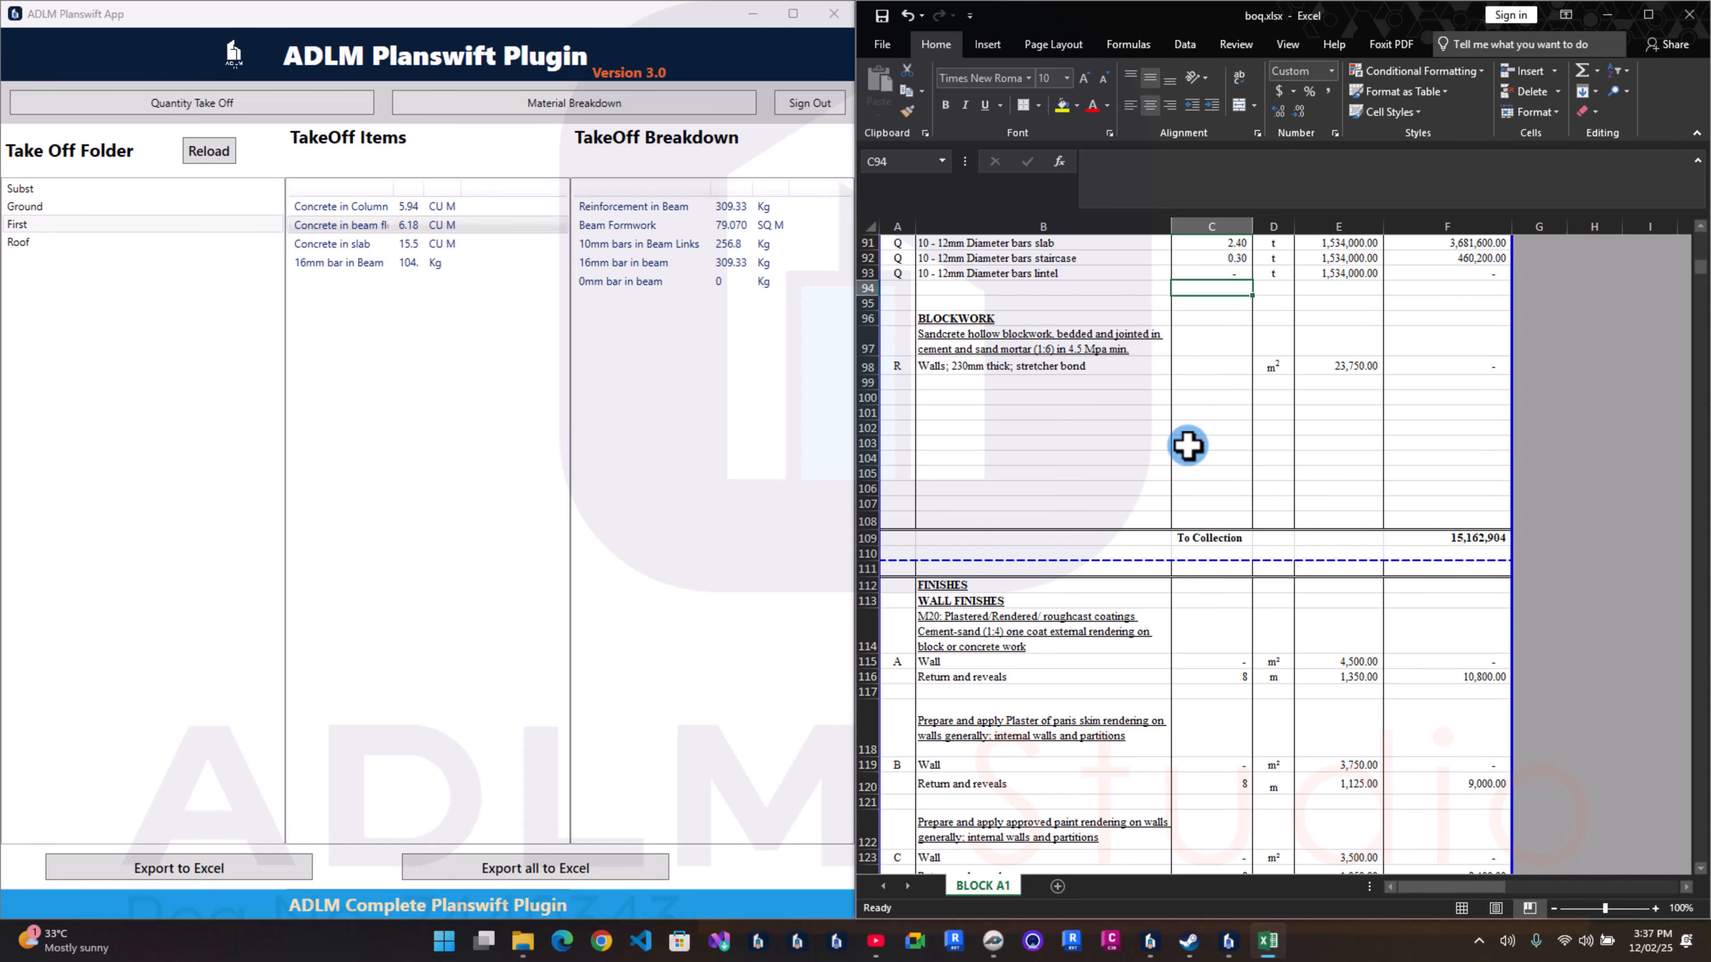
# Step: Clear the return and reveals quantity of the external wall rendering in C116
pyautogui.scroll(-2, 1104, 438)
pyautogui.scroll(-1, 1212, 499)
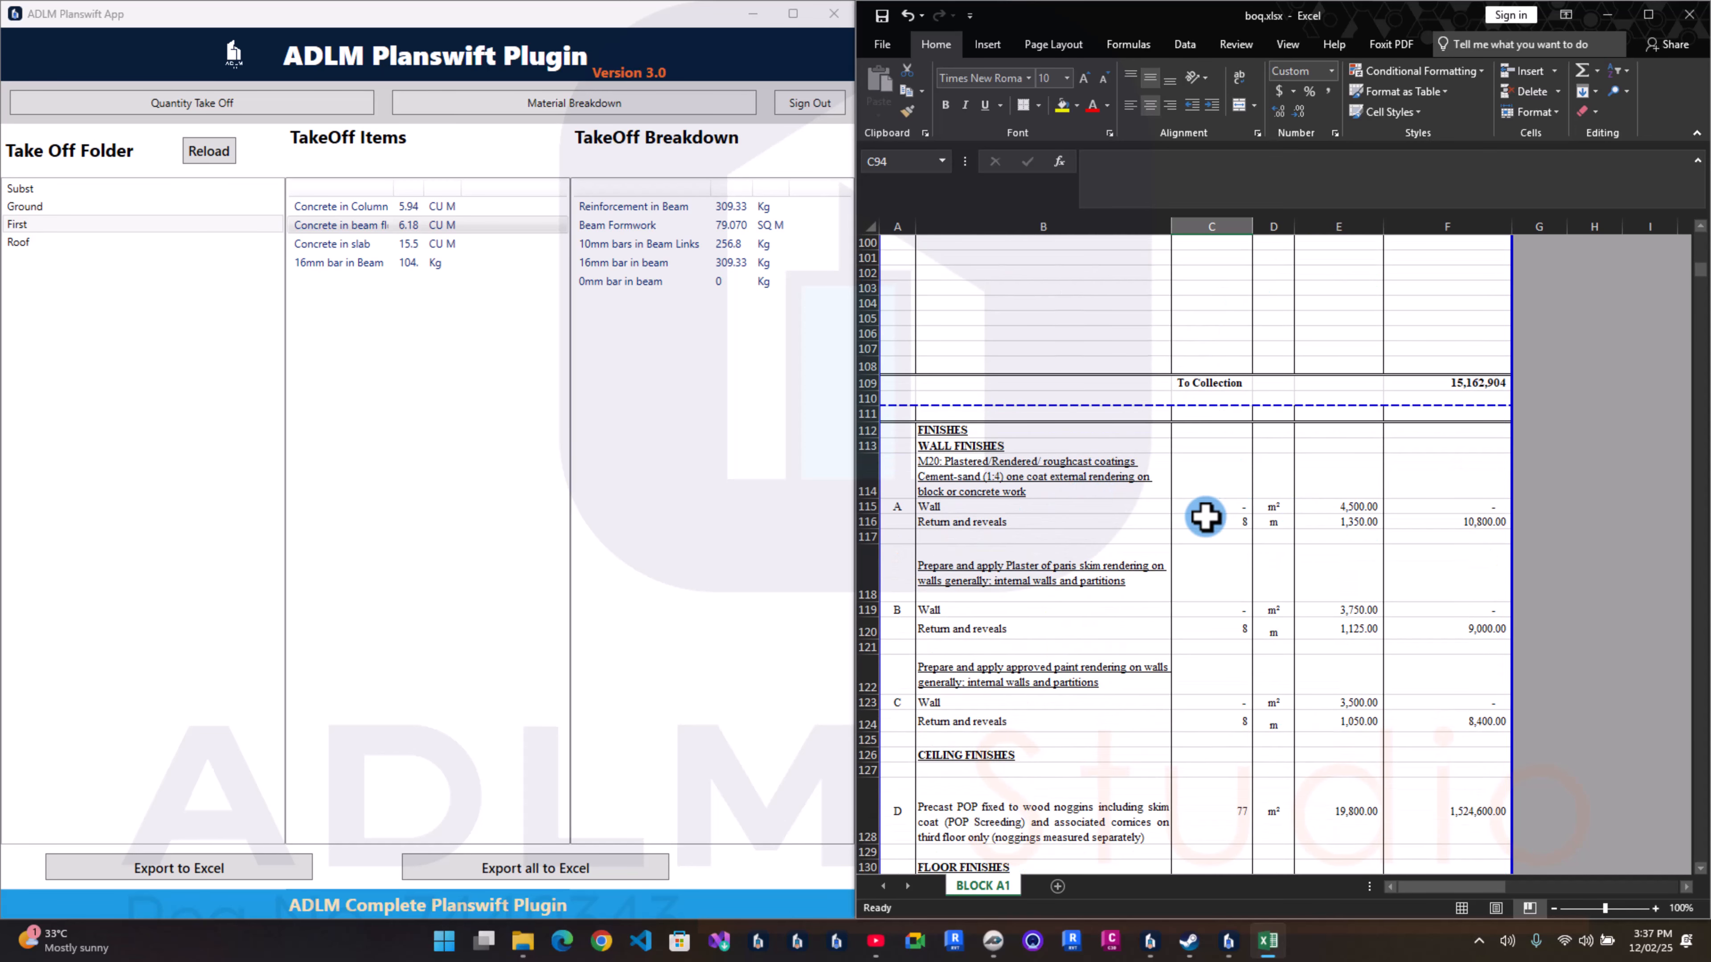
pyautogui.press('Delete')
pyautogui.scroll(-3, 1206, 530)
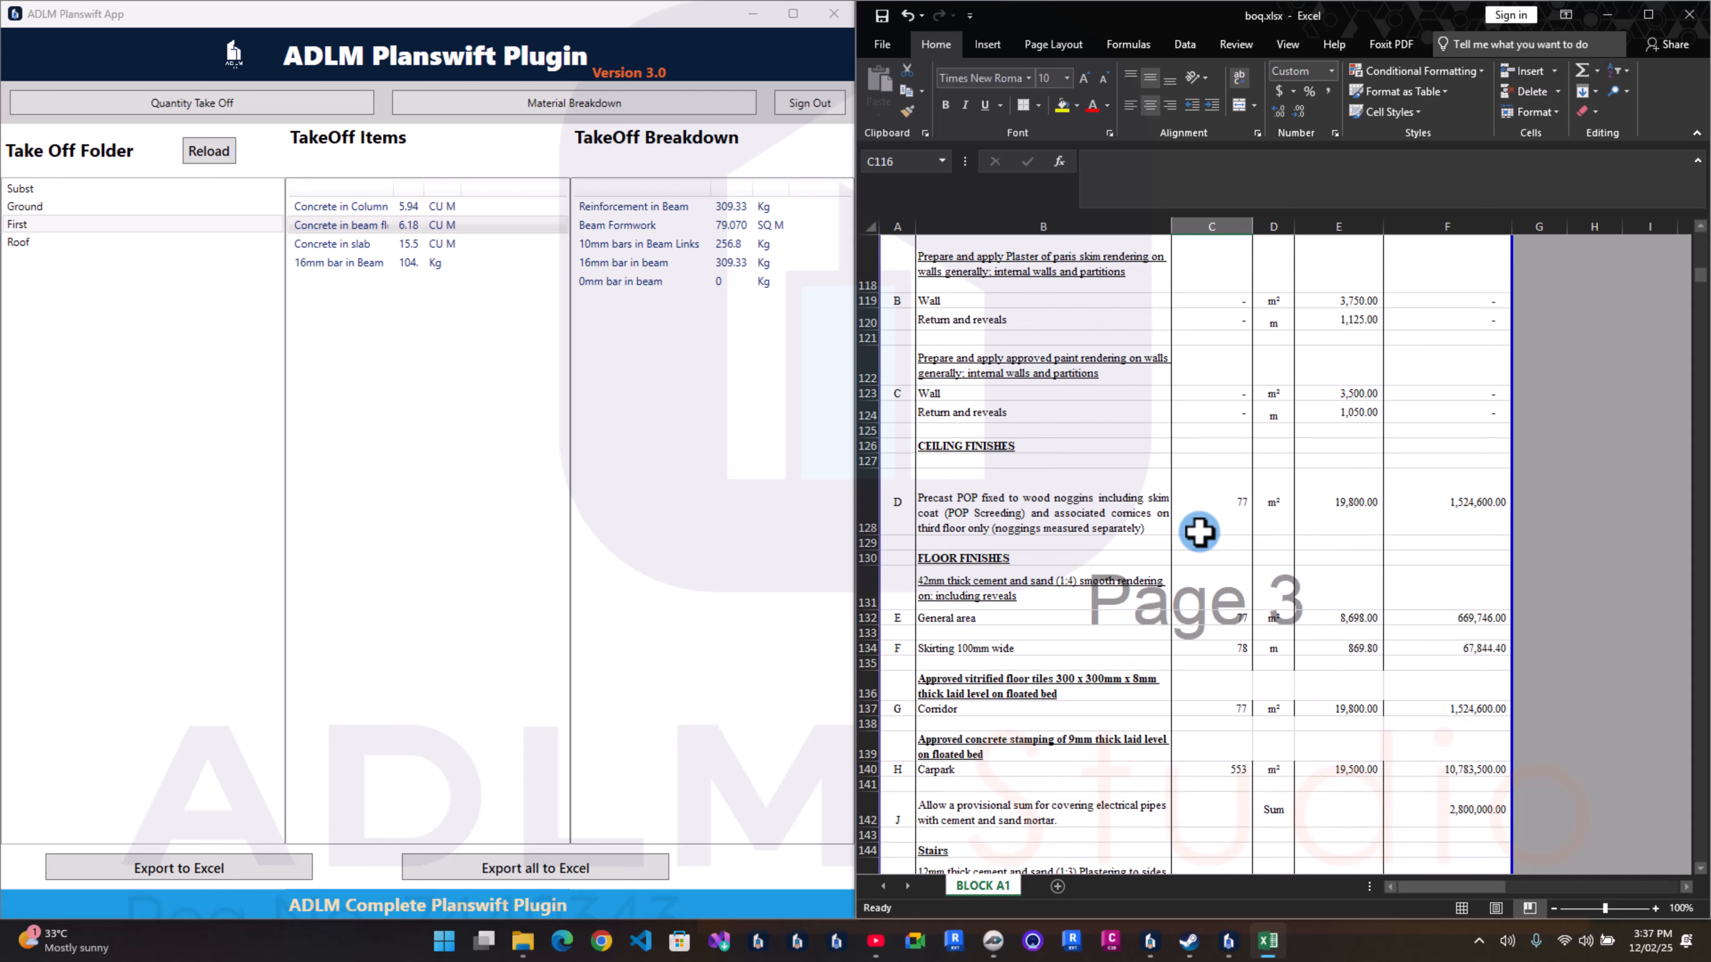
# Step: Check the ceiling and general floor area quantity formulas, and clear the corridor and carpark quantities in C137:C140
pyautogui.click(1224, 507)
pyautogui.scroll(-1, 1245, 559)
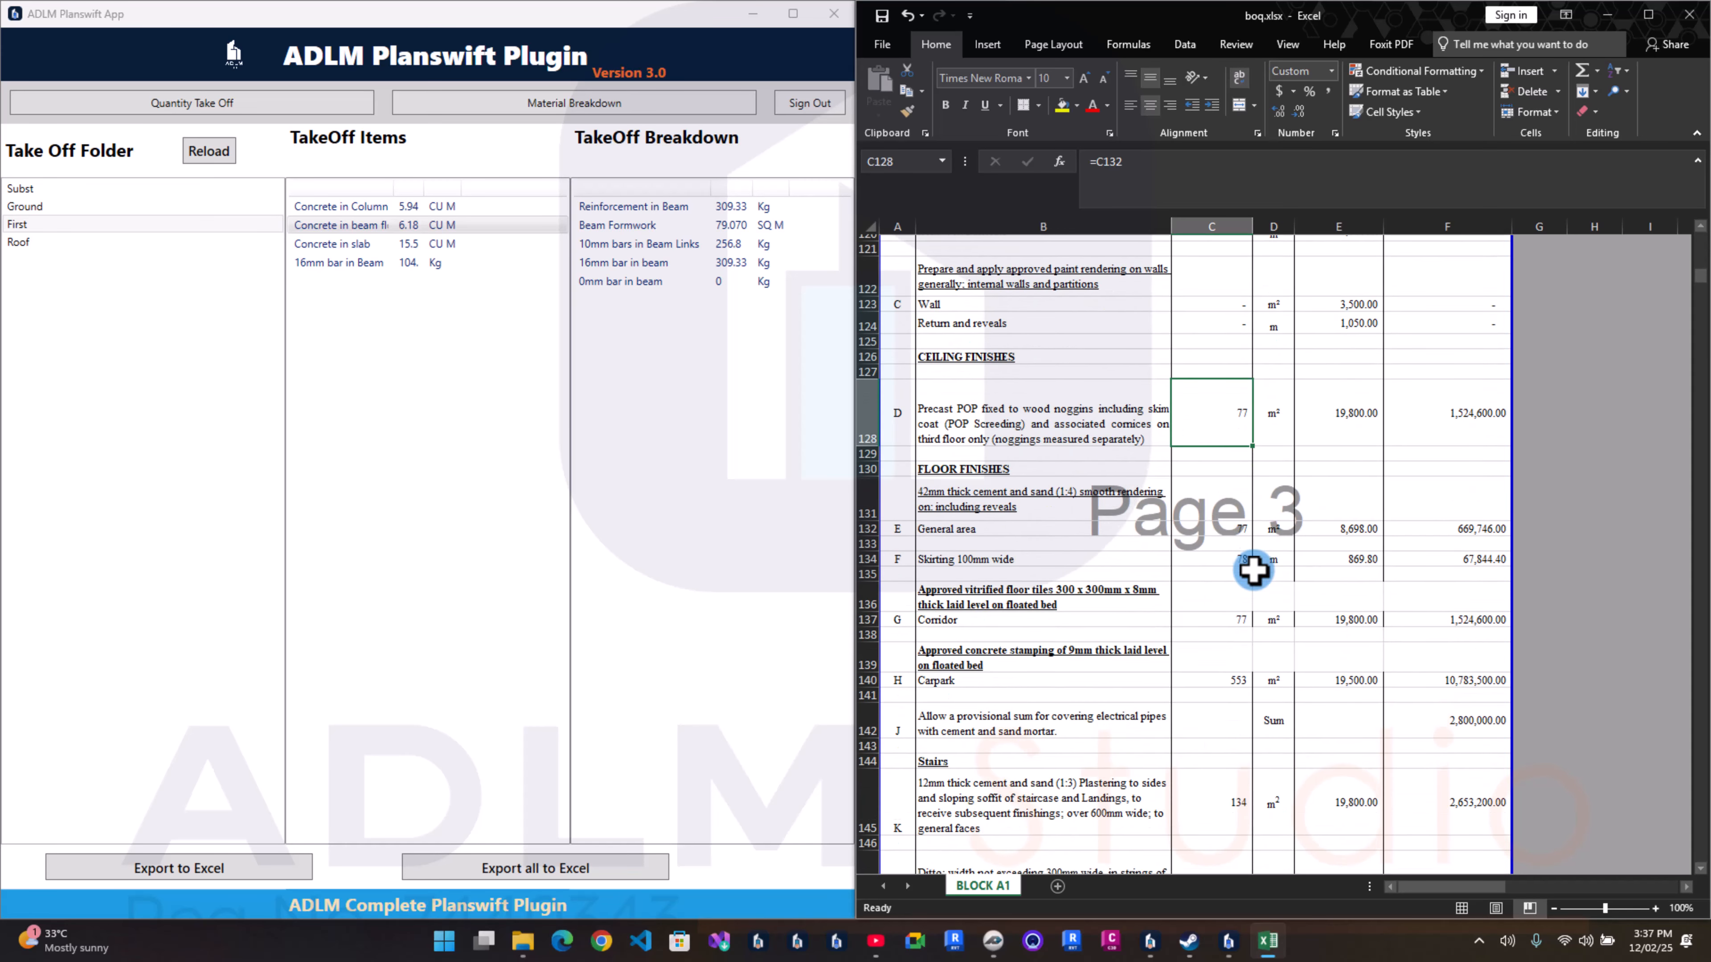
pyautogui.click(1229, 523)
pyautogui.scroll(-2, 1236, 559)
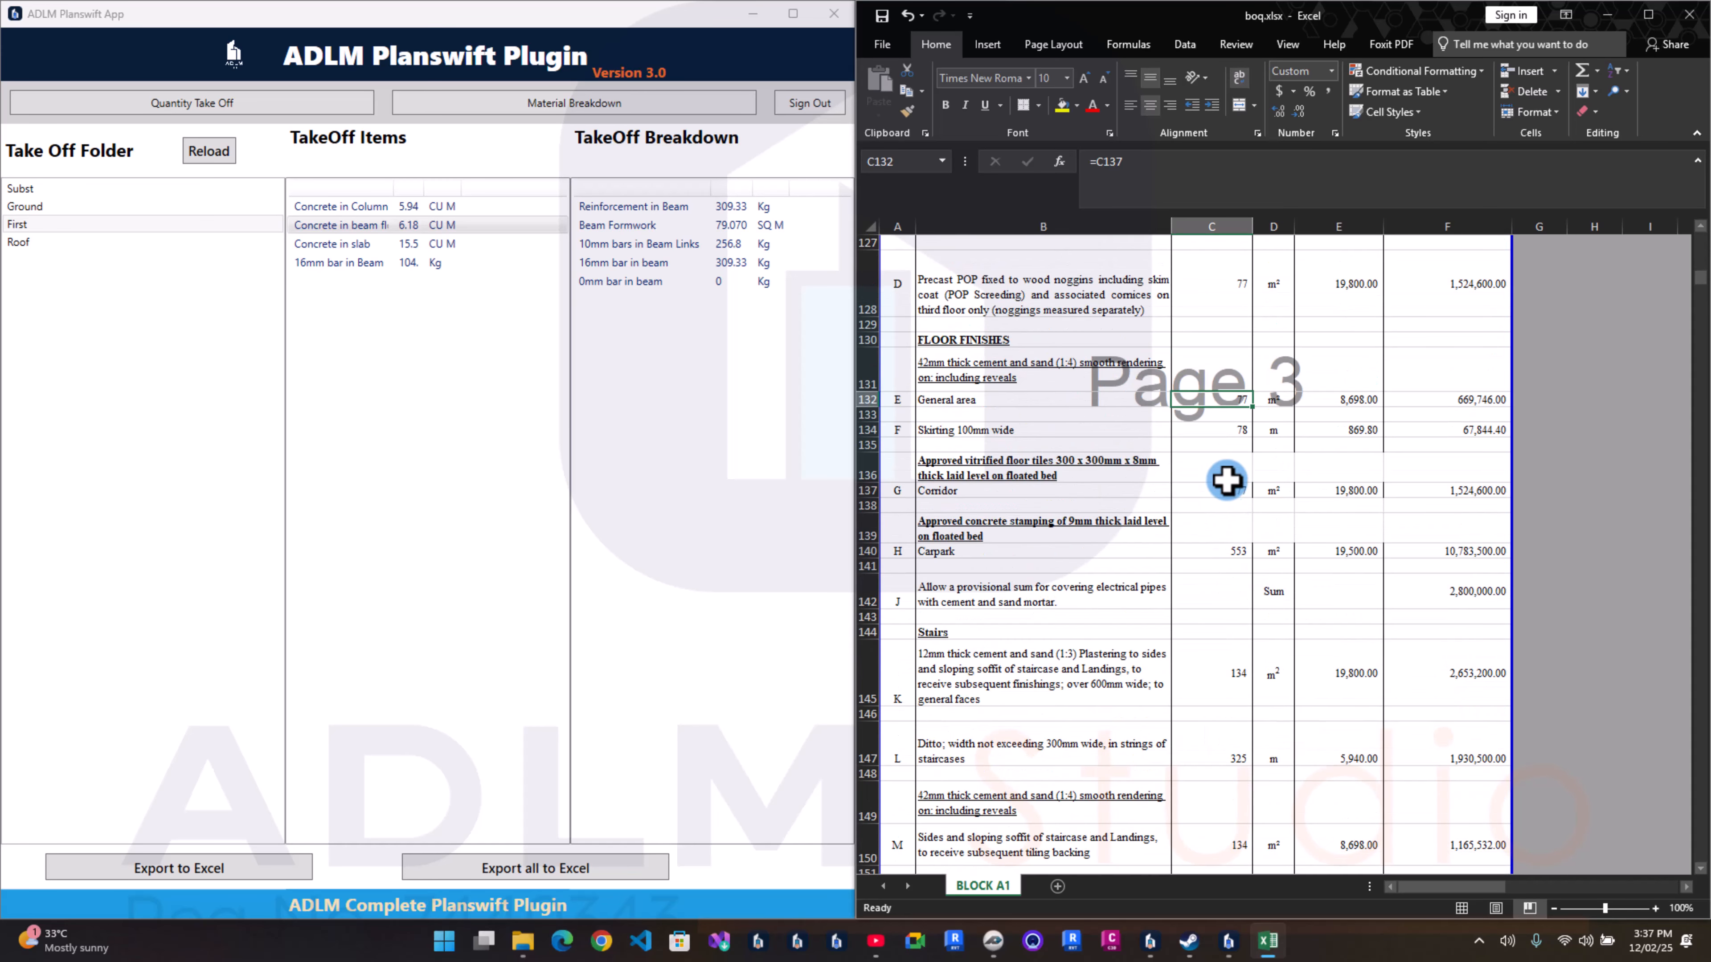
pyautogui.moveTo(1226, 490); pyautogui.dragTo(1230, 550)
pyautogui.press('Delete')
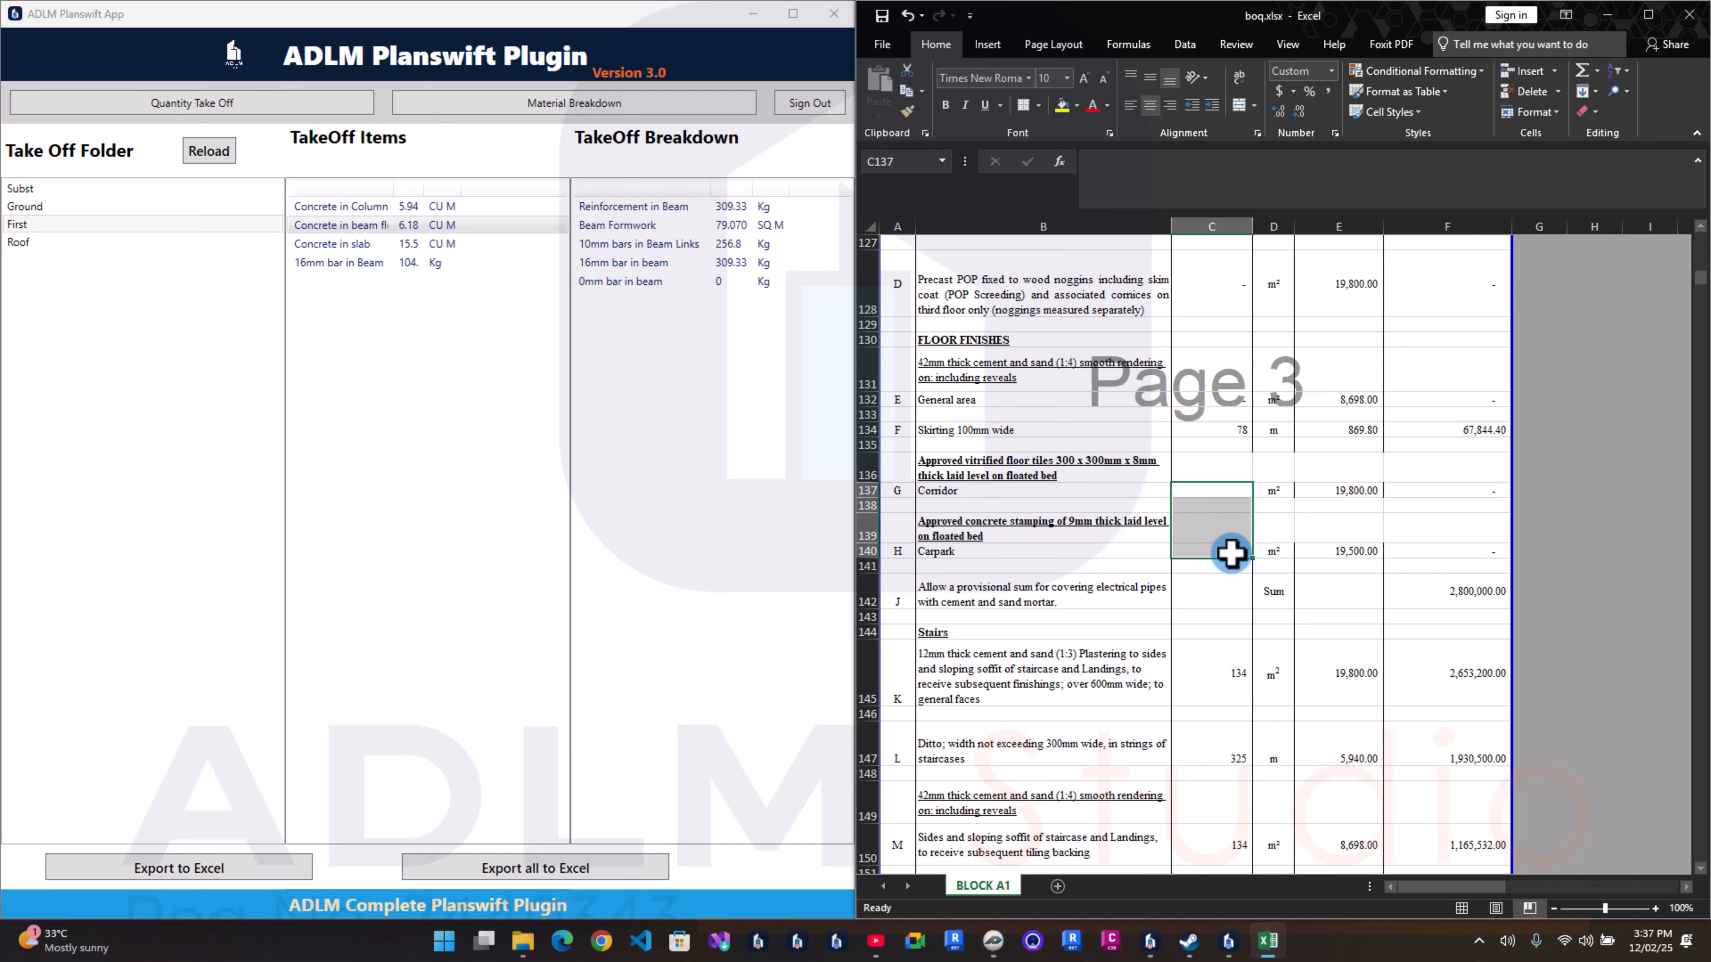
# Step: Clear the staircase plastering quantities in C145 and C147
pyautogui.click(1228, 671)
pyautogui.press('Delete')
pyautogui.click(1232, 748)
pyautogui.press('Delete')
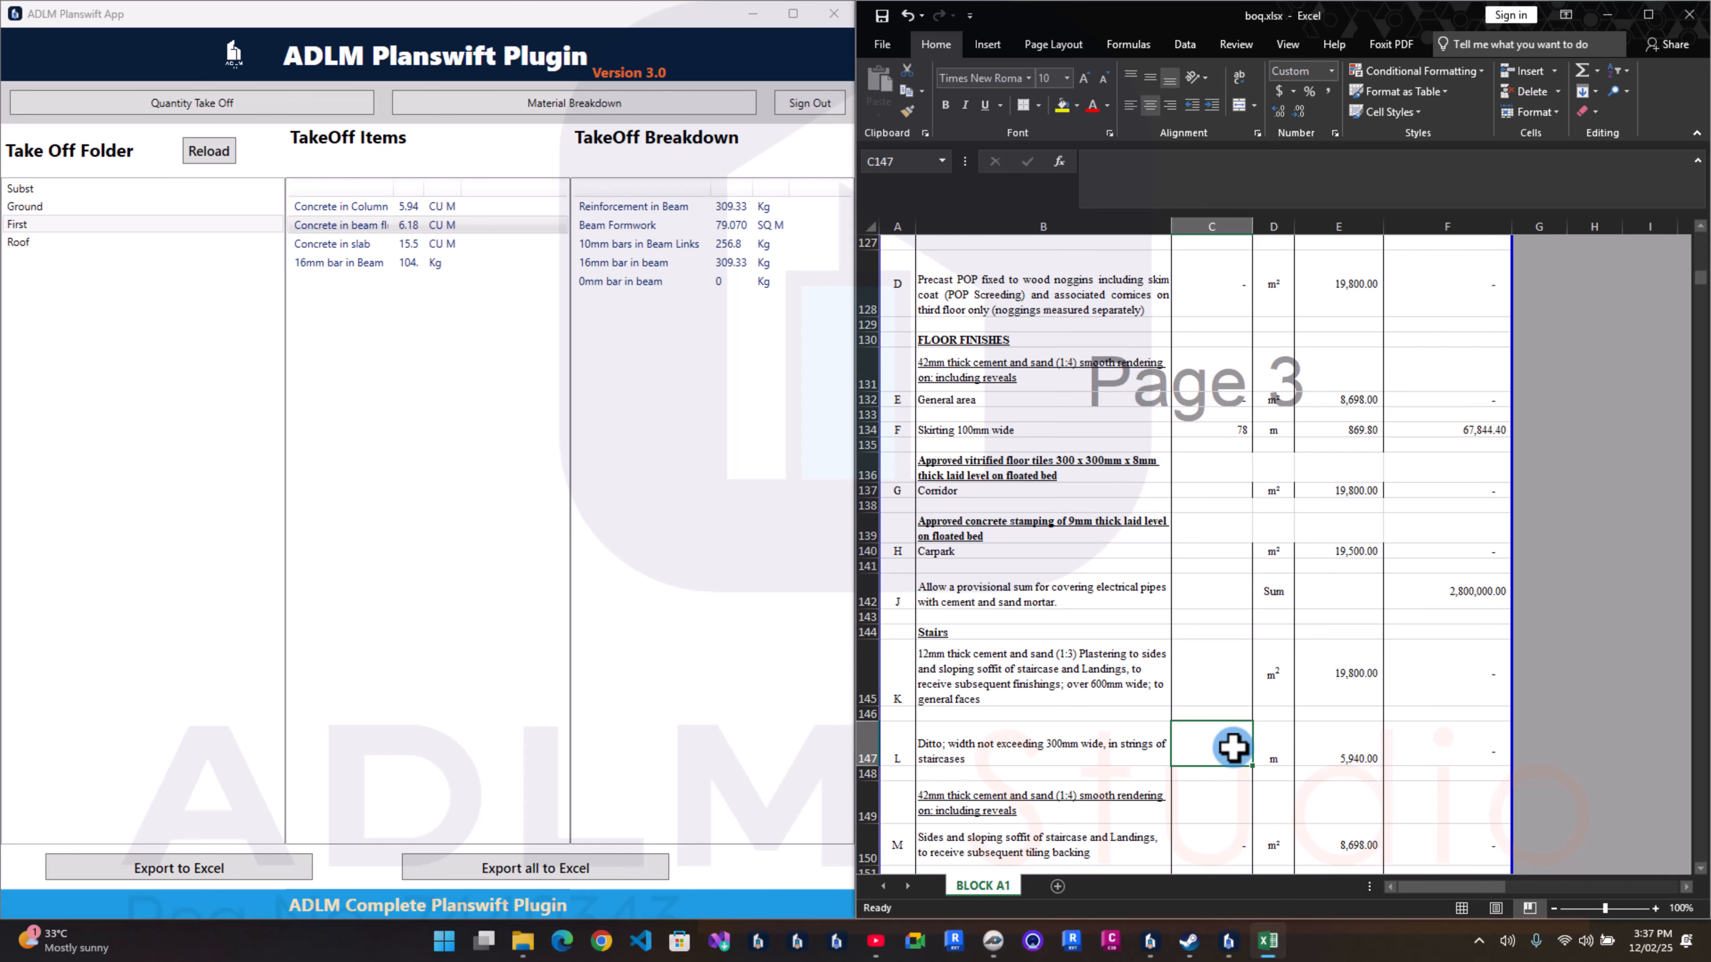
# Step: Clear the balcony railing quantity in C160 and the two door quantities in C164 and C166
pyautogui.scroll(-7, 1232, 744)
pyautogui.click(1222, 530)
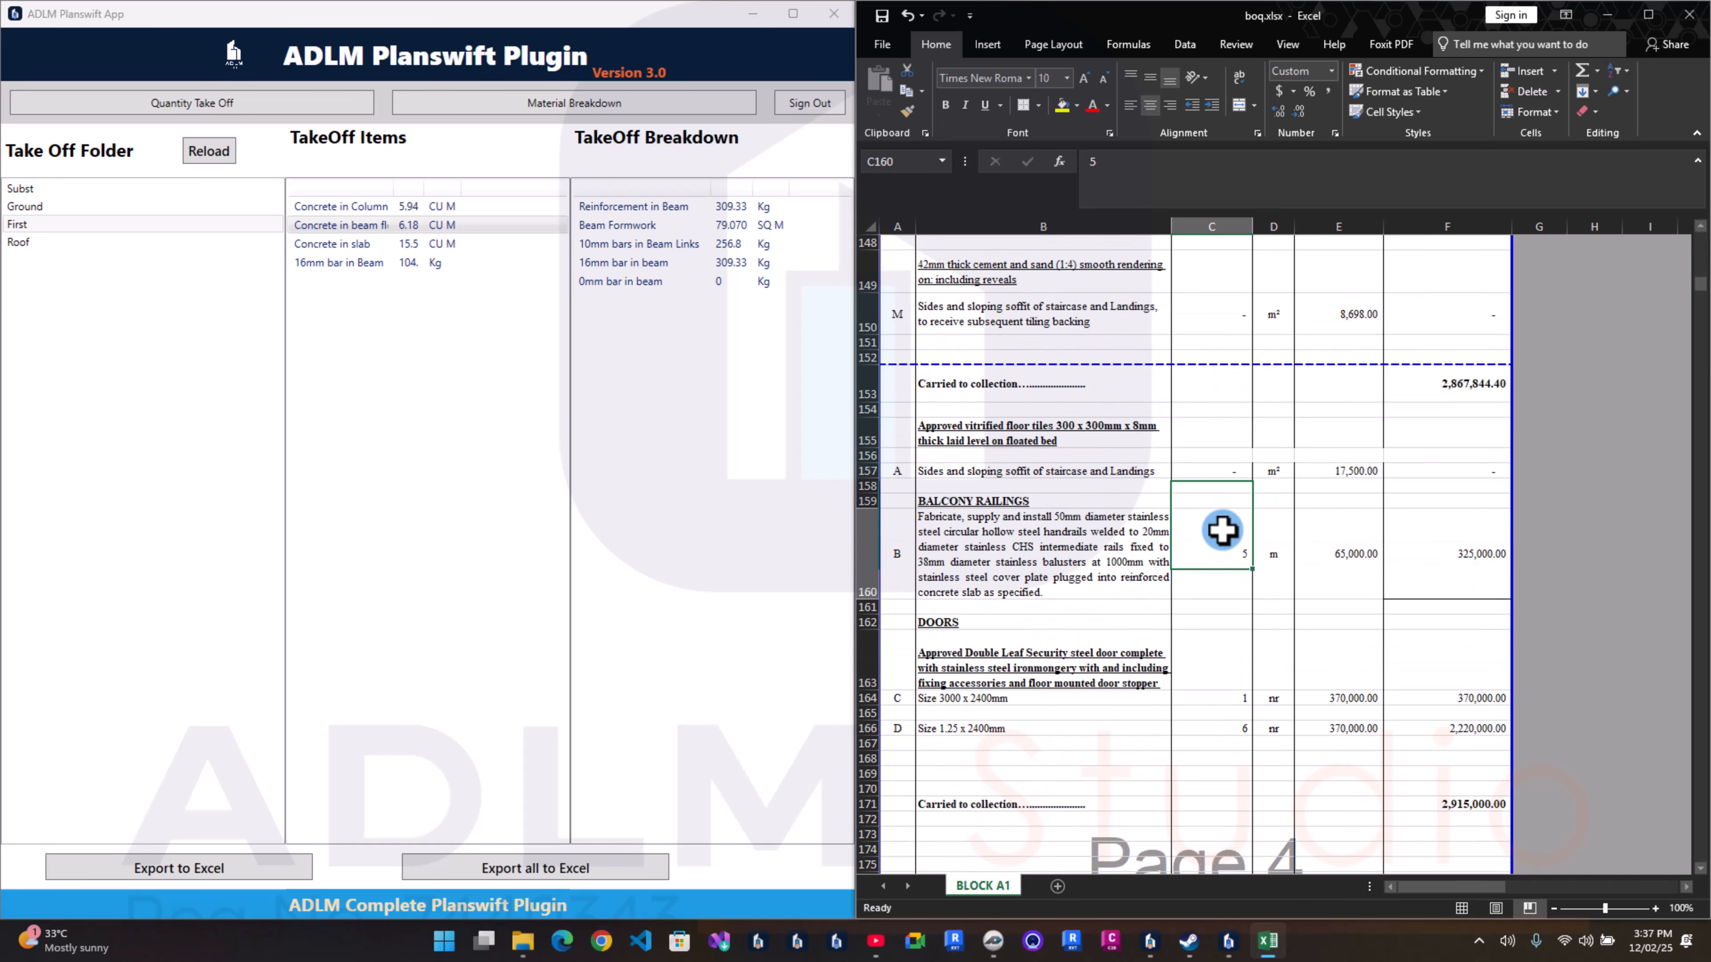
pyautogui.press('Delete')
pyautogui.scroll(-1, 1210, 588)
pyautogui.click(1210, 605)
pyautogui.press('Delete')
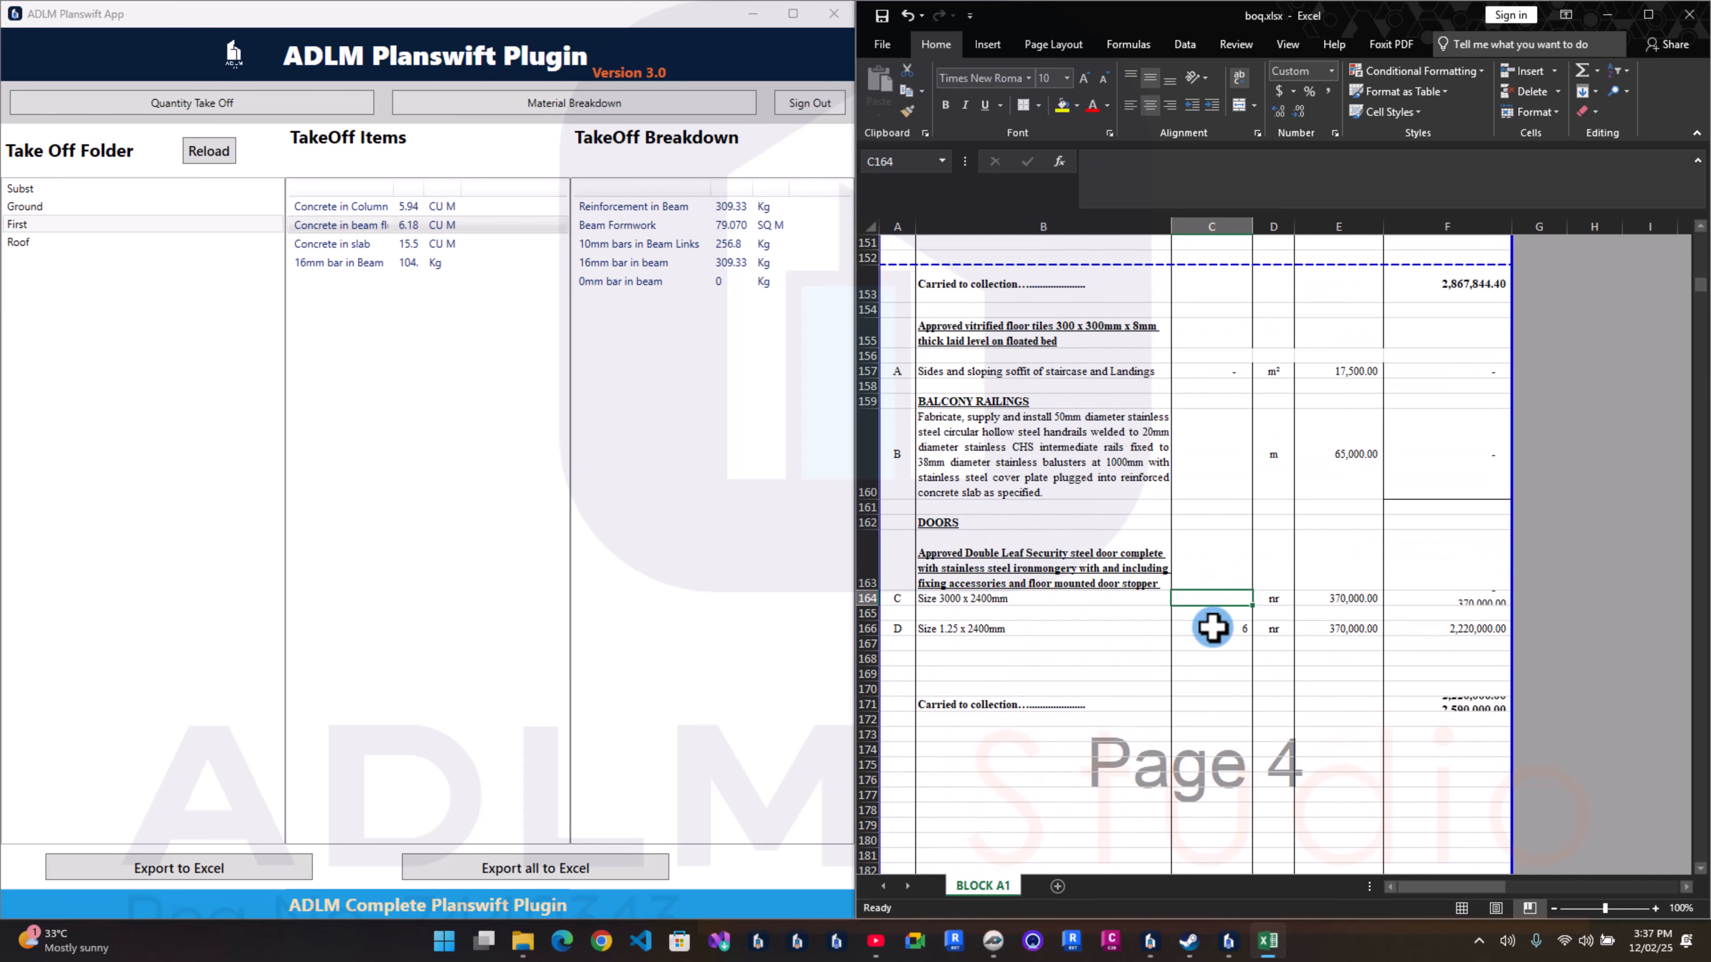
pyautogui.press('Delete')
# Step: Change the Milestone 3 section heading in B212 to FIRST FLOOR TO ROOF LEVEL
pyautogui.scroll(-8, 1219, 606)
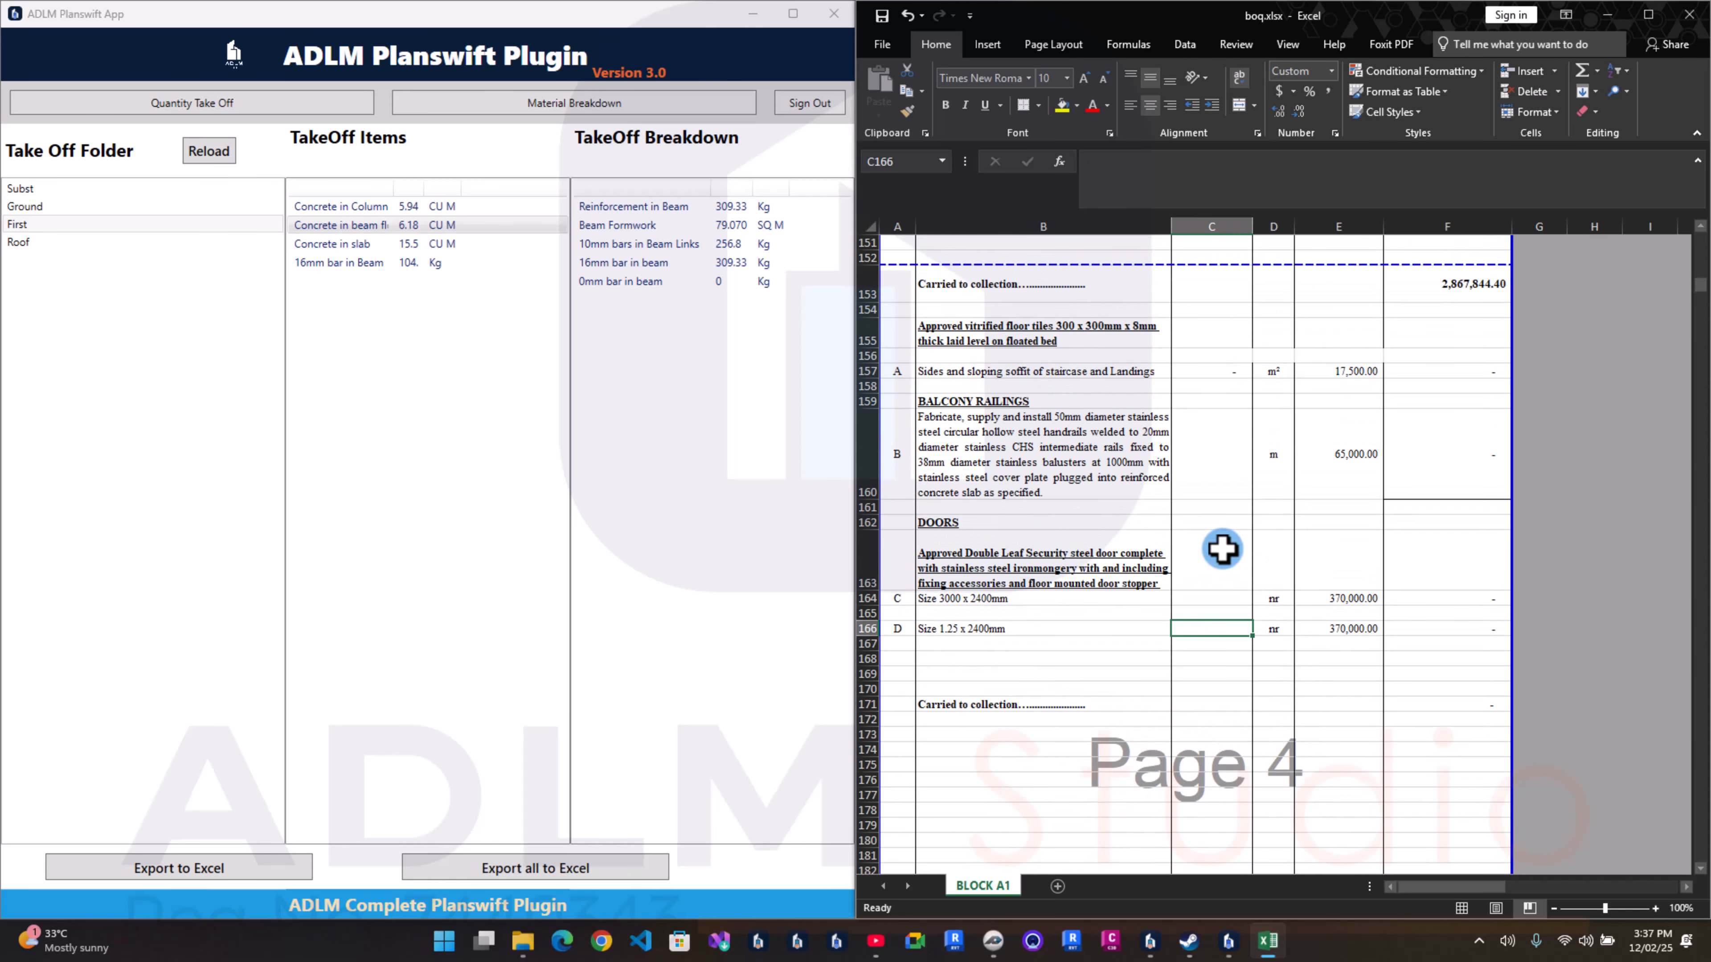
pyautogui.scroll(-6, 1220, 546)
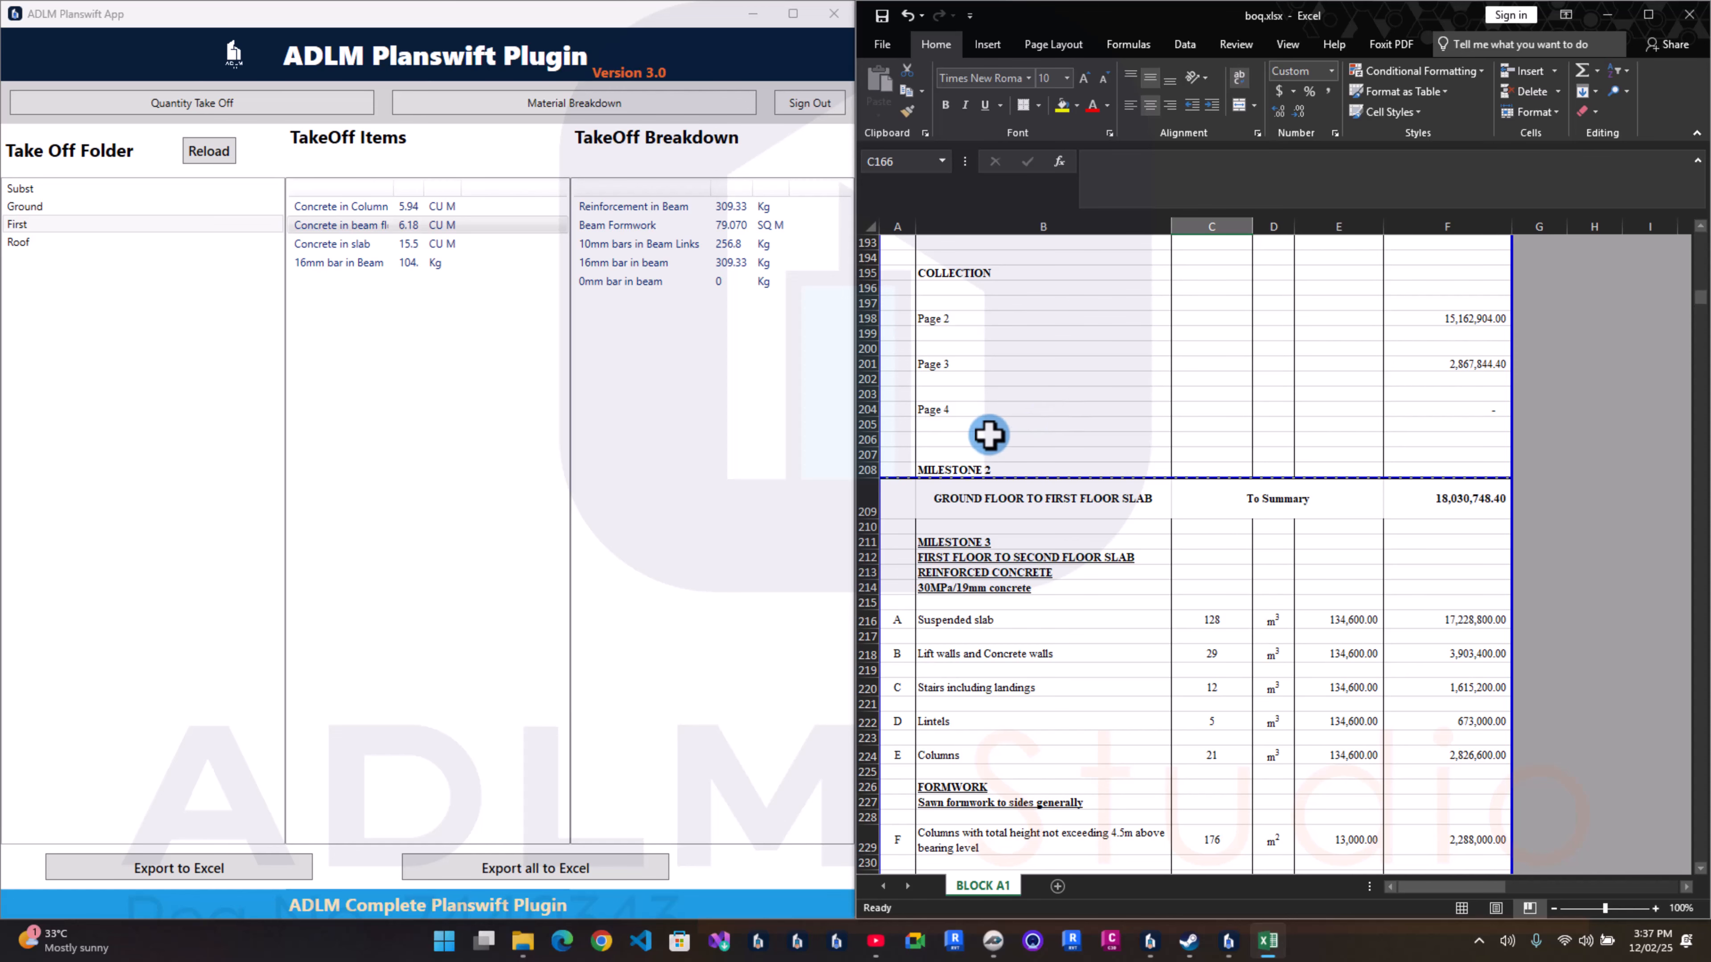
pyautogui.scroll(-3, 980, 441)
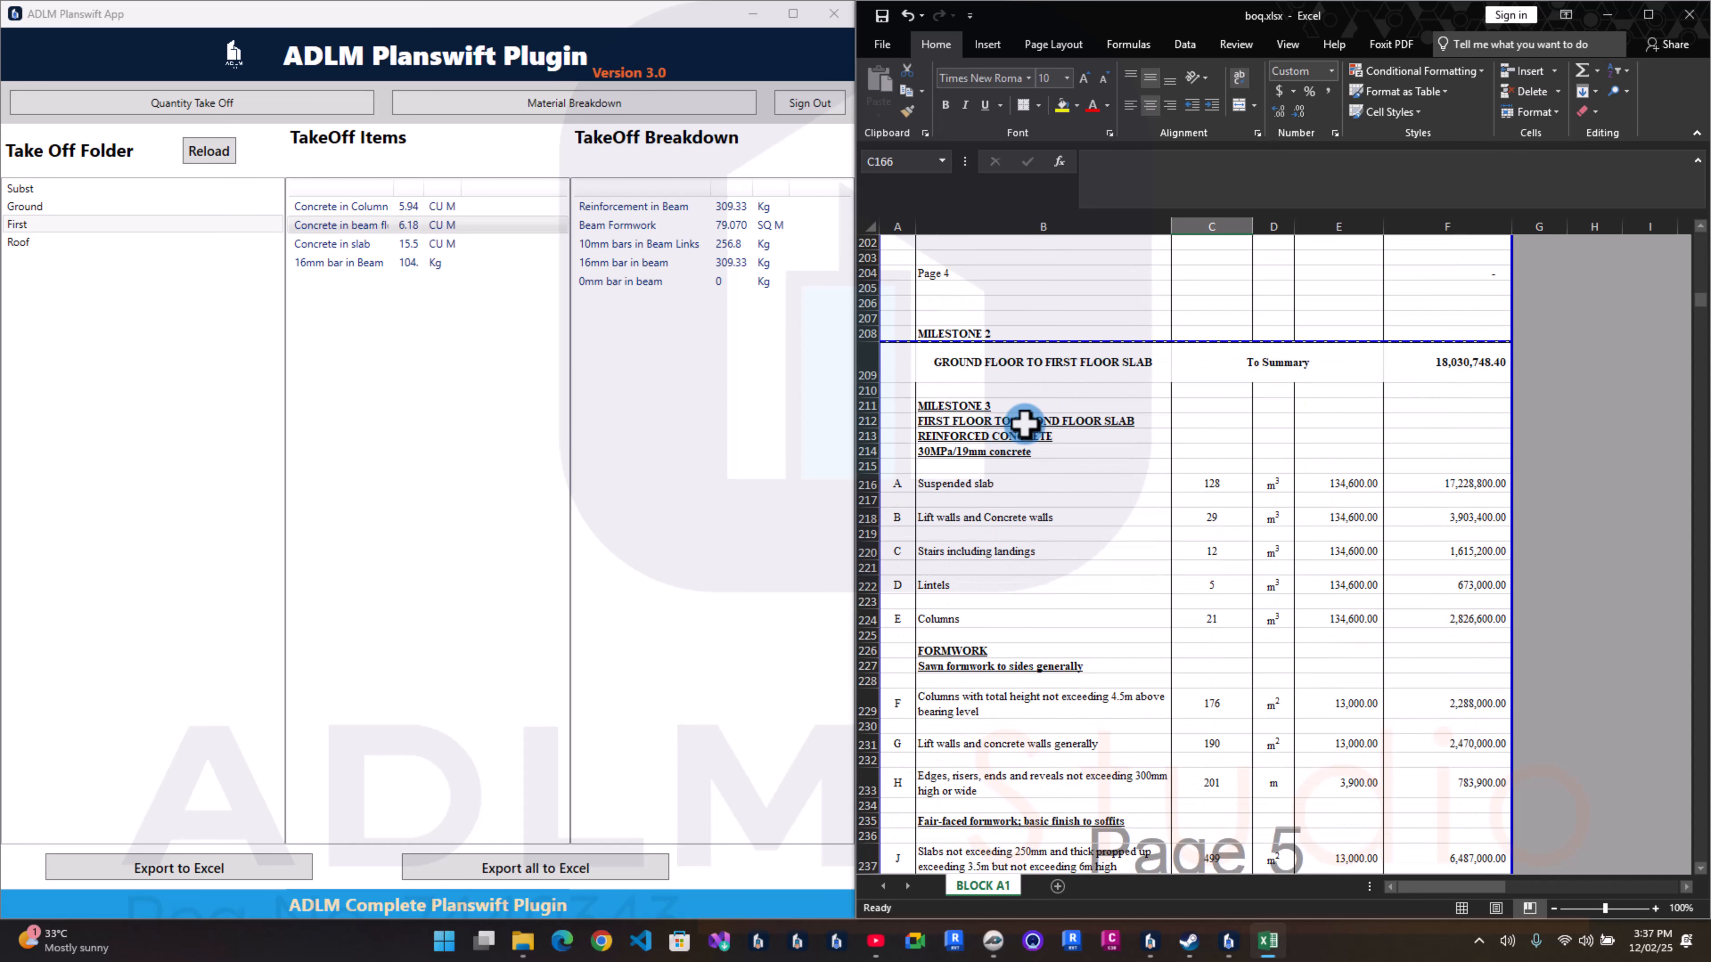
pyautogui.doubleClick(1024, 423)
pyautogui.doubleClick(1024, 423)
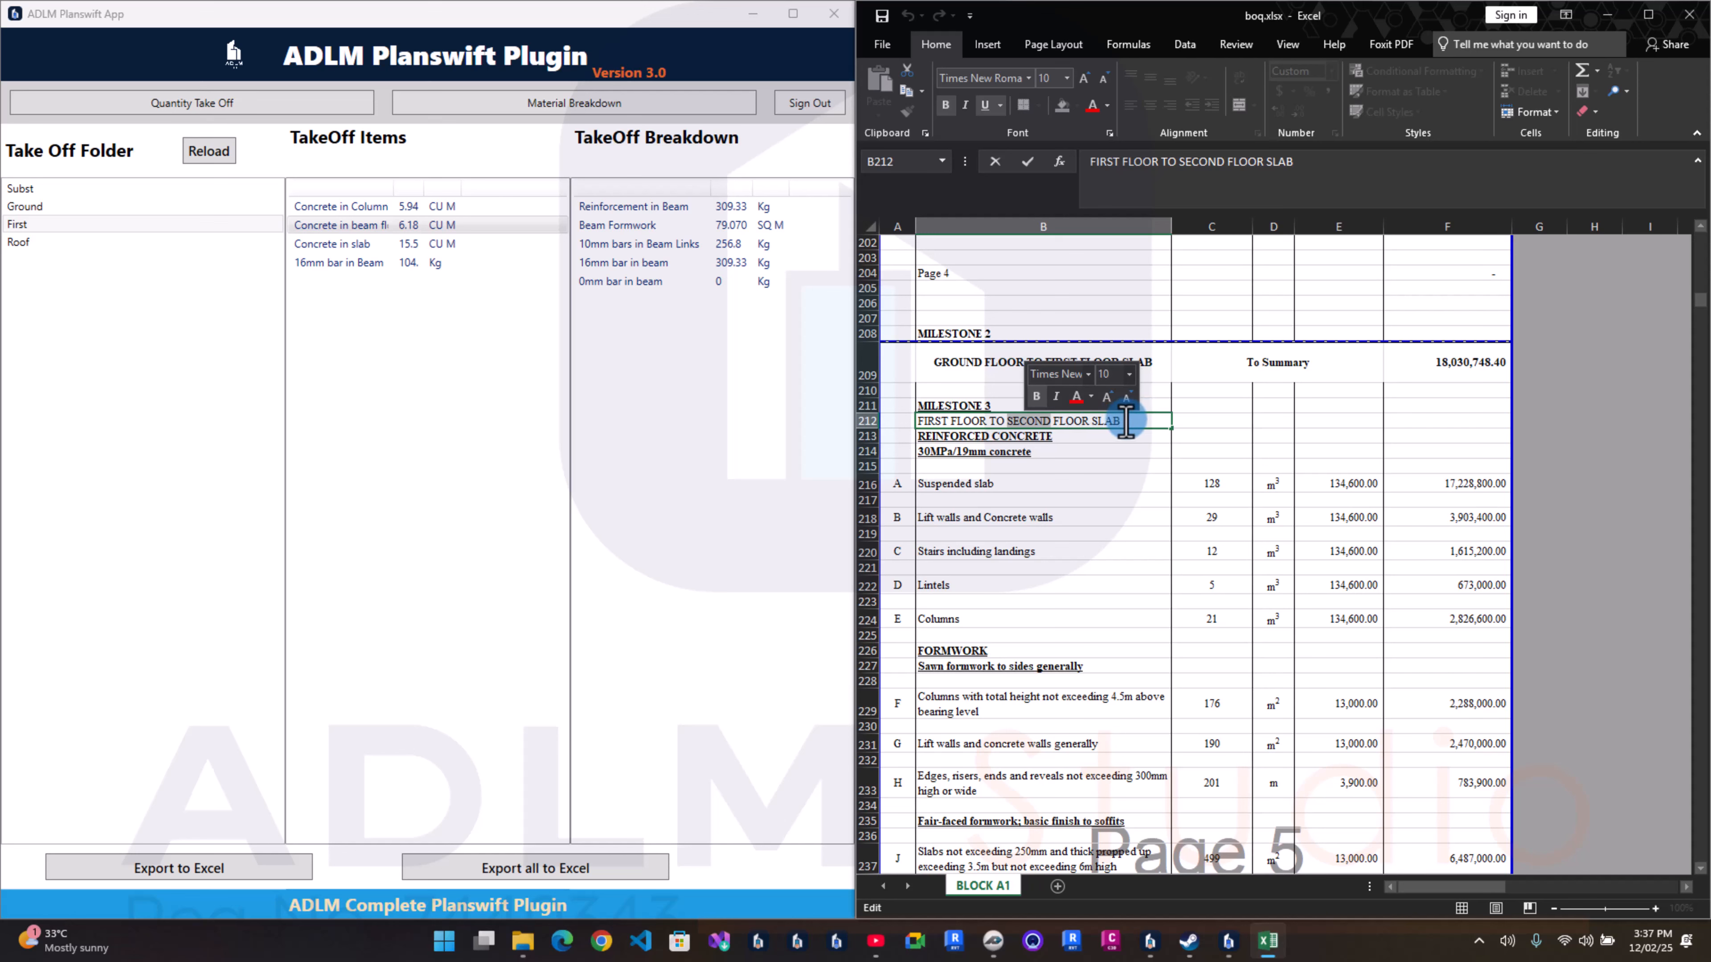
pyautogui.moveTo(1125, 421); pyautogui.dragTo(1004, 427)
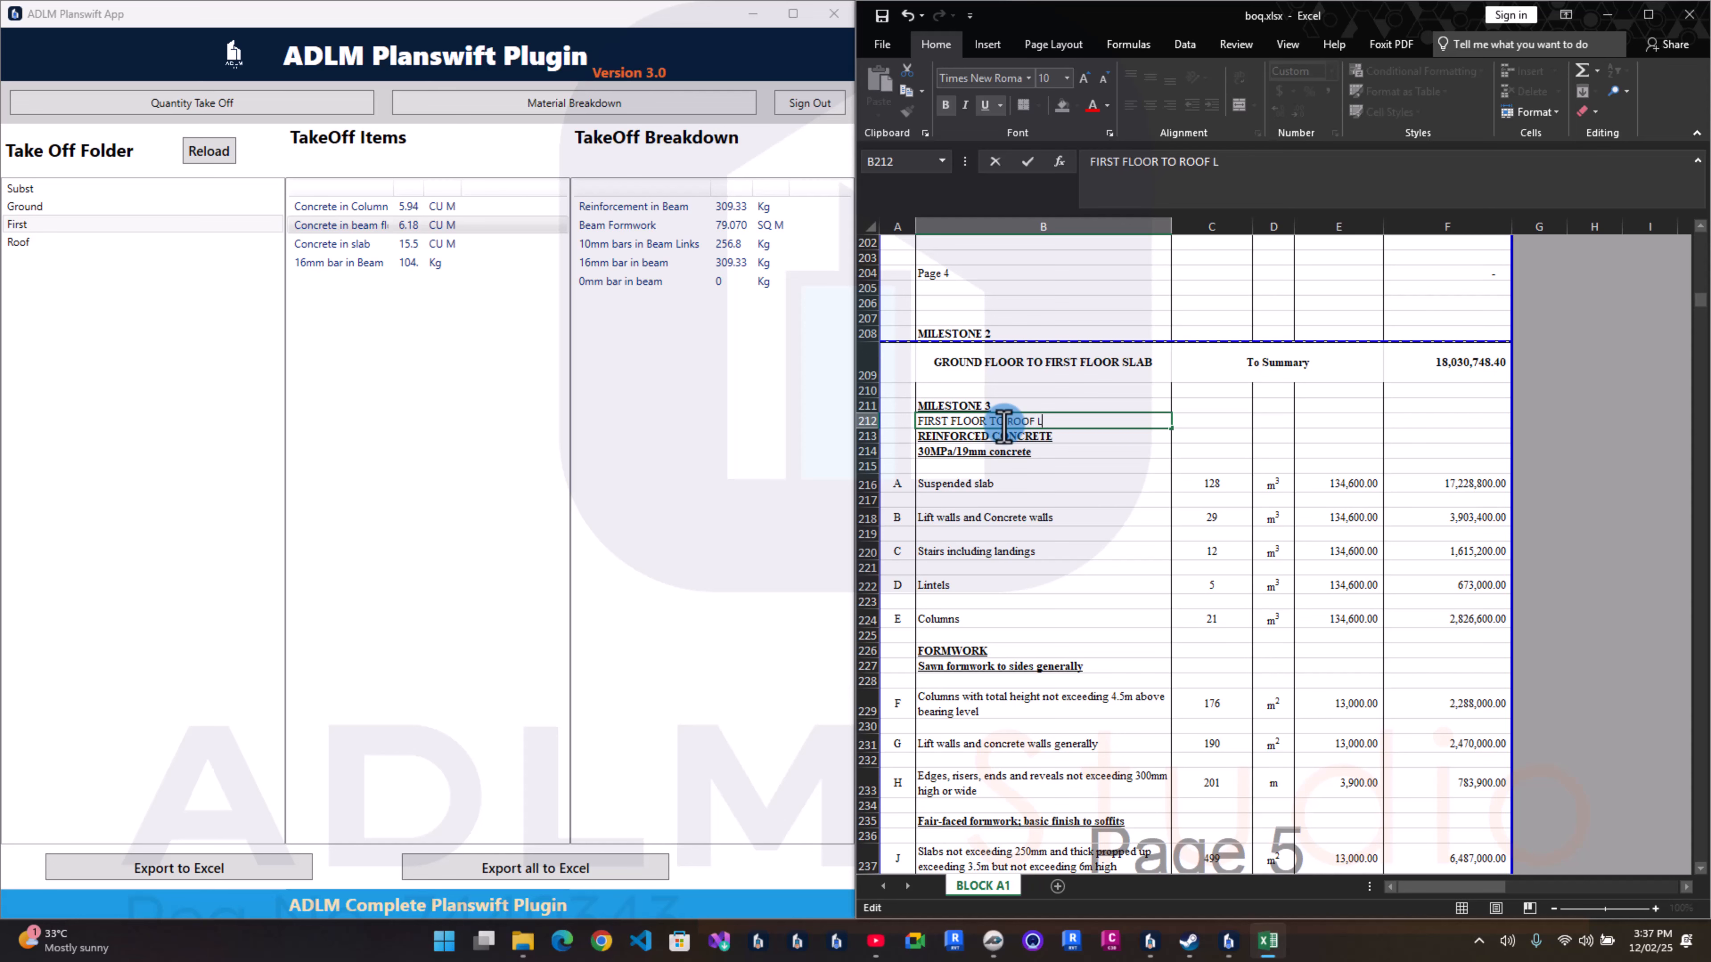
pyautogui.write('ROOF LEVEL')
pyautogui.press('Return')
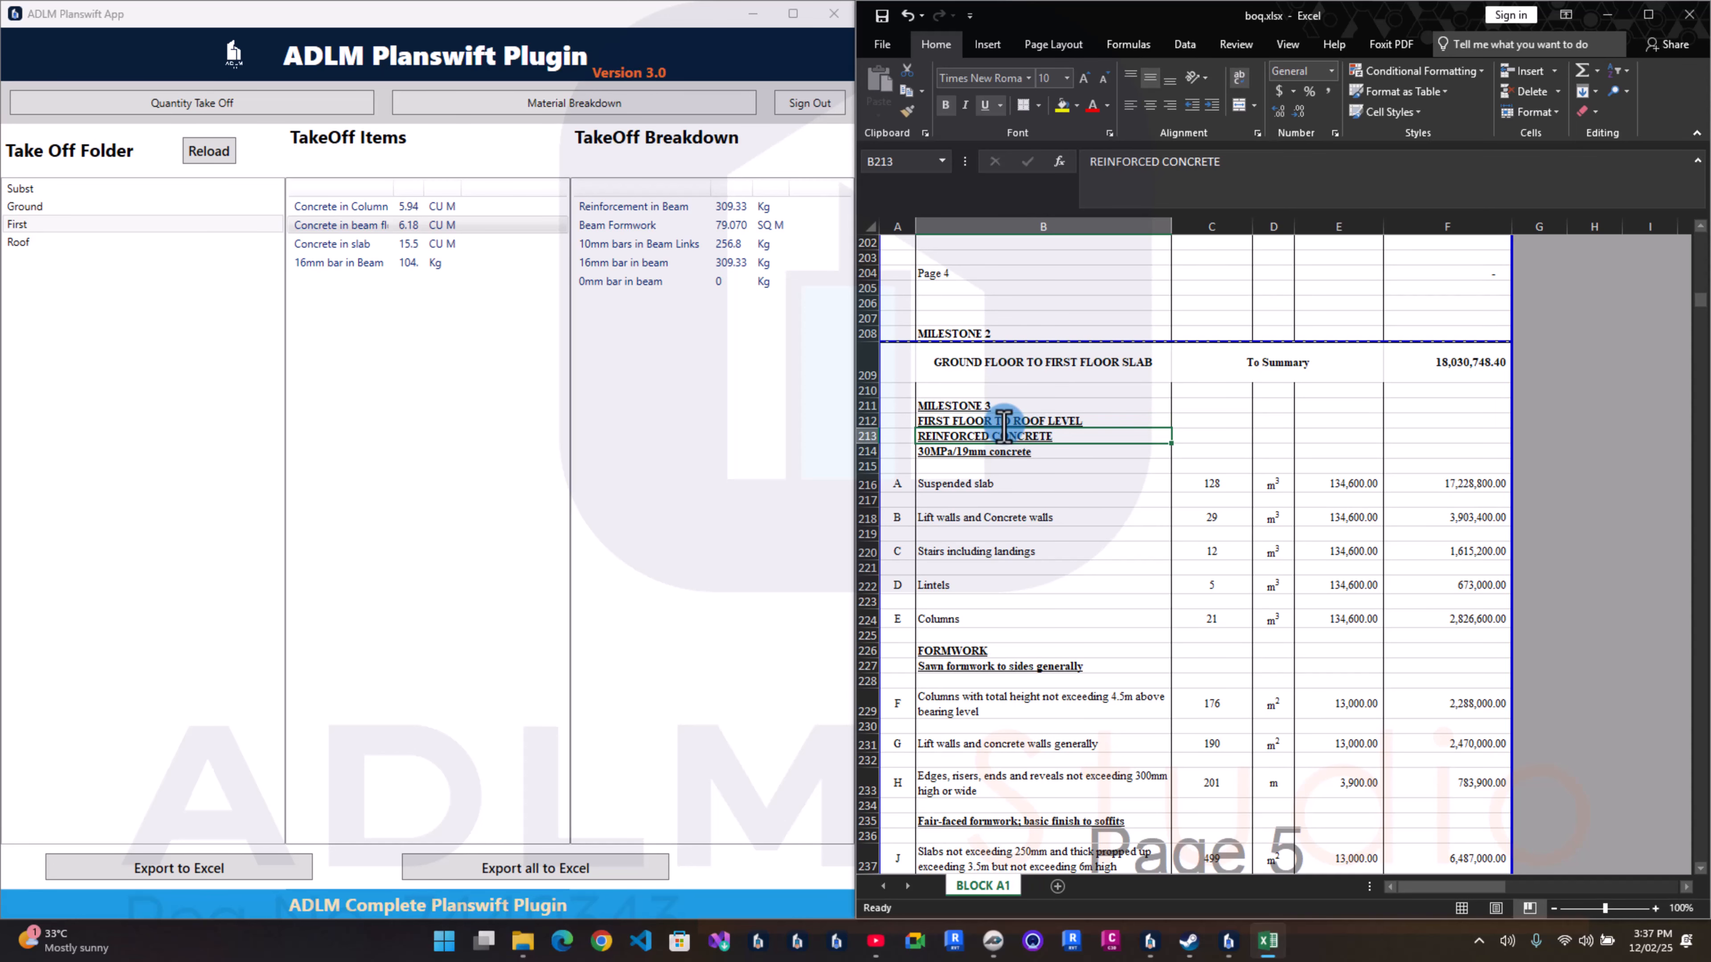
# Step: Rename the first two Milestone 3 concrete items in B216 and B218 as Roof Slab and Roof beam
pyautogui.scroll(-3, 1044, 512)
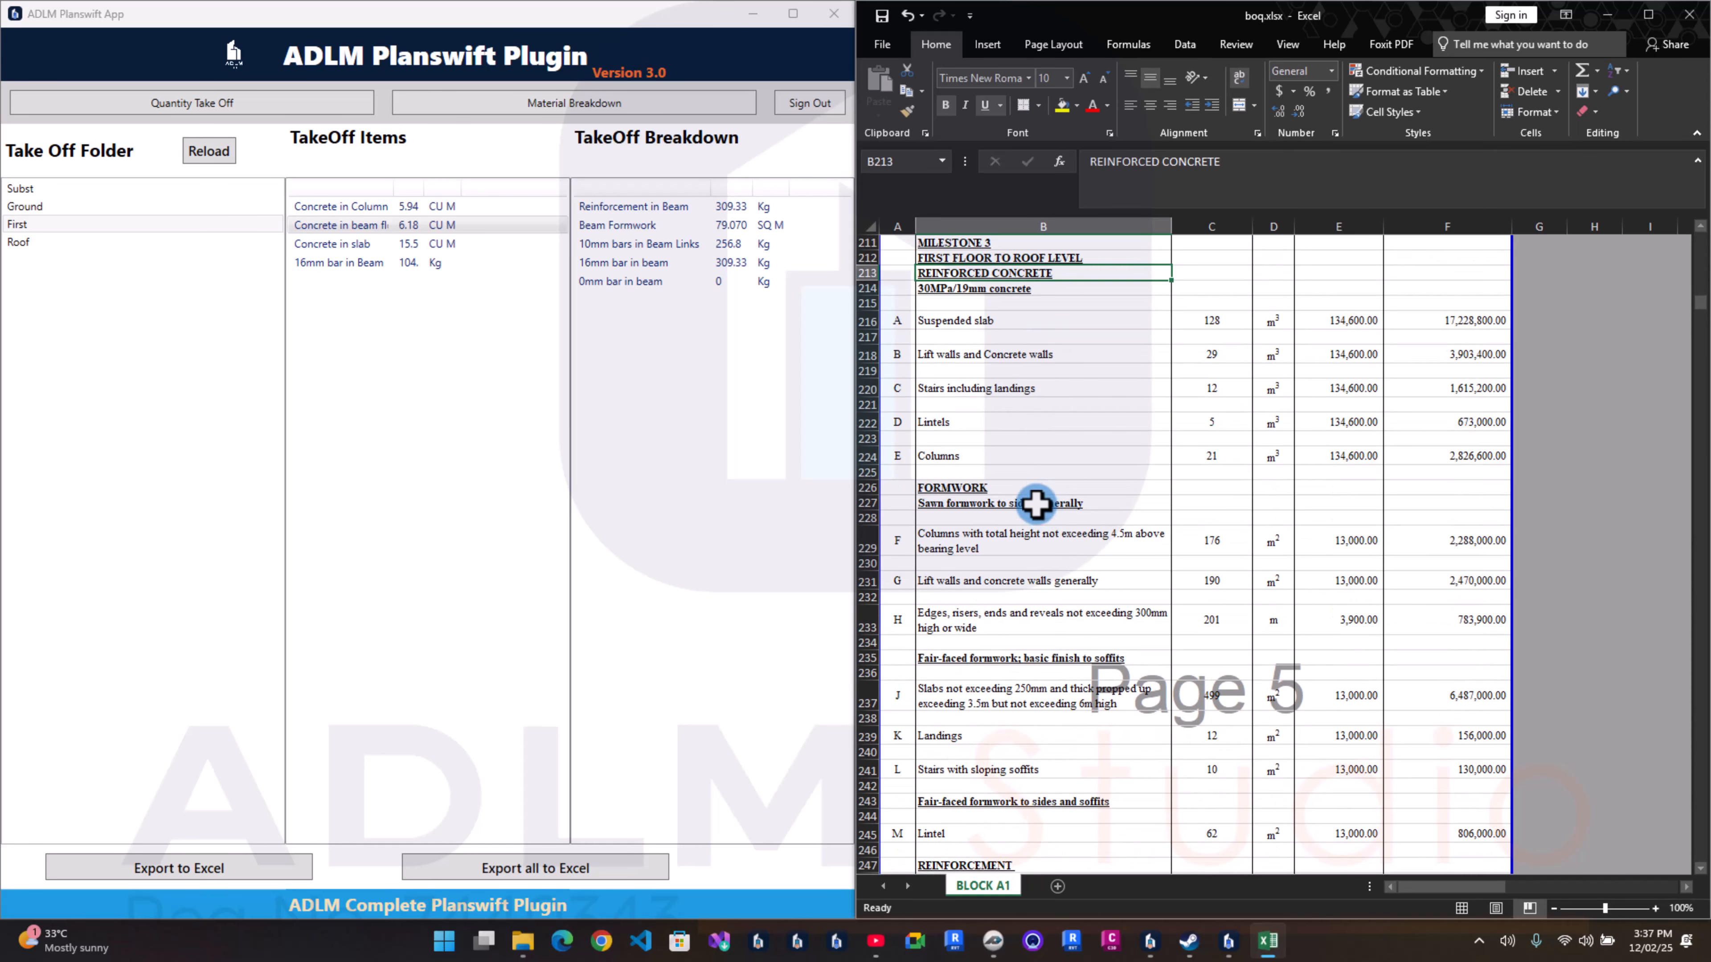
pyautogui.scroll(-20, 1037, 484)
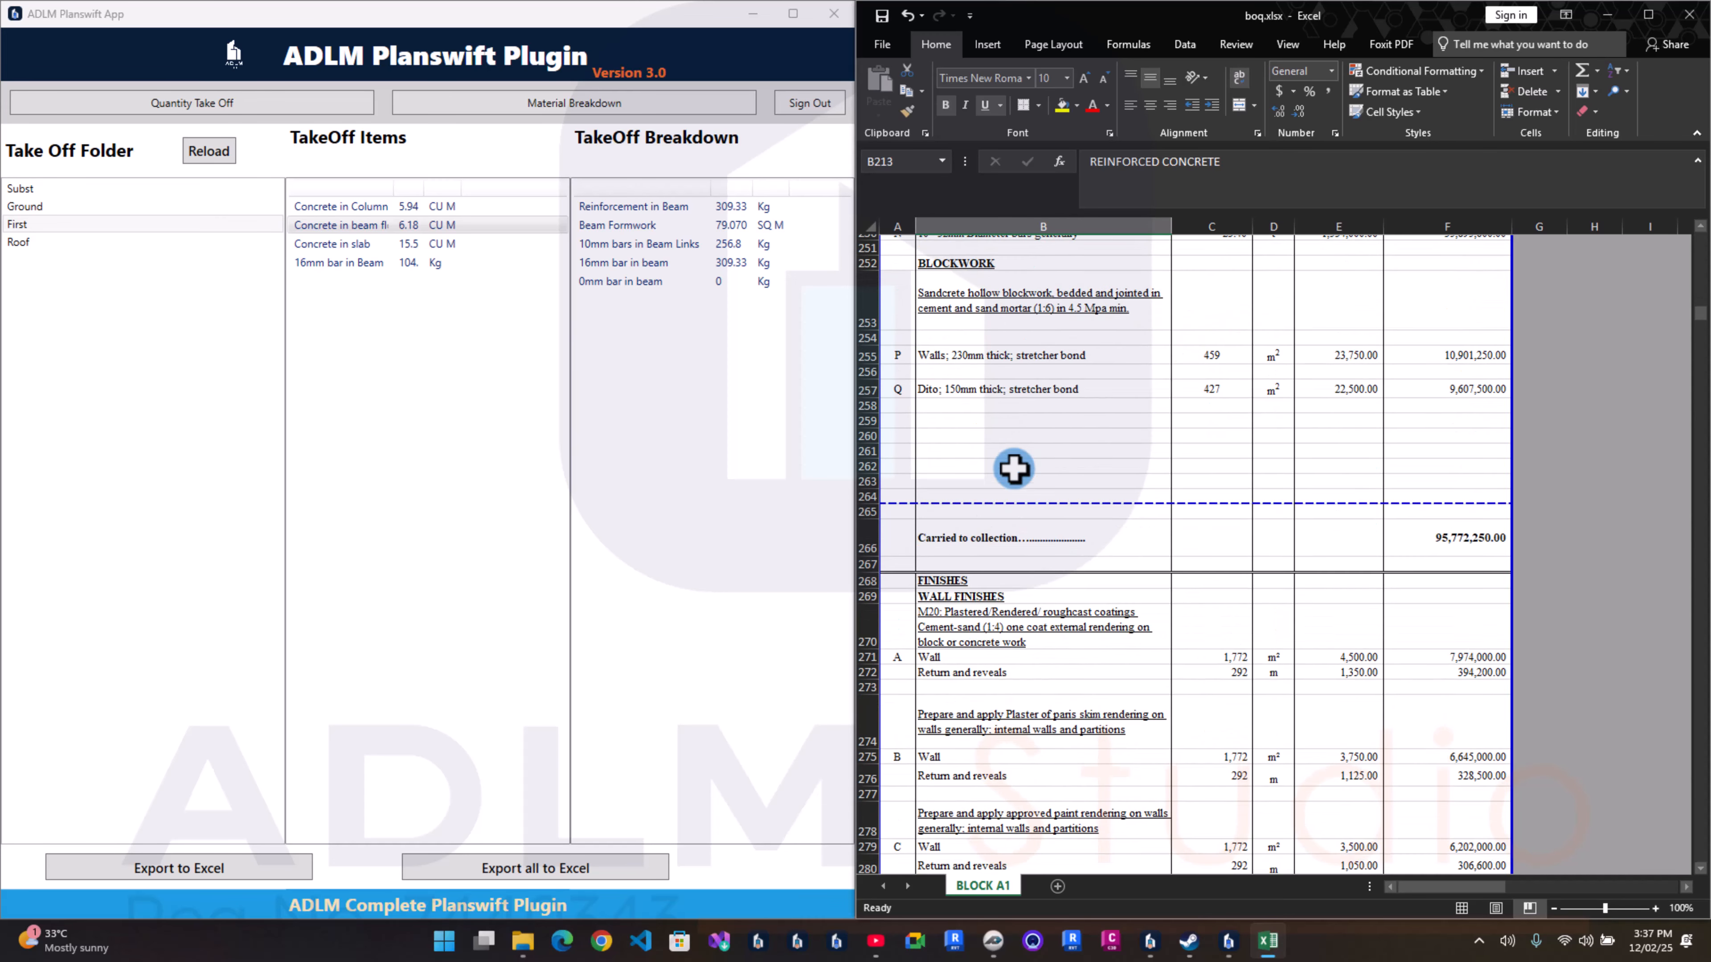
pyautogui.scroll(-20, 1015, 470)
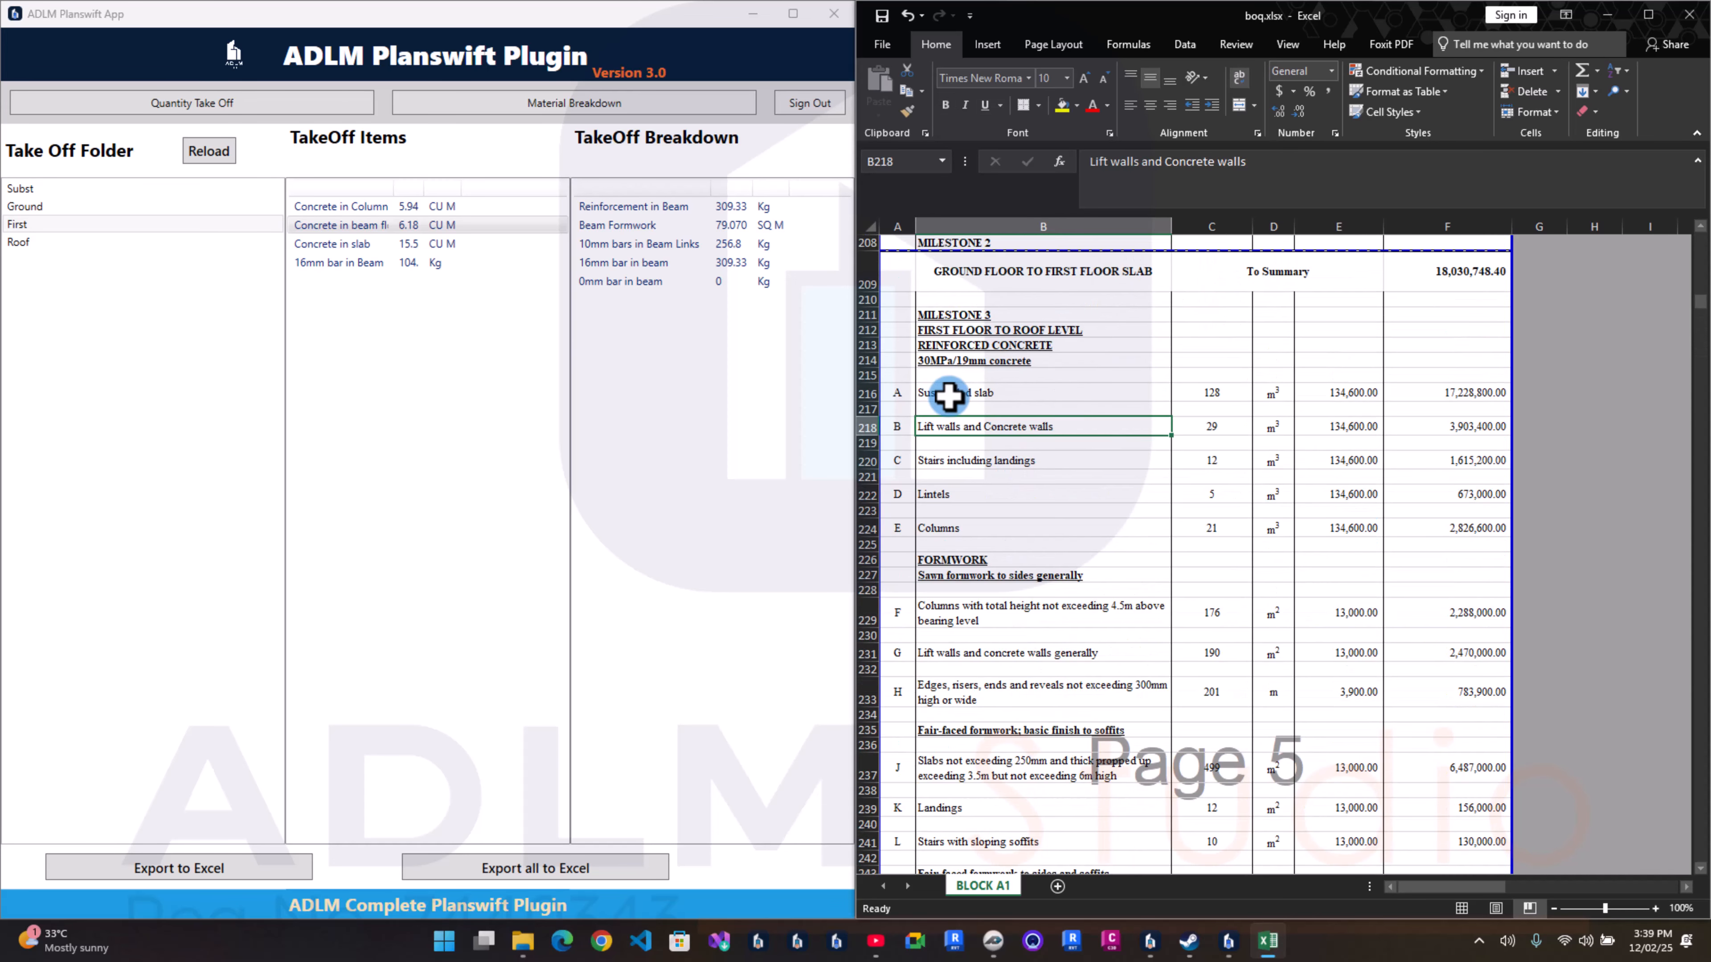
pyautogui.click(948, 396)
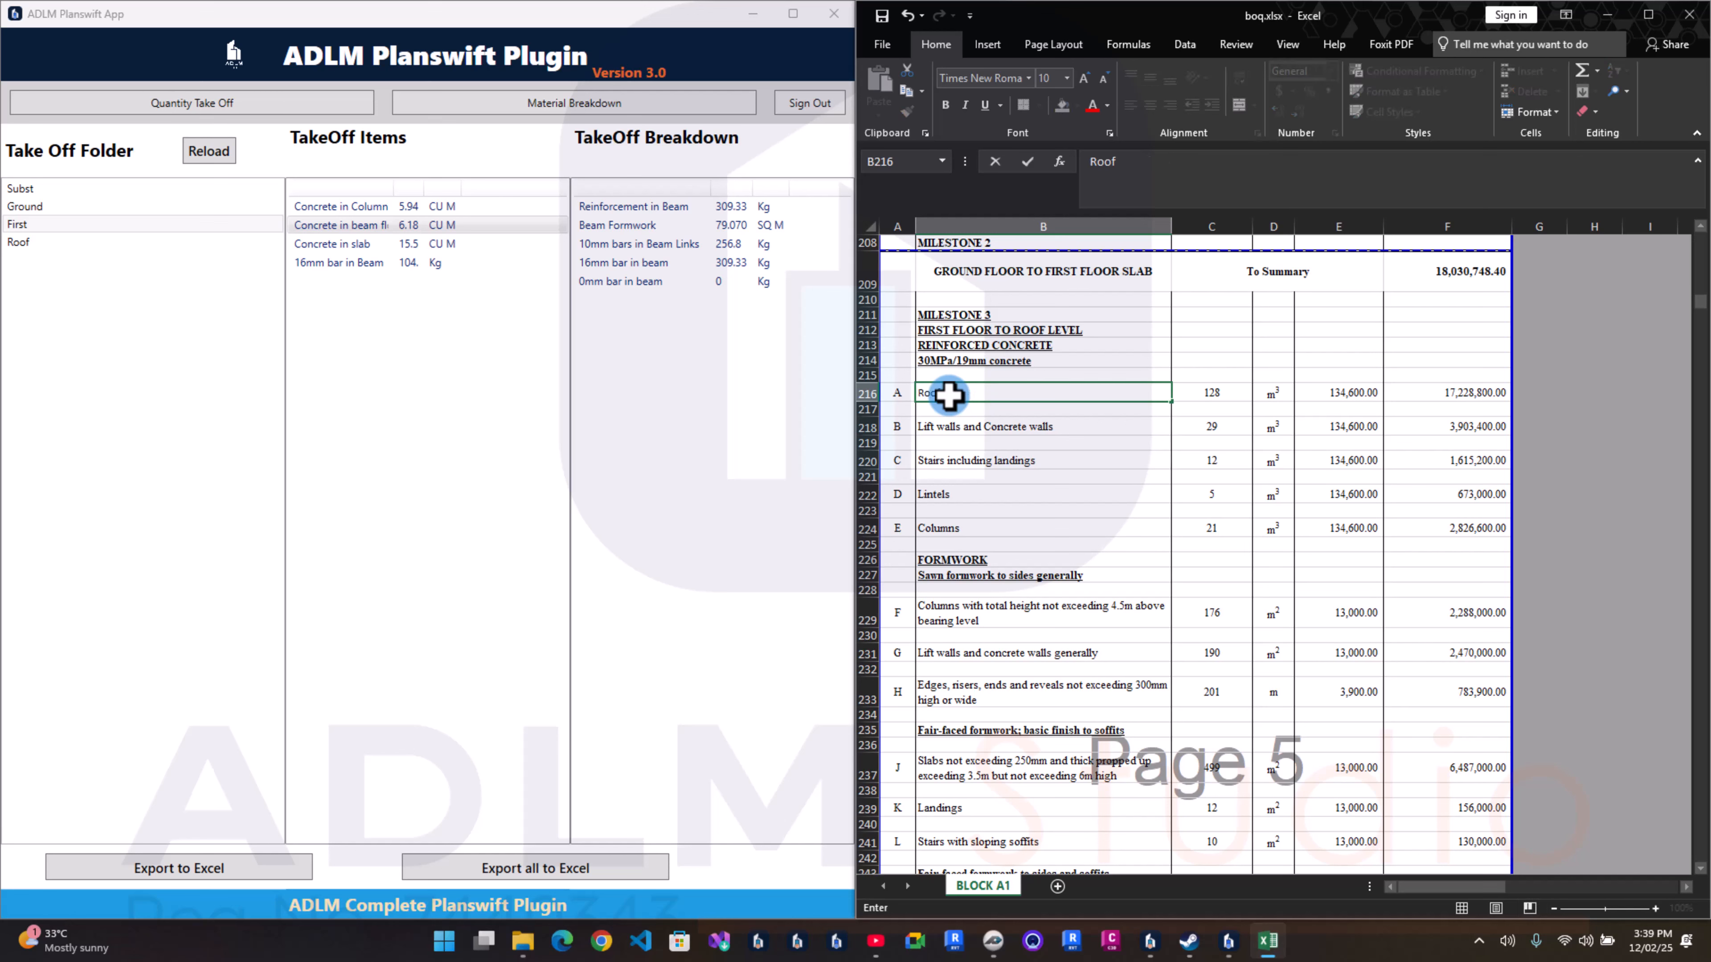
pyautogui.press('Return')
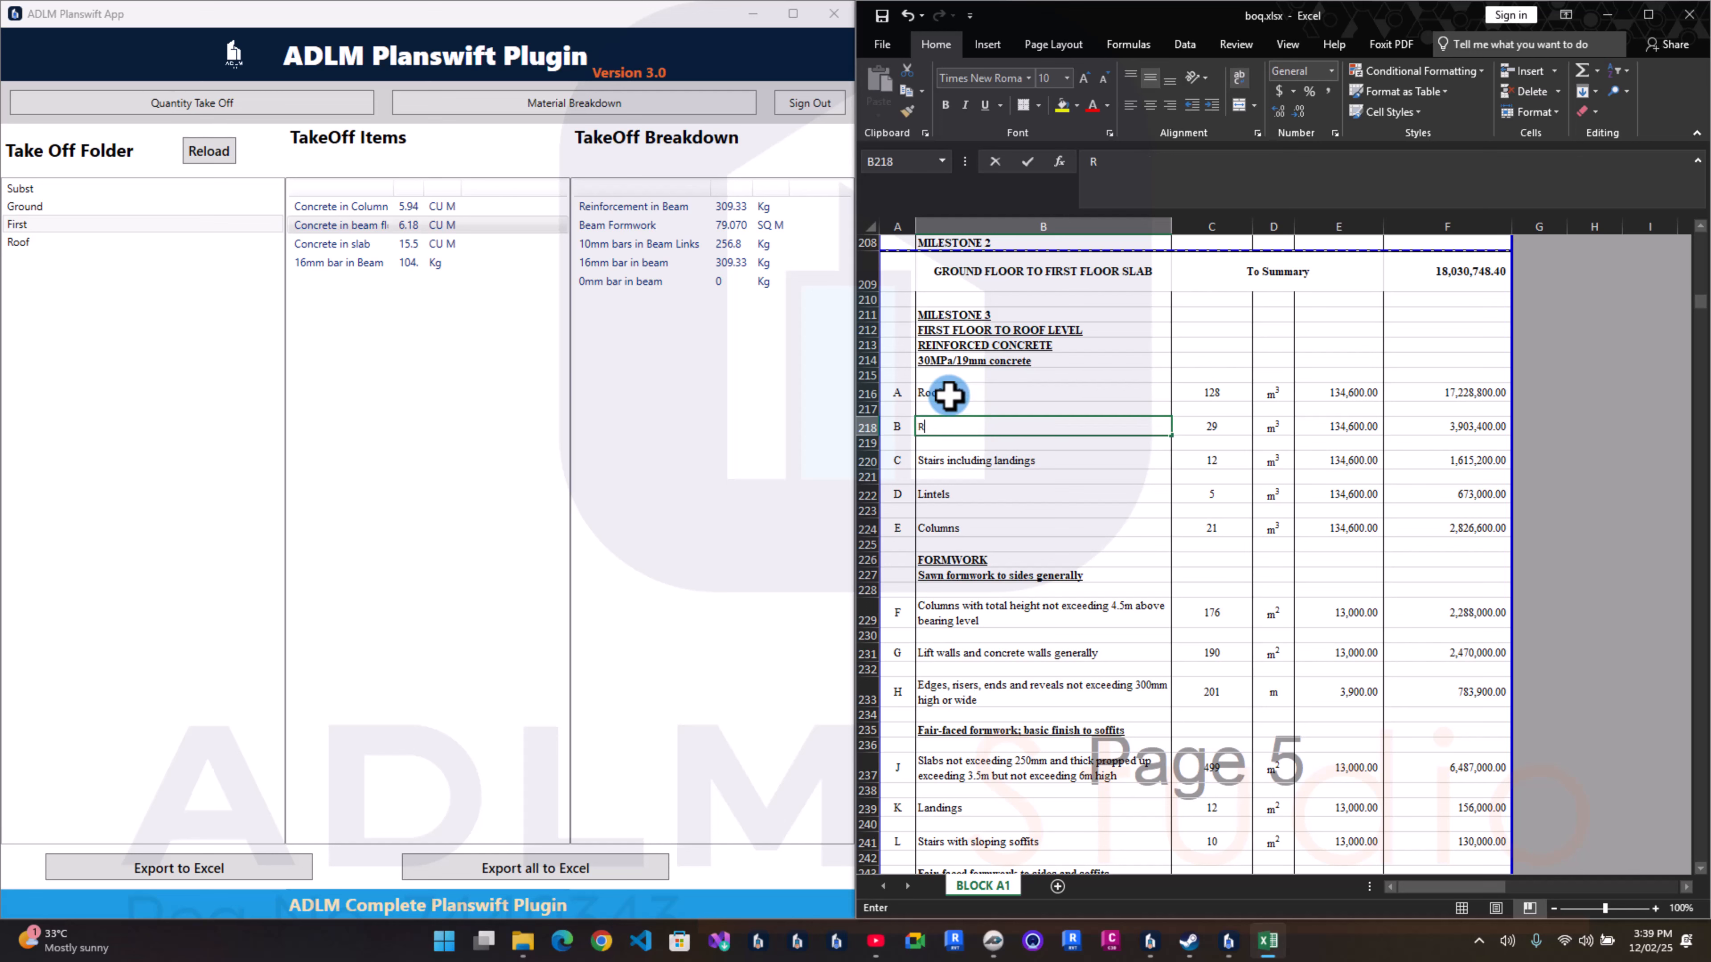
pyautogui.write('Roof beam')
pyautogui.press('Return')
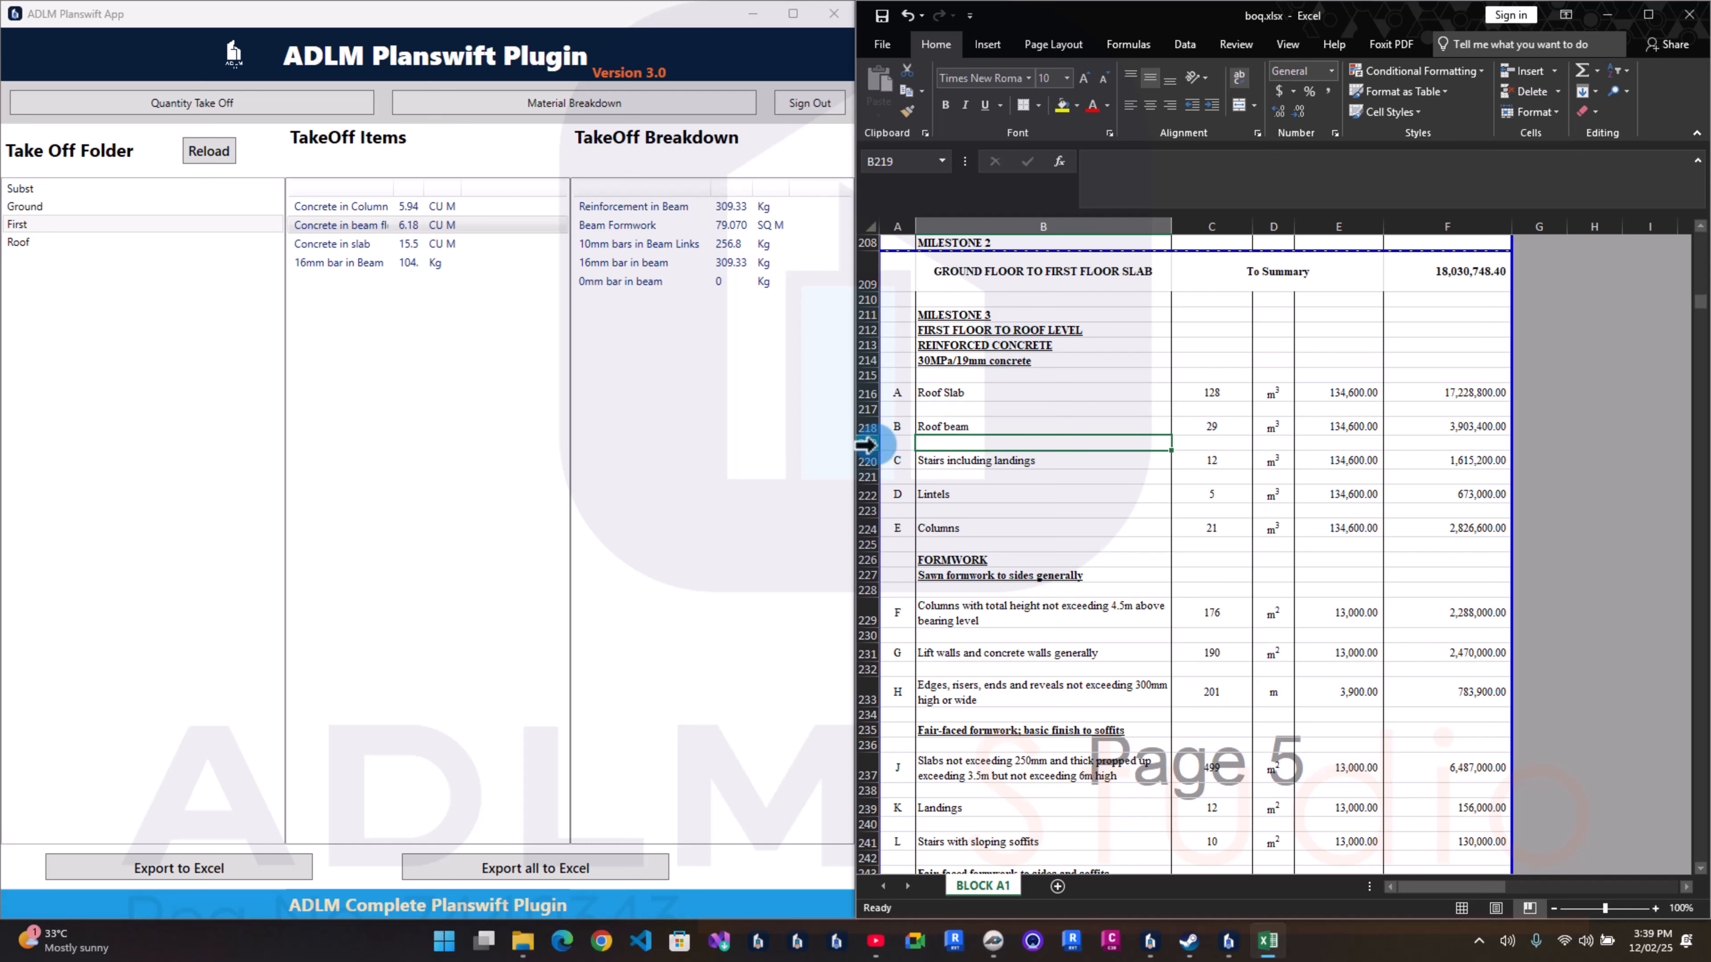
# Step: Delete rows 219 and 220 holding the Milestone 3 stairs including landings concrete item
pyautogui.moveTo(874, 445); pyautogui.dragTo(869, 456)
pyautogui.rightClick(869, 457)
pyautogui.click(917, 599)
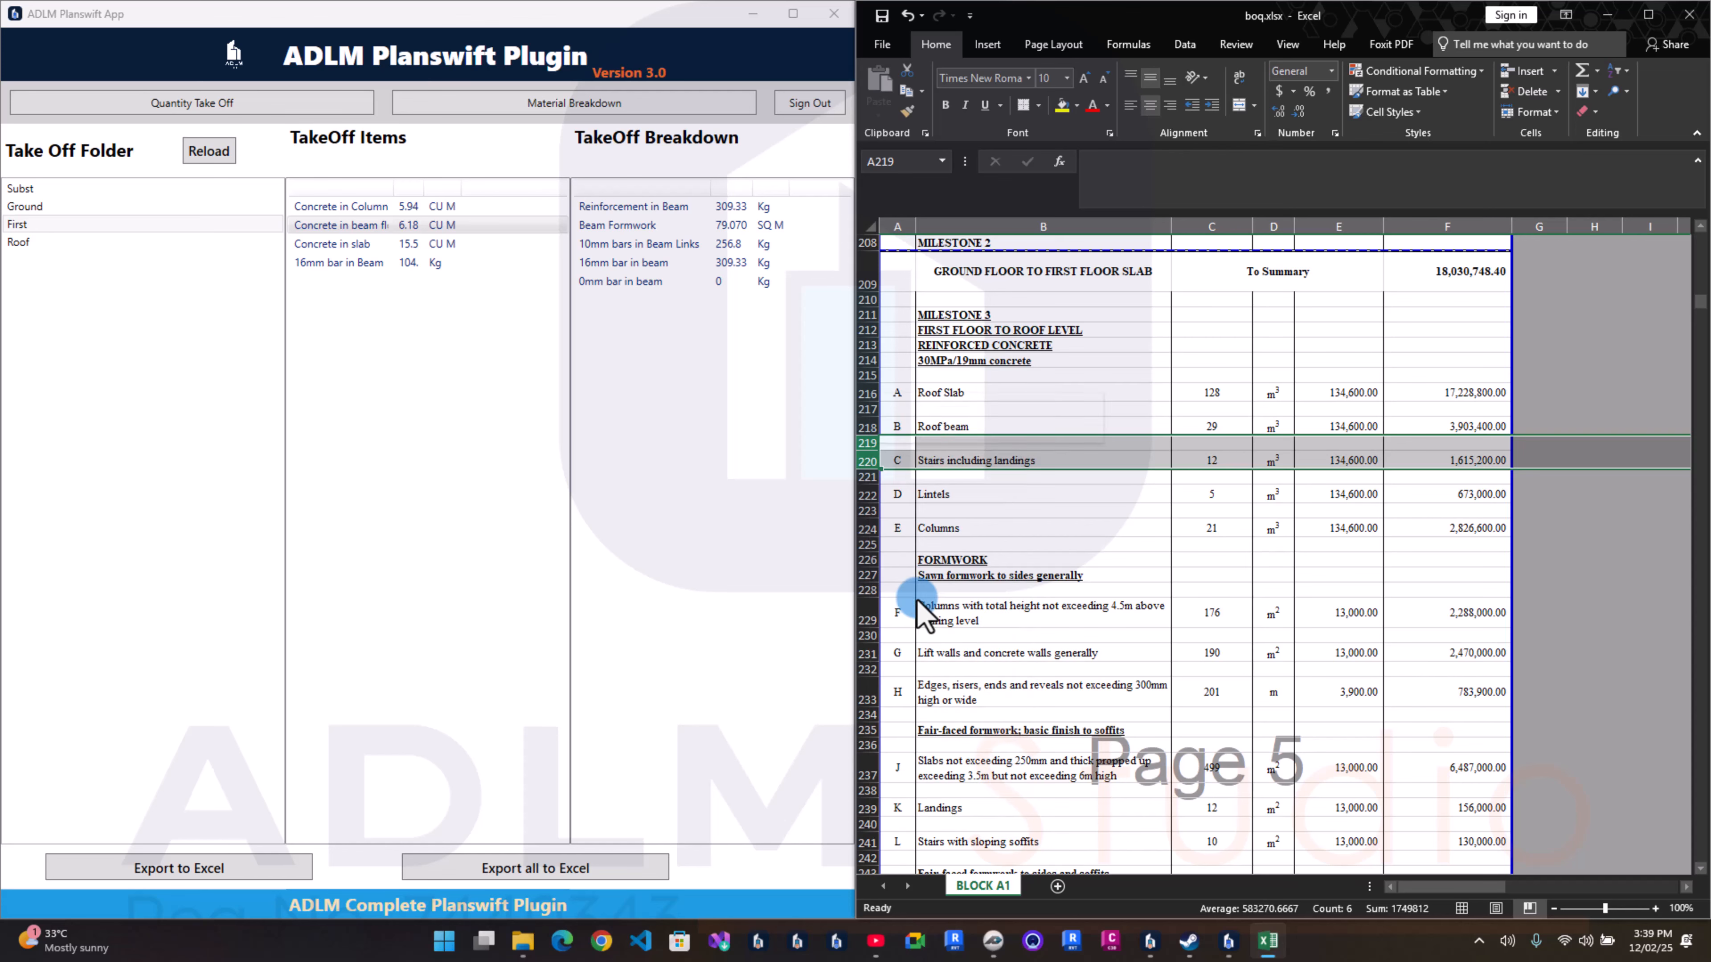
# Step: Repair the lintel concrete rate in E220 by linking it to the roof beam rate with =E218
pyautogui.click(1314, 461)
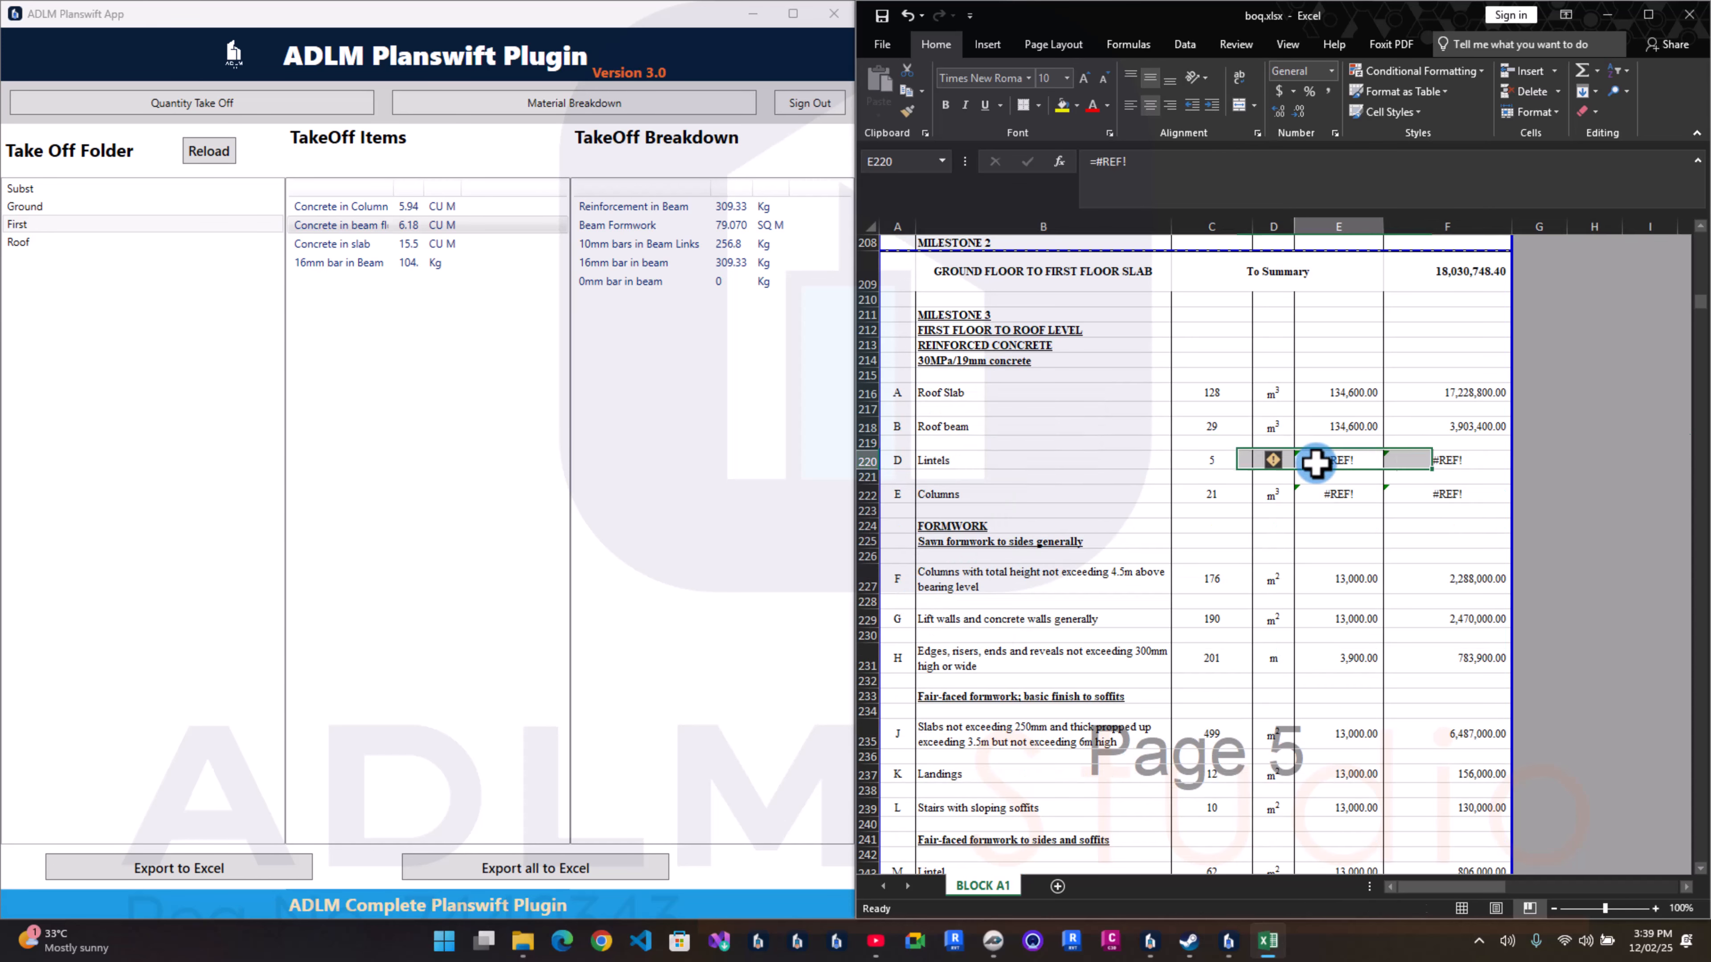
pyautogui.write('=')
pyautogui.click(1318, 426)
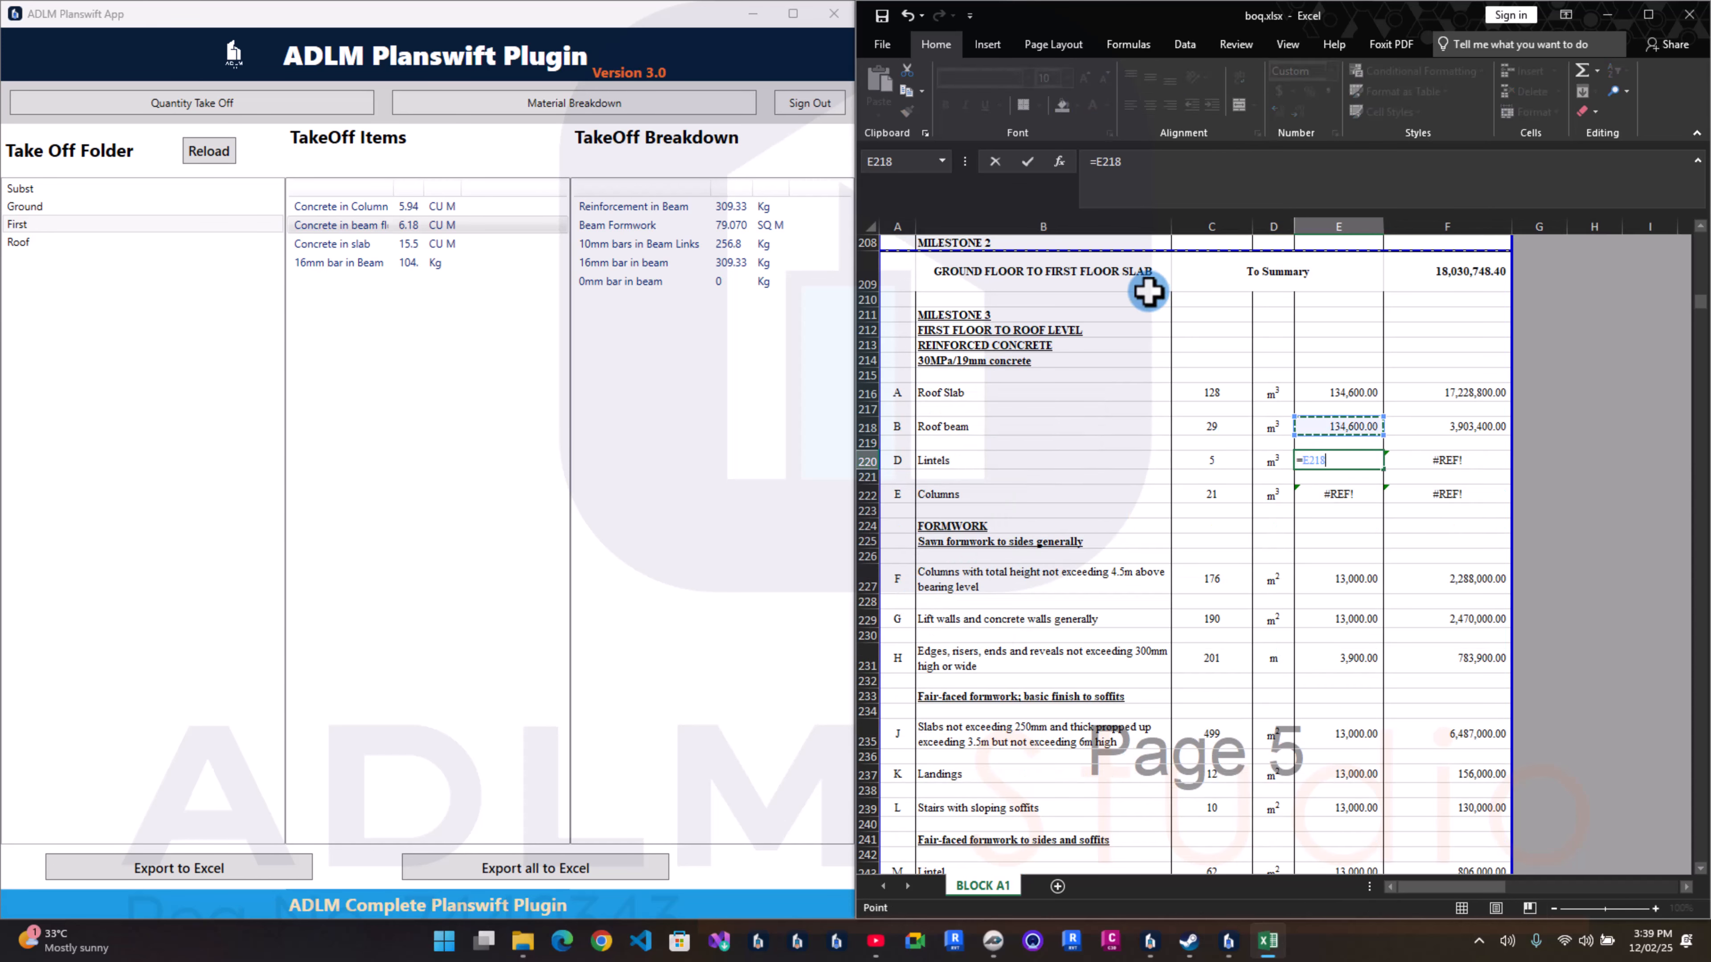
pyautogui.press('Return')
# Step: Open the Roof take-off folder and set the roof slab concrete quantity in C216 to 5
pyautogui.click(30, 241)
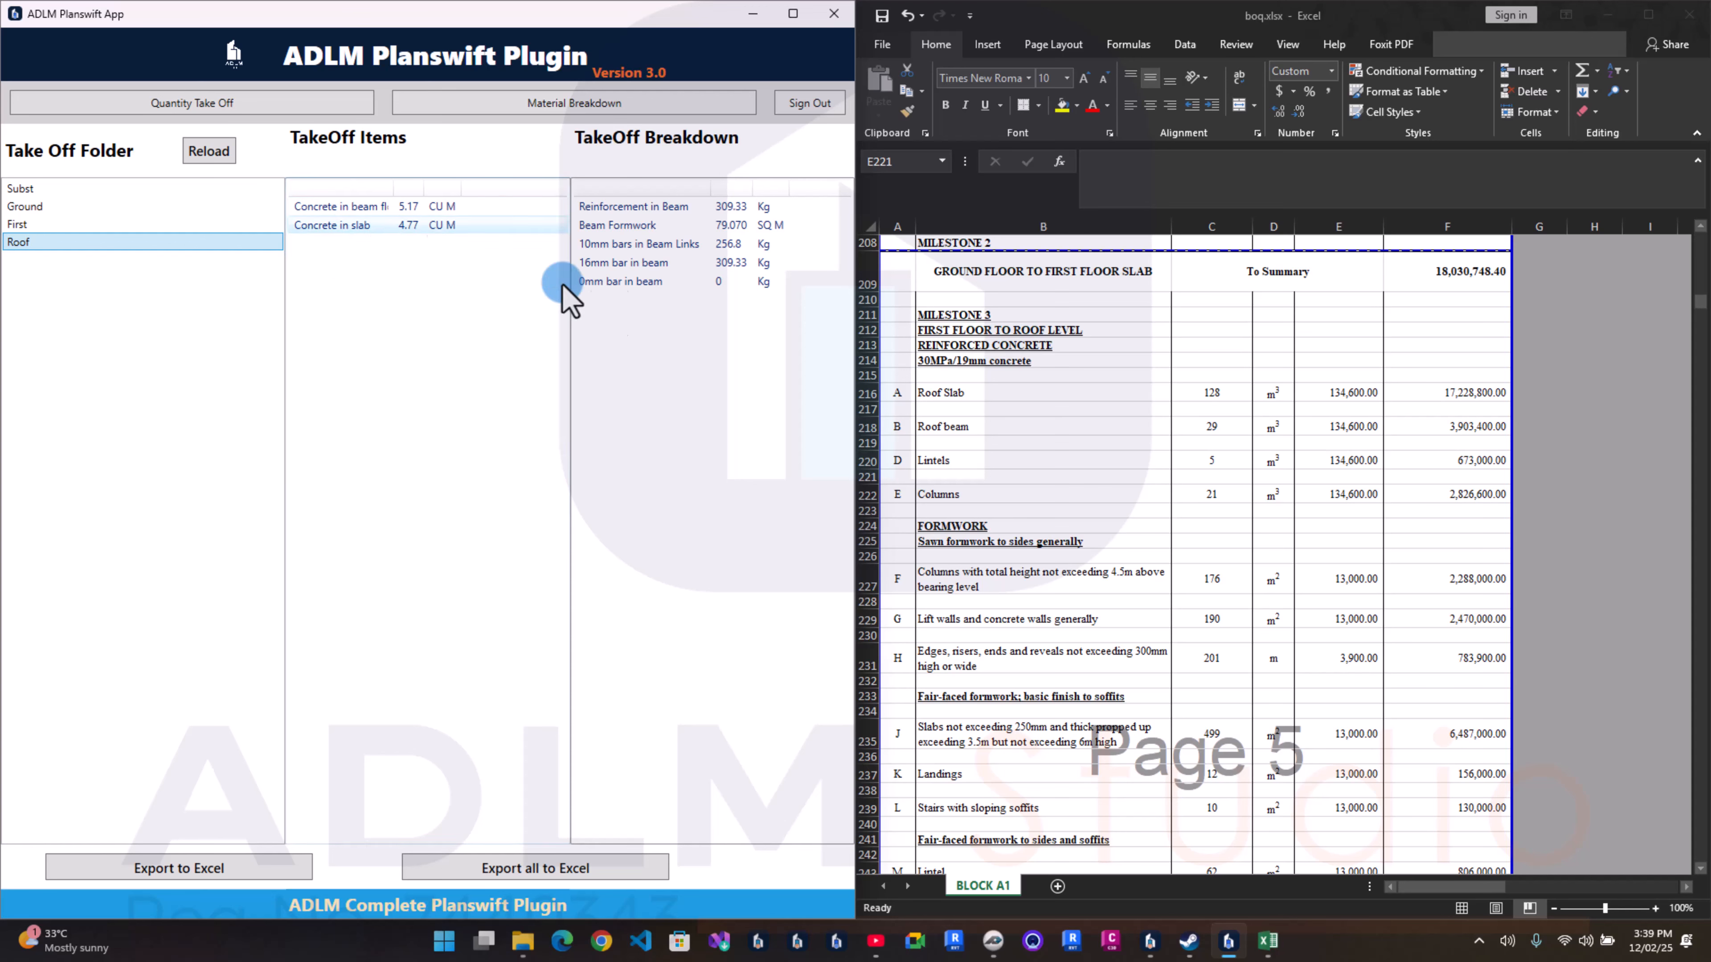
pyautogui.click(1221, 480)
pyautogui.click(1220, 394)
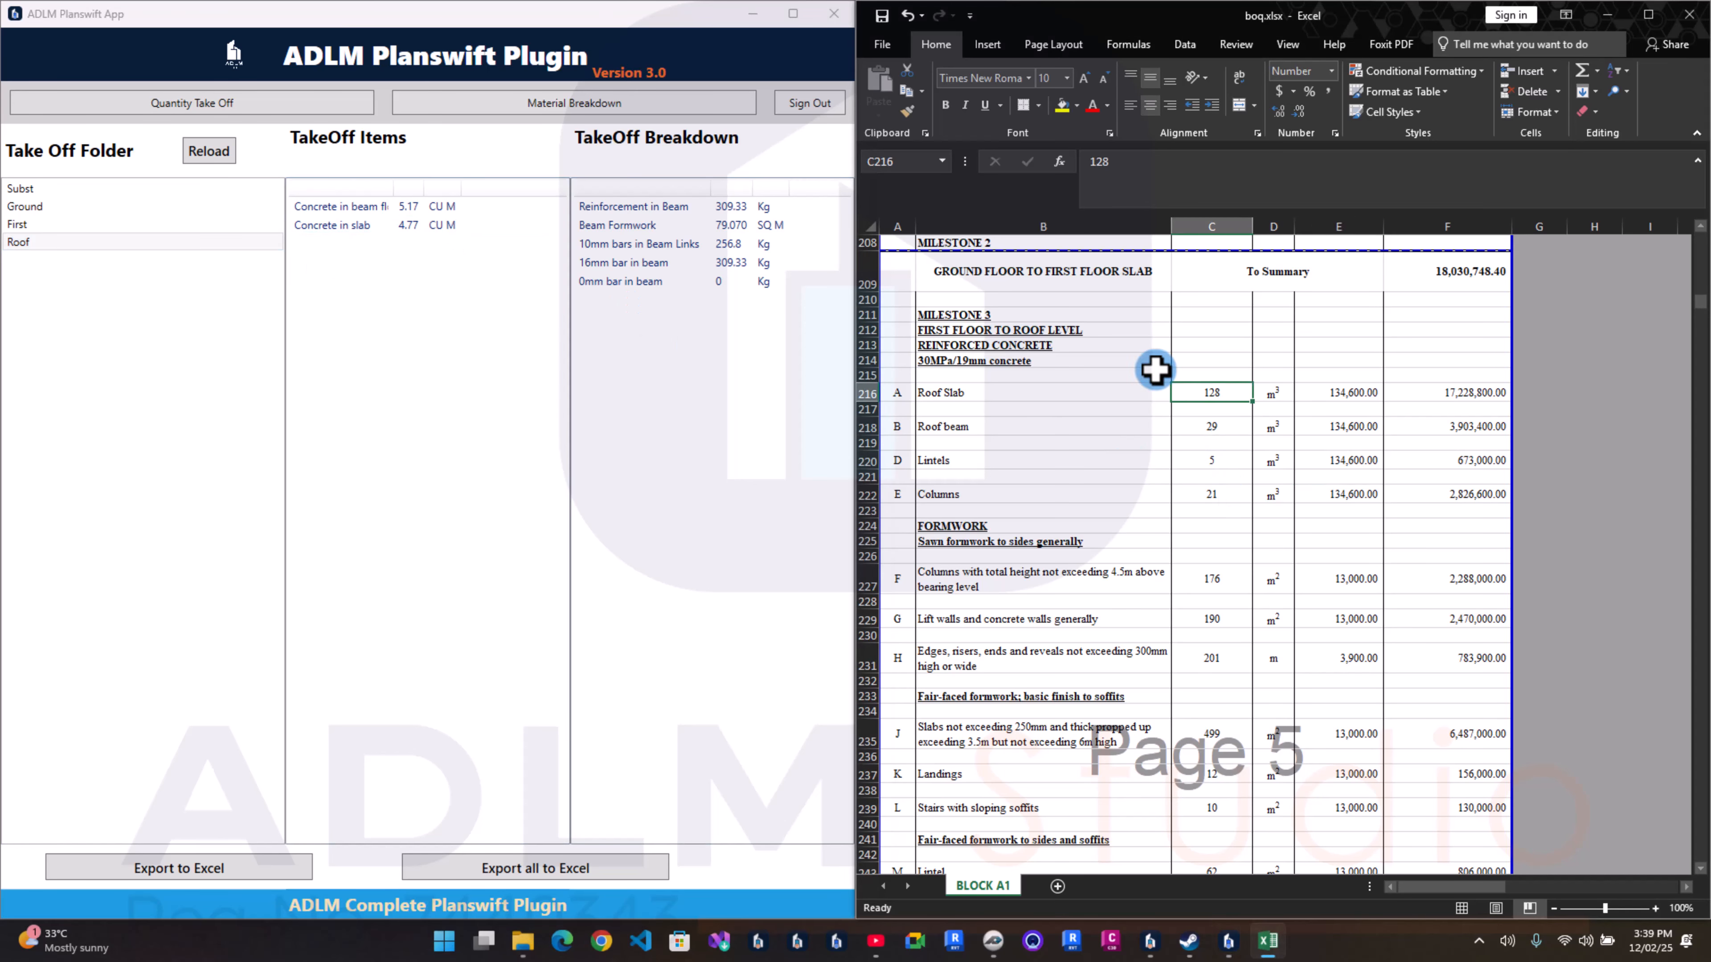
pyautogui.write('5')
pyautogui.press('Return')
pyautogui.press('Return')
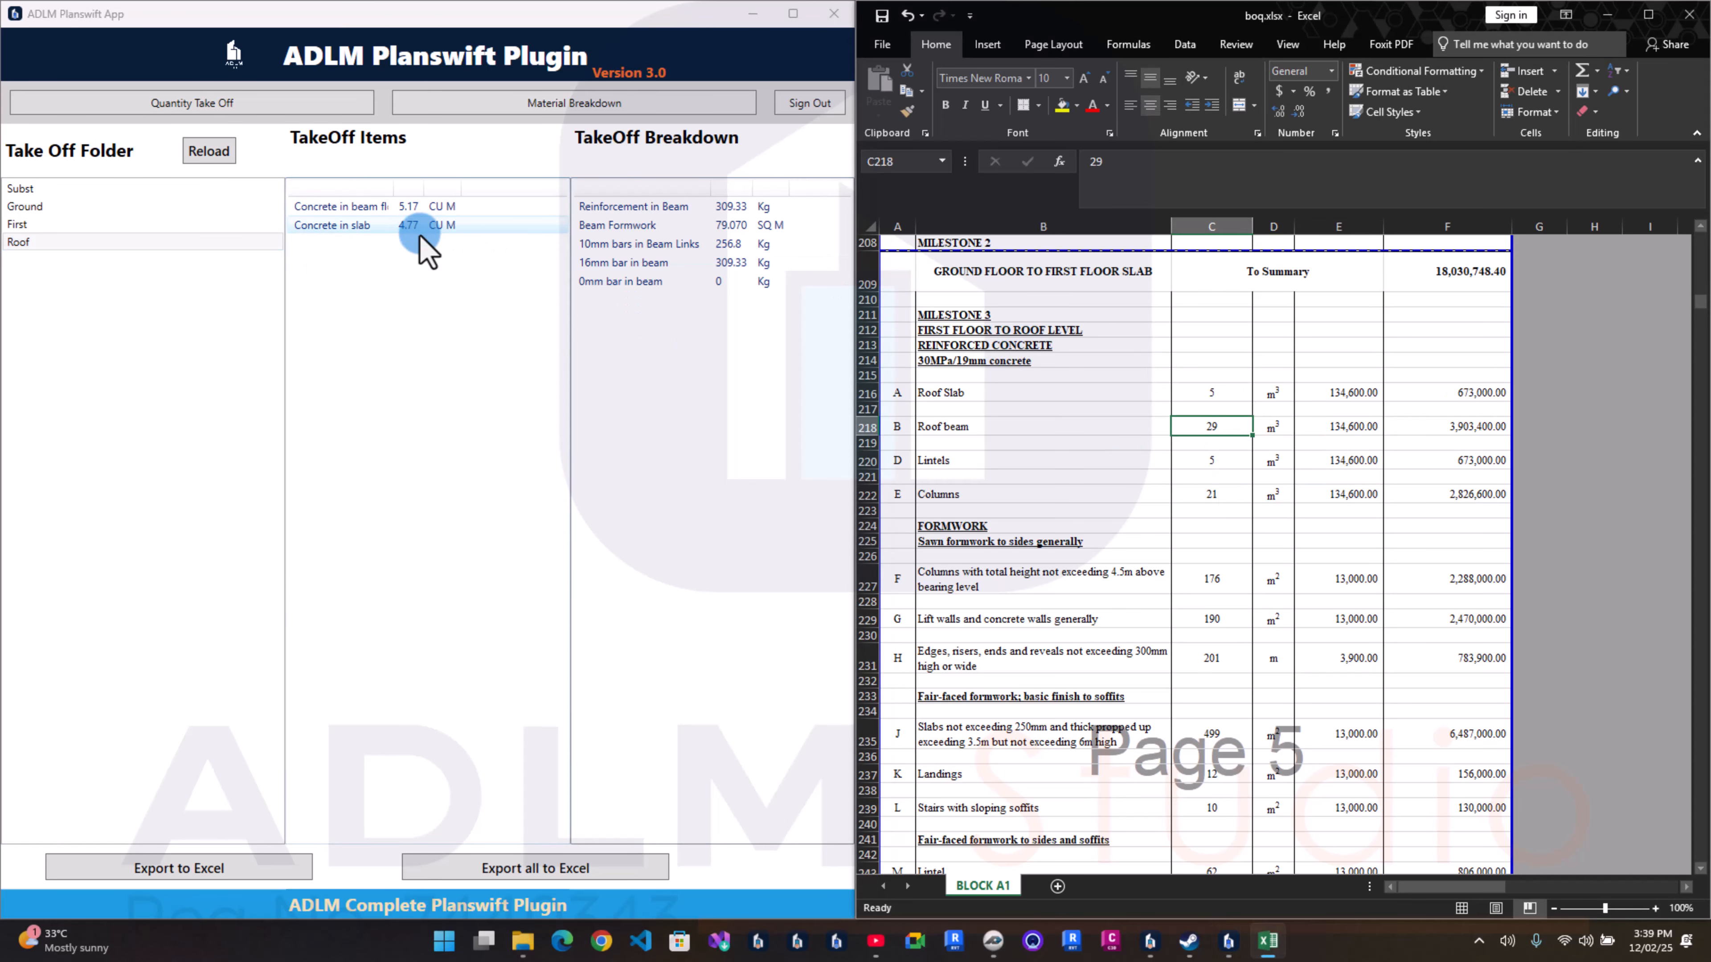
# Step: Show the breakdown of the Roof folder's slab concrete and set the roof beam concrete quantity in C218 to 6
pyautogui.click(407, 224)
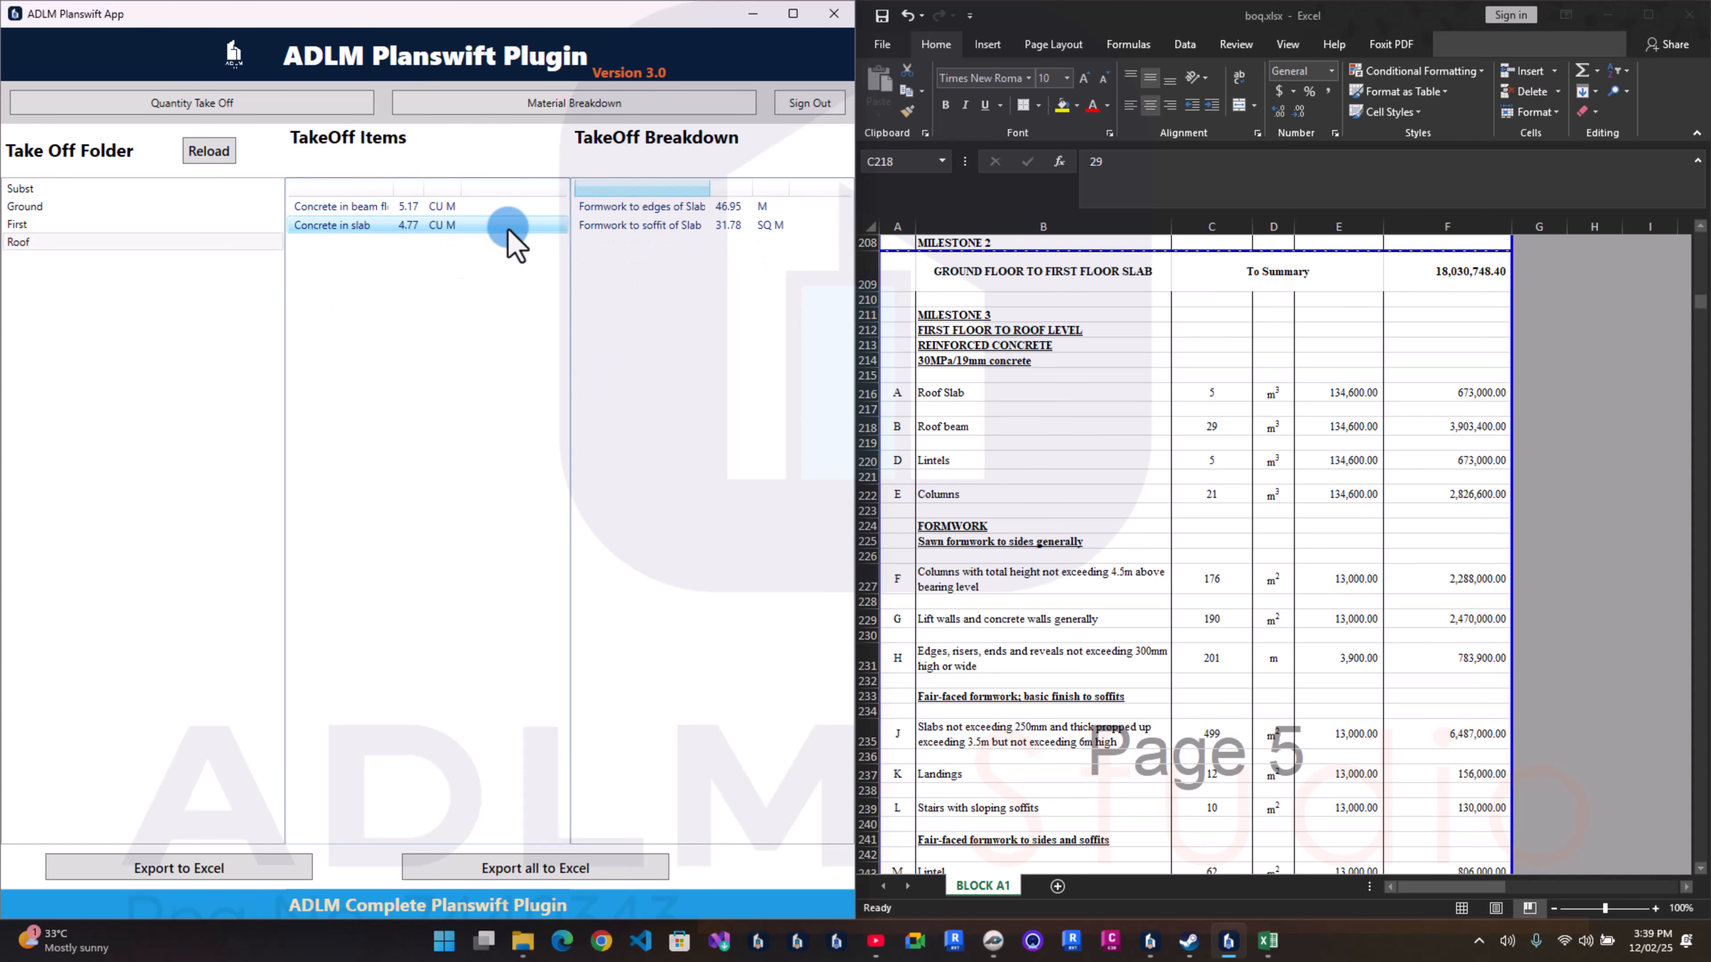
pyautogui.click(1188, 425)
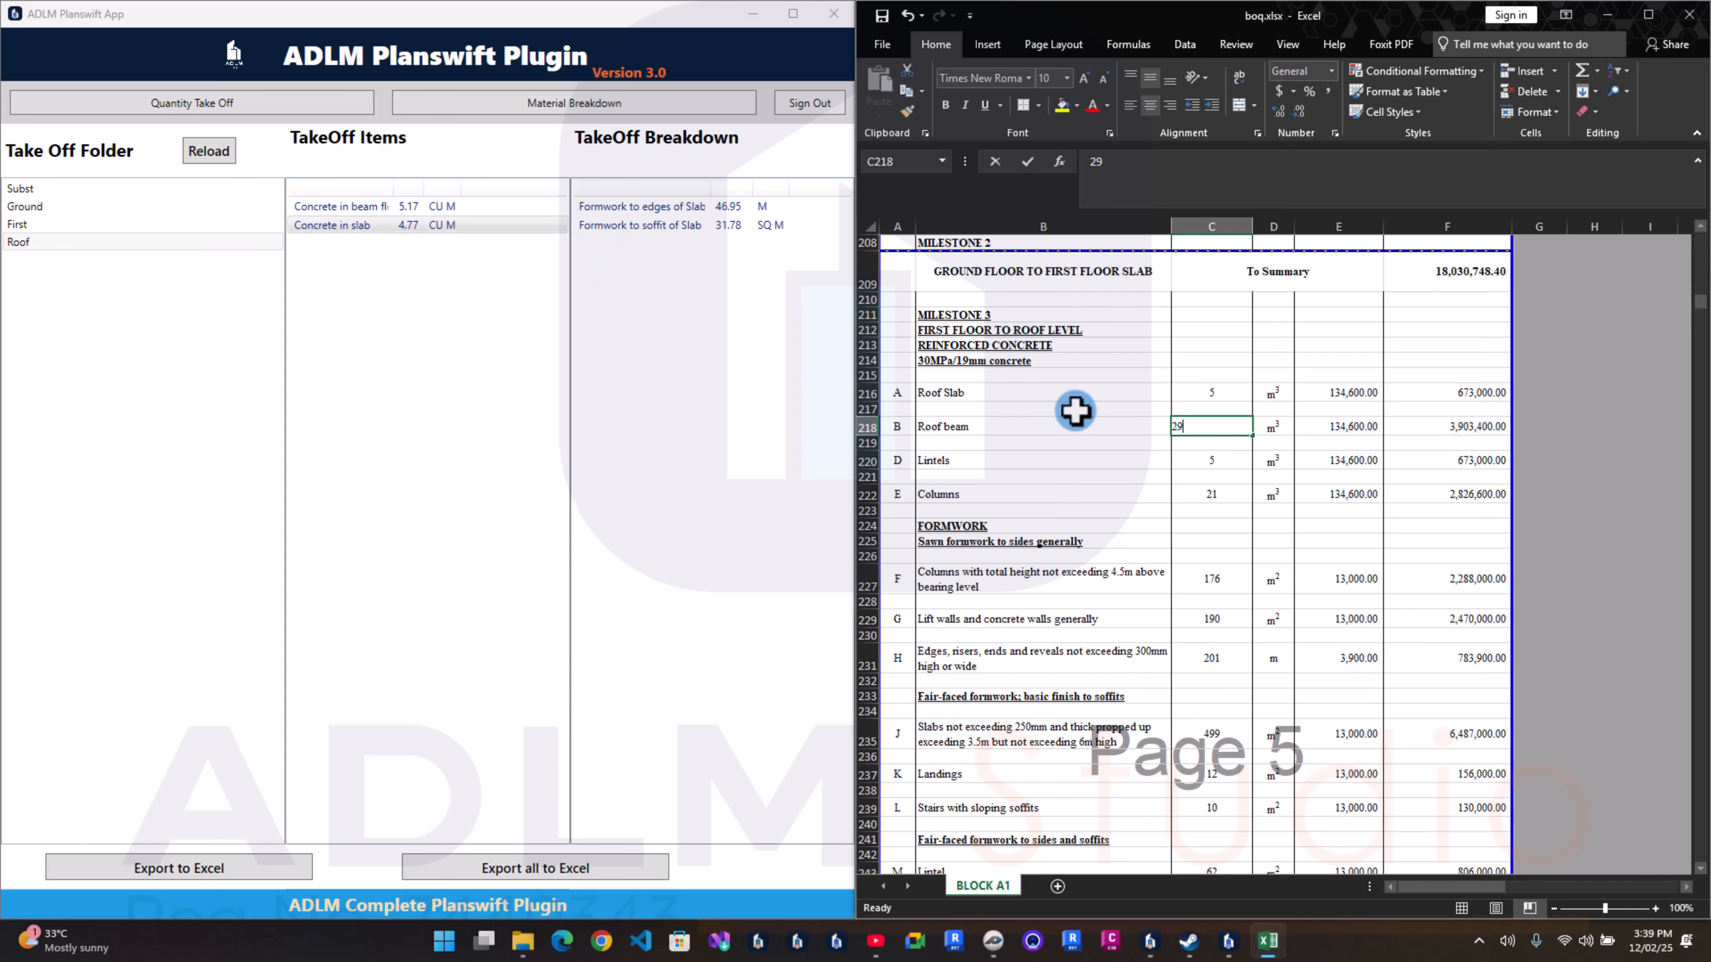
pyautogui.press('BackSpace')
pyautogui.press('BackSpace')
pyautogui.write('6')
pyautogui.press('Return')
pyautogui.press('Return')
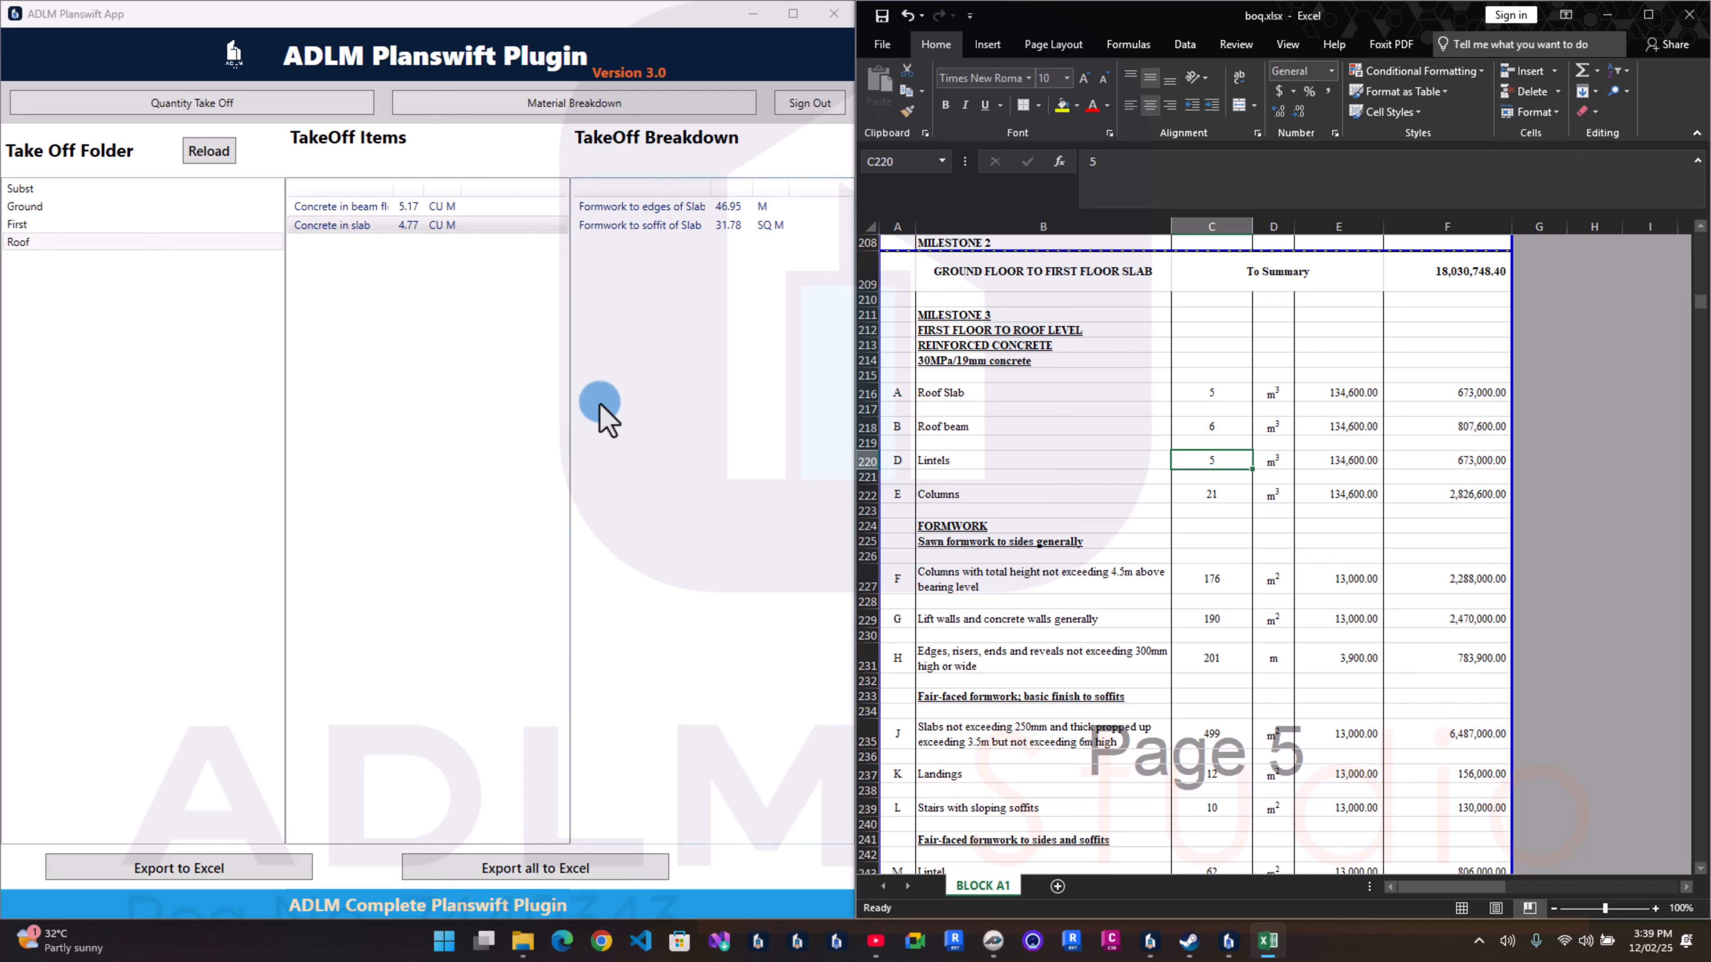
# Step: Clear the lintel quantity in C220 and set the column quantity in C222 to 6 from the First folder's column concrete
pyautogui.press('Delete')
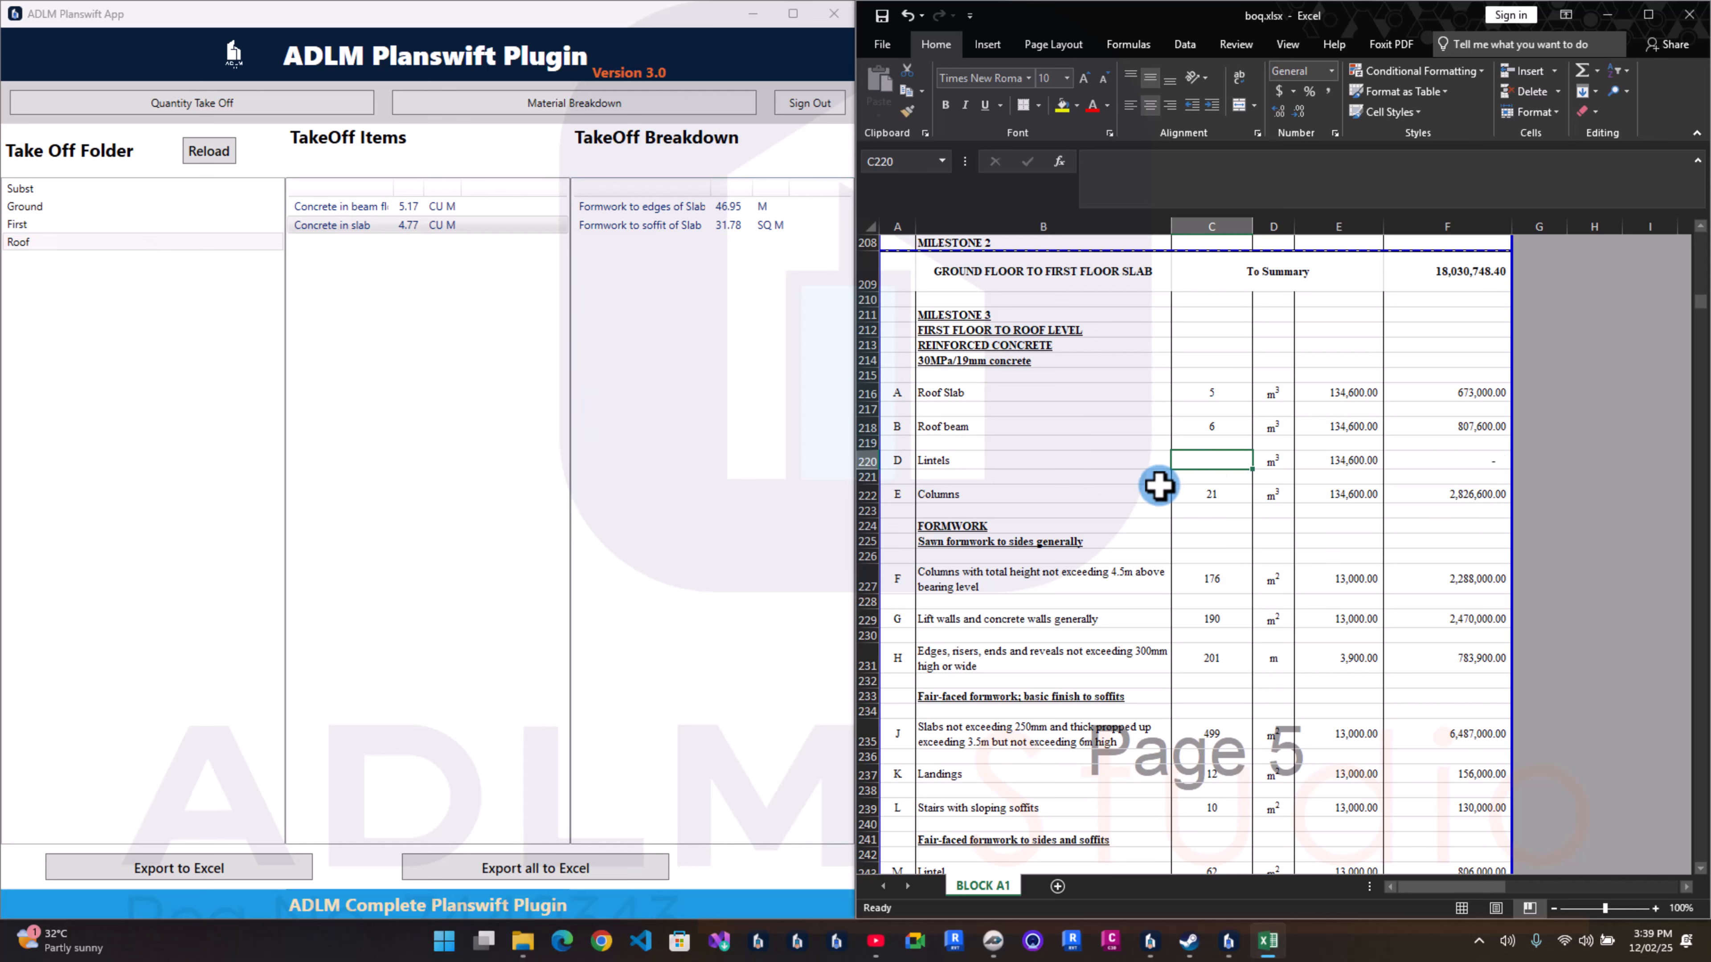
pyautogui.click(121, 226)
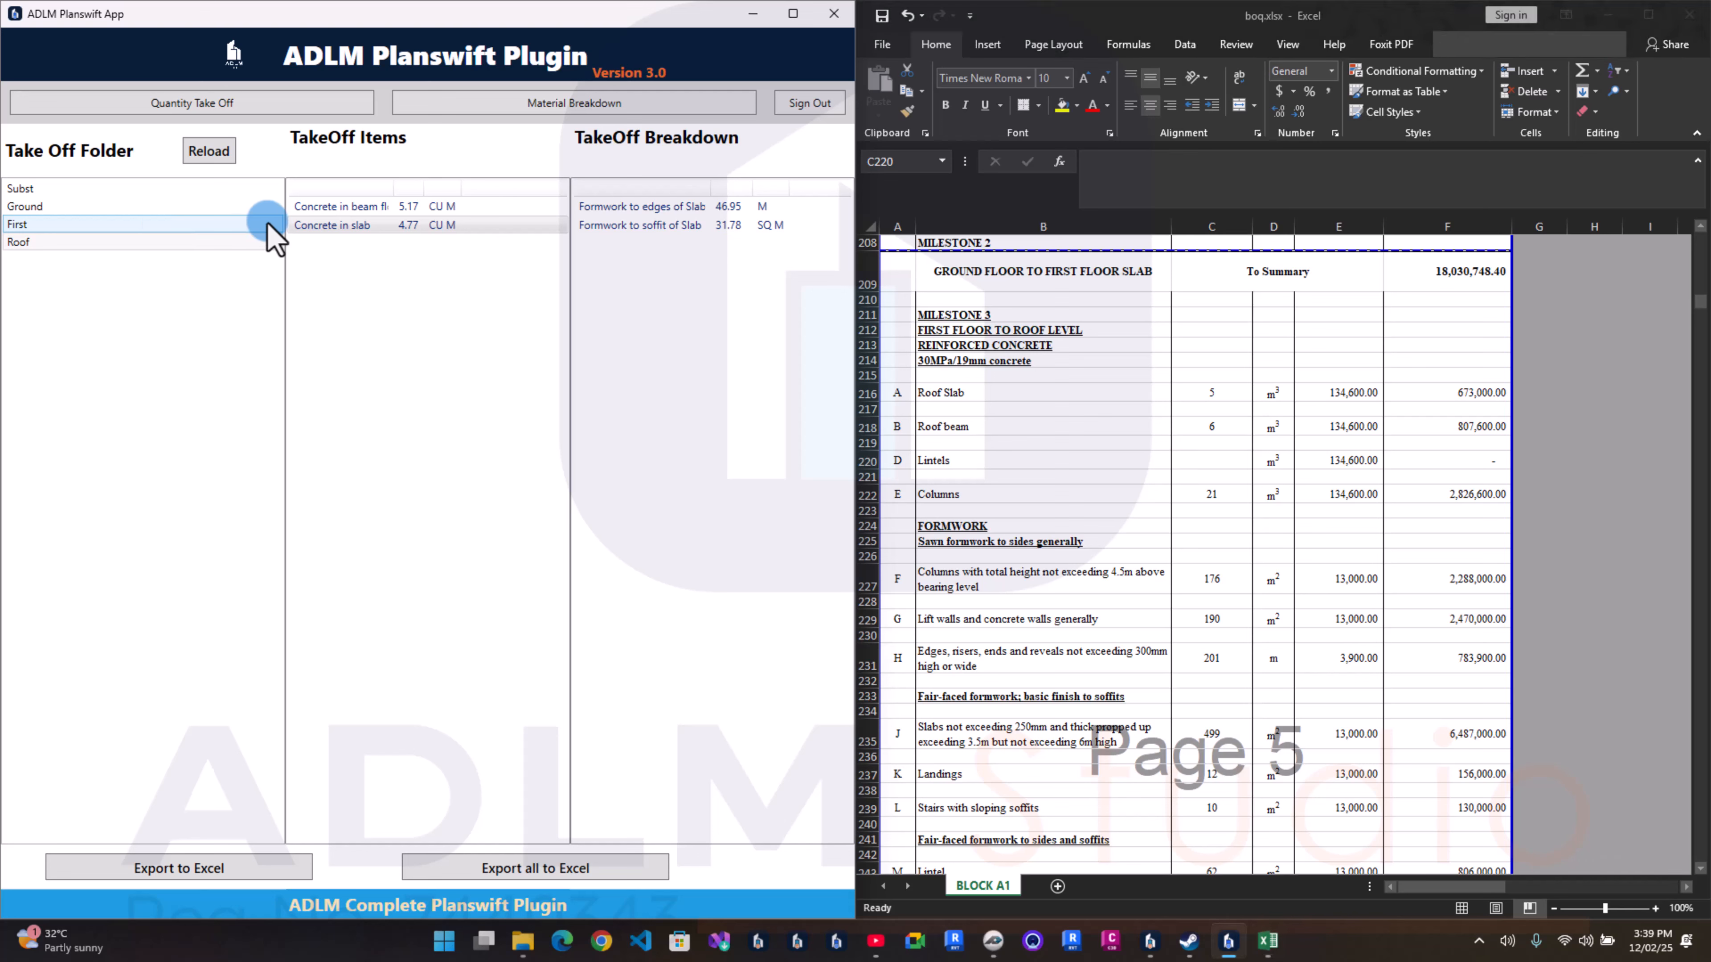
pyautogui.click(138, 226)
pyautogui.click(406, 206)
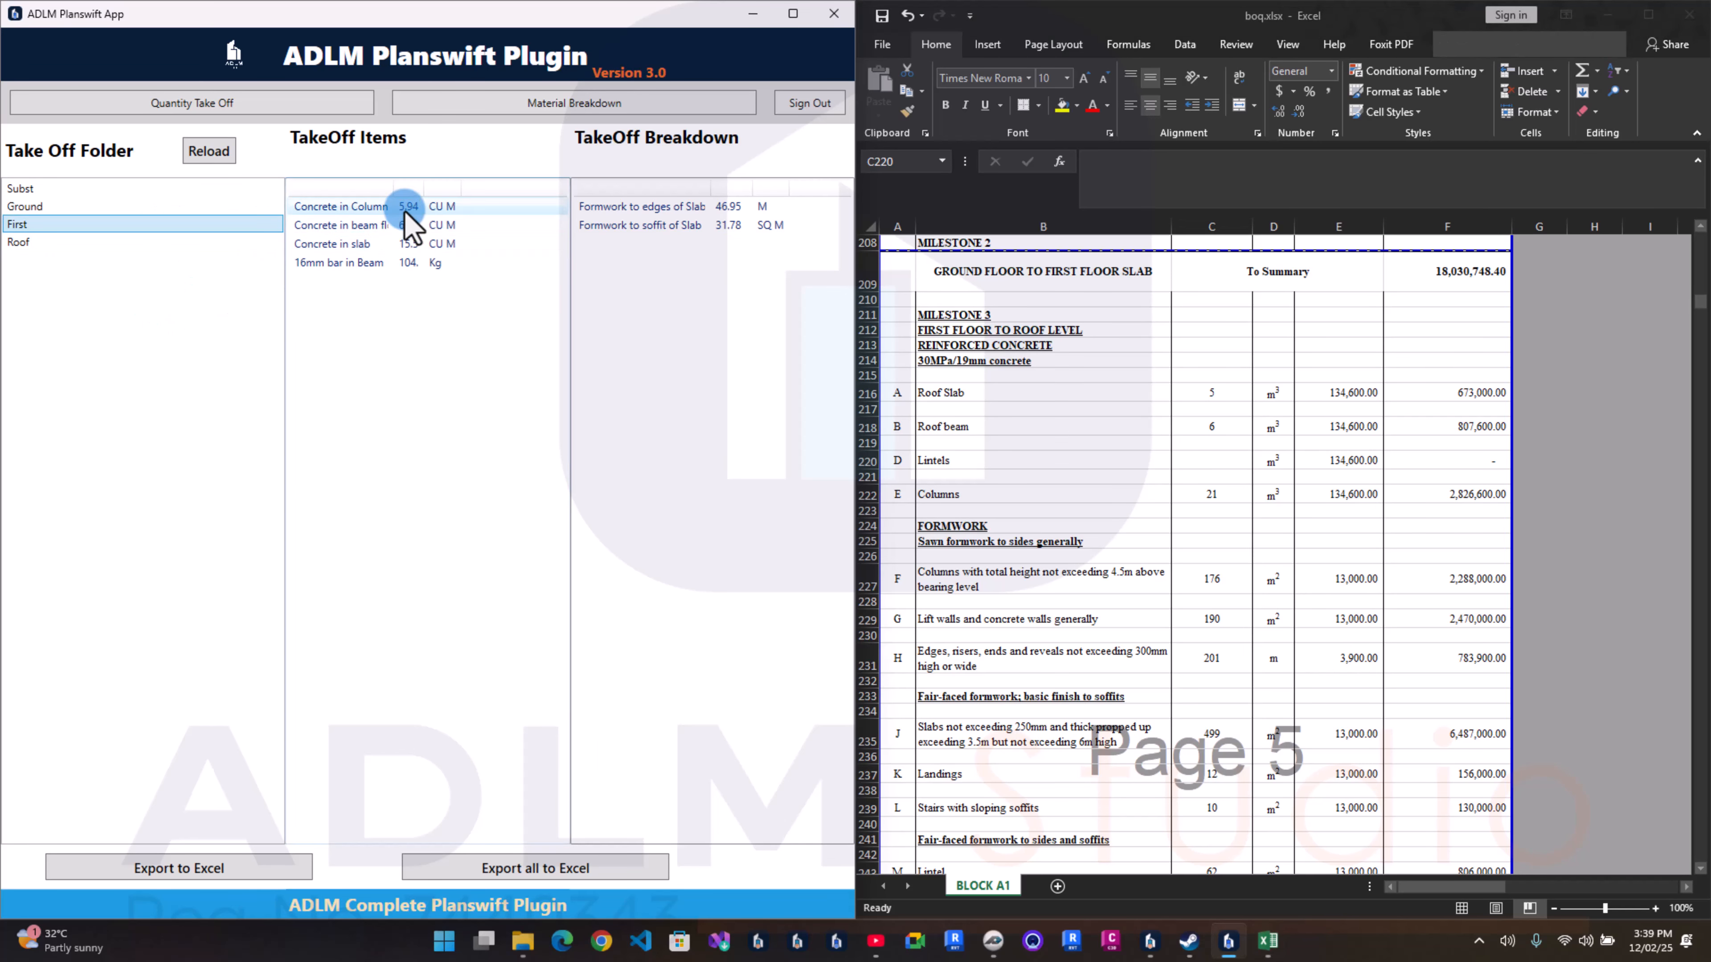
pyautogui.click(1220, 498)
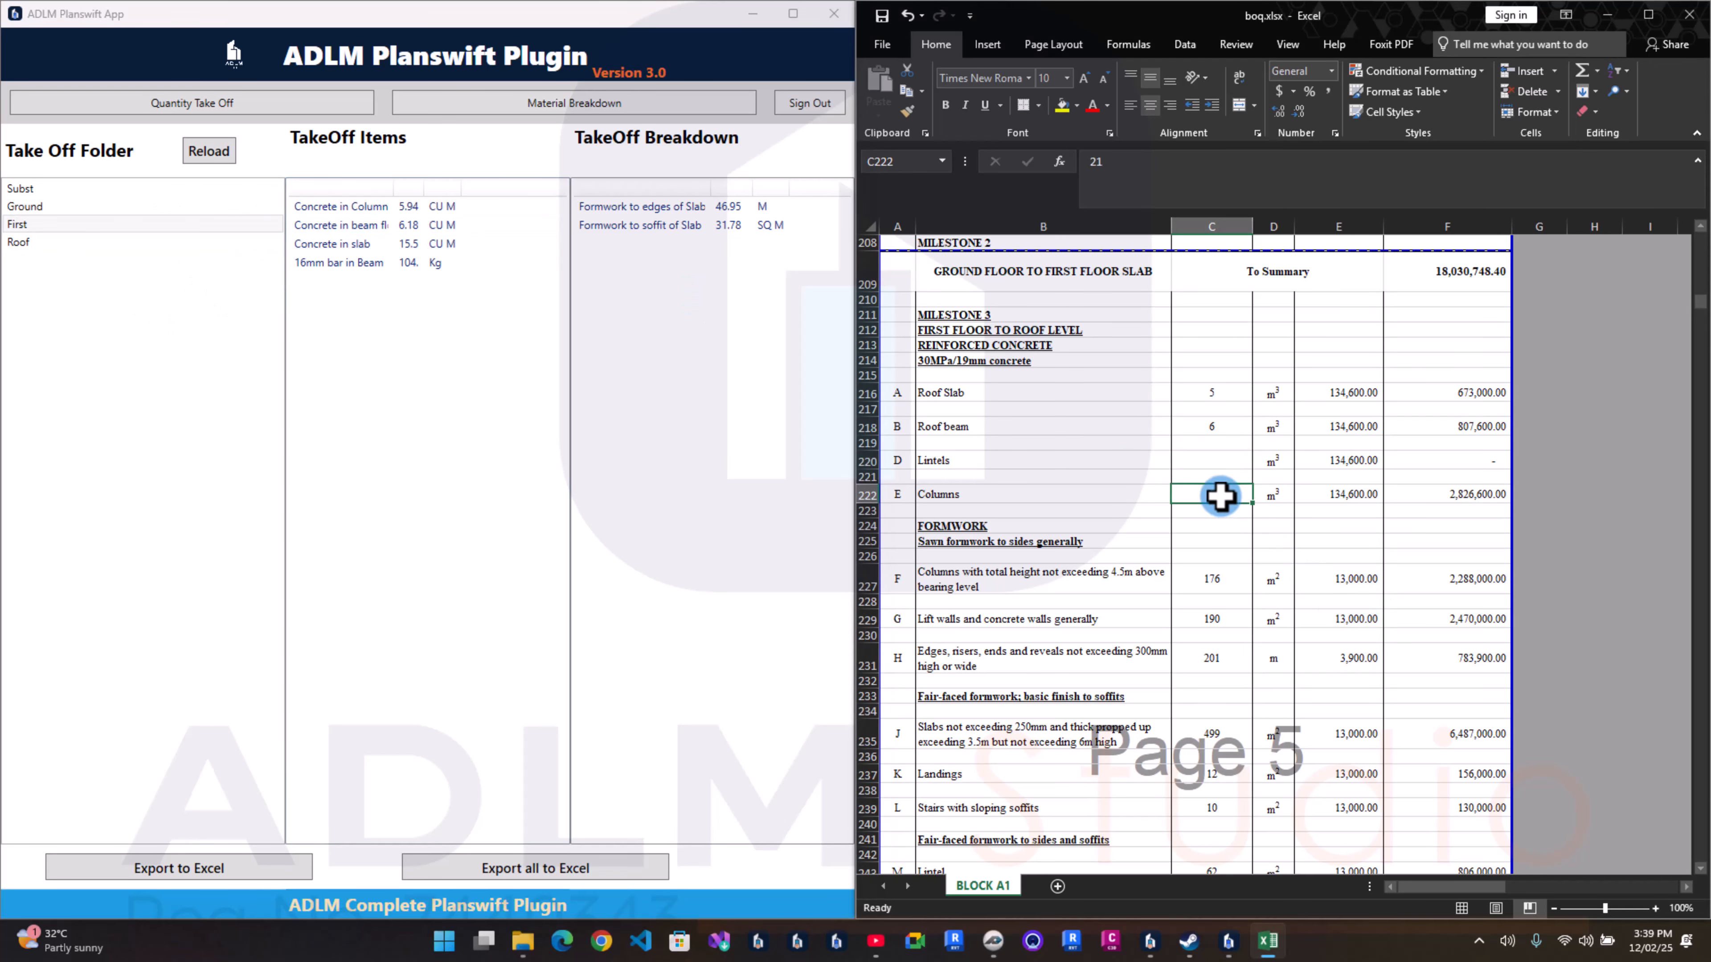
pyautogui.write('6')
pyautogui.press('Return')
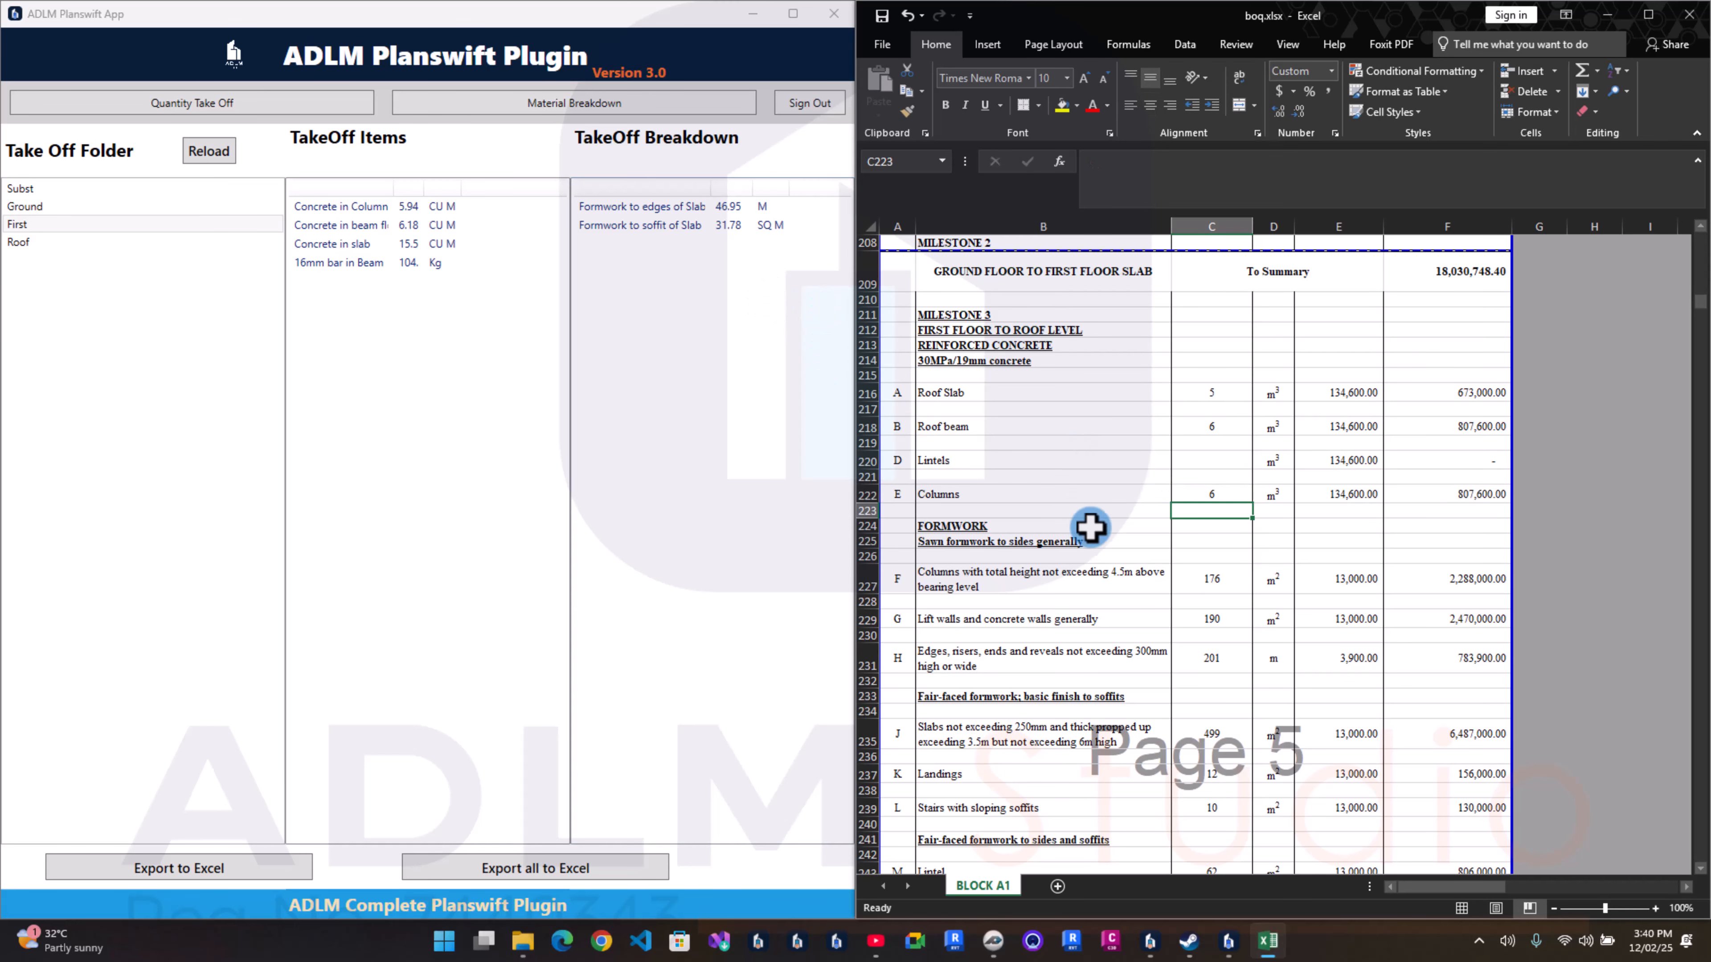
pyautogui.scroll(-2, 1091, 527)
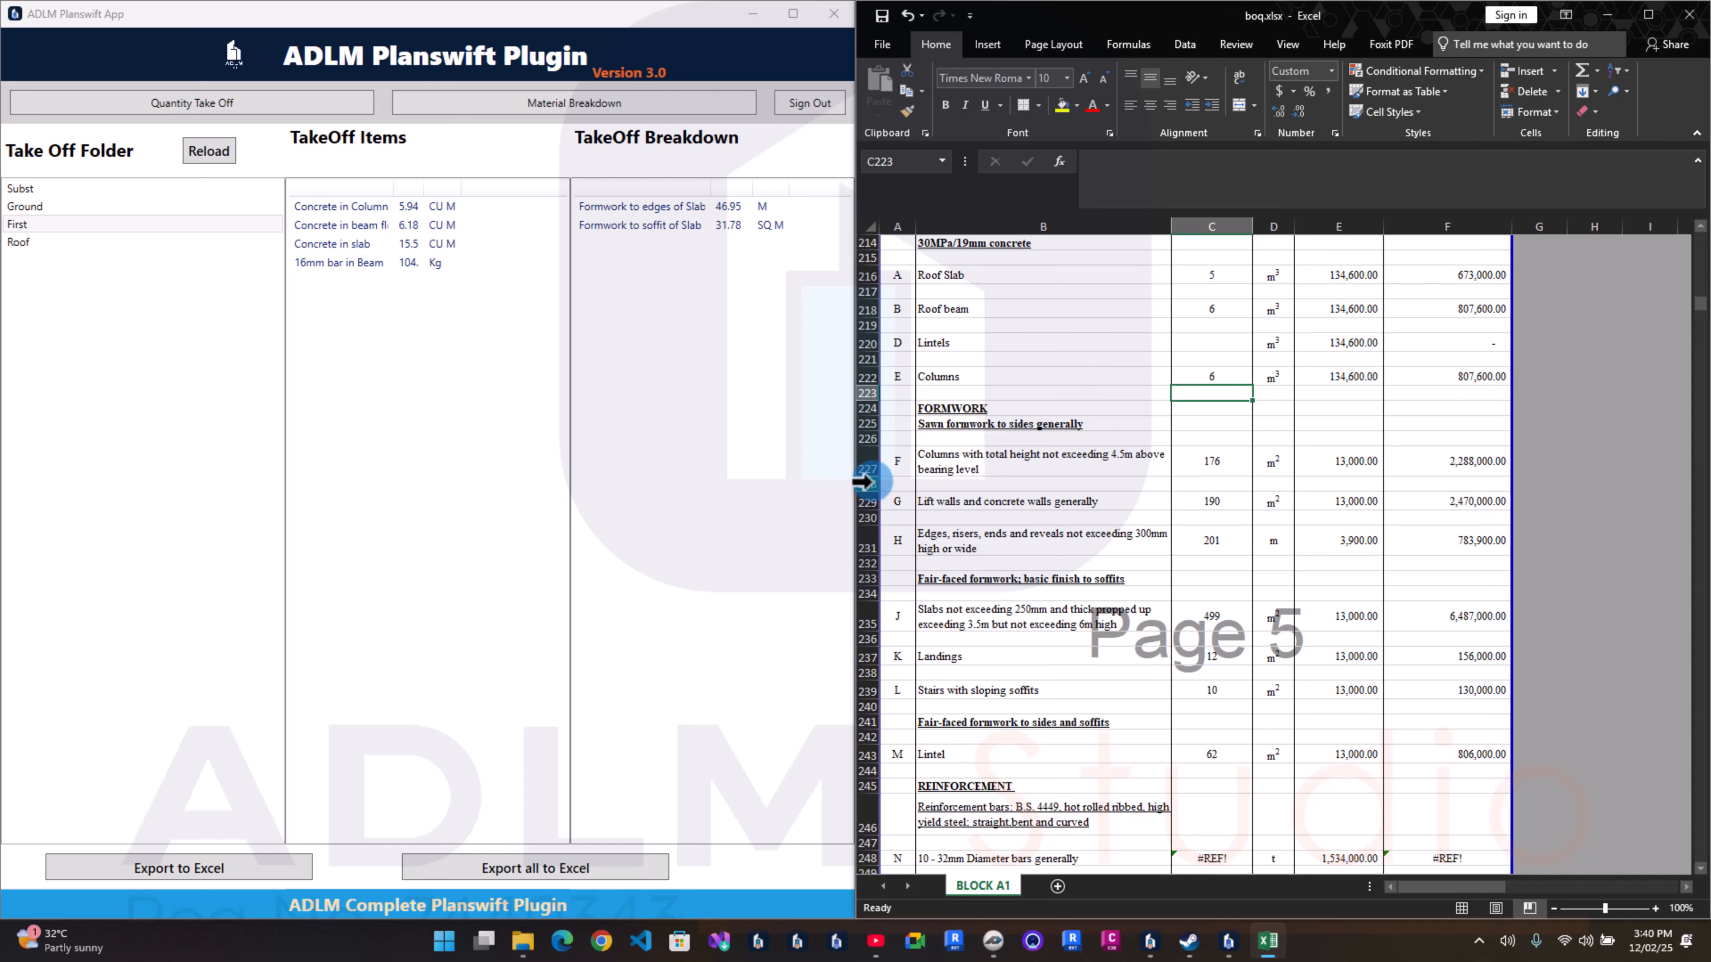
# Step: Delete the lift and concrete walls, landings and sloping stair soffit rows, with their spacer rows, from the Milestone 3 formwork section
pyautogui.moveTo(862, 482); pyautogui.dragTo(870, 501)
pyautogui.rightClick(870, 501)
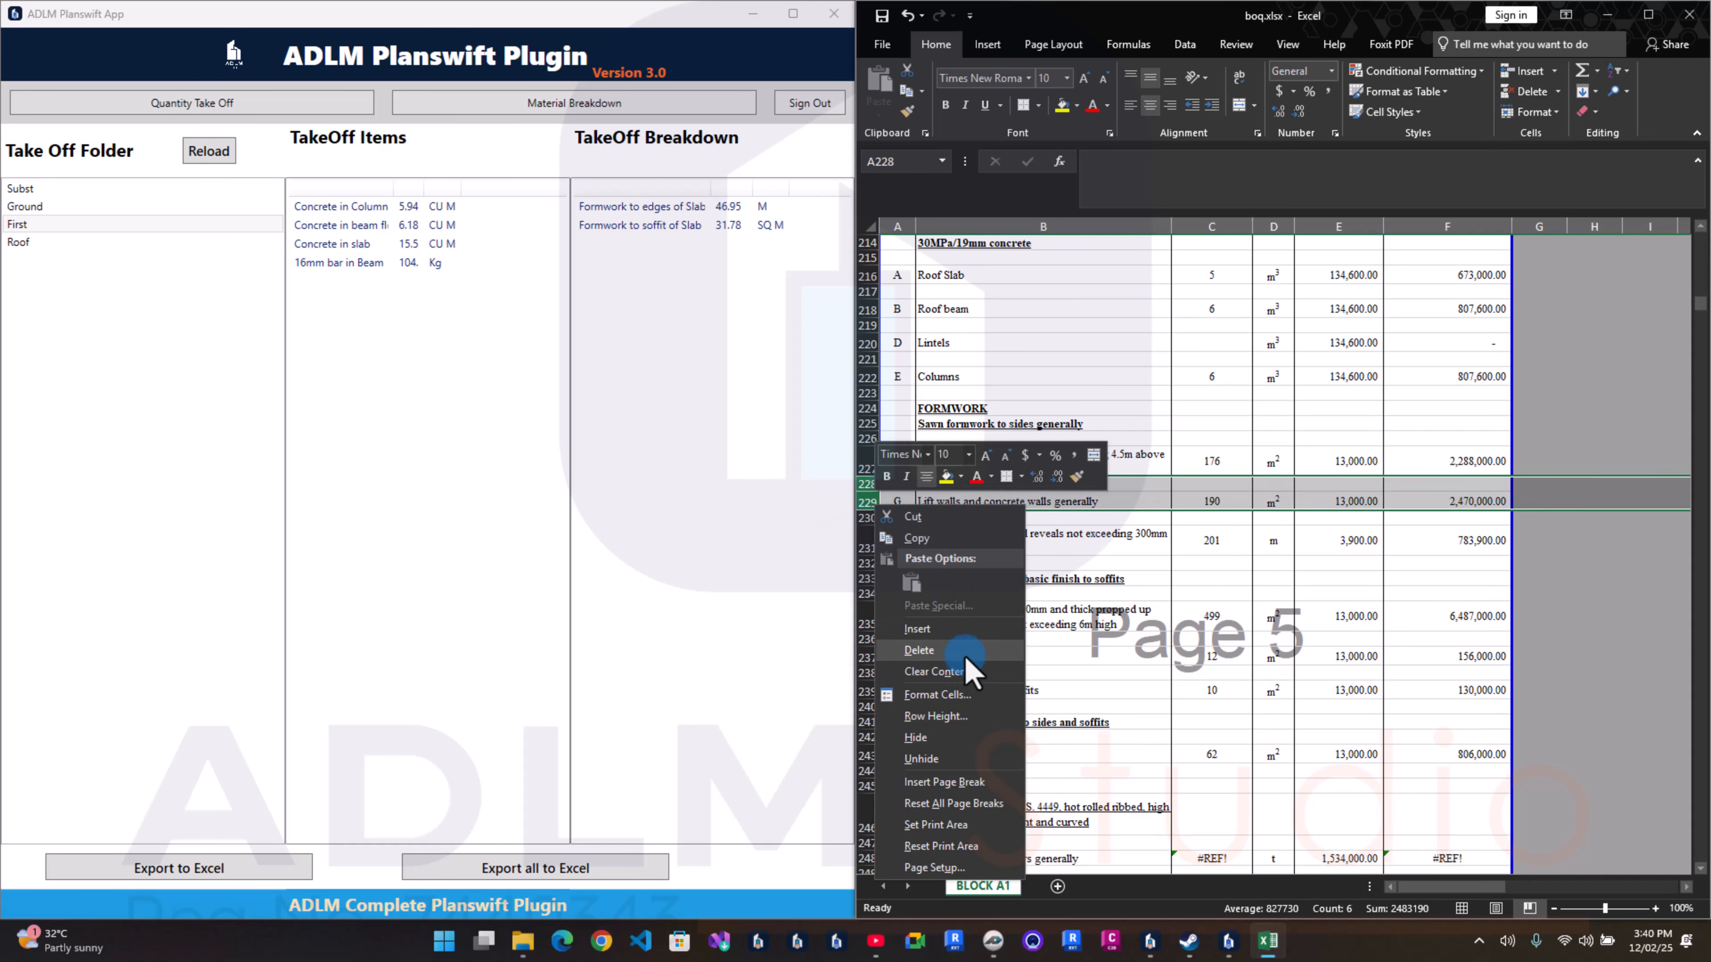
pyautogui.click(968, 652)
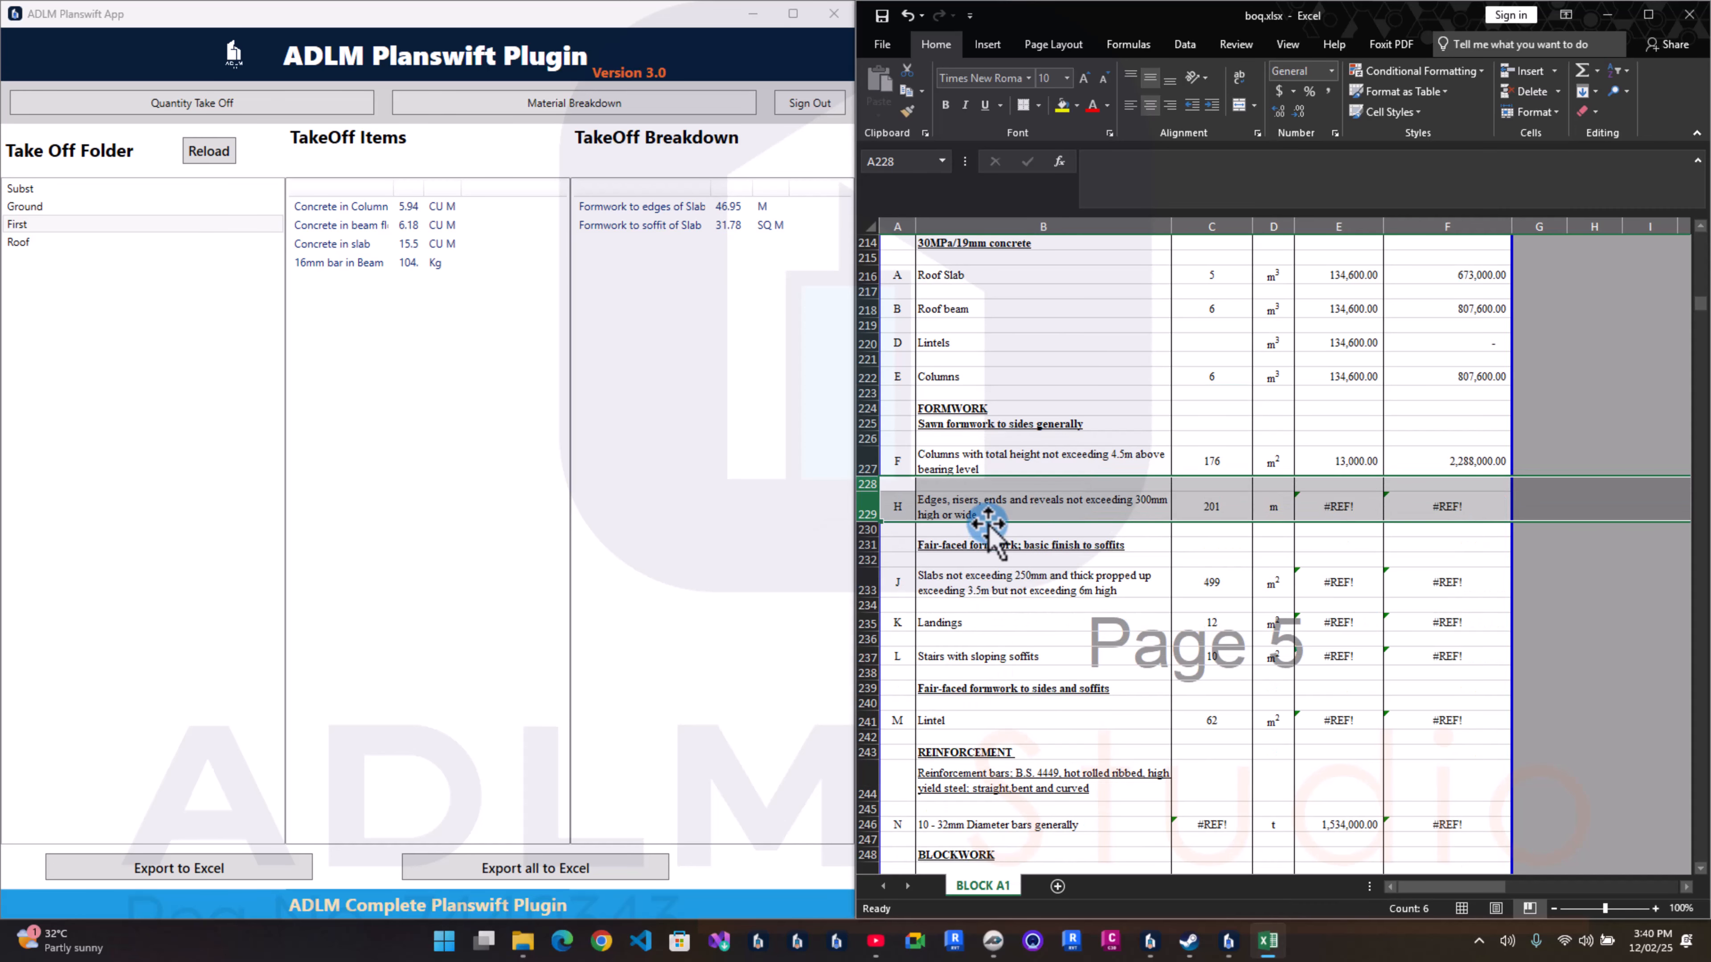
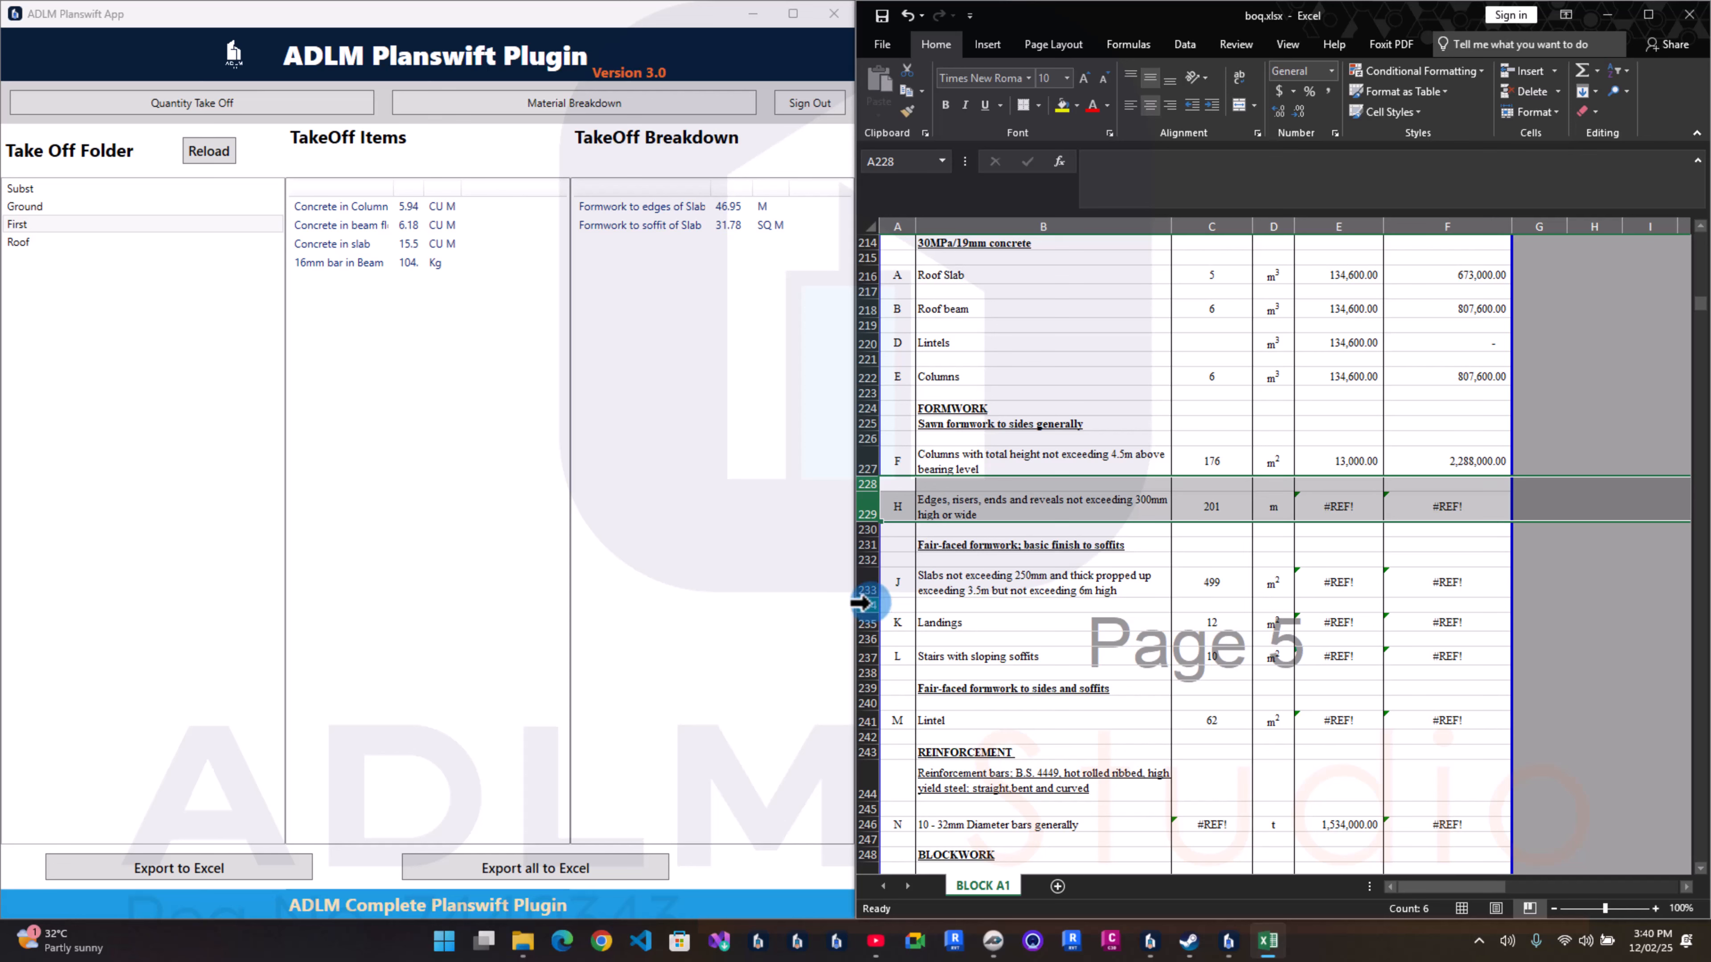
pyautogui.moveTo(862, 604); pyautogui.dragTo(872, 652)
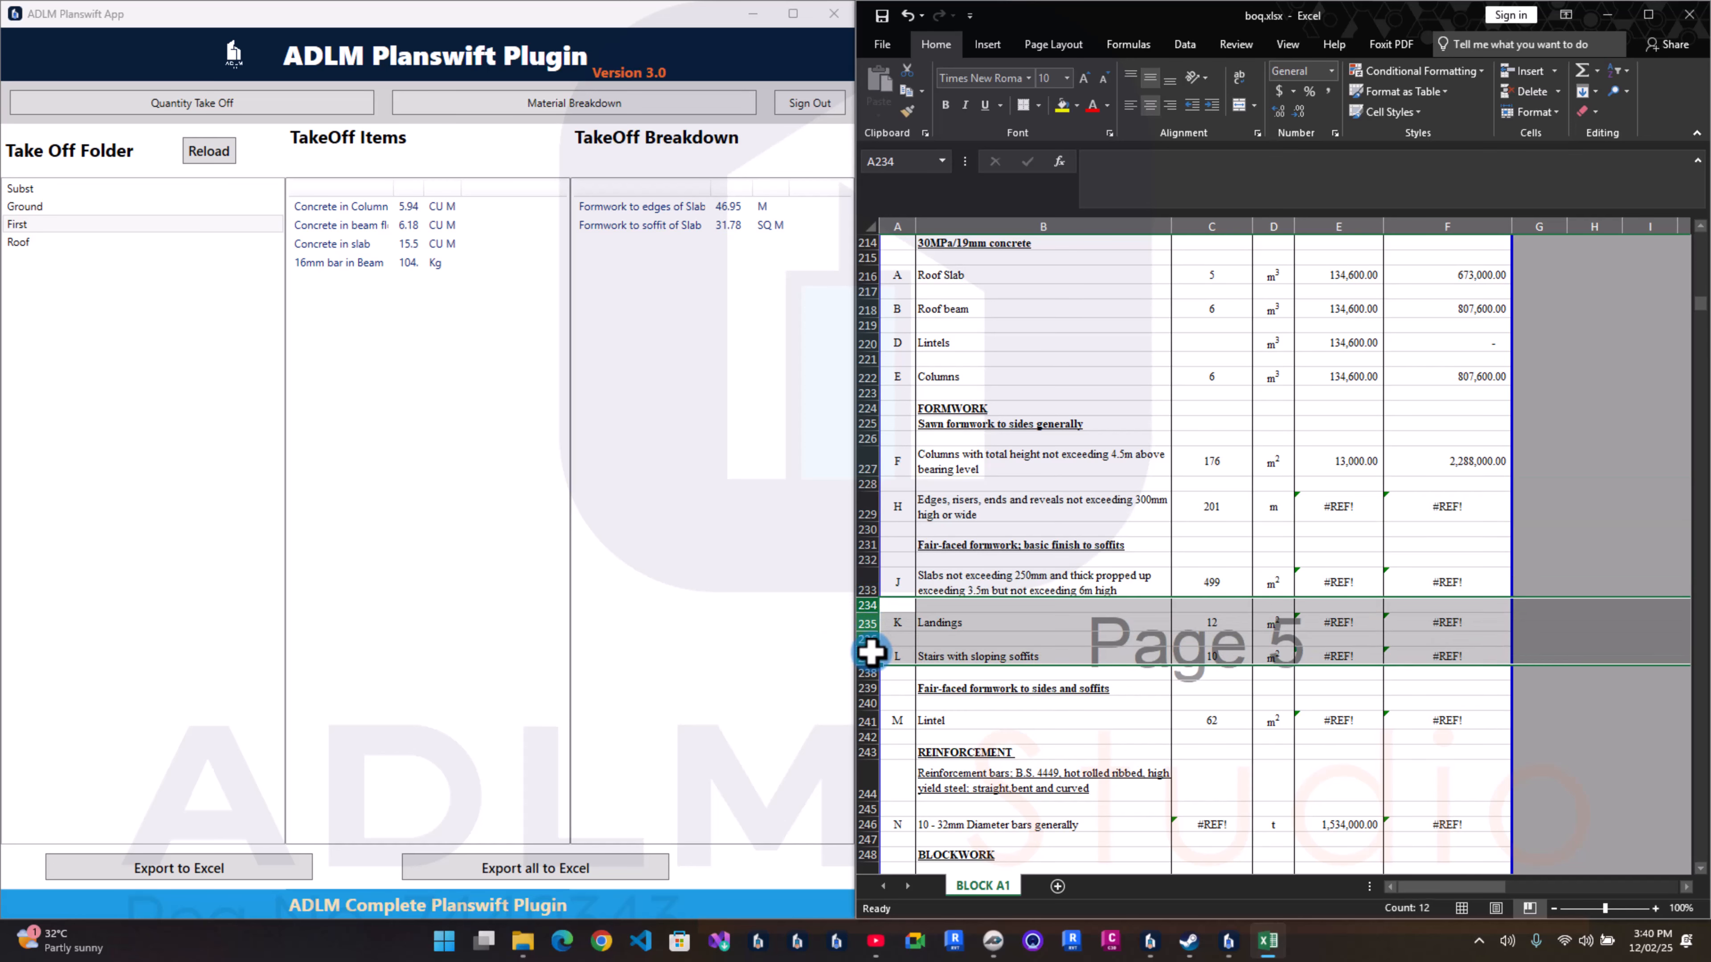
pyautogui.rightClick(872, 652)
pyautogui.click(919, 446)
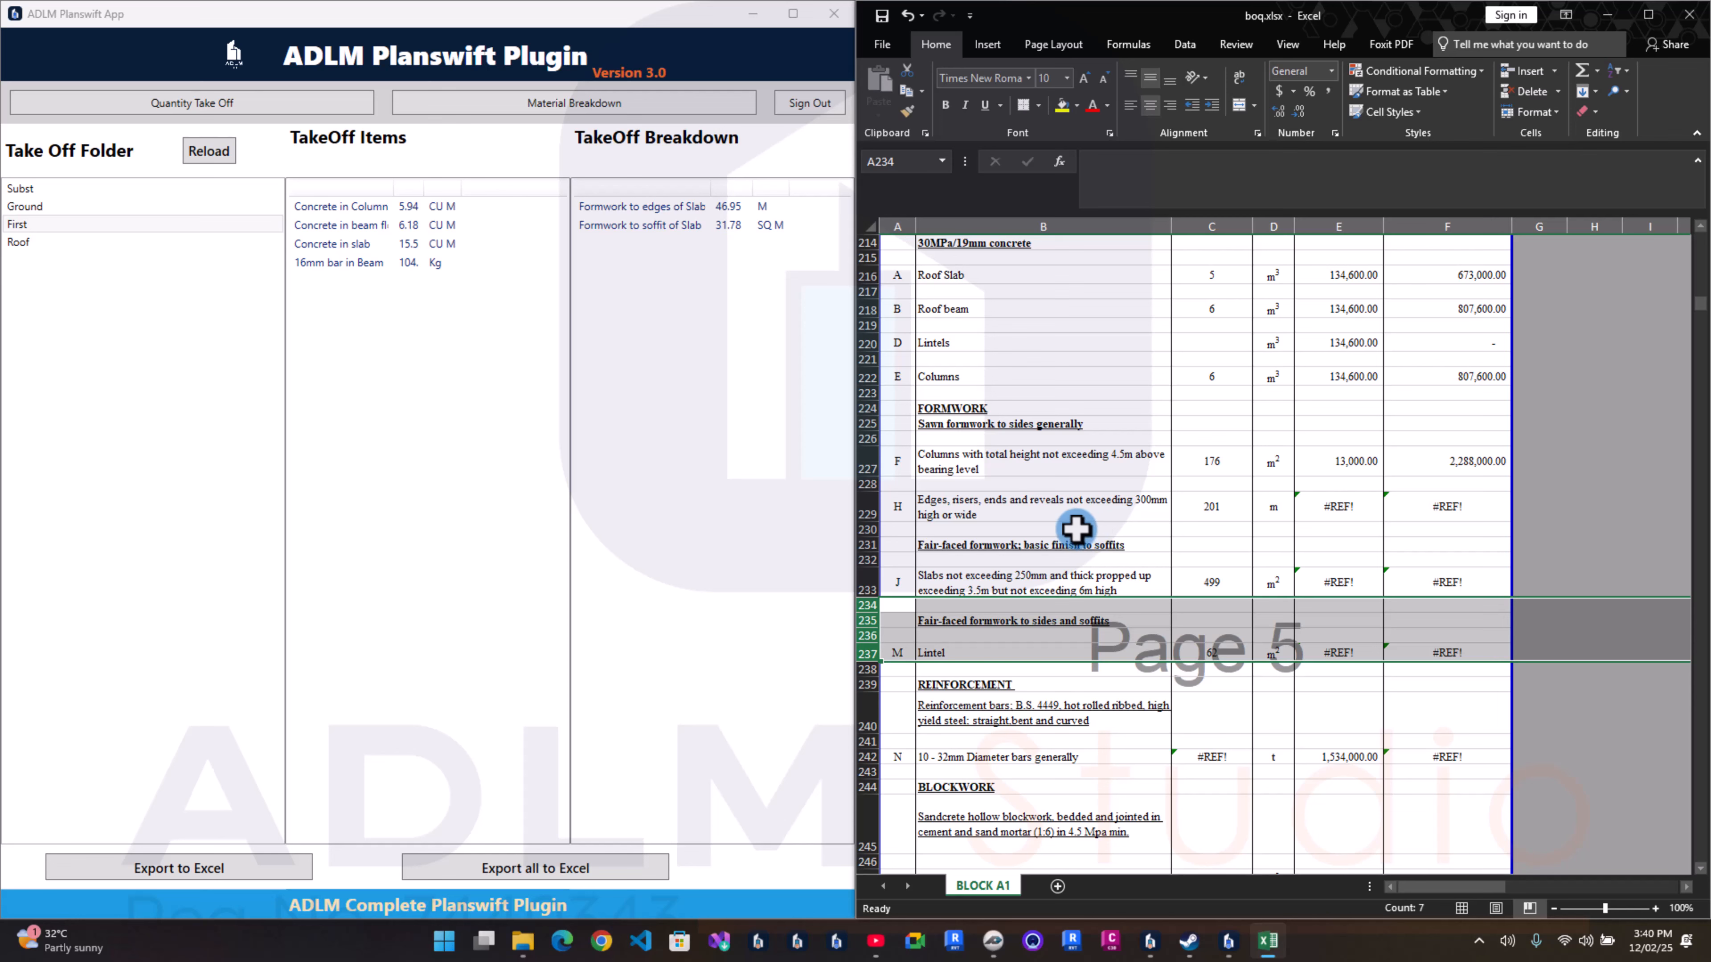
pyautogui.click(1004, 647)
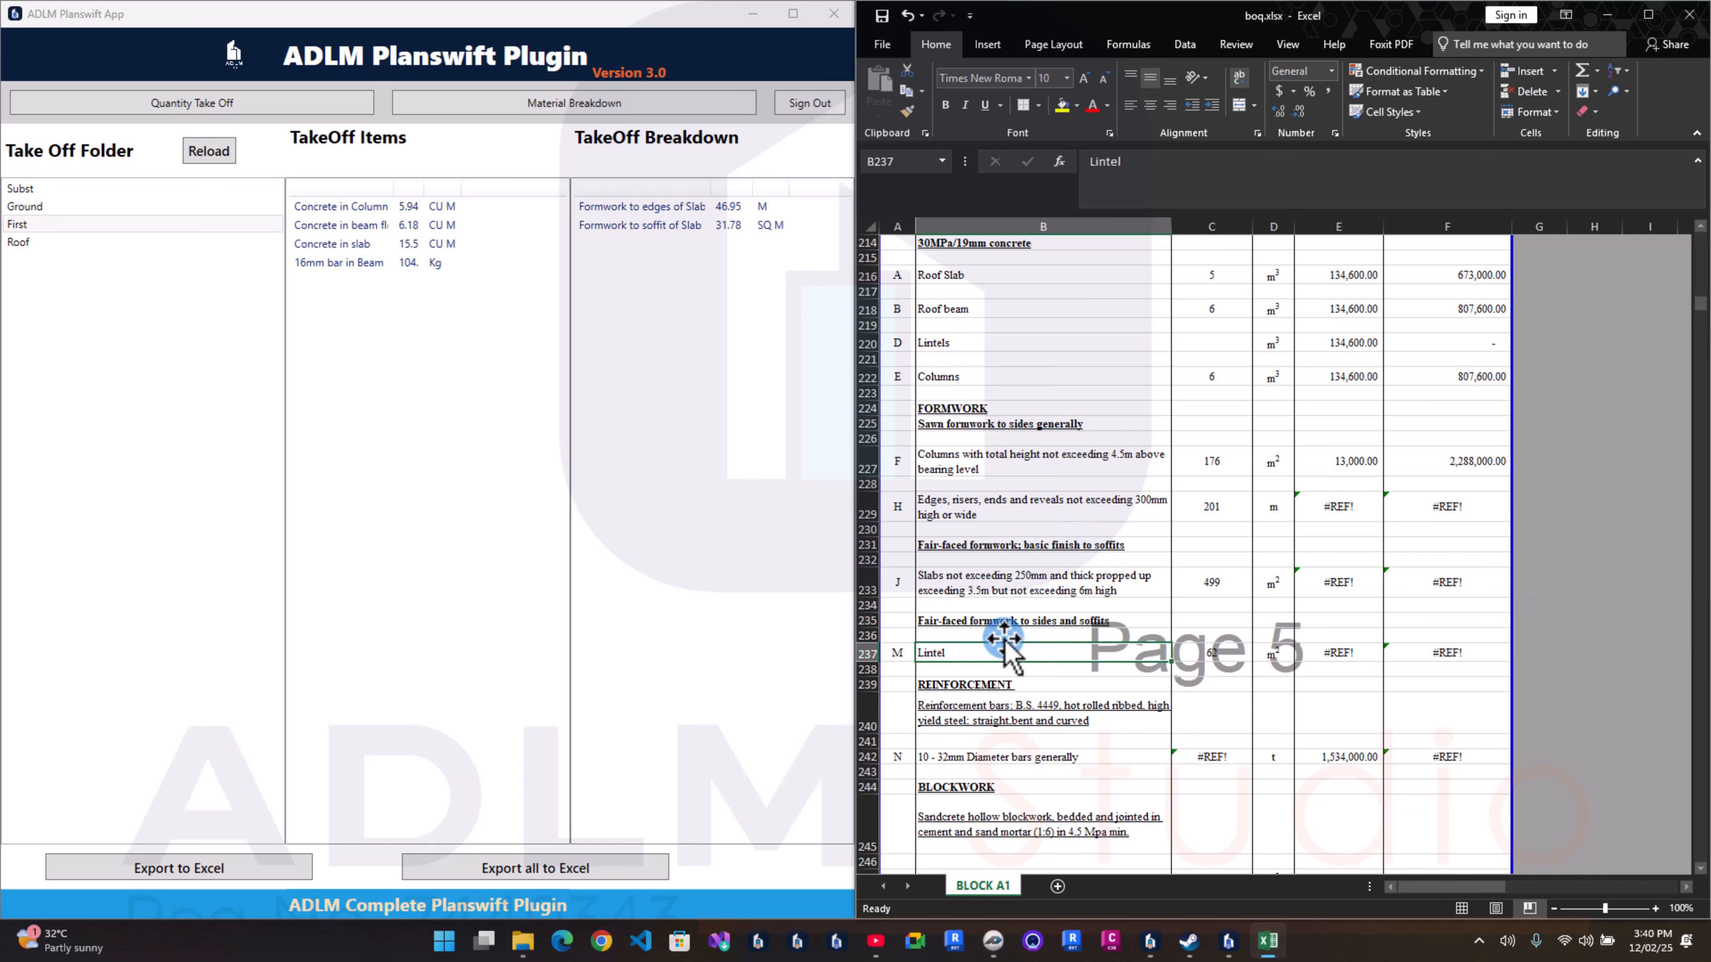
# Step: Copy the propped beam formwork item in row 80 and insert it at row 236, above the Milestone 3 lintel formwork
pyautogui.scroll(20, 1017, 532)
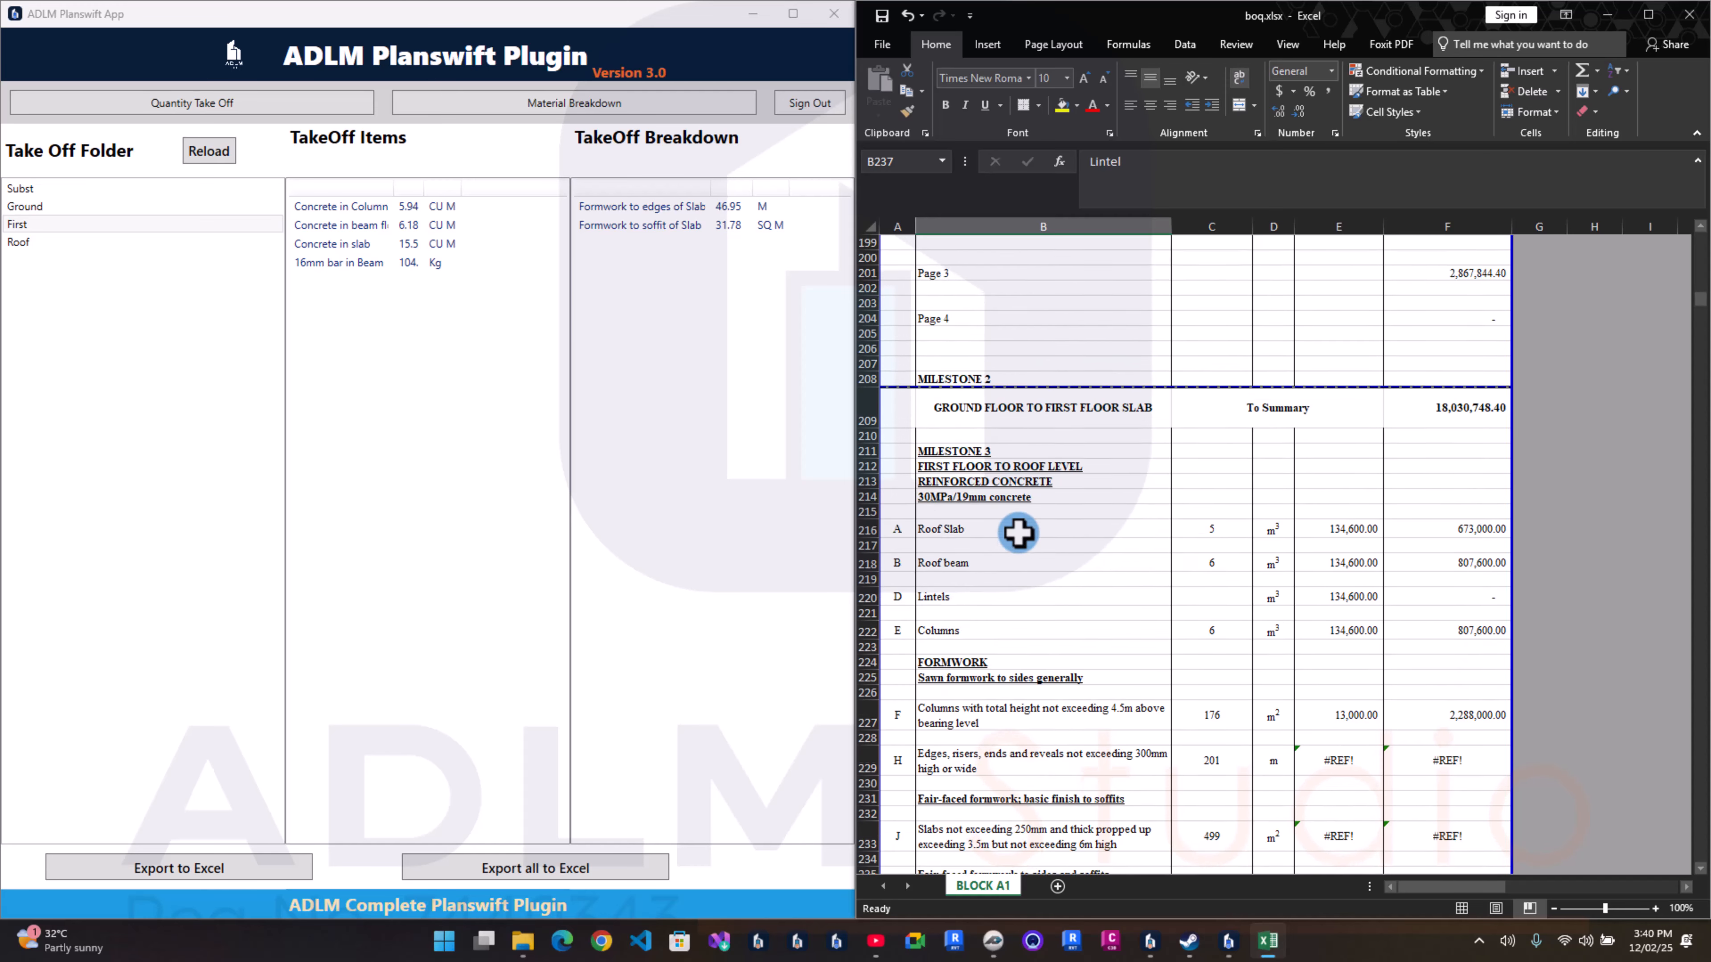
pyautogui.scroll(20, 1018, 533)
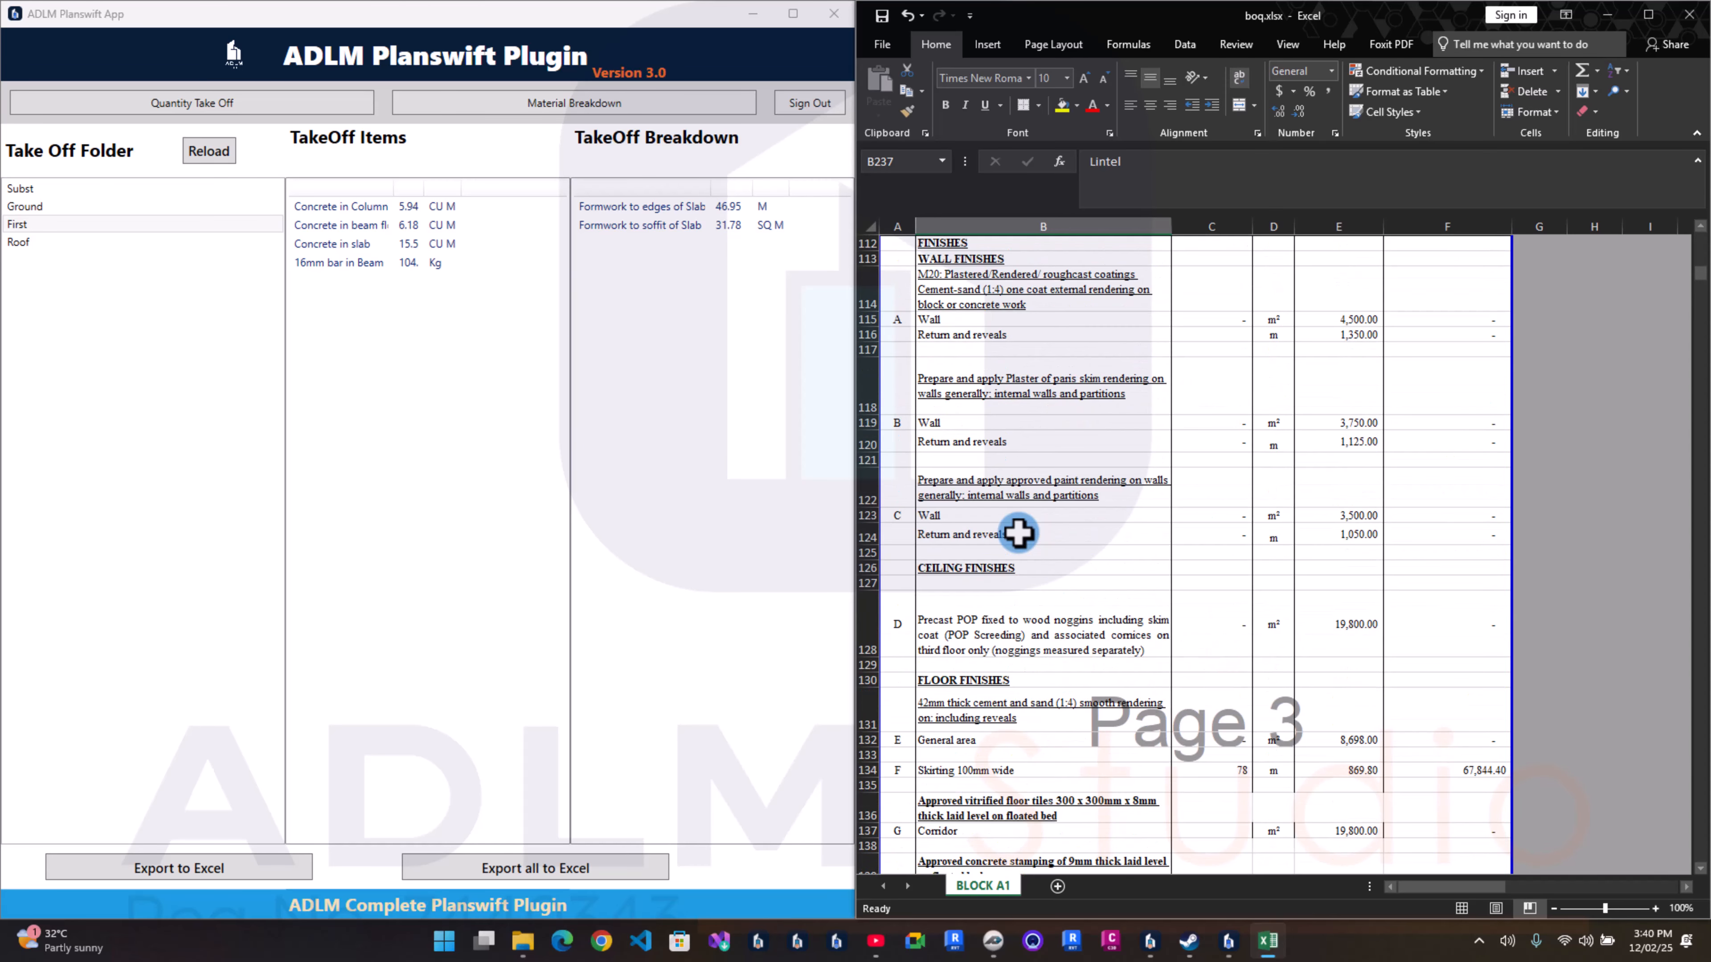
pyautogui.scroll(8, 1018, 533)
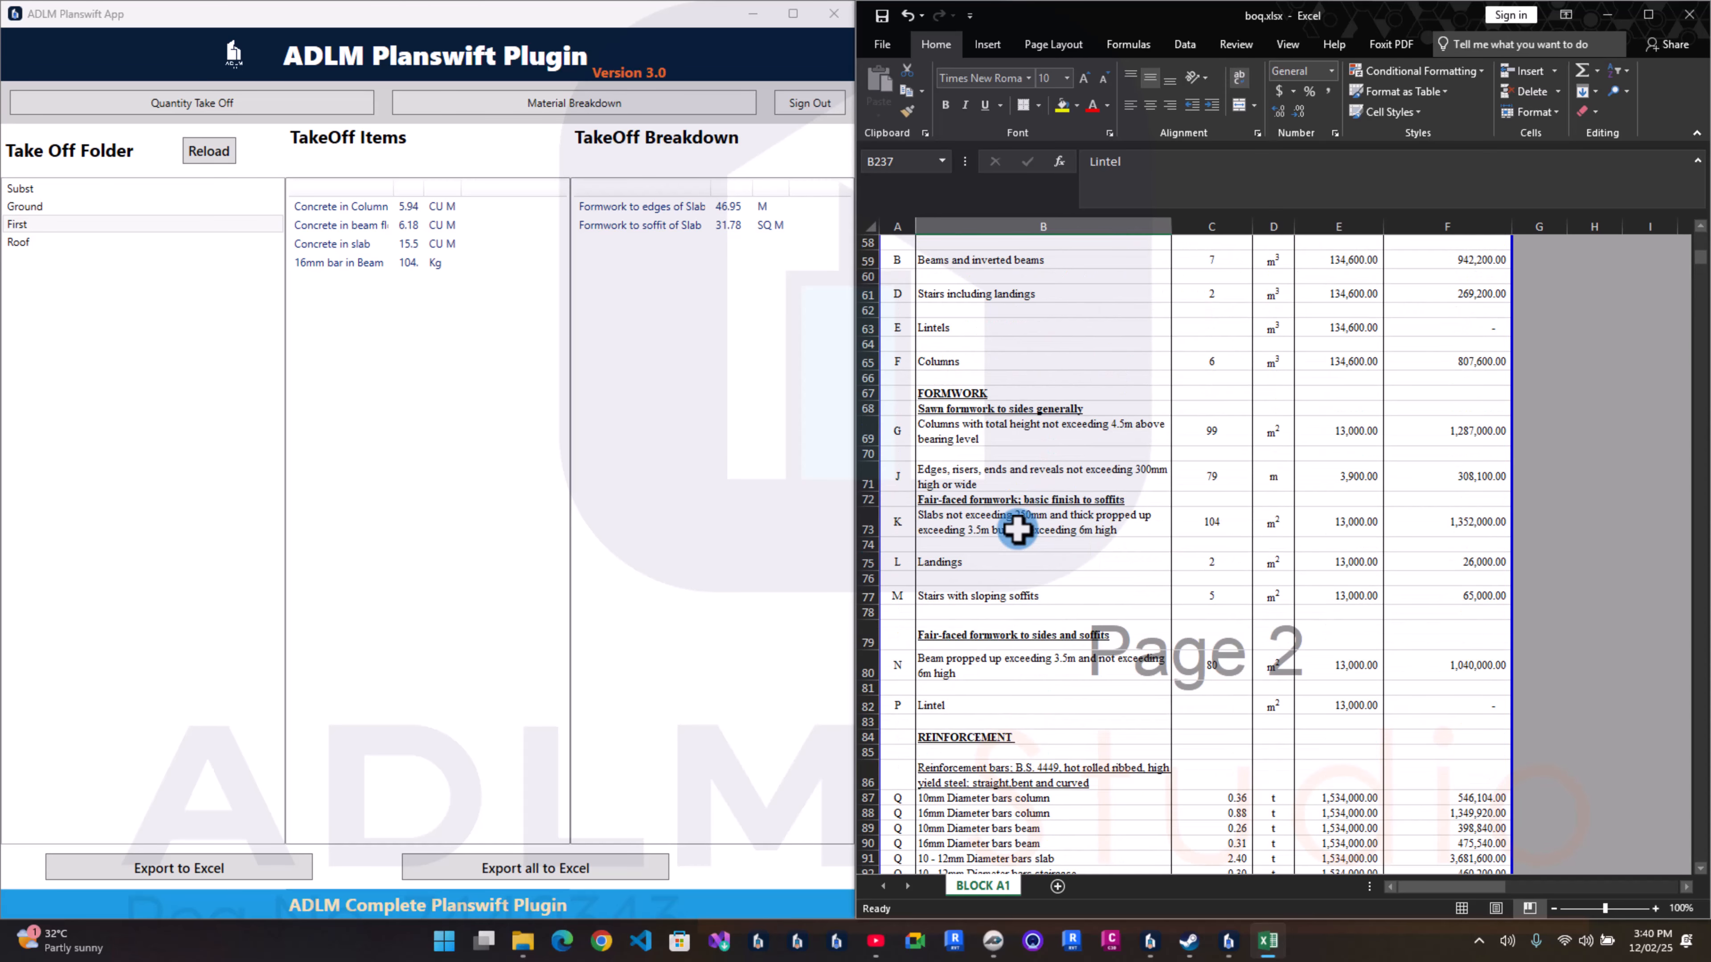
pyautogui.click(859, 671)
pyautogui.hotkey('ctrl', 'c')
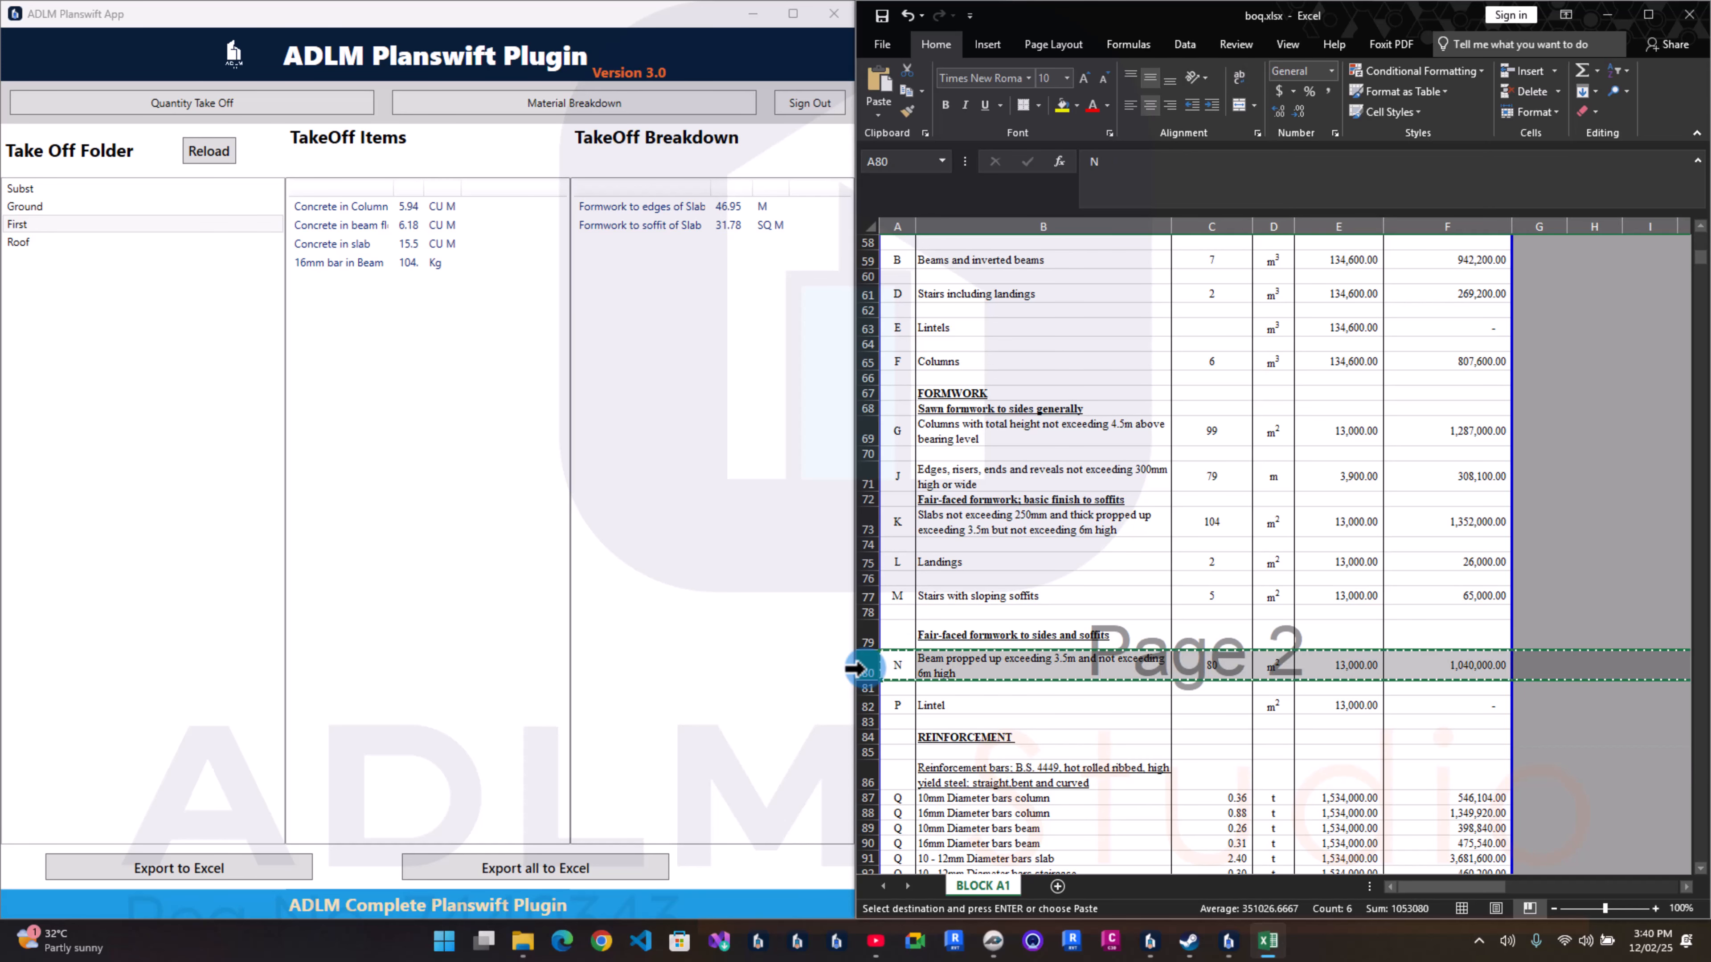
pyautogui.scroll(-15, 1130, 634)
pyautogui.scroll(-20, 1122, 642)
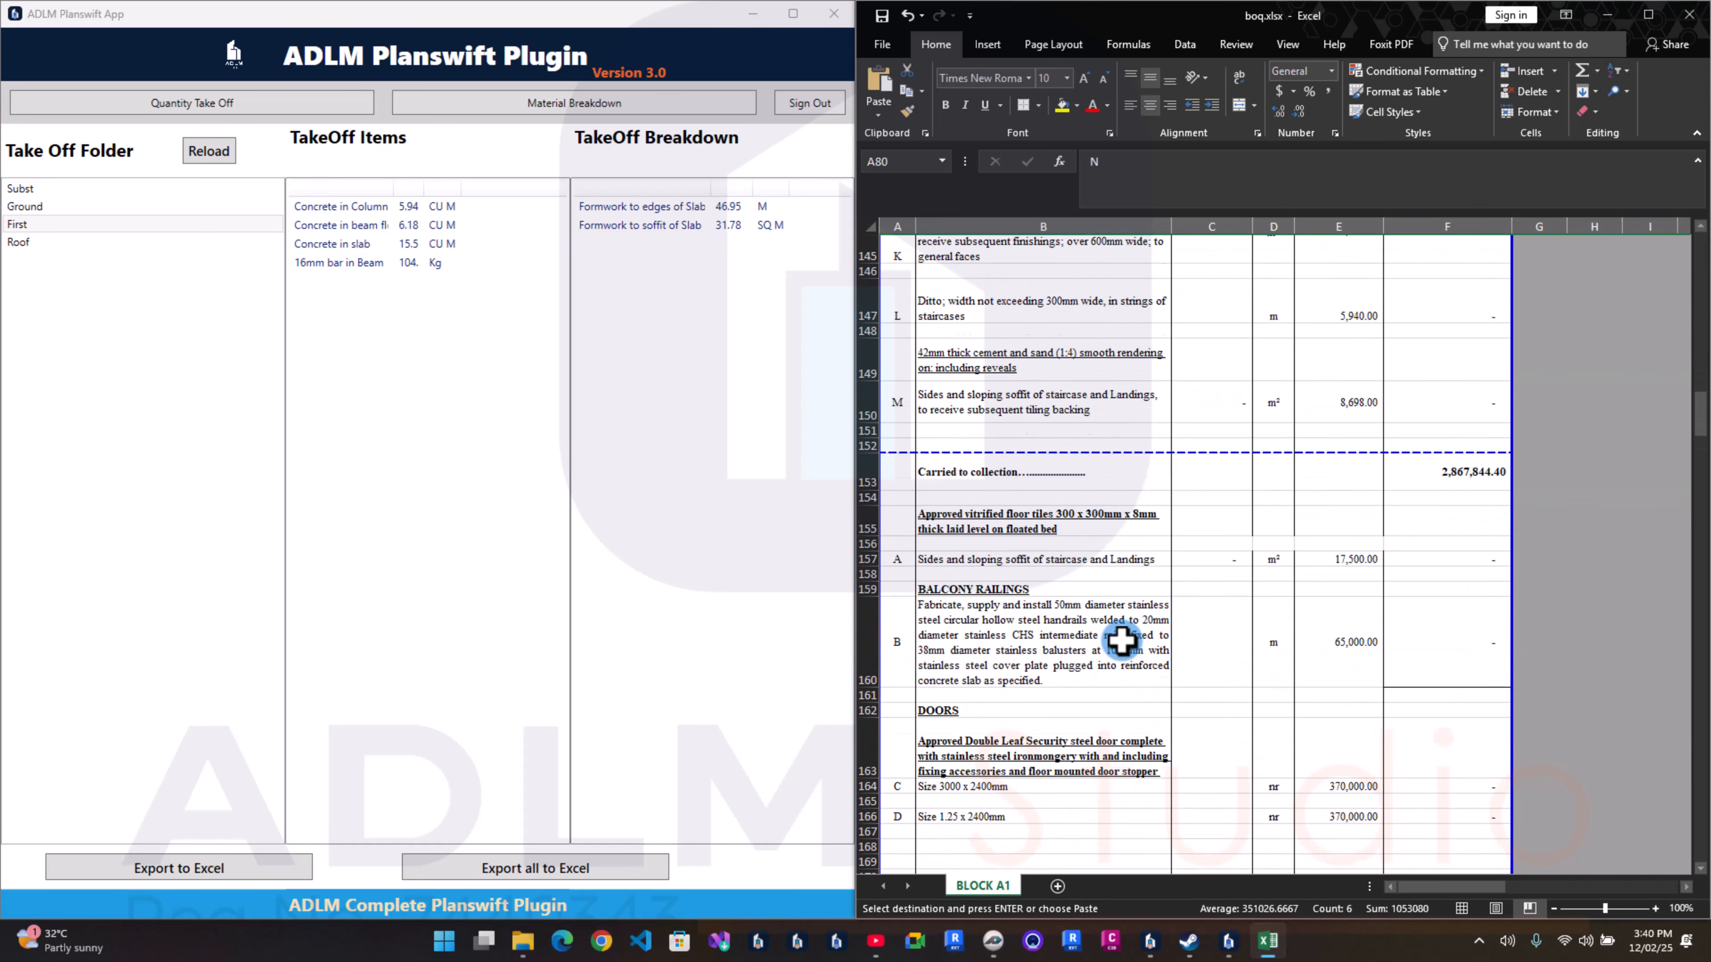
pyautogui.scroll(-20, 1123, 633)
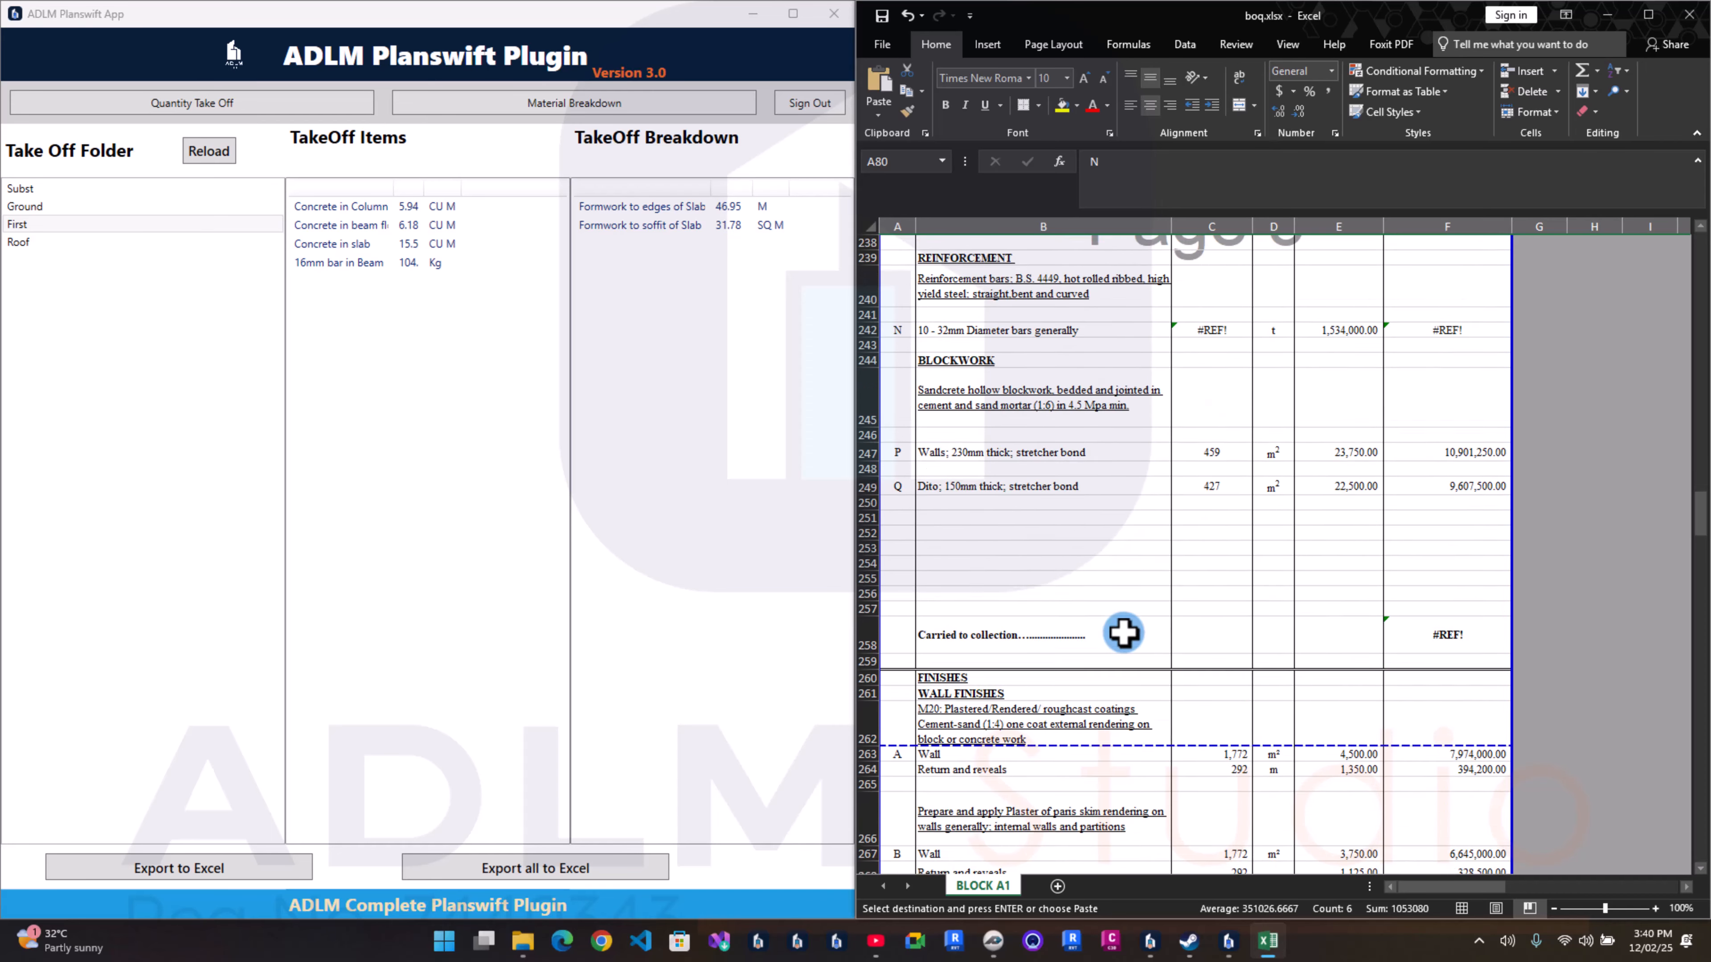
pyautogui.scroll(-15, 1123, 634)
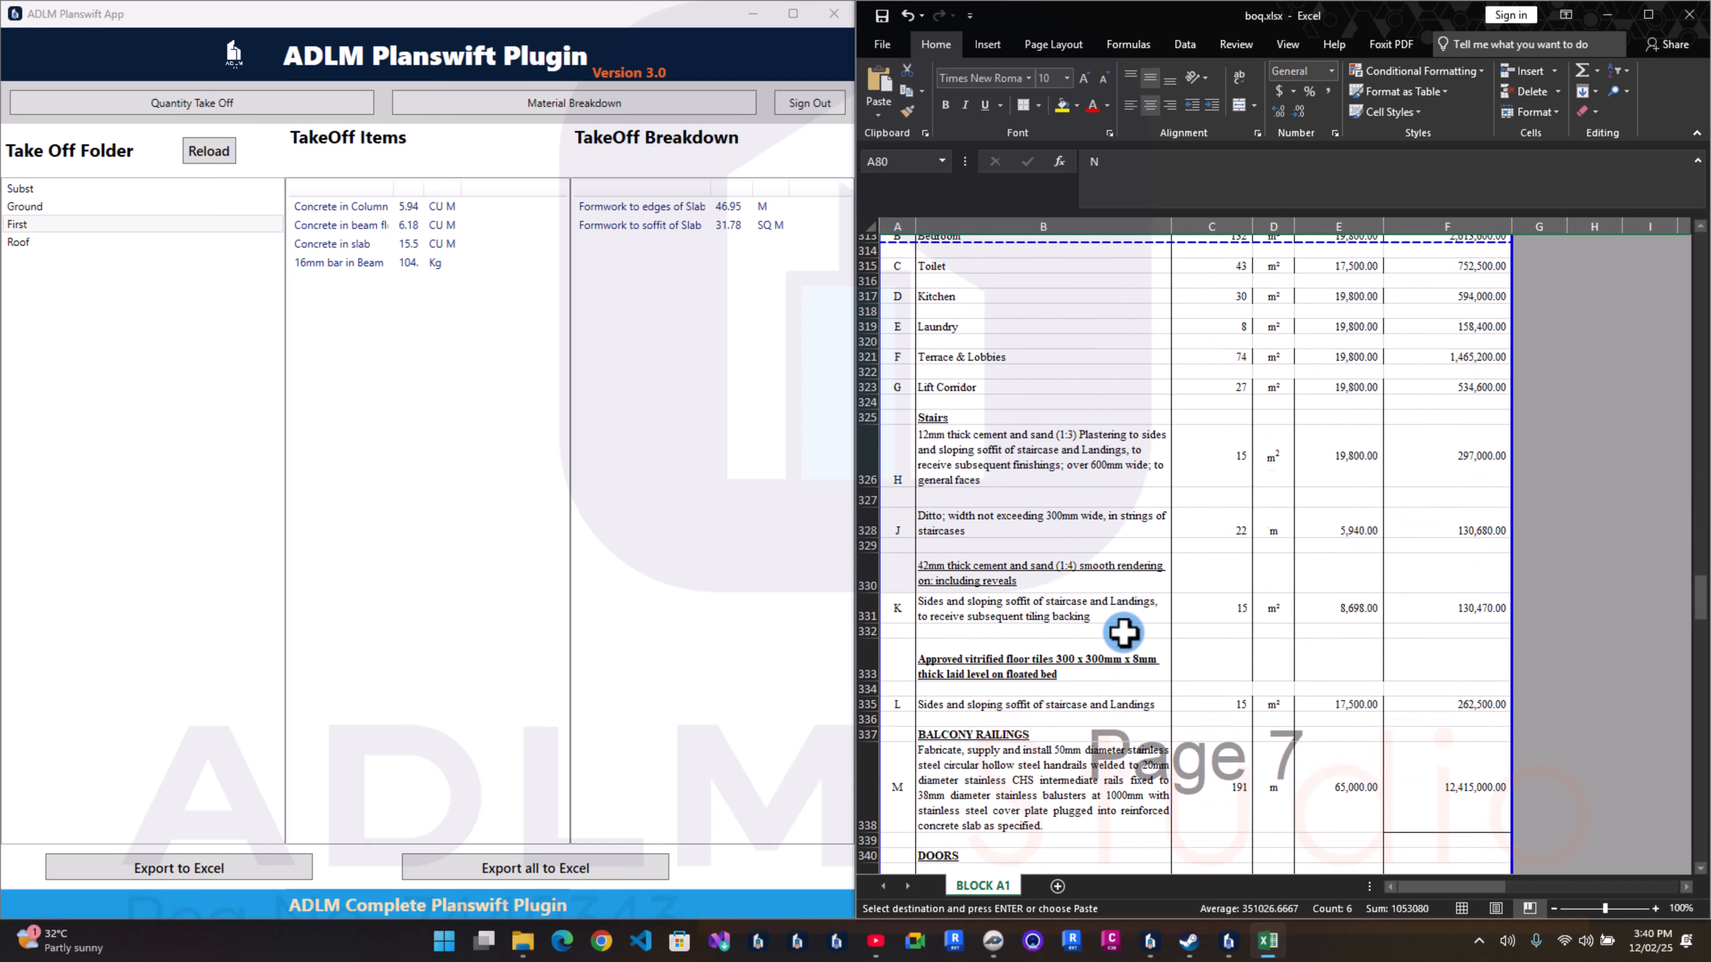
pyautogui.scroll(-5, 1122, 633)
pyautogui.scroll(20, 1122, 633)
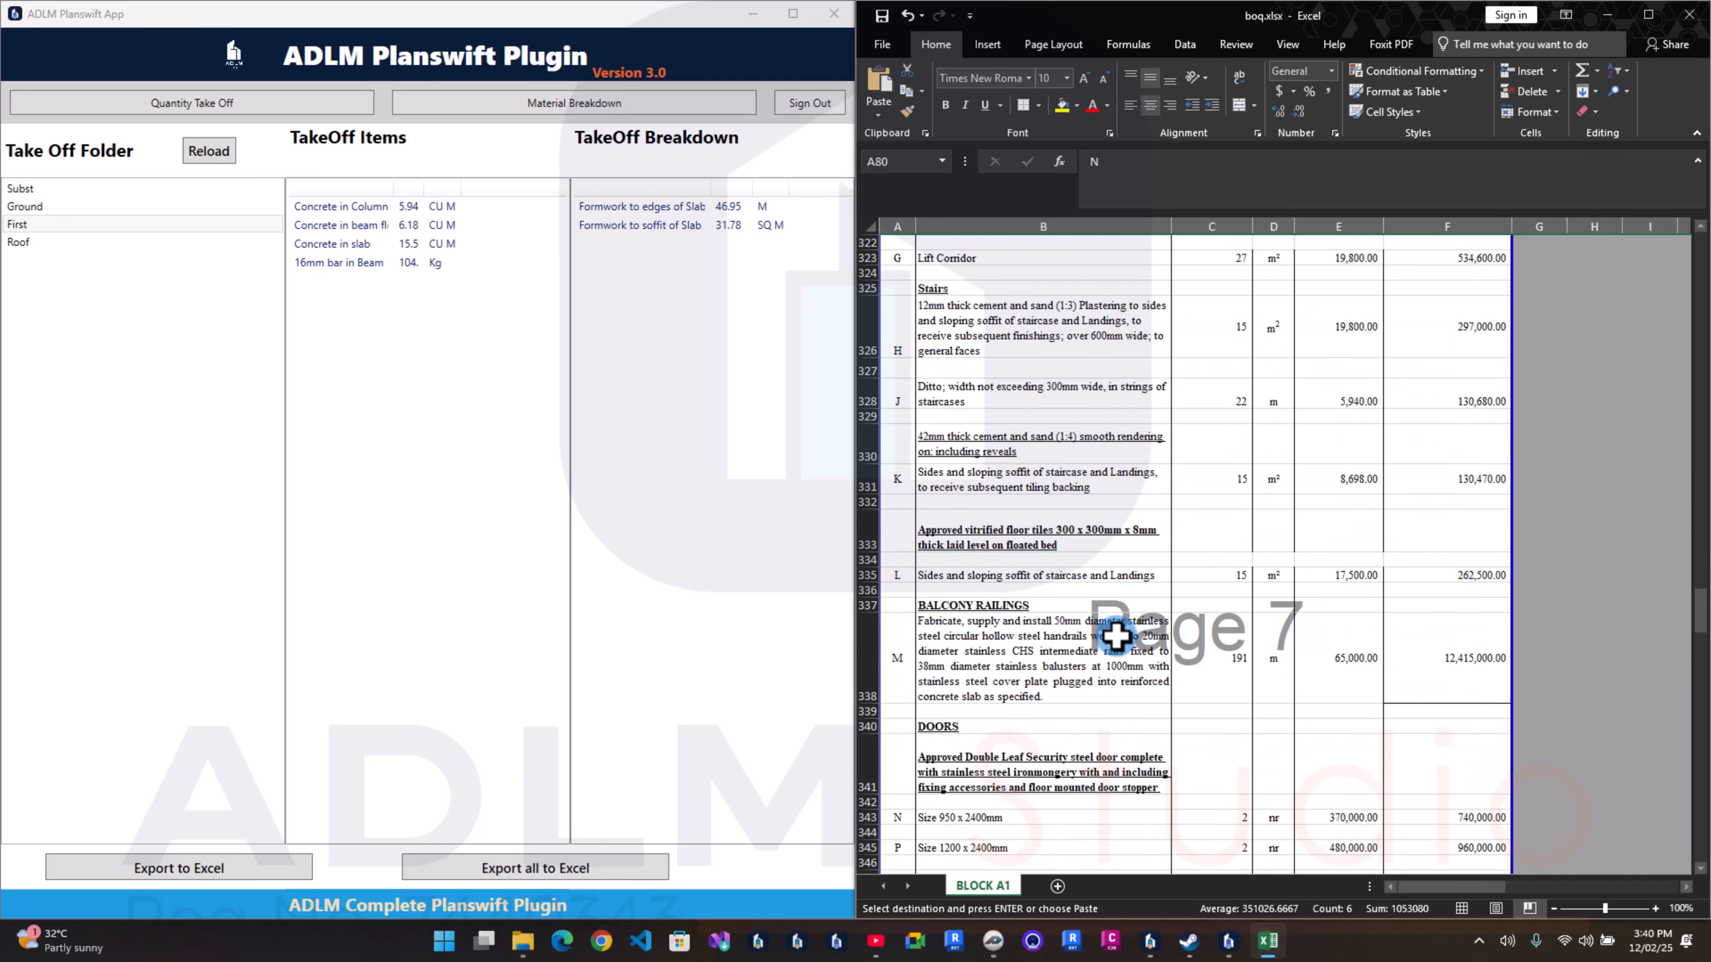
pyautogui.scroll(15, 977, 597)
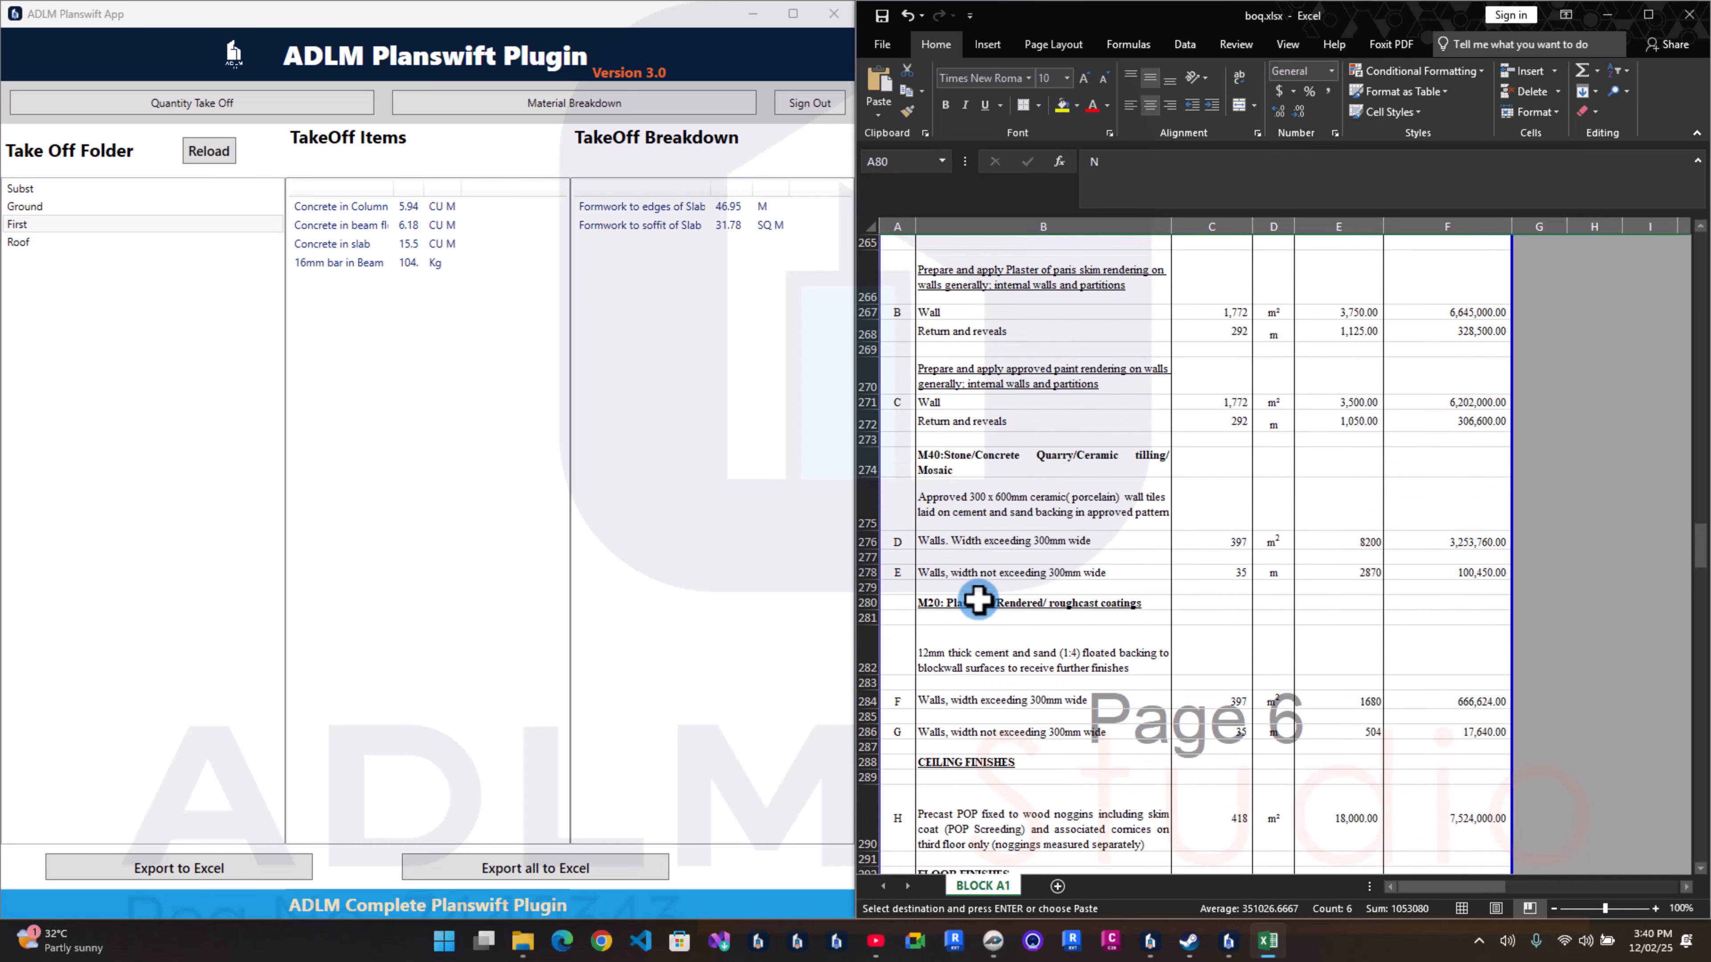
pyautogui.scroll(5, 978, 593)
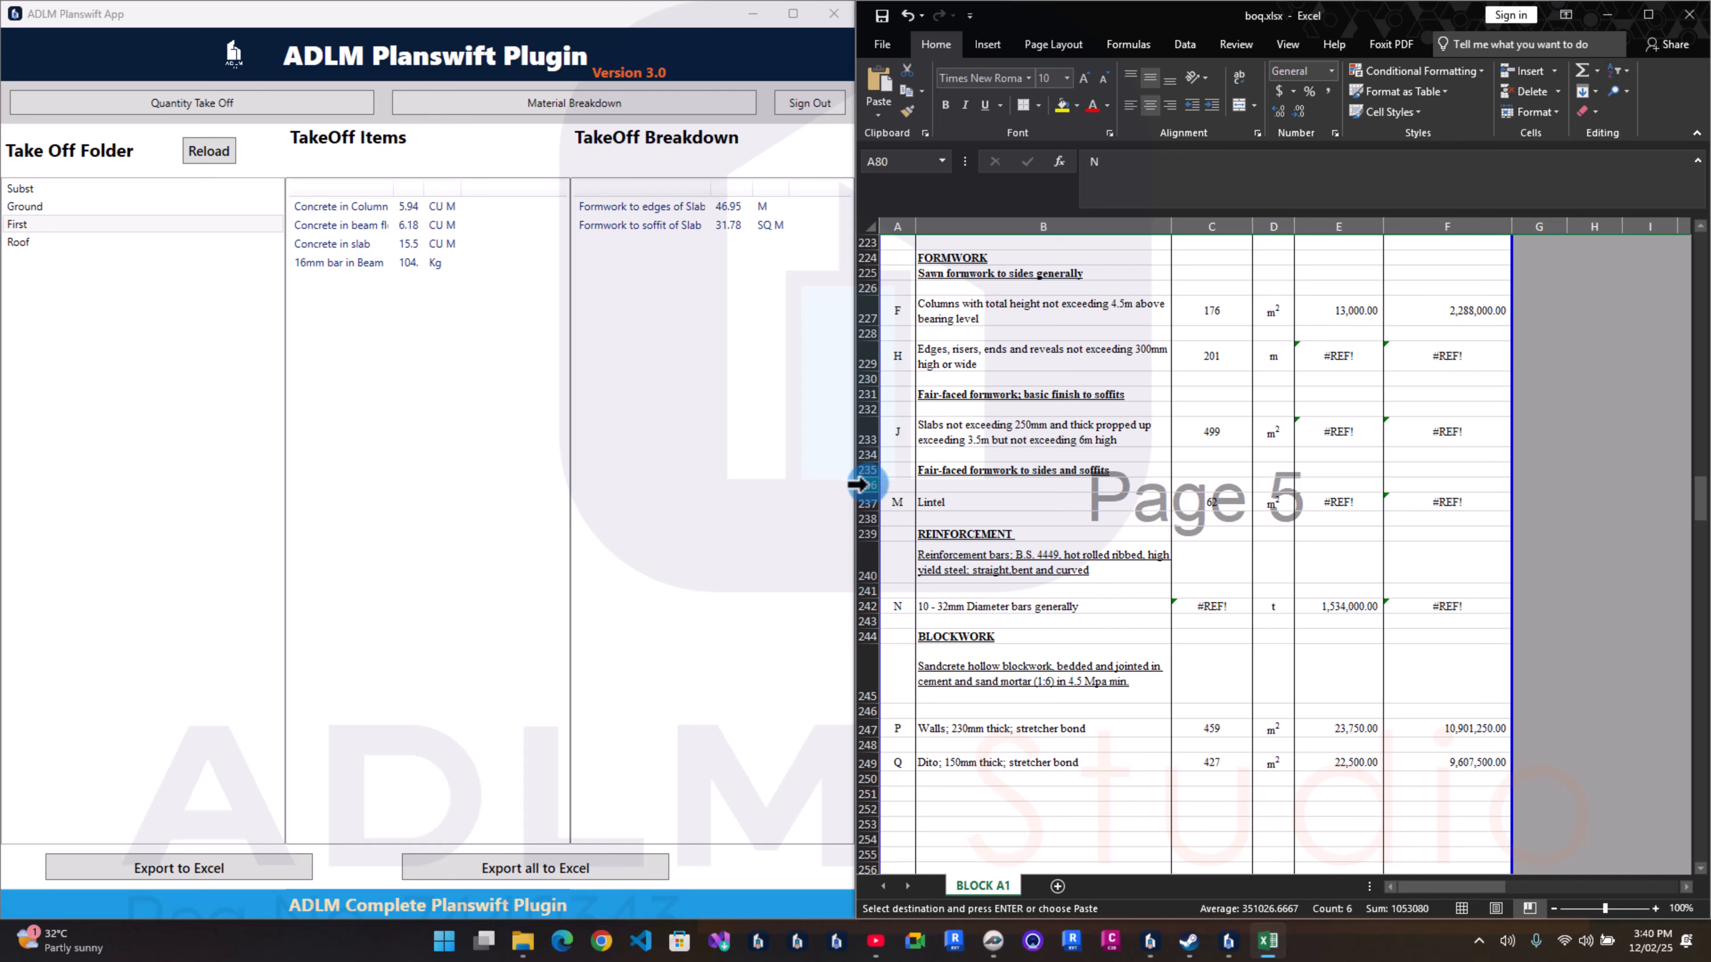
pyautogui.rightClick(857, 484)
pyautogui.click(975, 621)
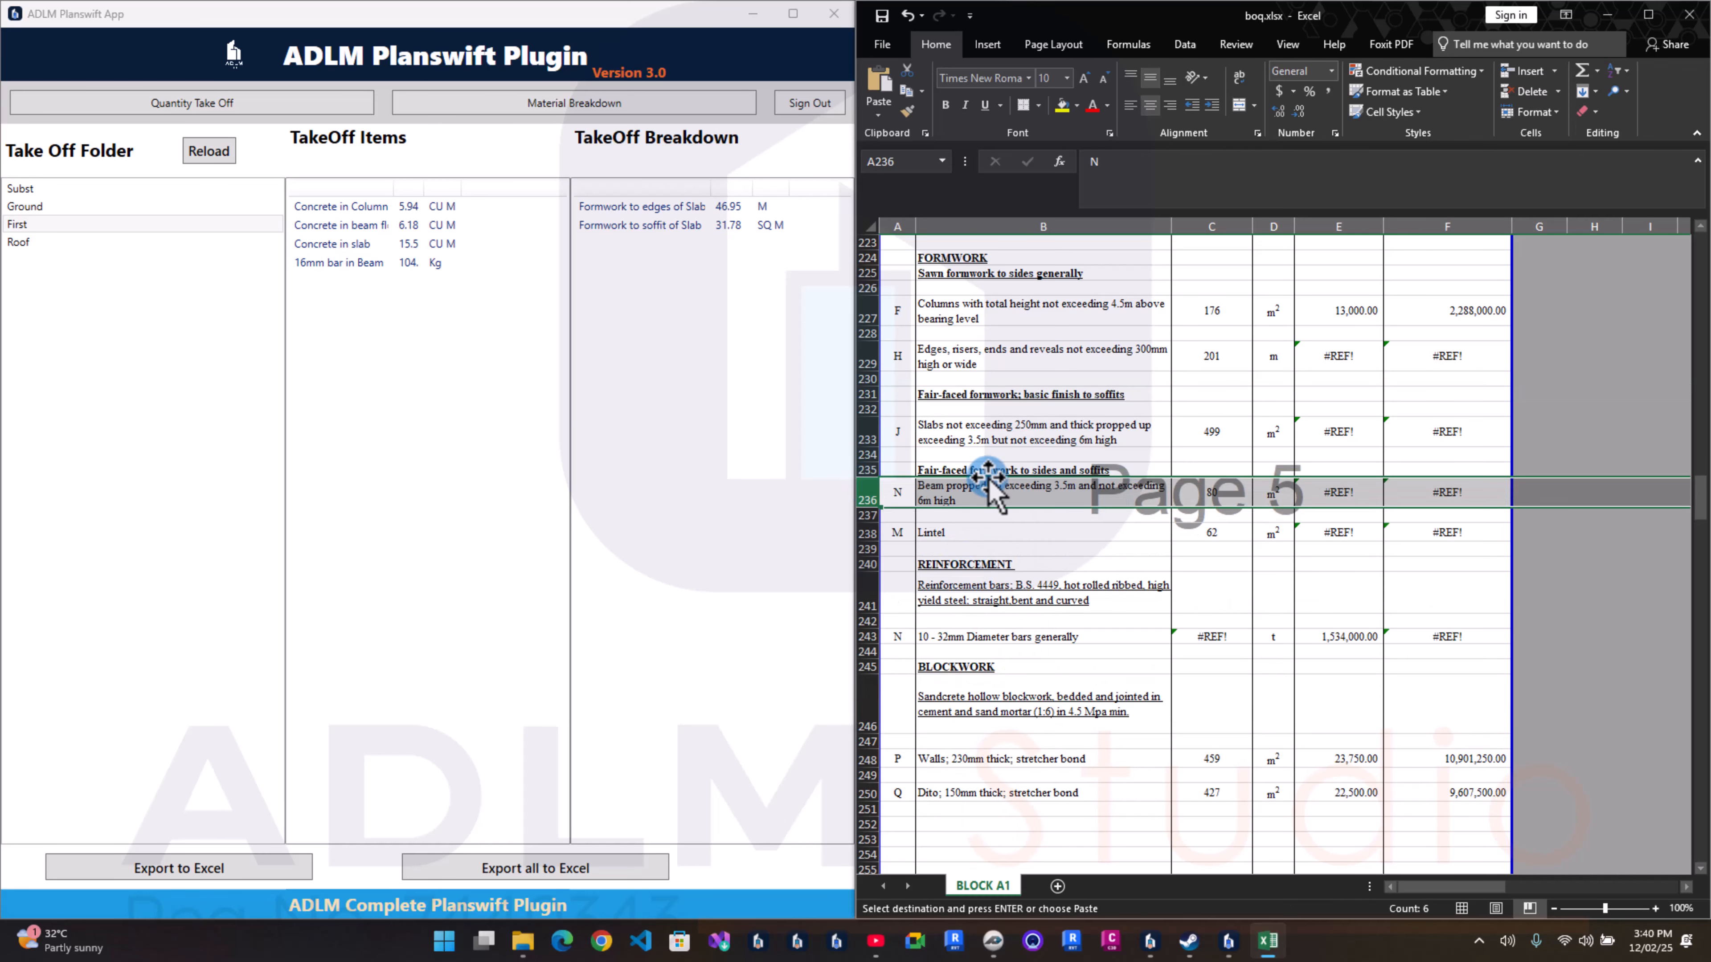
# Step: Show the breakdown of the First folder's column concrete and set the column formwork quantity in C227 to 104
pyautogui.scroll(2, 1185, 527)
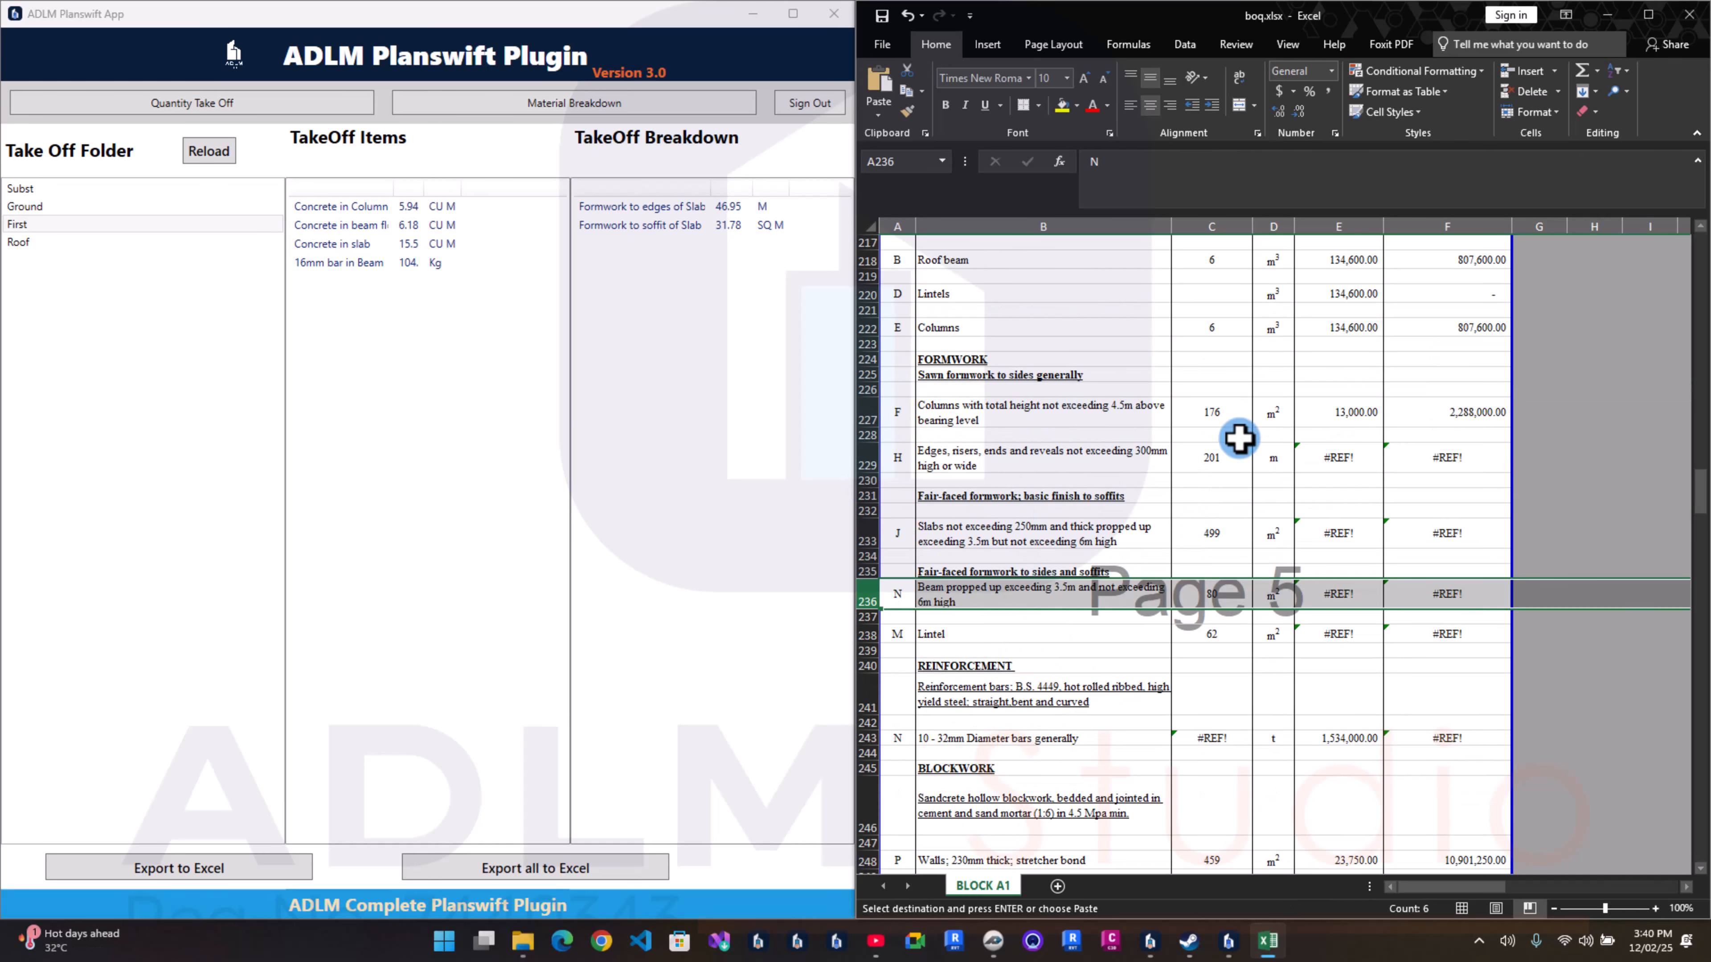
pyautogui.click(1222, 418)
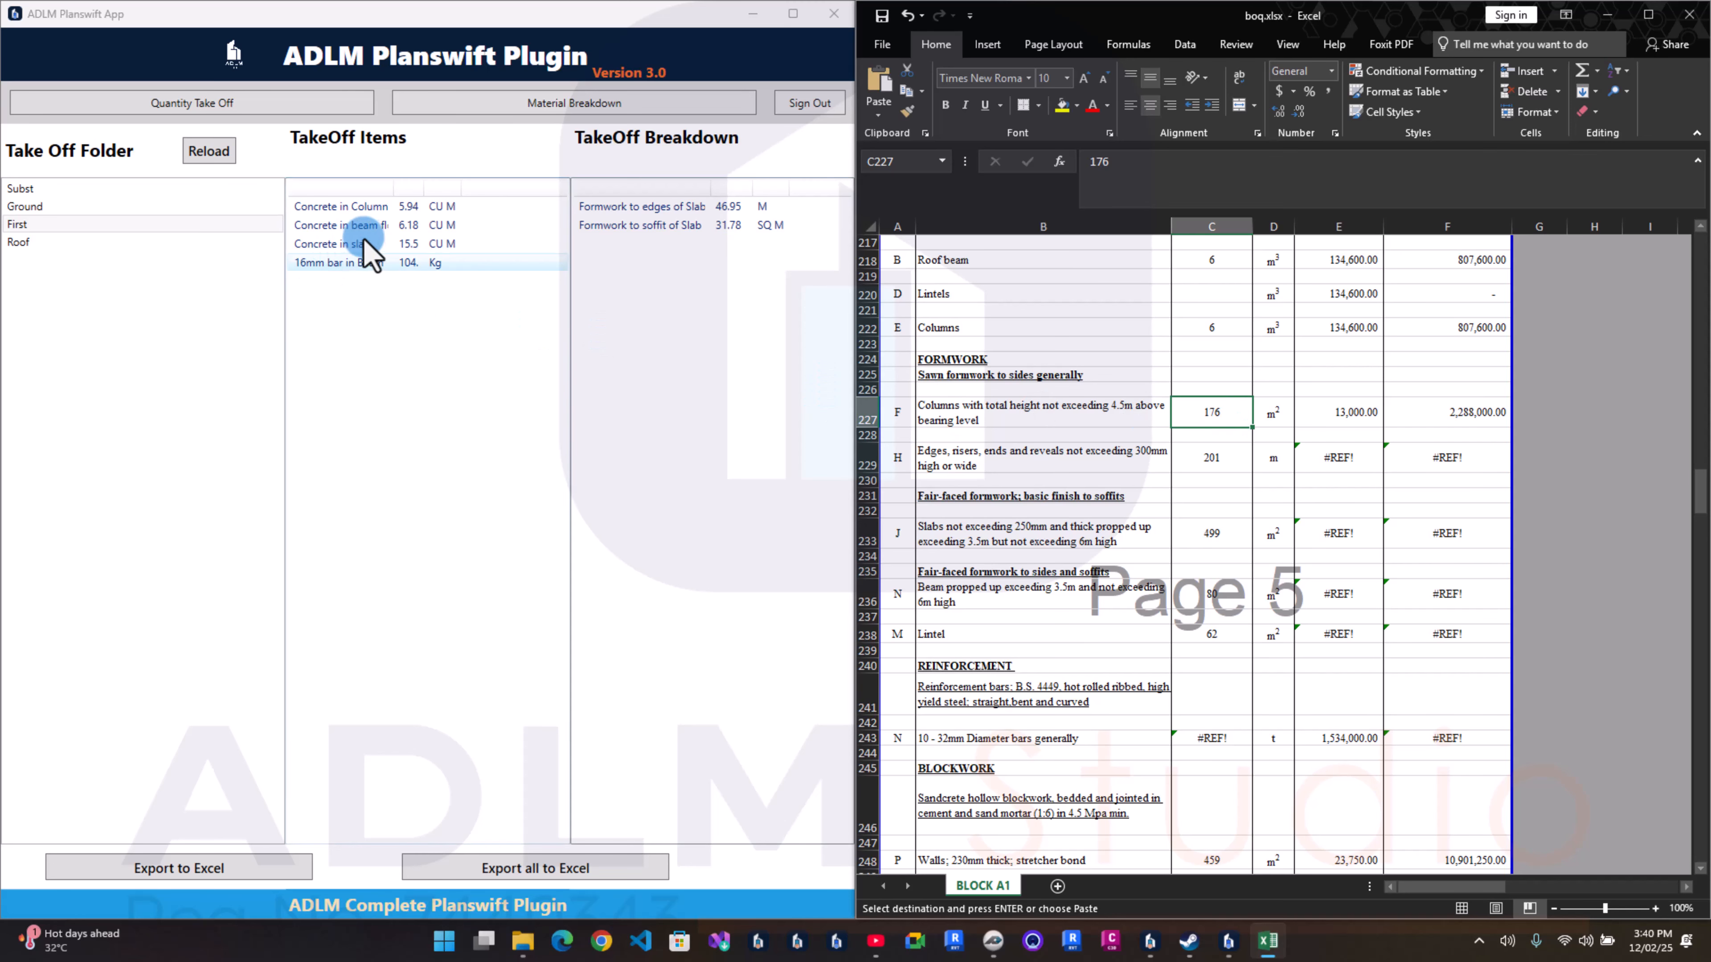
pyautogui.click(372, 207)
pyautogui.click(1171, 545)
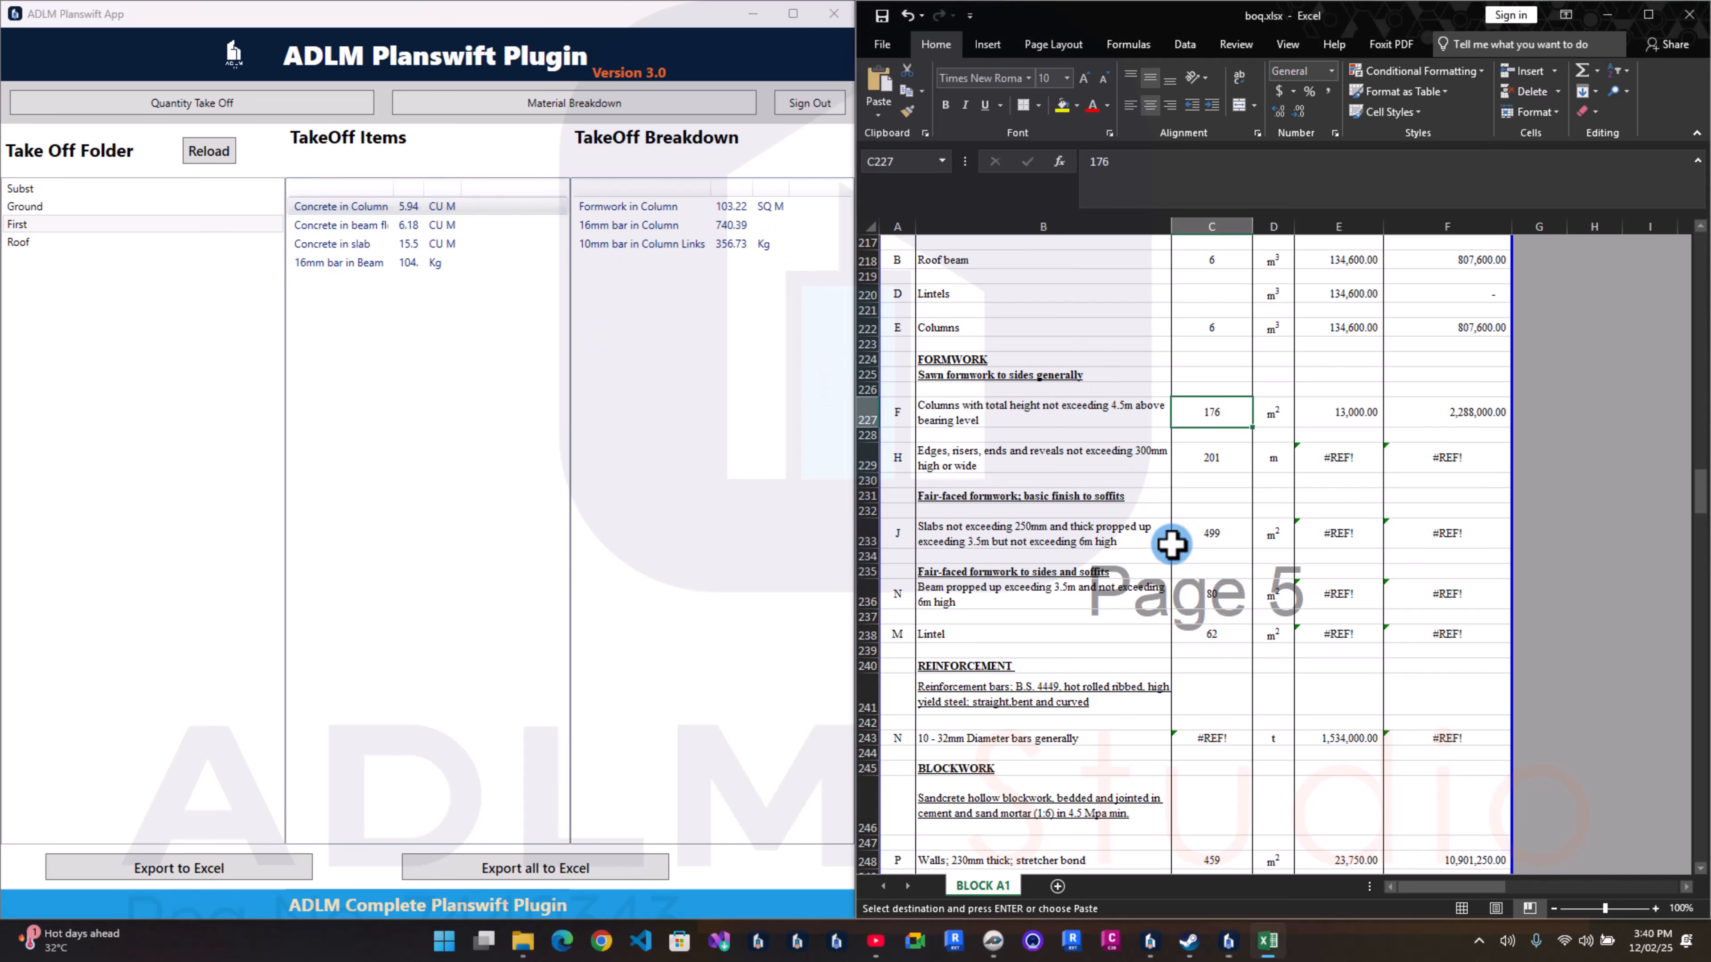
pyautogui.write('104')
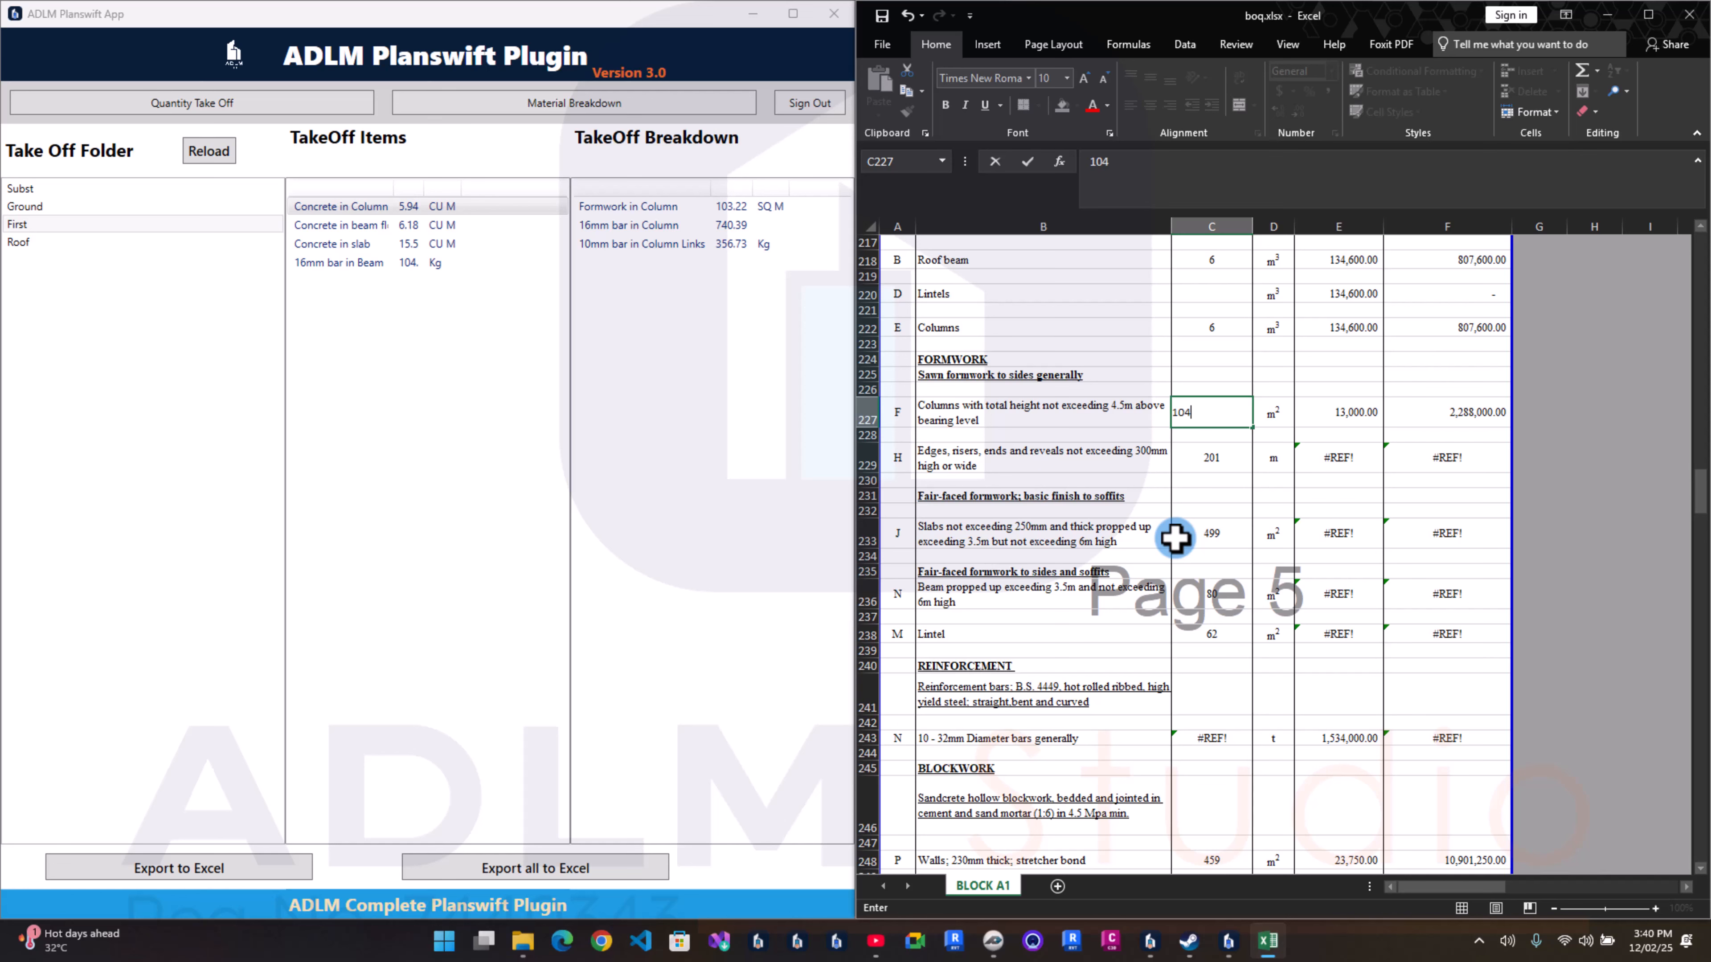
pyautogui.press('Return')
# Step: Using the Roof folder's slab concrete breakdown, set the edge formwork quantity in C229 to 47 and the slab soffit formwork in C233 to 32
pyautogui.click(1228, 450)
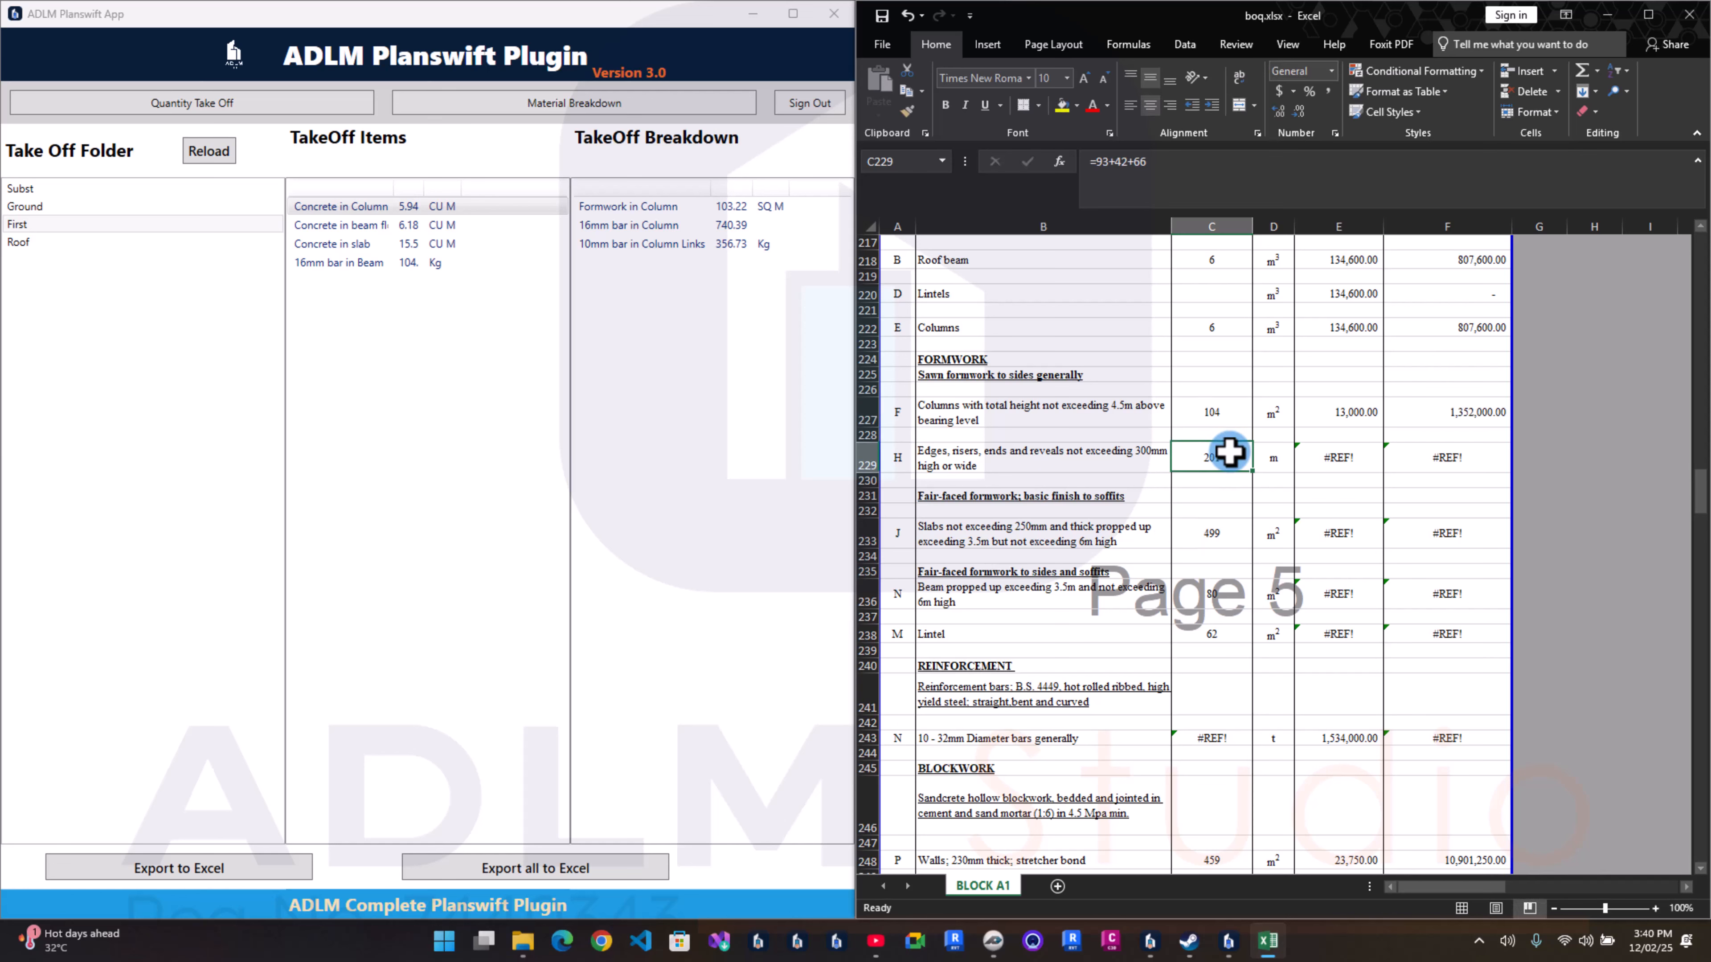
pyautogui.click(106, 239)
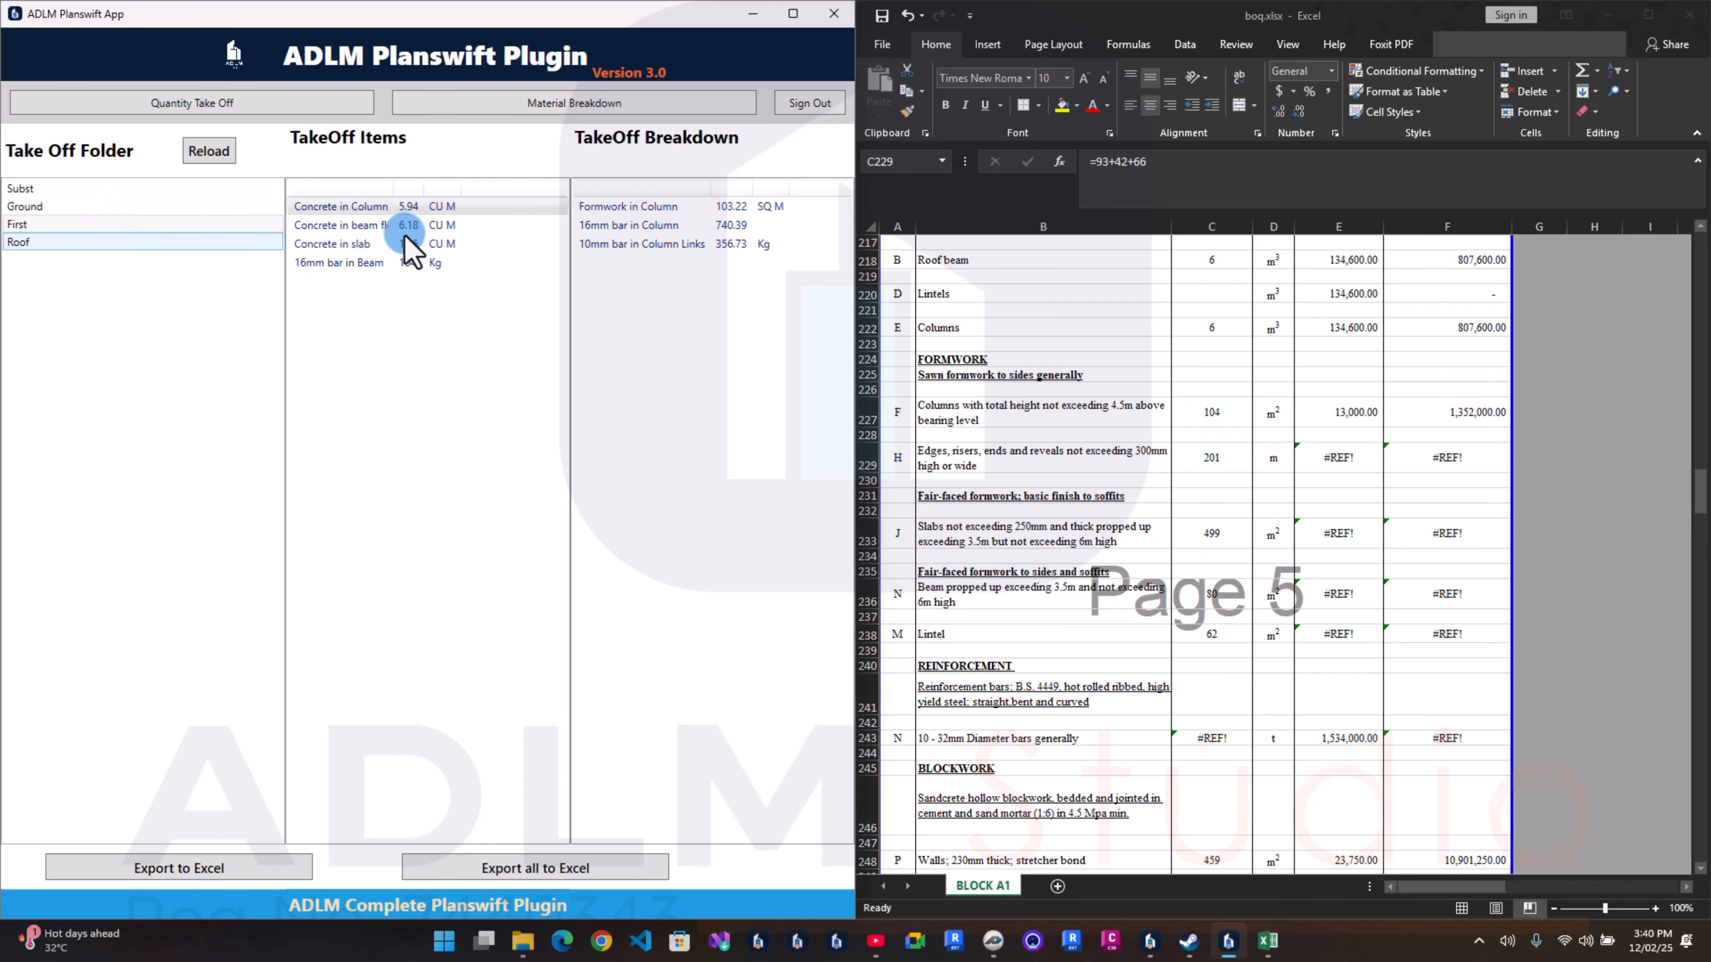
pyautogui.click(351, 225)
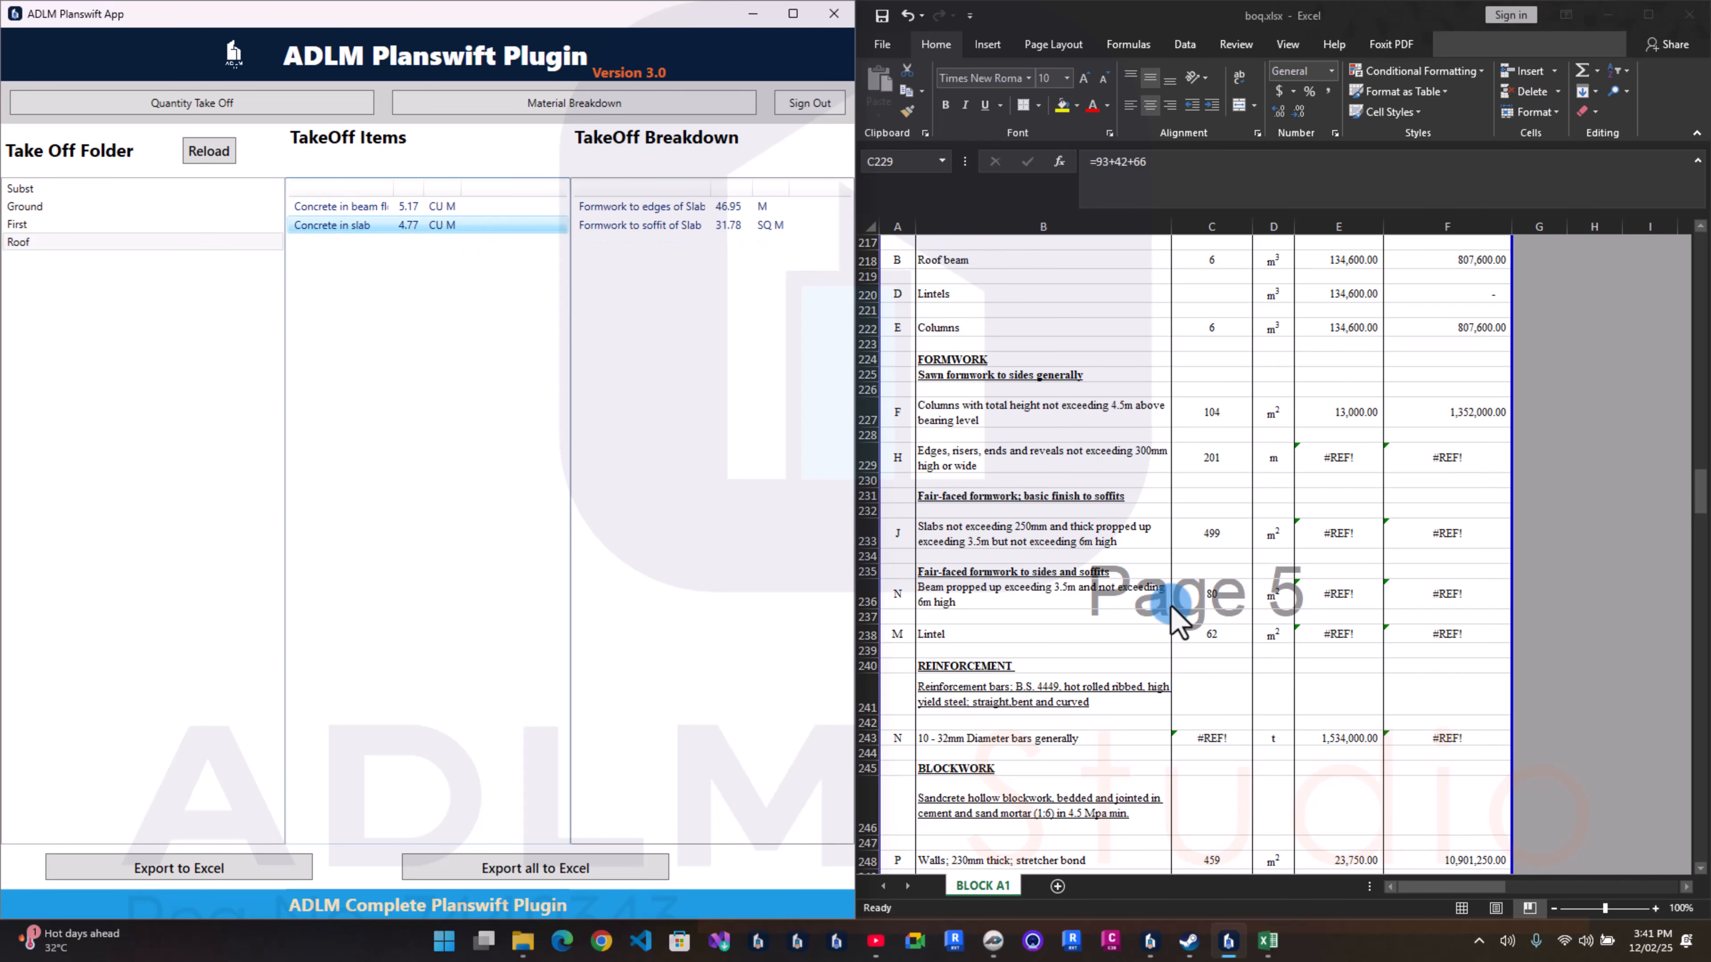
pyautogui.click(1159, 552)
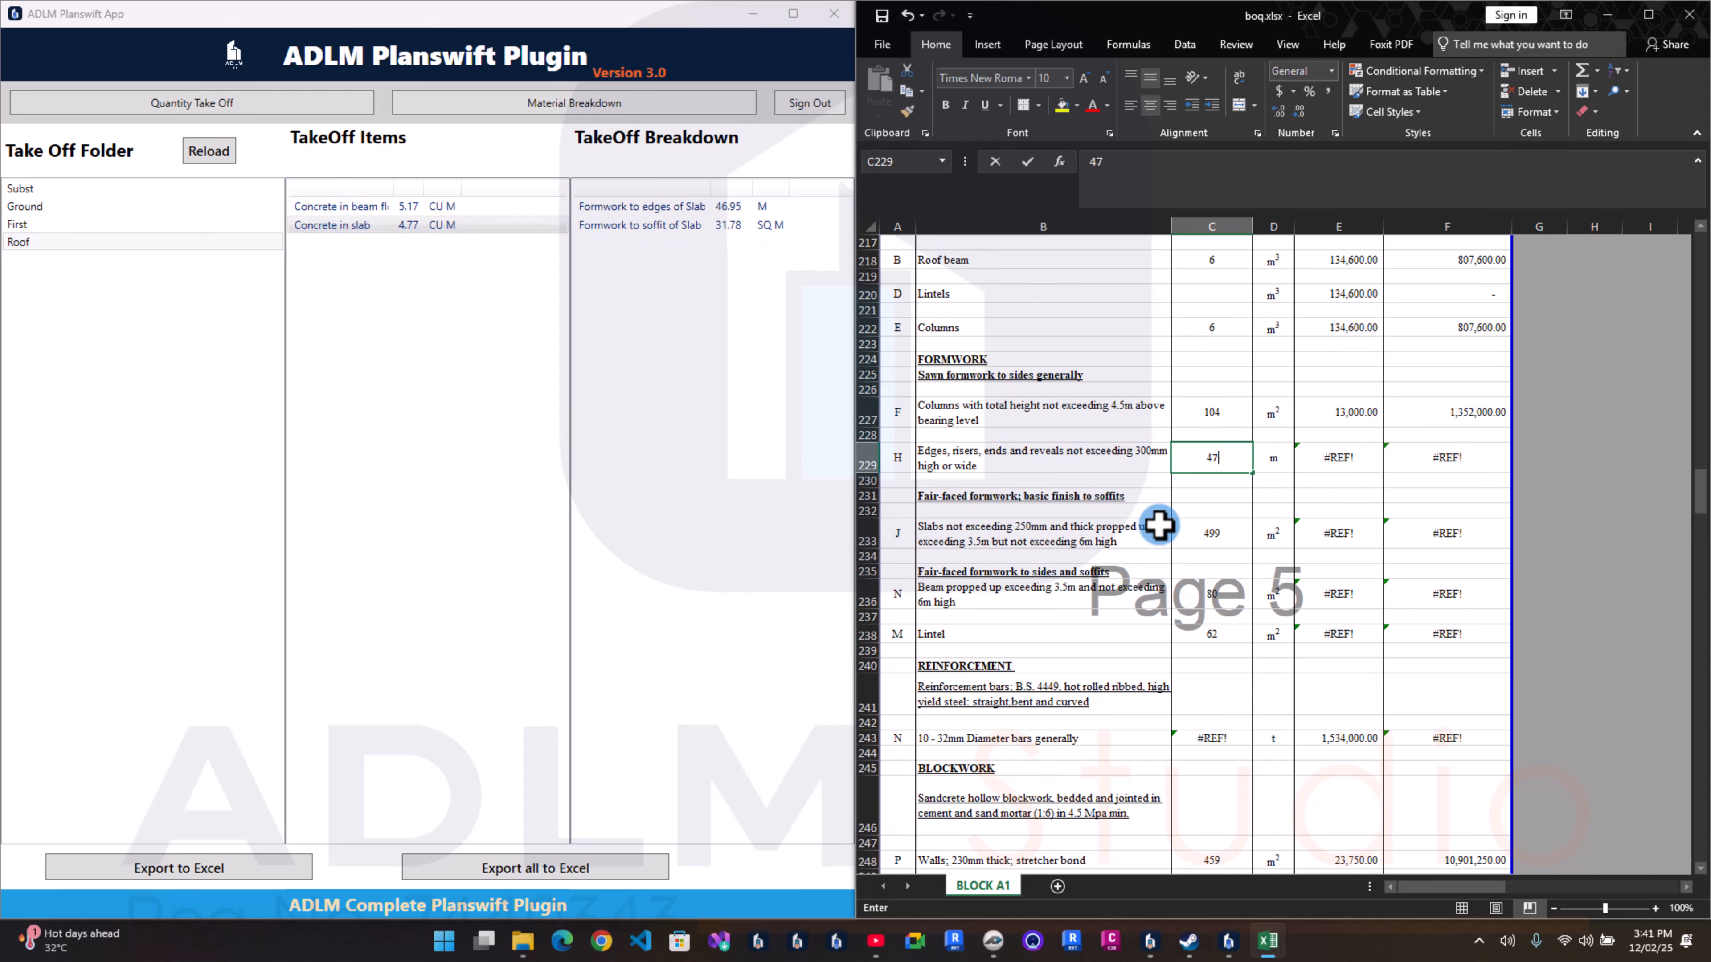
pyautogui.press('Return')
pyautogui.click(1187, 539)
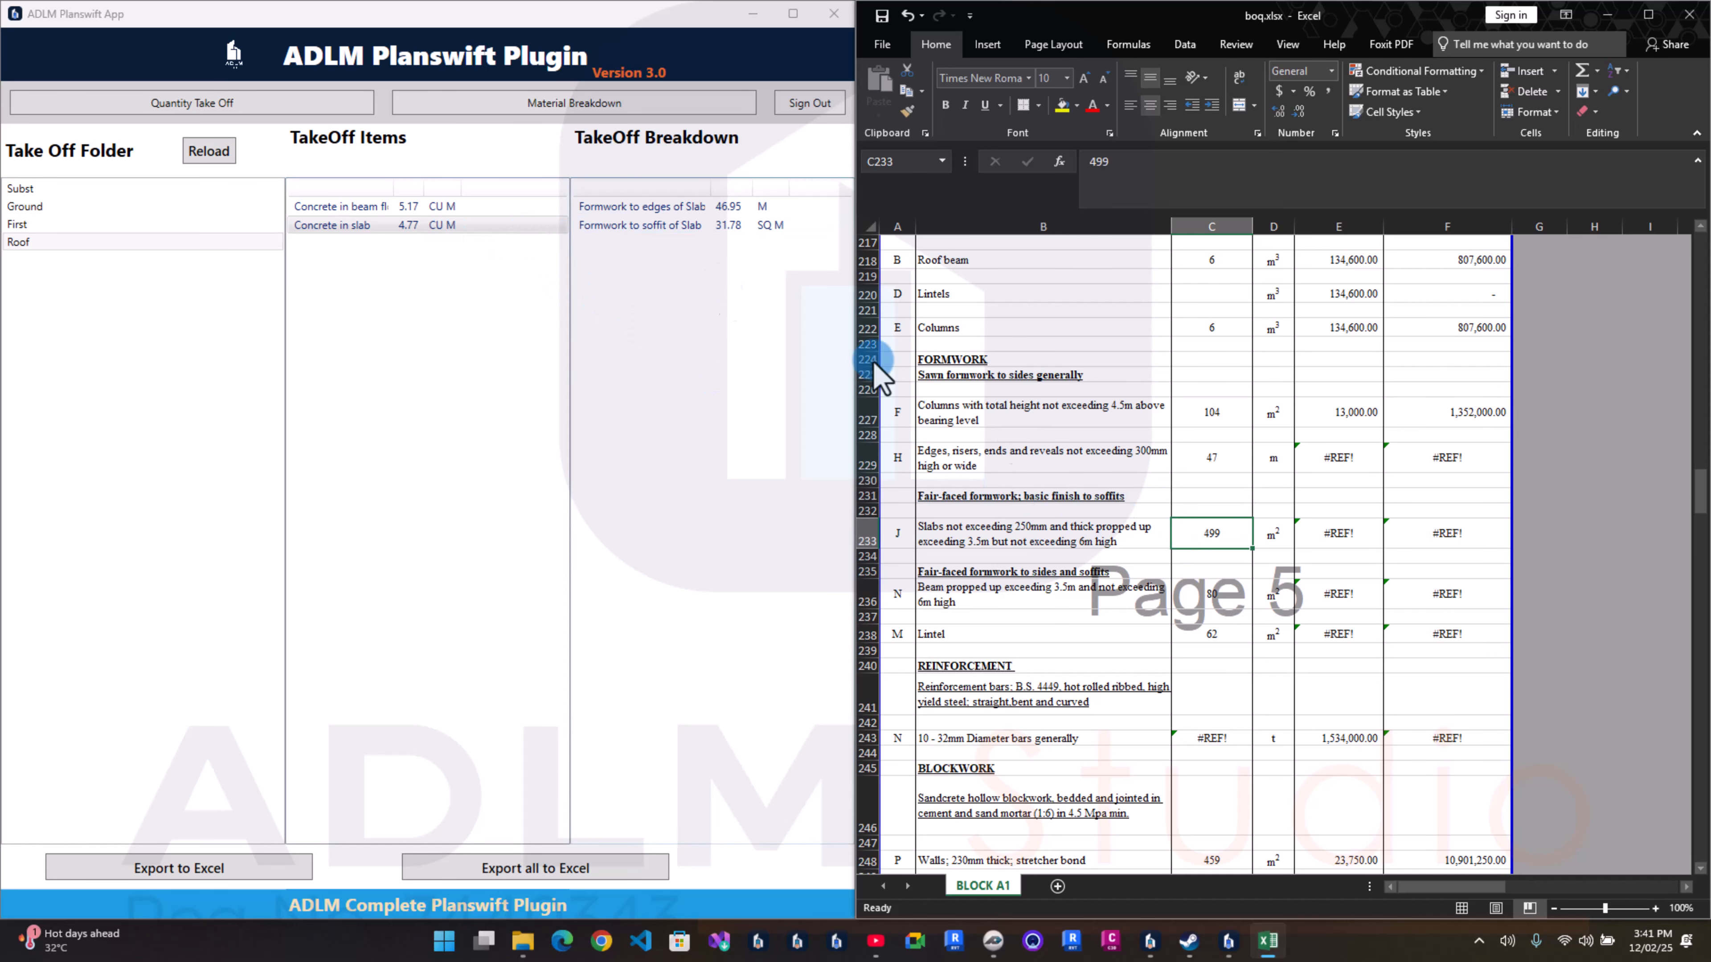
pyautogui.write('32')
pyautogui.press('Return')
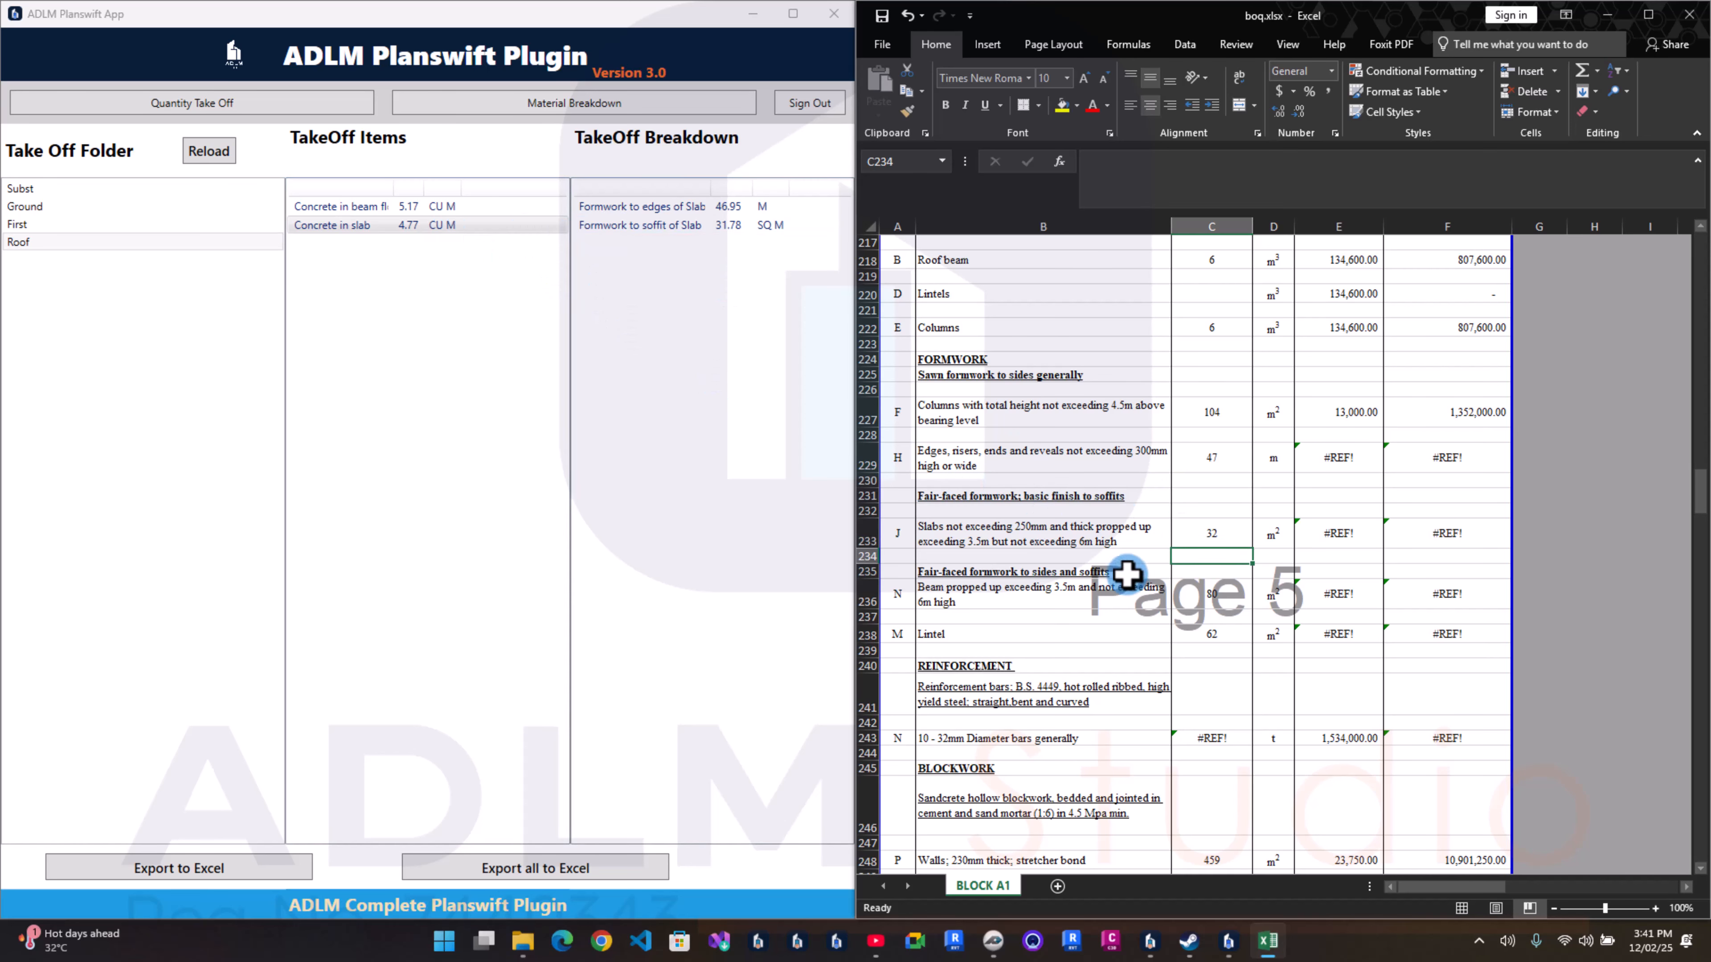
# Step: Set the beam formwork quantity in C236 to 53 from the Roof folder's beam breakdown and clear the lintel quantity in C238
pyautogui.click(1166, 590)
pyautogui.click(449, 208)
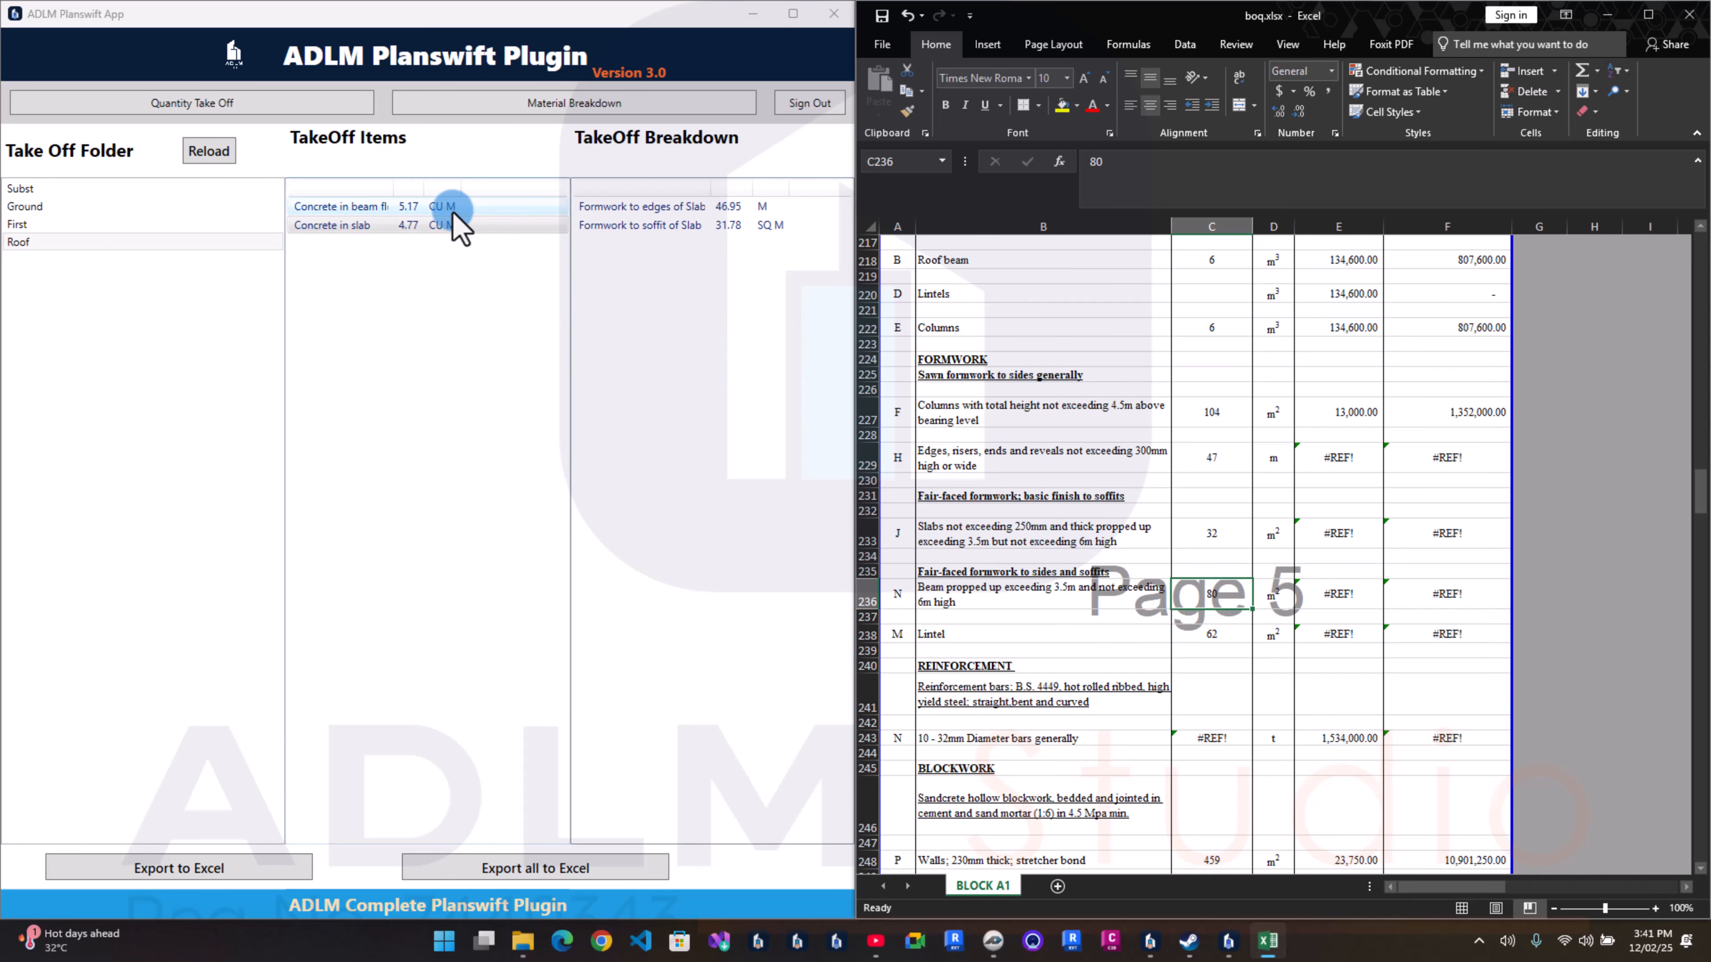
pyautogui.click(1339, 631)
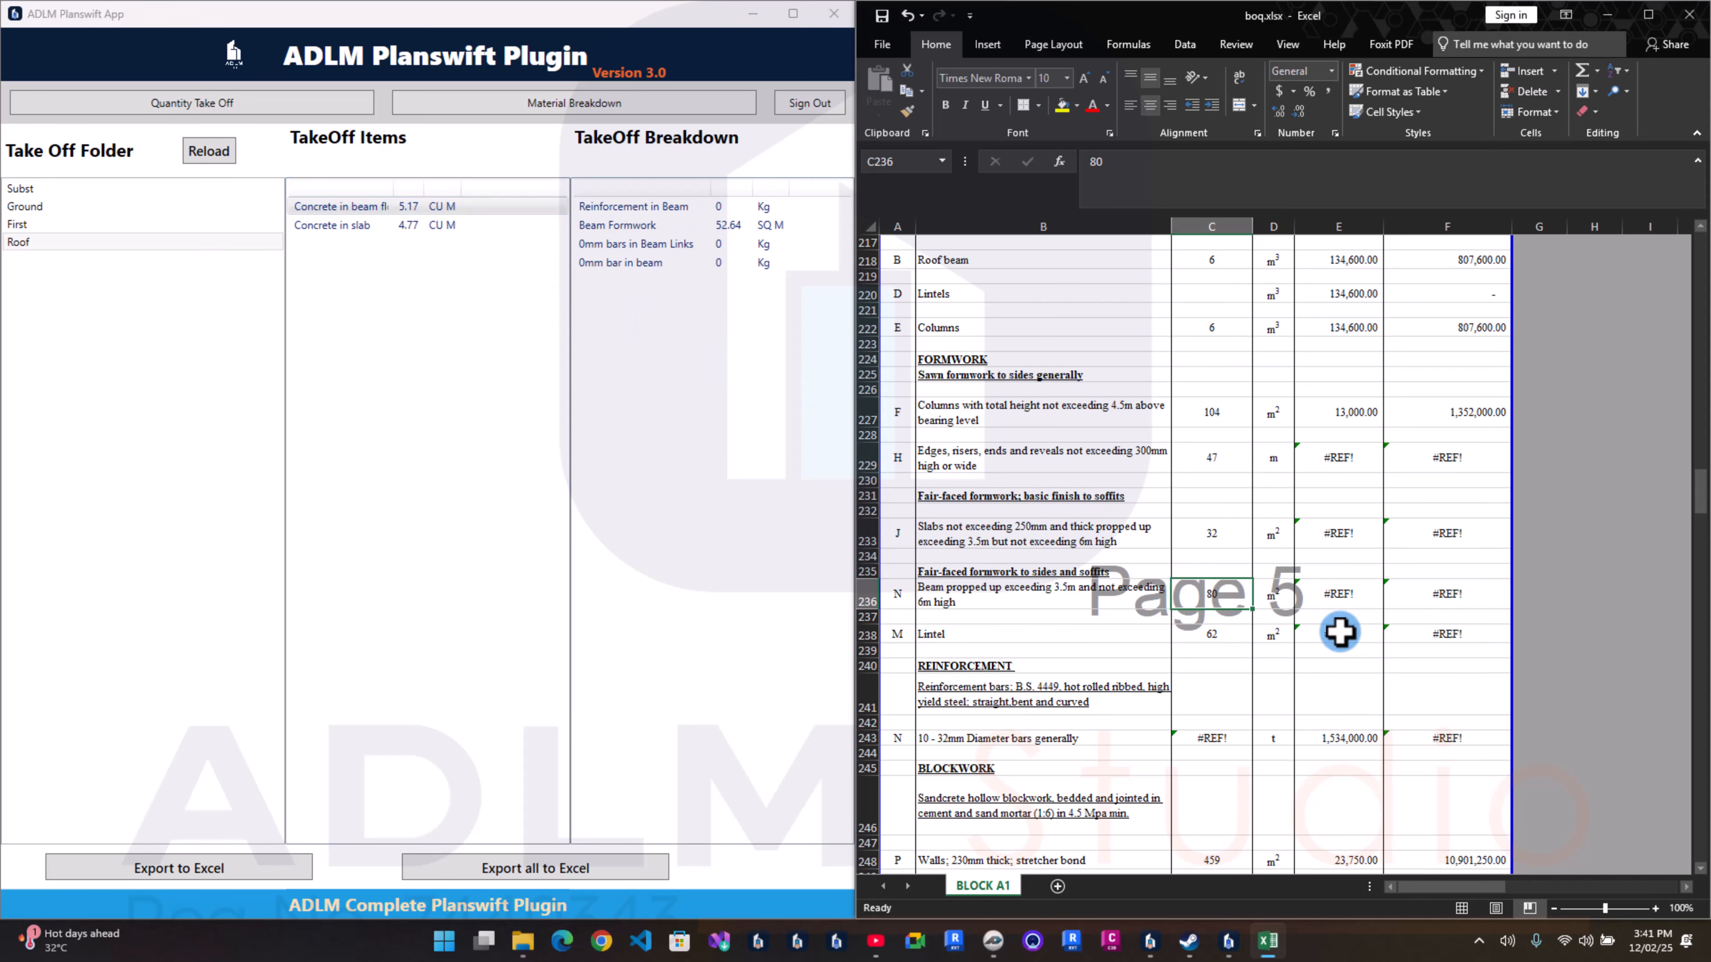
pyautogui.write('53')
pyautogui.press('Return')
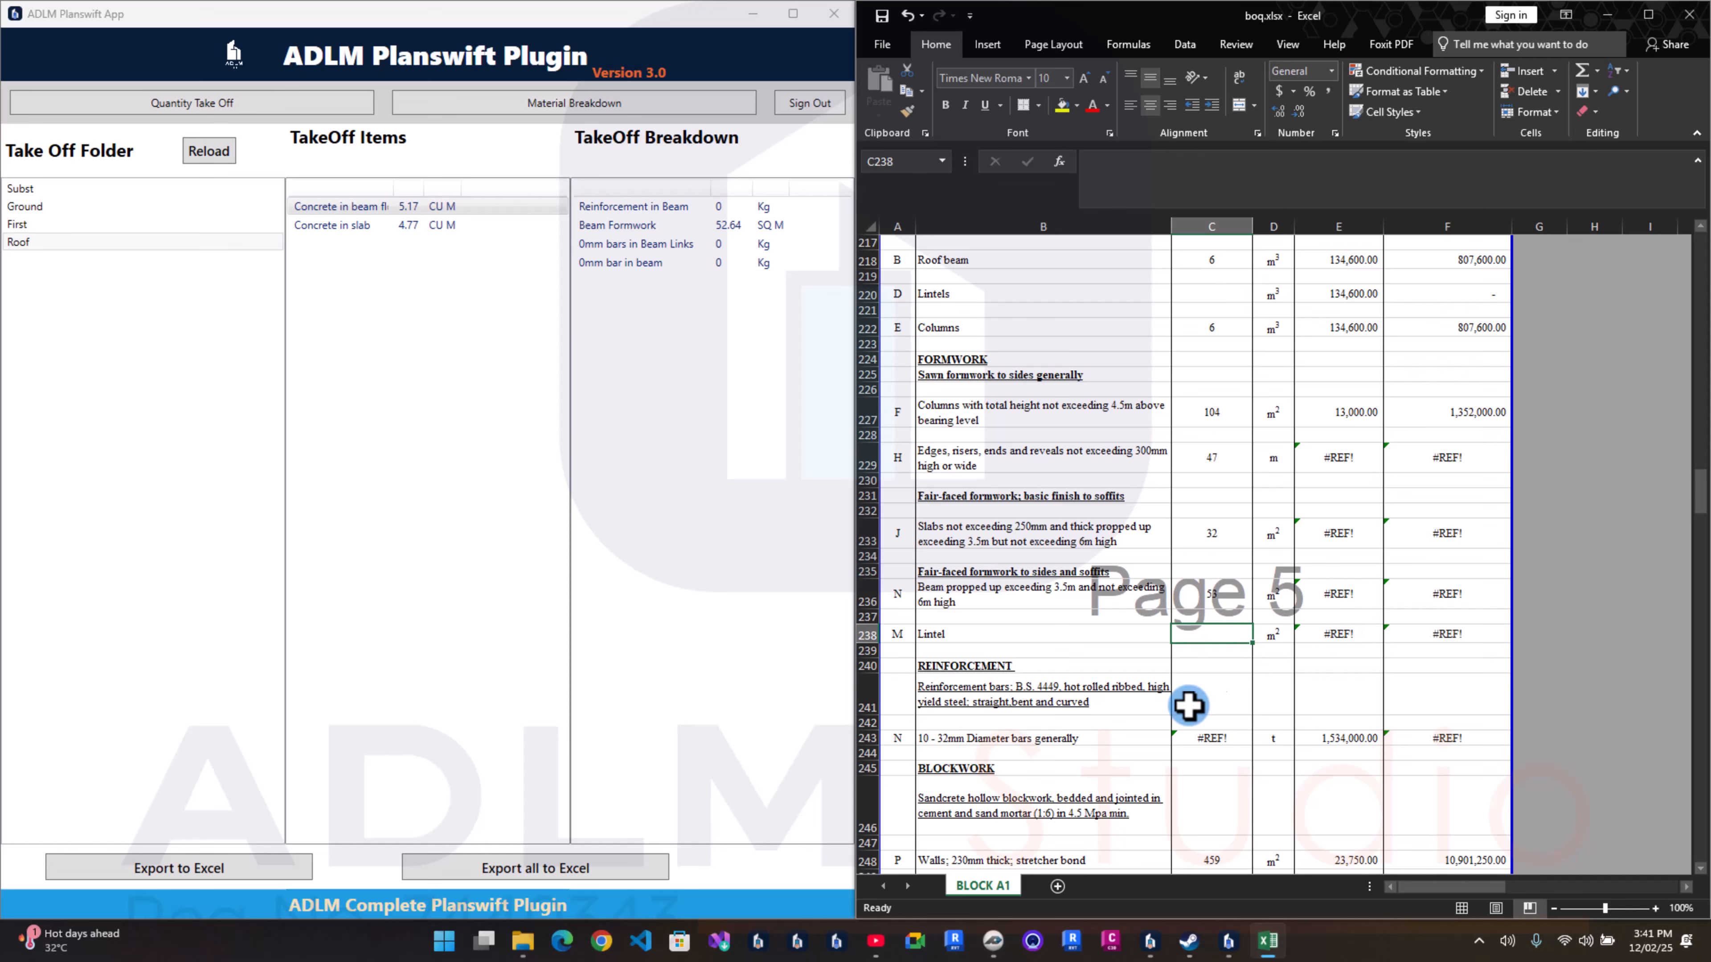
# Step: Copy the itemised reinforcement bar rows 87 to 93 and insert them at row 242 under the Milestone 3 reinforcement heading
pyautogui.click(1199, 743)
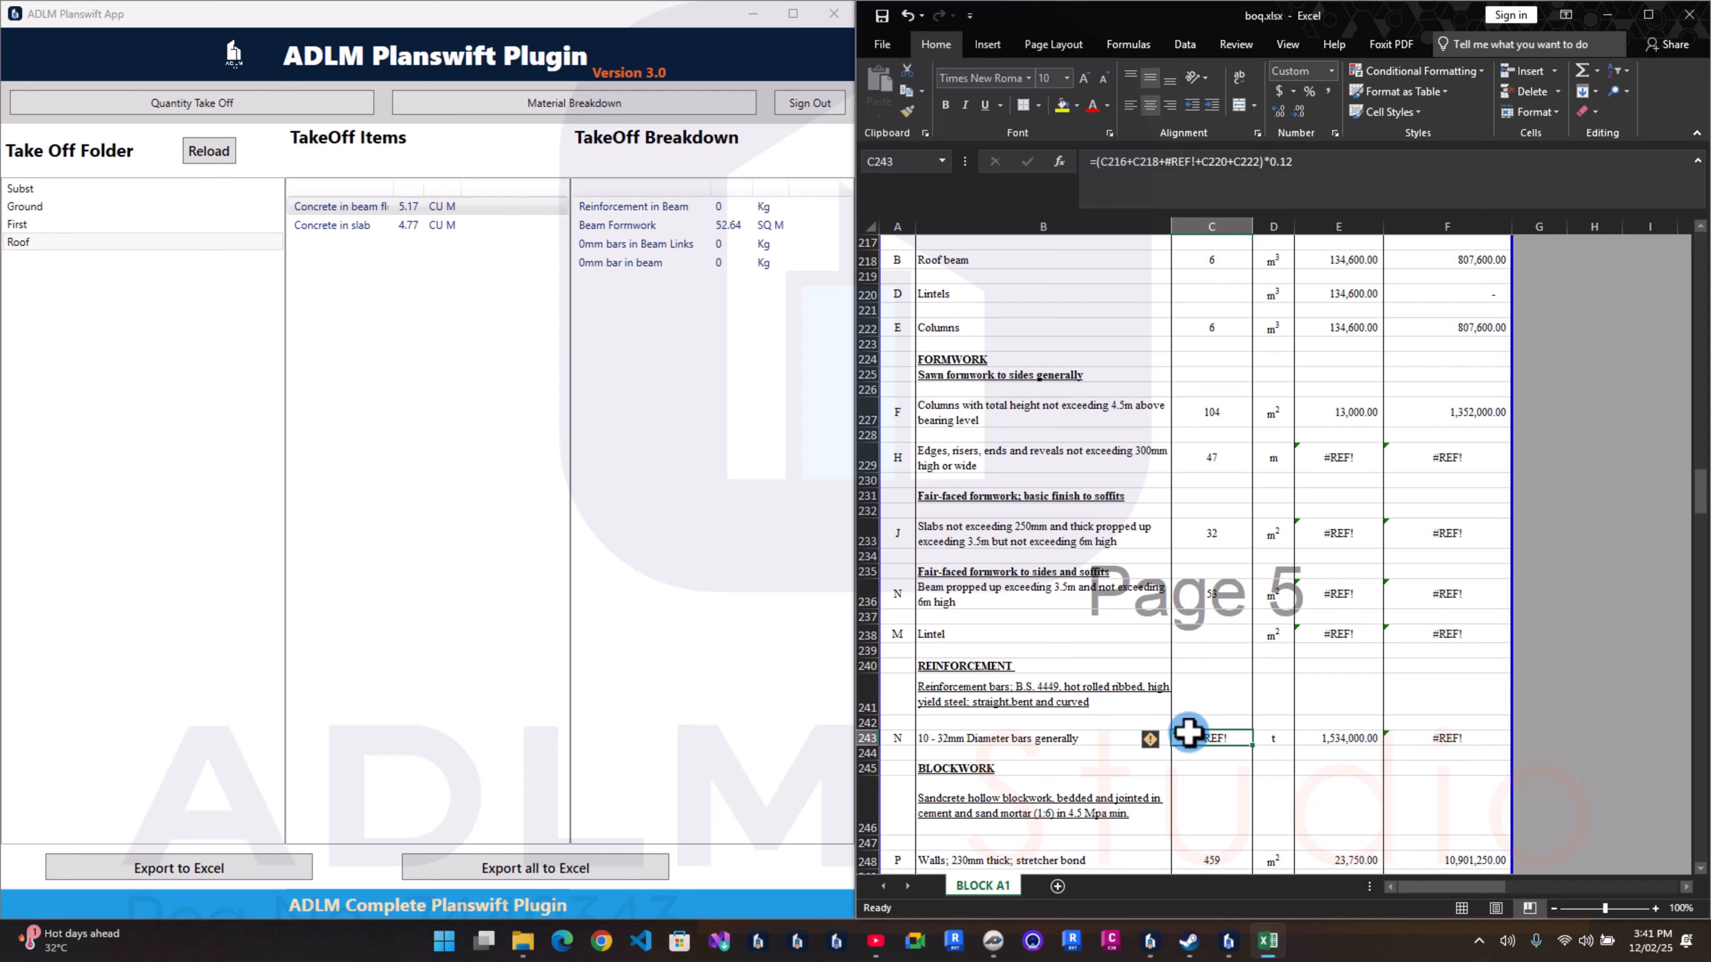
pyautogui.scroll(20, 1150, 688)
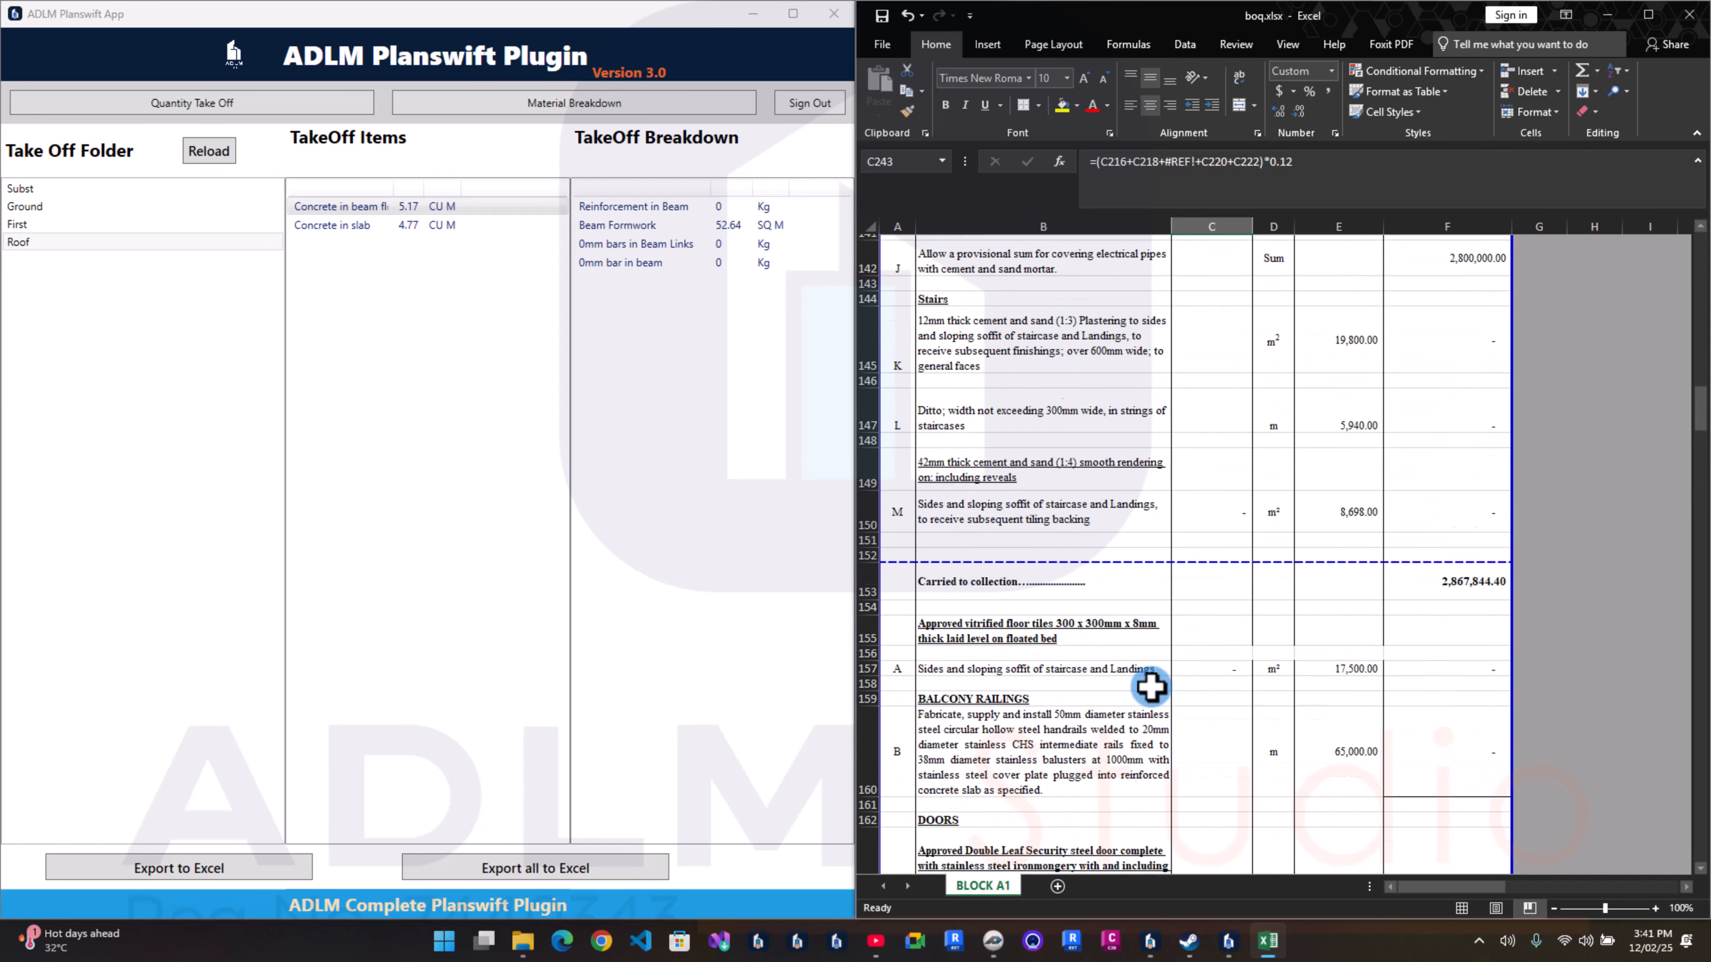
pyautogui.scroll(15, 1150, 687)
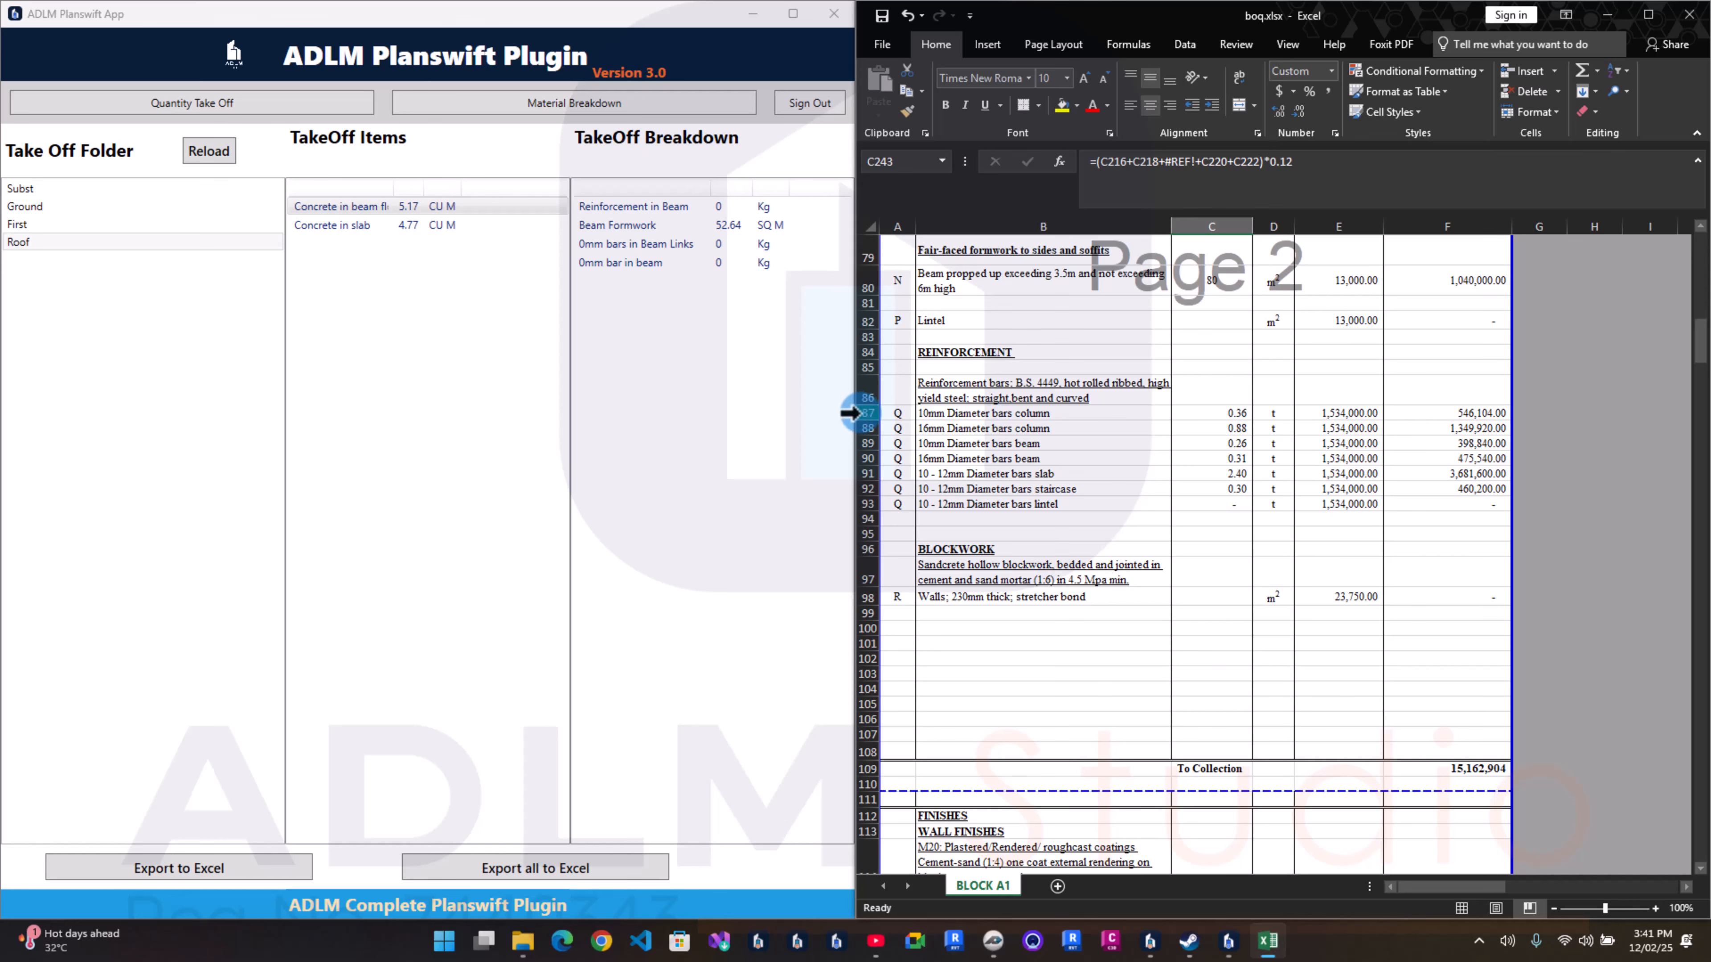
pyautogui.moveTo(849, 412); pyautogui.dragTo(882, 506)
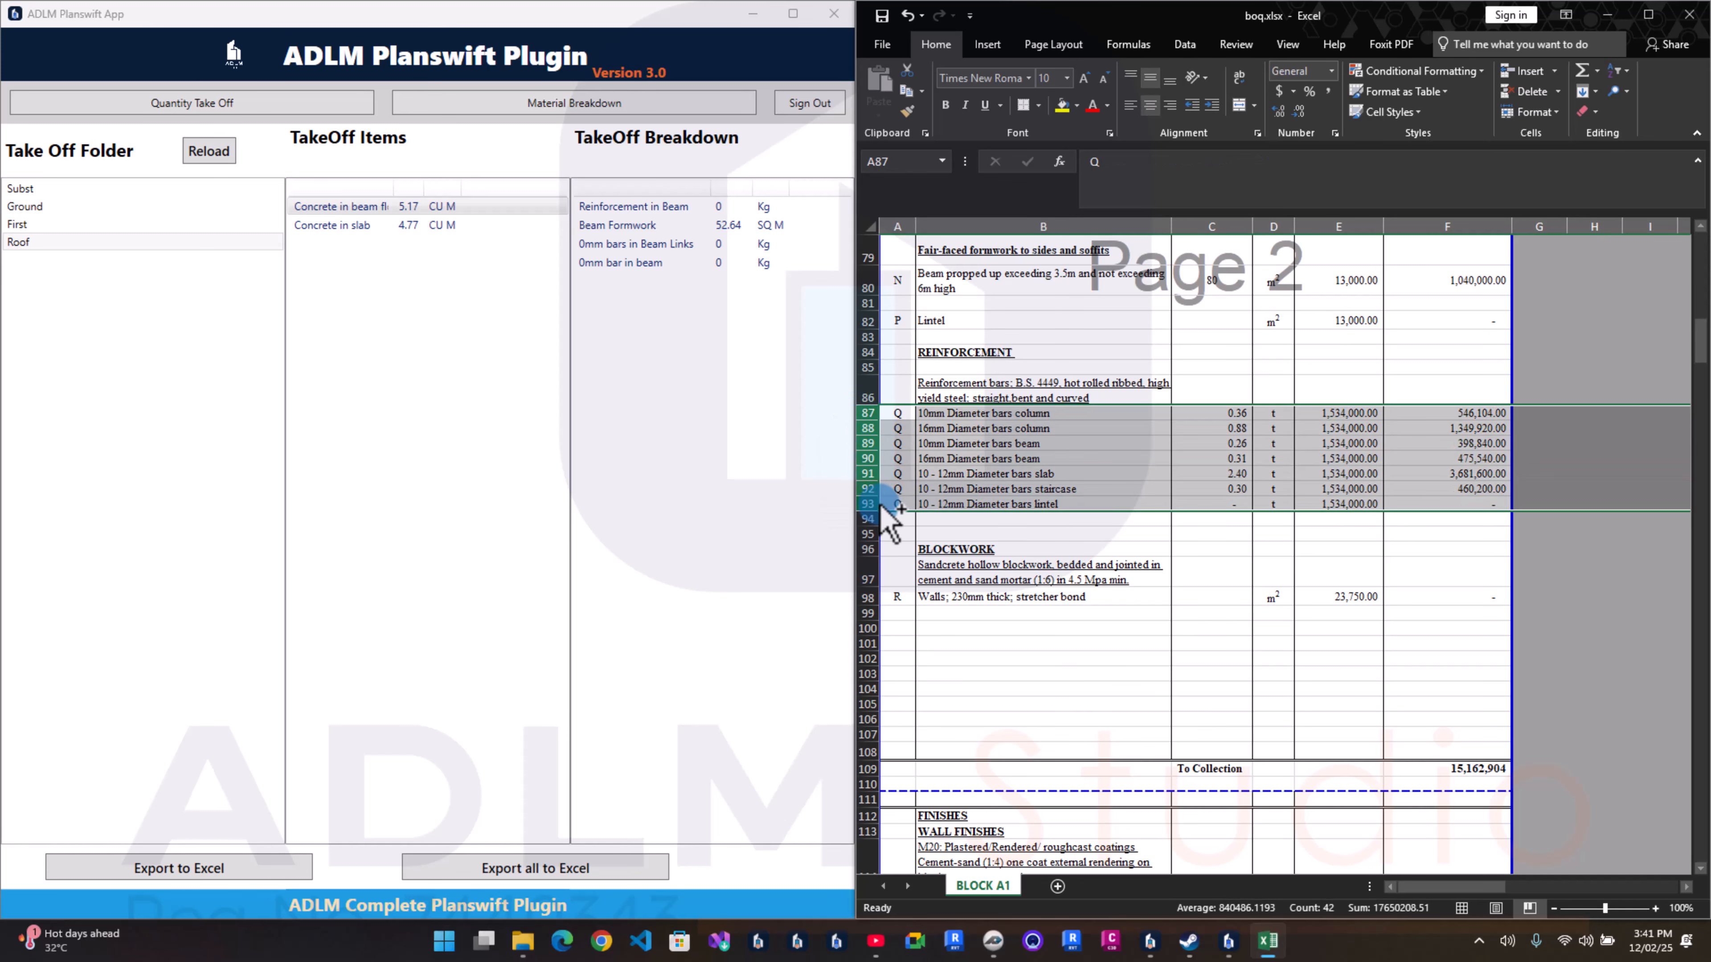
pyautogui.hotkey('ctrl', 'c')
pyautogui.scroll(-20, 1189, 549)
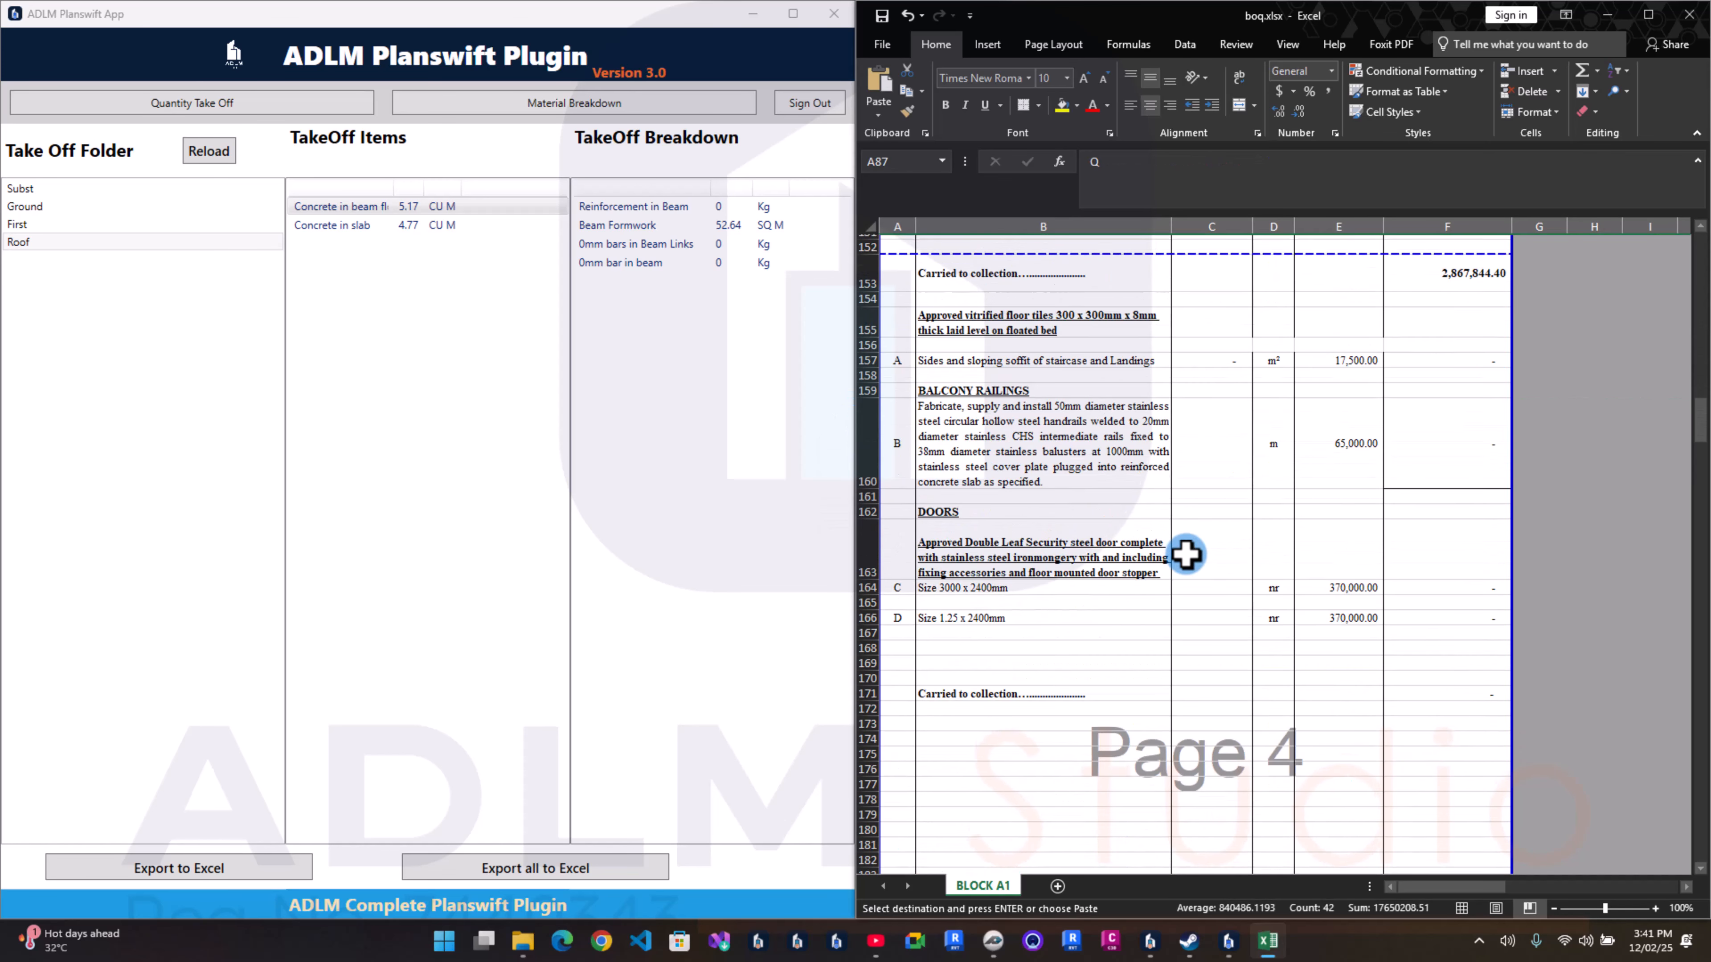
pyautogui.scroll(-20, 1185, 554)
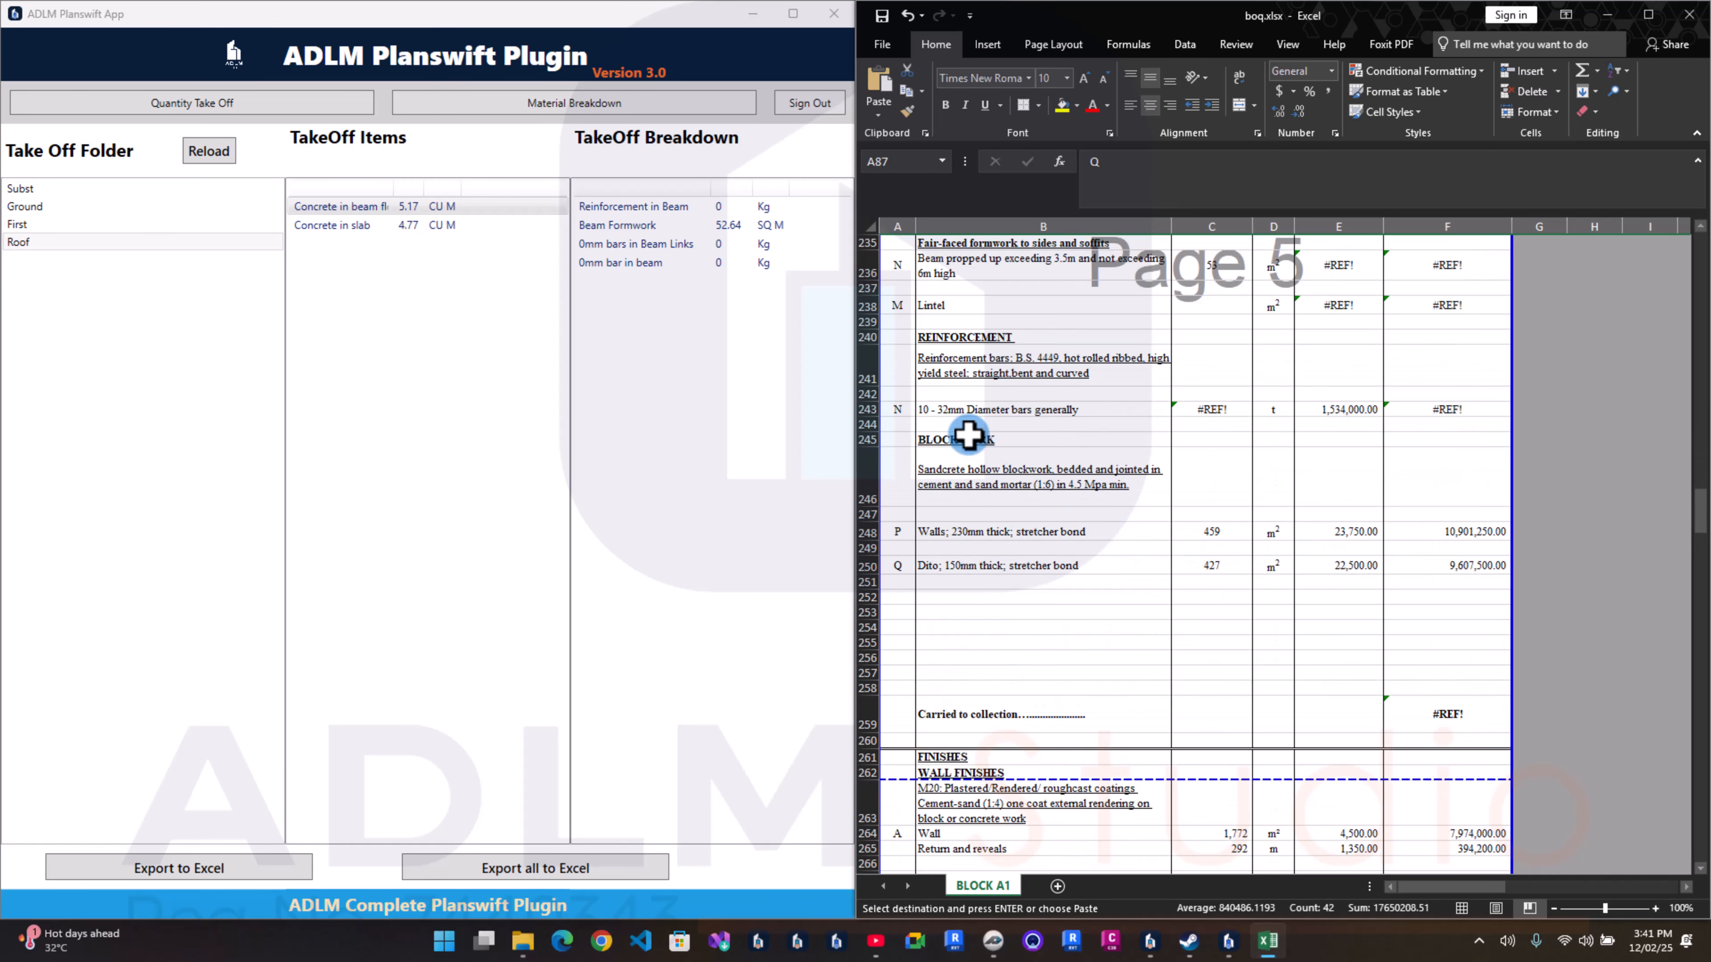
pyautogui.rightClick(865, 394)
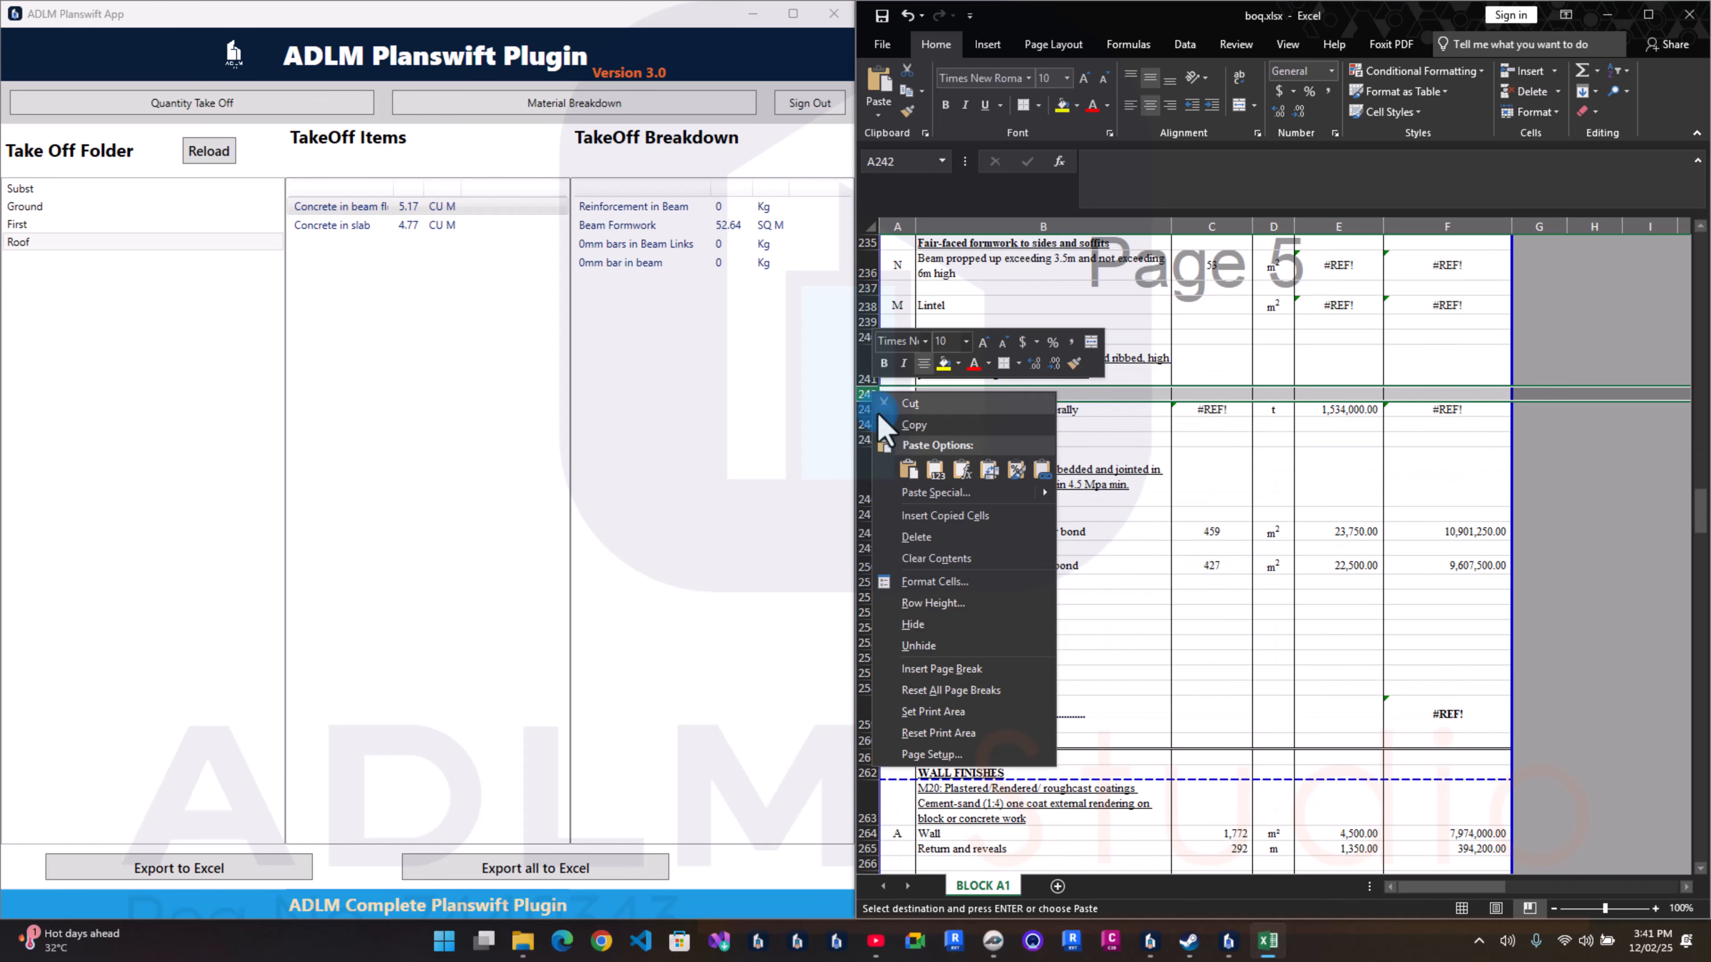
pyautogui.click(924, 516)
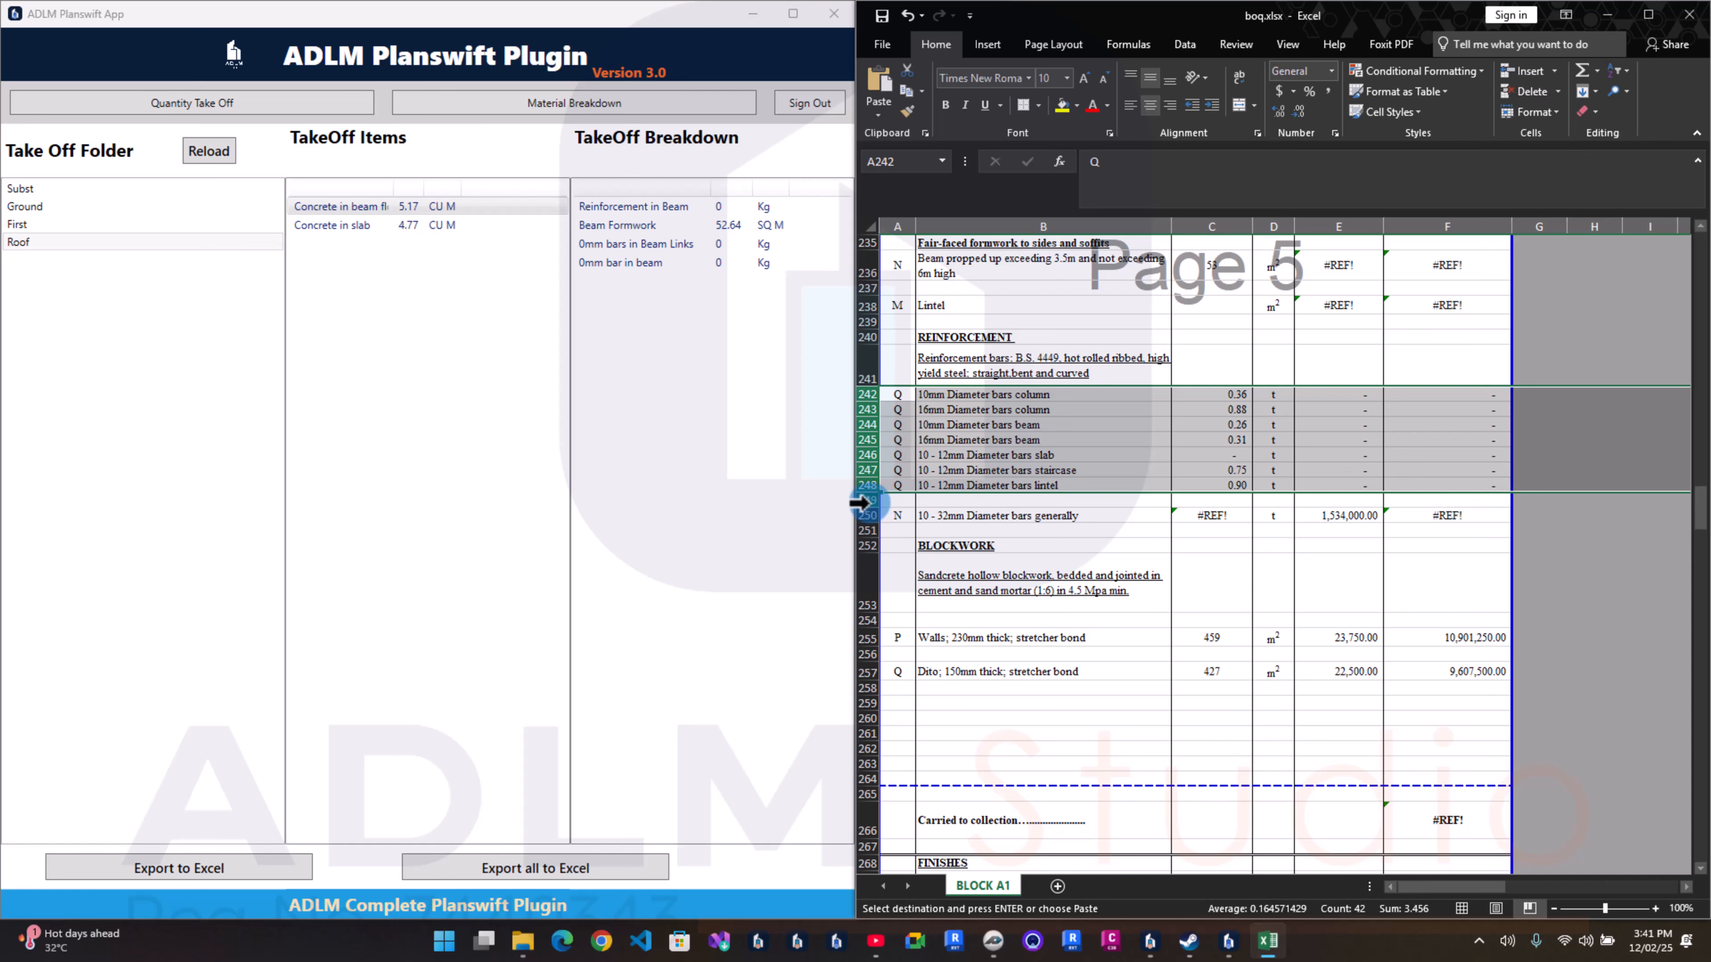
# Step: Delete rows 249 and 250 holding the old 10 - 32mm Diameter bars generally item
pyautogui.moveTo(858, 502); pyautogui.dragTo(867, 515)
pyautogui.rightClick(867, 515)
pyautogui.click(899, 663)
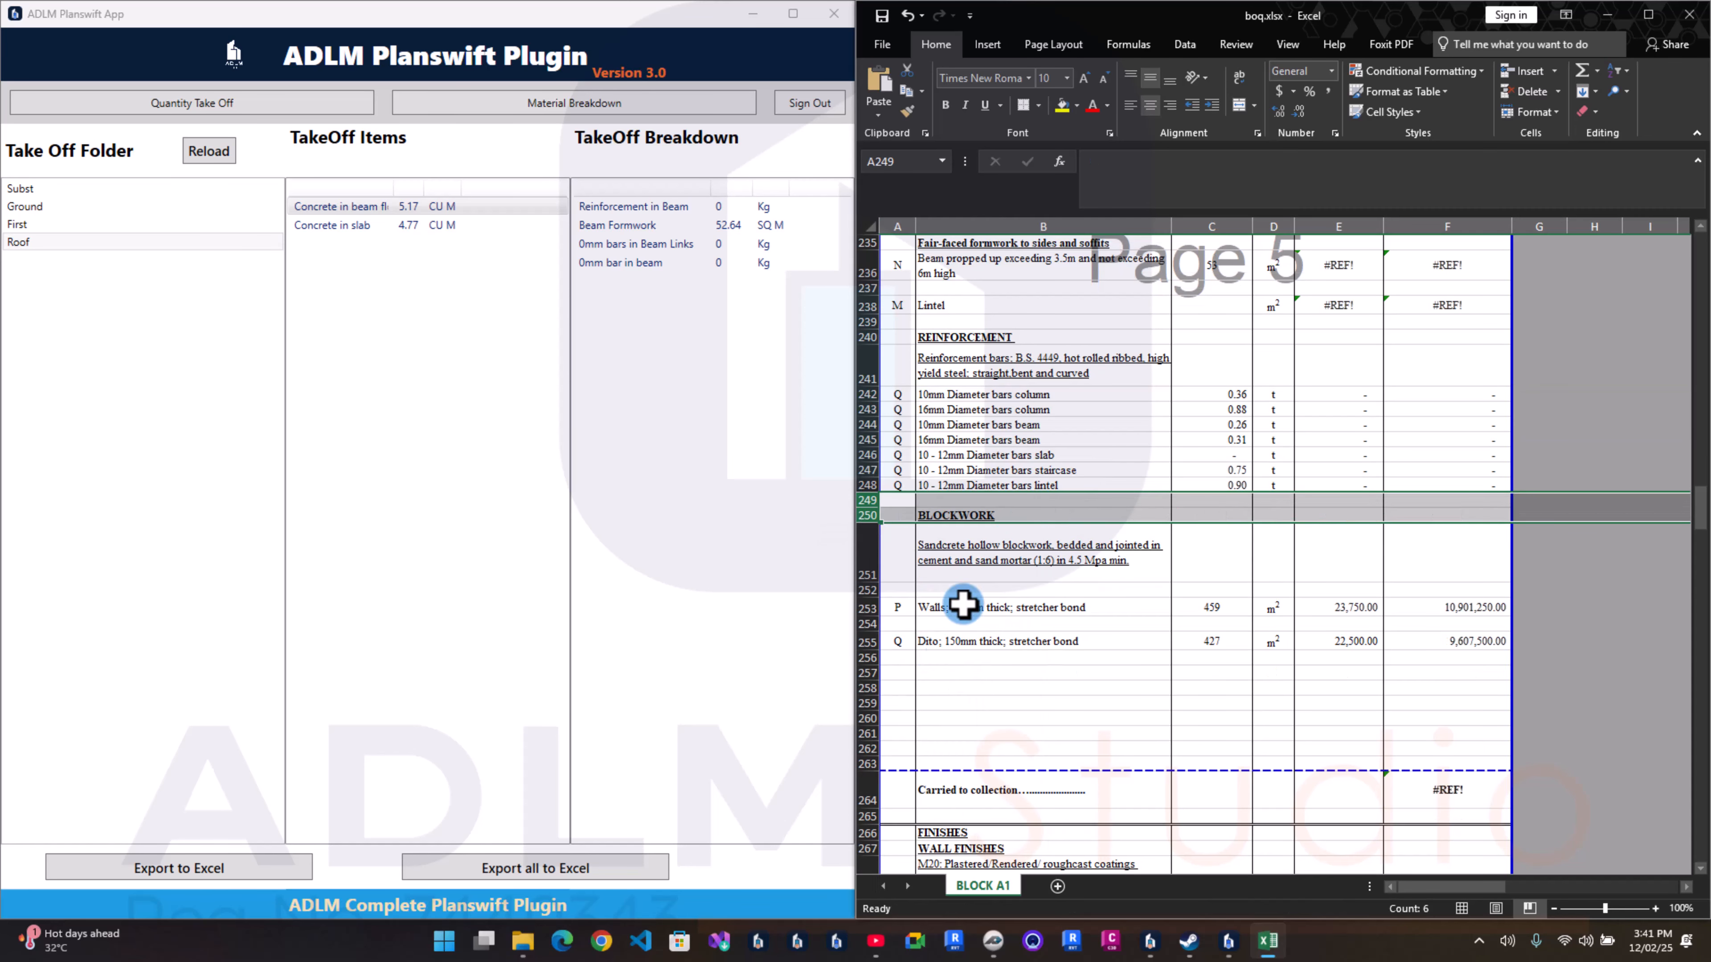
# Step: Using the First folder's column concrete breakdown, set the 10mm column bars in C242 to 0.36 and the 16mm column bars in C243 to 0.74
pyautogui.click(1239, 392)
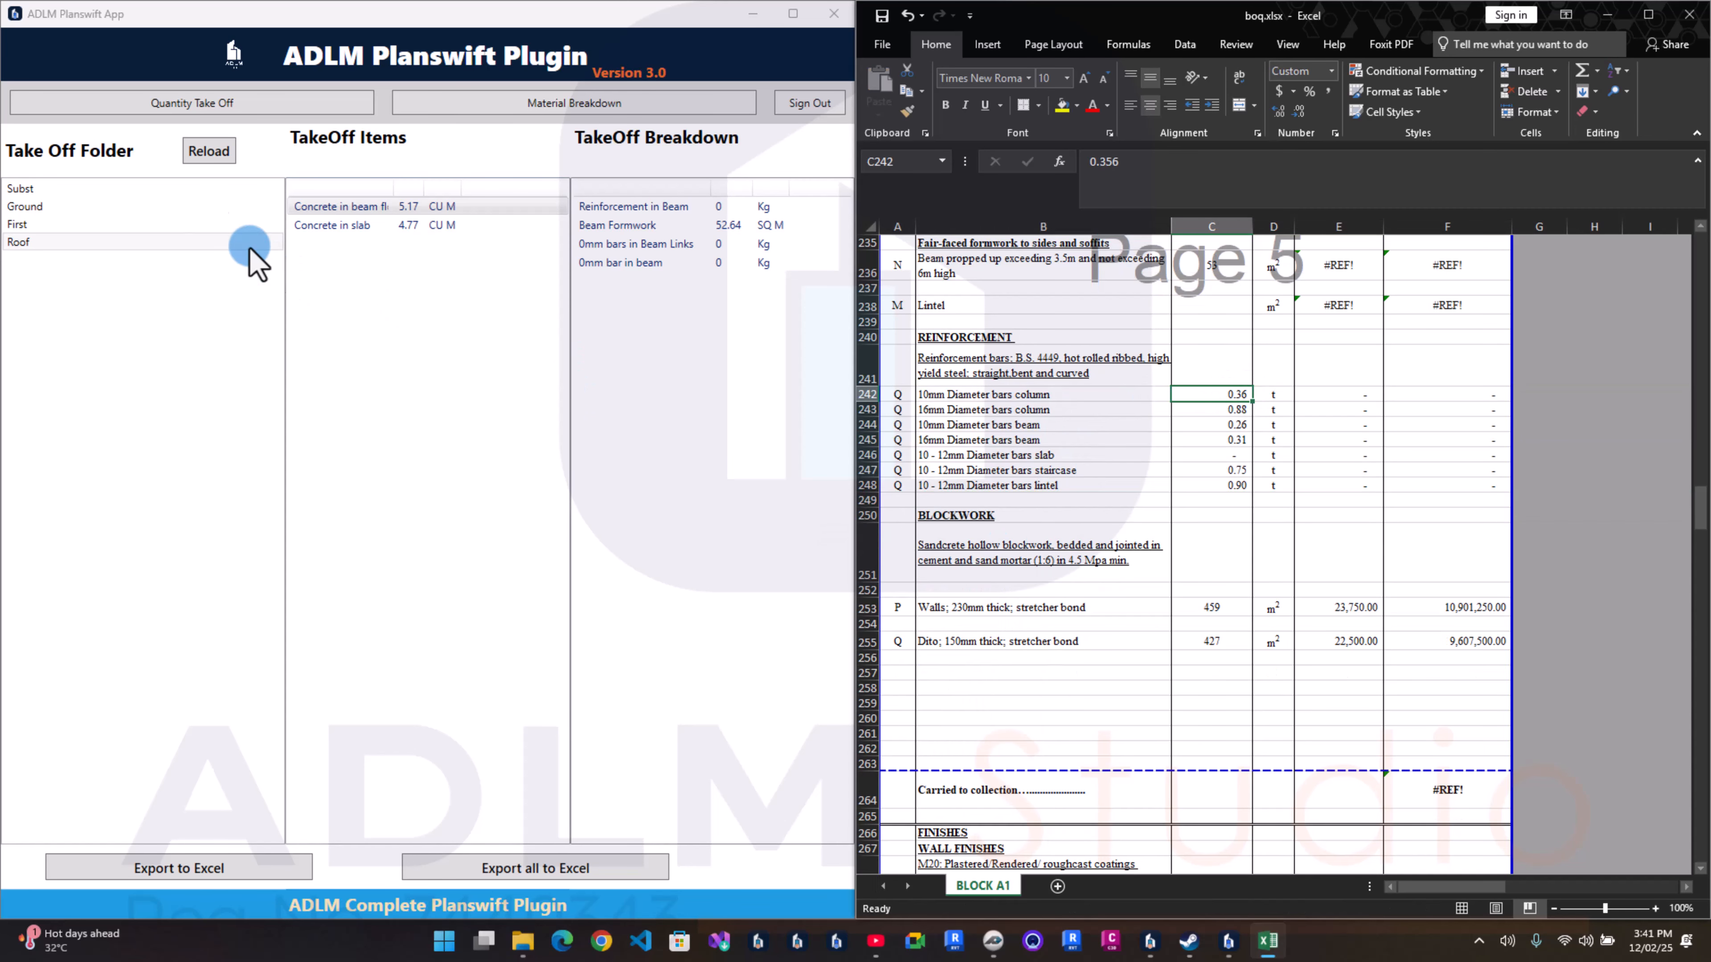
pyautogui.click(138, 226)
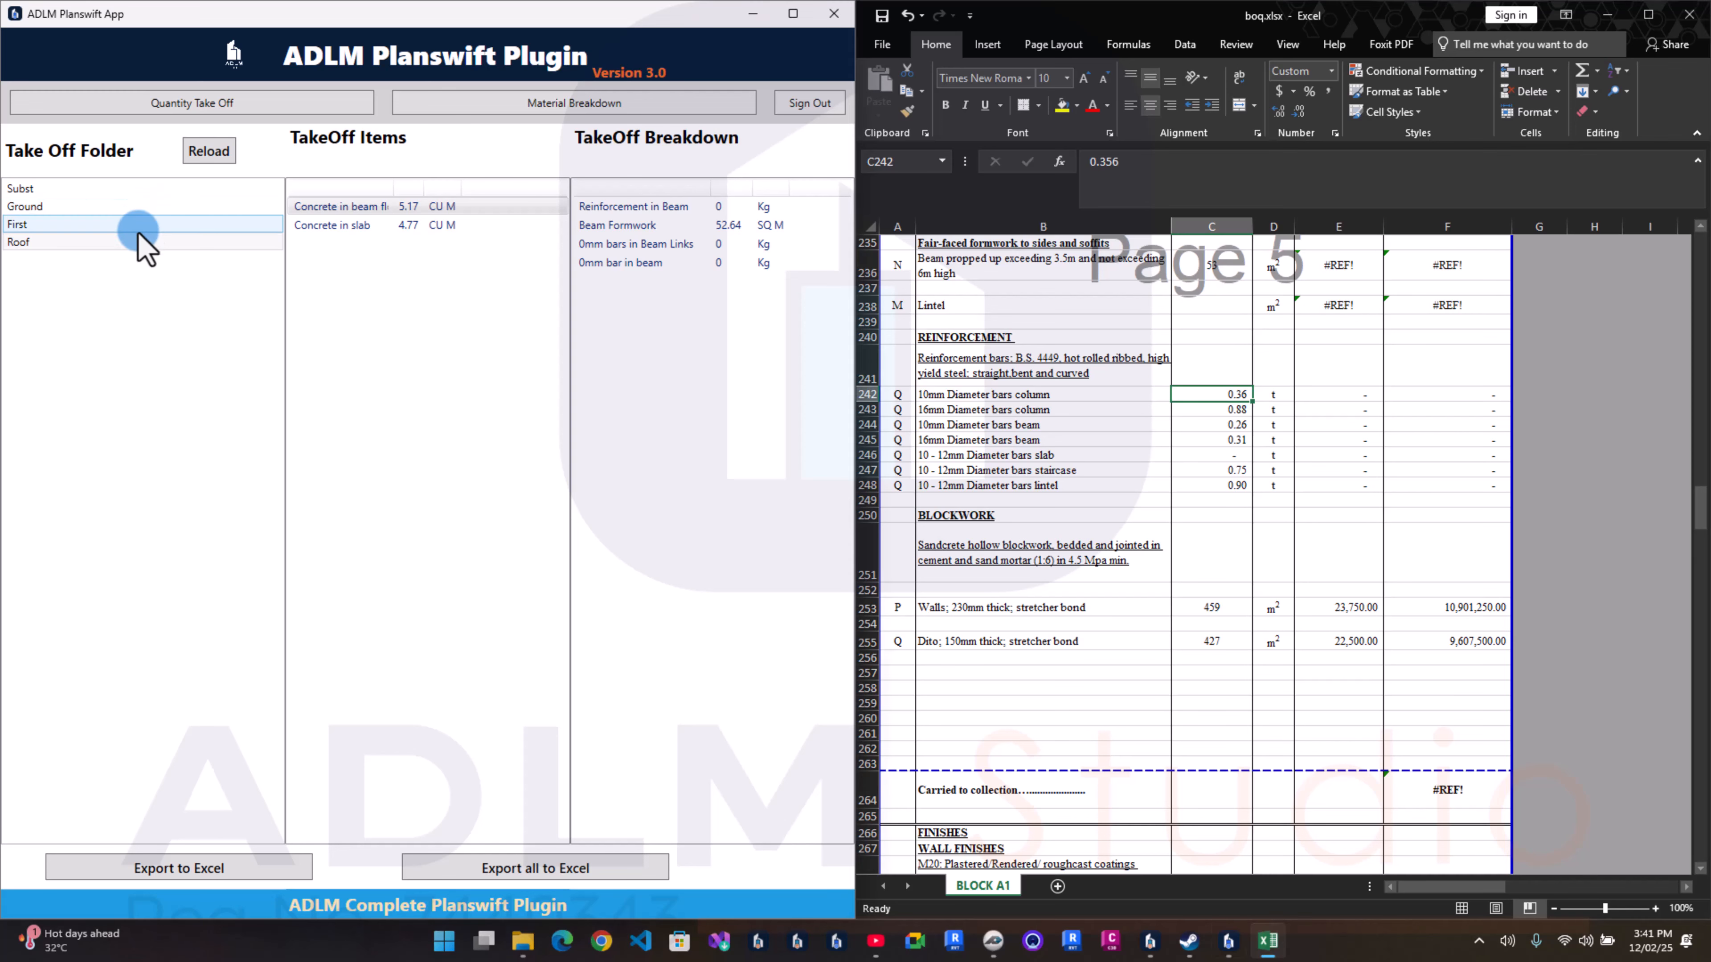
pyautogui.click(408, 206)
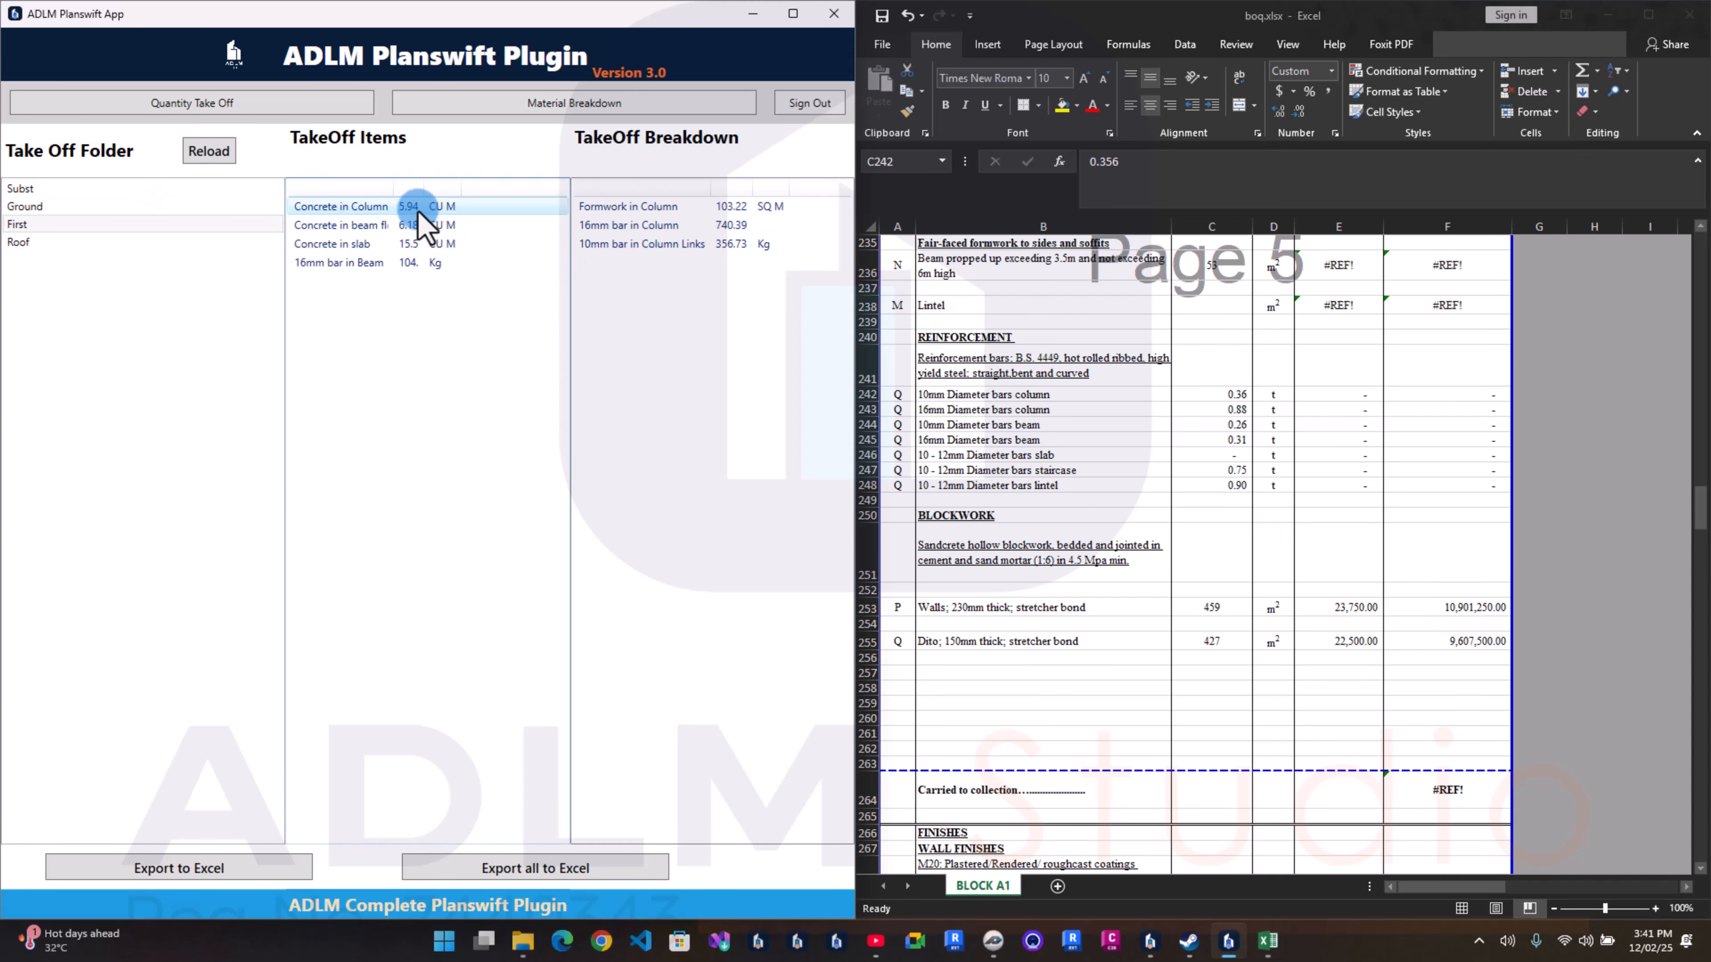
pyautogui.click(1274, 580)
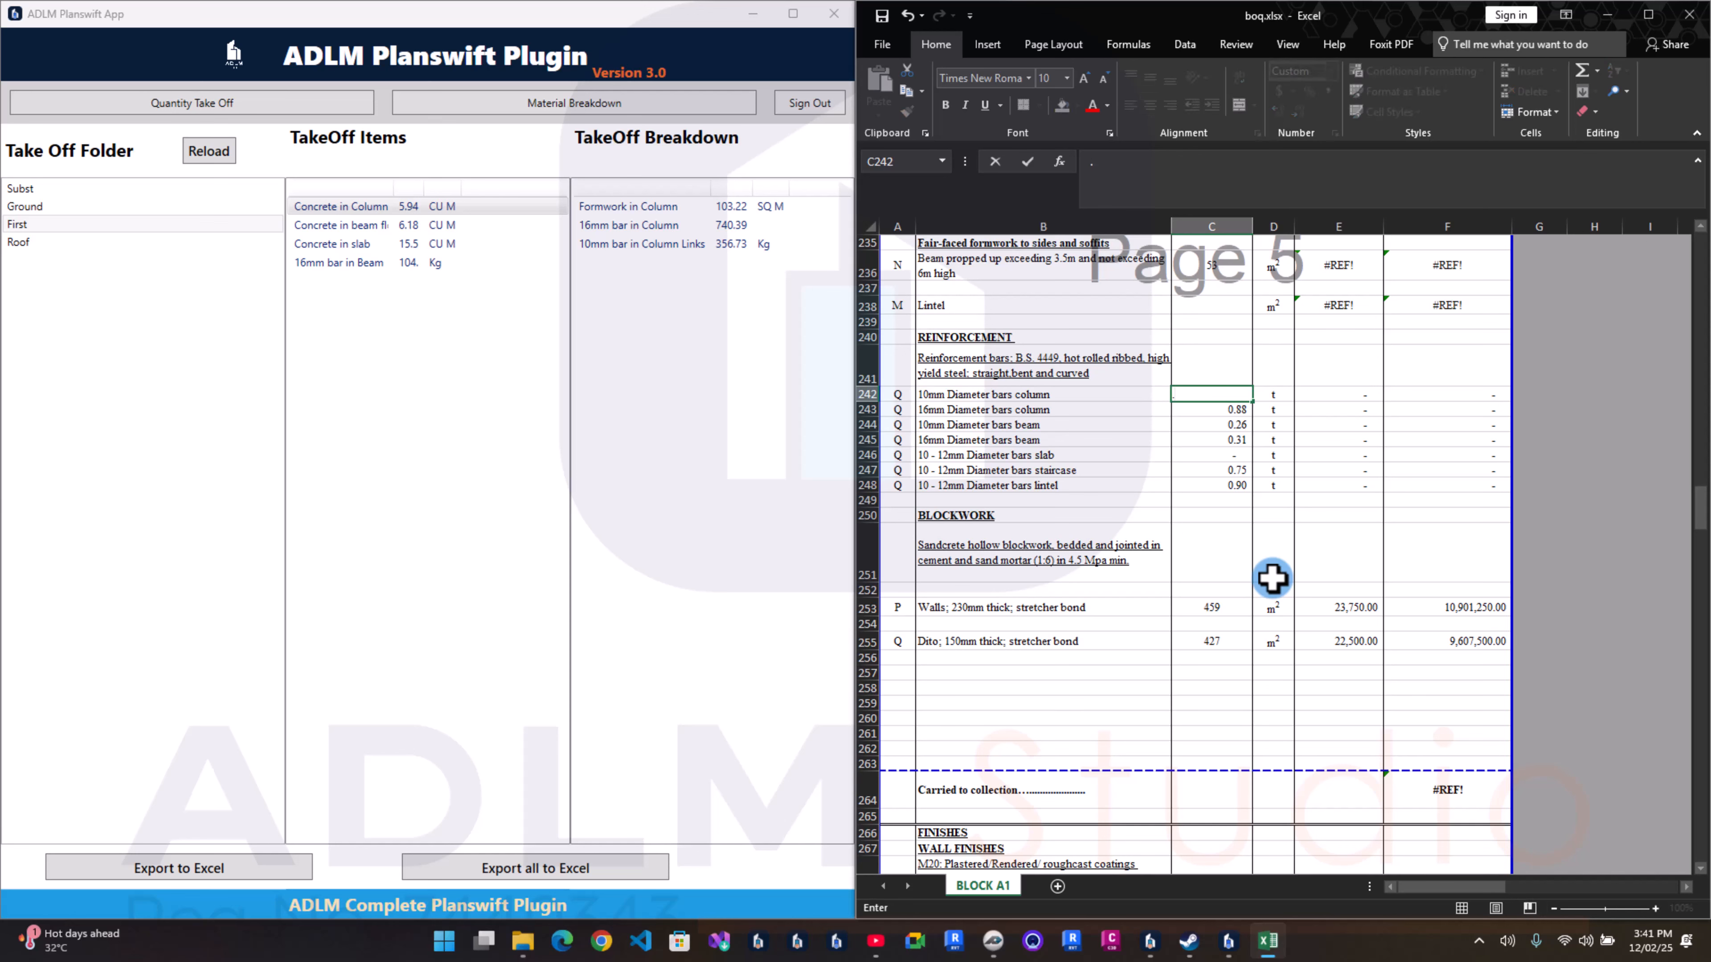
pyautogui.write('.')
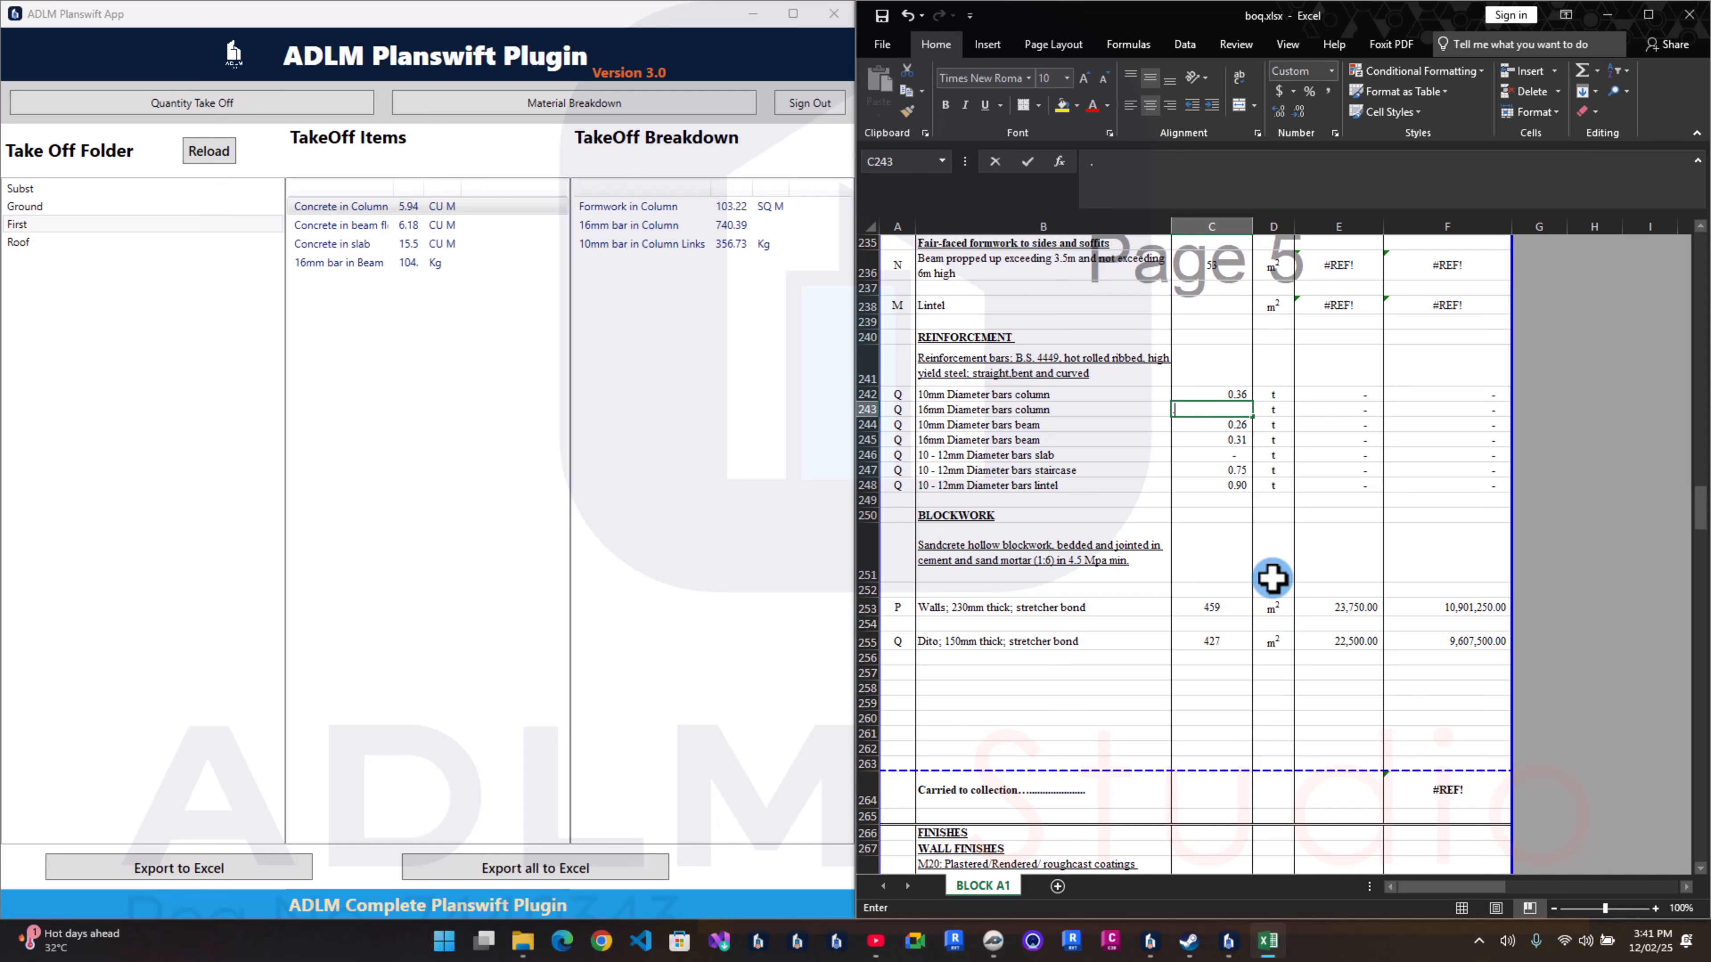
pyautogui.write('7')
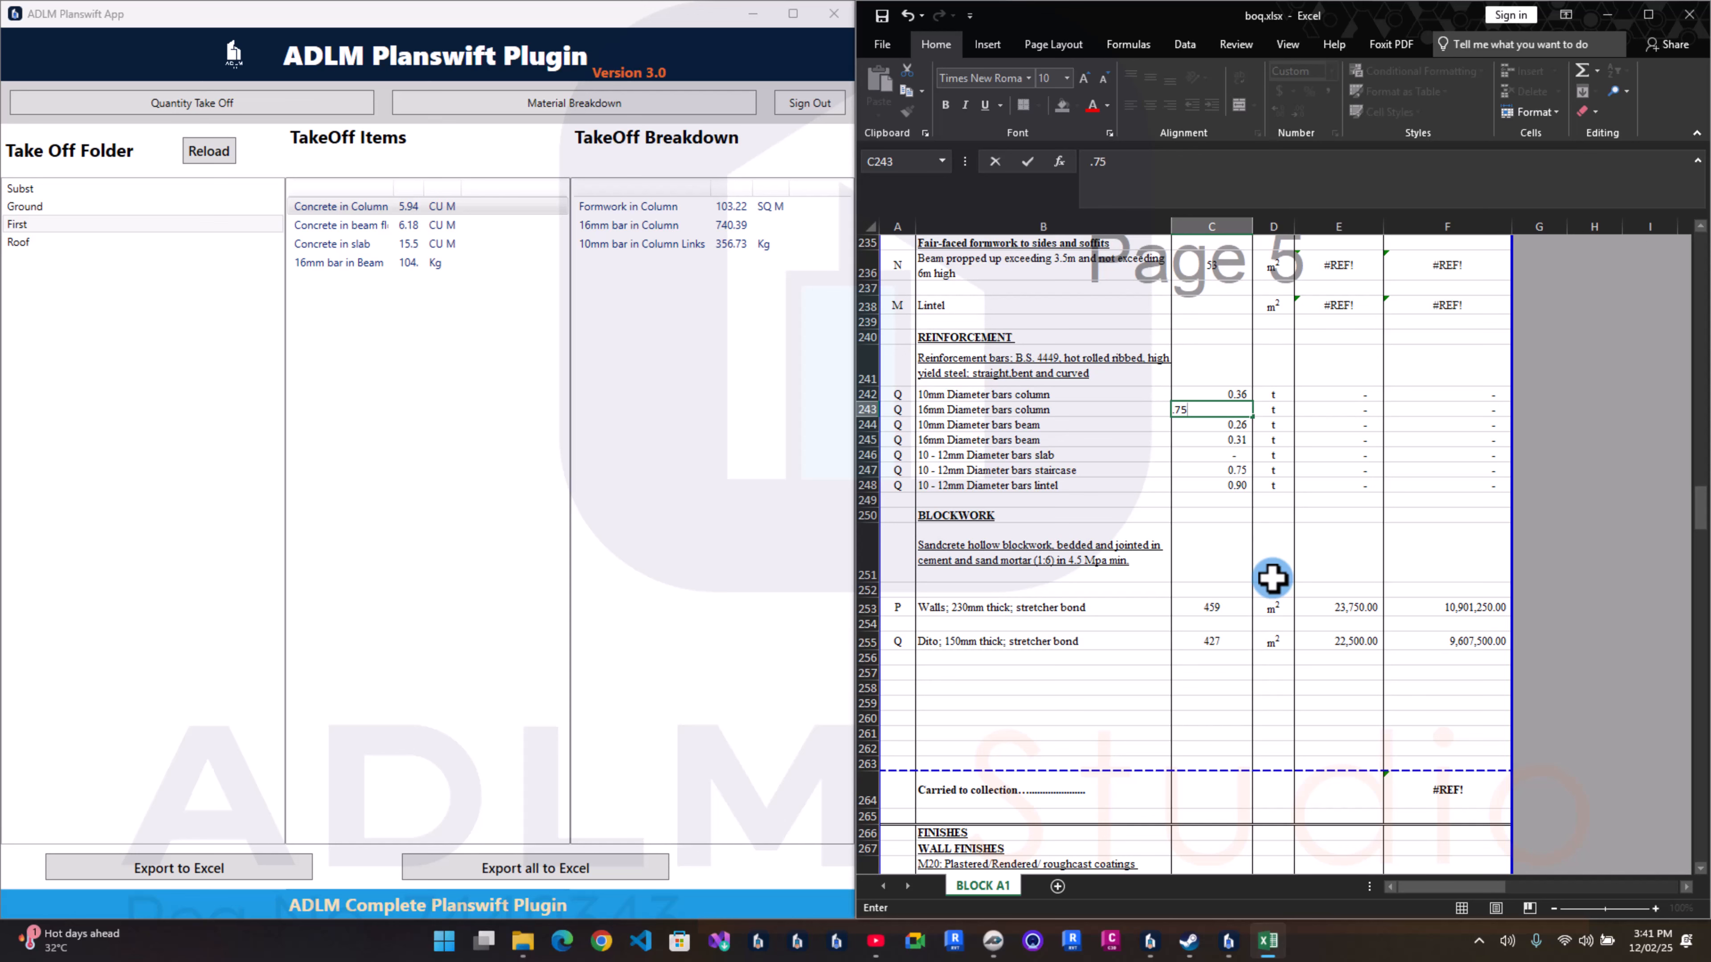
pyautogui.write('4')
pyautogui.press('Return')
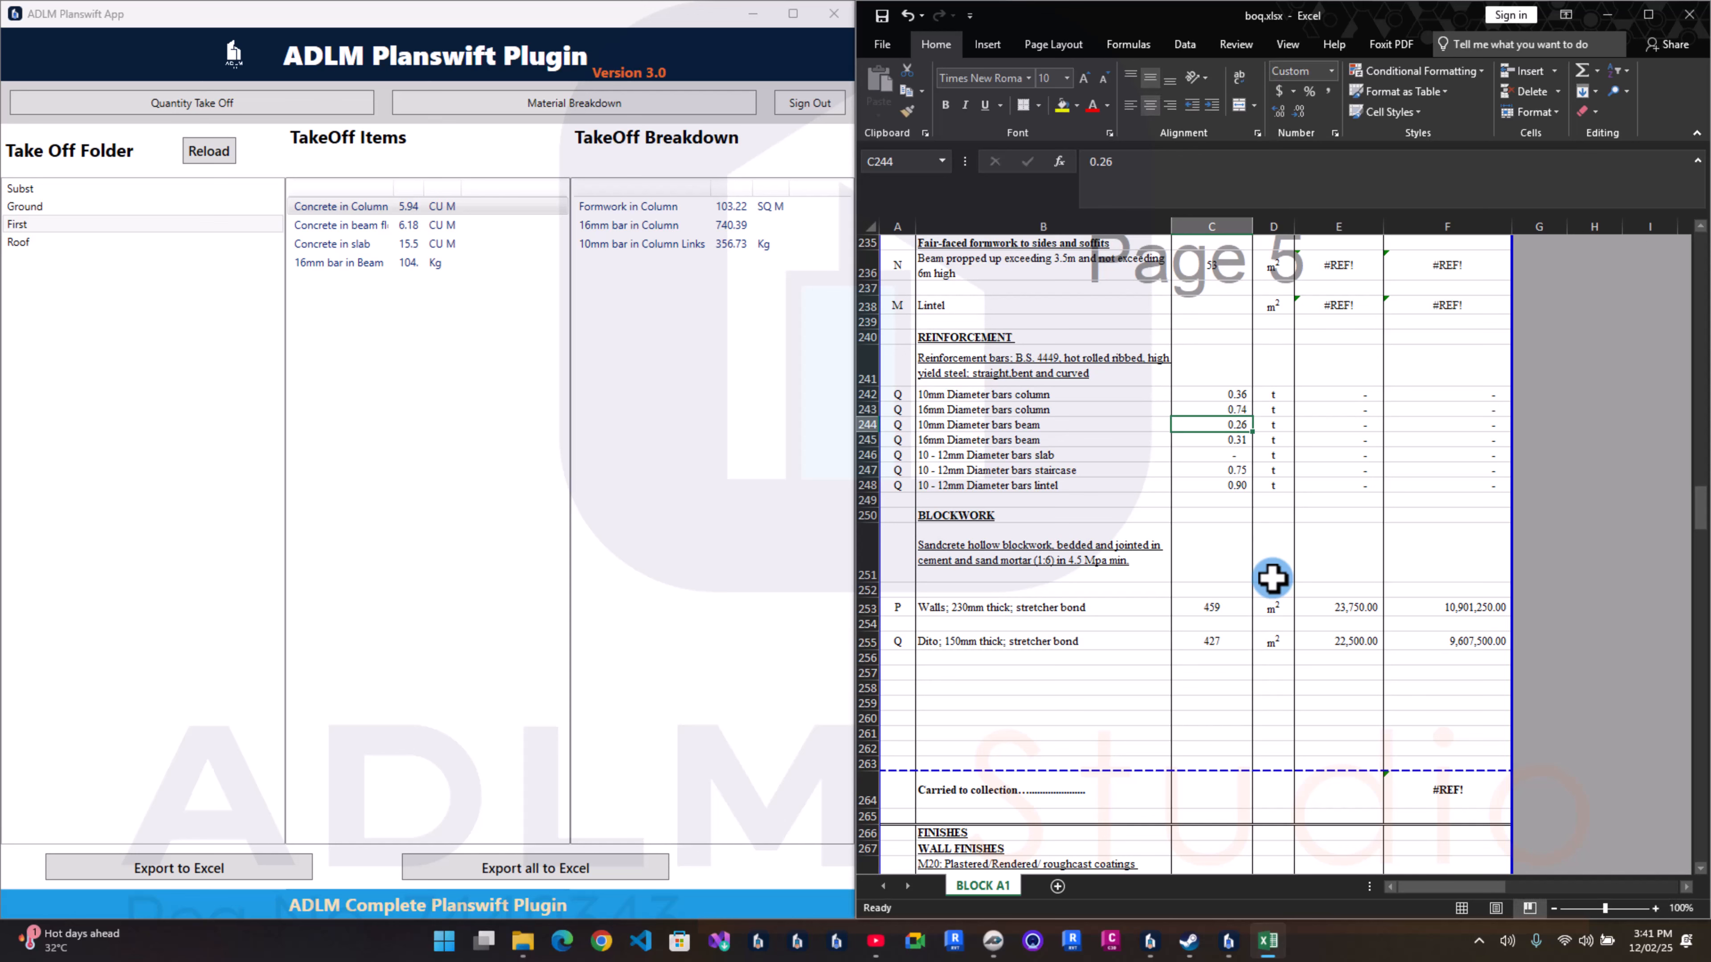
# Step: Check the Roof folder's beam concrete breakdown, then switch to PlanSwift and examine the bar sizes on the roof beam details drawing
pyautogui.click(117, 249)
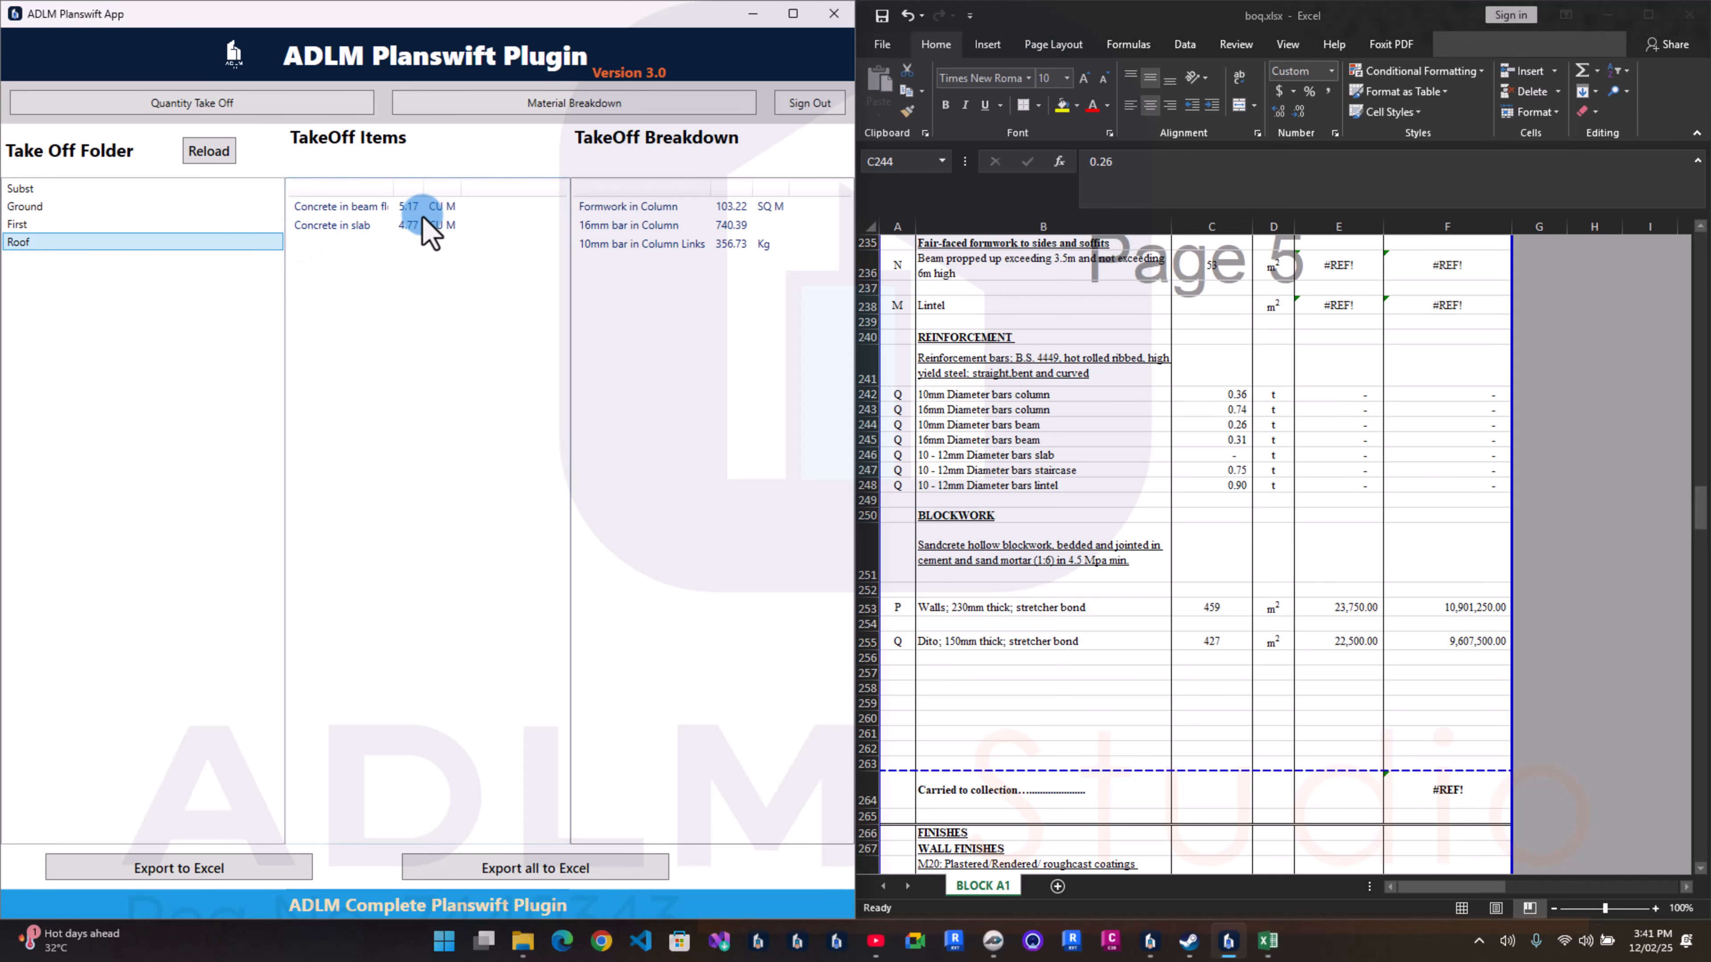
pyautogui.click(425, 209)
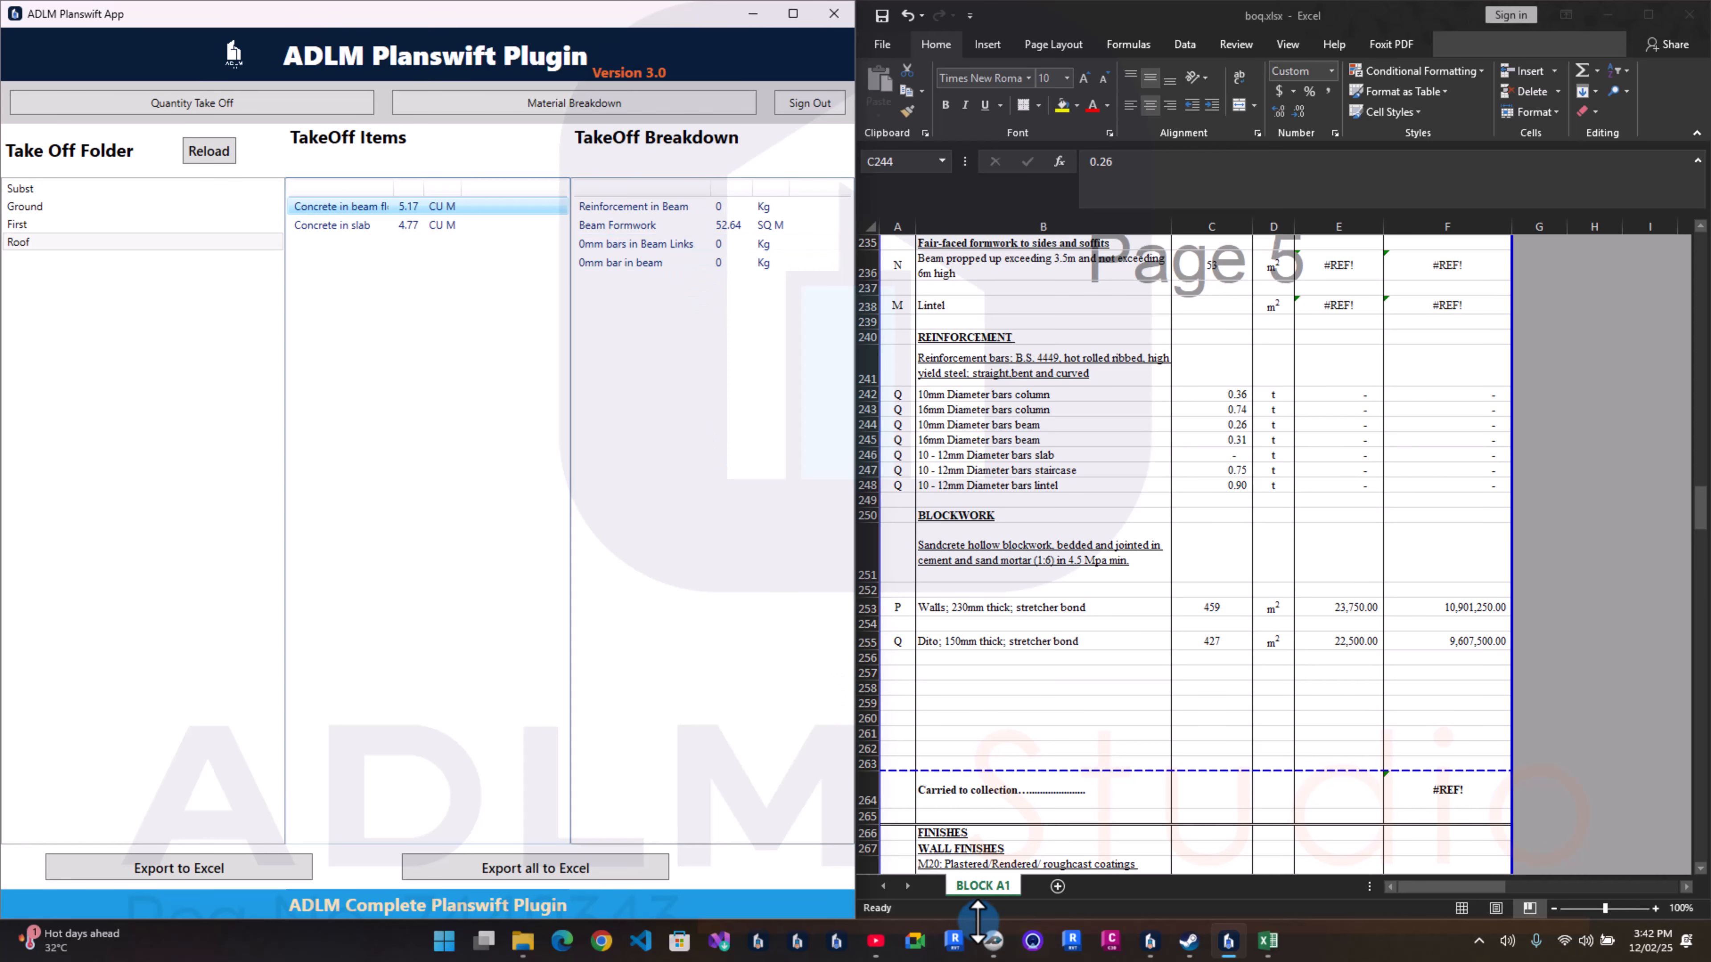
pyautogui.click(992, 940)
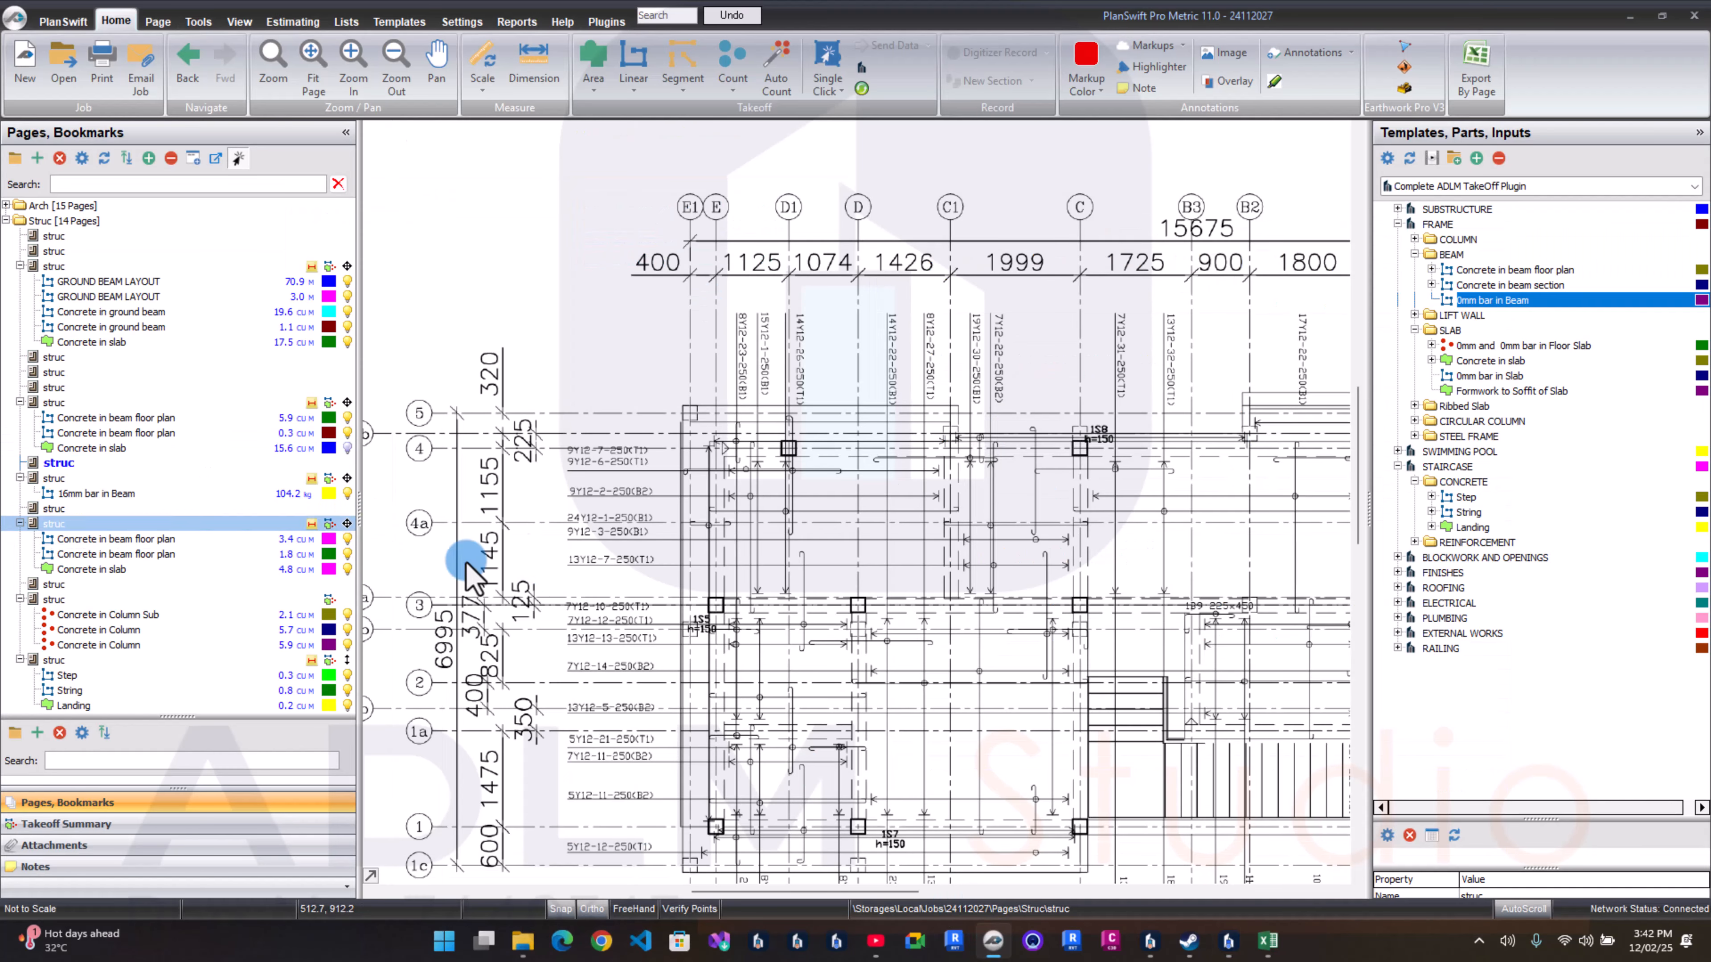
pyautogui.click(272, 554)
pyautogui.click(241, 584)
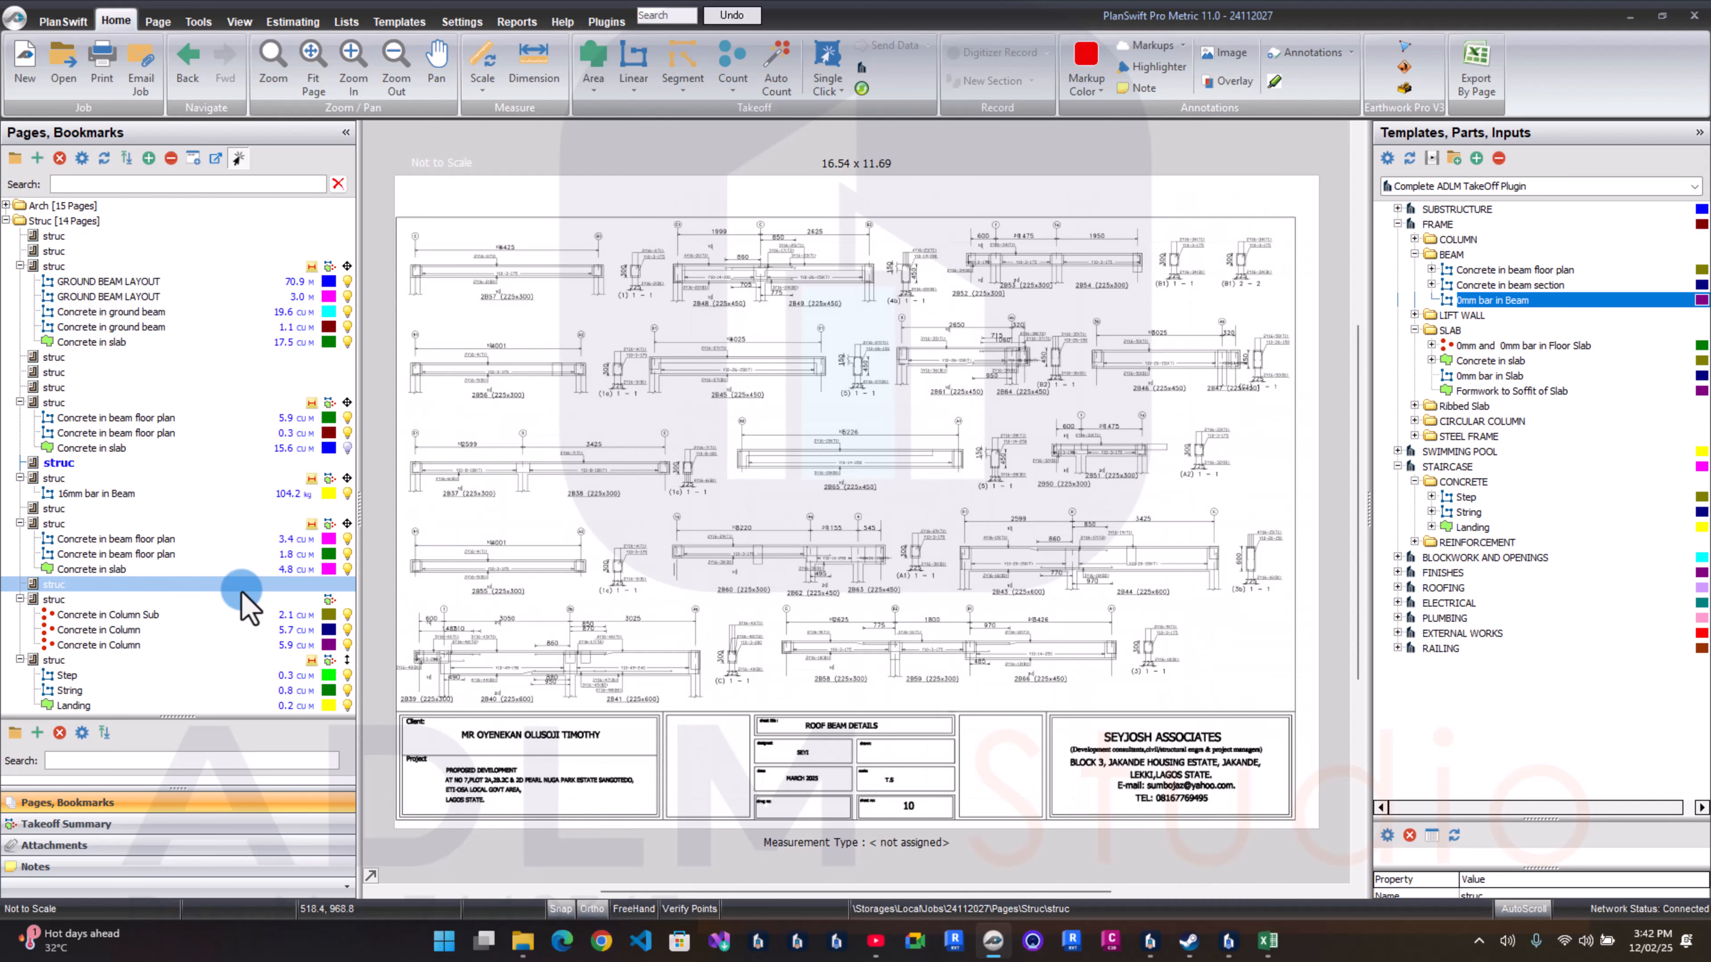
pyautogui.click(240, 645)
pyautogui.click(244, 690)
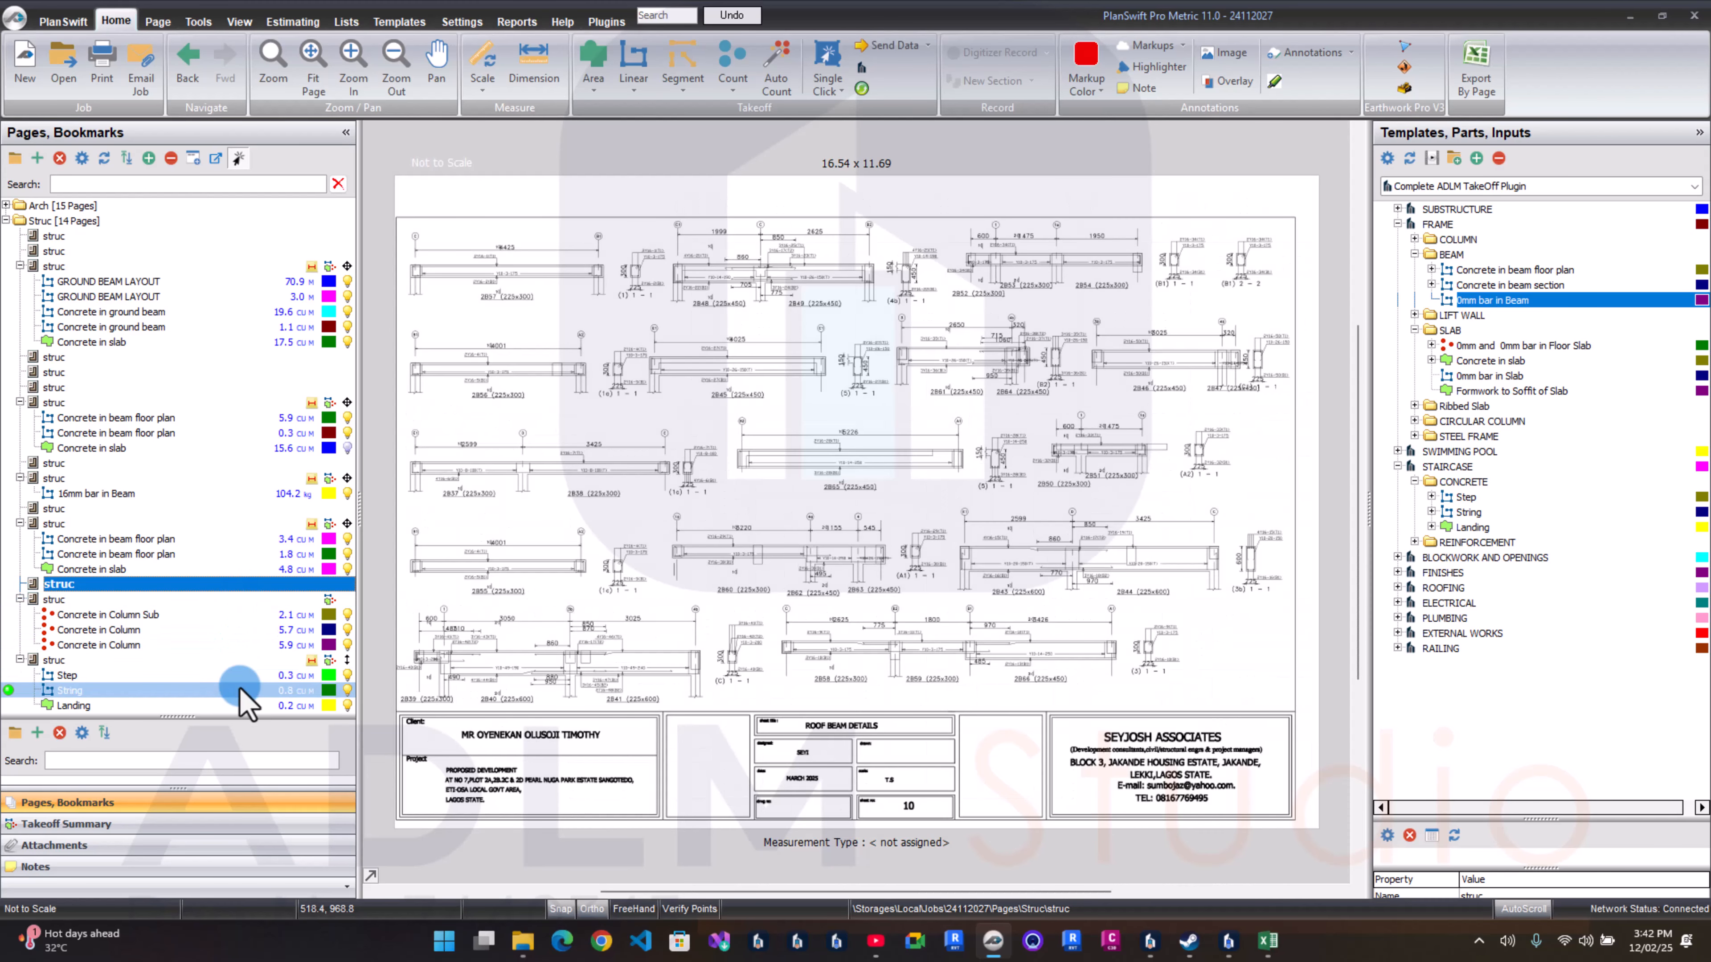
pyautogui.click(237, 659)
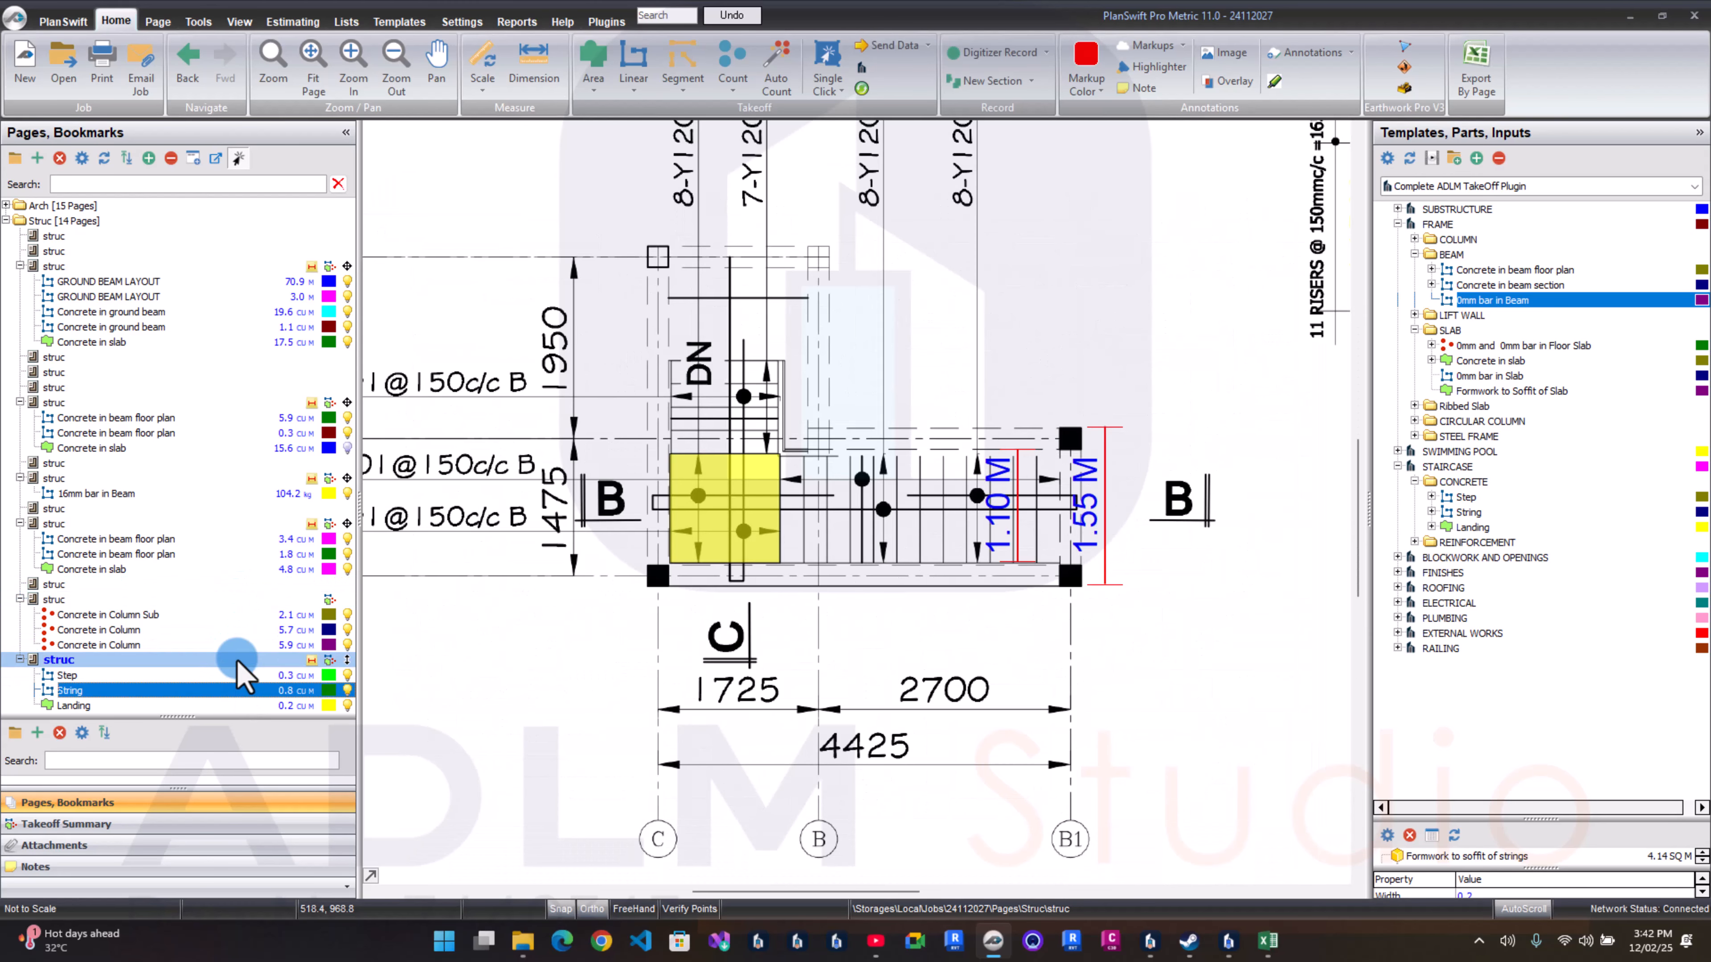
pyautogui.click(214, 584)
pyautogui.scroll(5, 1242, 354)
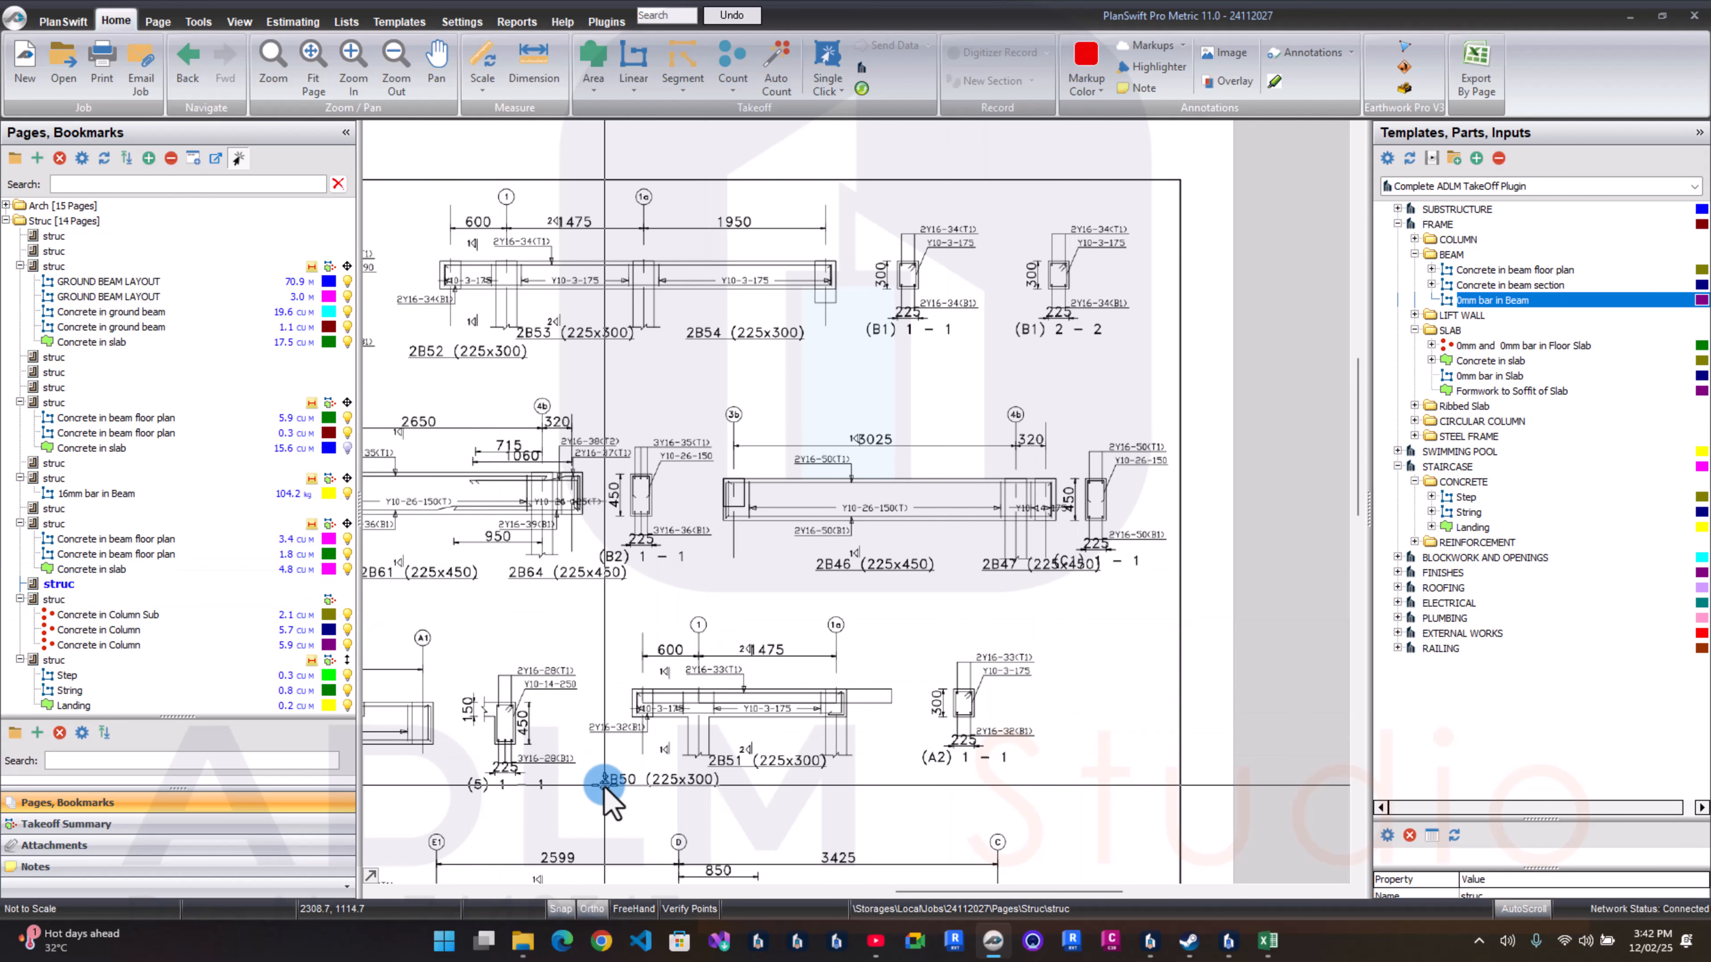
# Step: Show the takeoff summary and expand the Roof folder's first Concrete in beam floor plan item to reach its Reinforcement in Beam part
pyautogui.click(72, 705)
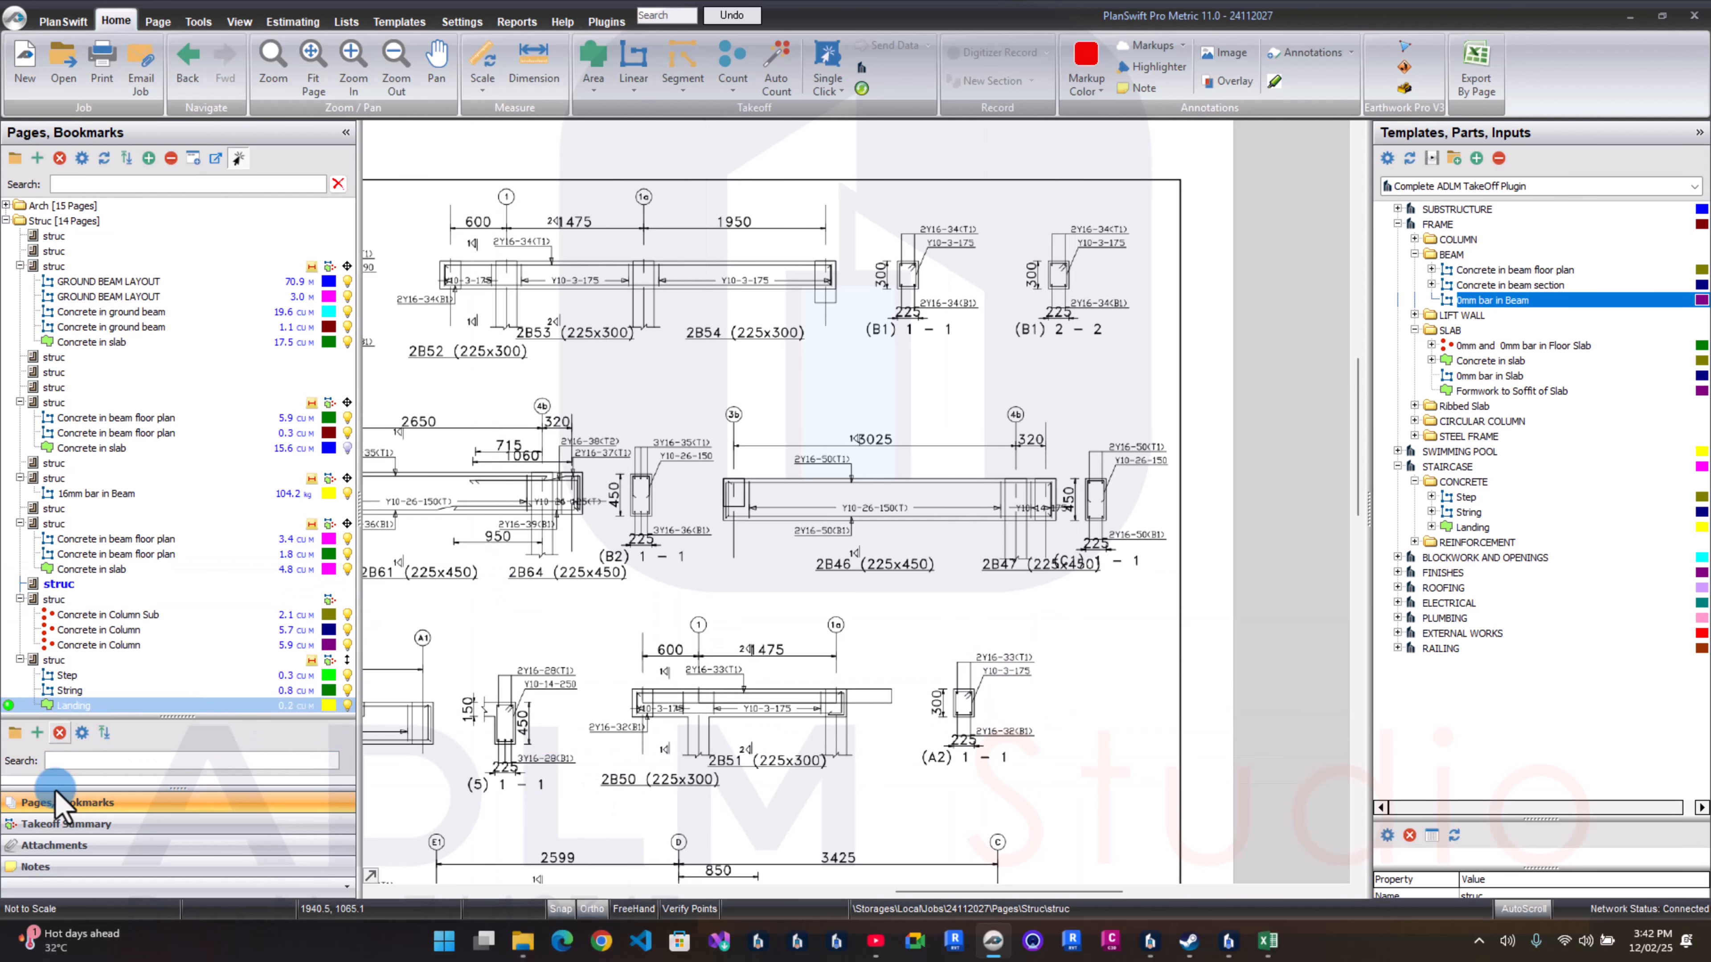
pyautogui.click(64, 823)
pyautogui.click(104, 512)
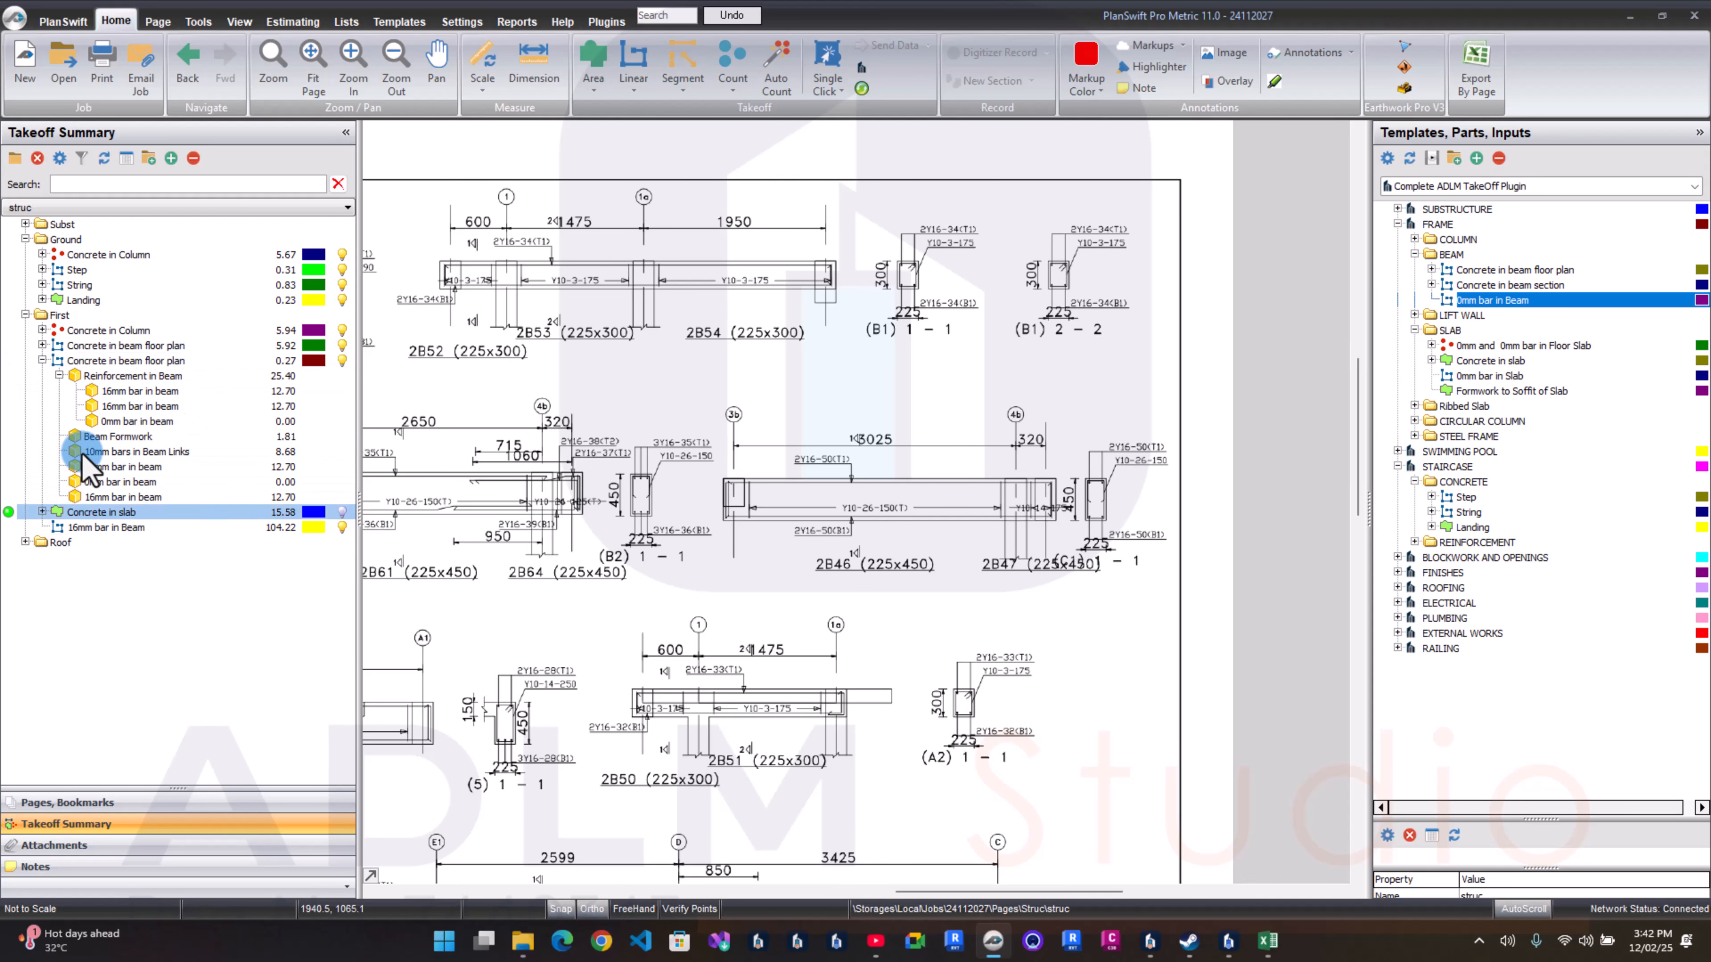
pyautogui.click(20, 542)
pyautogui.click(25, 543)
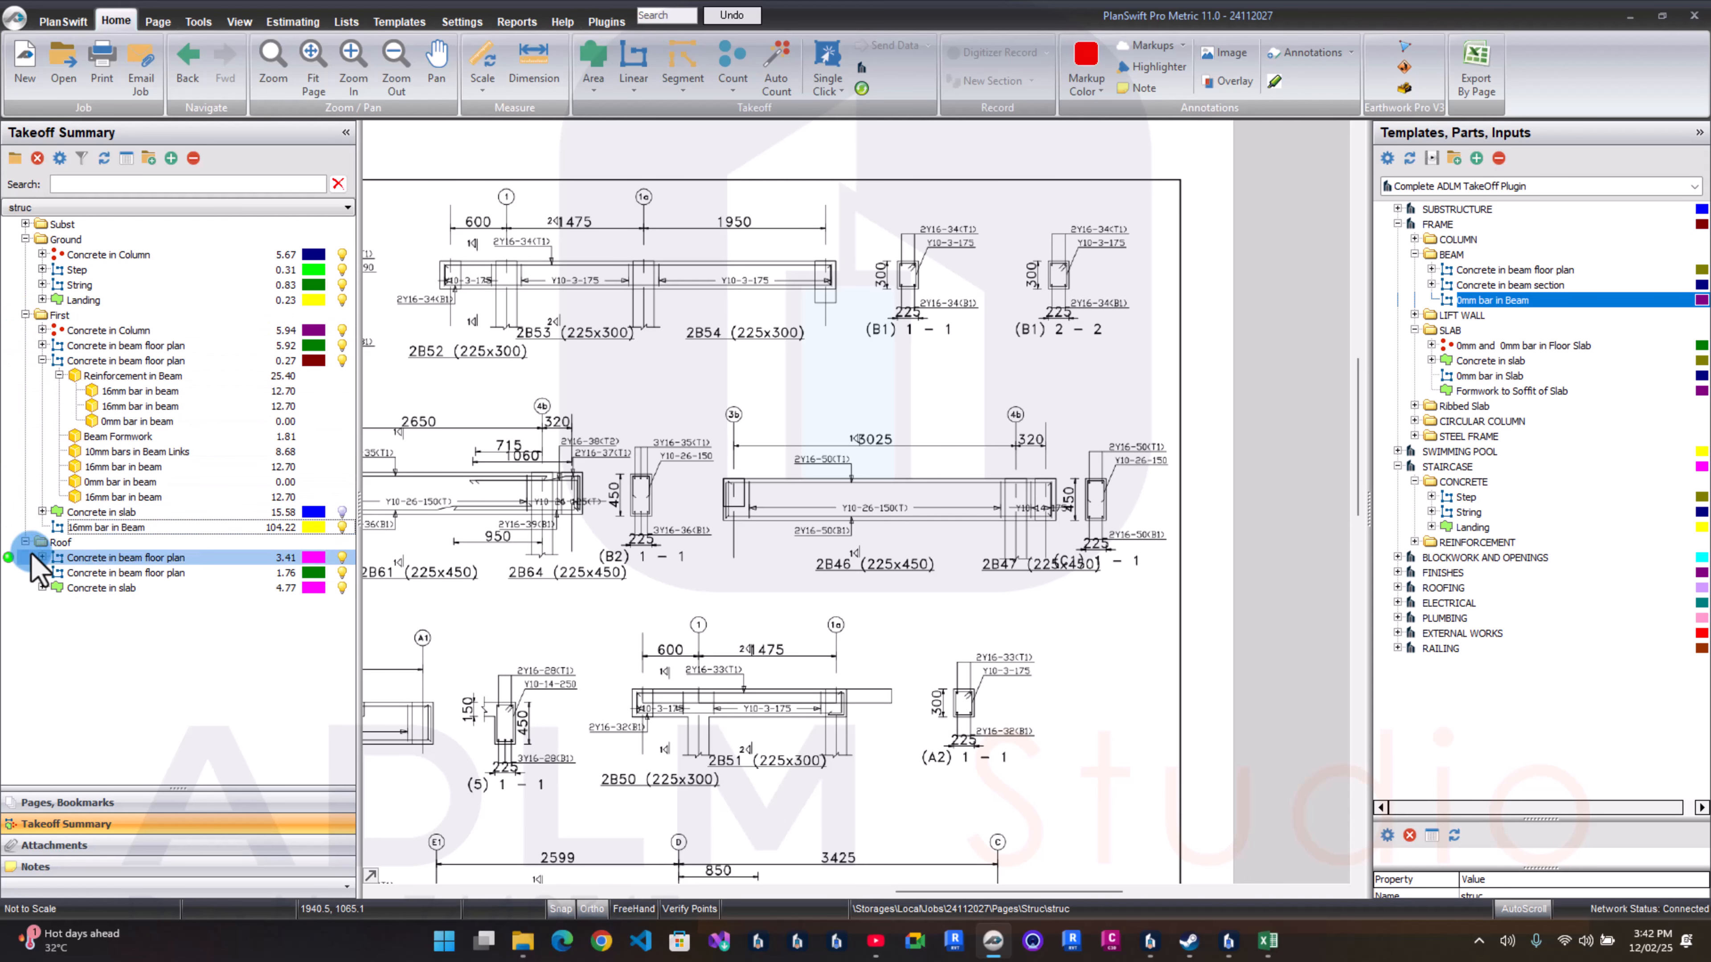
pyautogui.click(41, 558)
pyautogui.click(145, 587)
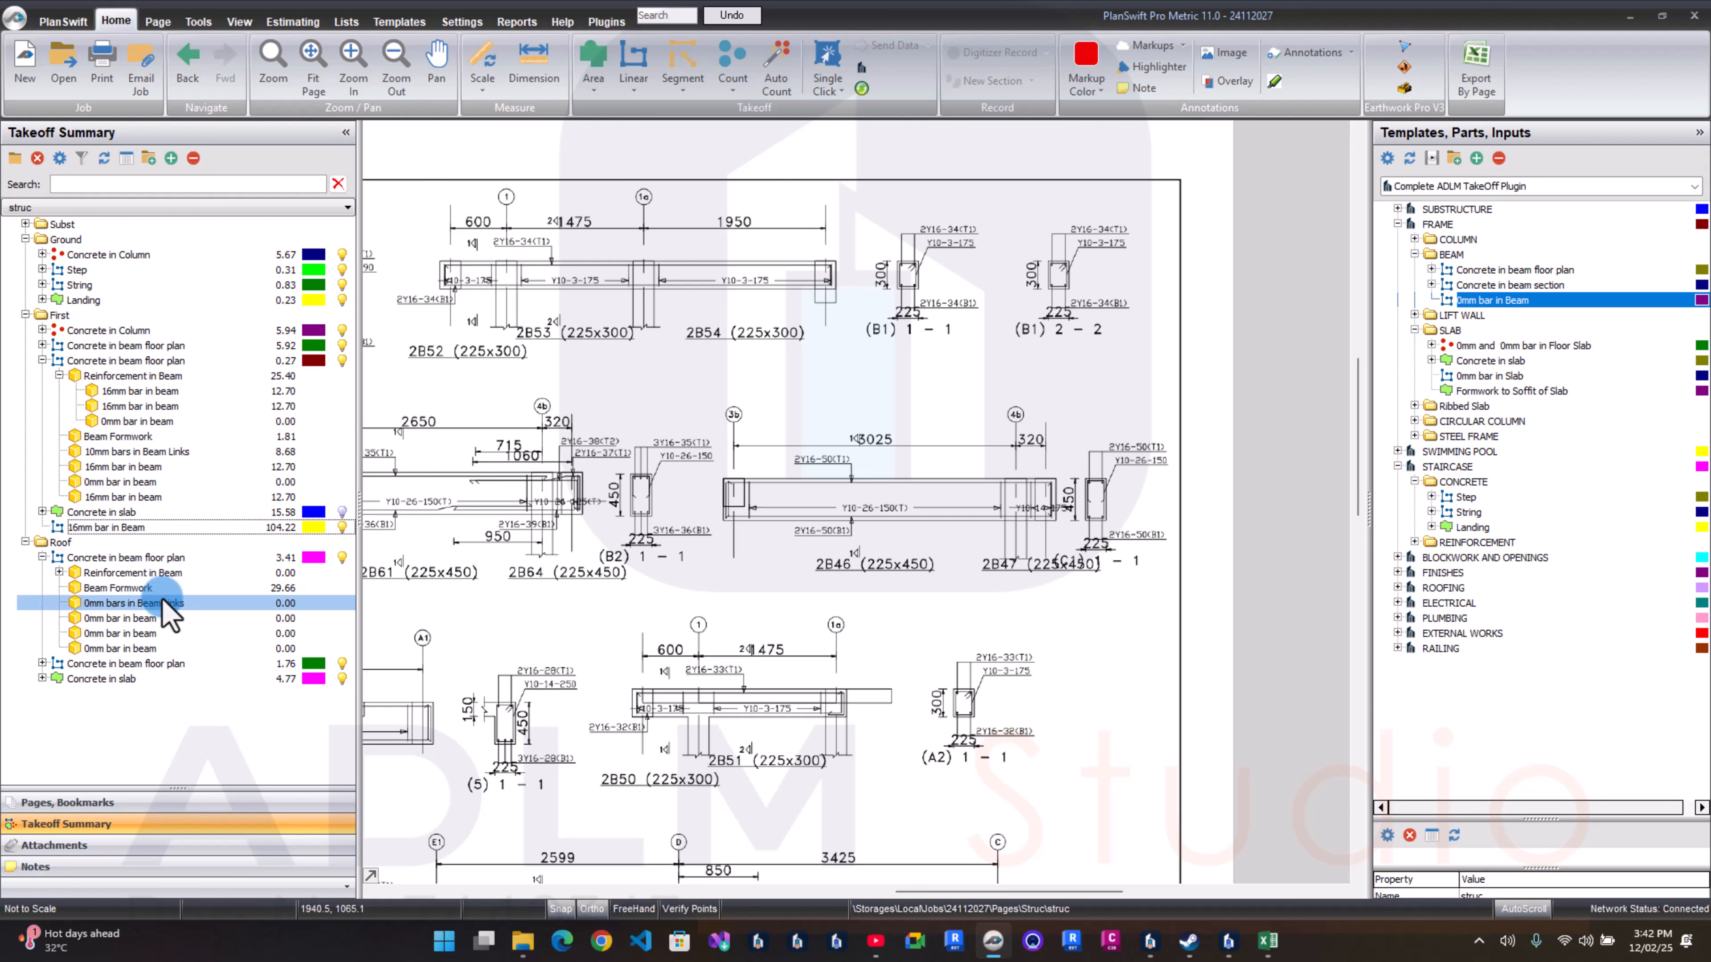
pyautogui.click(68, 345)
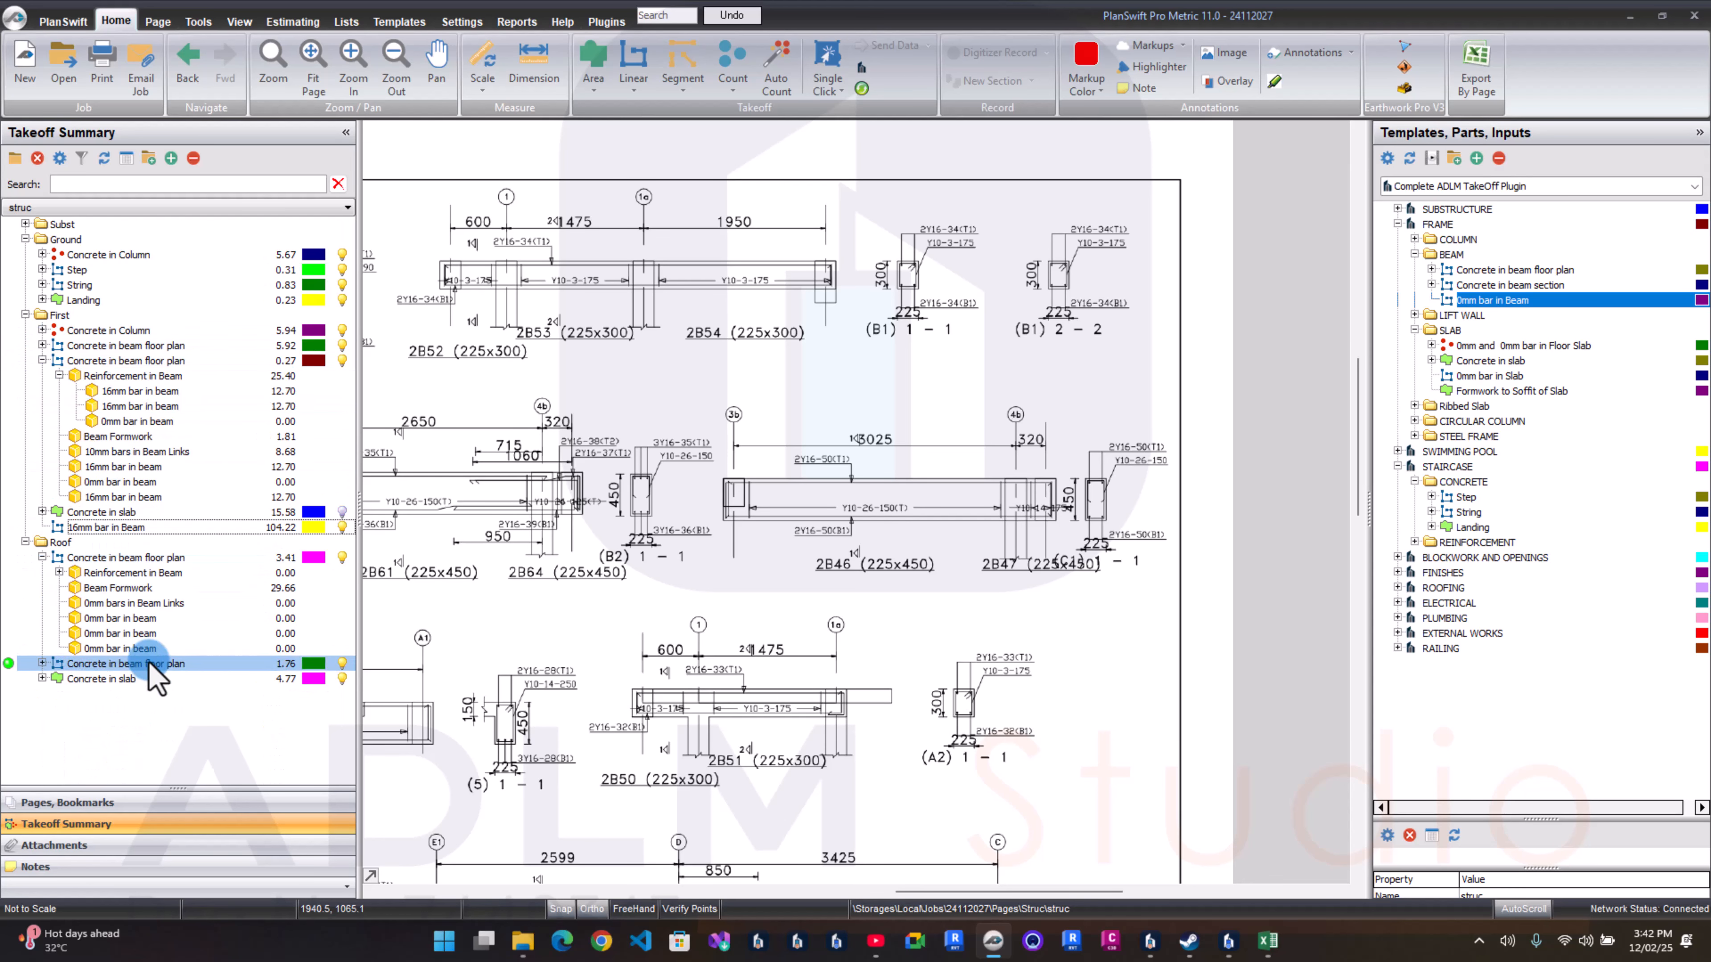
pyautogui.click(139, 633)
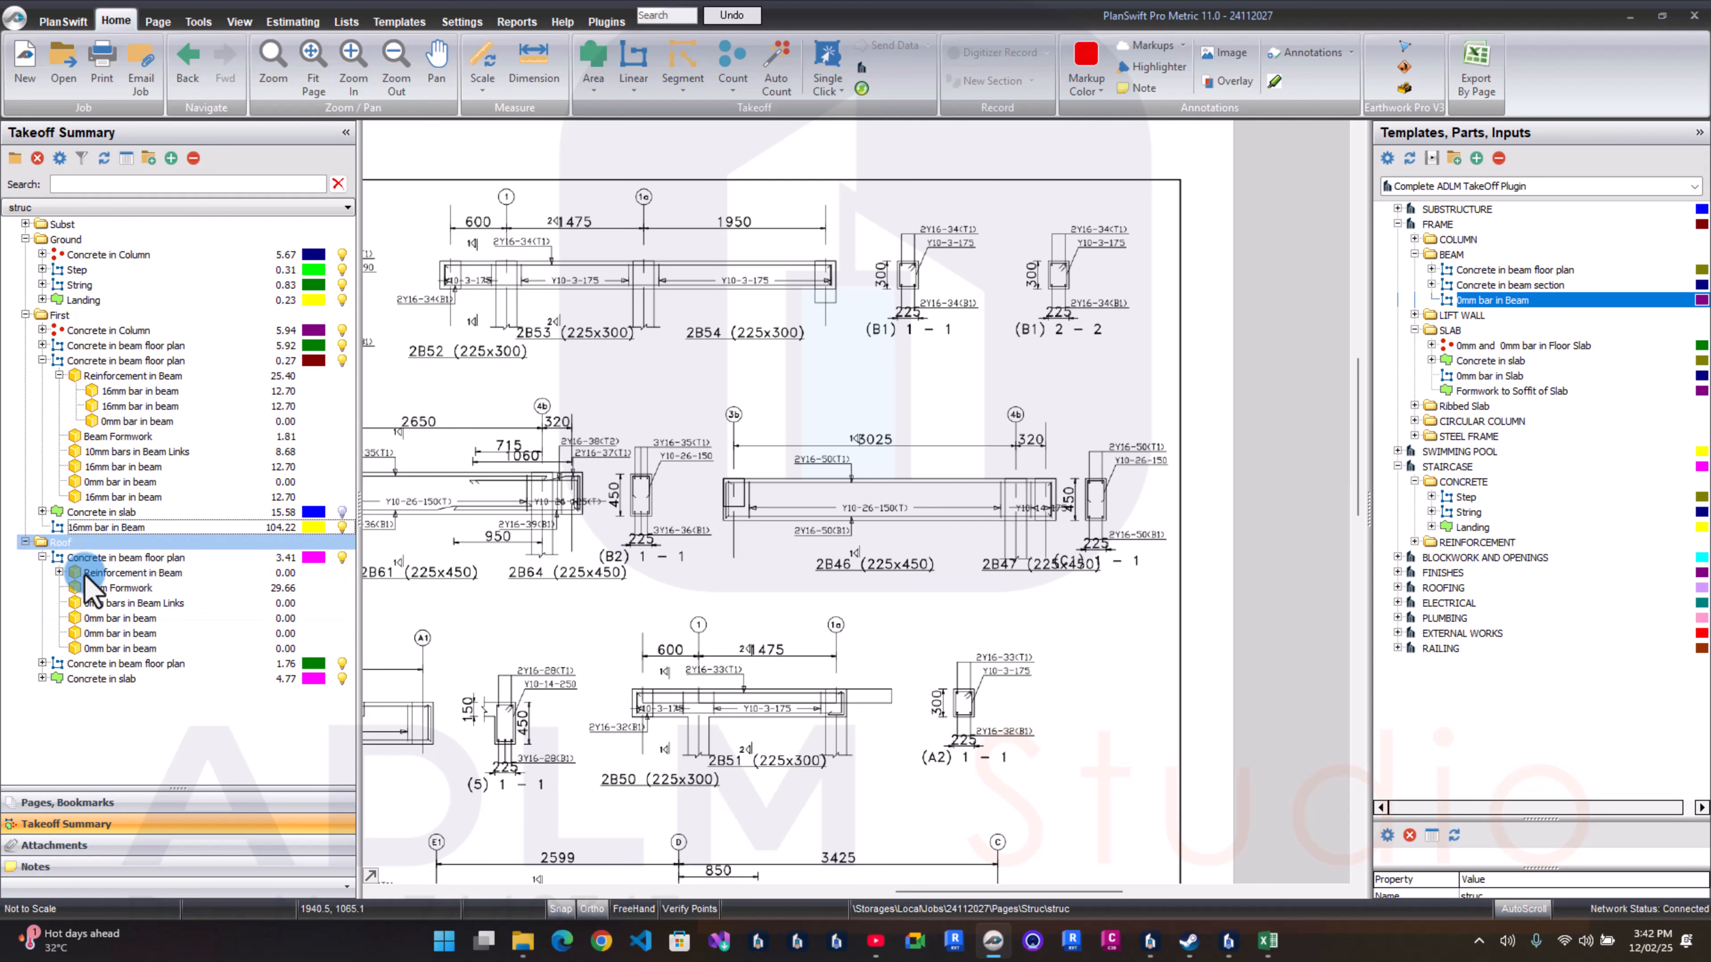
pyautogui.click(122, 573)
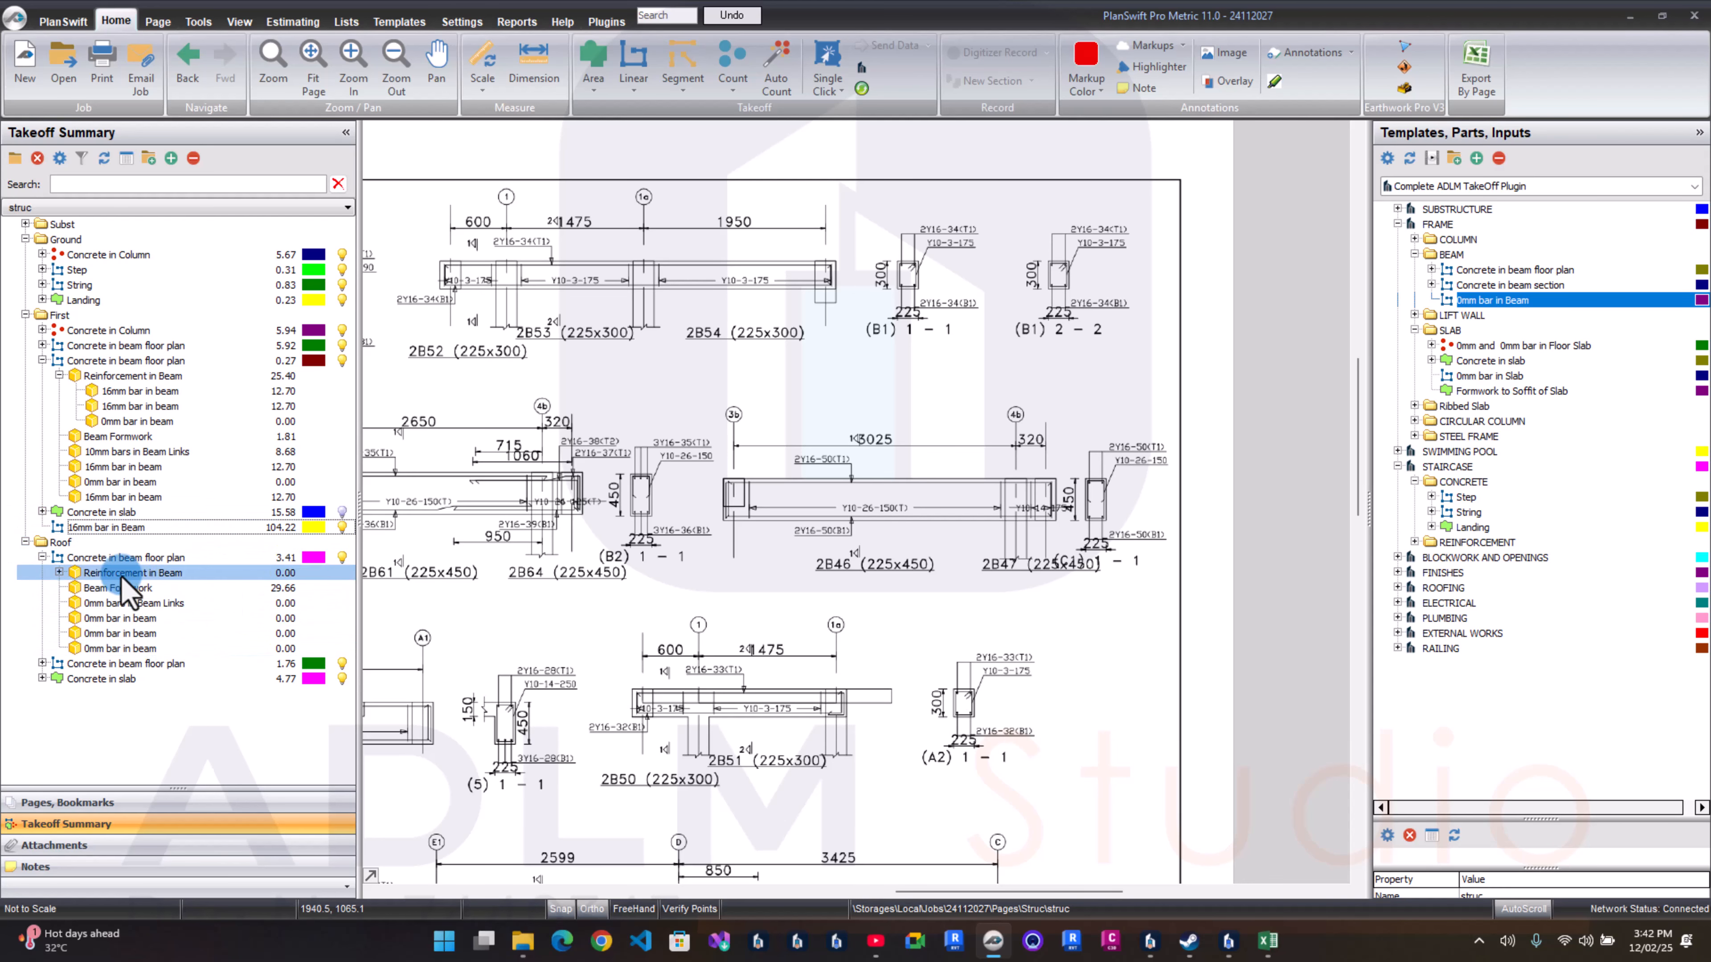
# Step: Set that Roof beam's reinforcement to an extra of 6 M, with two 16 mm top bars and two 16 mm bottom bars
pyautogui.doubleClick(121, 574)
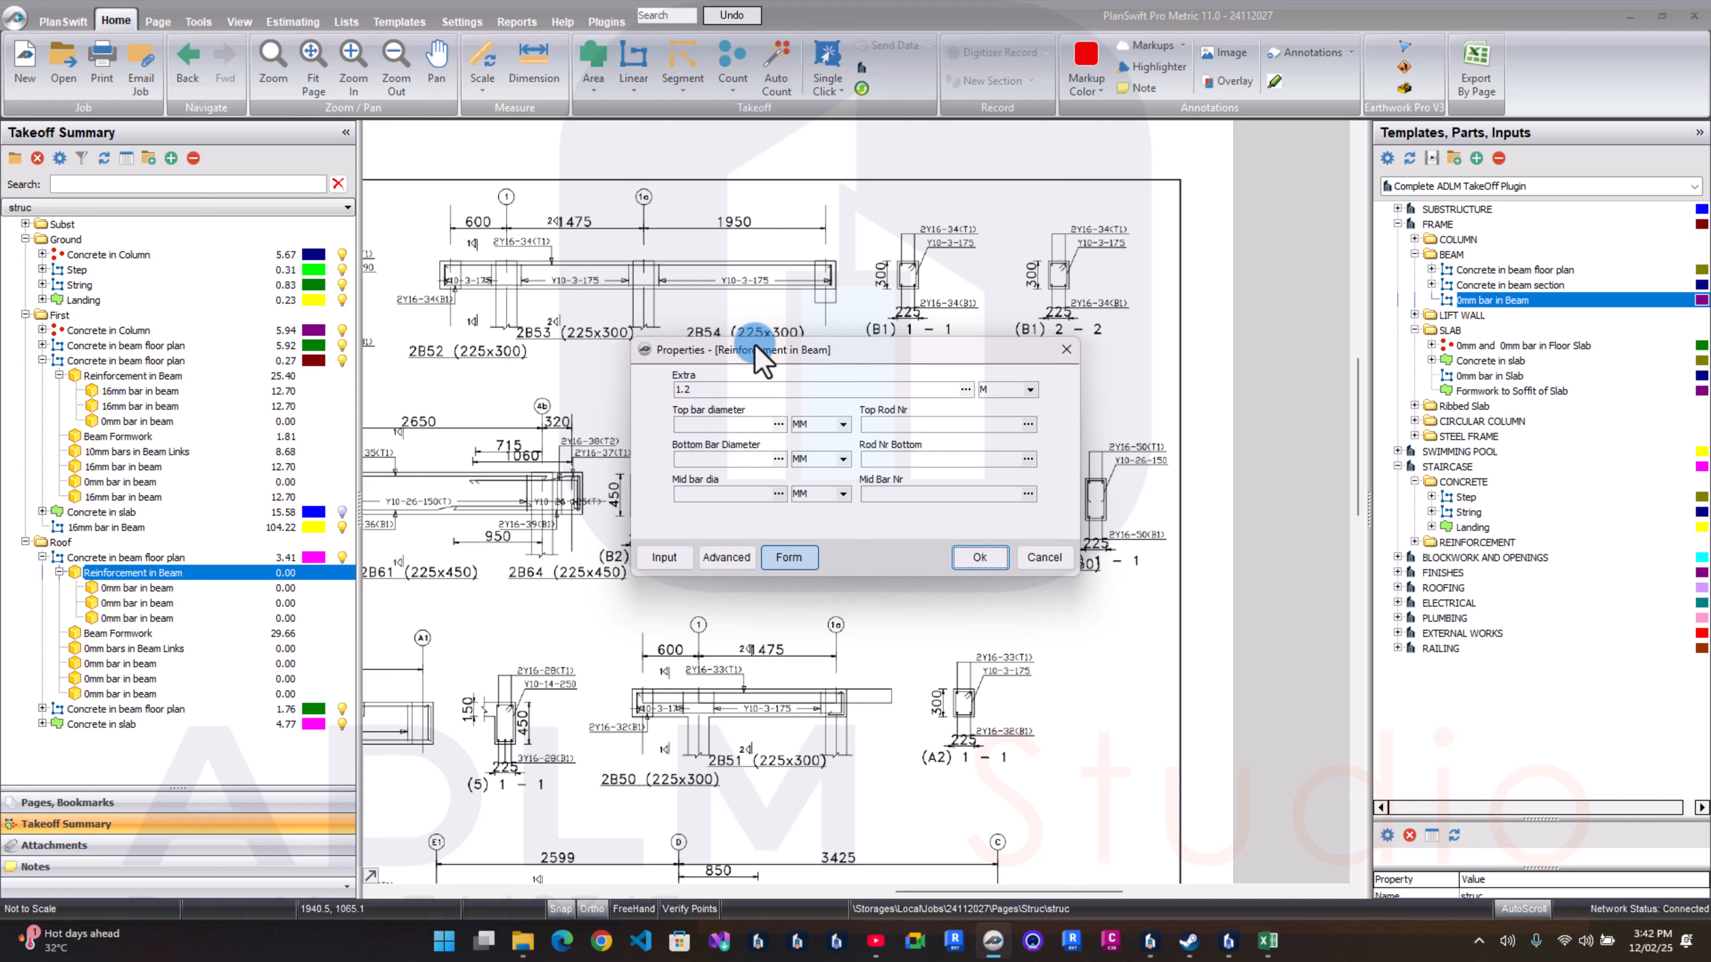
pyautogui.click(729, 423)
pyautogui.write('16')
pyautogui.click(870, 425)
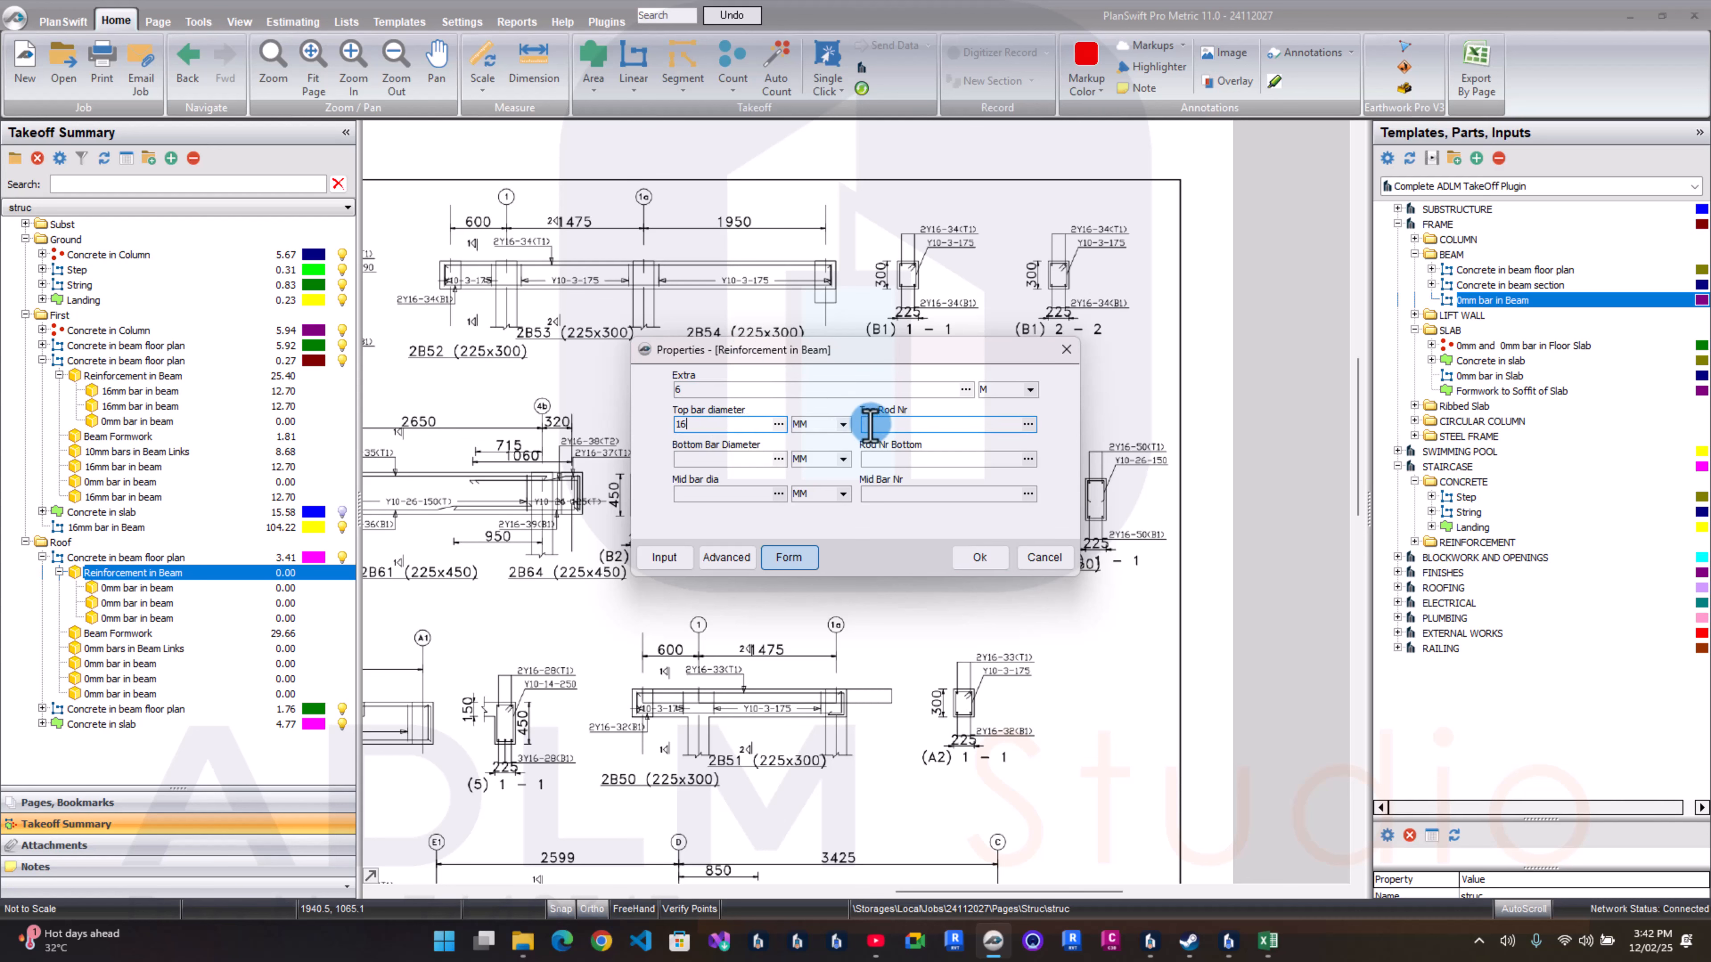
pyautogui.write('2')
pyautogui.click(731, 460)
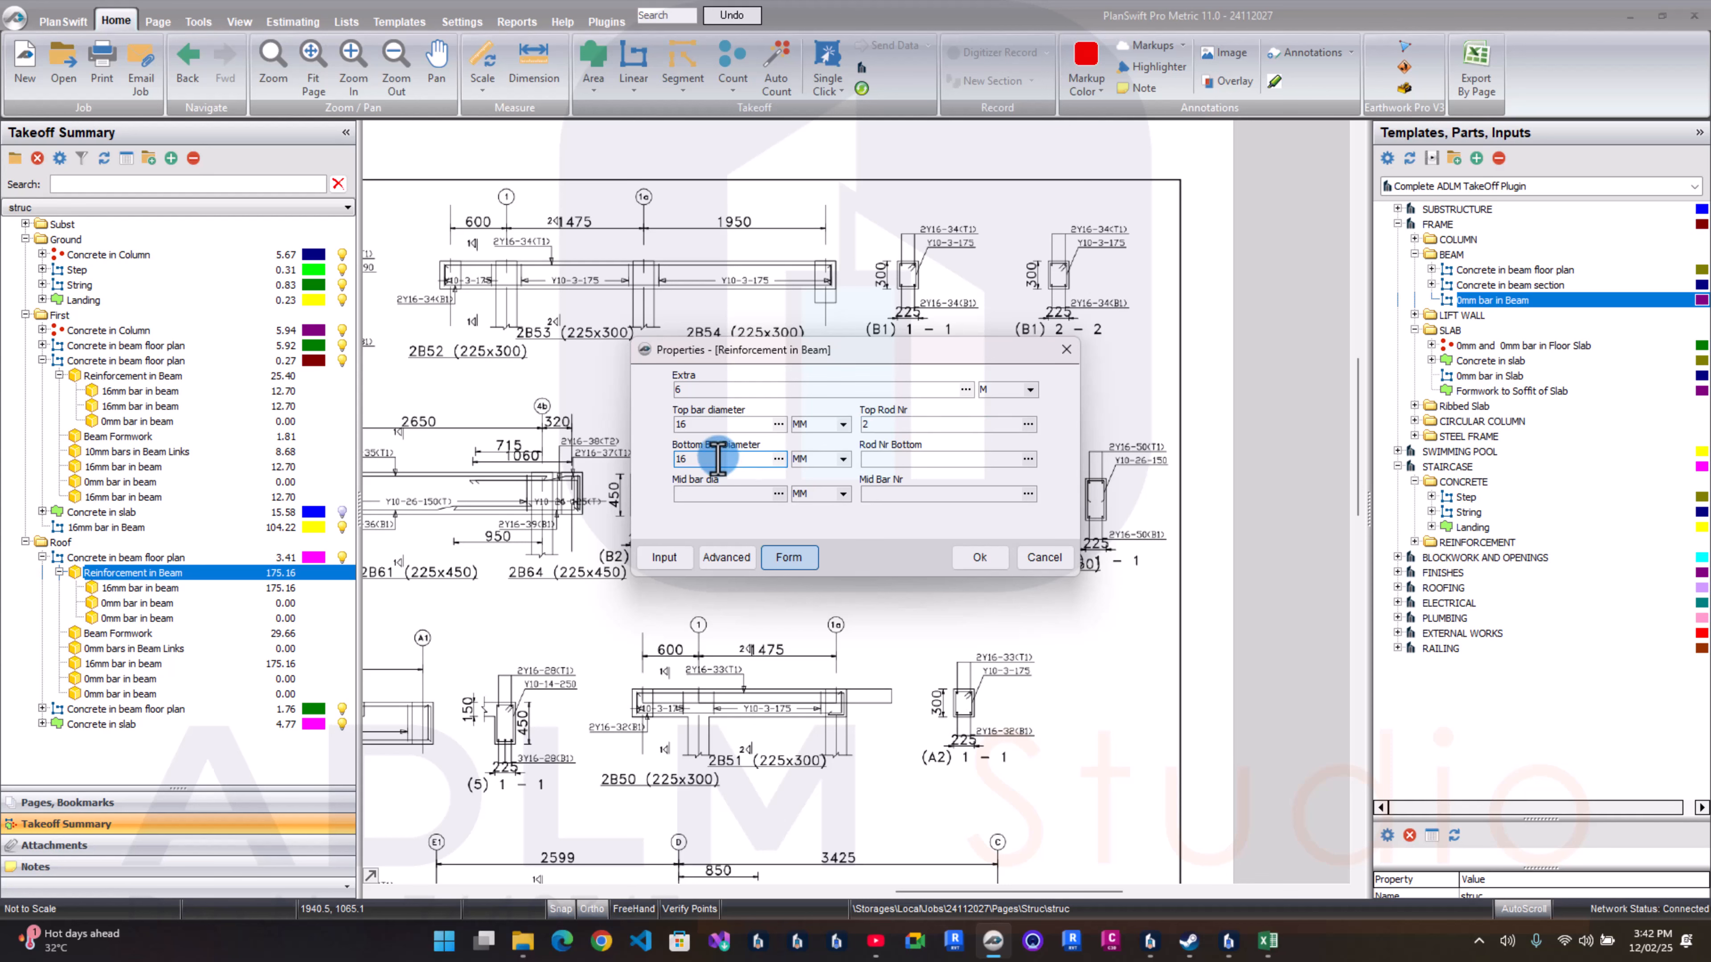
pyautogui.click(870, 460)
pyautogui.write('2')
pyautogui.click(980, 557)
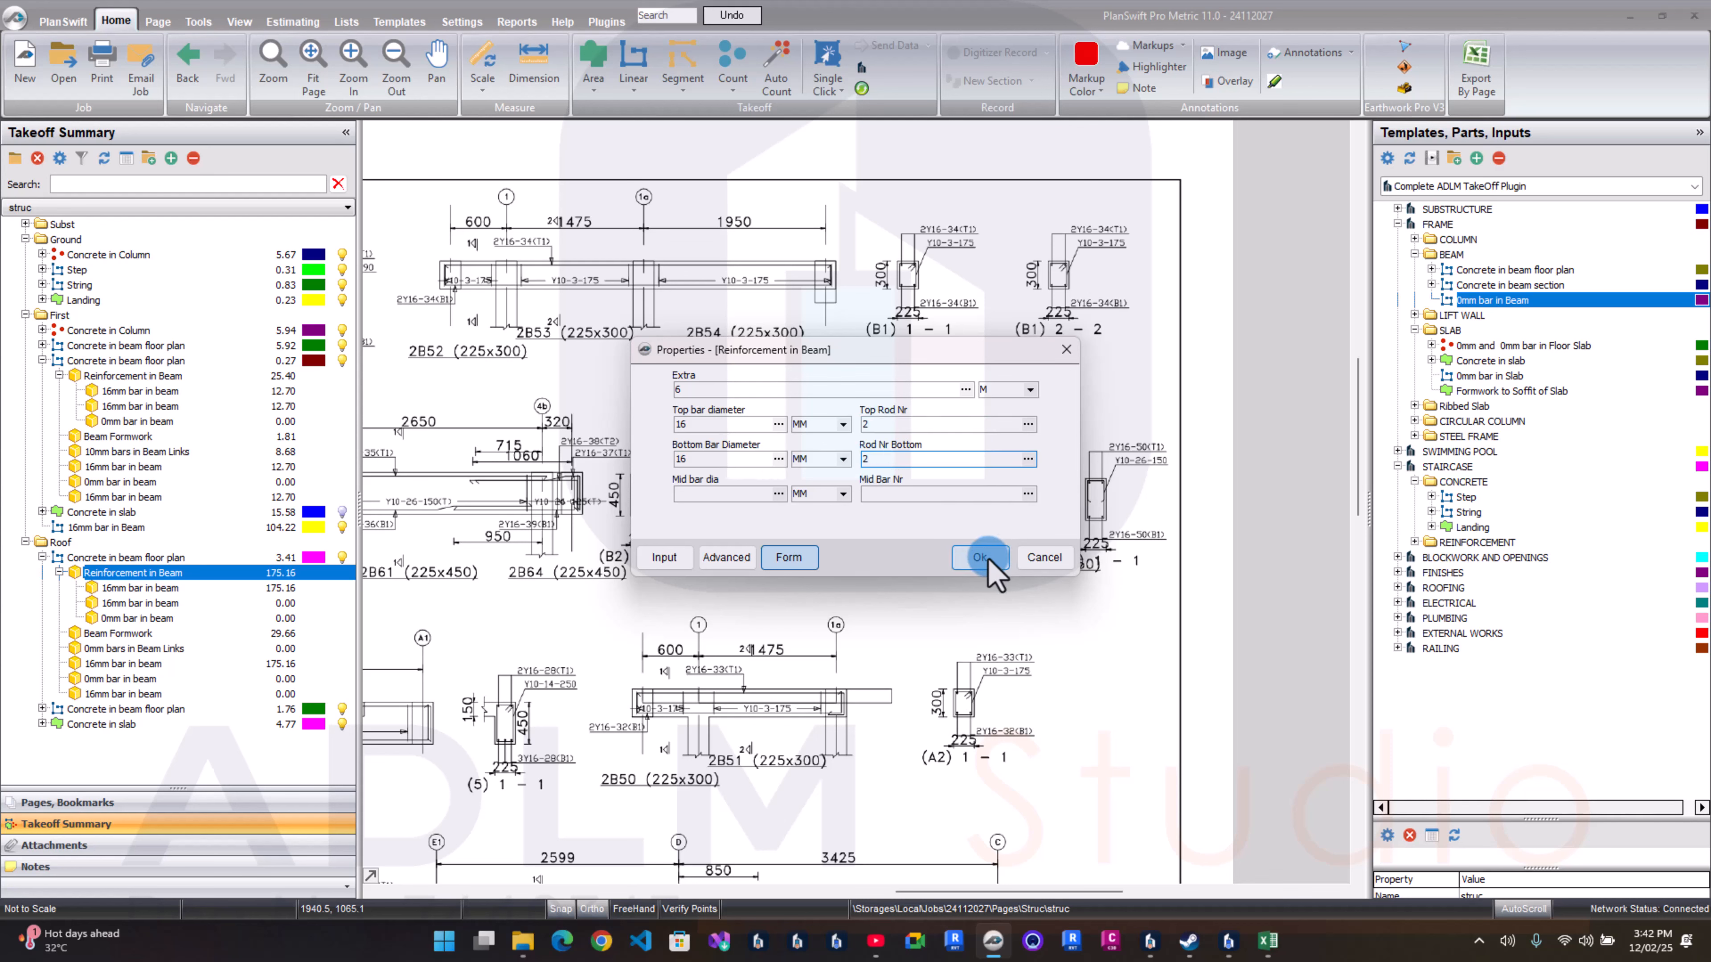
pyautogui.click(980, 557)
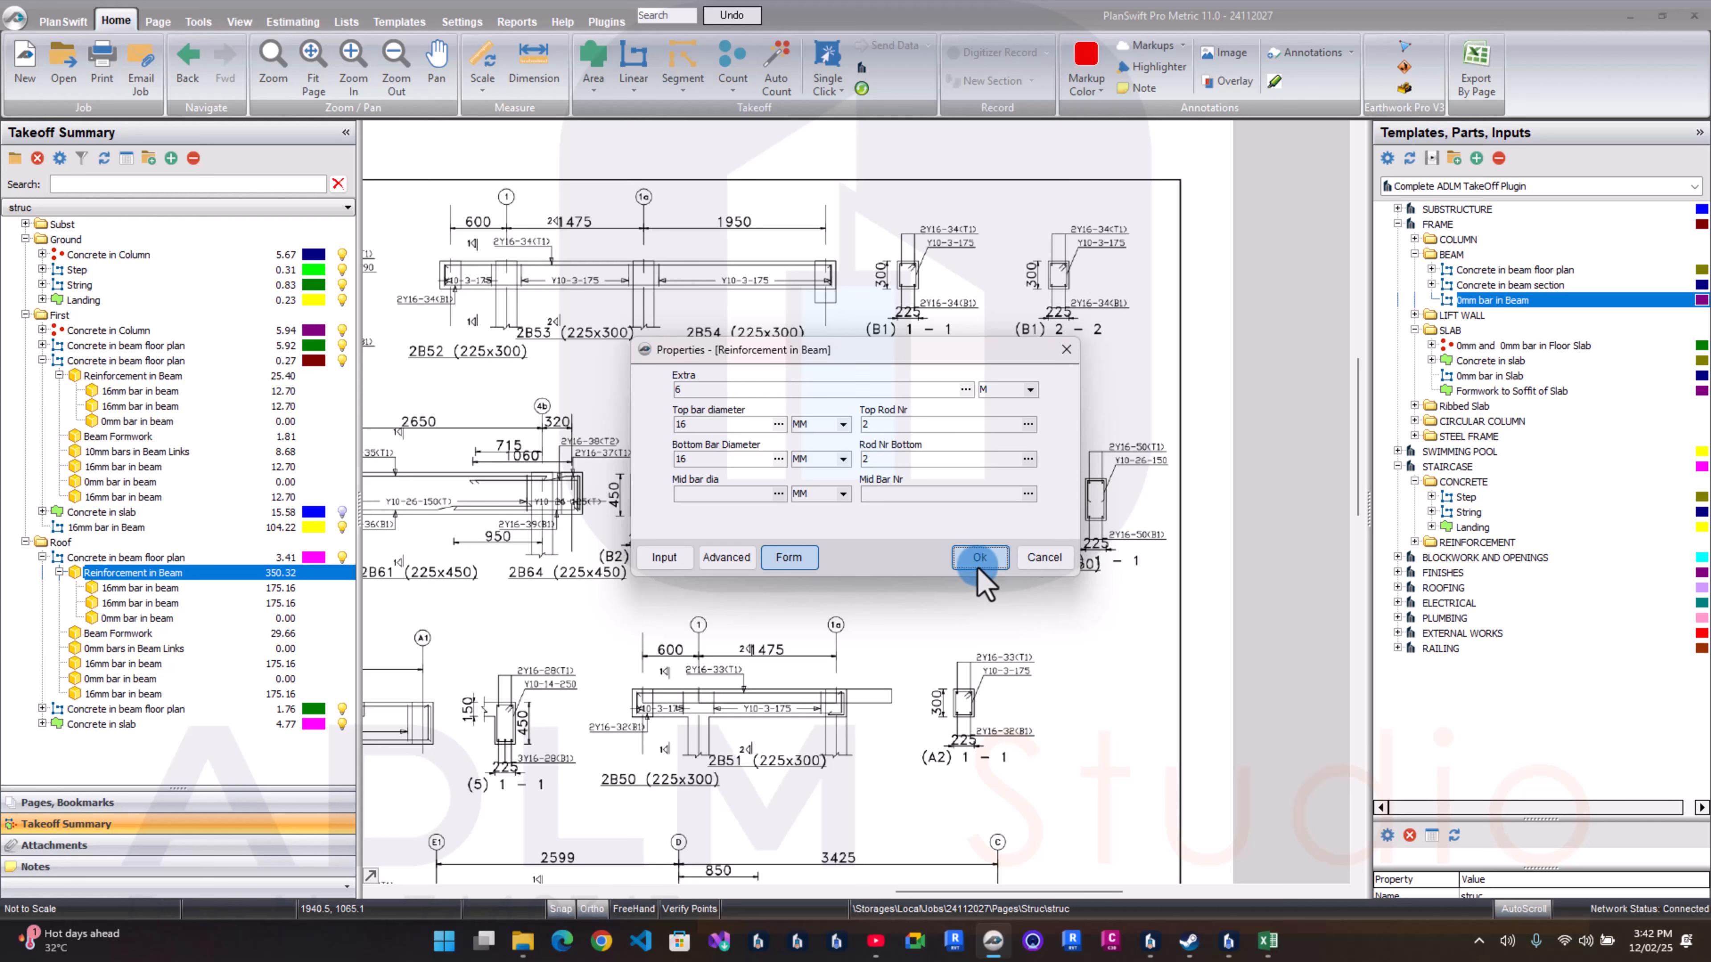
# Step: Set the beam links of the Roof folder's first Concrete in beam floor plan item to 10 mm diameter at .175 M spacing
pyautogui.click(181, 605)
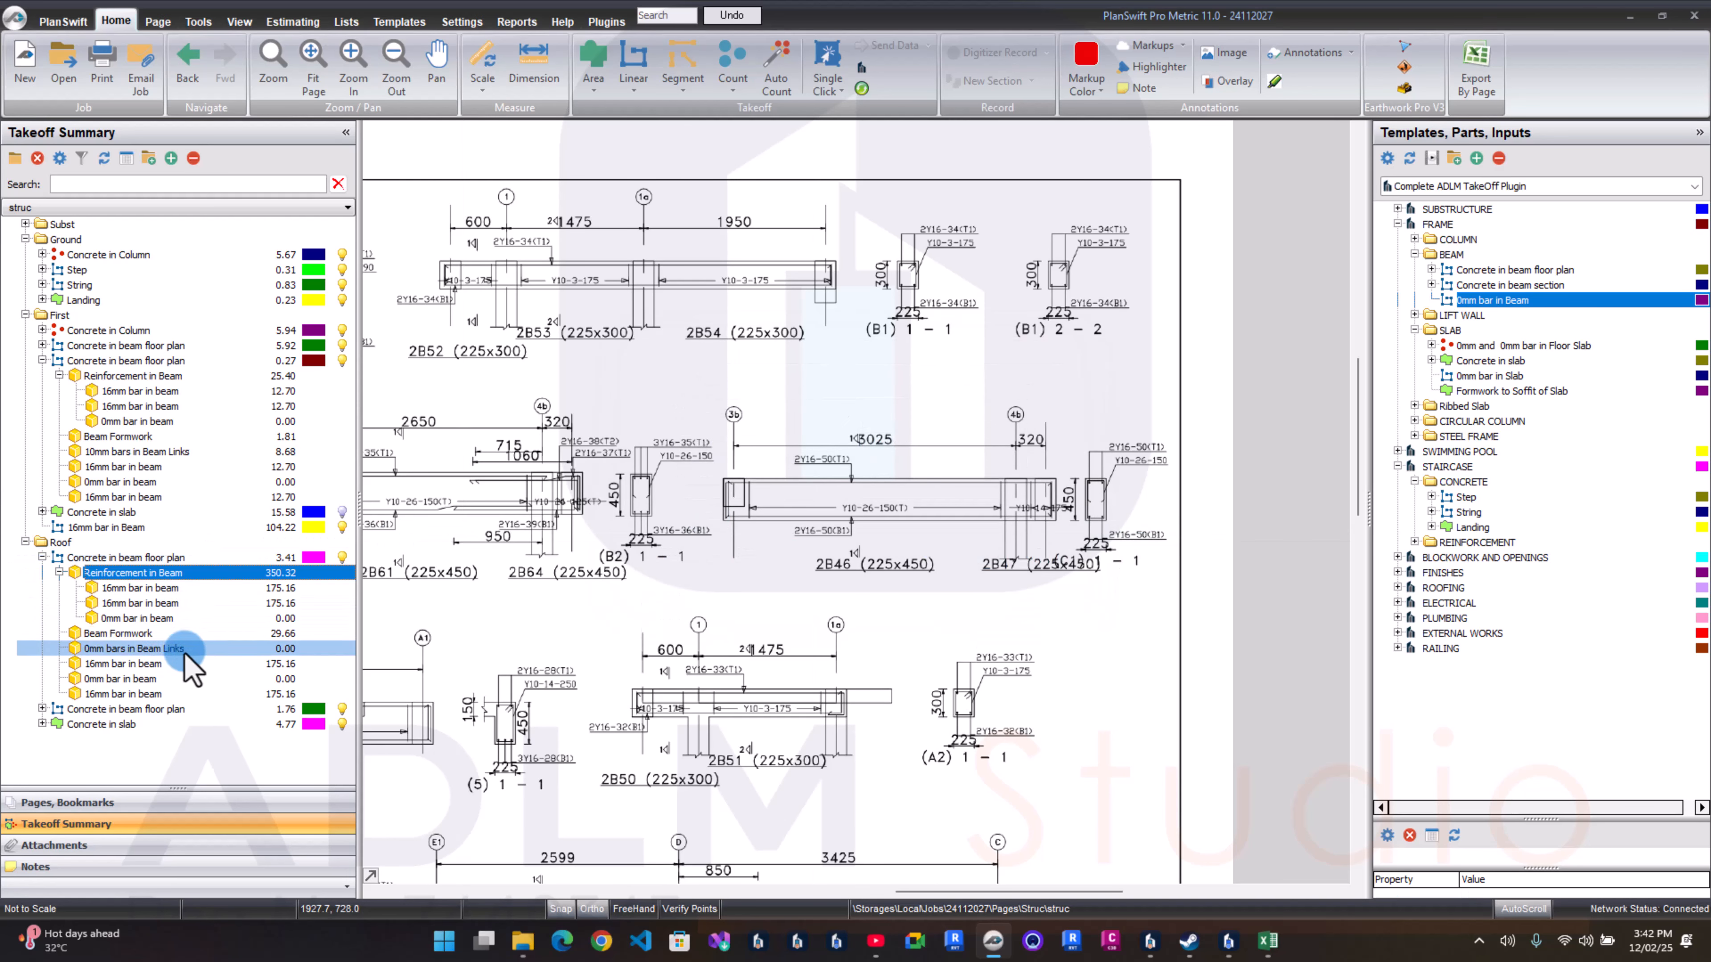
pyautogui.doubleClick(183, 650)
pyautogui.click(695, 443)
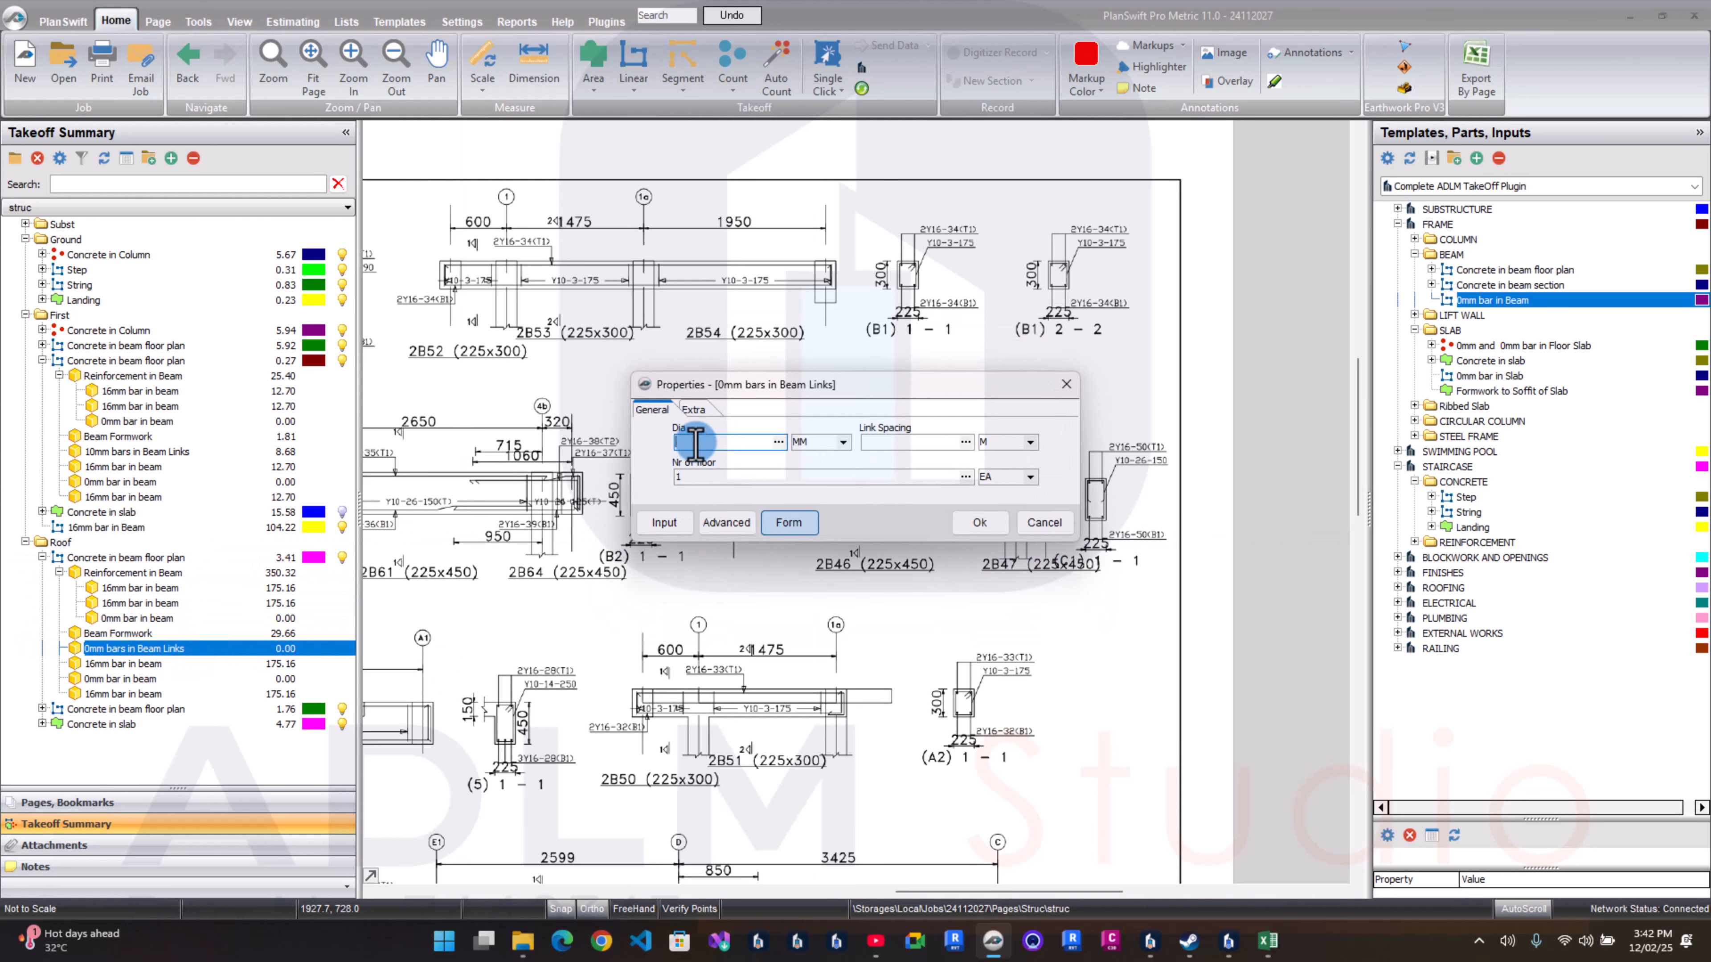
pyautogui.write('10')
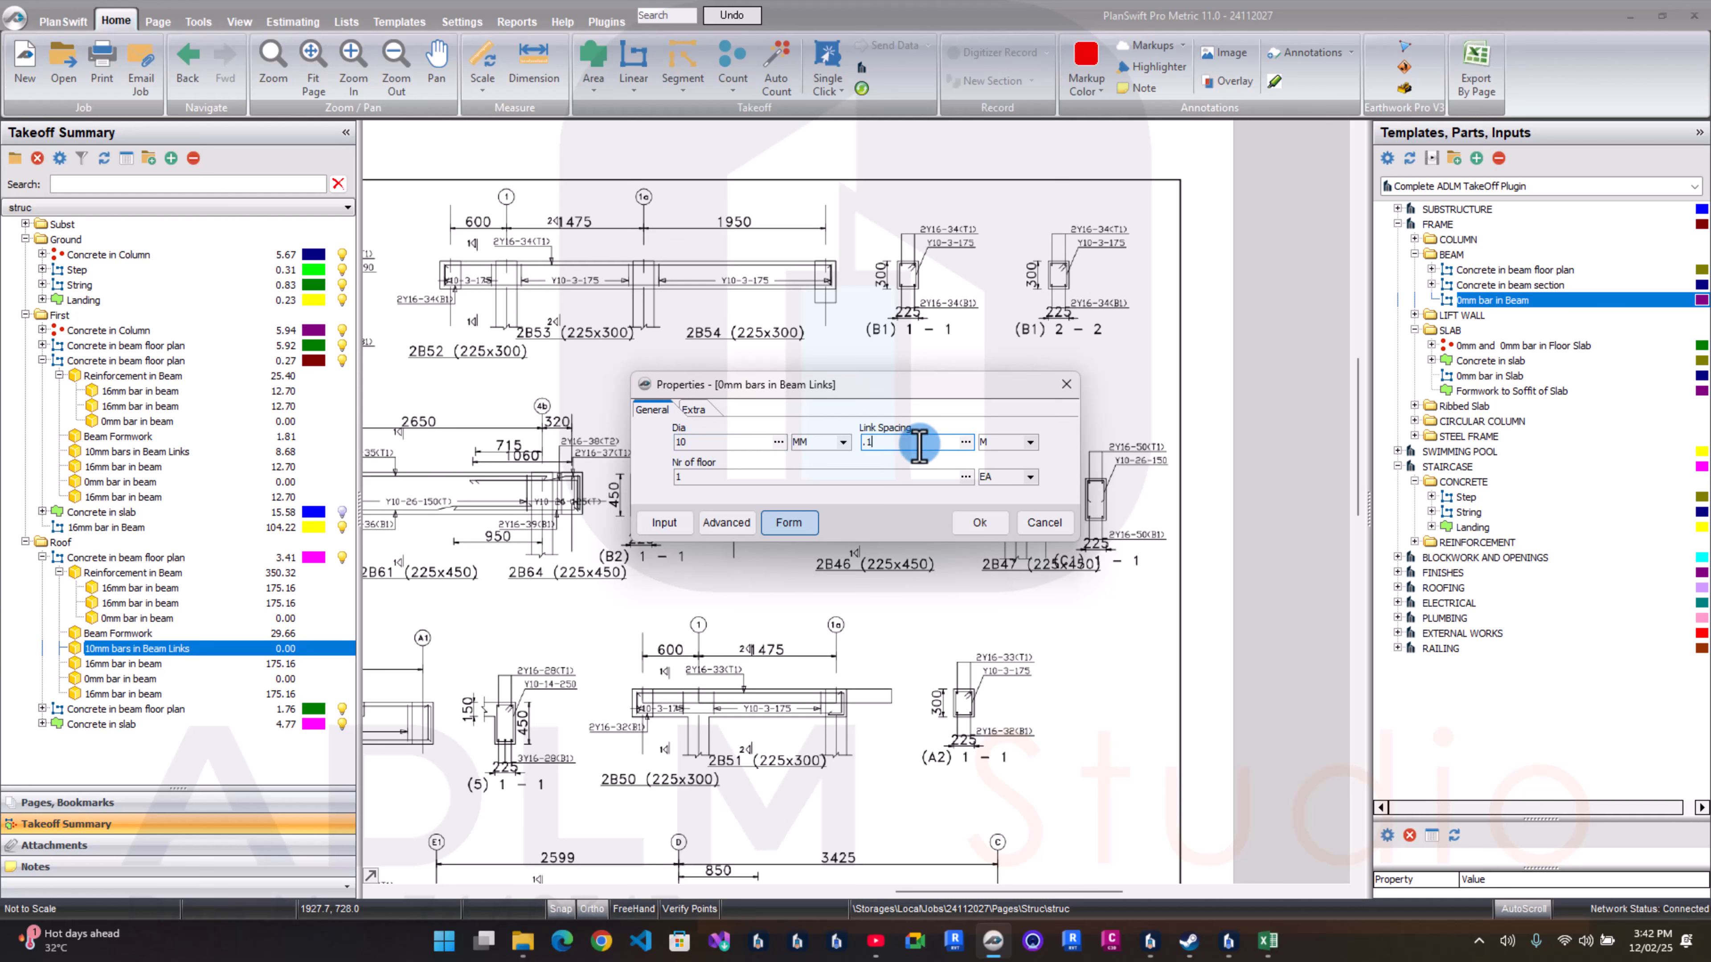
pyautogui.click(918, 443)
pyautogui.write('.175')
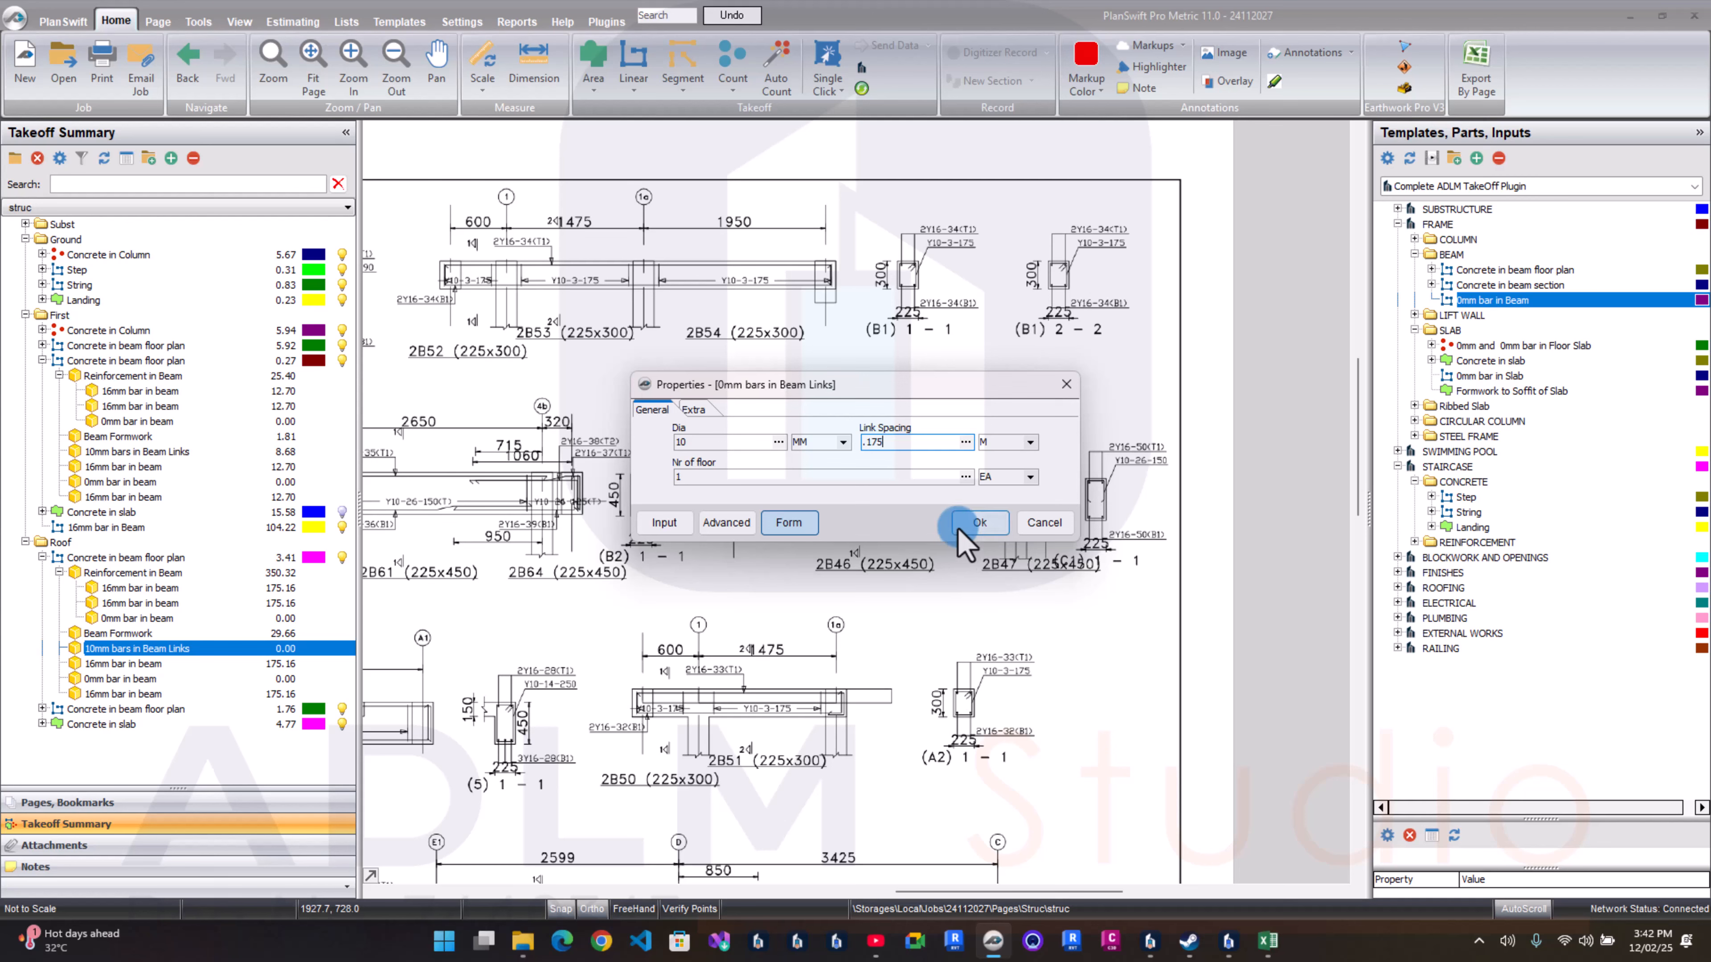
pyautogui.click(969, 524)
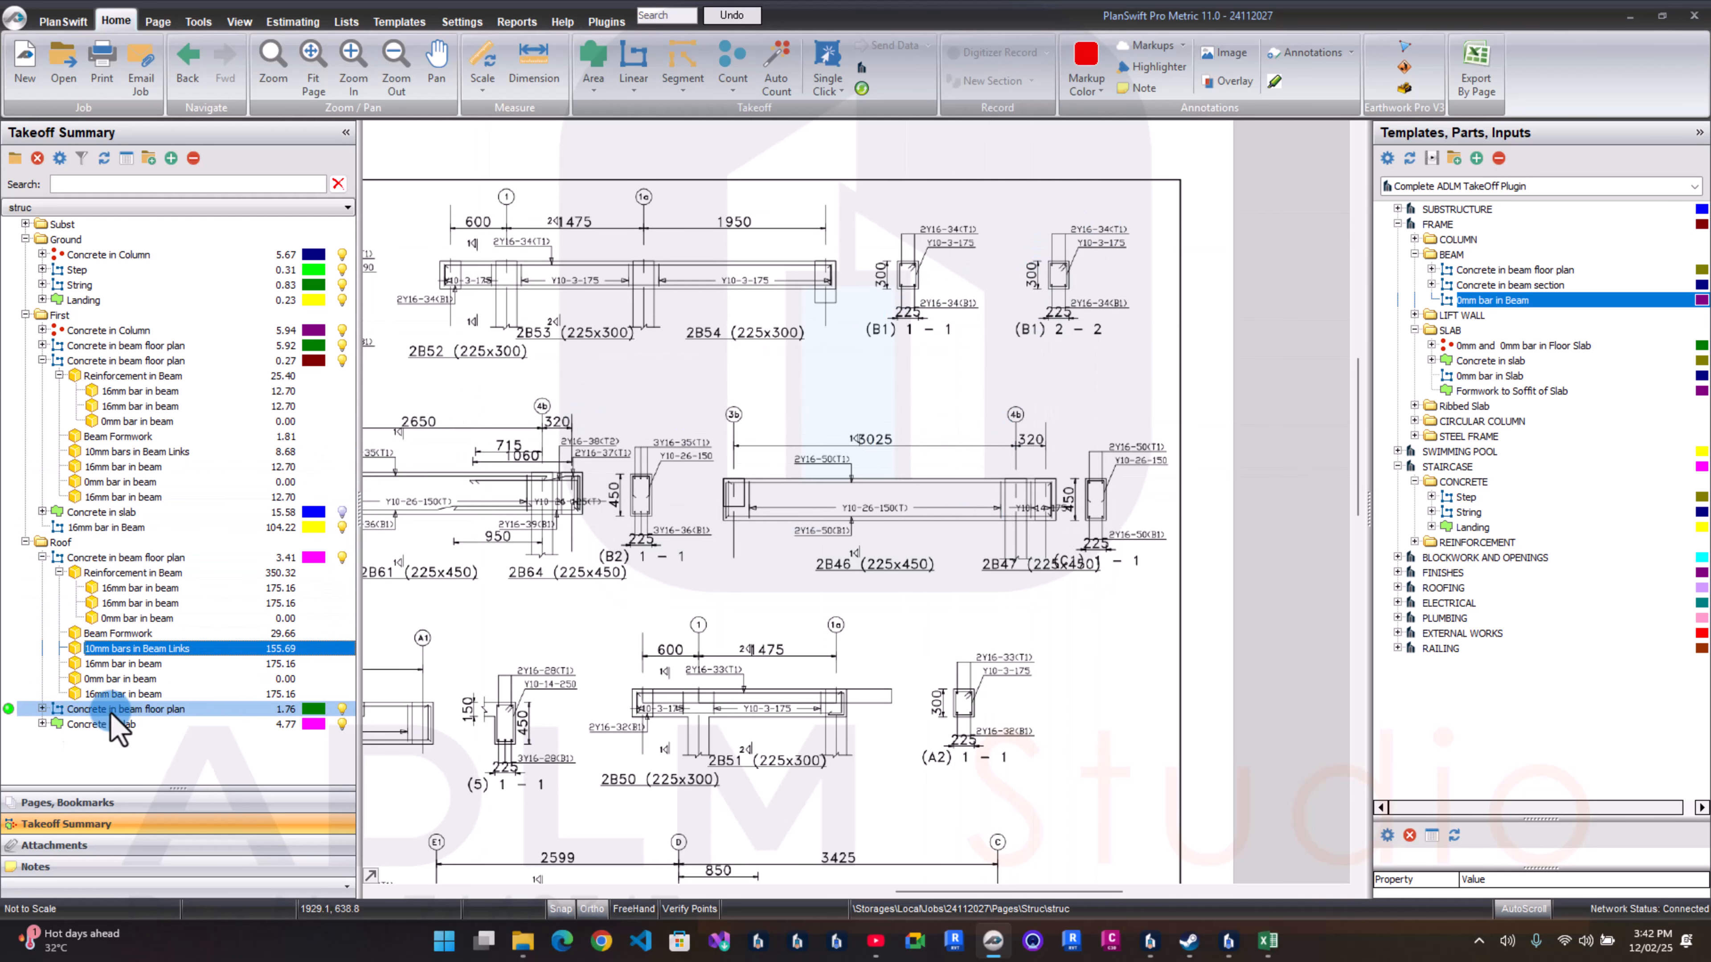
# Step: Expand the Roof folder's second Concrete in beam floor plan item and set its Reinforcement in Beam extra to 2 M
pyautogui.click(42, 709)
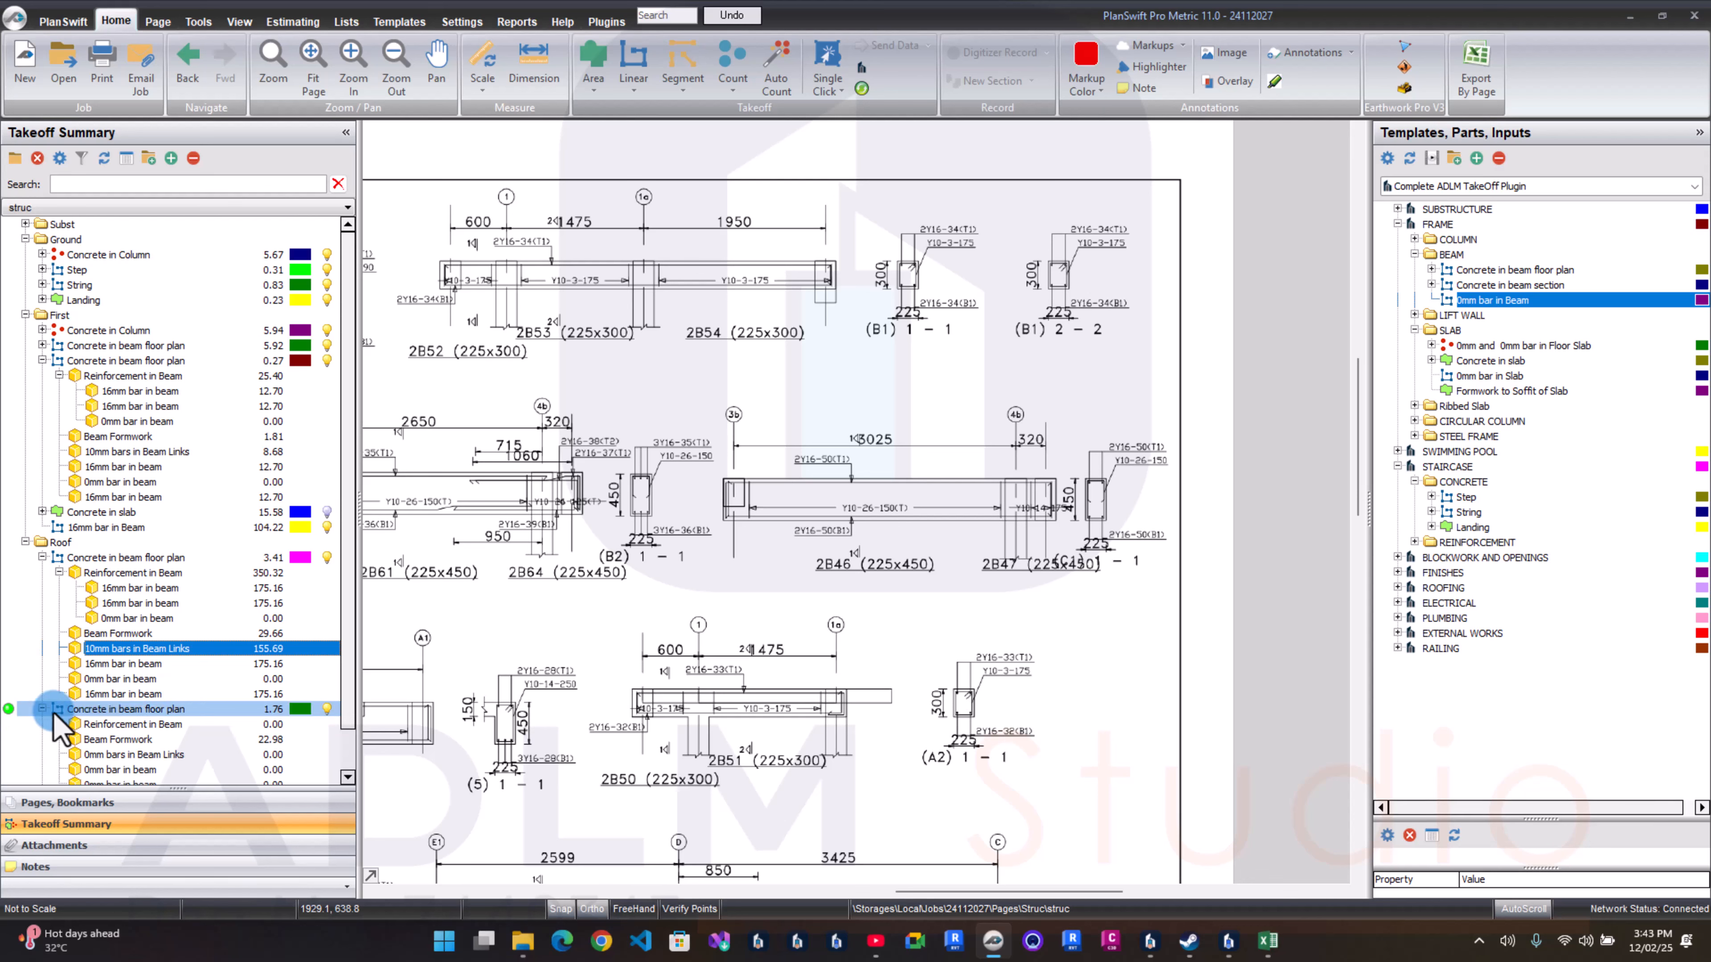
pyautogui.doubleClick(153, 725)
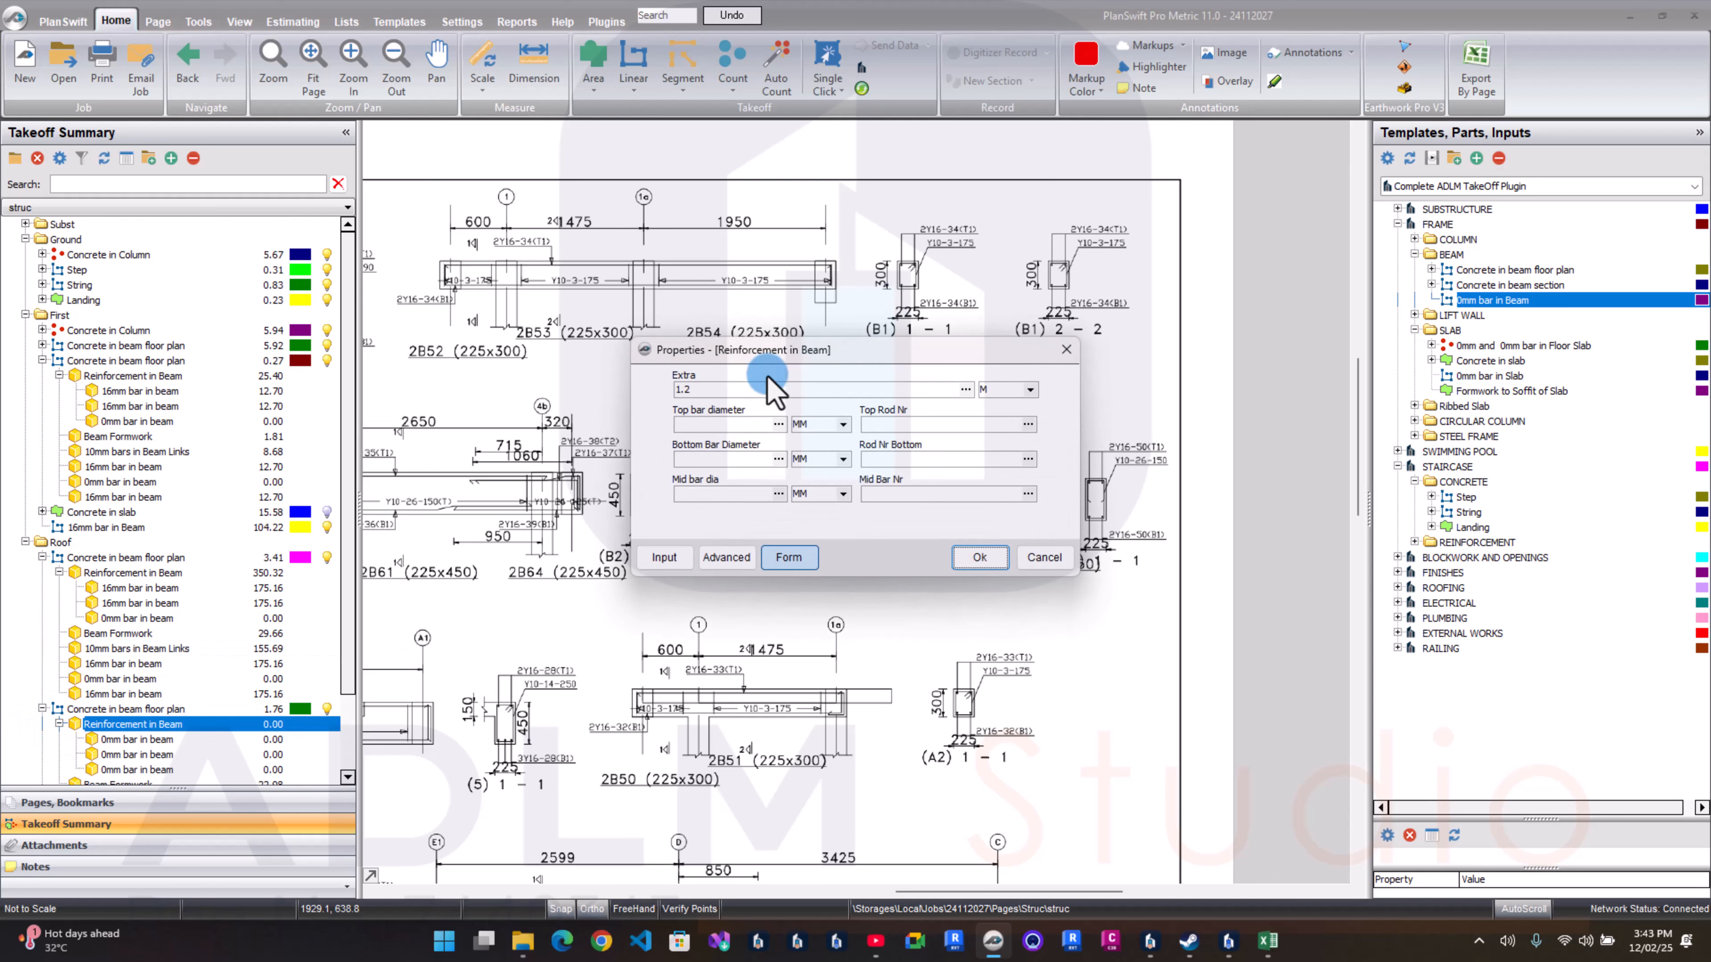
pyautogui.moveTo(761, 389); pyautogui.dragTo(651, 388)
pyautogui.press('BackSpace')
pyautogui.press('BackSpace')
pyautogui.click(702, 423)
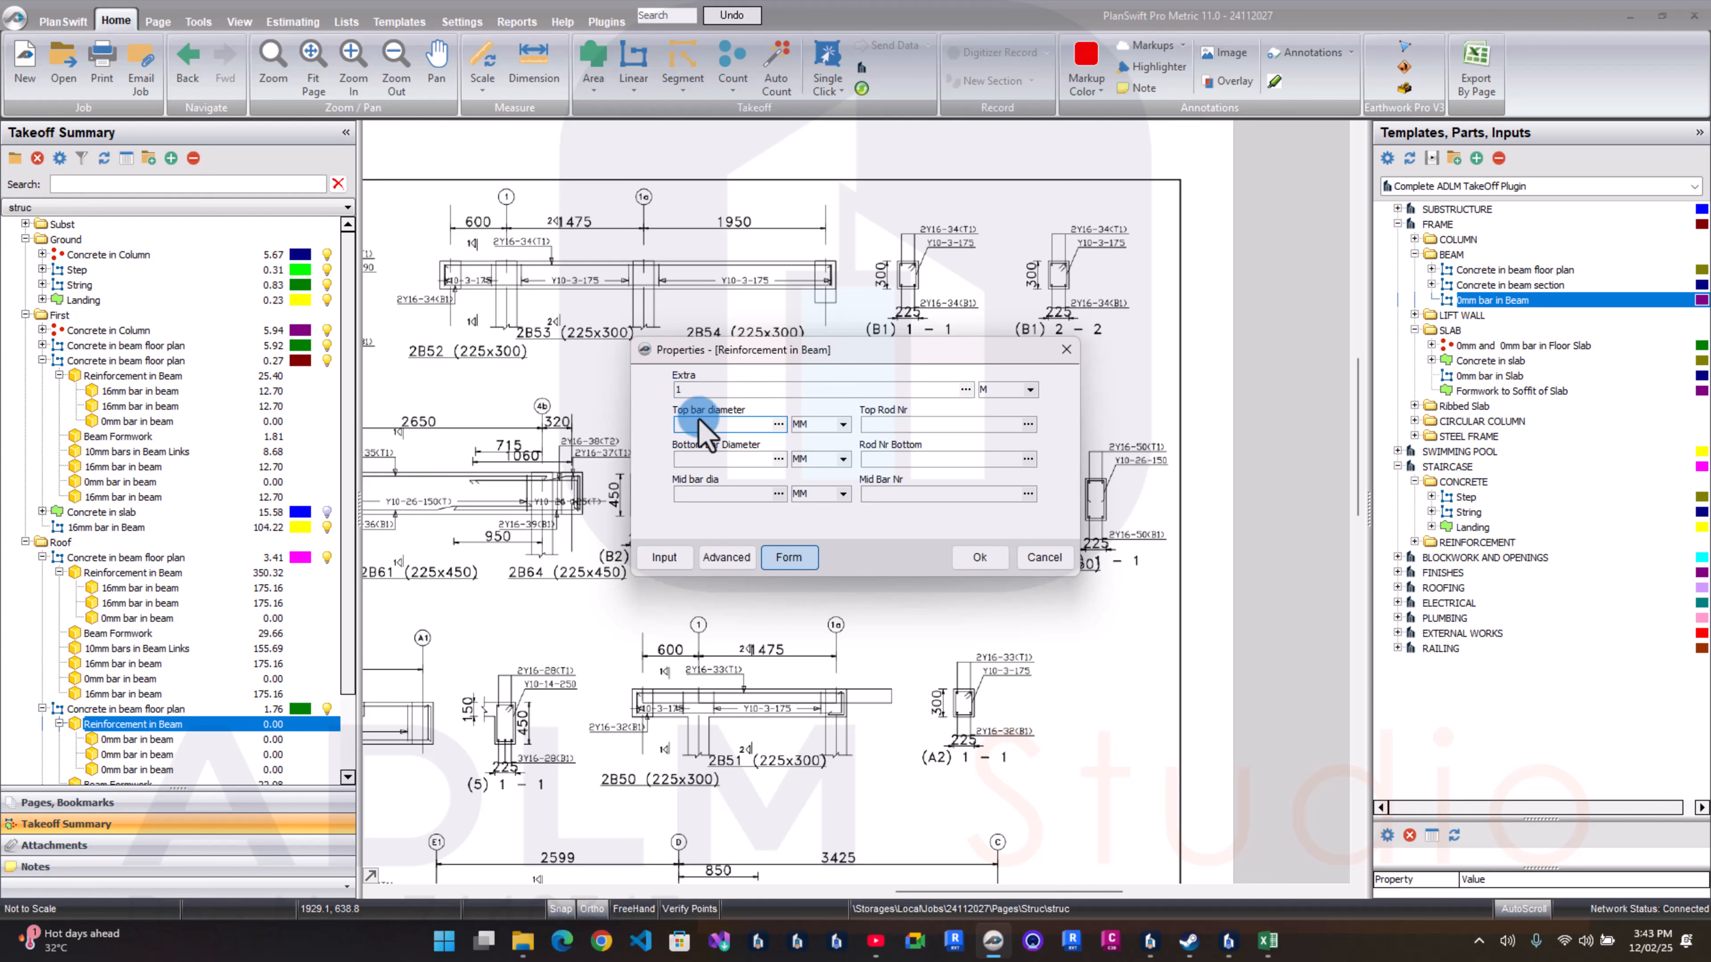
pyautogui.click(674, 388)
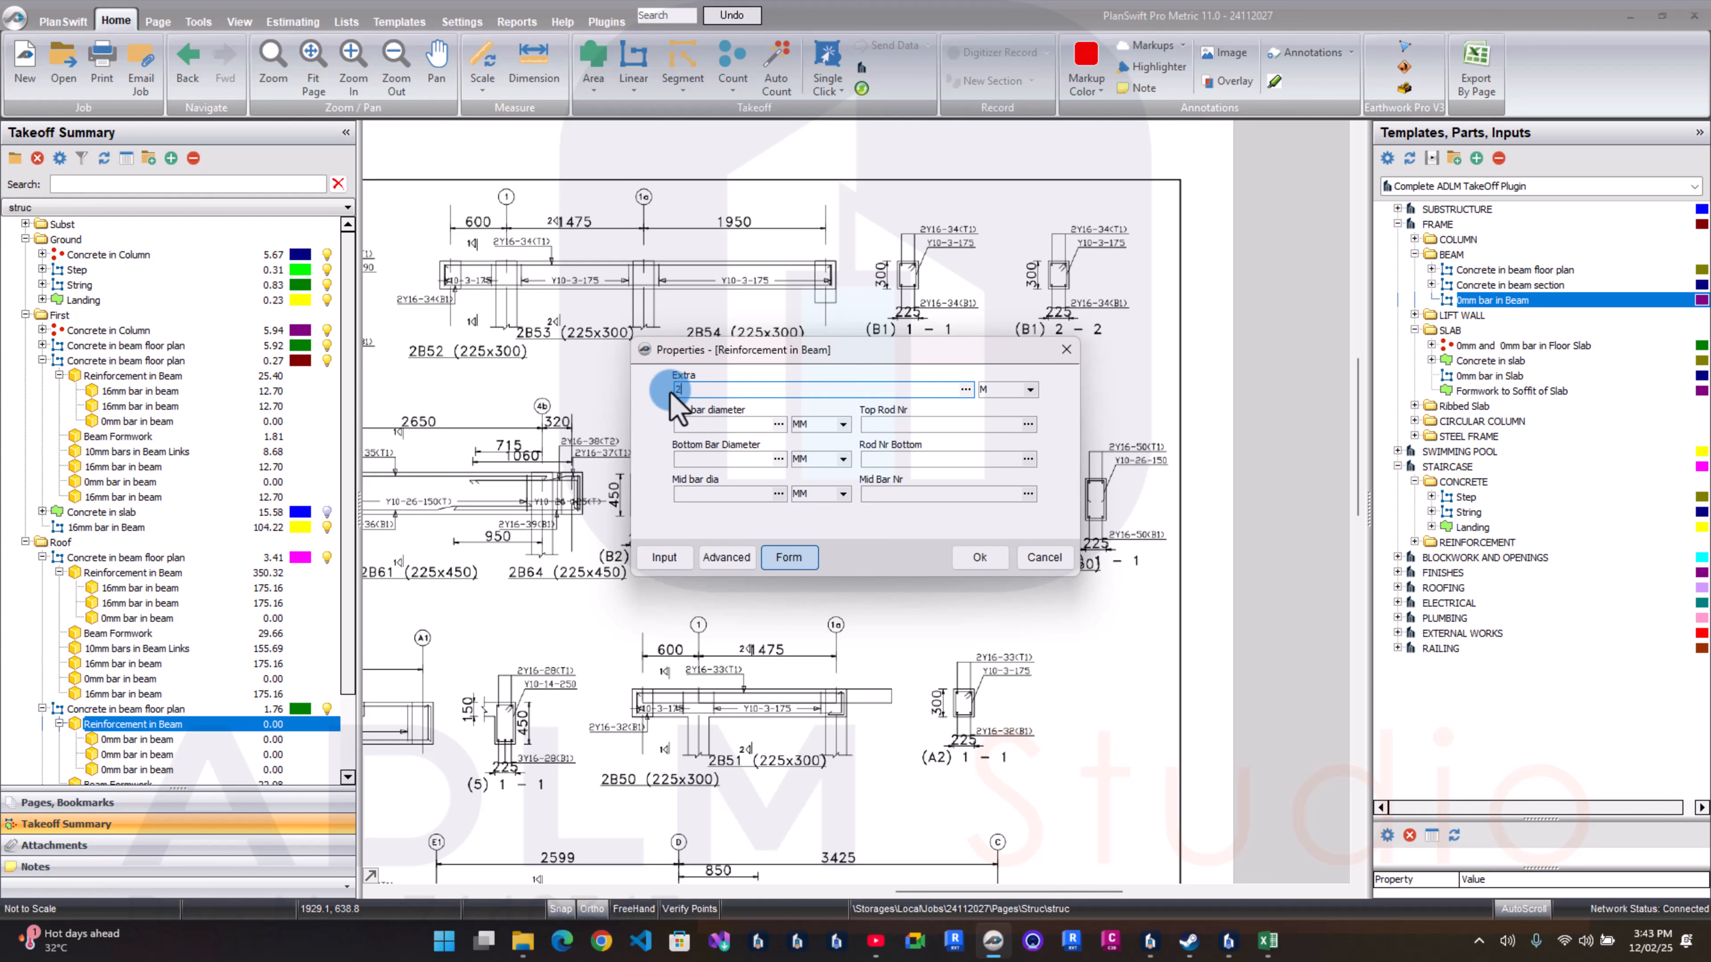
# Step: Give that beam reinforcement two 16 mm top bars and two 6 mm bottom bars, and accept the properties
pyautogui.click(689, 423)
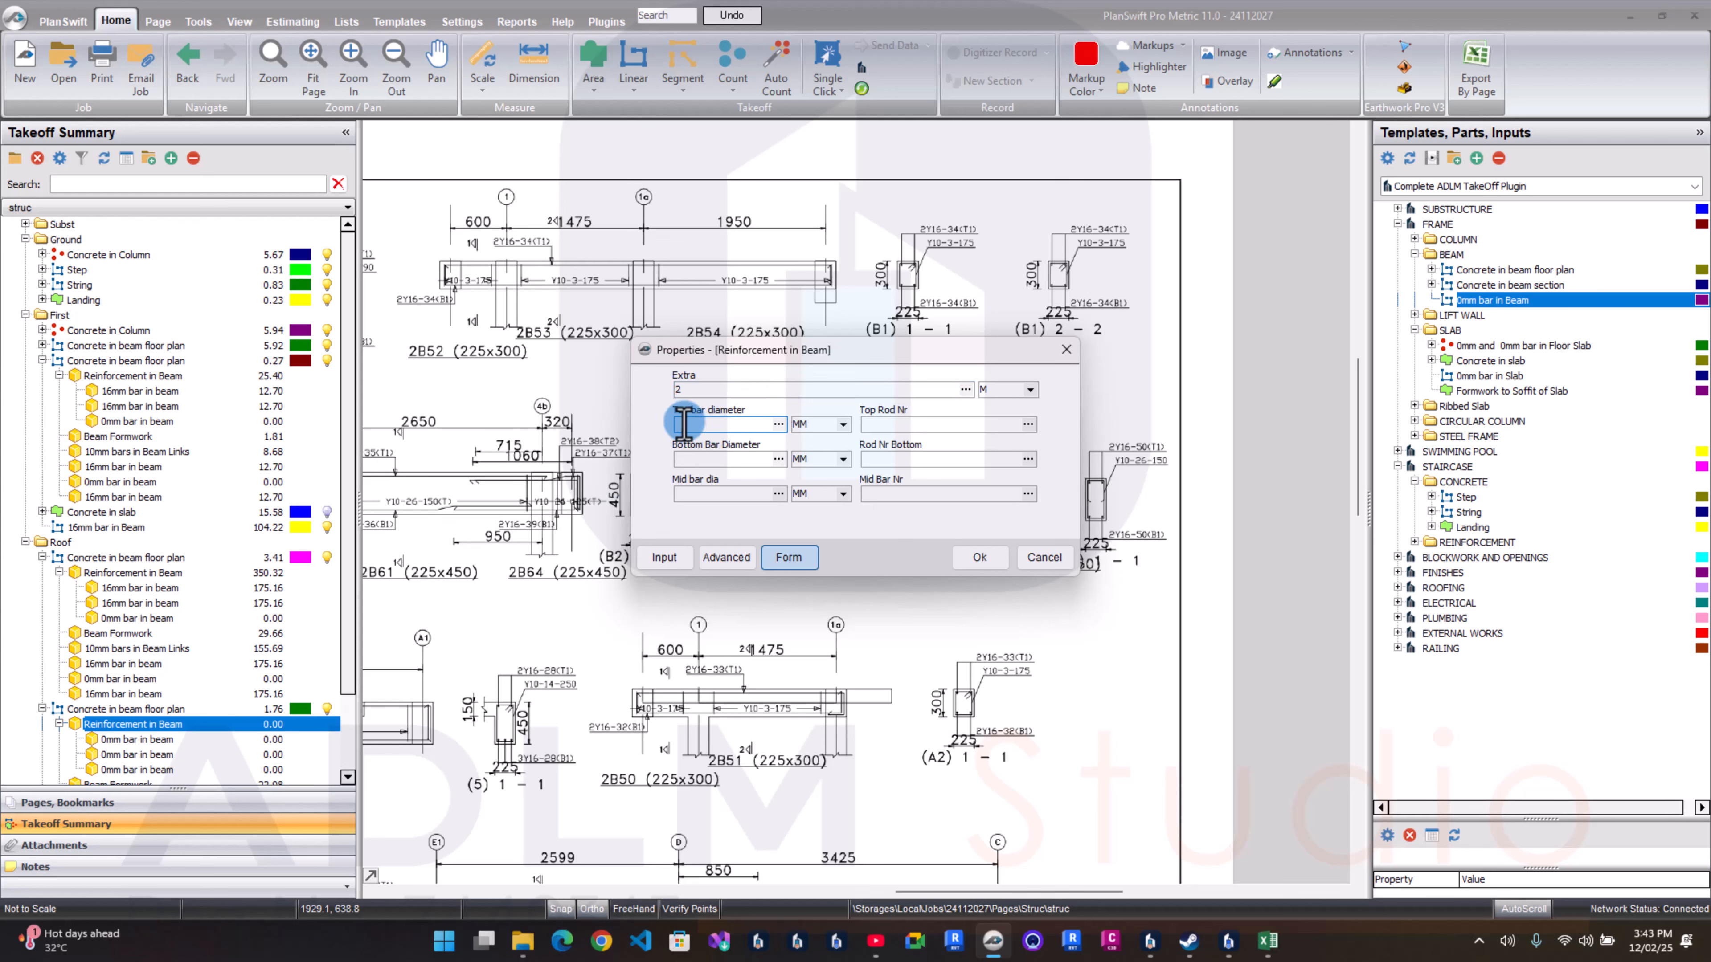
pyautogui.write('16')
pyautogui.click(709, 459)
pyautogui.write('6')
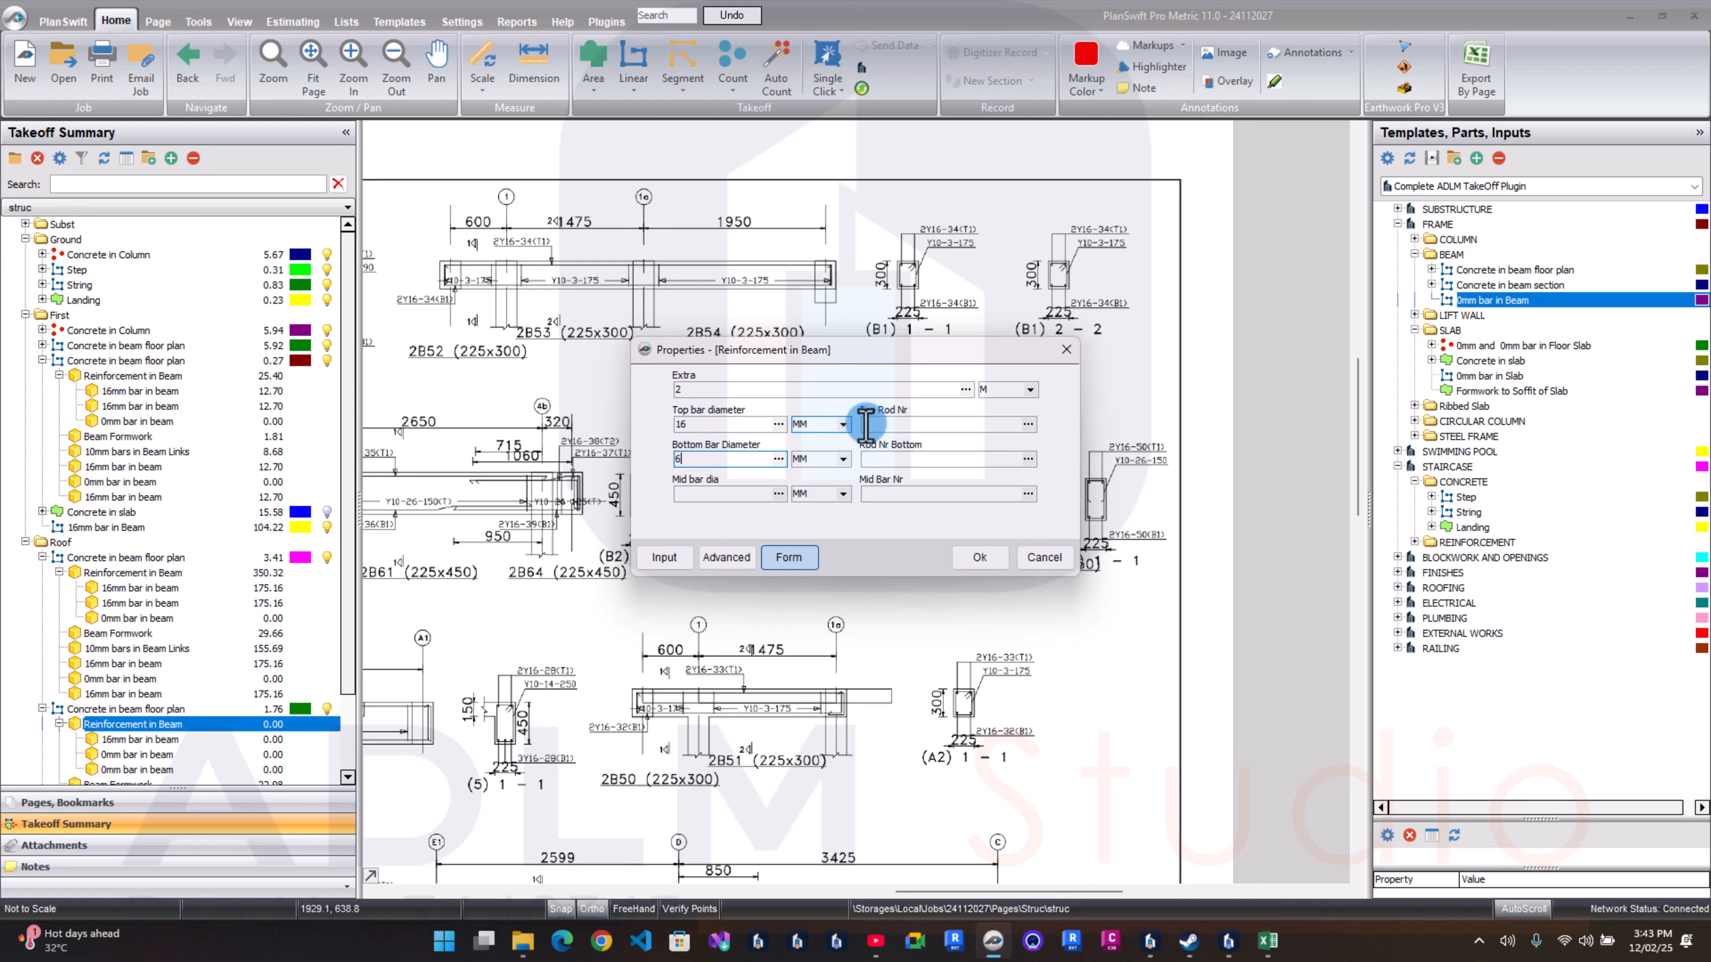
pyautogui.click(873, 423)
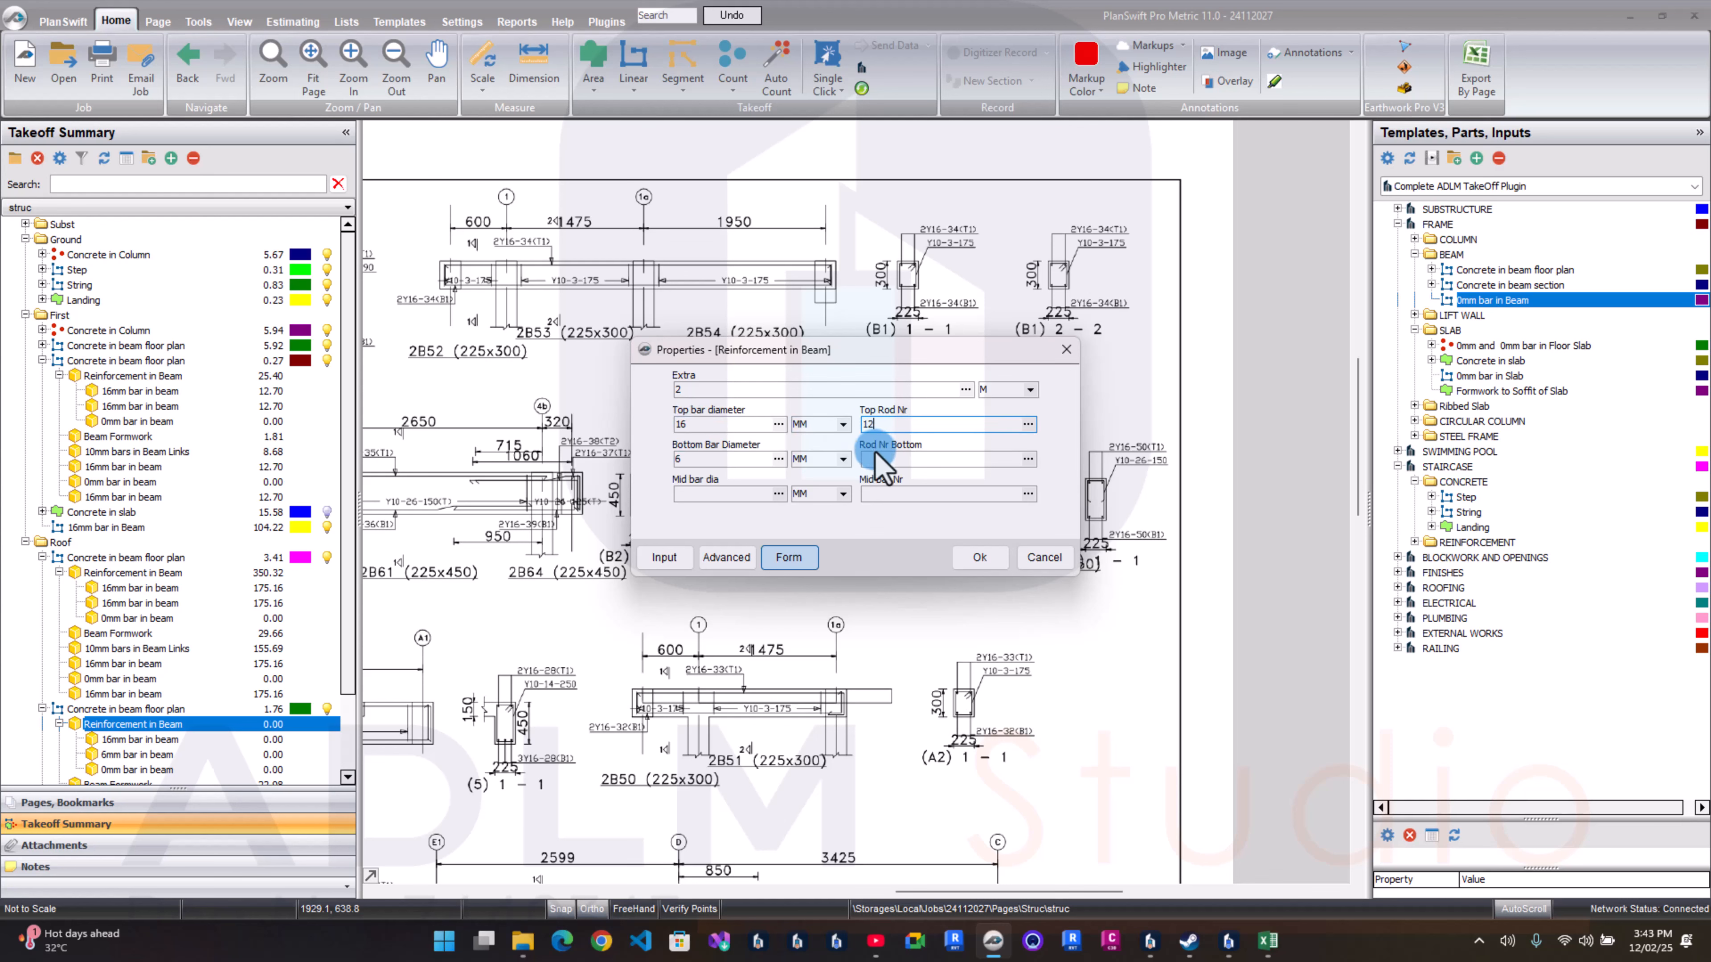
pyautogui.write('2')
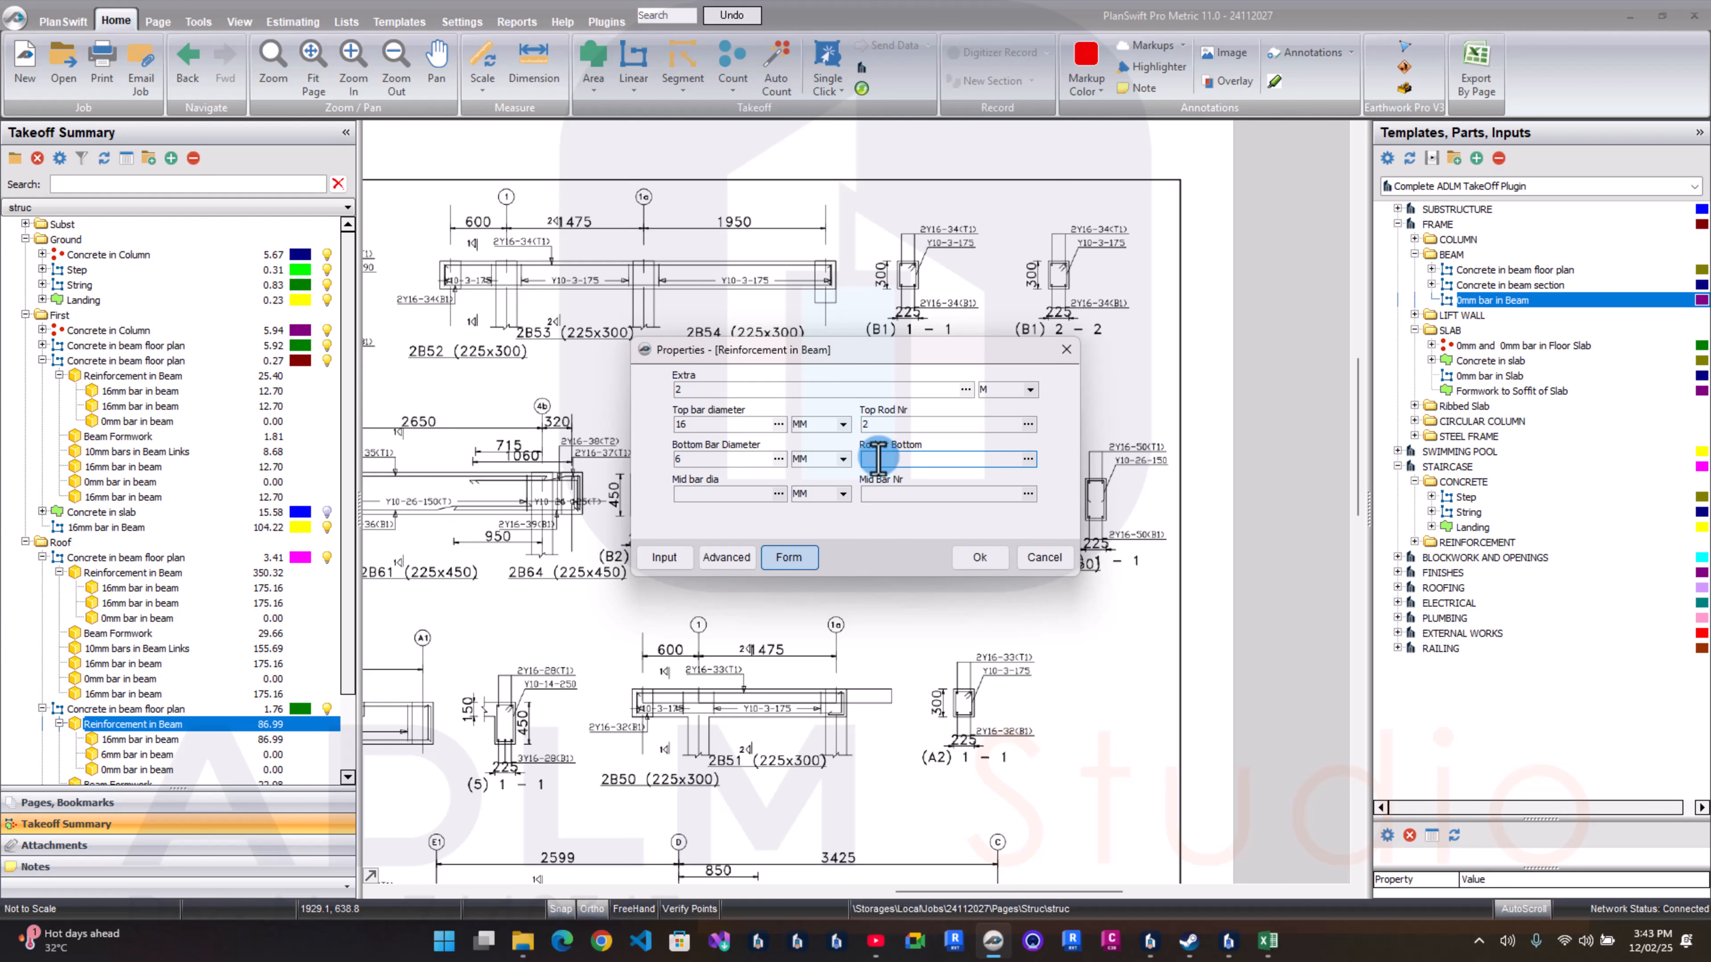
pyautogui.click(977, 557)
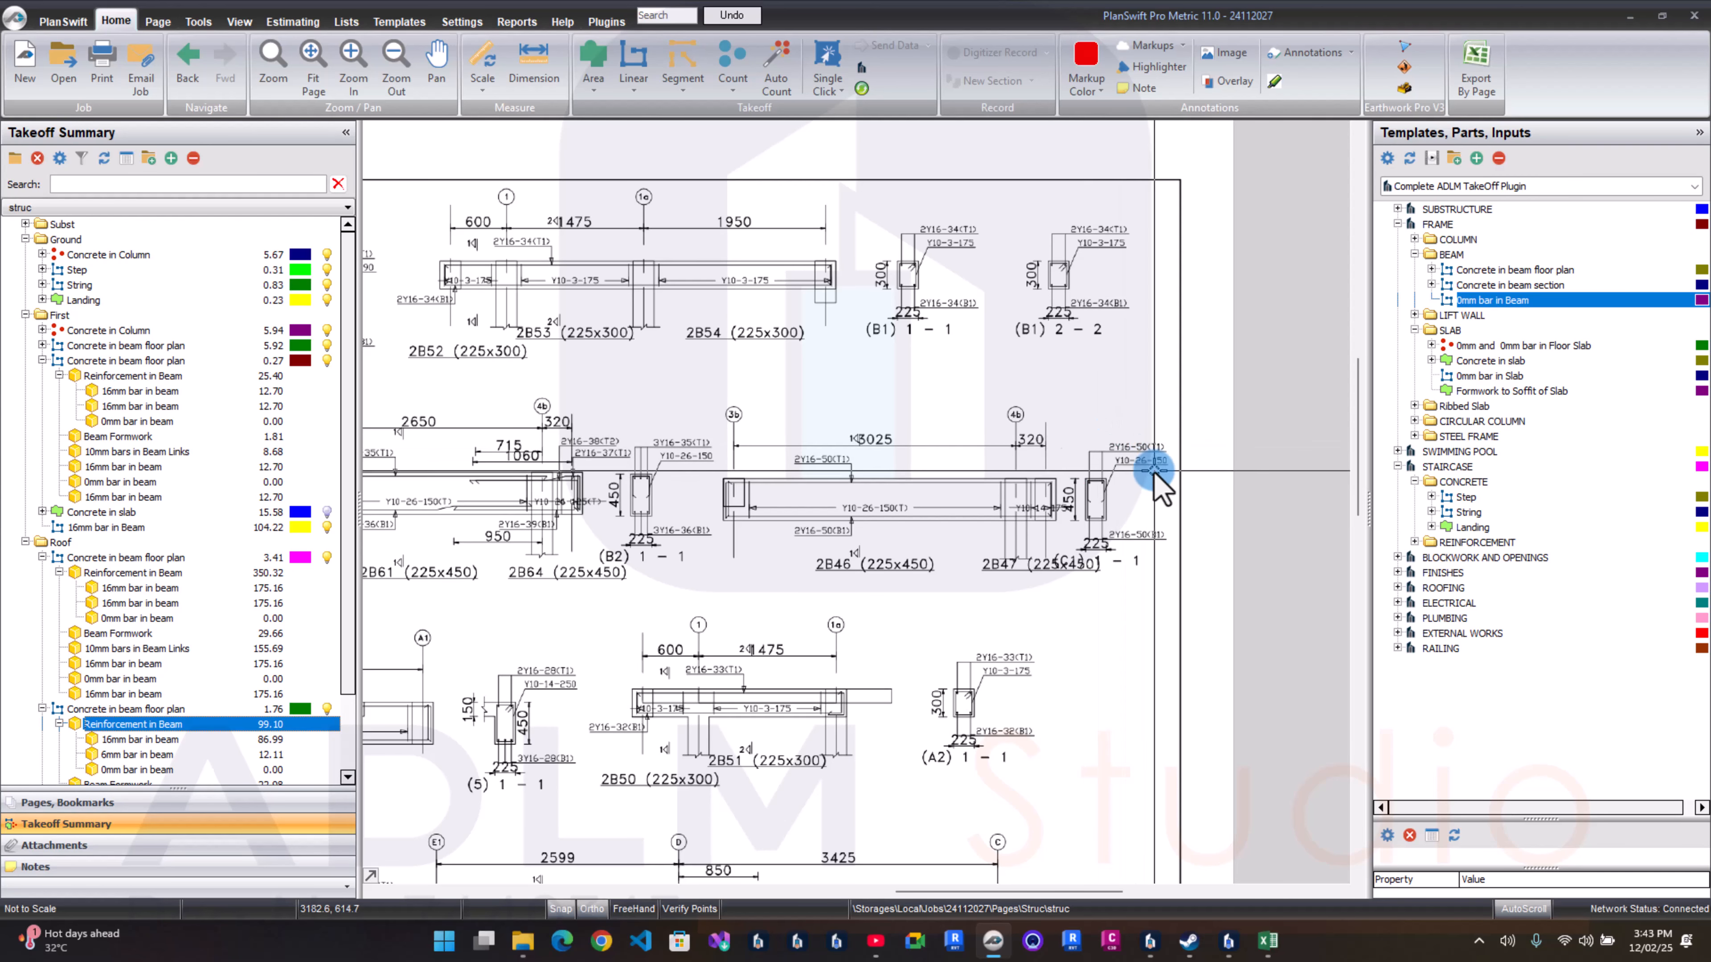
# Step: Set the beam links of the Roof folder's second Concrete in beam floor plan item to 10 mm diameter at .15 M spacing
pyautogui.scroll(-2, 199, 626)
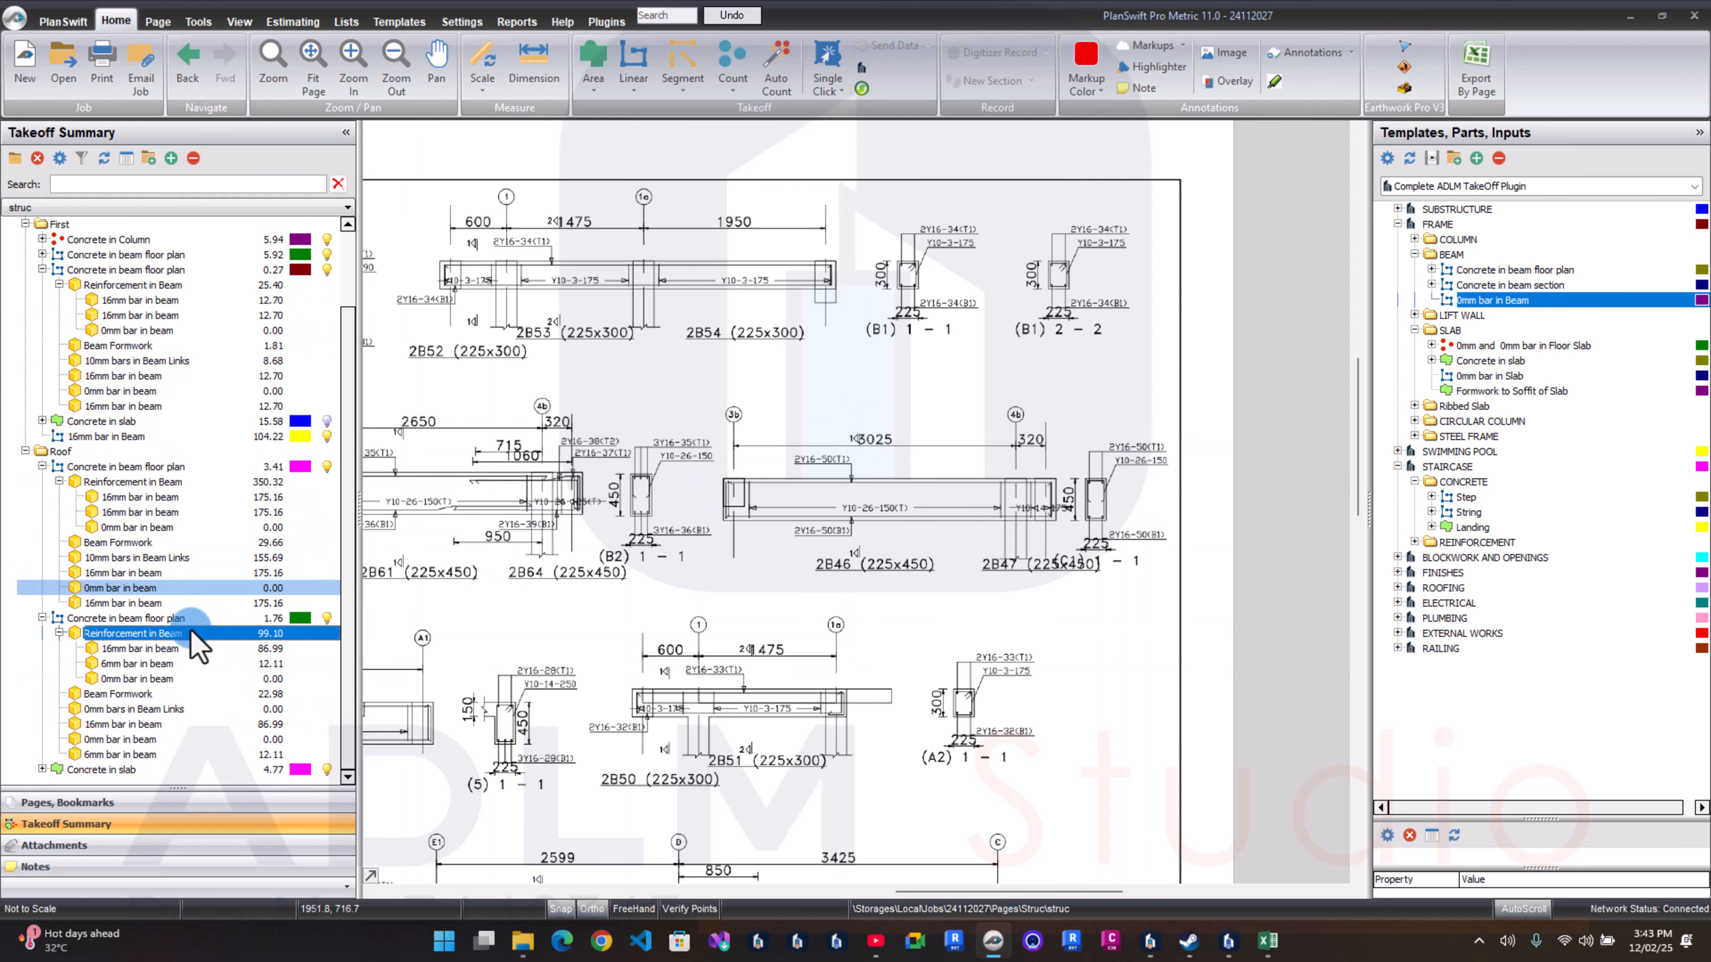
pyautogui.click(163, 707)
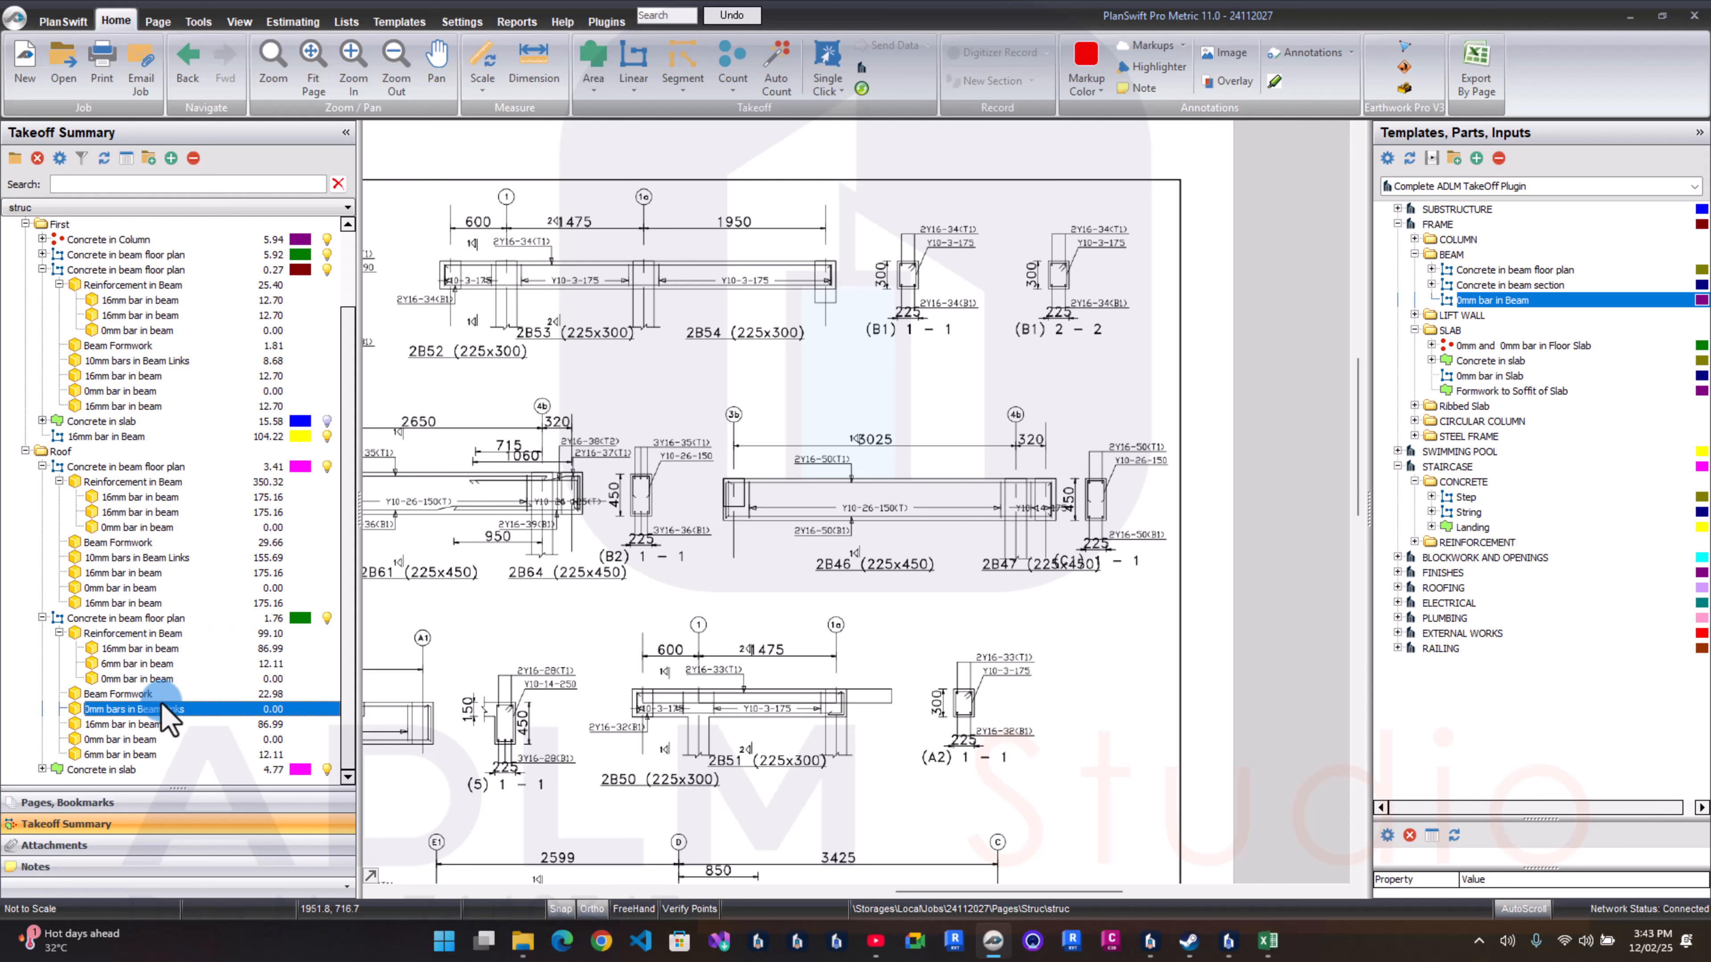
pyautogui.doubleClick(168, 718)
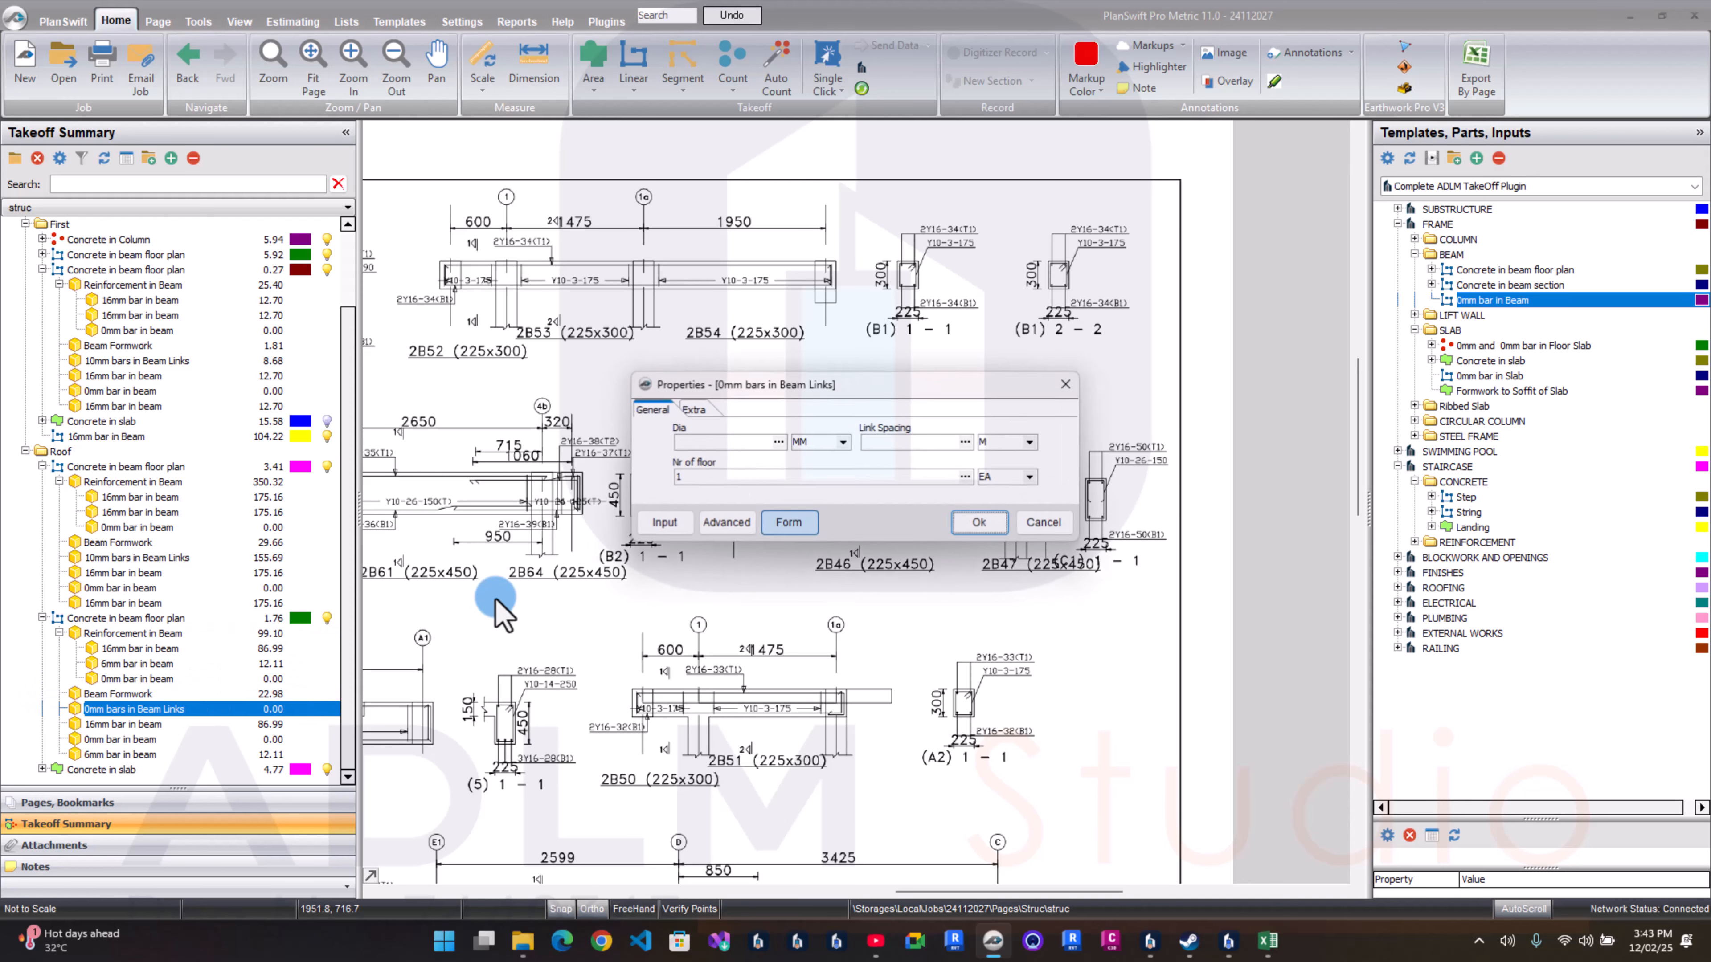
pyautogui.click(710, 442)
pyautogui.write('10')
pyautogui.click(891, 437)
pyautogui.write('.')
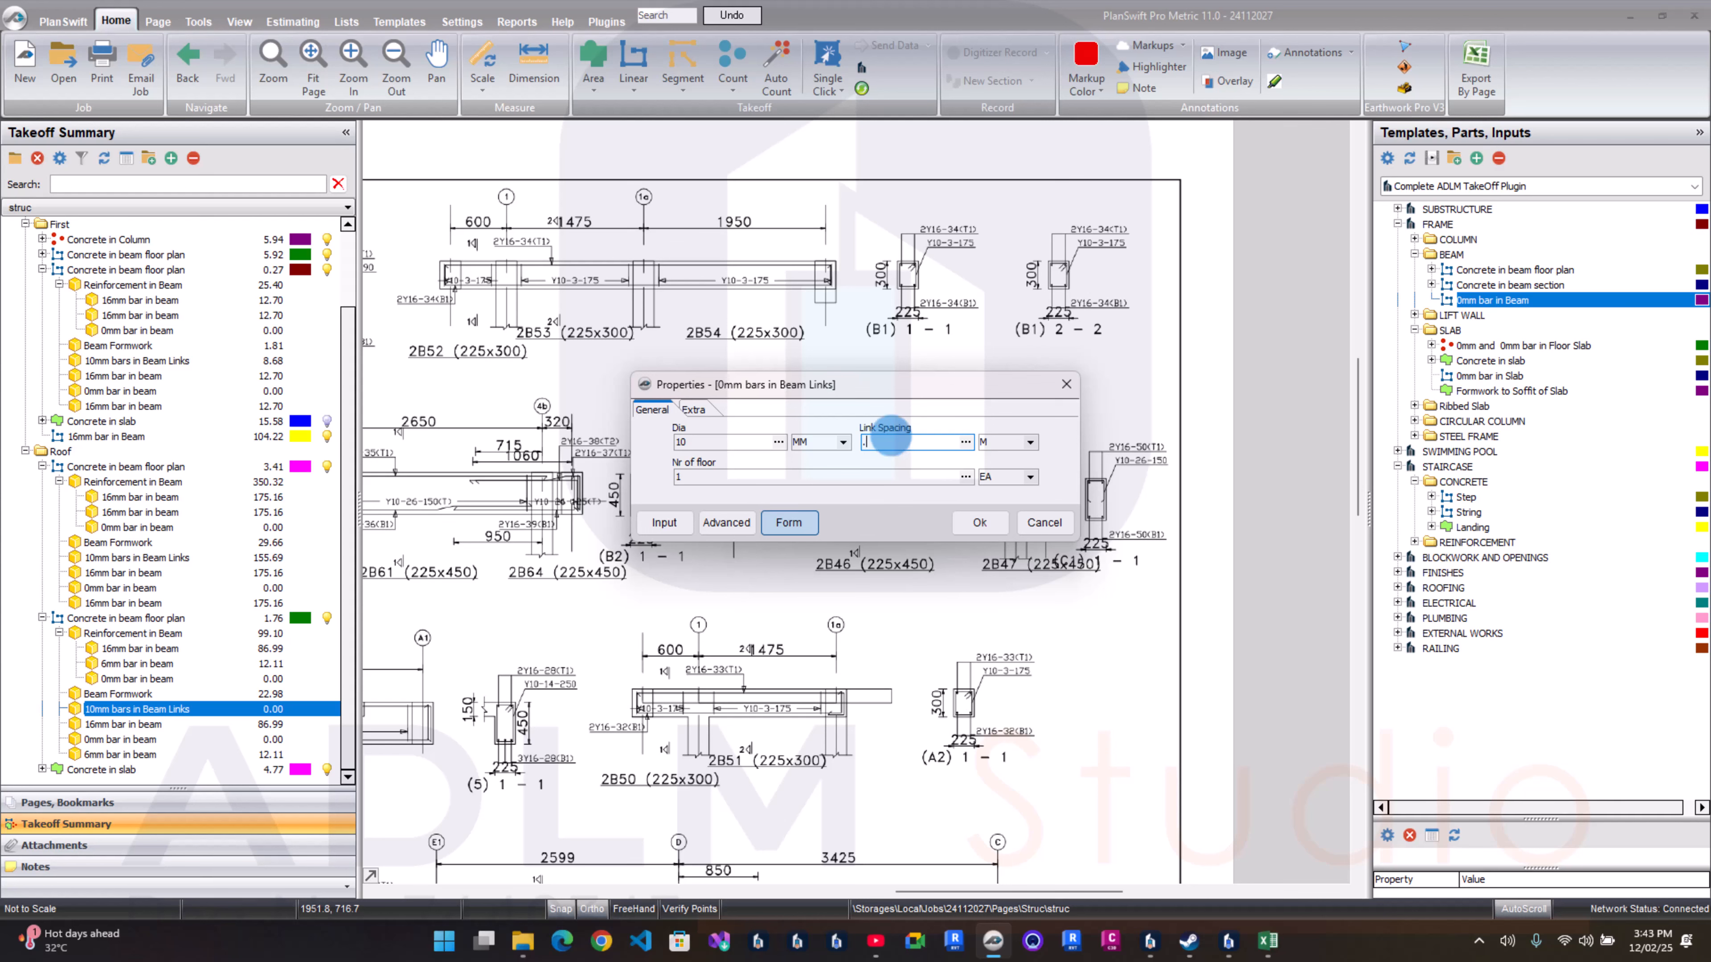
pyautogui.write('15')
pyautogui.click(981, 522)
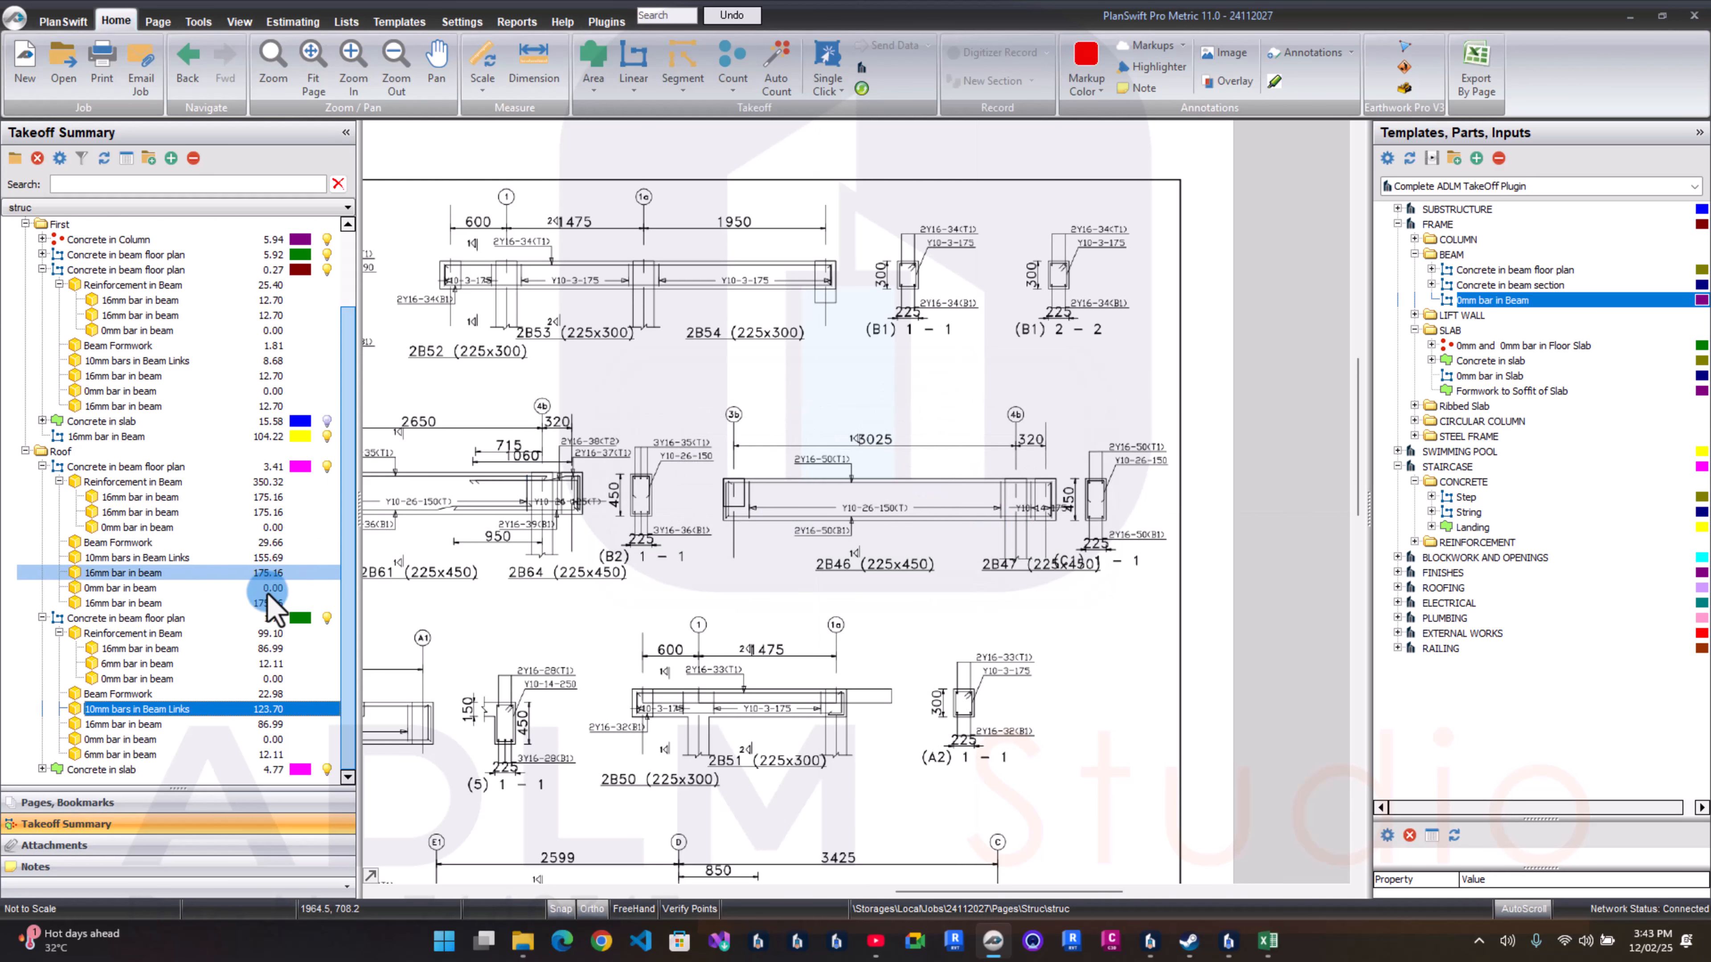
# Step: Switch to the ADLM Planswift Plugin beside the Excel bill and reload its takeoff folders
pyautogui.click(101, 802)
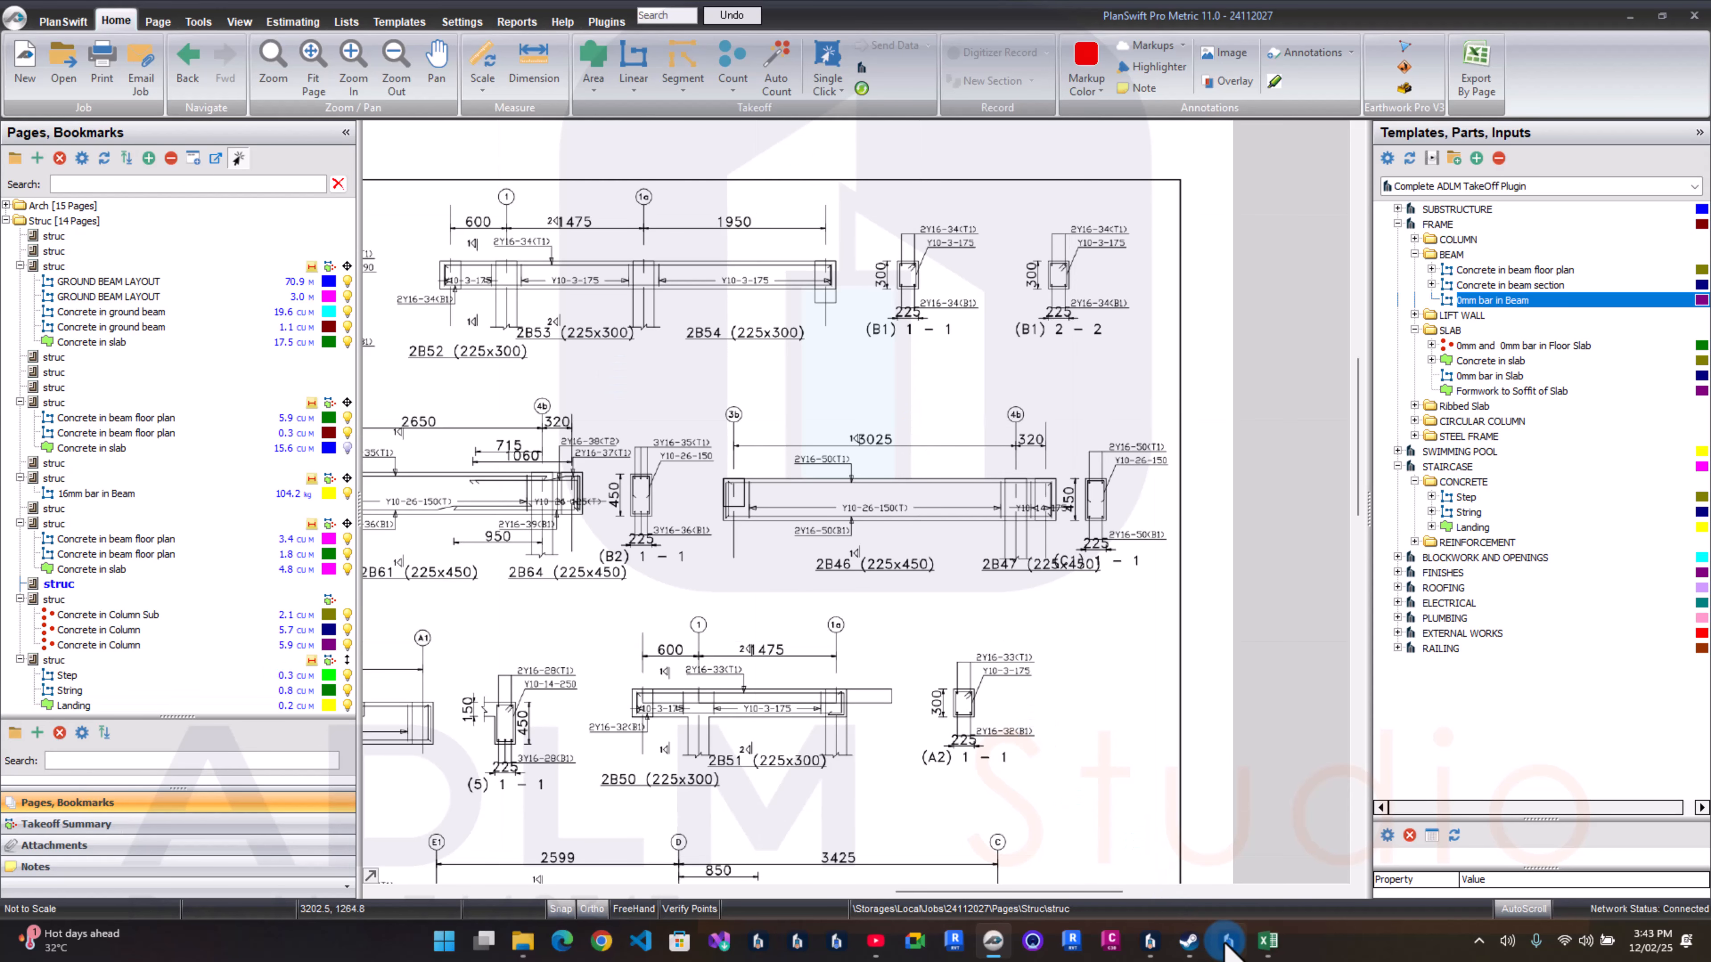
pyautogui.moveTo(1227, 946)
pyautogui.click(1210, 871)
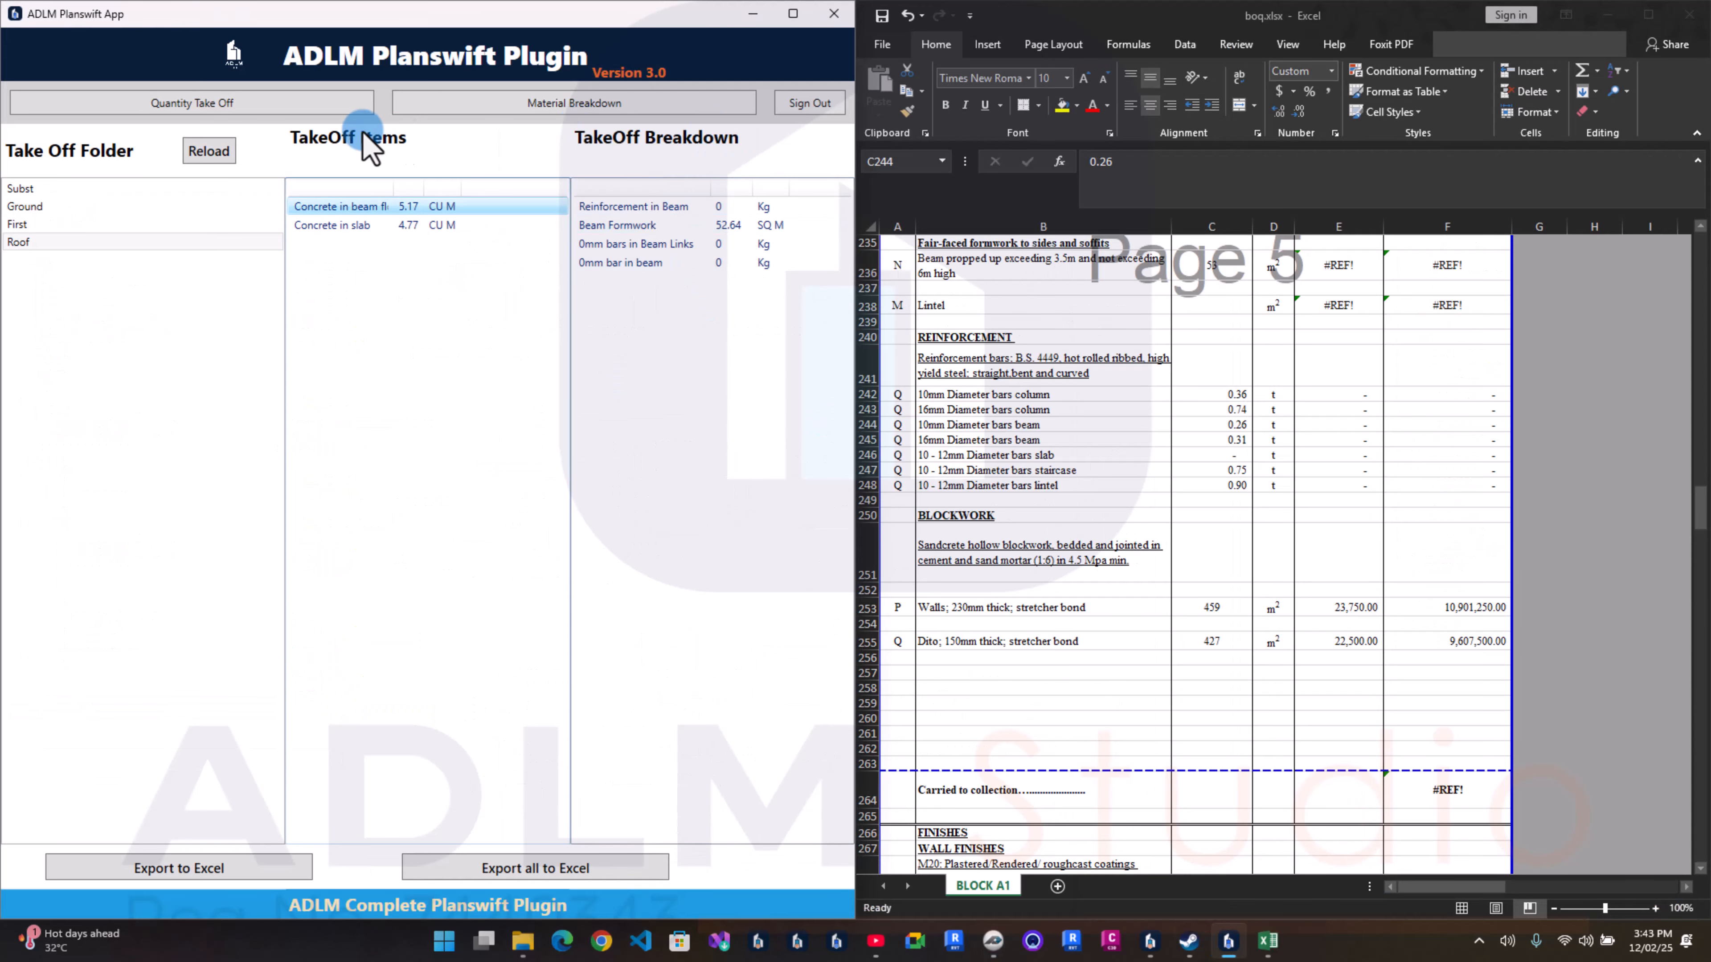
pyautogui.click(209, 151)
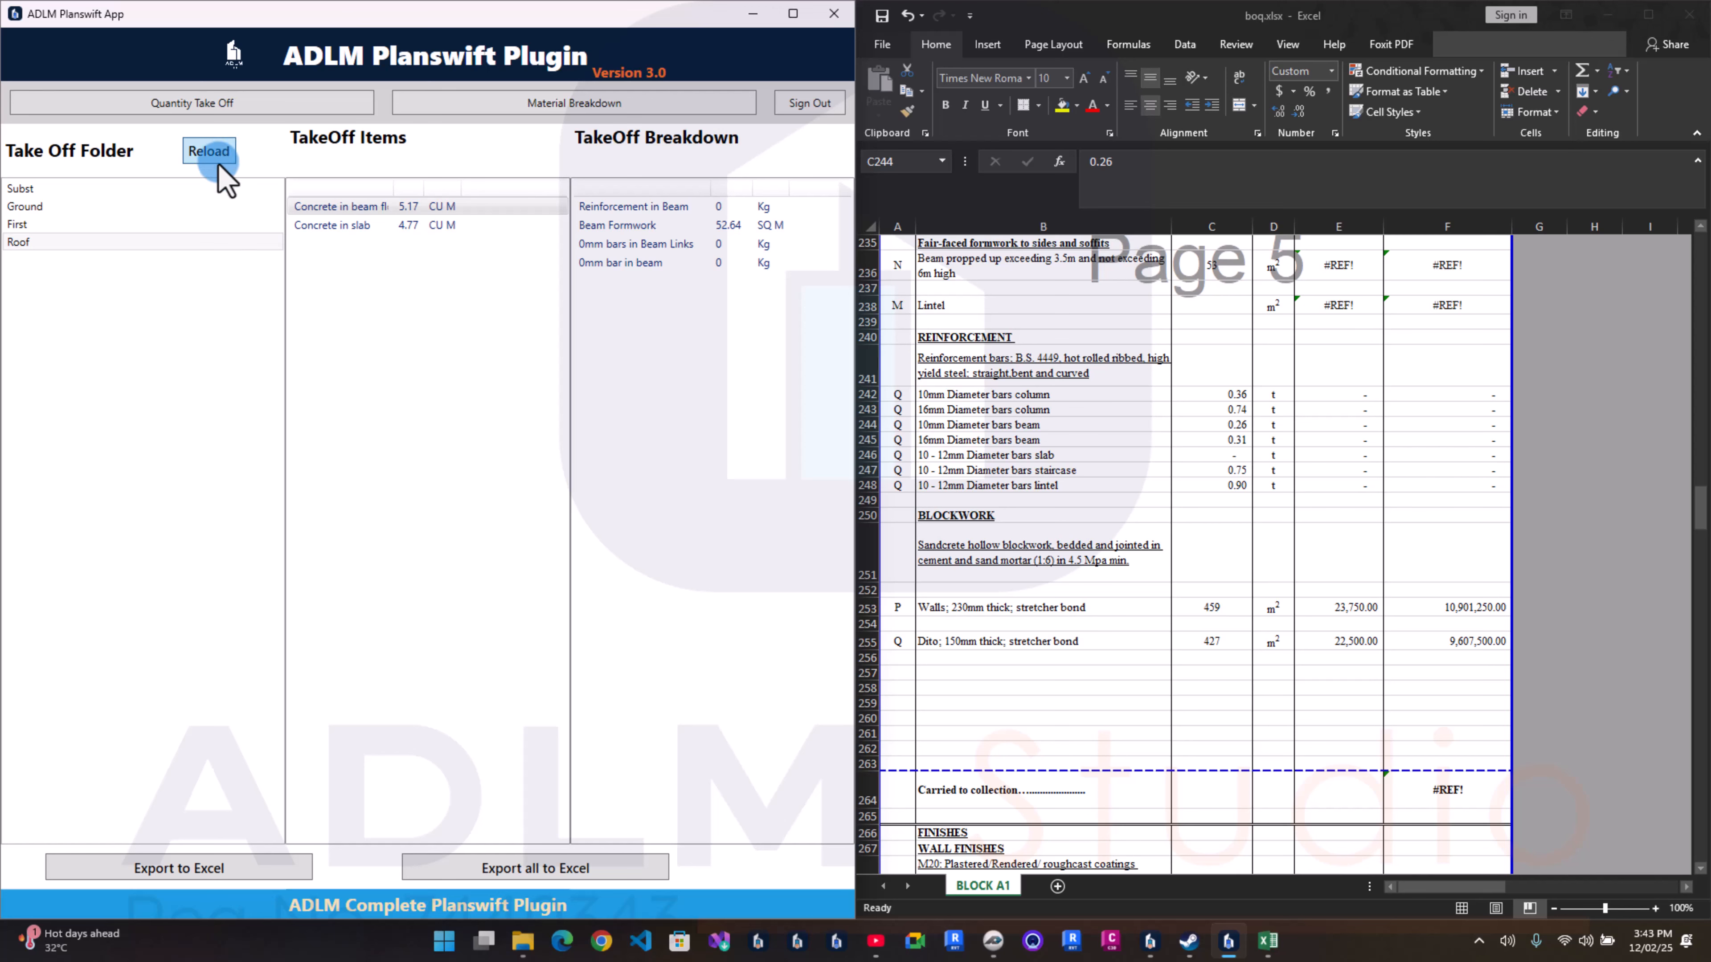
# Step: Examine the bar sizes in the Roof folder's beam concrete breakdown against the bill's beam reinforcement rows
pyautogui.click(58, 194)
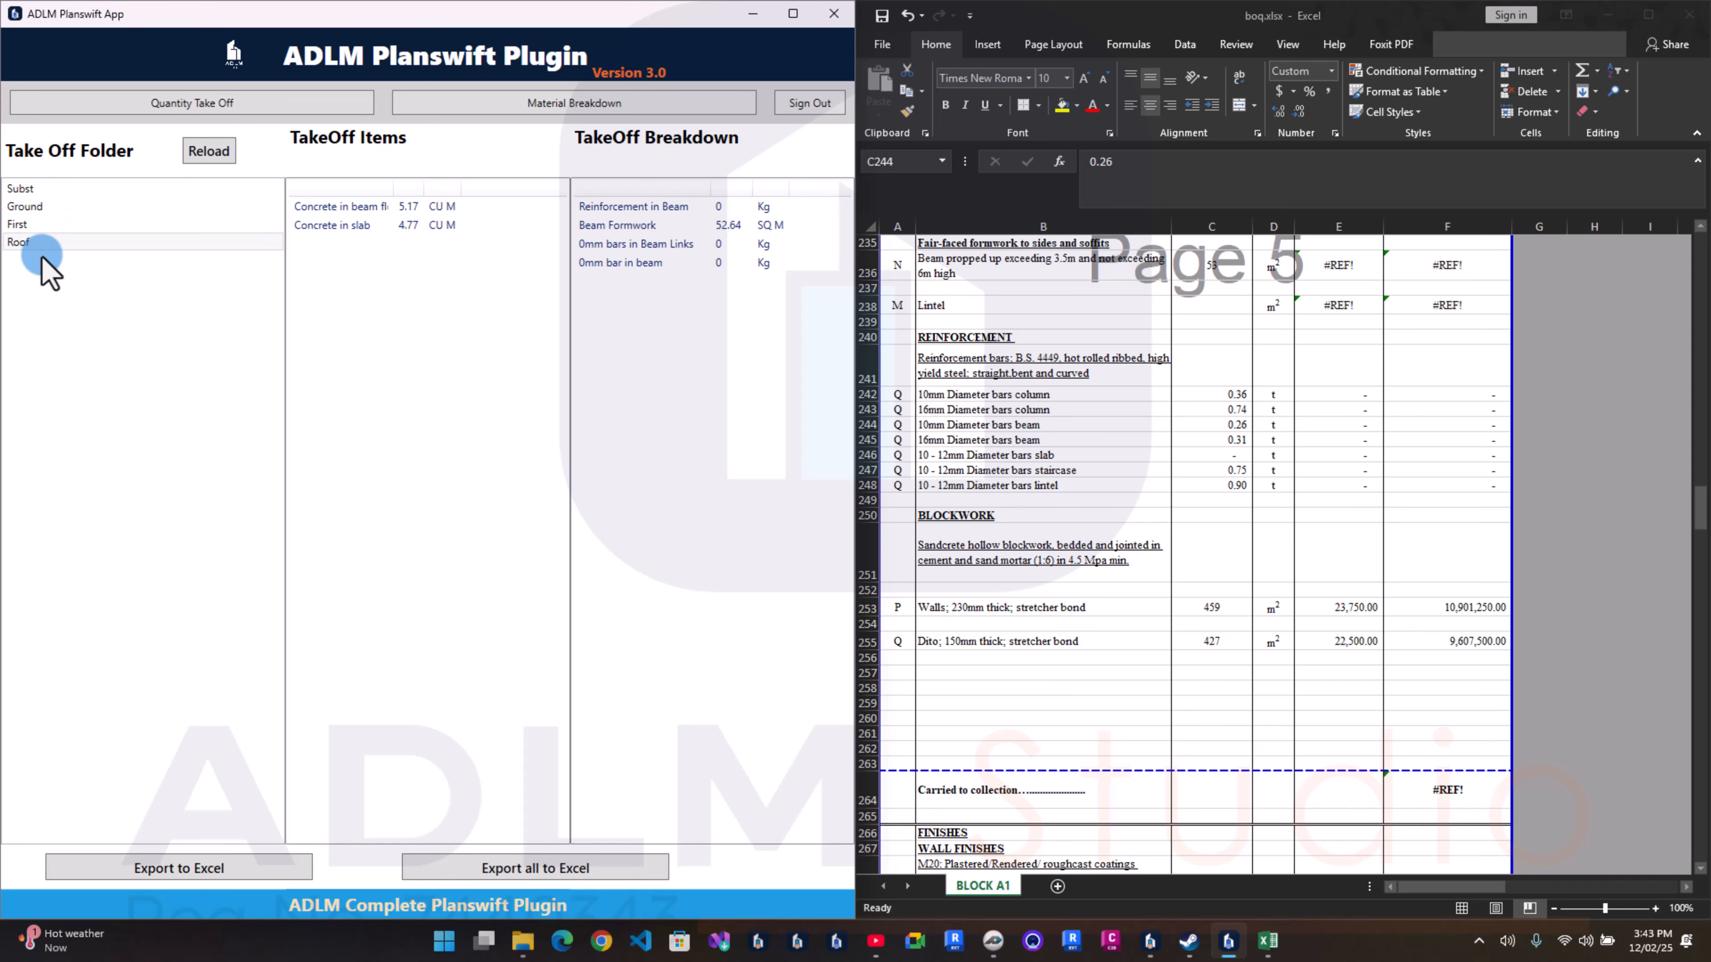
pyautogui.click(36, 206)
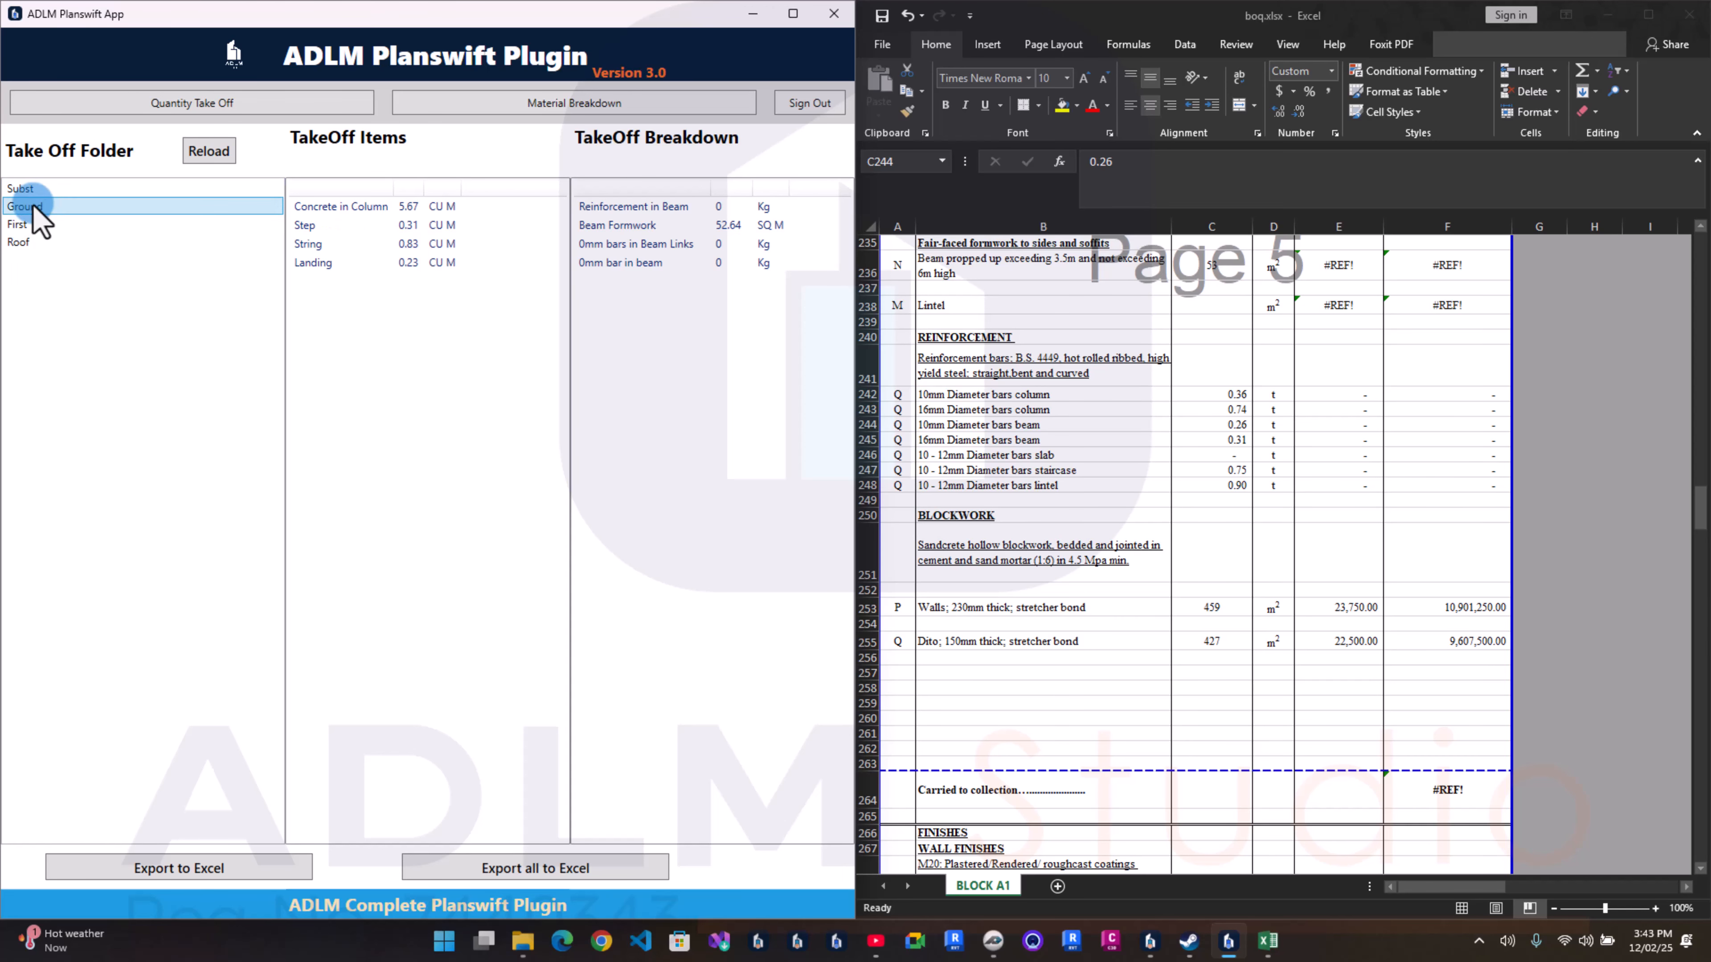
pyautogui.click(36, 244)
pyautogui.click(490, 254)
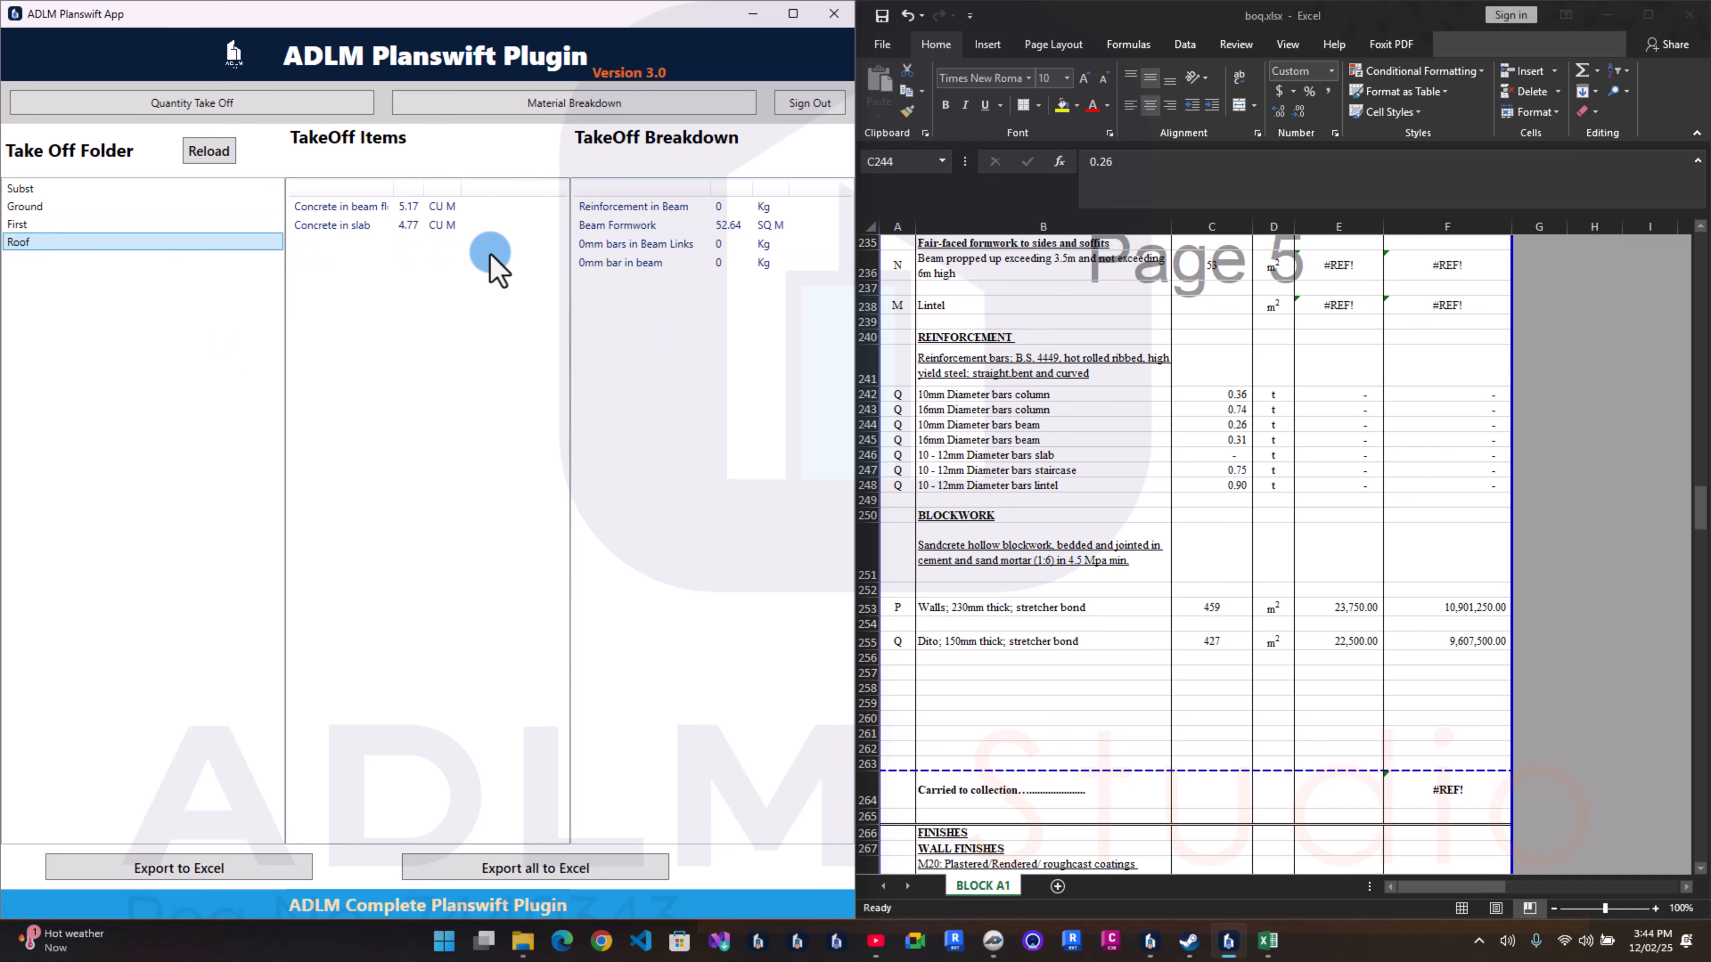
pyautogui.click(367, 206)
pyautogui.click(616, 263)
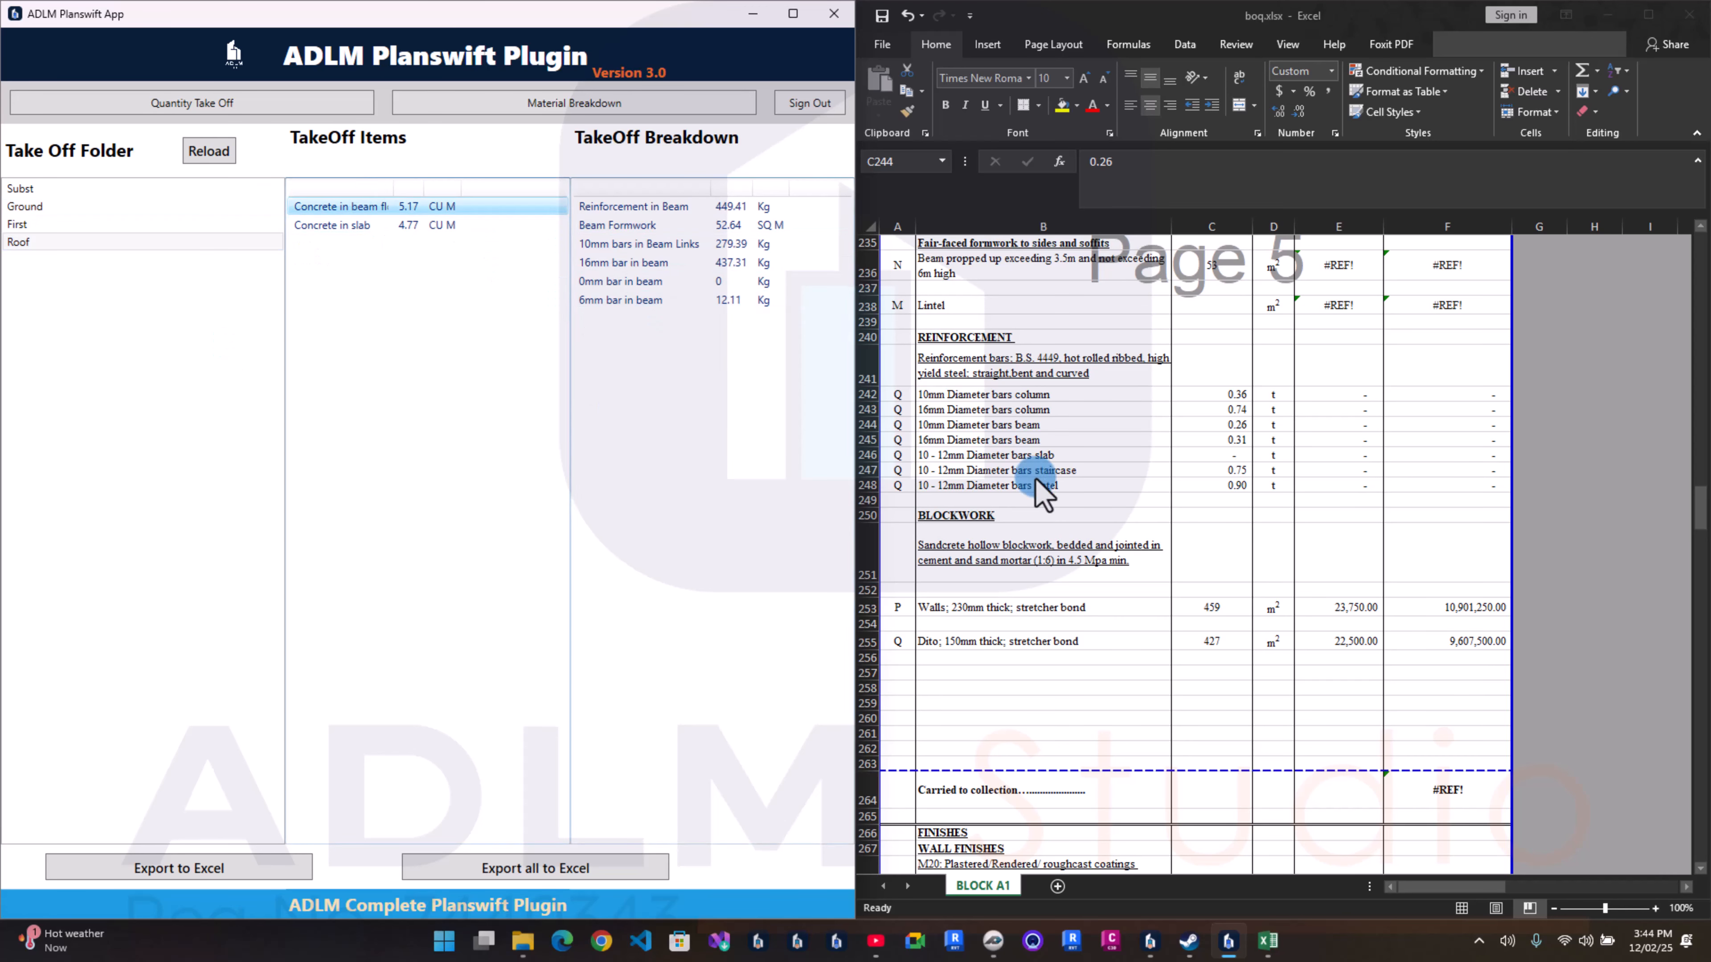
pyautogui.click(1121, 487)
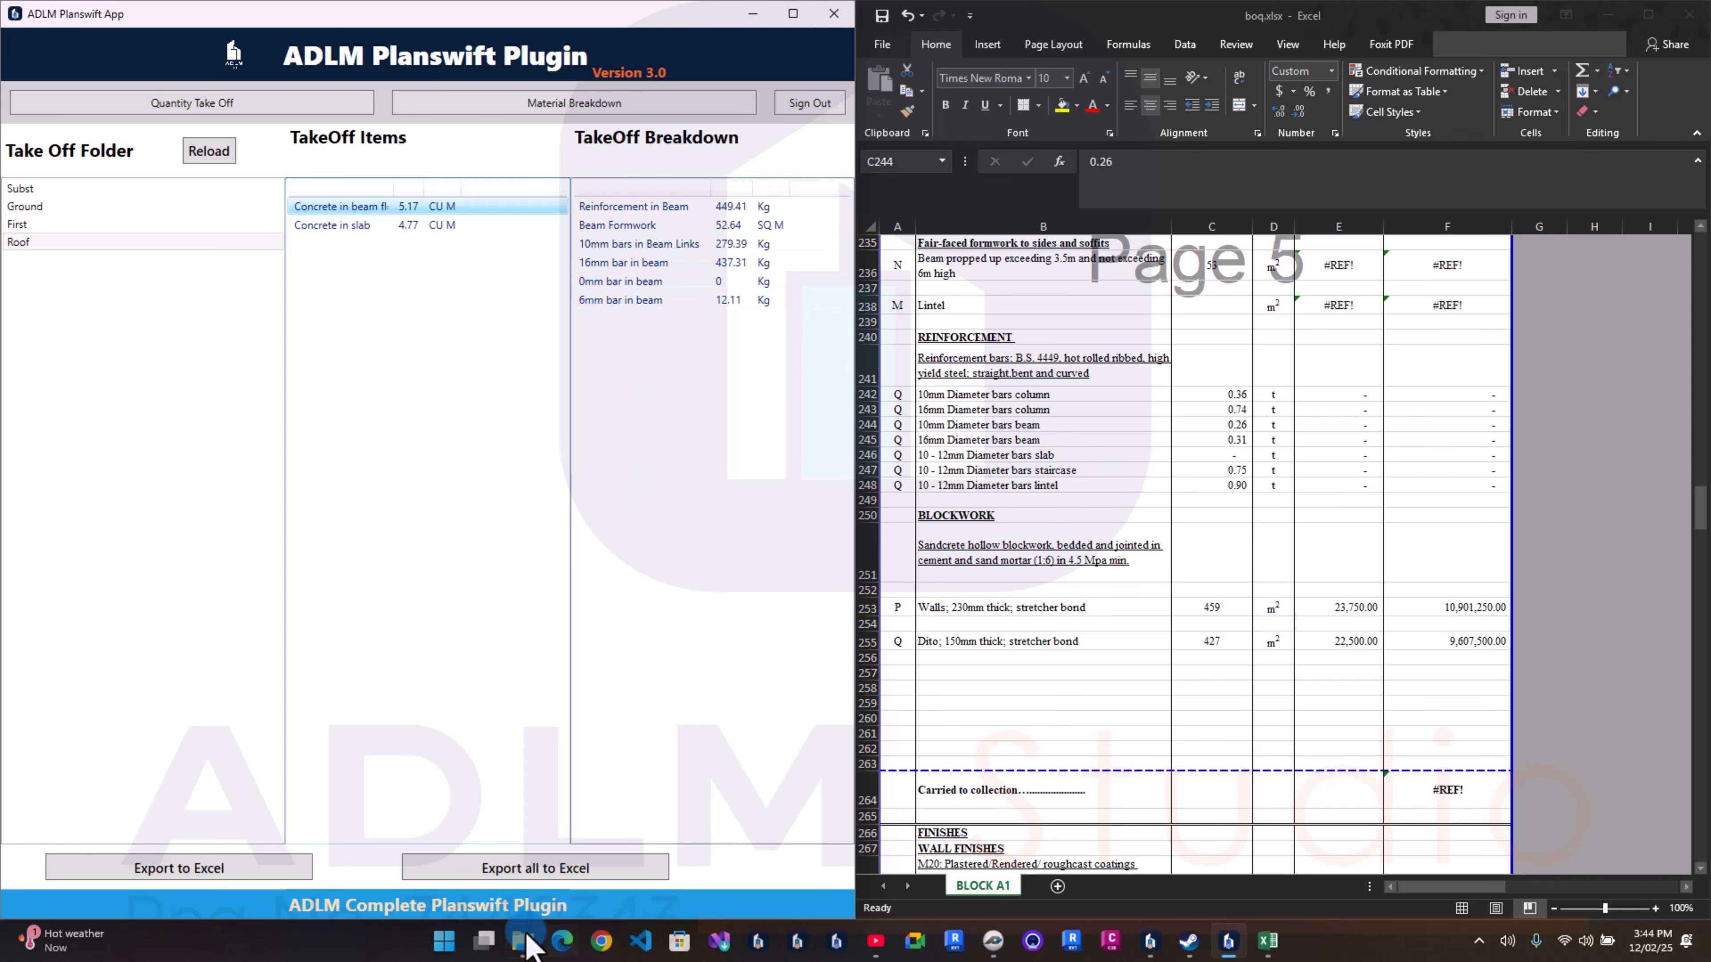
# Step: Switch to PlanSwift and correct the bottom bar diameter of the second Roof beam item's reinforcement to 16 mm
pyautogui.click(992, 942)
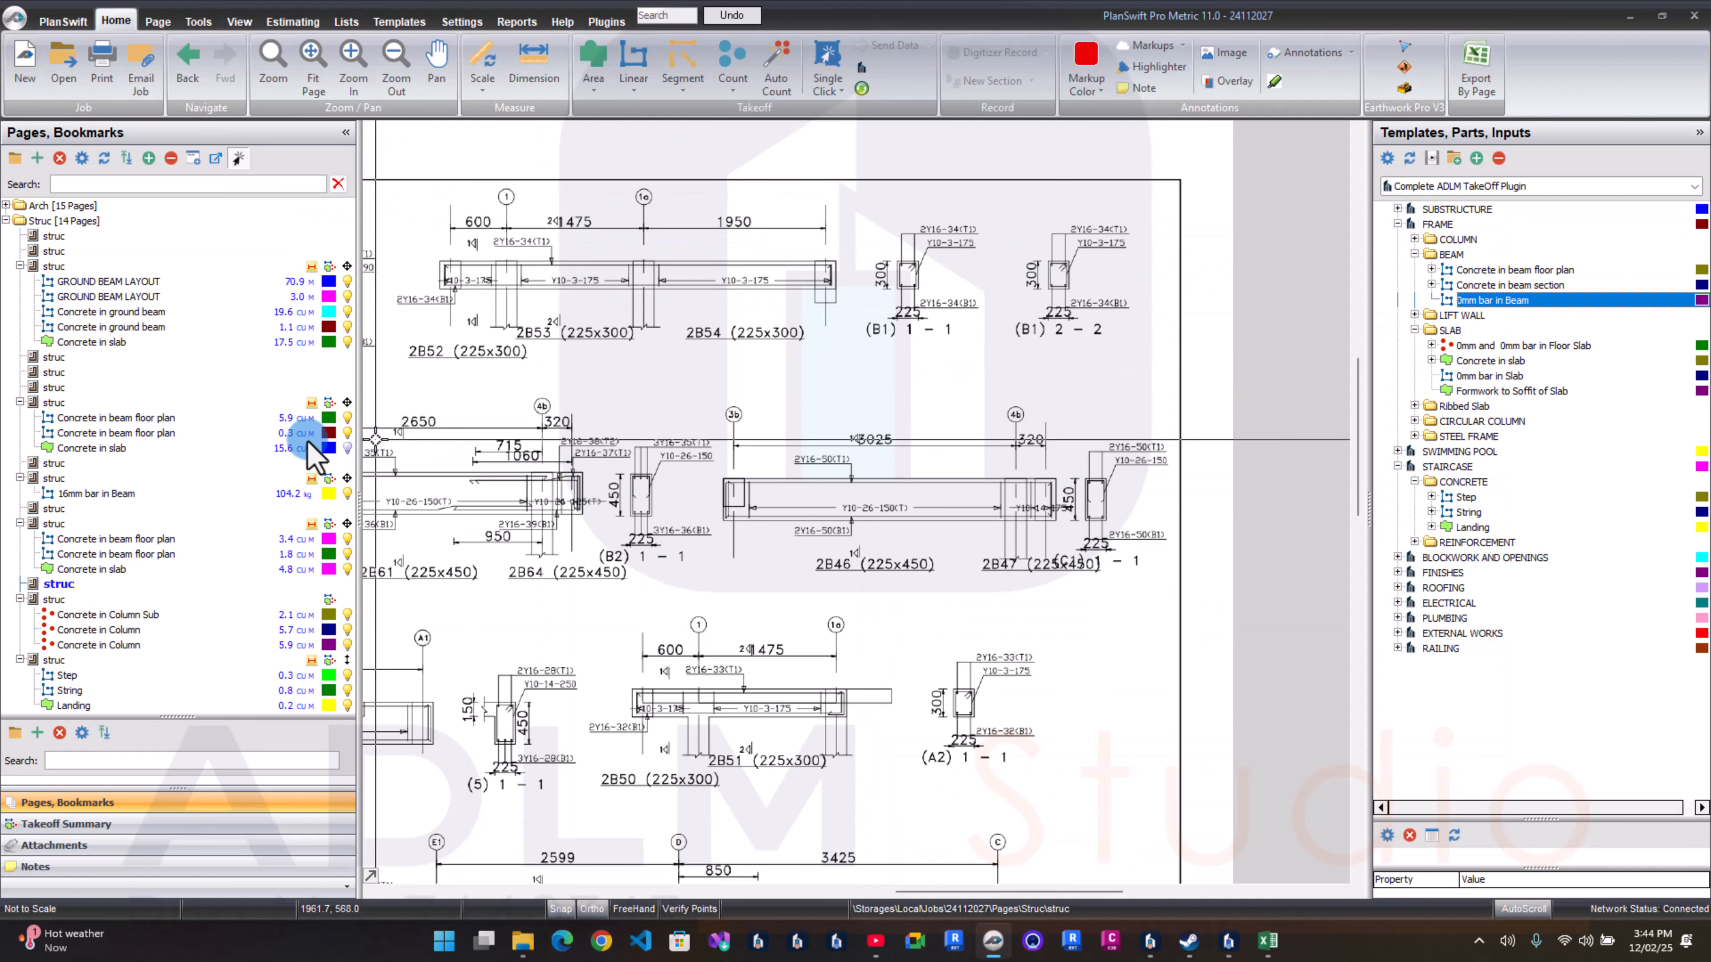
pyautogui.click(121, 827)
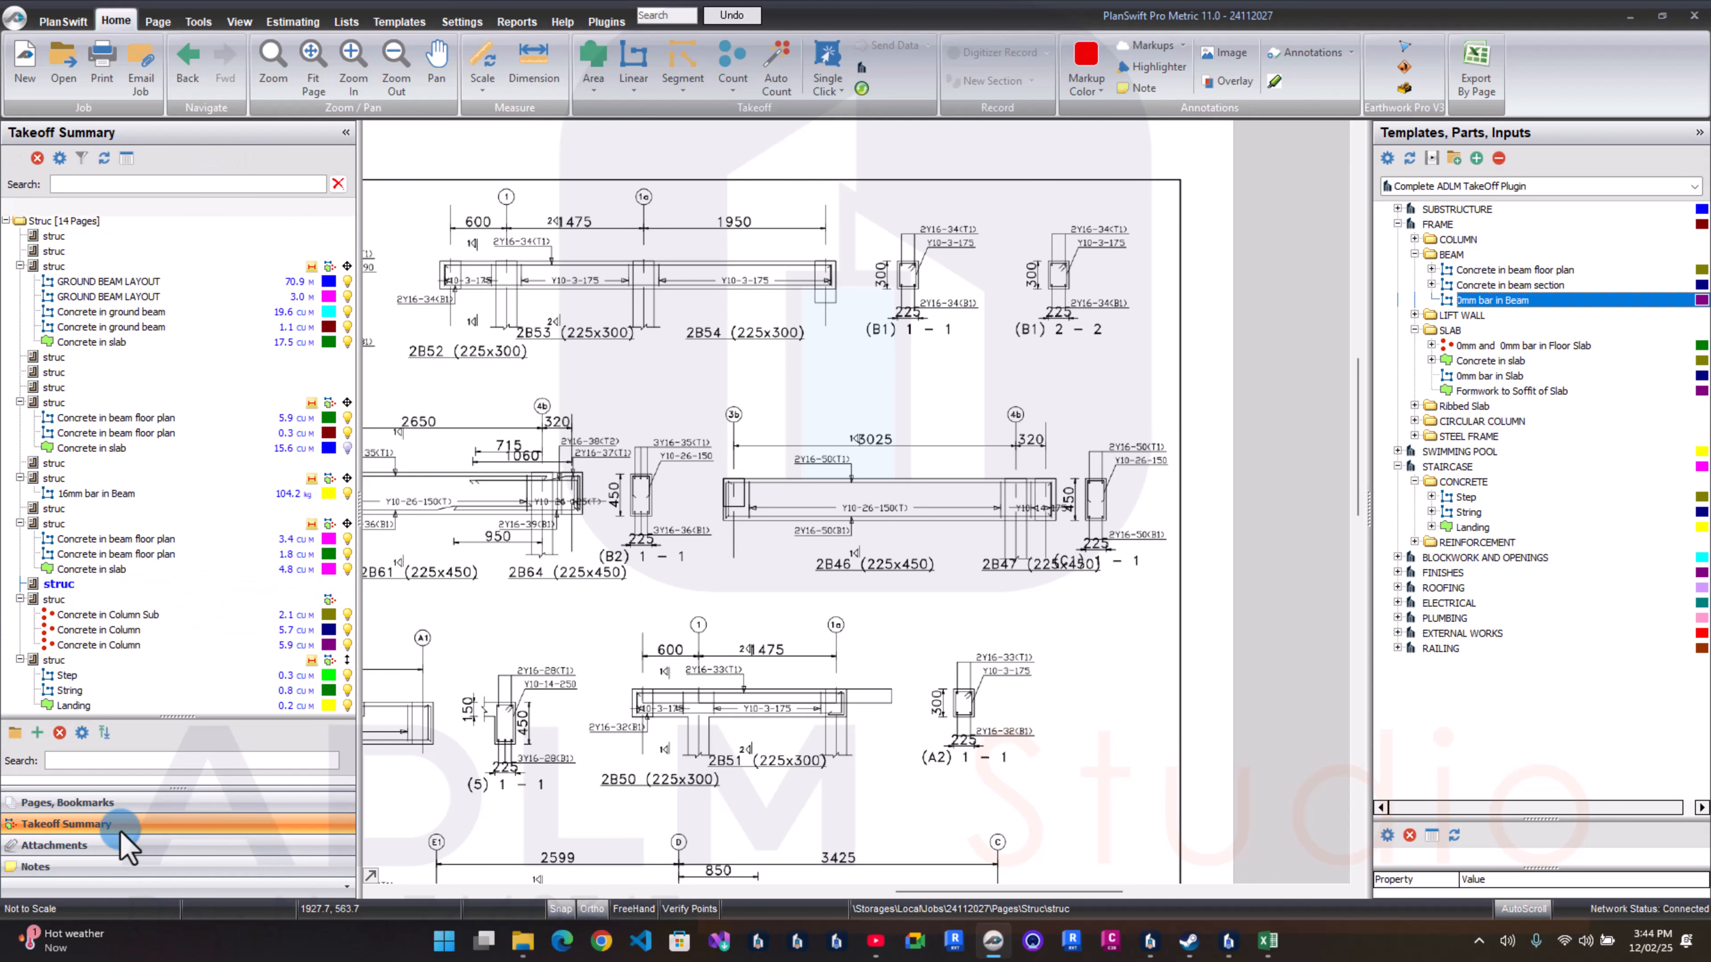
pyautogui.click(138, 634)
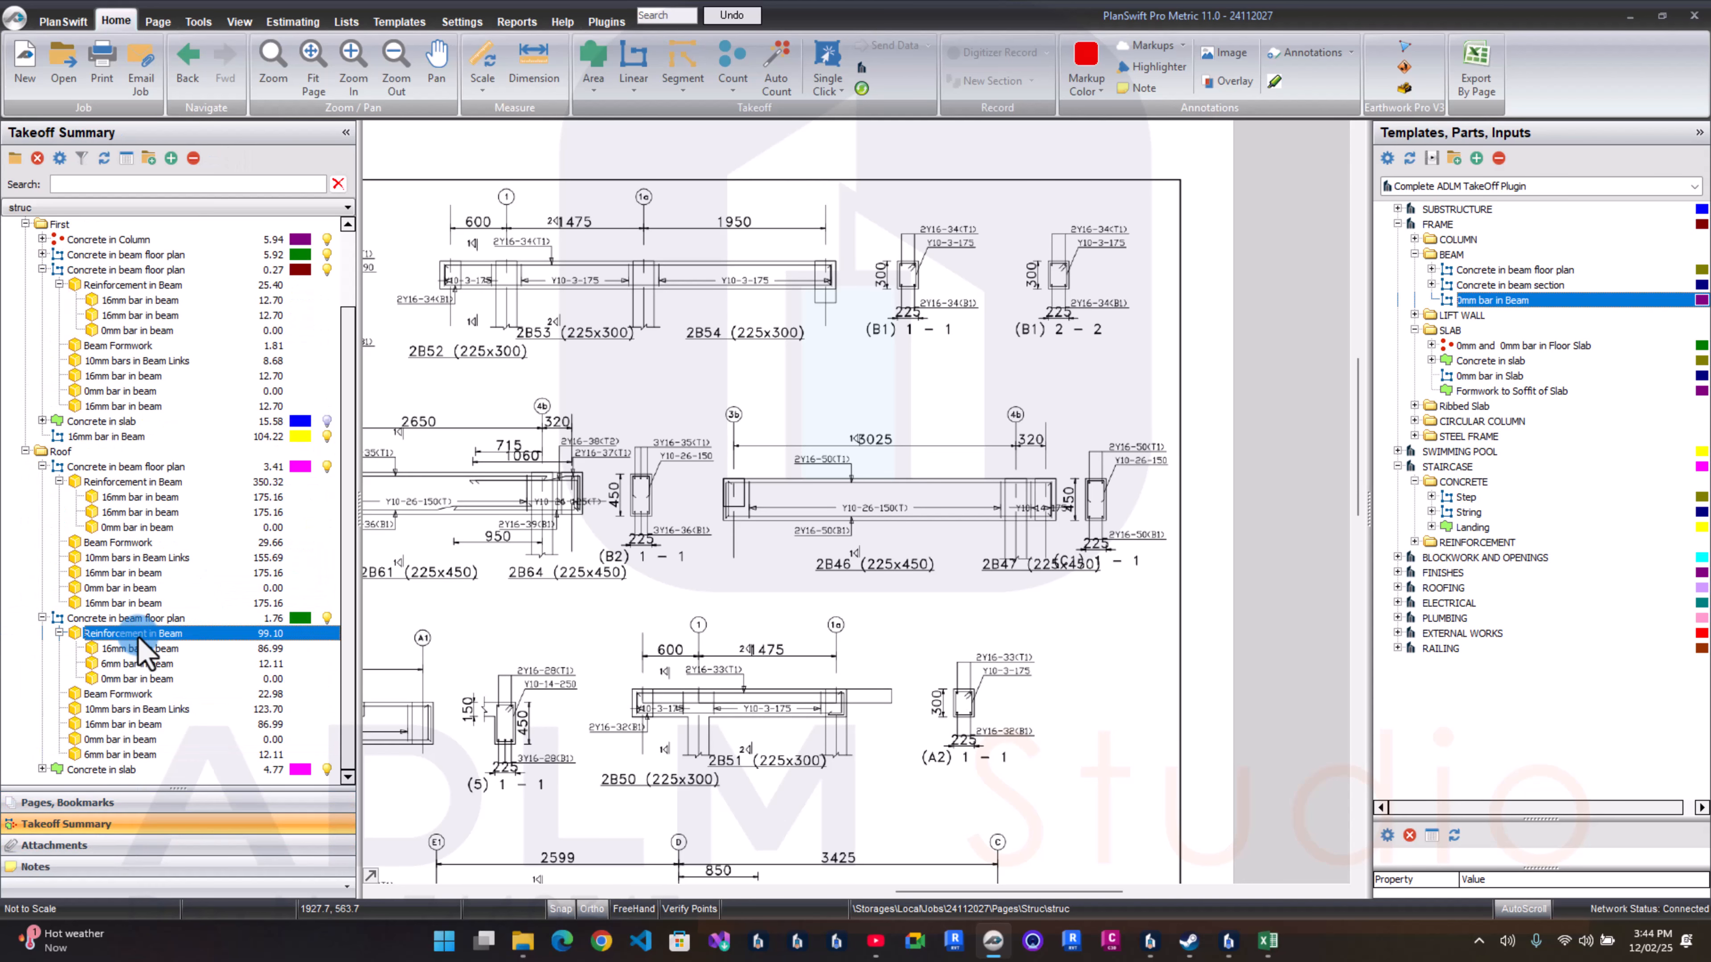
pyautogui.doubleClick(140, 638)
pyautogui.doubleClick(681, 459)
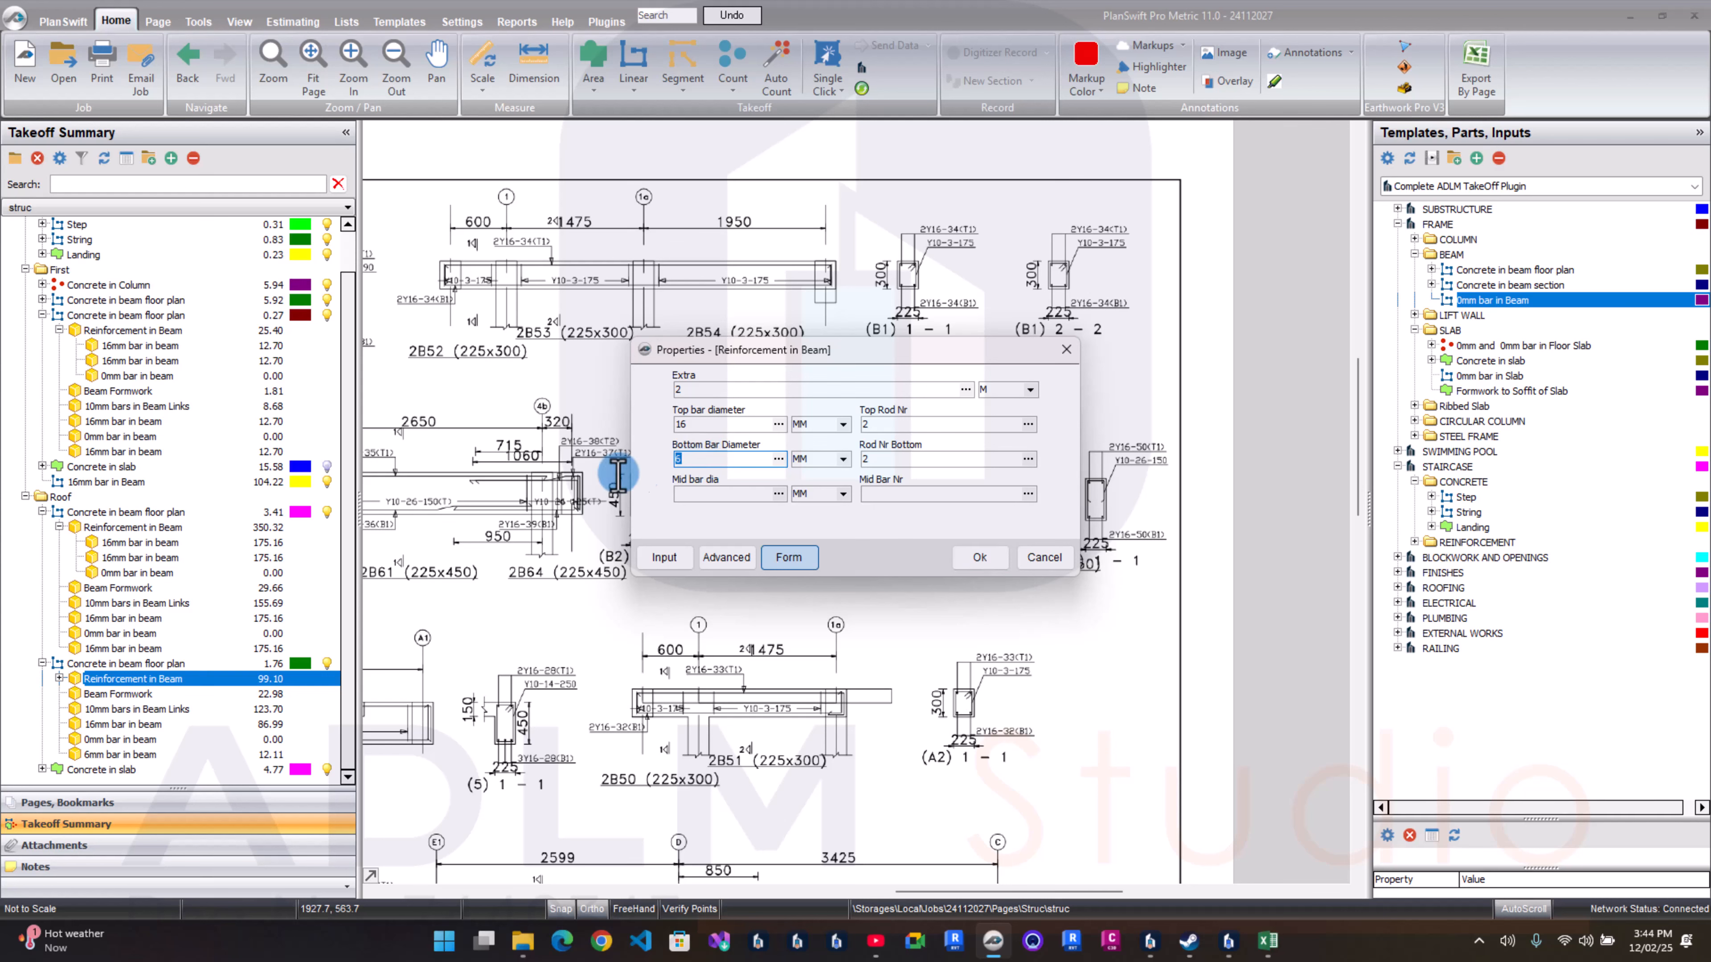
pyautogui.write('16')
pyautogui.click(979, 556)
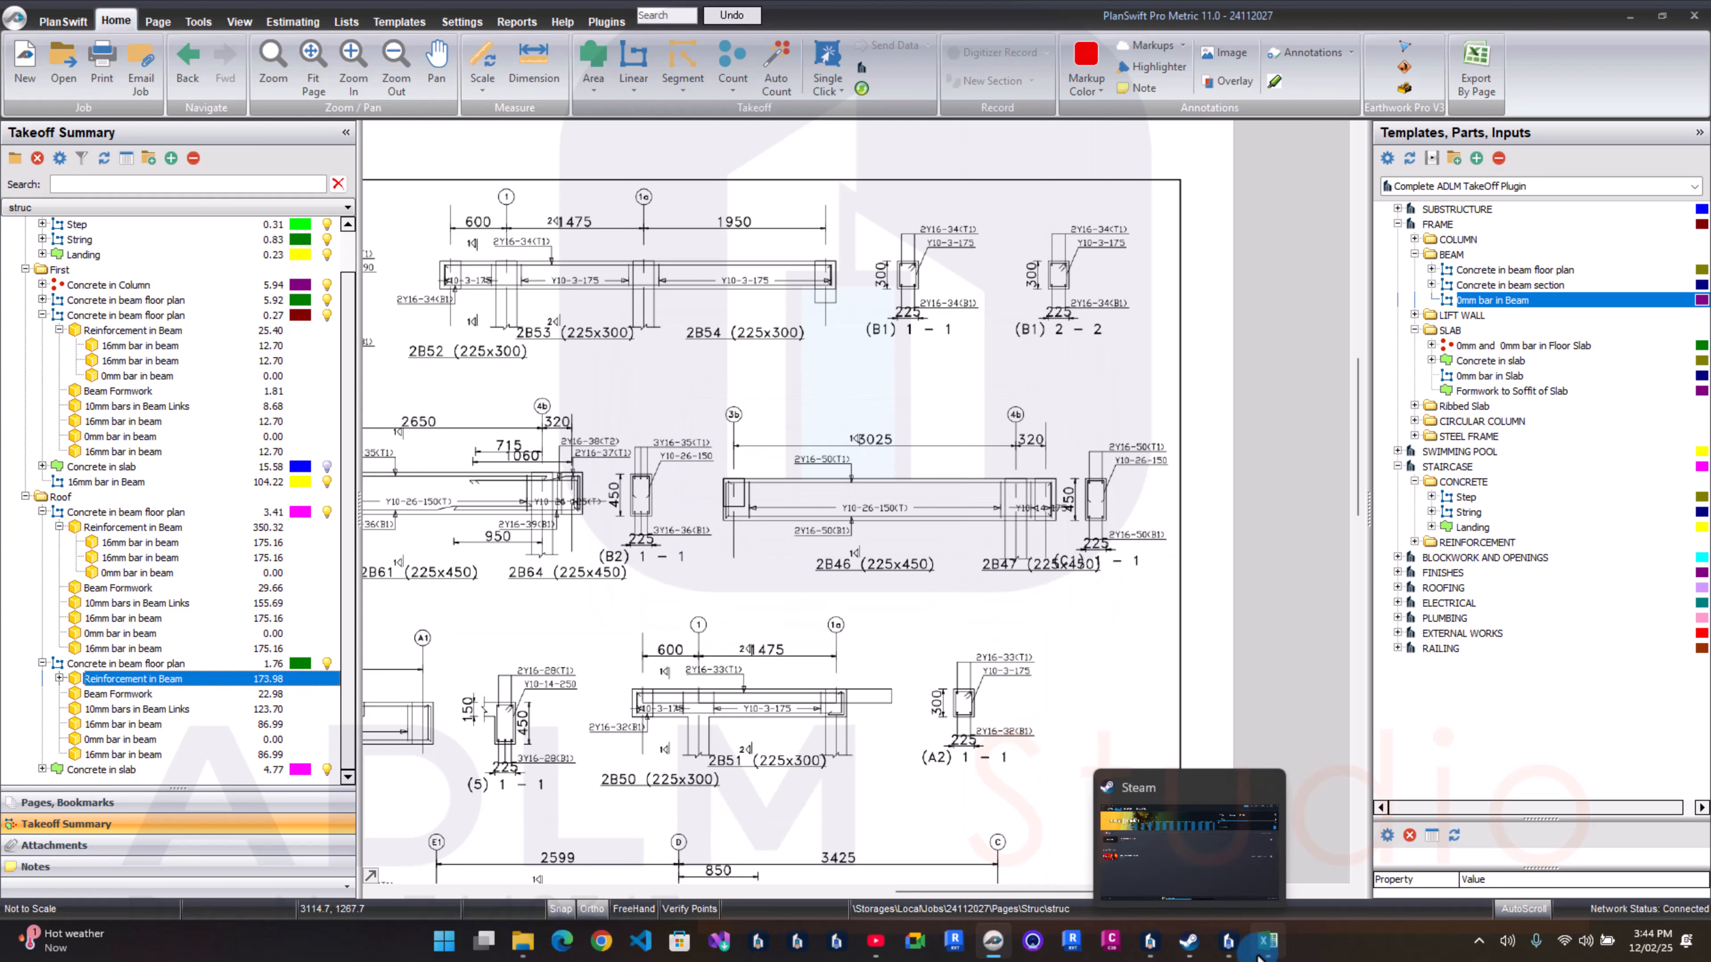
# Step: Return to the ADLM Planswift Plugin and Excel bill, and reload the takeoff data with the corrected beam reinforcement
pyautogui.click(1239, 951)
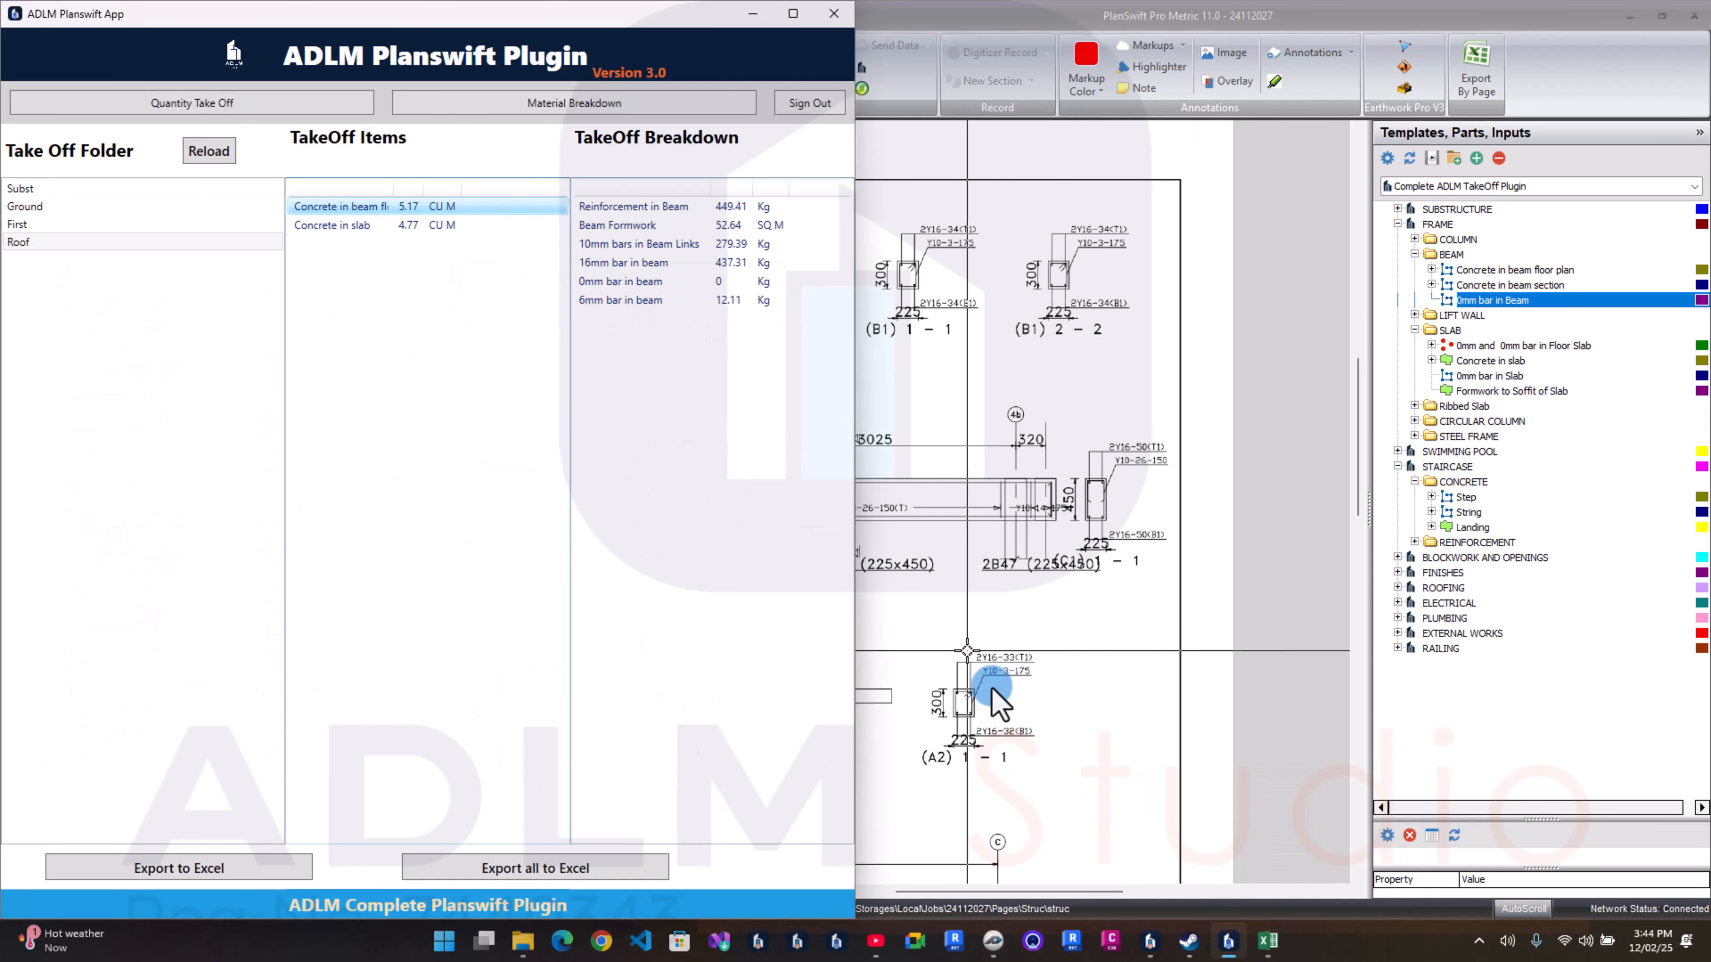
pyautogui.moveTo(1233, 943)
pyautogui.click(1193, 832)
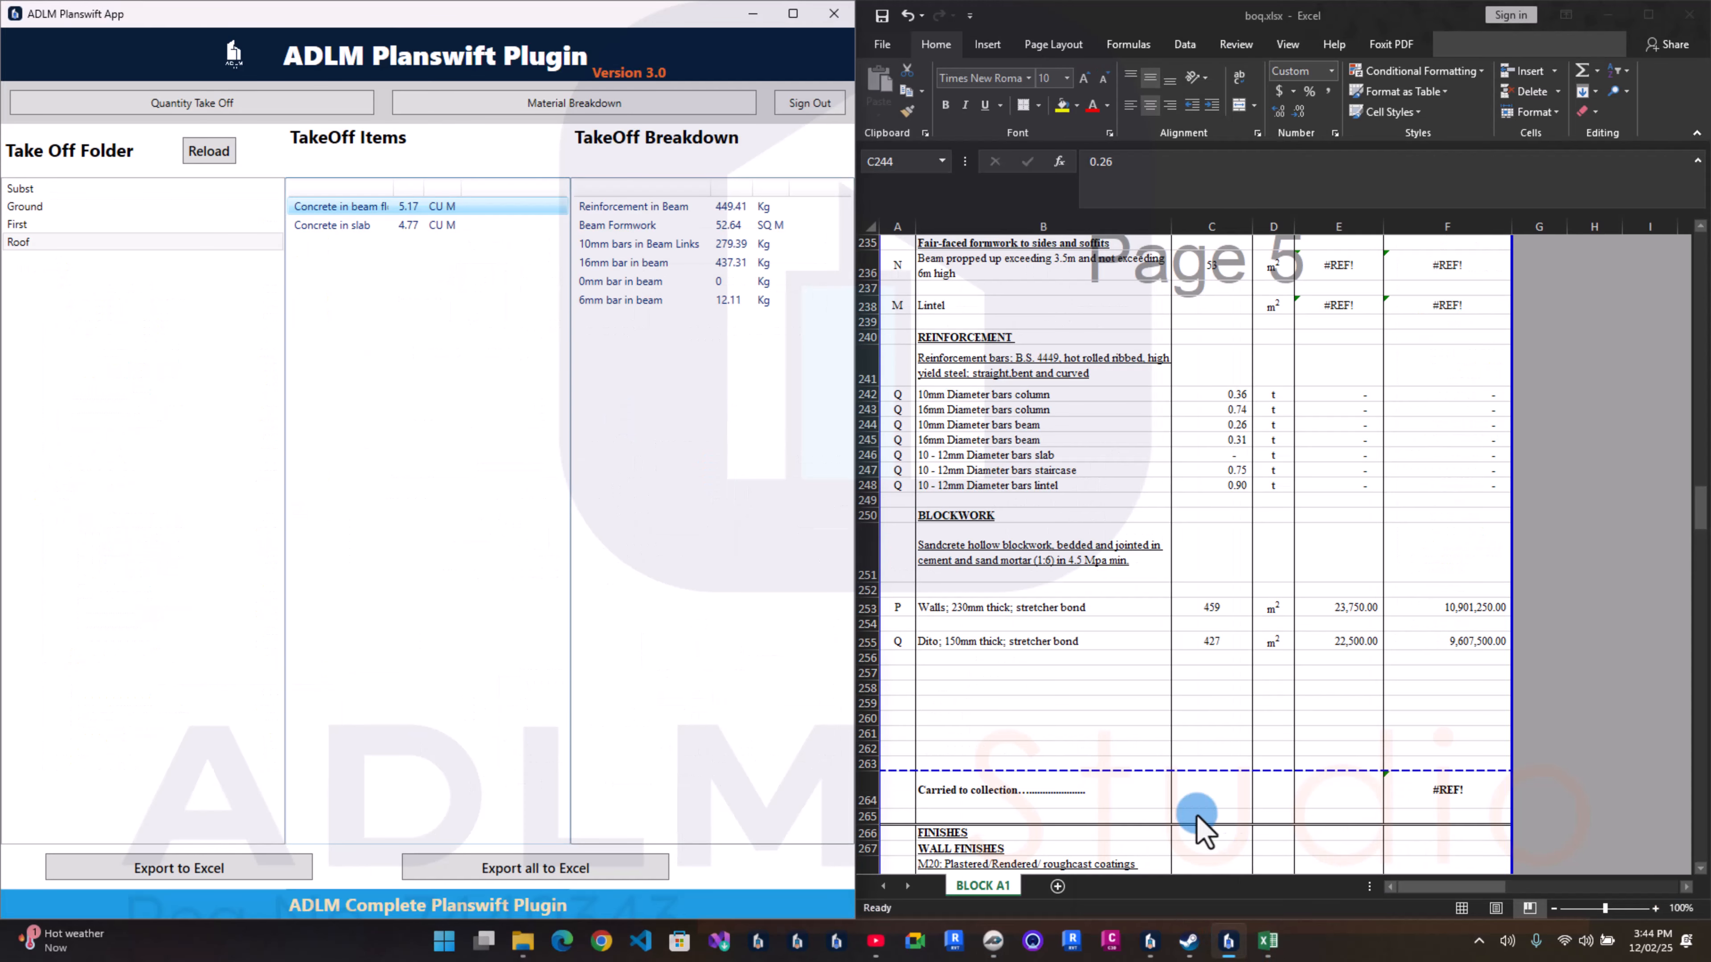
pyautogui.click(240, 150)
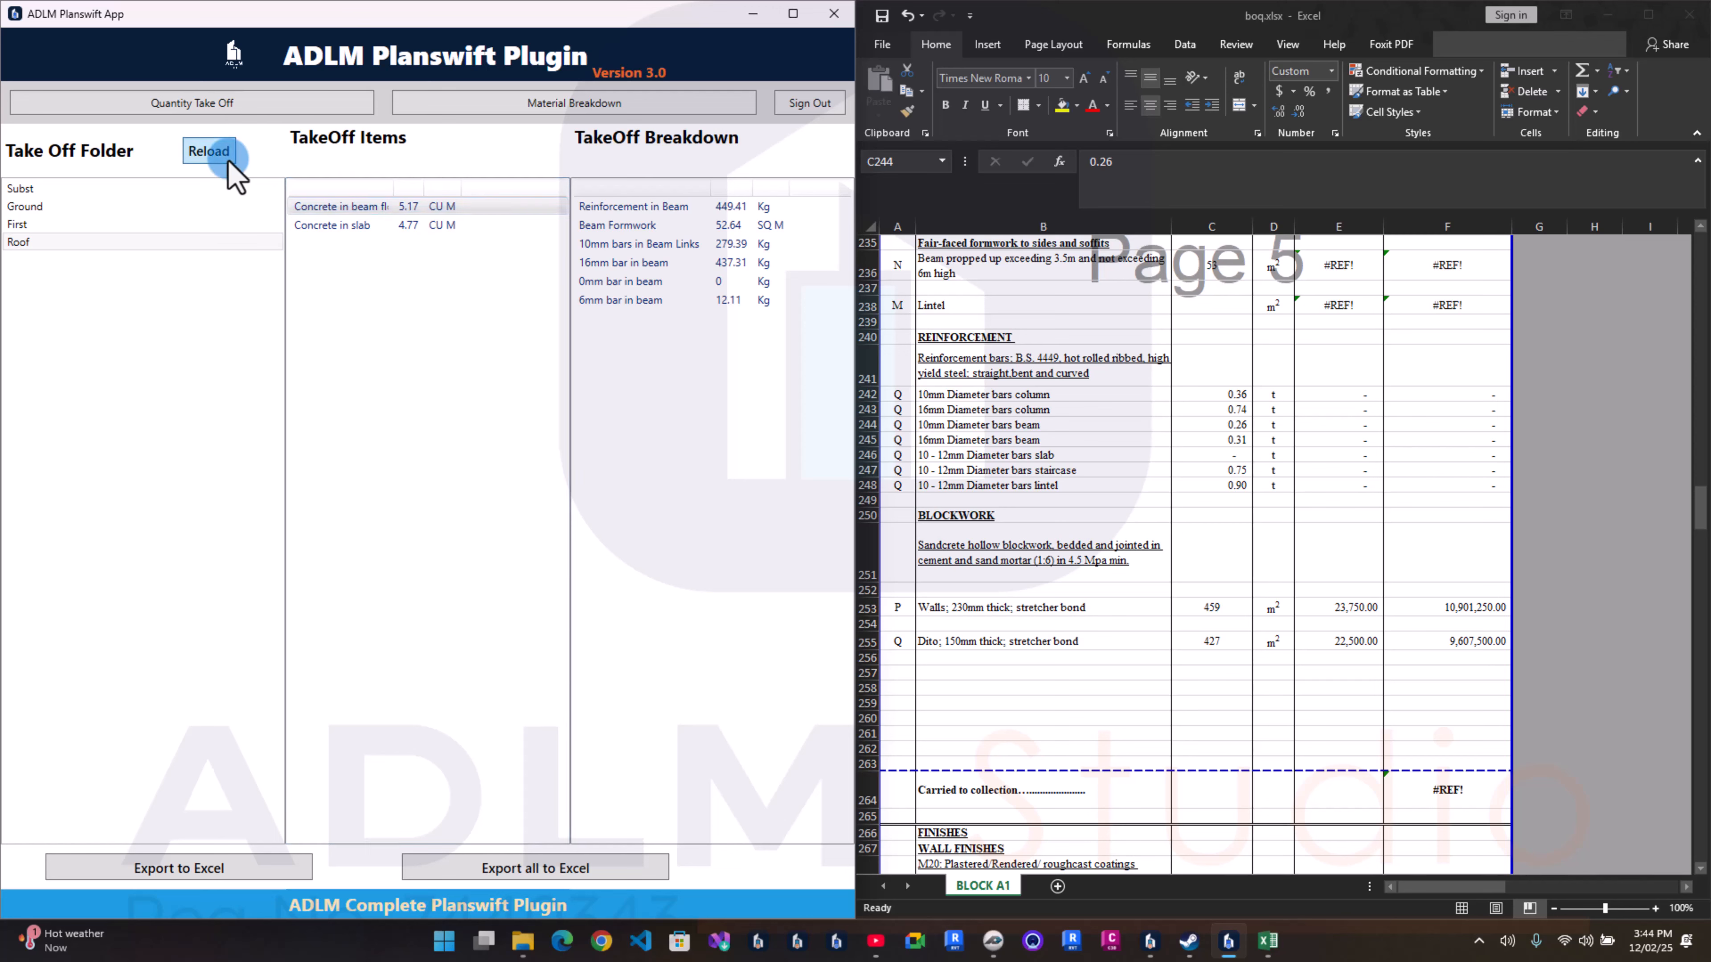
# Step: From the Roof folder's beam concrete breakdown, enter 0.28 t for the bill's 10mm beam bars and 0.53 t for its 16mm beam bars
pyautogui.click(162, 193)
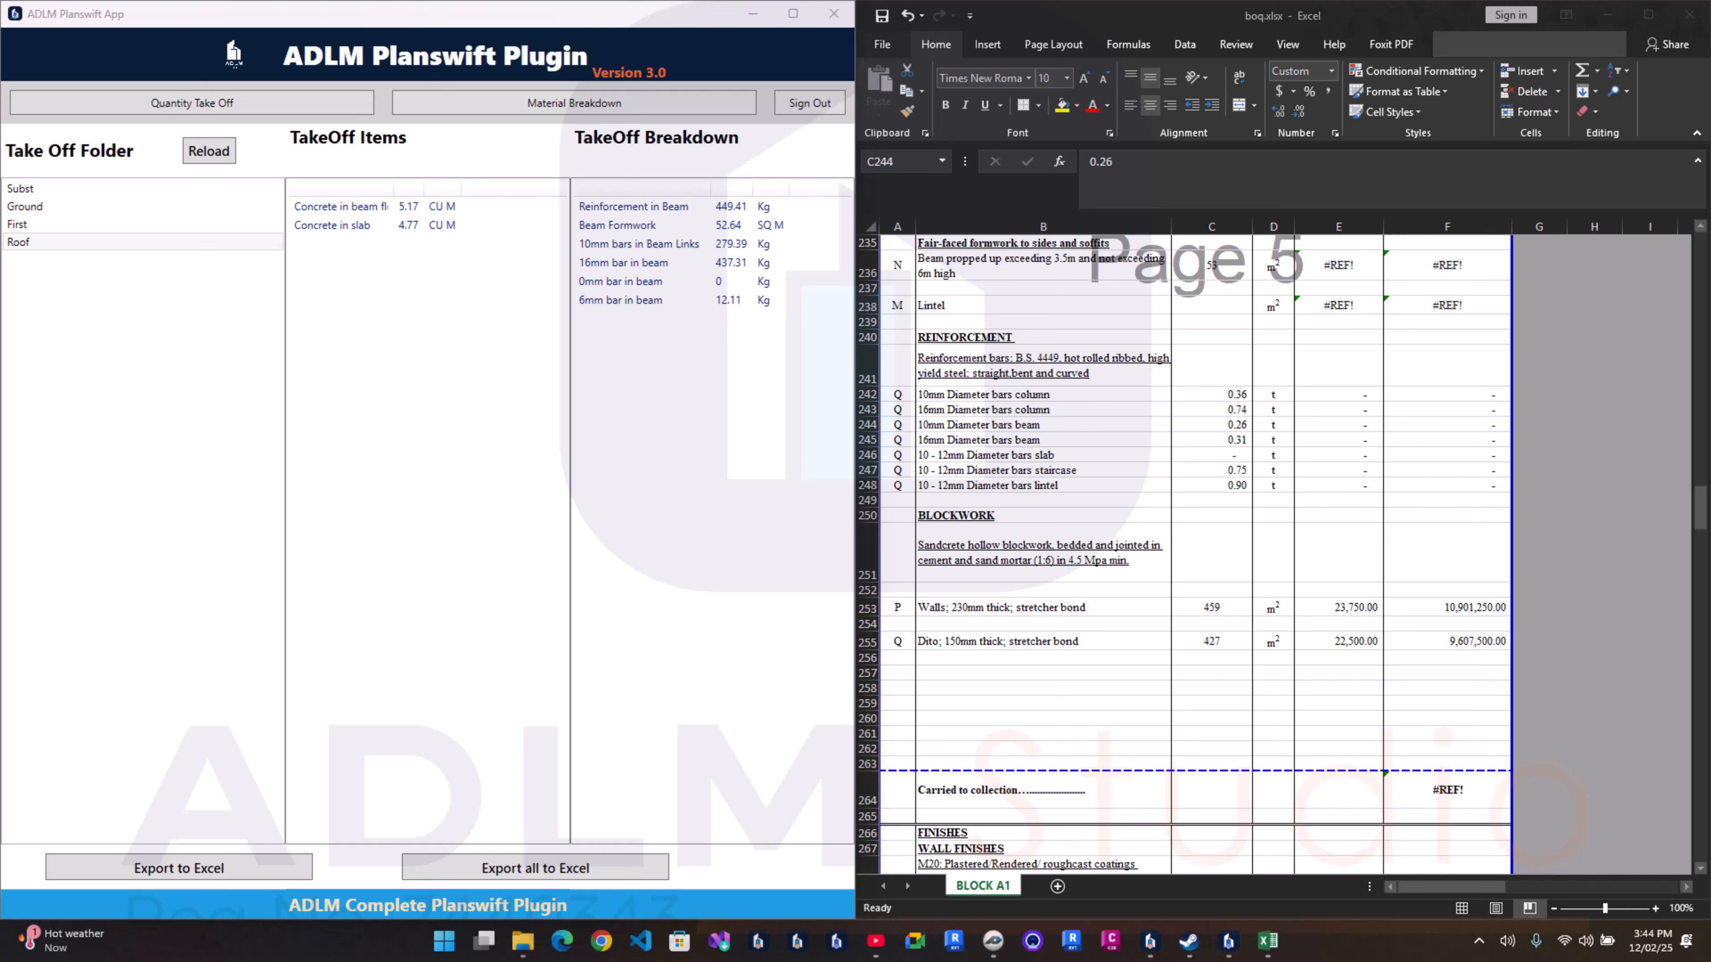
pyautogui.click(79, 241)
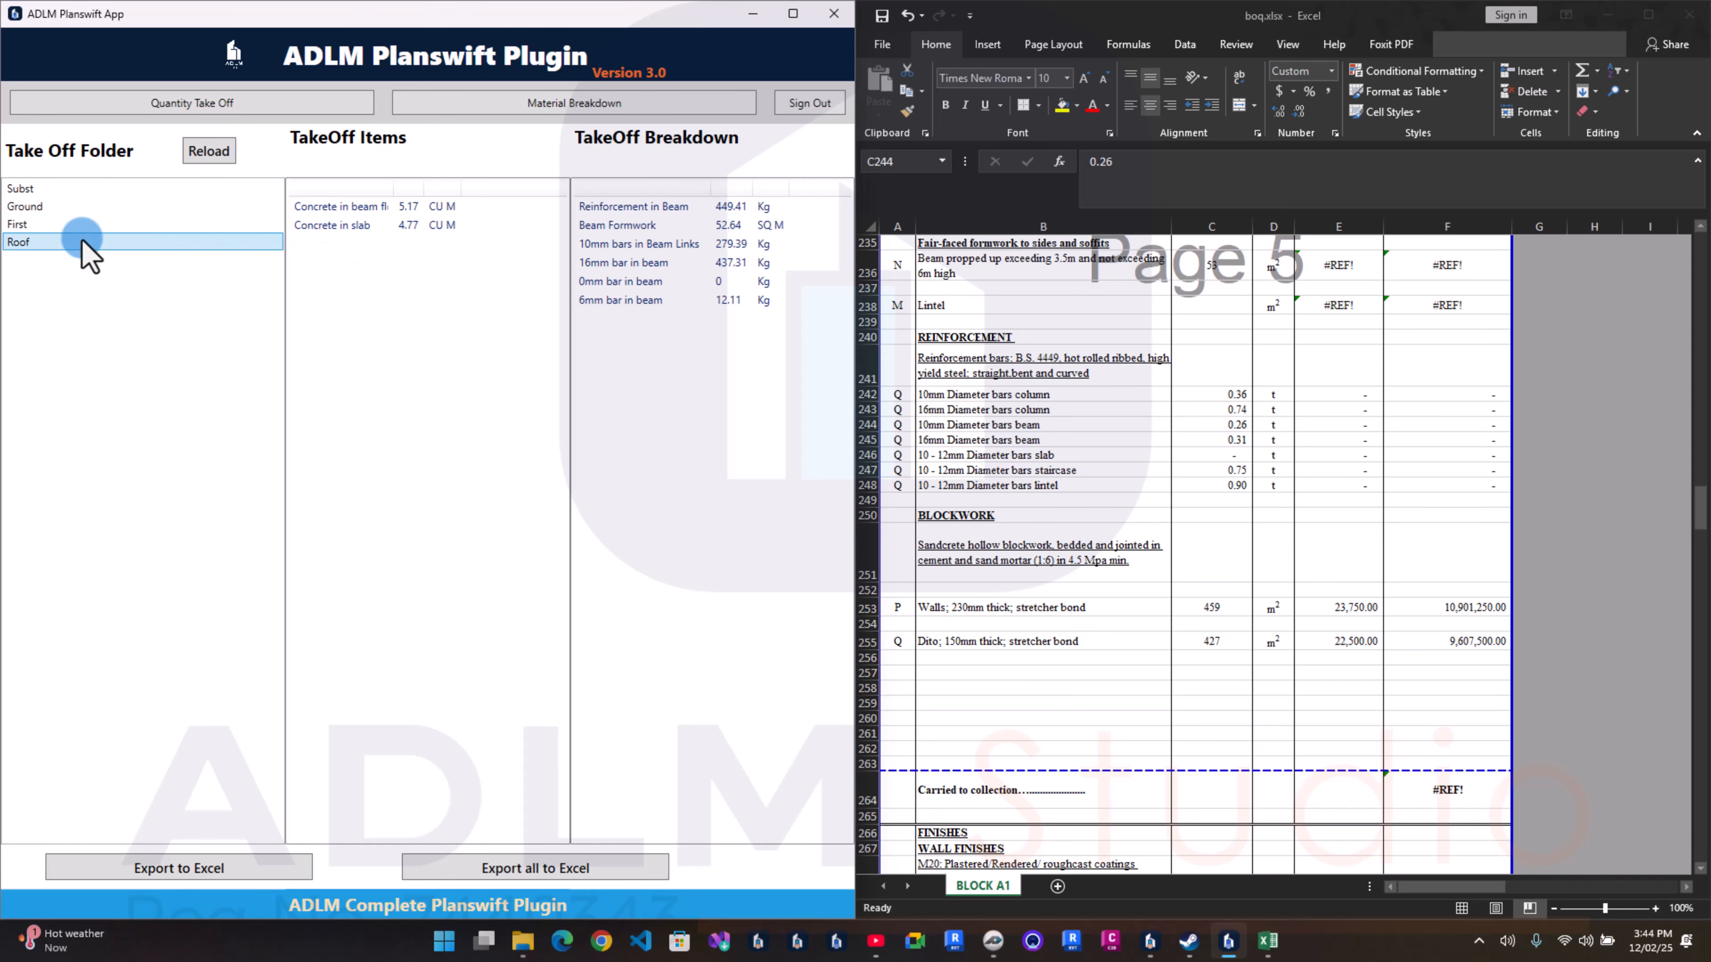
pyautogui.click(311, 225)
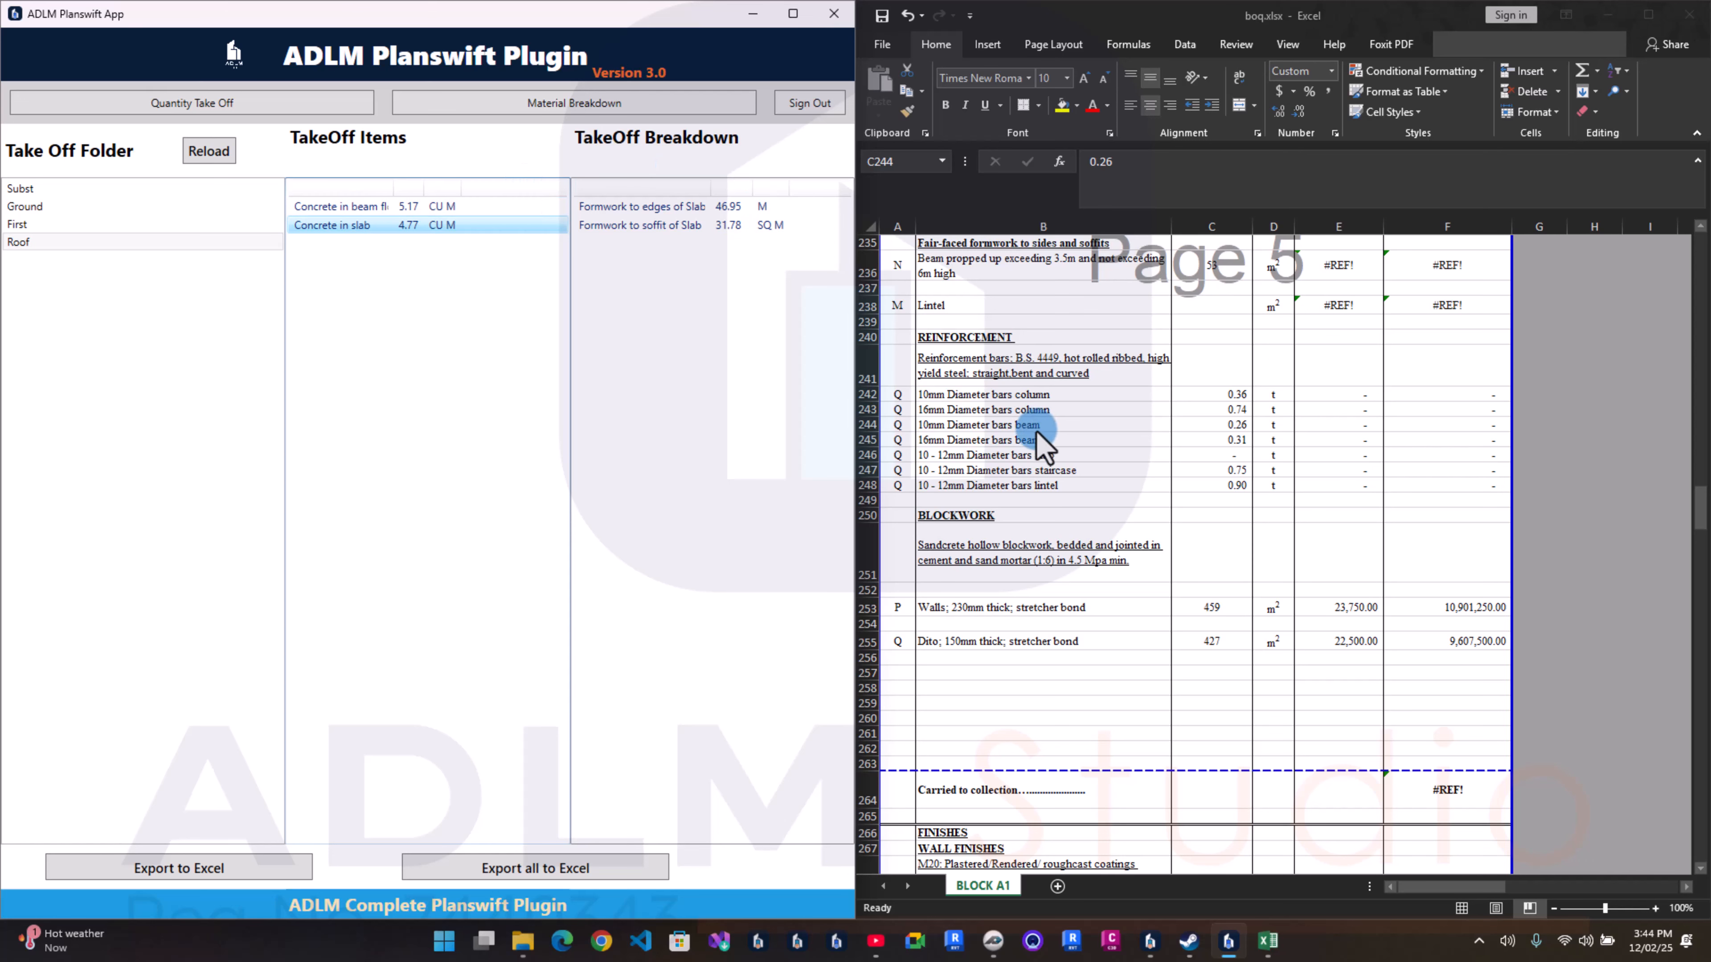
pyautogui.click(493, 210)
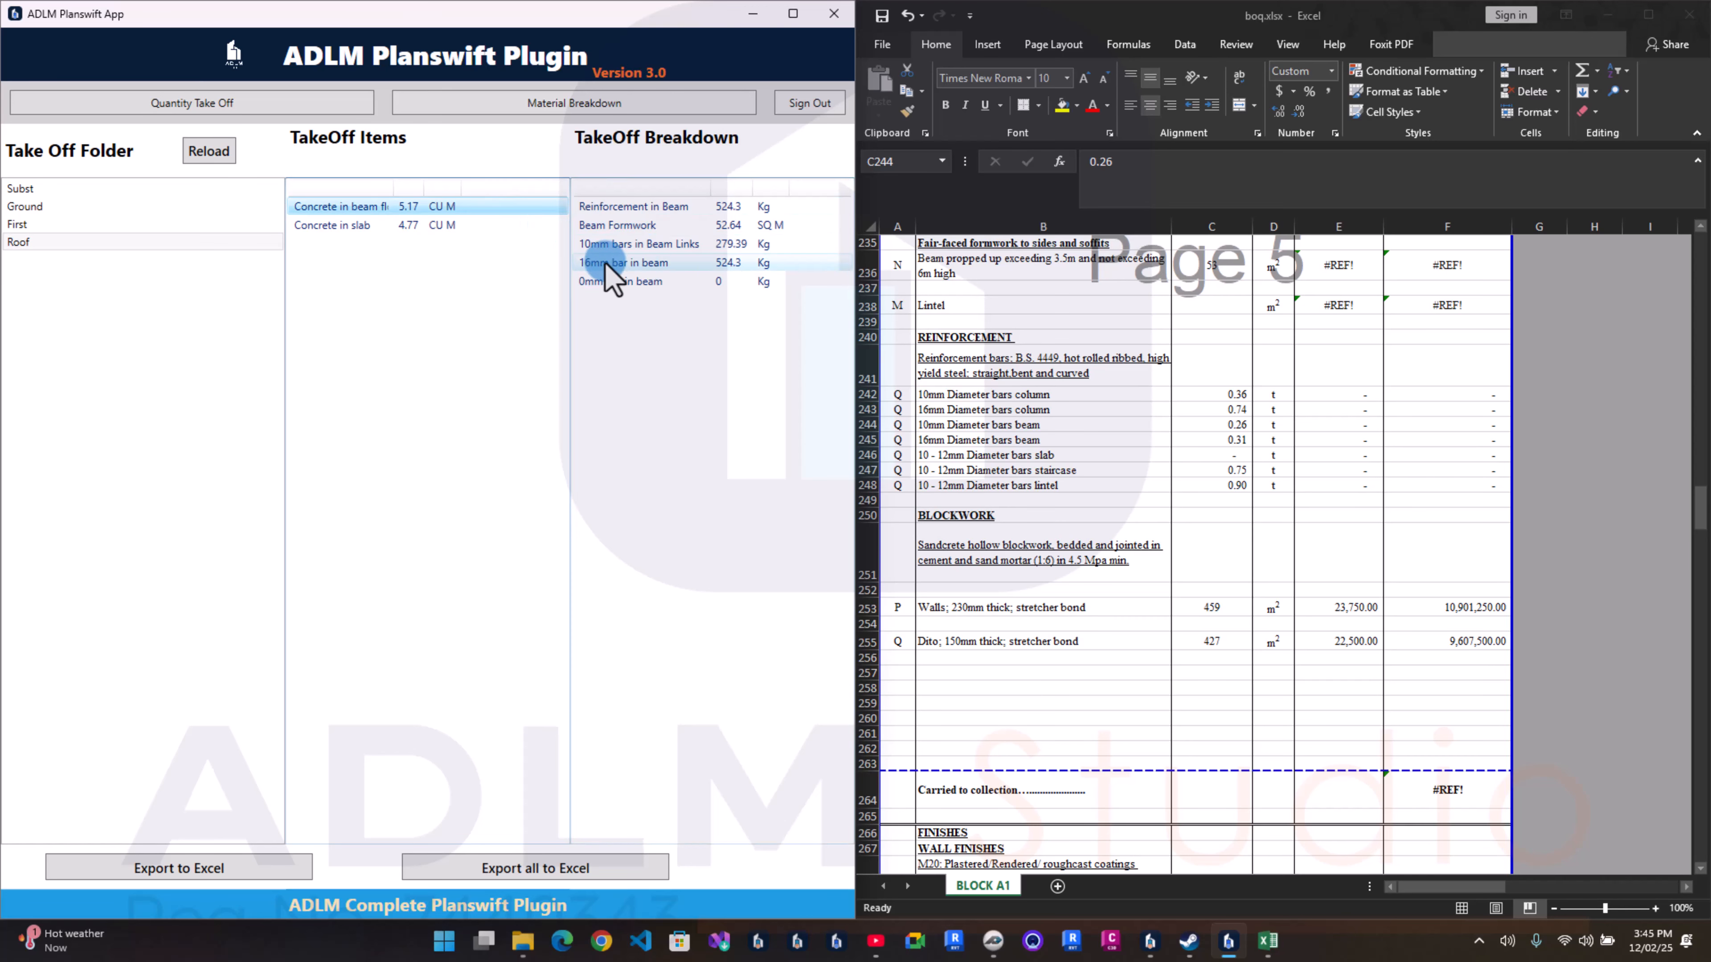
pyautogui.click(1255, 547)
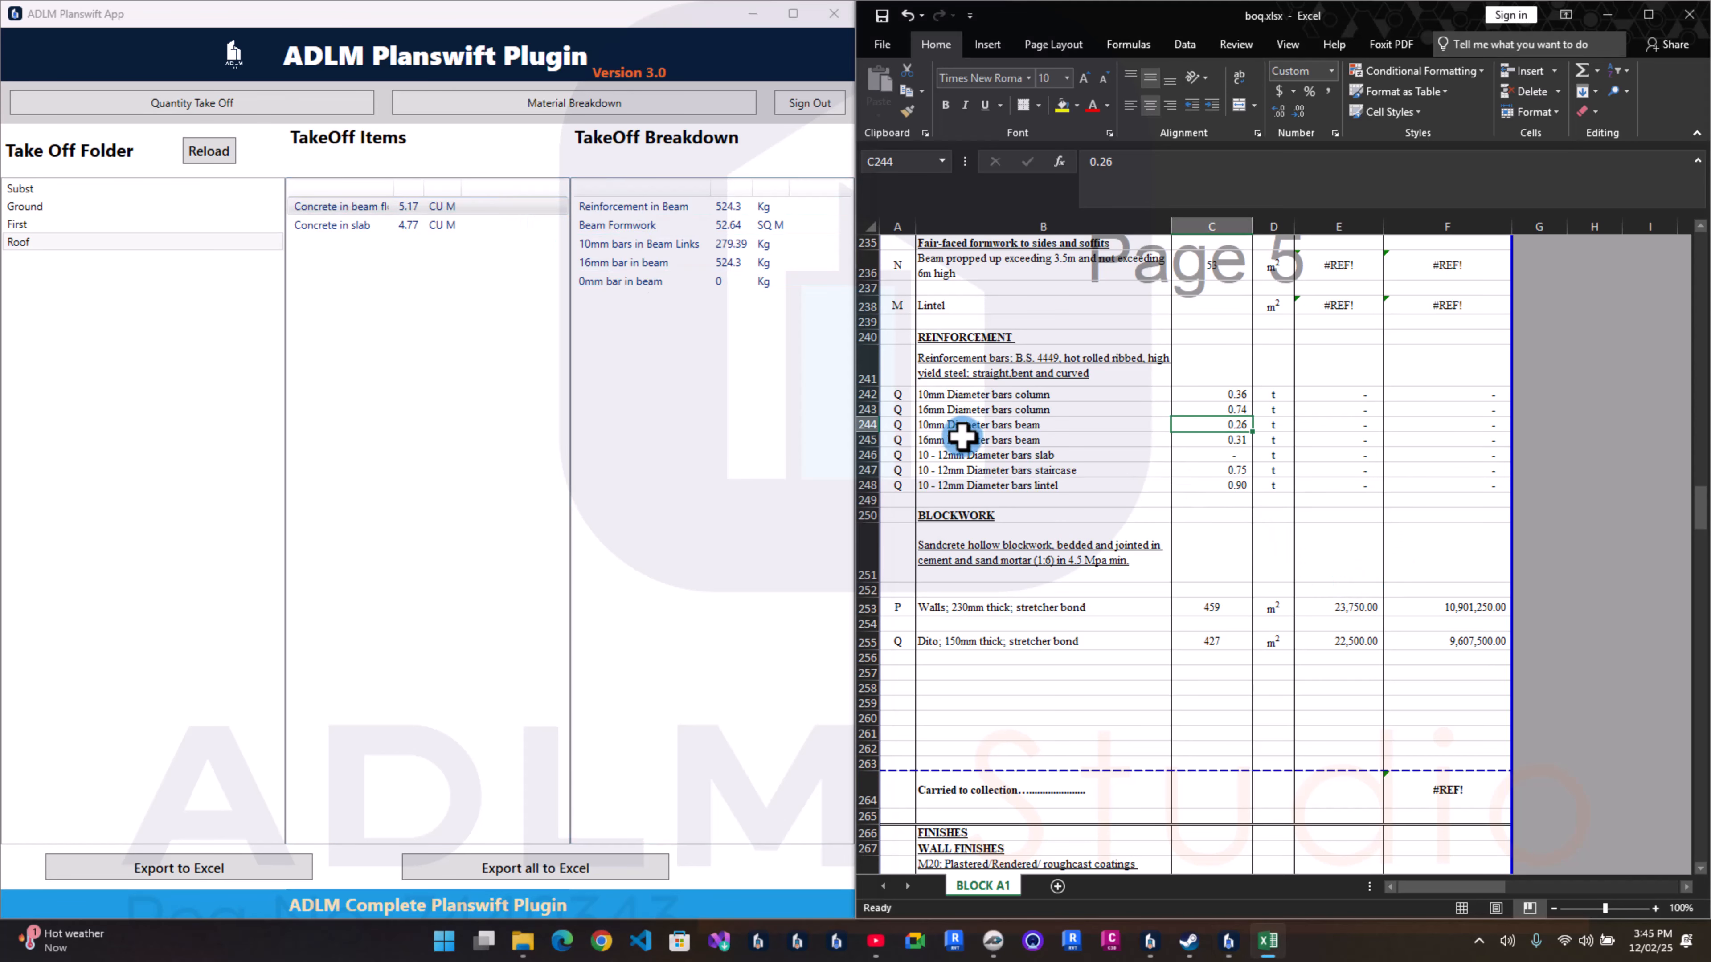
pyautogui.write('.')
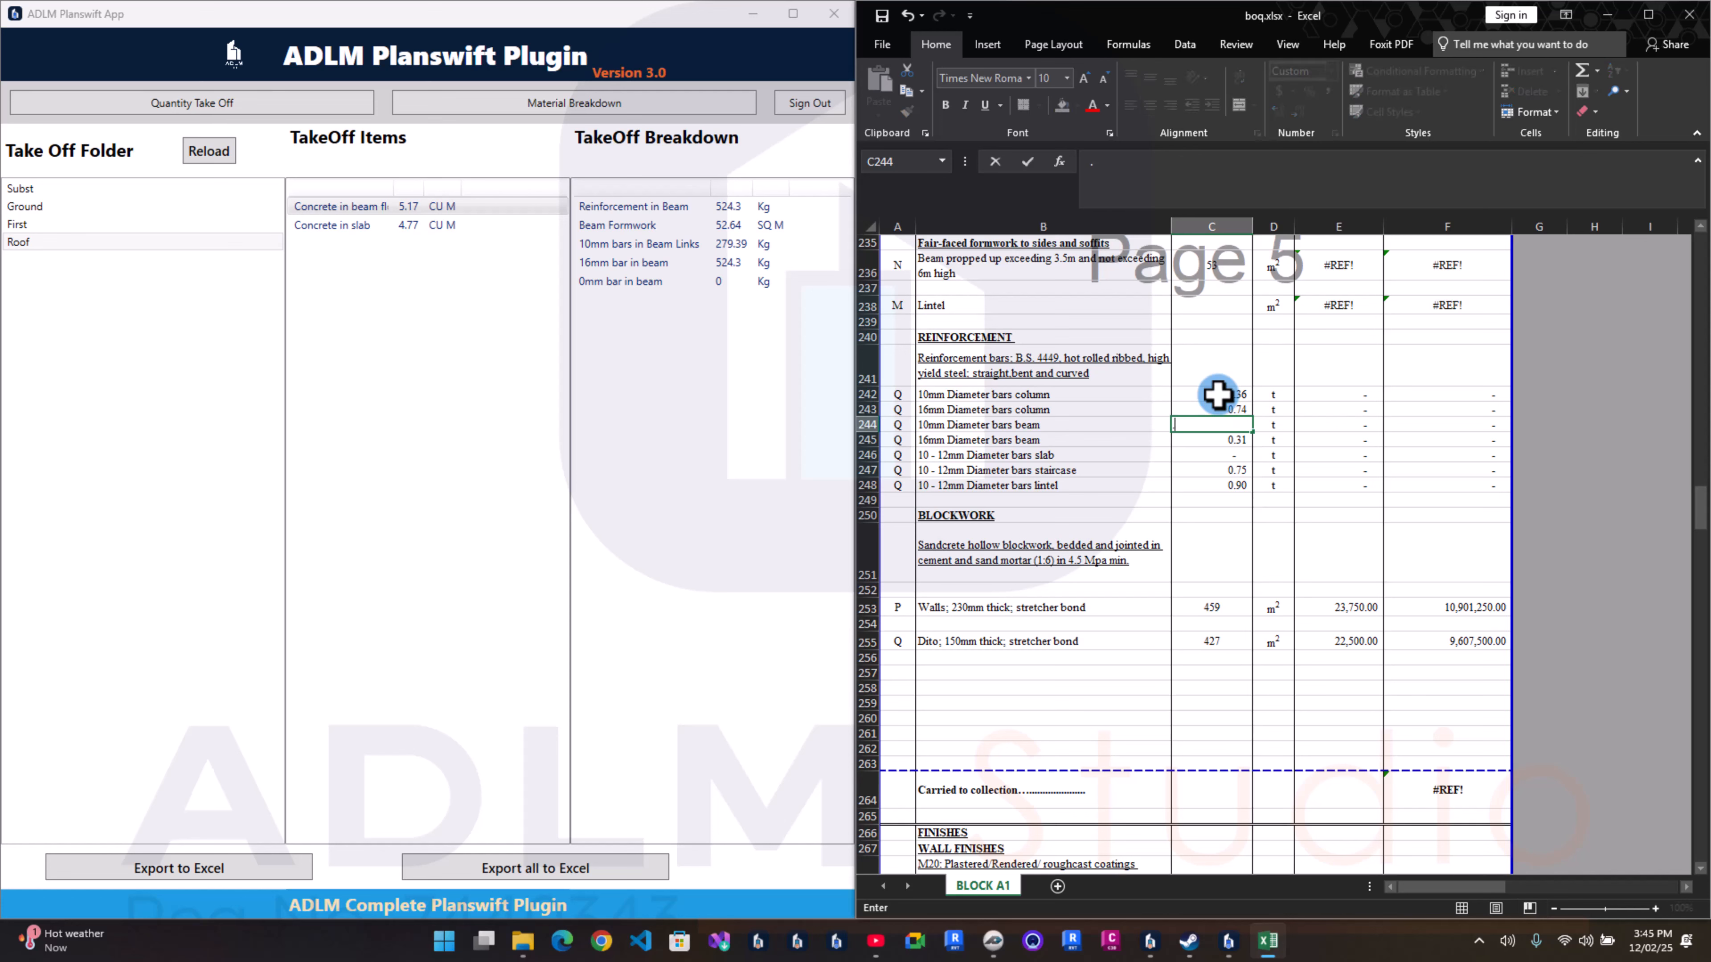
pyautogui.write('28')
pyautogui.press('Return')
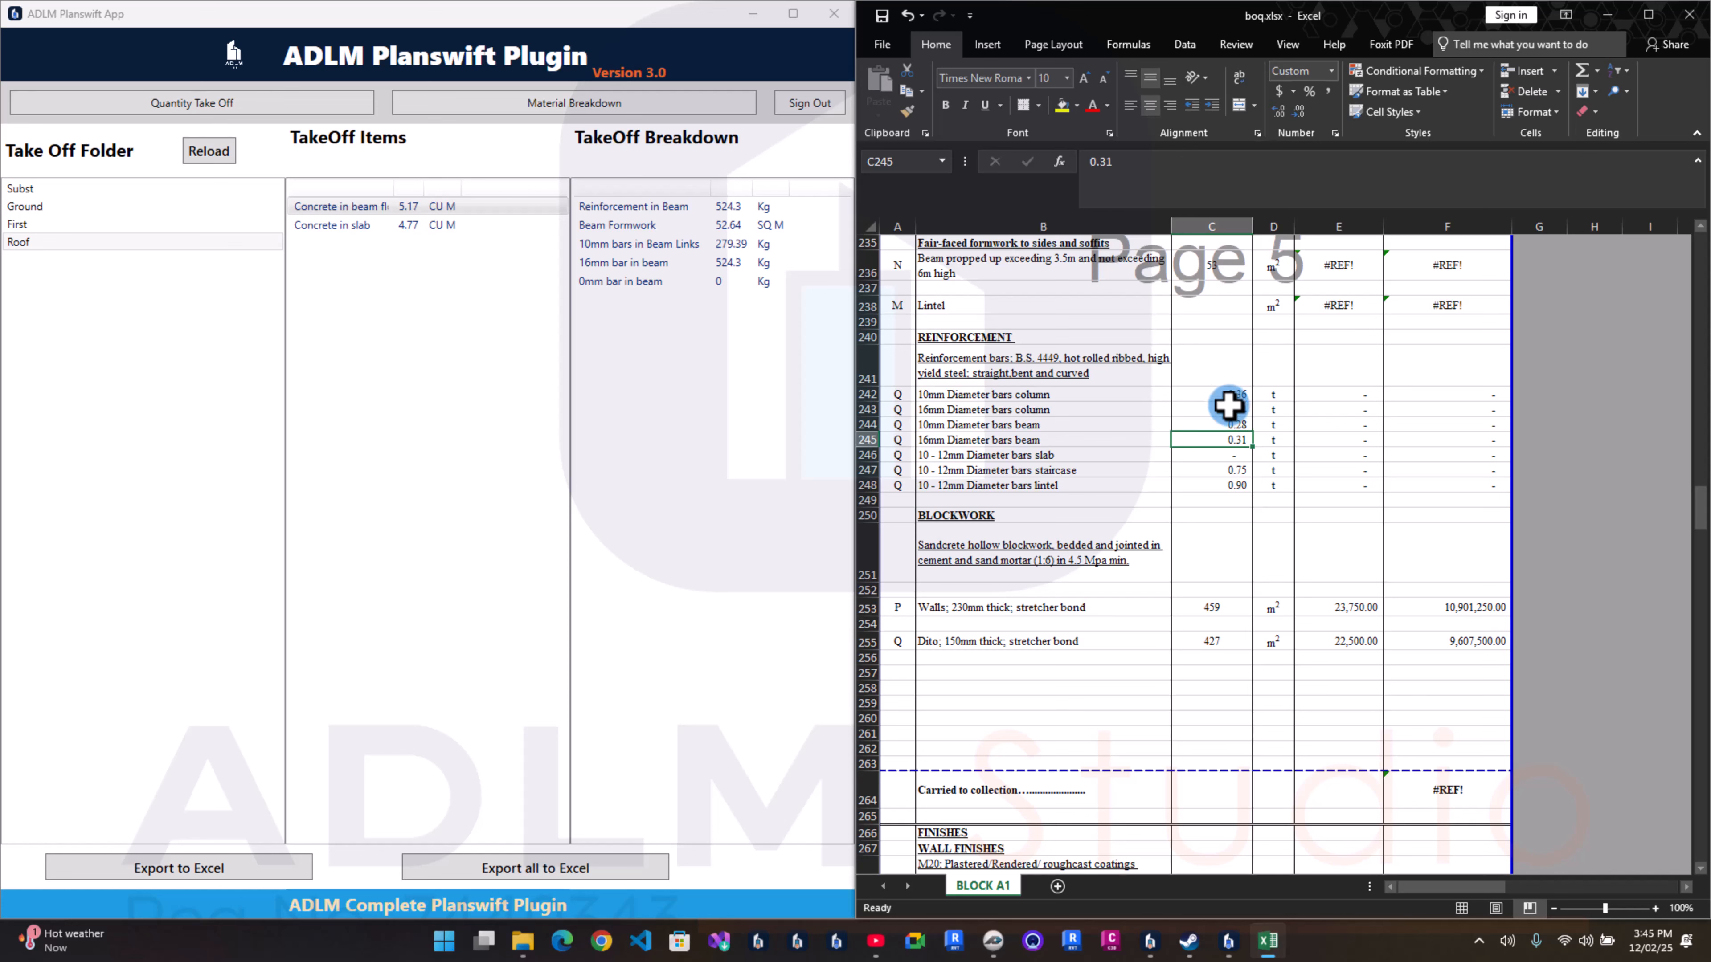
pyautogui.write('.')
pyautogui.press('Return')
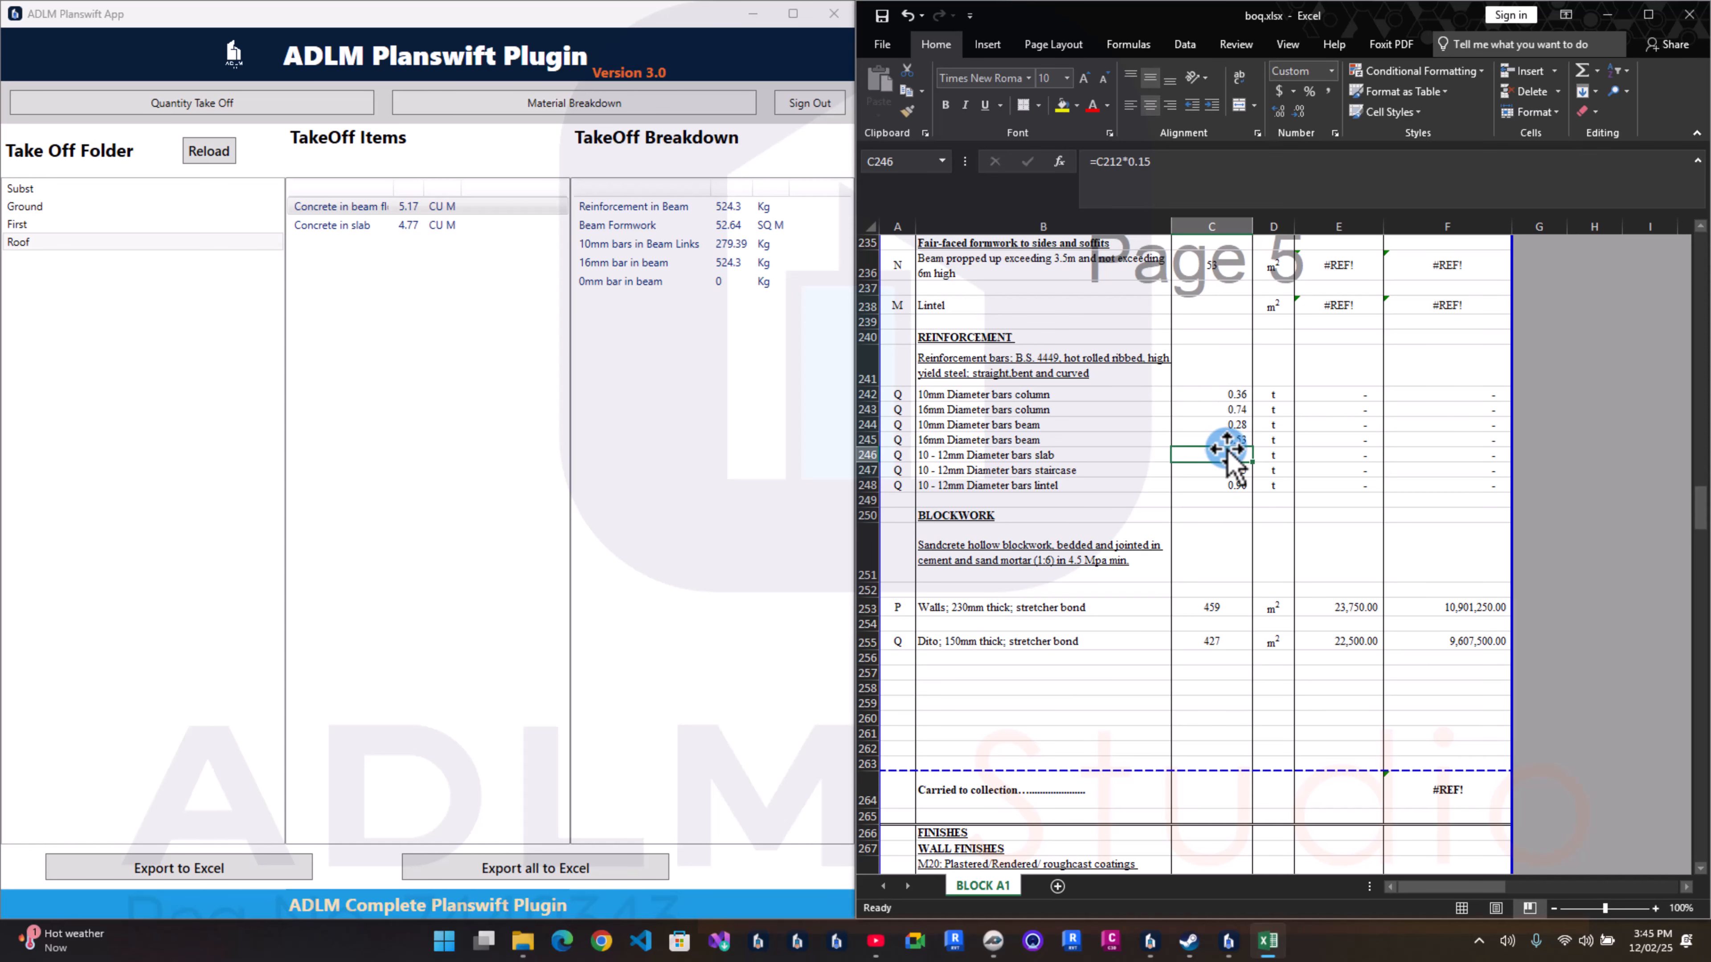
# Step: Calculate the Milestone 3 slab bar quantity as the Roof Slab concrete quantity in C216 times 0.15
pyautogui.write('=')
pyautogui.scroll(8, 1222, 447)
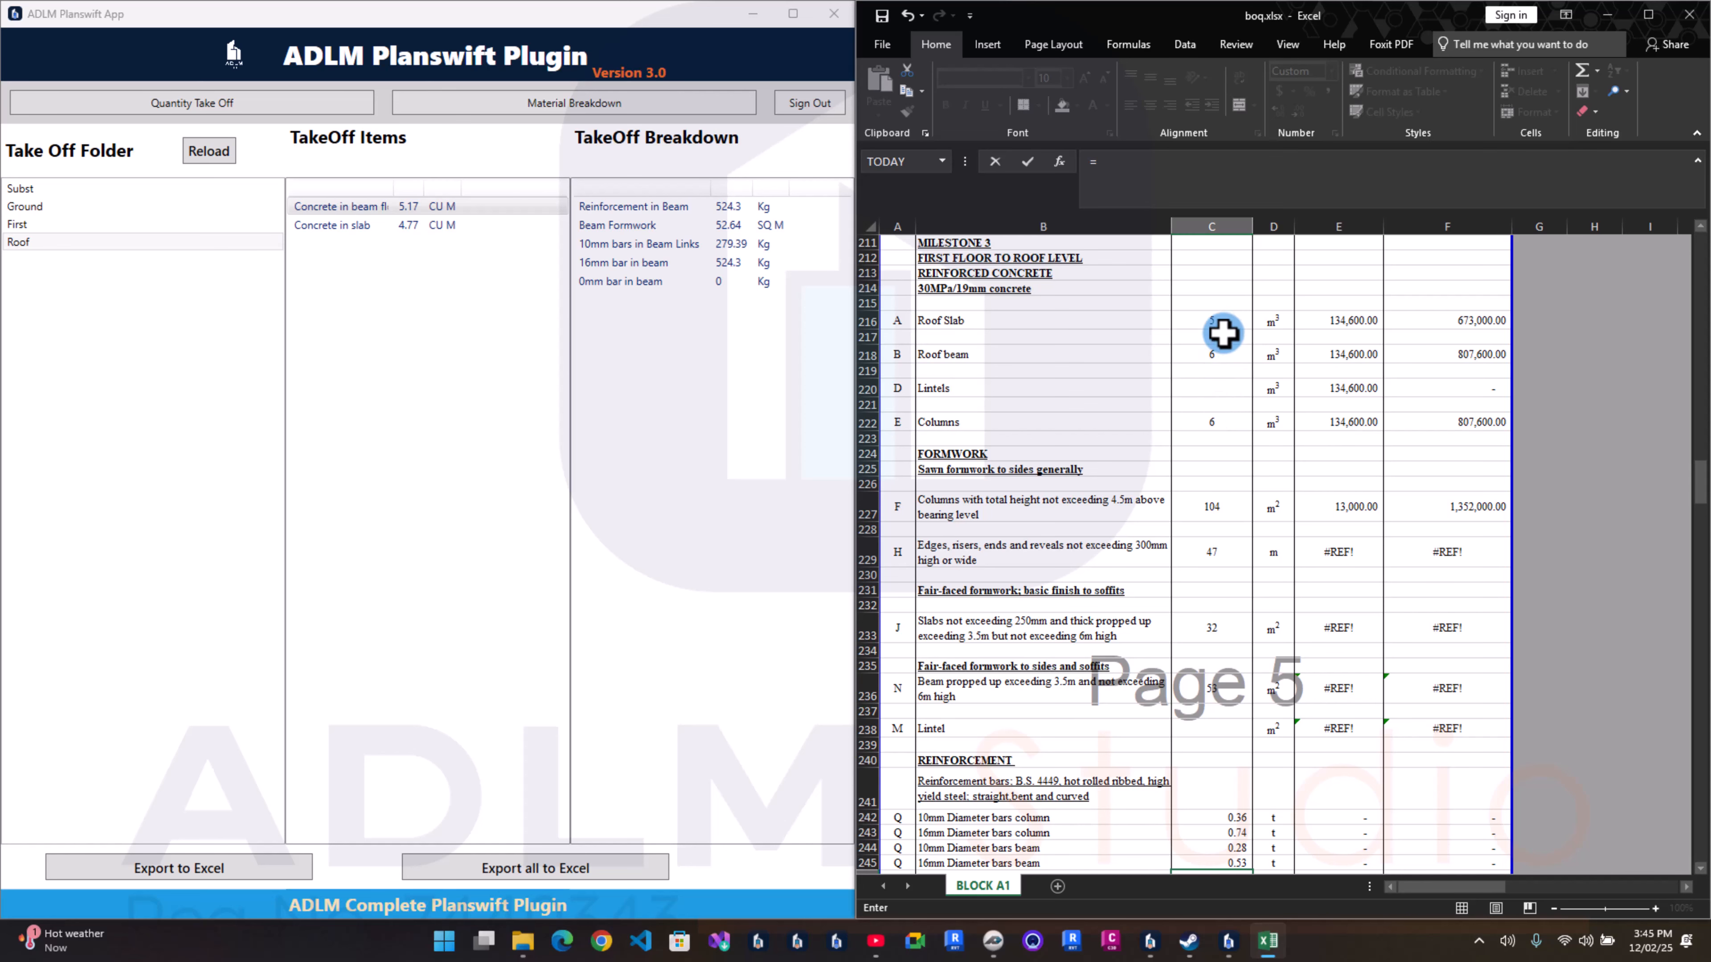
pyautogui.write('5')
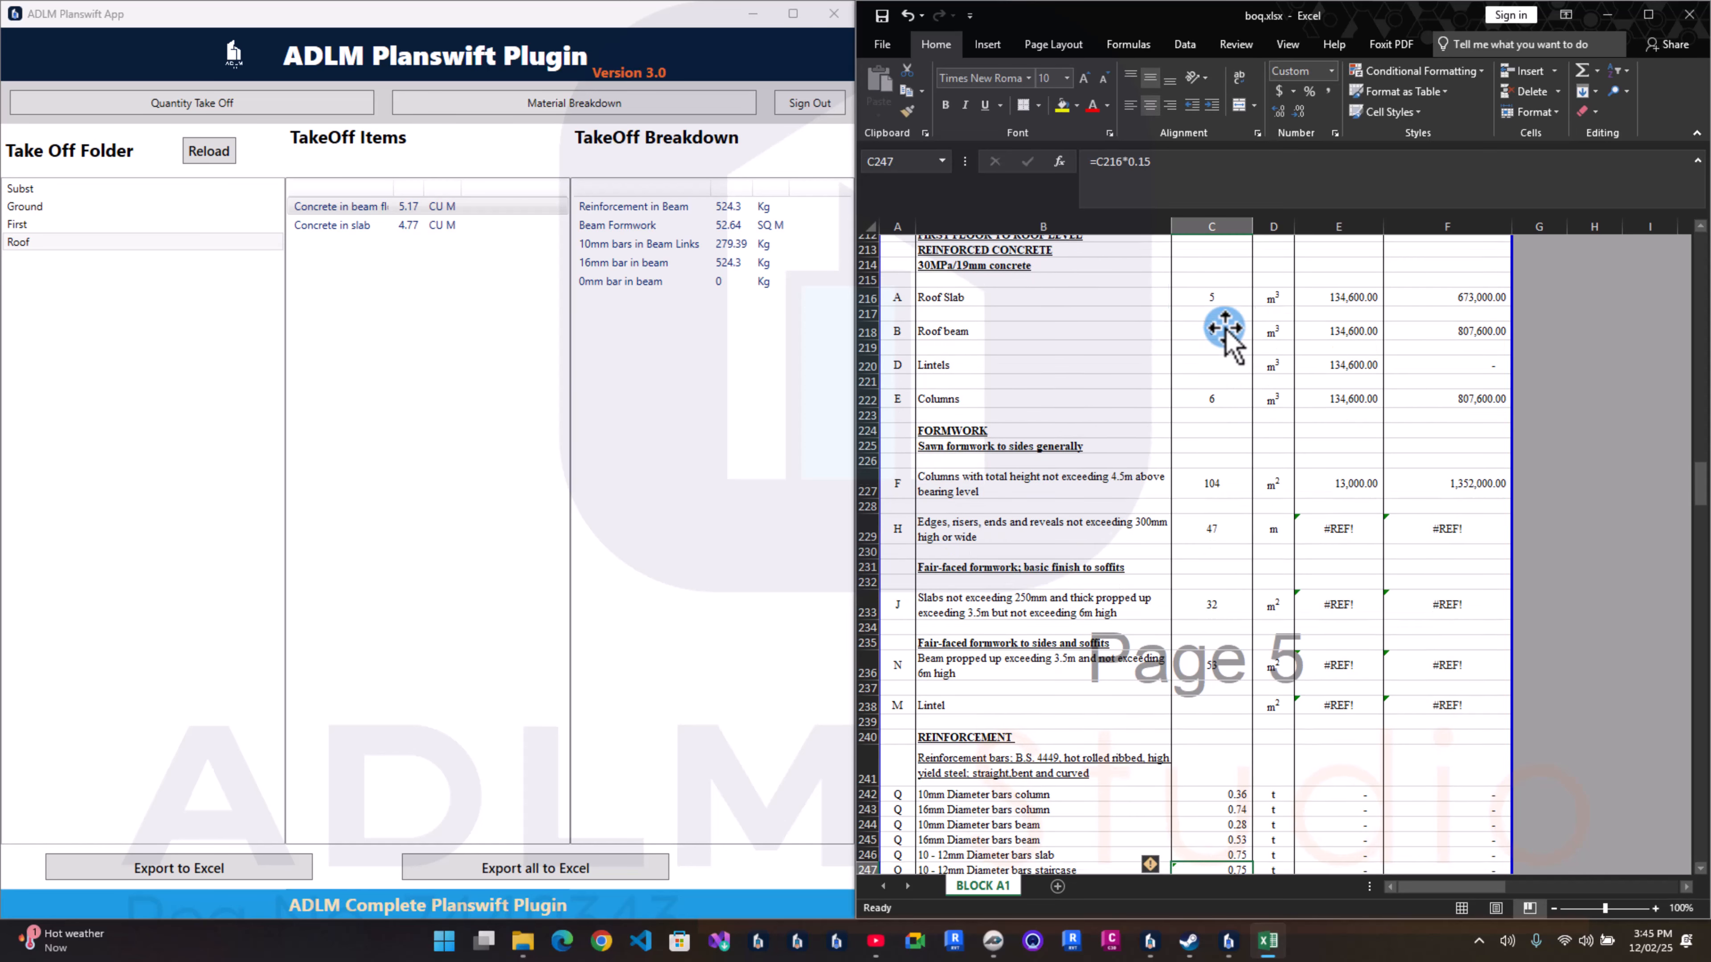
pyautogui.press('Return')
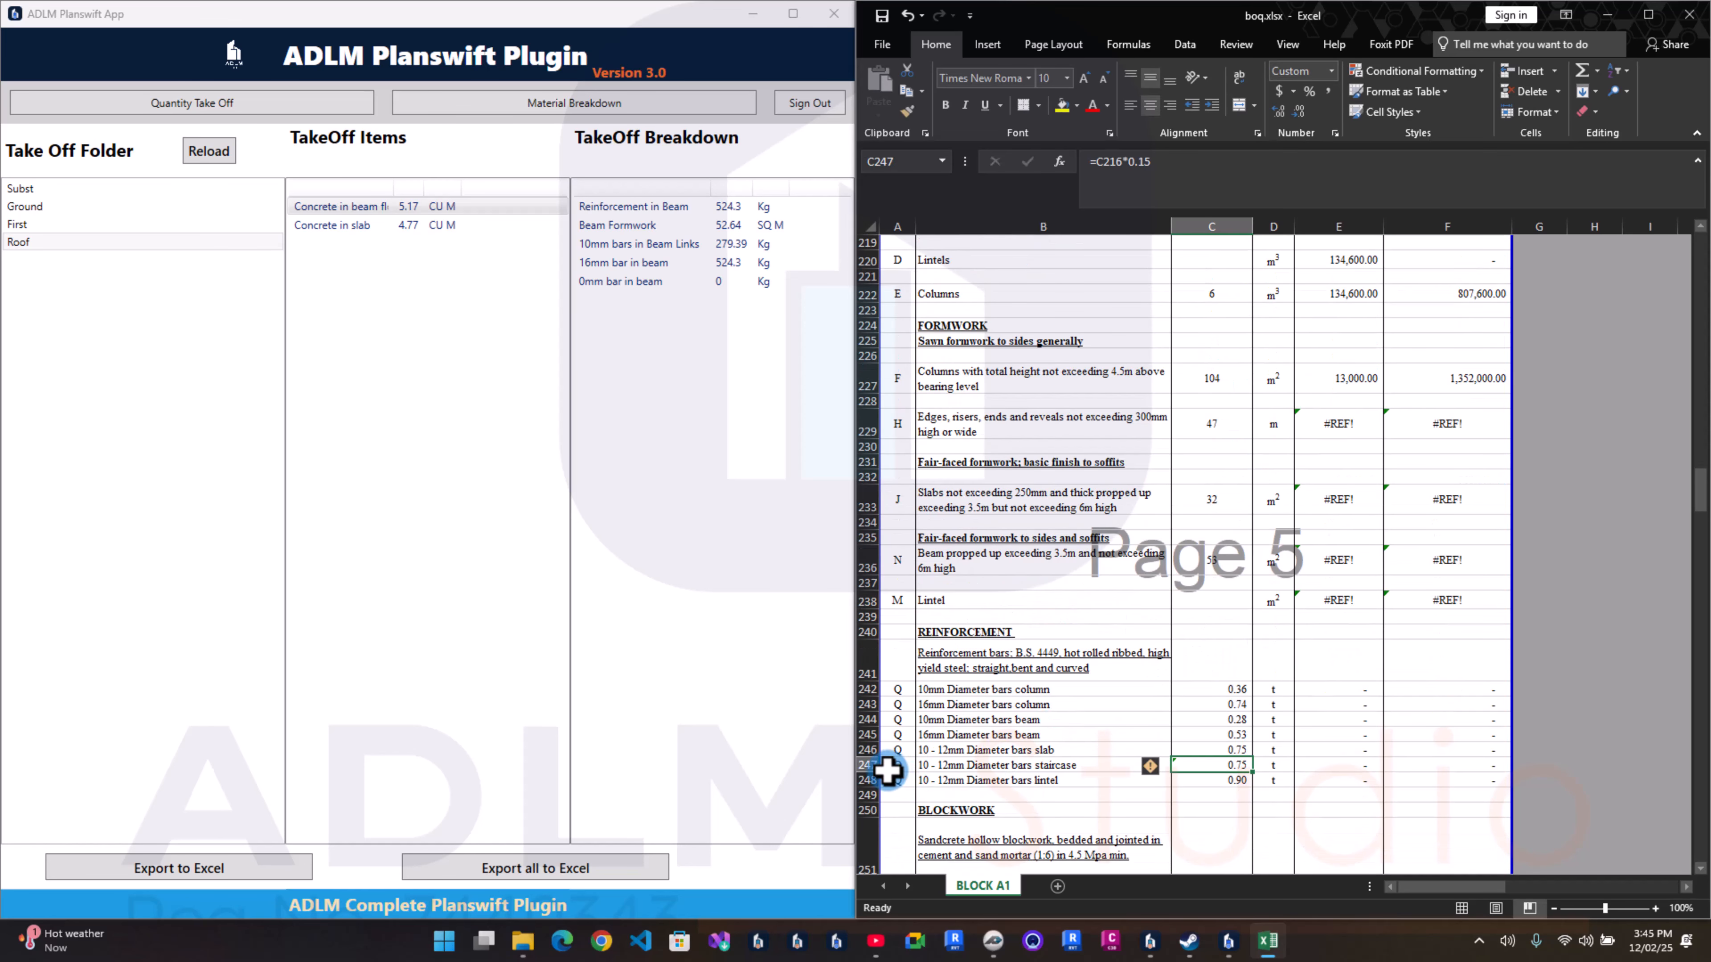
# Step: Delete the Milestone 3 staircase bars row and calculate the lintel bar quantity by formula from the Lintels concrete quantity in C220
pyautogui.rightClick(866, 765)
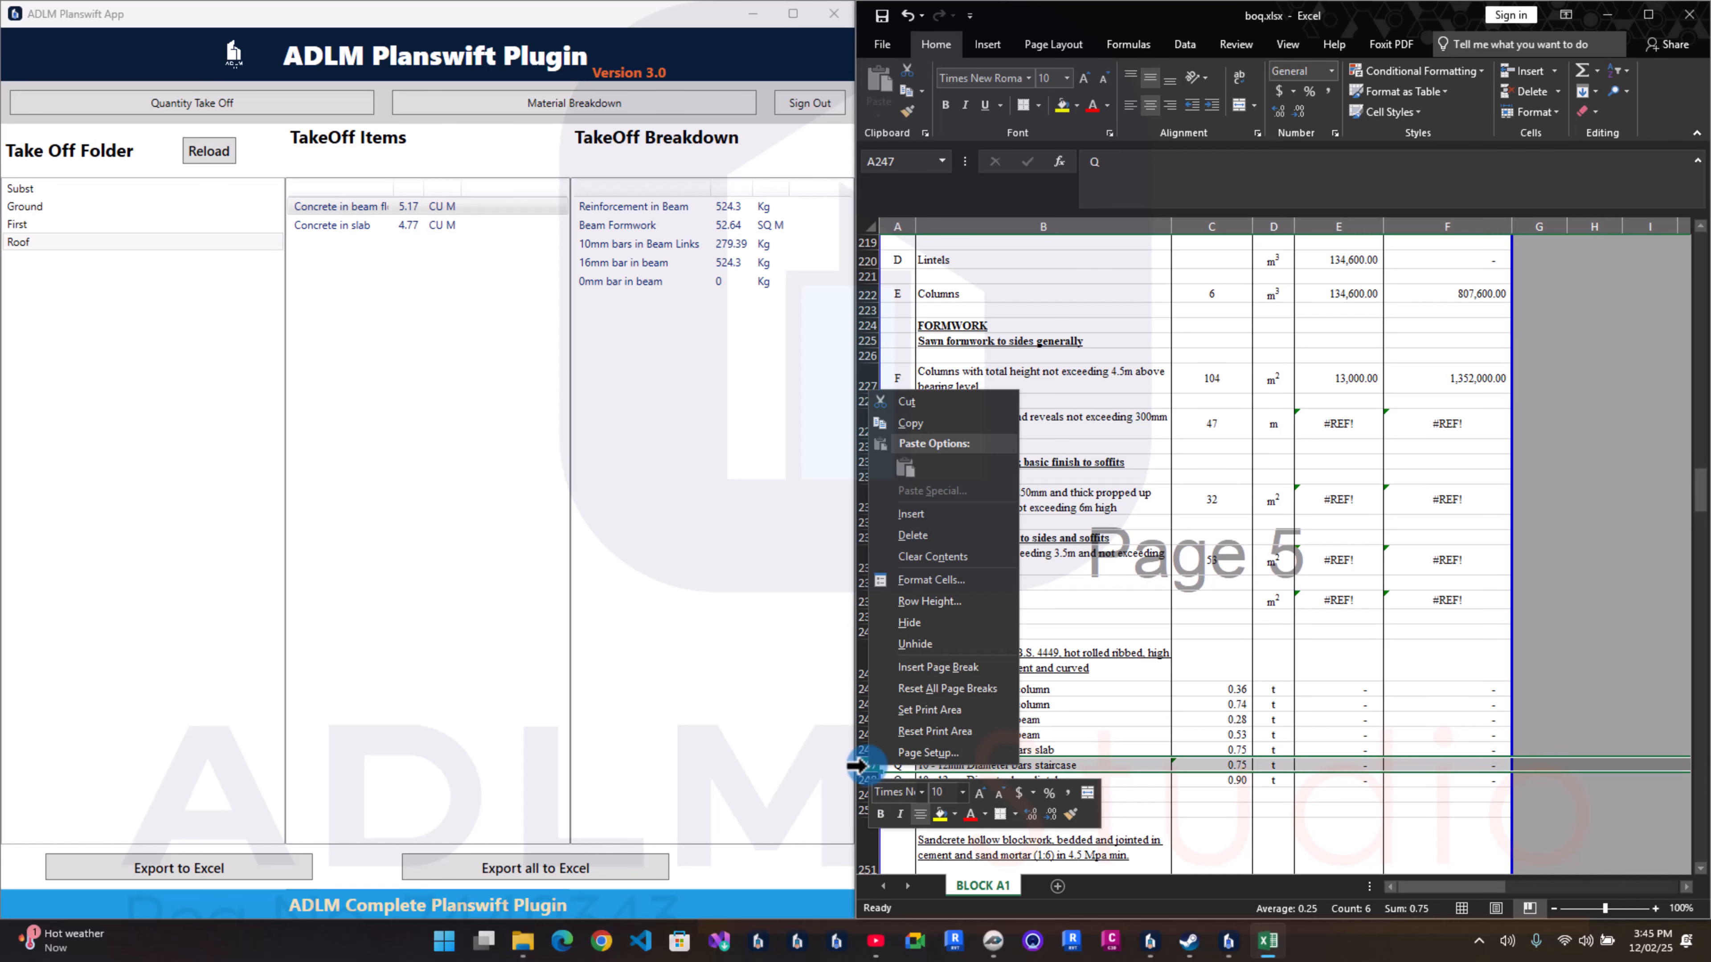
pyautogui.click(964, 552)
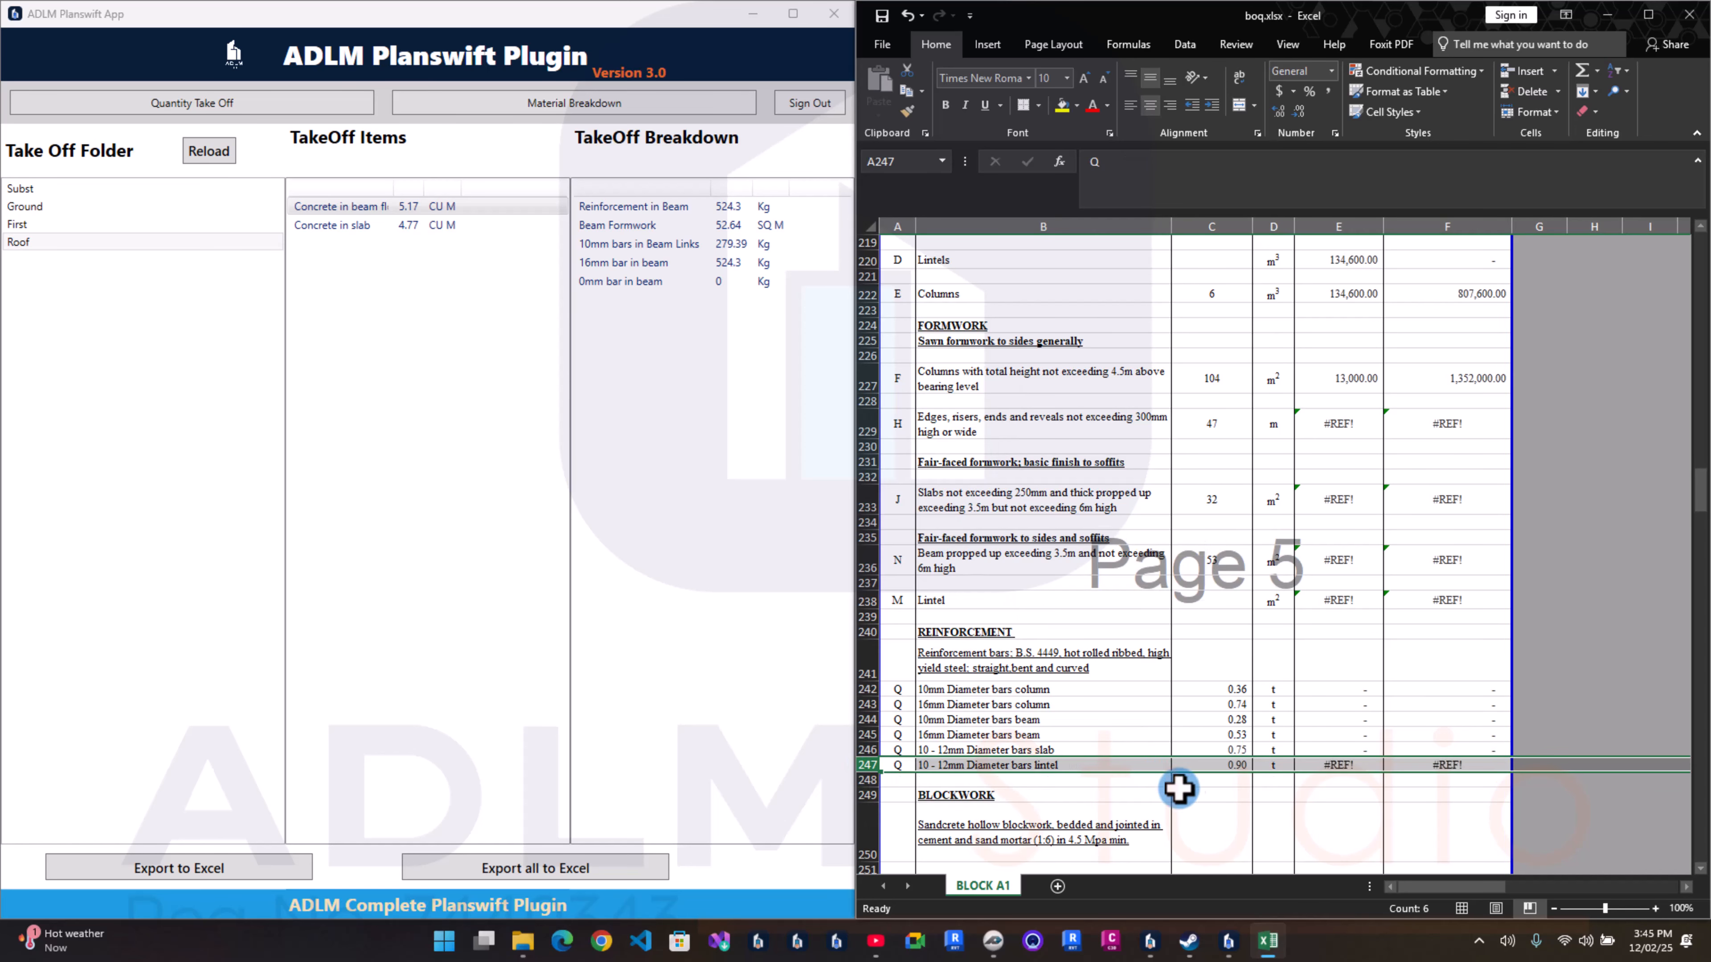
pyautogui.click(1197, 764)
pyautogui.scroll(5, 1197, 756)
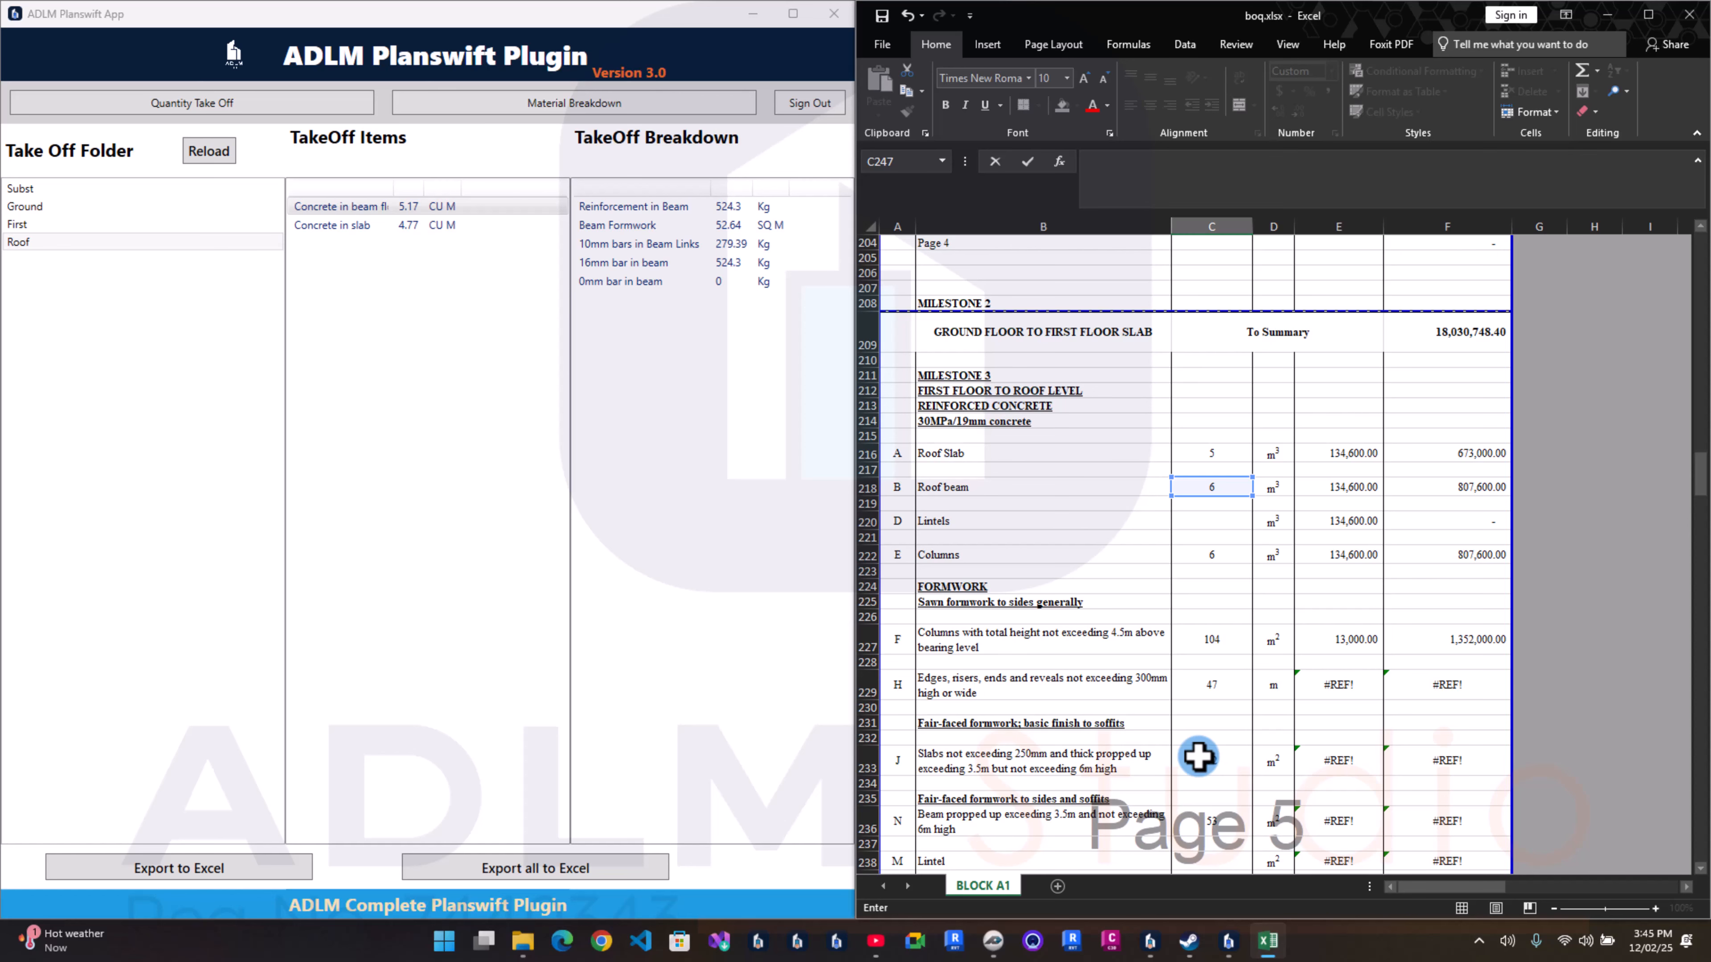
pyautogui.scroll(-5, 1216, 584)
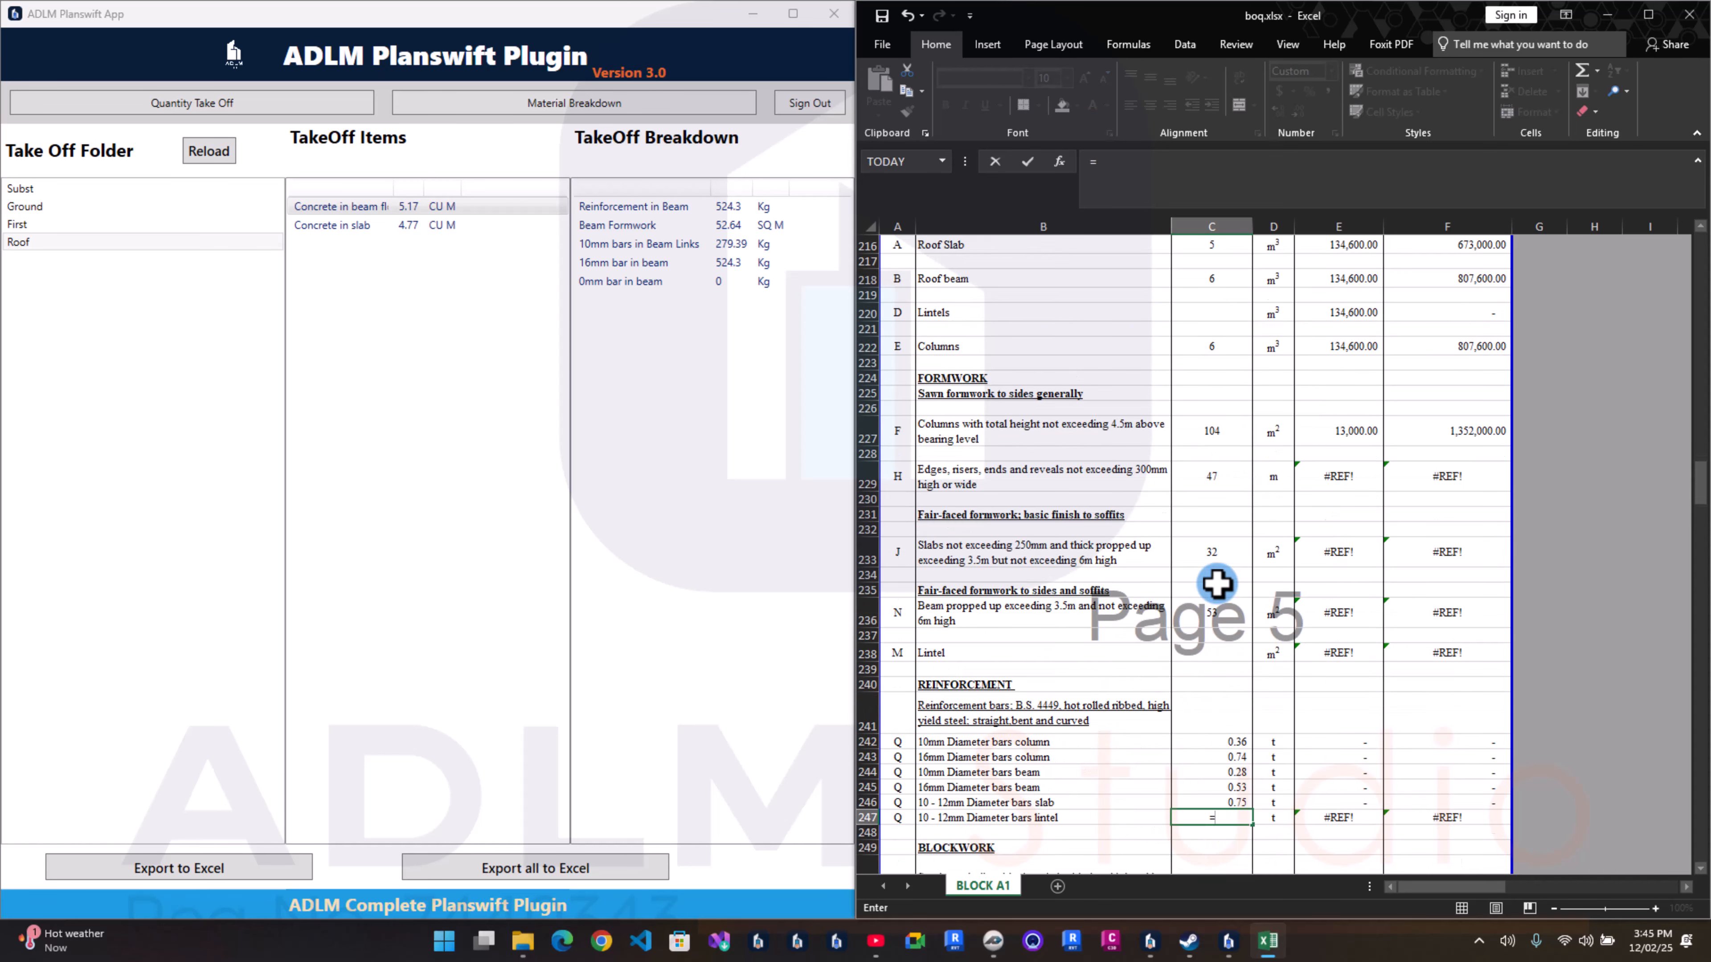
pyautogui.scroll(3, 1216, 539)
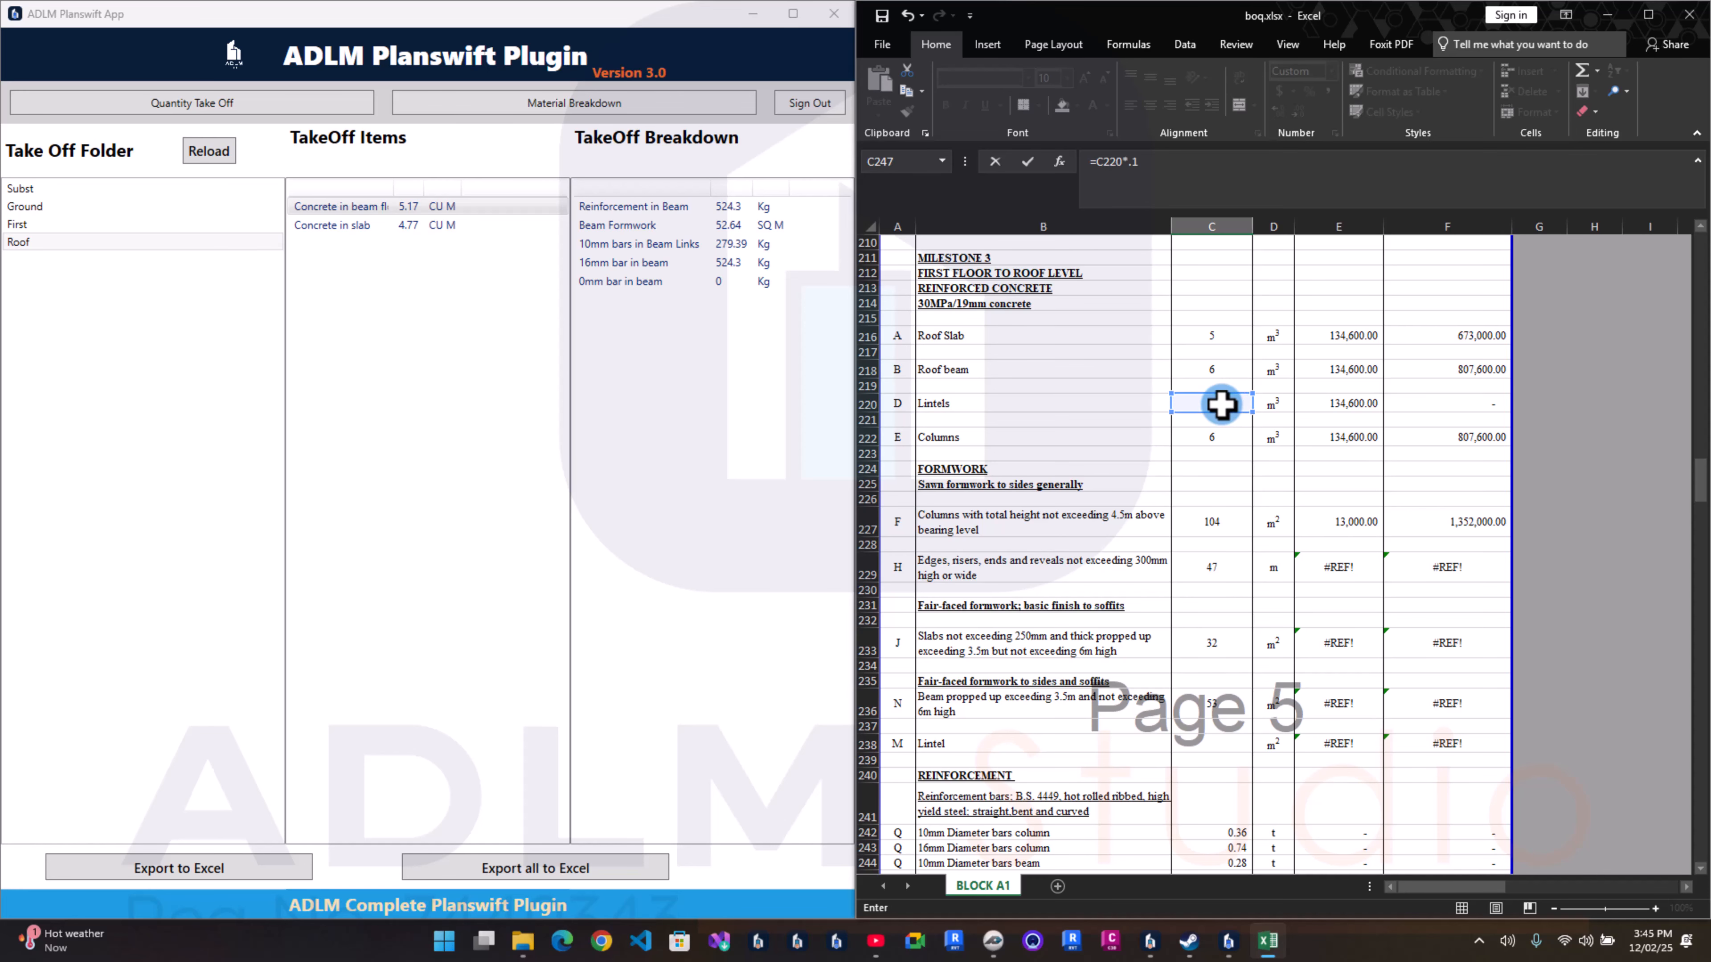
pyautogui.press('Return')
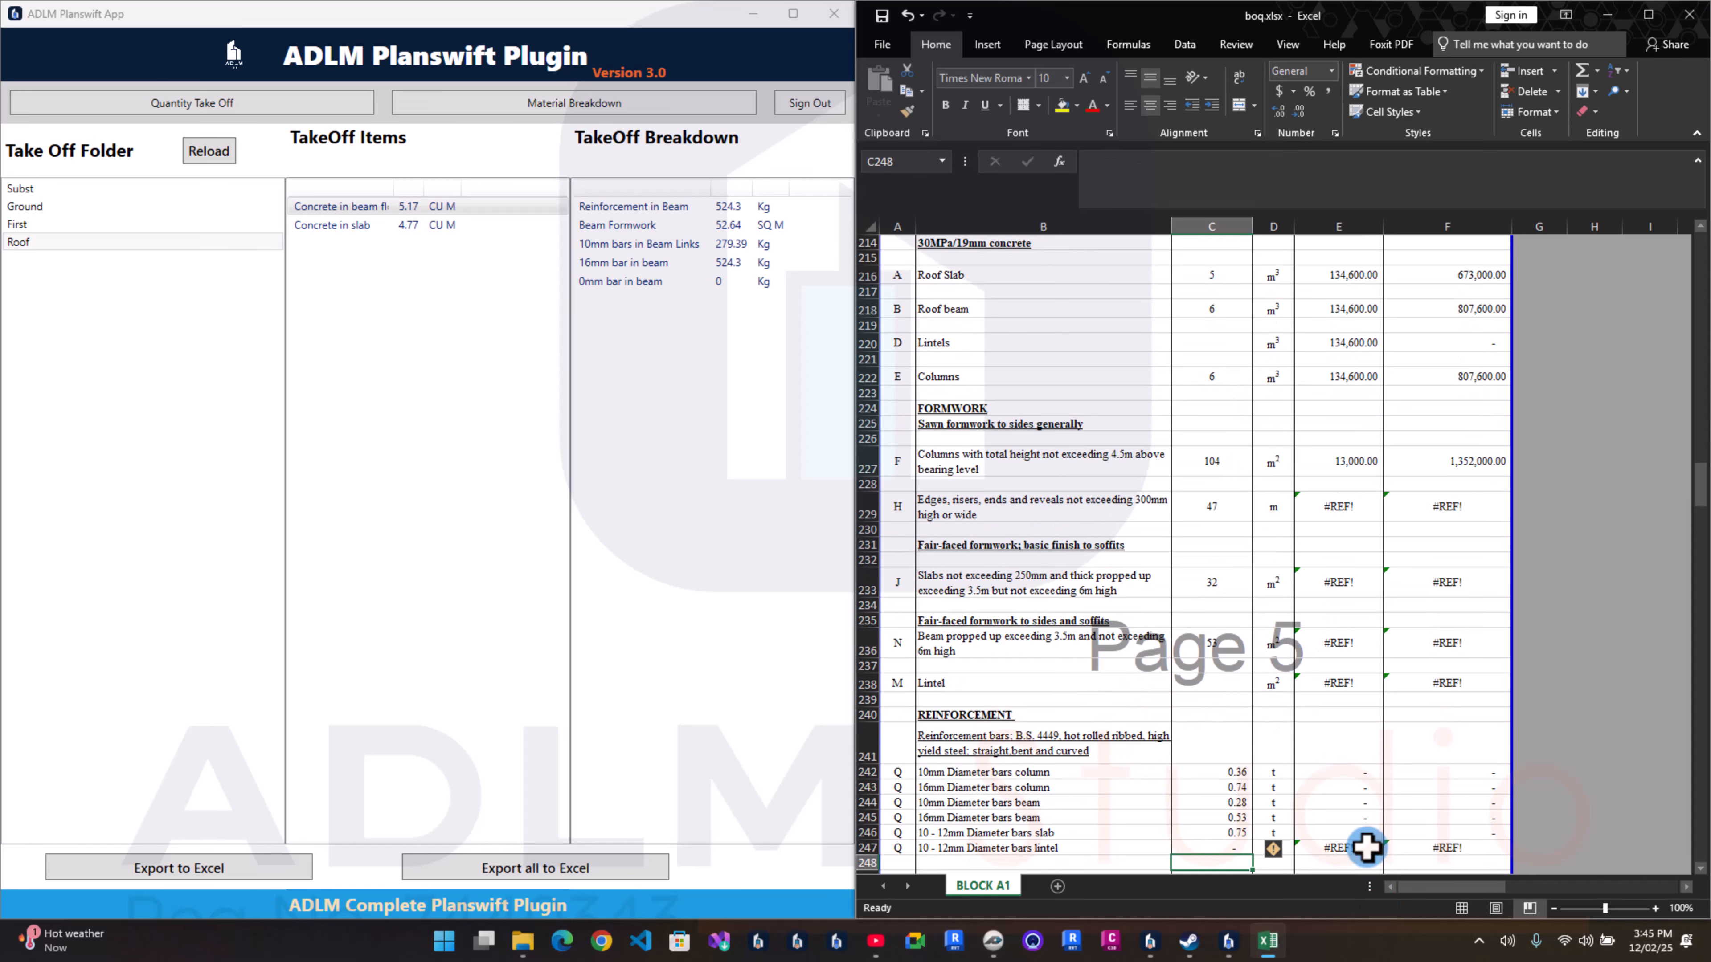
# Step: Link the lintel bars' rate to the slab bars' rate with =E246
pyautogui.click(1366, 848)
pyautogui.write('=')
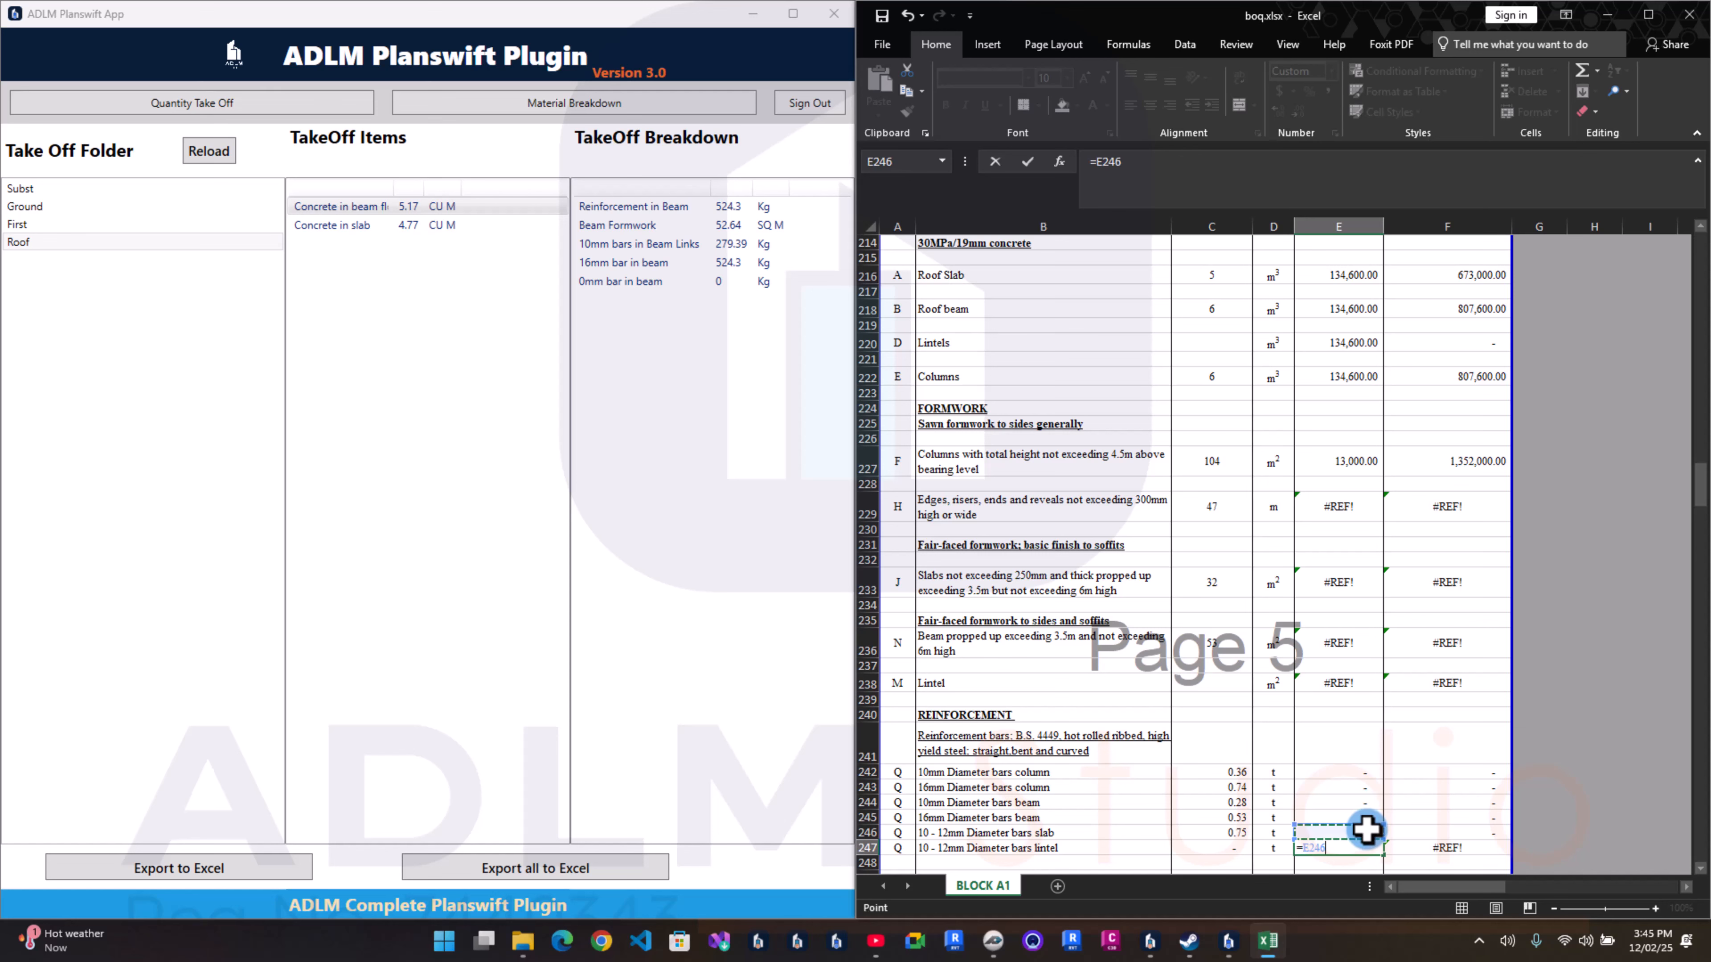
pyautogui.press('Return')
# Step: Replace the broken rate for formwork to edges, risers, ends and reveals with the column formwork rate times 0.3 (=E227*.3)
pyautogui.click(1327, 505)
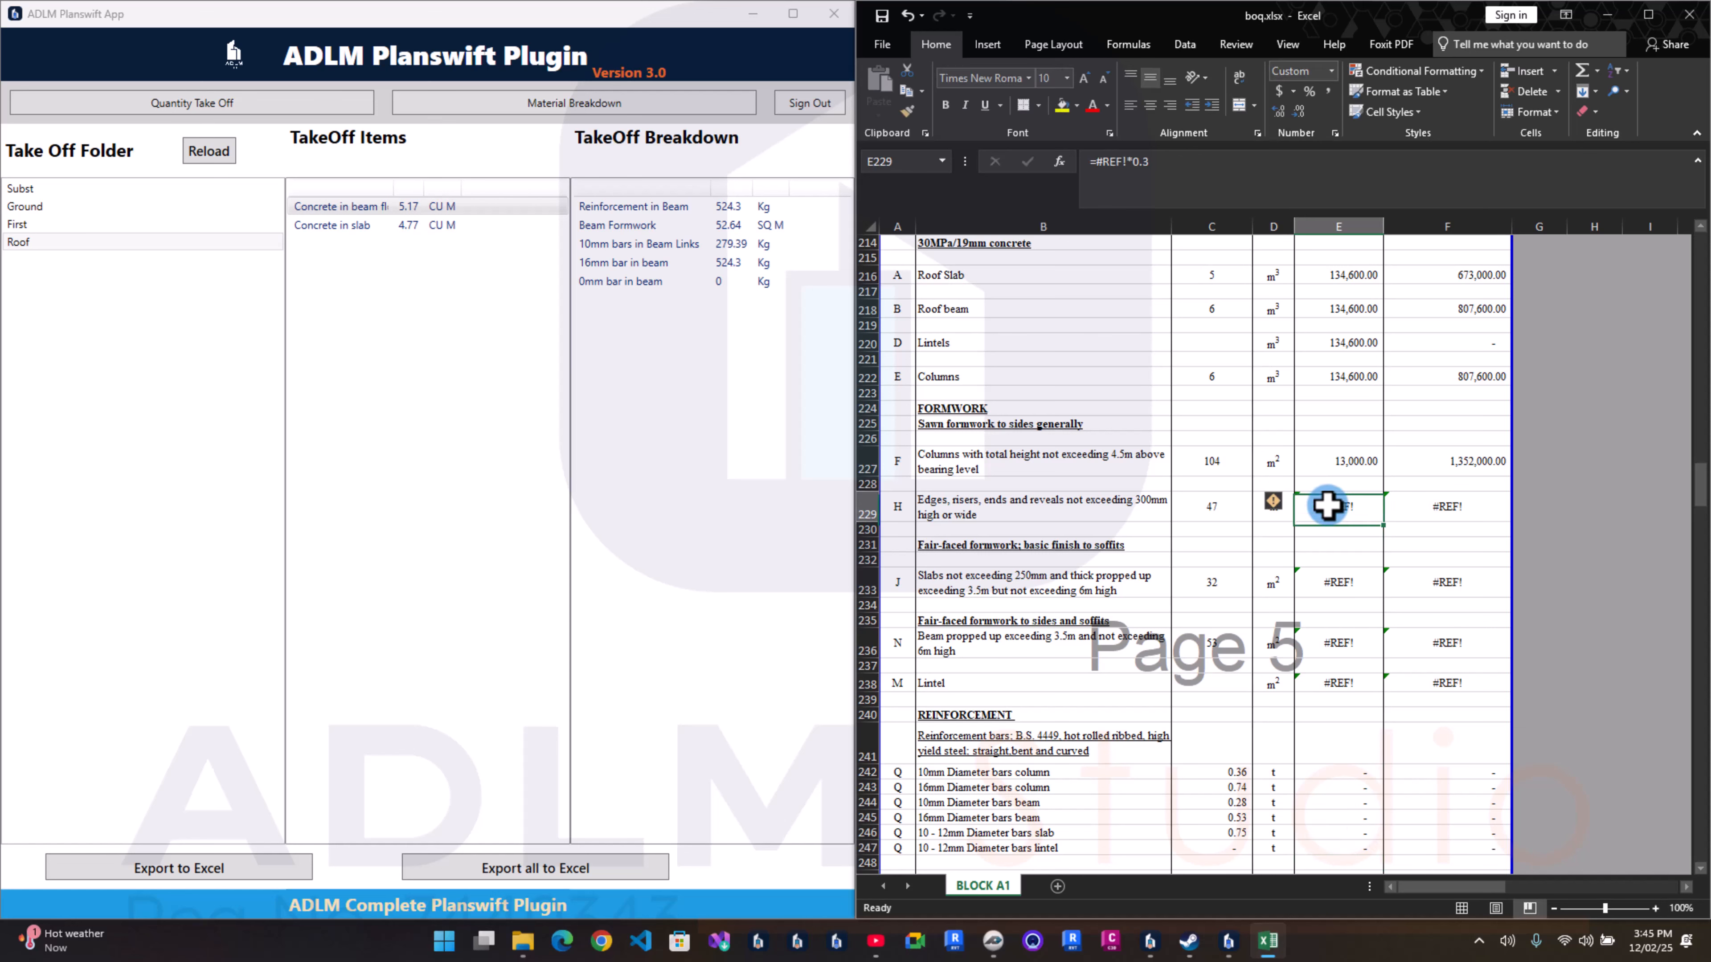
pyautogui.write('=')
pyautogui.click(1330, 461)
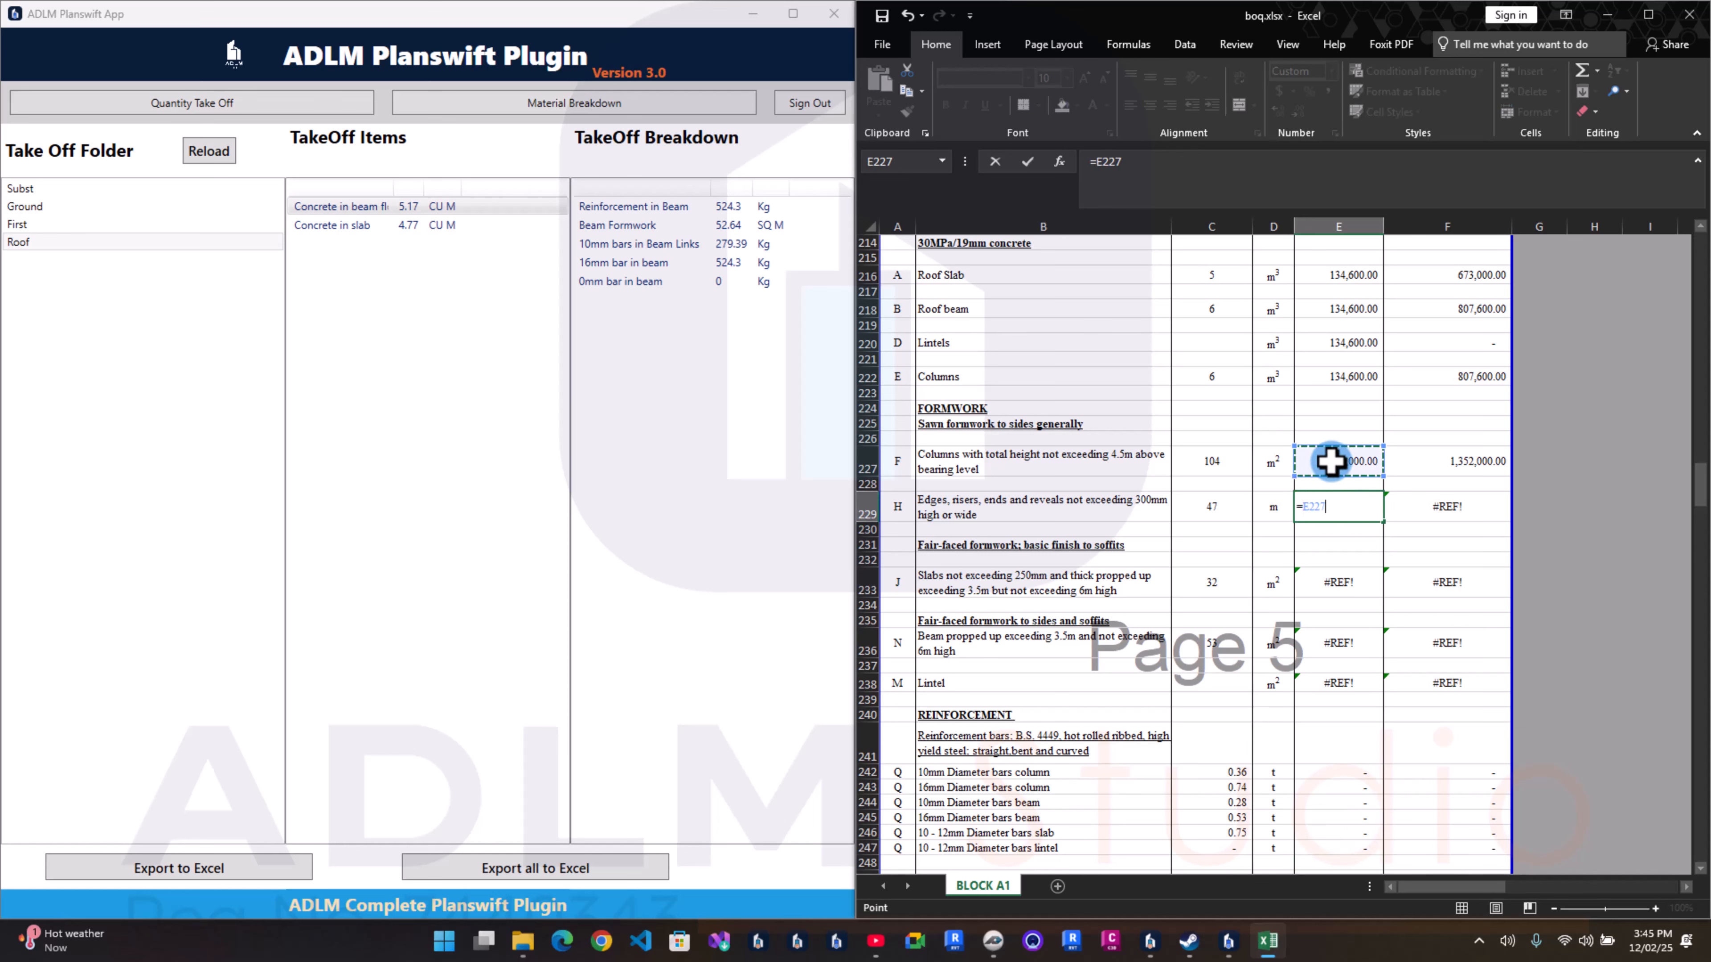
pyautogui.write('*.3')
pyautogui.press('Return')
# Step: Link the slab soffit formwork rate to the column formwork rate in E227 and the lintel formwork rate to the beam rate in E236
pyautogui.click(1350, 584)
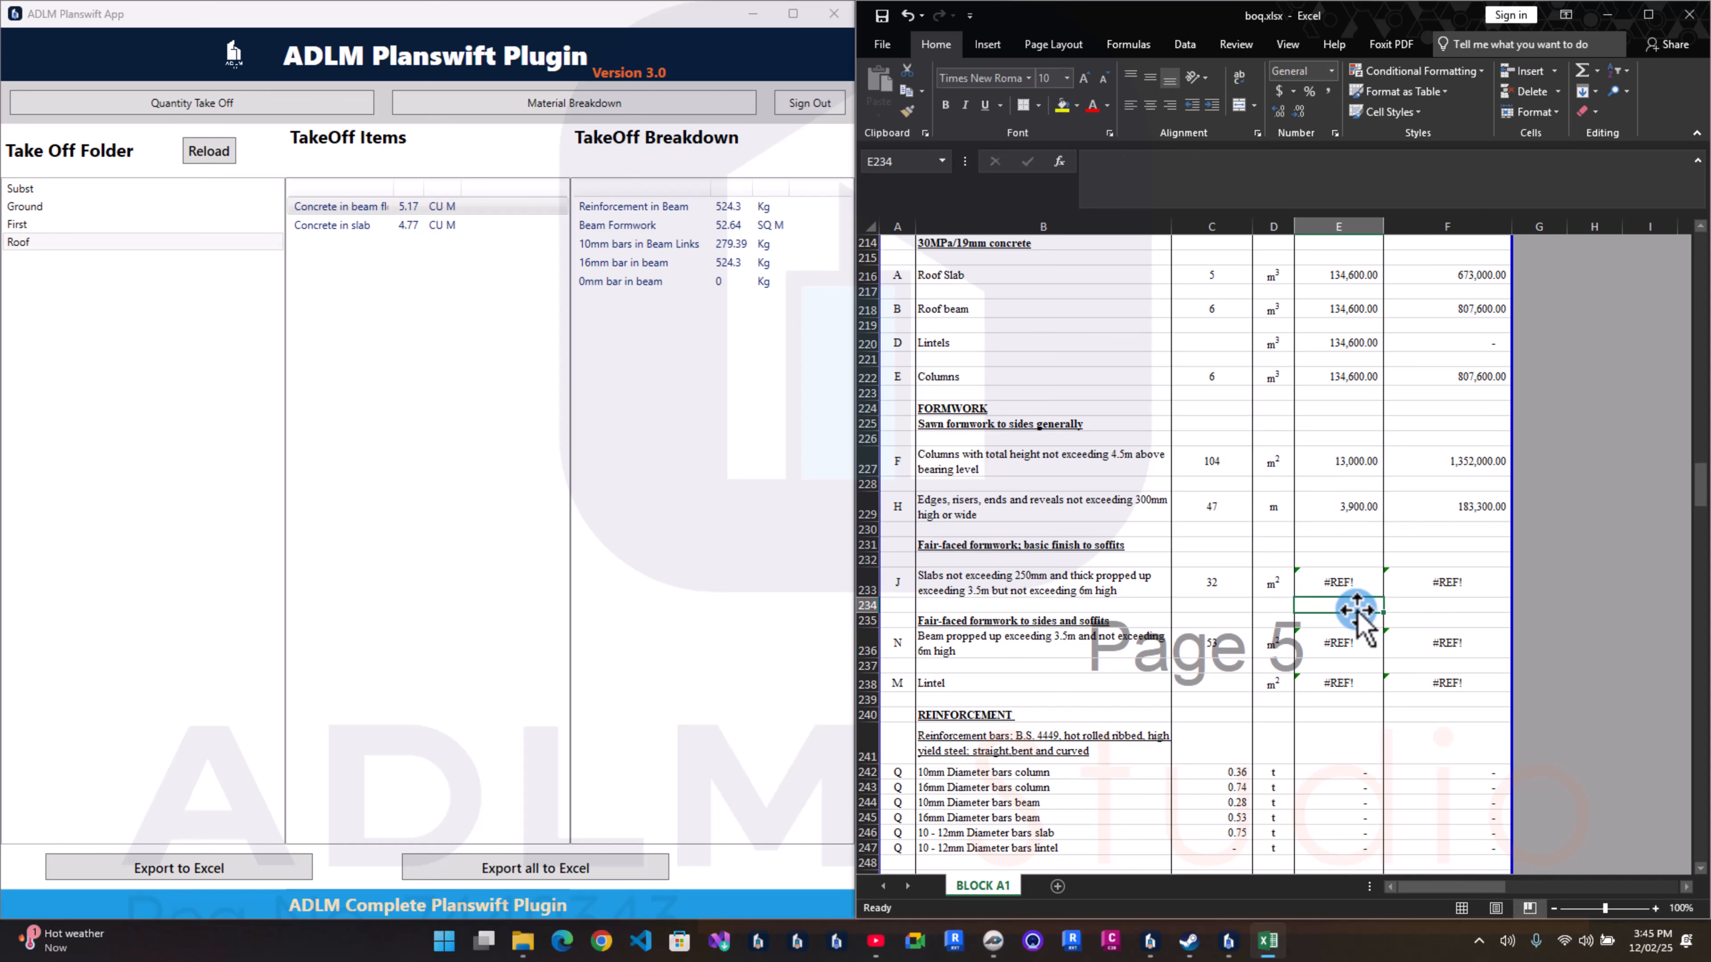
pyautogui.write('=')
pyautogui.click(1357, 458)
pyautogui.press('Return')
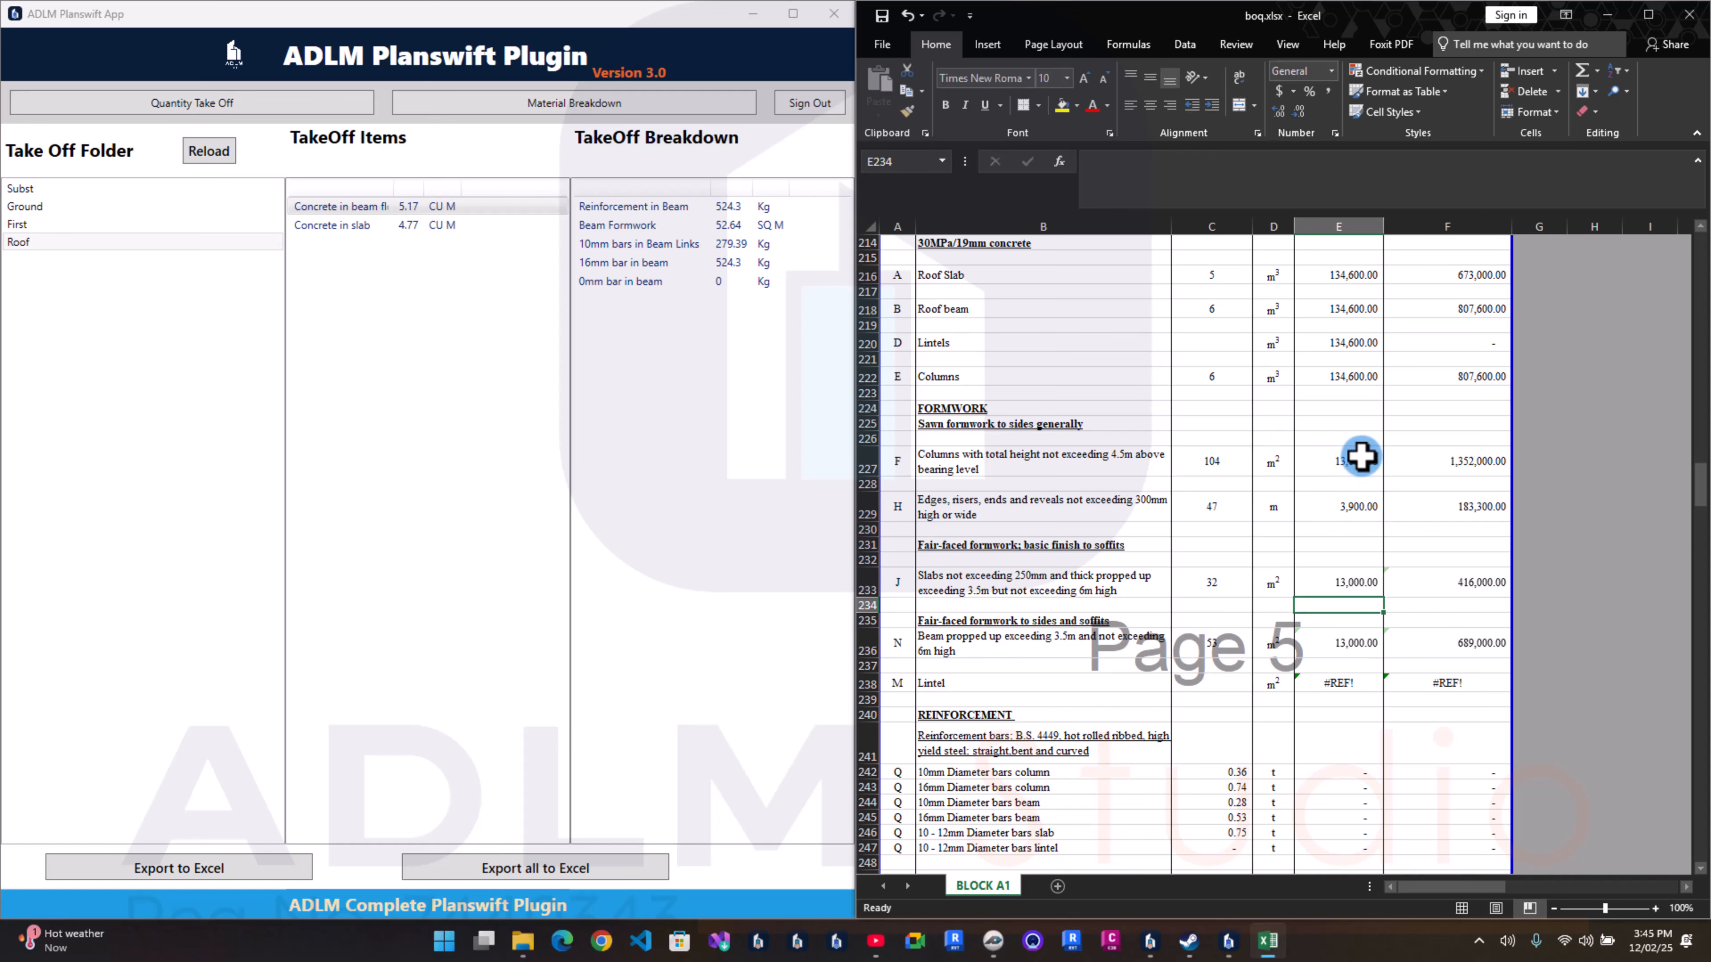
pyautogui.click(1326, 686)
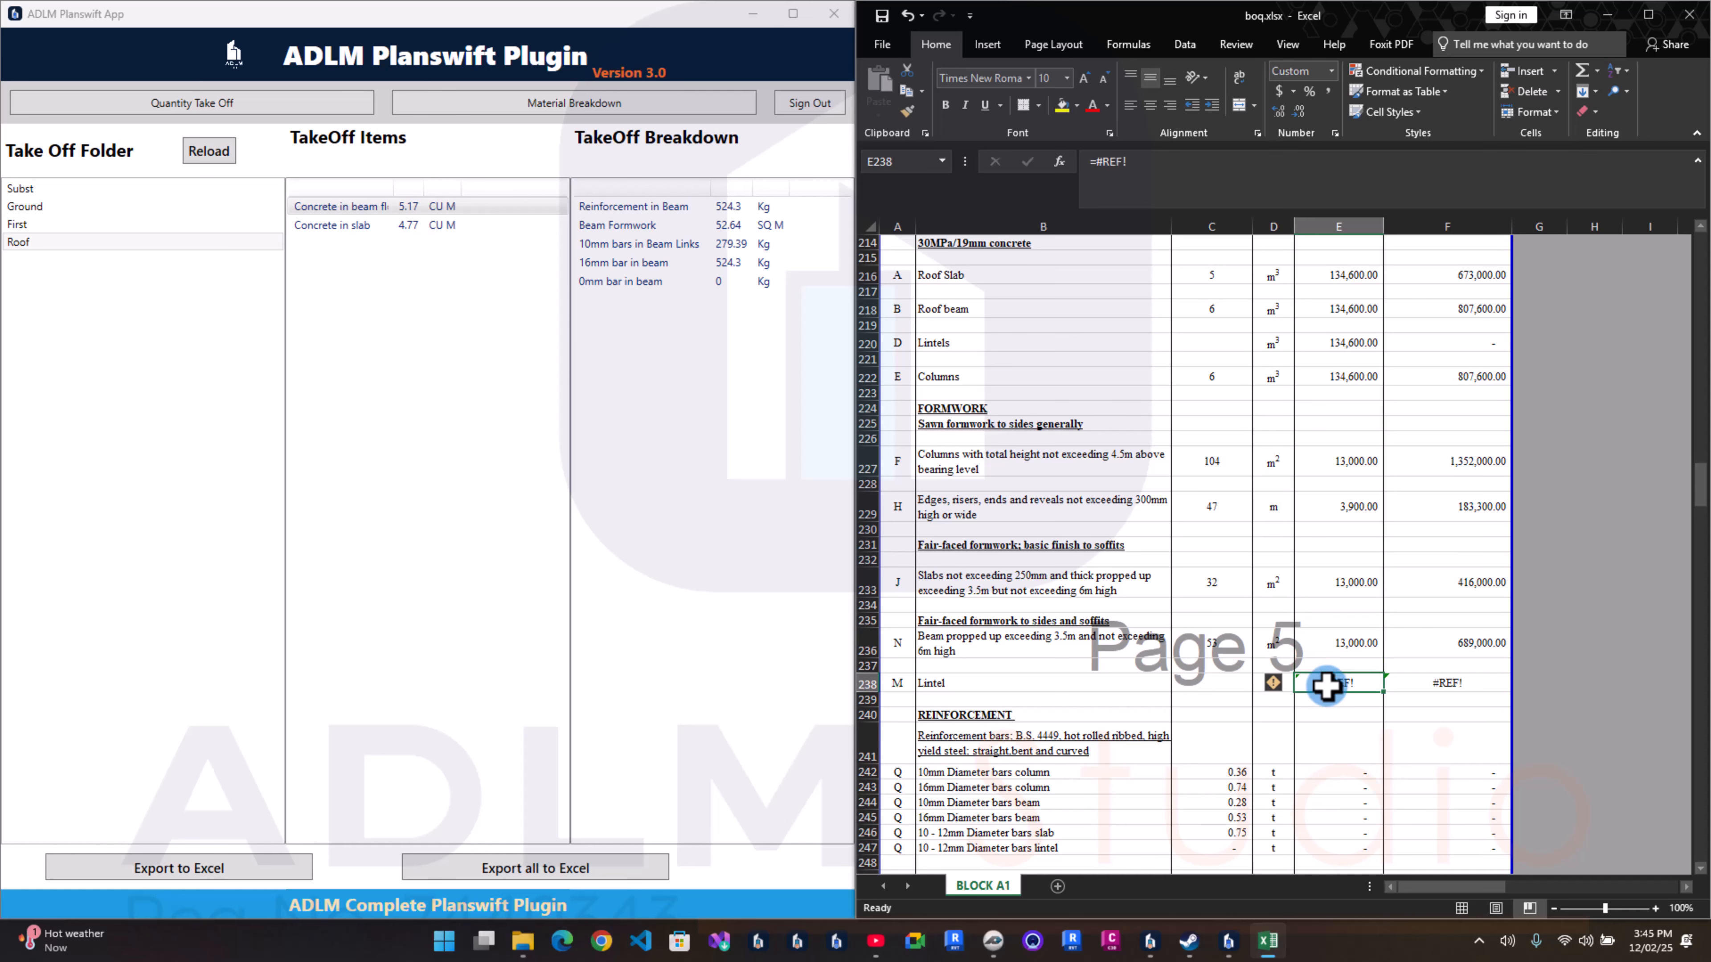
pyautogui.write('=')
pyautogui.click(1325, 644)
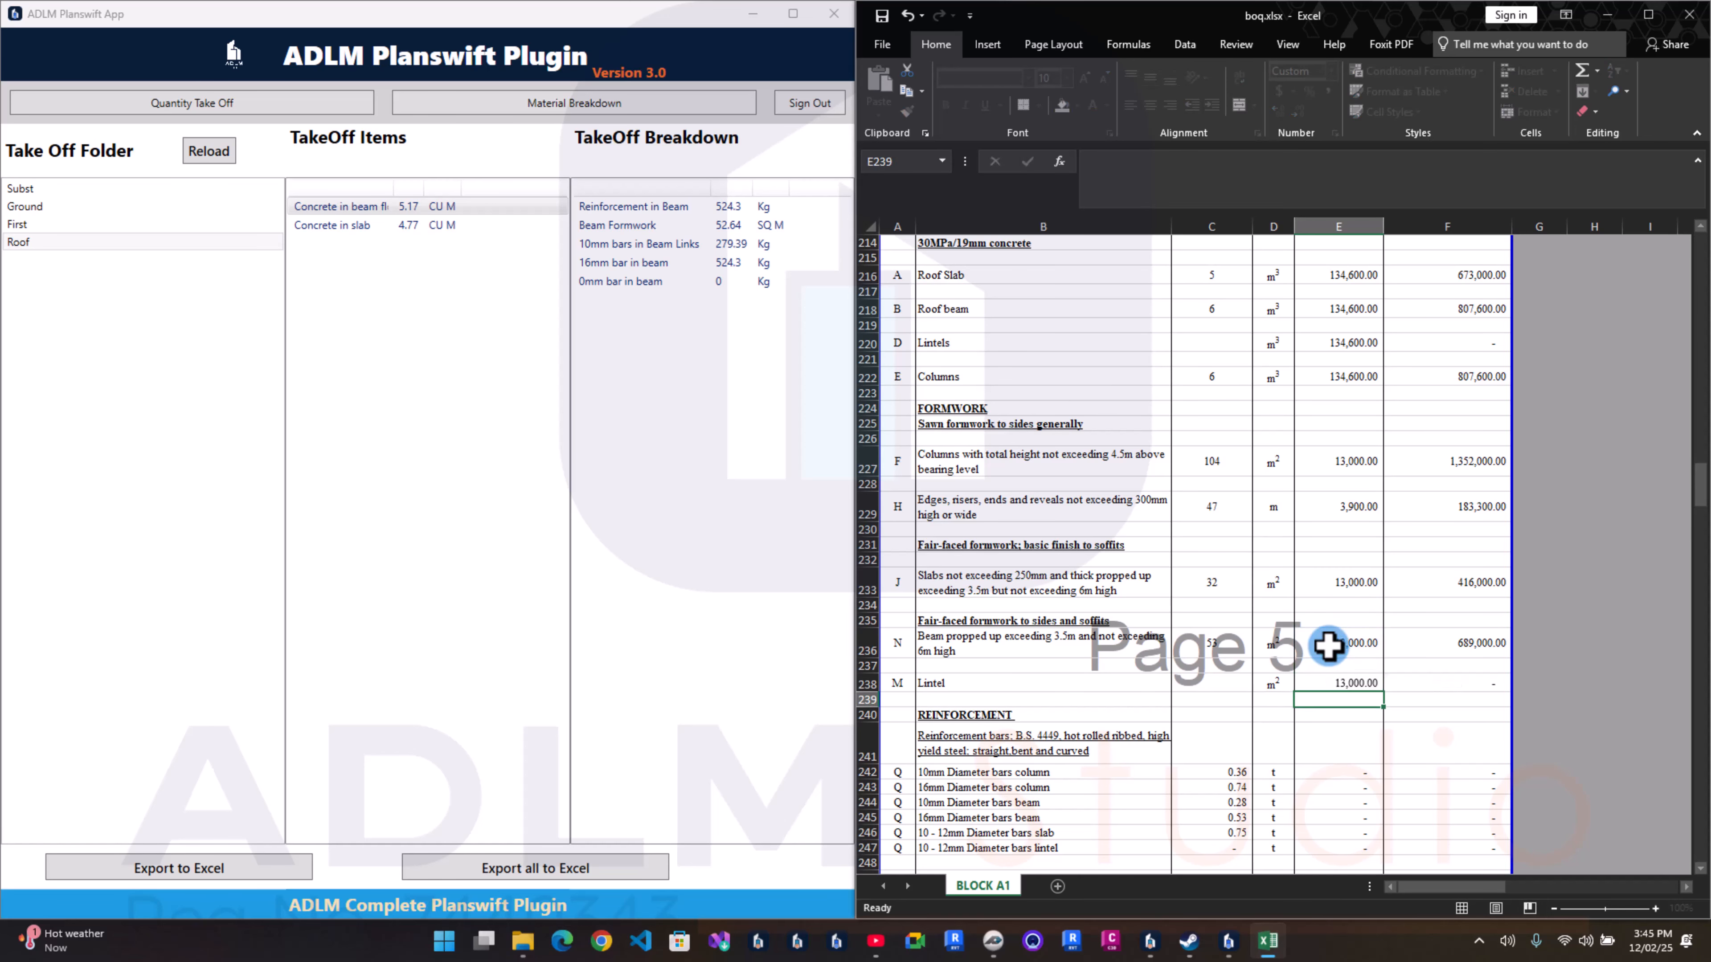
pyautogui.press('Return')
# Step: Link the Milestone 3 rate for 10mm column bars in E242 to the earlier reinforcement rate with =E93
pyautogui.scroll(-1, 1309, 701)
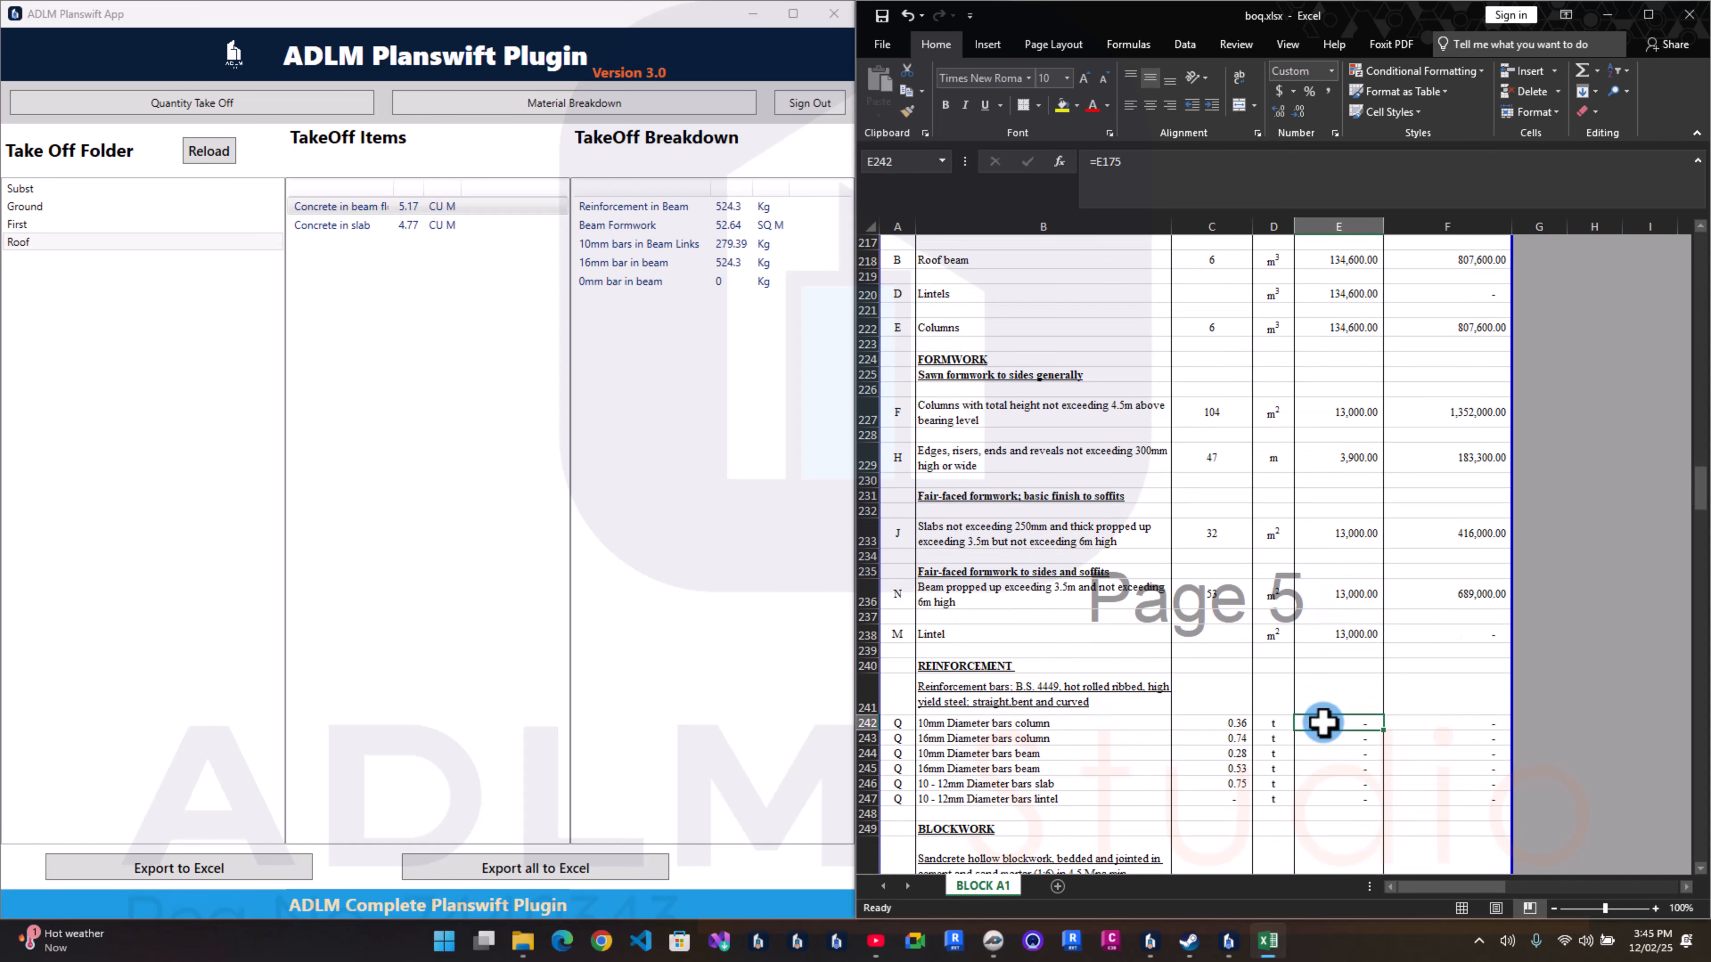
pyautogui.write('=')
pyautogui.scroll(20, 1322, 719)
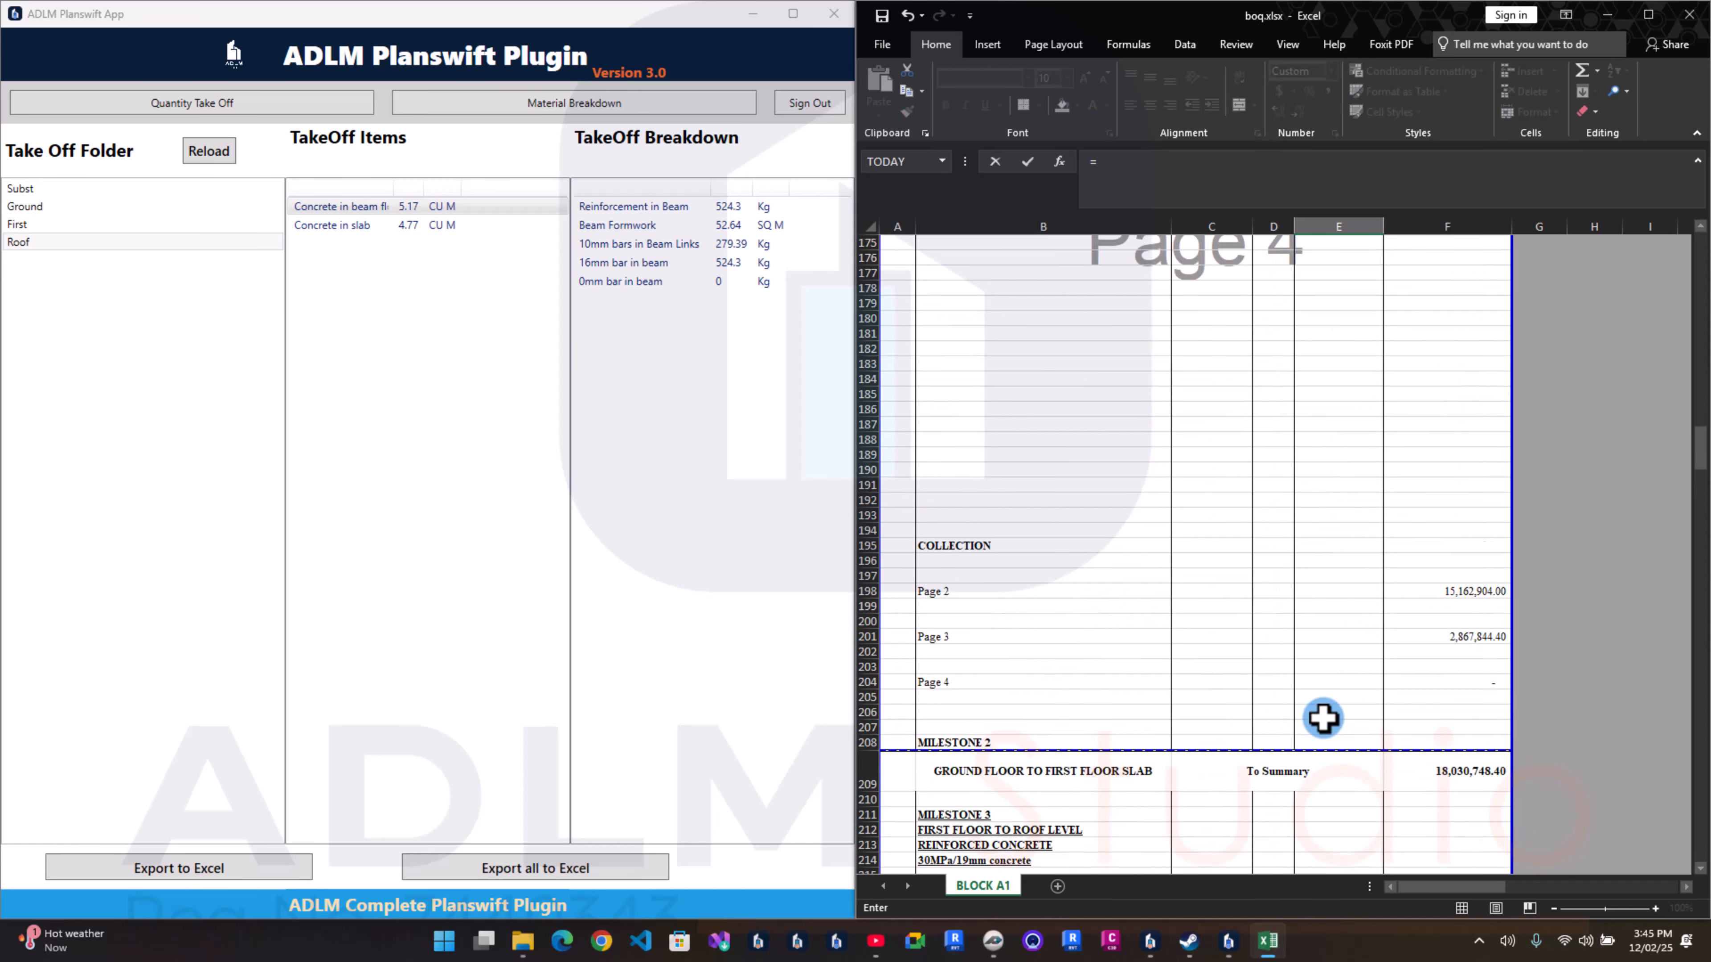
pyautogui.scroll(20, 1322, 718)
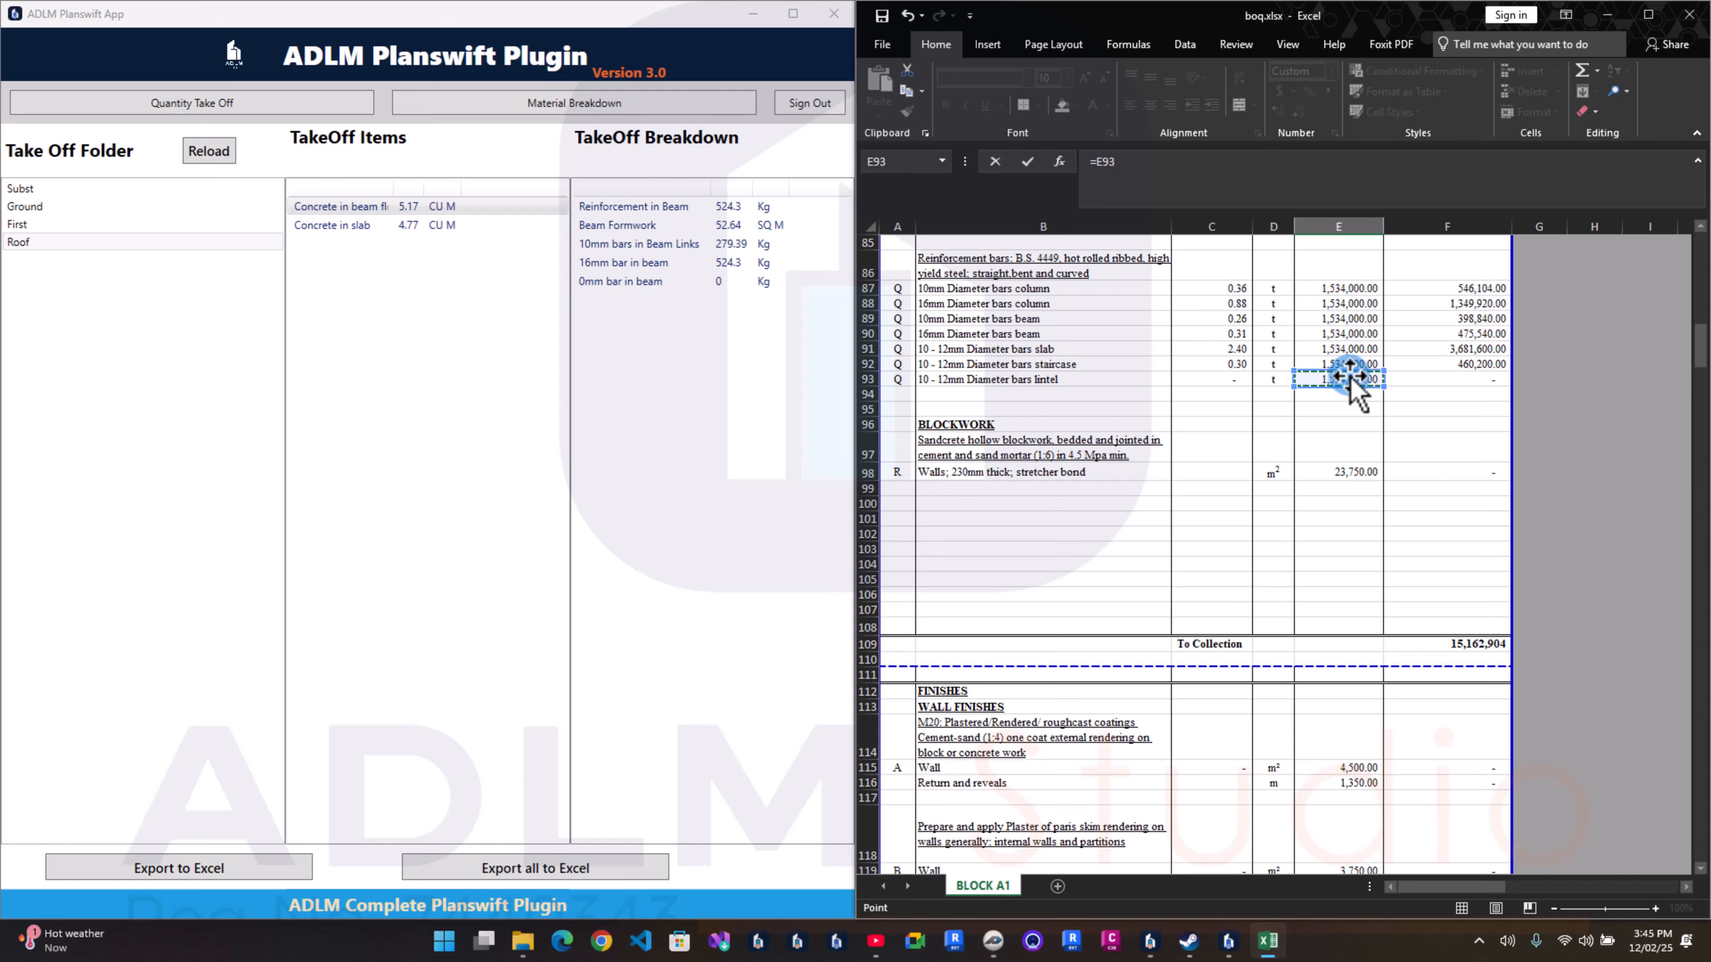
pyautogui.press('Return')
# Step: Clear the Milestone 3 blockwork quantities for the 230mm and 150mm thick walls
pyautogui.scroll(-3, 1333, 444)
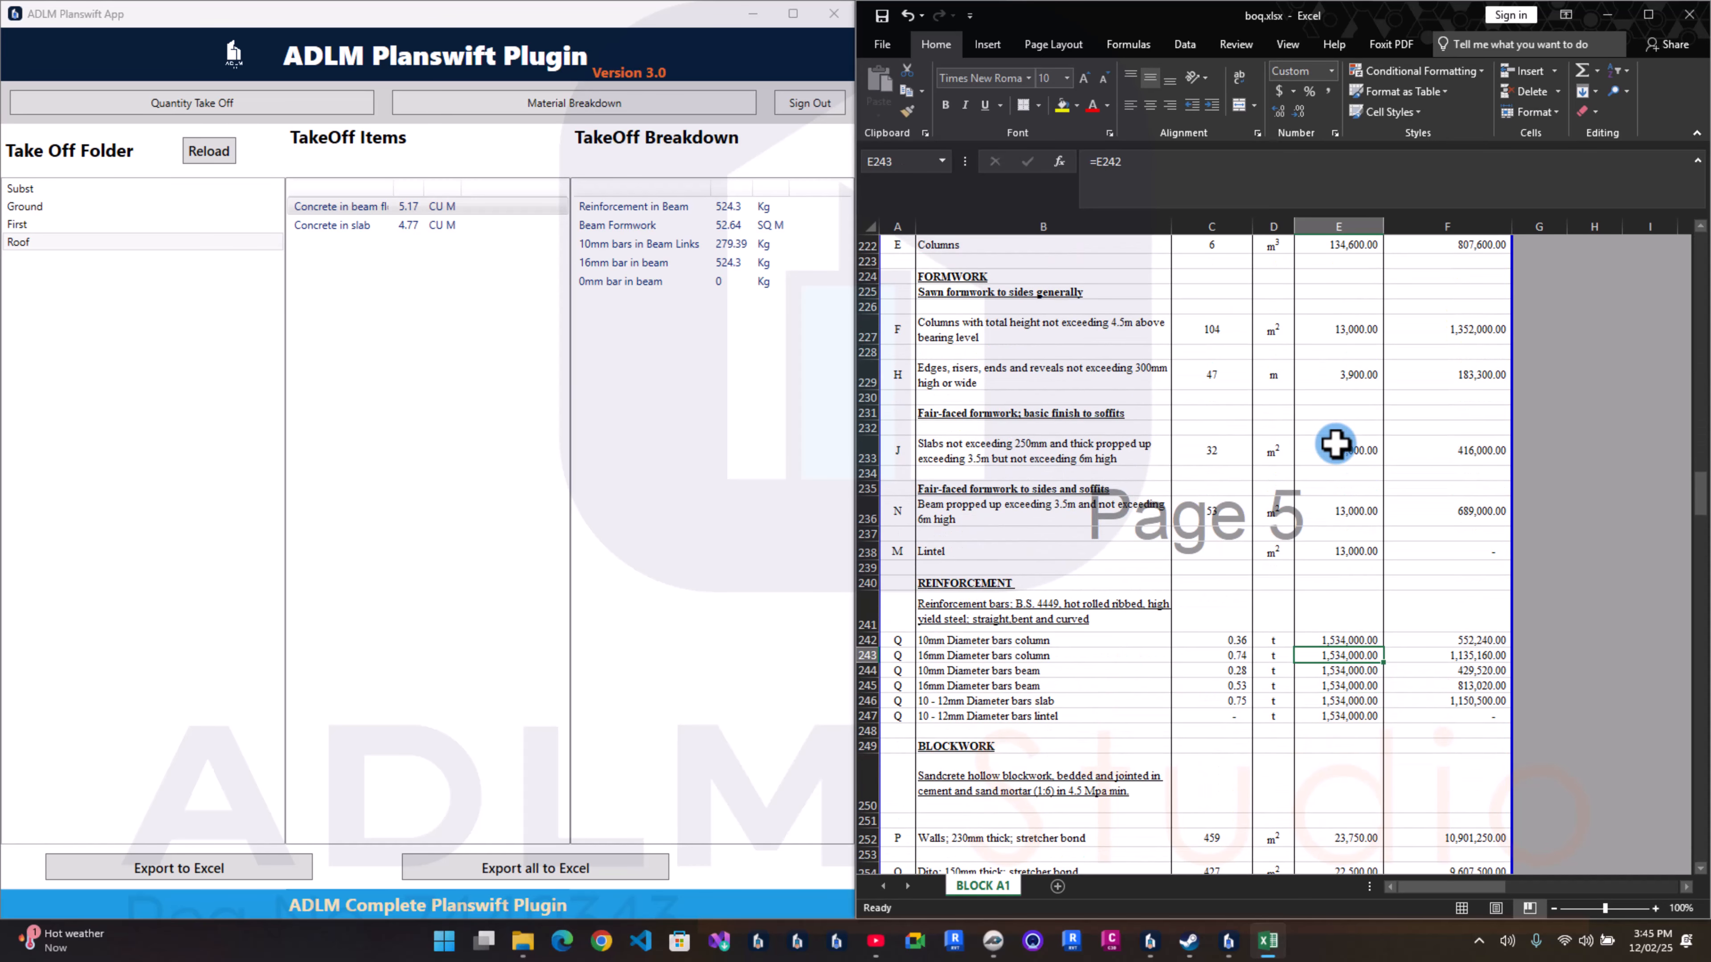
pyautogui.scroll(-3, 1334, 443)
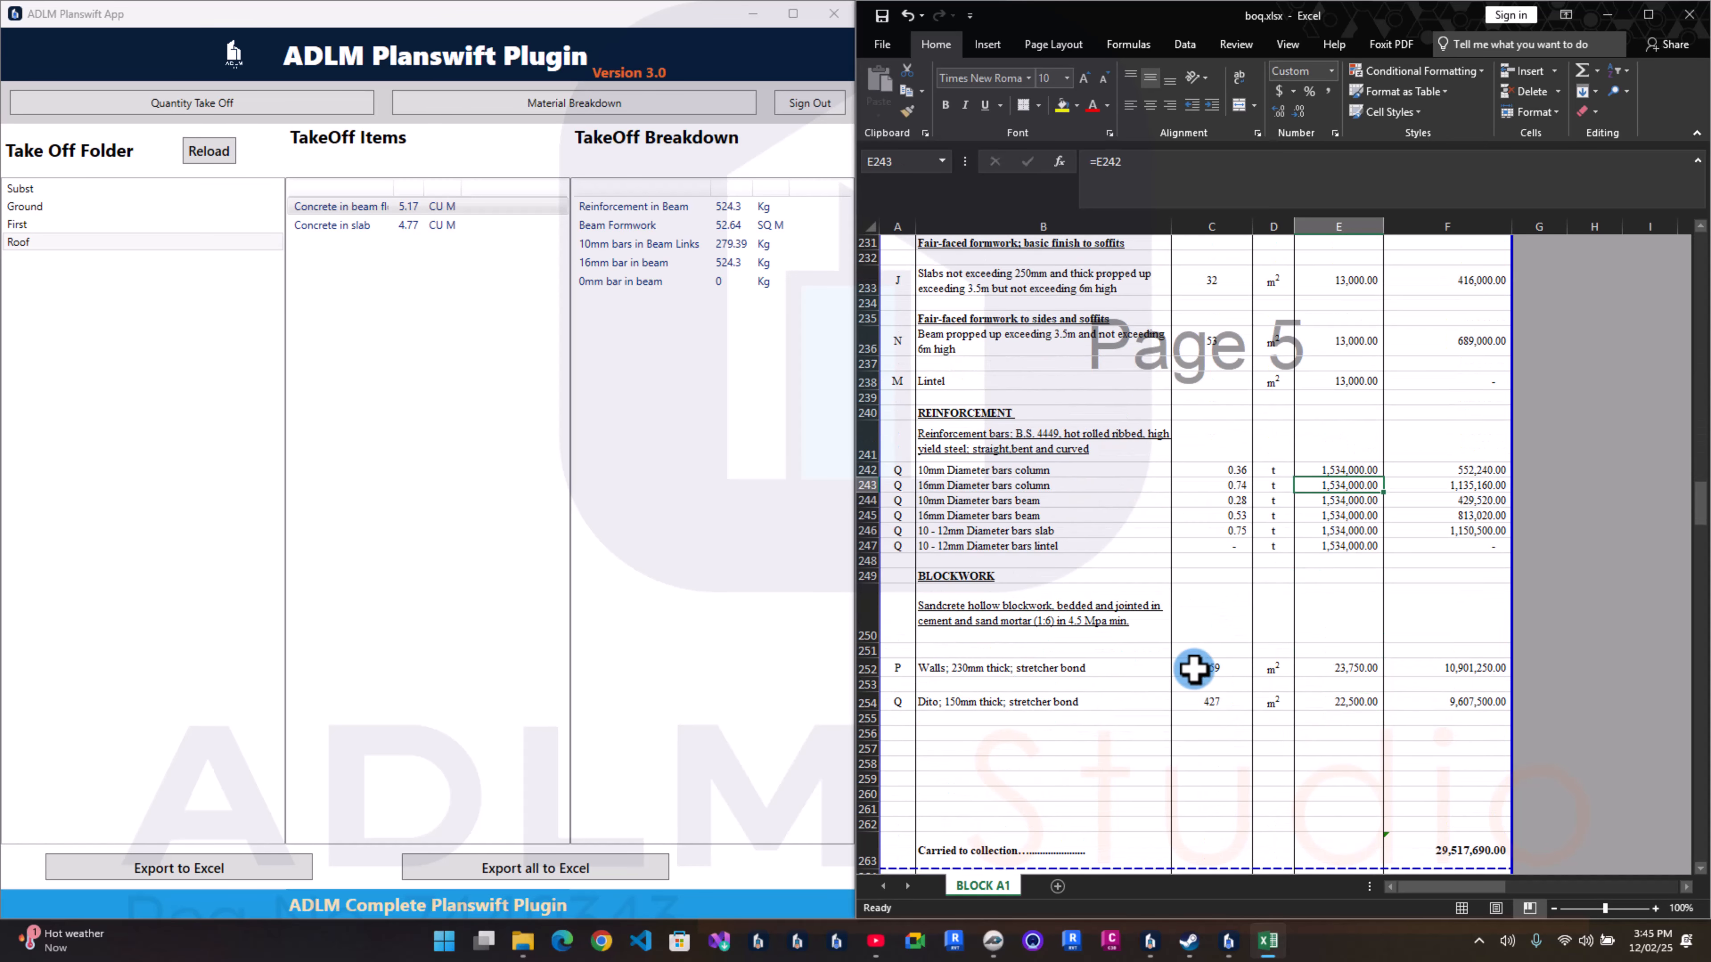
pyautogui.moveTo(1196, 669); pyautogui.dragTo(1203, 704)
pyautogui.press('Delete')
pyautogui.click(1212, 761)
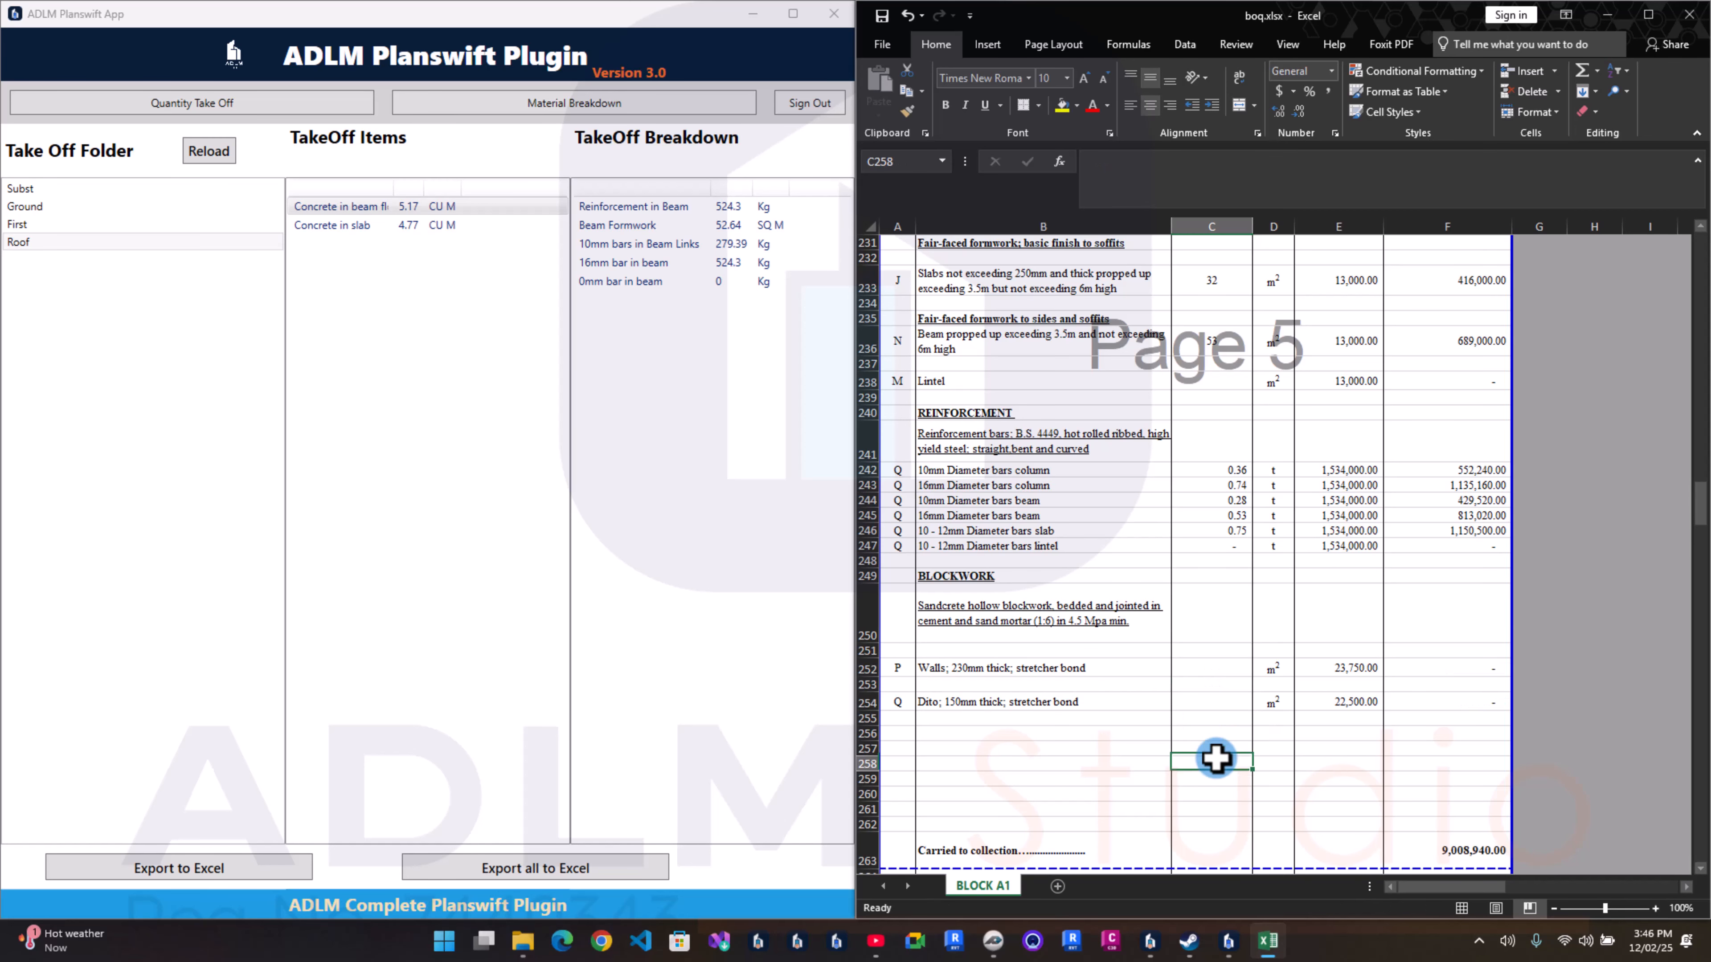
pyautogui.scroll(-8, 1214, 751)
pyautogui.click(1212, 508)
pyautogui.press('Delete')
# Step: Clear the quantities of both ceramic wall tile items, widths exceeding and not exceeding 300mm, in C281 to C283
pyautogui.scroll(-4, 1219, 590)
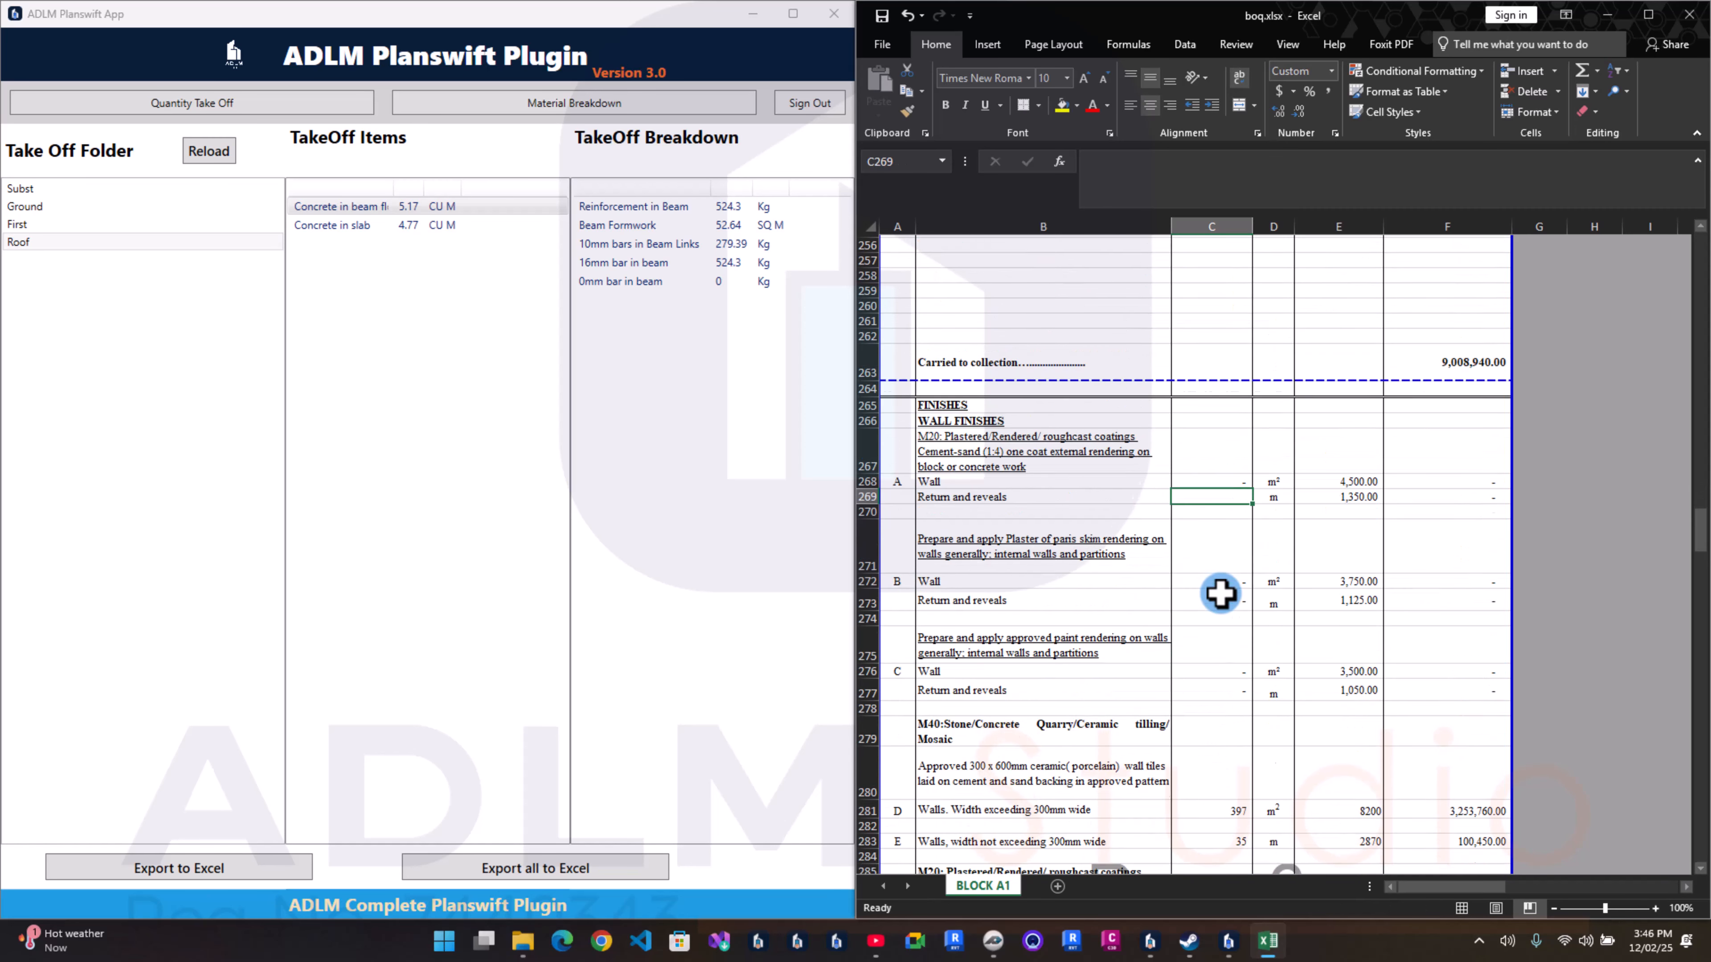
pyautogui.moveTo(1227, 617); pyautogui.dragTo(1227, 646)
pyautogui.press('Delete')
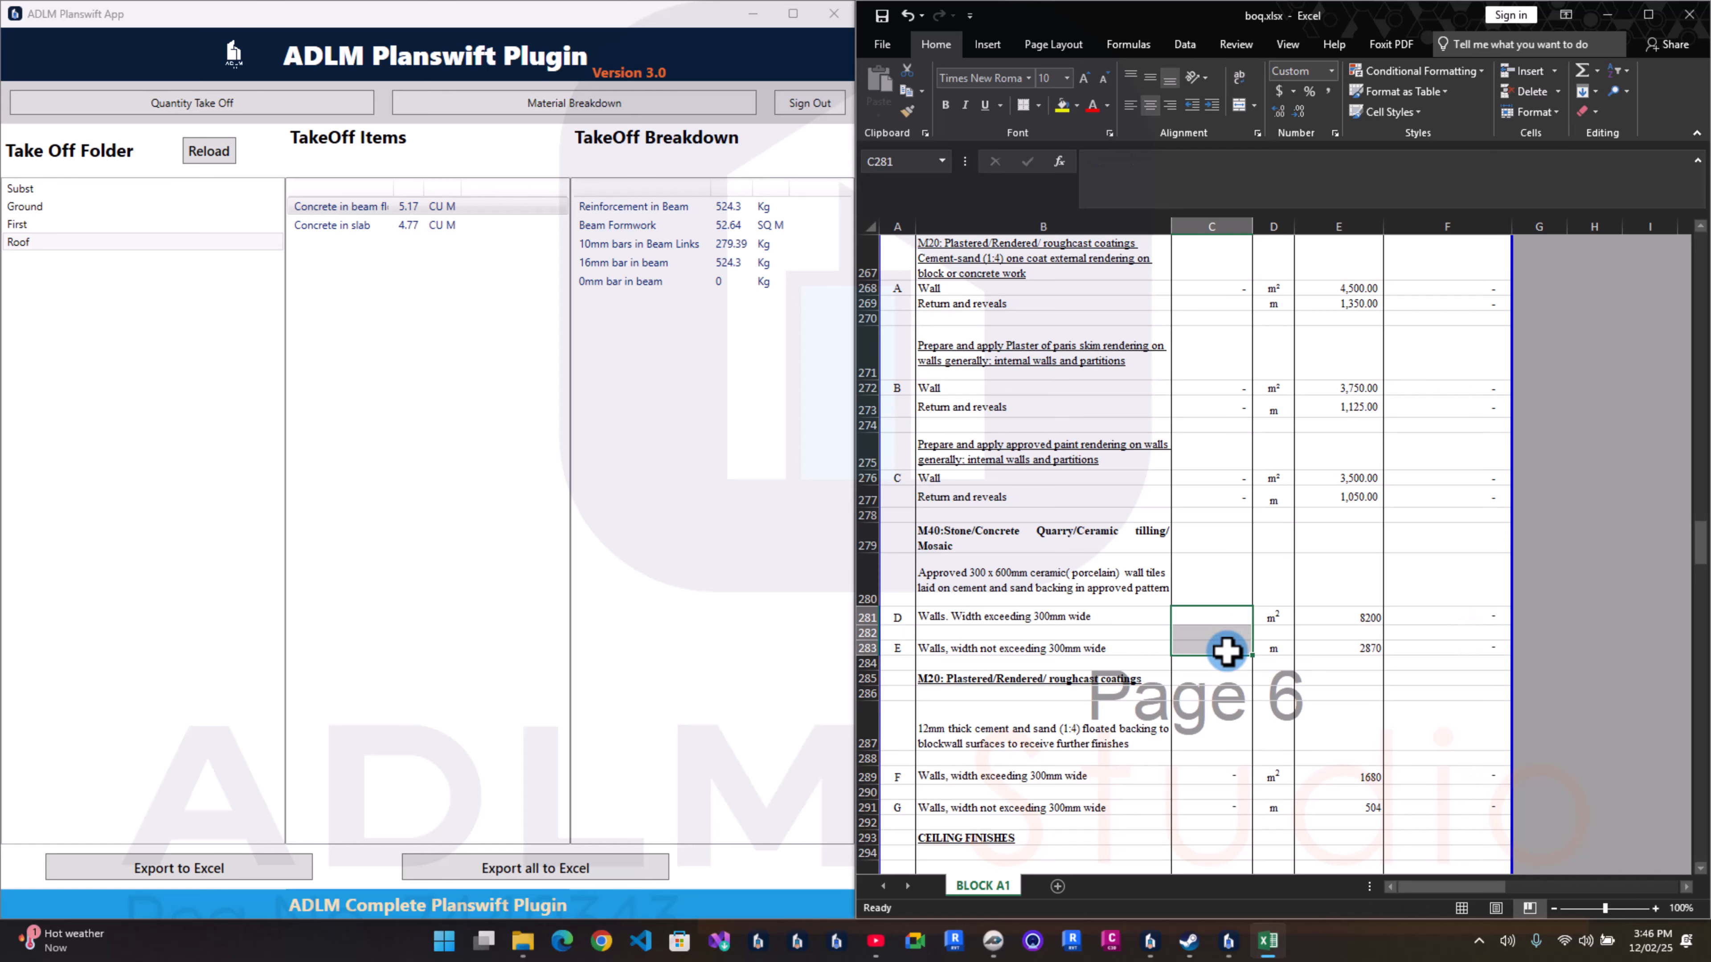
# Step: Clear the POP ceiling quantity and the vitrified floor tile quantities from Lounge to Lift Corridor
pyautogui.scroll(-5, 1227, 638)
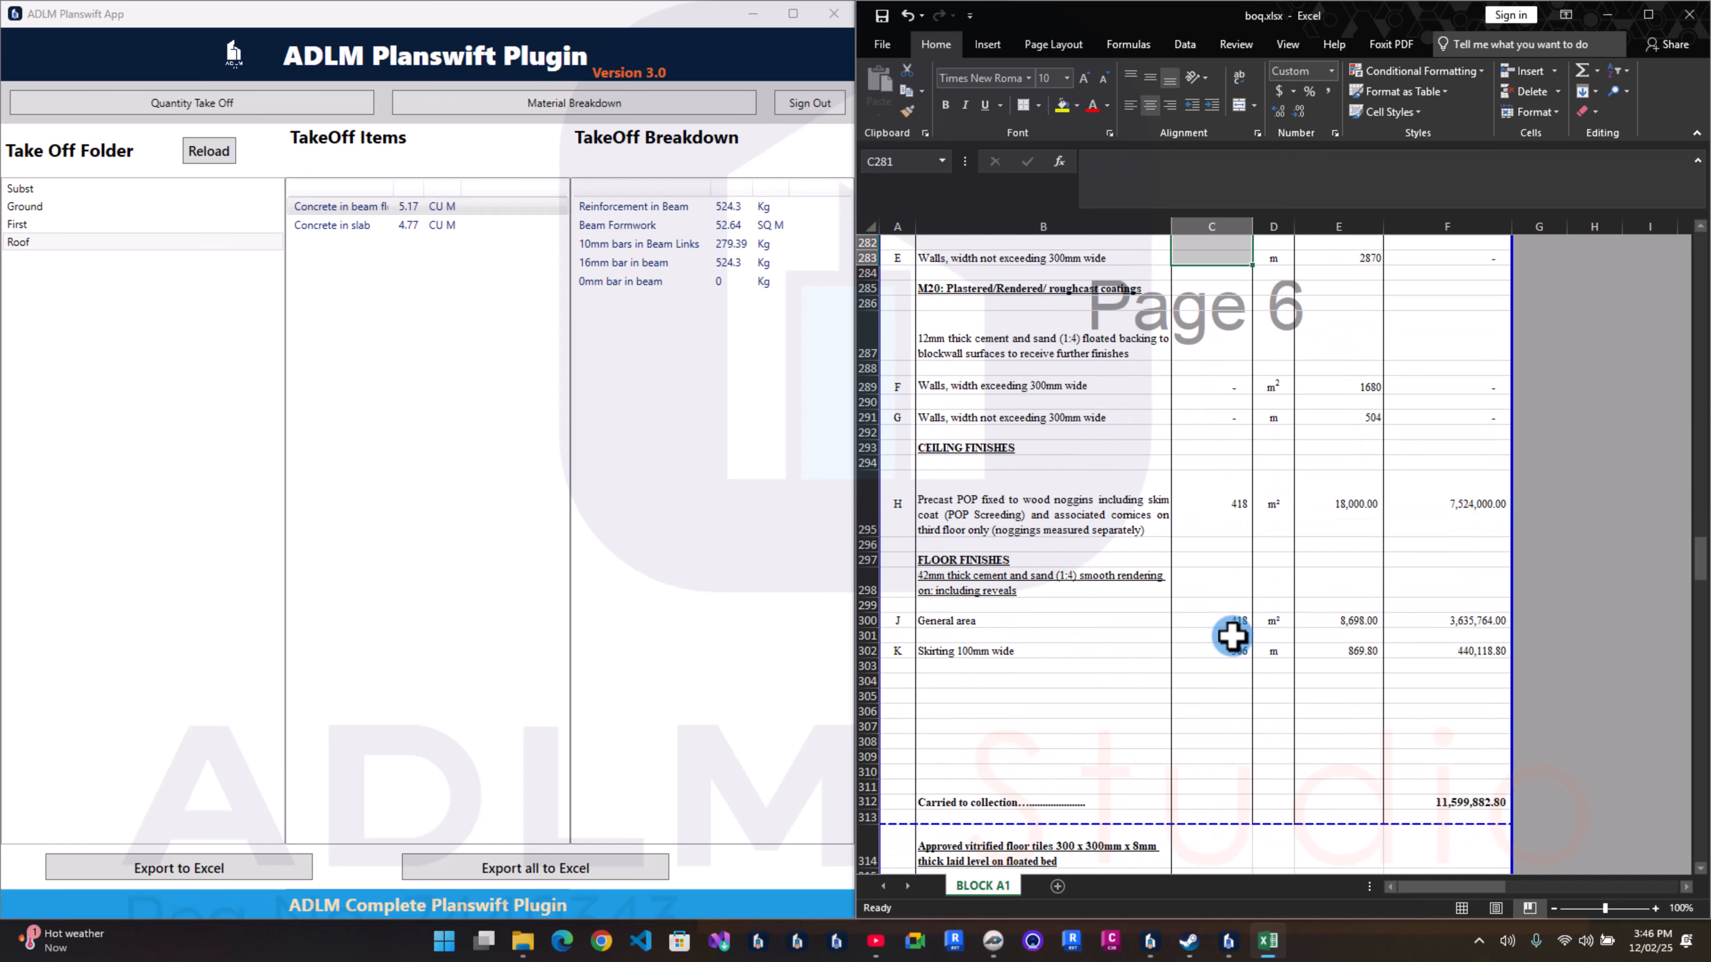
pyautogui.scroll(-7, 1229, 642)
pyautogui.moveTo(1229, 467); pyautogui.dragTo(1241, 665)
pyautogui.press('Delete')
# Step: Clear the quantity of the 12mm cement and sand stair plastering over 600mm wide in C331
pyautogui.scroll(-1, 1222, 674)
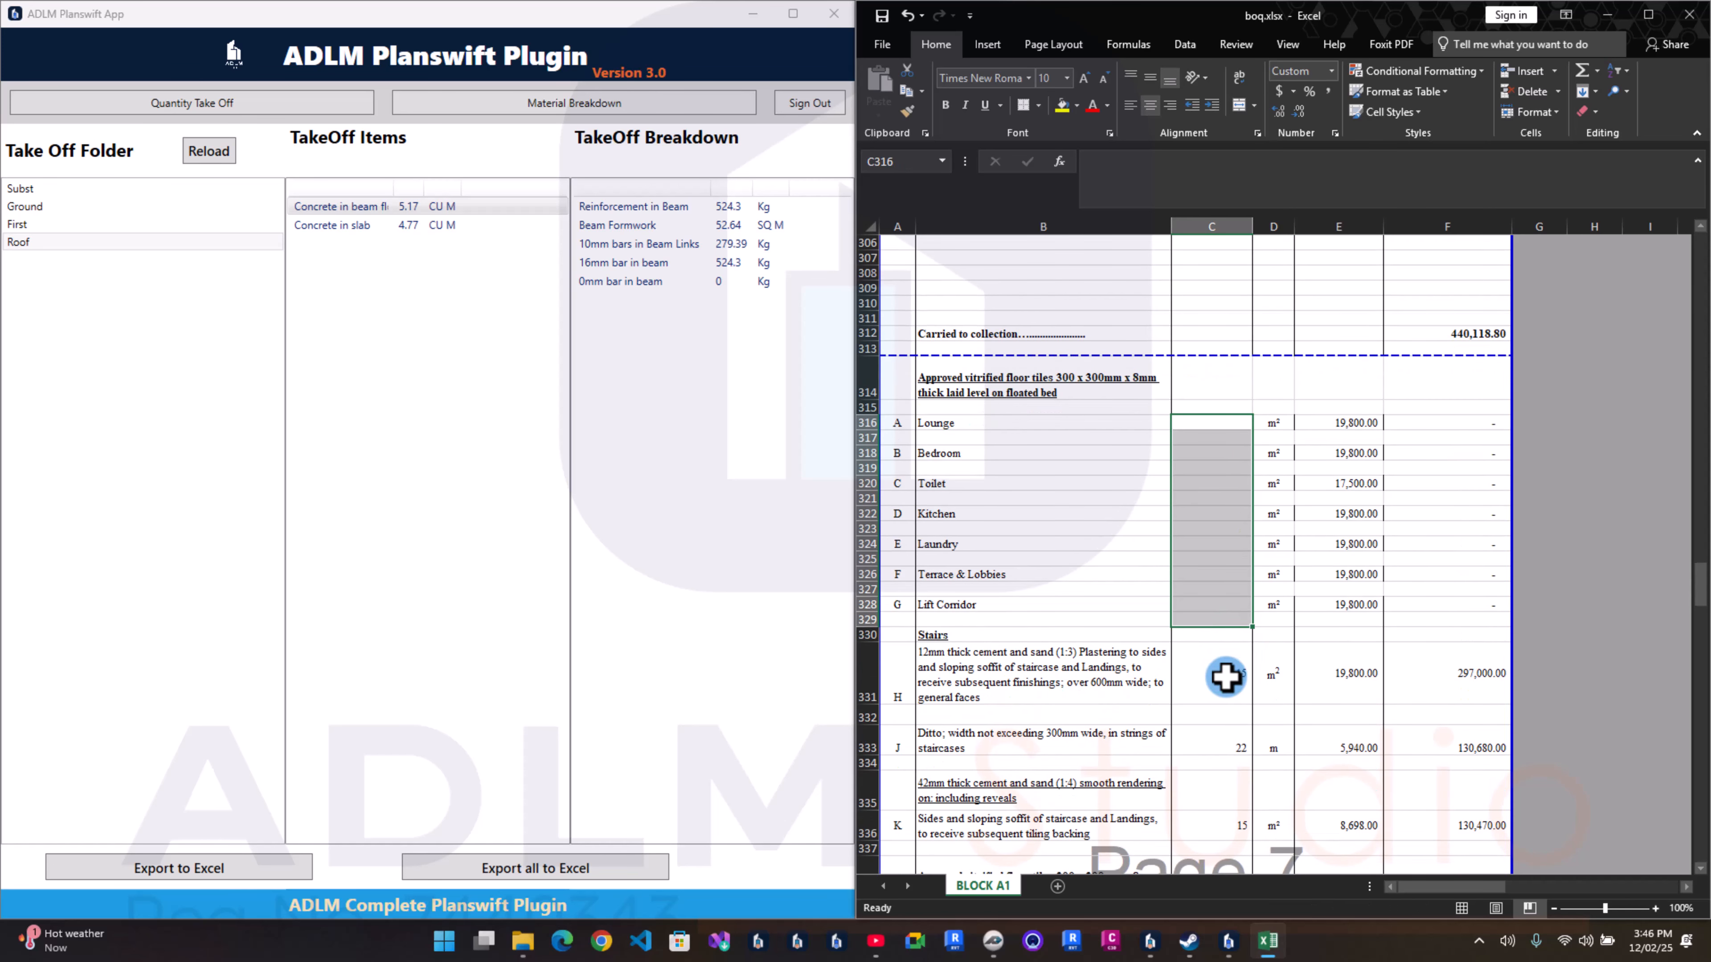
pyautogui.click(1223, 684)
pyautogui.press('Delete')
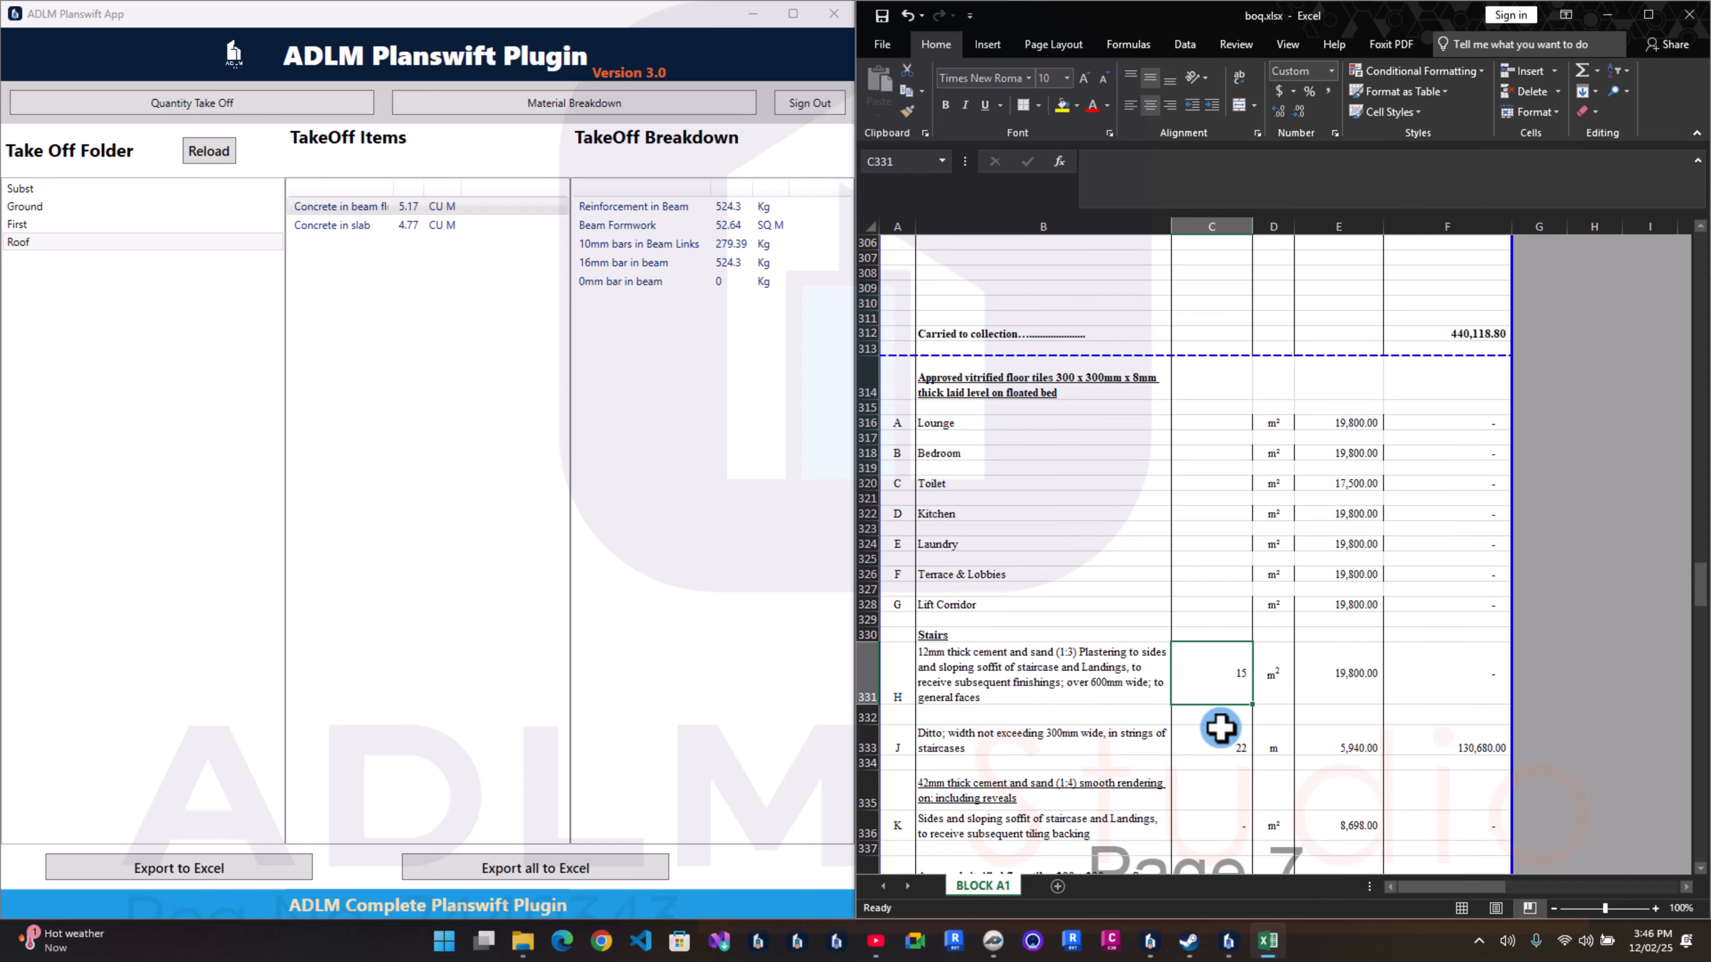
# Step: Clear the quantity of the staircase string plastering not exceeding 300mm wide in C333, and check the stair quantity formulas in C336 and C340
pyautogui.click(1220, 731)
pyautogui.scroll(-1, 1231, 741)
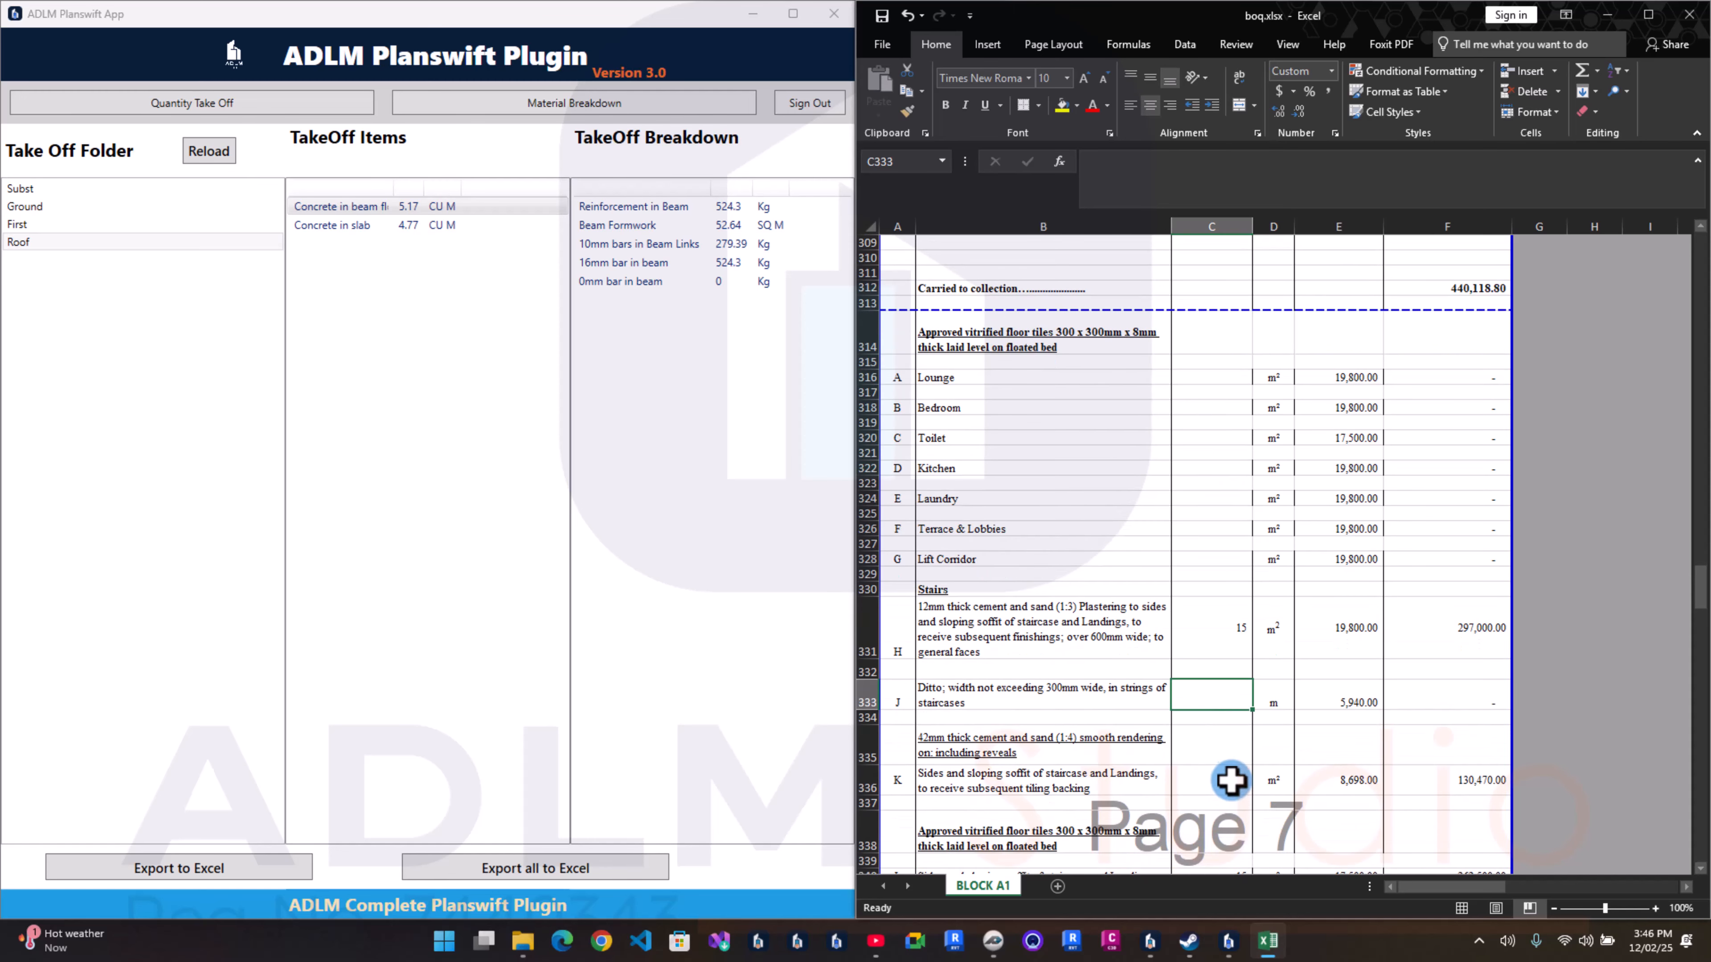
pyautogui.click(1230, 774)
pyautogui.scroll(-4, 1230, 771)
pyautogui.click(1232, 667)
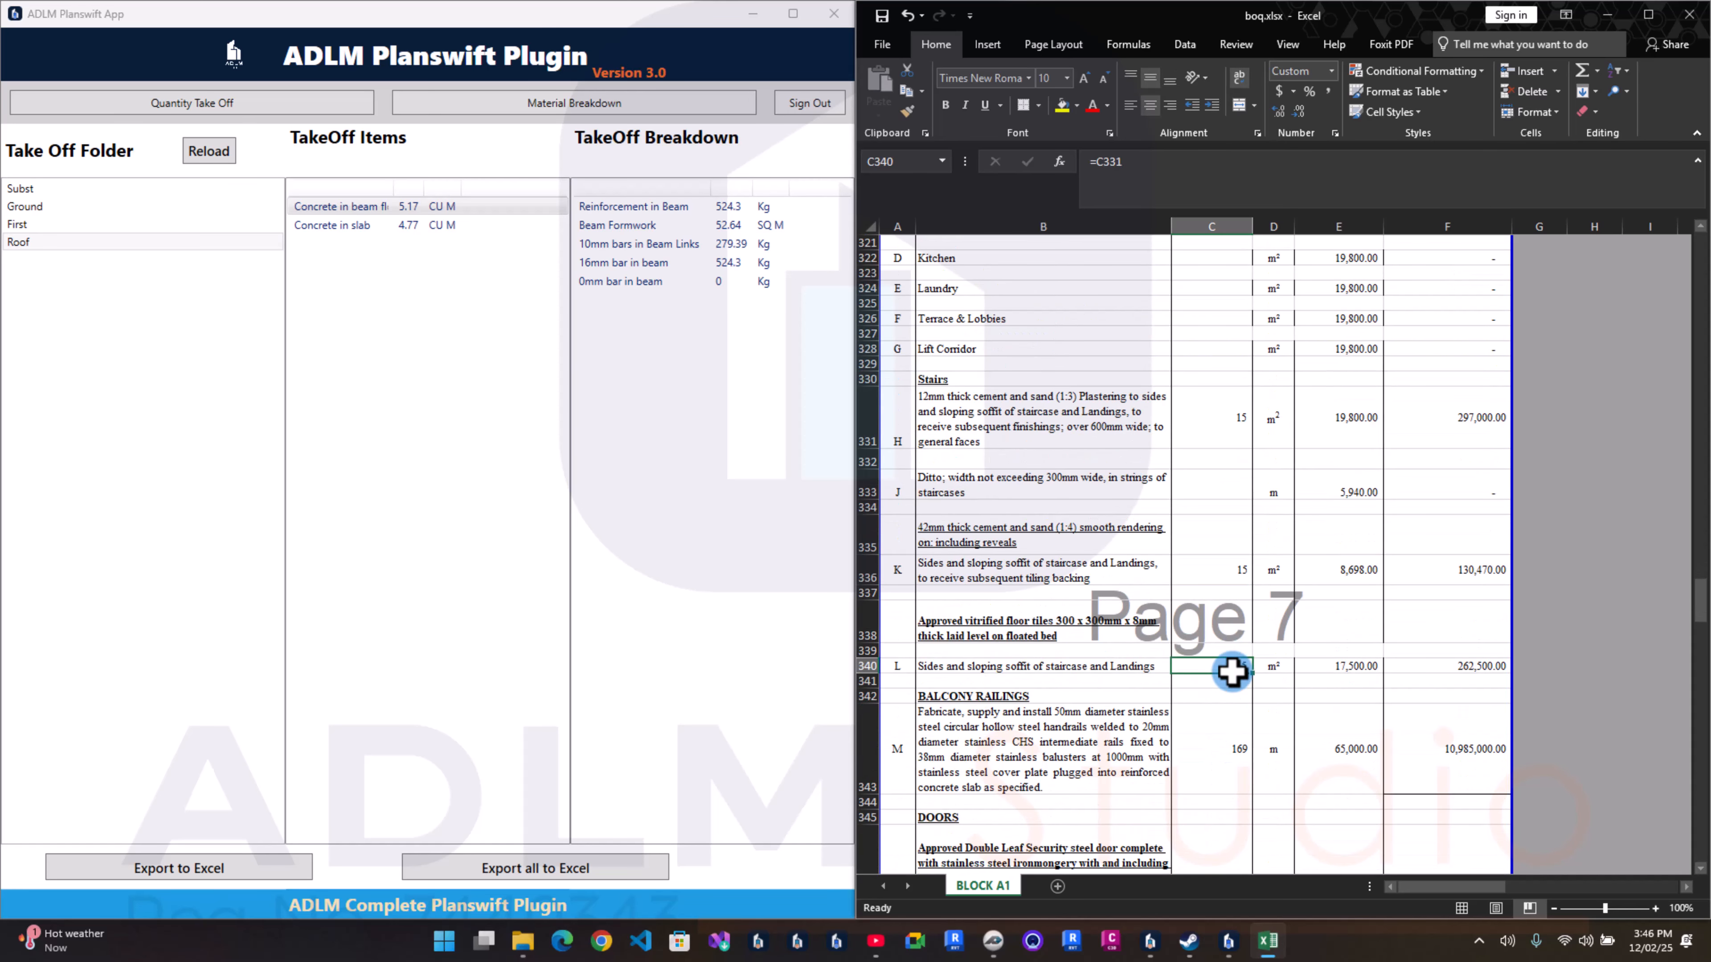
# Step: Remove the added 169 from the balcony railings quantity formula in C343, keeping only the reference to C333
pyautogui.click(1240, 759)
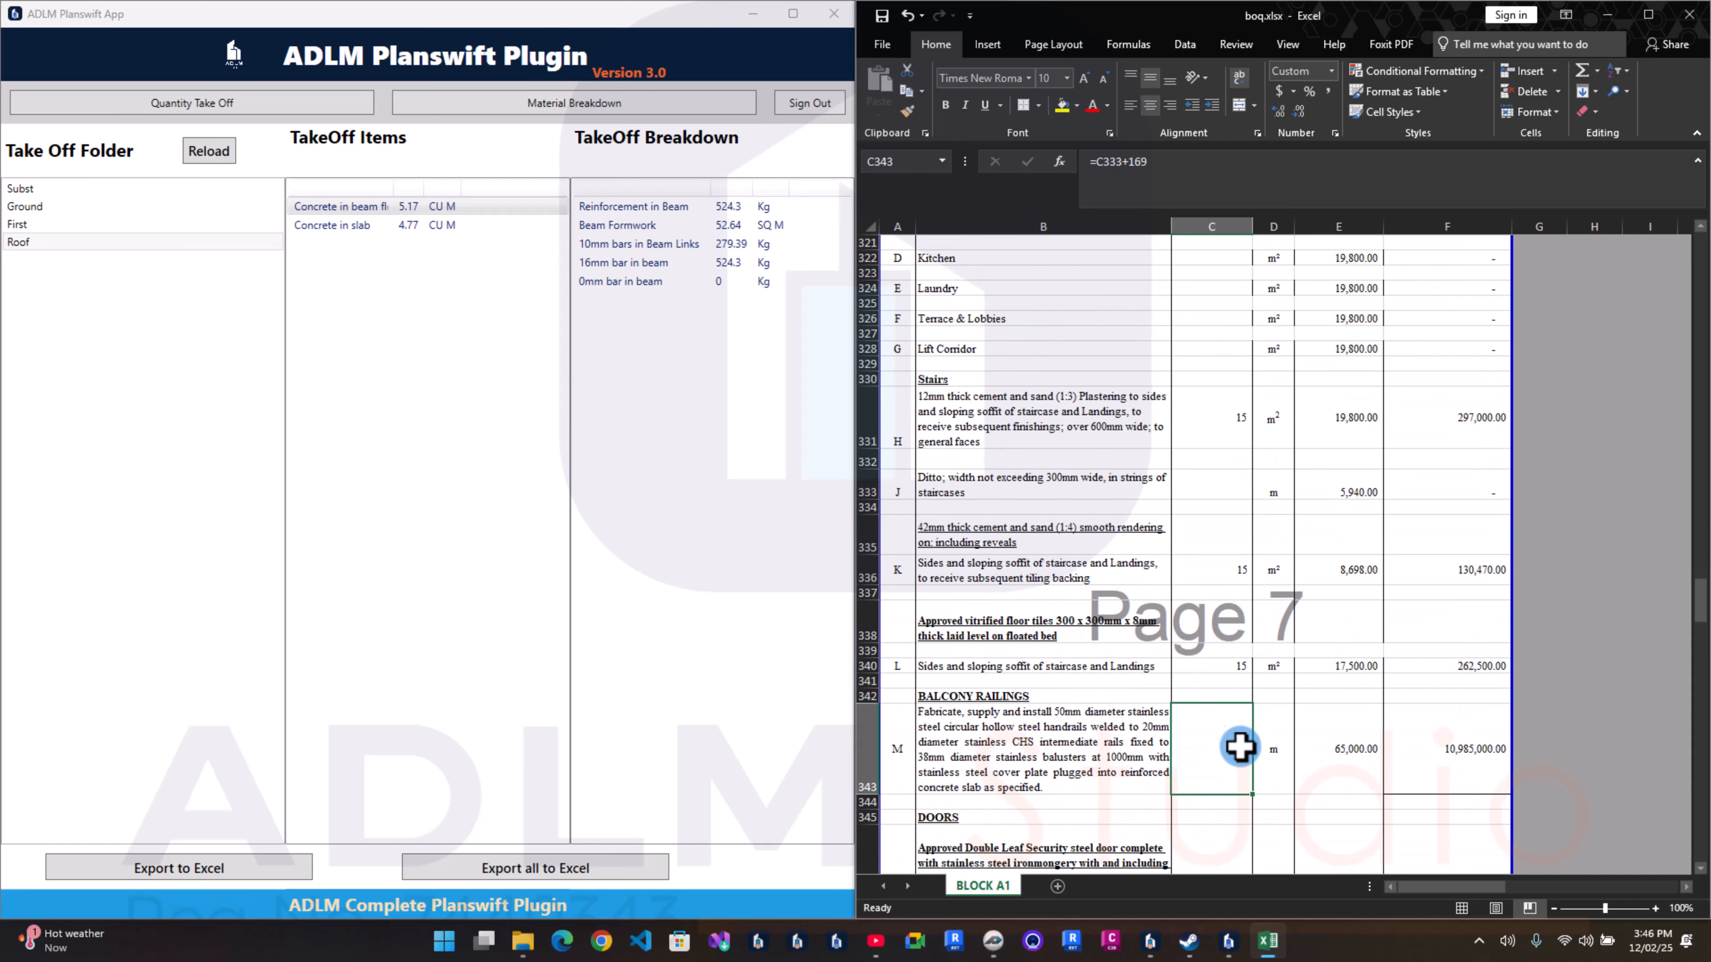
pyautogui.scroll(-5, 1239, 746)
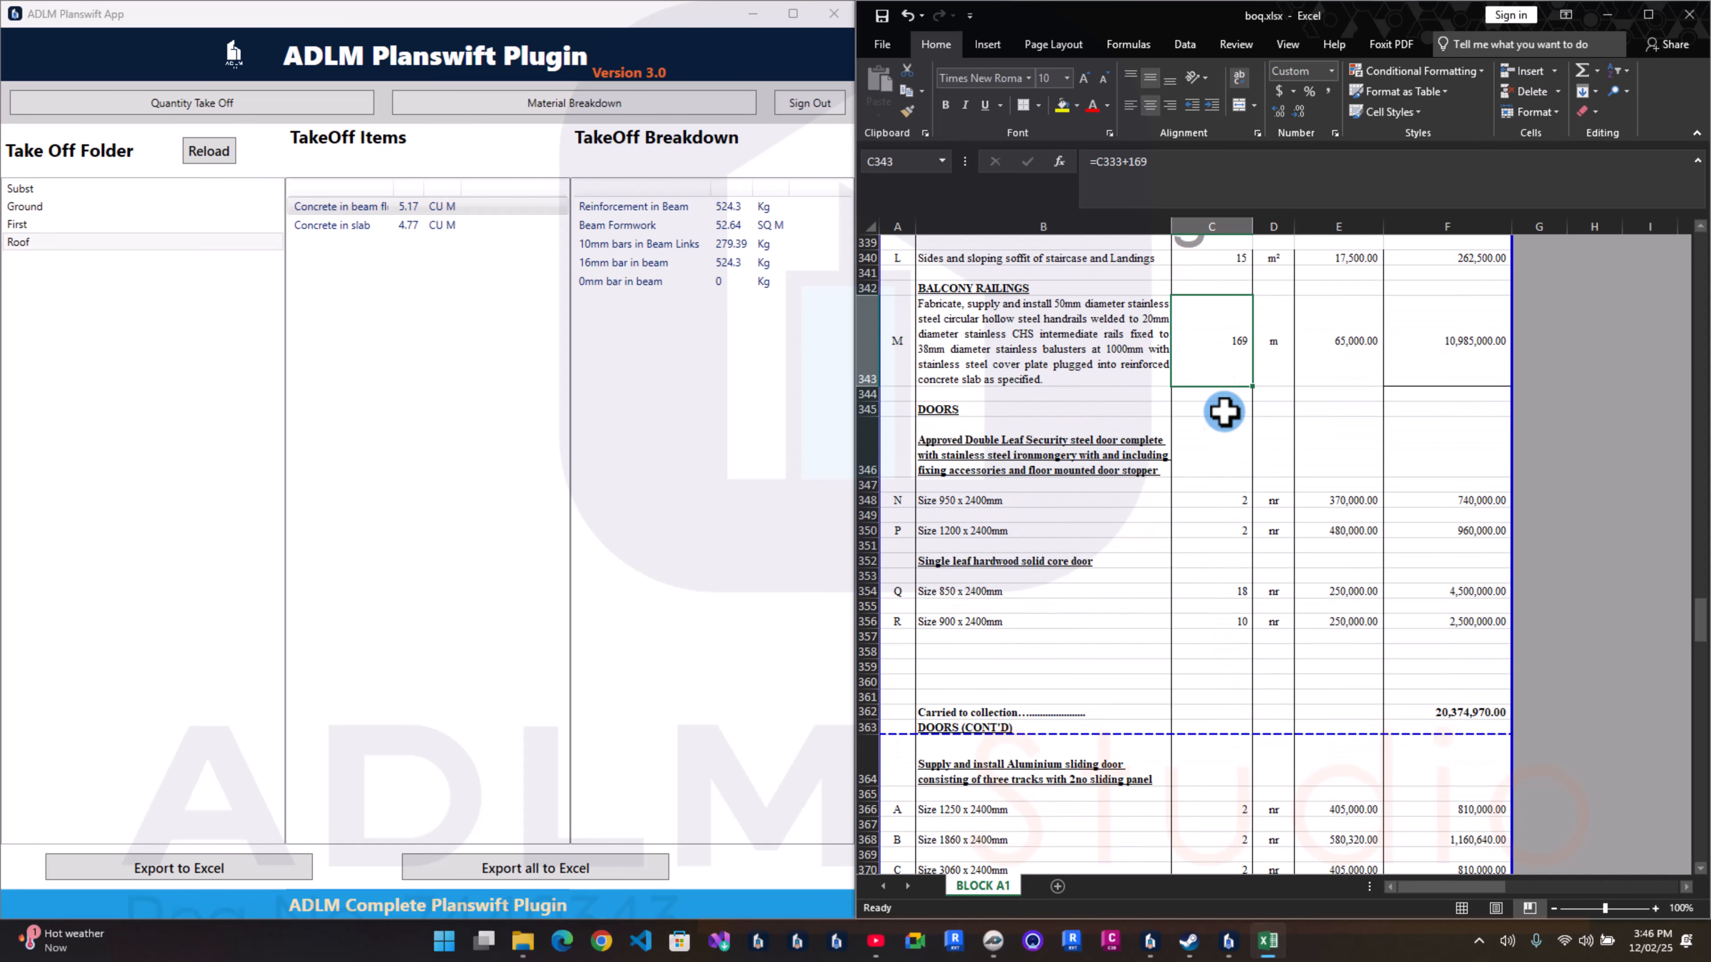
pyautogui.doubleClick(1232, 352)
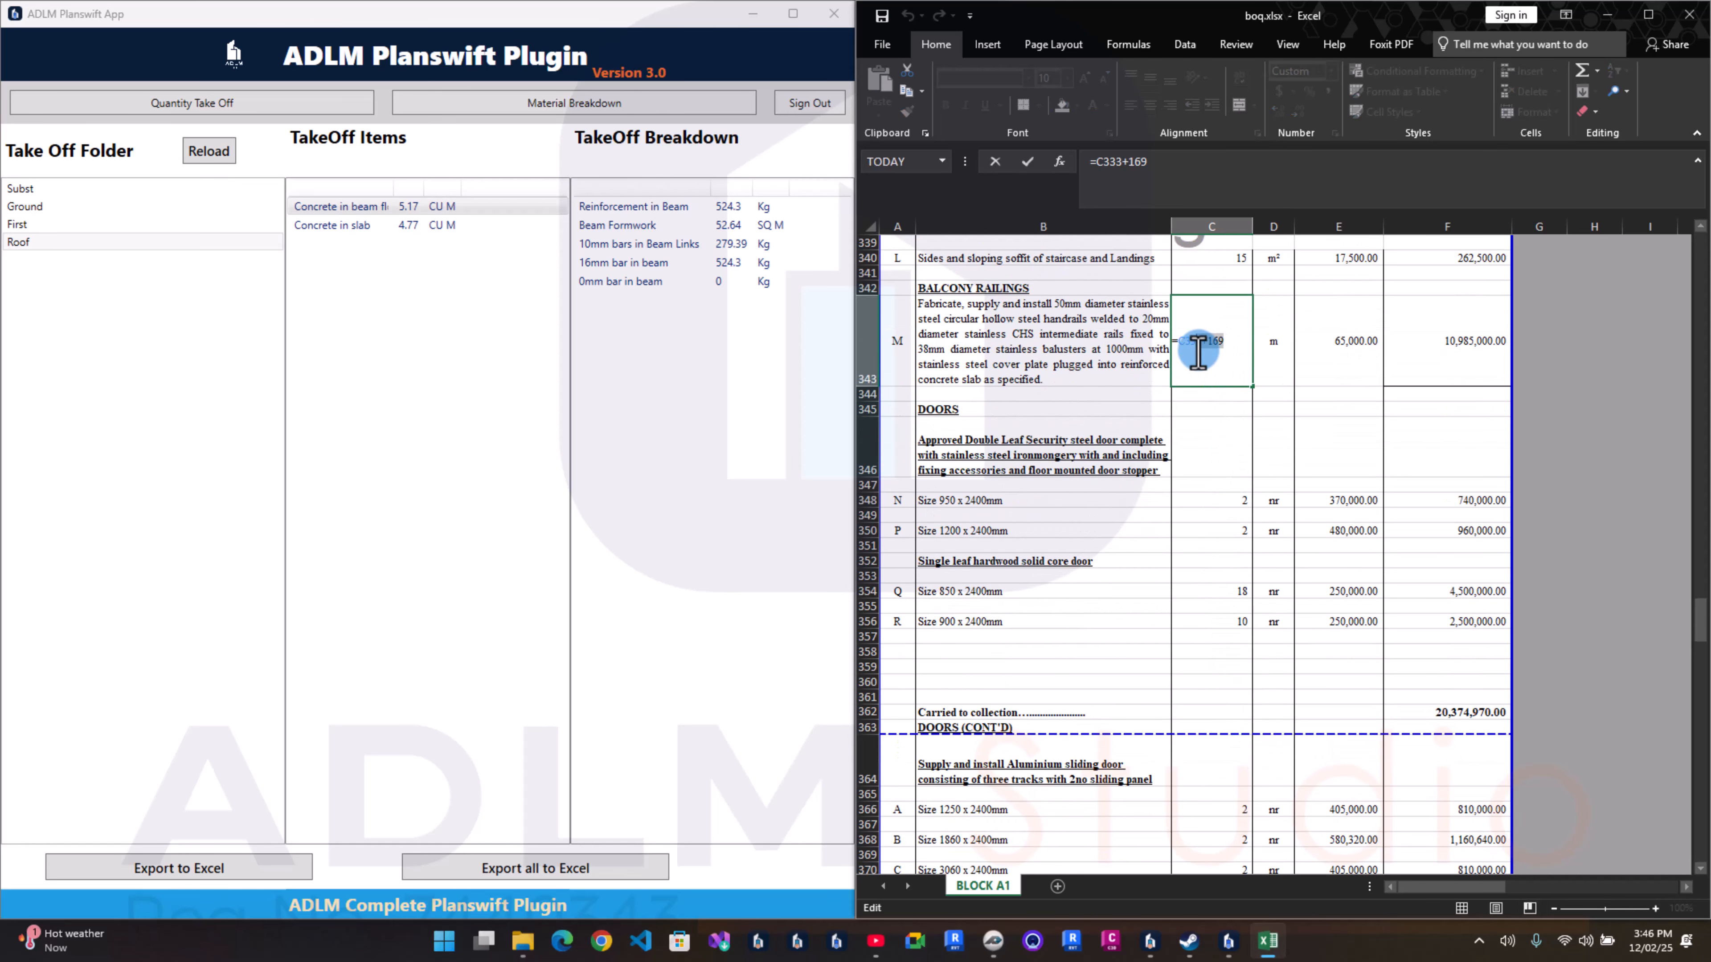
pyautogui.press('Return')
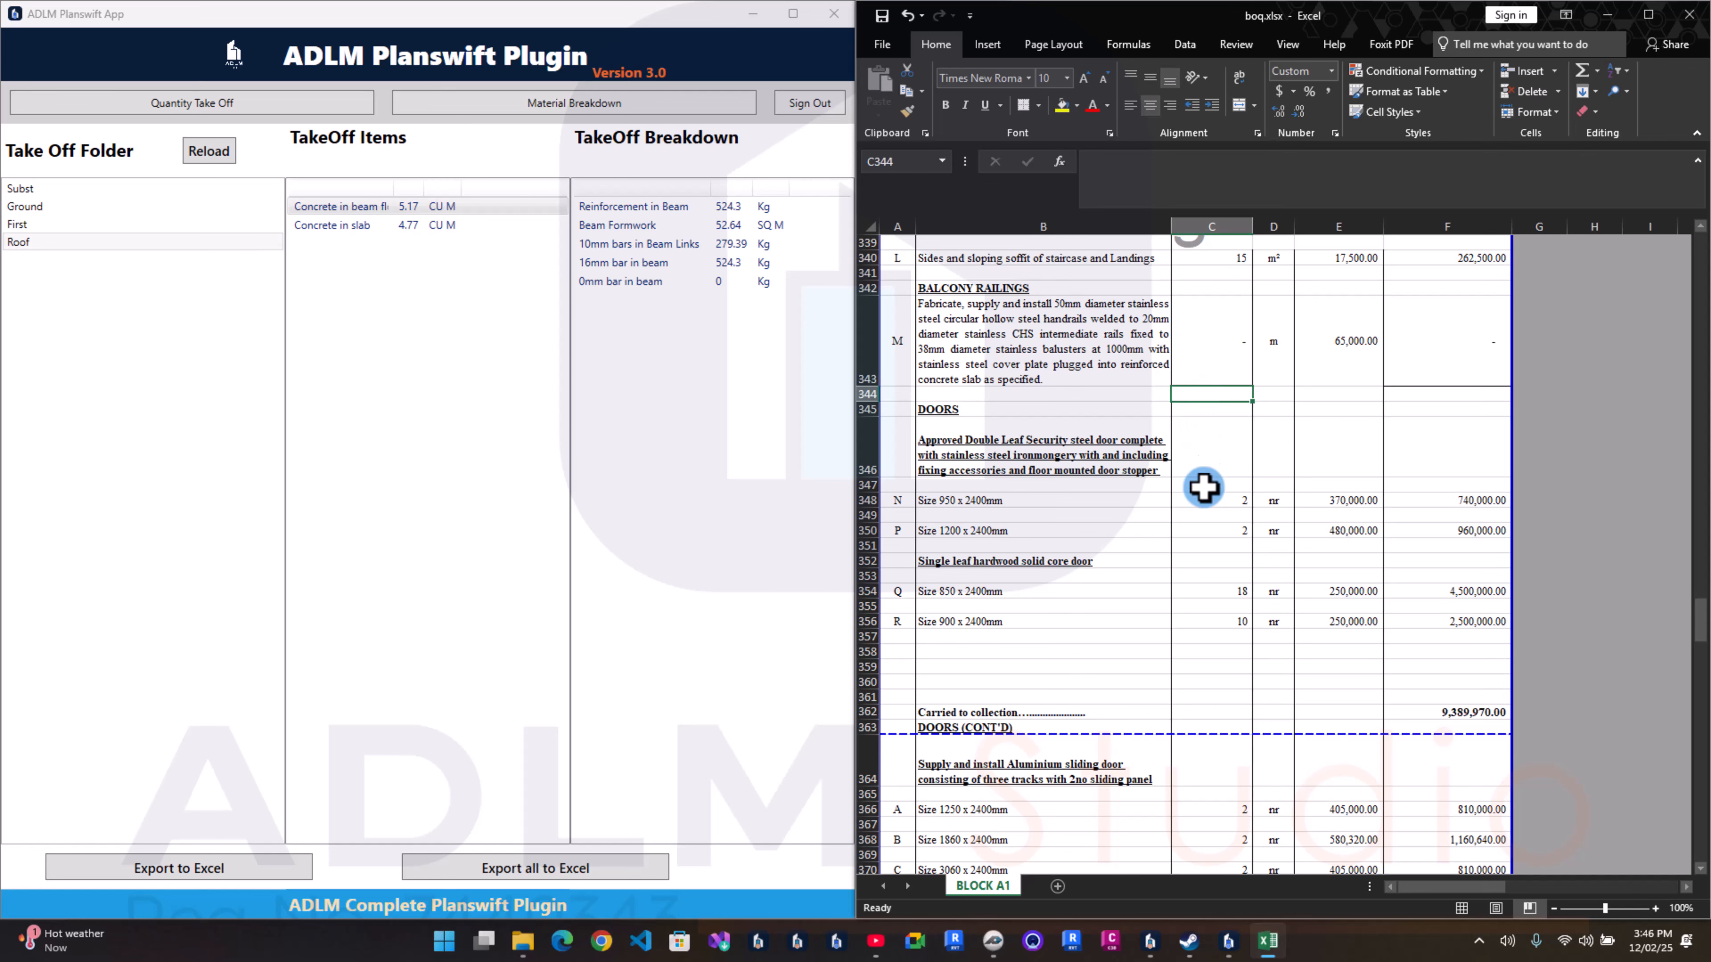
# Step: Clear the quantities of the security, hardwood and aluminium sliding doors and both aluminium window sizes in C348 to C383
pyautogui.moveTo(1220, 493); pyautogui.dragTo(1218, 775)
pyautogui.press('Delete')
pyautogui.scroll(-2, 1228, 628)
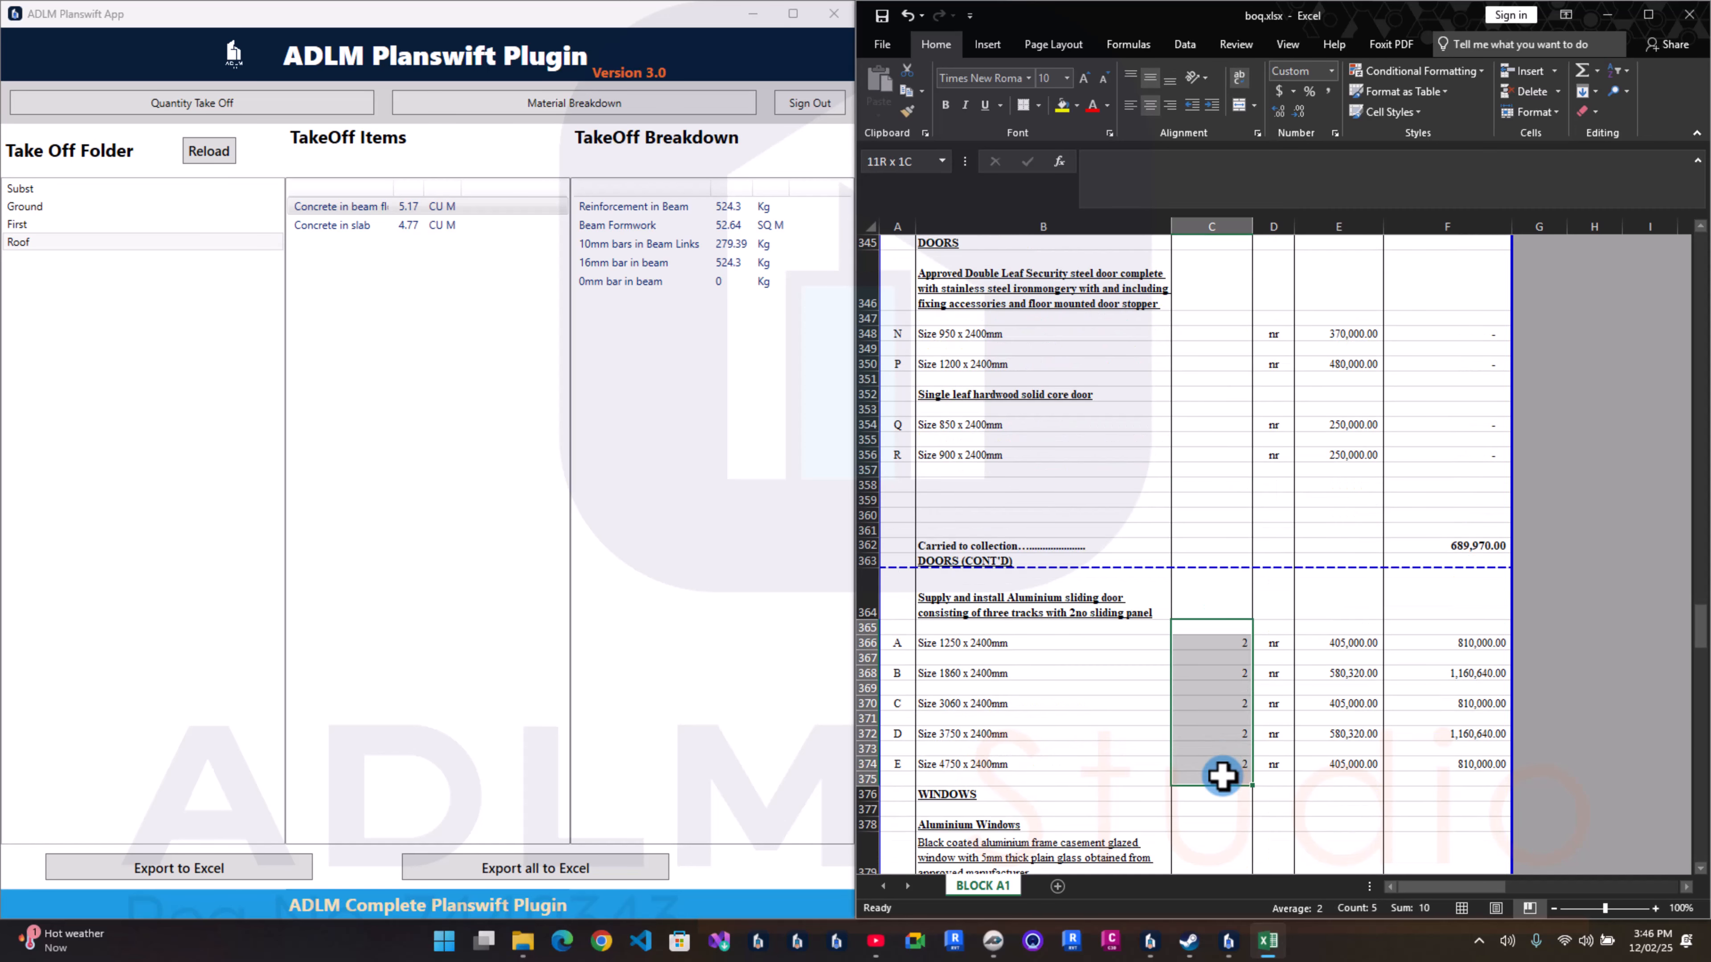
pyautogui.press('Delete')
pyautogui.scroll(-5, 1218, 775)
pyautogui.moveTo(1218, 597); pyautogui.dragTo(1223, 676)
pyautogui.press('Delete')
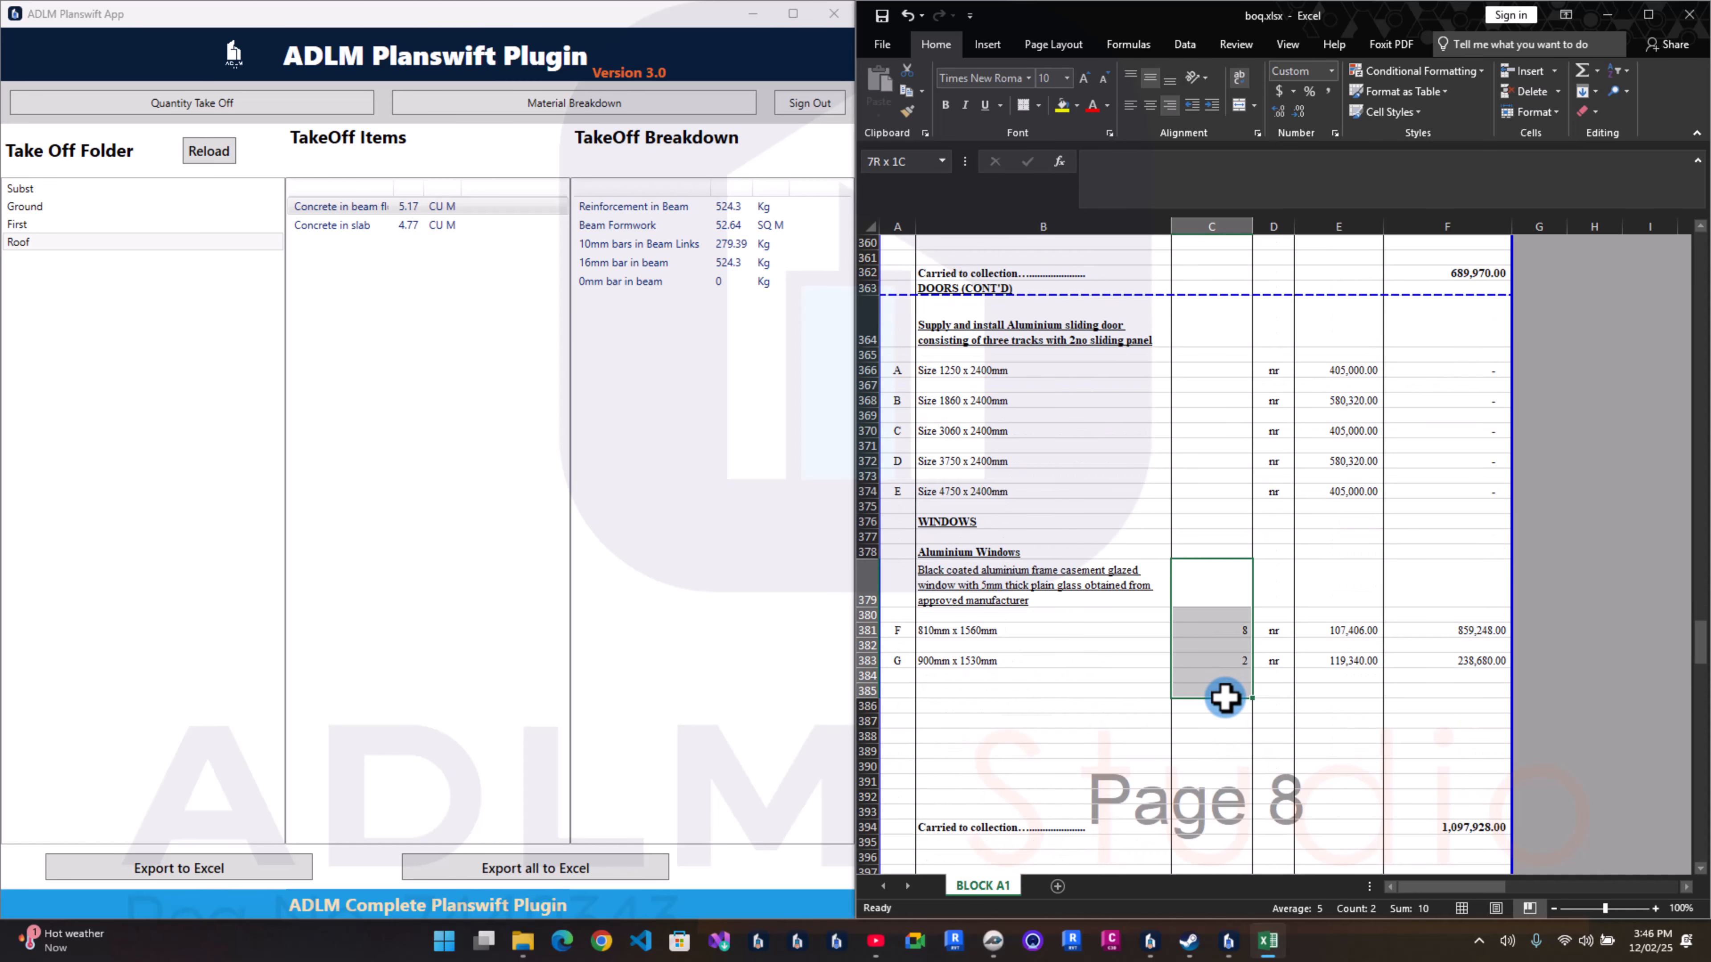
# Step: Review the bill from the Milestone 3 collection and roof slab section back up to the wall finishes
pyautogui.scroll(-9, 1221, 694)
pyautogui.scroll(-4, 1220, 691)
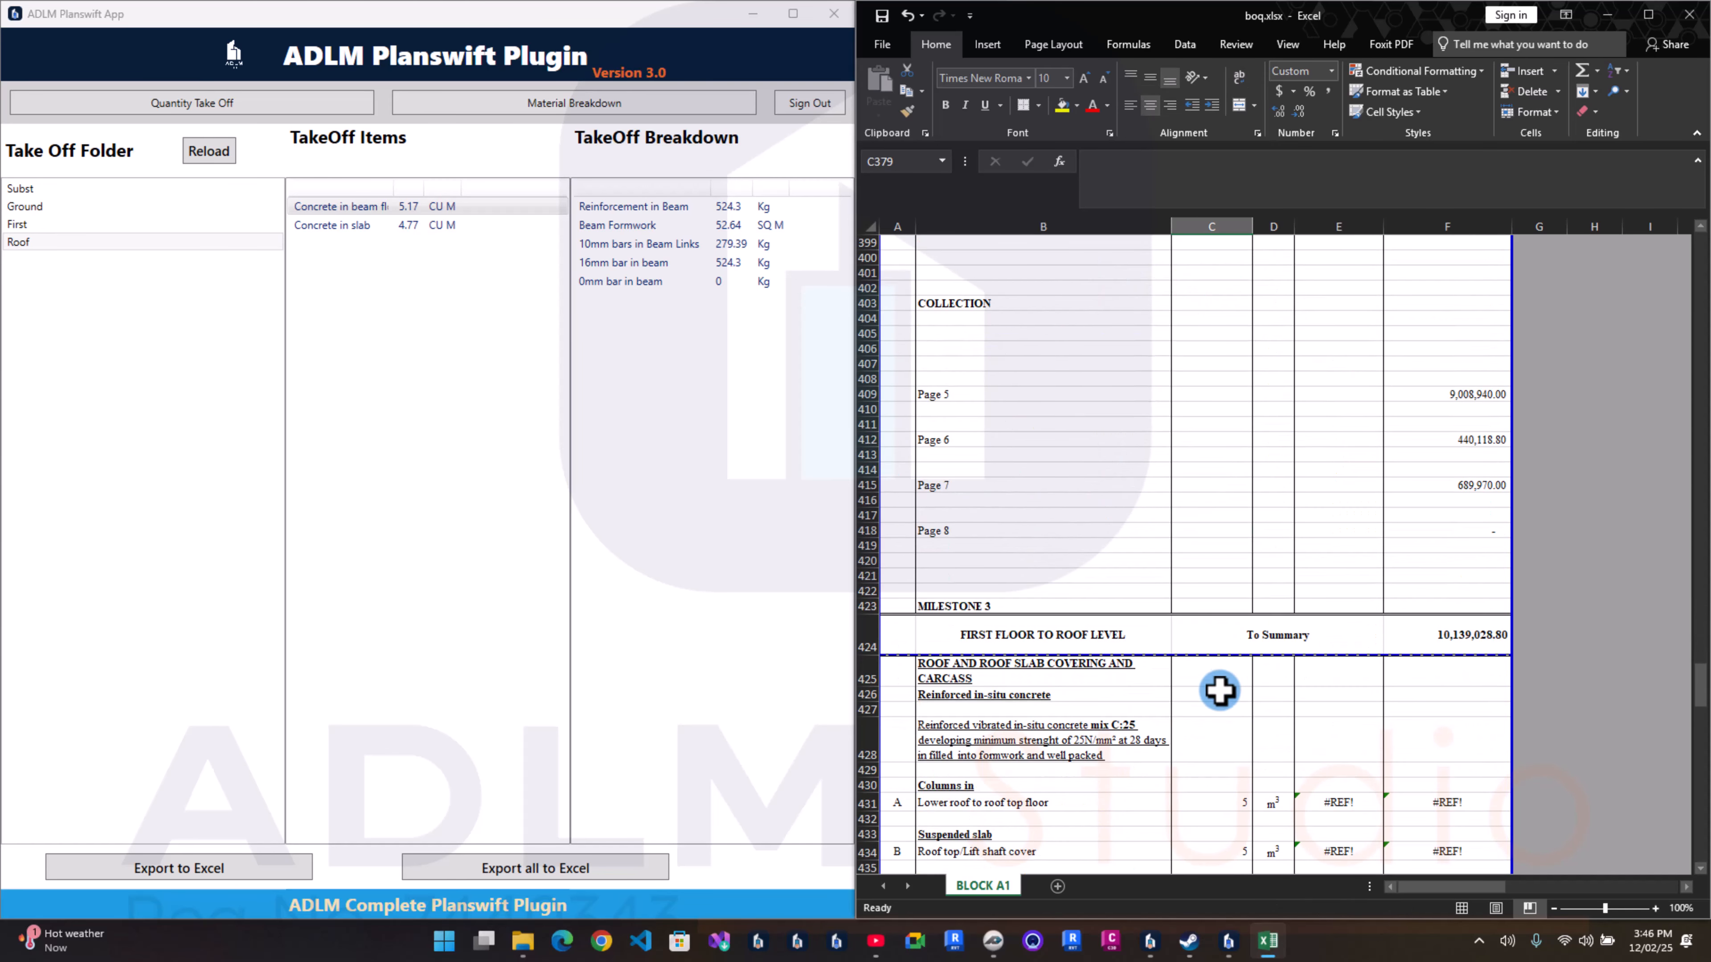
pyautogui.scroll(-5, 1215, 674)
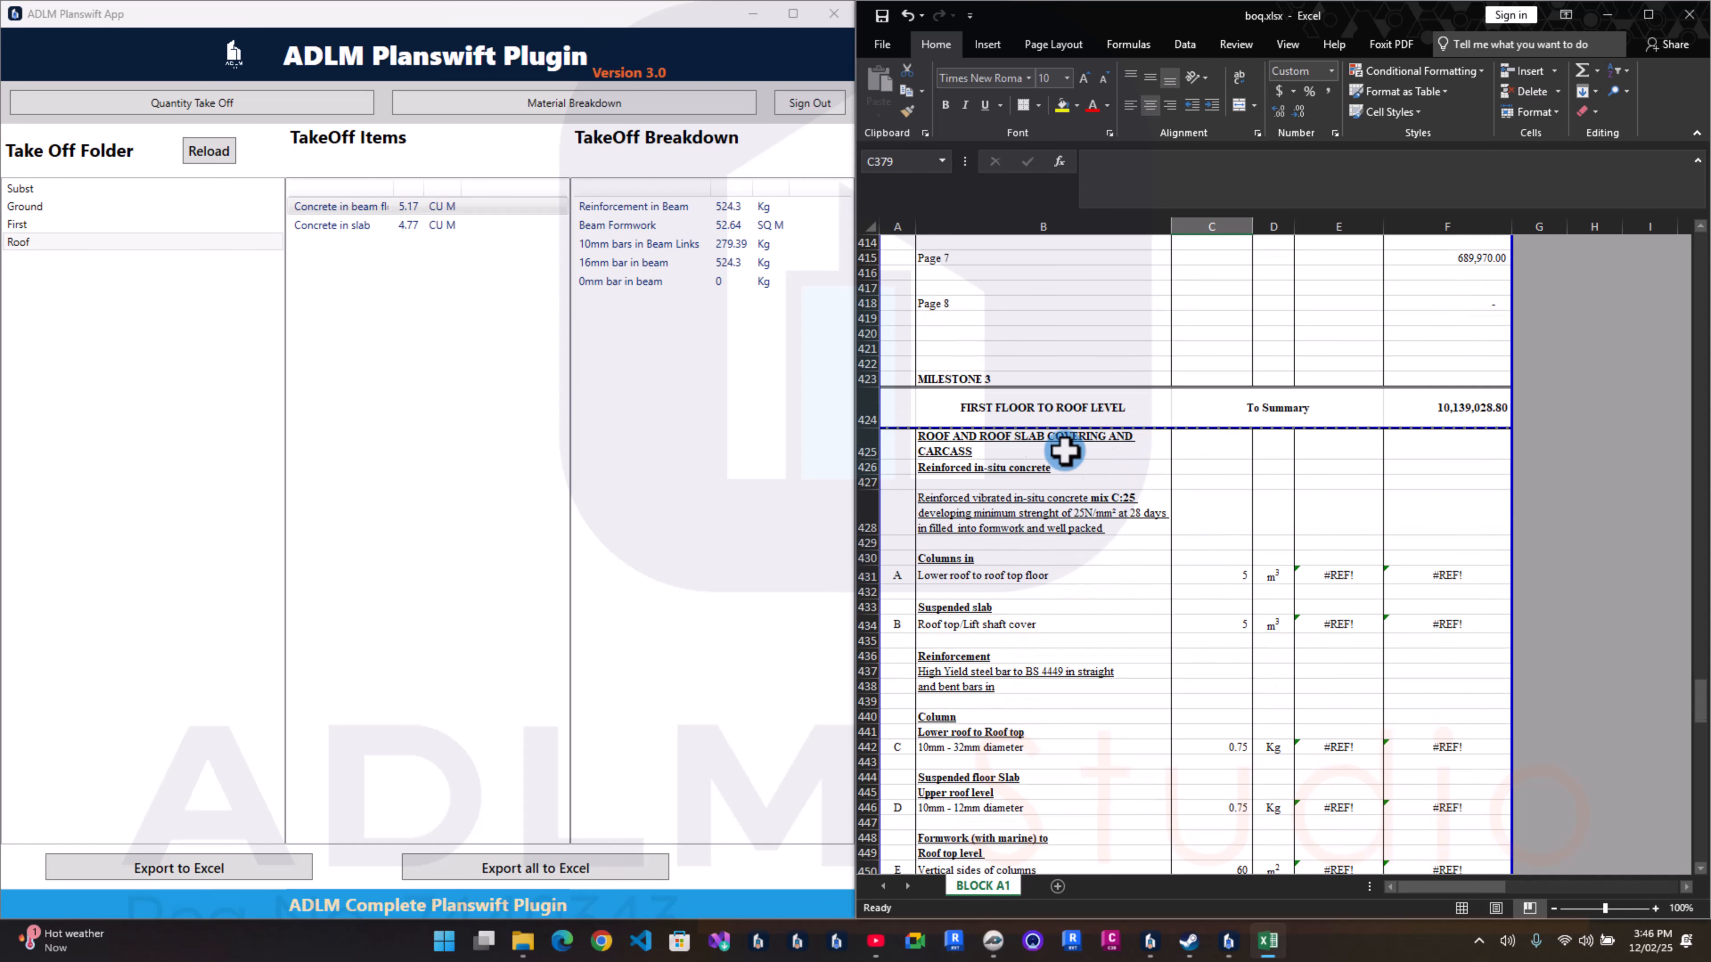
pyautogui.scroll(-5, 979, 465)
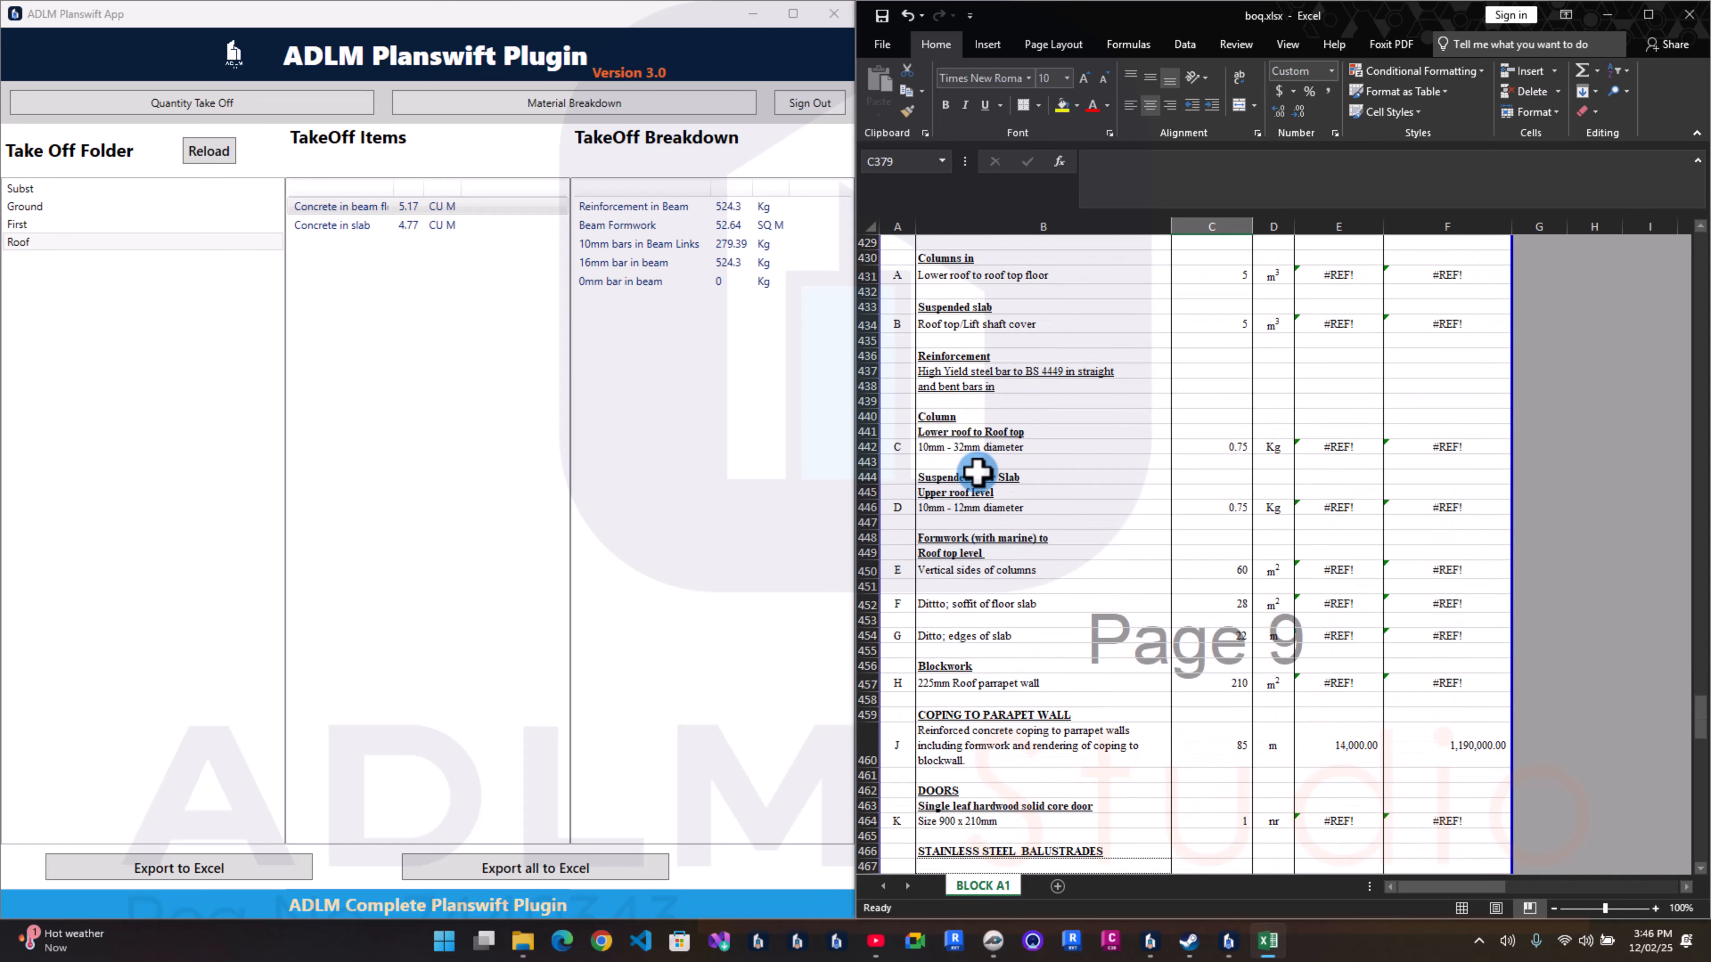
pyautogui.scroll(7, 977, 473)
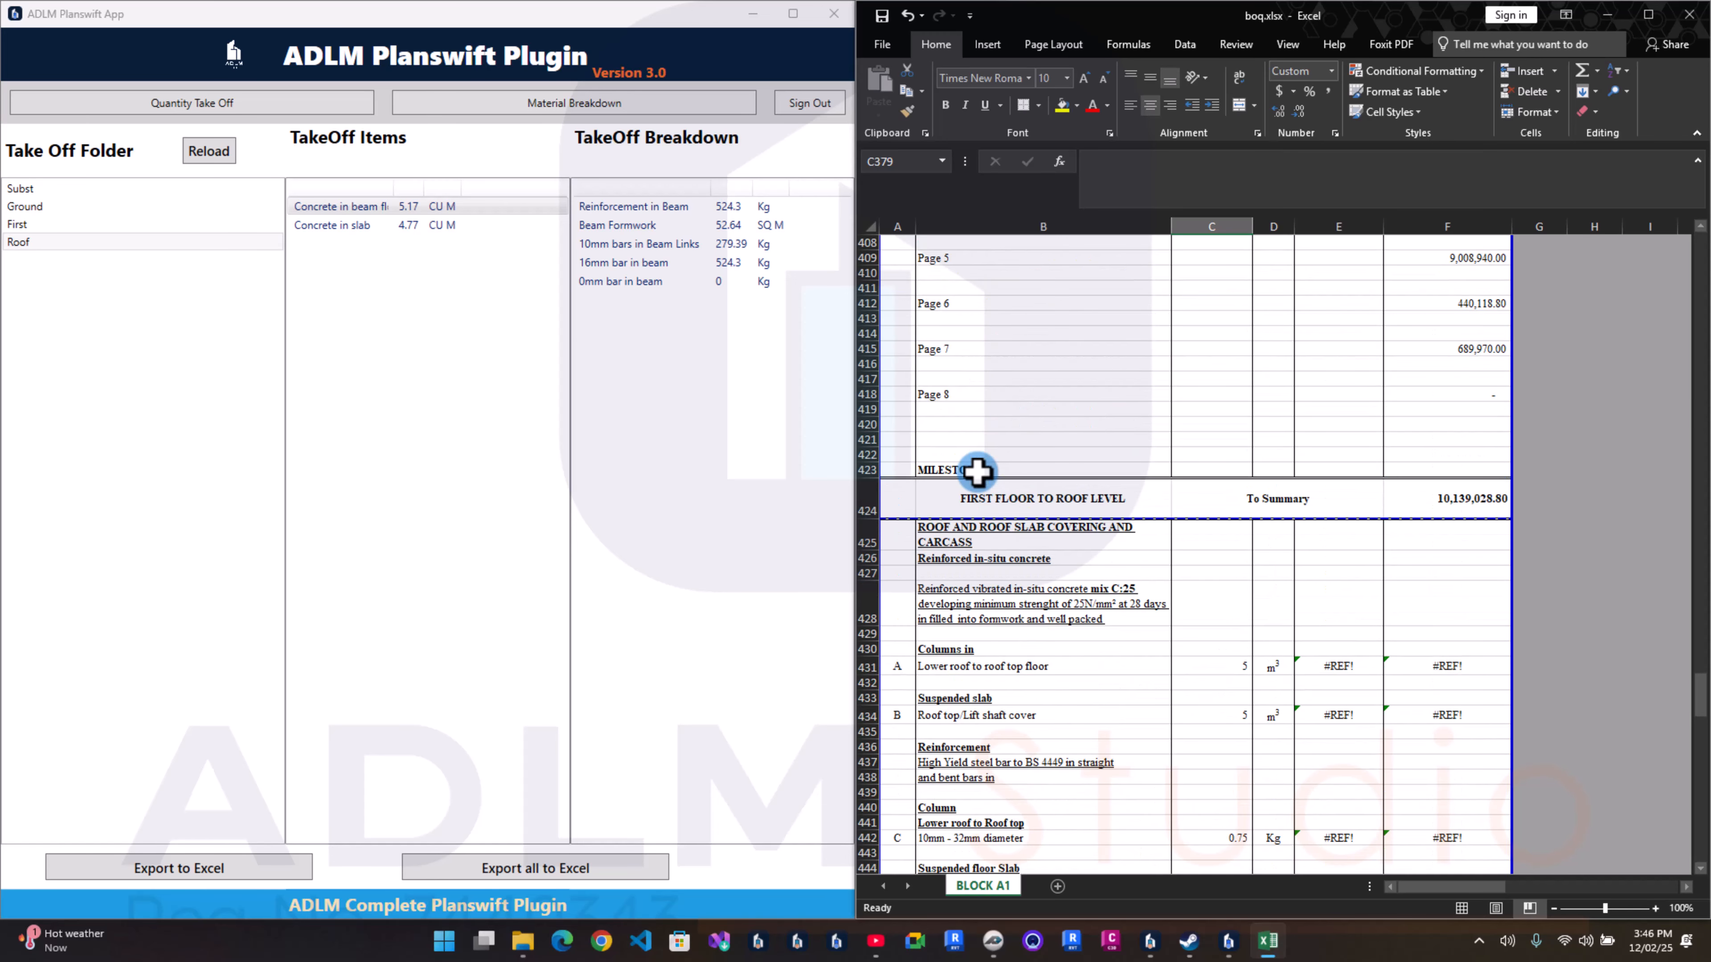
pyautogui.scroll(9, 977, 471)
pyautogui.scroll(15, 977, 475)
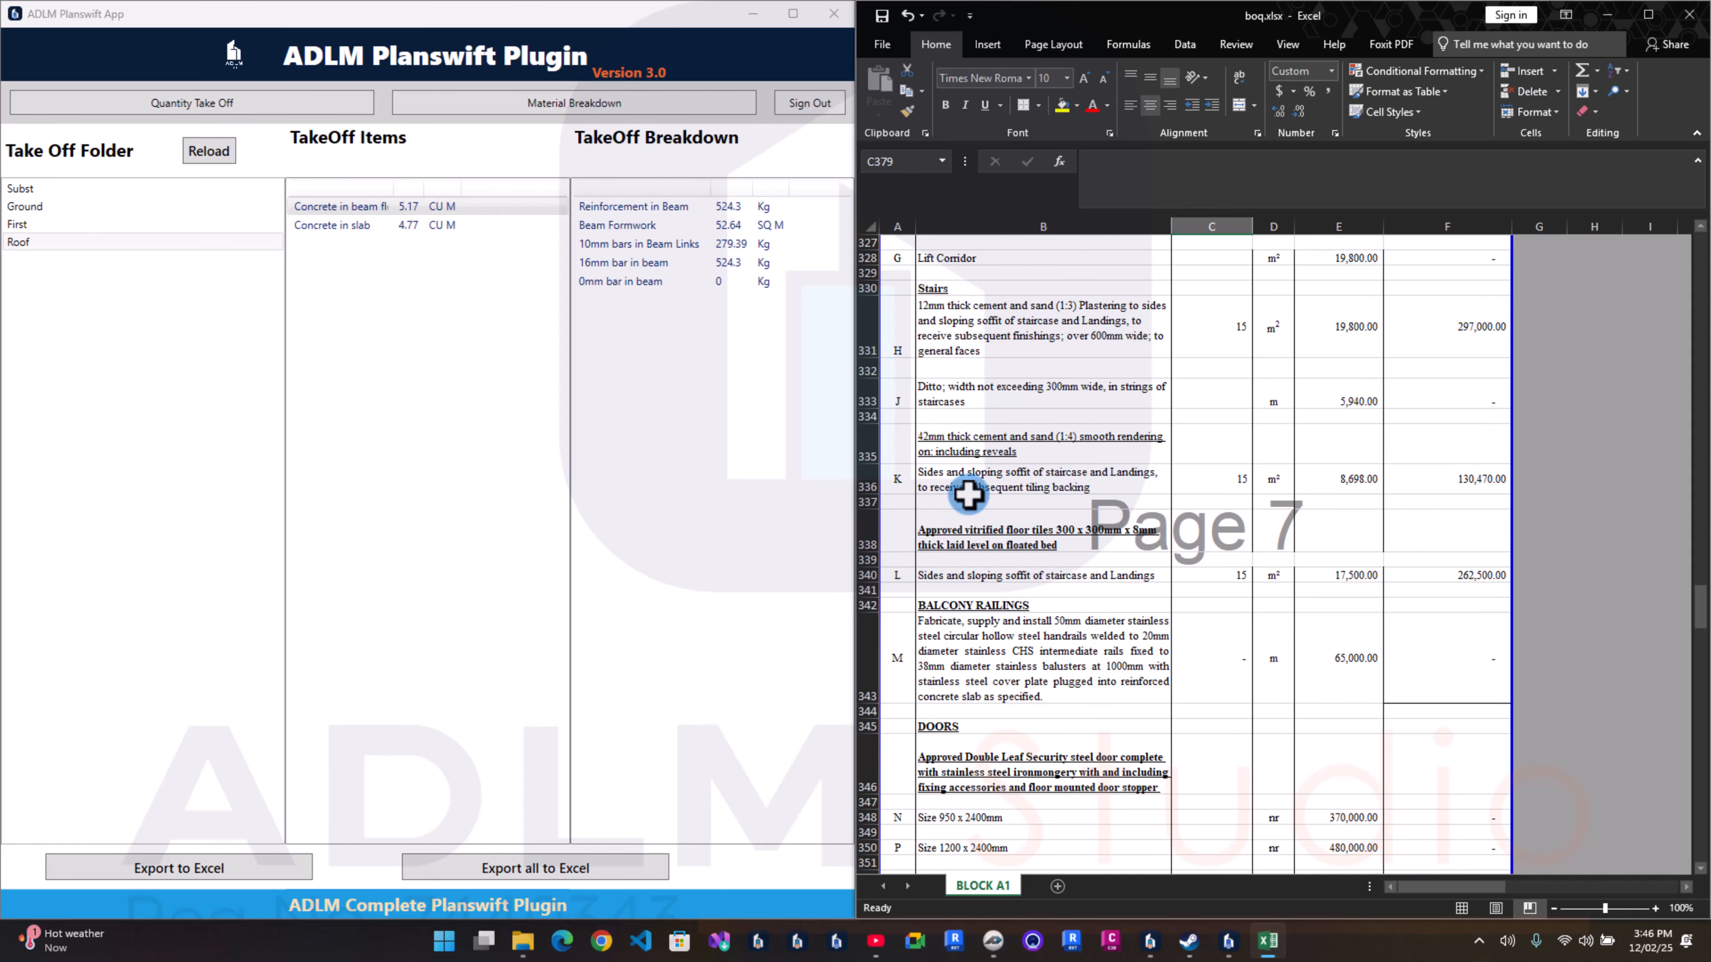
pyautogui.scroll(18, 967, 495)
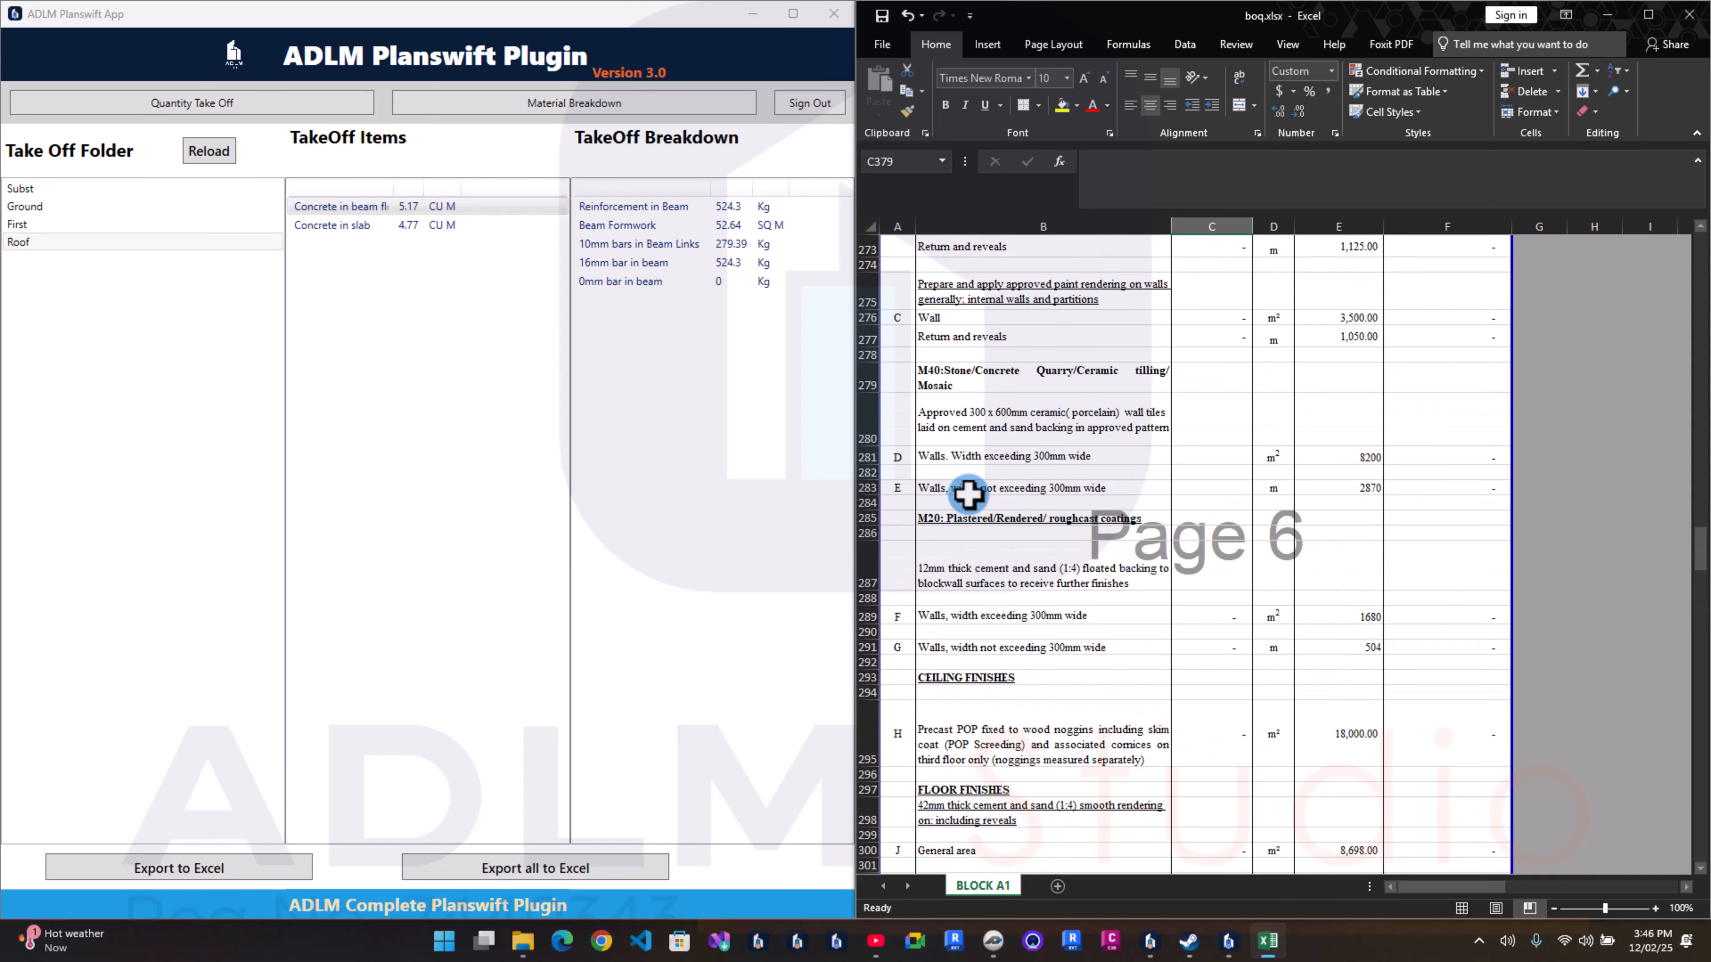
pyautogui.scroll(3, 968, 496)
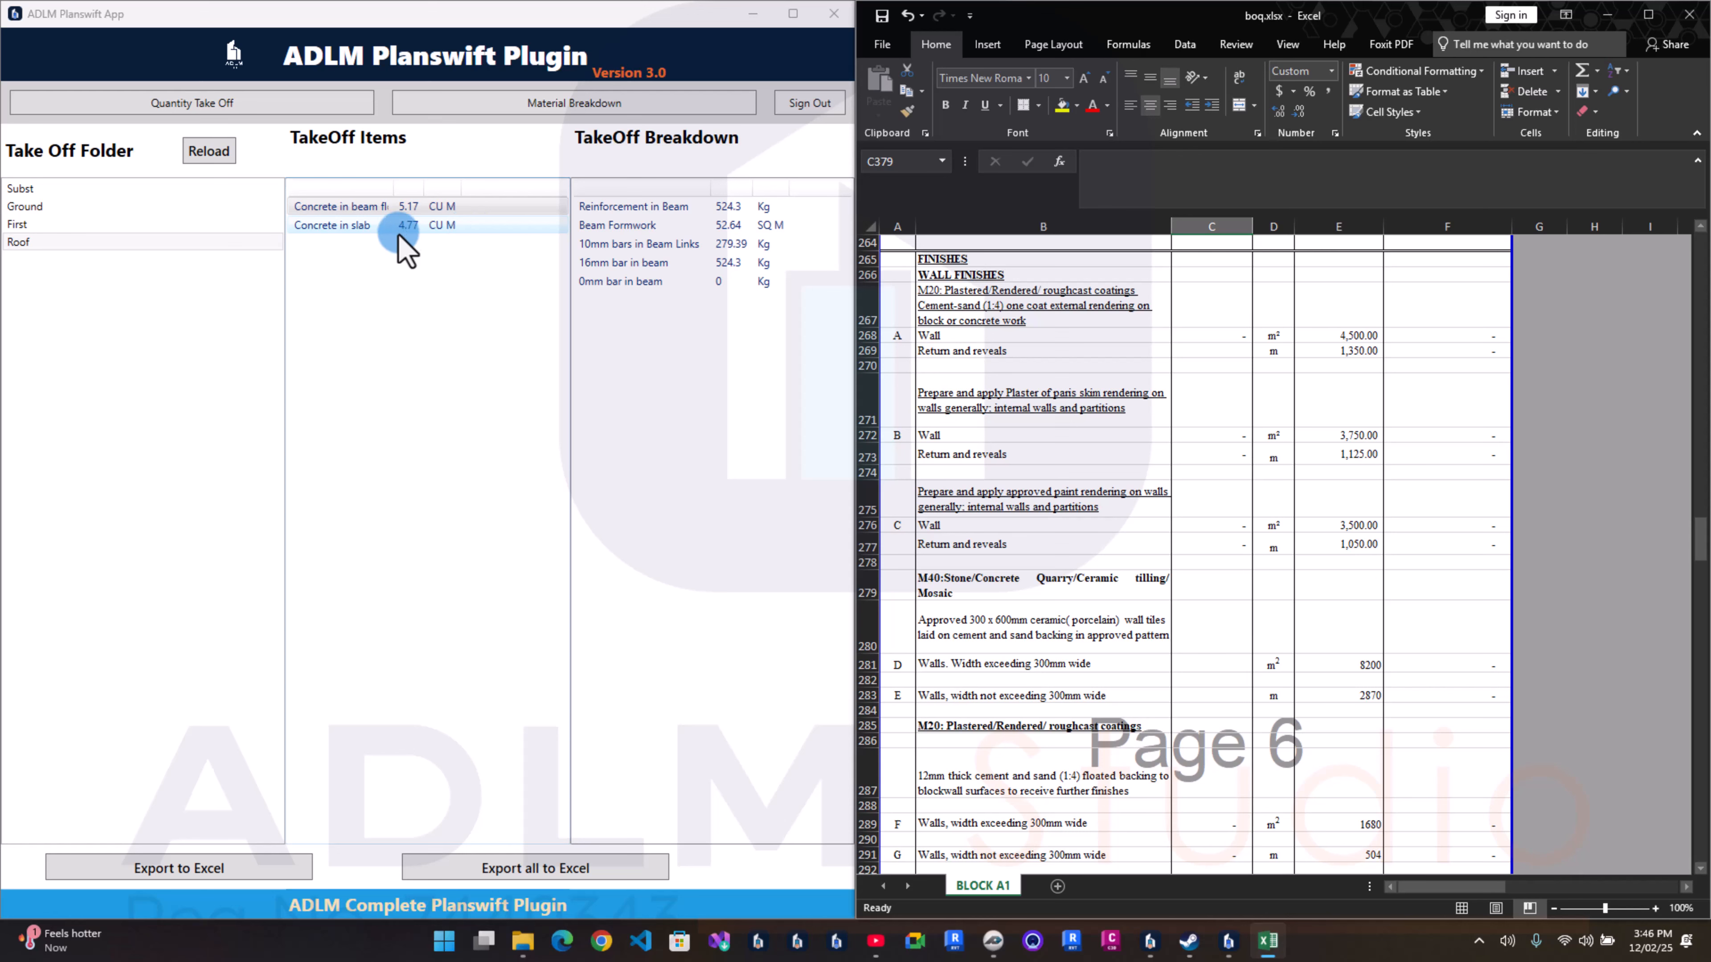
# Step: Switch to the ADLM Planswift plugin and view the takeoff items of the First and Ground folders
pyautogui.click(174, 224)
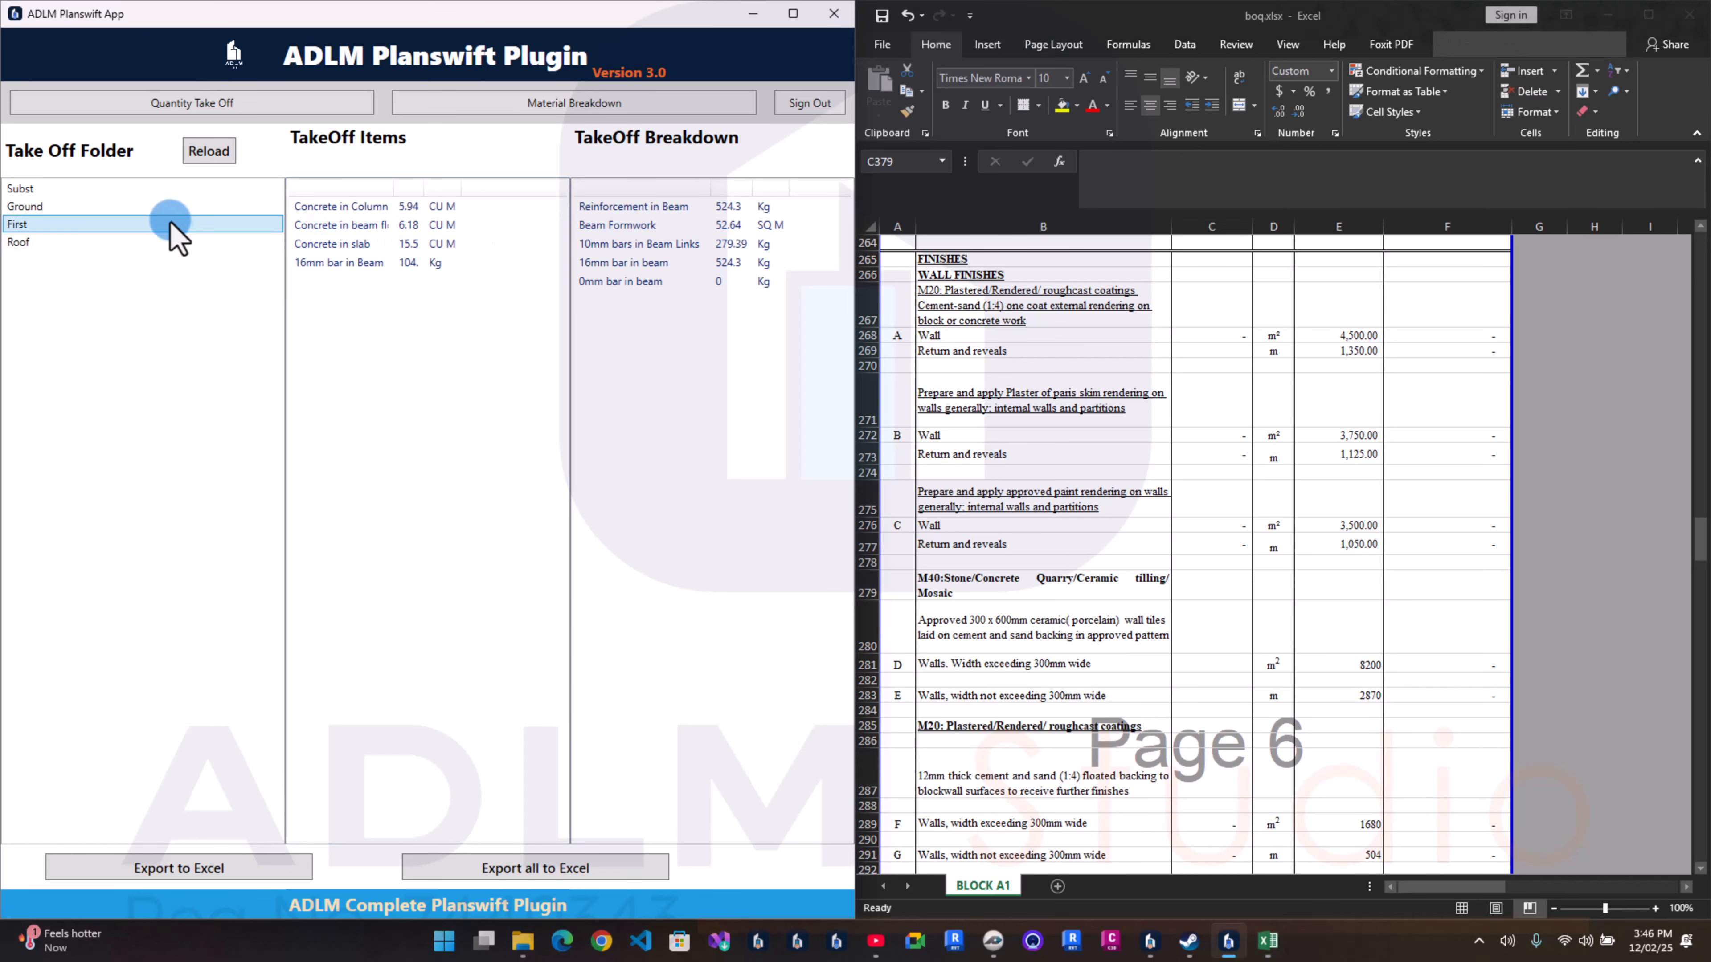
pyautogui.click(154, 210)
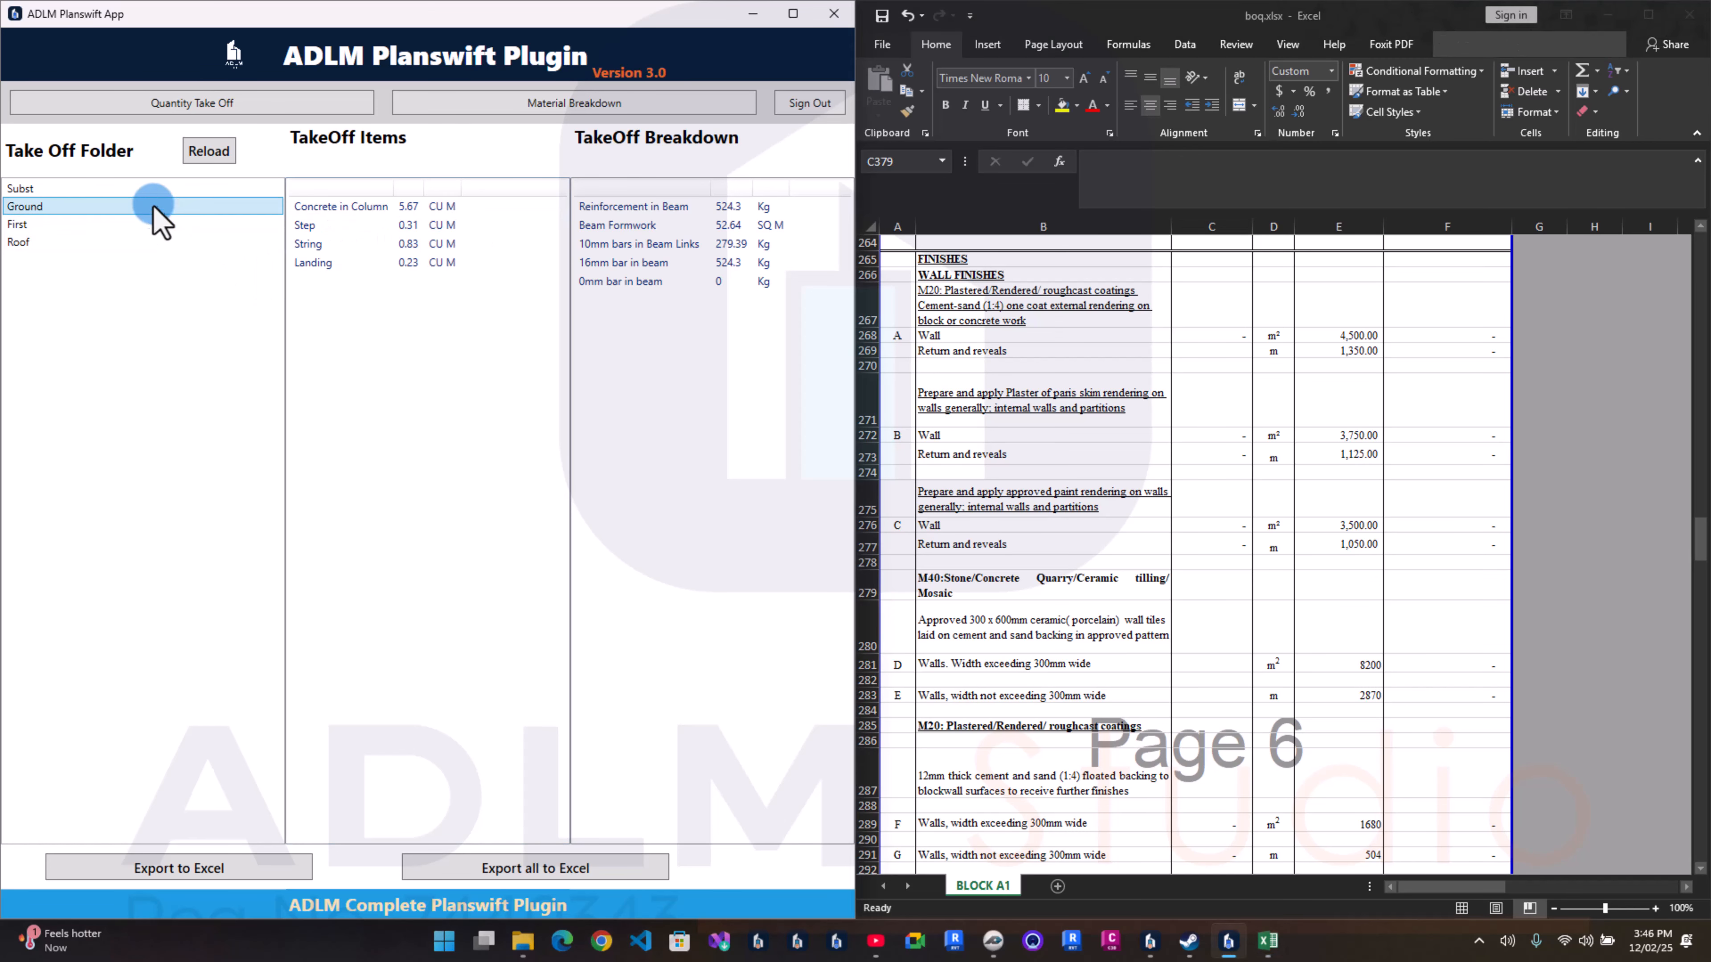